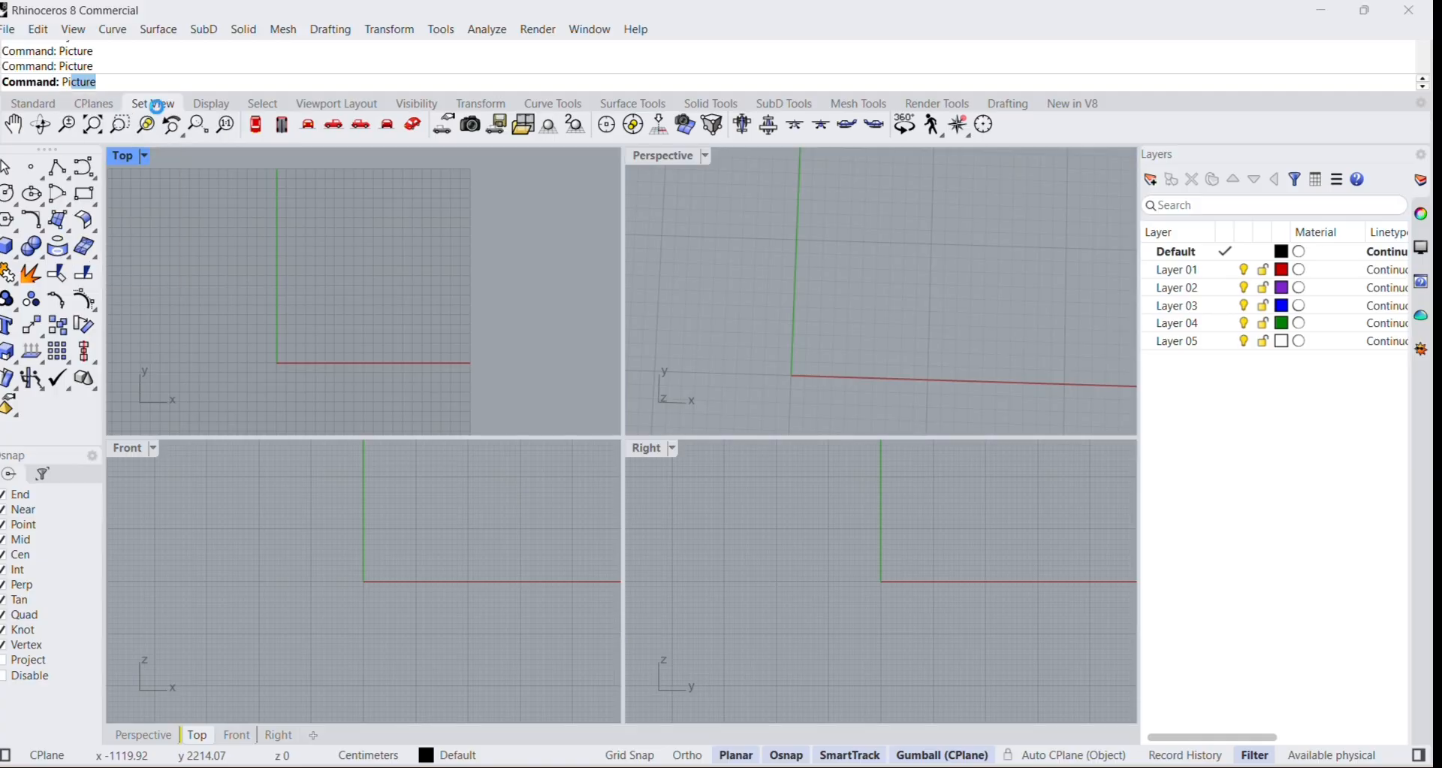
pyautogui.scroll(-2, 774, 375)
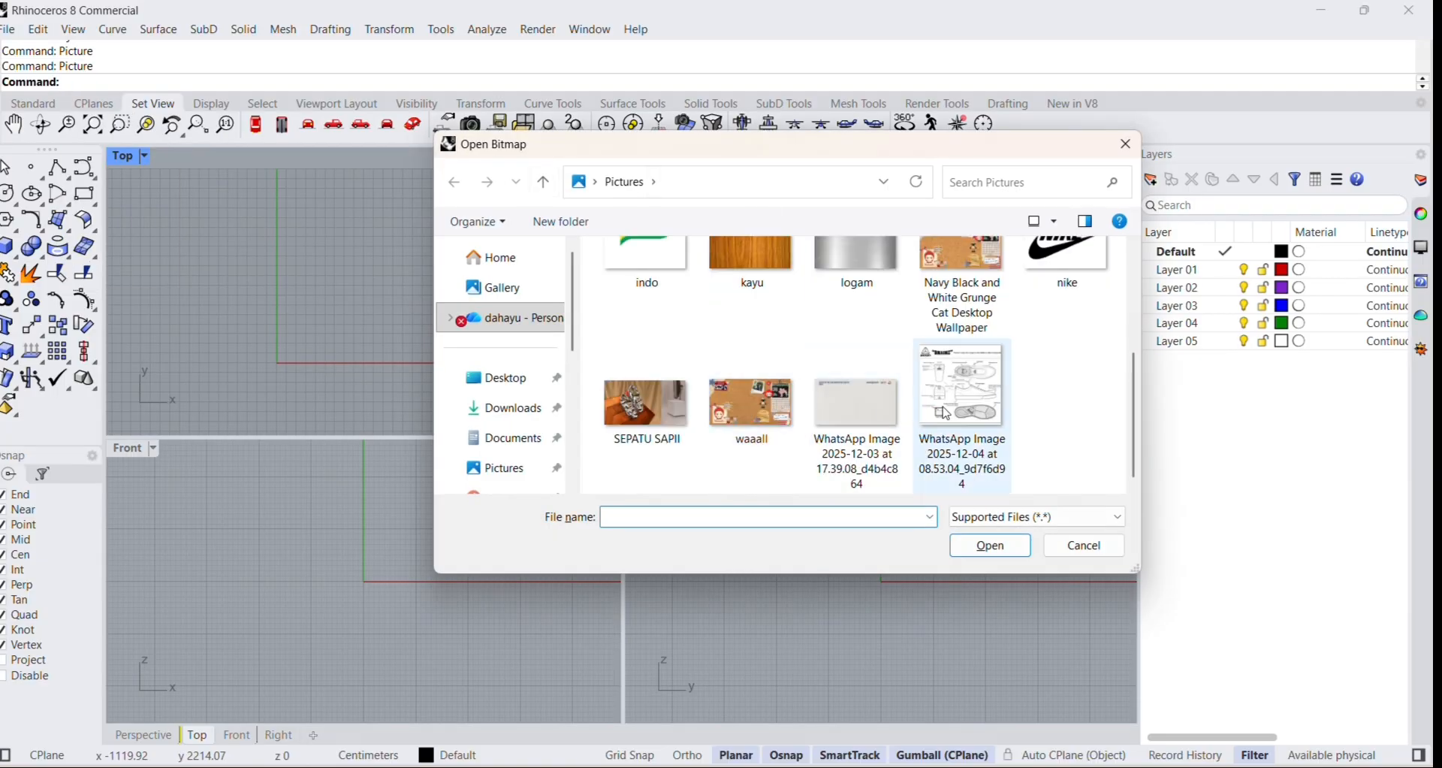
pyautogui.doubleClick(963, 405)
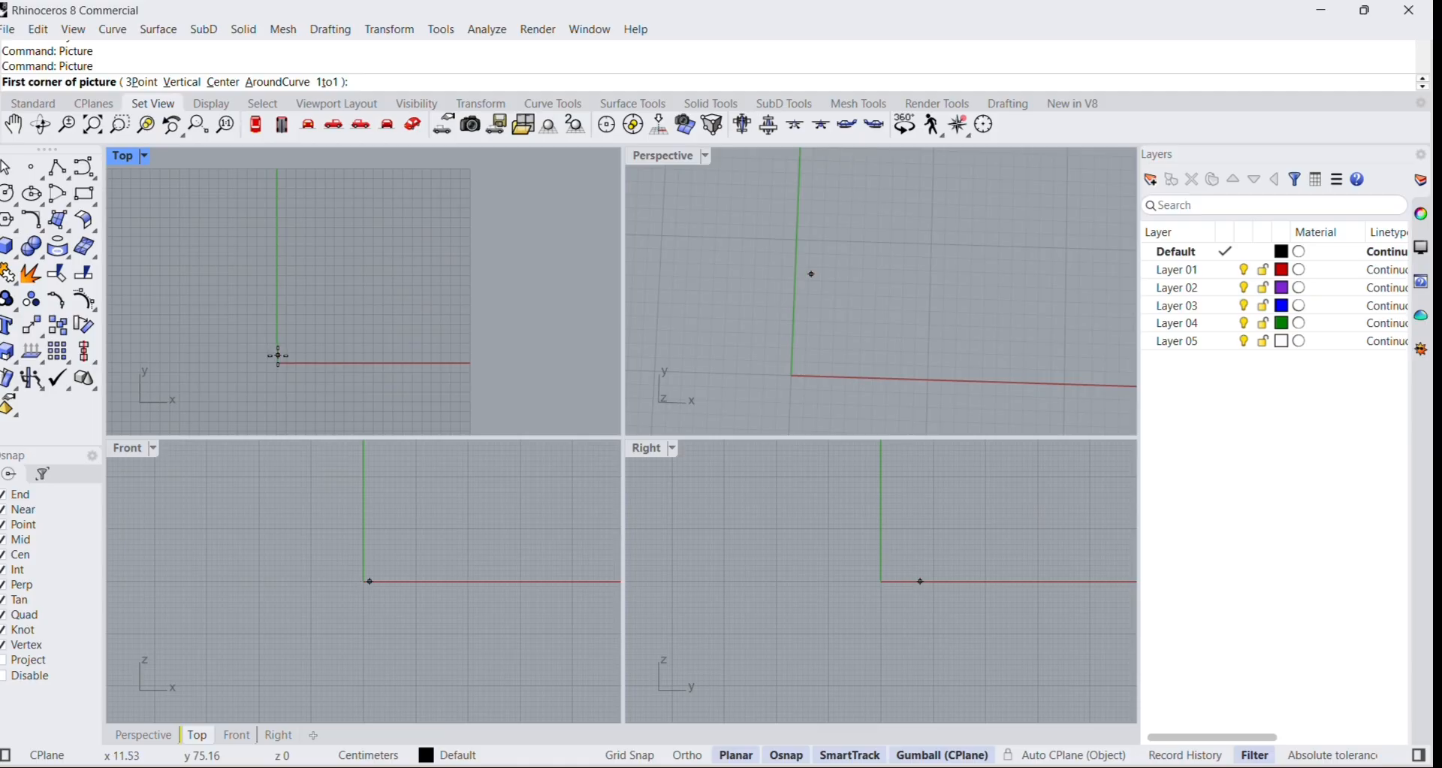
pyautogui.click(277, 355)
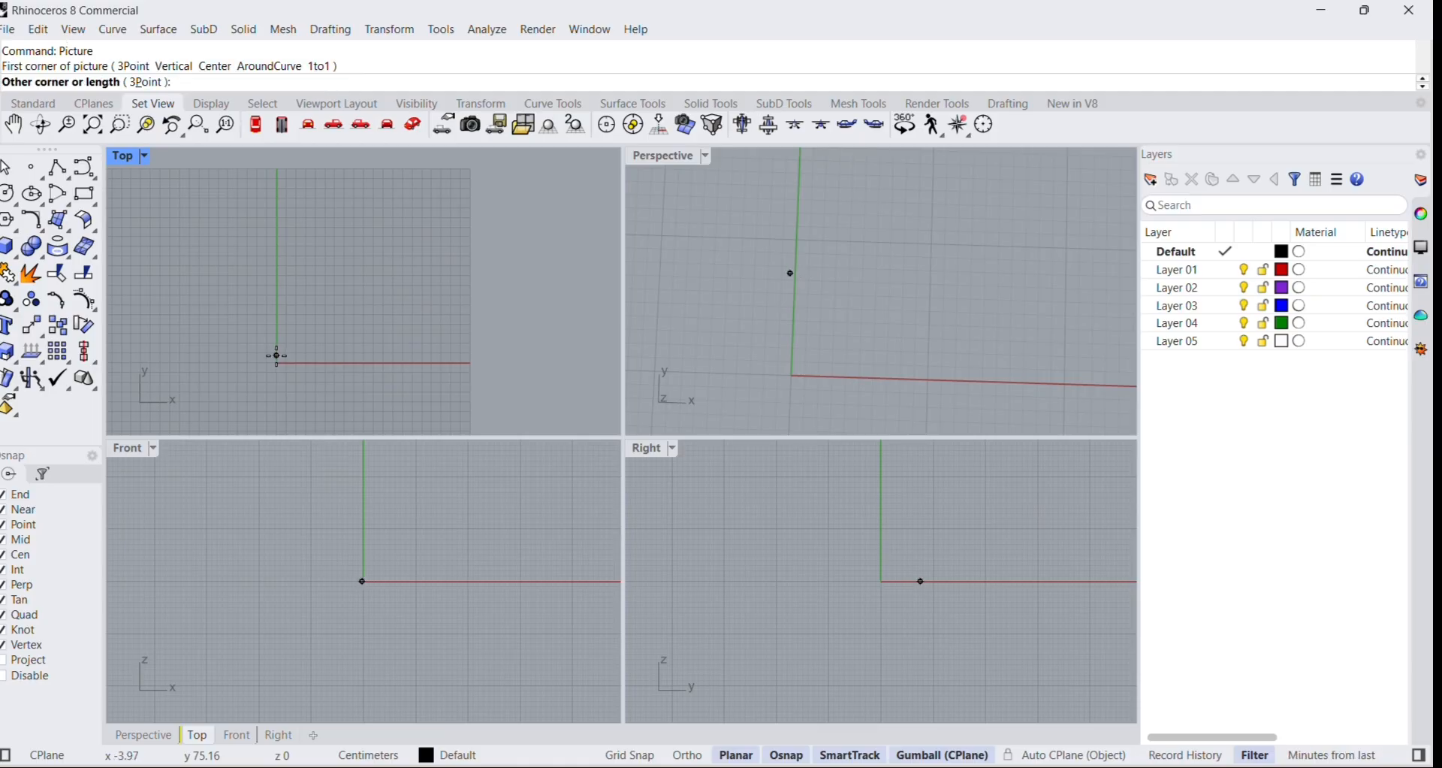
pyautogui.click(300, 331)
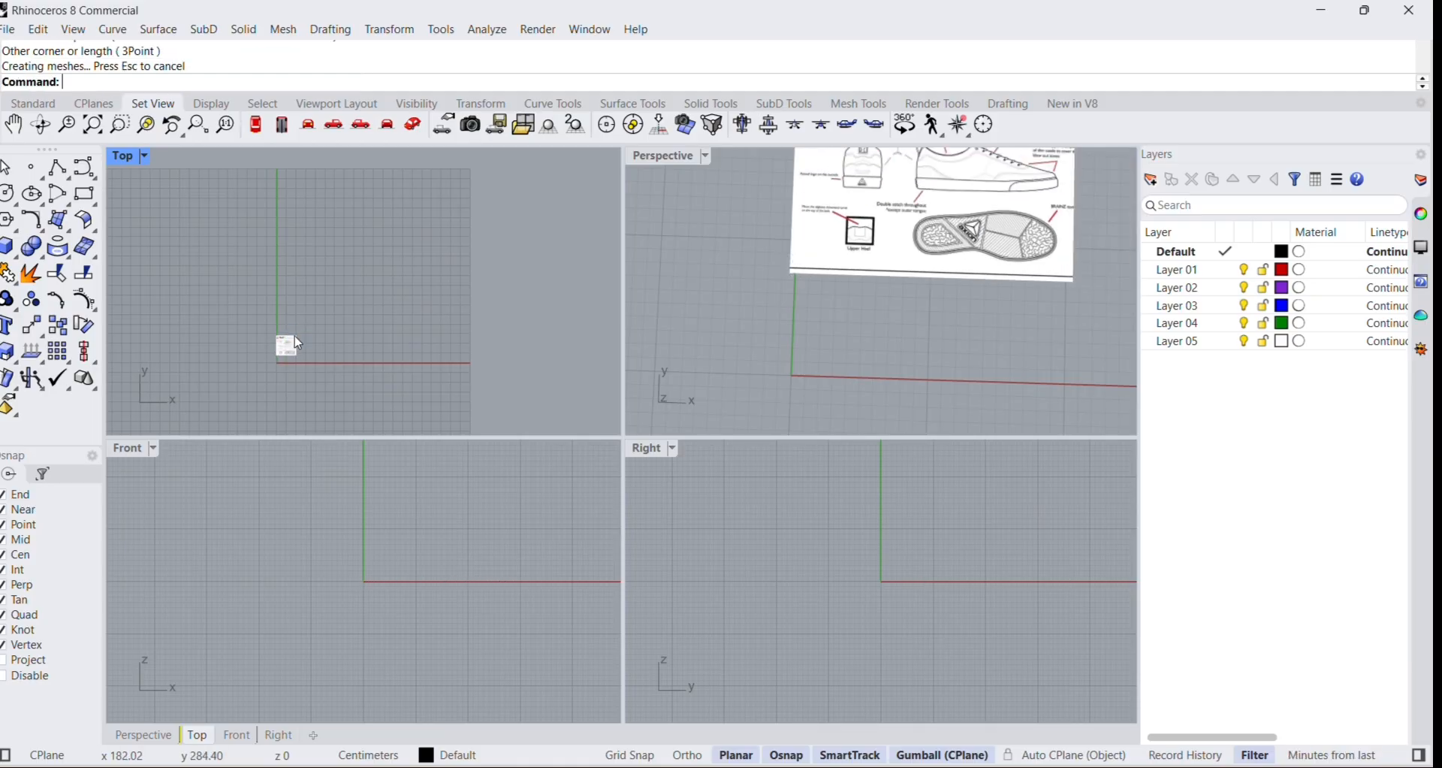
pyautogui.hotkey('ctrl', 'z')
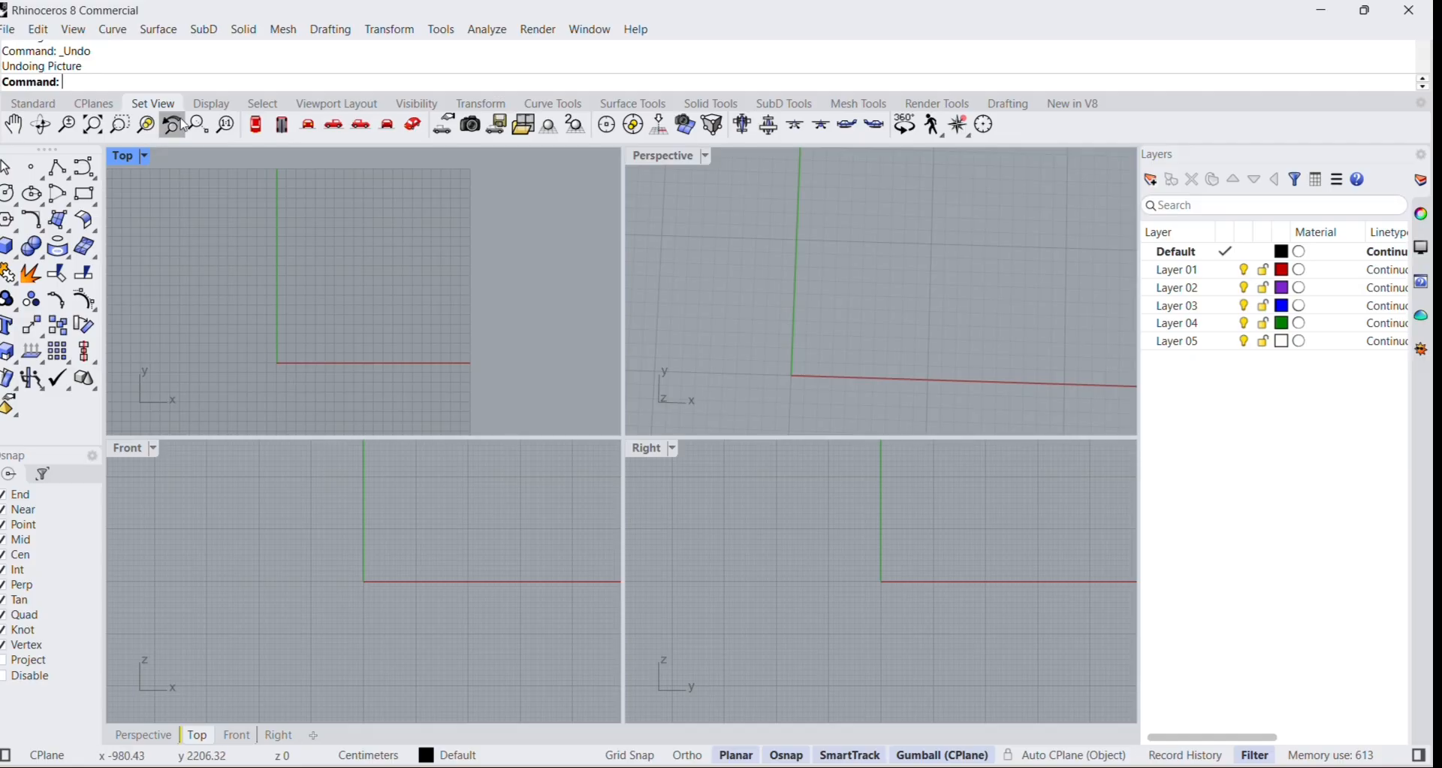
# Insert the WhatsApp Image 2025-12-04 shoe drawing as a picture in the Top view, from the origin and about 1406 cm wide.
pyautogui.write('Picture')
pyautogui.press('Return')
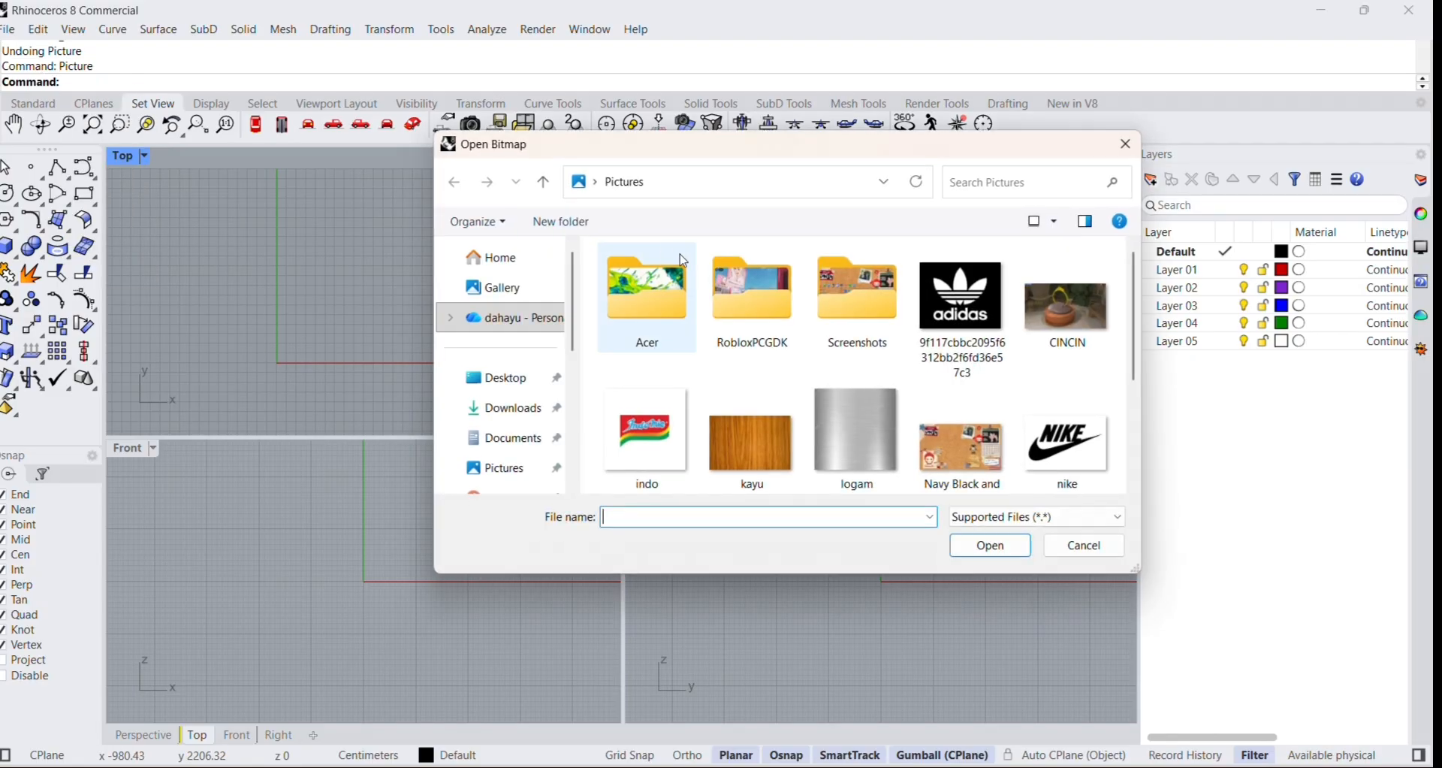
pyautogui.scroll(-3, 857, 393)
pyautogui.doubleClick(950, 428)
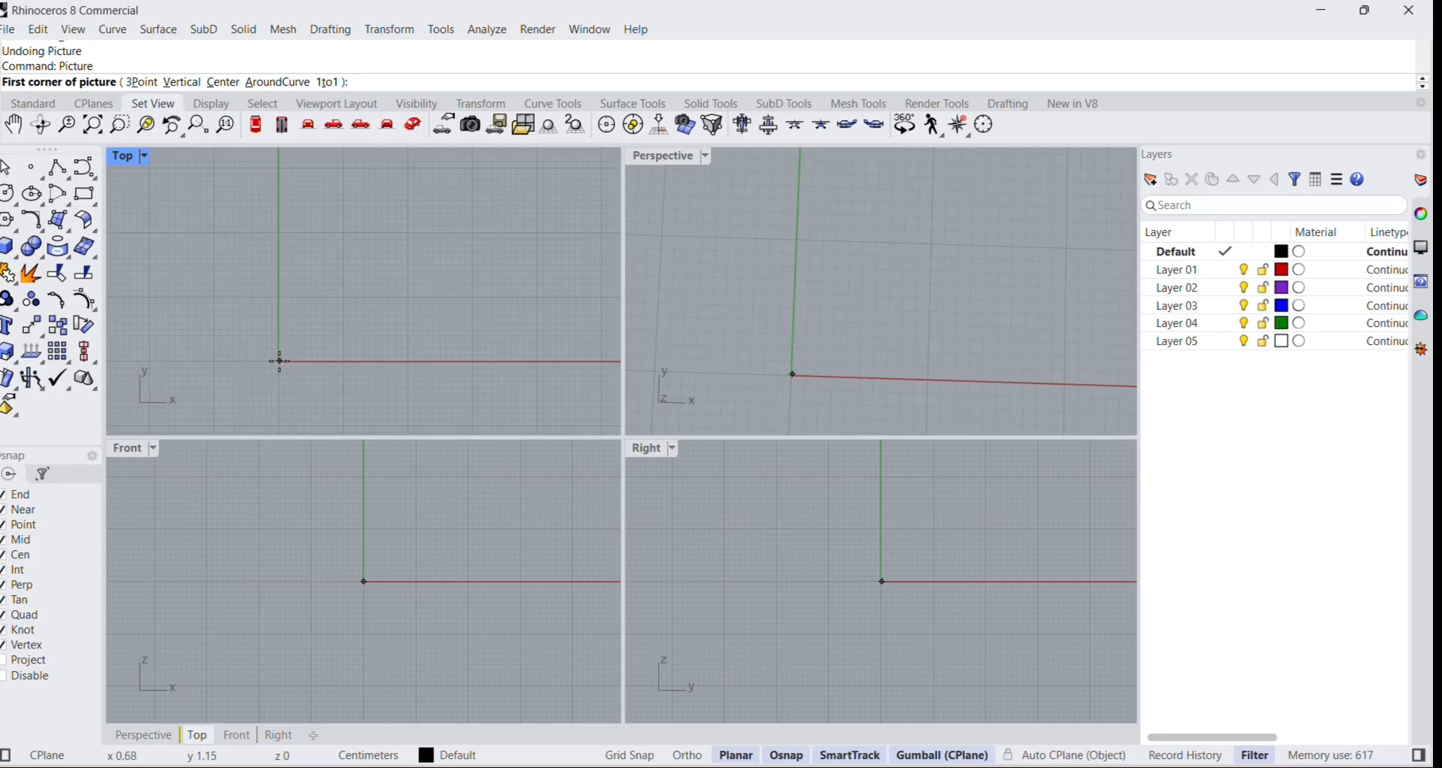
pyautogui.click(280, 361)
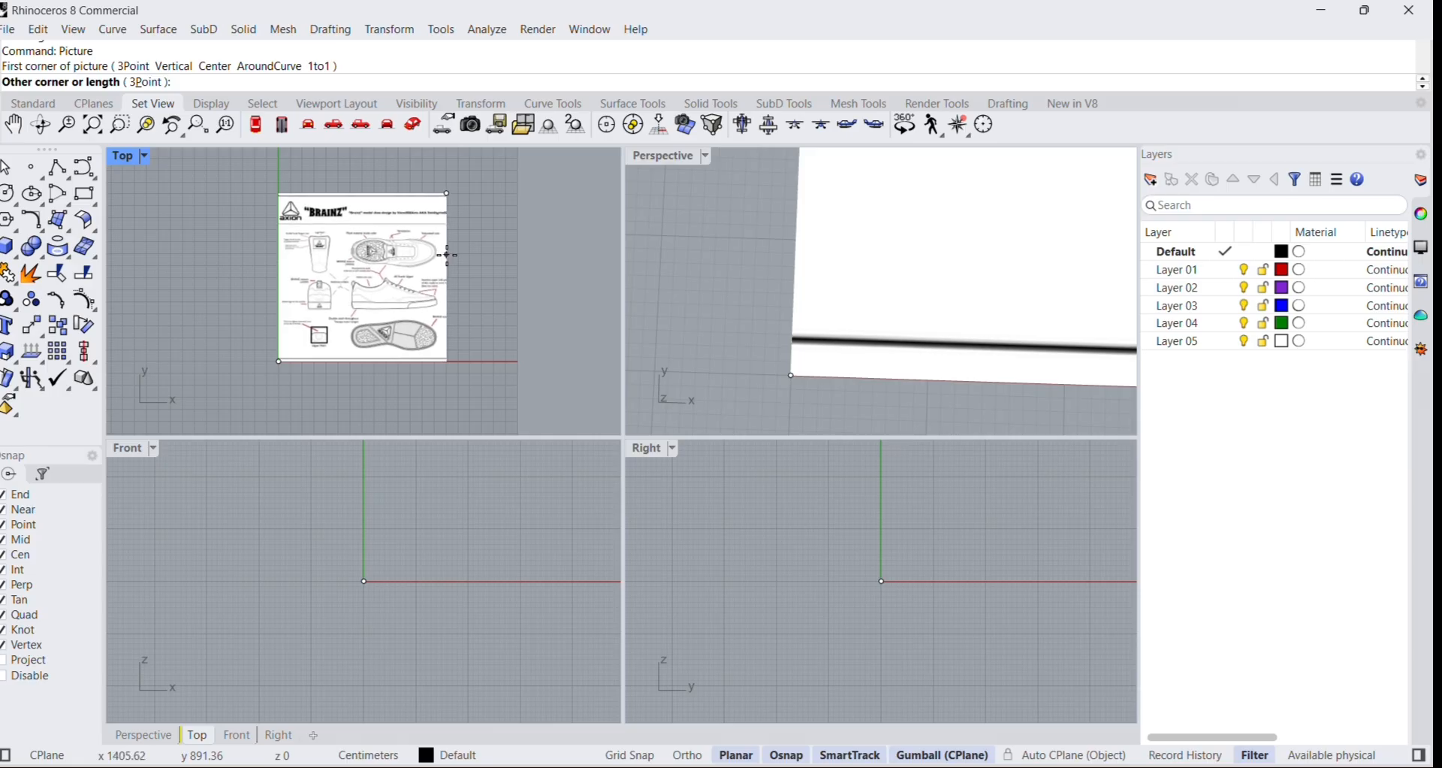
pyautogui.click(447, 255)
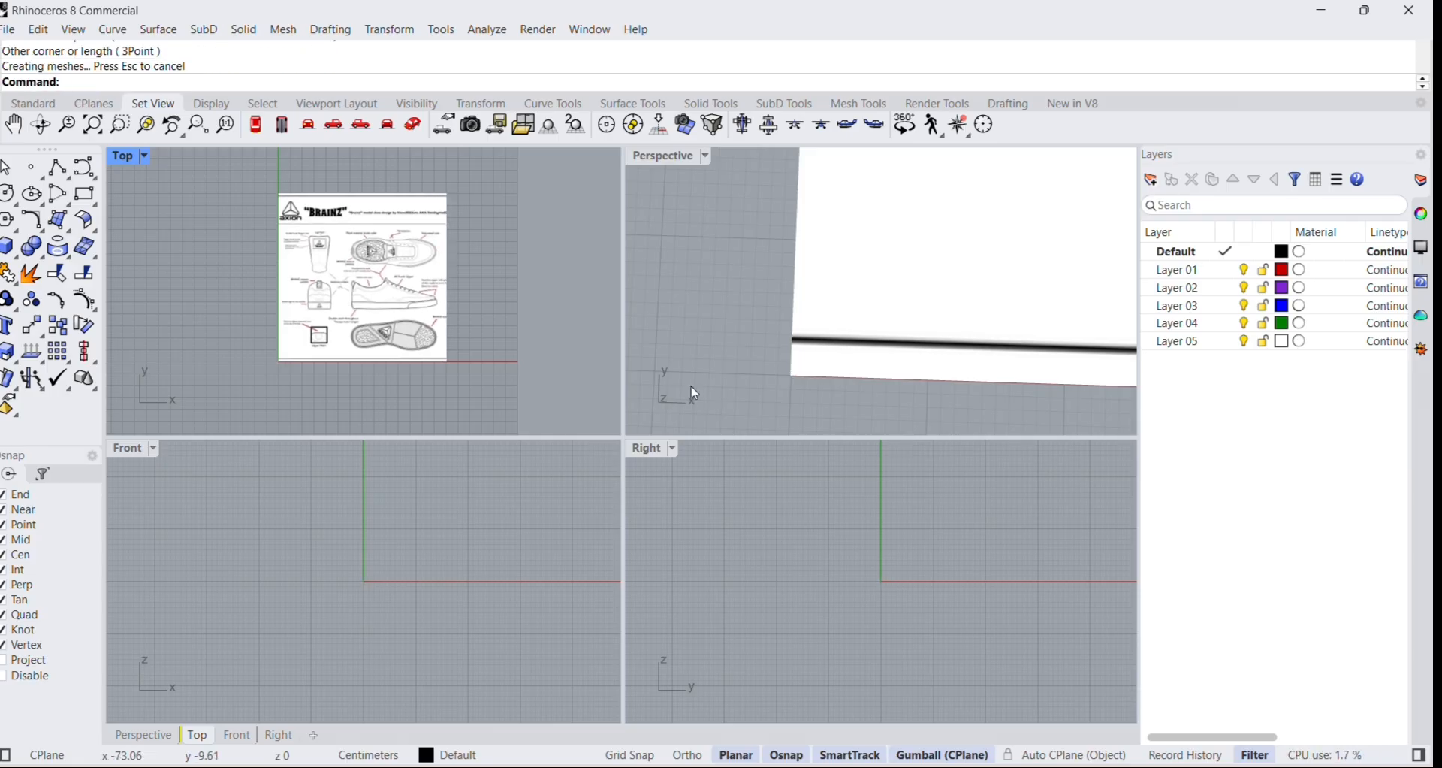
# Move the shoe drawing picture to Layer 05.
pyautogui.scroll(-3, 483, 312)
pyautogui.scroll(3, 451, 251)
pyautogui.moveTo(434, 335)
pyautogui.mouseDown(button='right')
pyautogui.moveTo(441, 306)
pyautogui.moveTo(428, 333)
pyautogui.mouseUp(button='right')
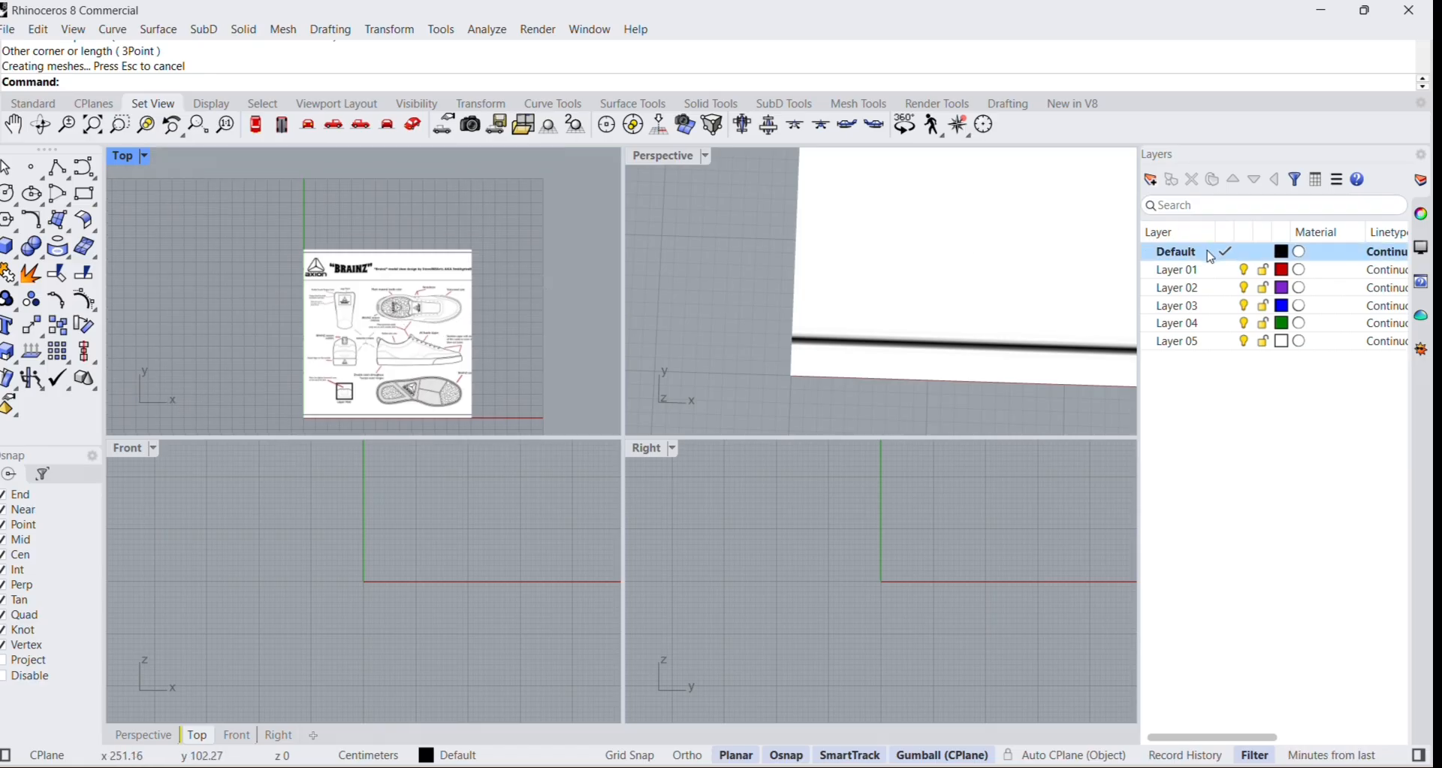
pyautogui.click(426, 303)
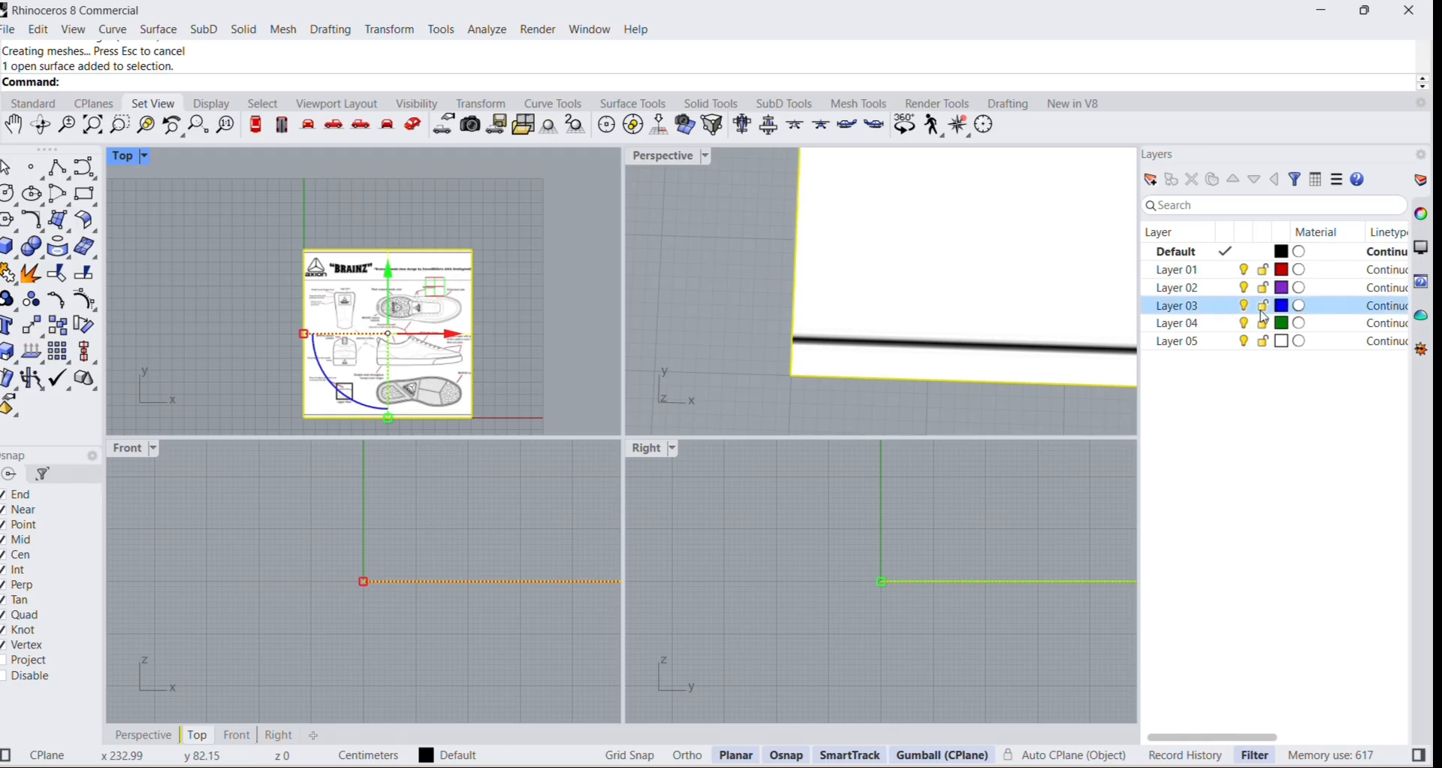
pyautogui.click(1212, 347)
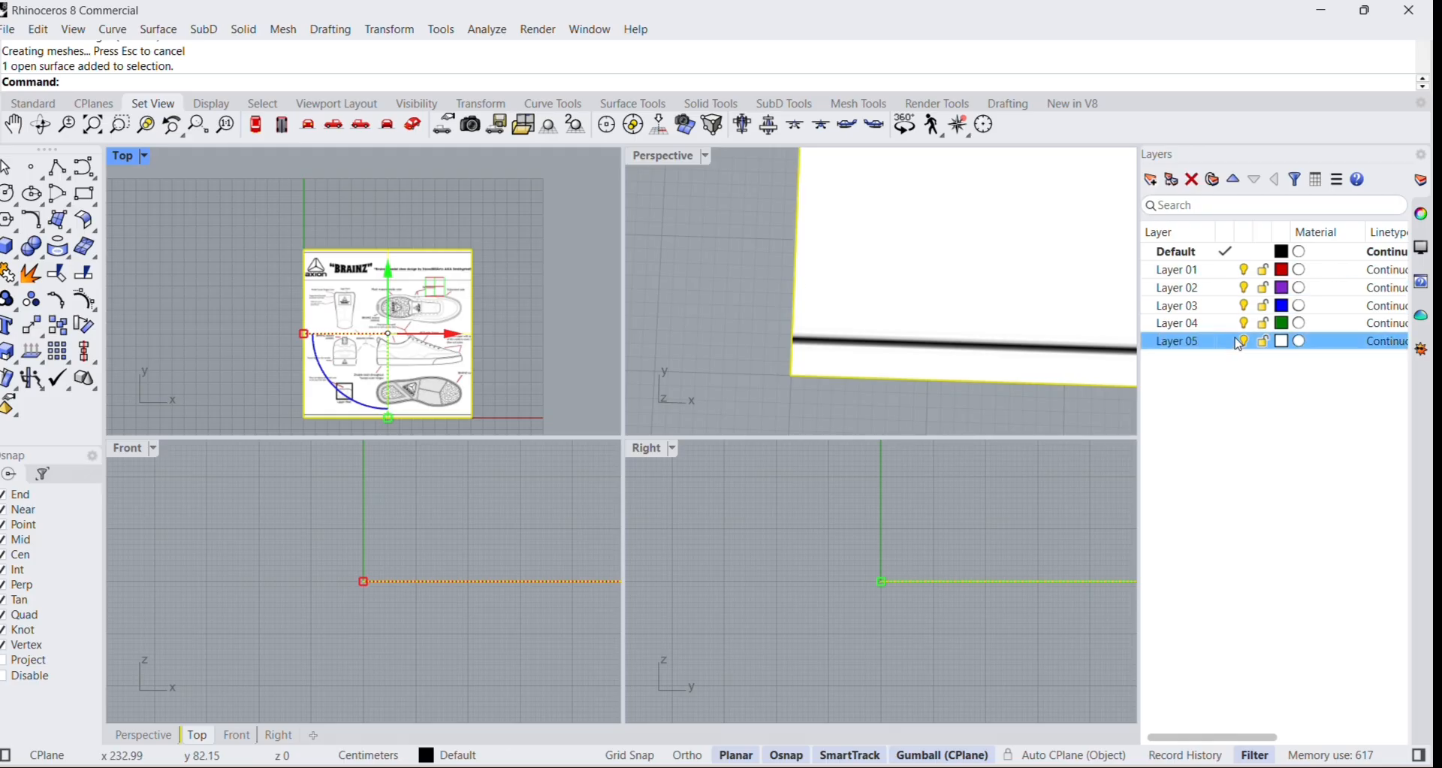
pyautogui.rightClick(1232, 344)
pyautogui.click(1200, 350)
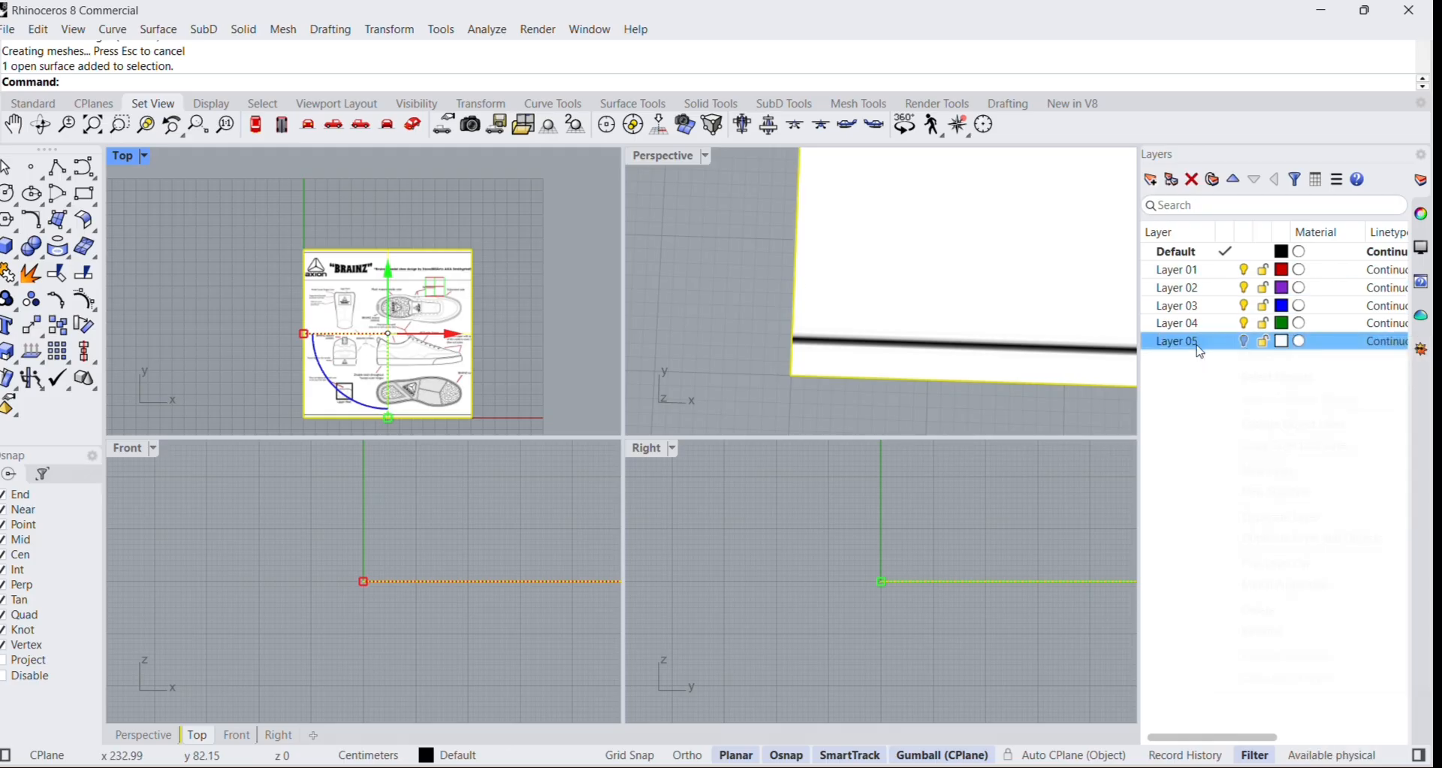
pyautogui.click(1245, 345)
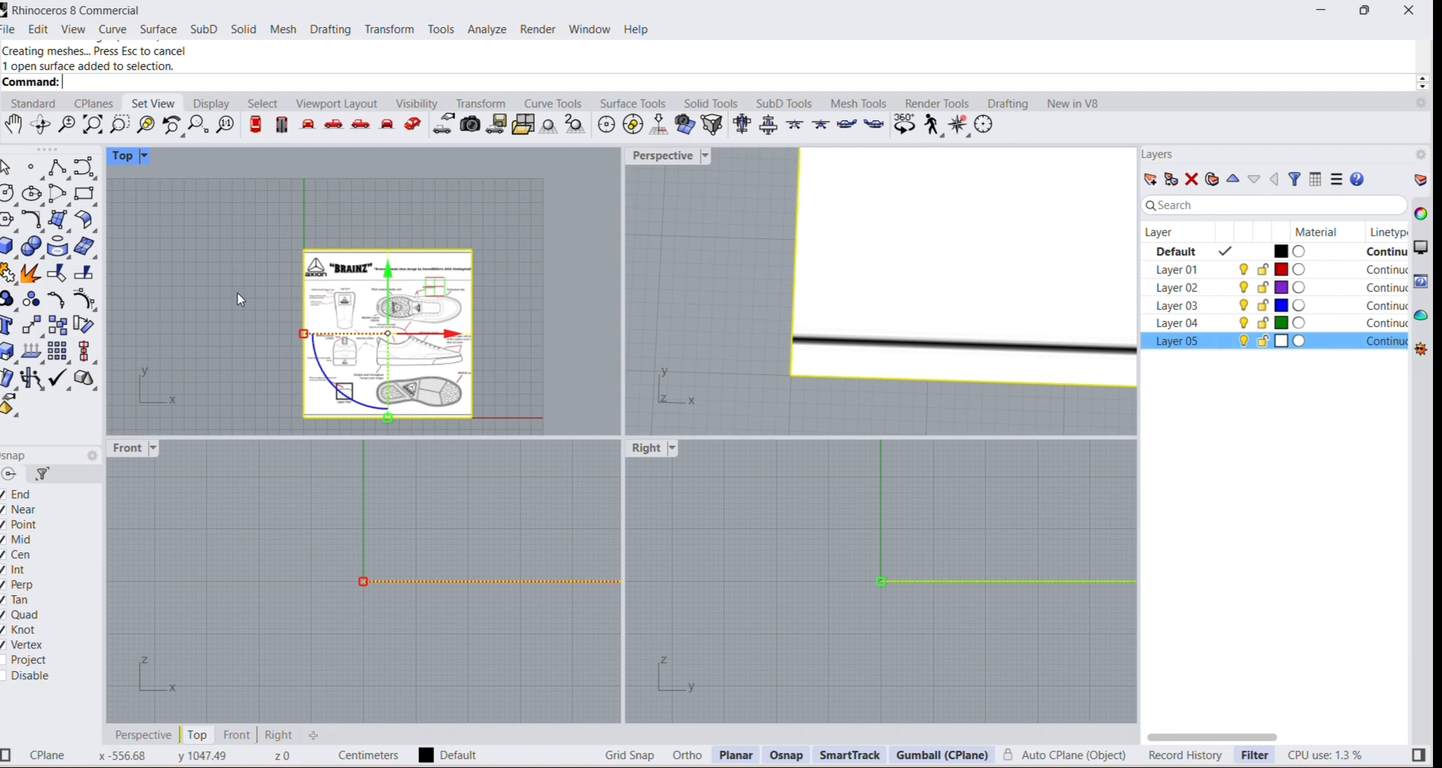
pyautogui.rightClick(1204, 347)
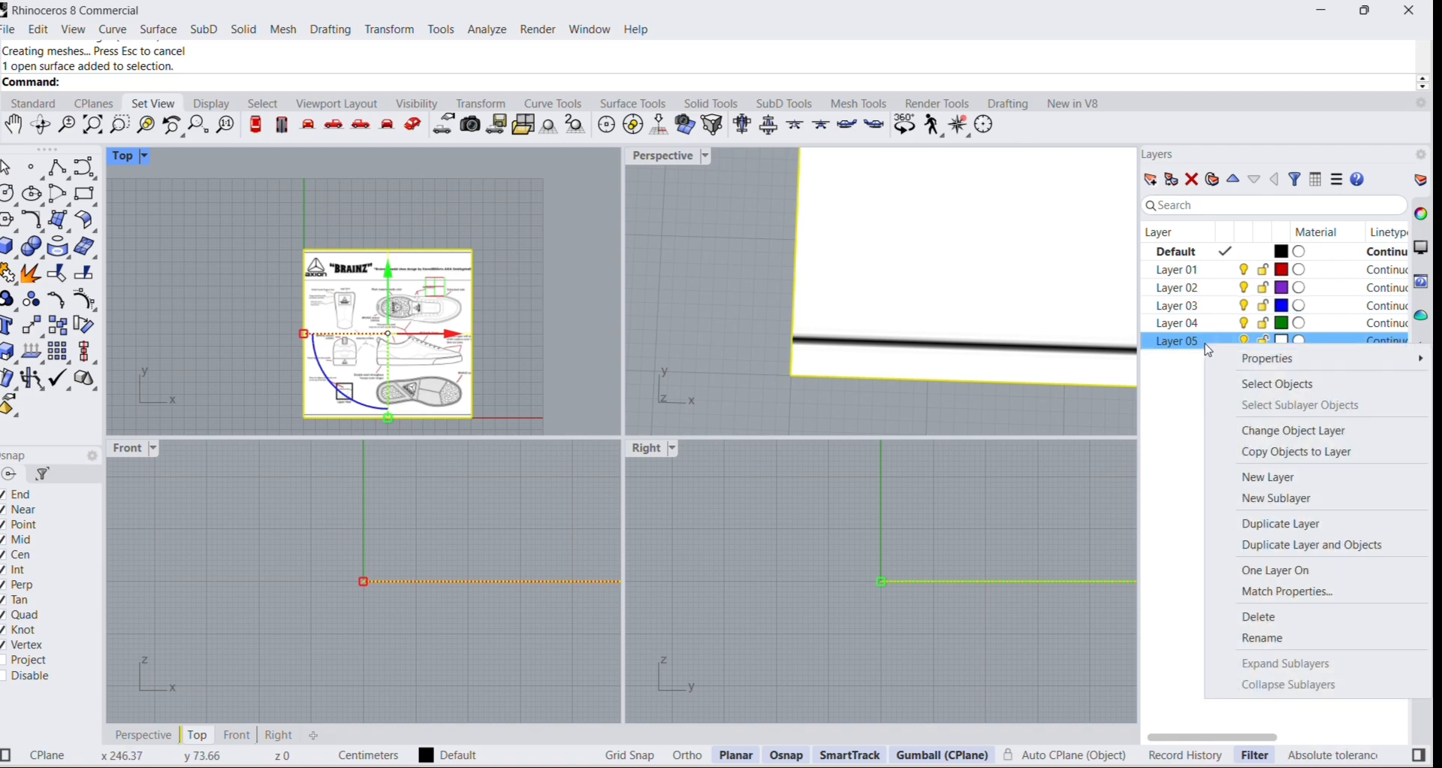
pyautogui.click(1292, 429)
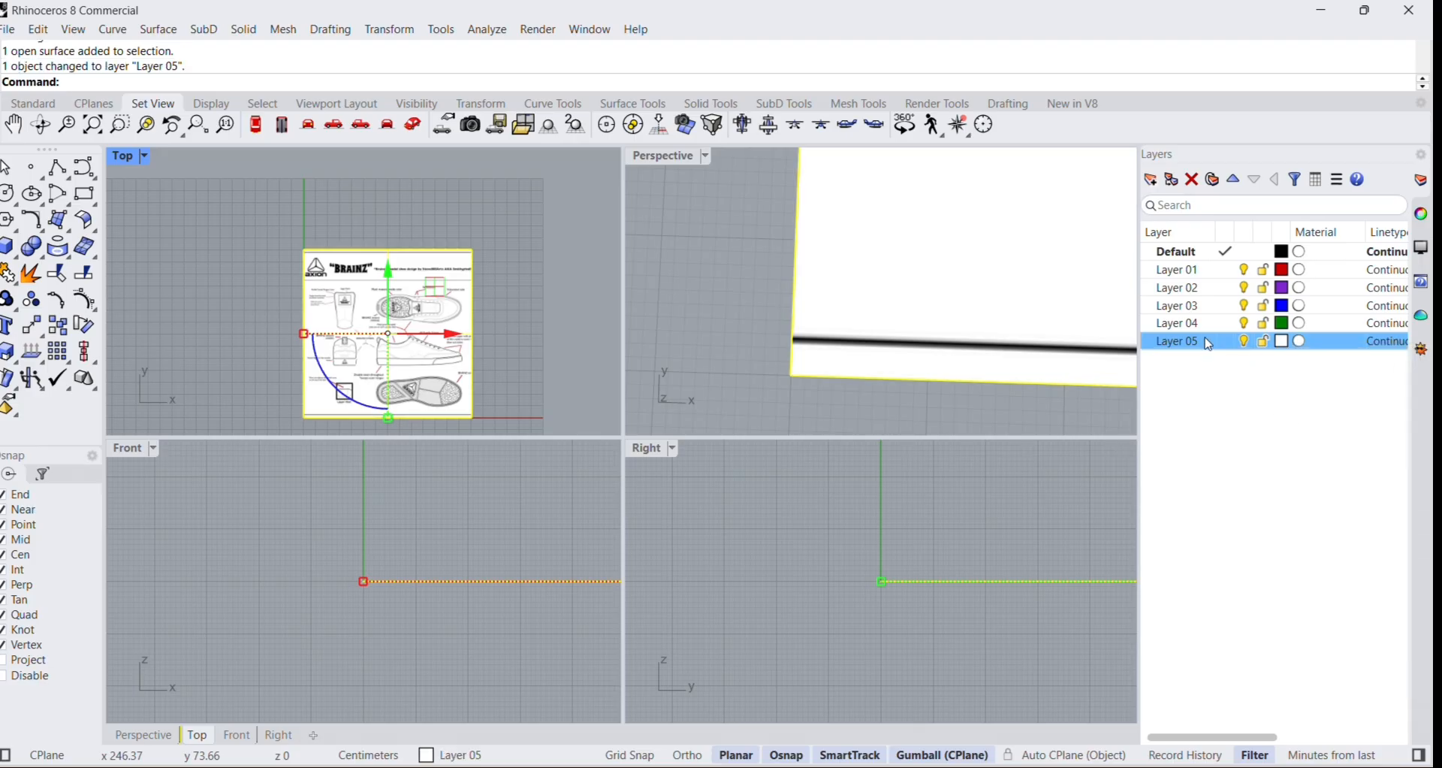
pyautogui.press('Escape')
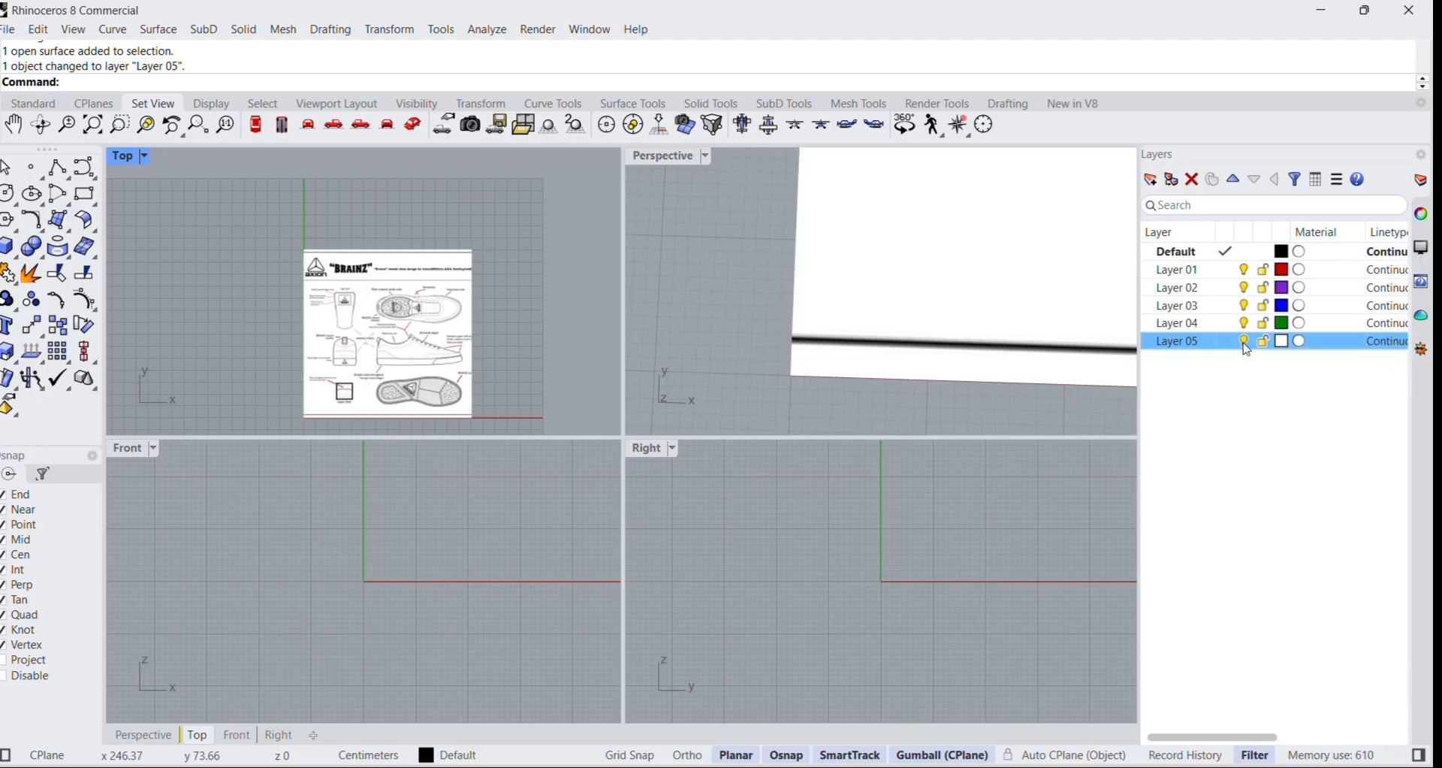
# Make Layer 05 the current layer and rename it "referensi".
pyautogui.scroll(-9, 979, 325)
pyautogui.moveTo(999, 290)
pyautogui.mouseDown(button='right')
pyautogui.moveTo(980, 303)
pyautogui.moveTo(1009, 275)
pyautogui.mouseUp(button='right')
pyautogui.scroll(-6, 1012, 273)
pyautogui.scroll(-4, 1045, 219)
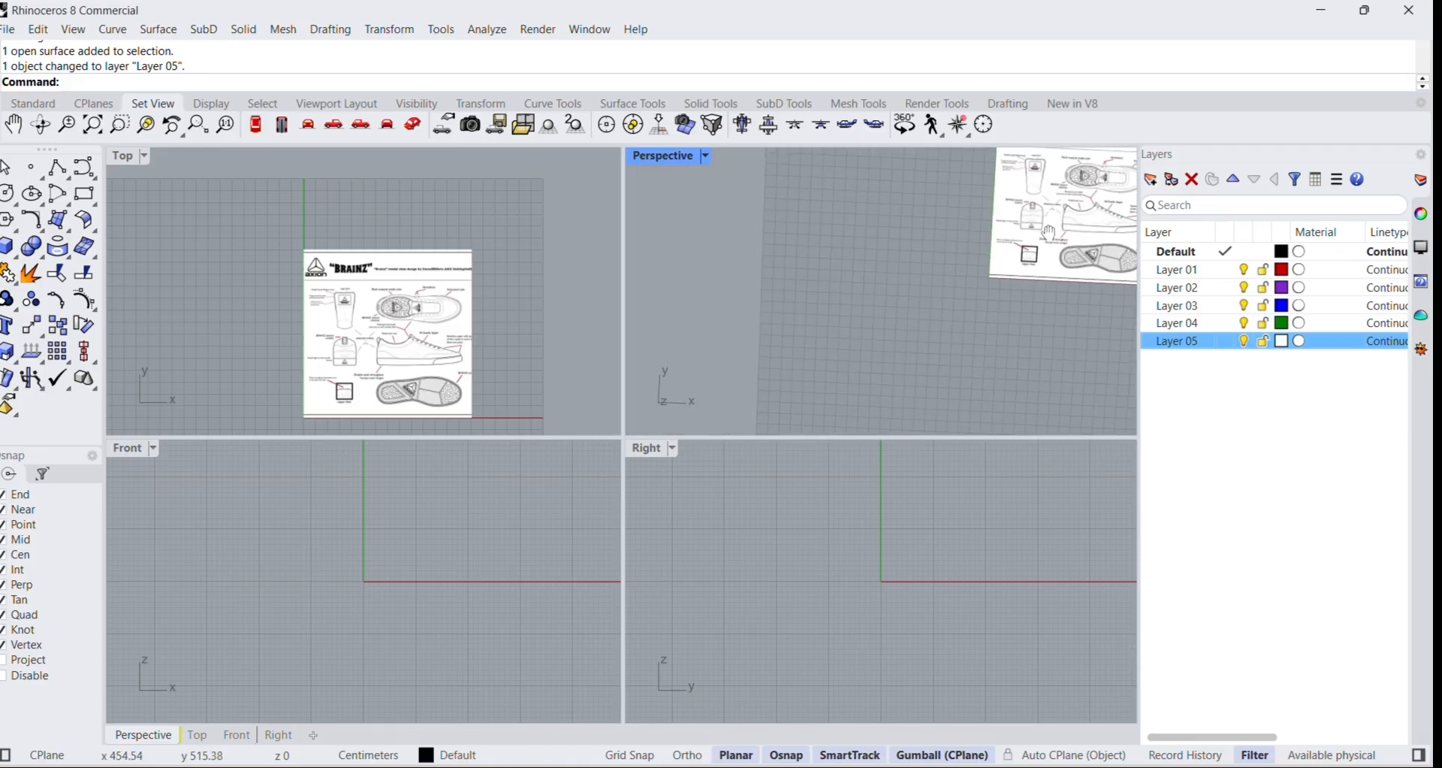
pyautogui.keyDown('shift'); pyautogui.moveTo(1050, 233); pyautogui.dragTo(930, 346, button='right'); pyautogui.keyUp('shift')
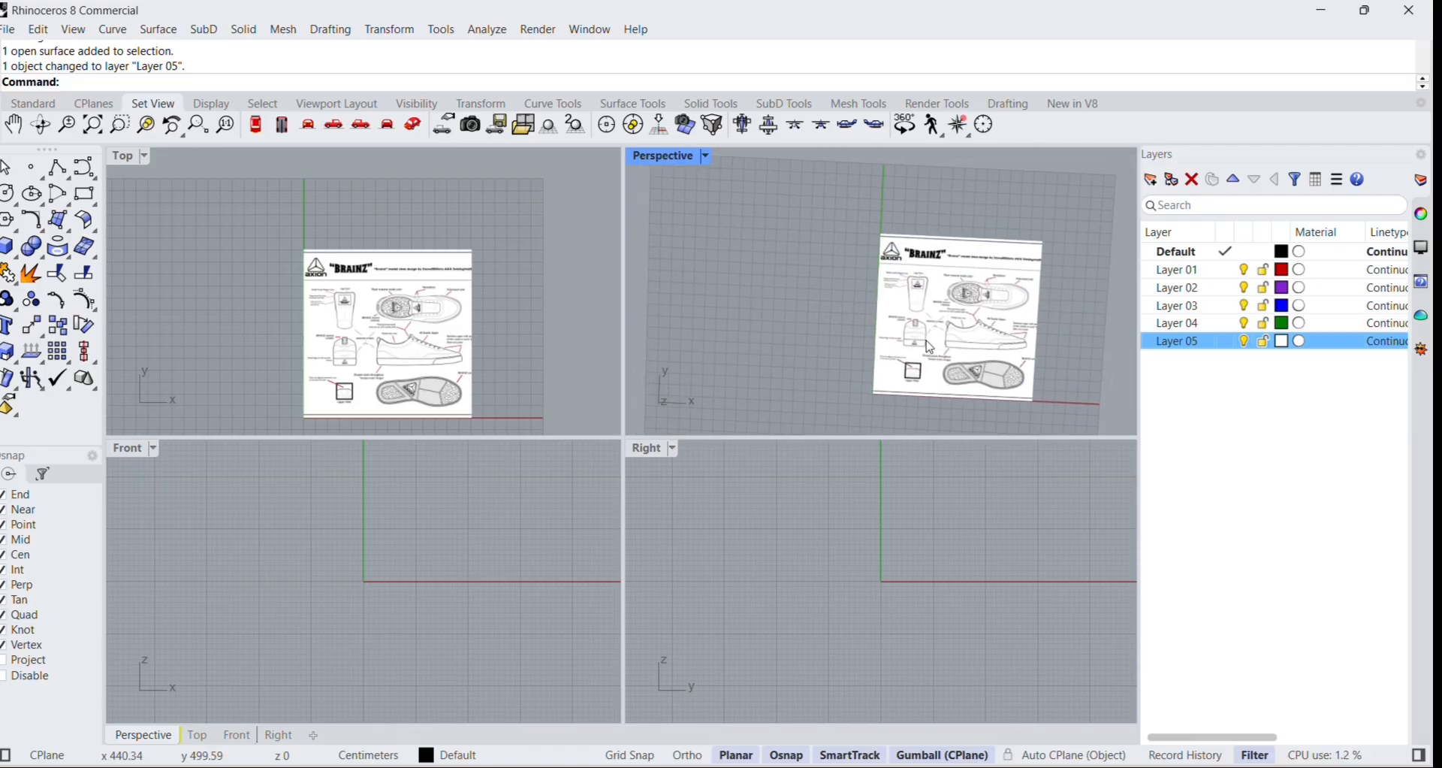
pyautogui.doubleClick(1177, 344)
pyautogui.click(1178, 342)
pyautogui.write('refere')
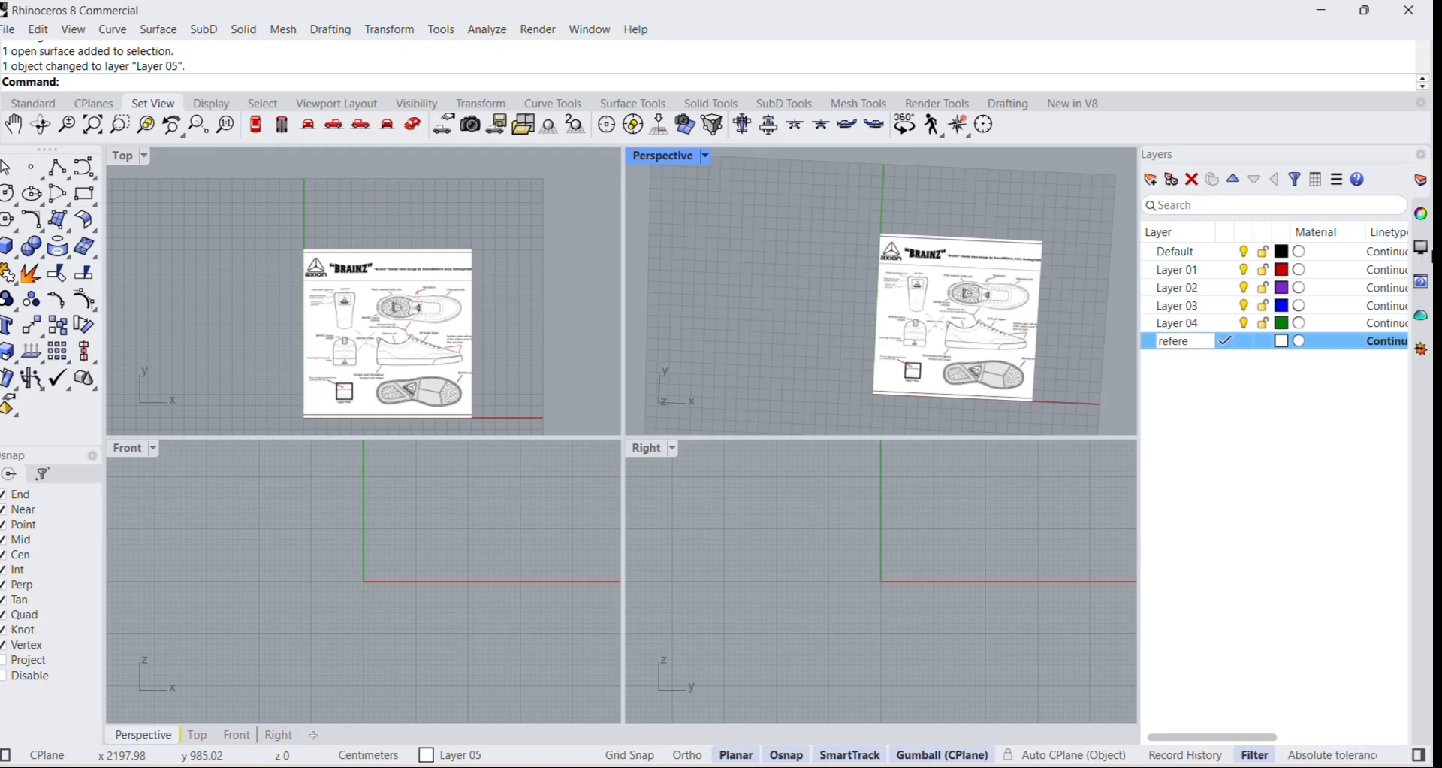
pyautogui.write('nsi')
pyautogui.press('Return')
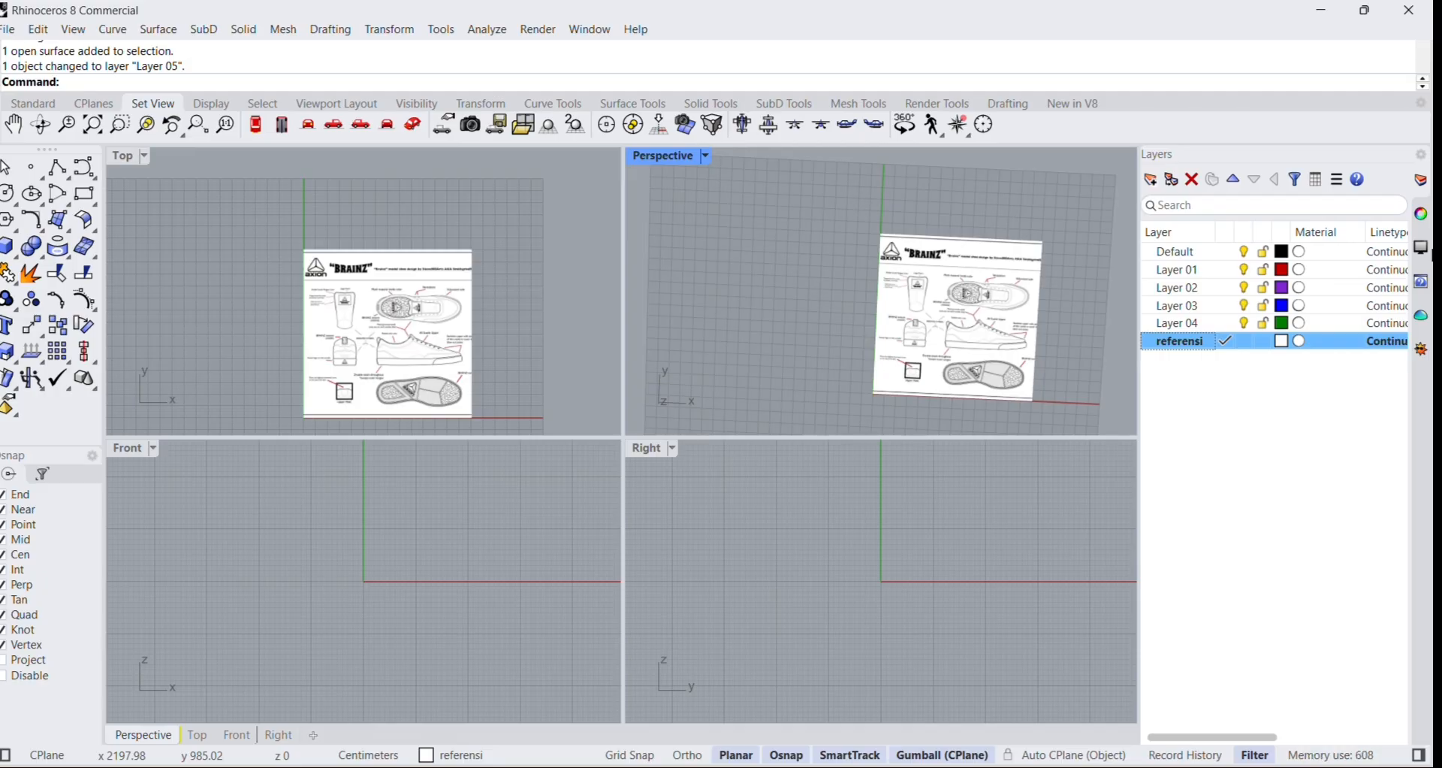
pyautogui.click(1250, 384)
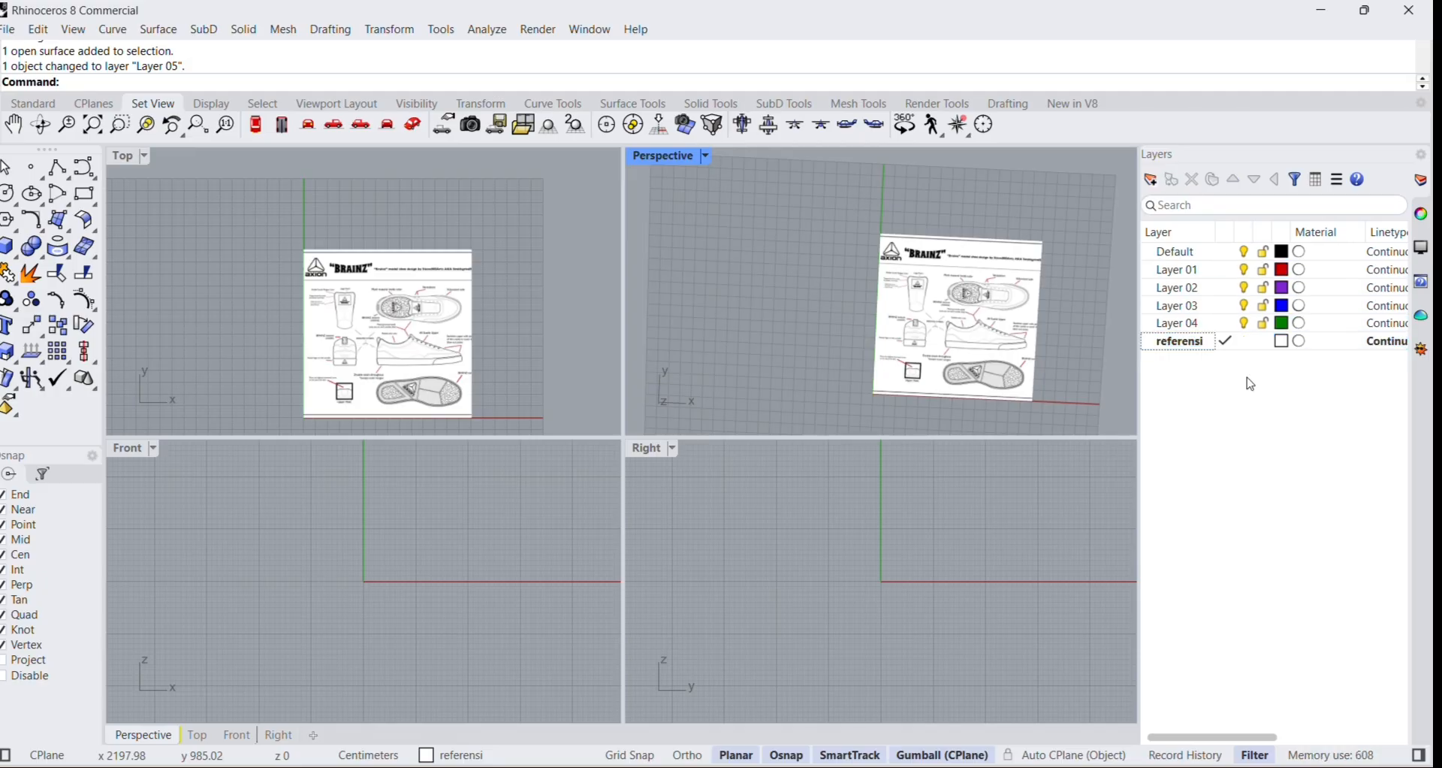
# Make Layer 04 the current layer and lock the referensi layer.
pyautogui.click(1229, 325)
pyautogui.click(1229, 324)
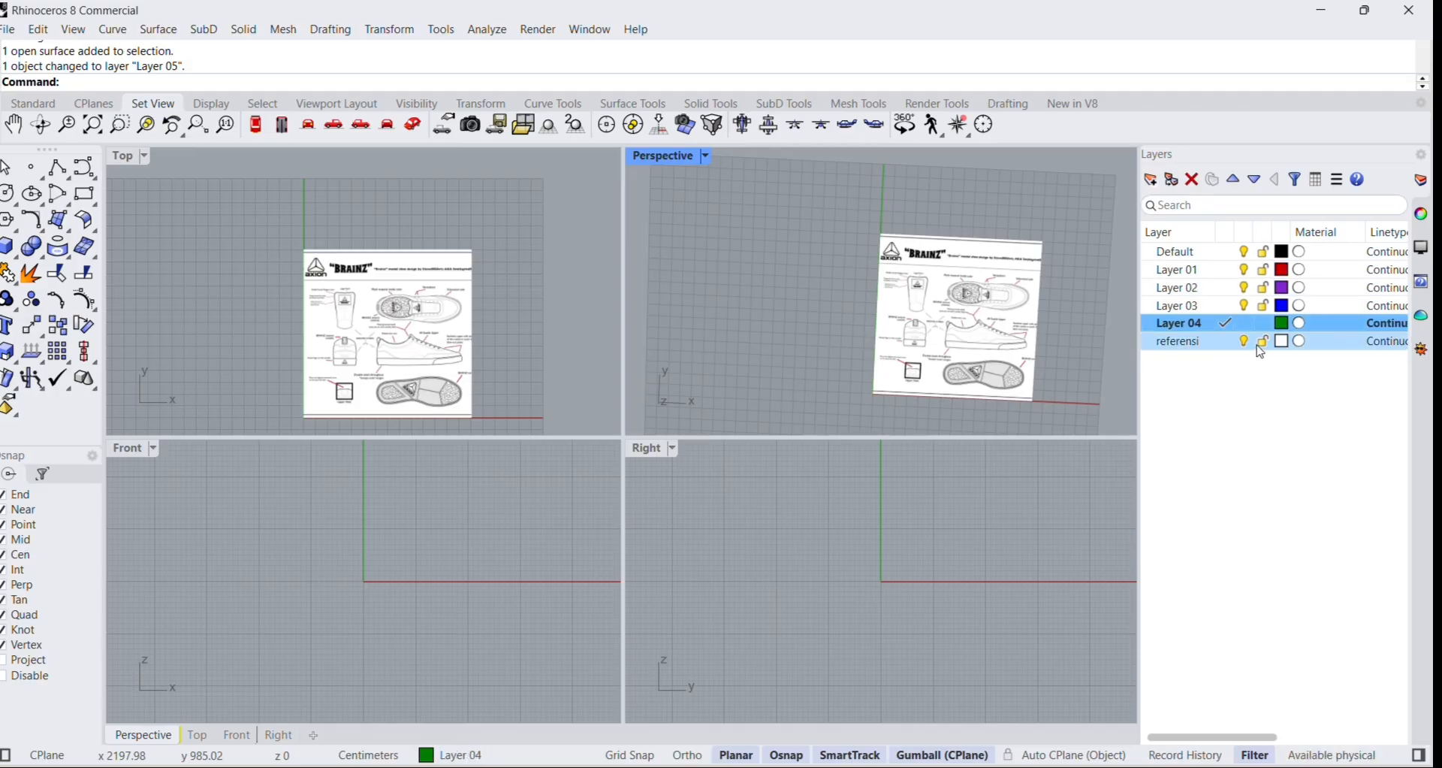
pyautogui.click(1262, 343)
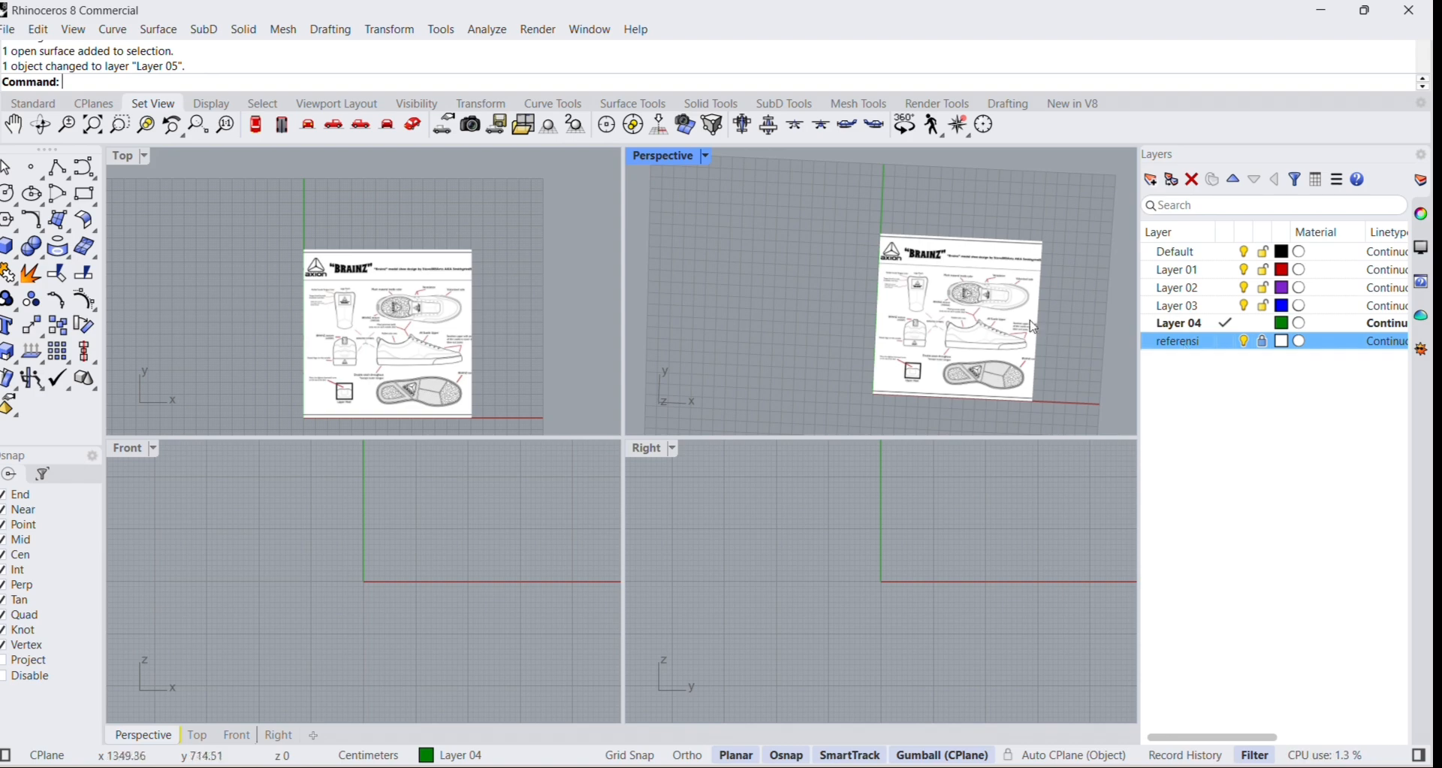
# Unlock the referensi layer and set the shoe picture's object transparency to 35%.
pyautogui.moveTo(950, 350); pyautogui.dragTo(1015, 265)
pyautogui.scroll(-5, 1014, 321)
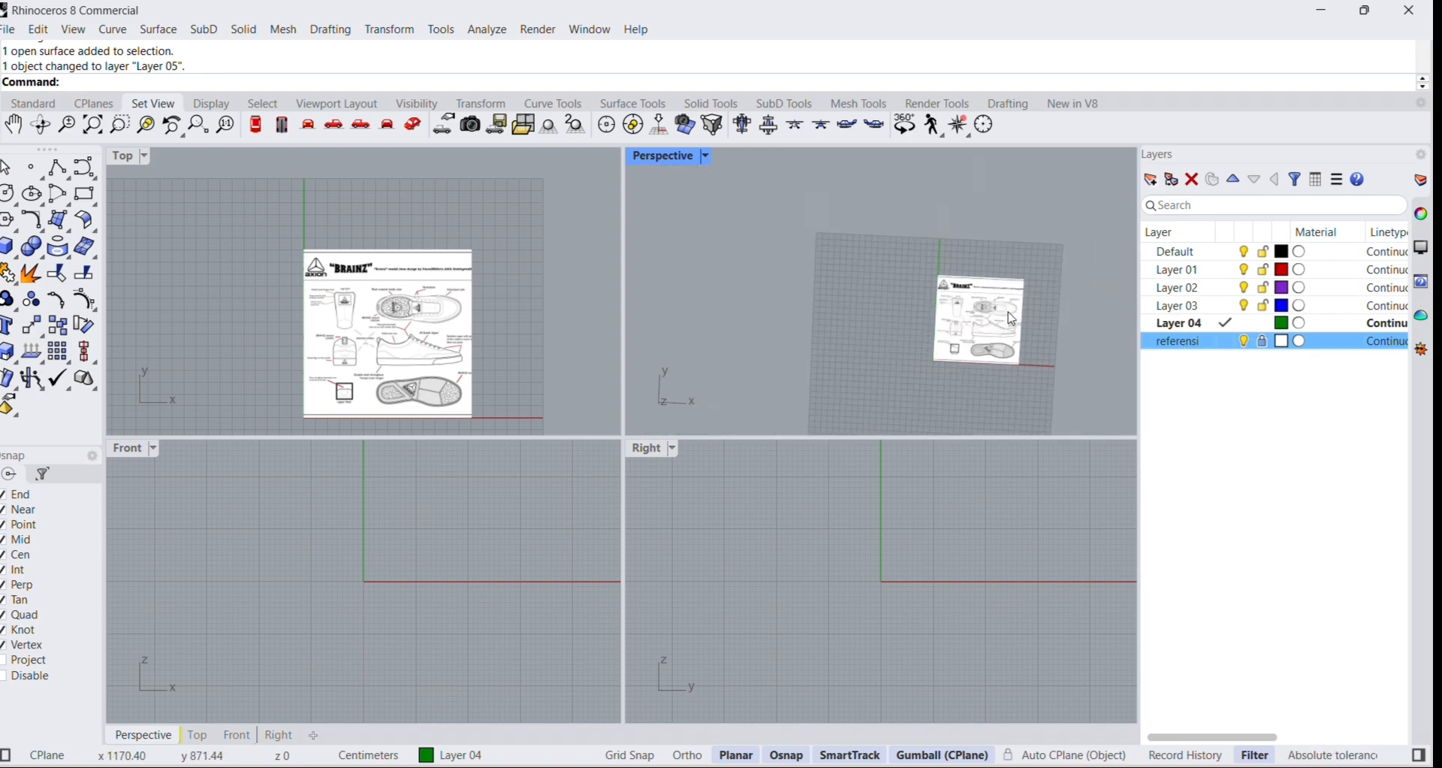
pyautogui.scroll(3, 1014, 320)
pyautogui.click(1304, 361)
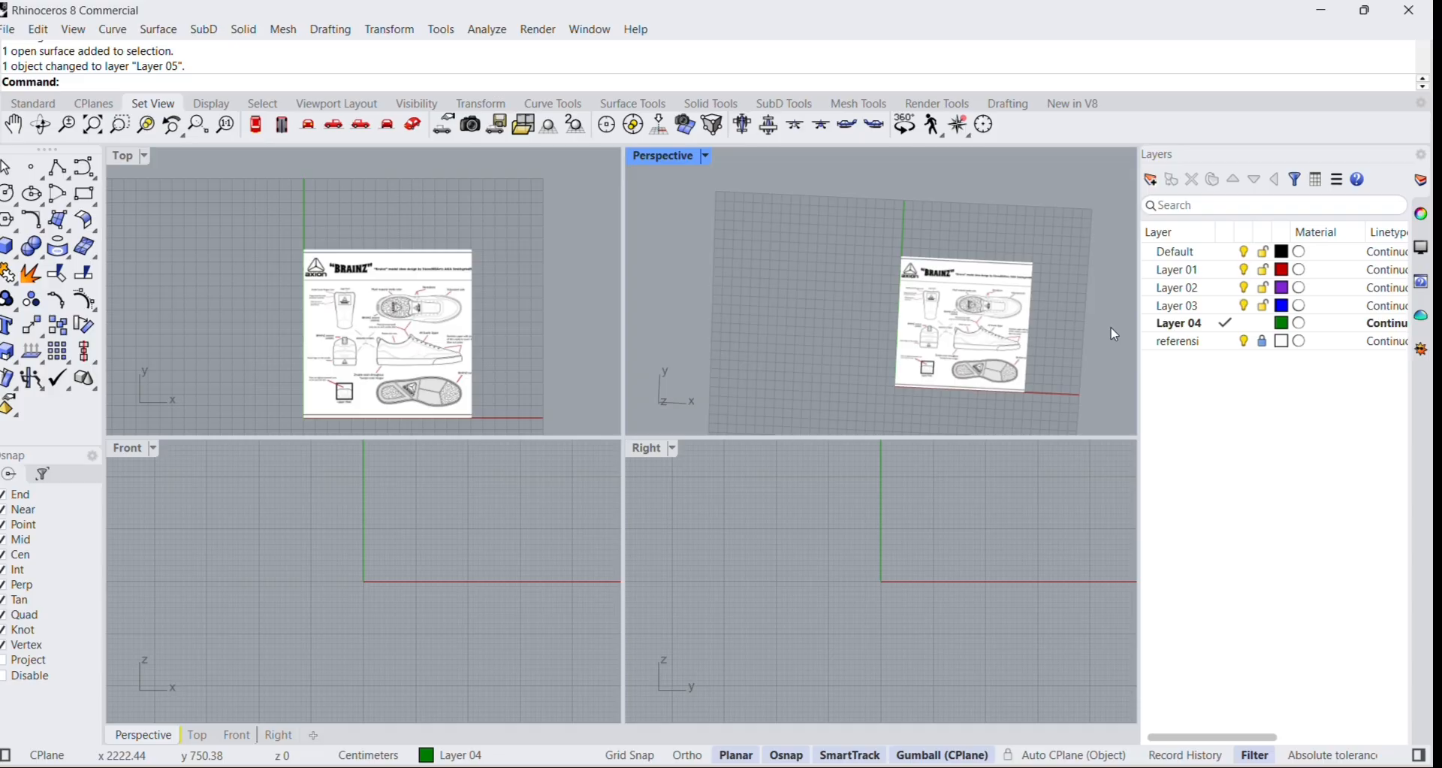
pyautogui.click(1264, 341)
pyautogui.click(969, 346)
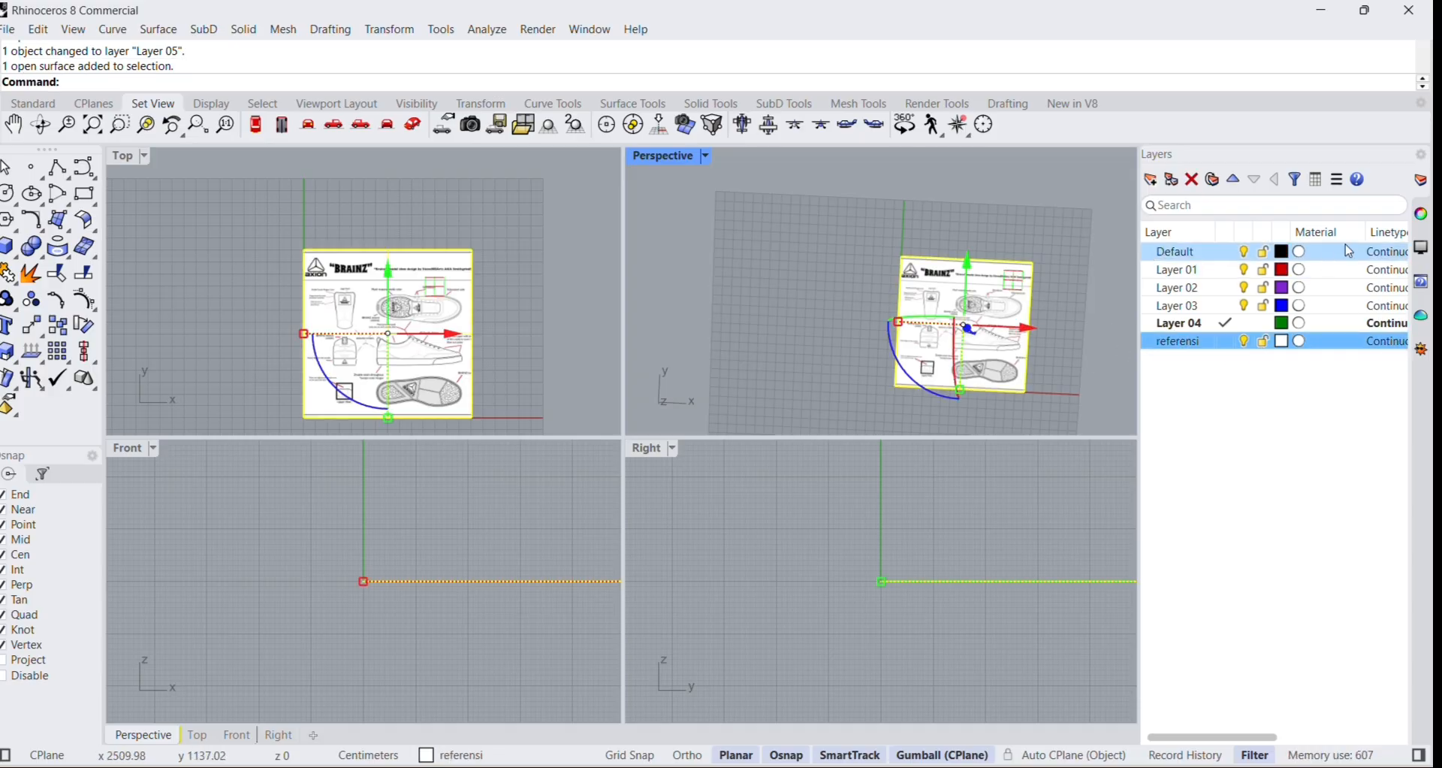
pyautogui.click(1423, 217)
pyautogui.click(1189, 181)
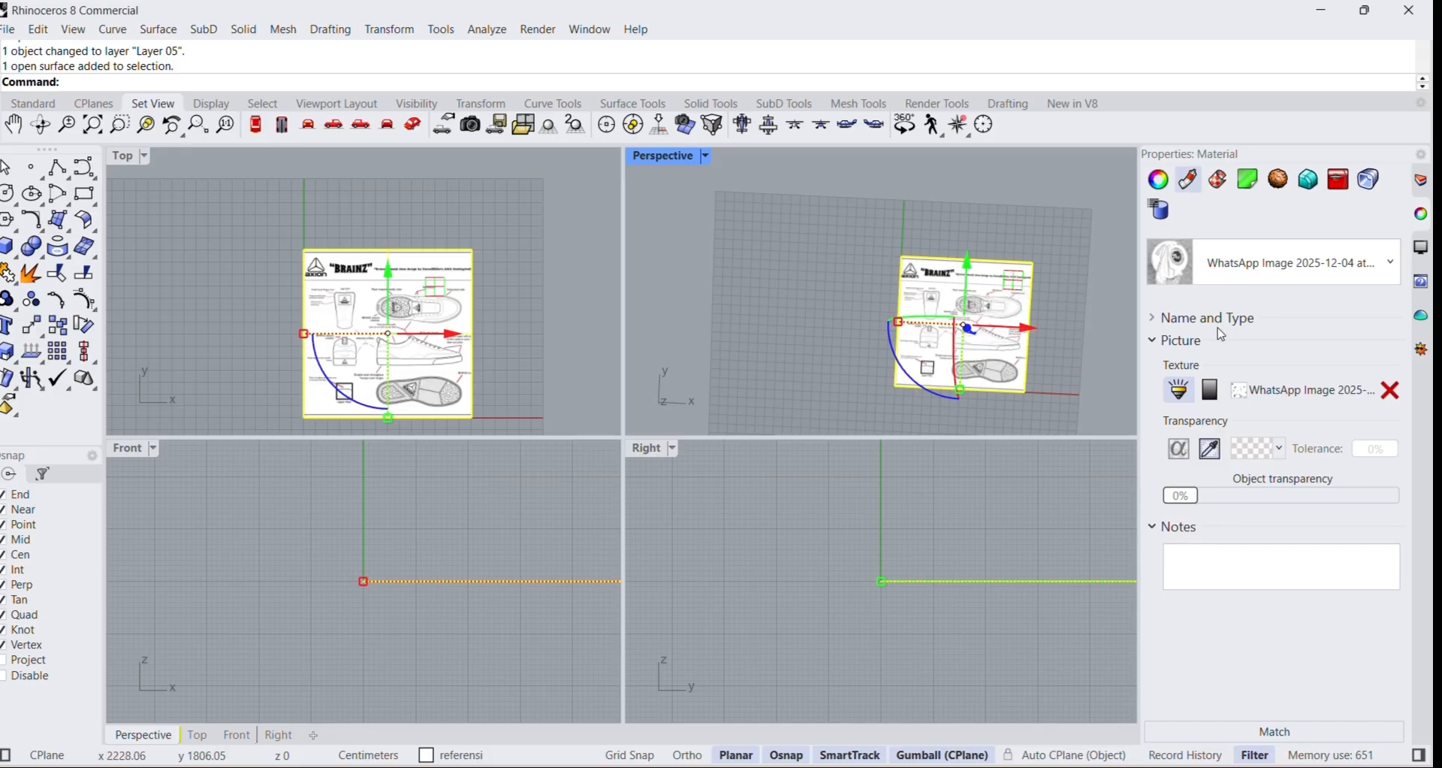
pyautogui.click(1184, 497)
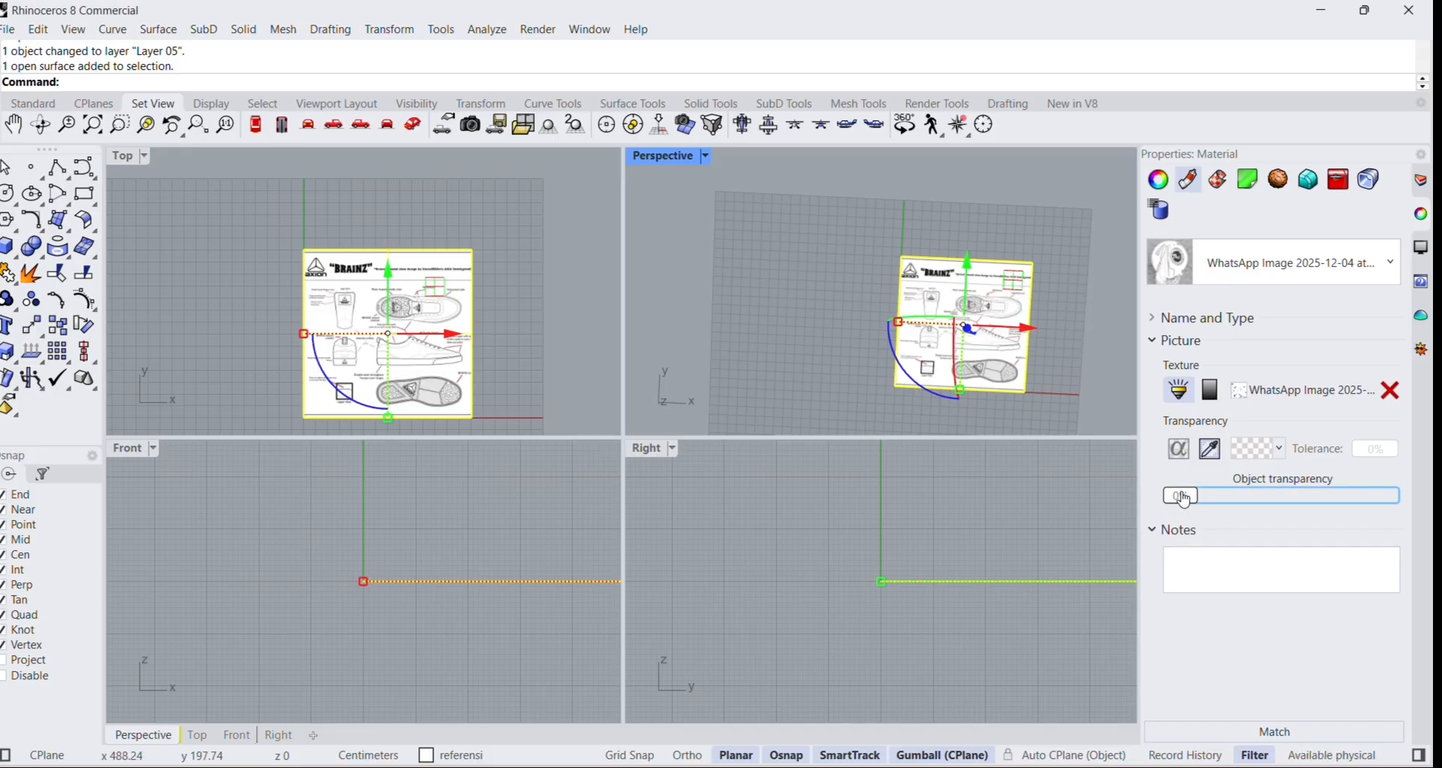
pyautogui.moveTo(1194, 499); pyautogui.dragTo(1256, 501)
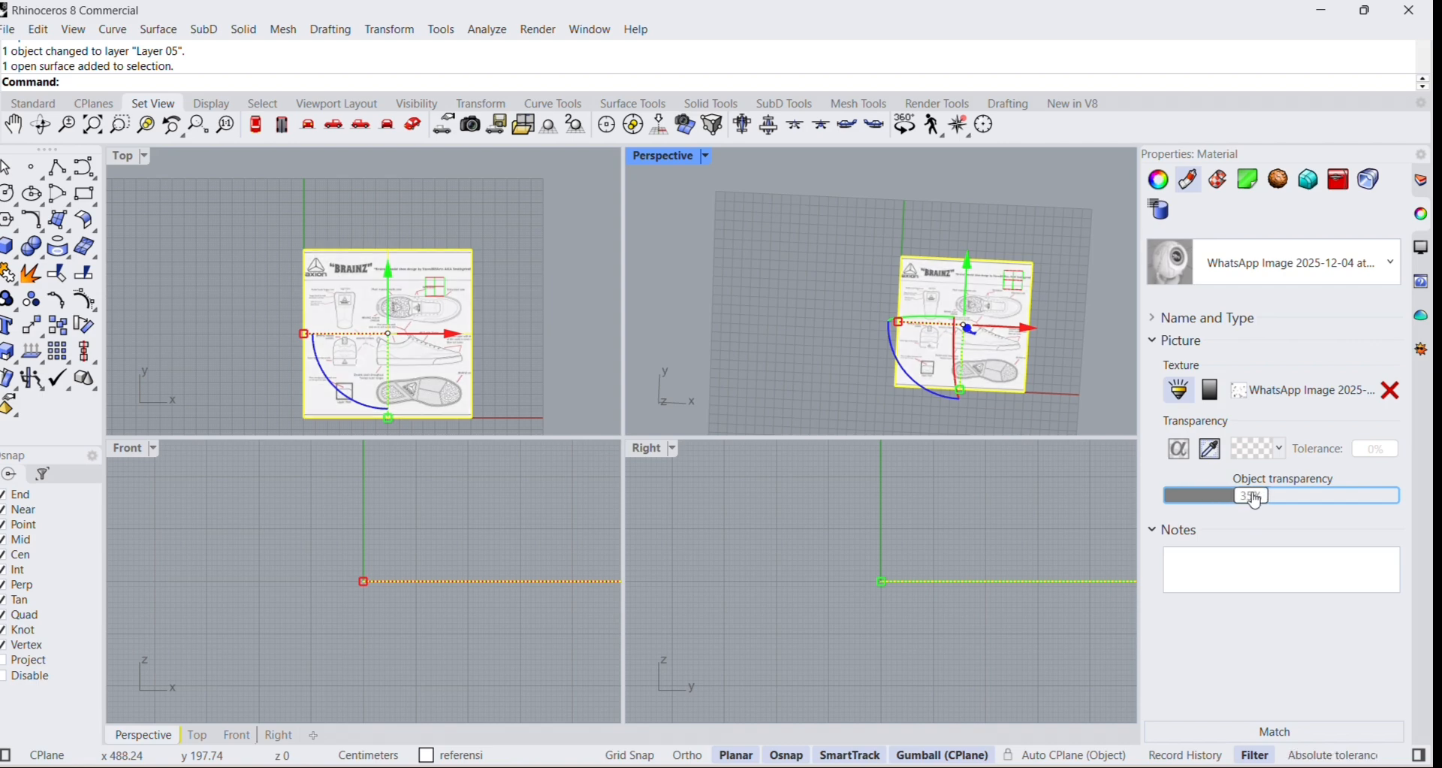
pyautogui.click(1065, 384)
# Raise the shoe picture's object transparency slightly further and bring back the layer list.
pyautogui.scroll(14, 1008, 341)
pyautogui.scroll(-3, 1007, 342)
pyautogui.scroll(-10, 1008, 342)
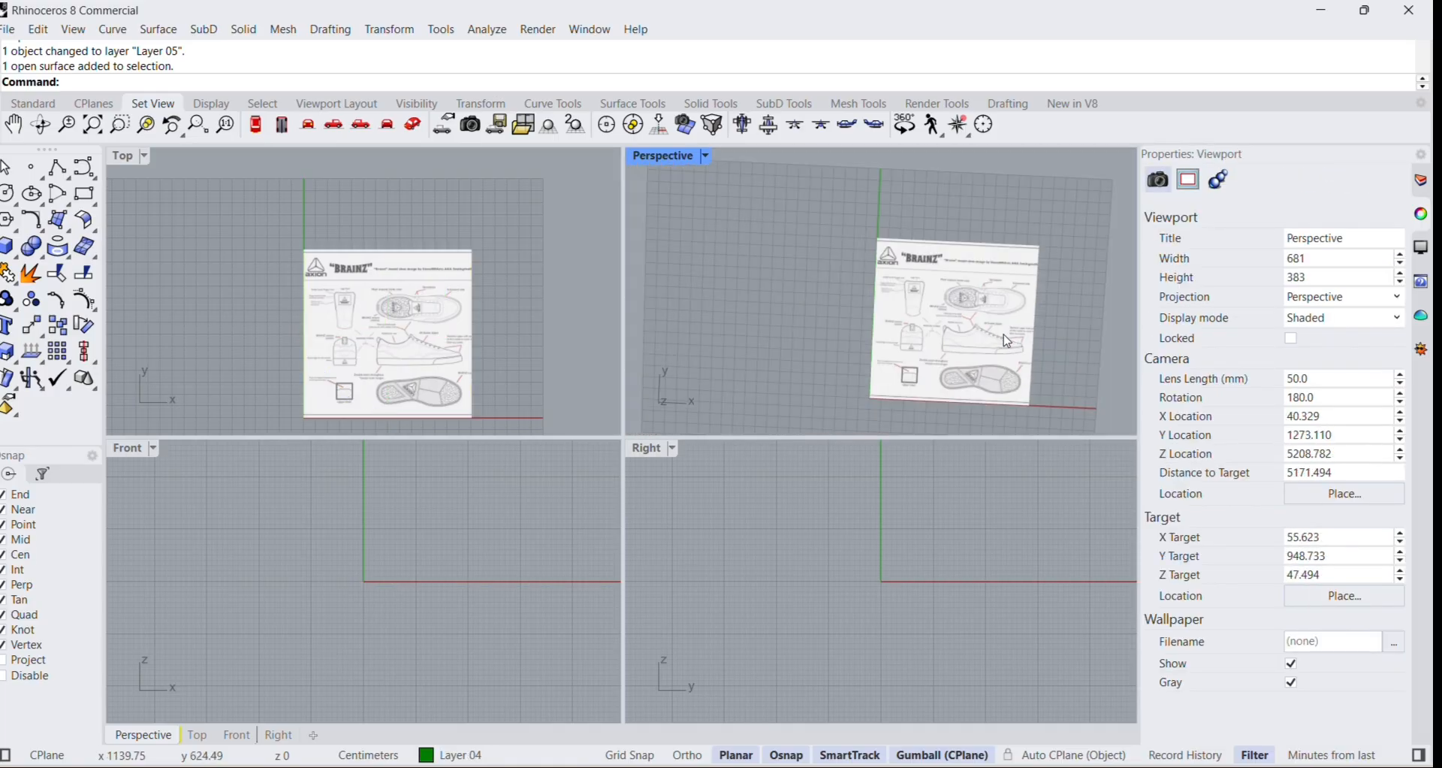
pyautogui.click(967, 358)
pyautogui.moveTo(1248, 497); pyautogui.dragTo(1259, 507)
pyautogui.press('Escape')
pyautogui.scroll(5, 992, 344)
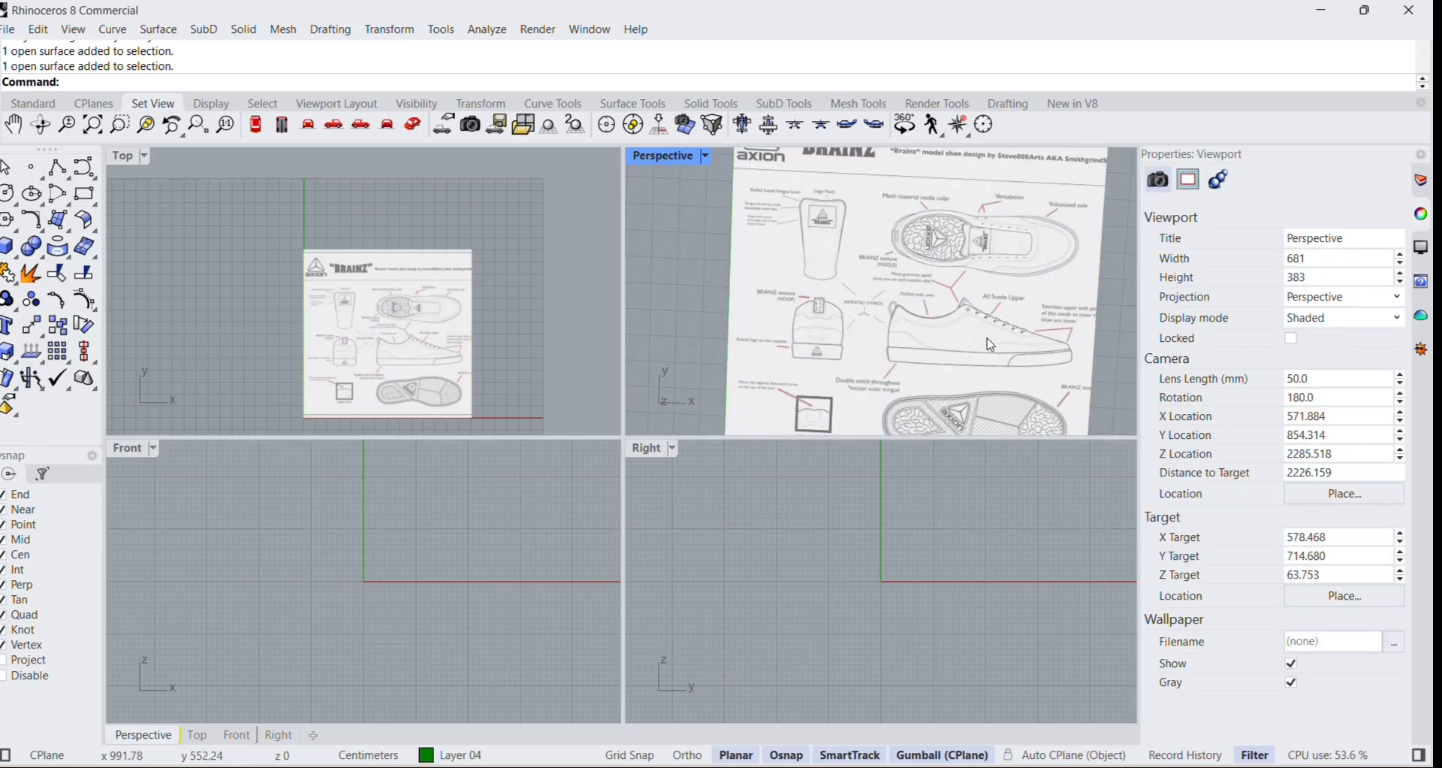
pyautogui.scroll(2, 991, 344)
pyautogui.scroll(-6, 971, 185)
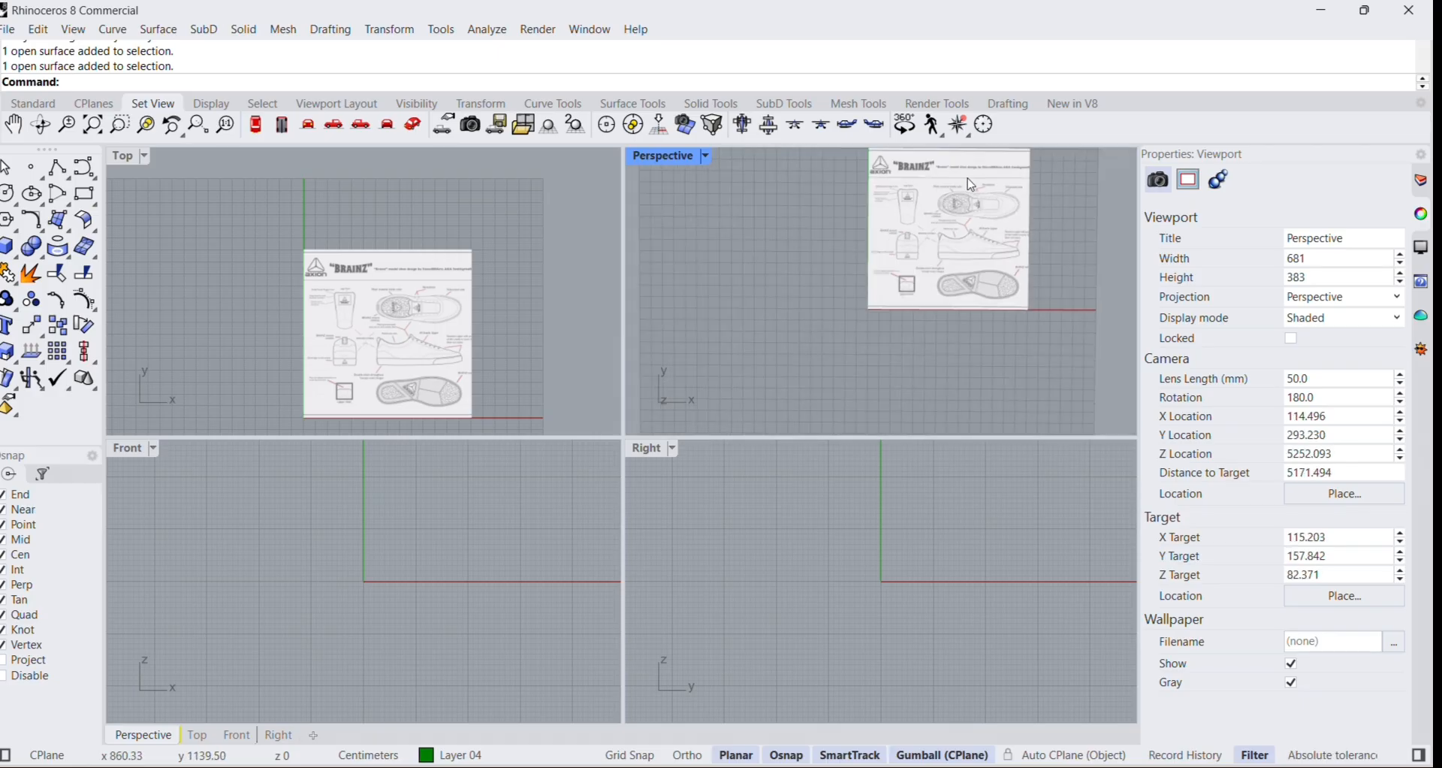
pyautogui.scroll(2, 998, 176)
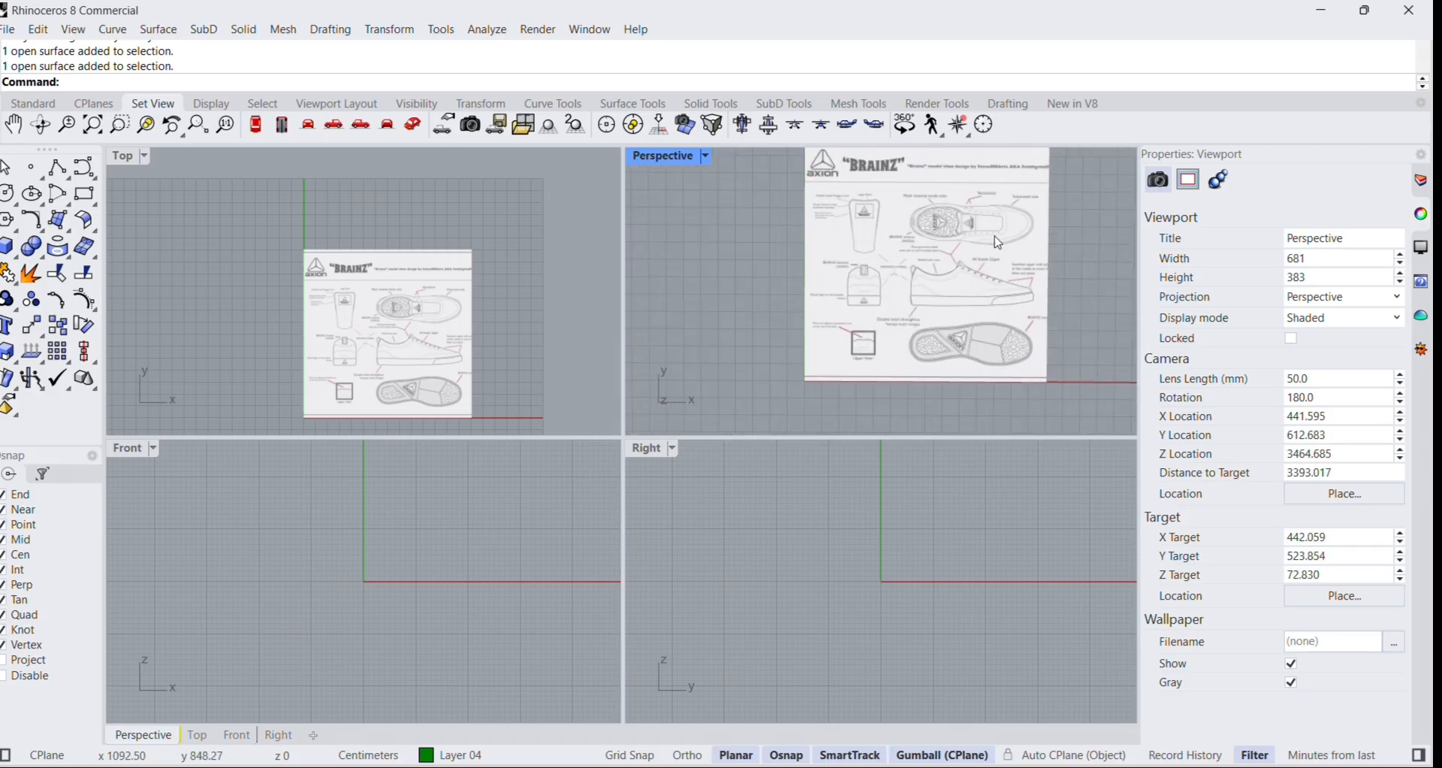
pyautogui.click(1423, 185)
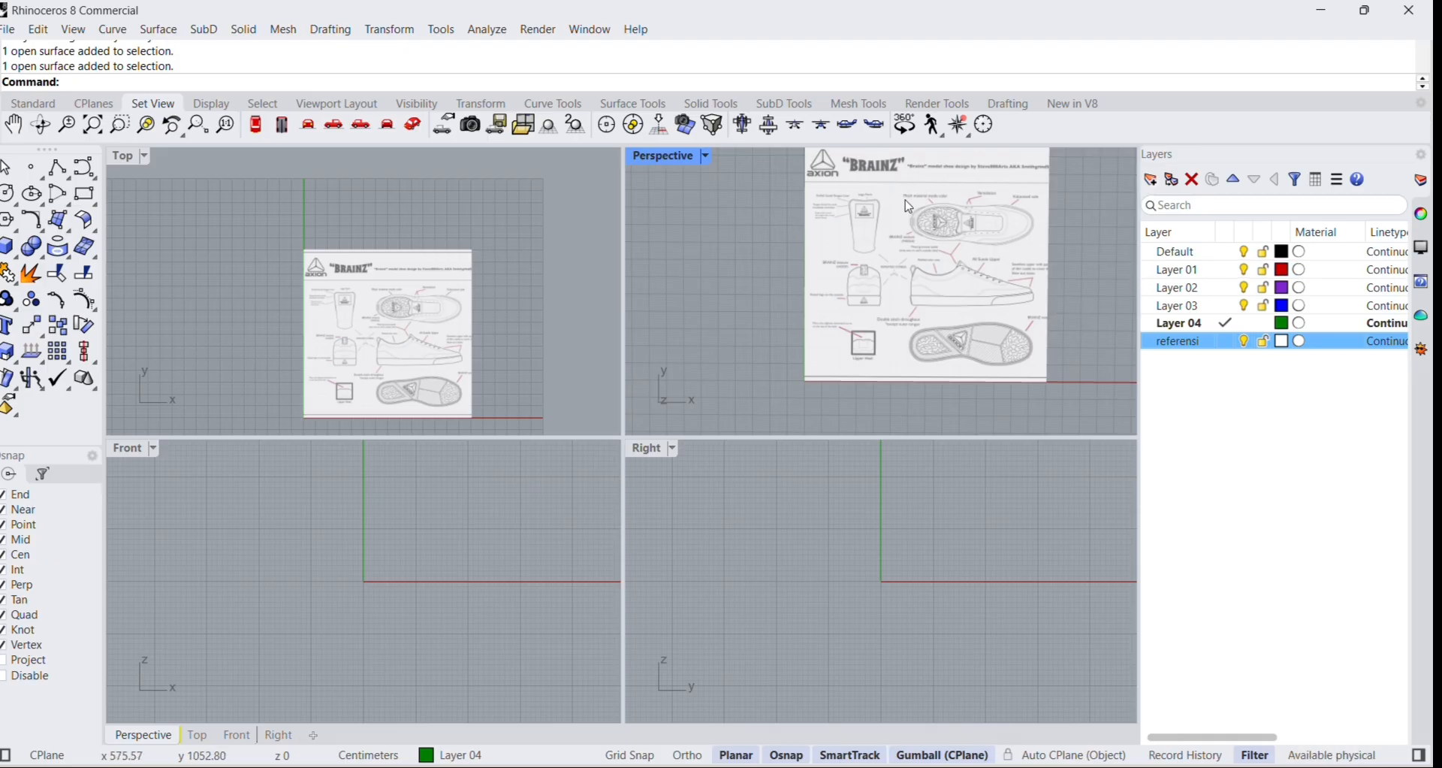
# Try moving the shoe picture in the Perspective view, undo the last drag and lock the referensi layer.
pyautogui.click(986, 257)
pyautogui.moveTo(986, 257); pyautogui.dragTo(857, 247)
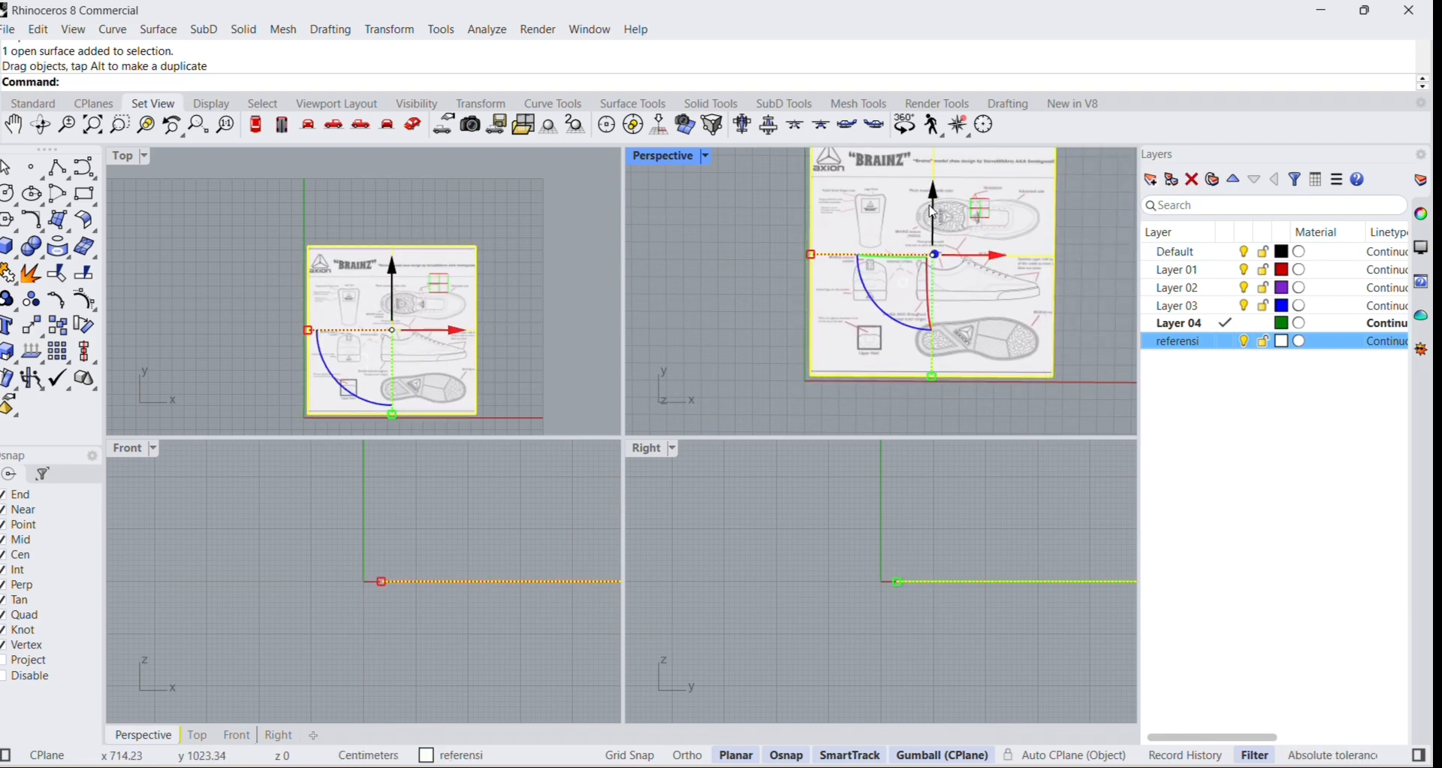
pyautogui.moveTo(873, 220); pyautogui.dragTo(938, 221)
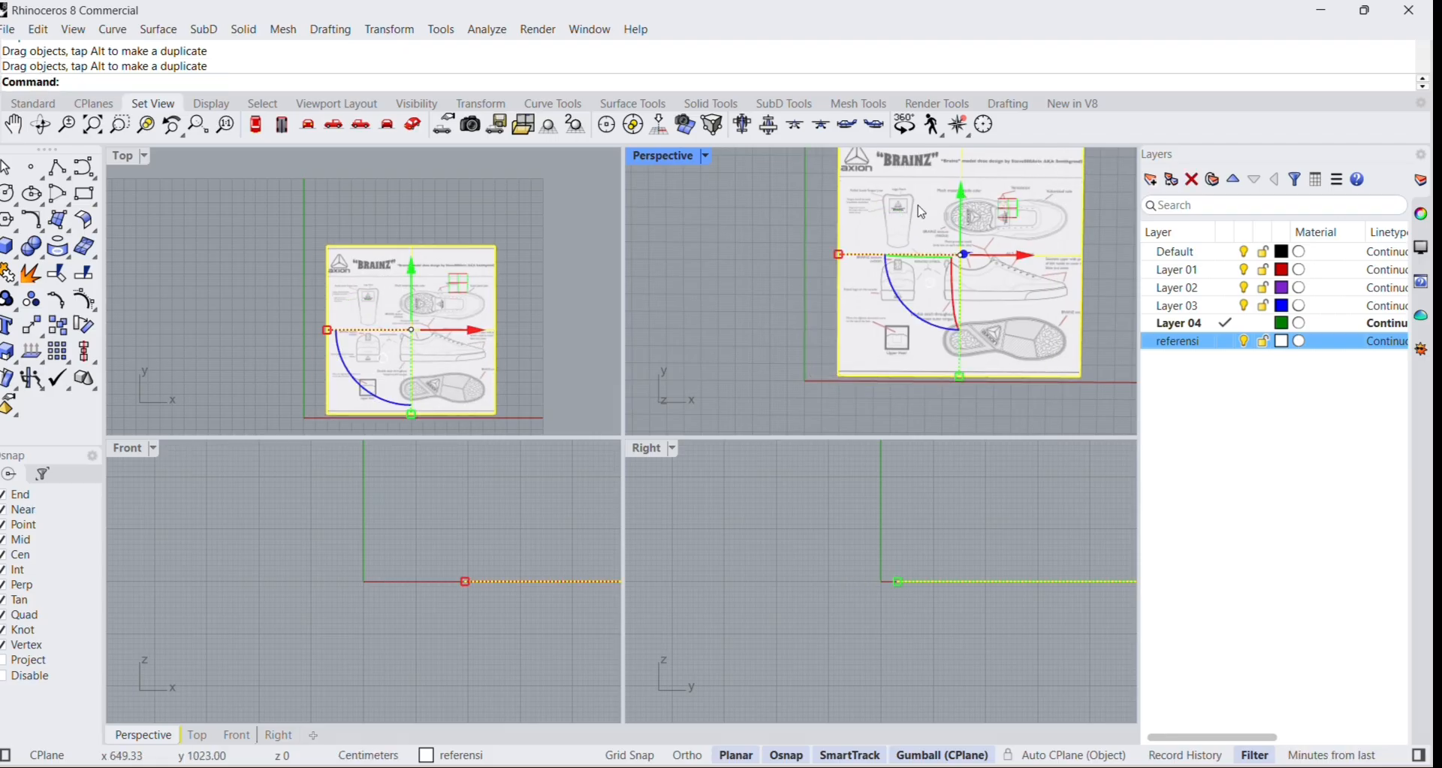
pyautogui.hotkey('ctrl', 'z')
pyautogui.click(1082, 232)
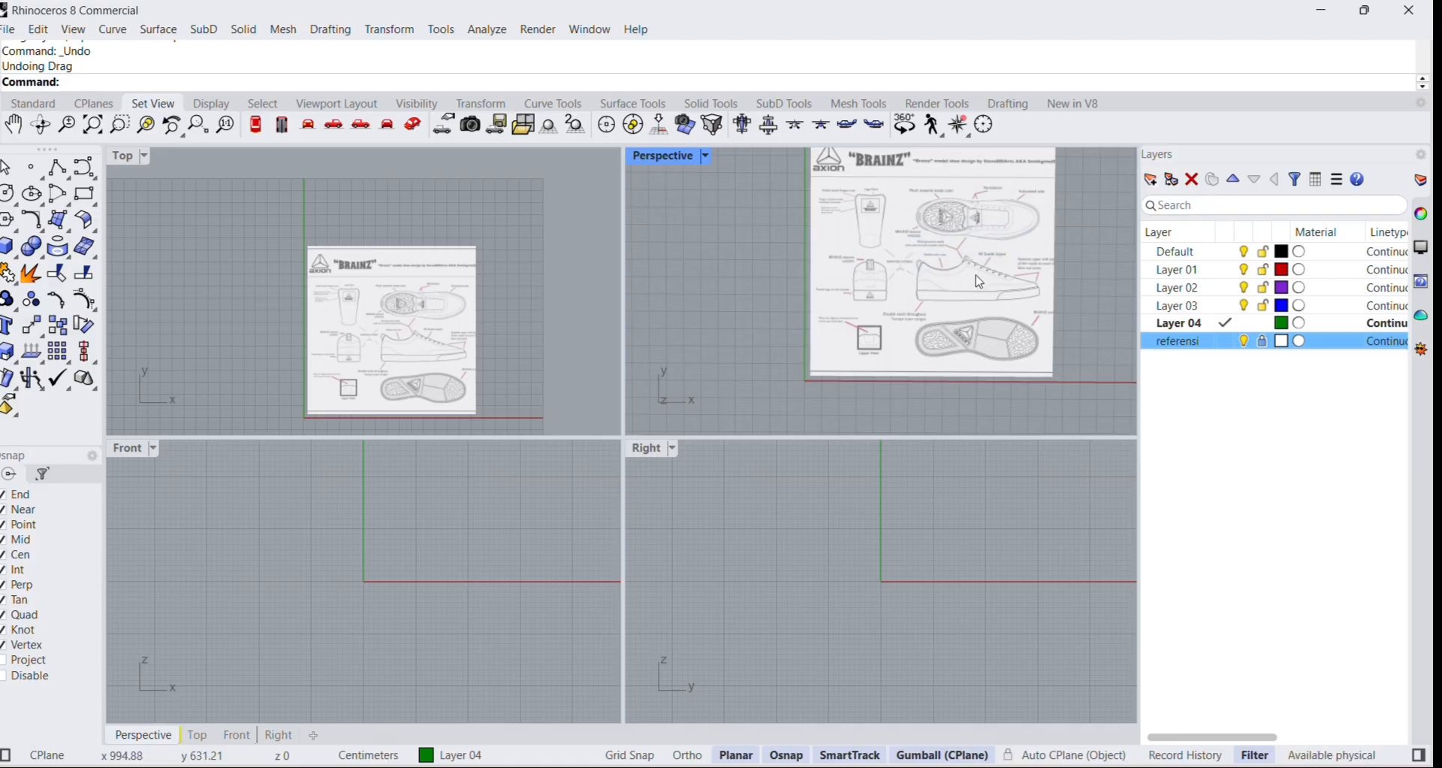
pyautogui.scroll(-2, 980, 282)
pyautogui.scroll(4, 969, 293)
pyautogui.scroll(-3, 944, 312)
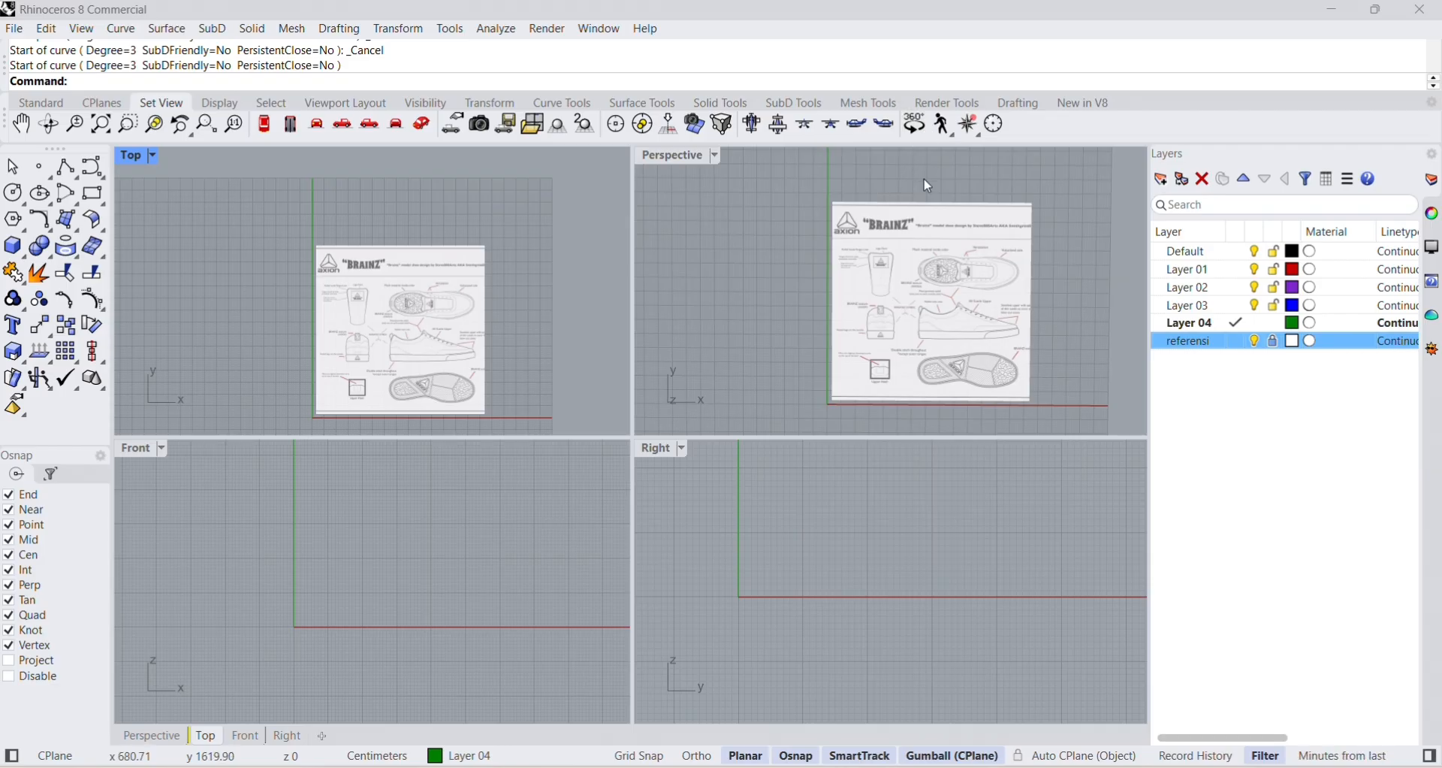
# Rename Layer 01 as "Body".
pyautogui.click(1206, 276)
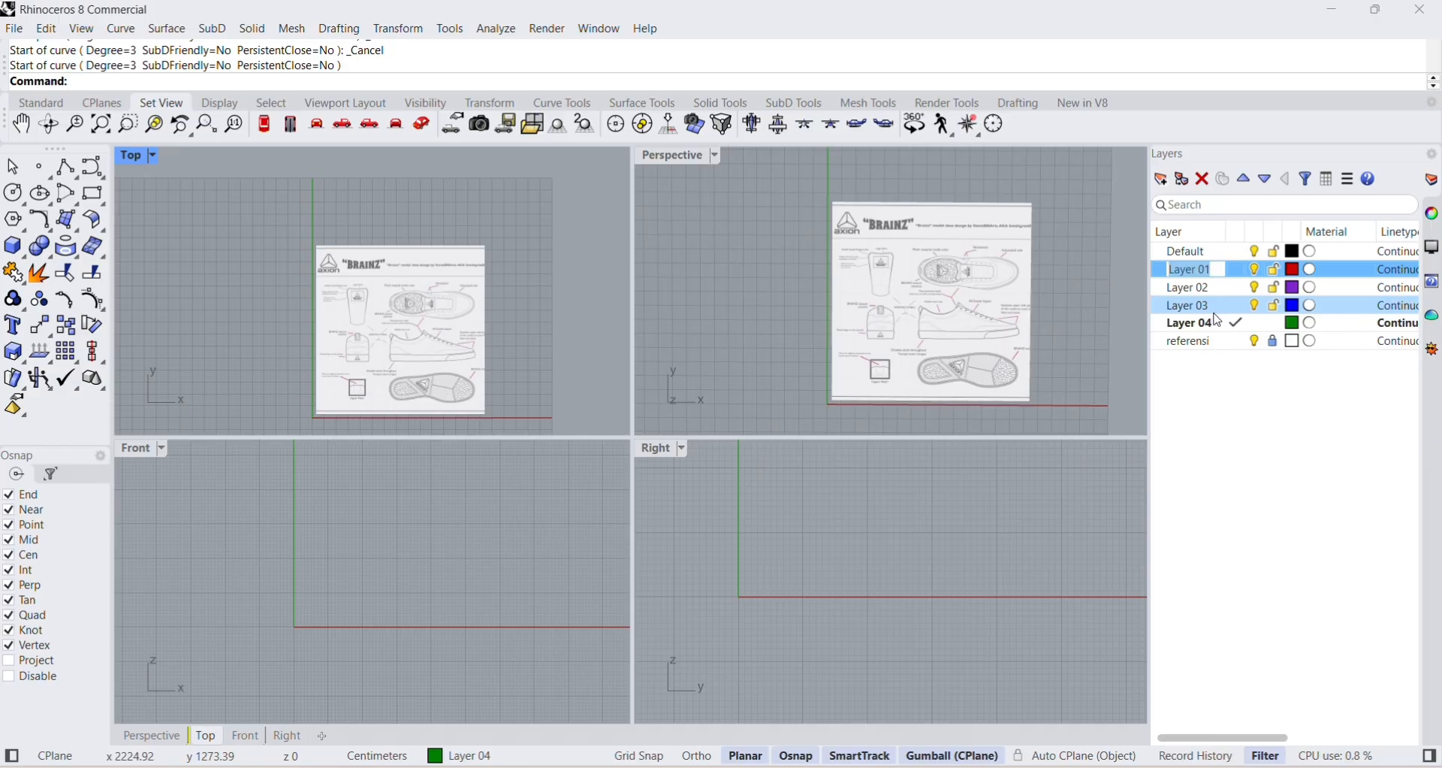
pyautogui.press('capslock')
pyautogui.write('B')
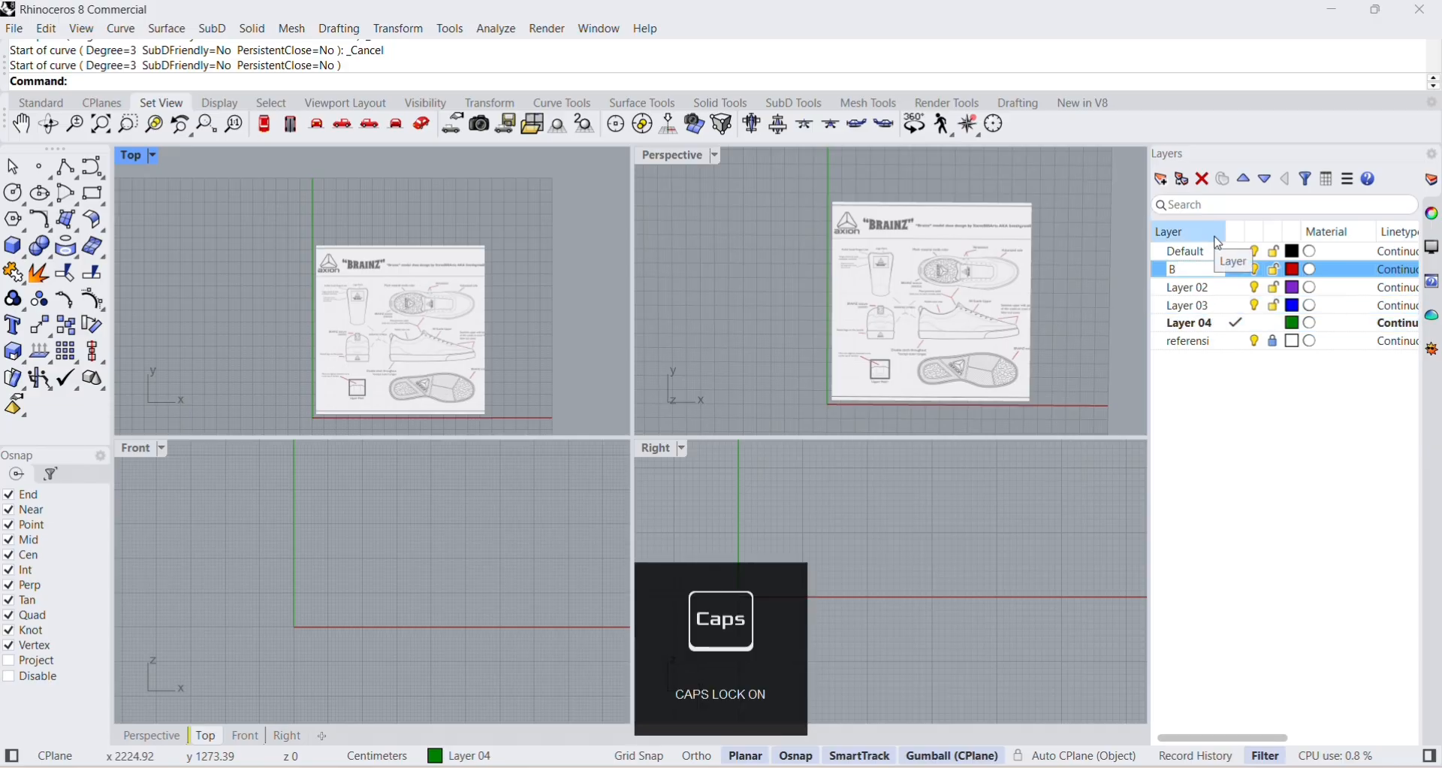
pyautogui.press('capslock')
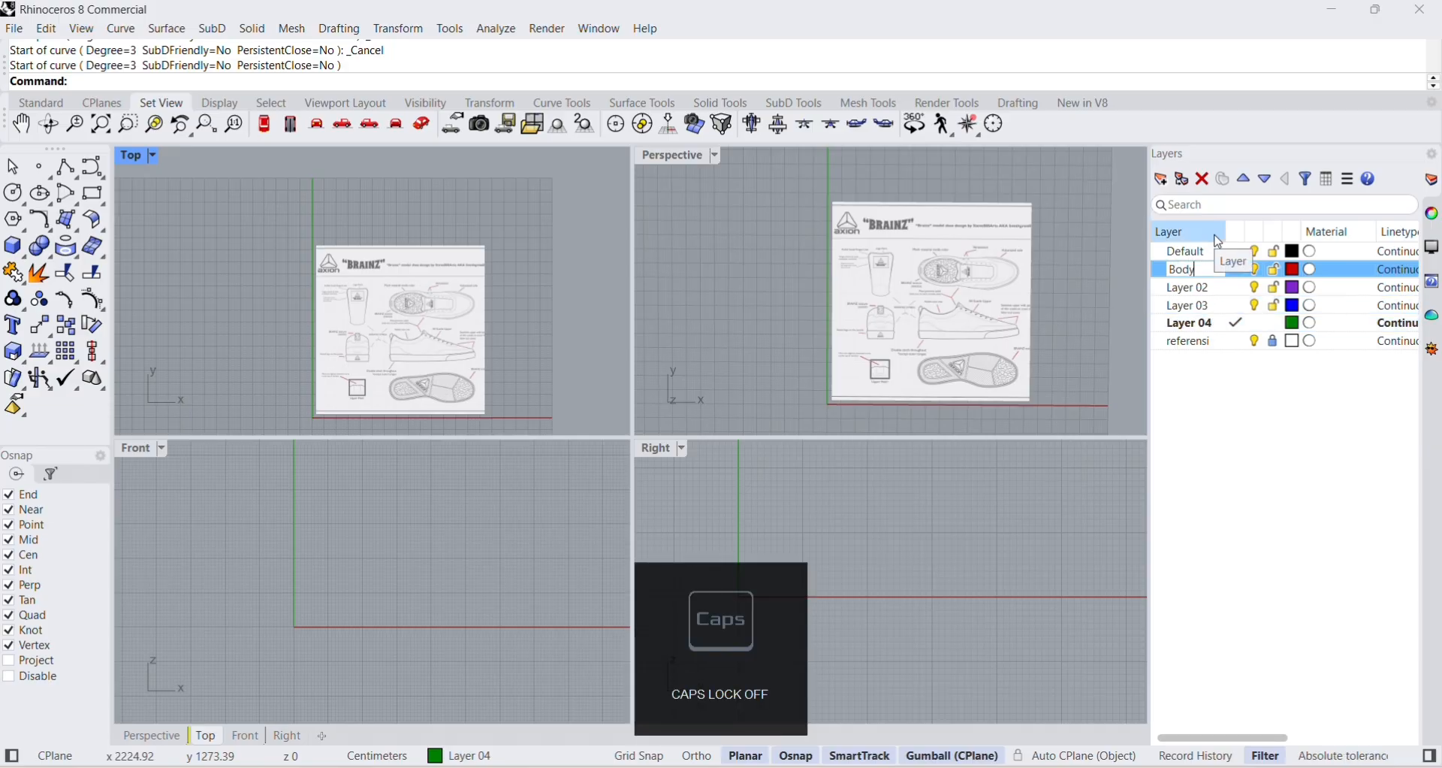
# Make Layer 02 the current layer and rename it "Sol".
pyautogui.doubleClick(1197, 290)
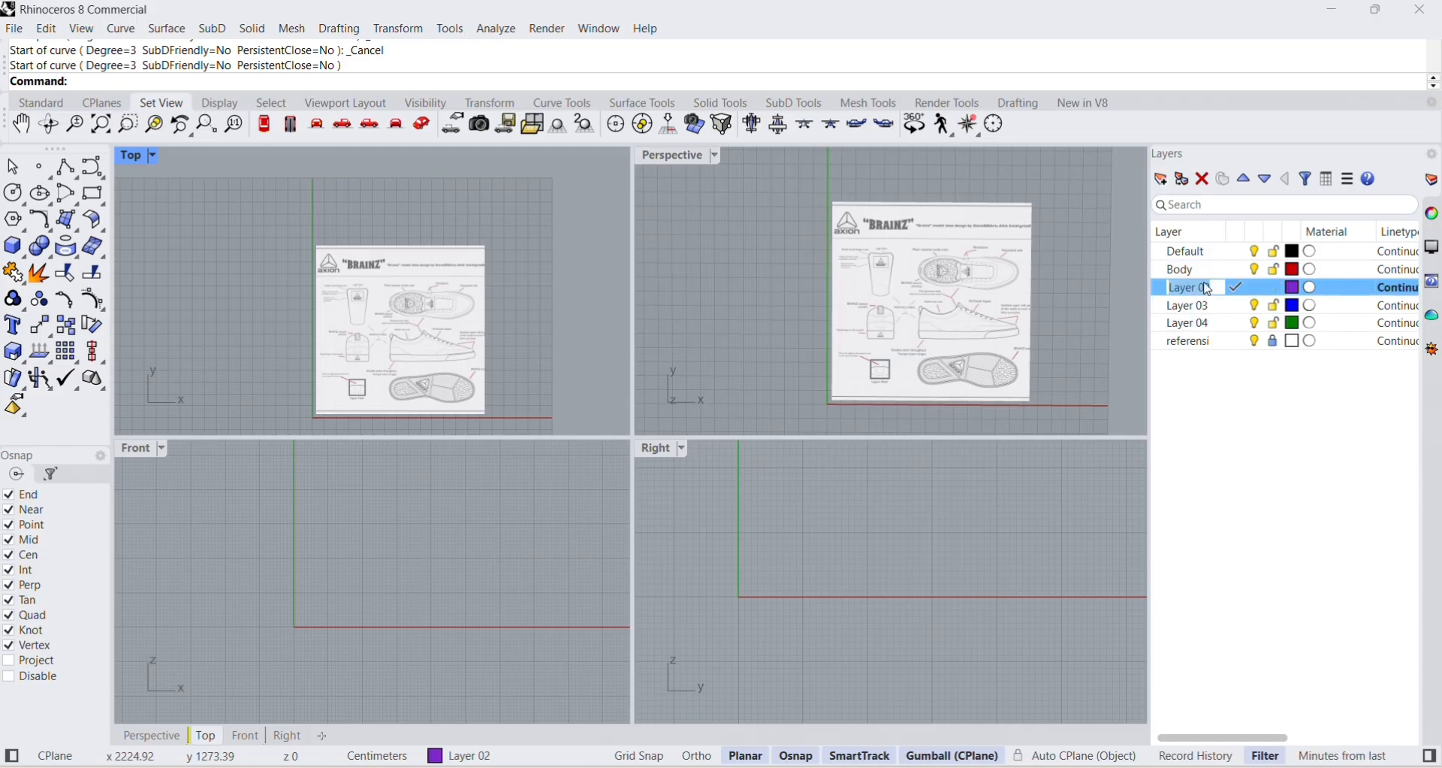
pyautogui.press('capslock')
pyautogui.write('S')
pyautogui.press('capslock')
pyautogui.write('ol')
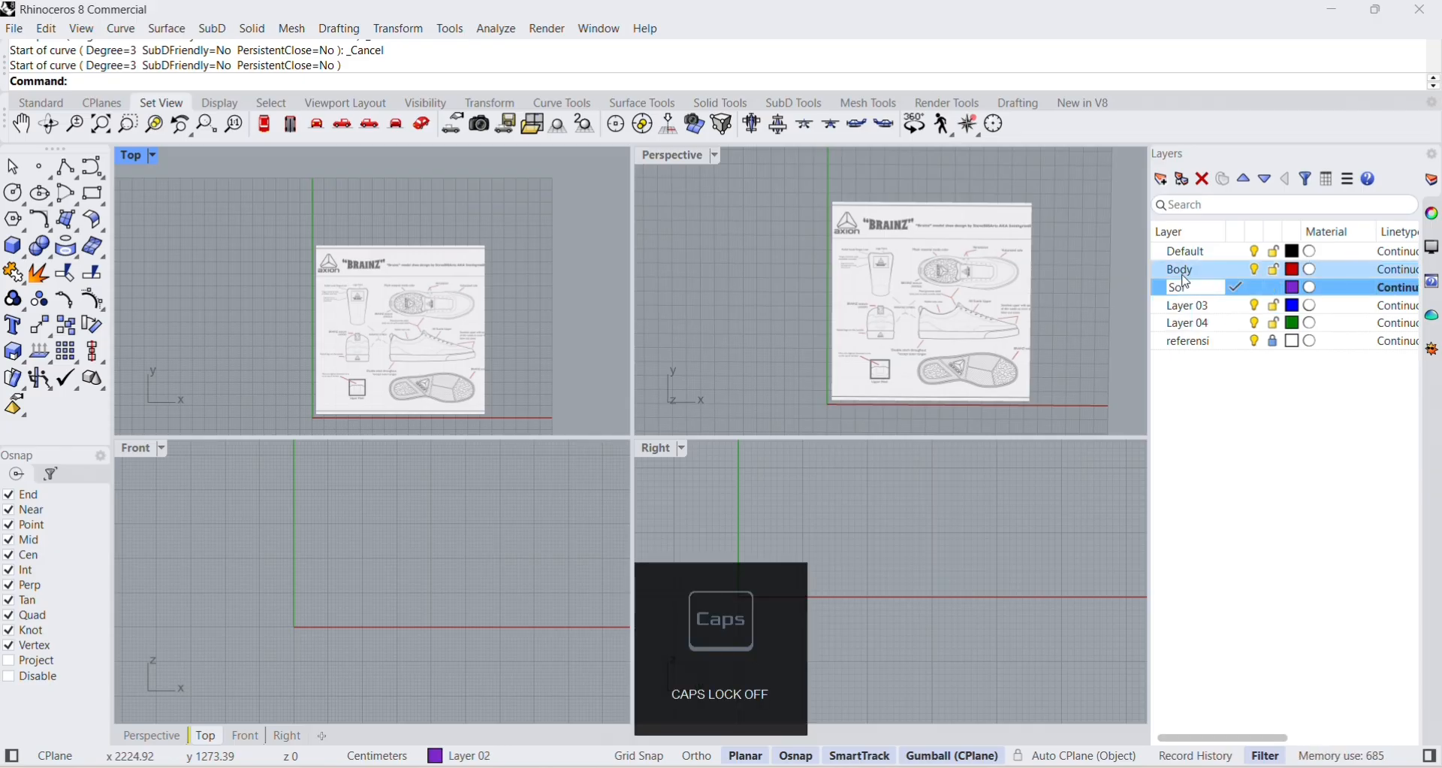
# Make Layer 03 the current layer and rename it "Lid".
pyautogui.doubleClick(1194, 306)
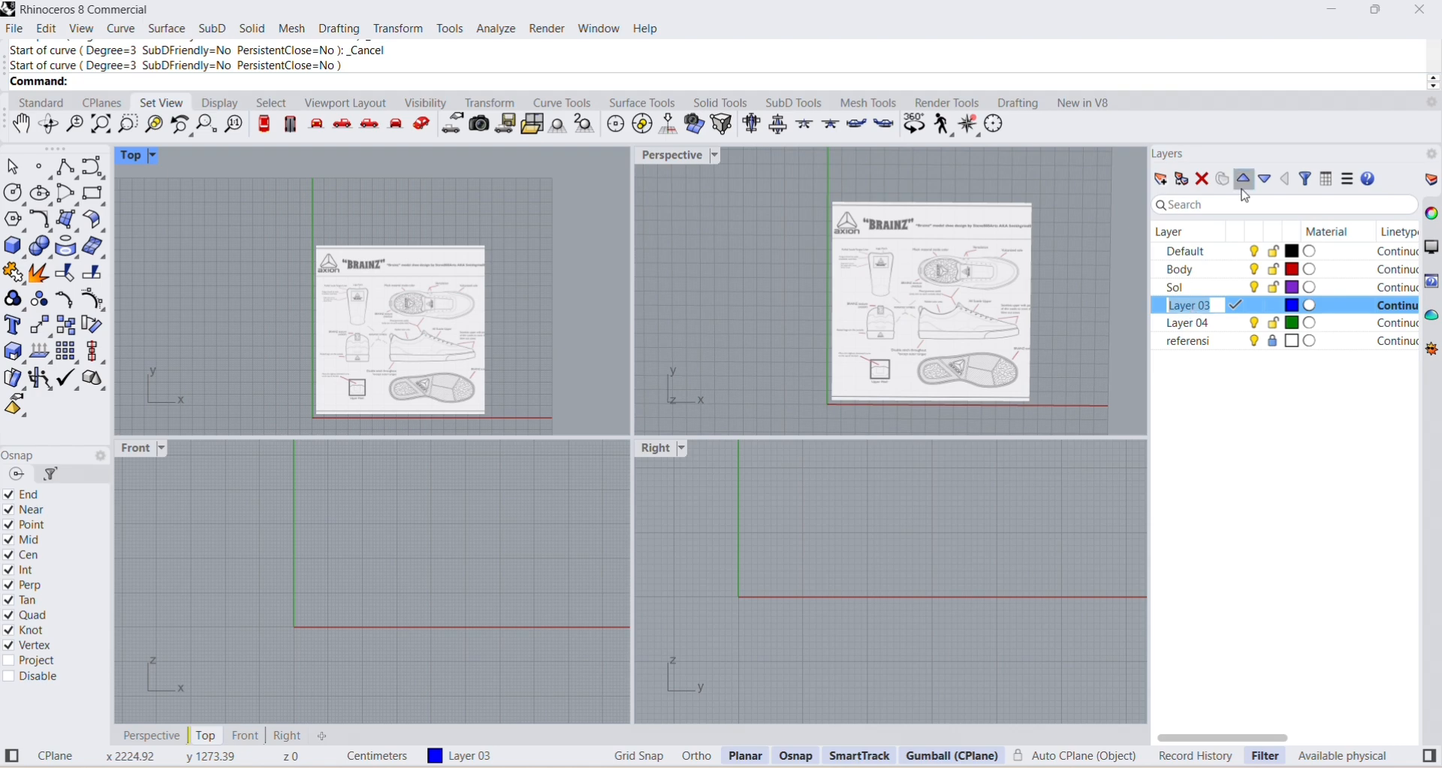
pyautogui.write('id')
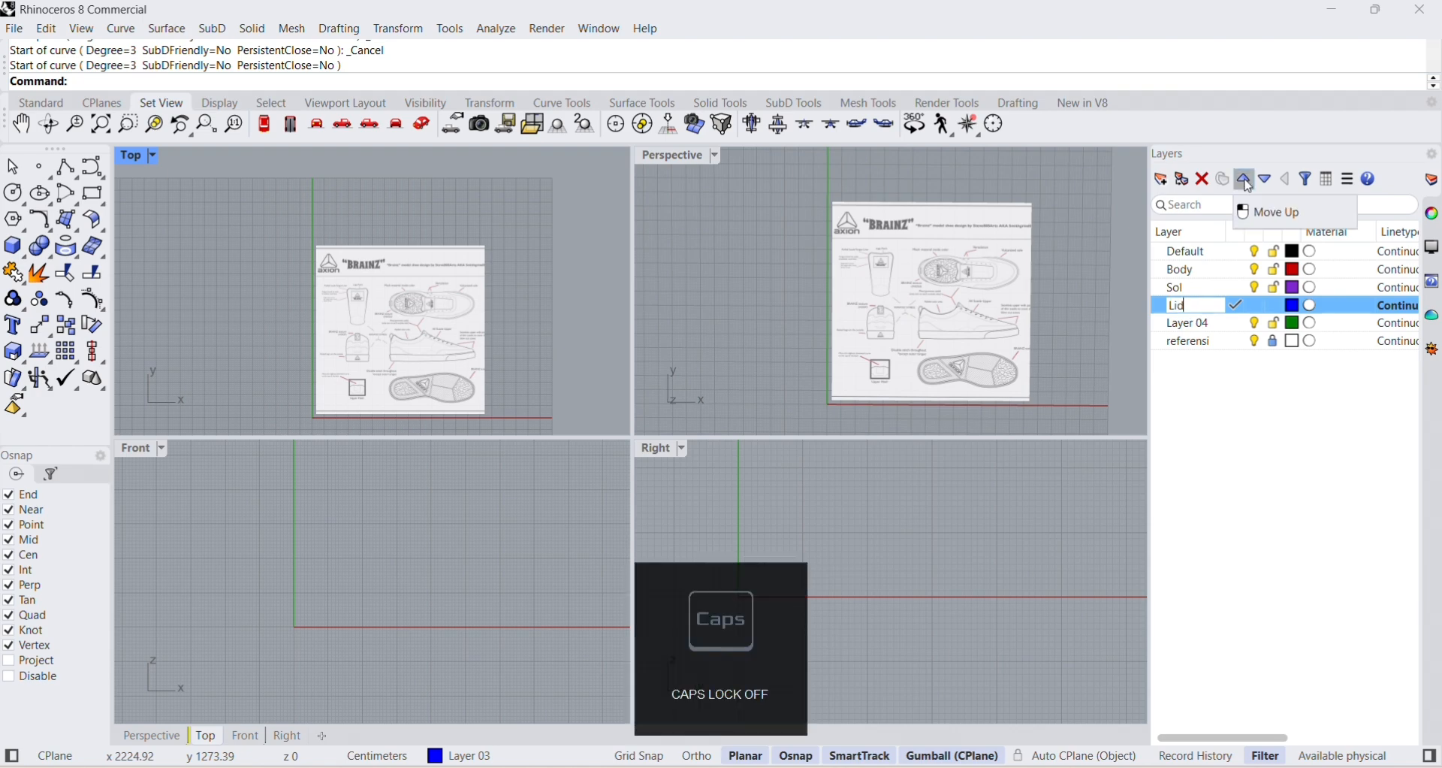
pyautogui.press('Return')
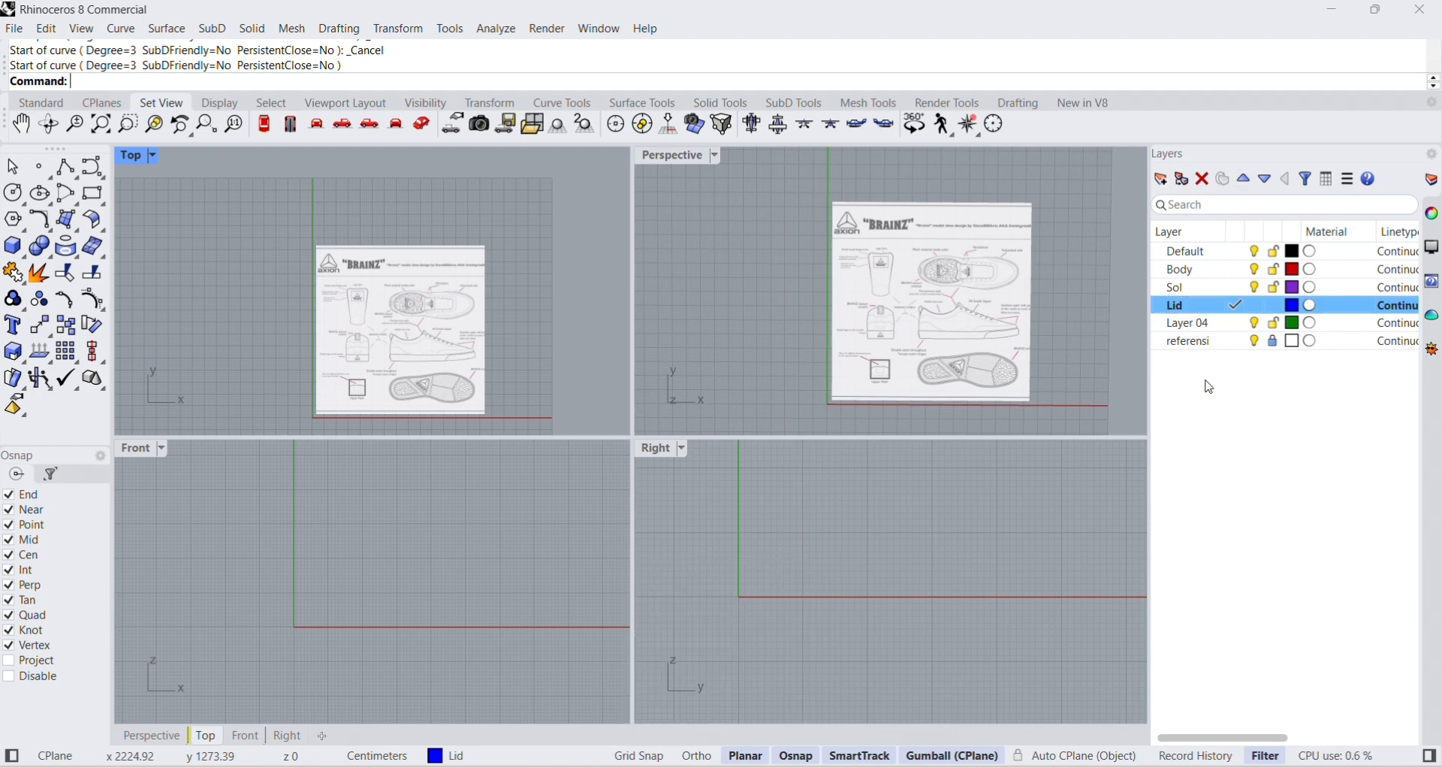
# Add two sublayers named "2d" and "3d" under the Body layer.
pyautogui.click(1219, 289)
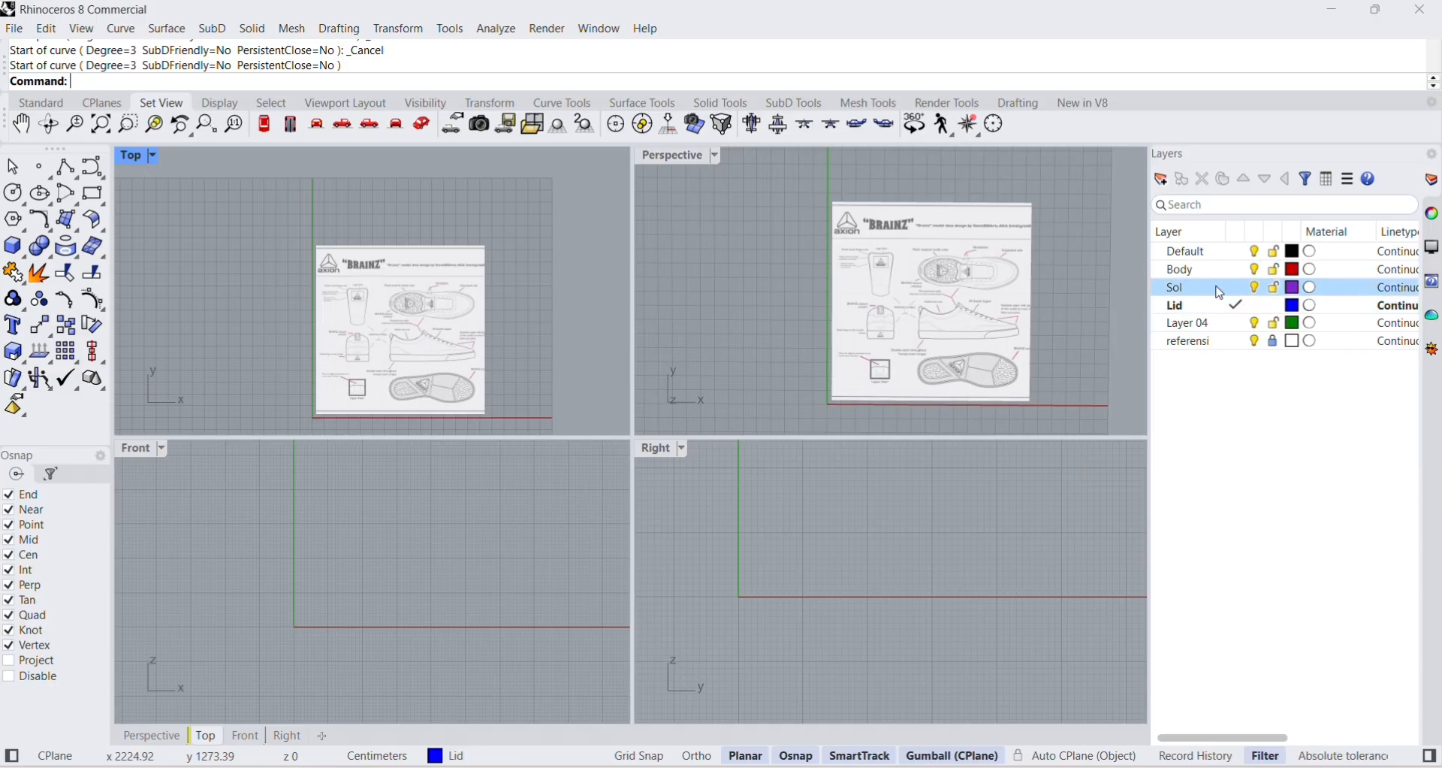
pyautogui.click(1193, 272)
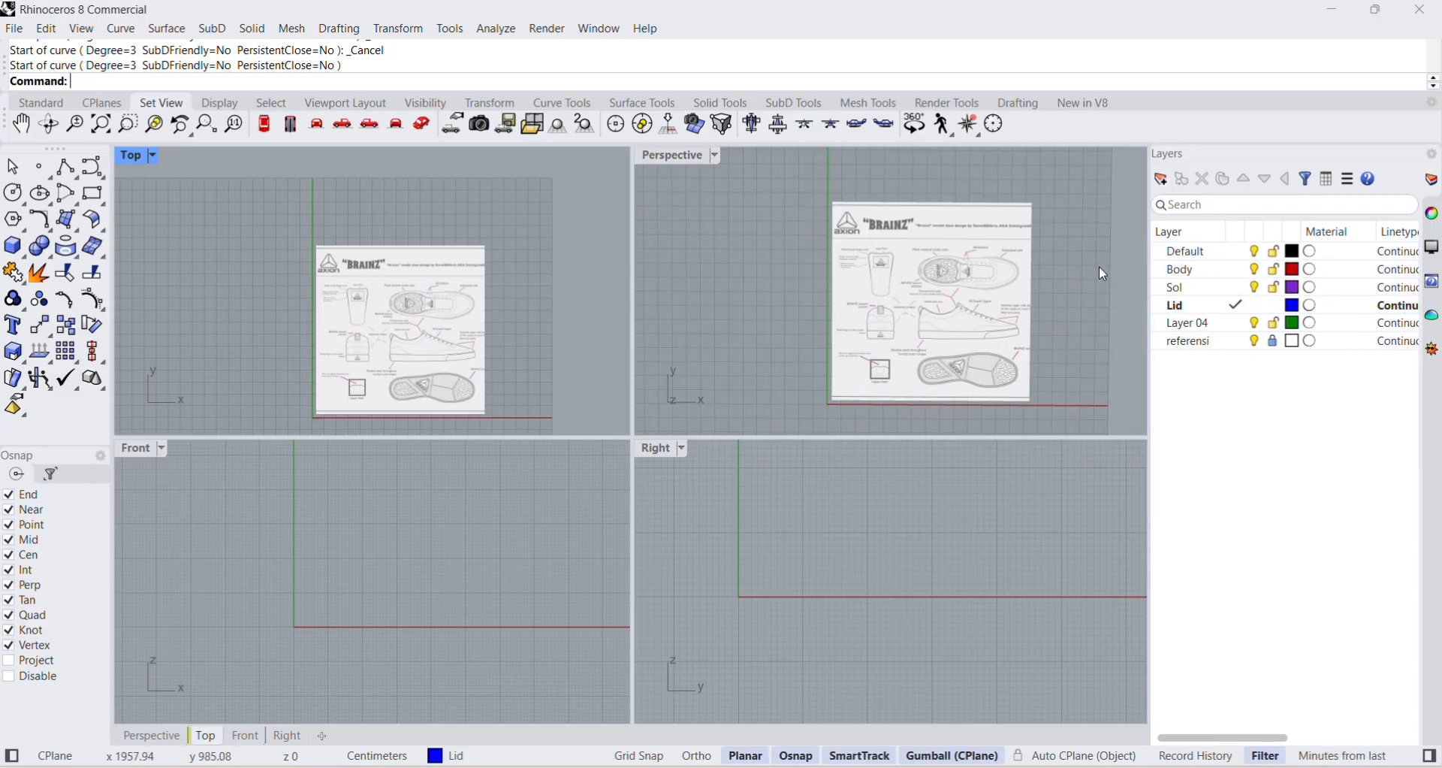
pyautogui.doubleClick(1183, 272)
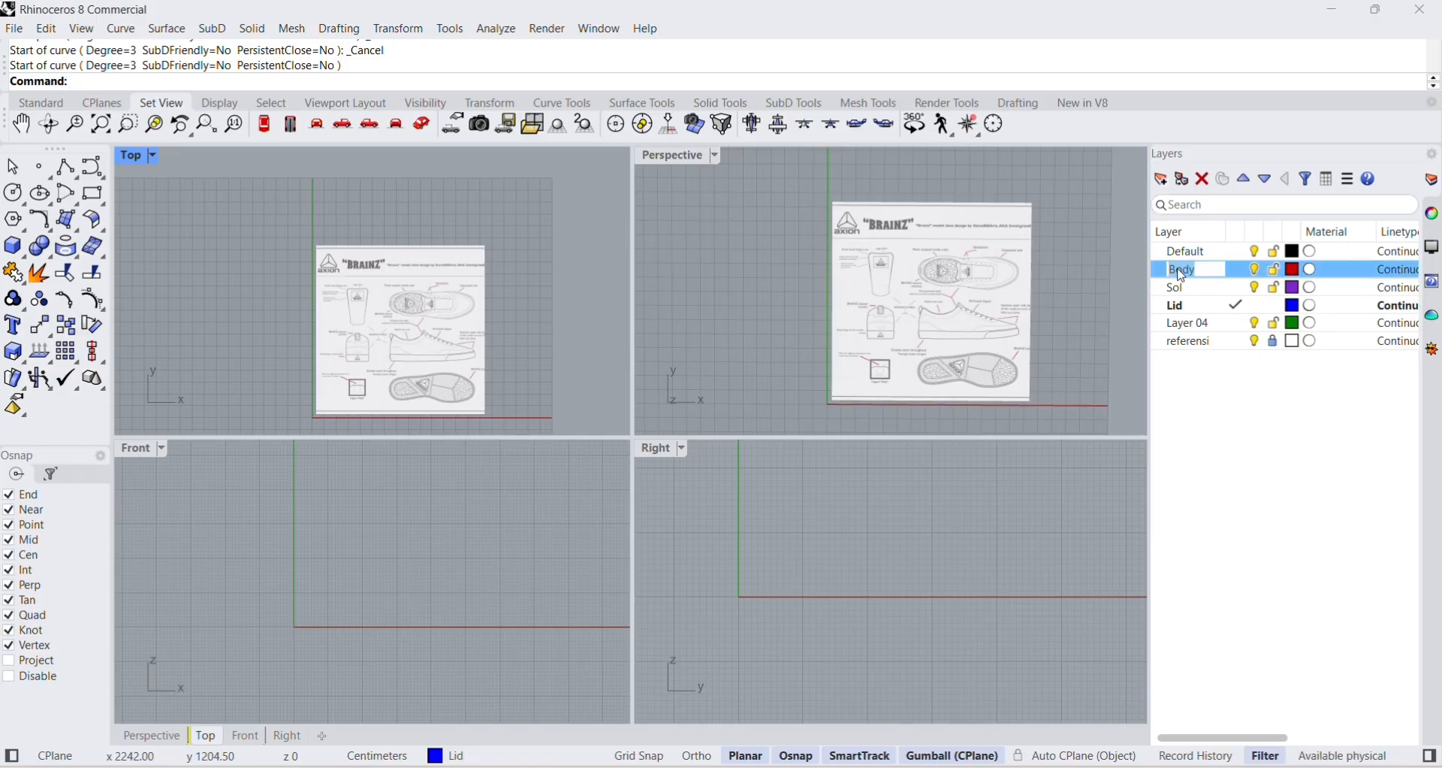
pyautogui.rightClick(1232, 277)
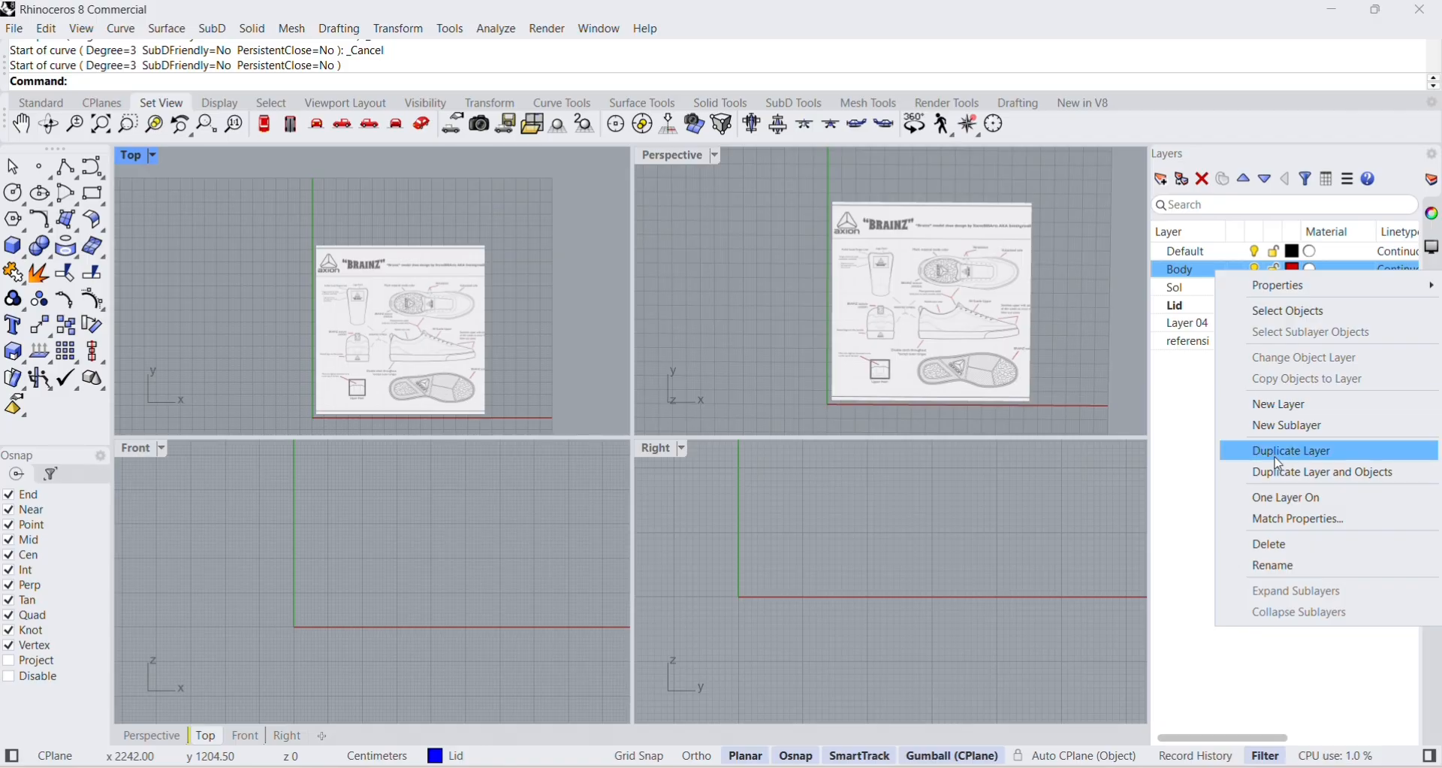
pyautogui.click(1307, 432)
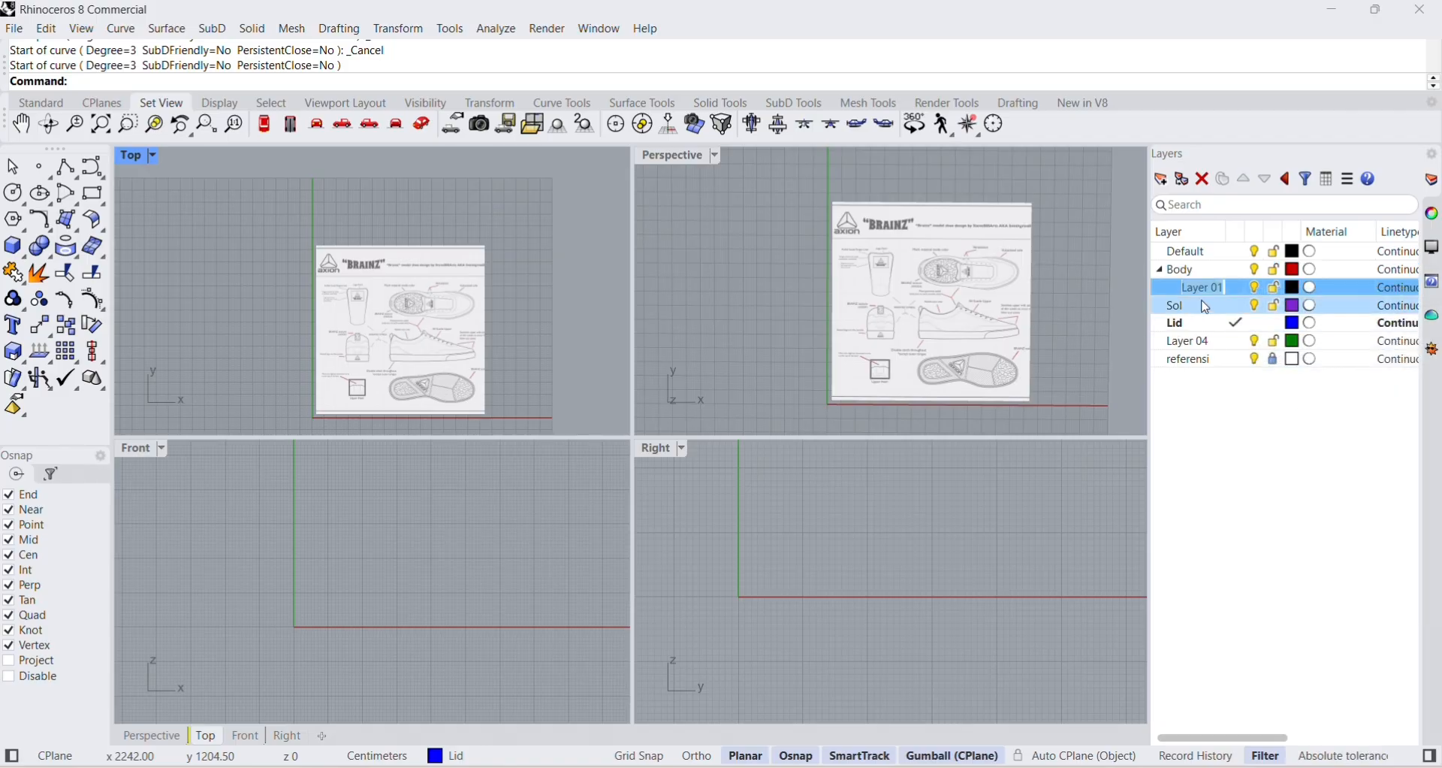
pyautogui.write('2d')
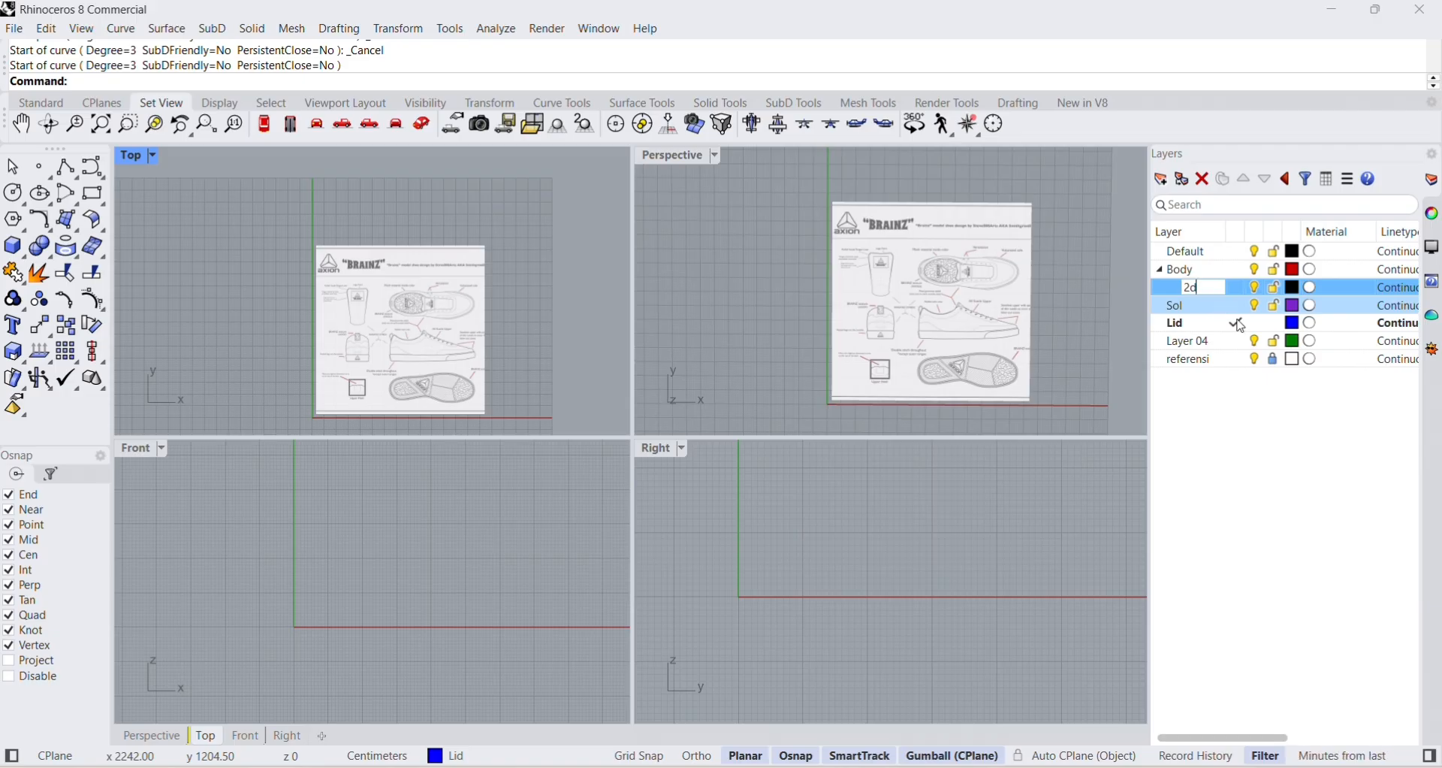
pyautogui.click(1217, 275)
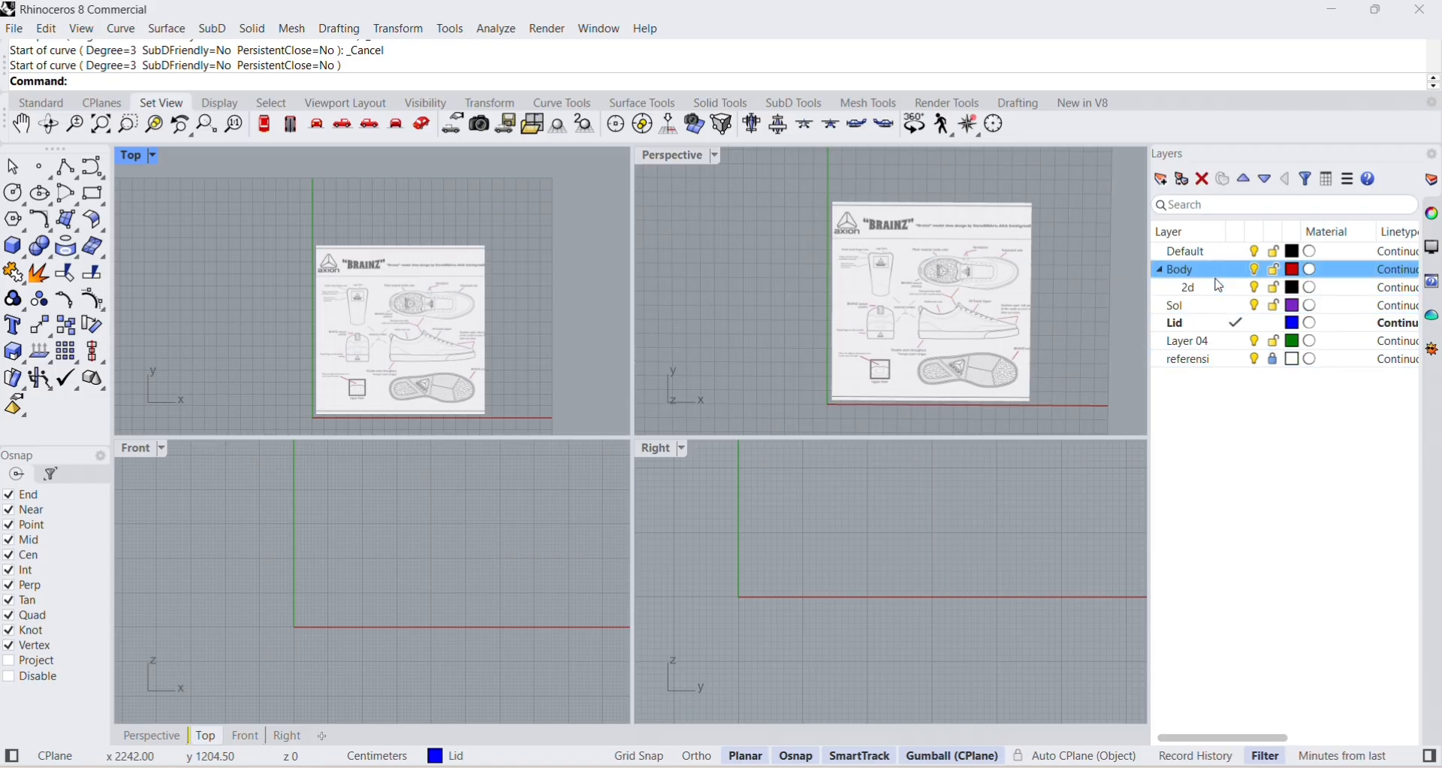
pyautogui.rightClick(1211, 273)
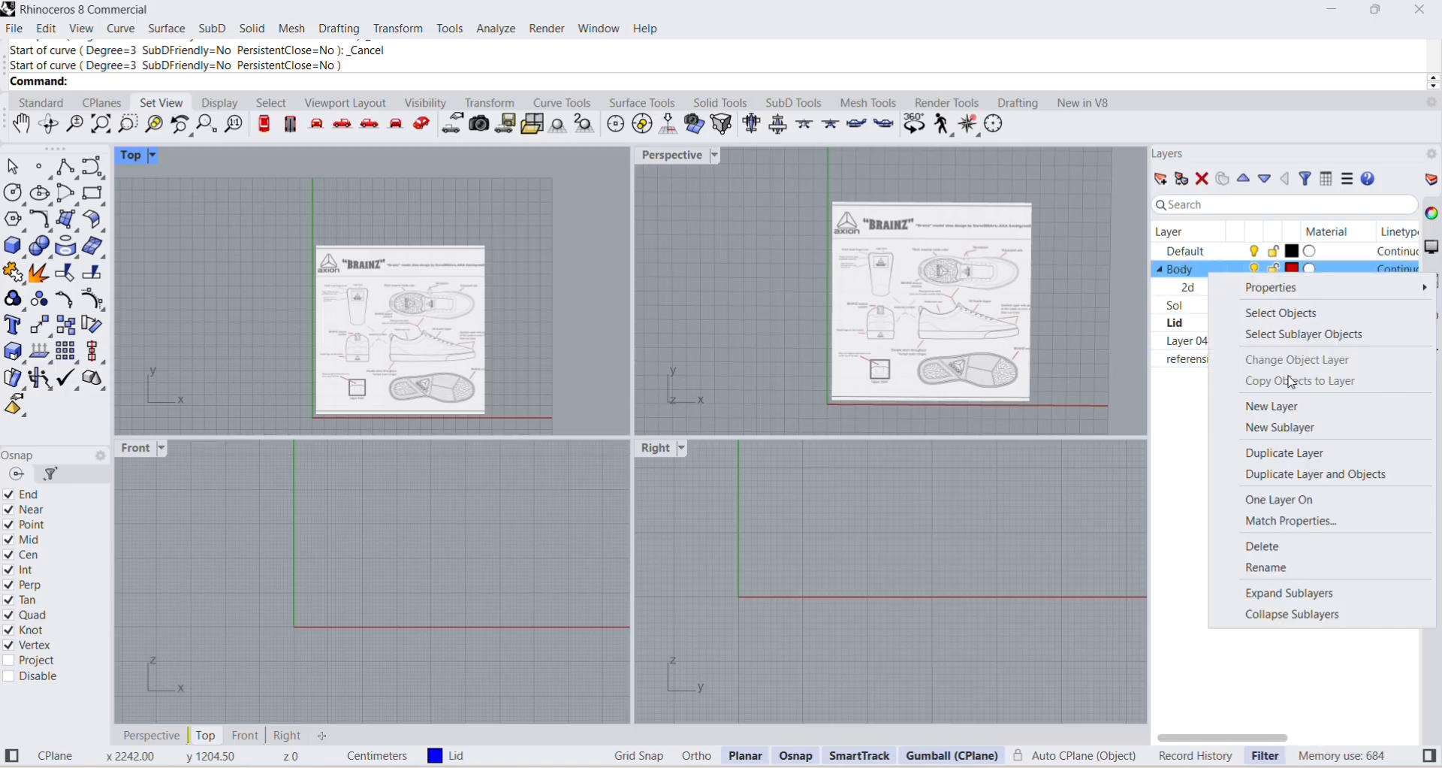
pyautogui.click(1278, 425)
pyautogui.write('3d')
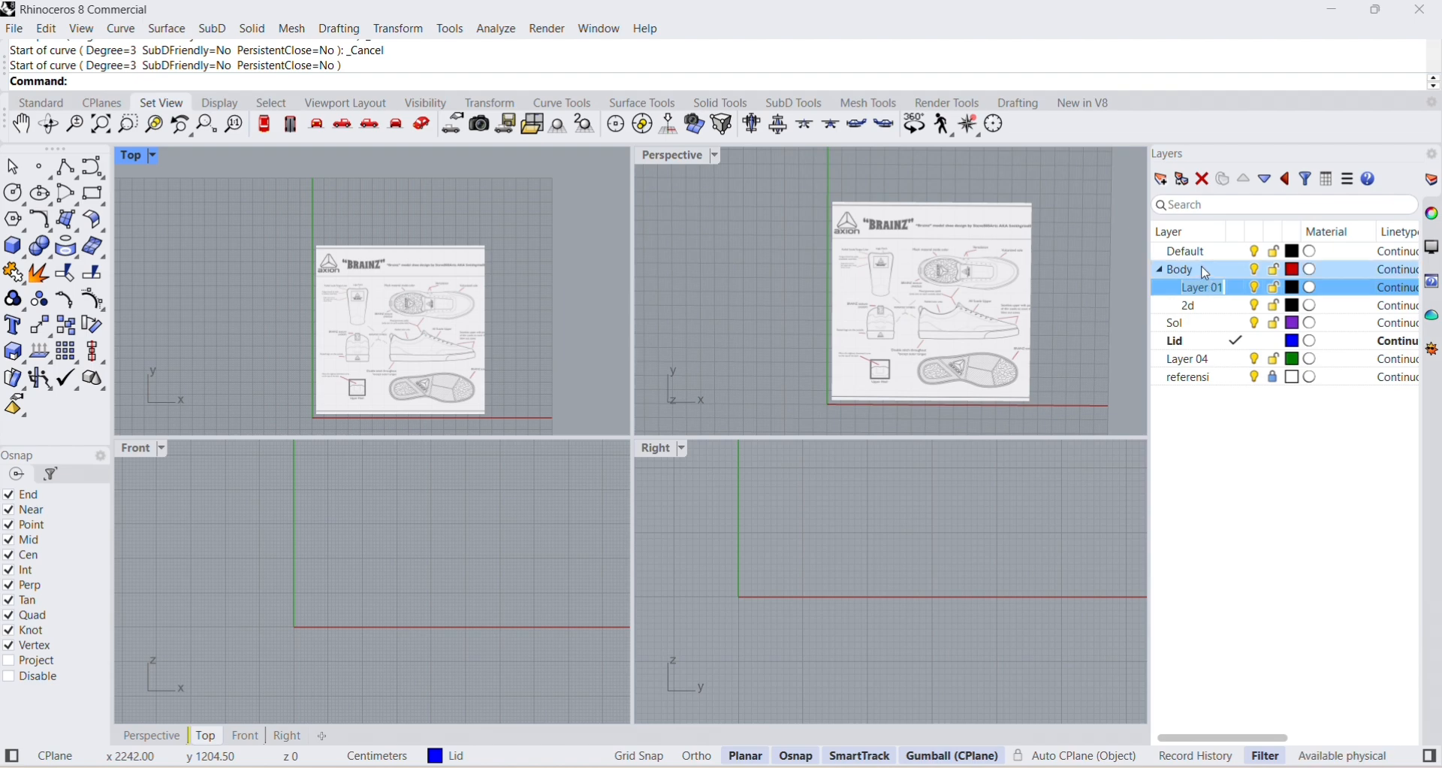
pyautogui.press('Return')
# Make Sol the current layer and add two sublayers named "2d" and "3d" under it.
pyautogui.click(1215, 308)
pyautogui.doubleClick(1181, 323)
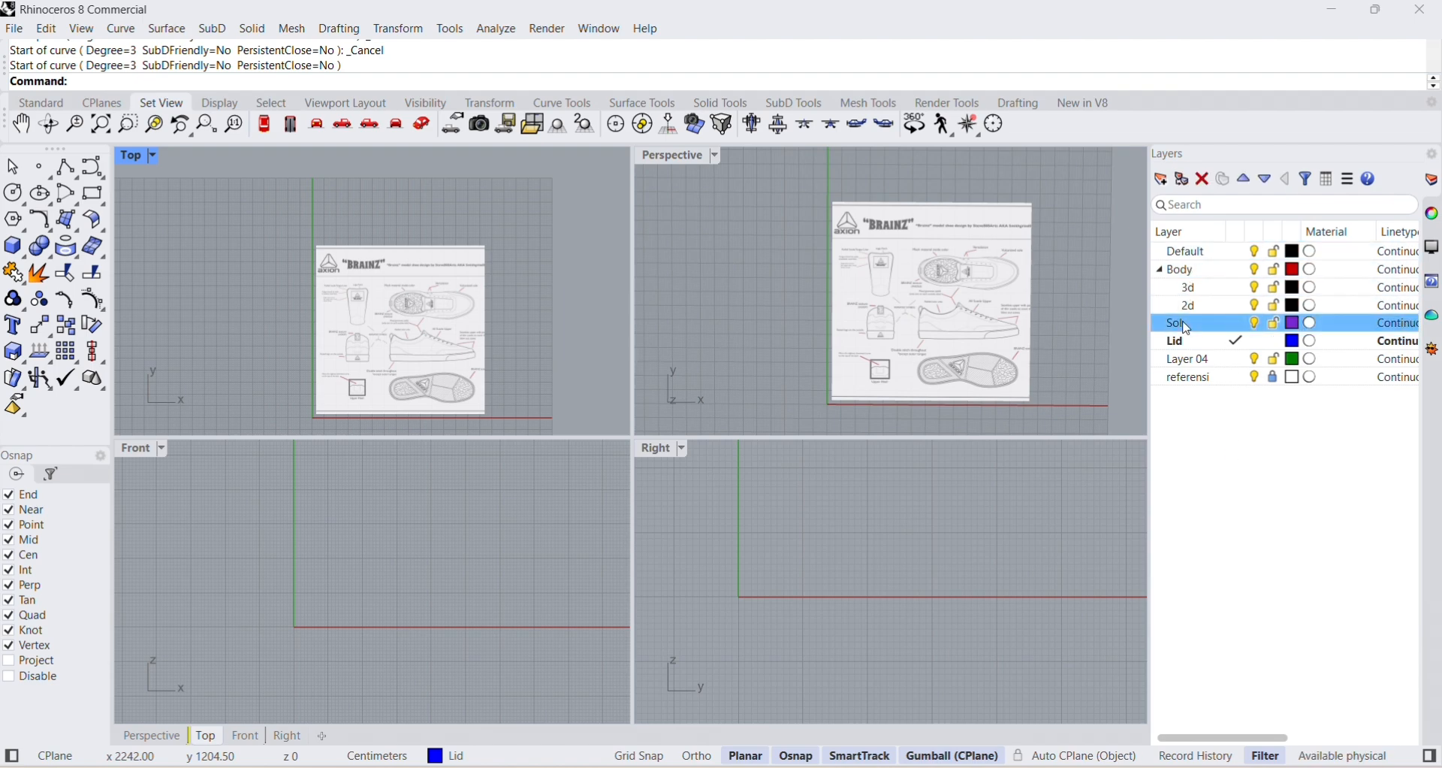
pyautogui.rightClick(1183, 322)
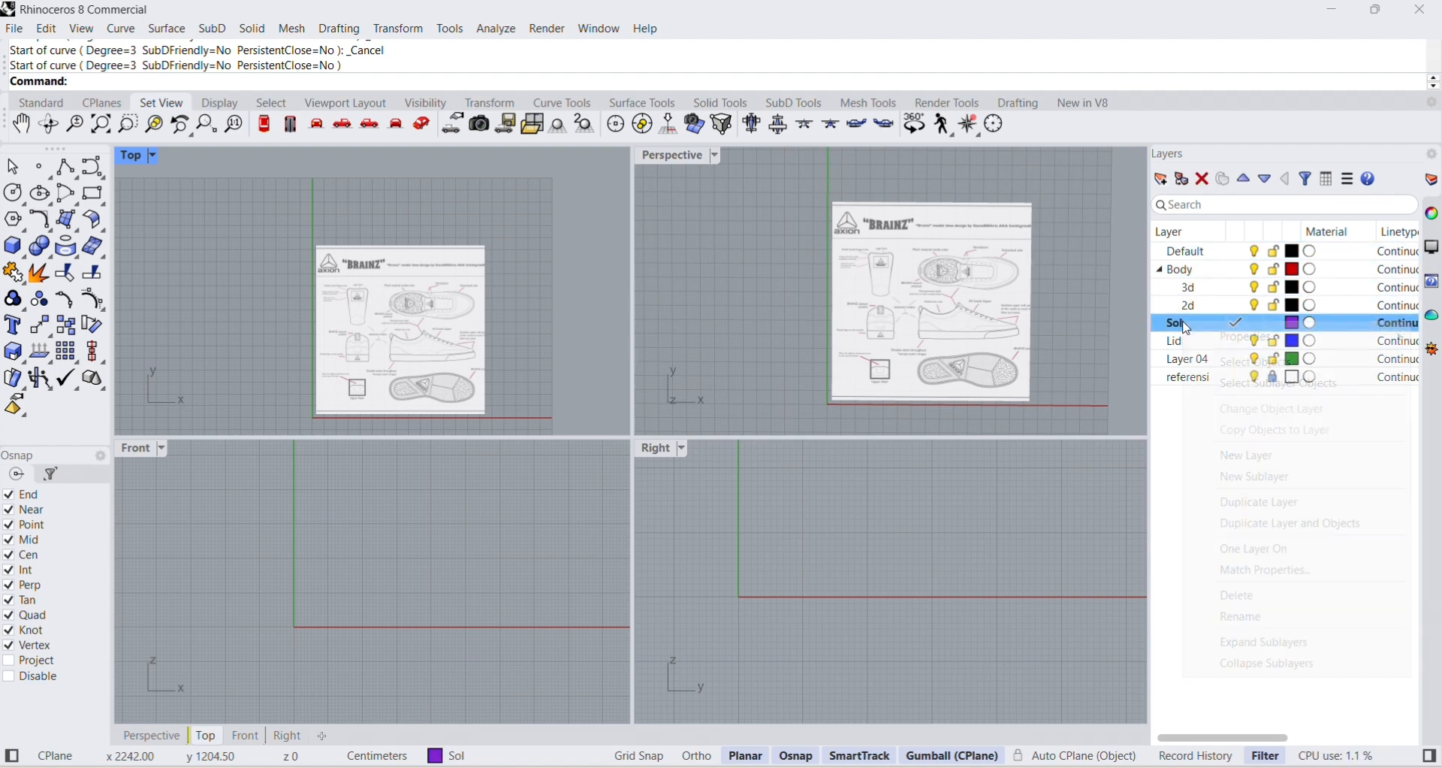
pyautogui.click(1259, 479)
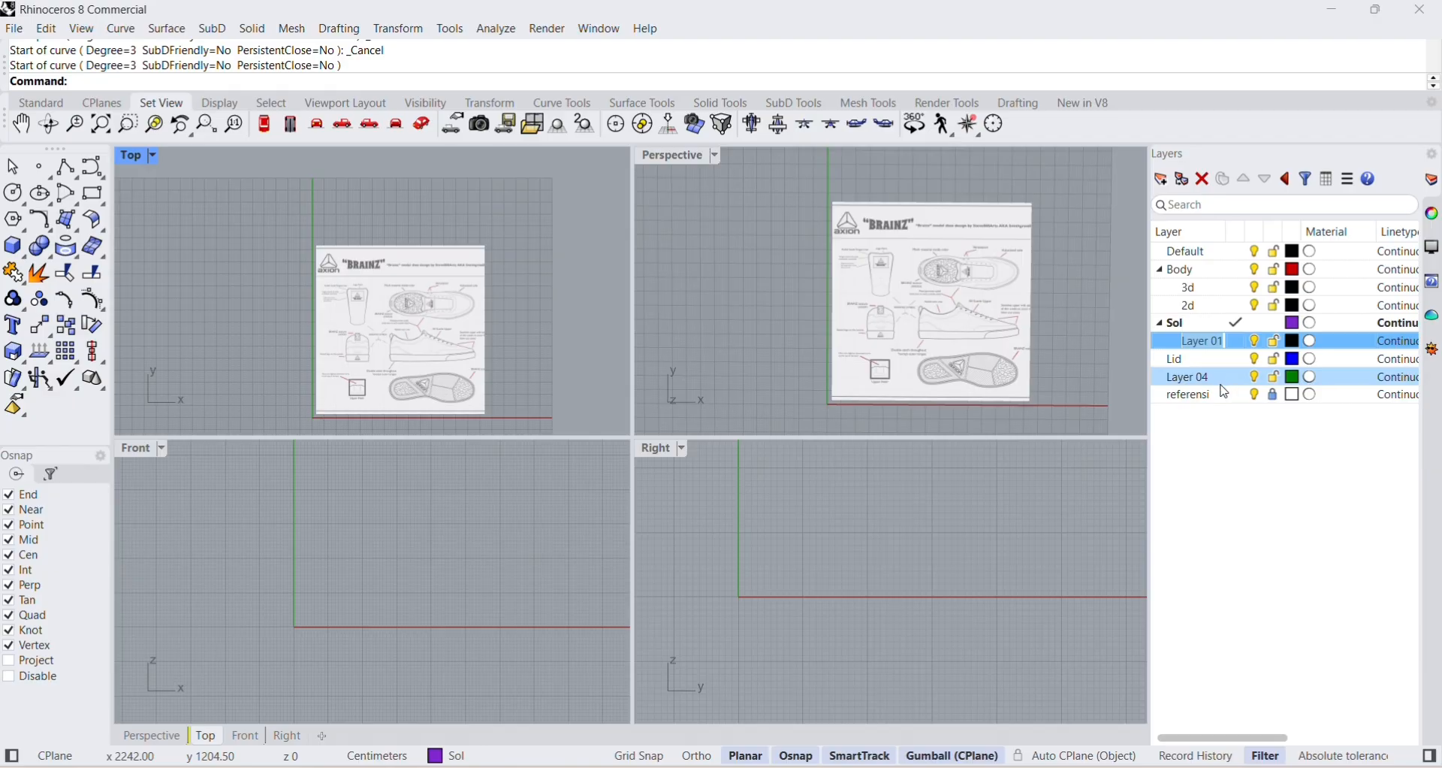
pyautogui.write('2d')
pyautogui.click(1196, 326)
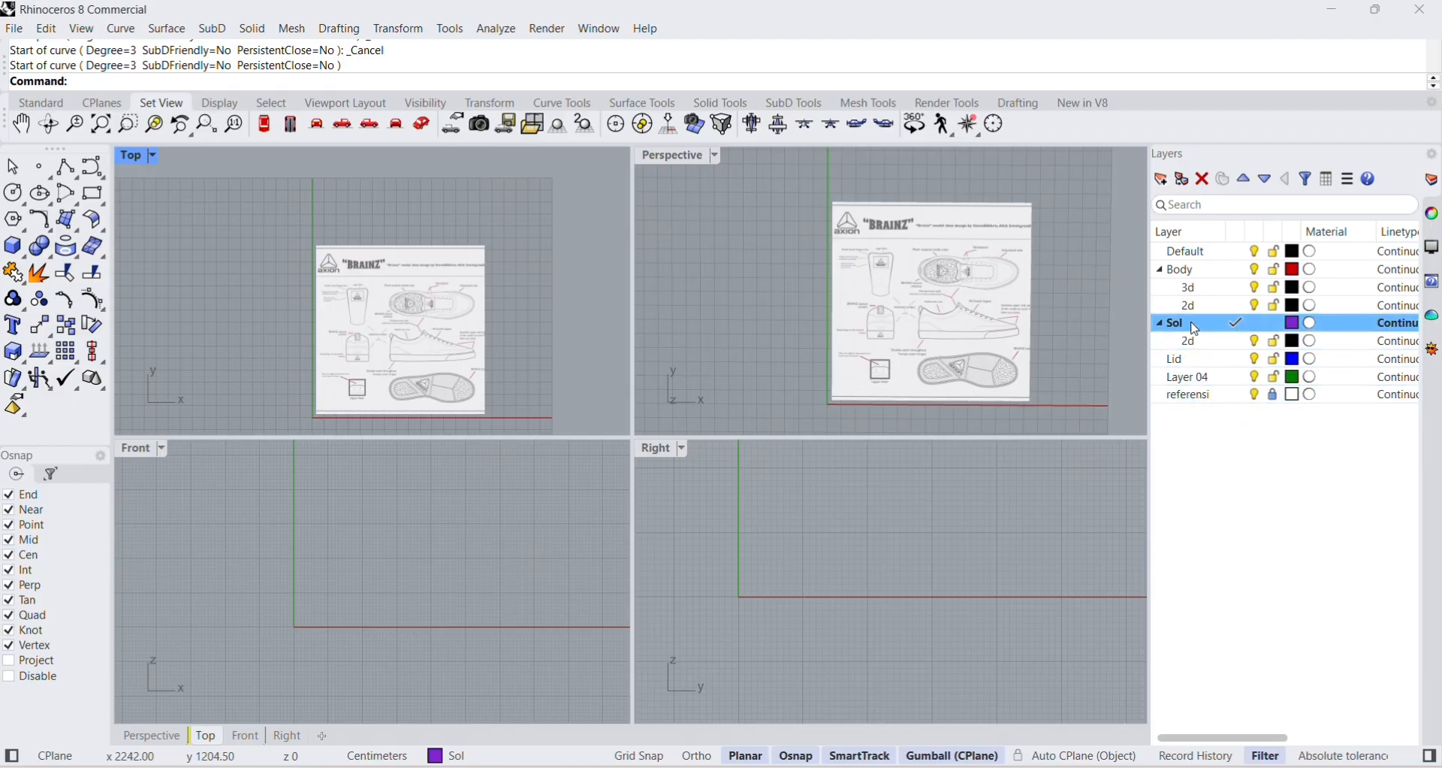
pyautogui.rightClick(1196, 328)
pyautogui.click(1259, 477)
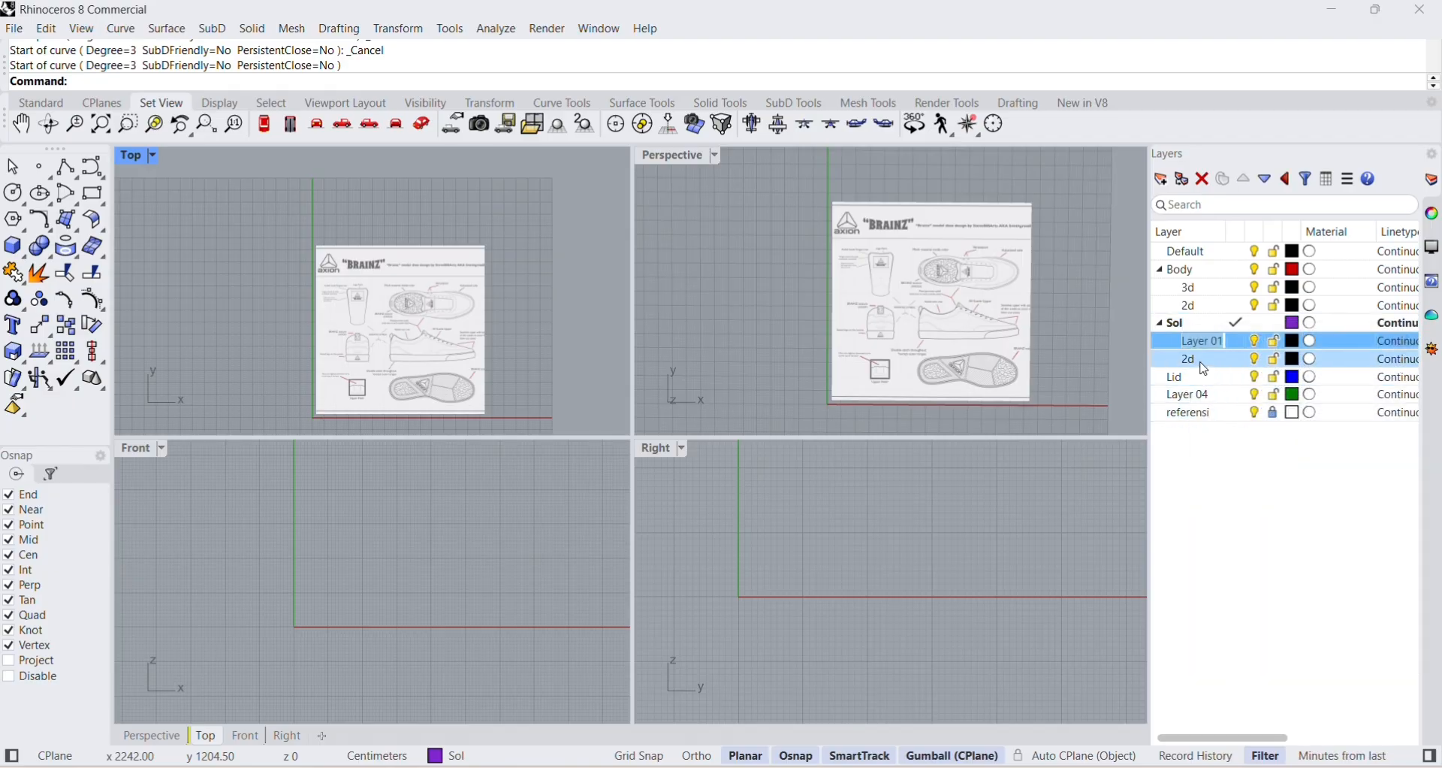
pyautogui.write('3d')
pyautogui.press('Return')
# Add two sublayers named "2d" and "3d" under the Lid layer.
pyautogui.click(1205, 378)
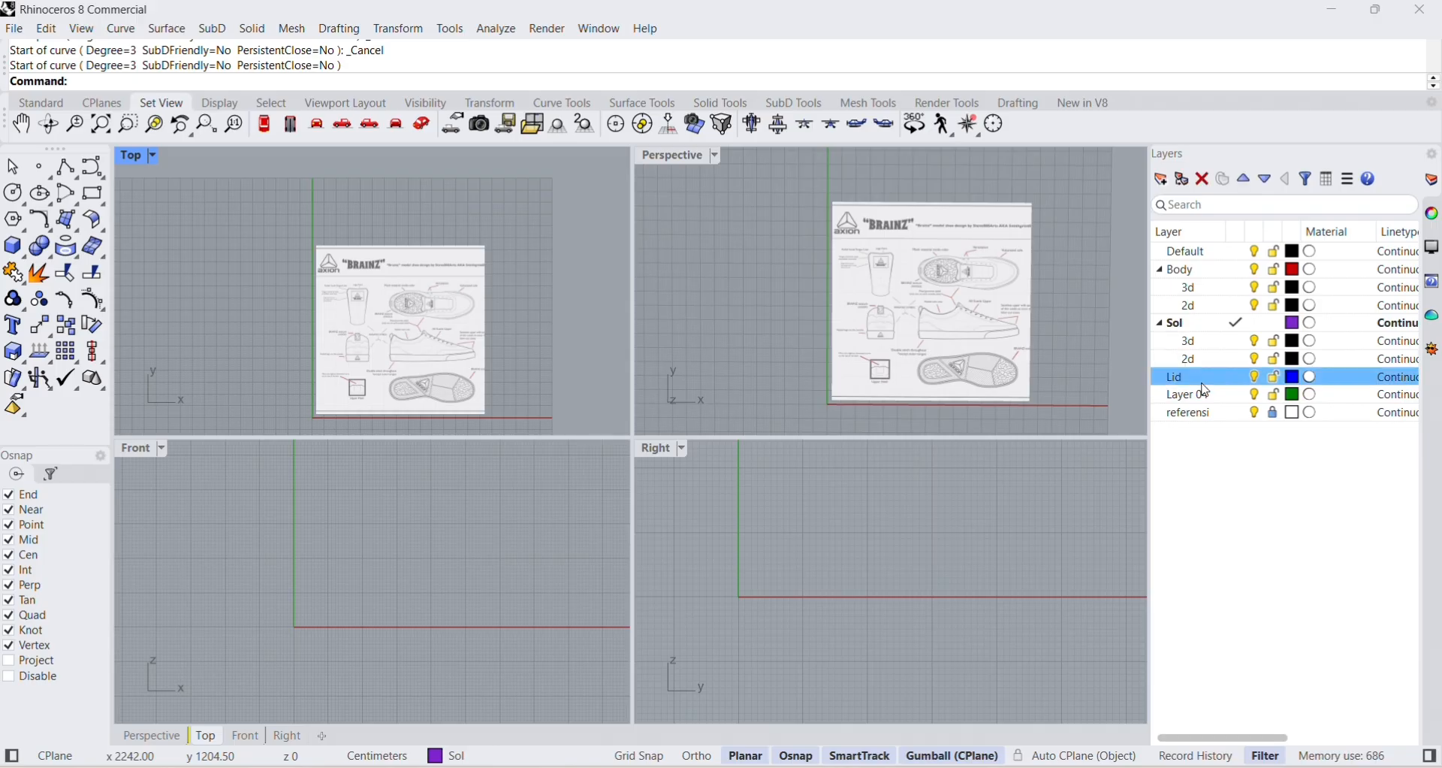
pyautogui.rightClick(1202, 382)
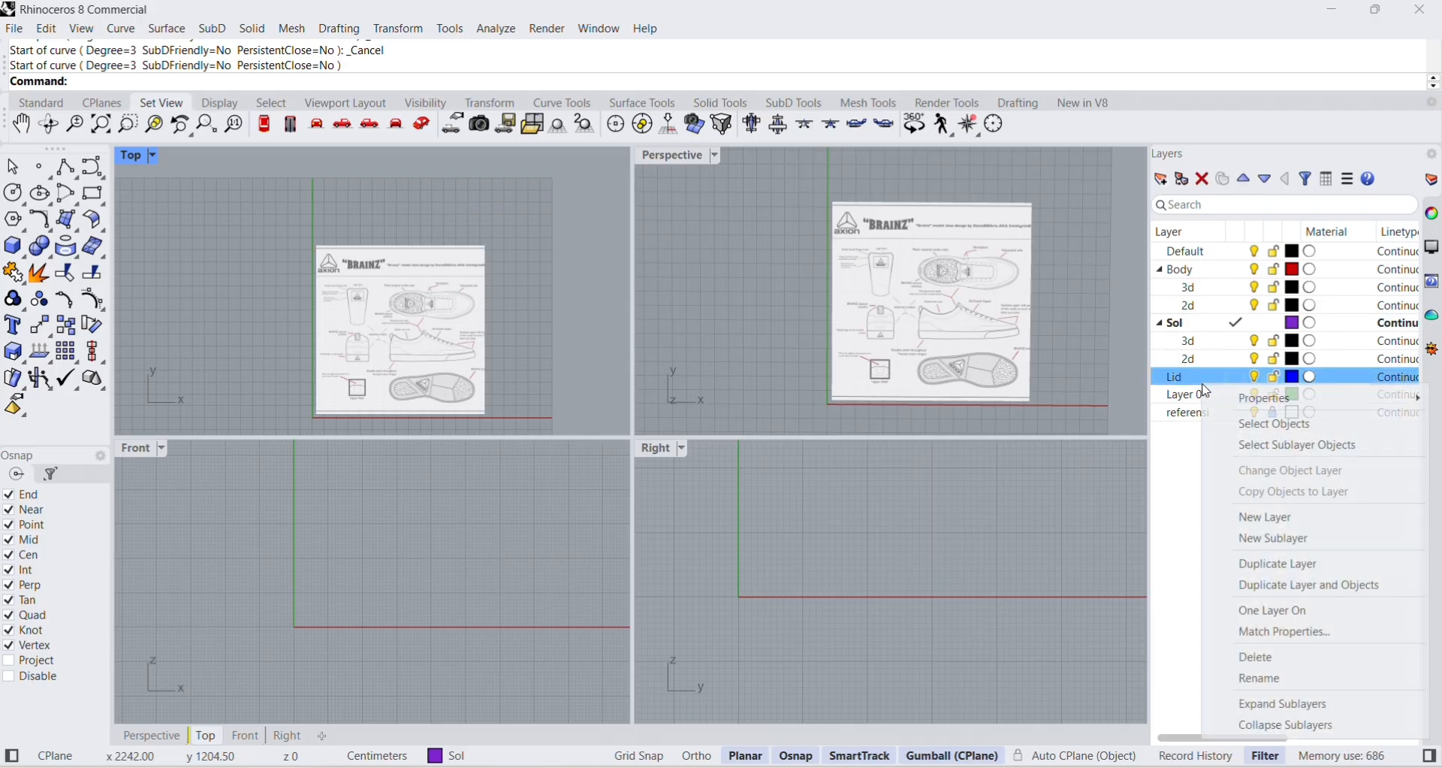
pyautogui.click(1287, 539)
pyautogui.write('2d')
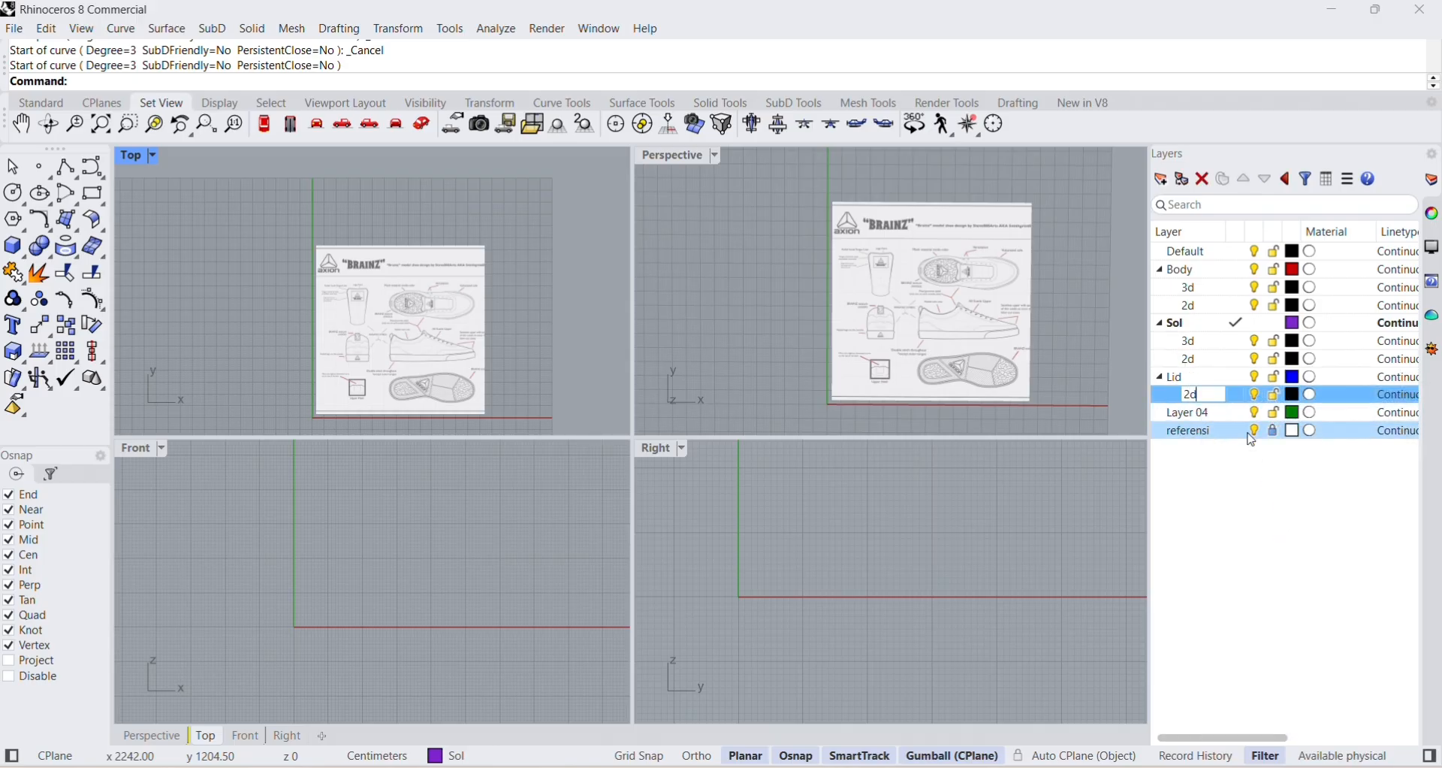
pyautogui.press('Return')
pyautogui.click(1192, 380)
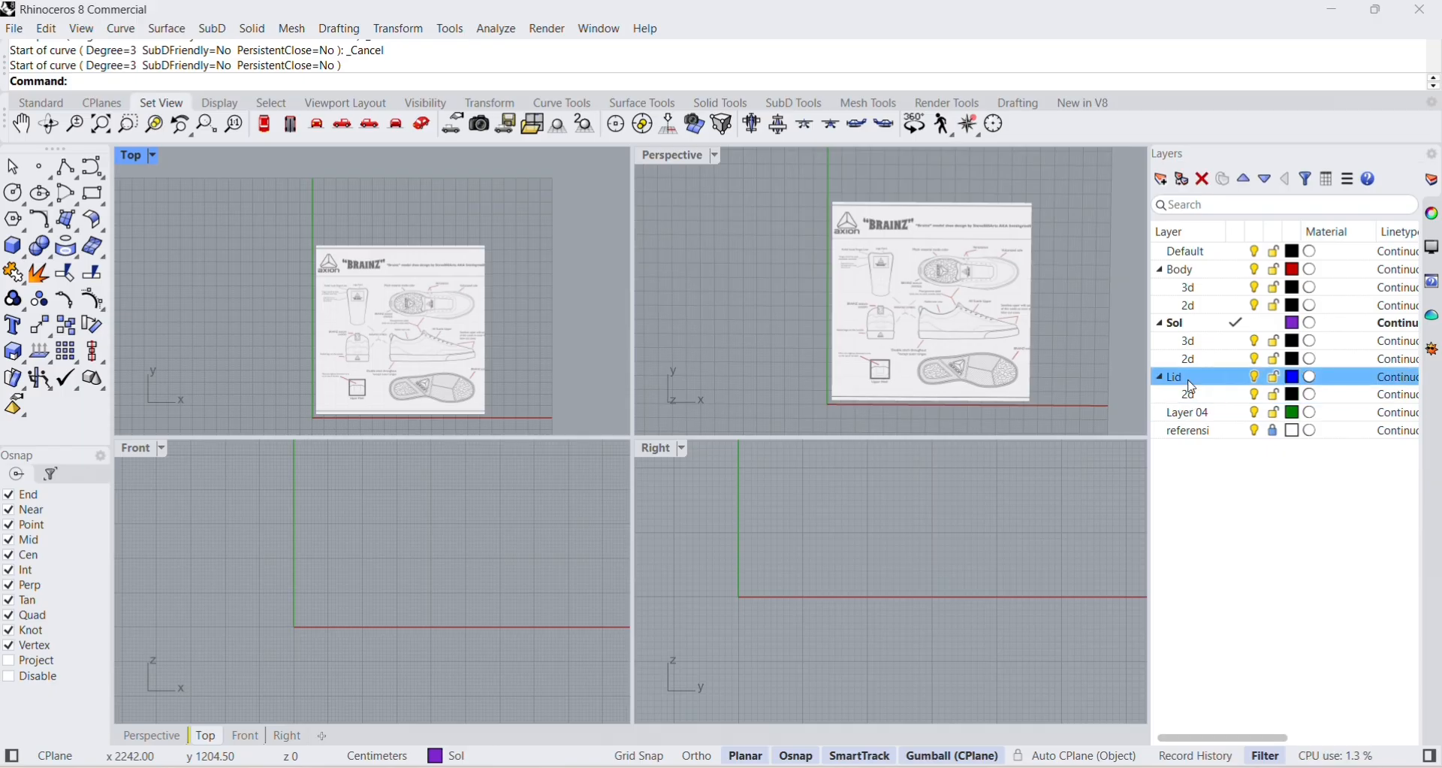
pyautogui.rightClick(1193, 384)
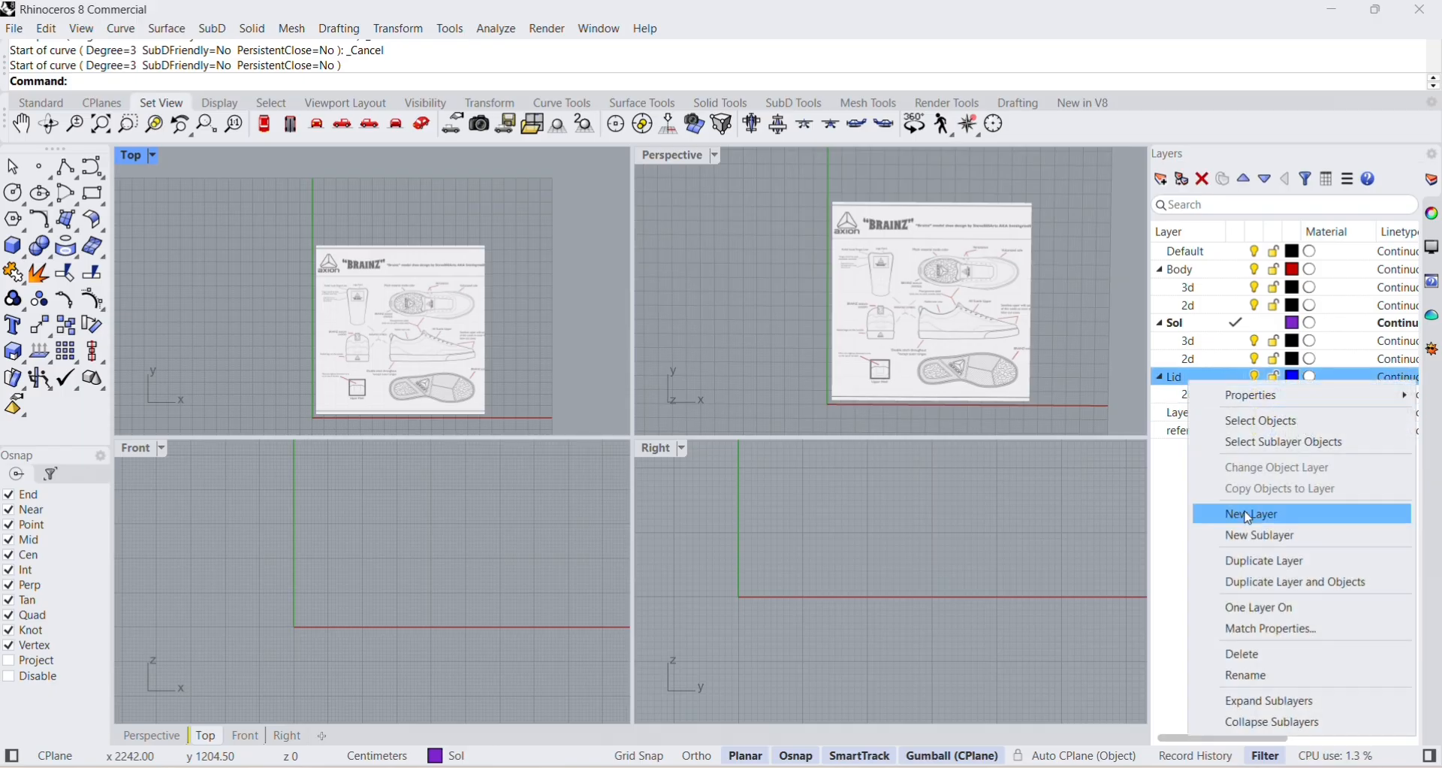
pyautogui.click(1277, 535)
pyautogui.write('3d')
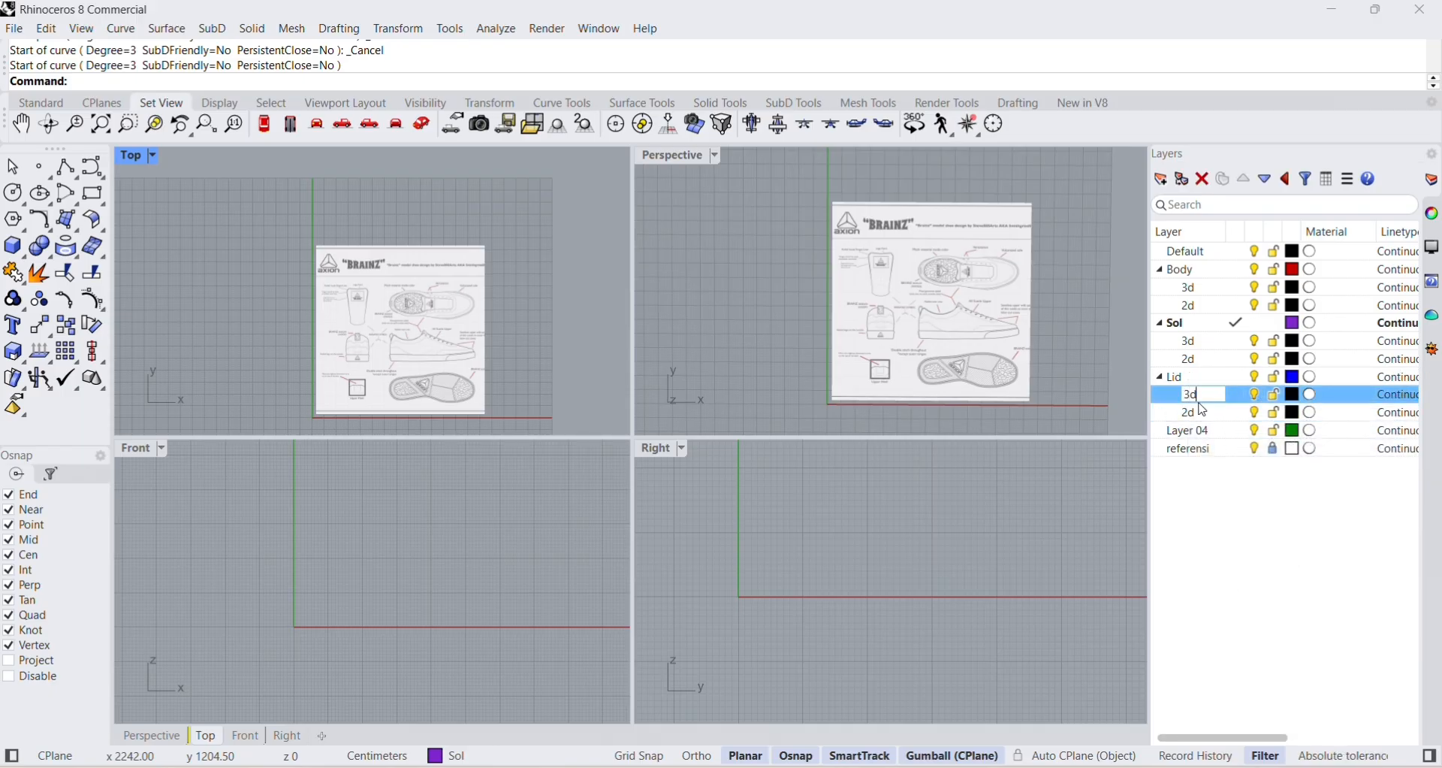
pyautogui.click(1251, 535)
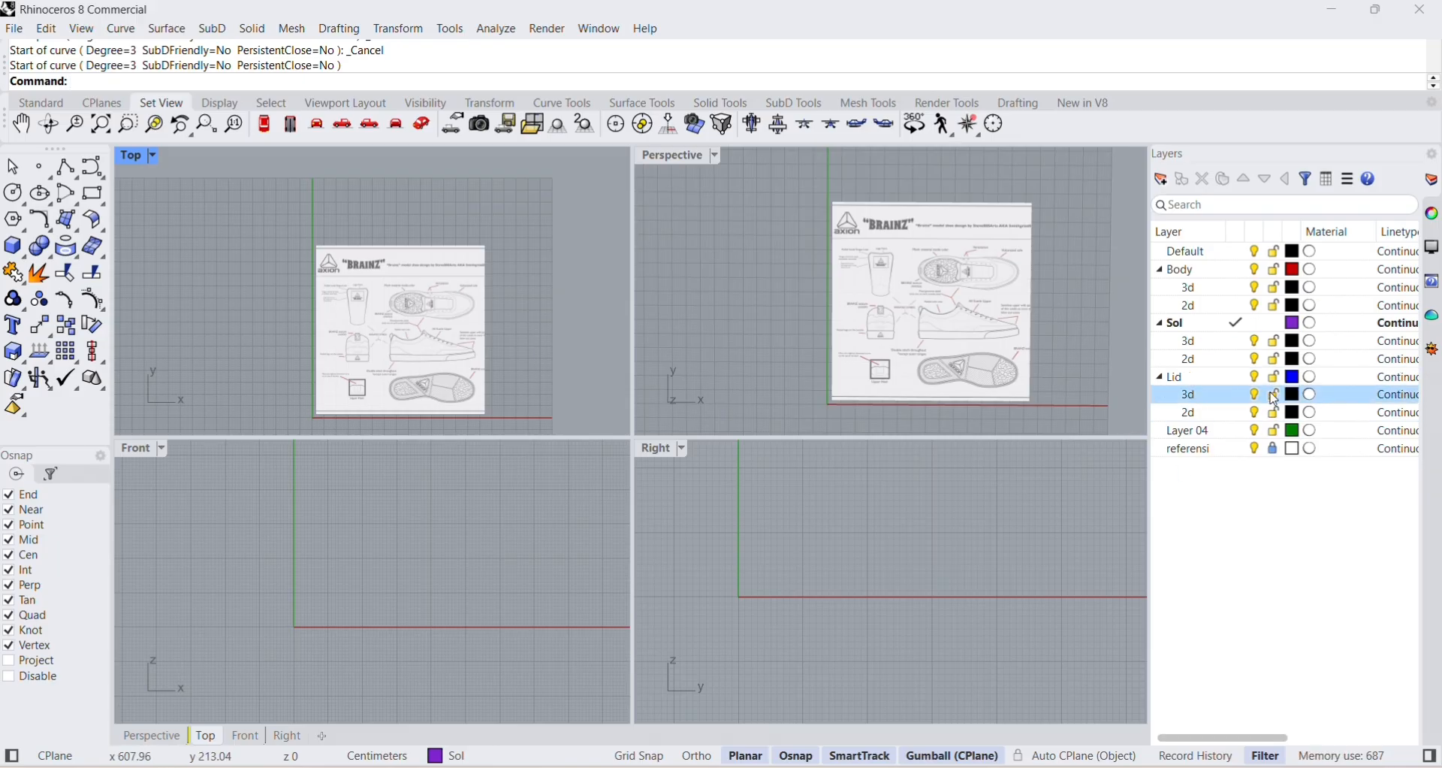
# Set the colour of the Body layer's 2d sublayer to pure red (#FF0000).
pyautogui.click(1293, 289)
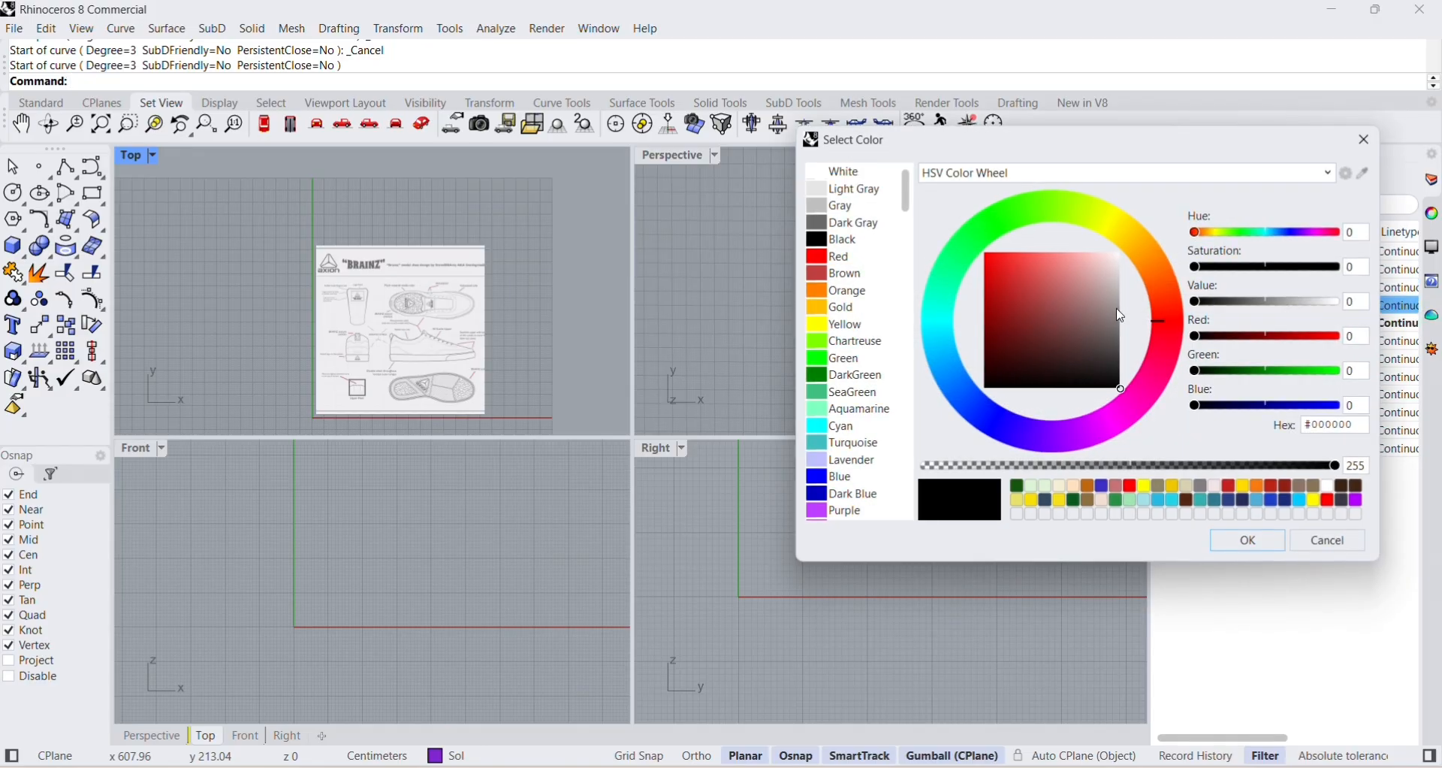
pyautogui.moveTo(1180, 156); pyautogui.dragTo(876, 126)
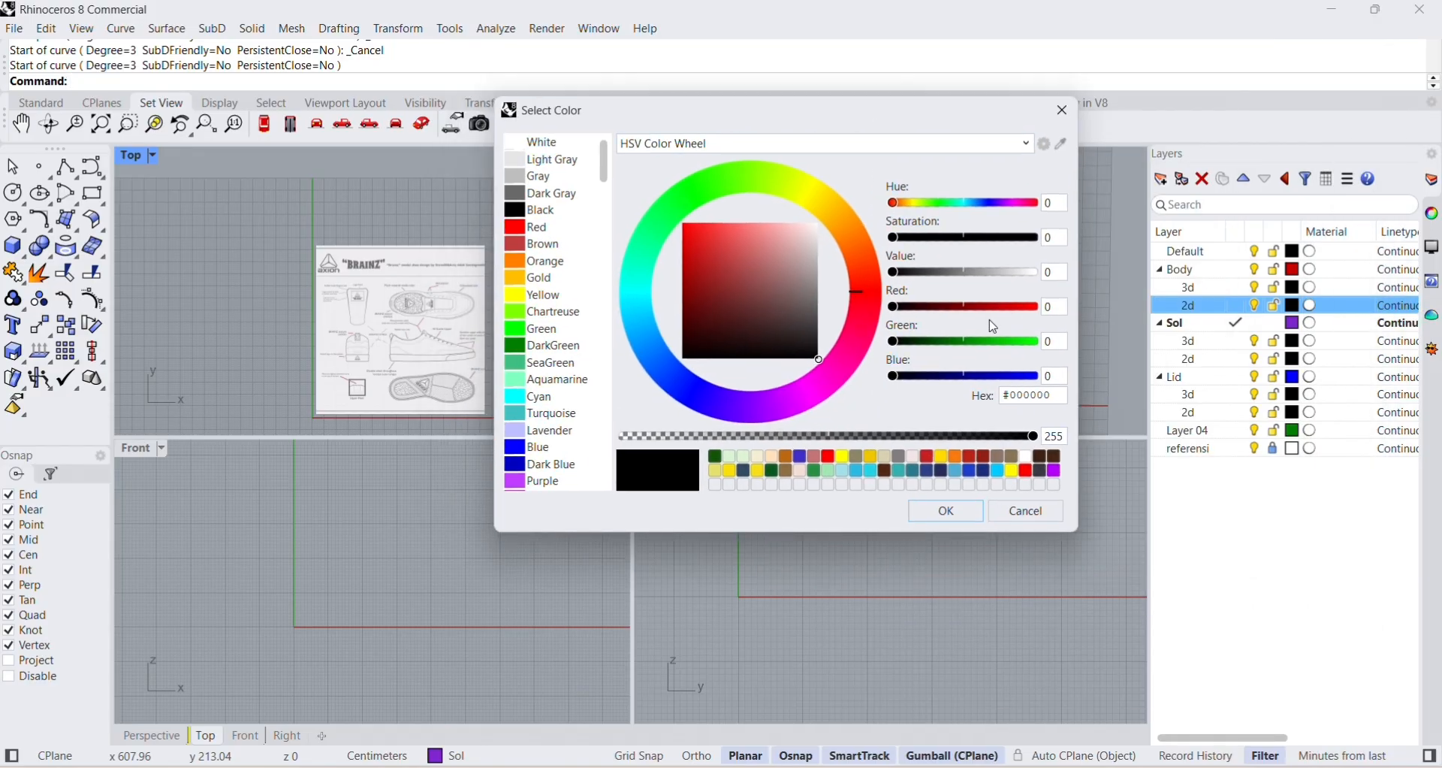
pyautogui.moveTo(745, 257); pyautogui.dragTo(676, 219)
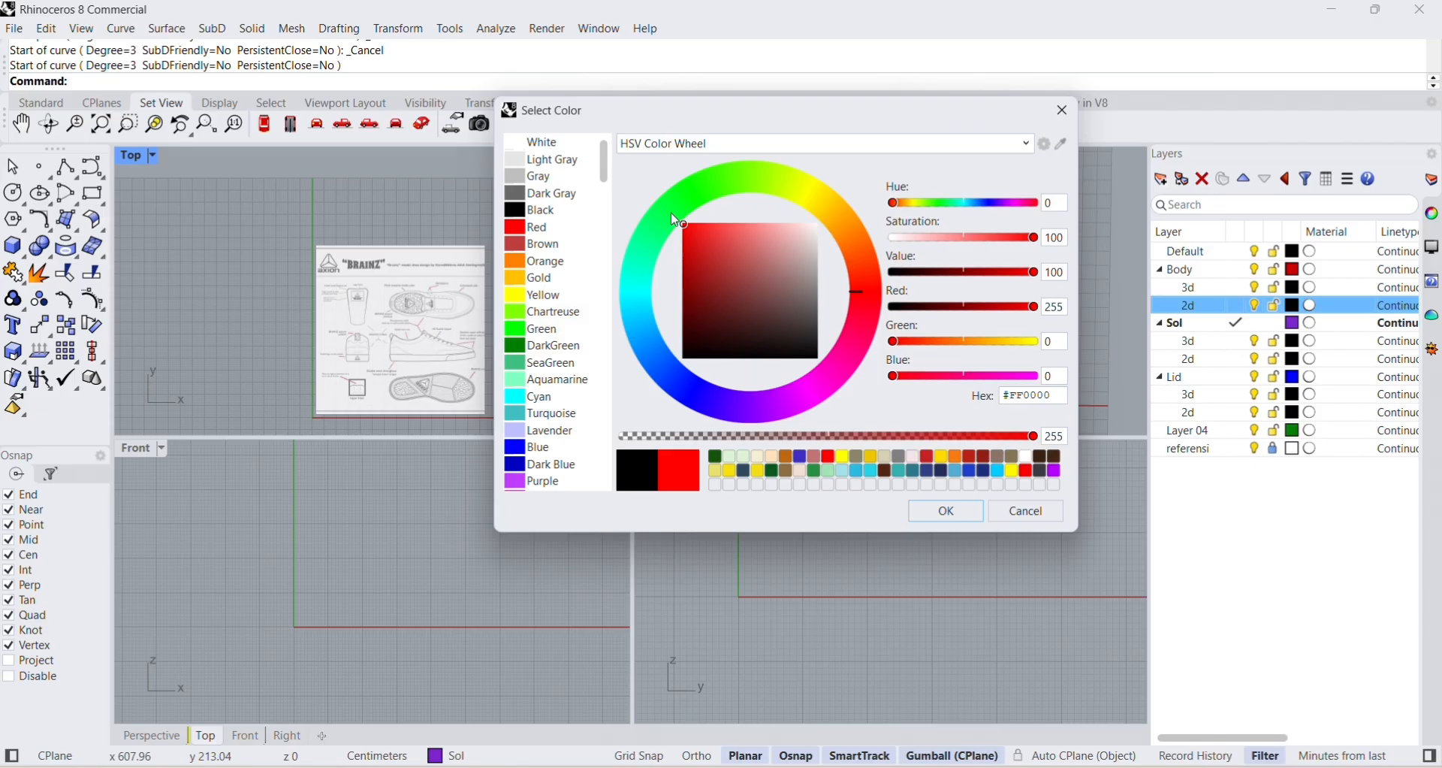
pyautogui.click(965, 511)
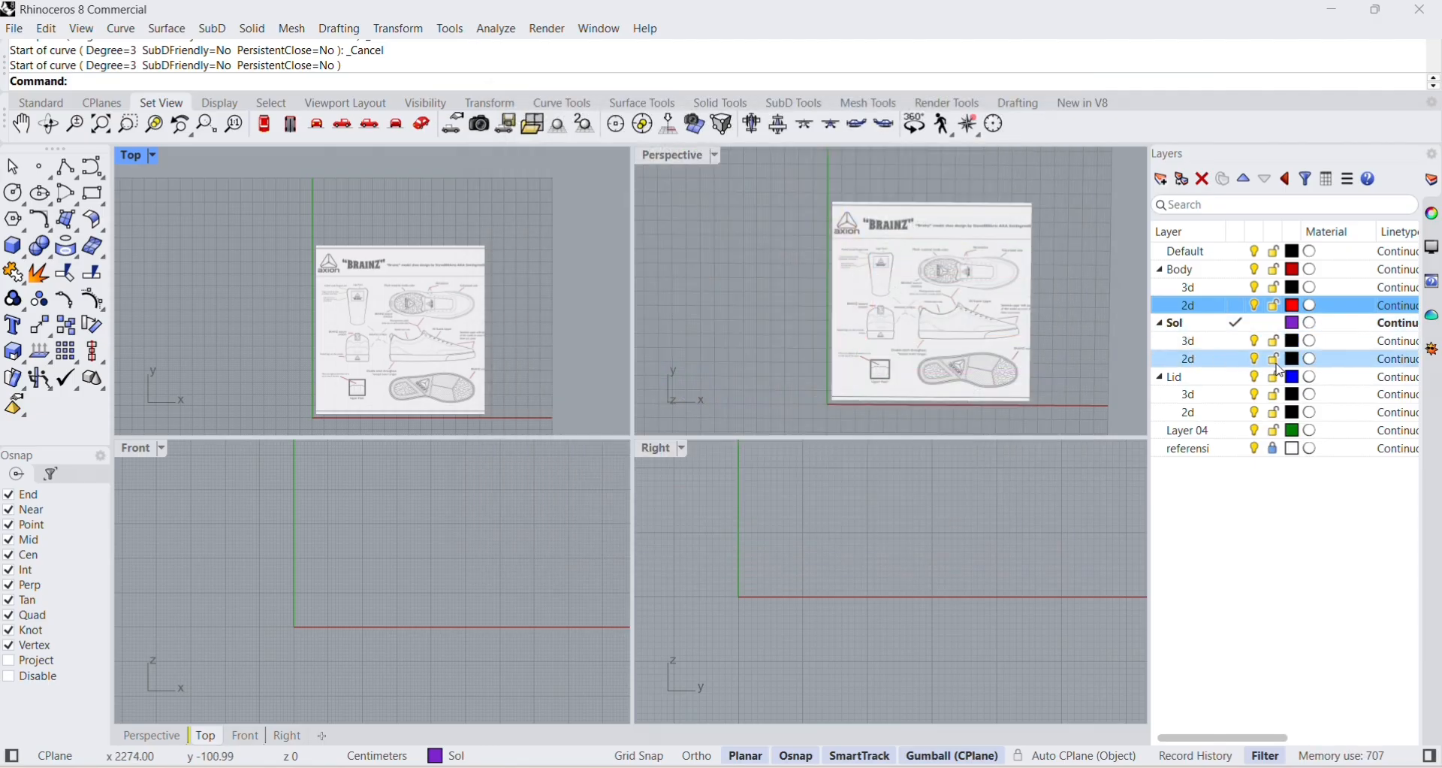
# Set the colour of the Sol layer's 2d sublayer to magenta (#FF00C1).
pyautogui.click(1295, 361)
pyautogui.moveTo(742, 393); pyautogui.dragTo(830, 371)
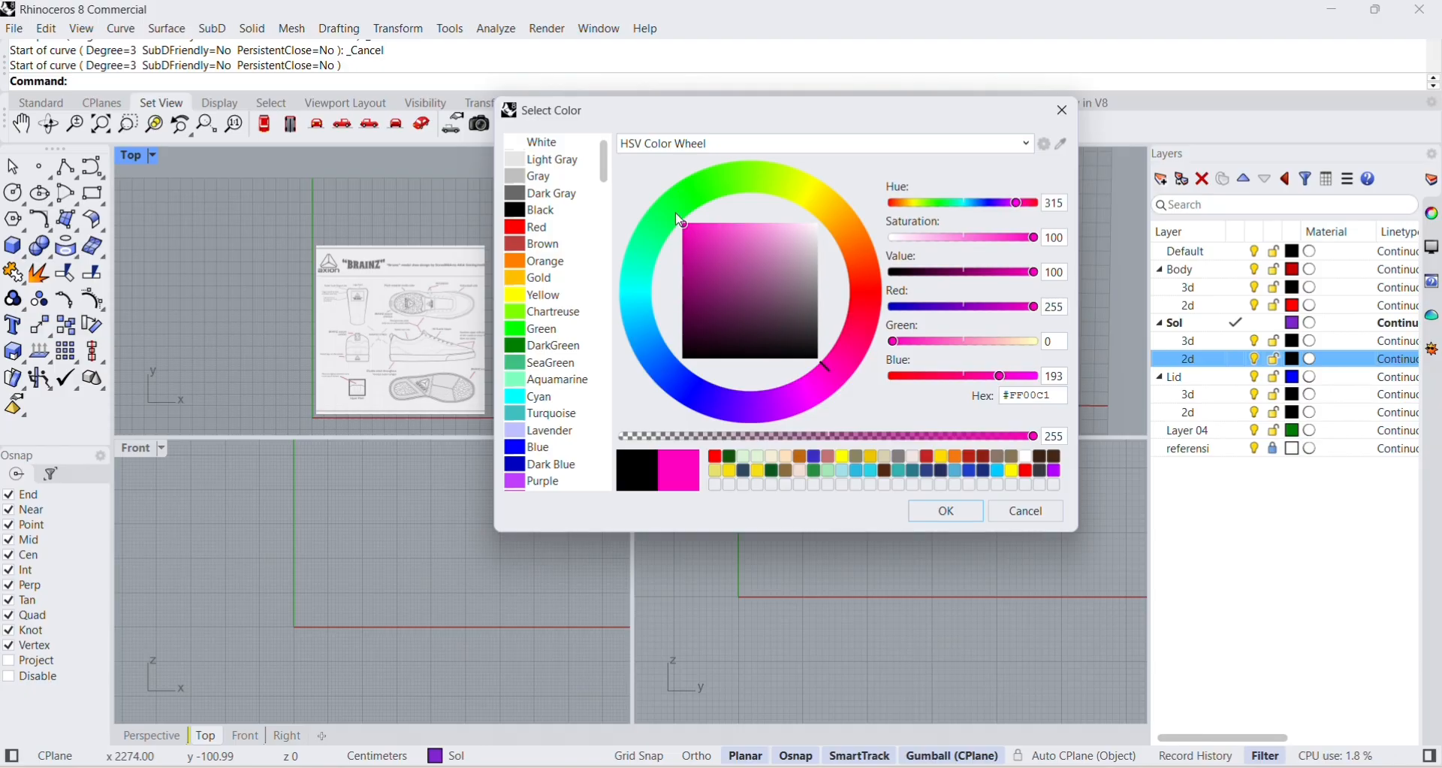
pyautogui.click(946, 511)
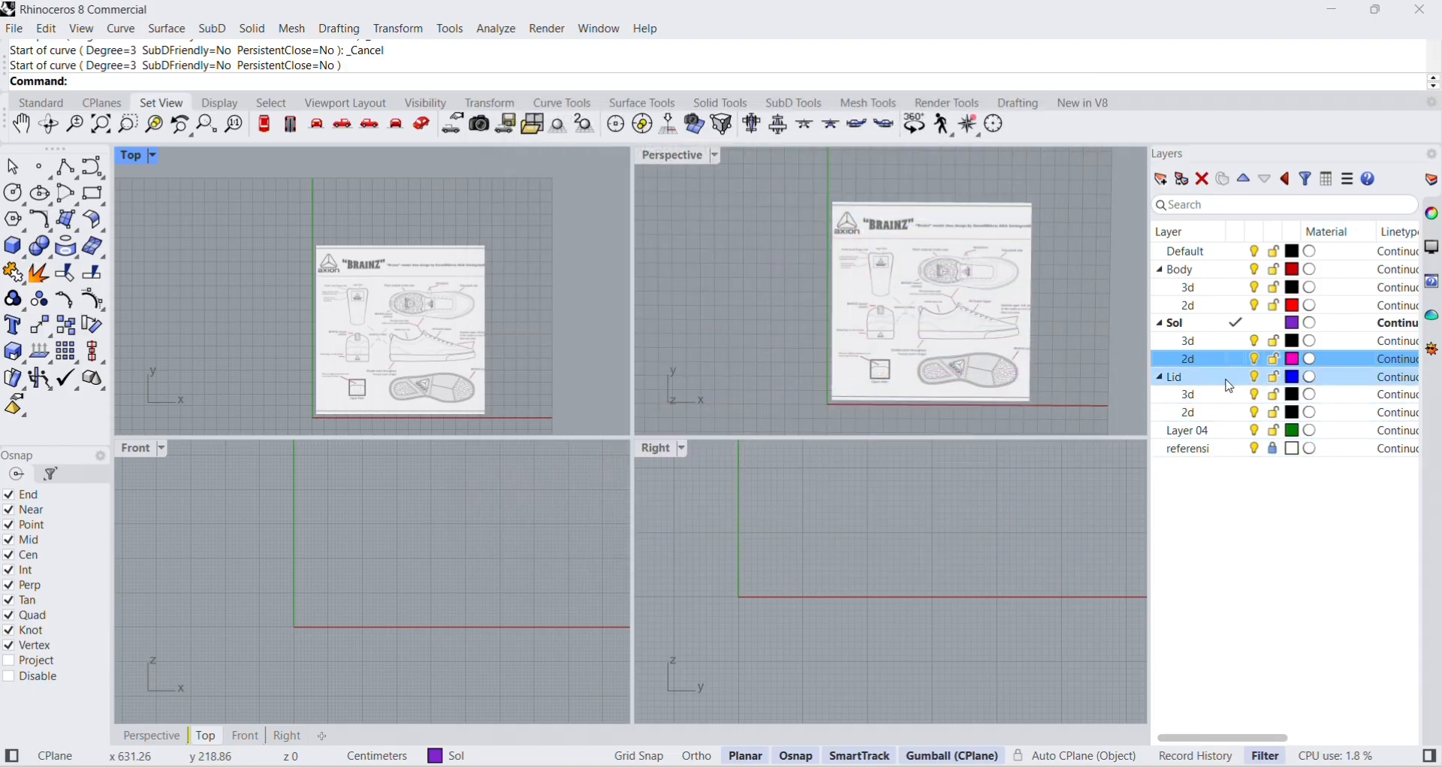
# Set the colour of the Lid layer's 2d sublayer to bright green (#29FF00).
pyautogui.click(1293, 413)
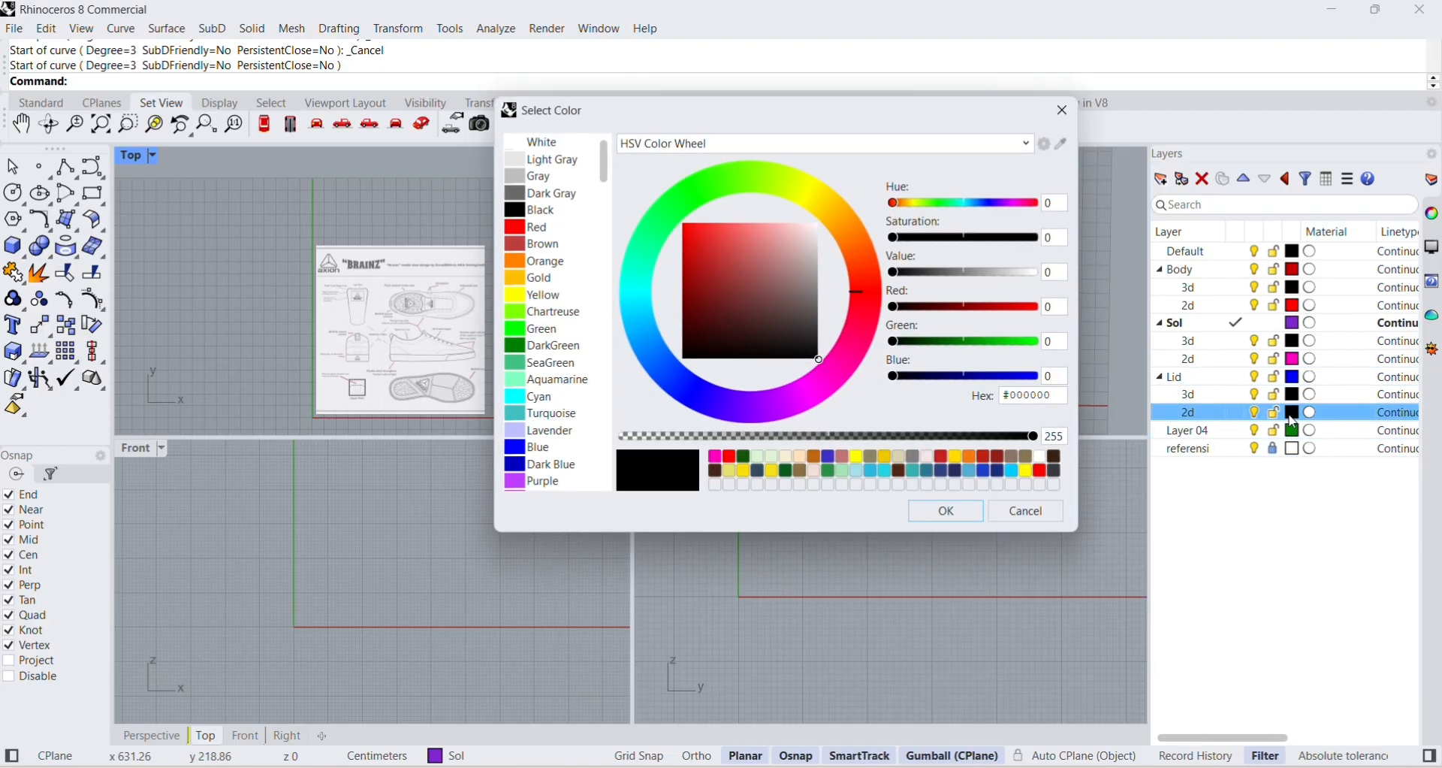
pyautogui.click(715, 193)
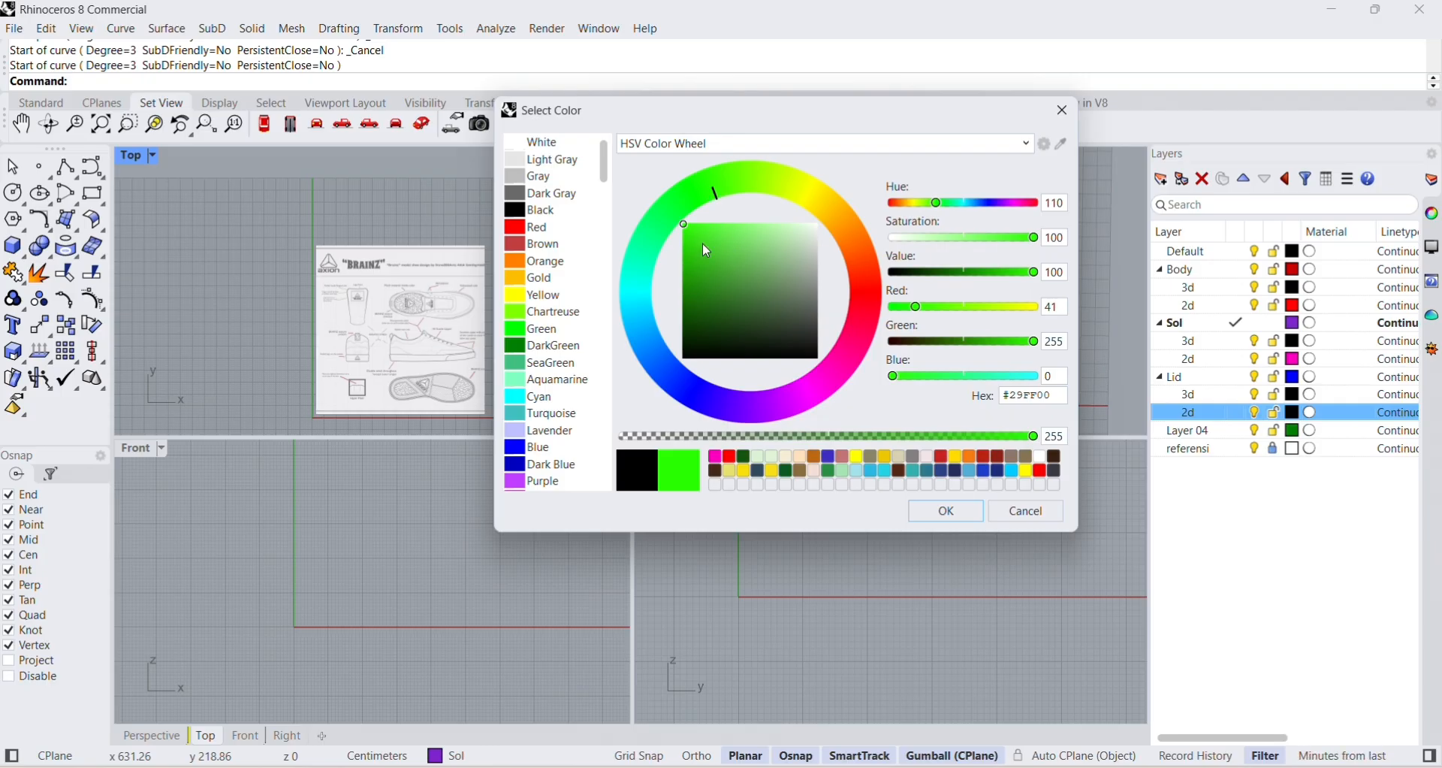
pyautogui.click(946, 510)
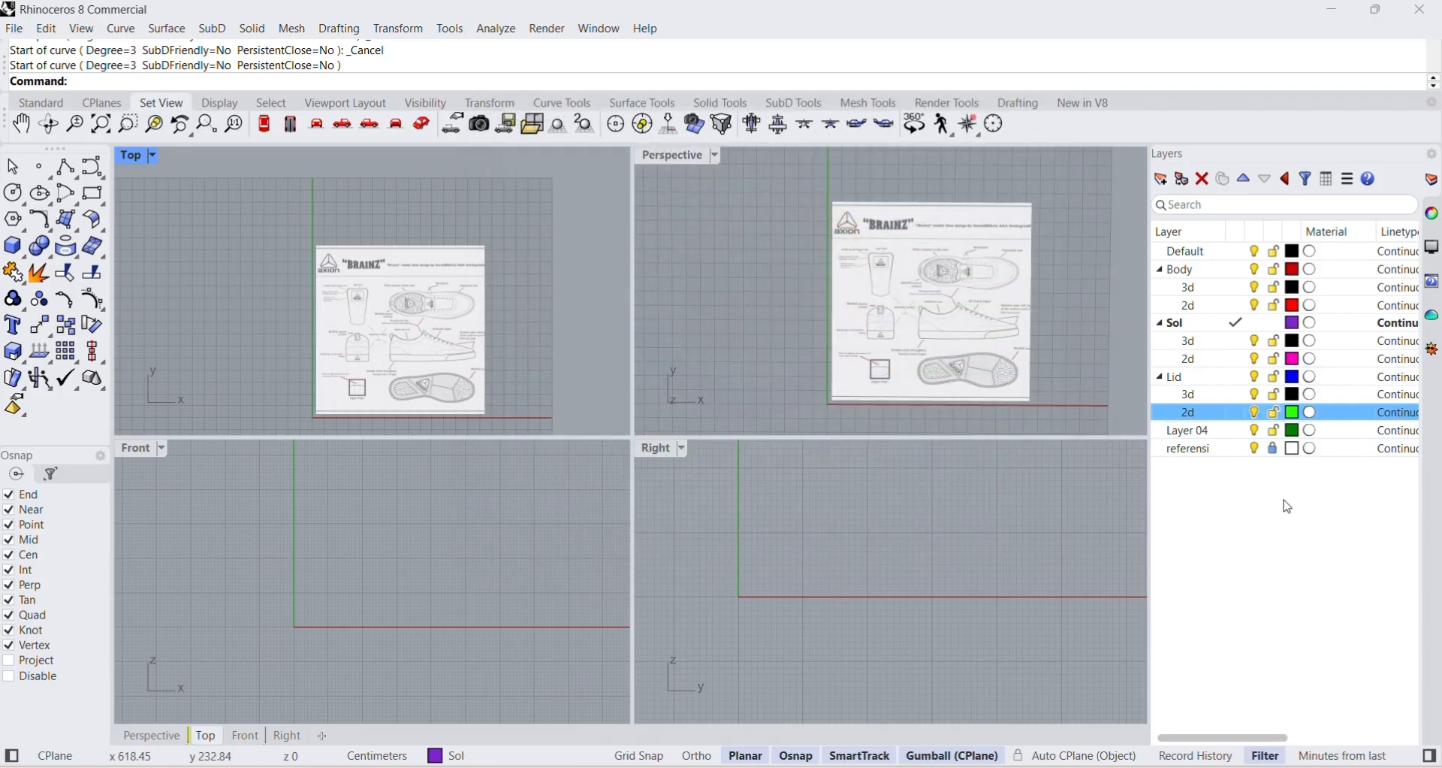
pyautogui.click(1287, 477)
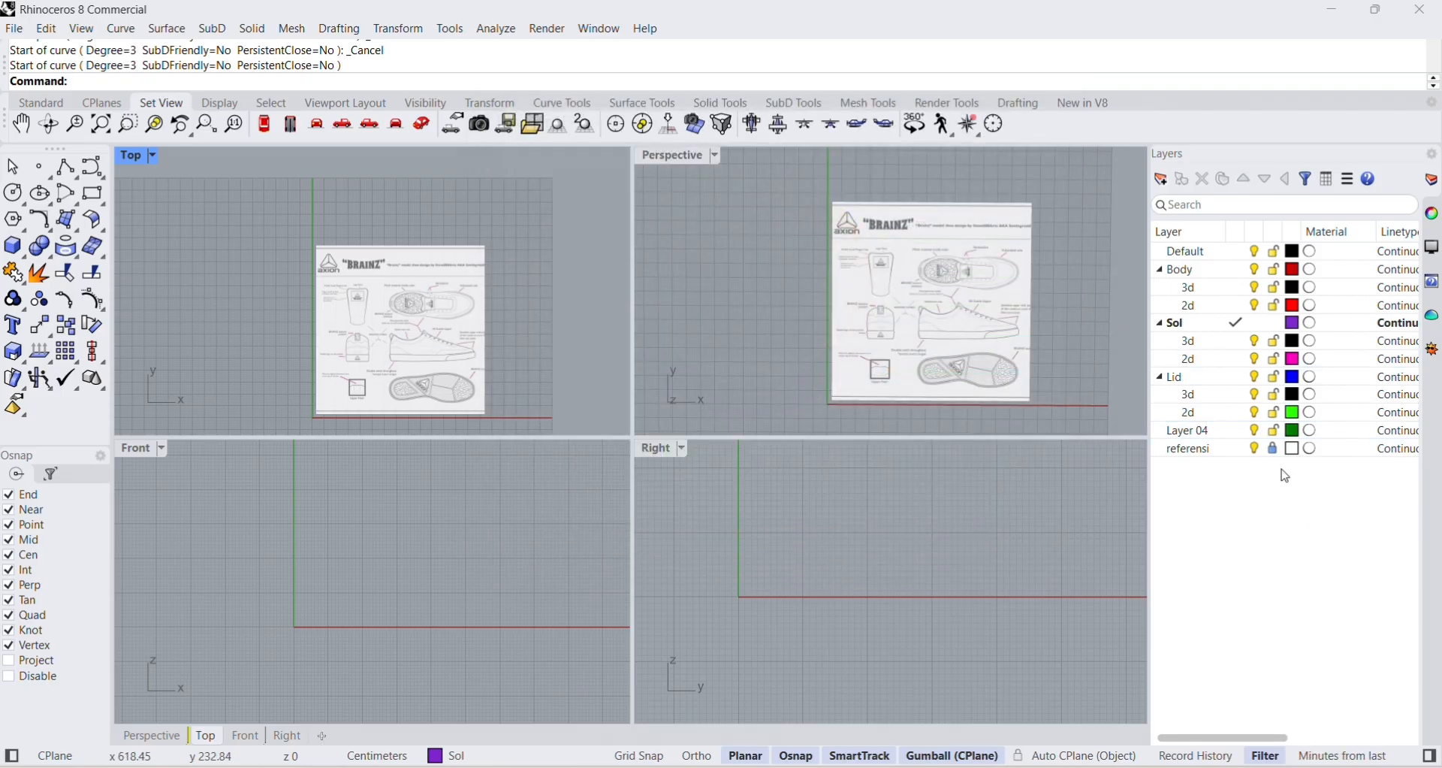
# Make the Body layer's 2d sublayer current and maximise the Top viewport.
pyautogui.click(1240, 308)
pyautogui.click(1238, 306)
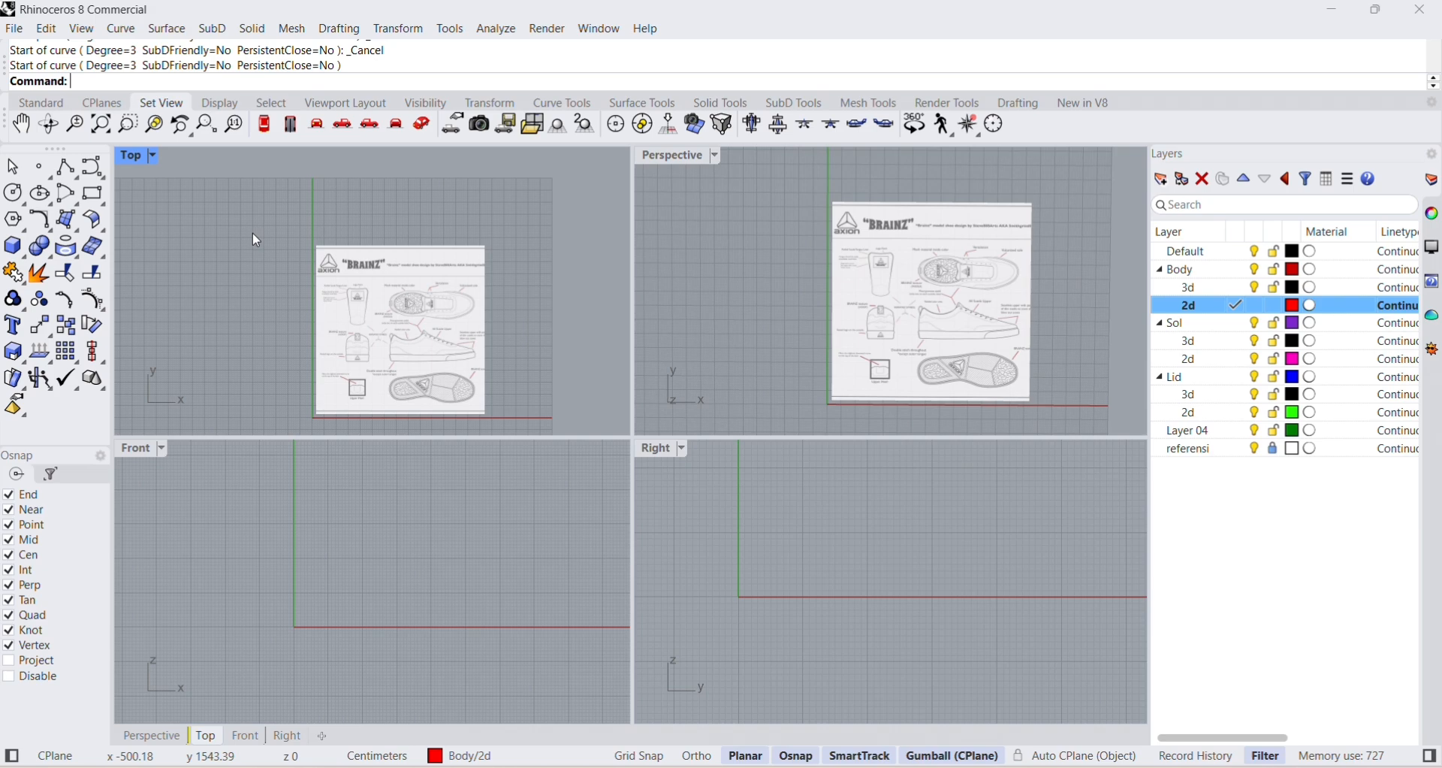
pyautogui.click(89, 168)
pyautogui.moveTo(860, 280); pyautogui.dragTo(869, 298, button='right')
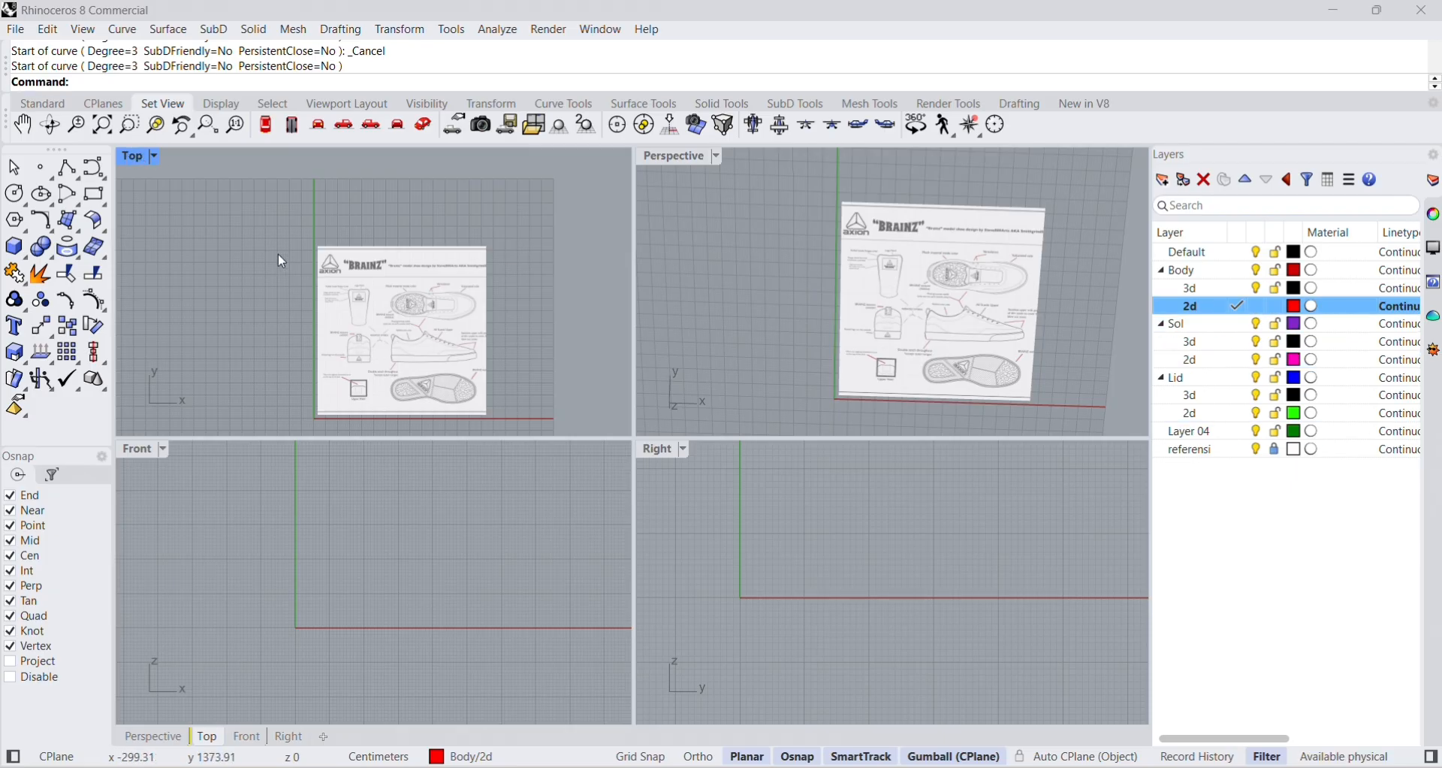
pyautogui.doubleClick(137, 157)
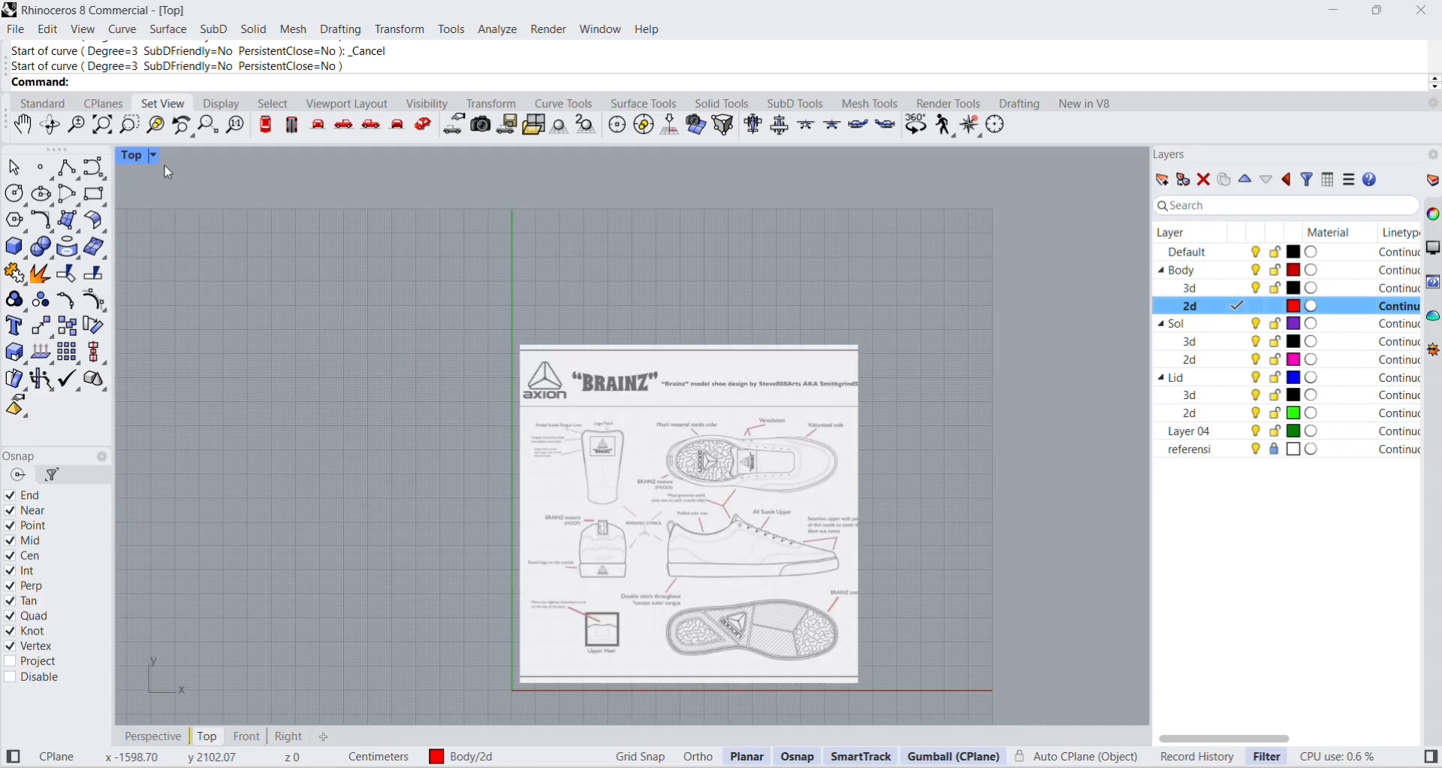
pyautogui.scroll(4, 752, 436)
pyautogui.scroll(-3, 714, 451)
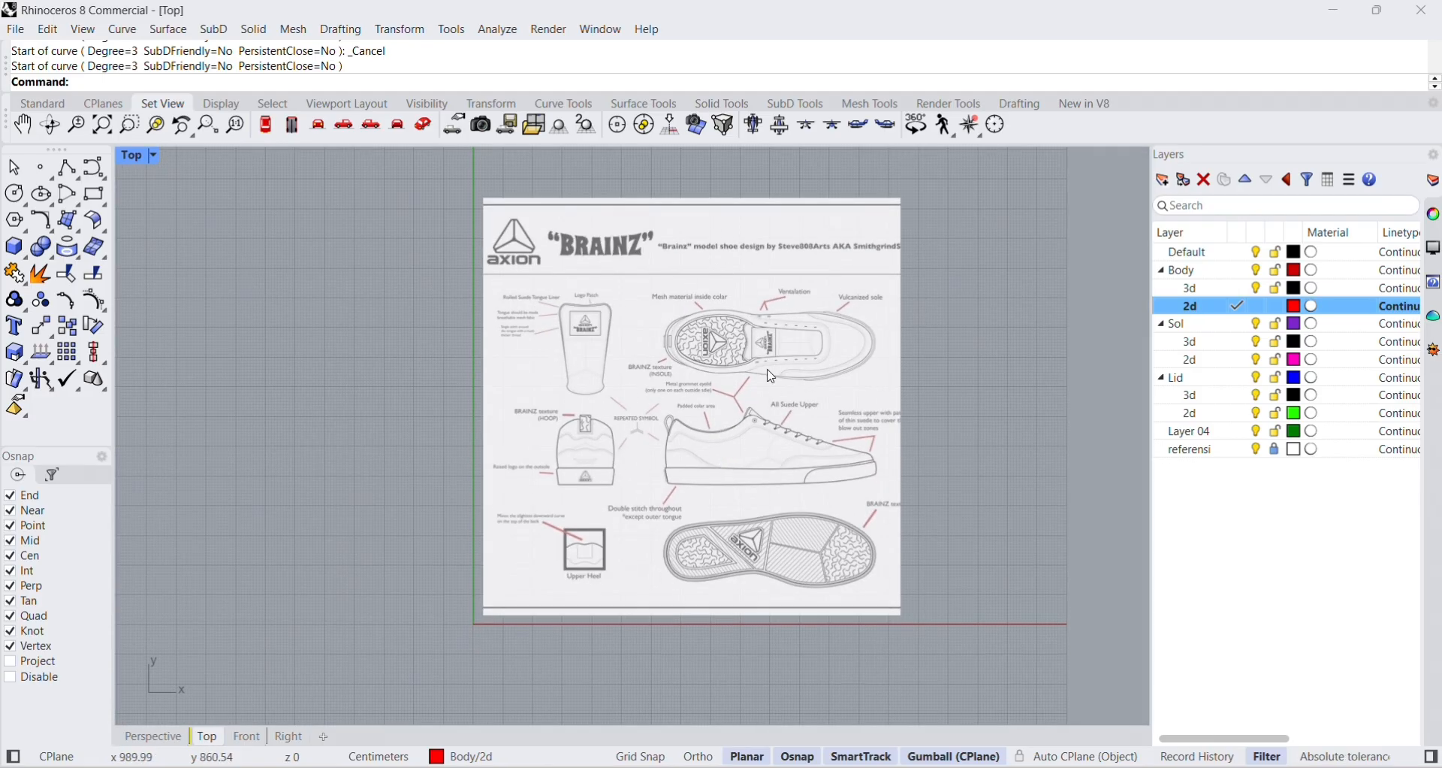
# Start a degree-3 control point curve on the upper heel edge of the top-view shoe drawing and trace it around the heel.
pyautogui.click(94, 170)
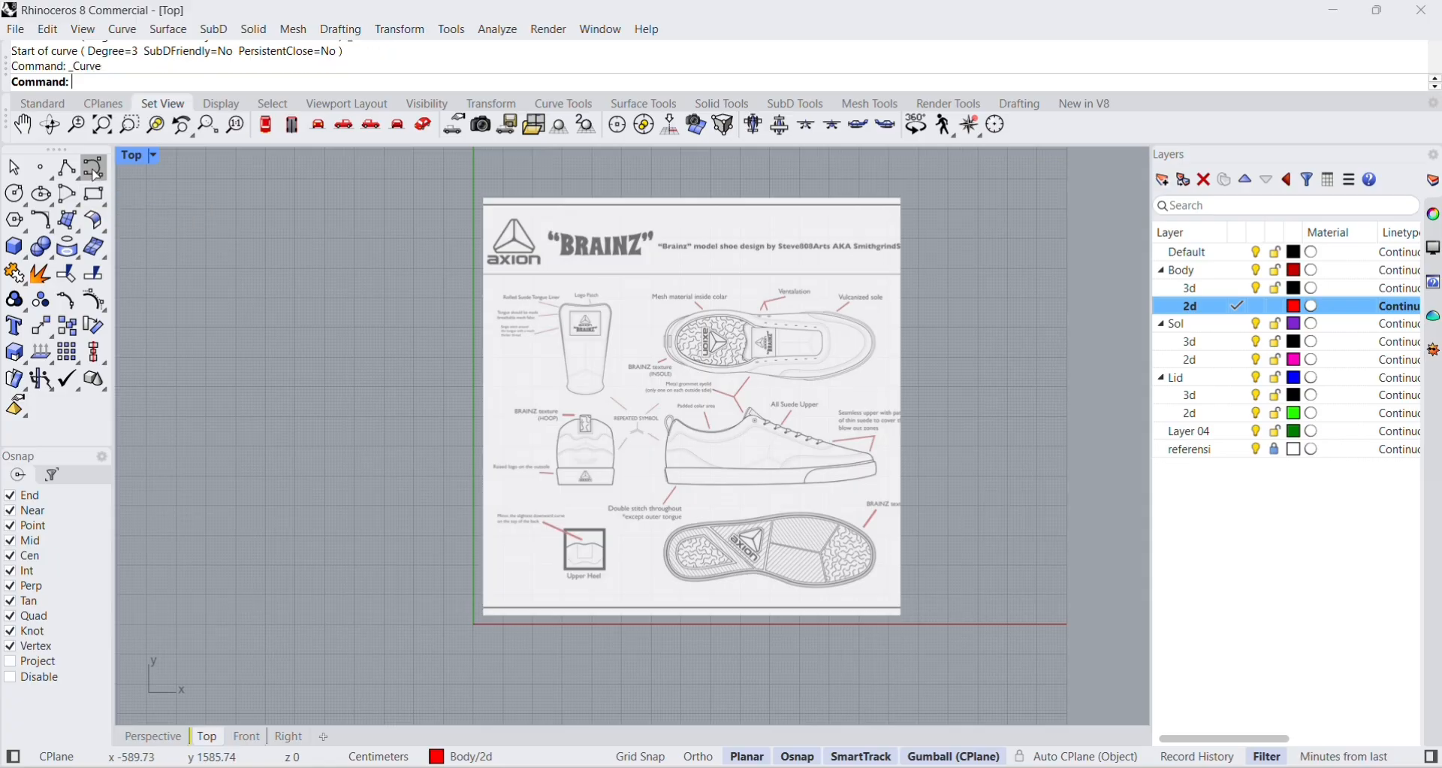
pyautogui.scroll(5, 882, 360)
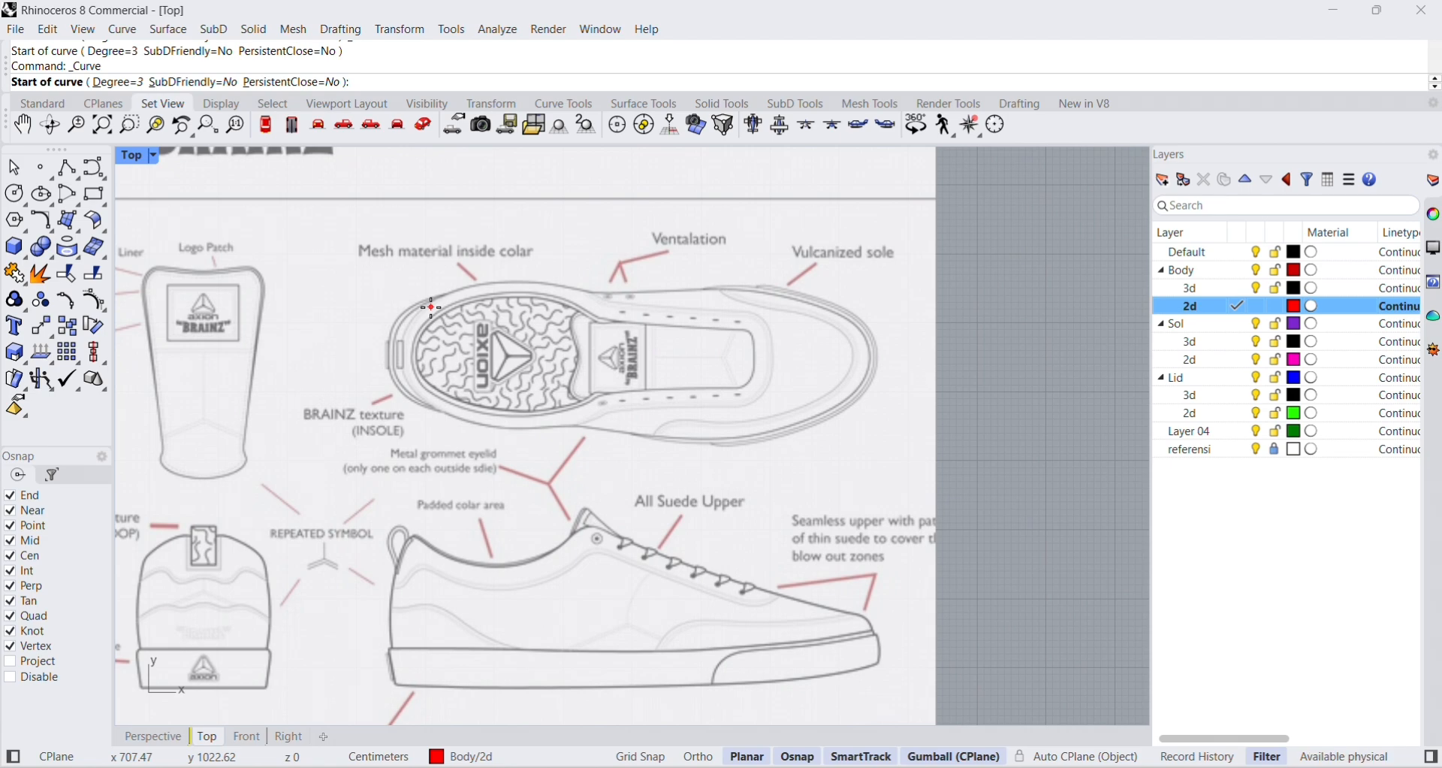
pyautogui.scroll(3, 432, 308)
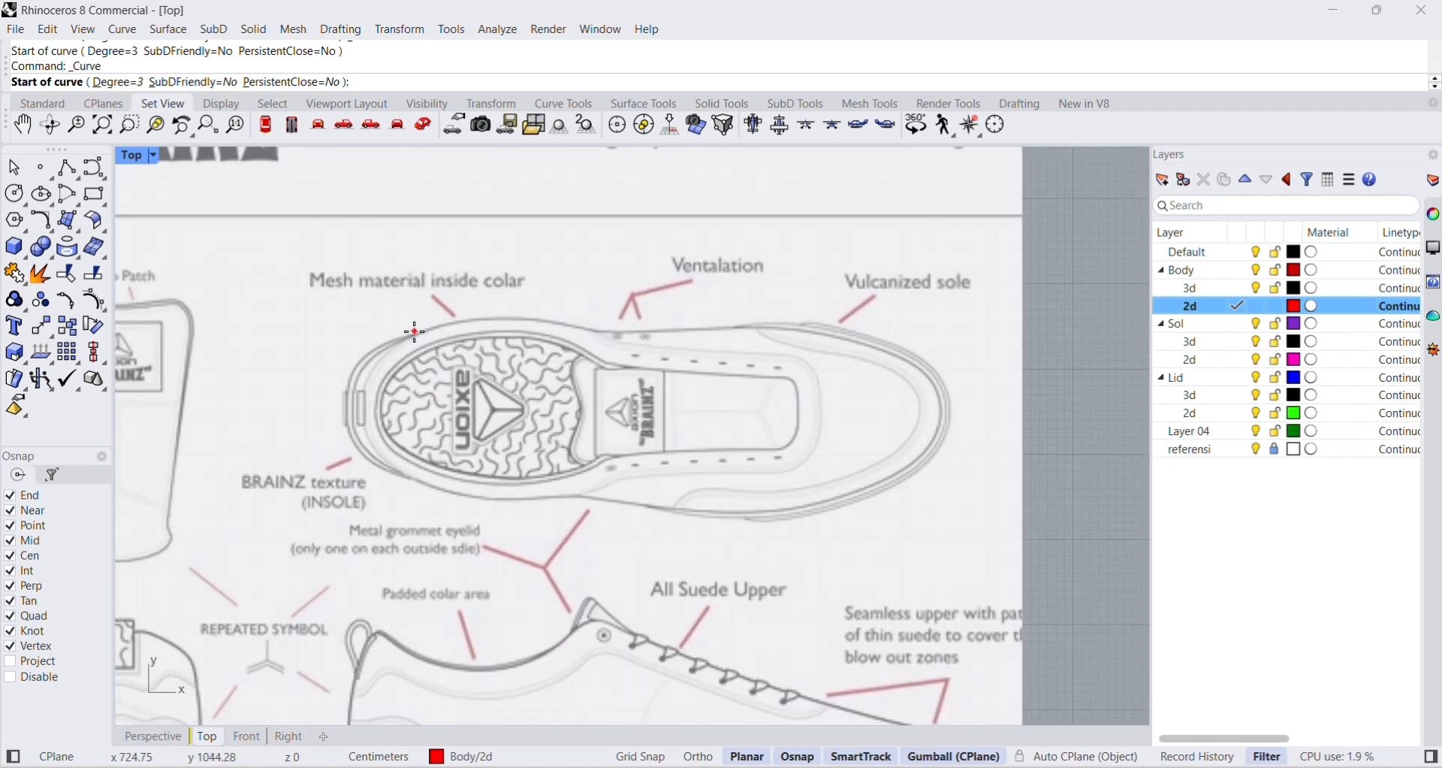
pyautogui.click(419, 336)
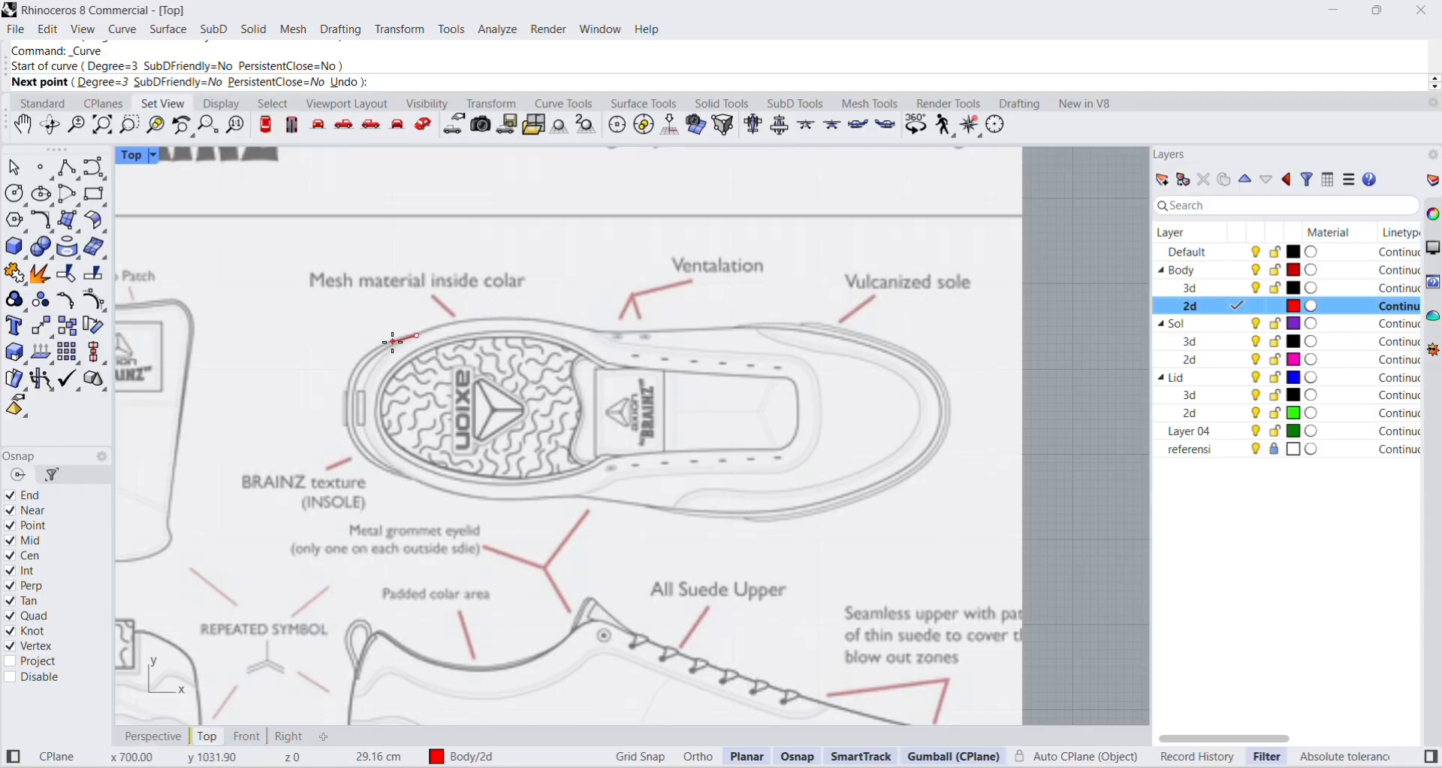
pyautogui.click(388, 348)
pyautogui.click(366, 361)
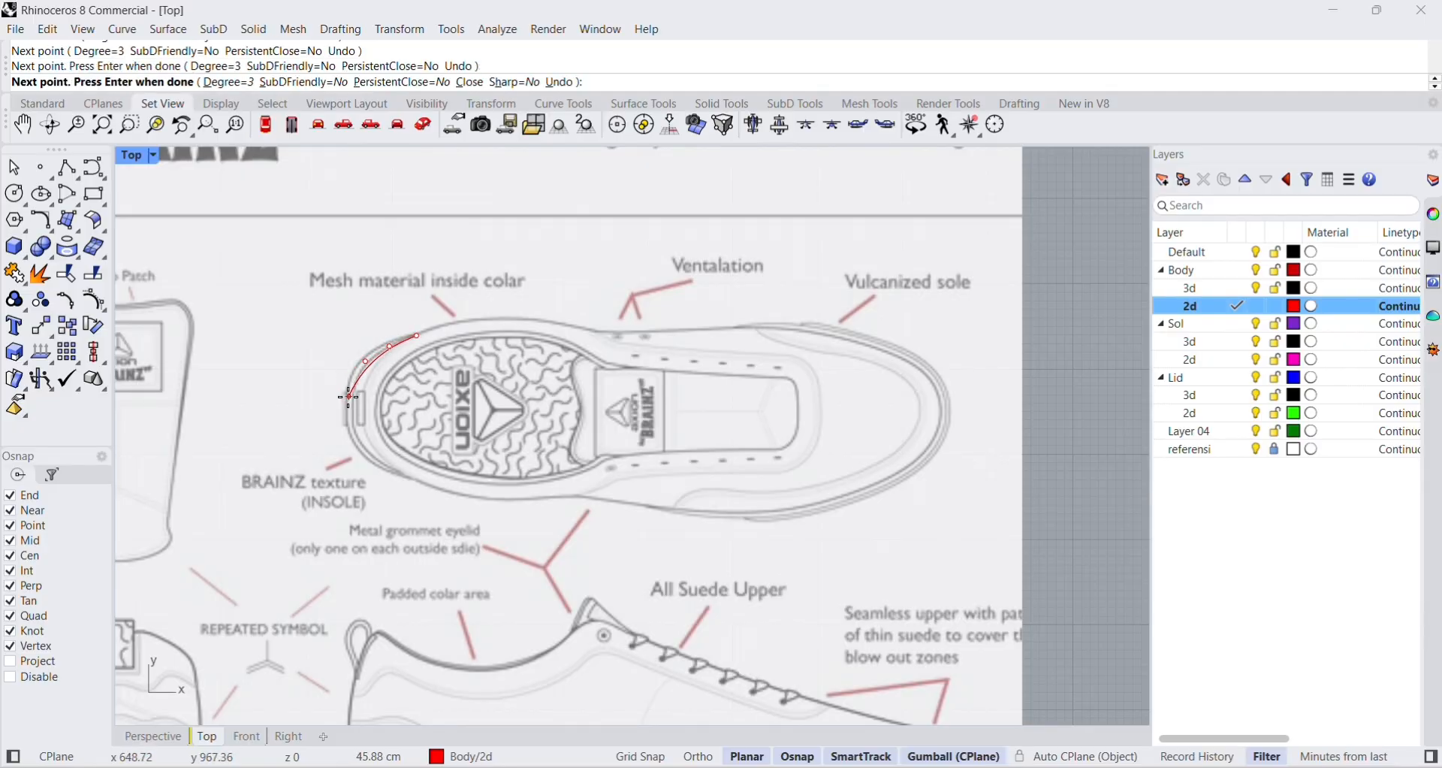
pyautogui.click(347, 392)
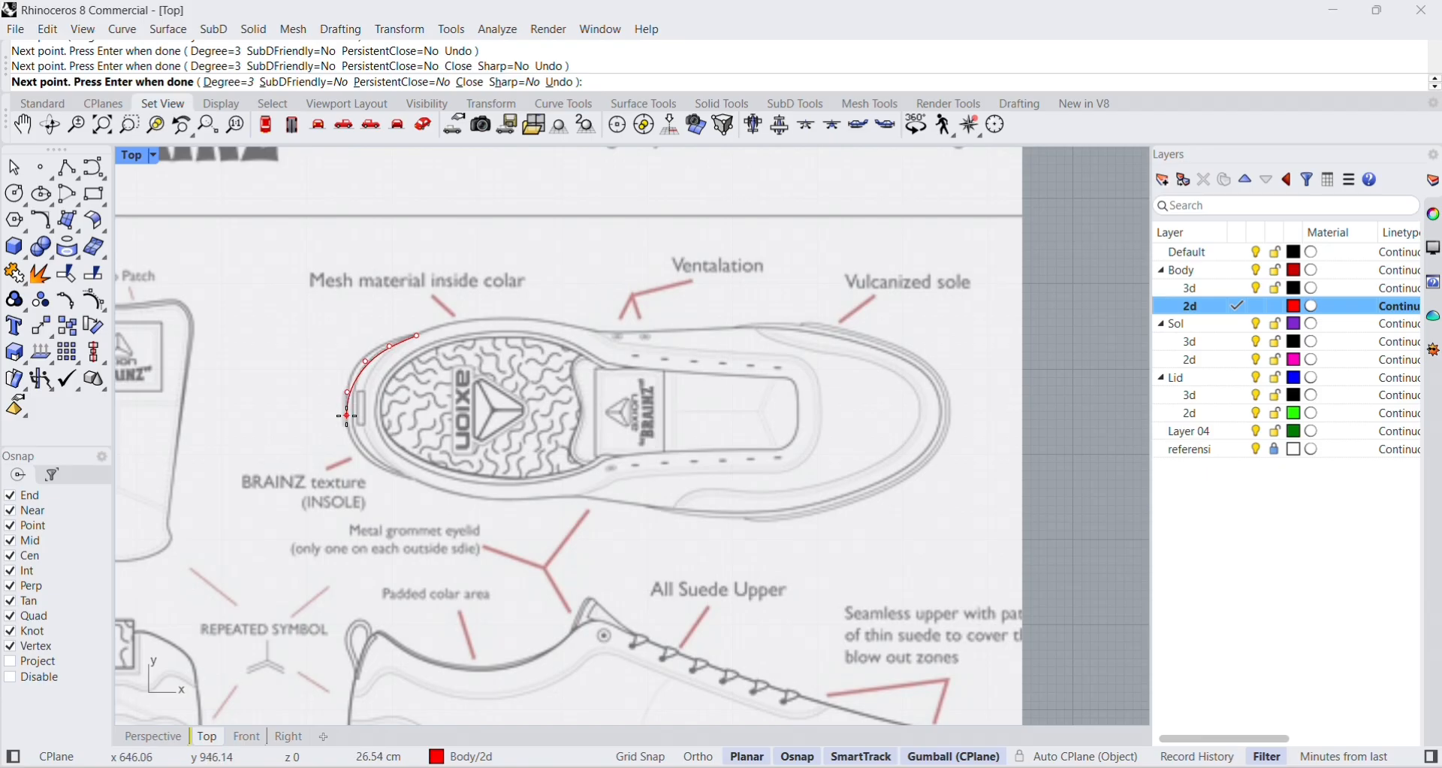
pyautogui.click(353, 437)
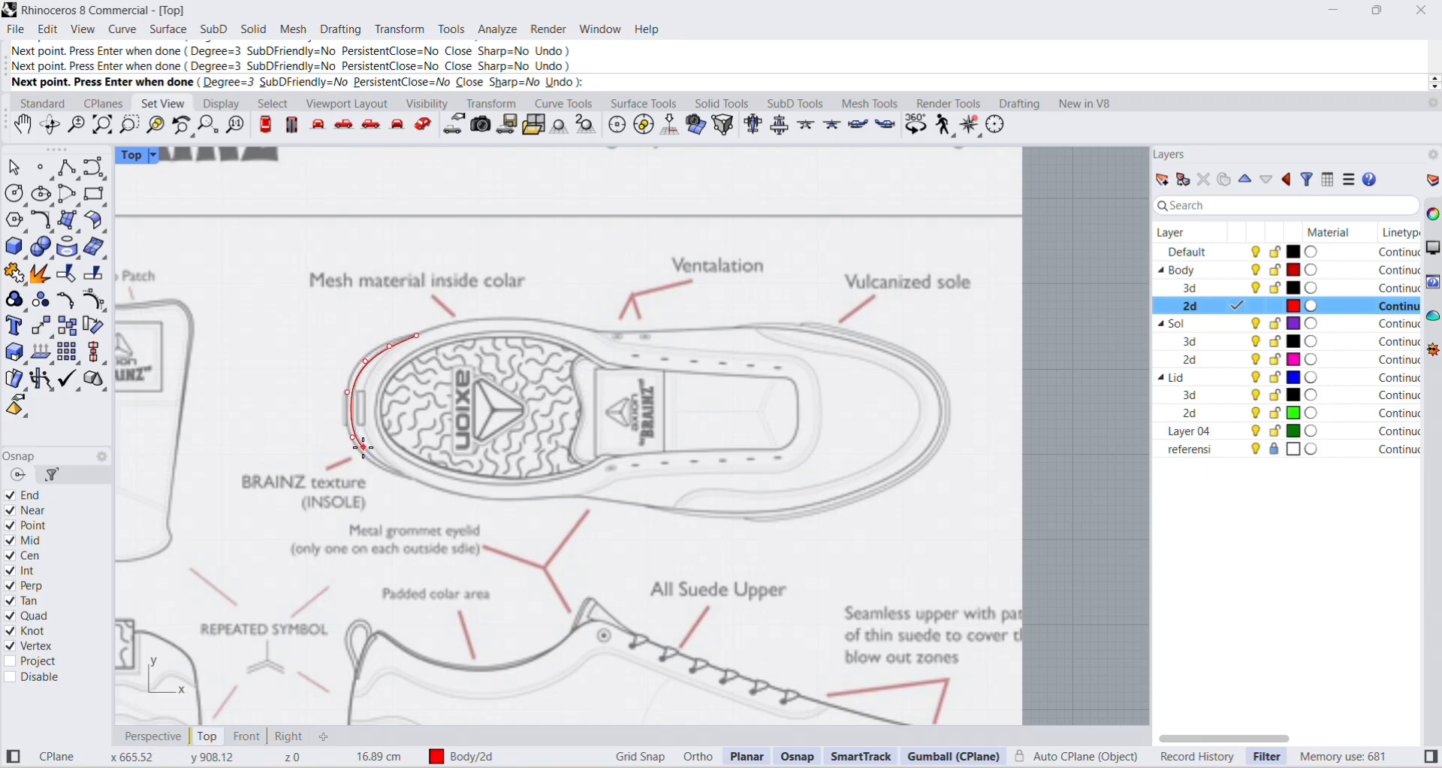
pyautogui.click(371, 459)
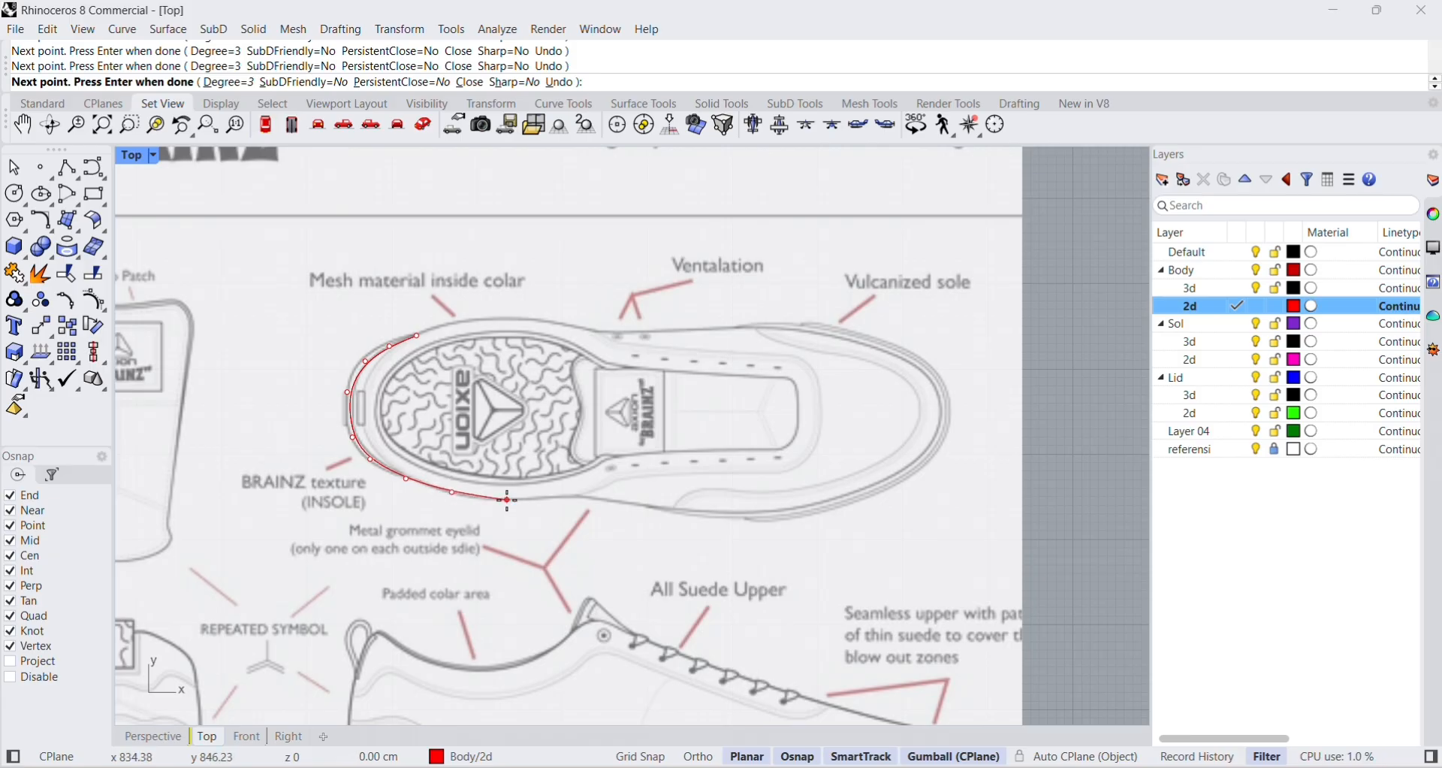
# Replace the last curve point with object snaps suspended and trace the shoe's lower outline through the waist.
pyautogui.click(563, 498)
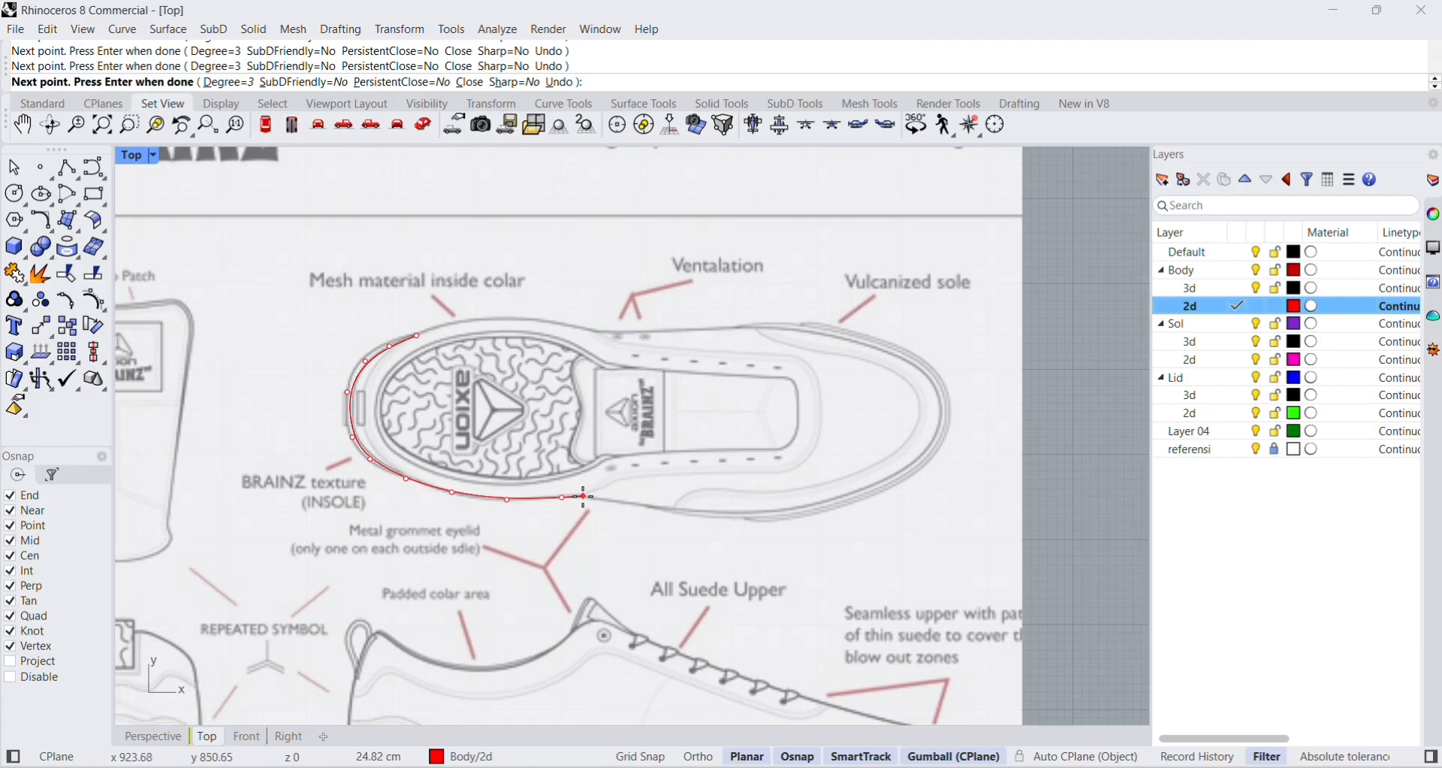
pyautogui.hotkey('ctrl', 'z')
pyautogui.press('alt')
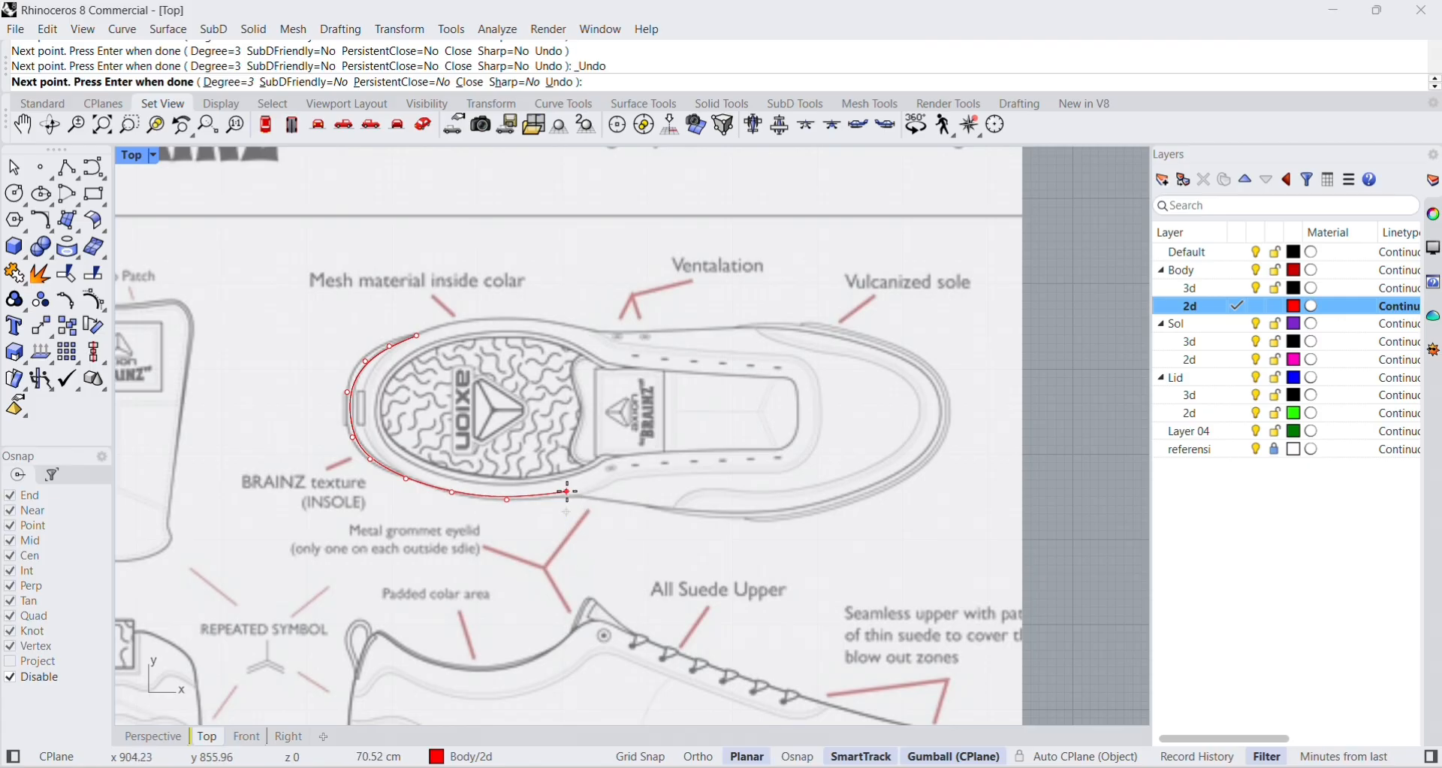
pyautogui.scroll(3, 568, 492)
pyautogui.click(582, 502)
pyautogui.click(665, 510)
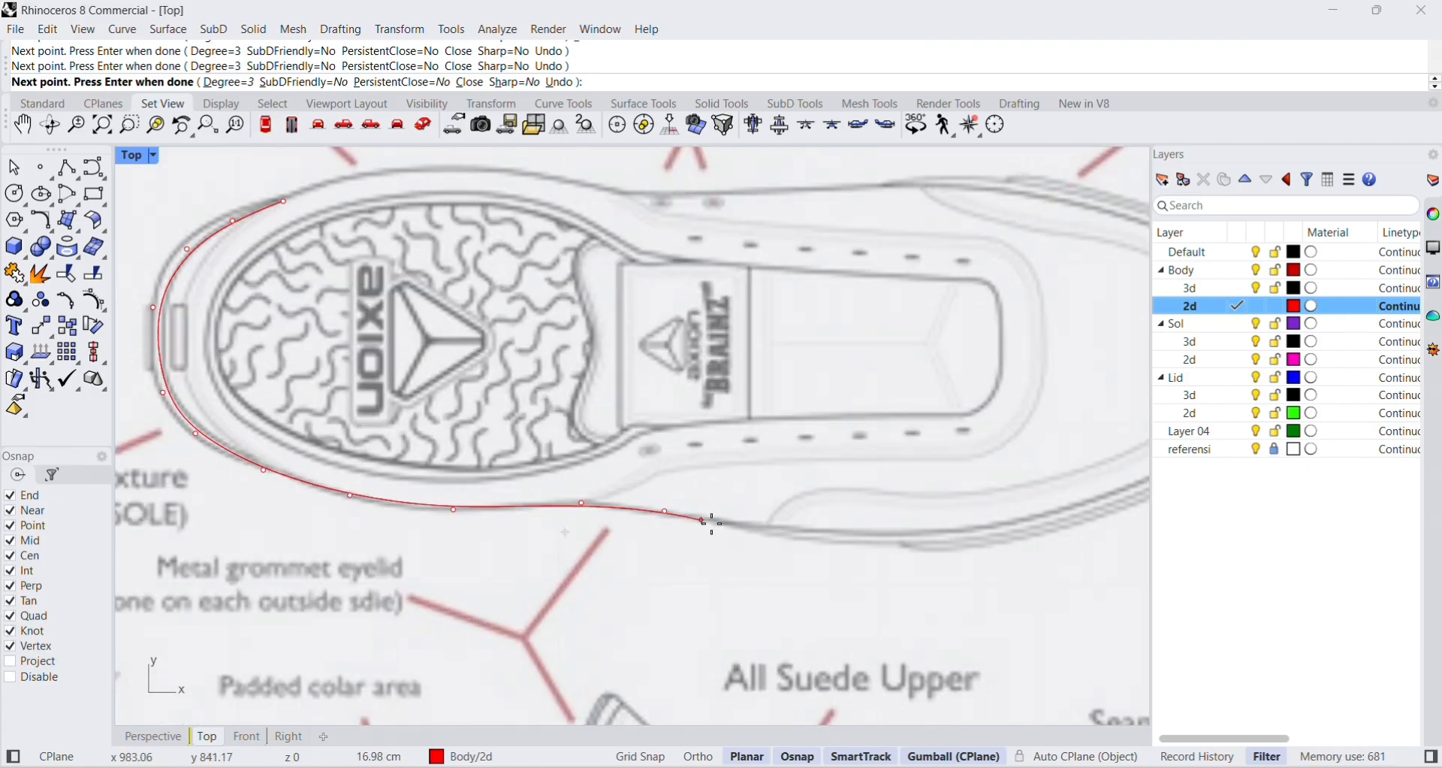
pyautogui.click(785, 534)
# Continue the curve along the lower forefoot edge of the top-view shoe towards the toe.
pyautogui.moveTo(804, 517); pyautogui.dragTo(673, 529, button='right')
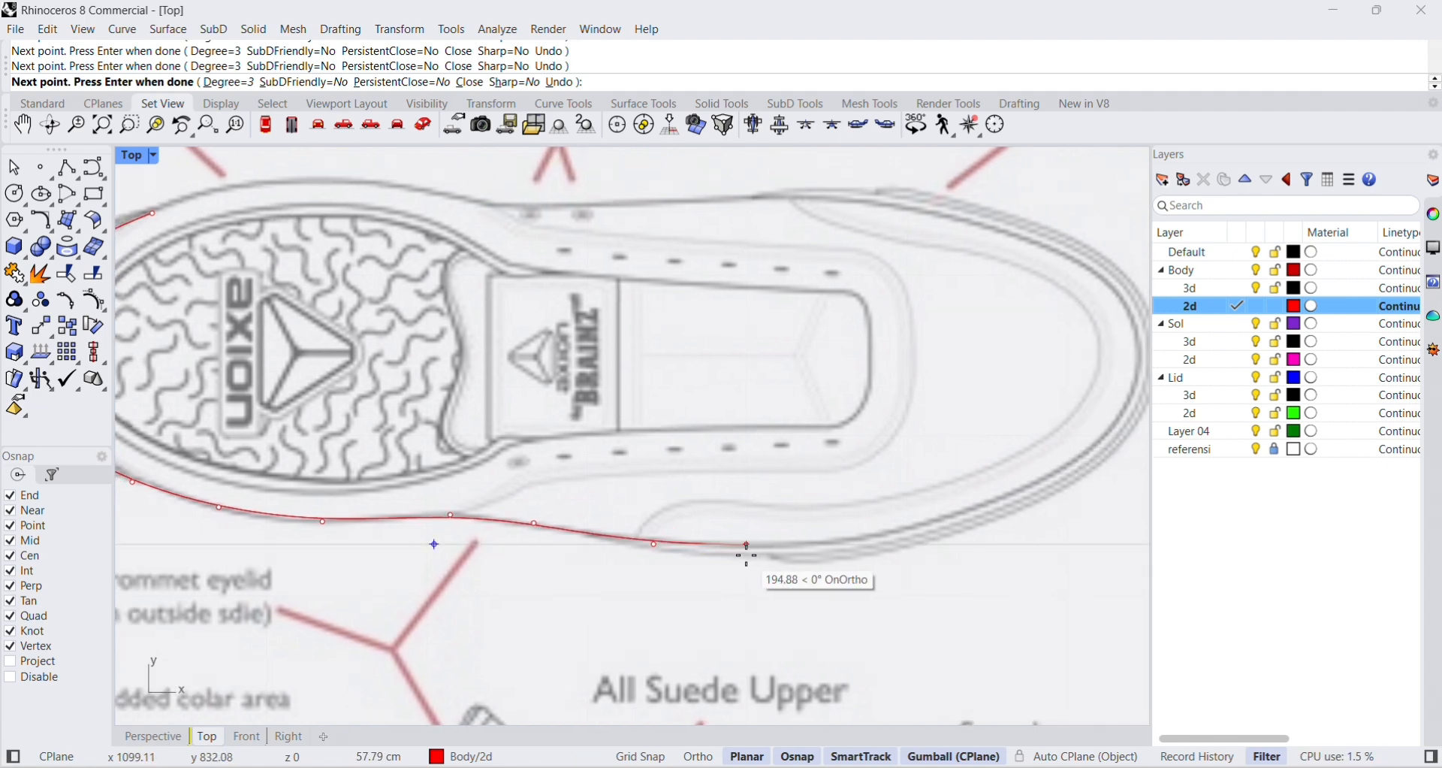
pyautogui.click(747, 545)
pyautogui.moveTo(824, 538); pyautogui.dragTo(734, 554, button='right')
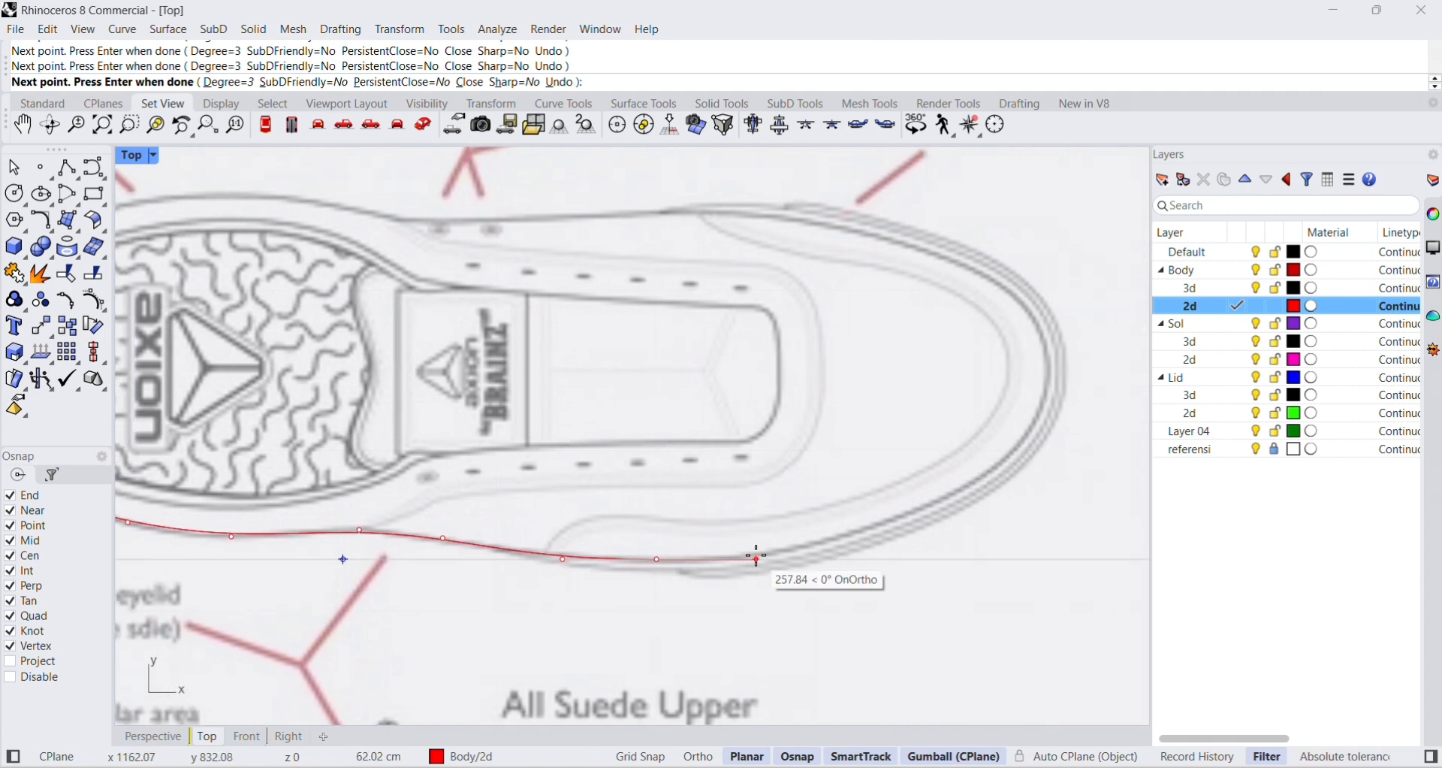
pyautogui.click(763, 558)
pyautogui.moveTo(828, 552); pyautogui.dragTo(752, 573, button='right')
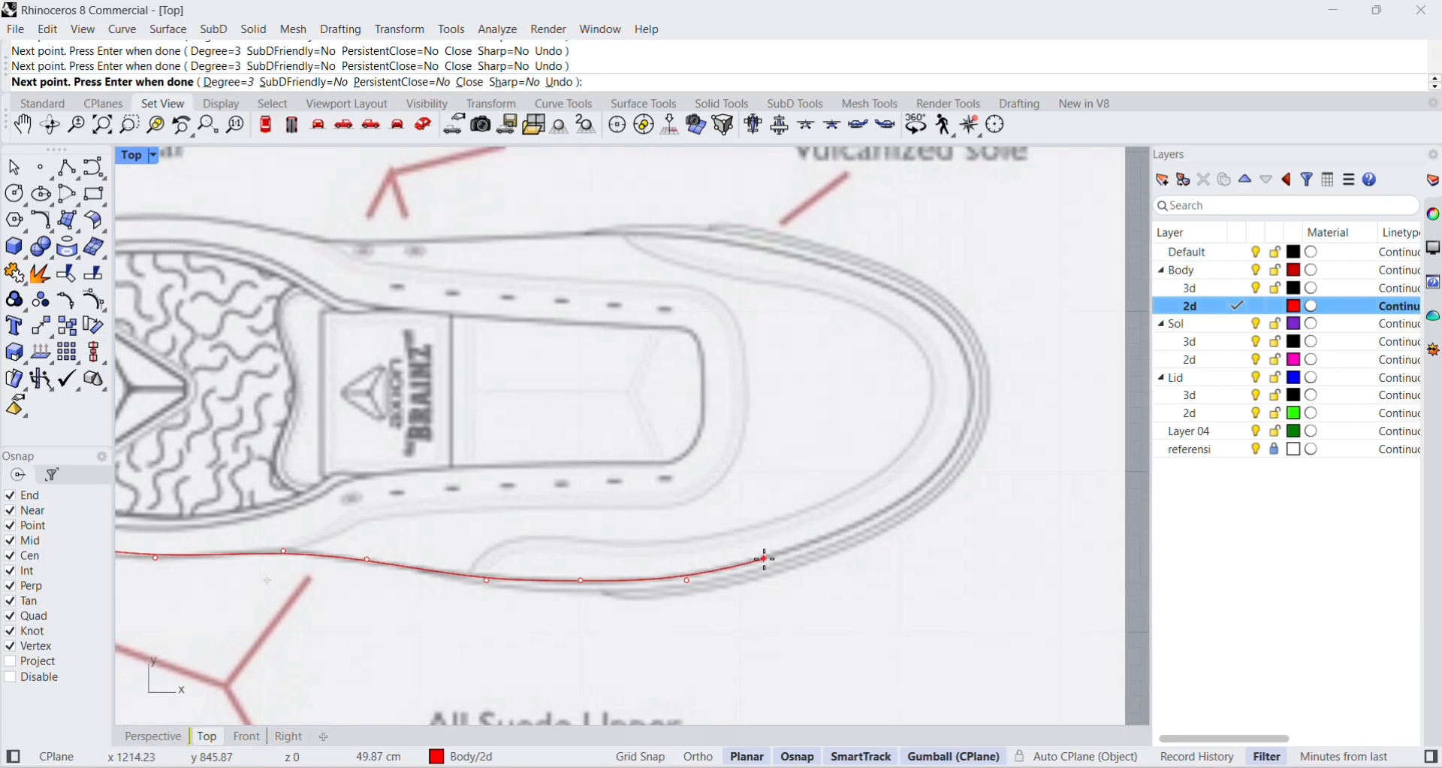
pyautogui.click(774, 560)
pyautogui.click(869, 528)
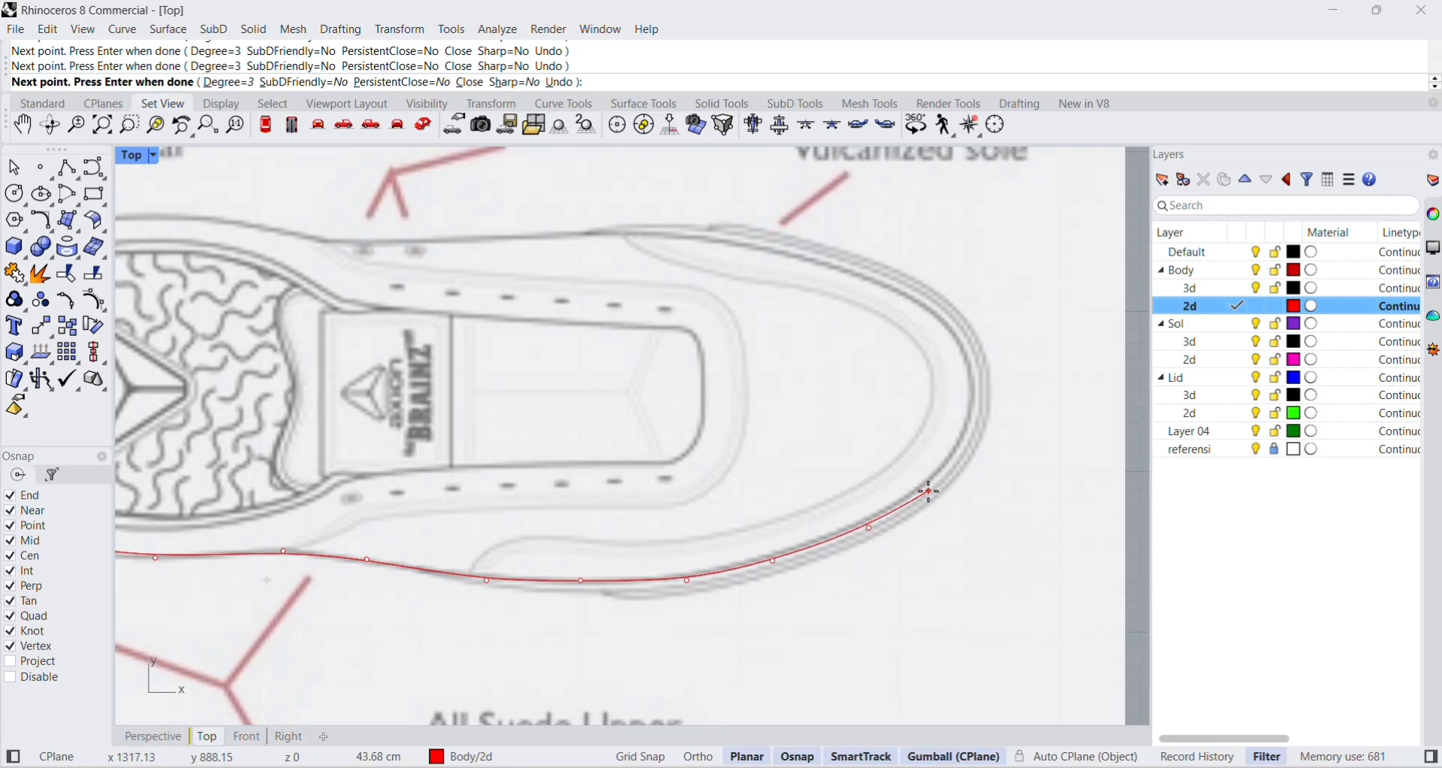
# Trace the curve around the toe cap and back onto the upper forefoot edge of the shoe.
pyautogui.click(973, 443)
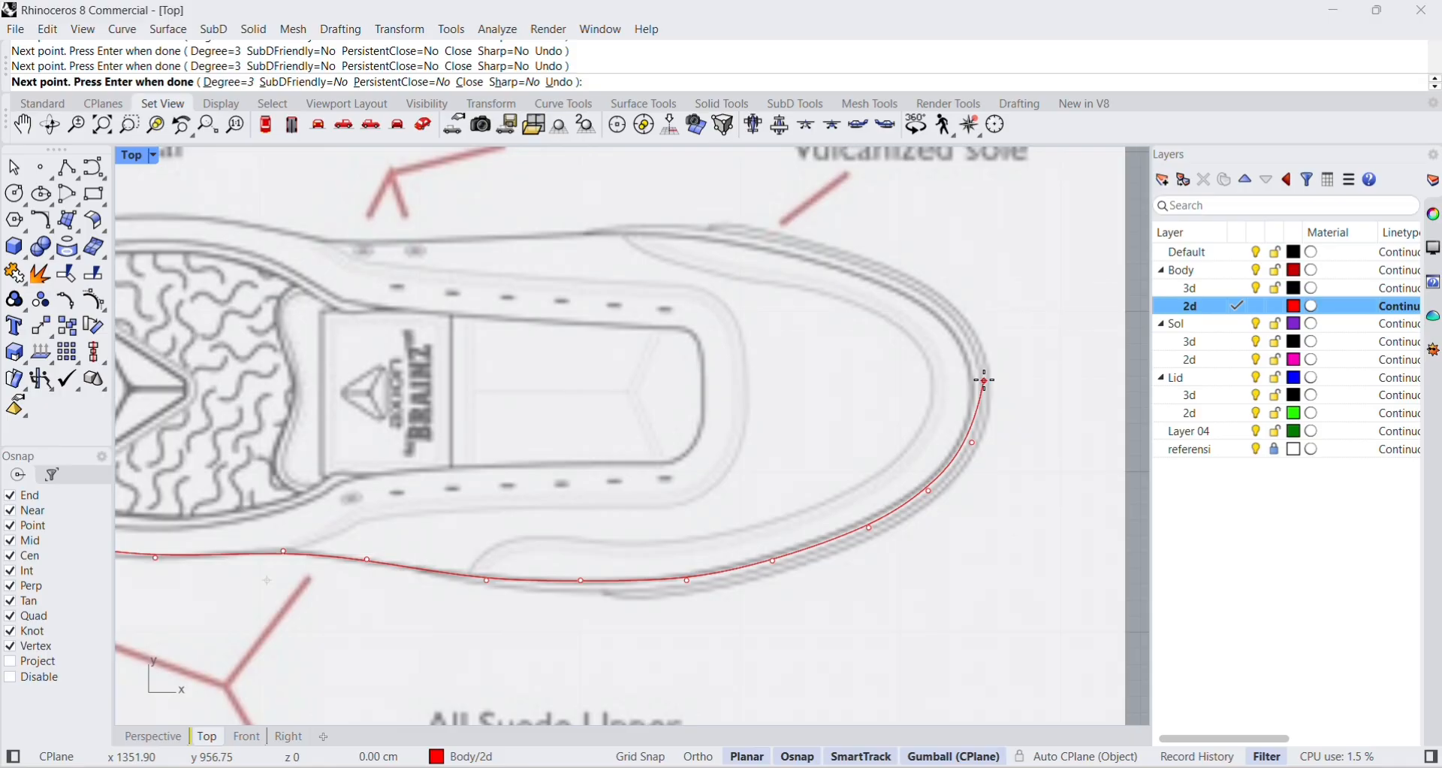
pyautogui.click(985, 380)
pyautogui.click(966, 335)
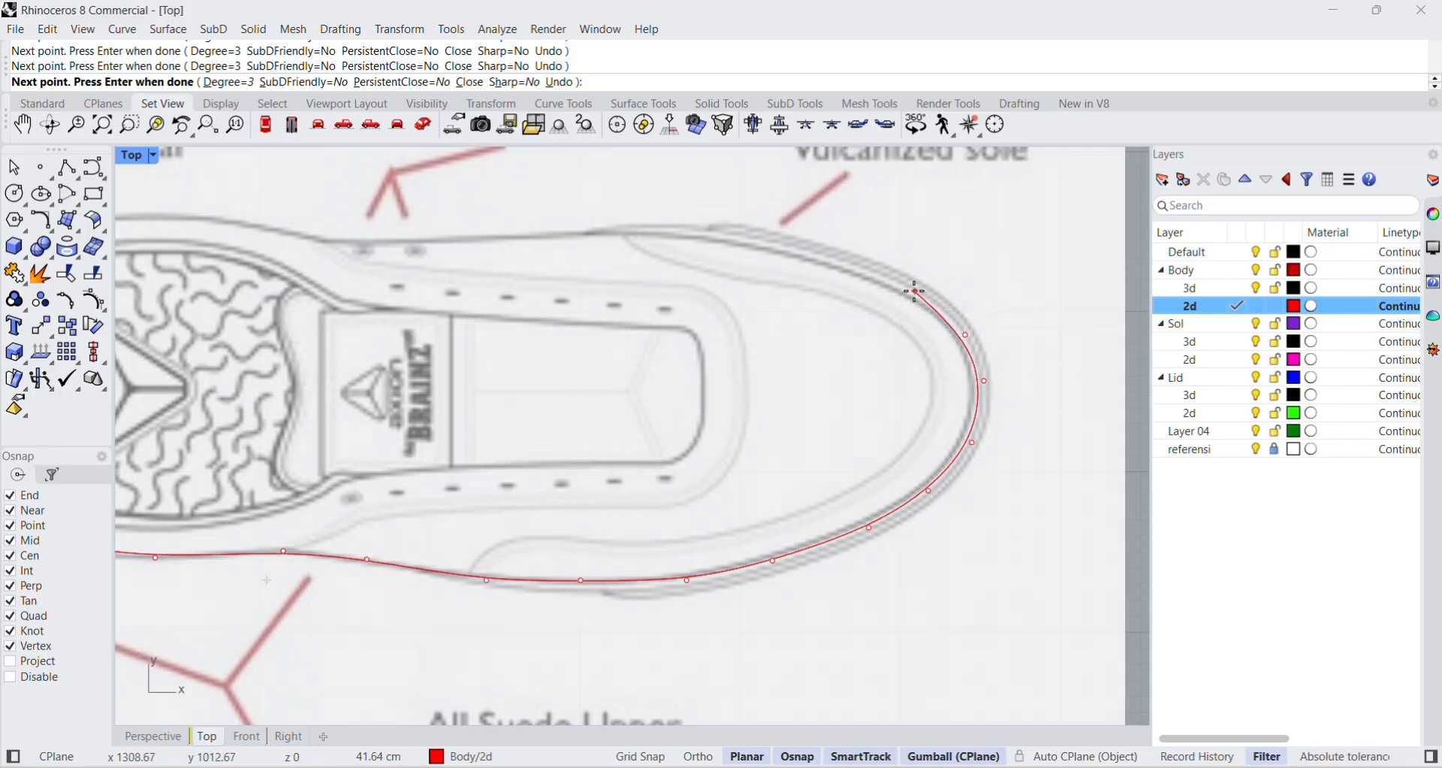
pyautogui.click(908, 291)
pyautogui.click(824, 259)
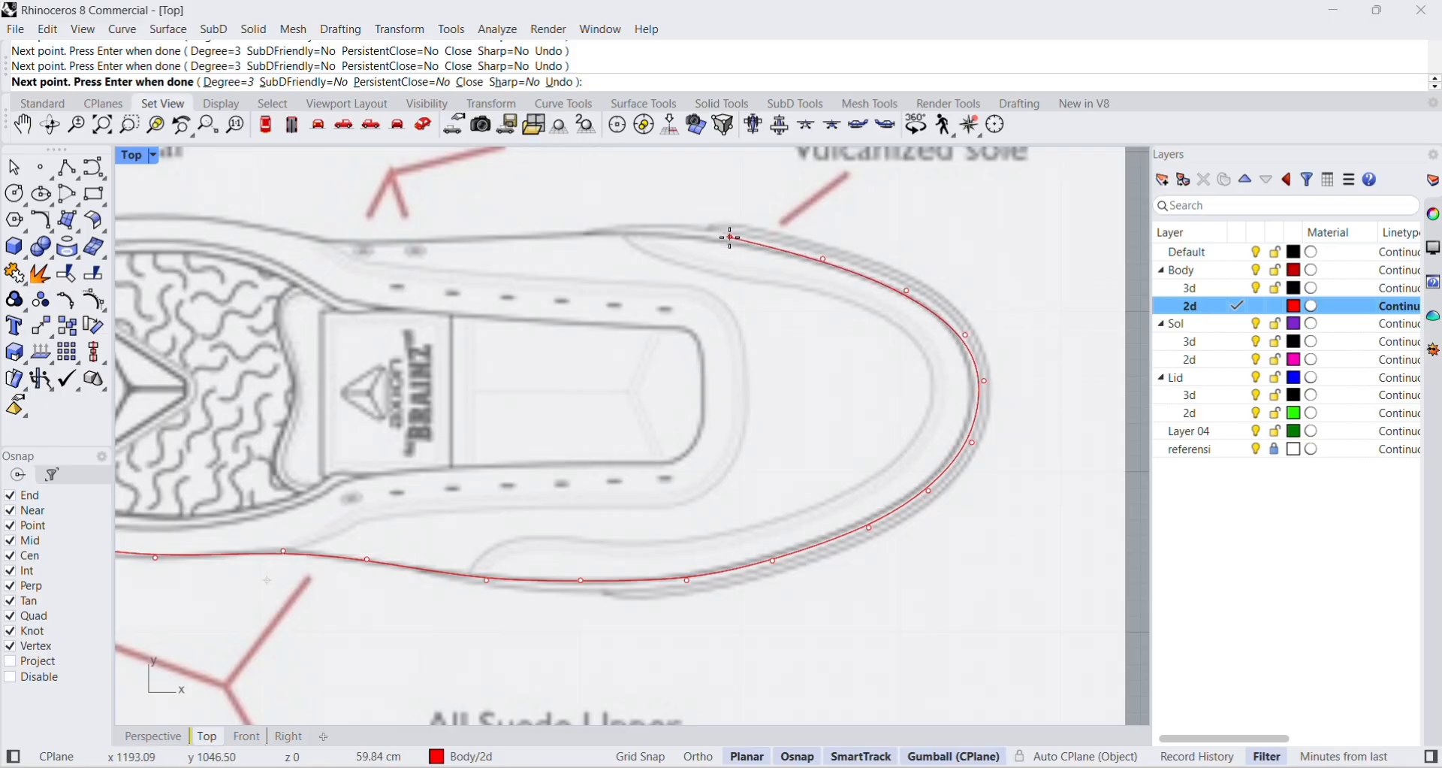
pyautogui.click(723, 236)
# Continue the curve along the shoe's upper edge from the forefoot through the waist and close it at its starting point on the heel.
pyautogui.moveTo(600, 230); pyautogui.dragTo(892, 313, button='right')
pyautogui.click(760, 322)
pyautogui.click(673, 327)
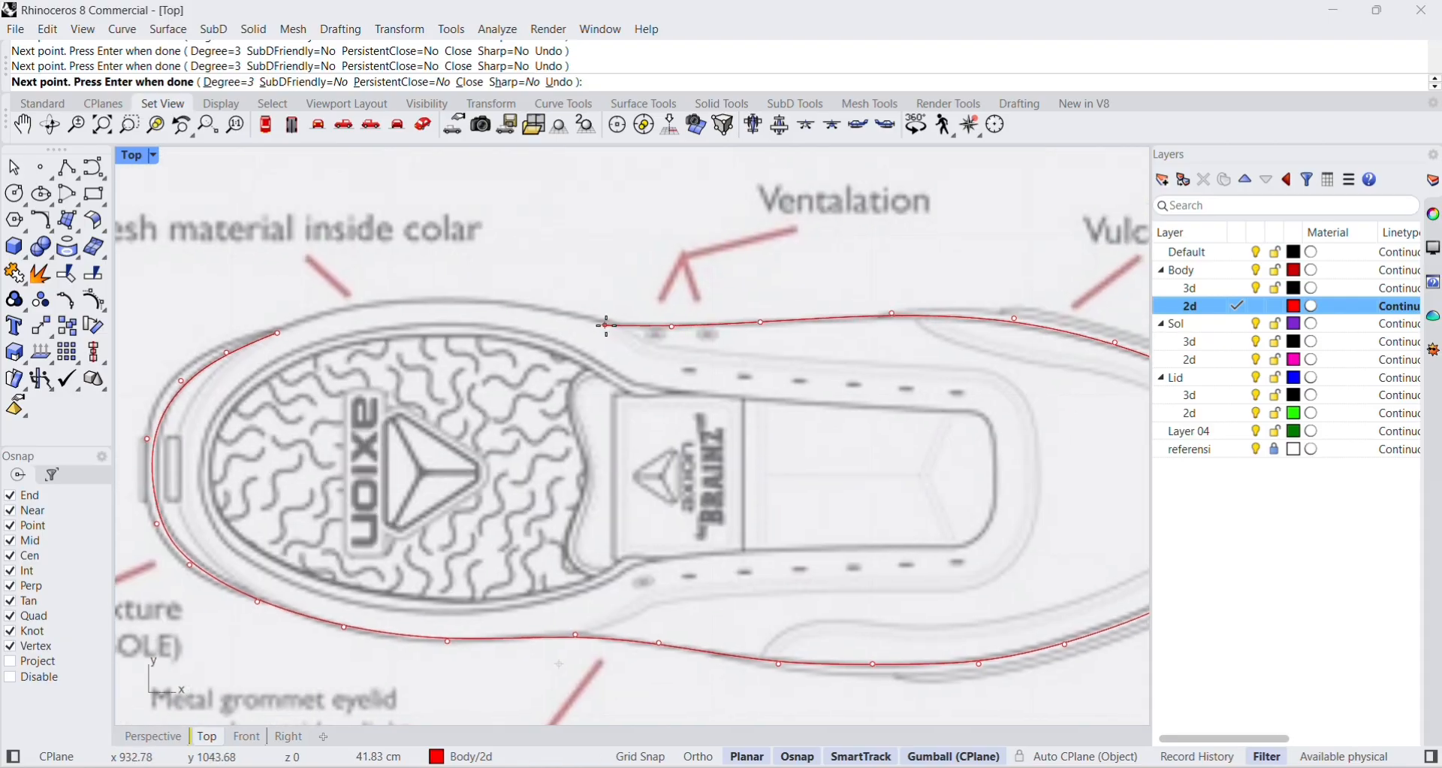
pyautogui.click(609, 325)
pyautogui.click(442, 299)
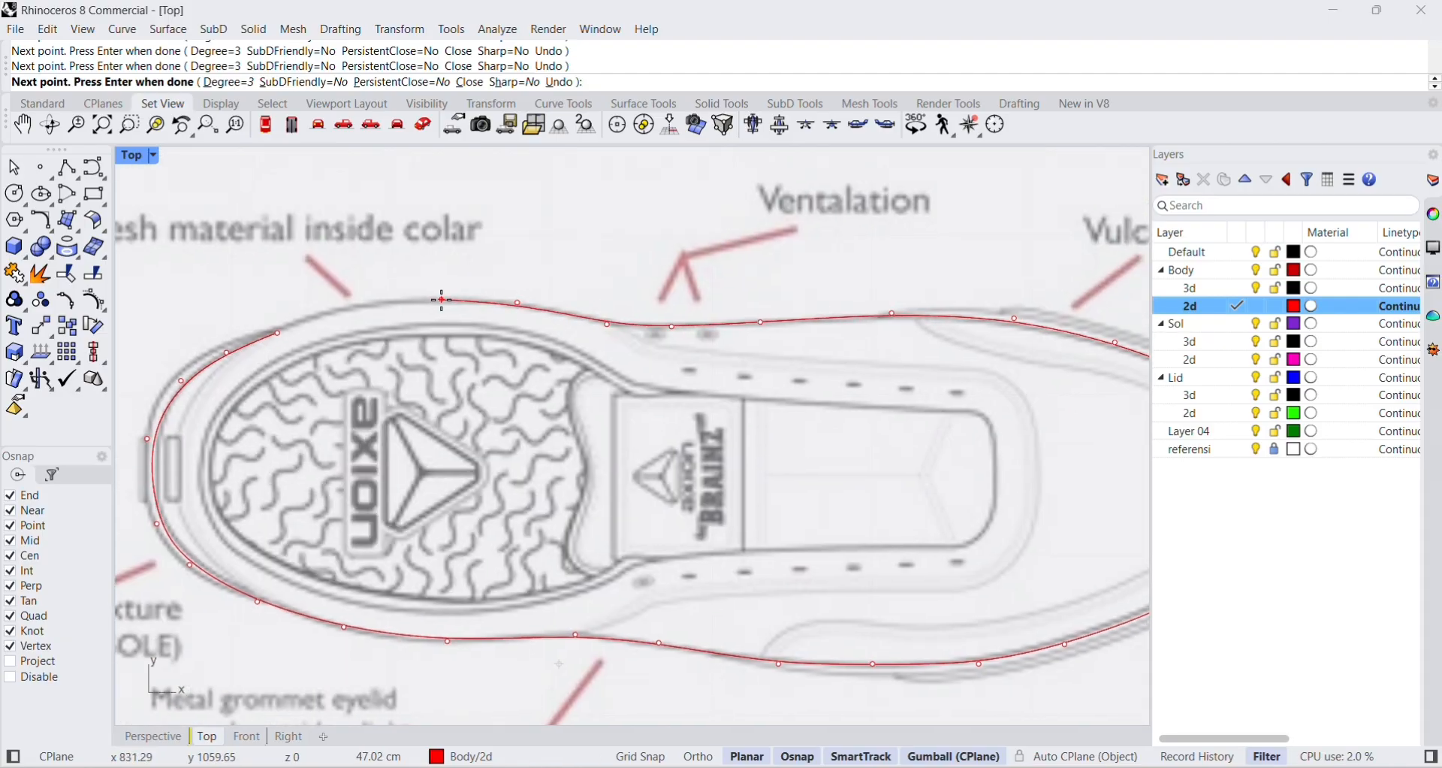
pyautogui.click(362, 306)
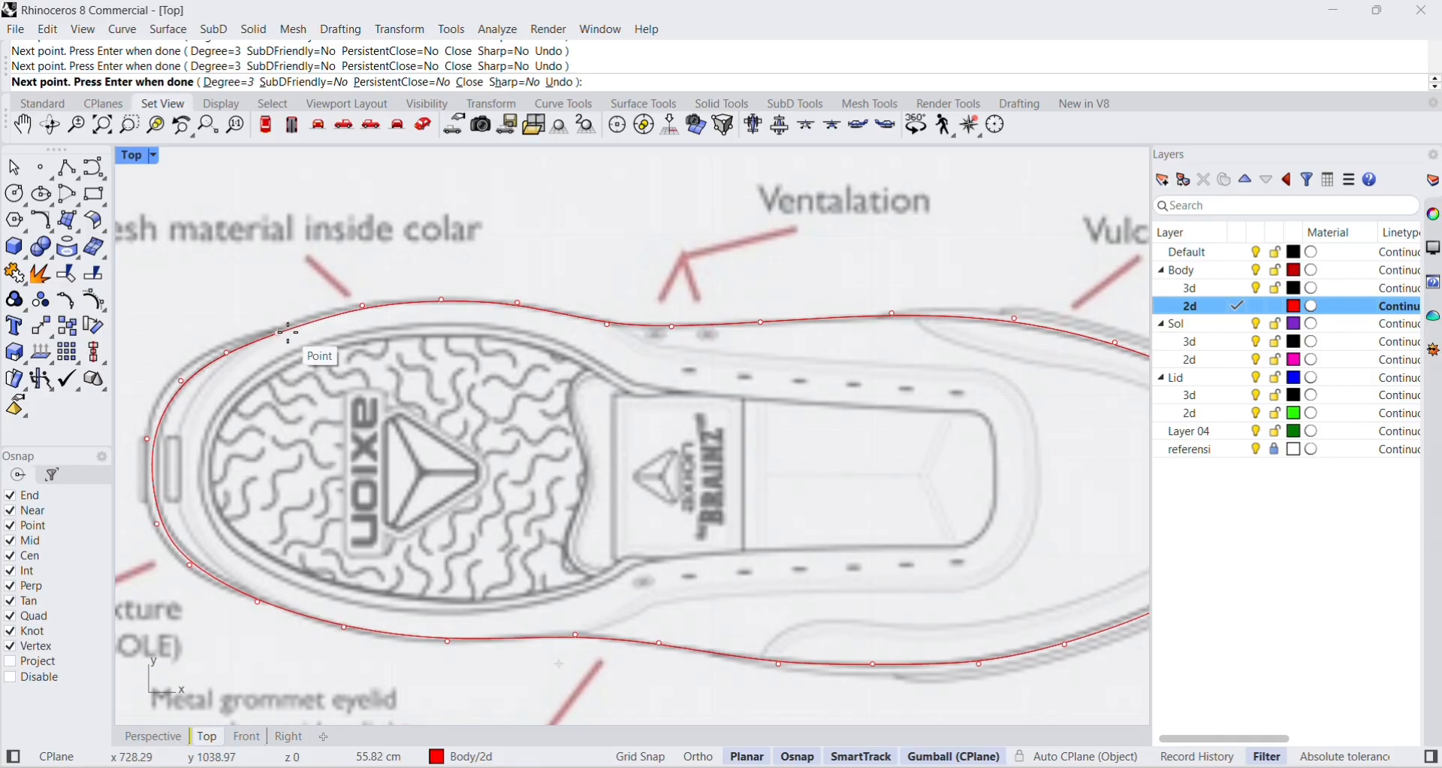
pyautogui.click(280, 333)
# Move two control points on the upper heel section of the outline upward to match the drawing's edge.
pyautogui.scroll(3, 284, 338)
pyautogui.click(276, 331)
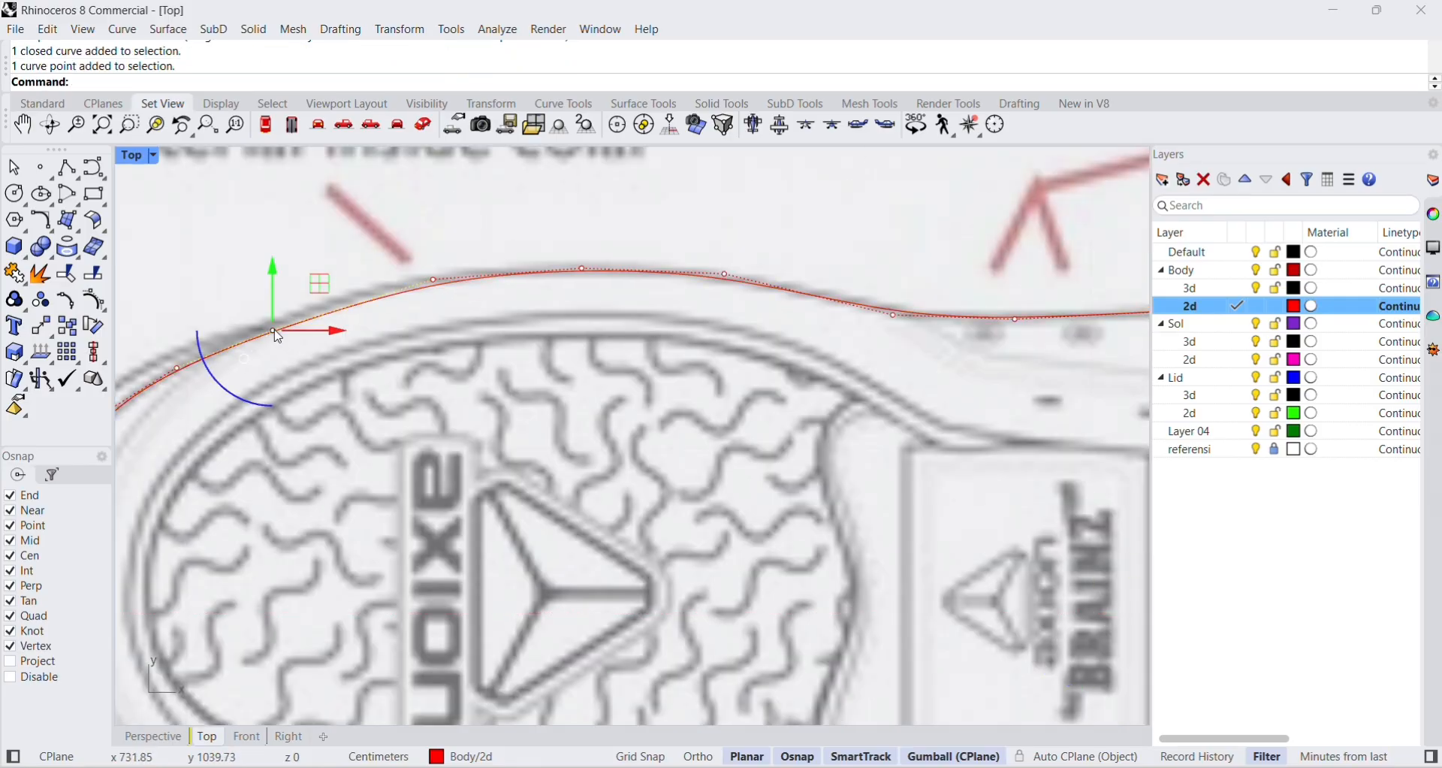
pyautogui.moveTo(274, 286); pyautogui.dragTo(273, 268)
pyautogui.moveTo(306, 313); pyautogui.dragTo(504, 291, button='right')
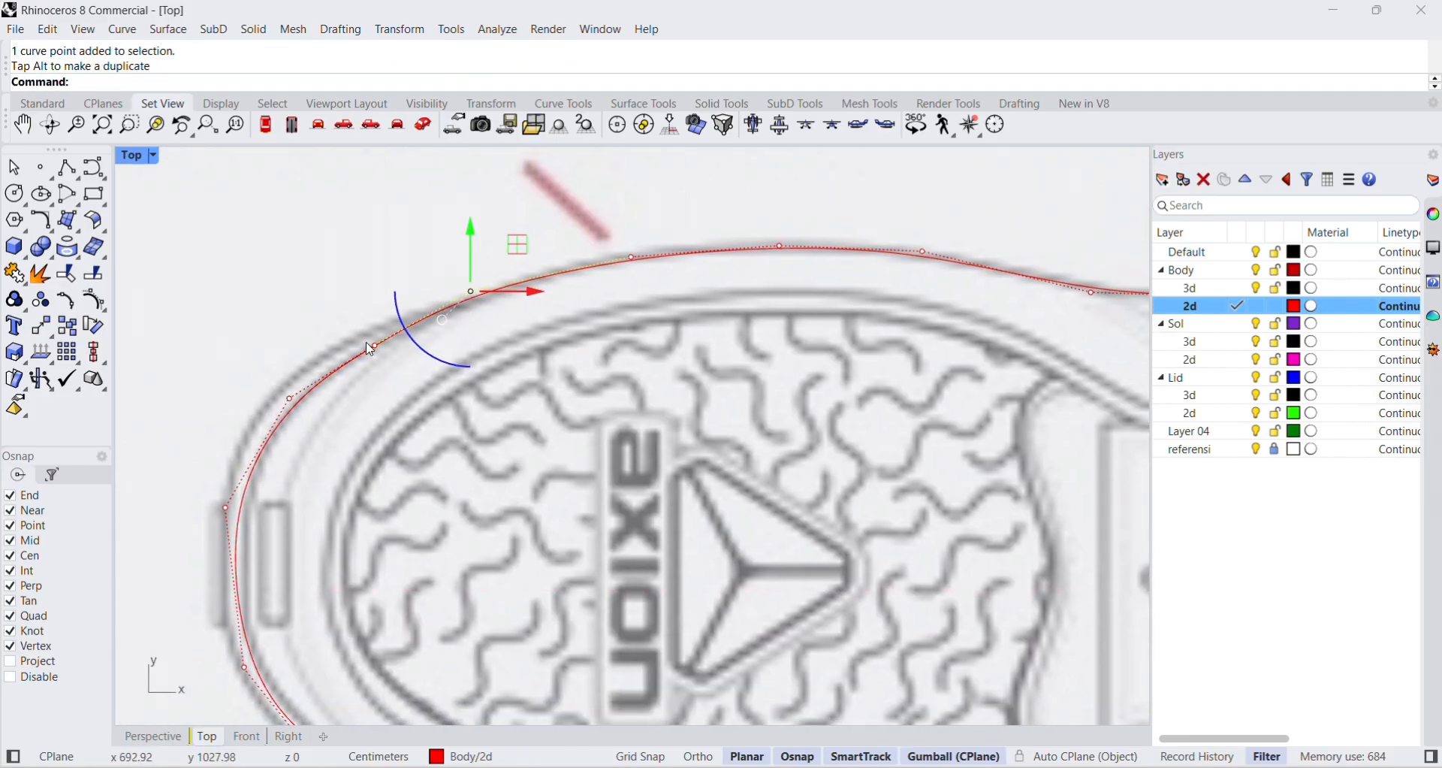
pyautogui.click(374, 346)
pyautogui.moveTo(374, 282); pyautogui.dragTo(374, 269)
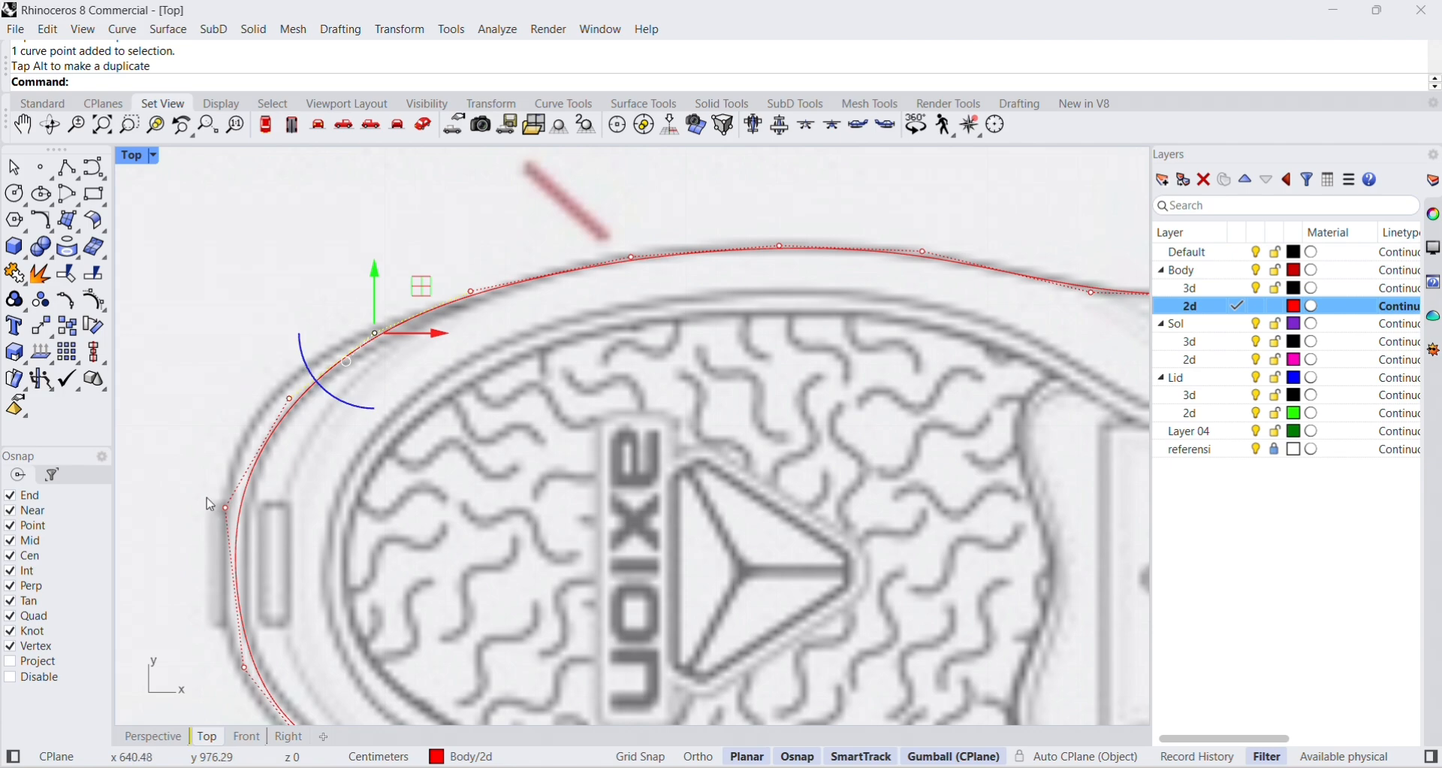
# Adjust the control point at the back of the heel and one on the upper heel arc to fit the drawing.
pyautogui.click(225, 508)
pyautogui.moveTo(292, 509); pyautogui.dragTo(296, 509)
pyautogui.moveTo(580, 296); pyautogui.dragTo(553, 299, button='right')
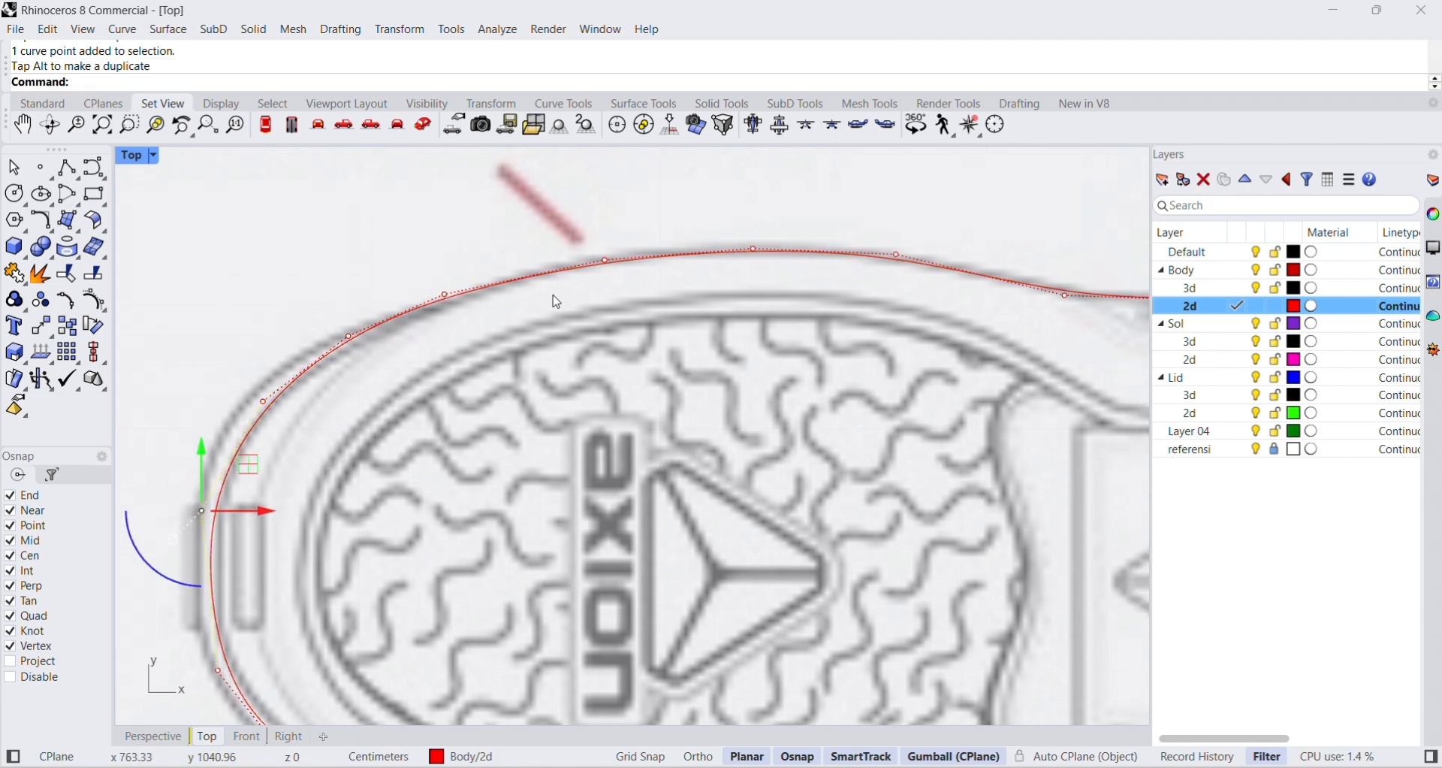
pyautogui.click(605, 260)
pyautogui.moveTo(604, 201); pyautogui.dragTo(604, 195)
# Nudge the control point at the tip of the toe outward to fit the drawing and clear the selection.
pyautogui.scroll(-8, 683, 415)
pyautogui.moveTo(653, 576); pyautogui.dragTo(622, 474, button='right')
pyautogui.scroll(10, 538, 497)
pyautogui.moveTo(751, 526); pyautogui.dragTo(467, 525, button='right')
pyautogui.scroll(-5, 819, 502)
pyautogui.scroll(-6, 984, 465)
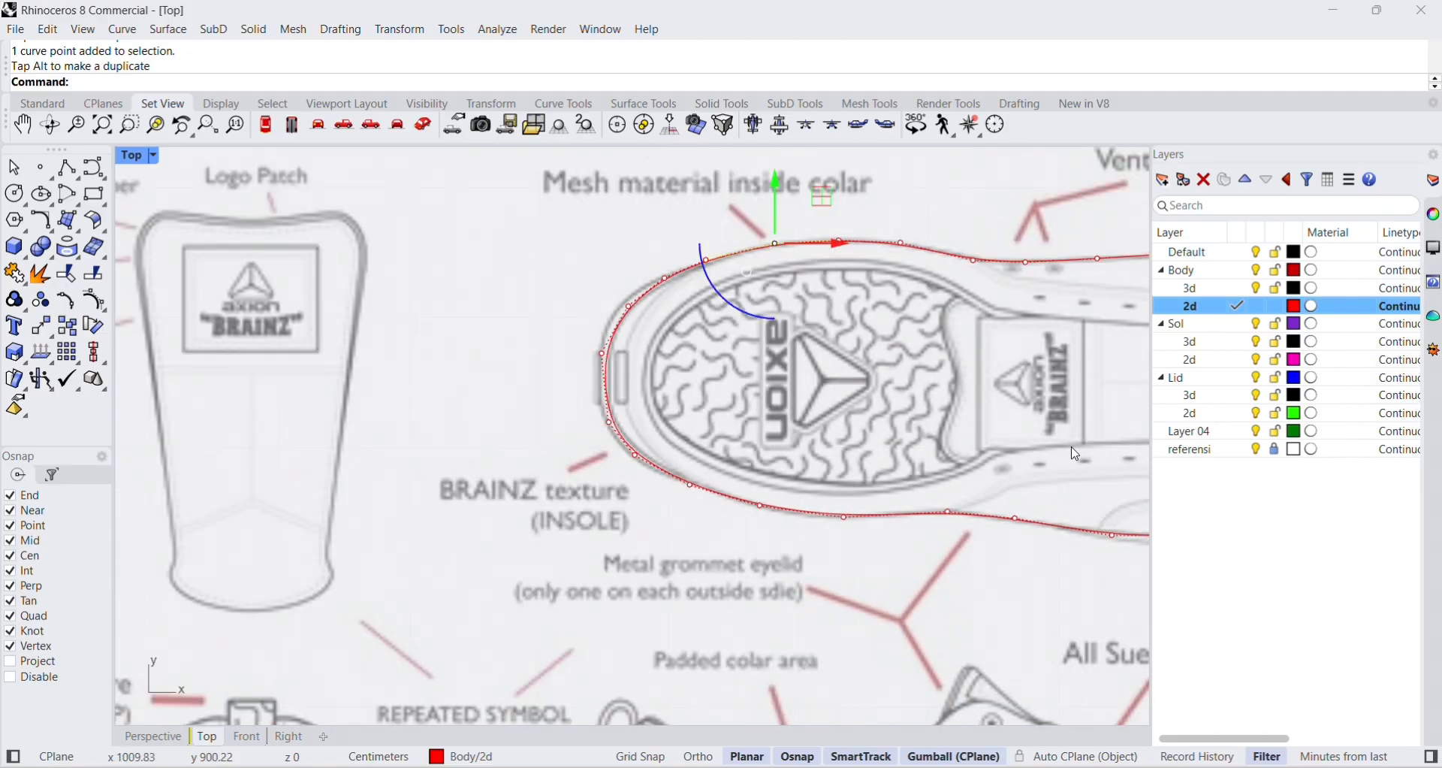
pyautogui.moveTo(1070, 453); pyautogui.dragTo(607, 488, button='right')
pyautogui.scroll(4, 957, 457)
pyautogui.click(1061, 474)
pyautogui.moveTo(1128, 472); pyautogui.dragTo(1133, 473)
pyautogui.press('Escape')
pyautogui.press('Escape')
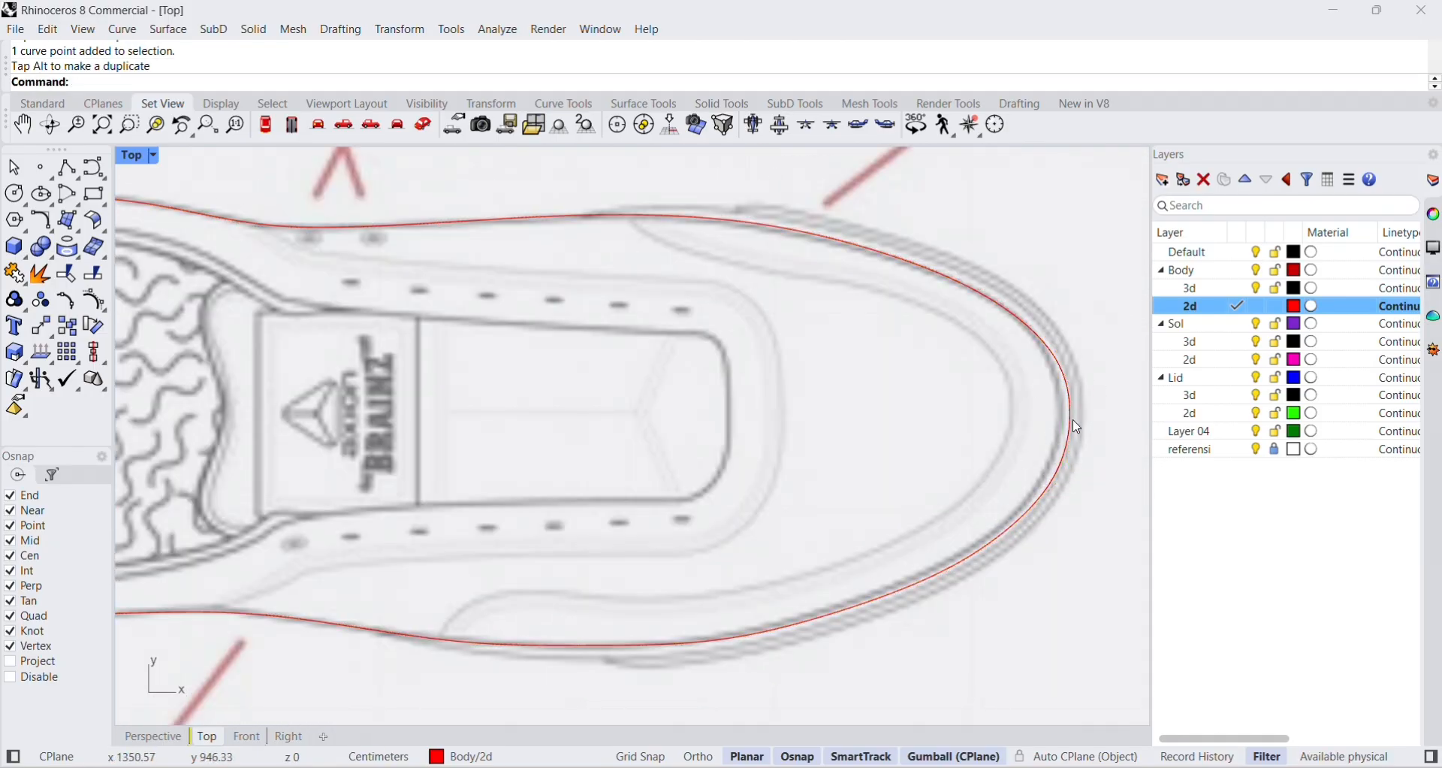
pyautogui.click(1074, 430)
pyautogui.press('Escape')
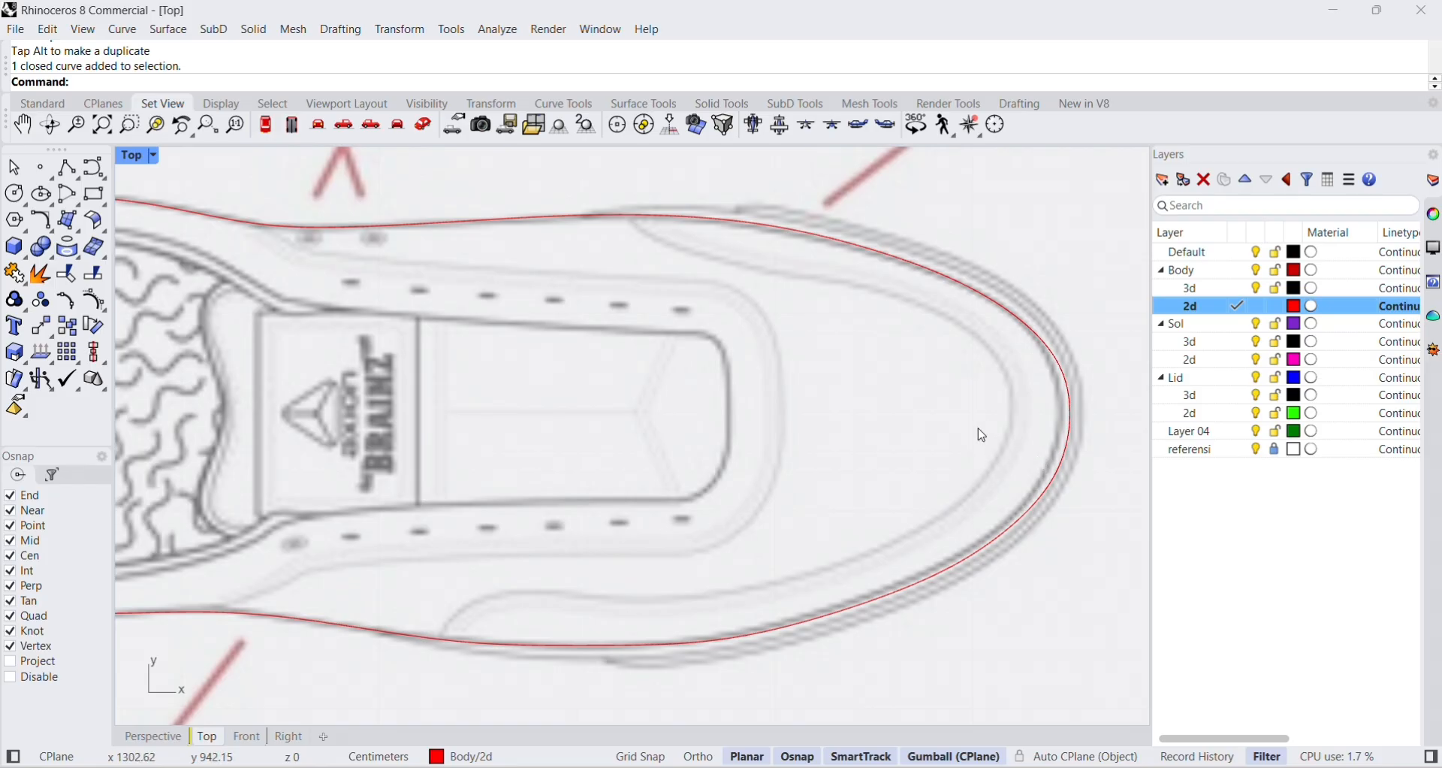
# Start a degree-3 control point curve on the upper edge of the shoe's inner opening and trace it to the tongue.
pyautogui.scroll(-6, 487, 478)
pyautogui.moveTo(460, 451); pyautogui.dragTo(546, 448, button='right')
pyautogui.scroll(1, 280, 436)
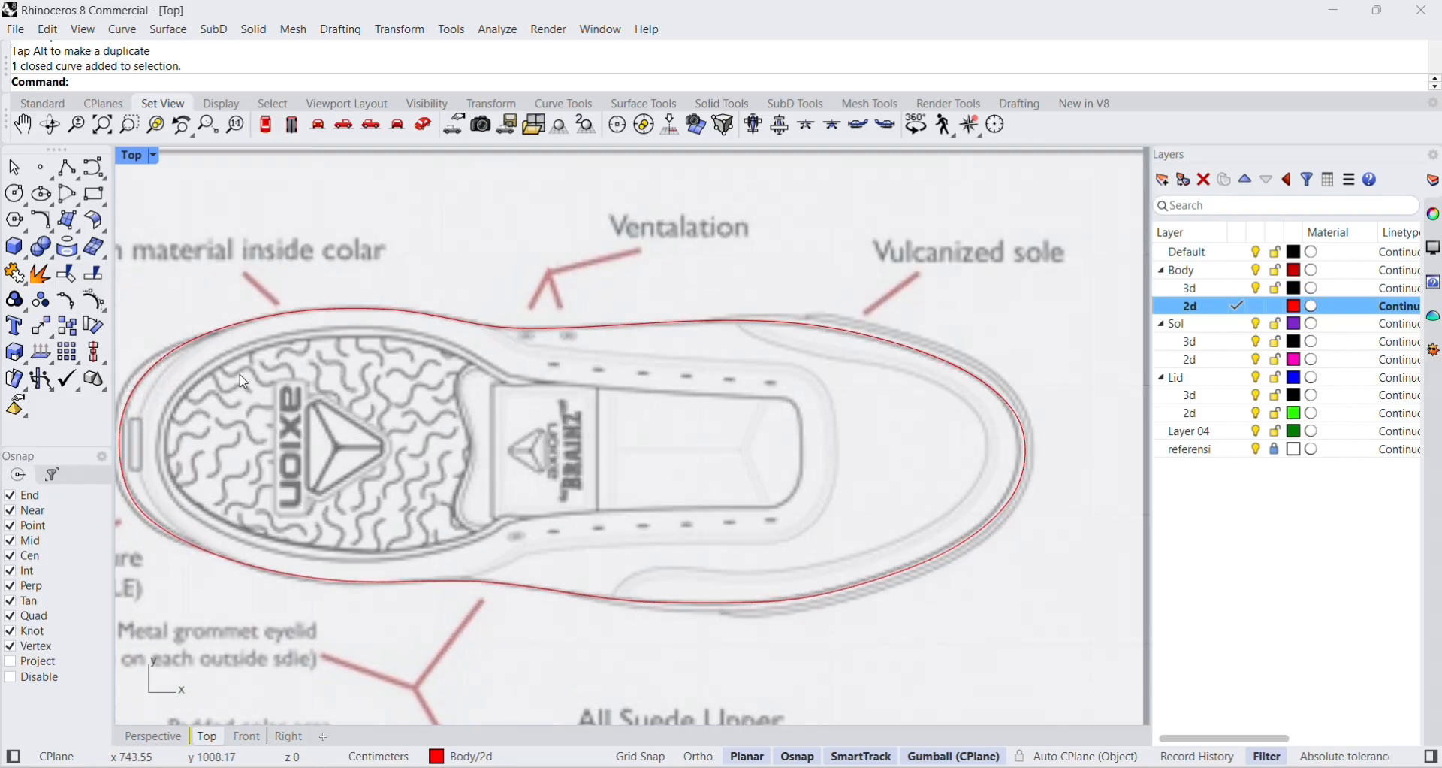
pyautogui.click(93, 168)
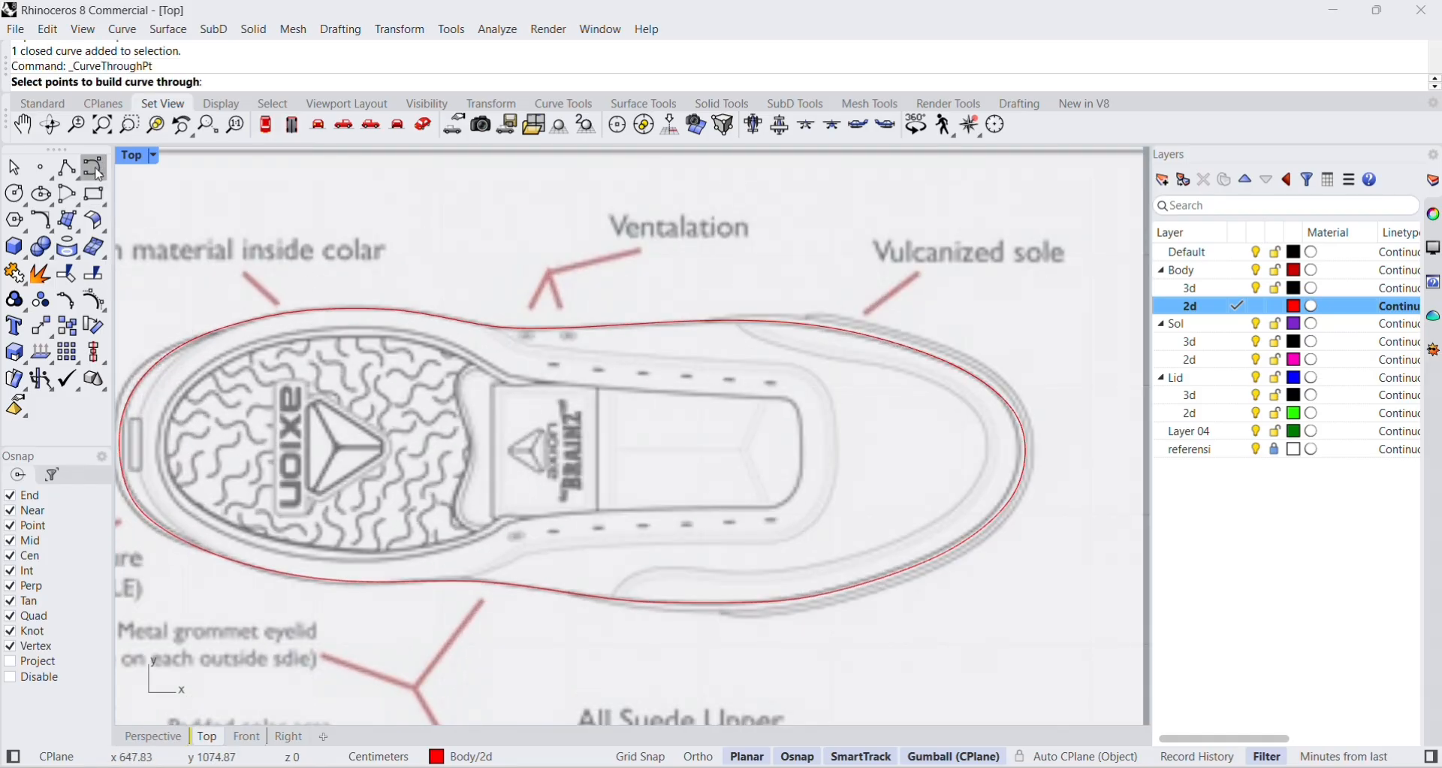
pyautogui.click(93, 168)
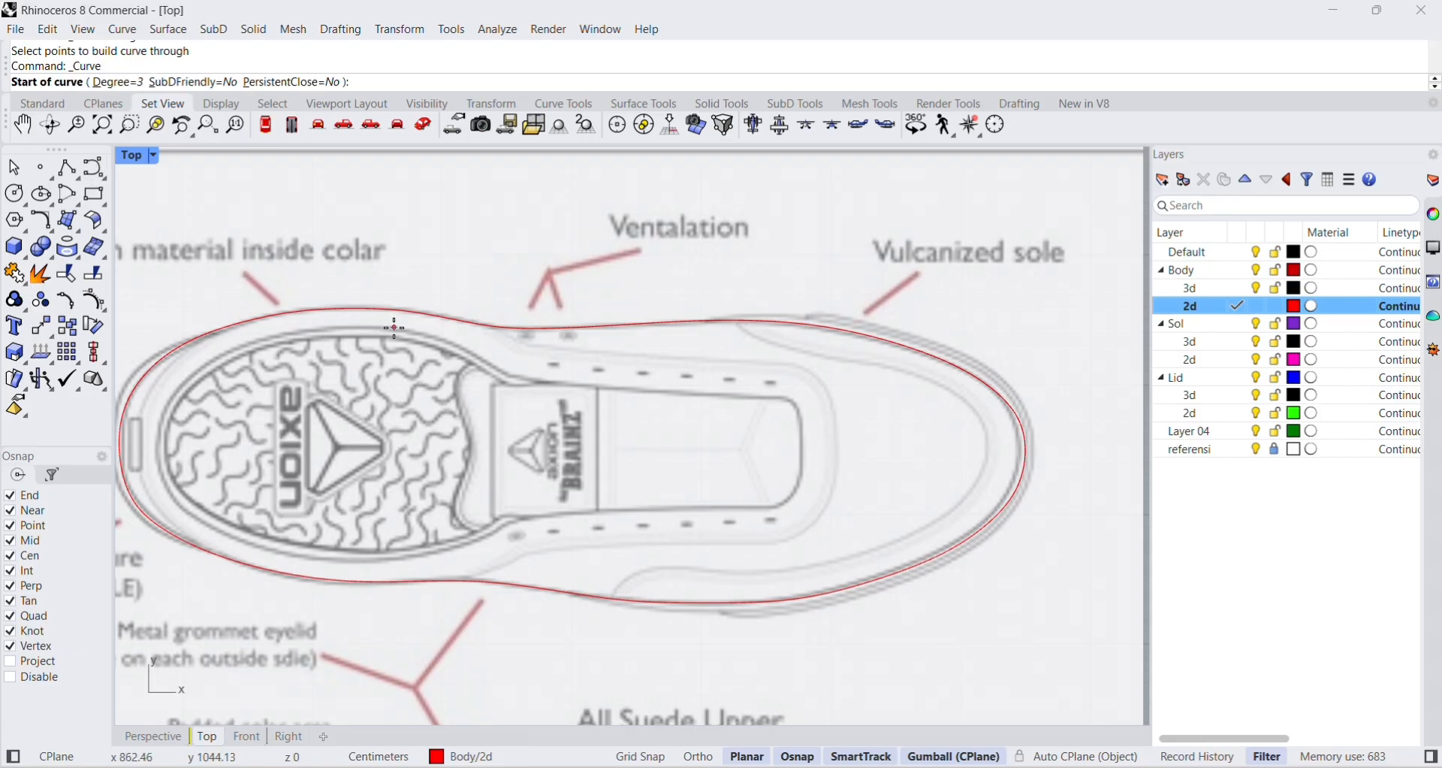
pyautogui.click(320, 336)
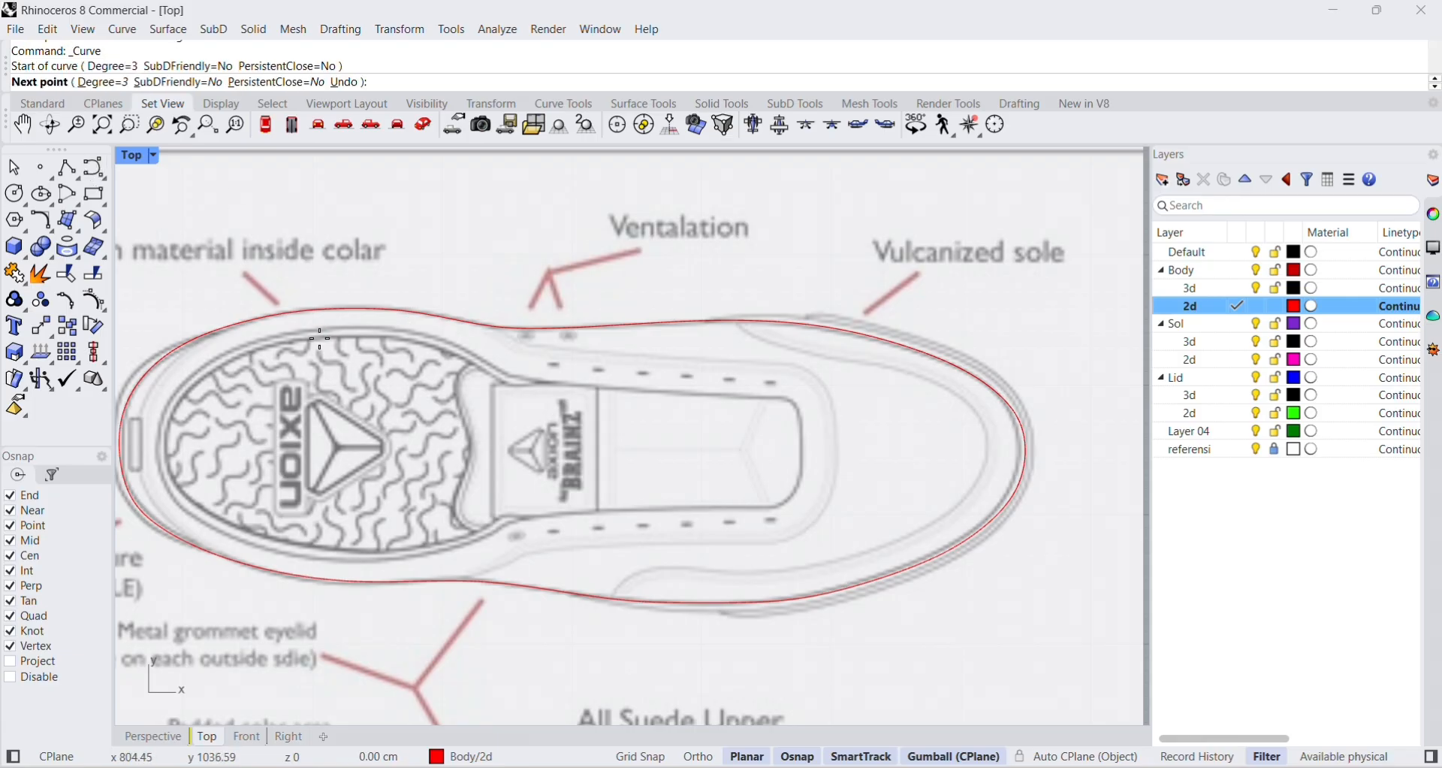
pyautogui.click(370, 336)
pyautogui.click(421, 343)
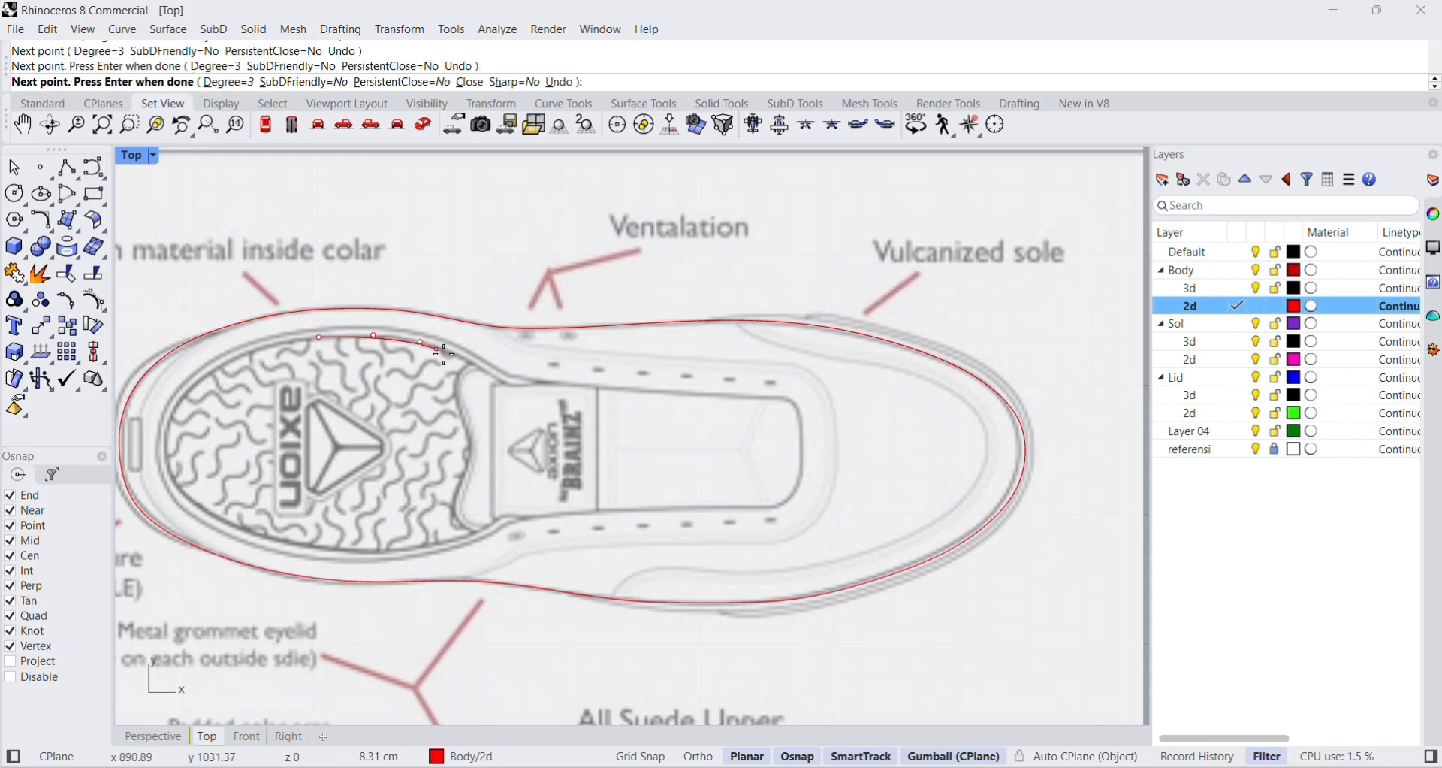
pyautogui.click(468, 360)
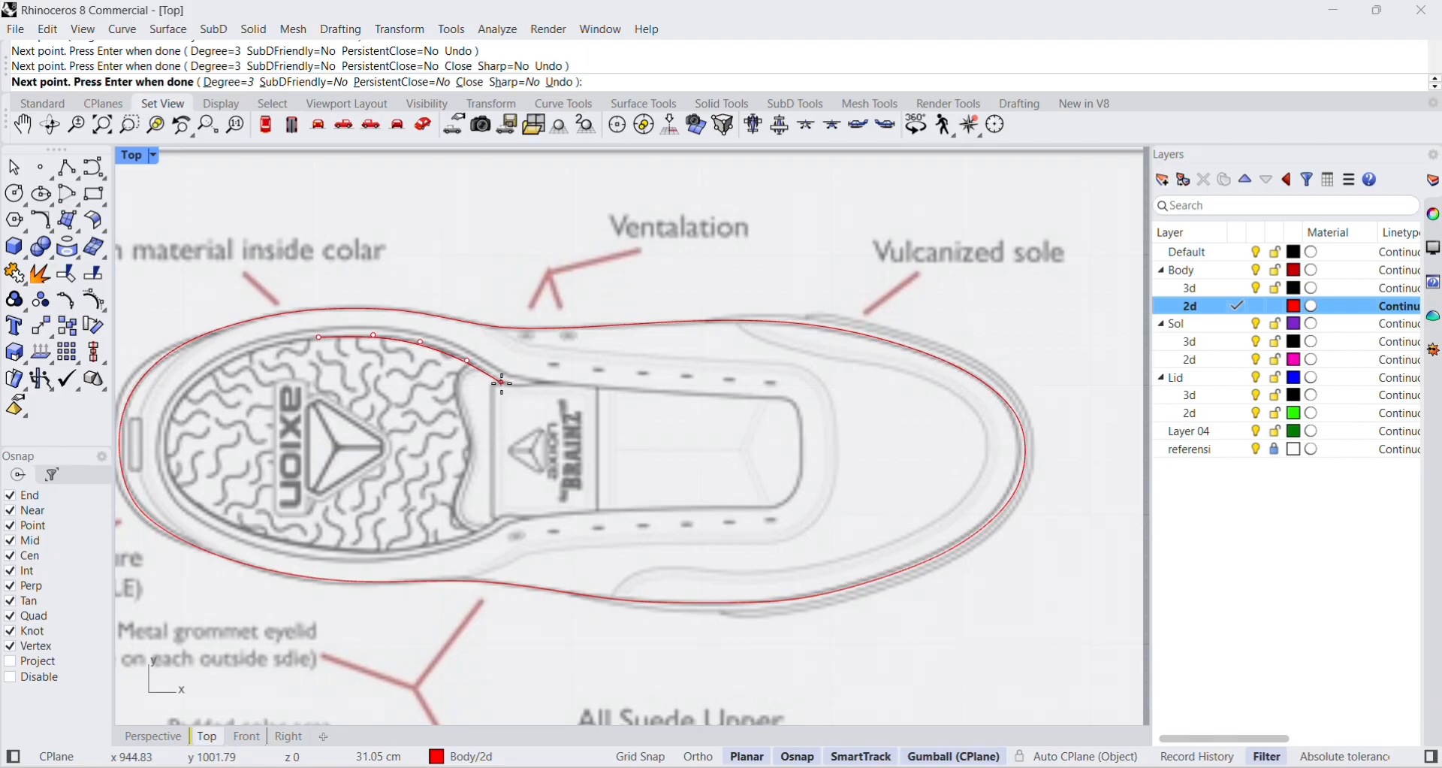
pyautogui.click(501, 383)
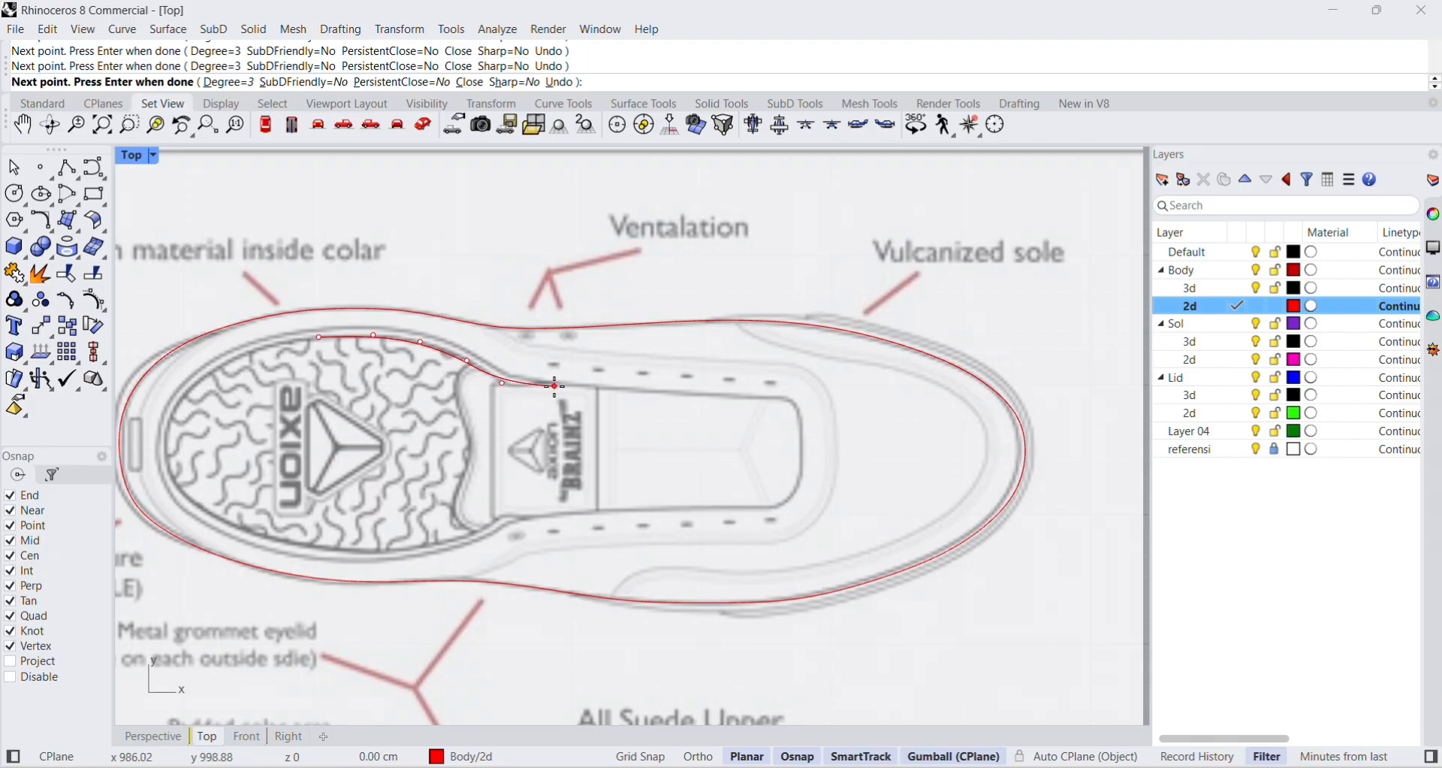
# Continue the opening curve along the tongue's upper edge, around its front end and back along the lower edge towards the heel.
pyautogui.click(639, 391)
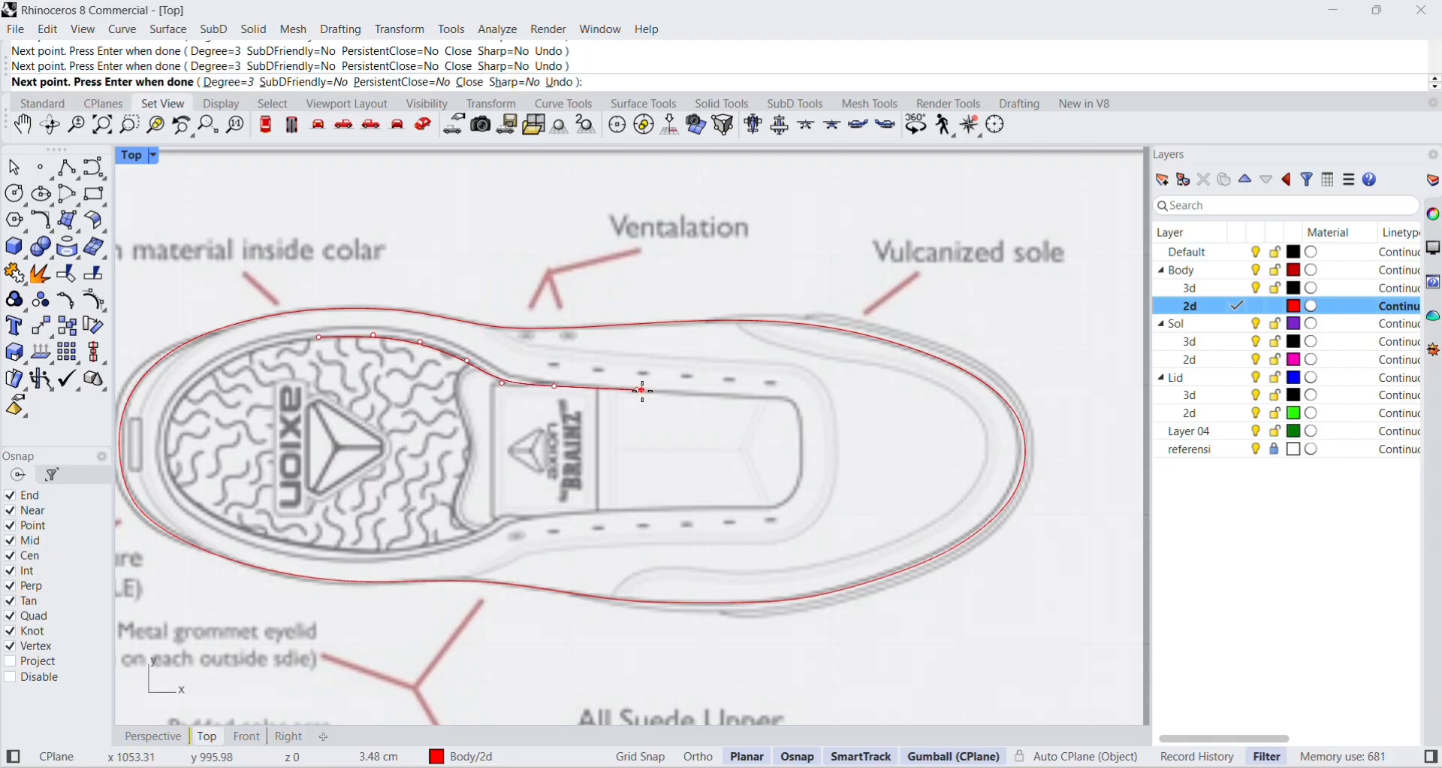
pyautogui.click(701, 397)
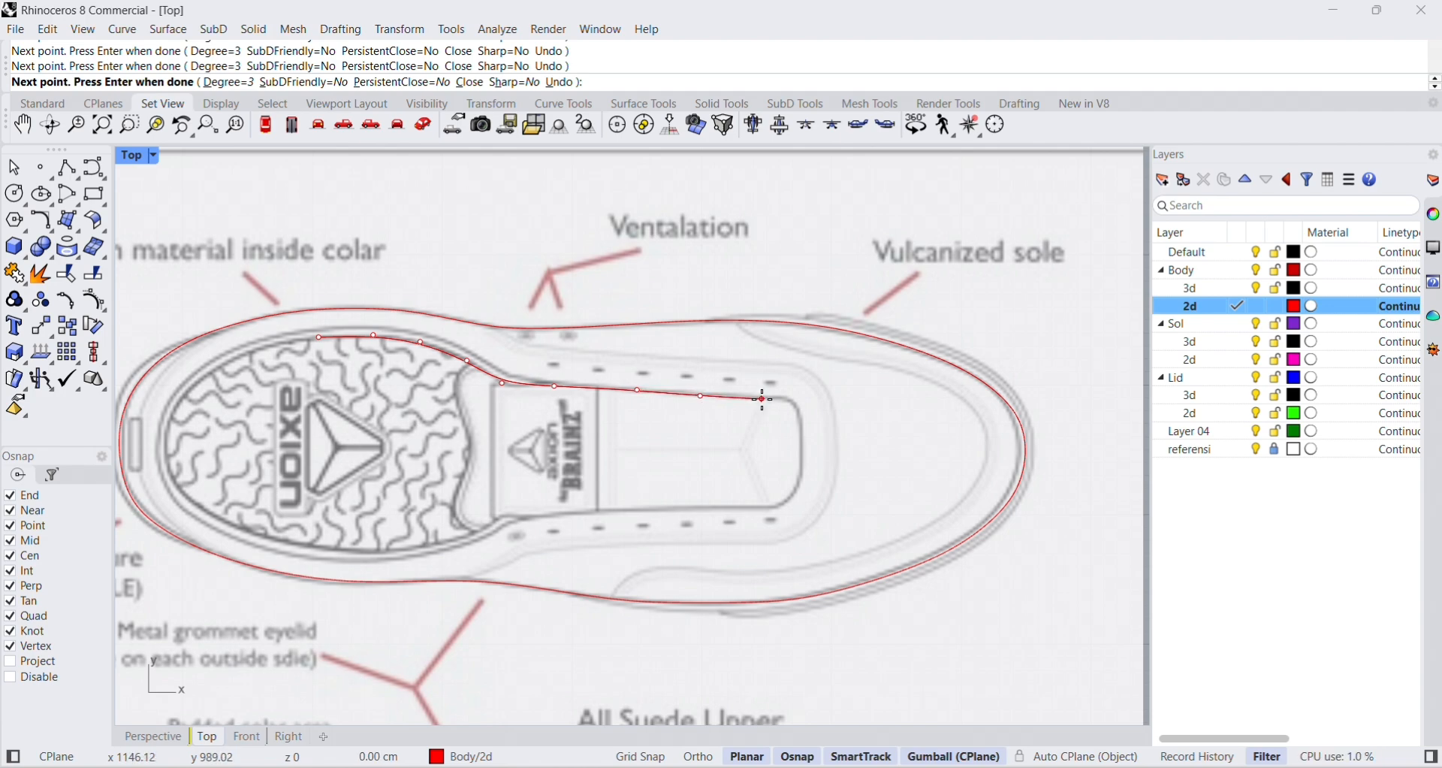
pyautogui.click(801, 412)
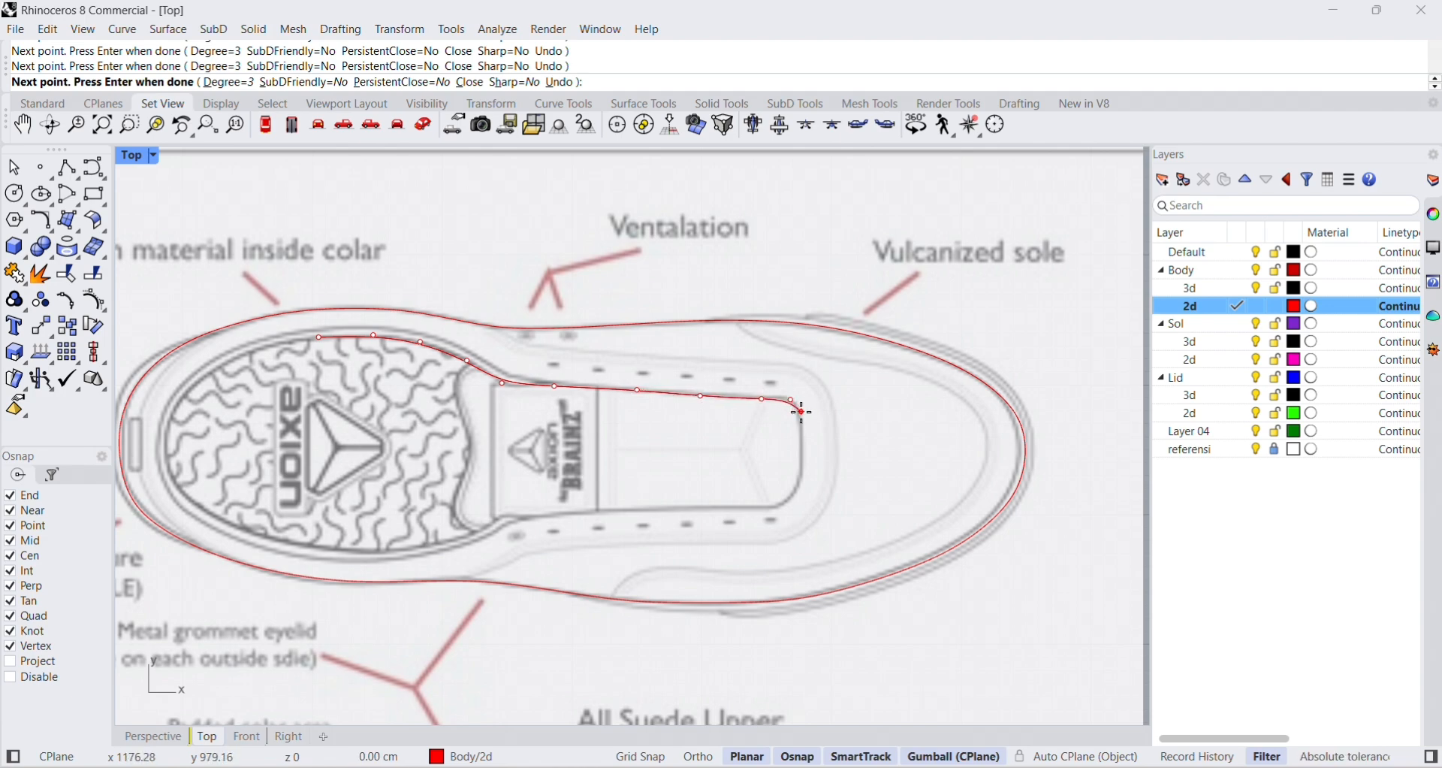
pyautogui.click(796, 490)
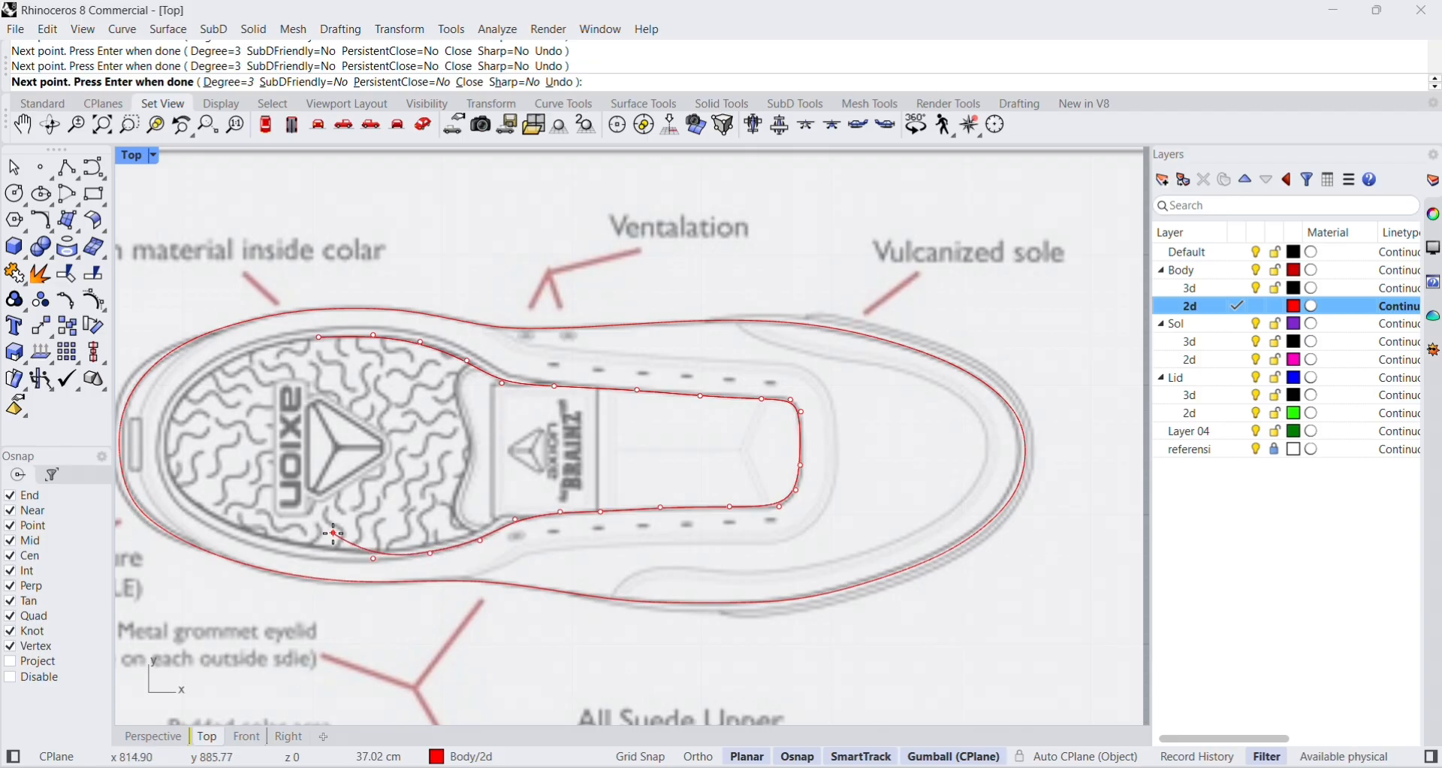
# Undo the last misplaced curve points and retrace the opening's lower edge from the tongue onto the insole.
pyautogui.hotkey('ctrl', 'z')
pyautogui.hotkey('ctrl', 'z')
pyautogui.hotkey('ctrl', 'z')
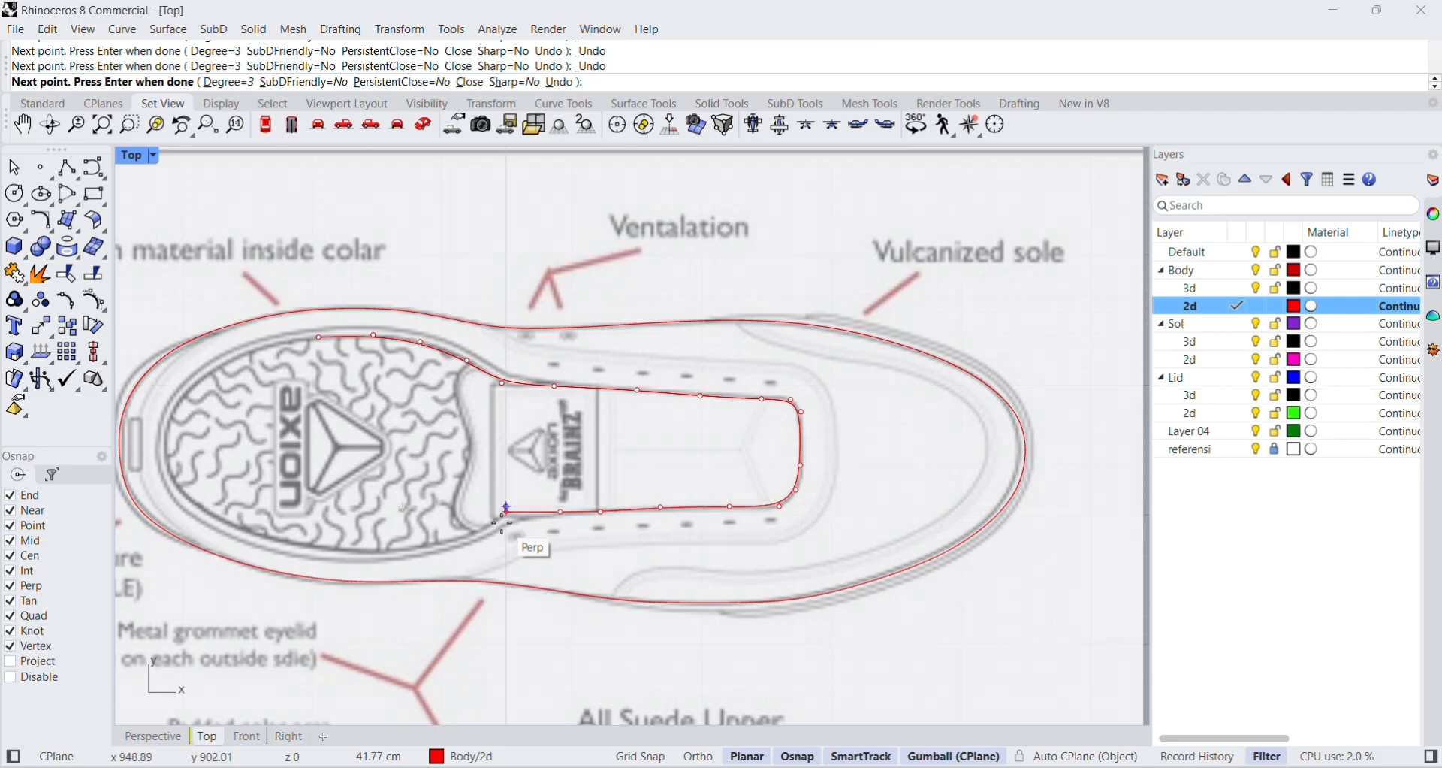
pyautogui.scroll(5, 503, 518)
pyautogui.click(503, 518)
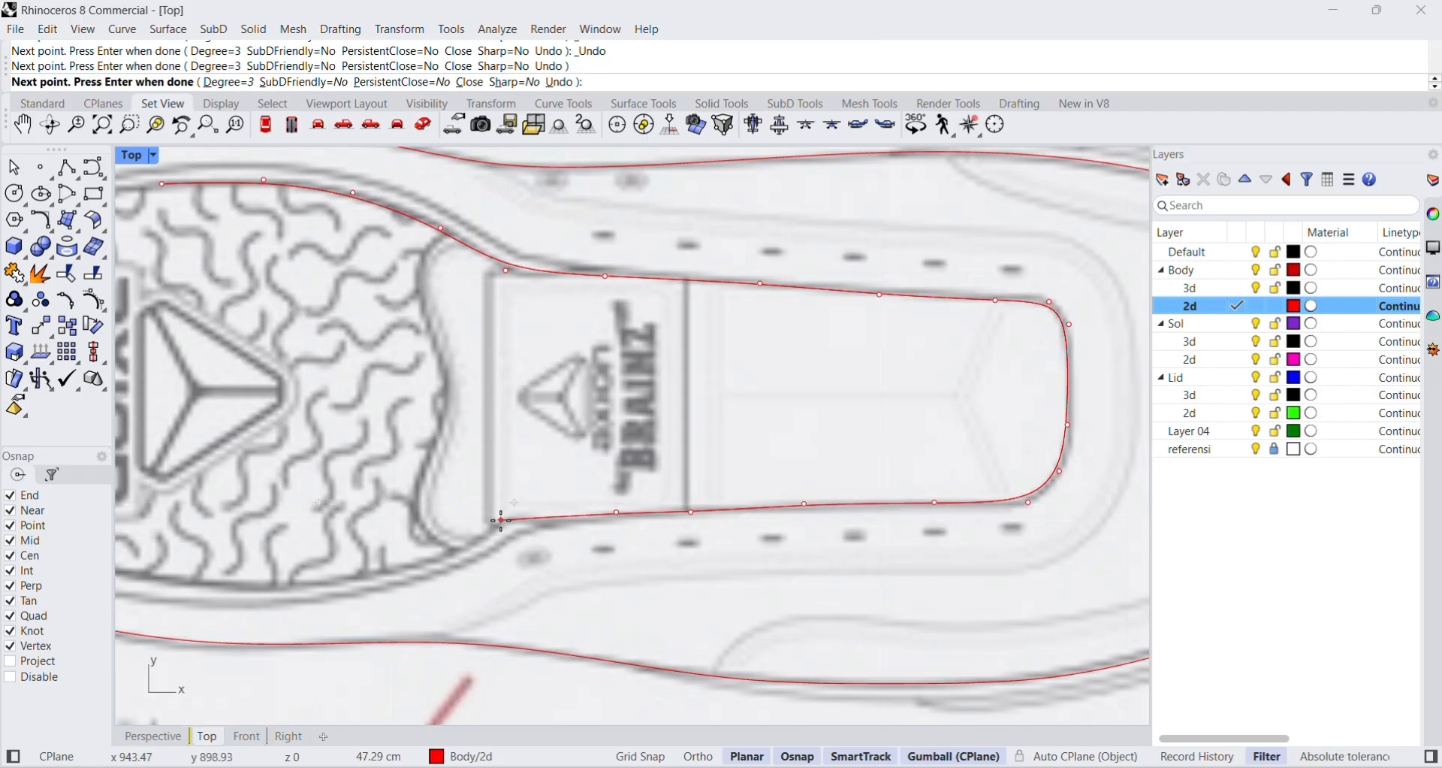
pyautogui.click(437, 557)
pyautogui.click(352, 577)
pyautogui.moveTo(315, 573); pyautogui.dragTo(492, 616, button='right')
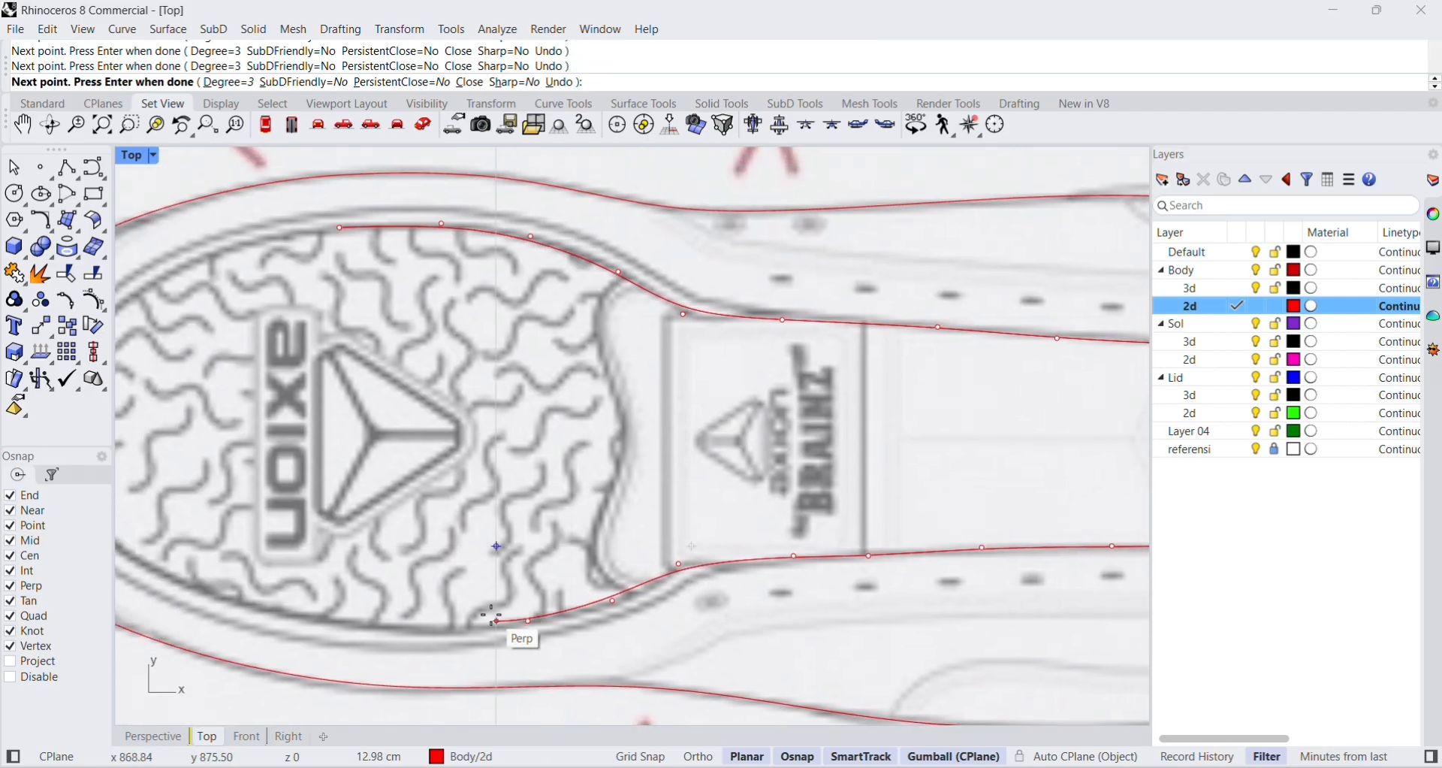
pyautogui.click(443, 628)
# Trace the opening curve around the heel end of the insole and close it at its starting point.
pyautogui.scroll(-6, 439, 612)
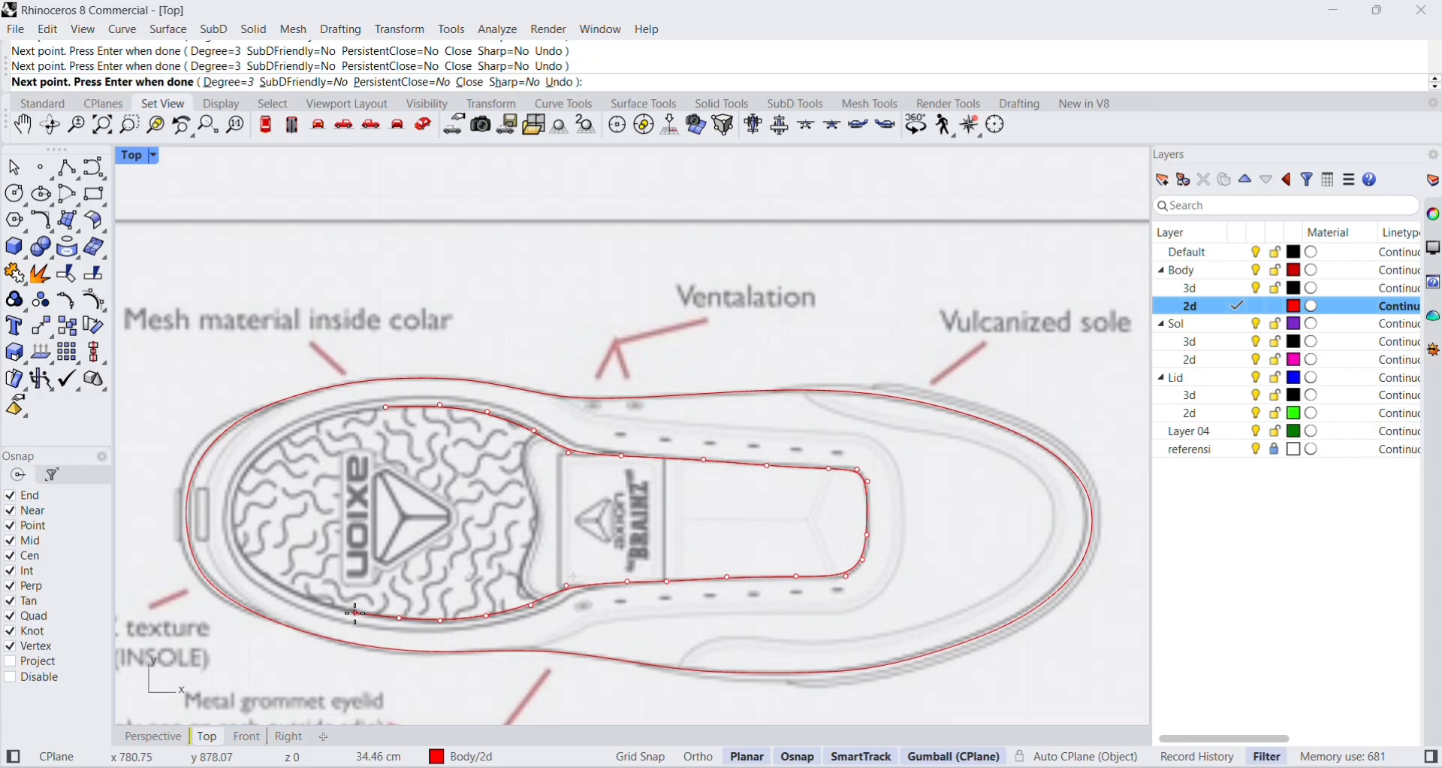
pyautogui.click(302, 596)
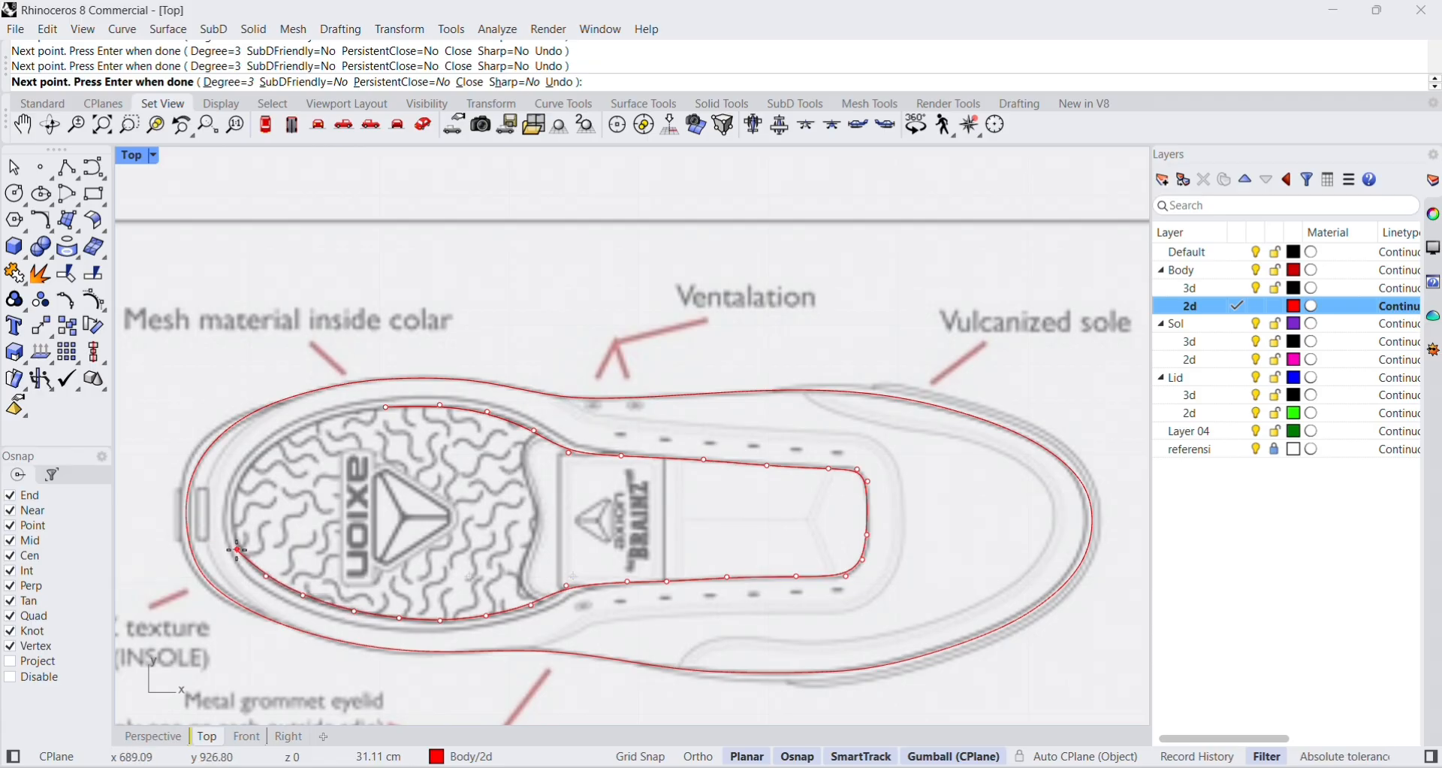
pyautogui.click(230, 522)
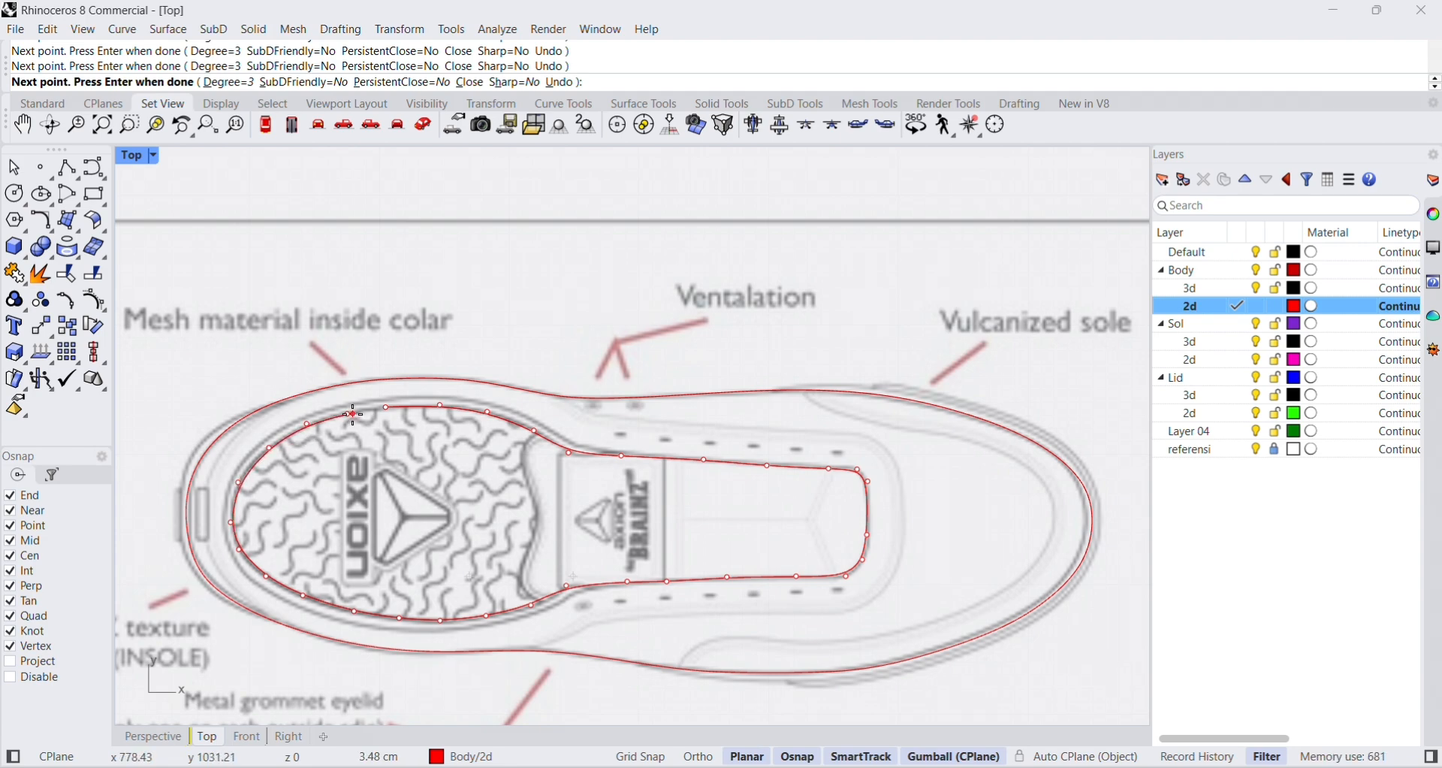
pyautogui.click(385, 406)
pyautogui.scroll(-4, 669, 366)
pyautogui.scroll(4, 664, 427)
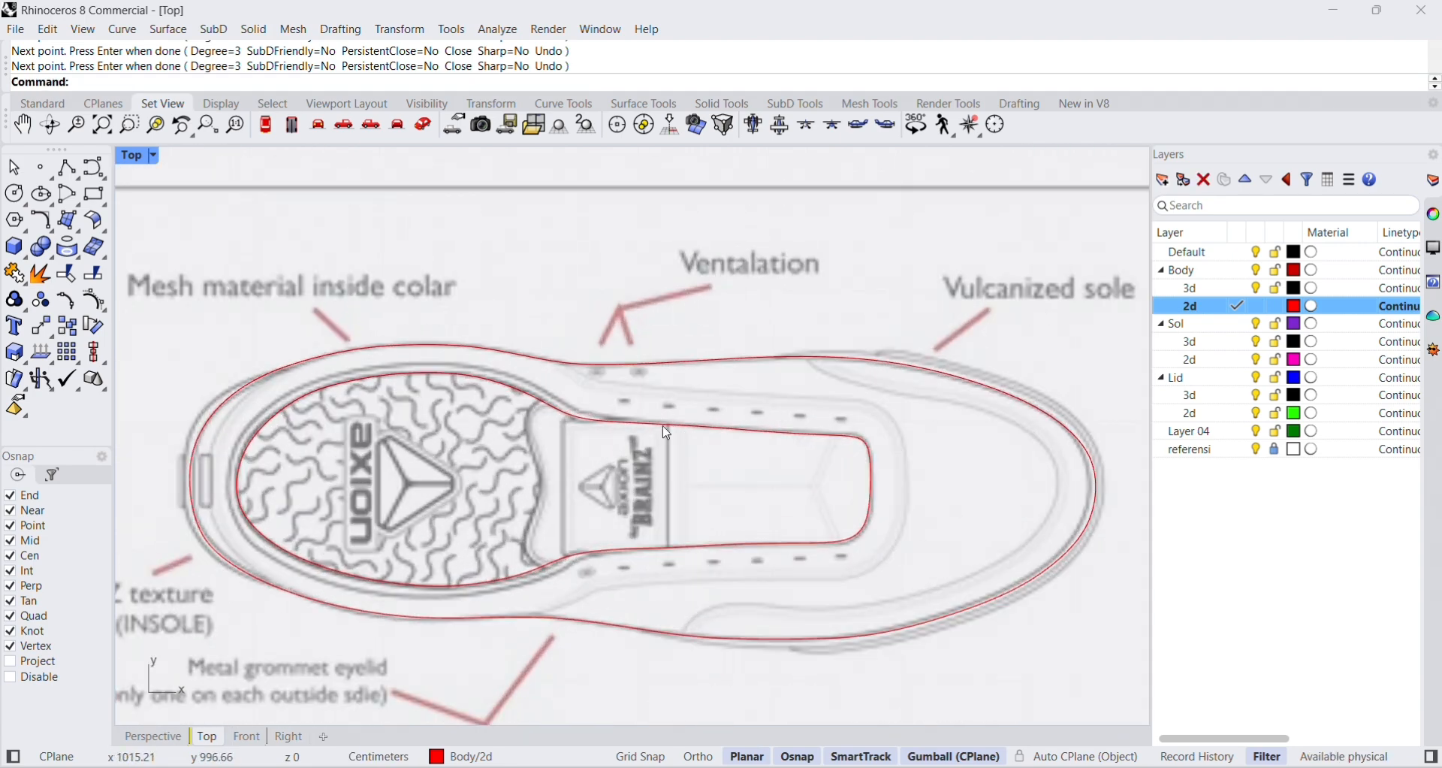
# Select the inner opening curve and the outer outline in turn to examine the two closed top-view curves.
pyautogui.click(666, 429)
pyautogui.click(665, 368)
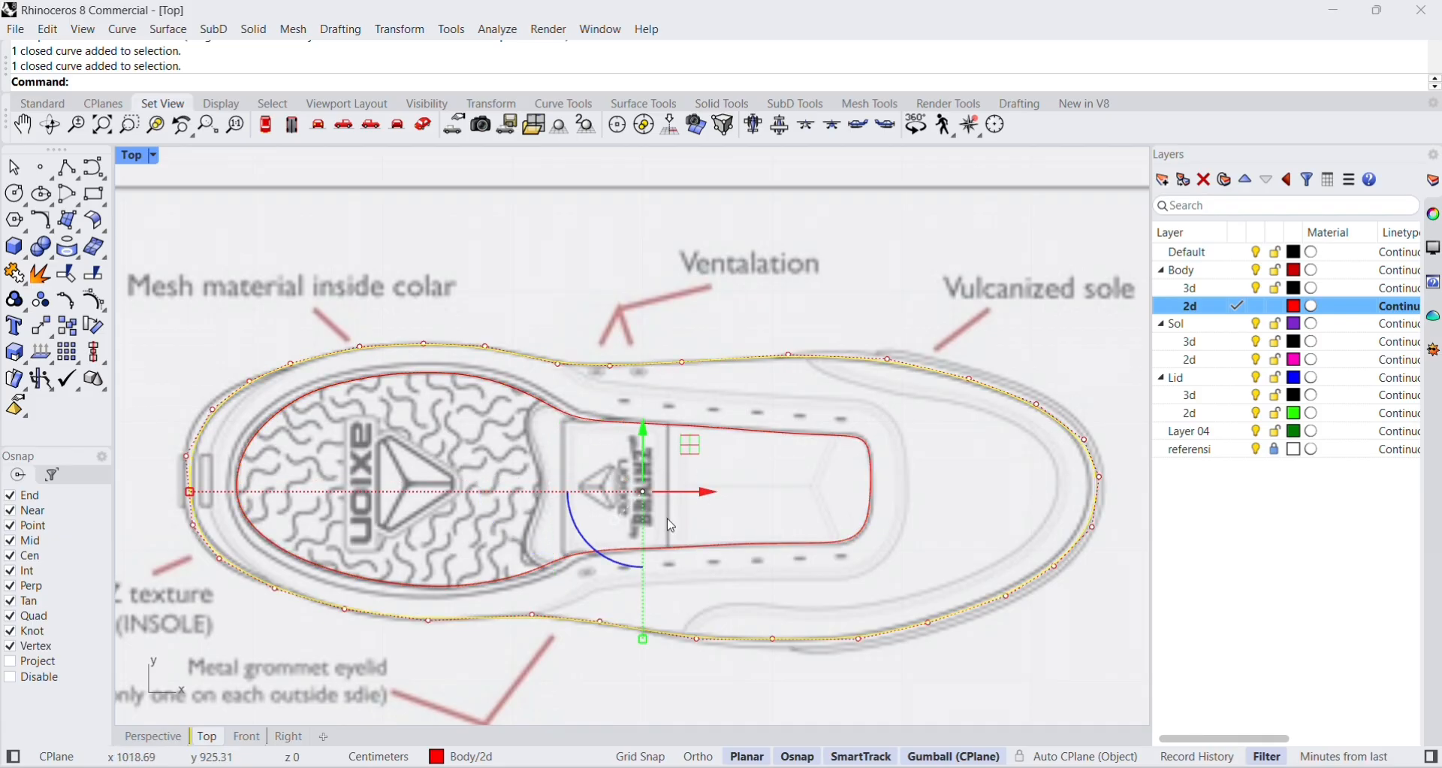
pyautogui.scroll(-4, 638, 422)
pyautogui.scroll(3, 712, 387)
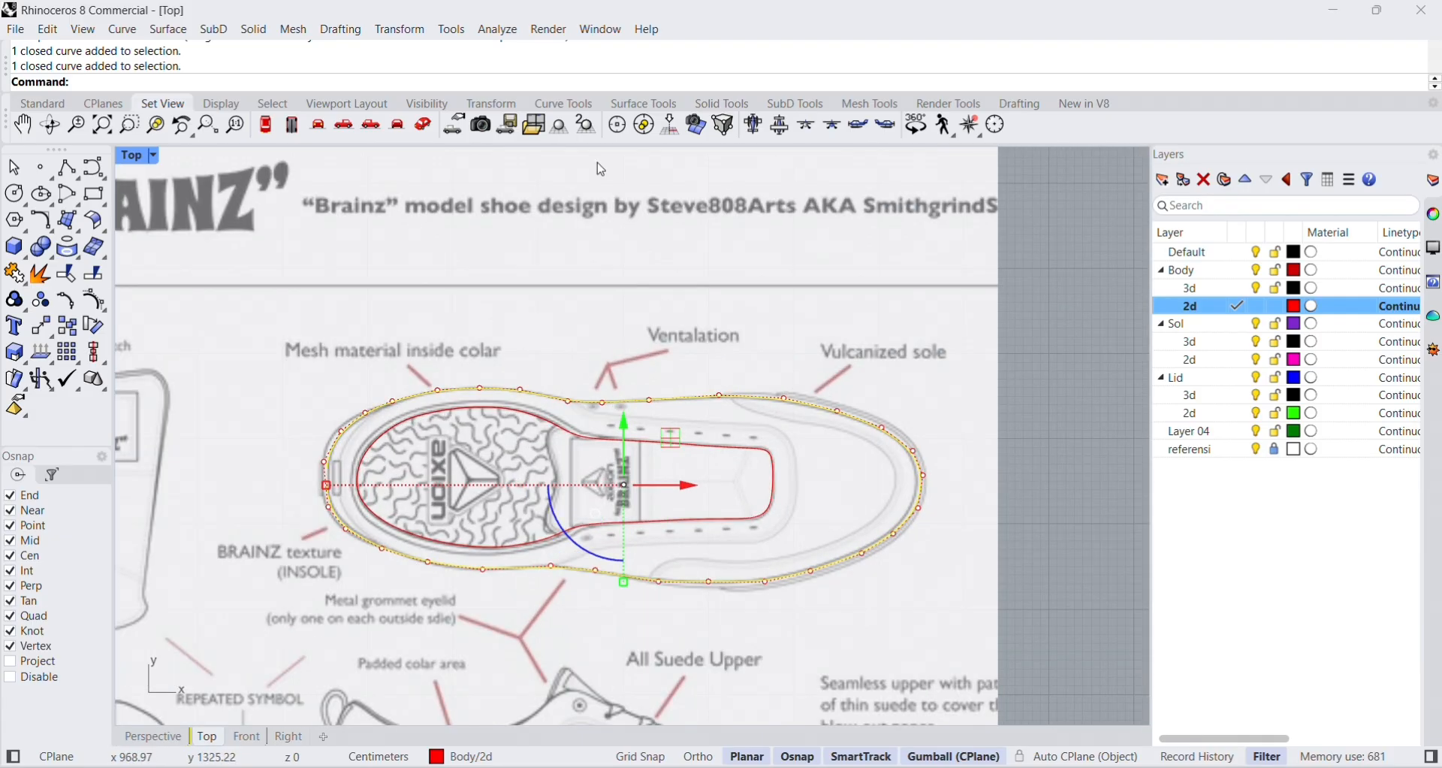
pyautogui.click(696, 444)
pyautogui.click(777, 355)
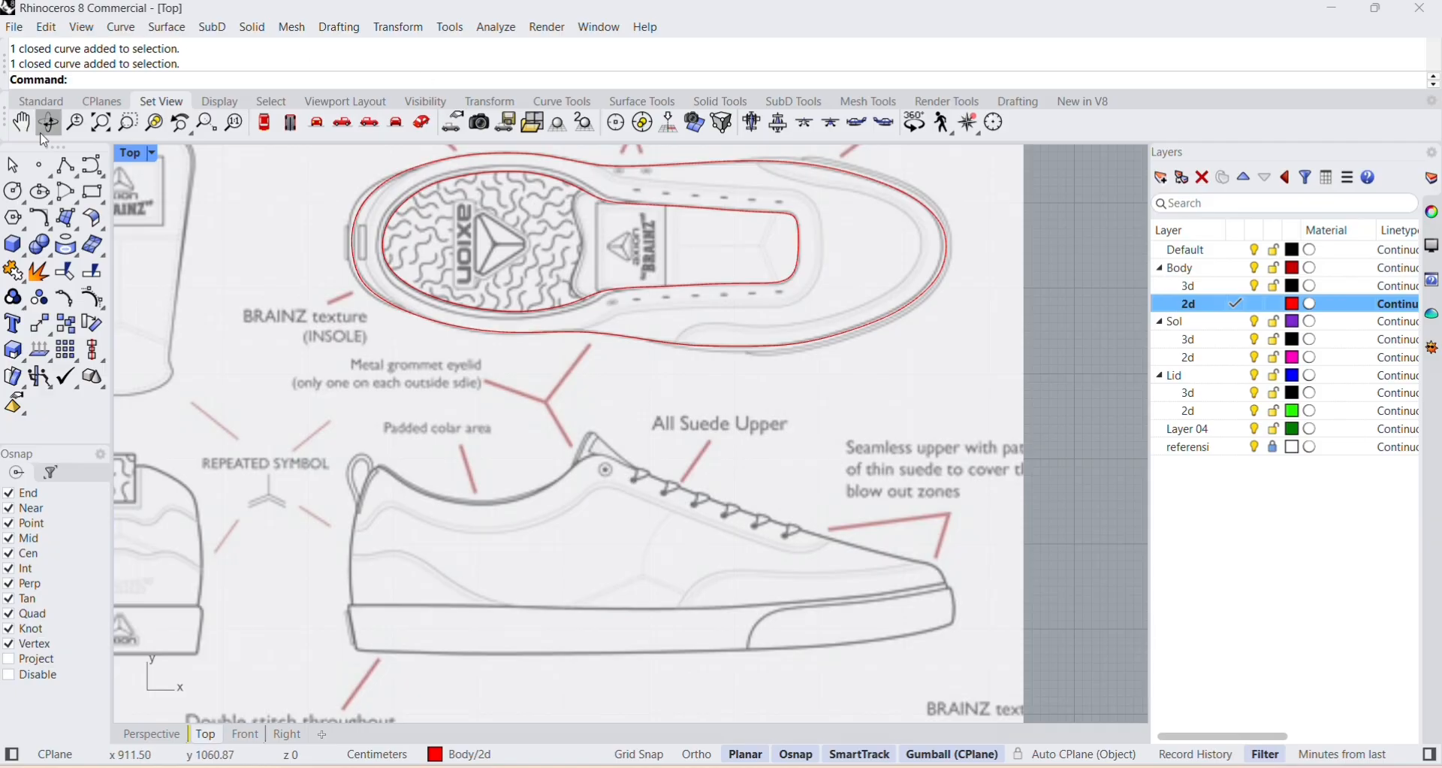
# Trace the side view's heel back edge as a curve from above the collar to just below the sole's top edge.
pyautogui.click(85, 173)
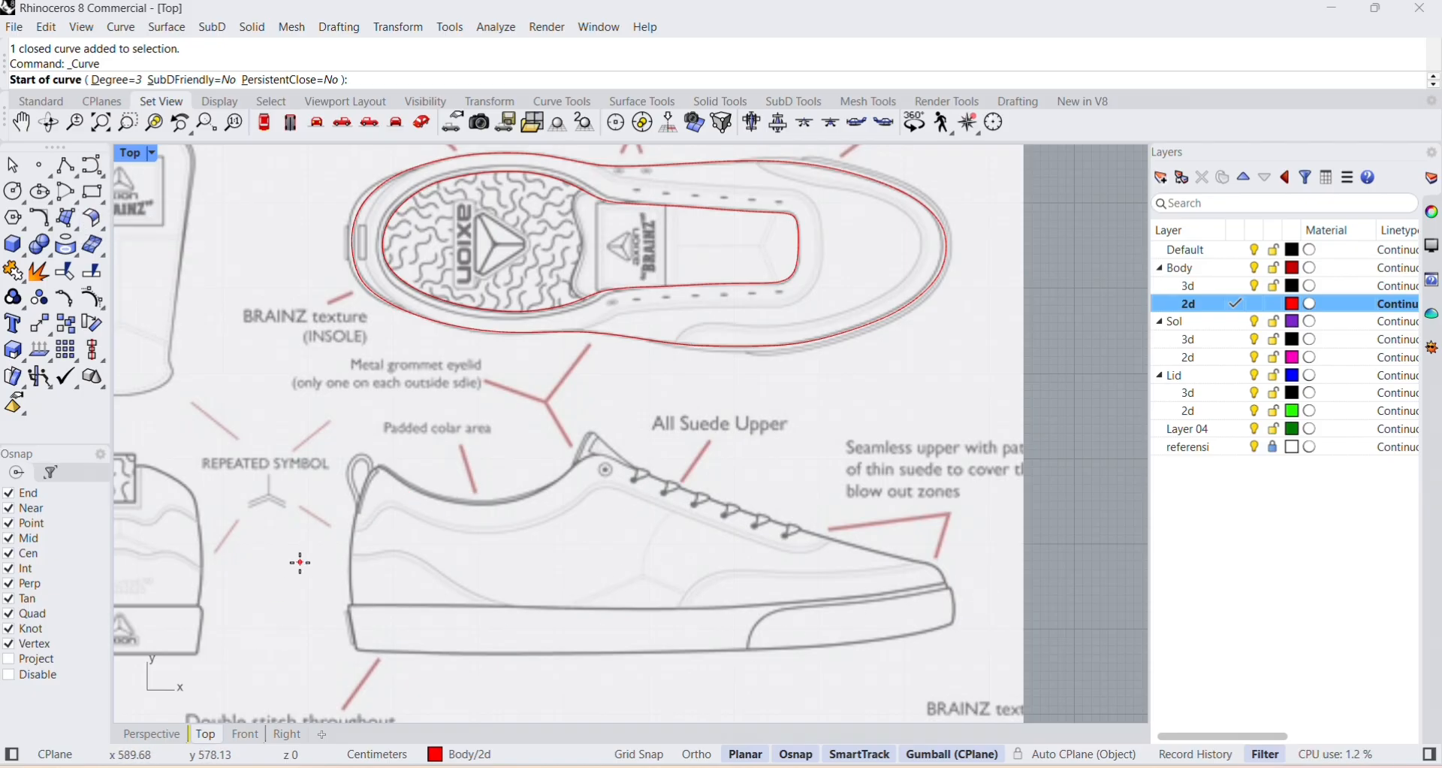
pyautogui.scroll(4, 330, 557)
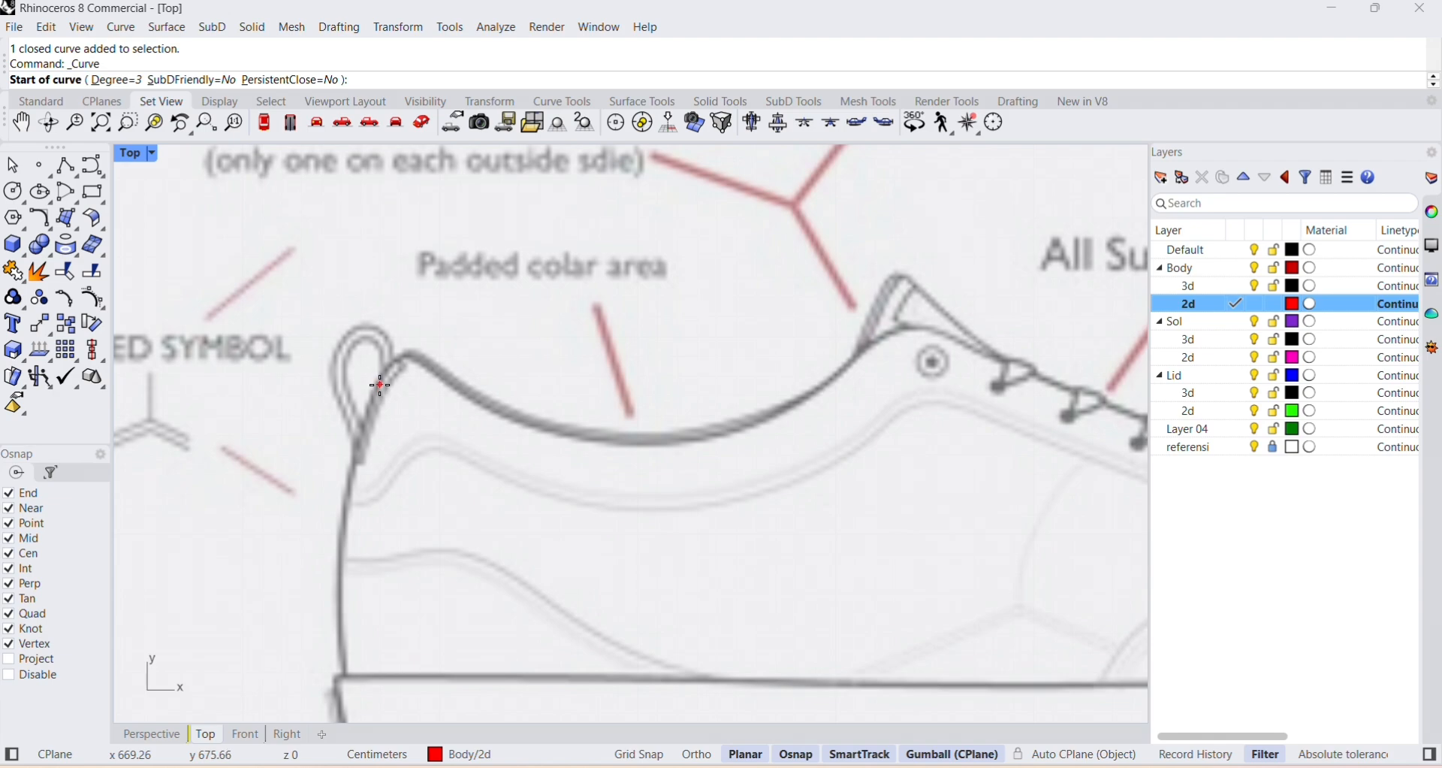
pyautogui.click(445, 296)
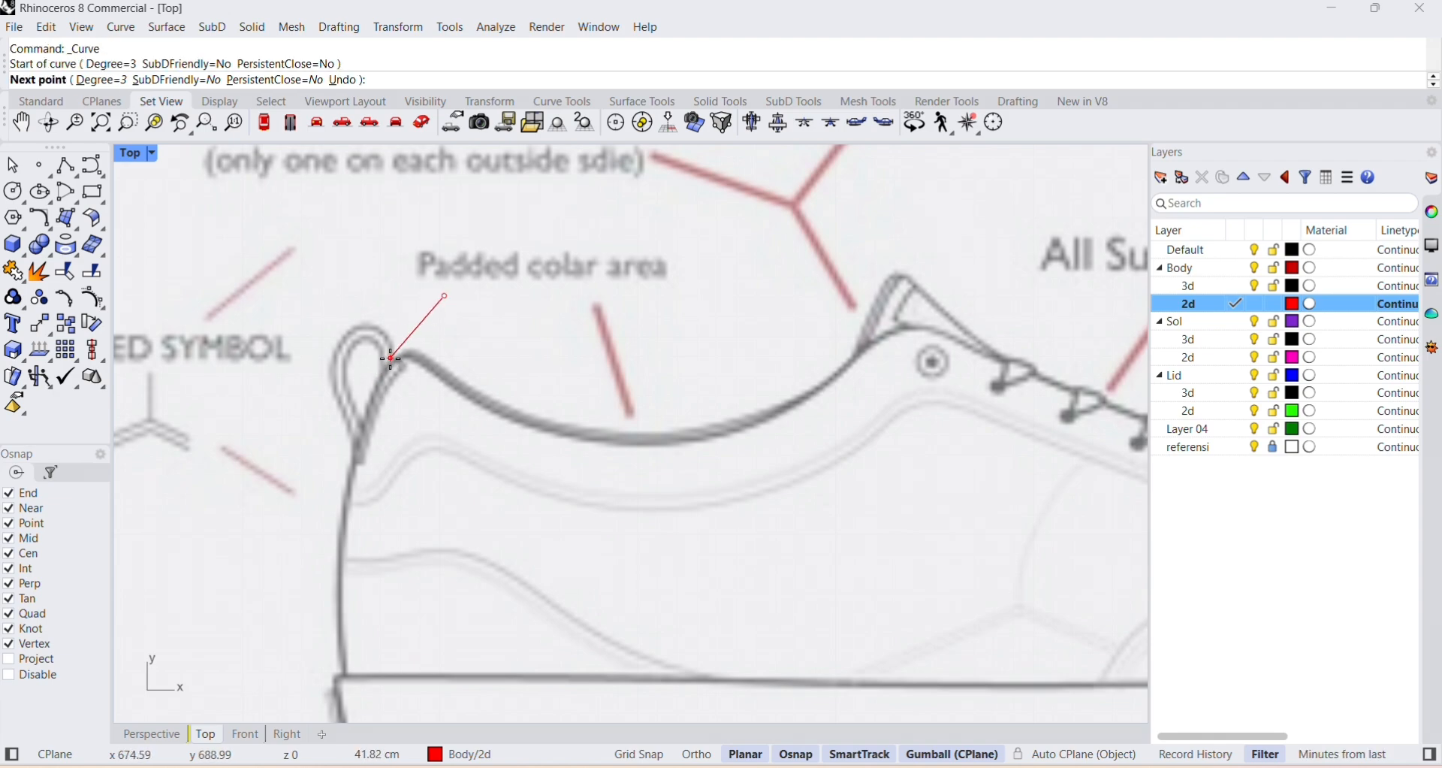
pyautogui.click(384, 370)
pyautogui.click(358, 443)
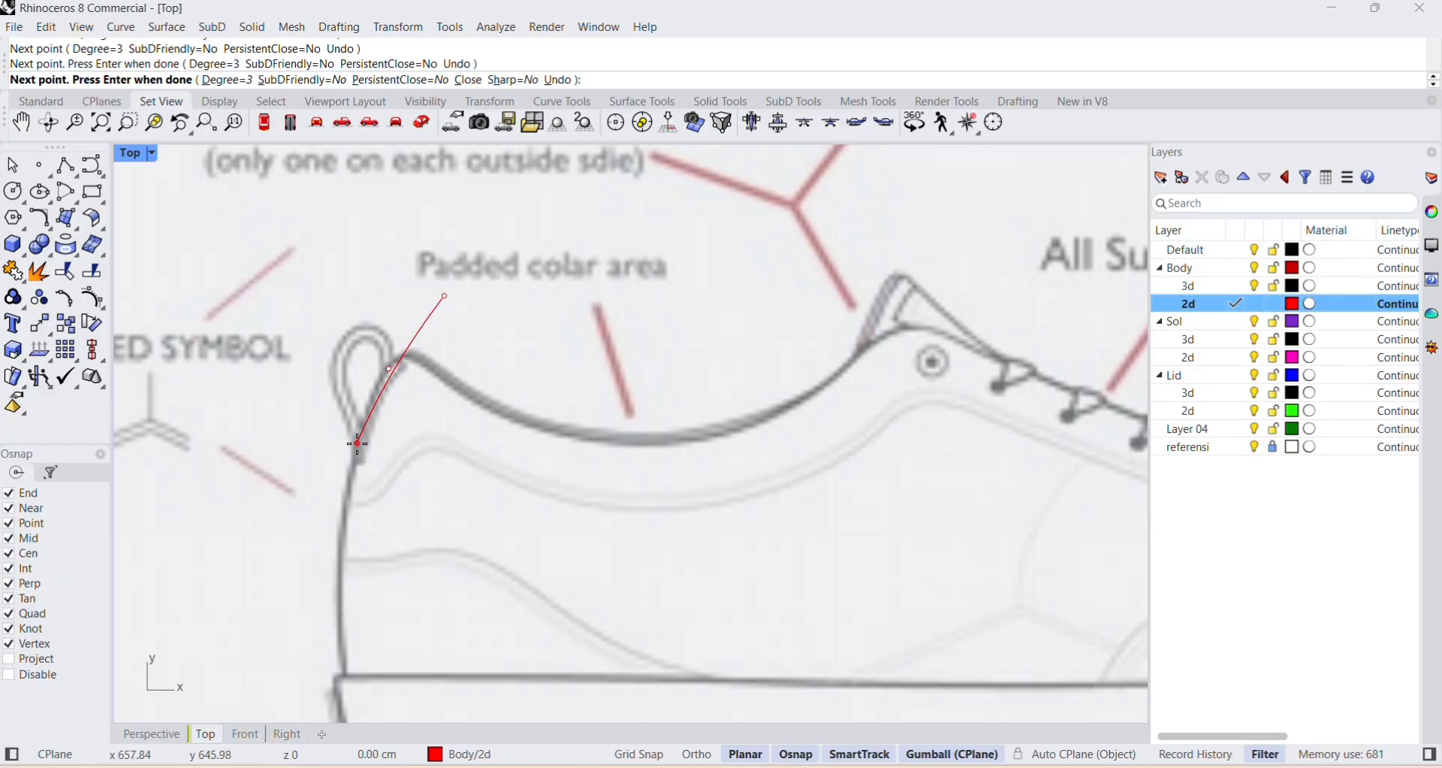
pyautogui.click(343, 514)
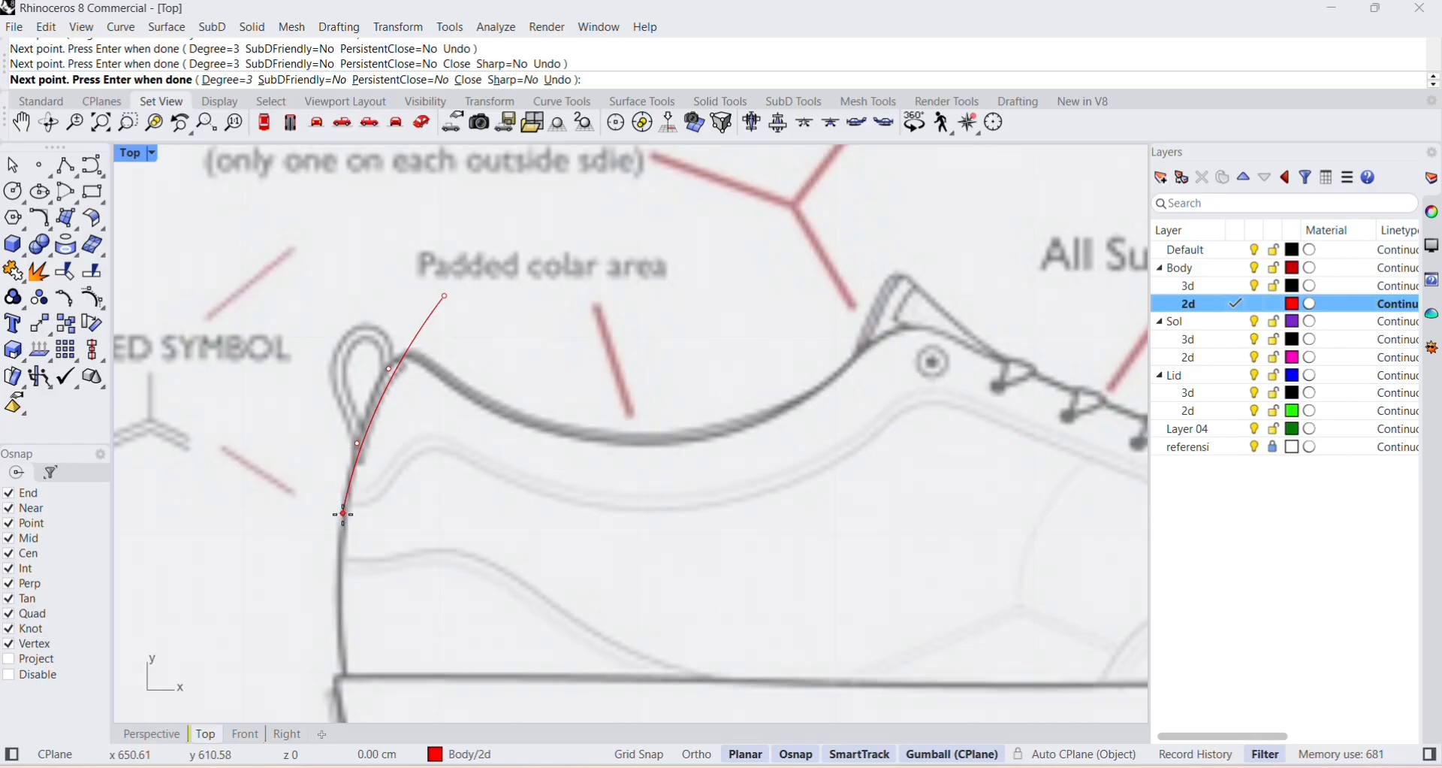
pyautogui.click(341, 592)
pyautogui.moveTo(343, 651); pyautogui.dragTo(359, 471, button='right')
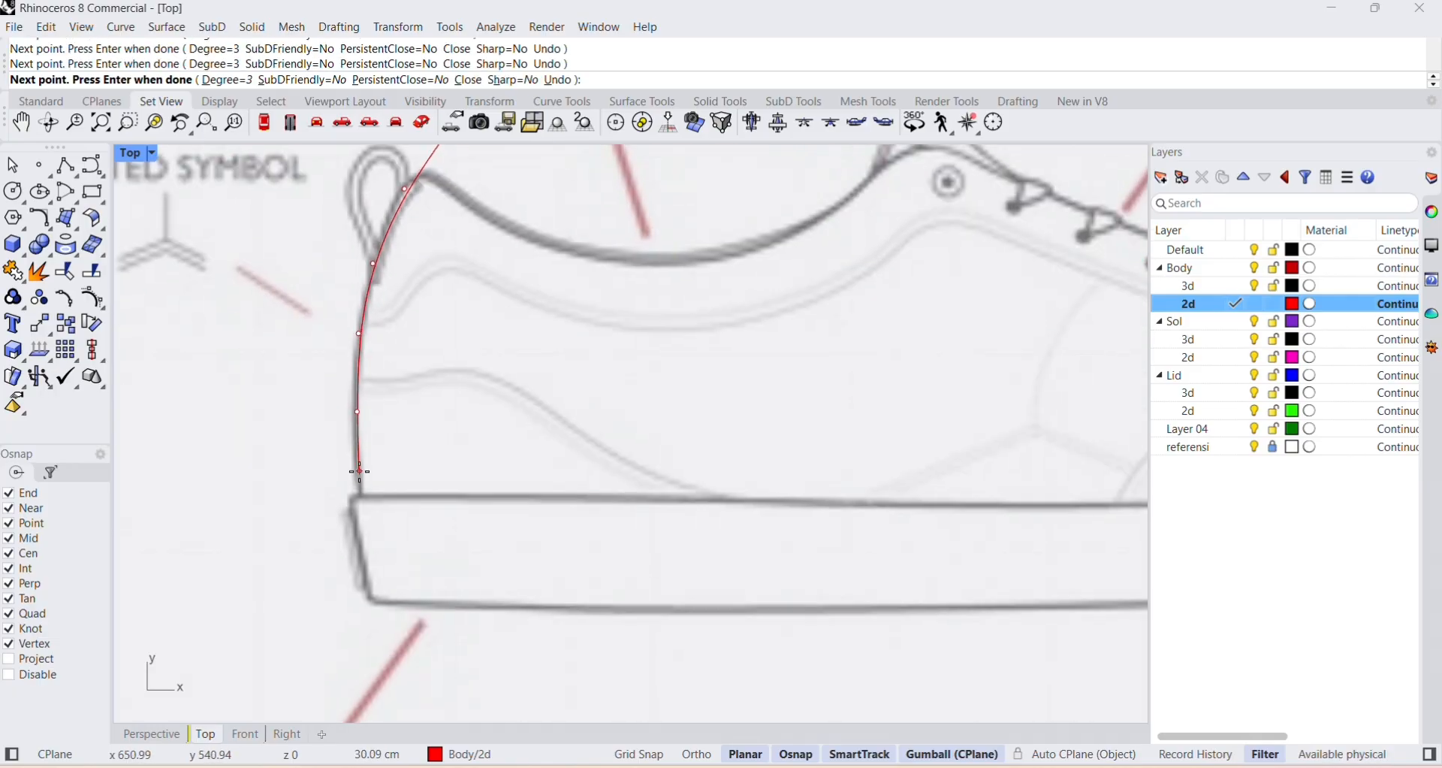
pyautogui.click(361, 488)
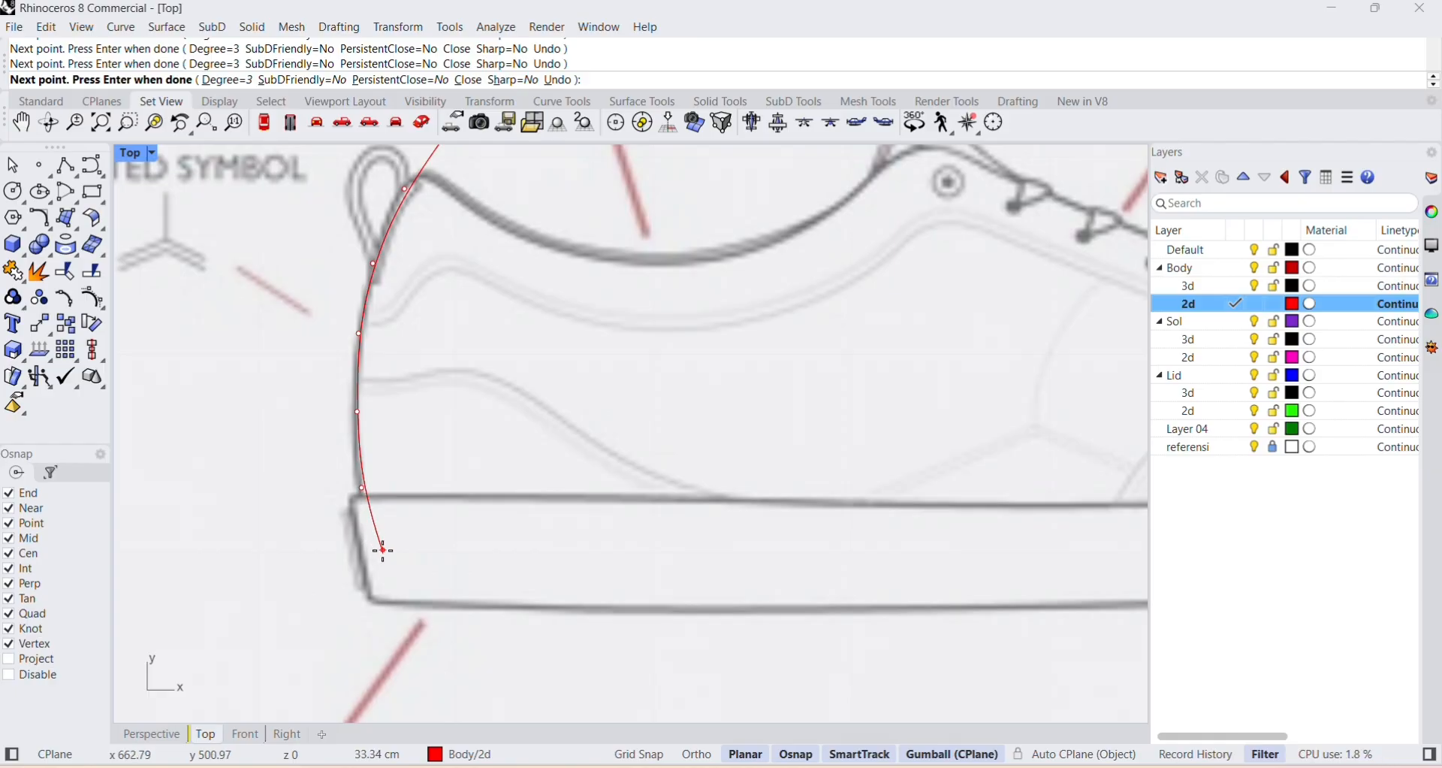
pyautogui.click(384, 552)
pyautogui.press('Return')
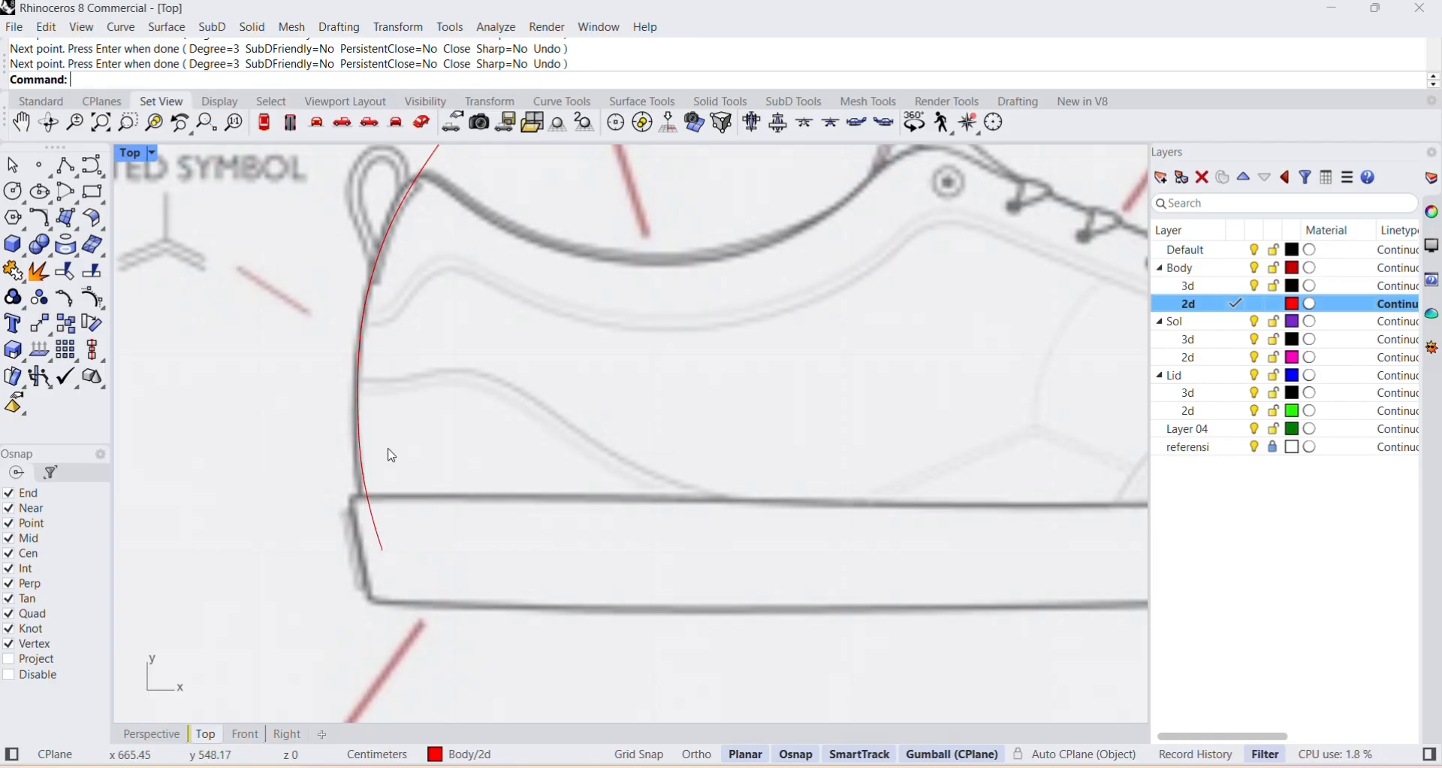
# Move the heel curve's control points near the sole line and beside the pull loop outward to match the drawn heel edge.
pyautogui.moveTo(386, 450); pyautogui.dragTo(347, 462, button='right')
pyautogui.scroll(4, 290, 601)
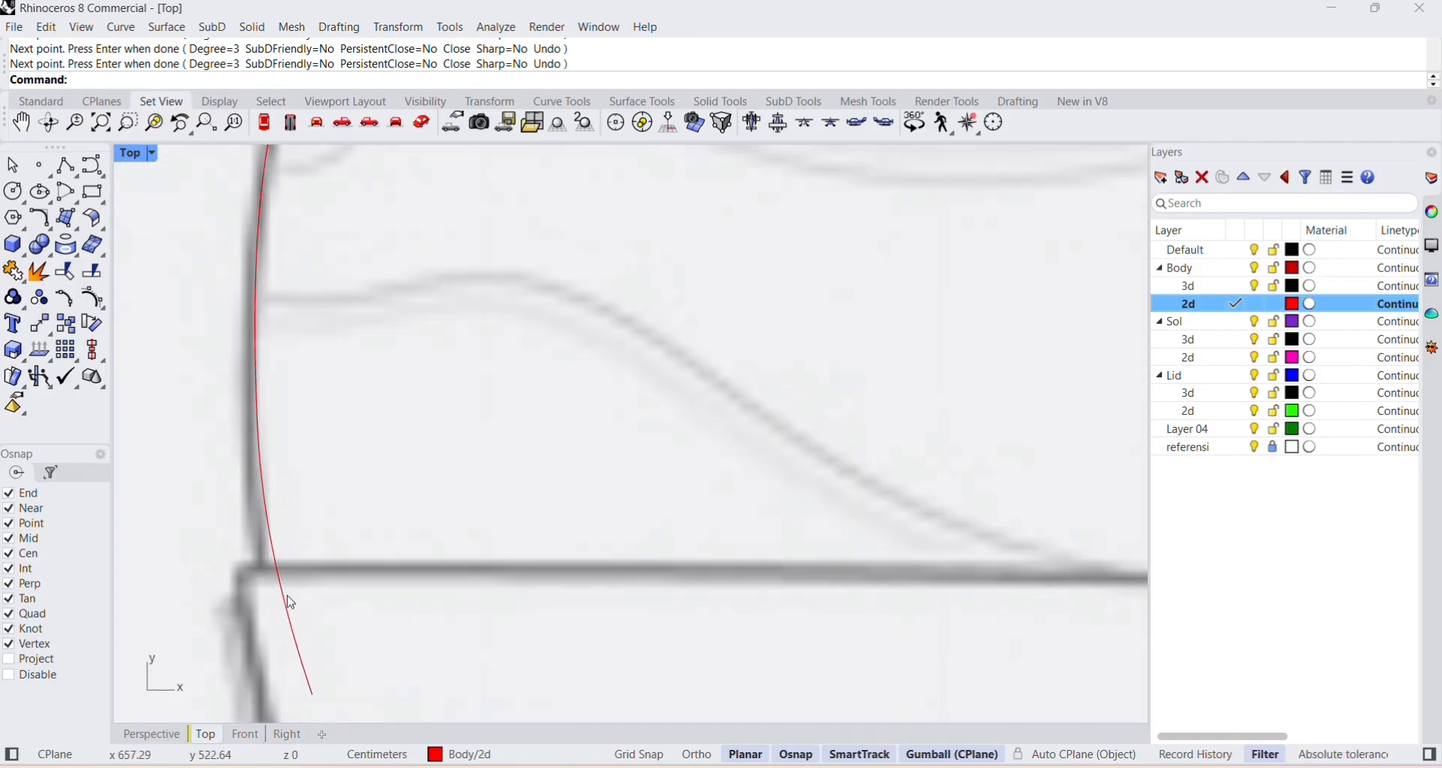
pyautogui.click(285, 584)
pyautogui.click(265, 553)
pyautogui.moveTo(266, 553); pyautogui.dragTo(297, 558)
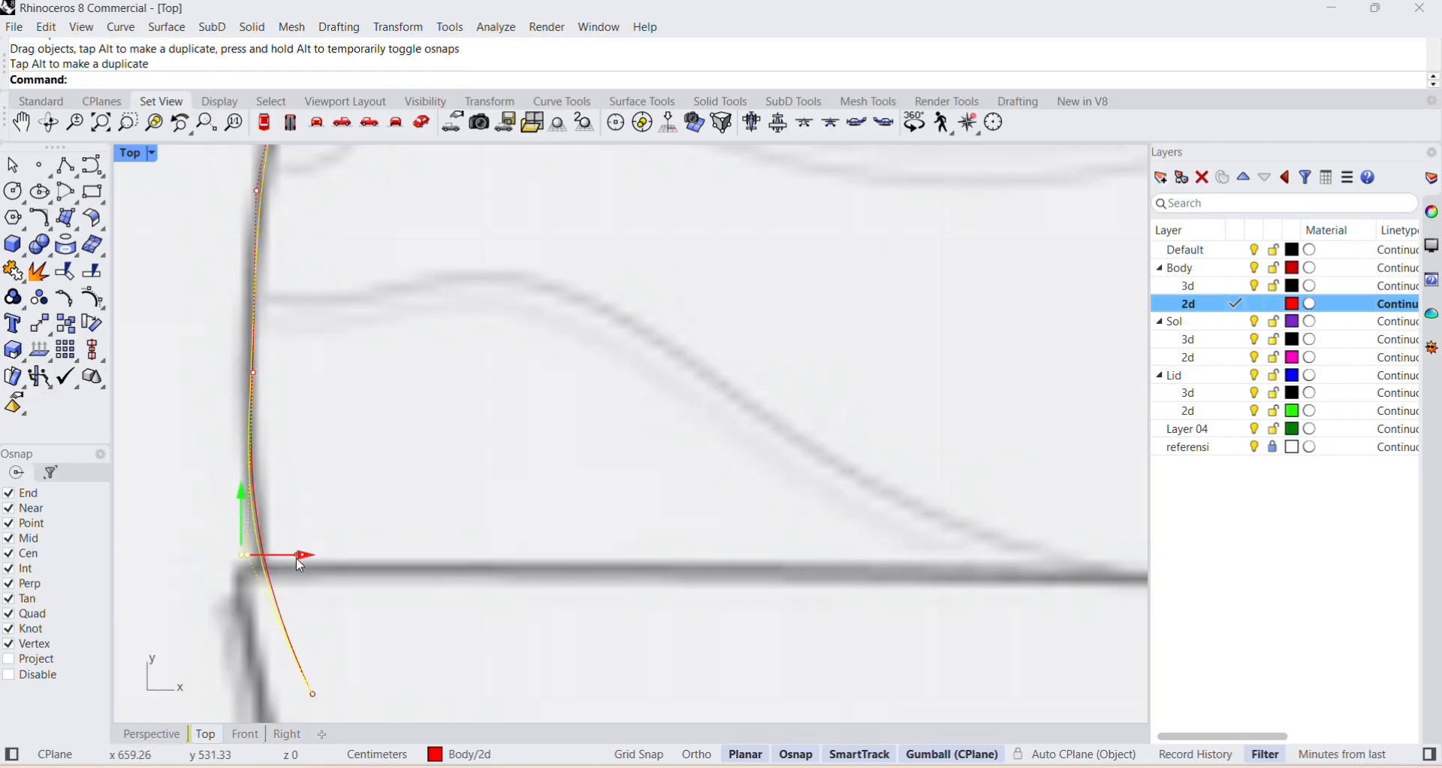
pyautogui.scroll(-4, 428, 526)
pyautogui.scroll(4, 366, 448)
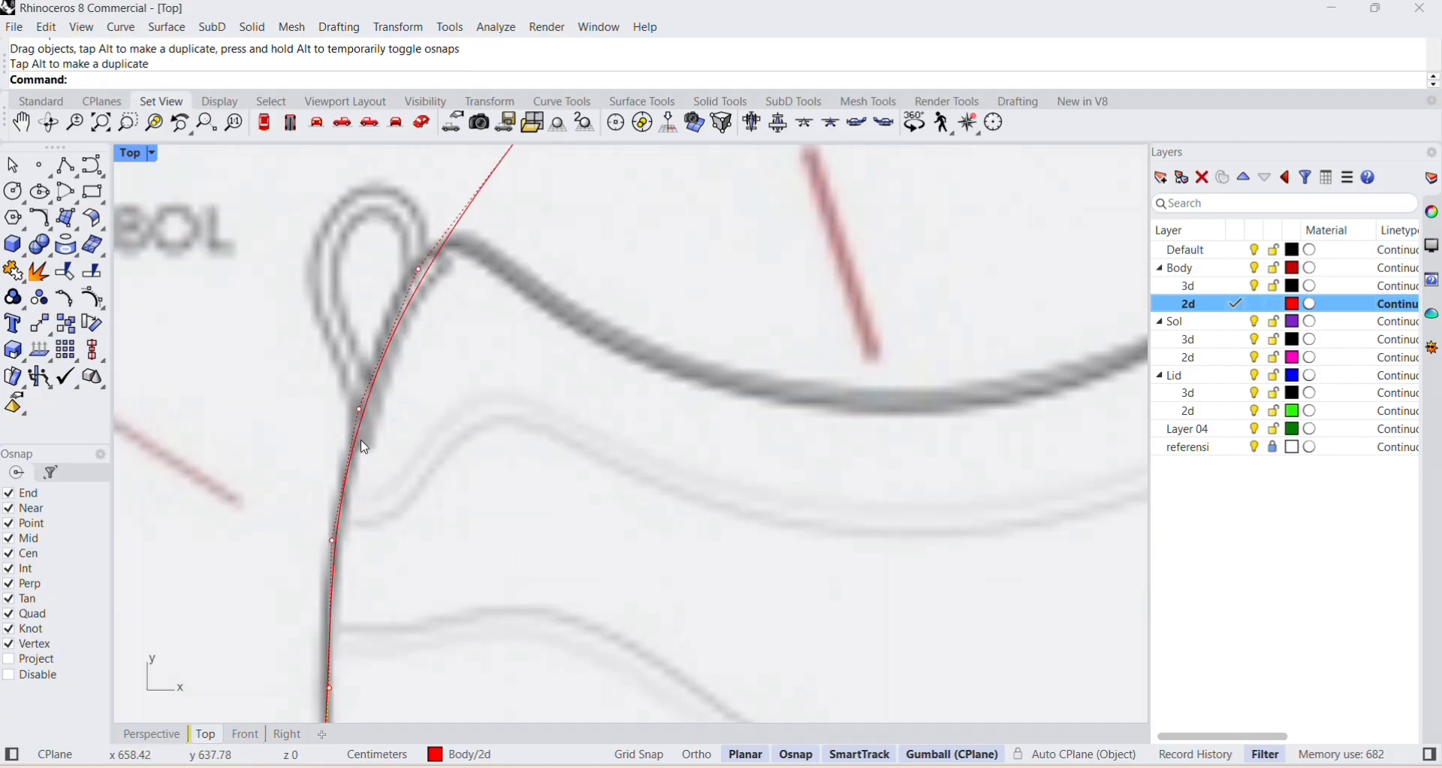
pyautogui.click(421, 266)
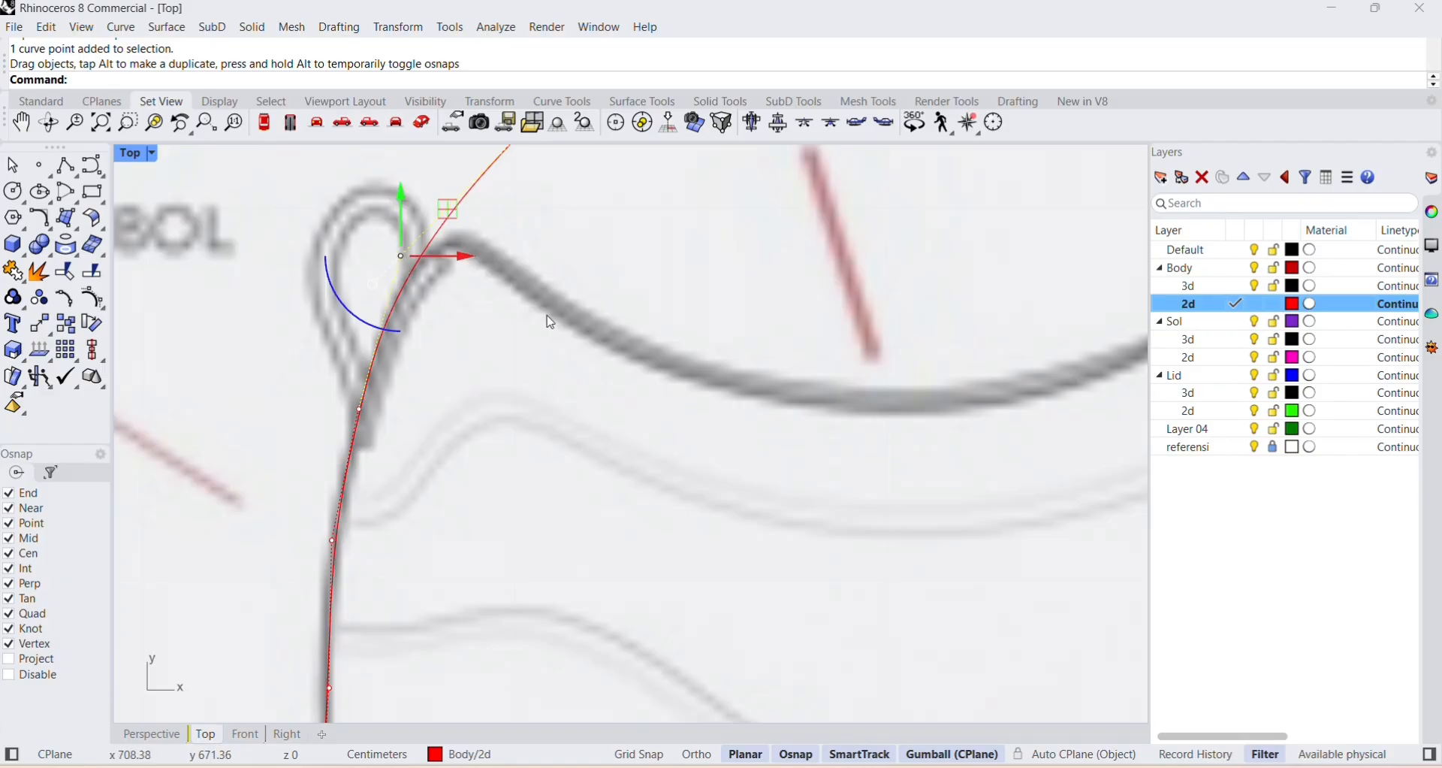
pyautogui.scroll(-1, 401, 484)
pyautogui.scroll(-4, 438, 419)
pyautogui.rightClick(470, 432)
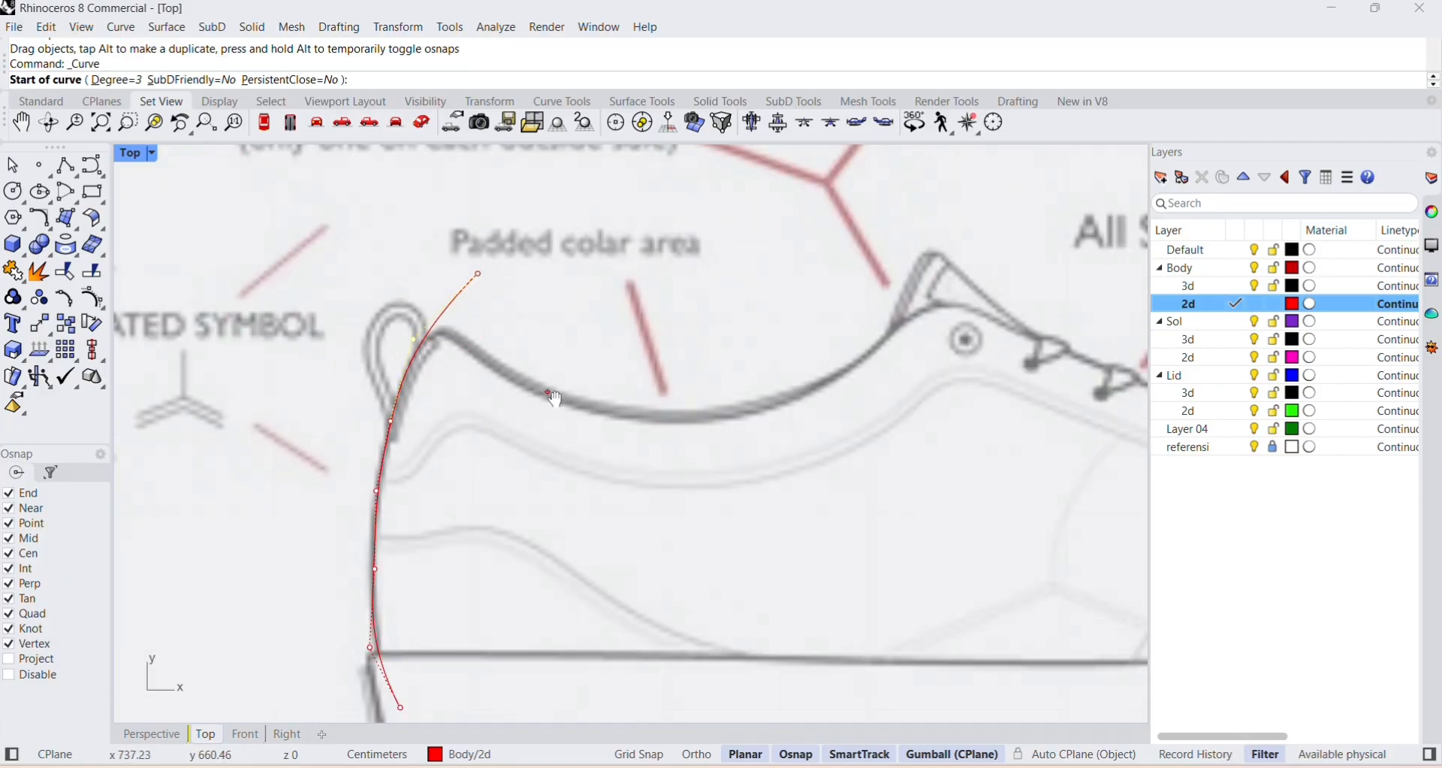
pyautogui.moveTo(548, 392); pyautogui.dragTo(392, 203, button='right')
pyautogui.scroll(-4, 411, 342)
pyautogui.moveTo(485, 405); pyautogui.dragTo(438, 452, button='right')
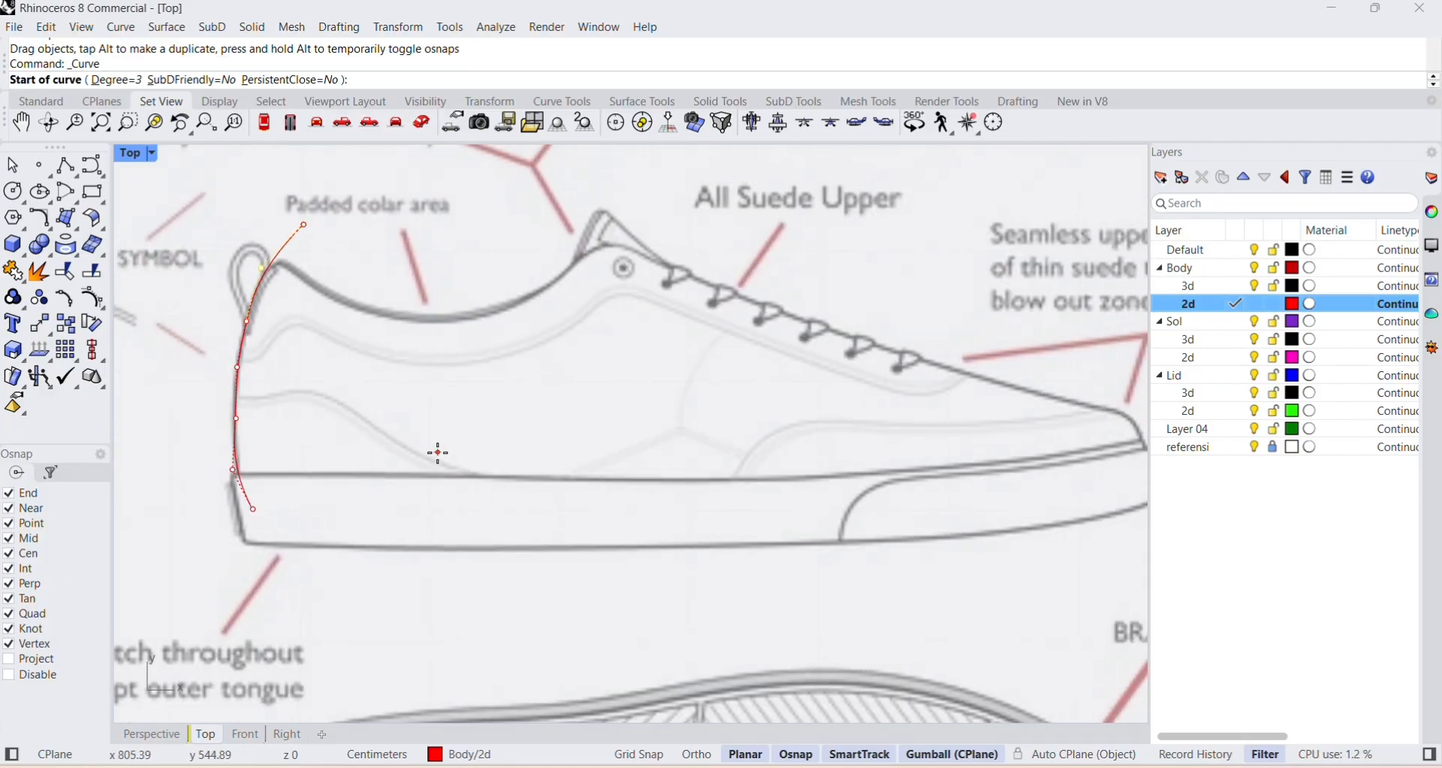
pyautogui.press('Escape')
pyautogui.press('Escape')
pyautogui.press('Escape')
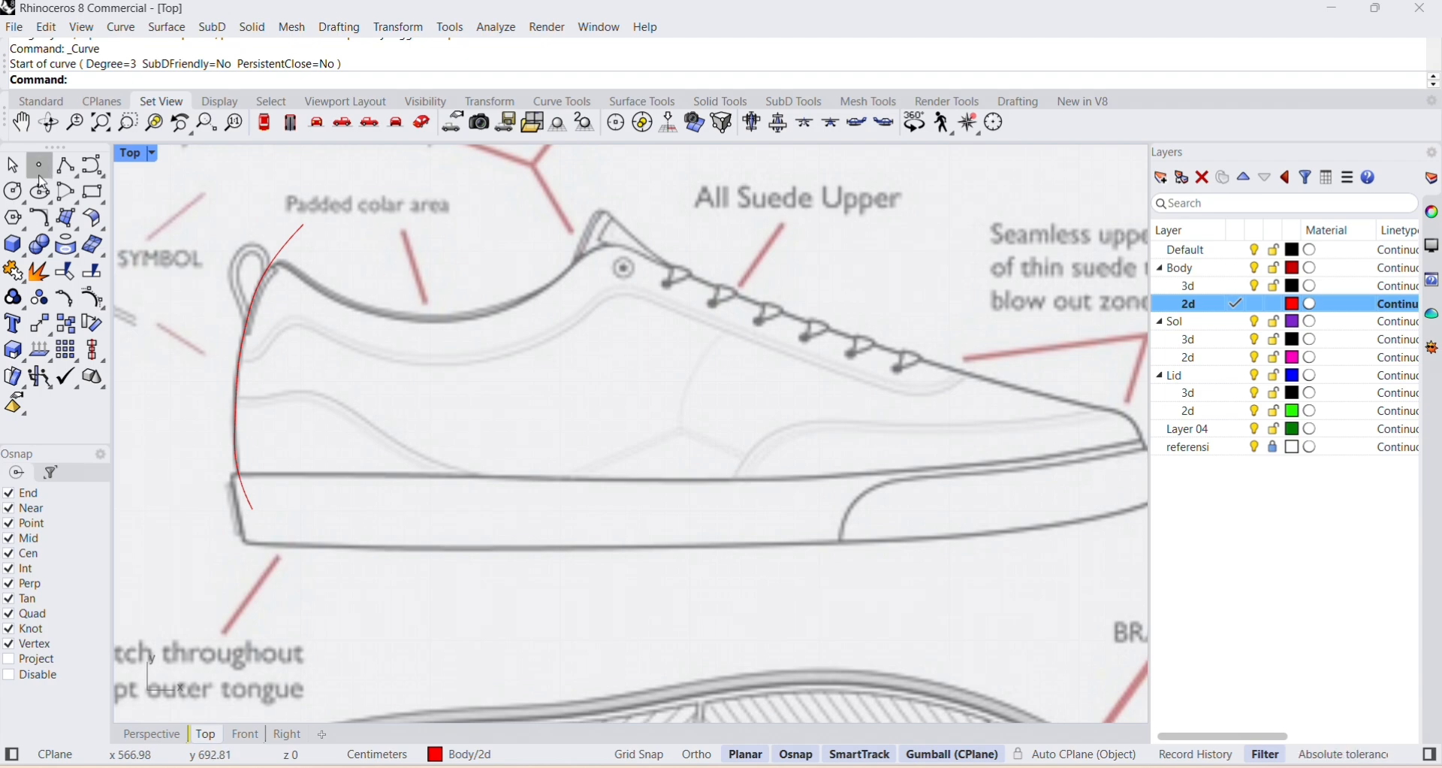
# Start a new curve just above the heel pull loop for the side view's collar line.
pyautogui.click(100, 169)
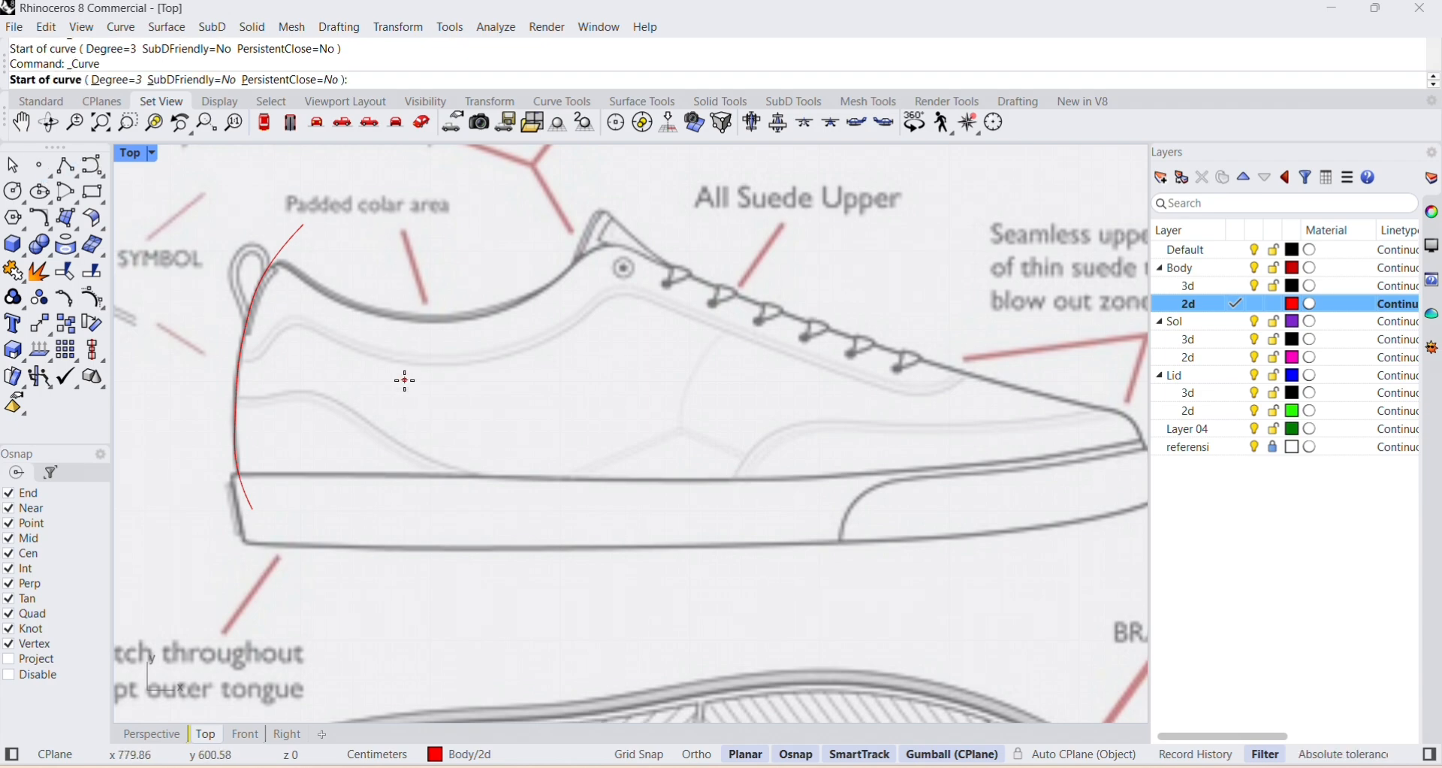
pyautogui.moveTo(455, 357); pyautogui.dragTo(426, 336, button='right')
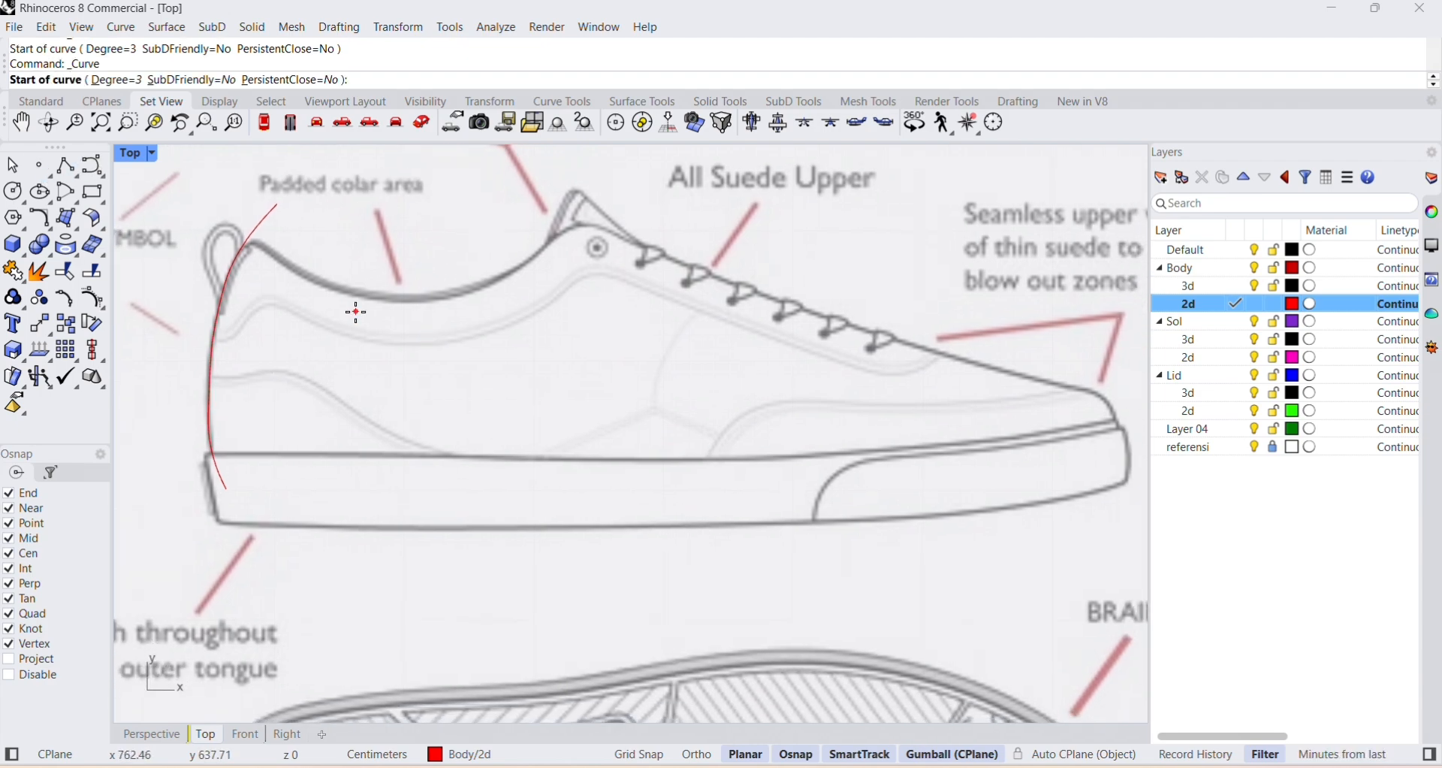
pyautogui.moveTo(283, 242); pyautogui.dragTo(250, 302, button='right')
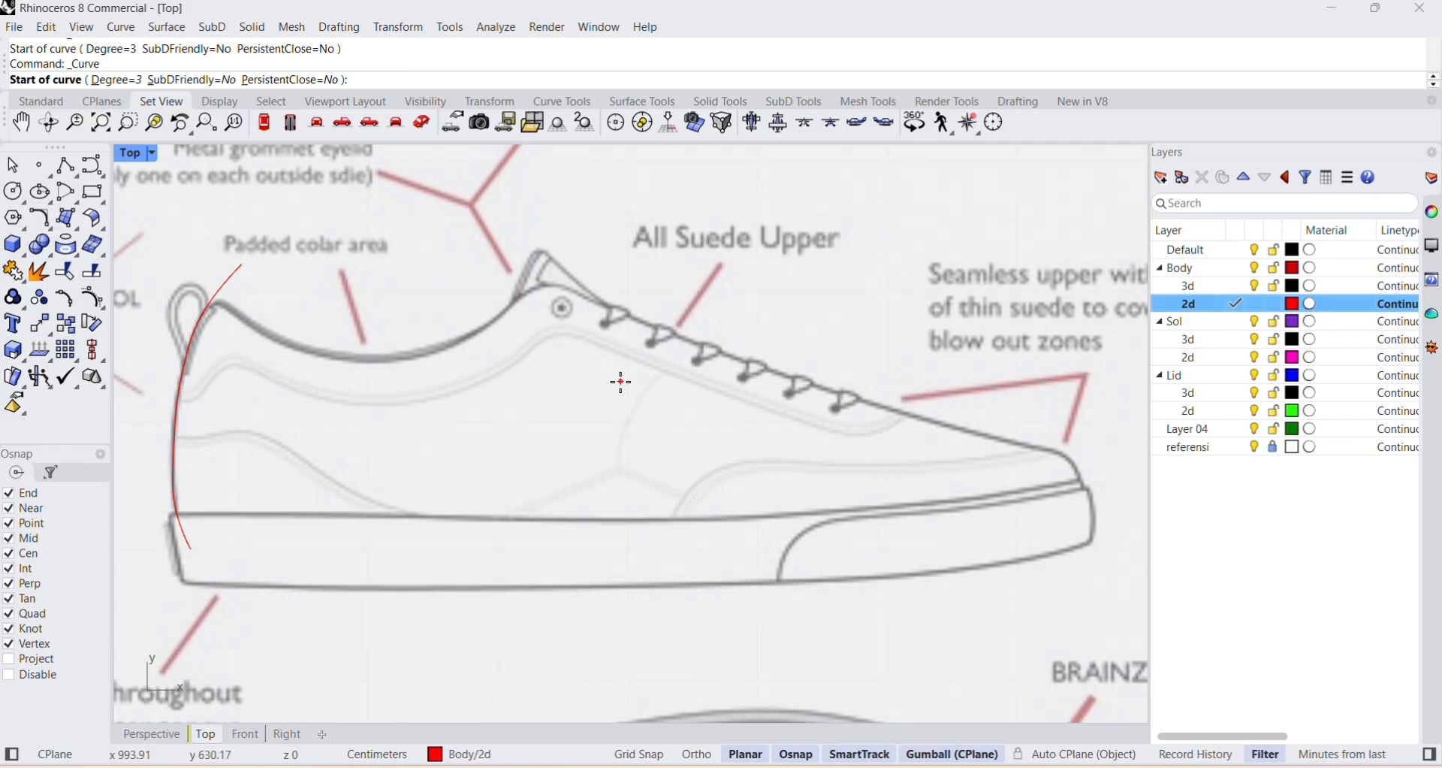
pyautogui.click(180, 266)
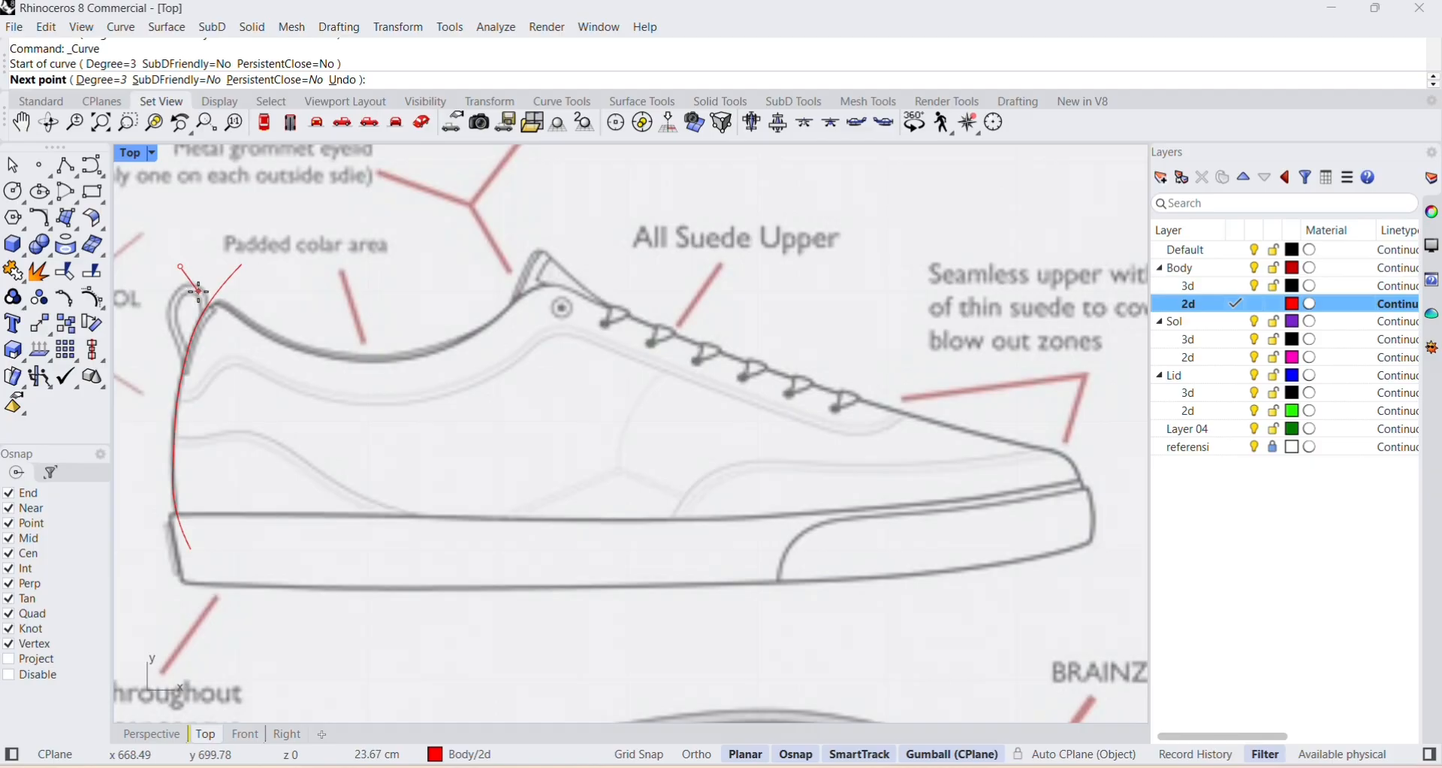
pyautogui.scroll(1, 201, 293)
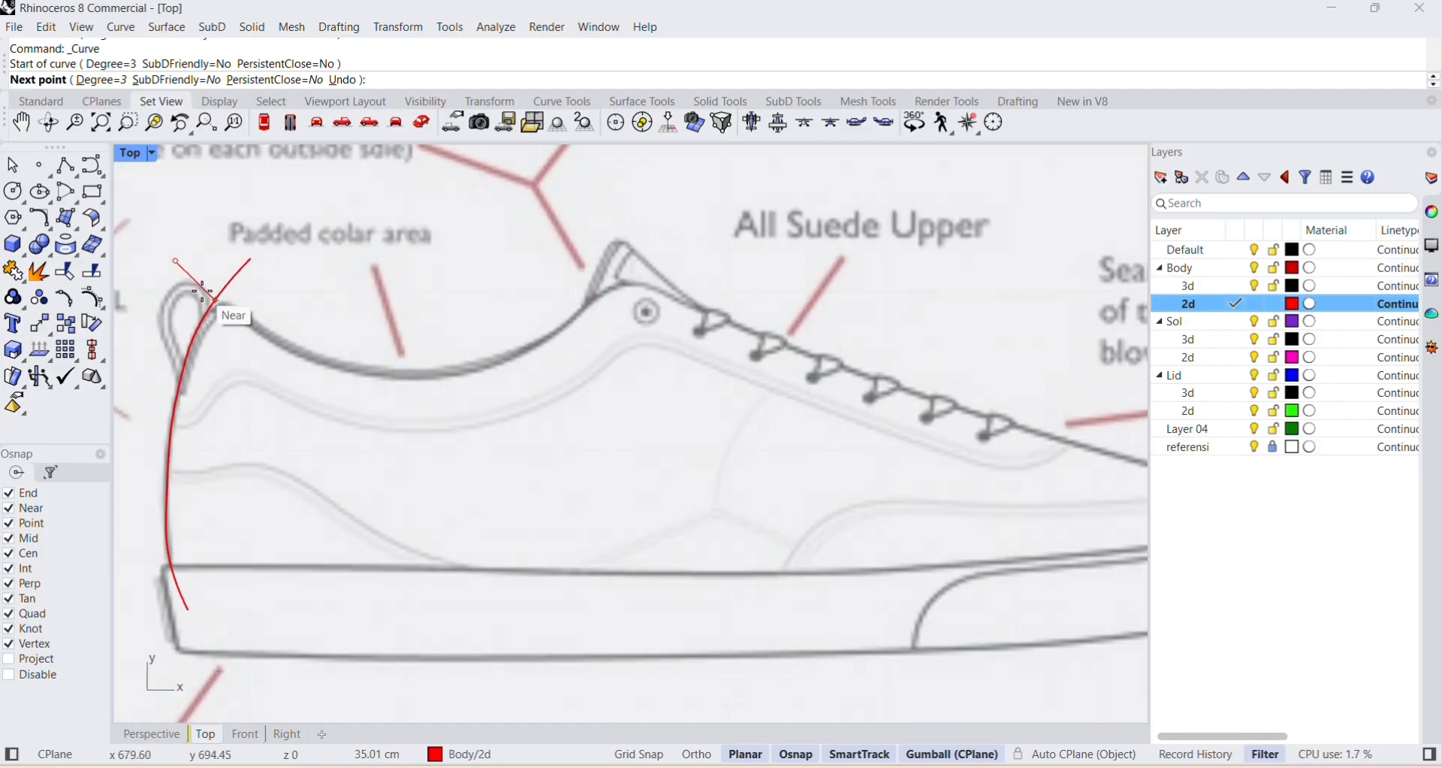
pyautogui.scroll(1, 202, 293)
pyautogui.click(207, 297)
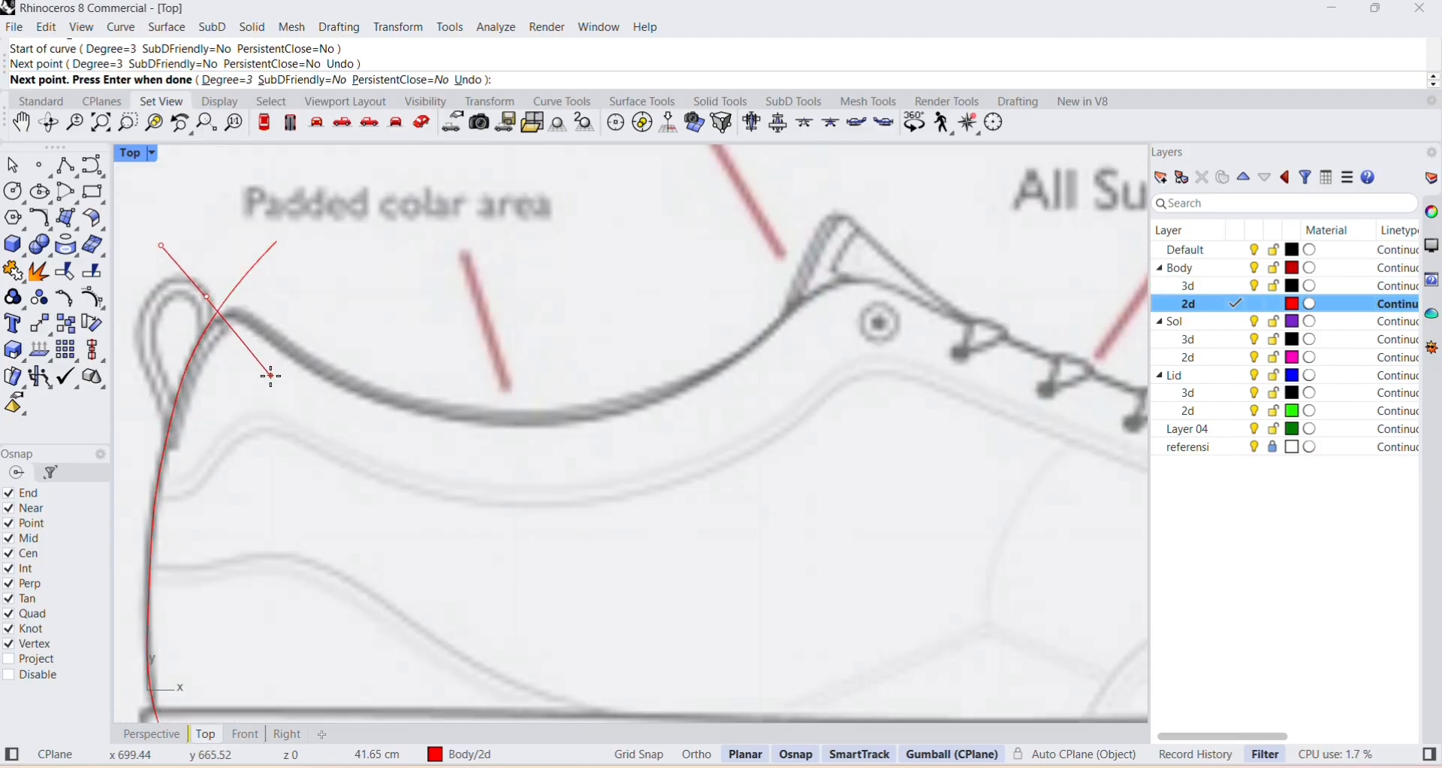
pyautogui.click(283, 353)
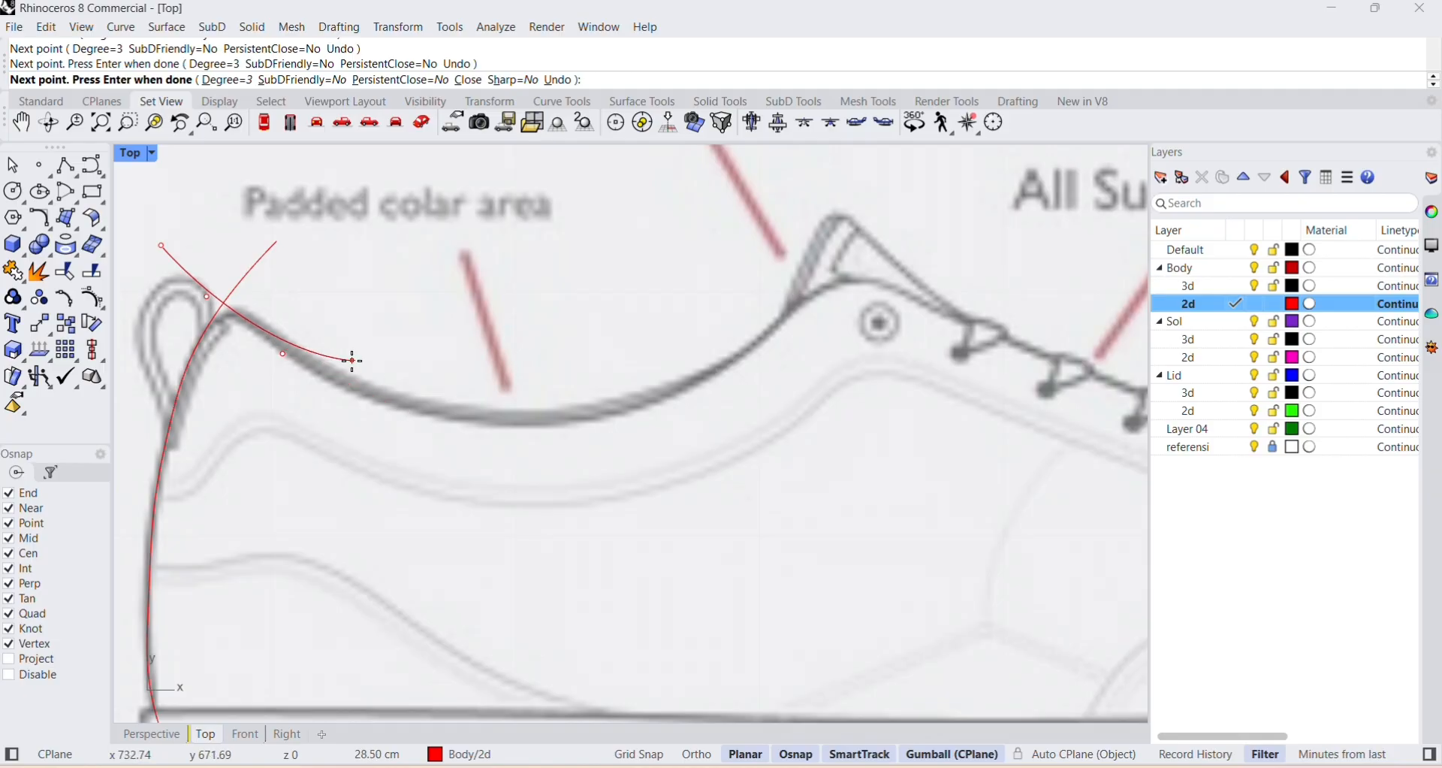
pyautogui.hotkey('ctrl', 'z')
pyautogui.hotkey('ctrl', 'z')
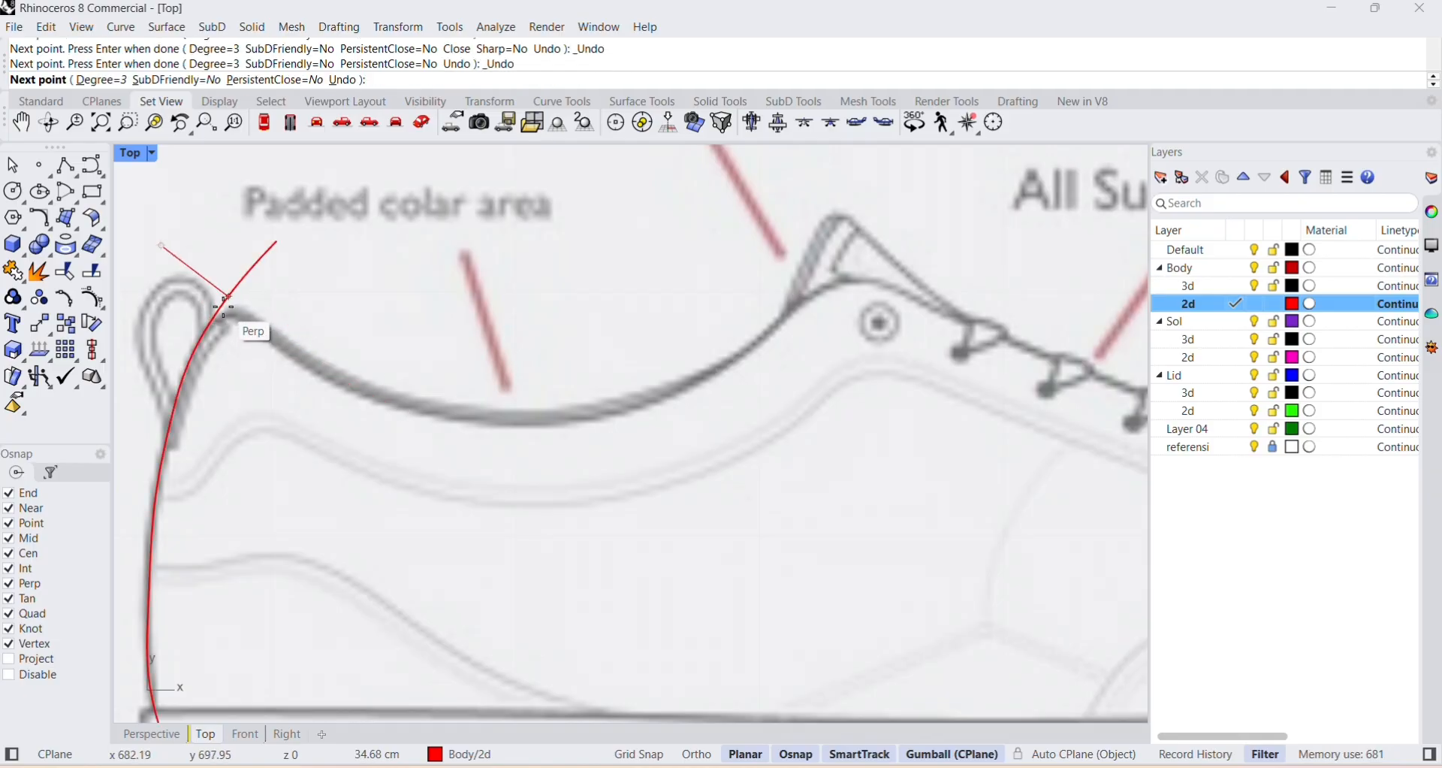
# Trace the collar line across the heel curve, through the padded dip and up to the base of the tongue.
pyautogui.click(220, 308)
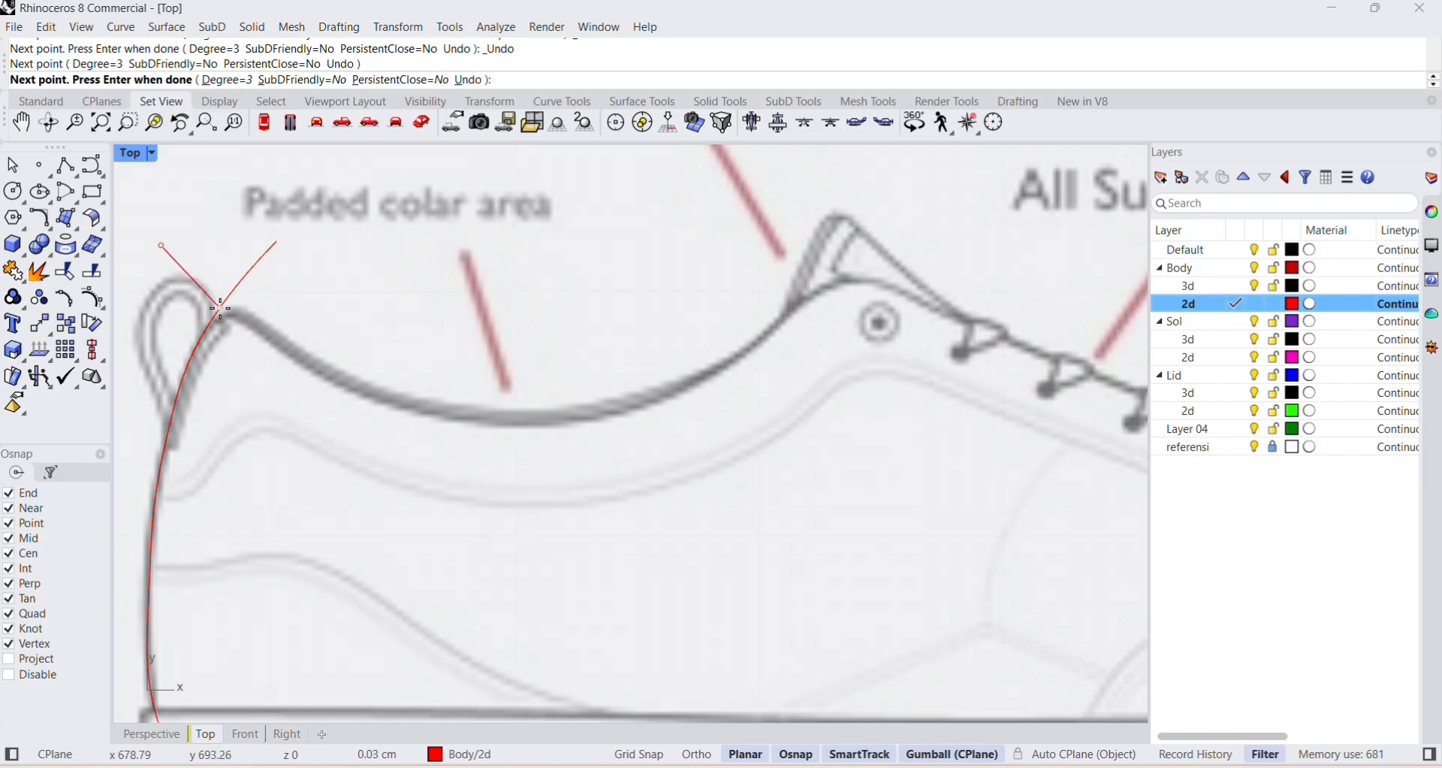
pyautogui.click(269, 342)
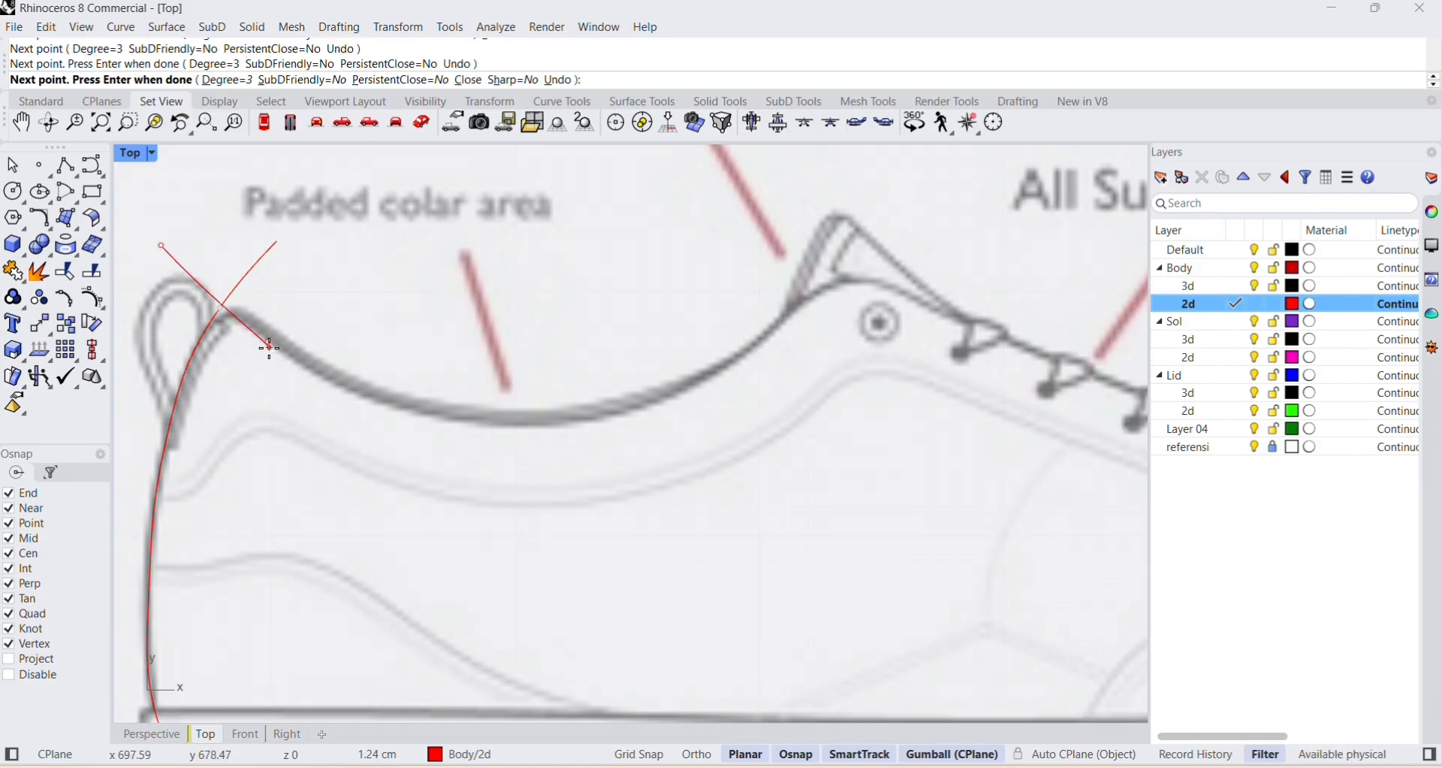
pyautogui.click(356, 384)
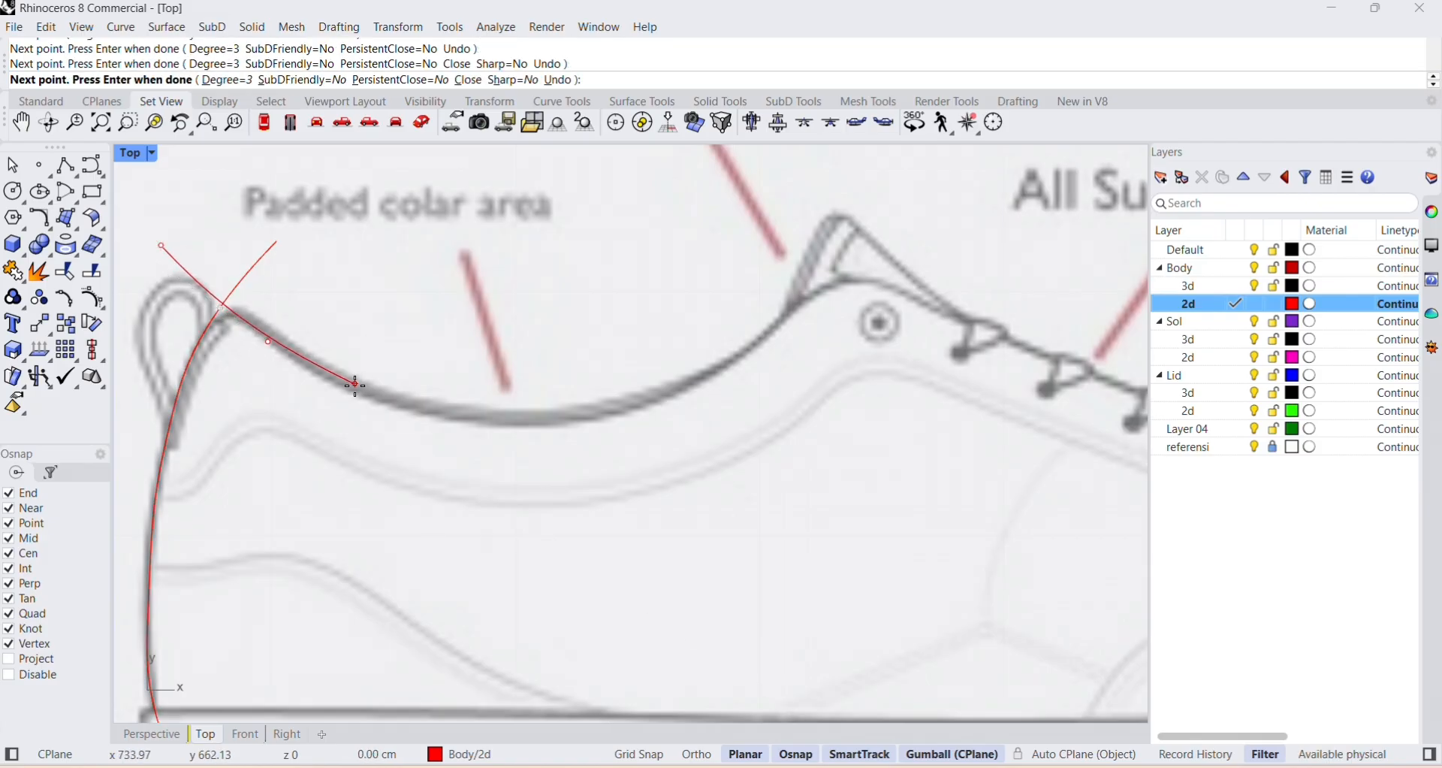
pyautogui.click(438, 416)
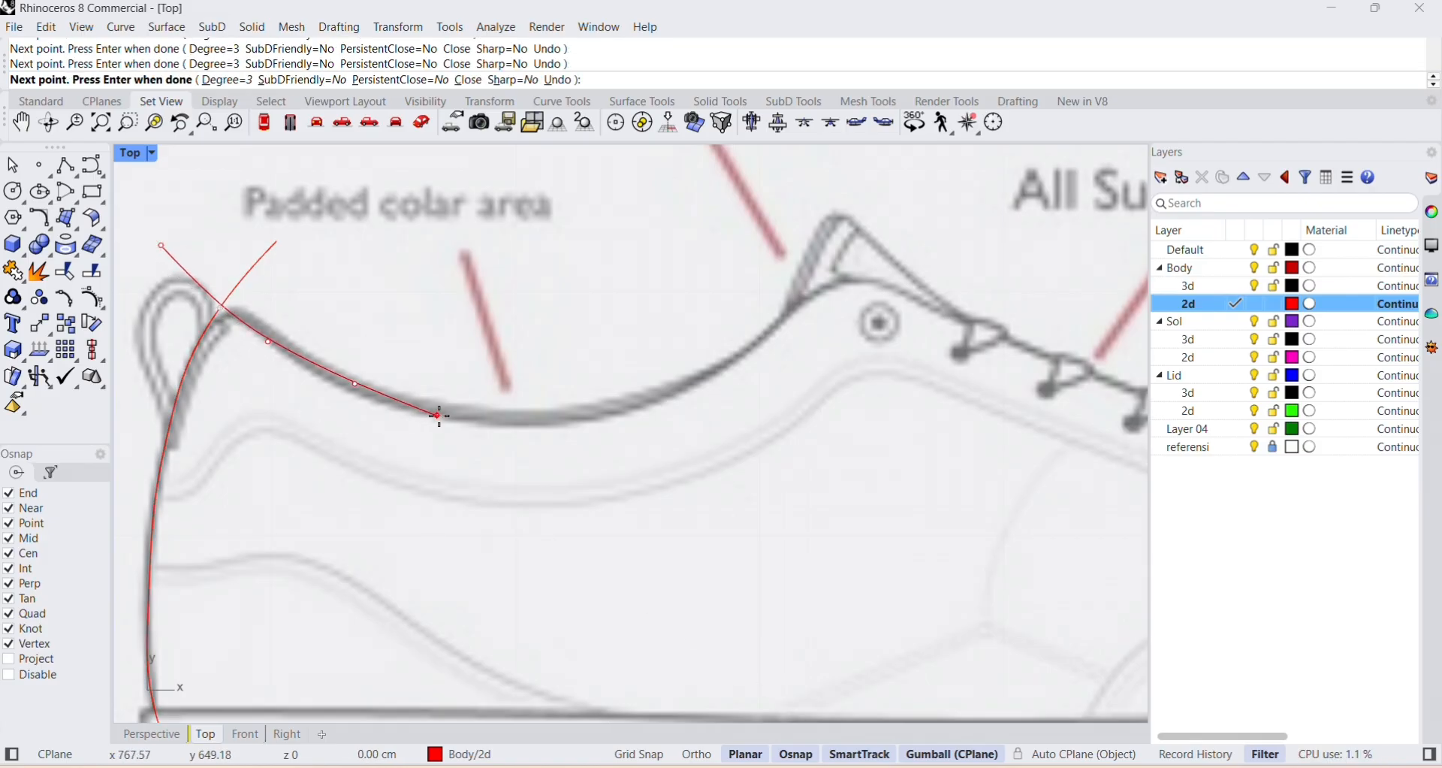
pyautogui.click(640, 404)
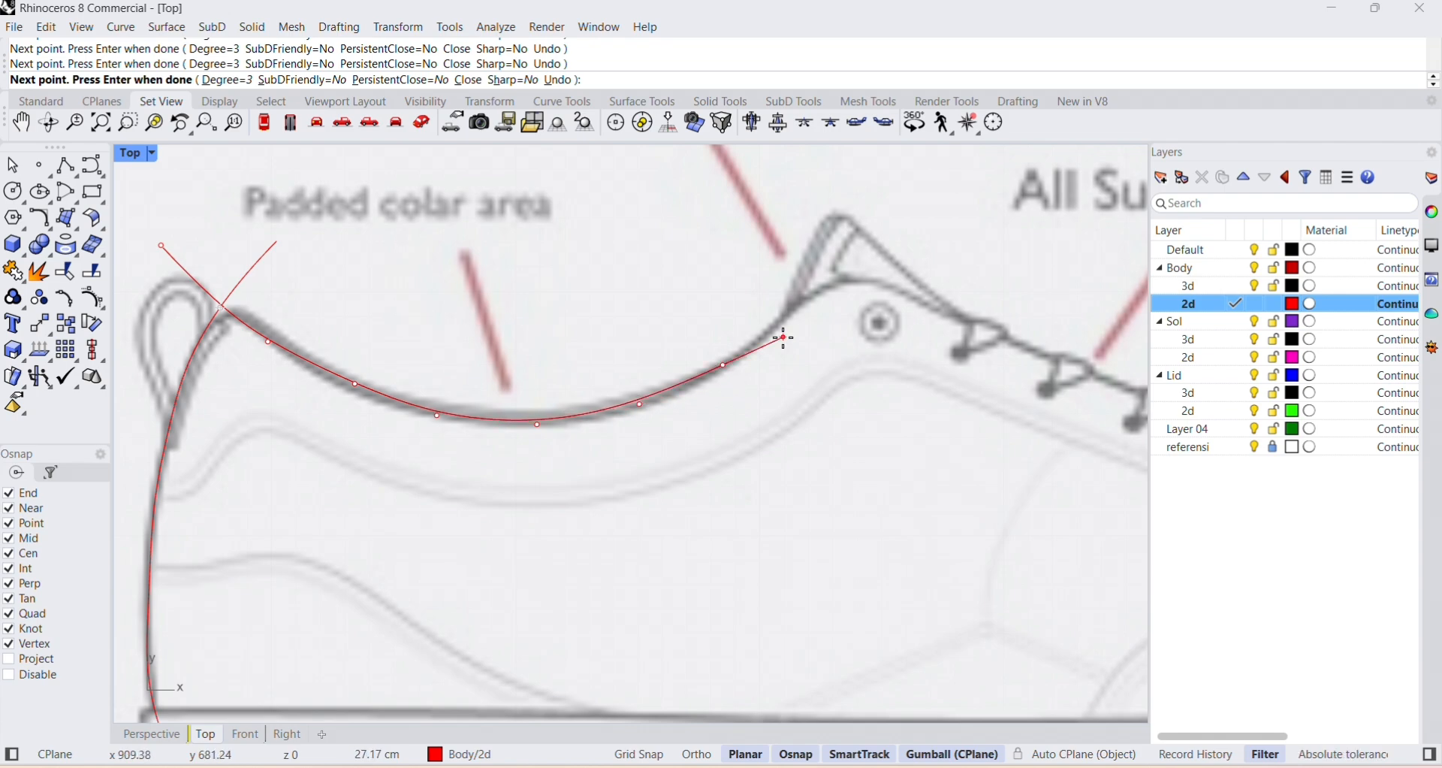
pyautogui.click(793, 308)
pyautogui.click(832, 278)
# Continue the profile curve over the top eyelet and down along the lace line to the last lace.
pyautogui.moveTo(890, 296); pyautogui.dragTo(350, 389, button='right')
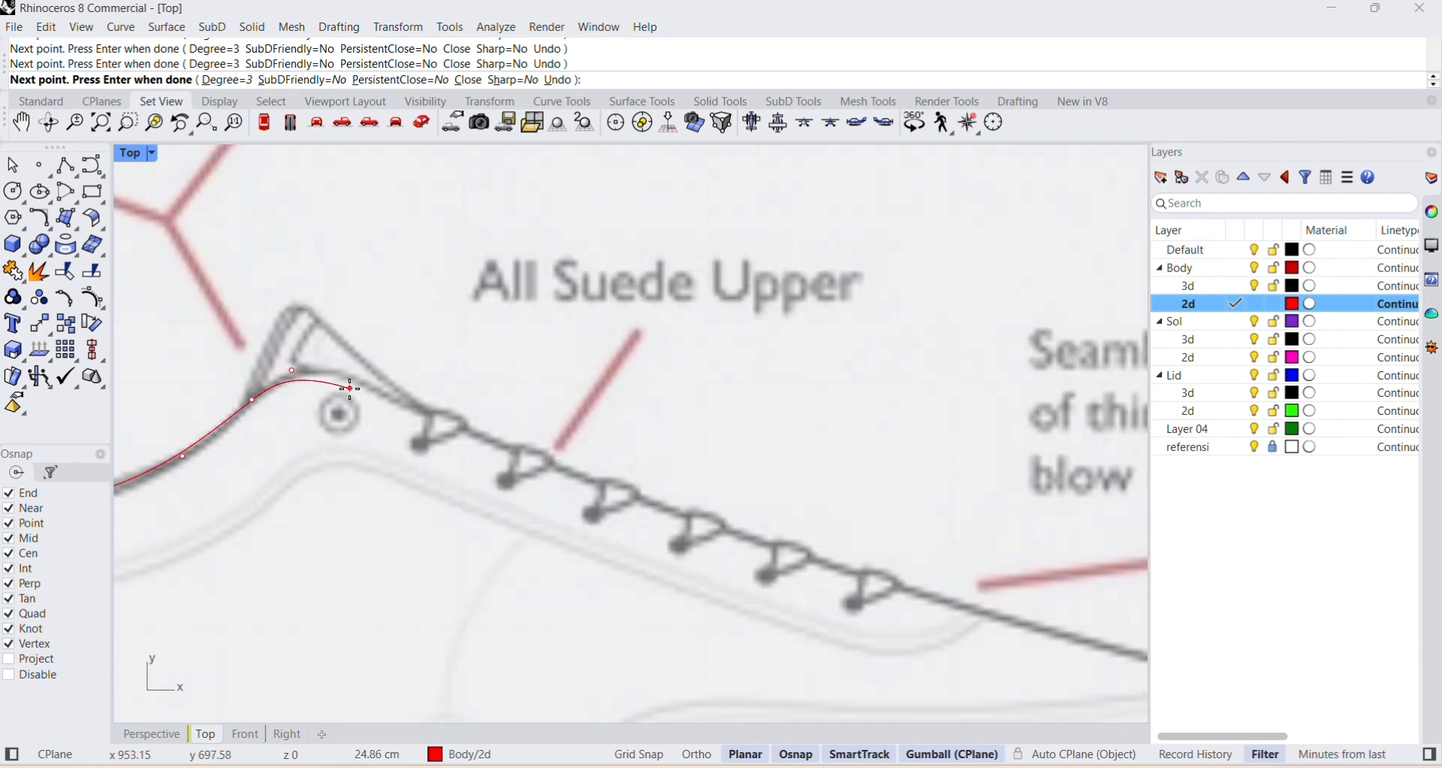
pyautogui.click(346, 376)
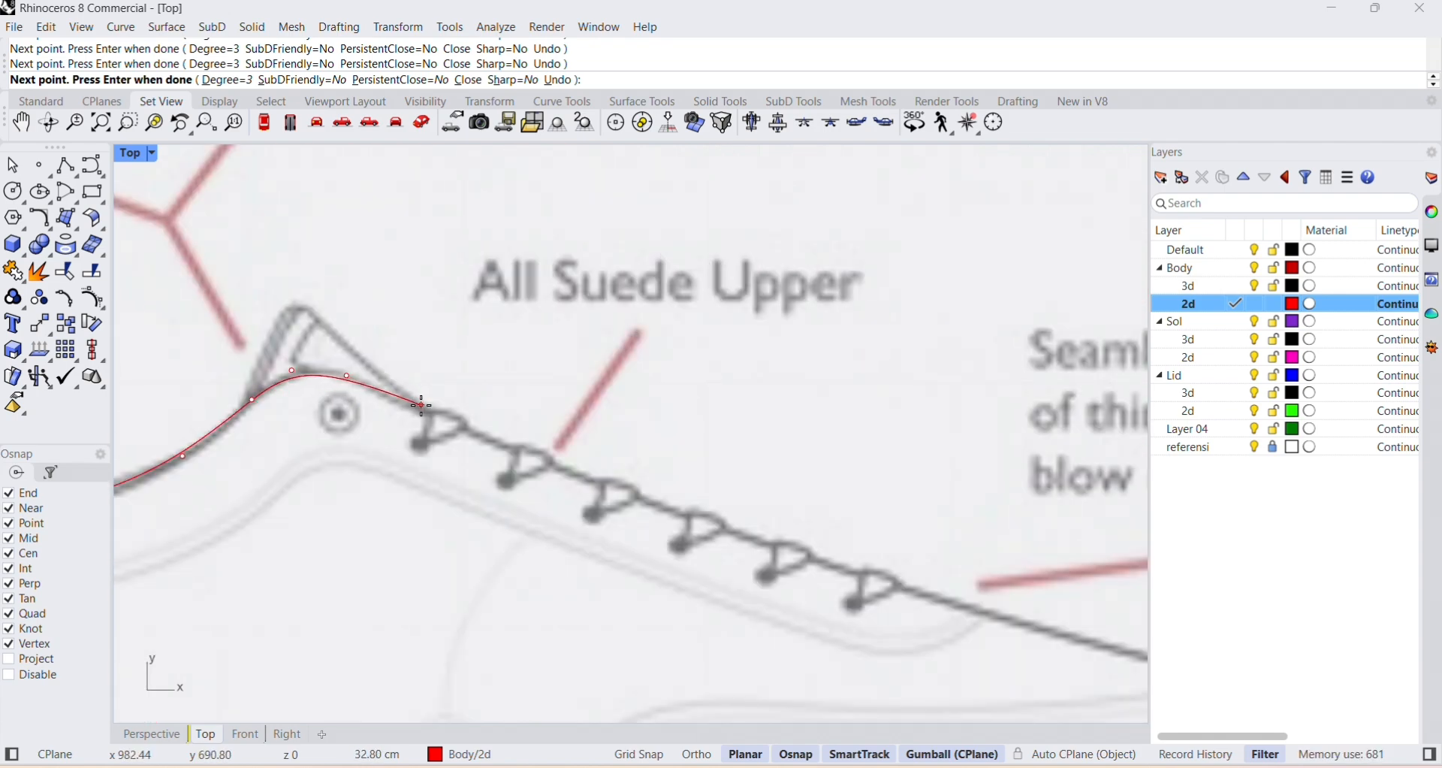
pyautogui.click(503, 444)
pyautogui.click(667, 508)
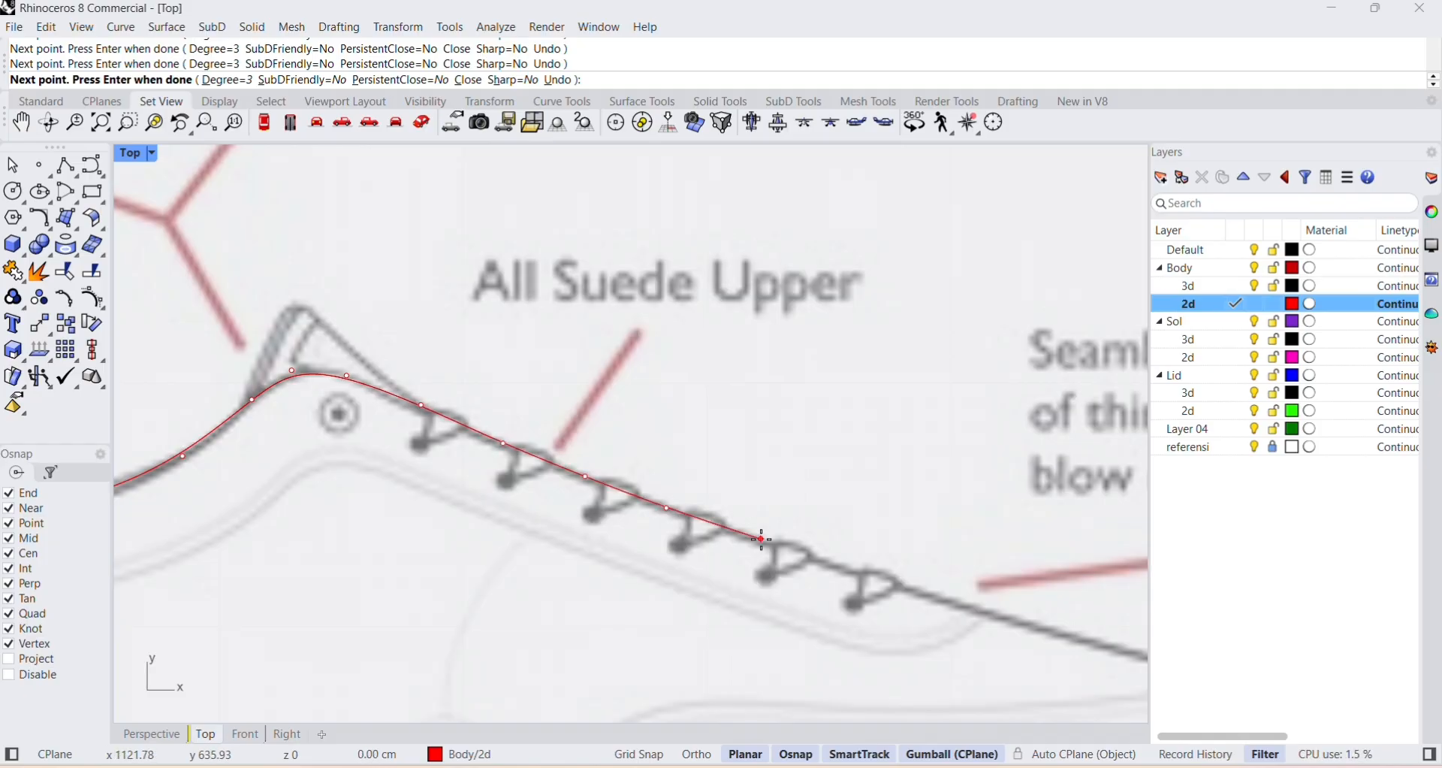
pyautogui.click(762, 538)
pyautogui.click(844, 572)
# Continue the profile curve down the vamp and around the toe to the sole's top edge, and finish it there.
pyautogui.moveTo(881, 578); pyautogui.dragTo(351, 421, button='right')
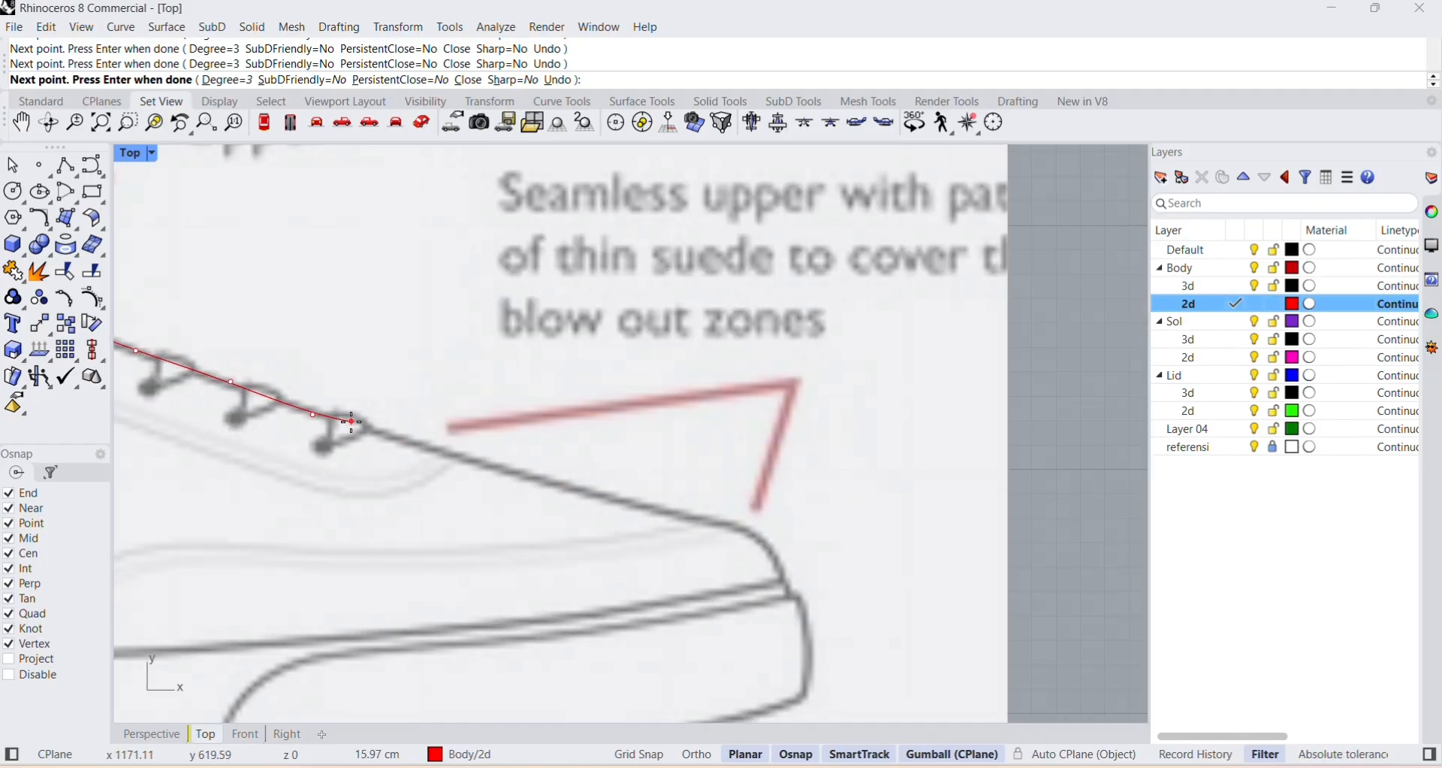
pyautogui.click(482, 462)
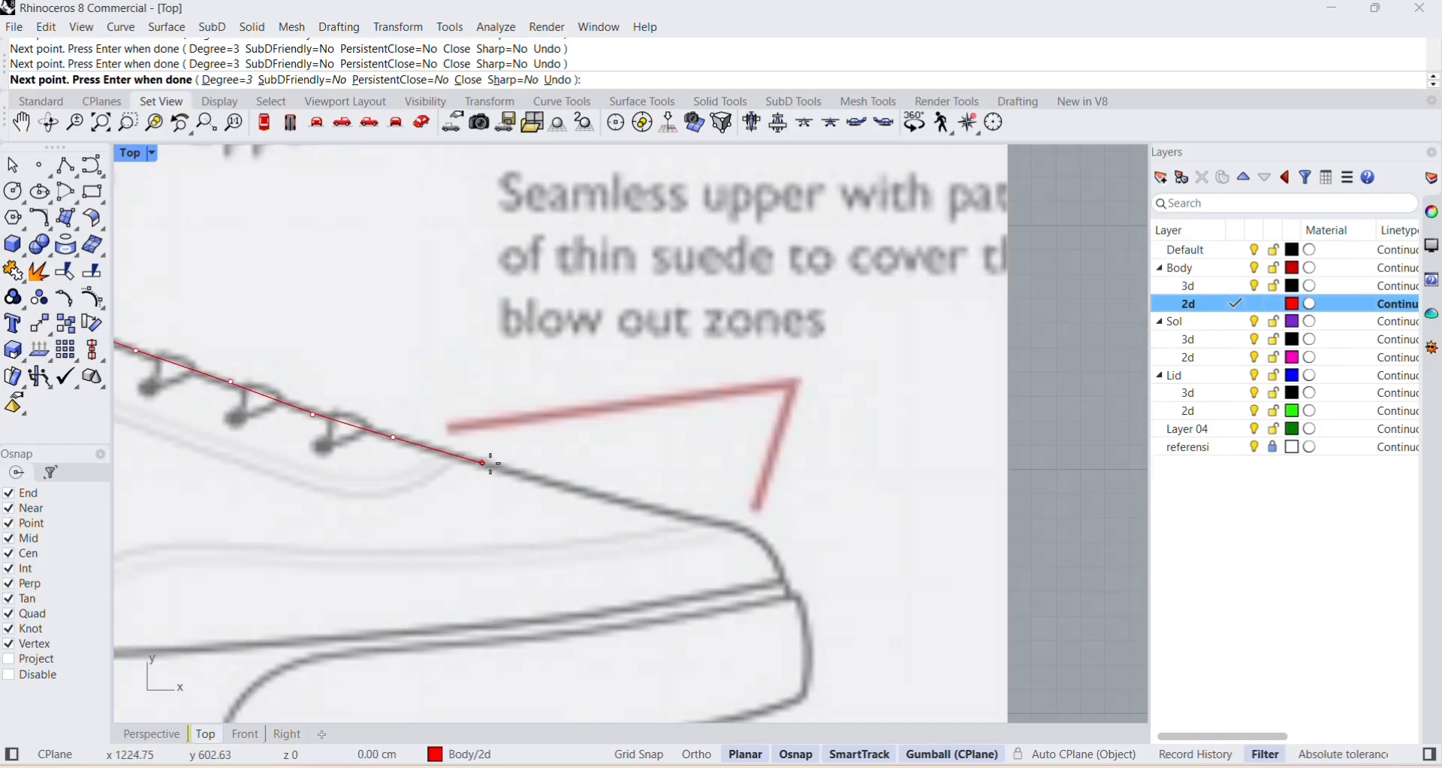
pyautogui.click(648, 509)
pyautogui.click(734, 526)
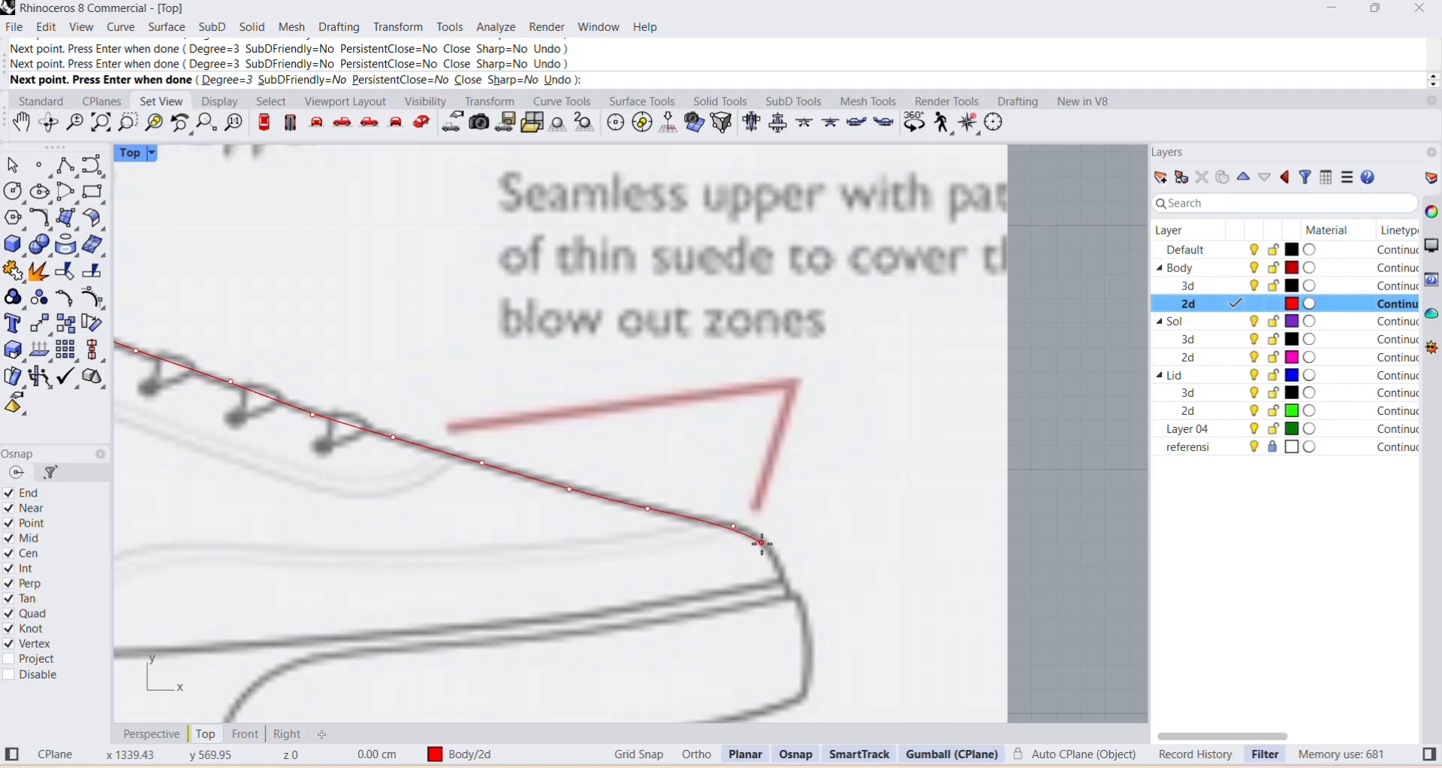
pyautogui.click(785, 577)
pyautogui.rightClick(785, 577)
# Start a new curve just behind the heel and trace it across the heel line onto the sole's top edge.
pyautogui.moveTo(703, 567); pyautogui.dragTo(848, 458, button='right')
pyautogui.scroll(-8, 848, 457)
pyautogui.moveTo(284, 489)
pyautogui.mouseDown(button='right')
pyautogui.moveTo(531, 459)
pyautogui.moveTo(411, 476)
pyautogui.mouseUp(button='right')
pyautogui.click(65, 165)
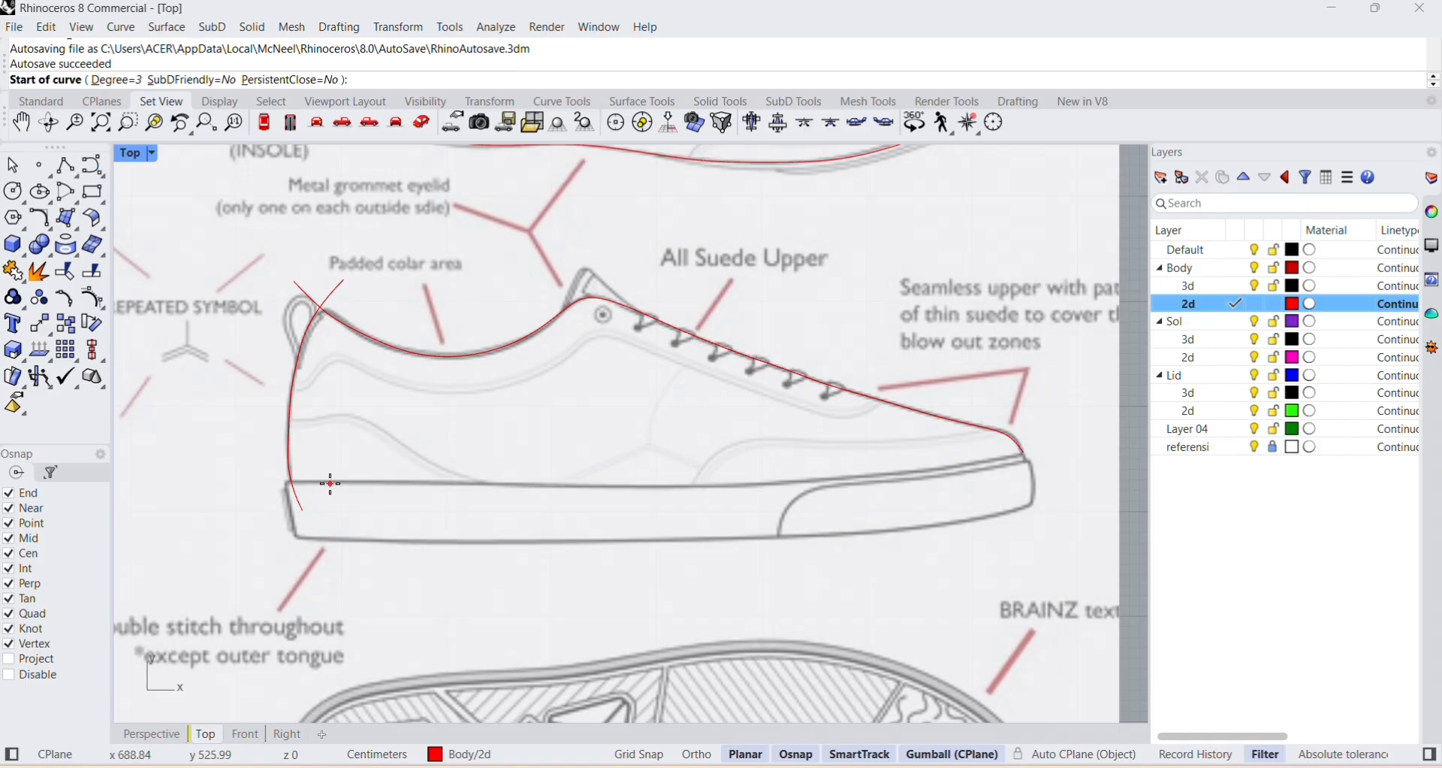
pyautogui.click(255, 471)
pyautogui.scroll(3, 293, 473)
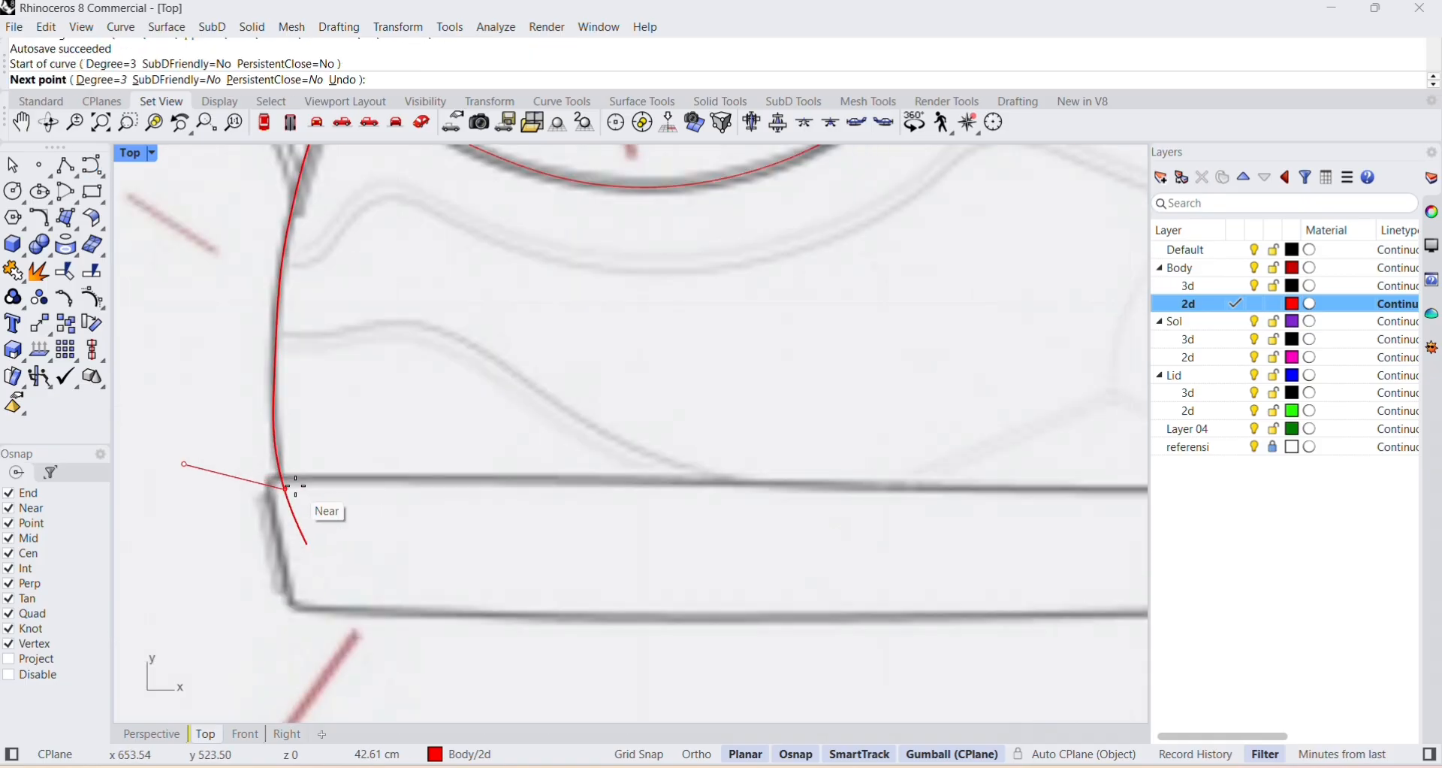
pyautogui.click(281, 477)
pyautogui.click(426, 476)
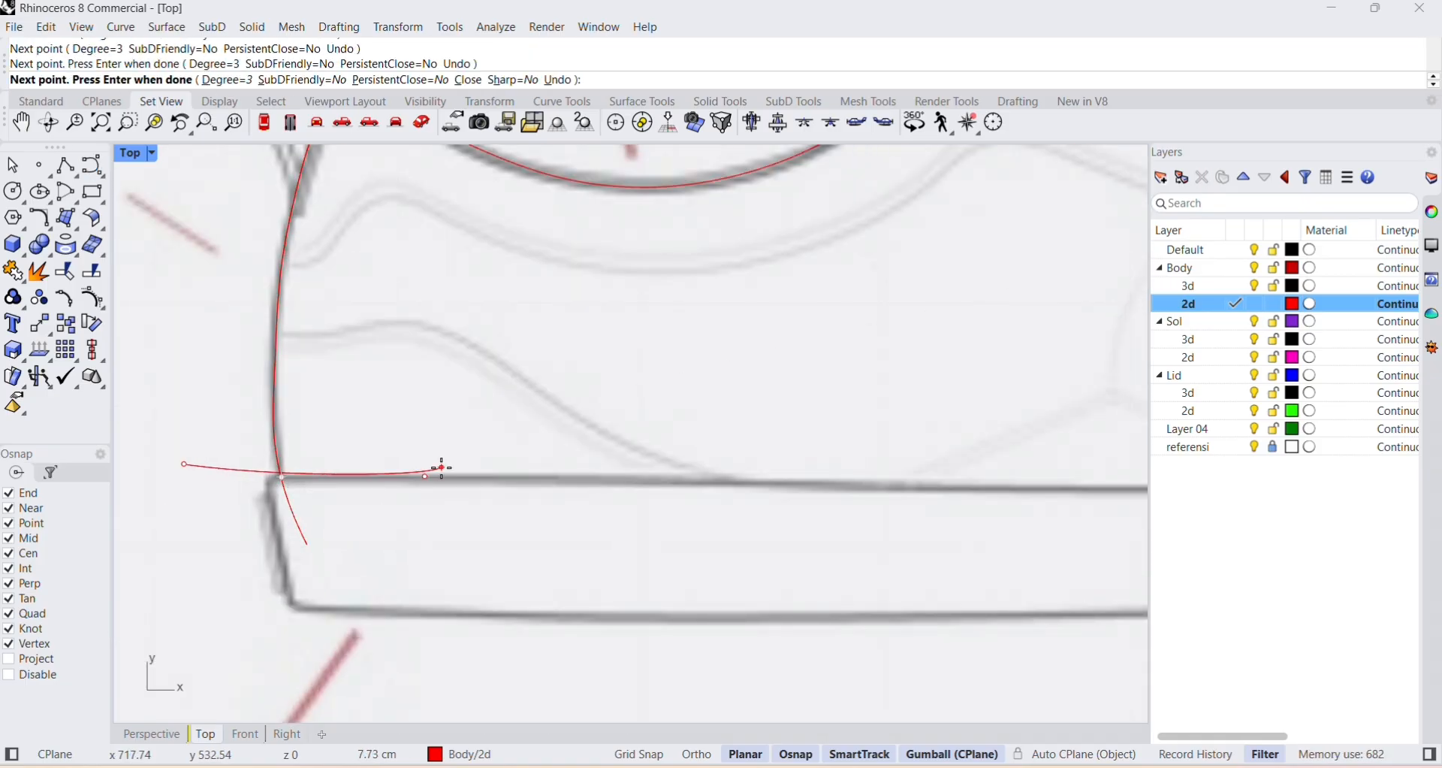
pyautogui.click(516, 479)
# Continue the curve along the sole's top edge through the midfoot, undoing and re-placing the misplaced points.
pyautogui.moveTo(655, 477); pyautogui.dragTo(154, 435, button='right')
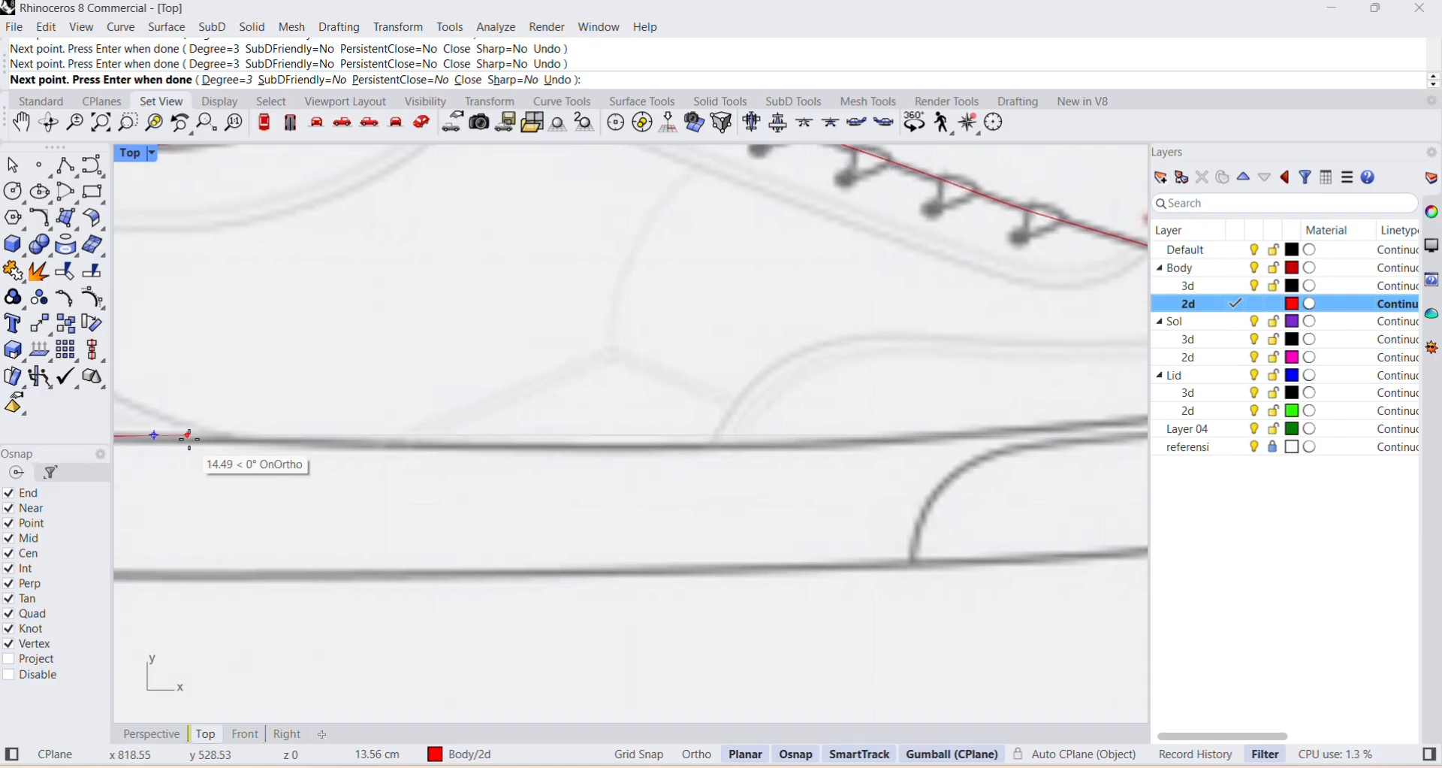
pyautogui.scroll(-4, 348, 441)
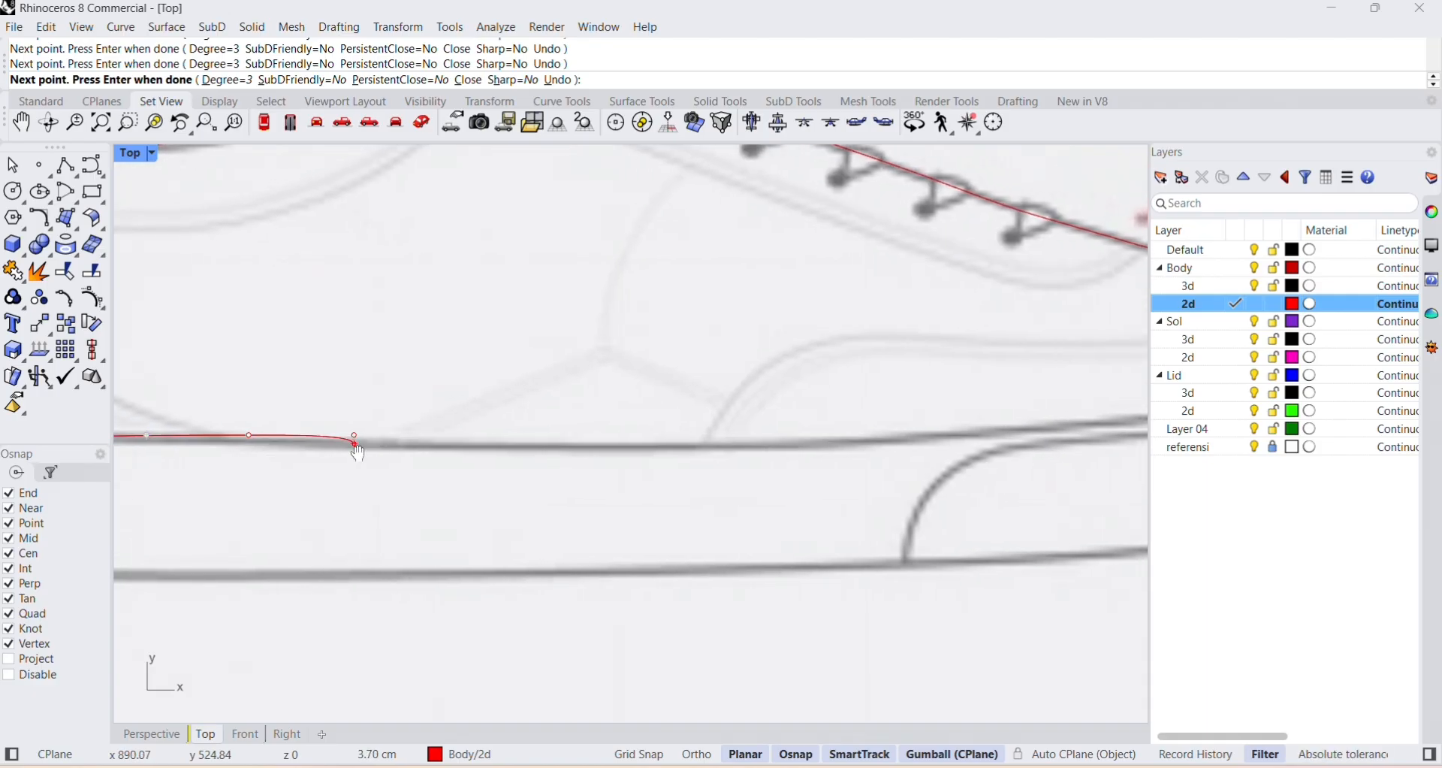
pyautogui.moveTo(230, 442); pyautogui.dragTo(371, 493, button='right')
pyautogui.hotkey('ctrl', 'z')
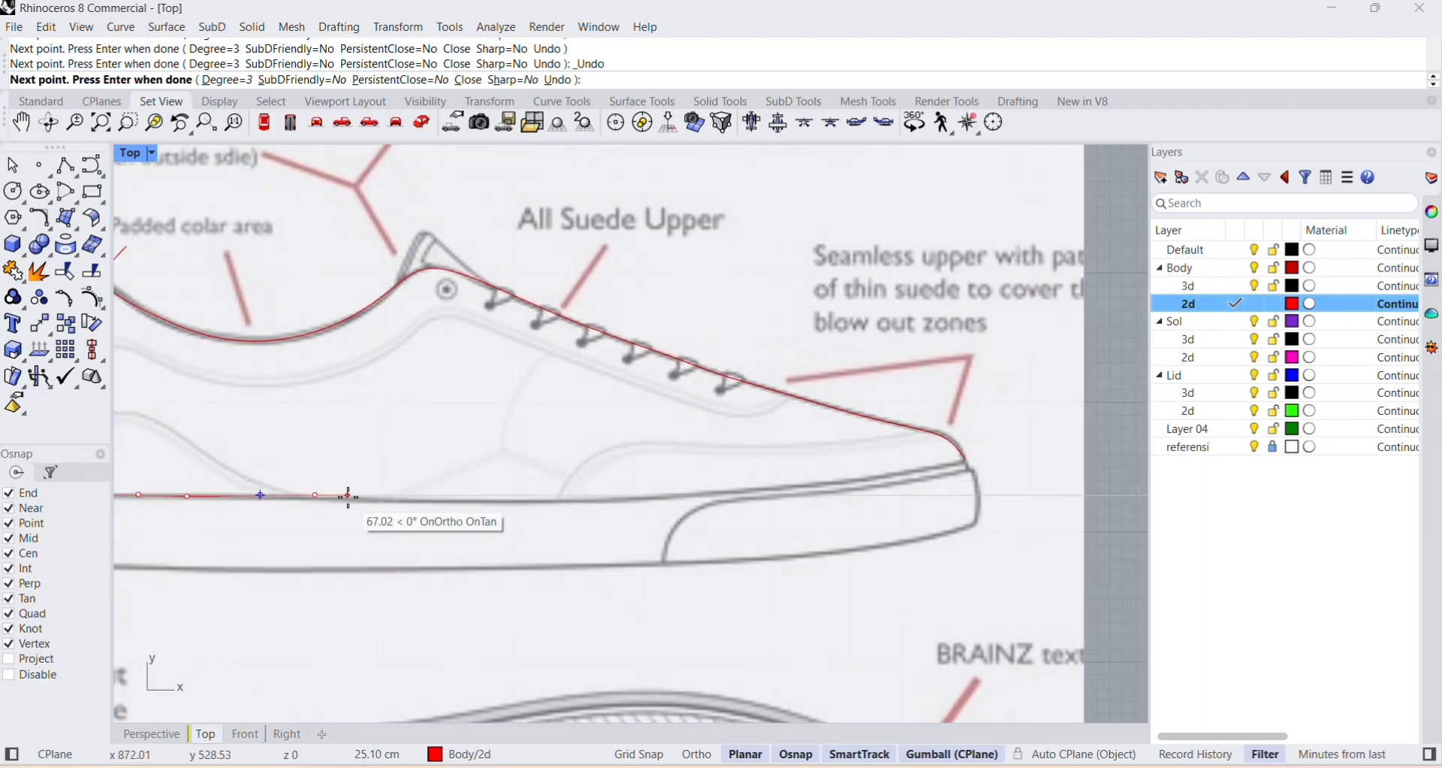
pyautogui.click(355, 496)
pyautogui.click(426, 505)
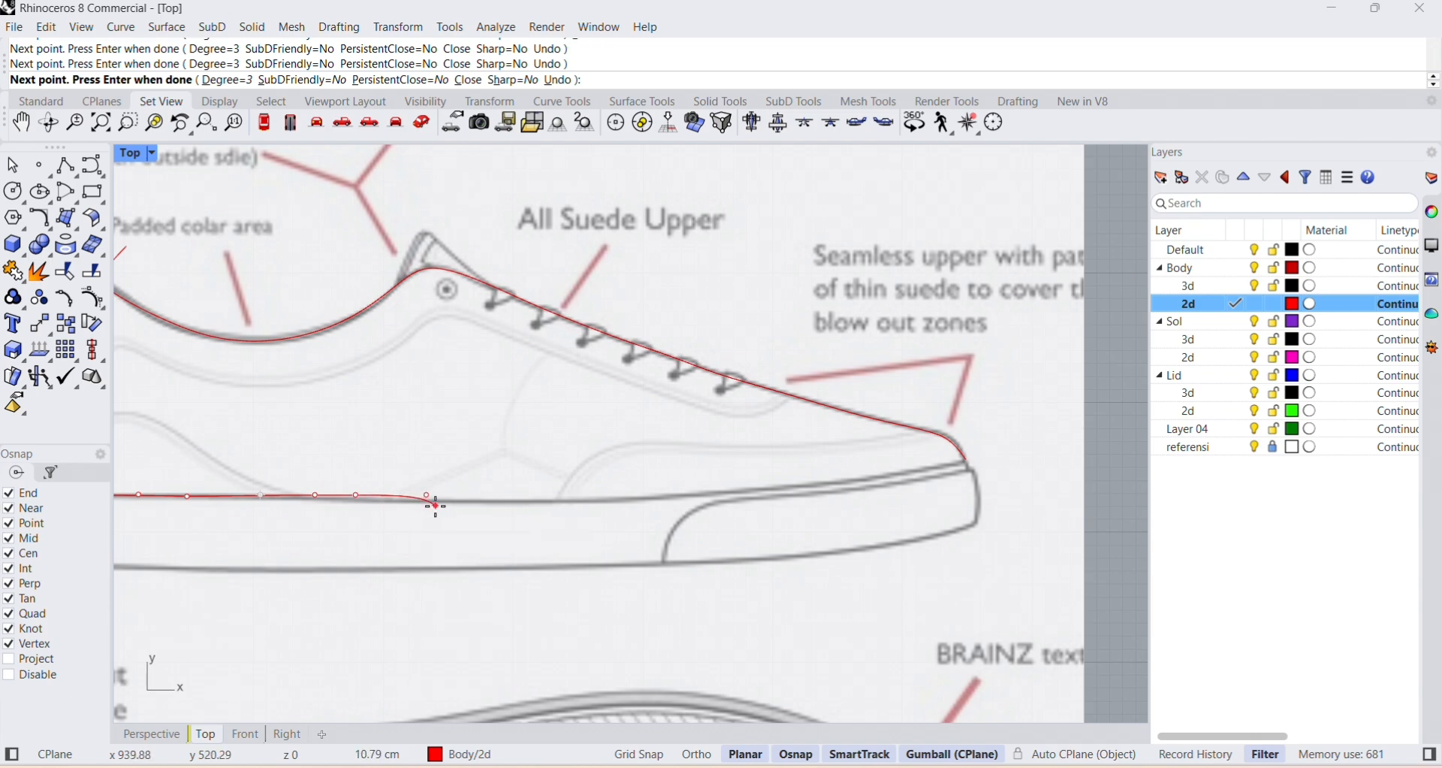
pyautogui.click(538, 506)
pyautogui.hotkey('ctrl', 'z')
pyautogui.scroll(4, 539, 504)
pyautogui.click(540, 503)
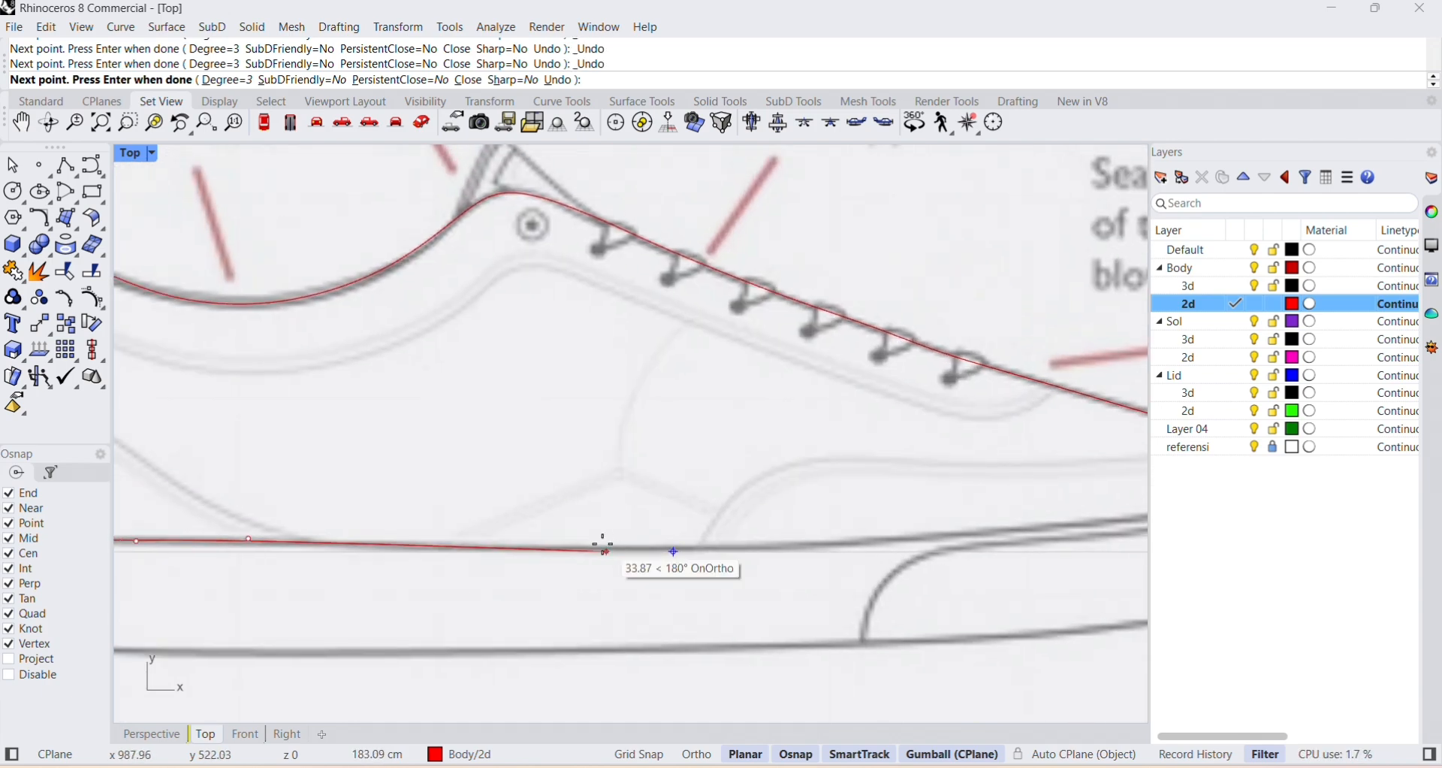
pyautogui.moveTo(468, 485); pyautogui.dragTo(496, 566, button='right')
pyautogui.click(483, 552)
pyautogui.click(607, 550)
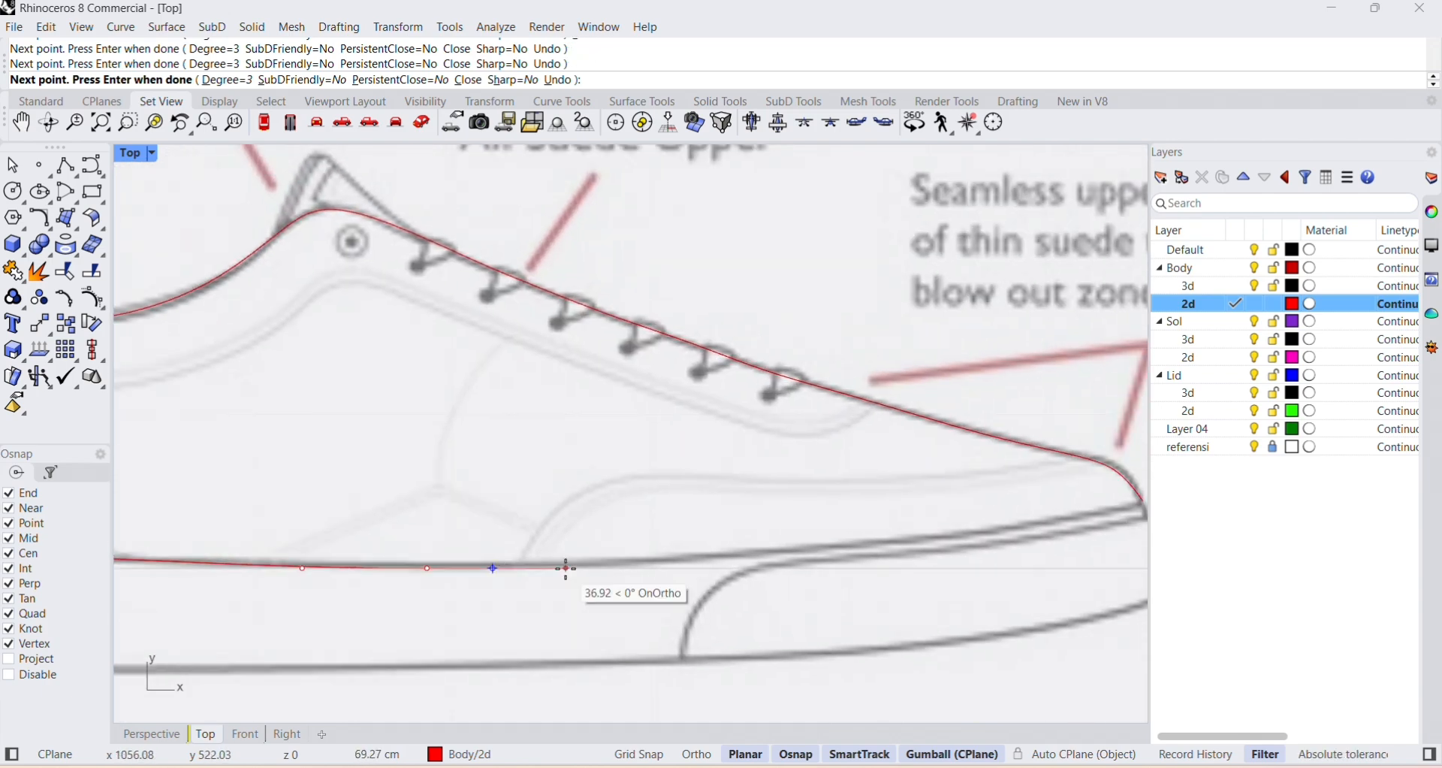
# Continue the curve along the rising sole edge to the toe and finish it just past the toe line.
pyautogui.click(572, 568)
pyautogui.click(726, 550)
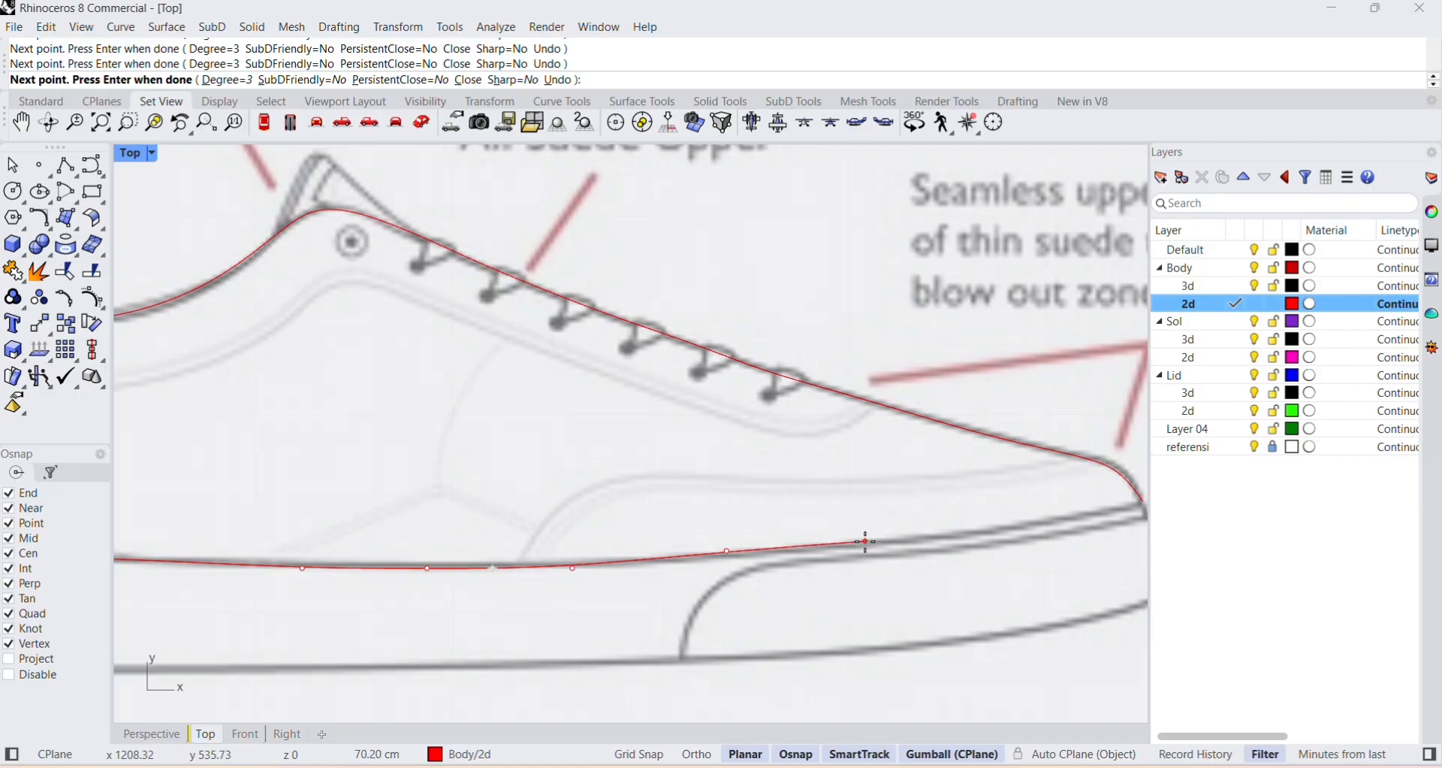
pyautogui.click(866, 541)
pyautogui.moveTo(865, 540); pyautogui.dragTo(505, 571, button='right')
pyautogui.click(638, 564)
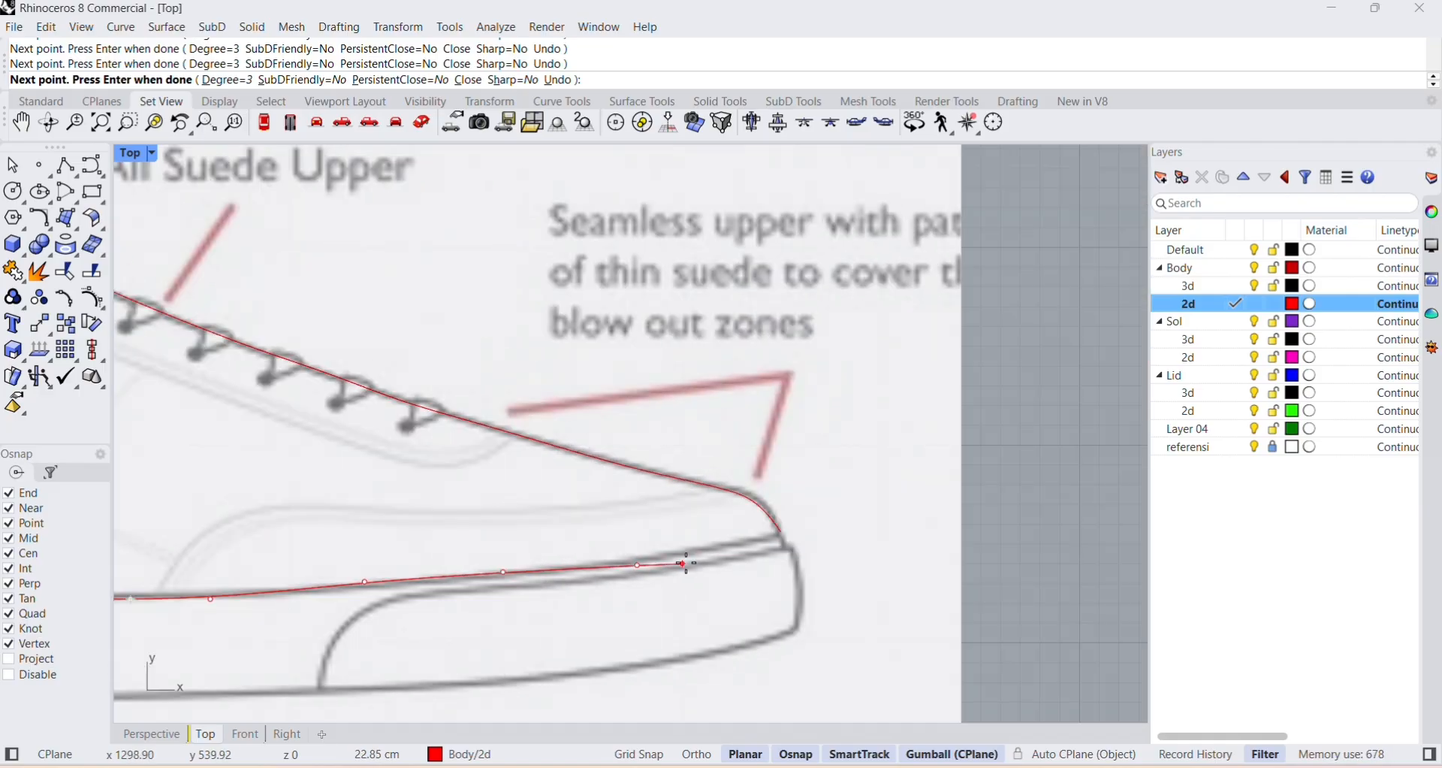
pyautogui.click(739, 541)
pyautogui.click(826, 523)
pyautogui.rightClick(825, 521)
# Make Body's 3d layer current, toggle the 2d layer's visibility, and hide the referensi layer to examine the traced curves.
pyautogui.moveTo(725, 437); pyautogui.dragTo(774, 566, button='right')
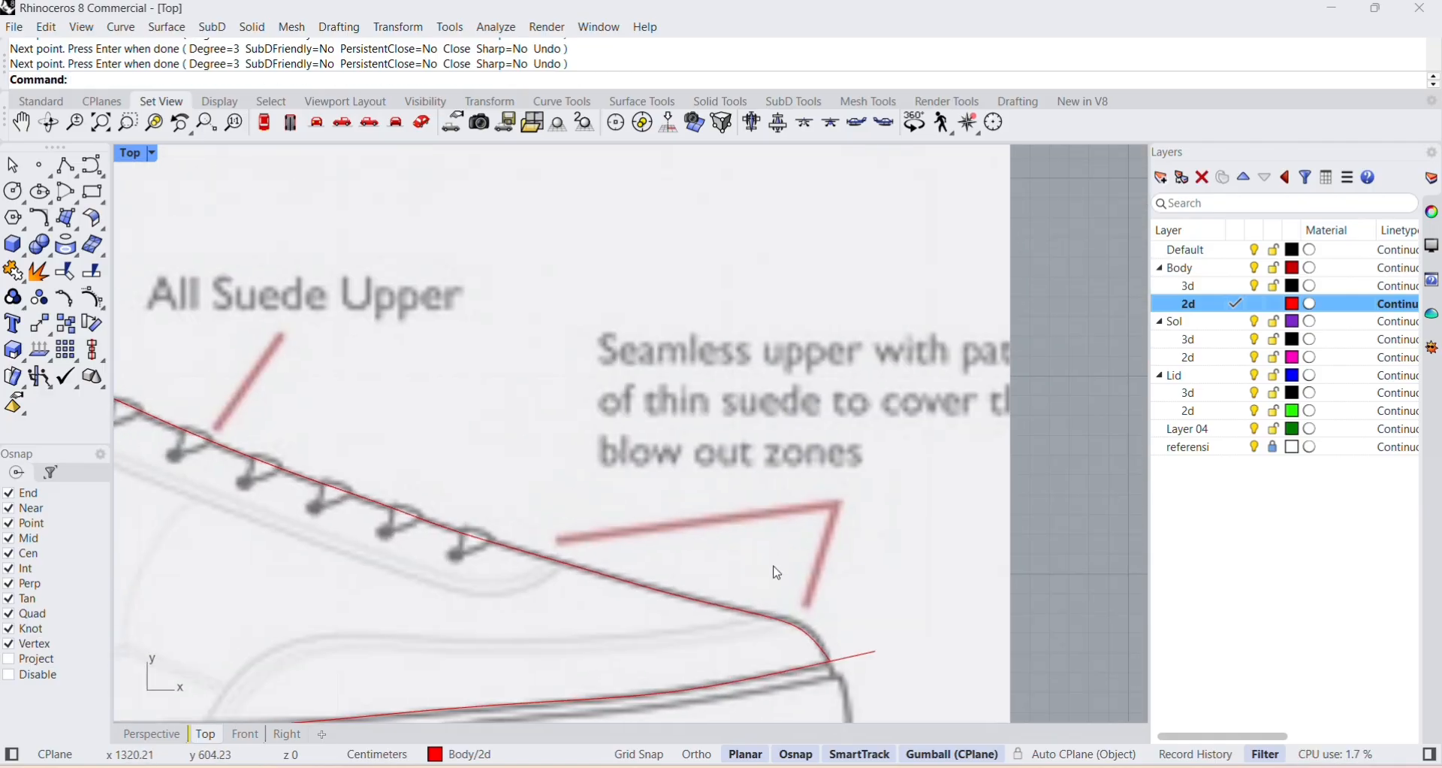
pyautogui.scroll(-5, 778, 573)
pyautogui.click(1238, 286)
pyautogui.click(1256, 305)
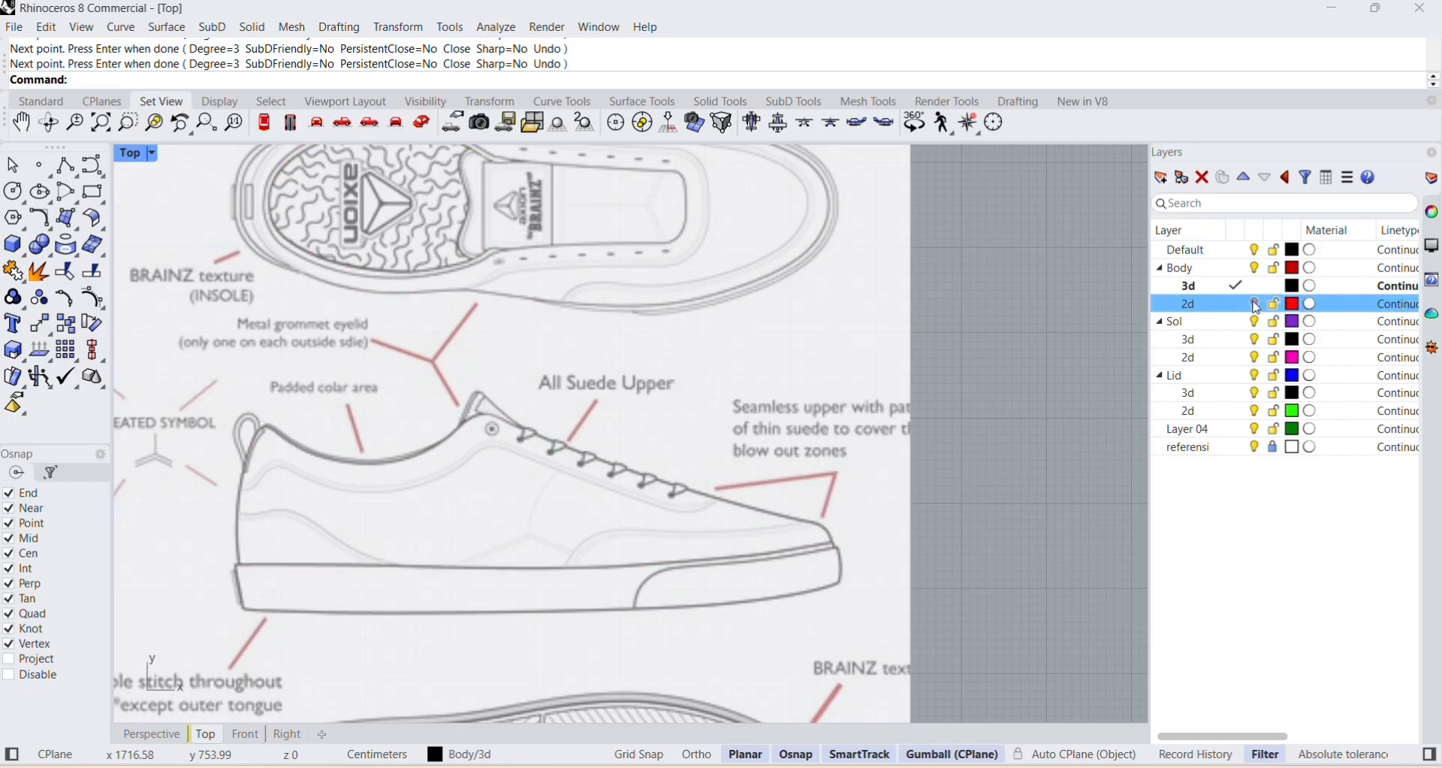
pyautogui.click(1256, 304)
pyautogui.click(1256, 447)
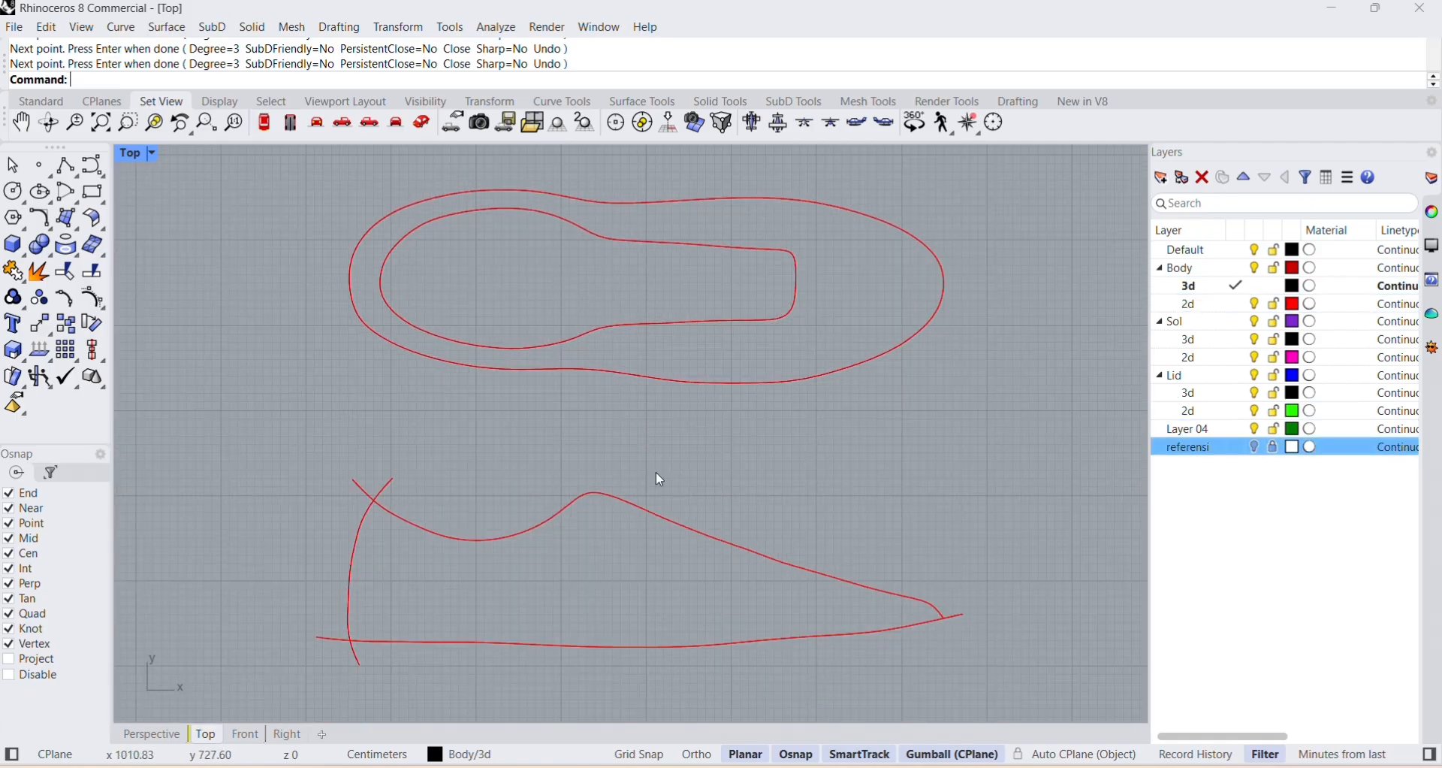
pyautogui.moveTo(684, 622); pyautogui.dragTo(579, 508, button='right')
pyautogui.scroll(4, 579, 507)
pyautogui.scroll(-2, 541, 514)
pyautogui.scroll(-6, 452, 539)
pyautogui.scroll(6, 423, 511)
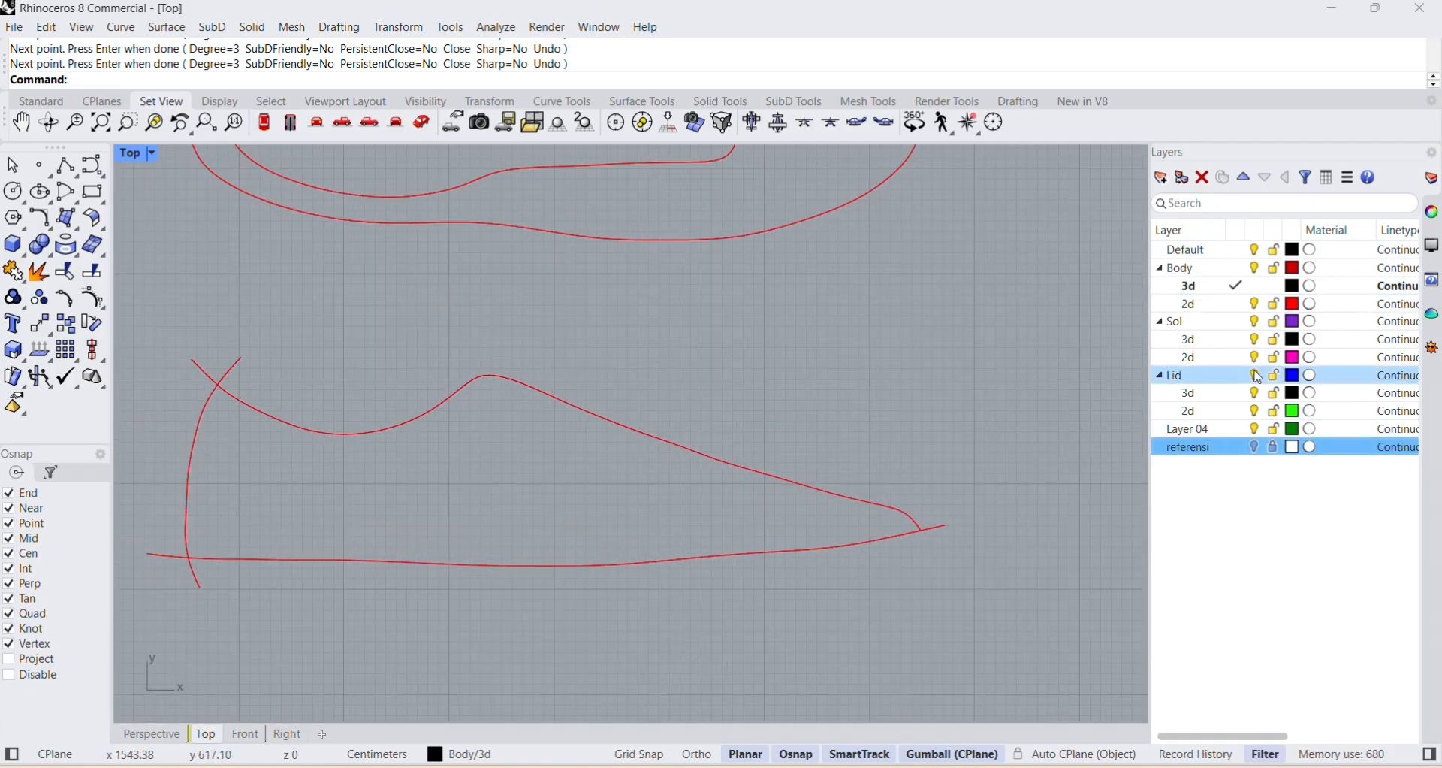
# Show the referensi layer, move the sole-edge curve's midfoot control points onto the sketch line, and hide the layer to check the shape.
pyautogui.click(1256, 448)
pyautogui.scroll(4, 367, 562)
pyautogui.click(368, 569)
pyautogui.click(303, 560)
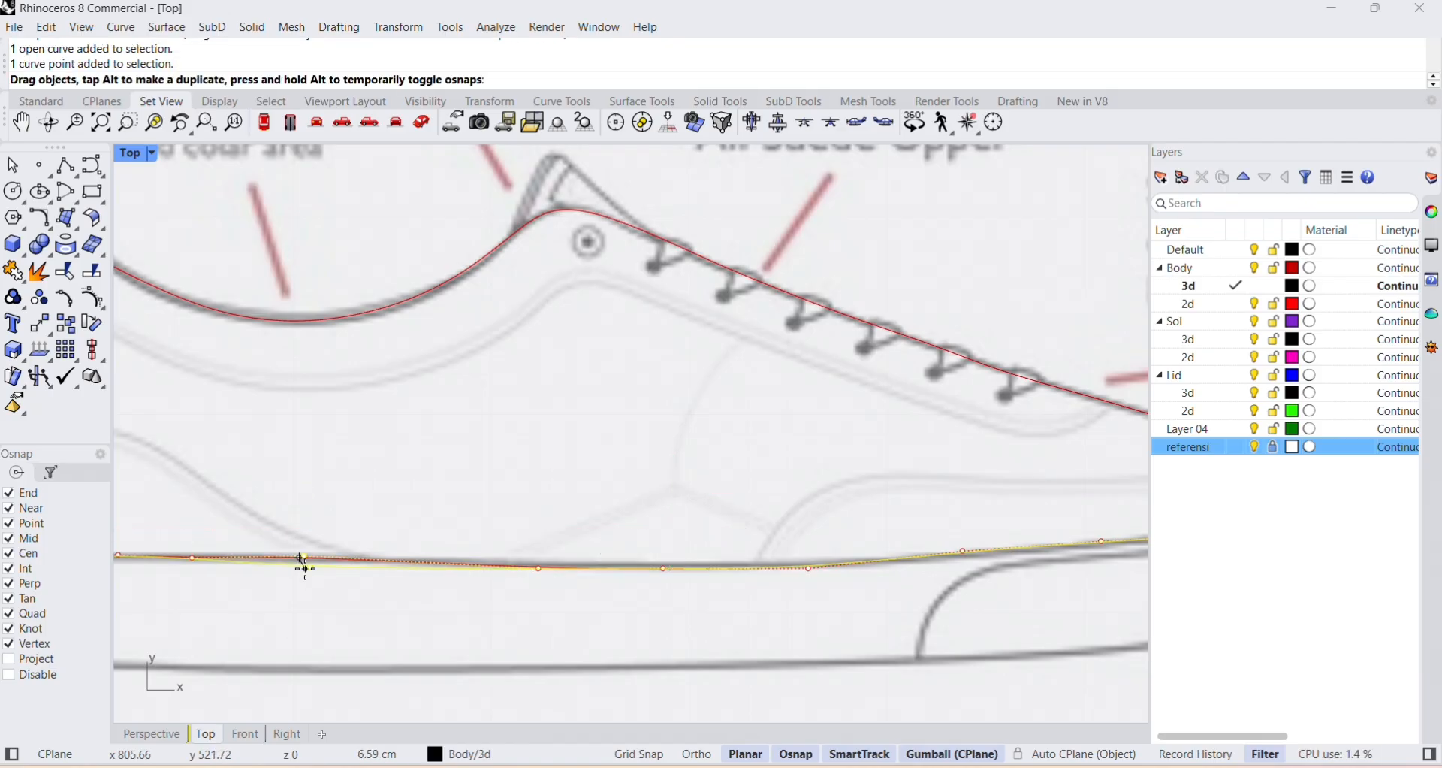
pyautogui.click(539, 563)
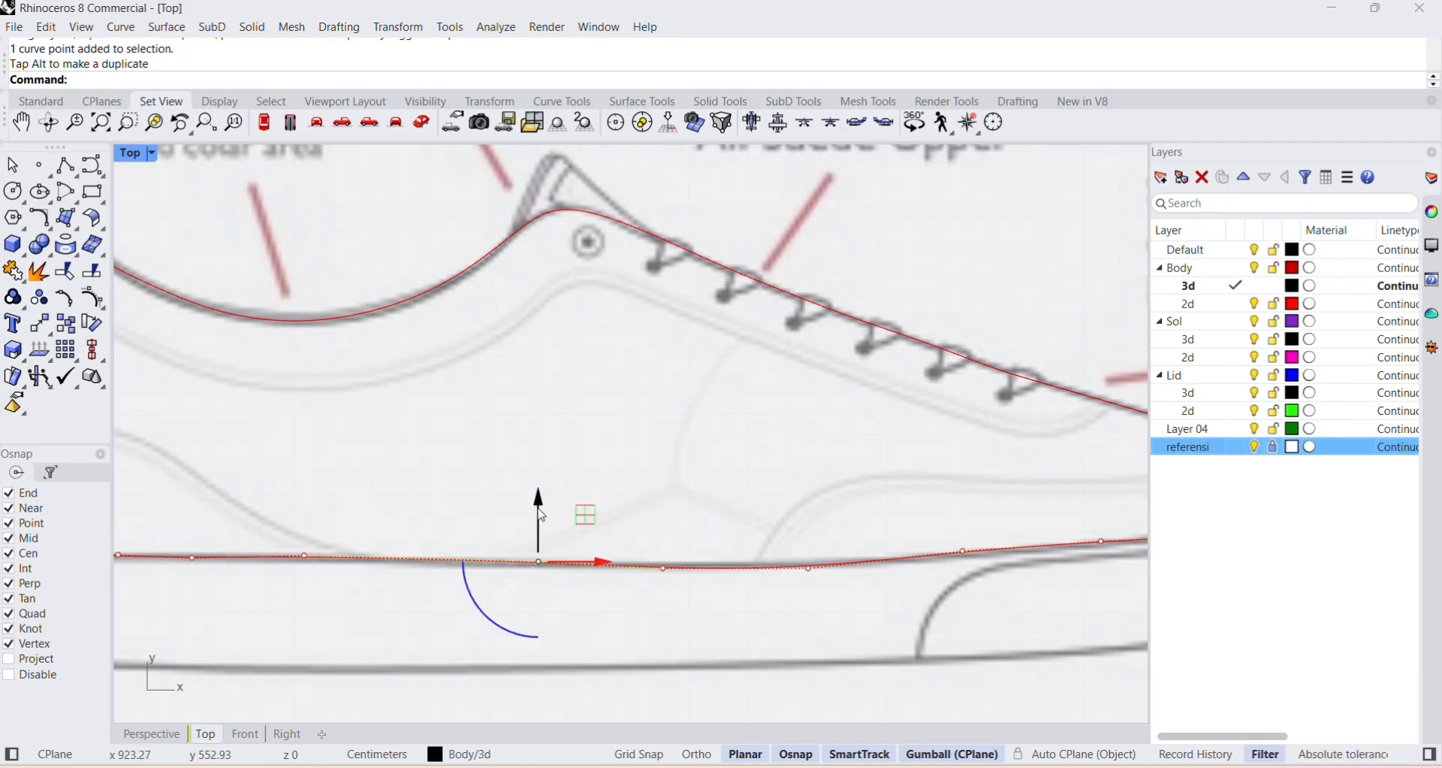
pyautogui.click(663, 568)
pyautogui.moveTo(664, 504); pyautogui.dragTo(663, 498)
pyautogui.click(808, 569)
pyautogui.moveTo(806, 504); pyautogui.dragTo(808, 501)
pyautogui.click(1256, 448)
pyautogui.scroll(-5, 1001, 416)
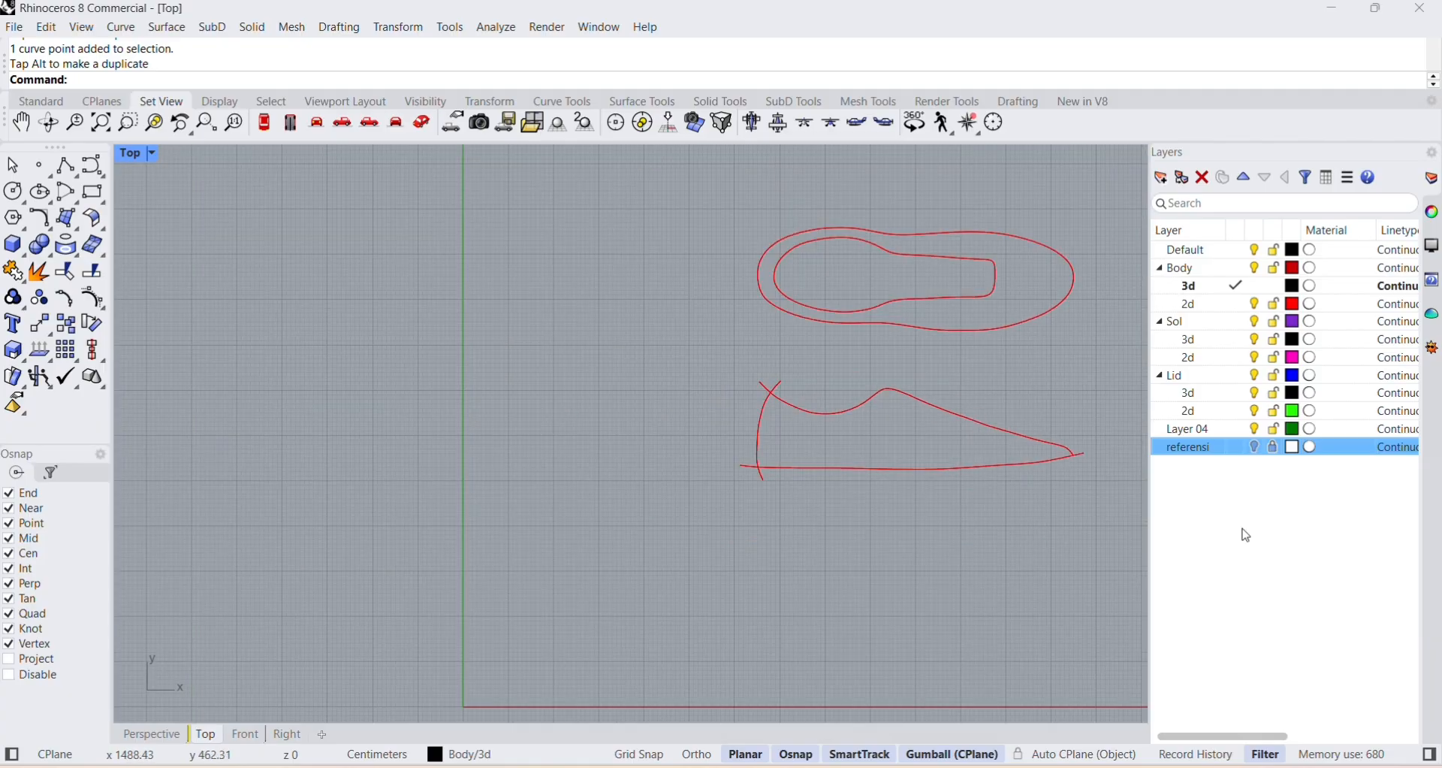
pyautogui.moveTo(1026, 442); pyautogui.dragTo(741, 455, button='right')
pyautogui.scroll(6, 739, 453)
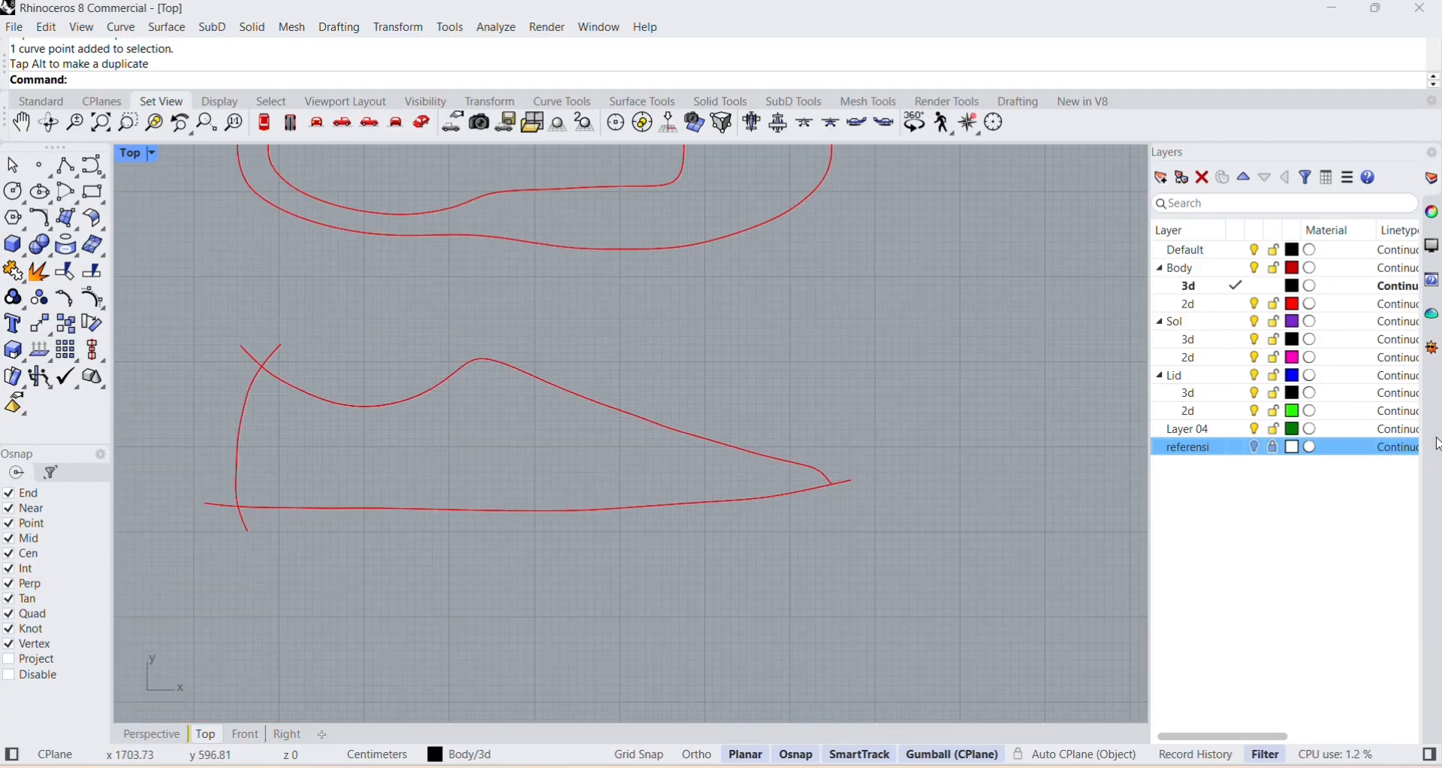
# With the referensi layer shown, extend the upper profile's toe end past the sole-edge curve and bulge its toe bend outward to match the sketch.
pyautogui.click(1256, 447)
pyautogui.scroll(8, 822, 470)
pyautogui.click(810, 502)
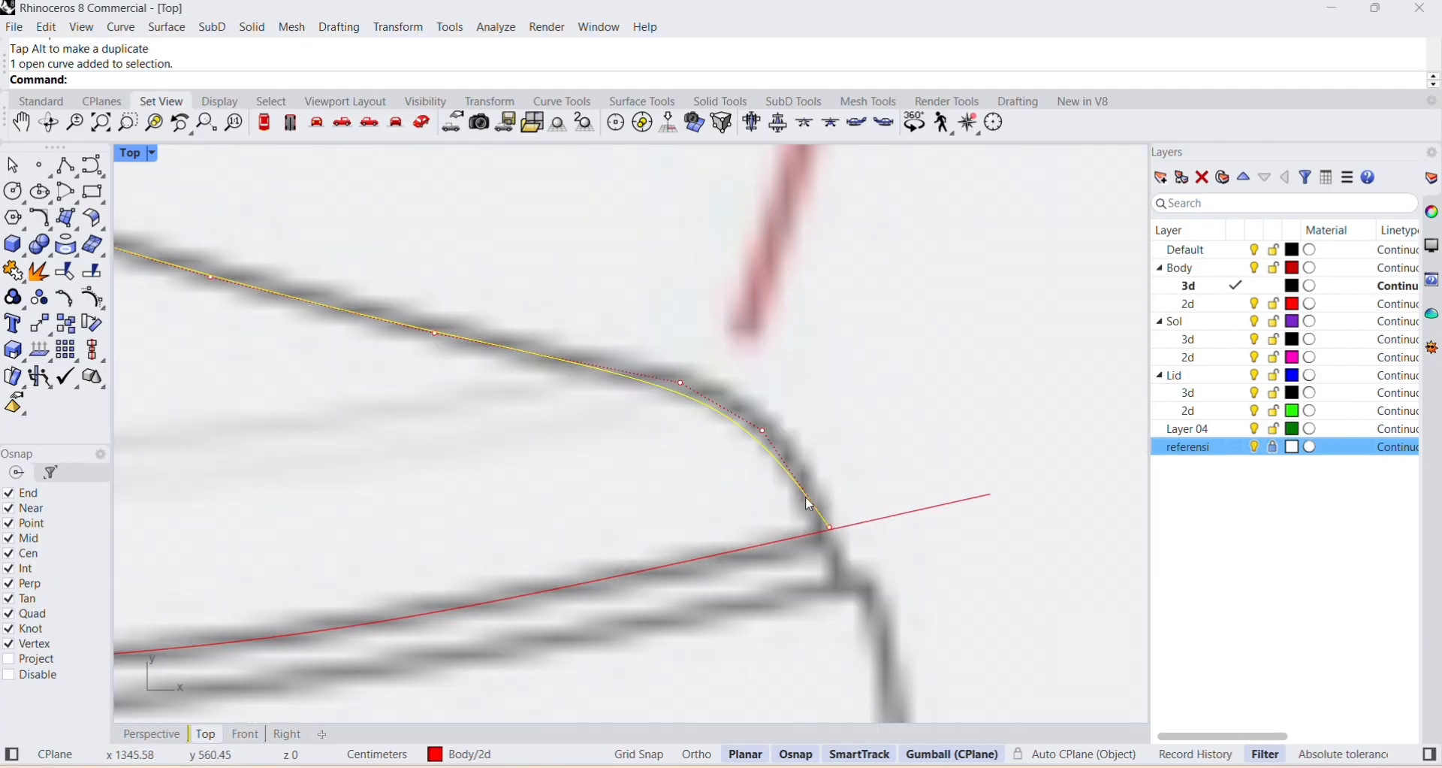
pyautogui.moveTo(830, 527); pyautogui.dragTo(855, 560)
pyautogui.click(893, 487)
pyautogui.scroll(-6, 865, 516)
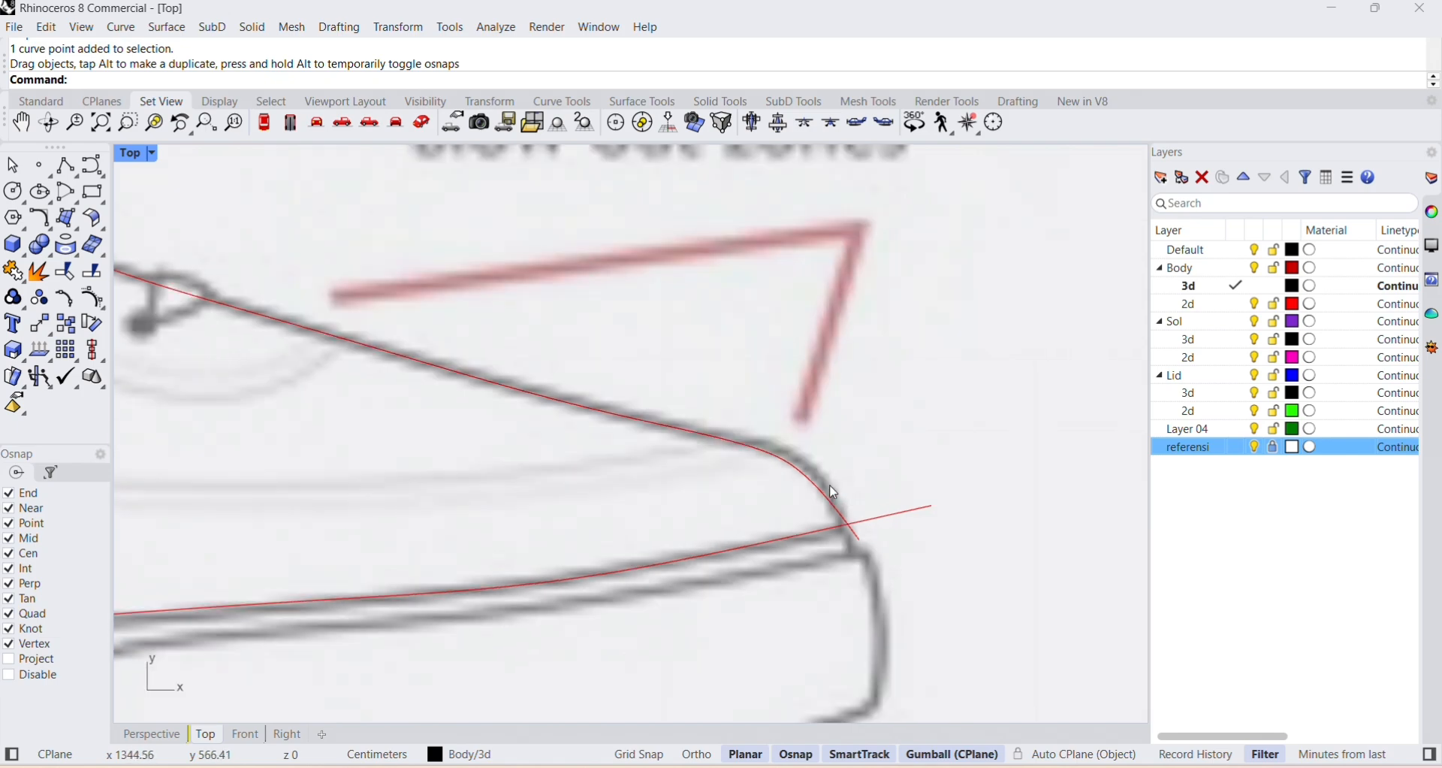
pyautogui.click(817, 488)
pyautogui.moveTo(809, 472); pyautogui.dragTo(824, 466)
pyautogui.click(923, 430)
pyautogui.click(1255, 447)
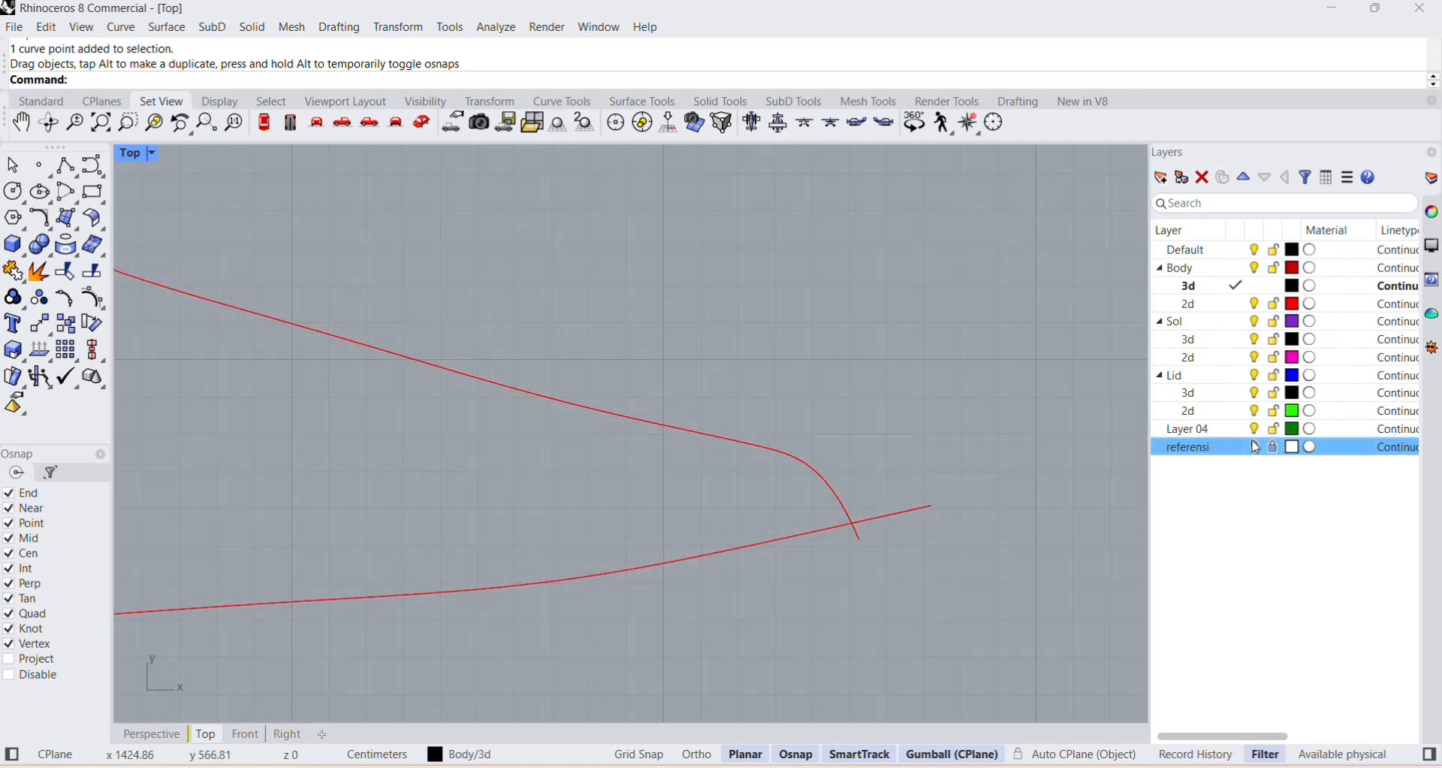
pyautogui.click(1254, 447)
pyautogui.scroll(-2, 915, 440)
pyautogui.scroll(-8, 914, 437)
pyautogui.scroll(4, 451, 374)
pyautogui.moveTo(421, 353); pyautogui.dragTo(449, 469, button='right')
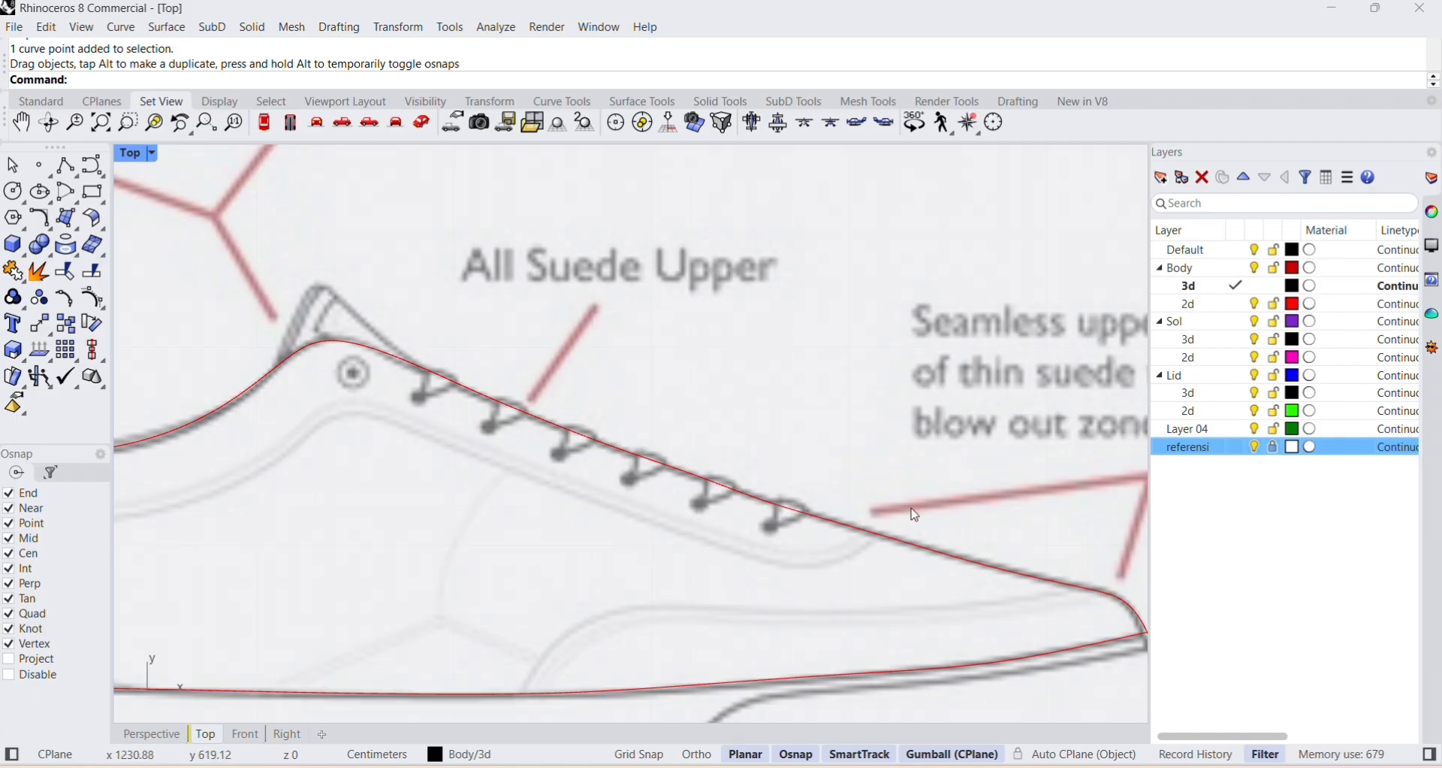
pyautogui.click(95, 175)
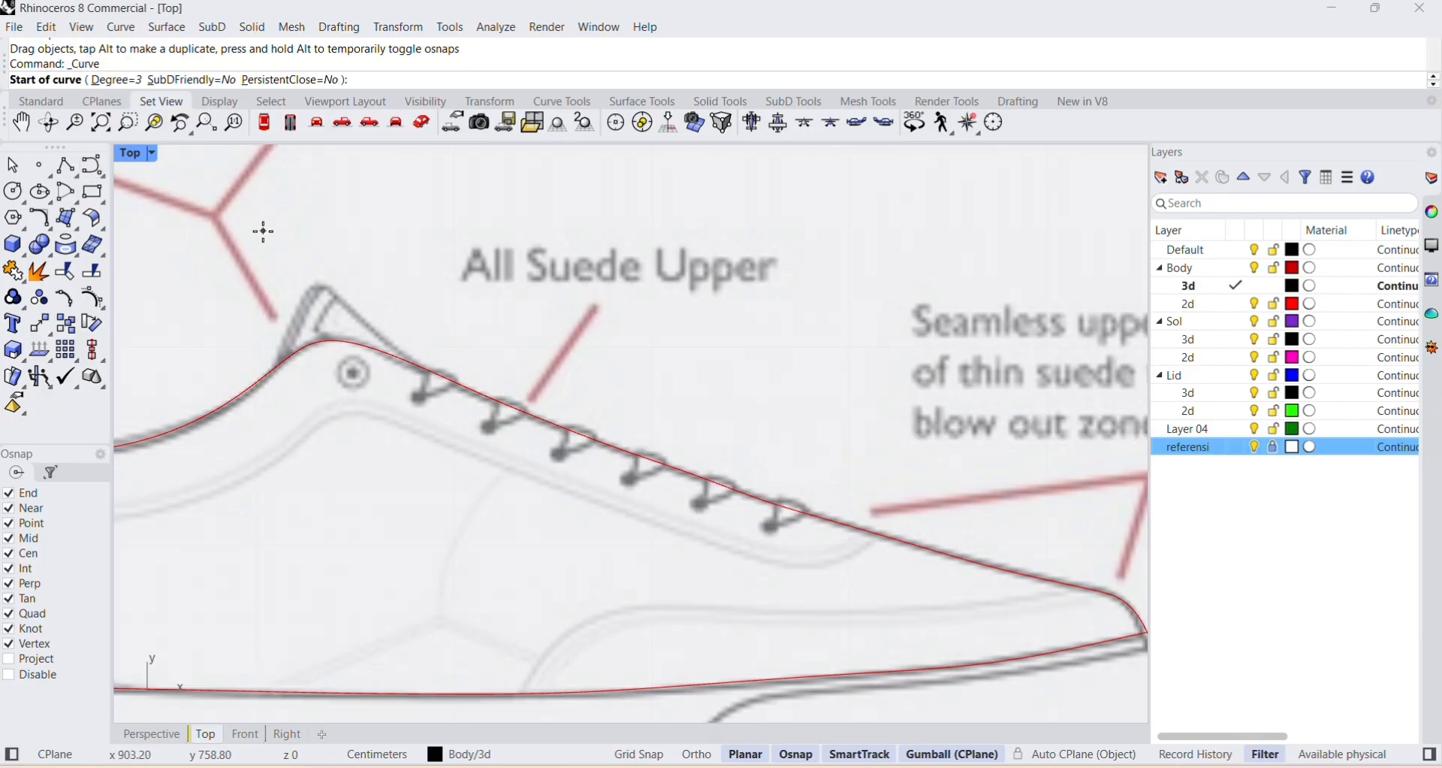
pyautogui.click(913, 499)
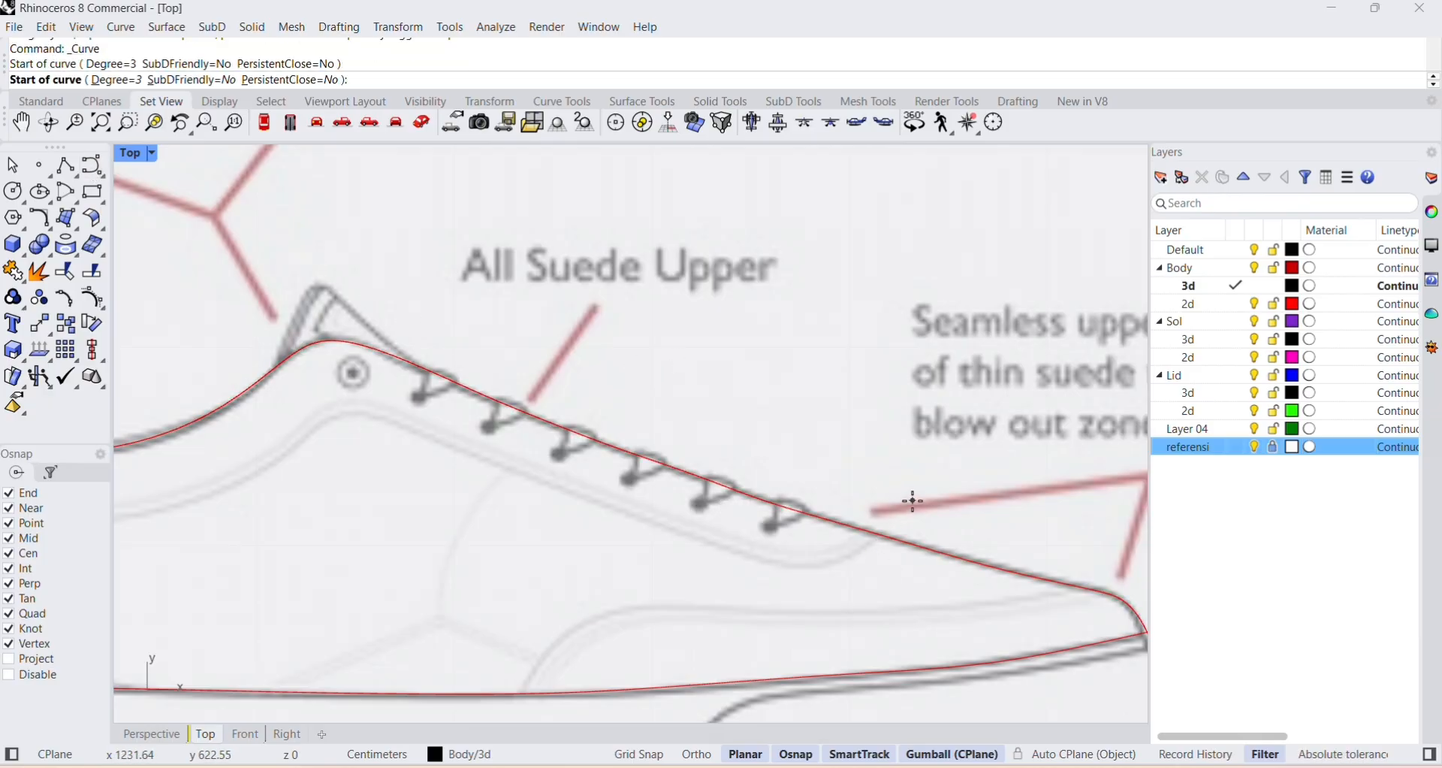
pyautogui.click(894, 521)
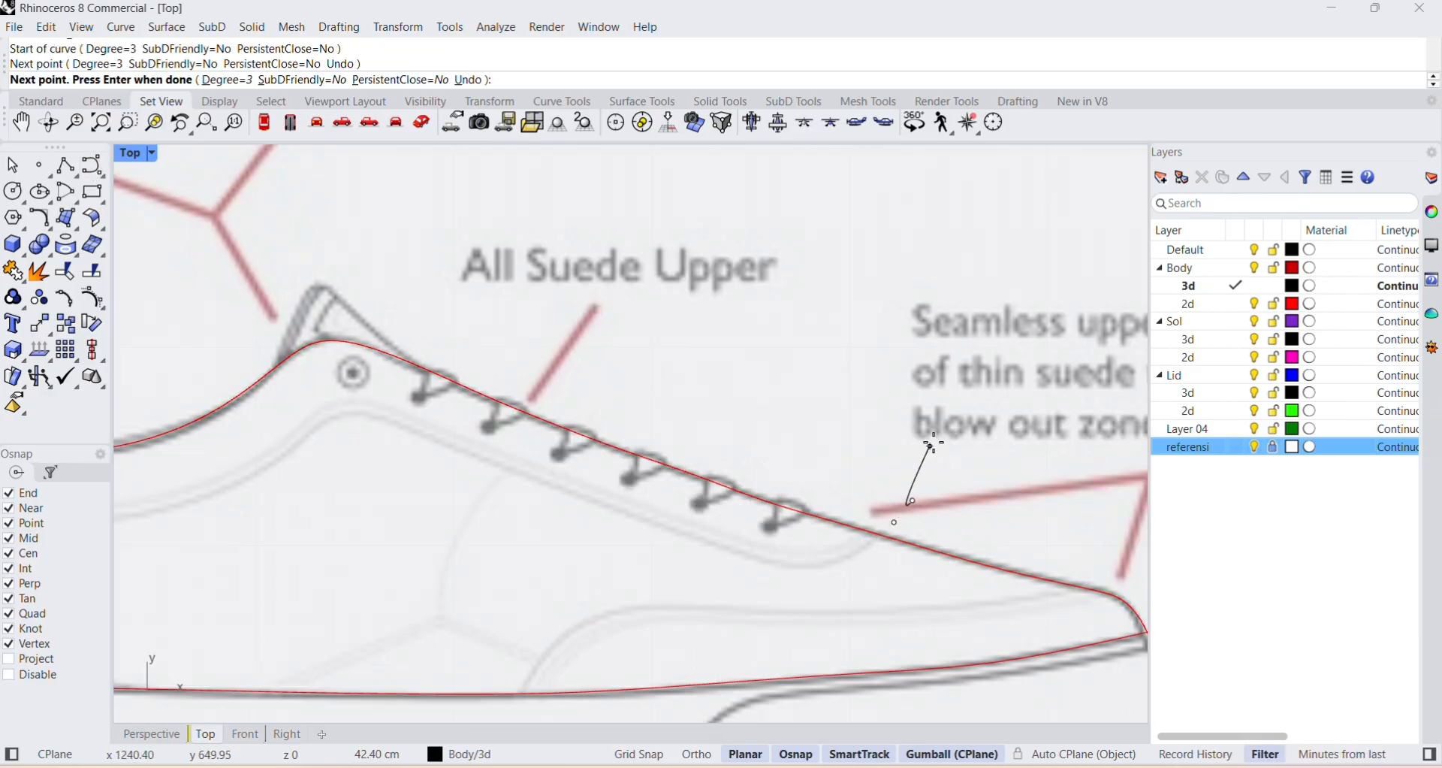
pyautogui.hotkey('ctrl', 'z')
pyautogui.hotkey('ctrl', 'z')
# Make Body's 2d layer current and trace a short curve crossing the upper profile at the front end of the lacing panel.
pyautogui.doubleClick(1189, 303)
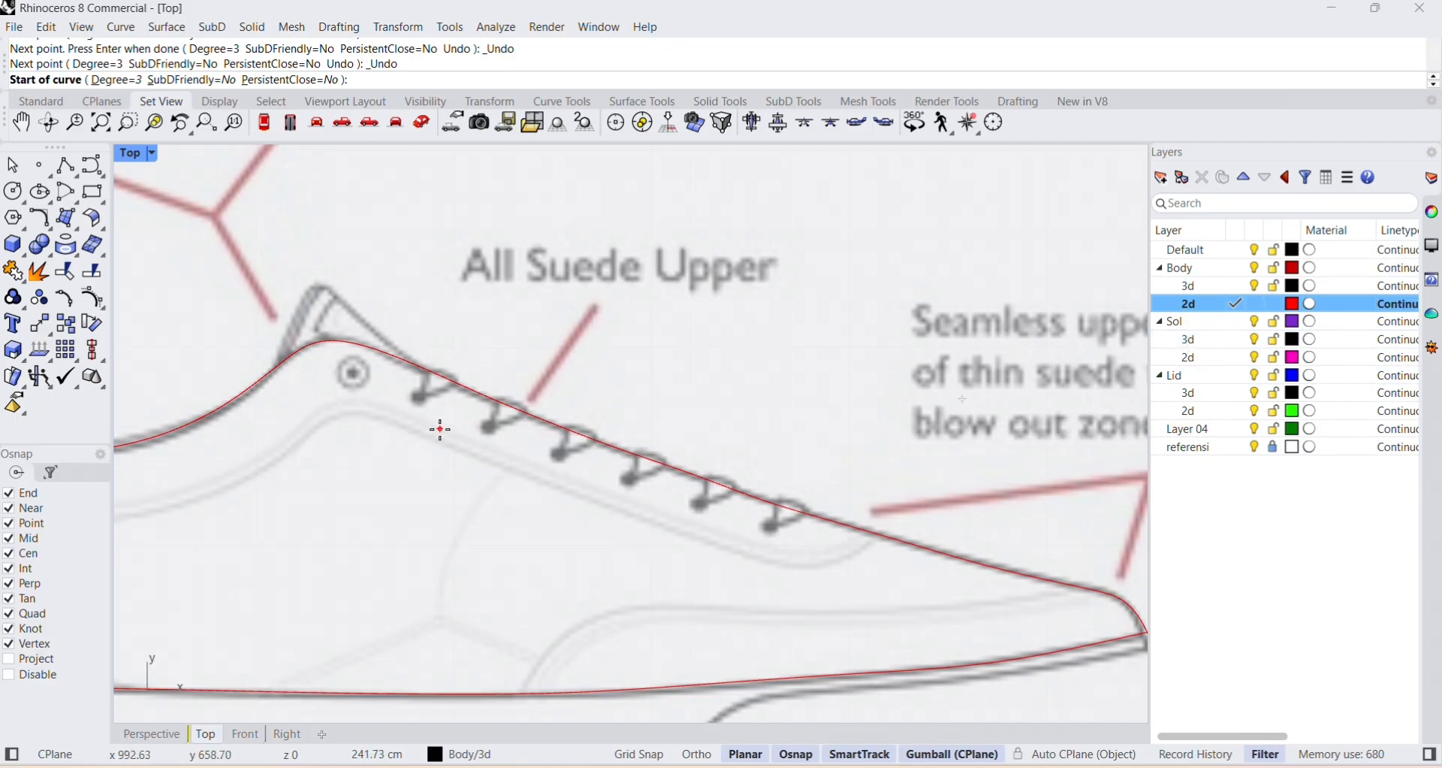
pyautogui.click(93, 167)
pyautogui.click(910, 488)
pyautogui.click(894, 517)
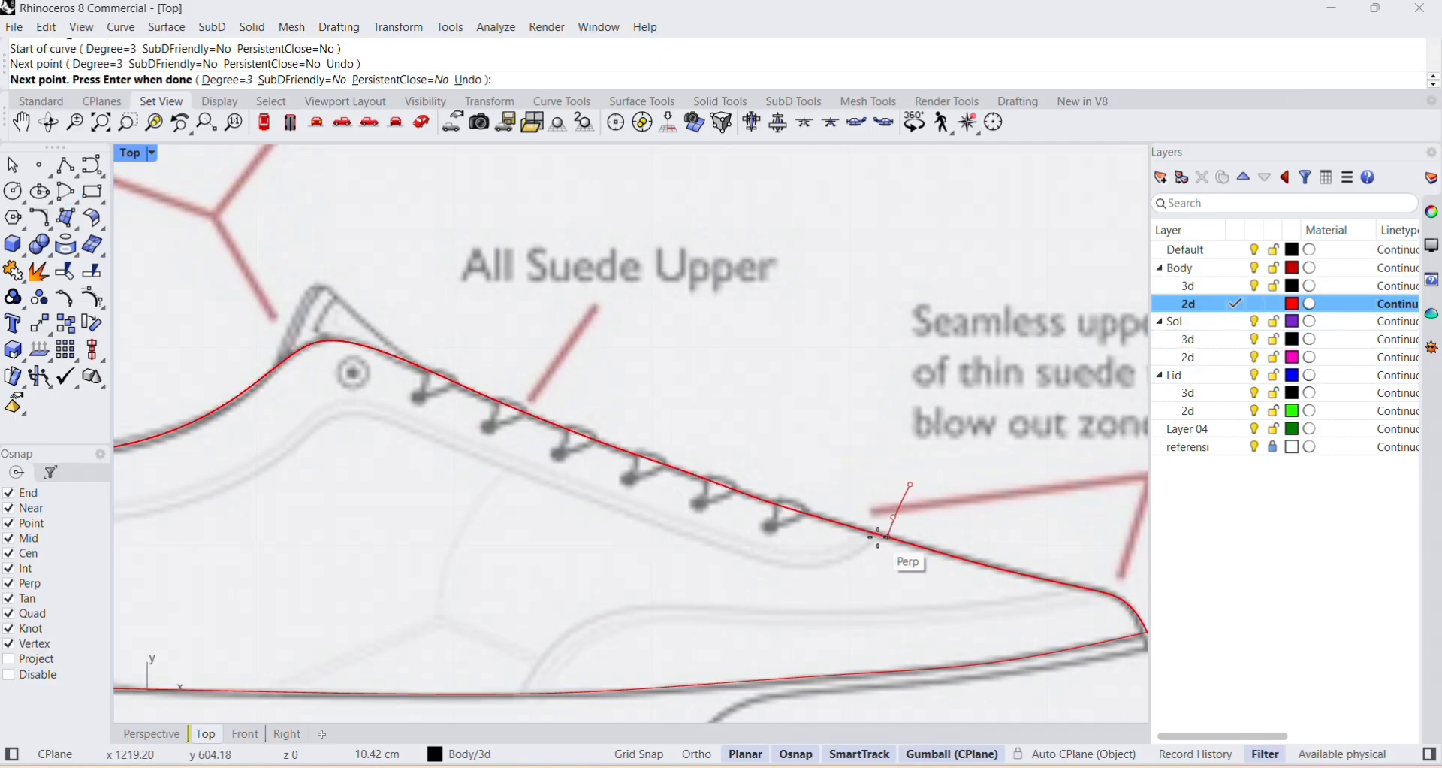
pyautogui.click(860, 554)
pyautogui.click(813, 571)
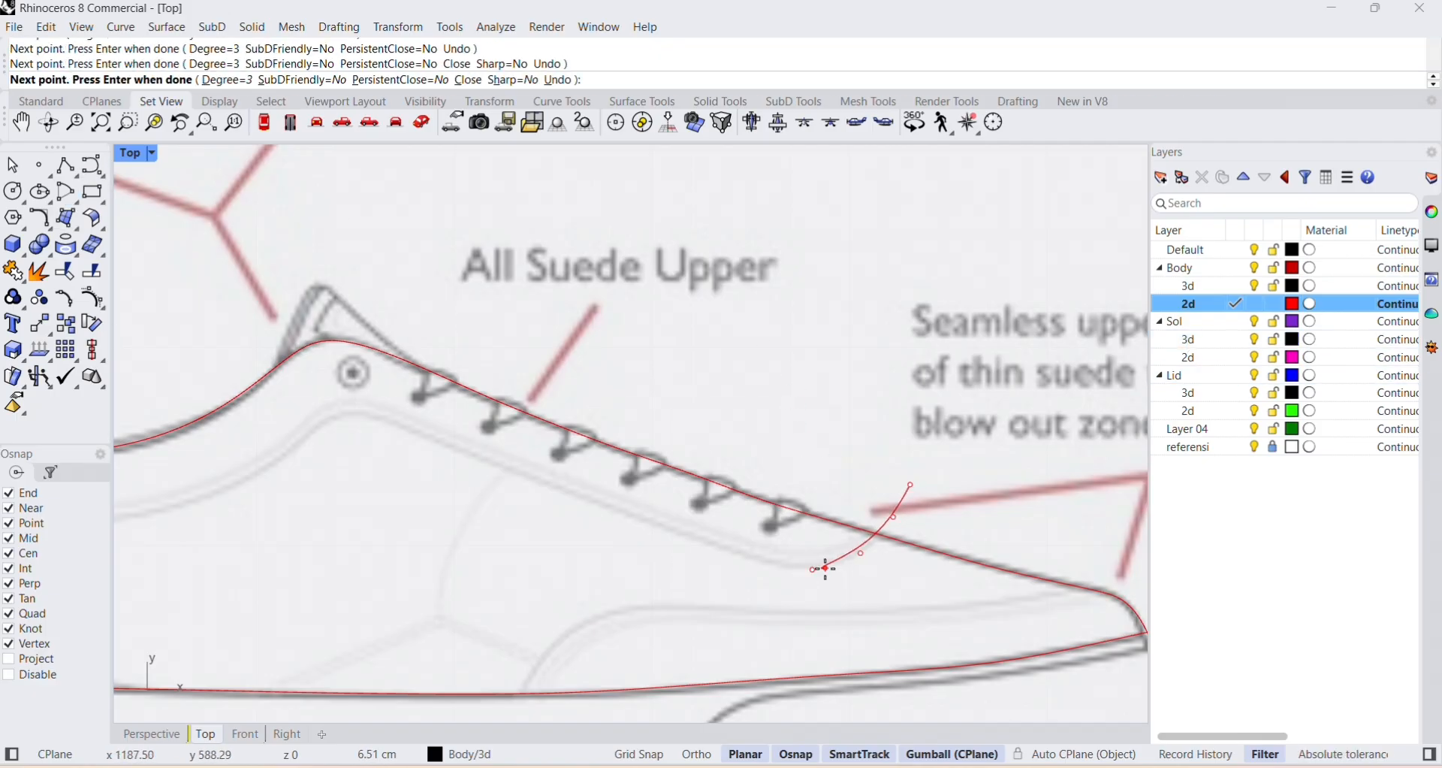
pyautogui.press('Return')
# Hide the referensi layer to check the top-view and side-view curves on their own, and show it again.
pyautogui.click(1254, 447)
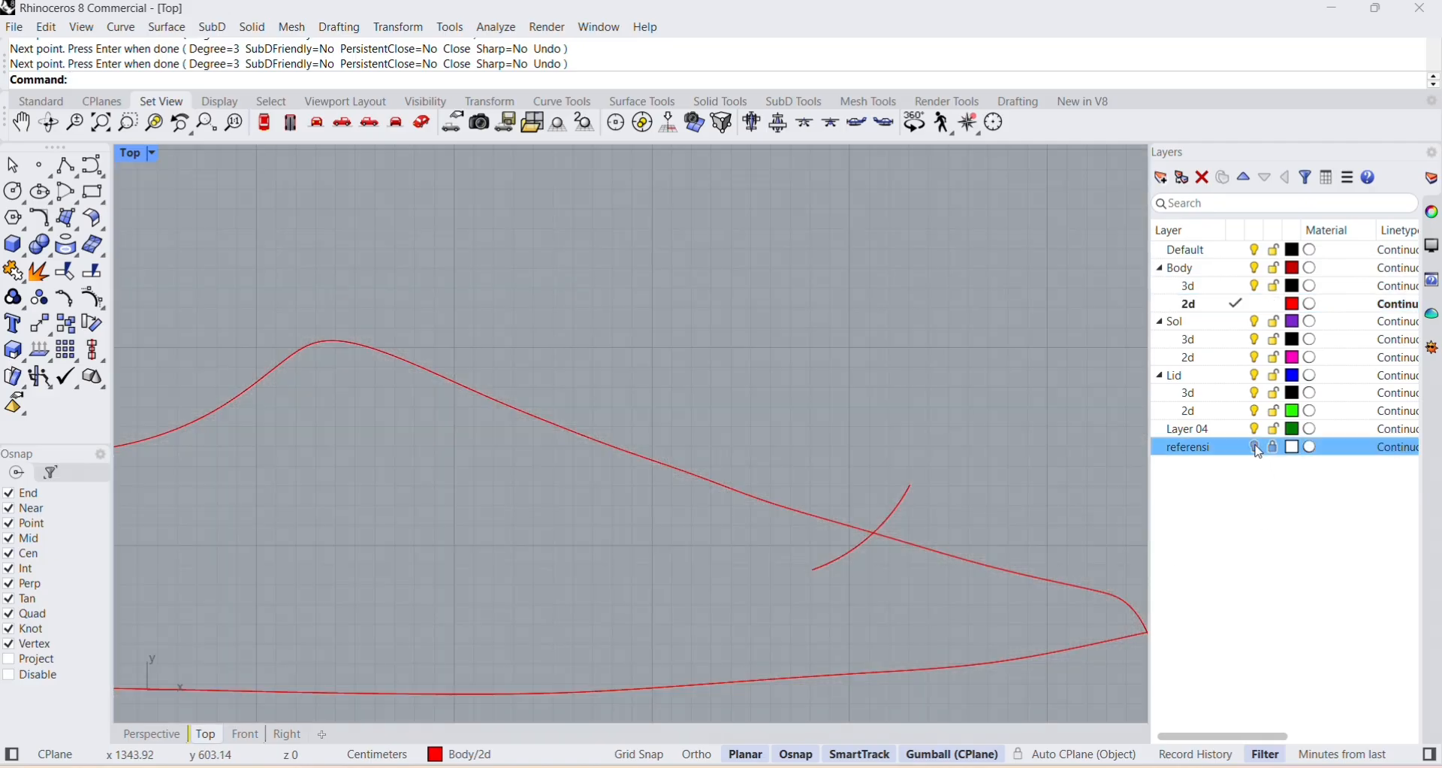
pyautogui.scroll(-10, 984, 497)
pyautogui.moveTo(974, 538); pyautogui.dragTo(885, 547, button='right')
pyautogui.moveTo(808, 319); pyautogui.dragTo(778, 384, button='right')
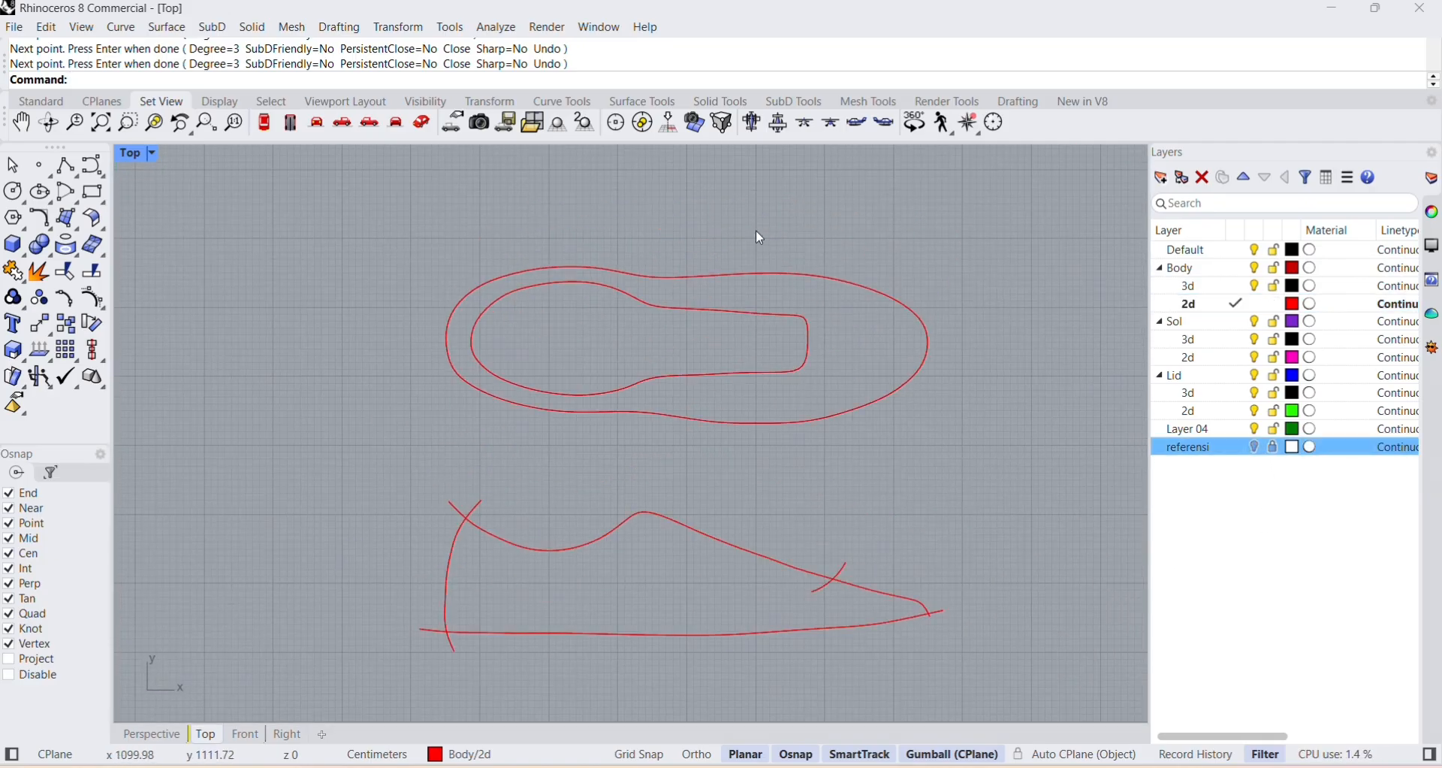
pyautogui.click(1254, 447)
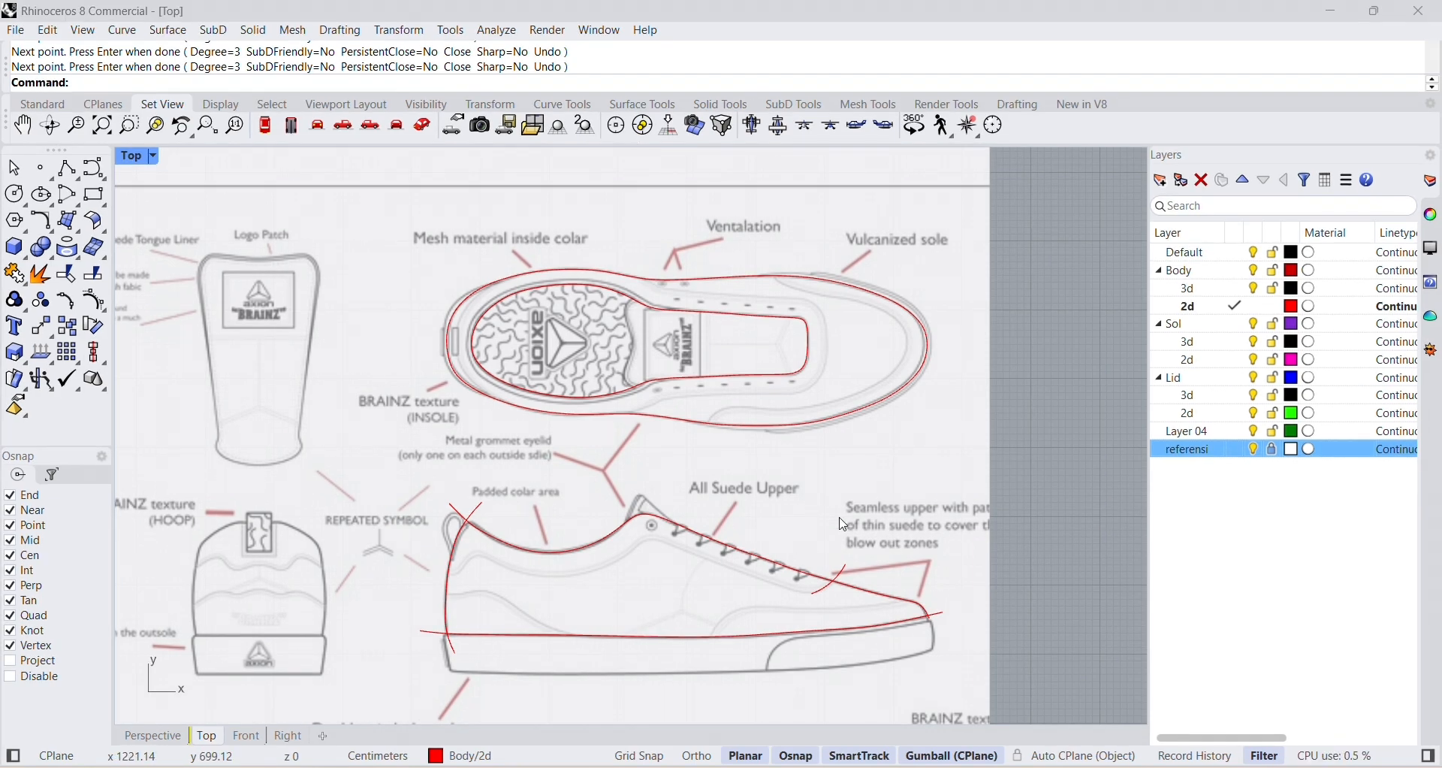
# Trace the left side of the back-view heel from the sole line to the upper shoulder with a degree 3 control-point curve.
pyautogui.moveTo(312, 593)
pyautogui.mouseDown(button='right')
pyautogui.moveTo(464, 529)
pyautogui.moveTo(684, 504)
pyautogui.mouseUp(button='right')
pyautogui.scroll(10, 684, 504)
pyautogui.moveTo(593, 543)
pyautogui.mouseDown(button='right')
pyautogui.moveTo(544, 537)
pyautogui.moveTo(556, 531)
pyautogui.mouseUp(button='right')
pyautogui.click(94, 168)
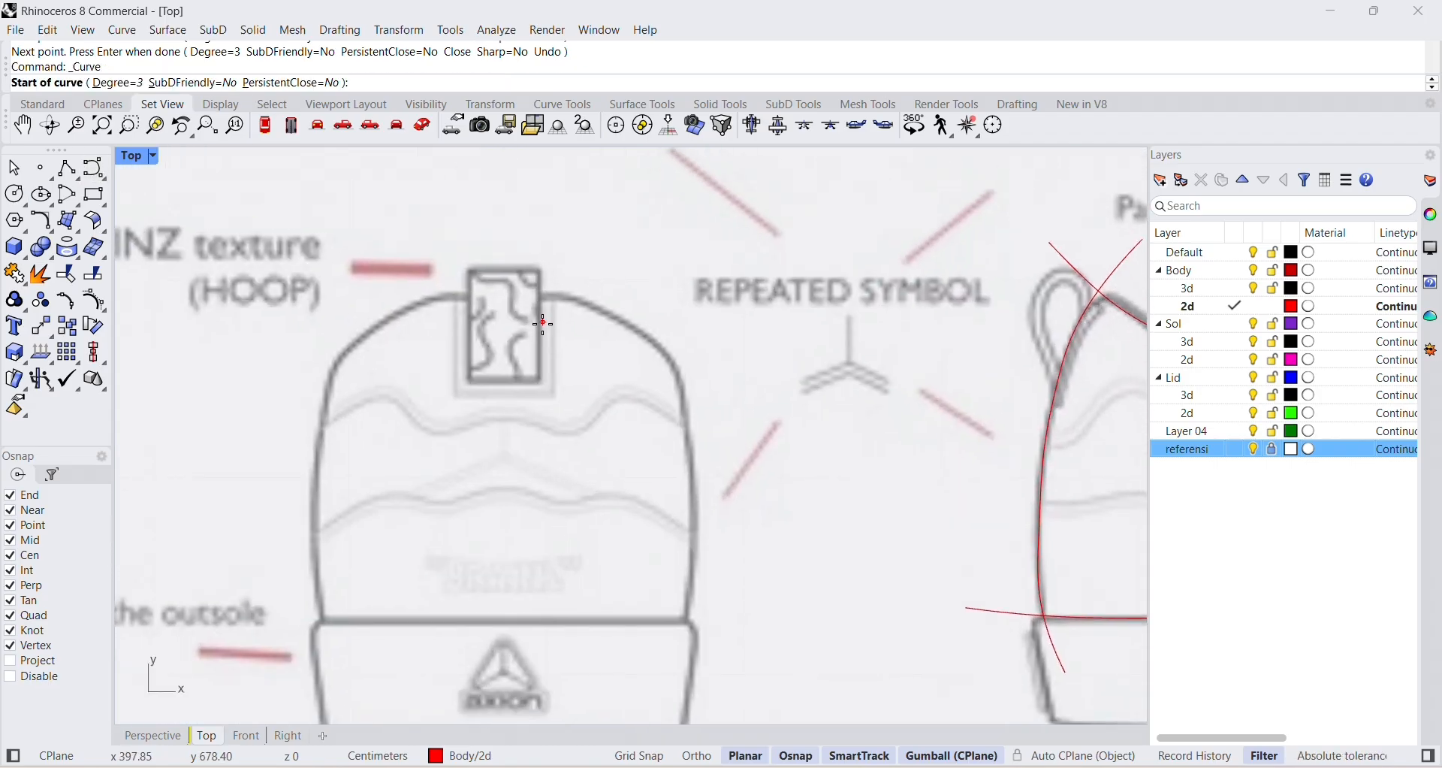
pyautogui.scroll(-2, 421, 319)
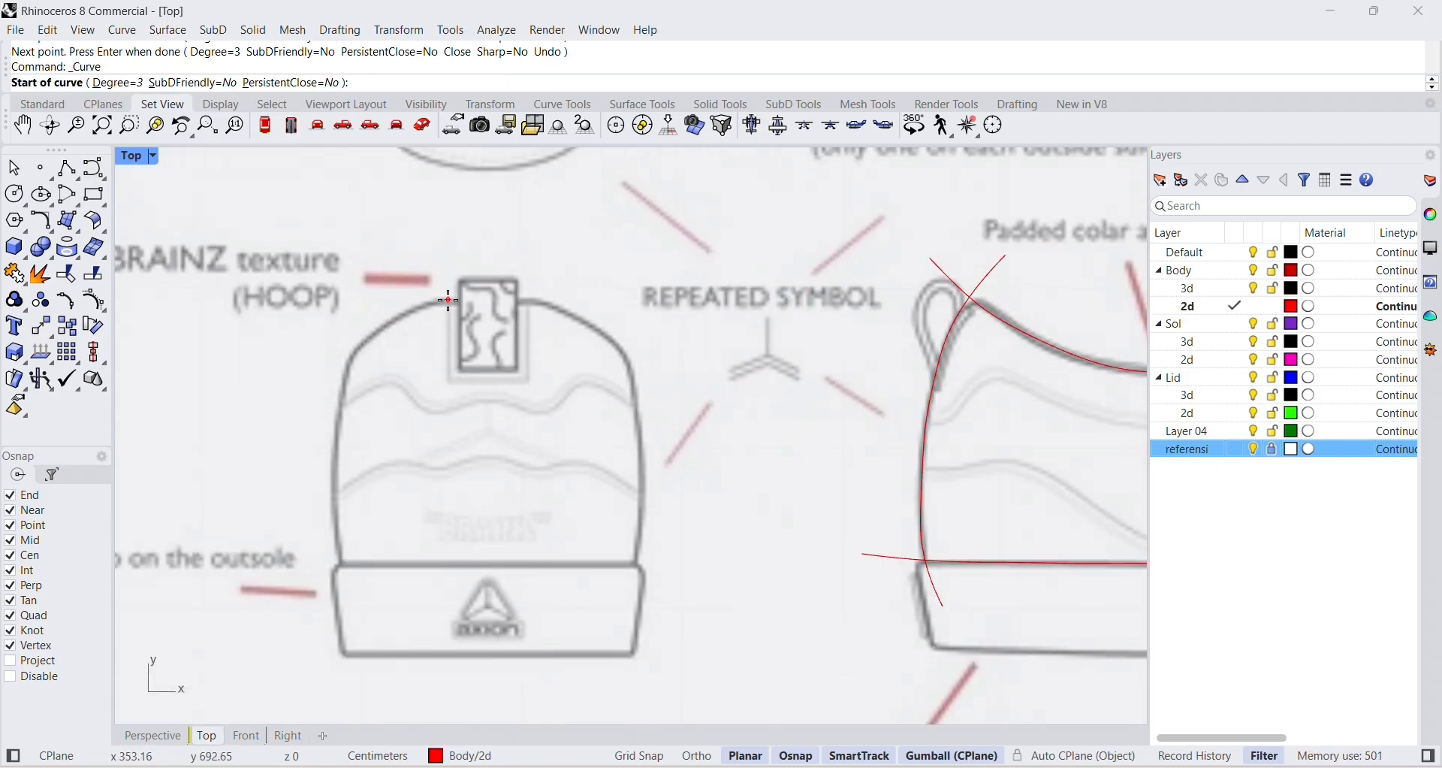
pyautogui.click(347, 566)
pyautogui.click(335, 511)
pyautogui.click(339, 443)
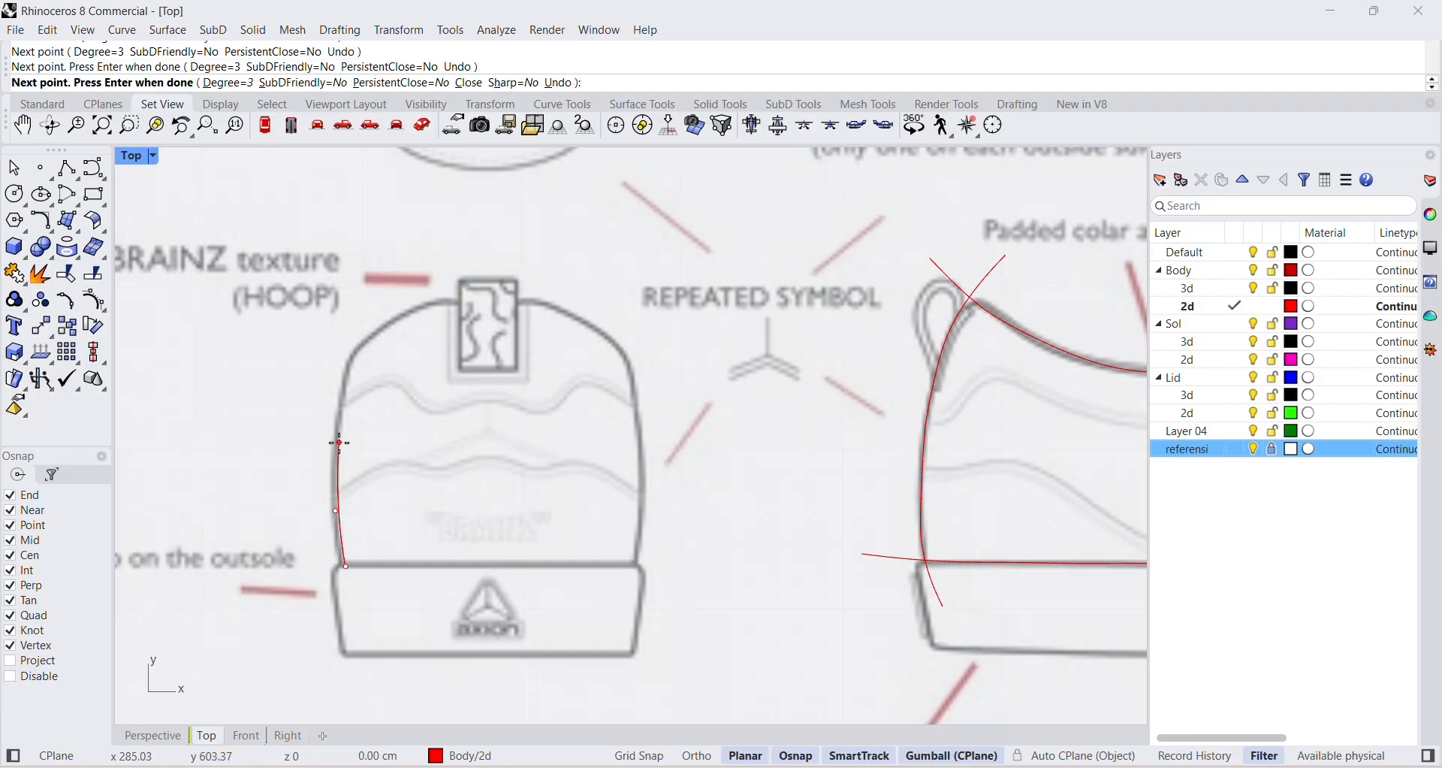
pyautogui.click(346, 366)
pyautogui.click(361, 332)
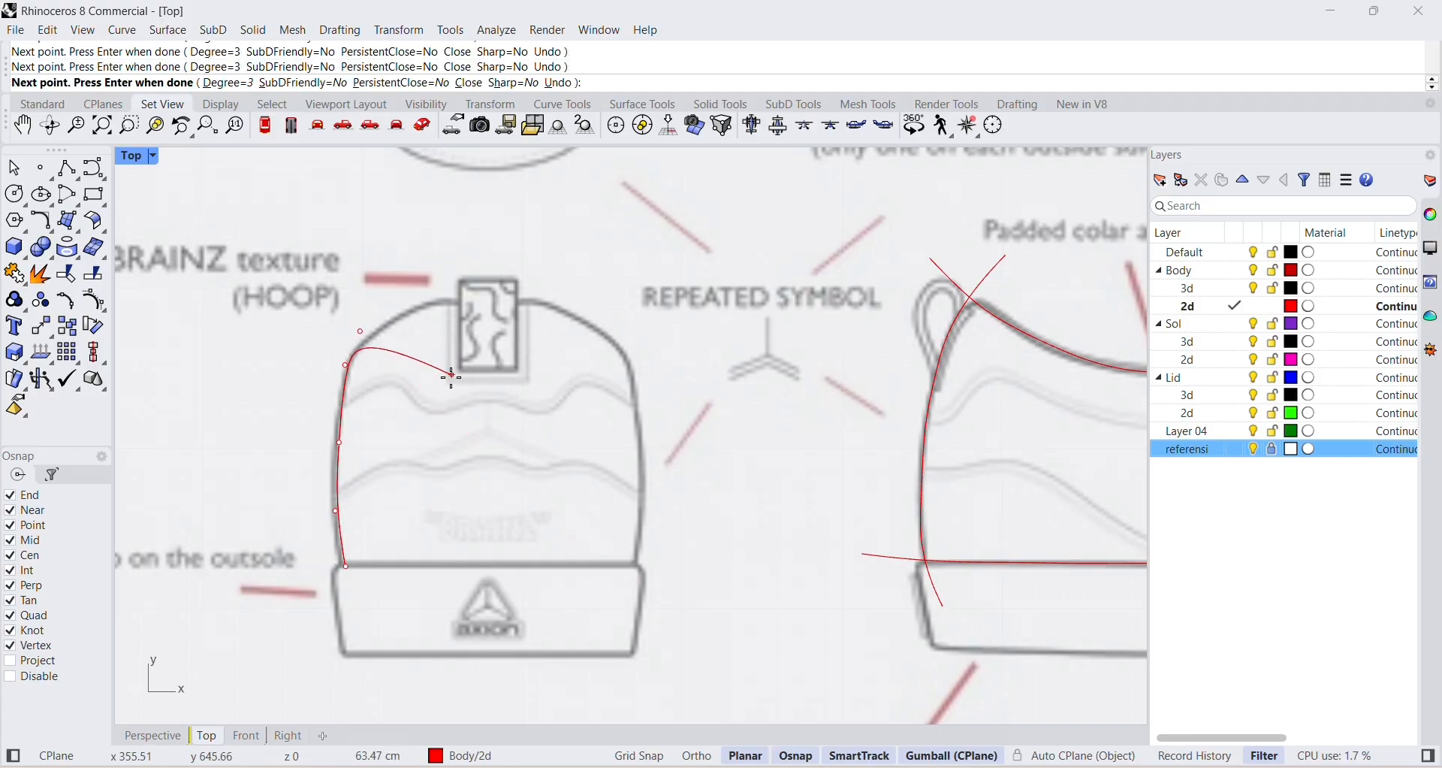
pyautogui.press('Return')
# Trace the right side of the back-view heel with a second curve from the upper shoulder to just below the sole line.
pyautogui.click(94, 168)
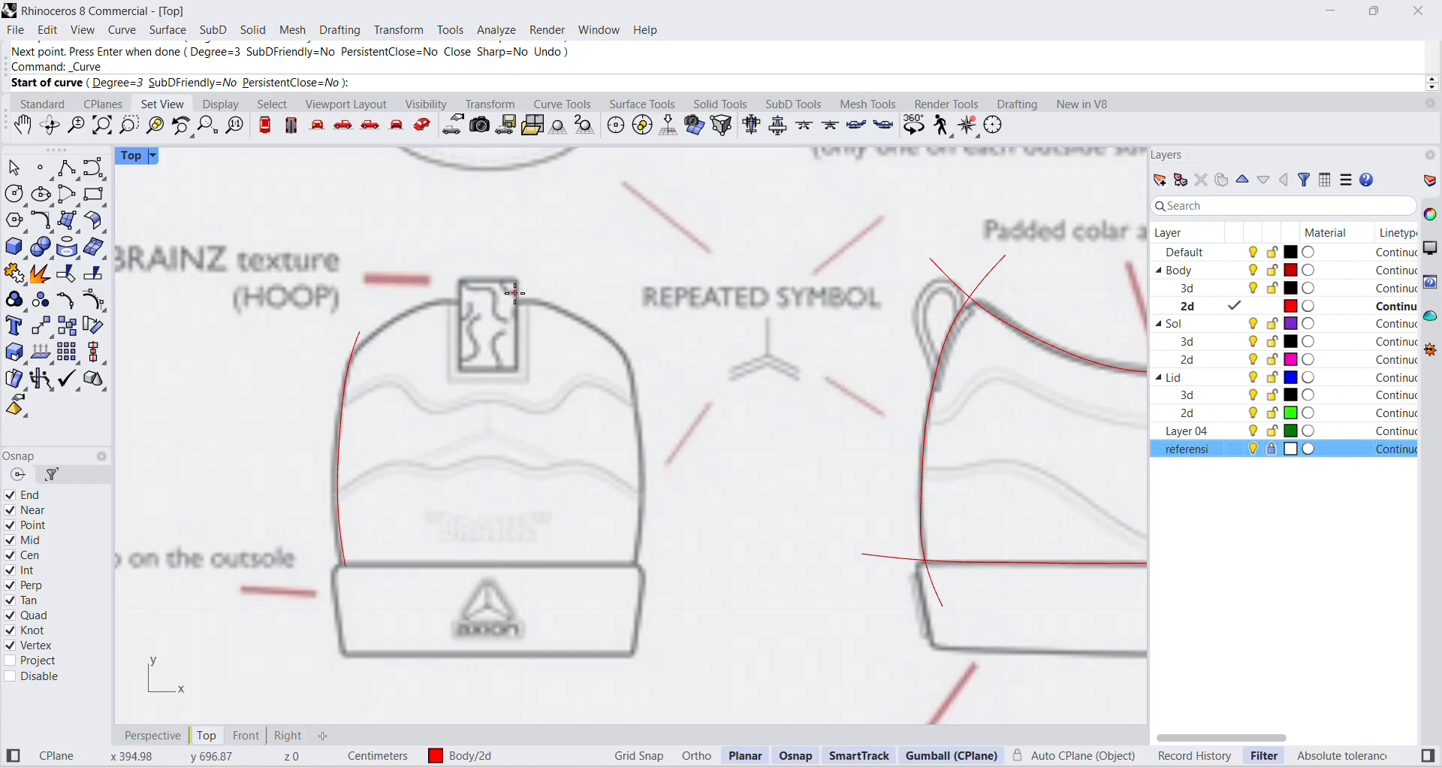
pyautogui.click(625, 337)
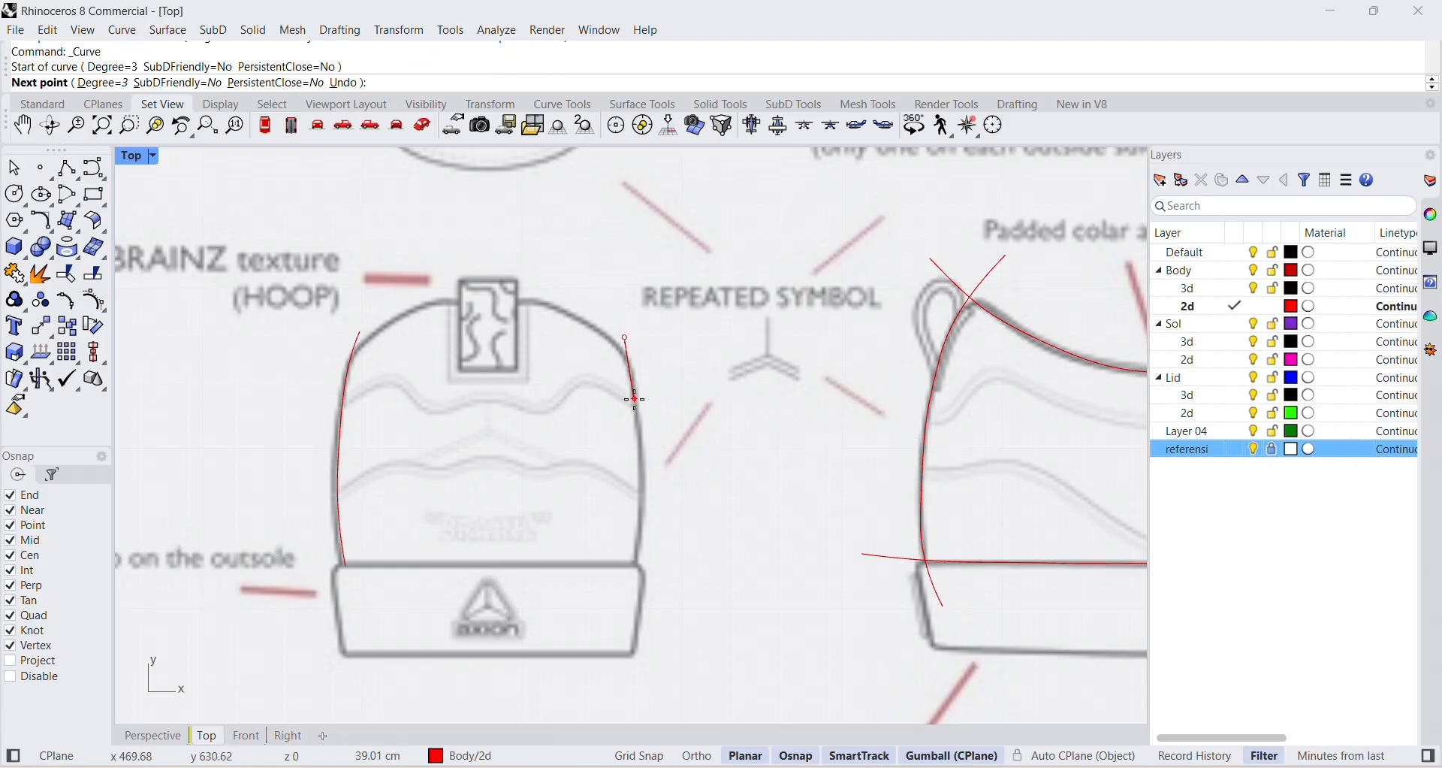
pyautogui.click(635, 400)
pyautogui.hotkey('ctrl', 'z')
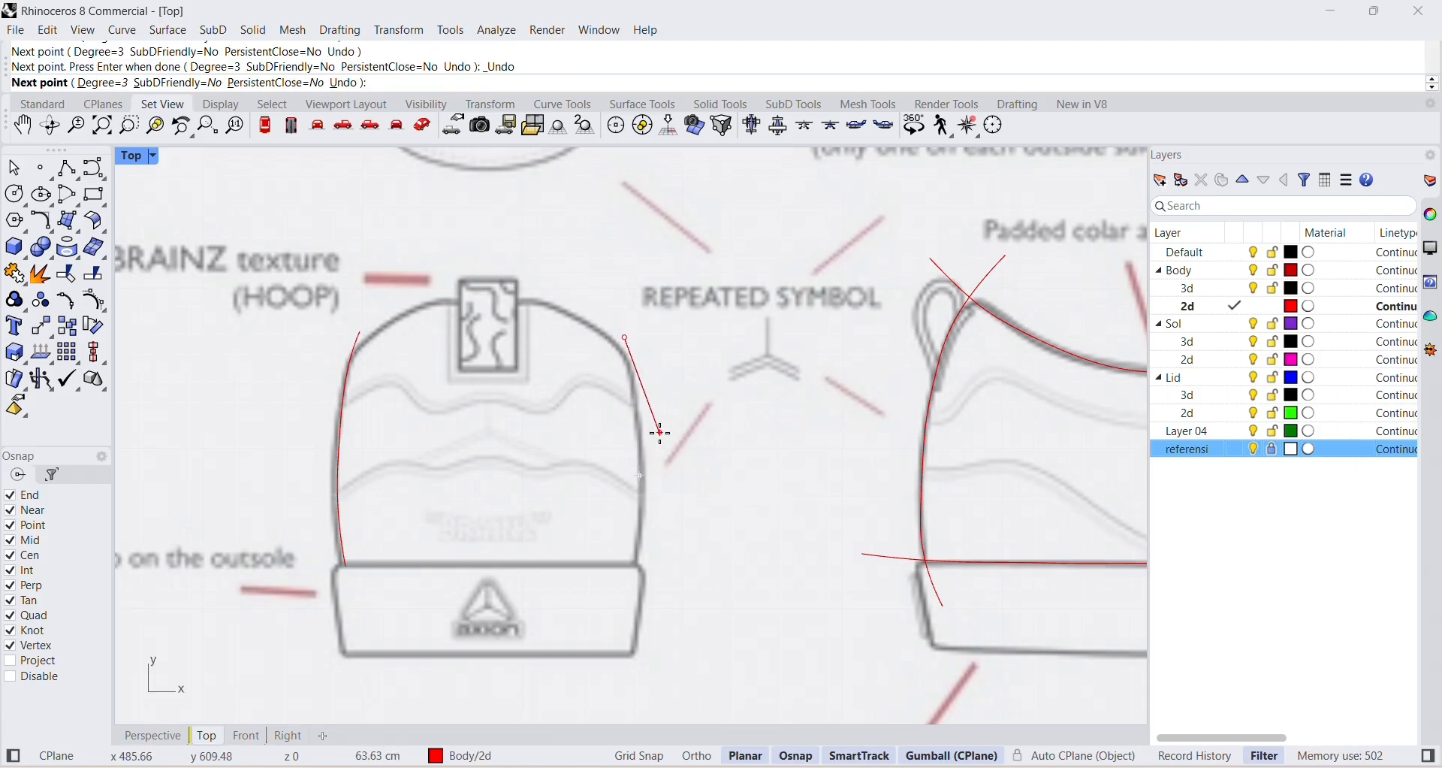
pyautogui.hotkey('ctrl', 'z')
pyautogui.click(625, 341)
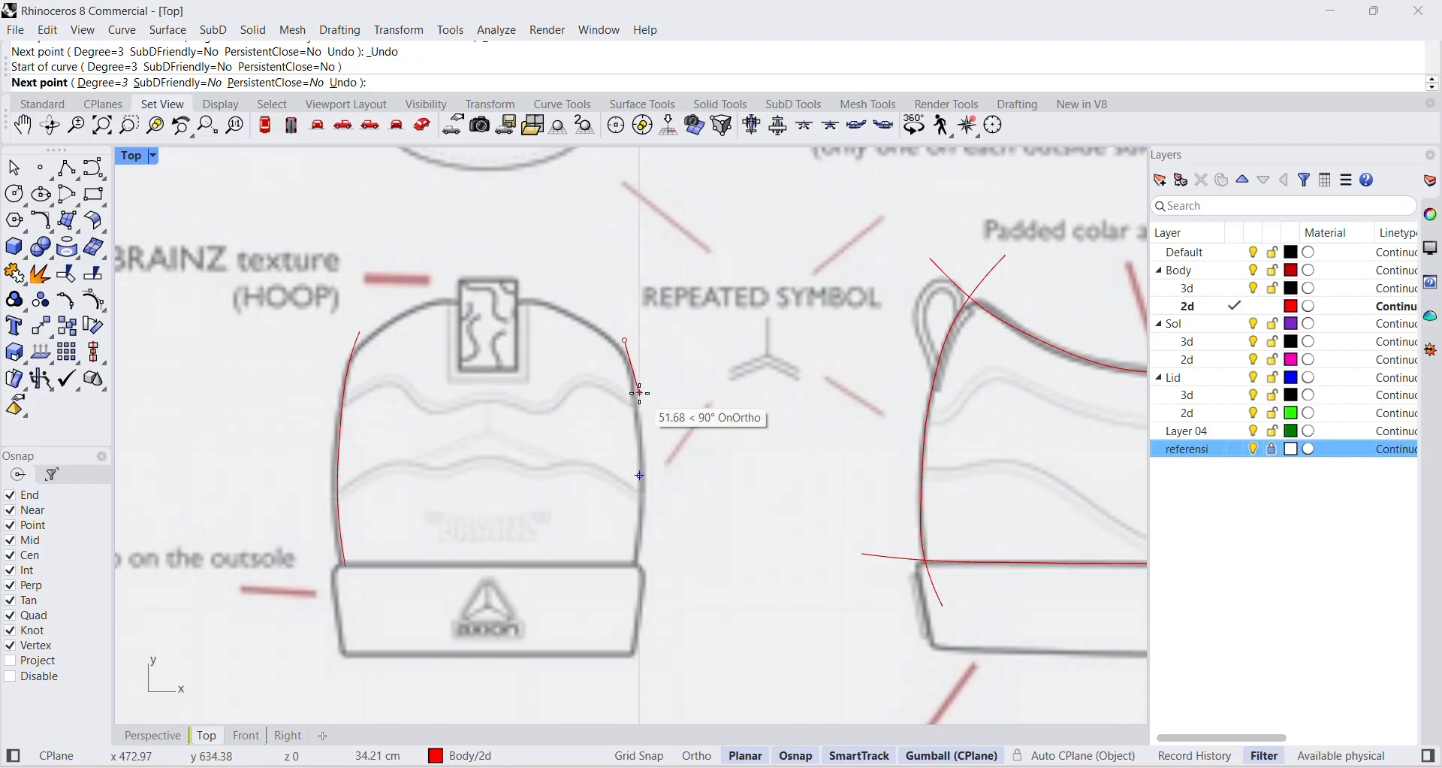
pyautogui.click(640, 393)
pyautogui.click(640, 476)
pyautogui.click(639, 524)
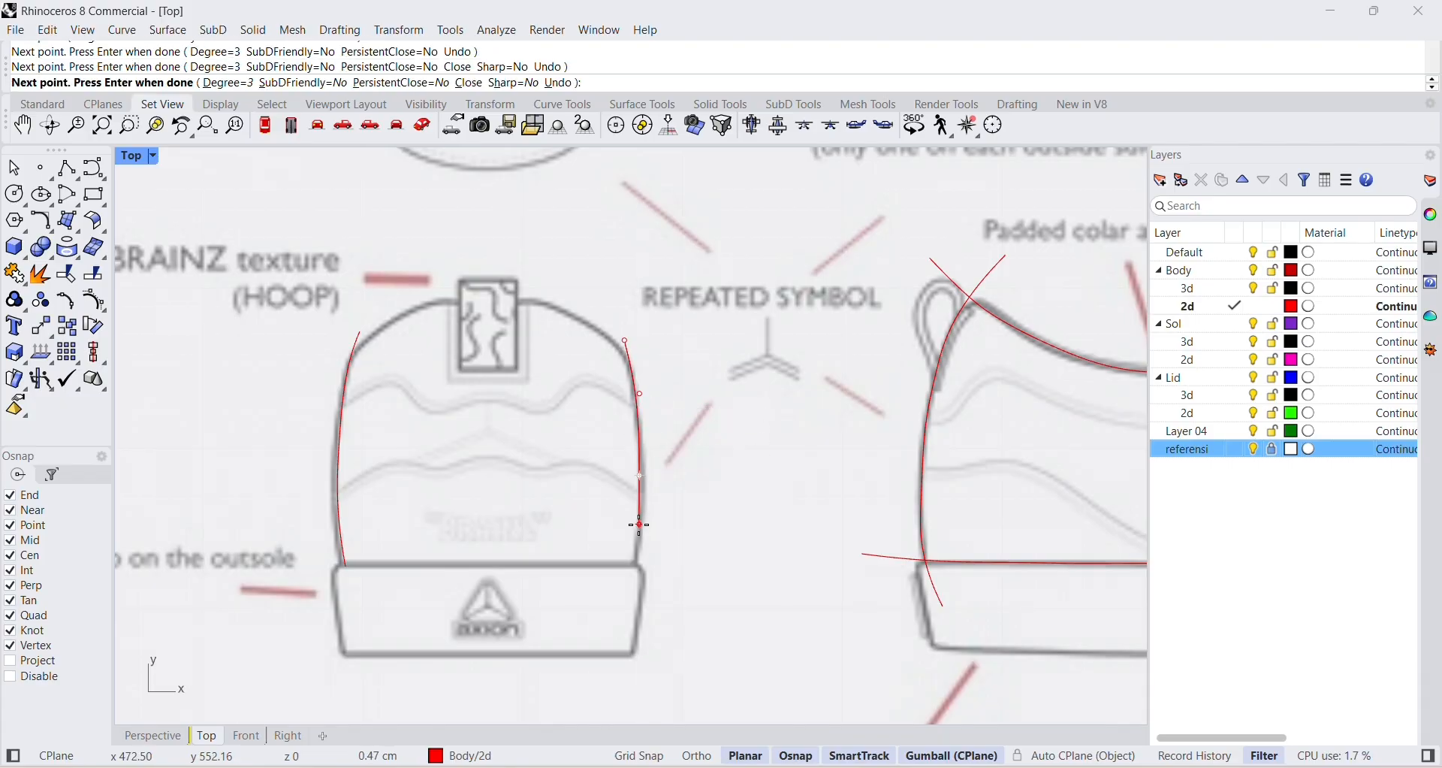
pyautogui.click(628, 583)
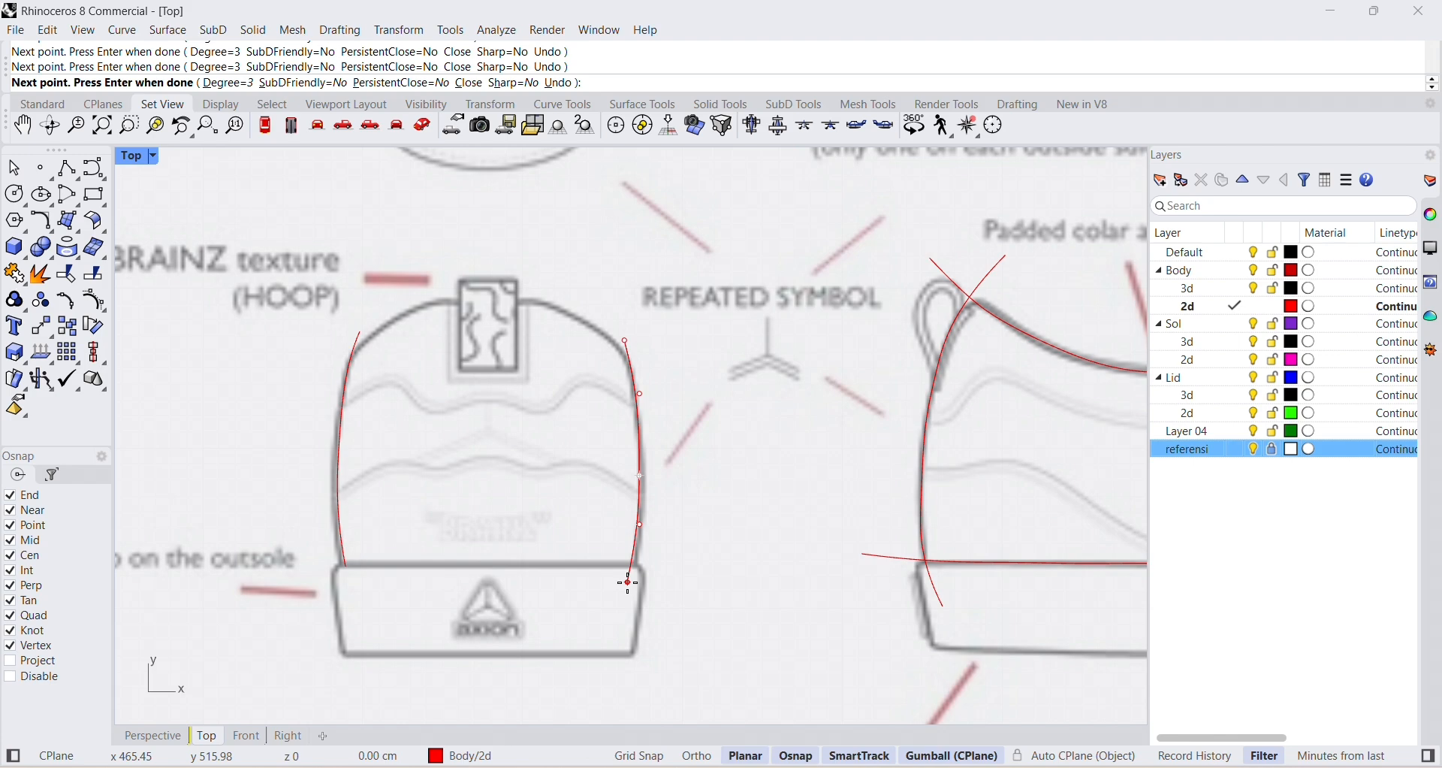
pyautogui.press('Return')
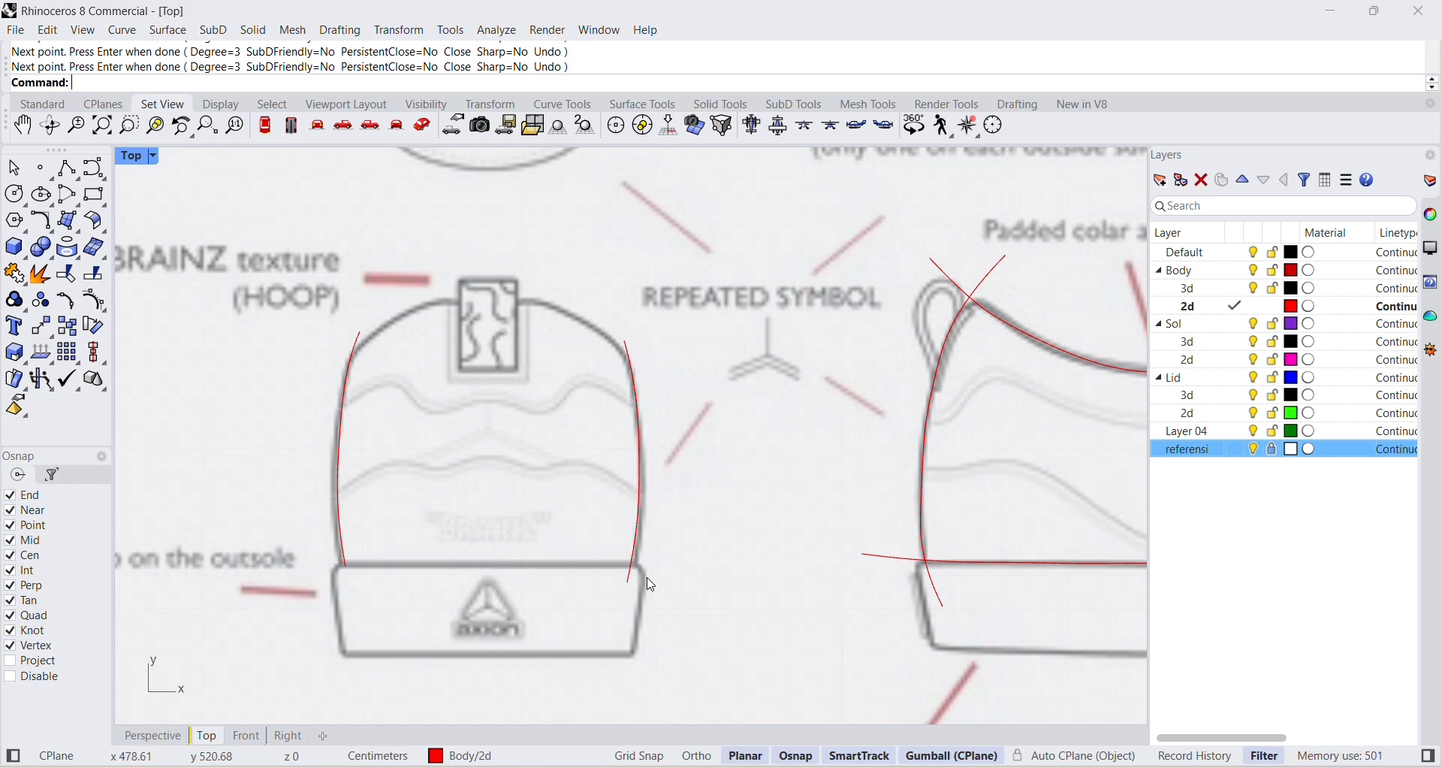
# Hide the referensi layer and show the curves in a maximized Perspective viewport.
pyautogui.click(1255, 450)
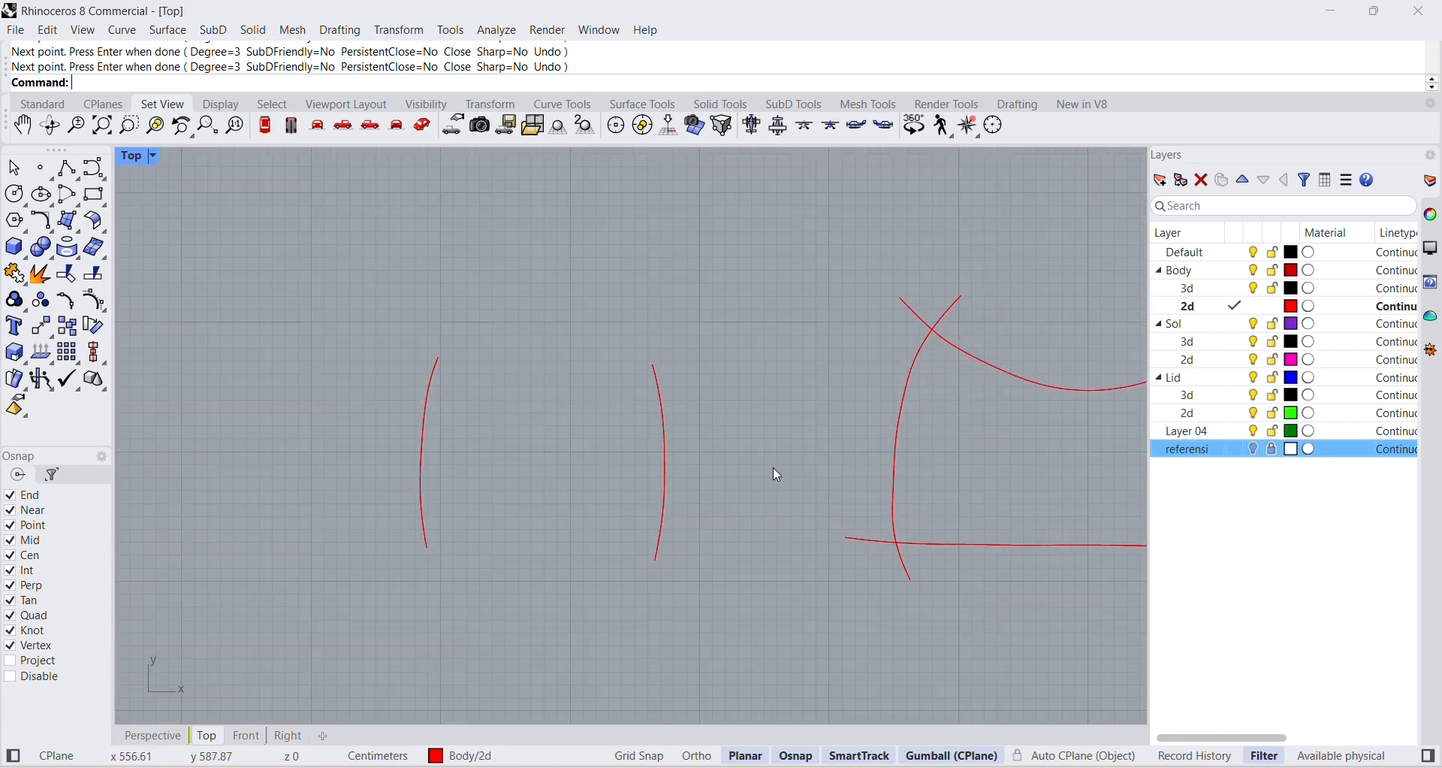
pyautogui.scroll(-10, 774, 472)
pyautogui.scroll(5, 847, 474)
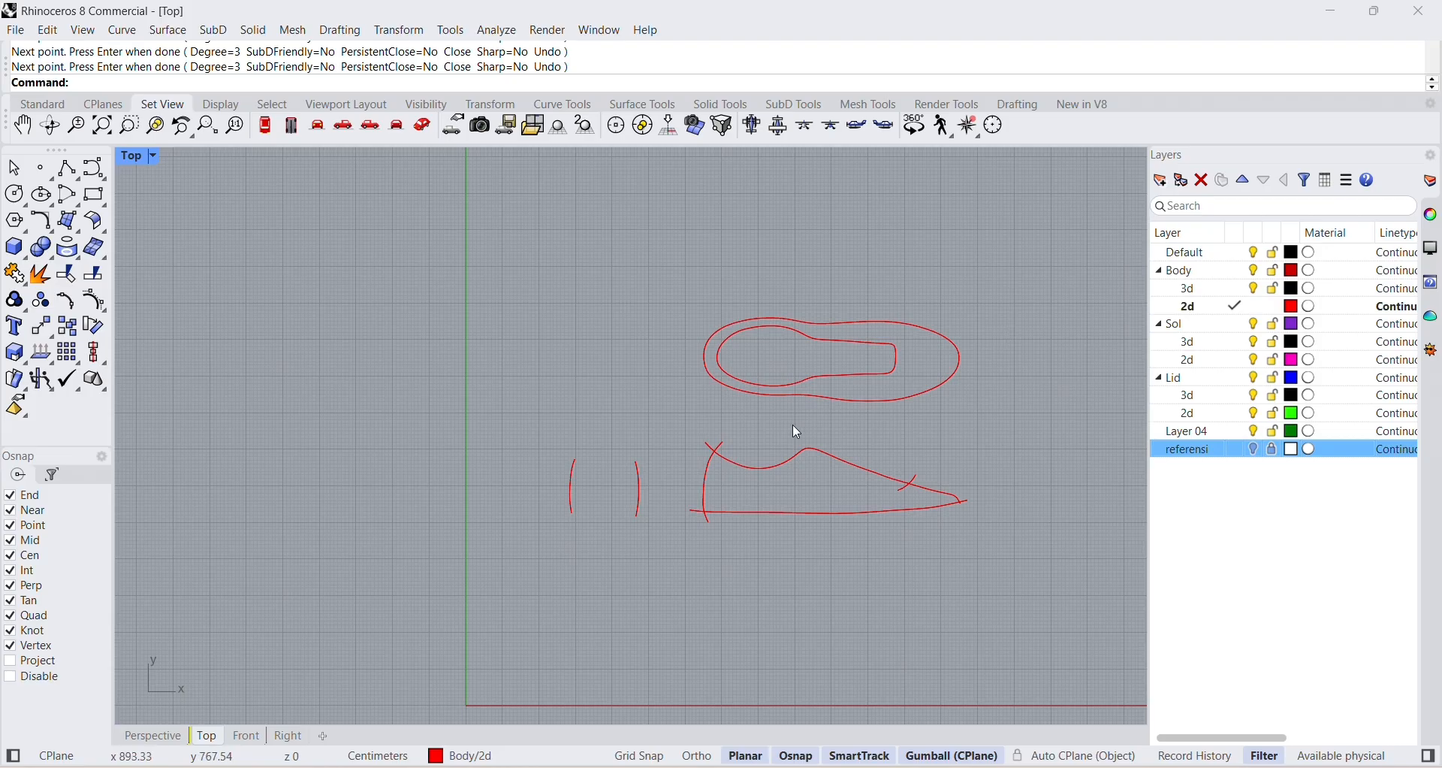
pyautogui.doubleClick(142, 156)
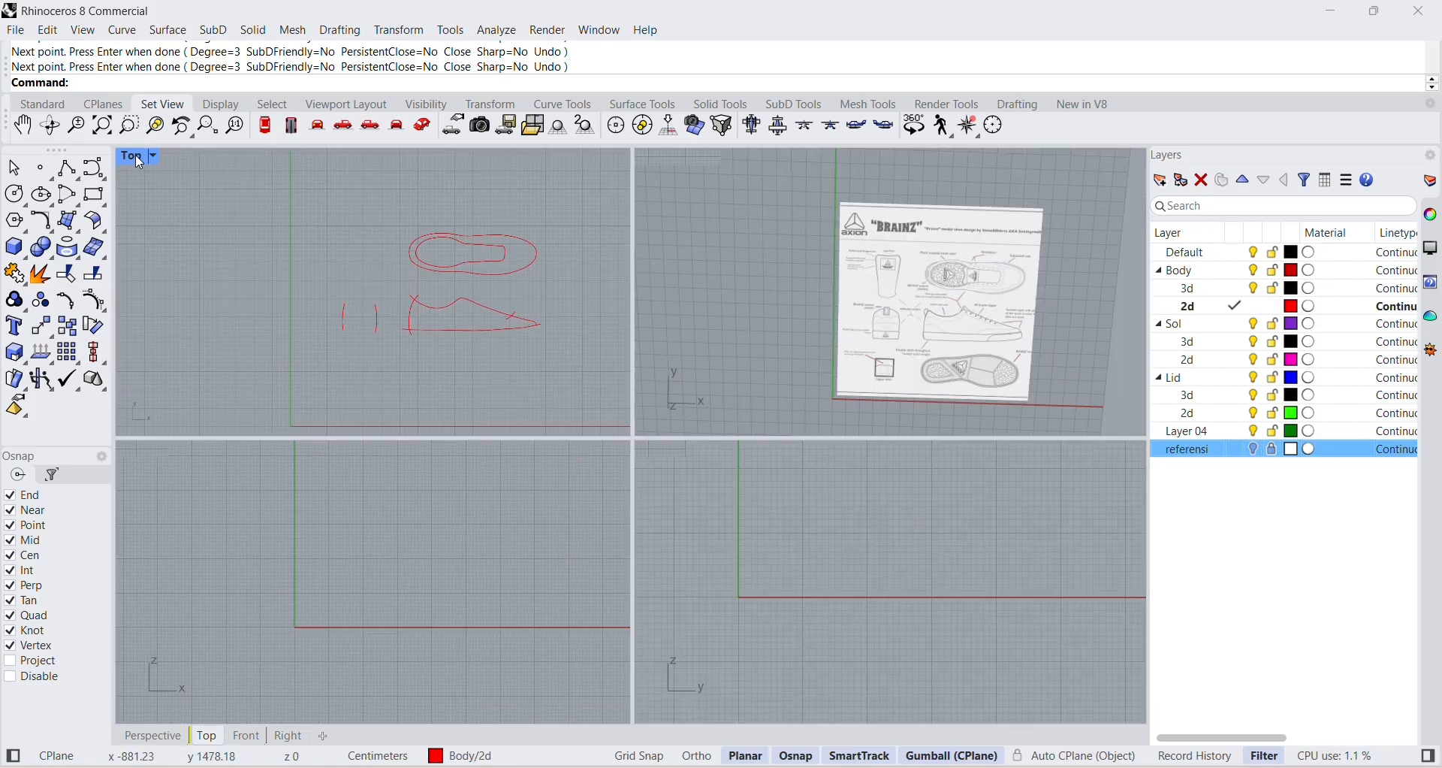
pyautogui.doubleClick(661, 161)
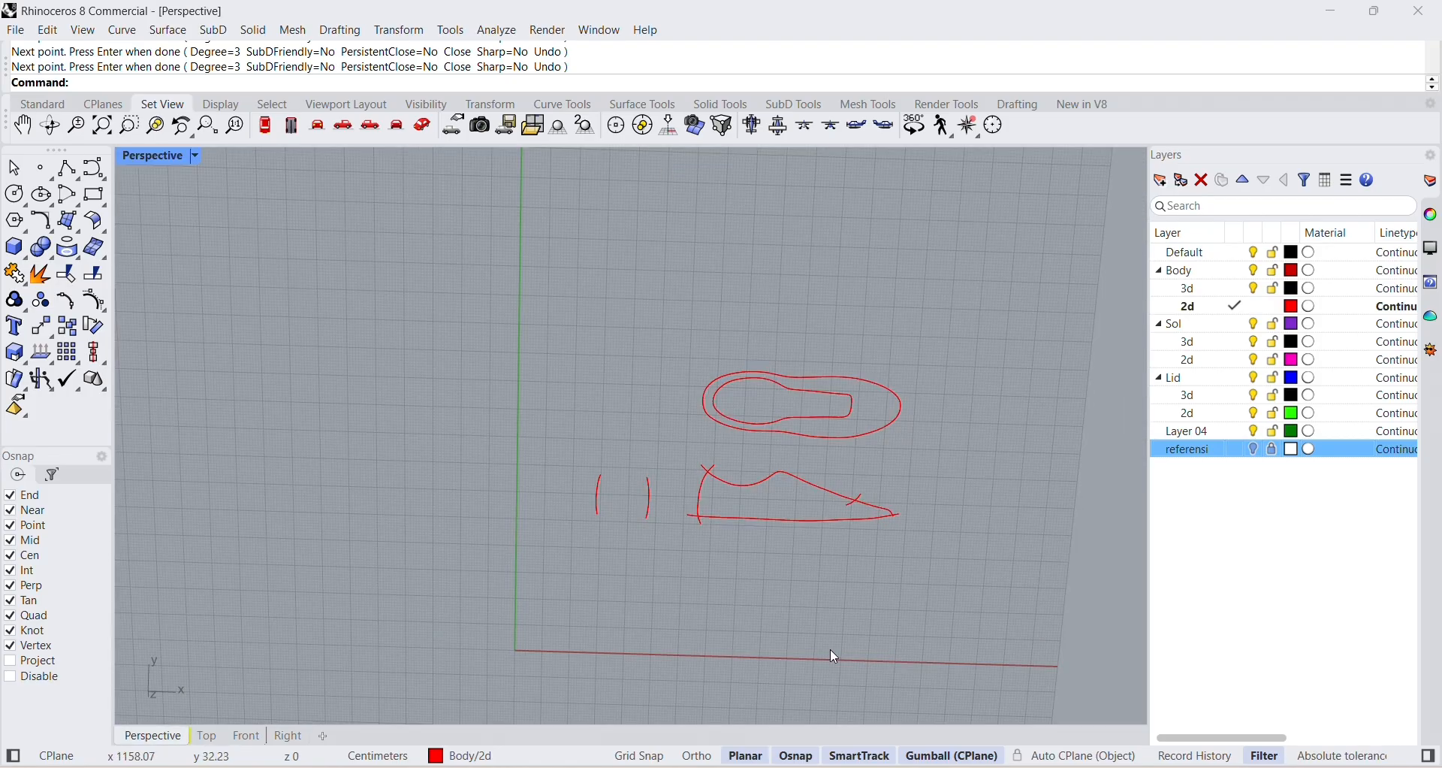
pyautogui.moveTo(831, 650)
pyautogui.mouseDown(button='right')
pyautogui.moveTo(914, 428)
pyautogui.moveTo(833, 425)
pyautogui.mouseUp(button='right')
pyautogui.scroll(3, 766, 451)
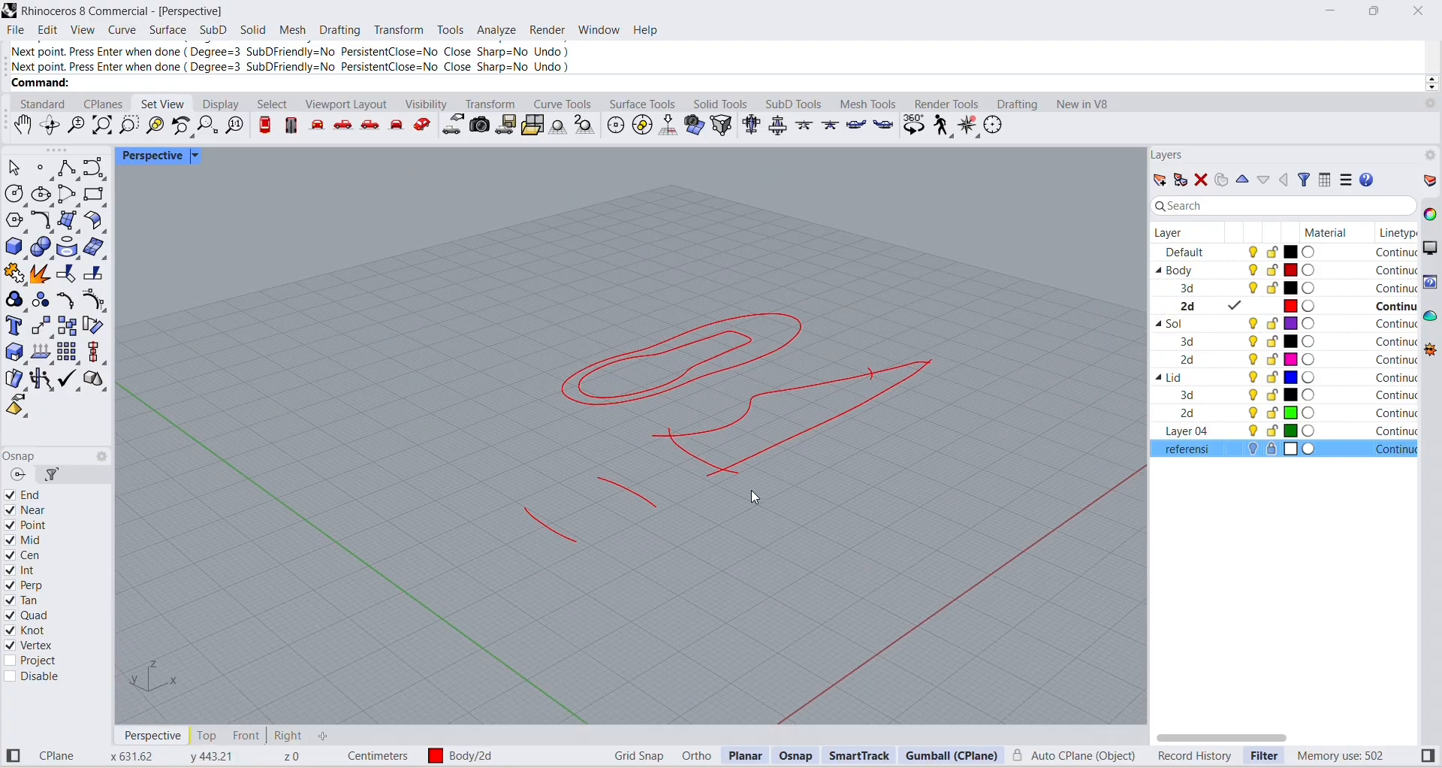
# Select the side-view profile and back-view heel curves and rotate them 90 degrees about the X axis so they stand upright.
pyautogui.moveTo(691, 531)
pyautogui.mouseDown(button='right')
pyautogui.moveTo(782, 571)
pyautogui.moveTo(700, 370)
pyautogui.mouseUp(button='right')
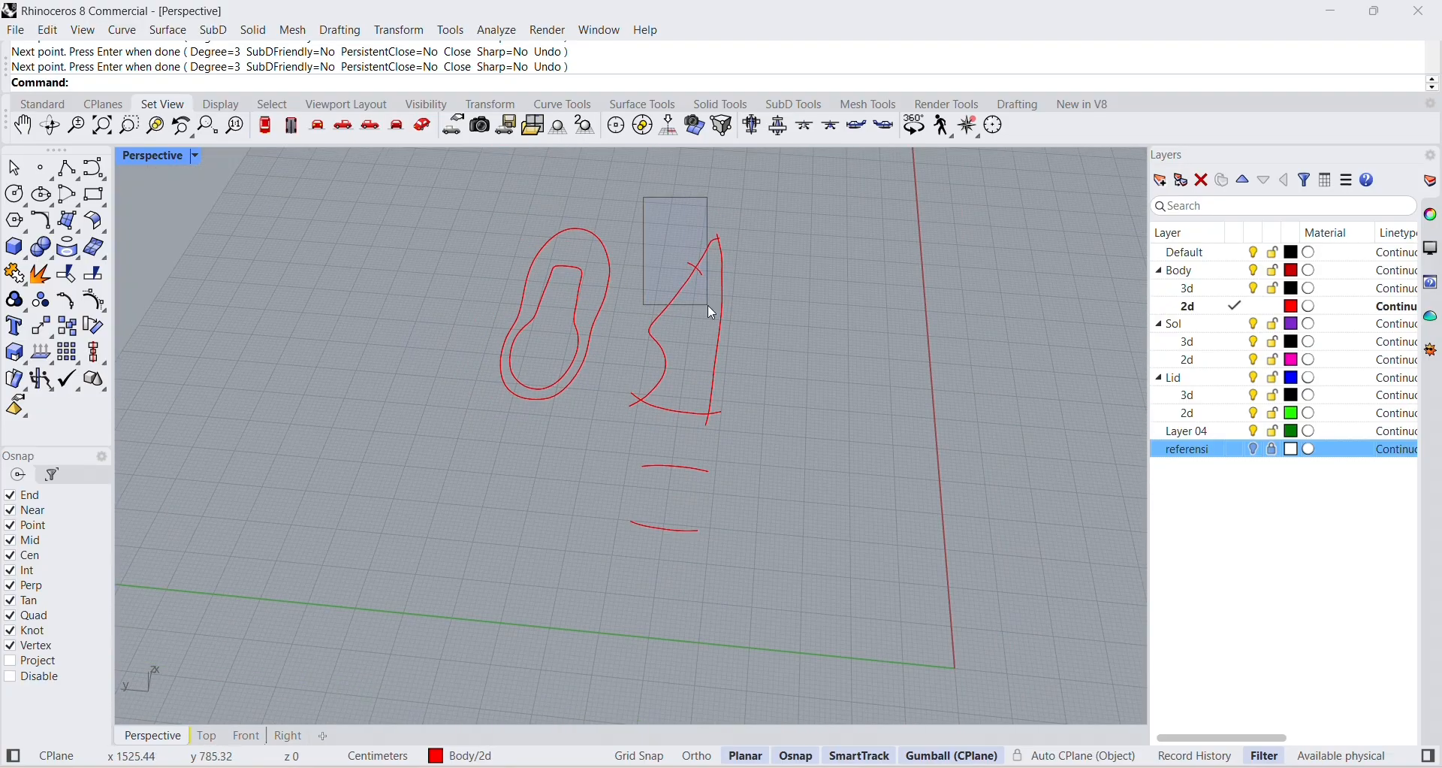
pyautogui.moveTo(708, 304); pyautogui.dragTo(623, 246)
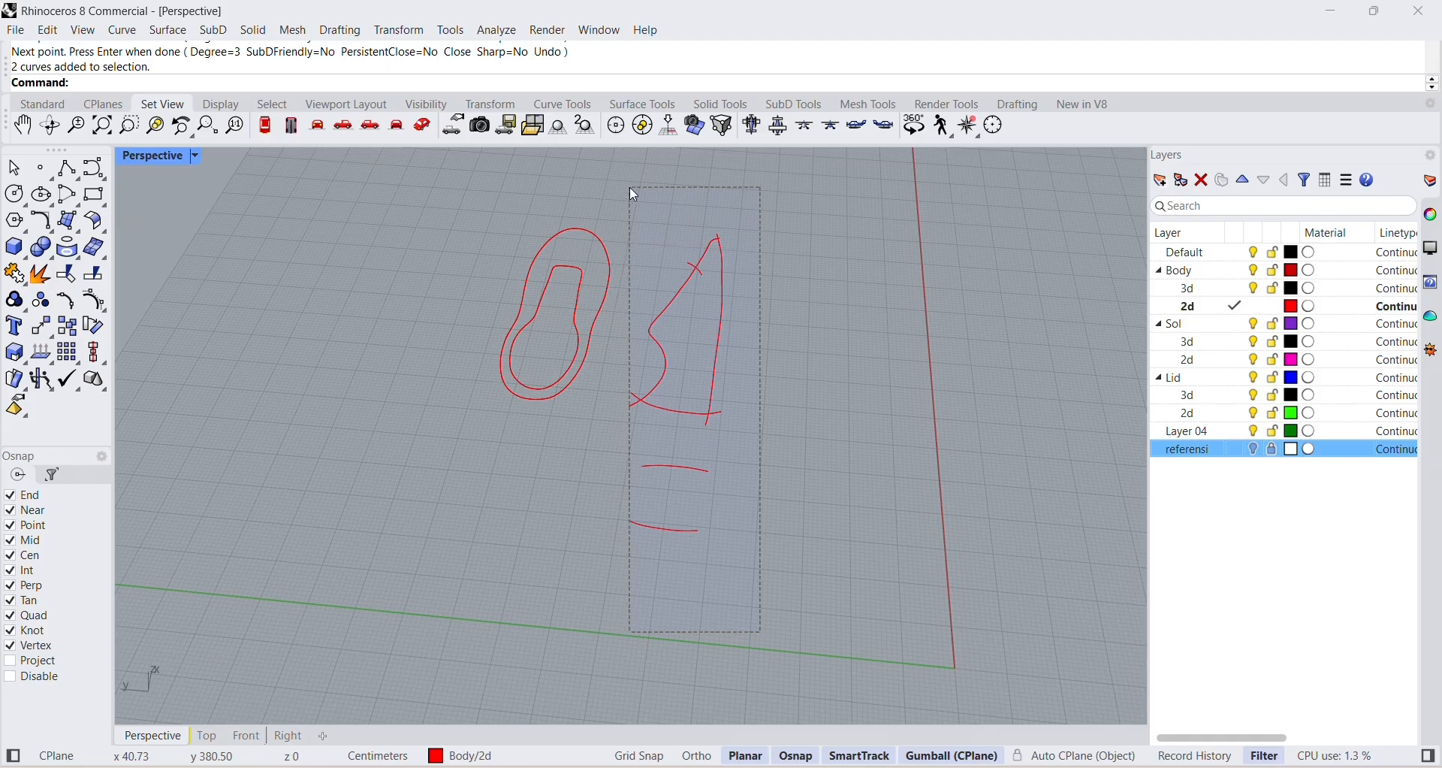
pyautogui.moveTo(629, 194); pyautogui.dragTo(629, 192)
pyautogui.moveTo(715, 406); pyautogui.dragTo(789, 413, button='right')
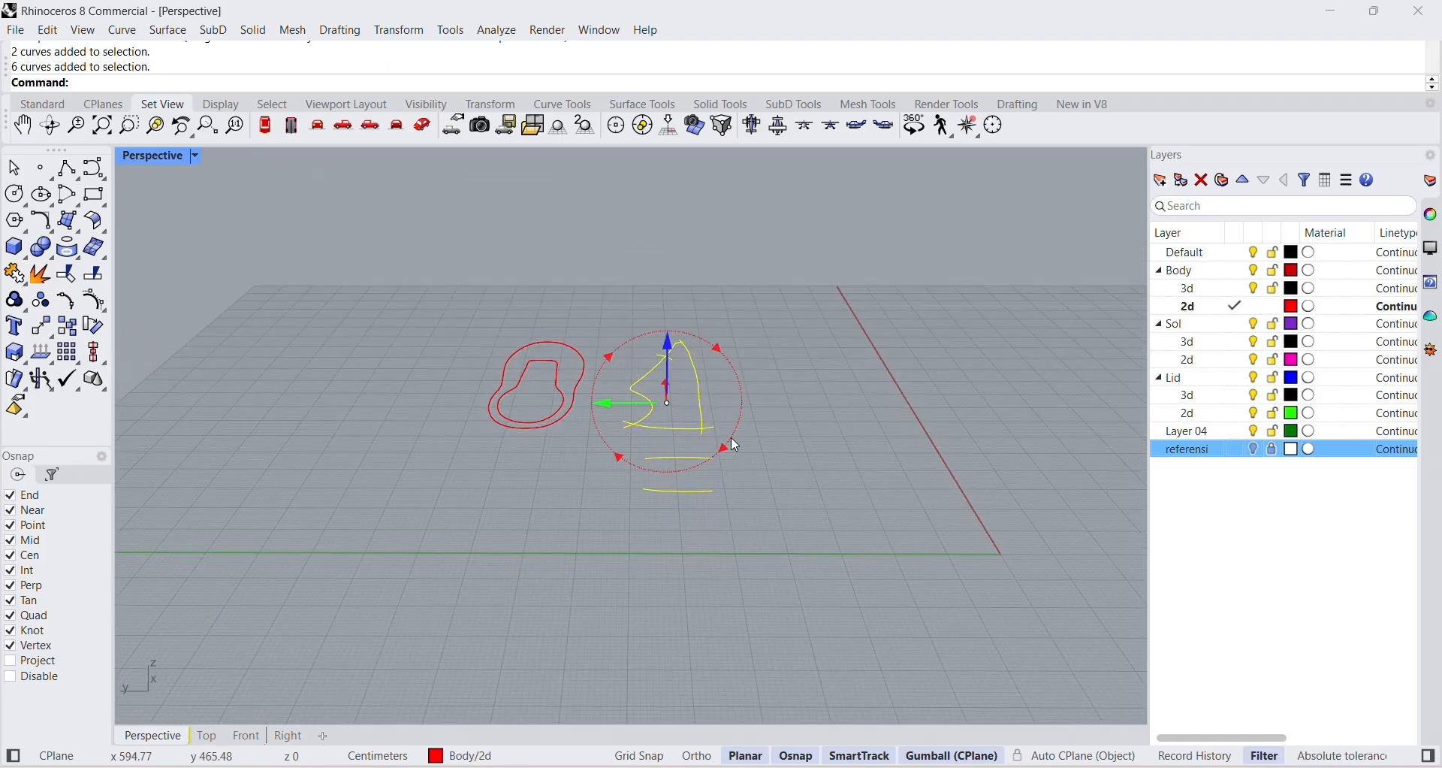
pyautogui.click(733, 442)
pyautogui.write('90')
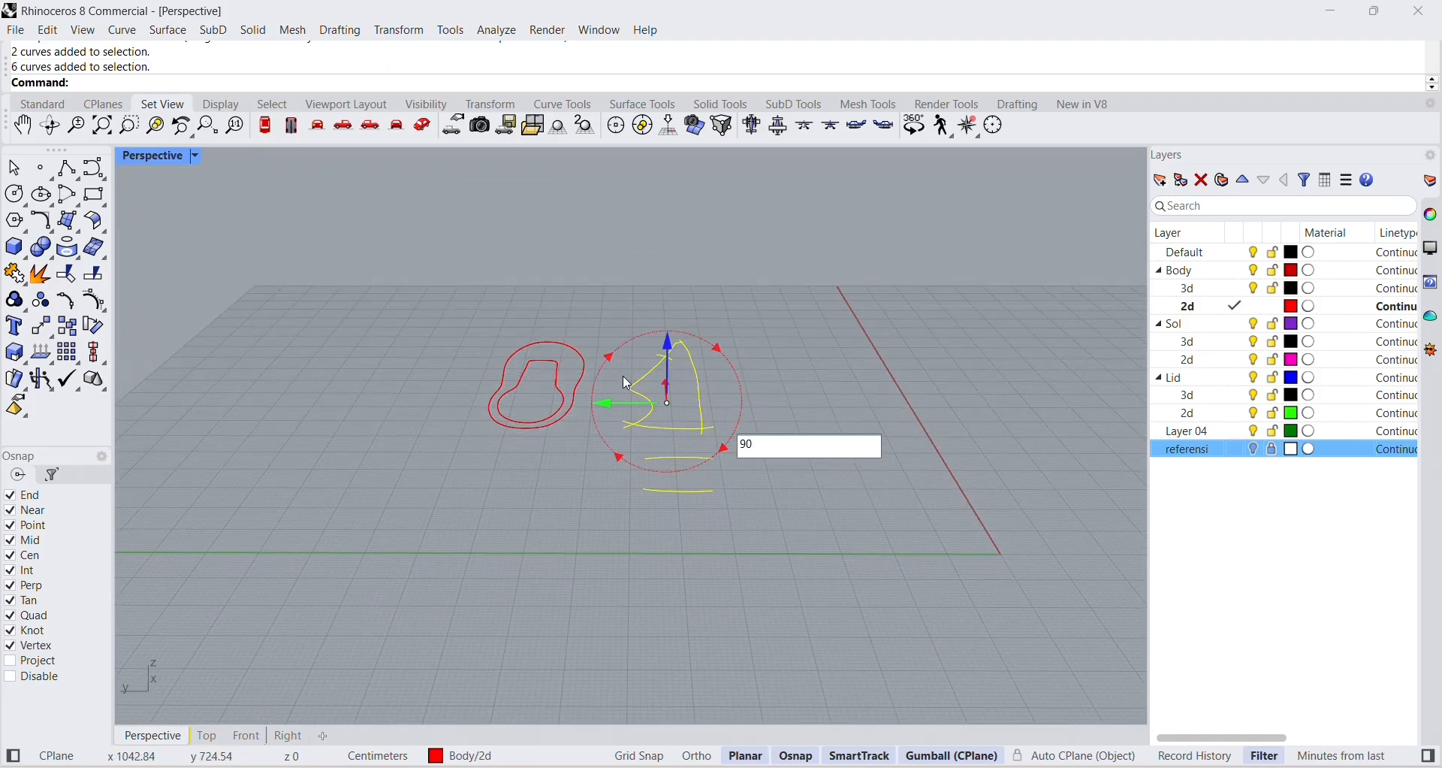
pyautogui.press('Return')
pyautogui.press('Escape')
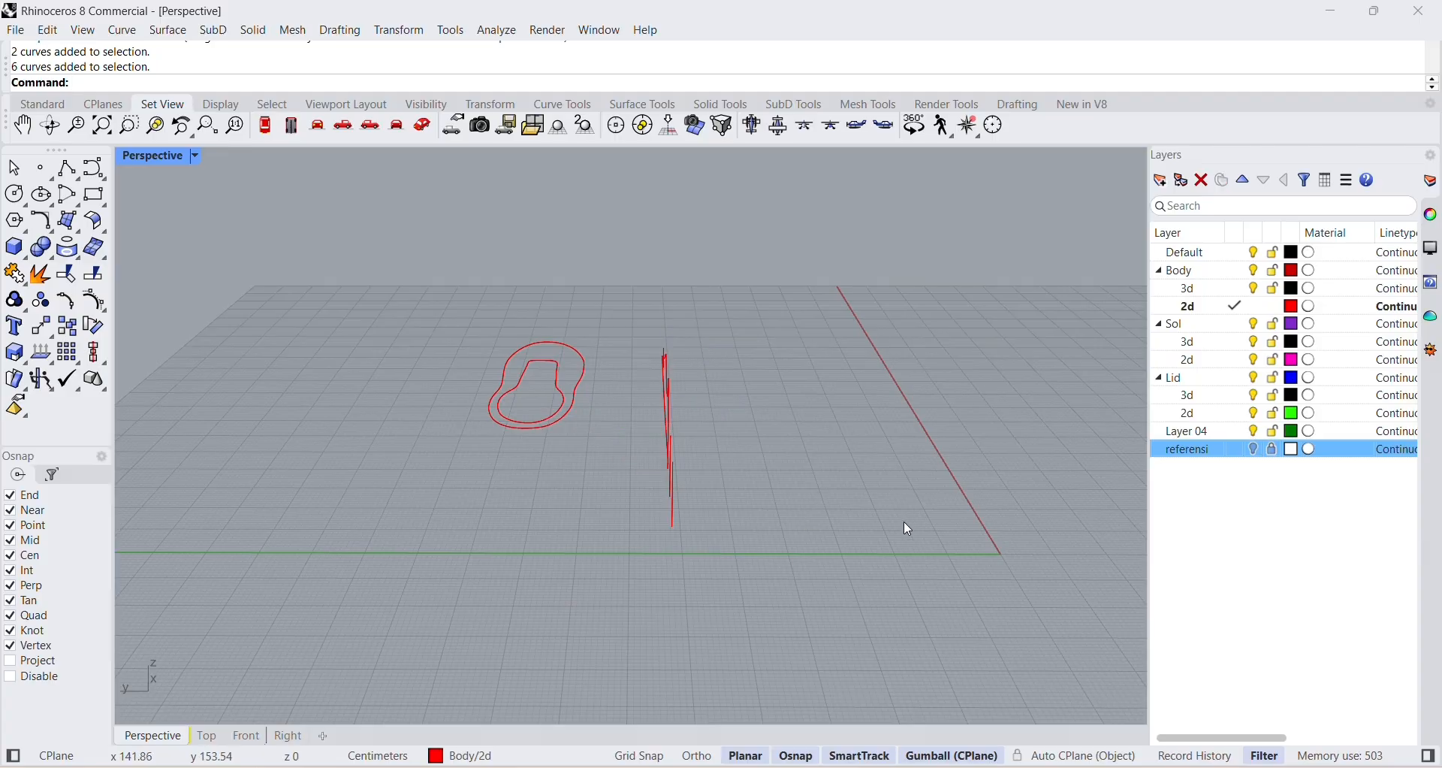
# Select both top-view outlines and move them along the Y axis to the opposite side of the upright side profile.
pyautogui.moveTo(904, 523); pyautogui.dragTo(744, 565, button='right')
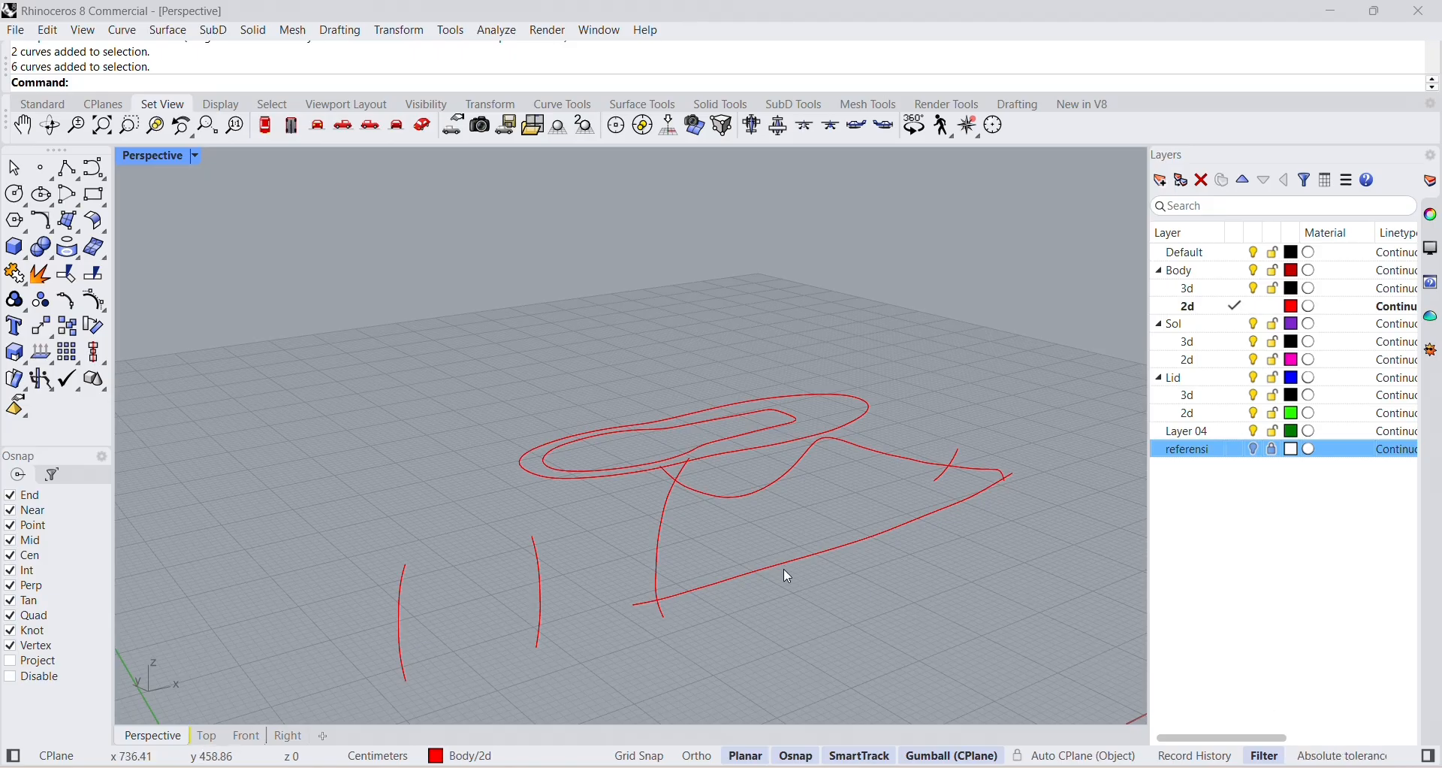
pyautogui.moveTo(749, 571); pyautogui.dragTo(778, 656, button='right')
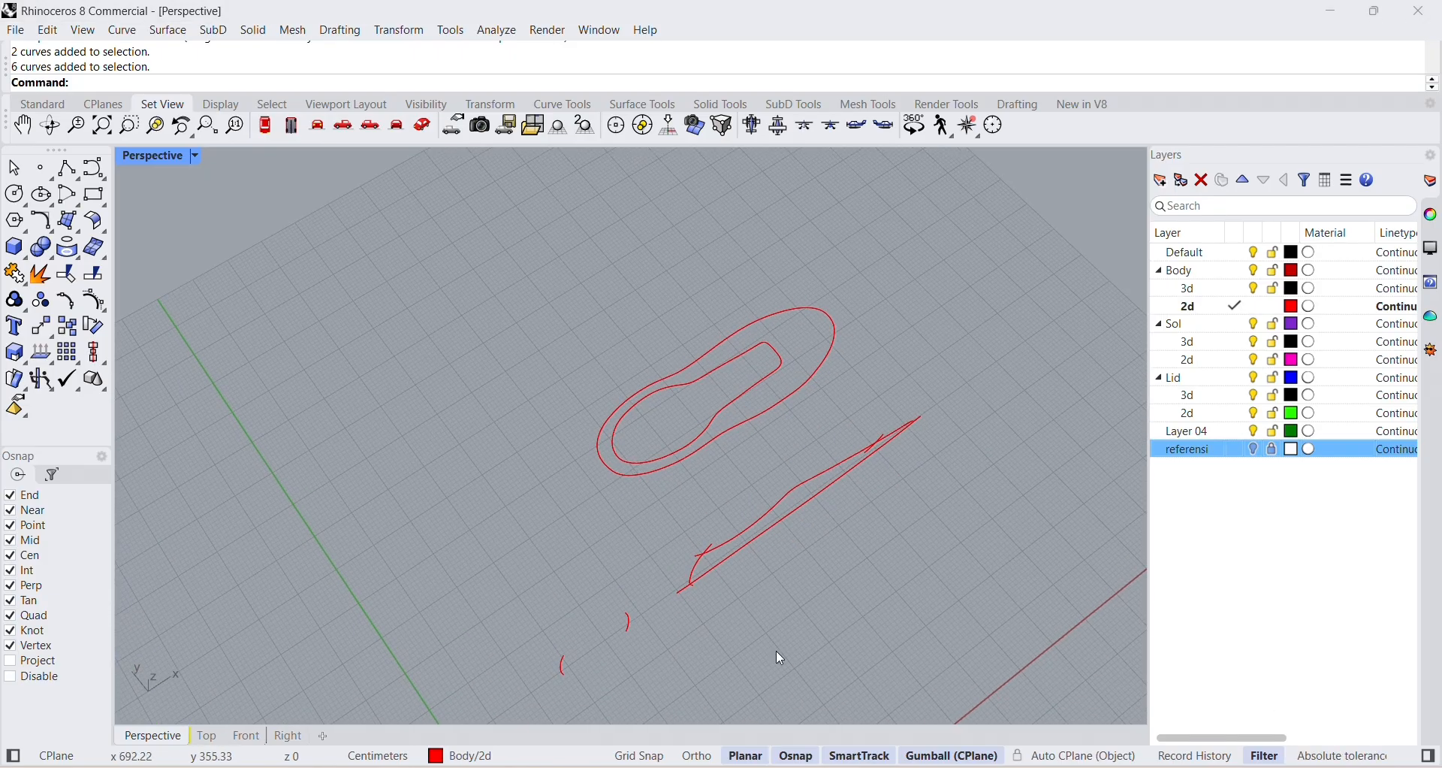
pyautogui.moveTo(466, 295); pyautogui.dragTo(854, 415)
pyautogui.moveTo(444, 299); pyautogui.dragTo(876, 481)
pyautogui.click(858, 386)
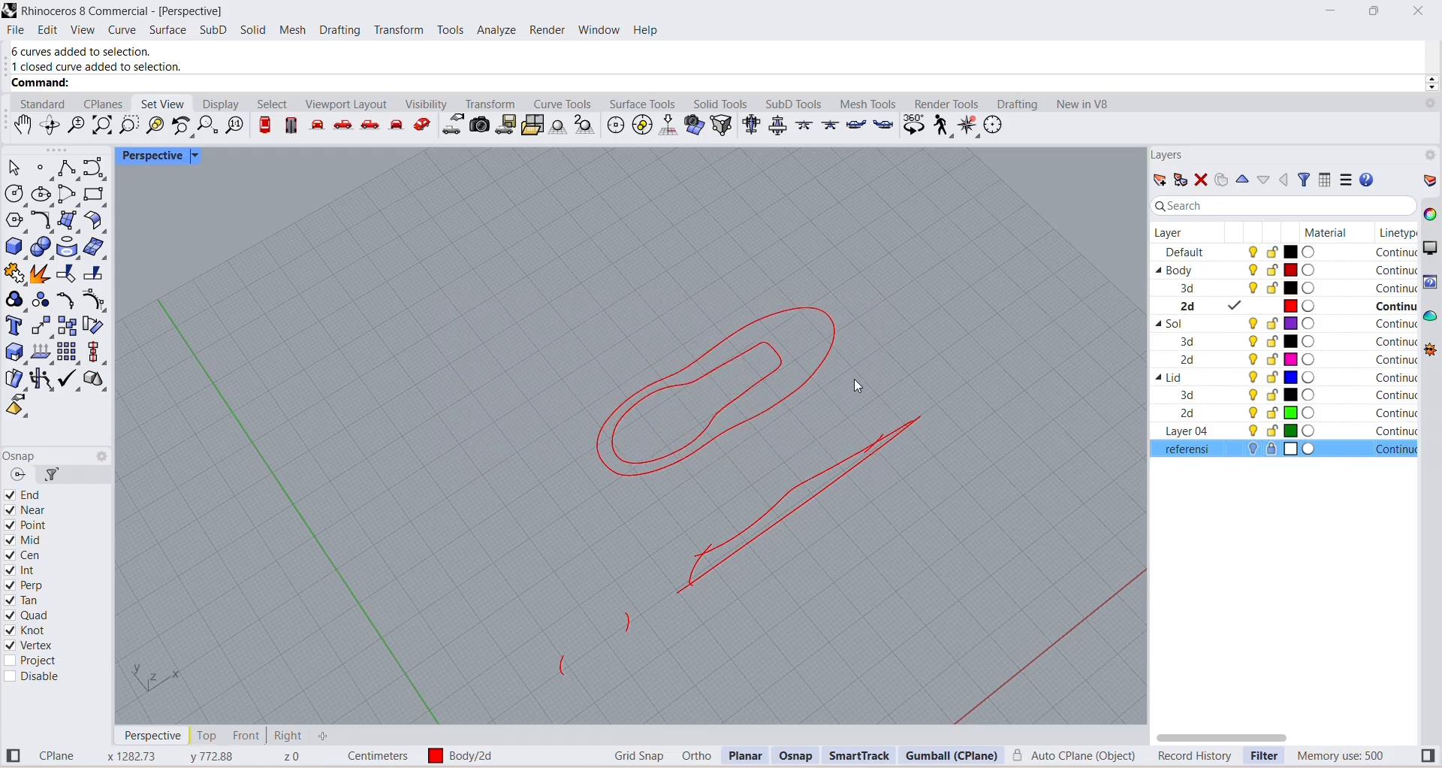
pyautogui.click(808, 389)
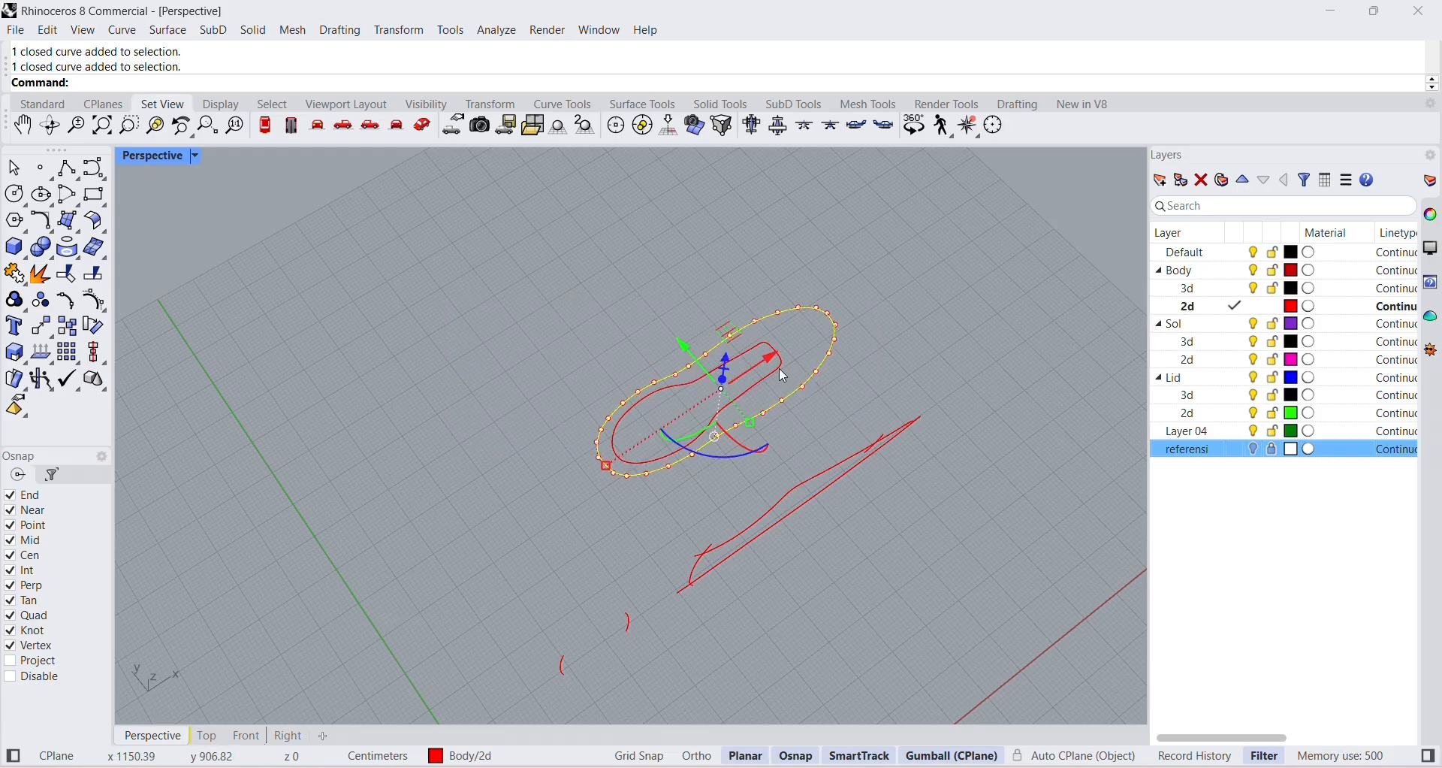
pyautogui.moveTo(682, 344); pyautogui.dragTo(864, 554)
pyautogui.click(1008, 661)
pyautogui.moveTo(1008, 661); pyautogui.dragTo(996, 584, button='right')
pyautogui.moveTo(814, 539); pyautogui.dragTo(834, 629, button='right')
pyautogui.scroll(5, 833, 624)
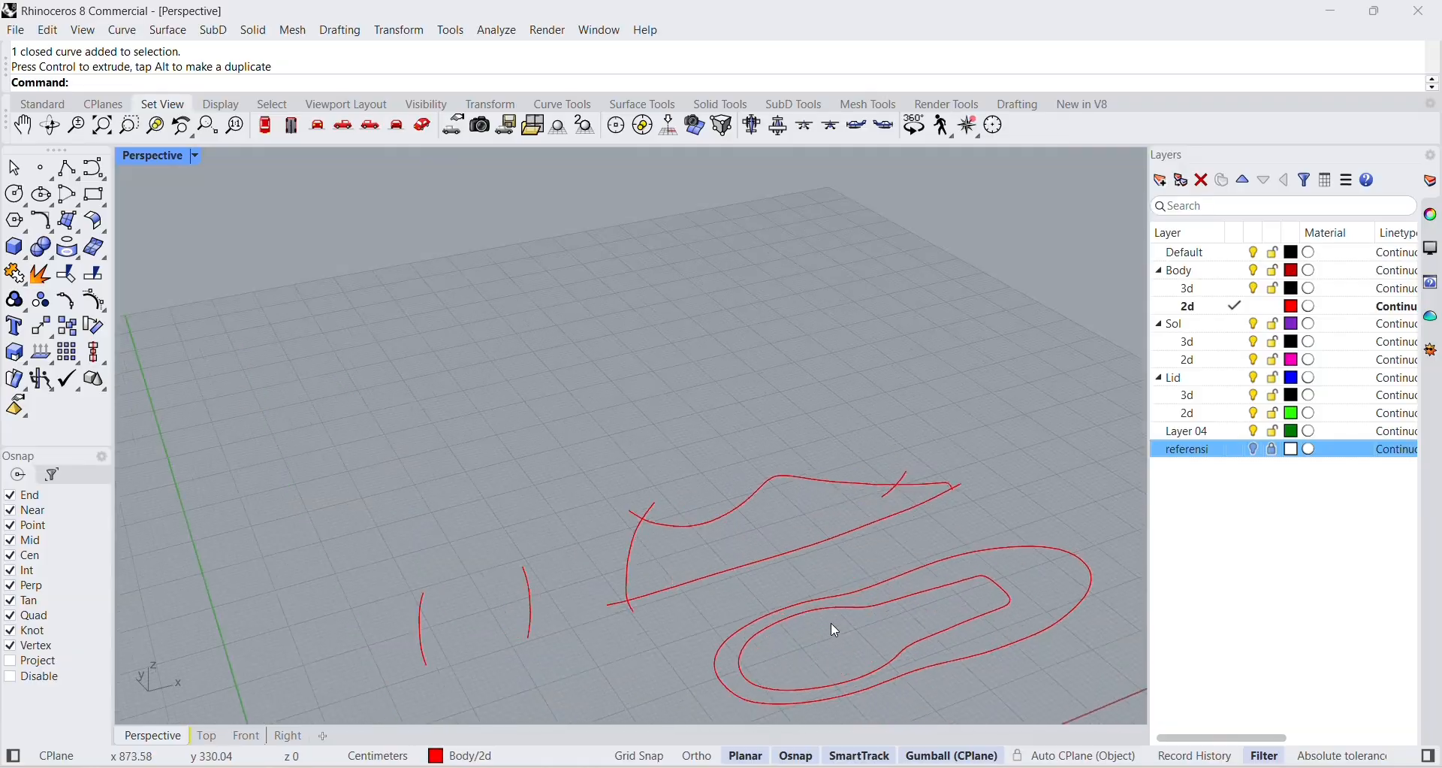
pyautogui.click(849, 598)
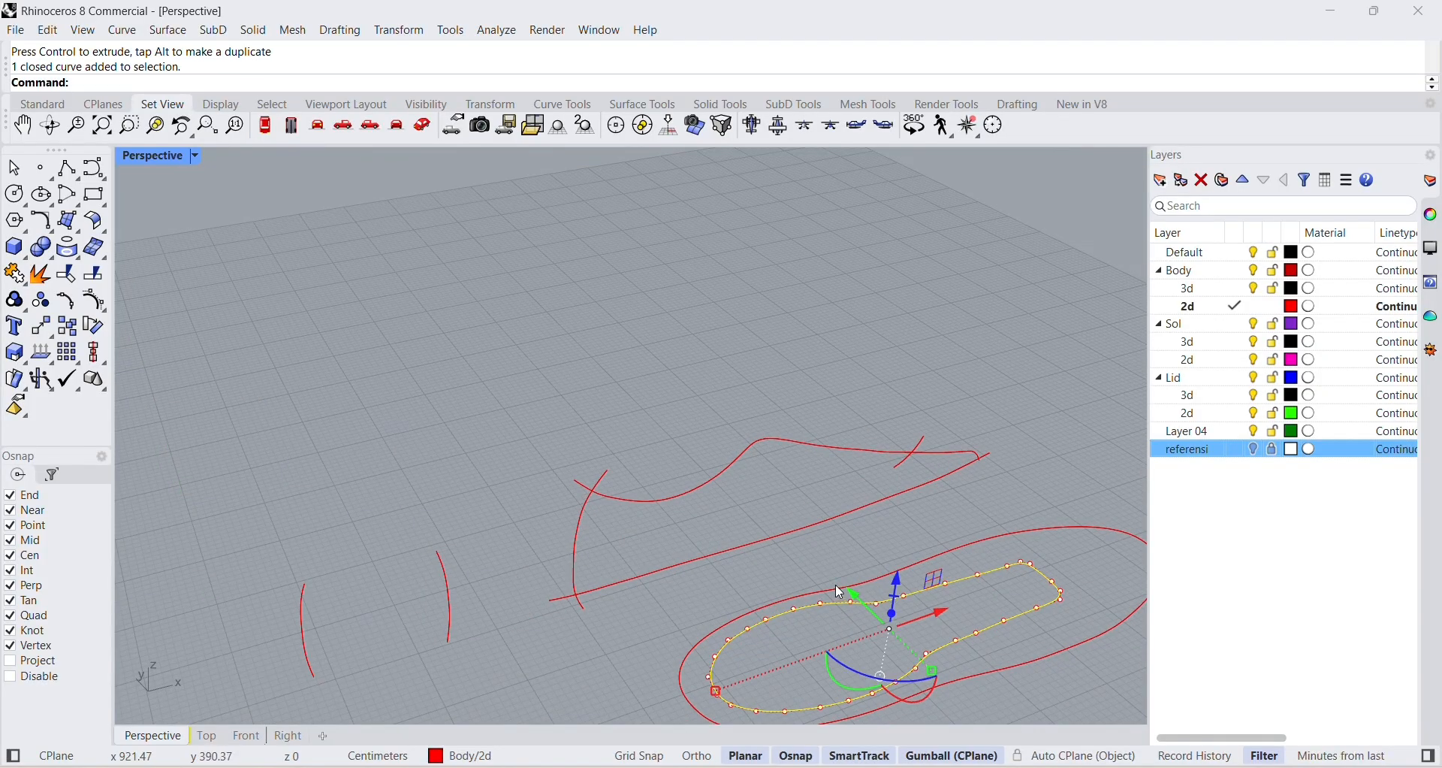
pyautogui.click(965, 552)
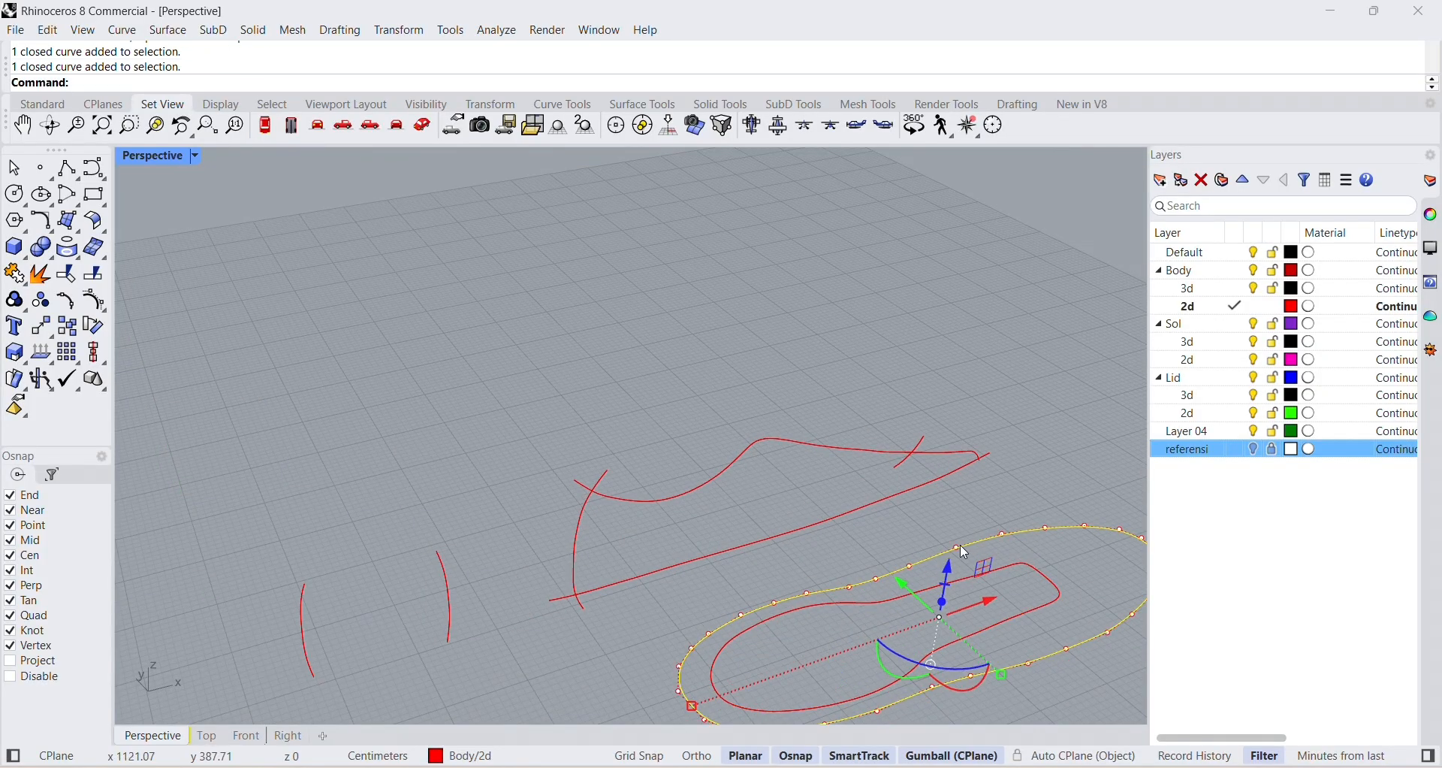
pyautogui.click(853, 509)
pyautogui.click(1076, 416)
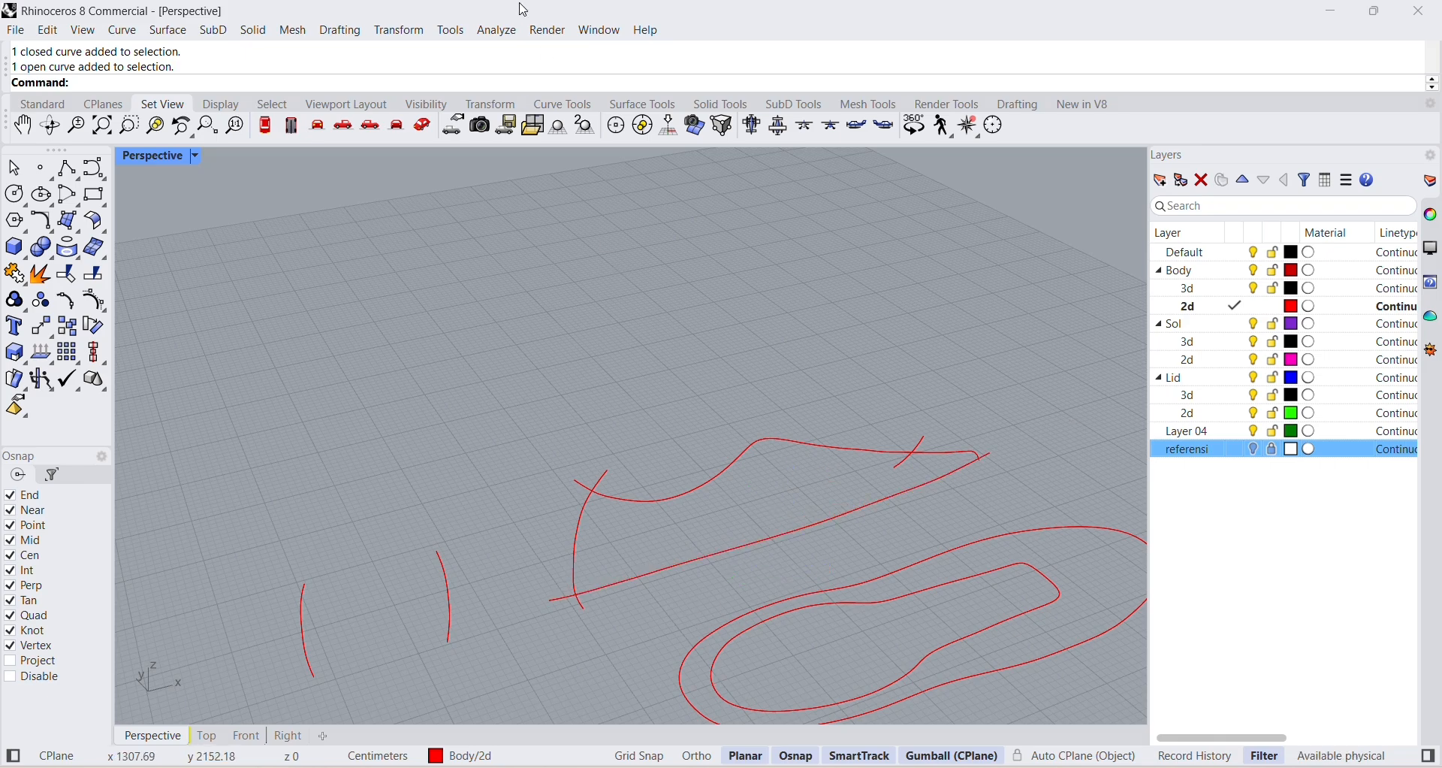
# Orient the inner top-view outline by two points, with its heel end and opposite toe end as reference points.
pyautogui.click(410, 34)
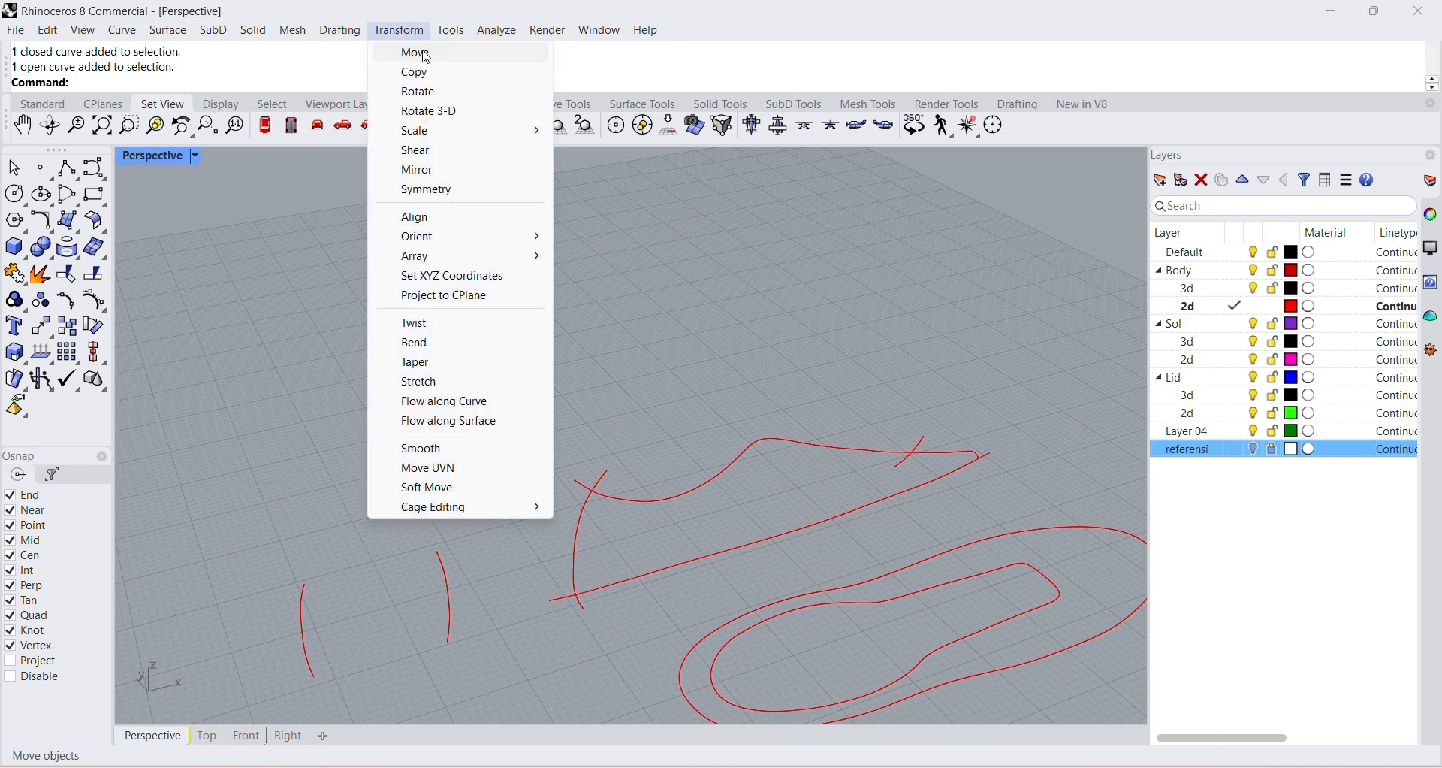
pyautogui.moveTo(446, 242)
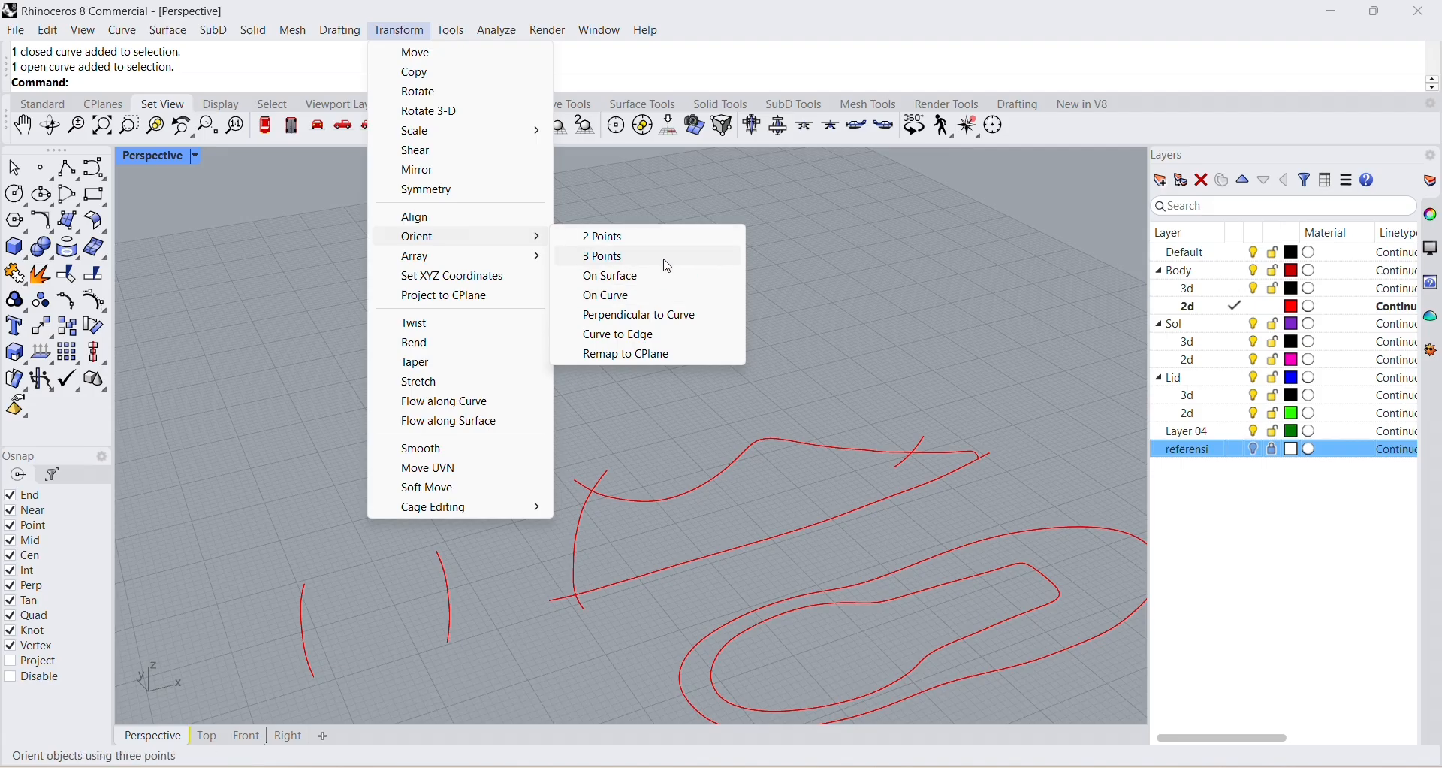
pyautogui.click(607, 237)
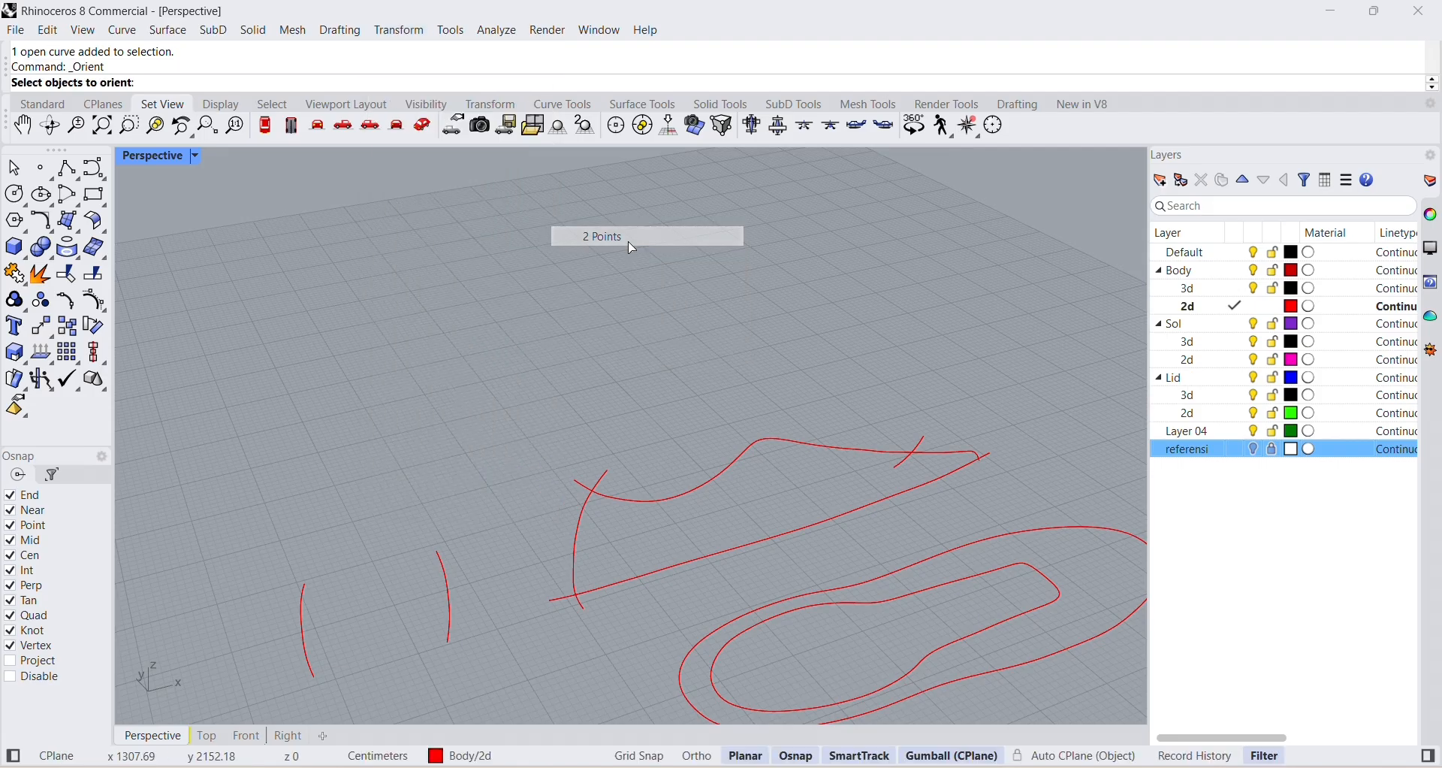
pyautogui.click(891, 607)
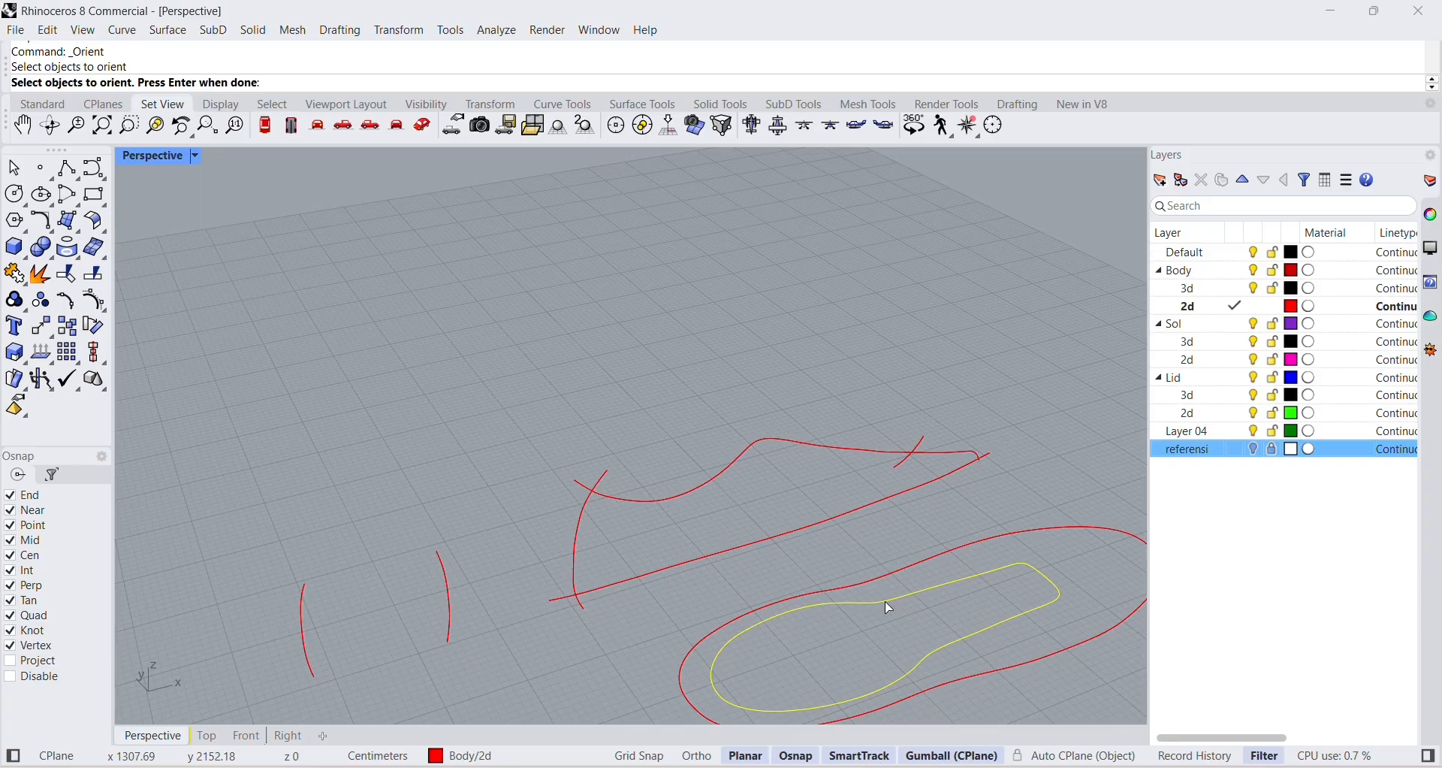
pyautogui.press('Return')
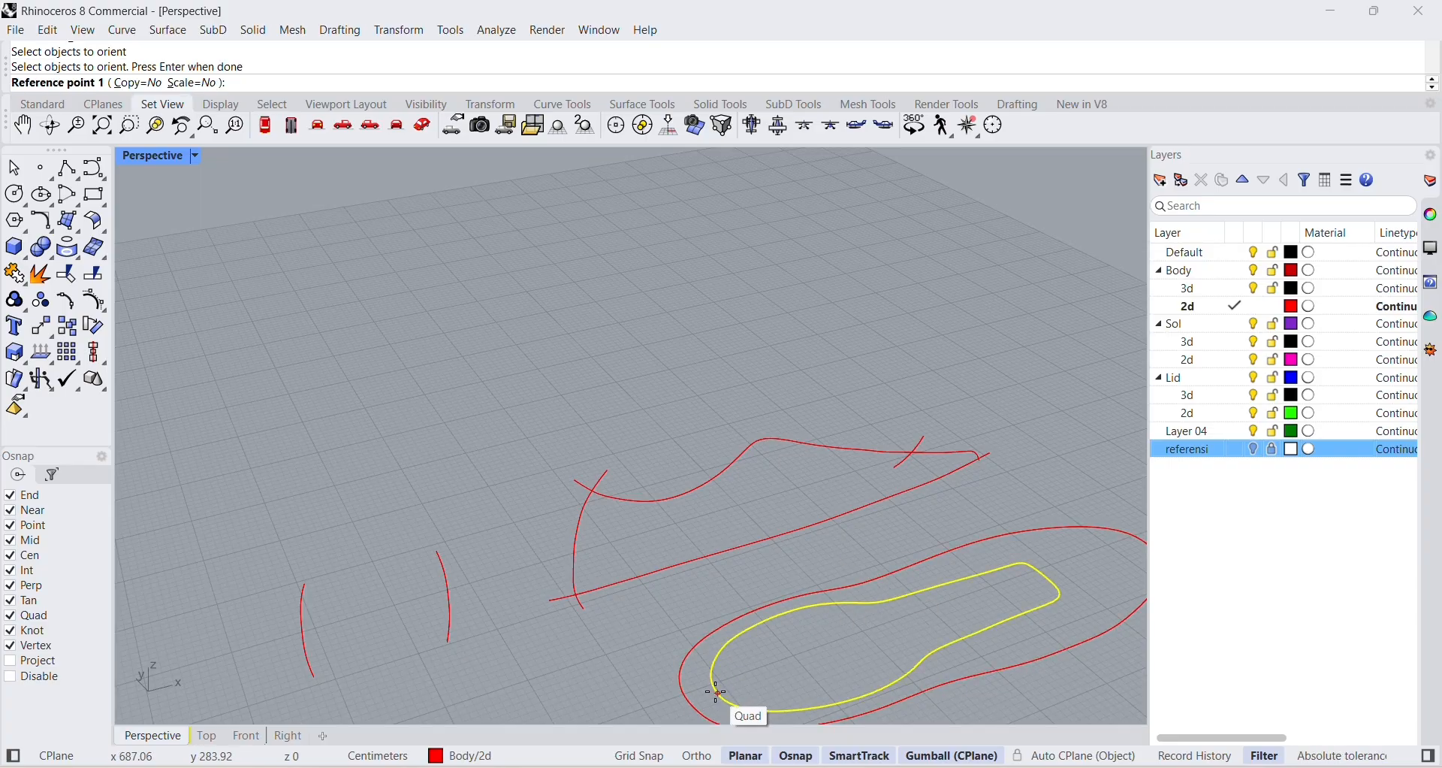
pyautogui.click(717, 692)
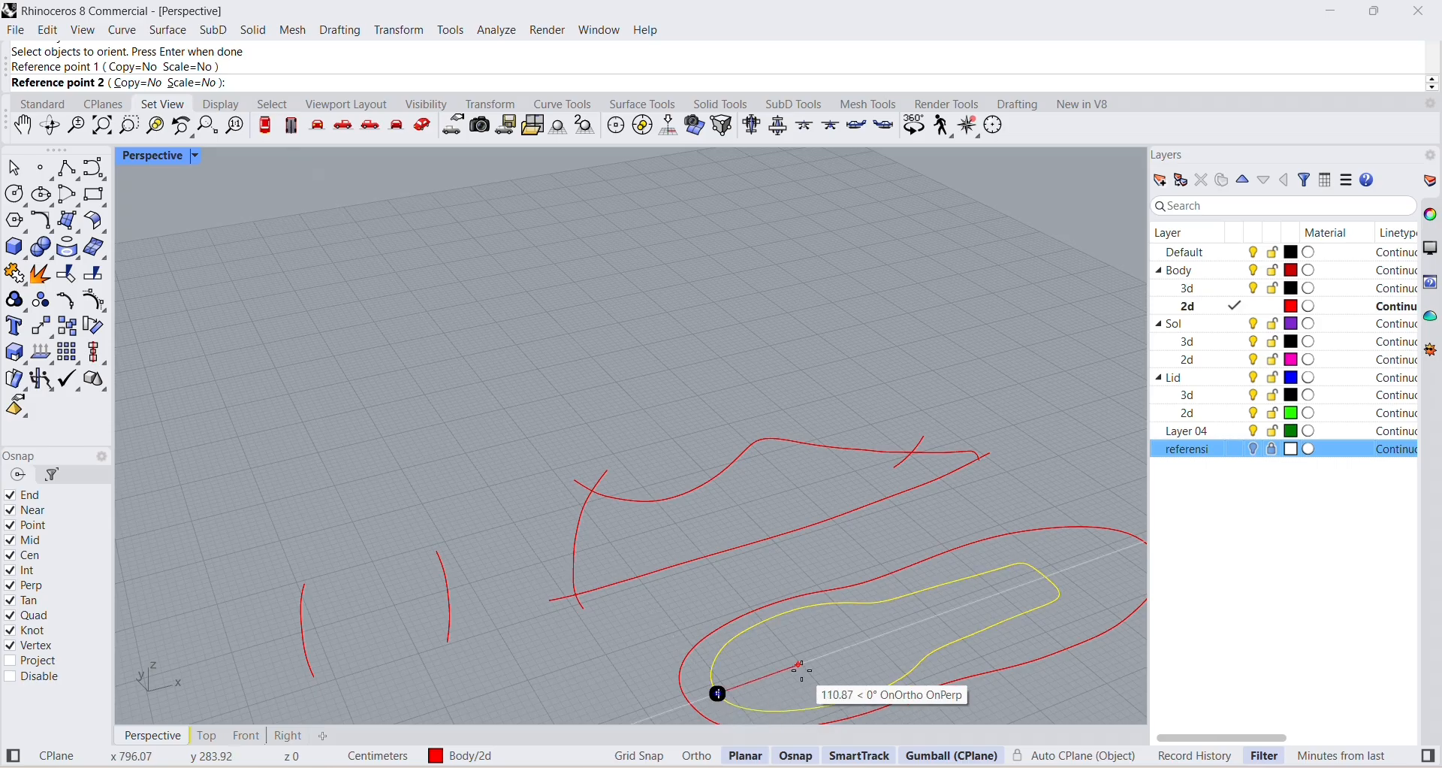
pyautogui.click(1048, 578)
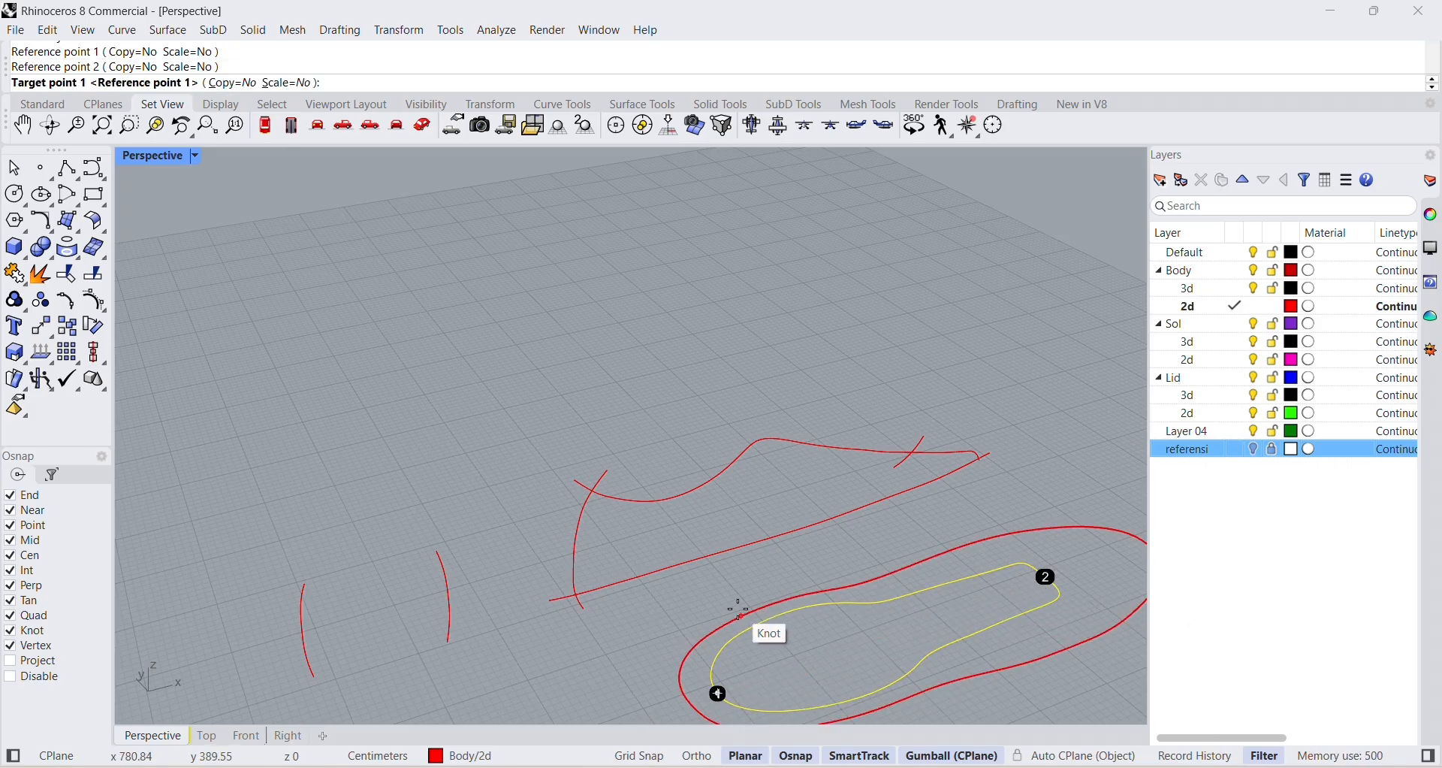
# Place the outline's heel end on the intersection of the side view's heel and collar curves, directing the other end toward the profile's toe.
pyautogui.moveTo(628, 516); pyautogui.dragTo(628, 513, button='right')
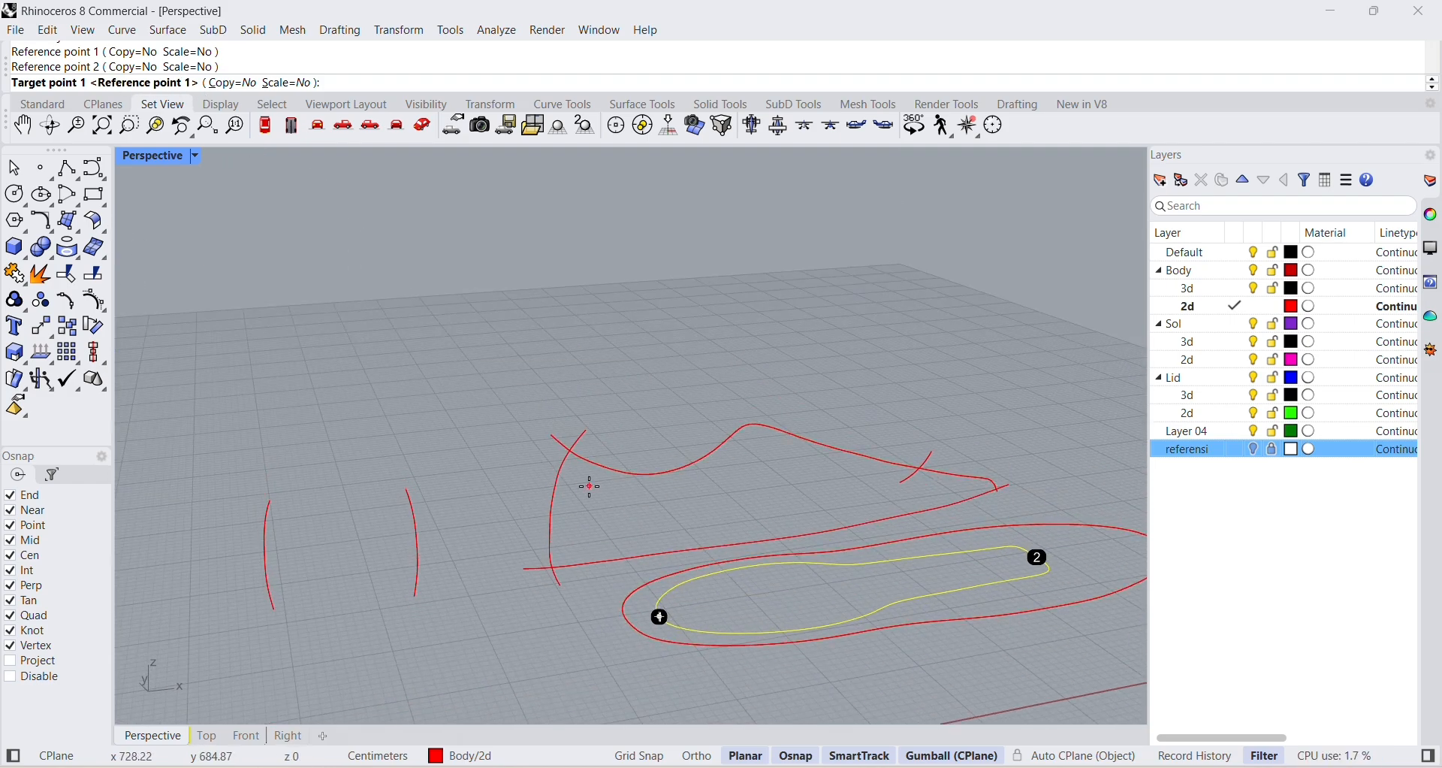
pyautogui.scroll(3, 579, 466)
pyautogui.scroll(1, 577, 451)
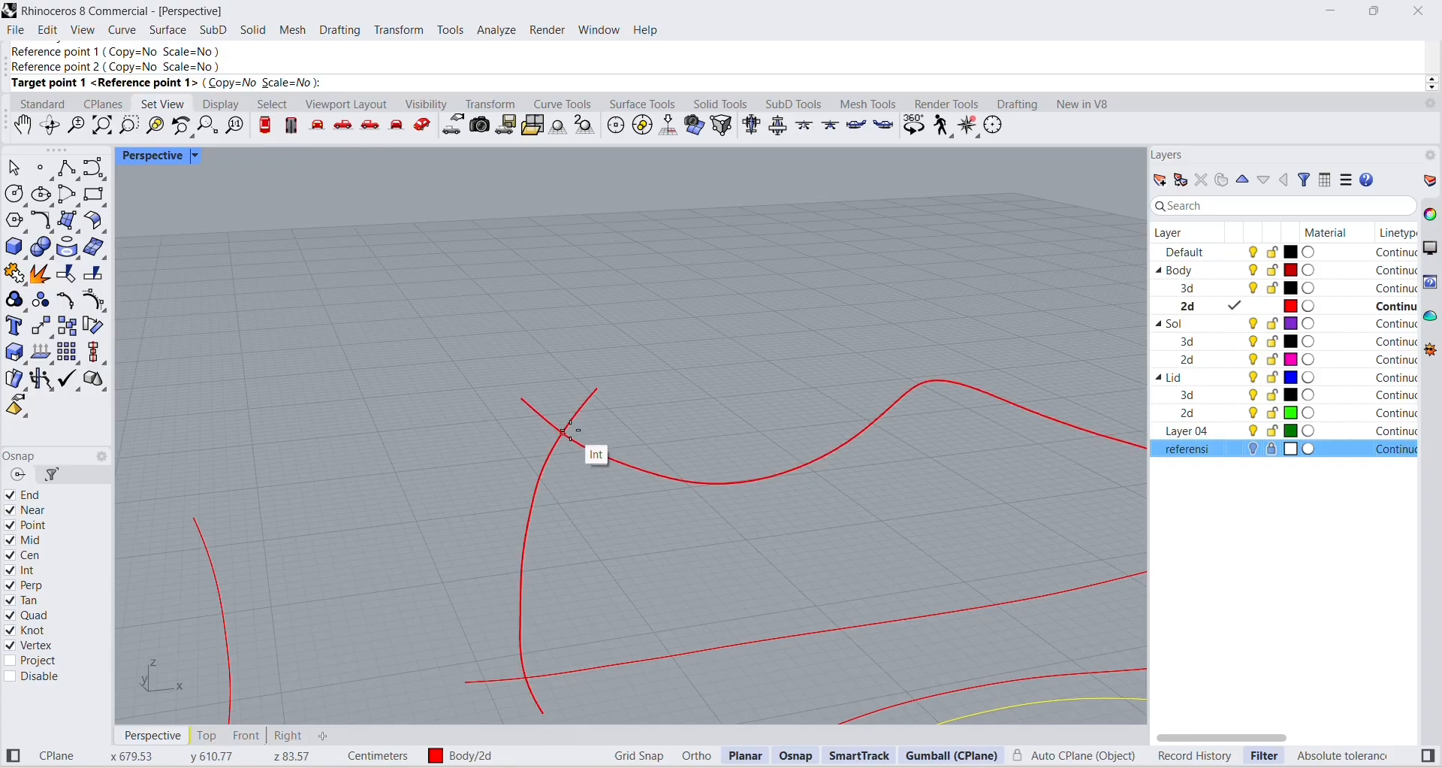
pyautogui.scroll(2, 571, 428)
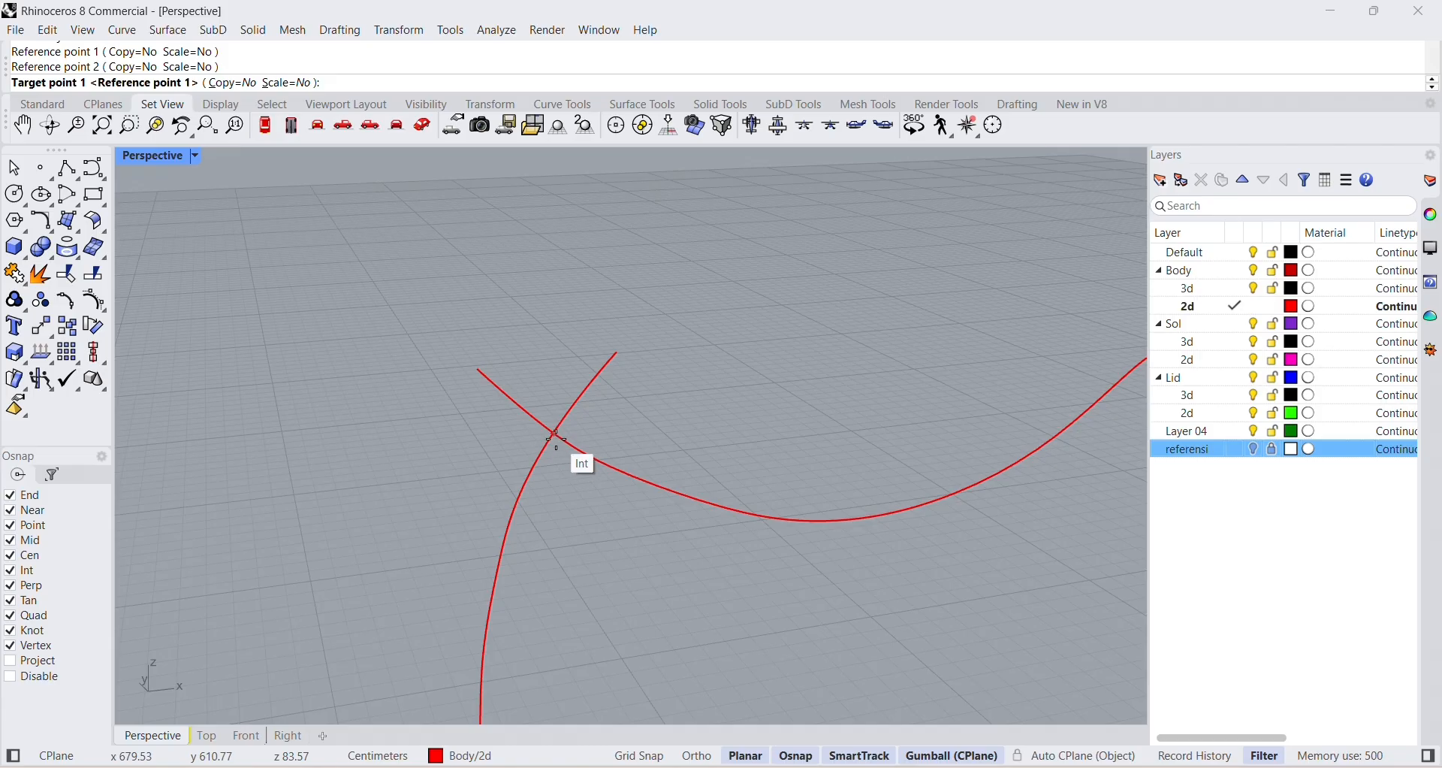
pyautogui.scroll(2, 556, 436)
pyautogui.scroll(-2, 565, 426)
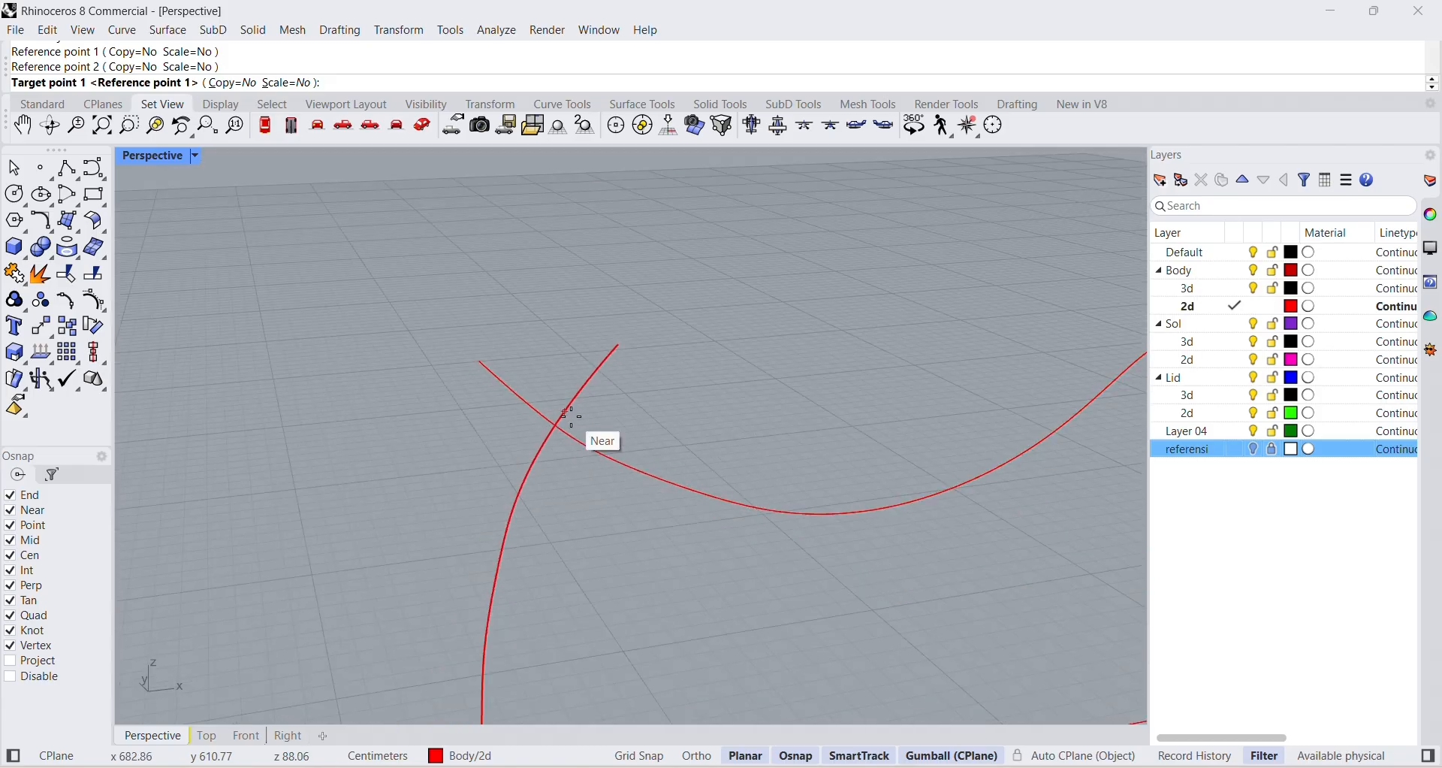
pyautogui.scroll(-1, 568, 421)
pyautogui.click(562, 427)
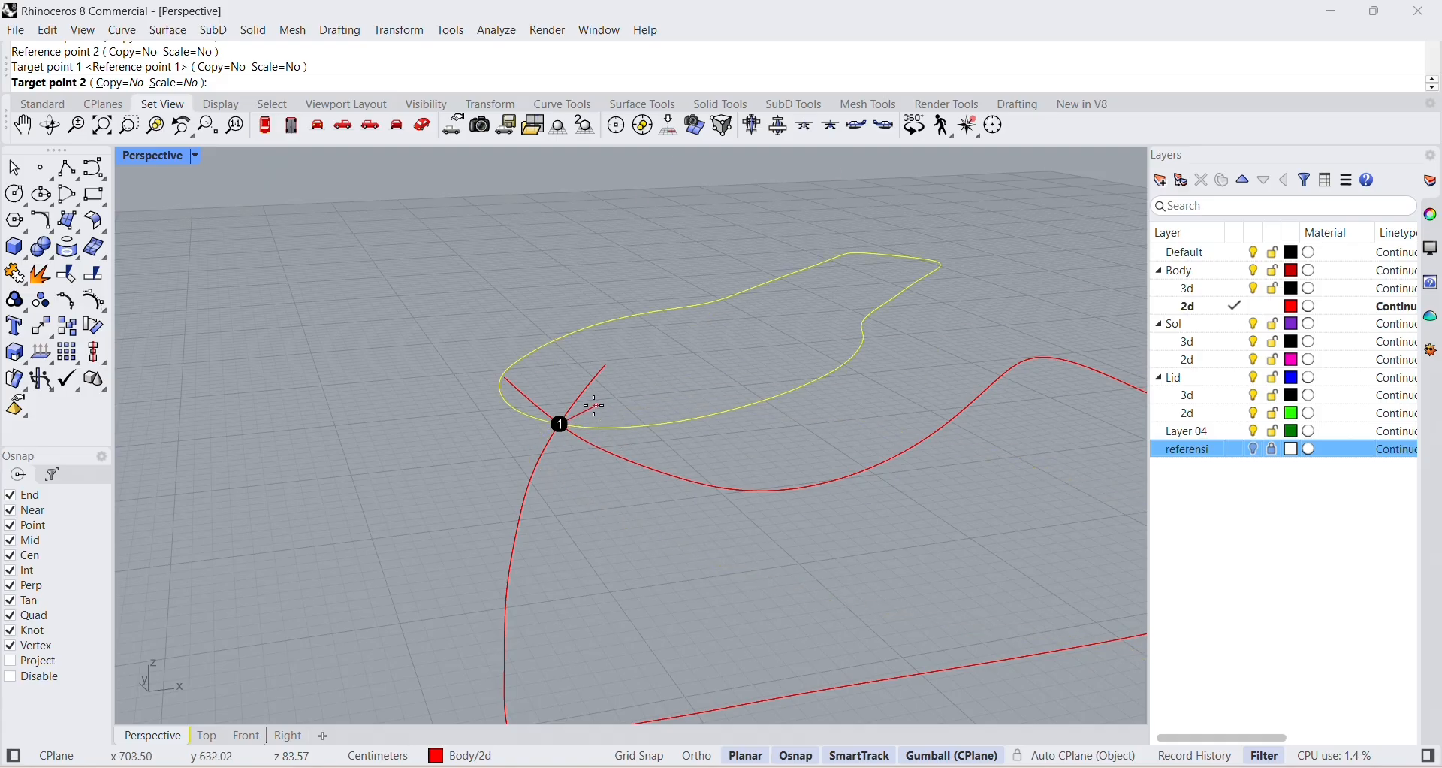
pyautogui.scroll(-3, 592, 429)
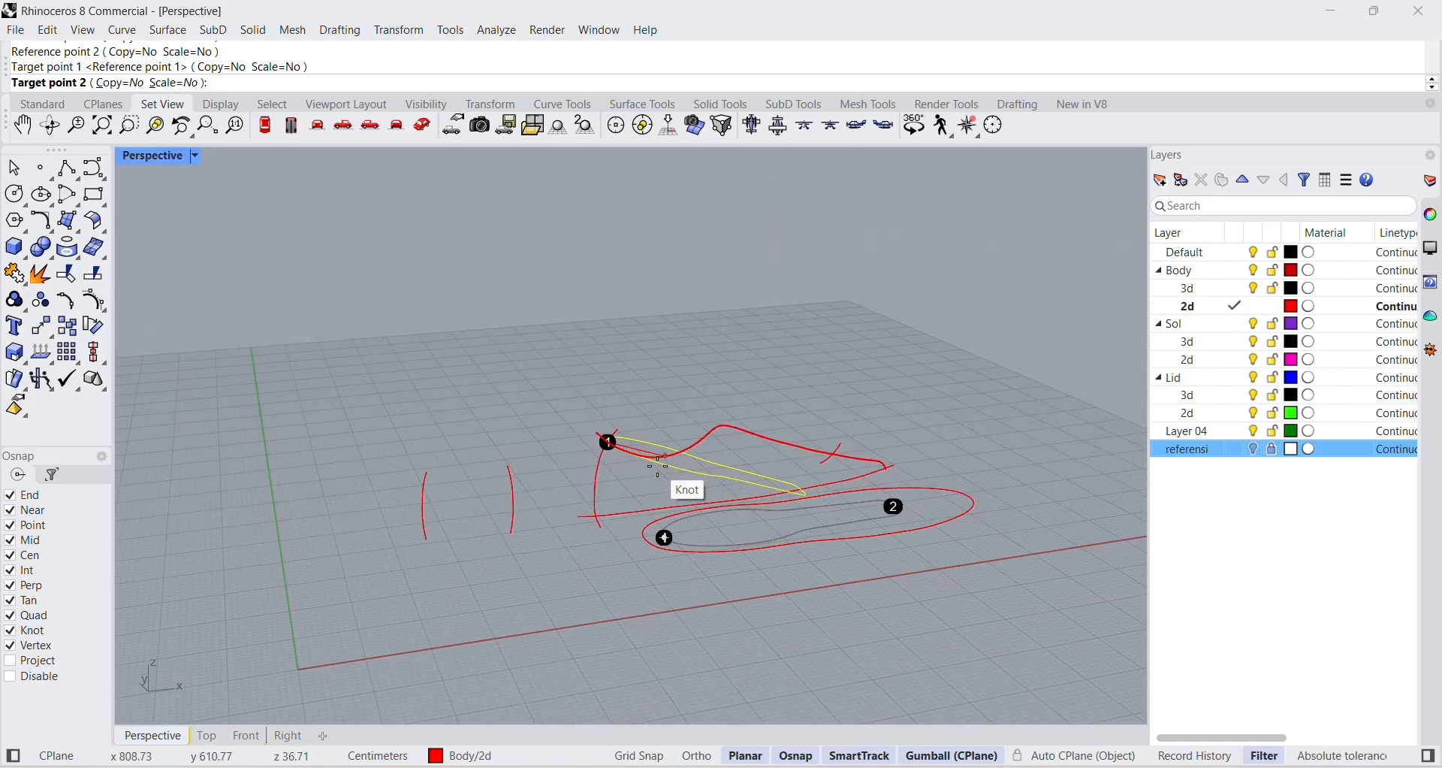
pyautogui.scroll(2, 827, 453)
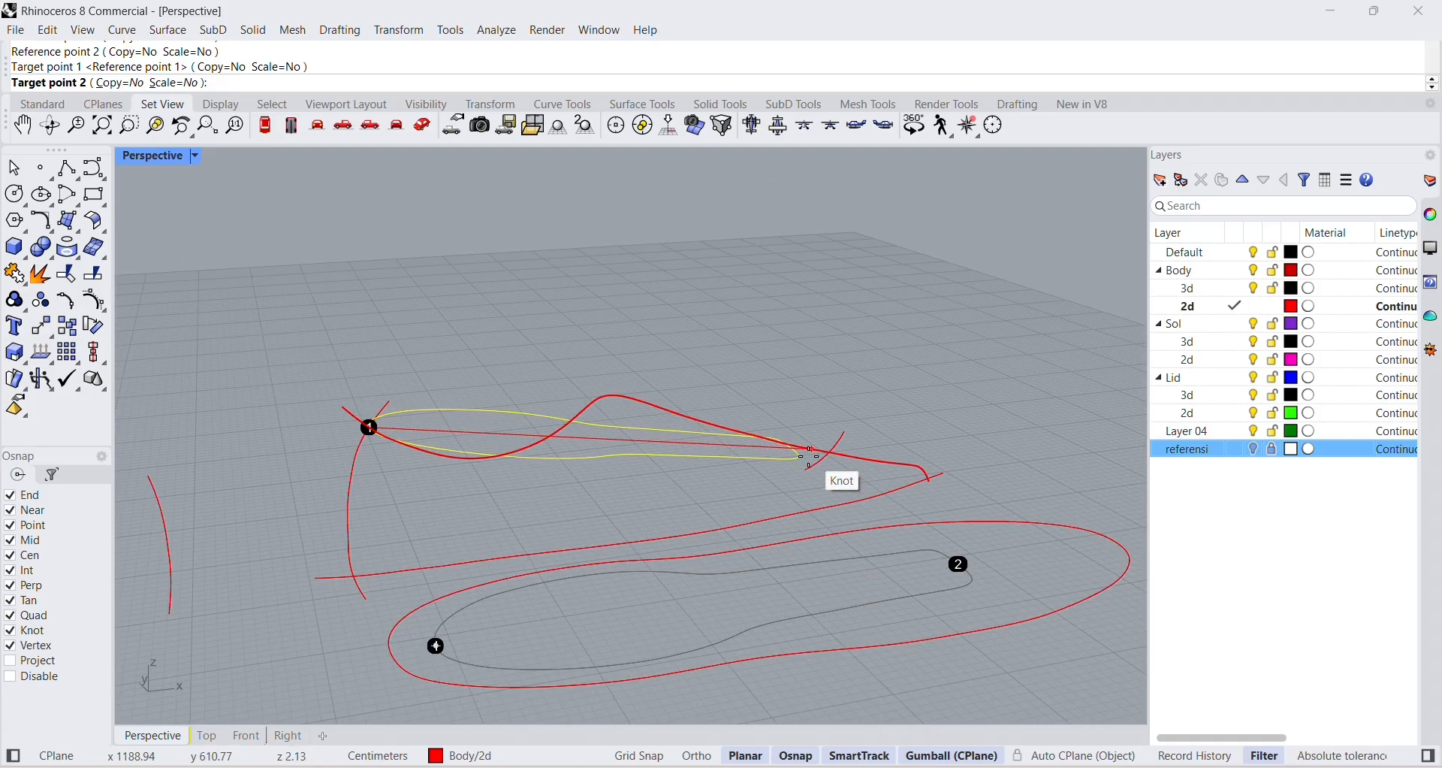
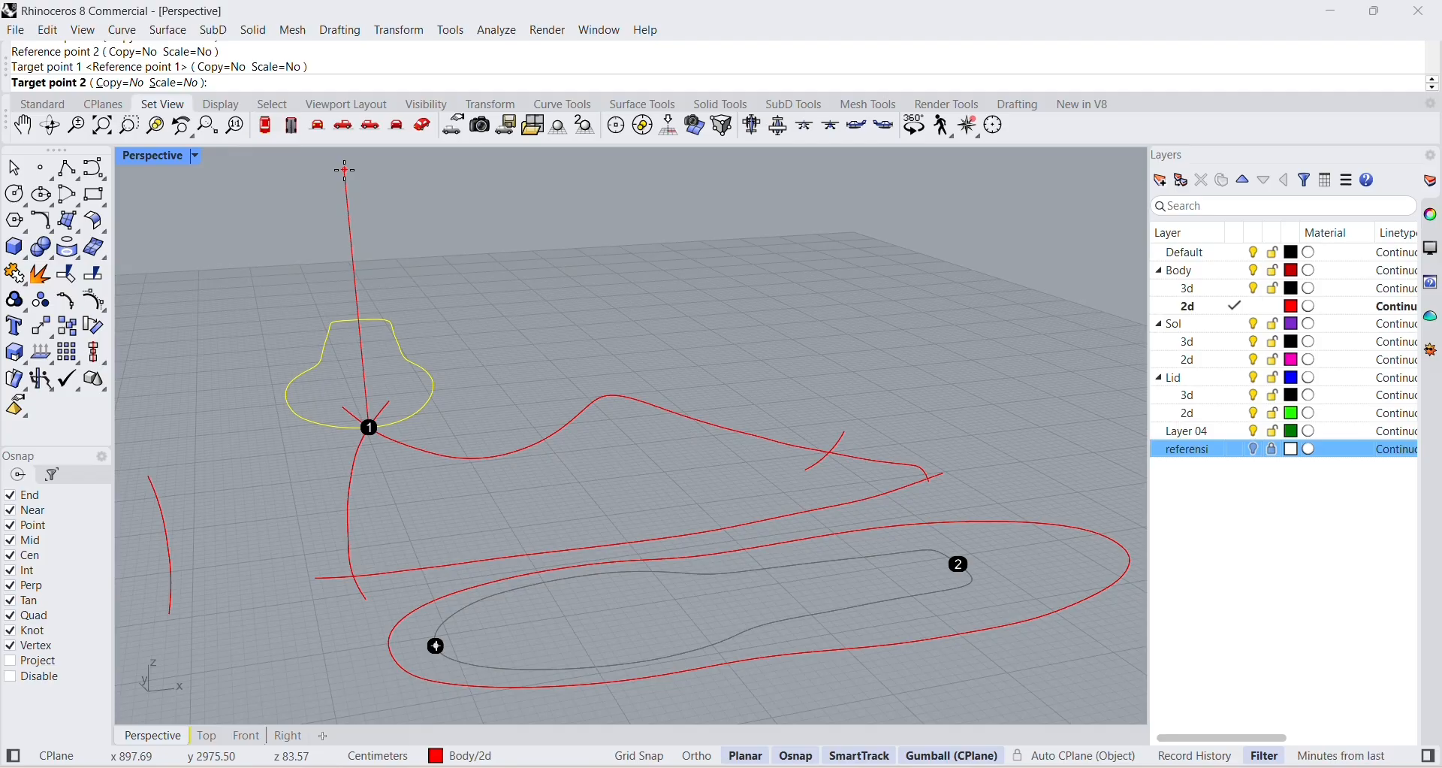
# Set the Orient scaling to 3D and place the inner outline's toe end where the side profile's upper curve crosses the short toe-side curve.
pyautogui.click(156, 82)
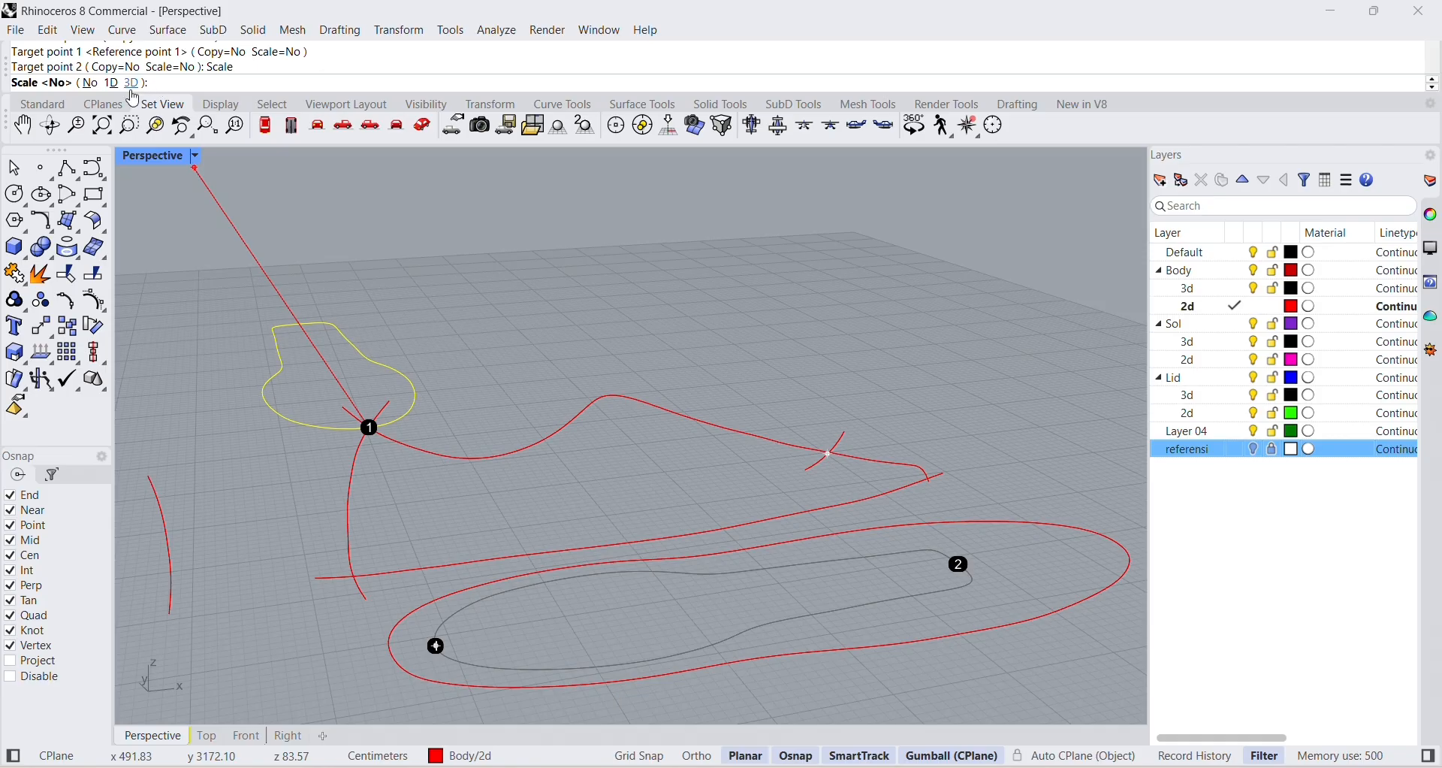
pyautogui.click(131, 83)
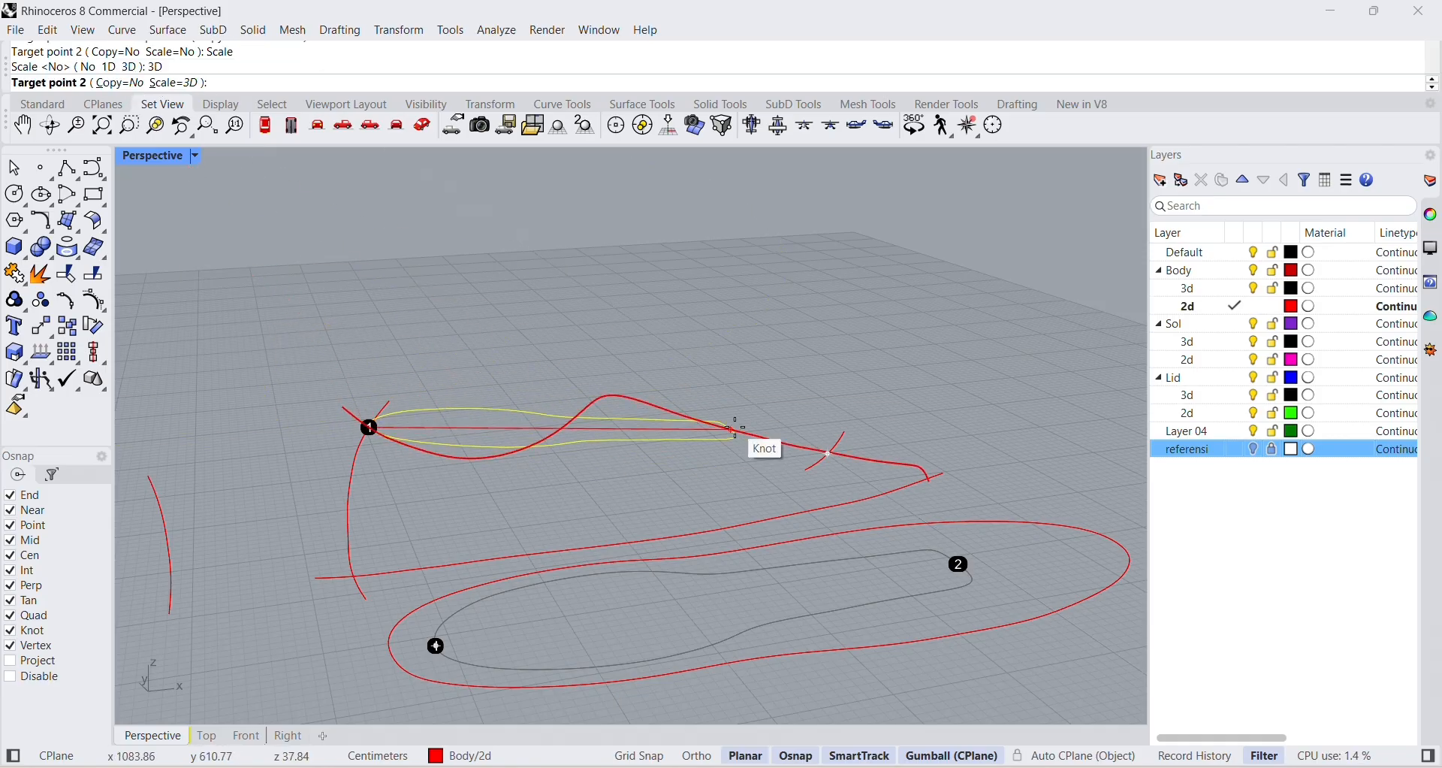
pyautogui.moveTo(786, 404); pyautogui.dragTo(827, 484, button='right')
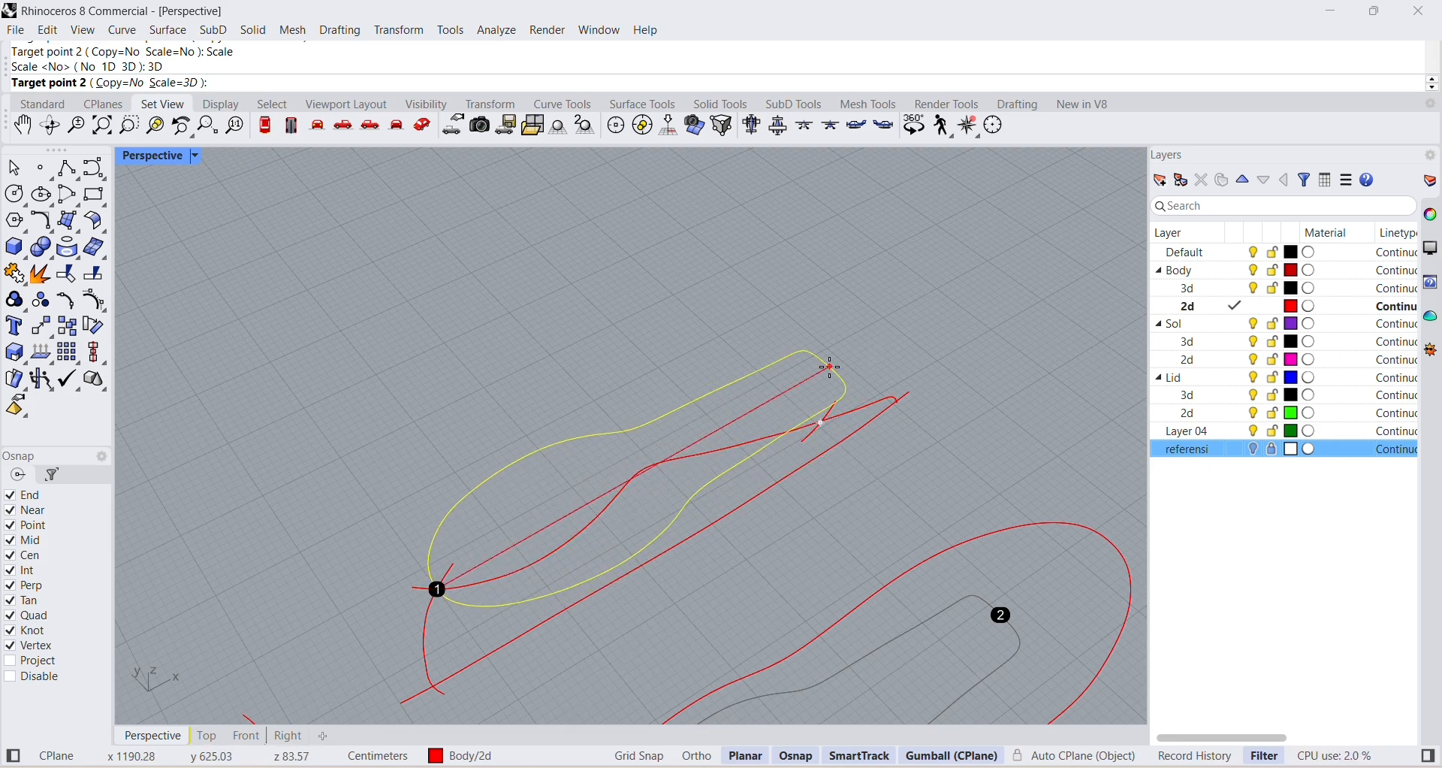
pyautogui.scroll(-5, 821, 312)
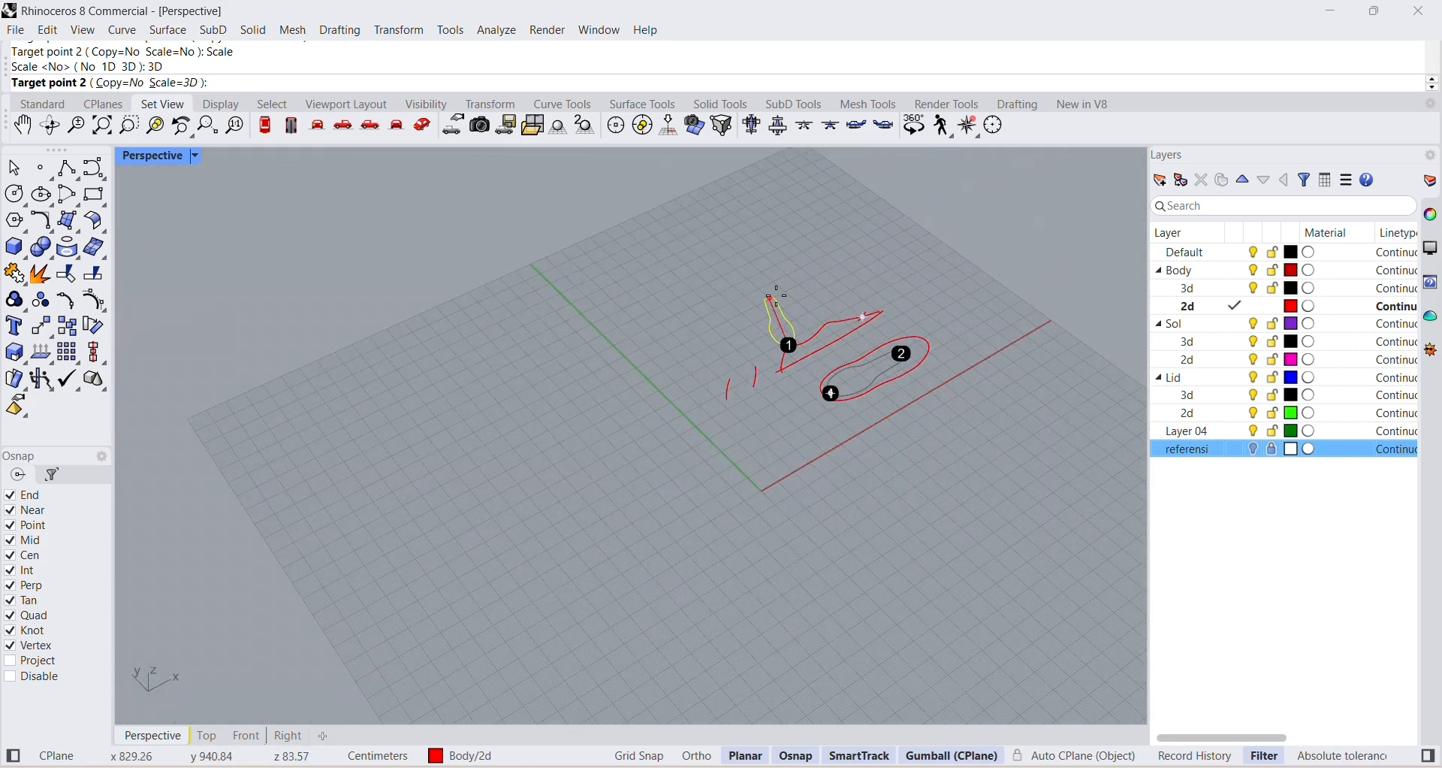
pyautogui.scroll(-4, 982, 213)
pyautogui.moveTo(977, 218); pyautogui.dragTo(880, 329, button='right')
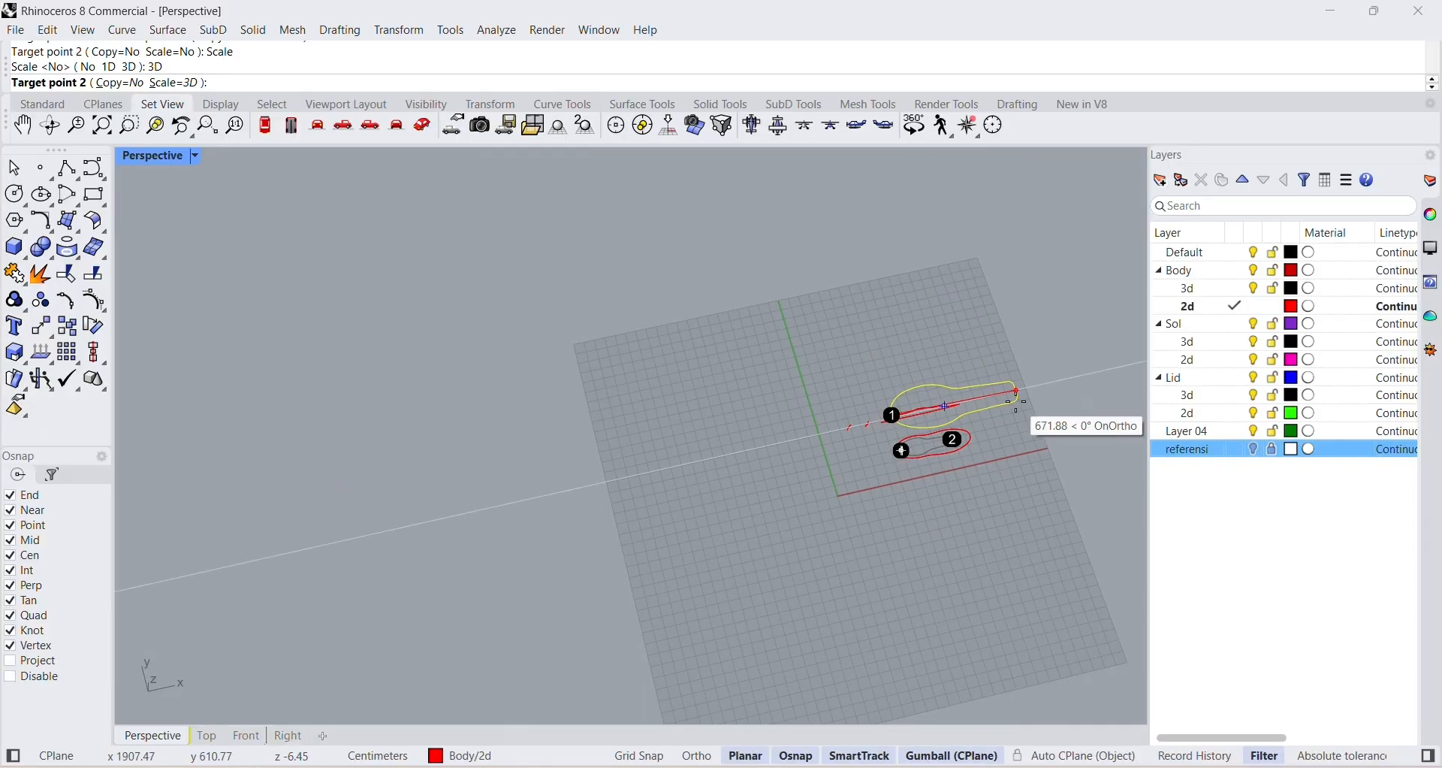
pyautogui.scroll(8, 969, 405)
pyautogui.moveTo(951, 504)
pyautogui.mouseDown(button='right')
pyautogui.moveTo(969, 480)
pyautogui.moveTo(953, 515)
pyautogui.mouseUp(button='right')
pyautogui.scroll(3, 850, 454)
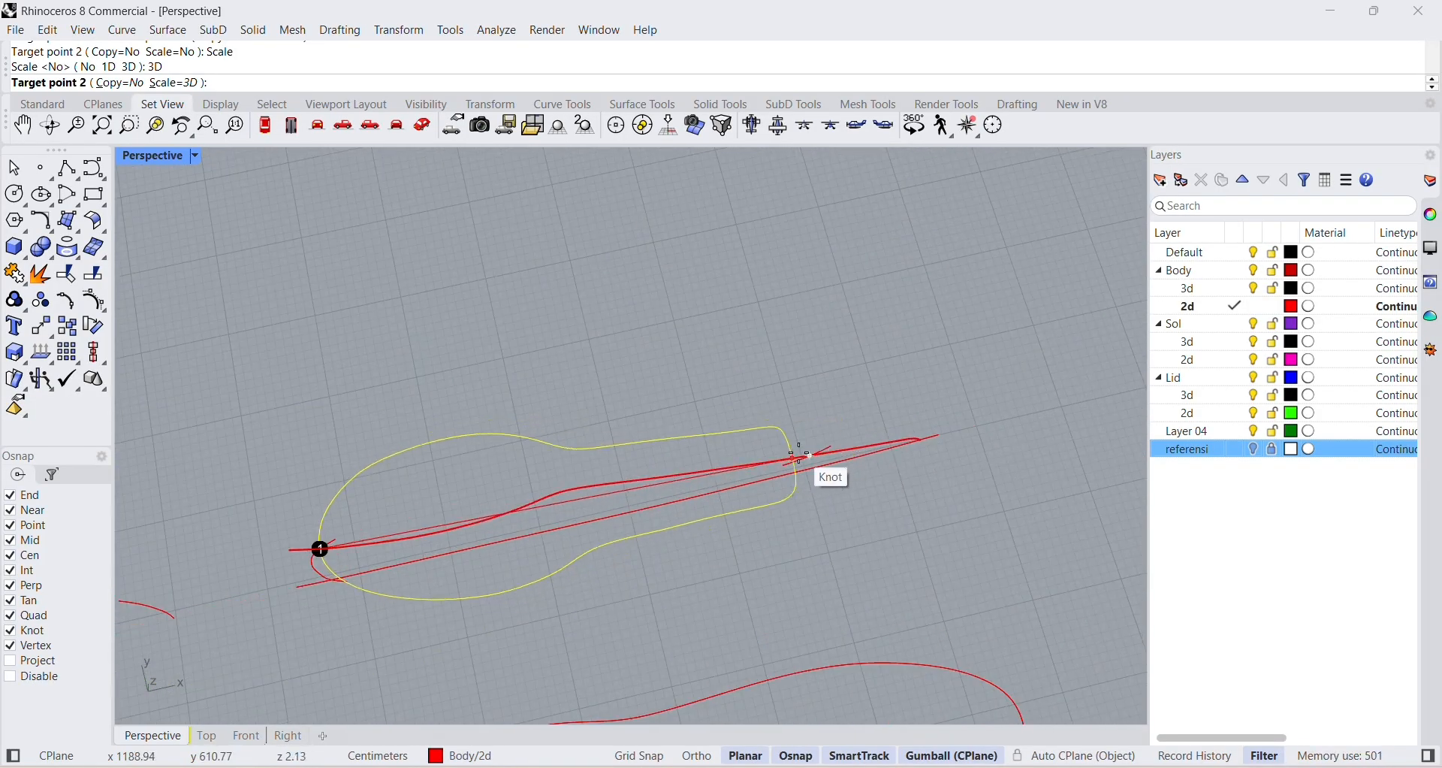
pyautogui.scroll(3, 832, 443)
pyautogui.scroll(-8, 833, 443)
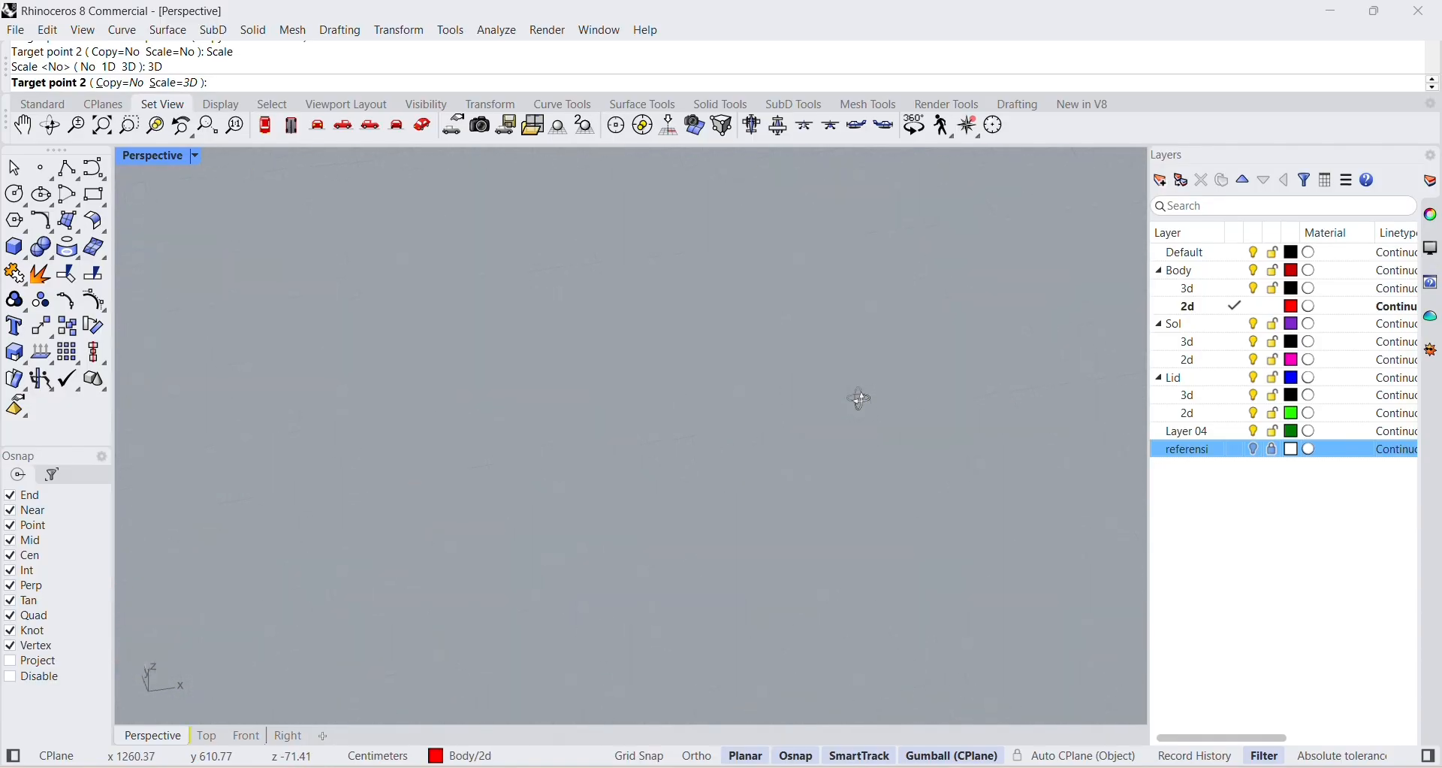
pyautogui.scroll(5, 809, 313)
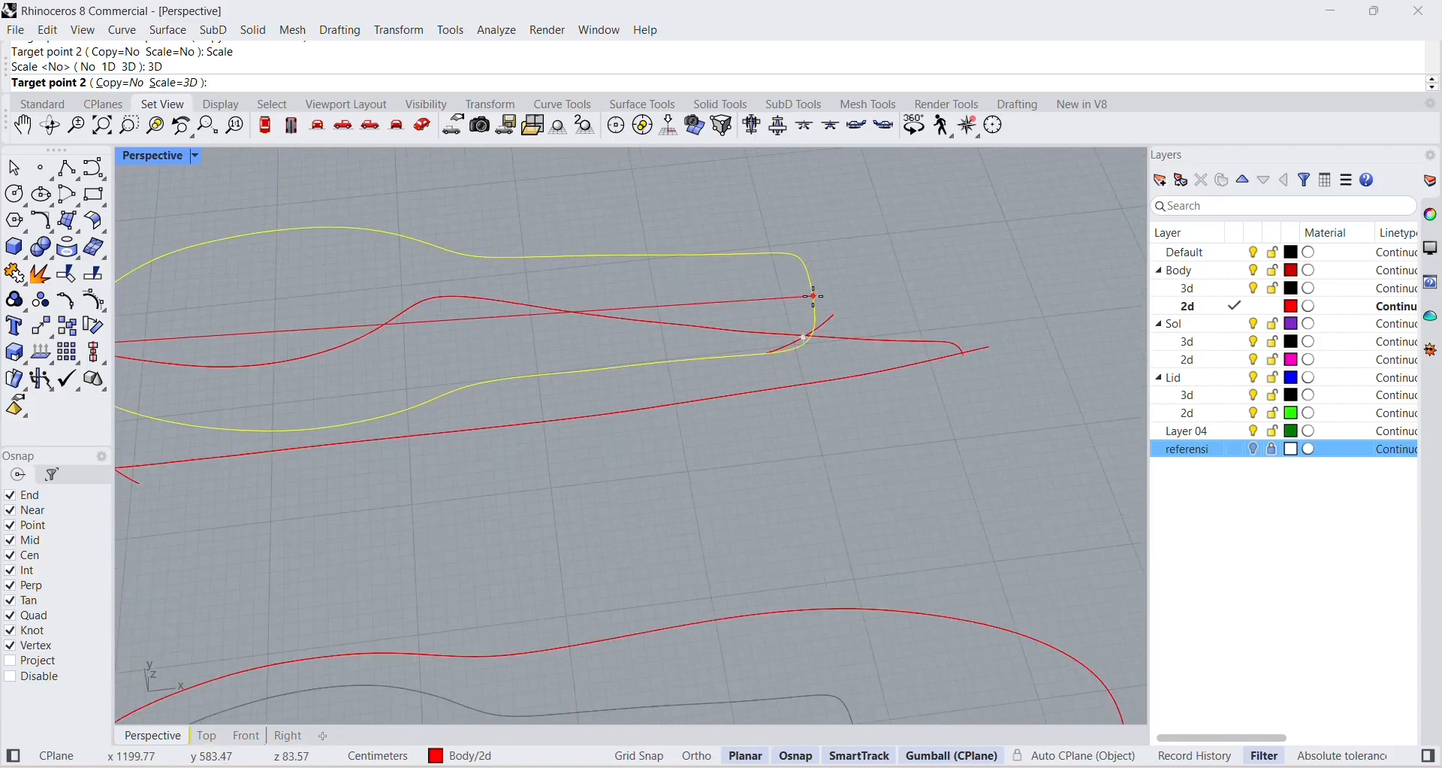
pyautogui.click(803, 359)
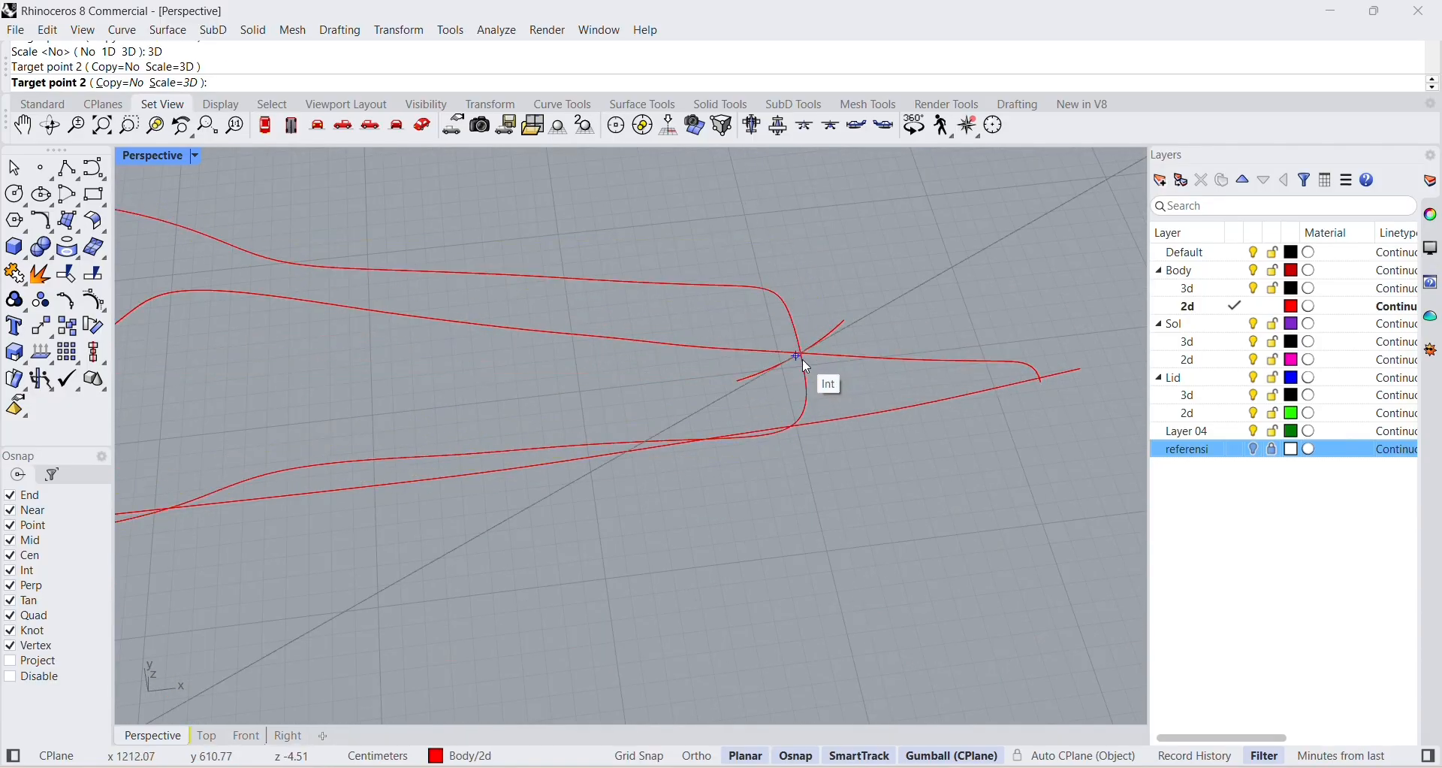
# Examine from several angles how the inner top-view outline fits the side profile at its heel and toe intersections.
pyautogui.scroll(-5, 811, 363)
pyautogui.scroll(3, 859, 396)
pyautogui.moveTo(855, 396); pyautogui.dragTo(758, 503, button='right')
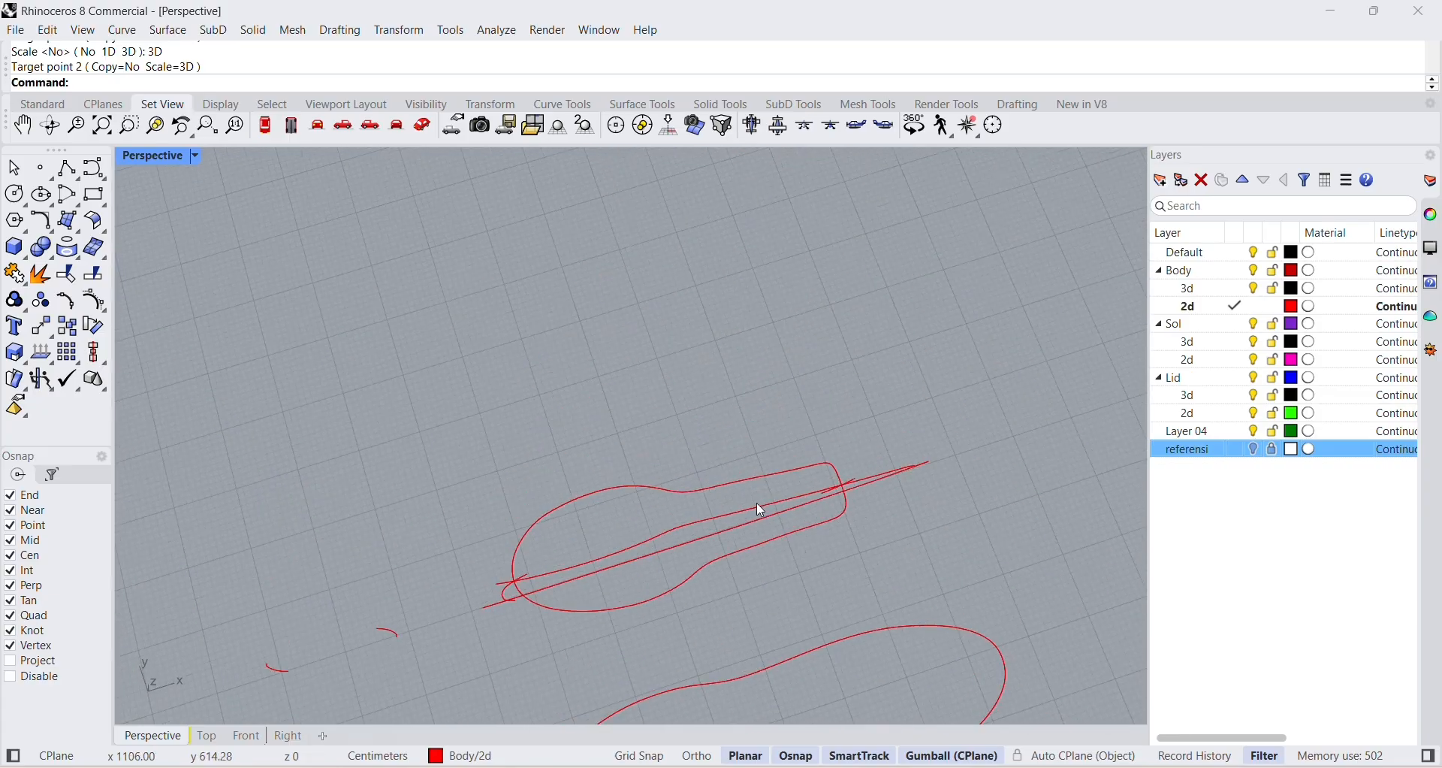
pyautogui.scroll(-6, 699, 535)
pyautogui.moveTo(692, 554); pyautogui.dragTo(719, 270, button='right')
pyautogui.scroll(12, 719, 269)
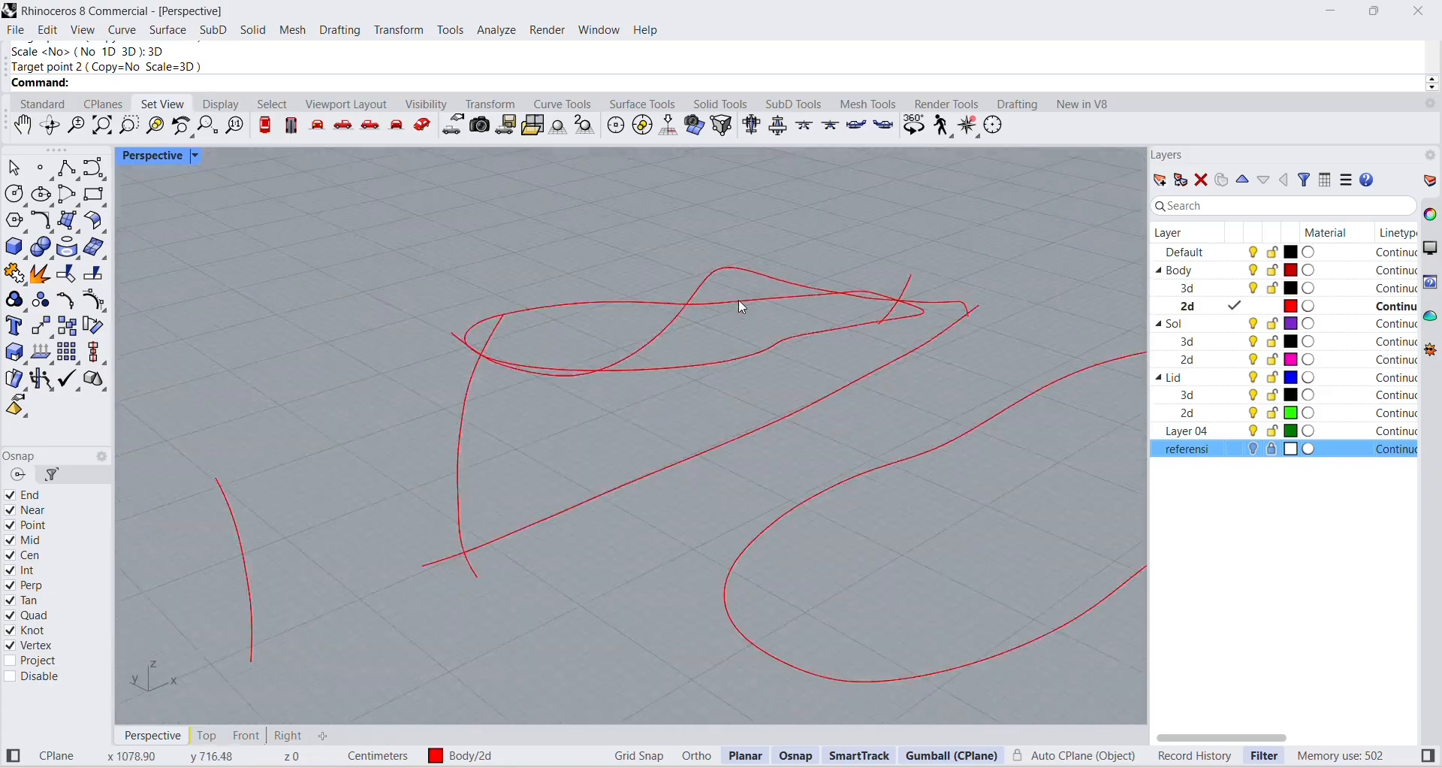
pyautogui.moveTo(977, 319); pyautogui.dragTo(952, 511, button='right')
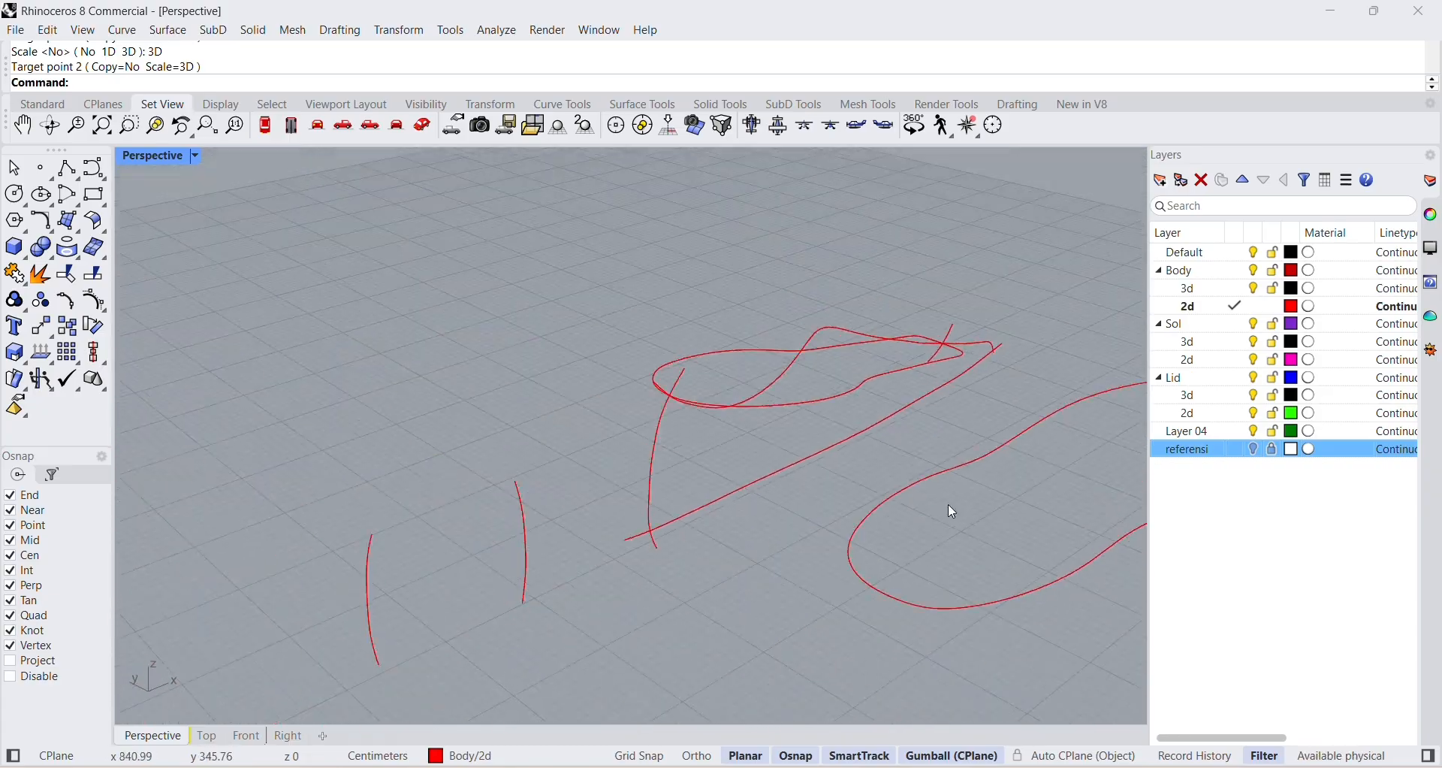
pyautogui.scroll(-8, 872, 353)
pyautogui.scroll(6, 901, 368)
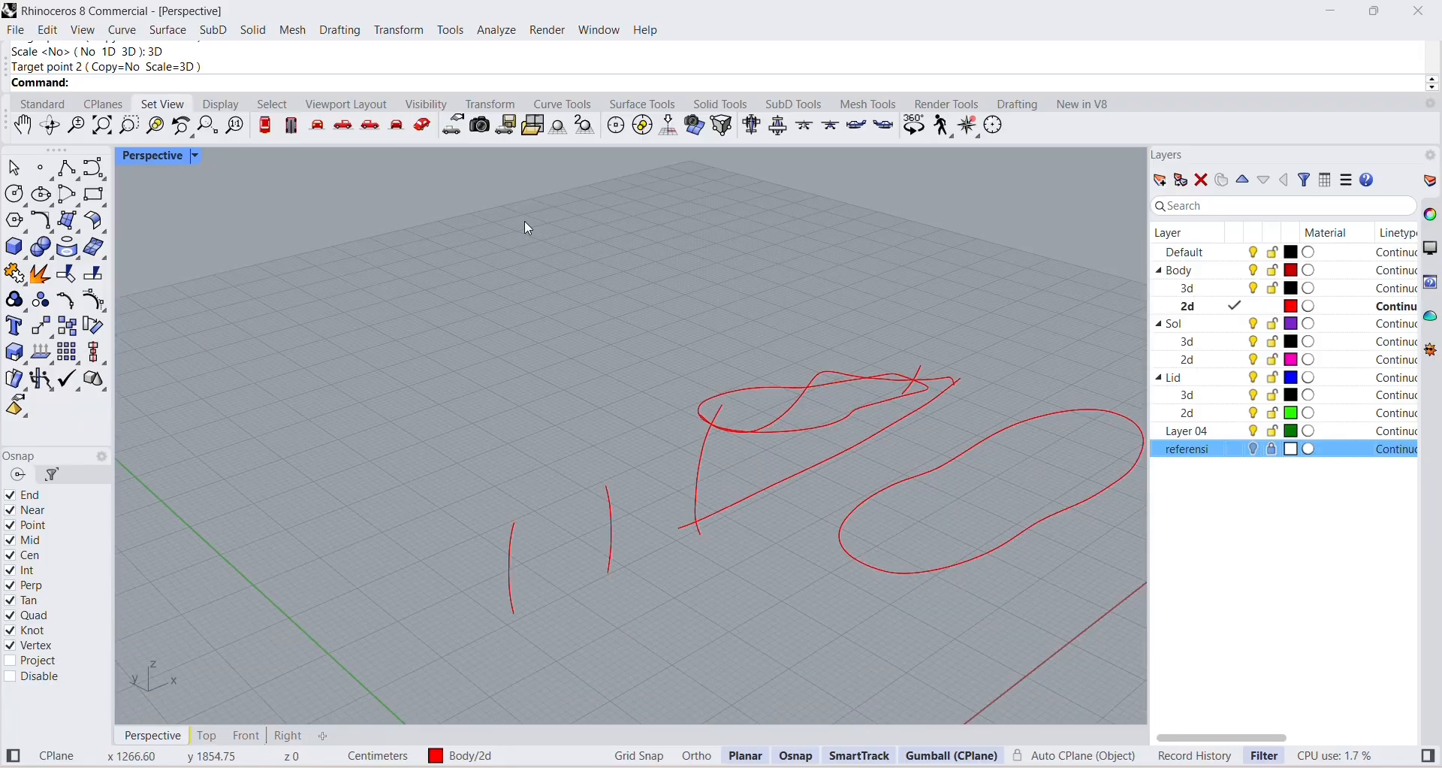
pyautogui.moveTo(982, 351); pyautogui.dragTo(786, 384, button='right')
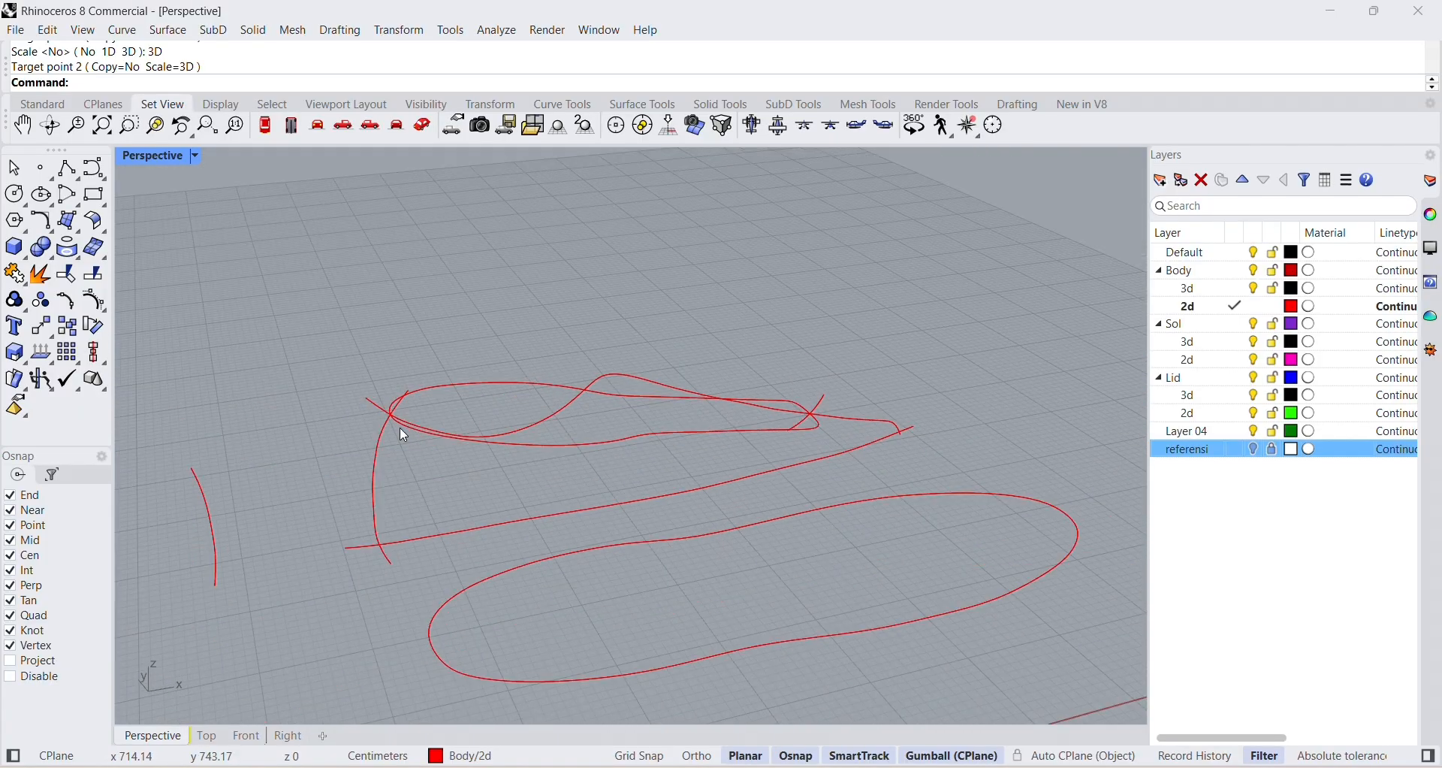
pyautogui.scroll(10, 373, 400)
pyautogui.scroll(-8, 497, 458)
pyautogui.moveTo(894, 457); pyautogui.dragTo(864, 452, button='right')
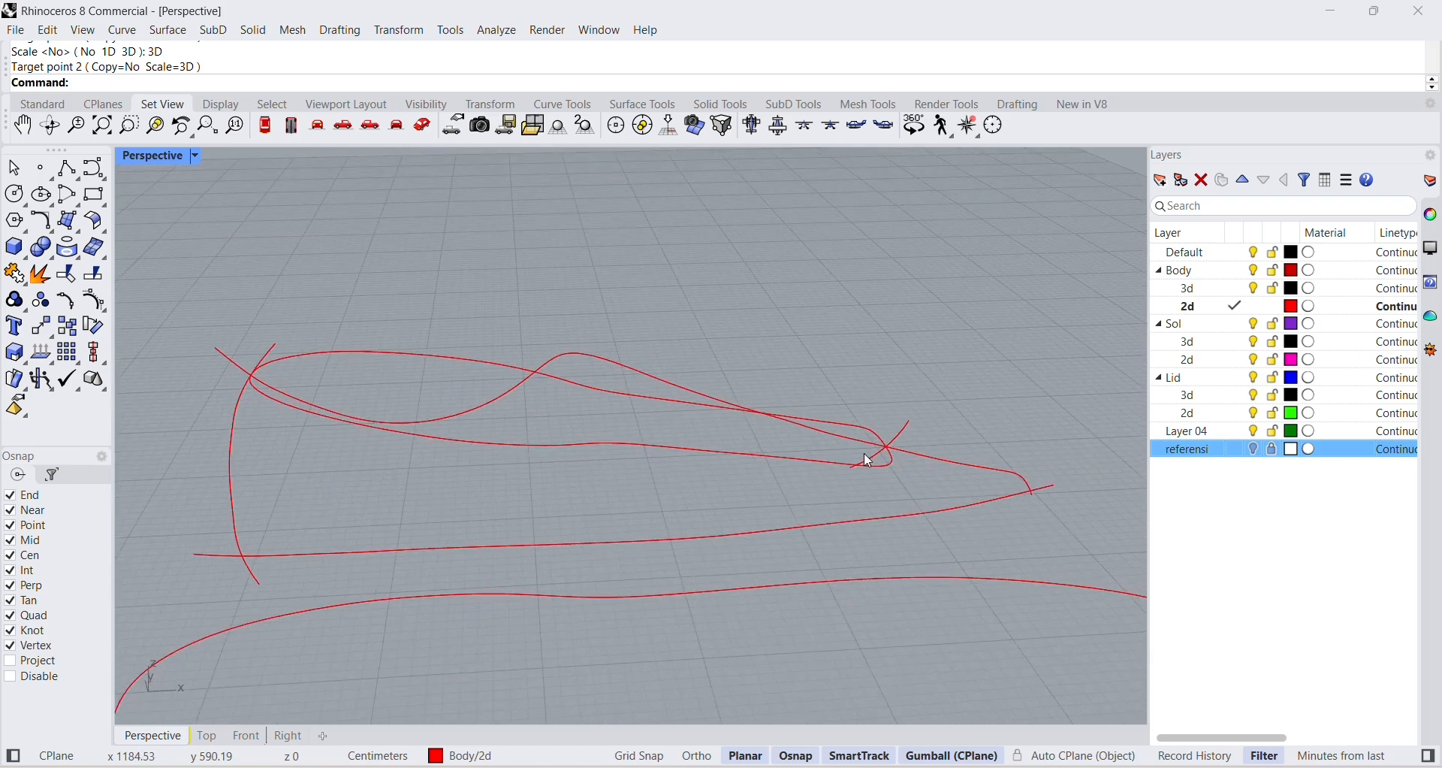
pyautogui.scroll(3, 864, 454)
pyautogui.scroll(-8, 860, 450)
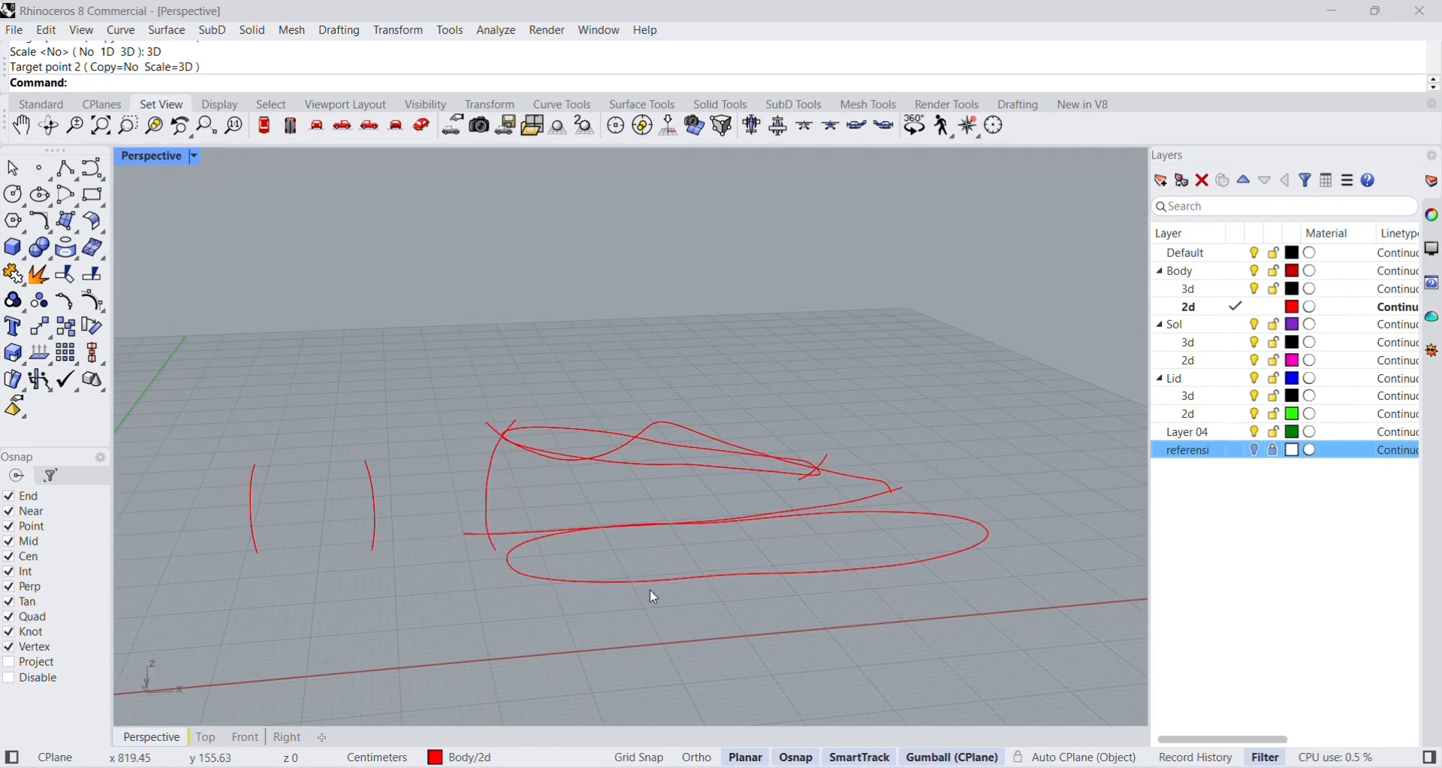
pyautogui.moveTo(604, 646); pyautogui.dragTo(674, 631, button='right')
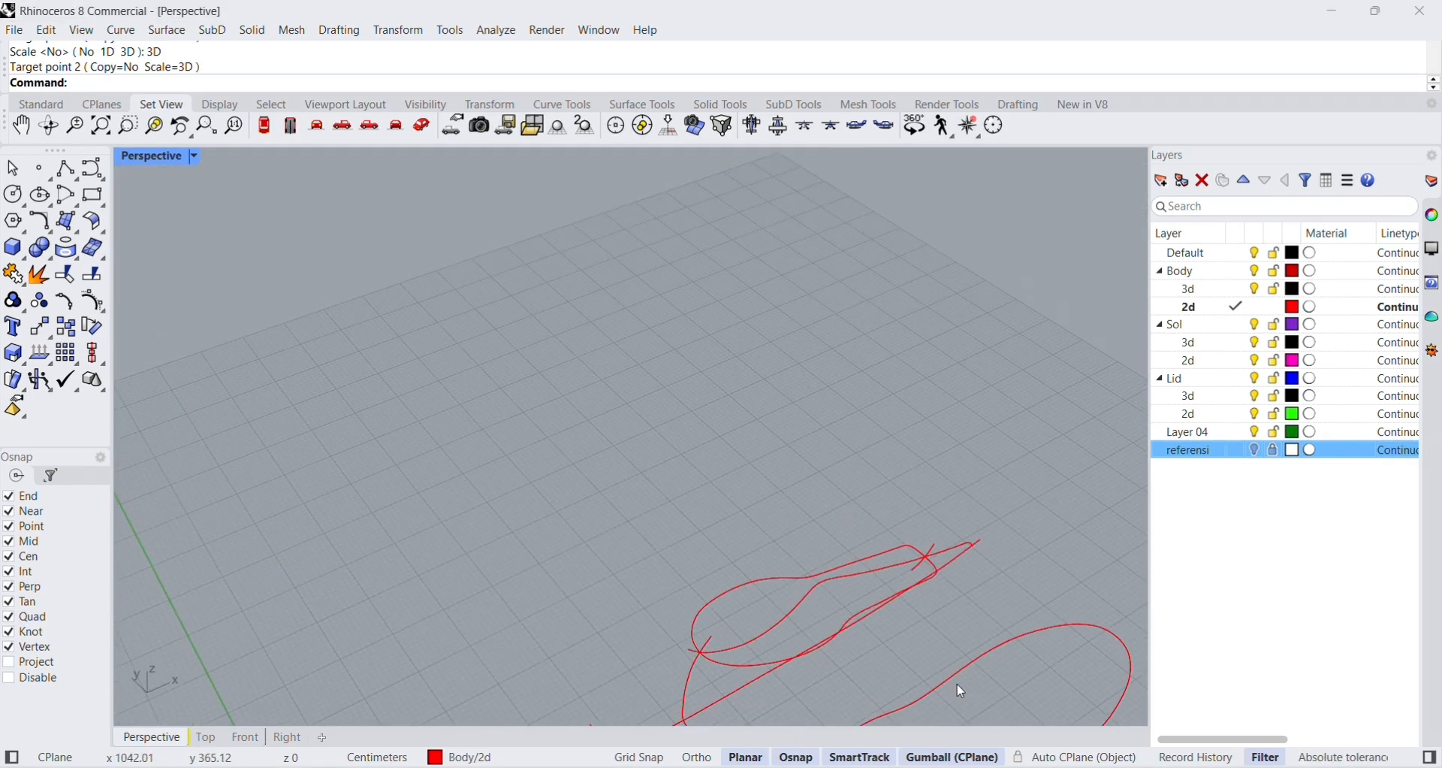
pyautogui.moveTo(957, 683); pyautogui.dragTo(895, 611, button='right')
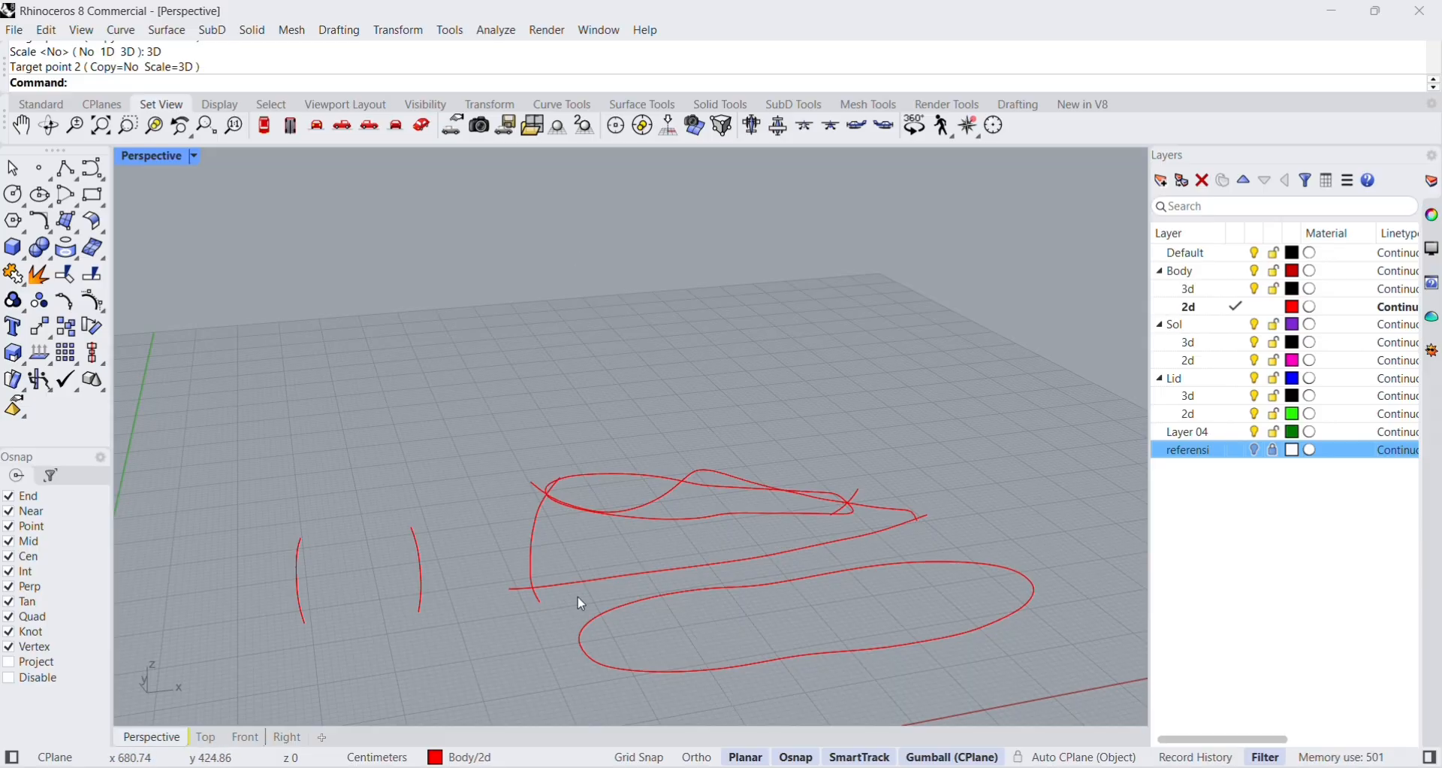
# Orient the outer top-view outline by two points, with its heel end and toe end as reference points.
pyautogui.click(399, 30)
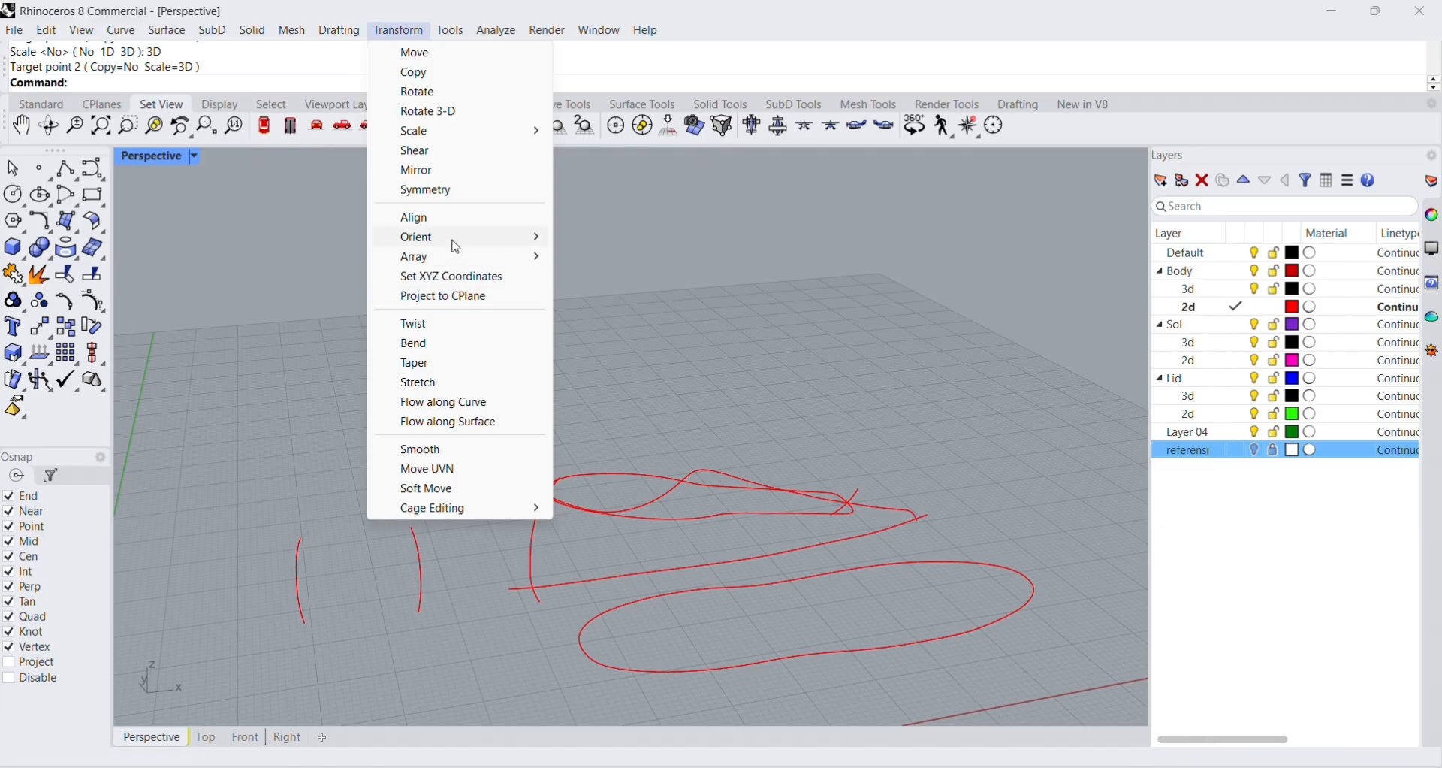
pyautogui.moveTo(460, 244)
pyautogui.click(605, 238)
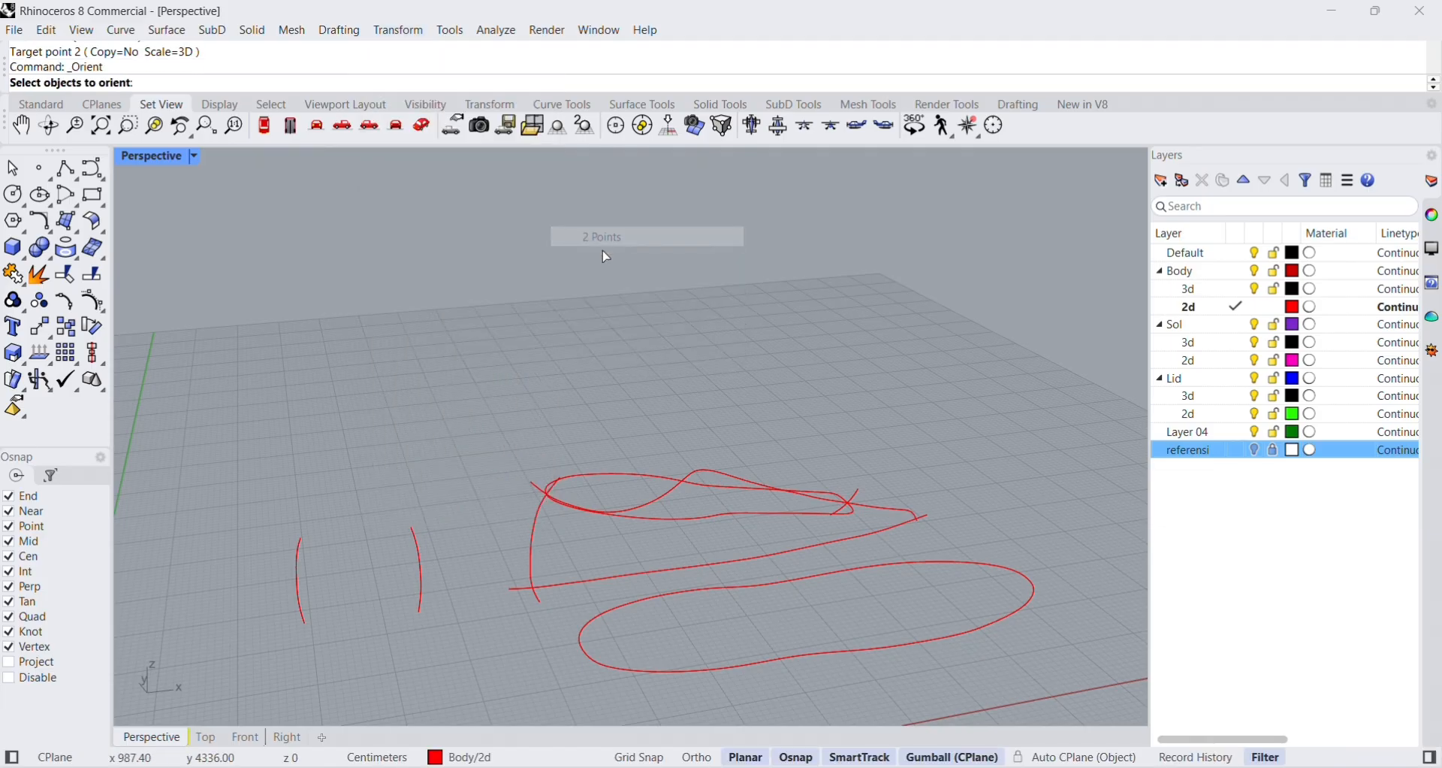
pyautogui.click(586, 647)
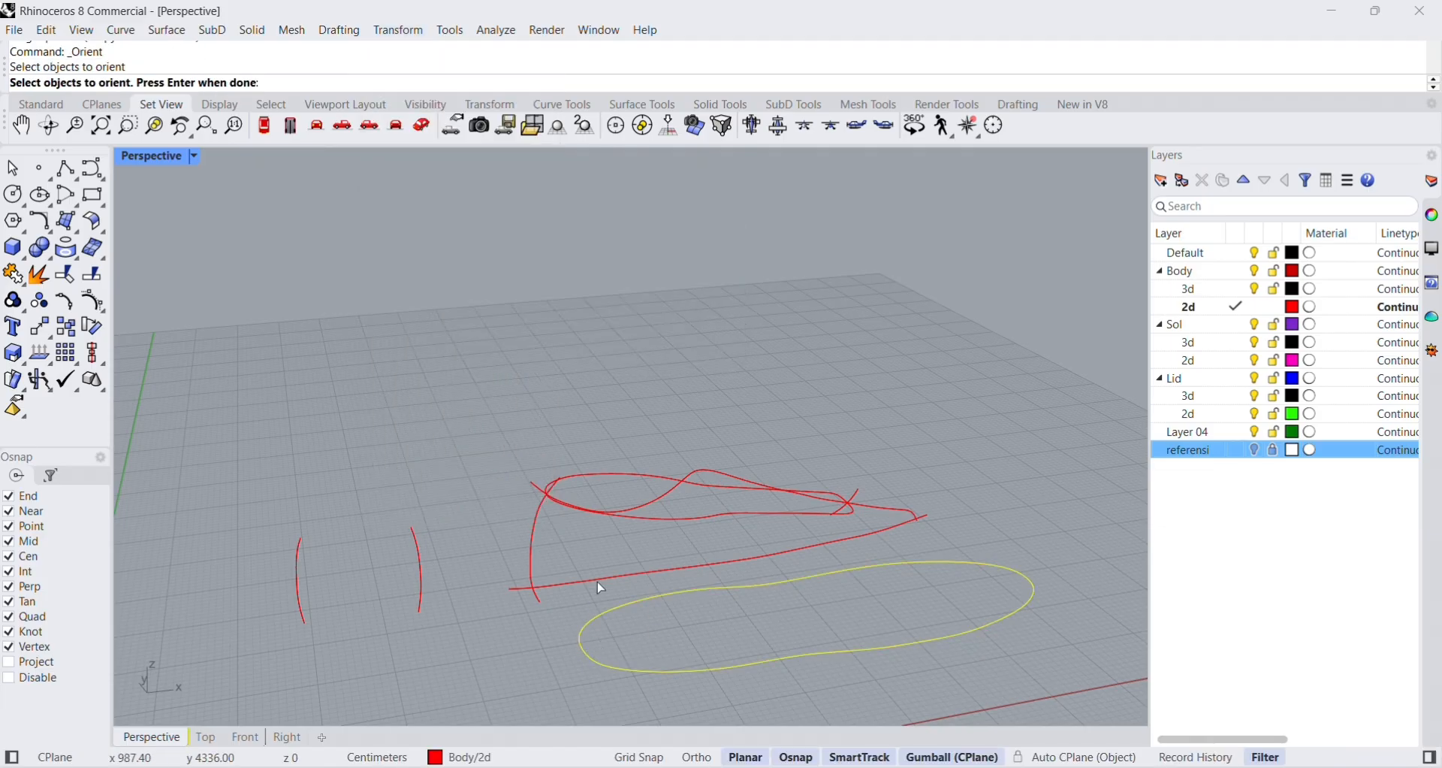
pyautogui.moveTo(693, 552); pyautogui.dragTo(702, 504, button='right')
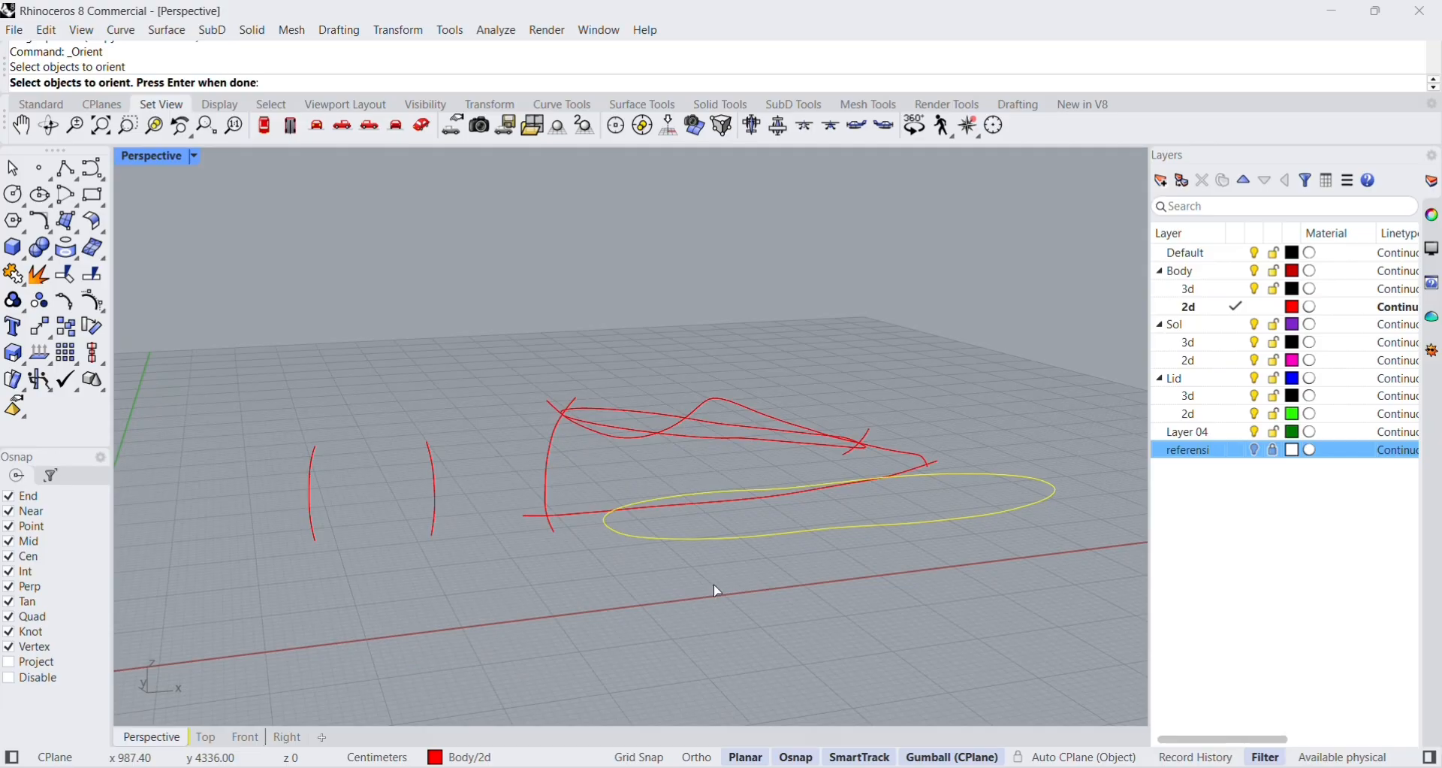
pyautogui.rightClick(712, 583)
pyautogui.moveTo(712, 580); pyautogui.dragTo(798, 614, button='right')
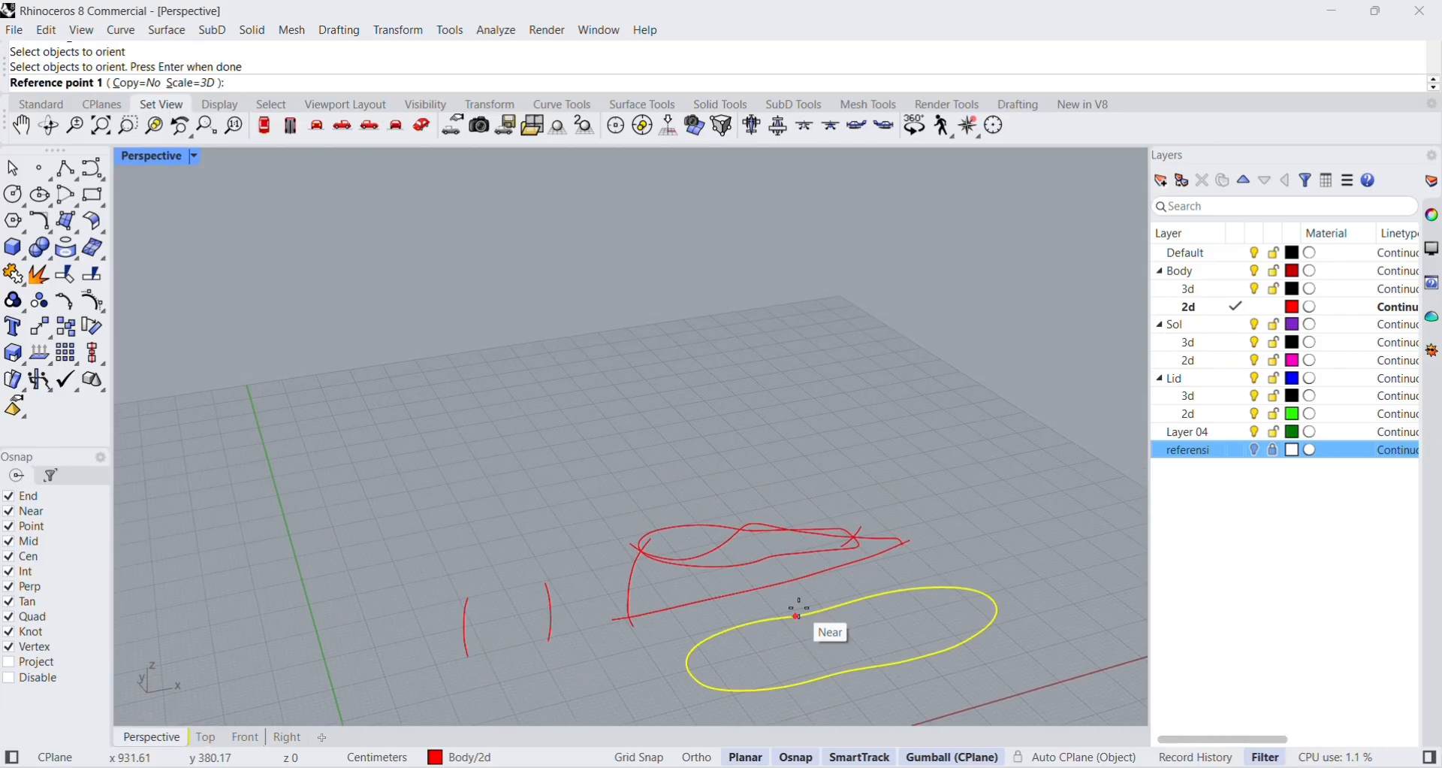
pyautogui.click(690, 672)
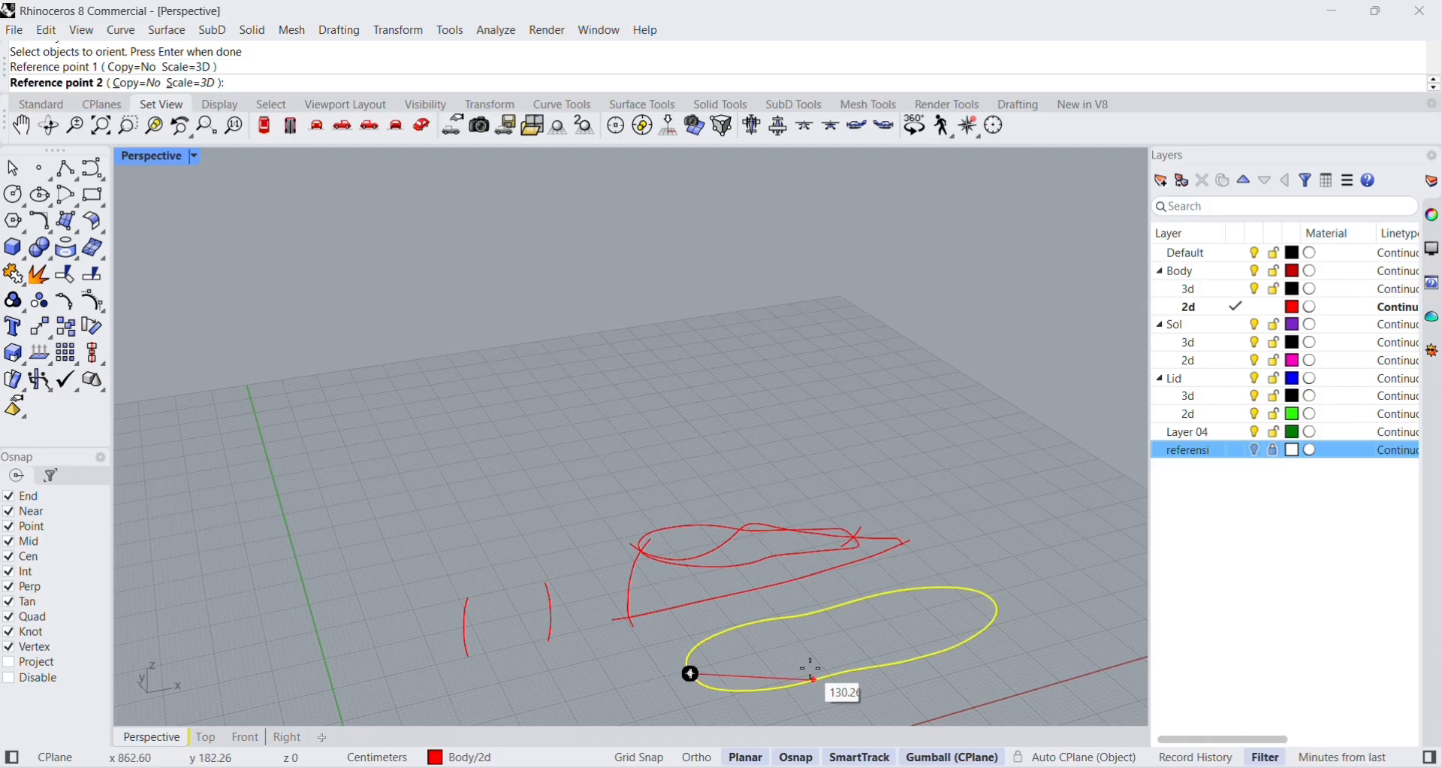
pyautogui.click(988, 598)
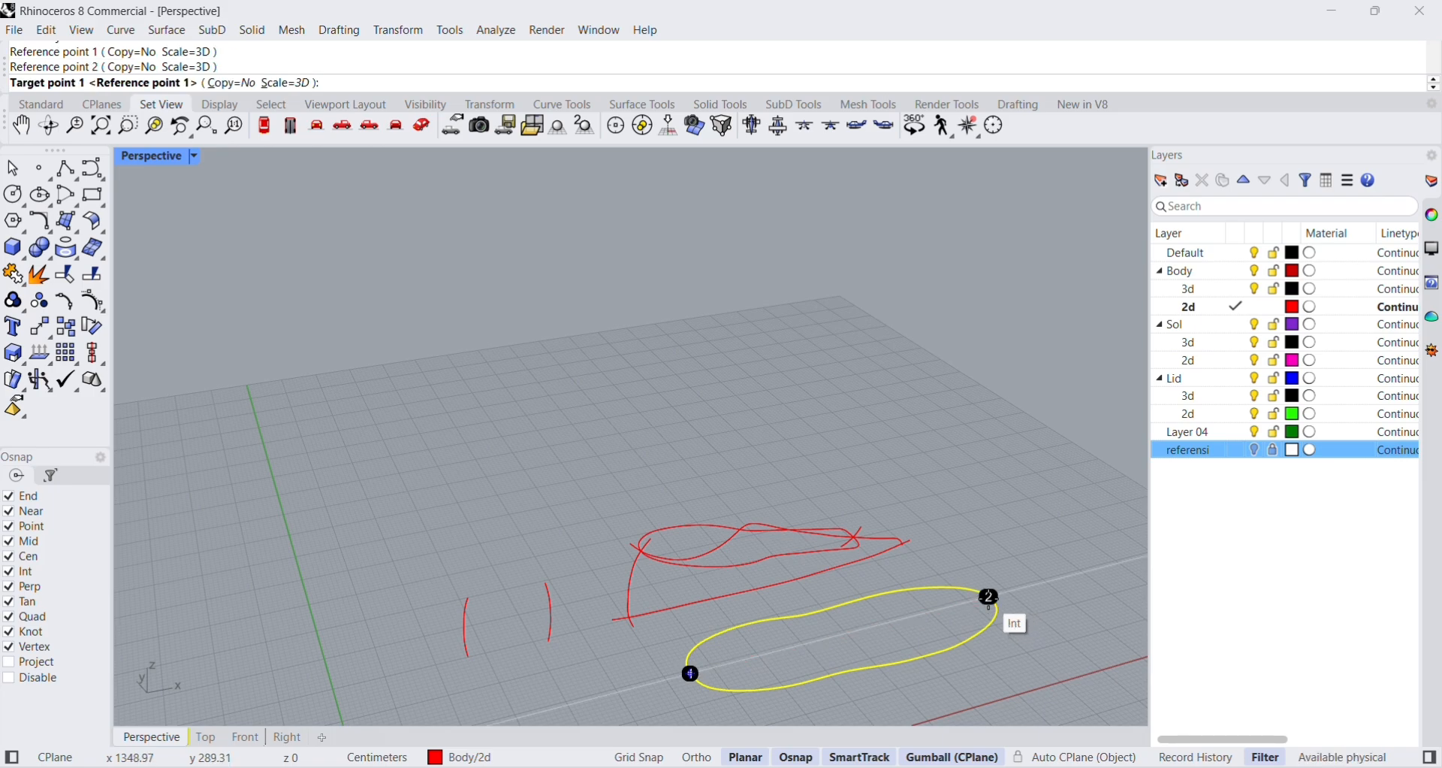
# Place the outer outline's heel end on the heel and sole curves' intersection and its toe end where the sole curve meets the profile's toe.
pyautogui.moveTo(641, 660); pyautogui.dragTo(641, 623, button='right')
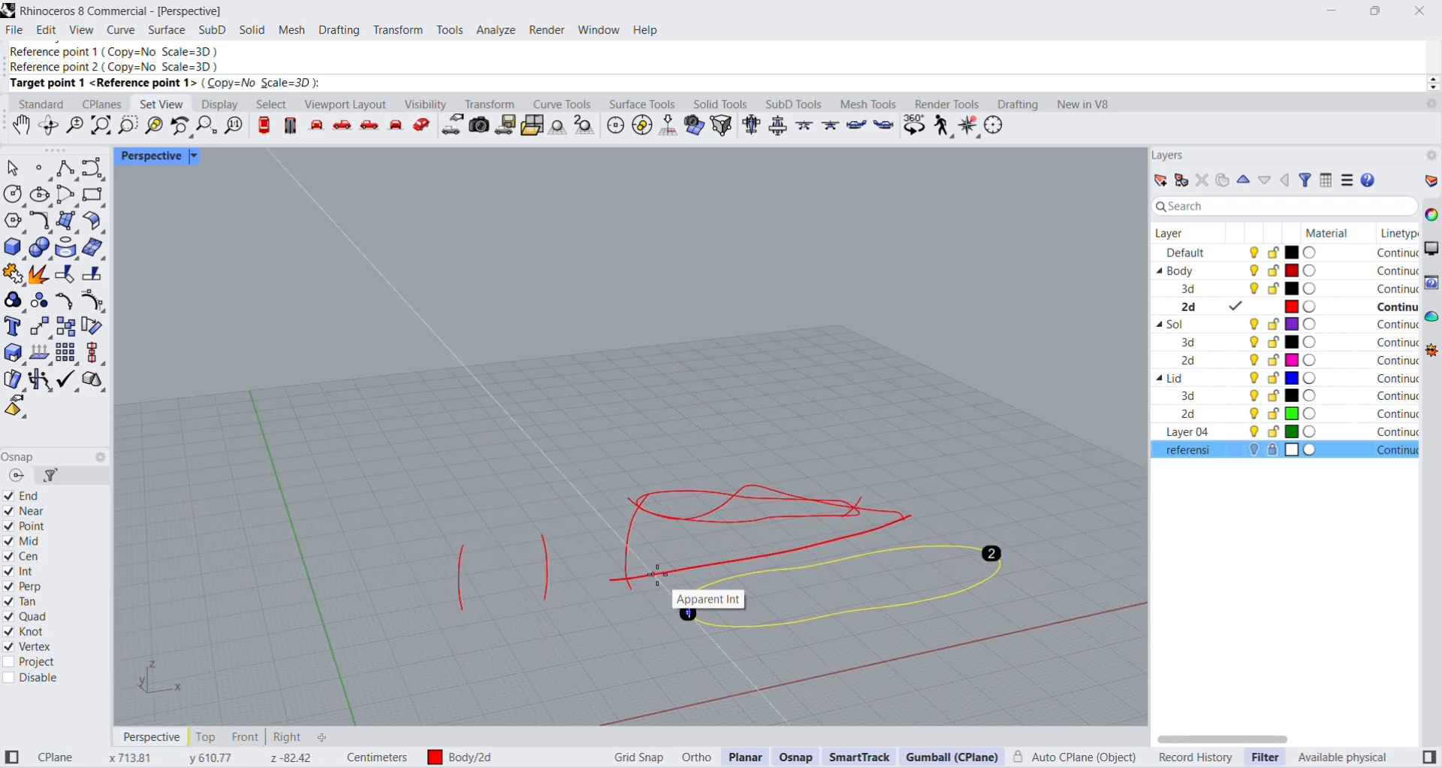
pyautogui.scroll(5, 686, 599)
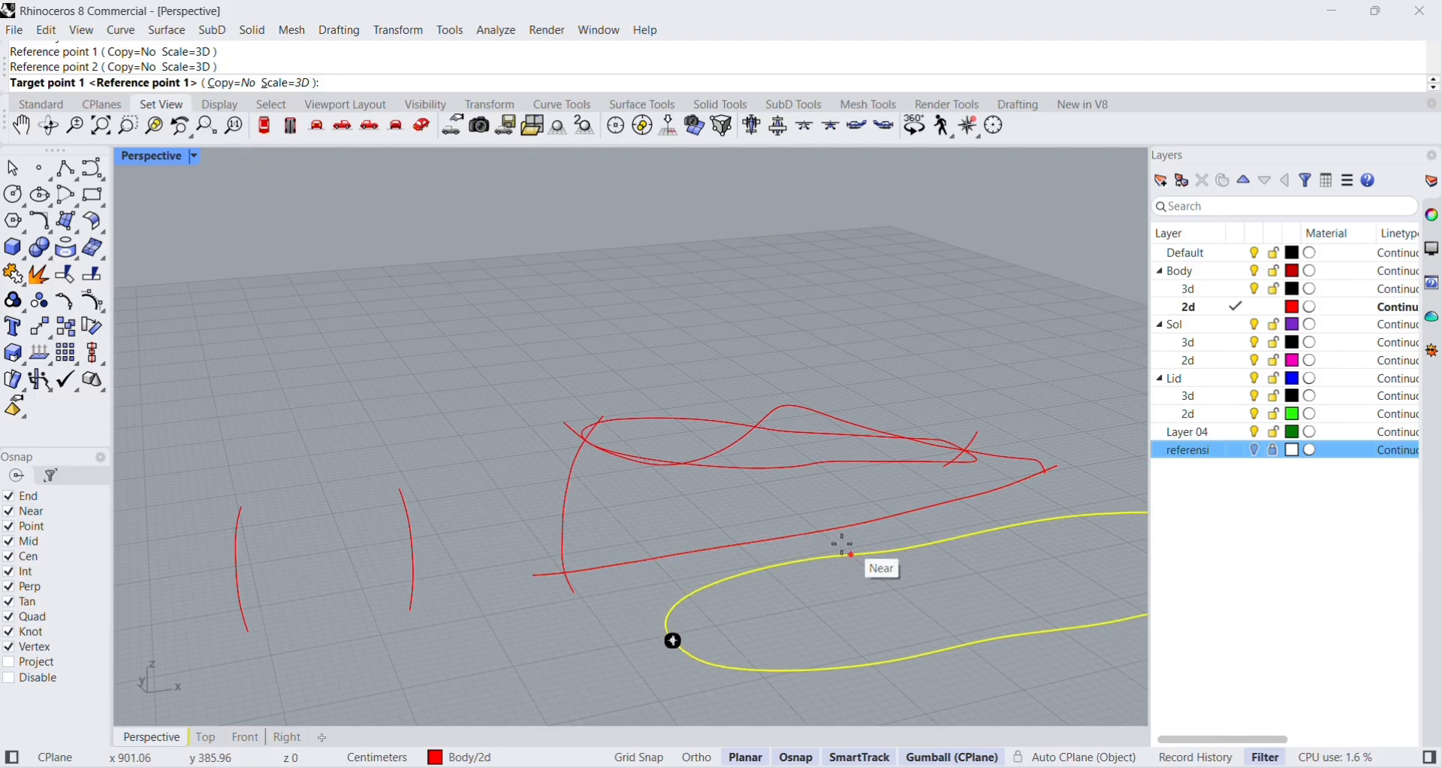
pyautogui.scroll(3, 575, 572)
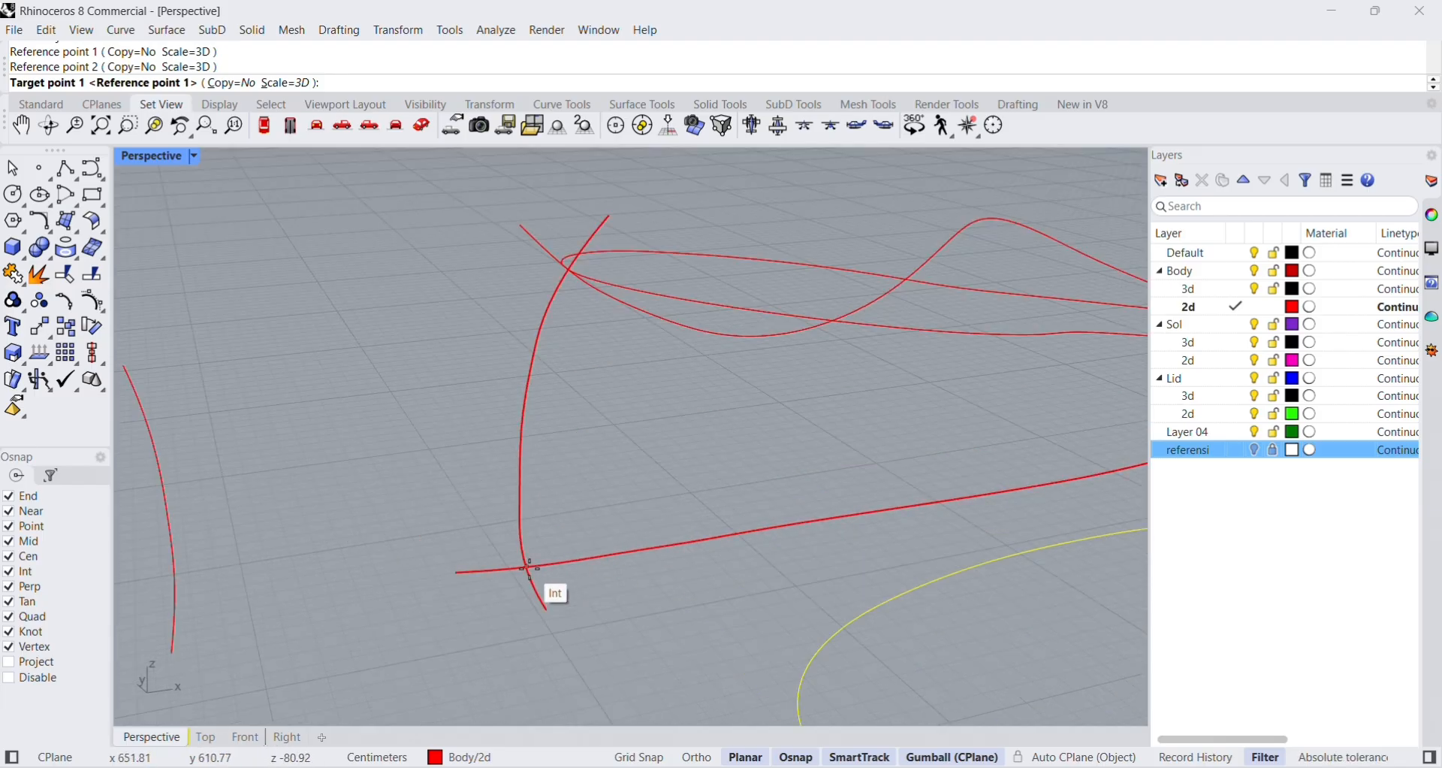
pyautogui.click(530, 567)
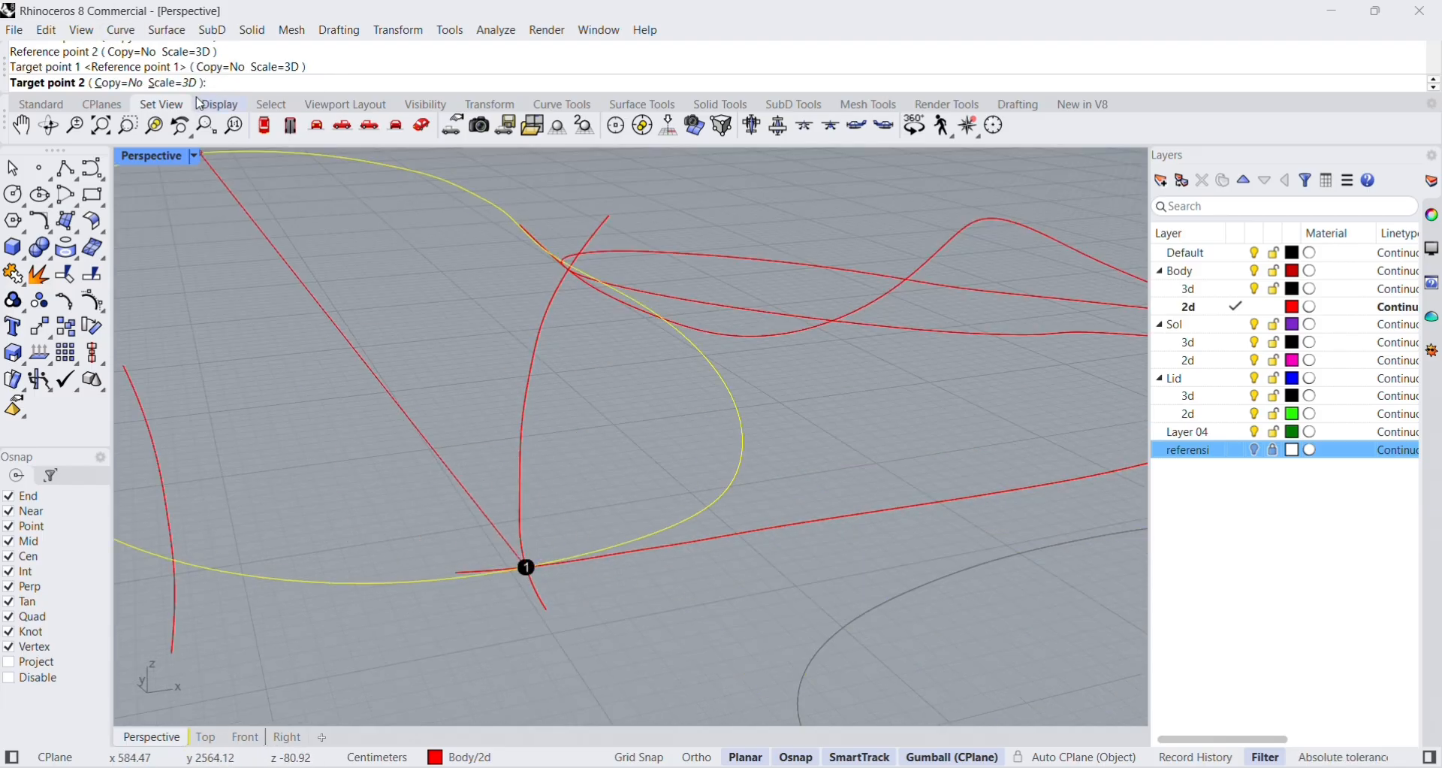
pyautogui.scroll(-5, 869, 570)
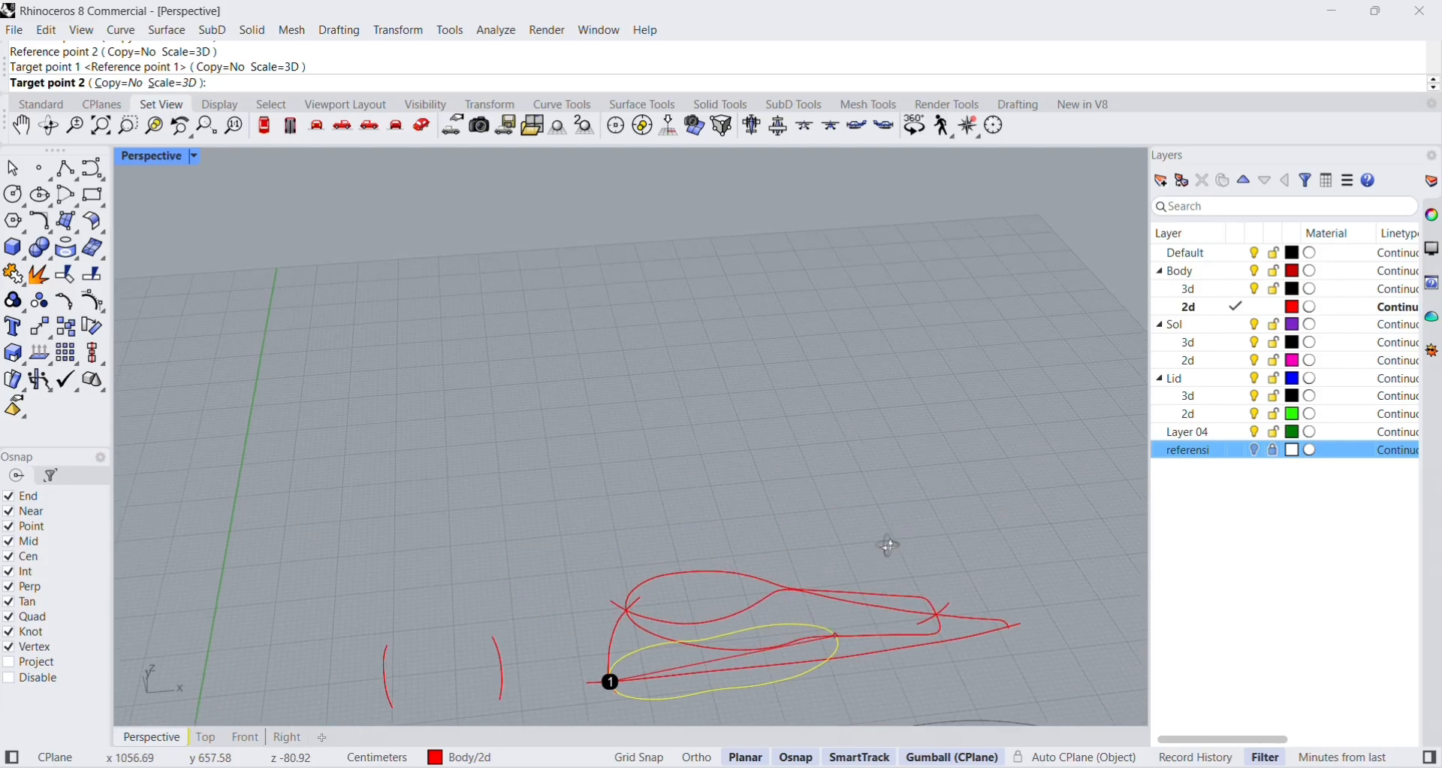
pyautogui.scroll(8, 937, 522)
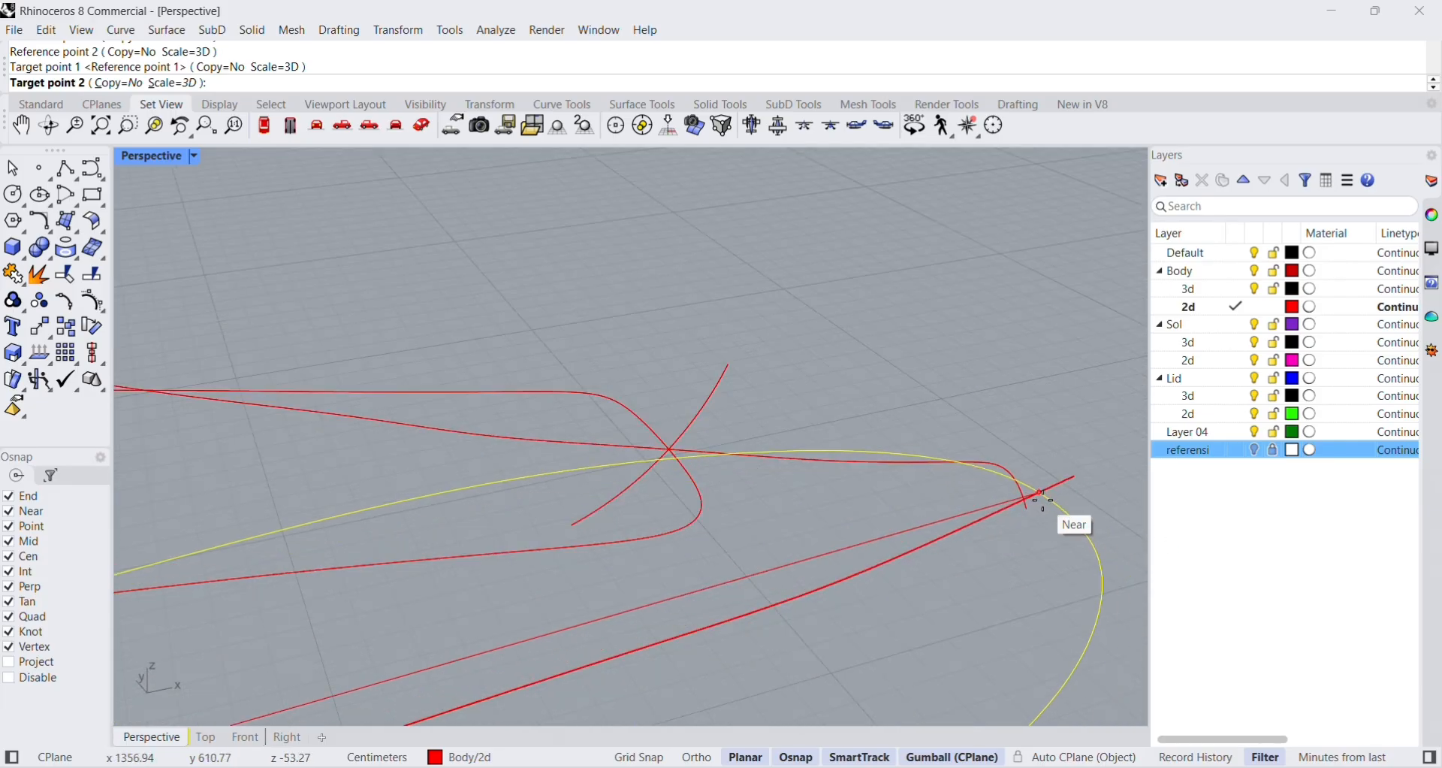
pyautogui.scroll(4, 1031, 502)
pyautogui.scroll(-2, 1048, 505)
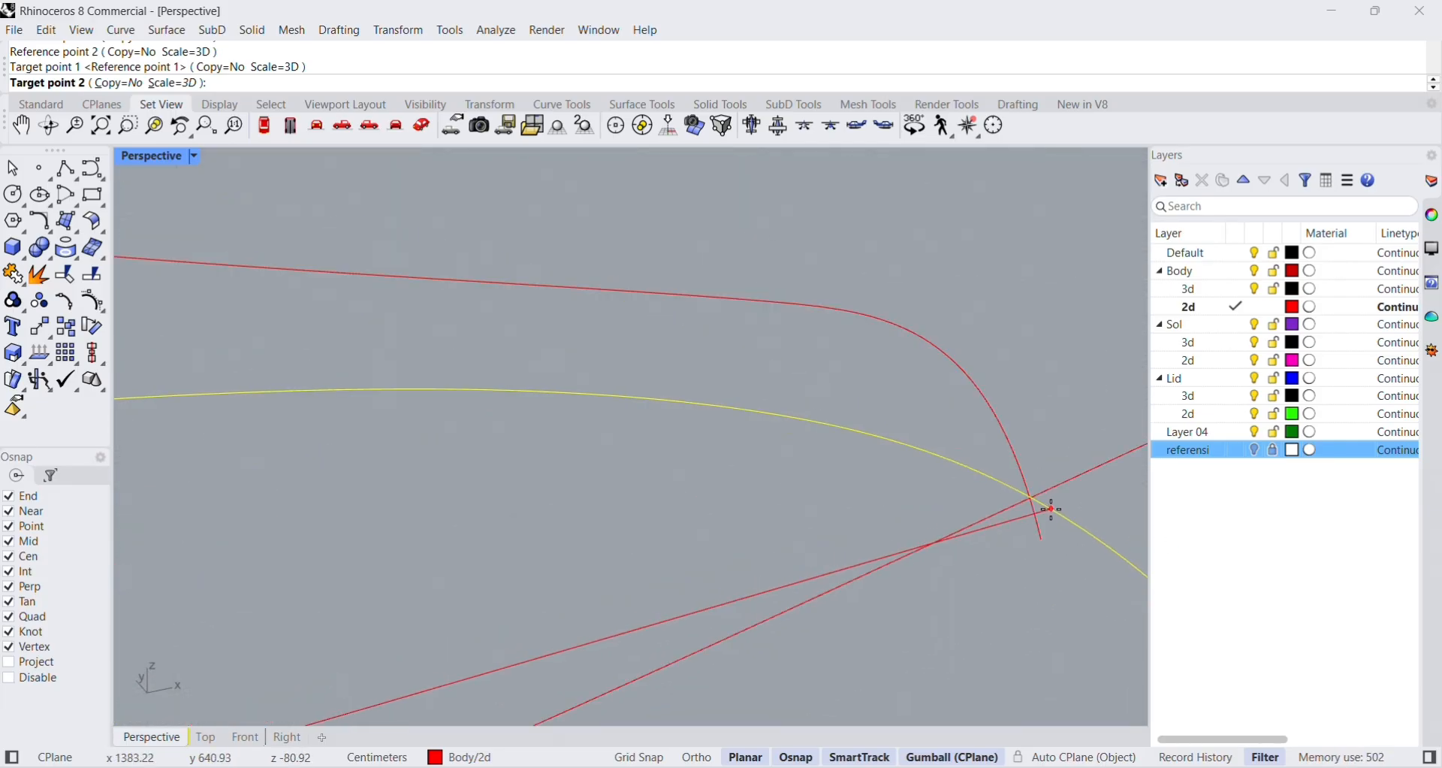
pyautogui.click(1031, 500)
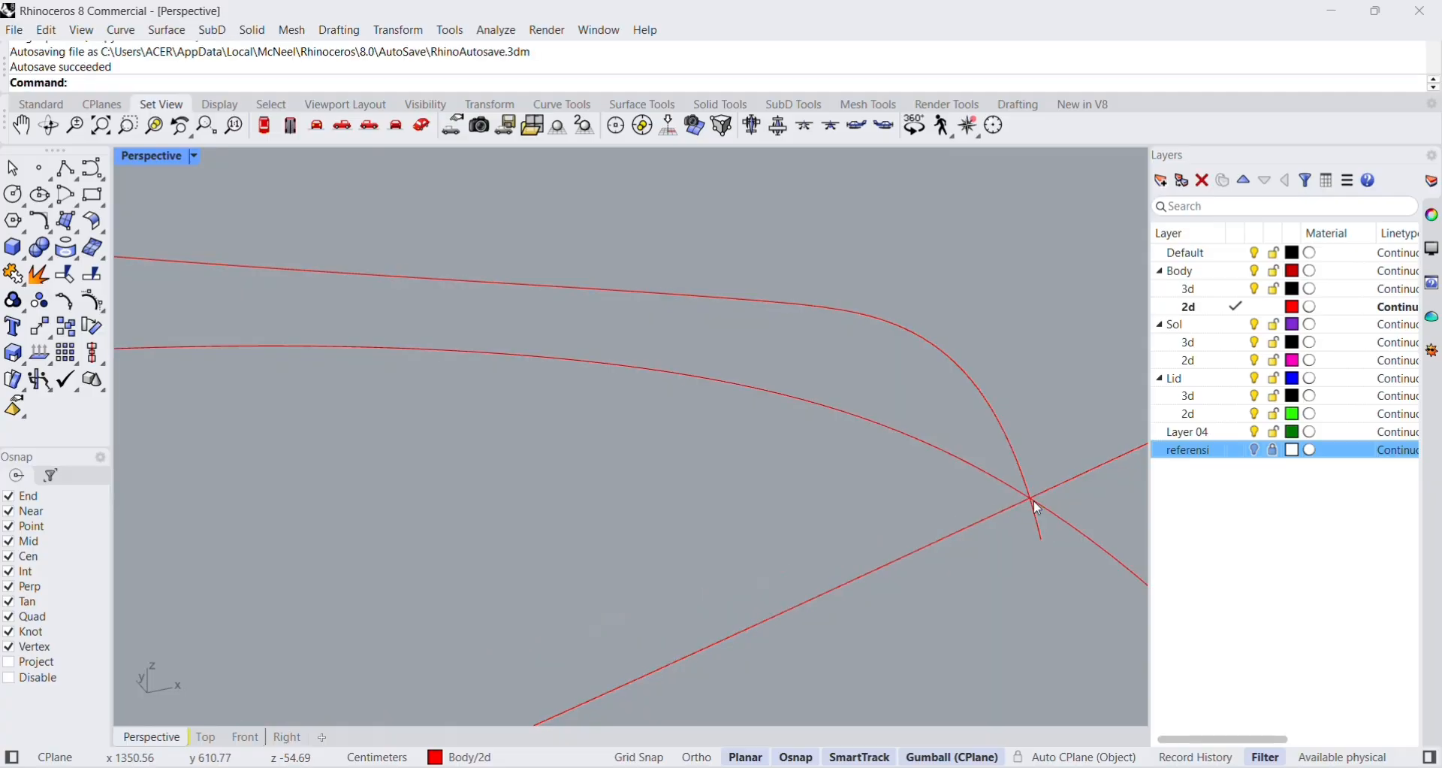
pyautogui.scroll(-2, 1036, 500)
pyautogui.scroll(-6, 1041, 500)
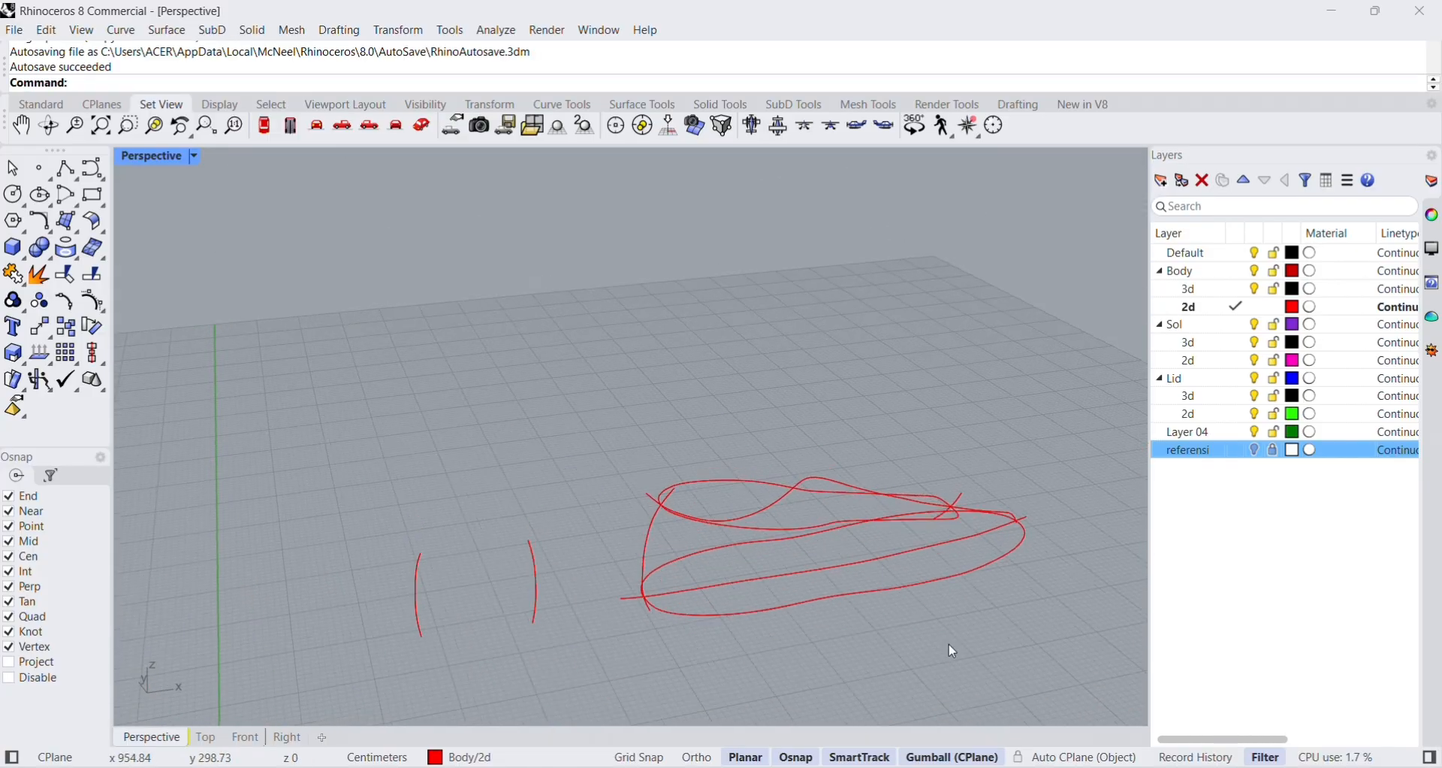
pyautogui.scroll(5, 854, 618)
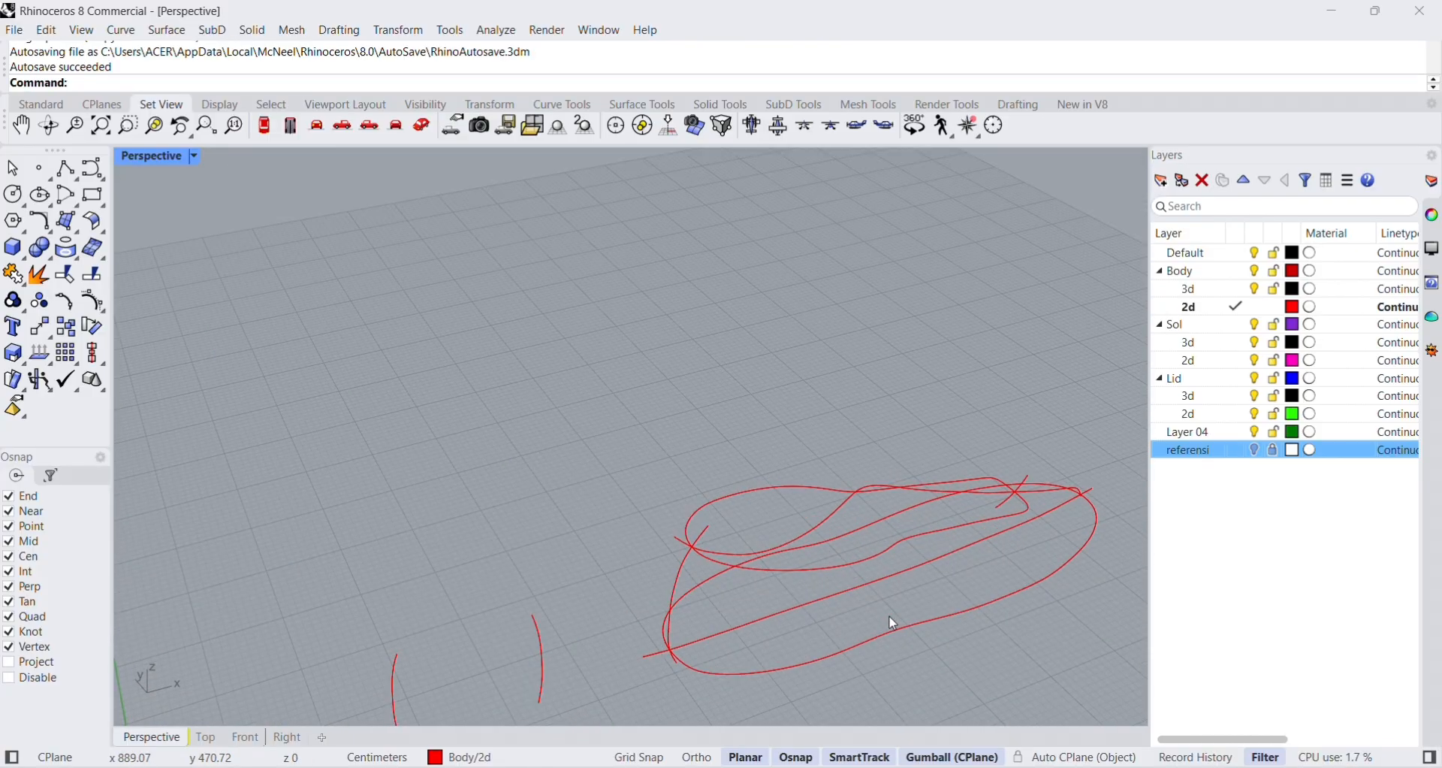
# Examine from several angles and from the front how the flat outer outline deviates from the side profile's sole curve.
pyautogui.moveTo(895, 612); pyautogui.dragTo(882, 580, button='right')
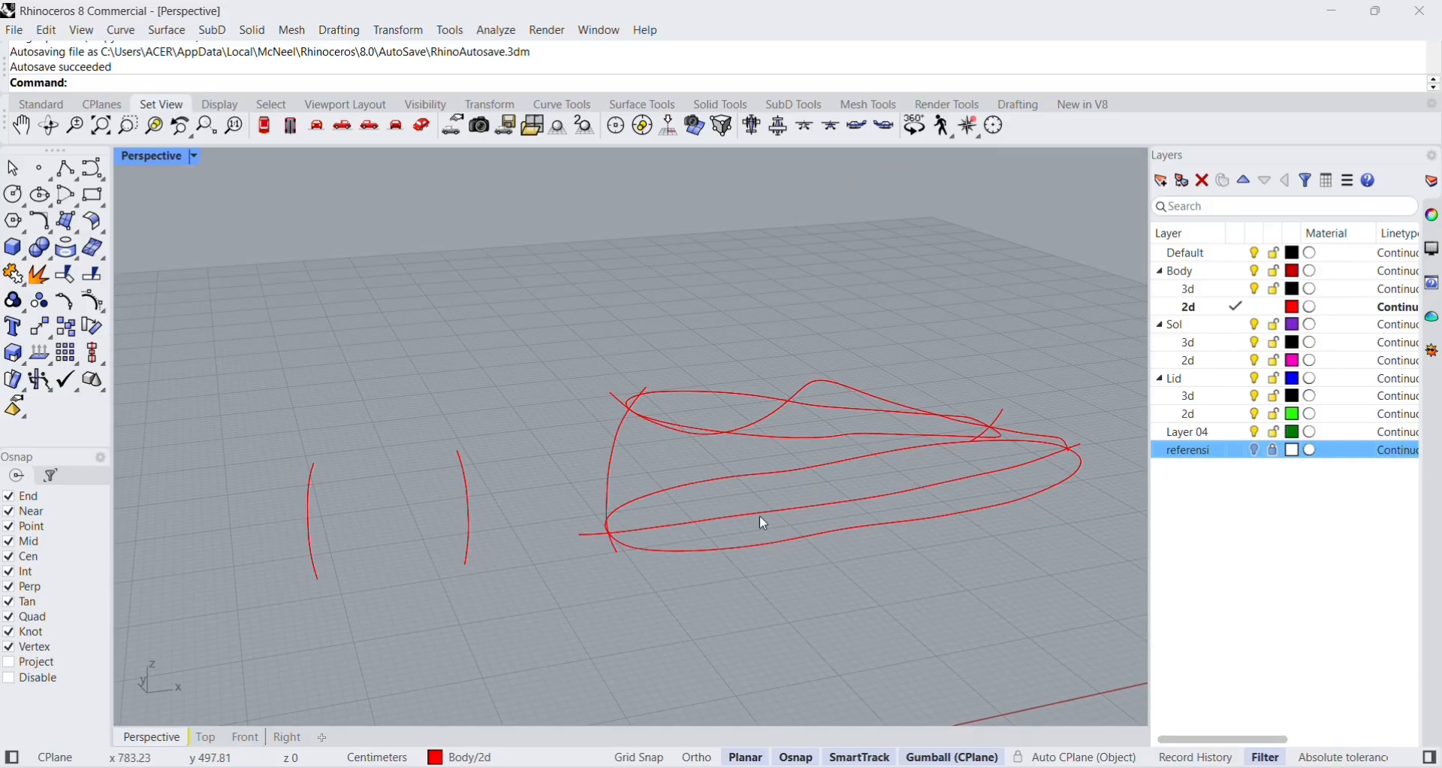
pyautogui.moveTo(885, 498); pyautogui.dragTo(883, 480, button='right')
pyautogui.scroll(3, 844, 449)
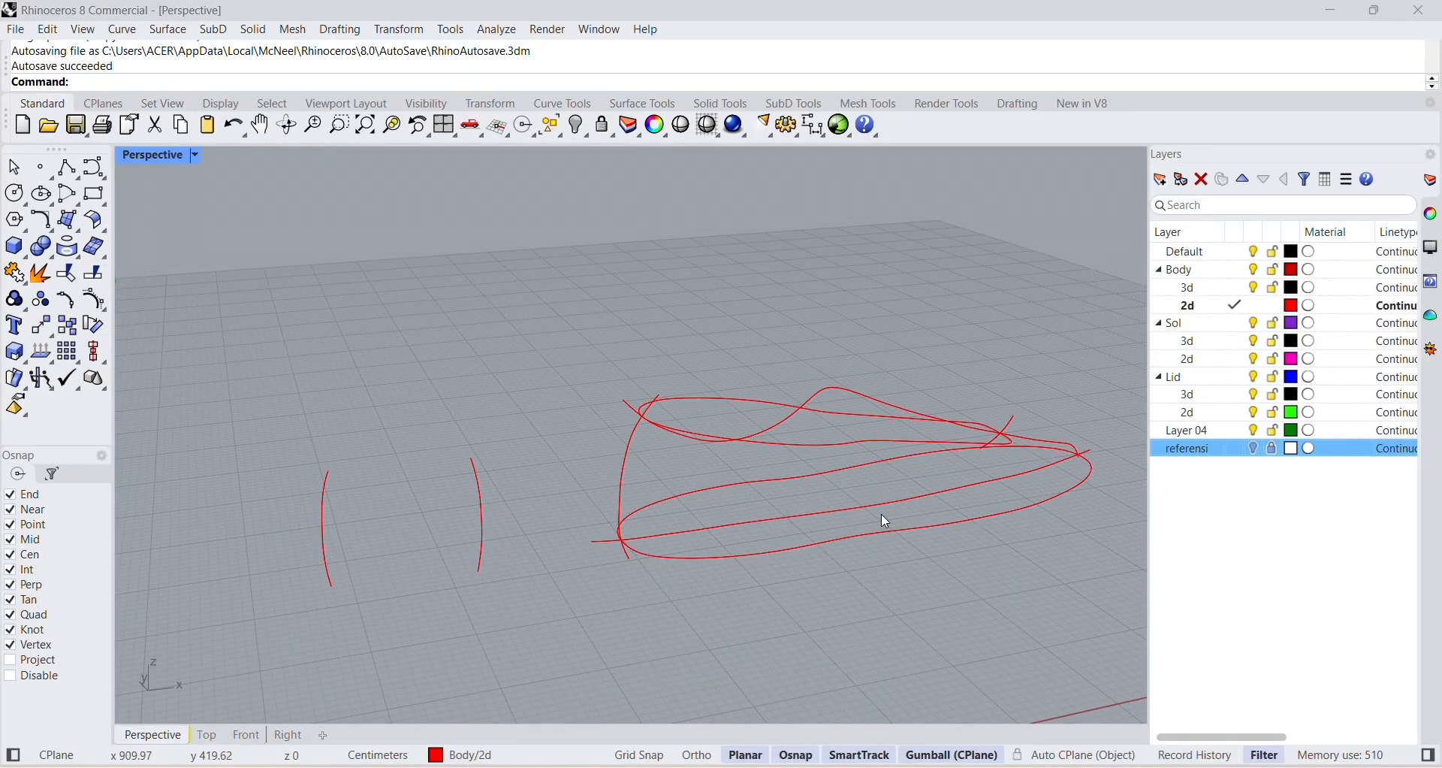
pyautogui.moveTo(886, 519); pyautogui.dragTo(463, 507, button='right')
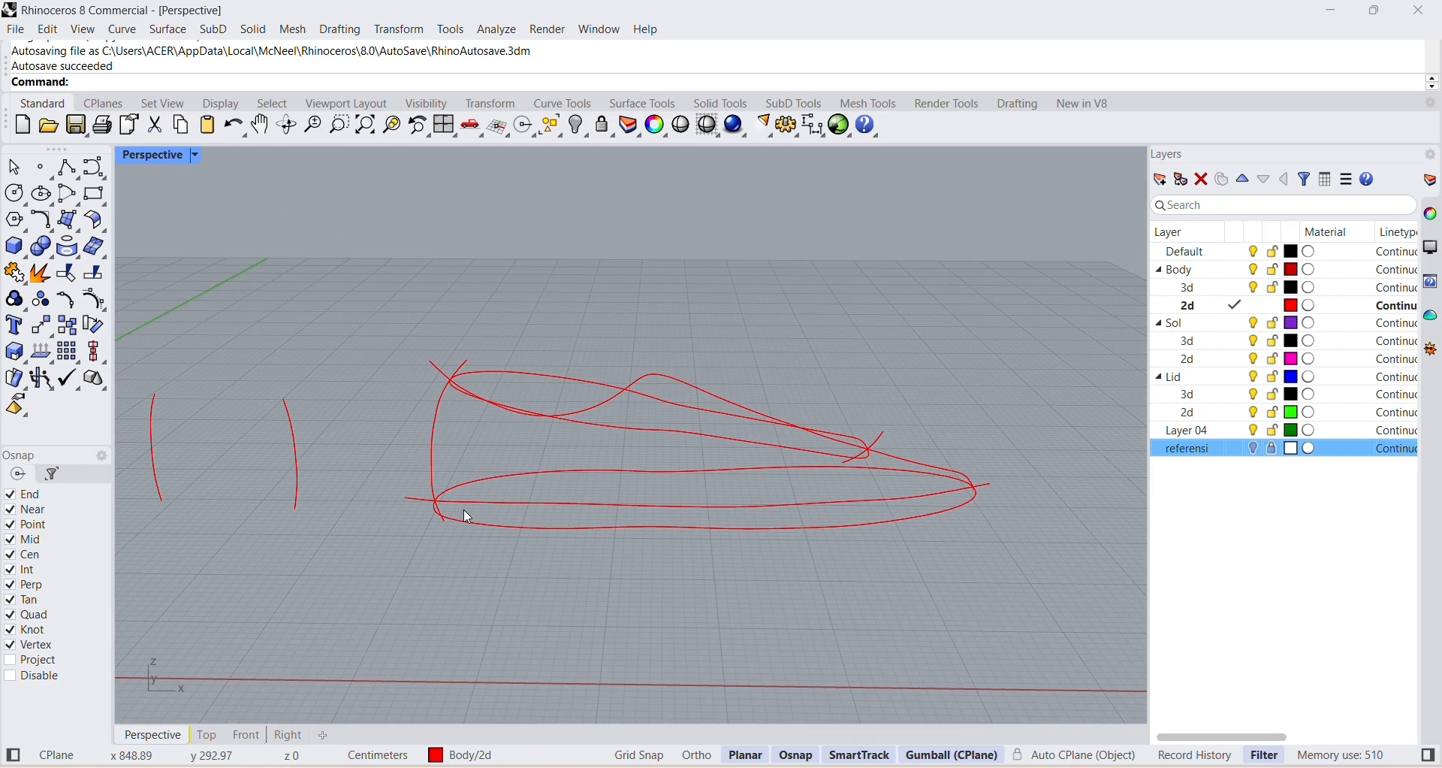
pyautogui.doubleClick(172, 158)
pyautogui.scroll(4, 477, 586)
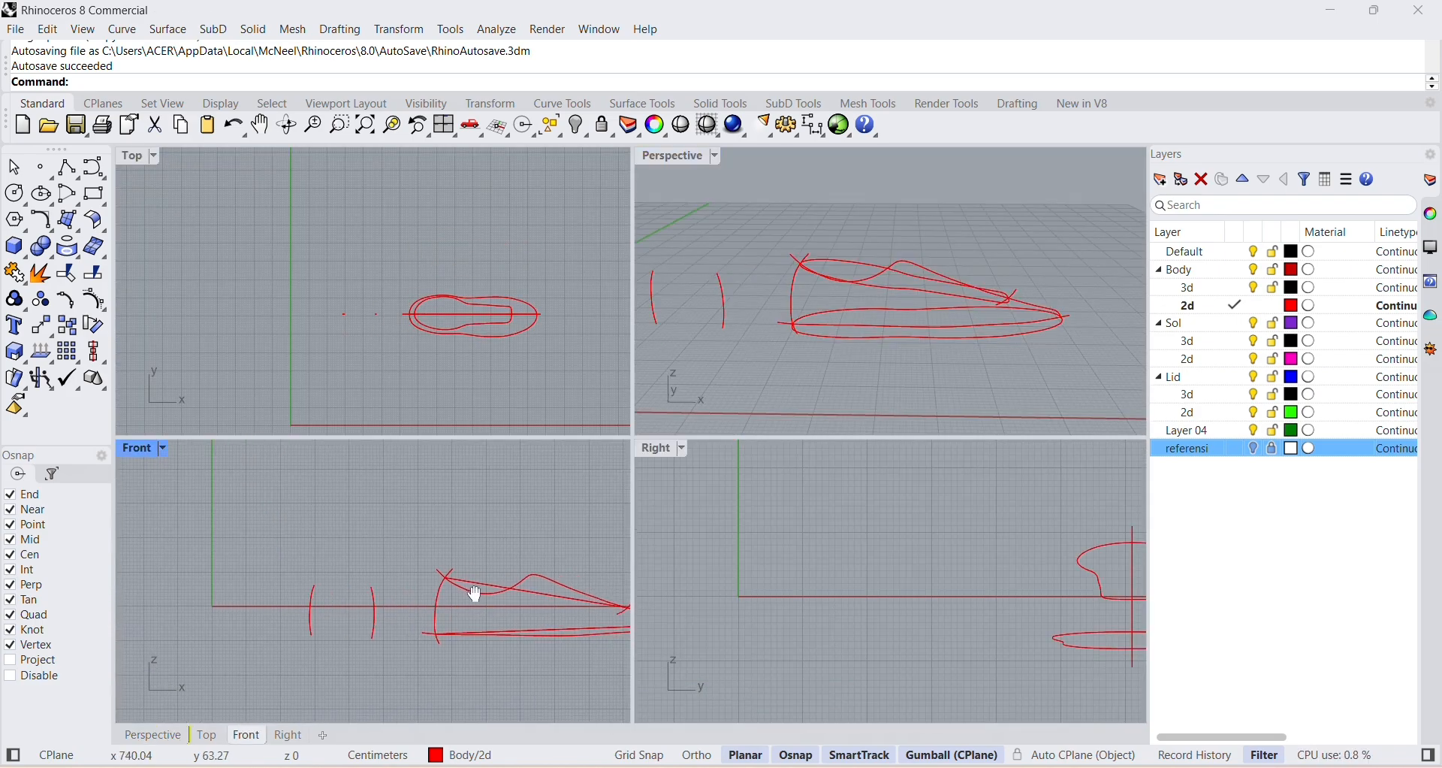
pyautogui.scroll(2, 490, 615)
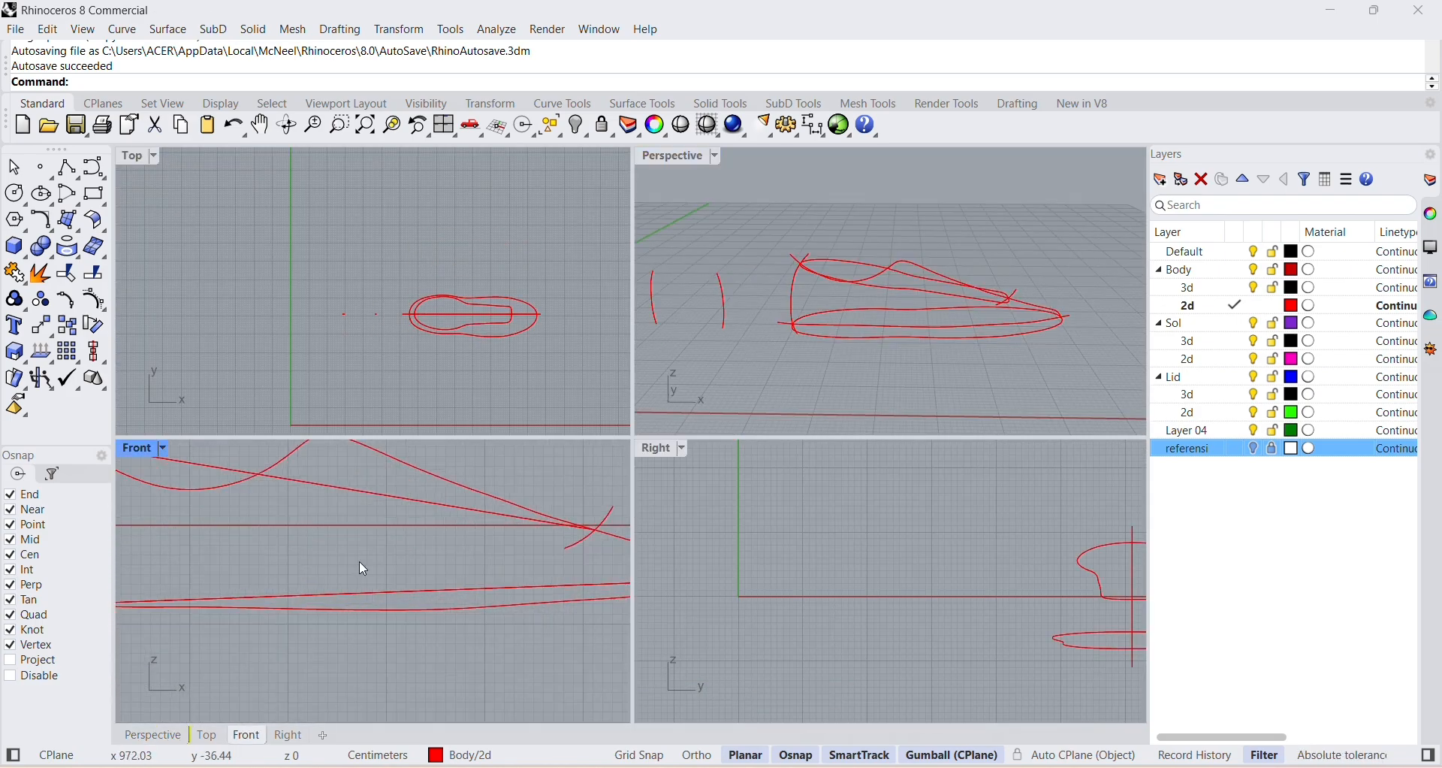
pyautogui.click(365, 592)
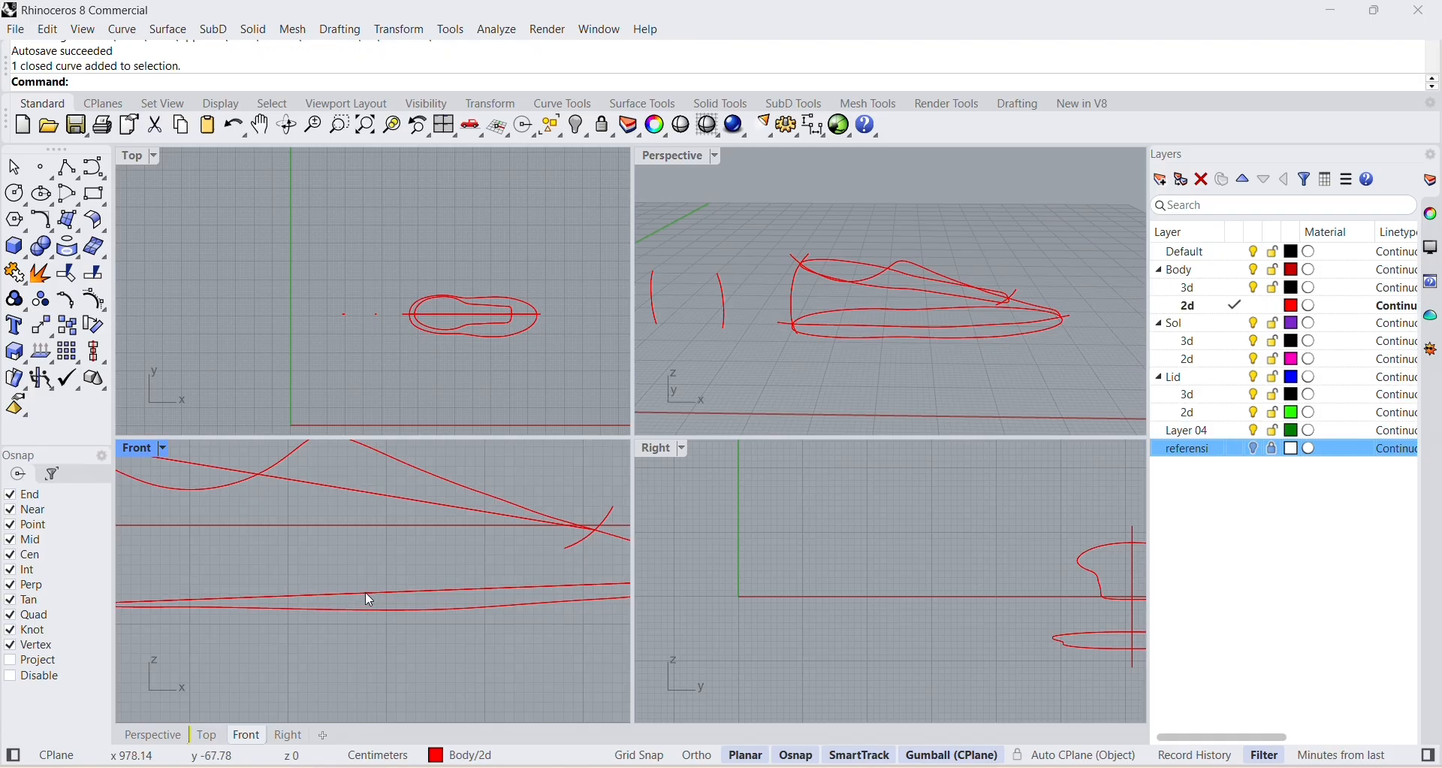
pyautogui.click(462, 643)
pyautogui.moveTo(429, 619); pyautogui.dragTo(445, 646, button='right')
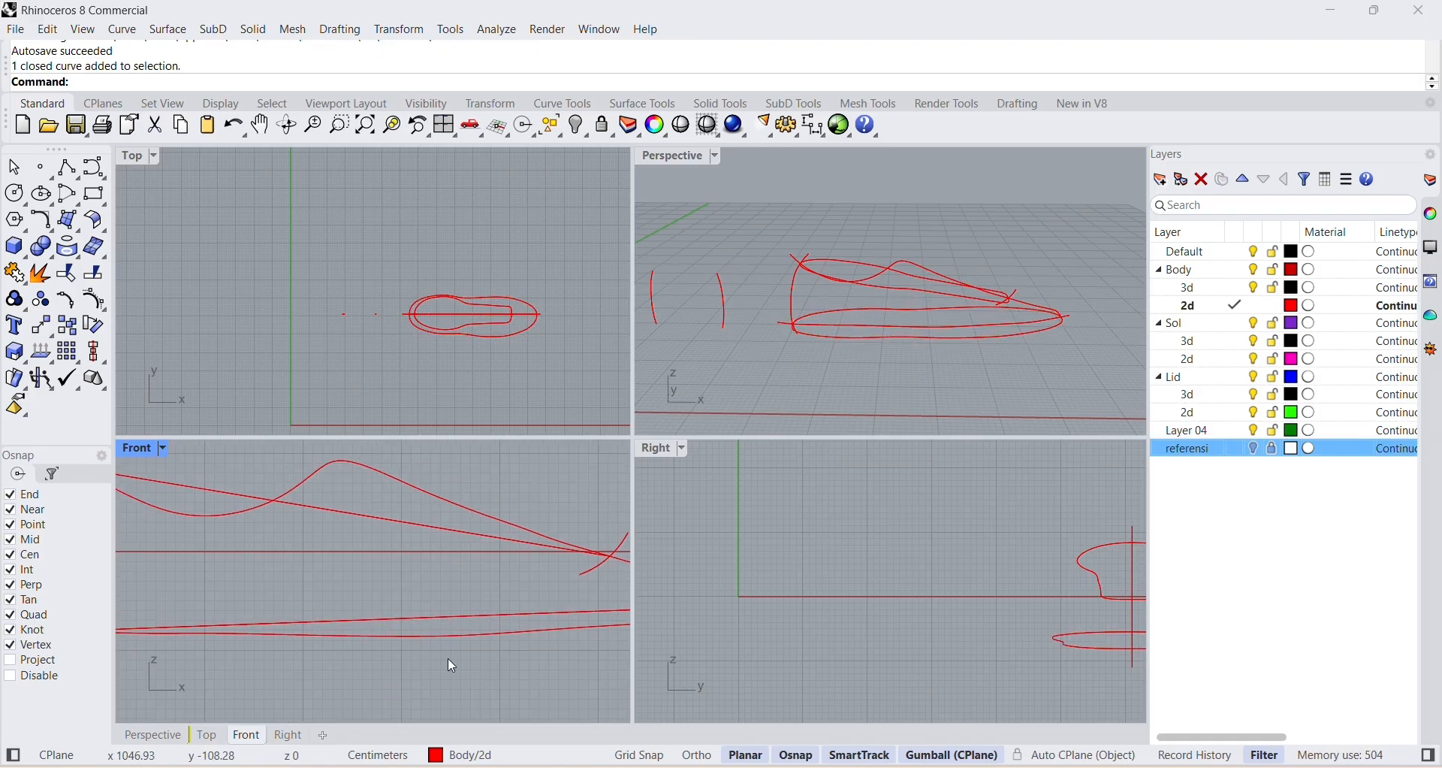
pyautogui.scroll(-2, 448, 665)
pyautogui.moveTo(705, 332); pyautogui.dragTo(740, 344, button='right')
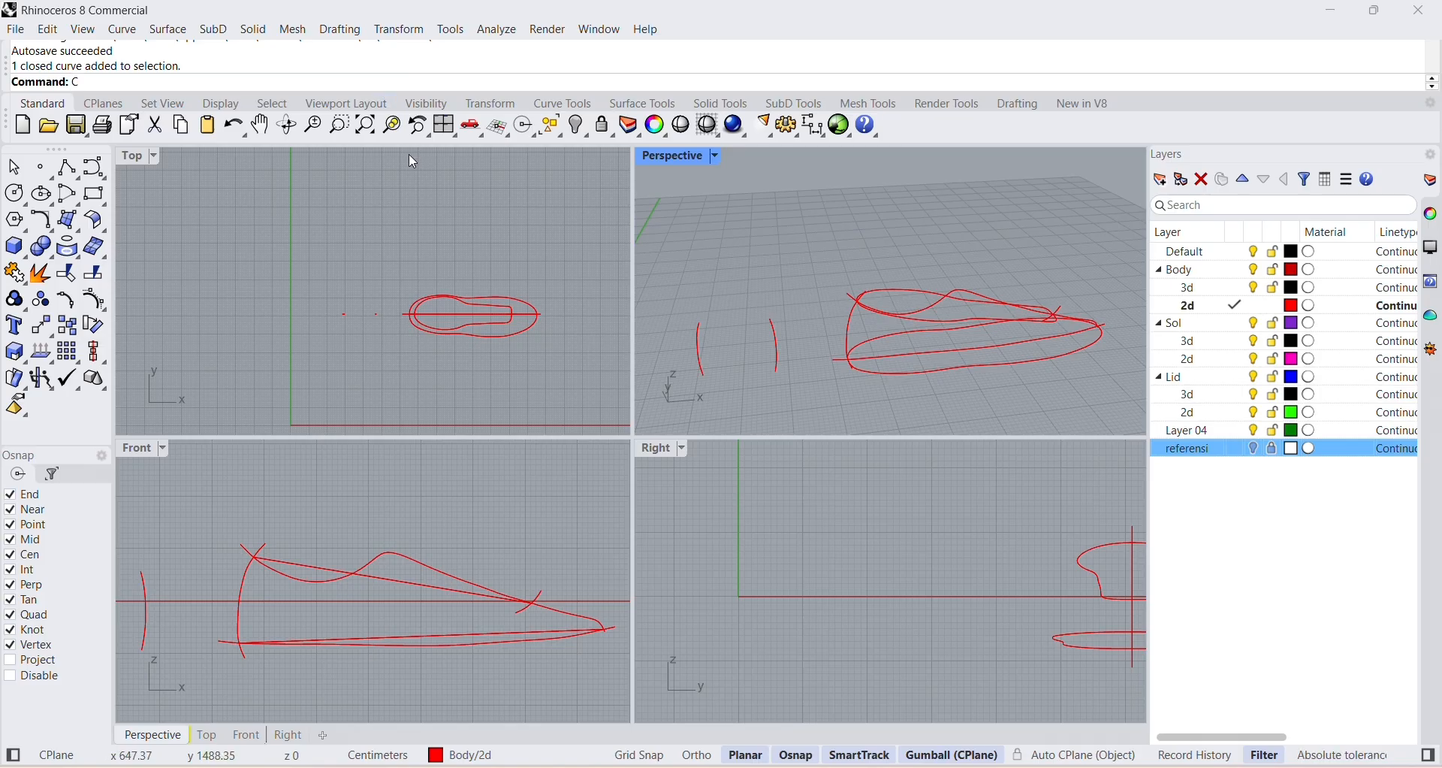
# Use Crv2View to build a 3D curve from the side profile's sole curve and the outer top-view outline.
pyautogui.write('C')
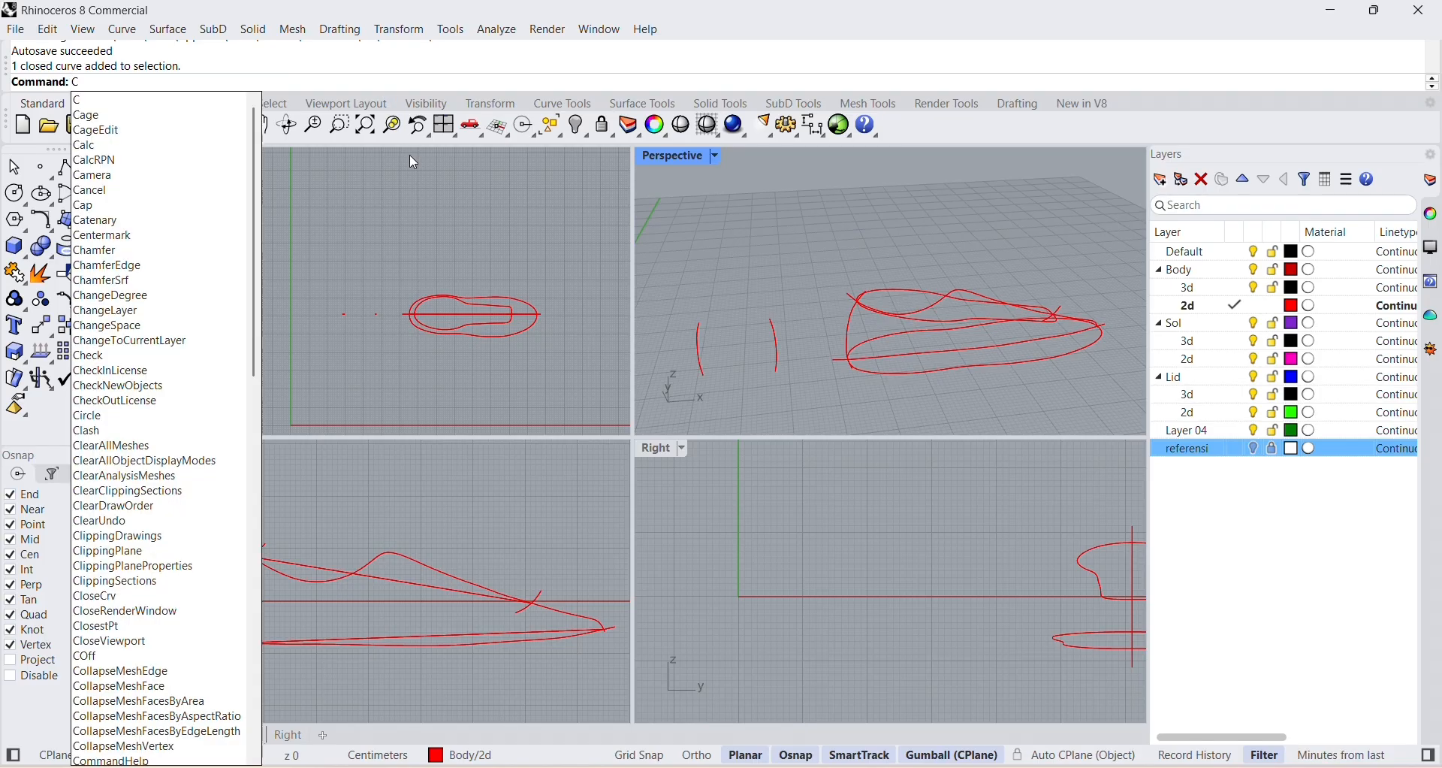
pyautogui.press('Escape')
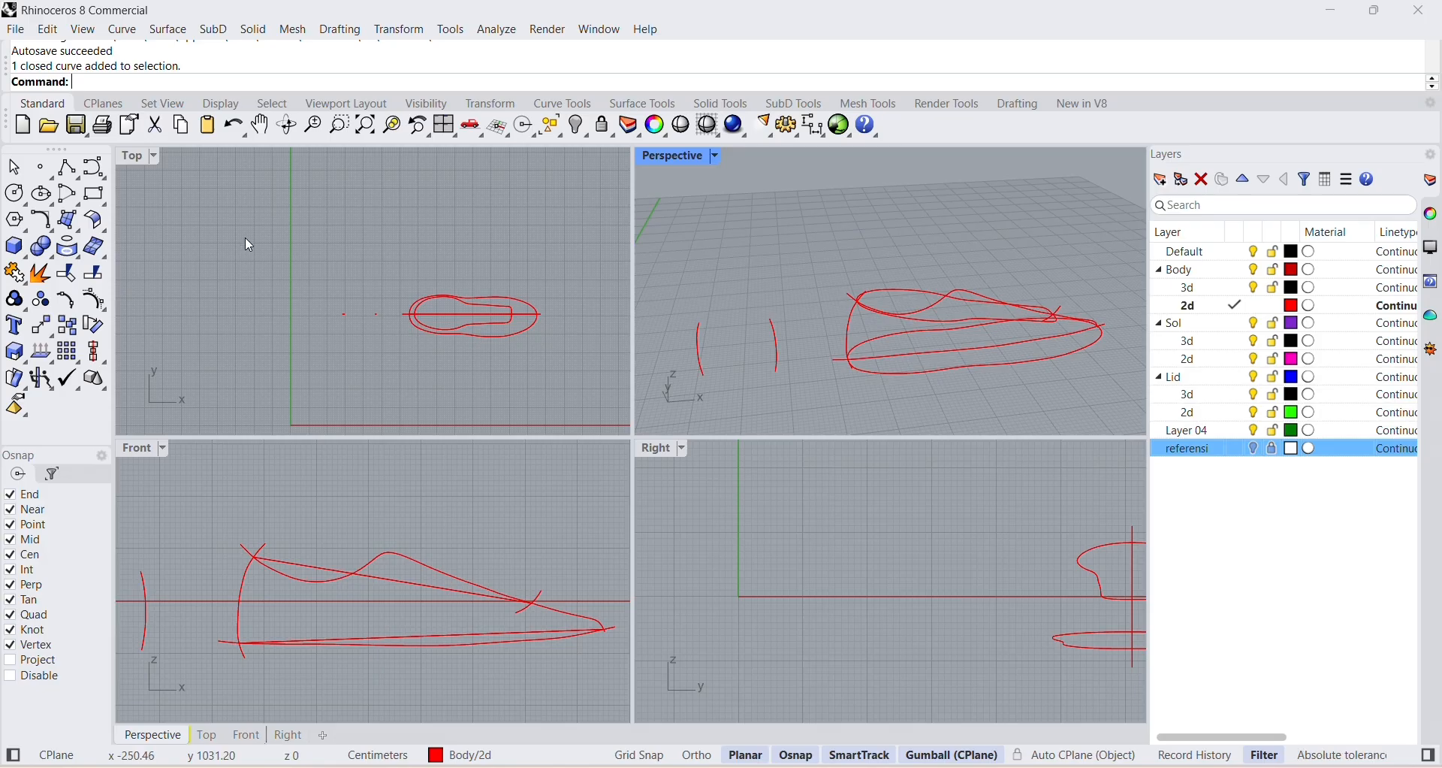
pyautogui.press('capslock')
pyautogui.write('C')
pyautogui.press('capslock')
pyautogui.write('rv2View')
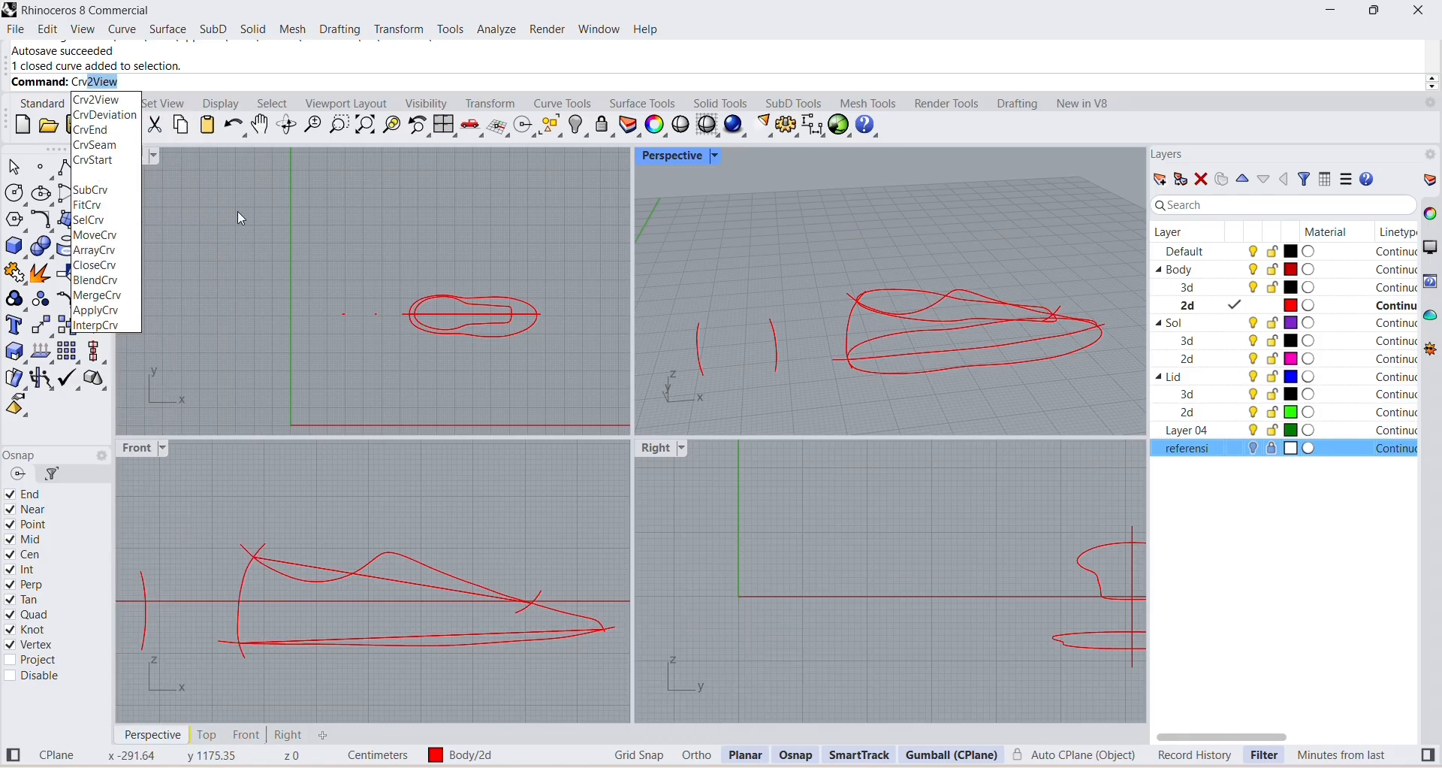
pyautogui.press('Return')
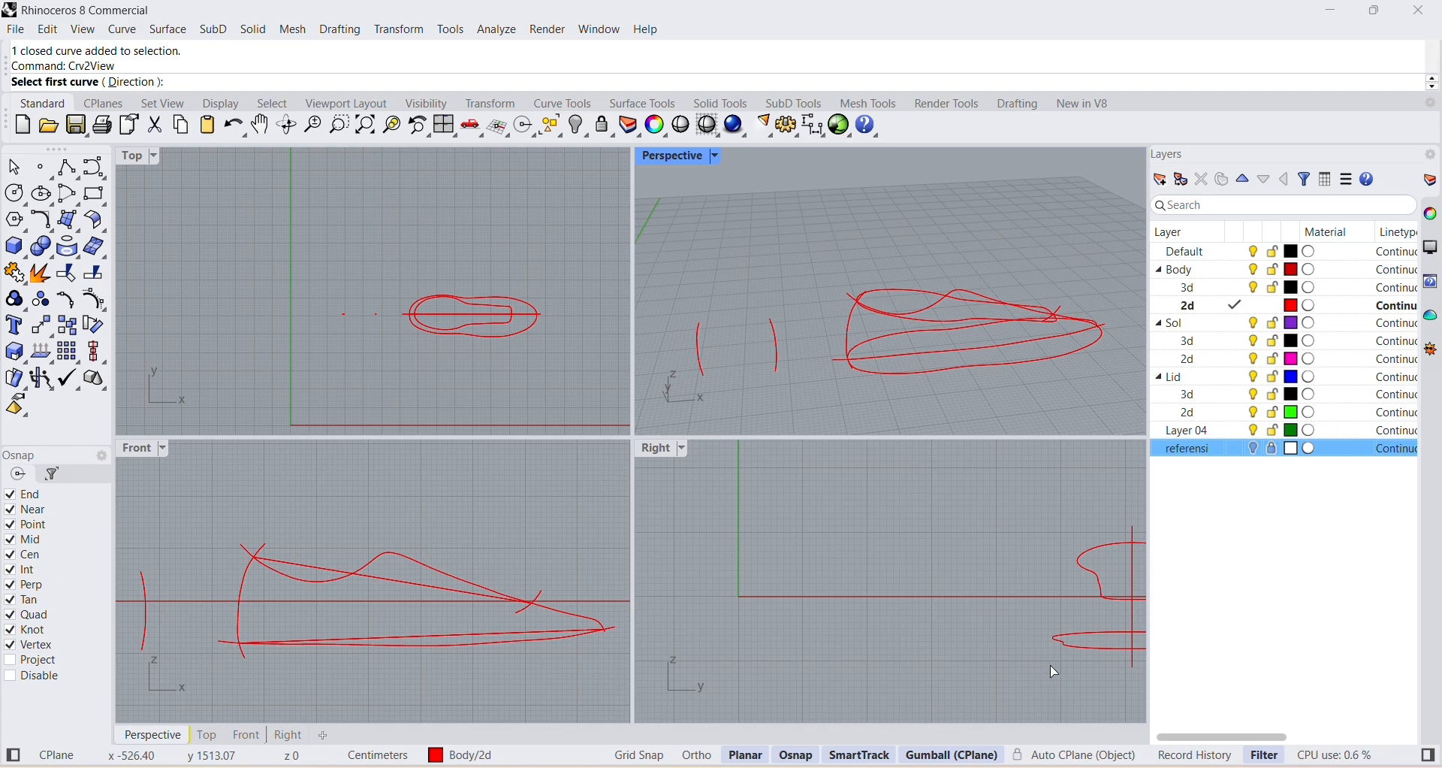
pyautogui.doubleClick(667, 156)
pyautogui.moveTo(791, 587); pyautogui.dragTo(825, 638, button='right')
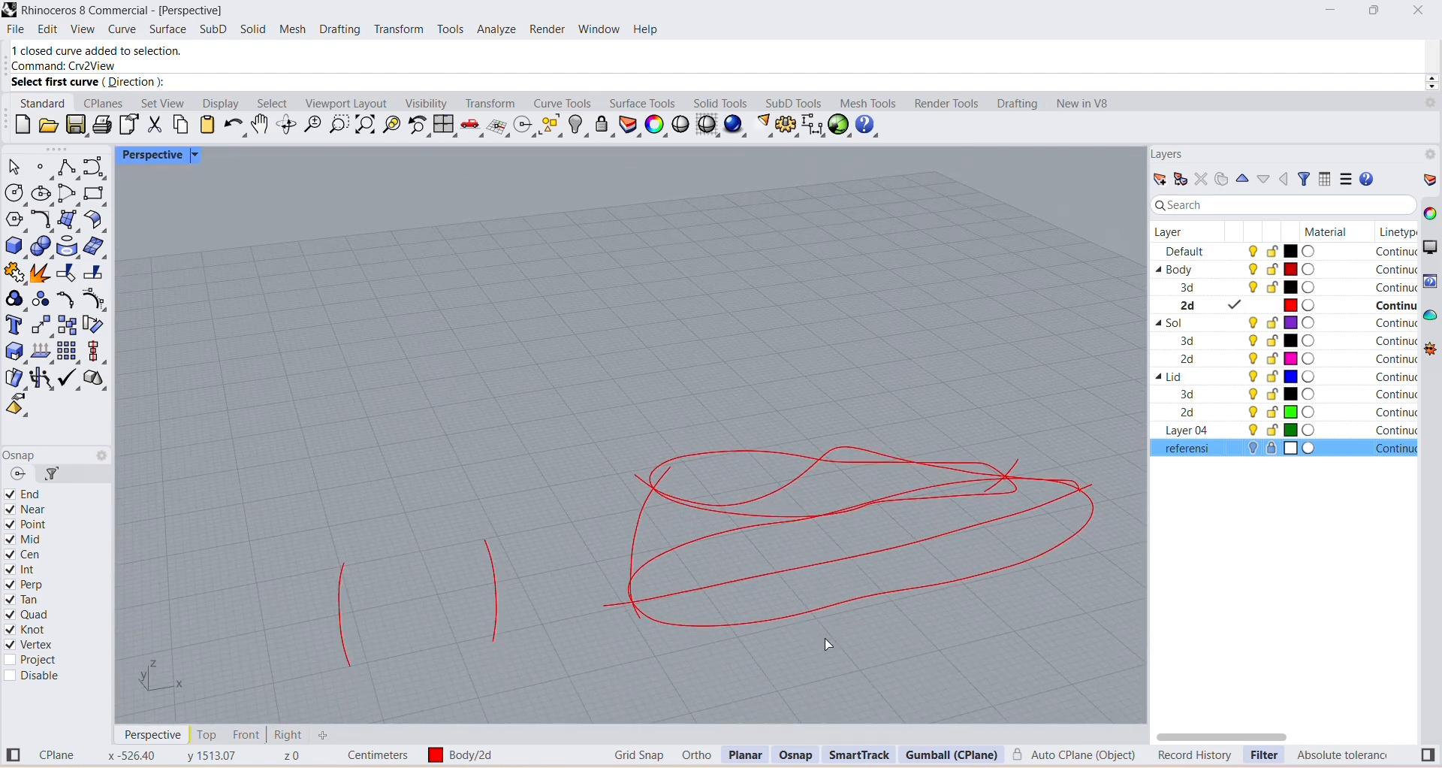
pyautogui.scroll(4, 824, 593)
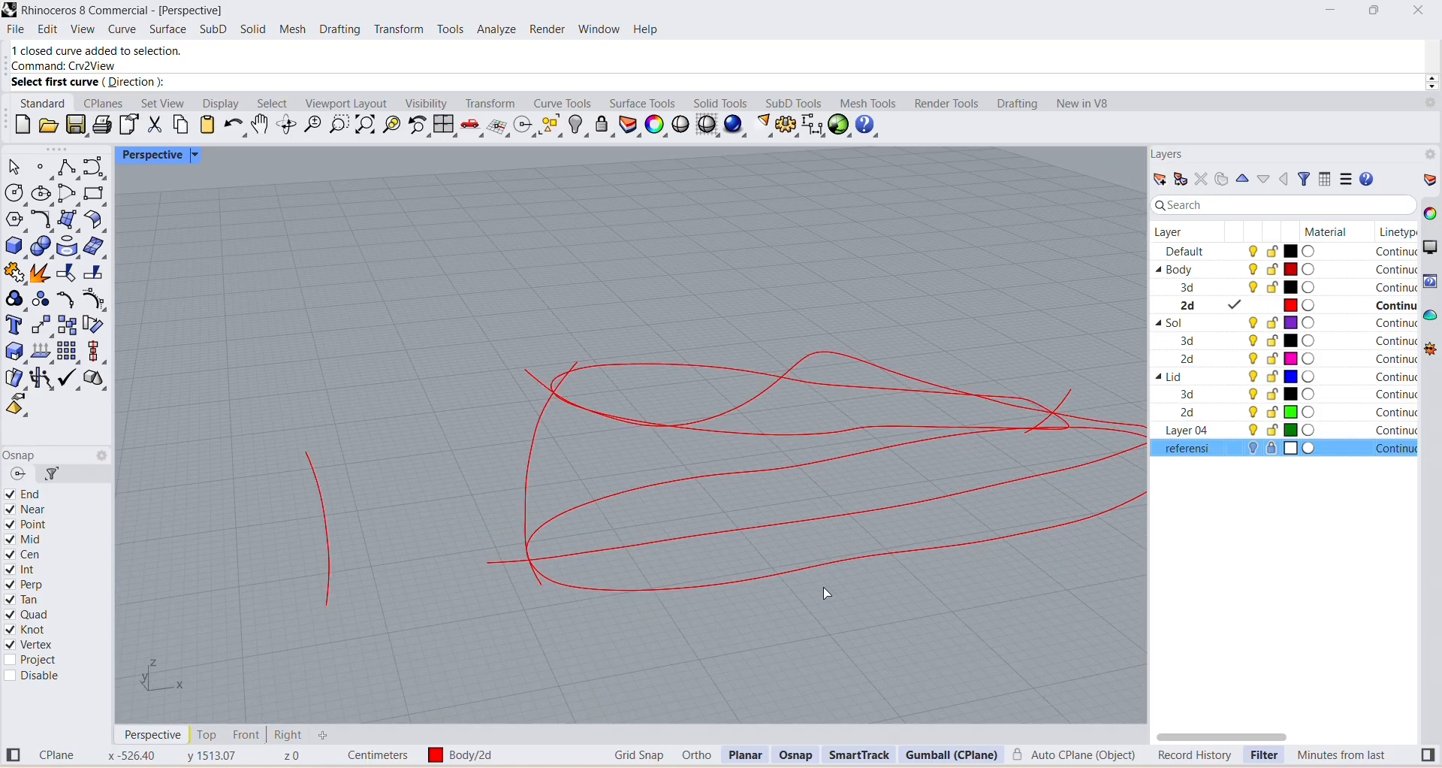
pyautogui.click(769, 509)
pyautogui.click(786, 564)
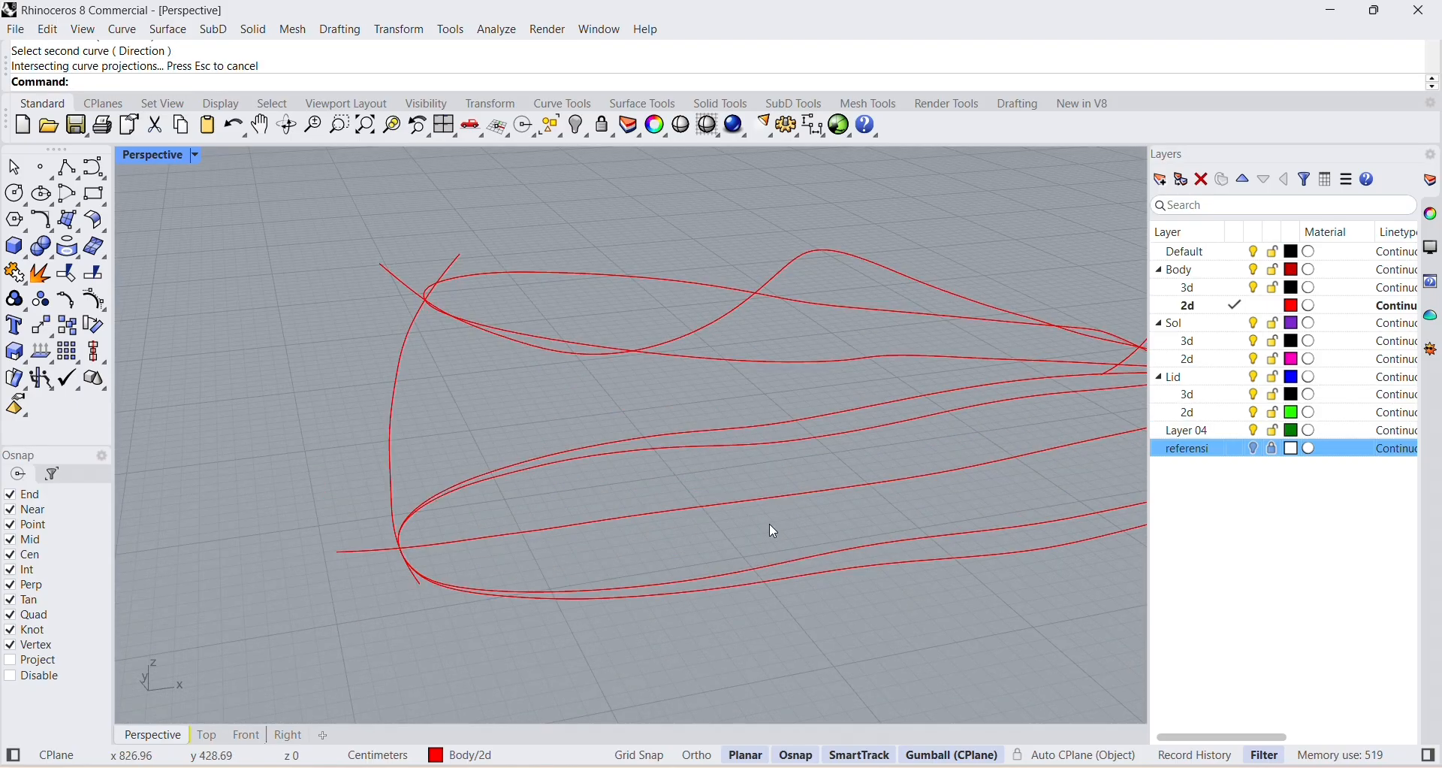
# Examine the new 3D sole outline from low angles and from the front against the side profile's sole curve.
pyautogui.moveTo(809, 604); pyautogui.dragTo(763, 569, button='right')
pyautogui.scroll(-6, 694, 378)
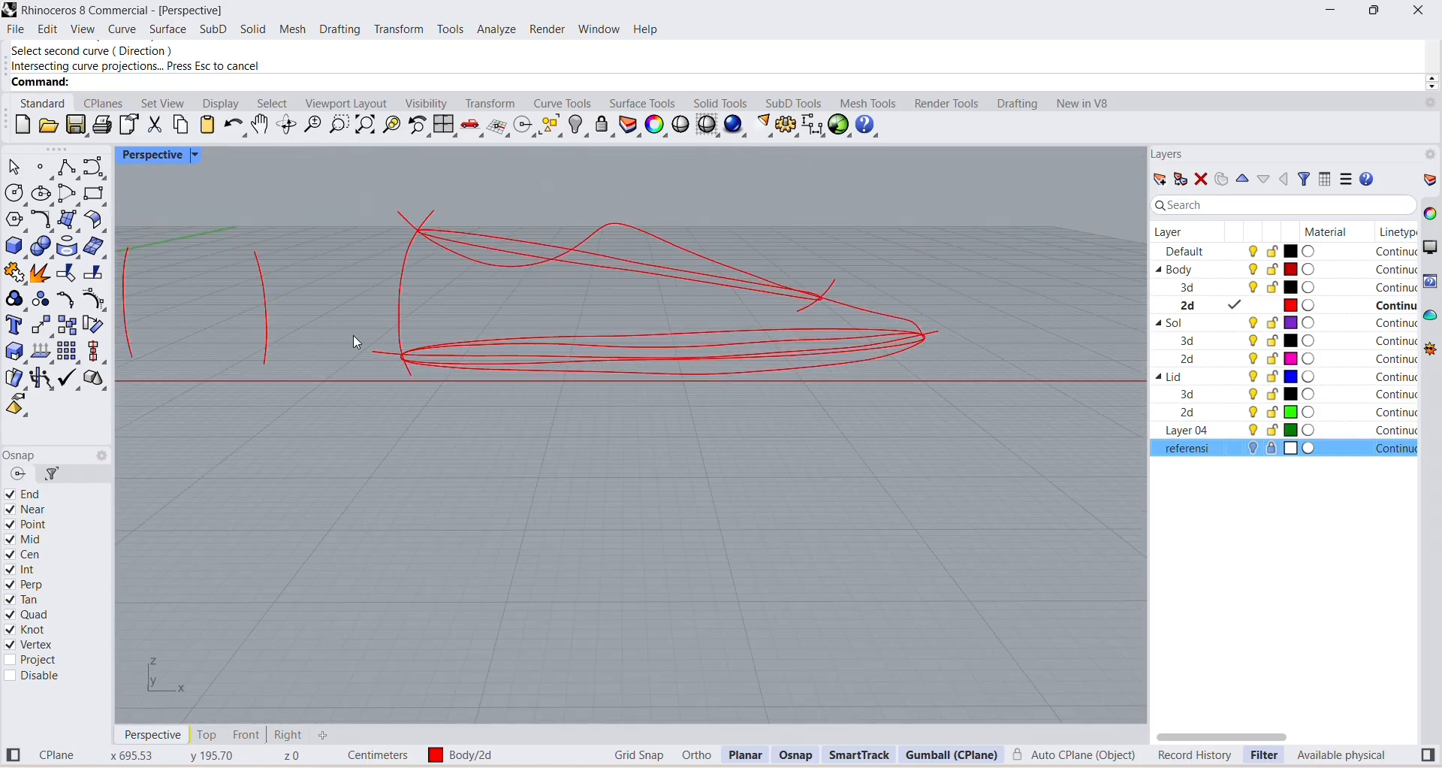
pyautogui.scroll(3, 921, 345)
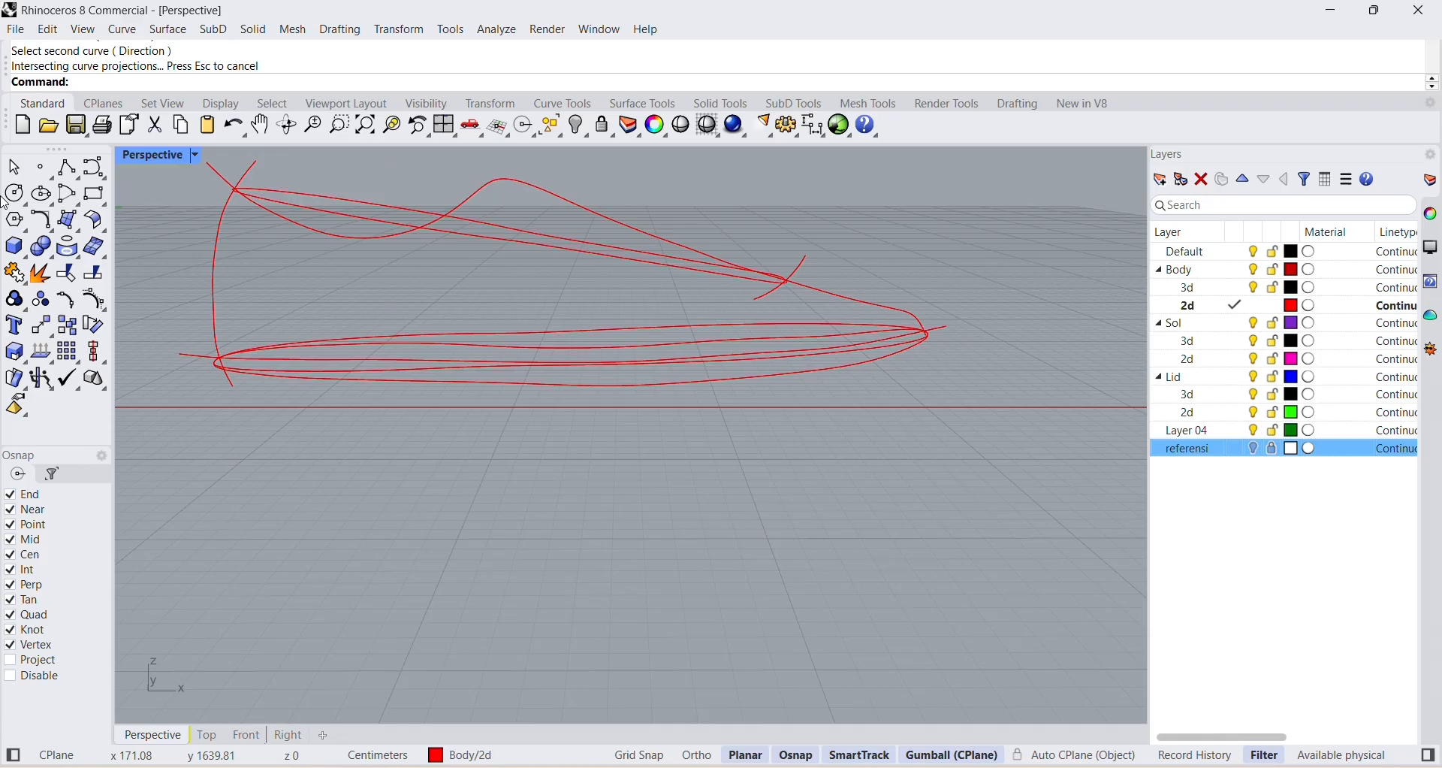
pyautogui.doubleClick(155, 160)
pyautogui.scroll(2, 550, 688)
pyautogui.scroll(-2, 550, 685)
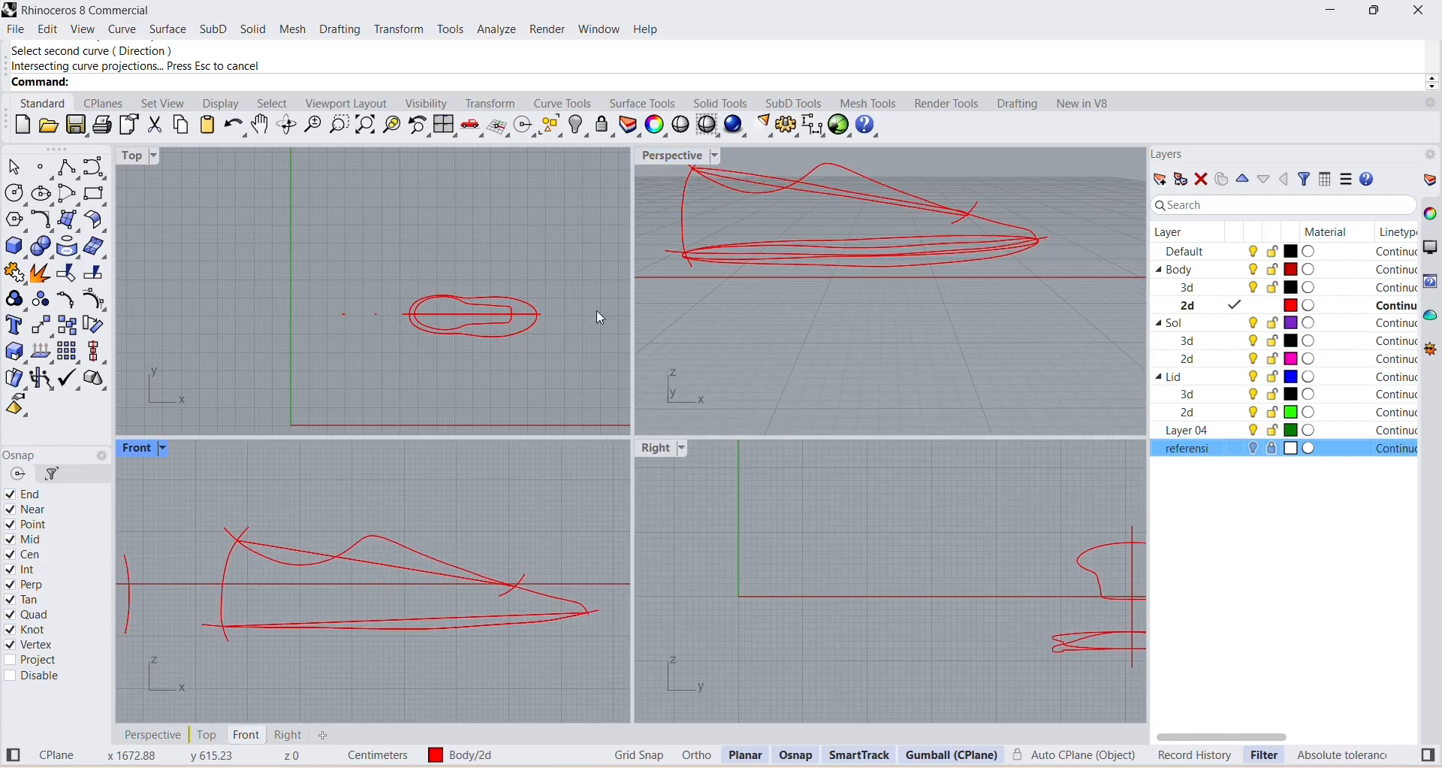
pyautogui.click(668, 160)
pyautogui.doubleClick(671, 158)
pyautogui.scroll(2, 698, 466)
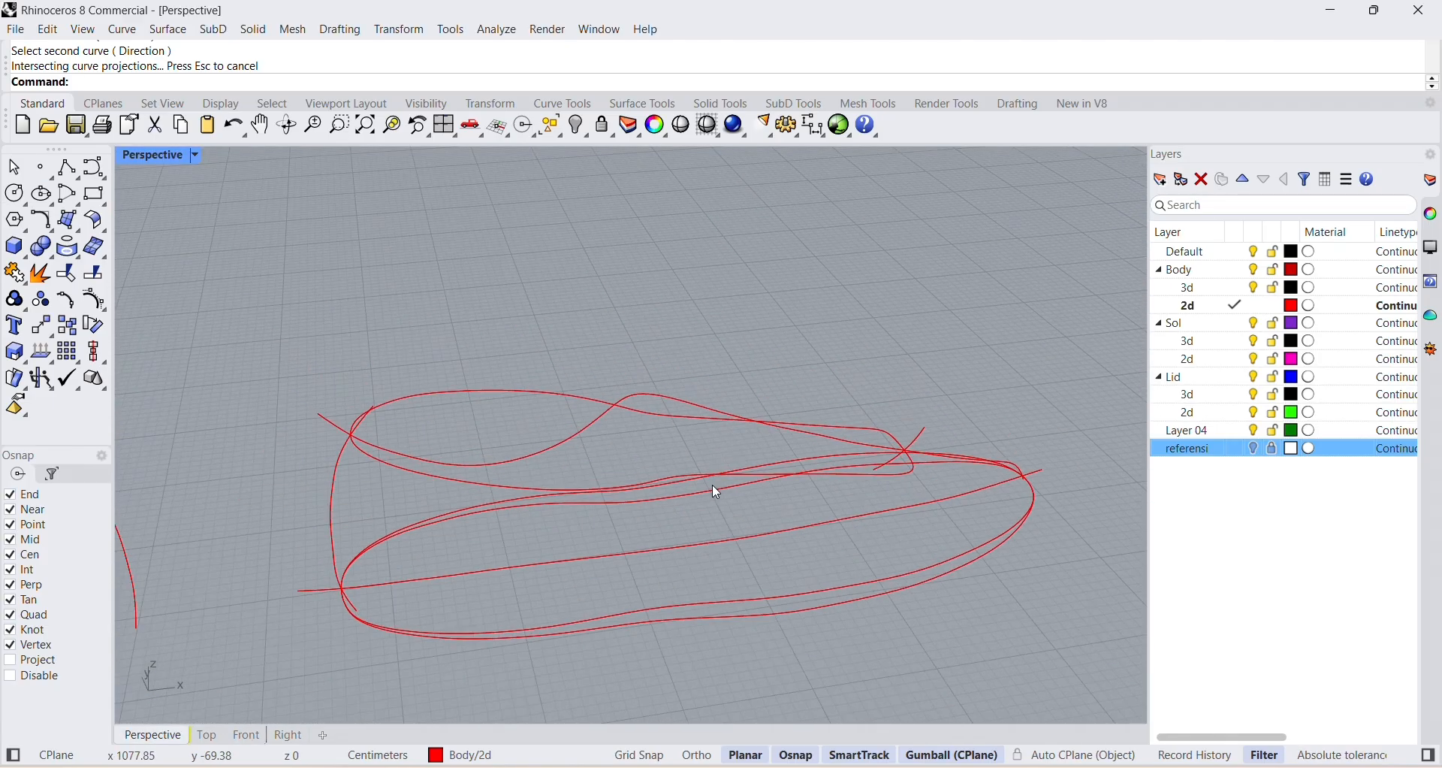
# Hide the original flat outer outline and inspect the remaining 3D sole outline along the sole curve.
pyautogui.click(715, 542)
pyautogui.click(799, 607)
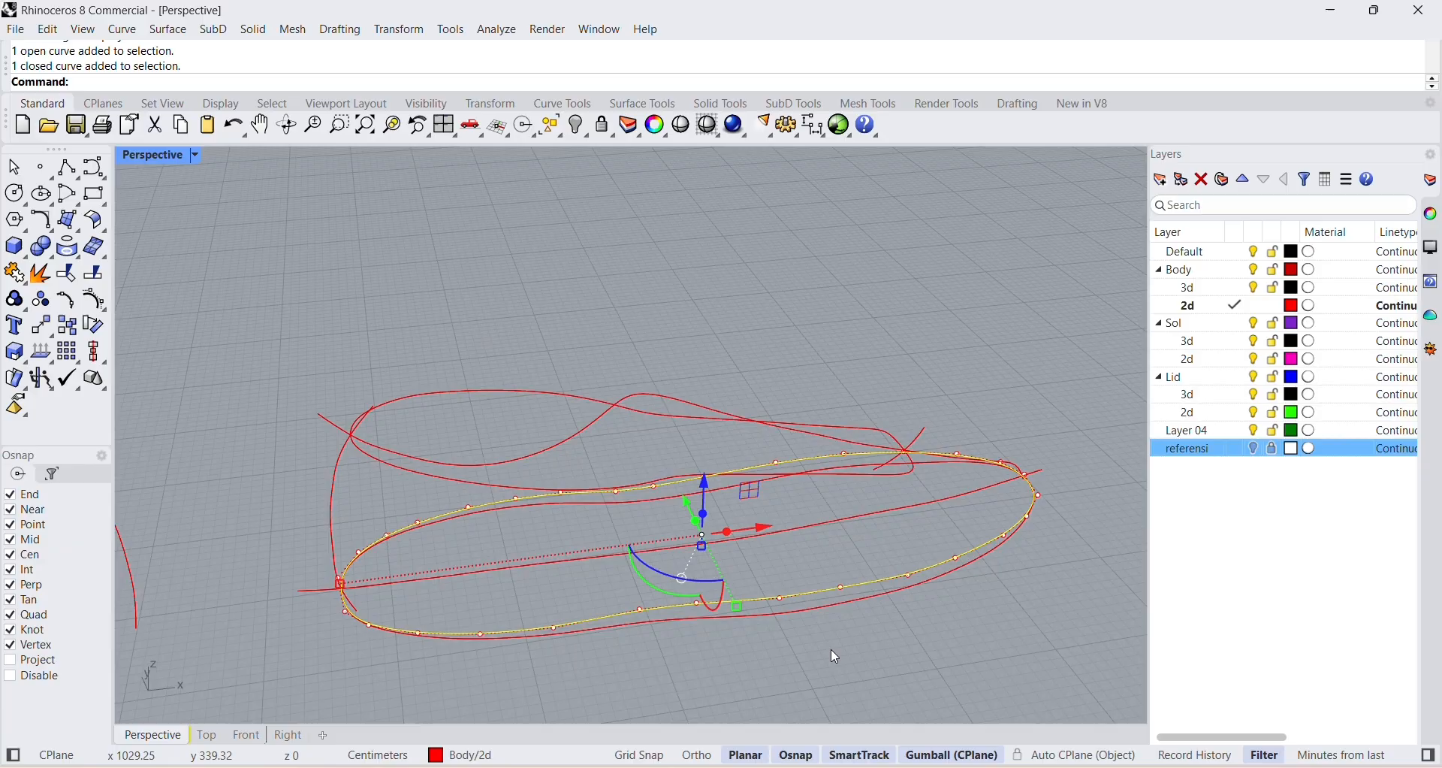
pyautogui.click(789, 619)
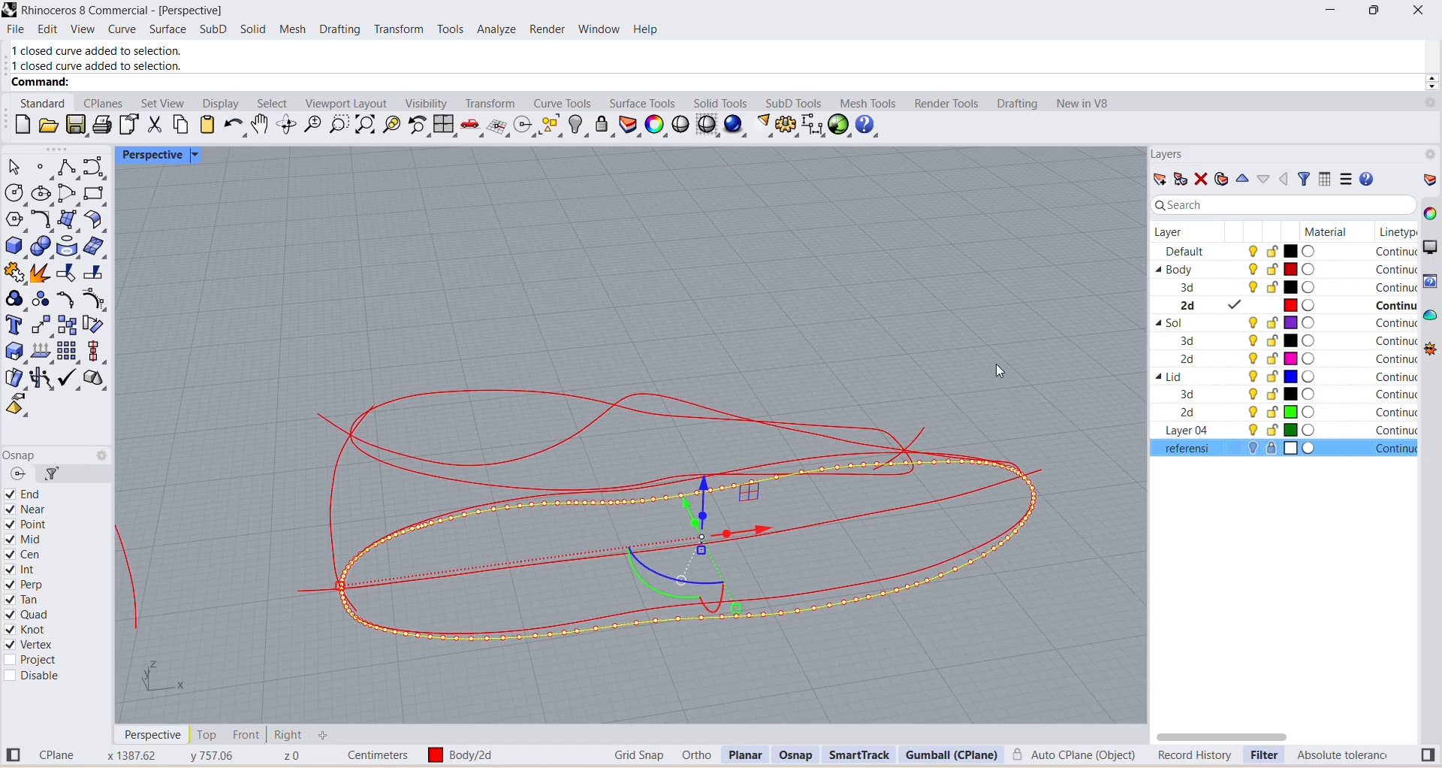
pyautogui.click(886, 575)
pyautogui.click(568, 132)
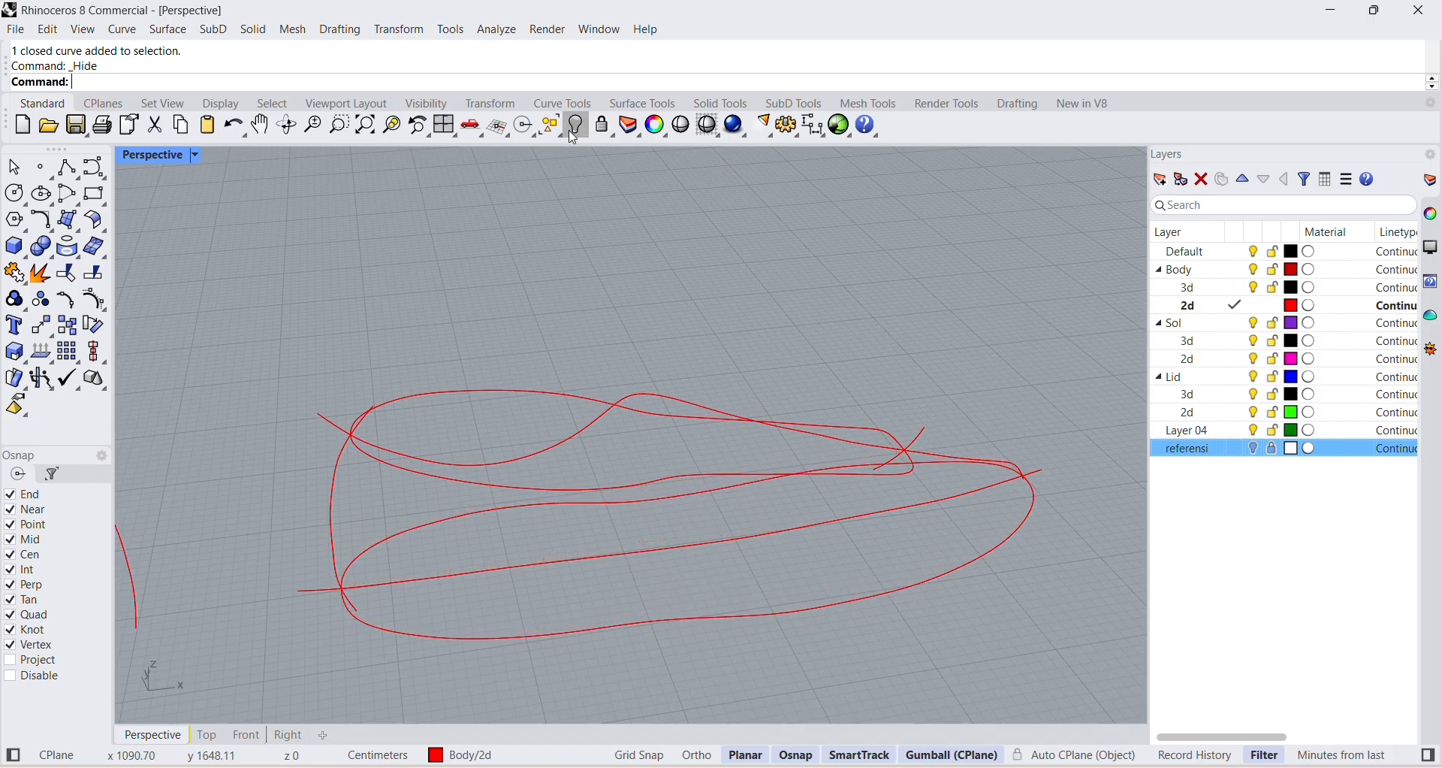
pyautogui.moveTo(885, 637); pyautogui.dragTo(869, 589, button='right')
pyautogui.scroll(4, 750, 278)
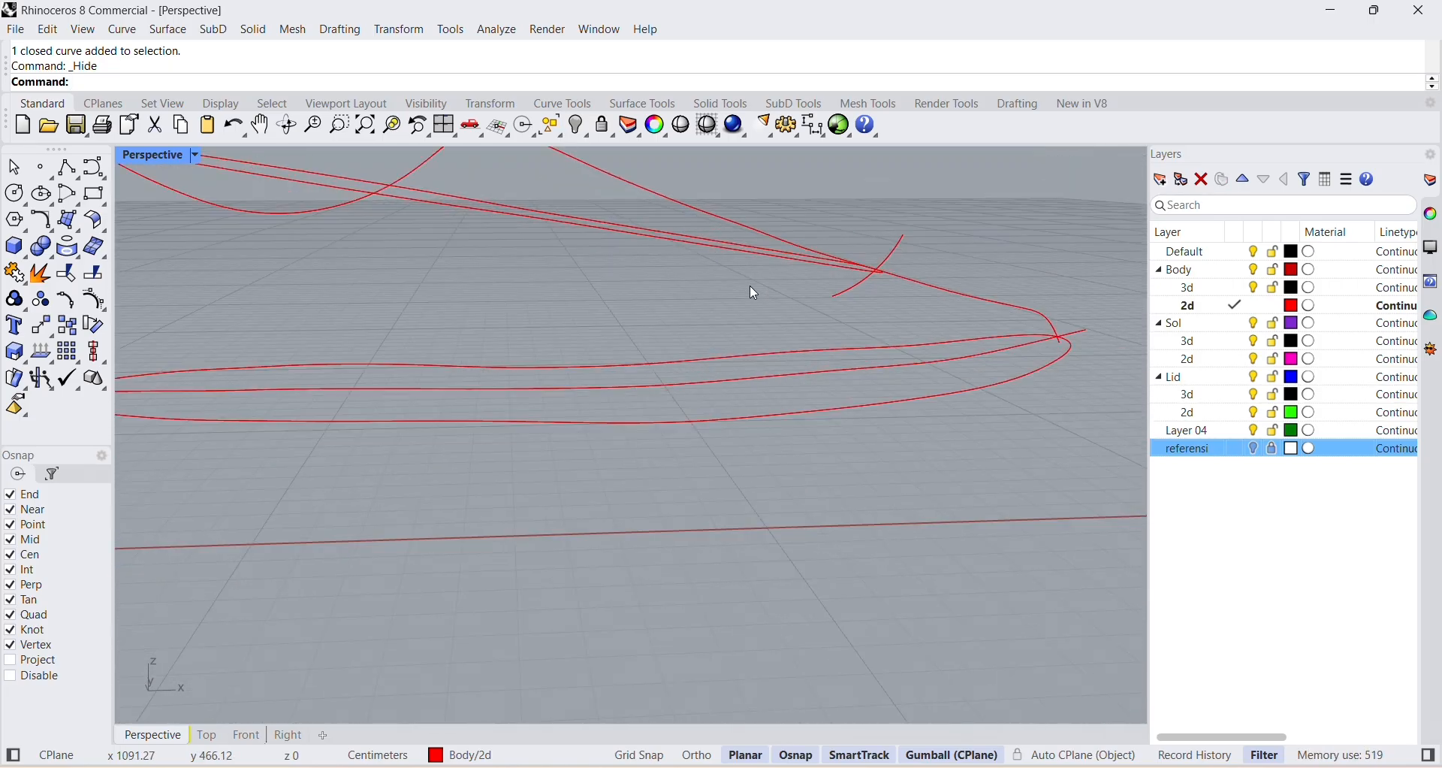
pyautogui.scroll(-6, 748, 289)
pyautogui.moveTo(759, 371); pyautogui.dragTo(704, 445, button='right')
pyautogui.scroll(3, 564, 444)
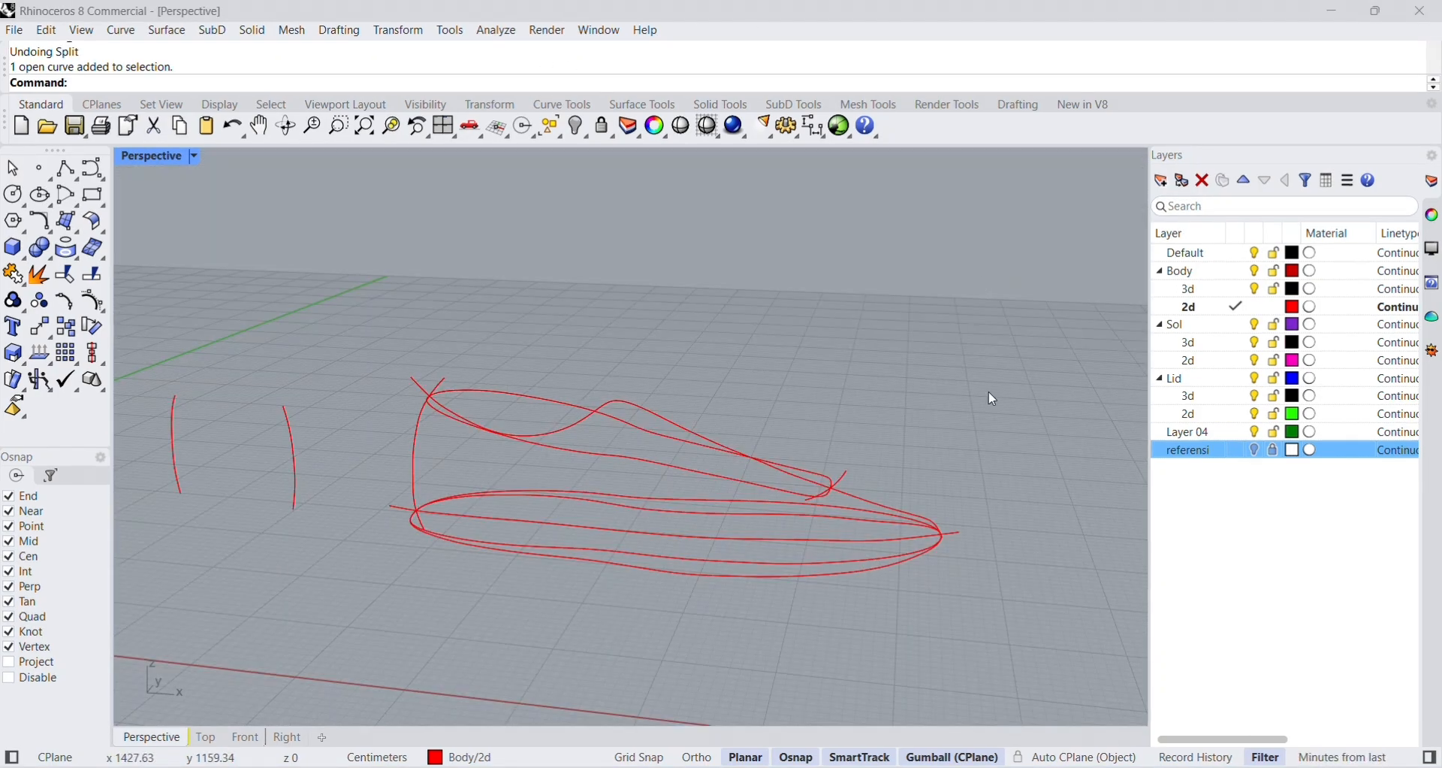
# Split the side profile's upper curve using the short toe-side curve as the cutting object.
pyautogui.scroll(8, 890, 492)
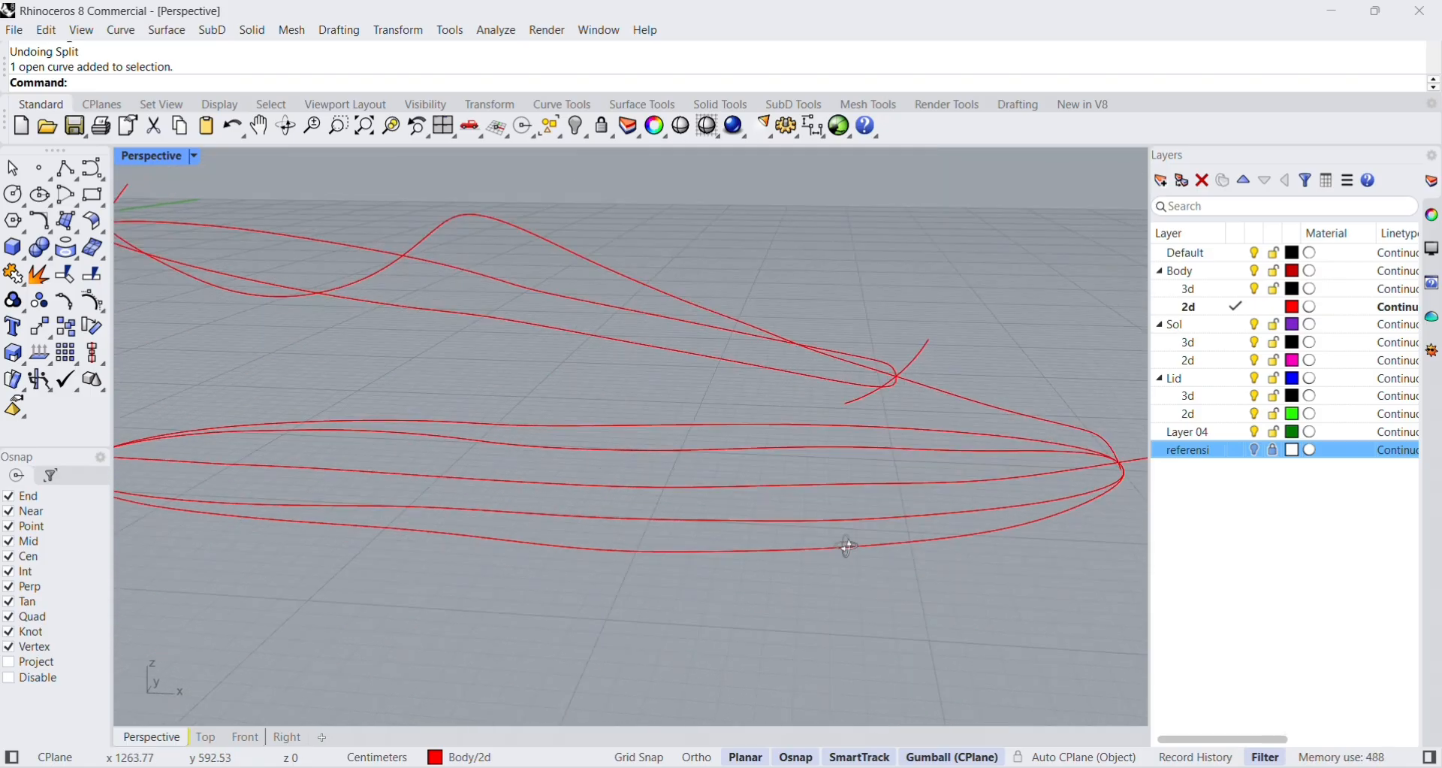
pyautogui.click(526, 284)
pyautogui.click(1119, 430)
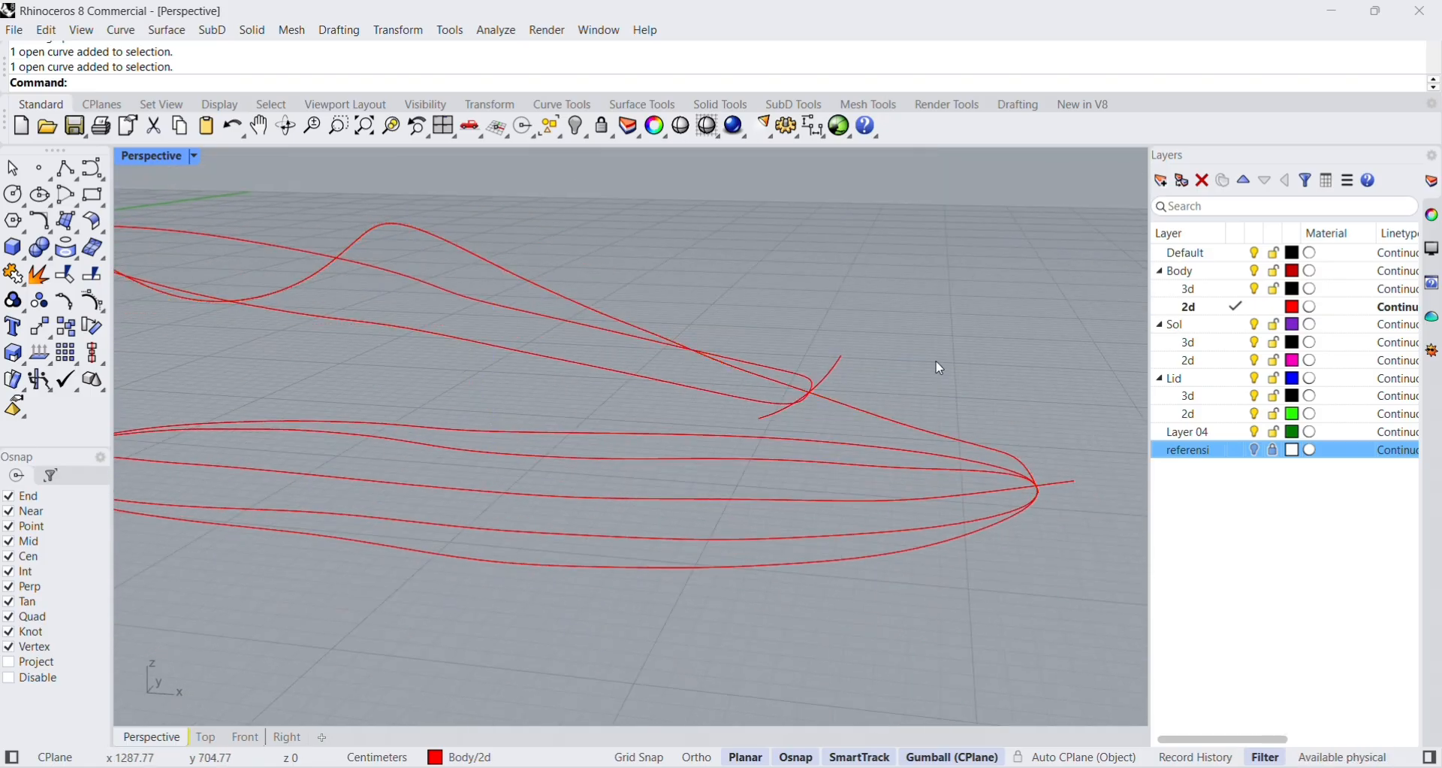
pyautogui.scroll(8, 820, 383)
pyautogui.scroll(-12, 666, 278)
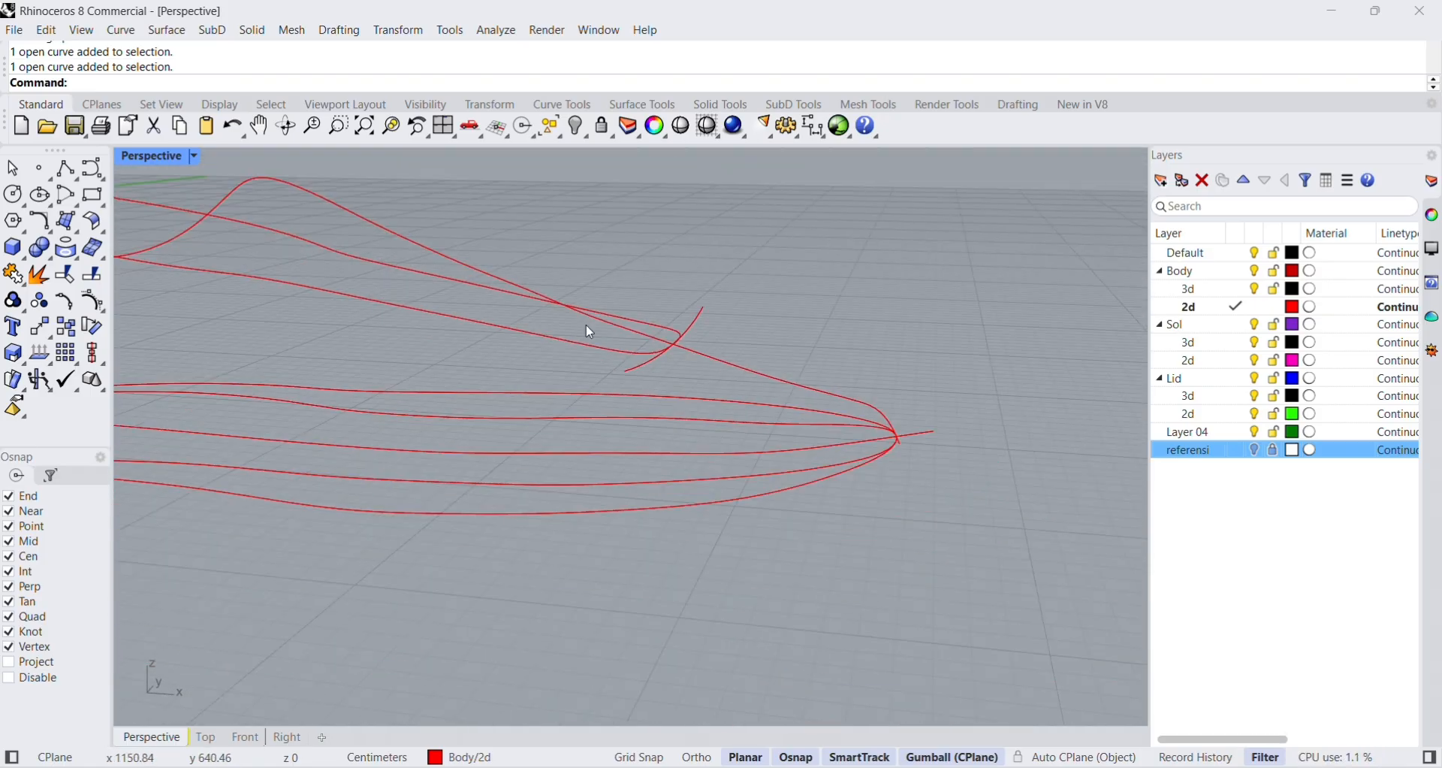
pyautogui.moveTo(654, 290); pyautogui.dragTo(613, 334, button='right')
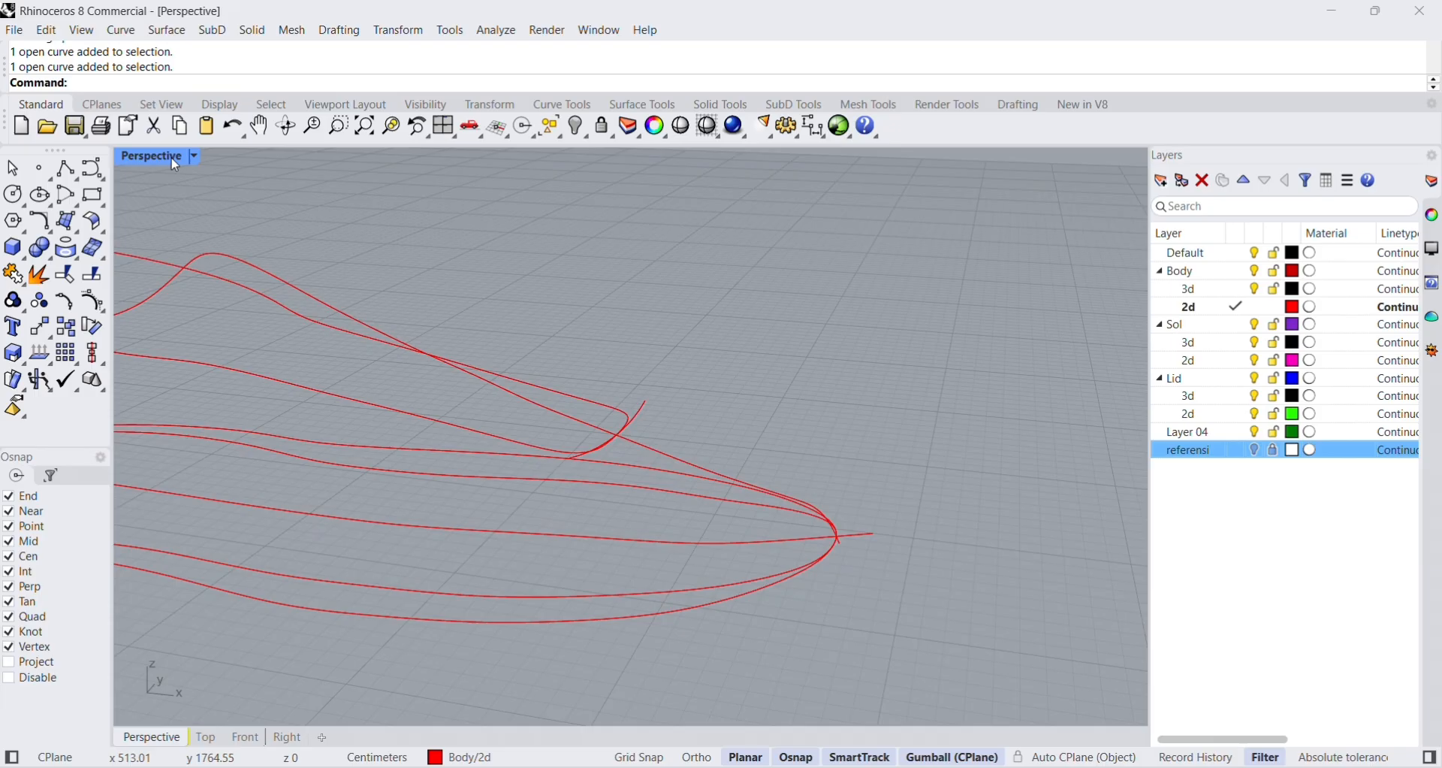
pyautogui.click(91, 275)
pyautogui.click(508, 394)
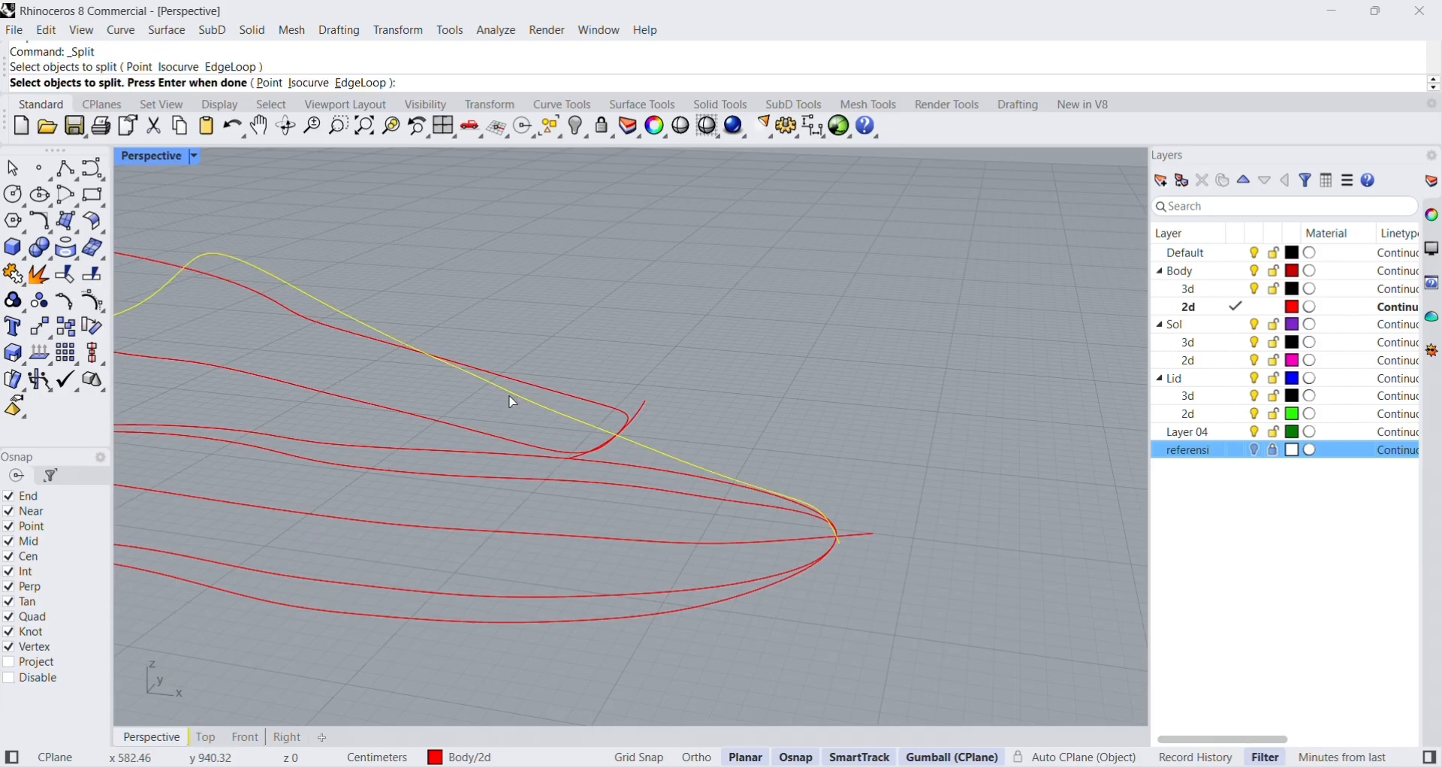
pyautogui.press('Return')
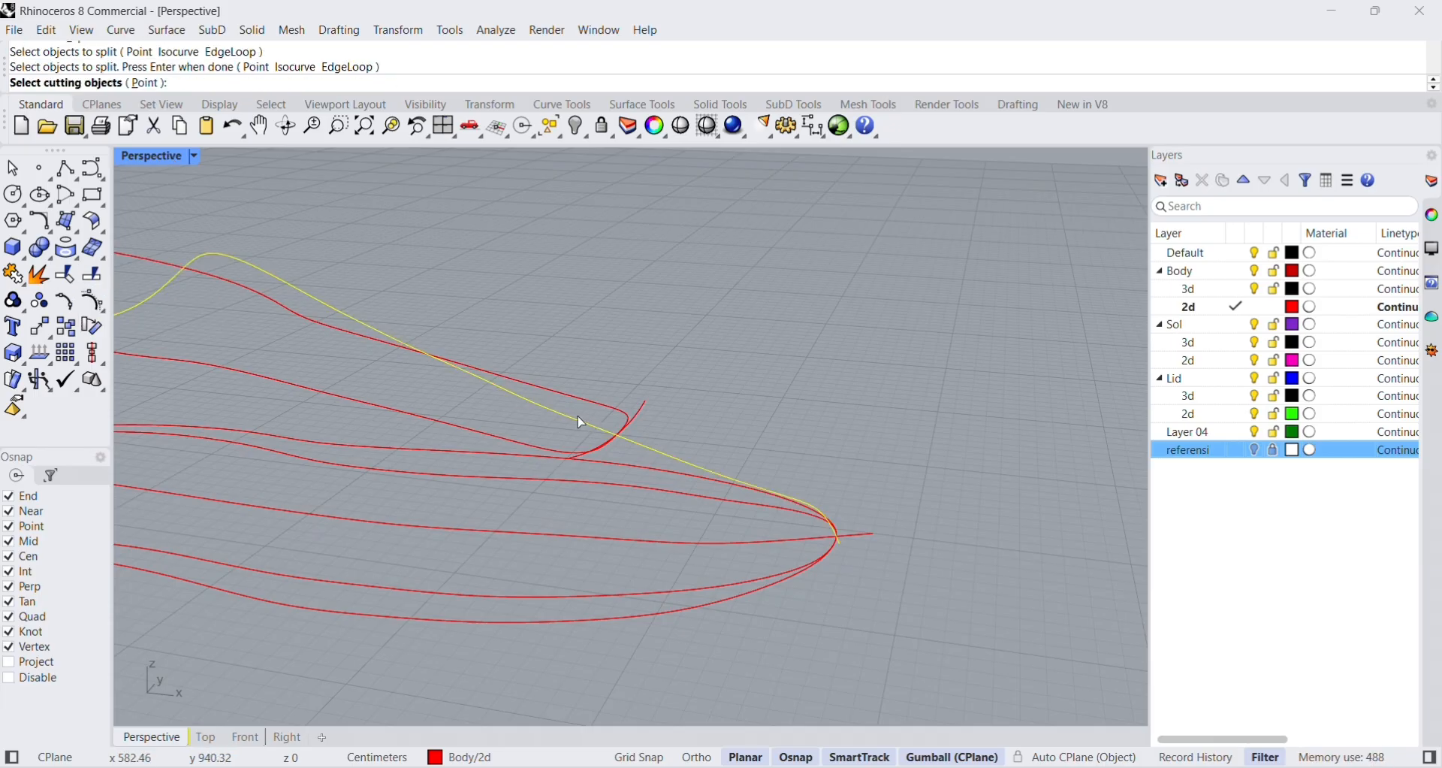
pyautogui.click(637, 419)
pyautogui.press('Return')
# Check the two pieces of the split upper profile curve where they meet at the toe-side curve.
pyautogui.click(586, 423)
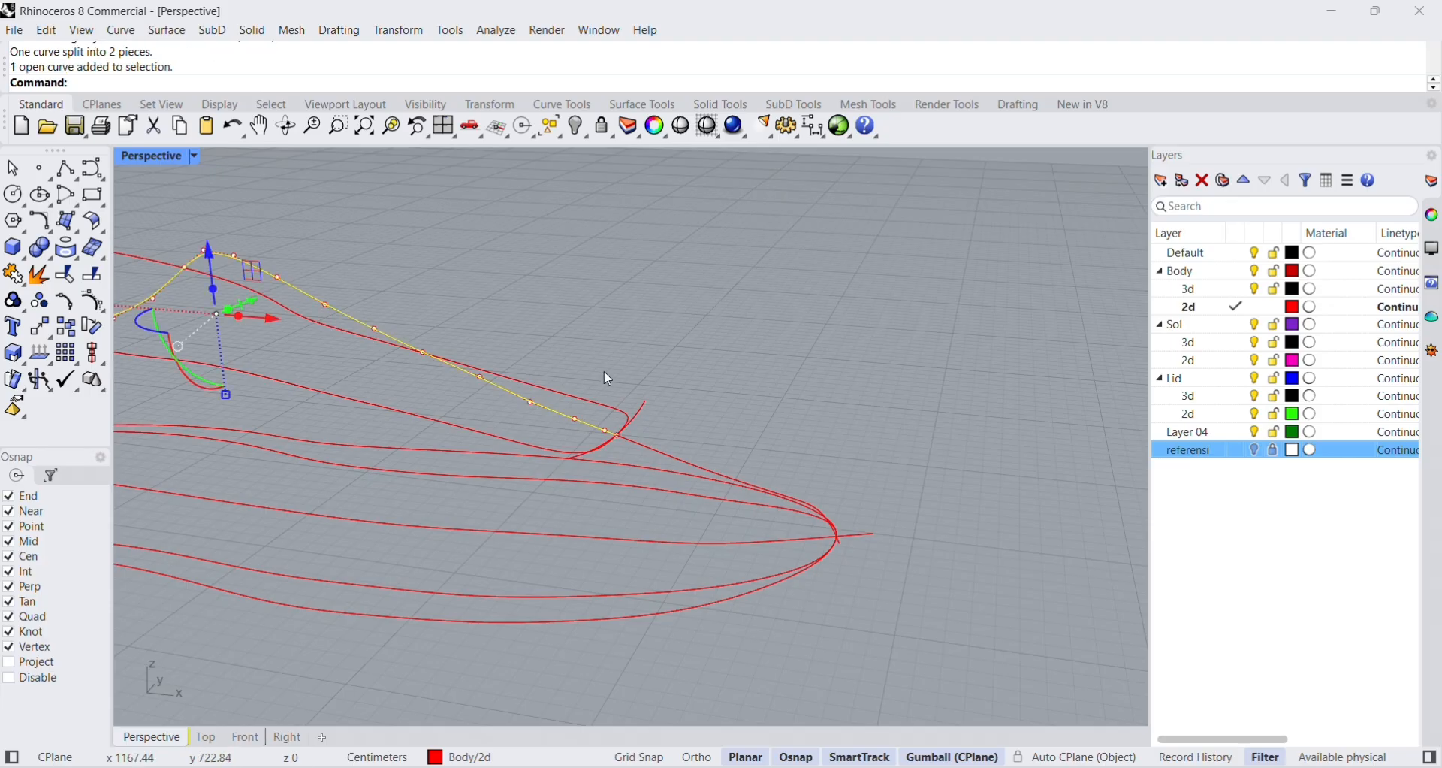
pyautogui.scroll(-6, 595, 418)
pyautogui.scroll(6, 588, 425)
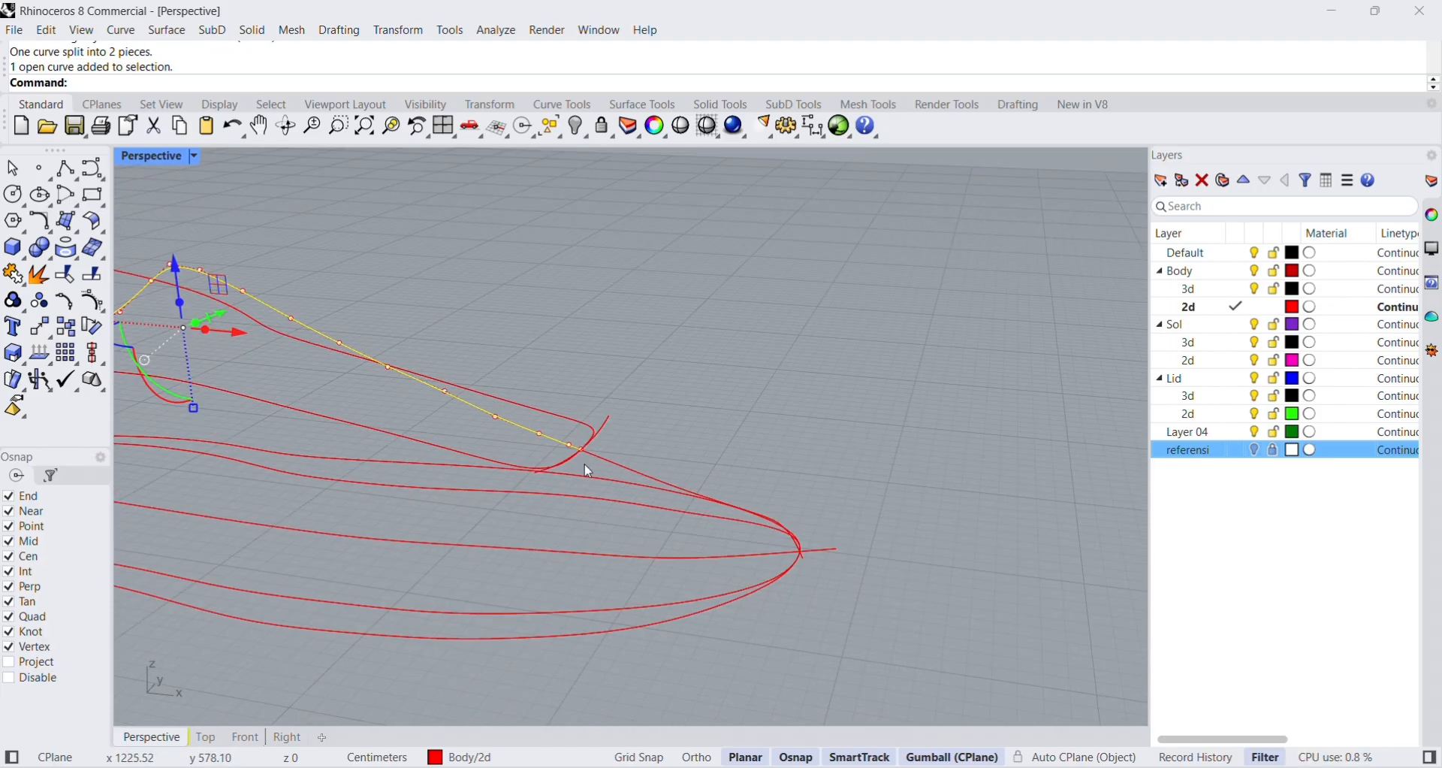
pyautogui.click(619, 468)
pyautogui.click(557, 443)
pyautogui.click(611, 464)
pyautogui.click(639, 450)
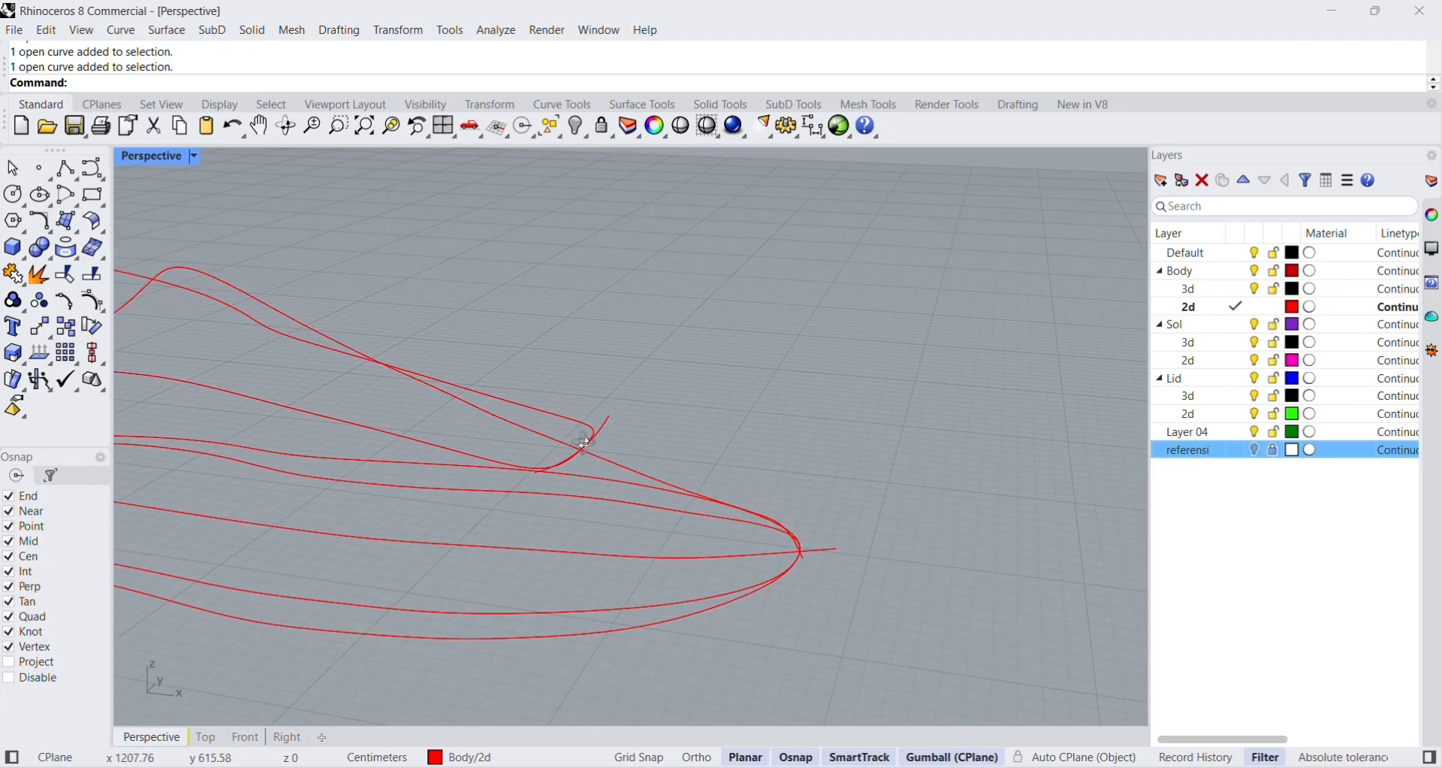
pyautogui.scroll(-5, 650, 461)
pyautogui.moveTo(584, 444); pyautogui.dragTo(684, 498, button='right')
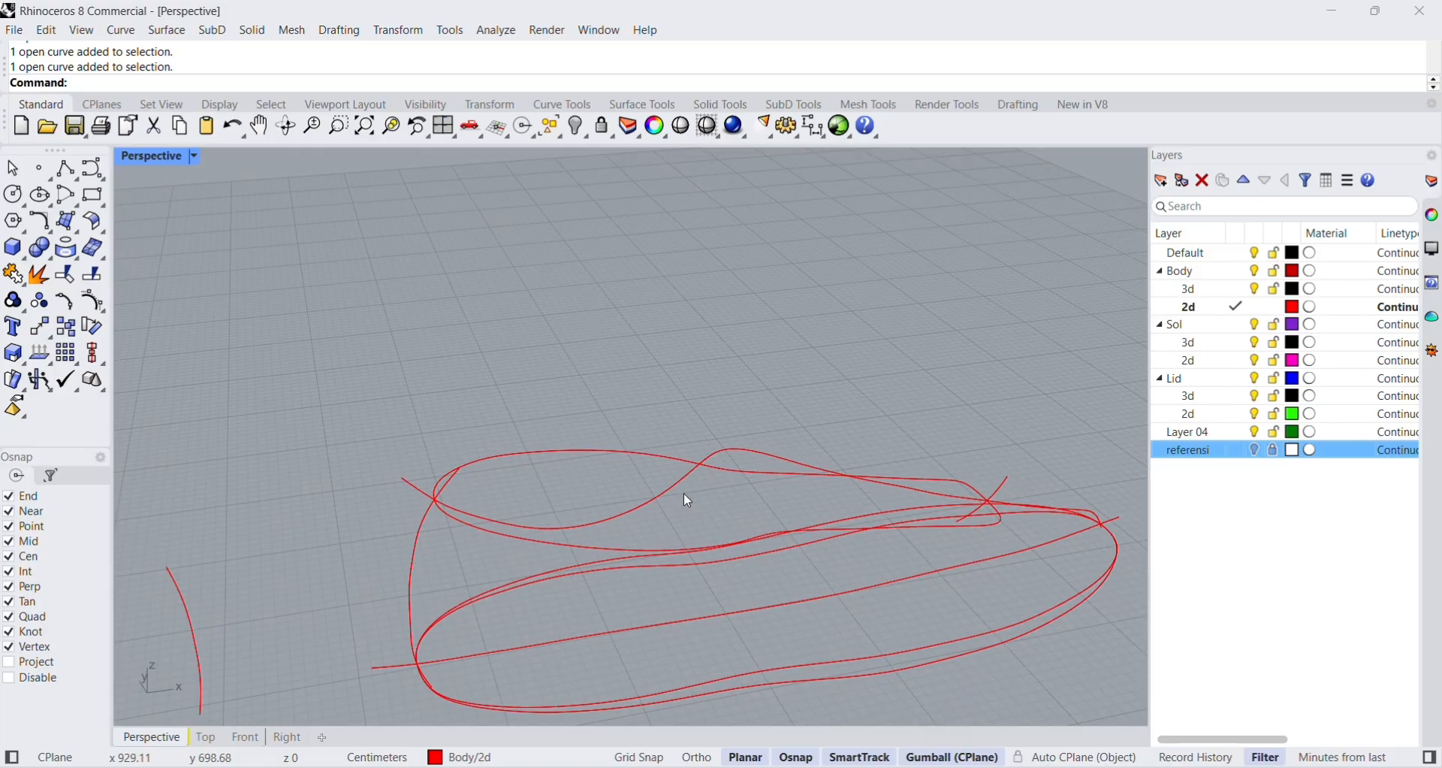
pyautogui.press('capslock')
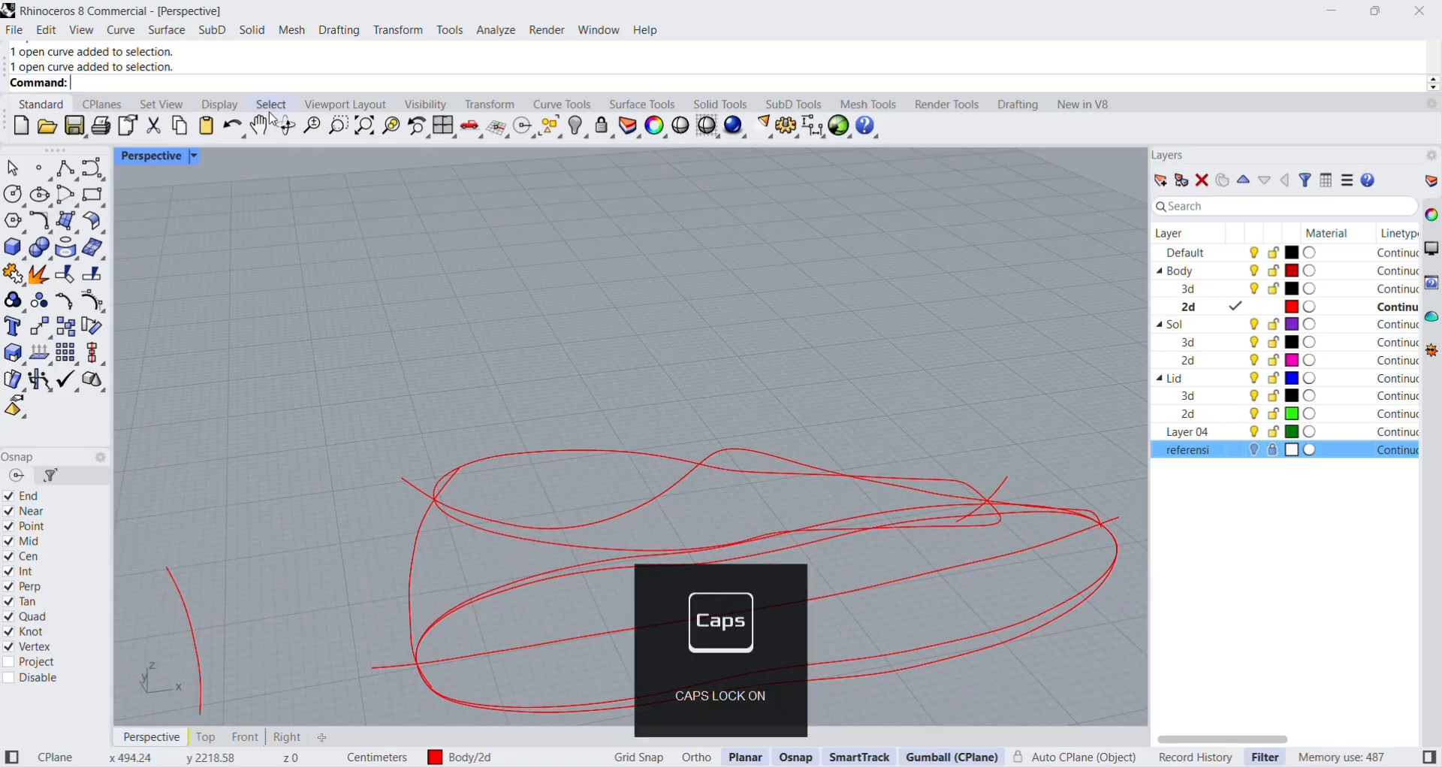
# Create the 3D collar curve with Crv2View from the flat upper outline and the split upper profile curve.
pyautogui.write('Crv')
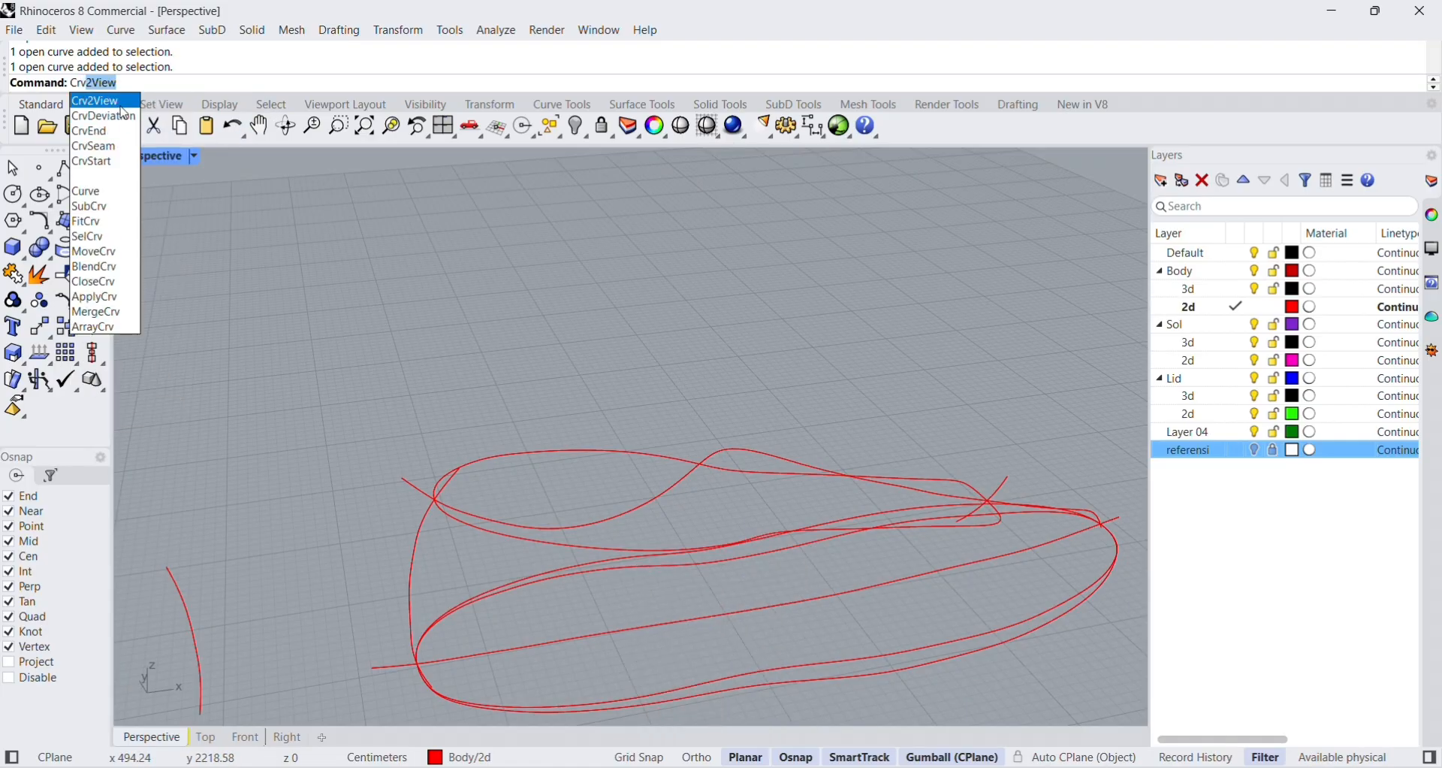
pyautogui.press('Return')
pyautogui.moveTo(701, 490); pyautogui.dragTo(711, 494, button='right')
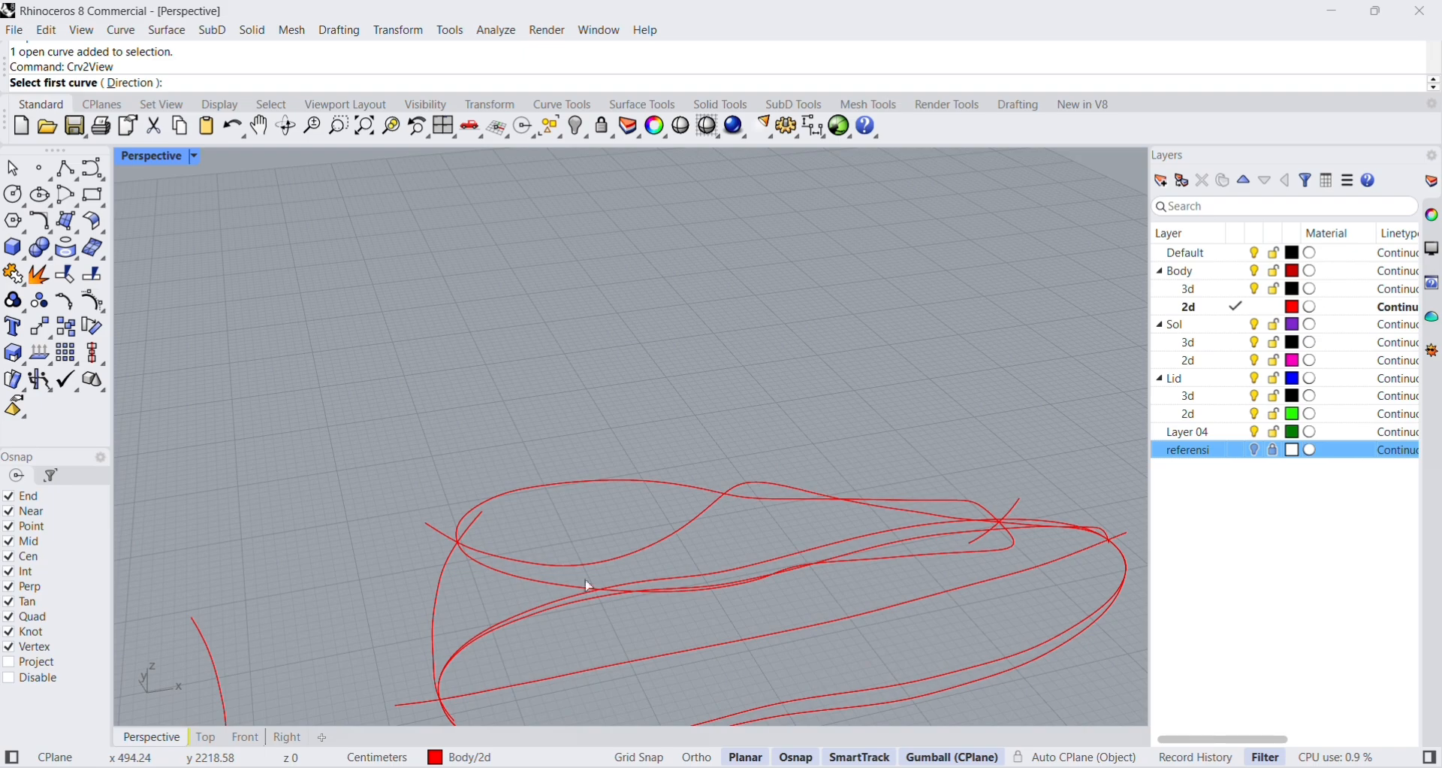
pyautogui.click(556, 576)
pyautogui.click(564, 567)
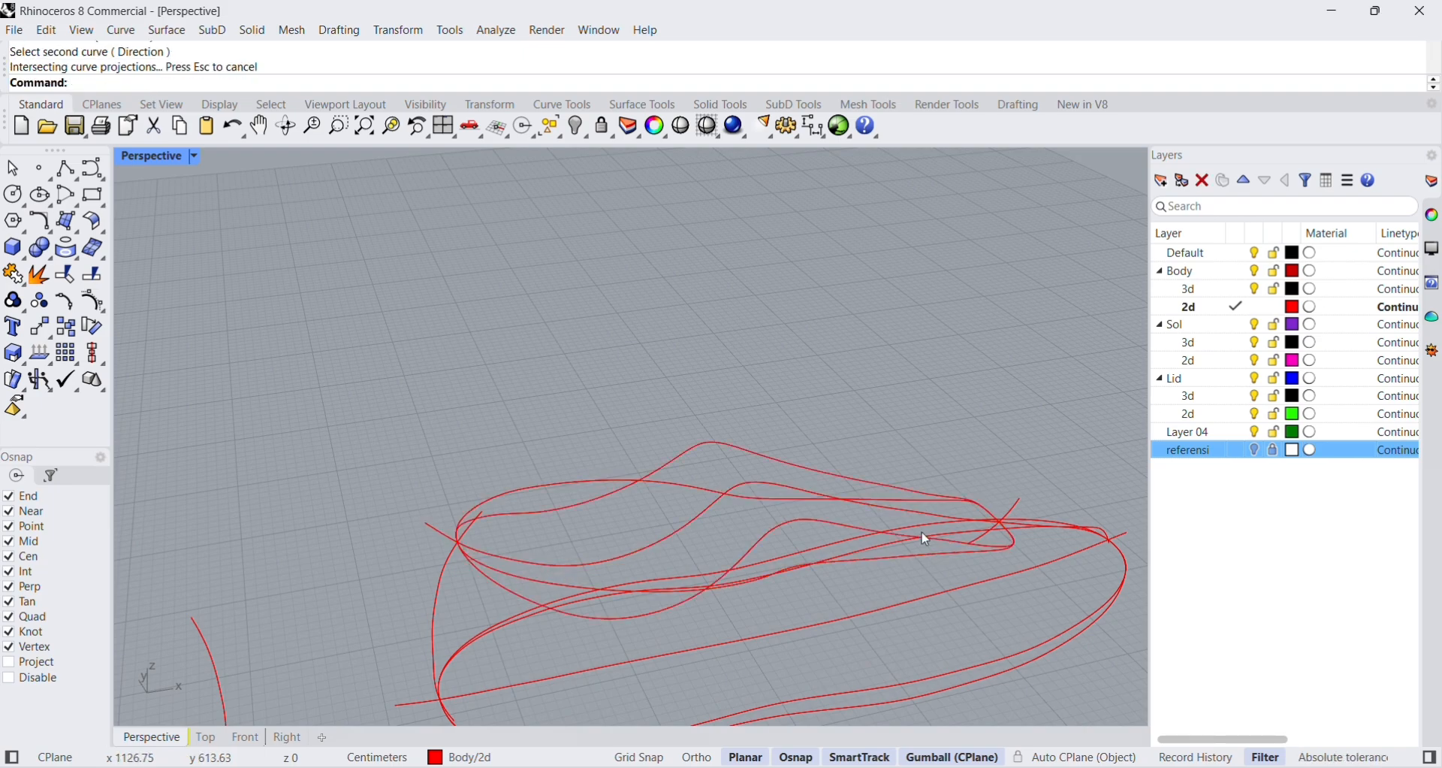
# Move the flat upper outline to Layer 04, make Lid's 2d layer current, and hide Layer 04.
pyautogui.moveTo(926, 540); pyautogui.dragTo(565, 540, button='right')
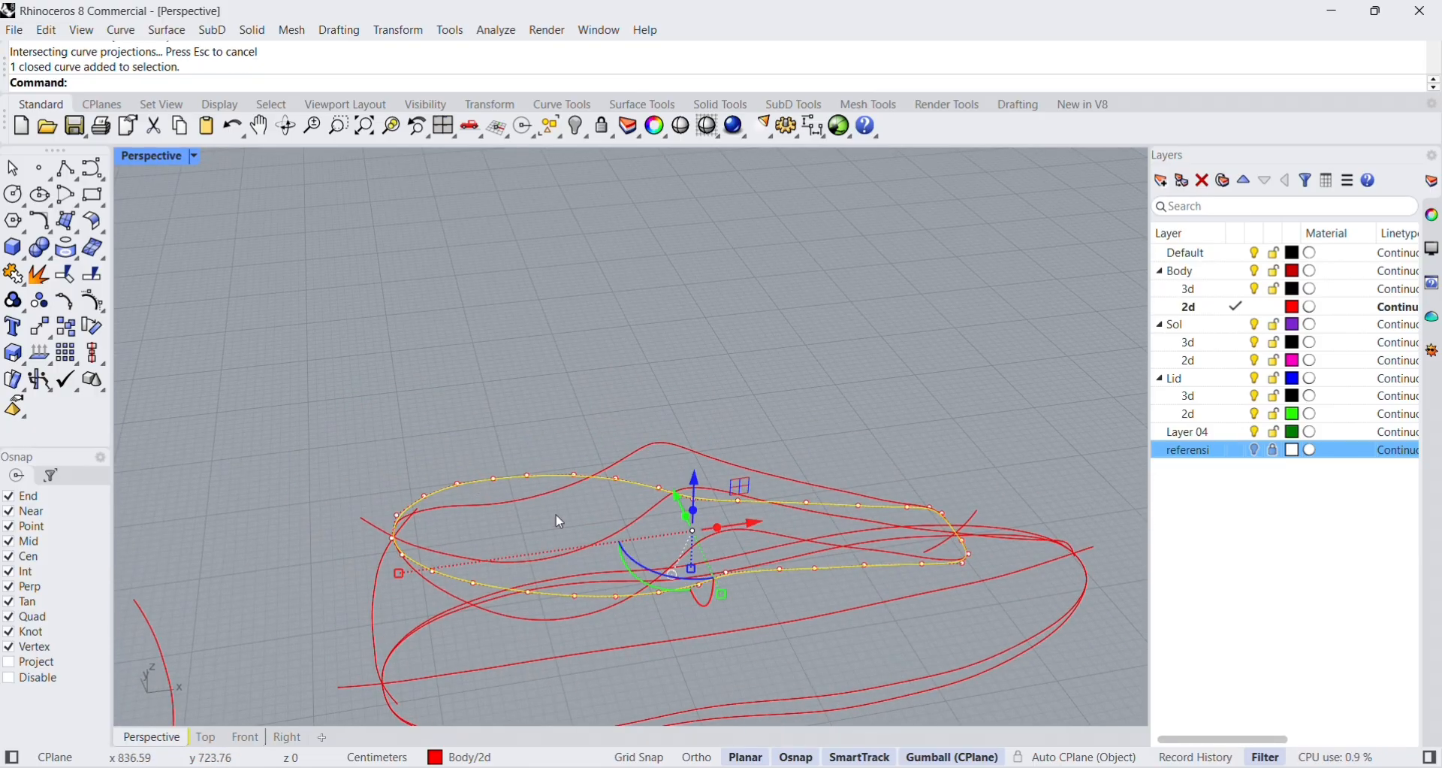
pyautogui.click(1200, 432)
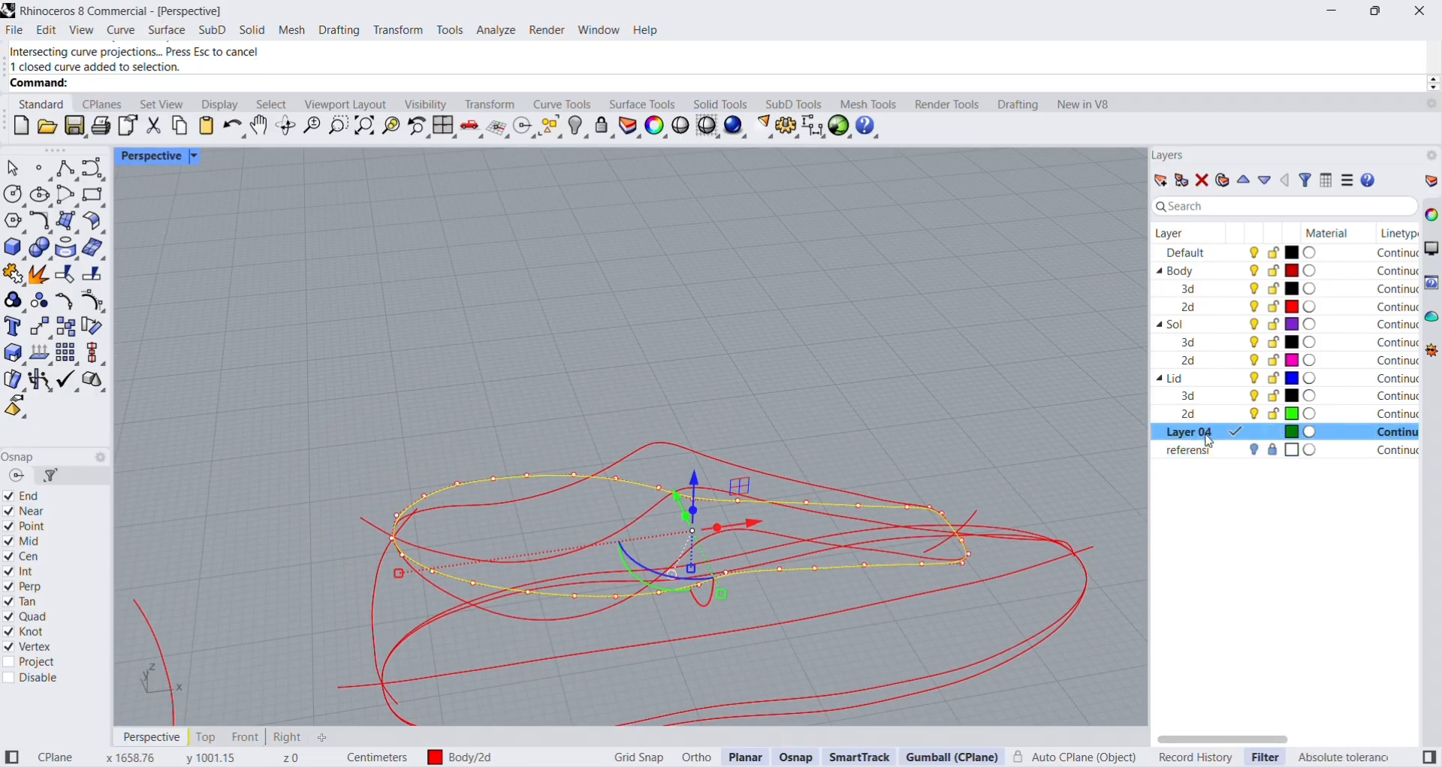
pyautogui.rightClick(1202, 433)
pyautogui.click(1290, 501)
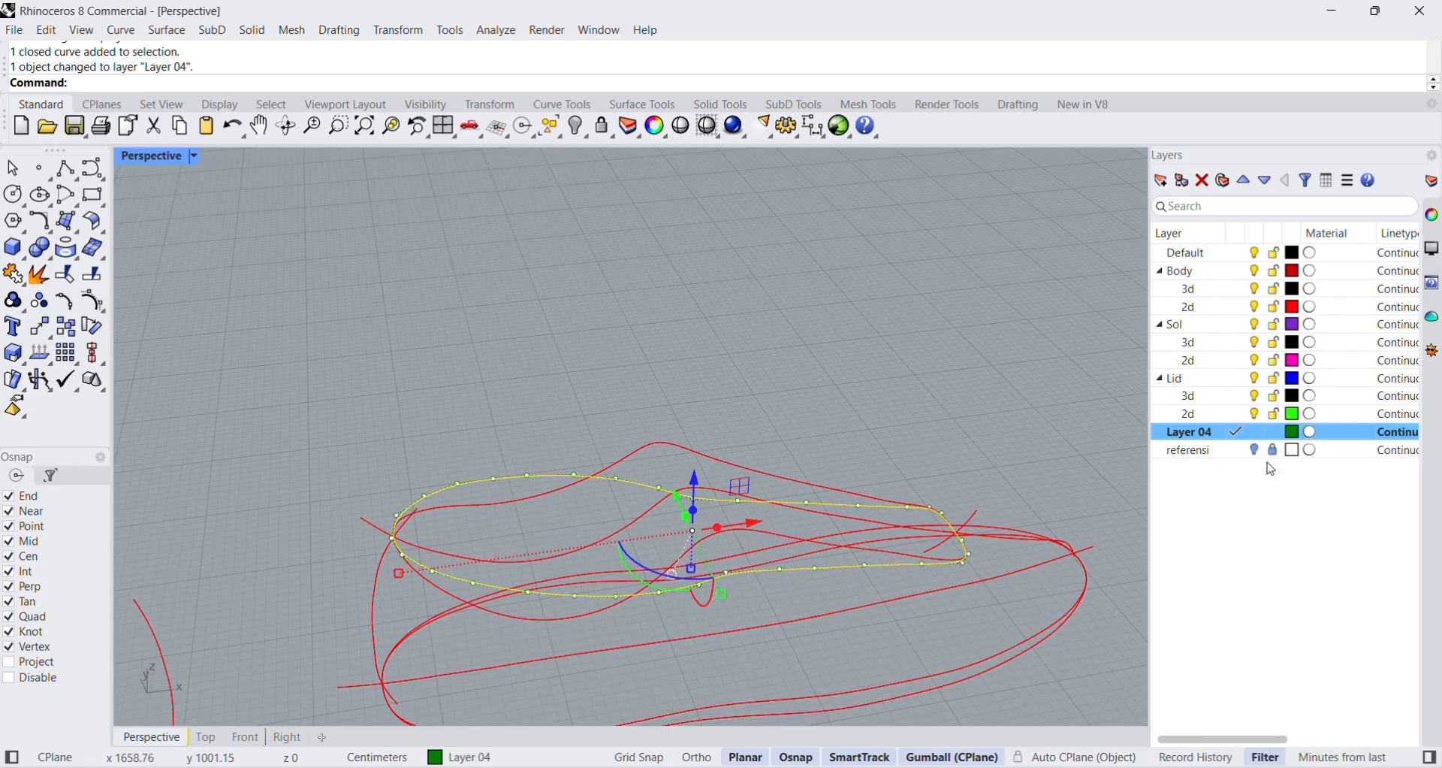
pyautogui.doubleClick(1212, 416)
pyautogui.click(1255, 432)
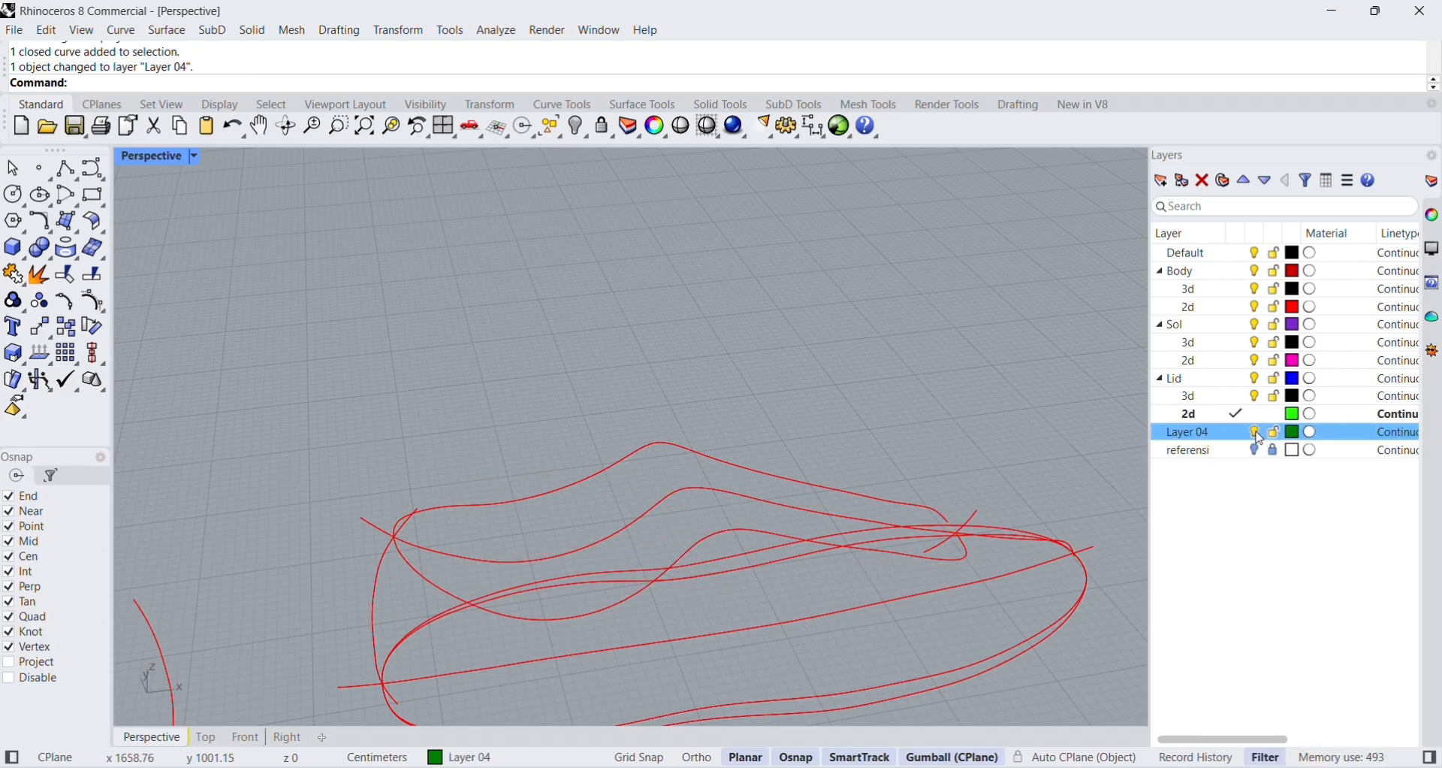
pyautogui.moveTo(969, 635); pyautogui.dragTo(664, 428, button='right')
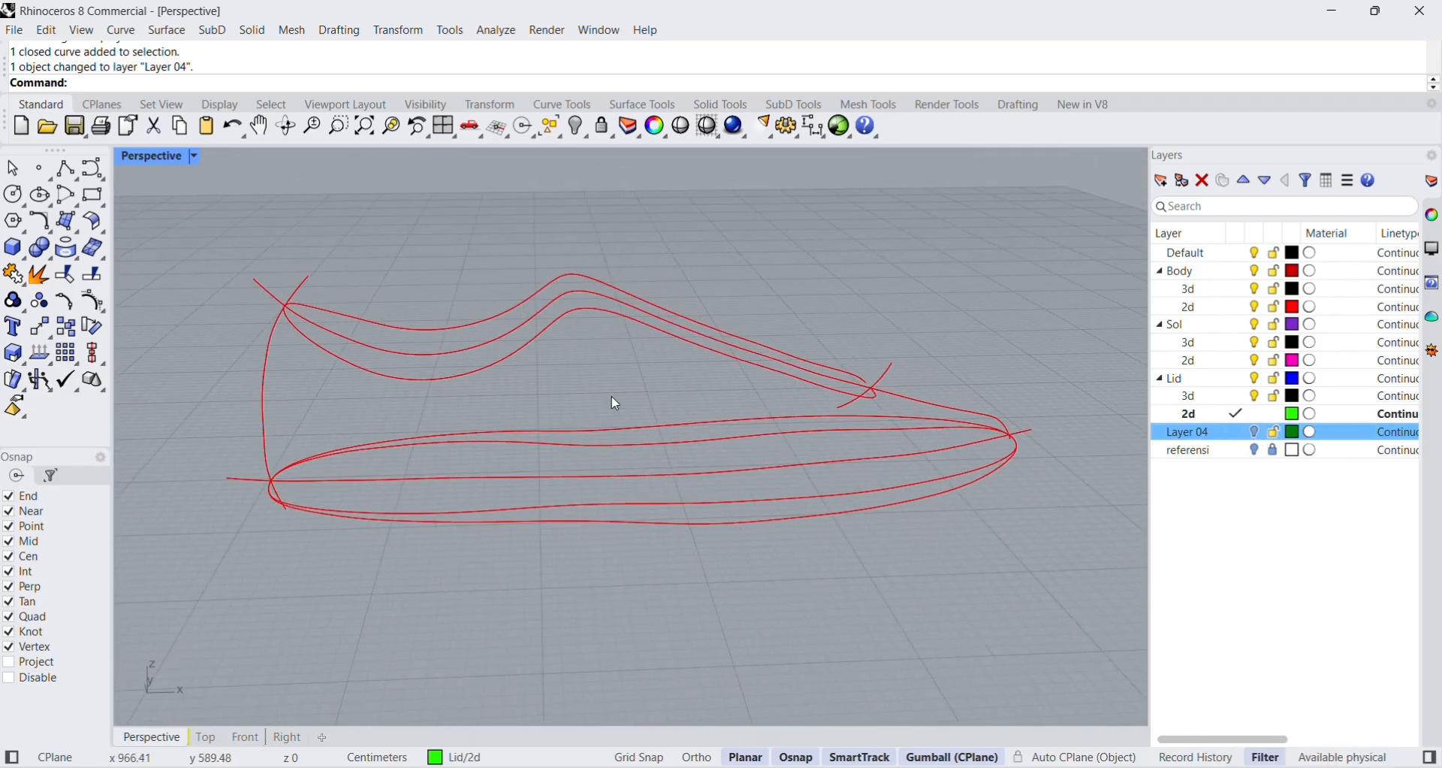
# Rename Layer 04 to "hidden object", make Lid's 2d layer current again, and hide the renamed layer.
pyautogui.click(1258, 432)
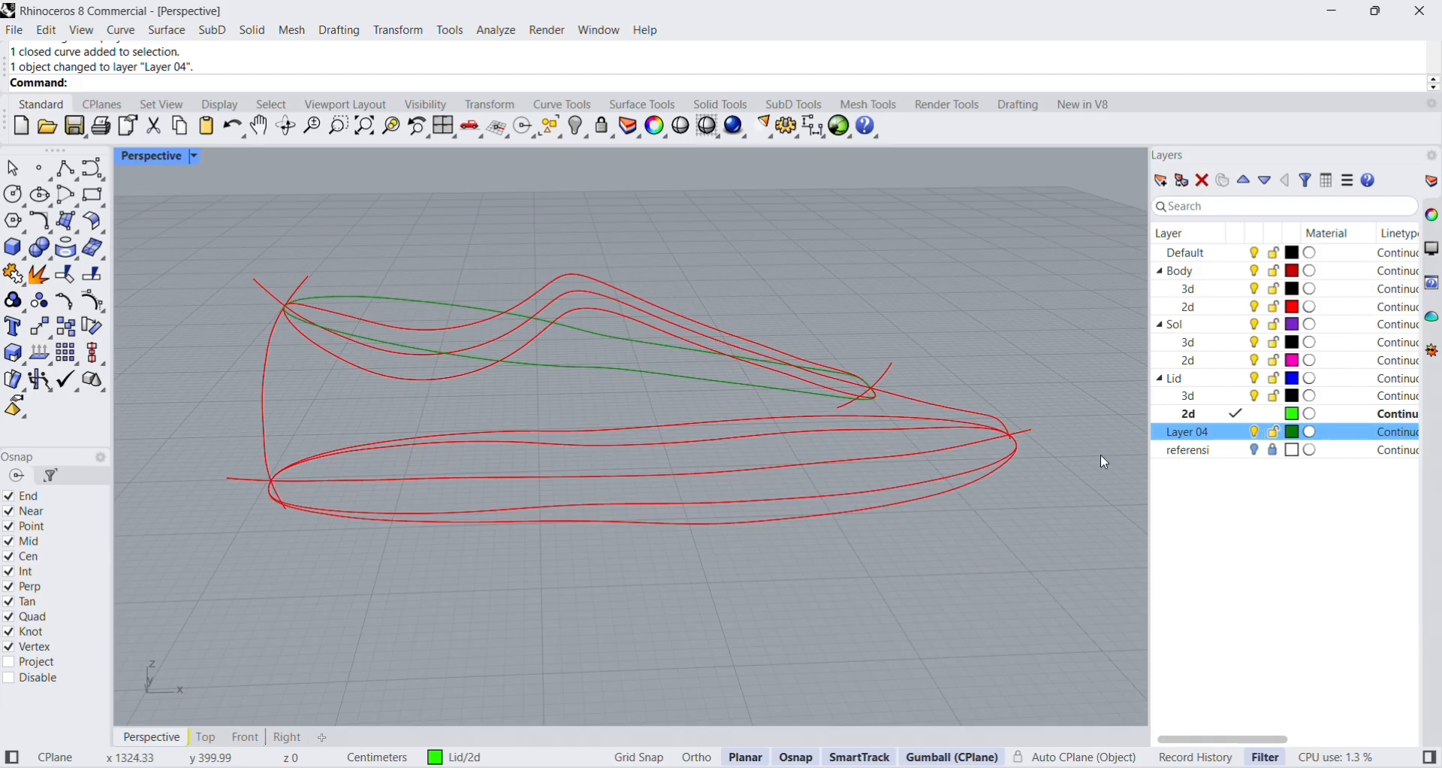
pyautogui.doubleClick(1200, 434)
pyautogui.click(1202, 434)
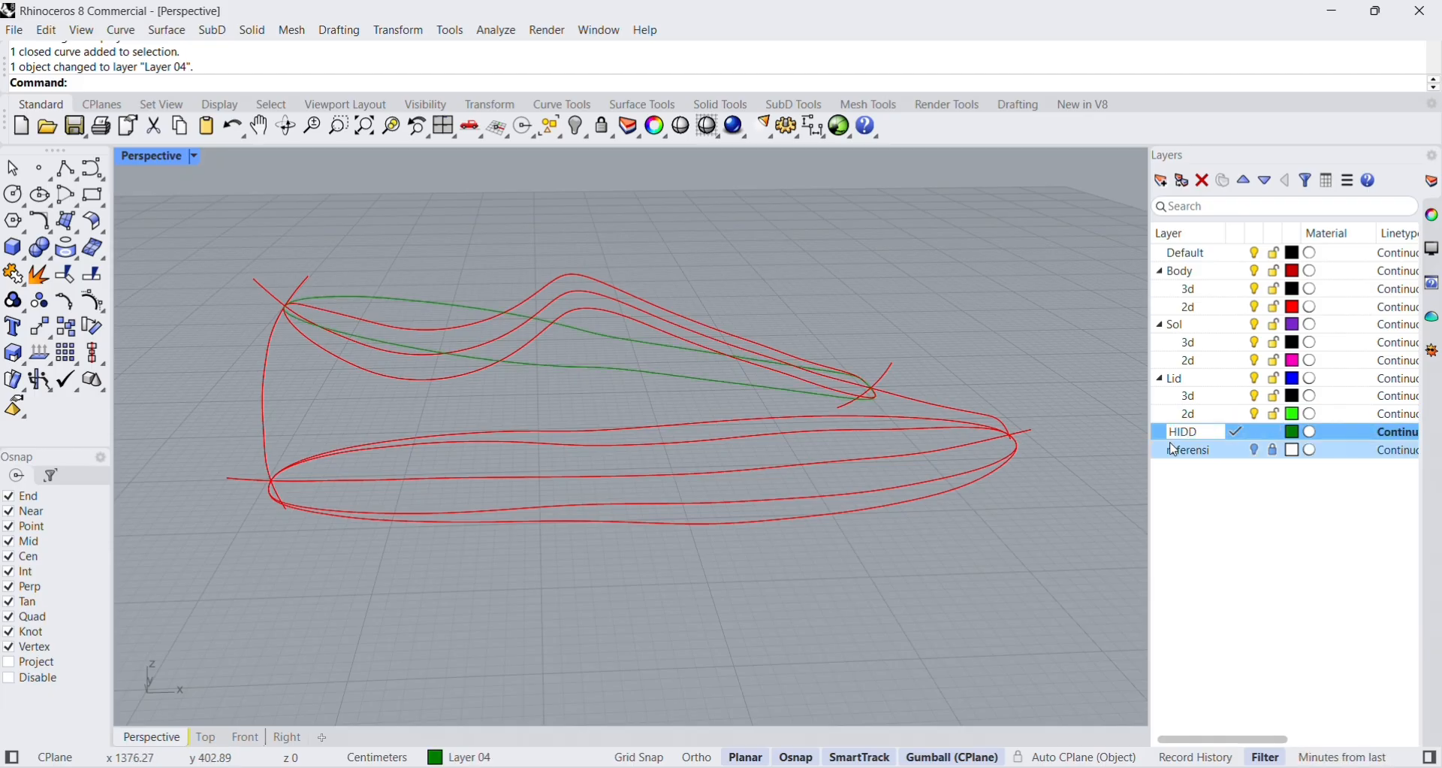
pyautogui.press('BackSpace')
pyautogui.press('capslock')
pyautogui.write('hidden object')
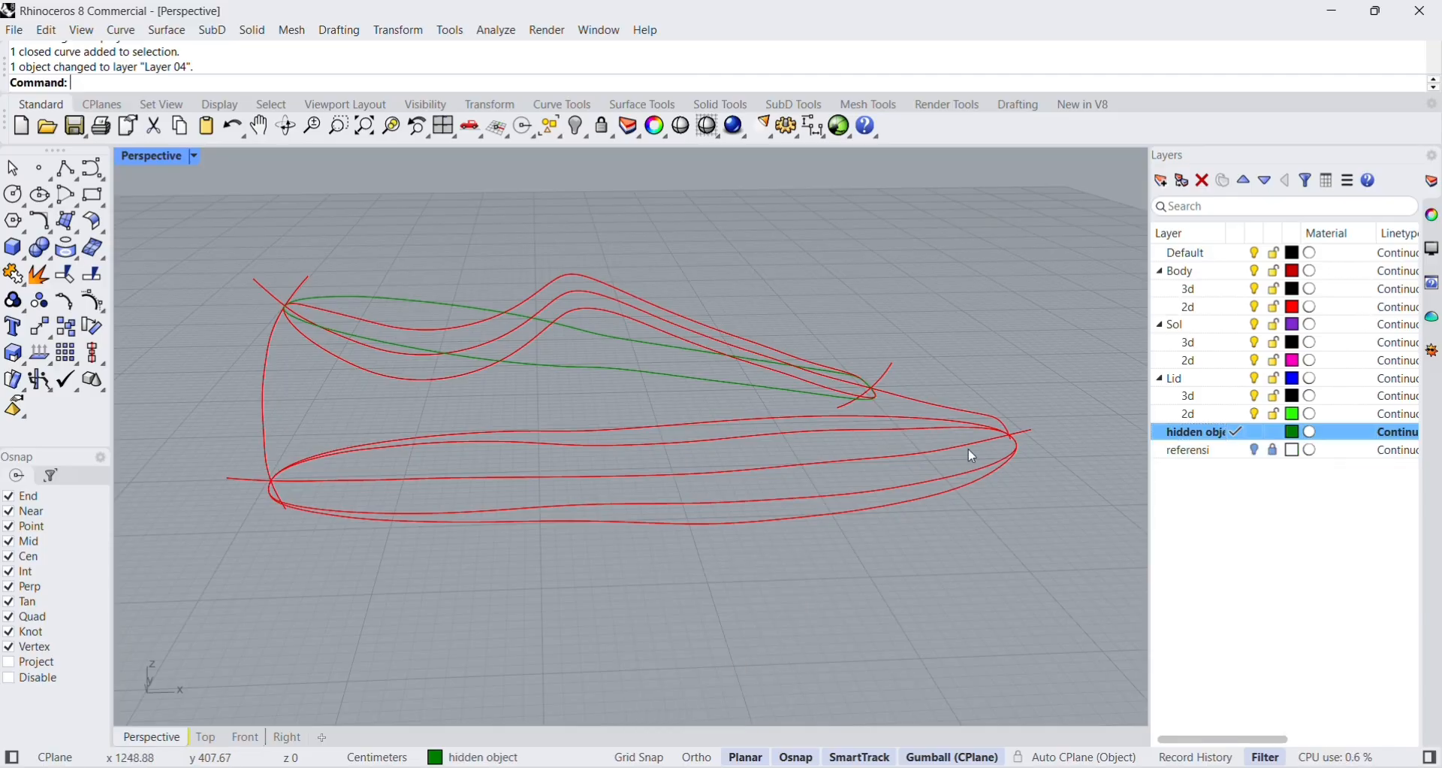
pyautogui.moveTo(825, 347); pyautogui.dragTo(817, 398, button='right')
pyautogui.click(1238, 413)
pyautogui.click(1253, 435)
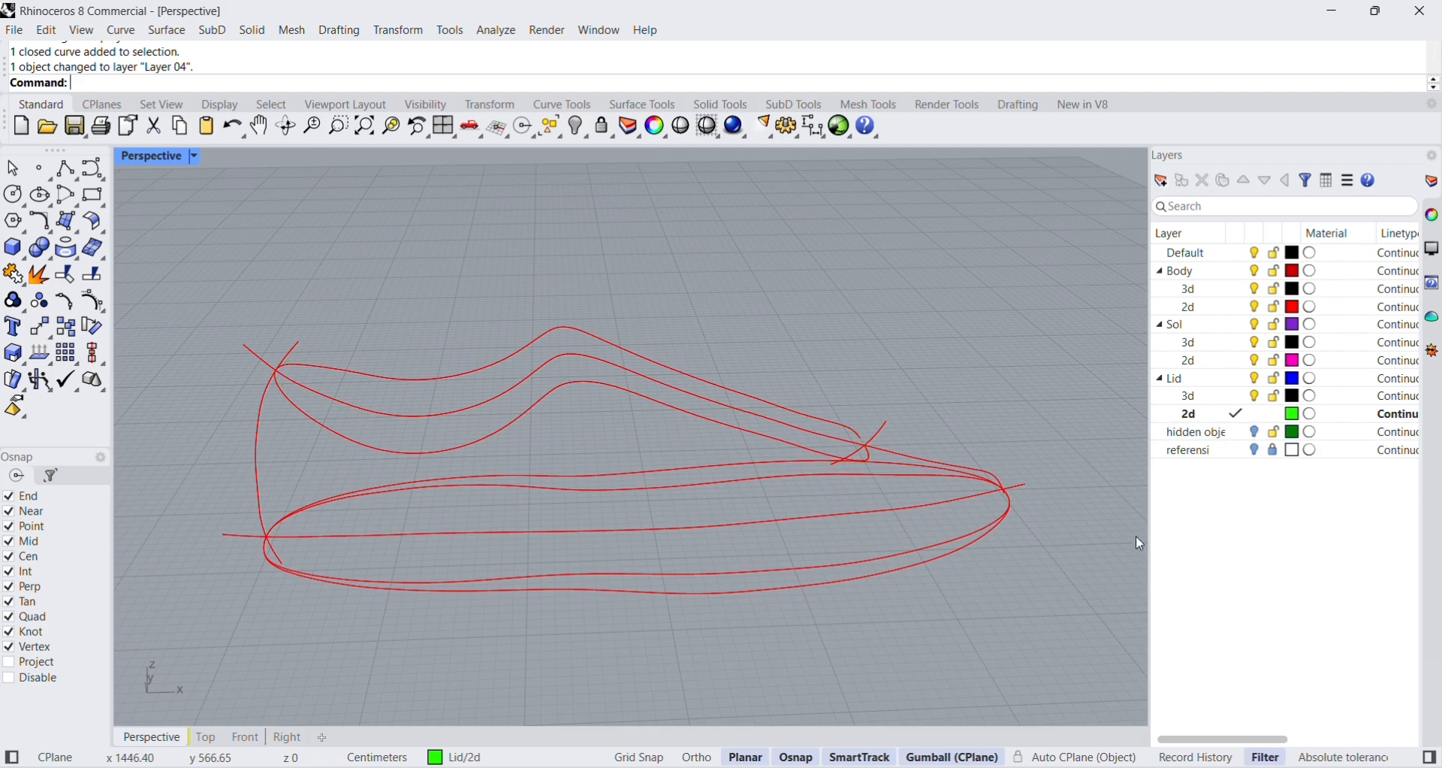
# Rotate the two loose section curves behind the heel a quarter turn about the vertical axis, facing across the shoe's width.
pyautogui.moveTo(1089, 541); pyautogui.dragTo(966, 561, button='right')
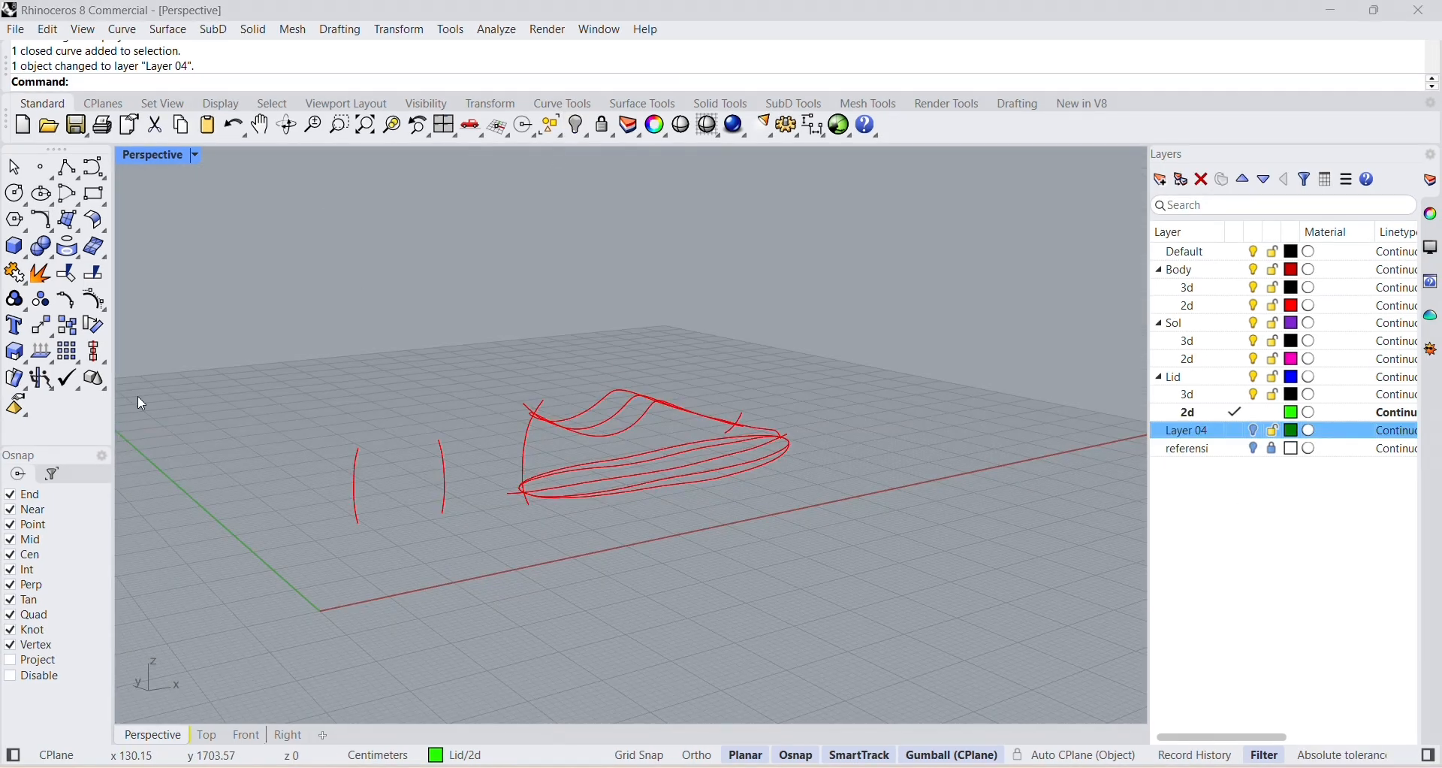
pyautogui.moveTo(300, 394); pyautogui.dragTo(485, 573)
pyautogui.press('Escape')
pyautogui.moveTo(609, 496); pyautogui.dragTo(581, 501, button='right')
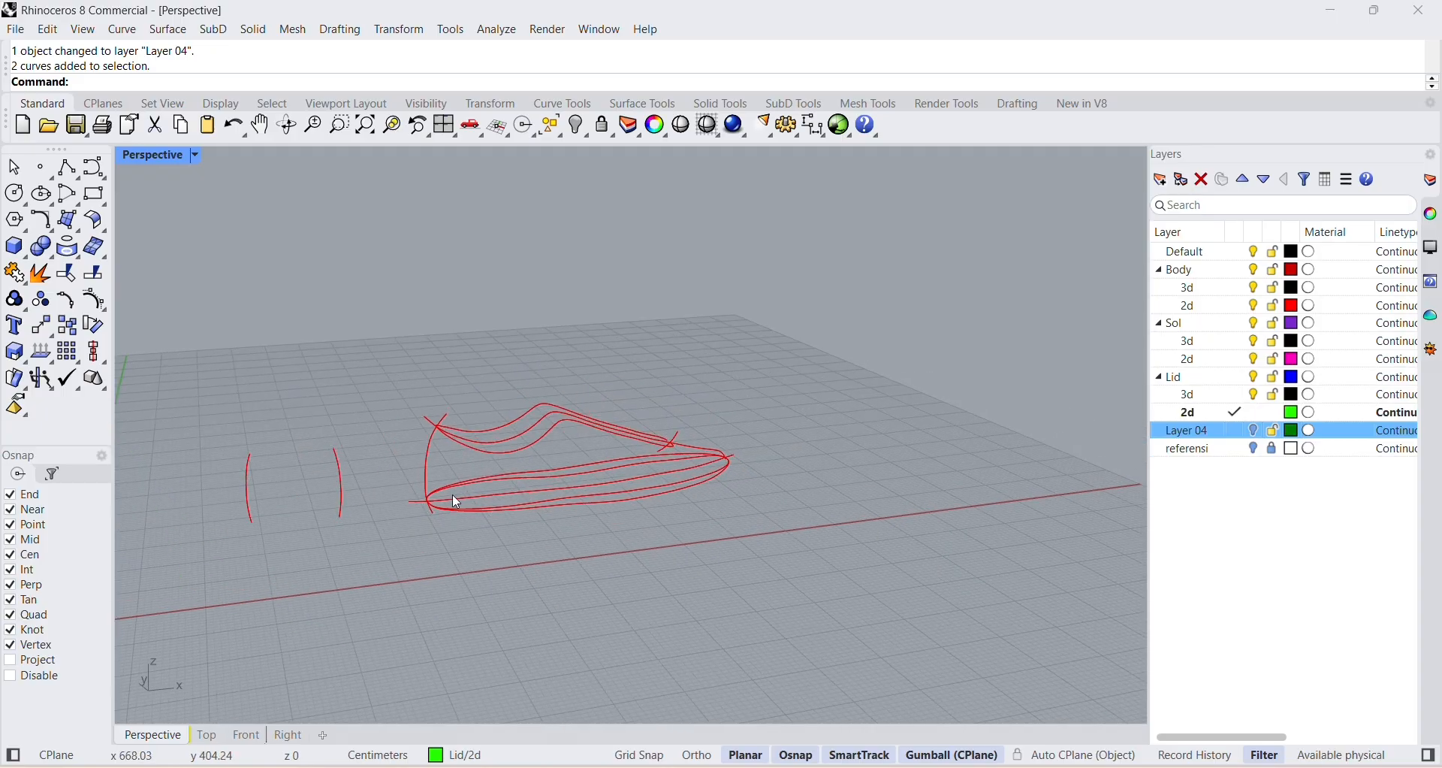
pyautogui.moveTo(653, 449); pyautogui.dragTo(369, 554, button='right')
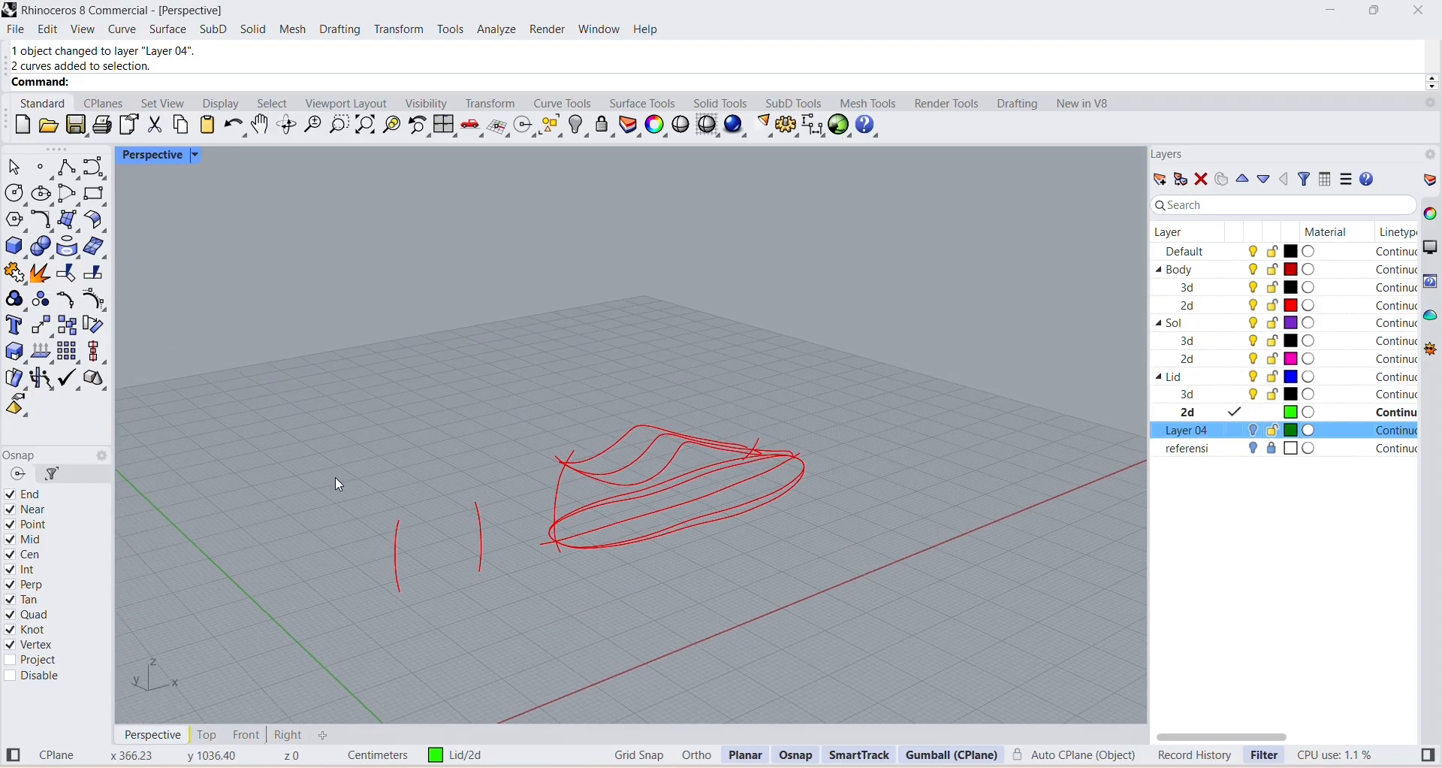
pyautogui.moveTo(334, 488); pyautogui.dragTo(500, 601)
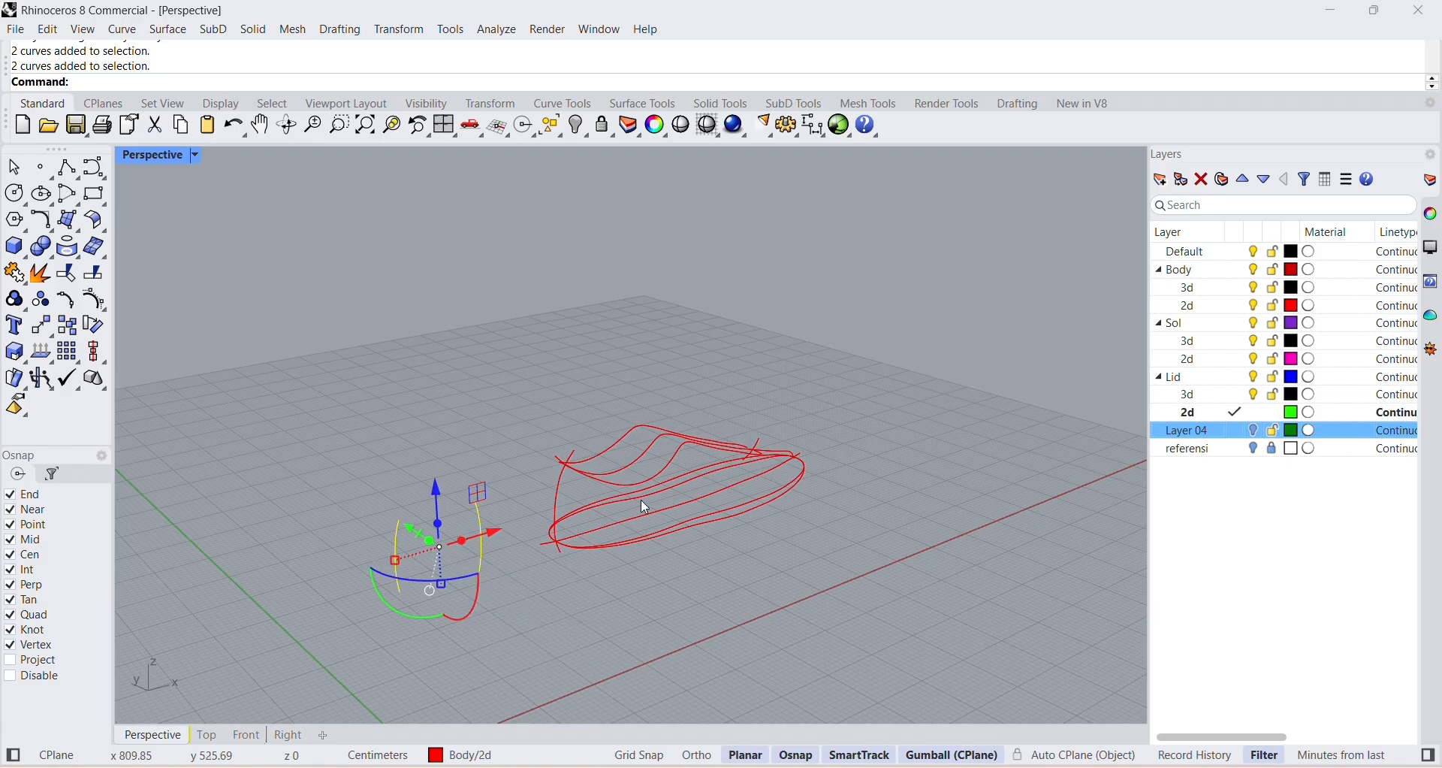
pyautogui.click(423, 584)
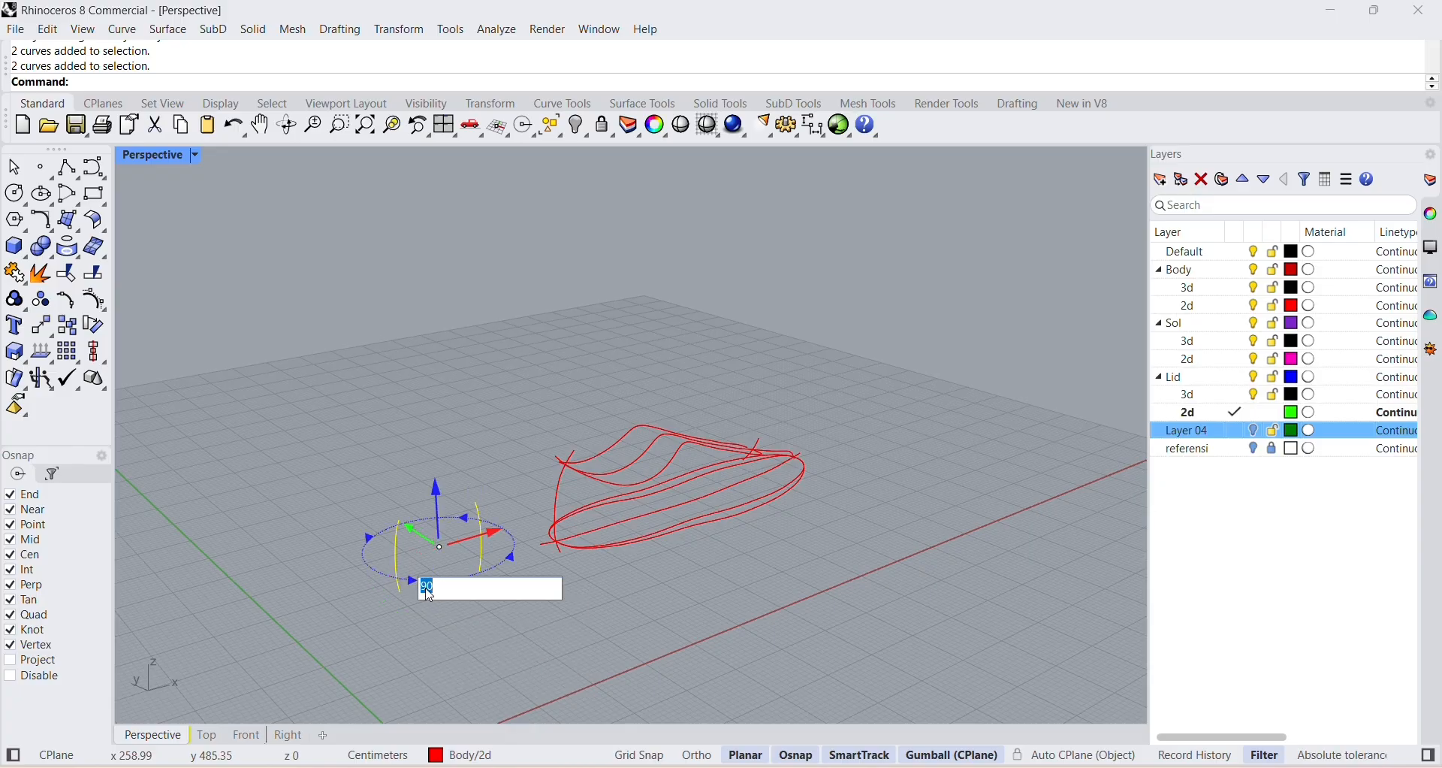
pyautogui.press('Return')
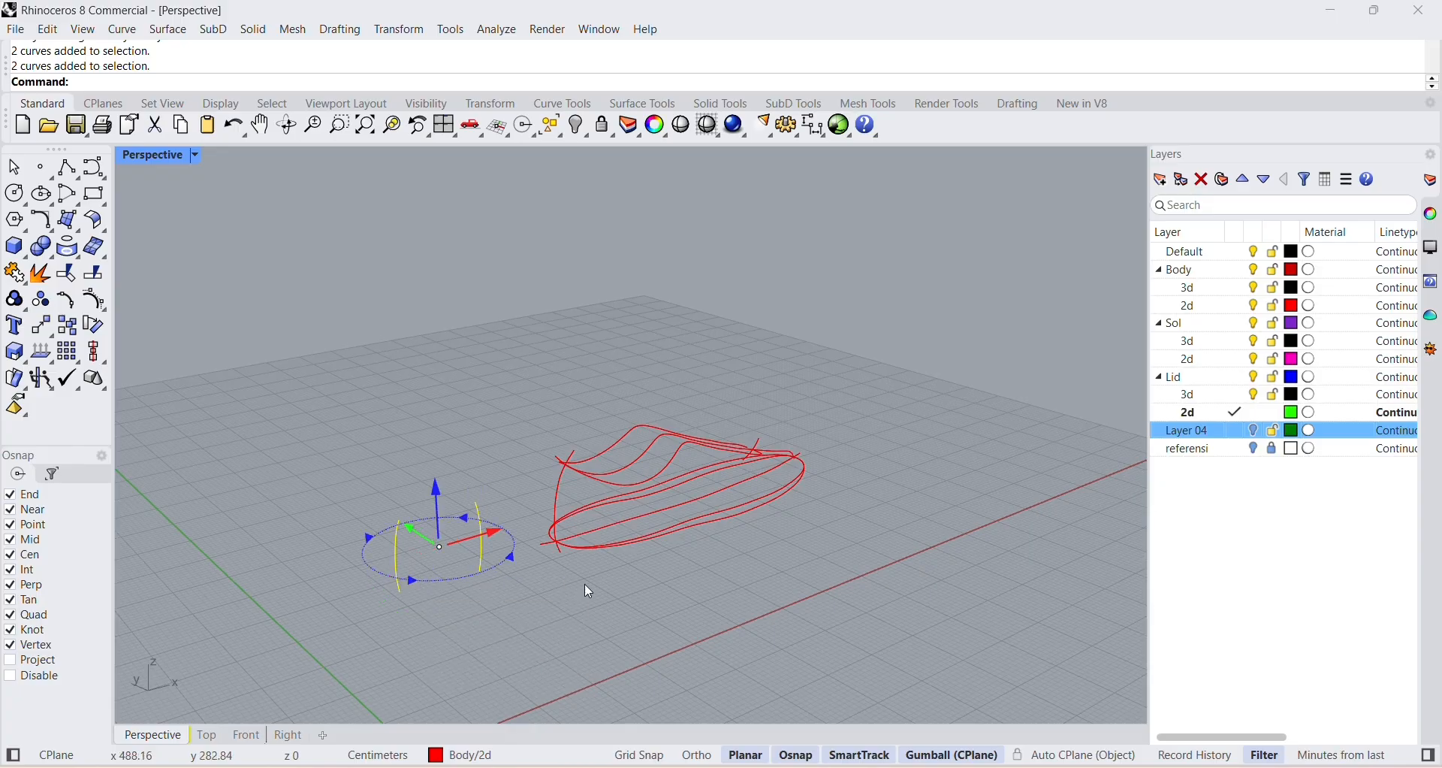
pyautogui.press('Escape')
pyautogui.moveTo(476, 602)
pyautogui.mouseDown(button='right')
pyautogui.moveTo(572, 617)
pyautogui.moveTo(805, 554)
pyautogui.mouseUp(button='right')
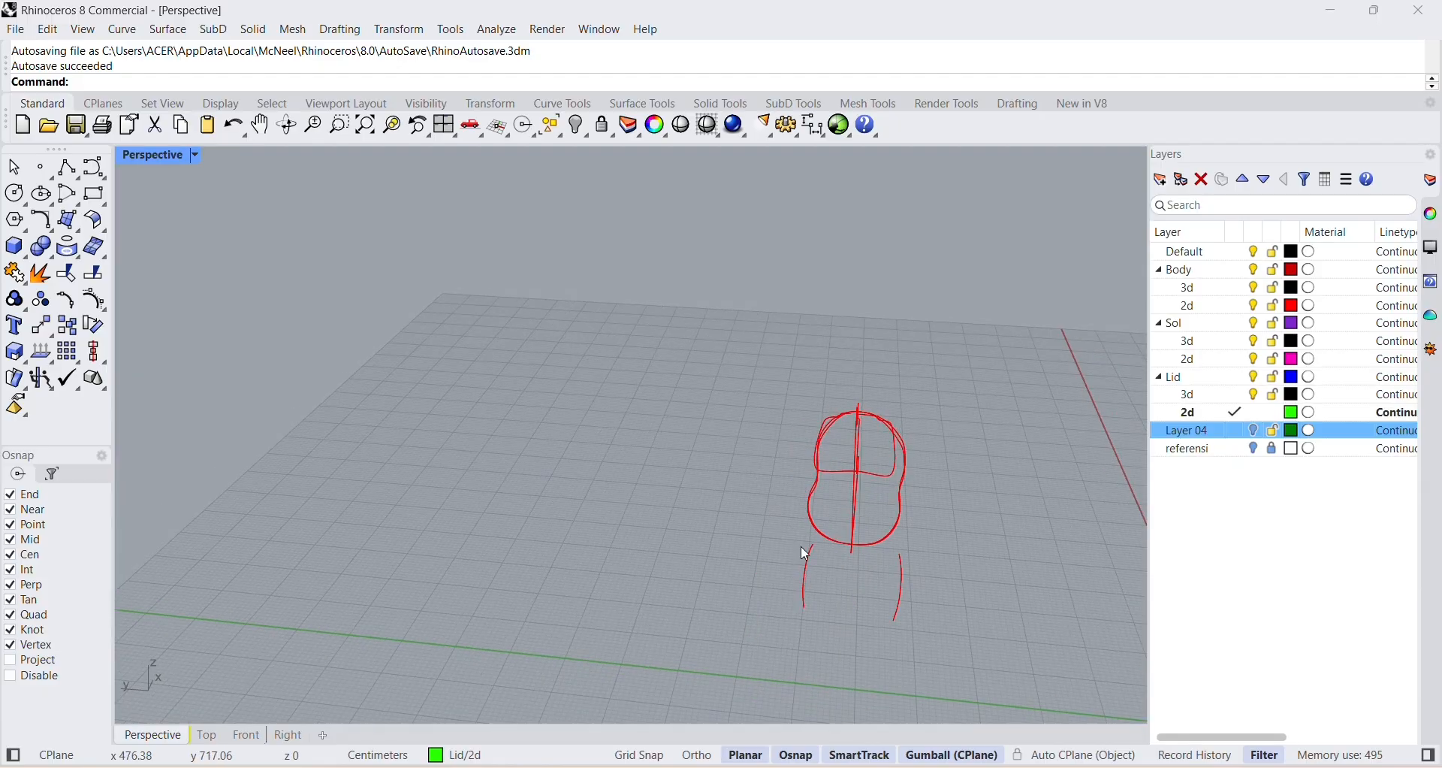
pyautogui.moveTo(961, 618); pyautogui.dragTo(345, 625, button='right')
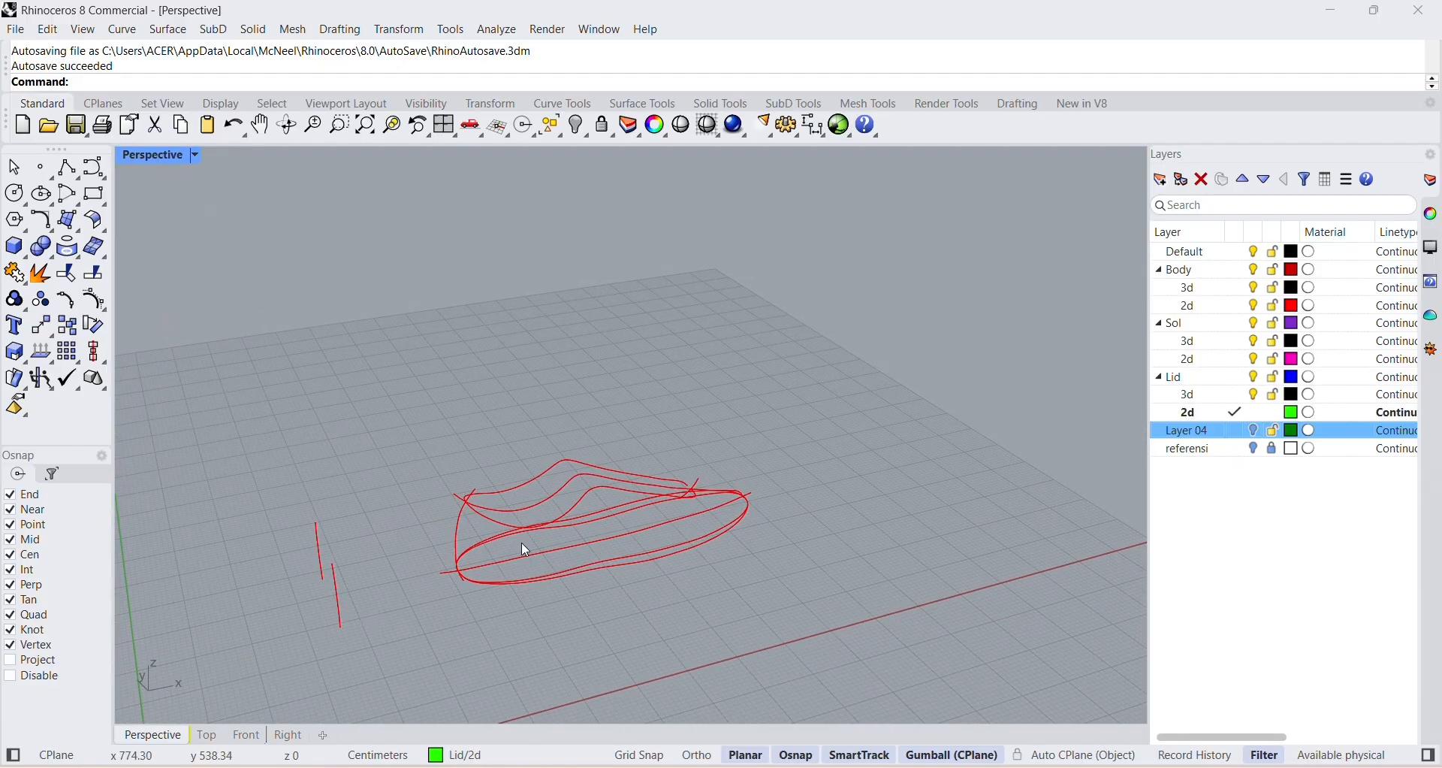
# Copy the two rotated section curves and move the duplicate pair along X to beyond the toe.
pyautogui.moveTo(253, 511); pyautogui.dragTo(466, 684)
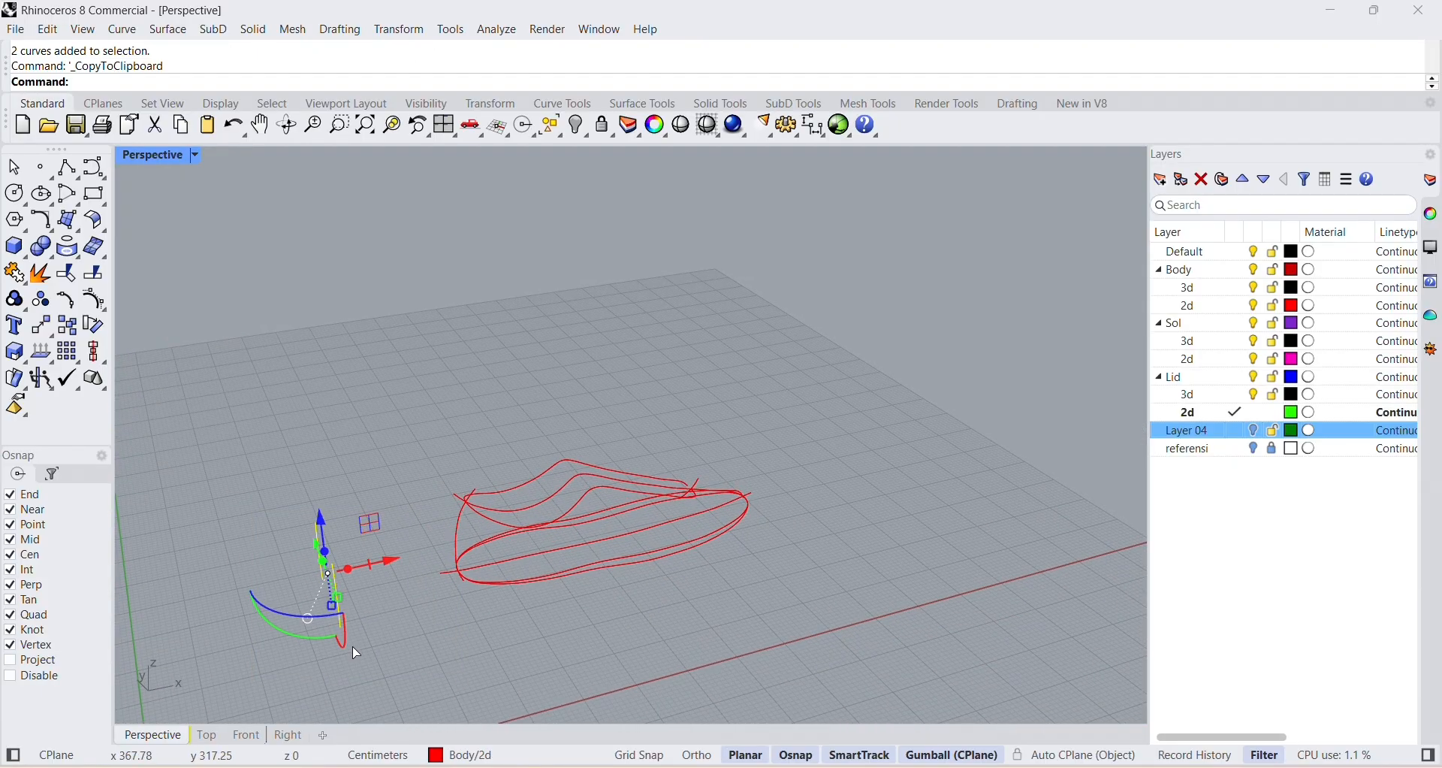
pyautogui.moveTo(392, 558); pyautogui.dragTo(900, 557)
pyautogui.click(835, 589)
pyautogui.moveTo(835, 589)
pyautogui.mouseDown(button='right')
pyautogui.moveTo(673, 589)
pyautogui.moveTo(841, 580)
pyautogui.mouseUp(button='right')
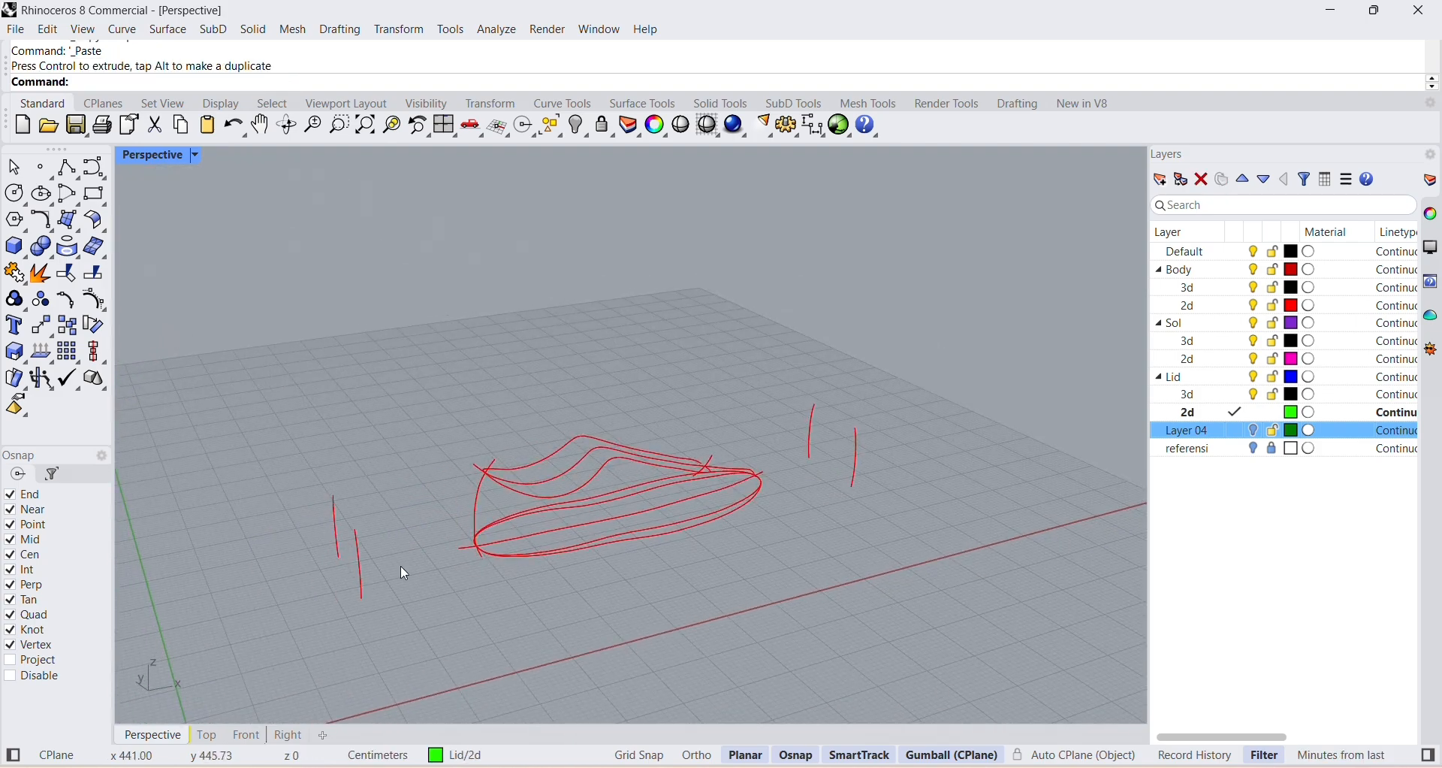
# Orient one heel-end section curve by two points with 3D scaling, from the 3D collar curve's side down to the sole outline.
pyautogui.moveTo(406, 575); pyautogui.dragTo(471, 583, button='right')
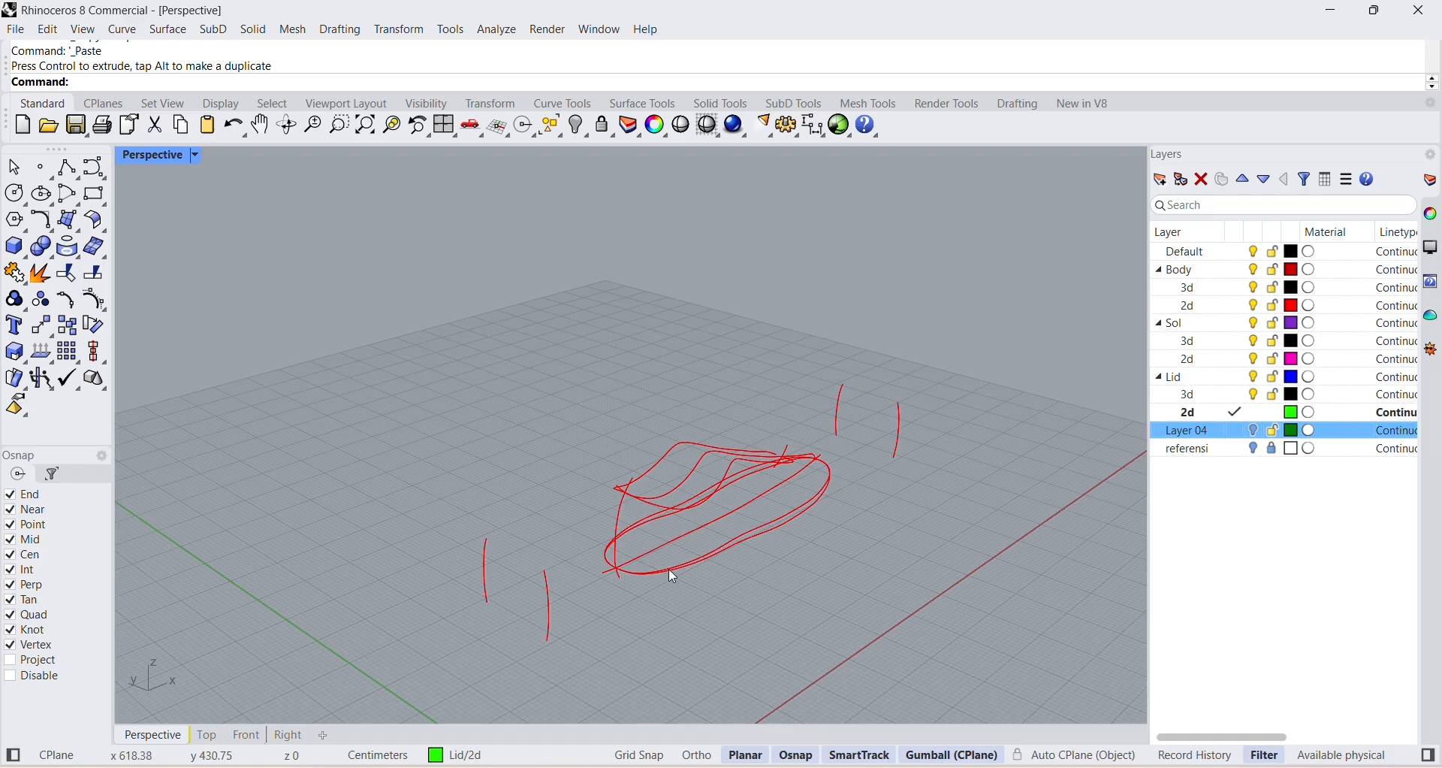
pyautogui.click(398, 30)
pyautogui.moveTo(459, 247)
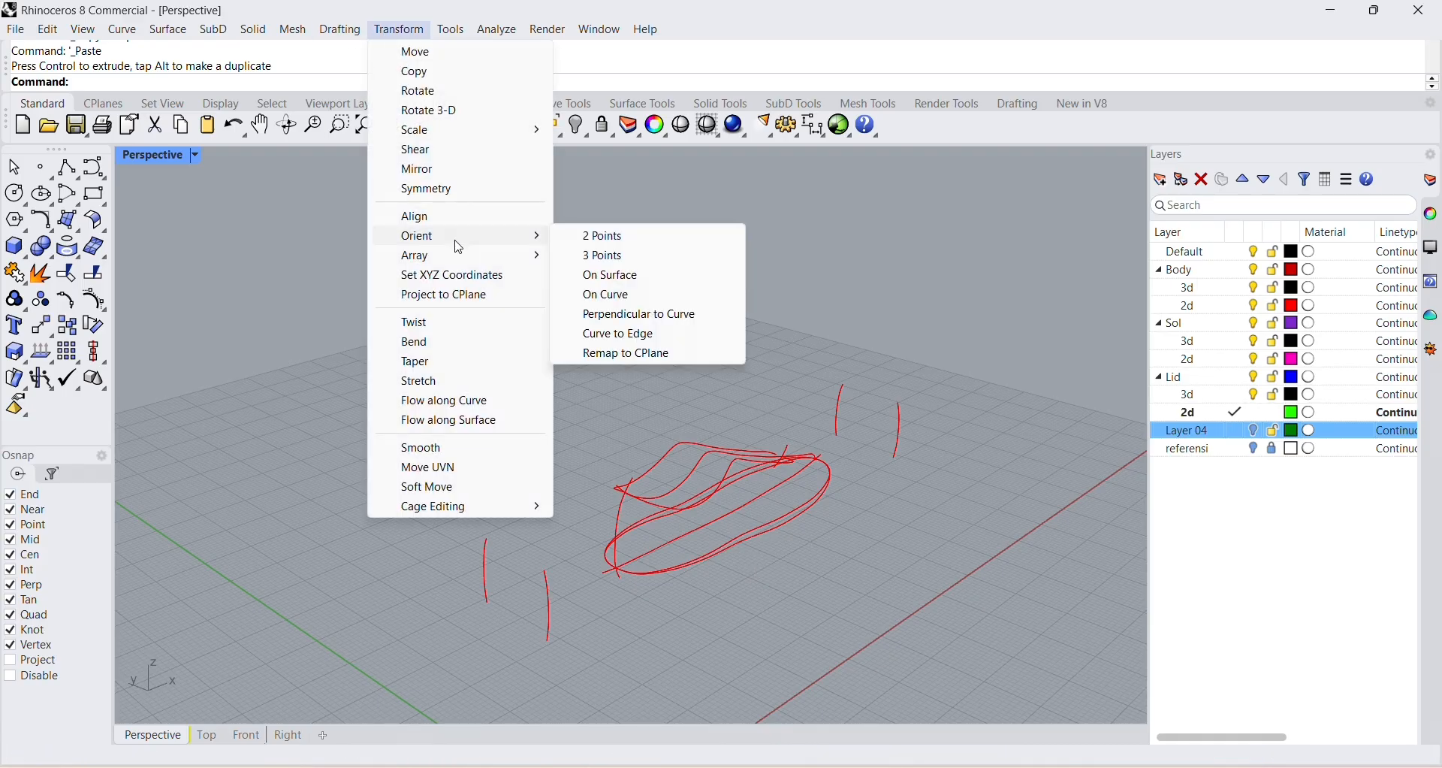
pyautogui.click(567, 238)
pyautogui.click(549, 590)
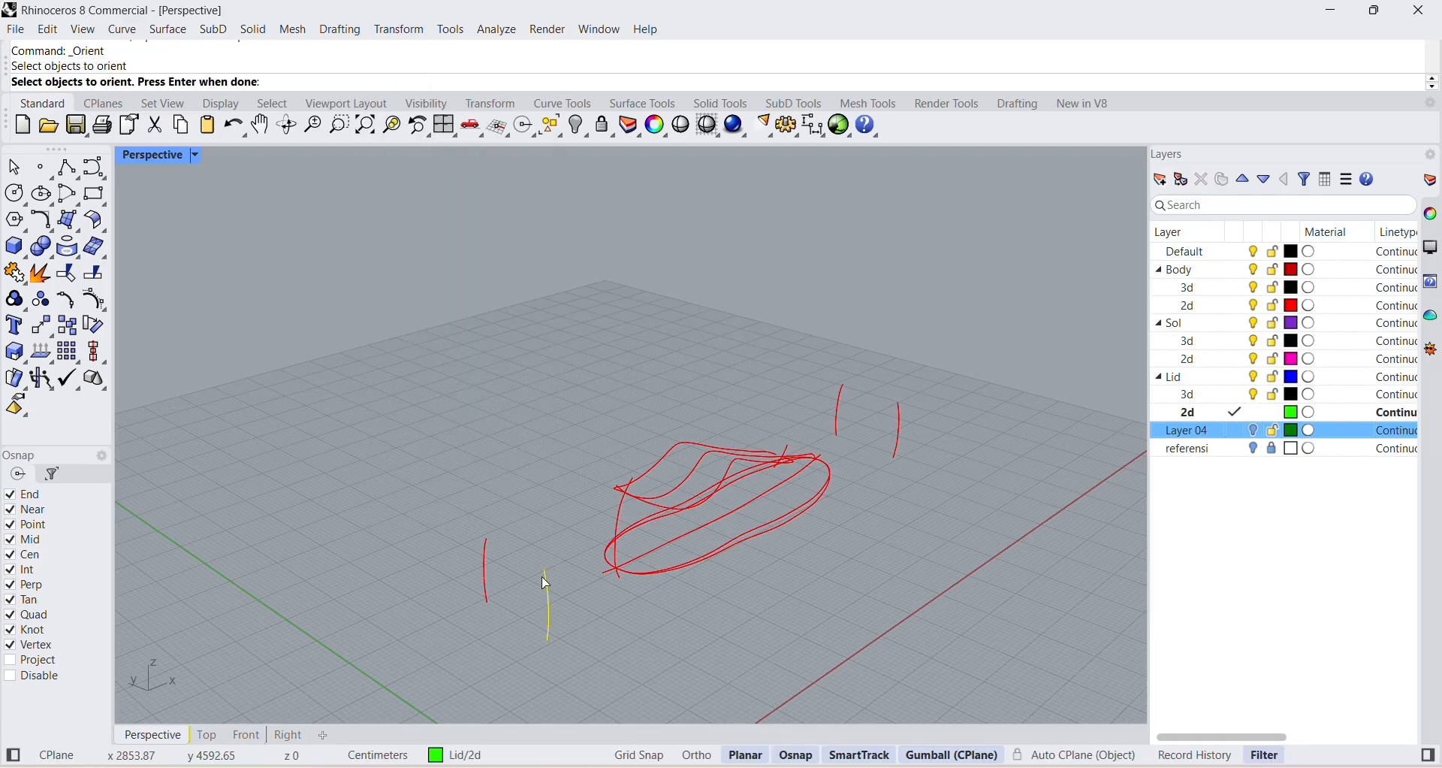
pyautogui.press('Return')
pyautogui.click(545, 571)
pyautogui.click(544, 645)
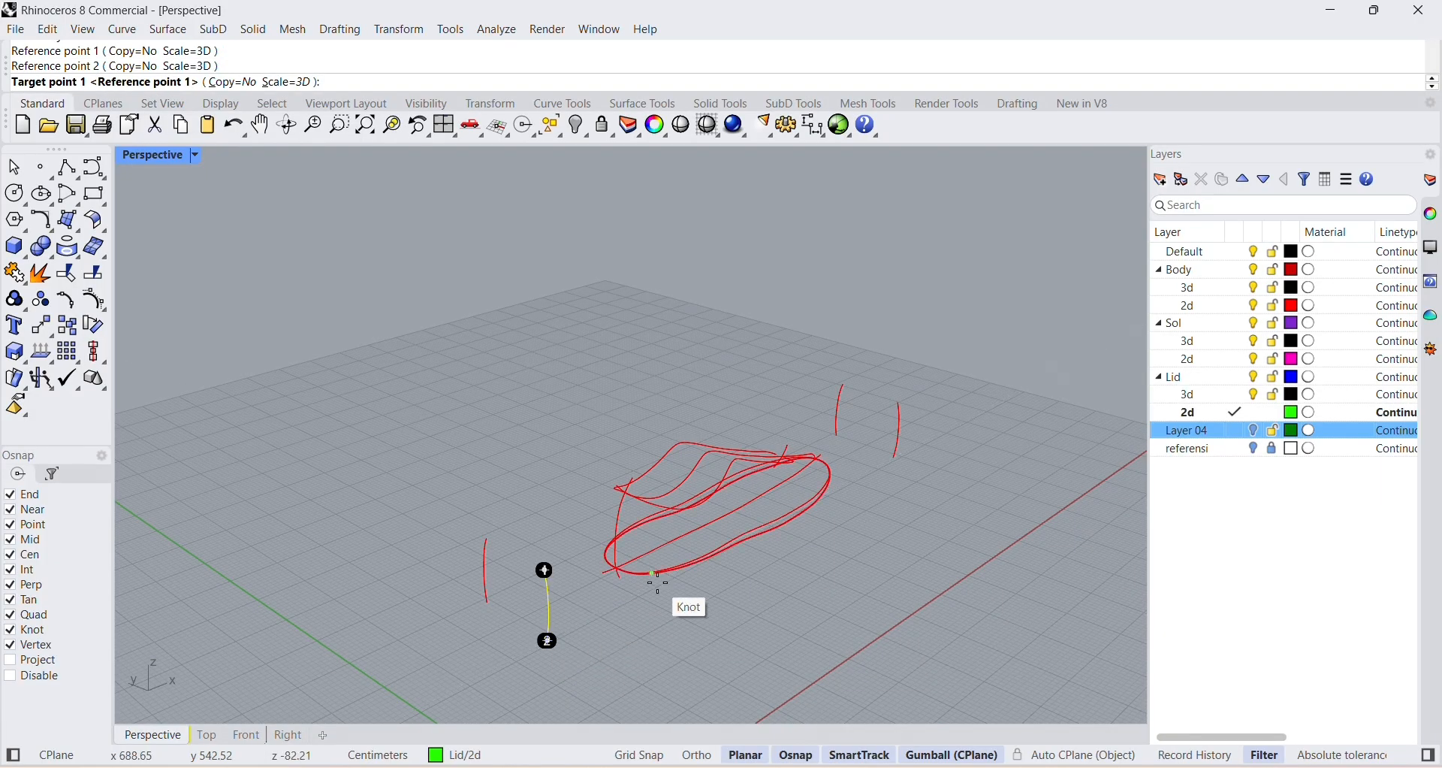
pyautogui.moveTo(710, 537); pyautogui.dragTo(689, 579, button='right')
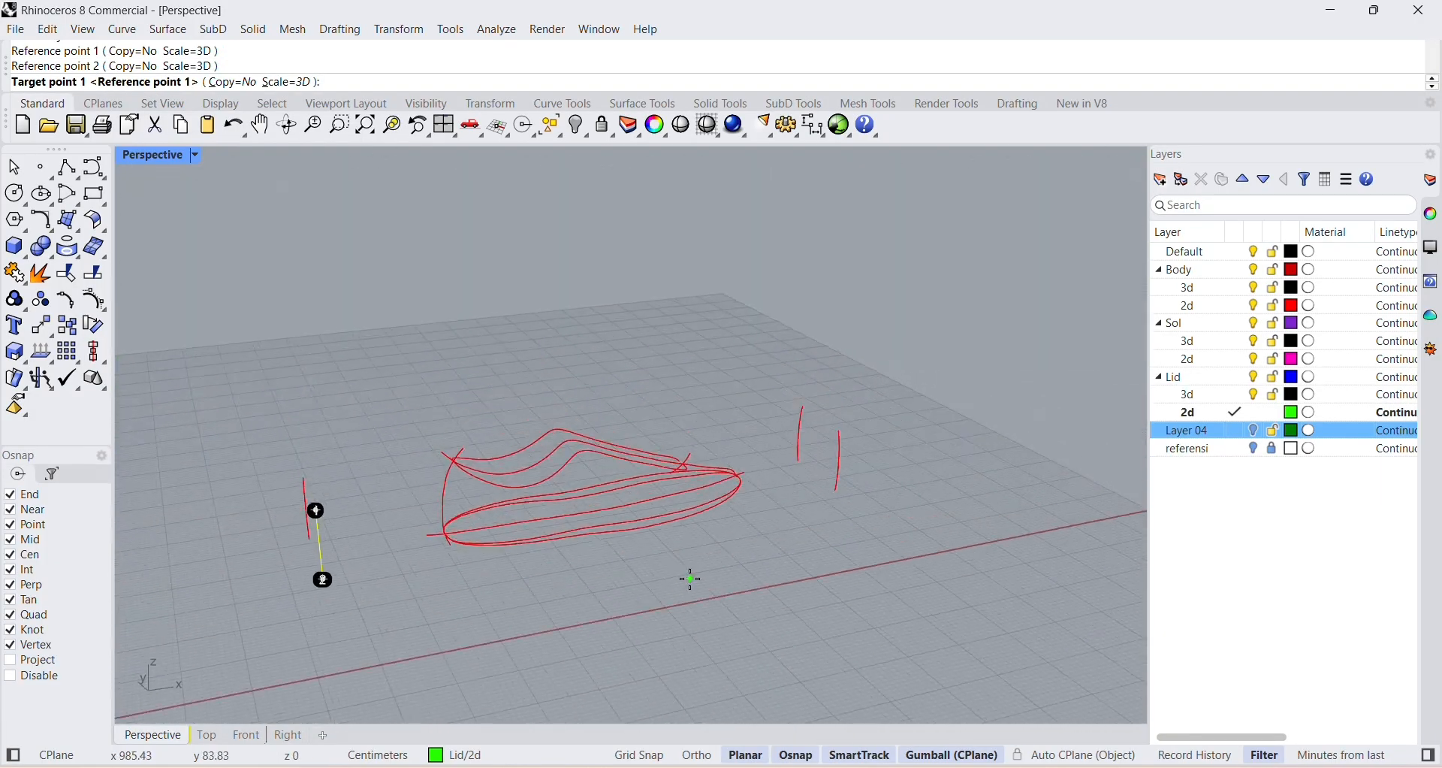
pyautogui.click(517, 489)
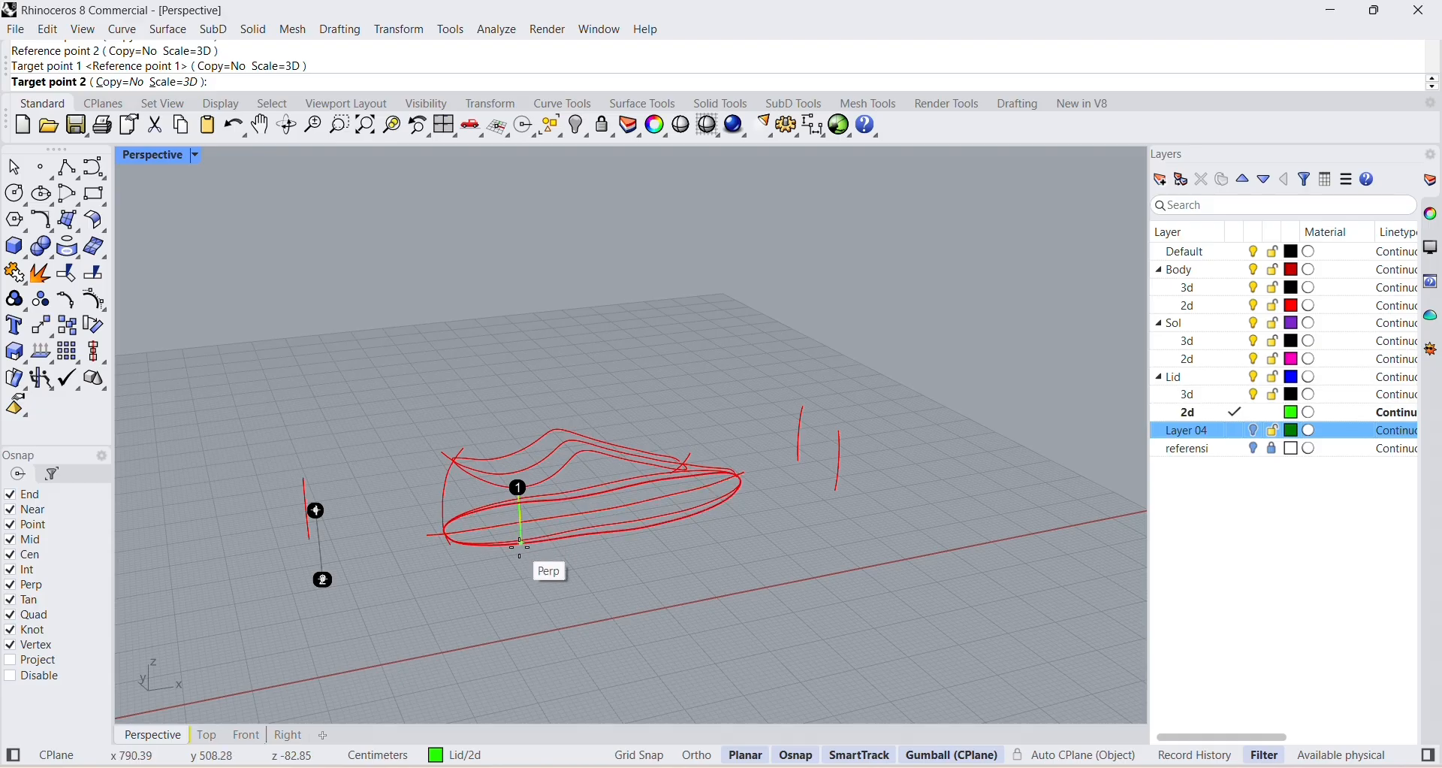
pyautogui.moveTo(524, 546); pyautogui.dragTo(658, 548, button='right')
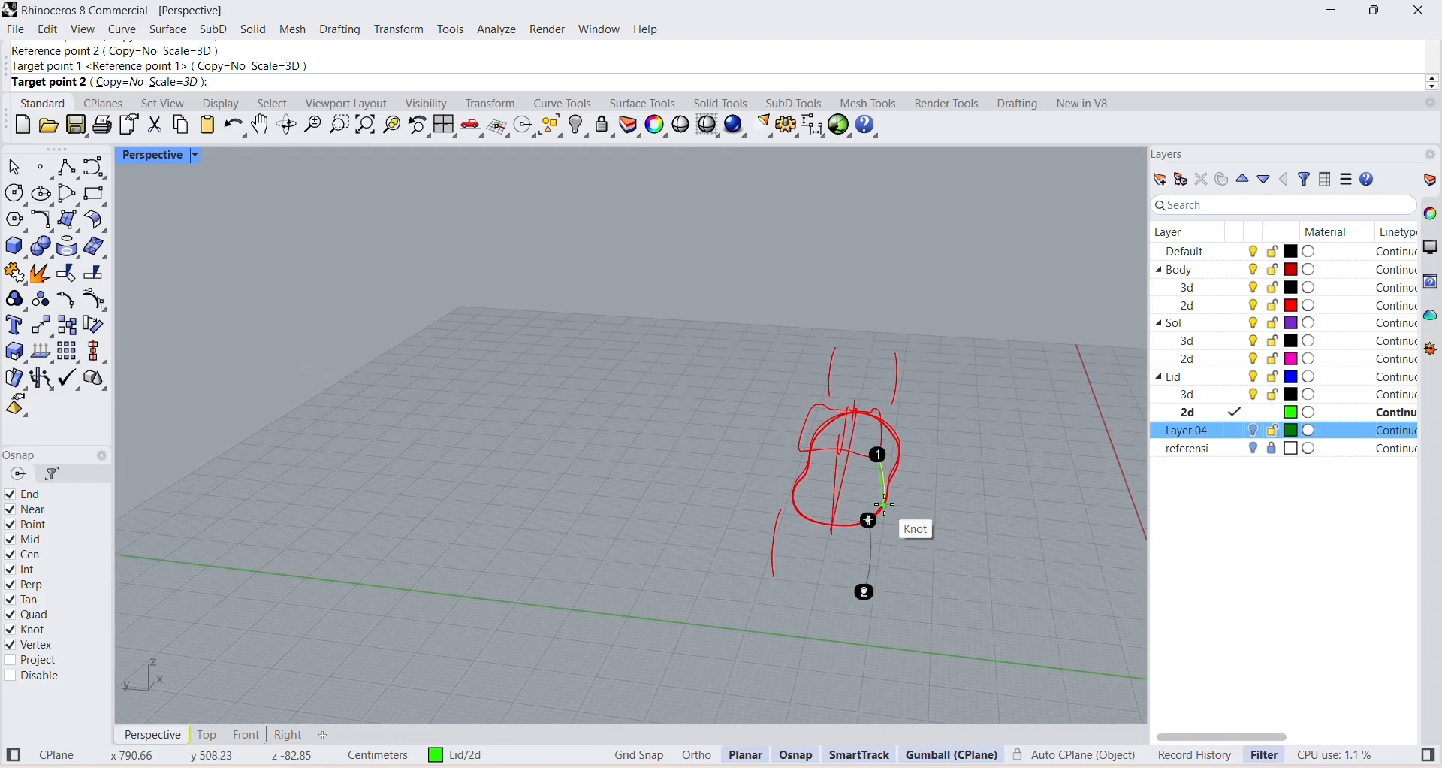
pyautogui.scroll(5, 886, 505)
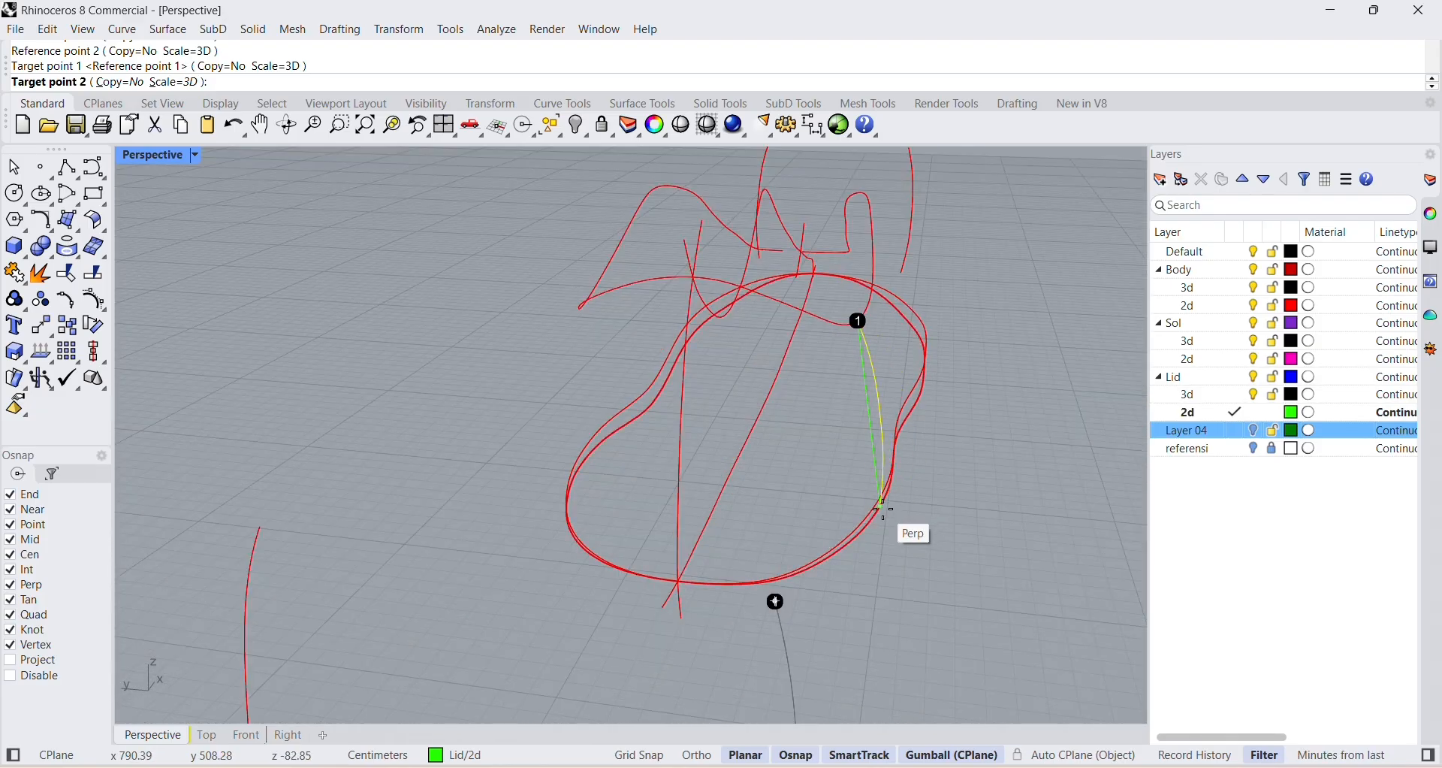
pyautogui.click(882, 508)
pyautogui.moveTo(904, 506); pyautogui.dragTo(835, 513, button='right')
pyautogui.scroll(-8, 490, 511)
pyautogui.moveTo(488, 511); pyautogui.dragTo(542, 536, button='right')
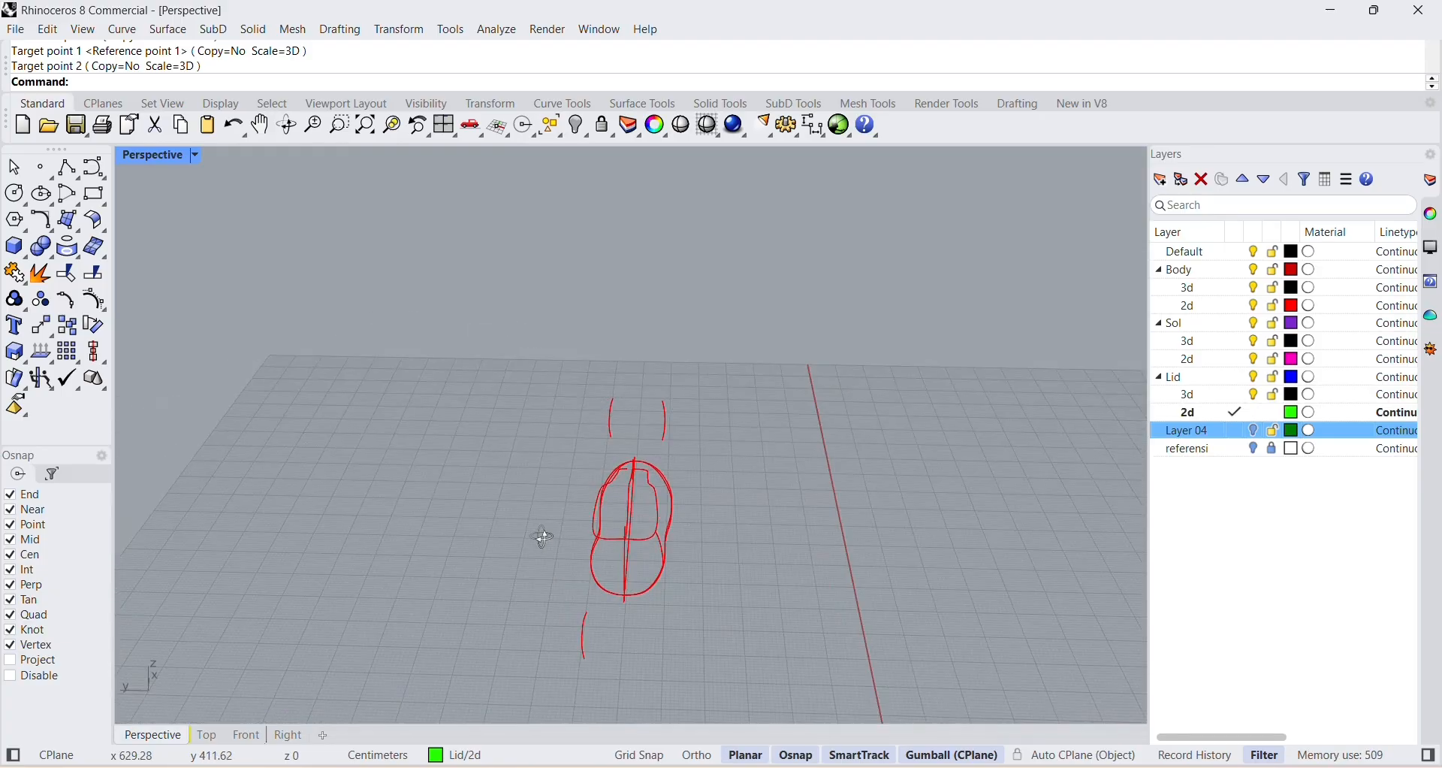
pyautogui.scroll(5, 669, 557)
pyautogui.scroll(-6, 596, 618)
pyautogui.moveTo(596, 618); pyautogui.dragTo(577, 603, button='right')
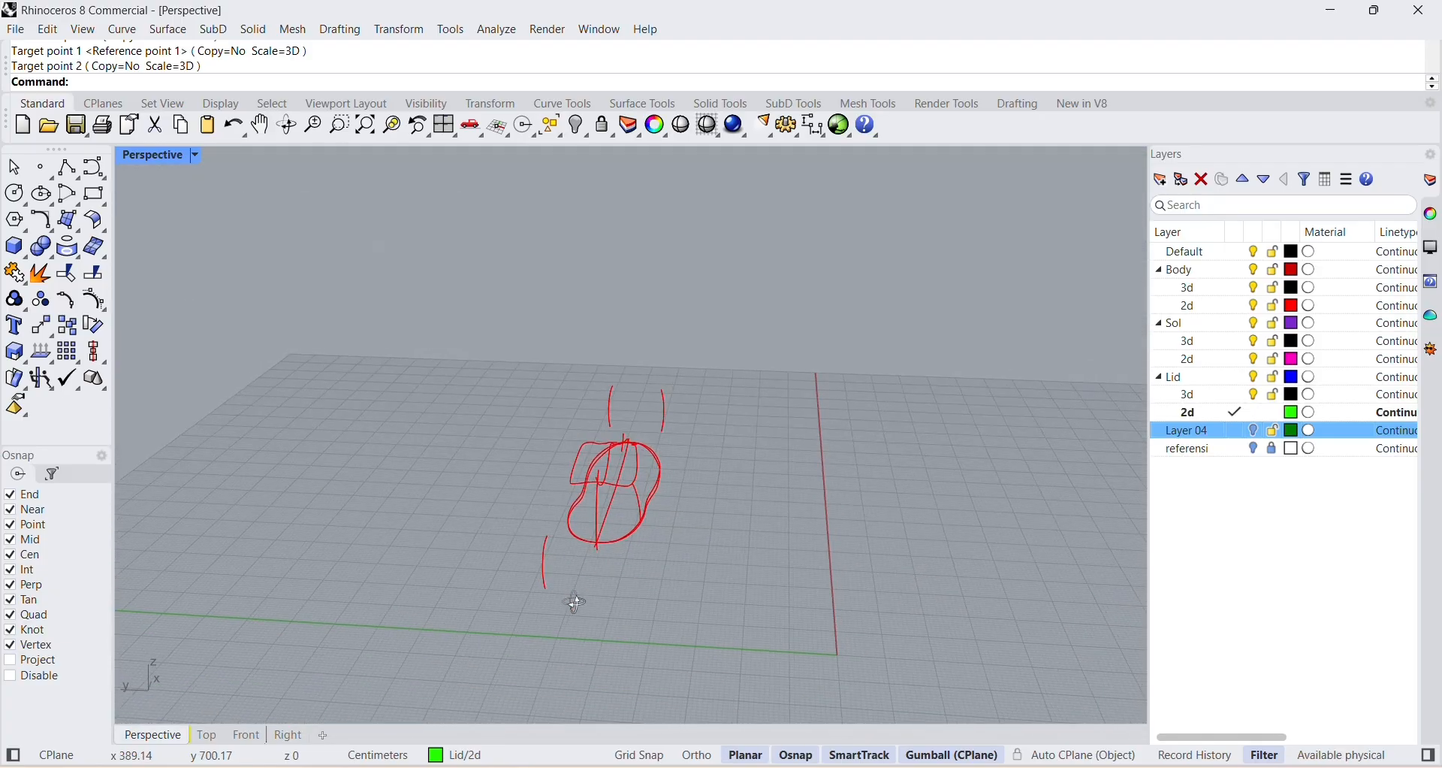
pyautogui.click(548, 579)
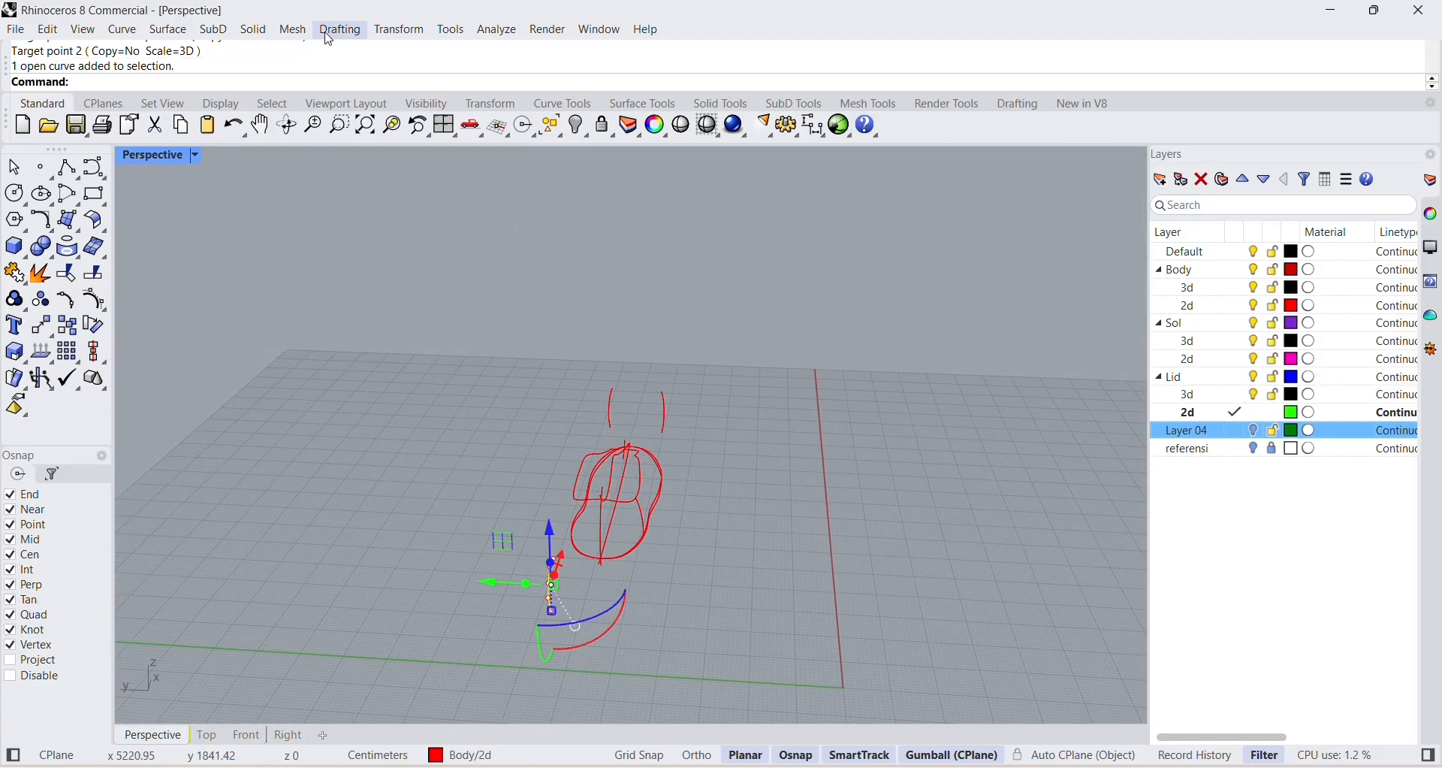
pyautogui.click(399, 30)
pyautogui.moveTo(480, 235)
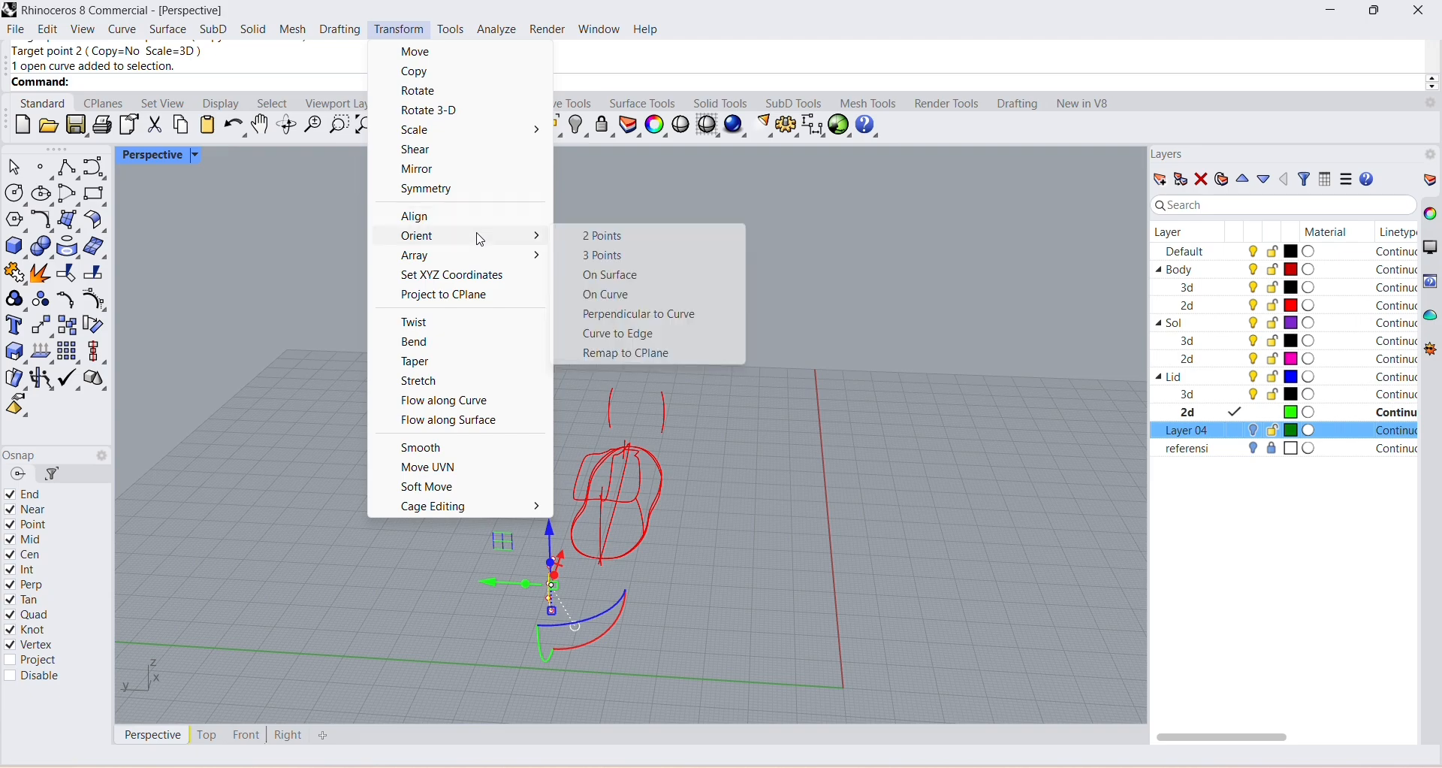
pyautogui.click(593, 236)
pyautogui.scroll(5, 568, 569)
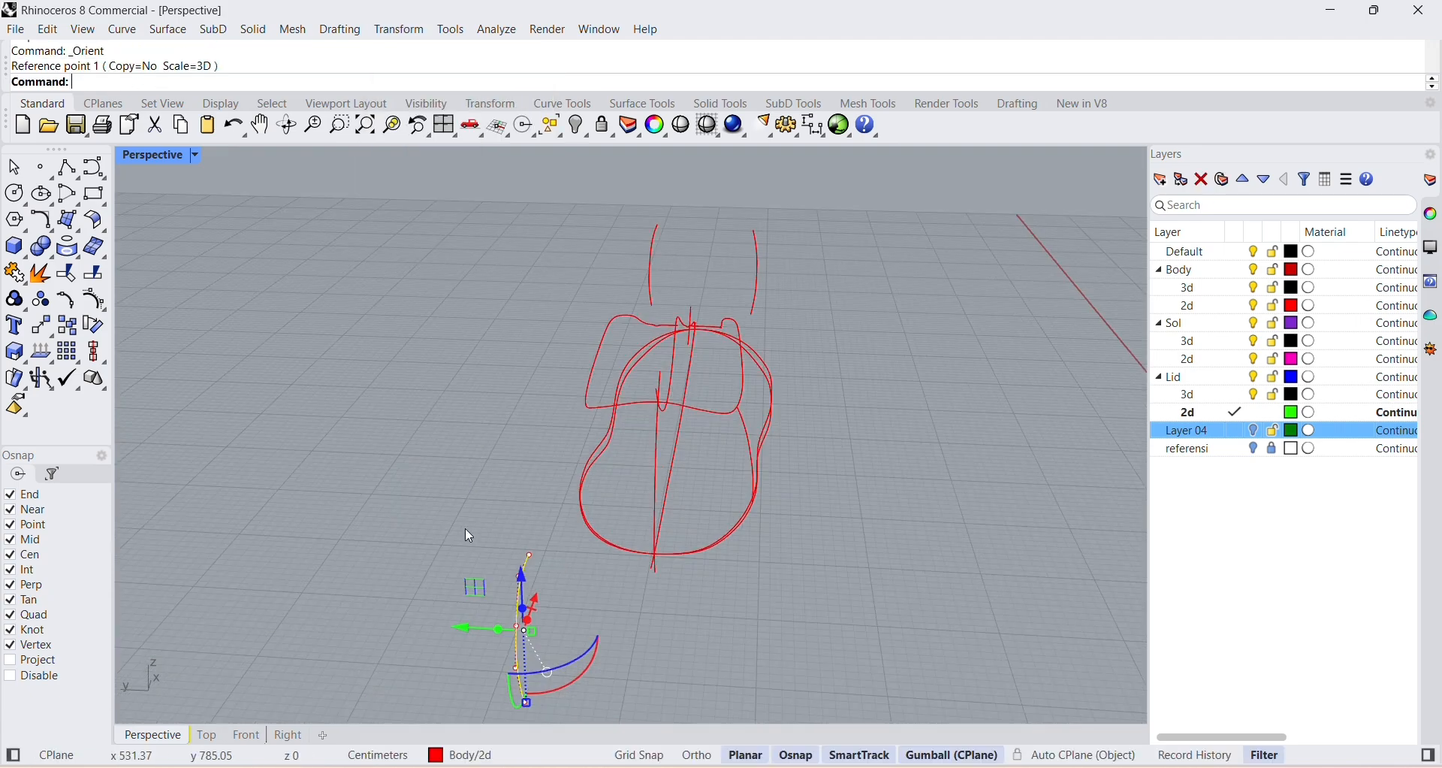
# Orient the remaining heel-end section curve by two points with 3D scaling, from the collar's opposite side down to the sole outline.
pyautogui.press('Escape')
pyautogui.press('Escape')
pyautogui.click(399, 29)
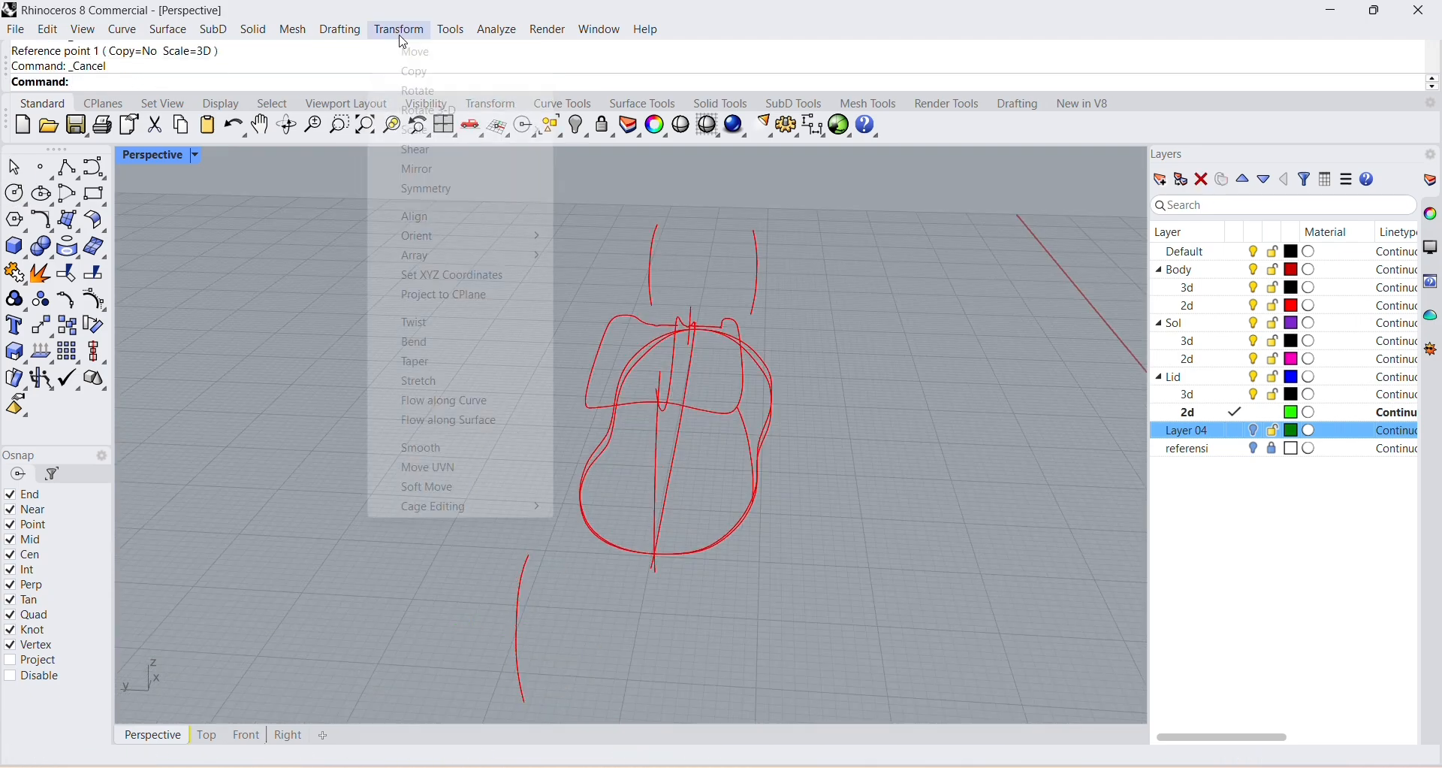
pyautogui.moveTo(418, 232)
pyautogui.click(597, 233)
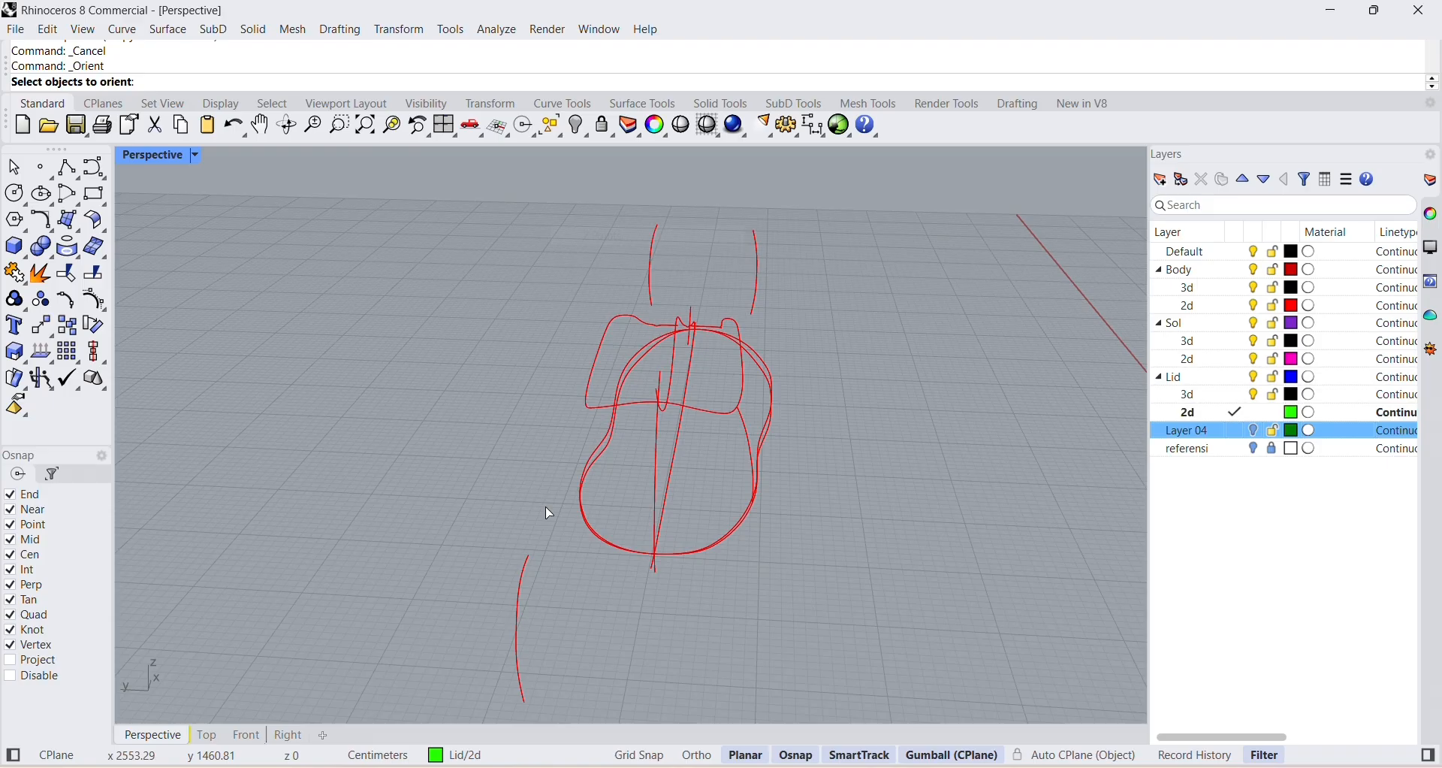
pyautogui.press('Return')
pyautogui.click(530, 555)
pyautogui.click(524, 700)
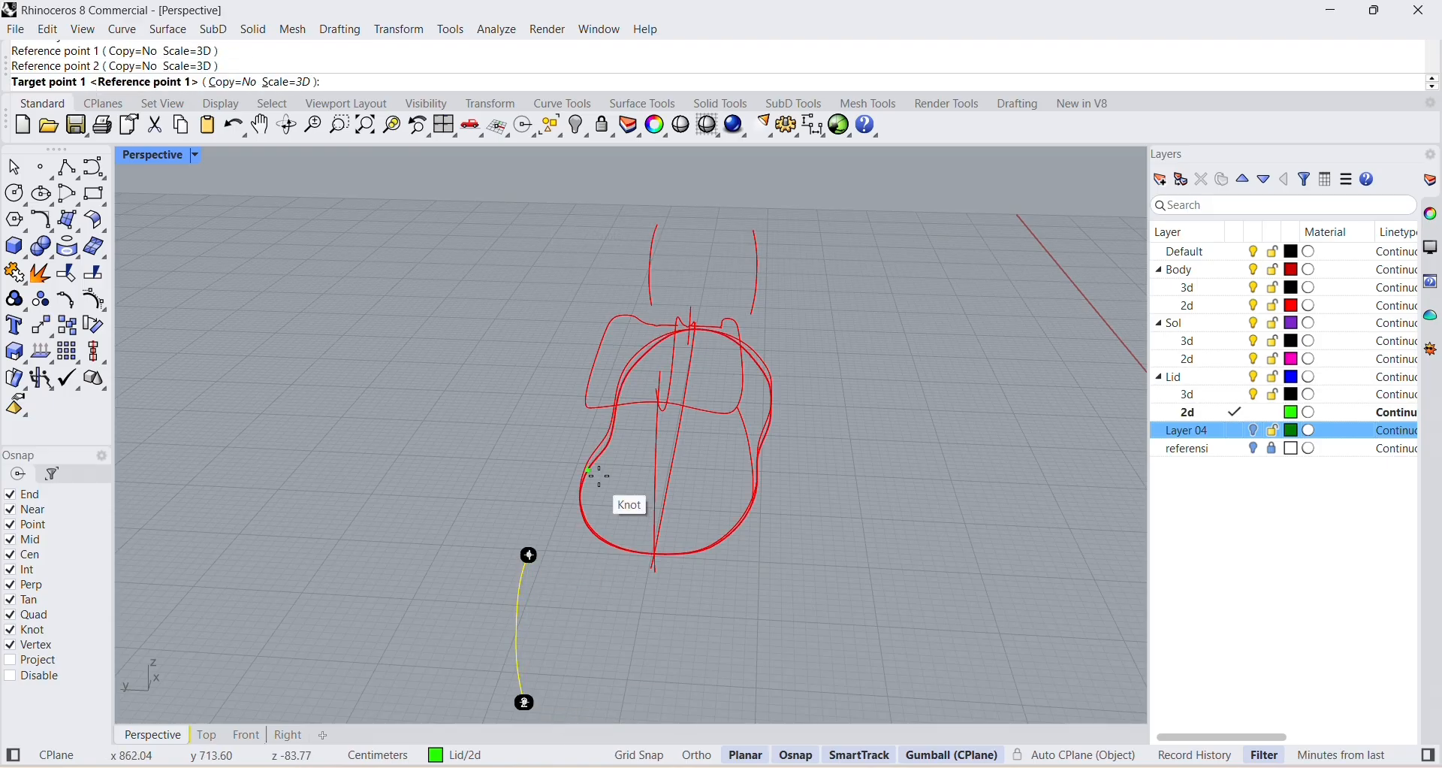
pyautogui.moveTo(595, 477); pyautogui.dragTo(310, 368, button='right')
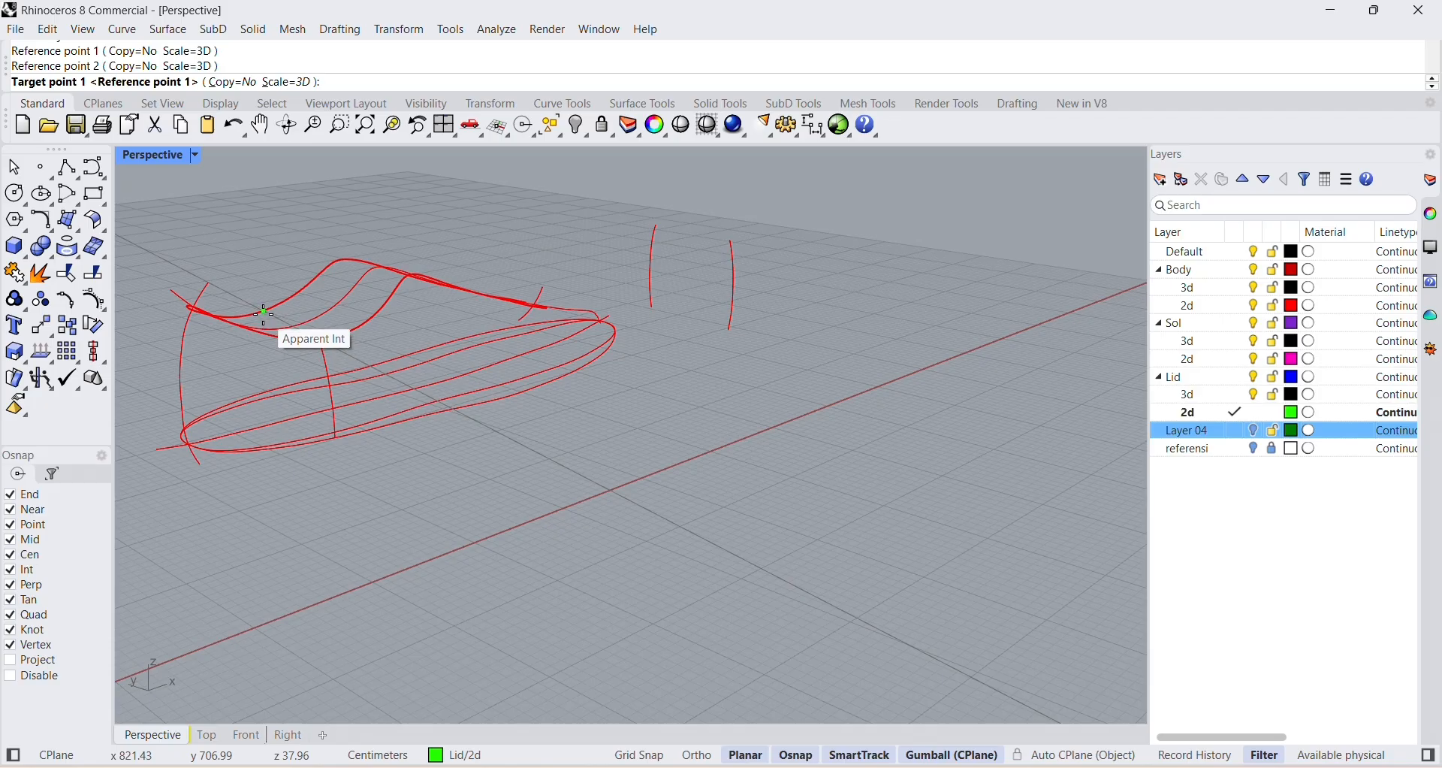
pyautogui.click(264, 314)
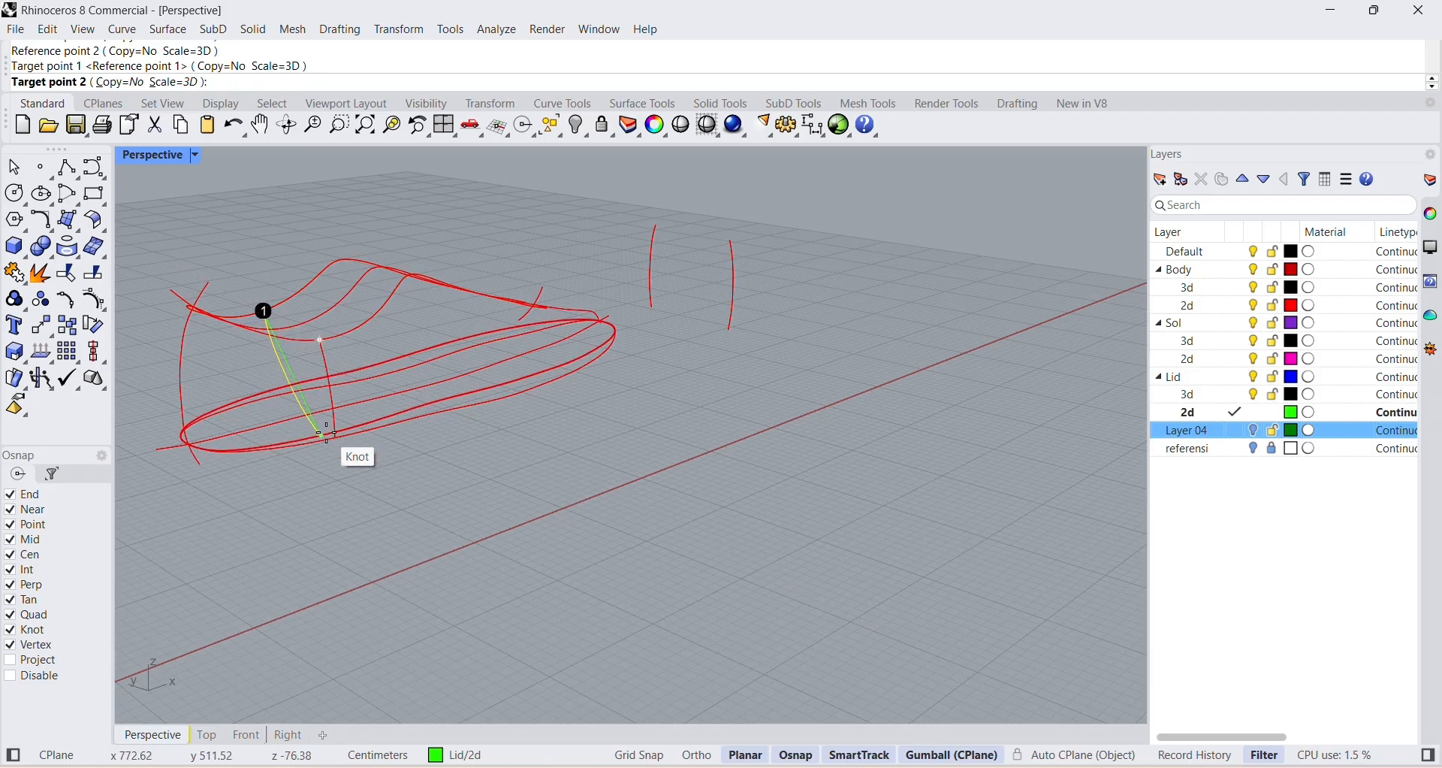
pyautogui.moveTo(327, 434); pyautogui.dragTo(570, 510, button='right')
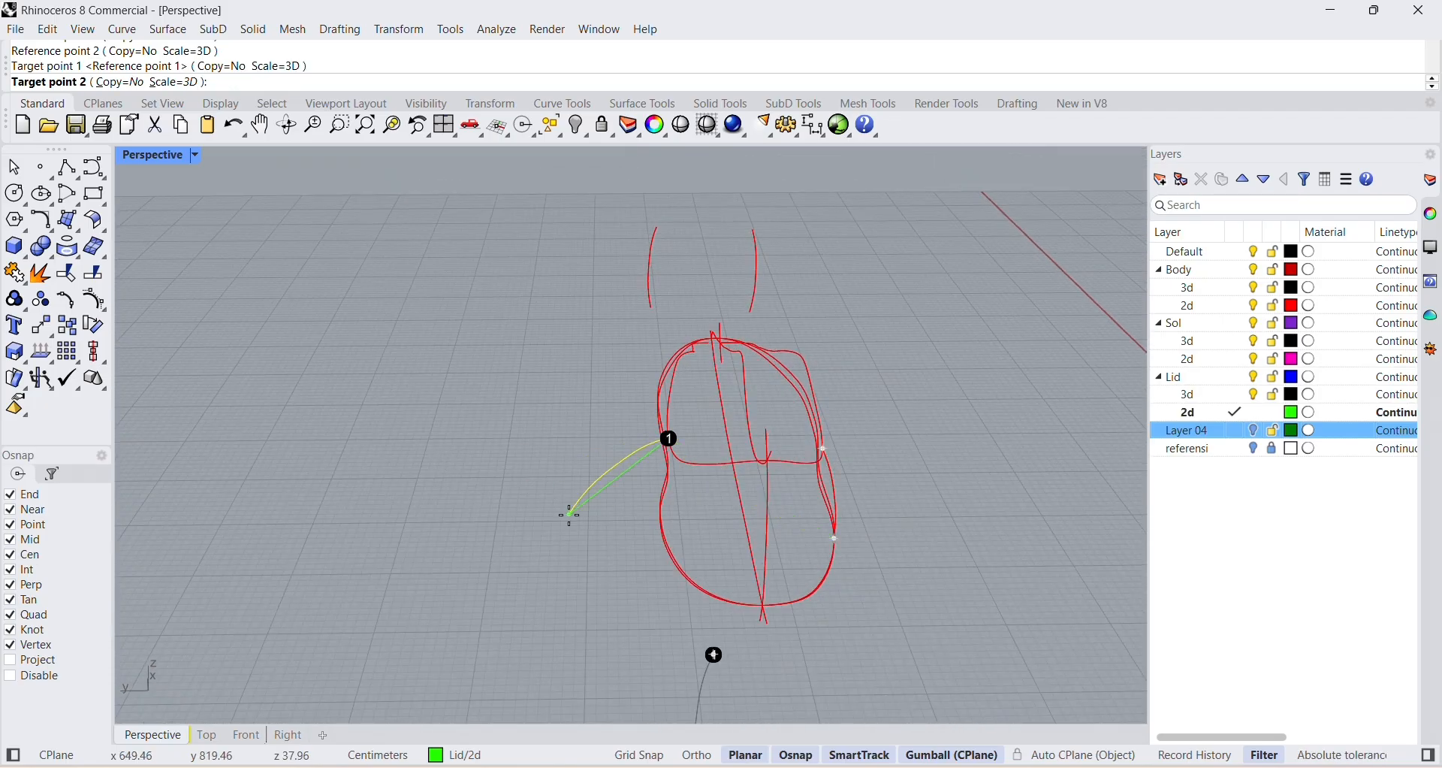
pyautogui.click(661, 552)
# Orient one of the two section curves beyond the toe by two points with 3D scaling, from the collar's front side to the sole outline.
pyautogui.moveTo(655, 540); pyautogui.dragTo(444, 492, button='right')
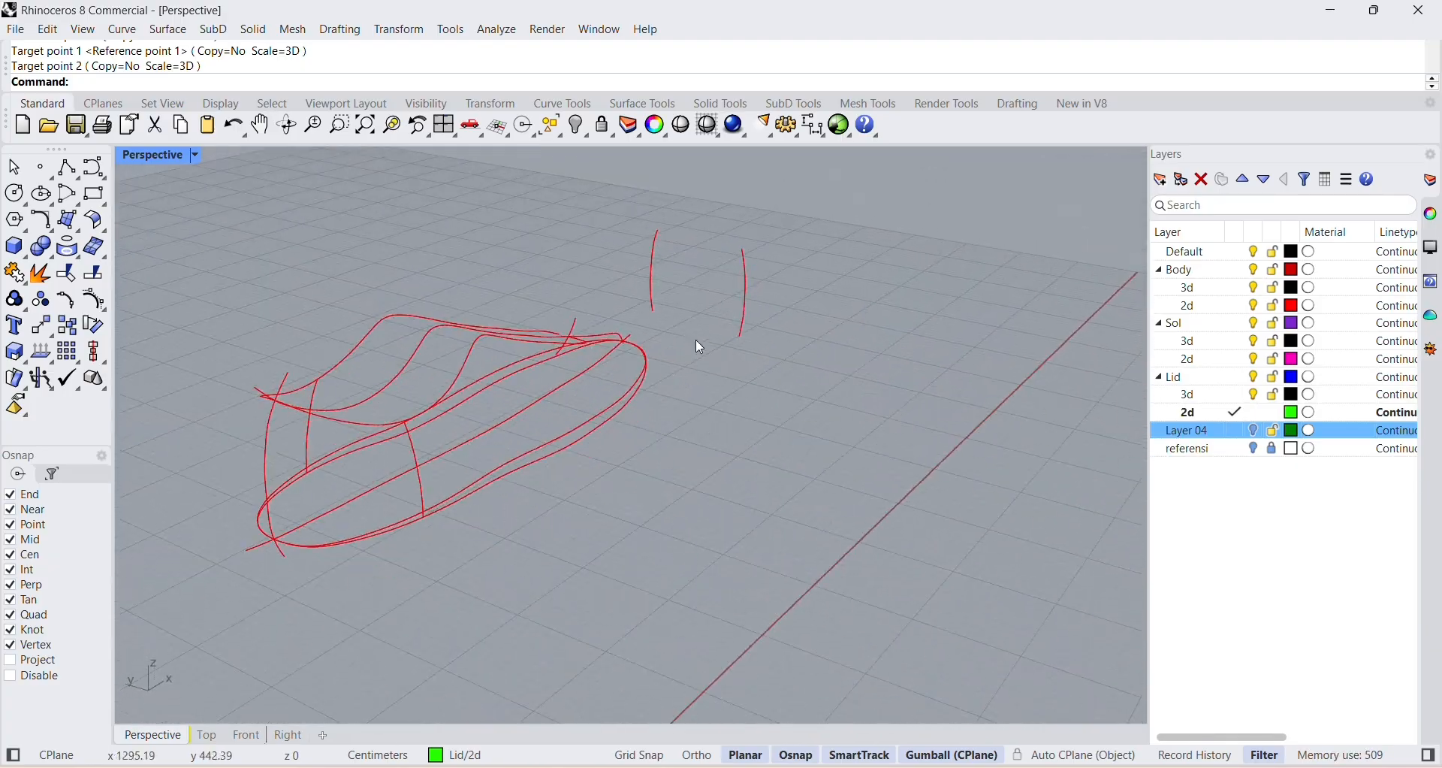
pyautogui.moveTo(700, 347); pyautogui.dragTo(712, 443, button='right')
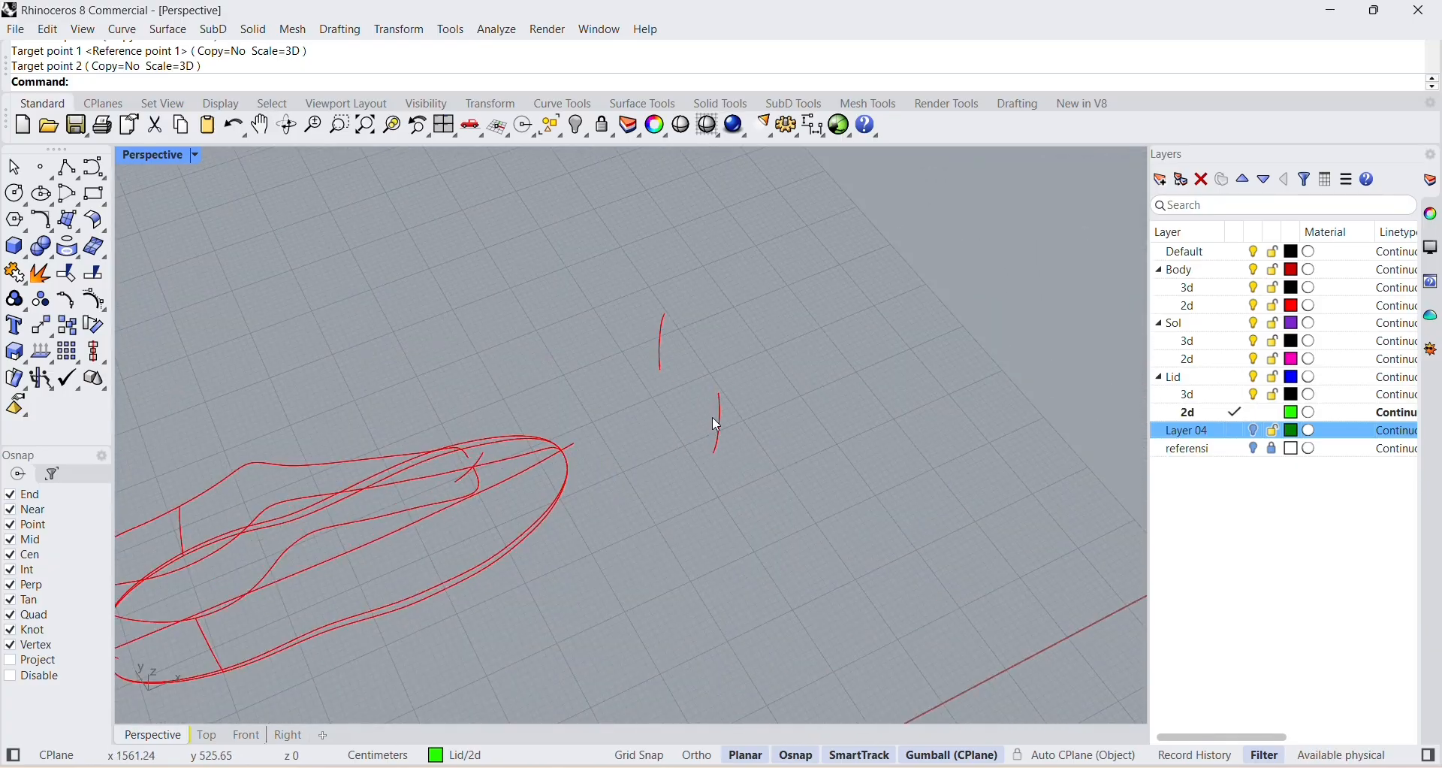
pyautogui.click(719, 443)
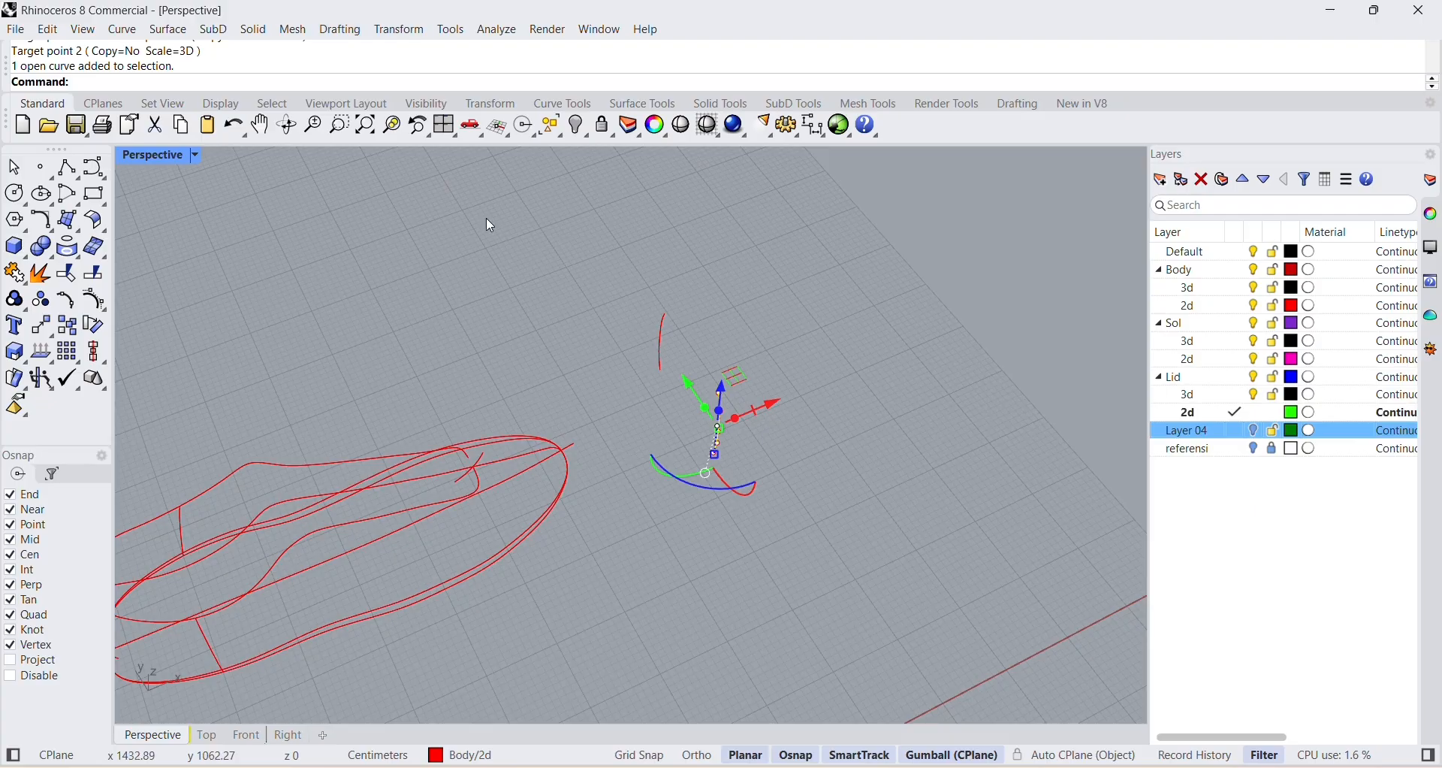
pyautogui.press('Escape')
pyautogui.click(399, 30)
pyautogui.moveTo(461, 234)
pyautogui.click(601, 235)
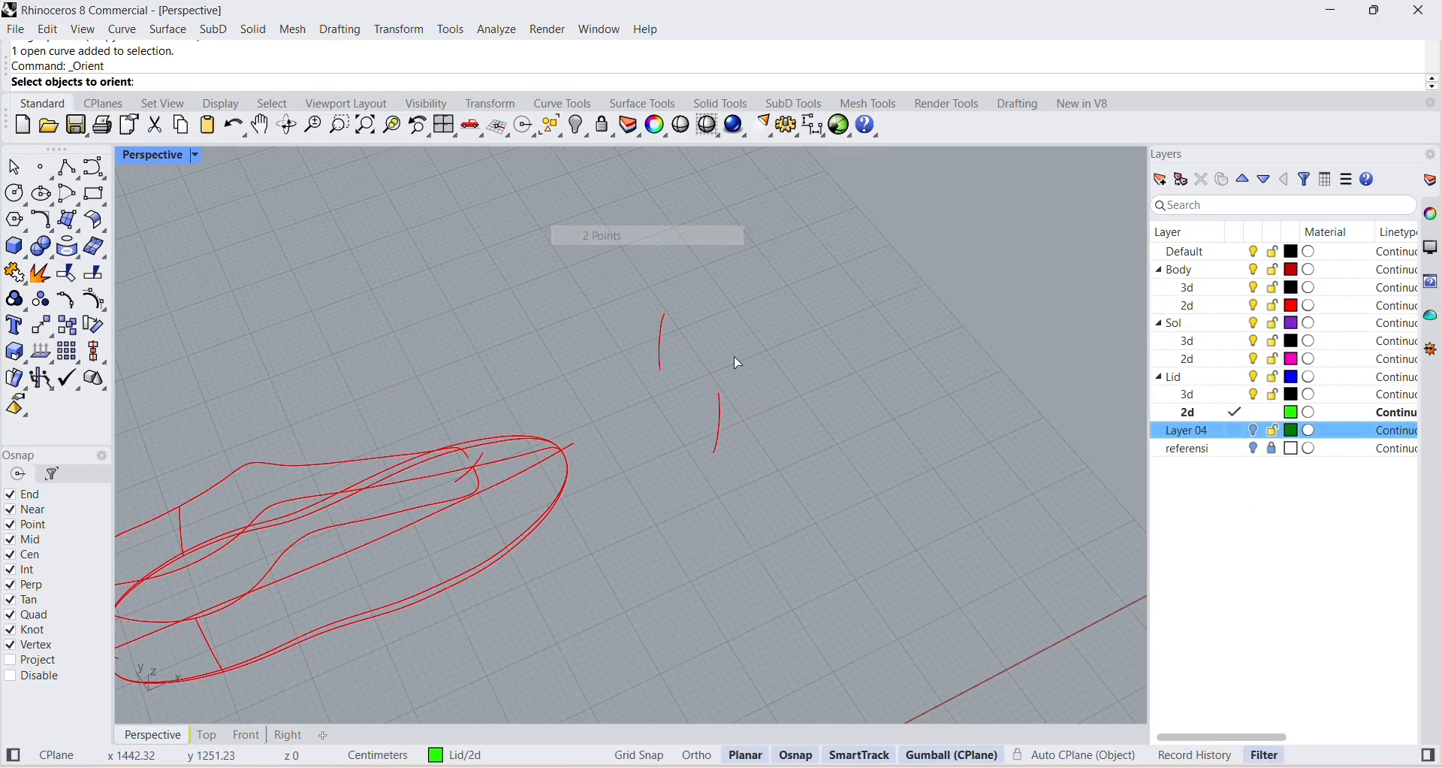
pyautogui.click(720, 408)
pyautogui.press('Return')
pyautogui.click(721, 394)
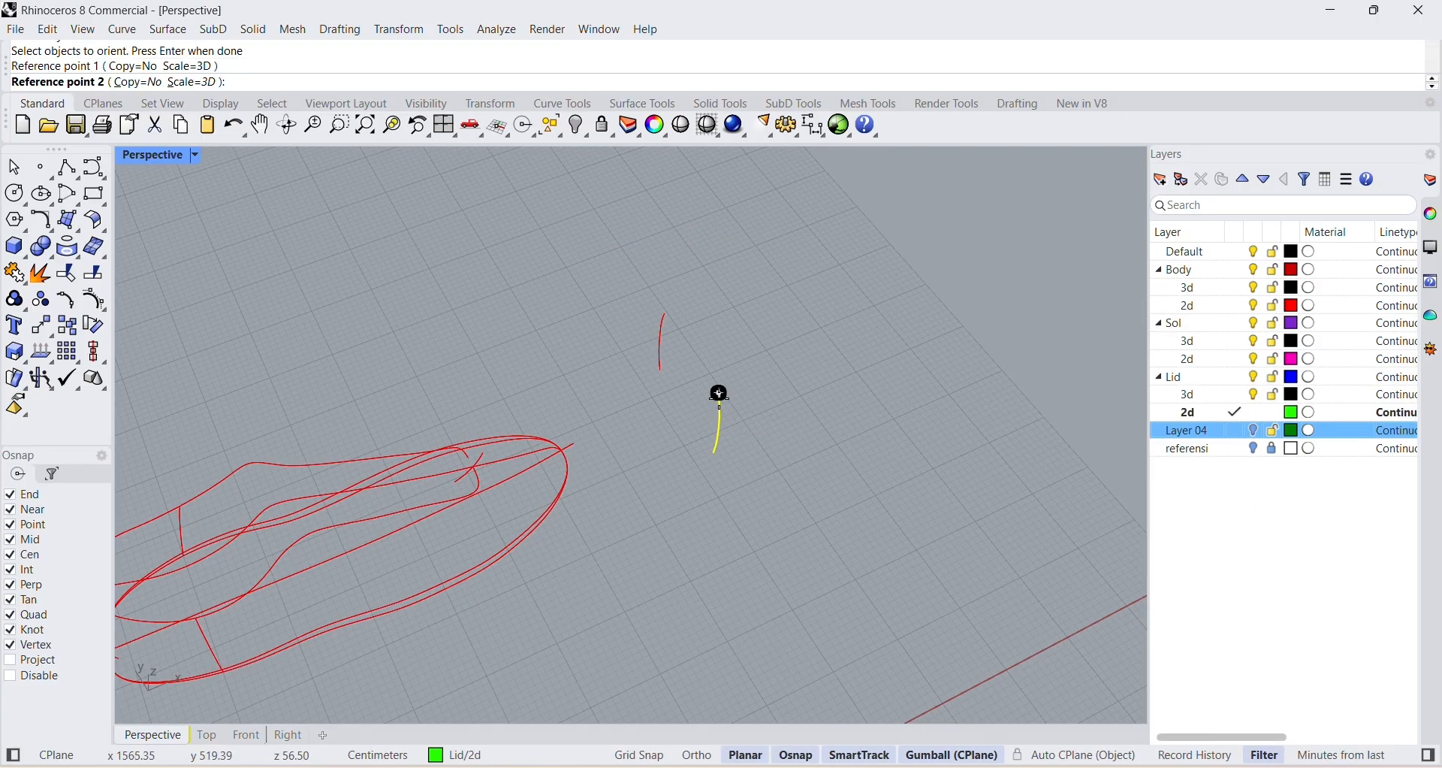
pyautogui.click(714, 455)
pyautogui.moveTo(698, 513); pyautogui.dragTo(635, 430, button='right')
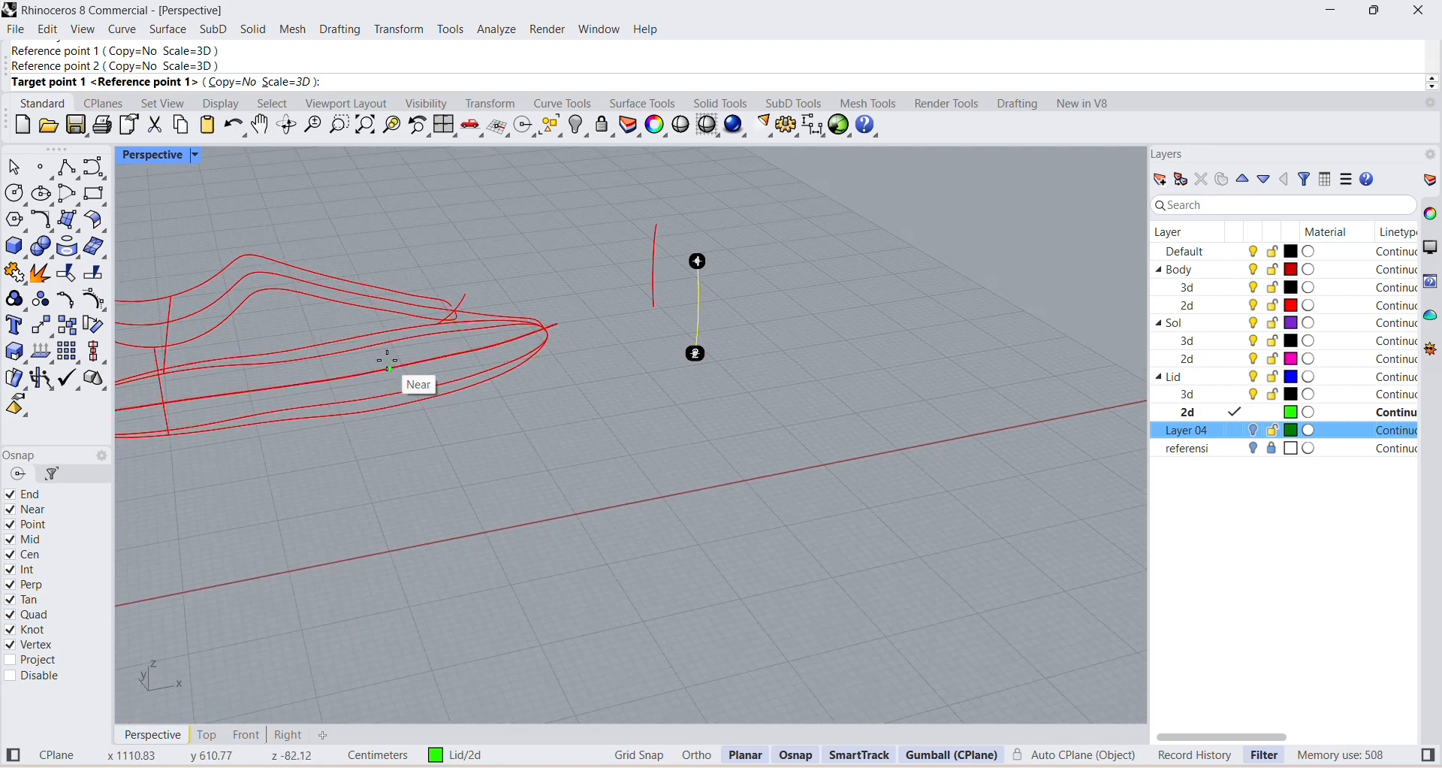
pyautogui.click(381, 310)
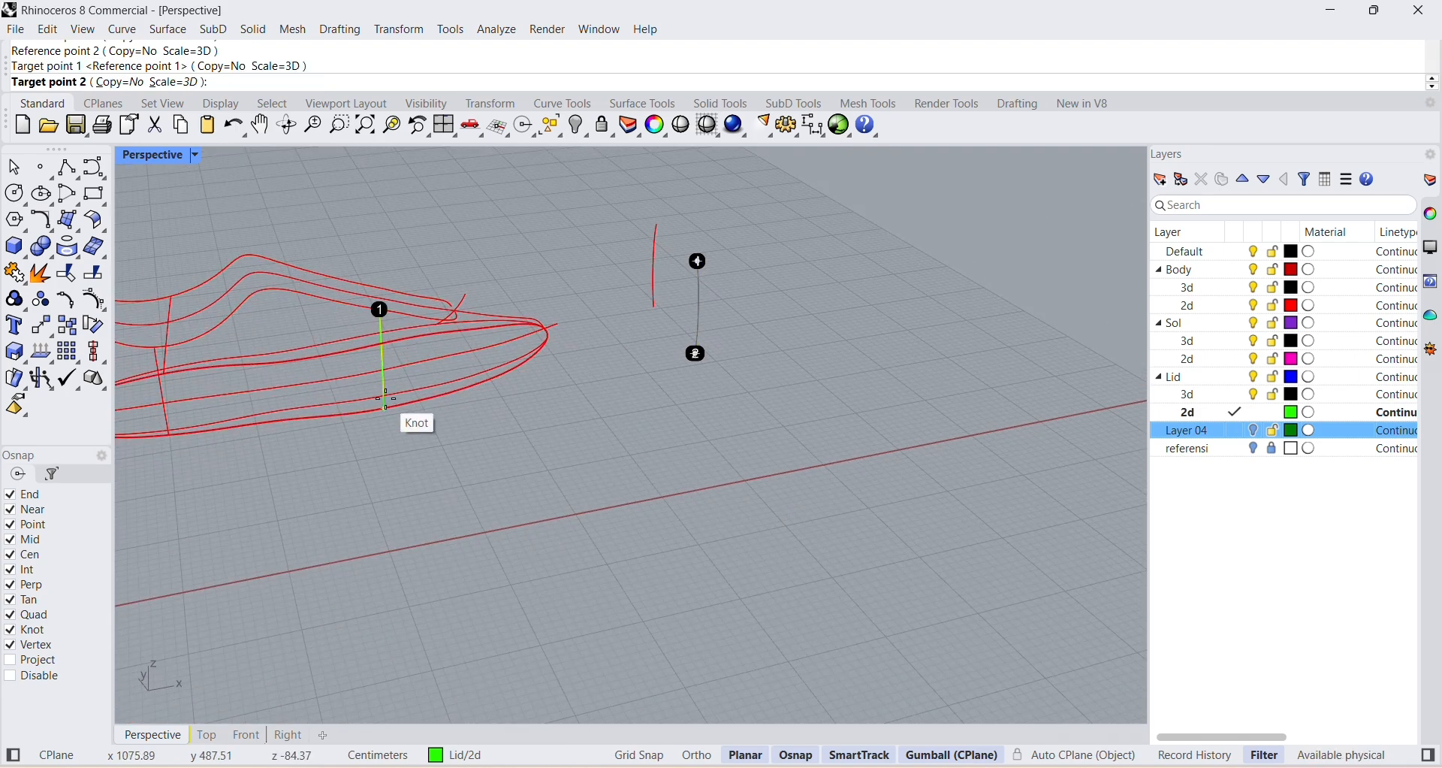
pyautogui.moveTo(389, 407); pyautogui.dragTo(244, 432, button='right')
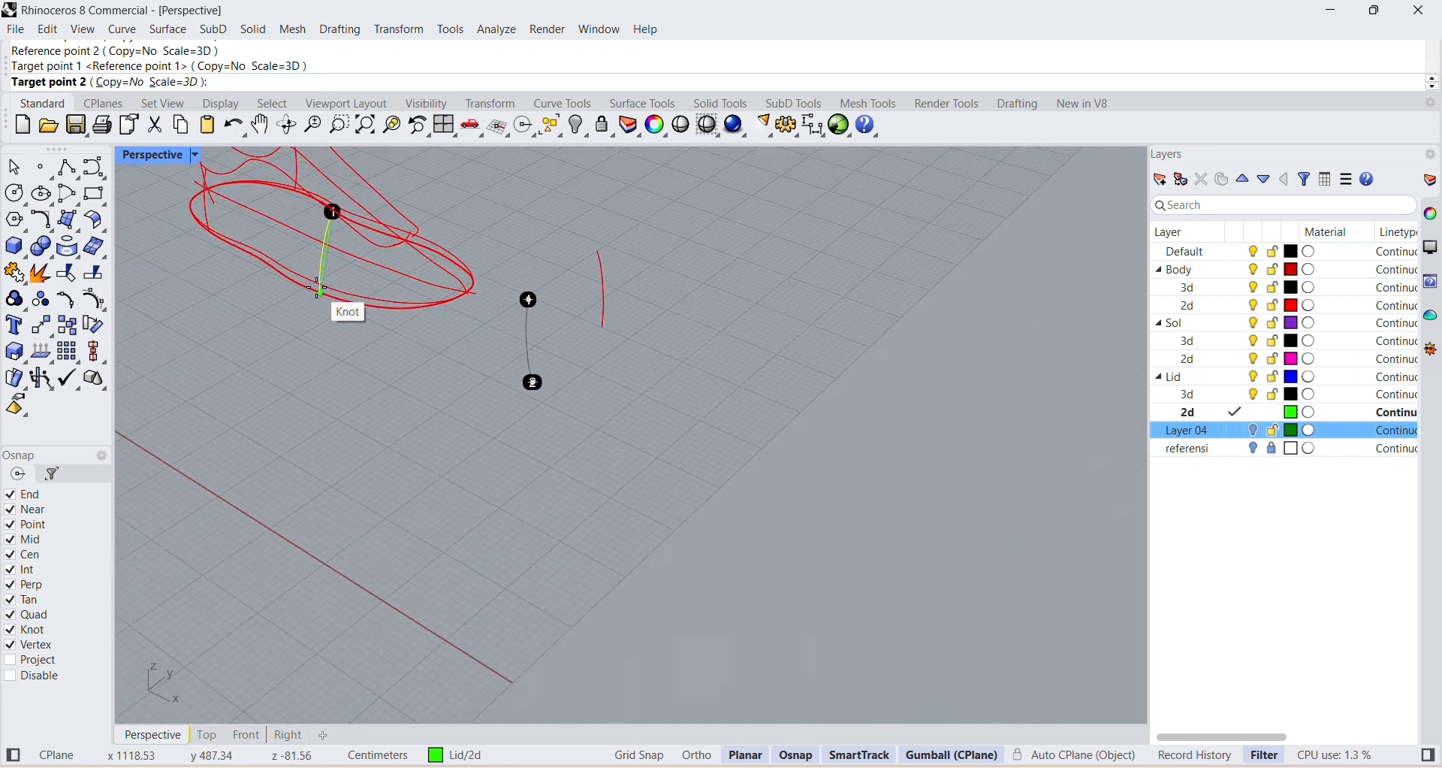
pyautogui.moveTo(315, 291); pyautogui.dragTo(644, 323, button='right')
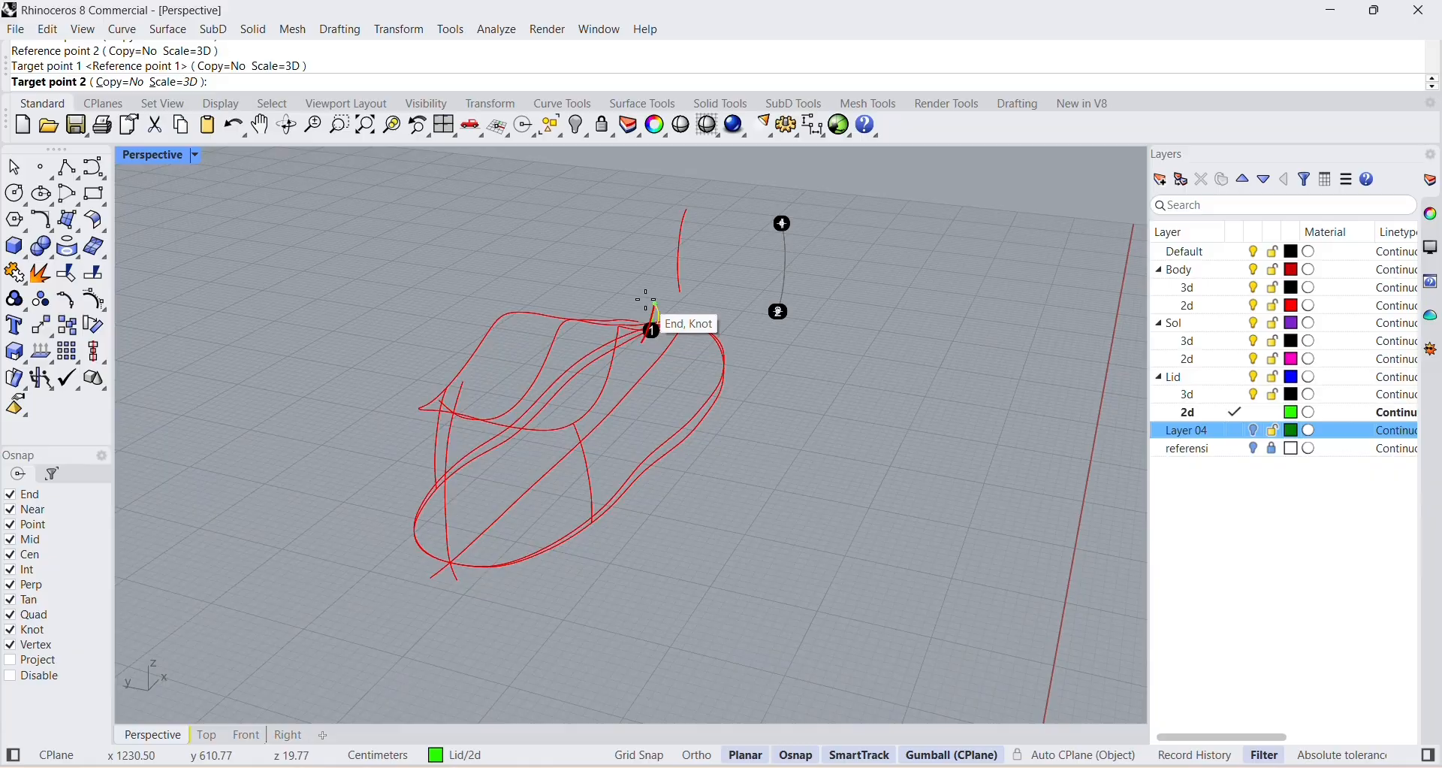
pyautogui.click(711, 402)
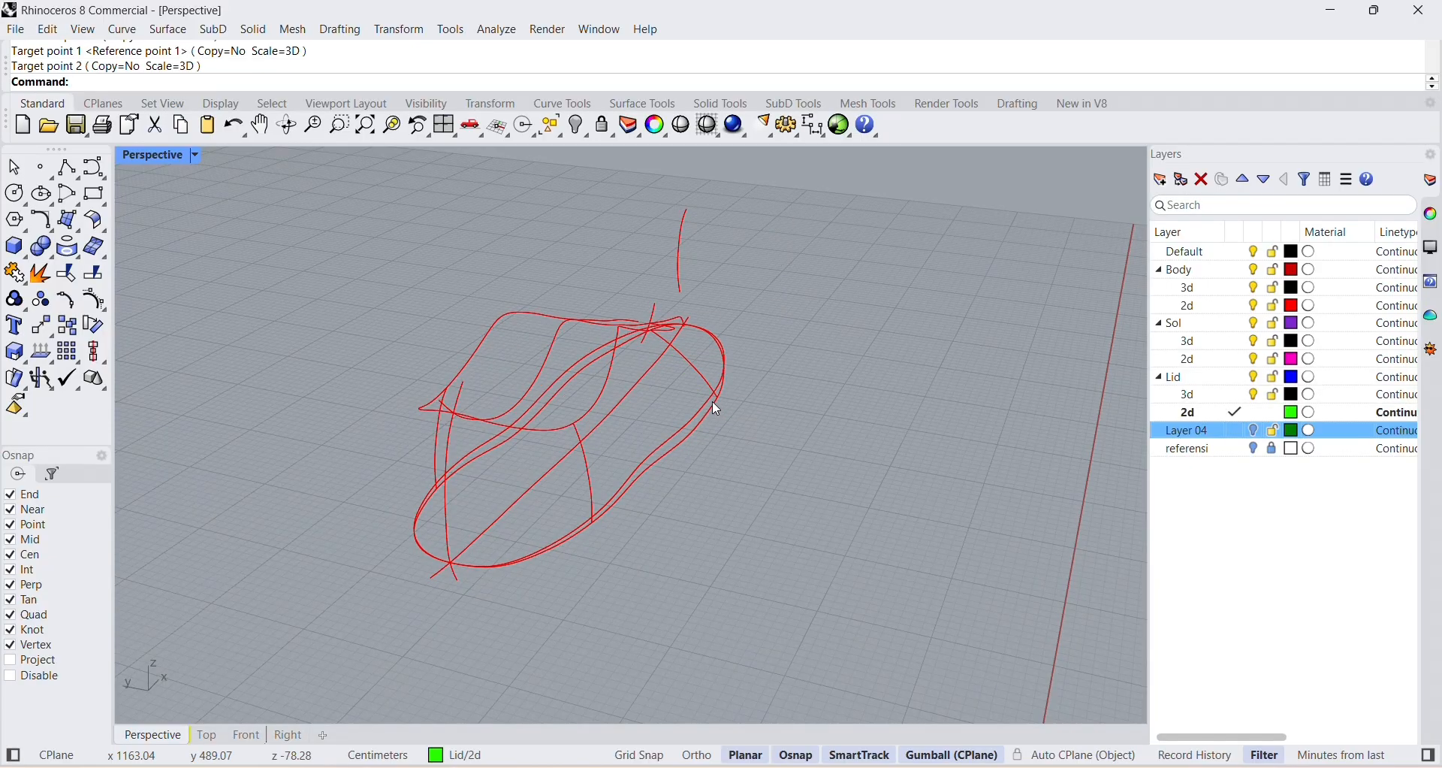
# Orient the last loose section curve with 3D scaling from the collar's other front side to the sole outline, level with the opposite curve's lower end.
pyautogui.moveTo(712, 400); pyautogui.dragTo(665, 301, button='right')
pyautogui.click(687, 338)
pyautogui.click(613, 266)
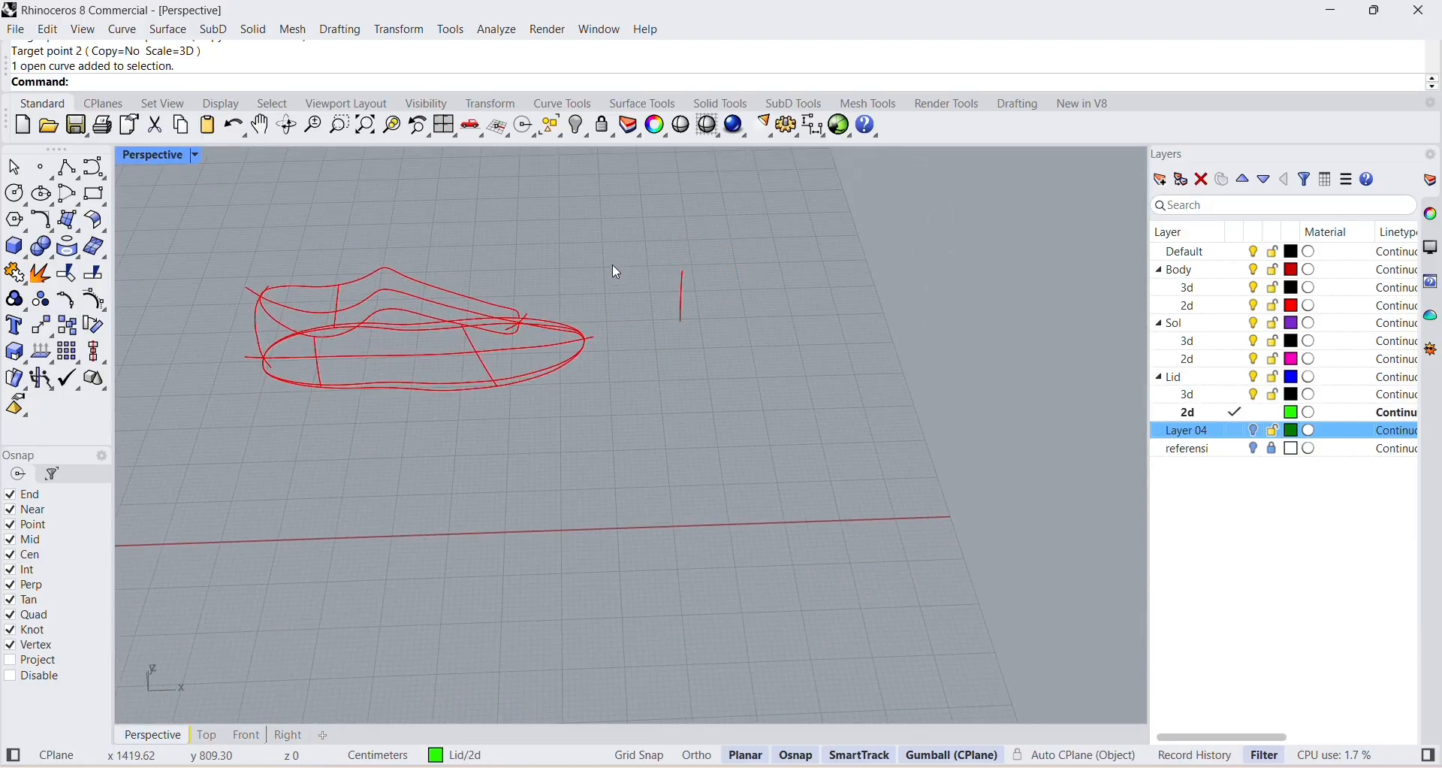
pyautogui.click(401, 30)
pyautogui.moveTo(418, 232)
pyautogui.click(595, 232)
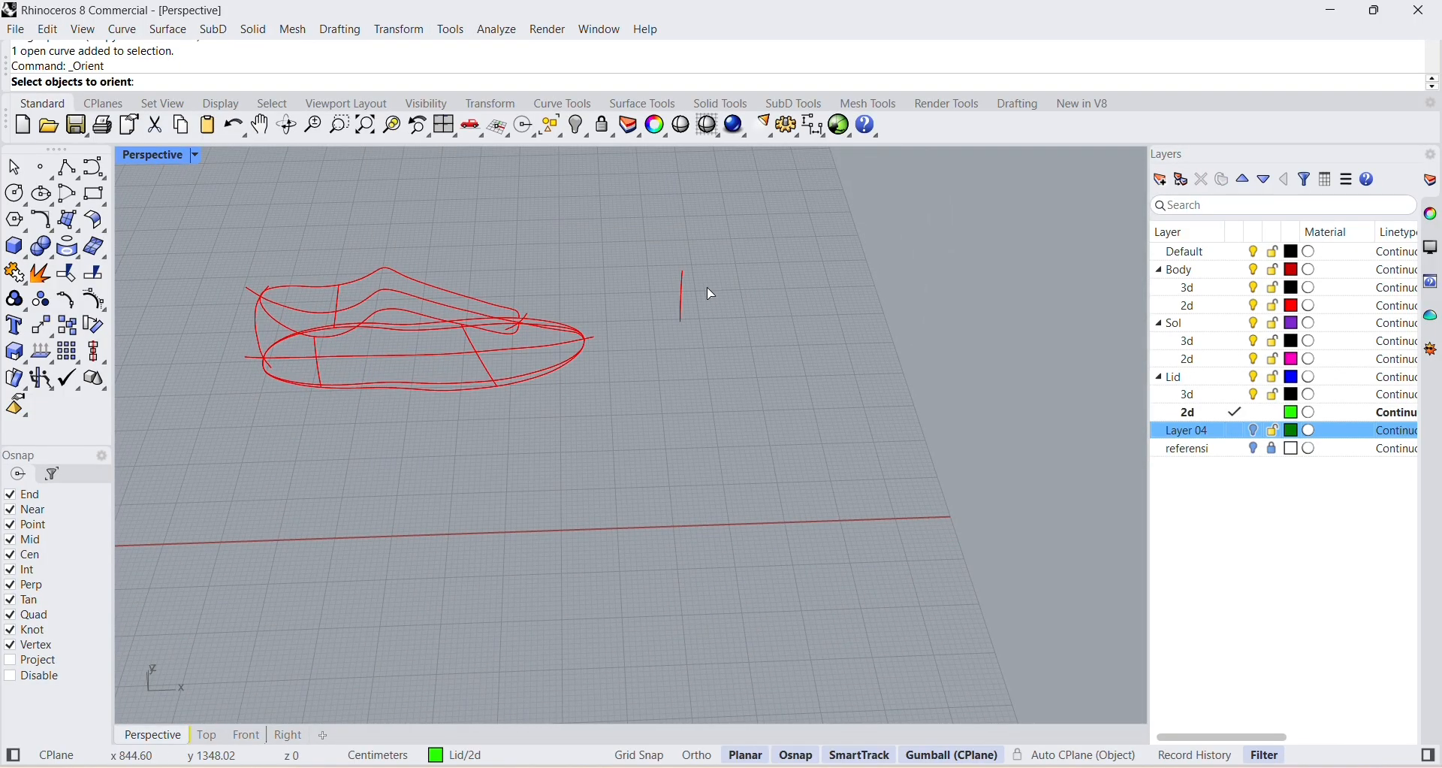
pyautogui.click(684, 286)
pyautogui.press('Return')
pyautogui.click(684, 271)
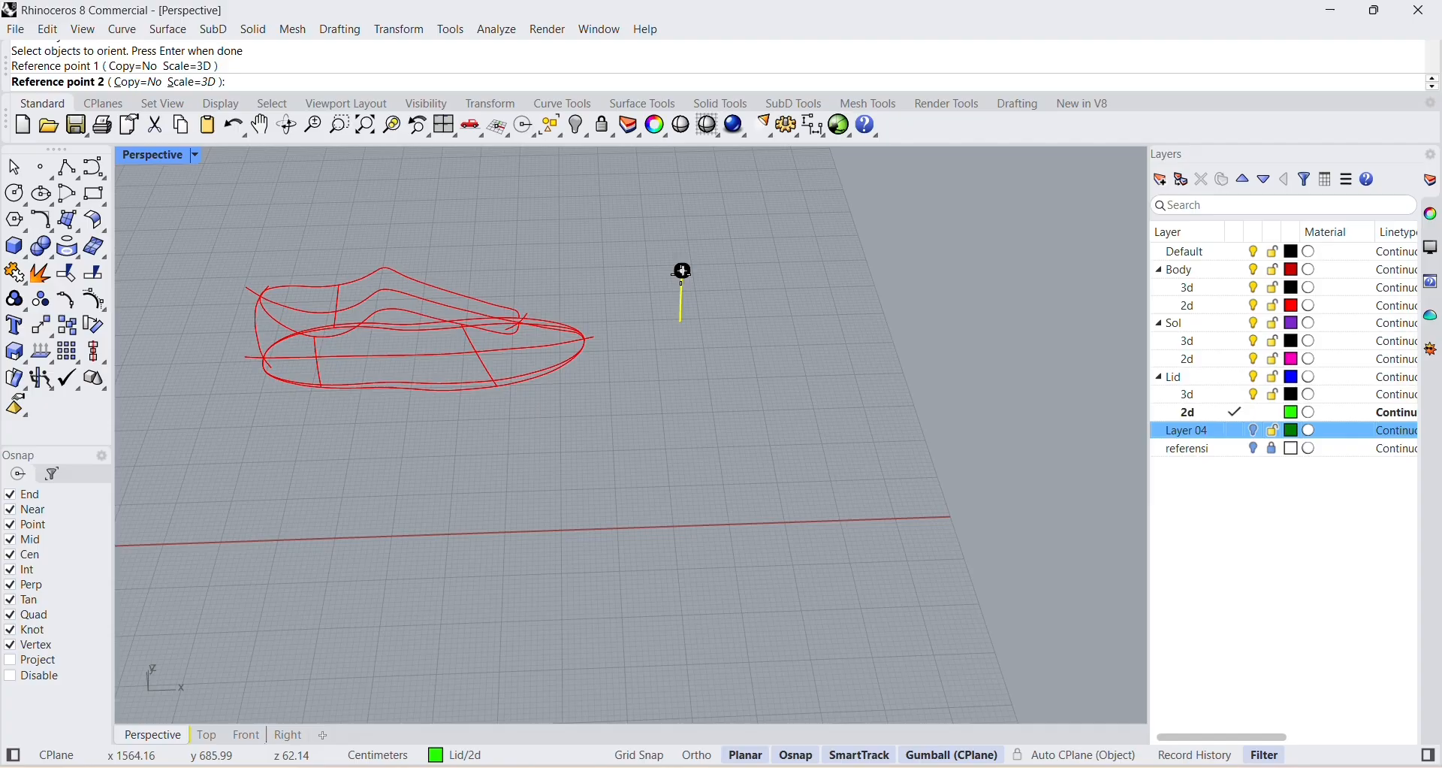
pyautogui.click(681, 326)
pyautogui.moveTo(547, 293); pyautogui.dragTo(821, 305, button='right')
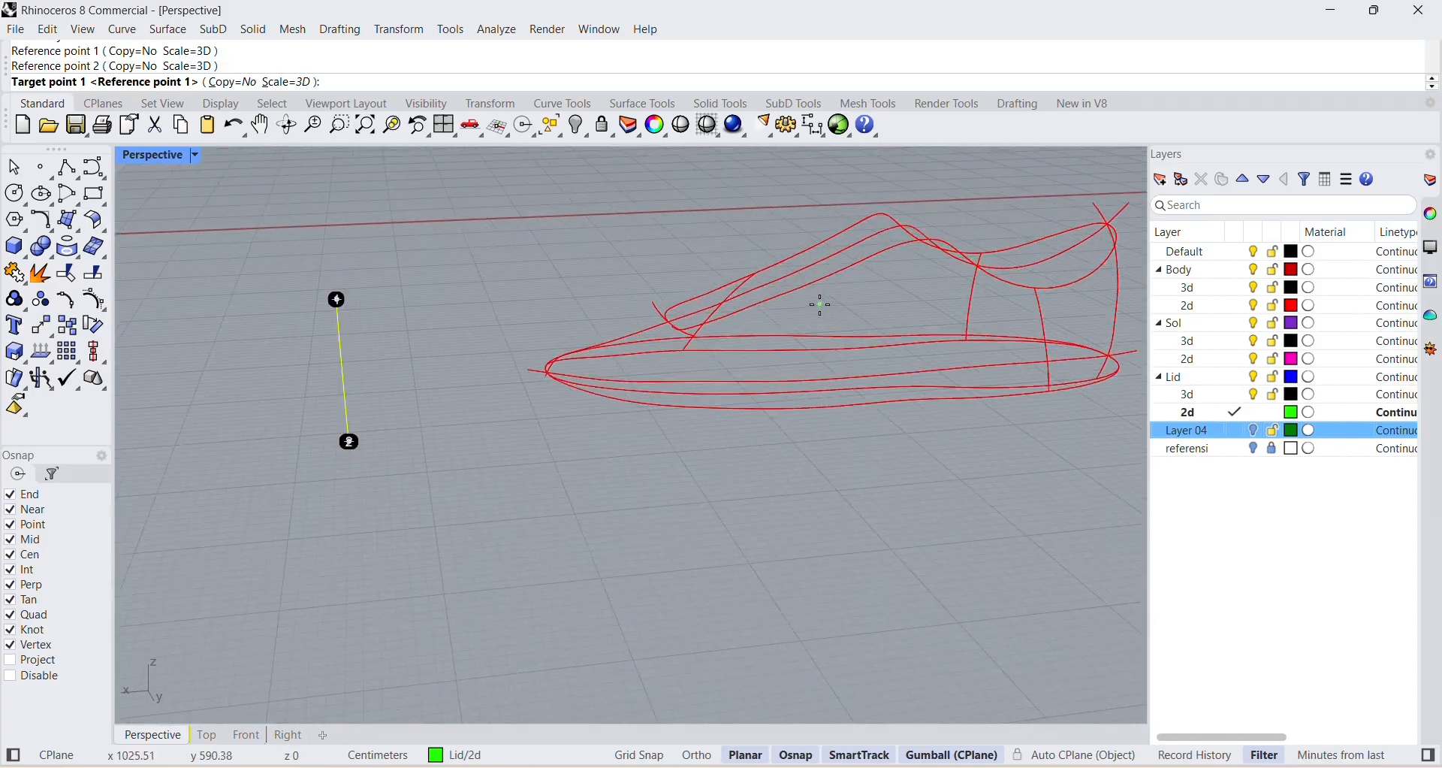
pyautogui.scroll(3, 802, 299)
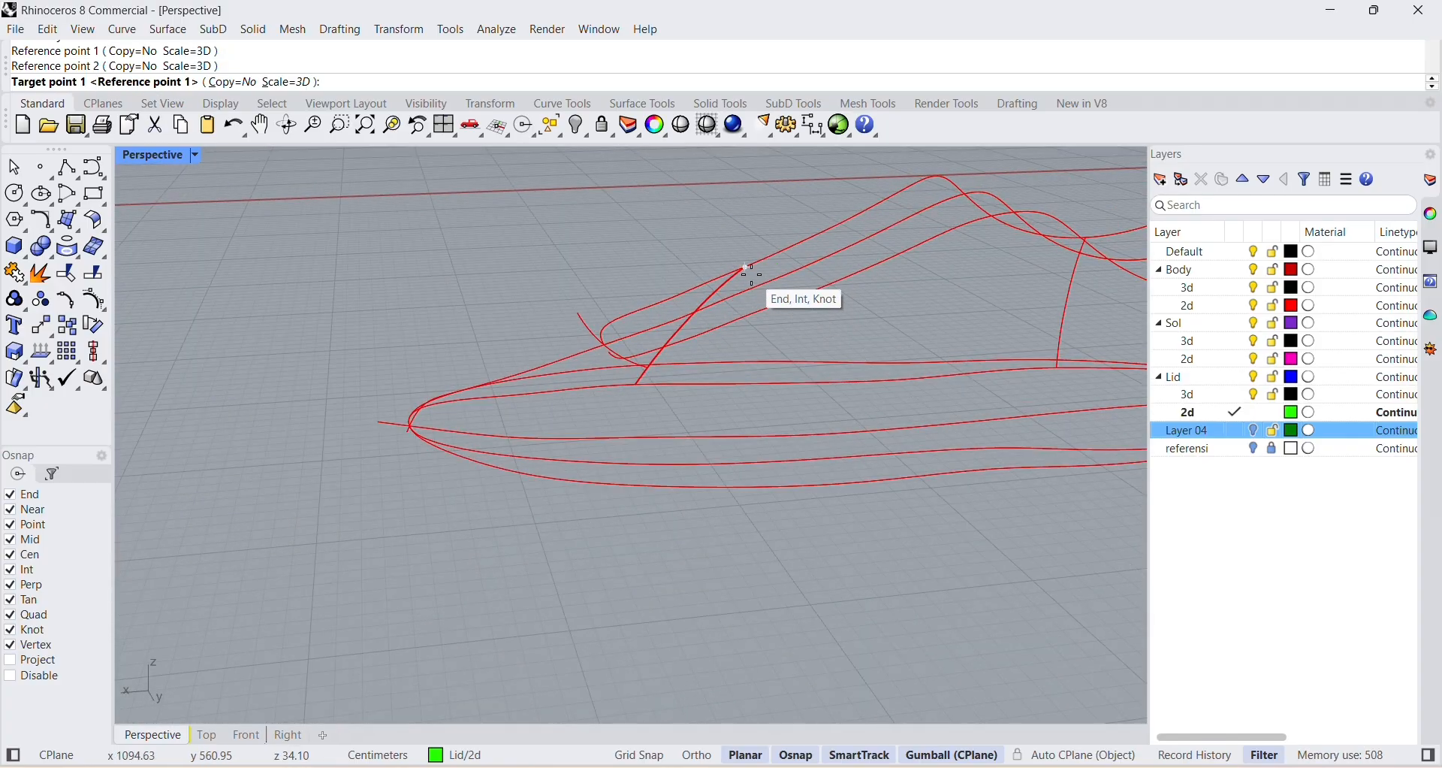
pyautogui.click(788, 299)
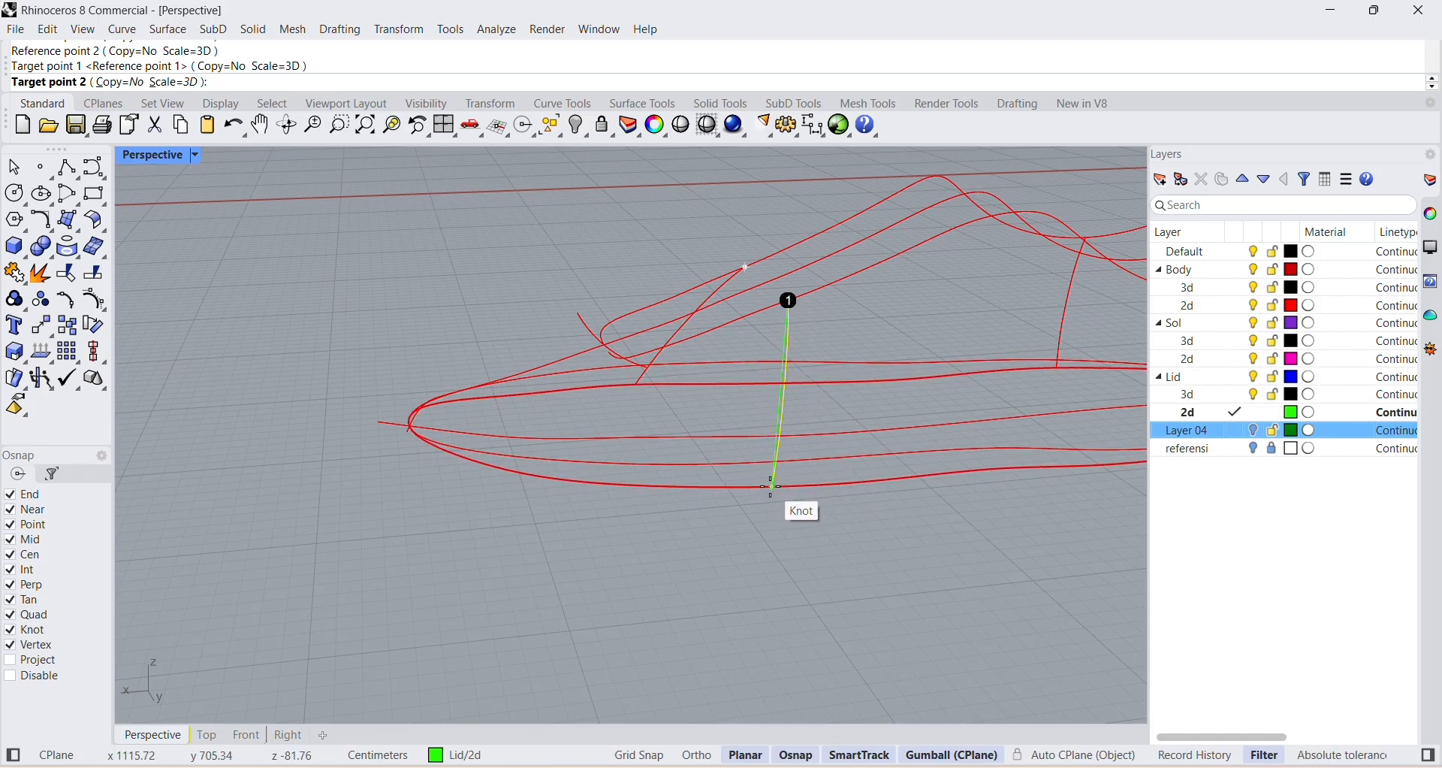
pyautogui.moveTo(790, 485); pyautogui.dragTo(860, 418, button='right')
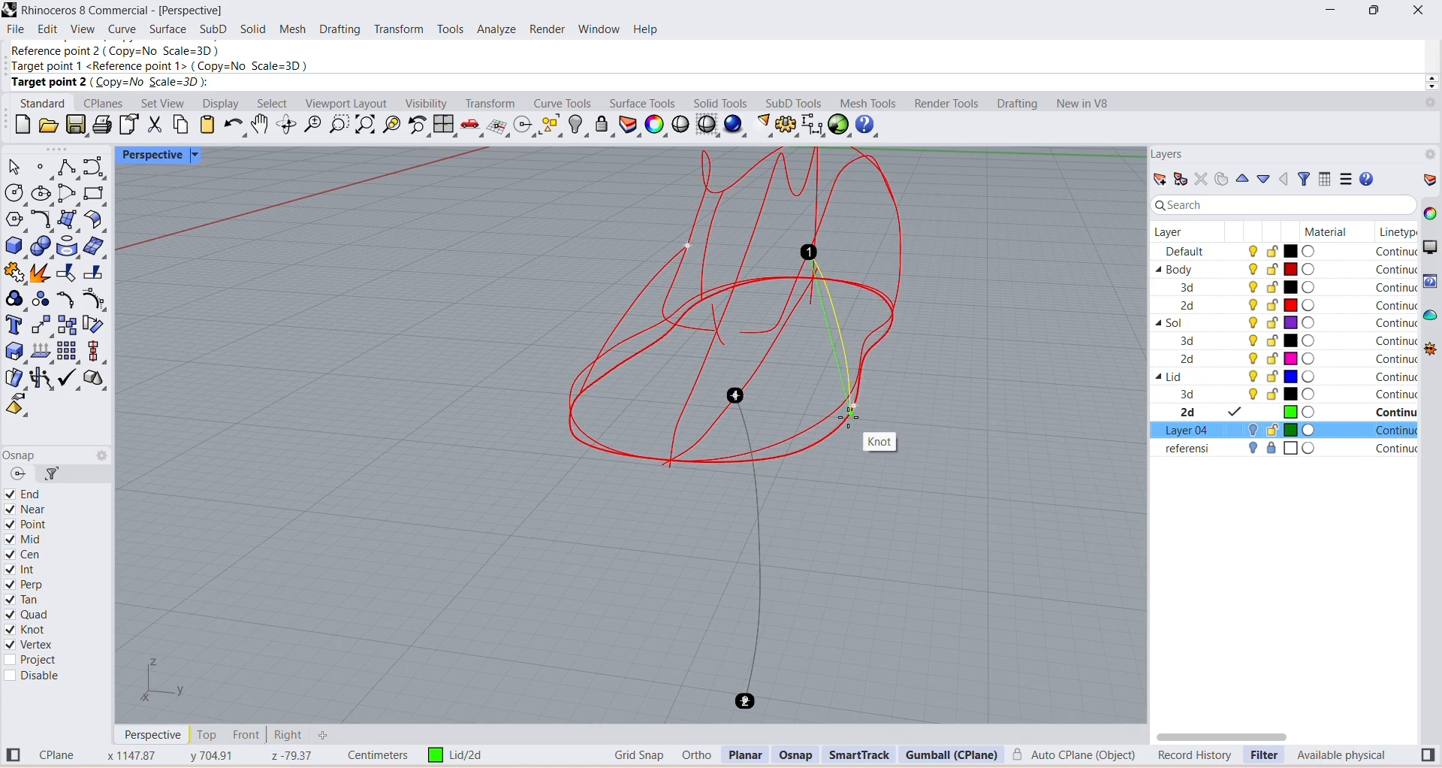
pyautogui.moveTo(841, 425)
pyautogui.mouseDown(button='right')
pyautogui.moveTo(750, 447)
pyautogui.moveTo(773, 373)
pyautogui.moveTo(1014, 323)
pyautogui.moveTo(969, 415)
pyautogui.moveTo(676, 380)
pyautogui.mouseUp(button='right')
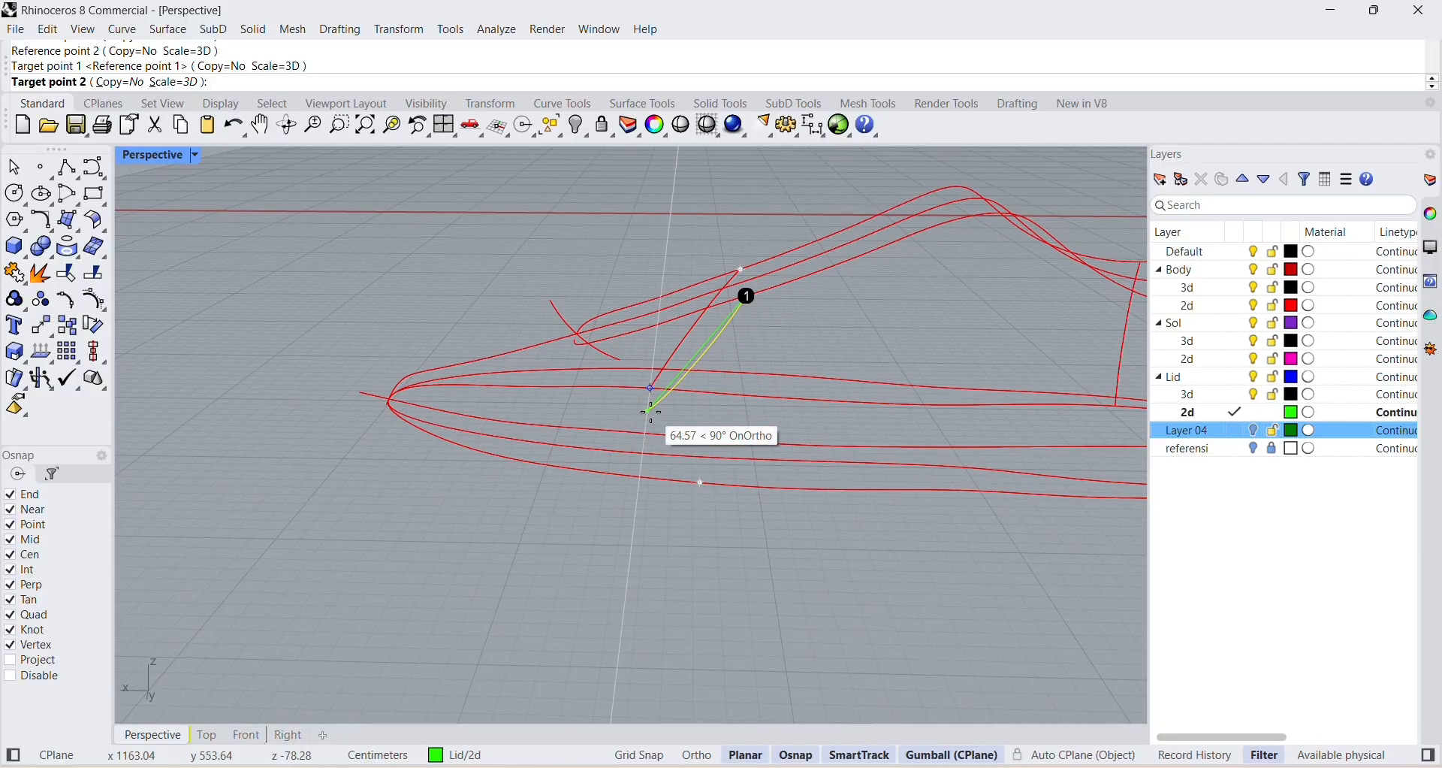
pyautogui.click(644, 454)
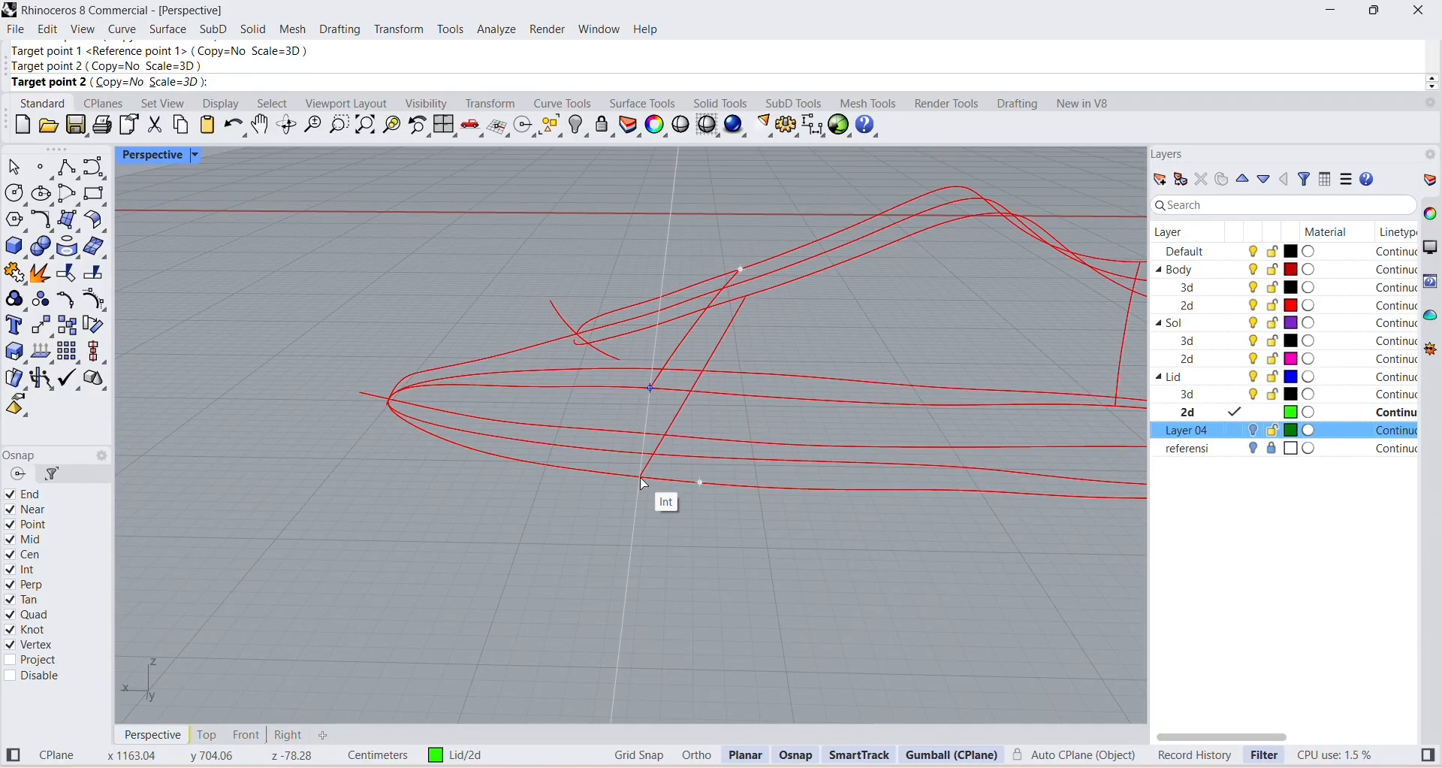
# Select the front section curve on the shoe's positive Y side so its control points can be edited.
pyautogui.moveTo(644, 474); pyautogui.dragTo(734, 183, button='right')
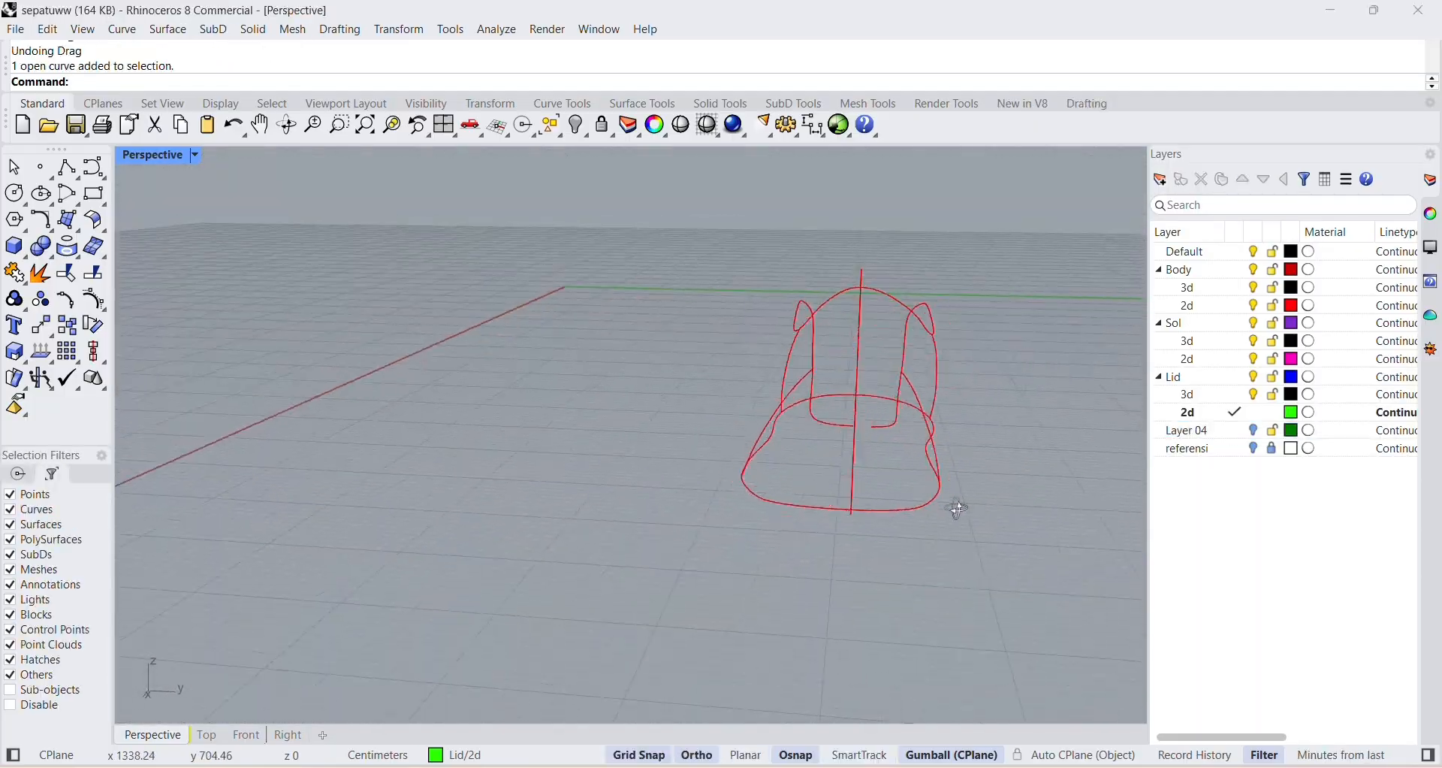
pyautogui.scroll(8, 939, 411)
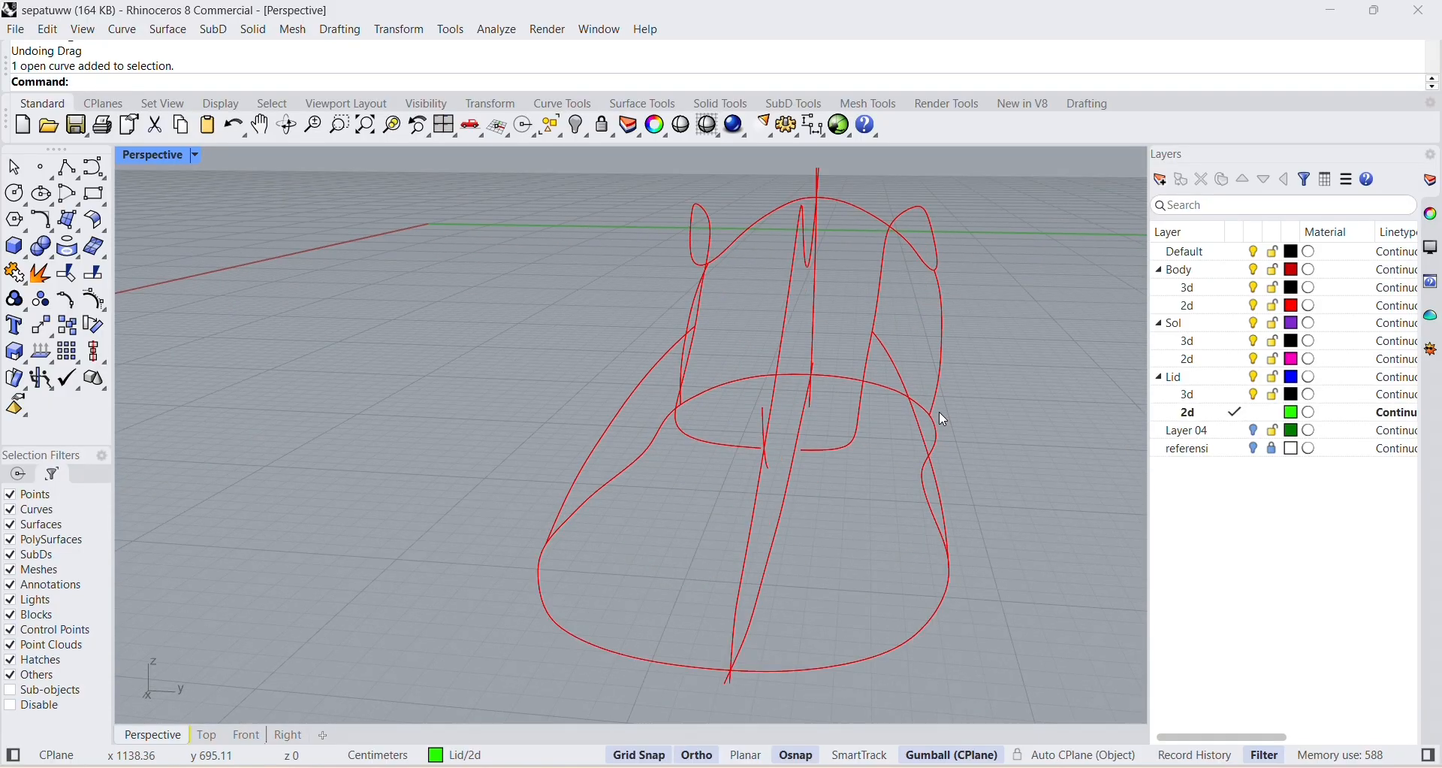
pyautogui.click(904, 439)
pyautogui.click(980, 402)
pyautogui.scroll(3, 969, 410)
pyautogui.click(902, 419)
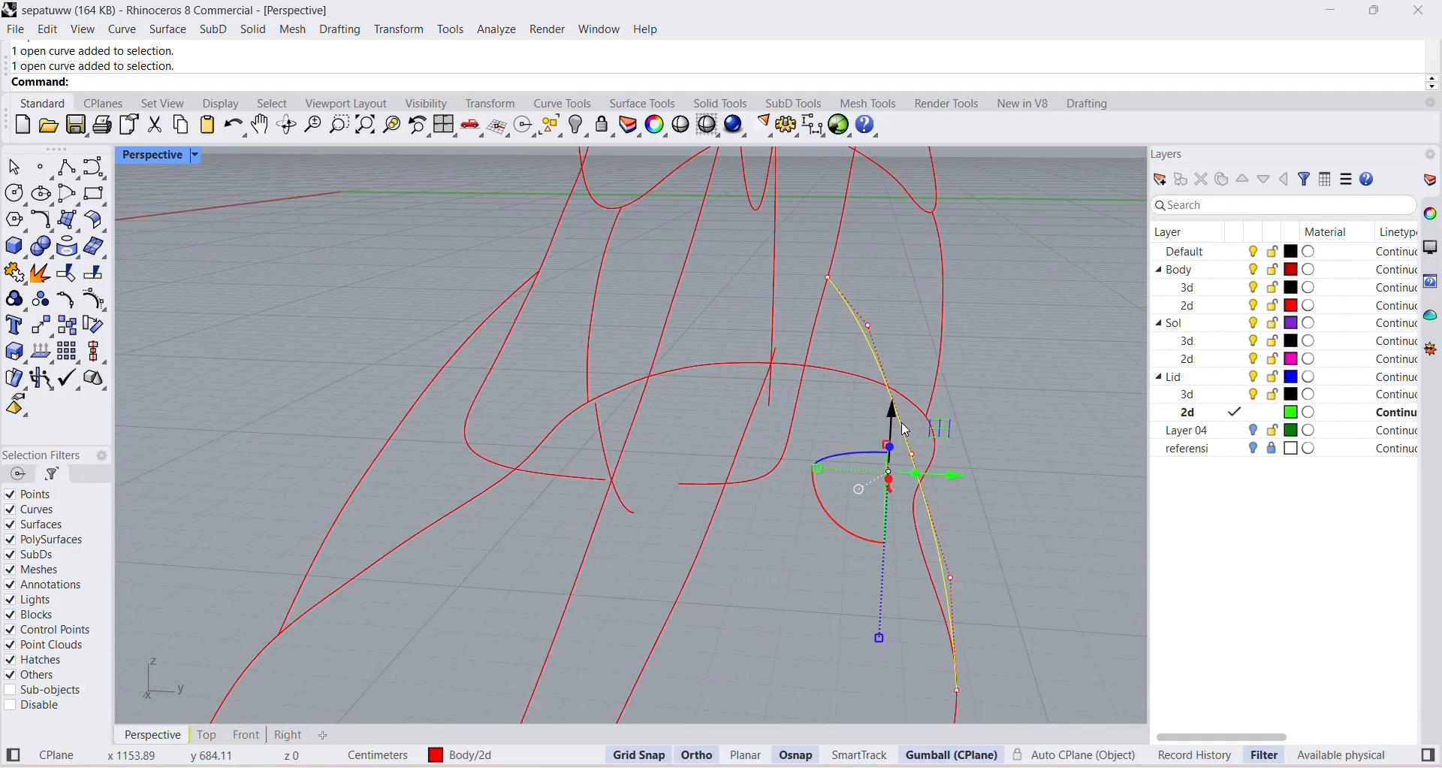
# Try pulling the middle and lower control points of the front section curve outward, undoing each move.
pyautogui.scroll(3, 913, 440)
pyautogui.moveTo(888, 474); pyautogui.dragTo(1017, 424)
pyautogui.scroll(-3, 993, 486)
pyautogui.moveTo(993, 485); pyautogui.dragTo(997, 458, button='right')
pyautogui.scroll(-4, 1001, 466)
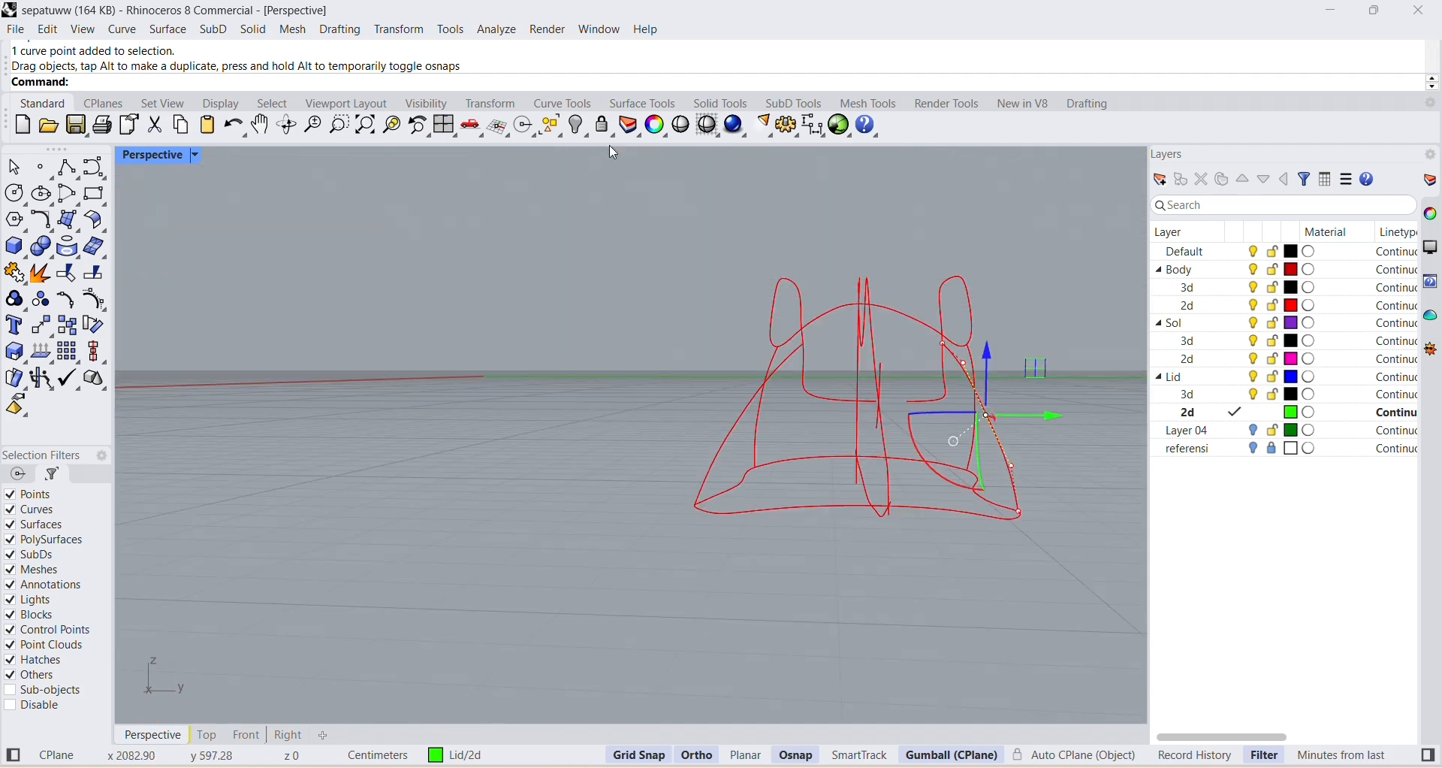
pyautogui.hotkey('ctrl', 'z')
pyautogui.scroll(6, 1011, 406)
pyautogui.moveTo(949, 468); pyautogui.dragTo(977, 458)
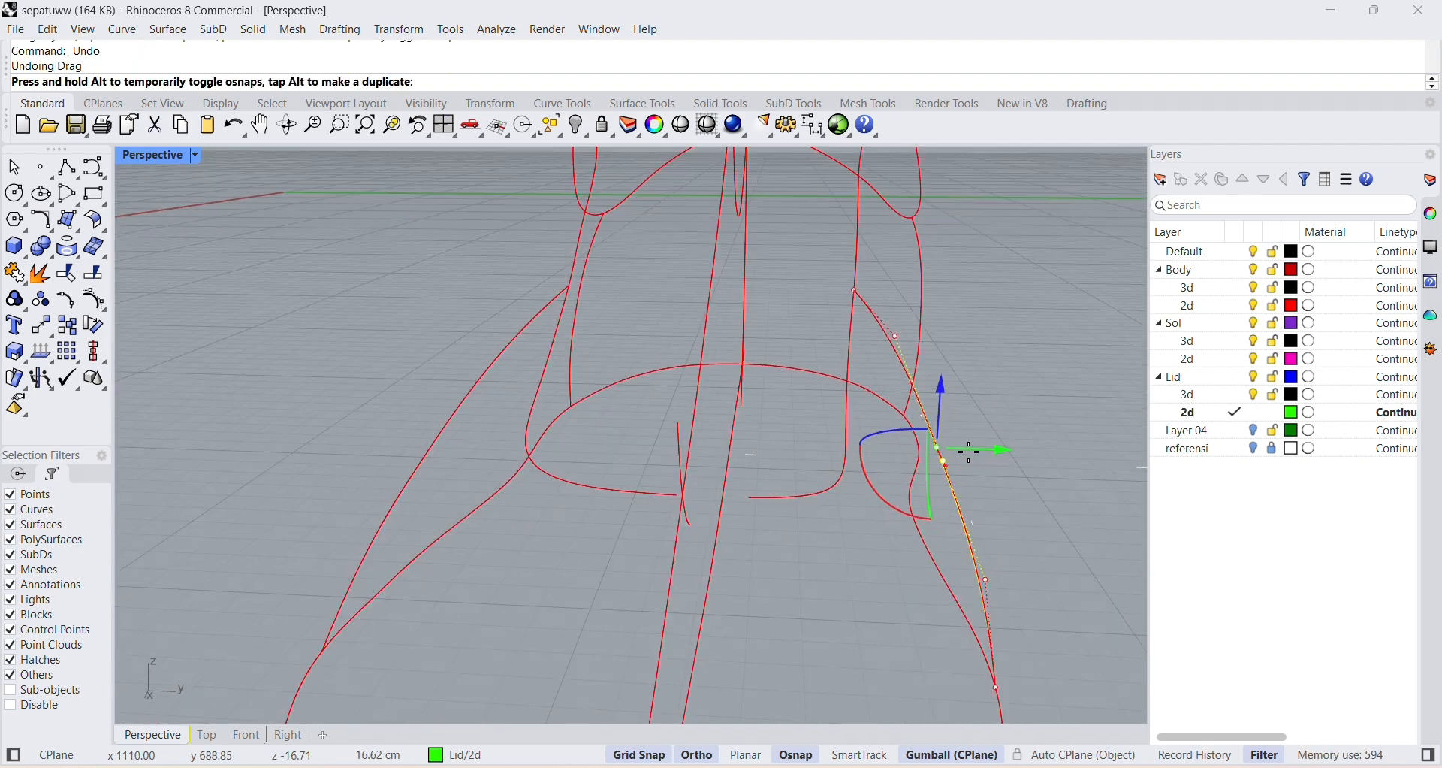
pyautogui.hotkey('ctrl', 'z')
pyautogui.moveTo(988, 584); pyautogui.dragTo(1031, 578)
pyautogui.moveTo(937, 465); pyautogui.dragTo(1020, 377)
pyautogui.hotkey('ctrl', 'z')
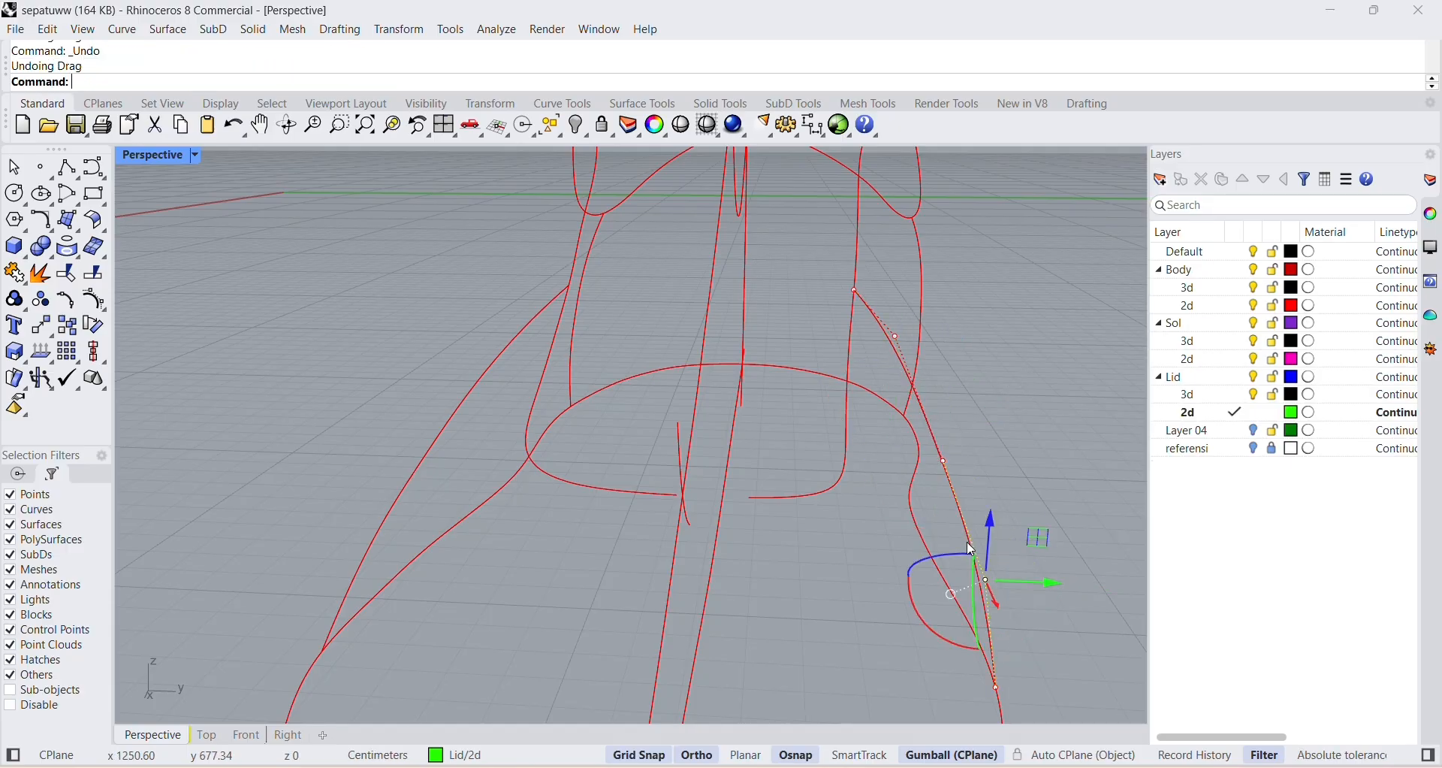
# Move the front section curve's middle control point outward along Y to bulge the curve away from the shoe.
pyautogui.click(945, 460)
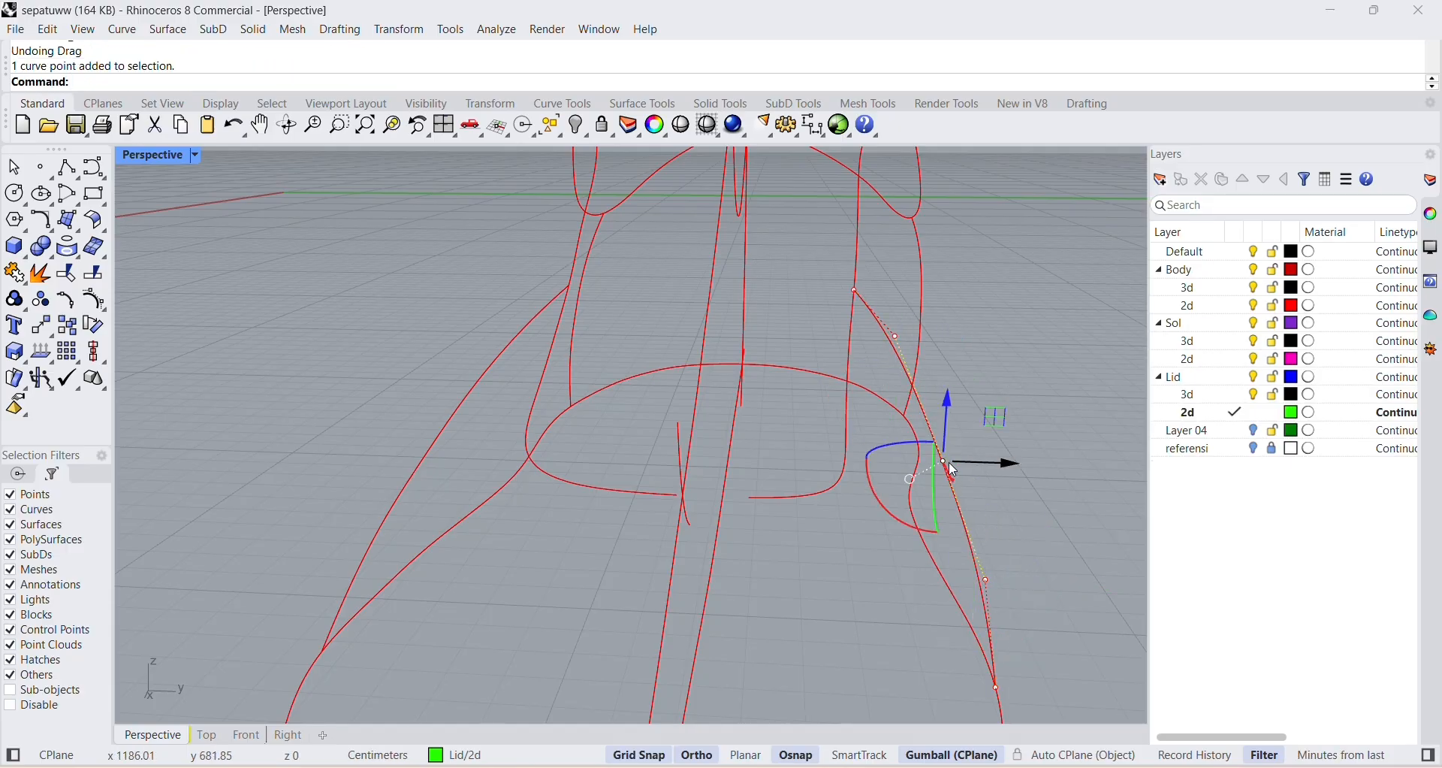
pyautogui.click(910, 478)
pyautogui.click(935, 476)
pyautogui.moveTo(1009, 462); pyautogui.dragTo(1075, 459)
pyautogui.scroll(-4, 1080, 458)
pyautogui.moveTo(1074, 460); pyautogui.dragTo(954, 558, button='right')
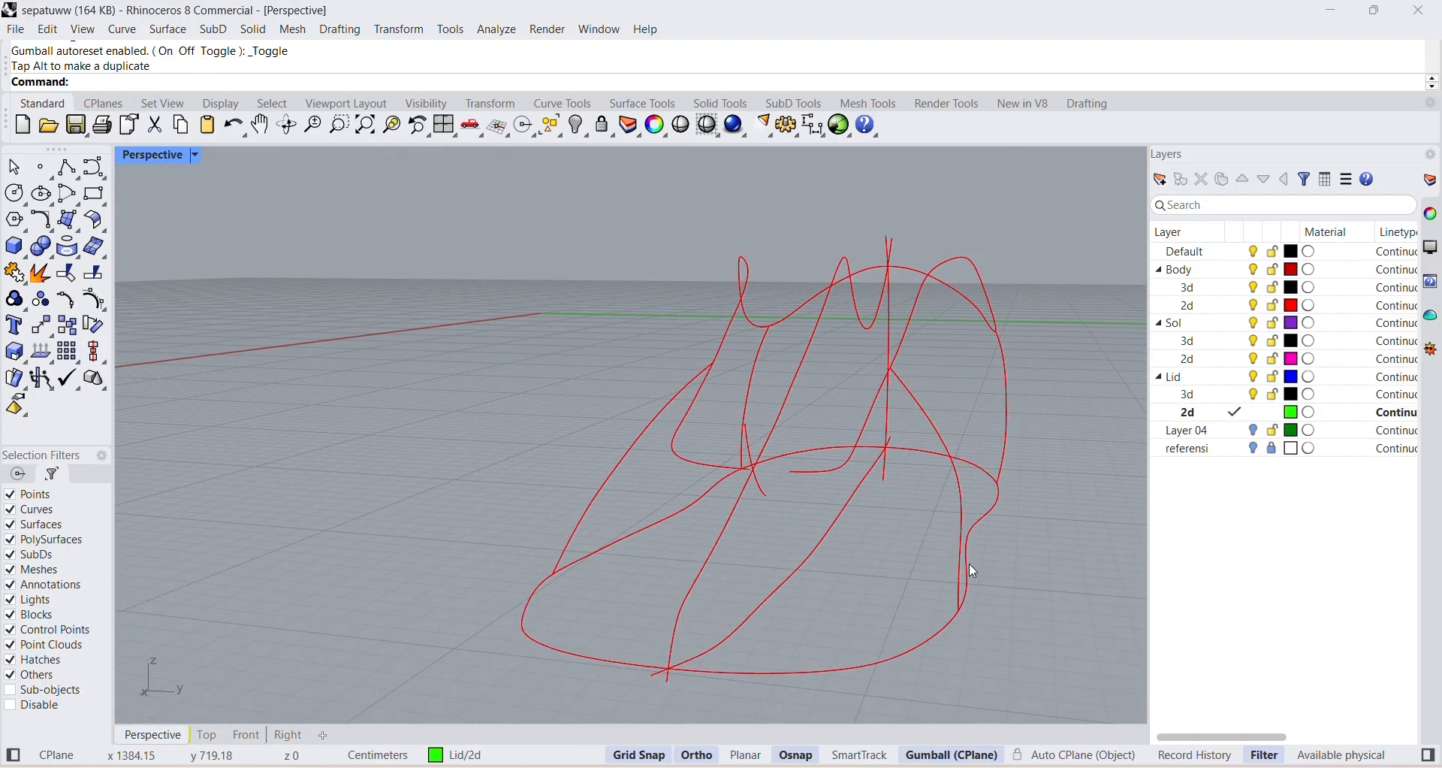
# Move the same section curve's lower control point slightly outward along Y, rounding it just above the sole outline.
pyautogui.click(962, 557)
pyautogui.click(959, 550)
pyautogui.moveTo(1034, 548); pyautogui.dragTo(1054, 554)
pyautogui.click(1030, 513)
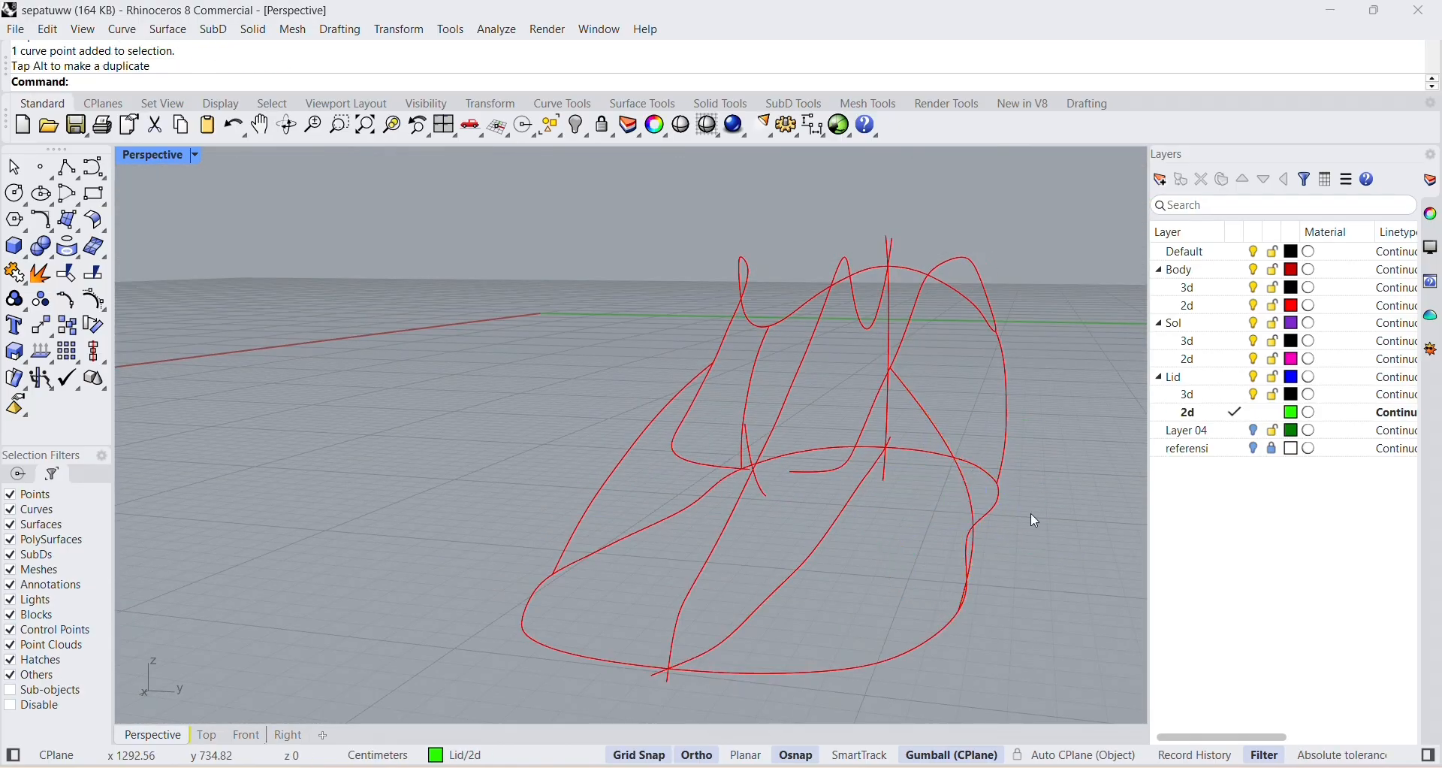
pyautogui.moveTo(1031, 514); pyautogui.dragTo(1035, 607, button='right')
pyautogui.click(978, 528)
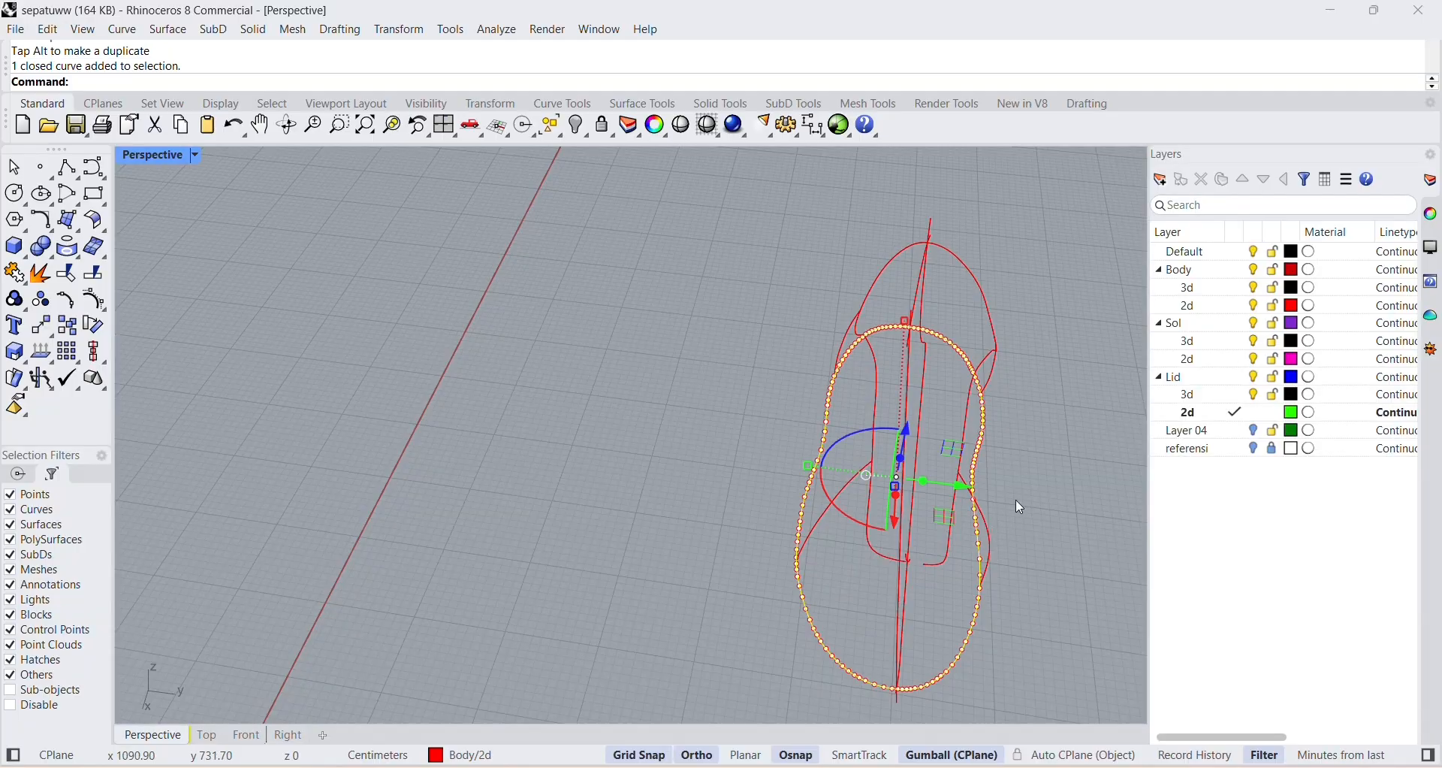
# Move the upper control point of the front section curve on the positive Y side slightly outward along Y.
pyautogui.click(1016, 500)
pyautogui.click(980, 524)
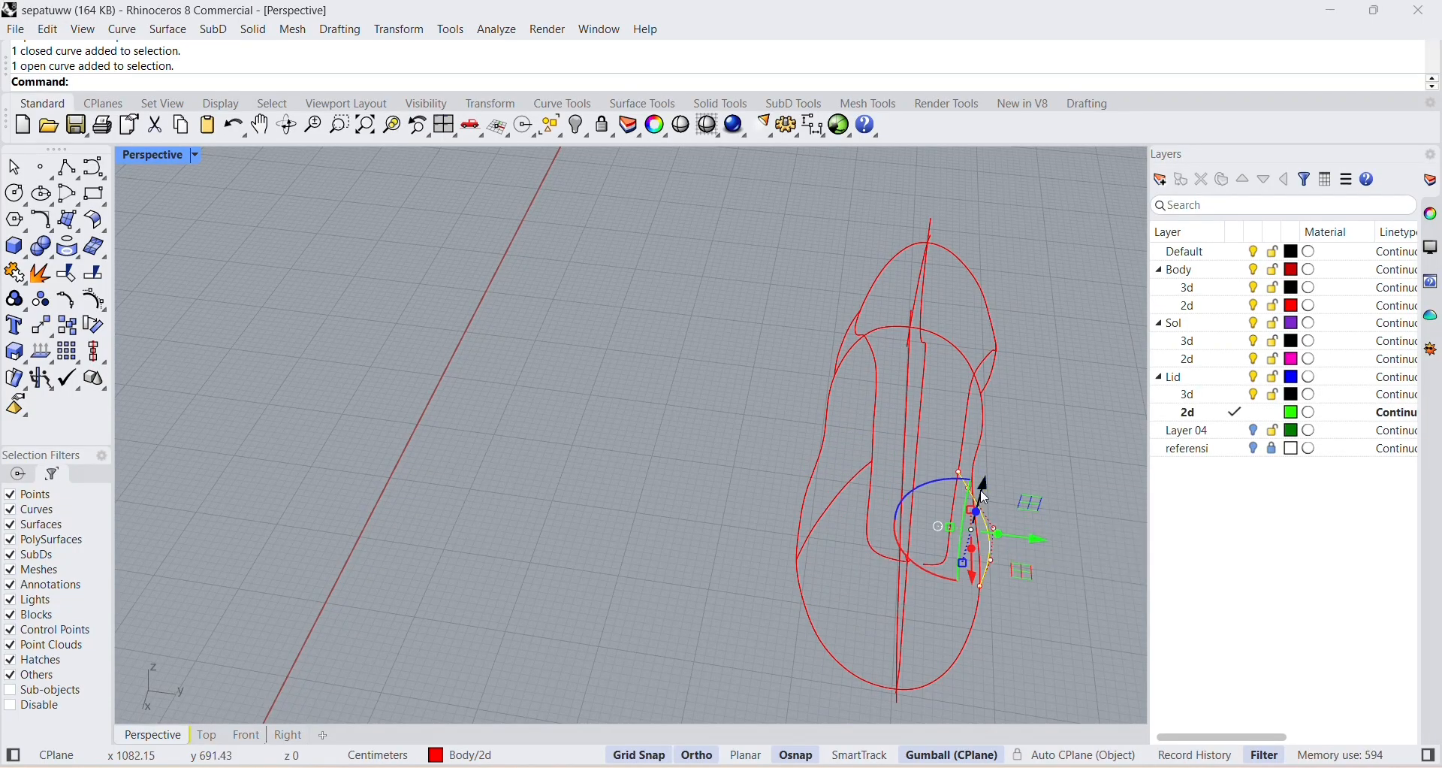
pyautogui.scroll(3, 969, 496)
pyautogui.click(960, 491)
pyautogui.moveTo(1023, 497); pyautogui.dragTo(1037, 499)
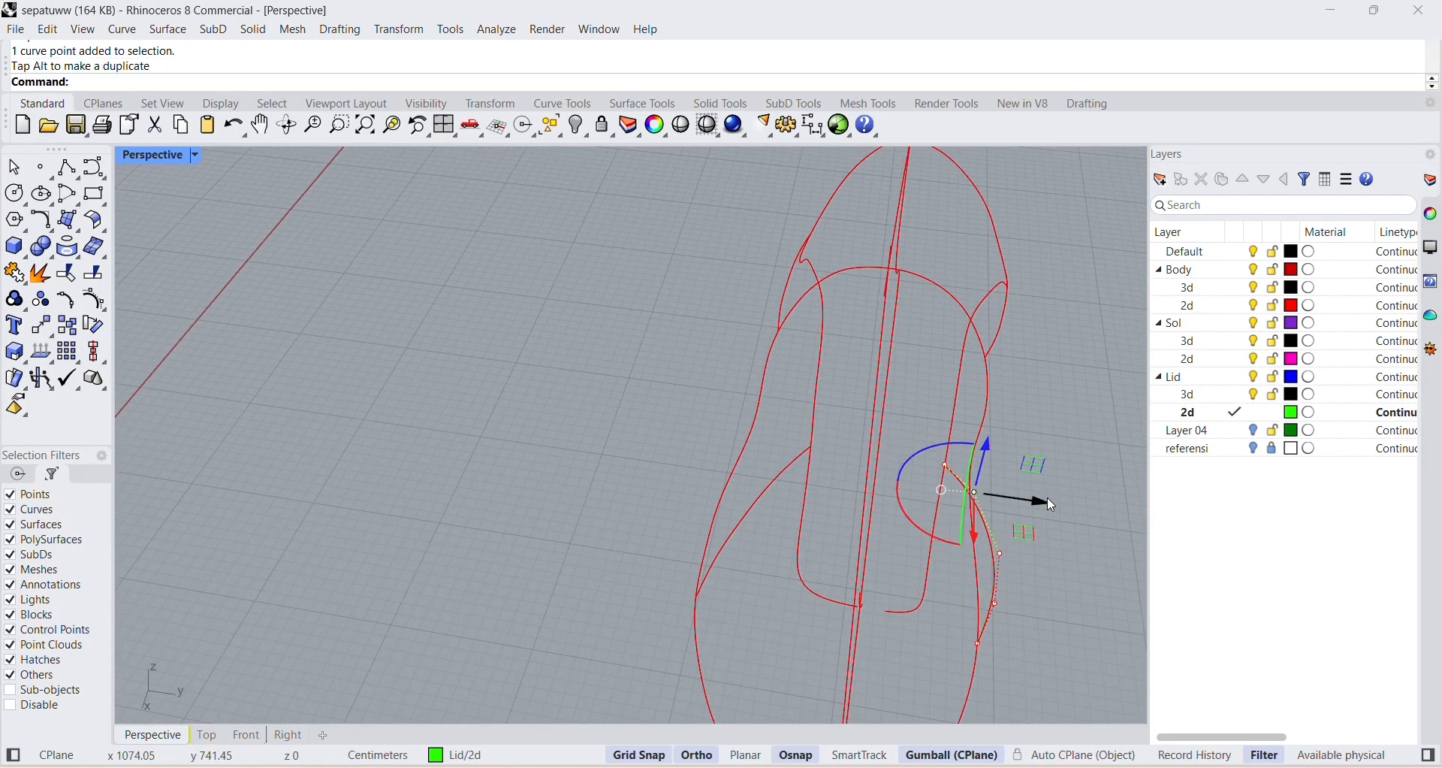
pyautogui.click(1048, 530)
pyautogui.moveTo(1049, 532); pyautogui.dragTo(1022, 518, button='right')
pyautogui.click(1001, 505)
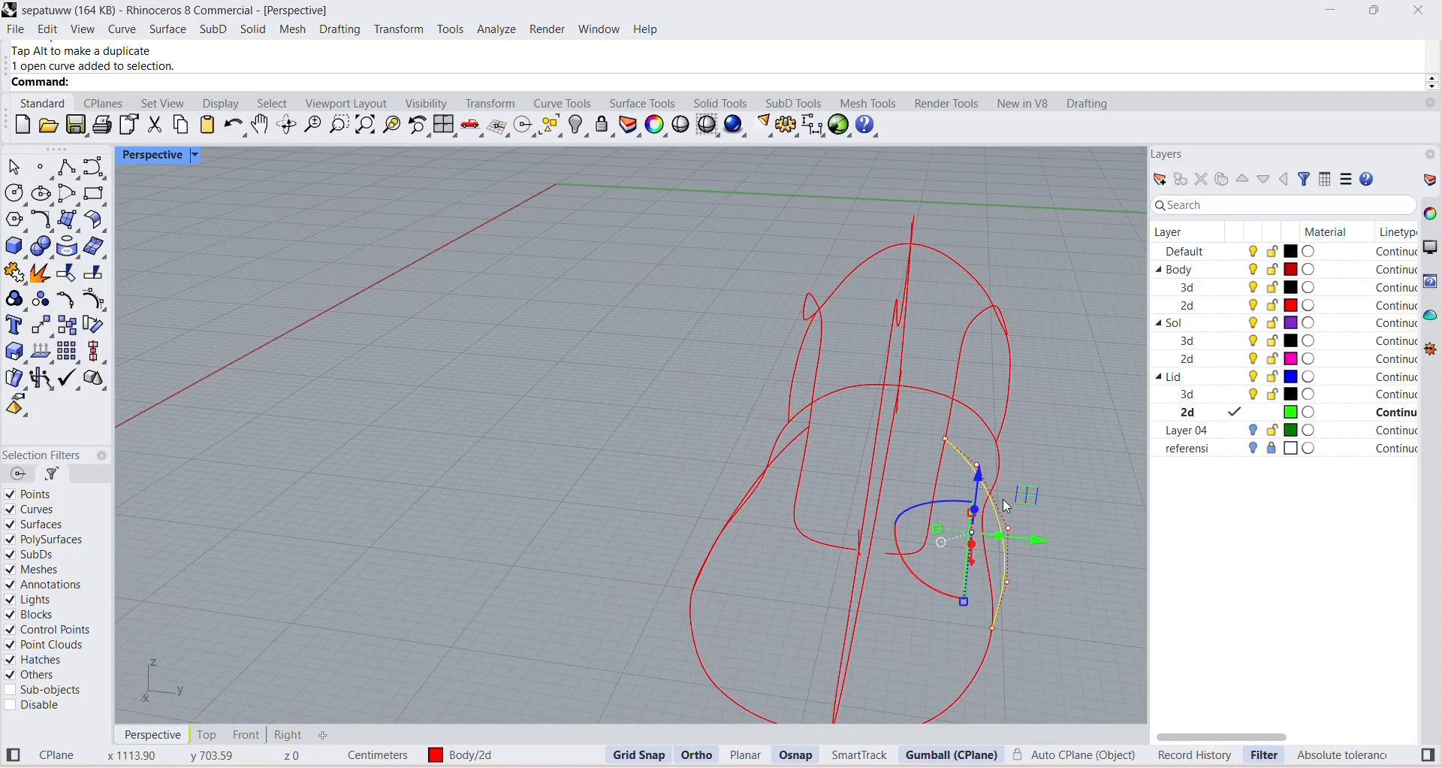
# Move the same curve's upper control point further outward along Y and raise it along Z.
pyautogui.click(1064, 445)
pyautogui.click(983, 481)
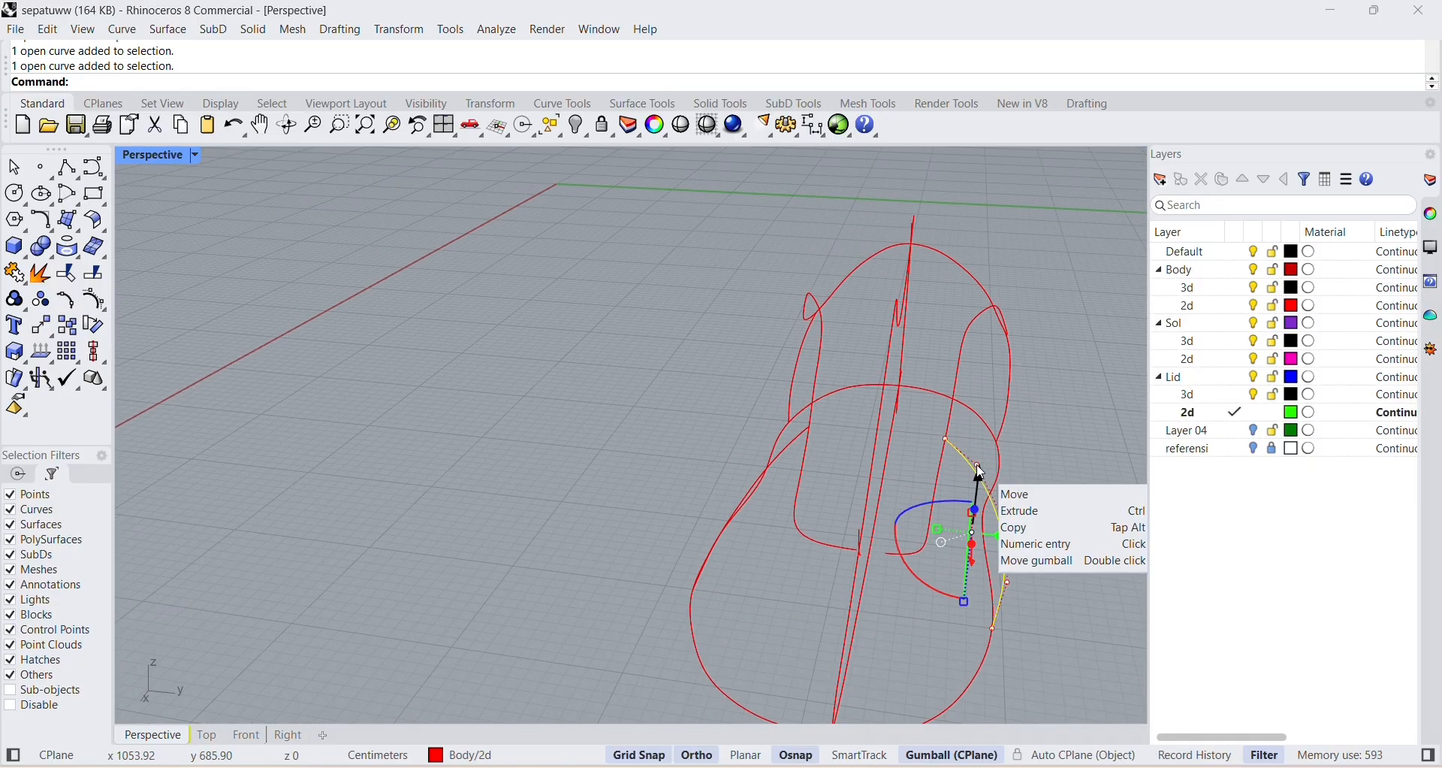
pyautogui.click(977, 465)
pyautogui.moveTo(993, 466); pyautogui.dragTo(1007, 467)
pyautogui.moveTo(998, 416); pyautogui.dragTo(999, 402)
pyautogui.click(1041, 476)
pyautogui.moveTo(1042, 479); pyautogui.dragTo(1049, 492, button='right')
# Move the middle control point of the positive Y front section curve outward along Y.
pyautogui.click(1019, 501)
pyautogui.click(1019, 474)
pyautogui.click(1005, 460)
pyautogui.click(1020, 473)
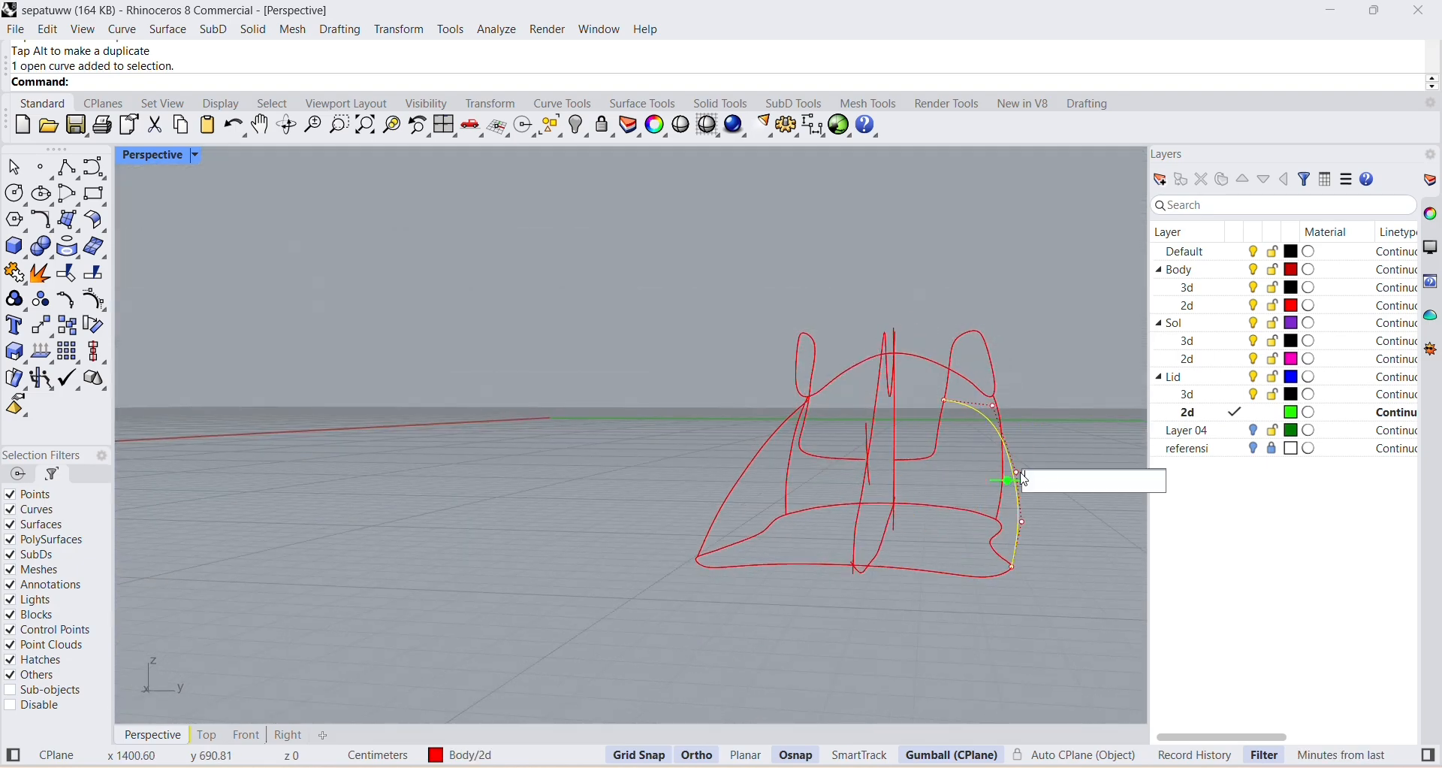
pyautogui.click(1014, 480)
pyautogui.click(1022, 474)
pyautogui.click(1011, 482)
pyautogui.moveTo(1011, 487); pyautogui.dragTo(999, 518, button='right')
pyautogui.scroll(5, 999, 518)
pyautogui.click(902, 515)
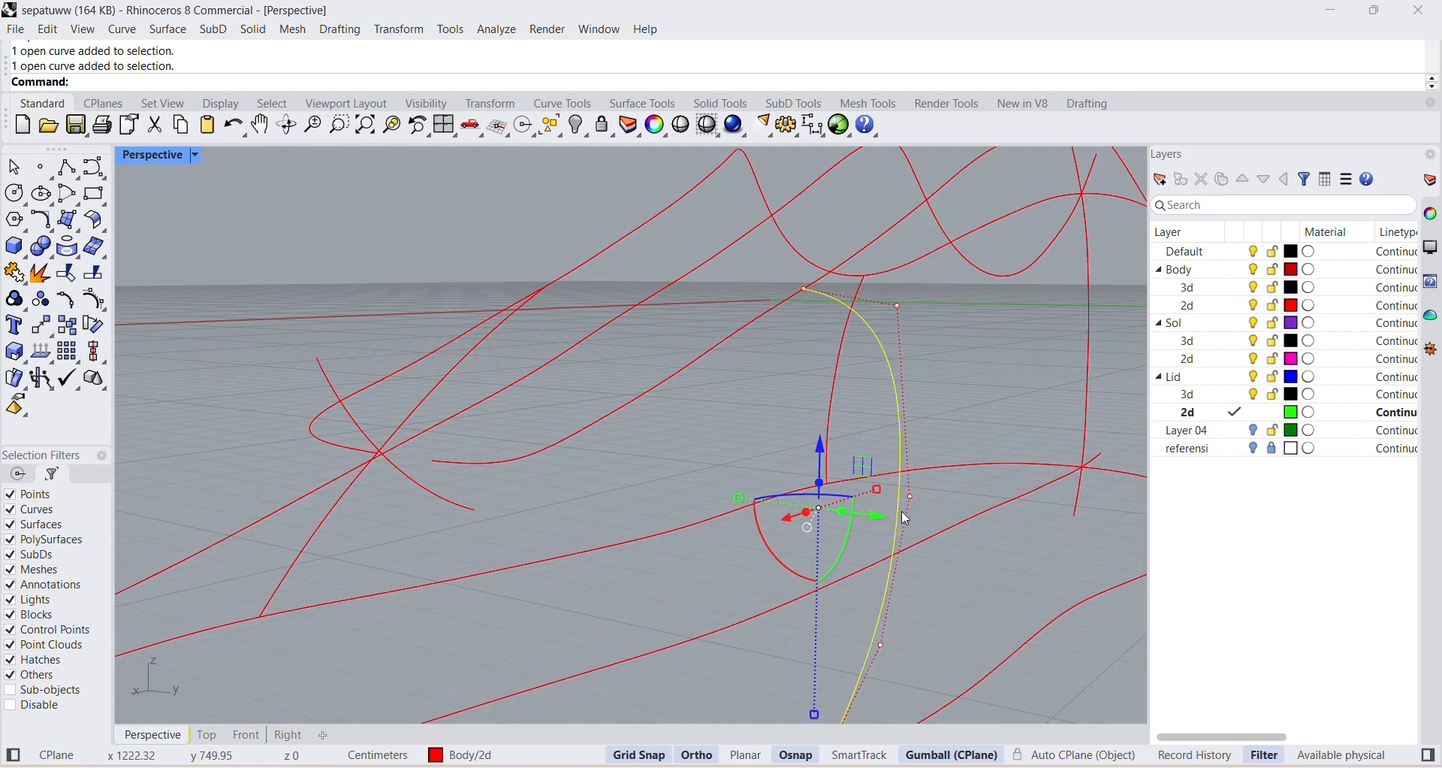
pyautogui.click(911, 497)
pyautogui.moveTo(972, 503); pyautogui.dragTo(1005, 506)
# Move the lower control point of the positive Y front section curve slightly outward along Y.
pyautogui.scroll(-5, 1010, 519)
pyautogui.moveTo(1029, 560); pyautogui.dragTo(1054, 601, button='right')
pyautogui.click(1053, 601)
pyautogui.click(992, 565)
pyautogui.click(993, 567)
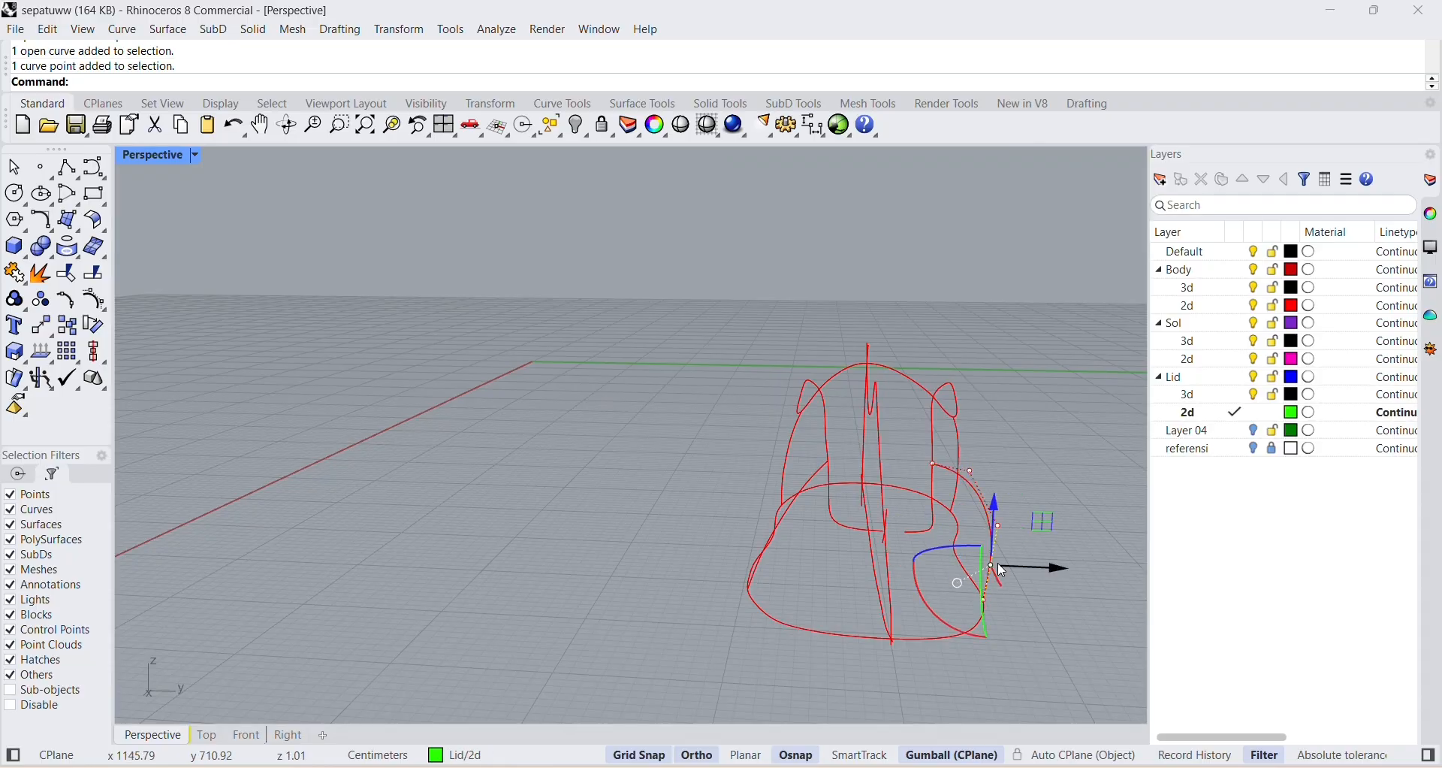
pyautogui.moveTo(1004, 567); pyautogui.dragTo(1016, 568)
pyautogui.click(1060, 618)
pyautogui.moveTo(1058, 613); pyautogui.dragTo(995, 609, button='right')
# Try replacing the negative Y front section curve with a pasted copy of the positive Y one, moved in front of the shoe.
pyautogui.scroll(4, 1007, 585)
pyautogui.scroll(6, 1005, 599)
pyautogui.click(744, 556)
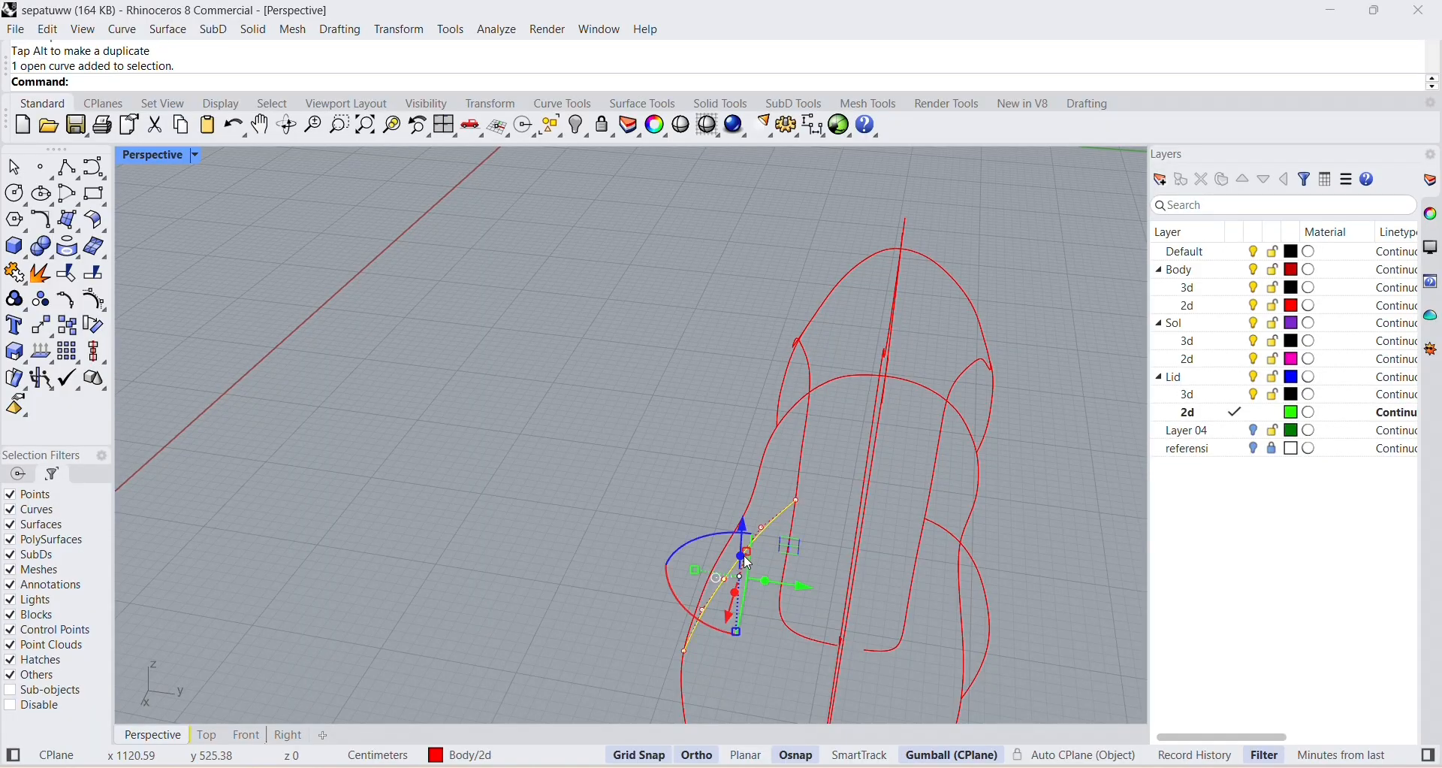
pyautogui.hotkey('ctrl', 'c')
pyautogui.hotkey('ctrl', 'v')
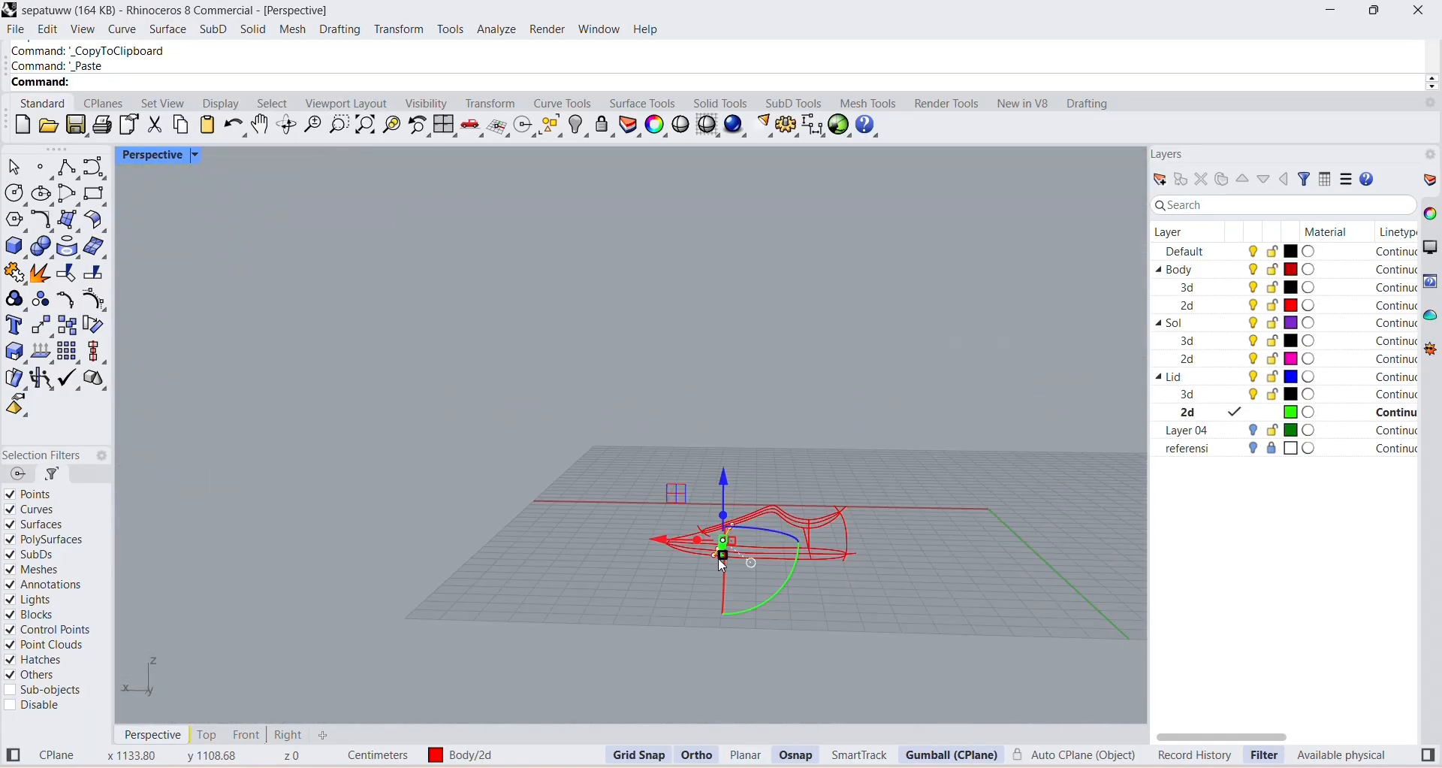
pyautogui.moveTo(720, 561); pyautogui.dragTo(706, 601, button='right')
pyautogui.moveTo(652, 585); pyautogui.dragTo(576, 583)
pyautogui.click(761, 640)
pyautogui.moveTo(761, 640); pyautogui.dragTo(772, 536, button='right')
# Try rotating the pasted section curve 90 degrees about X and rotating it about Z, undoing both rotations.
pyautogui.scroll(2, 771, 535)
pyautogui.click(742, 518)
pyautogui.click(670, 531)
pyautogui.write('90')
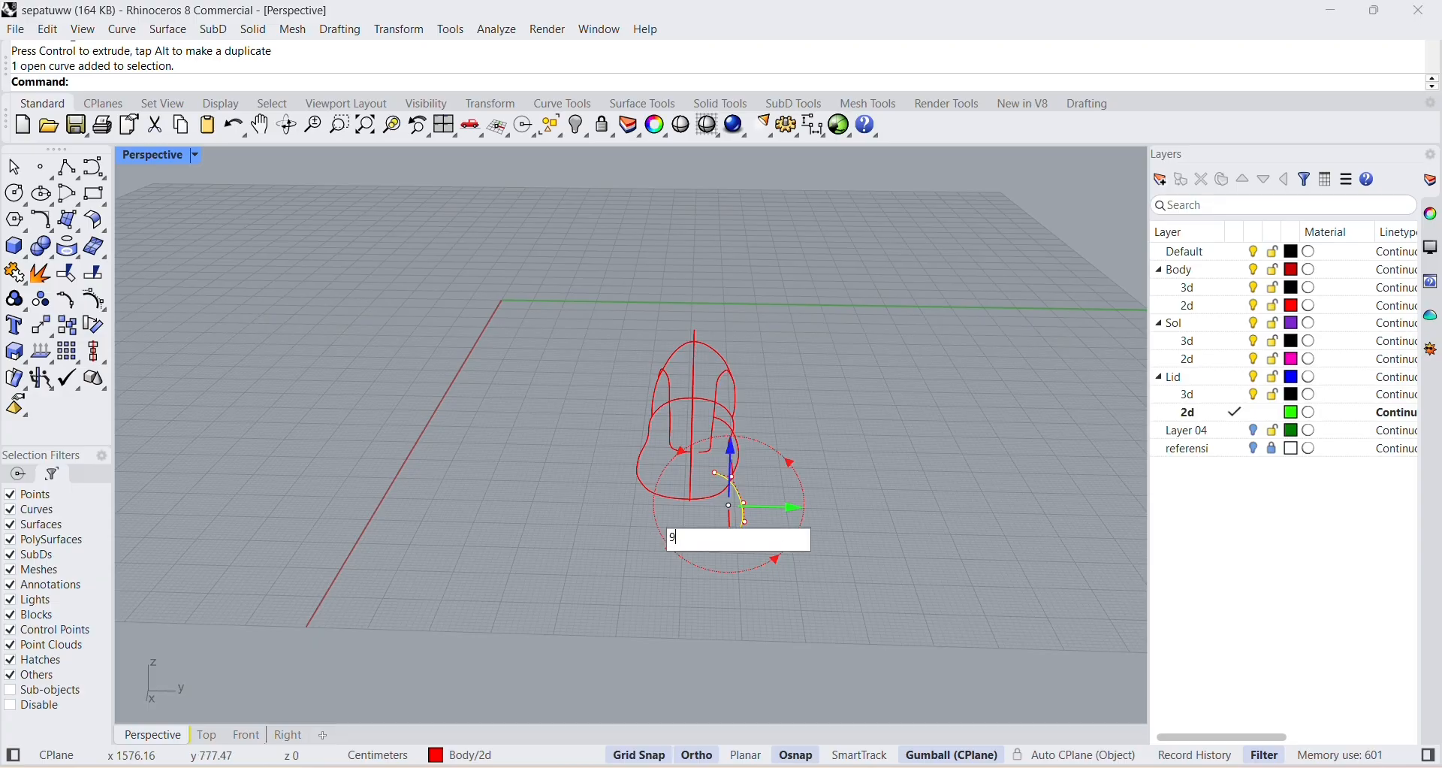
pyautogui.press('Return')
pyautogui.click(877, 590)
pyautogui.hotkey('ctrl', 'z')
pyautogui.scroll(-2, 721, 492)
pyautogui.click(715, 489)
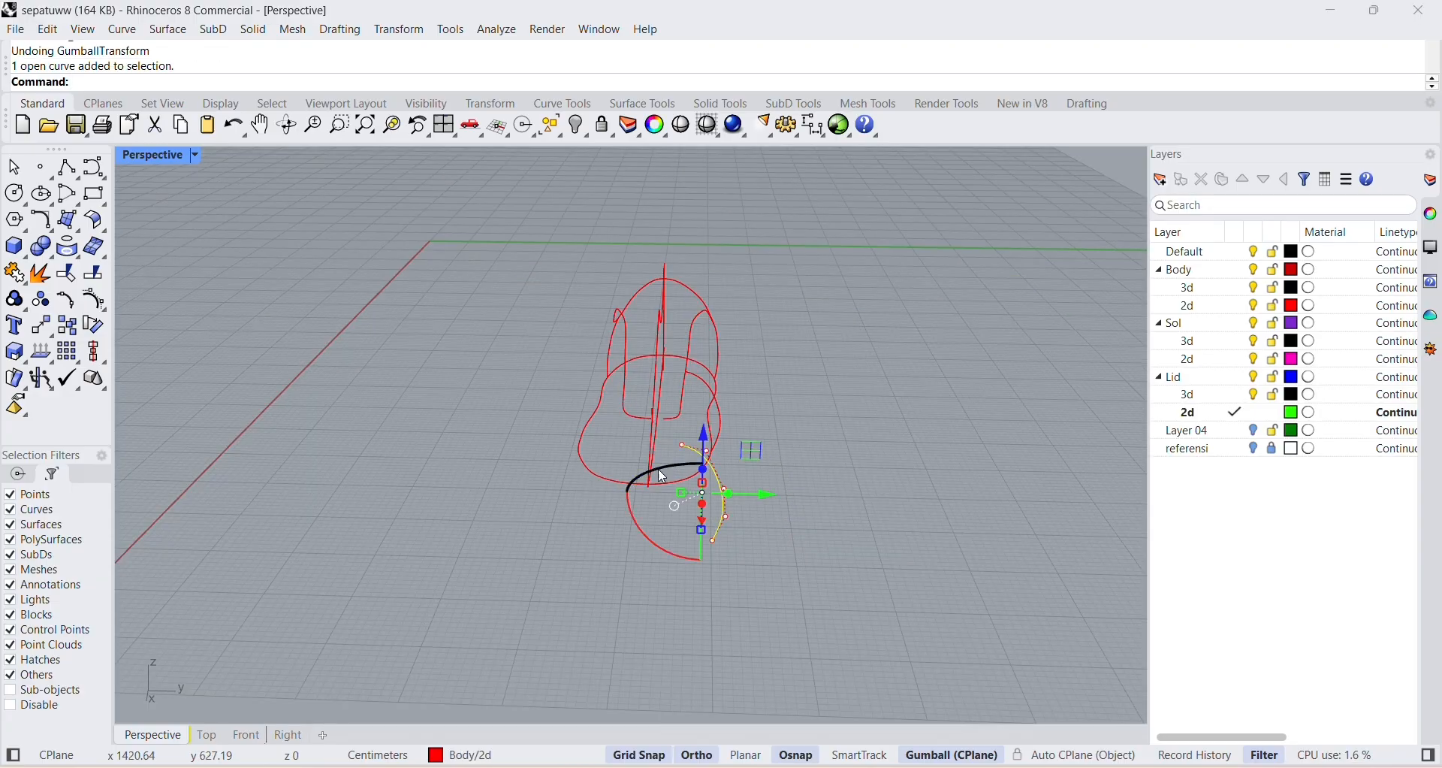
pyautogui.click(759, 479)
pyautogui.press('Return')
pyautogui.hotkey('ctrl', 'z')
pyautogui.click(758, 531)
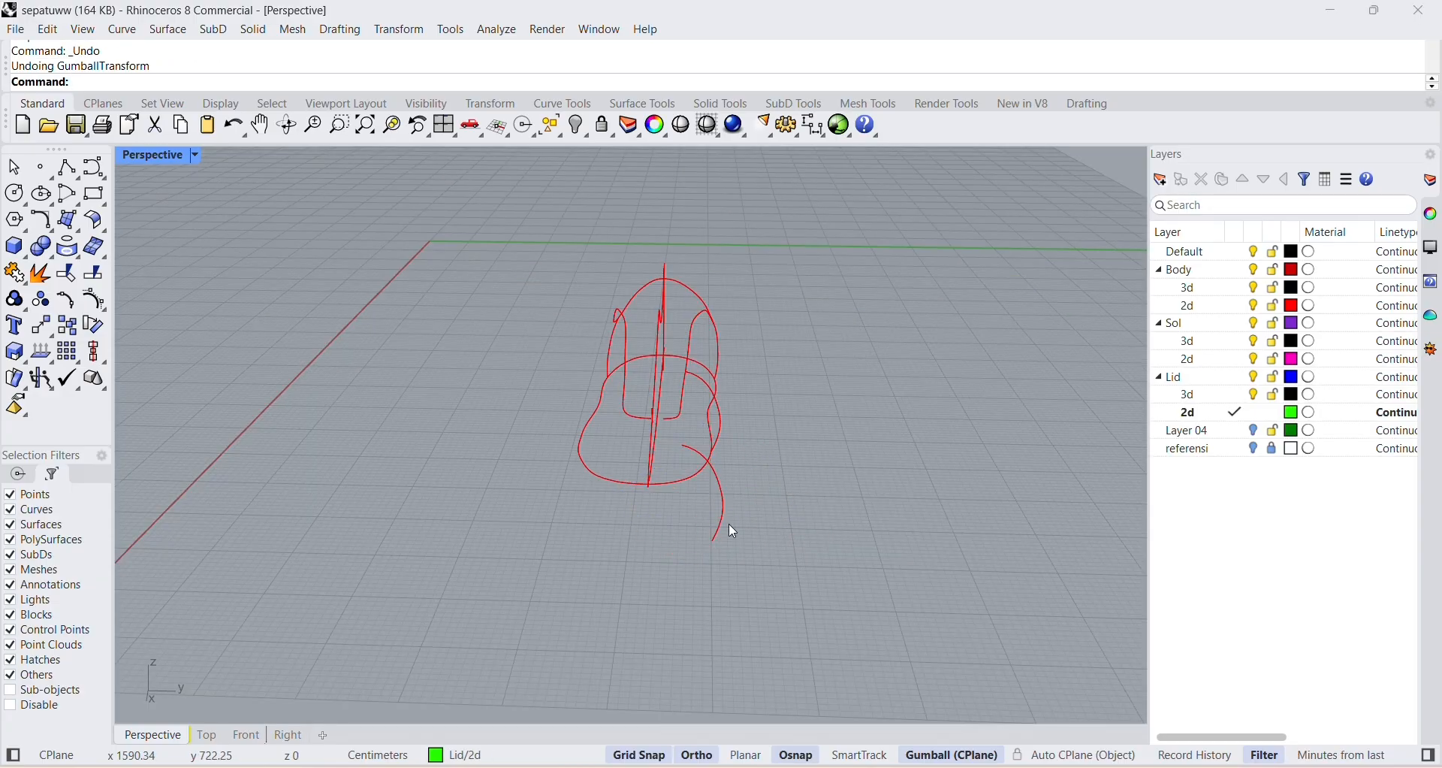
# Try flipping the pasted curve and moving it toward the negative Y side, and undo back to the original section curve.
pyautogui.click(724, 519)
pyautogui.click(680, 458)
pyautogui.moveTo(681, 458); pyautogui.dragTo(776, 512)
pyautogui.click(780, 518)
pyautogui.moveTo(778, 518); pyautogui.dragTo(750, 492, button='right')
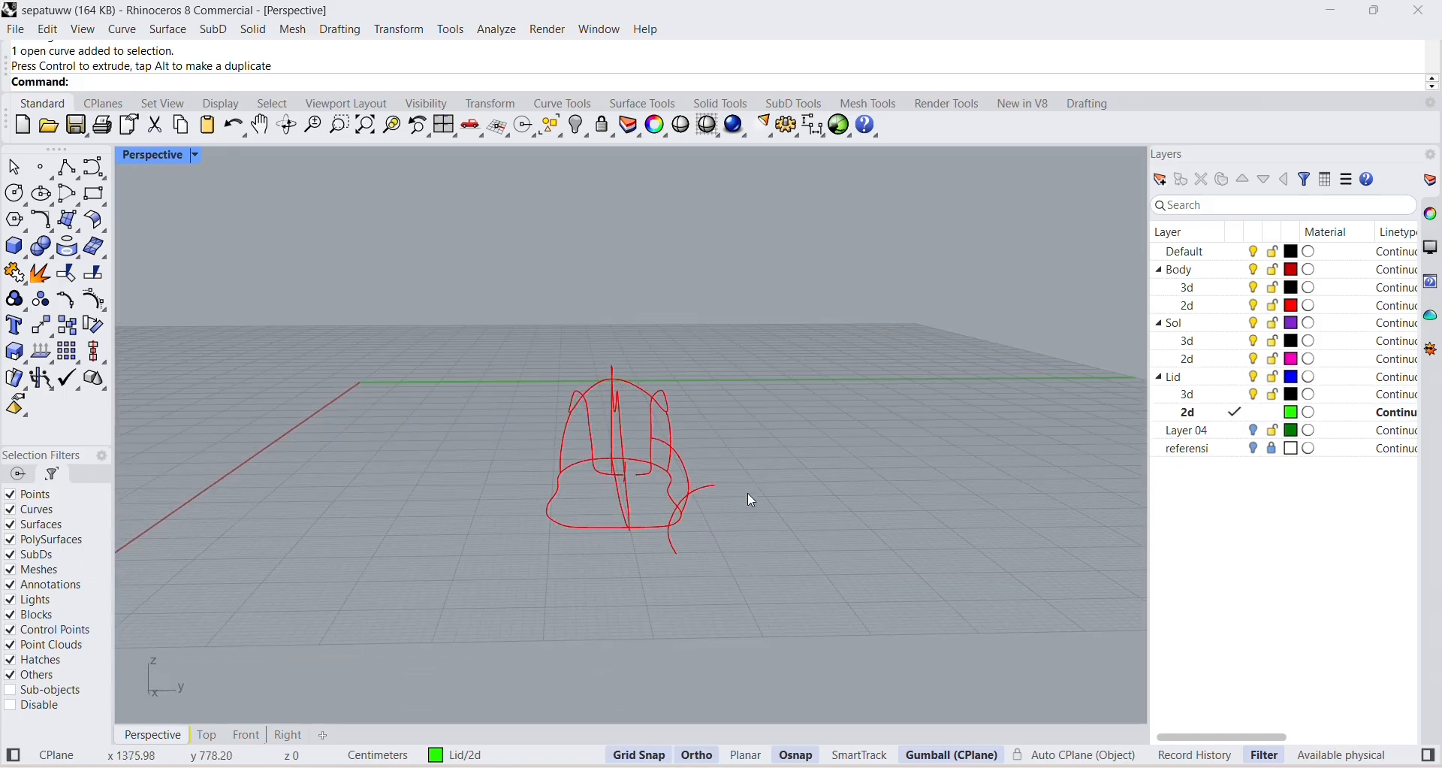
pyautogui.click(687, 492)
pyautogui.moveTo(752, 520); pyautogui.dragTo(613, 520)
pyautogui.click(398, 527)
pyautogui.moveTo(398, 527); pyautogui.dragTo(346, 547, button='right')
pyautogui.press('Delete')
pyautogui.scroll(2, 646, 466)
pyautogui.hotkey('ctrl', 'z')
pyautogui.hotkey('ctrl', 'z')
pyautogui.hotkey('ctrl', 'z')
pyautogui.hotkey('ctrl', 'z')
pyautogui.hotkey('ctrl', 'z')
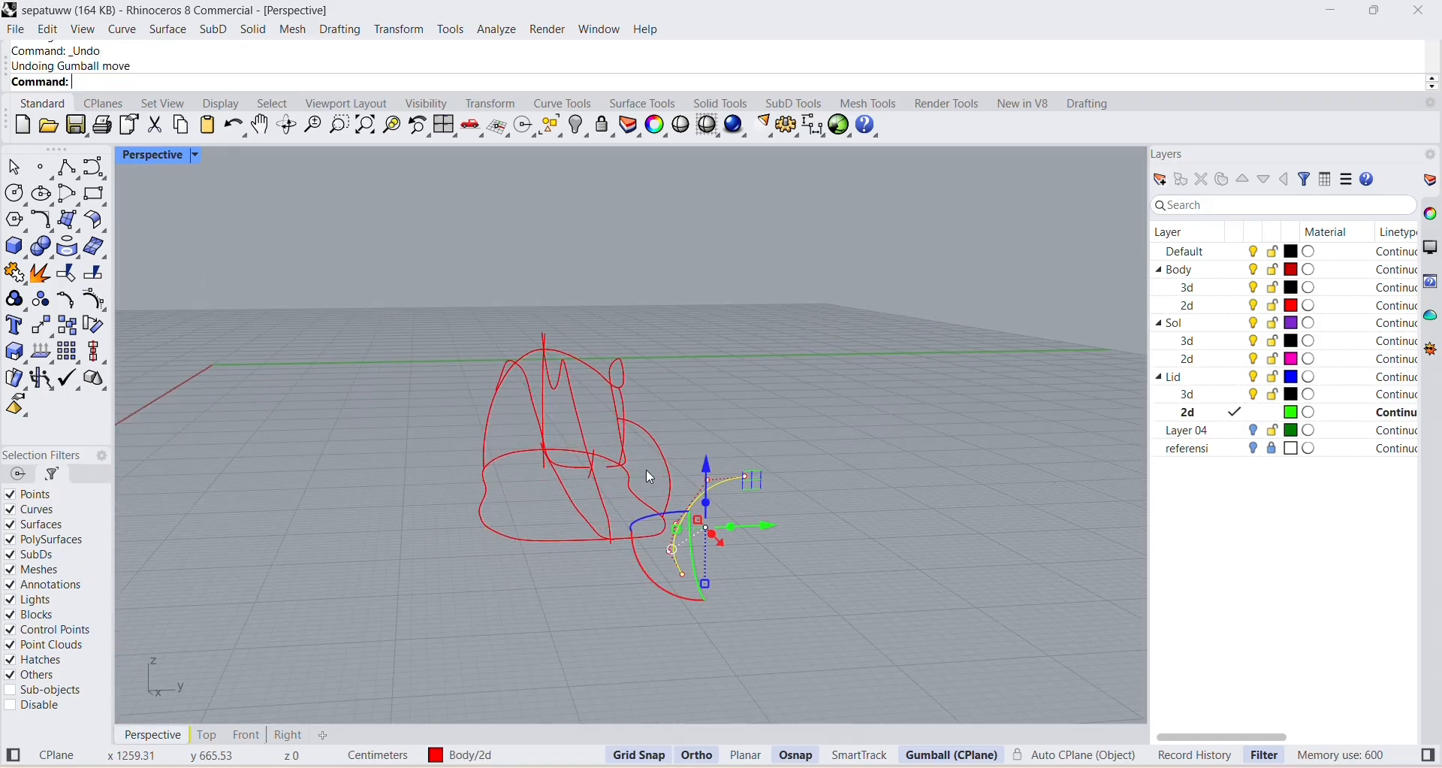
pyautogui.click(645, 452)
pyautogui.moveTo(645, 451); pyautogui.dragTo(528, 448, button='right')
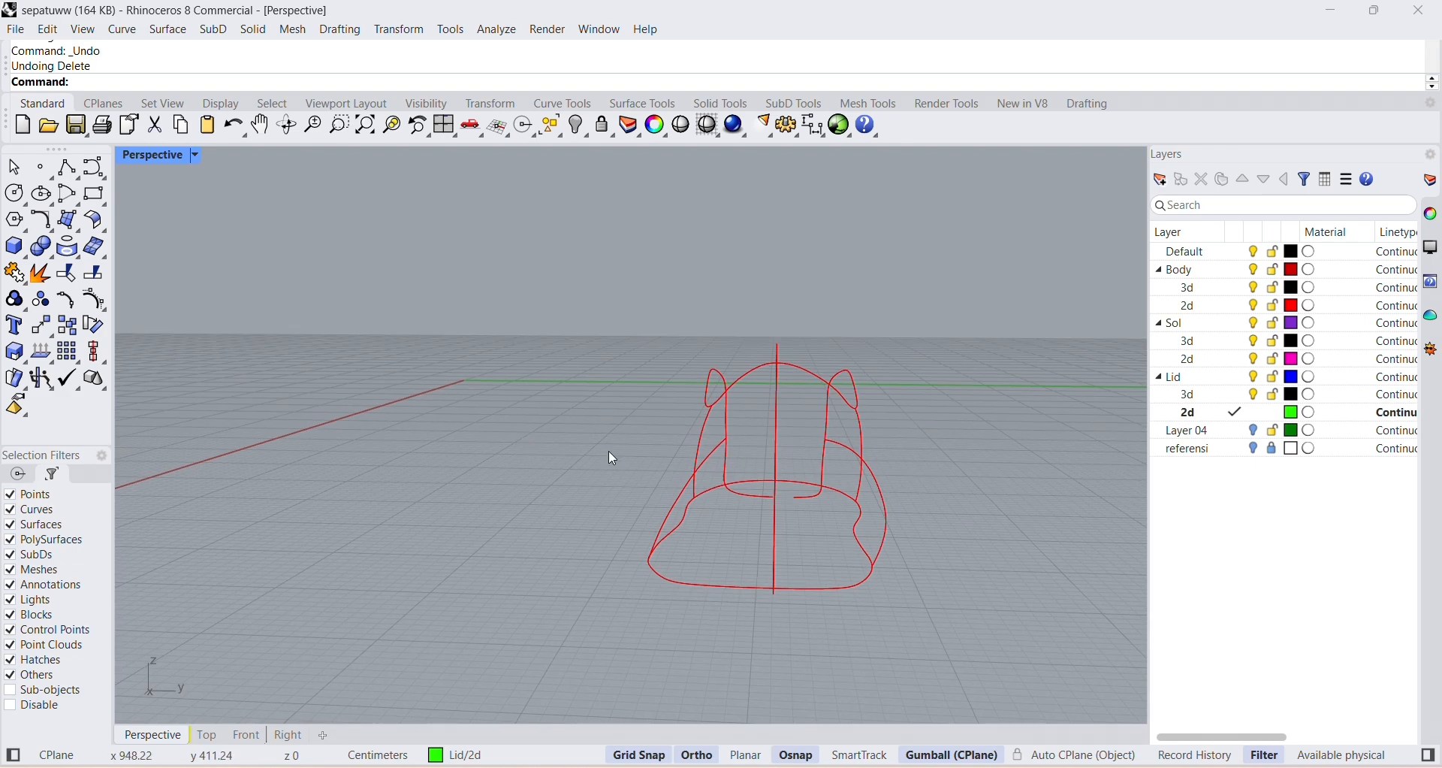
# Pull the control points of the negative Y front section curve outward along Y so it bulges like the opposite side.
pyautogui.scroll(2, 638, 455)
pyautogui.click(687, 495)
pyautogui.scroll(1, 721, 492)
pyautogui.click(707, 459)
pyautogui.moveTo(691, 466); pyautogui.dragTo(687, 551)
pyautogui.click(528, 543)
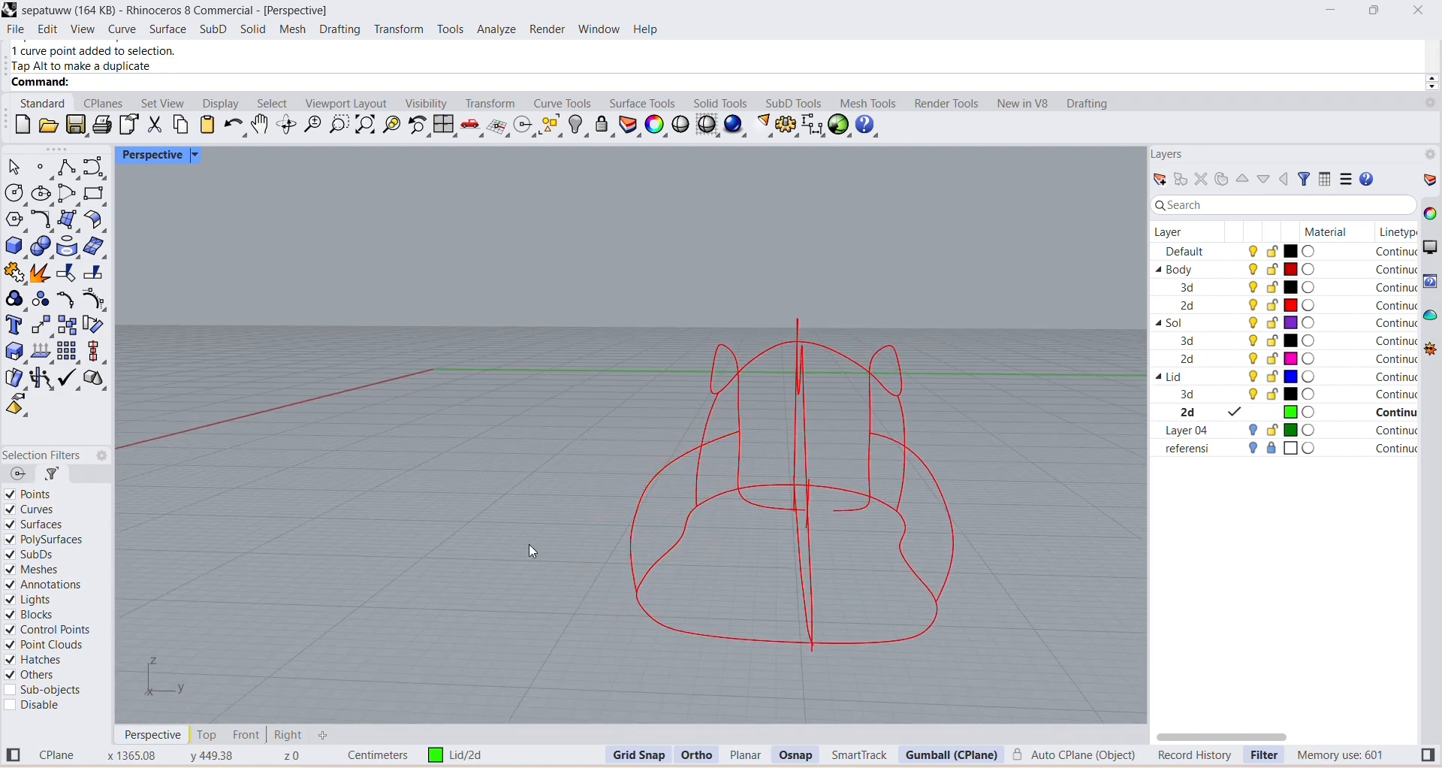
pyautogui.click(647, 501)
pyautogui.click(754, 512)
pyautogui.hotkey('ctrl', 'z')
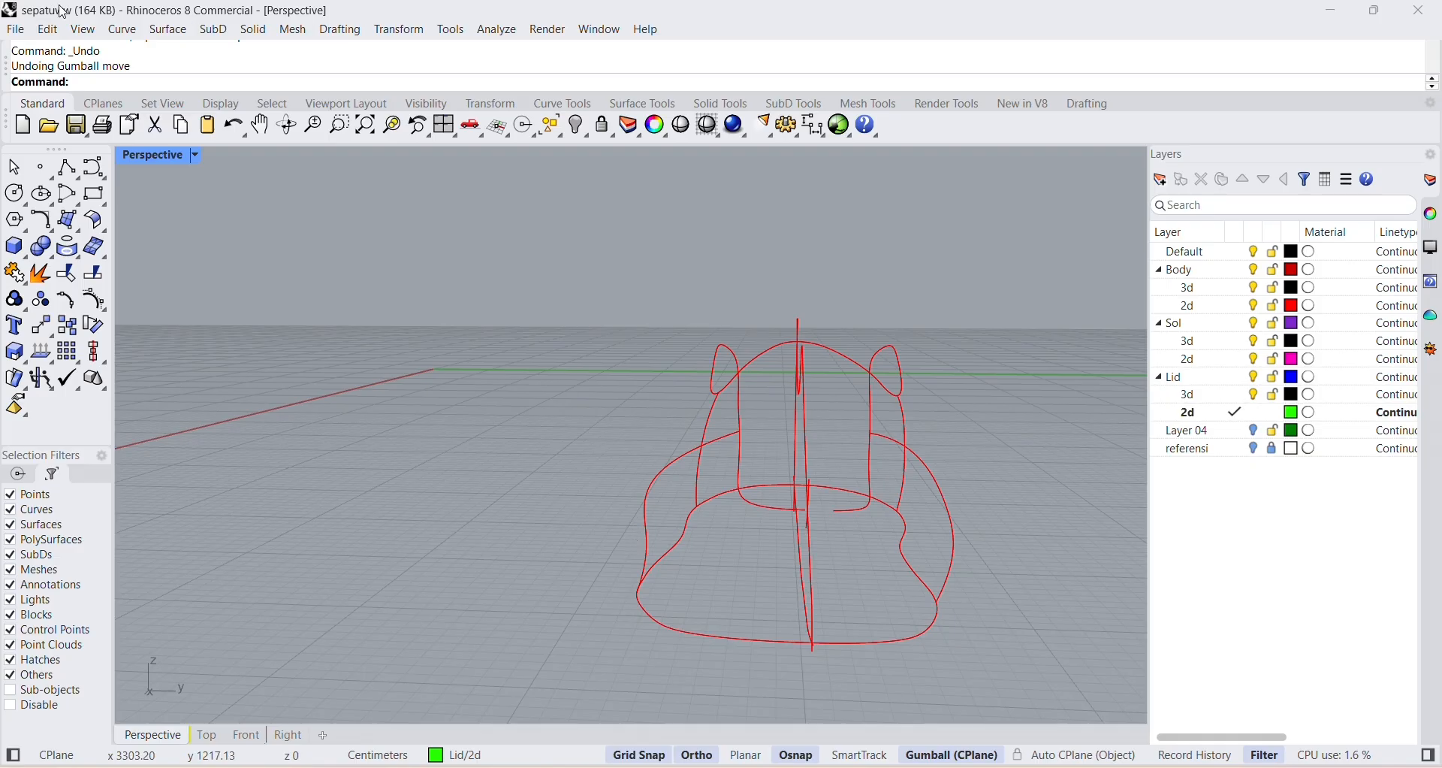
pyautogui.click(48, 30)
pyautogui.click(75, 69)
# Try moving the lower control point of the negative Y front section curve along Y, and undo the move.
pyautogui.click(528, 514)
pyautogui.click(628, 550)
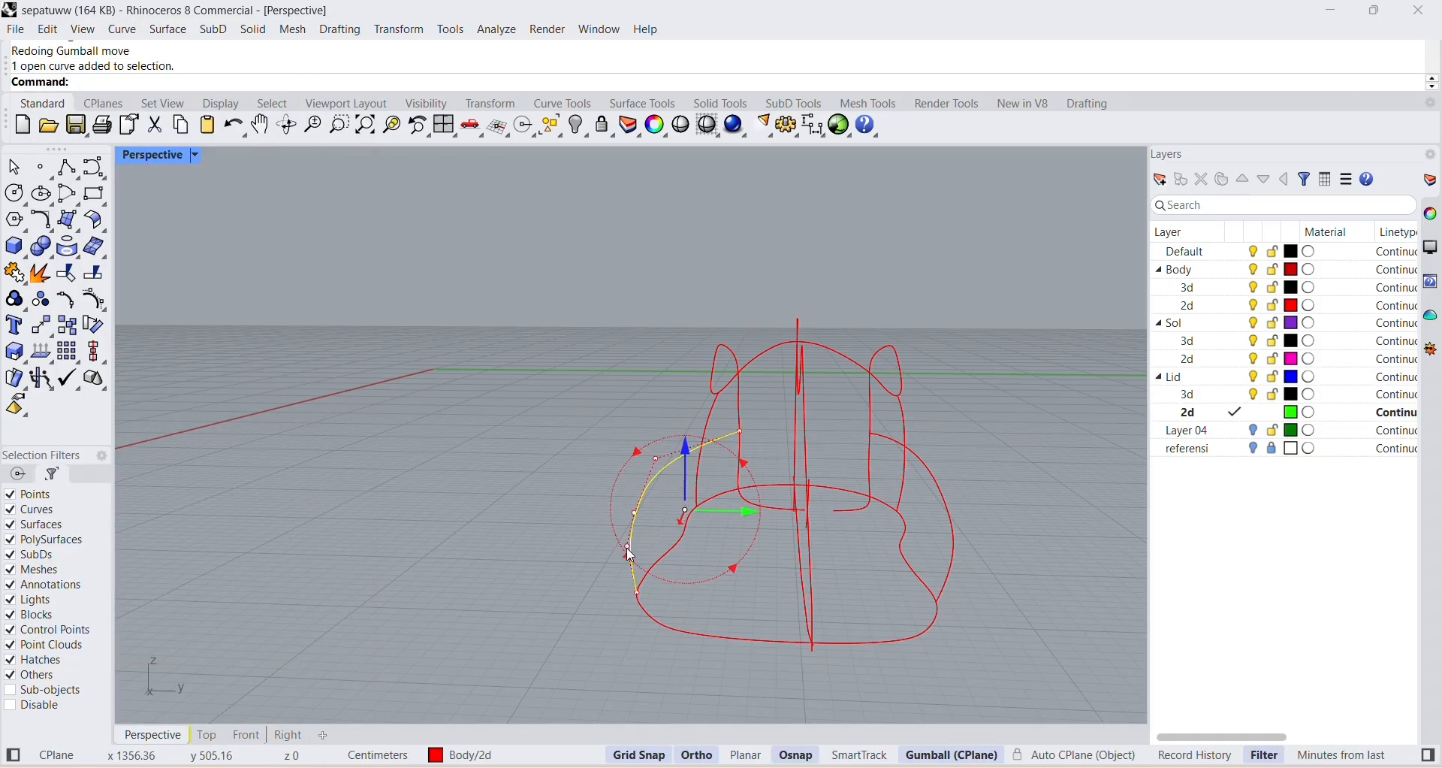
pyautogui.moveTo(739, 512); pyautogui.dragTo(706, 550)
pyautogui.hotkey('ctrl', 'z')
# Turn off Grid Snap and adjust the negative Y front section curve's lower control point slightly along Y.
pyautogui.click(629, 755)
pyautogui.click(567, 559)
pyautogui.click(628, 545)
pyautogui.scroll(1, 625, 556)
pyautogui.scroll(1, 625, 556)
pyautogui.click(628, 548)
pyautogui.scroll(-1, 696, 551)
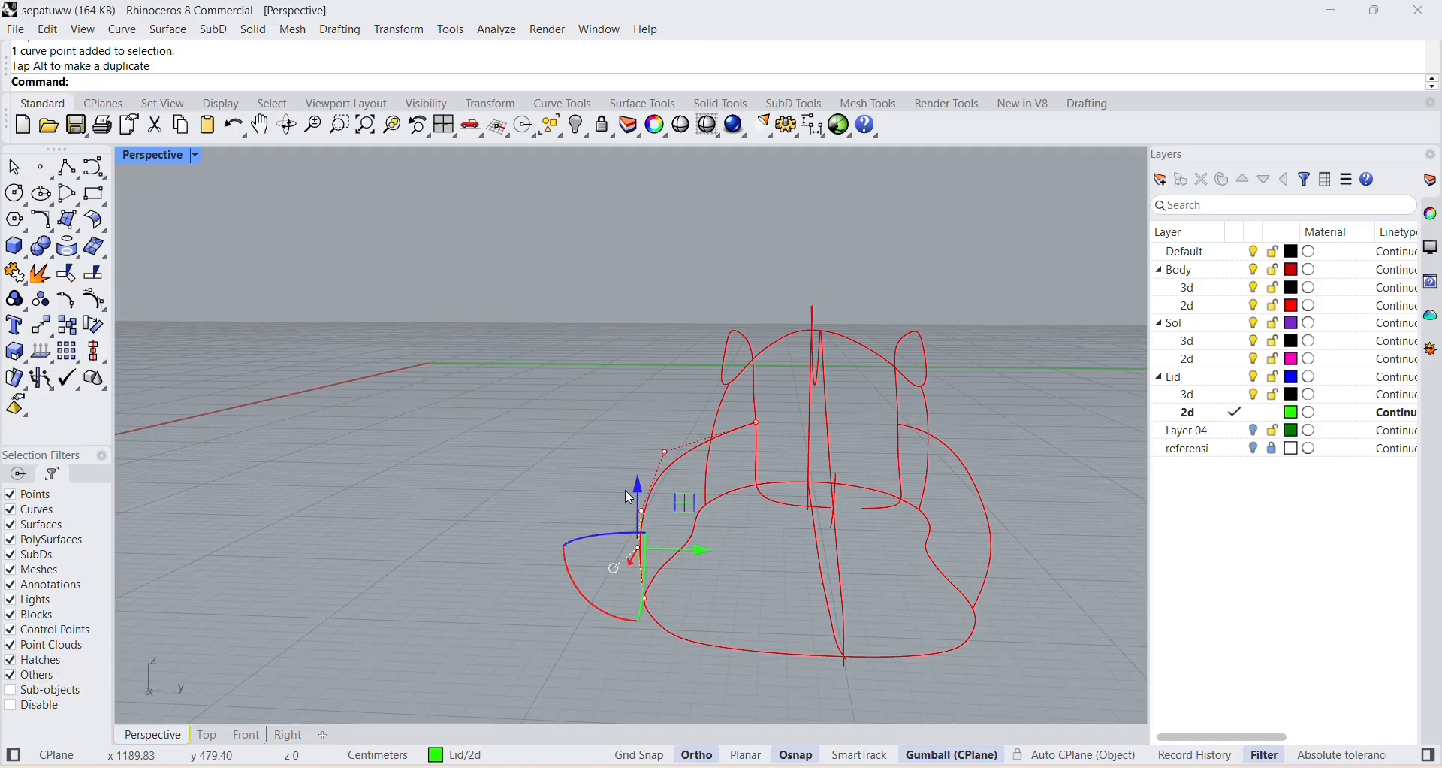
# Move the upper control point of the negative Y front section curve slightly inward along Y.
pyautogui.click(640, 511)
pyautogui.click(650, 498)
pyautogui.click(664, 452)
pyautogui.moveTo(720, 453); pyautogui.dragTo(724, 454)
pyautogui.click(485, 488)
# Move the middle control point of the negative Y front section curve slightly inward along Y.
pyautogui.click(641, 525)
pyautogui.scroll(2, 637, 525)
pyautogui.scroll(1, 640, 524)
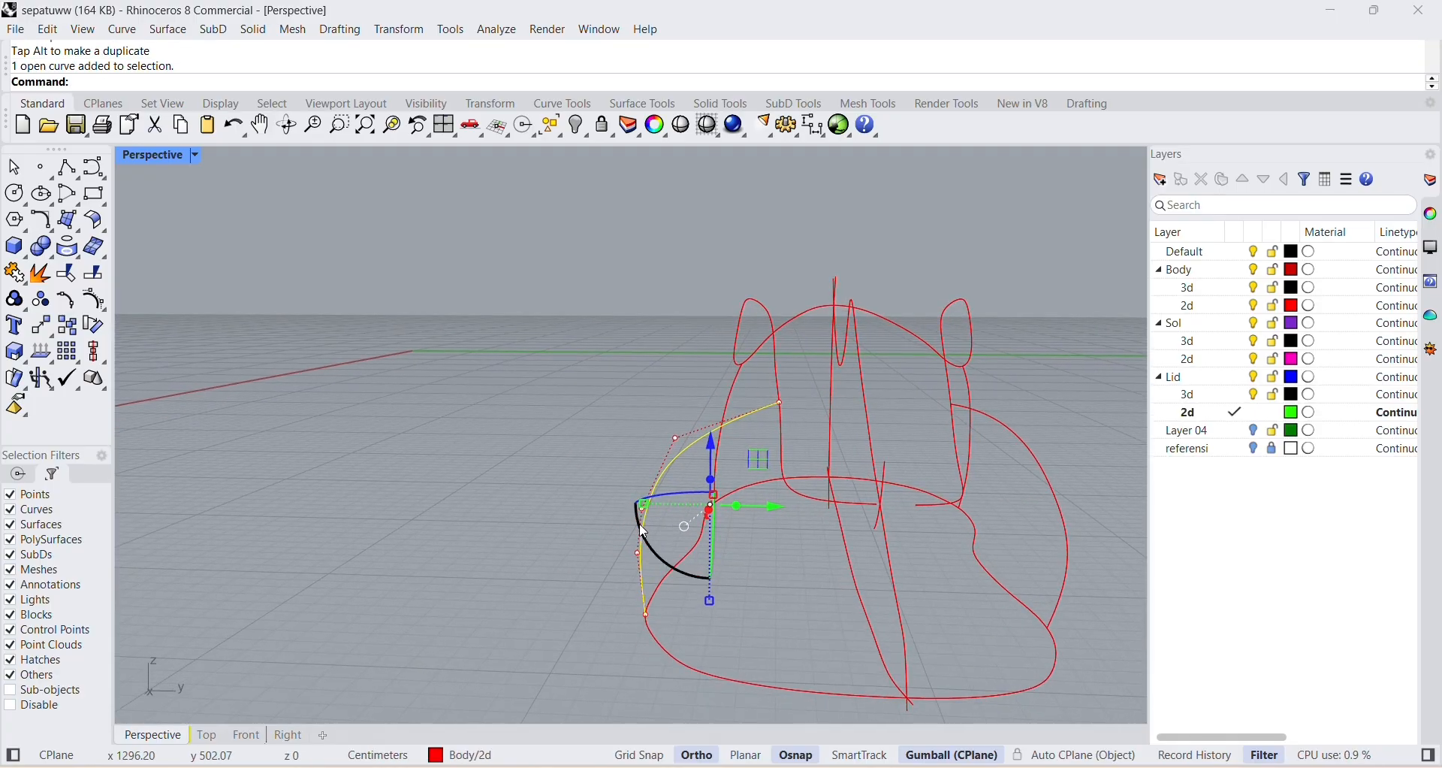
pyautogui.scroll(5, 640, 517)
pyautogui.click(640, 510)
pyautogui.click(638, 508)
pyautogui.scroll(-5, 640, 507)
pyautogui.moveTo(706, 508); pyautogui.dragTo(715, 508)
pyautogui.click(927, 575)
pyautogui.scroll(-6, 922, 577)
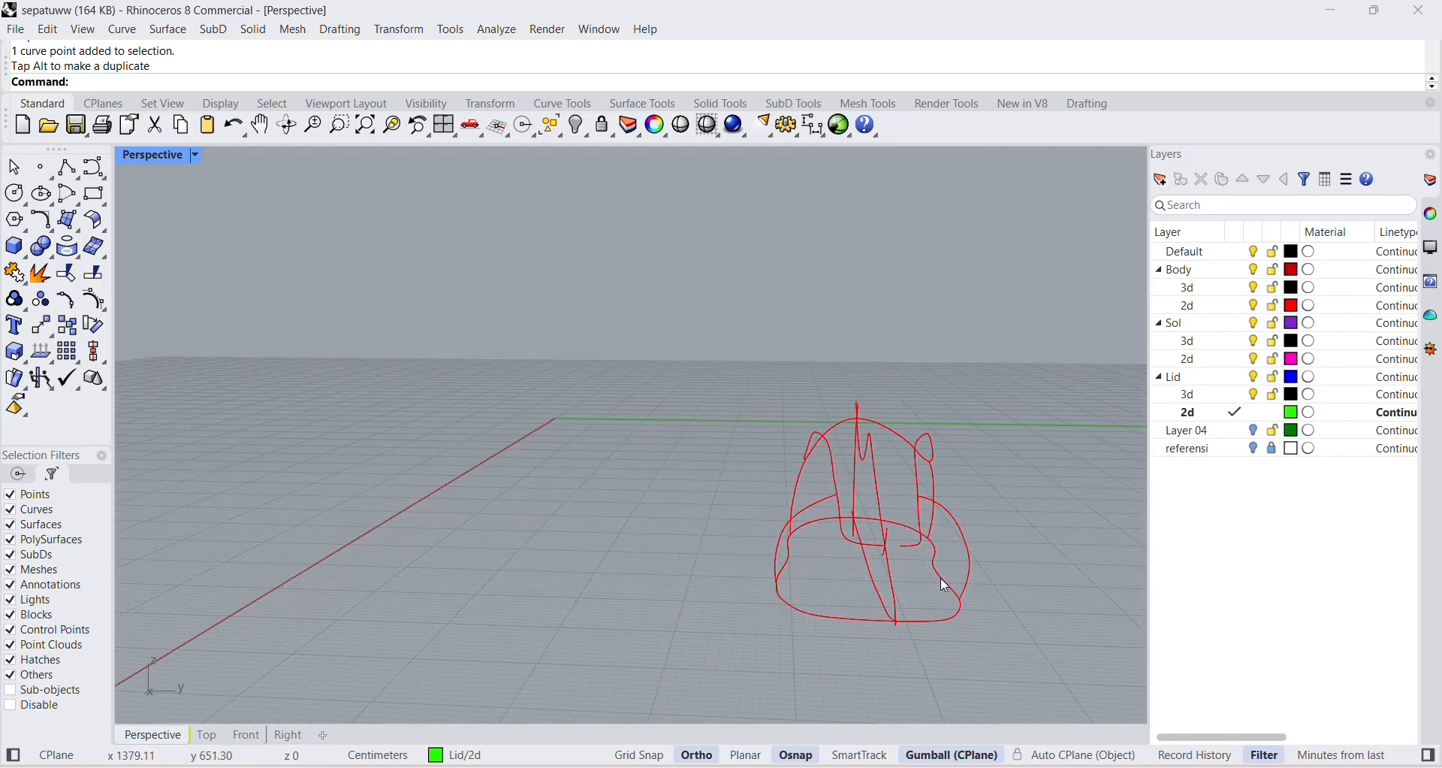
# Shift the middle control point of the negative Y front section curve back outward a little along Y.
pyautogui.scroll(4, 1025, 563)
pyautogui.click(697, 519)
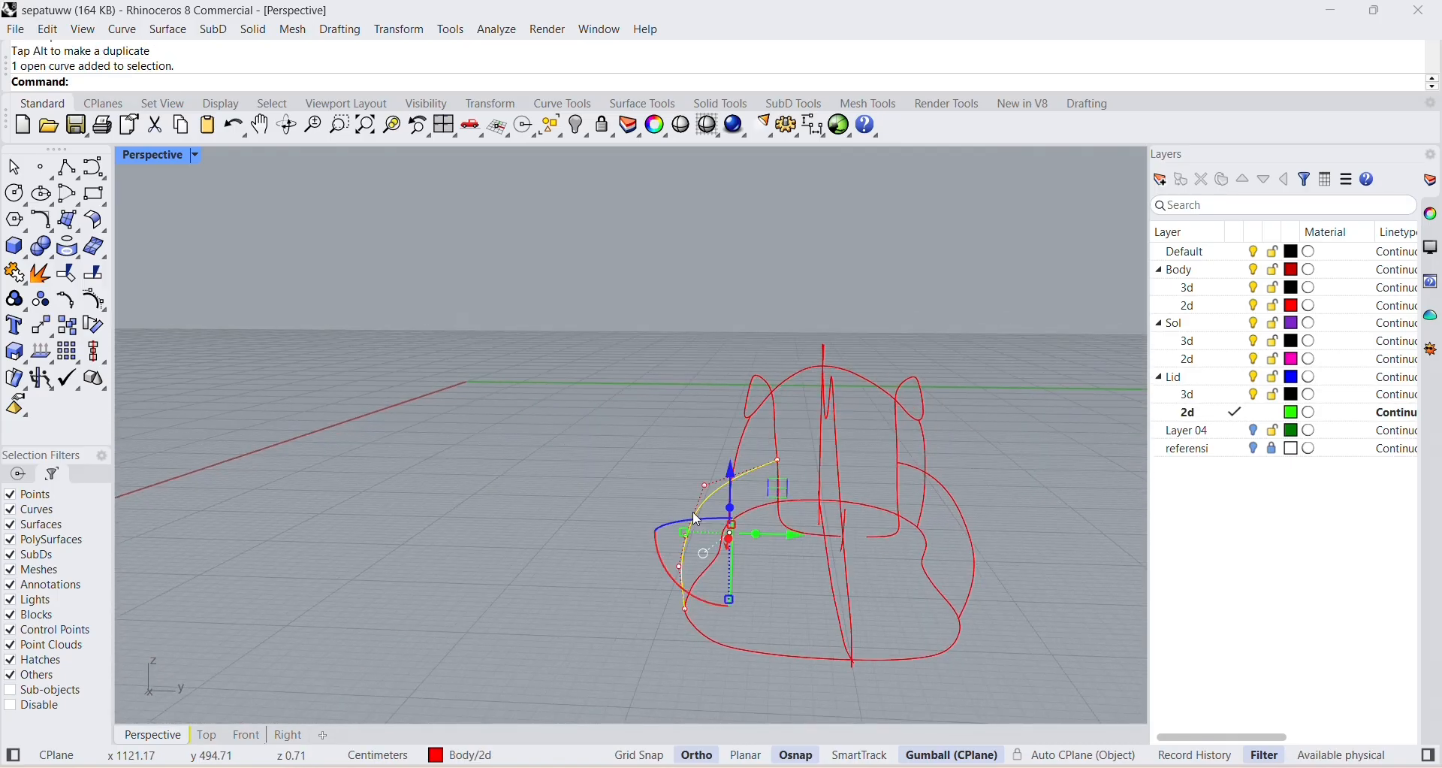
pyautogui.scroll(5, 690, 523)
pyautogui.press('Escape')
pyautogui.scroll(5, 687, 531)
pyautogui.click(685, 532)
pyautogui.click(683, 533)
pyautogui.moveTo(741, 532); pyautogui.dragTo(732, 530)
pyautogui.press('Escape')
pyautogui.scroll(-7, 928, 542)
pyautogui.moveTo(935, 543); pyautogui.dragTo(997, 558, button='right')
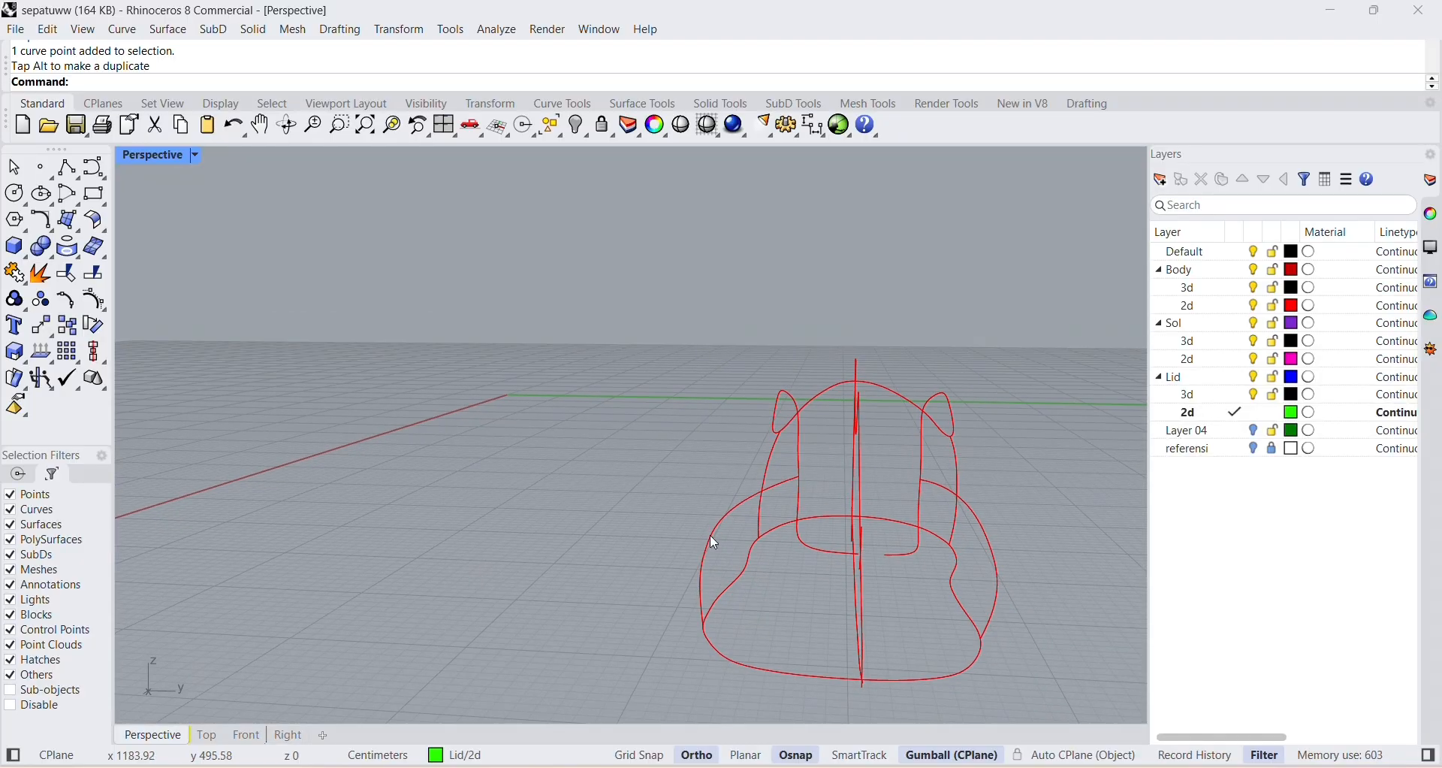
# Nudge the same curve's middle control point a touch further outward along Y.
pyautogui.click(708, 537)
pyautogui.moveTo(705, 553); pyautogui.dragTo(738, 552, button='right')
pyautogui.click(747, 548)
pyautogui.moveTo(812, 553); pyautogui.dragTo(808, 552)
pyautogui.click(588, 603)
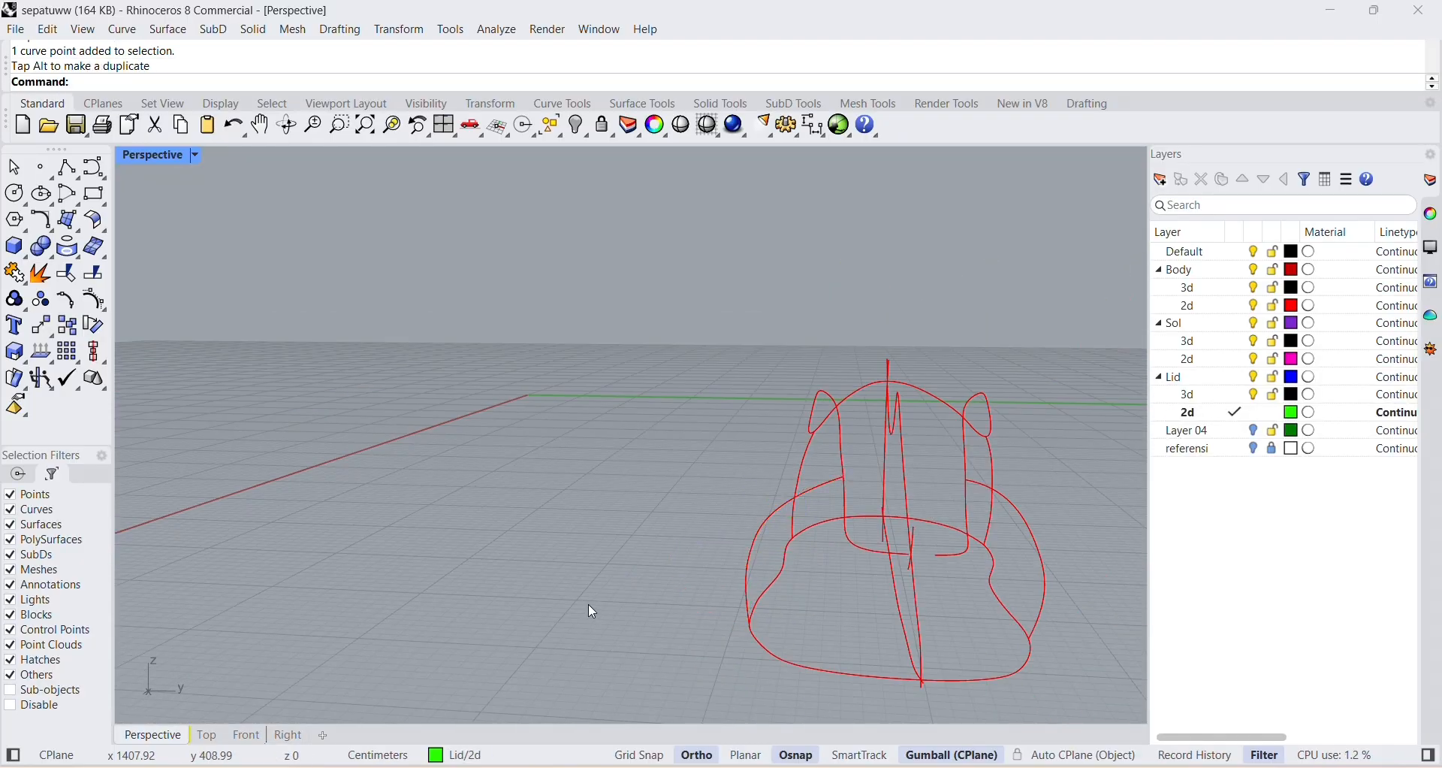
# Show all four views and, in the Right view, move the negative Y front section curve's middle control point slightly inward.
pyautogui.moveTo(849, 561); pyautogui.dragTo(774, 394, button='right')
pyautogui.doubleClick(172, 155)
pyautogui.scroll(10, 503, 368)
pyautogui.scroll(-6, 983, 643)
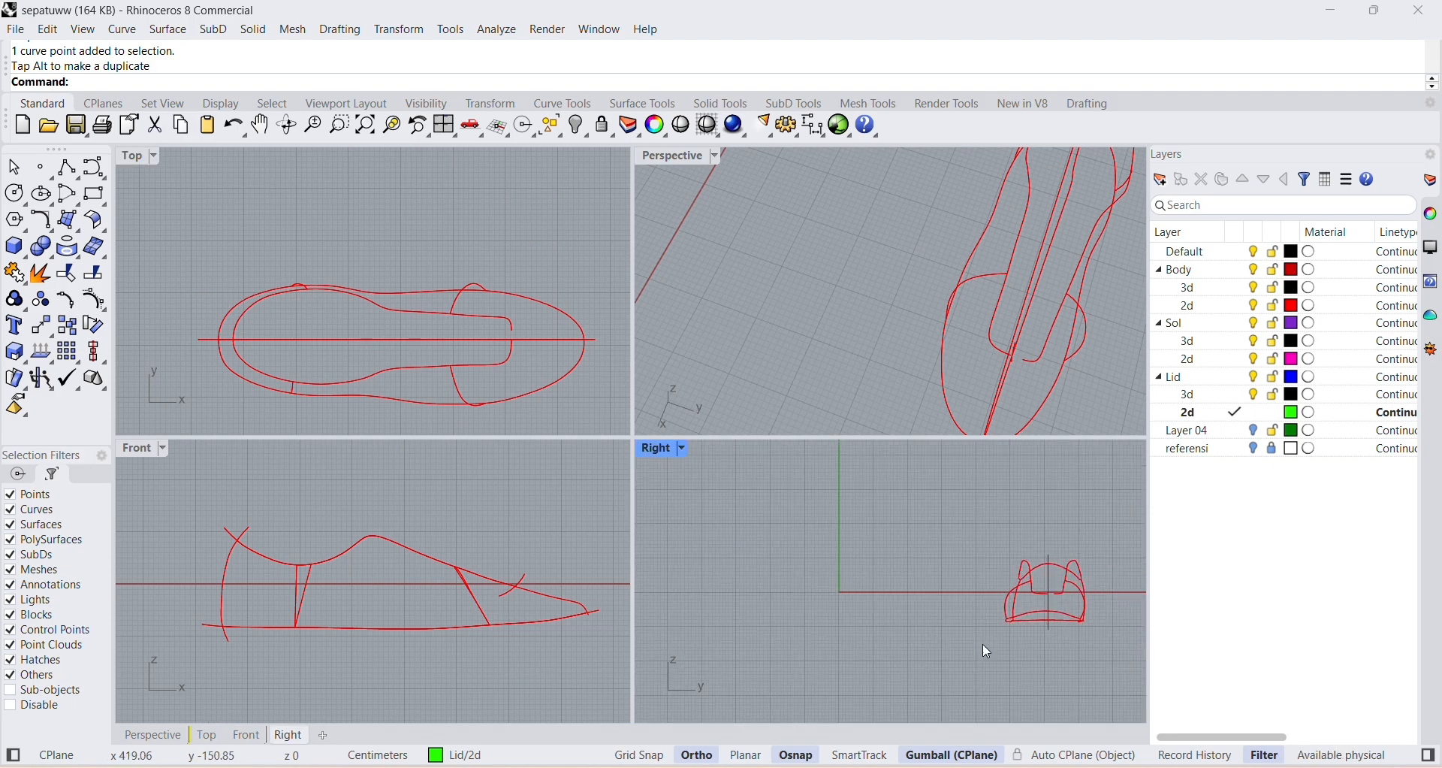
pyautogui.moveTo(983, 644); pyautogui.dragTo(806, 644, button='right')
pyautogui.scroll(6, 899, 601)
pyautogui.scroll(2, 781, 610)
pyautogui.click(768, 622)
pyautogui.scroll(8, 774, 622)
pyautogui.click(649, 652)
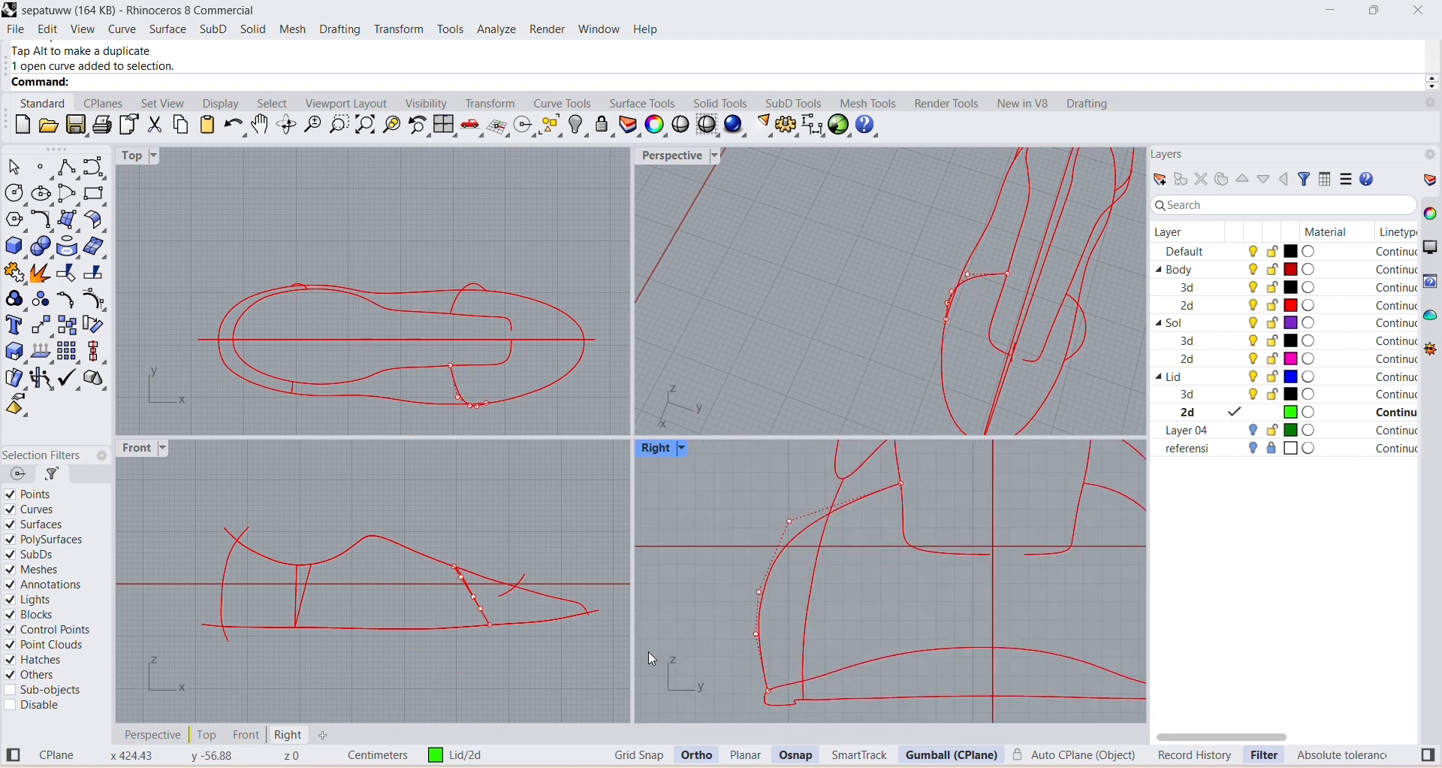
pyautogui.click(760, 593)
pyautogui.scroll(-5, 798, 573)
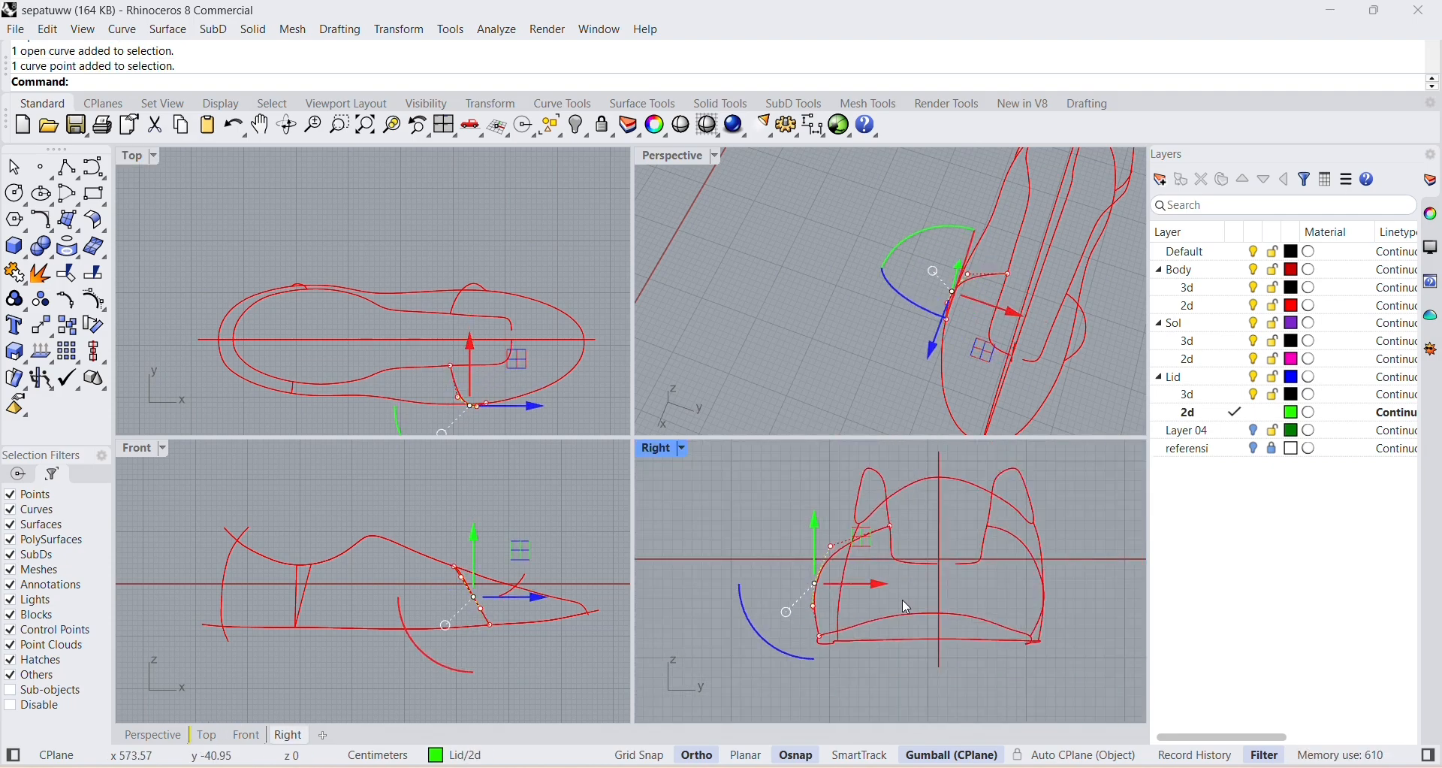
pyautogui.moveTo(874, 584); pyautogui.dragTo(886, 584)
# Examine the reshaped front section curves in the four views and in the maximized Perspective view.
pyautogui.click(731, 656)
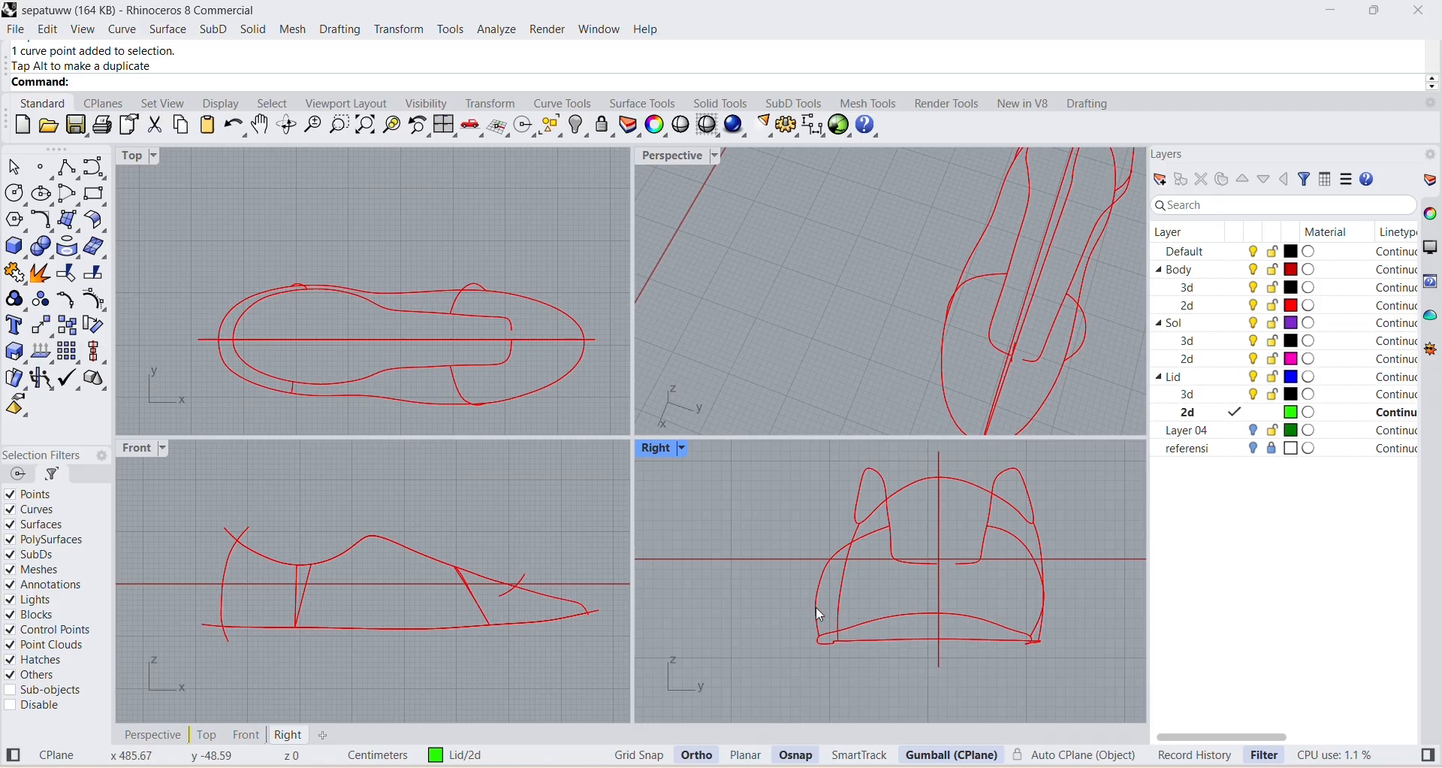
pyautogui.scroll(-6, 512, 544)
pyautogui.scroll(-6, 572, 312)
pyautogui.moveTo(993, 646); pyautogui.dragTo(927, 634, button='right')
pyautogui.moveTo(532, 534); pyautogui.dragTo(493, 529, button='right')
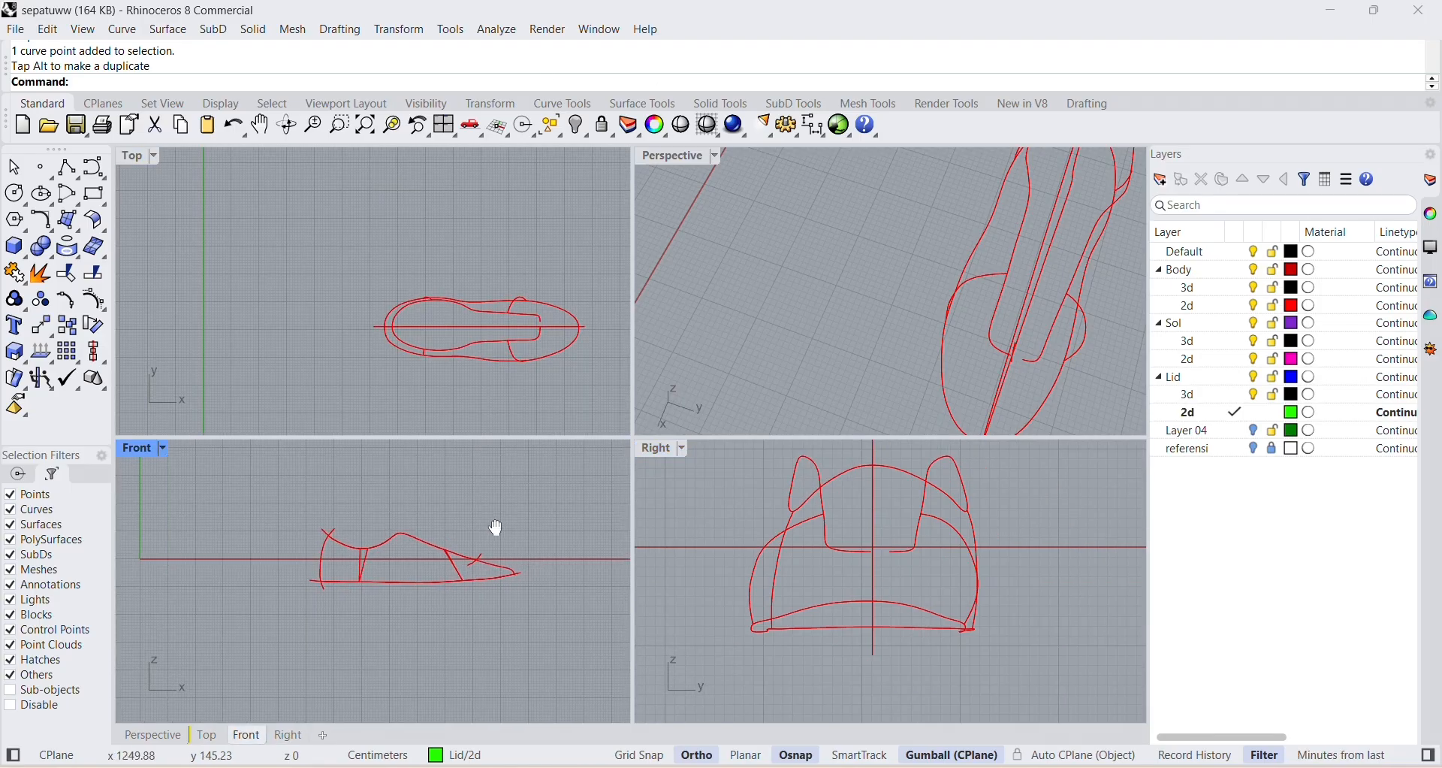
pyautogui.click(1048, 321)
pyautogui.moveTo(1047, 327)
pyautogui.mouseDown(button='right')
pyautogui.moveTo(1071, 318)
pyautogui.moveTo(1052, 314)
pyautogui.mouseUp(button='right')
pyautogui.moveTo(766, 233); pyautogui.dragTo(945, 298, button='right')
pyautogui.moveTo(696, 278); pyautogui.dragTo(1059, 244, button='right')
pyautogui.doubleClick(683, 155)
pyautogui.moveTo(782, 330); pyautogui.dragTo(901, 459, button='right')
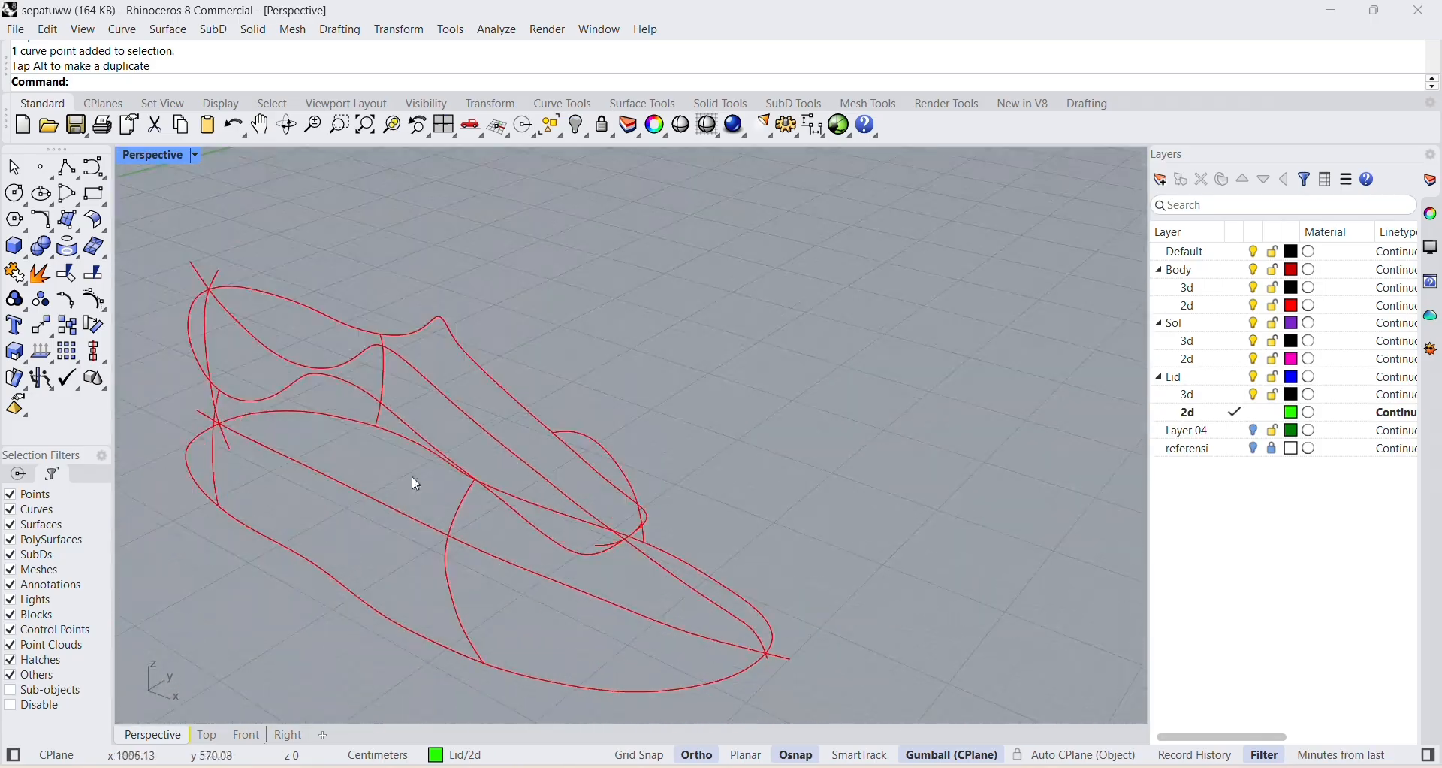
pyautogui.moveTo(412, 475); pyautogui.dragTo(462, 477, button='right')
# Move the lower control point of the rear section curve on the negative Y side outward along Y.
pyautogui.click(324, 465)
pyautogui.moveTo(259, 467); pyautogui.dragTo(723, 588, button='right')
pyautogui.click(661, 508)
pyautogui.moveTo(719, 509); pyautogui.dragTo(691, 508)
pyautogui.moveTo(612, 486); pyautogui.dragTo(628, 483, button='right')
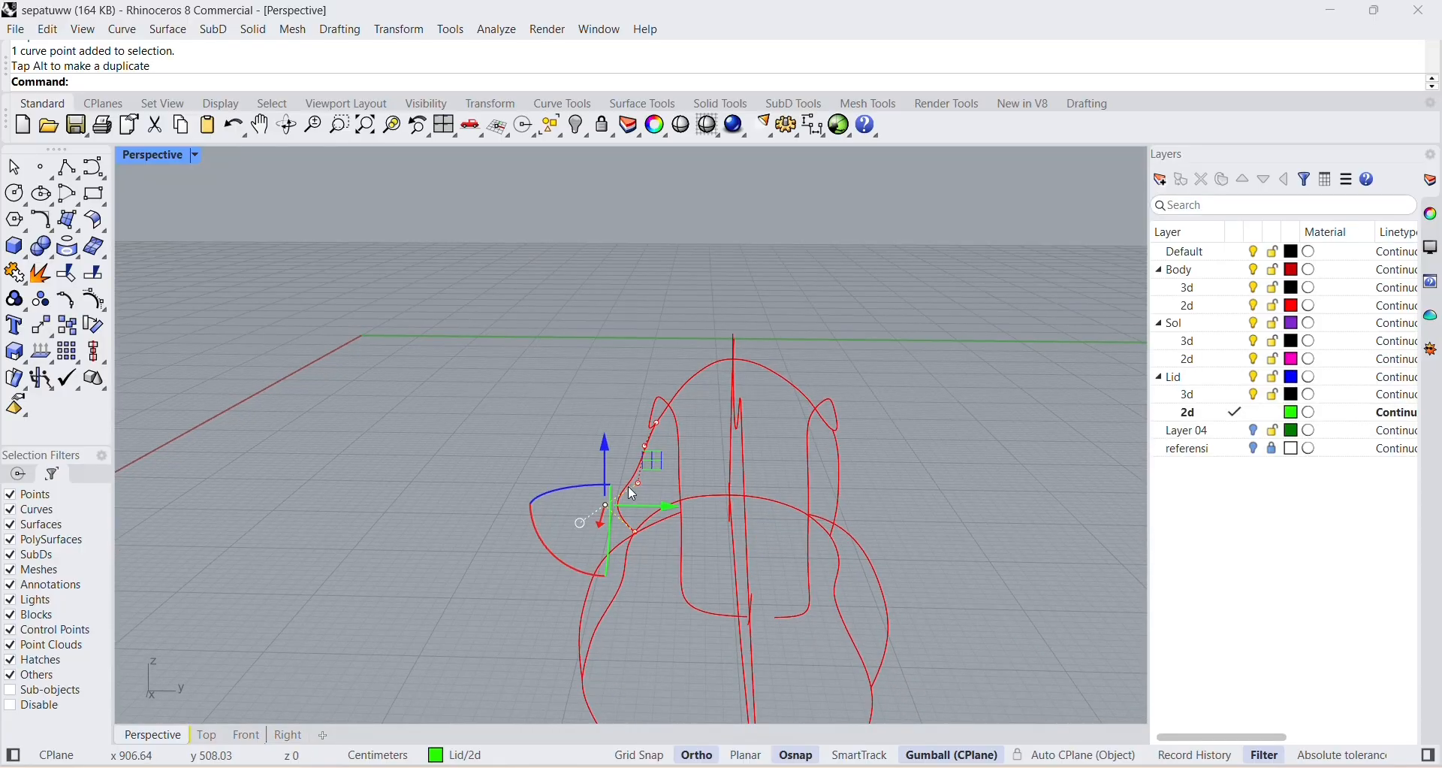
# Try to reshape the rear section curve on the negative Y side by moving its middle and upper control points along Y.
pyautogui.click(638, 483)
pyautogui.moveTo(697, 485); pyautogui.dragTo(615, 445)
pyautogui.click(629, 404)
pyautogui.click(644, 446)
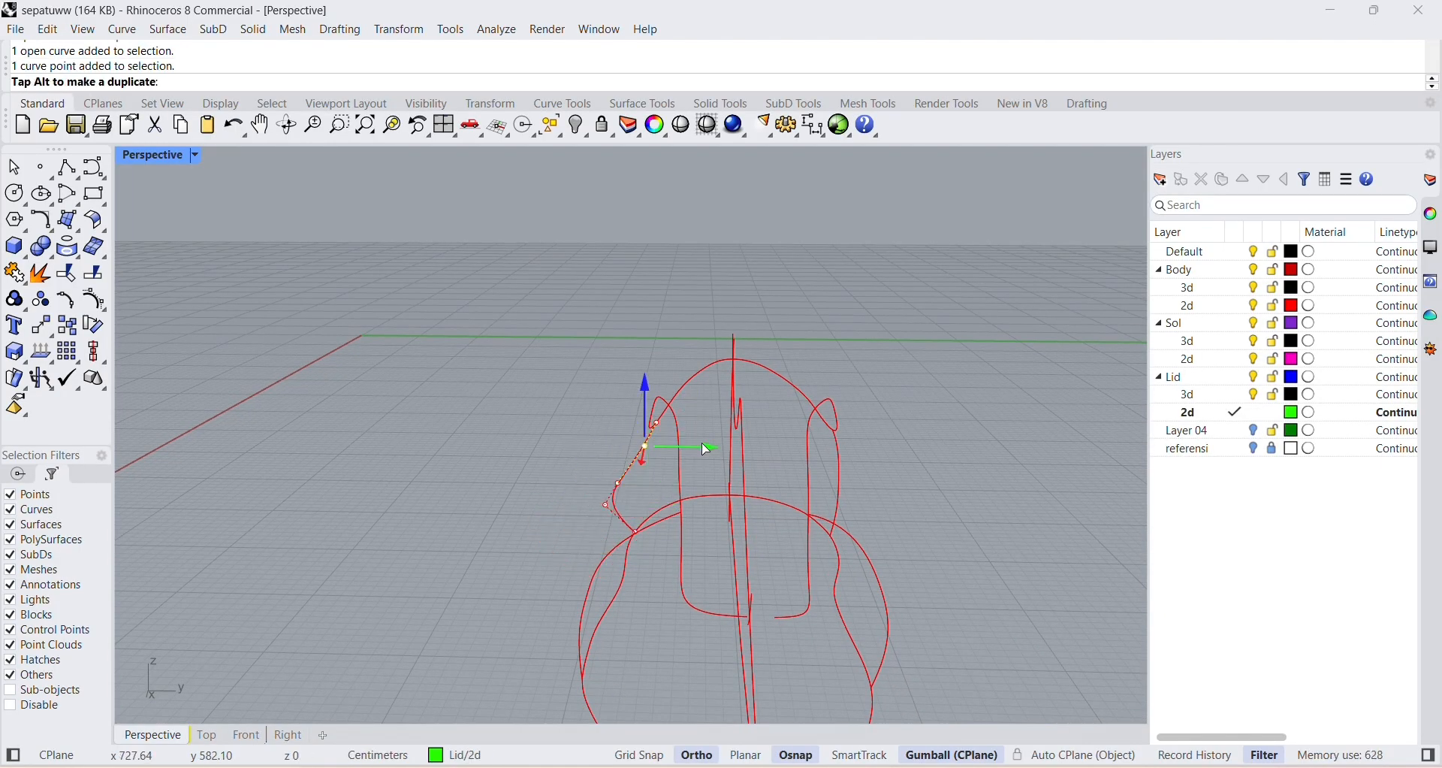
pyautogui.click(656, 423)
pyautogui.moveTo(706, 421); pyautogui.dragTo(675, 423)
pyautogui.click(683, 453)
pyautogui.moveTo(684, 453); pyautogui.dragTo(724, 497, button='right')
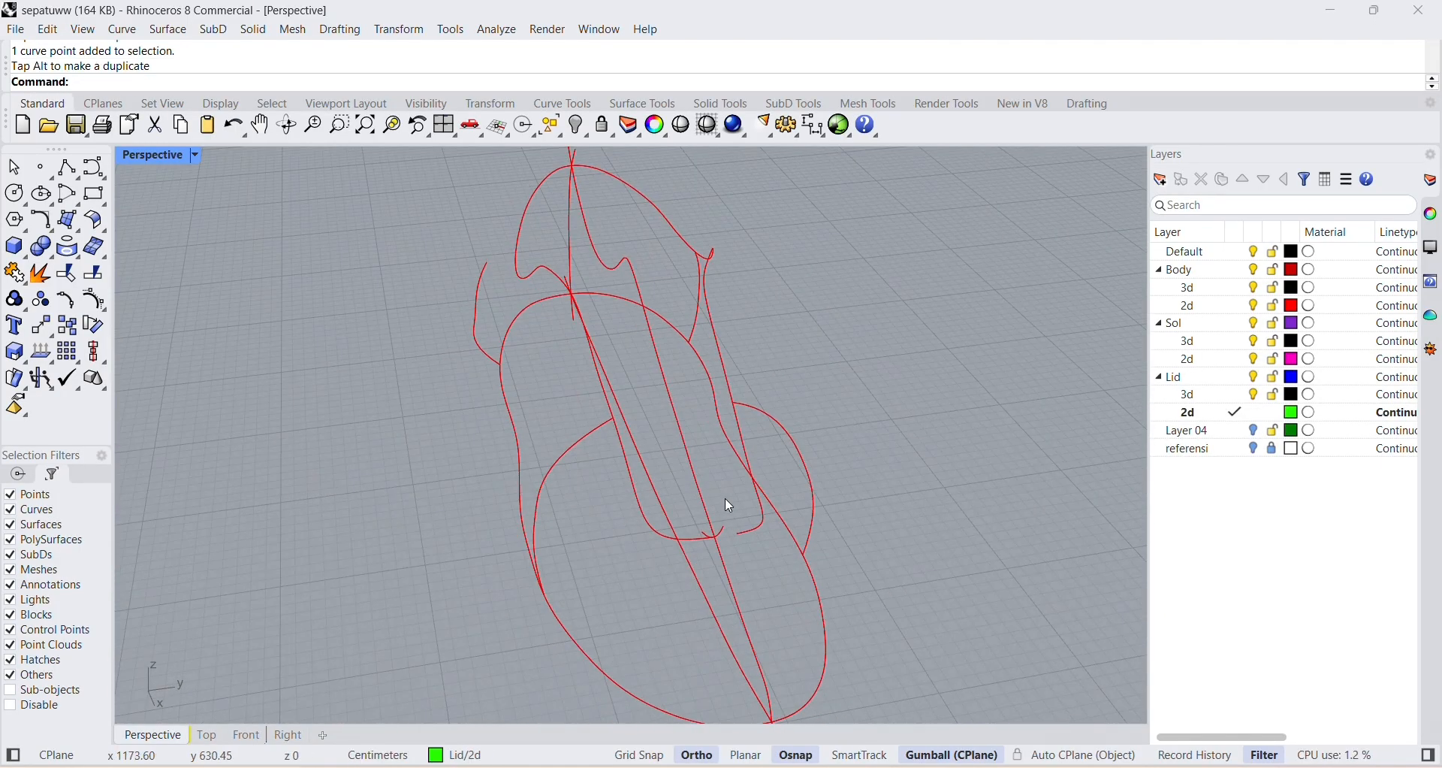
# Undo the last three control point moves on the negative Y rear section curve.
pyautogui.hotkey('ctrl', 'z')
pyautogui.hotkey('ctrl', 'z')
pyautogui.hotkey('ctrl', 'z')
pyautogui.hotkey('ctrl', 'z')
pyautogui.moveTo(569, 426); pyautogui.dragTo(747, 348, button='right')
pyautogui.scroll(-3, 747, 348)
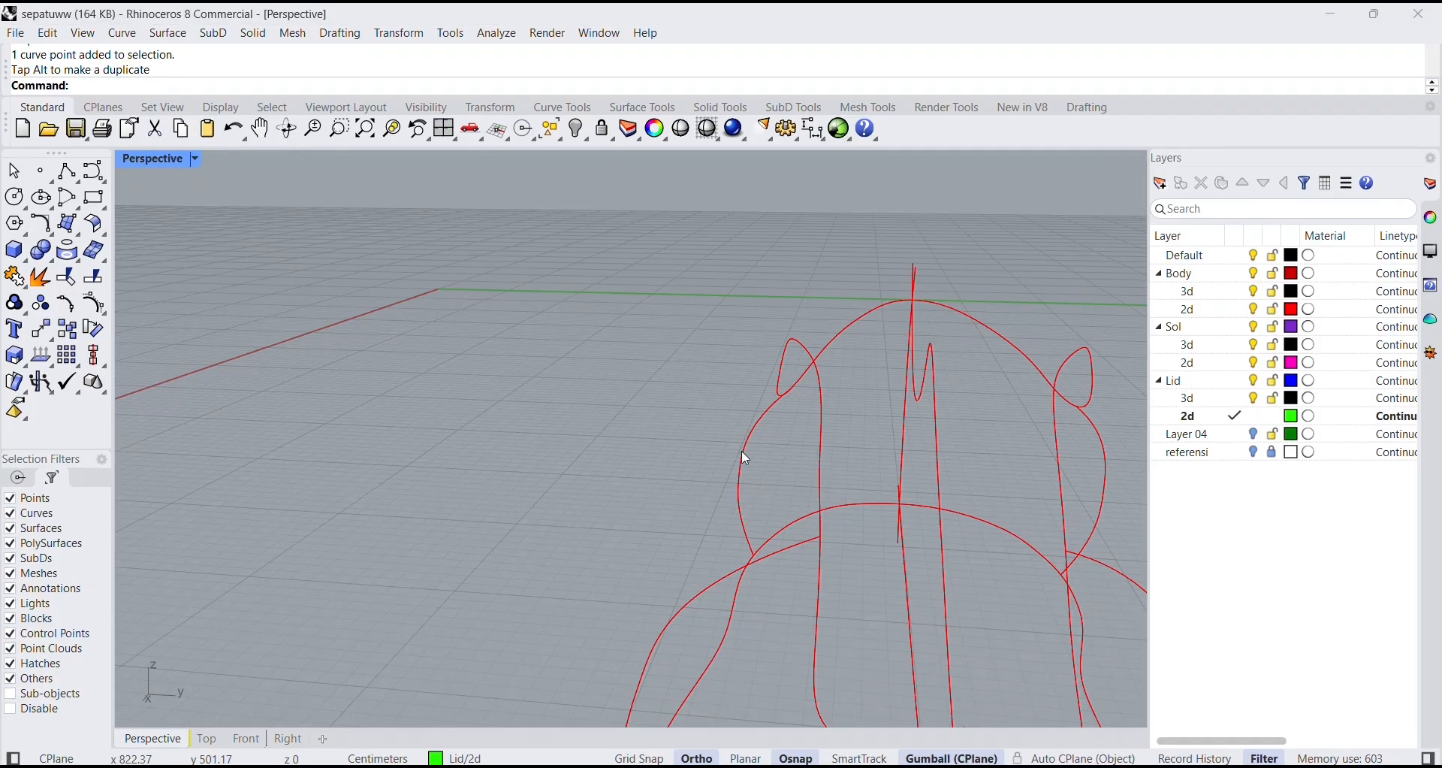
# Compare the rear section curves on both sides, then scale all shoe curves slightly taller along Z with the Gumball.
pyautogui.click(743, 457)
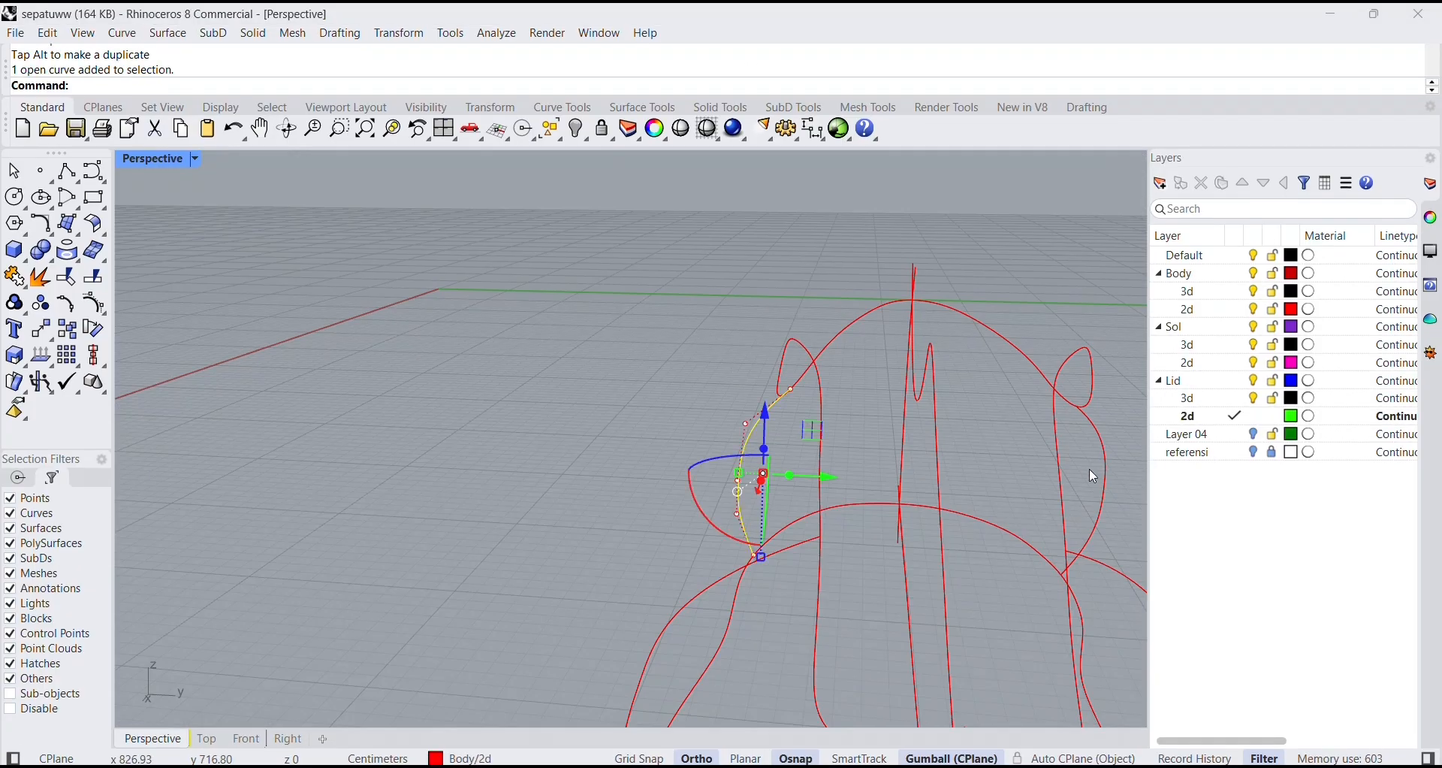
pyautogui.click(1108, 480)
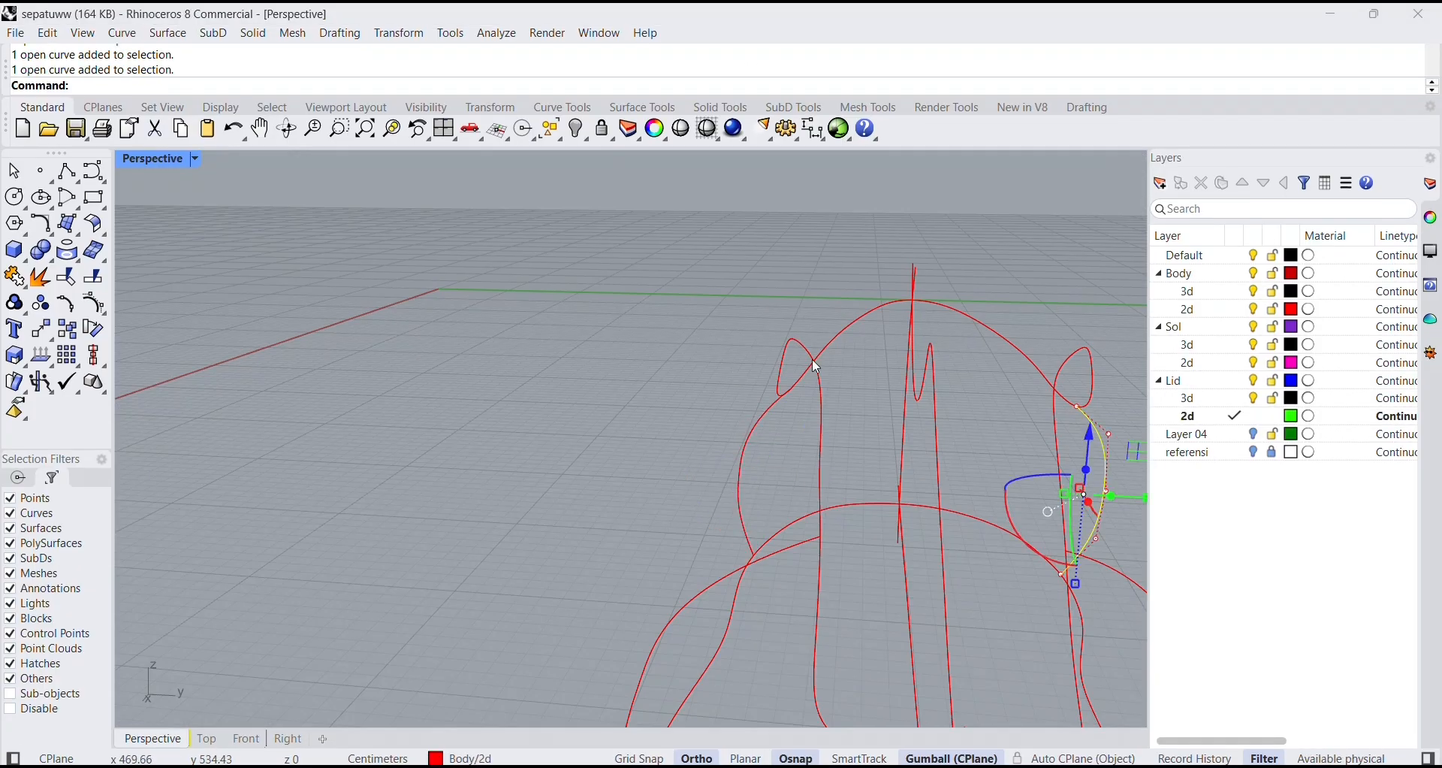
pyautogui.click(656, 317)
pyautogui.scroll(-7, 819, 496)
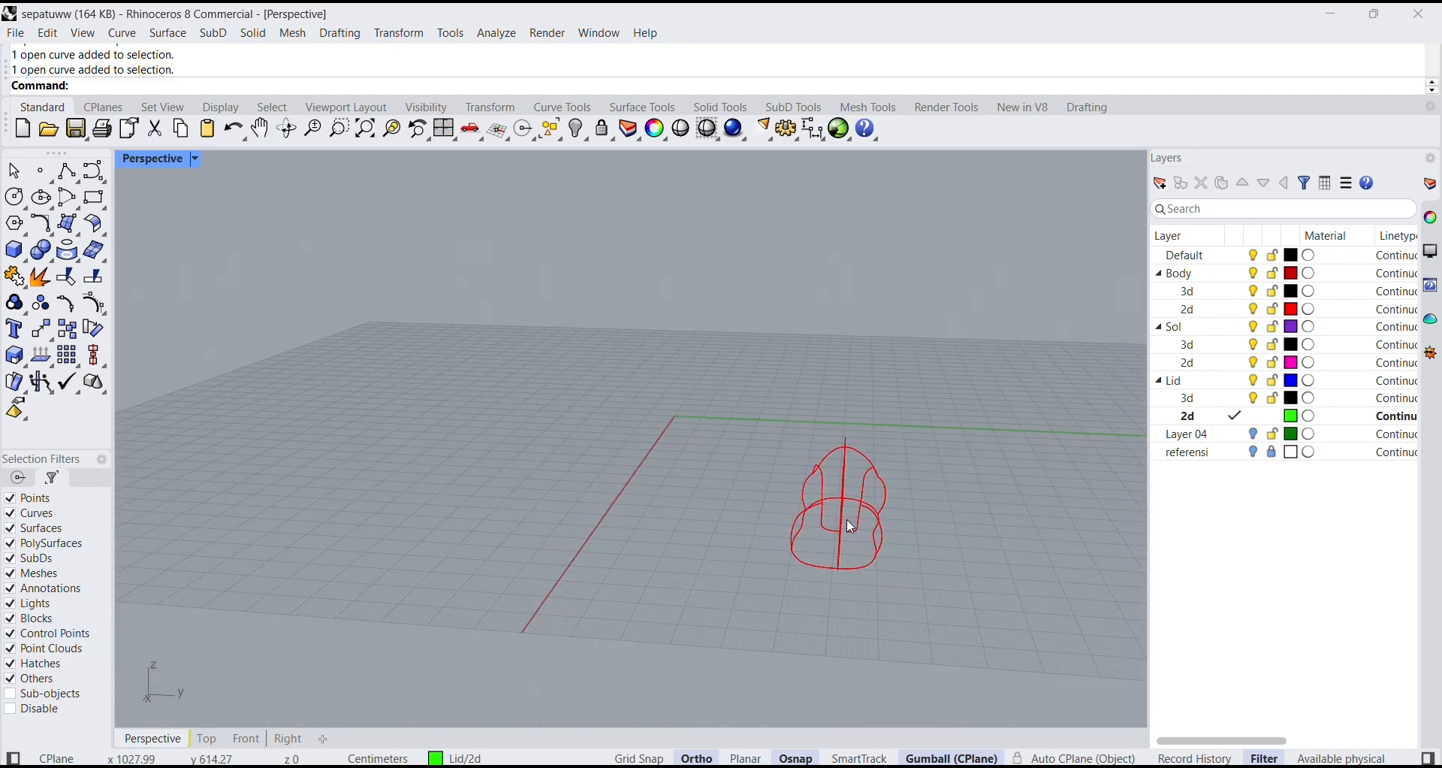
pyautogui.moveTo(846, 518); pyautogui.dragTo(935, 601, button='right')
pyautogui.moveTo(722, 336); pyautogui.dragTo(987, 640)
pyautogui.scroll(4, 856, 539)
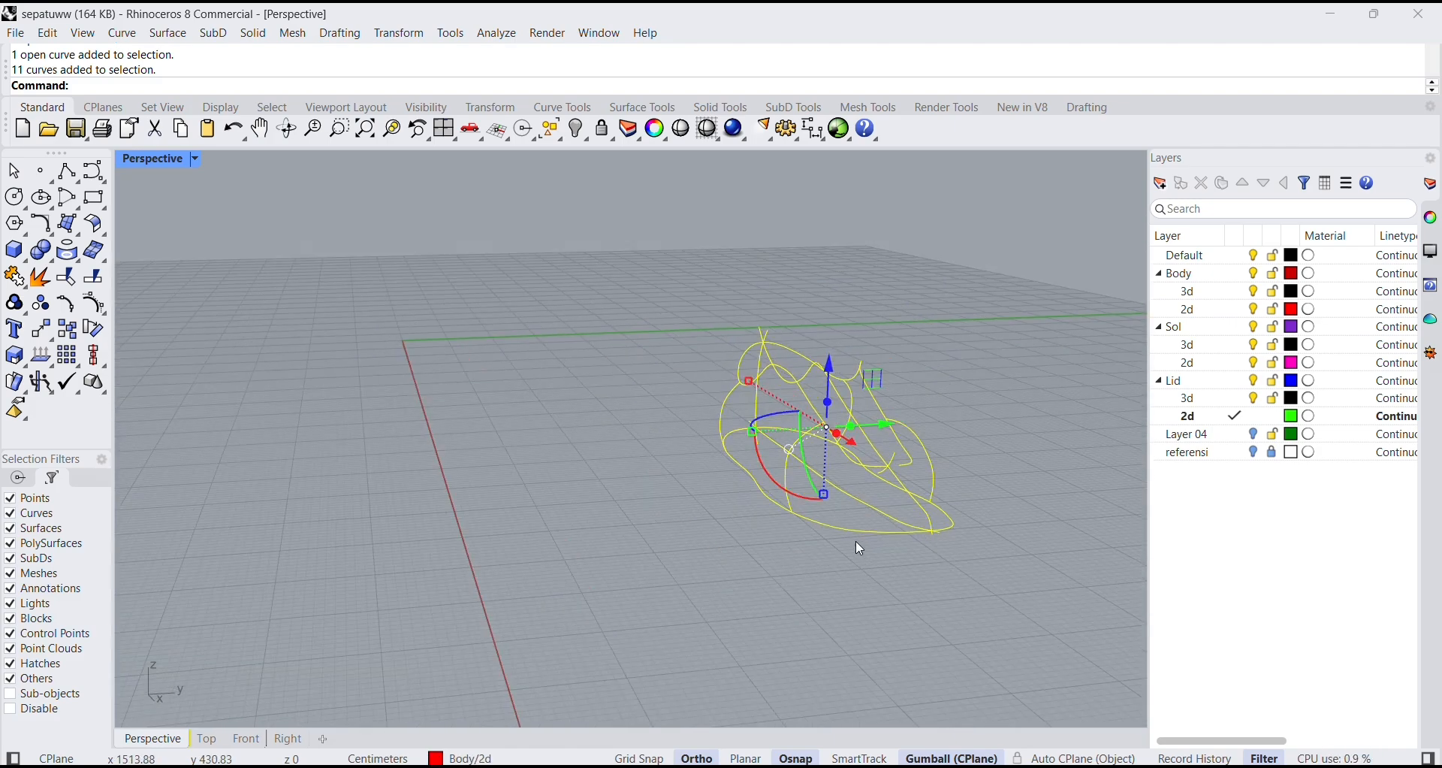
pyautogui.moveTo(821, 489); pyautogui.dragTo(817, 495)
pyautogui.click(961, 375)
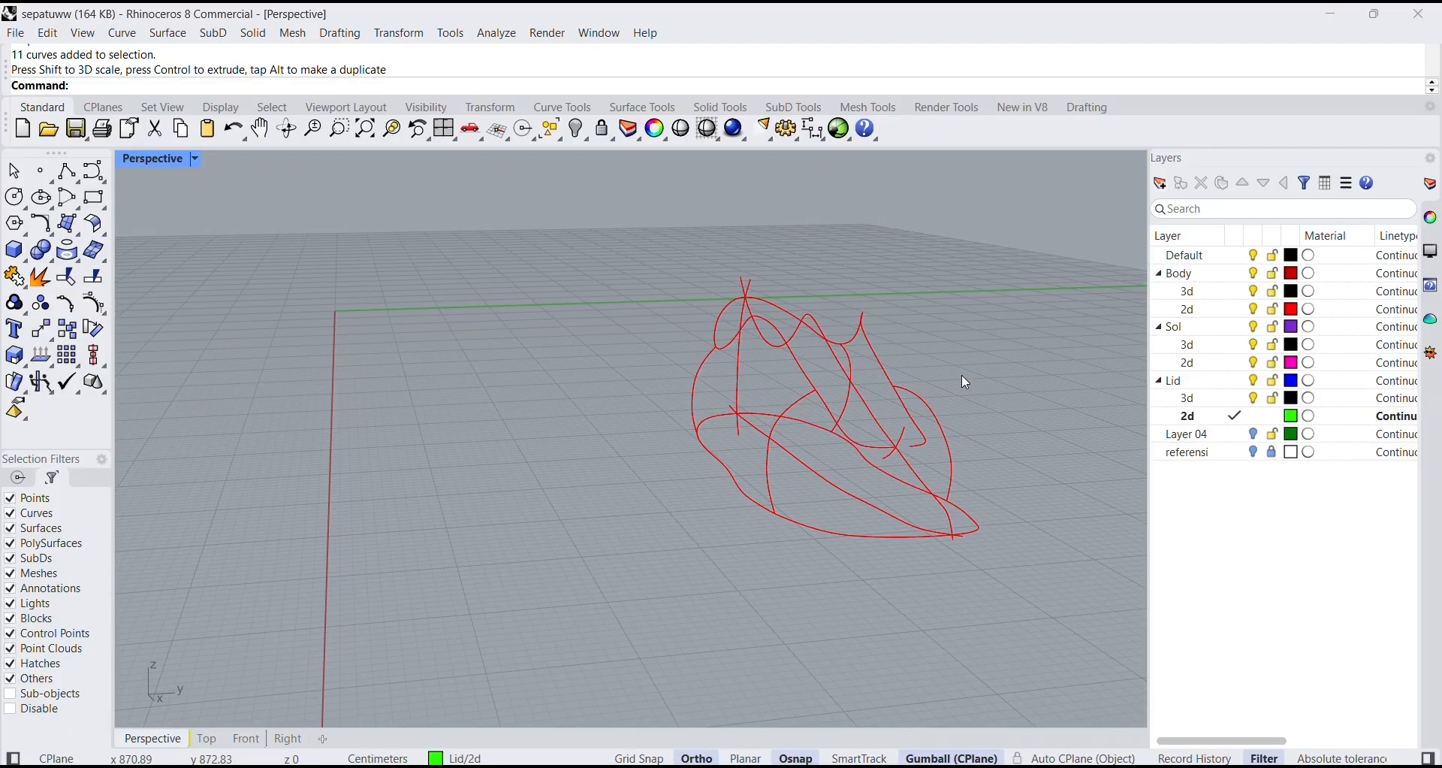
# Scale the complete set of shoe curves further along Z in two more small increments, checking the side profile.
pyautogui.moveTo(849, 511); pyautogui.dragTo(1018, 472, button='right')
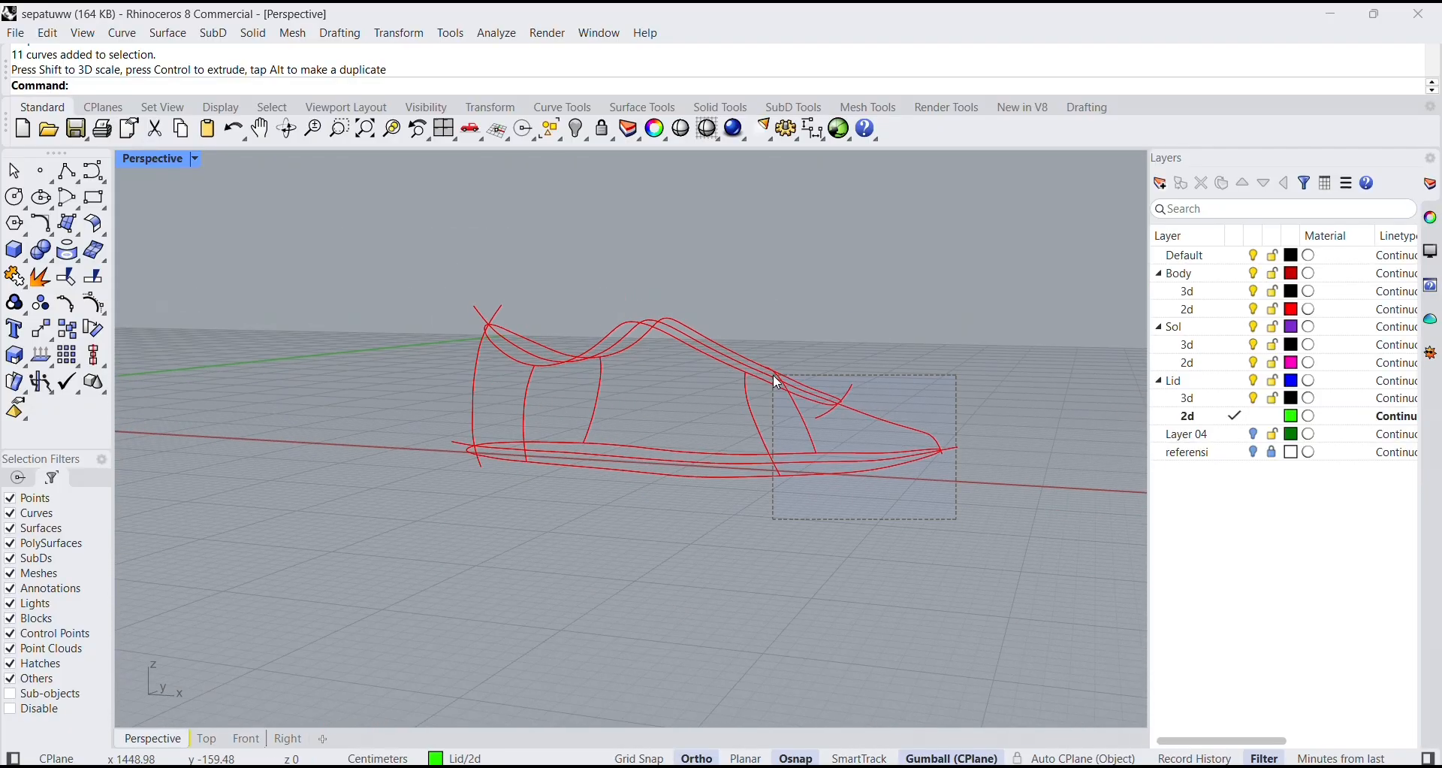
pyautogui.moveTo(773, 375); pyautogui.dragTo(315, 251)
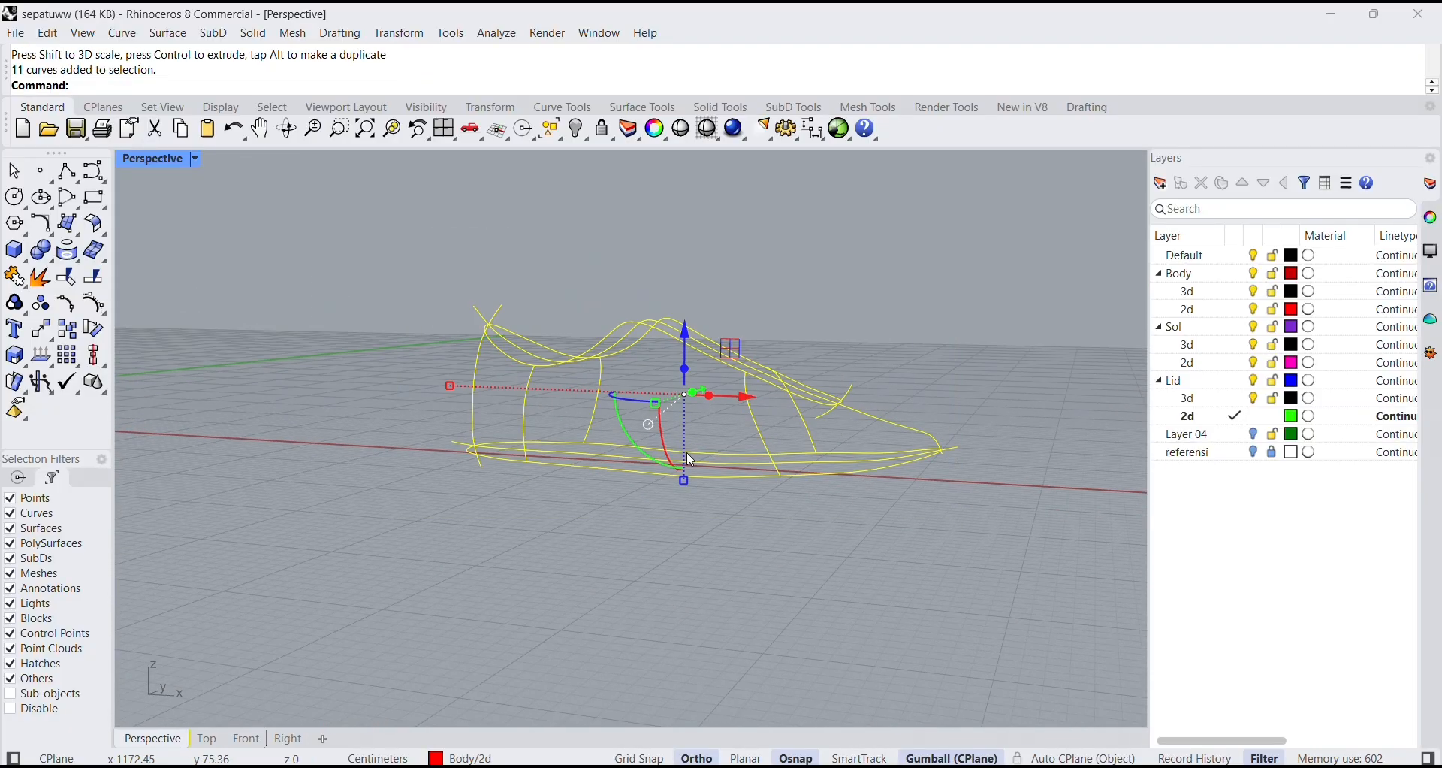
pyautogui.moveTo(684, 480); pyautogui.dragTo(684, 498)
pyautogui.click(885, 395)
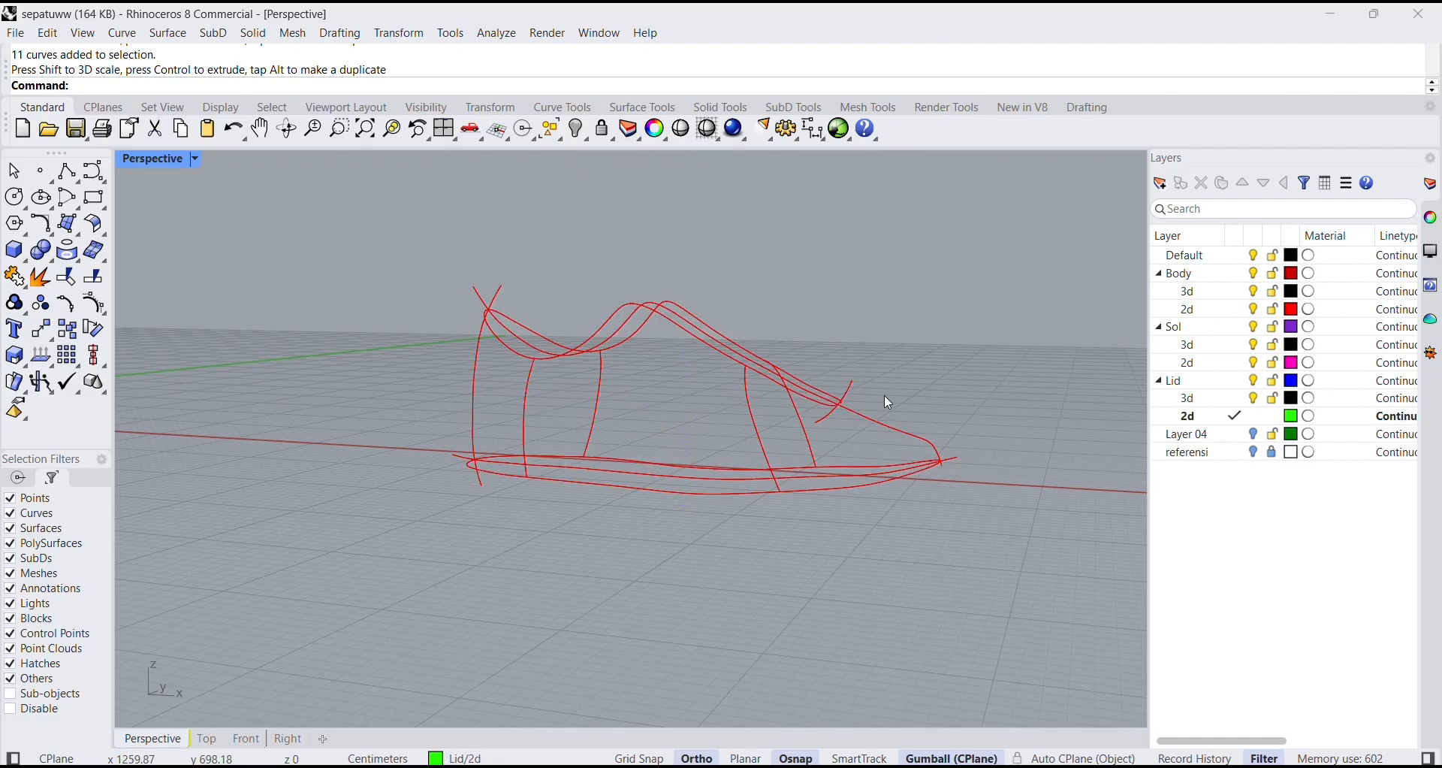
pyautogui.moveTo(885, 397); pyautogui.dragTo(848, 543, button='right')
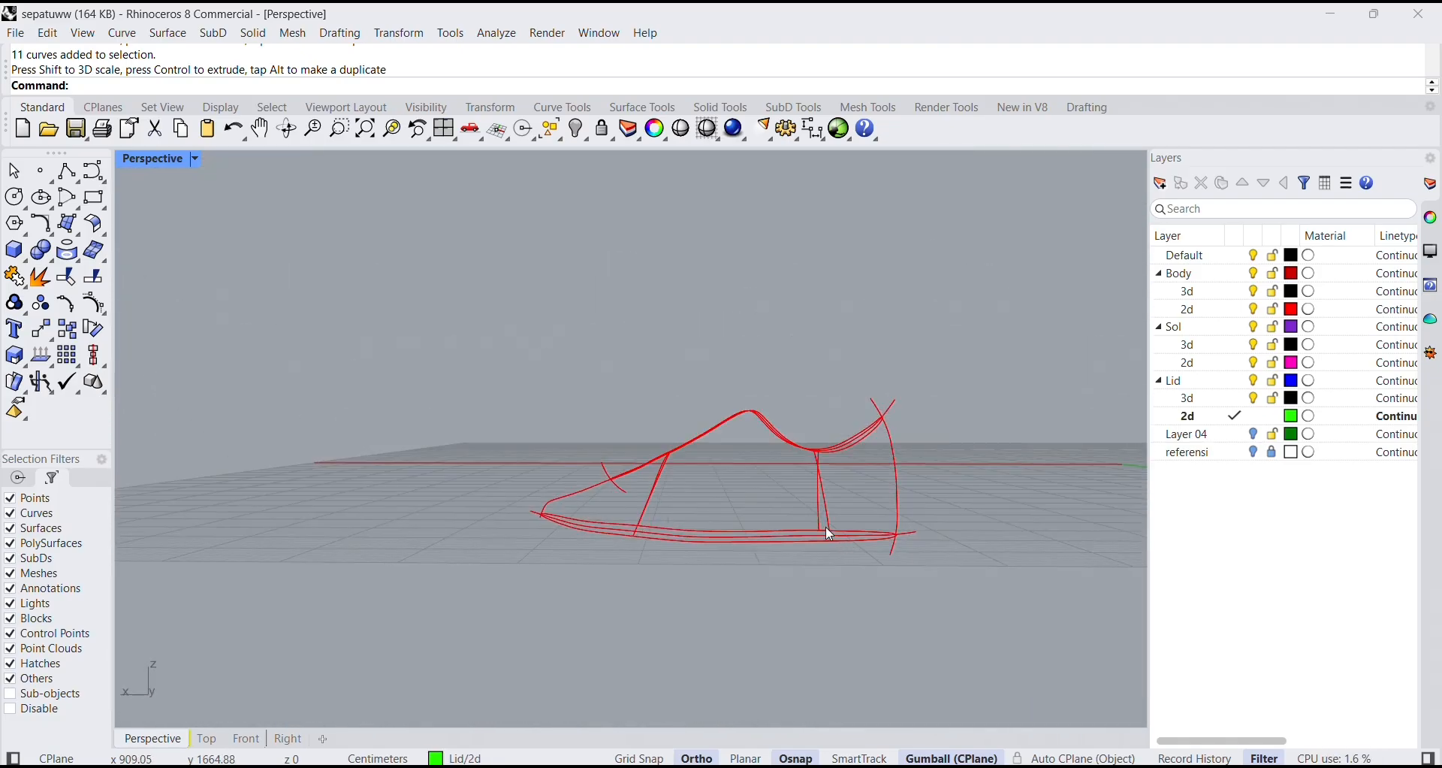
pyautogui.moveTo(481, 238); pyautogui.dragTo(1115, 616)
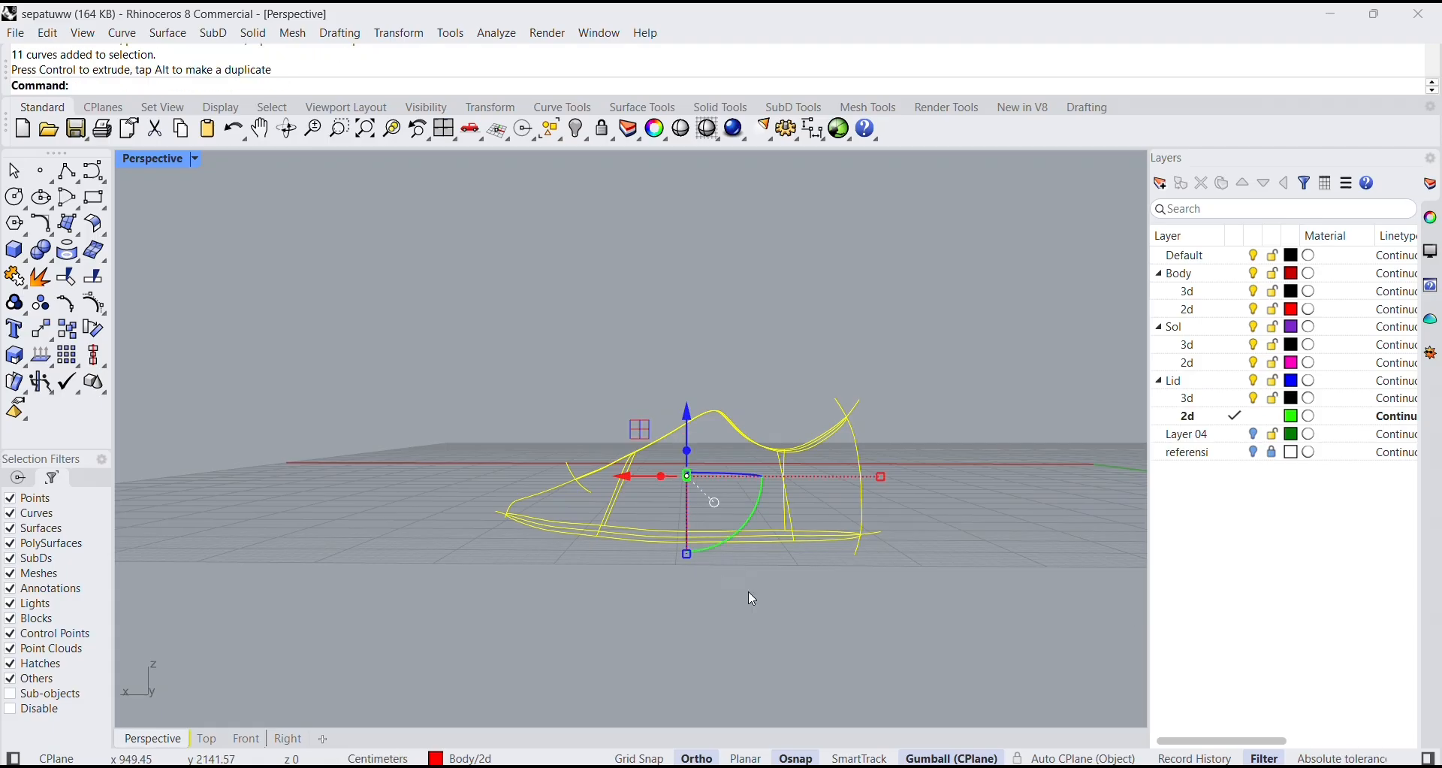
pyautogui.moveTo(689, 557)
pyautogui.mouseDown()
pyautogui.moveTo(700, 571)
pyautogui.moveTo(695, 560)
pyautogui.mouseUp()
pyautogui.click(624, 575)
# Start a curve network surface and pick the front and rear section curves on the negative Y side plus the heel curve.
pyautogui.moveTo(624, 574); pyautogui.dragTo(817, 606, button='right')
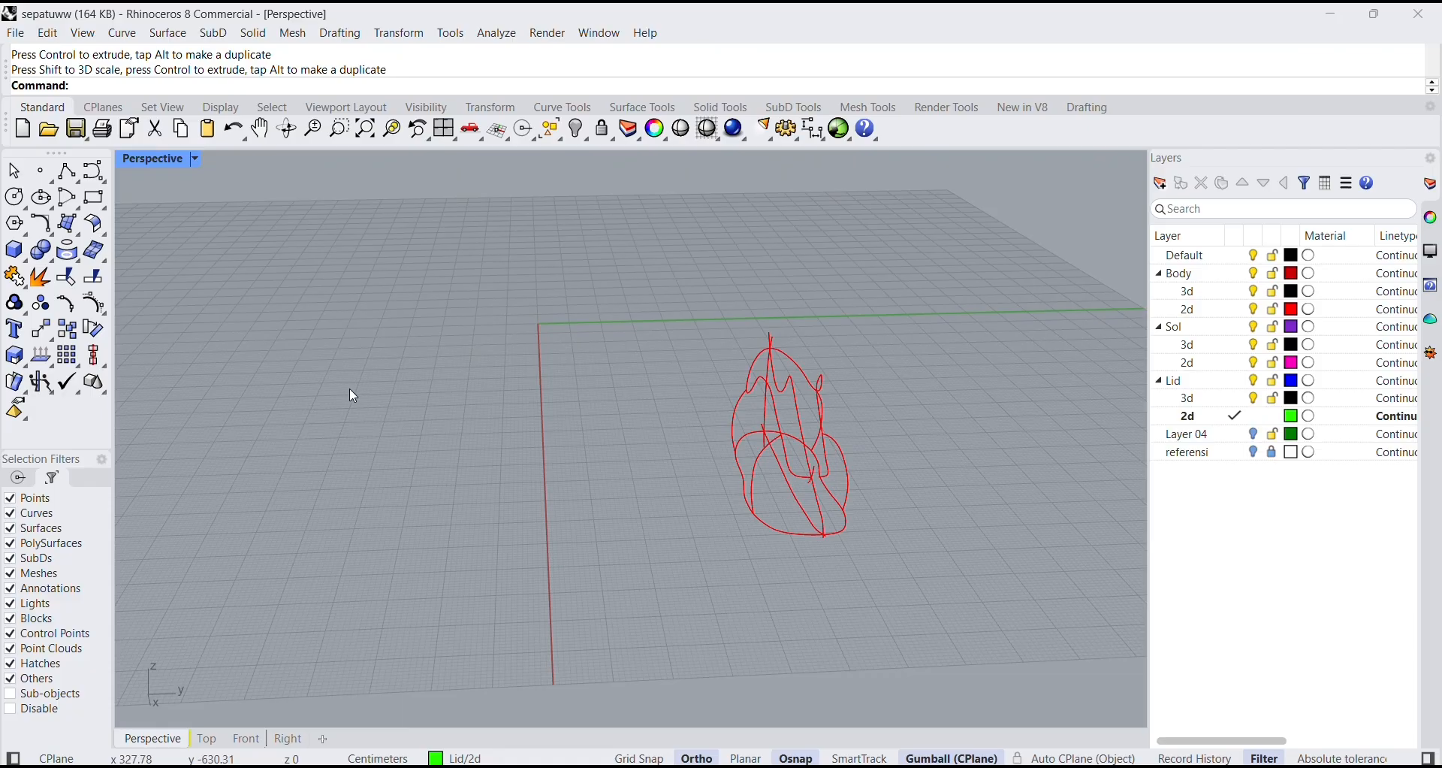
pyautogui.moveTo(943, 499); pyautogui.dragTo(695, 514, button='right')
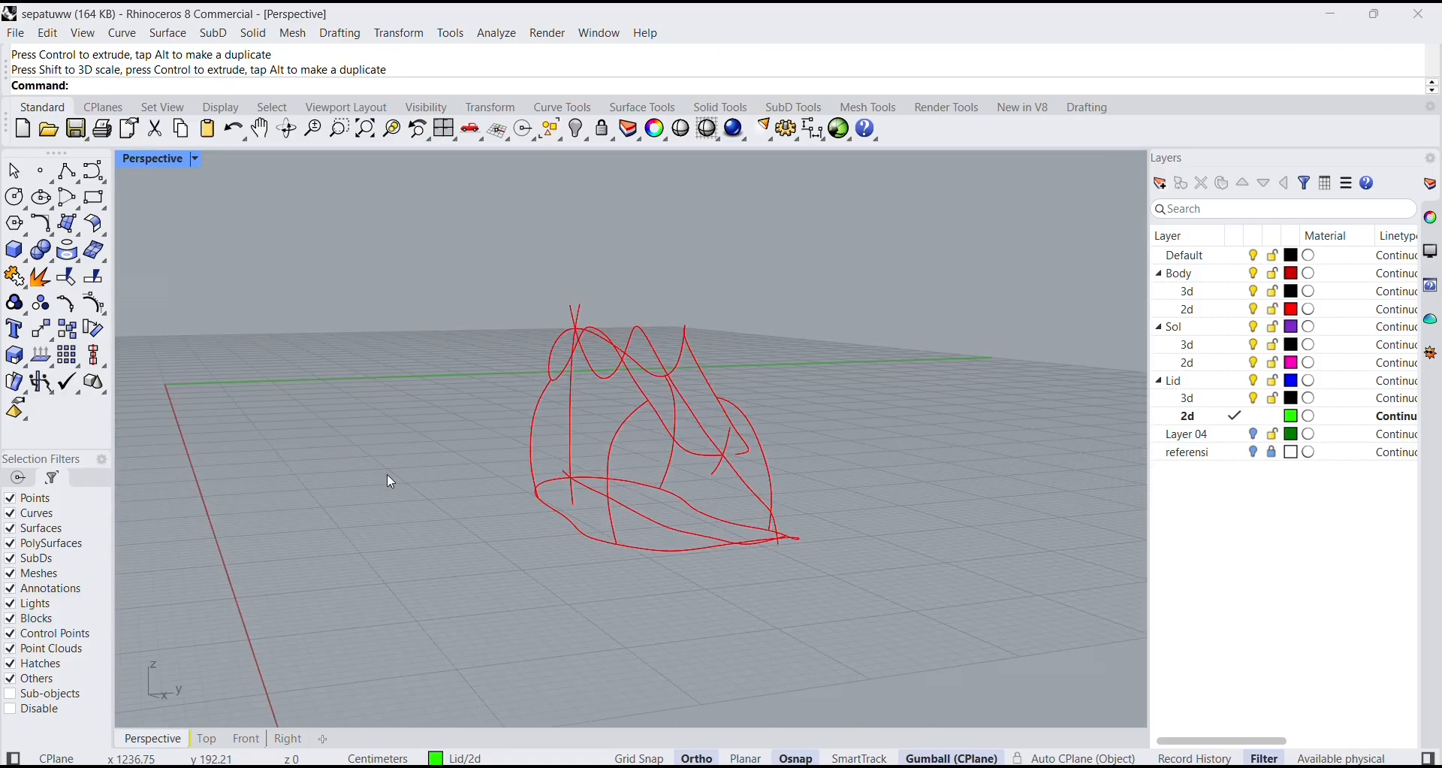
pyautogui.moveTo(727, 428); pyautogui.dragTo(571, 323, button='right')
pyautogui.click(169, 33)
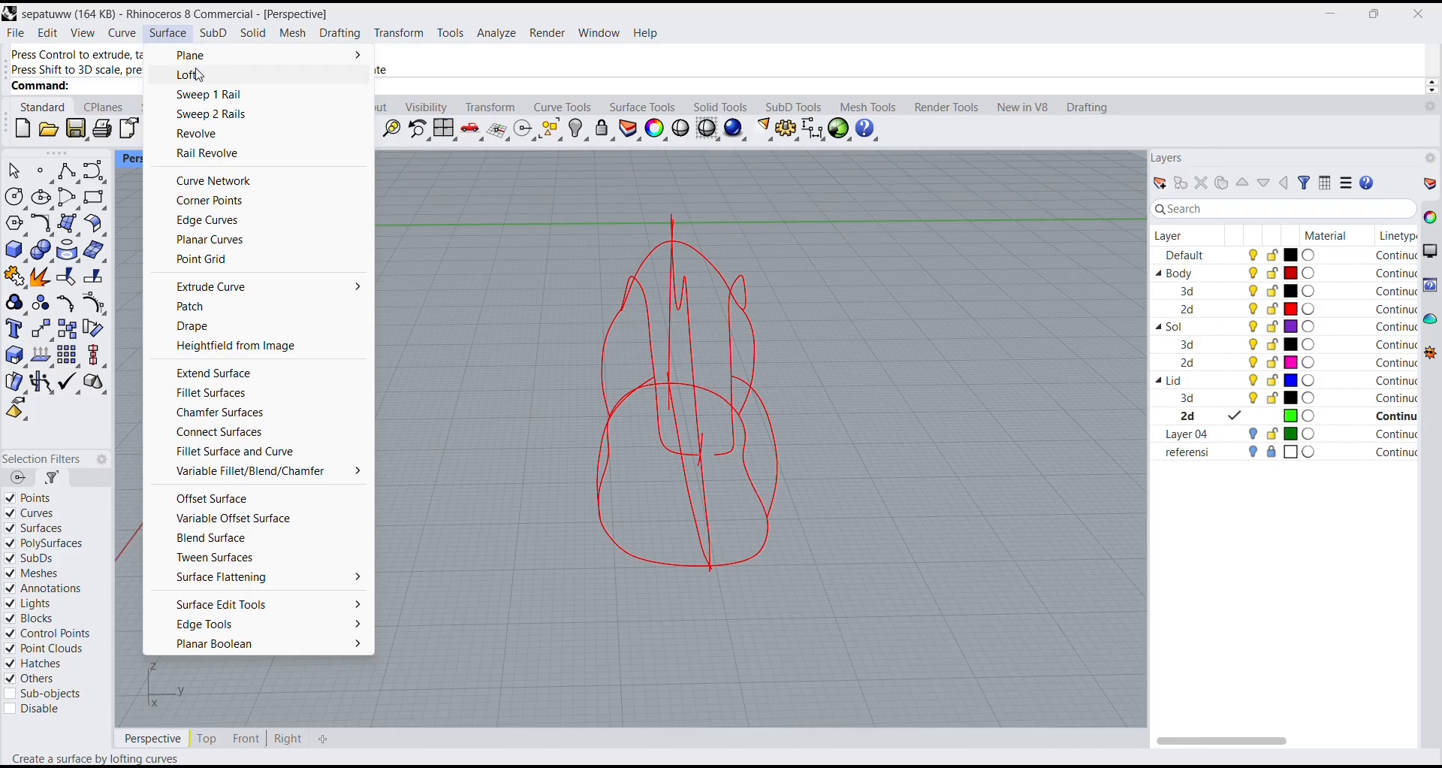
pyautogui.click(211, 181)
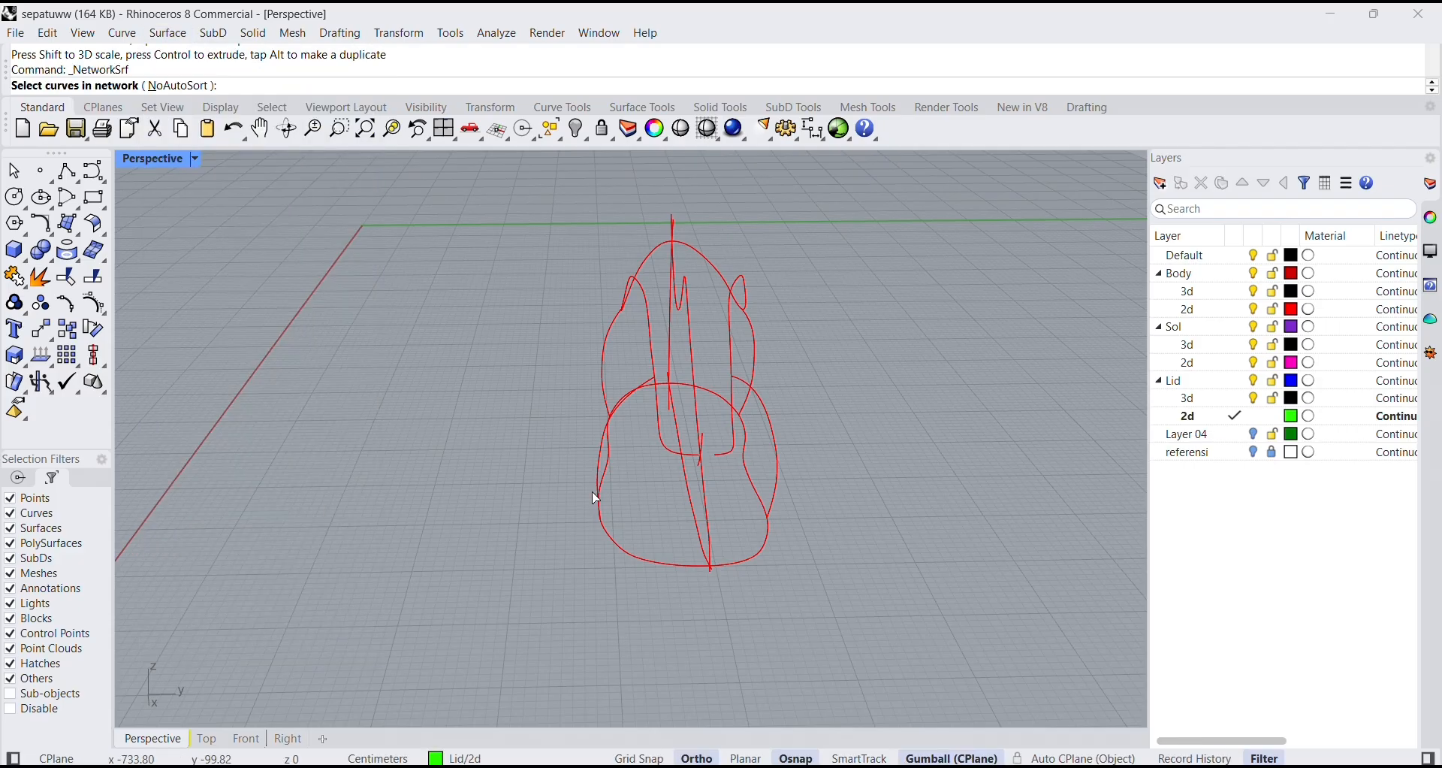
pyautogui.moveTo(598, 500); pyautogui.dragTo(673, 449, button='right')
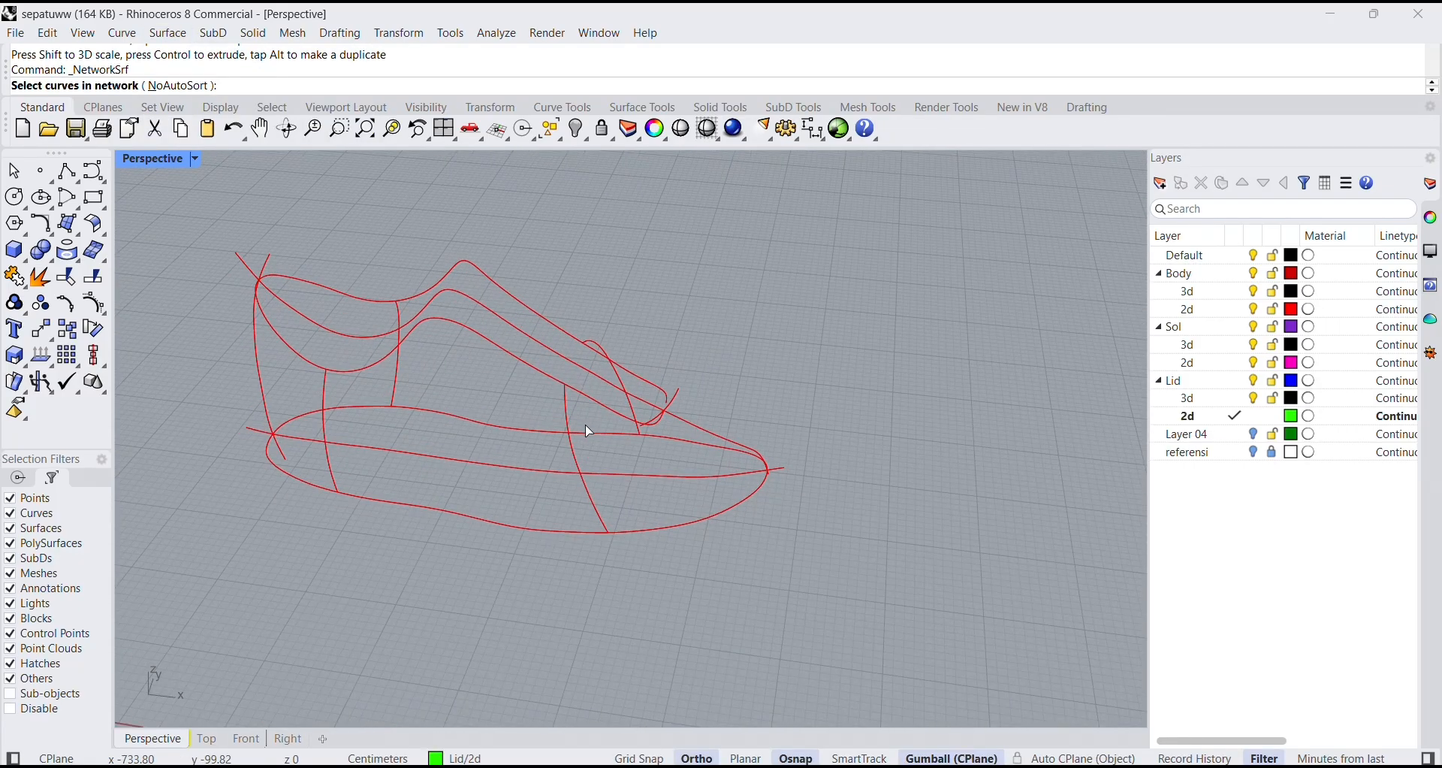
pyautogui.click(569, 433)
pyautogui.click(323, 416)
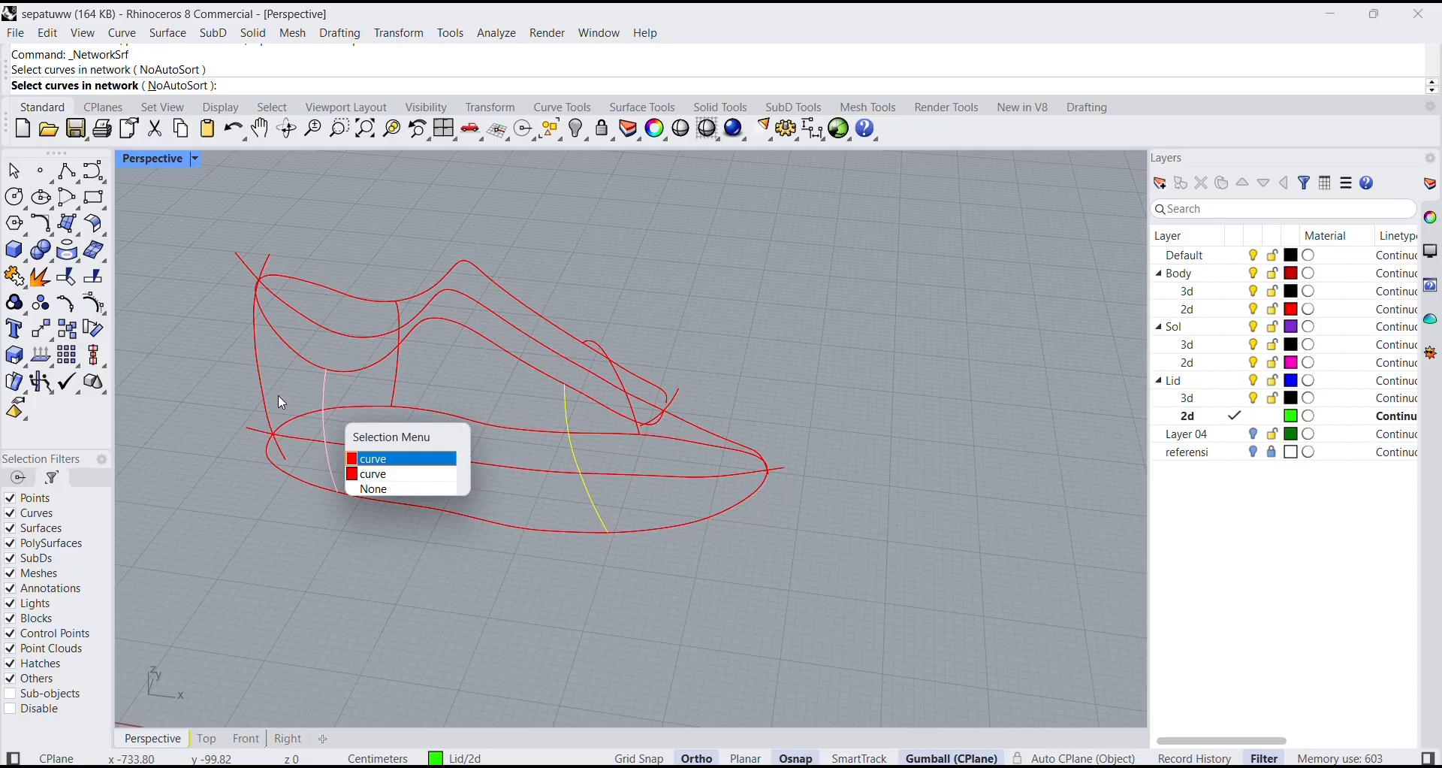
pyautogui.click(373, 458)
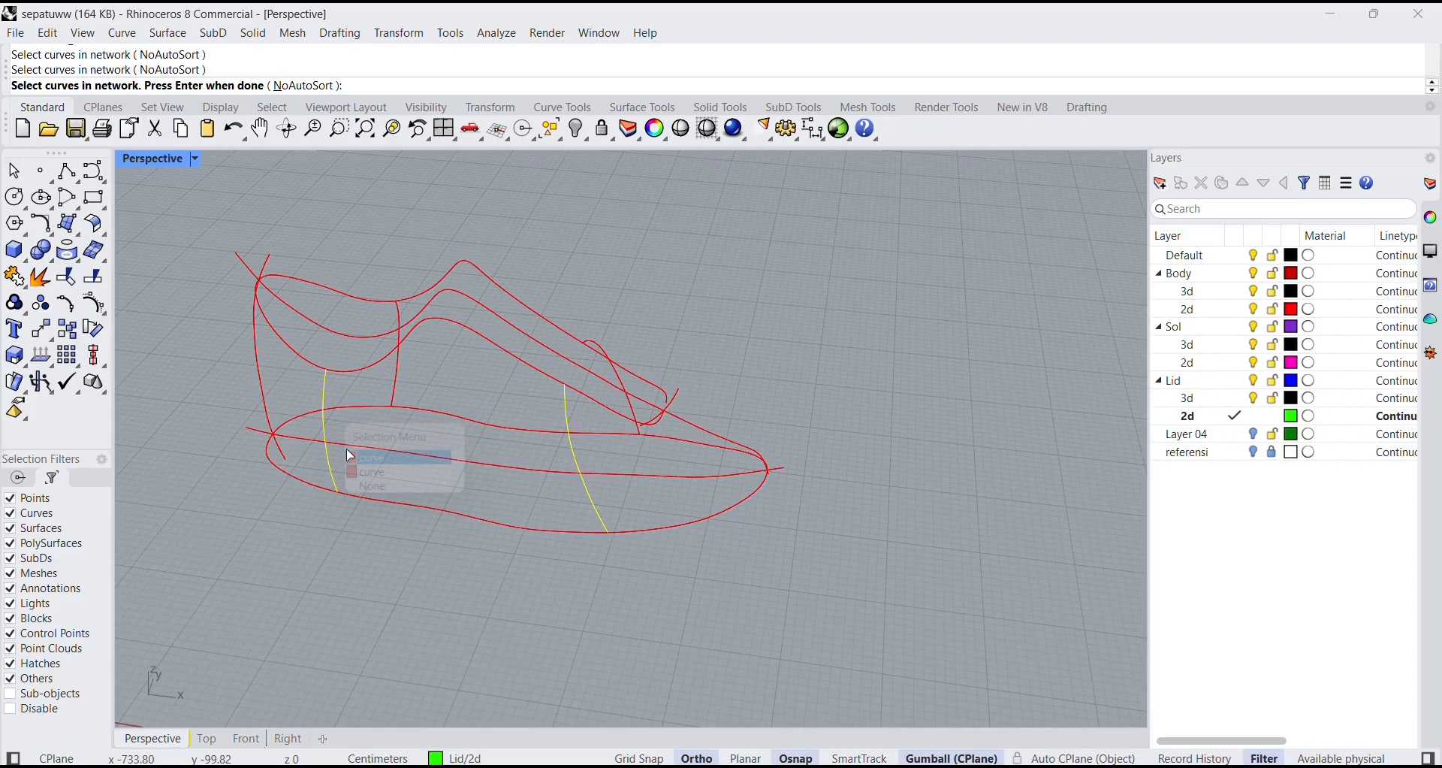
pyautogui.click(259, 362)
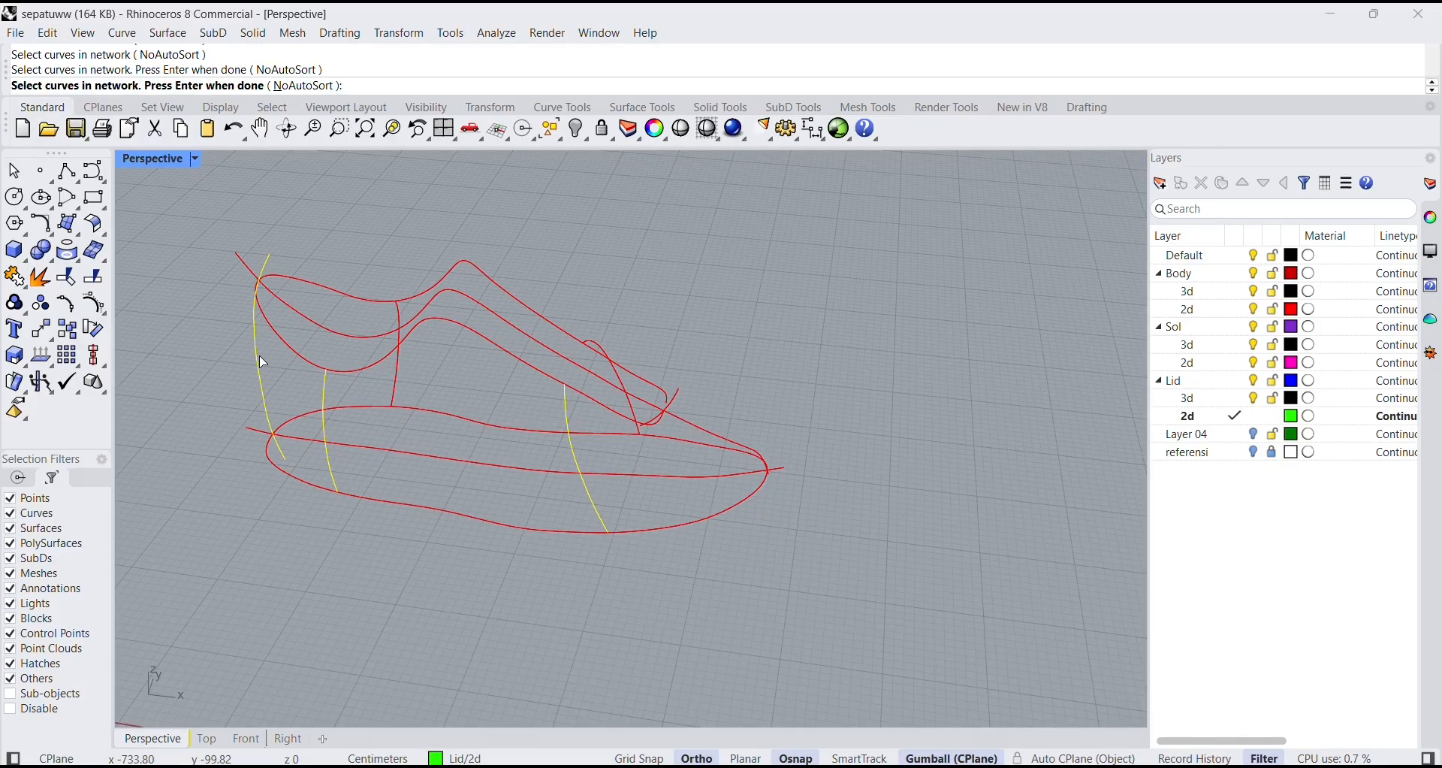
# Add the rear and front section curves on the positive Y side and the toe curve to the network selection.
pyautogui.moveTo(323, 374); pyautogui.dragTo(674, 343, button='right')
pyautogui.click(957, 453)
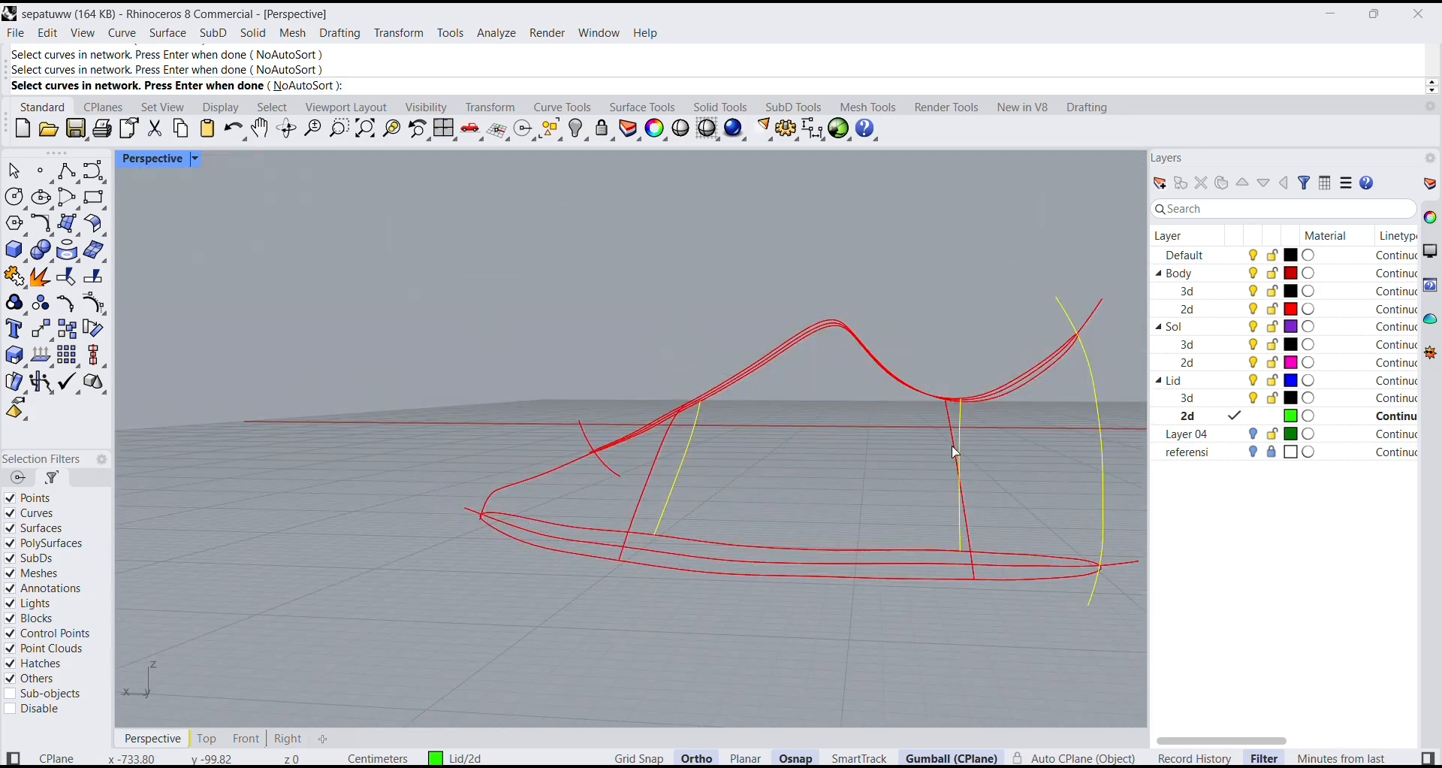
pyautogui.click(661, 465)
pyautogui.moveTo(661, 466); pyautogui.dragTo(829, 509, button='right')
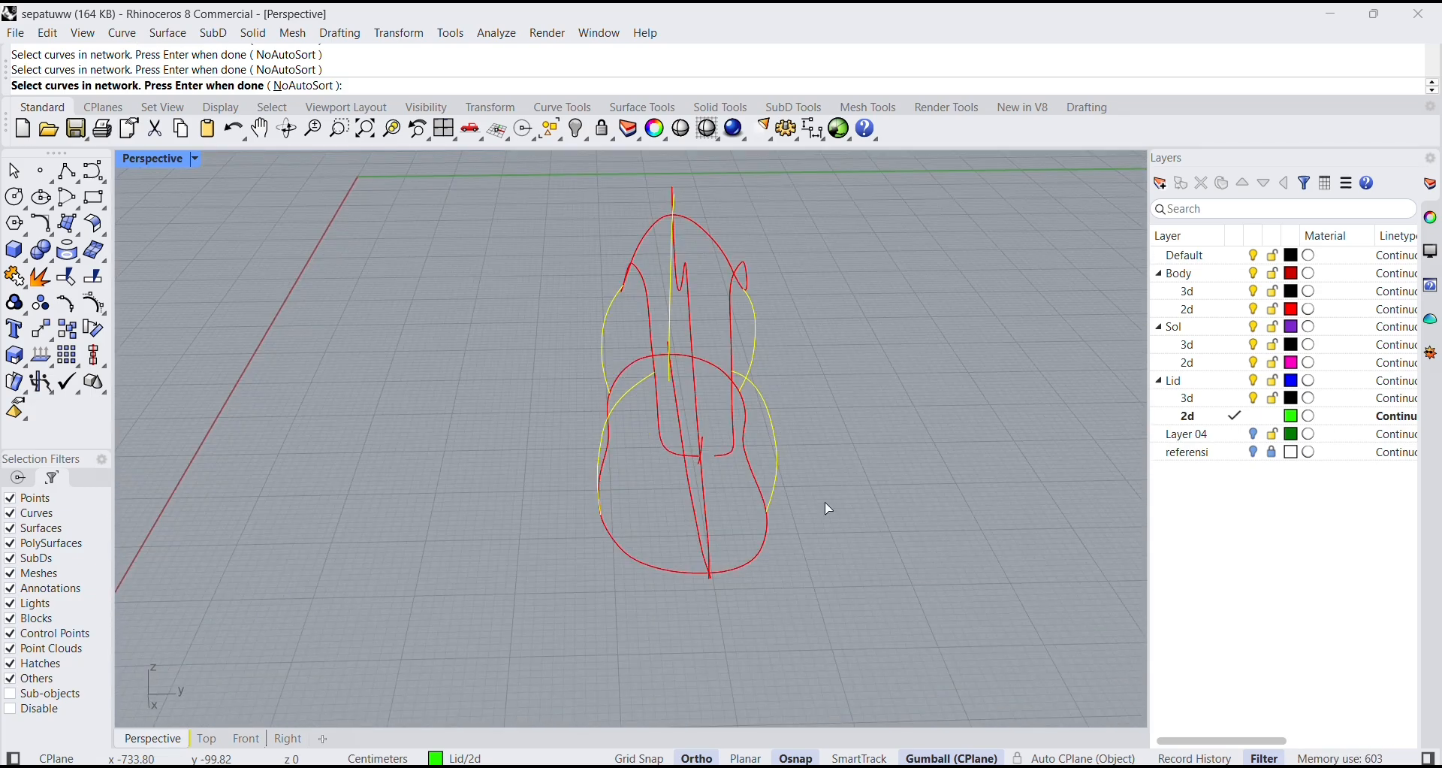
pyautogui.moveTo(726, 511); pyautogui.dragTo(796, 476, button='right')
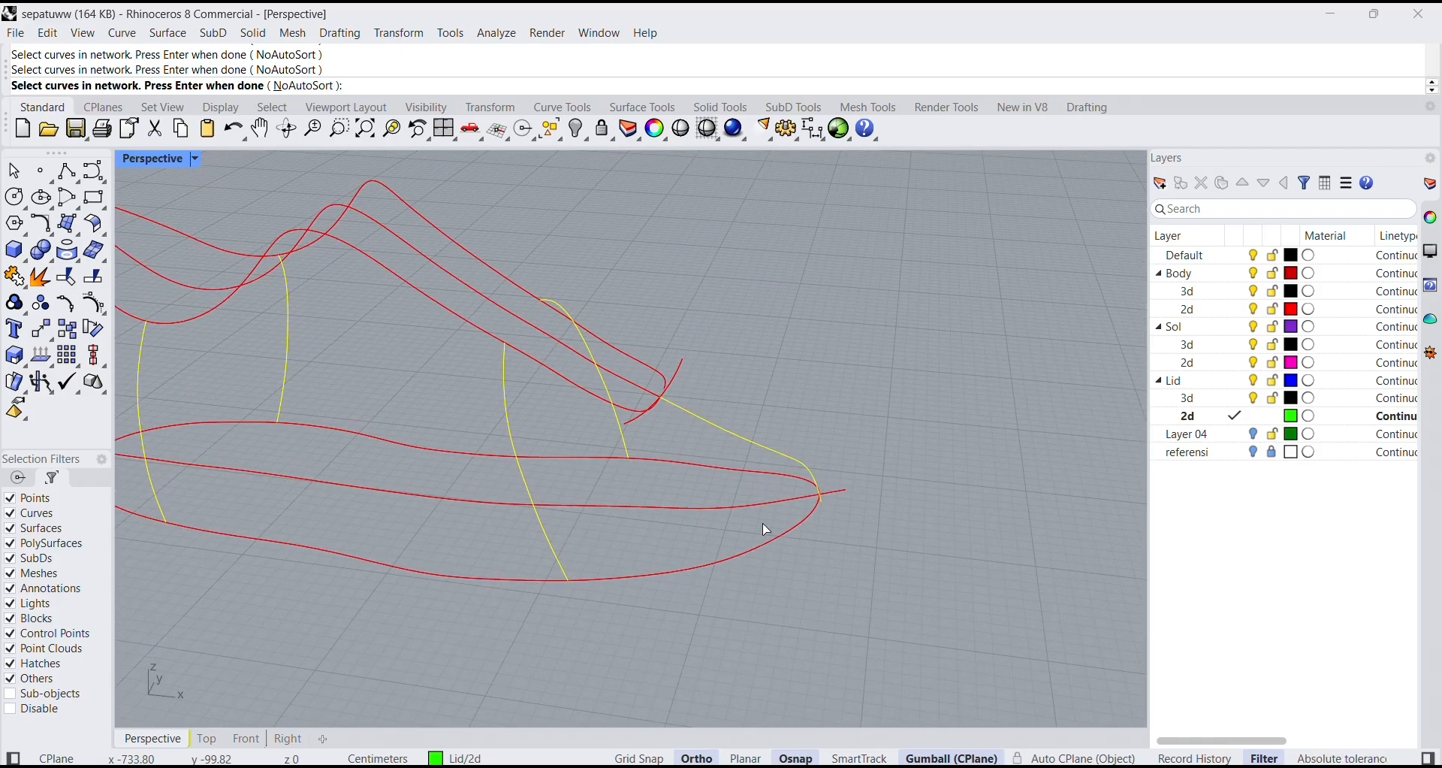
# Add the collar curve and the sole outline to the network selection and accept it for sorting.
pyautogui.click(293, 238)
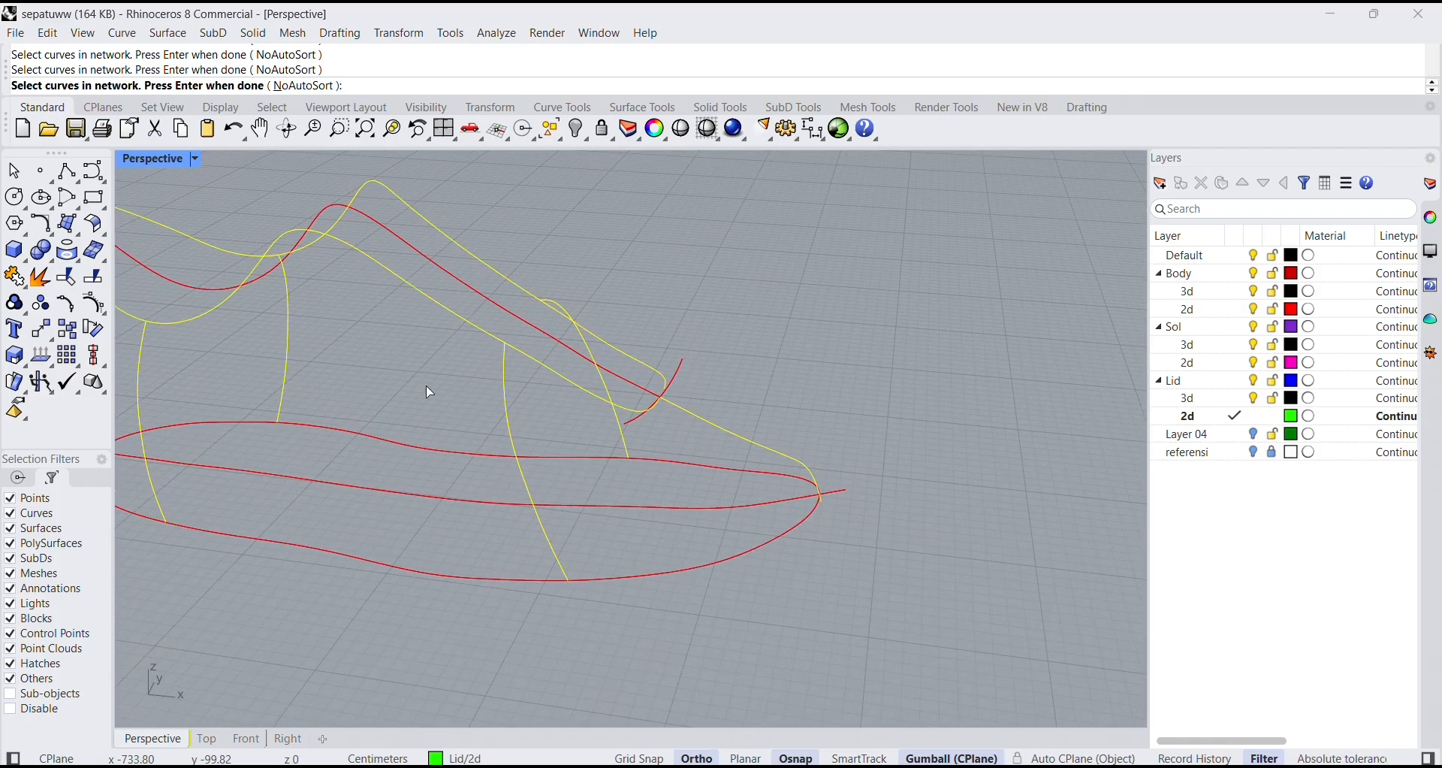
pyautogui.click(457, 580)
pyautogui.scroll(-6, 488, 578)
pyautogui.moveTo(508, 577); pyautogui.dragTo(417, 385, button='right')
pyautogui.press('Return')
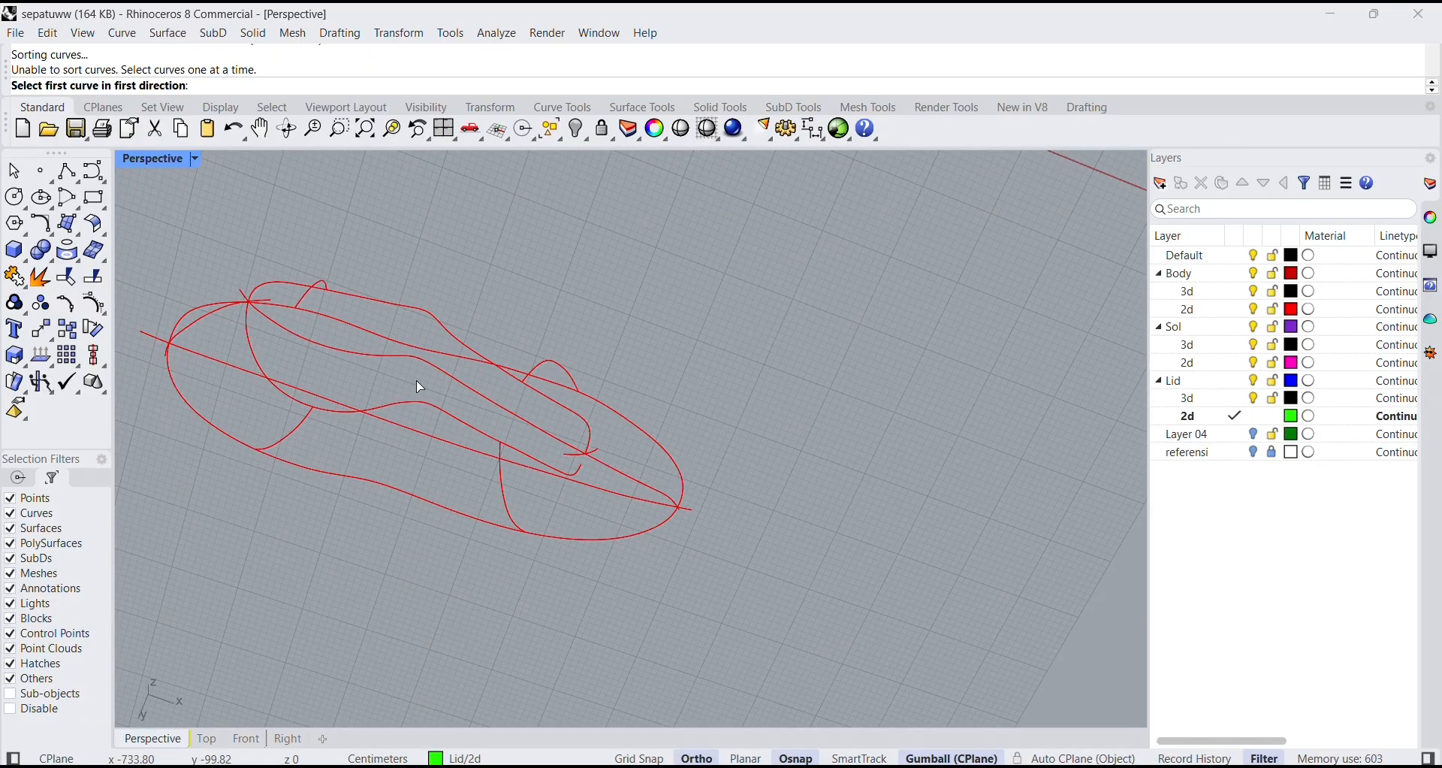
# Inspect the front ends of the collar curve near the centre profile and cancel the curve network surface.
pyautogui.moveTo(505, 395); pyautogui.dragTo(972, 483, button='right')
pyautogui.scroll(-5, 828, 583)
pyautogui.scroll(10, 808, 609)
pyautogui.scroll(-2, 766, 543)
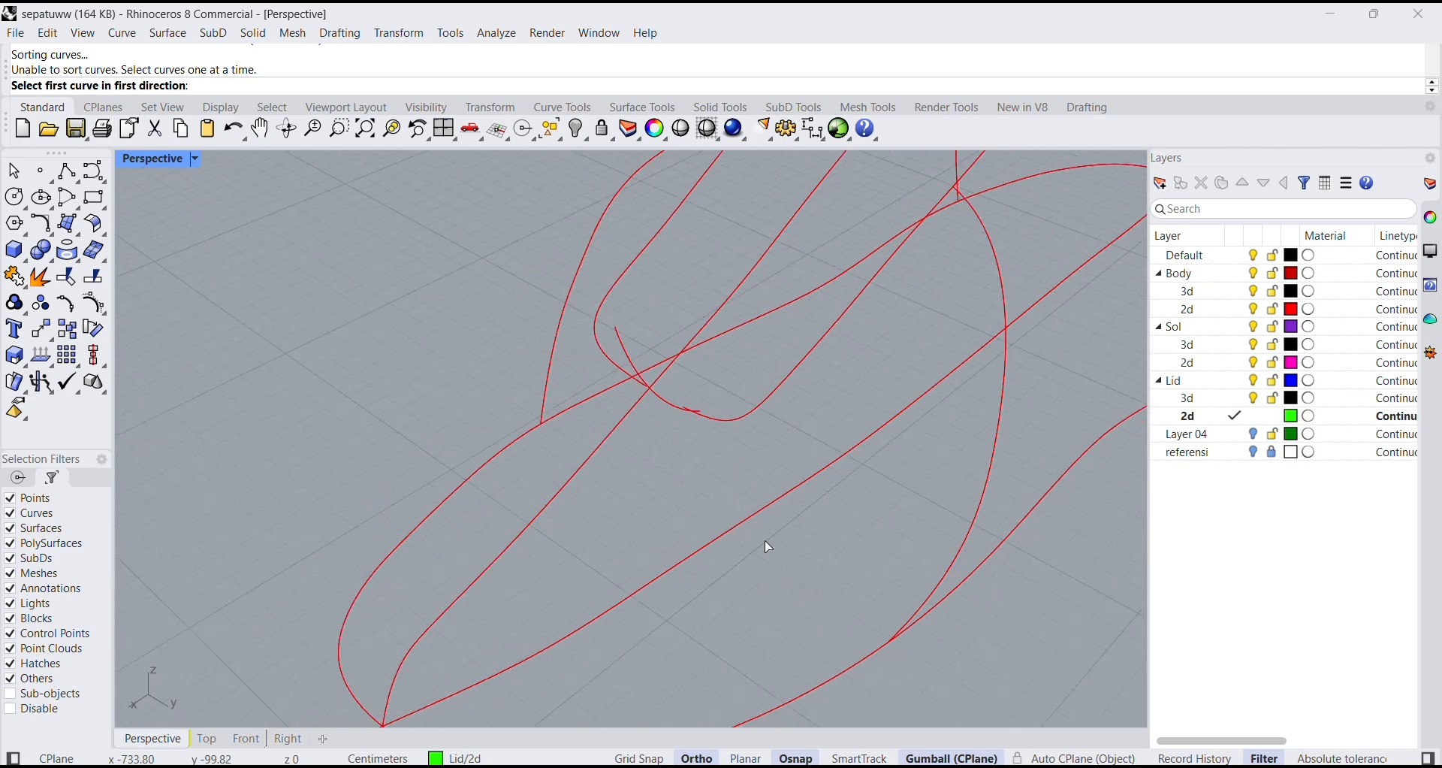
pyautogui.scroll(2, 719, 456)
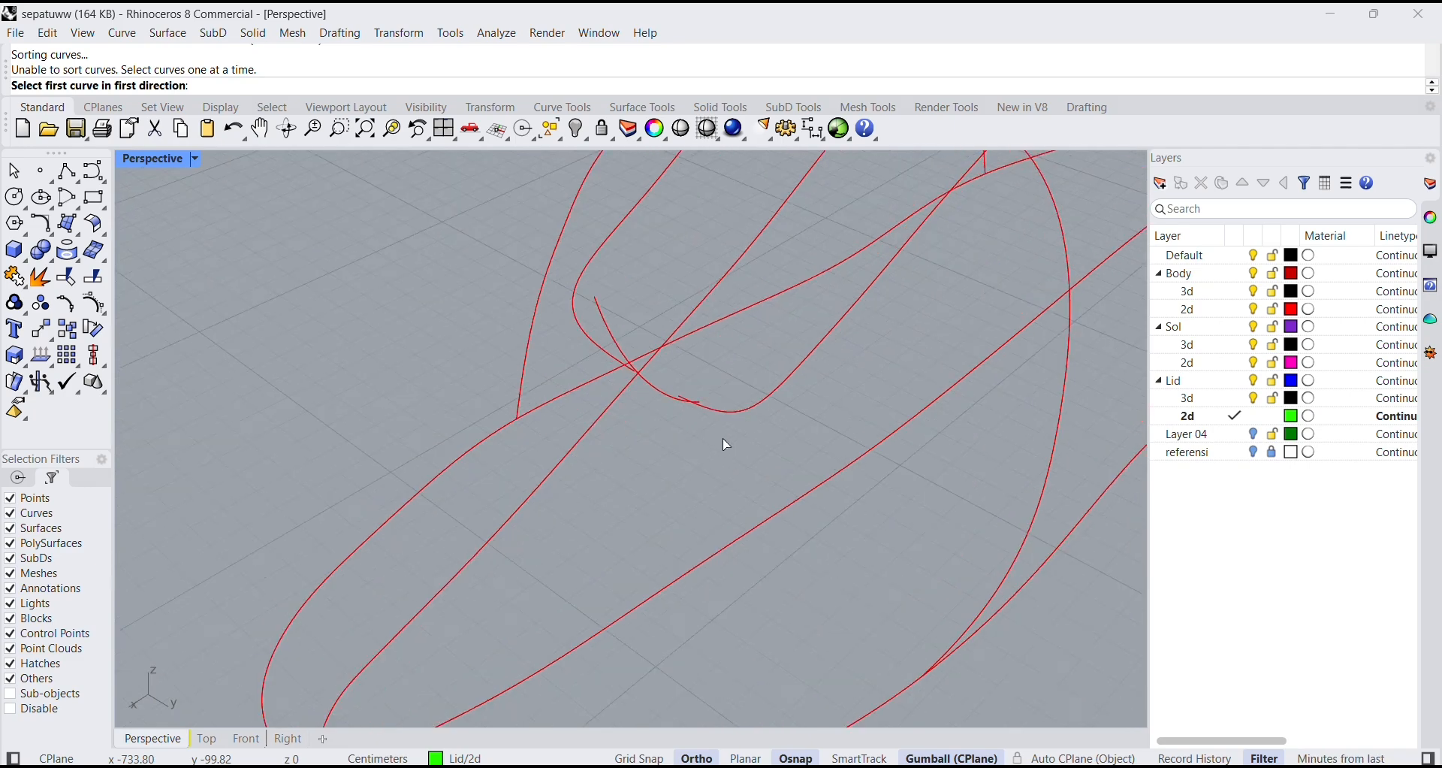
pyautogui.moveTo(727, 445); pyautogui.dragTo(547, 365, button='right')
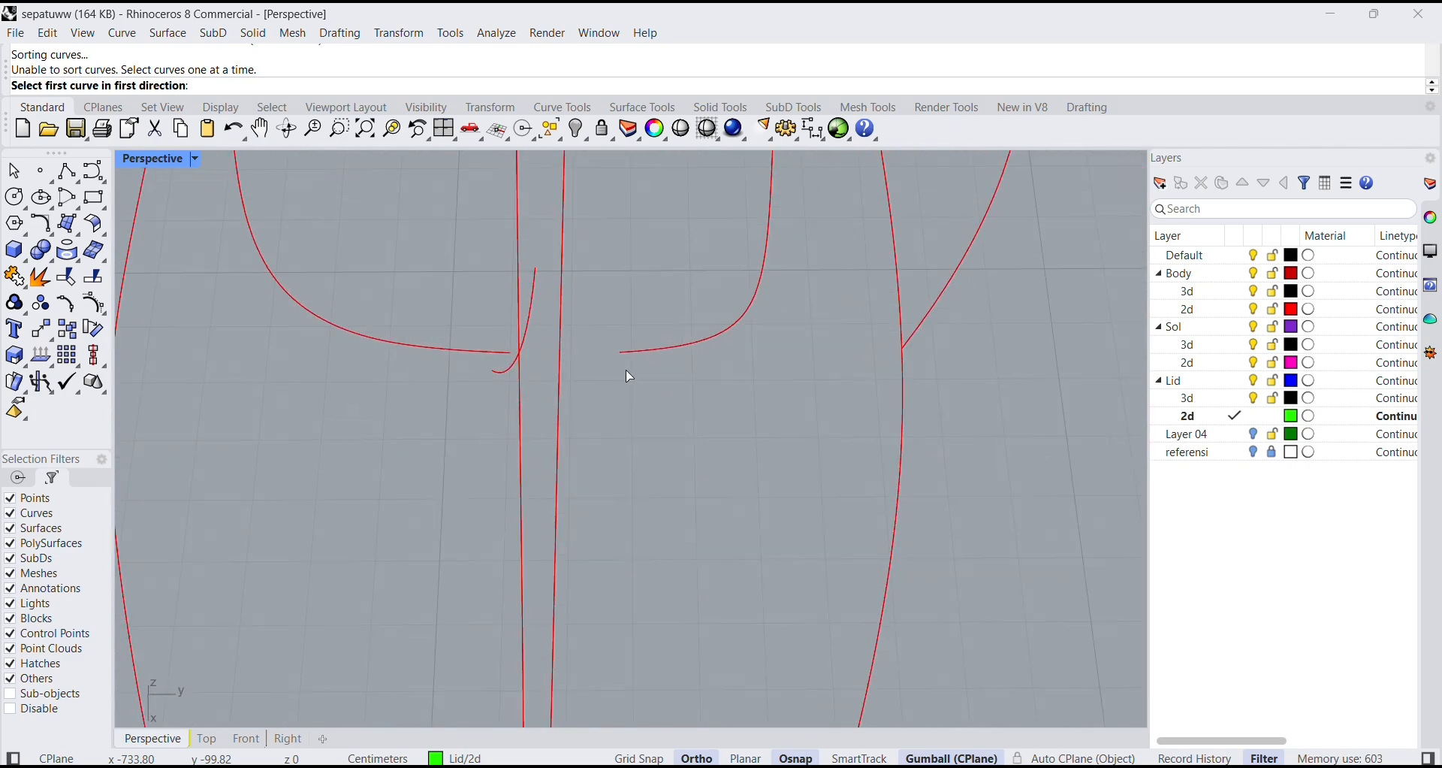
pyautogui.click(659, 356)
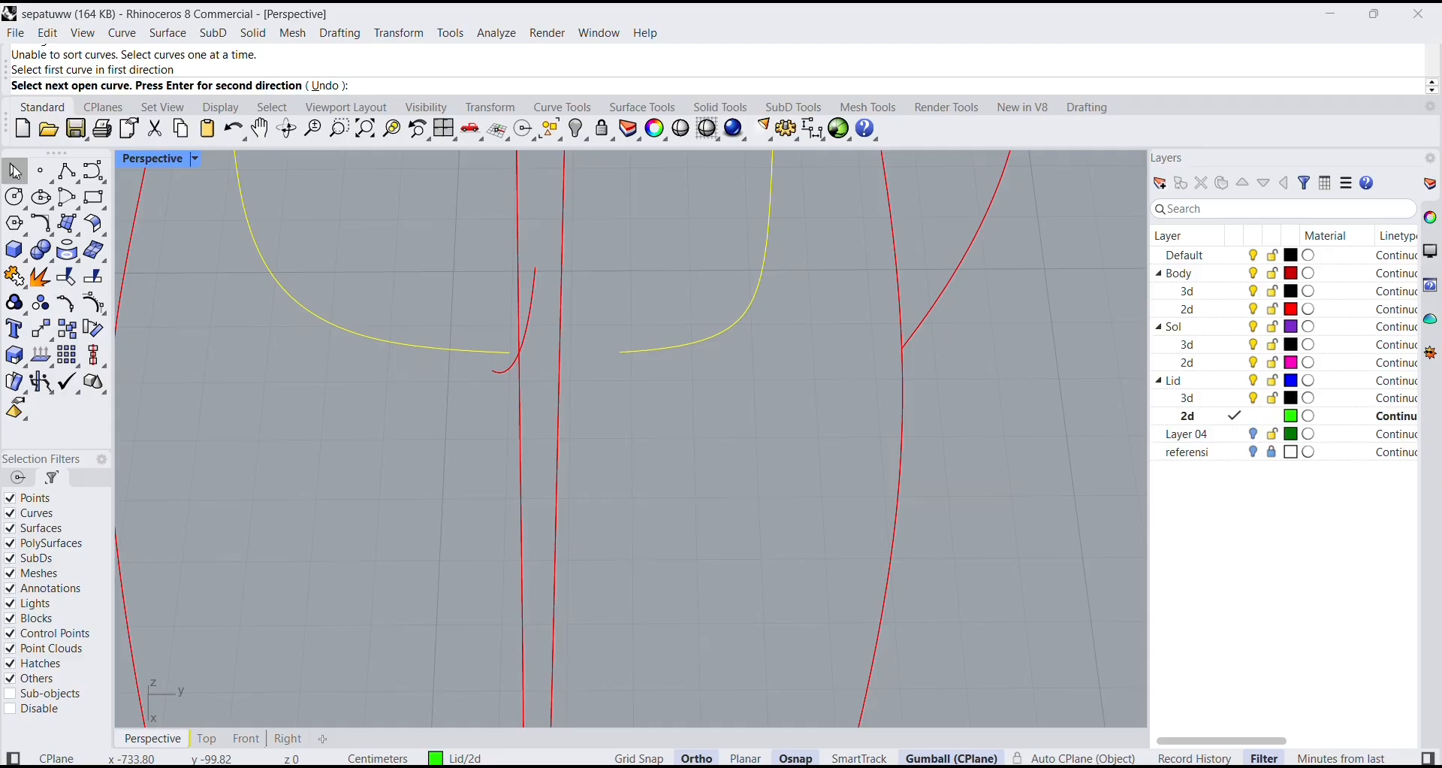
pyautogui.click(15, 171)
# Try to bridge the gap between the collar curve's front ends with a straight polyline, and undo it.
pyautogui.click(347, 335)
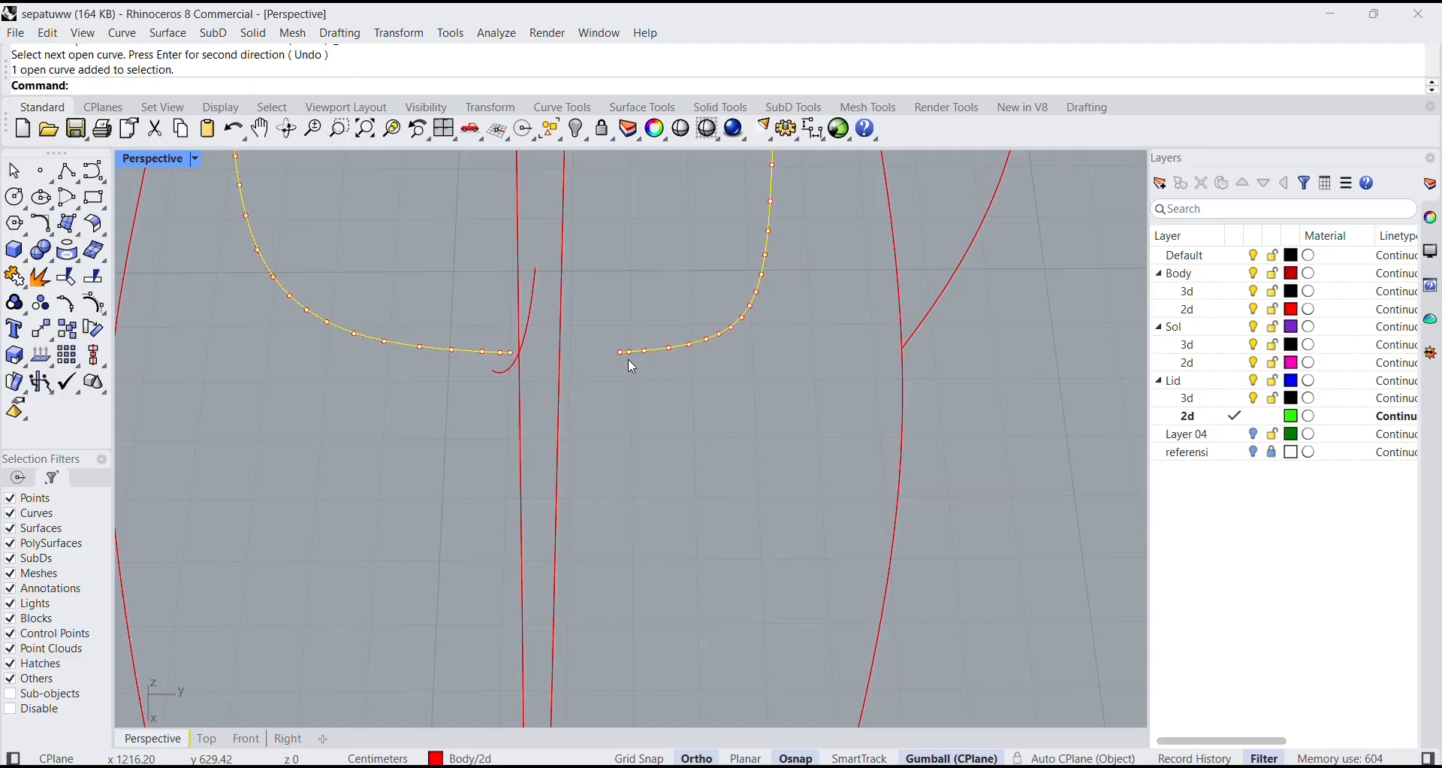
pyautogui.click(67, 172)
pyautogui.scroll(5, 639, 368)
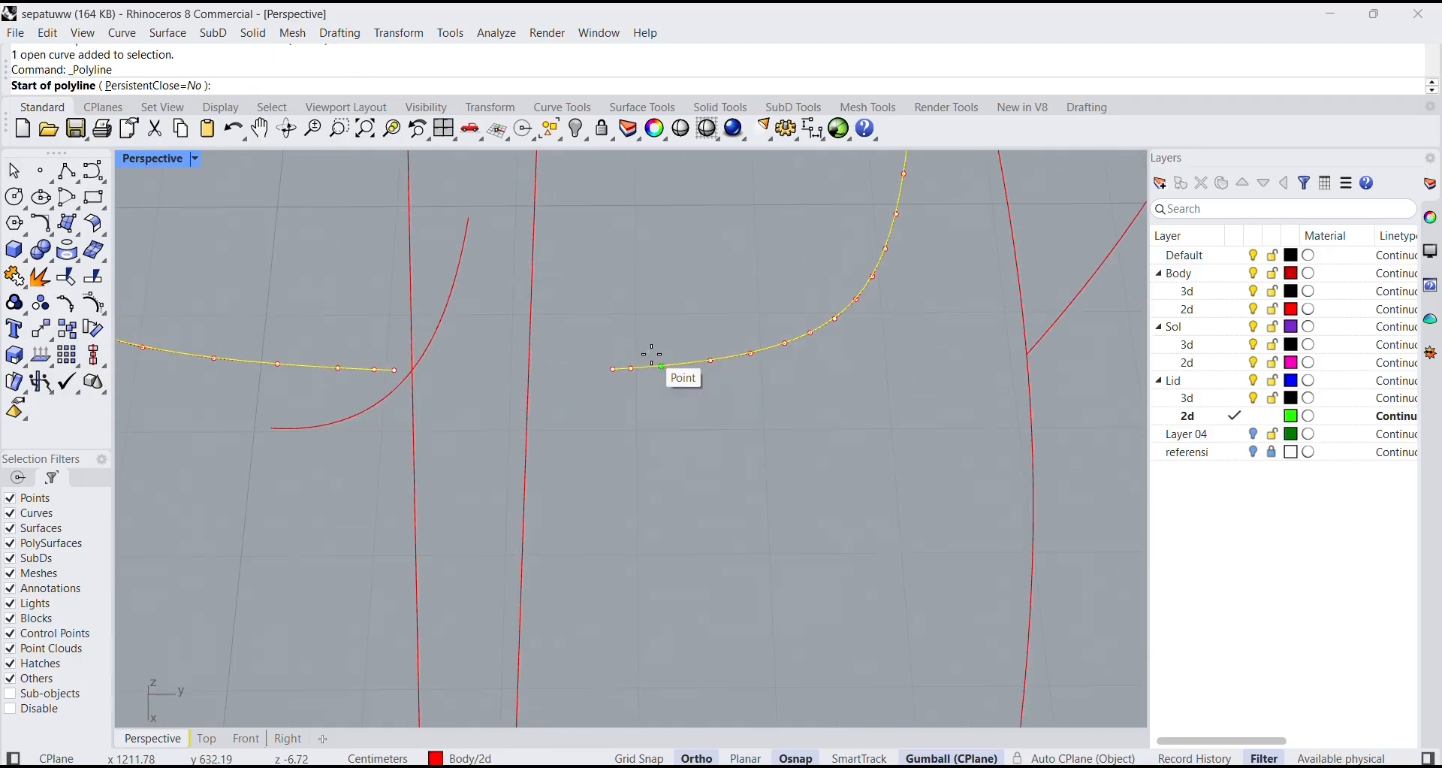
pyautogui.click(600, 375)
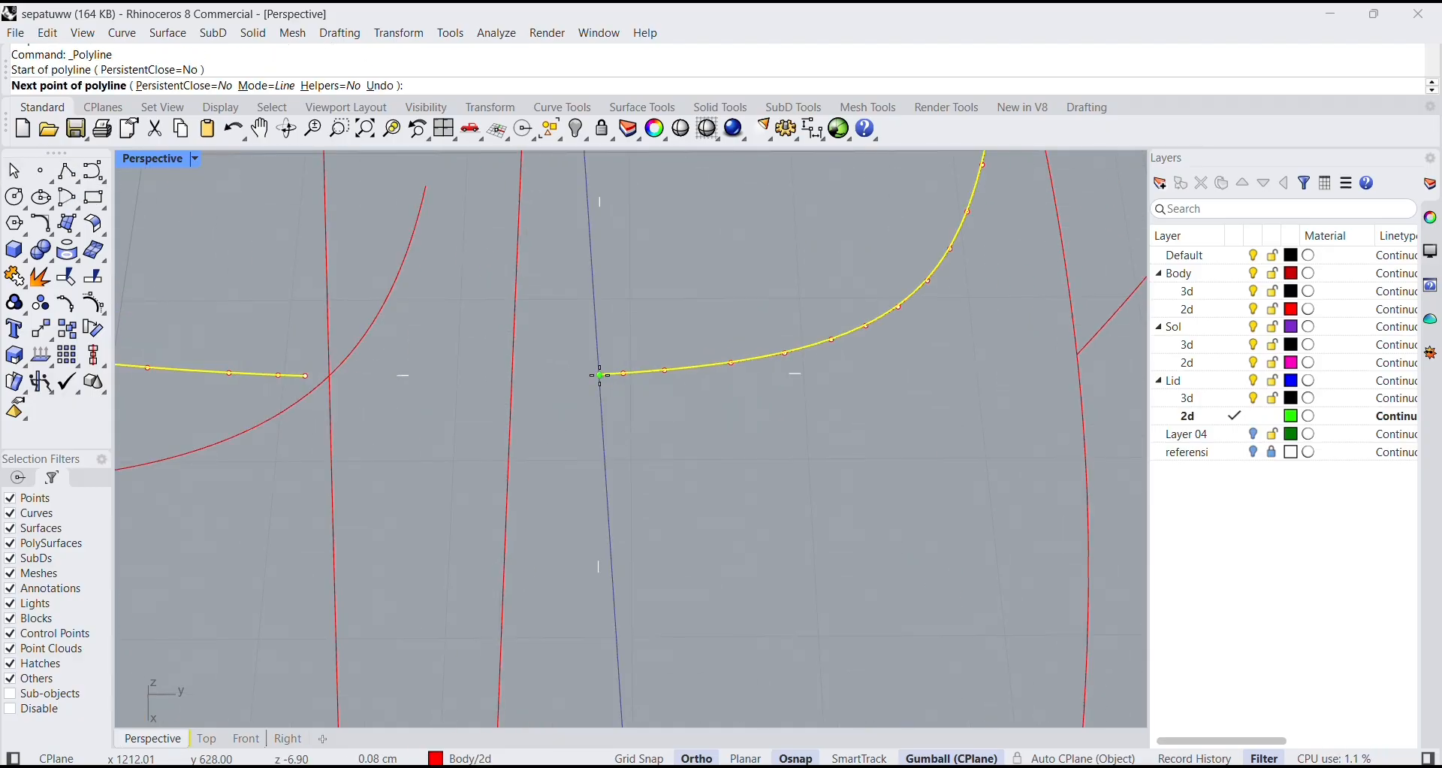
pyautogui.click(310, 372)
pyautogui.press('Return')
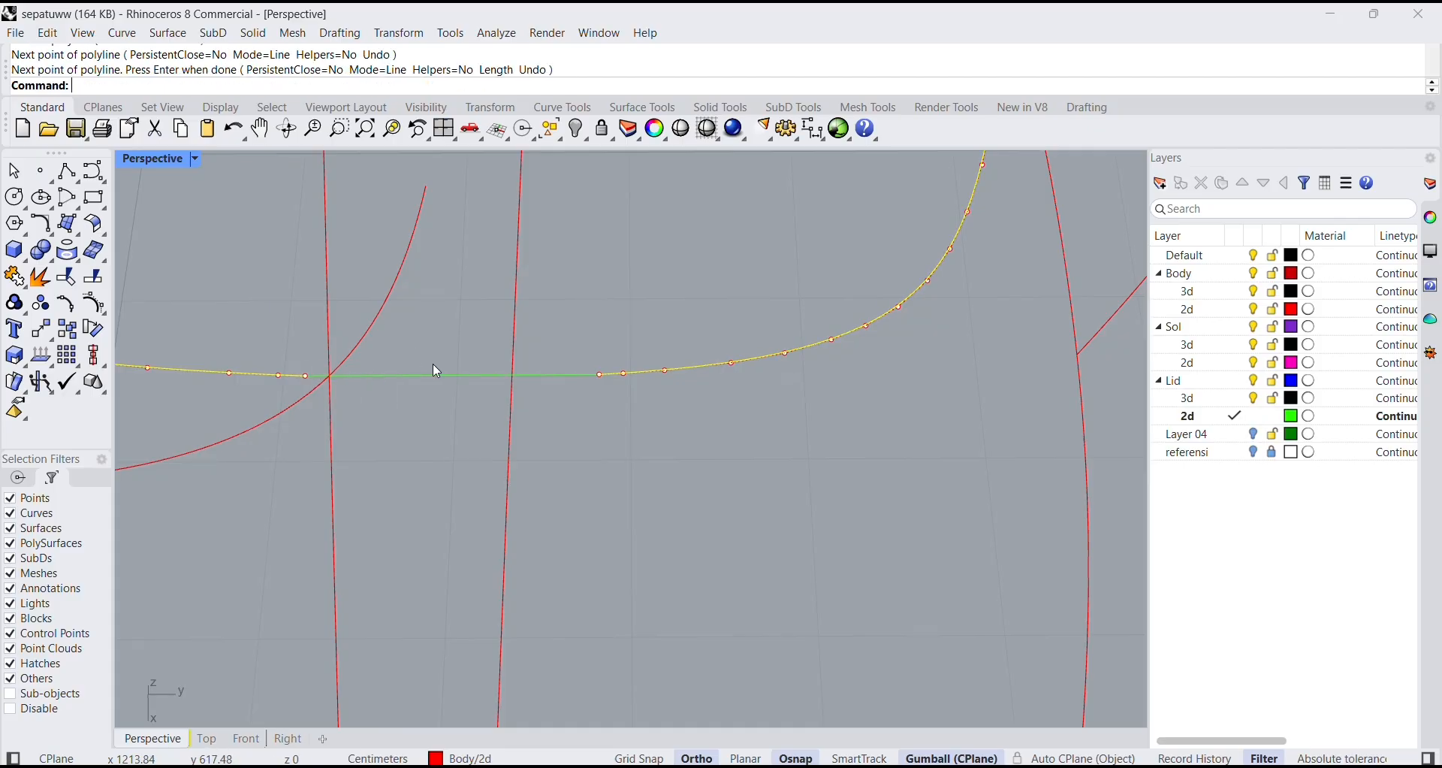
pyautogui.moveTo(560, 432); pyautogui.dragTo(629, 364, button='right')
pyautogui.hotkey('ctrl', 'z')
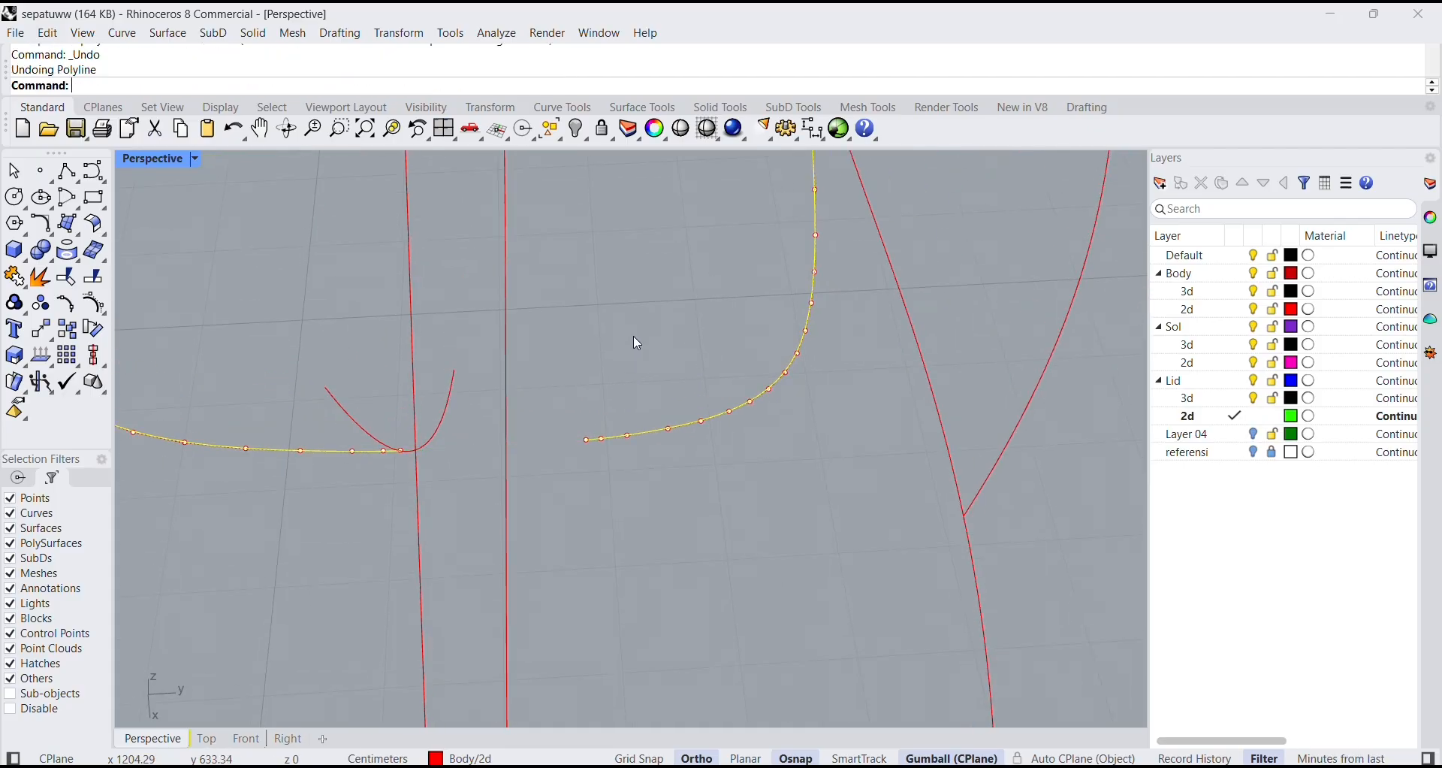
# Make the Body 2d layer current and bridge the gap between the collar curve's front ends with a straight polyline.
pyautogui.click(1235, 310)
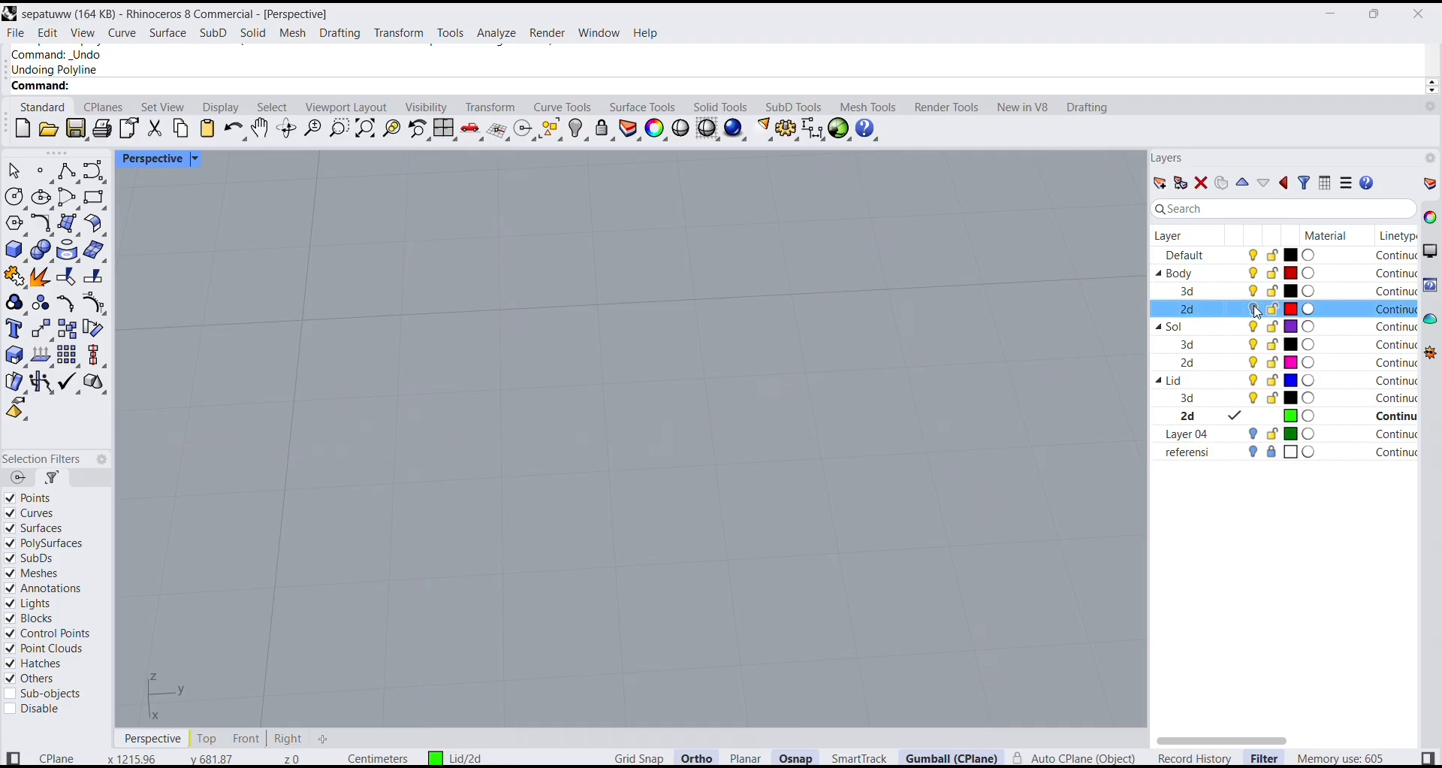
pyautogui.click(1236, 311)
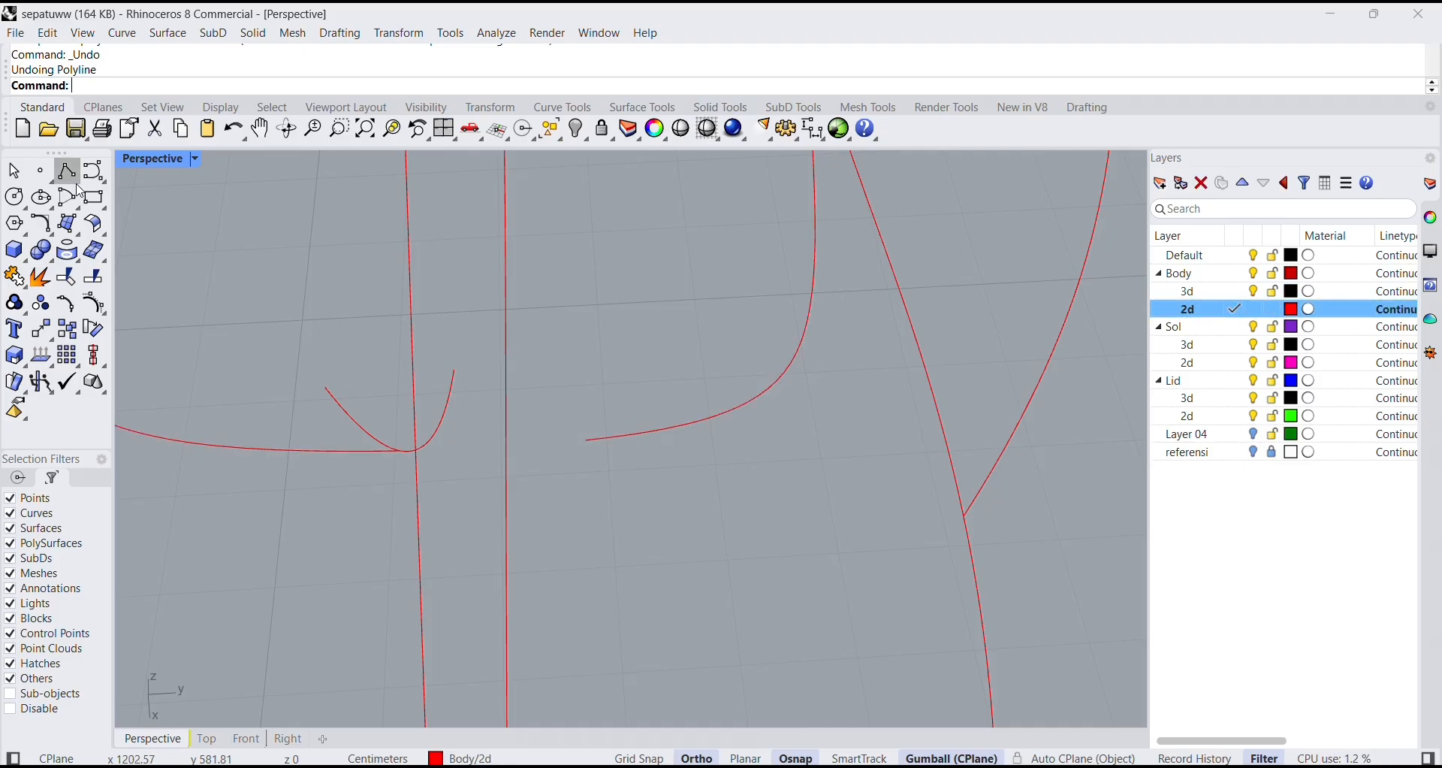
pyautogui.click(261, 449)
pyautogui.click(67, 171)
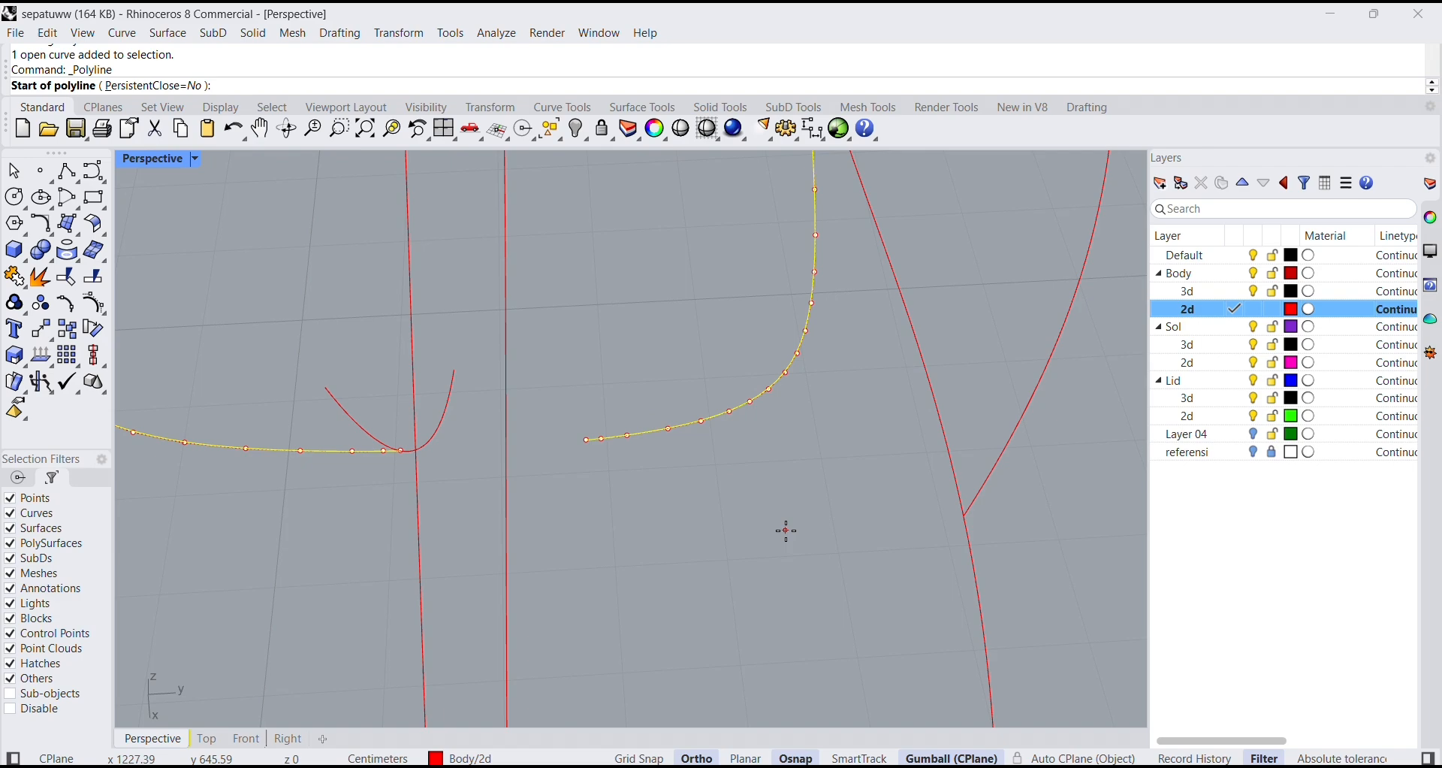
pyautogui.click(589, 442)
pyautogui.press('Return')
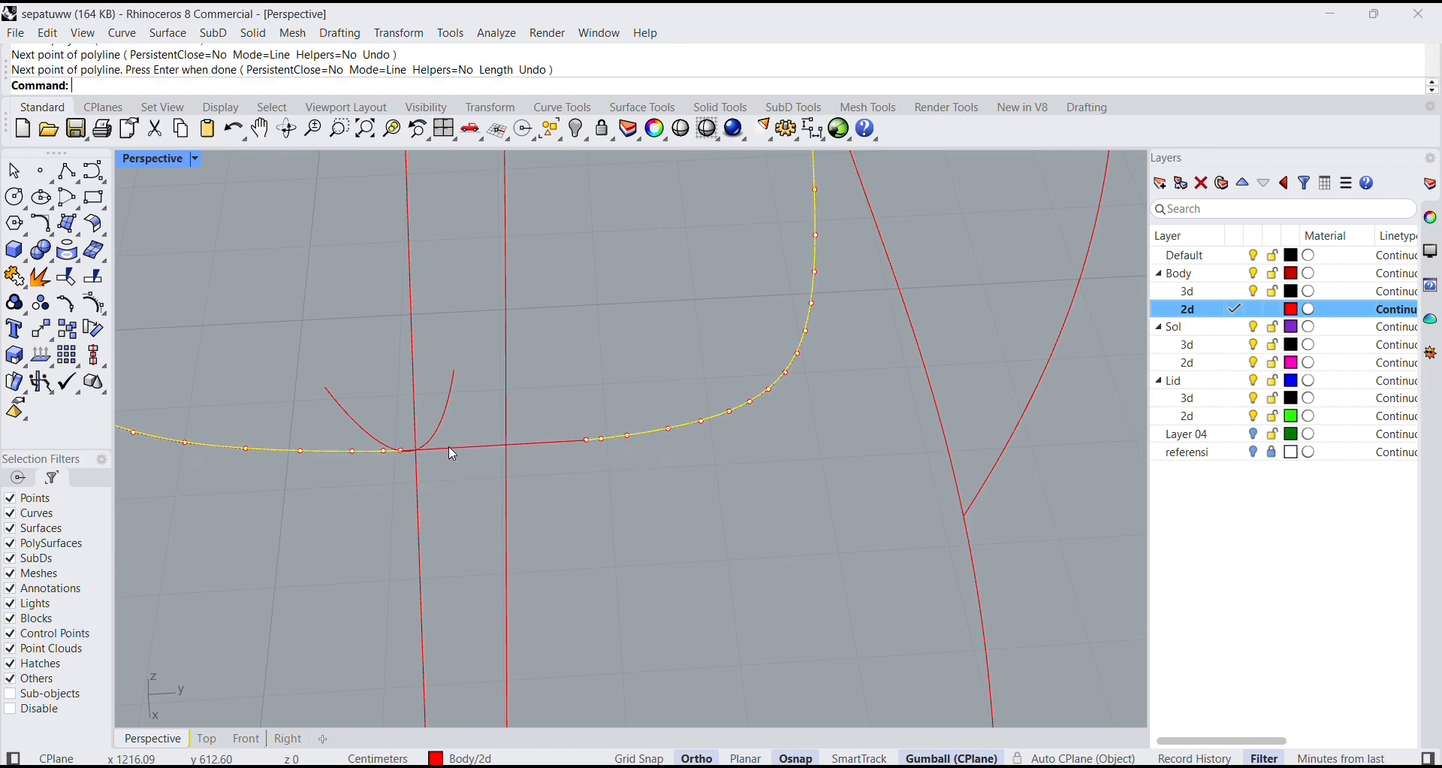
pyautogui.scroll(-8, 782, 515)
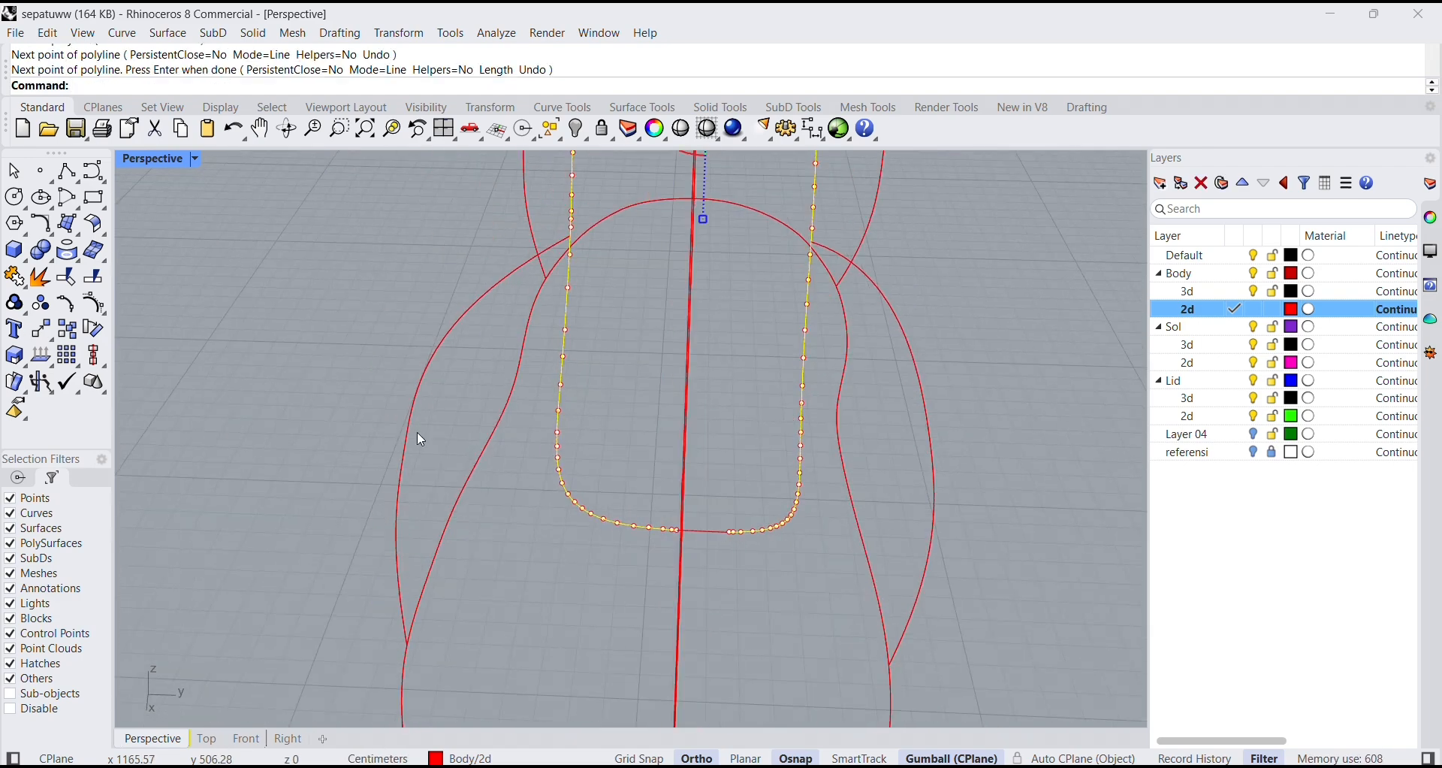
pyautogui.press('Escape')
# Join the bridging line and the collar curve into one closed curve.
pyautogui.scroll(5, 706, 559)
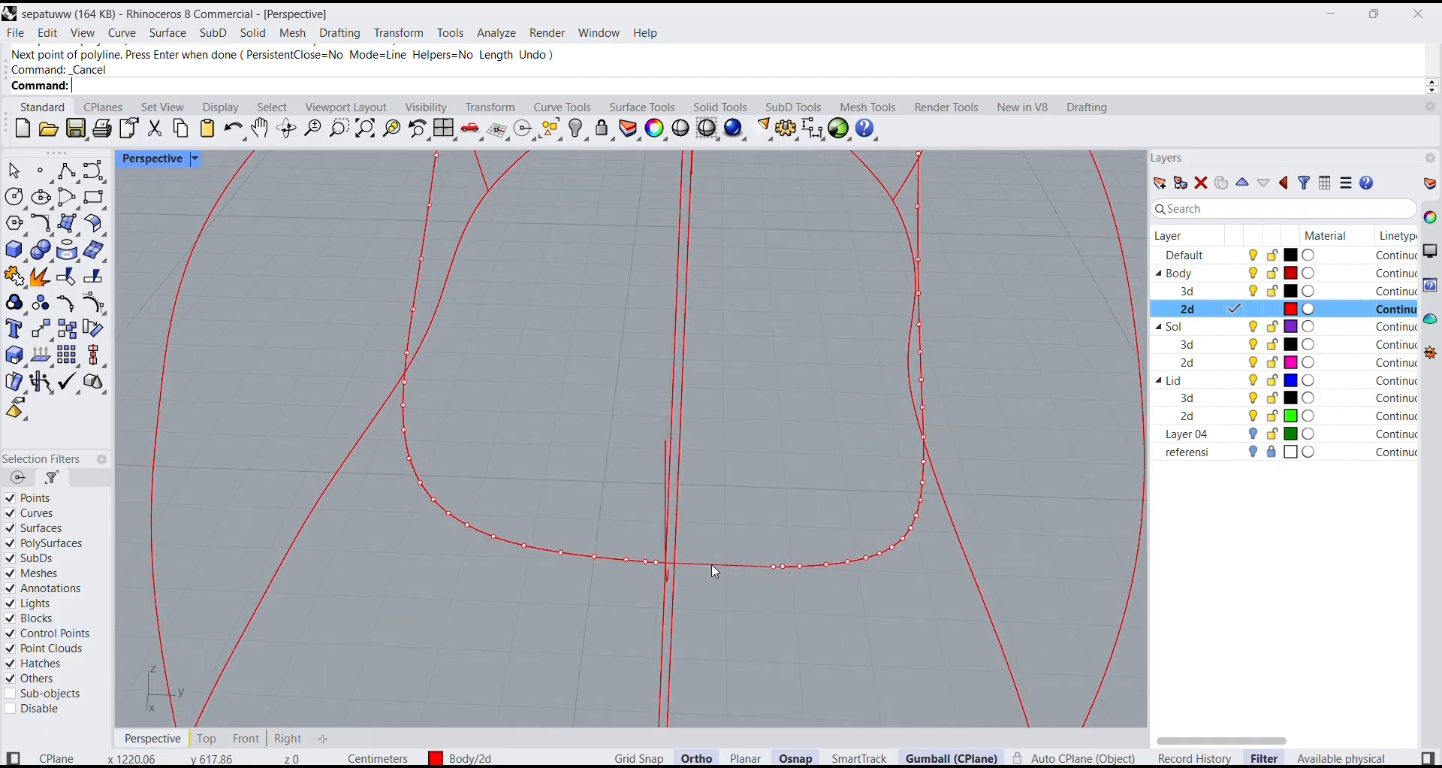
pyautogui.click(694, 566)
pyautogui.keyDown('shift'); pyautogui.click(547, 554); pyautogui.keyUp('shift')
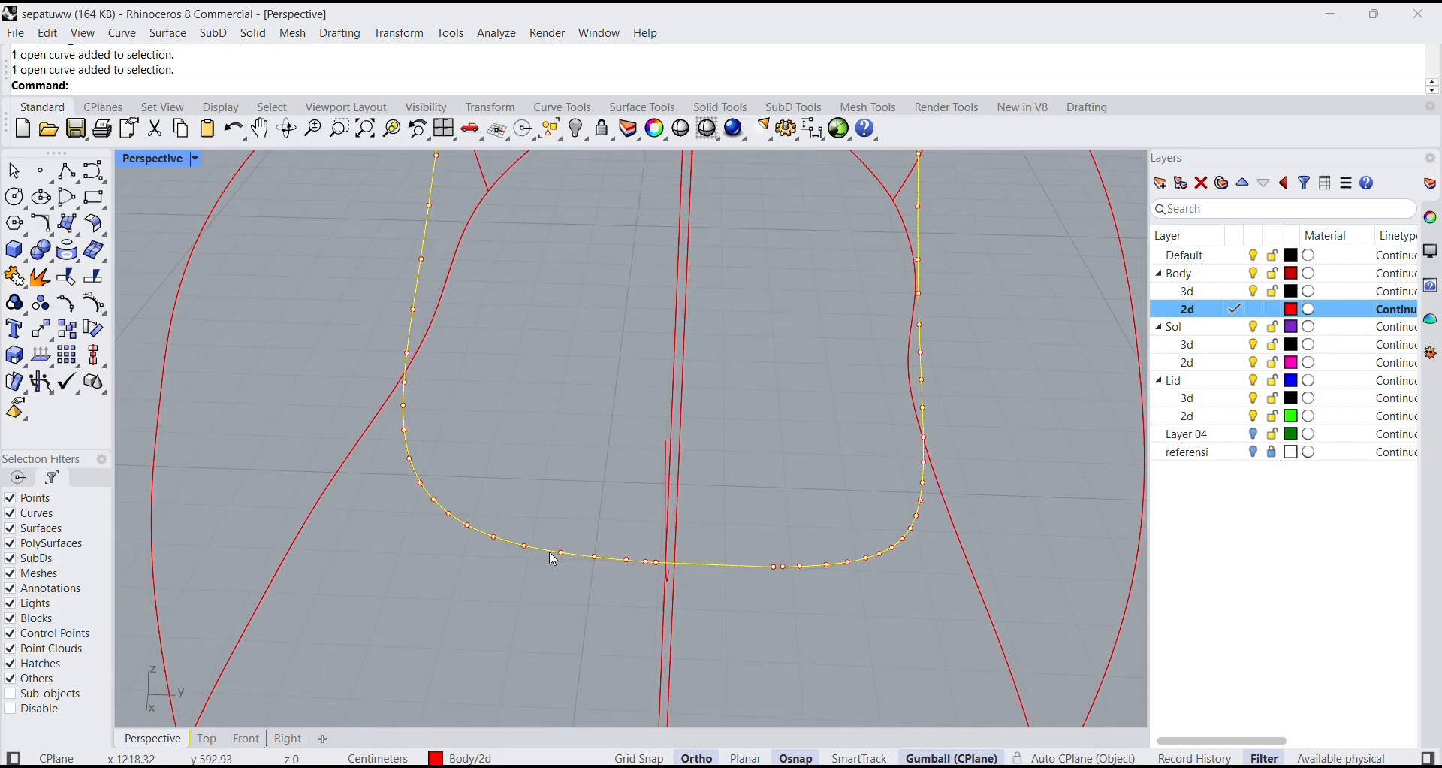
pyautogui.click(21, 279)
pyautogui.scroll(-7, 795, 474)
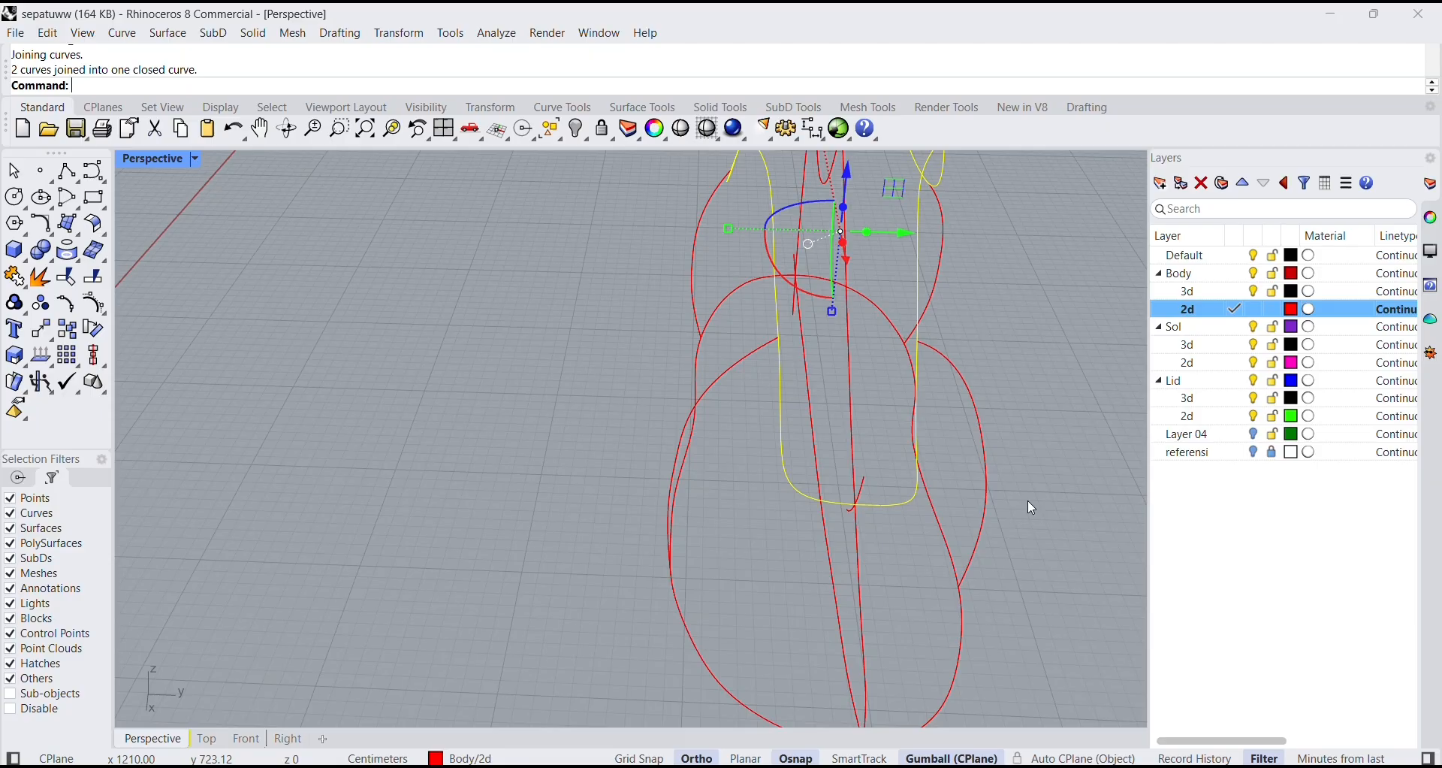
# Check the joined collar curve at its front end and inspect the shoe's guide curves from several angles.
pyautogui.scroll(-5, 1026, 471)
pyautogui.moveTo(1026, 472); pyautogui.dragTo(1070, 579, button='right')
pyautogui.click(1070, 578)
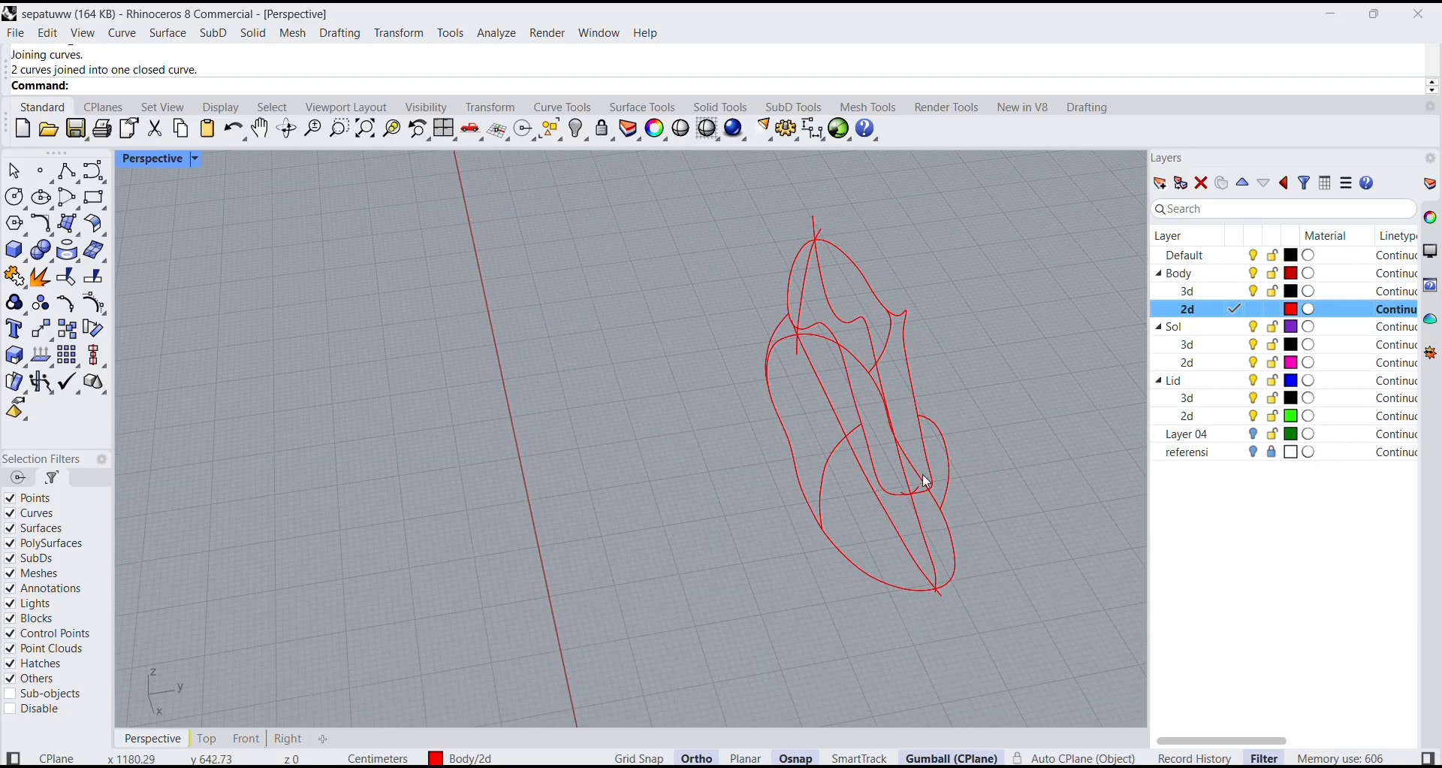
pyautogui.click(932, 484)
pyautogui.scroll(8, 922, 499)
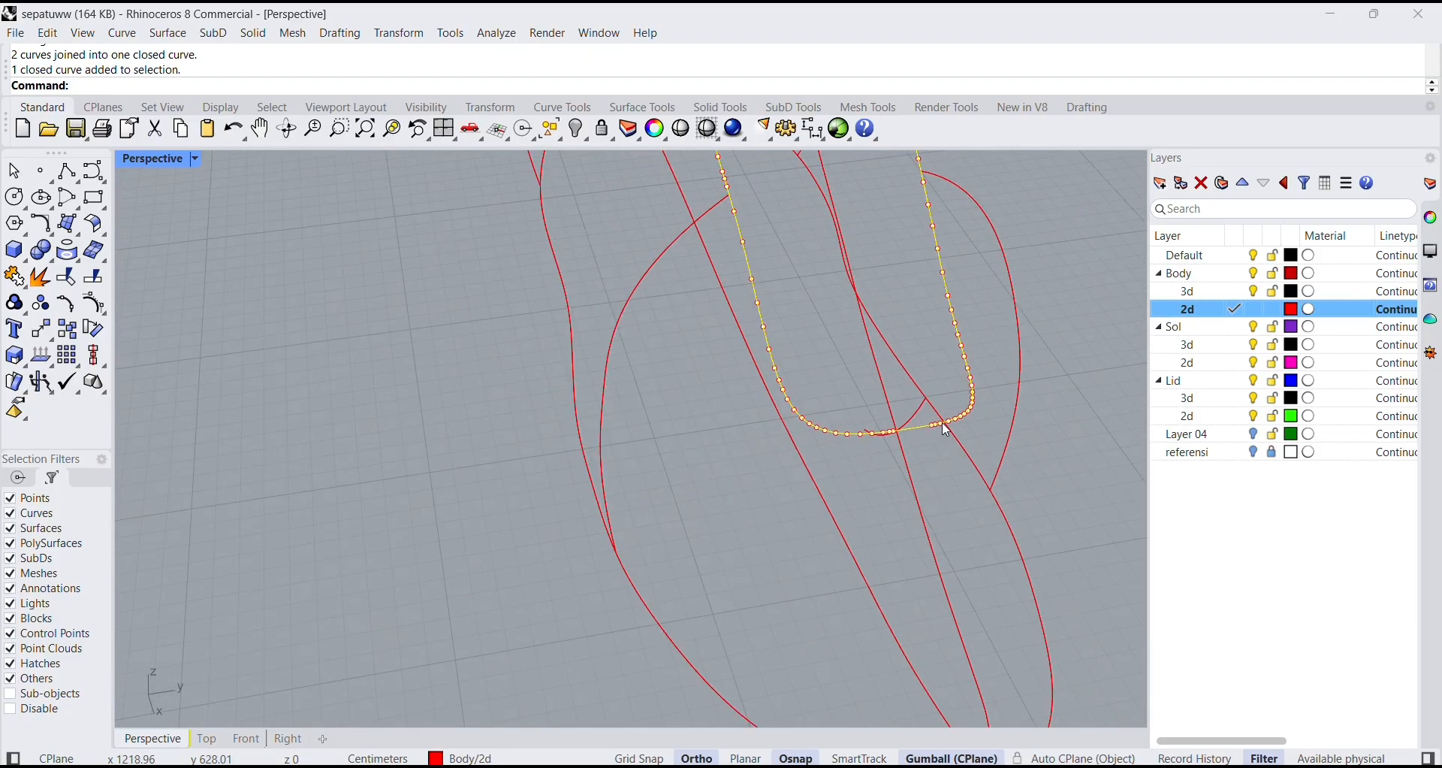
pyautogui.scroll(-6, 943, 423)
pyautogui.click(1050, 382)
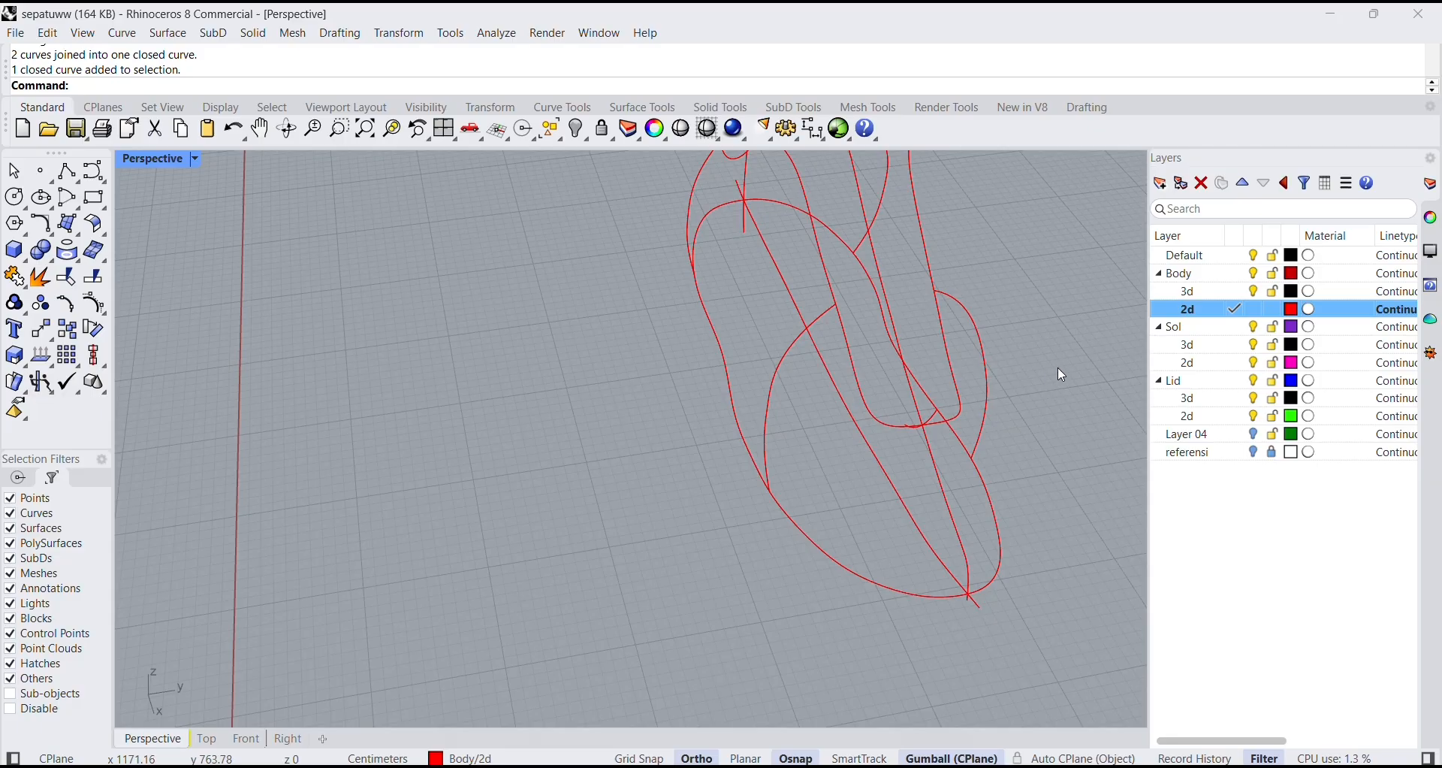
pyautogui.moveTo(1059, 373); pyautogui.dragTo(901, 301, button='right')
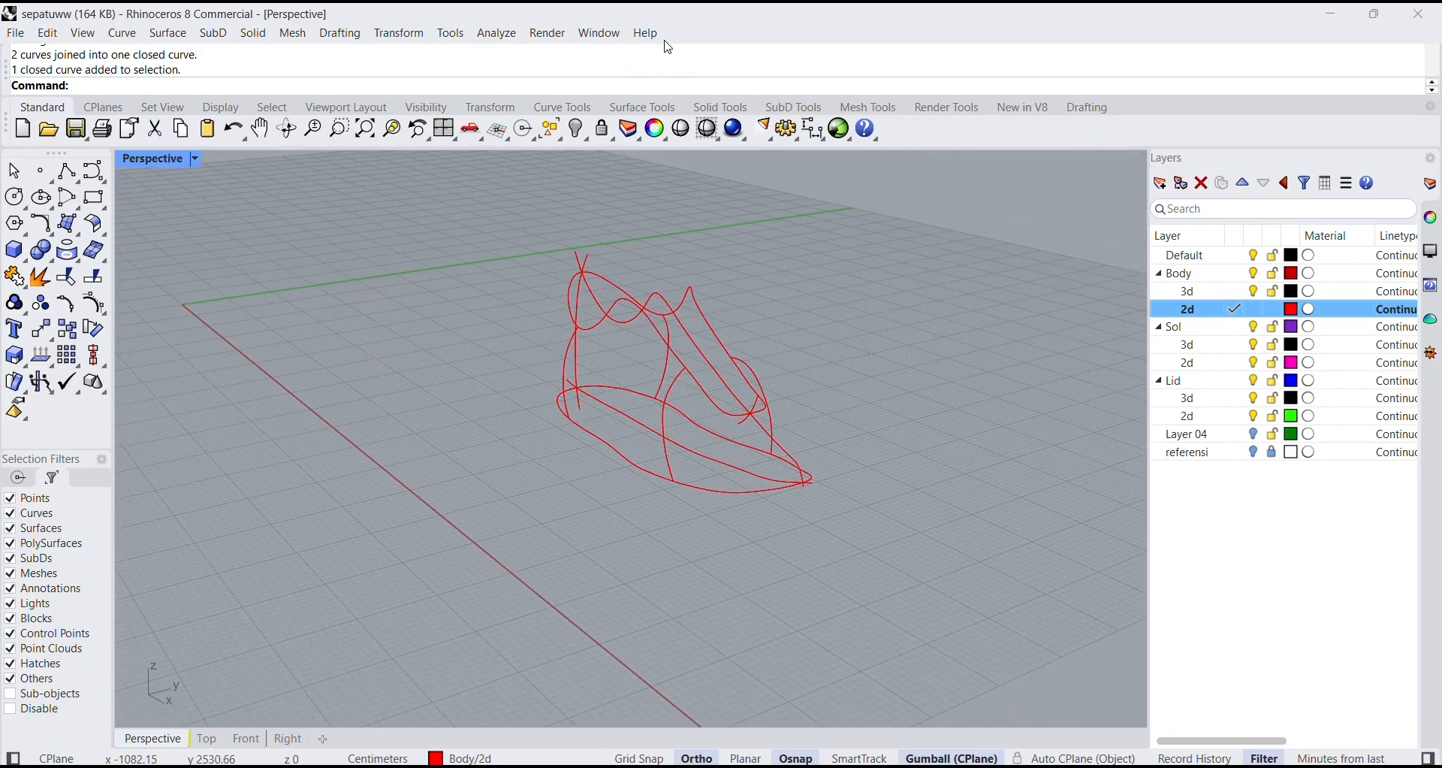
pyautogui.scroll(4, 725, 499)
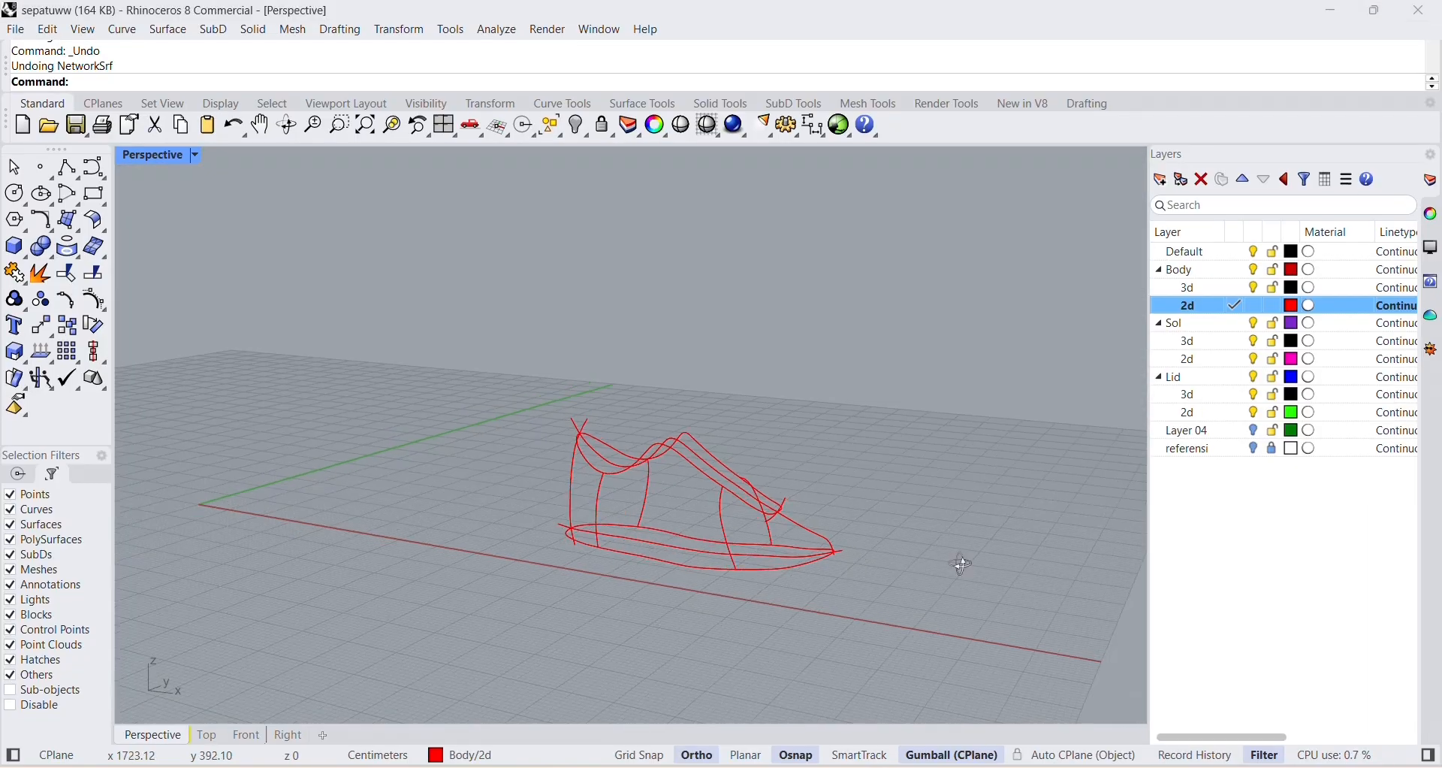
pyautogui.moveTo(963, 564); pyautogui.dragTo(886, 391, button='right')
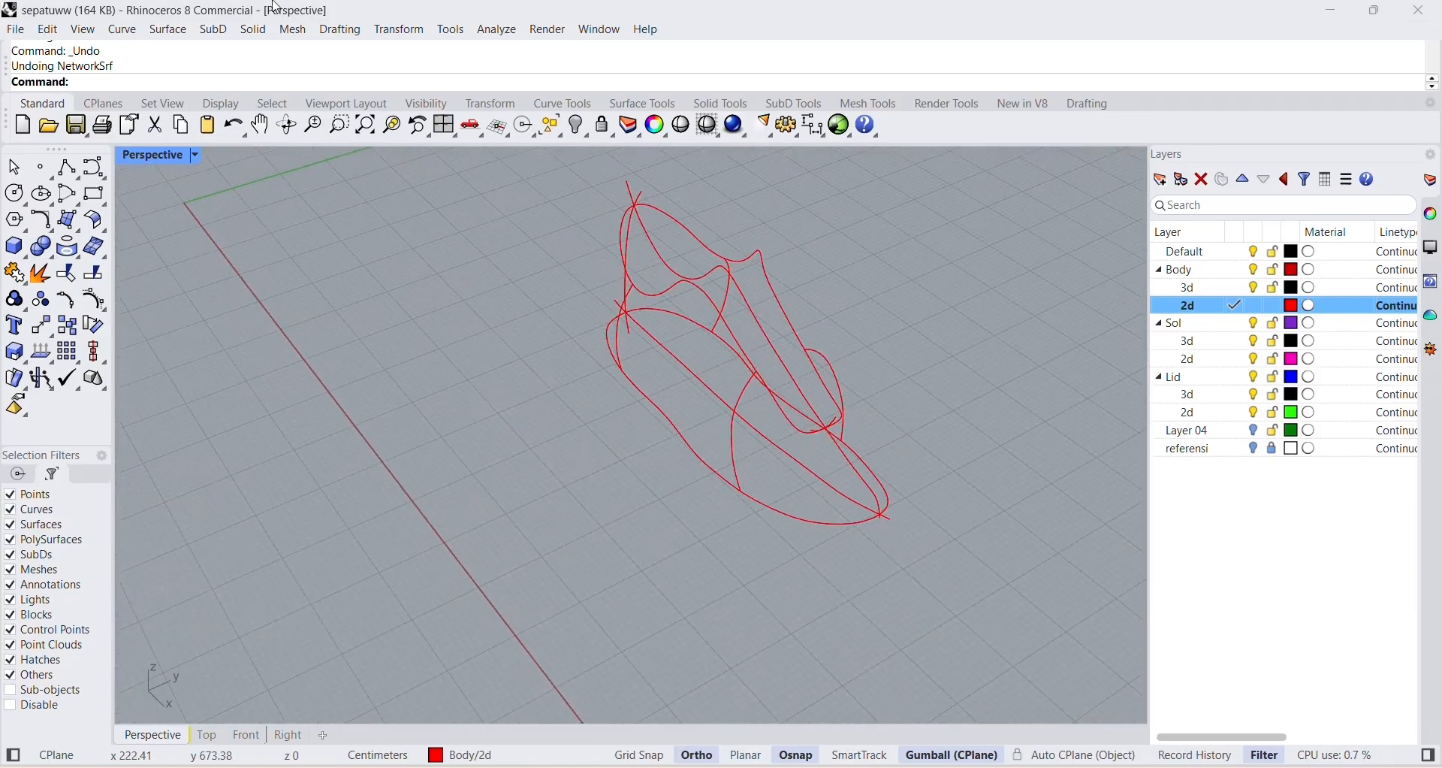
# Start a curve network surface with the front and rear section curves on the negative Y side and the heel curve.
pyautogui.click(169, 30)
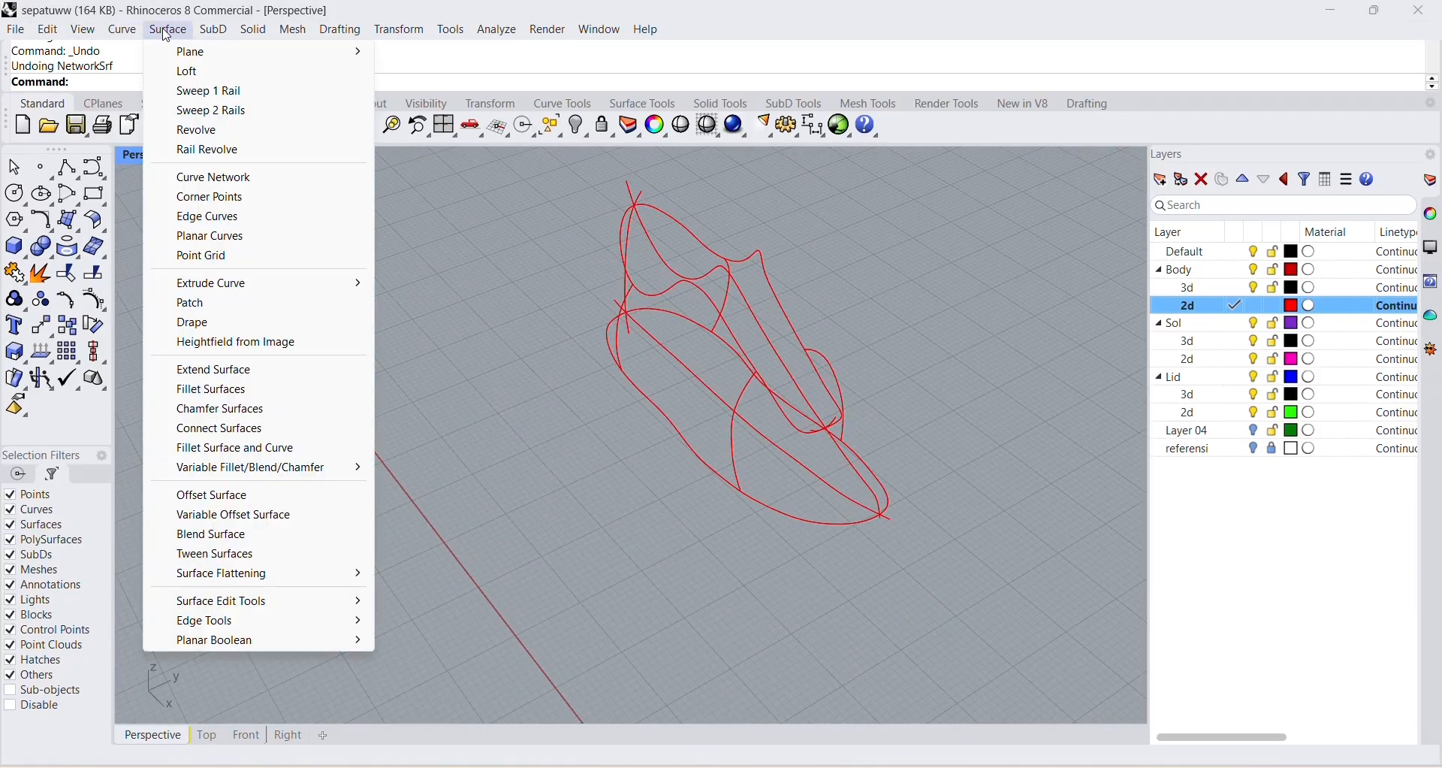
pyautogui.click(246, 176)
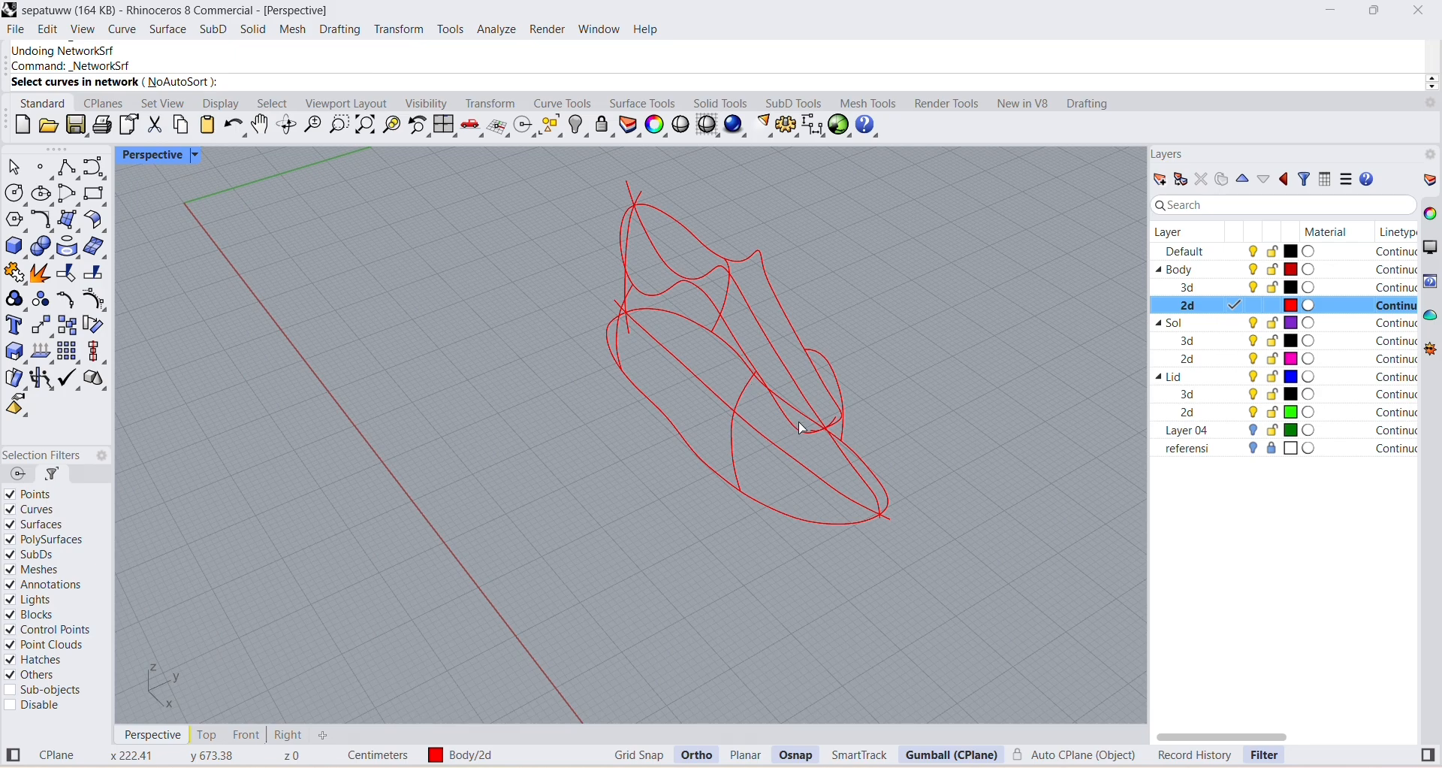
pyautogui.moveTo(803, 429); pyautogui.dragTo(883, 388, button='right')
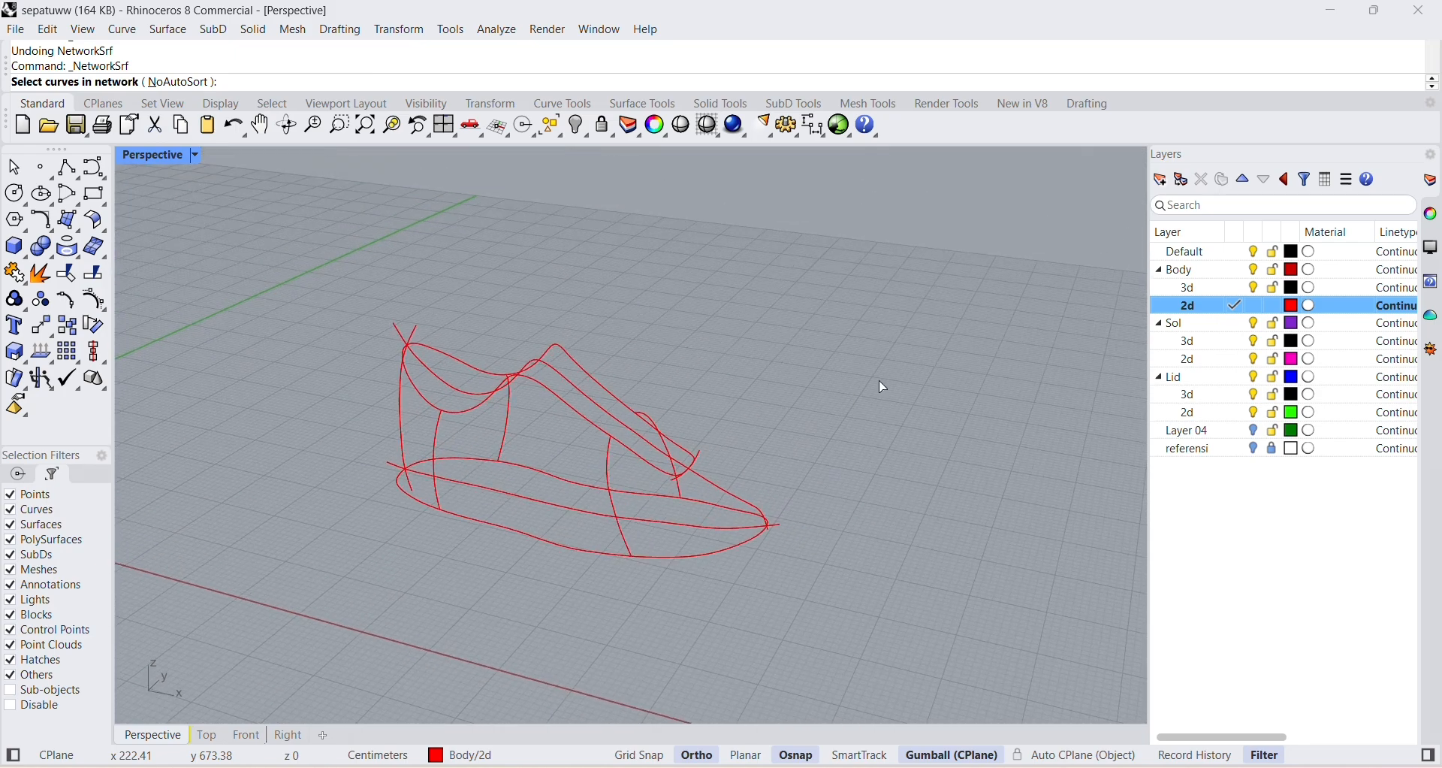
pyautogui.click(612, 457)
pyautogui.click(436, 443)
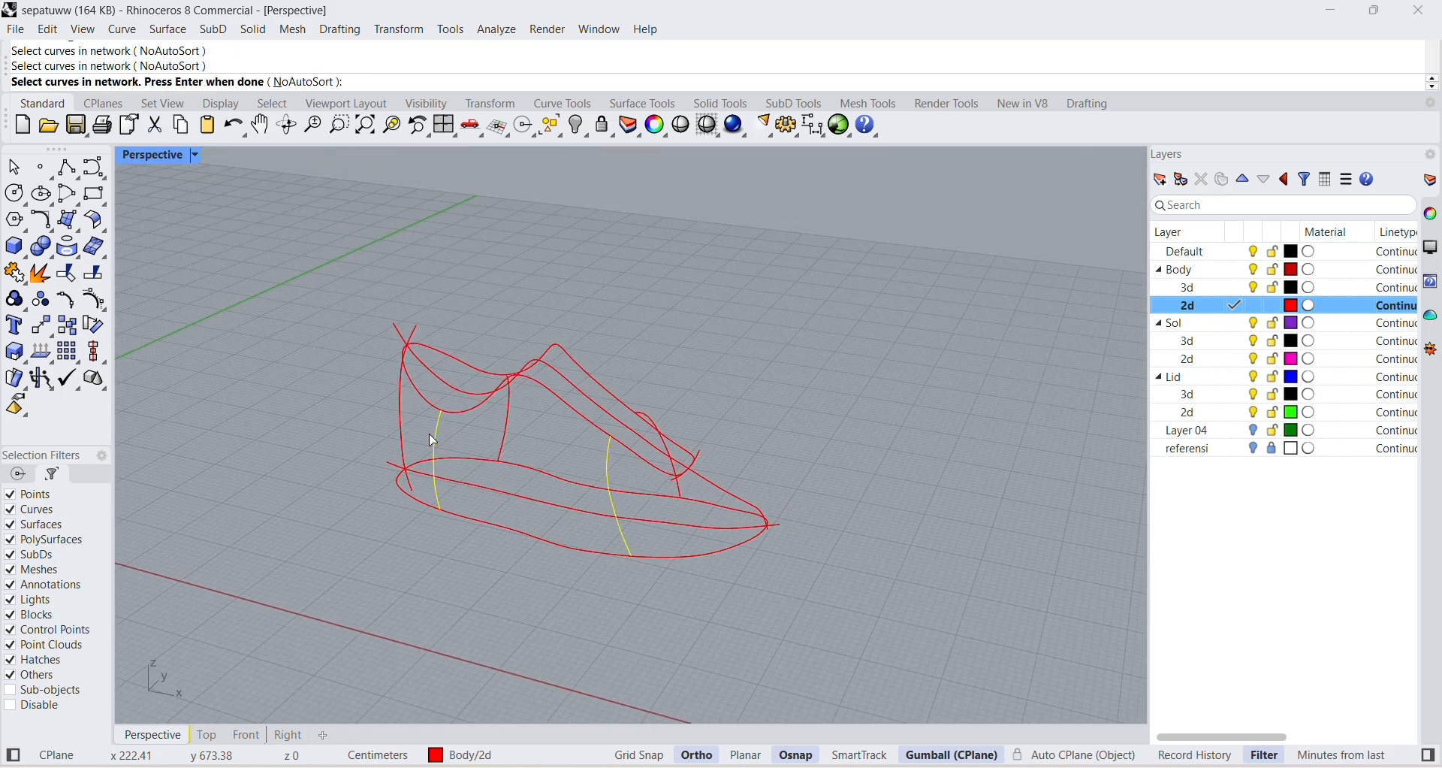
pyautogui.click(400, 425)
# Add the rear and front section curves on the positive Y side and the toe curve to the network selection.
pyautogui.moveTo(373, 431); pyautogui.dragTo(526, 508, button='right')
pyautogui.moveTo(406, 504); pyautogui.dragTo(726, 575, button='right')
pyautogui.scroll(6, 726, 574)
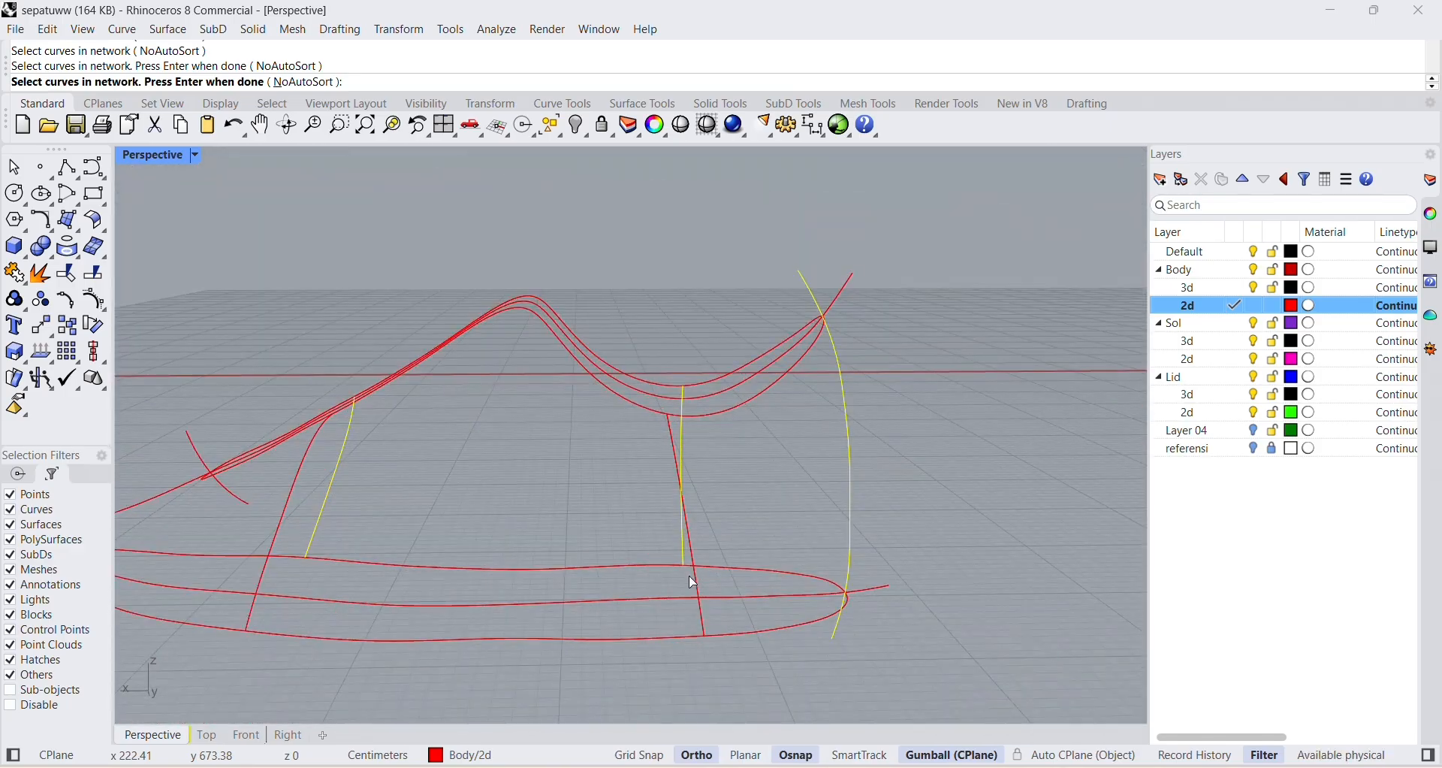
pyautogui.click(700, 580)
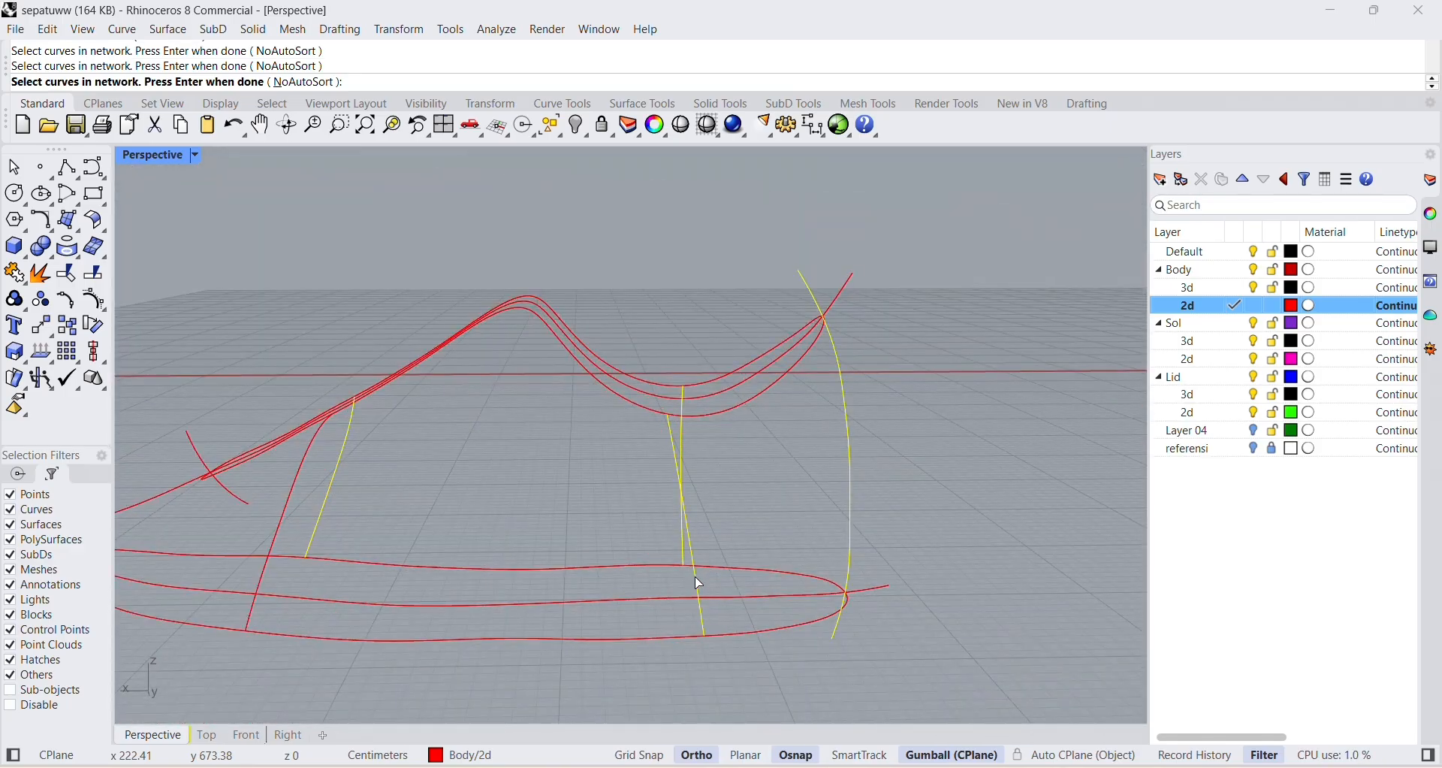
pyautogui.click(275, 557)
pyautogui.moveTo(296, 558); pyautogui.dragTo(504, 566, button='right')
pyautogui.scroll(-5, 796, 614)
pyautogui.moveTo(794, 616); pyautogui.dragTo(876, 599, button='right')
pyautogui.scroll(3, 876, 589)
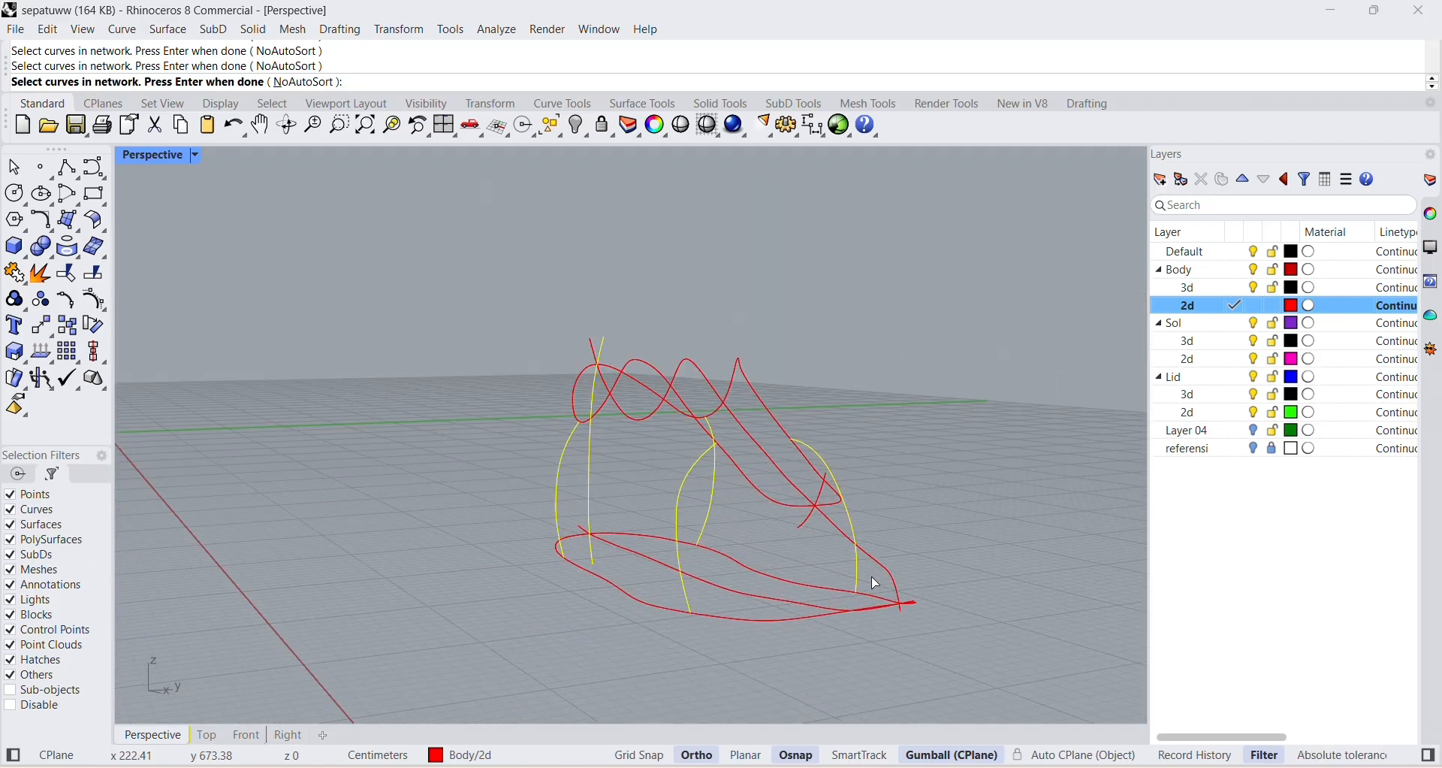
pyautogui.click(879, 569)
# Add the closed collar curve and the sole outline, and create the network surface with Position edge matching.
pyautogui.moveTo(787, 635); pyautogui.dragTo(721, 482, button='right')
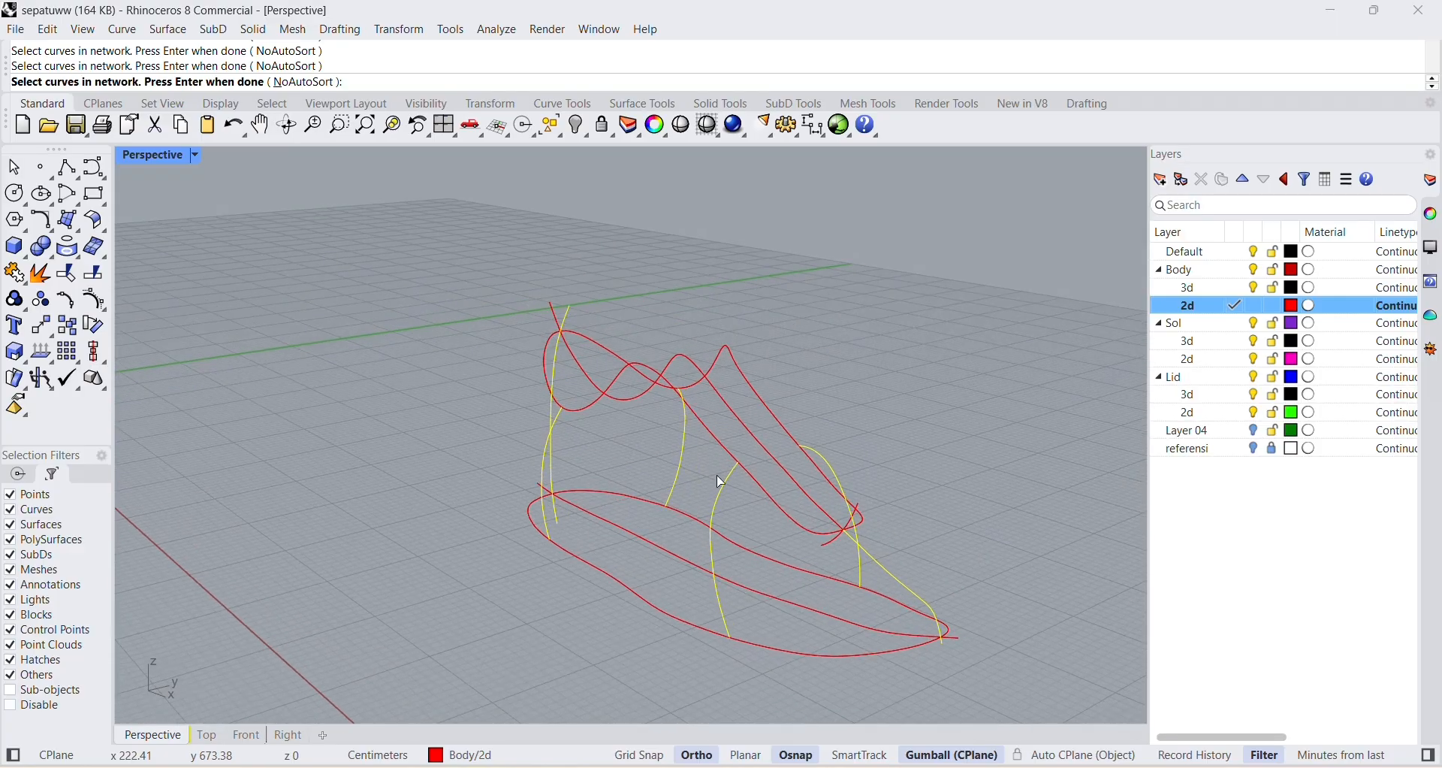
pyautogui.click(709, 434)
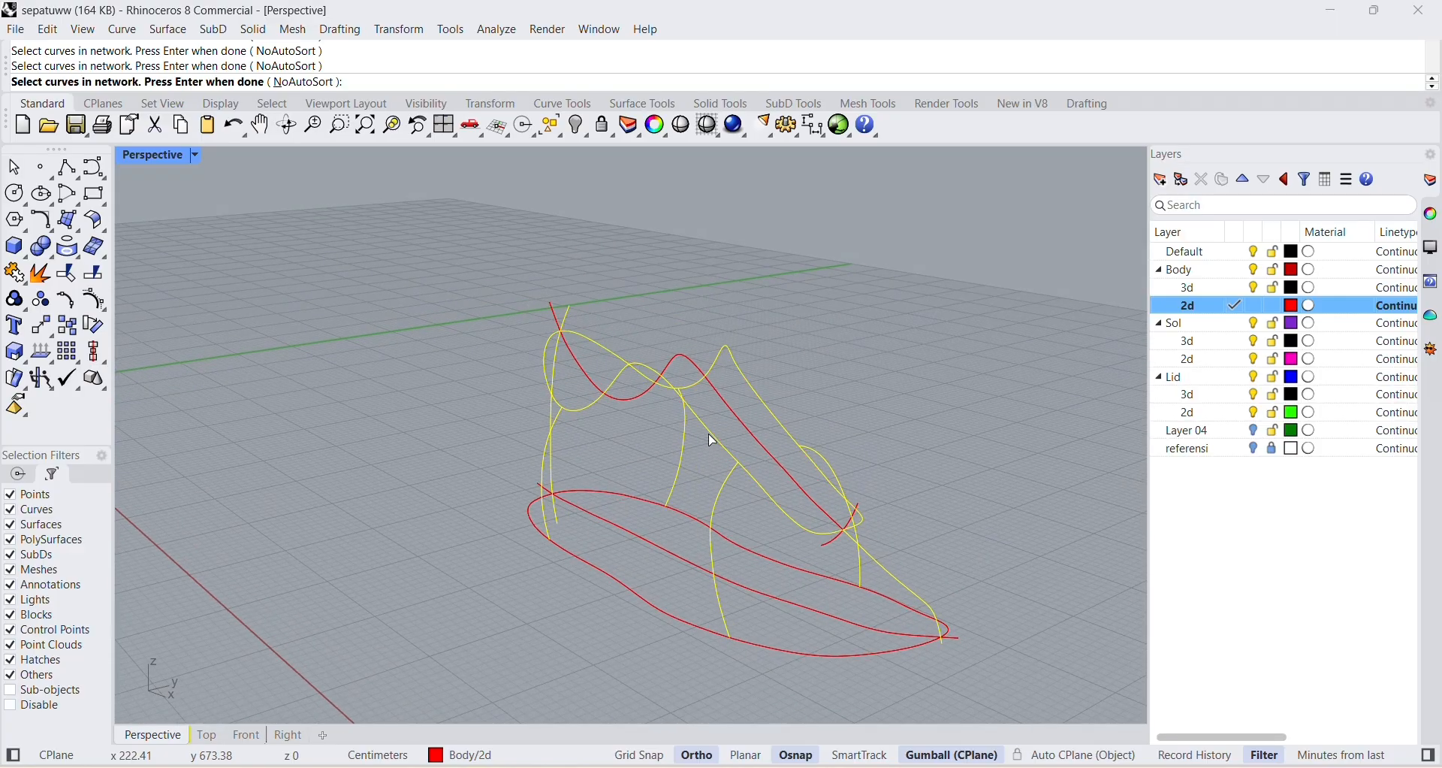
pyautogui.click(645, 599)
pyautogui.moveTo(813, 488); pyautogui.dragTo(879, 575, button='right')
pyautogui.scroll(2, 783, 535)
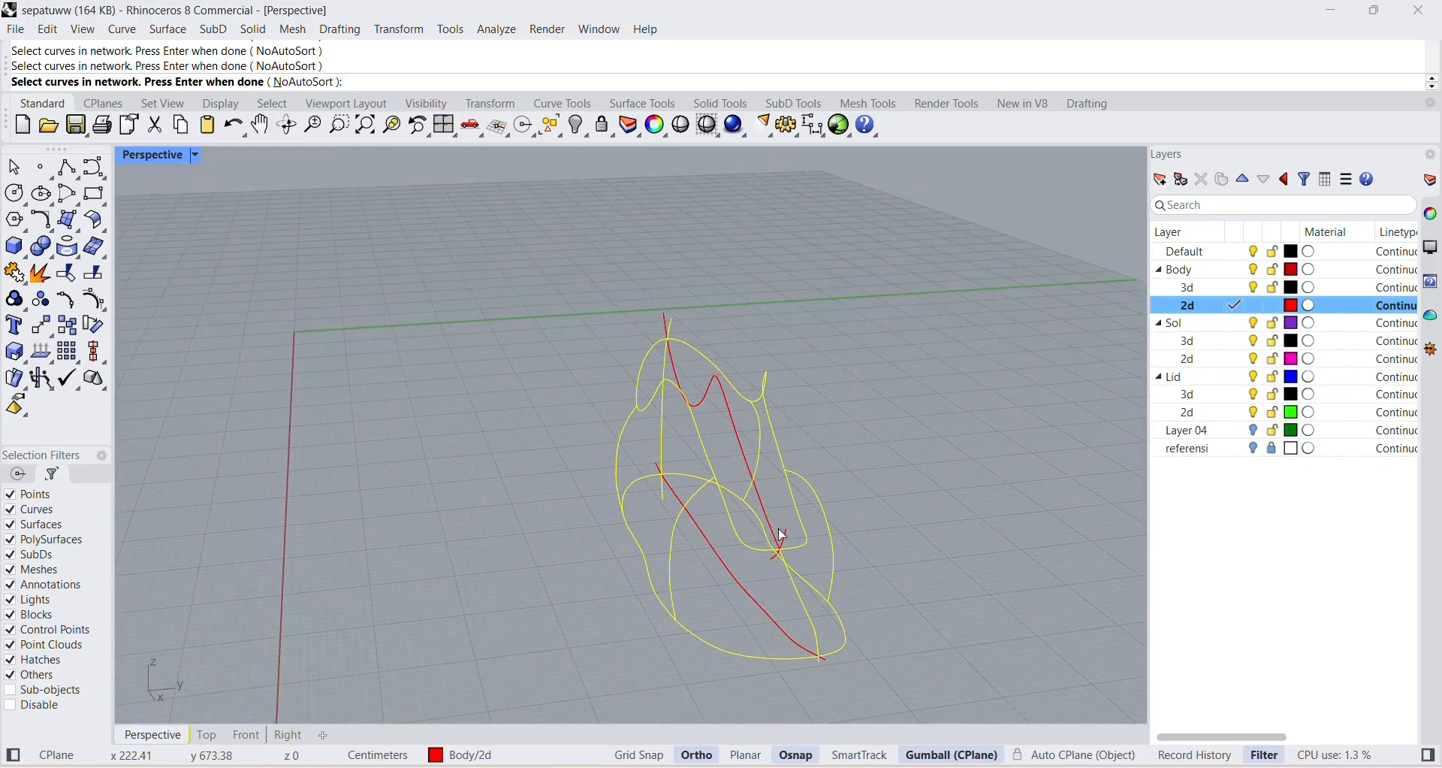
pyautogui.press('Return')
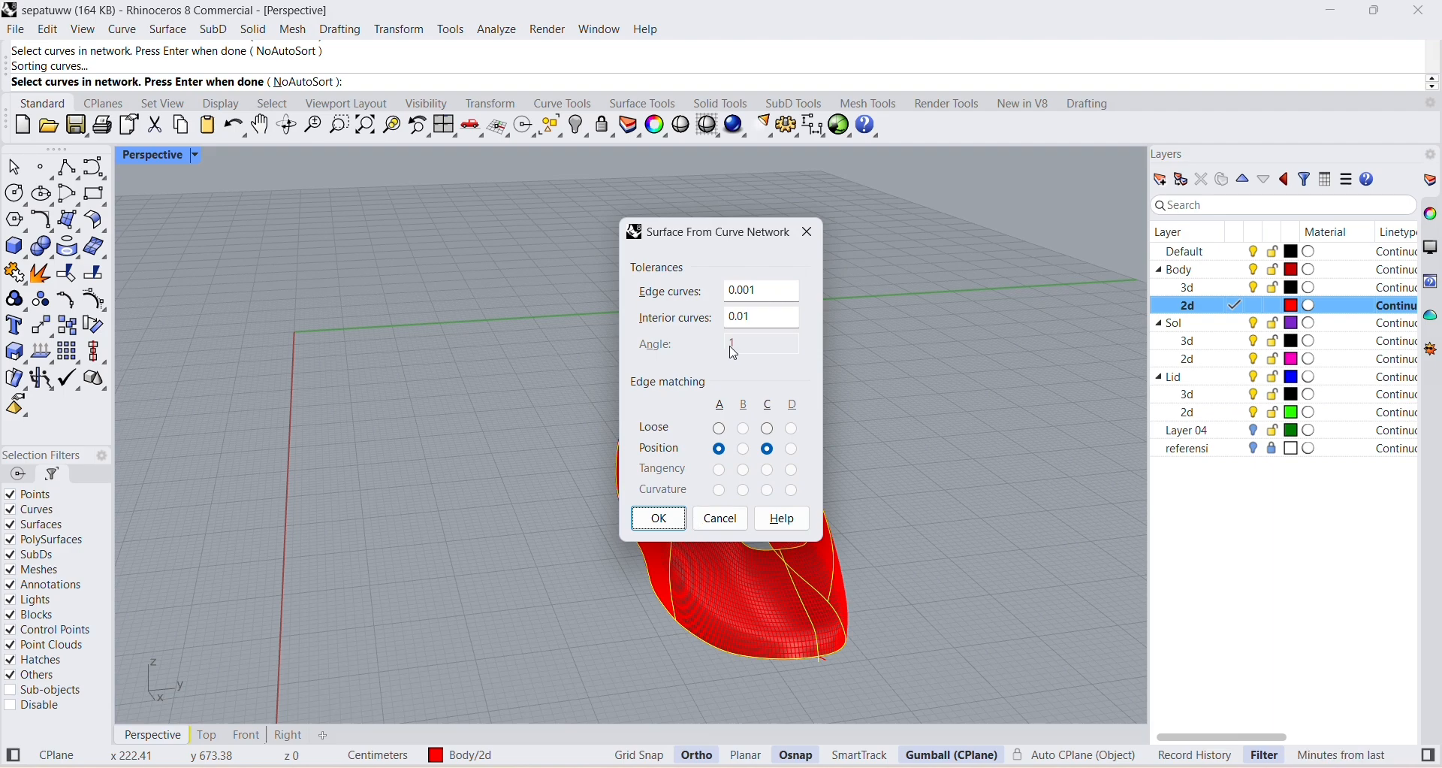
pyautogui.click(659, 520)
# Hide the Body 3d layer holding the network surface so only the guide curves are shown.
pyautogui.moveTo(945, 556); pyautogui.dragTo(888, 566, button='right')
pyautogui.moveTo(499, 396); pyautogui.dragTo(730, 426, button='right')
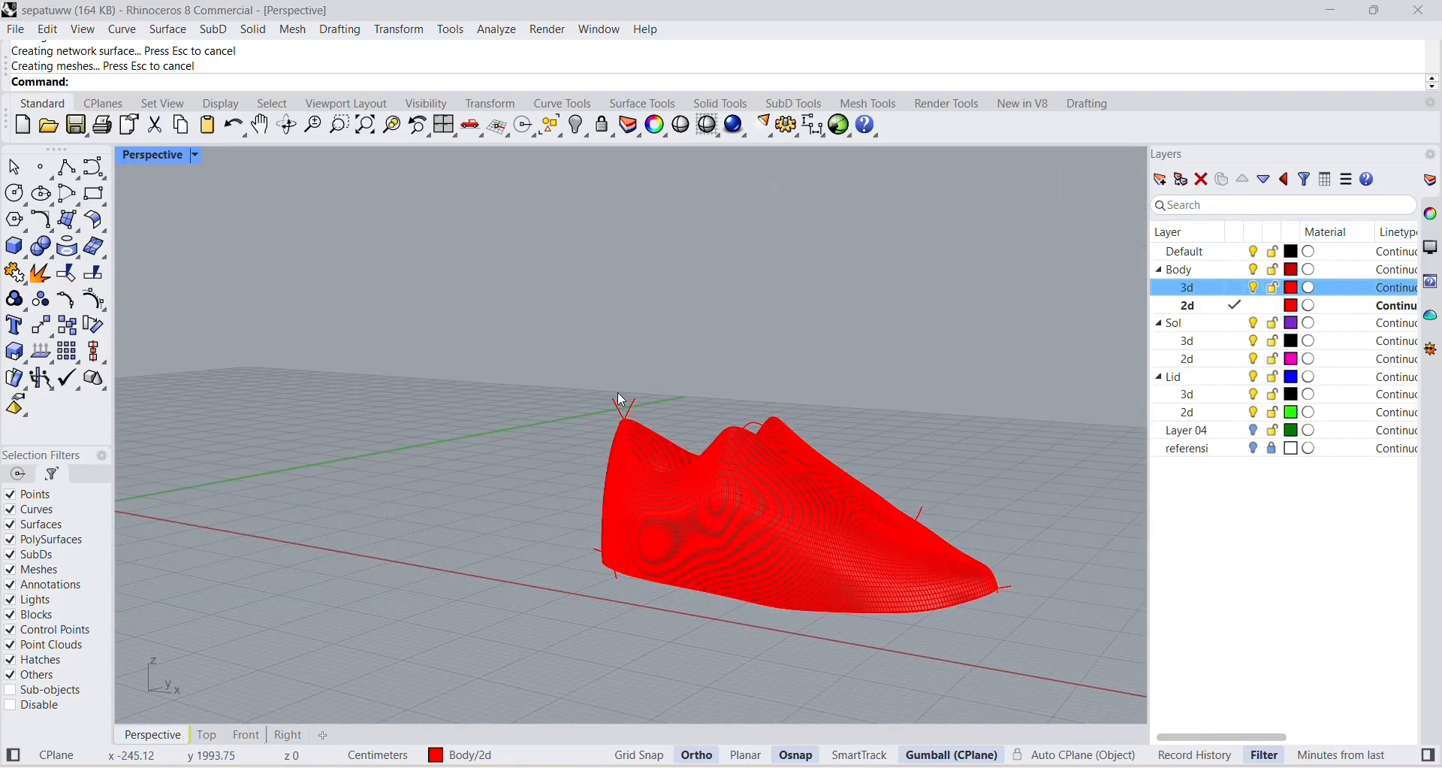
pyautogui.click(1255, 288)
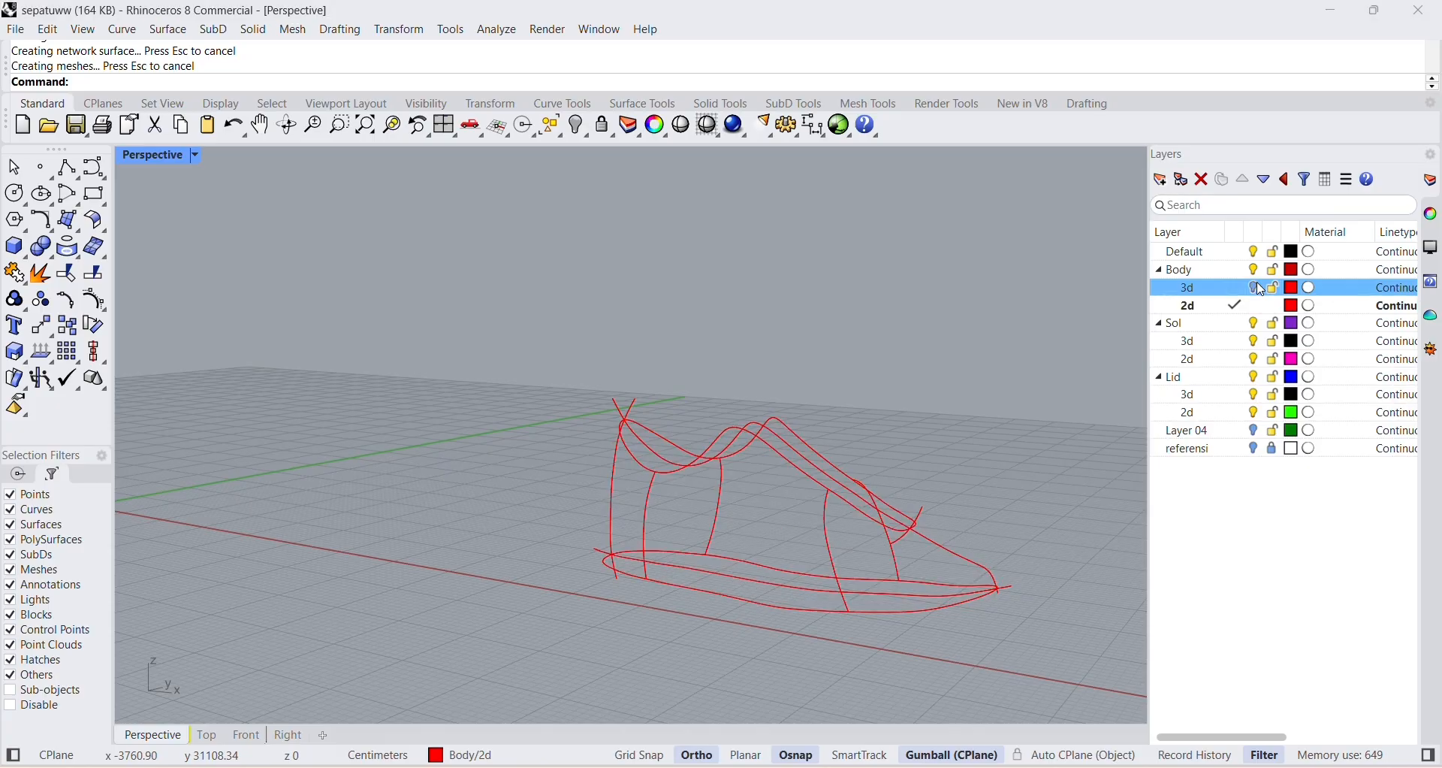
pyautogui.click(1256, 288)
pyautogui.click(1229, 306)
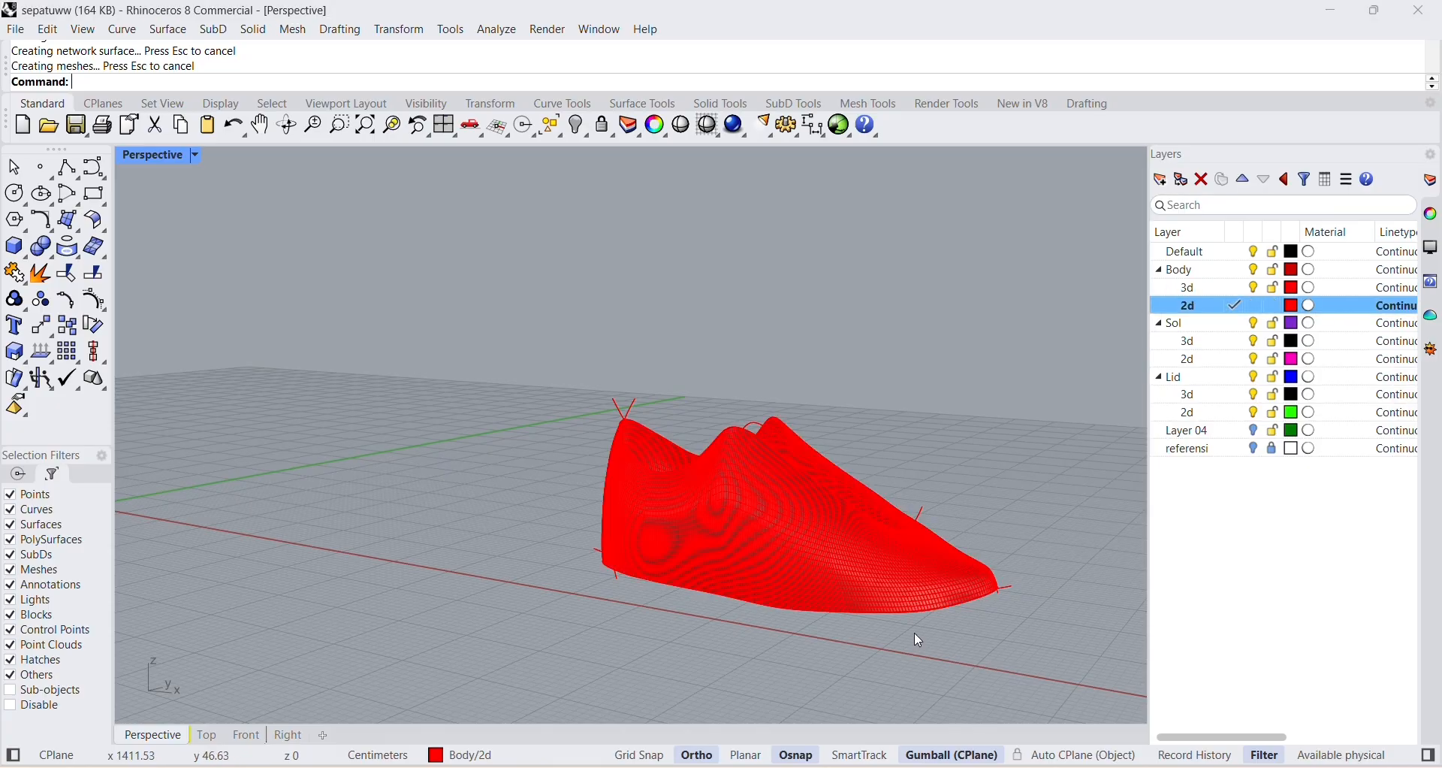
pyautogui.click(1254, 289)
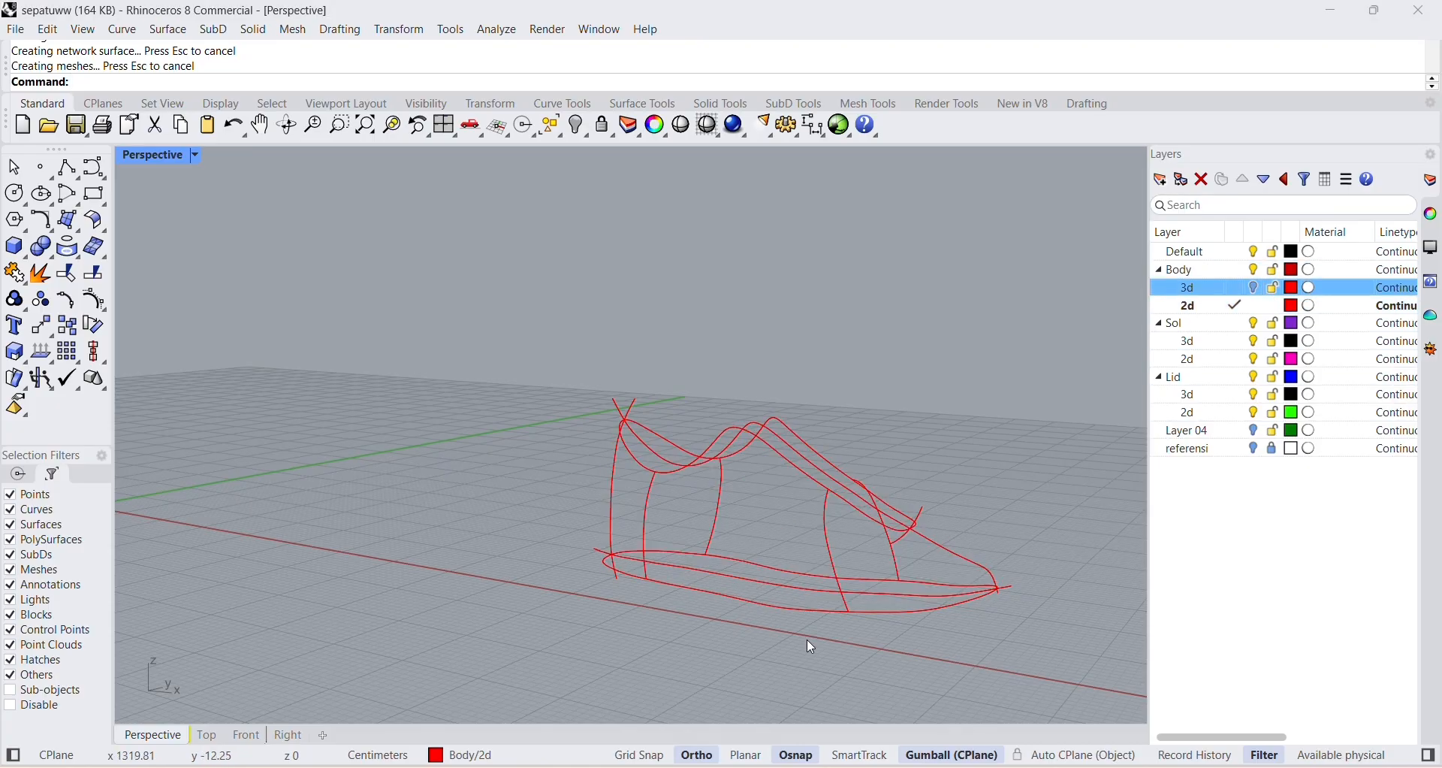
pyautogui.moveTo(810, 640); pyautogui.dragTo(815, 603, button='right')
pyautogui.moveTo(820, 704); pyautogui.dragTo(861, 629)
pyautogui.hotkey('ctrl', 'z')
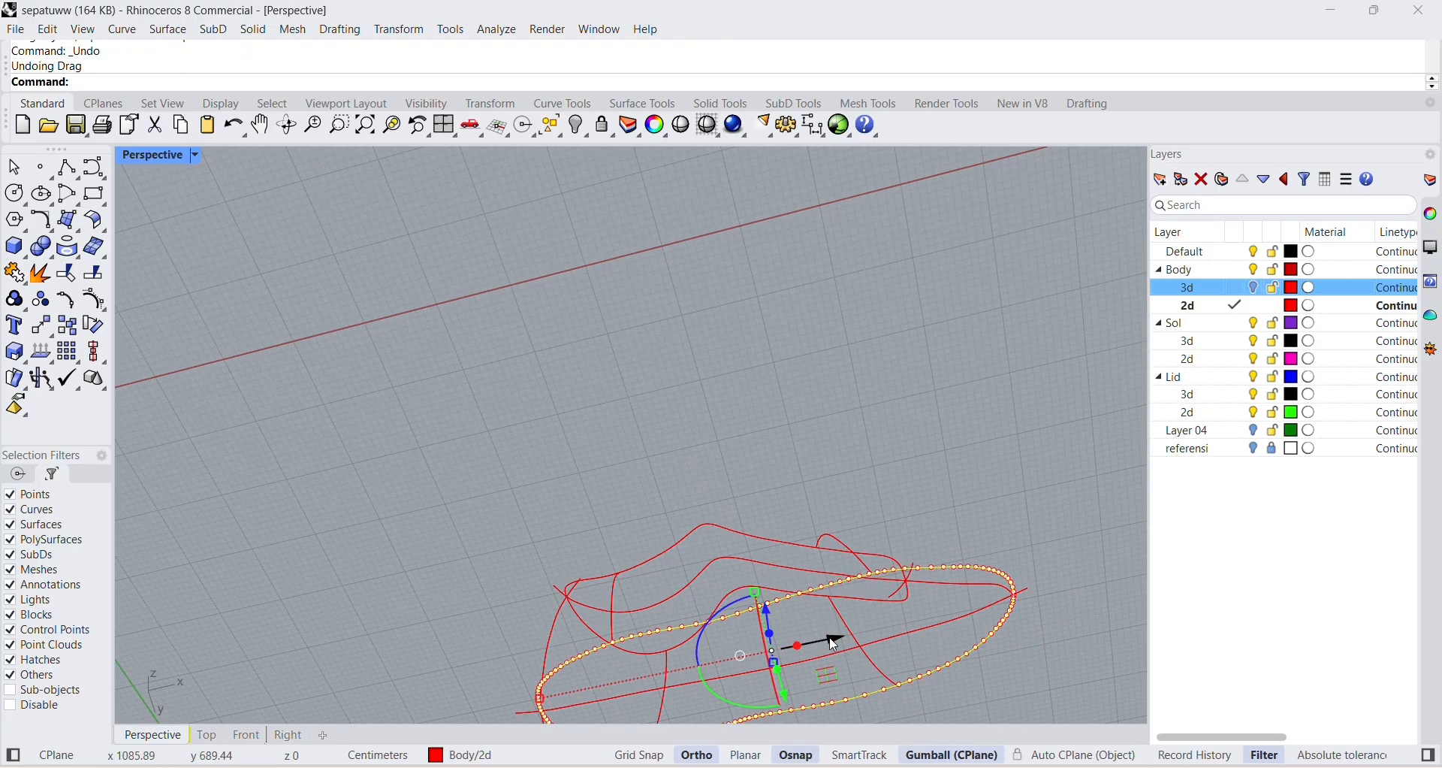
pyautogui.press('Escape')
# Draw a straight polyline across the sole, joining the two long sides of the sole outline near its middle.
pyautogui.moveTo(814, 638); pyautogui.dragTo(792, 75, button='right')
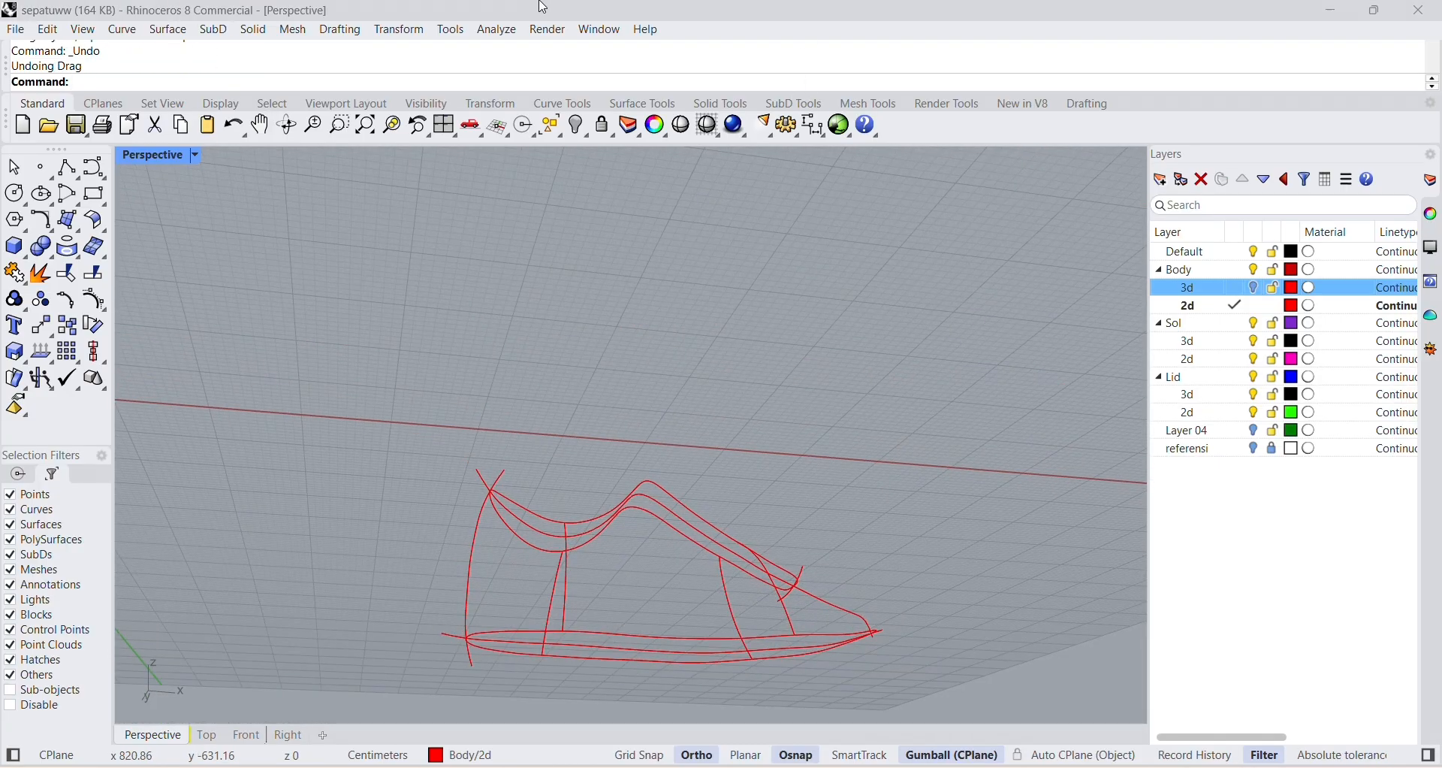
pyautogui.moveTo(563, 389); pyautogui.dragTo(651, 599, button='right')
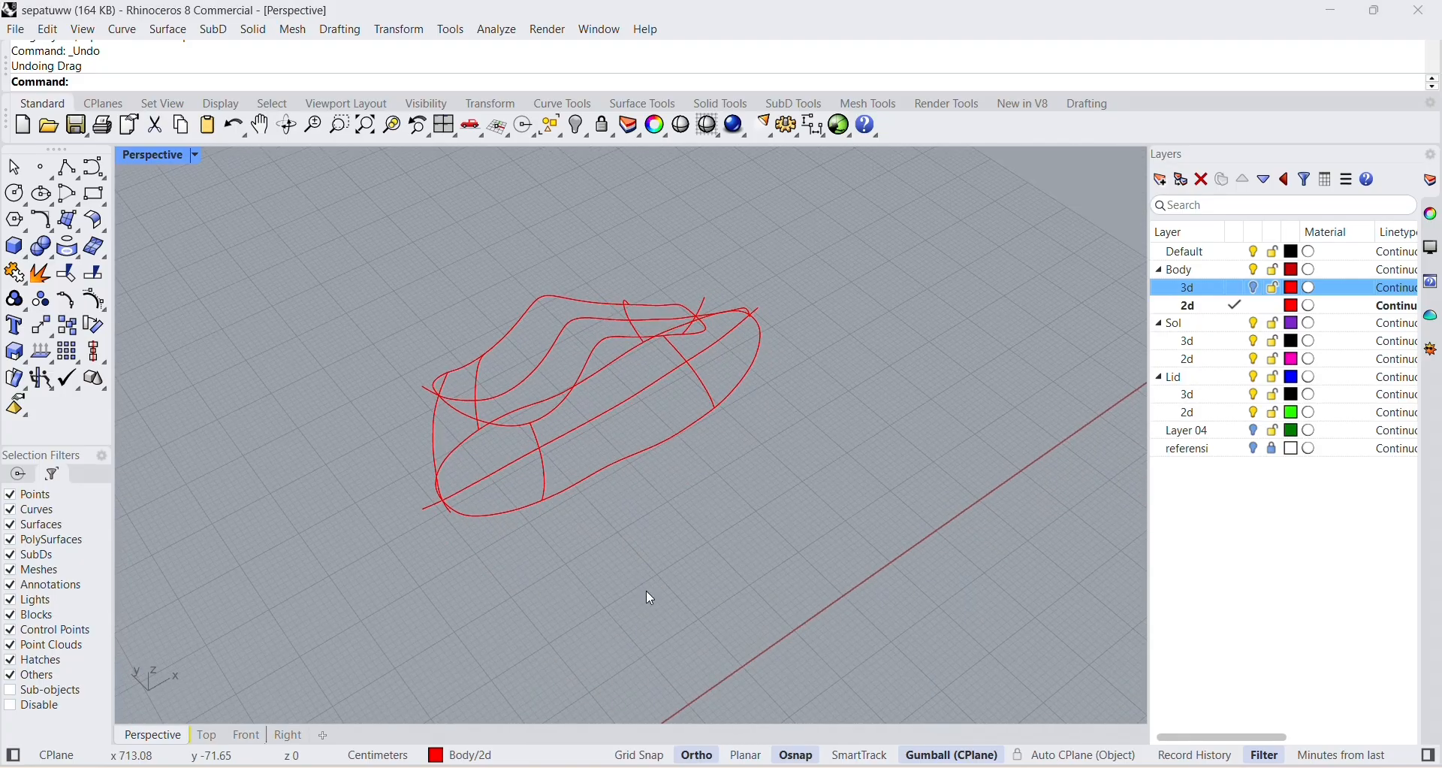
pyautogui.scroll(5, 610, 407)
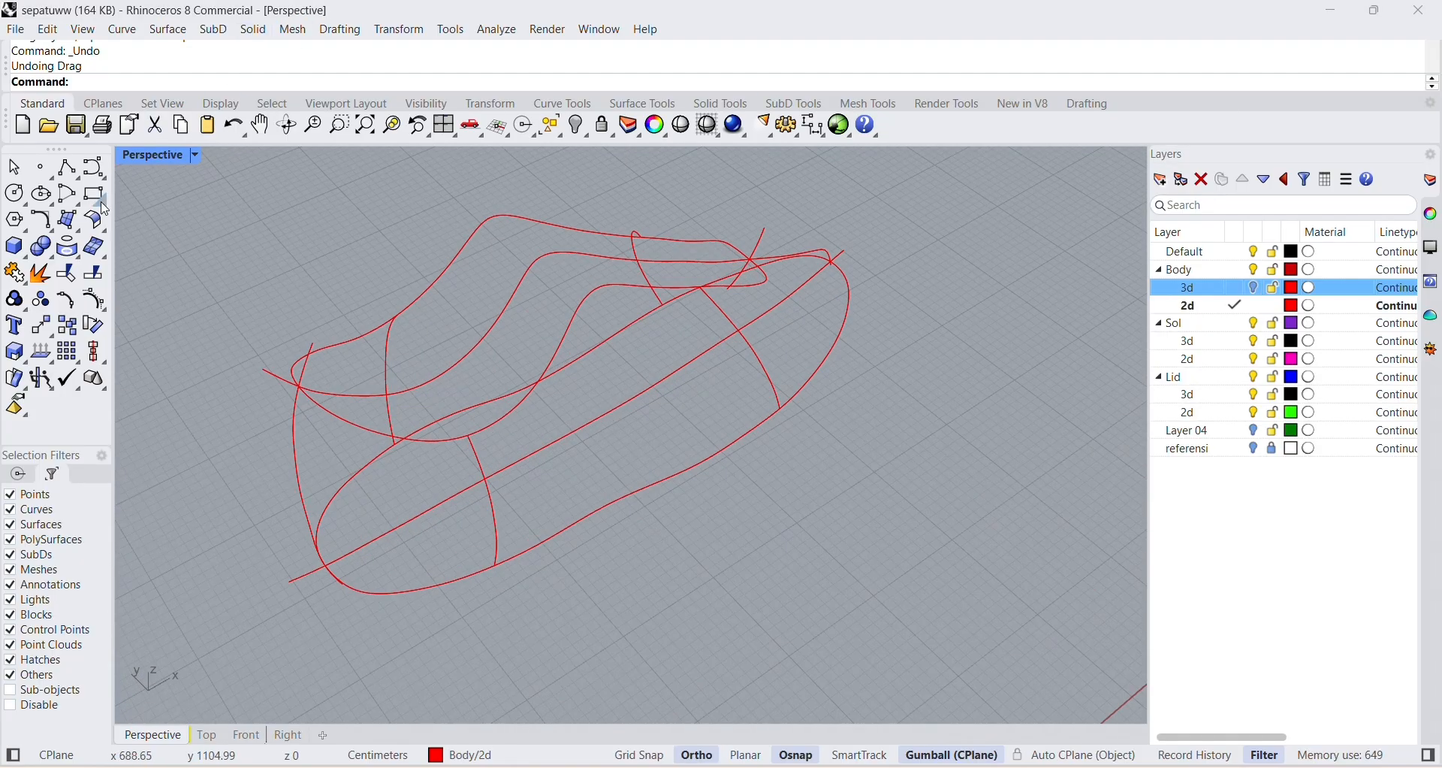
pyautogui.click(67, 167)
pyautogui.moveTo(661, 380)
pyautogui.mouseDown(button='right')
pyautogui.moveTo(627, 364)
pyautogui.moveTo(635, 376)
pyautogui.mouseUp(button='right')
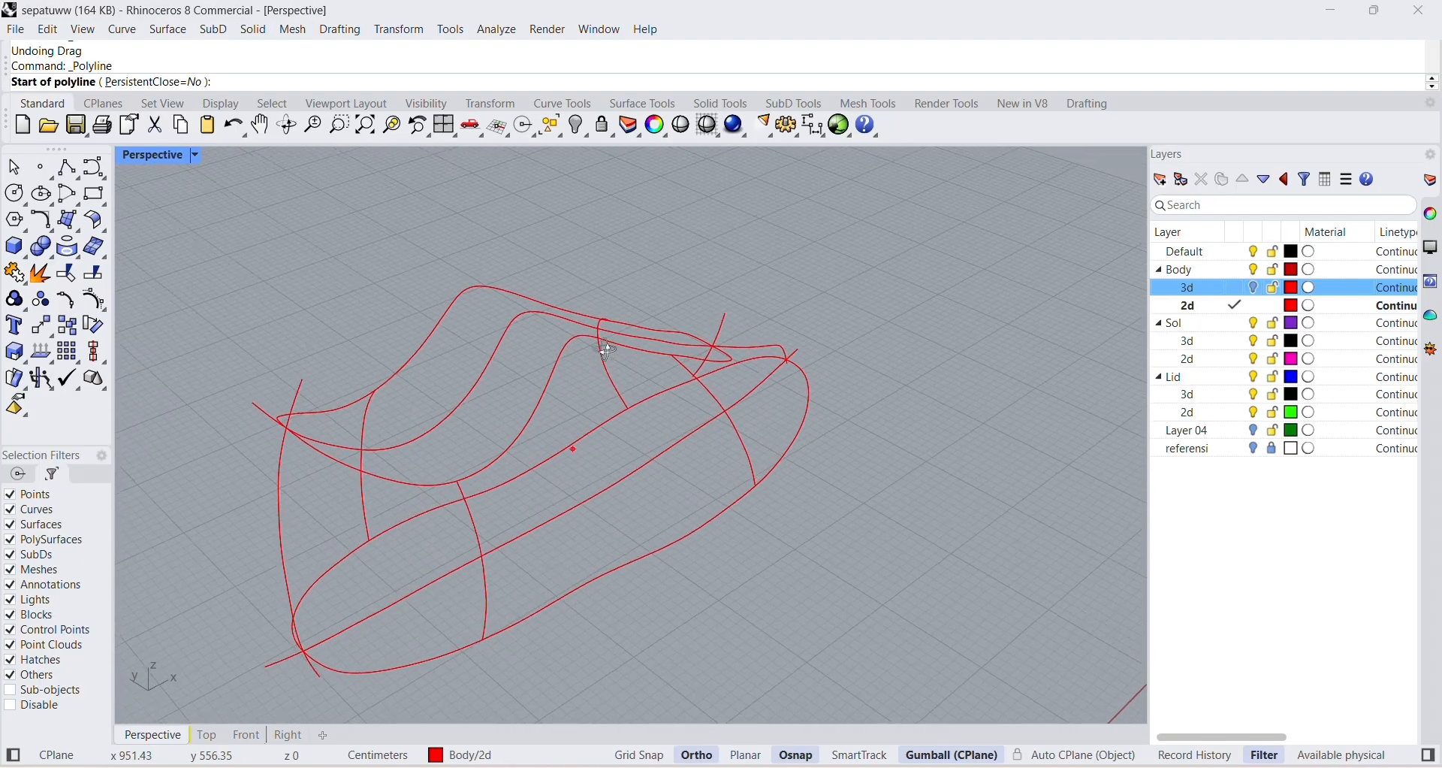
pyautogui.click(523, 474)
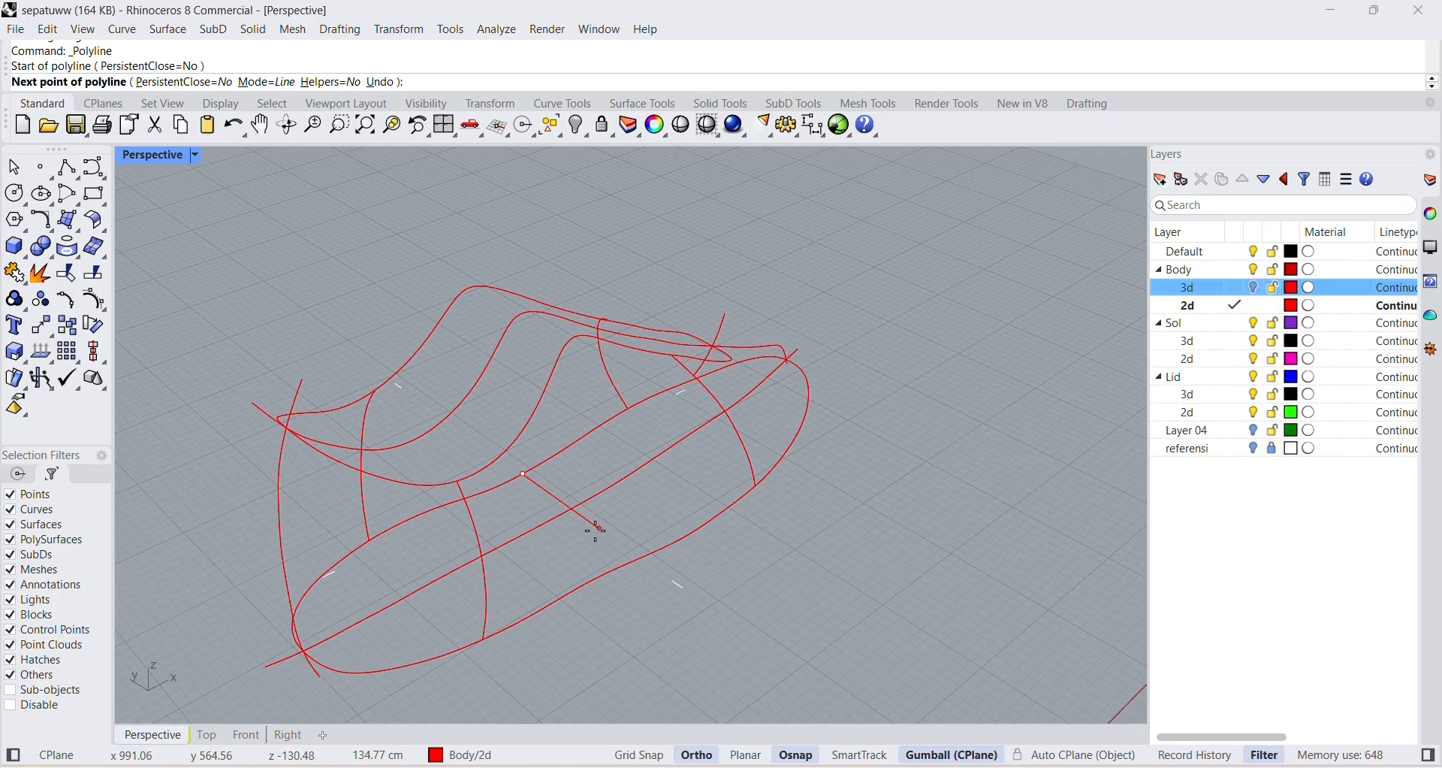
pyautogui.click(637, 558)
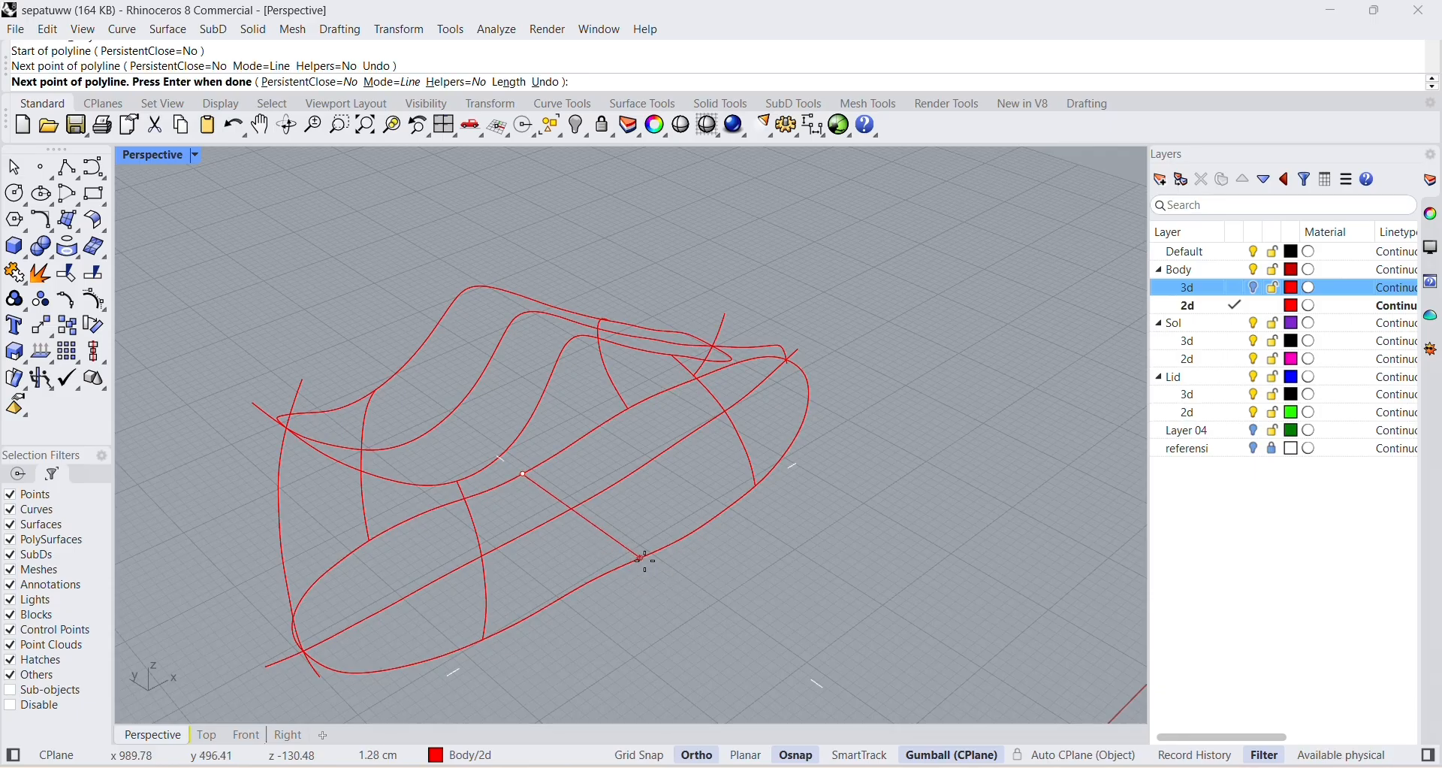
pyautogui.click(665, 563)
pyautogui.press('Return')
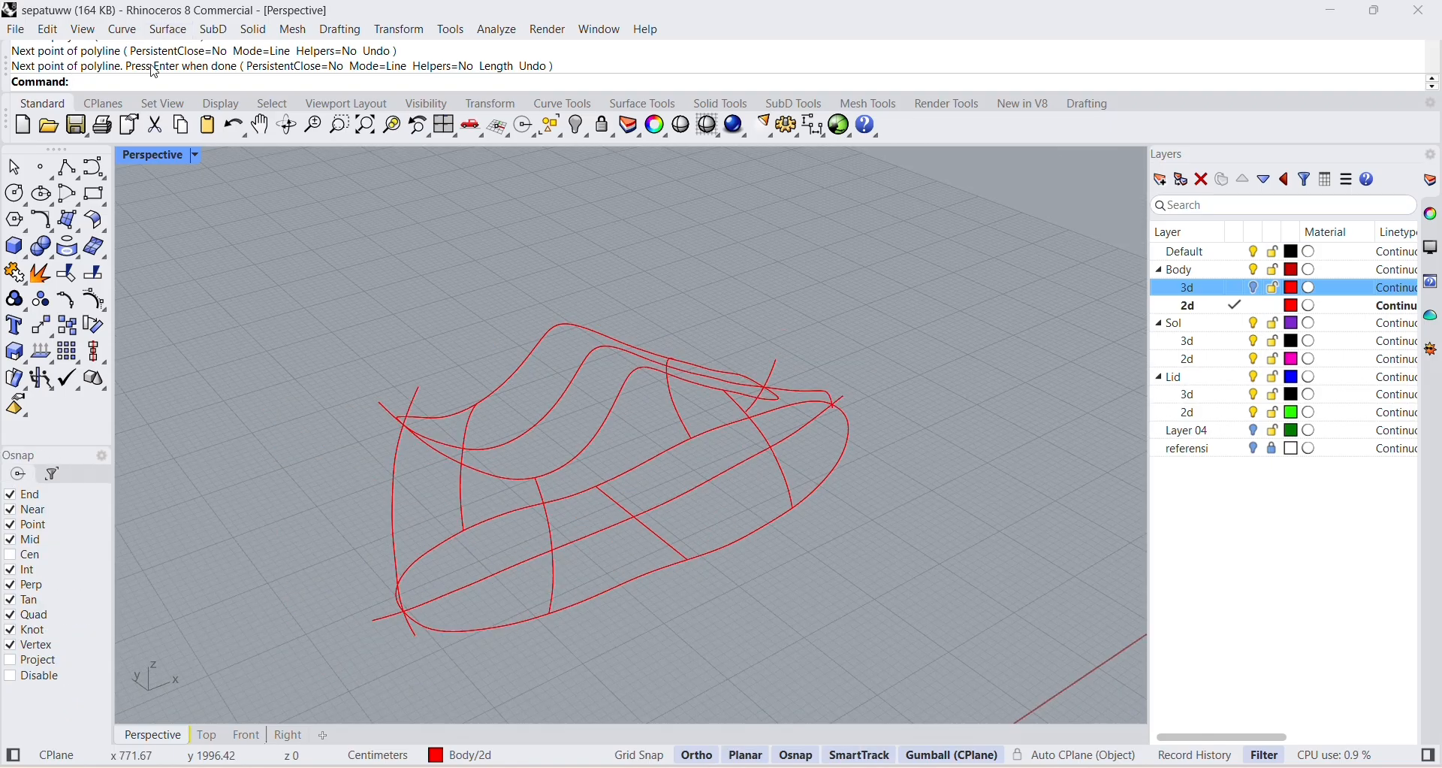
# Split the closed sole outline into two halves, using the lengthwise centre curve as the cutting object.
pyautogui.click(579, 615)
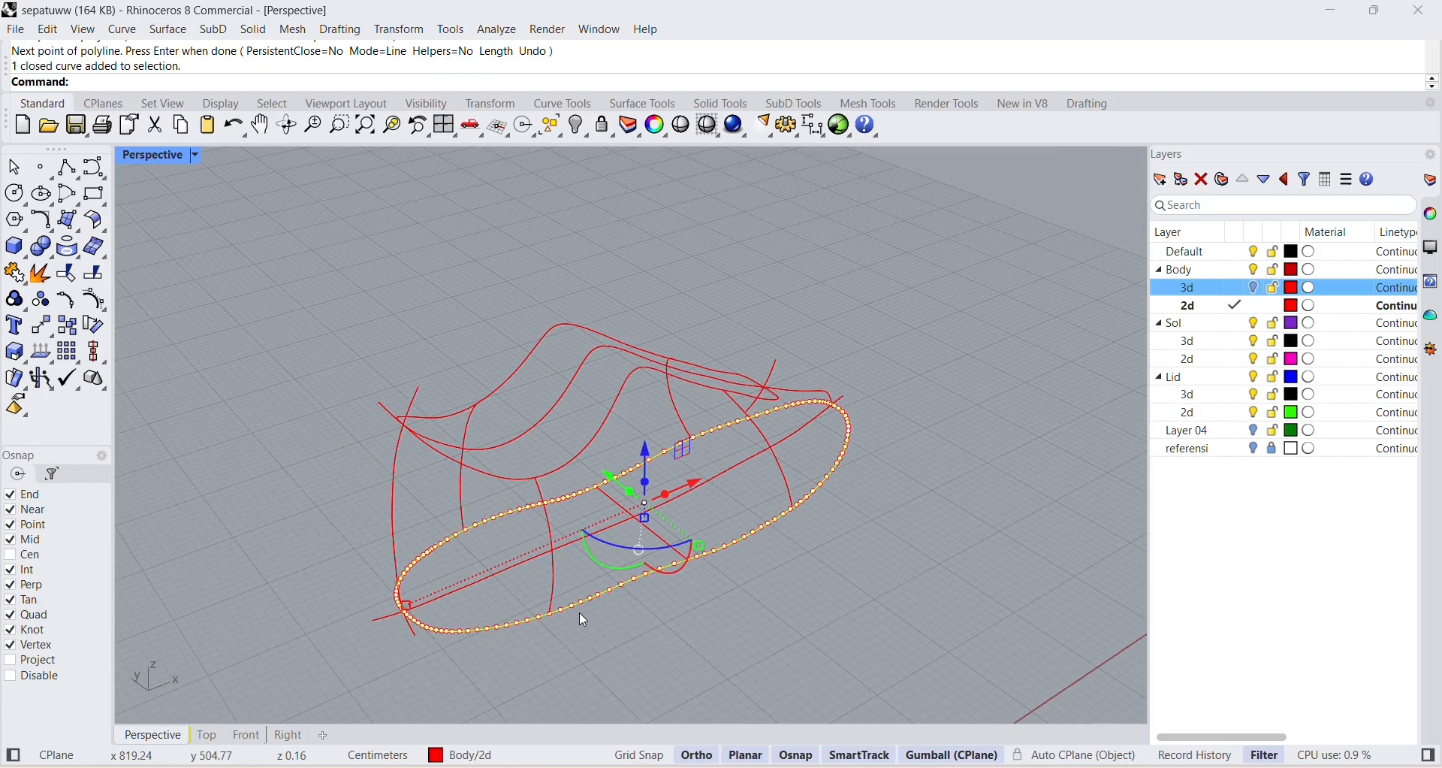
pyautogui.click(668, 669)
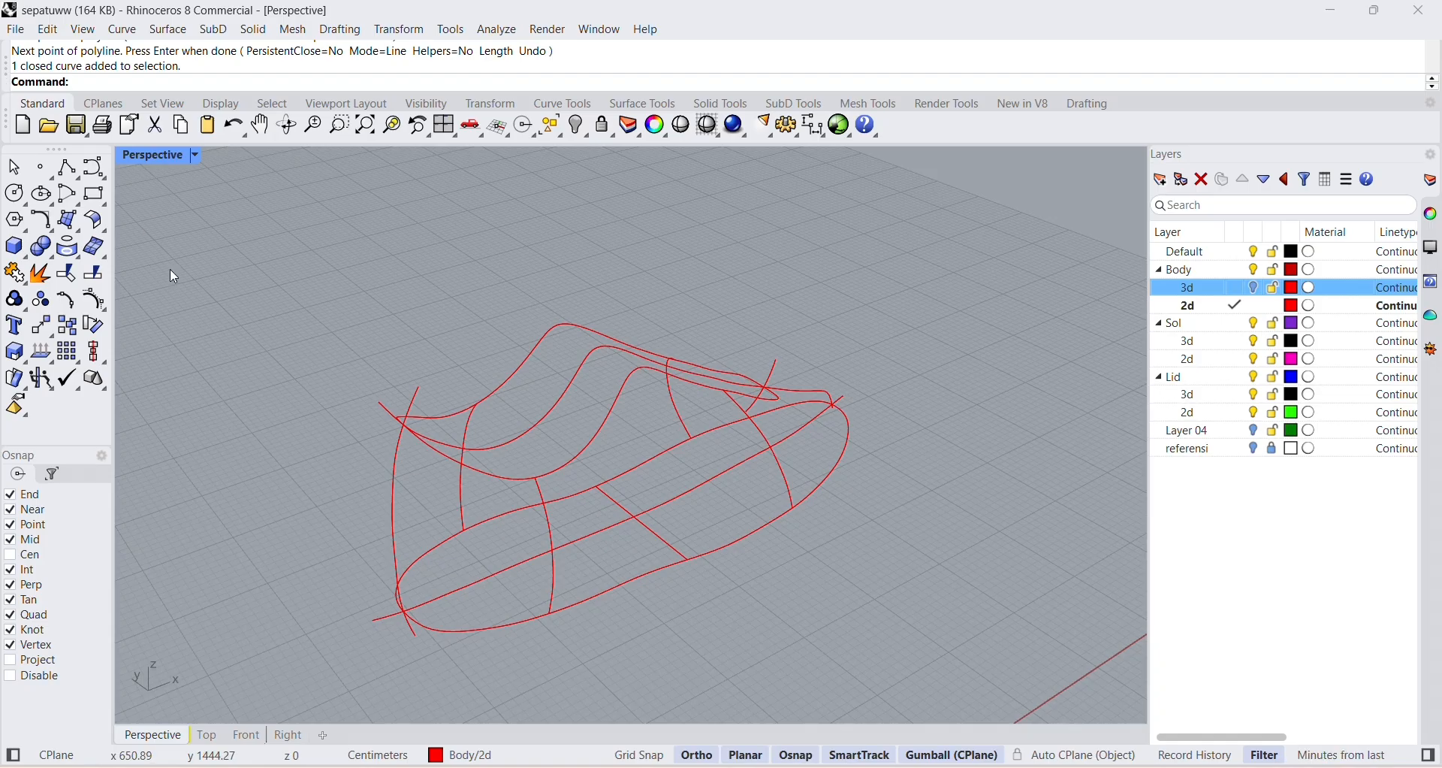
pyautogui.moveTo(685, 664); pyautogui.dragTo(704, 652, button='right')
pyautogui.scroll(4, 633, 693)
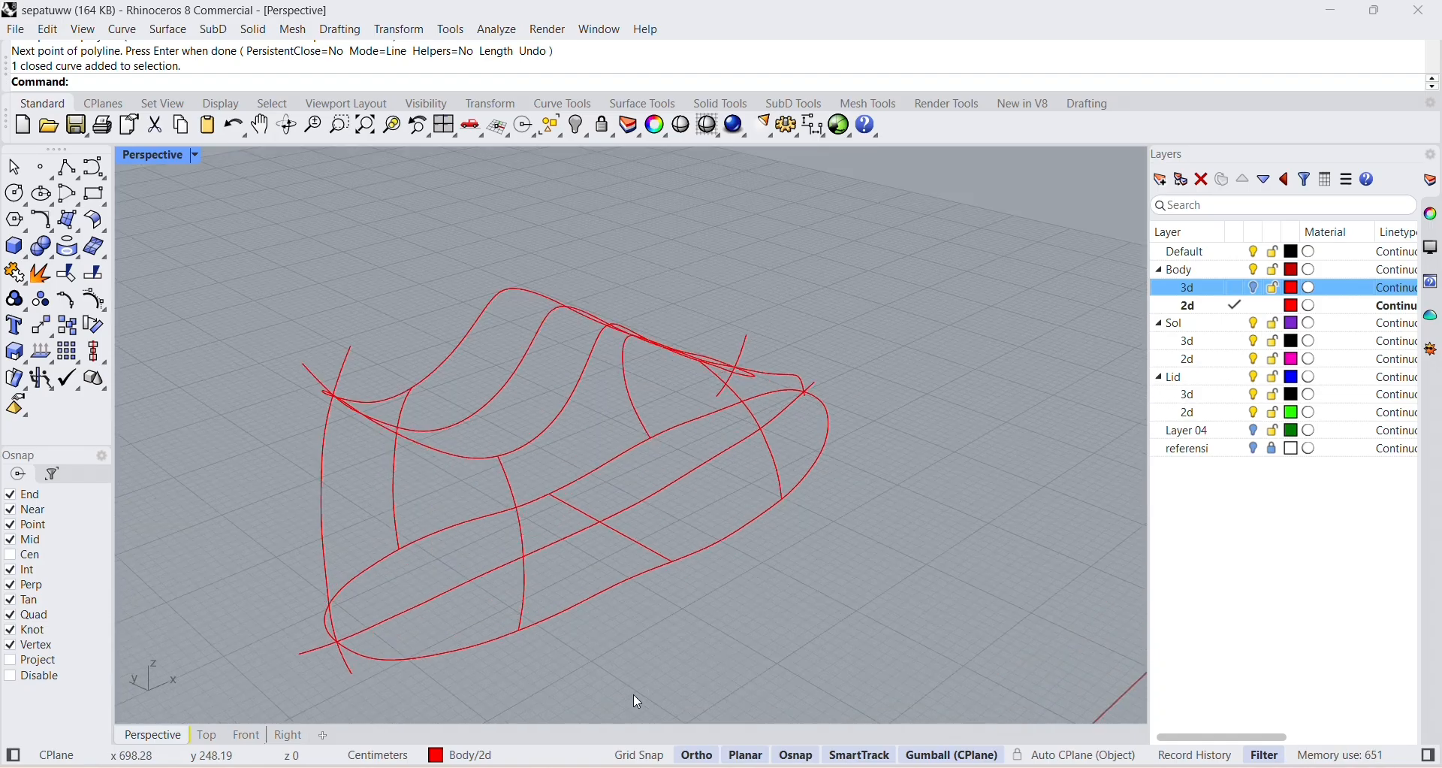
pyautogui.click(363, 574)
pyautogui.click(506, 677)
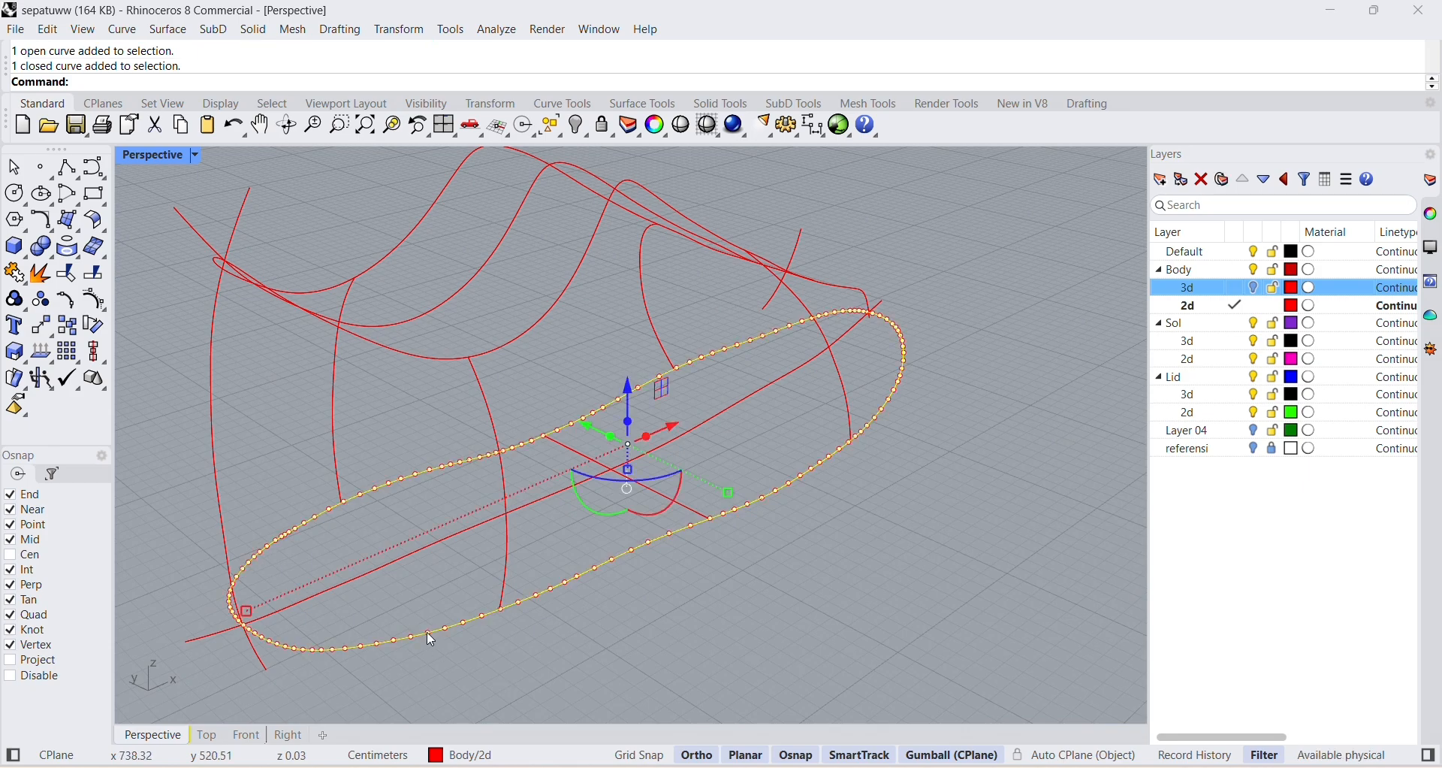
pyautogui.click(766, 631)
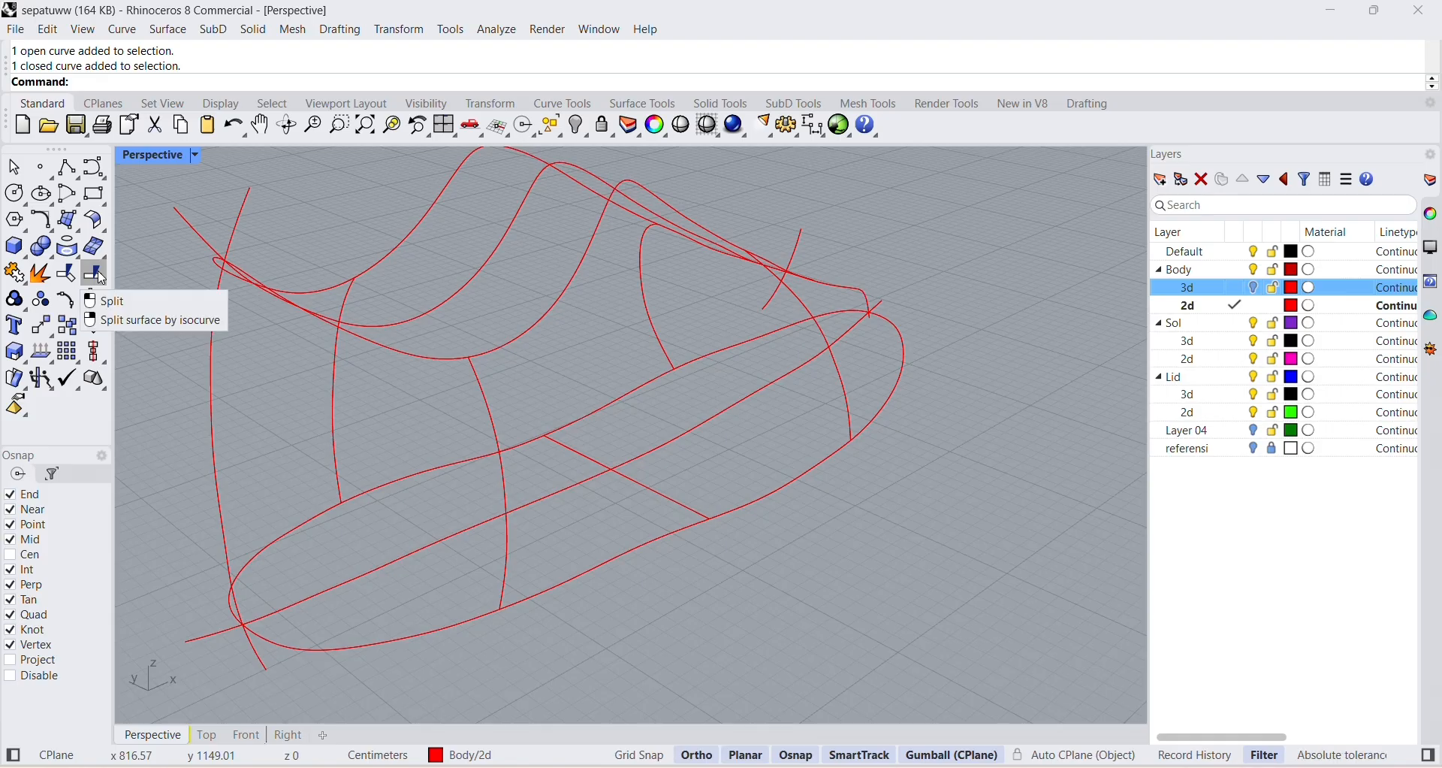
pyautogui.click(101, 279)
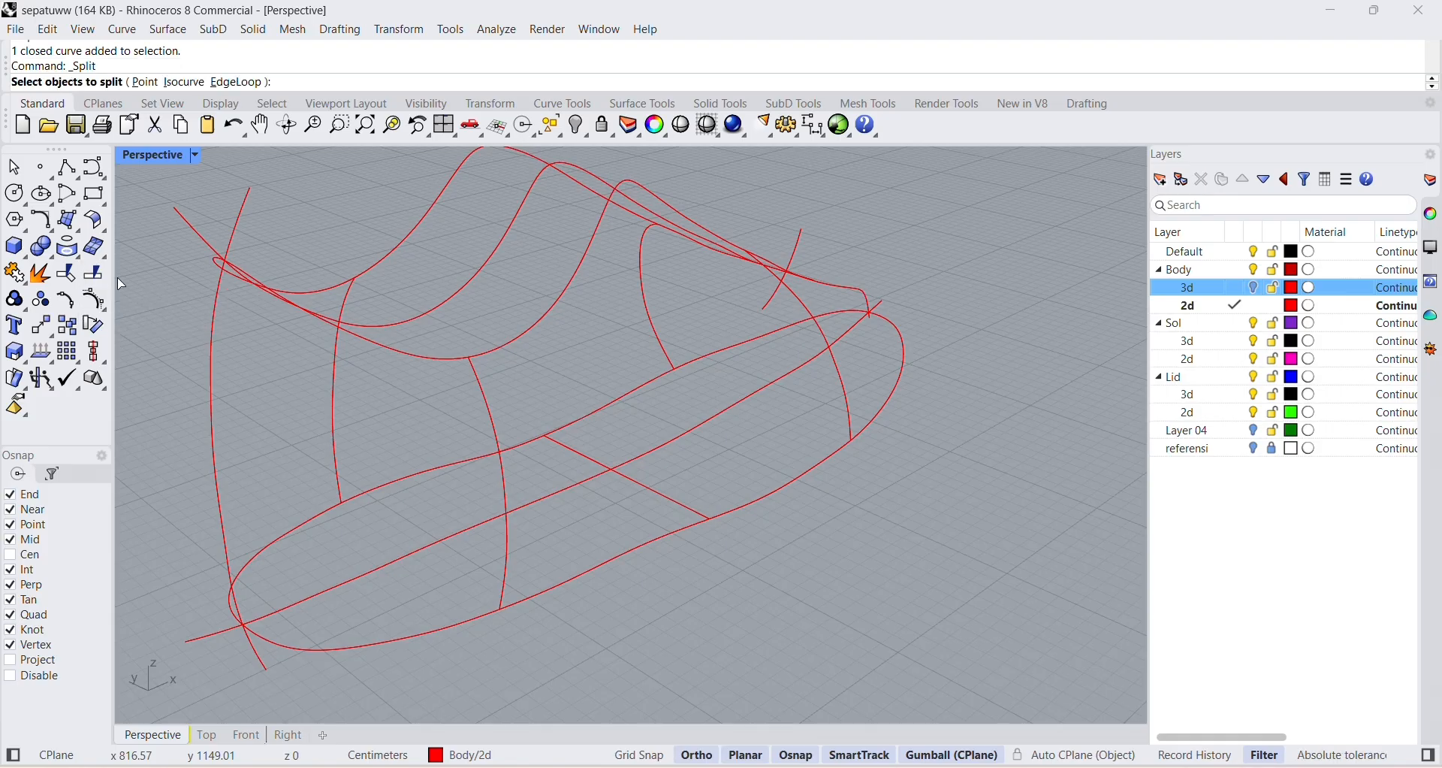
pyautogui.click(459, 630)
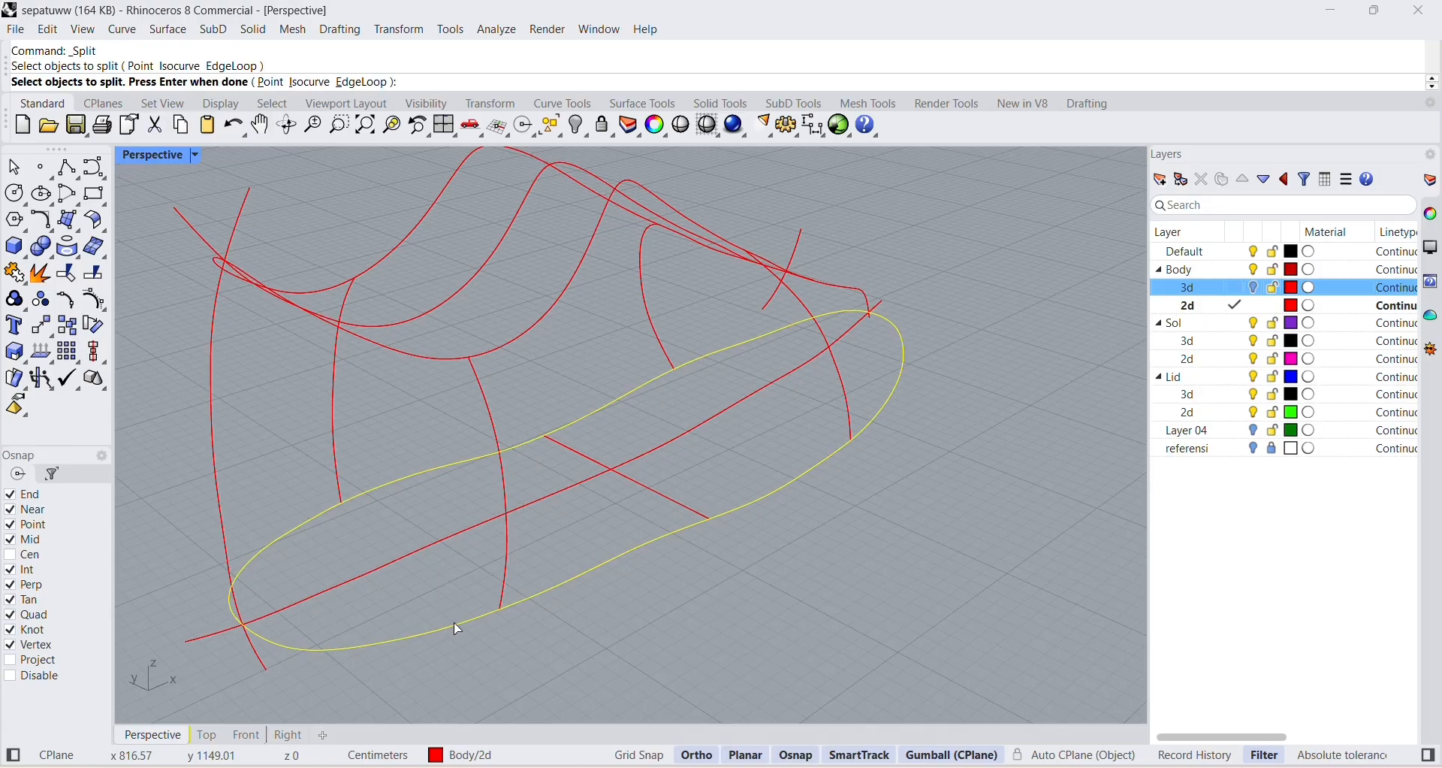
pyautogui.press('Return')
pyautogui.click(367, 577)
pyautogui.press('Return')
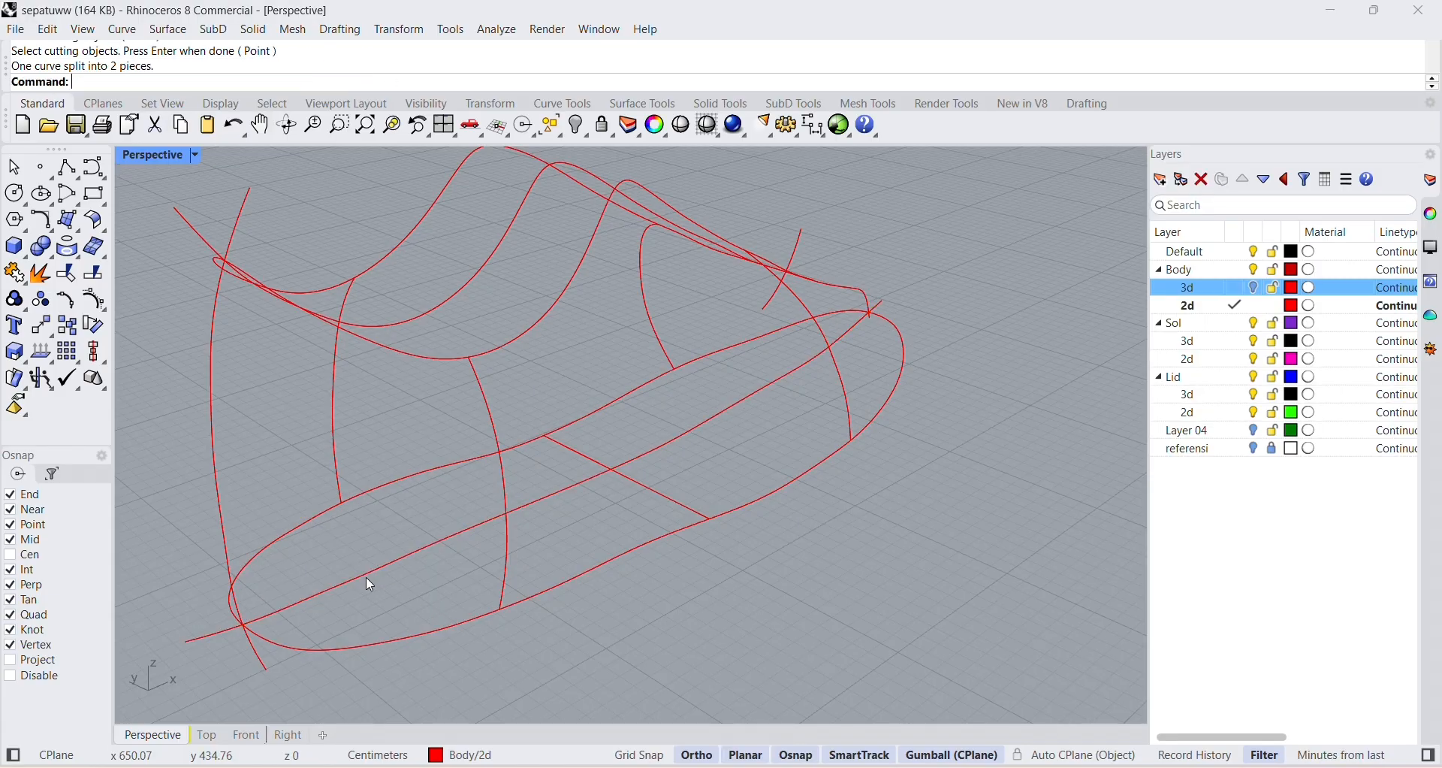
# Select each half of the sole outline in turn to check the split.
pyautogui.click(395, 638)
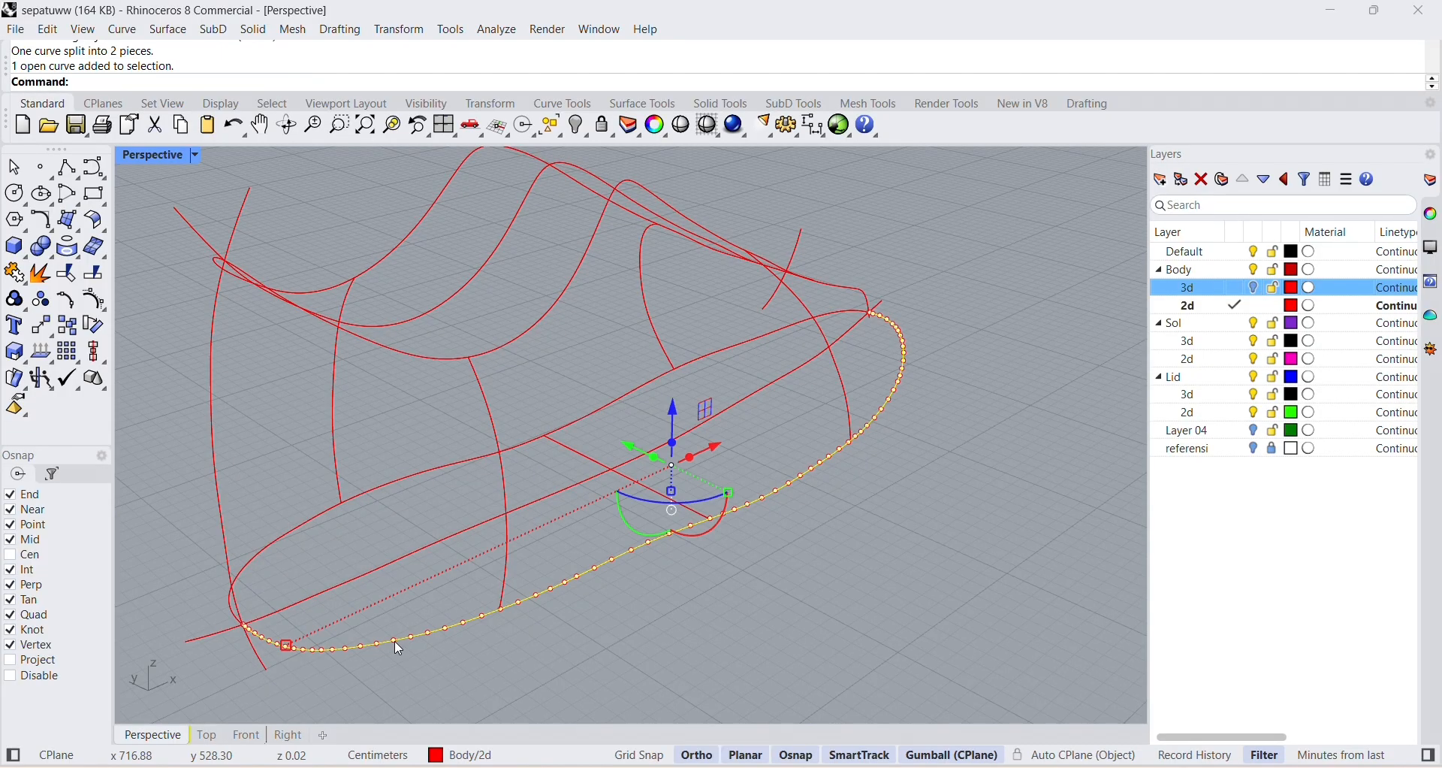
pyautogui.click(269, 548)
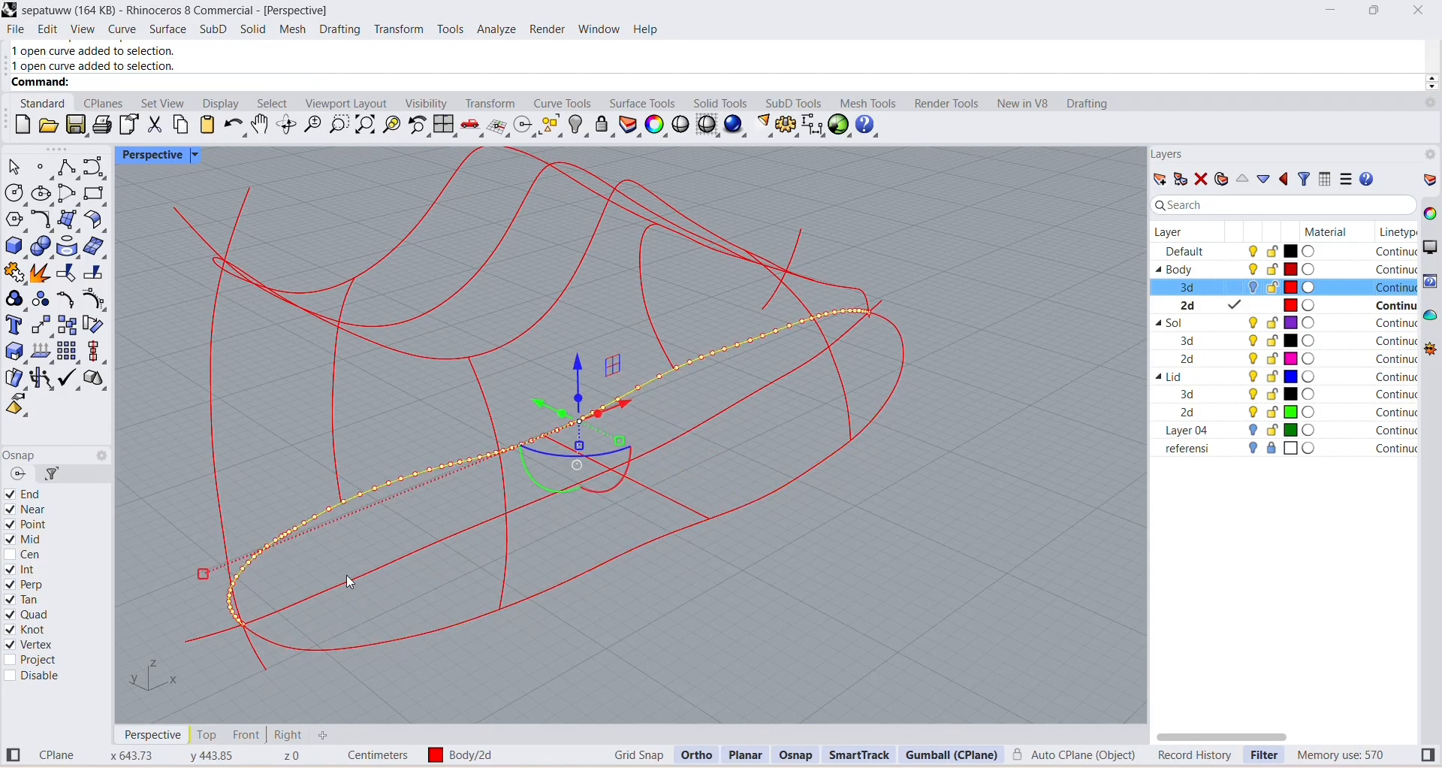
pyautogui.click(779, 585)
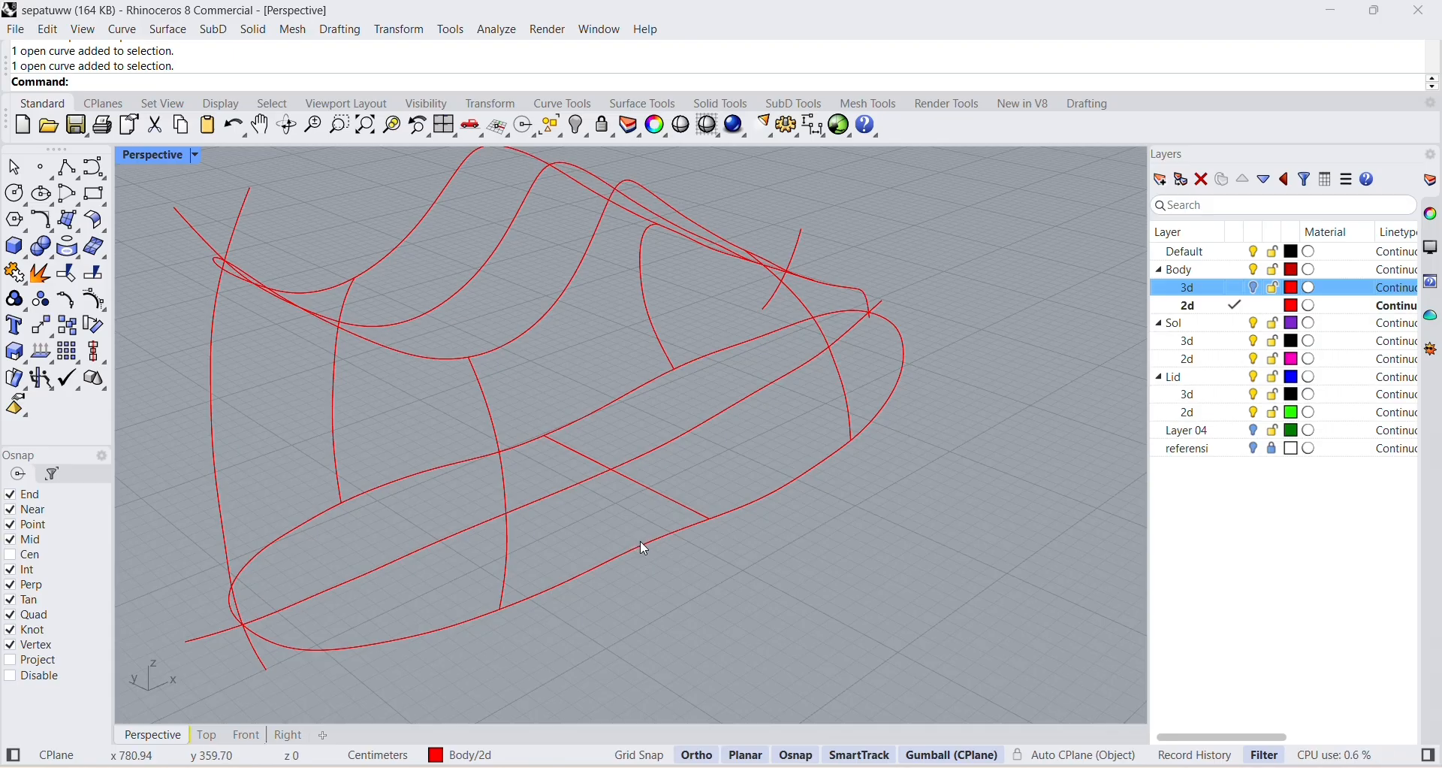
# Undo the SubD two-rail sweep and recheck the two separate halves of the sole outline.
pyautogui.hotkey('ctrl', 'z')
pyautogui.click(599, 410)
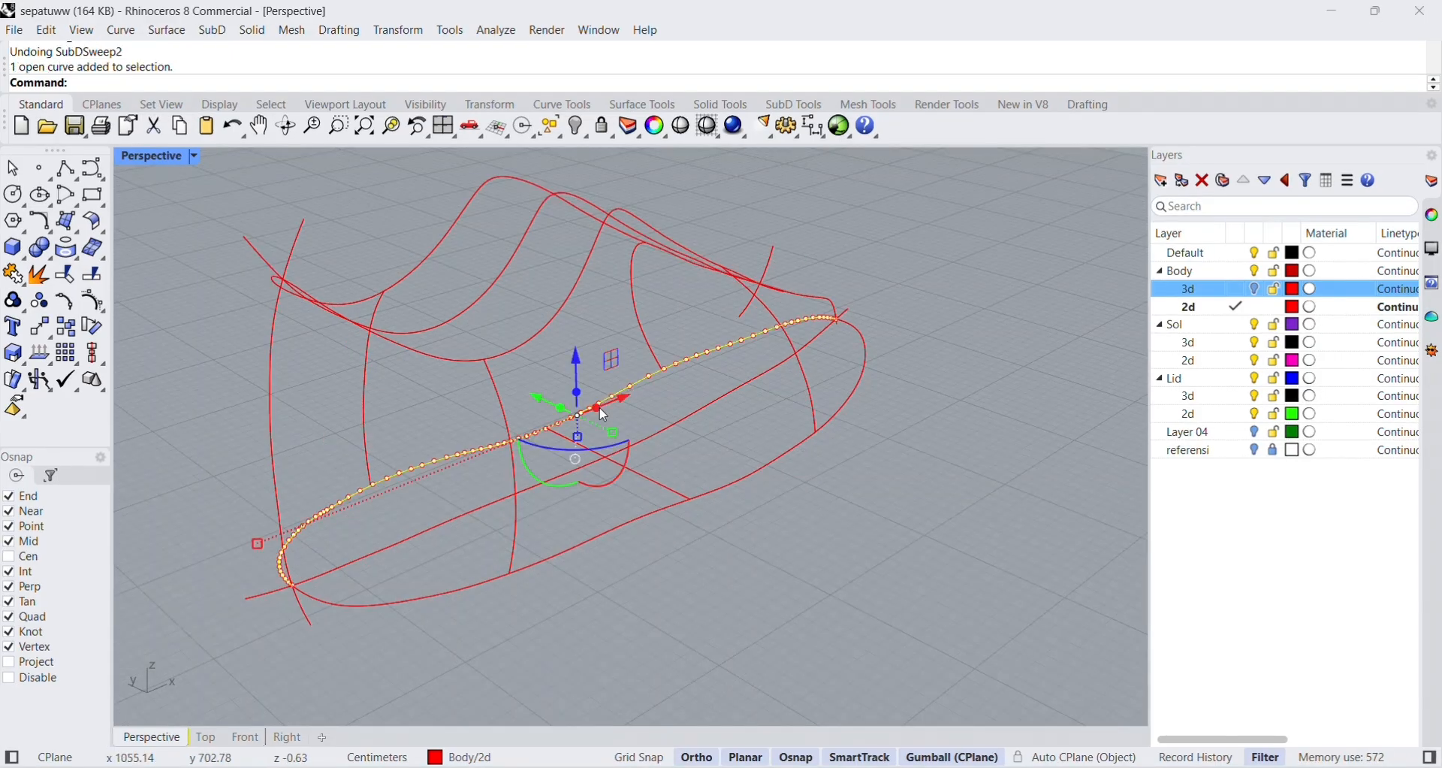
pyautogui.click(768, 487)
pyautogui.click(744, 467)
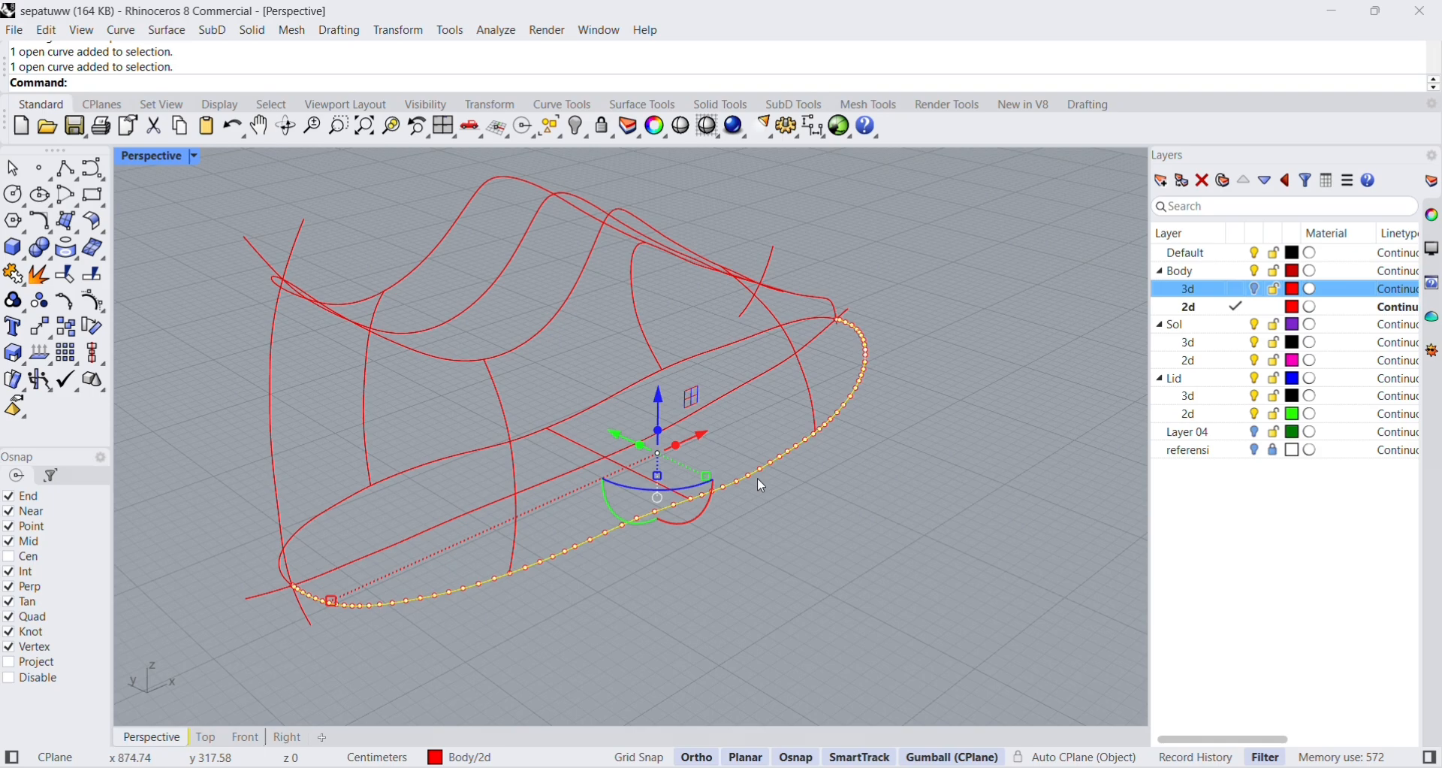
pyautogui.click(810, 531)
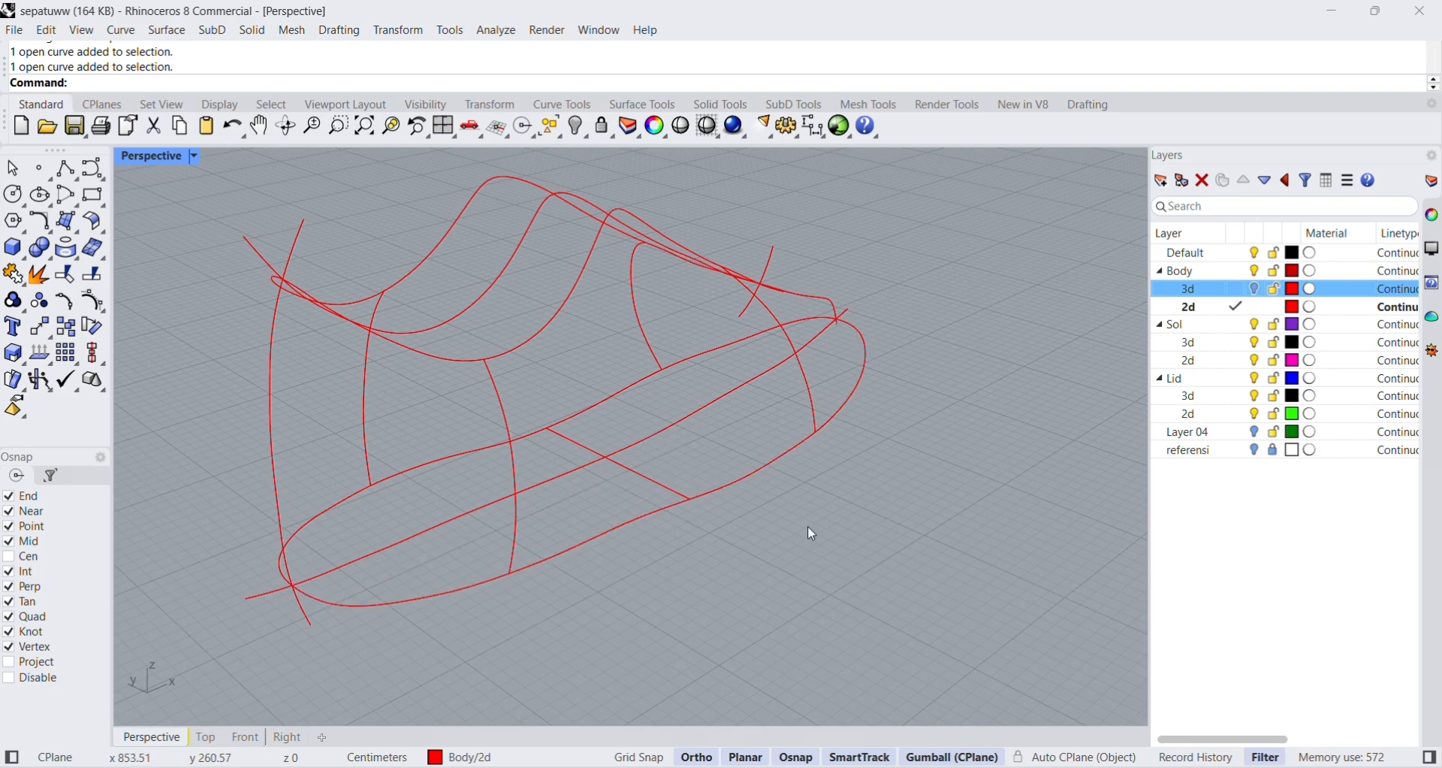
# Create a Sweep 2 Rails surface with the sole outline halves as rails and the cross line as shape, leaving cross sections unchanged.
pyautogui.click(212, 30)
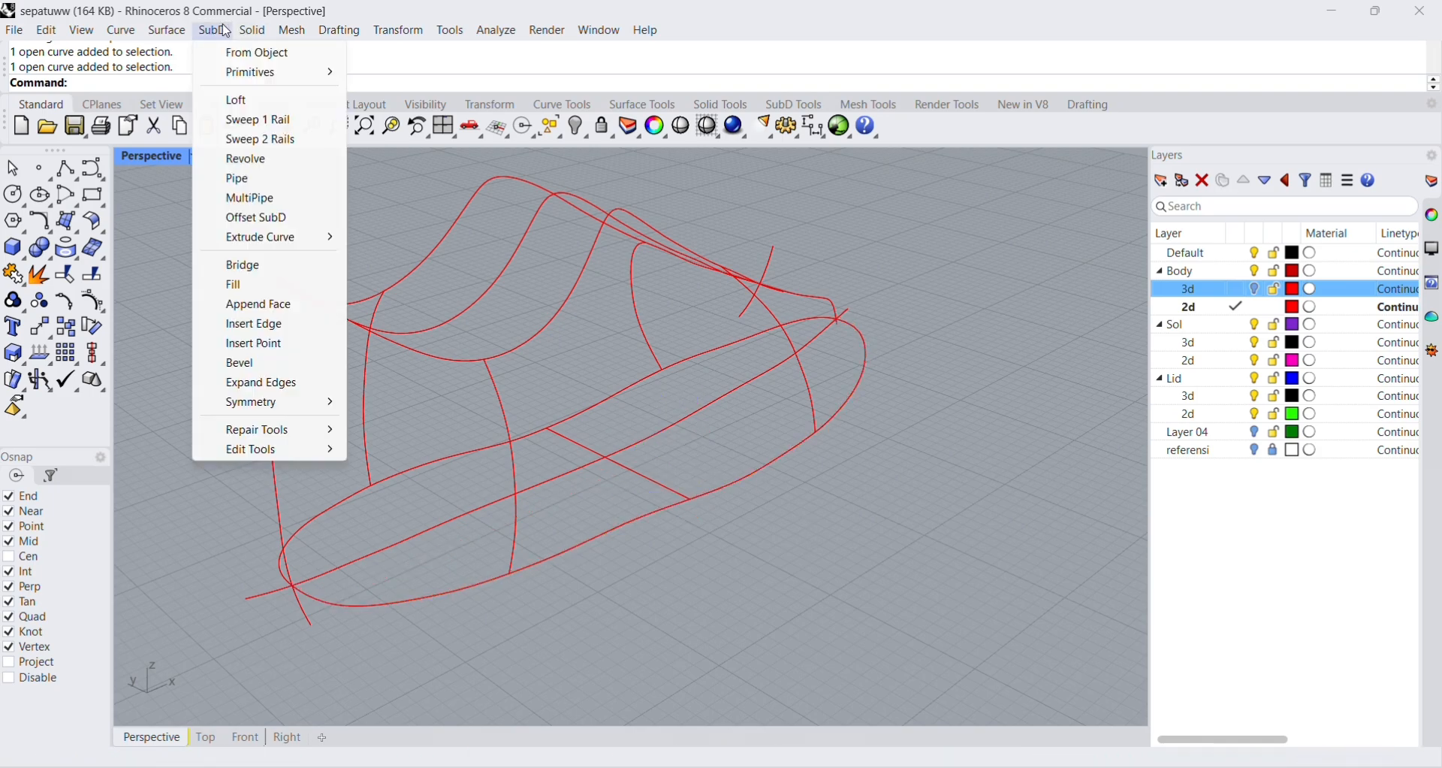
pyautogui.click(169, 27)
pyautogui.click(176, 28)
pyautogui.click(217, 112)
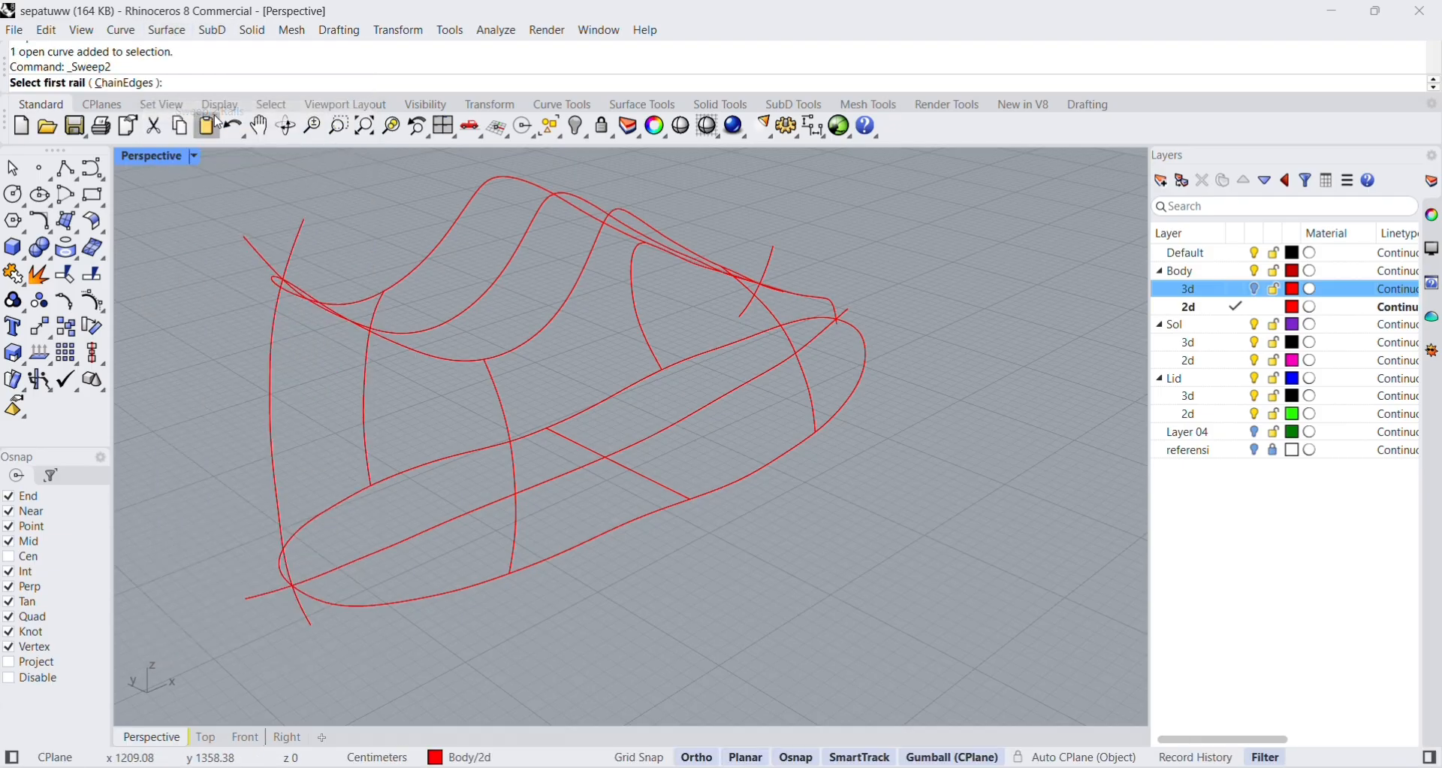
pyautogui.click(616, 398)
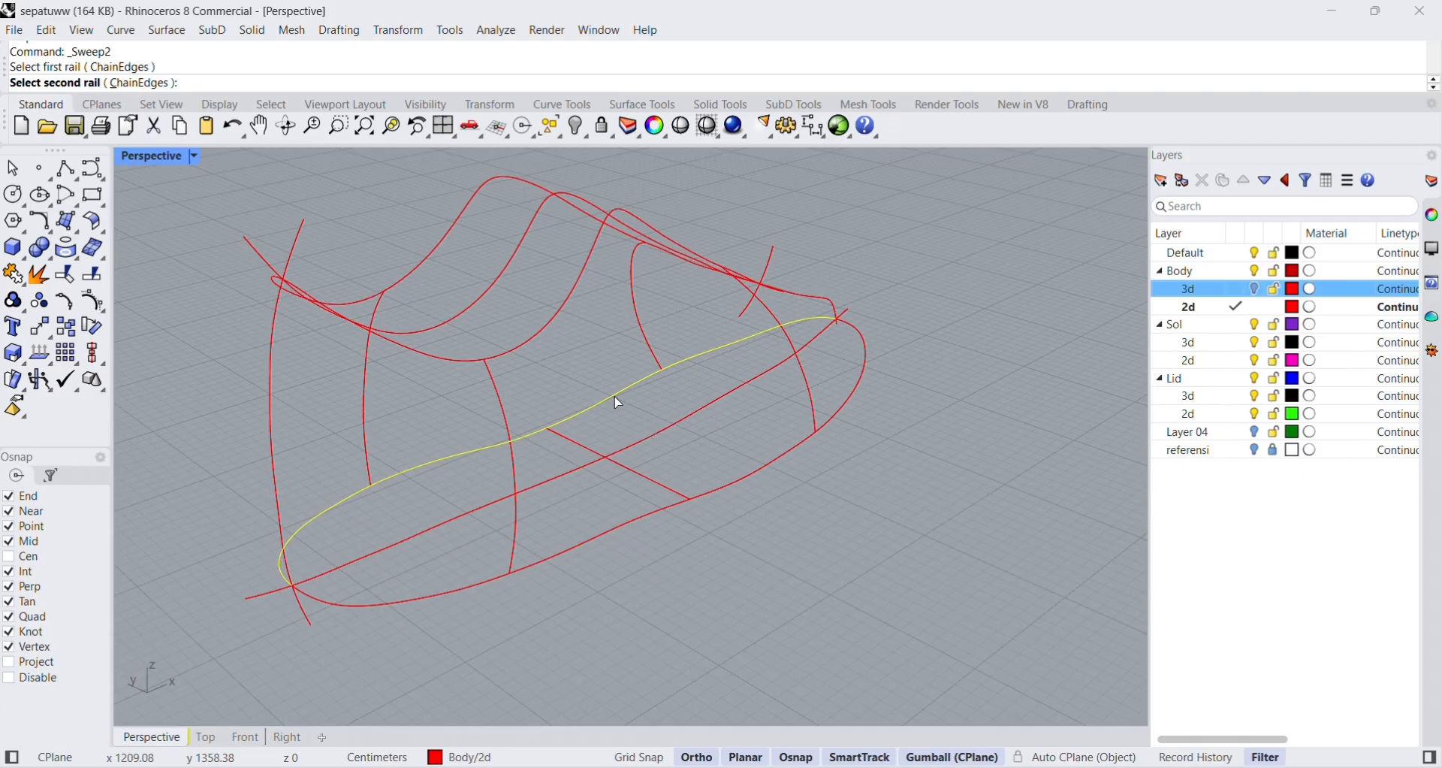
pyautogui.click(704, 496)
pyautogui.click(652, 487)
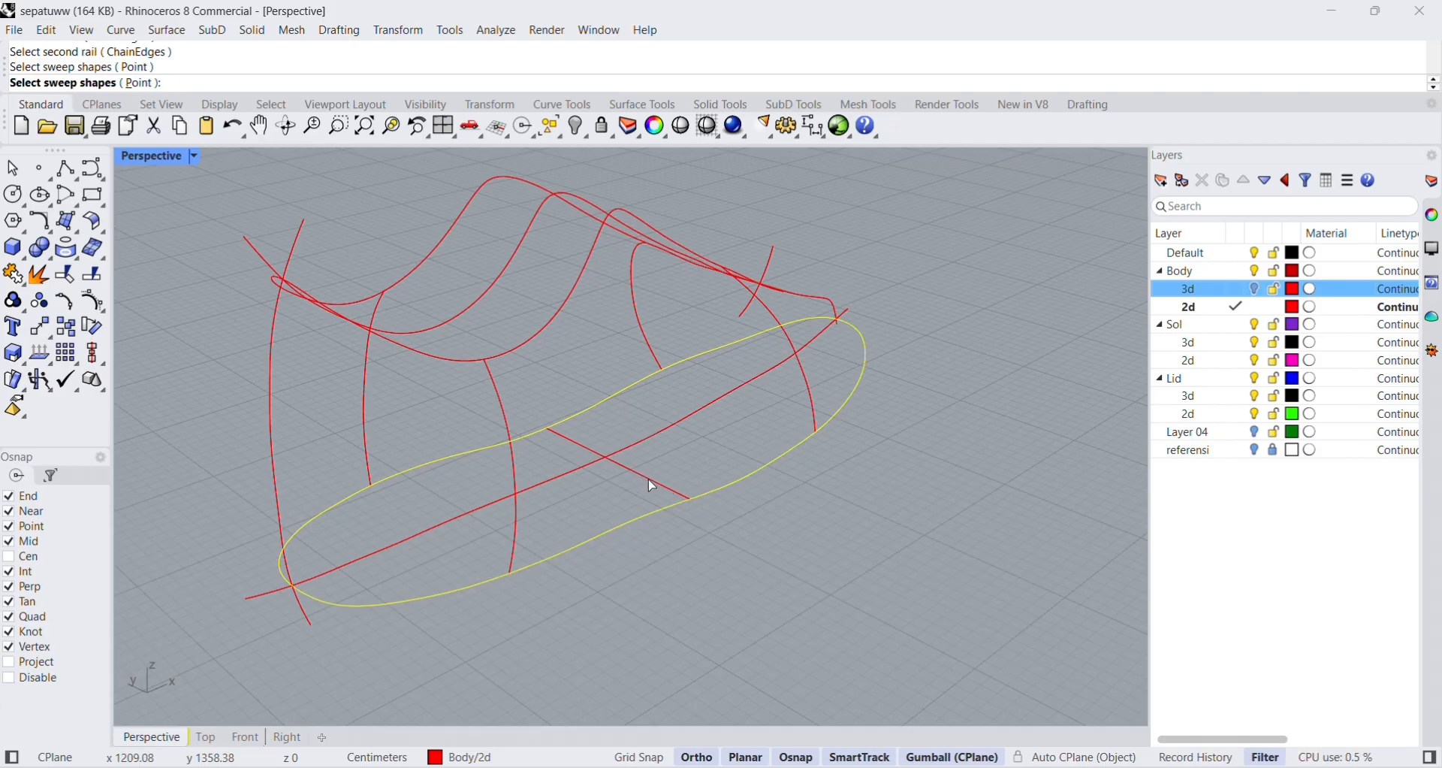
pyautogui.press('Return')
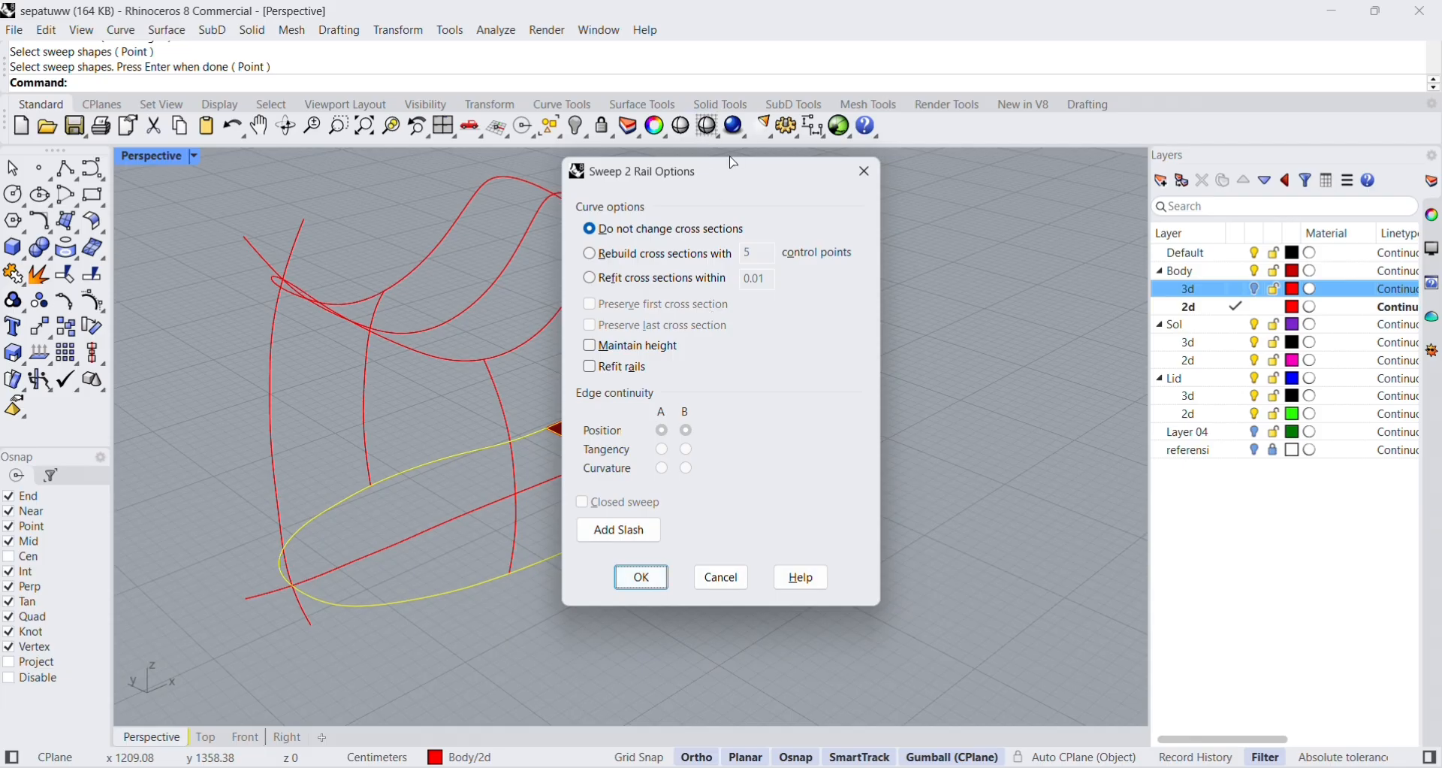
pyautogui.moveTo(730, 161); pyautogui.dragTo(1072, 155)
pyautogui.click(978, 566)
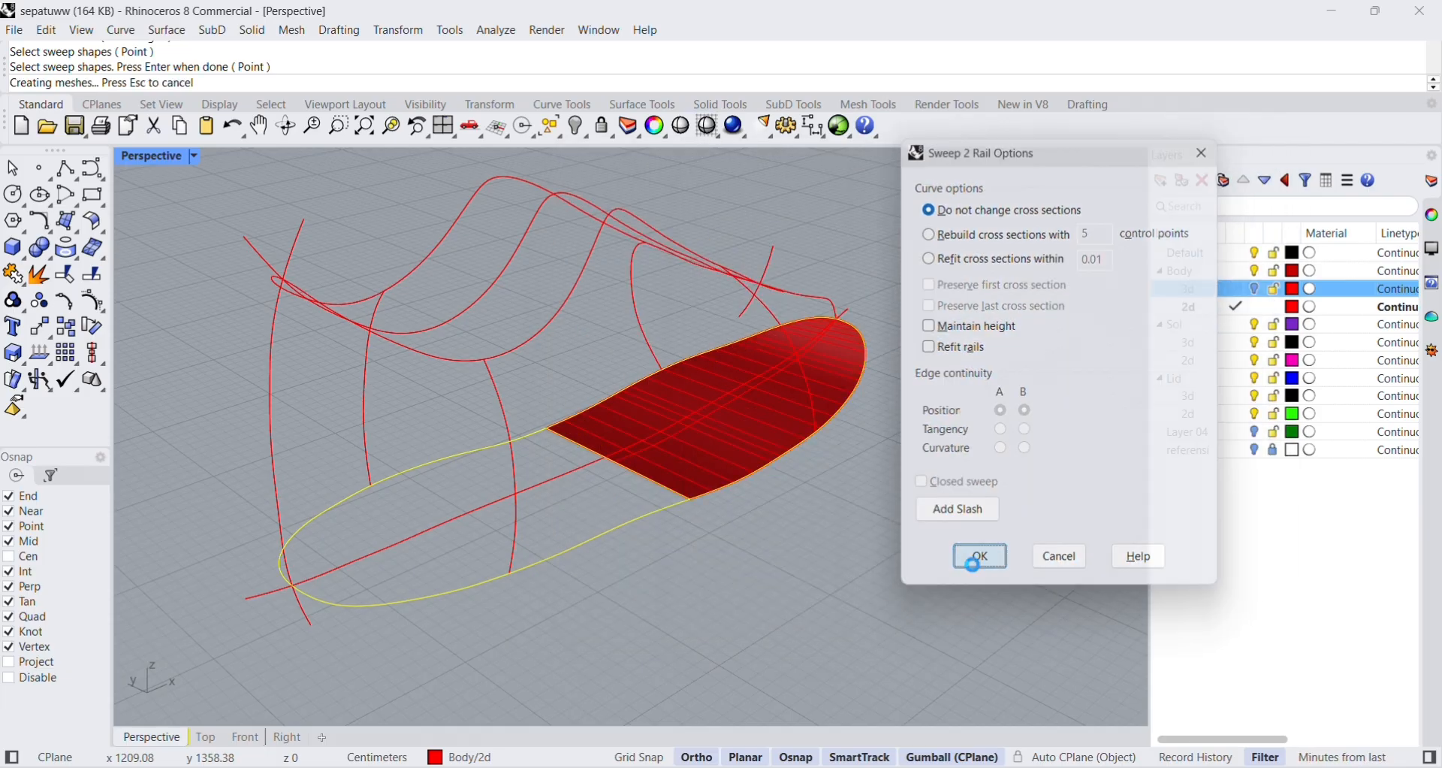
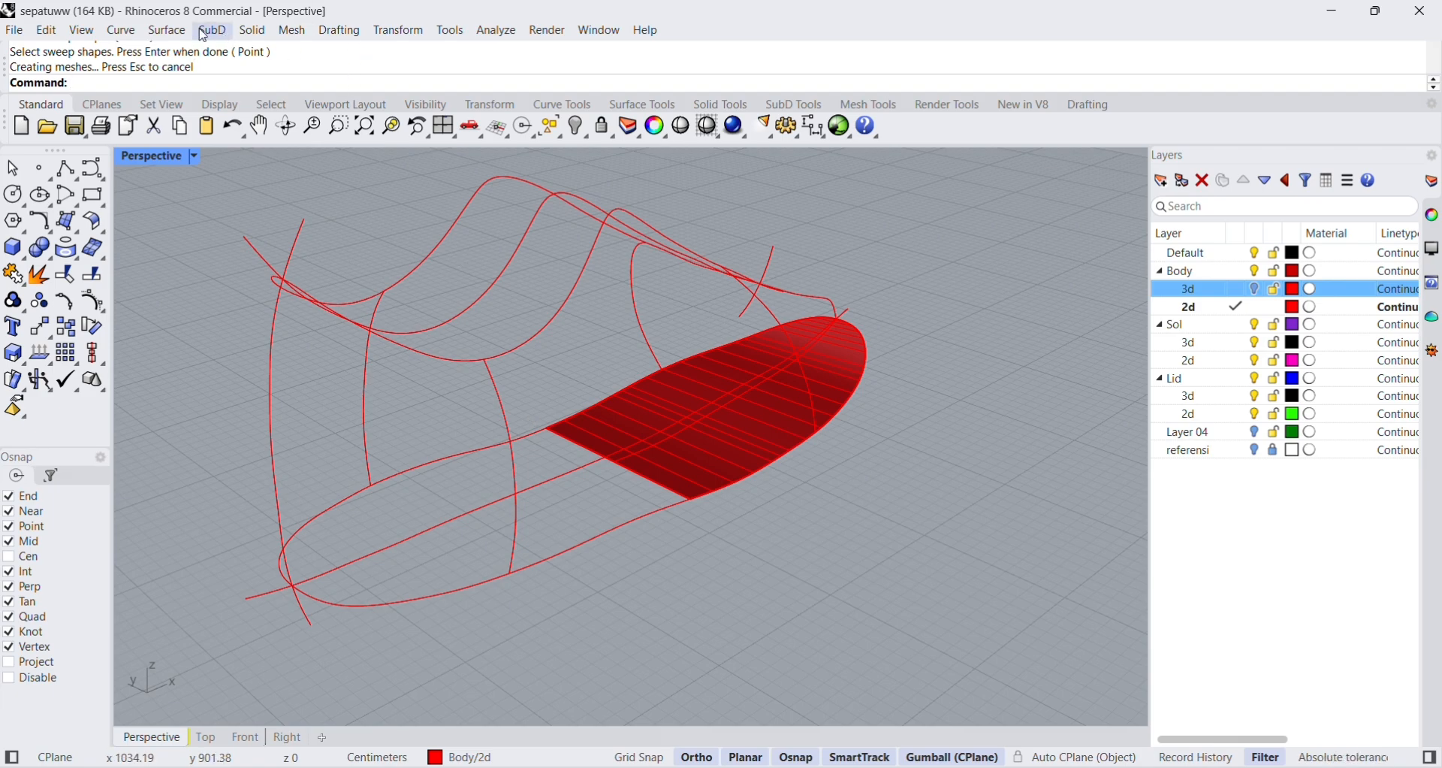
# Create a second Sweep 2 Rails surface over the heel part, using the sole outline halves as rails and the cross line curve as shape.
pyautogui.click(167, 30)
pyautogui.click(231, 112)
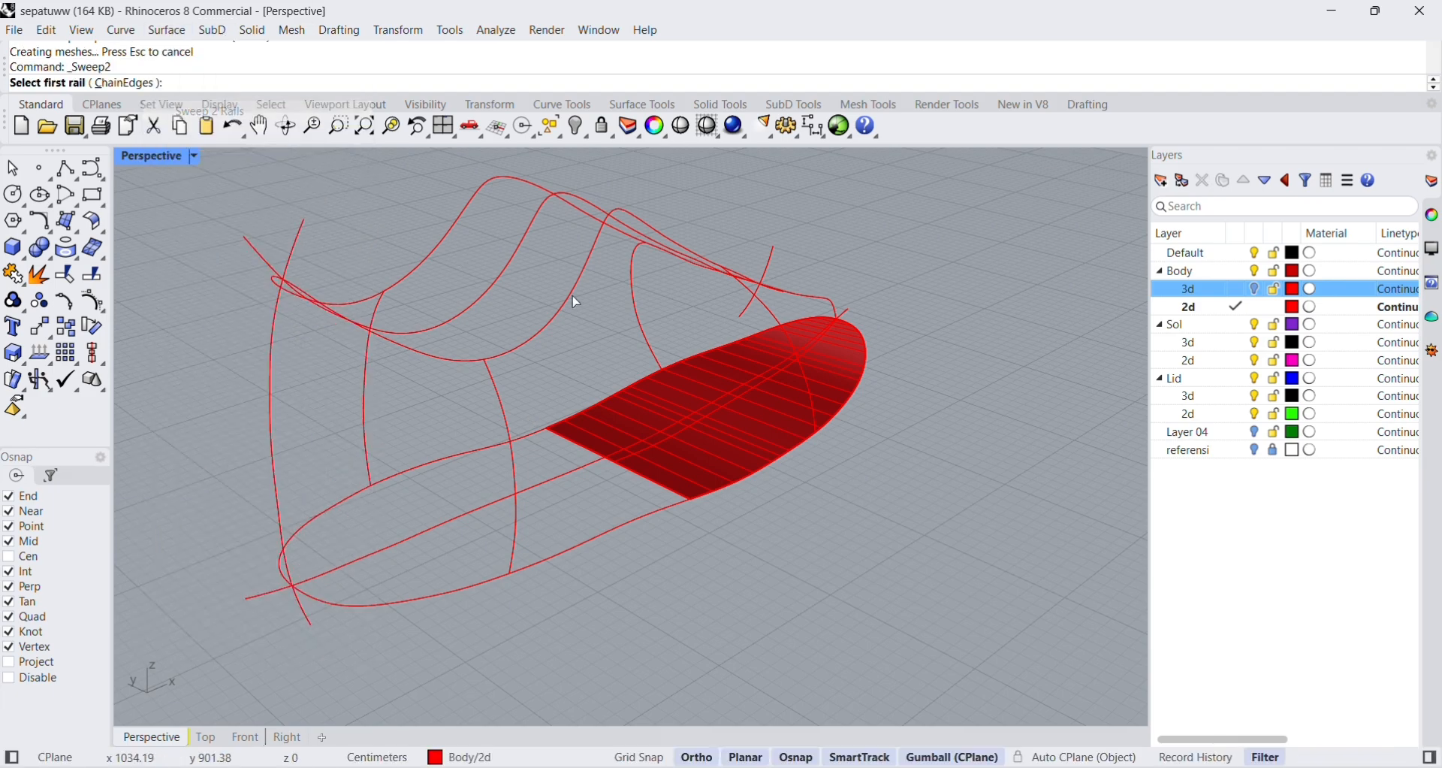
pyautogui.click(532, 442)
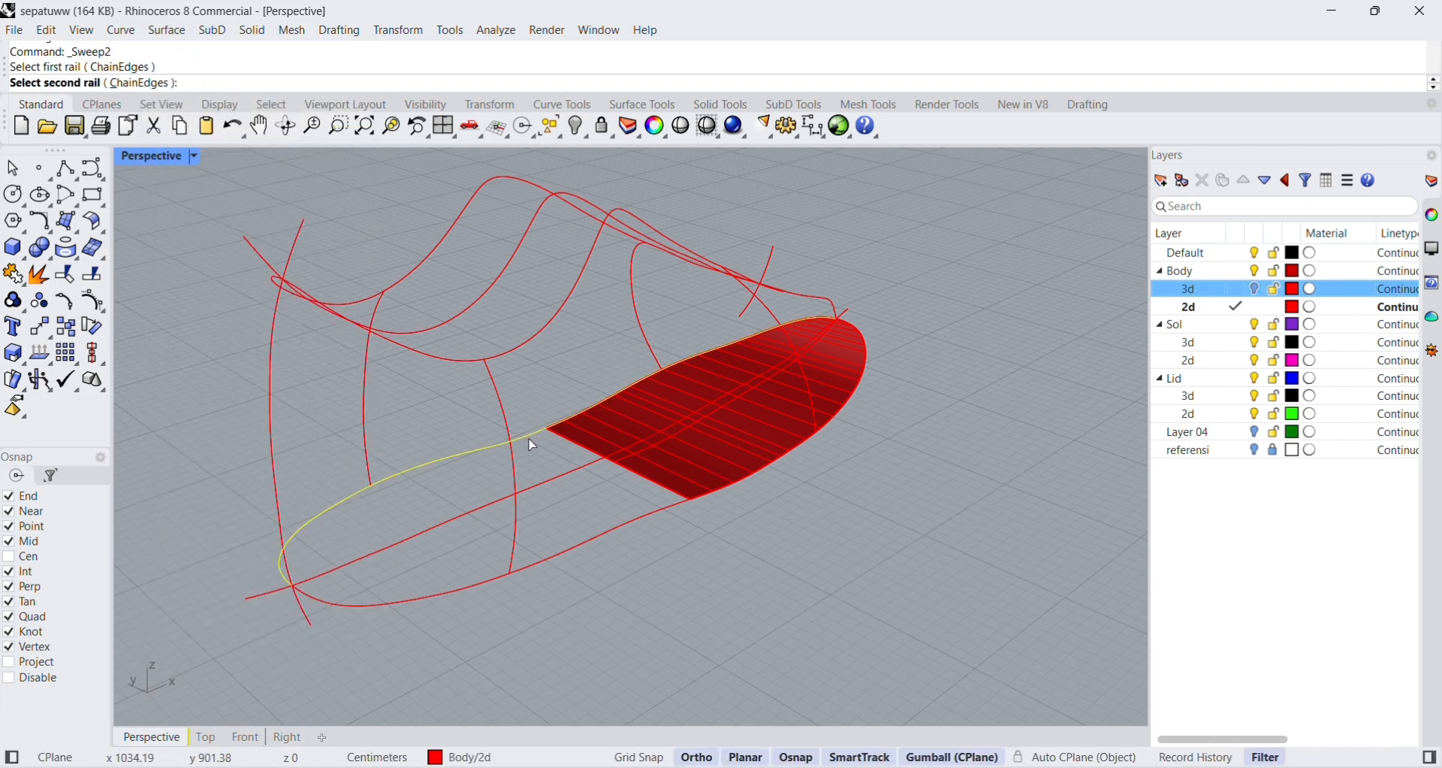
pyautogui.click(635, 522)
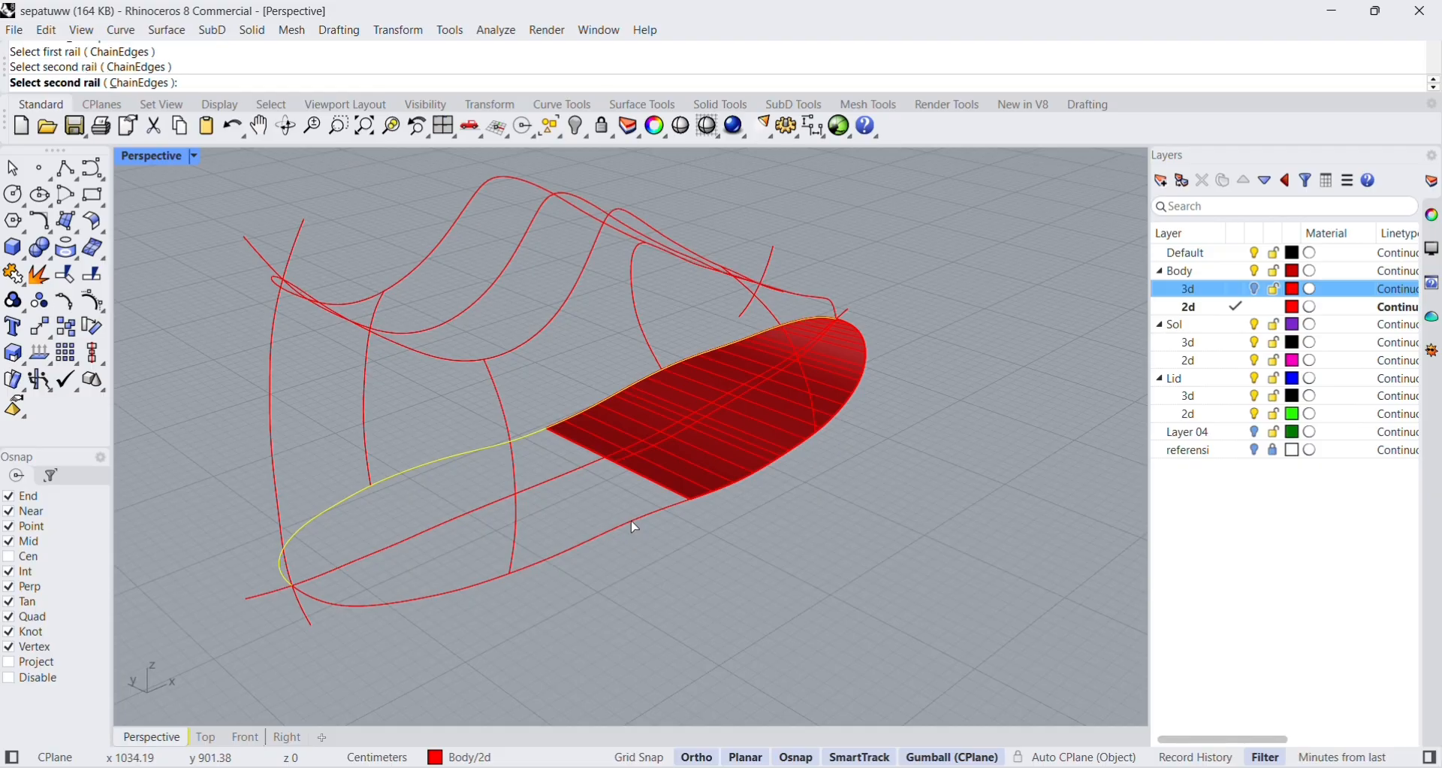
pyautogui.click(645, 479)
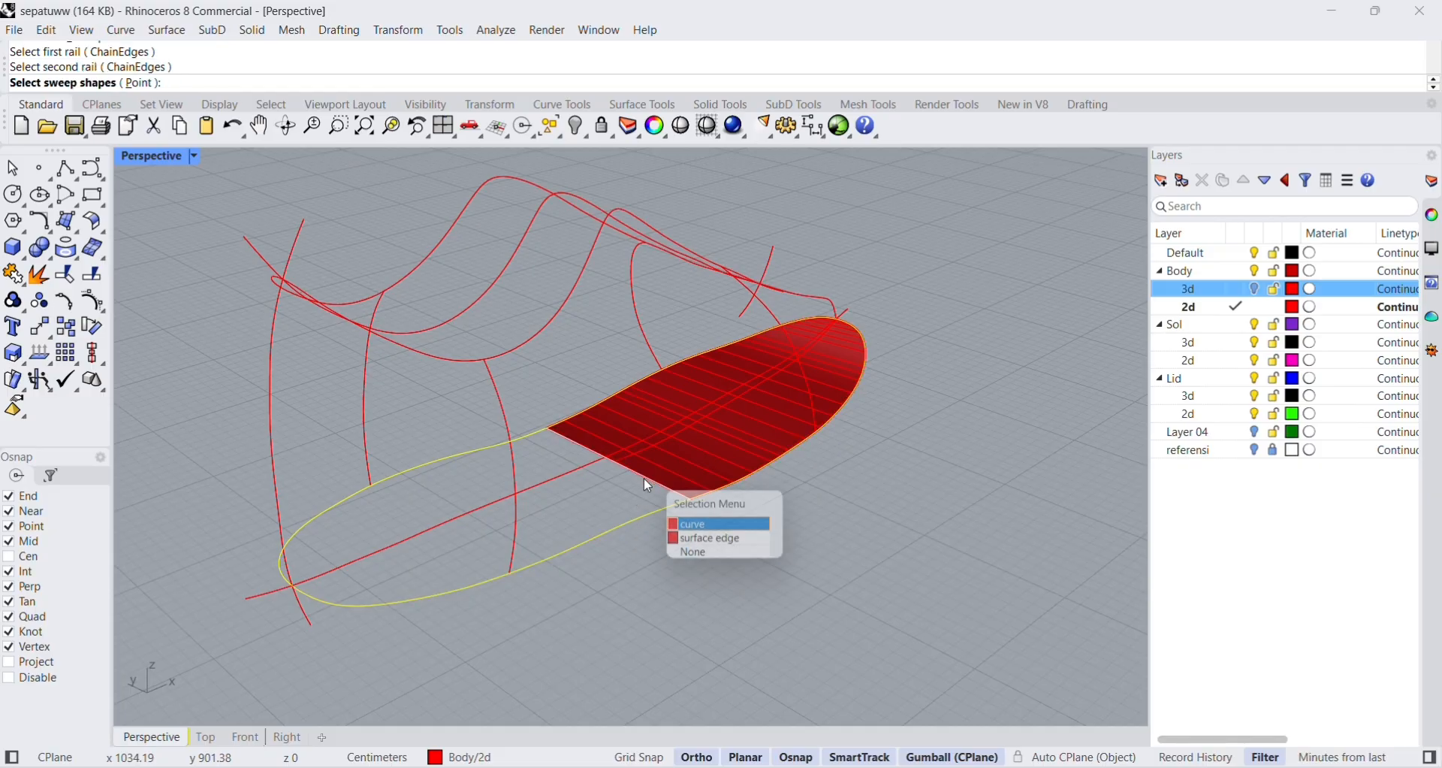
pyautogui.click(692, 527)
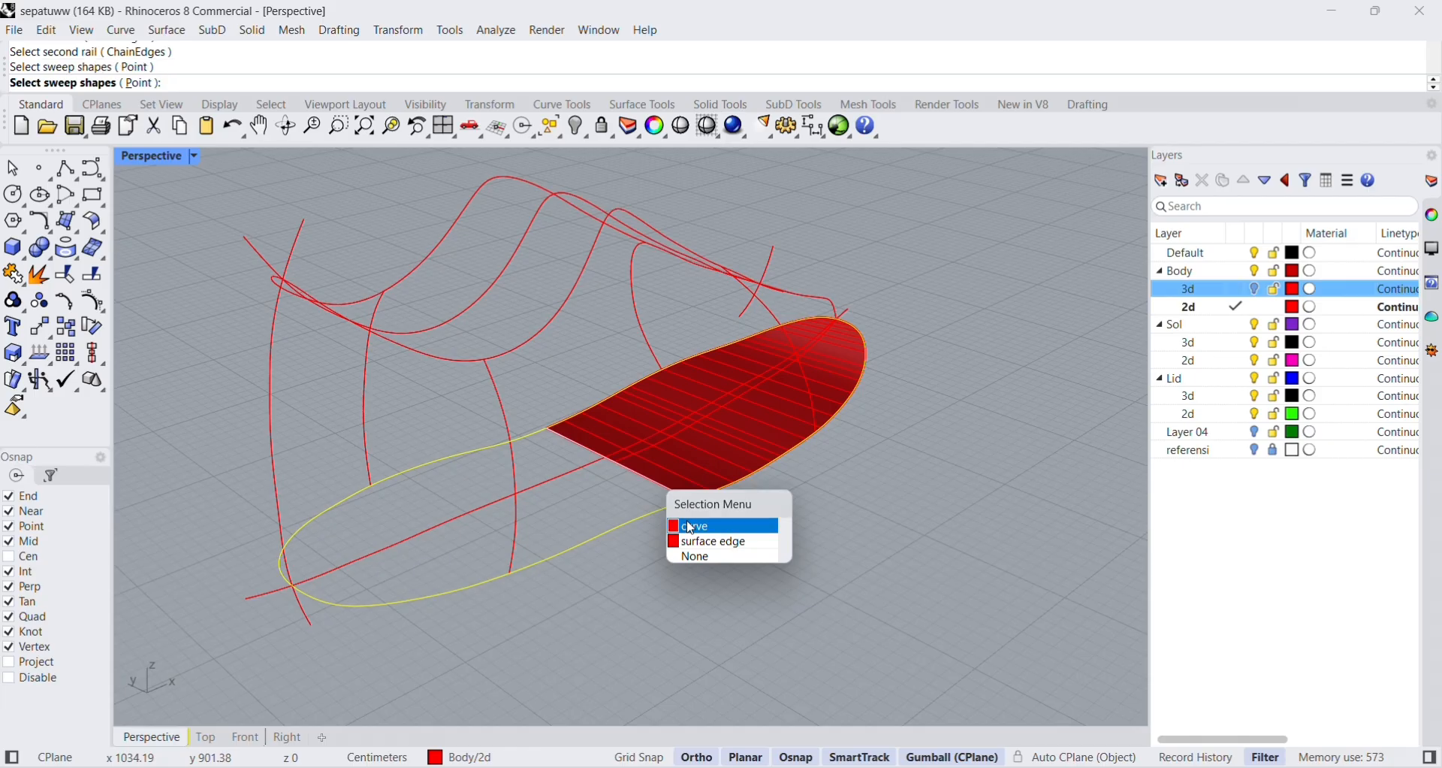
pyautogui.press('Return')
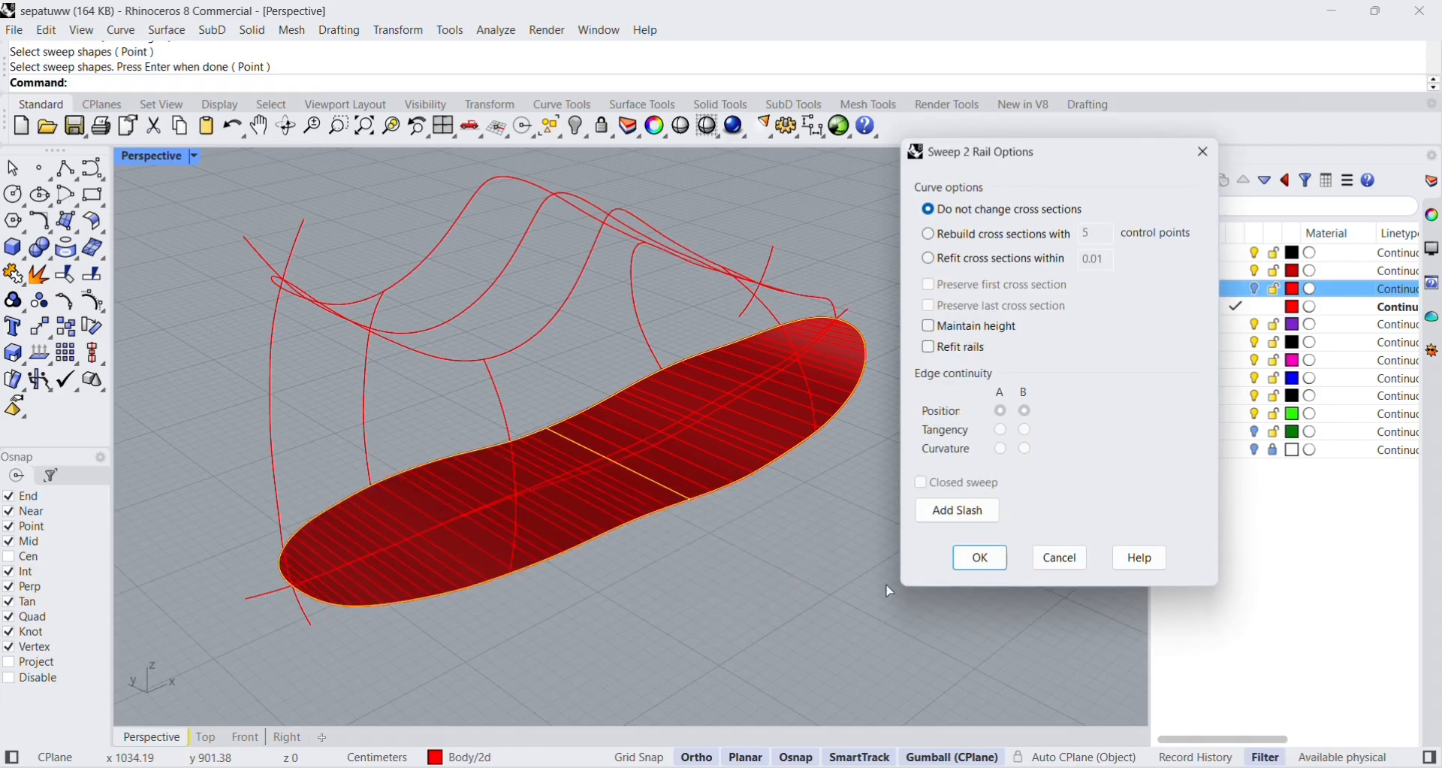
pyautogui.click(991, 569)
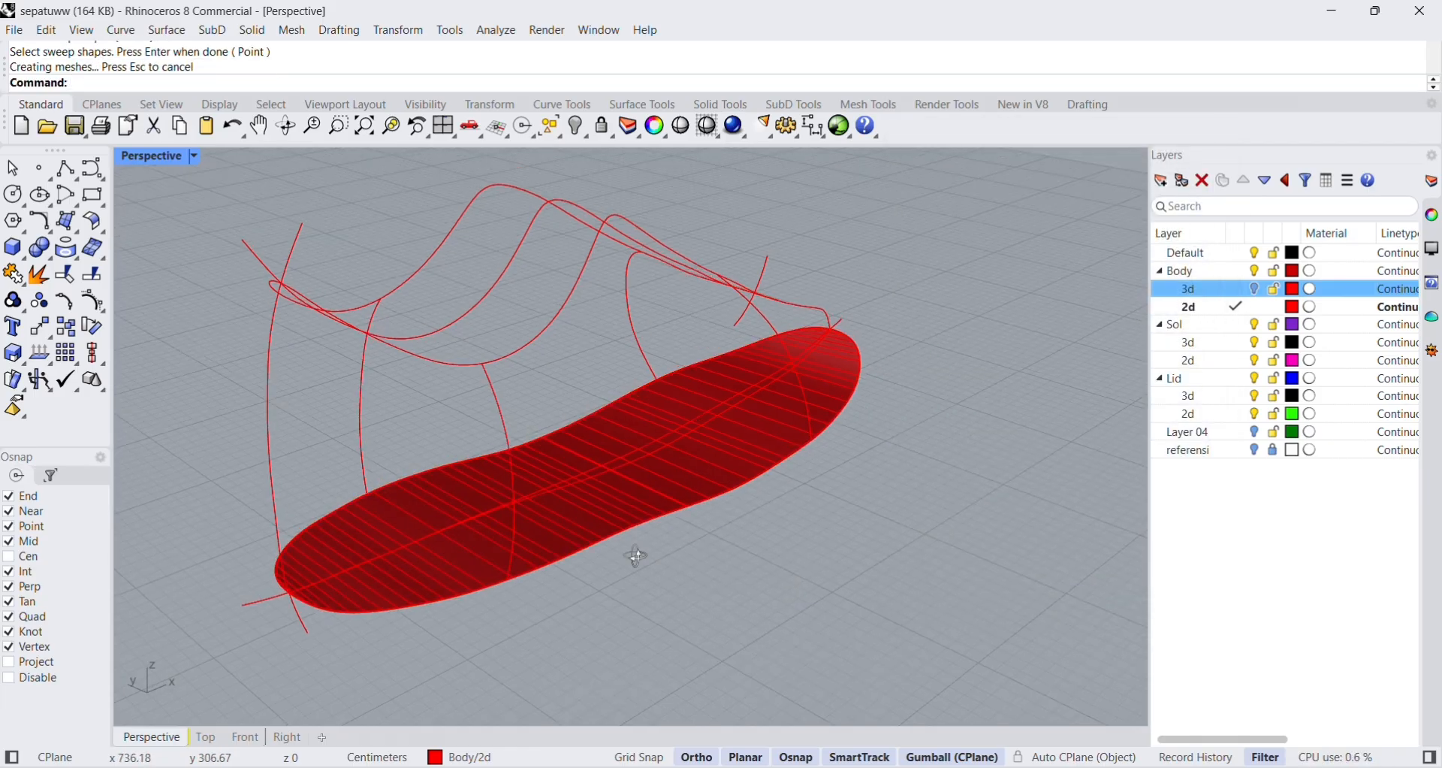
# Join the two swept sole surfaces into one polysurface and select it to check the join.
pyautogui.scroll(5, 634, 554)
pyautogui.scroll(-3, 660, 515)
pyautogui.scroll(2, 700, 417)
pyautogui.click(701, 417)
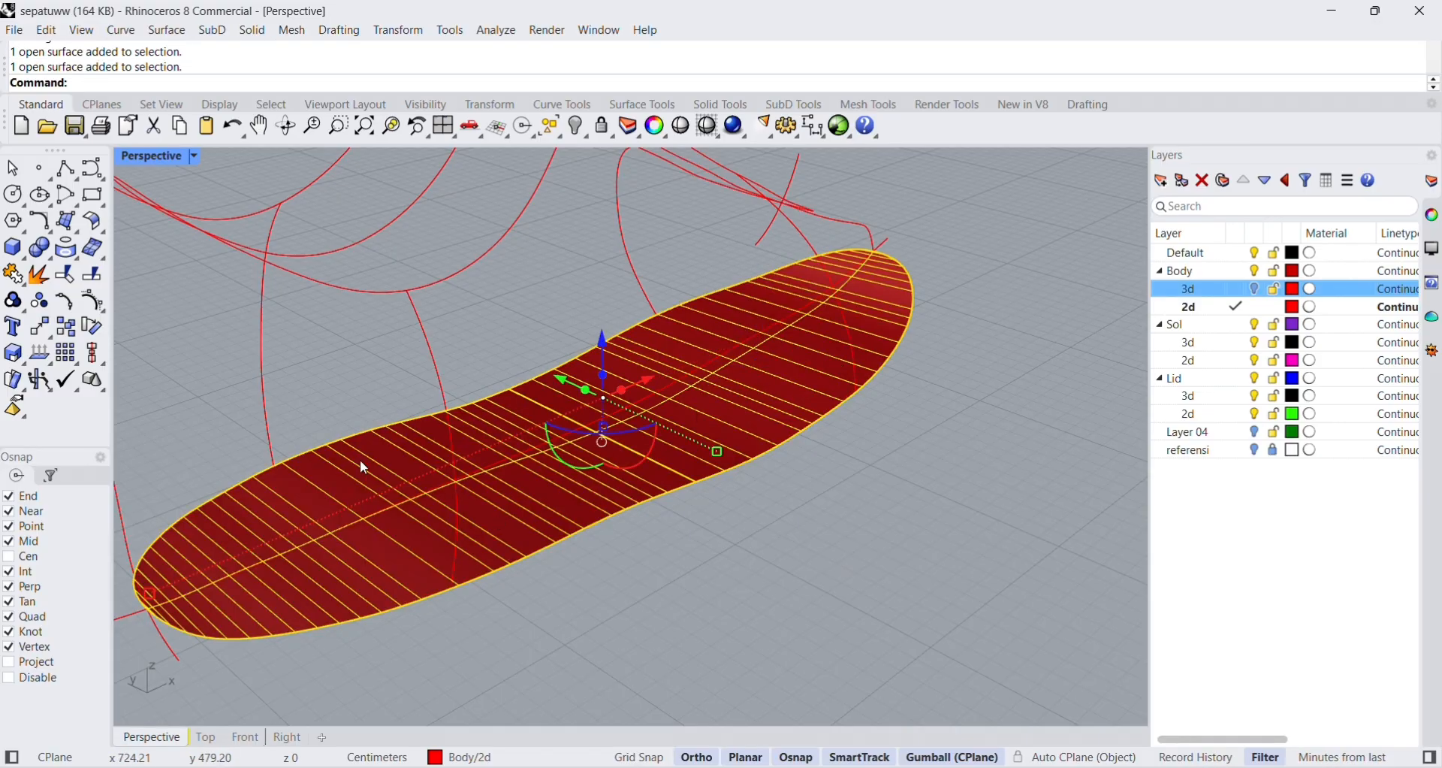
pyautogui.click(17, 278)
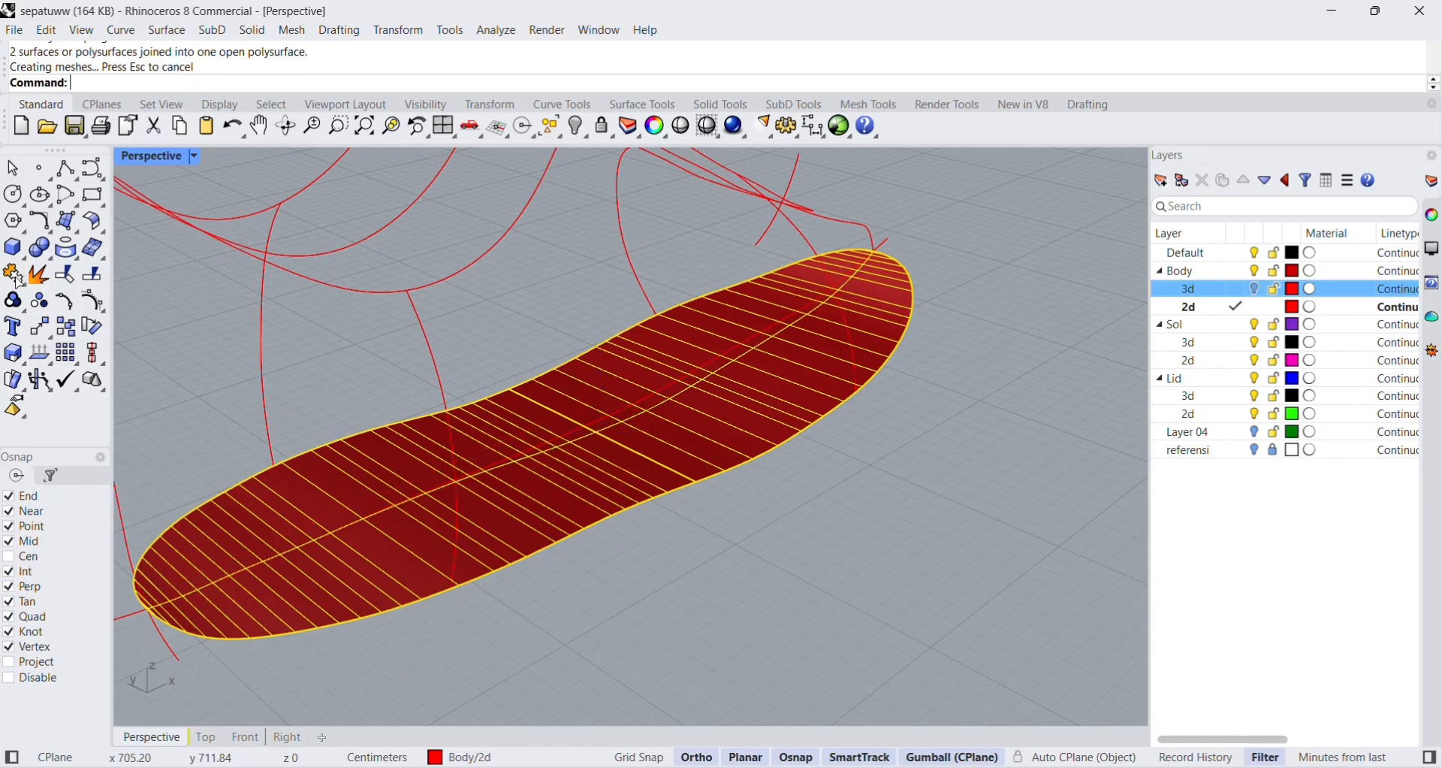
pyautogui.click(940, 637)
pyautogui.click(688, 422)
pyautogui.click(733, 586)
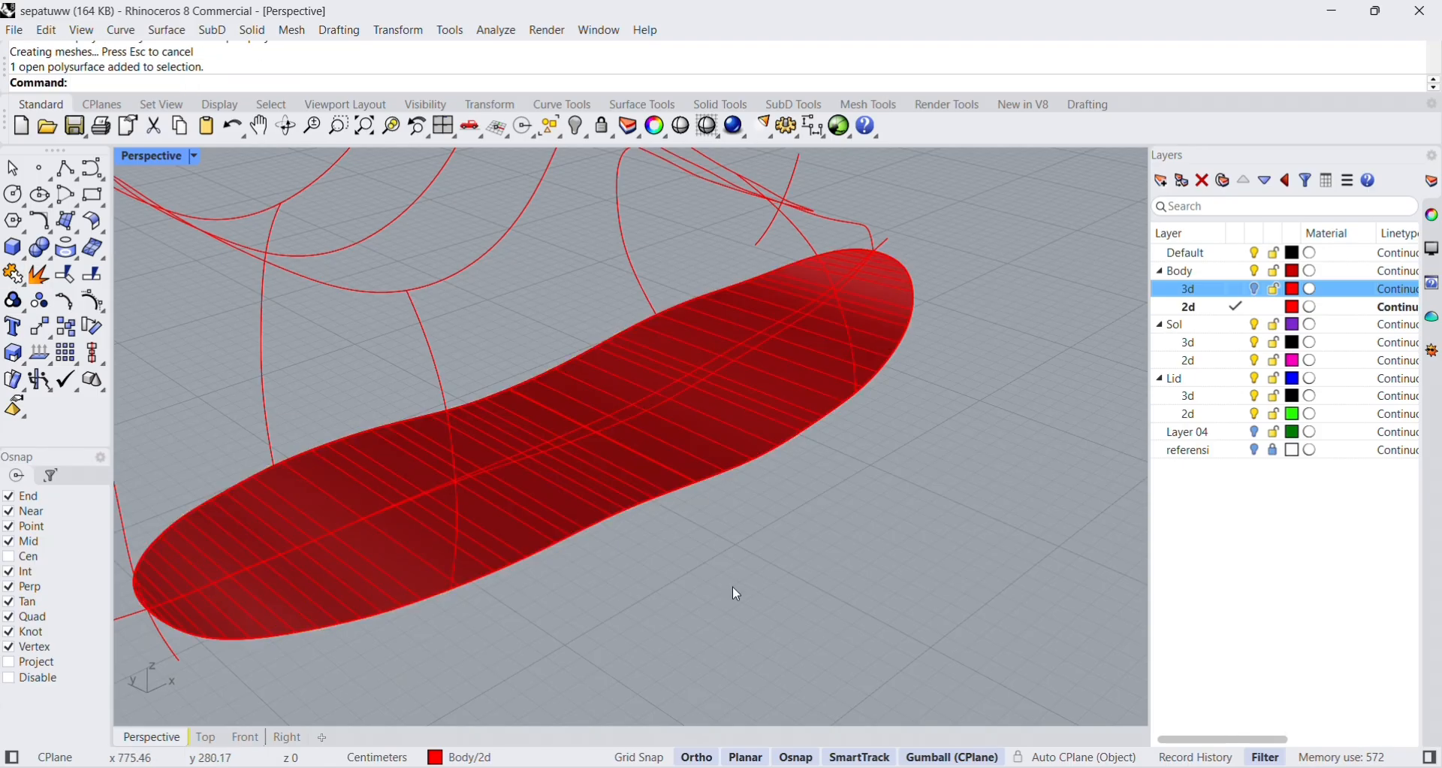
pyautogui.moveTo(733, 586); pyautogui.dragTo(657, 544, button='right')
pyautogui.scroll(-8, 673, 558)
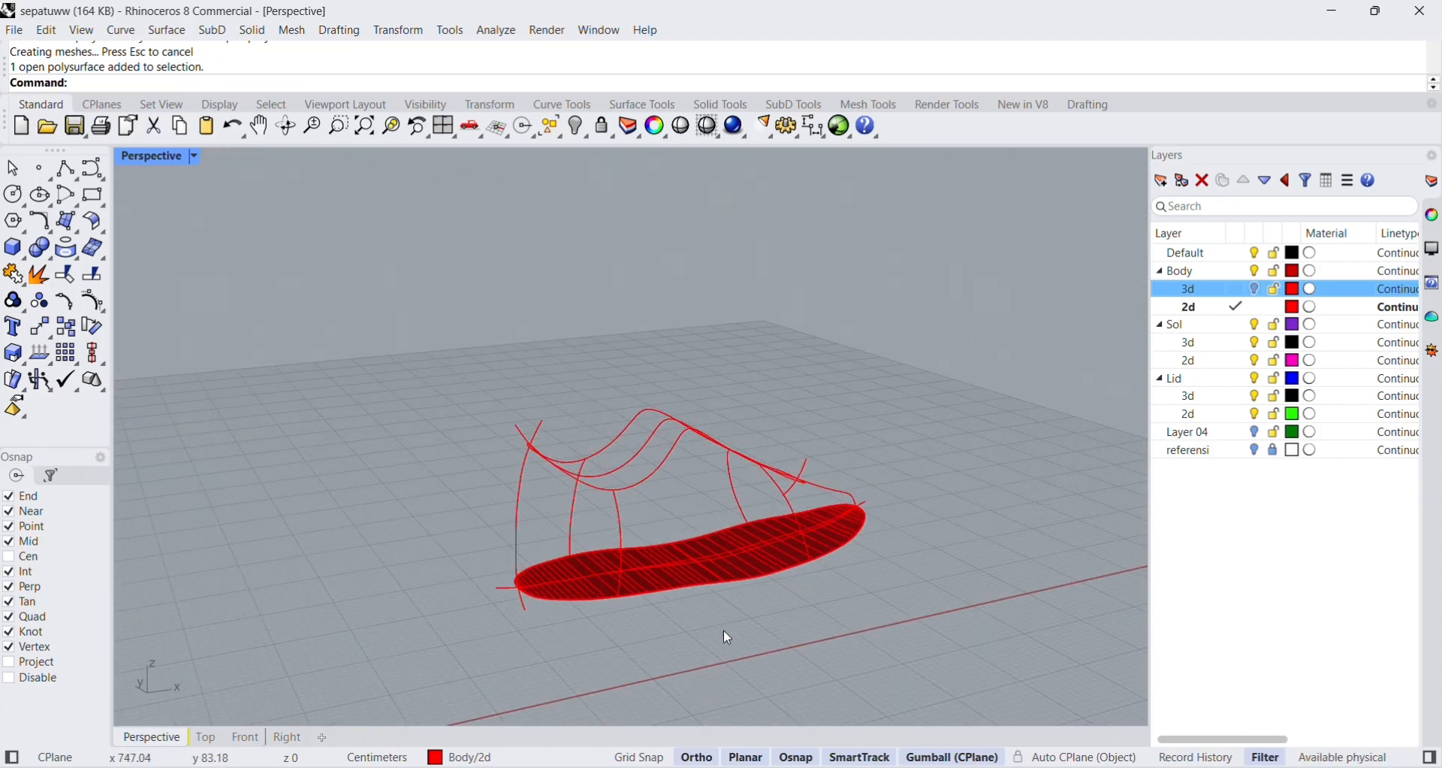
pyautogui.moveTo(724, 634); pyautogui.dragTo(766, 441, button='right')
pyautogui.scroll(3, 767, 444)
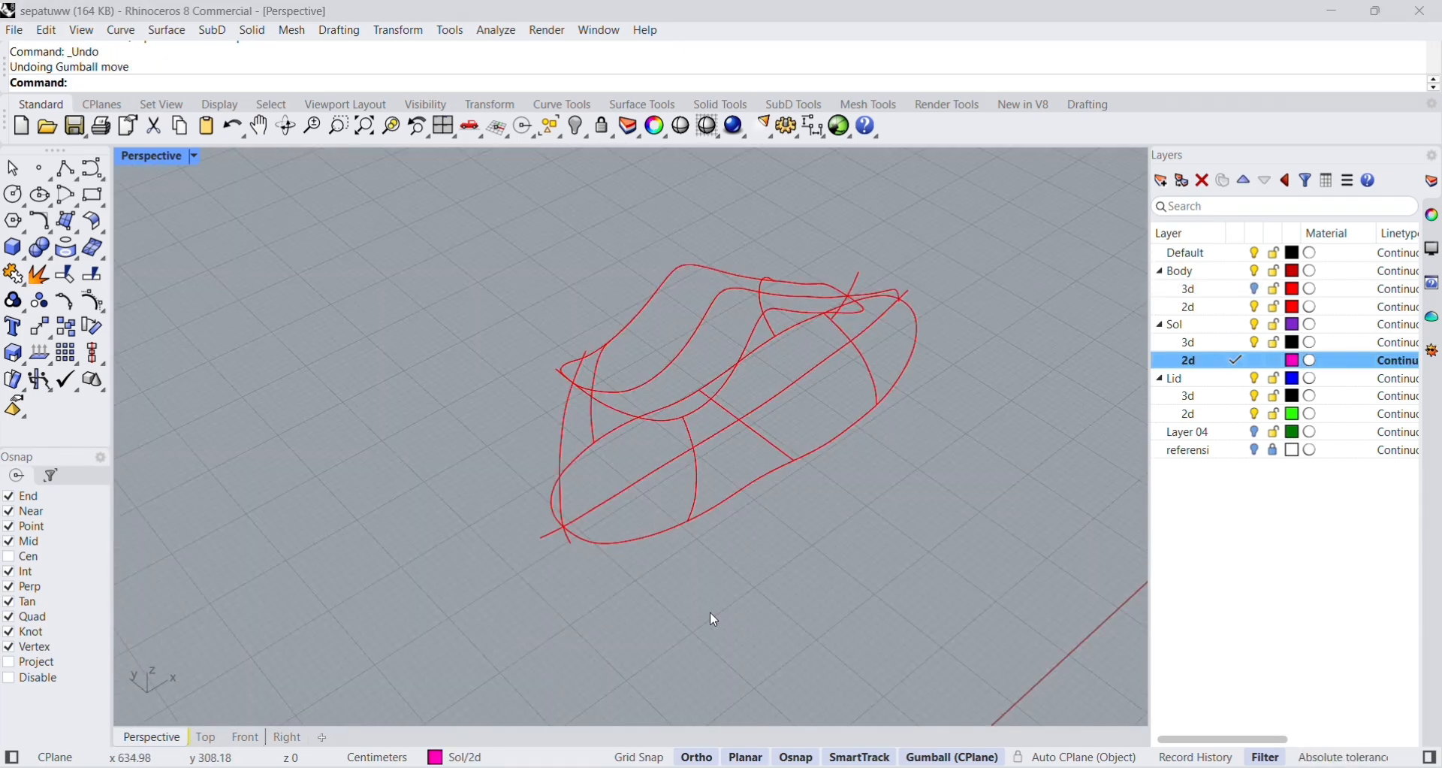
# Select both halves of the sole outline and duplicate them in place with copy and paste.
pyautogui.moveTo(712, 616); pyautogui.dragTo(673, 565, button='right')
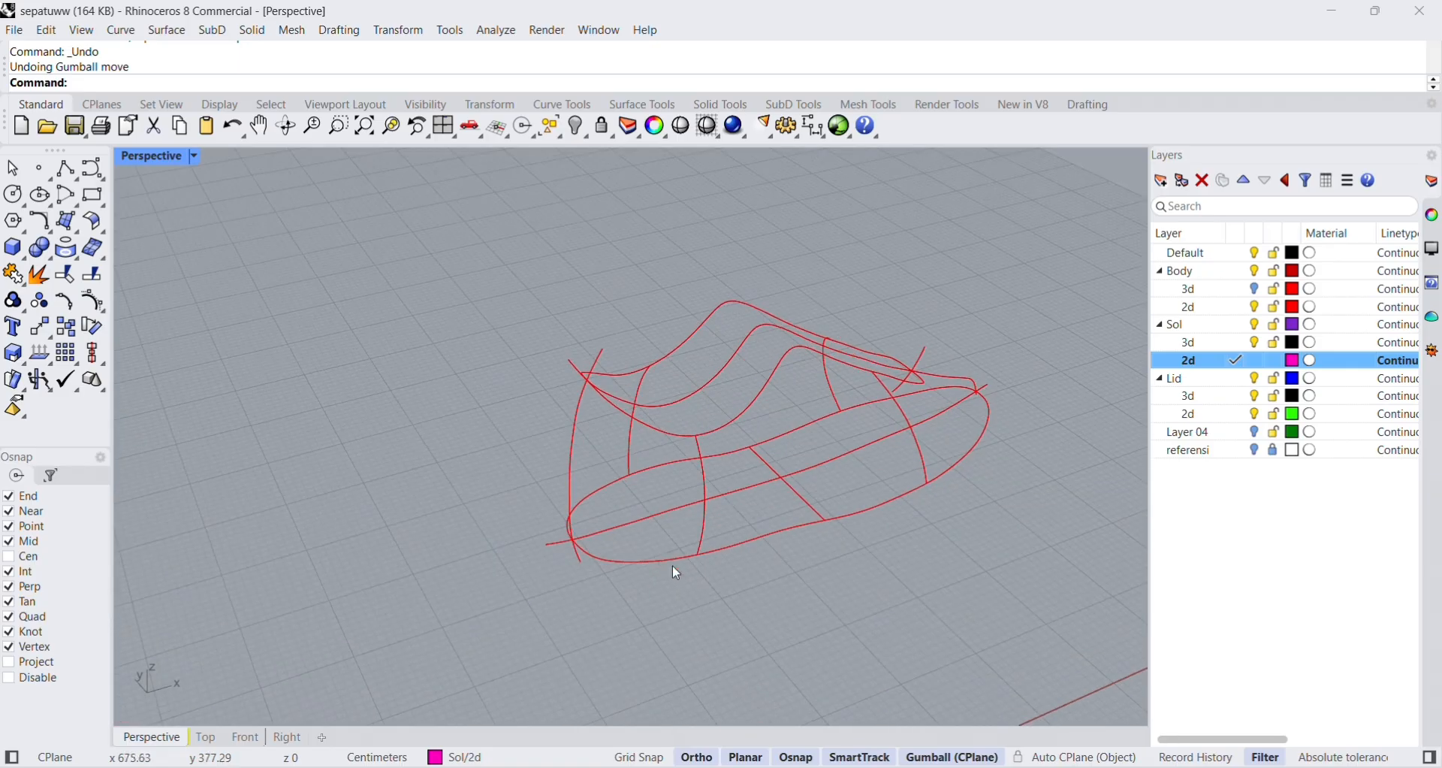
pyautogui.click(713, 555)
pyautogui.click(790, 592)
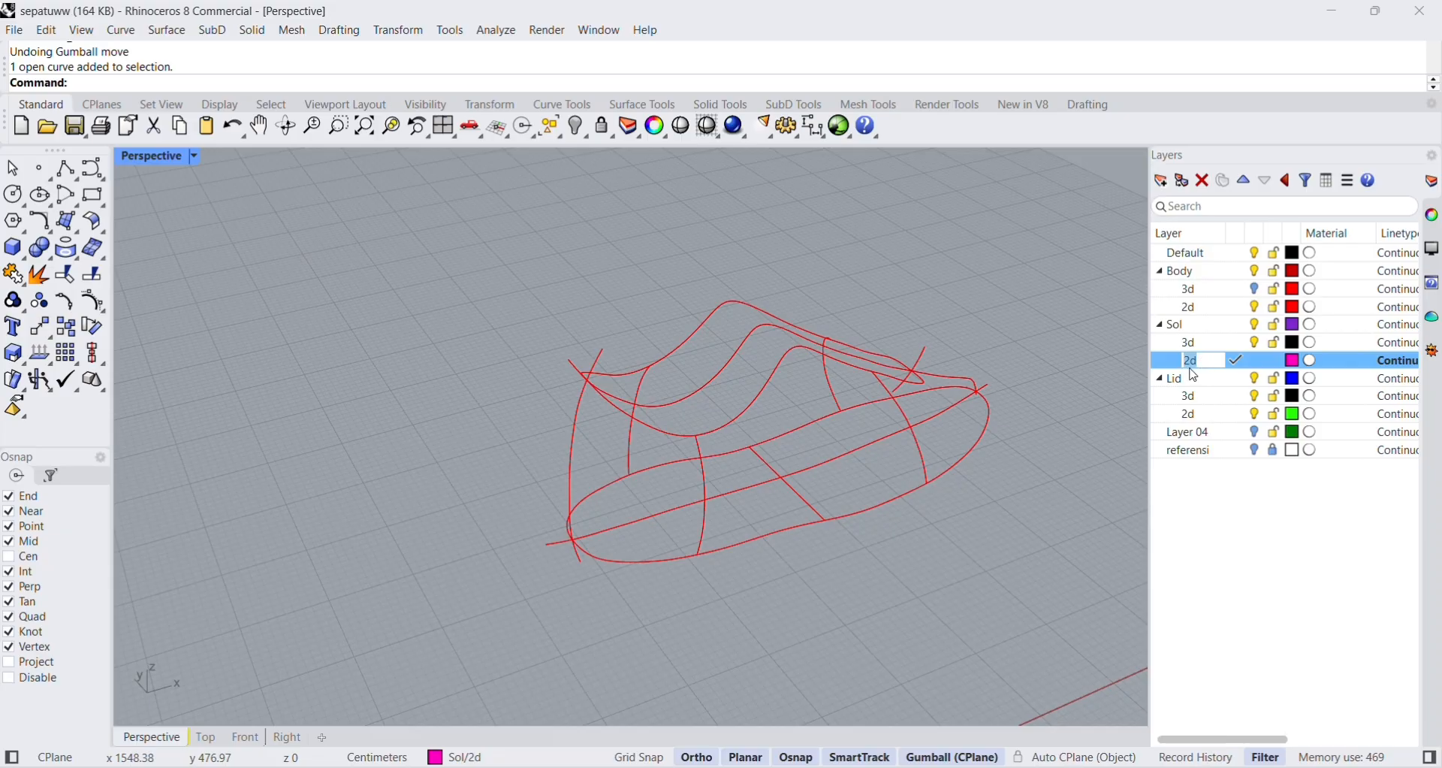
pyautogui.moveTo(951, 528); pyautogui.dragTo(823, 522, button='right')
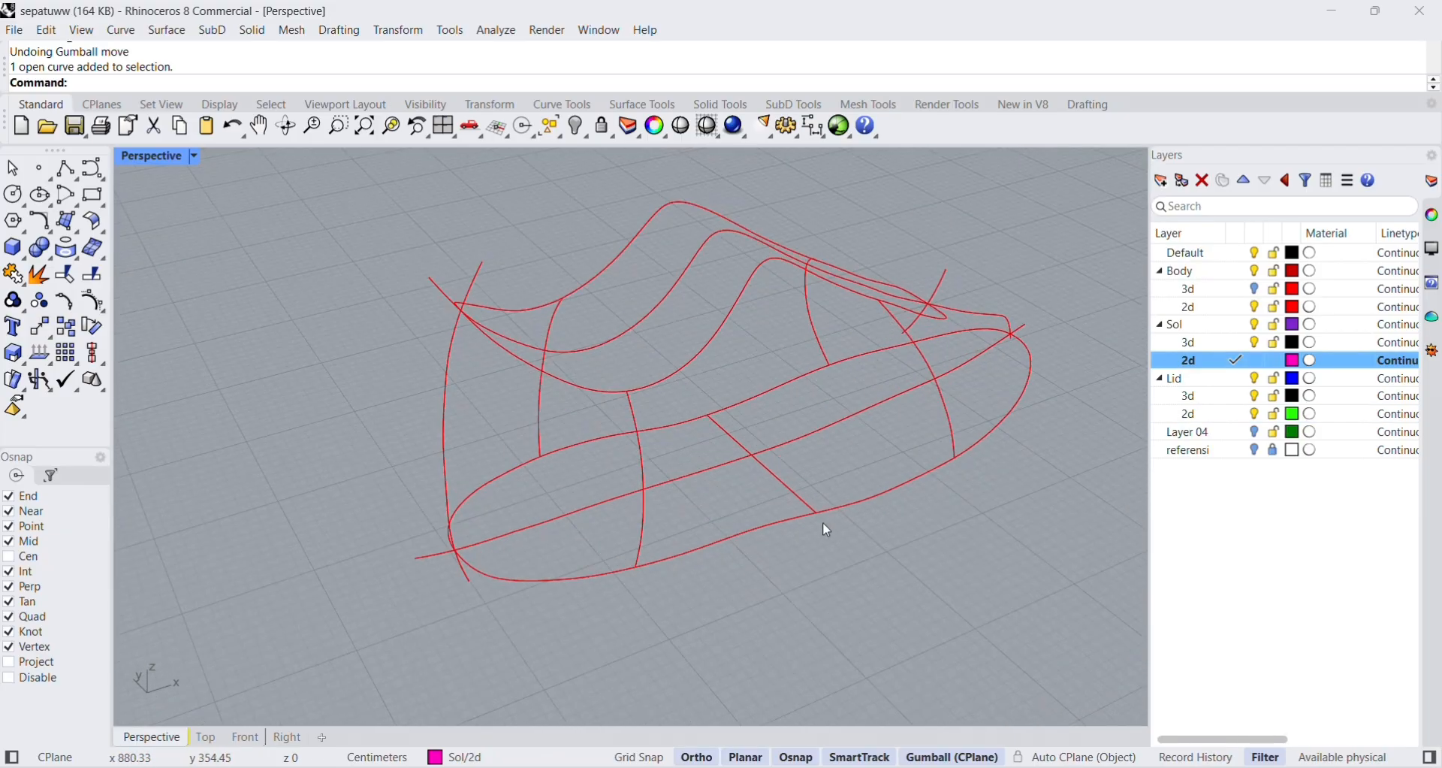
pyautogui.click(766, 527)
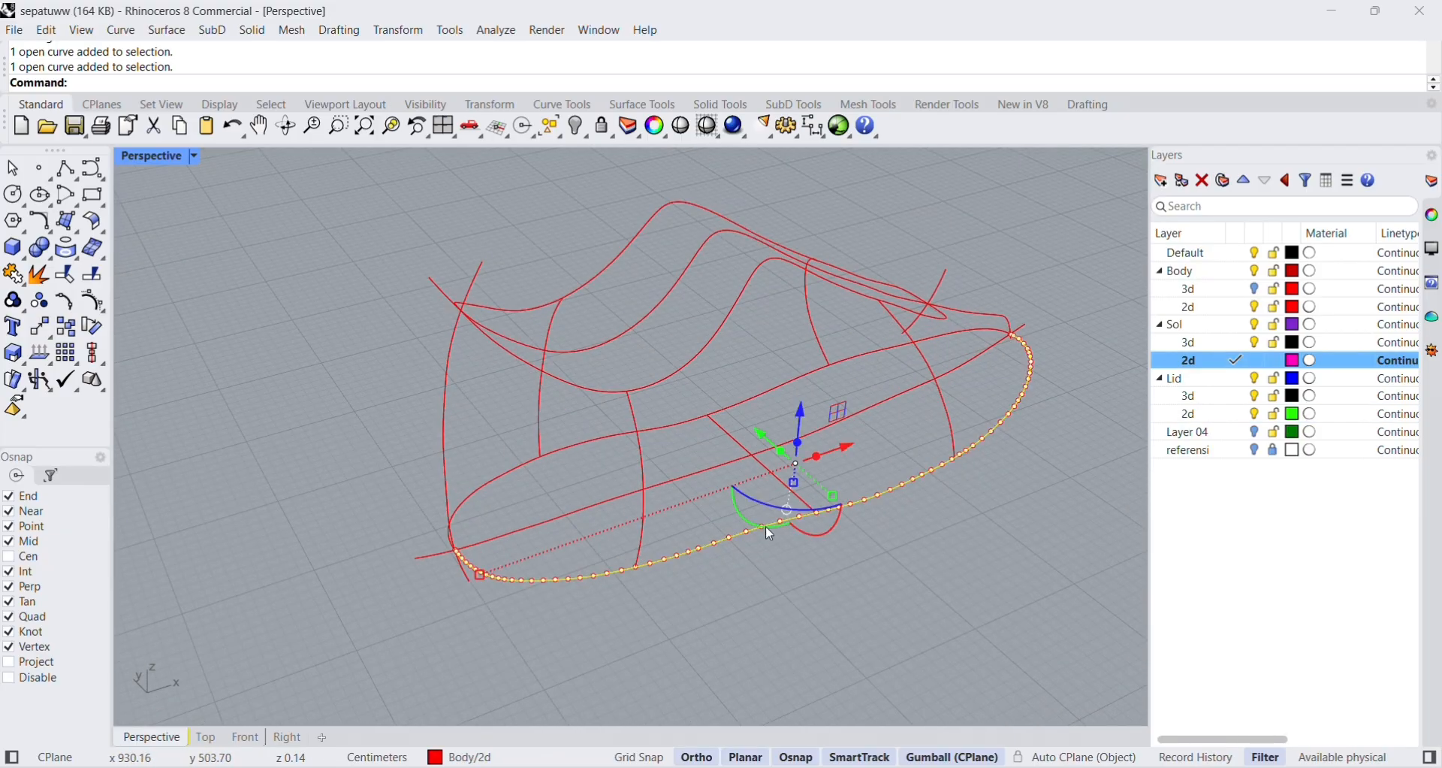
pyautogui.keyDown('shift'); pyautogui.click(491, 483); pyautogui.keyUp('shift')
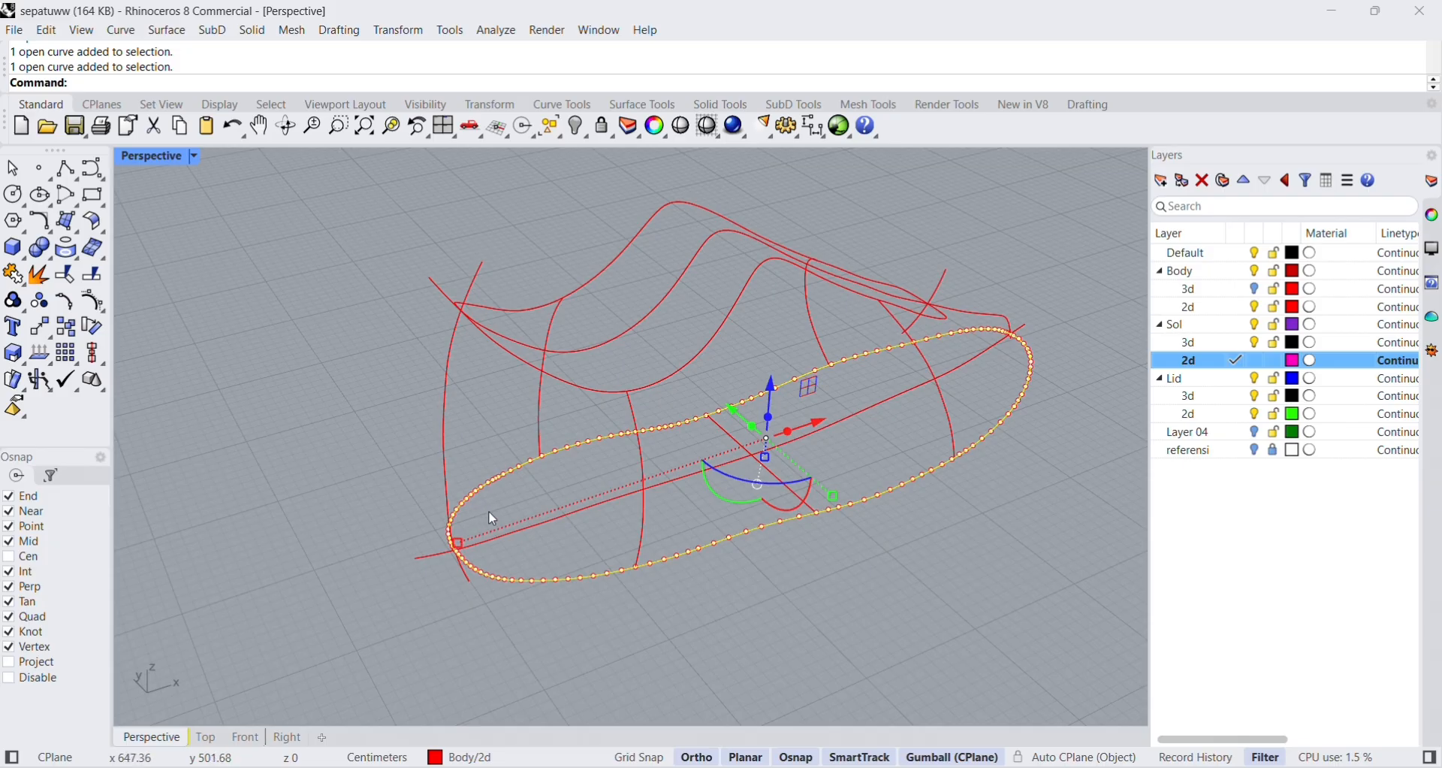
pyautogui.hotkey('ctrl', 'c')
pyautogui.hotkey('ctrl', 'v')
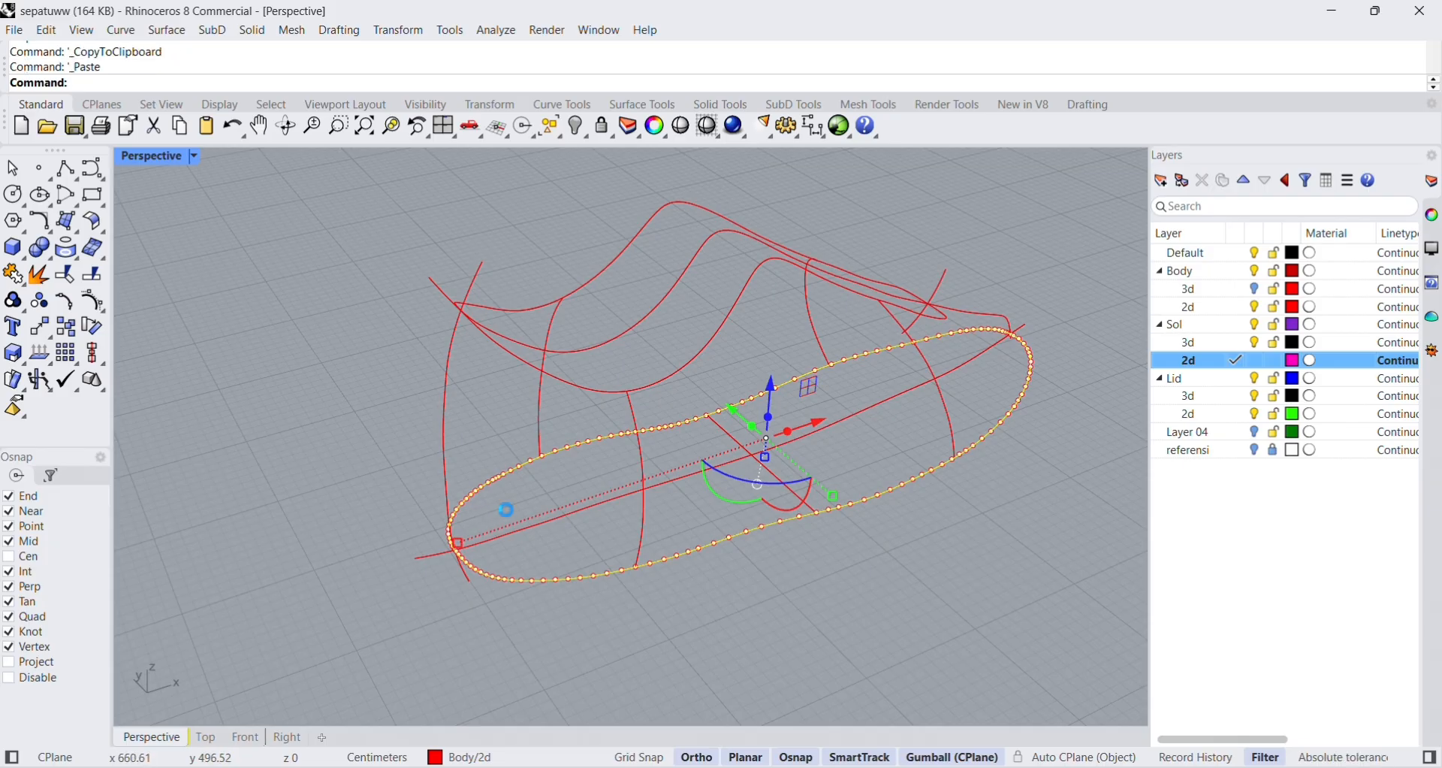
# Move the duplicated sole outline halves straight down below the original outline.
pyautogui.moveTo(771, 392); pyautogui.dragTo(776, 426)
pyautogui.moveTo(924, 605); pyautogui.dragTo(892, 543, button='right')
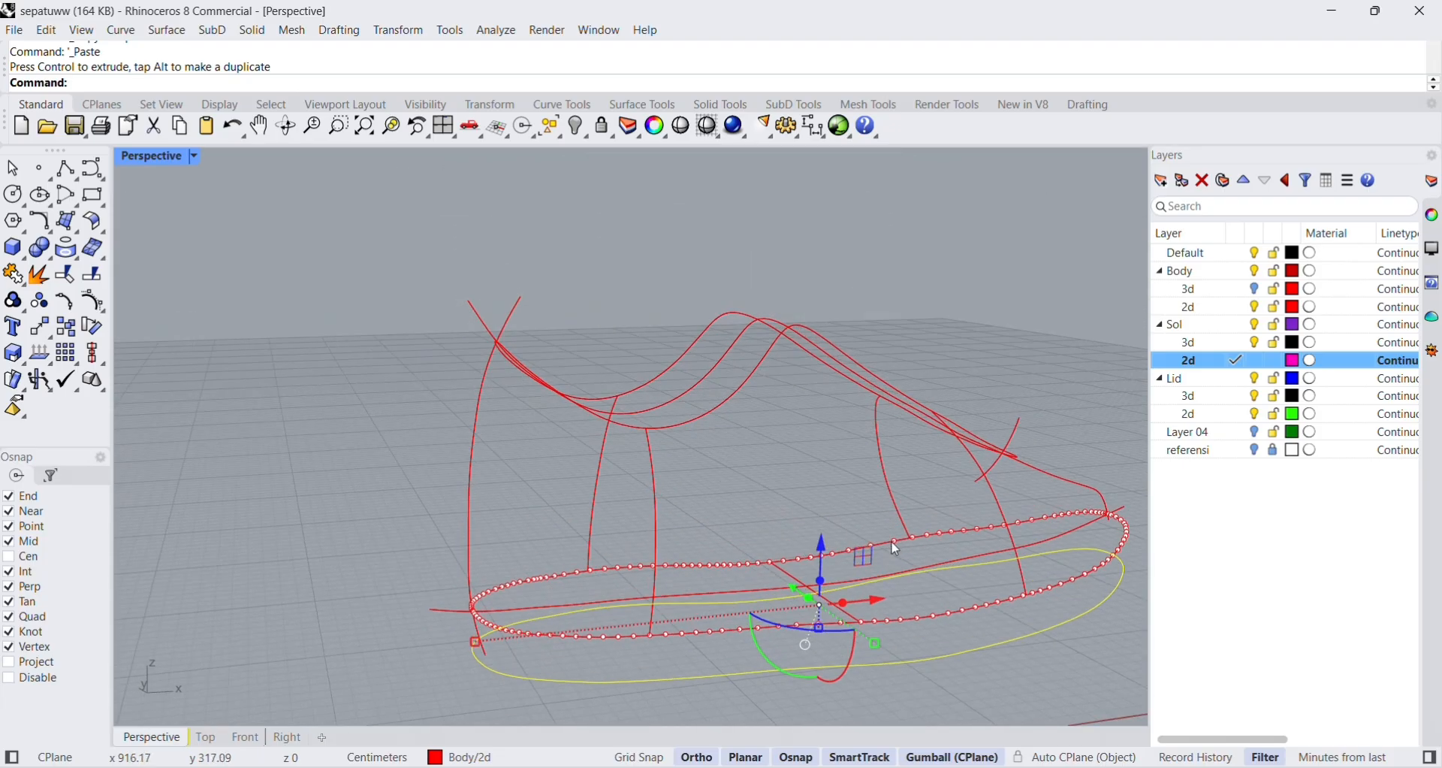
pyautogui.scroll(-3, 892, 543)
pyautogui.keyDown('shift'); pyautogui.moveTo(1068, 665); pyautogui.dragTo(1005, 602, button='right'); pyautogui.keyUp('shift')
pyautogui.scroll(5, 793, 546)
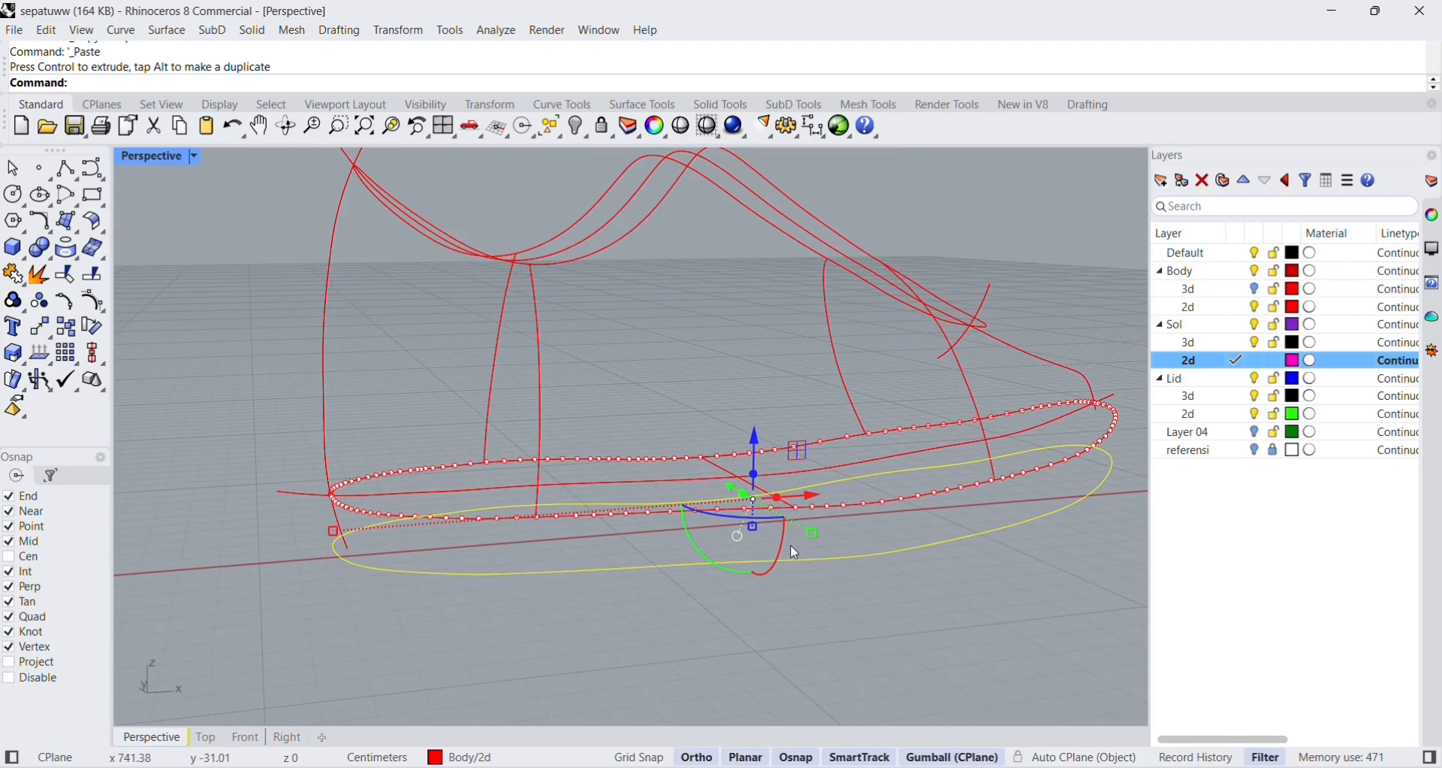
pyautogui.moveTo(752, 431); pyautogui.dragTo(753, 436)
pyautogui.moveTo(945, 602); pyautogui.dragTo(934, 553, button='right')
pyautogui.scroll(-2, 934, 554)
pyautogui.click(971, 628)
# Select both halves of the lower outline and move them slightly further down.
pyautogui.scroll(-3, 956, 615)
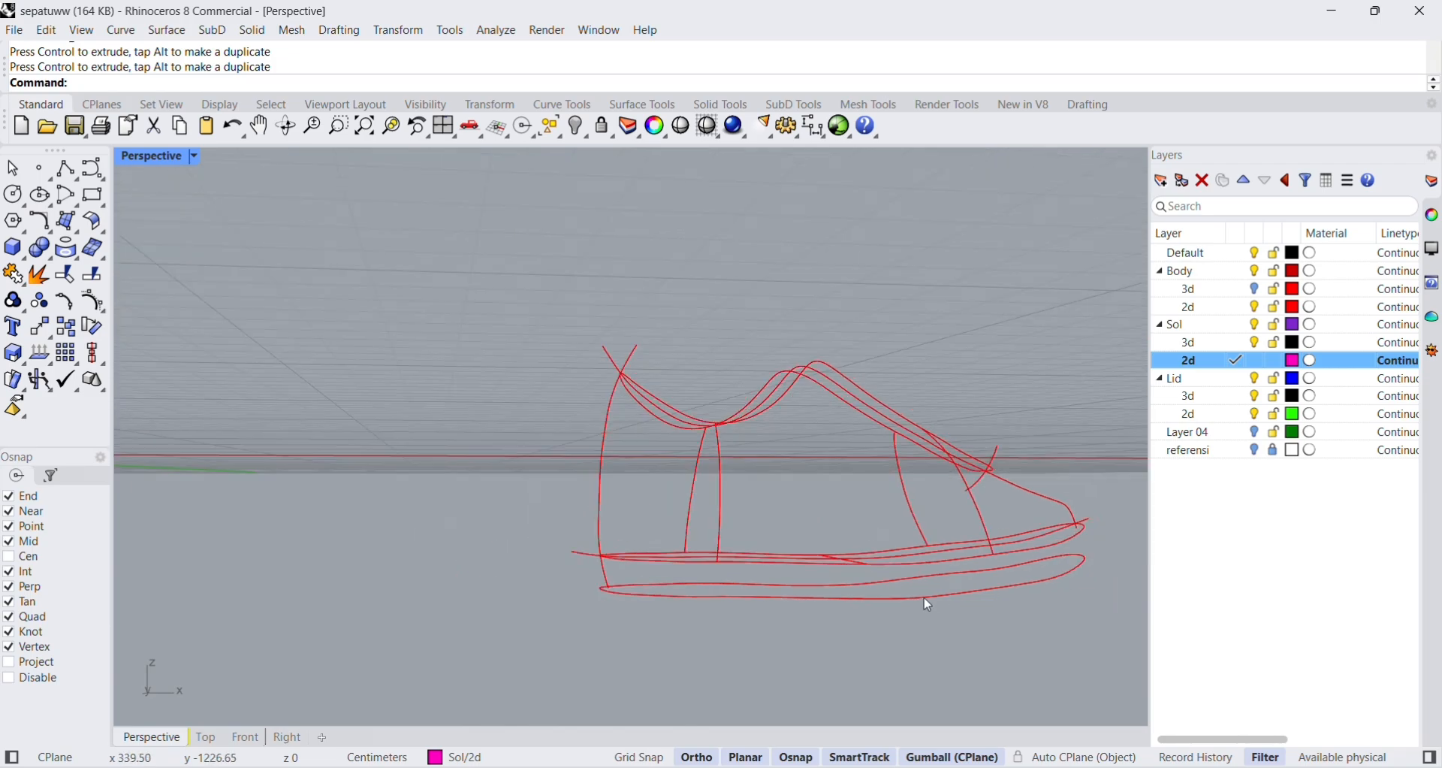
pyautogui.moveTo(1035, 561); pyautogui.dragTo(889, 560, button='right')
pyautogui.scroll(2, 756, 586)
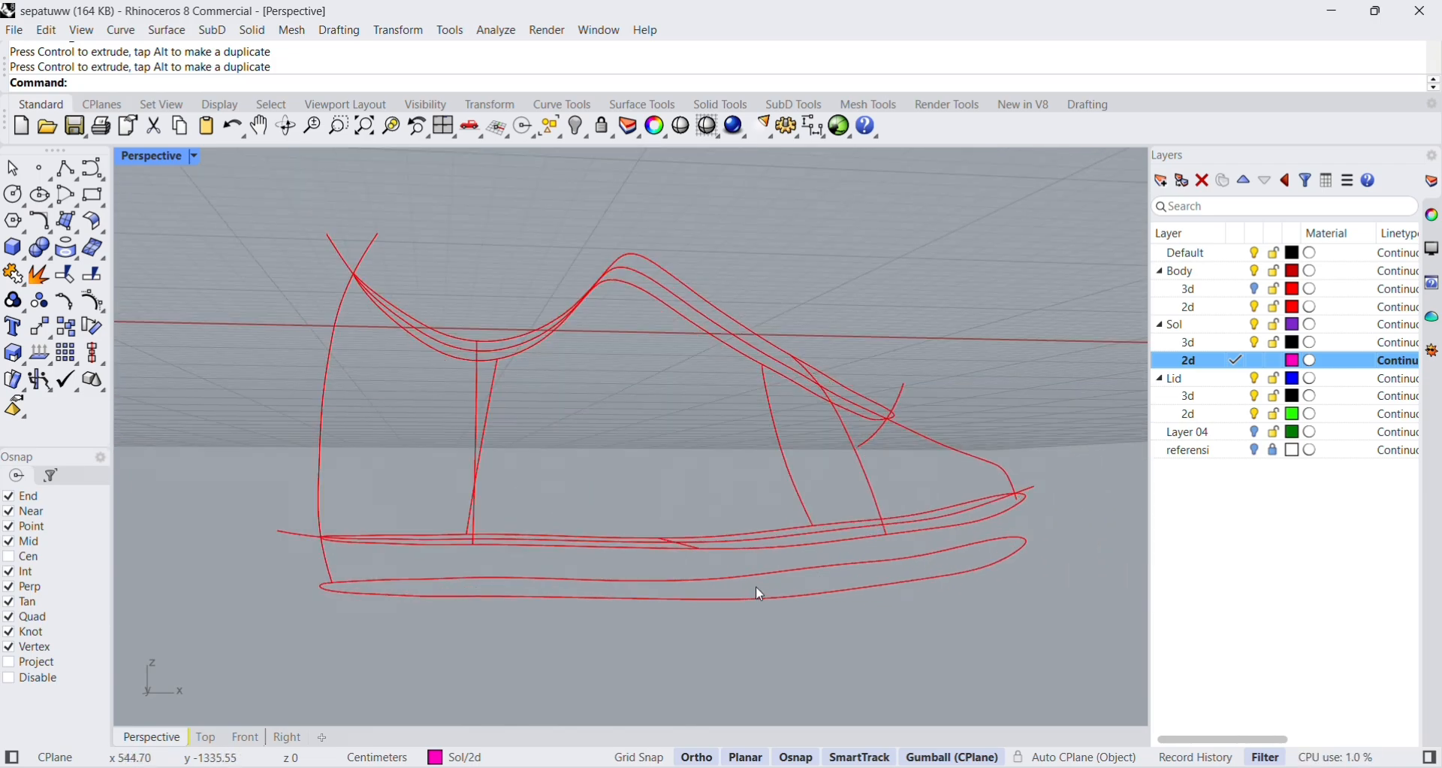
pyautogui.click(757, 599)
pyautogui.click(760, 639)
pyautogui.moveTo(633, 578); pyautogui.dragTo(668, 581, button='right')
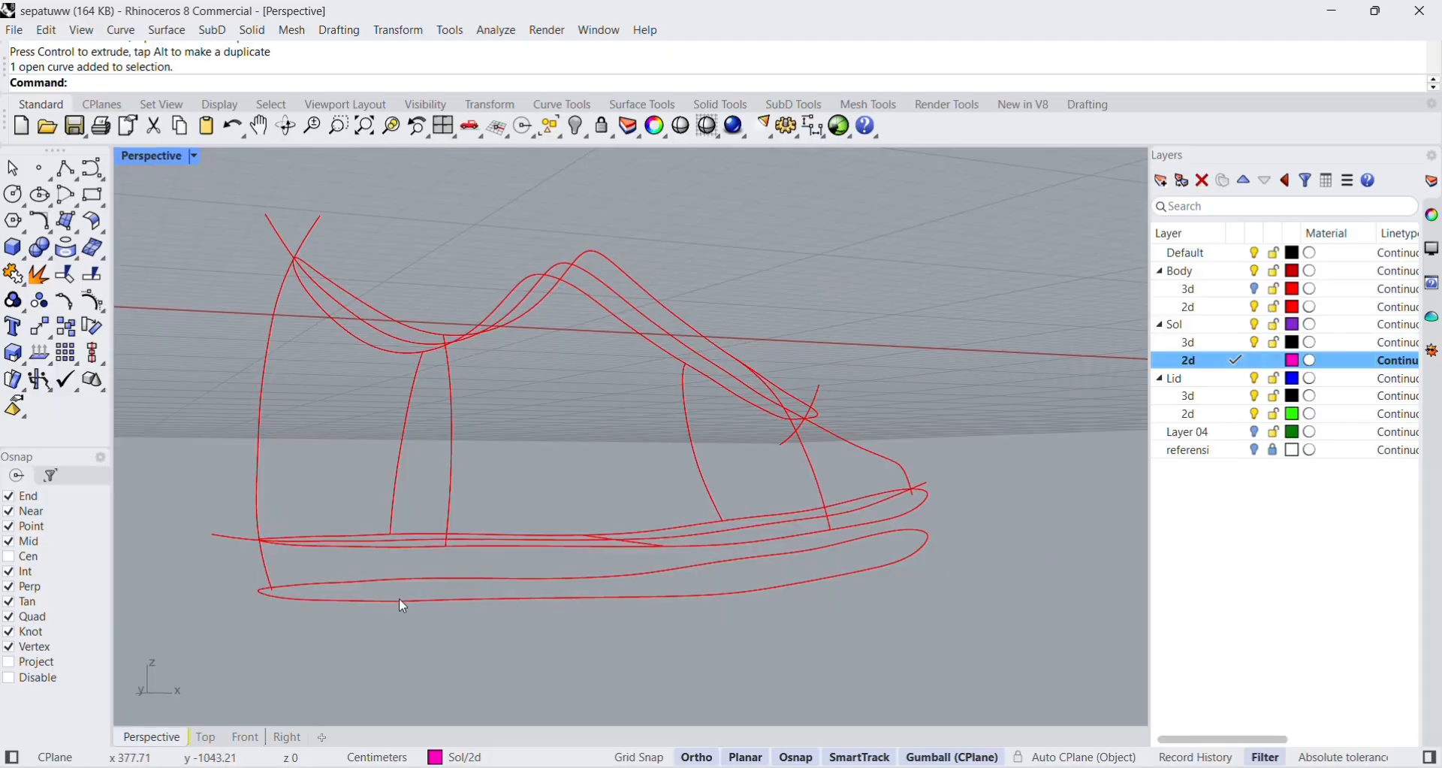
pyautogui.click(380, 600)
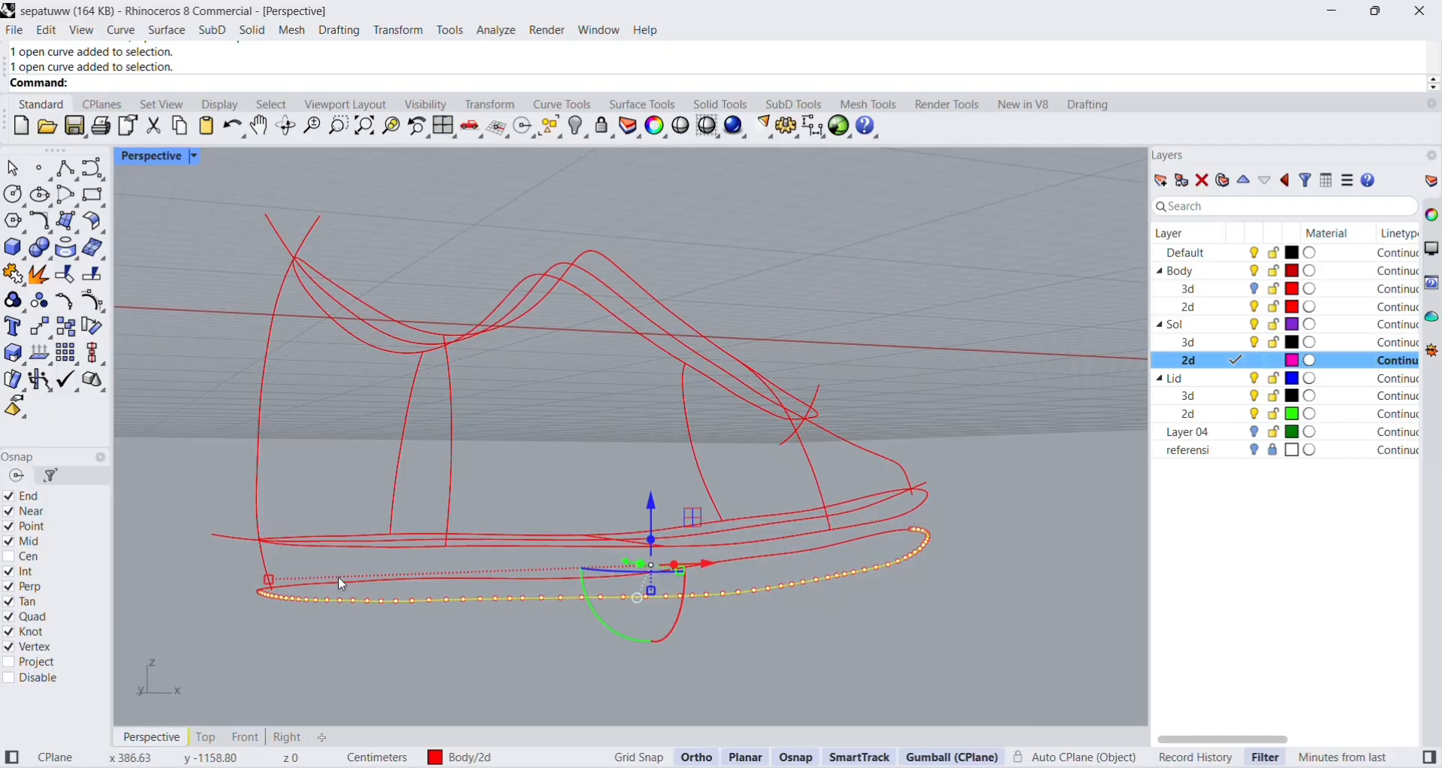
pyautogui.keyDown('shift'); pyautogui.click(348, 582); pyautogui.keyUp('shift')
pyautogui.moveTo(631, 495); pyautogui.dragTo(632, 502)
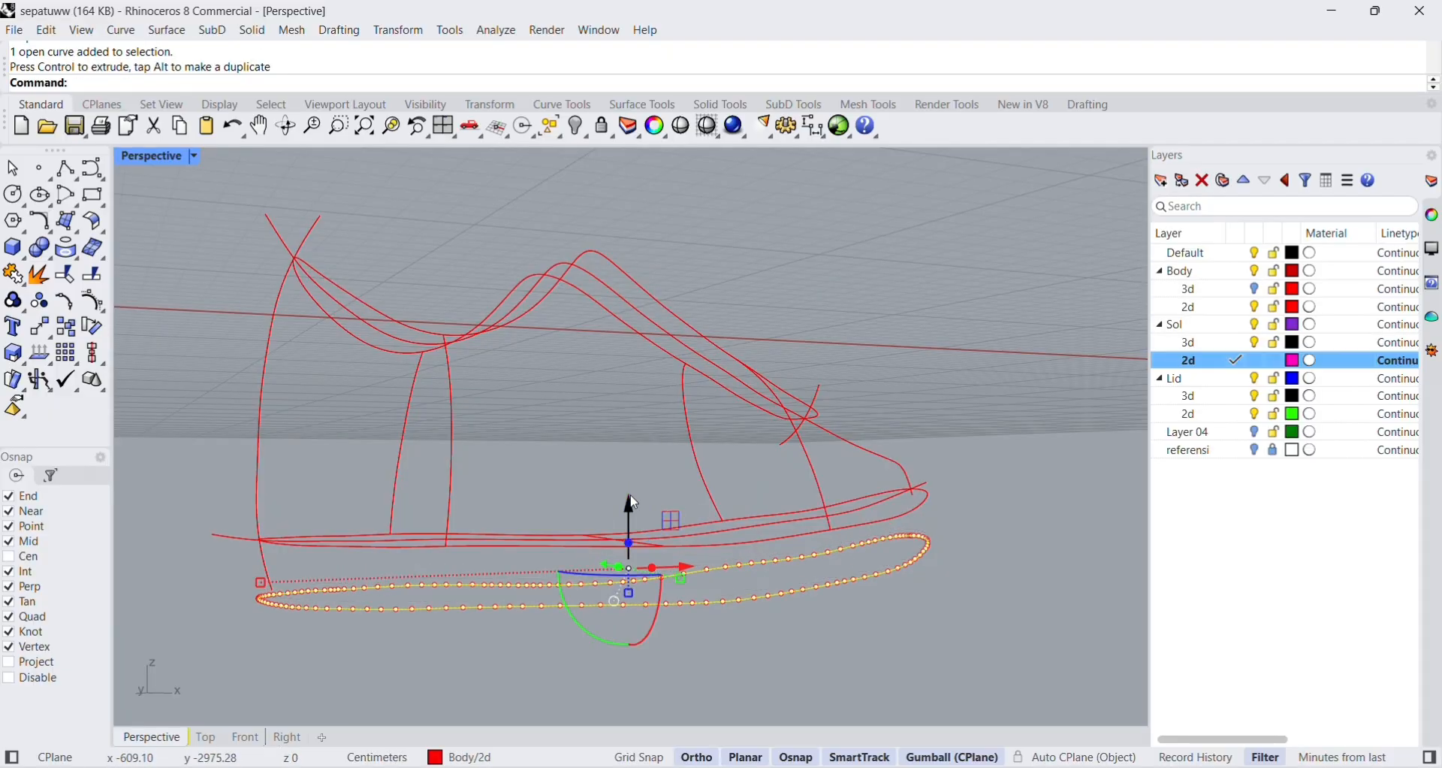
pyautogui.press('Escape')
# Lower the two bottom outline halves a little more to increase the sole's thickness.
pyautogui.moveTo(977, 570); pyautogui.dragTo(917, 585, button='right')
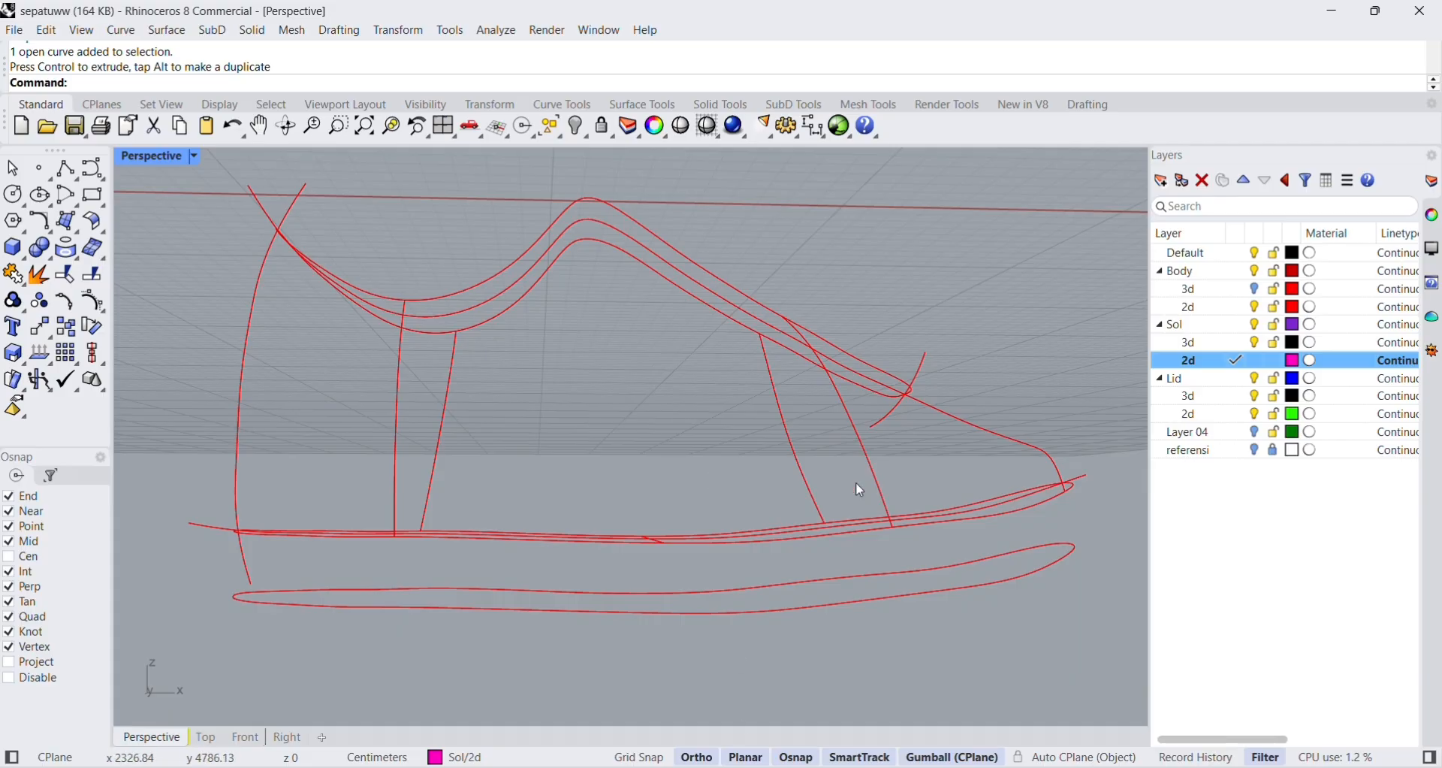
pyautogui.moveTo(451, 667); pyautogui.dragTo(586, 647, button='right')
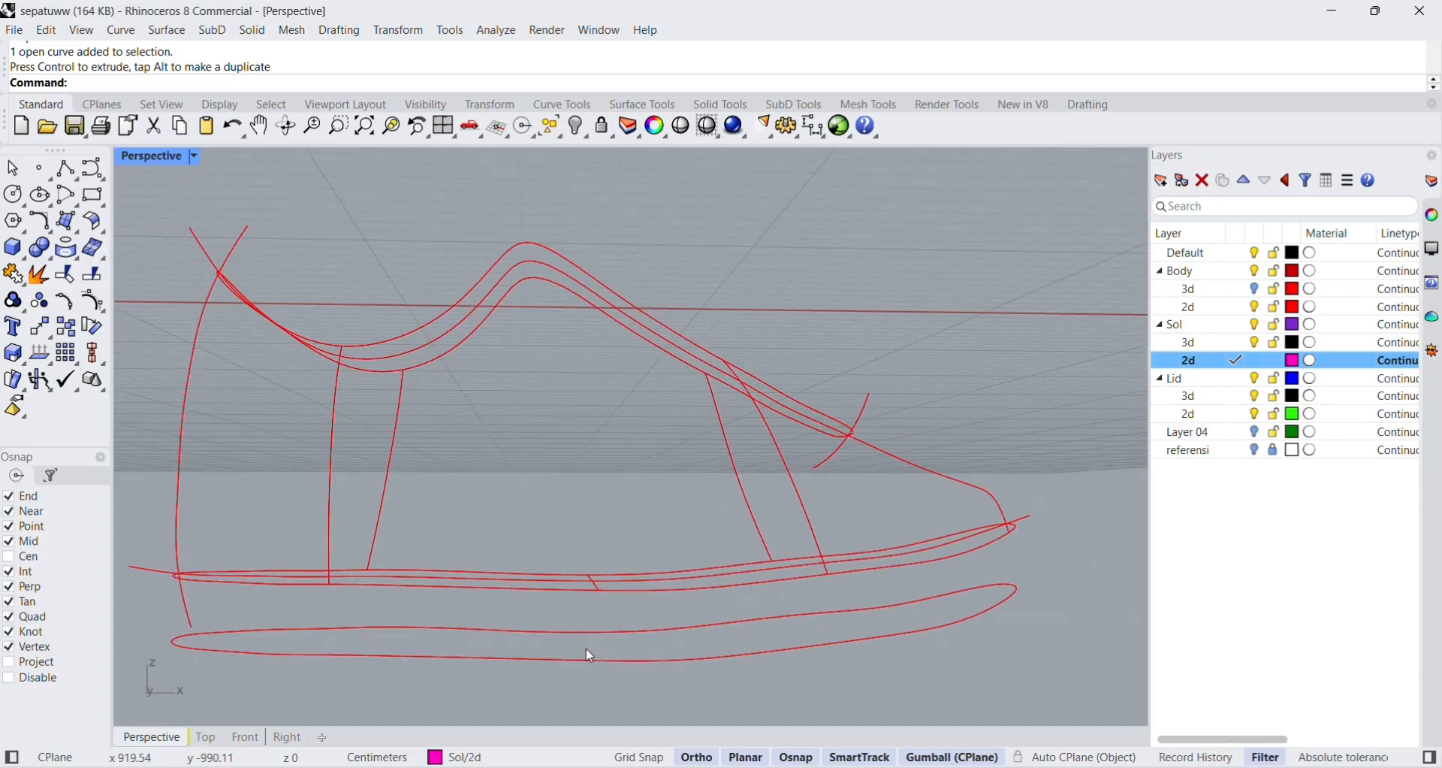
pyautogui.click(587, 656)
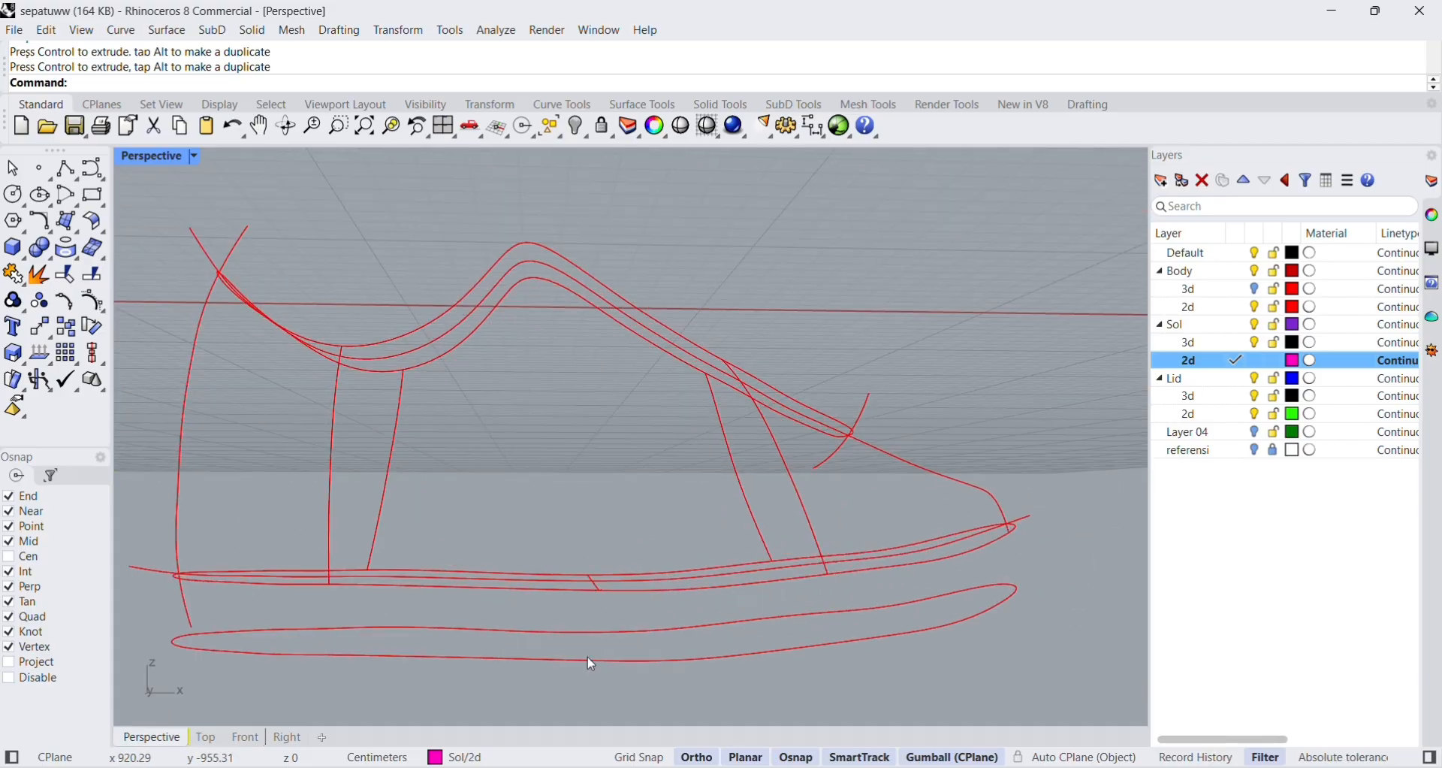
pyautogui.keyDown('shift'); pyautogui.click(462, 627); pyautogui.keyUp('shift')
pyautogui.moveTo(608, 548); pyautogui.dragTo(614, 555)
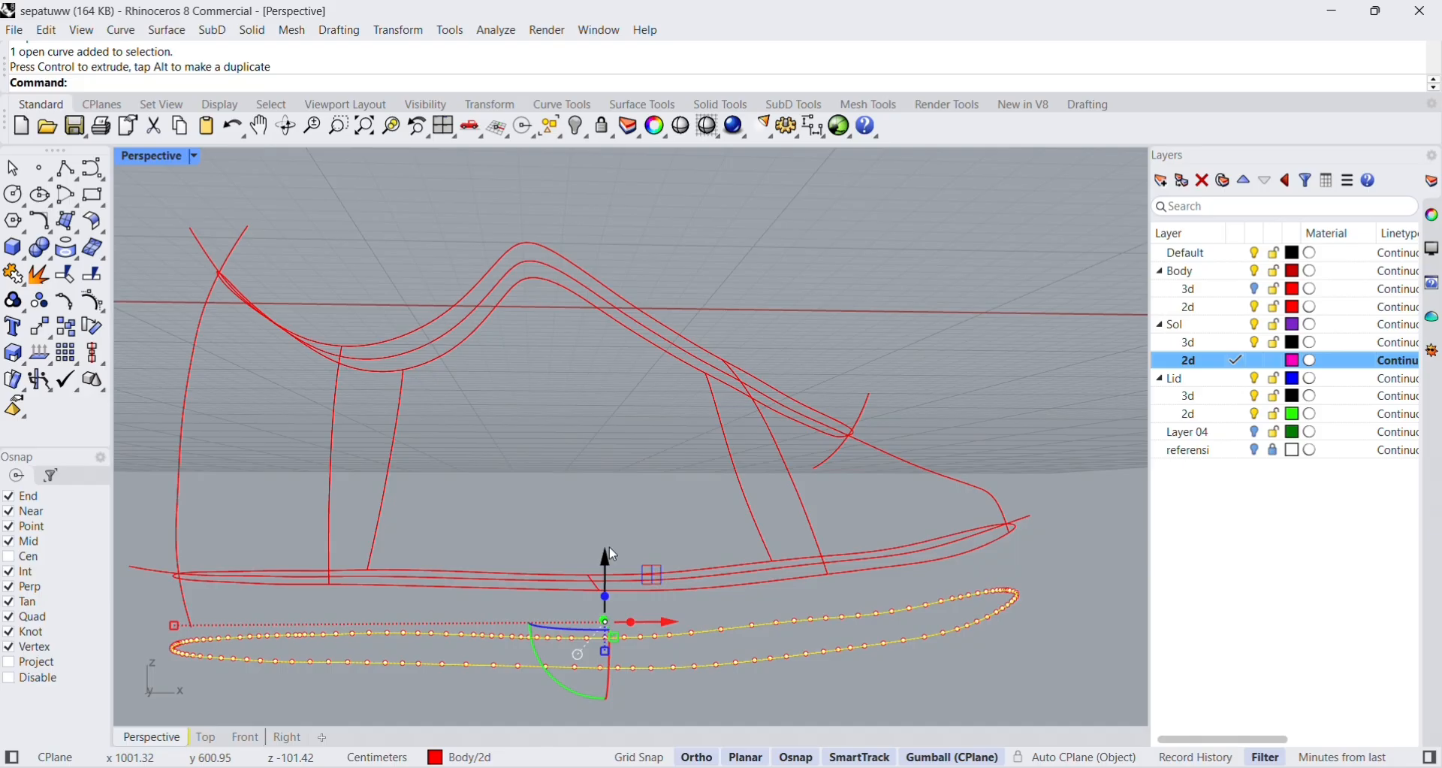
pyautogui.click(967, 391)
# Try to offset one half of the lowered sole outline outward at a distance of 1 cm.
pyautogui.scroll(-7, 893, 504)
pyautogui.scroll(4, 906, 560)
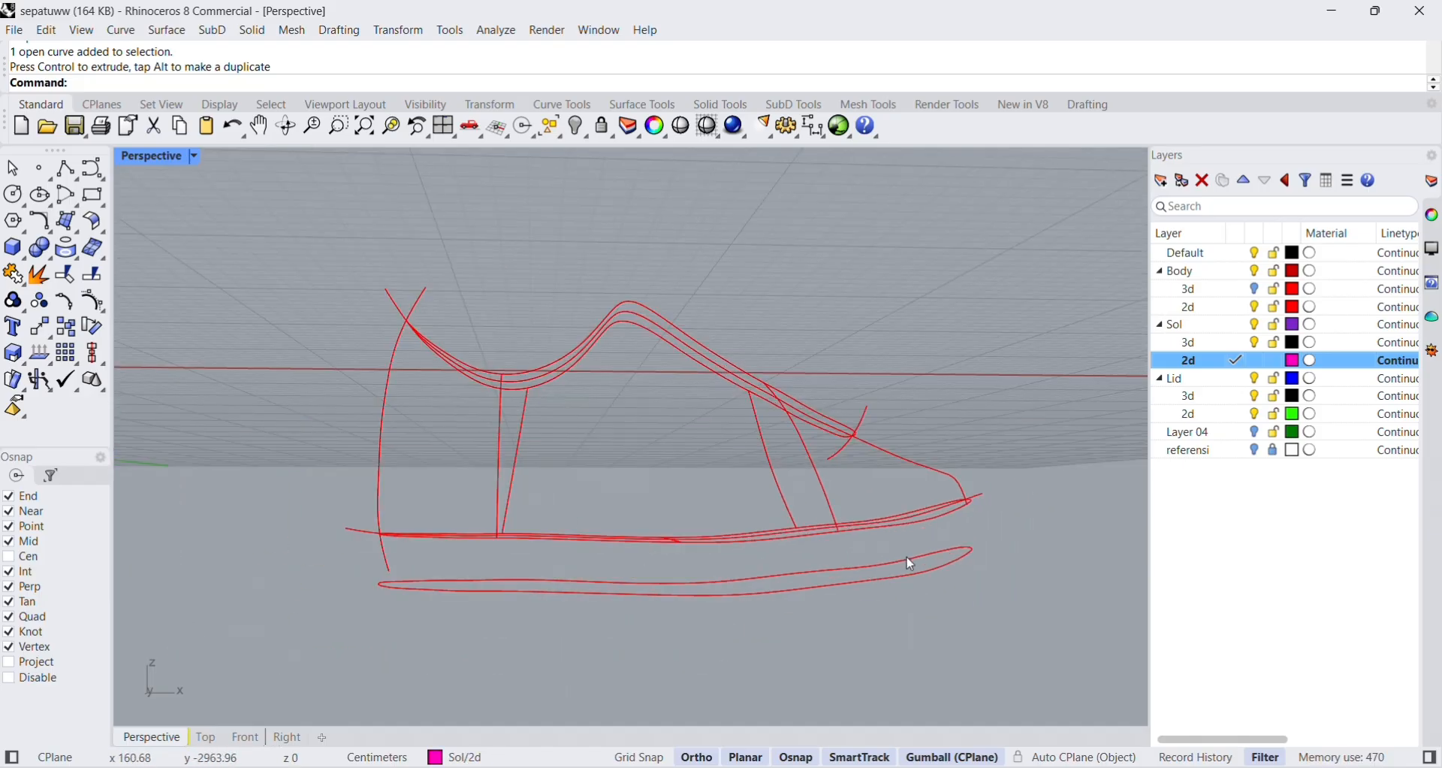
pyautogui.scroll(2, 620, 610)
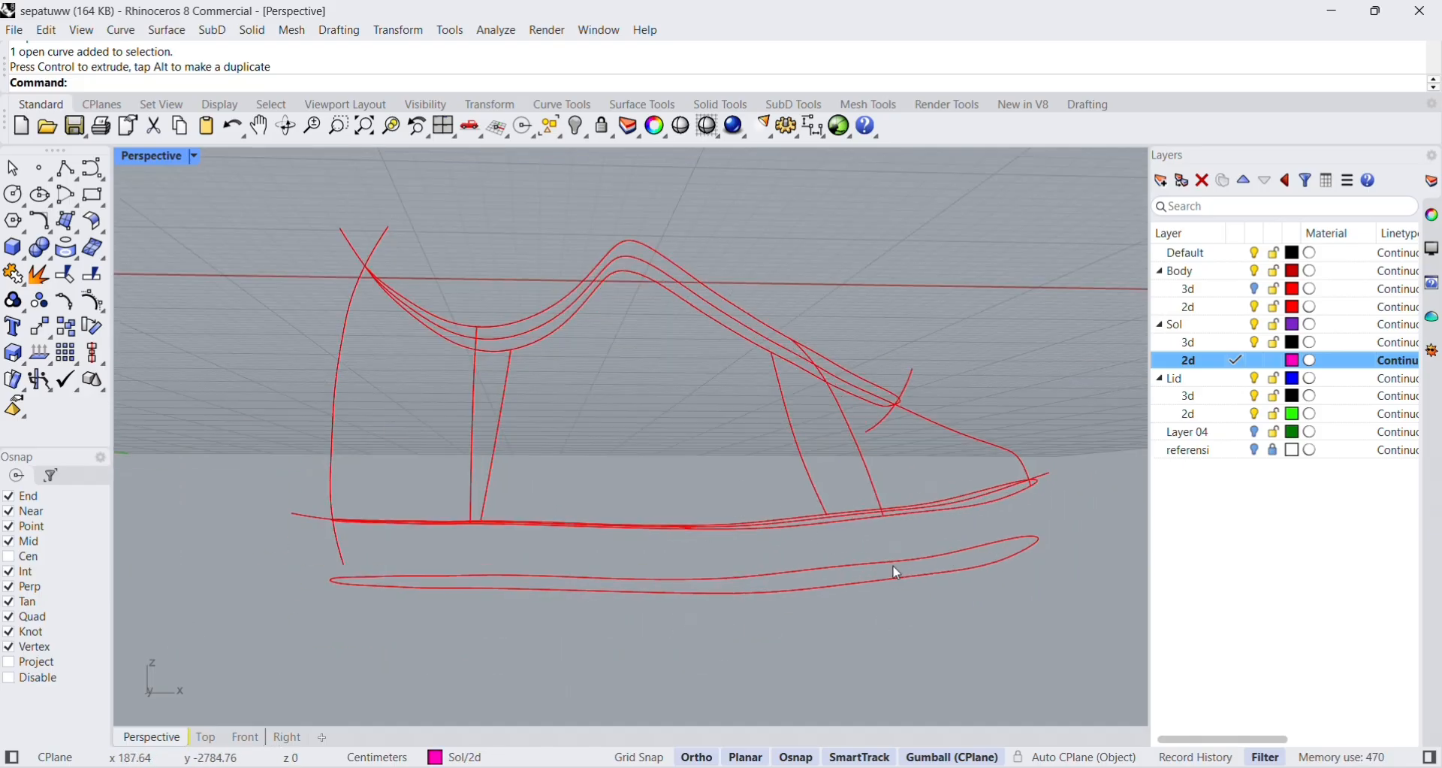
pyautogui.moveTo(997, 459); pyautogui.dragTo(858, 548, button='right')
pyautogui.scroll(-10, 874, 538)
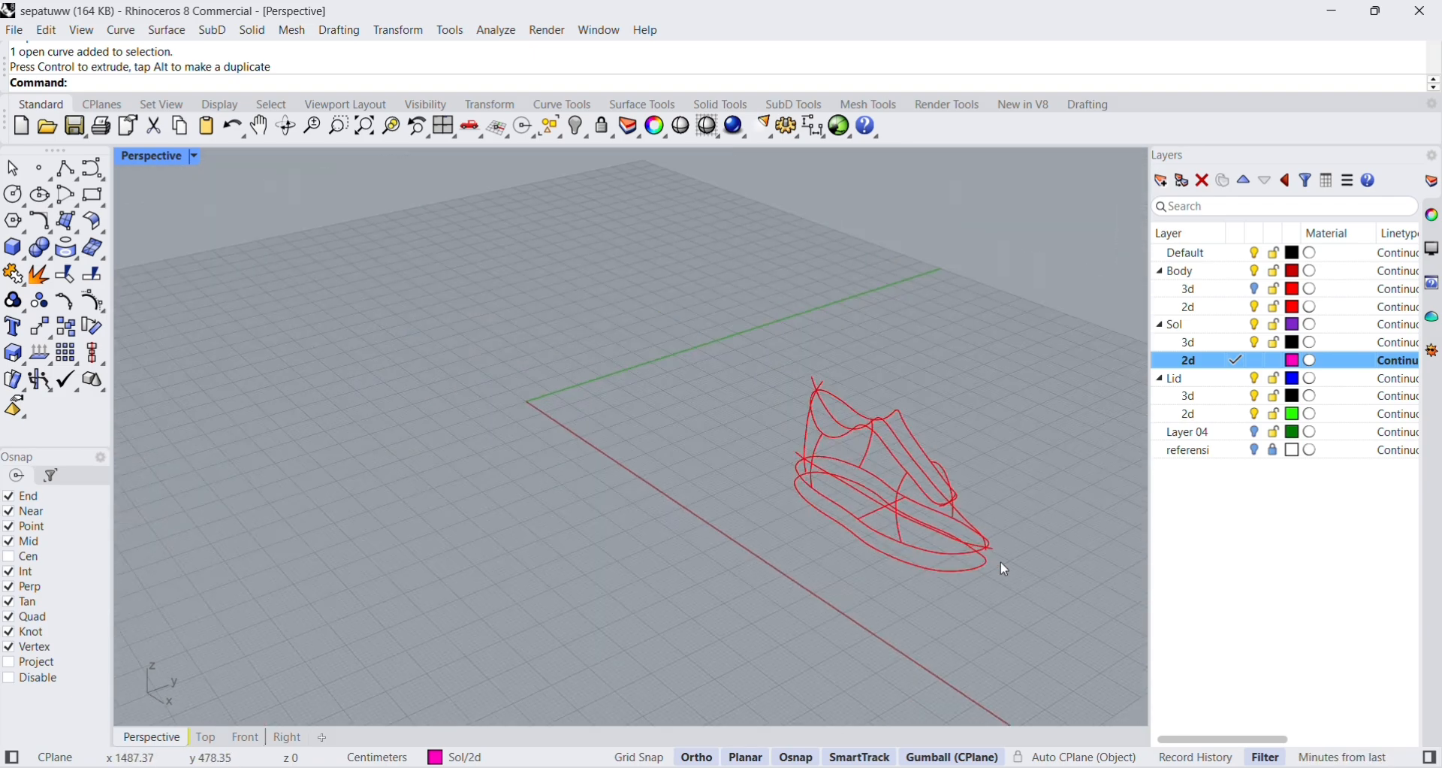
pyautogui.scroll(5, 882, 557)
pyautogui.click(881, 601)
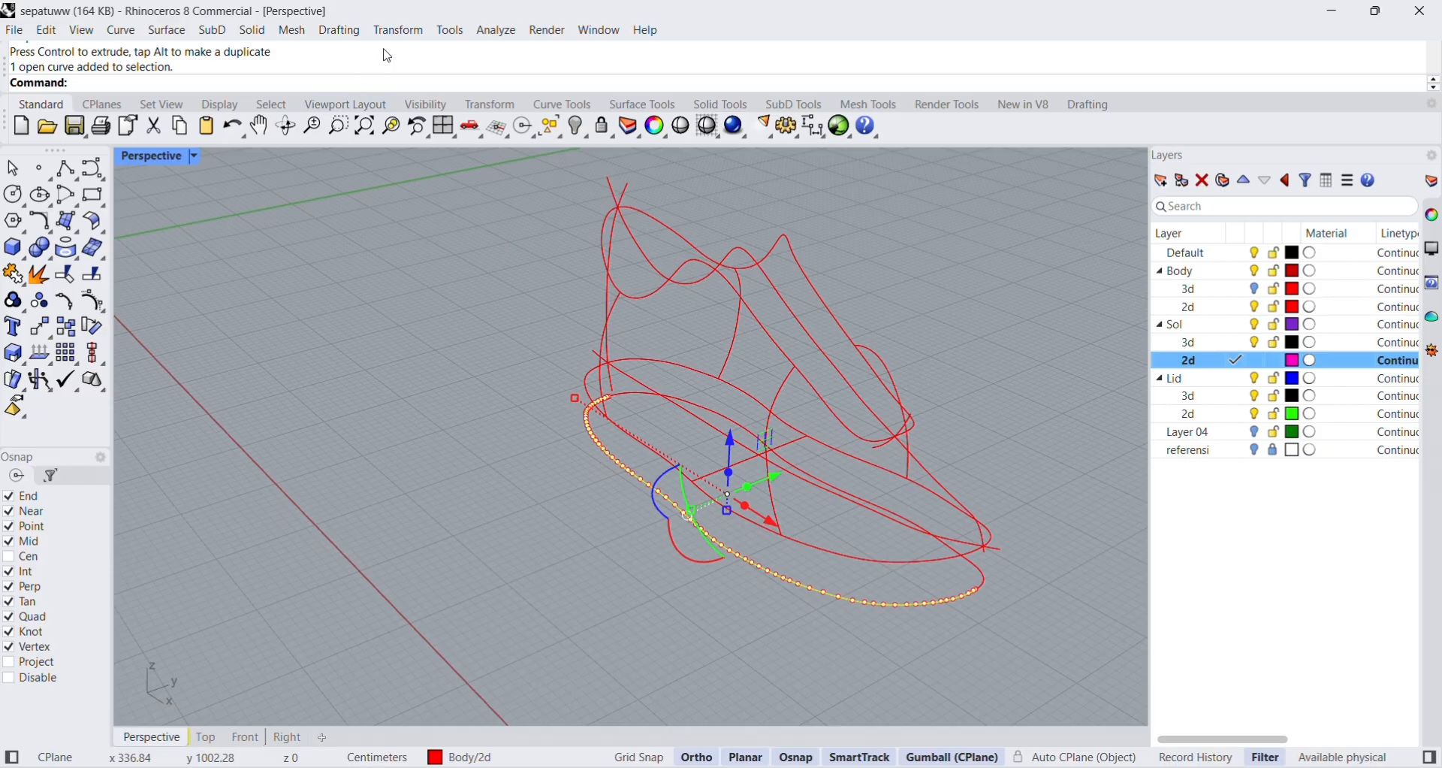
pyautogui.moveTo(792, 456); pyautogui.dragTo(966, 540, button='right')
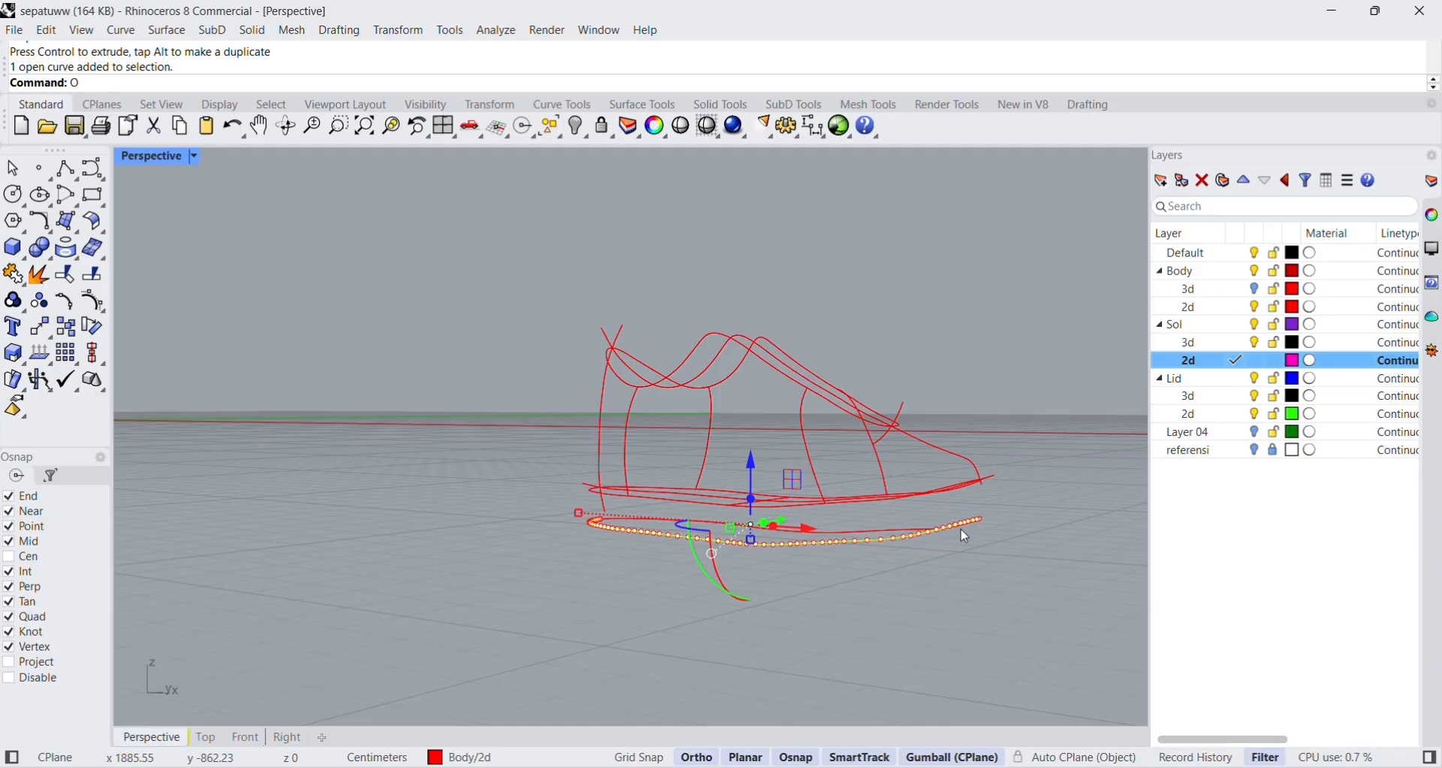
pyautogui.click(157, 127)
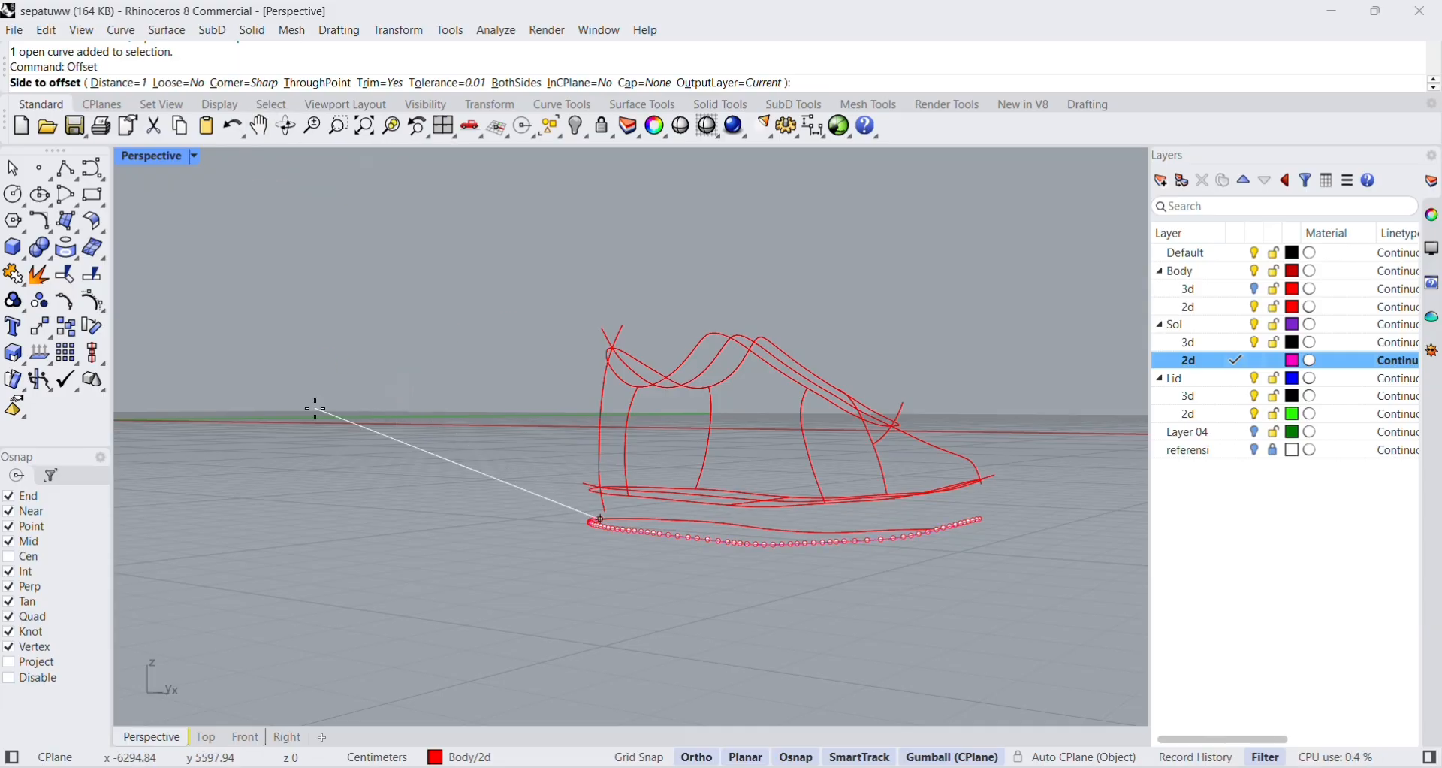
pyautogui.moveTo(1033, 497); pyautogui.dragTo(966, 570, button='right')
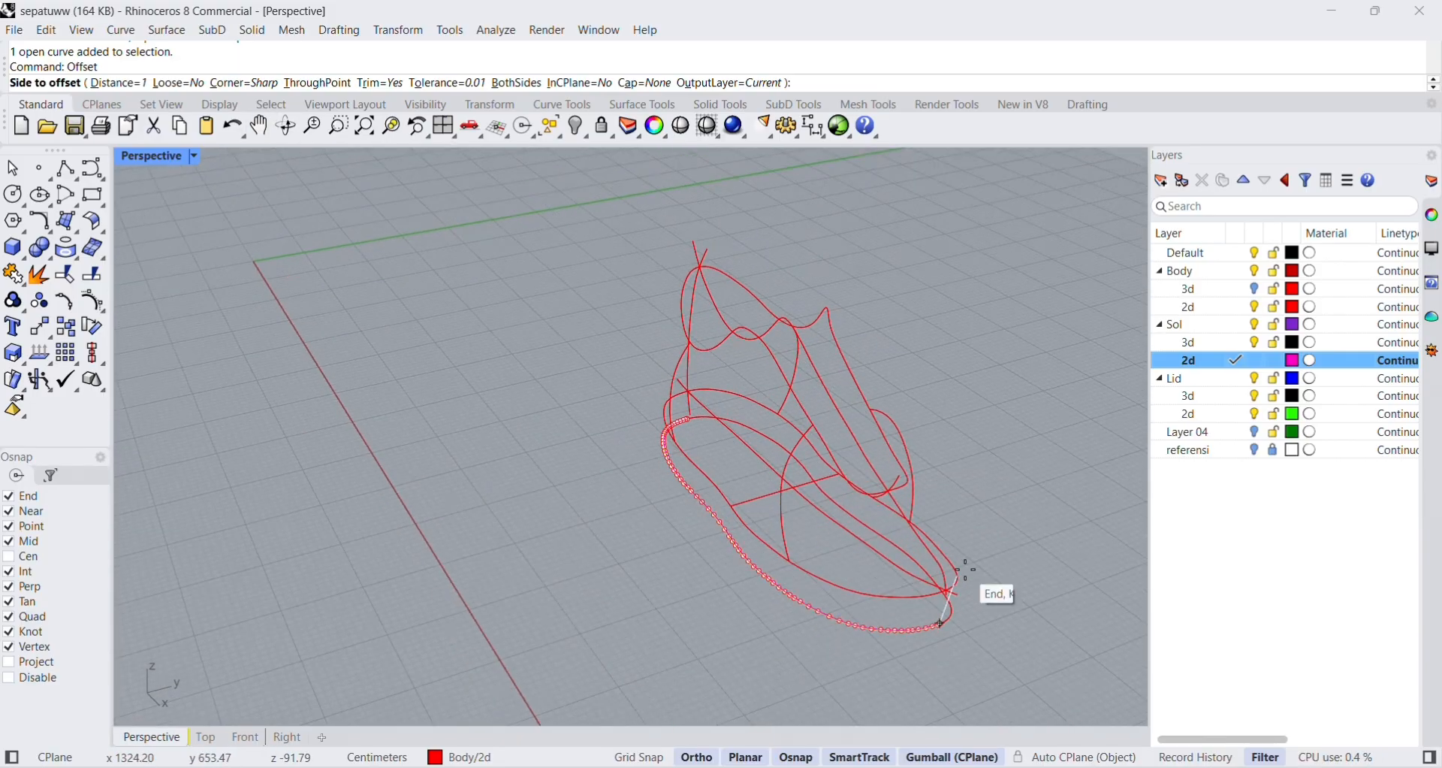
pyautogui.scroll(5, 886, 612)
pyautogui.scroll(-3, 888, 624)
pyautogui.moveTo(881, 635); pyautogui.dragTo(882, 620, button='right')
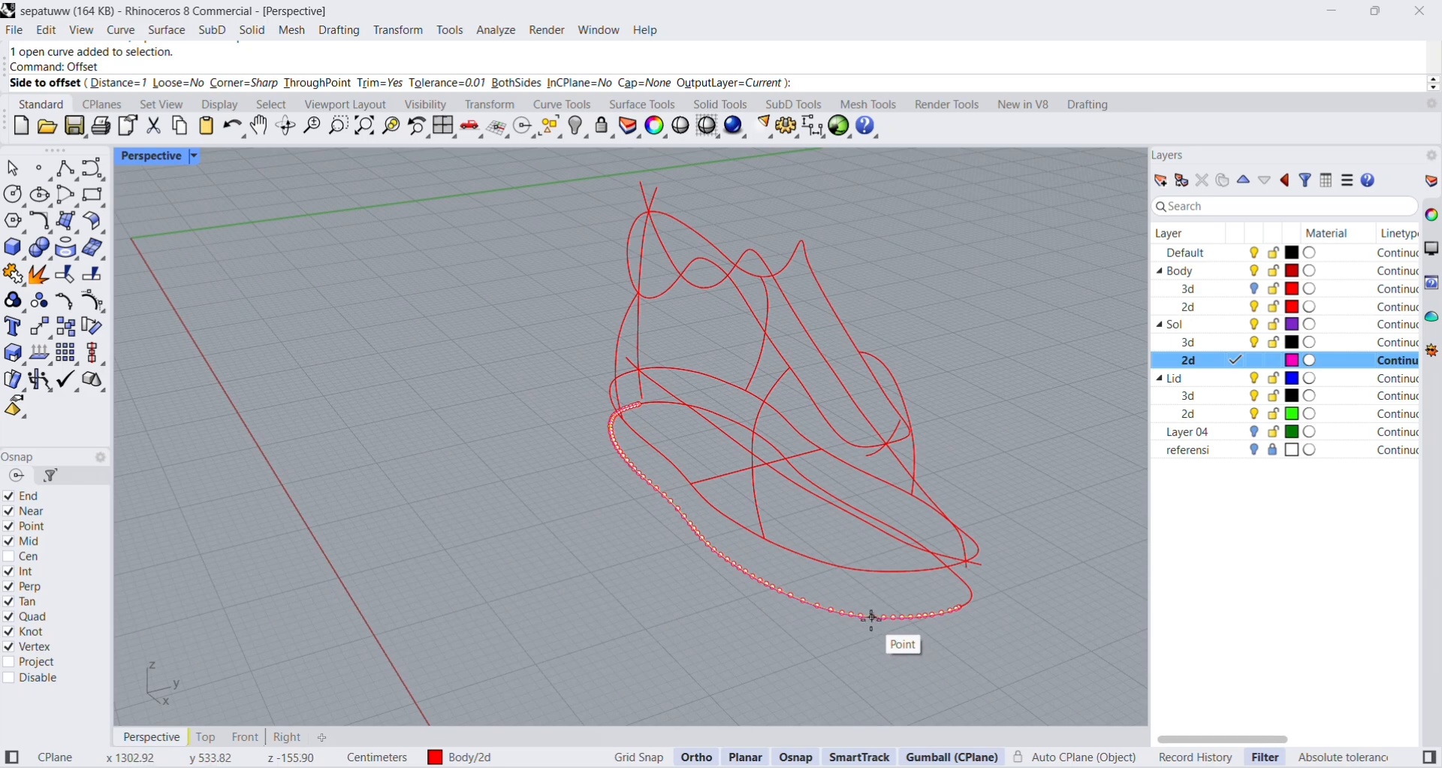
pyautogui.click(872, 618)
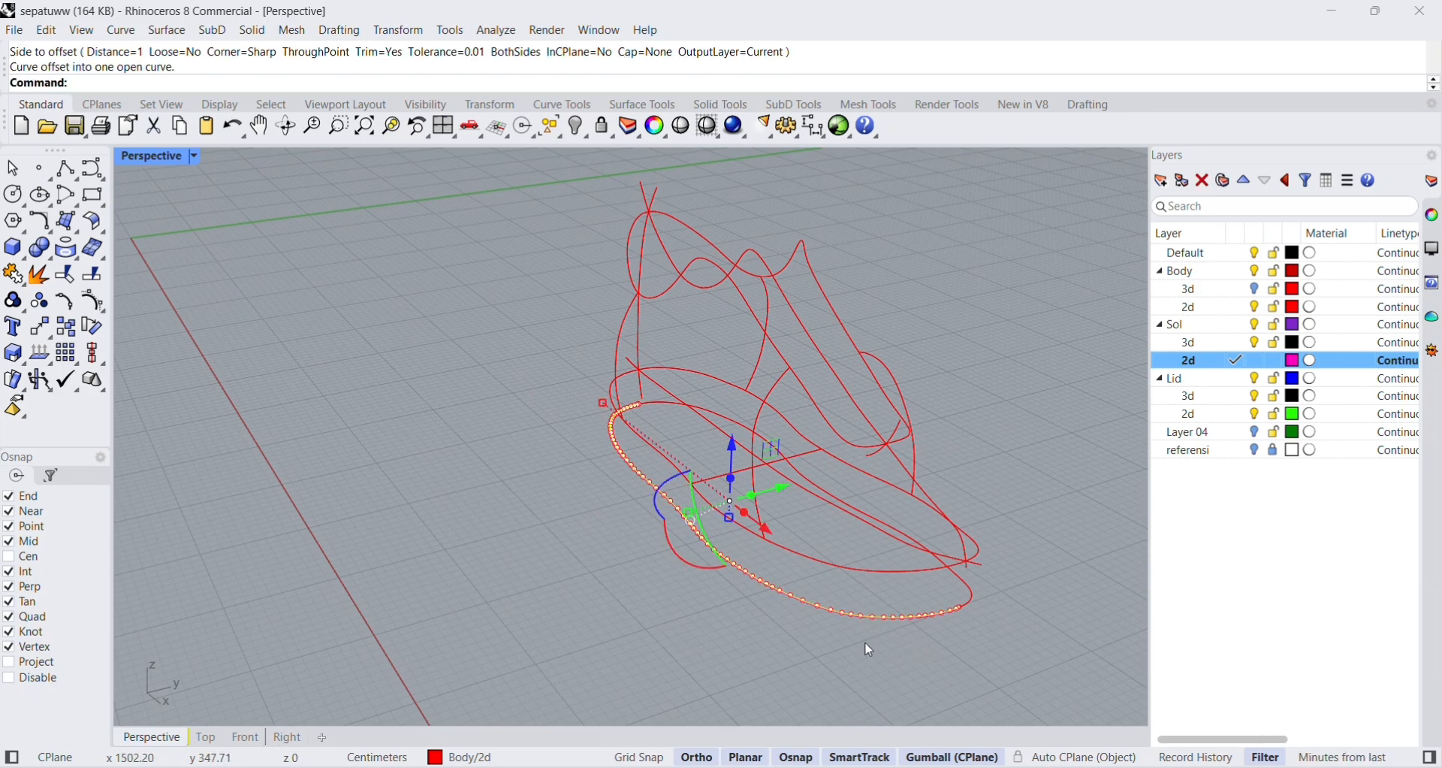
# Check the offset copy up close against the outline half and undo the 1 cm offset.
pyautogui.press('Escape')
pyautogui.click(889, 619)
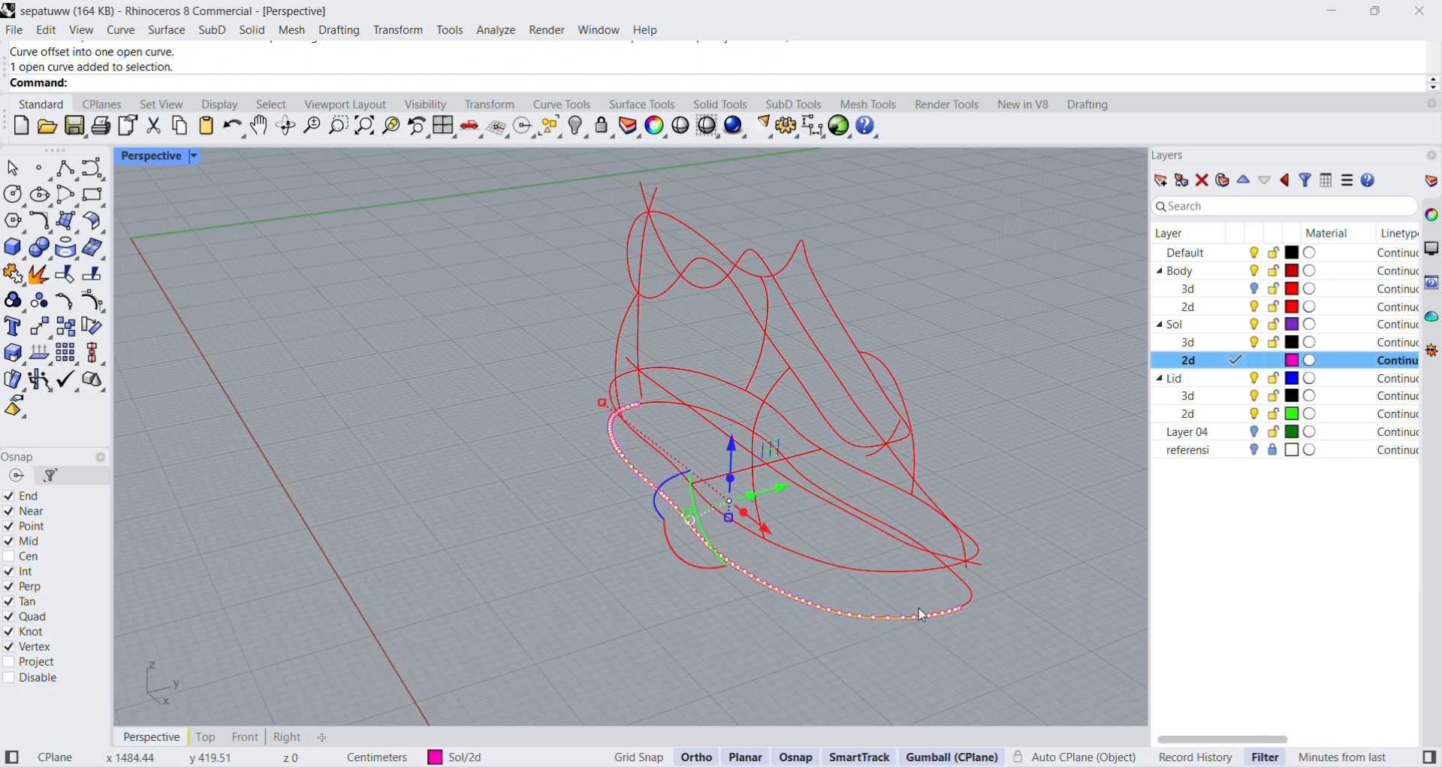
pyautogui.click(1011, 526)
pyautogui.scroll(-2, 885, 631)
pyautogui.scroll(6, 884, 628)
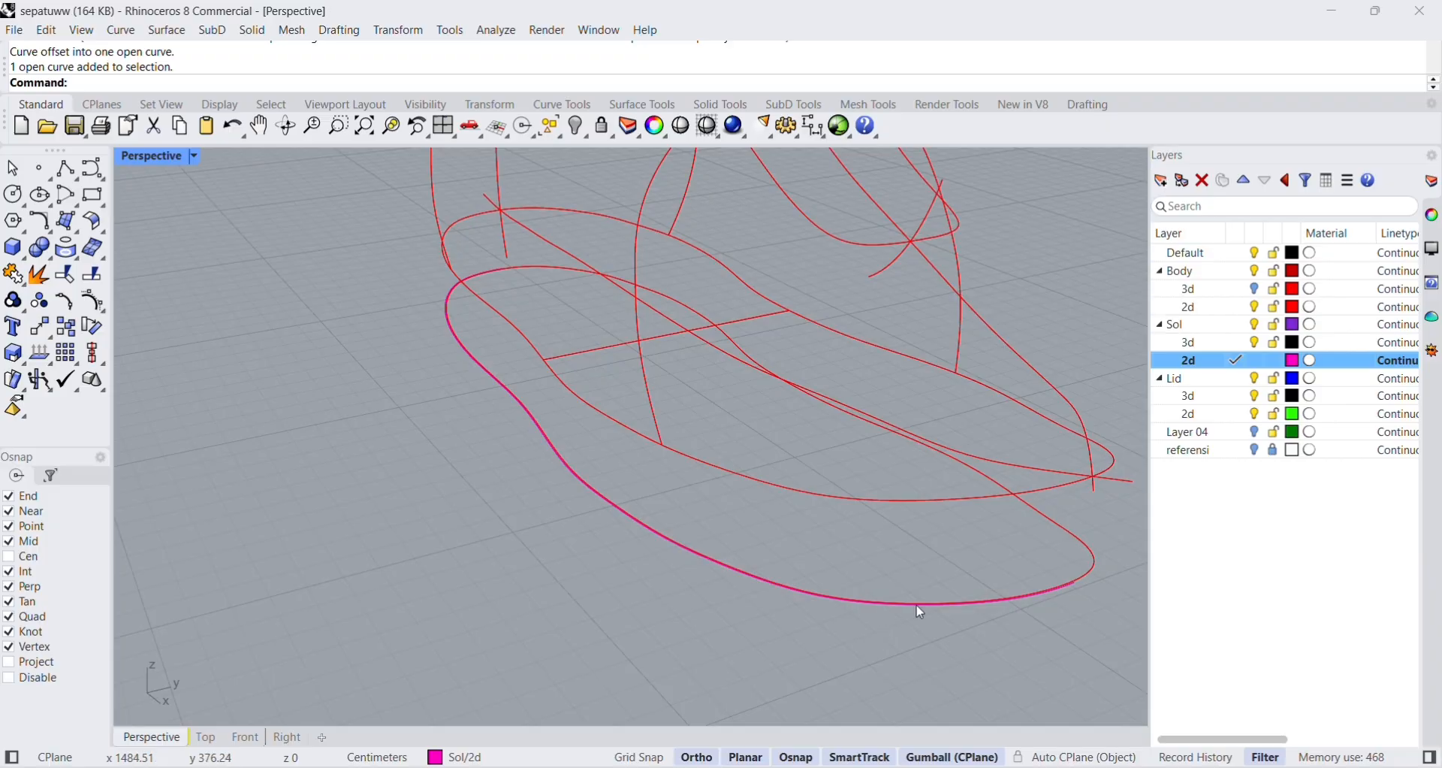
pyautogui.moveTo(966, 601); pyautogui.dragTo(751, 556, button='right')
pyautogui.hotkey('ctrl', 'z')
# Offset the same half of the lowered sole outline outward by 10 cm.
pyautogui.press('space')
pyautogui.click(393, 520)
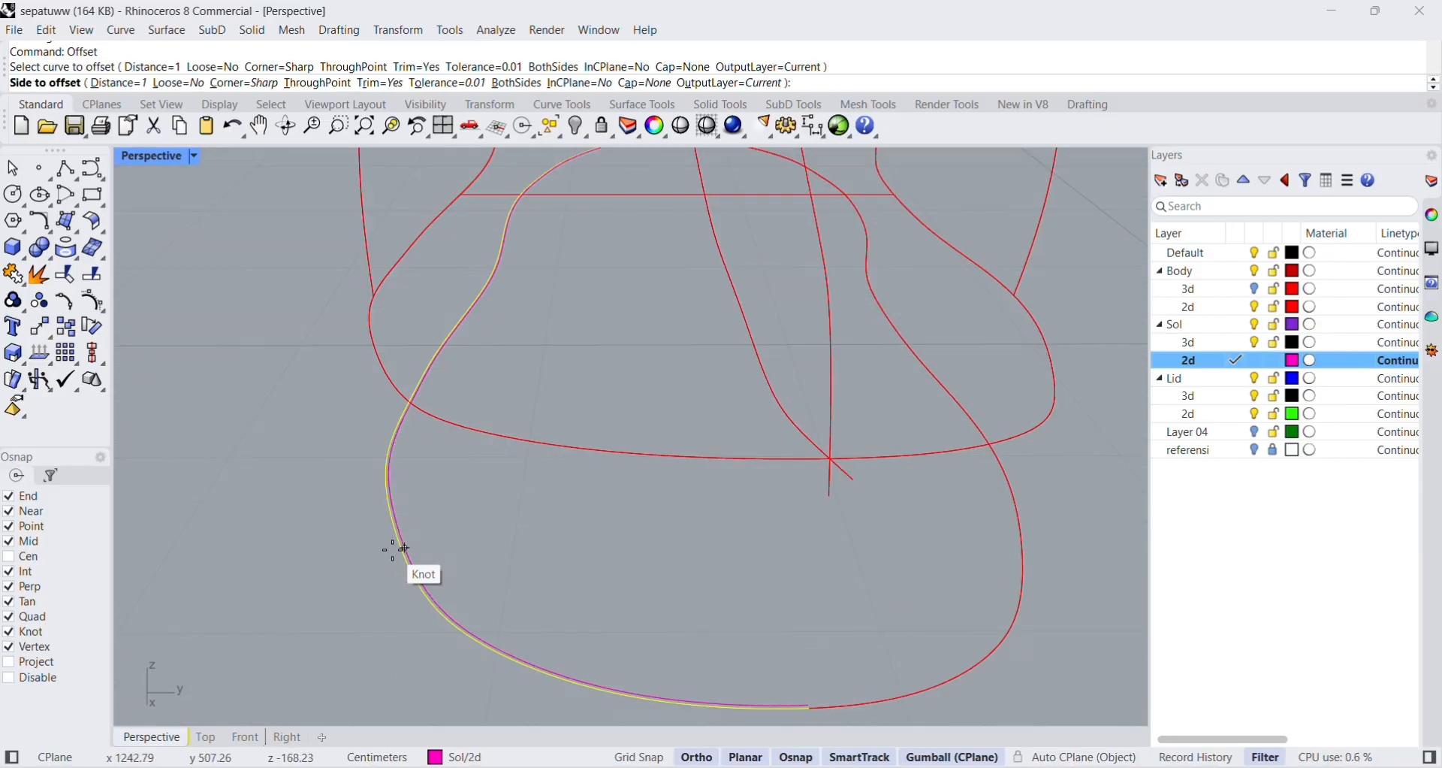
pyautogui.scroll(-3, 862, 708)
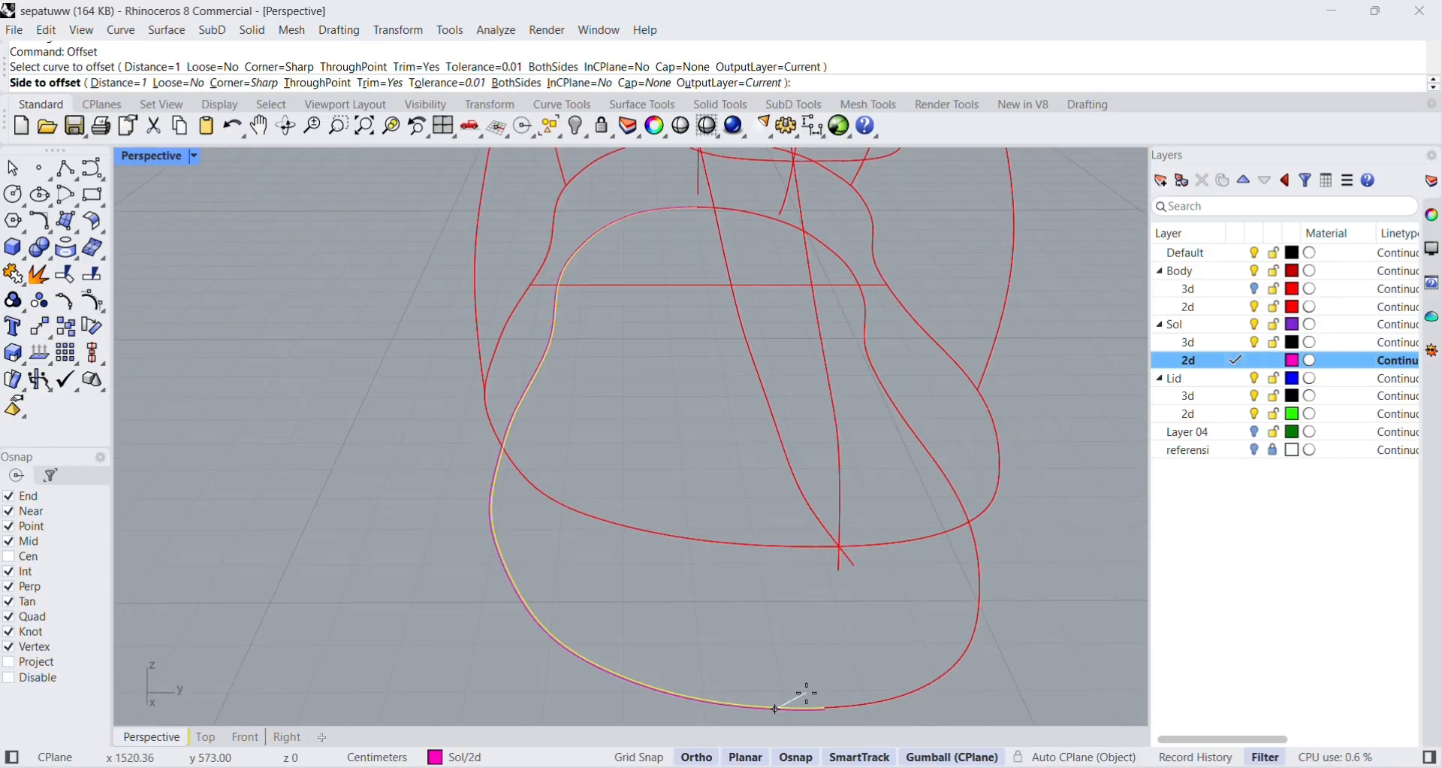
pyautogui.scroll(-3, 741, 599)
pyautogui.scroll(6, 676, 646)
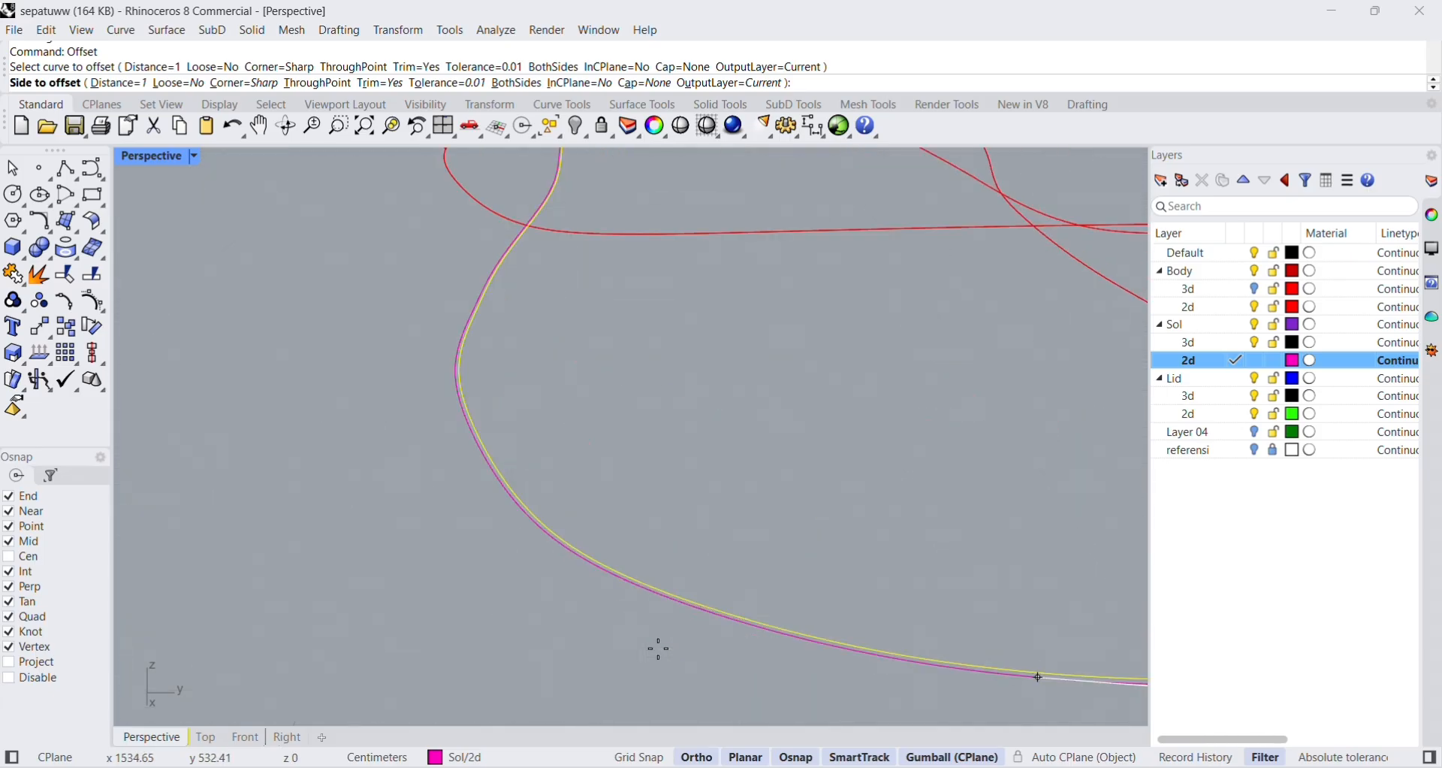
pyautogui.scroll(2, 659, 649)
pyautogui.scroll(-1, 405, 335)
pyautogui.click(133, 83)
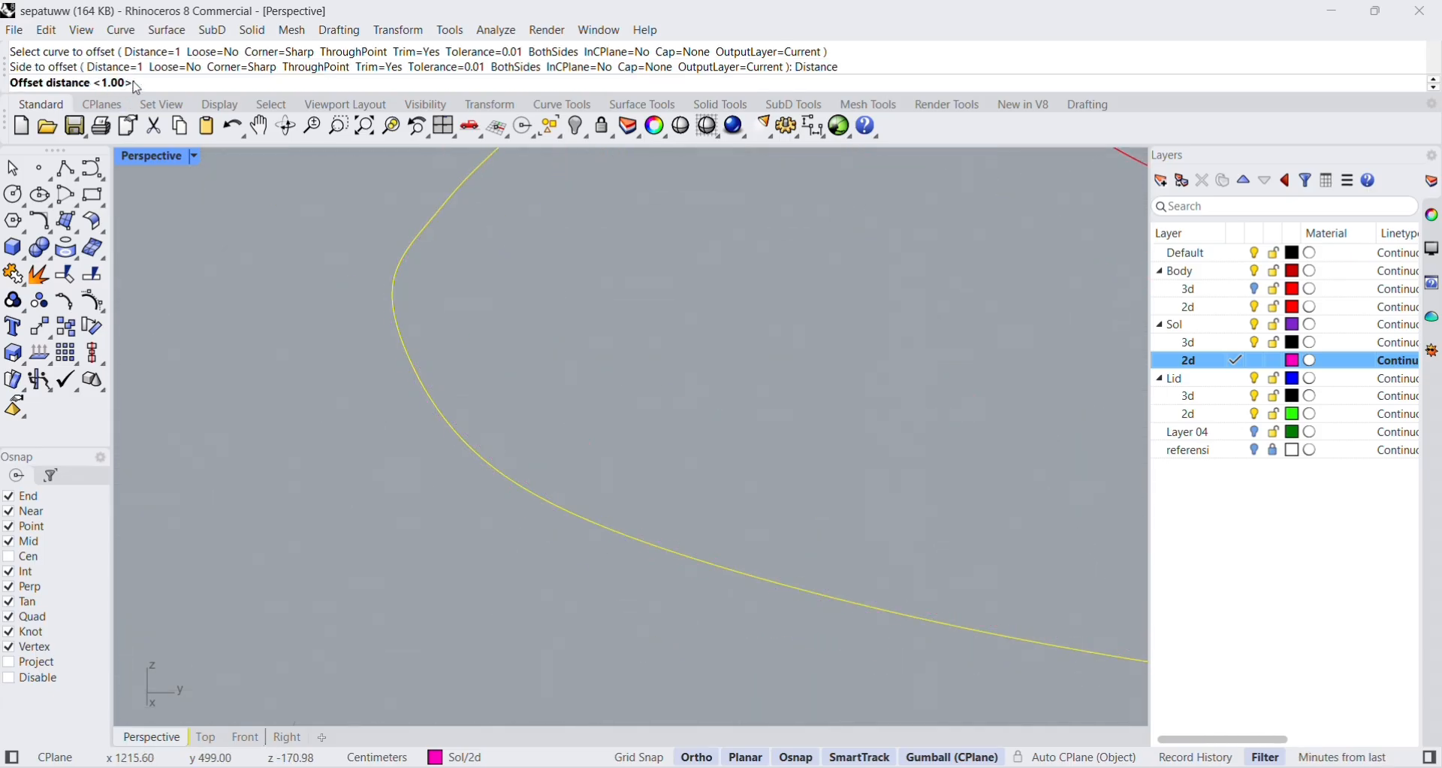
pyautogui.write('10')
pyautogui.scroll(-5, 573, 467)
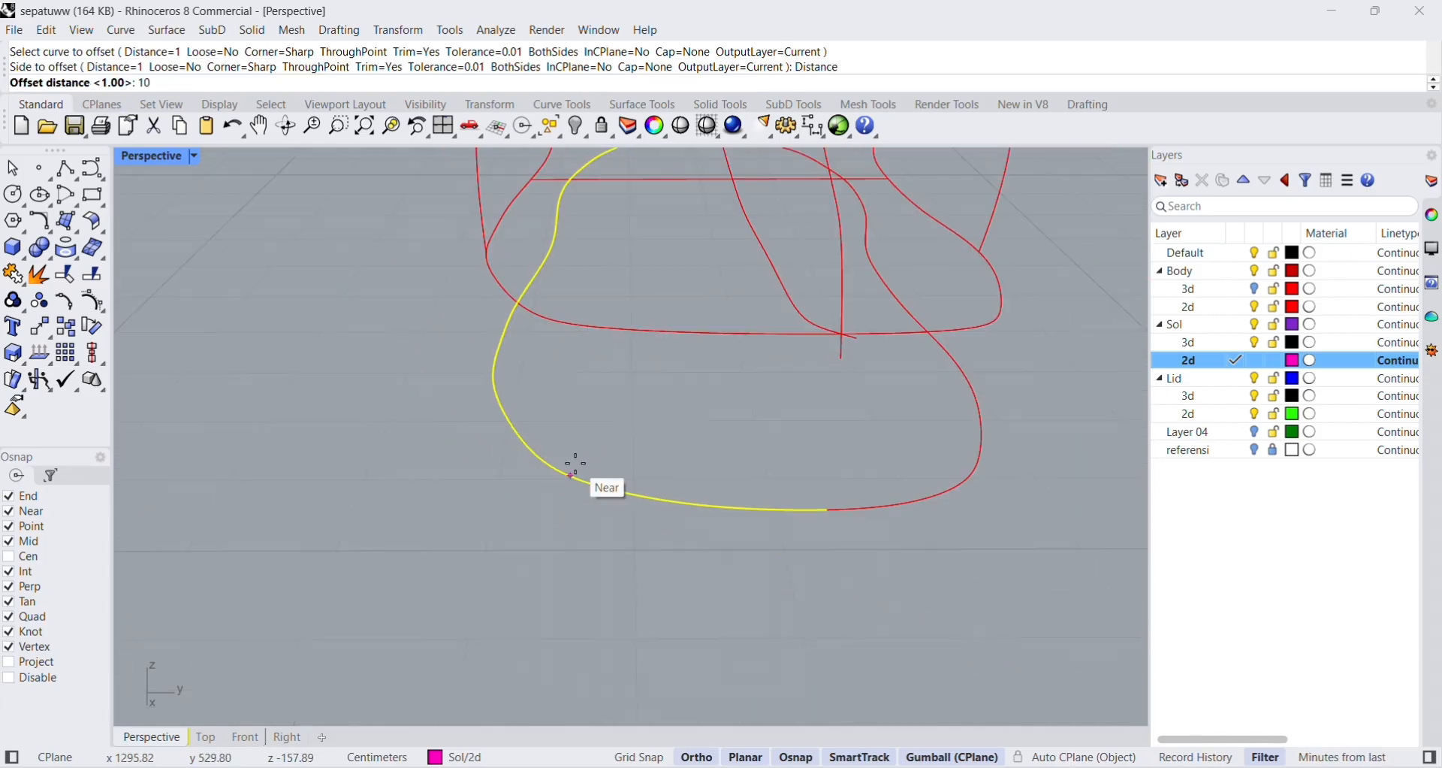
pyautogui.write('0')
pyautogui.press('Return')
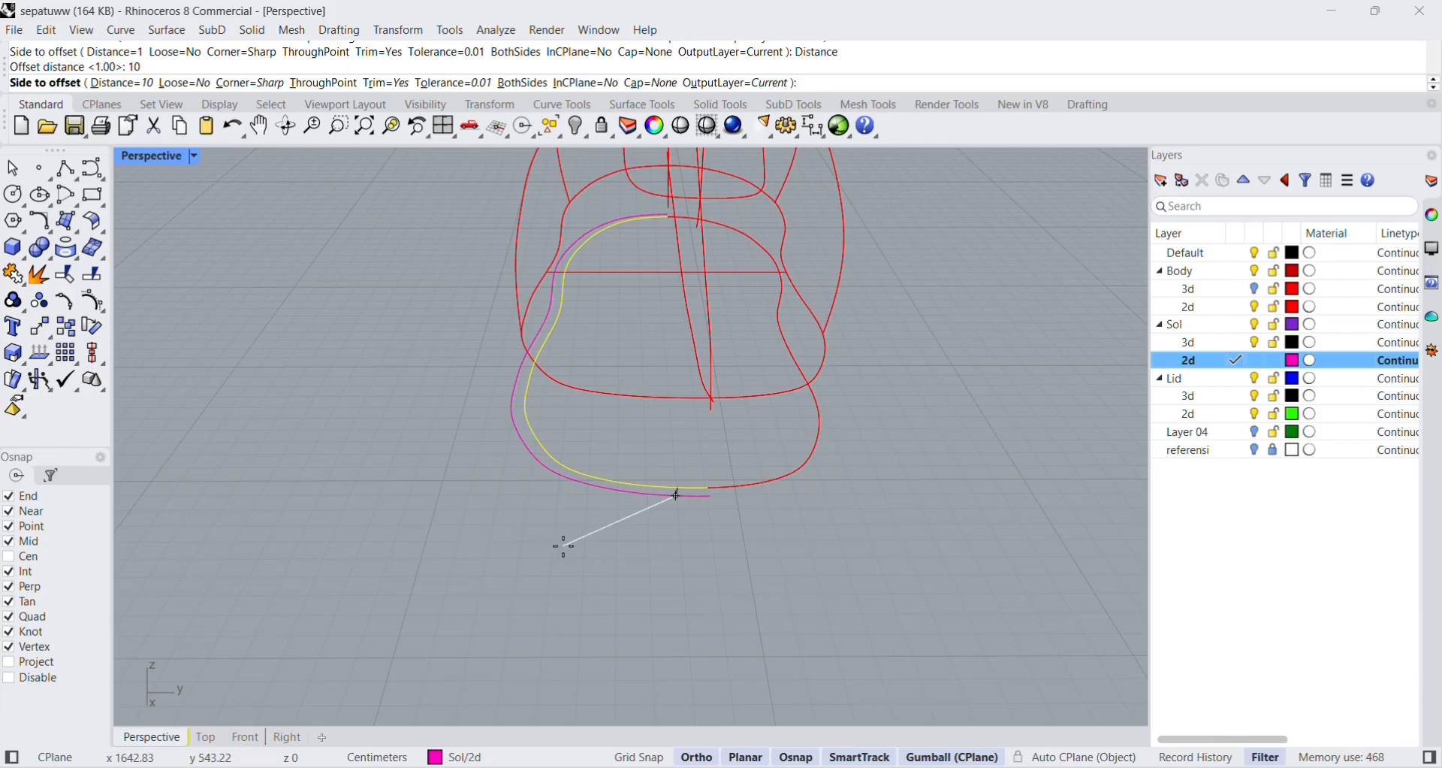
pyautogui.click(575, 530)
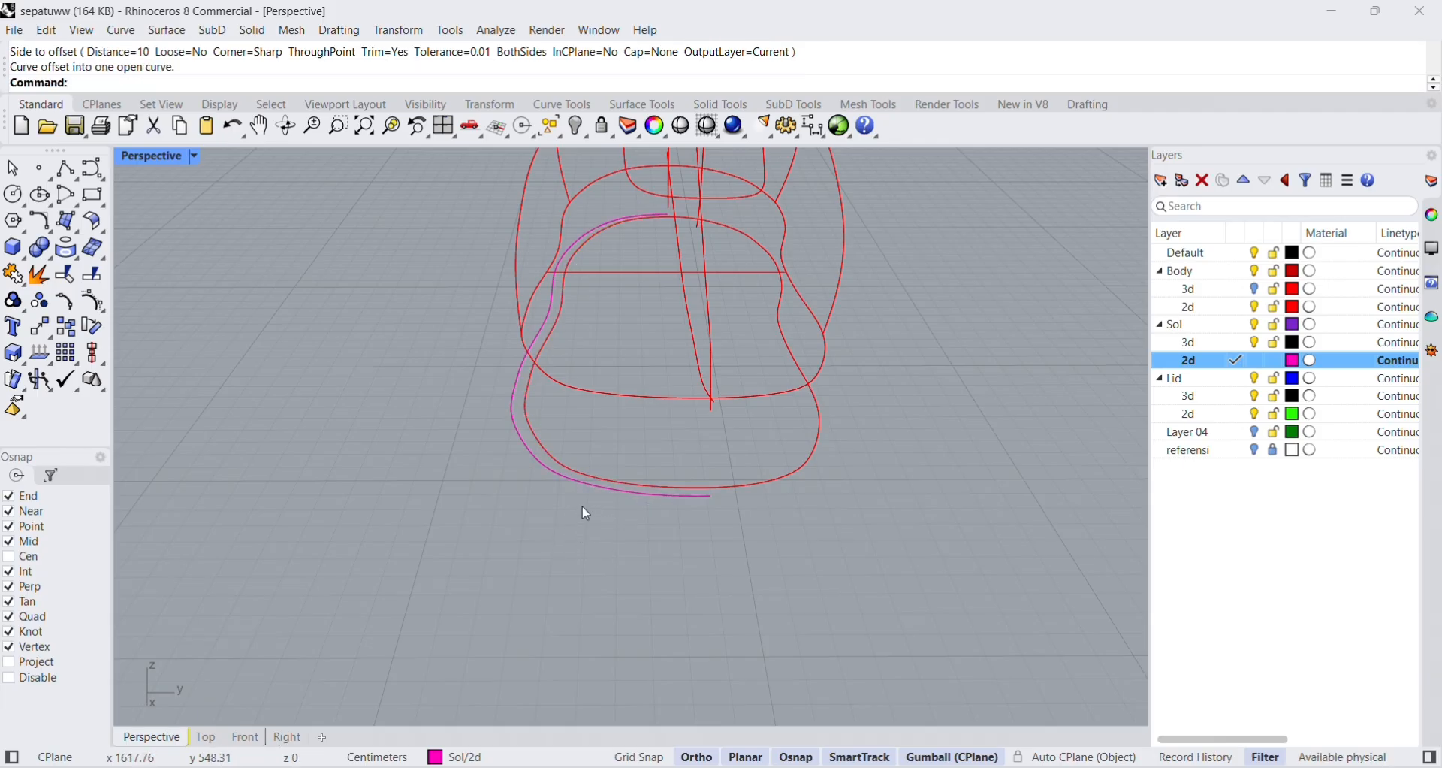
# Offset the opposite half of the lowered sole outline outward by the same 10 cm.
pyautogui.scroll(5, 582, 507)
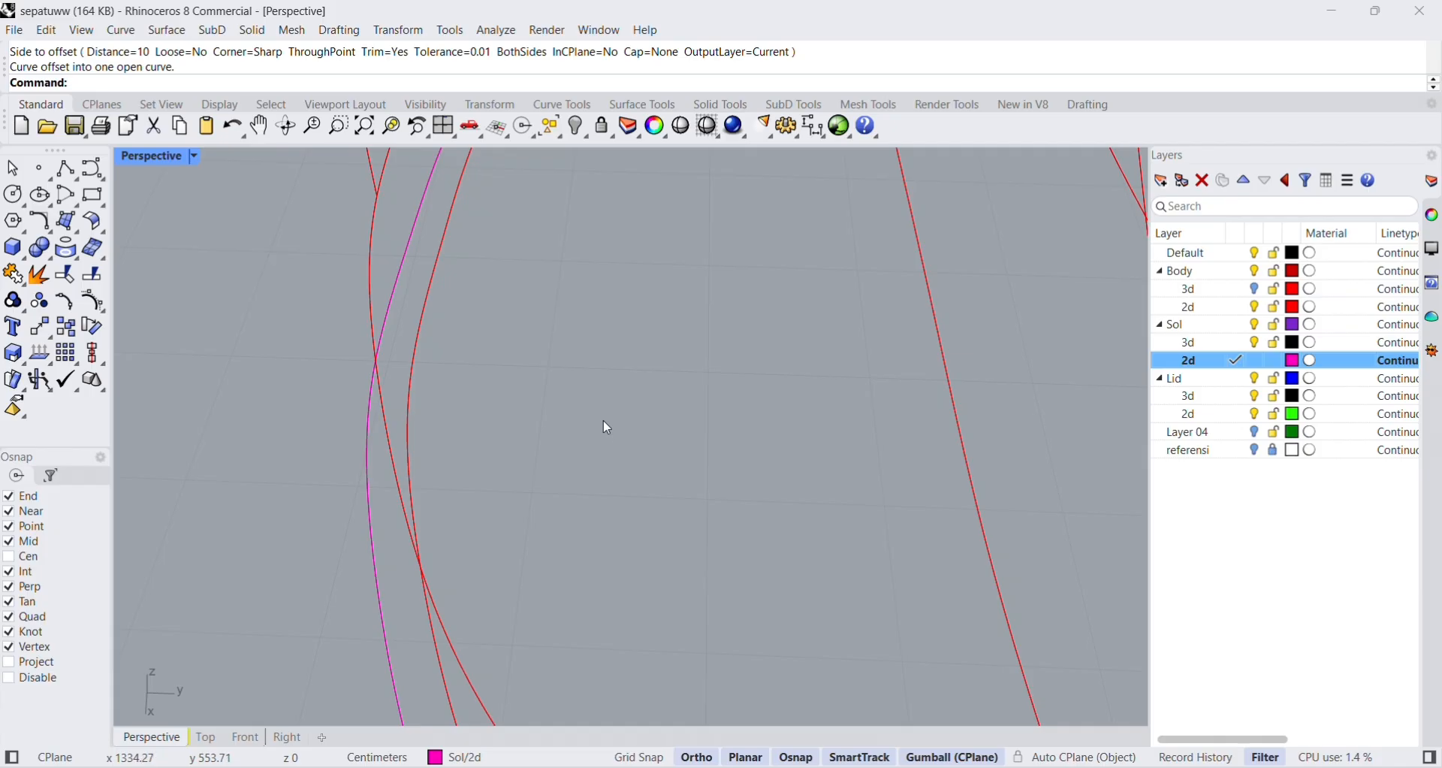
pyautogui.scroll(-10, 603, 419)
pyautogui.moveTo(952, 684); pyautogui.dragTo(810, 637, button='right')
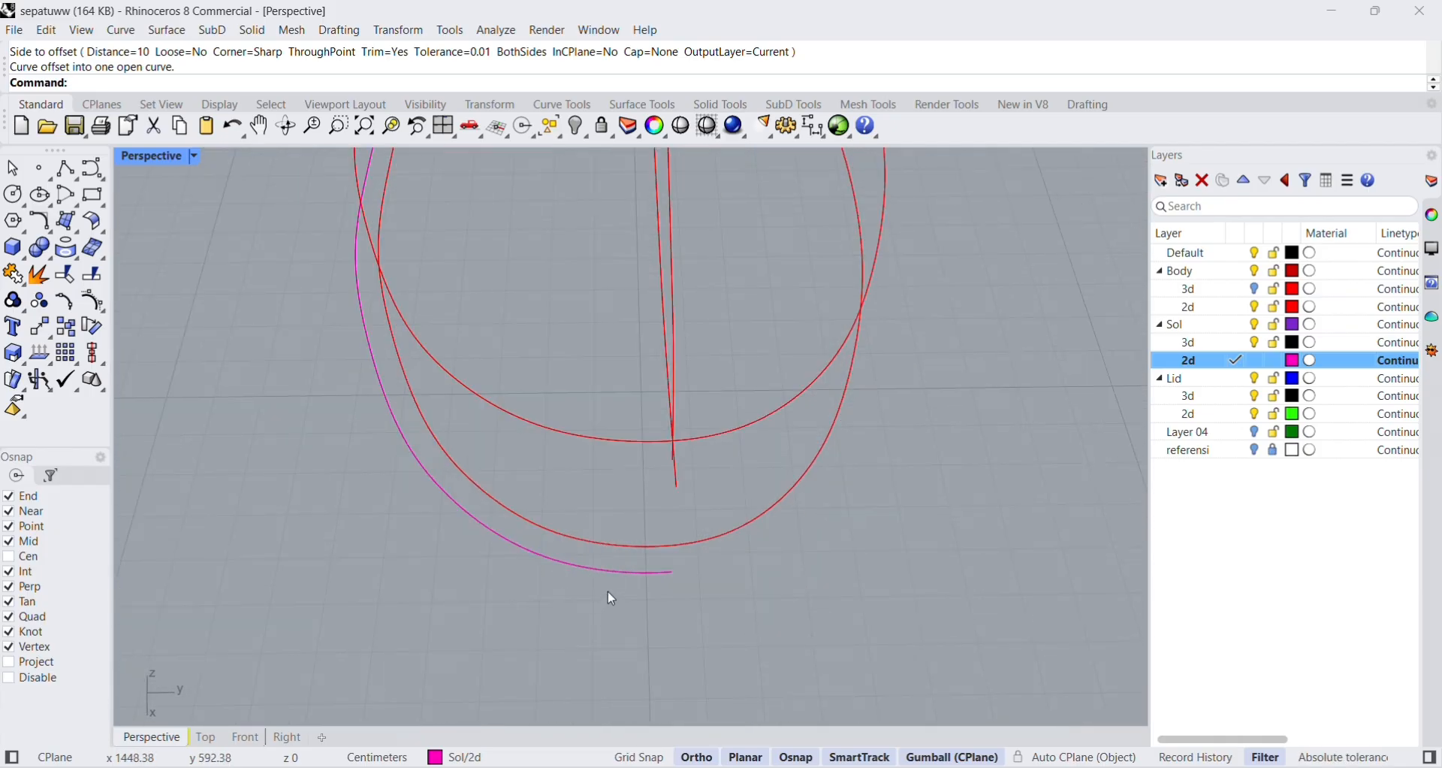
pyautogui.click(711, 541)
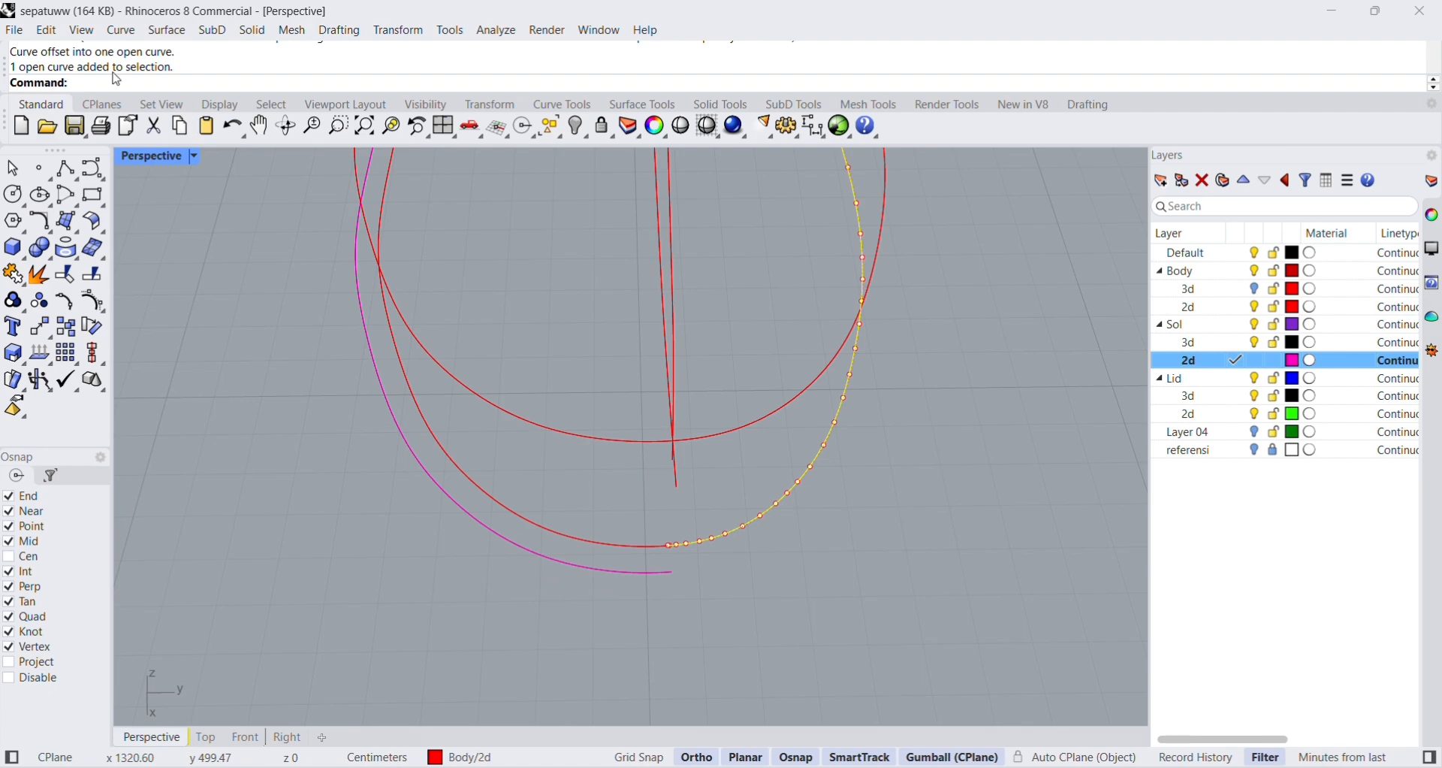
pyautogui.write('ffset')
pyautogui.press('Return')
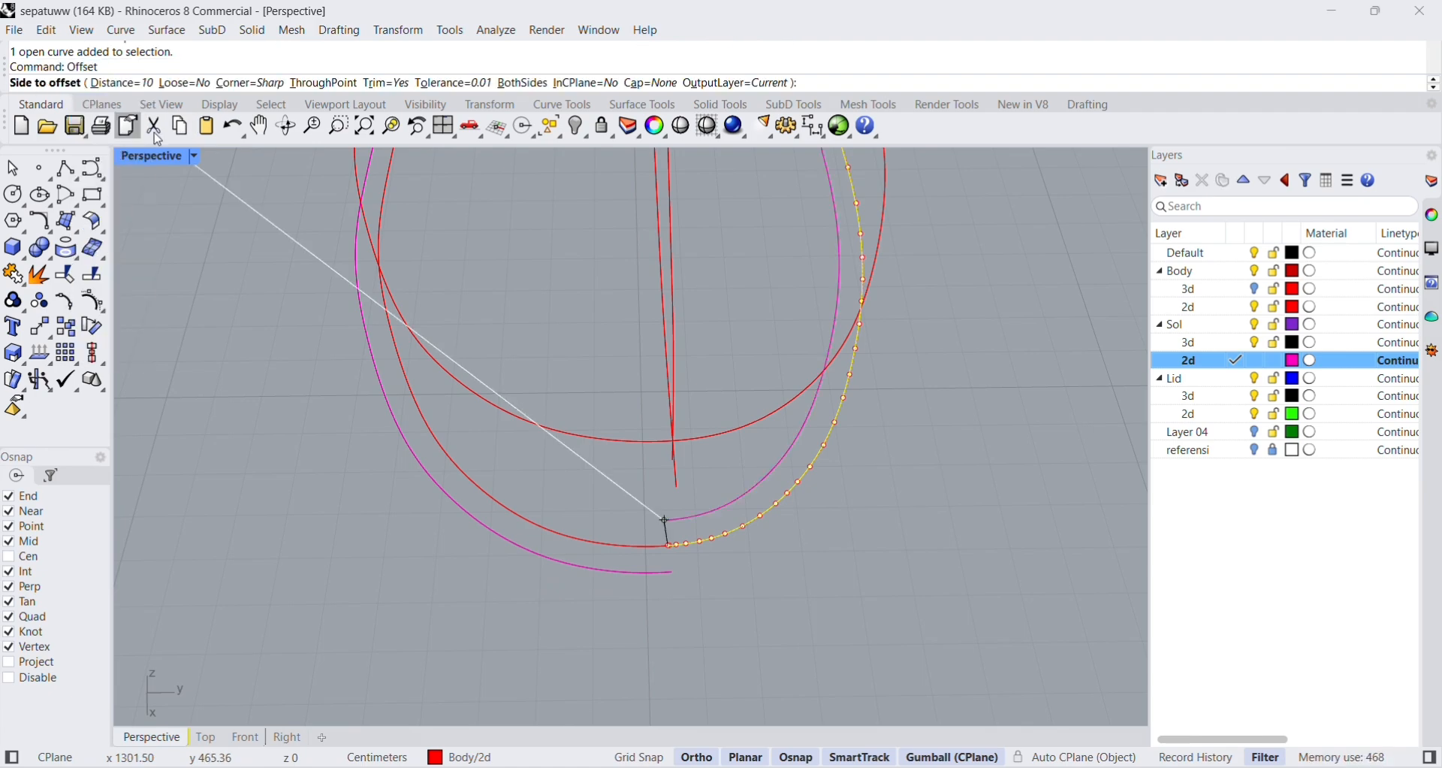
pyautogui.click(699, 569)
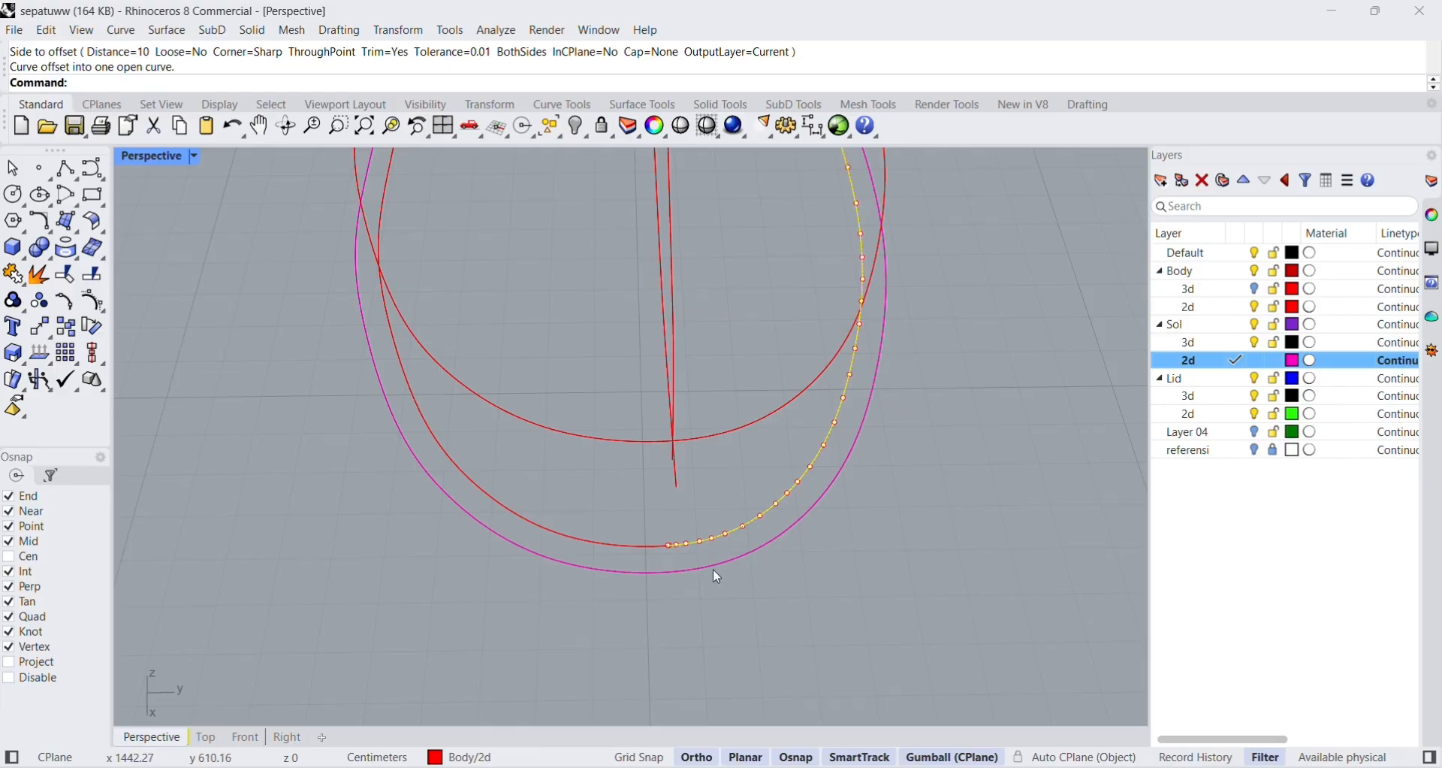
# Join the two outer offset halves of the sole into one closed curve.
pyautogui.scroll(-5, 714, 570)
pyautogui.click(901, 558)
pyautogui.moveTo(710, 580); pyautogui.dragTo(873, 508, button='right')
pyautogui.scroll(4, 616, 379)
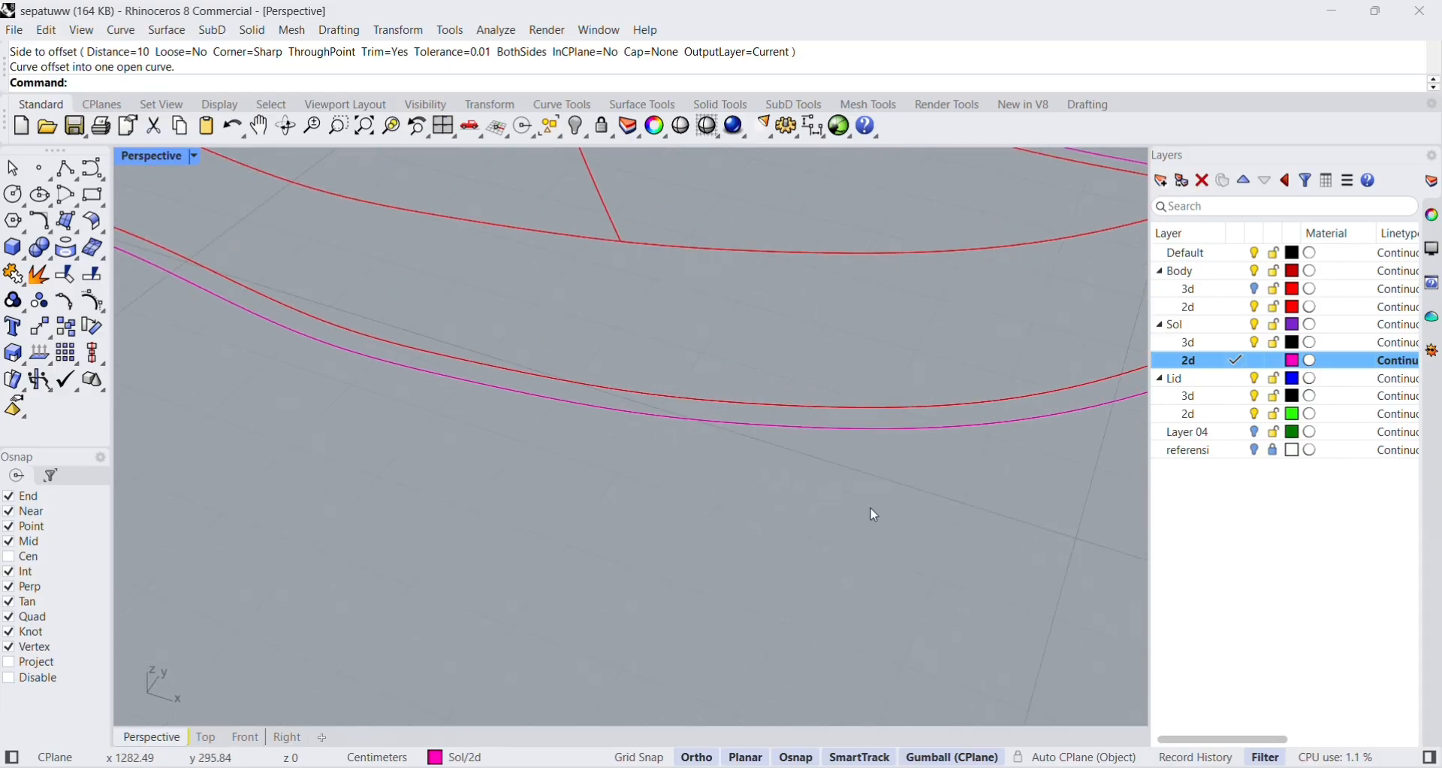
pyautogui.scroll(-8, 874, 496)
pyautogui.scroll(4, 1049, 365)
pyautogui.scroll(-4, 1049, 371)
pyautogui.moveTo(1051, 434); pyautogui.dragTo(909, 408, button='right')
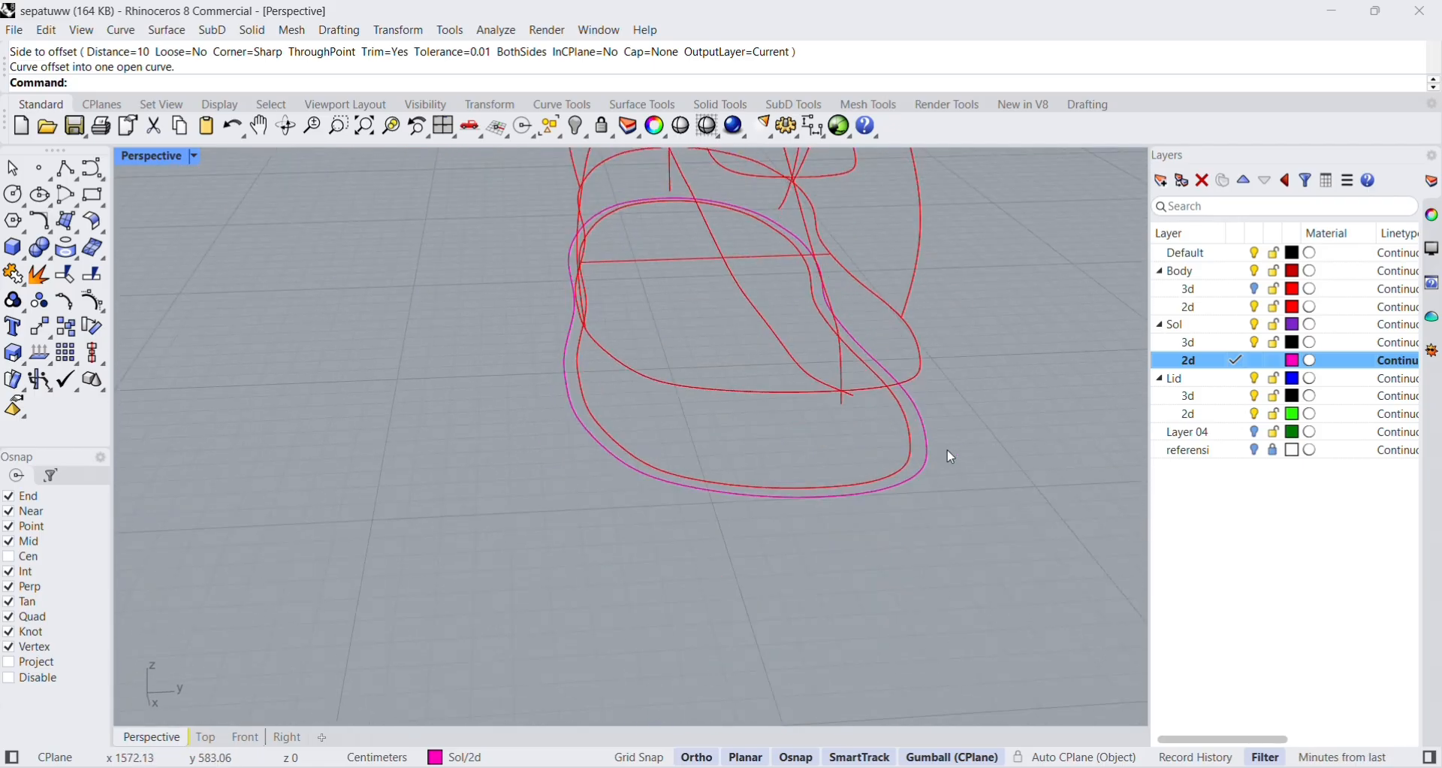
pyautogui.click(855, 497)
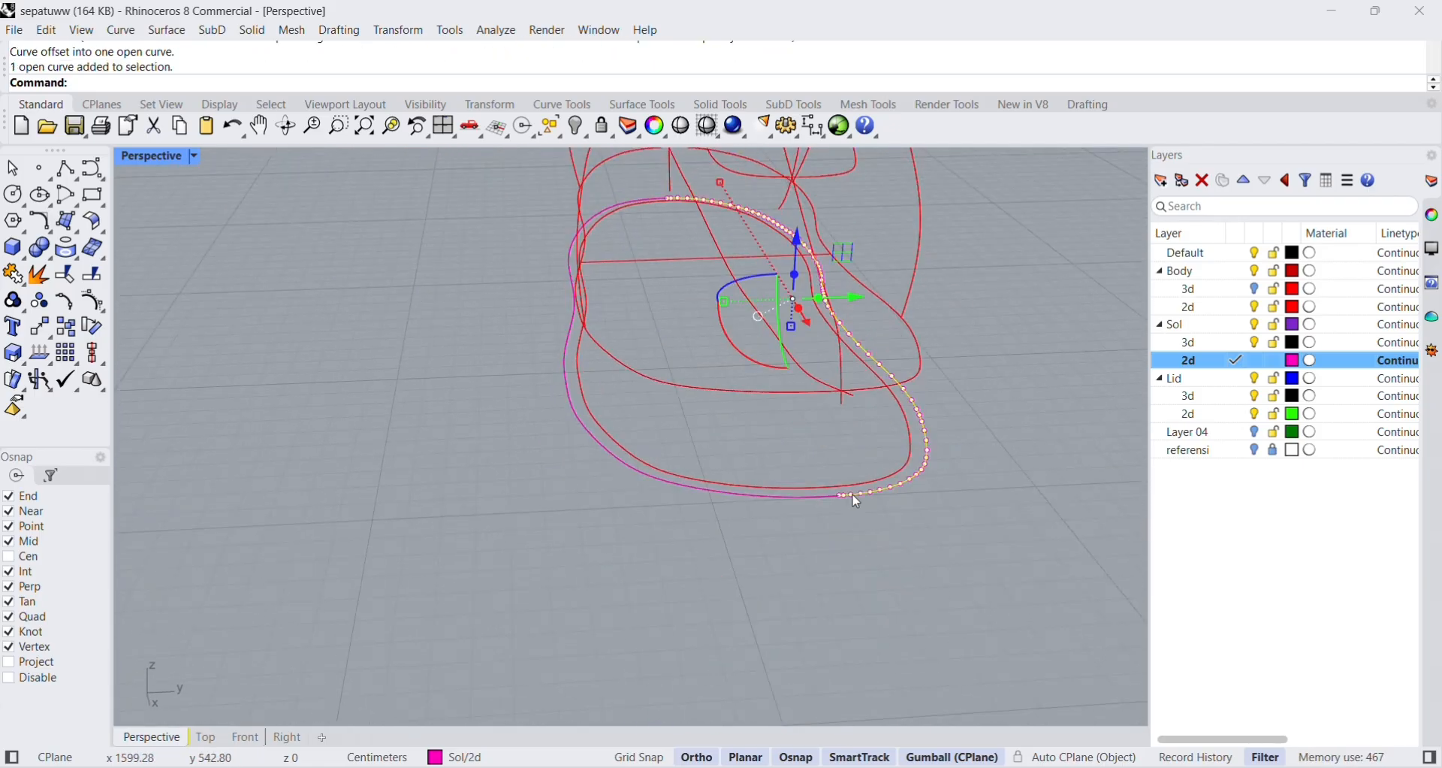
pyautogui.keyDown('shift'); pyautogui.click(809, 497); pyautogui.keyUp('shift')
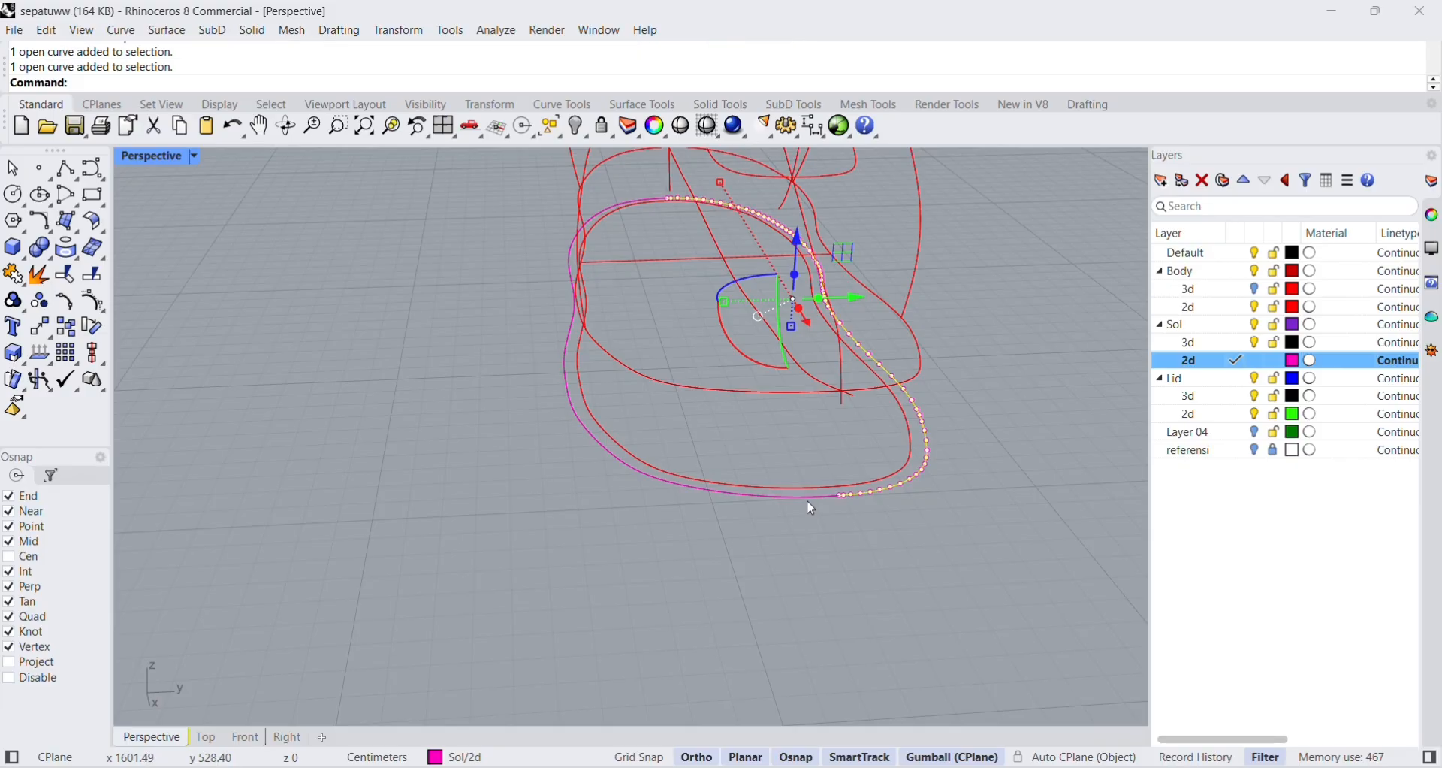
pyautogui.click(13, 275)
pyautogui.click(899, 623)
# Select both inner halves of the lowered sole outline and hide them, leaving the offset curve.
pyautogui.moveTo(898, 623); pyautogui.dragTo(824, 556, button='right')
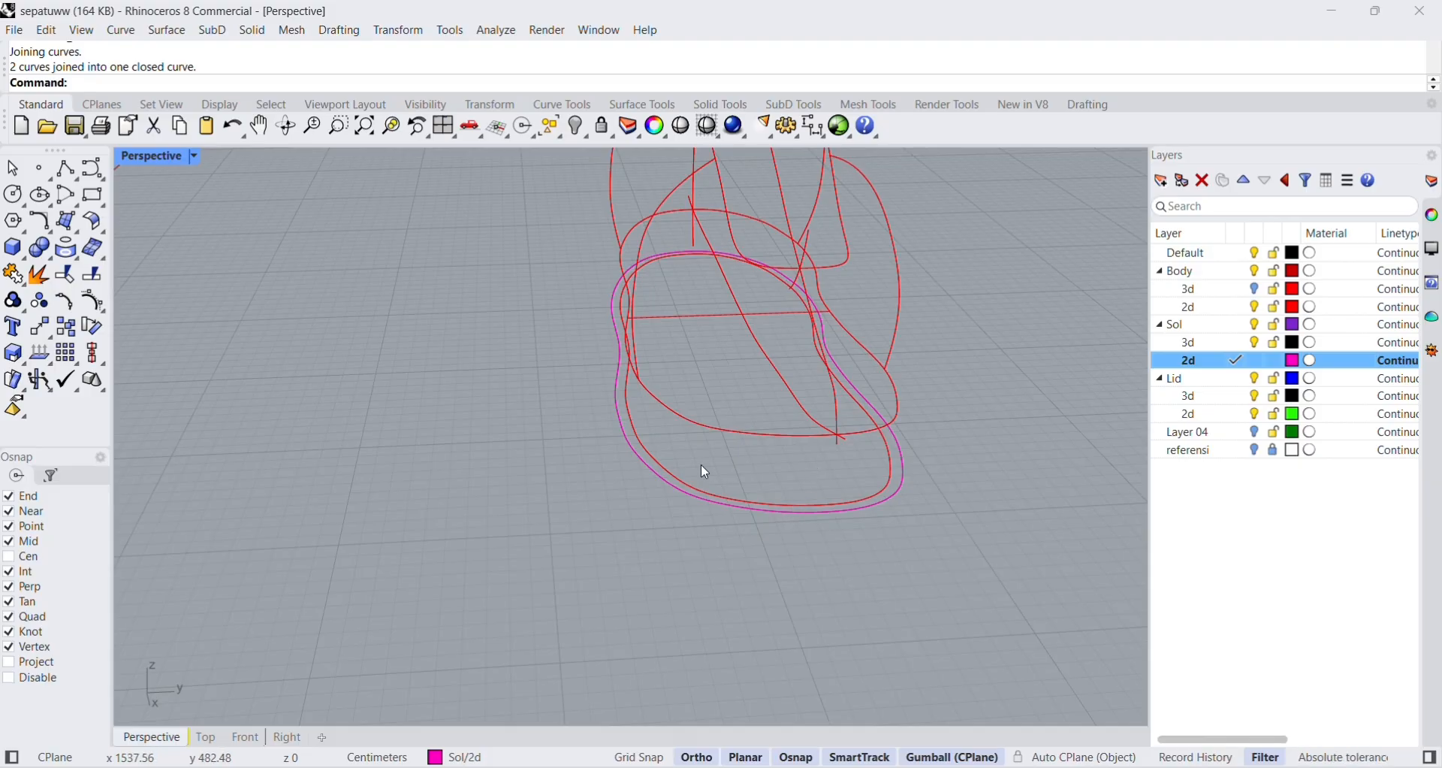
pyautogui.click(773, 502)
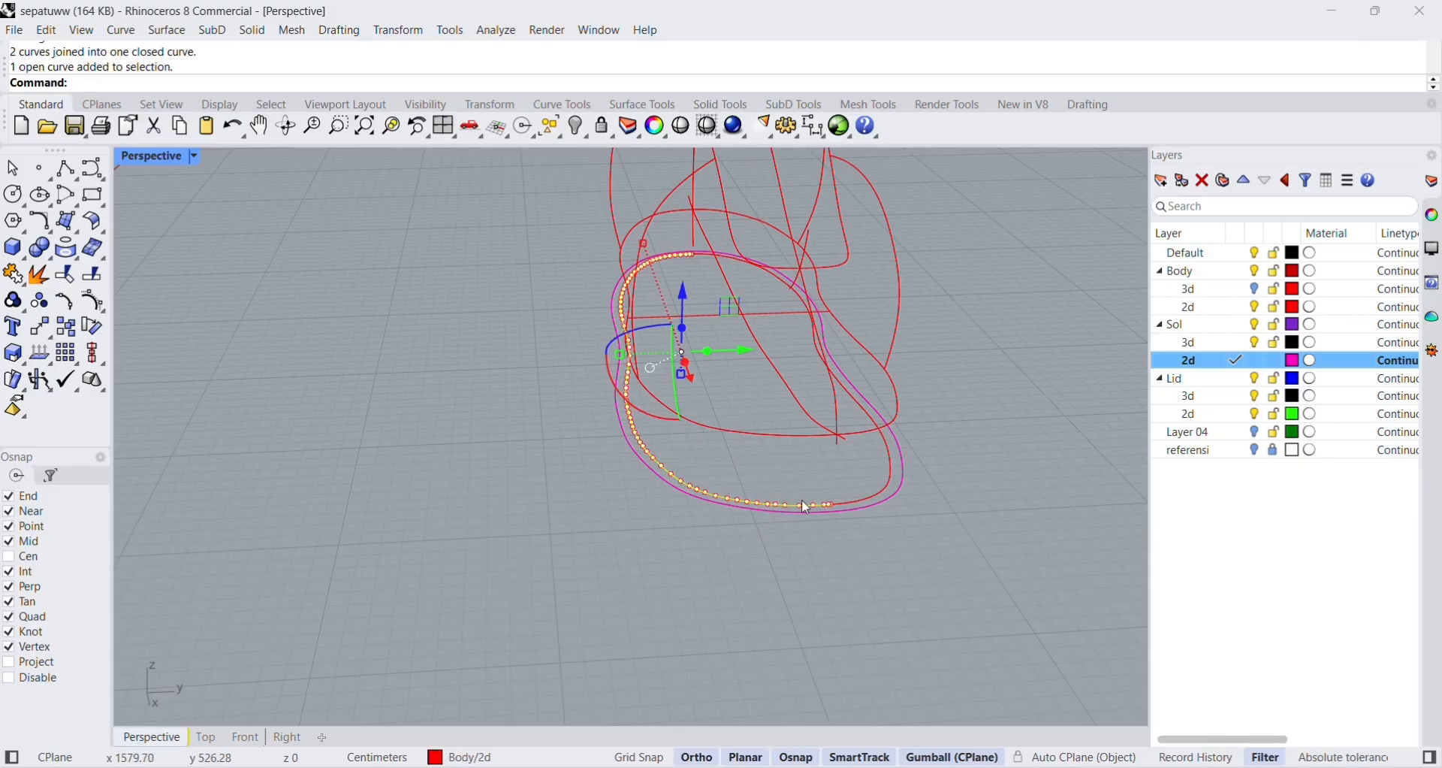
pyautogui.keyDown('shift'); pyautogui.click(862, 501); pyautogui.keyUp('shift')
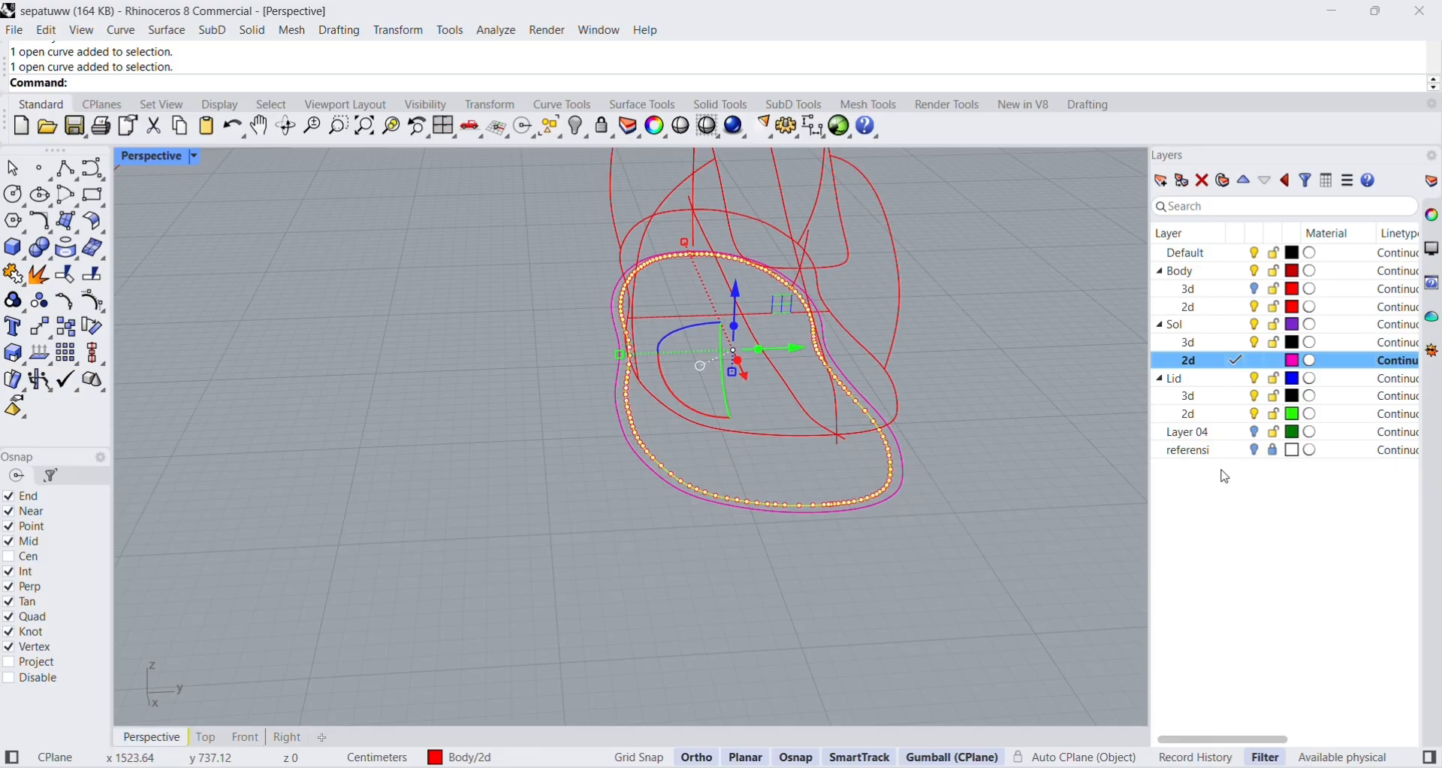
pyautogui.moveTo(785, 569); pyautogui.dragTo(956, 492, button='right')
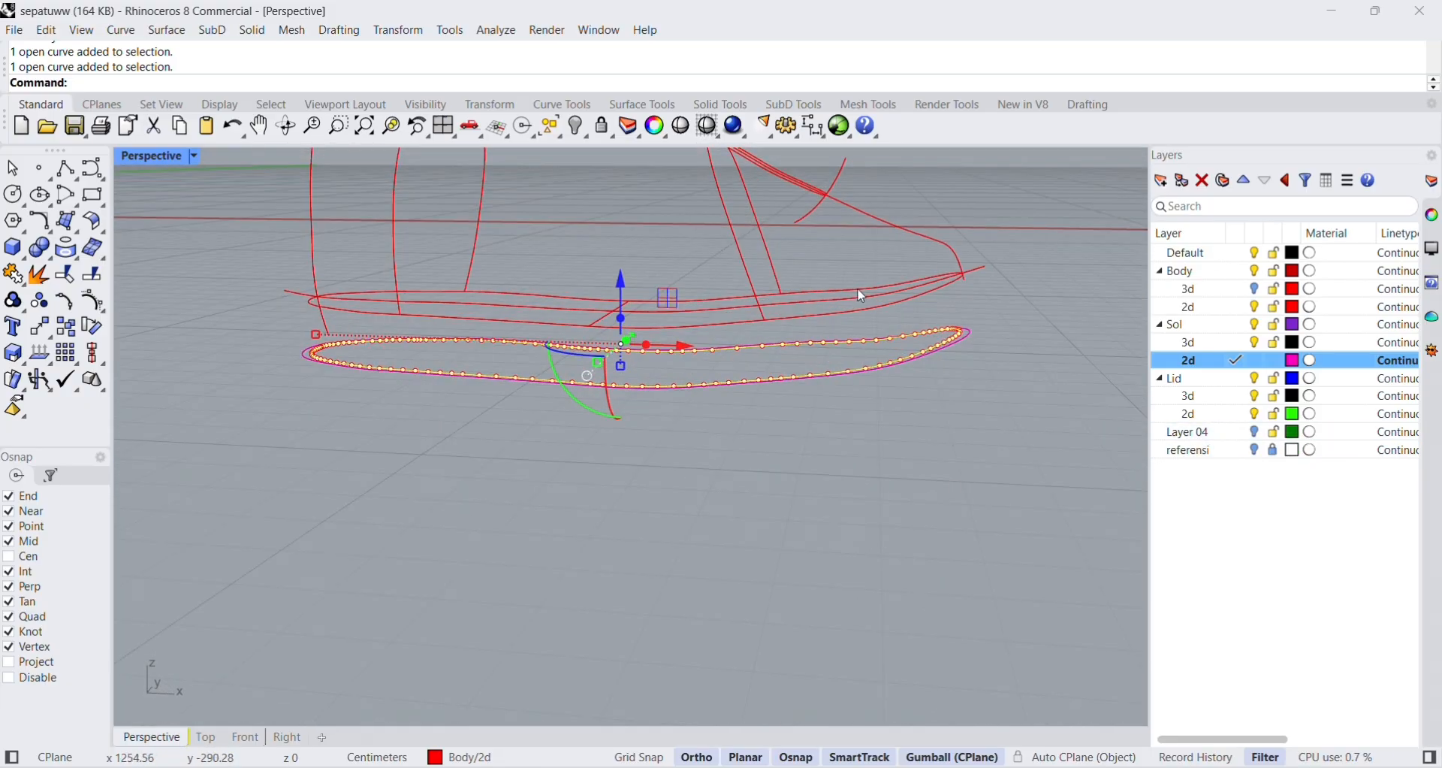
pyautogui.scroll(2, 875, 315)
pyautogui.scroll(2, 818, 289)
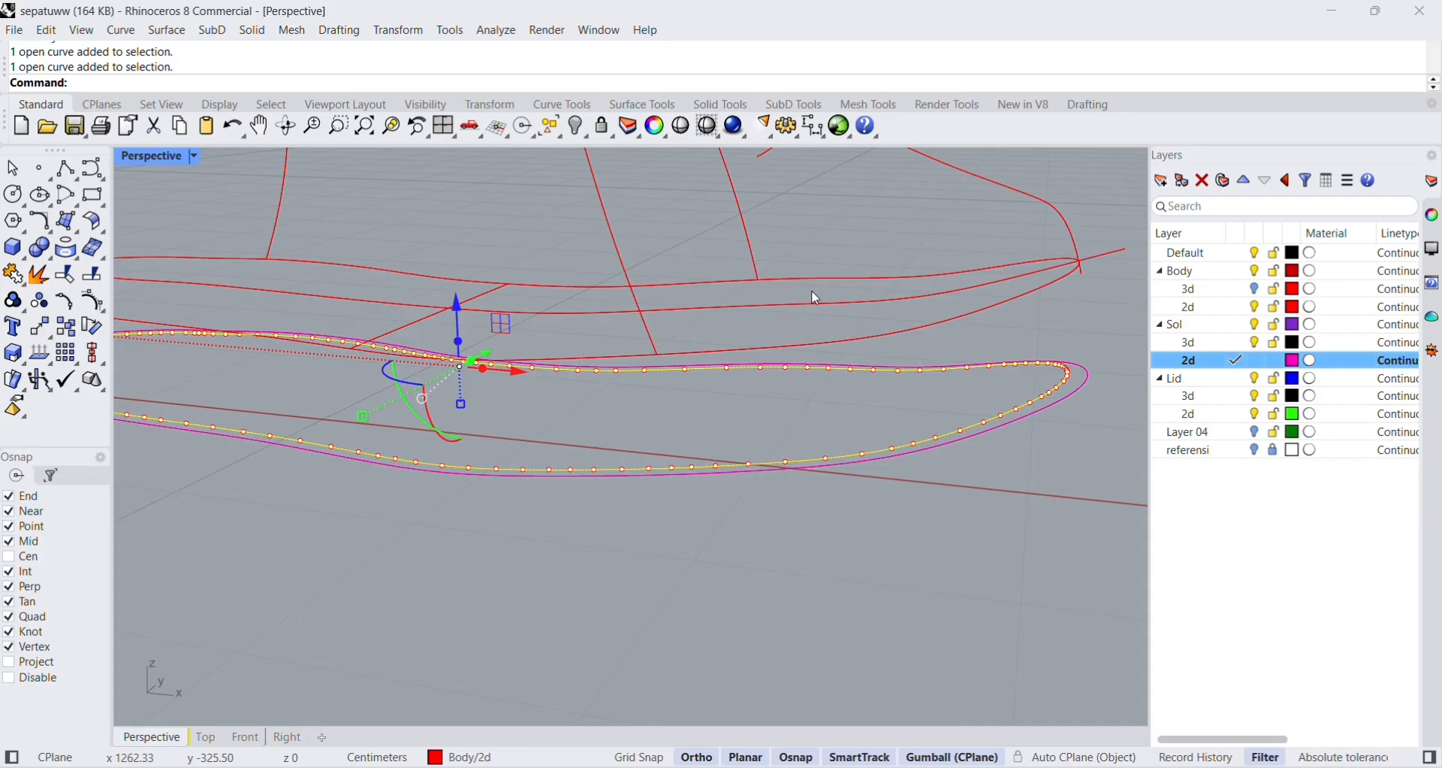
pyautogui.click(579, 125)
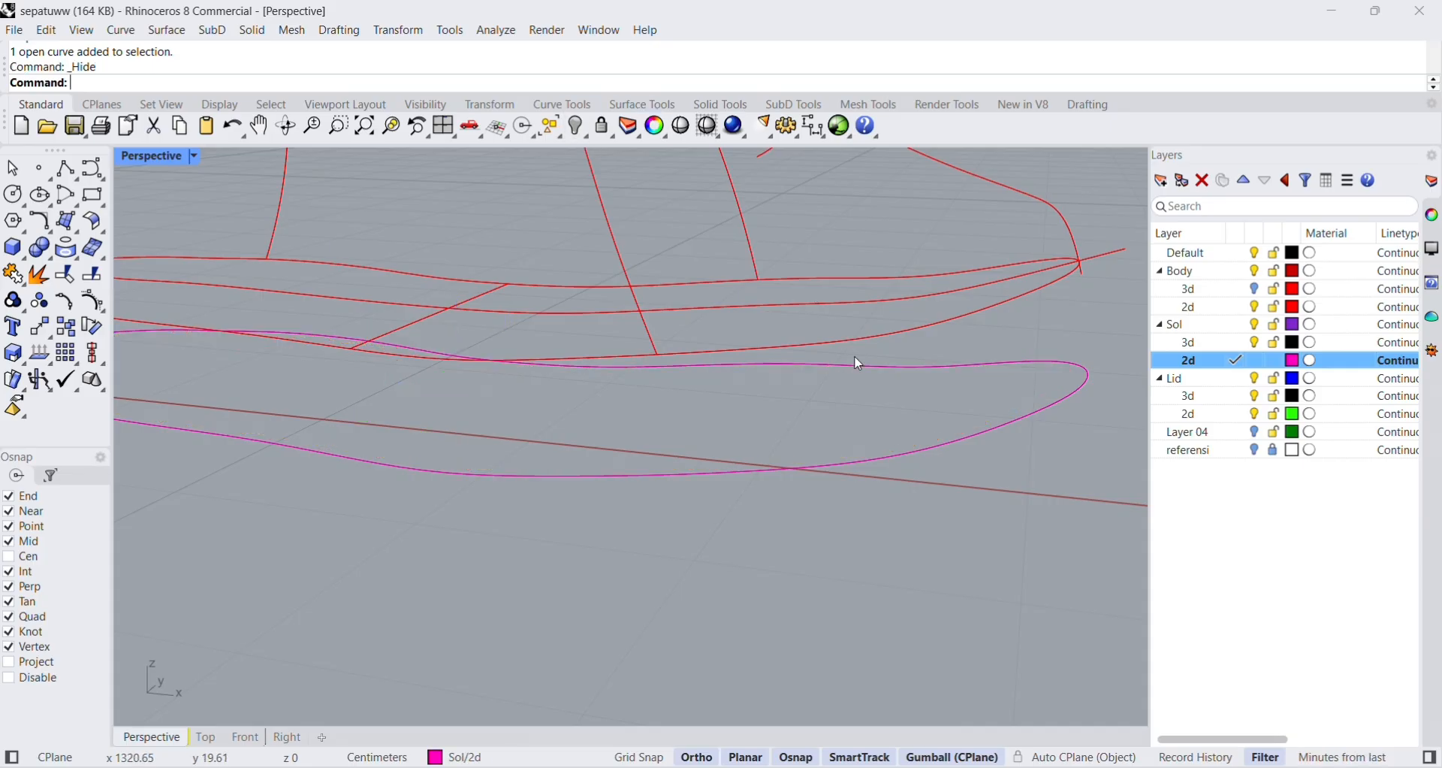
# Switch from the maximized perspective view to the four-viewport layout.
pyautogui.scroll(-3, 857, 360)
pyautogui.moveTo(992, 338); pyautogui.dragTo(1040, 297, button='right')
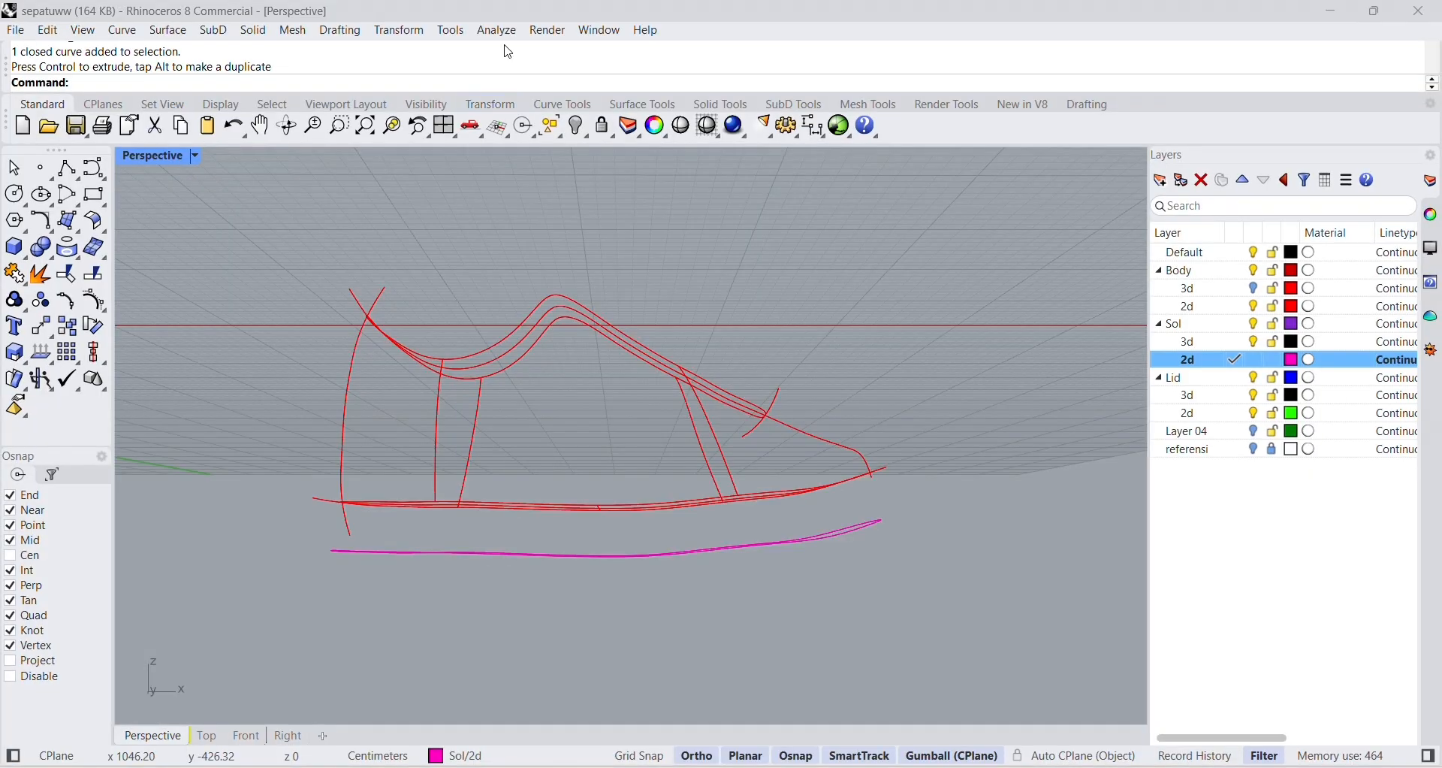
pyautogui.doubleClick(177, 158)
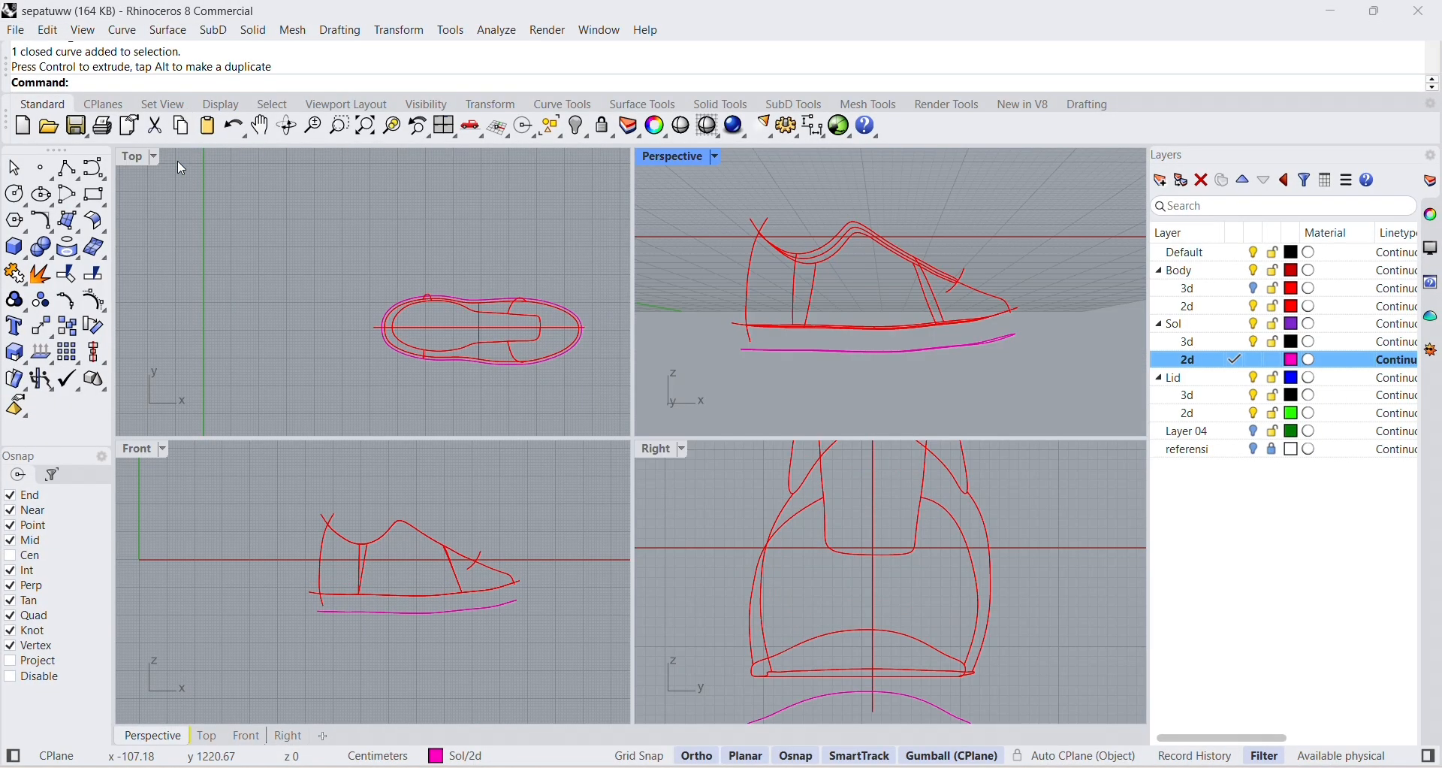
# In the maximized front view, draw a degree-3 curve from the toe intersection of the body curves down beside the lowered sole outline's tip.
pyautogui.click(134, 453)
pyautogui.doubleClick(143, 448)
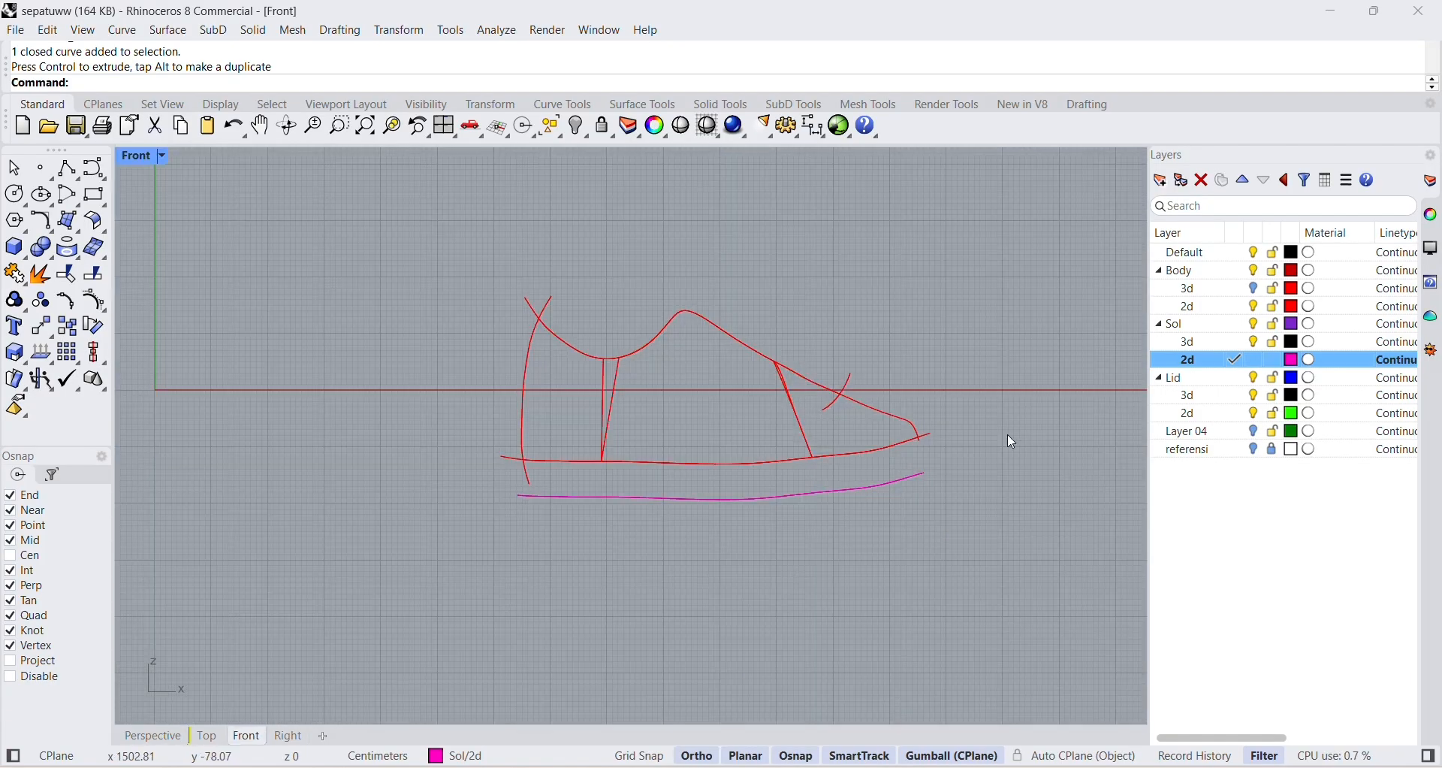
pyautogui.scroll(5, 933, 443)
pyautogui.scroll(3, 876, 475)
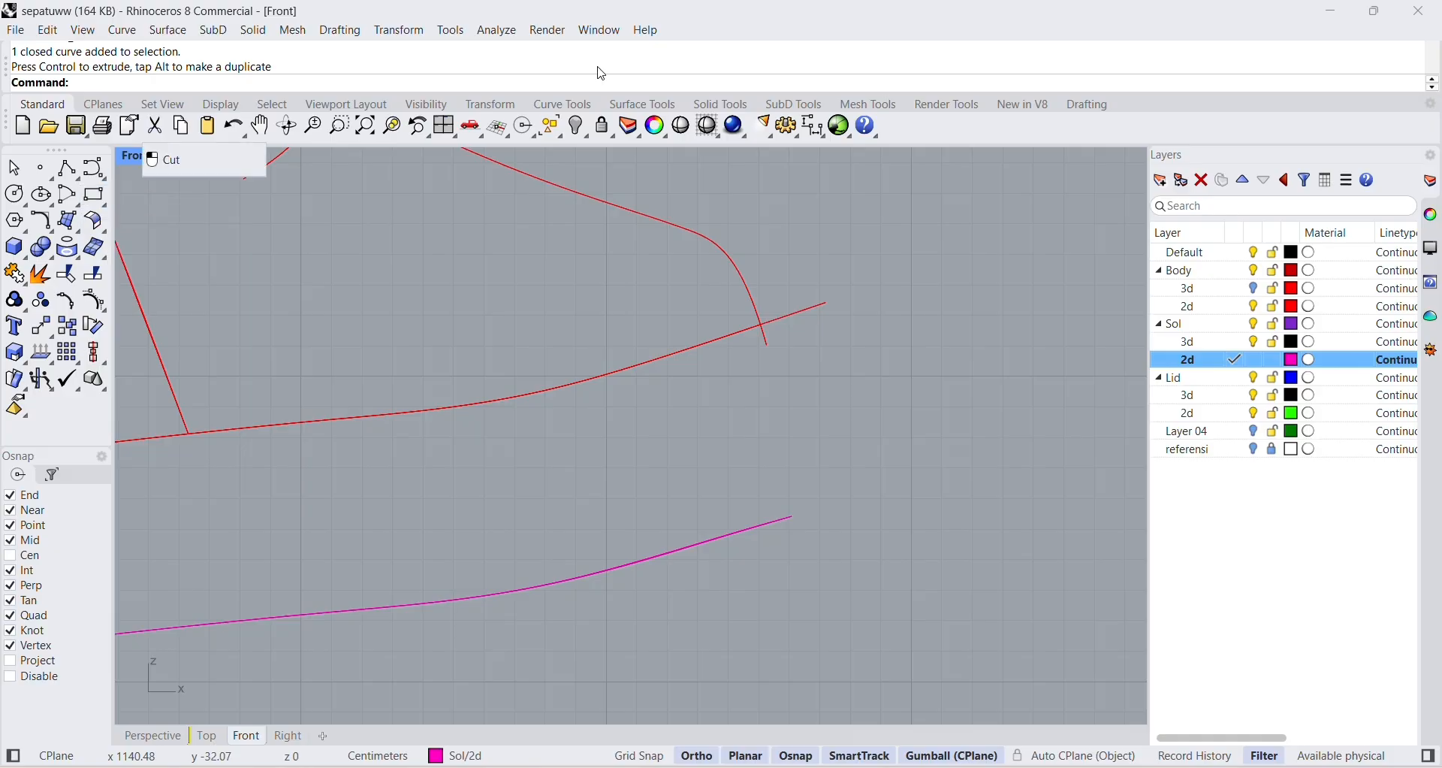
pyautogui.click(94, 168)
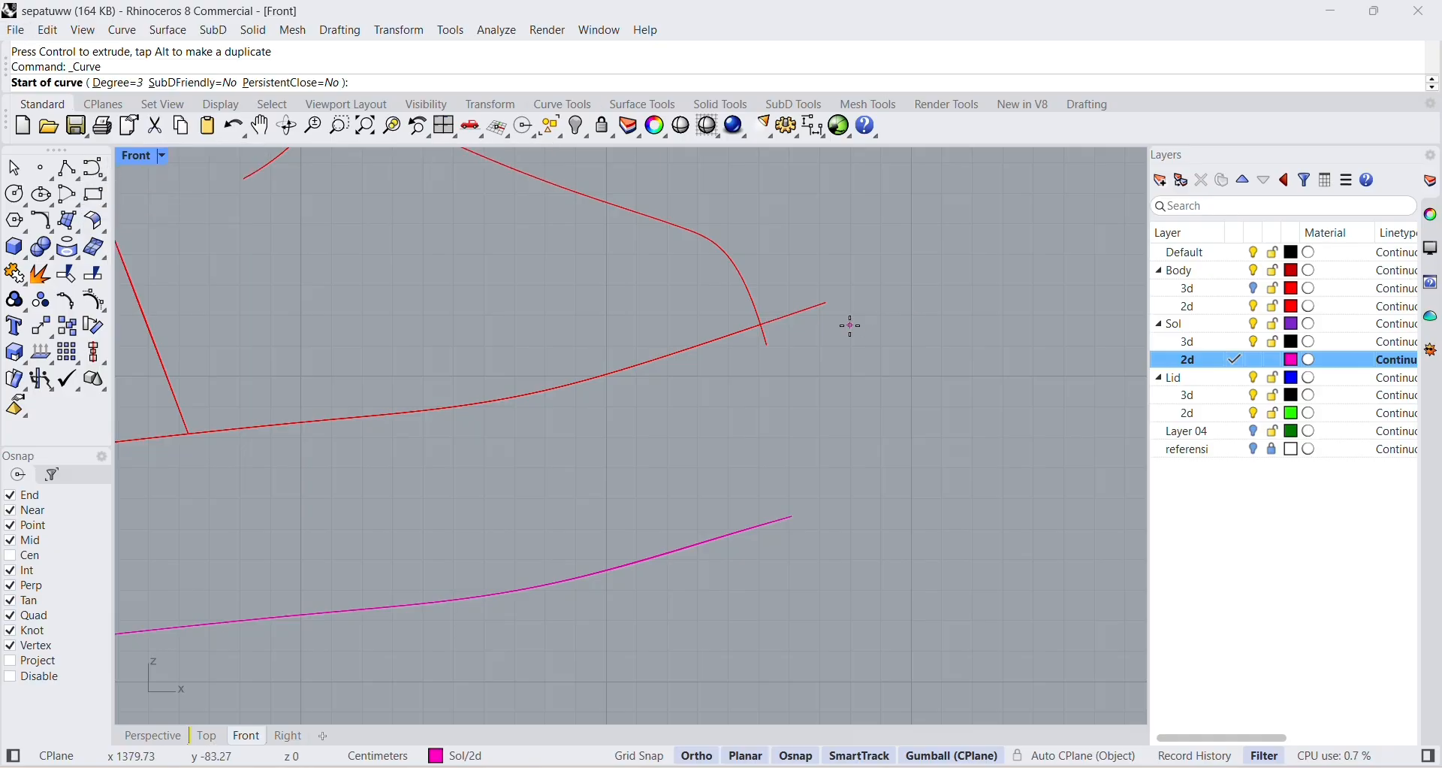
pyautogui.click(763, 329)
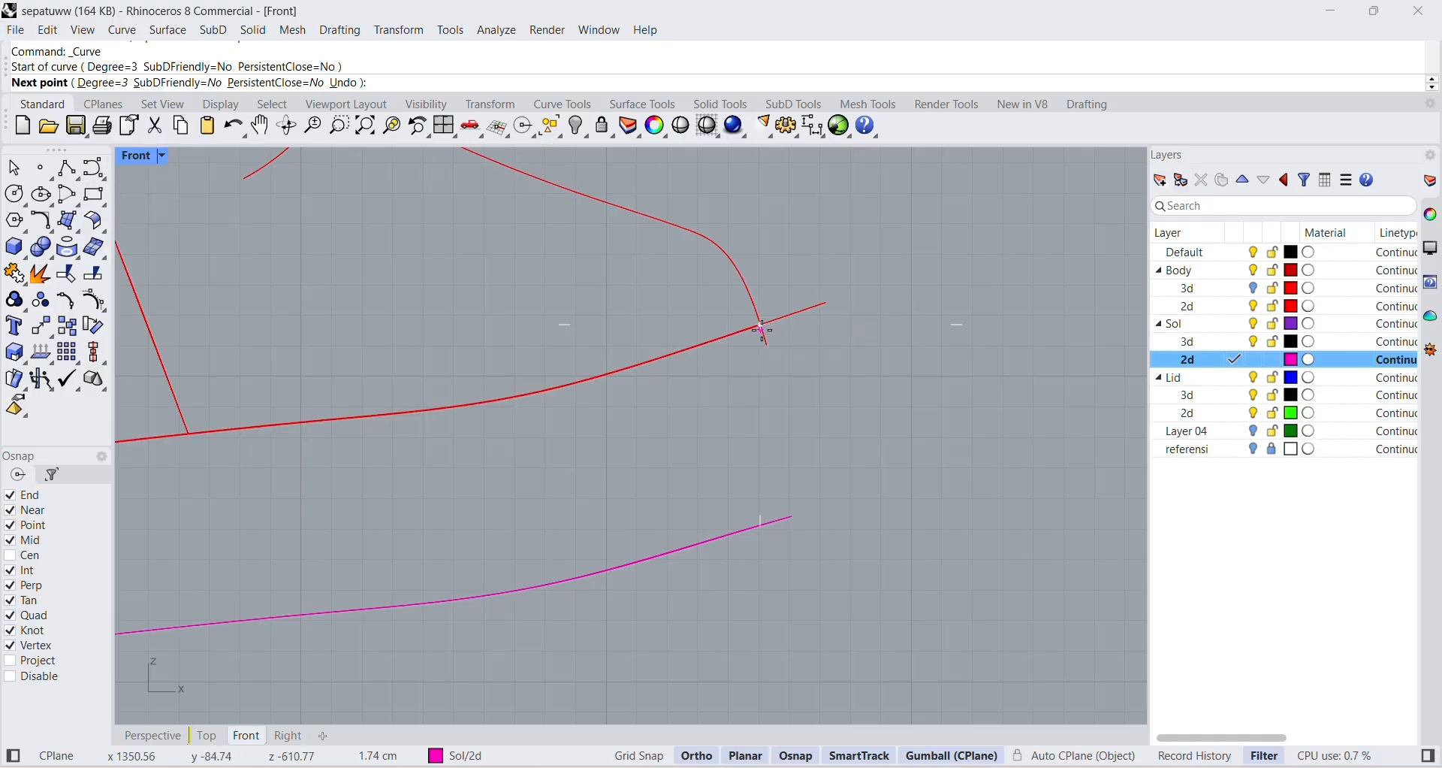
pyautogui.click(801, 331)
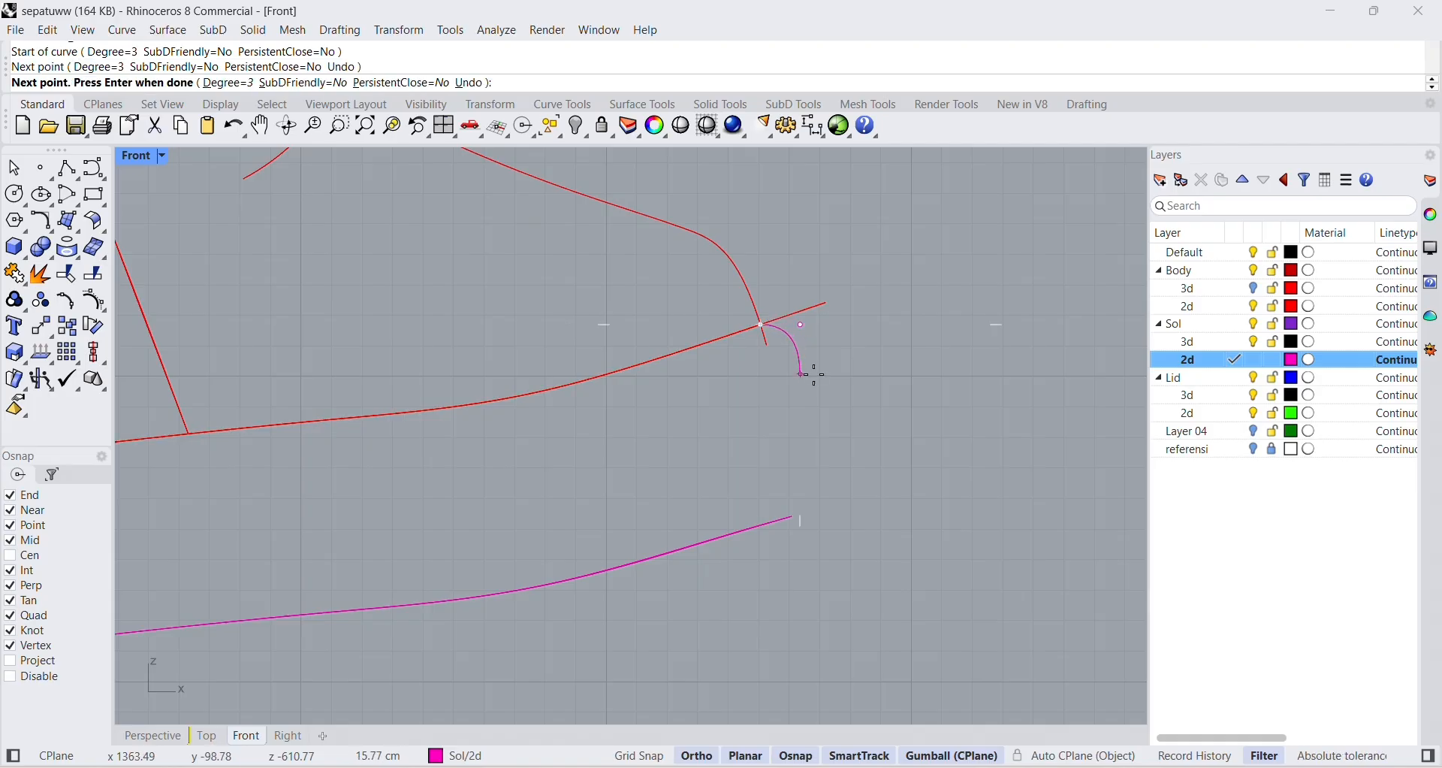
pyautogui.click(835, 365)
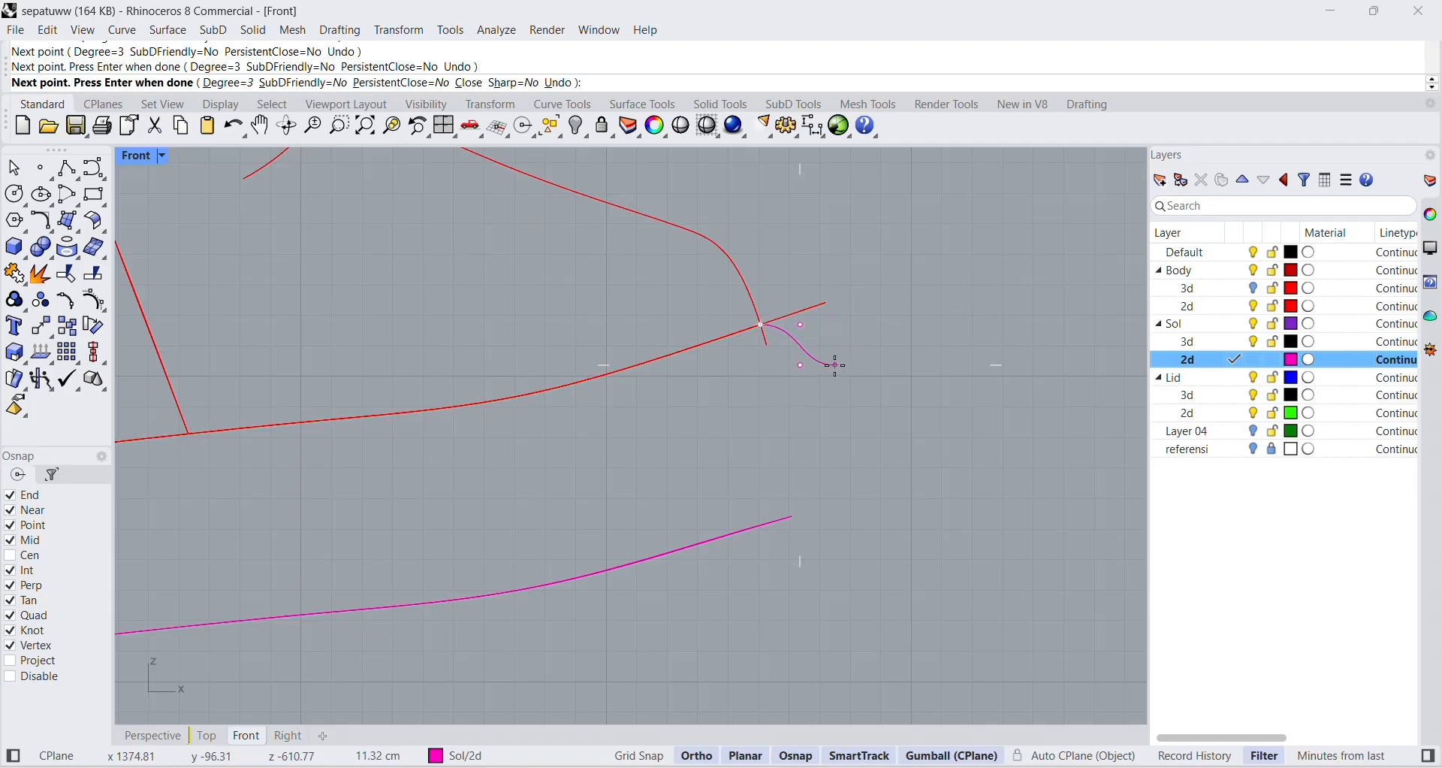
pyautogui.click(817, 465)
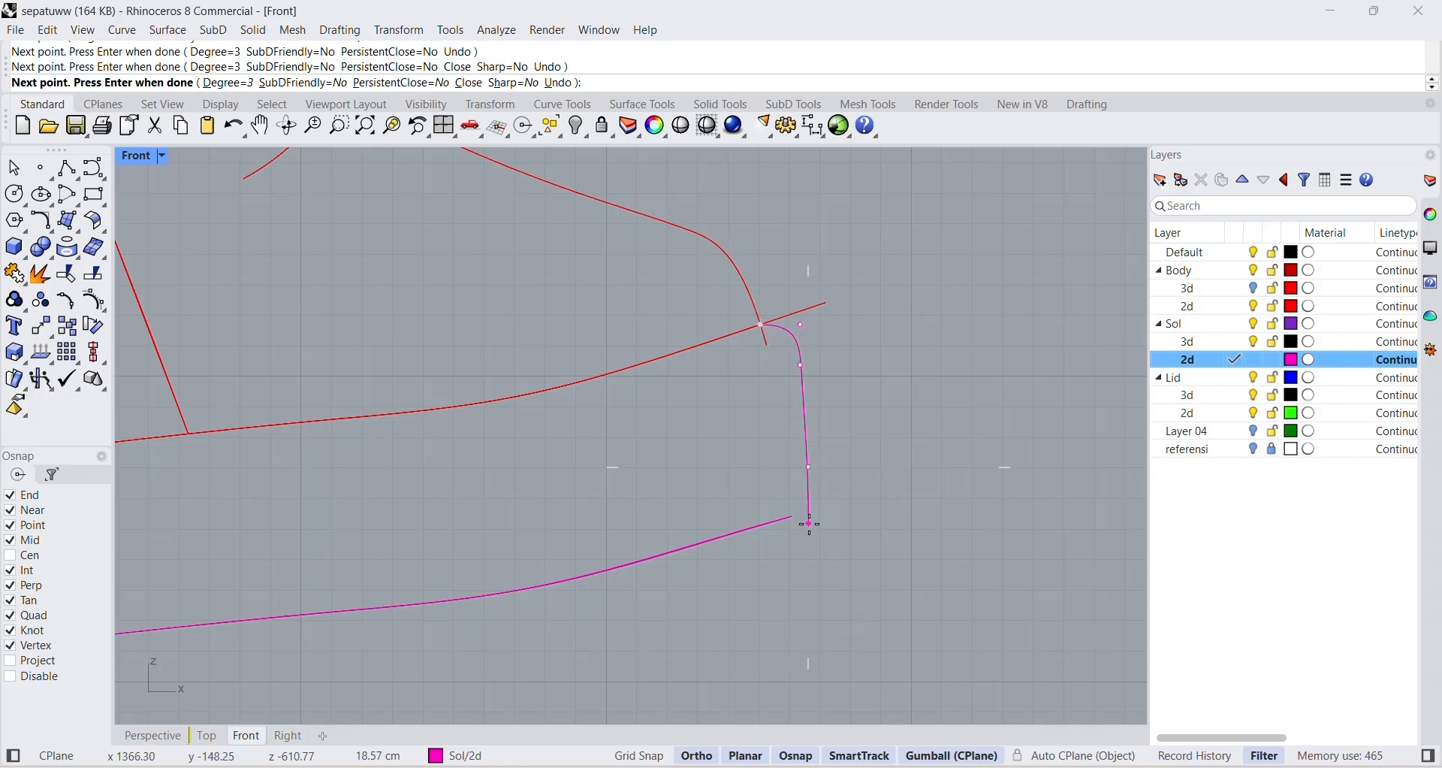
pyautogui.click(809, 516)
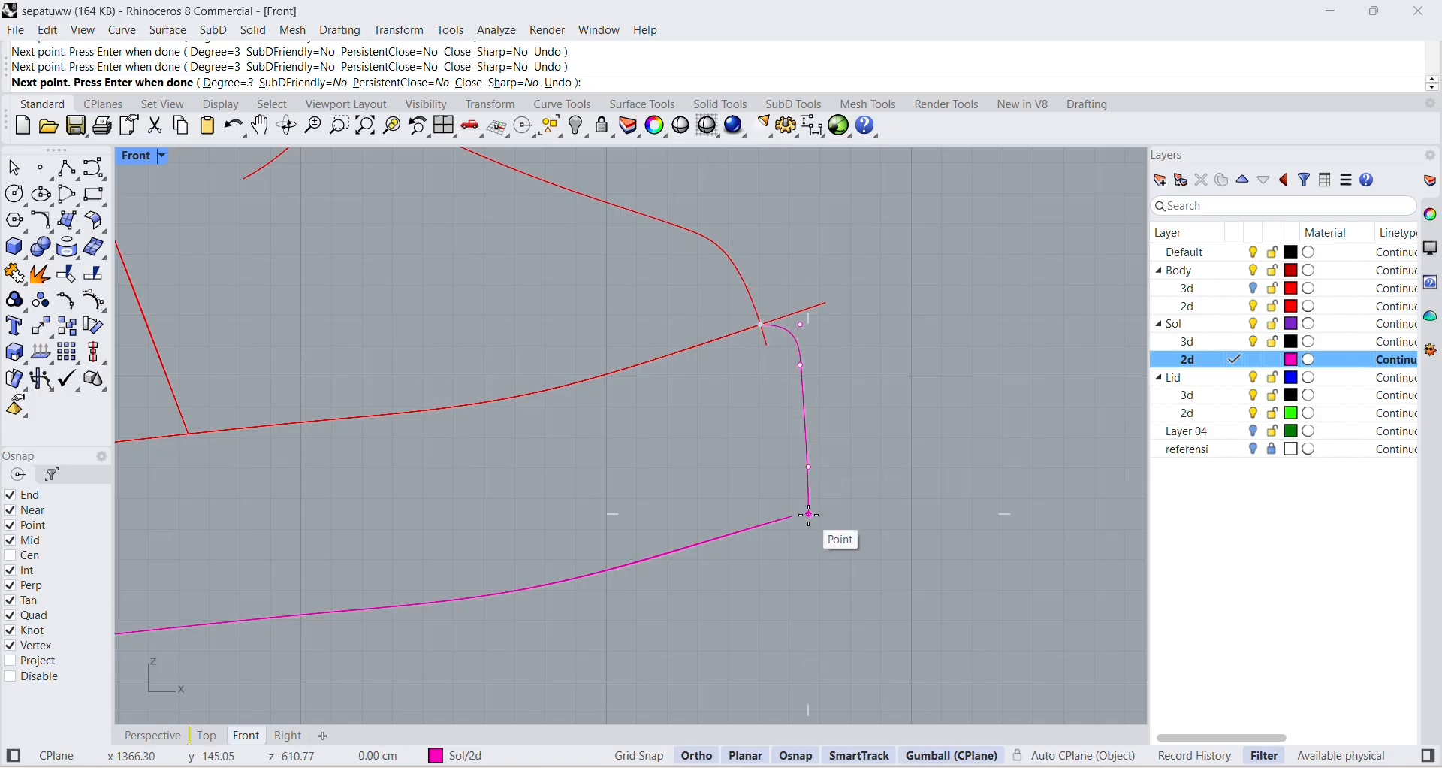
pyautogui.press('Return')
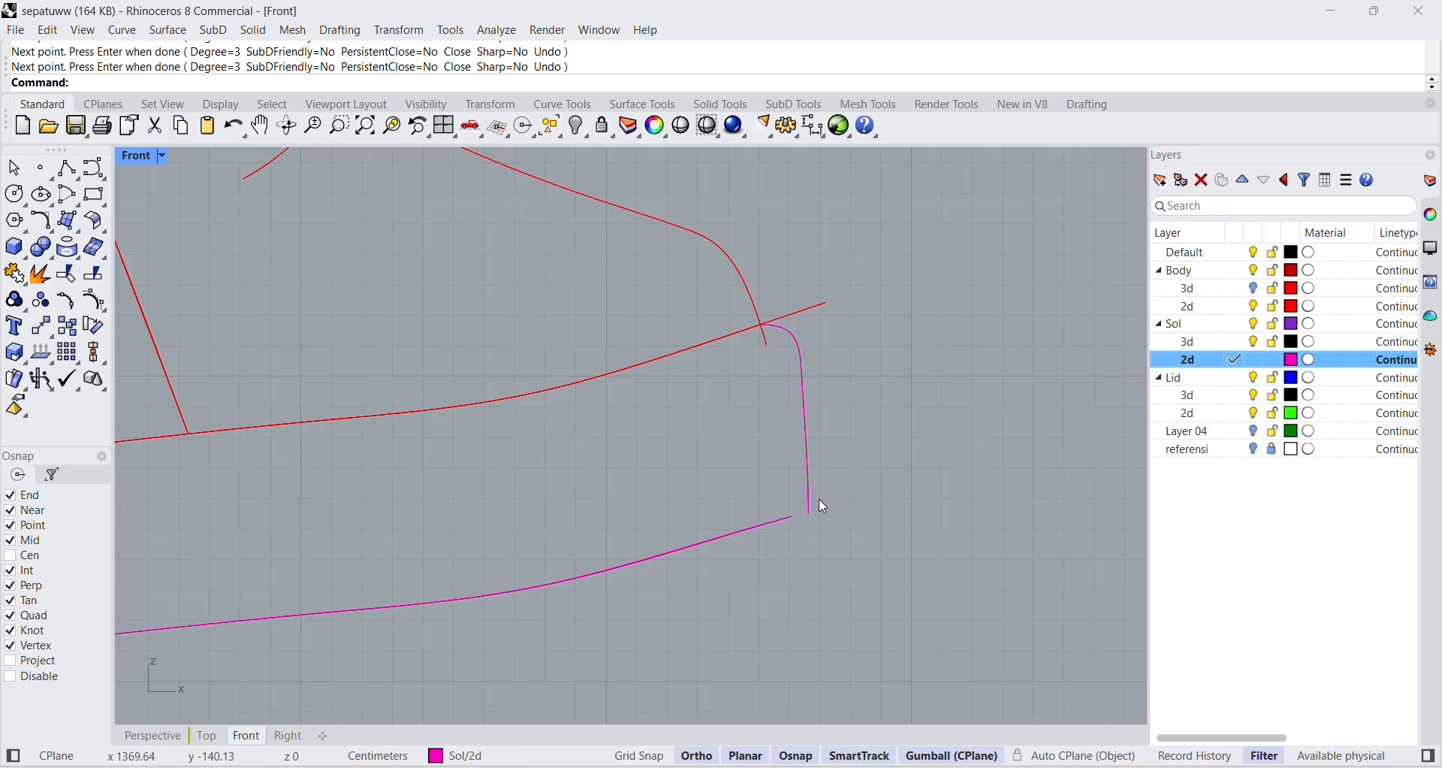
# Connect the lower end of the toe curve to the tip of the lowered sole outline with a short polyline.
pyautogui.scroll(3, 808, 507)
pyautogui.click(798, 512)
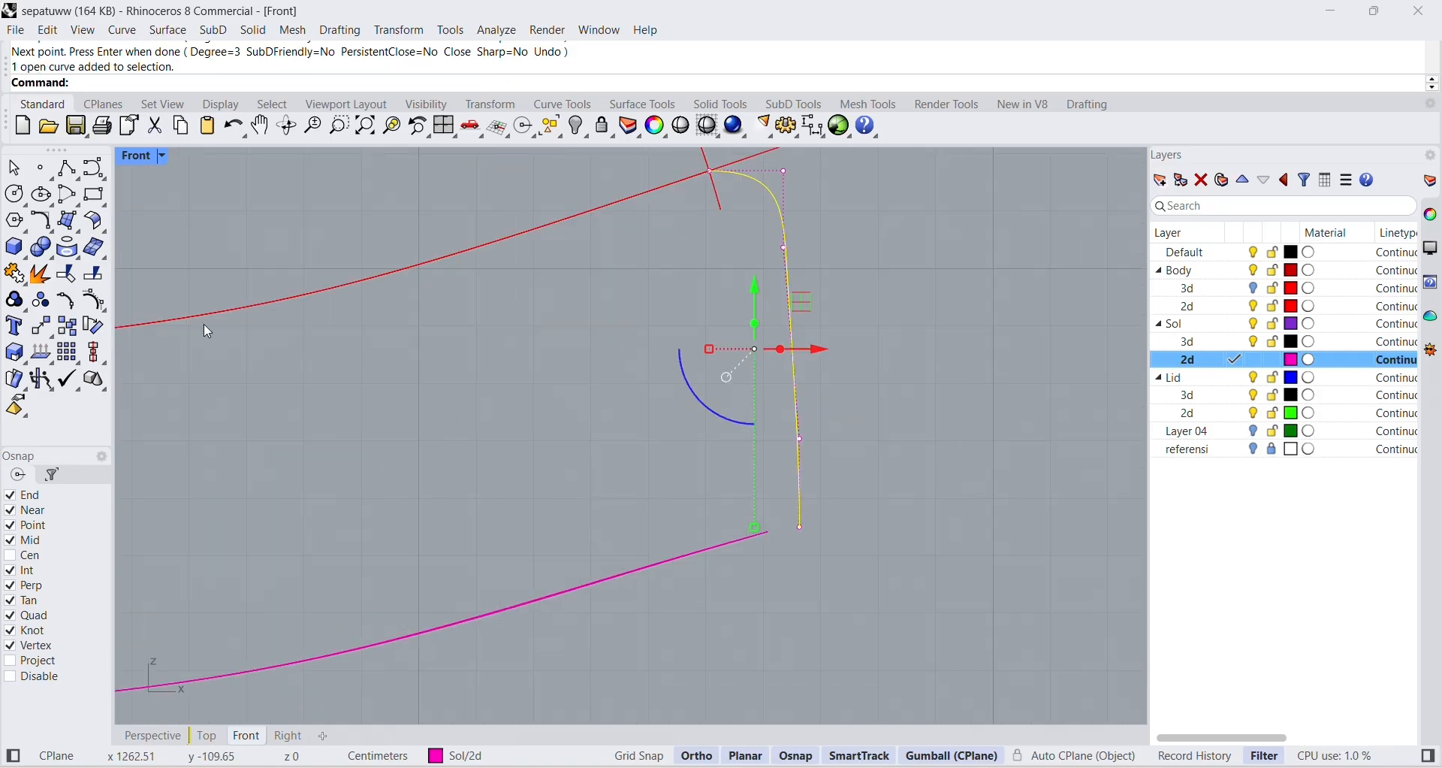
pyautogui.click(91, 175)
pyautogui.scroll(4, 796, 530)
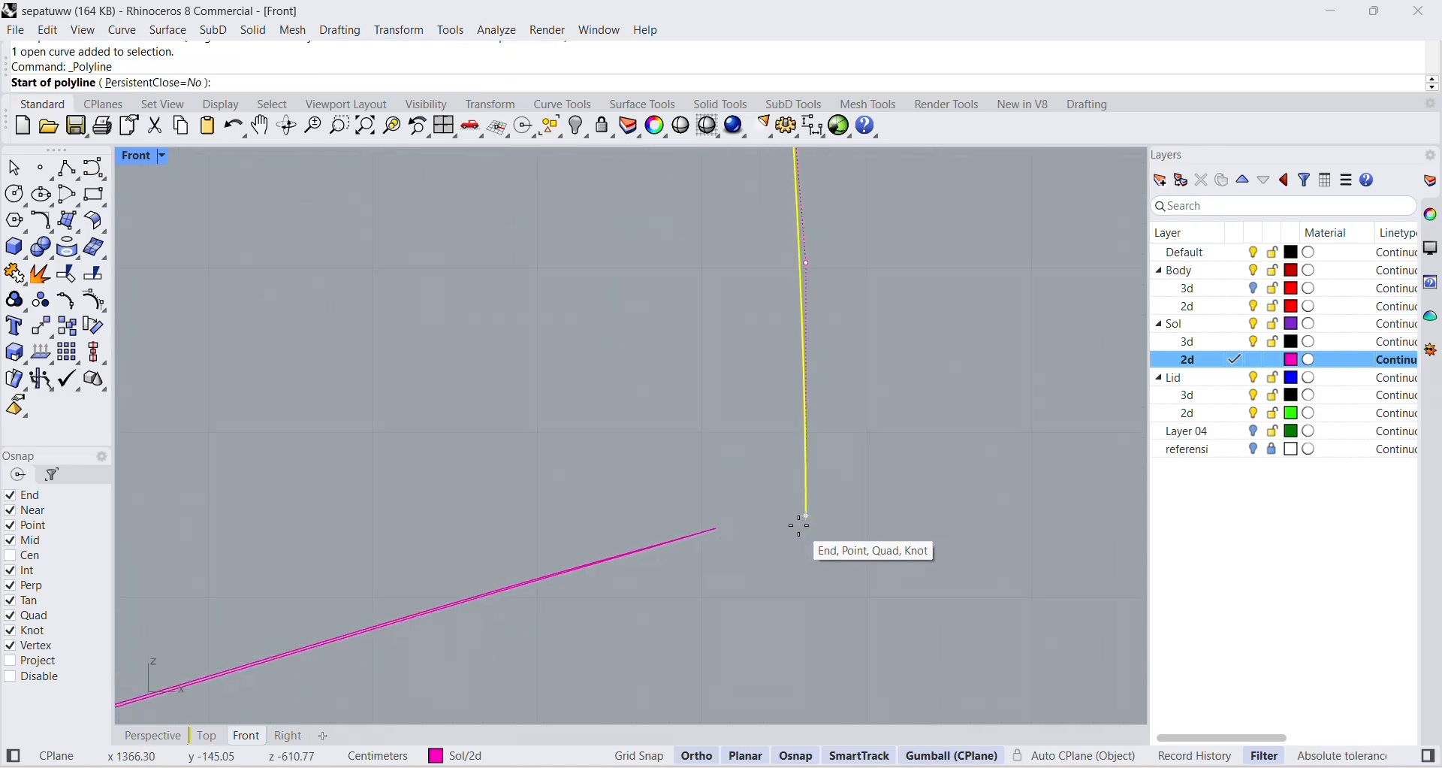
pyautogui.click(801, 517)
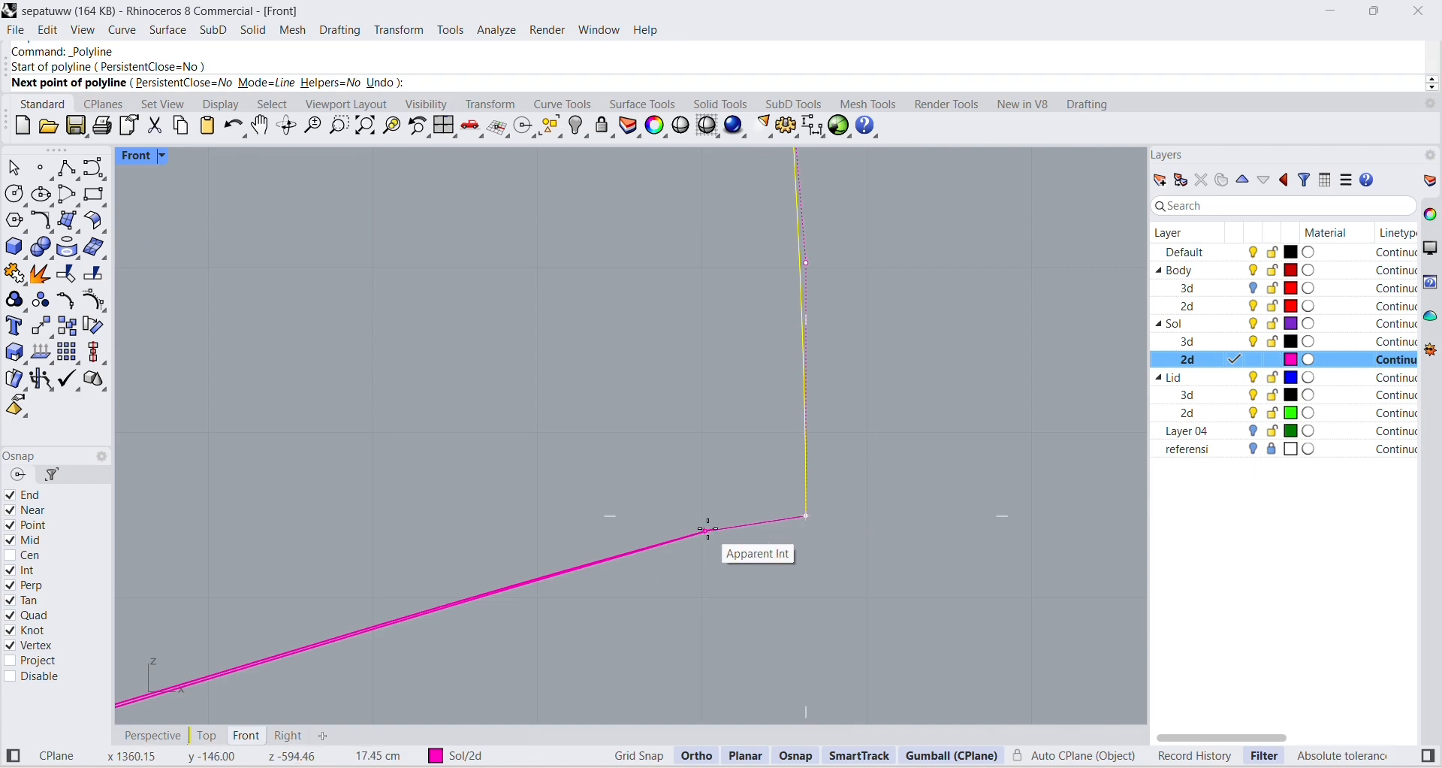
pyautogui.click(709, 530)
pyautogui.scroll(-3, 857, 519)
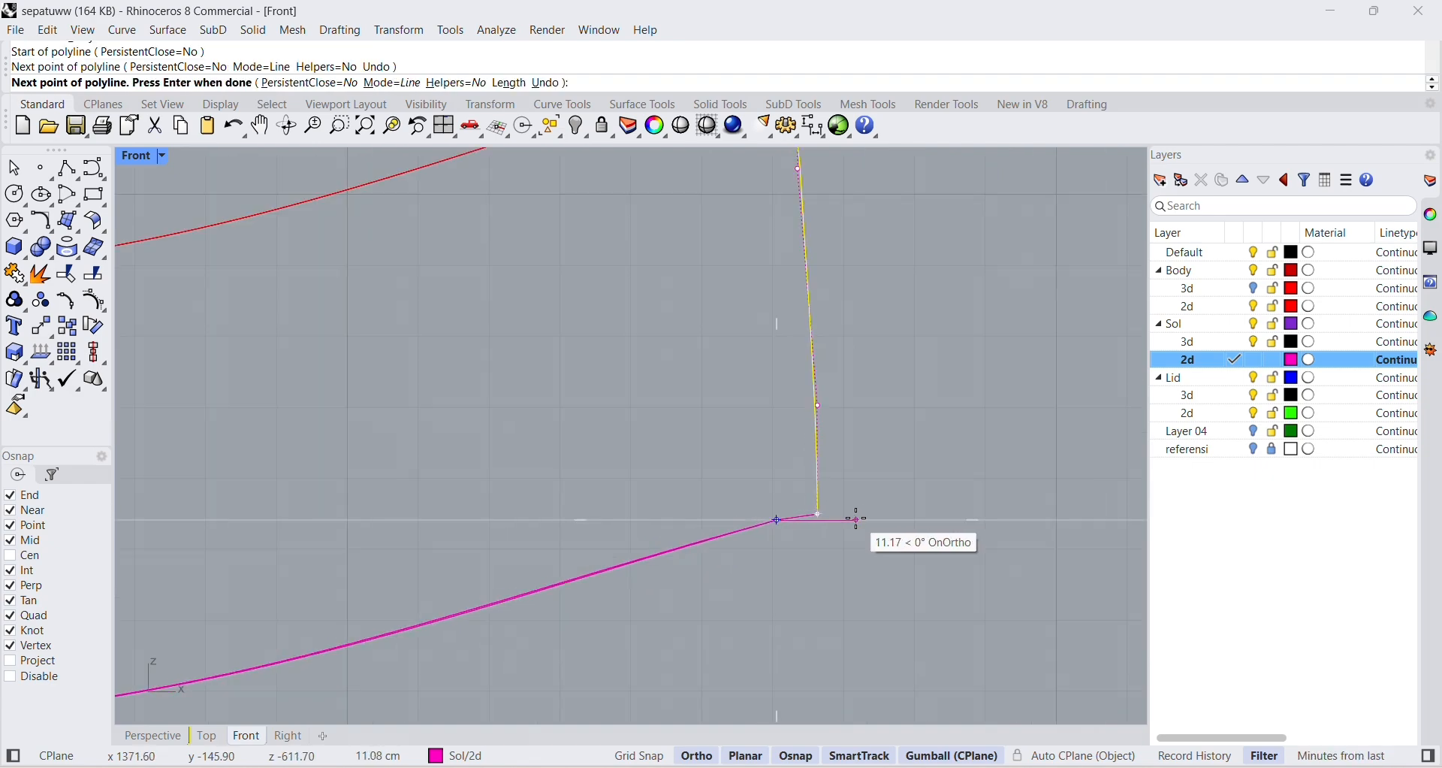
pyautogui.scroll(-2, 857, 519)
pyautogui.press('Return')
pyautogui.press('Escape')
pyautogui.scroll(-2, 879, 520)
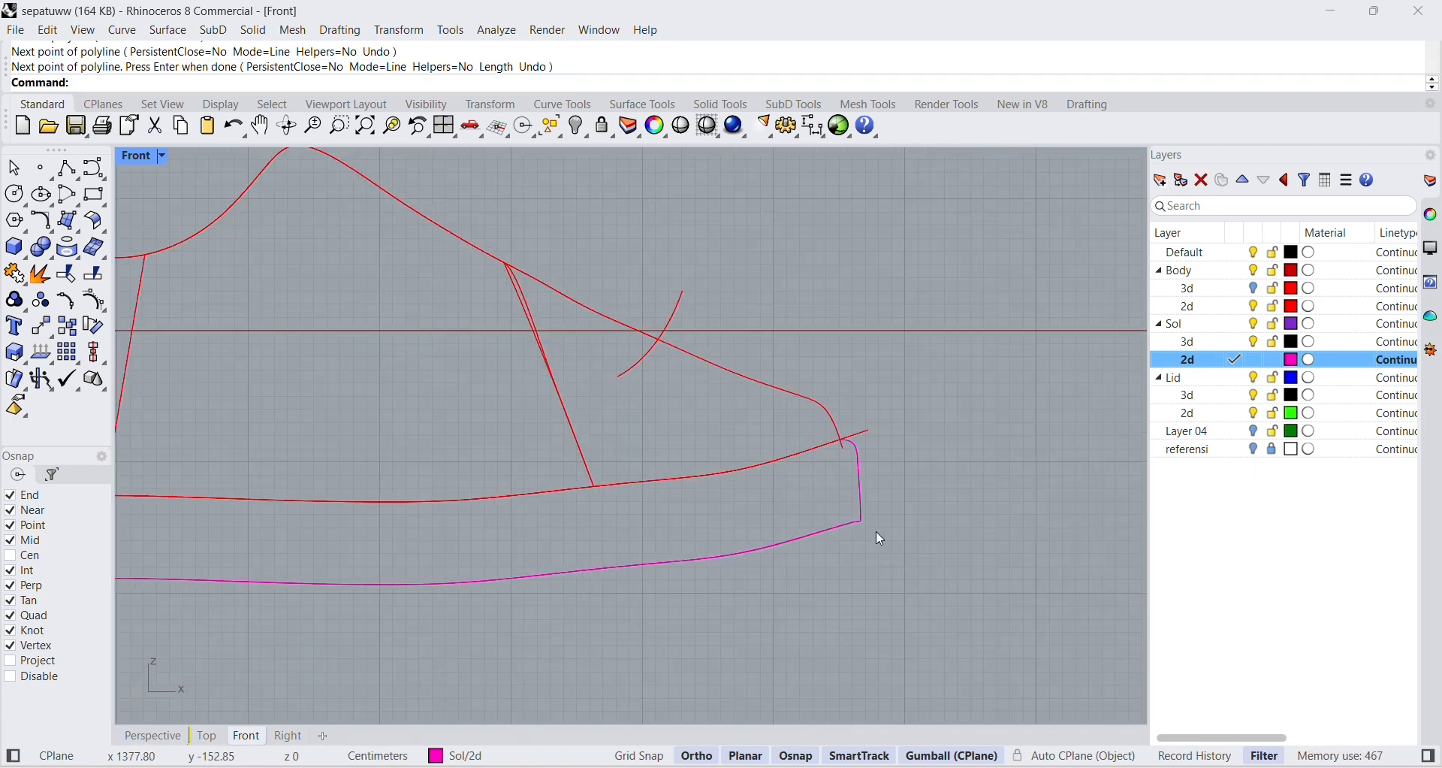
pyautogui.scroll(-2, 876, 530)
pyautogui.moveTo(874, 543); pyautogui.dragTo(888, 543, button='right')
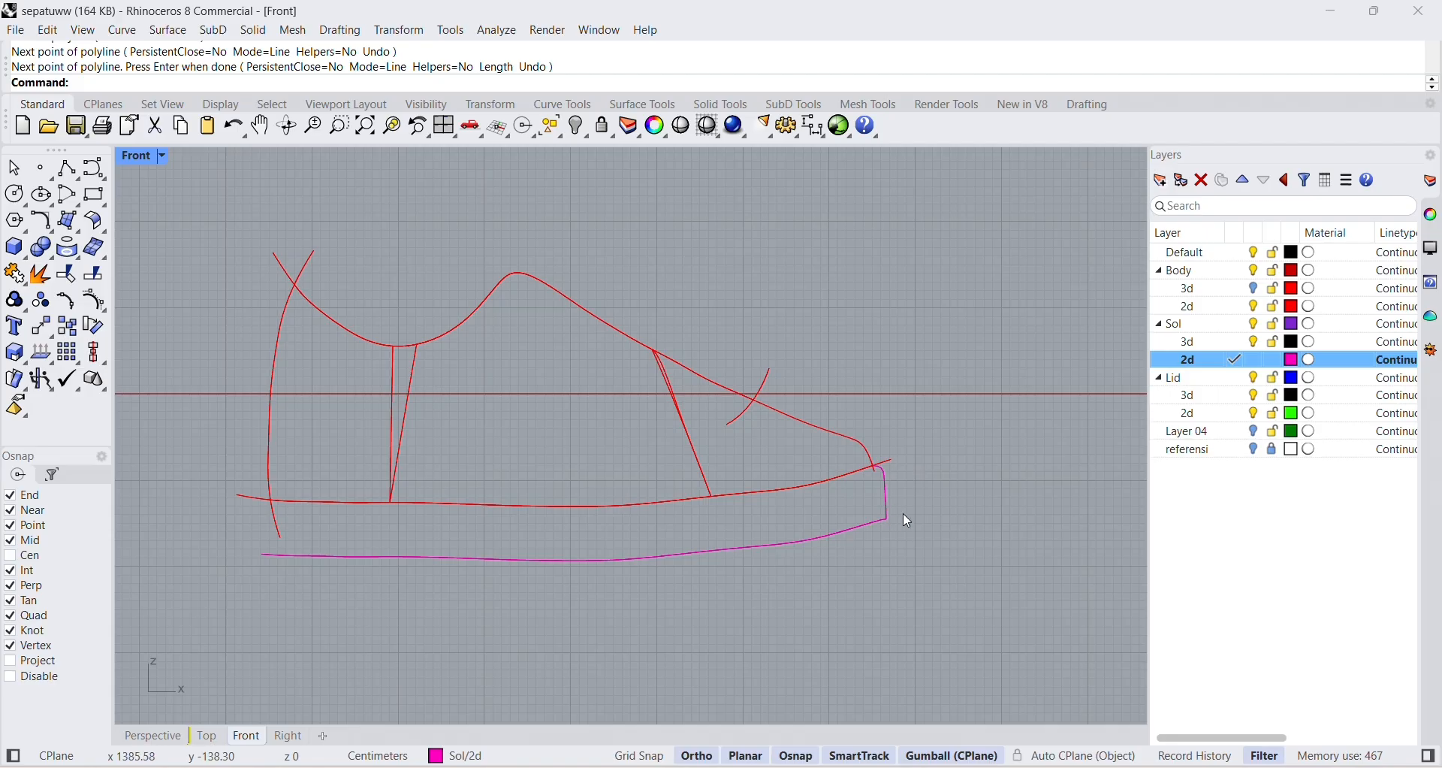
pyautogui.scroll(2, 893, 511)
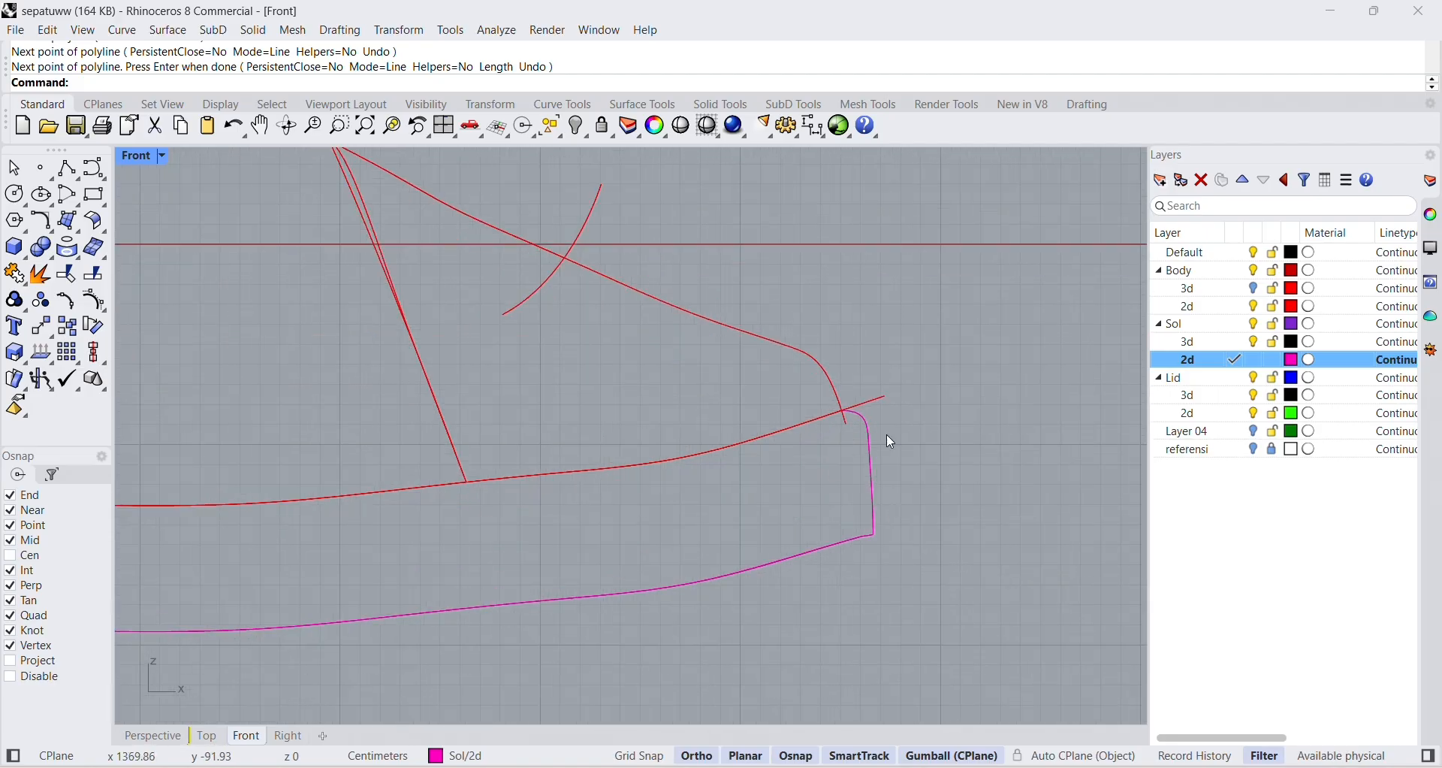
pyautogui.scroll(-3, 622, 510)
pyautogui.scroll(5, 621, 519)
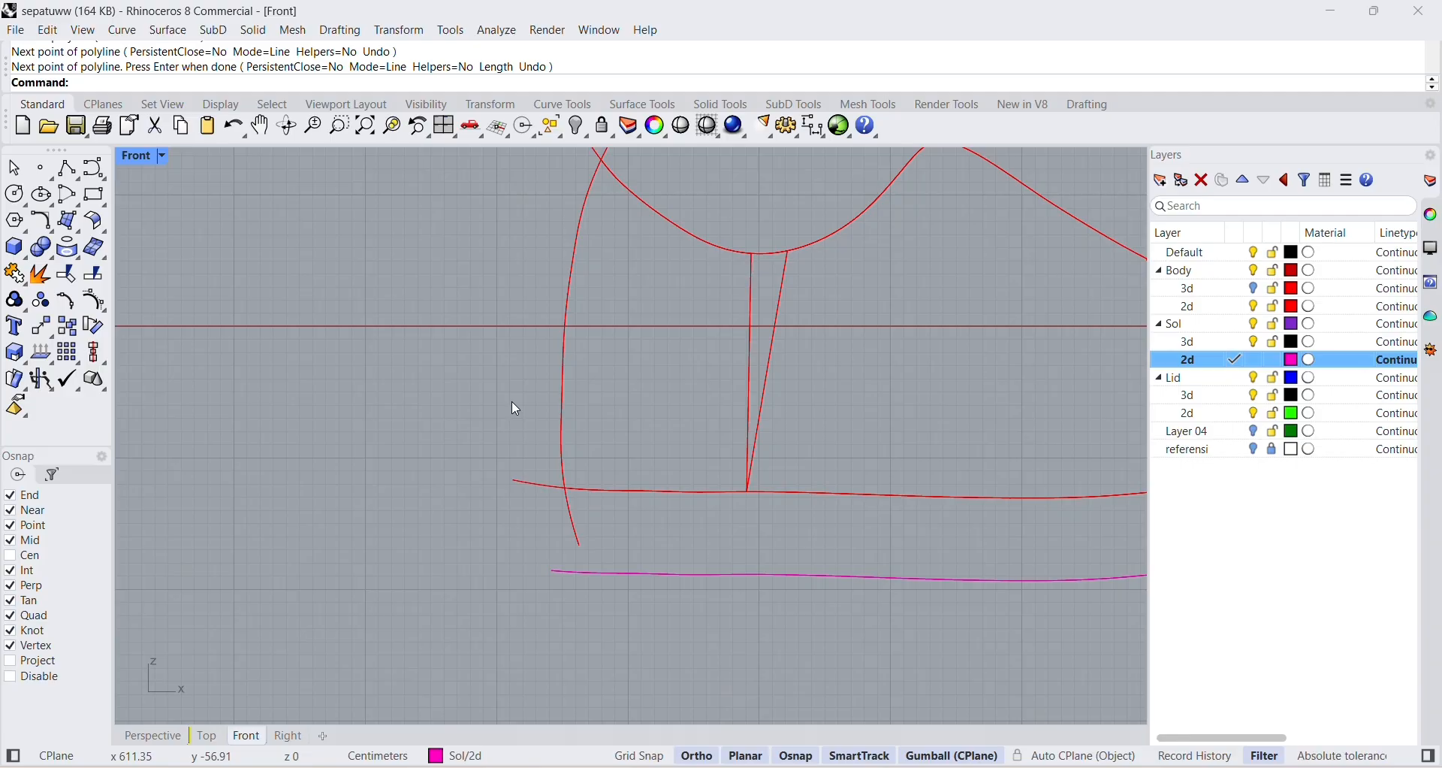
pyautogui.click(93, 169)
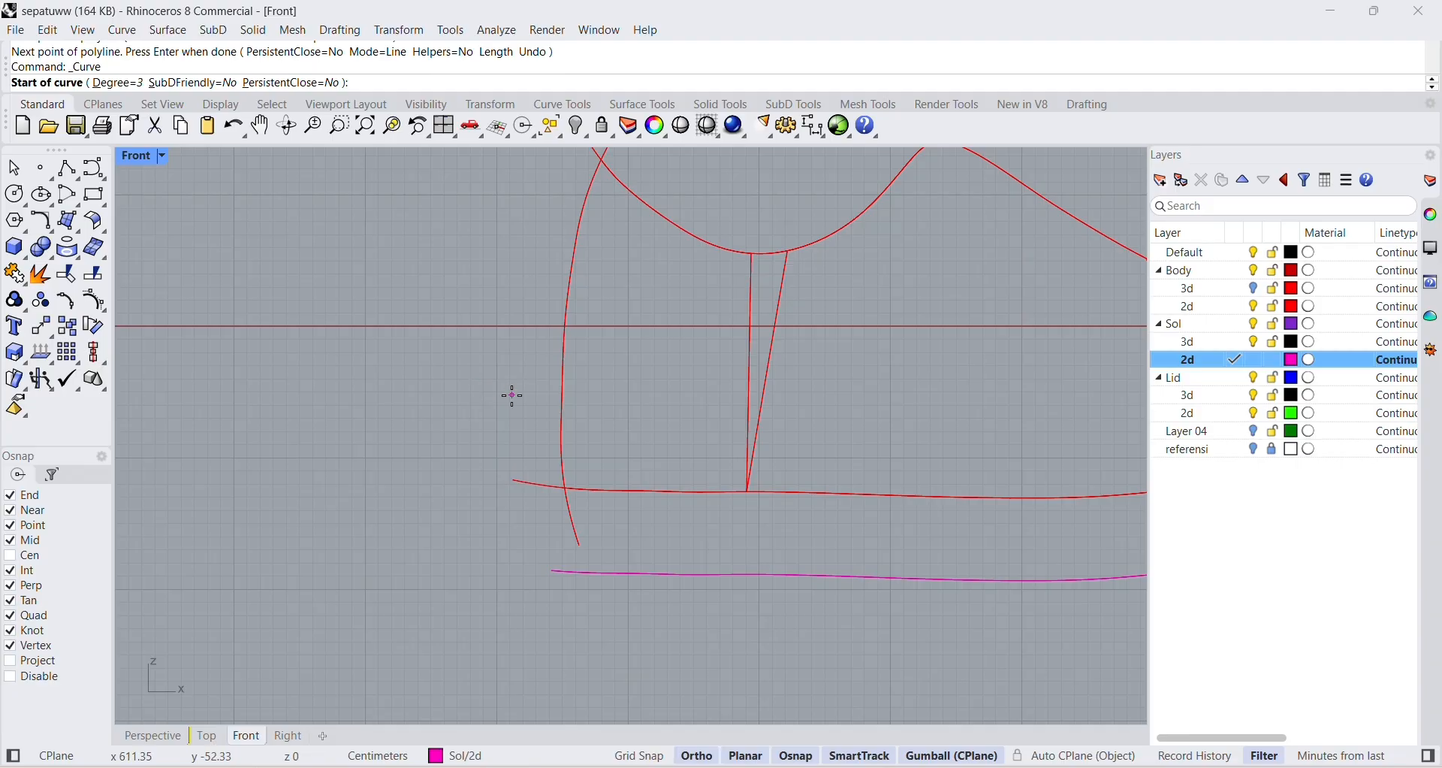
pyautogui.scroll(-3, 918, 515)
pyautogui.scroll(6, 583, 422)
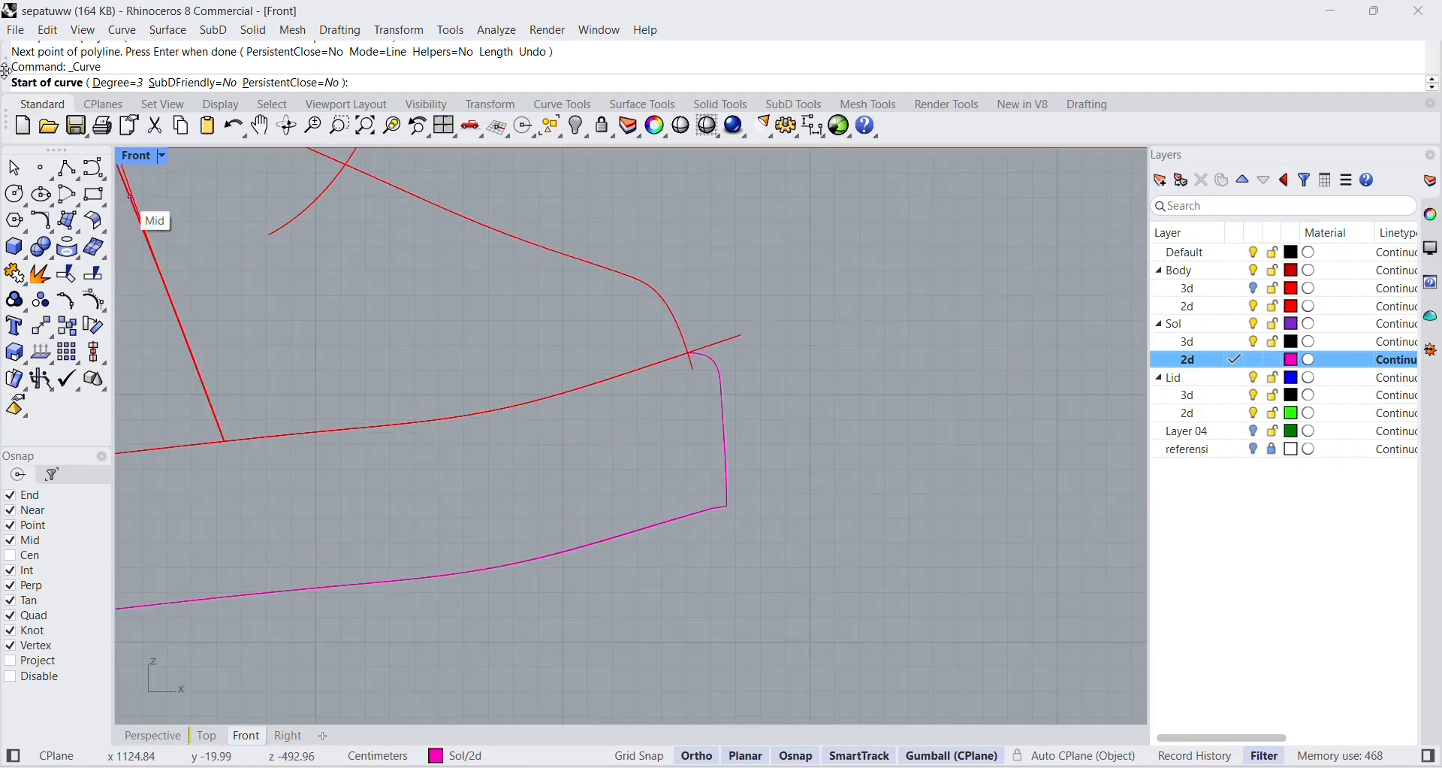
pyautogui.press('Escape')
# Bulge the toe curve outward by moving its upper side control point about 9 cm forward and shifting the lower one forward as well.
pyautogui.click(725, 400)
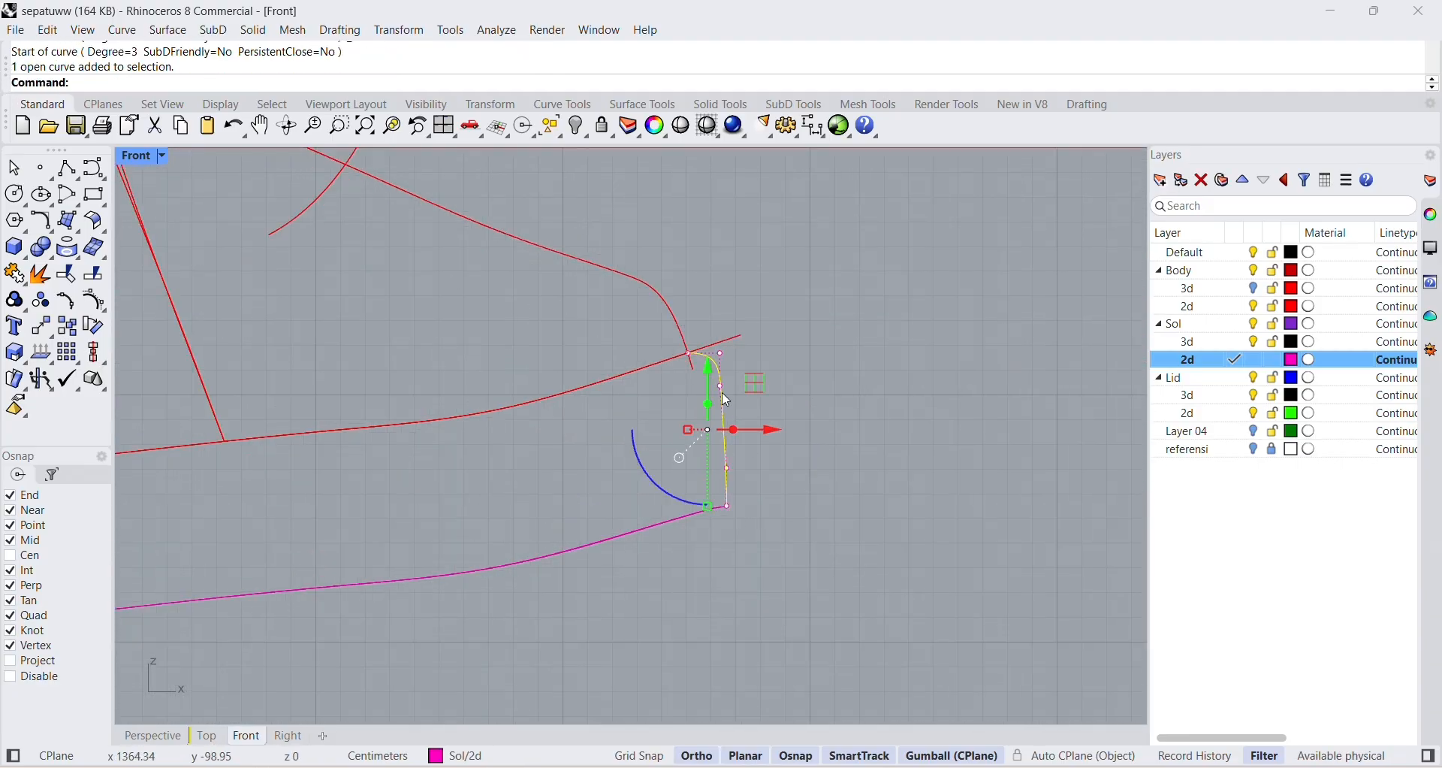
pyautogui.click(722, 386)
pyautogui.moveTo(789, 388); pyautogui.dragTo(813, 388)
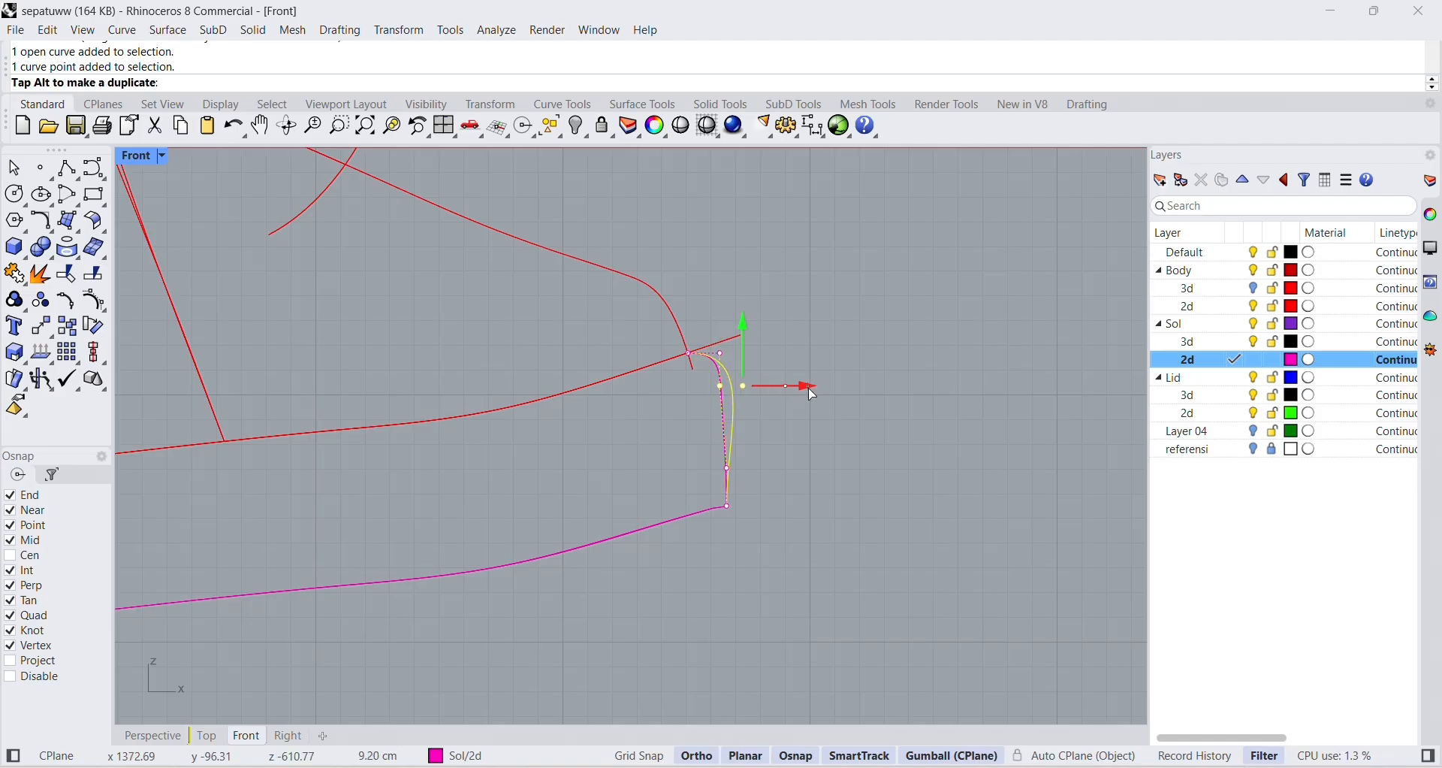
pyautogui.click(743, 470)
pyautogui.click(727, 472)
pyautogui.click(726, 471)
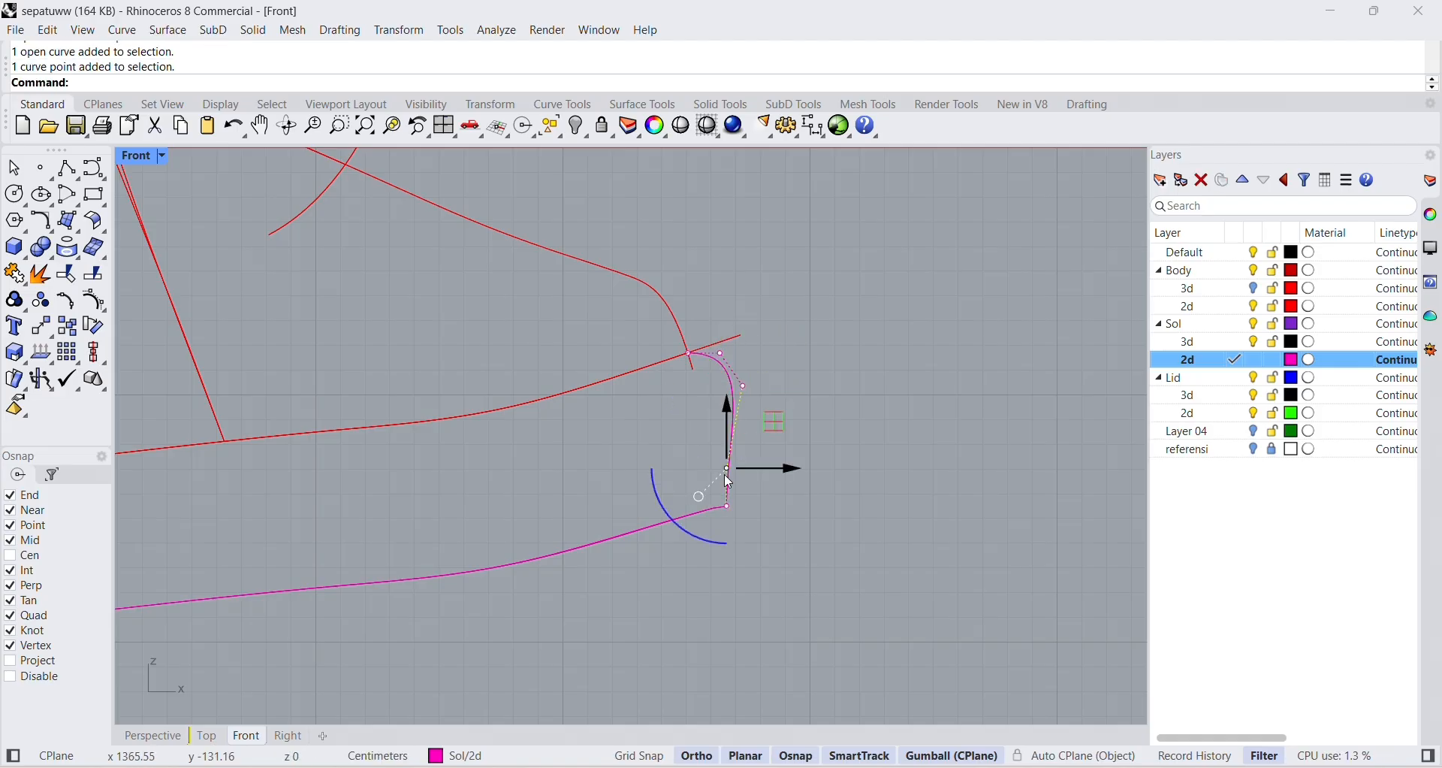
pyautogui.click(728, 471)
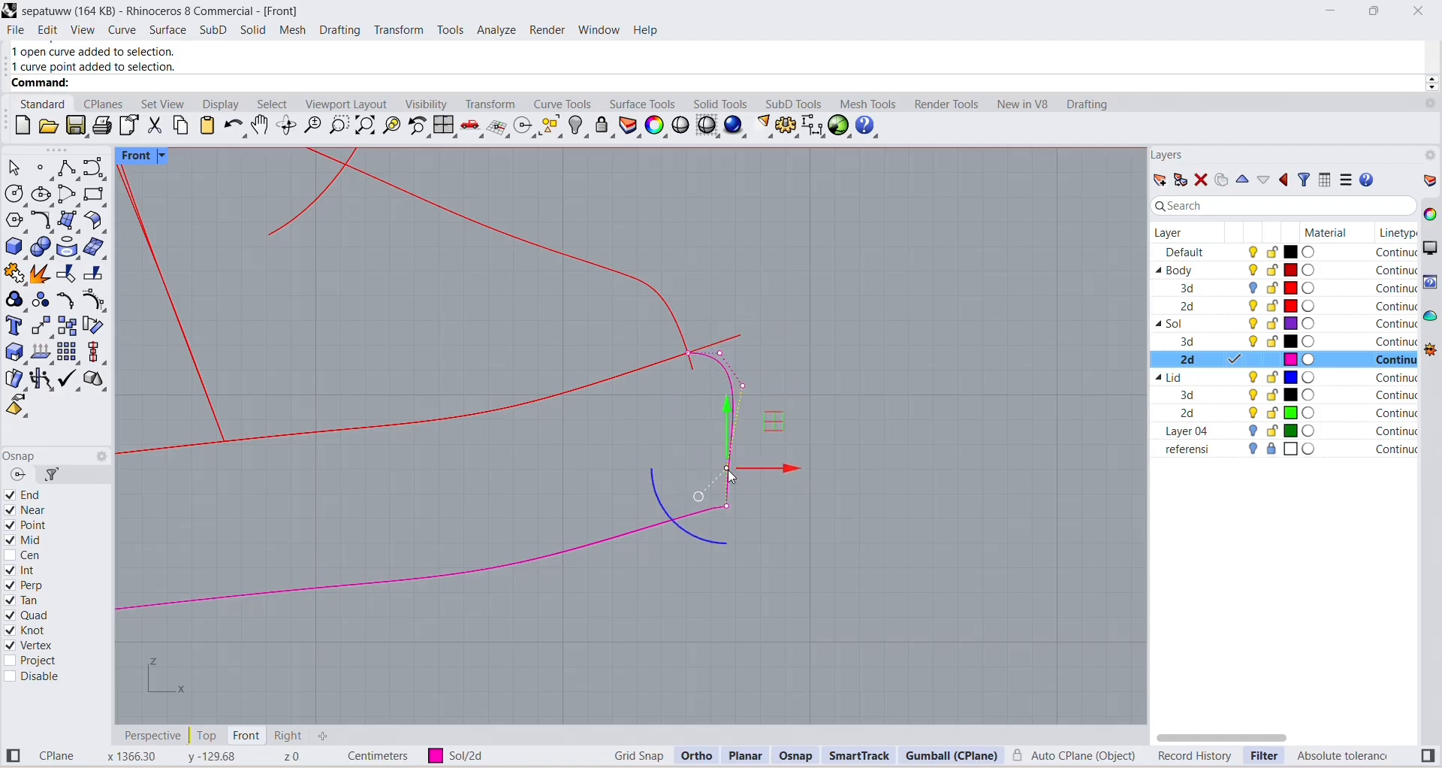
pyautogui.moveTo(797, 479); pyautogui.dragTo(808, 473)
pyautogui.press('Escape')
pyautogui.scroll(-5, 837, 406)
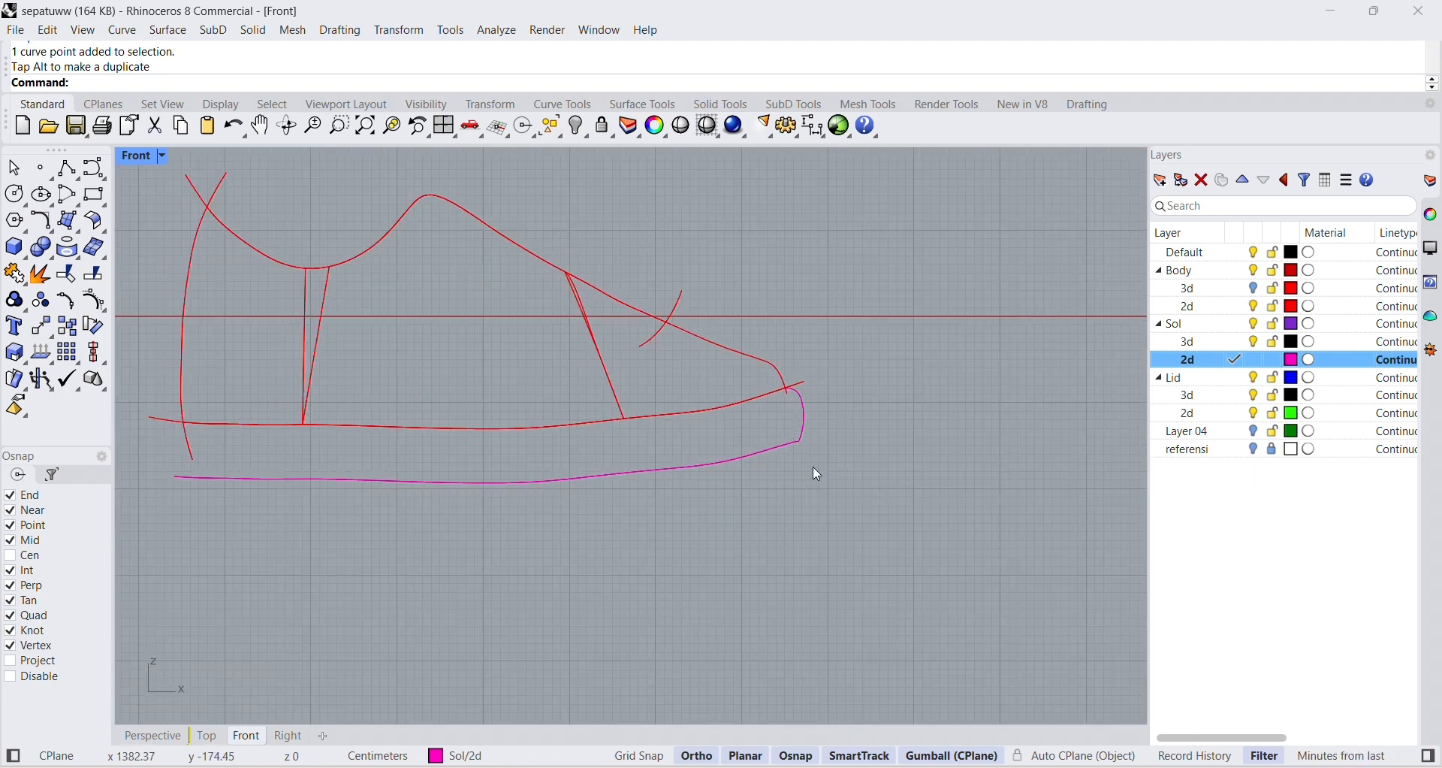
# Draw a degree-3 curve from the heel intersection of the body curves, bulging backward, down to the rear end of the lowered sole outline.
pyautogui.moveTo(690, 443); pyautogui.dragTo(1004, 461, button='right')
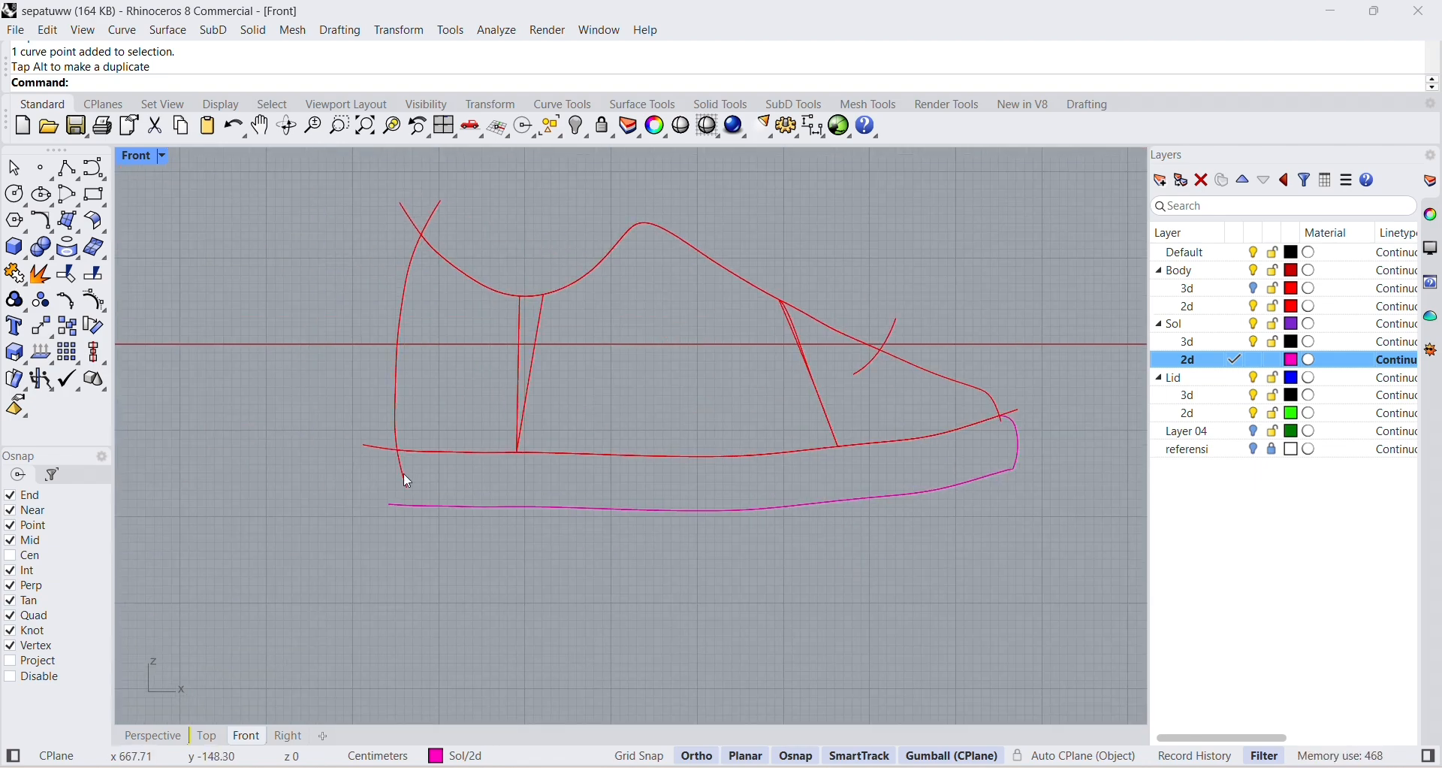
pyautogui.scroll(5, 506, 485)
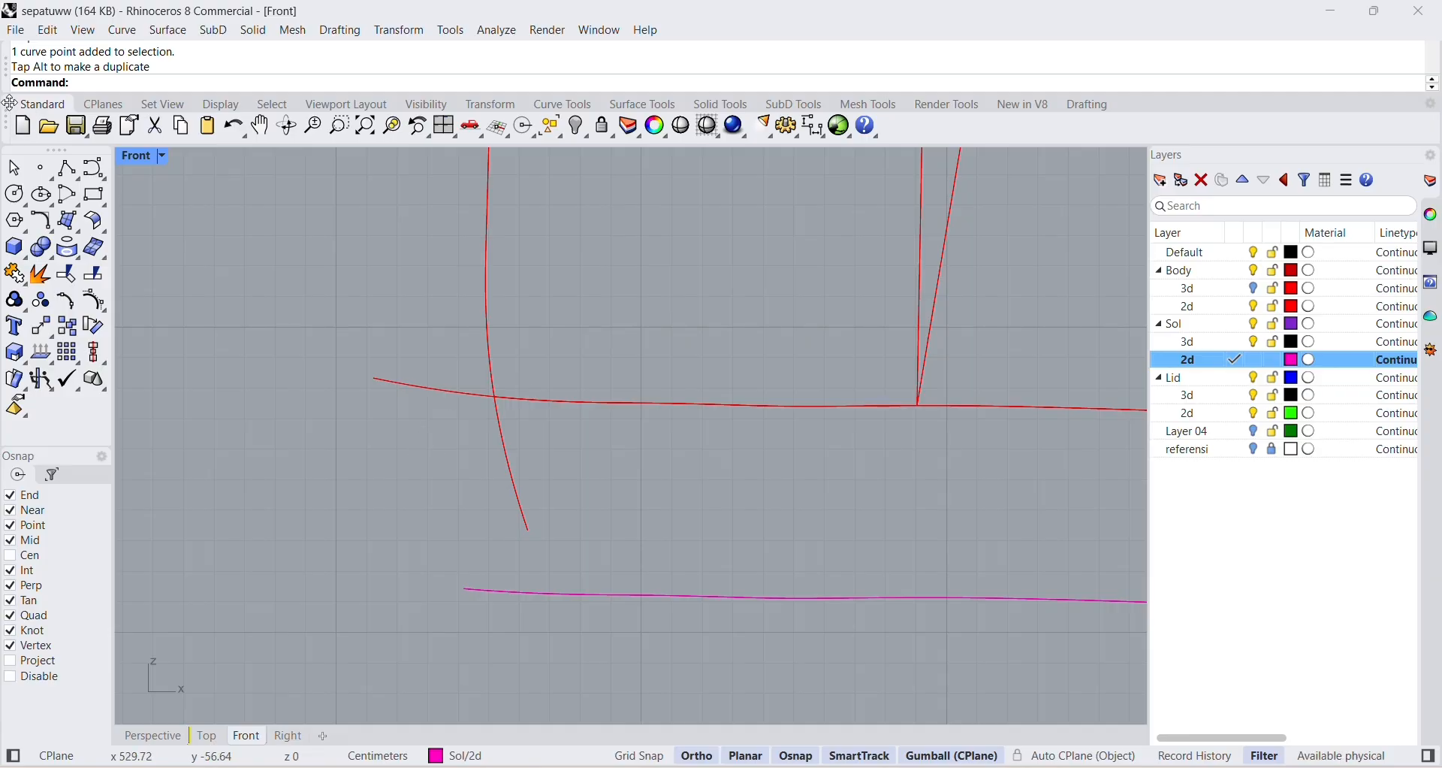
pyautogui.click(67, 168)
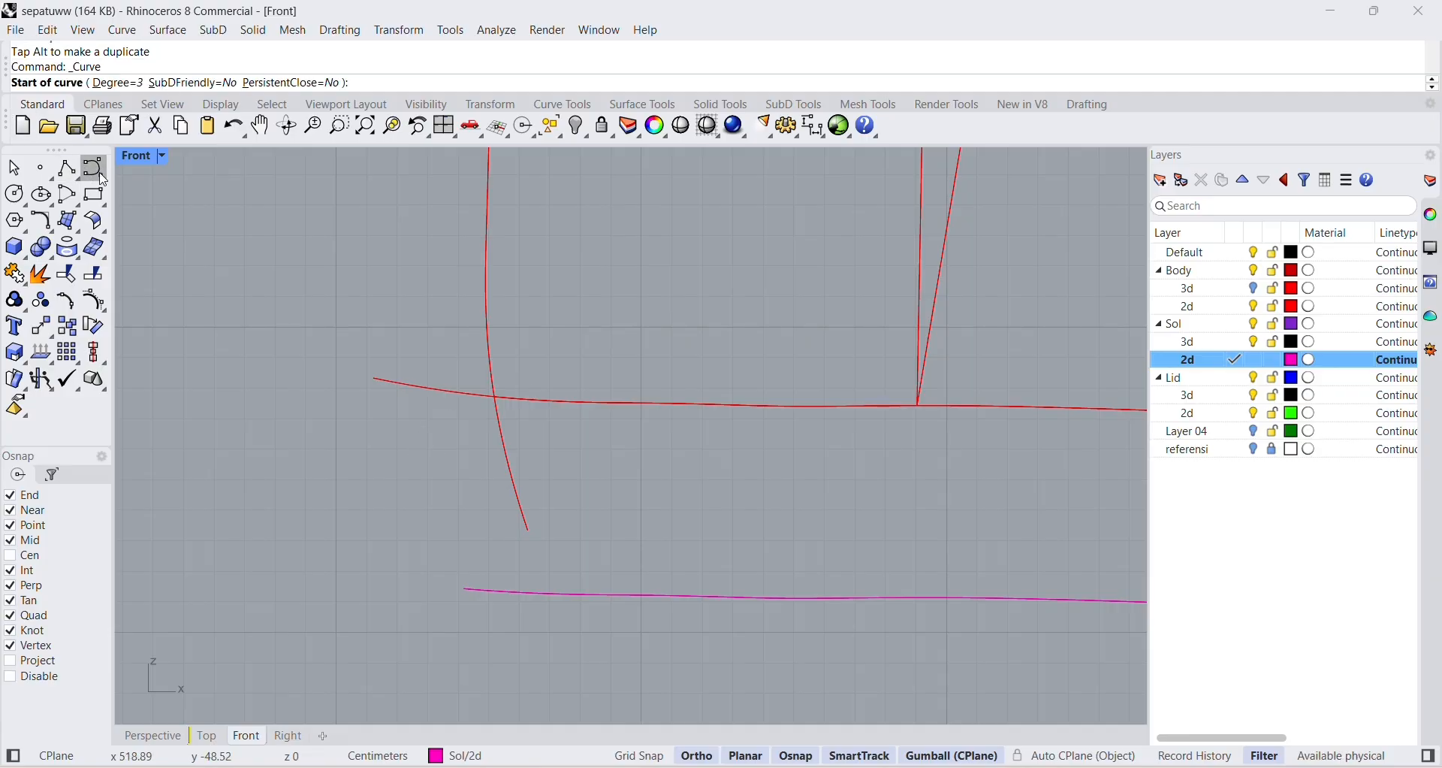
pyautogui.click(496, 398)
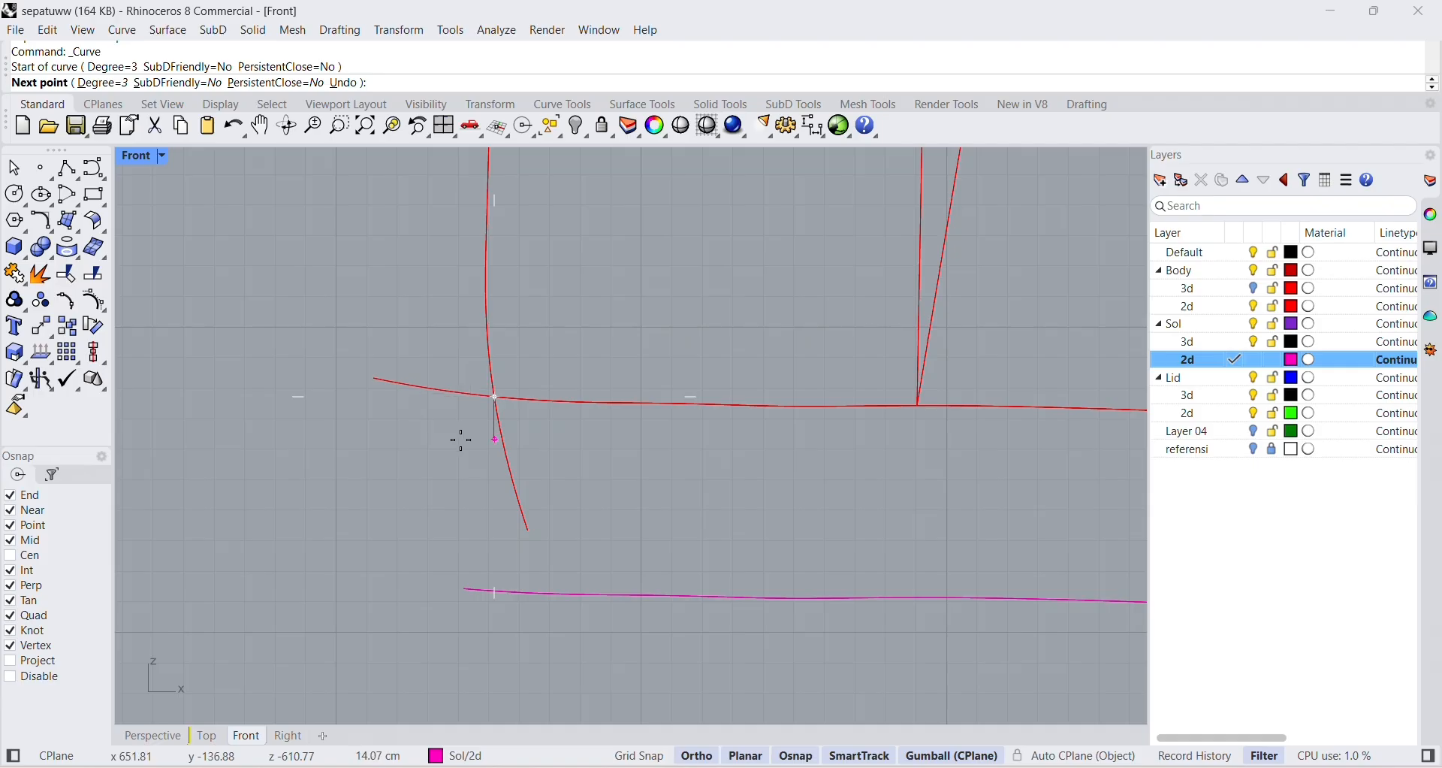
pyautogui.click(93, 169)
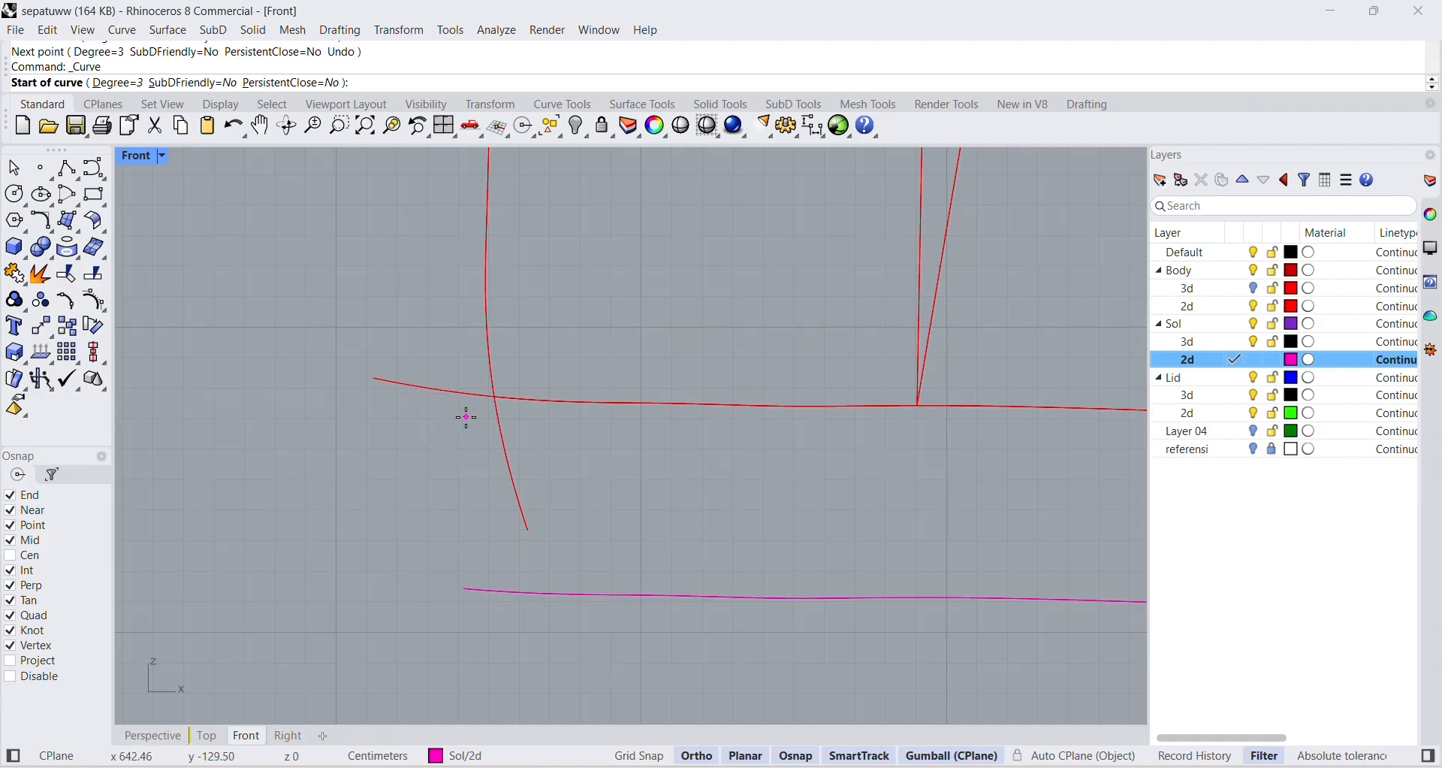
pyautogui.click(495, 399)
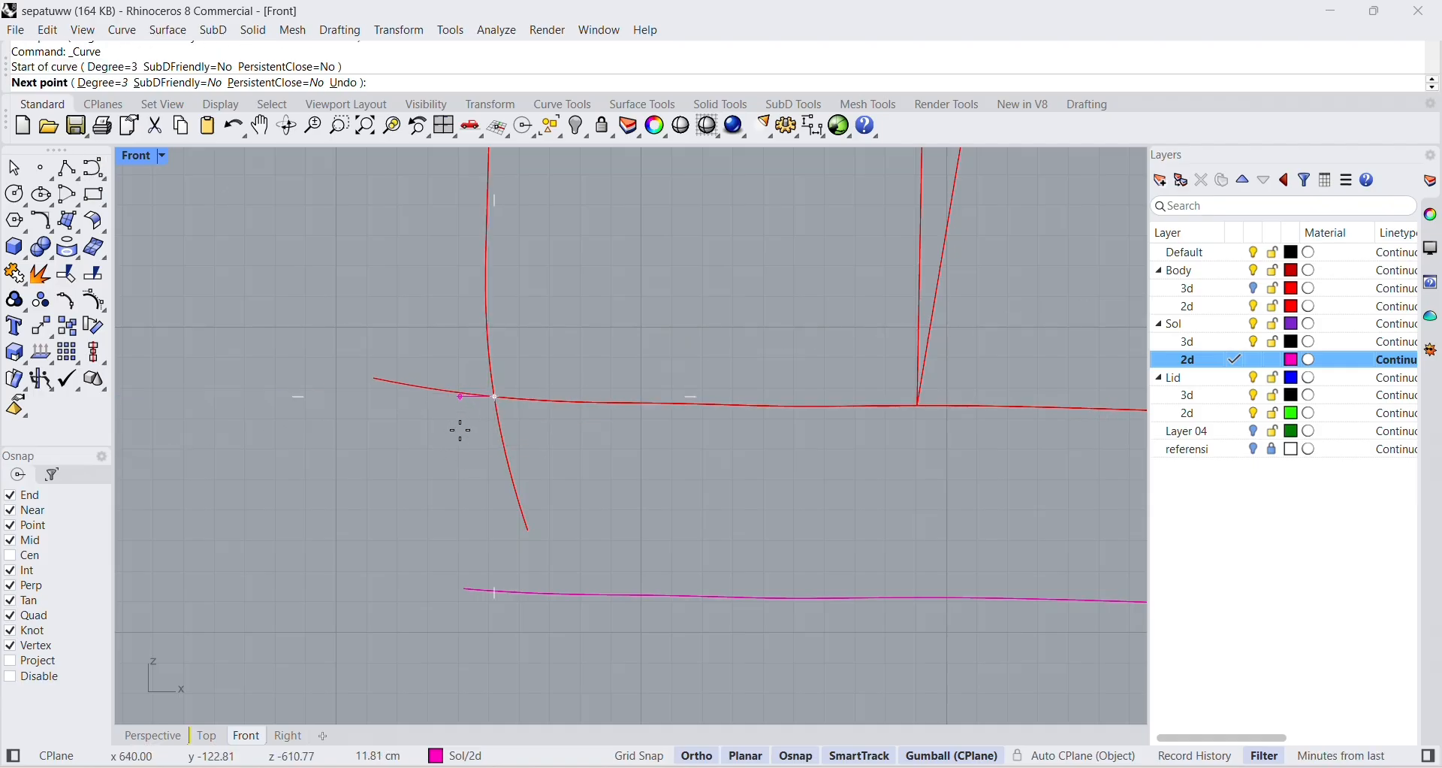
pyautogui.scroll(5, 461, 430)
pyautogui.click(457, 428)
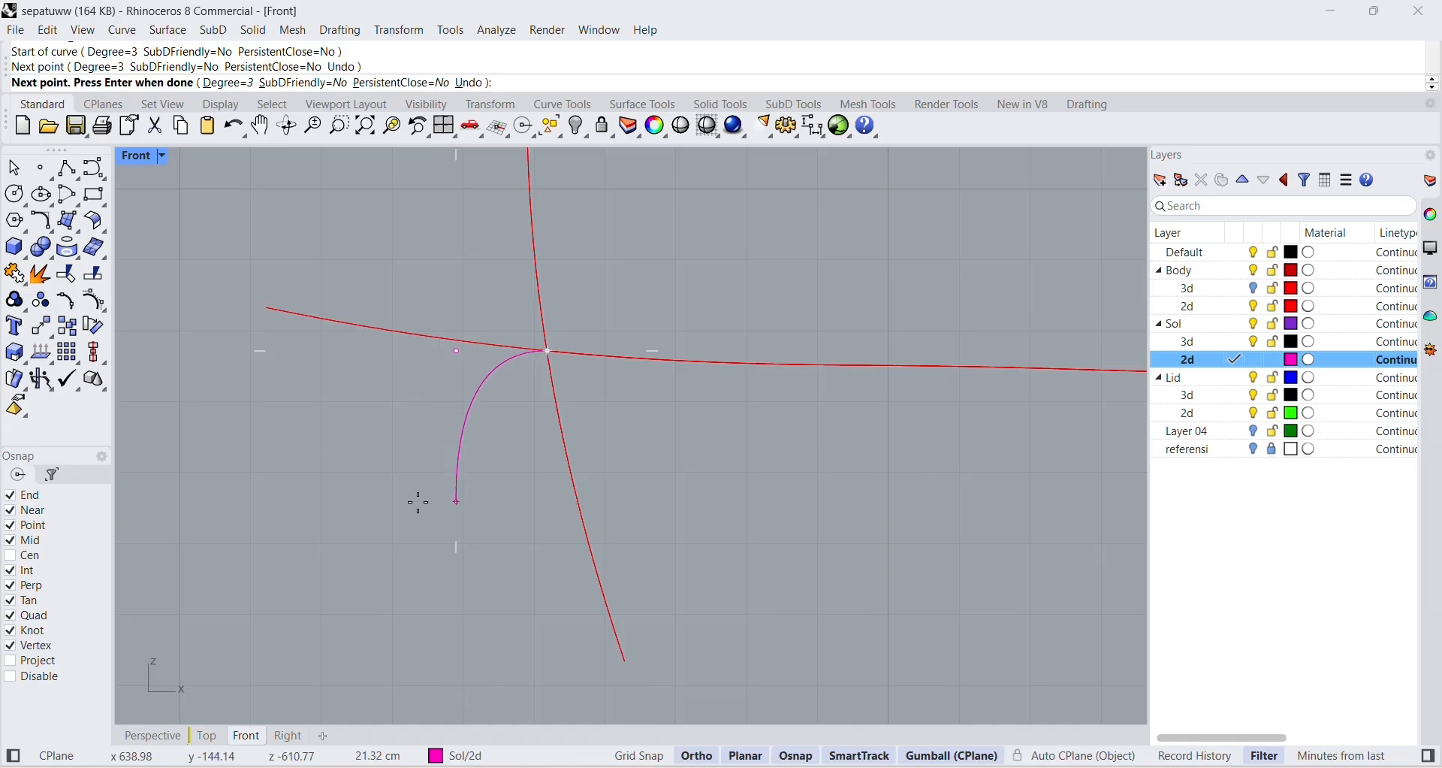
pyautogui.scroll(-3, 439, 462)
pyautogui.click(430, 473)
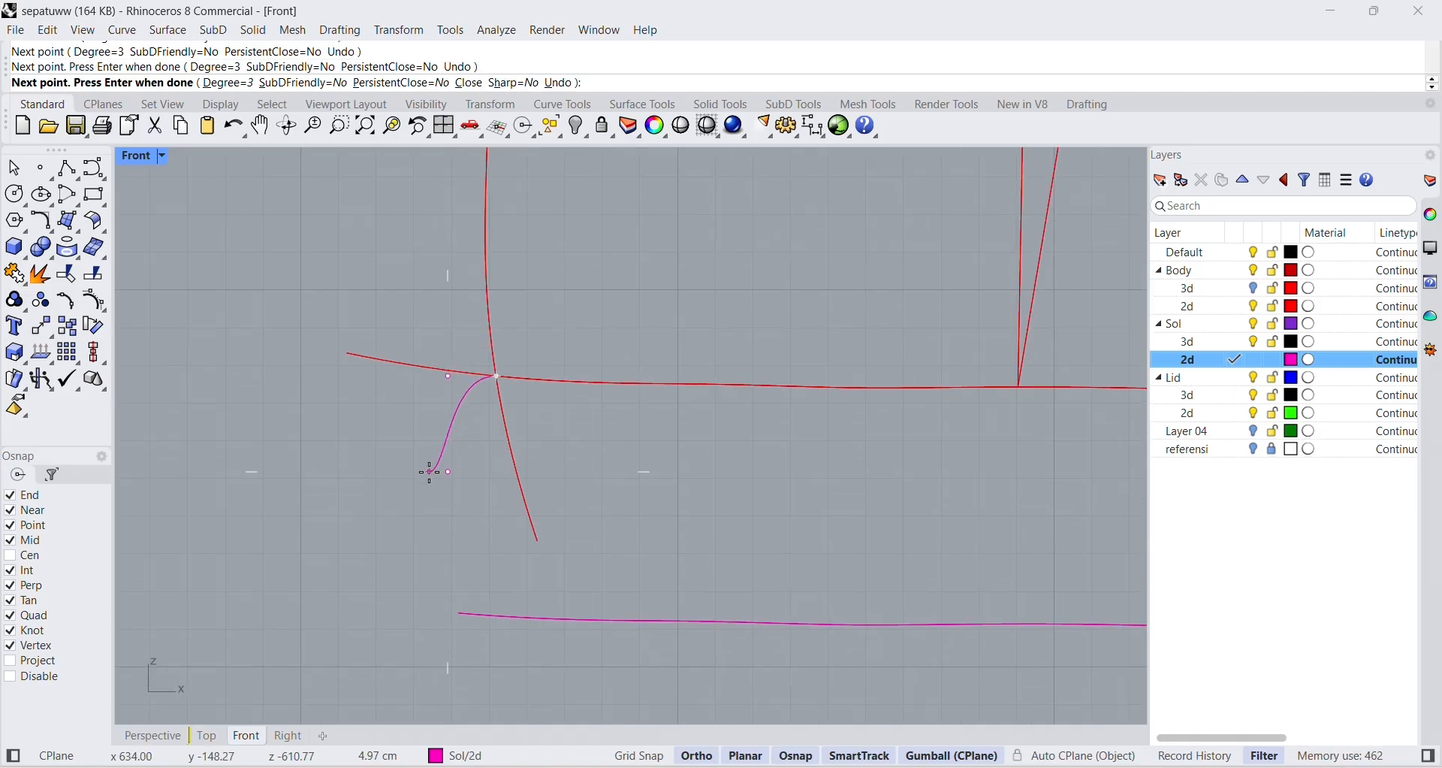
pyautogui.click(454, 603)
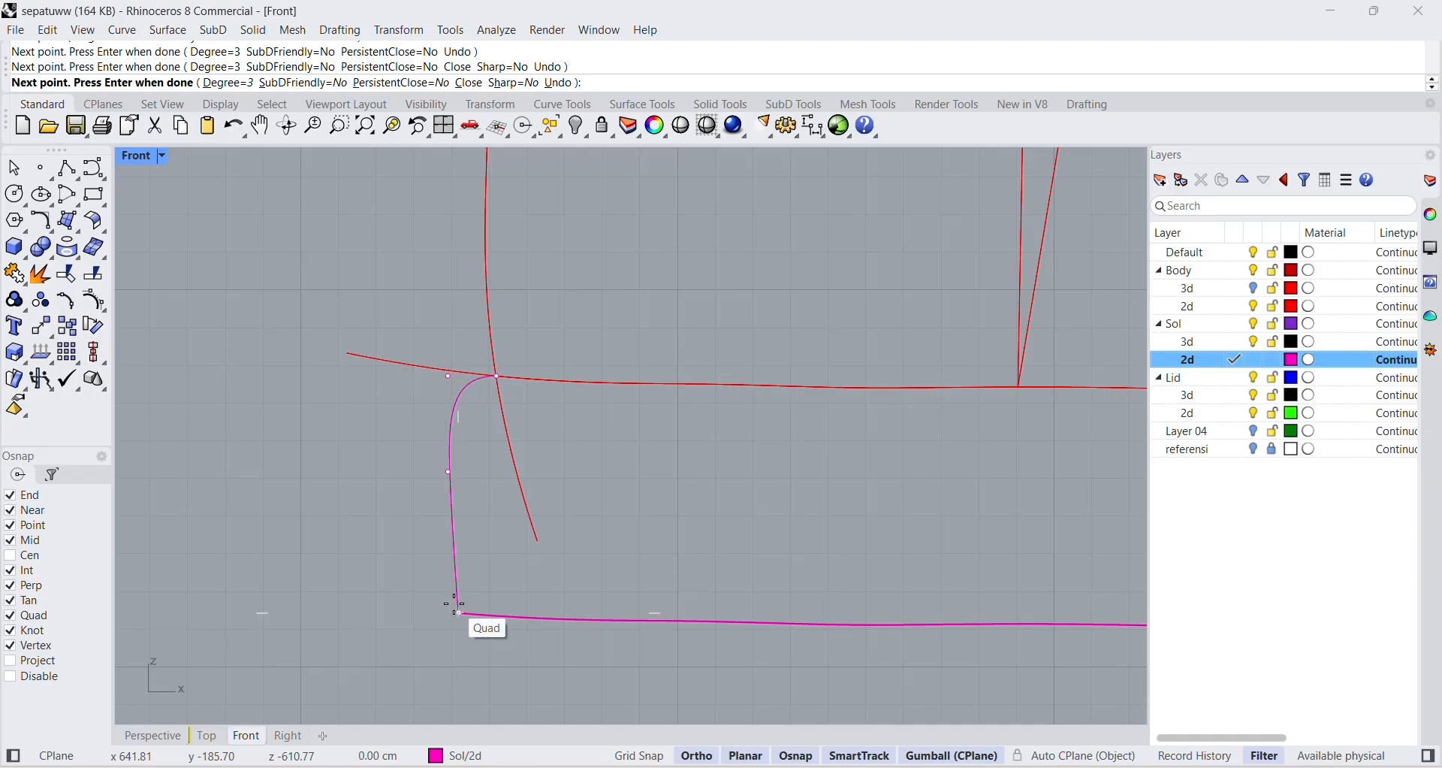
pyautogui.press('Return')
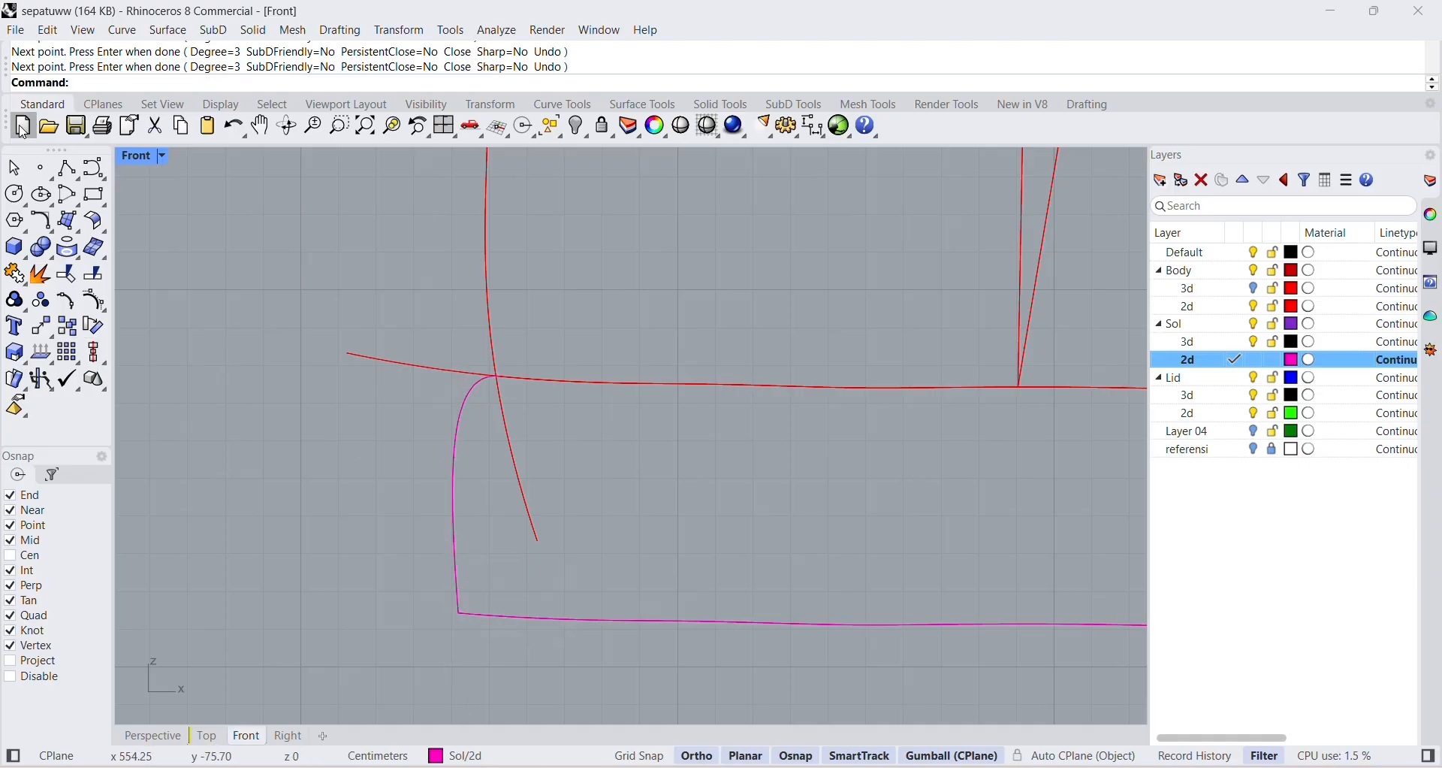
# Bulge the heel curve farther backward by moving its middle control point outward, parallel to the X axis.
pyautogui.press('Escape')
pyautogui.click(458, 443)
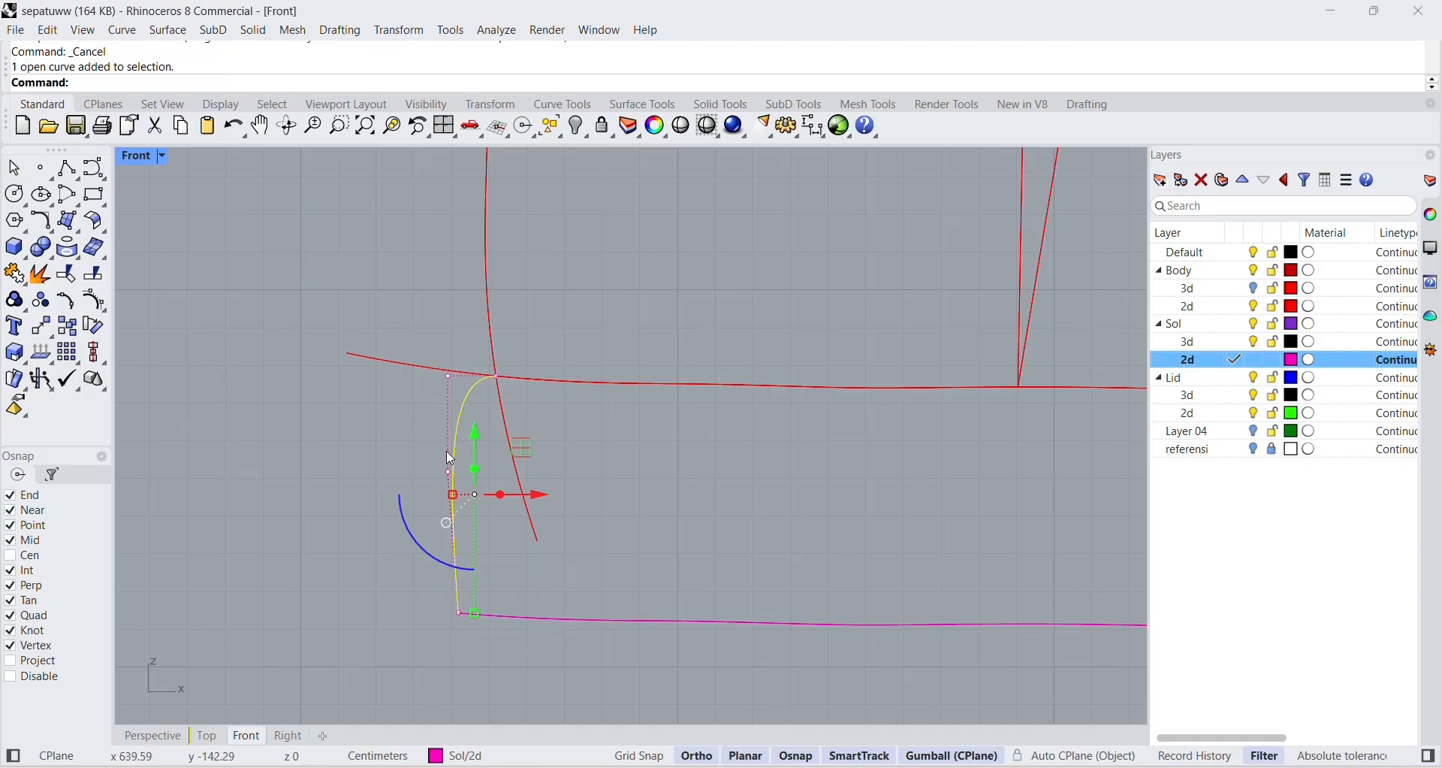
pyautogui.click(450, 473)
pyautogui.moveTo(505, 477); pyautogui.dragTo(473, 477)
pyautogui.click(452, 372)
pyautogui.scroll(-6, 455, 379)
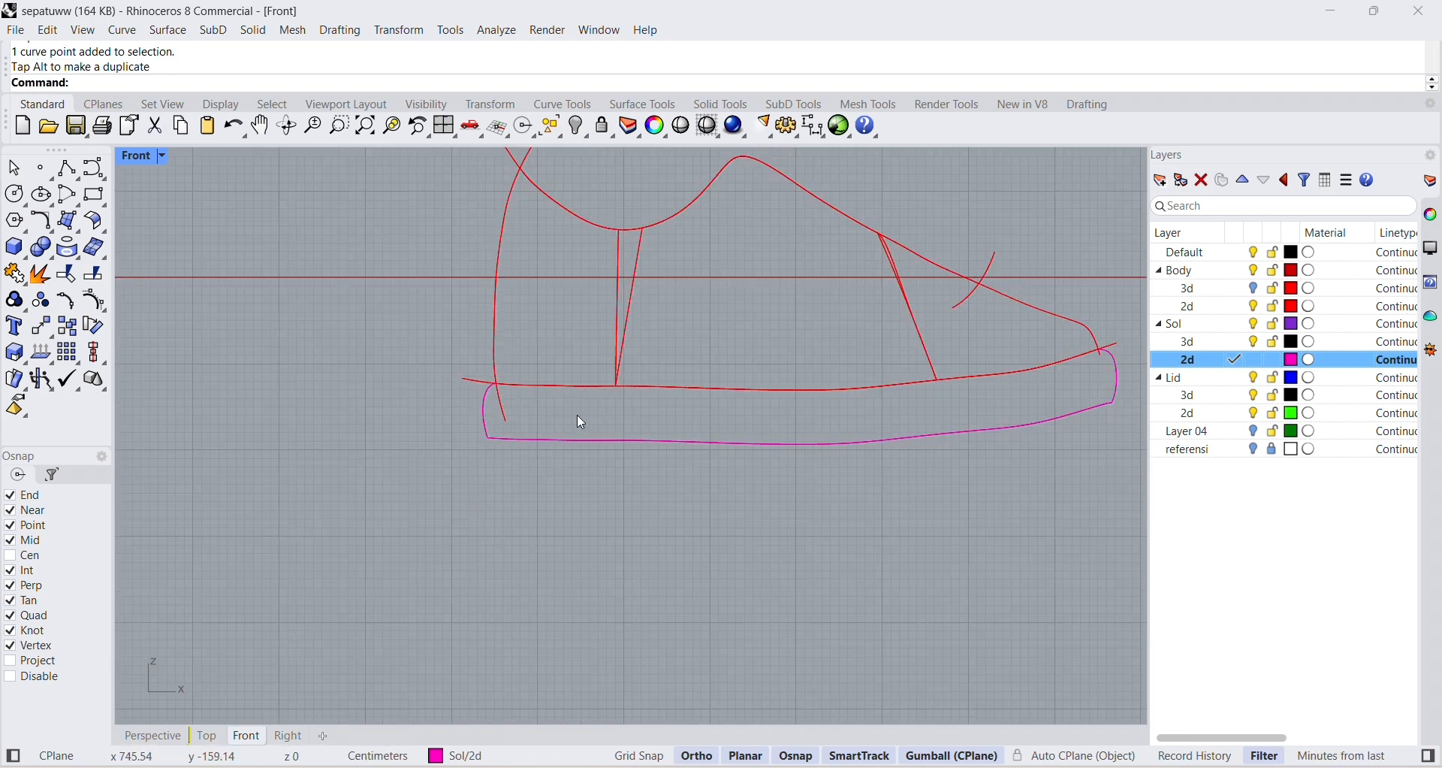
# Examine the short segment joining the toe curve to the tip of the lowered sole outline.
pyautogui.scroll(5, 992, 475)
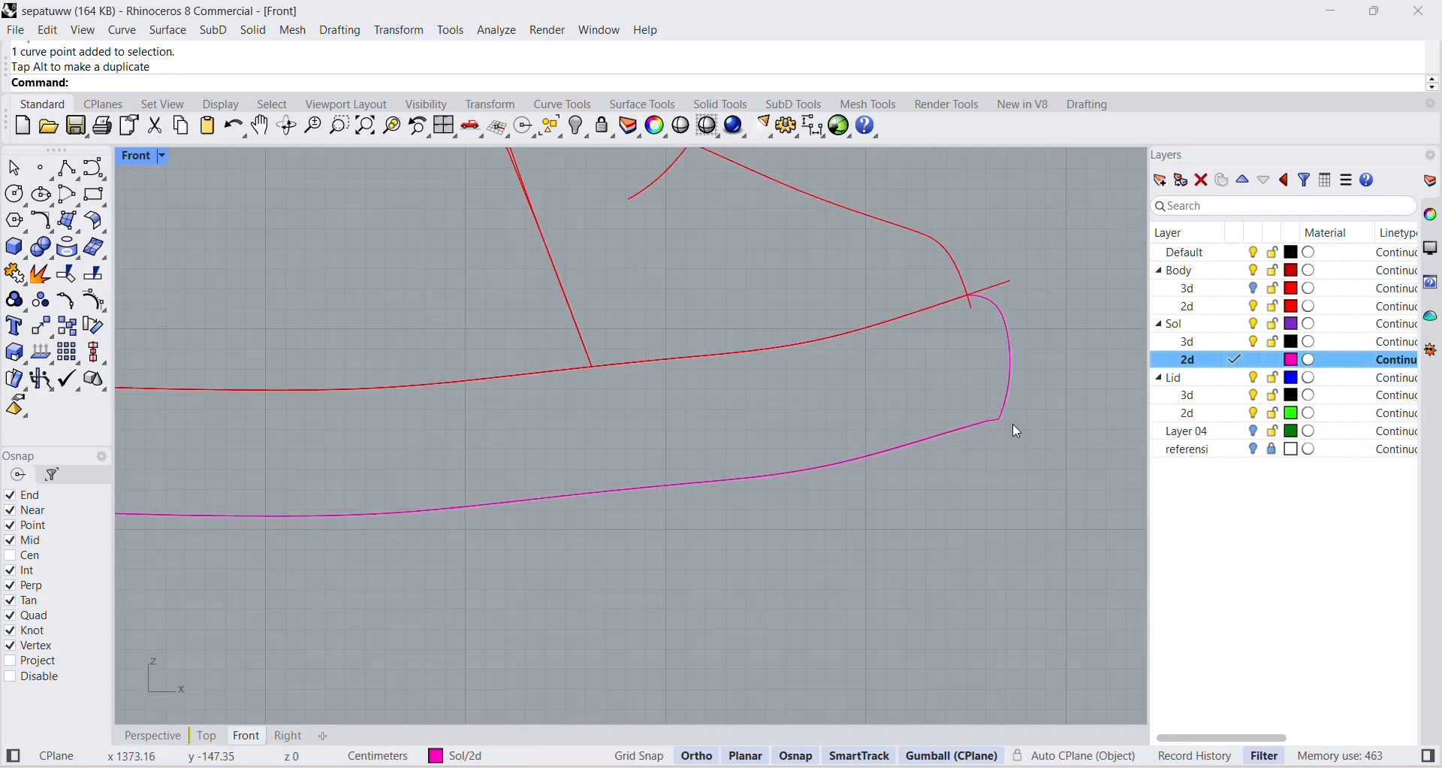
pyautogui.click(974, 406)
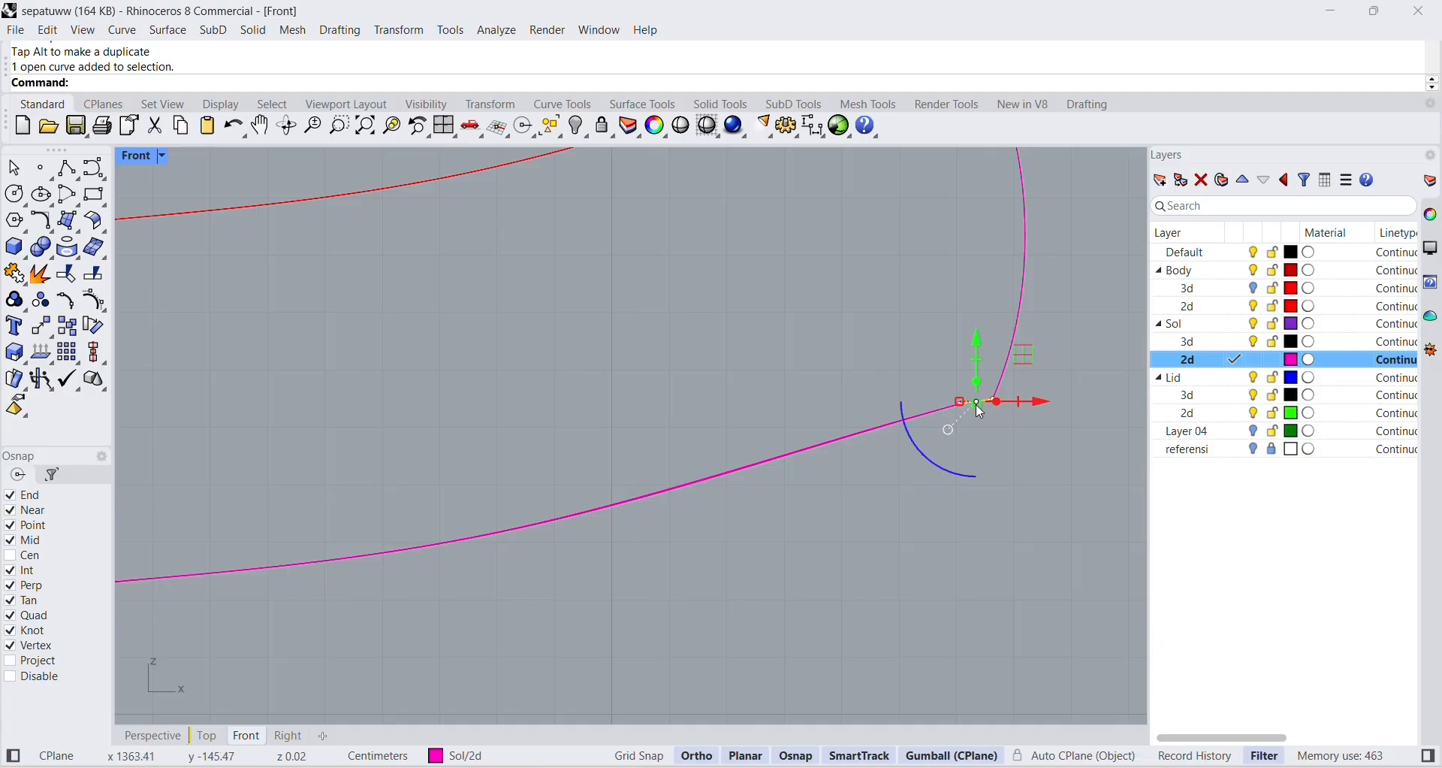
pyautogui.scroll(3, 1022, 407)
pyautogui.click(1003, 472)
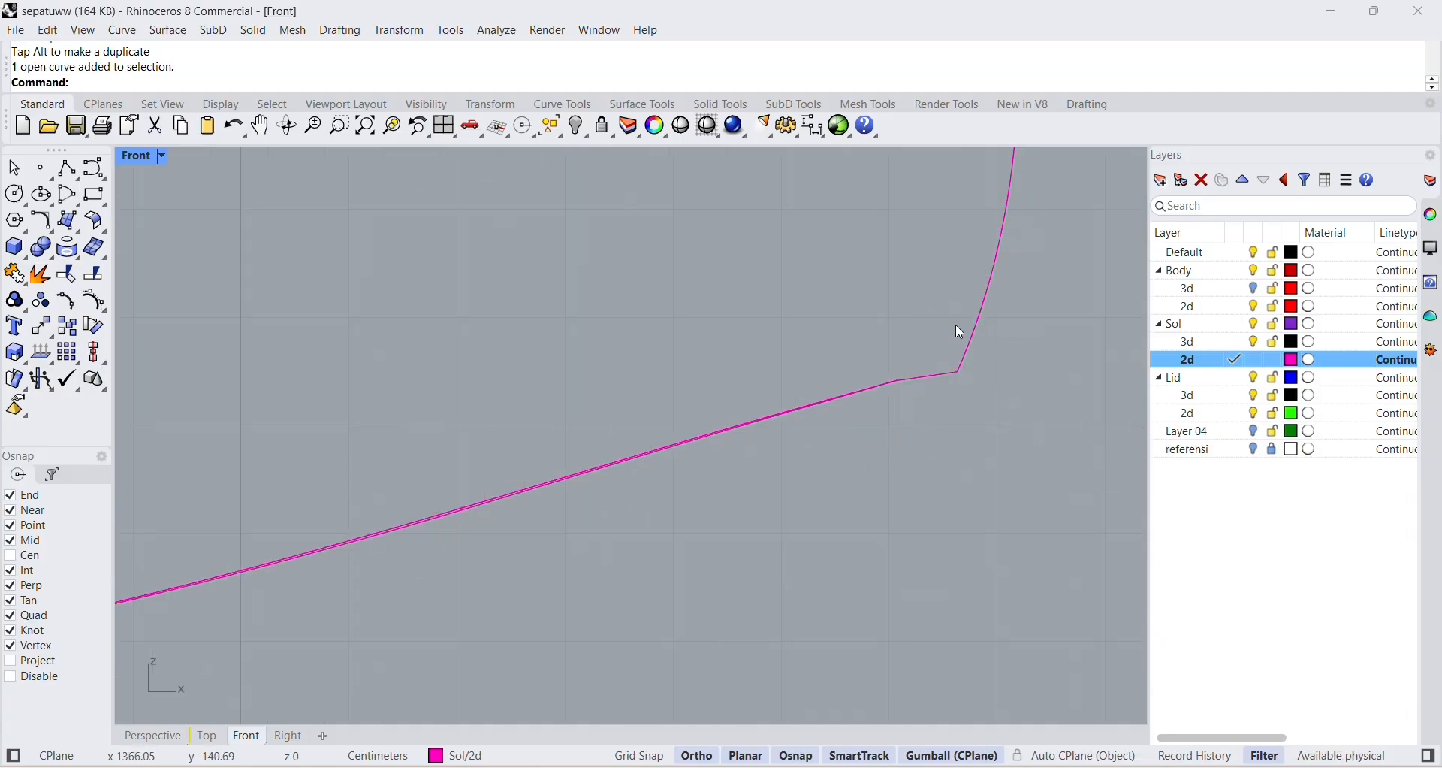
pyautogui.scroll(-4, 1023, 415)
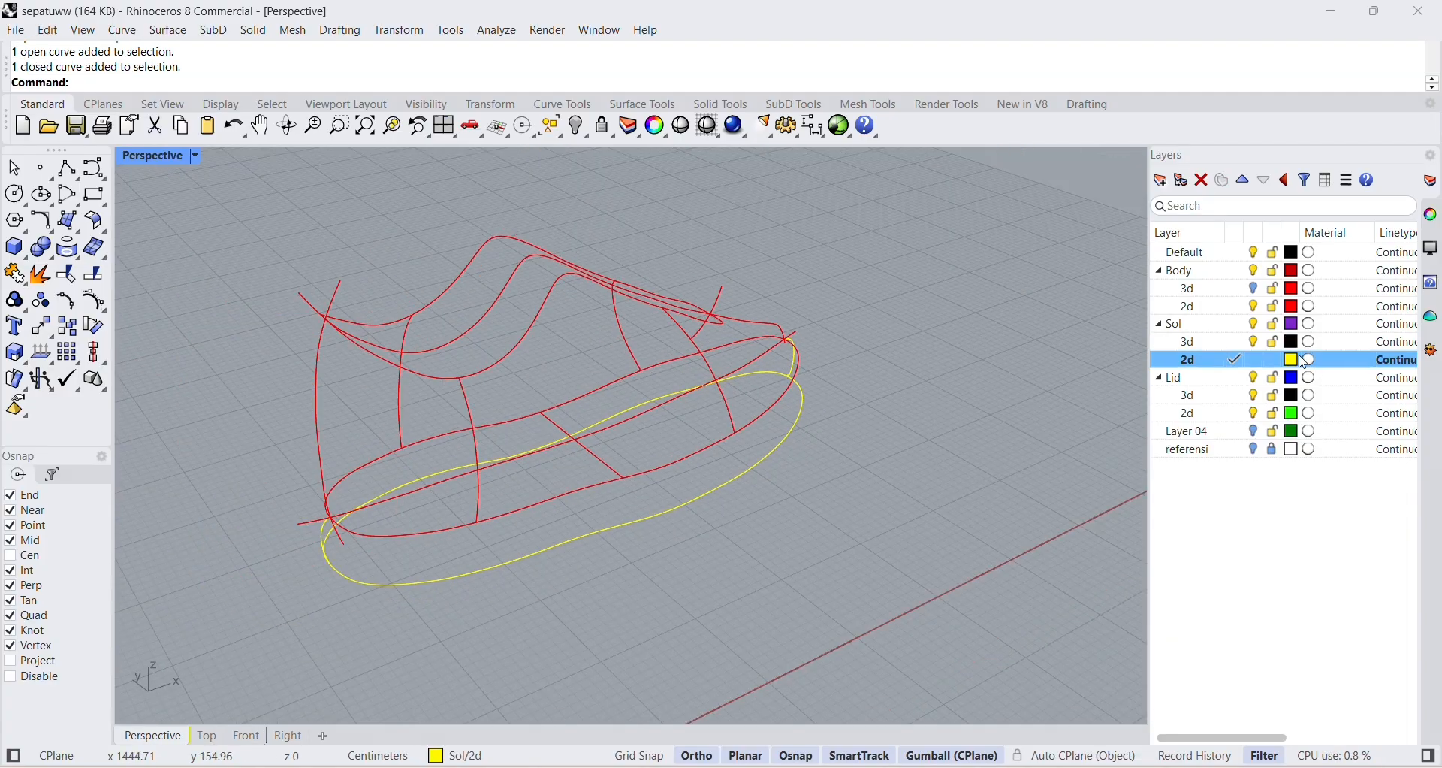
# Change the color of the Sol 2d layer to light cyan #45FFFB.
pyautogui.click(1307, 361)
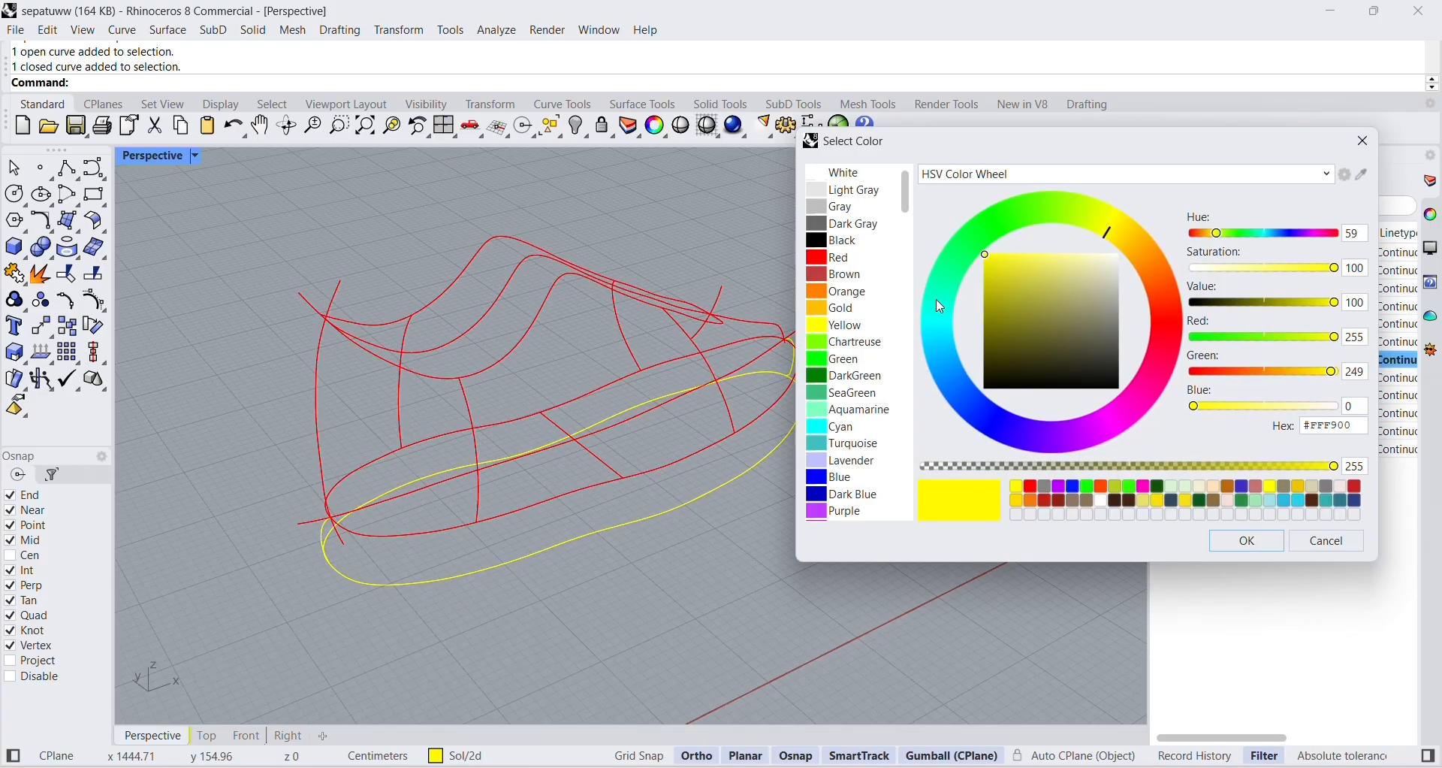
pyautogui.click(985, 234)
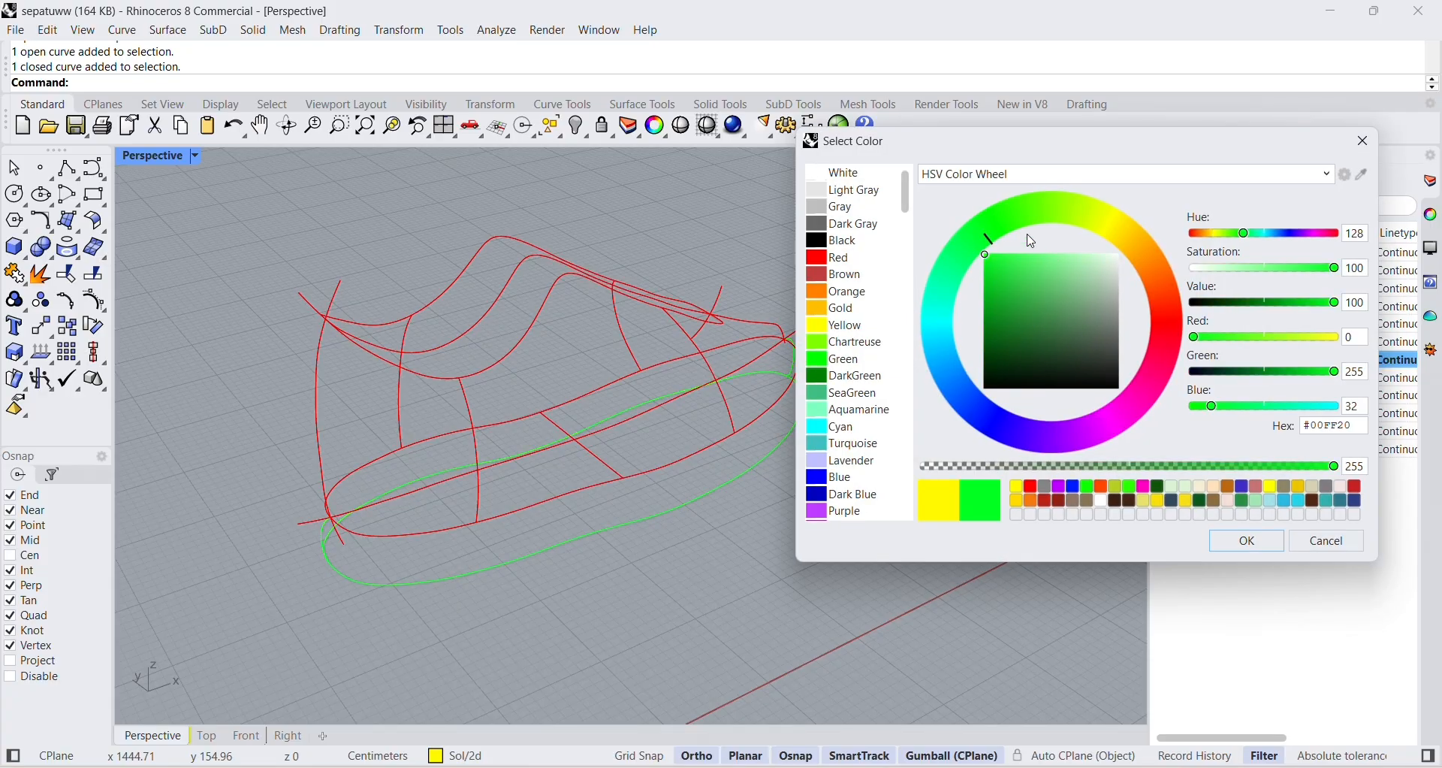
pyautogui.moveTo(1048, 262); pyautogui.dragTo(1023, 255)
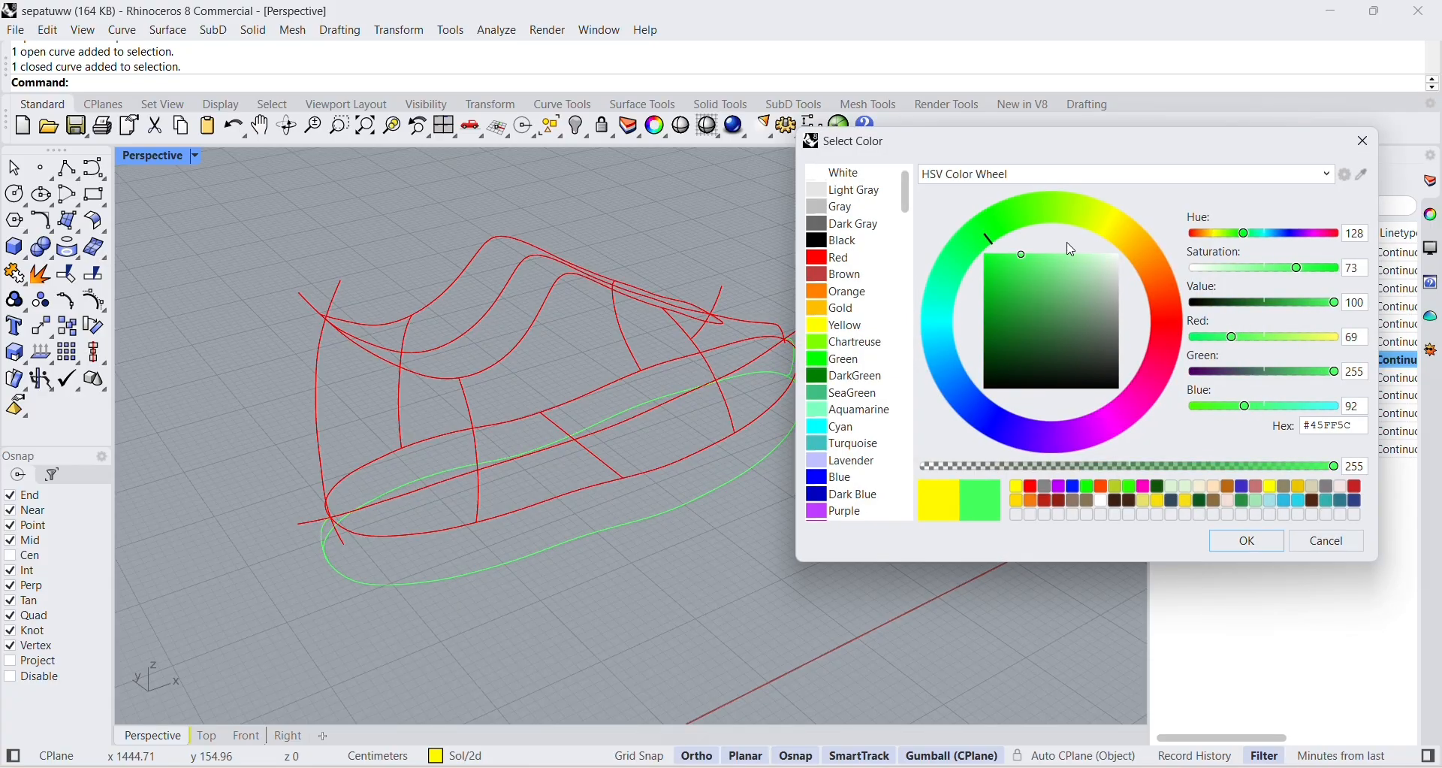
pyautogui.click(1075, 221)
pyautogui.click(935, 321)
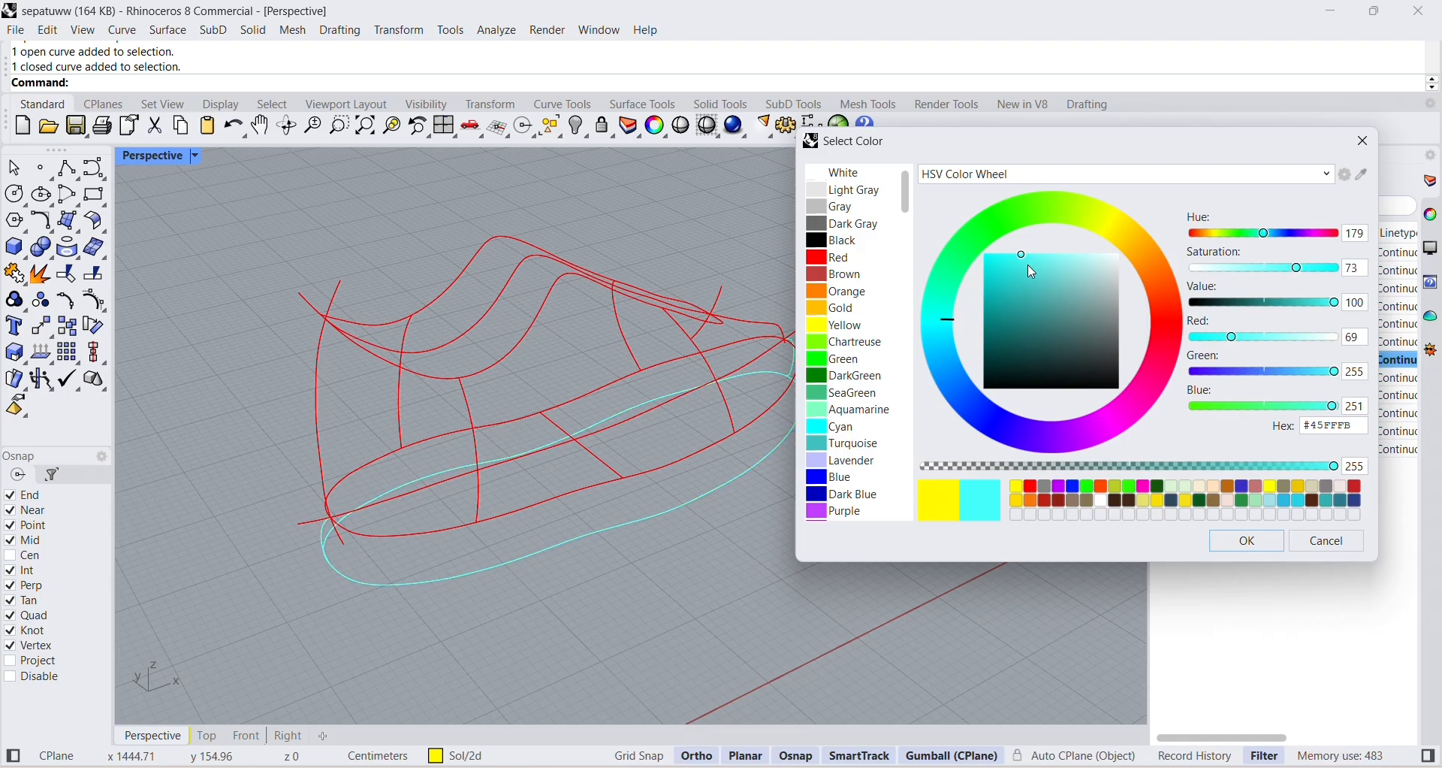
pyautogui.click(1247, 541)
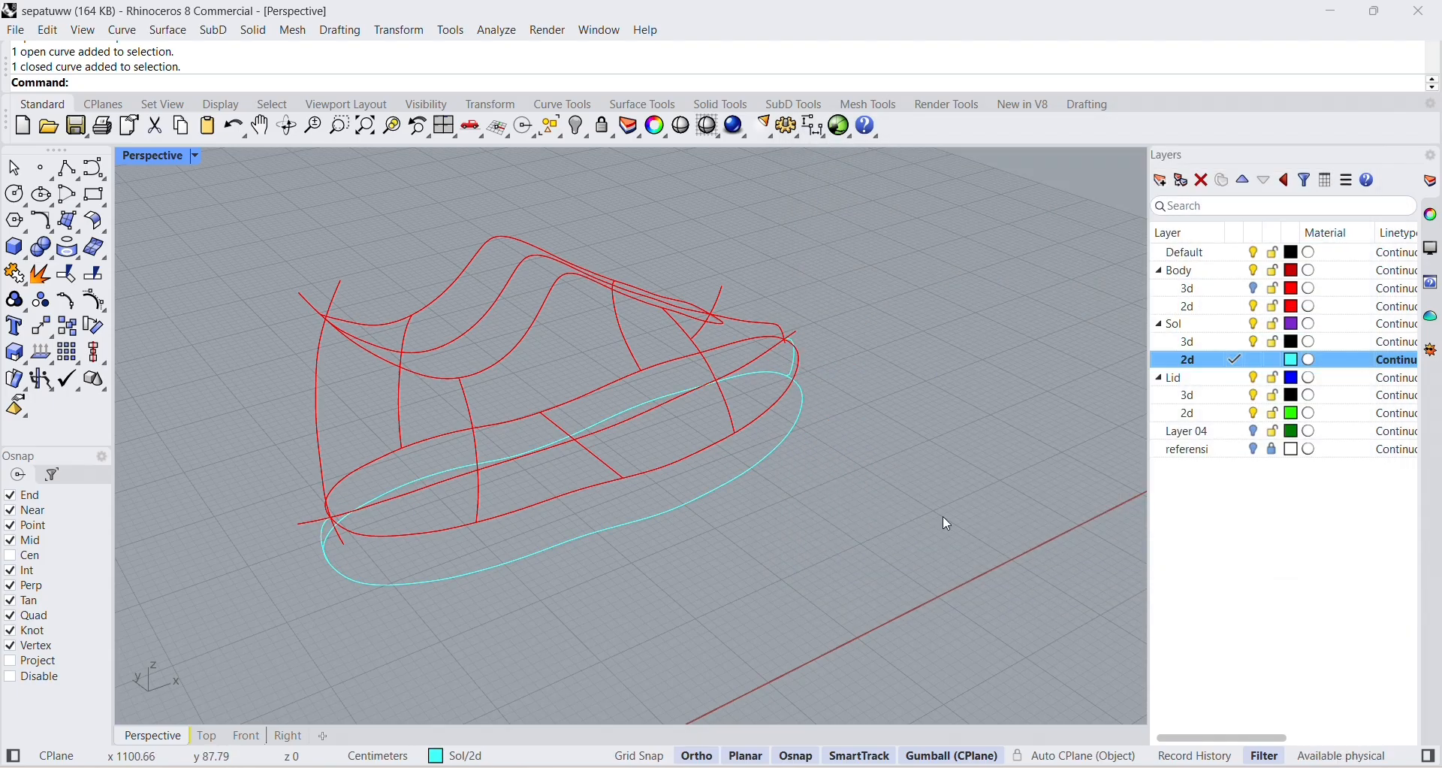
# Inspect the lowered sole outline and the toe and heel curves from the side of the shoe.
pyautogui.scroll(5, 753, 417)
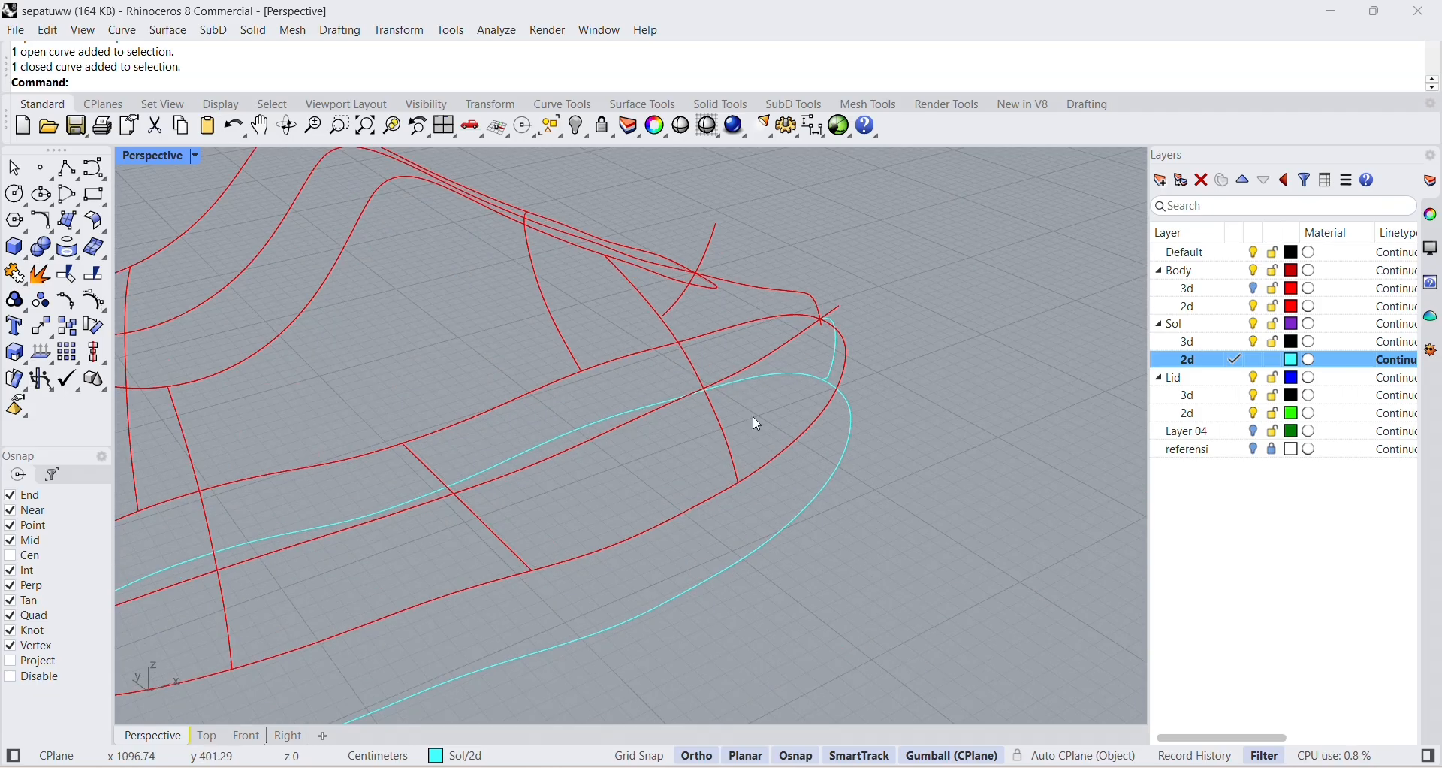
pyautogui.moveTo(752, 416); pyautogui.dragTo(707, 359, button='right')
pyautogui.scroll(-6, 887, 471)
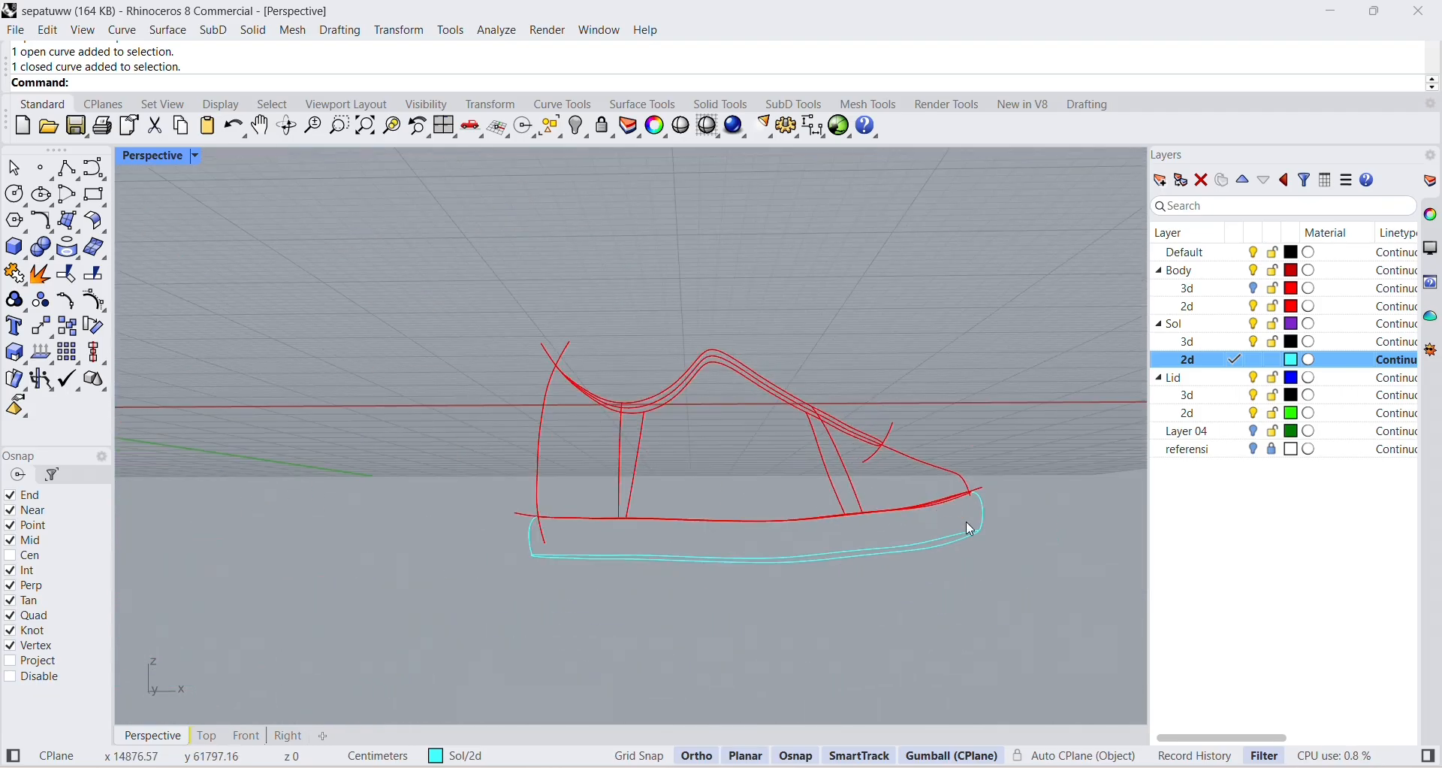
pyautogui.scroll(6, 1014, 528)
pyautogui.scroll(-5, 869, 517)
pyautogui.scroll(5, 346, 556)
pyautogui.scroll(-5, 587, 518)
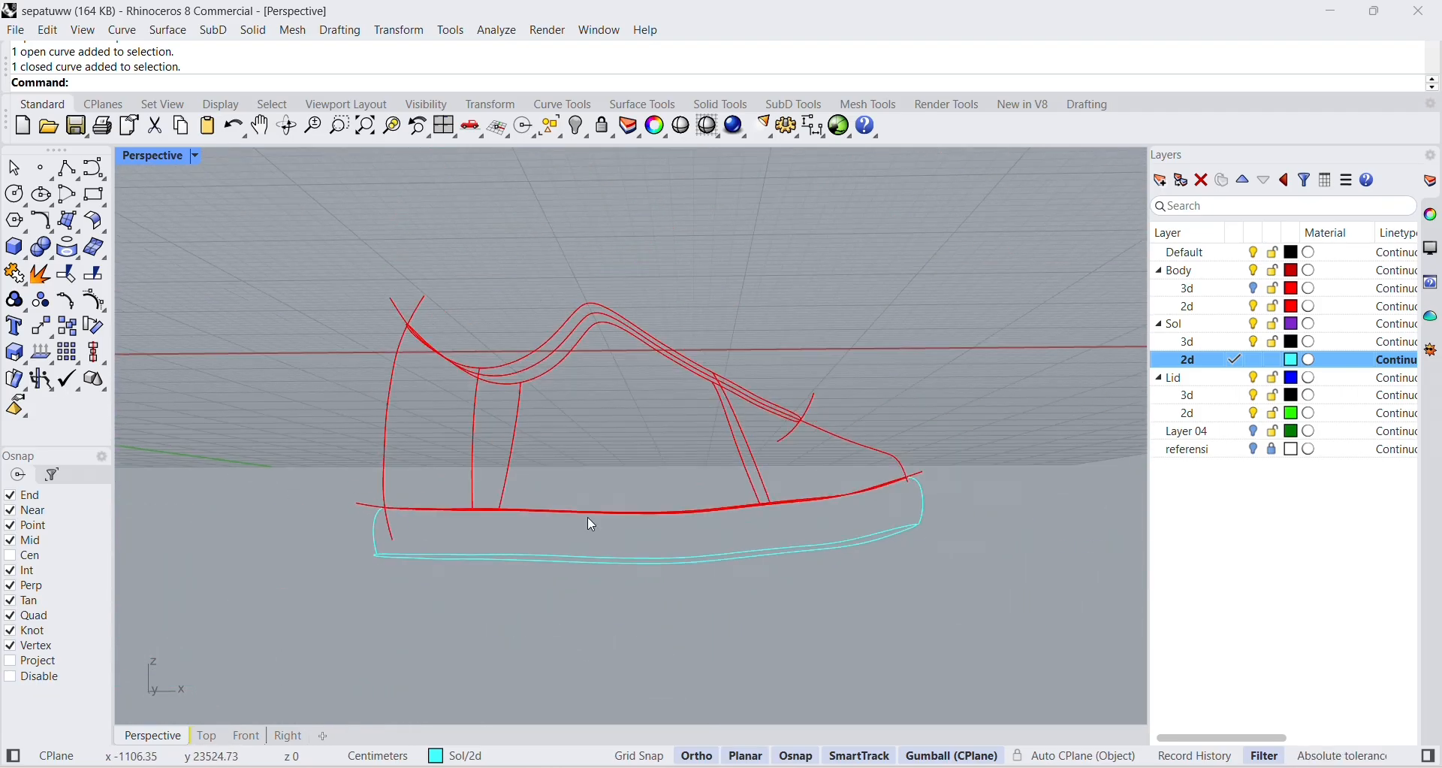
# Undo the last one-rail sweep and check the lowered sole outline as a single curve.
pyautogui.hotkey('ctrl', 'z')
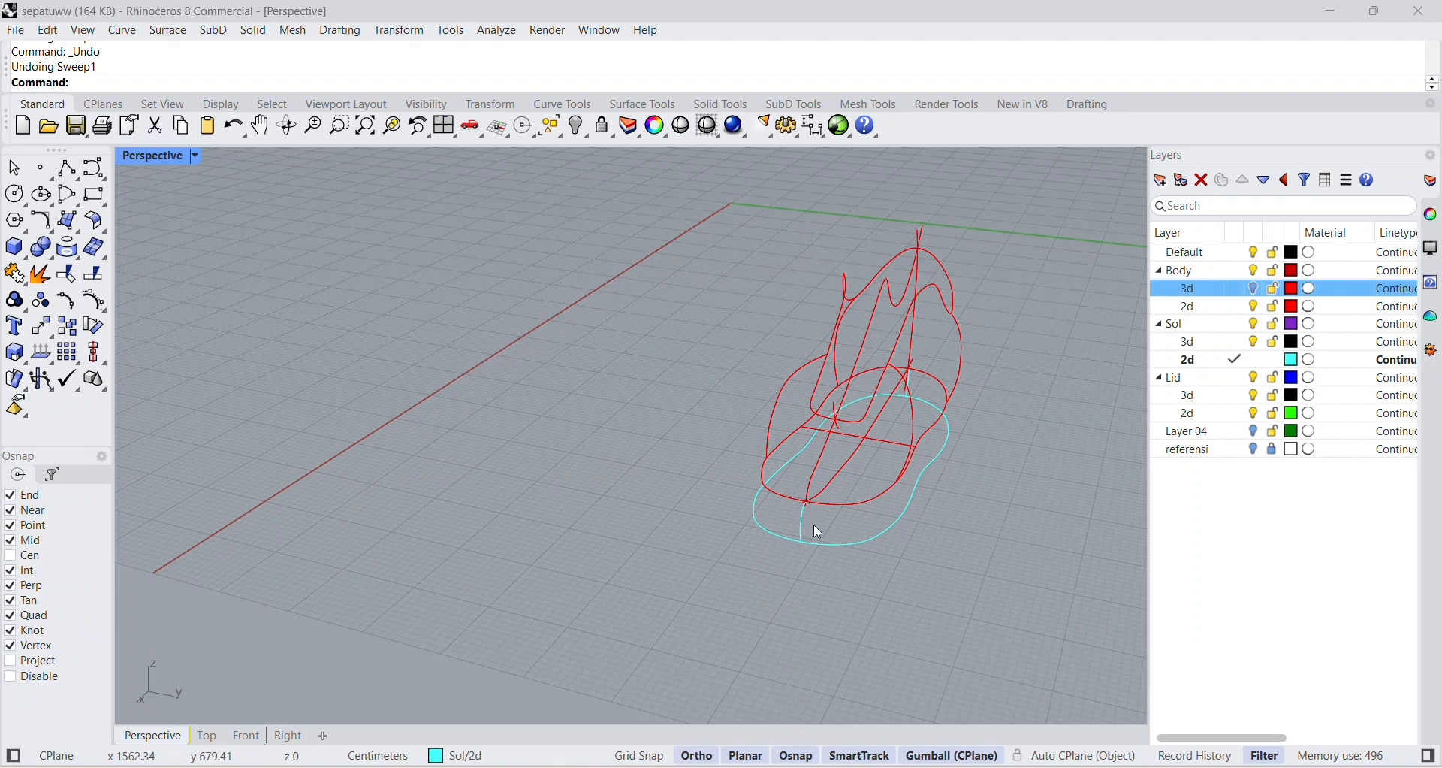
pyautogui.scroll(8, 817, 531)
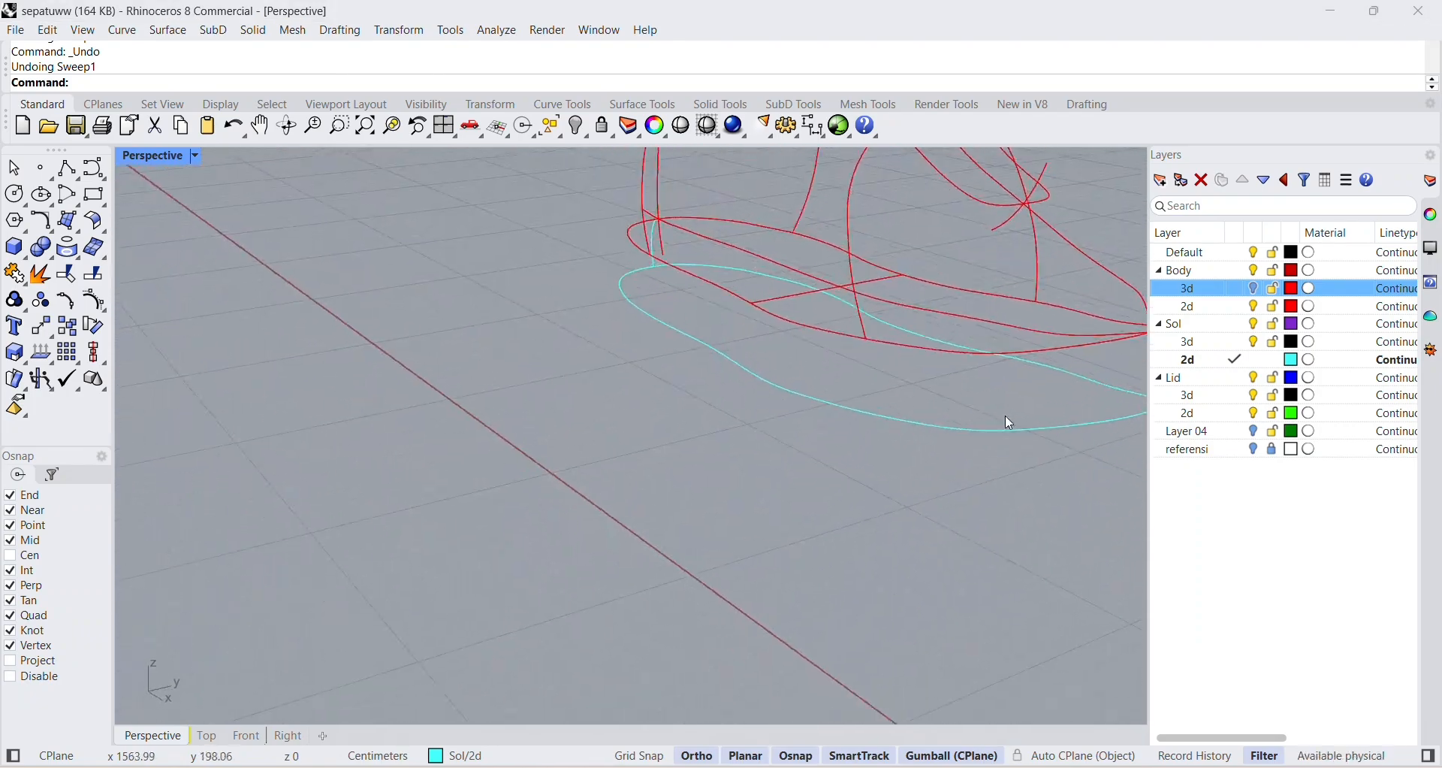
pyautogui.scroll(-6, 977, 360)
pyautogui.moveTo(1011, 293); pyautogui.dragTo(866, 492, button='right')
pyautogui.scroll(4, 866, 493)
pyautogui.click(866, 501)
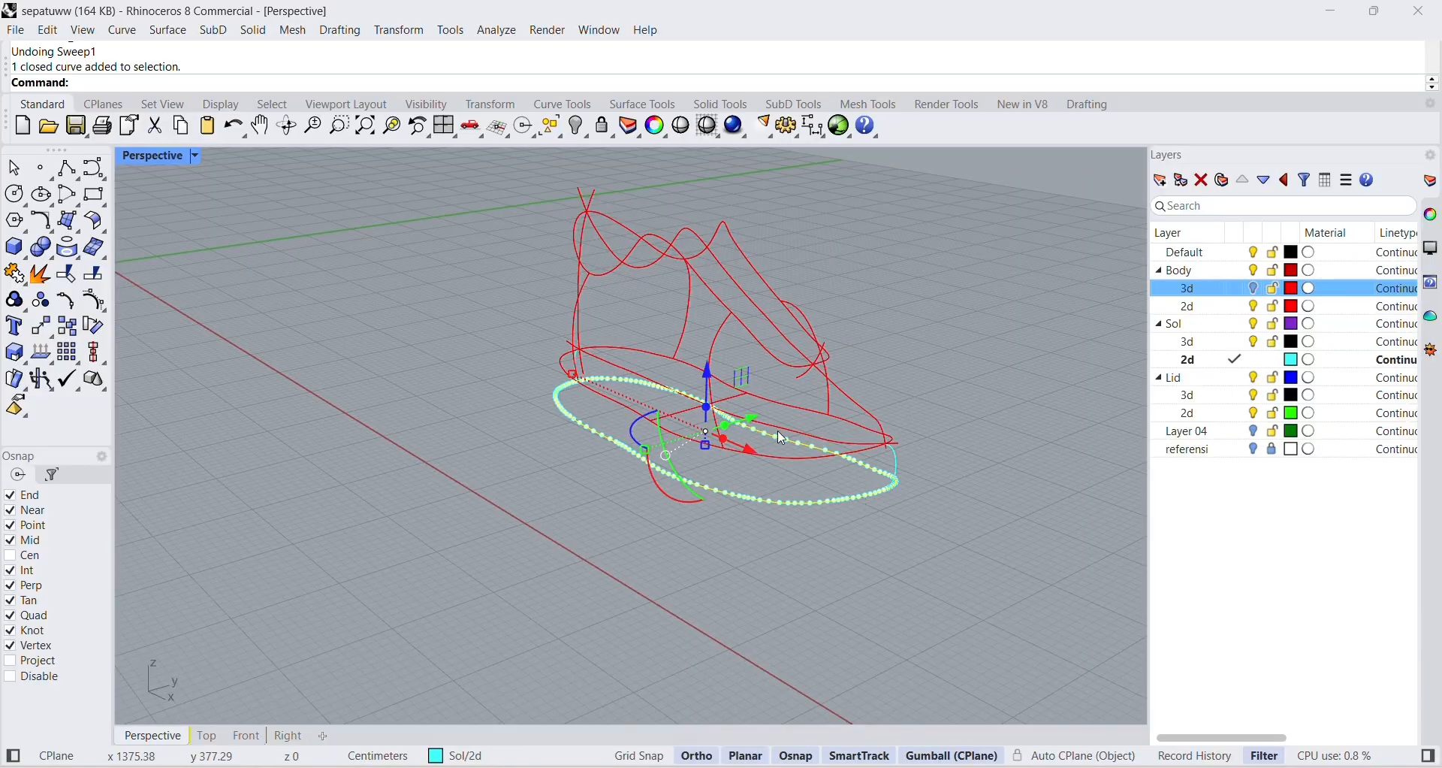
pyautogui.click(450, 236)
# Sweep the heel and toe curves along the lowered sole outline with Sweep 1 Rail, using Freeform and unchanged cross sections.
pyautogui.click(172, 32)
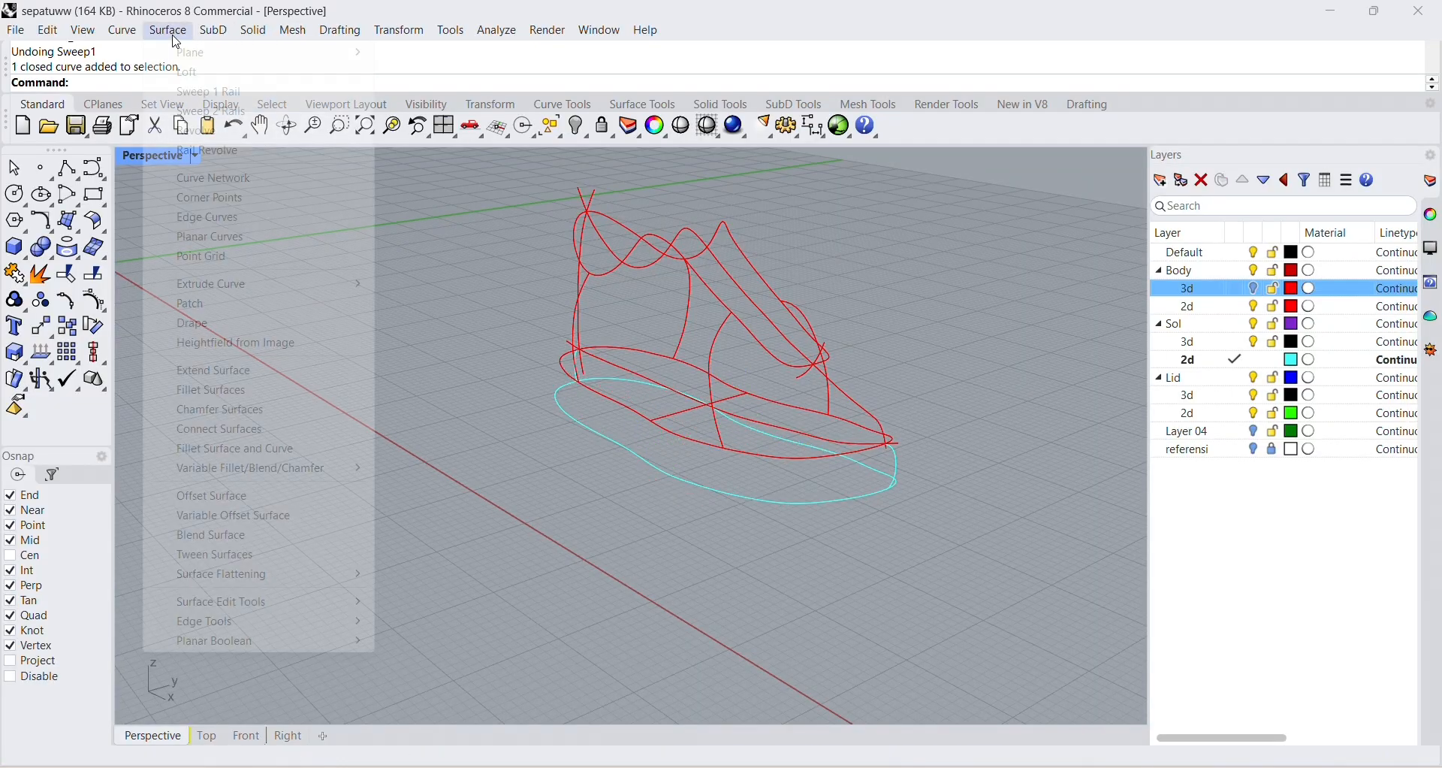
pyautogui.click(211, 91)
pyautogui.moveTo(854, 460); pyautogui.dragTo(881, 473, button='right')
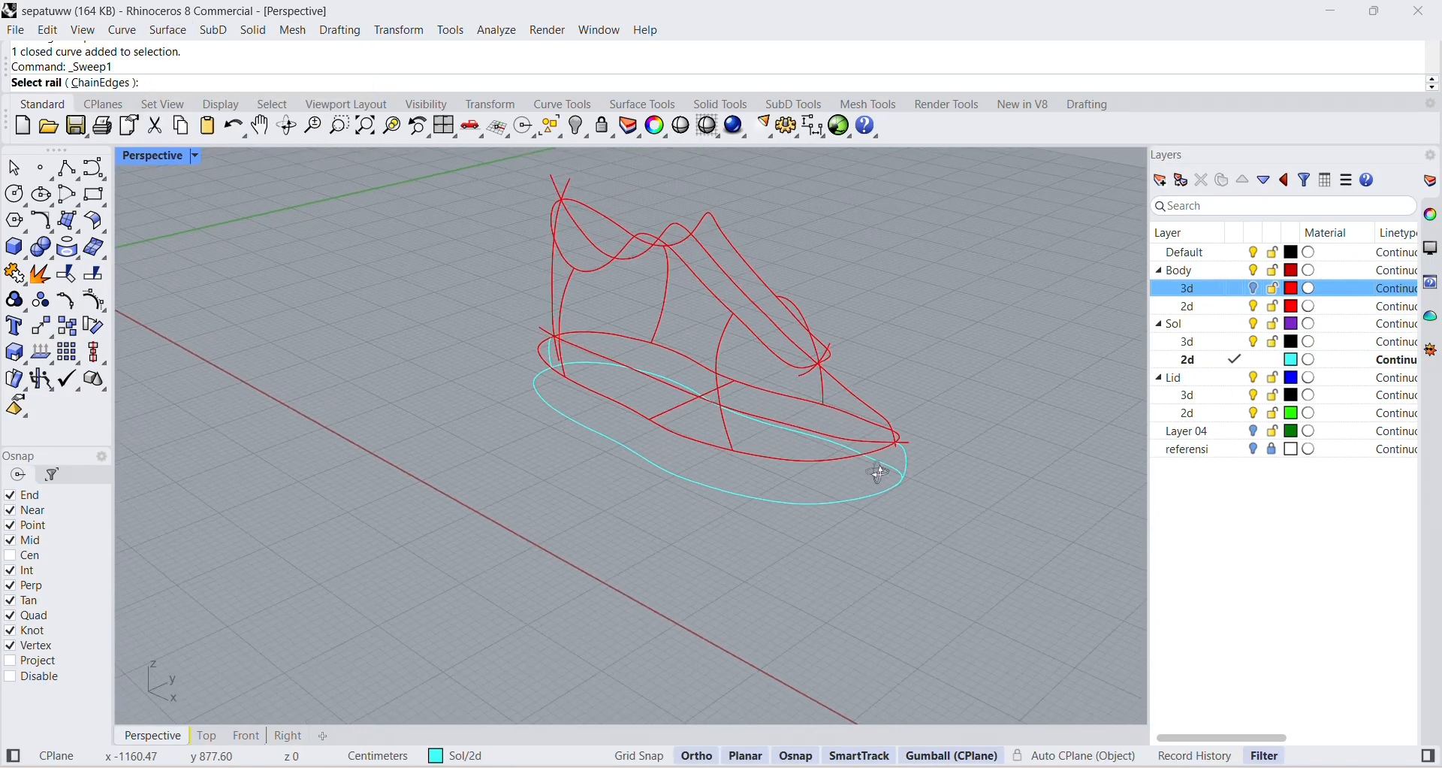
pyautogui.click(856, 502)
pyautogui.moveTo(531, 418); pyautogui.dragTo(455, 397, button='right')
pyautogui.click(446, 402)
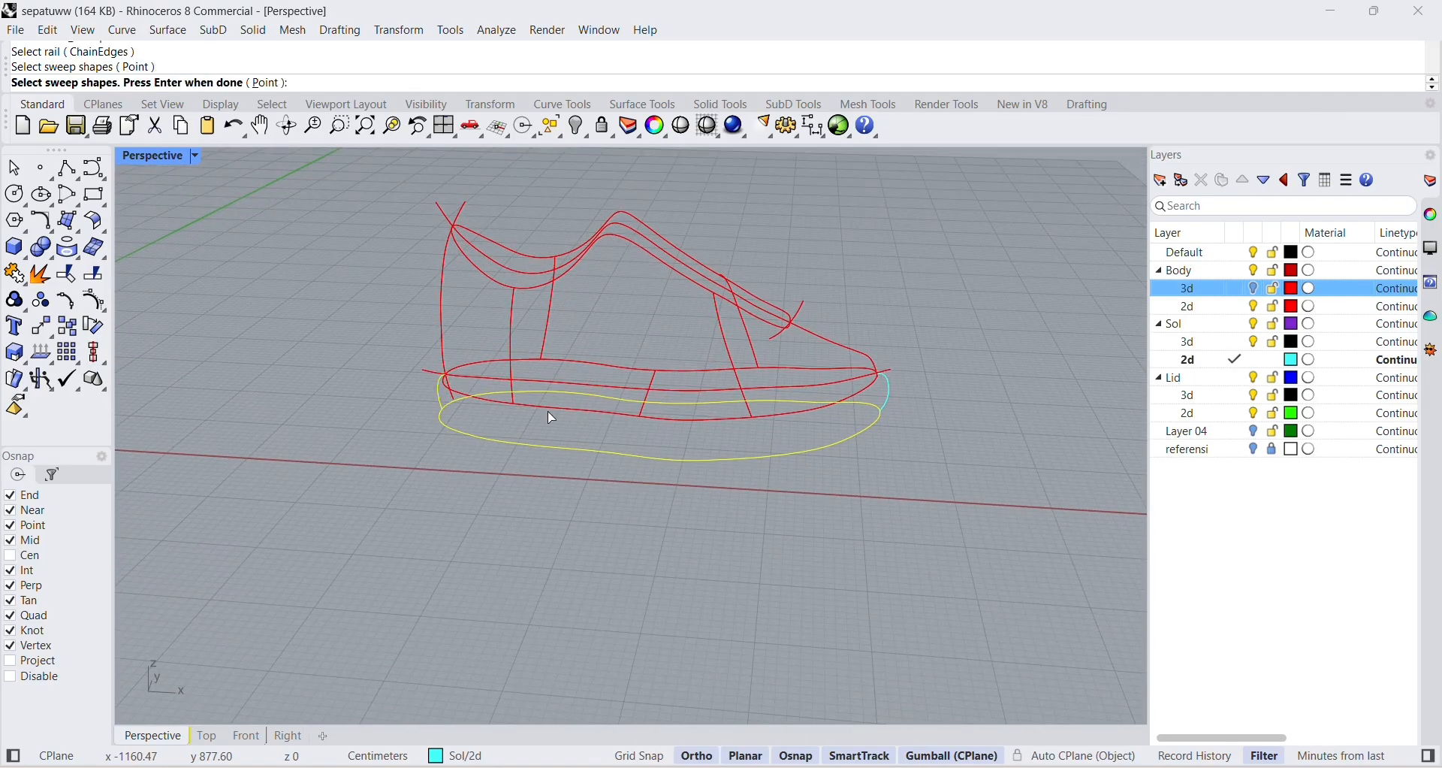
pyautogui.click(897, 400)
pyautogui.press('Return')
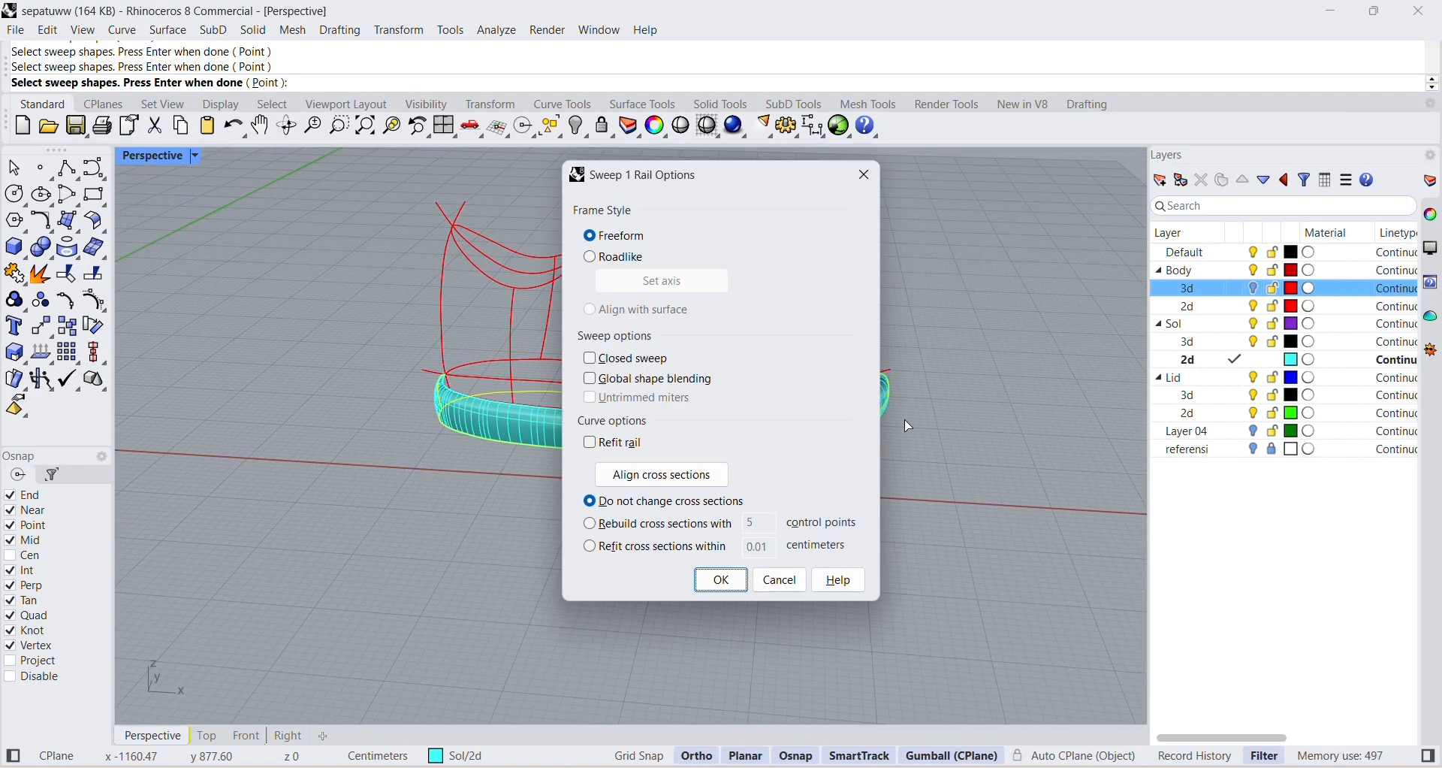
pyautogui.click(722, 580)
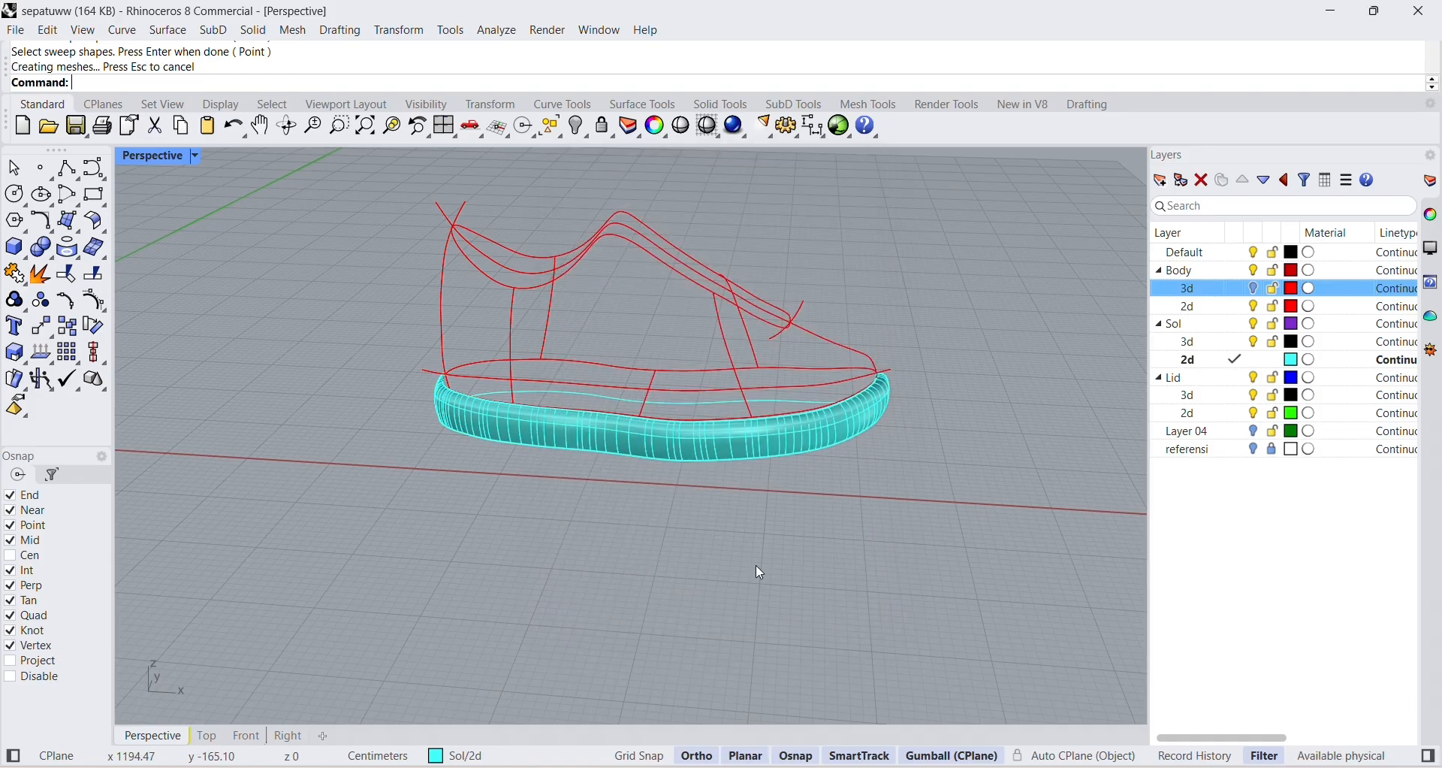
# Create the sole's open other side with Sweep 1 Rail along the same outline, picking the toe and heel curves instead of surface edges.
pyautogui.moveTo(756, 565); pyautogui.dragTo(688, 511, button='right')
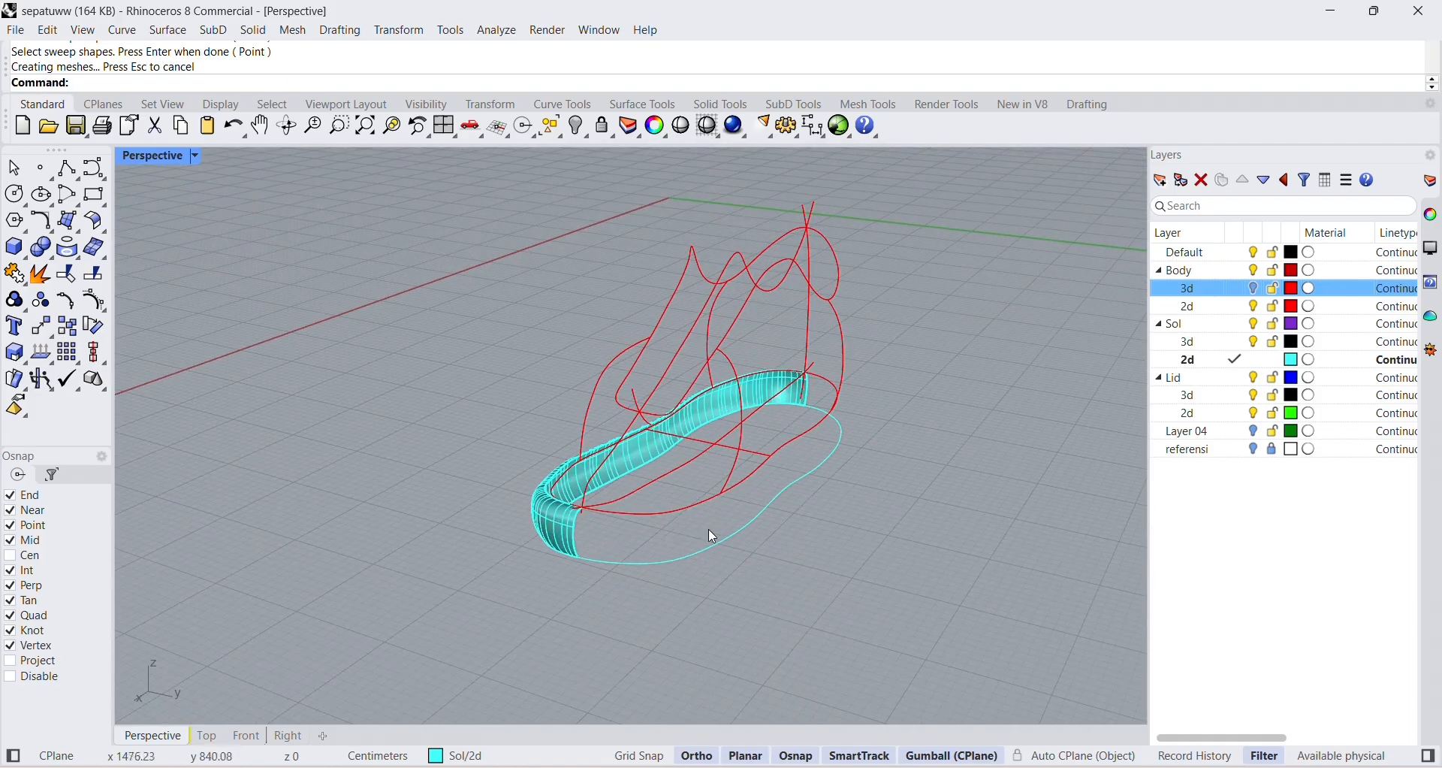
pyautogui.scroll(3, 628, 544)
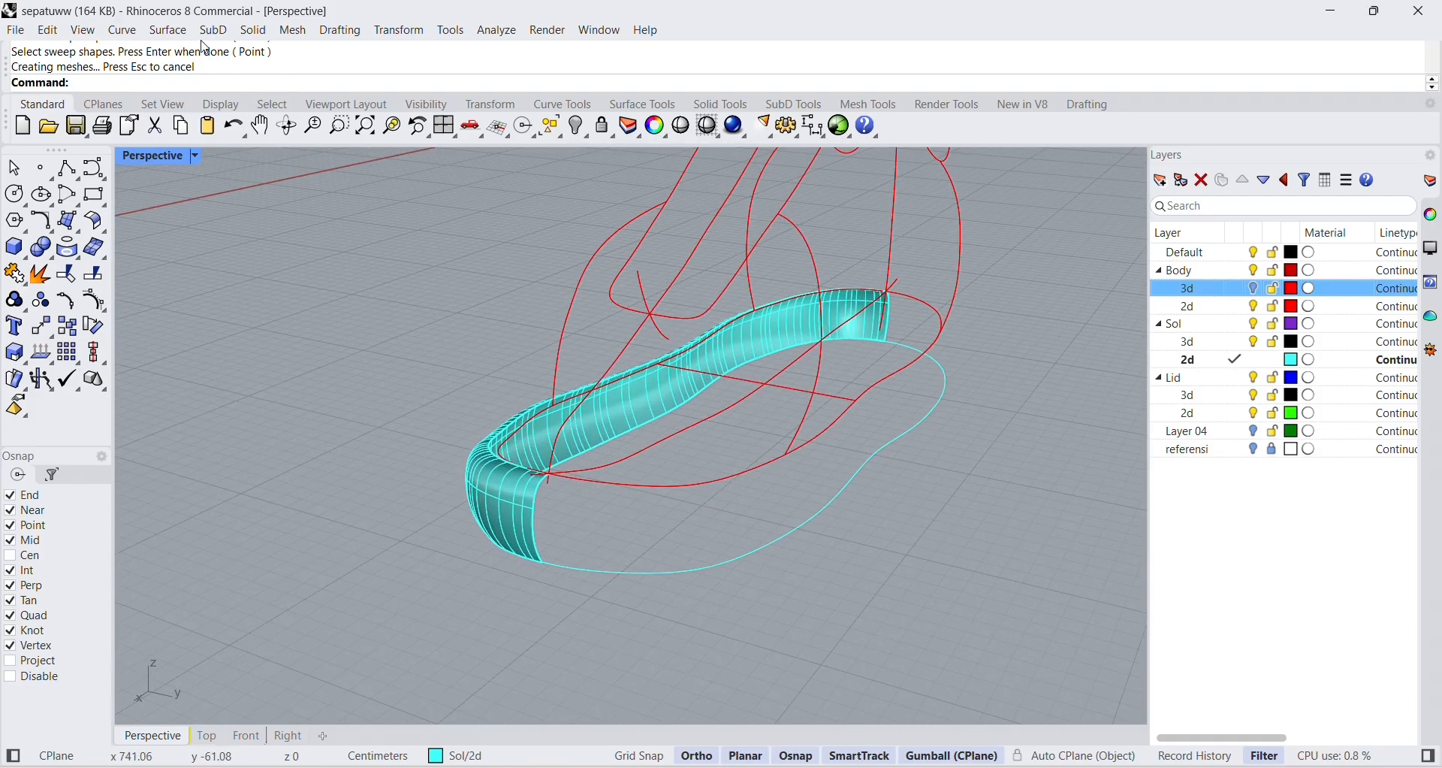
pyautogui.click(168, 30)
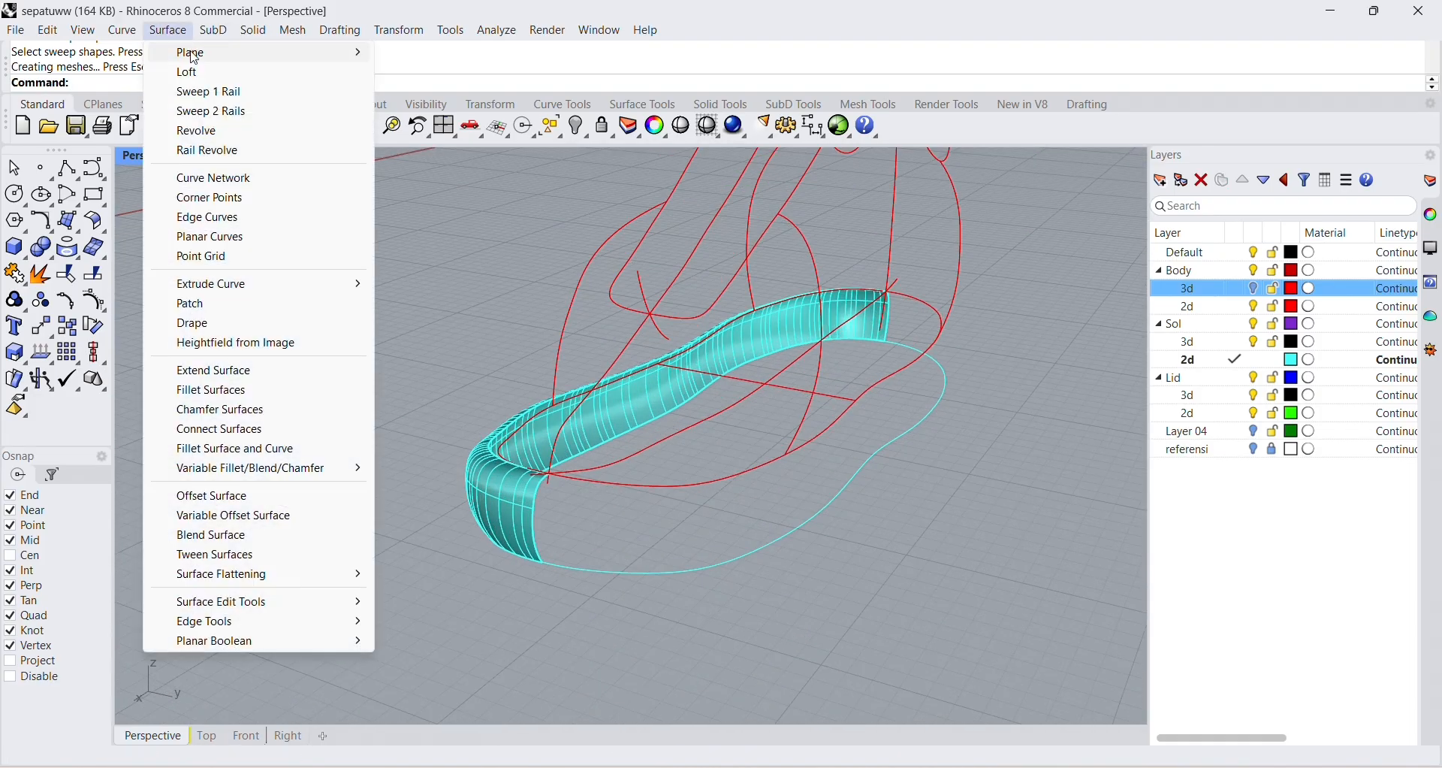
pyautogui.click(201, 93)
pyautogui.click(596, 575)
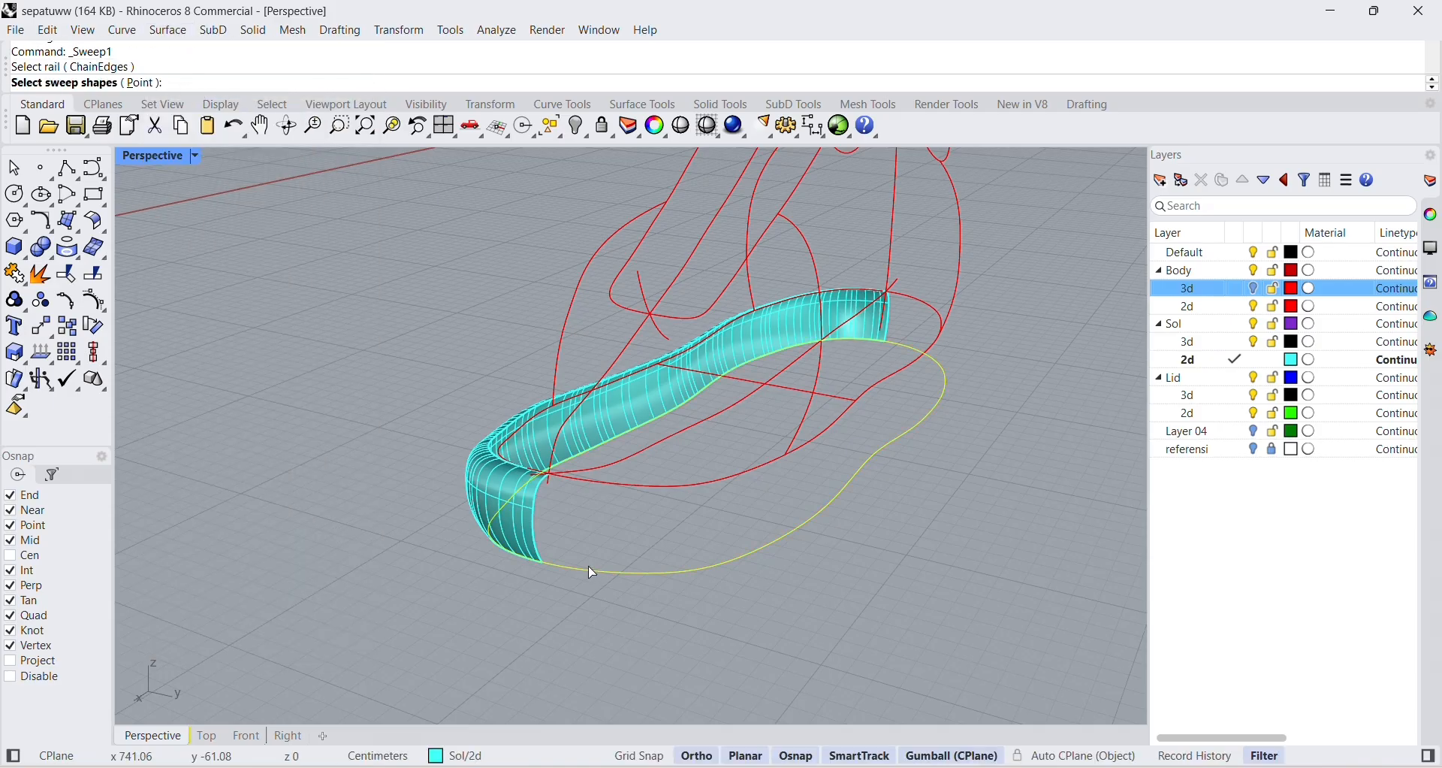
pyautogui.click(535, 531)
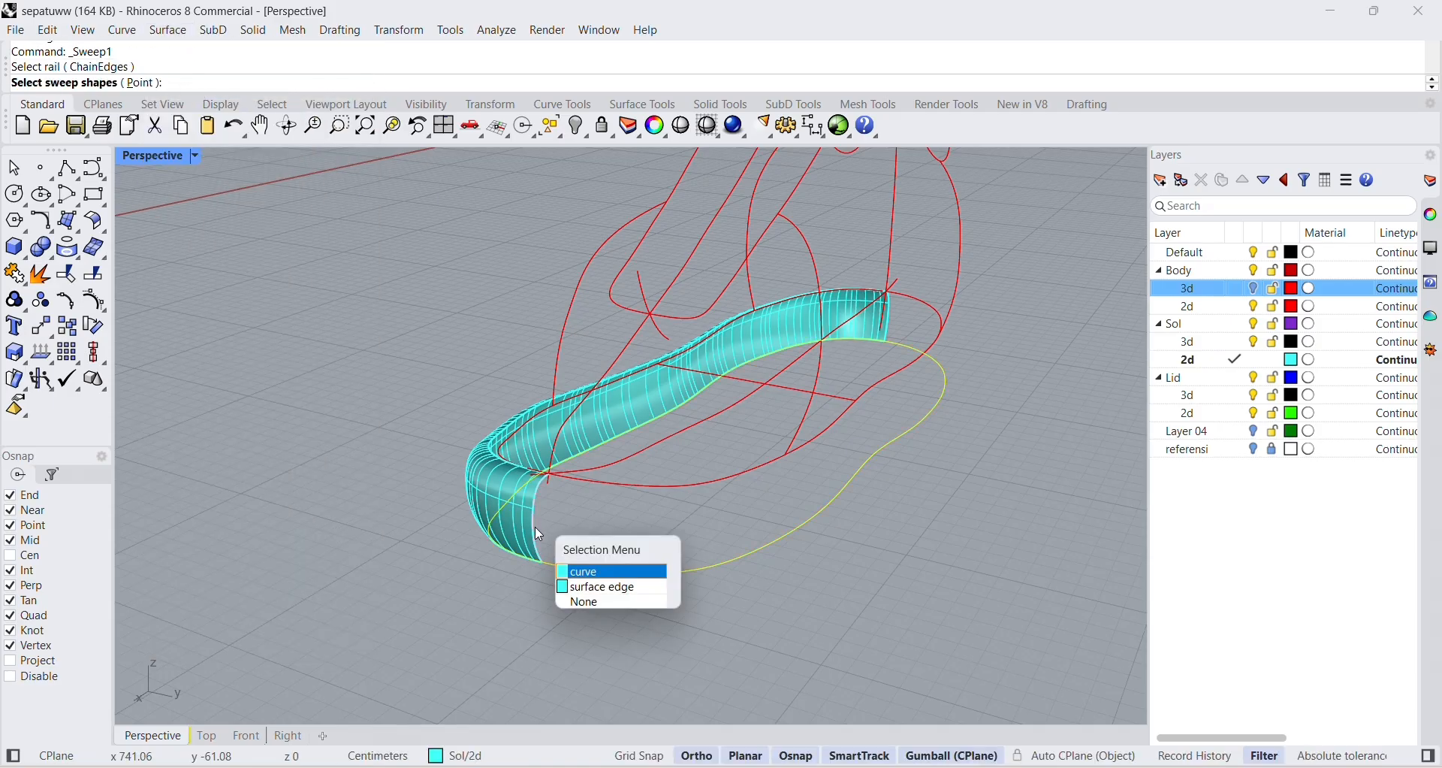
pyautogui.click(581, 573)
pyautogui.moveTo(958, 374); pyautogui.dragTo(1059, 429, button='right')
pyautogui.click(1052, 434)
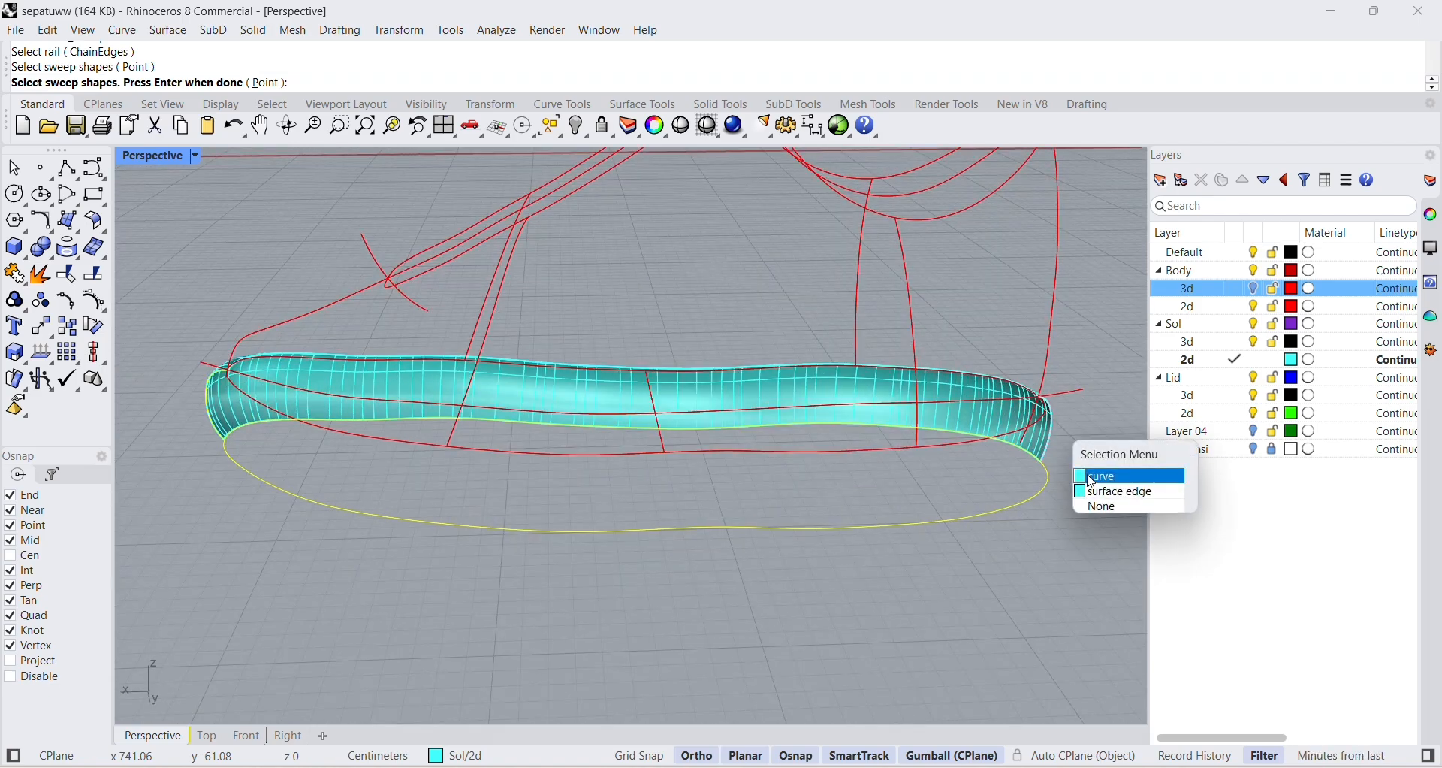
pyautogui.click(1090, 471)
pyautogui.press('Return')
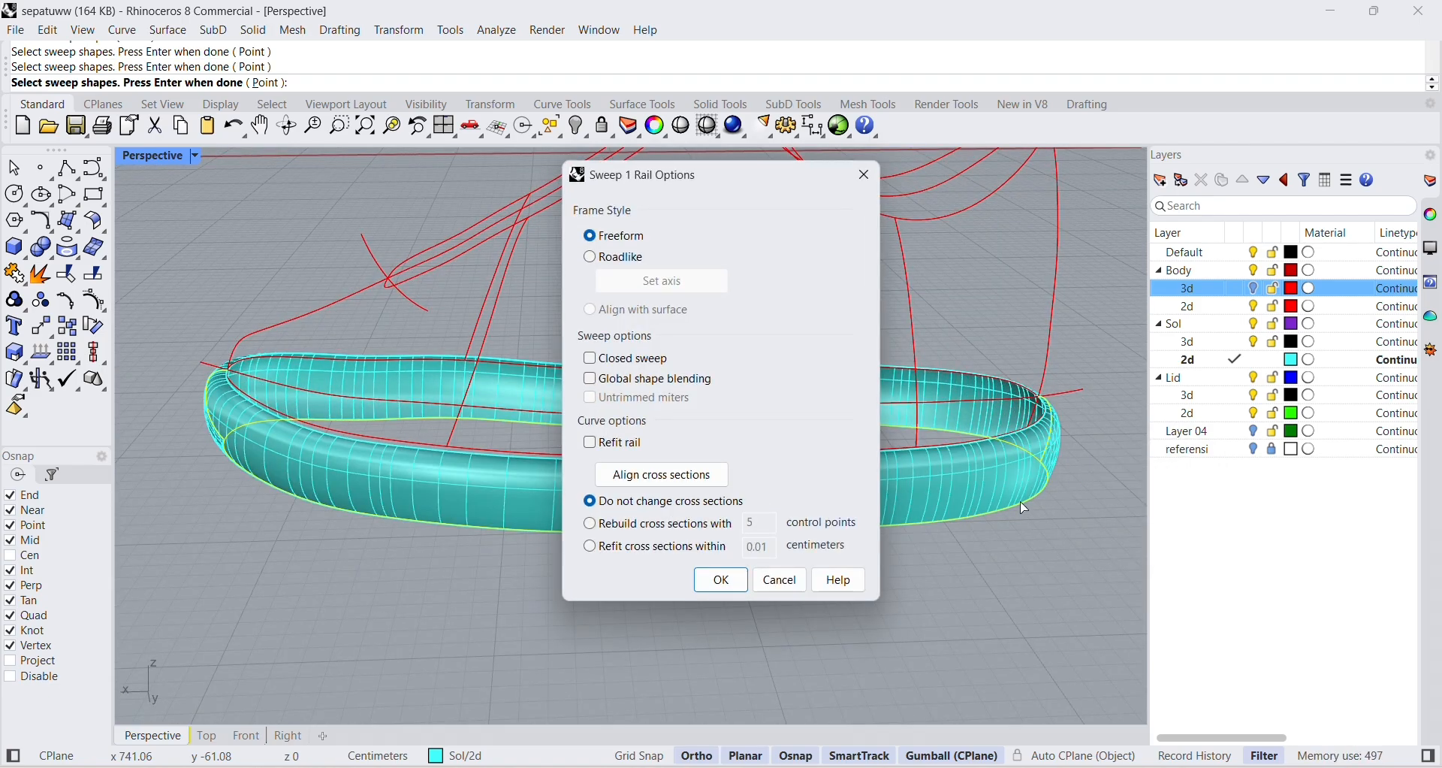
pyautogui.click(712, 580)
# Show the Body 3d layer together with the swept sole and highlight the Sol 2d layer.
pyautogui.moveTo(517, 558); pyautogui.dragTo(840, 461, button='right')
pyautogui.scroll(-6, 706, 563)
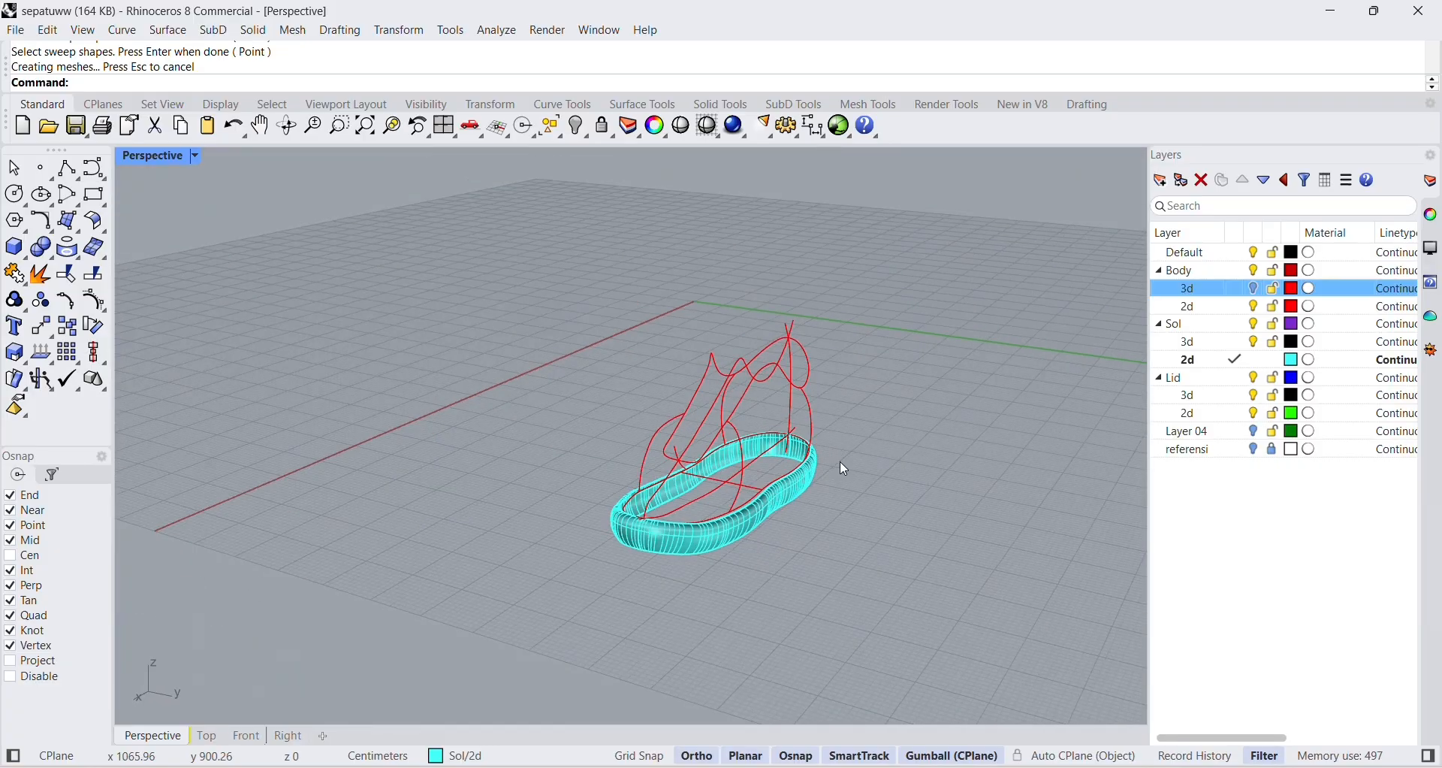
pyautogui.scroll(4, 714, 449)
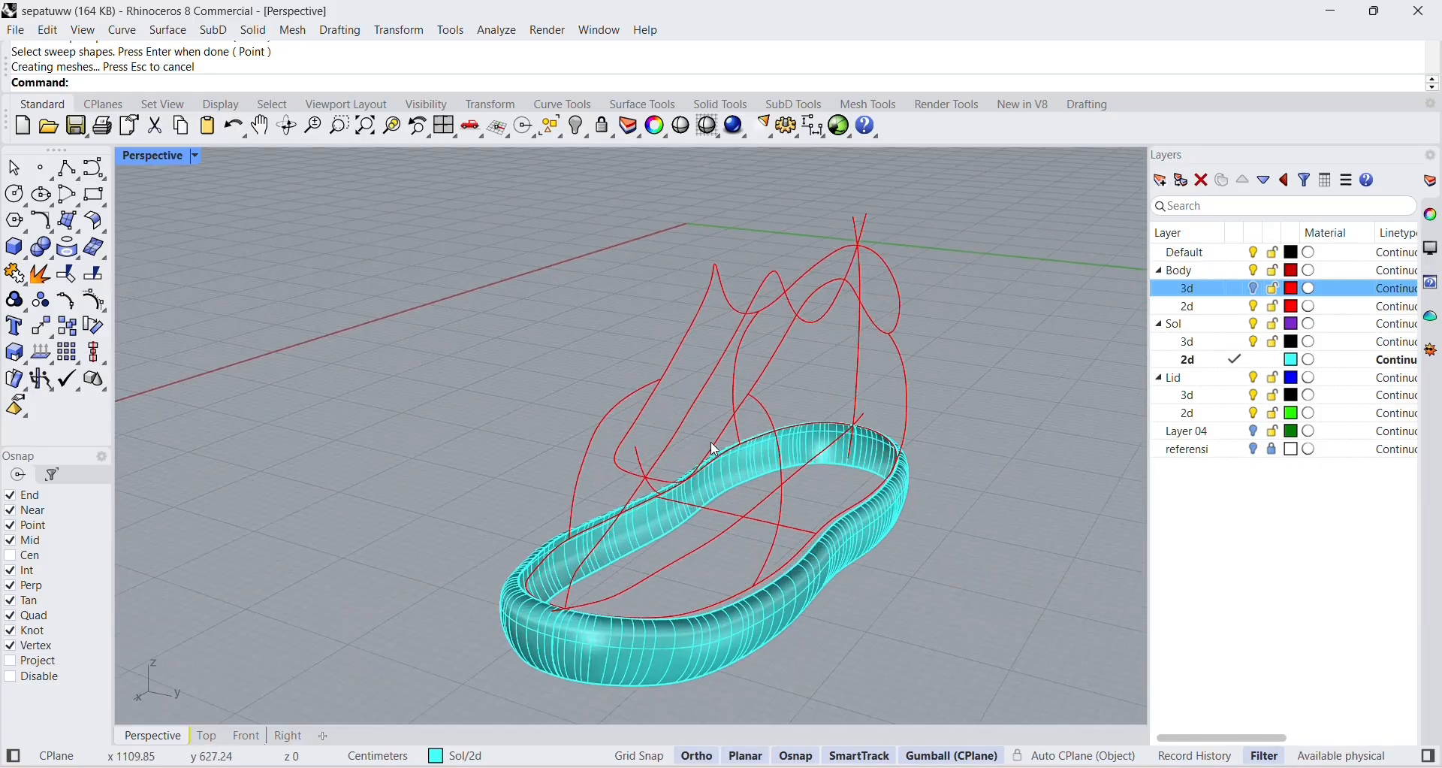
pyautogui.click(1253, 289)
pyautogui.scroll(-5, 1054, 511)
pyautogui.moveTo(1017, 579); pyautogui.dragTo(1052, 481, button='right')
pyautogui.click(1167, 365)
# Select both swept sole surfaces and examine how they fit around the base of the shoe body.
pyautogui.click(918, 525)
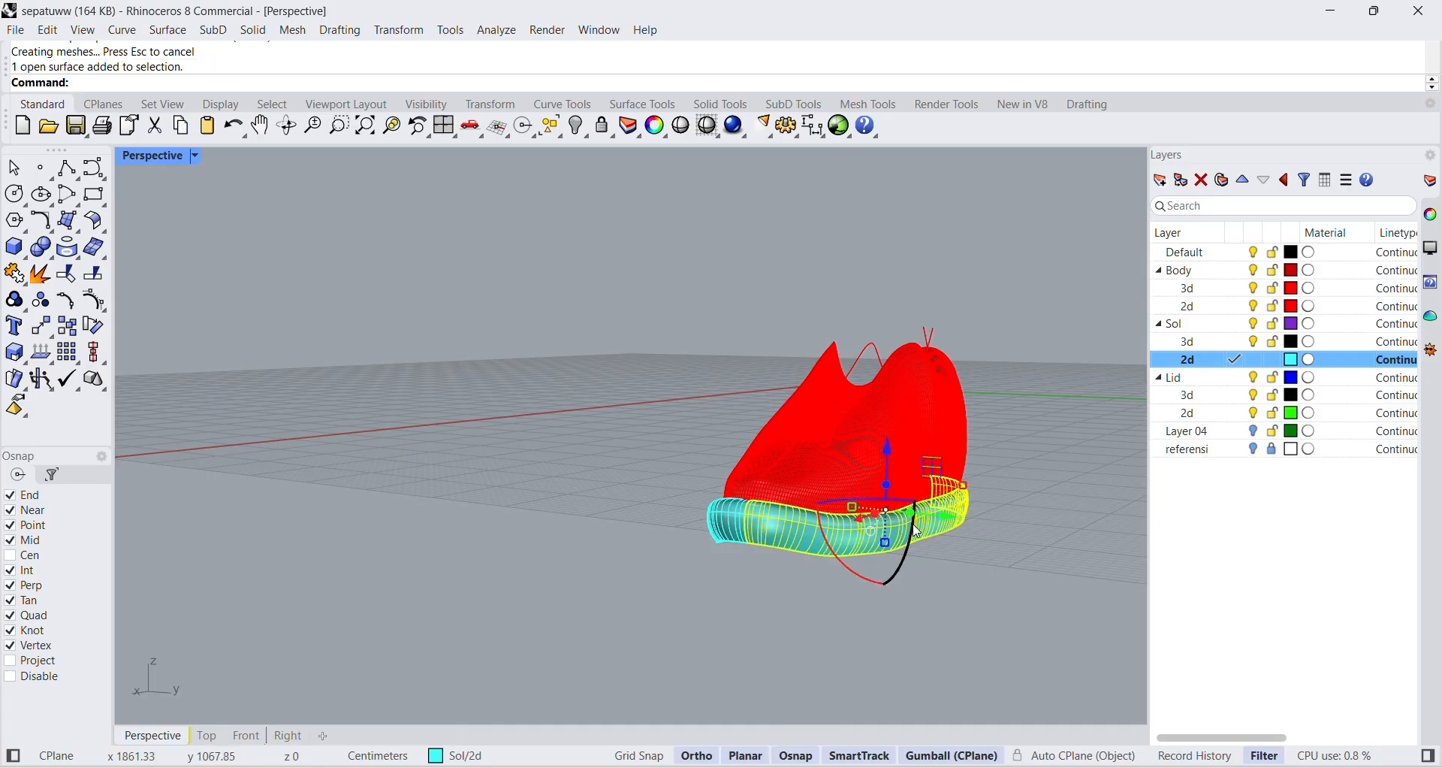
pyautogui.moveTo(819, 625); pyautogui.dragTo(945, 578, button='right')
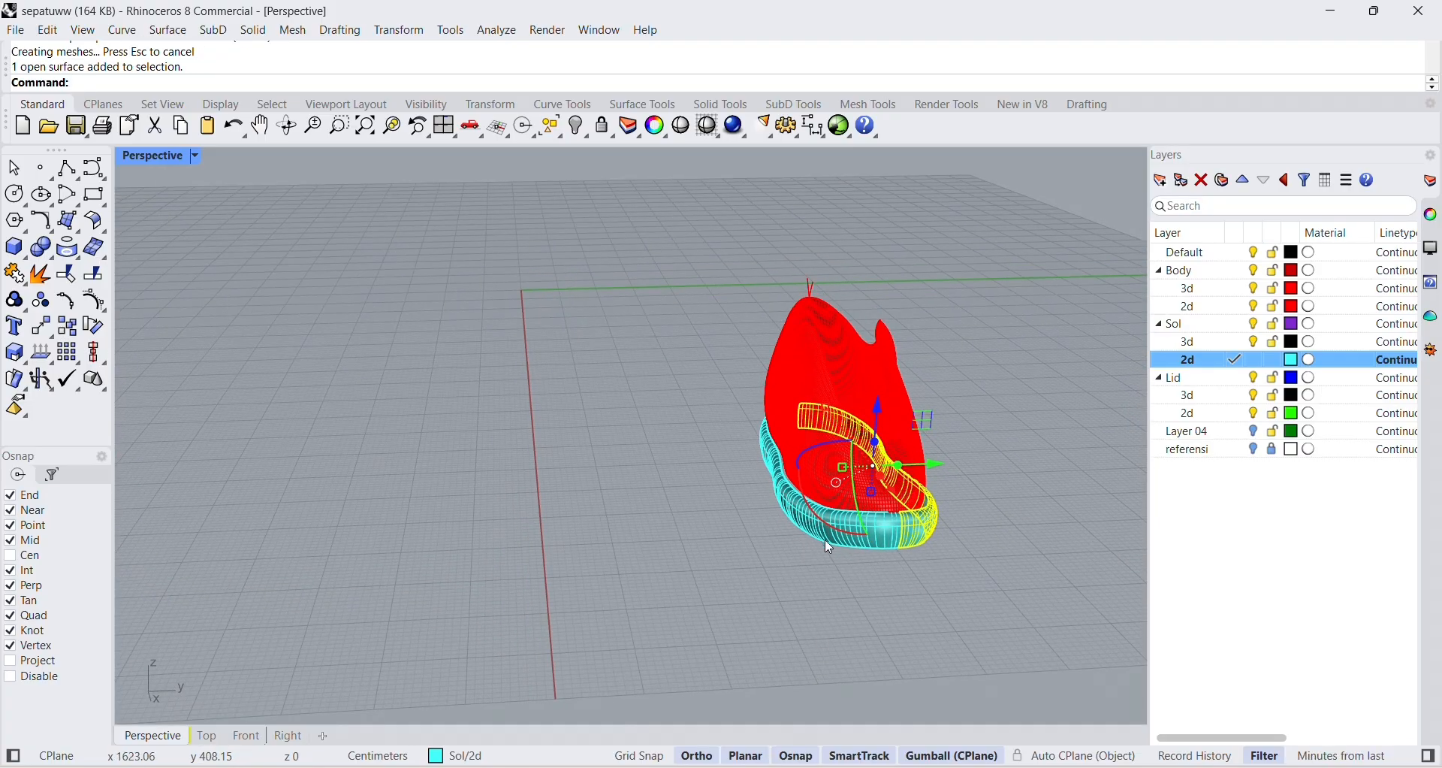
pyautogui.click(813, 513)
pyautogui.click(835, 557)
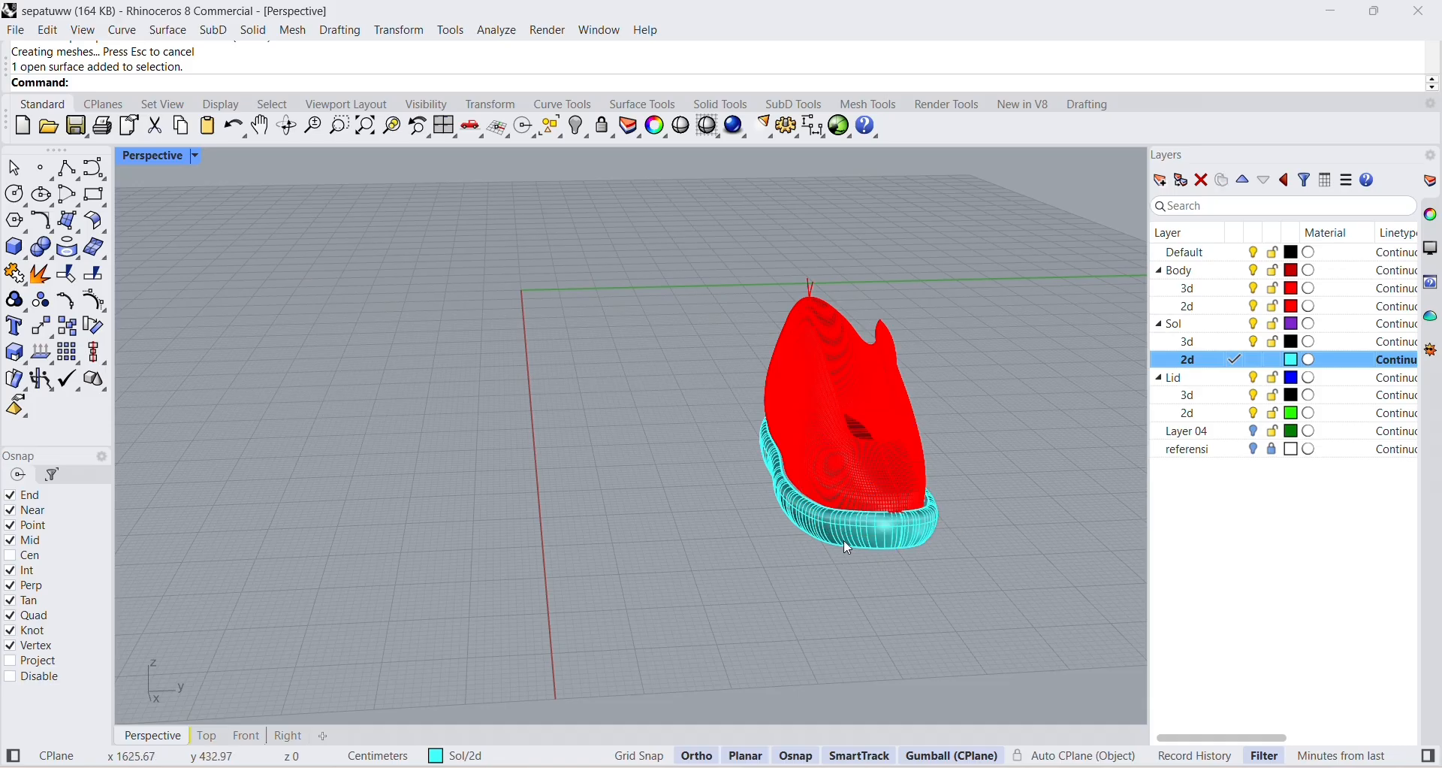
pyautogui.click(846, 547)
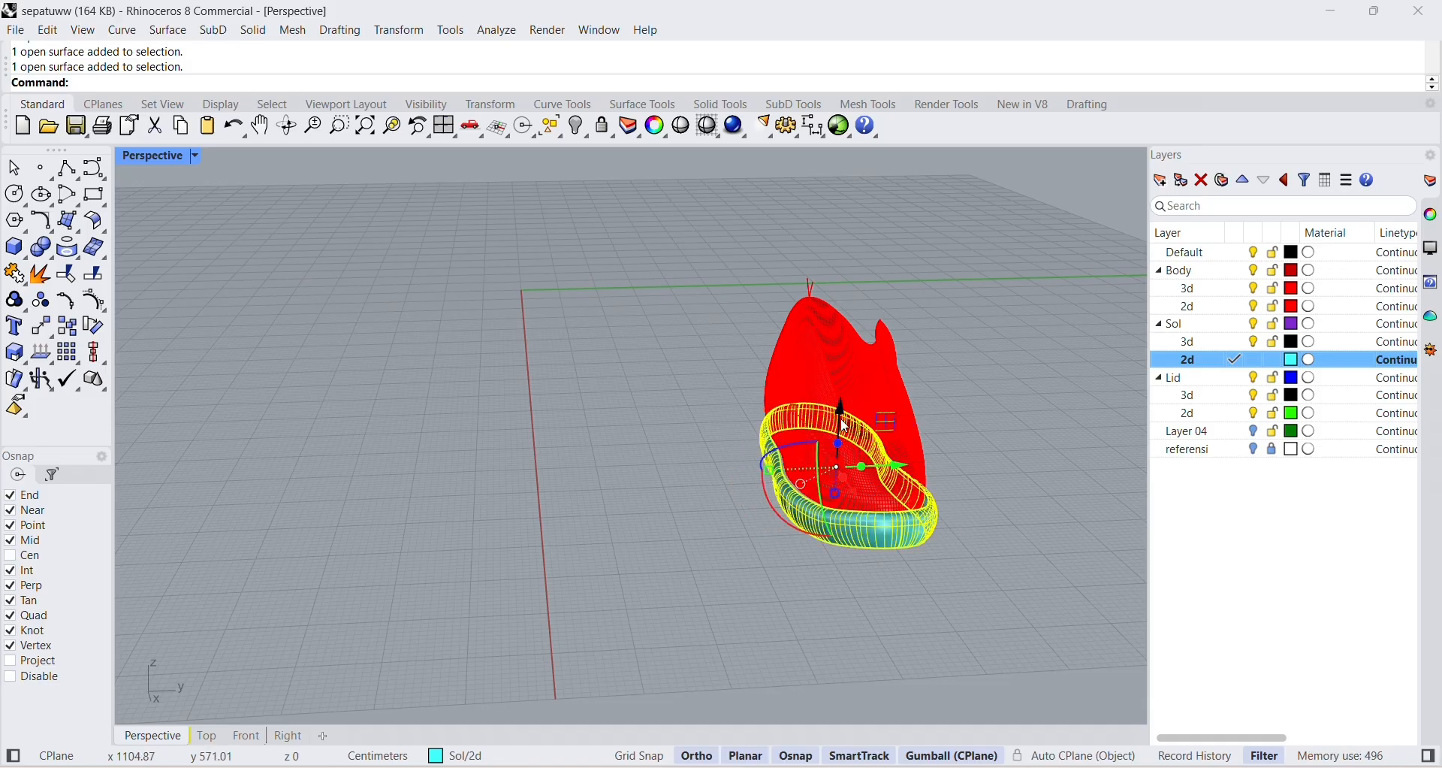
pyautogui.moveTo(967, 571); pyautogui.dragTo(771, 520, button='right')
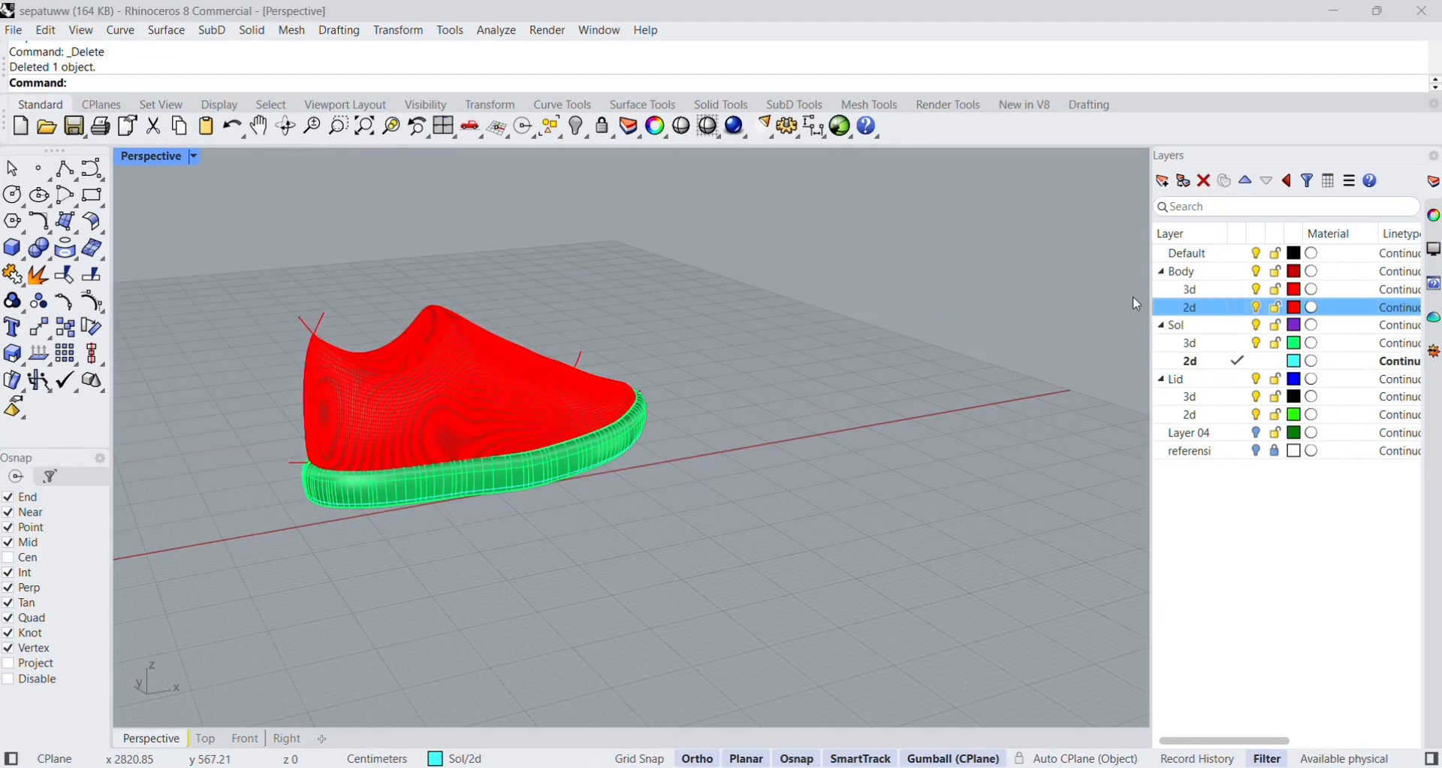
# Check the sole's open underside and hide the Body 3d, Body 2d and Sol 3d layers.
pyautogui.click(1258, 344)
pyautogui.click(1257, 344)
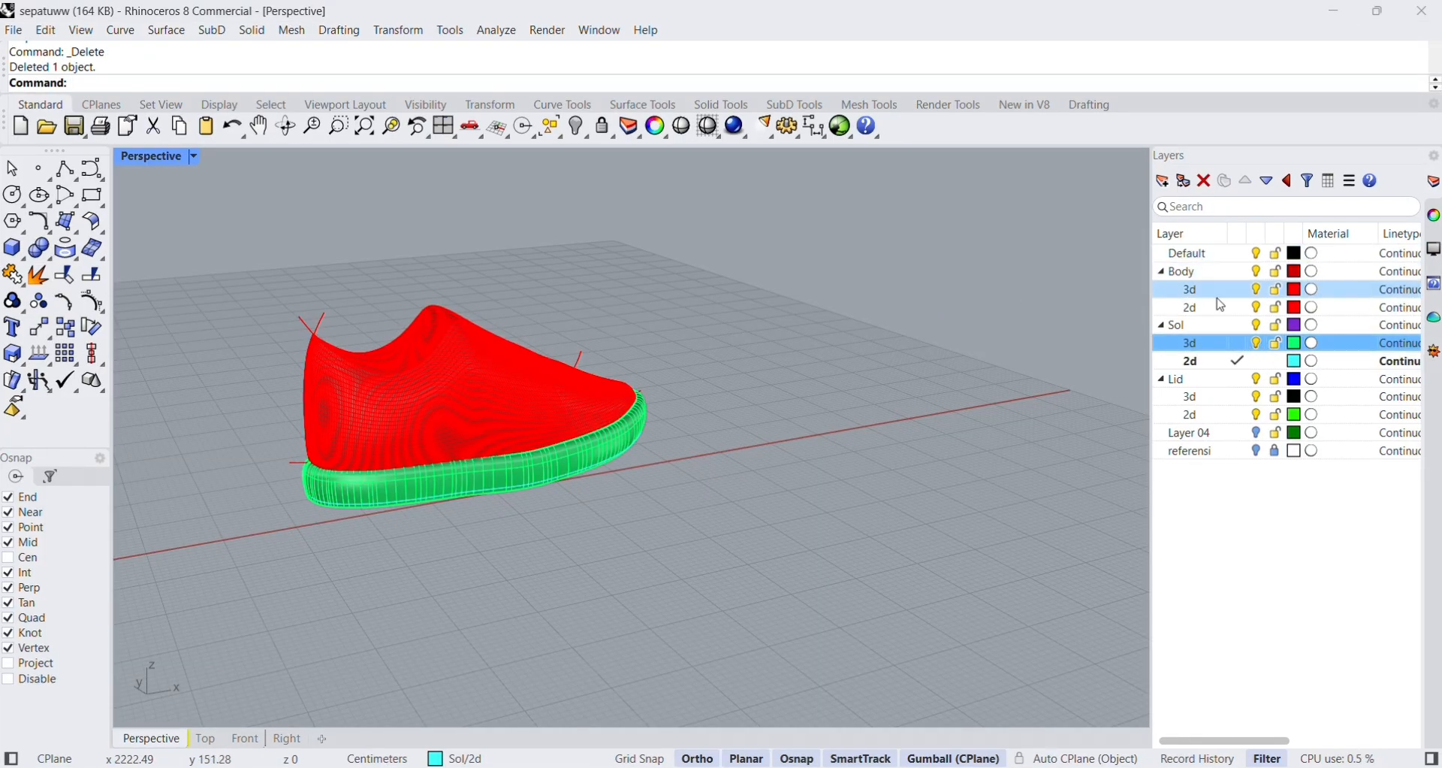
pyautogui.moveTo(637, 481); pyautogui.dragTo(560, 302, button='right')
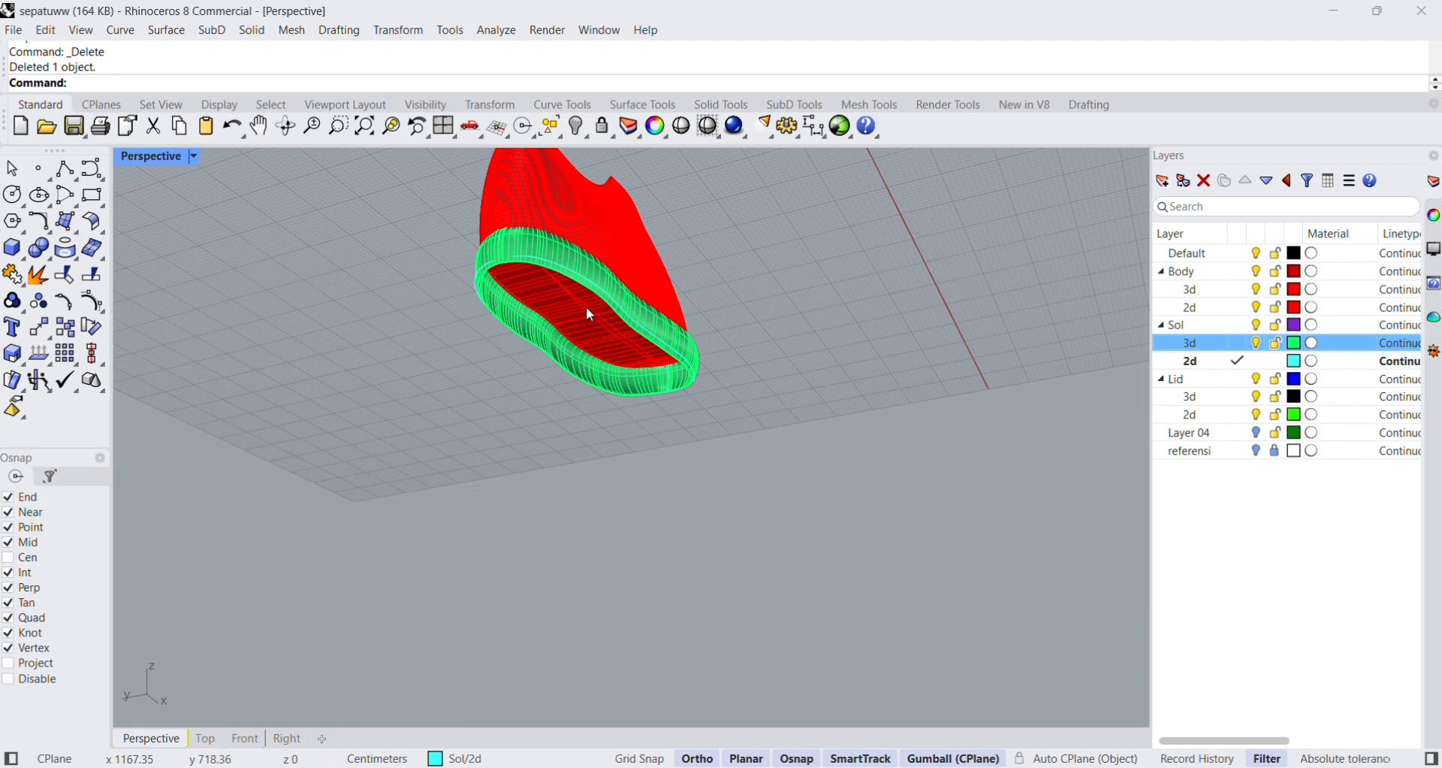
pyautogui.moveTo(667, 258); pyautogui.dragTo(668, 405, button='right')
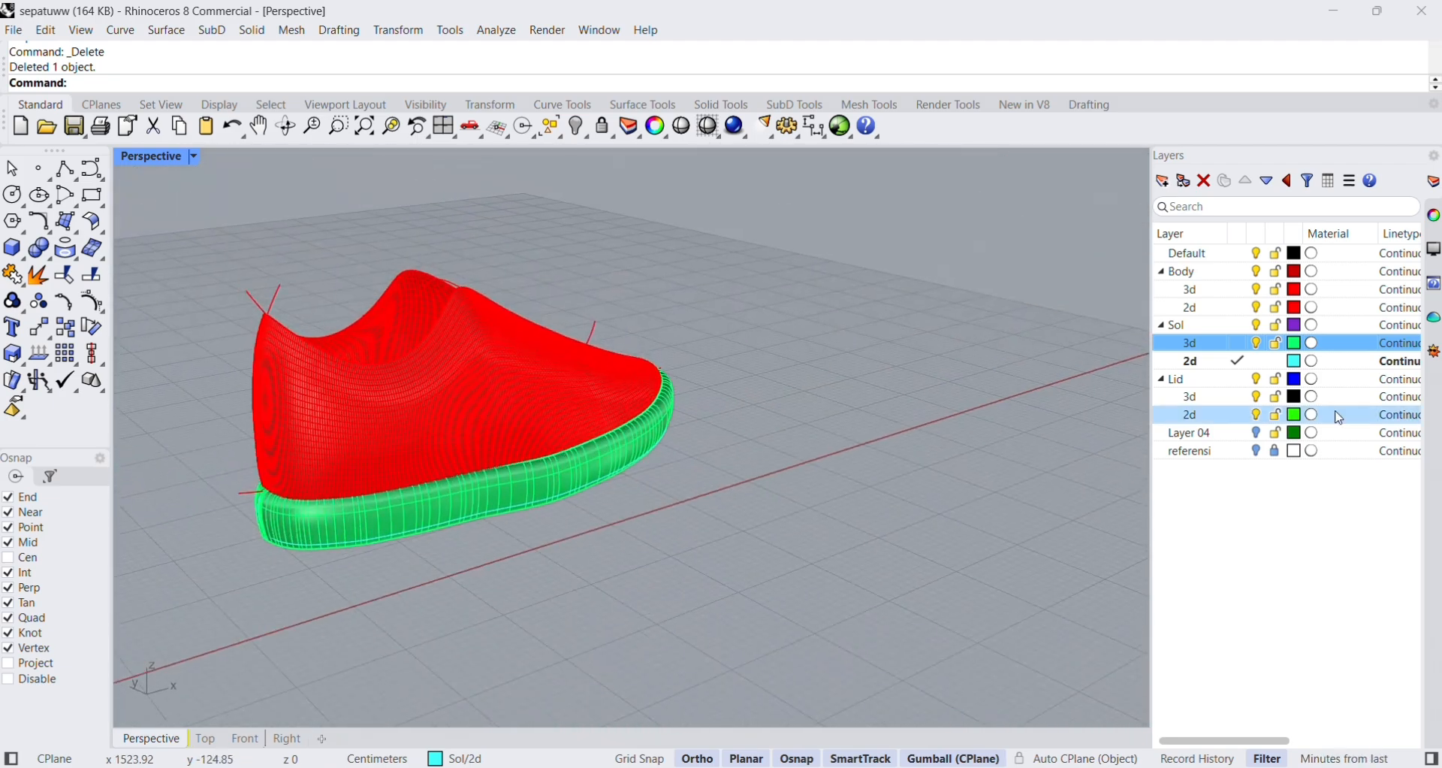
pyautogui.click(1257, 290)
pyautogui.click(1257, 308)
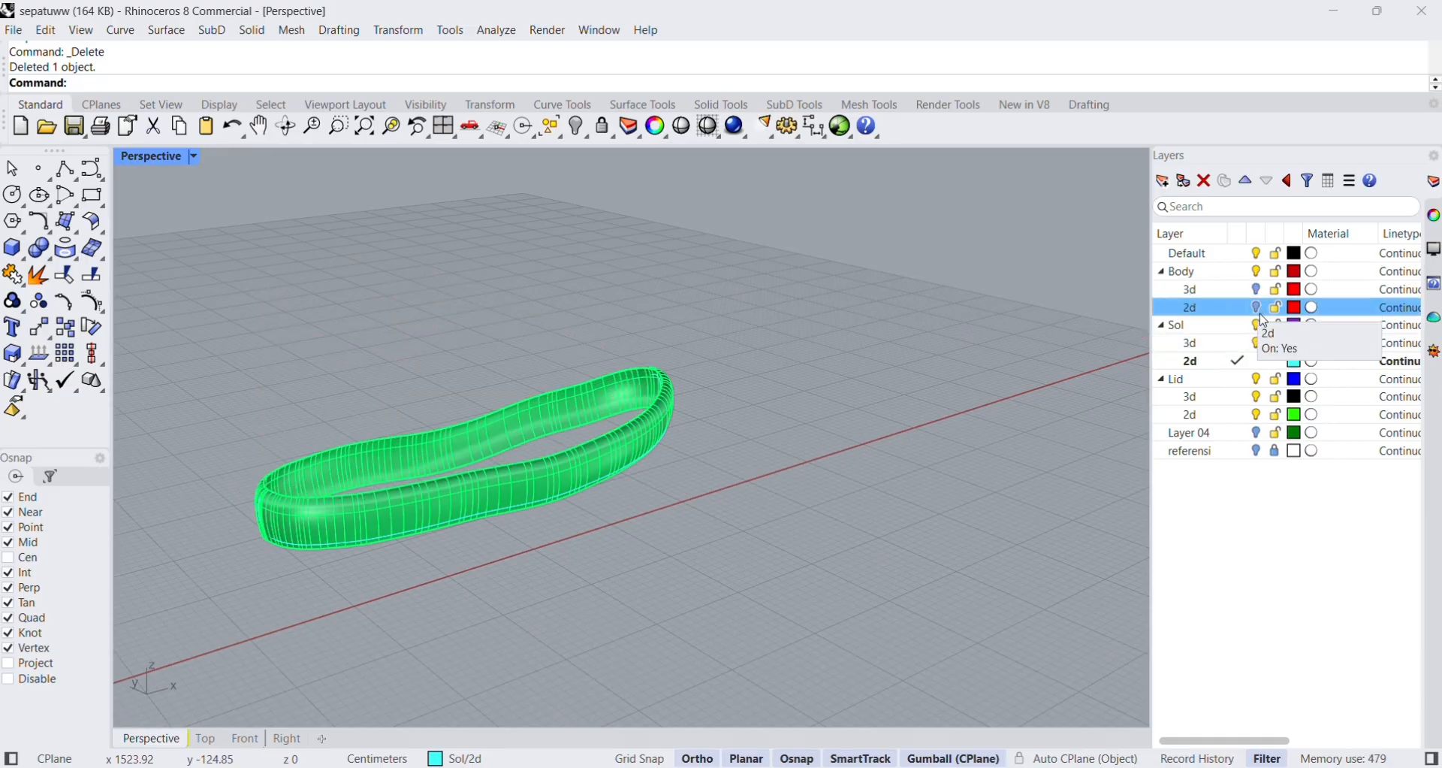
pyautogui.click(1256, 344)
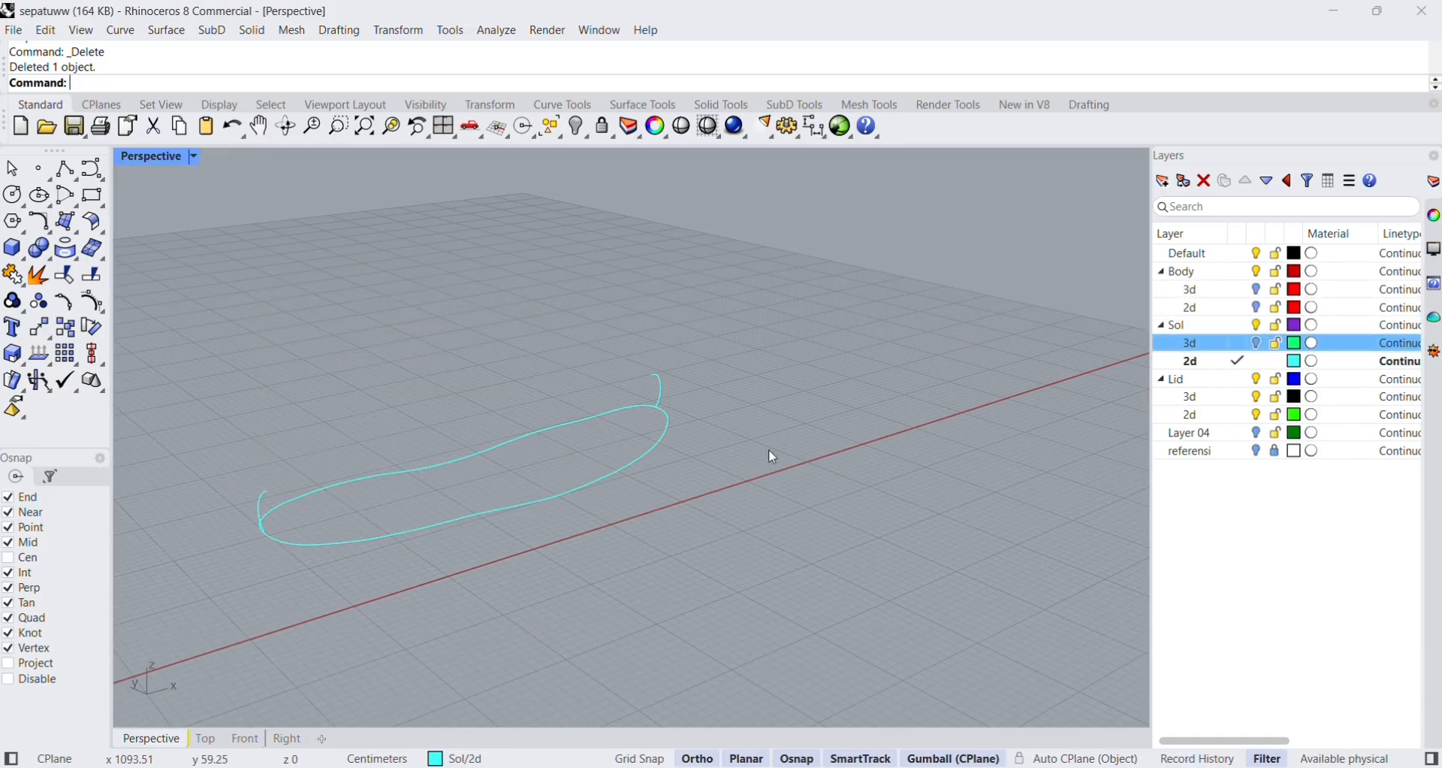
# Draw a straight polyline about 217 cm long across the narrow middle of the sole outline, joining its two sides.
pyautogui.moveTo(769, 449); pyautogui.dragTo(839, 482, button='right')
pyautogui.scroll(3, 553, 610)
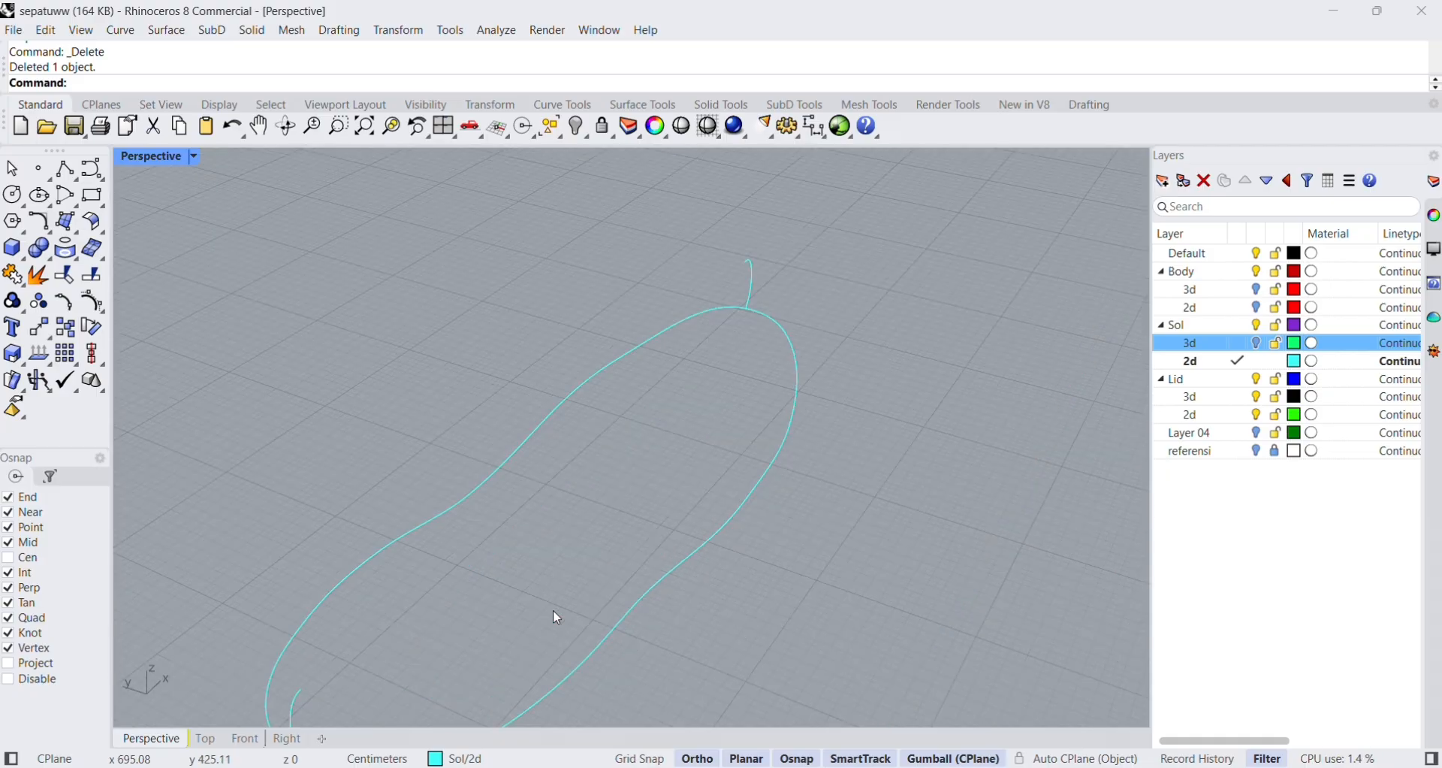
pyautogui.scroll(-3, 538, 606)
pyautogui.click(78, 175)
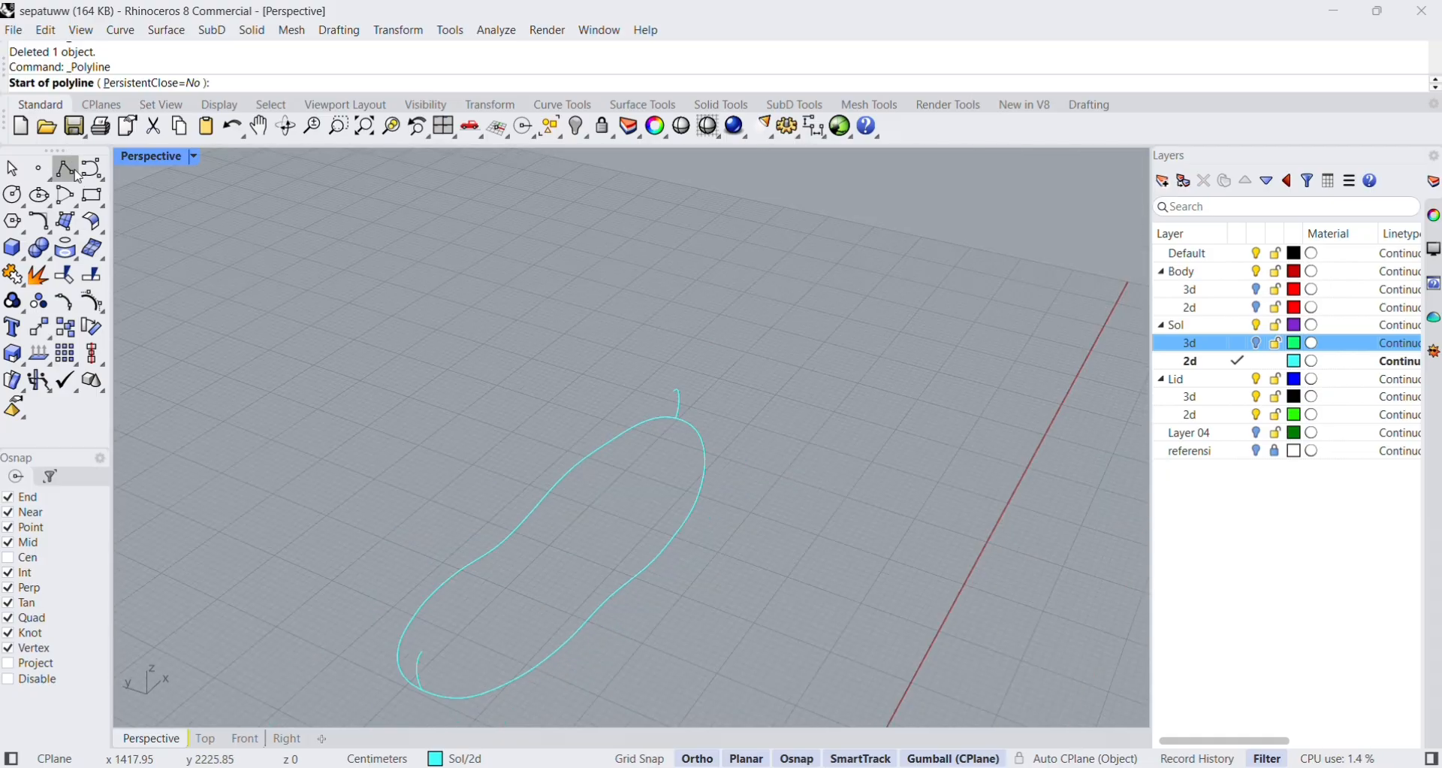
pyautogui.click(497, 549)
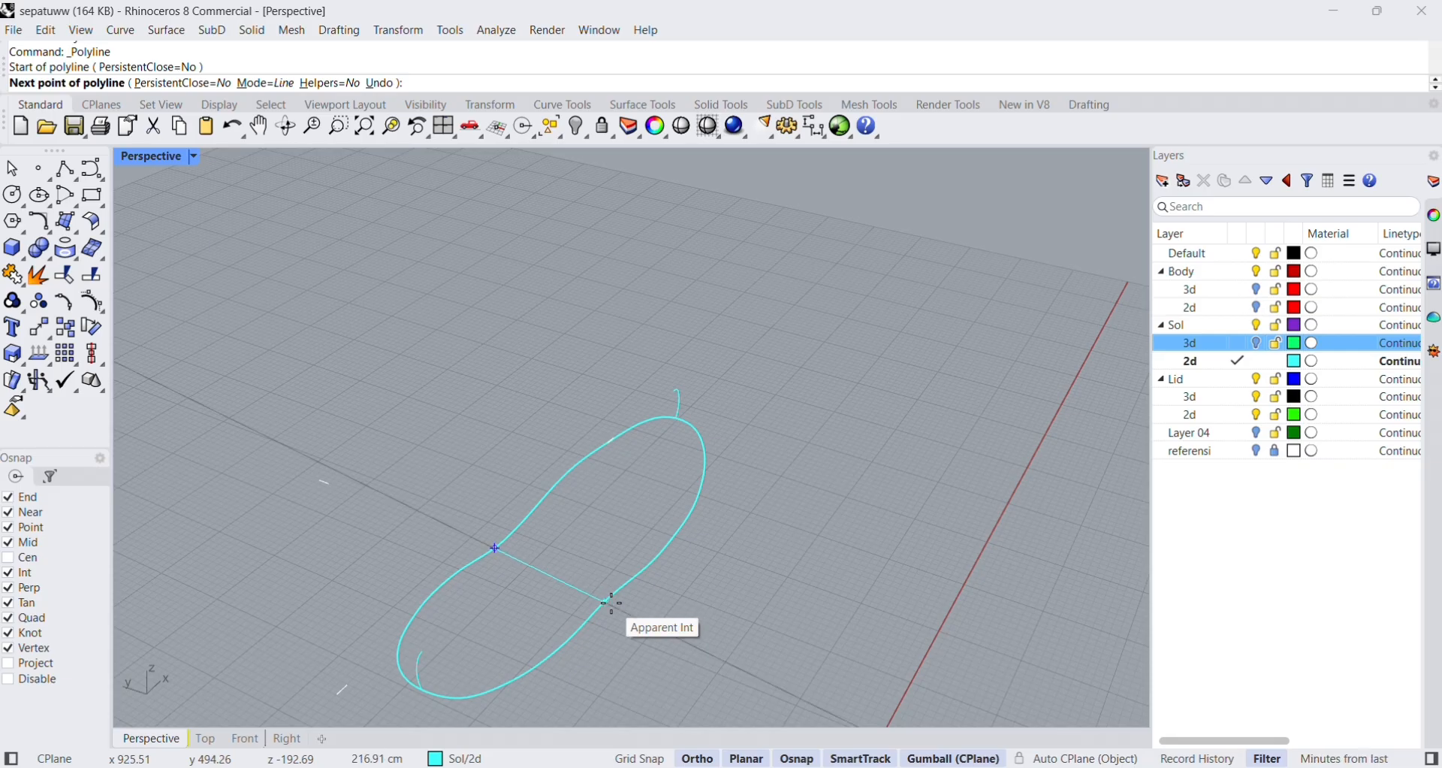
pyautogui.click(613, 598)
pyautogui.press('Return')
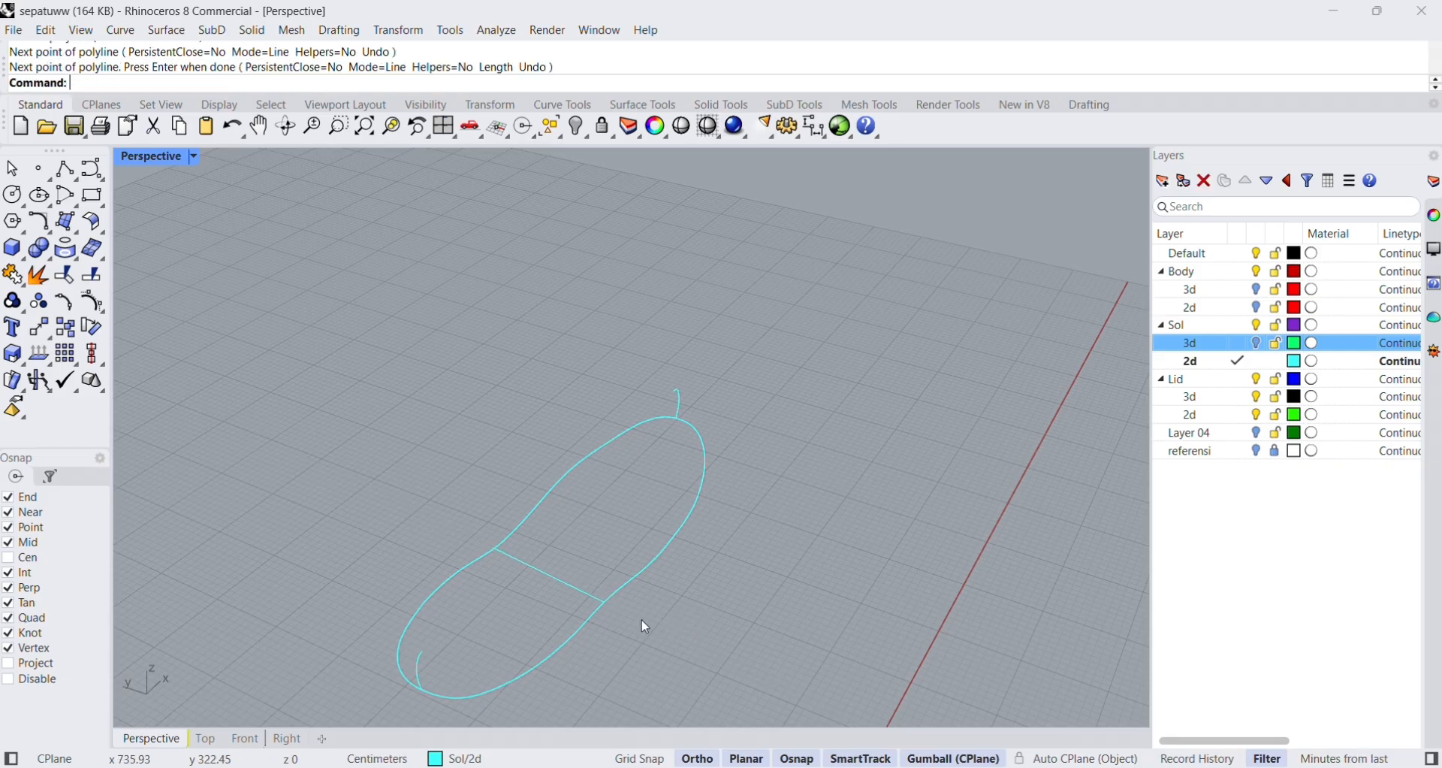
# Split the sole outline using the heel and toe profile curves as cutting objects.
pyautogui.moveTo(642, 621); pyautogui.dragTo(632, 600, button='right')
pyautogui.scroll(2, 484, 562)
pyautogui.scroll(1, 485, 562)
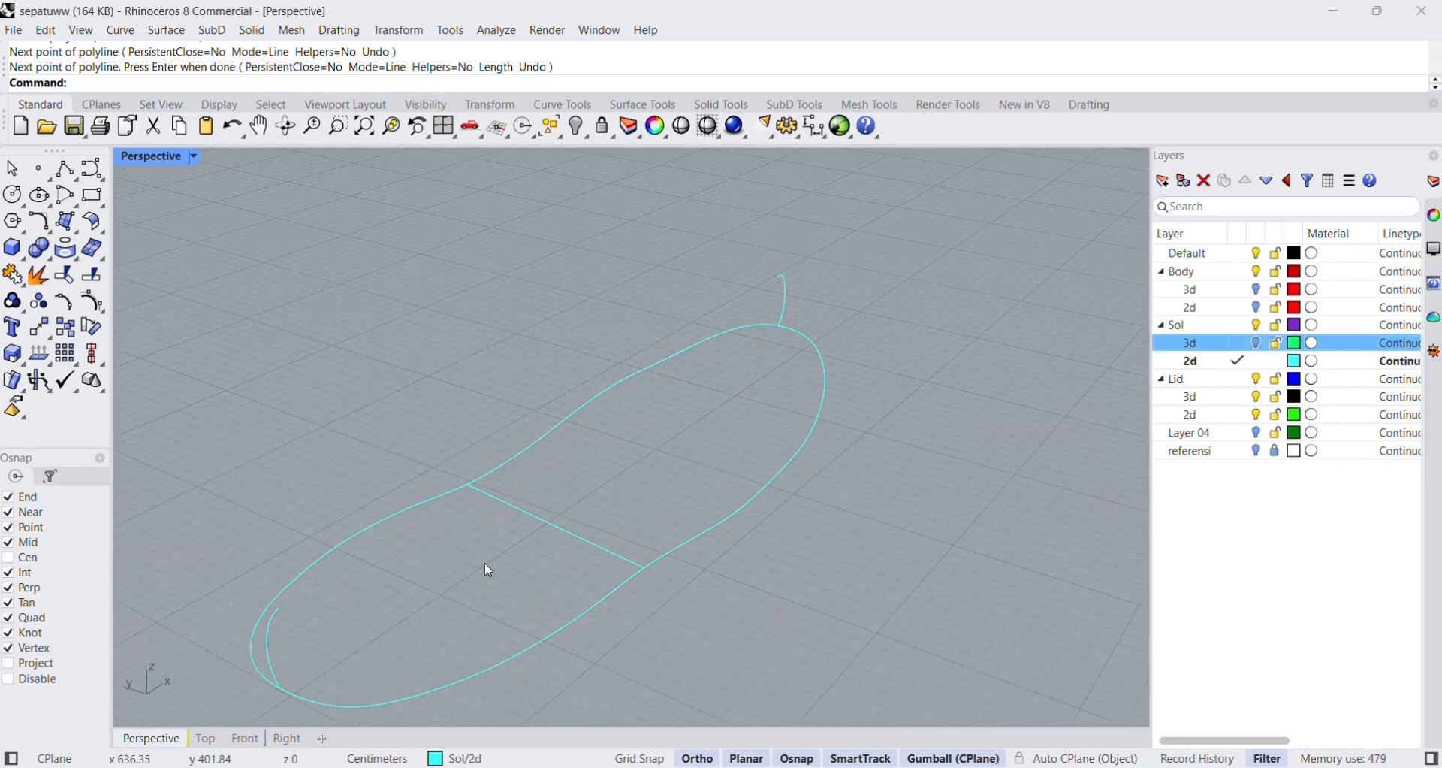
pyautogui.scroll(-2, 477, 552)
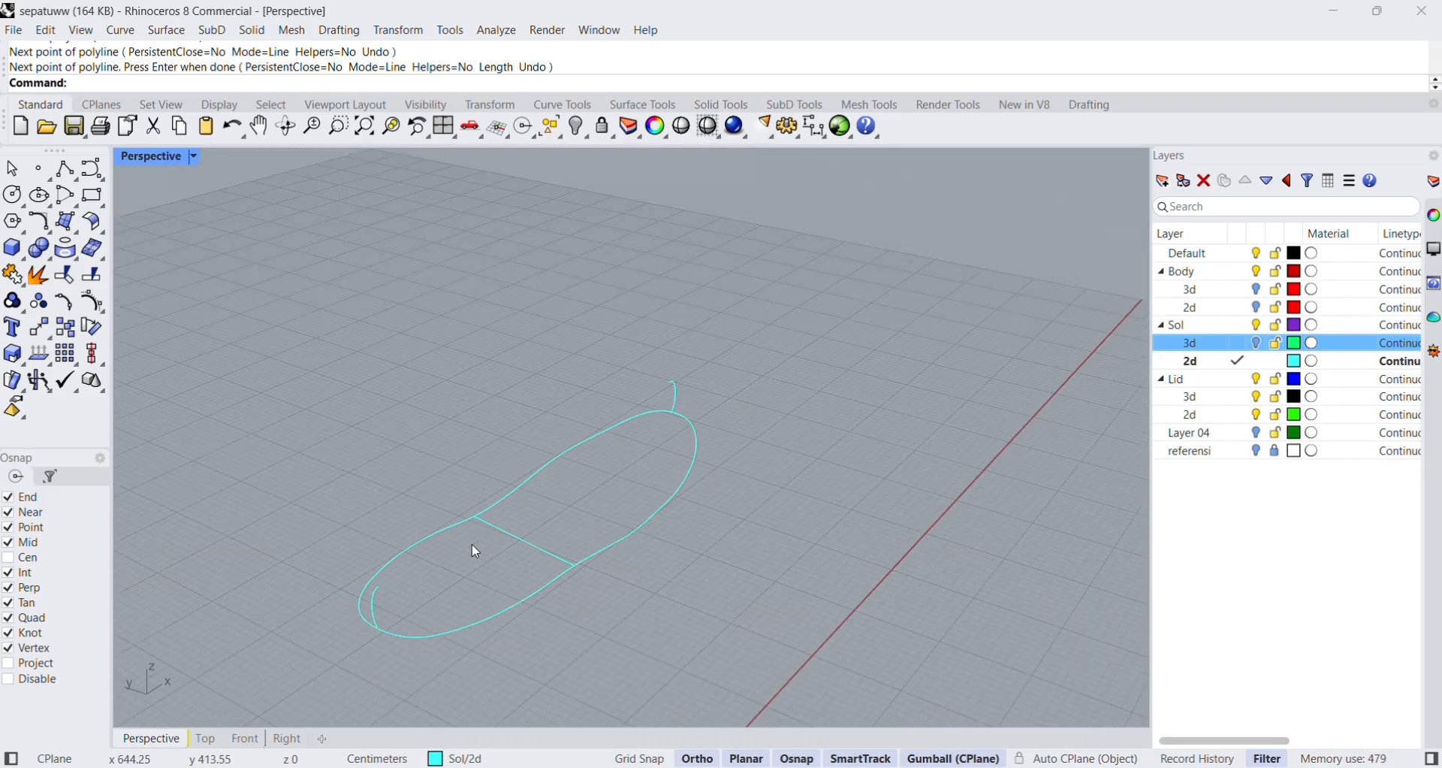
pyautogui.click(91, 275)
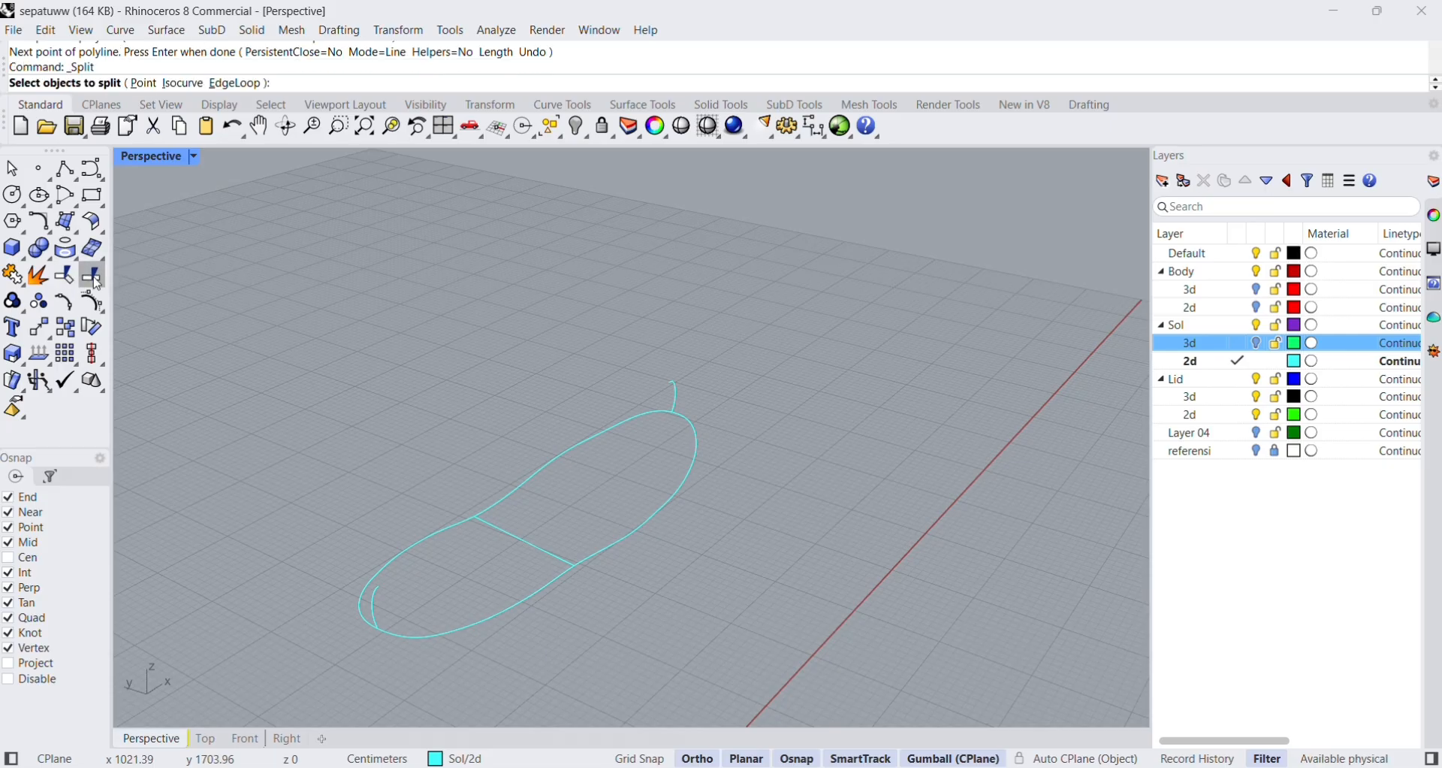
pyautogui.click(461, 529)
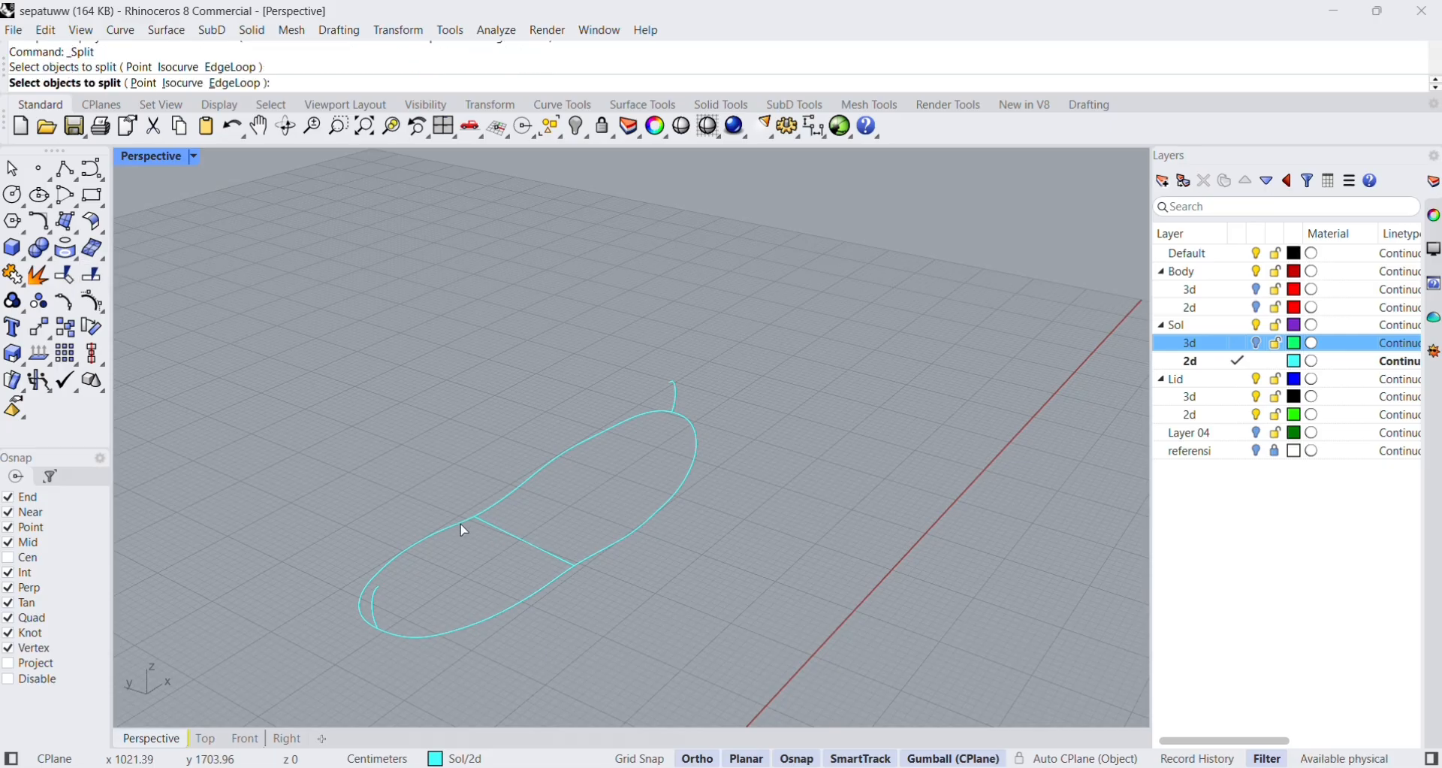
pyautogui.press('Return')
pyautogui.click(375, 605)
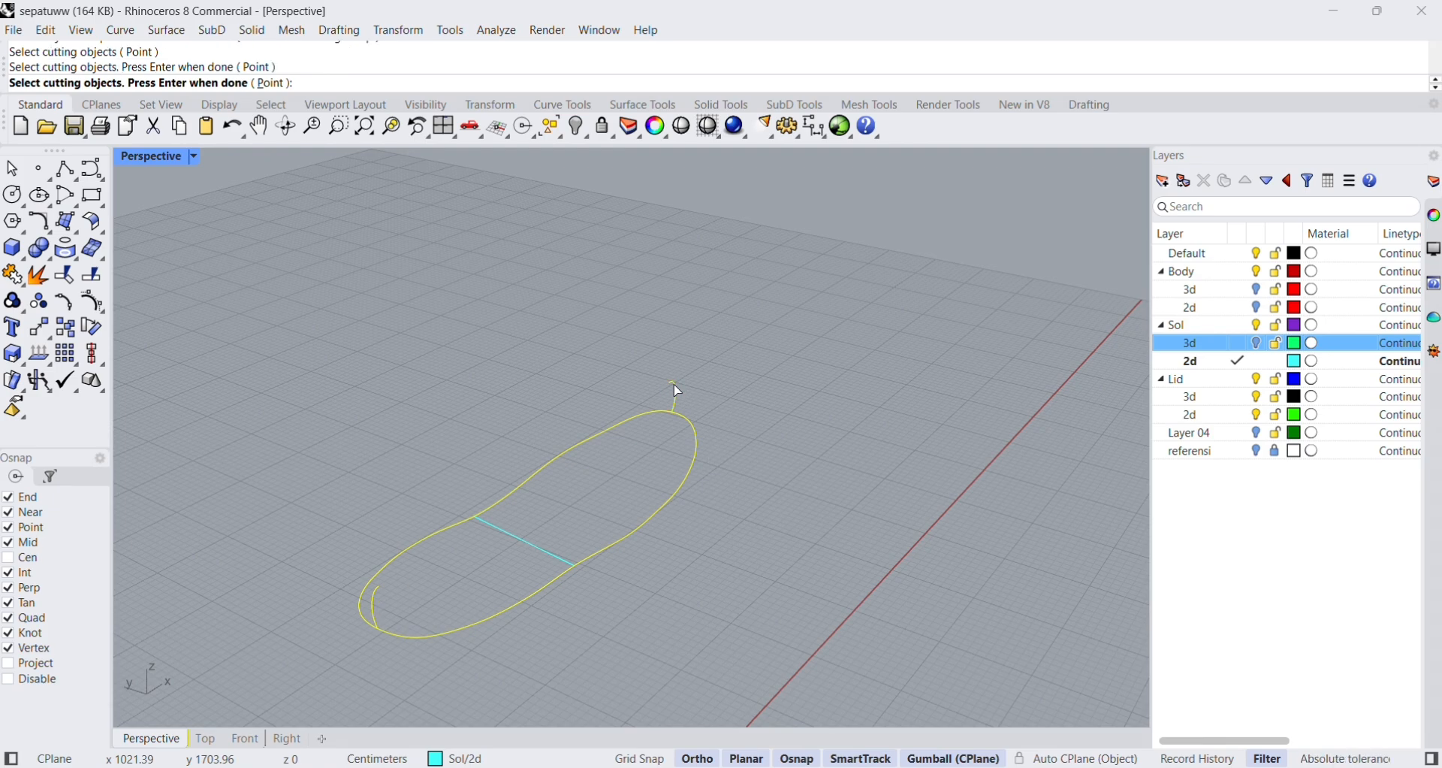
pyautogui.press('Return')
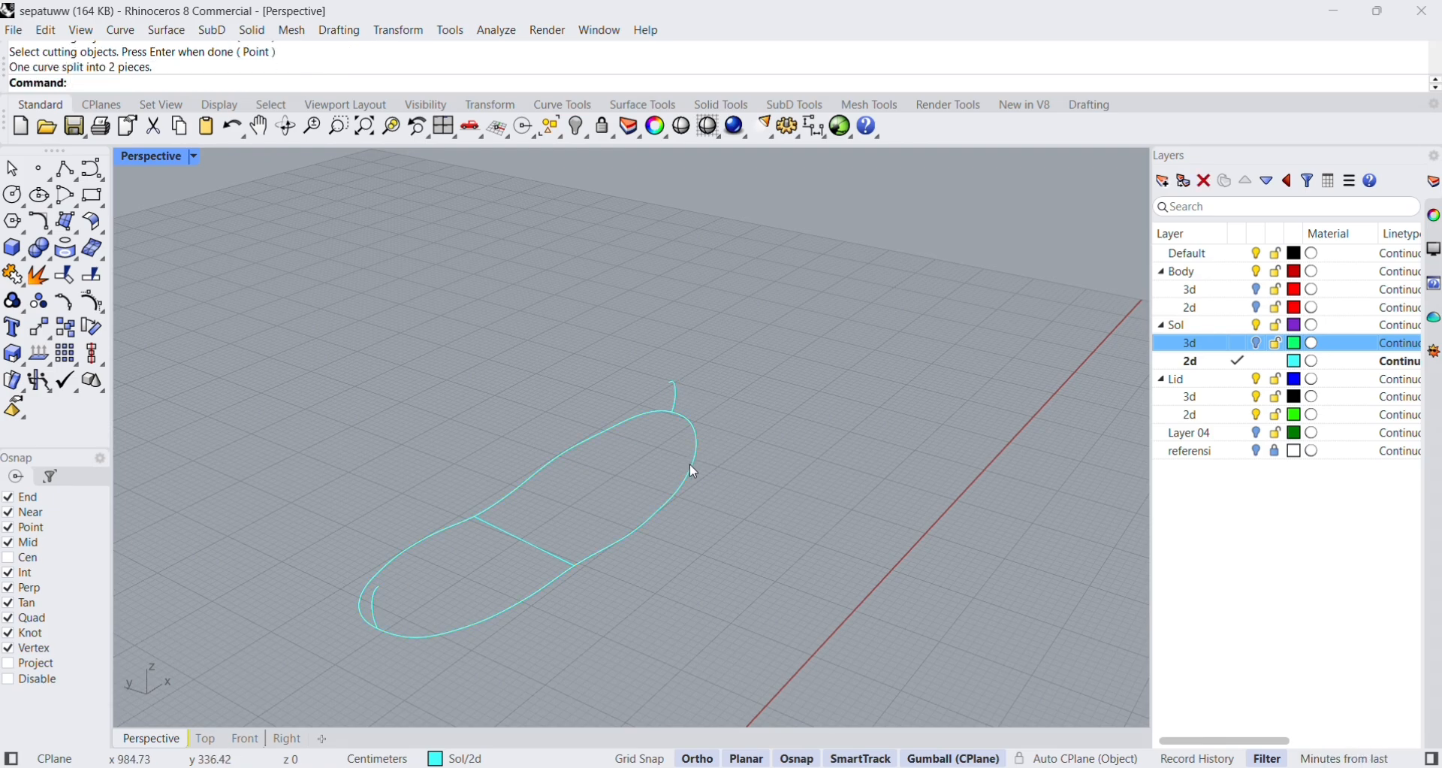
# Select each half of the split sole outline in turn to check that they are separate curves.
pyautogui.click(691, 463)
pyautogui.click(747, 439)
pyautogui.click(687, 484)
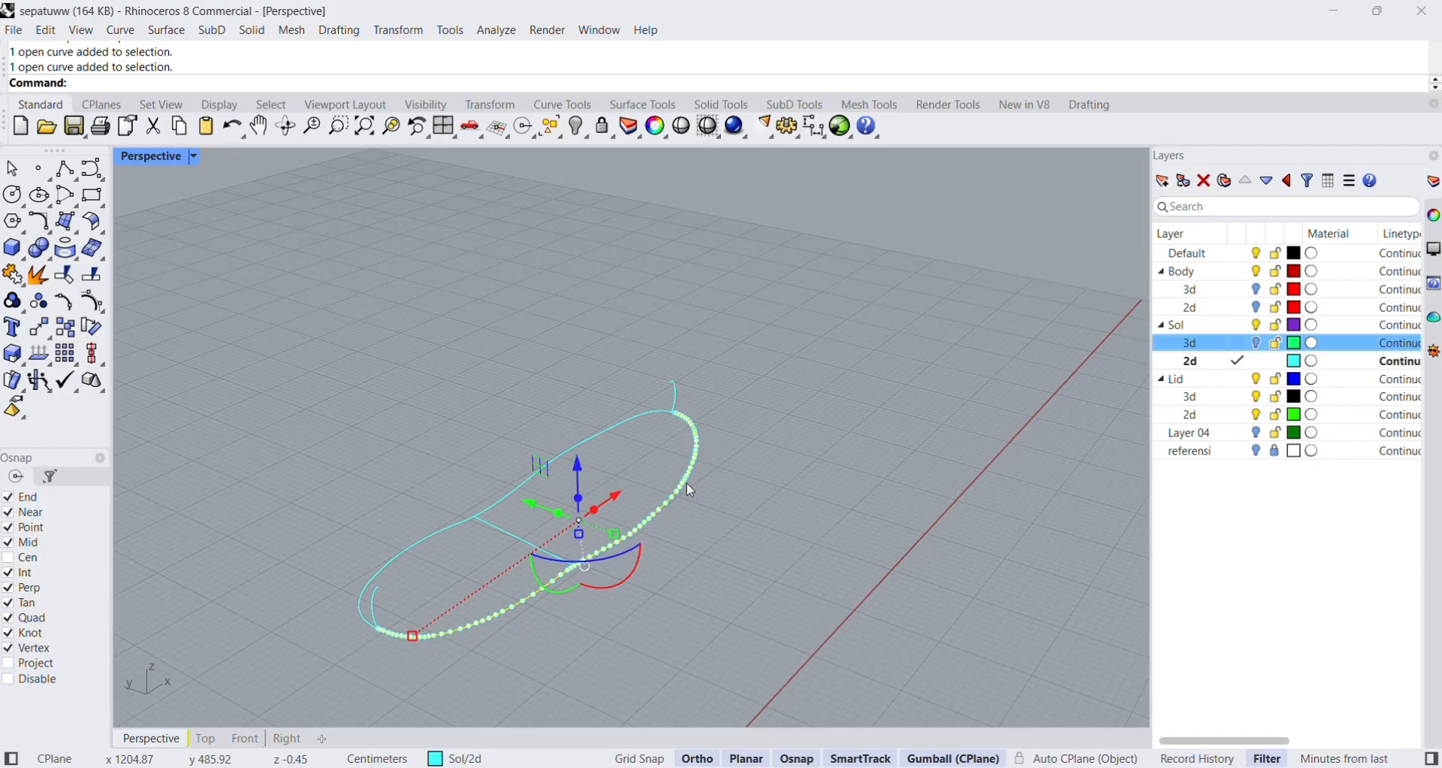
pyautogui.click(569, 452)
pyautogui.click(839, 400)
pyautogui.scroll(3, 510, 533)
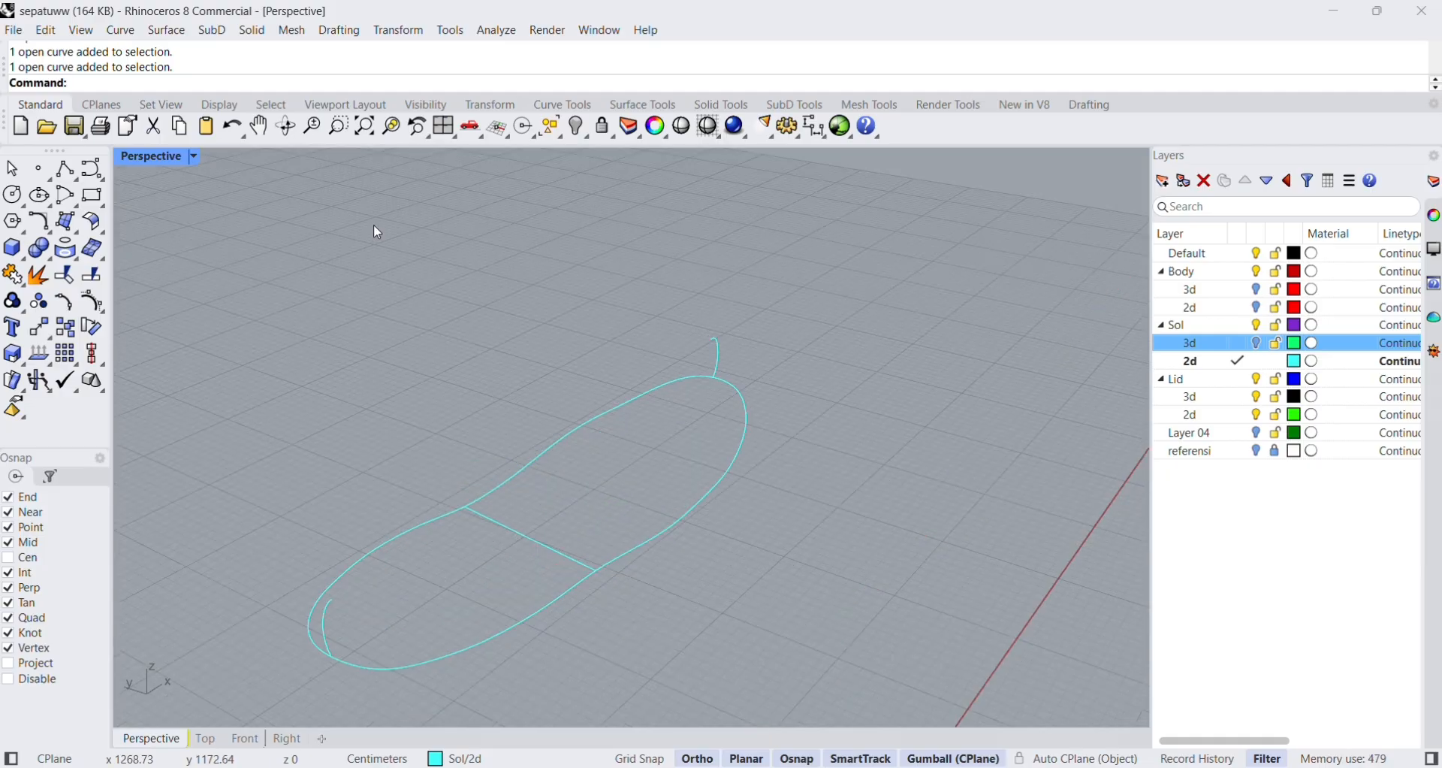
# Fill the sole bottom from the cross line to the heel with Sweep 2 Rails along both outline halves, cross sections unchanged.
pyautogui.click(177, 30)
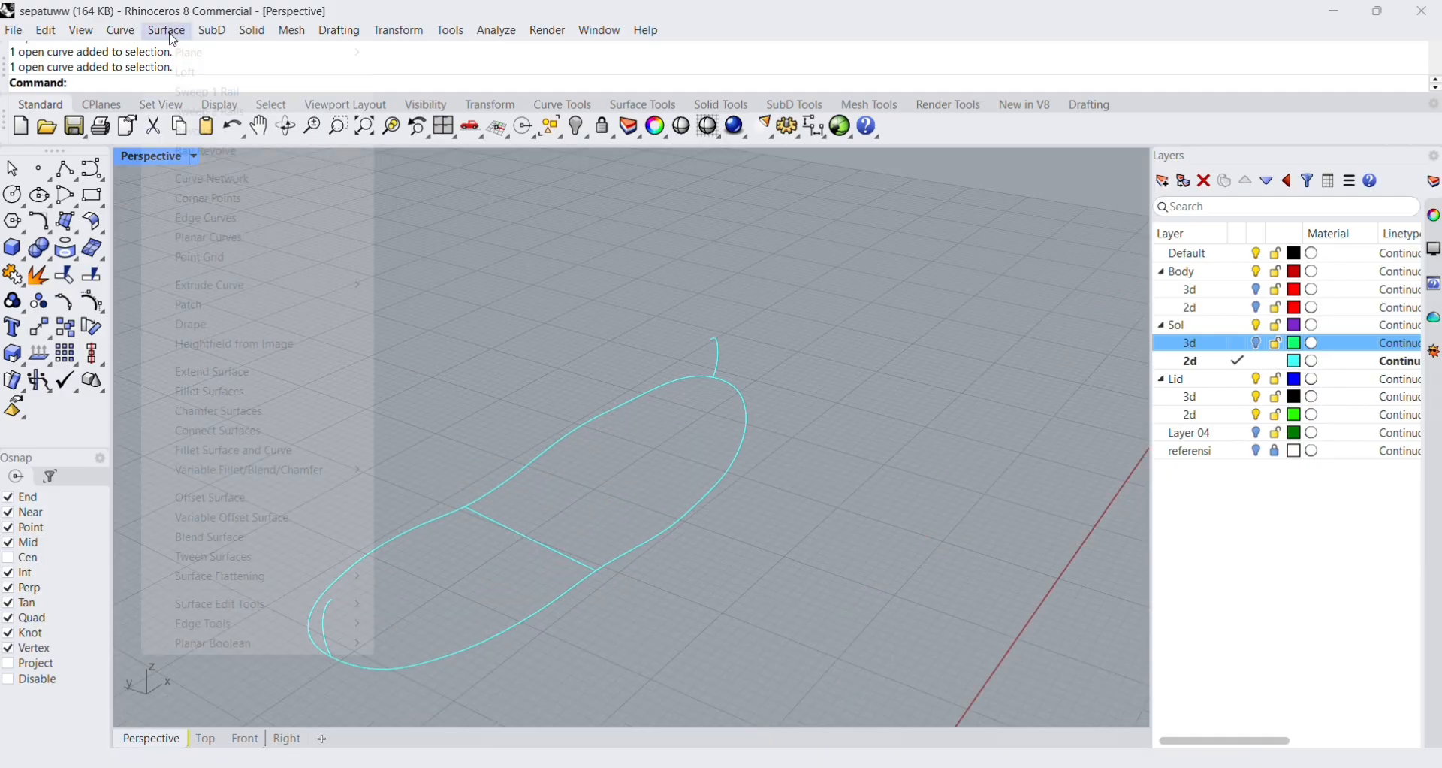
pyautogui.click(225, 113)
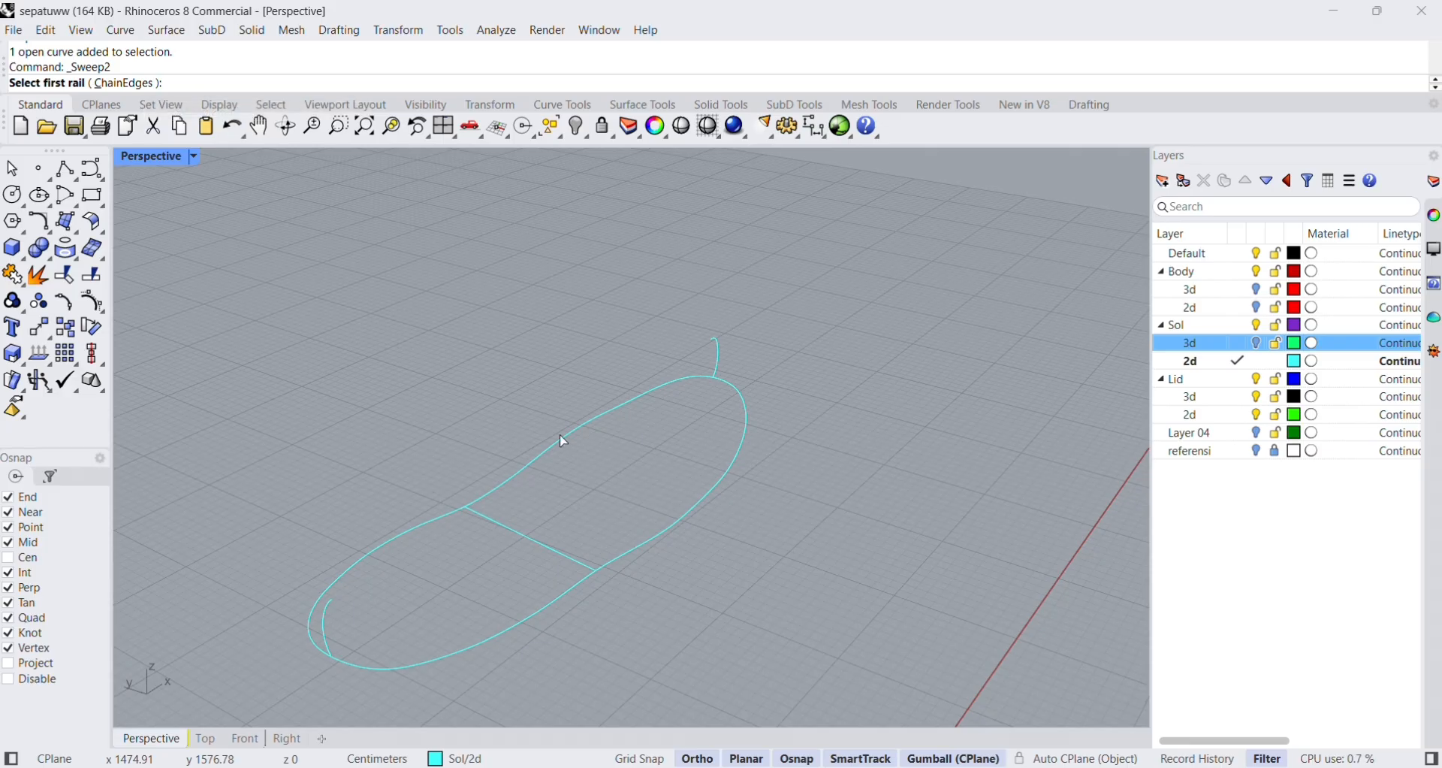
pyautogui.click(406, 546)
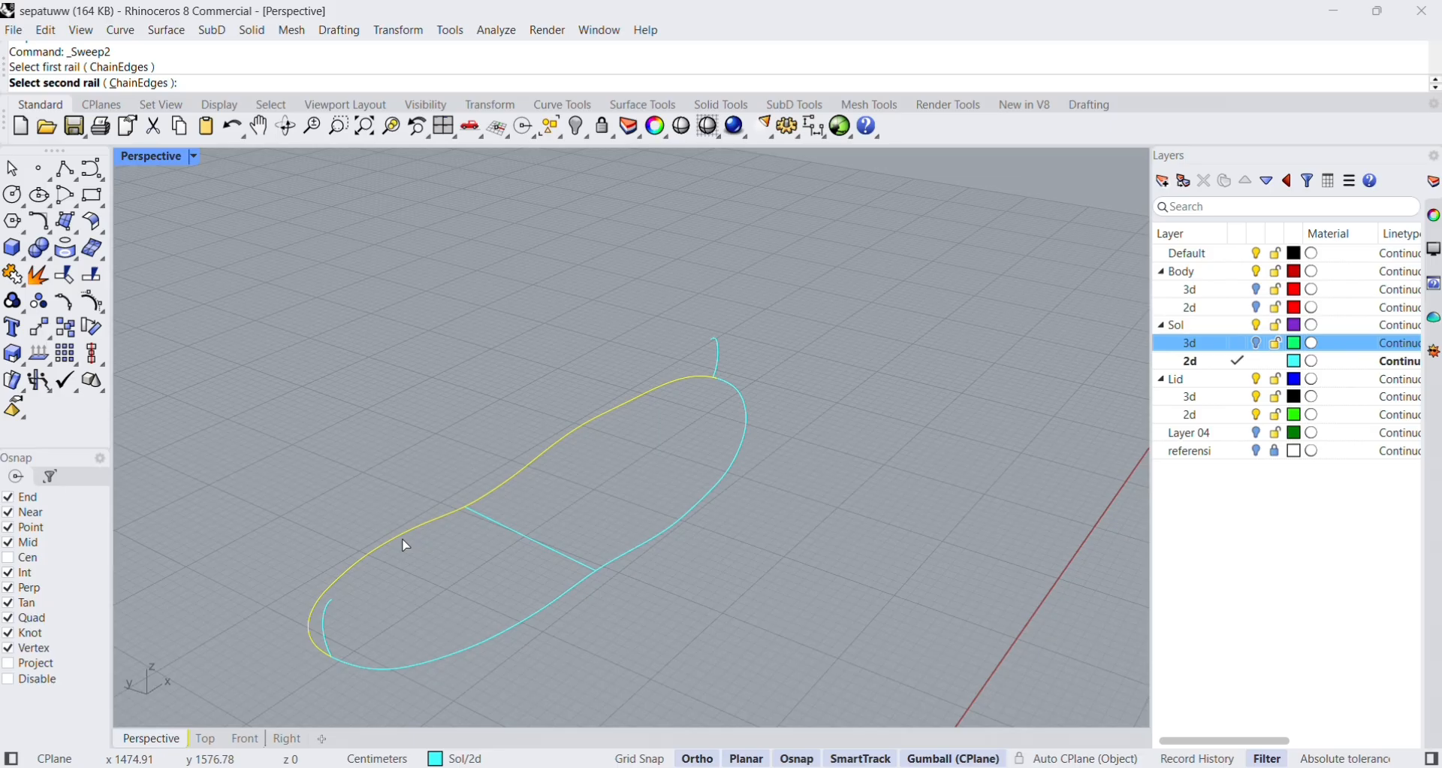
pyautogui.click(506, 625)
pyautogui.click(539, 545)
pyautogui.press('Return')
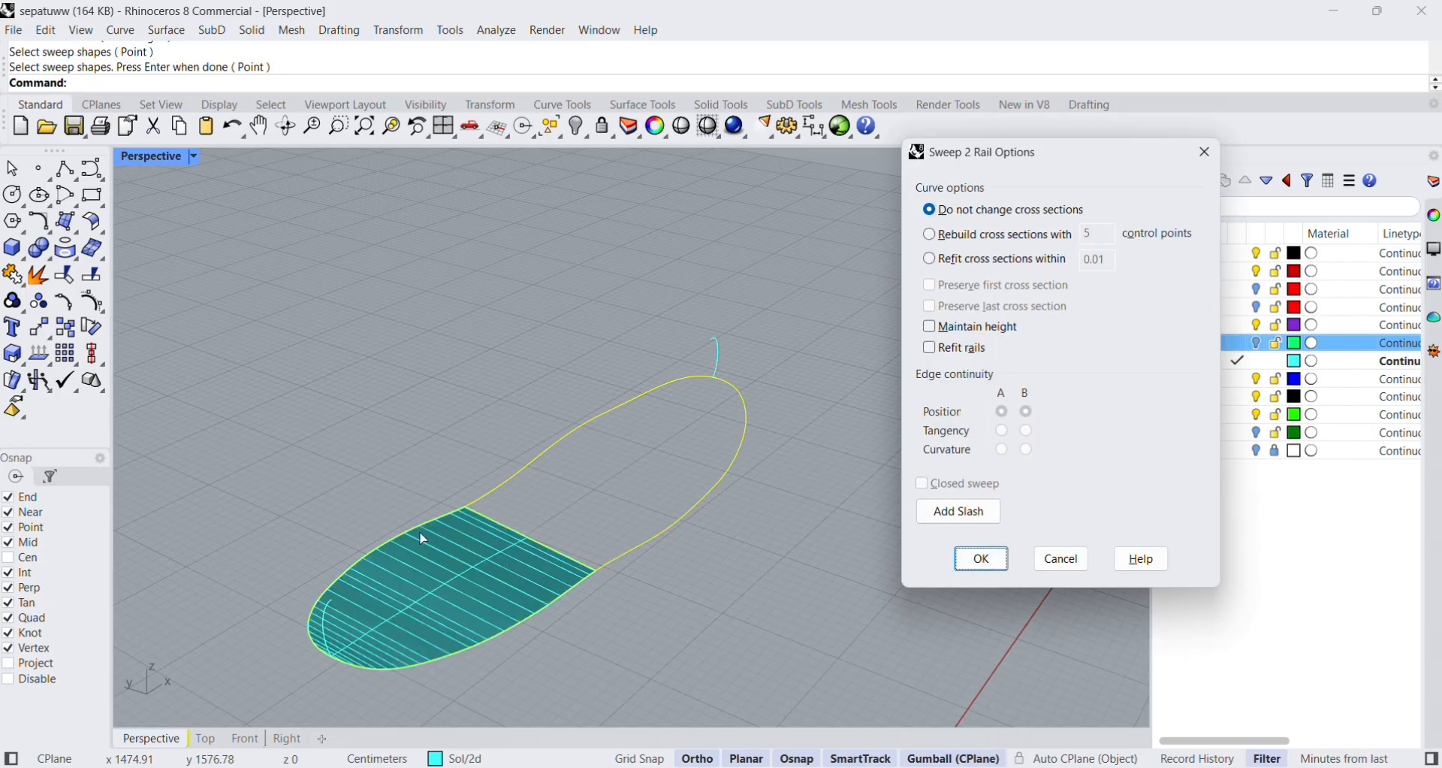
pyautogui.click(965, 559)
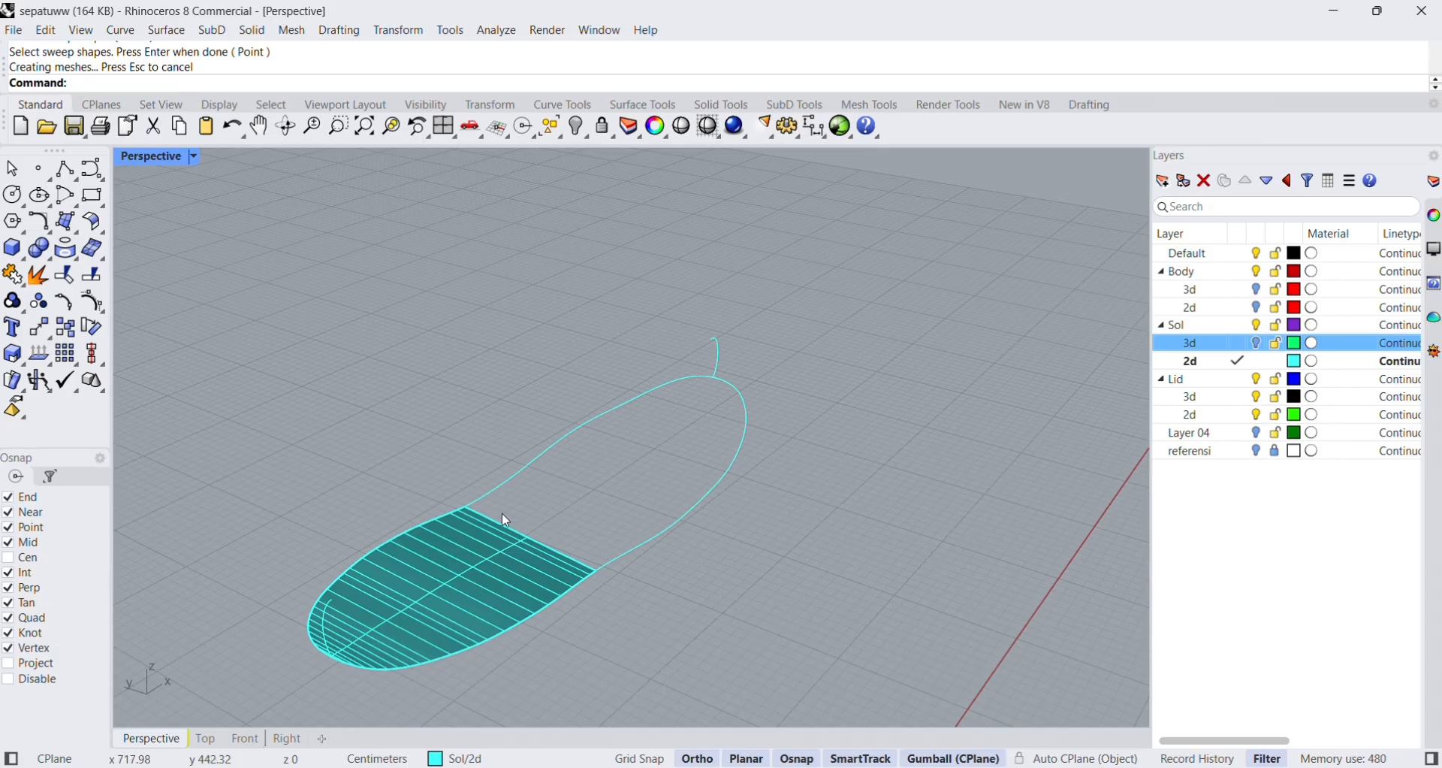
# Fill the sole bottom toward the toe with Sweep 2 Rails along both outline halves, using the cross line curve as the unchanged shape.
pyautogui.scroll(2, 505, 517)
pyautogui.click(168, 31)
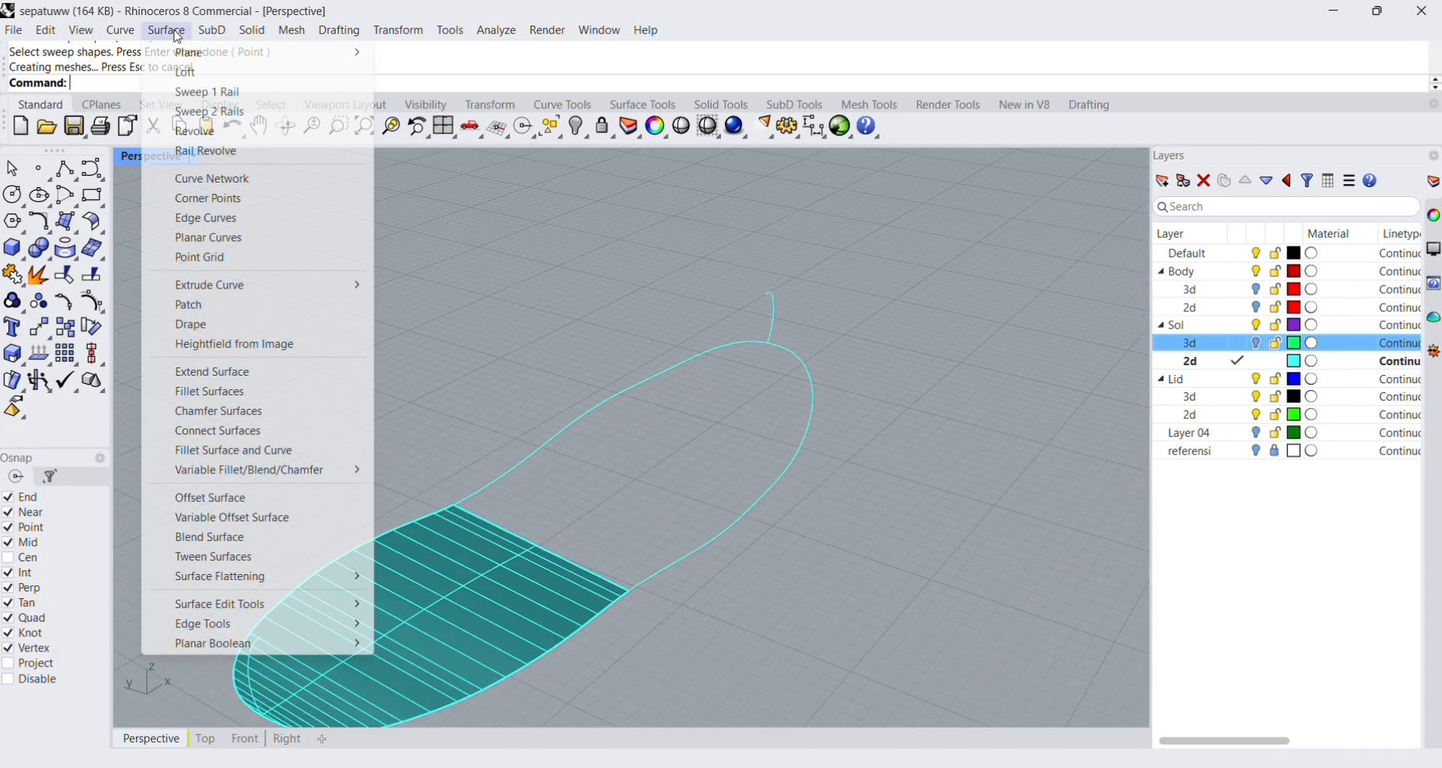
pyautogui.click(225, 112)
pyautogui.click(620, 399)
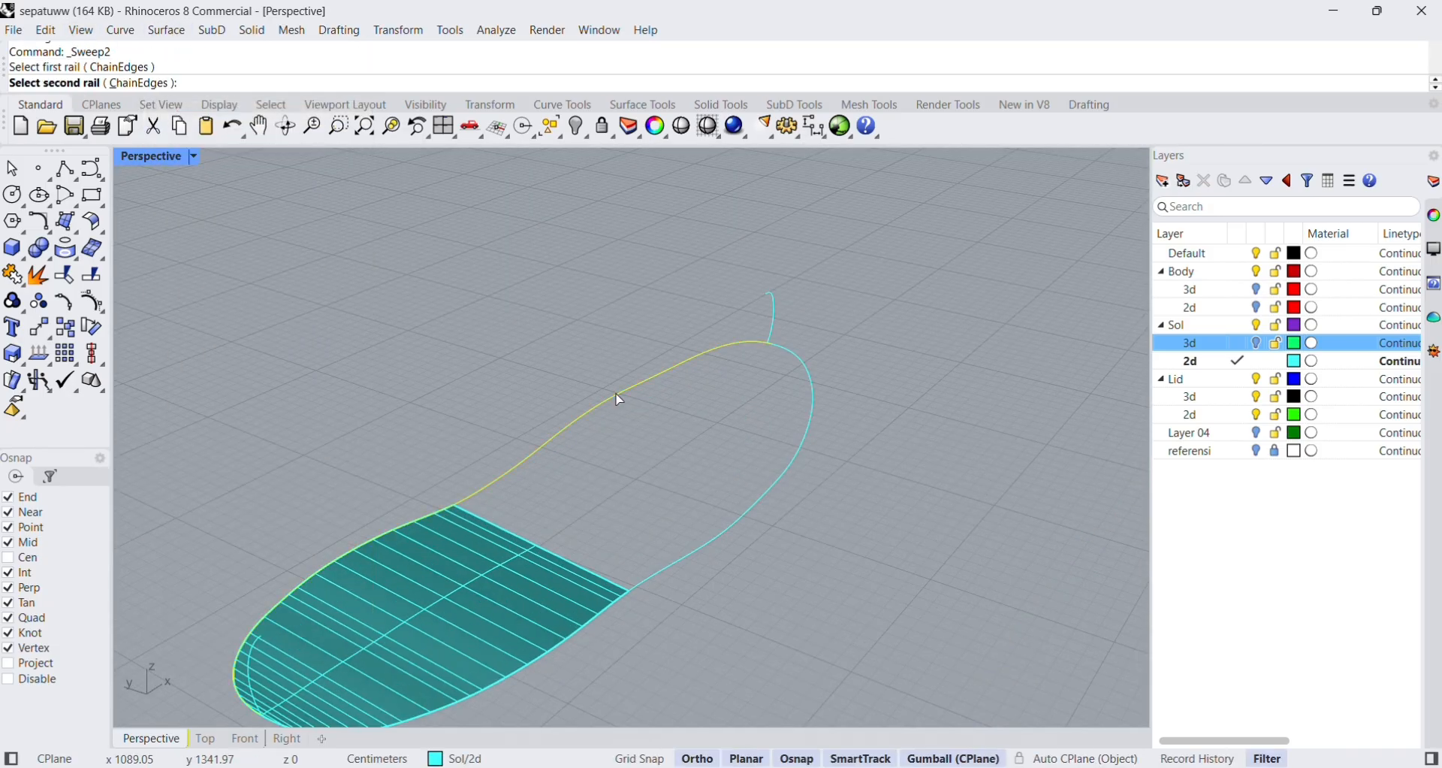
pyautogui.click(701, 556)
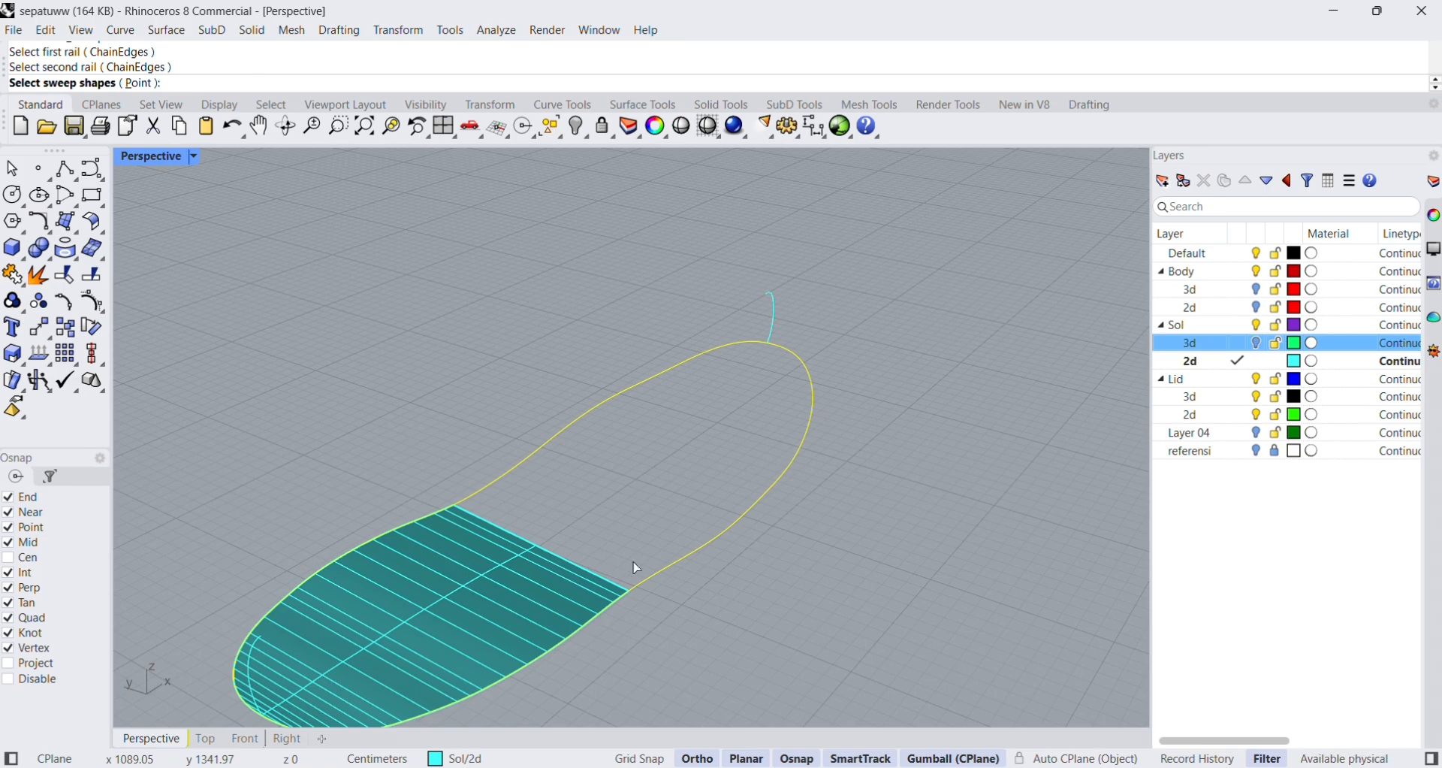
pyautogui.click(623, 593)
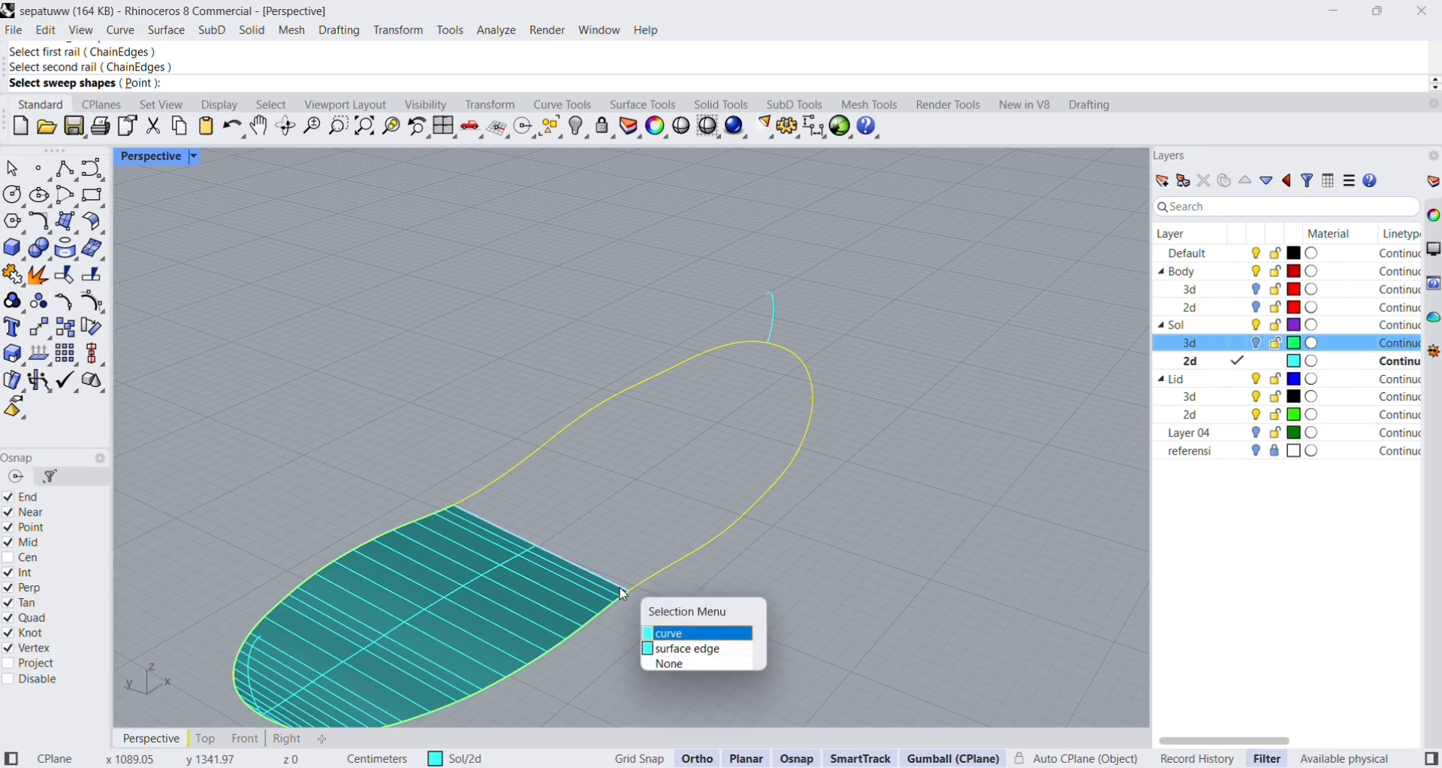
pyautogui.click(676, 635)
pyautogui.press('Return')
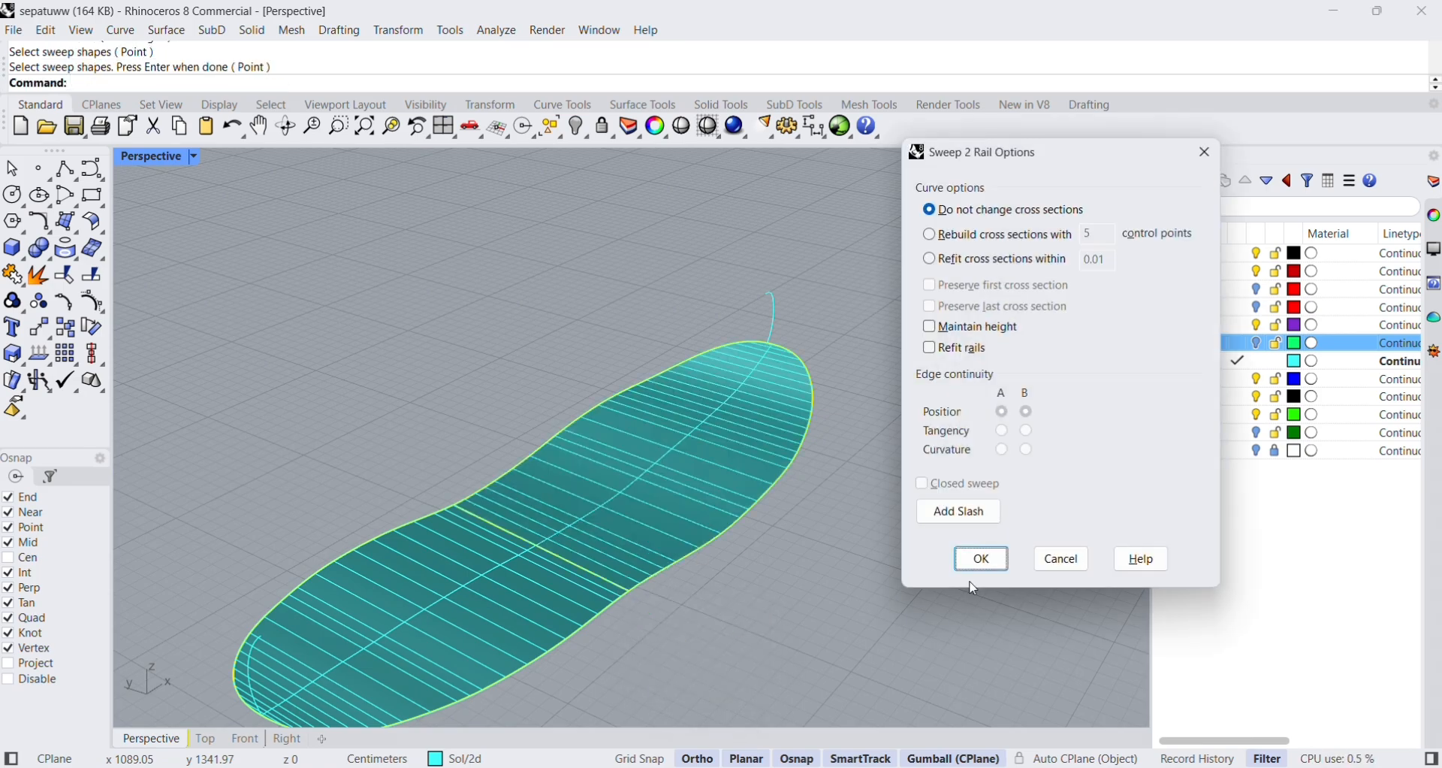
pyautogui.click(978, 564)
# Show the Sol 3d and Body 3d layers again, leaving the Body 2d layer hidden.
pyautogui.moveTo(977, 565); pyautogui.dragTo(892, 574, button='right')
pyautogui.scroll(3, 770, 528)
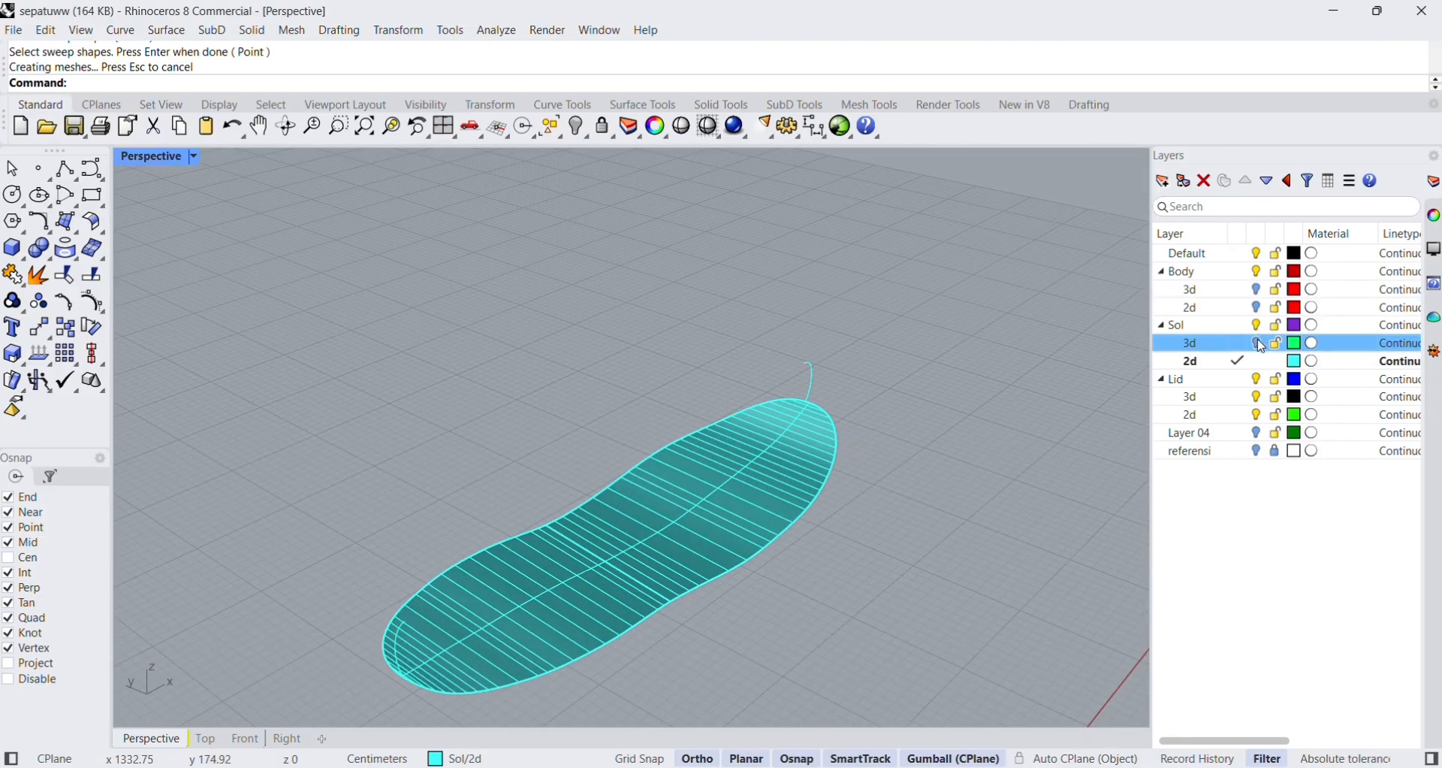
pyautogui.click(1256, 343)
pyautogui.click(1254, 308)
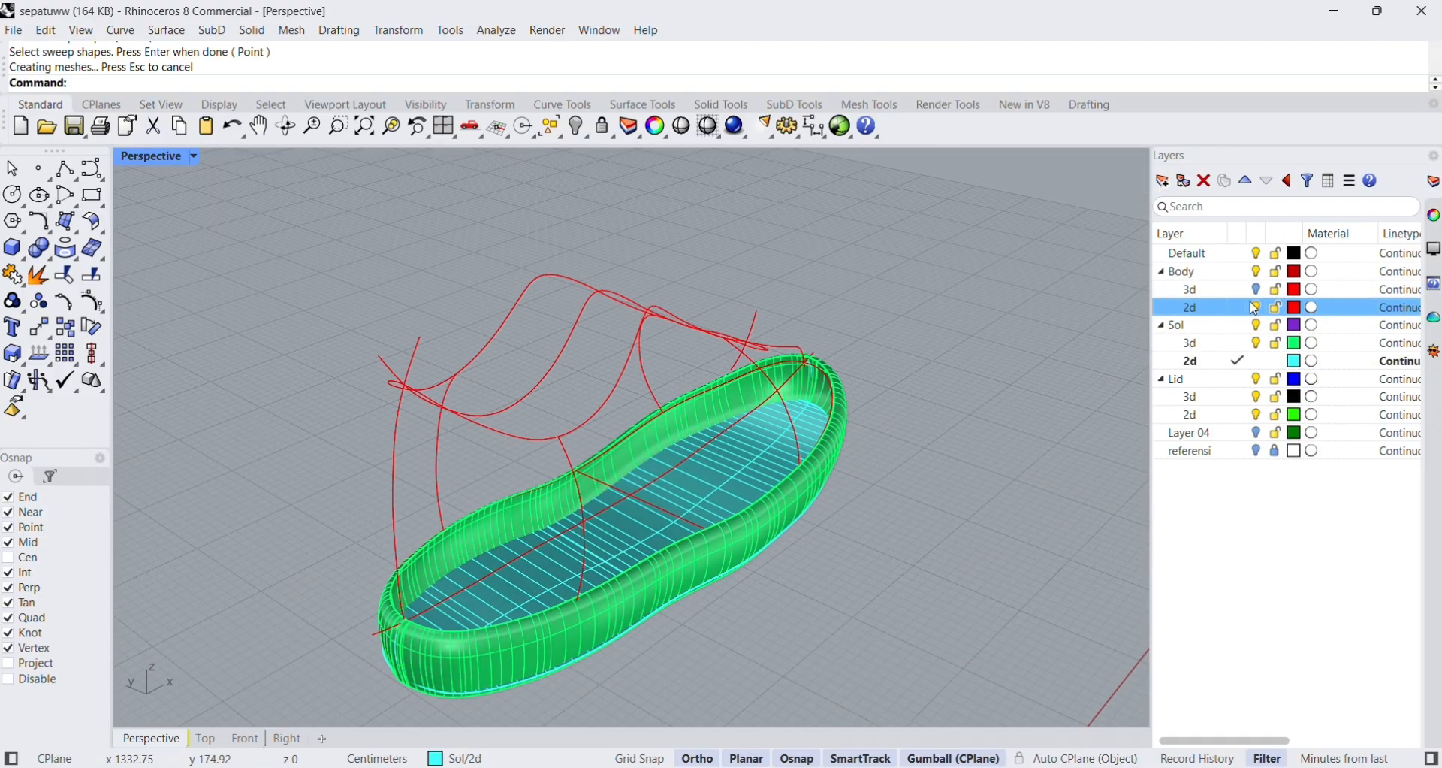
pyautogui.click(1255, 307)
pyautogui.click(1255, 290)
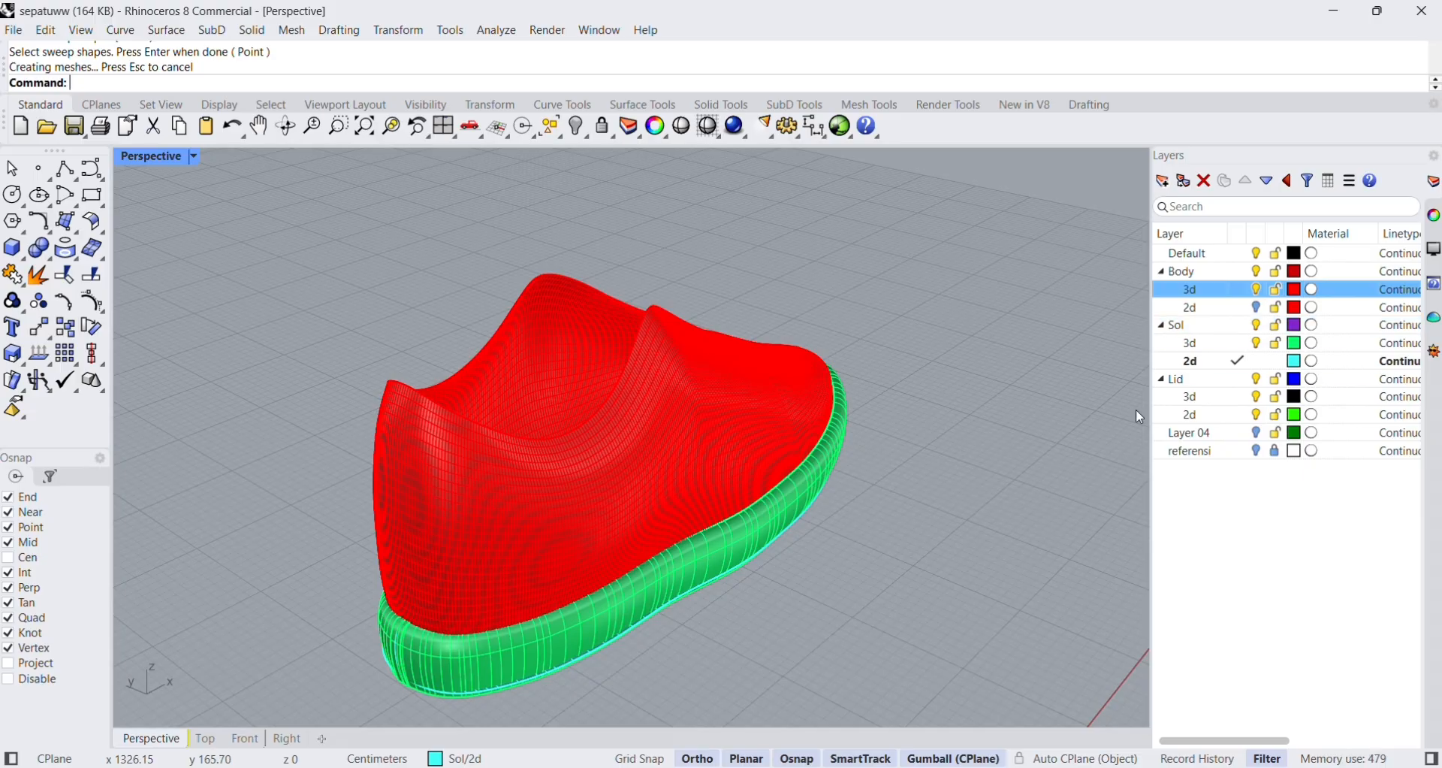
# Hide the Sol 2d layer to check the underside of the sole, and restore it as the visible current layer.
pyautogui.click(1257, 344)
pyautogui.click(1257, 344)
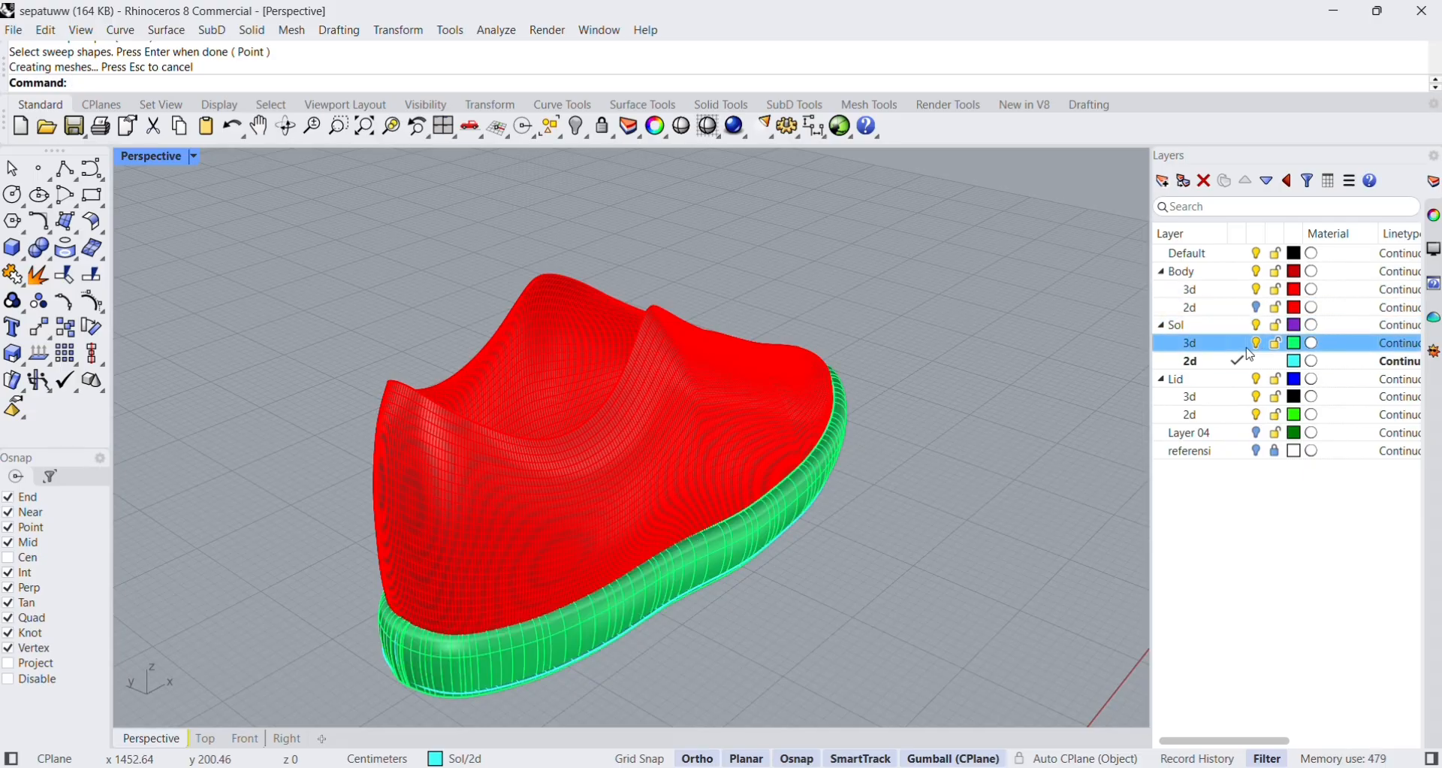
pyautogui.doubleClick(1224, 381)
pyautogui.click(1224, 361)
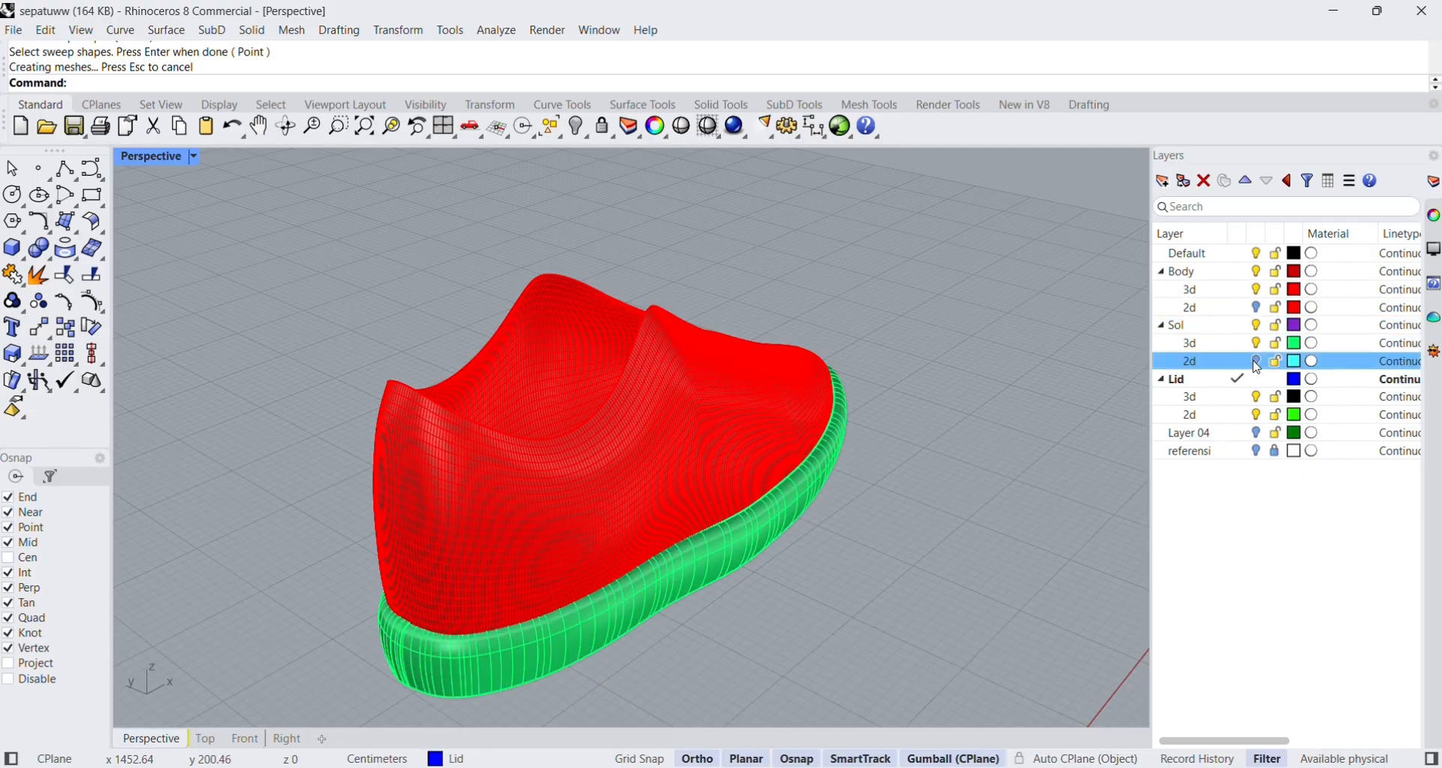
pyautogui.moveTo(949, 499); pyautogui.dragTo(995, 389, button='right')
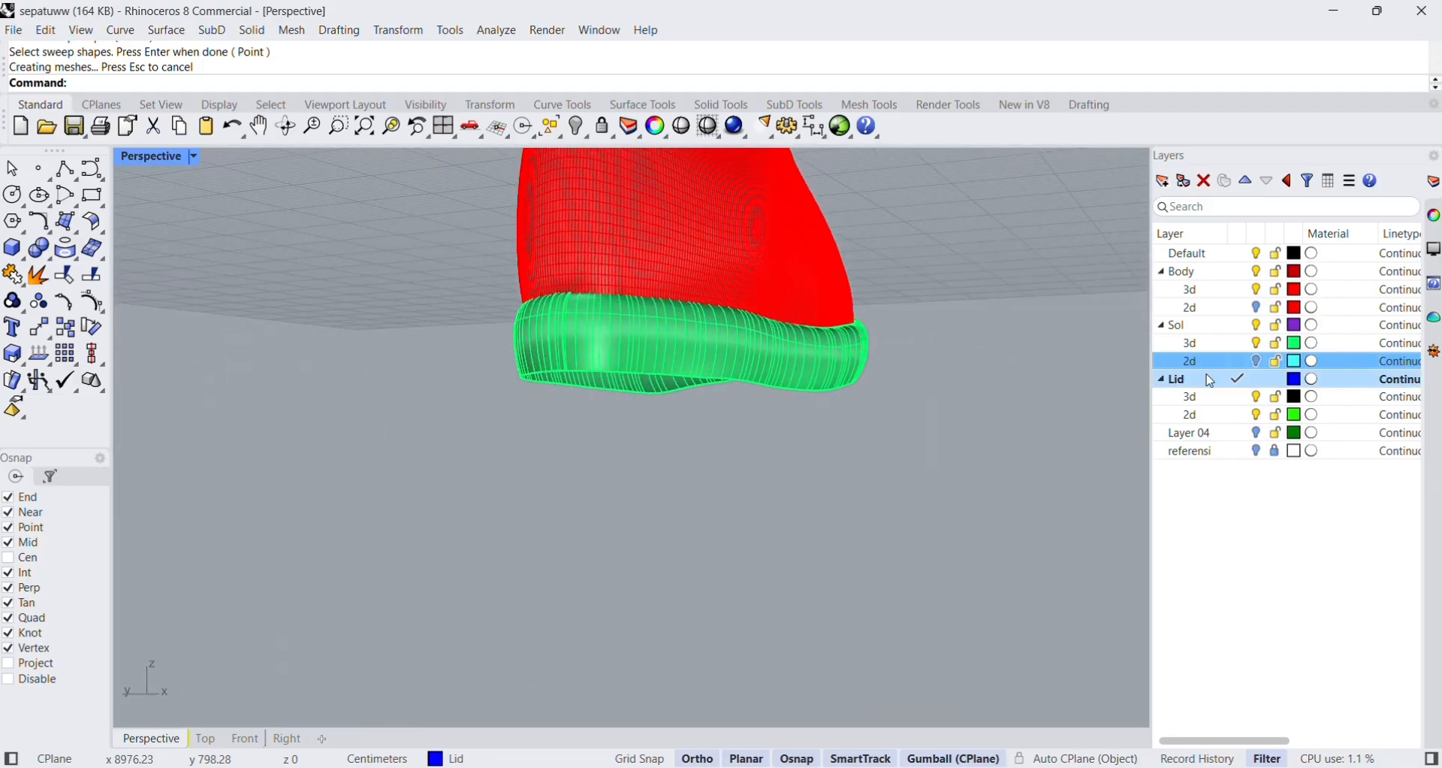
pyautogui.moveTo(984, 331); pyautogui.dragTo(846, 413, button='right')
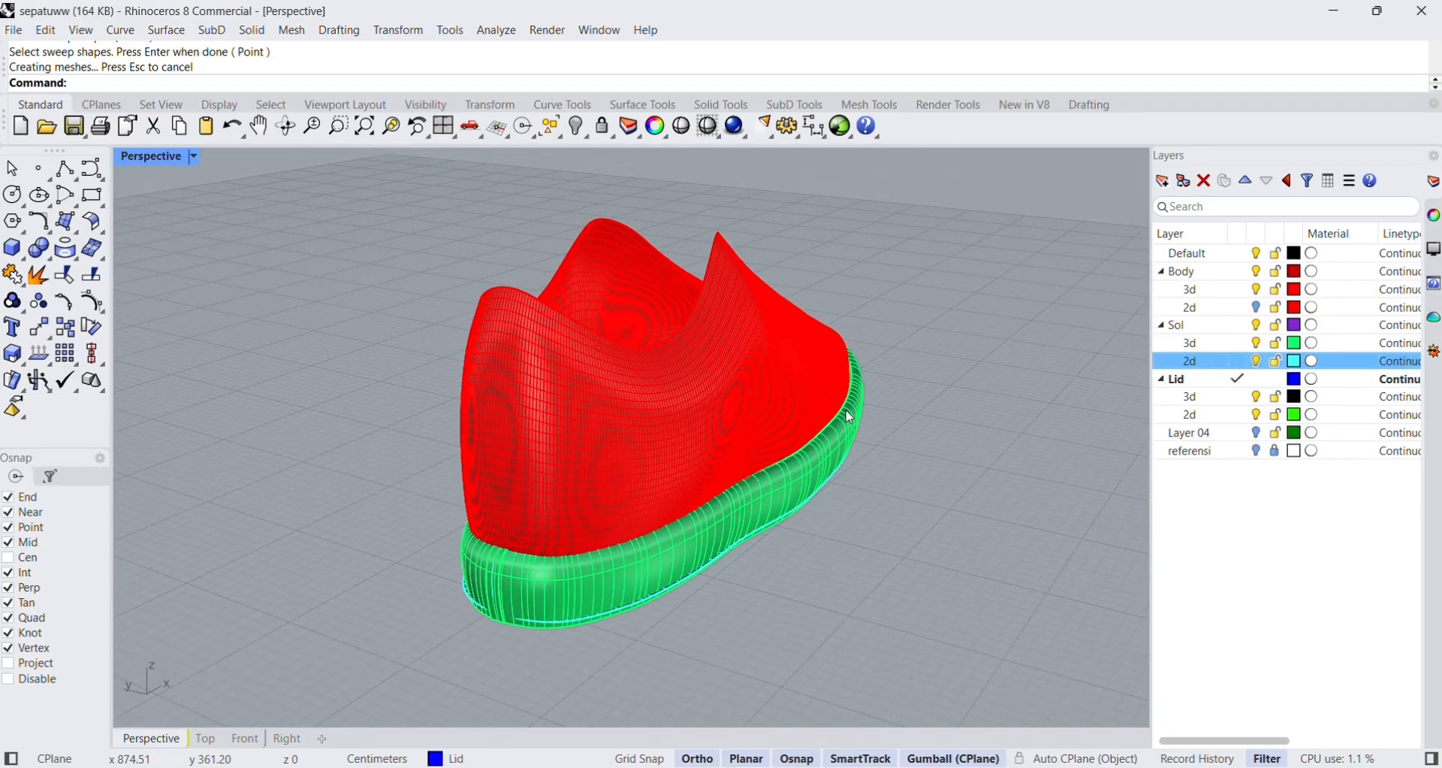
pyautogui.click(1241, 362)
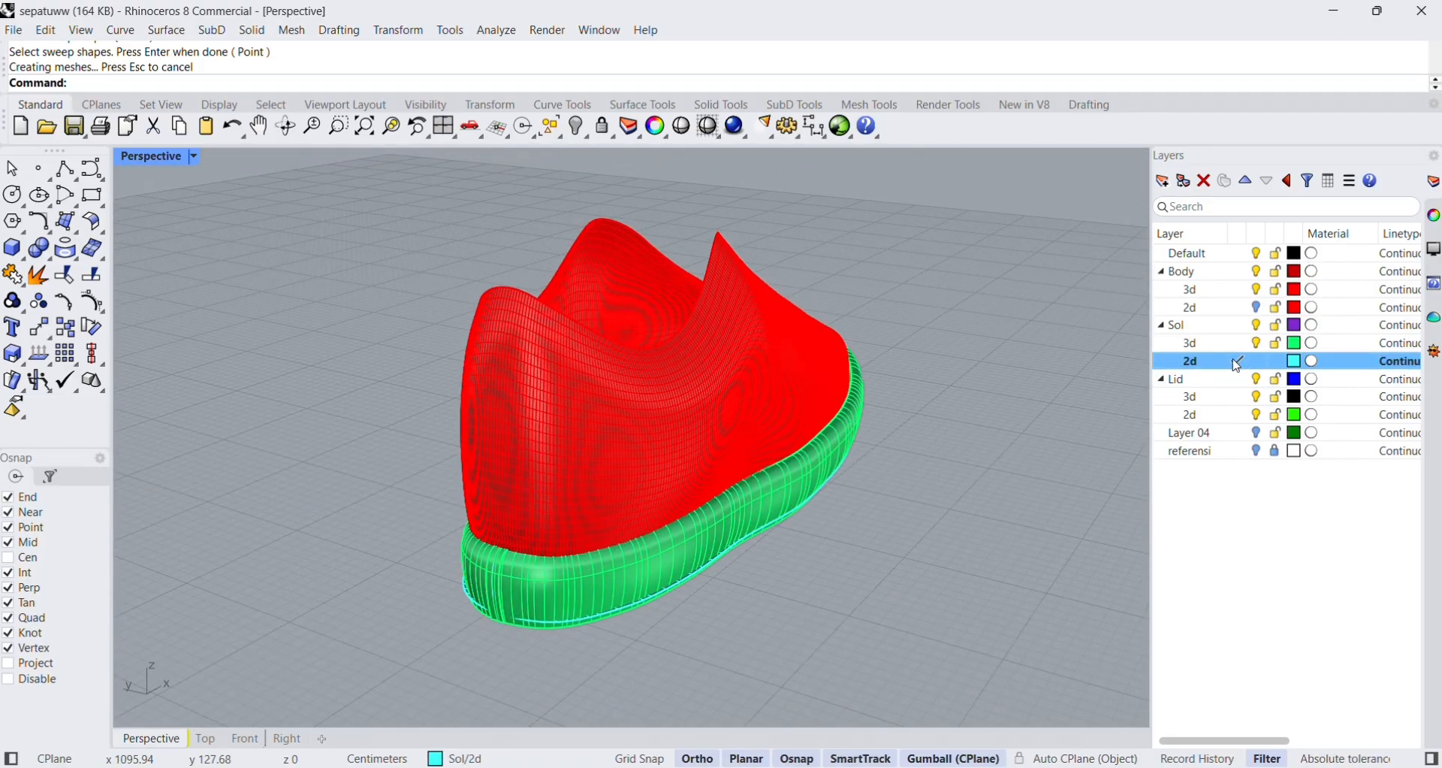
# Hide the Body 3d layer, make Sol 3d current, and move both sole bottom surfaces to the Sol 3d layer.
pyautogui.click(1257, 292)
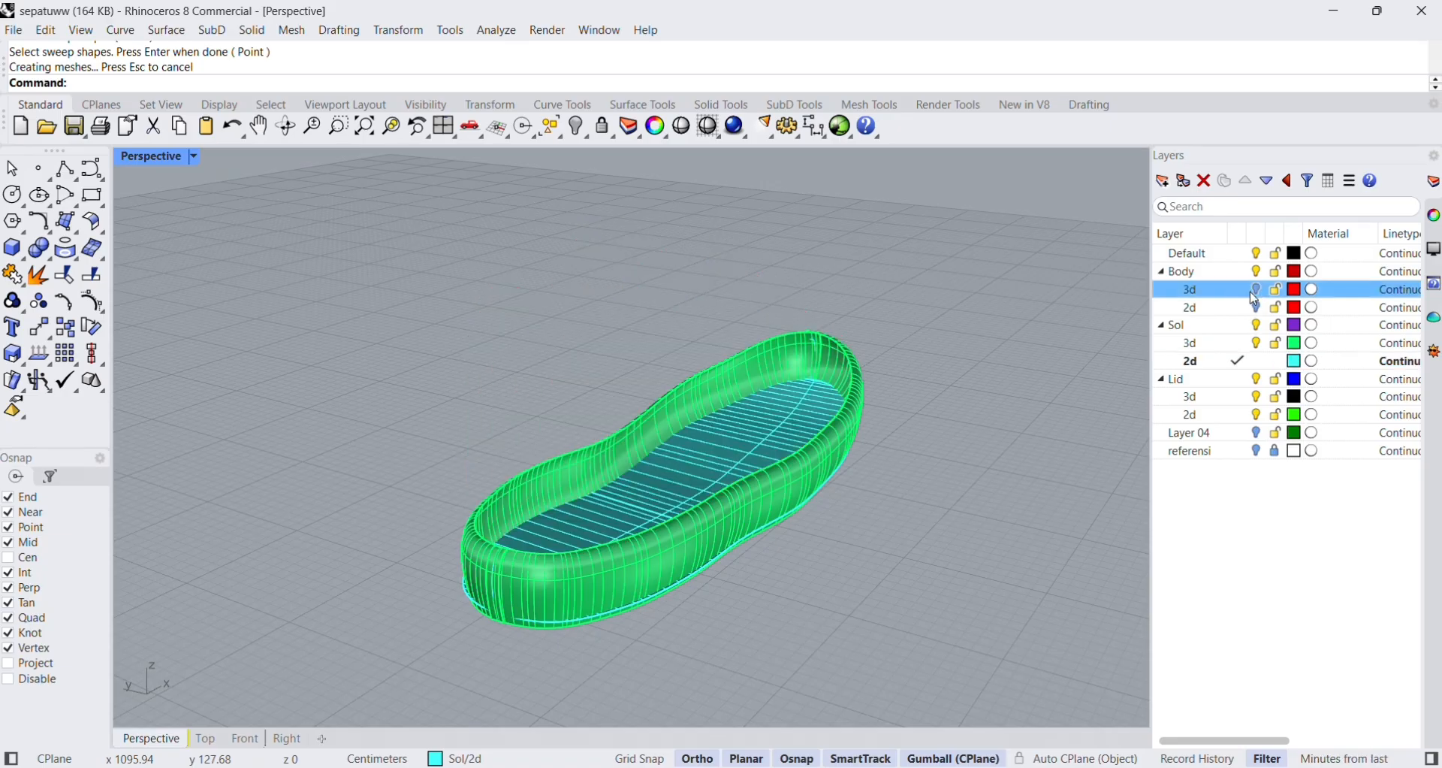
pyautogui.moveTo(661, 391); pyautogui.dragTo(743, 473, button='right')
pyautogui.click(743, 474)
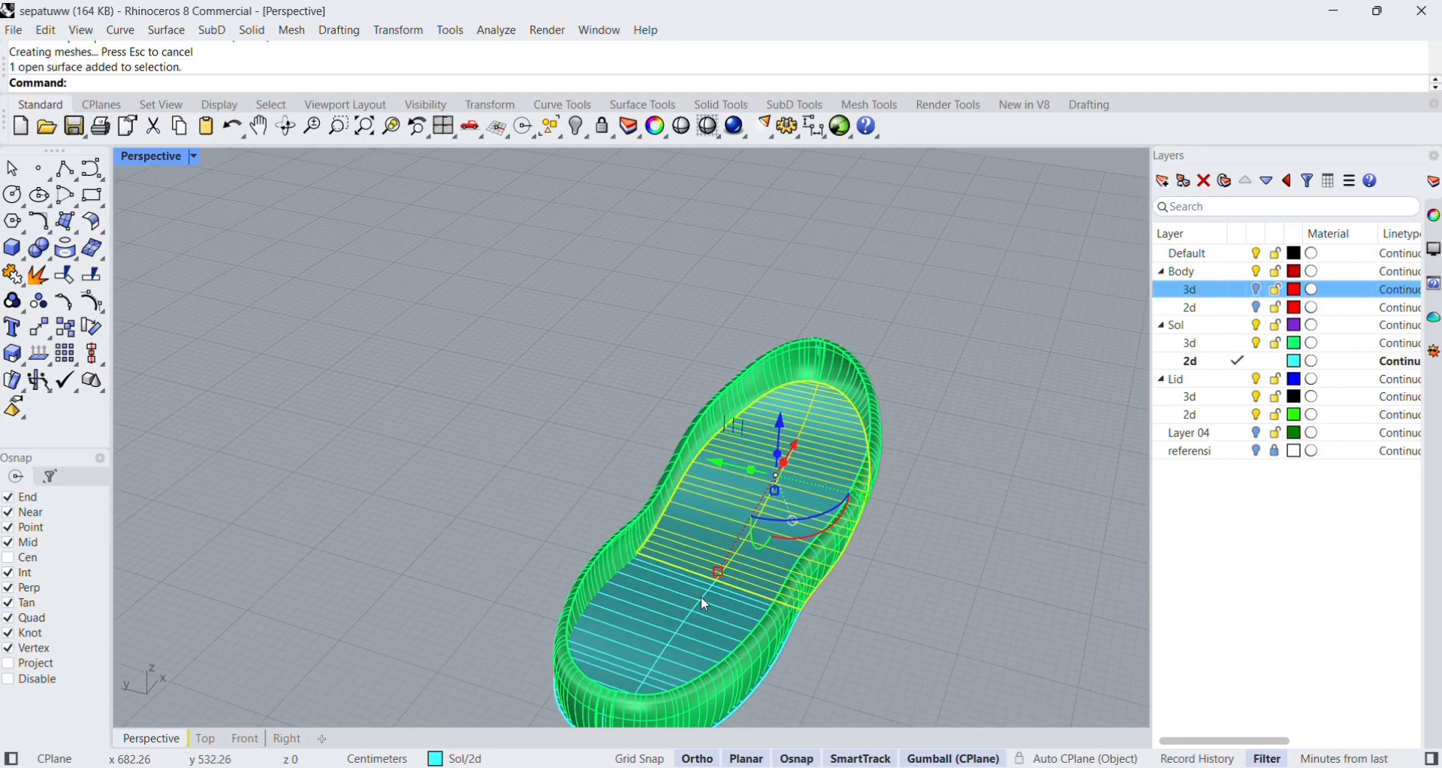
pyautogui.keyDown('shift'); pyautogui.click(681, 592); pyautogui.keyUp('shift')
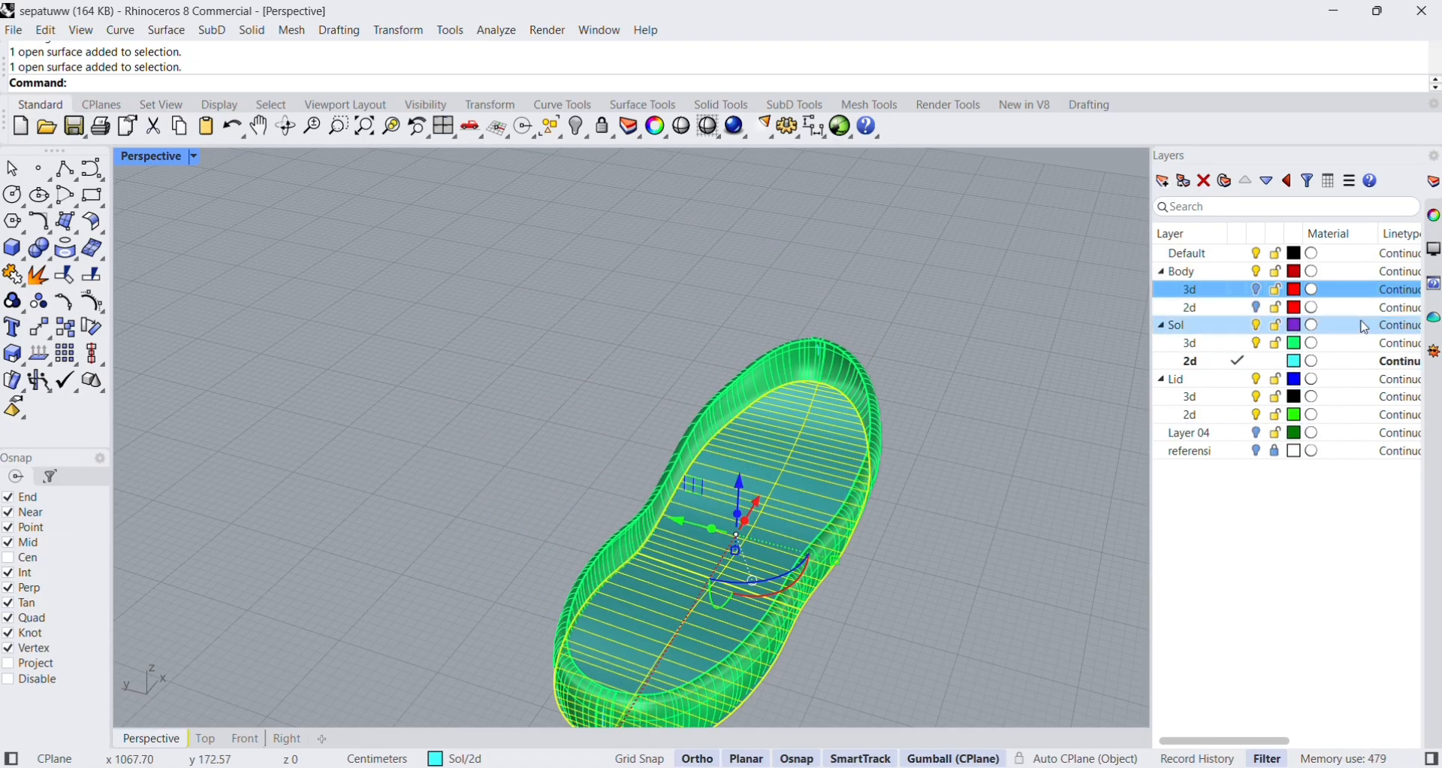
pyautogui.click(1238, 345)
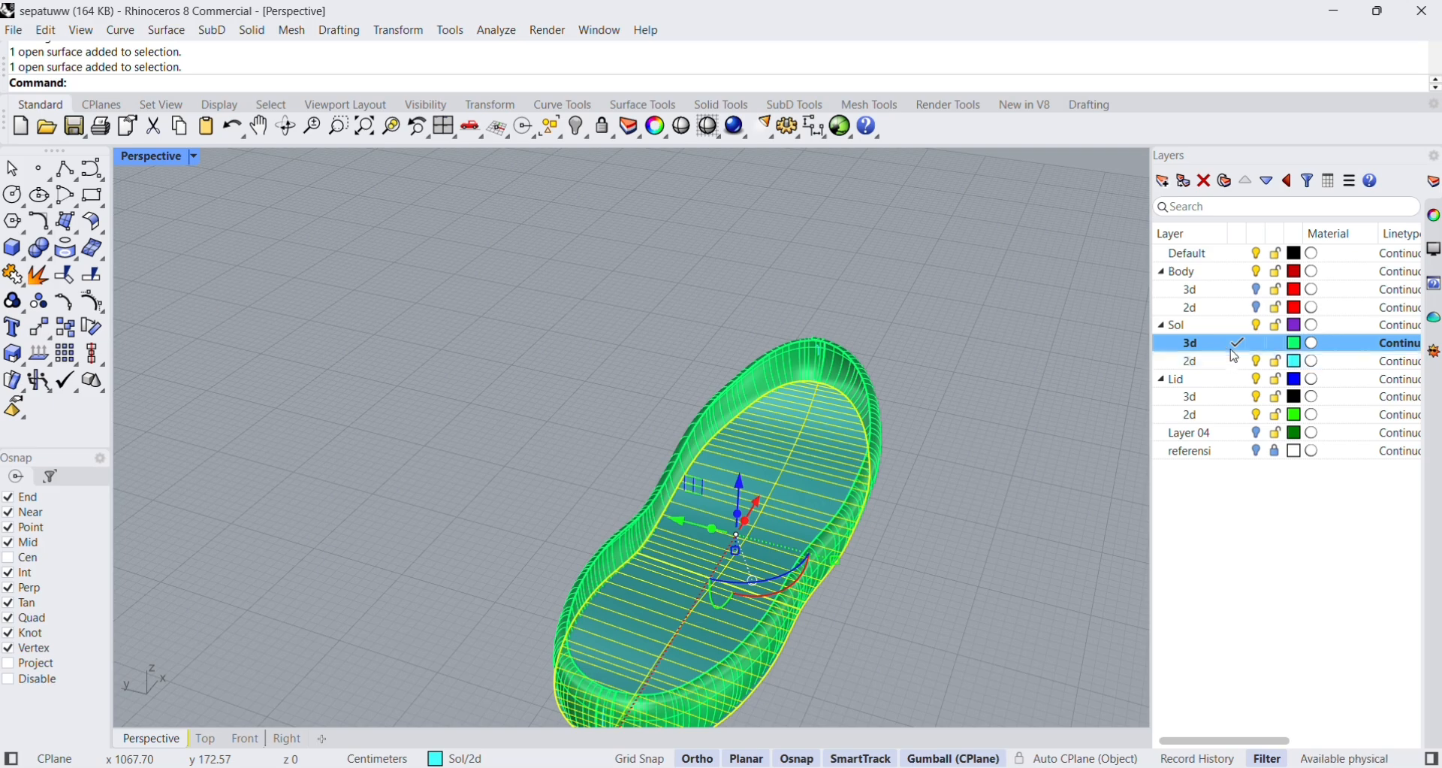
pyautogui.rightClick(1238, 353)
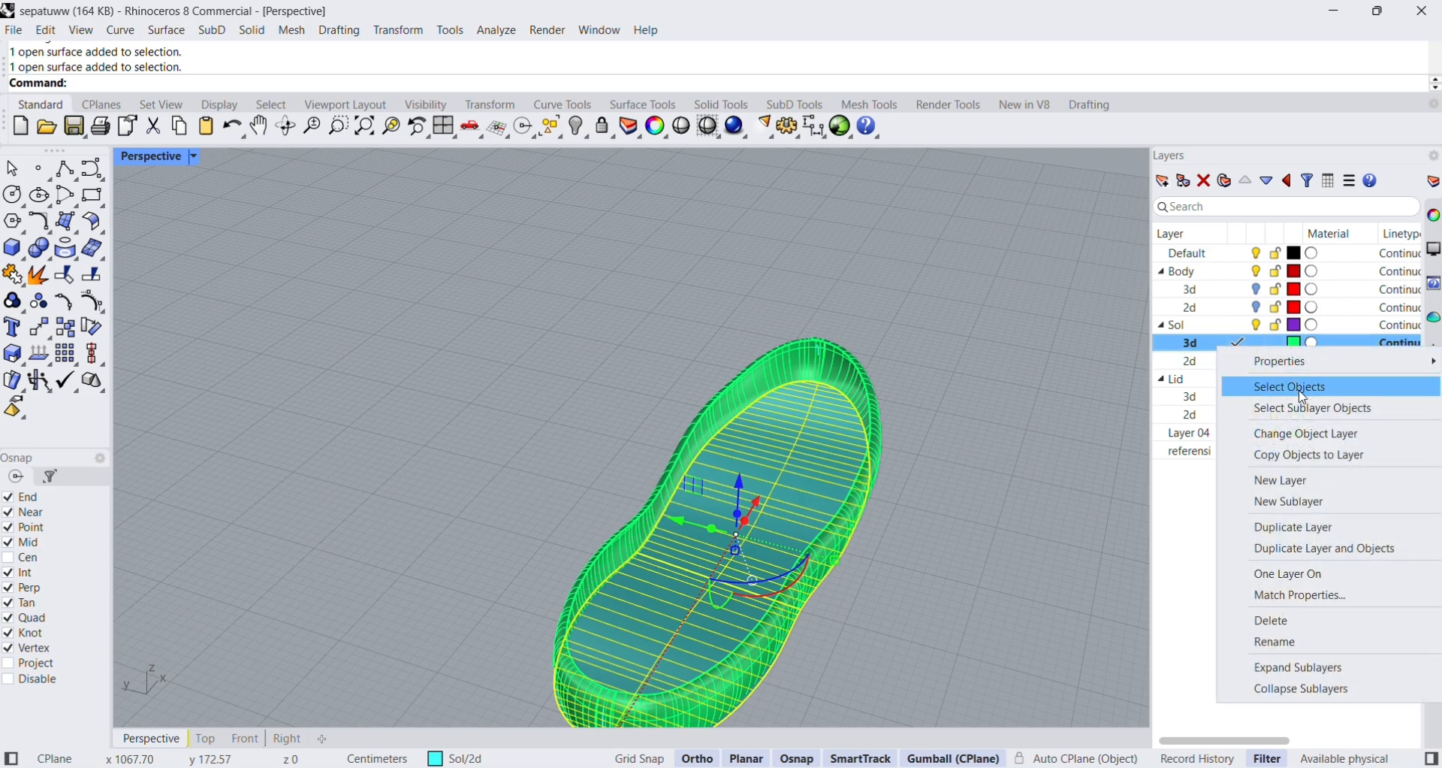
pyautogui.click(1286, 430)
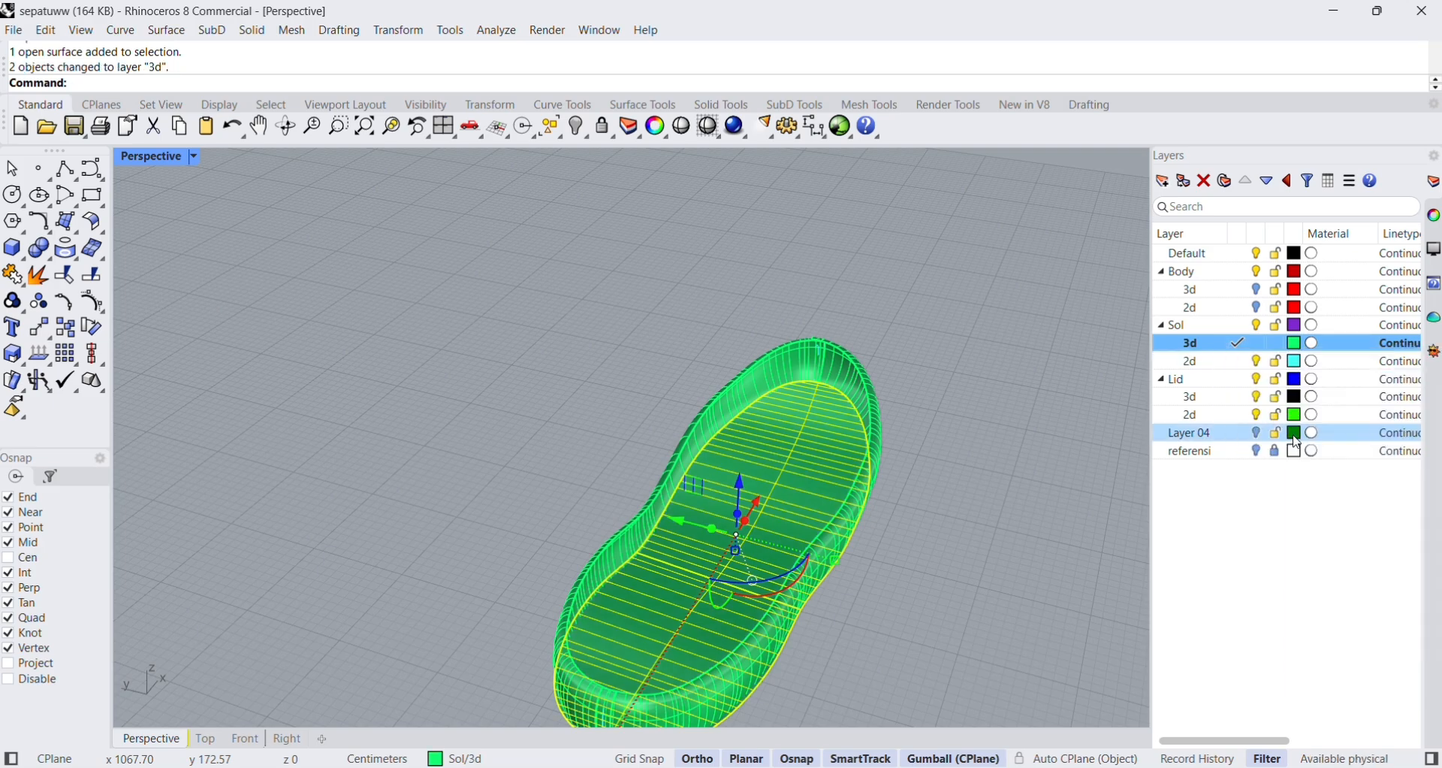
# Hide the Sol 2d layer and show the Body 3d layer to view the shoe body and sole together.
pyautogui.click(1270, 368)
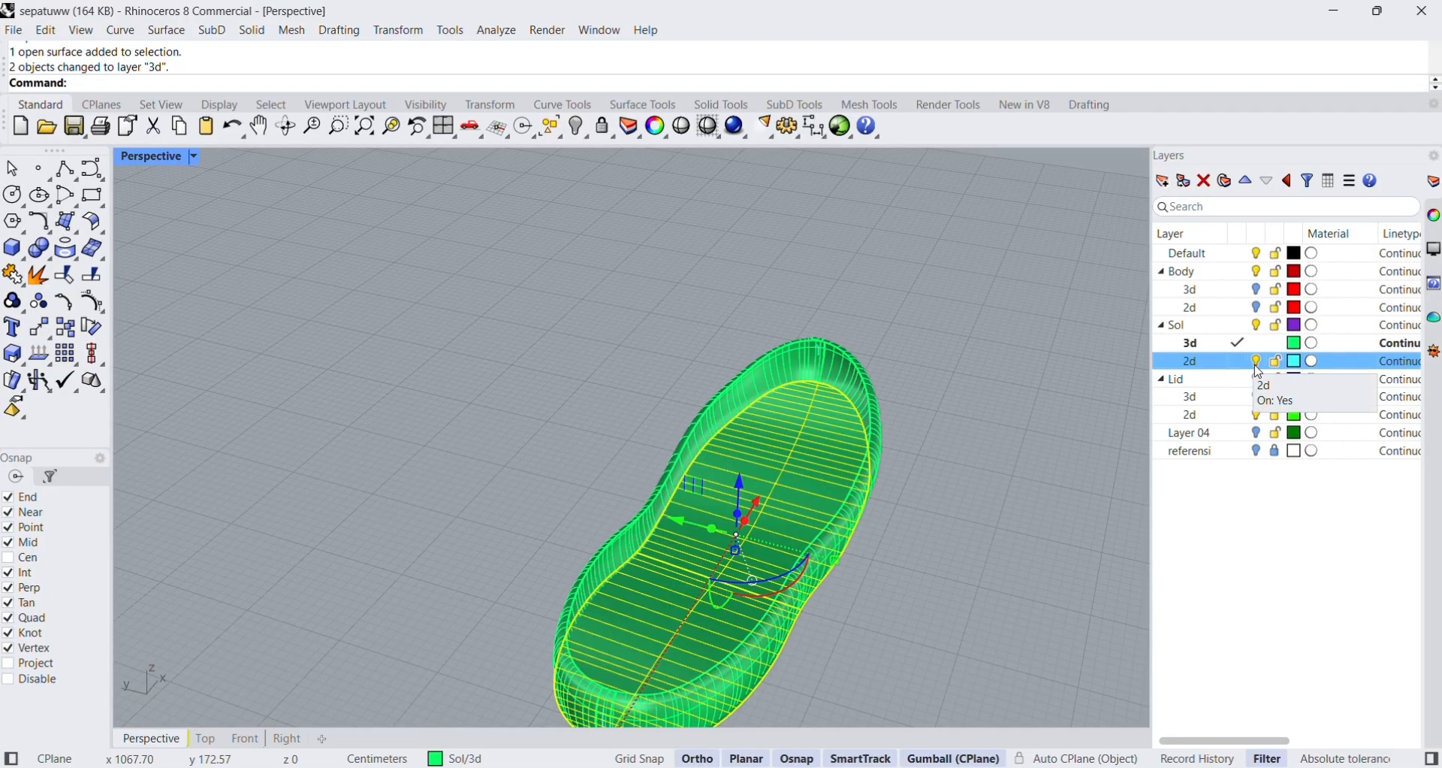
pyautogui.click(1259, 295)
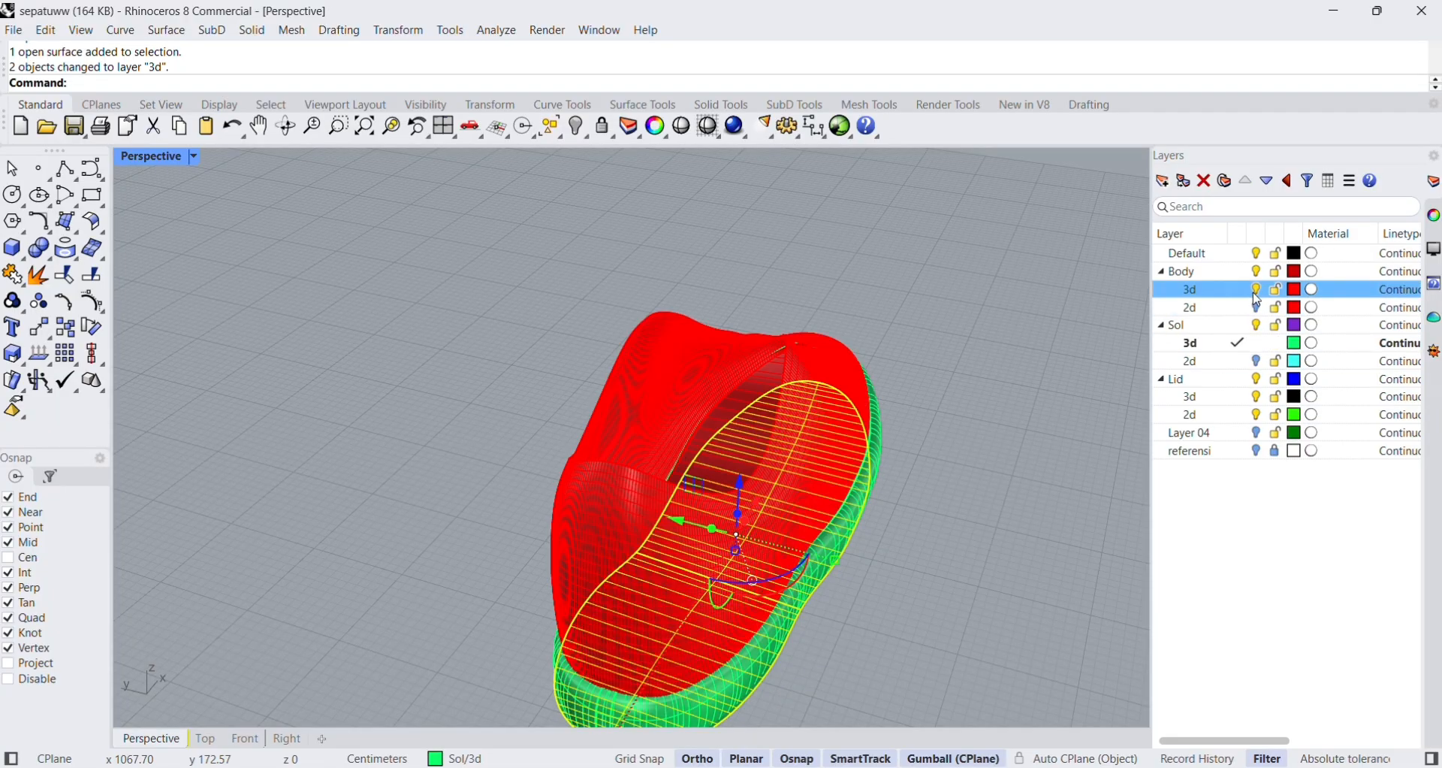
pyautogui.moveTo(985, 471); pyautogui.dragTo(1042, 427, button='right')
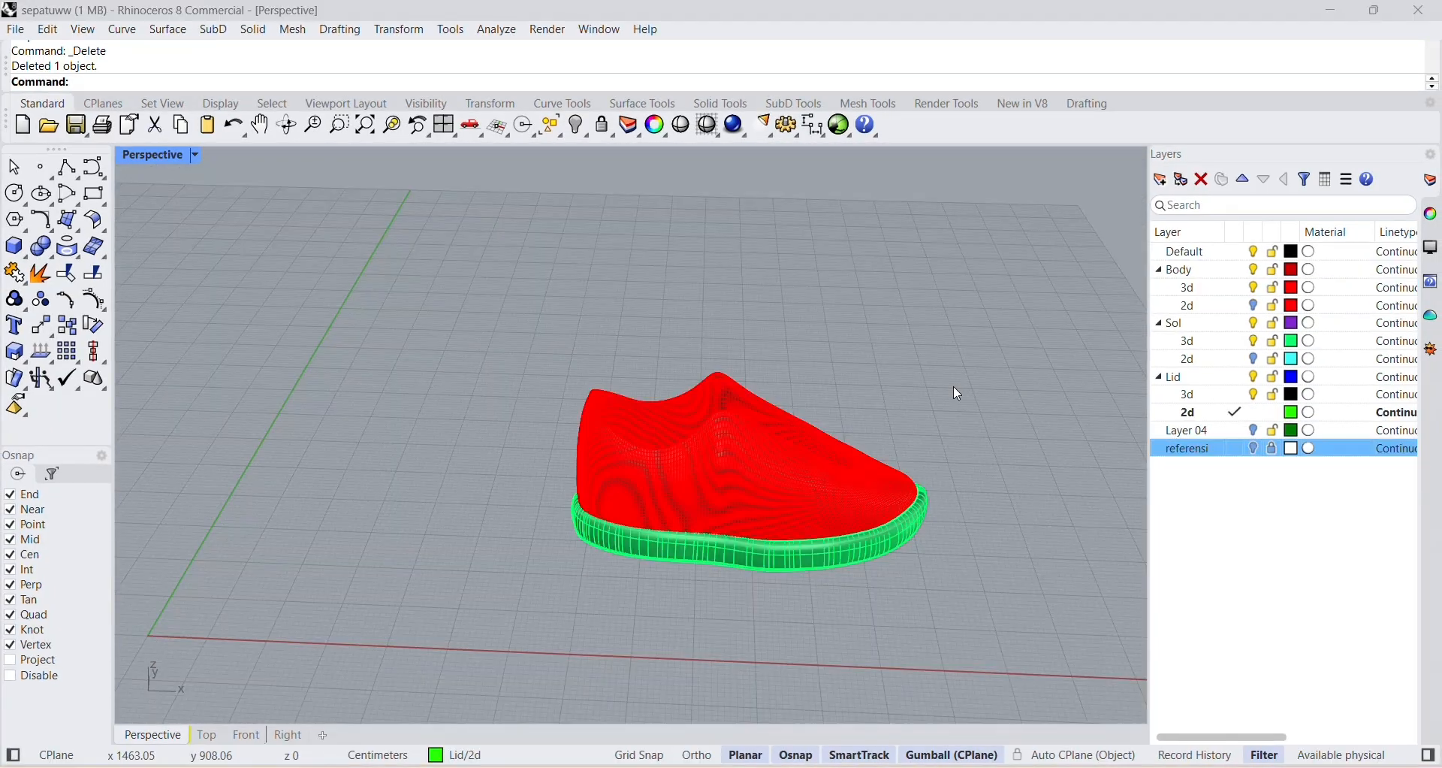
pyautogui.moveTo(953, 385); pyautogui.dragTo(821, 413, button='right')
pyautogui.scroll(3, 645, 414)
pyautogui.moveTo(643, 399); pyautogui.dragTo(390, 456, button='right')
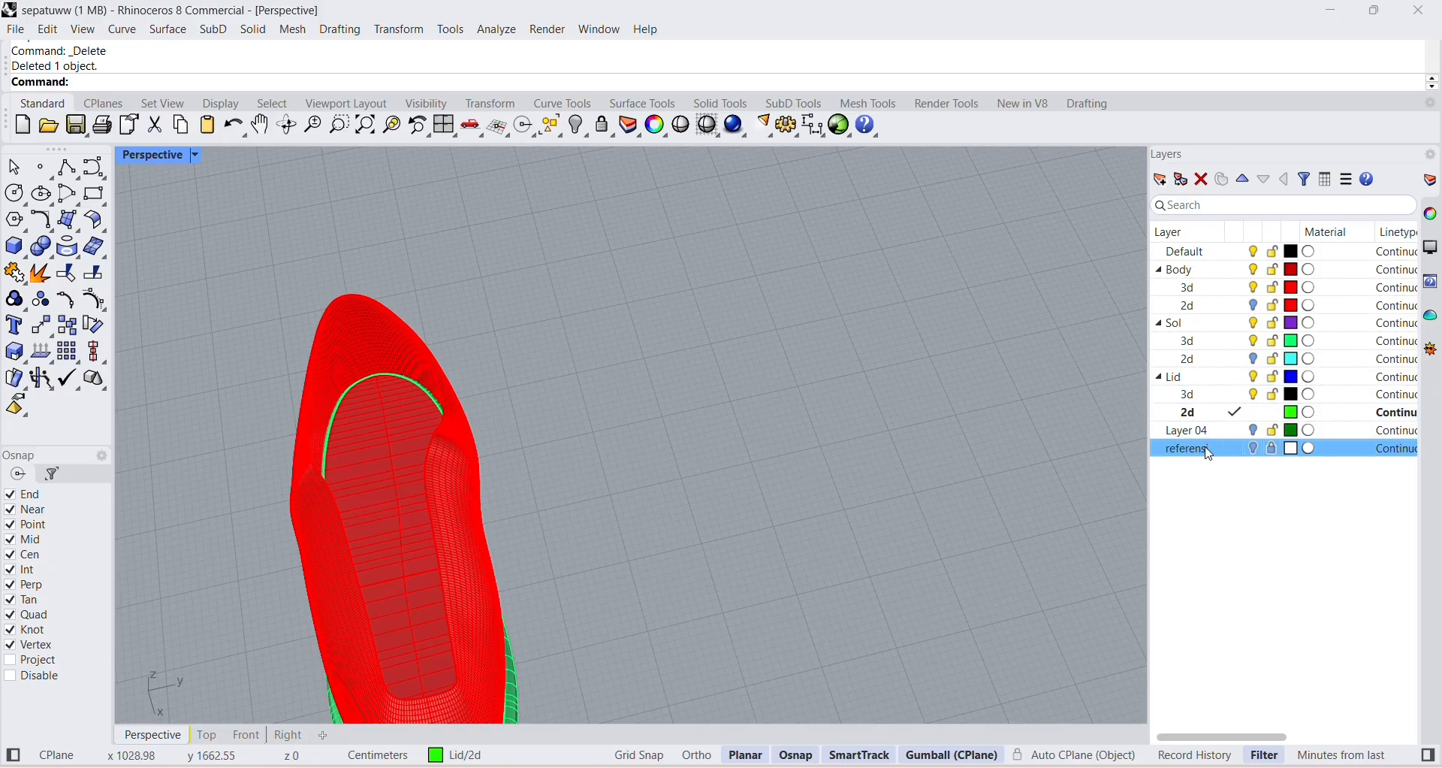
# Show the referensi layer with Lid 2d as the current layer, and maximize the Top view on the tongue drawing.
pyautogui.click(1218, 419)
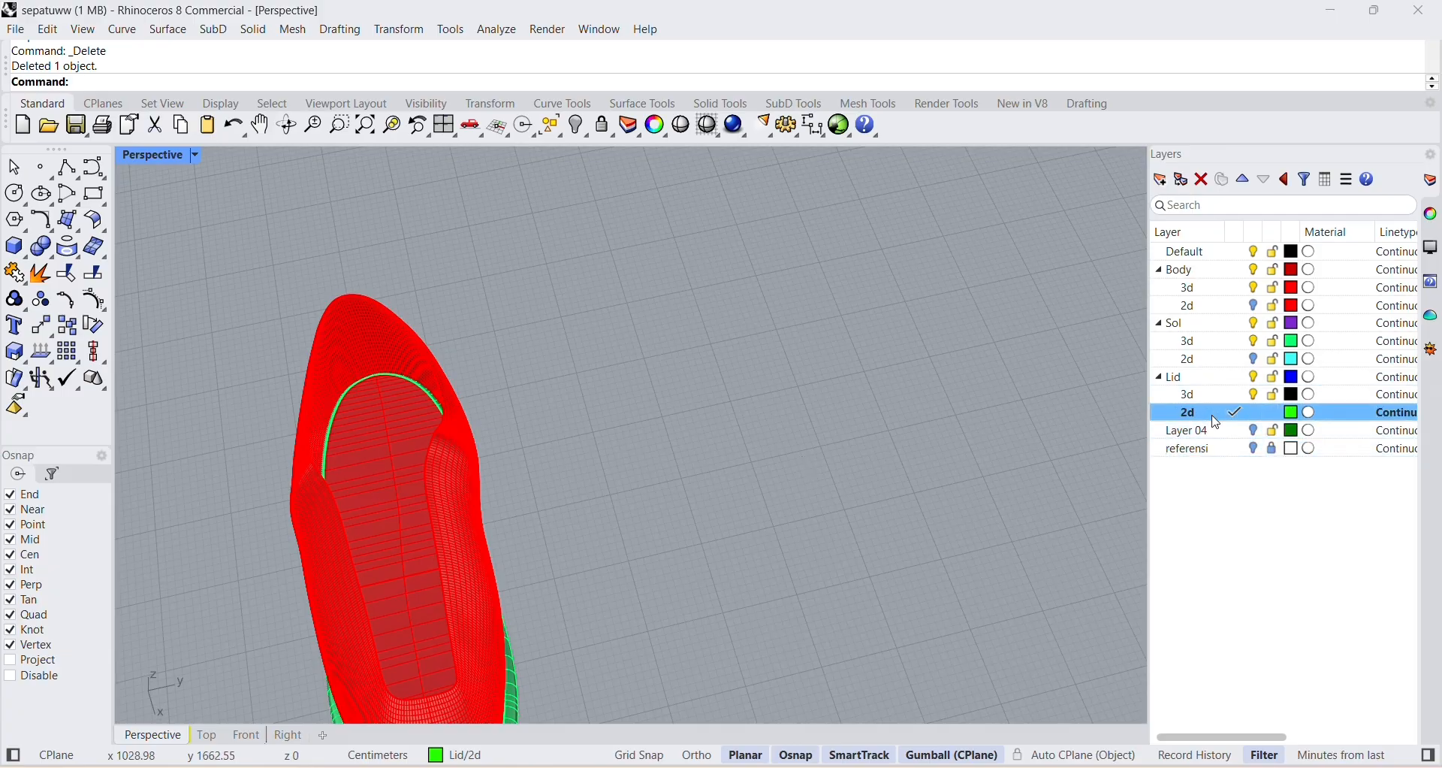
pyautogui.click(1256, 450)
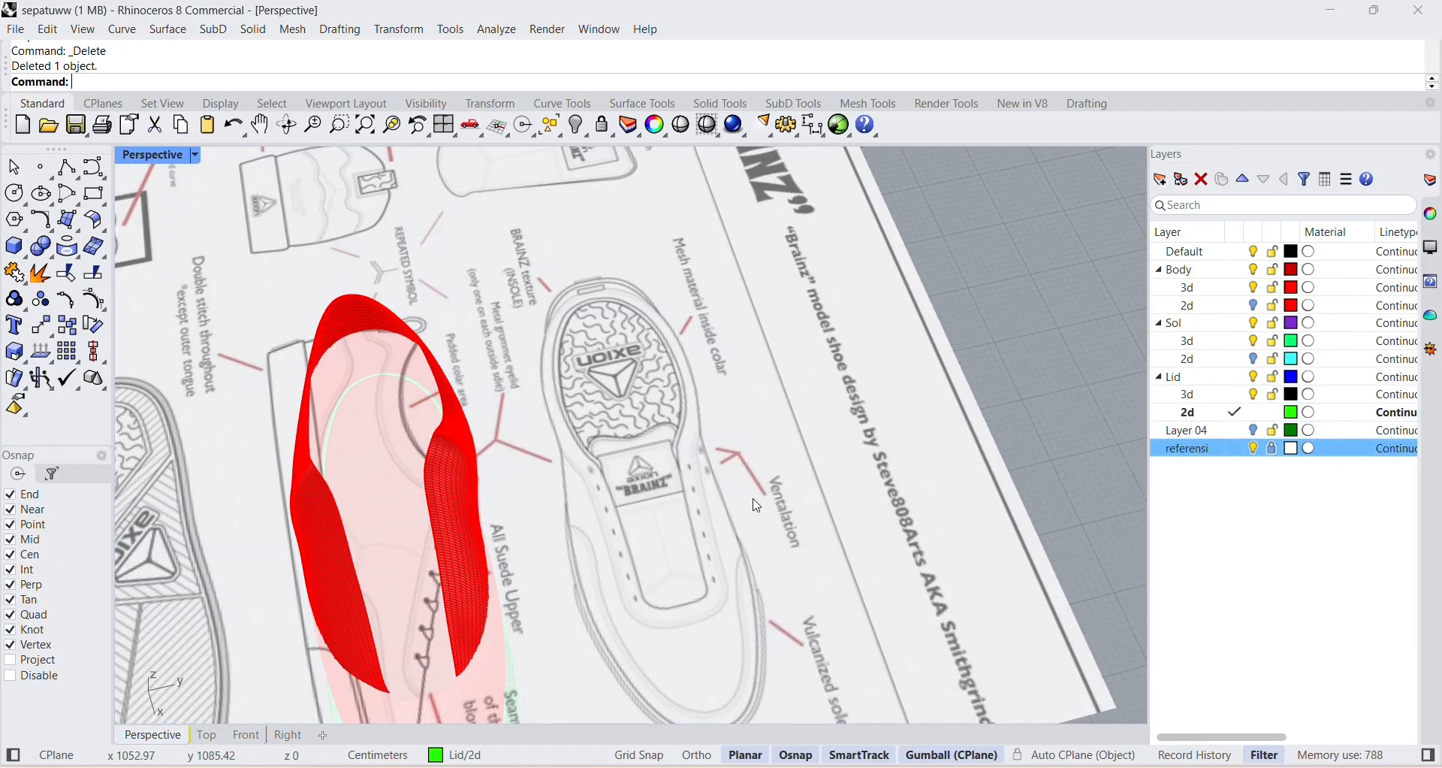
pyautogui.moveTo(757, 507); pyautogui.dragTo(526, 368, button='right')
pyautogui.doubleClick(171, 158)
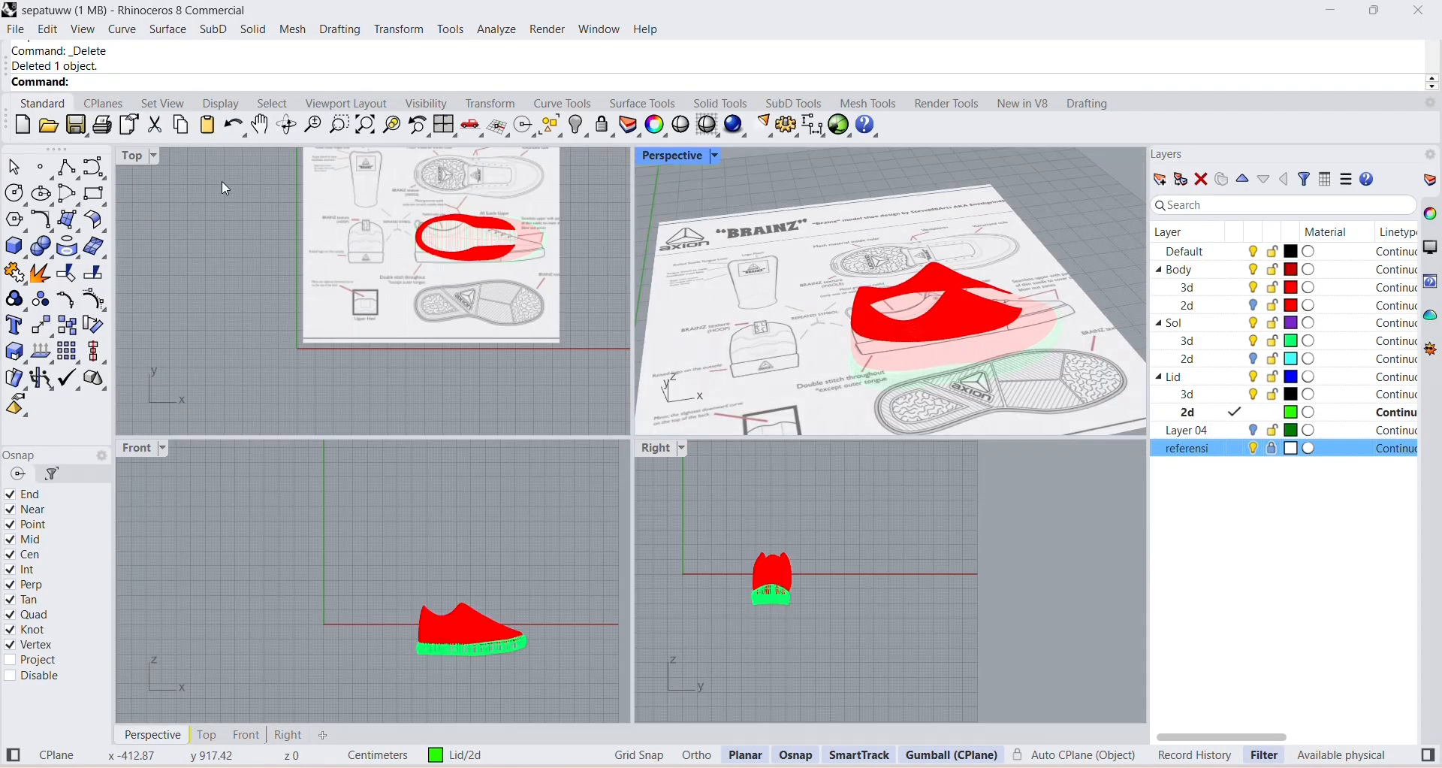
pyautogui.doubleClick(134, 158)
pyautogui.scroll(8, 613, 353)
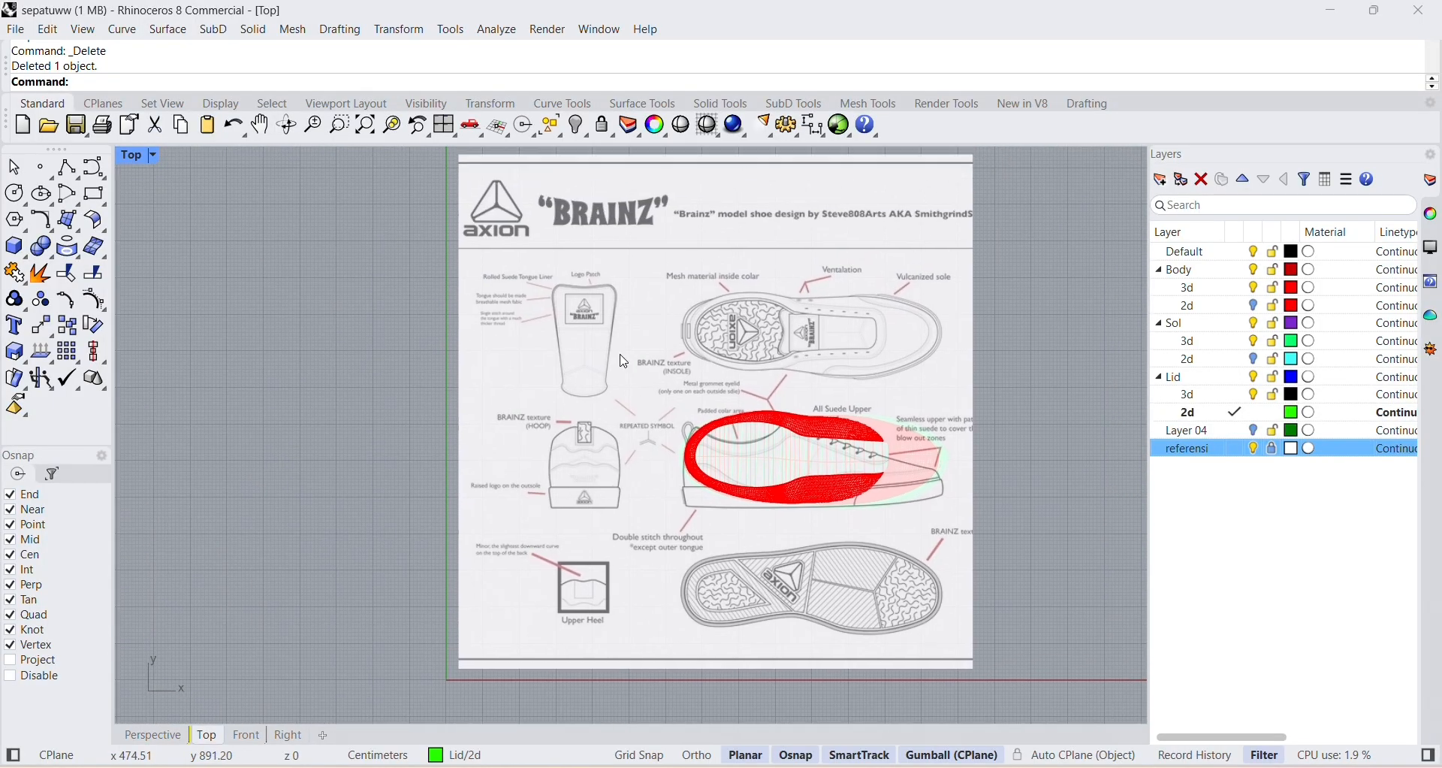
pyautogui.scroll(-5, 612, 342)
pyautogui.scroll(4, 478, 336)
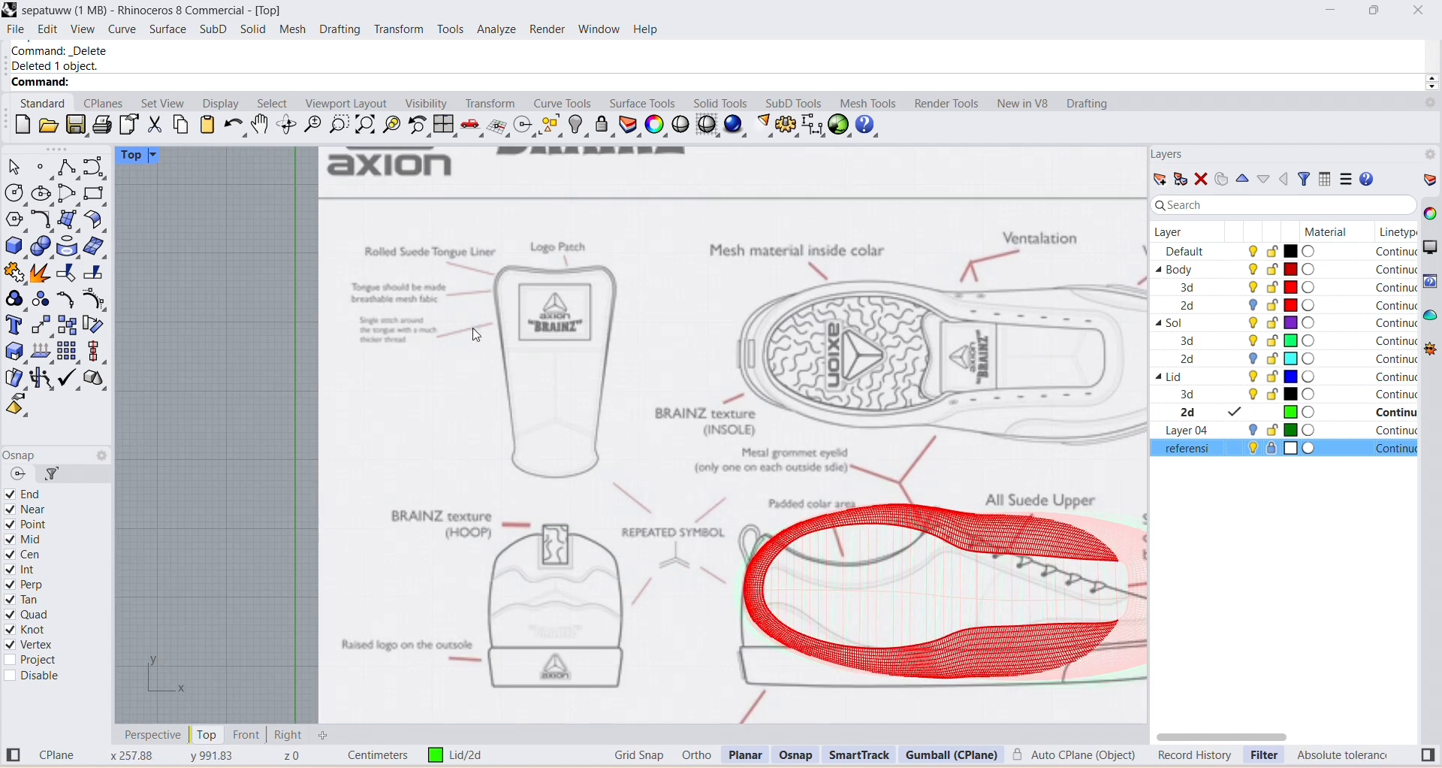
# Trace the right half of the tongue outline with a degree 3 control point curve, from top centre to bottom centre.
pyautogui.click(93, 168)
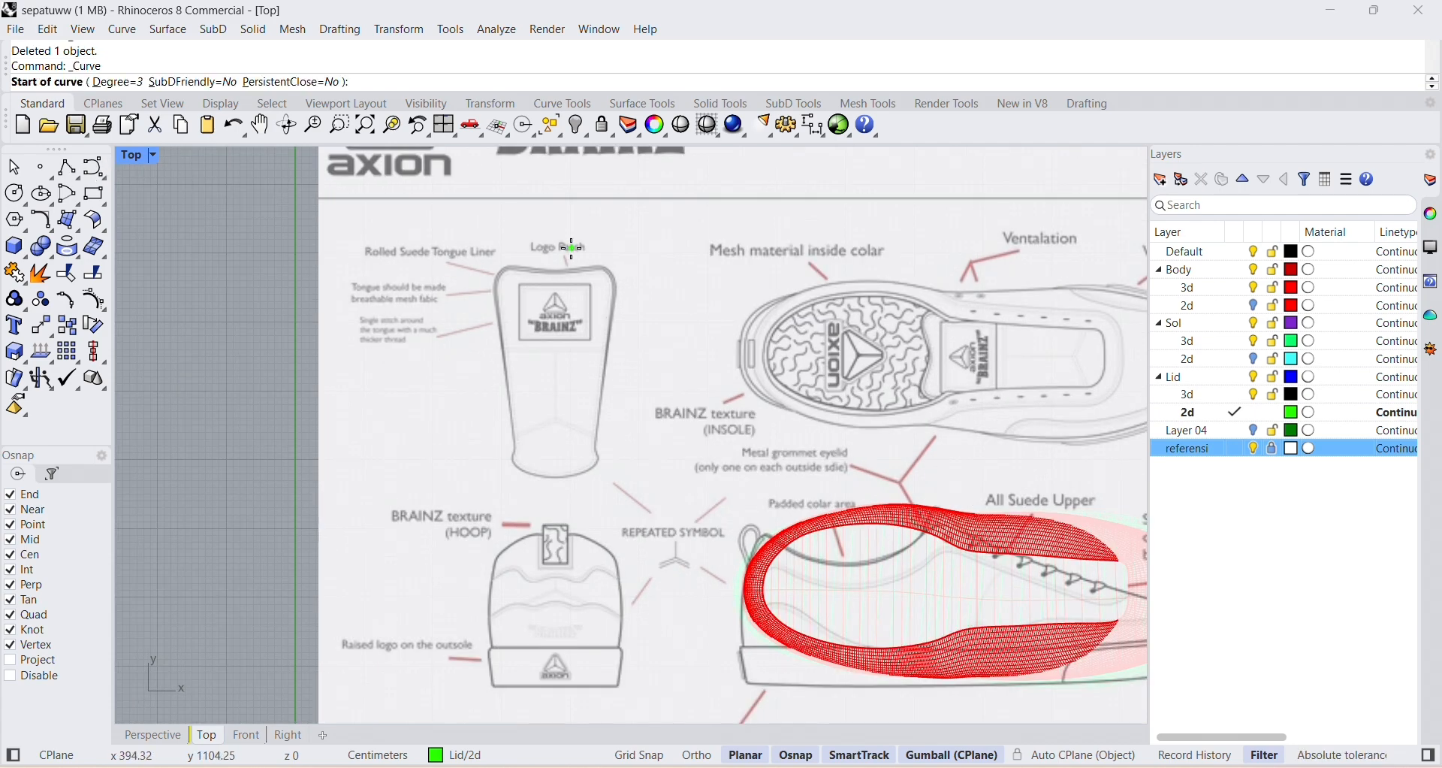
pyautogui.scroll(3, 571, 269)
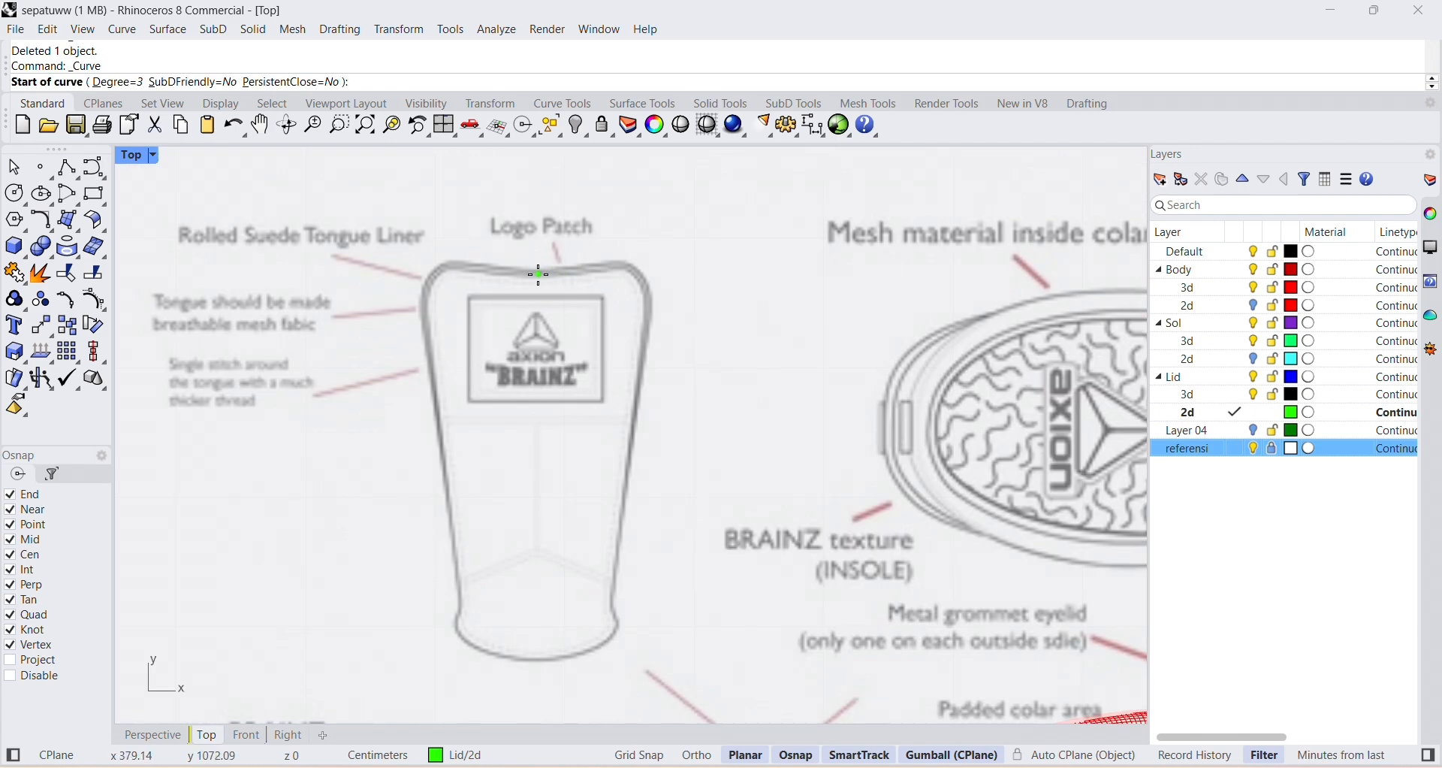
pyautogui.click(538, 276)
pyautogui.click(577, 269)
pyautogui.click(619, 265)
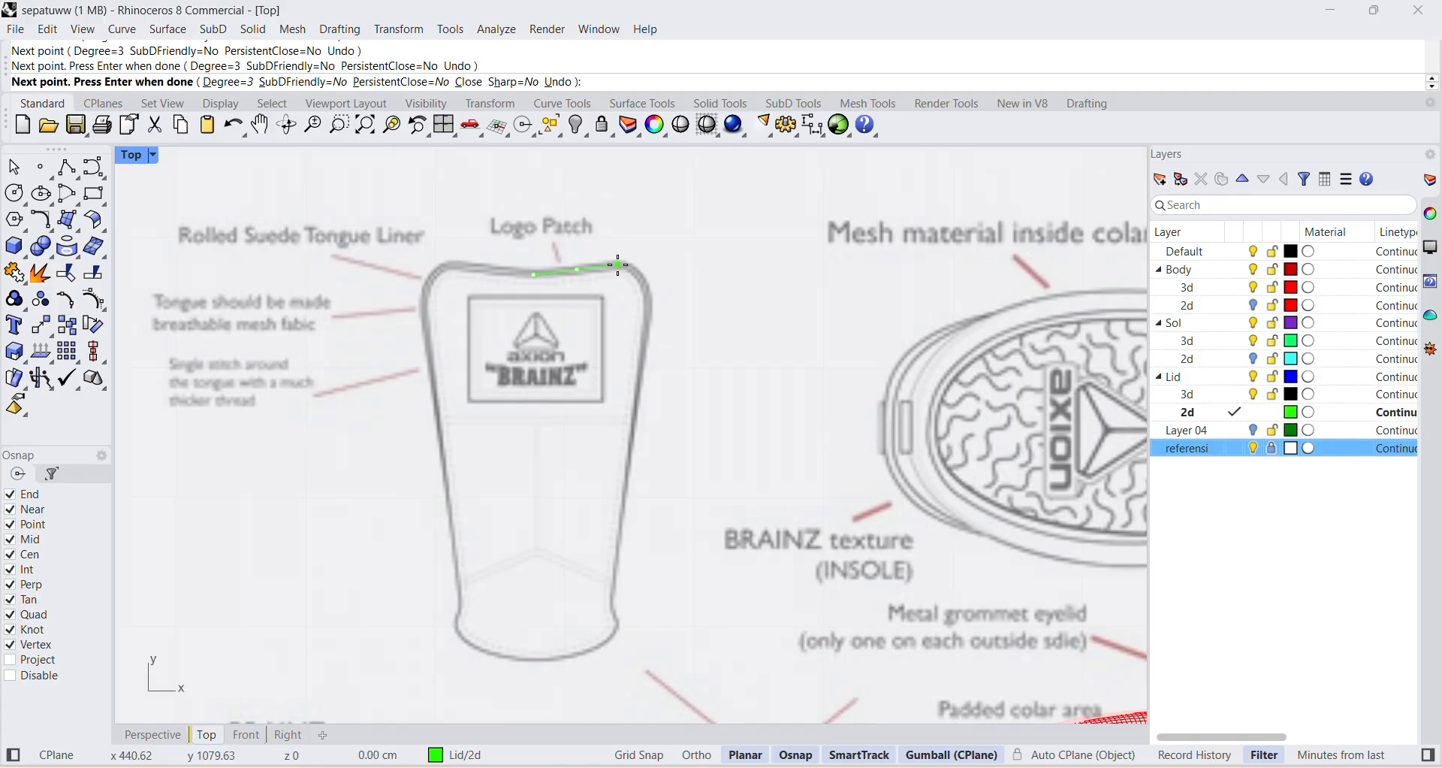
pyautogui.click(641, 269)
pyautogui.click(649, 294)
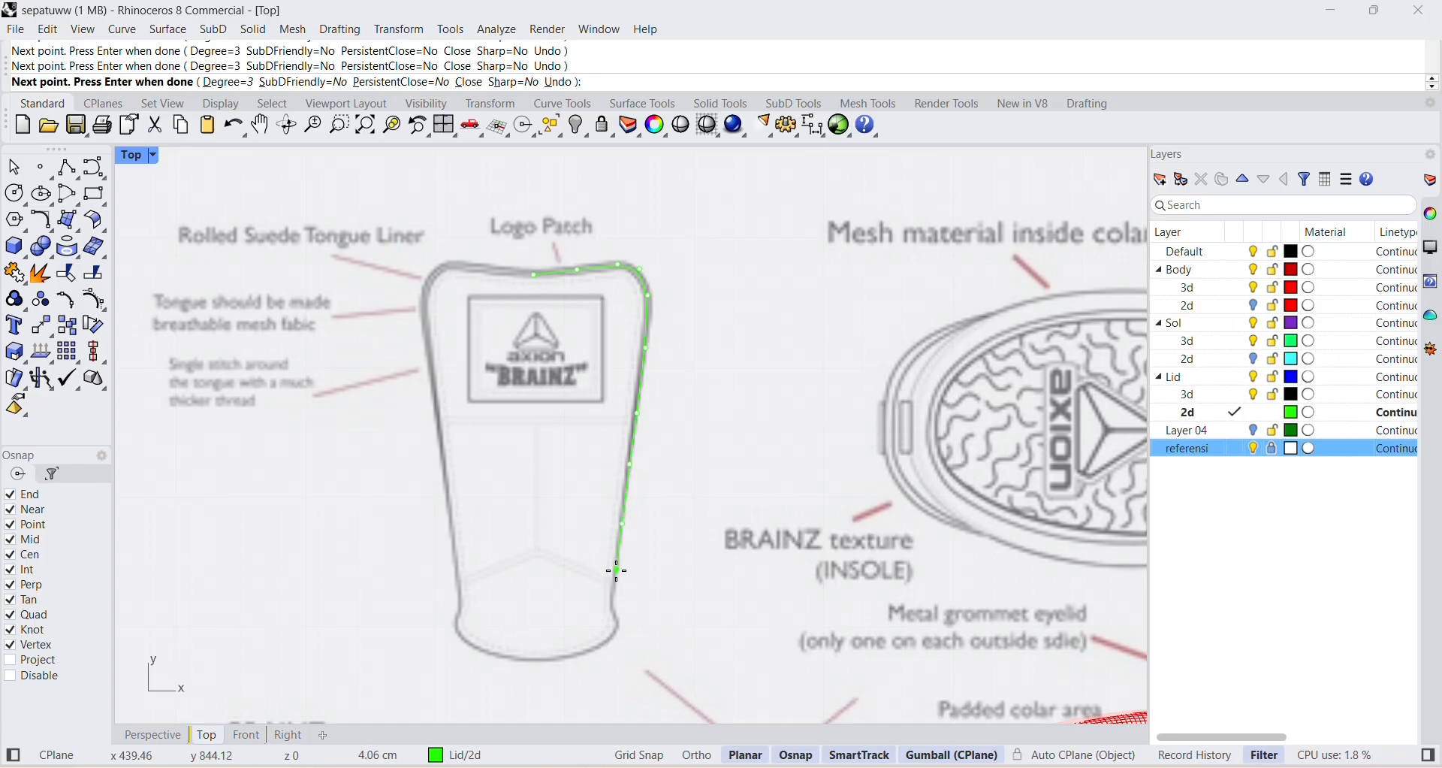
pyautogui.click(612, 605)
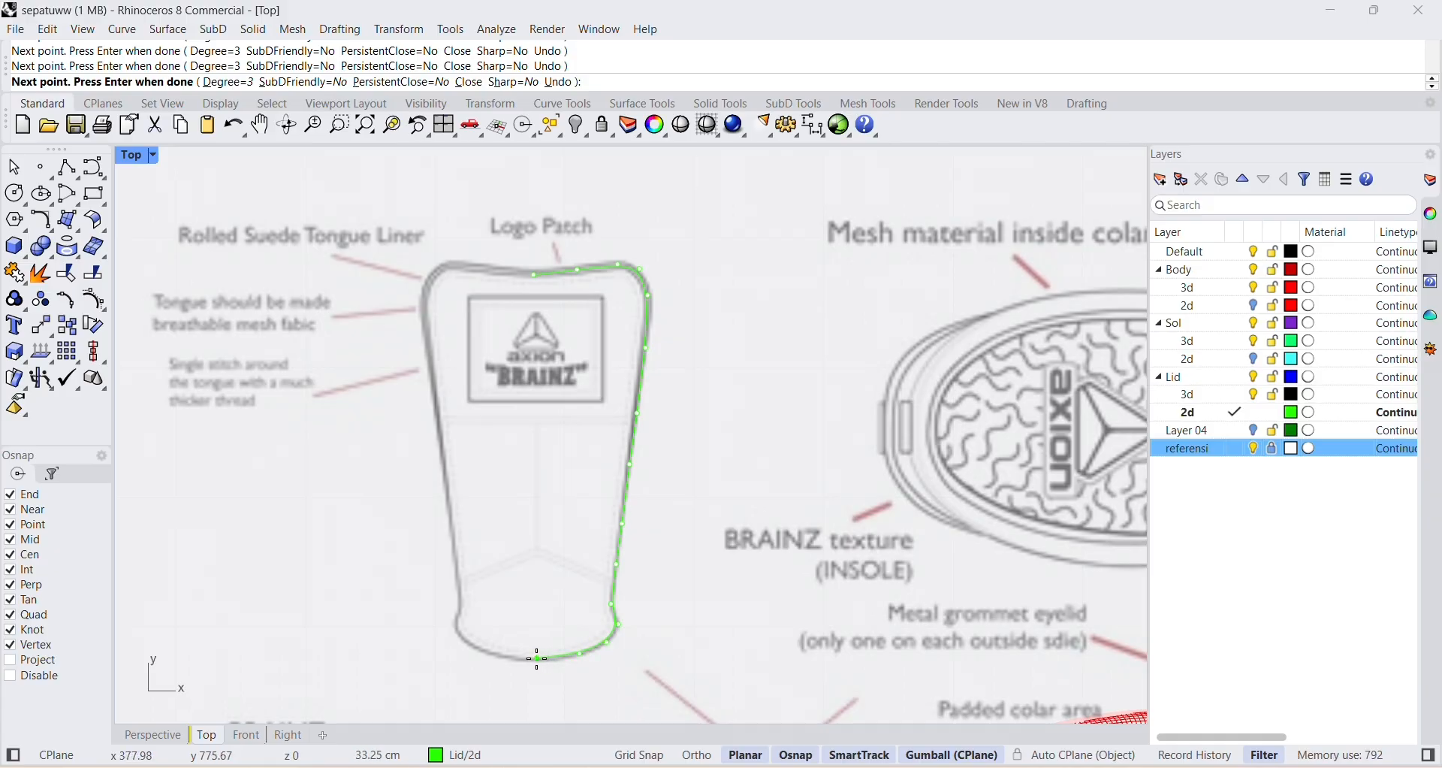
pyautogui.press('Return')
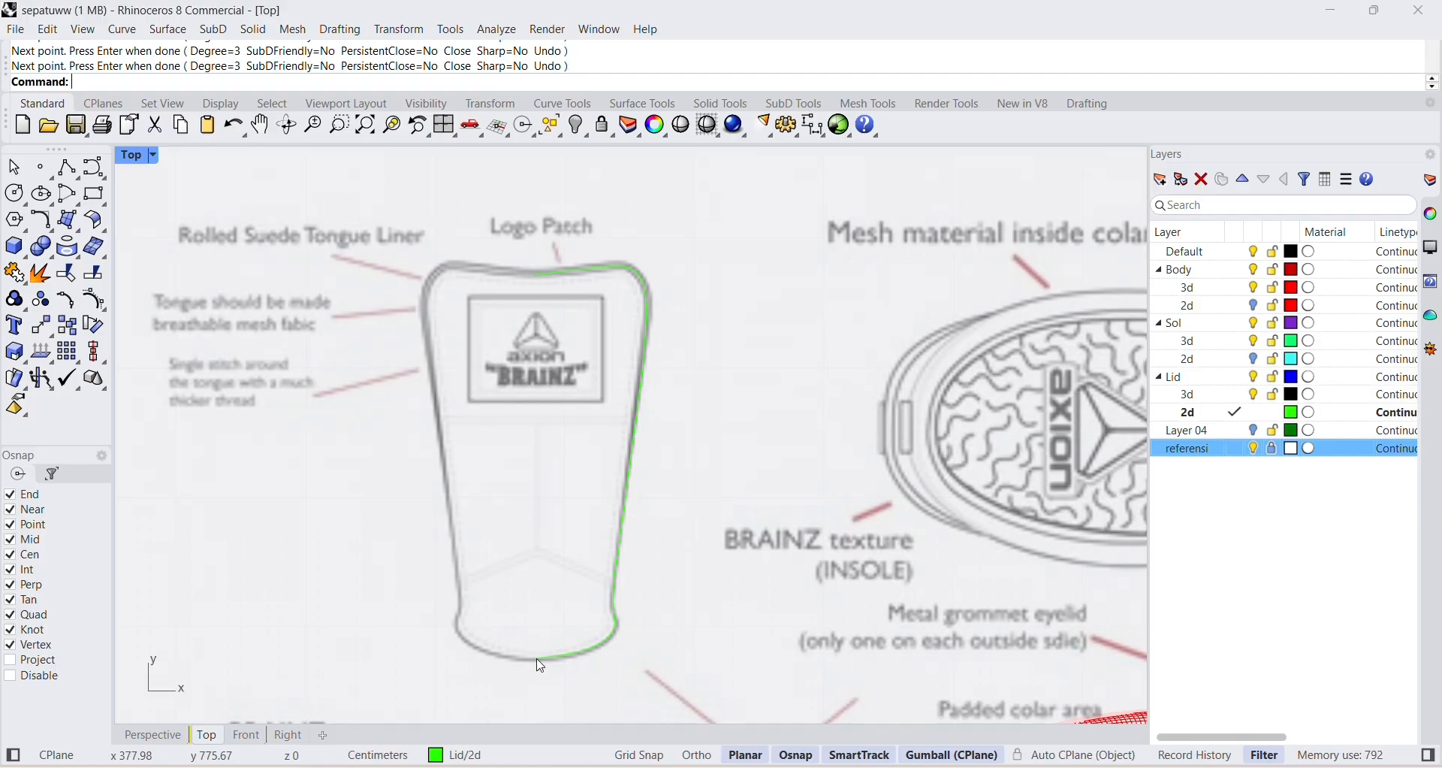
# Hide the referensi layer and mirror a copy of the half tongue outline about a vertical line through its lower end.
pyautogui.click(1255, 450)
pyautogui.click(643, 326)
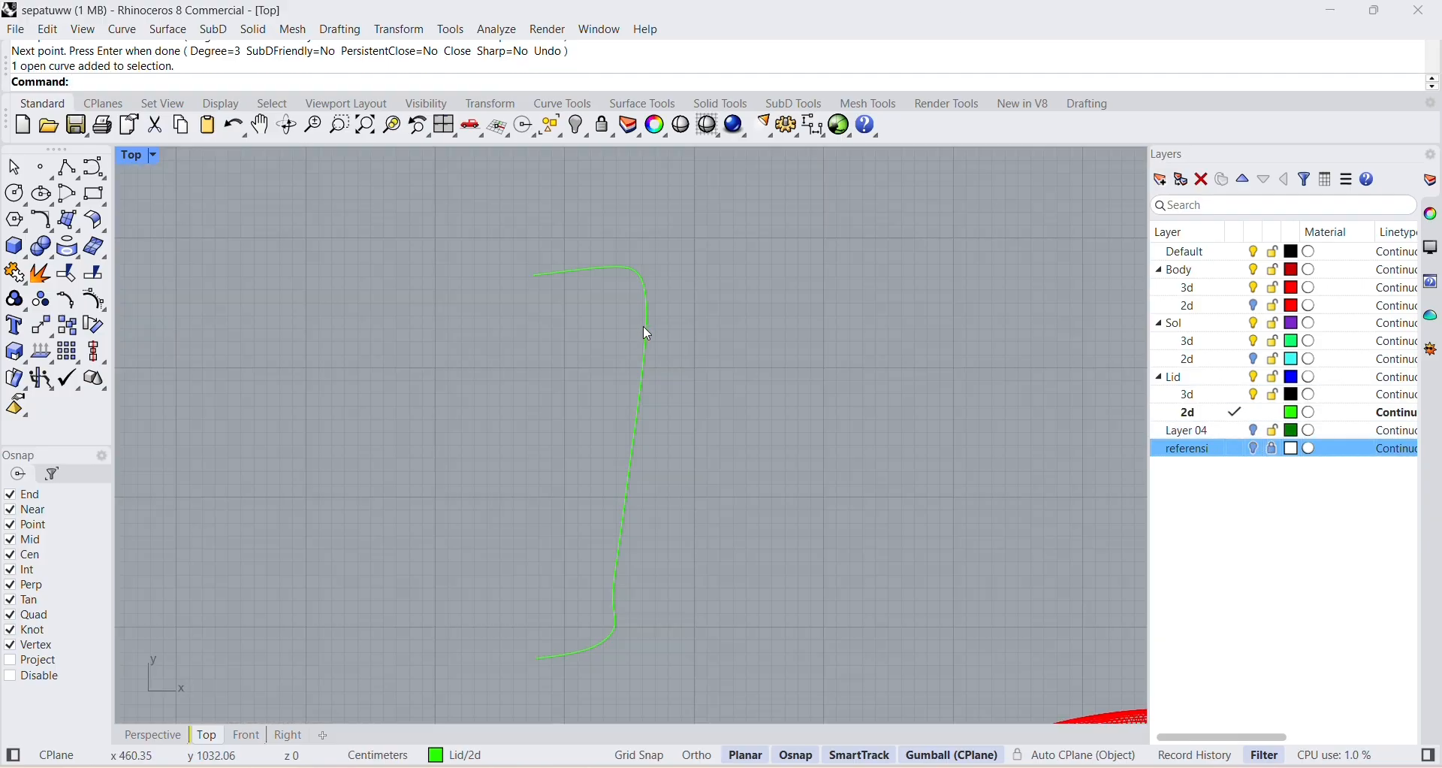
pyautogui.click(302, 82)
pyautogui.write('M')
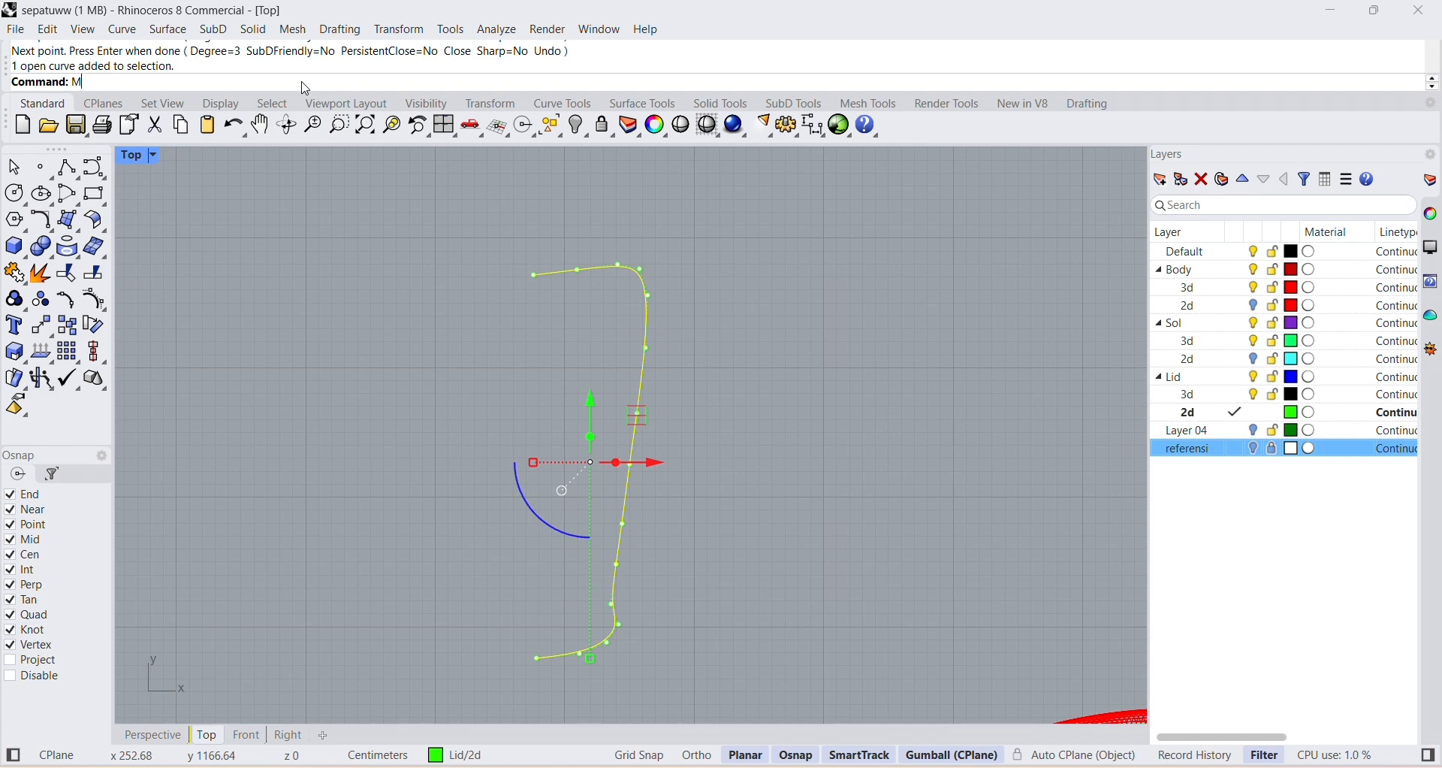
pyautogui.write('irror')
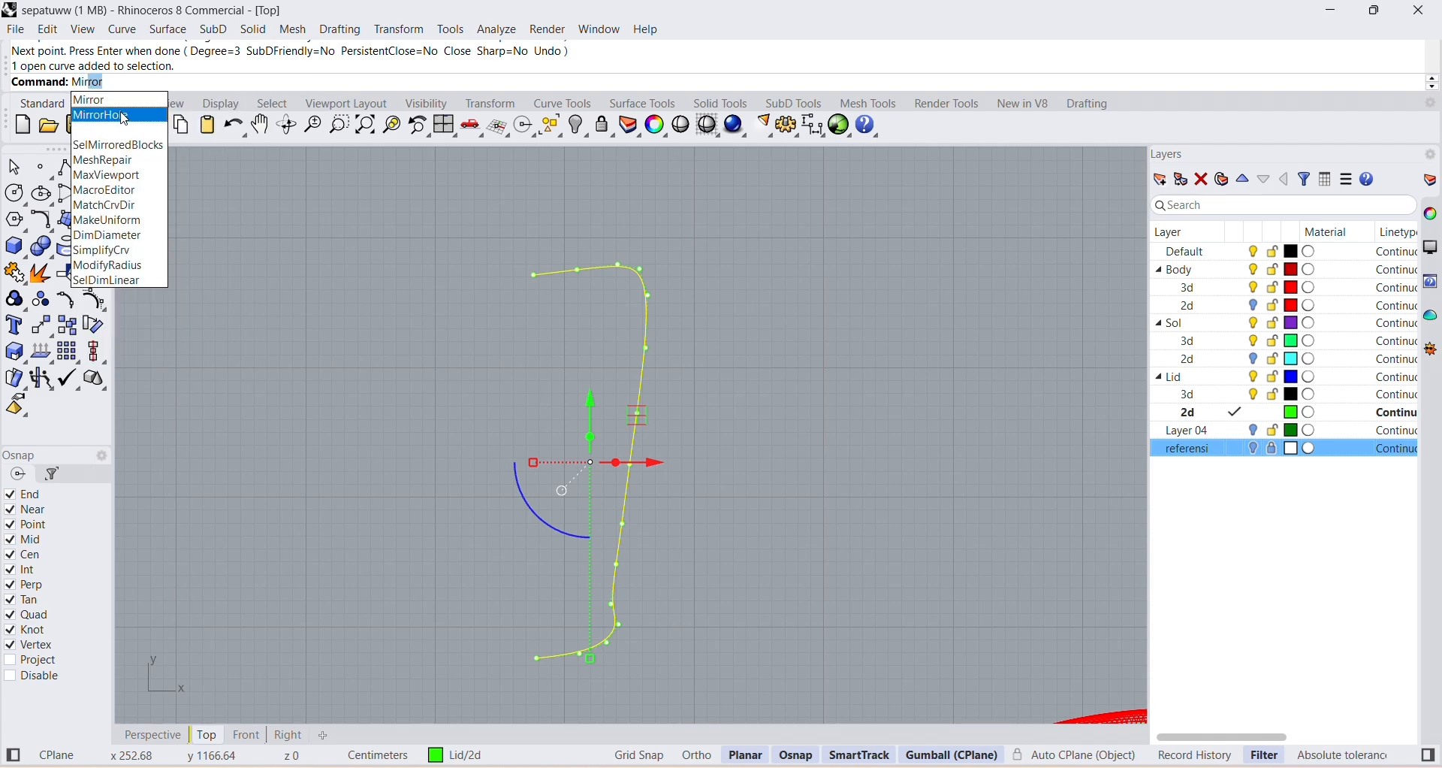
pyautogui.press('Return')
pyautogui.click(538, 659)
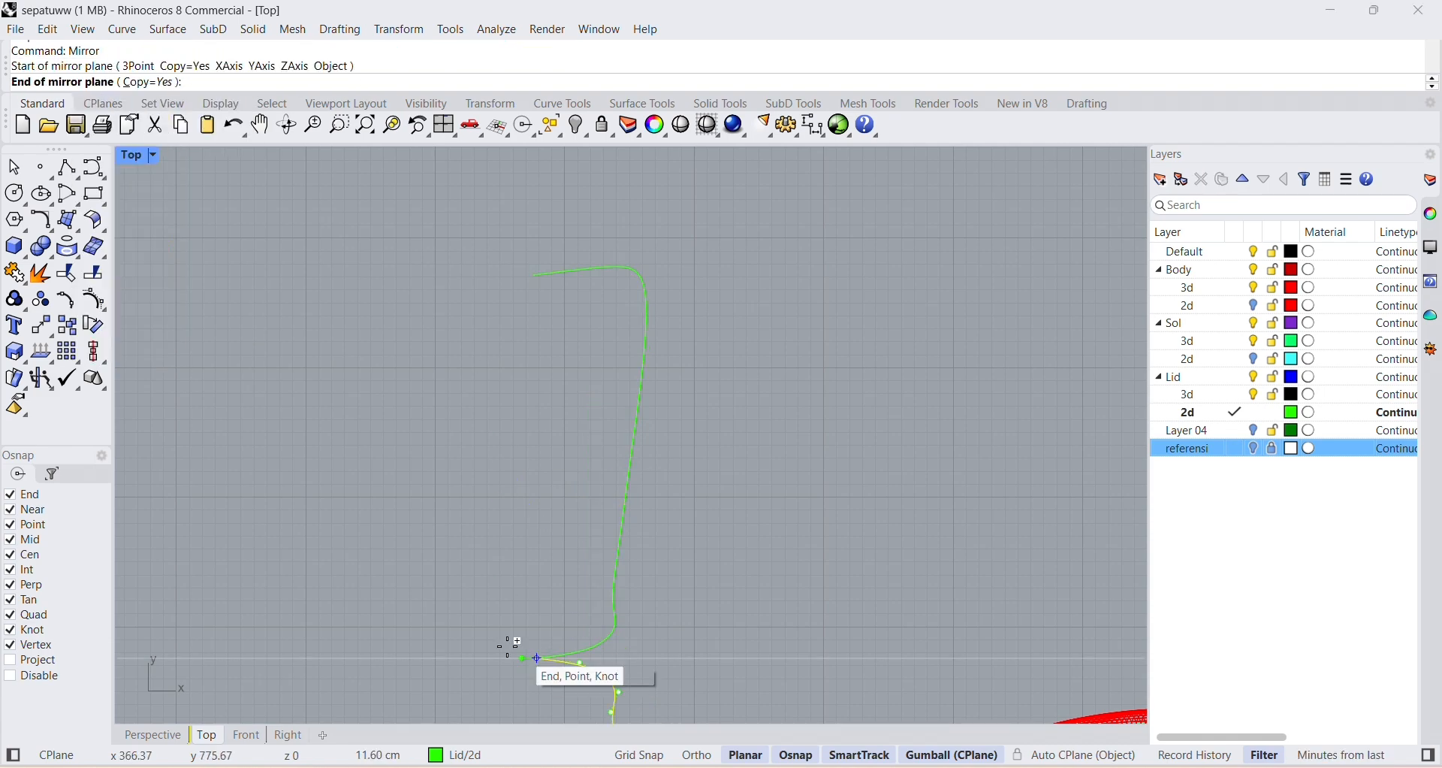
pyautogui.click(541, 604)
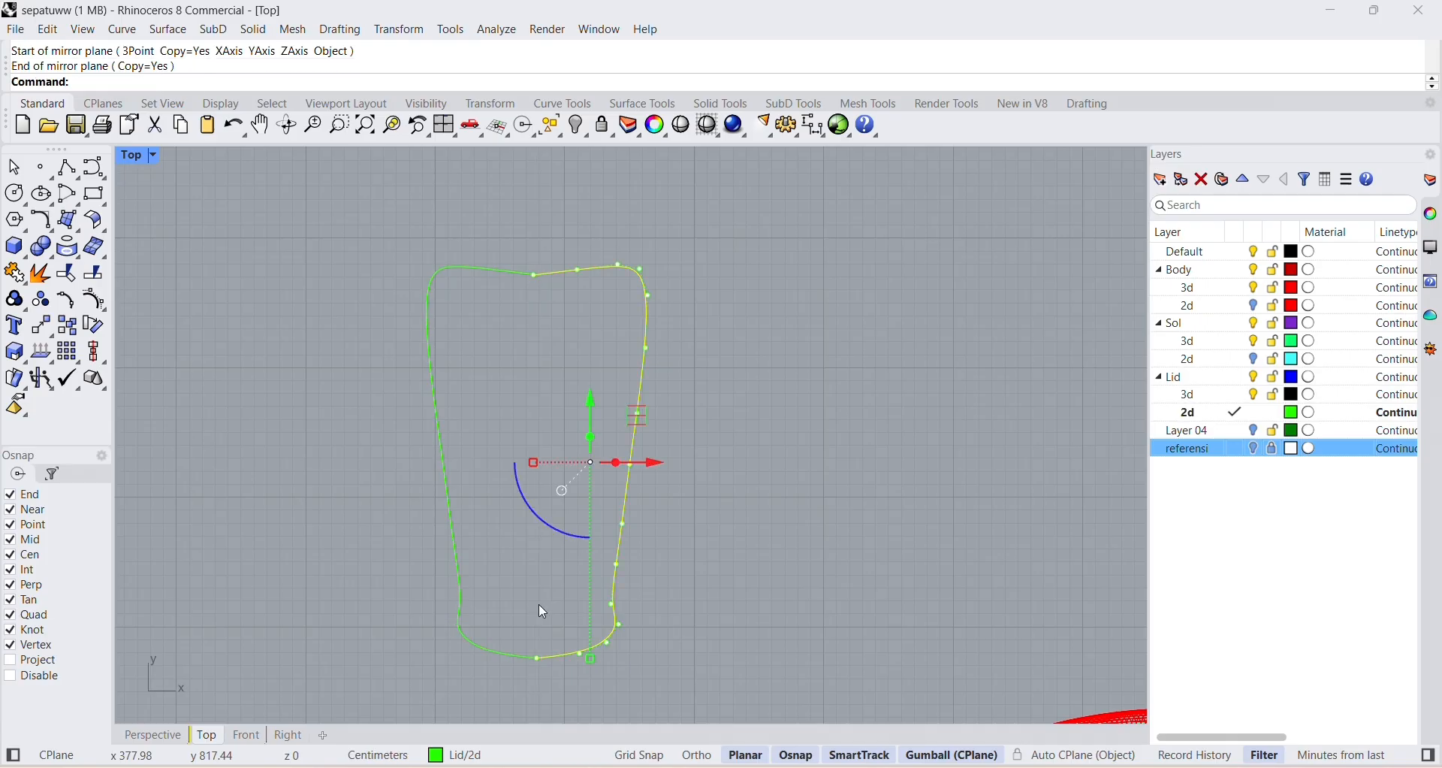
pyautogui.press('Return')
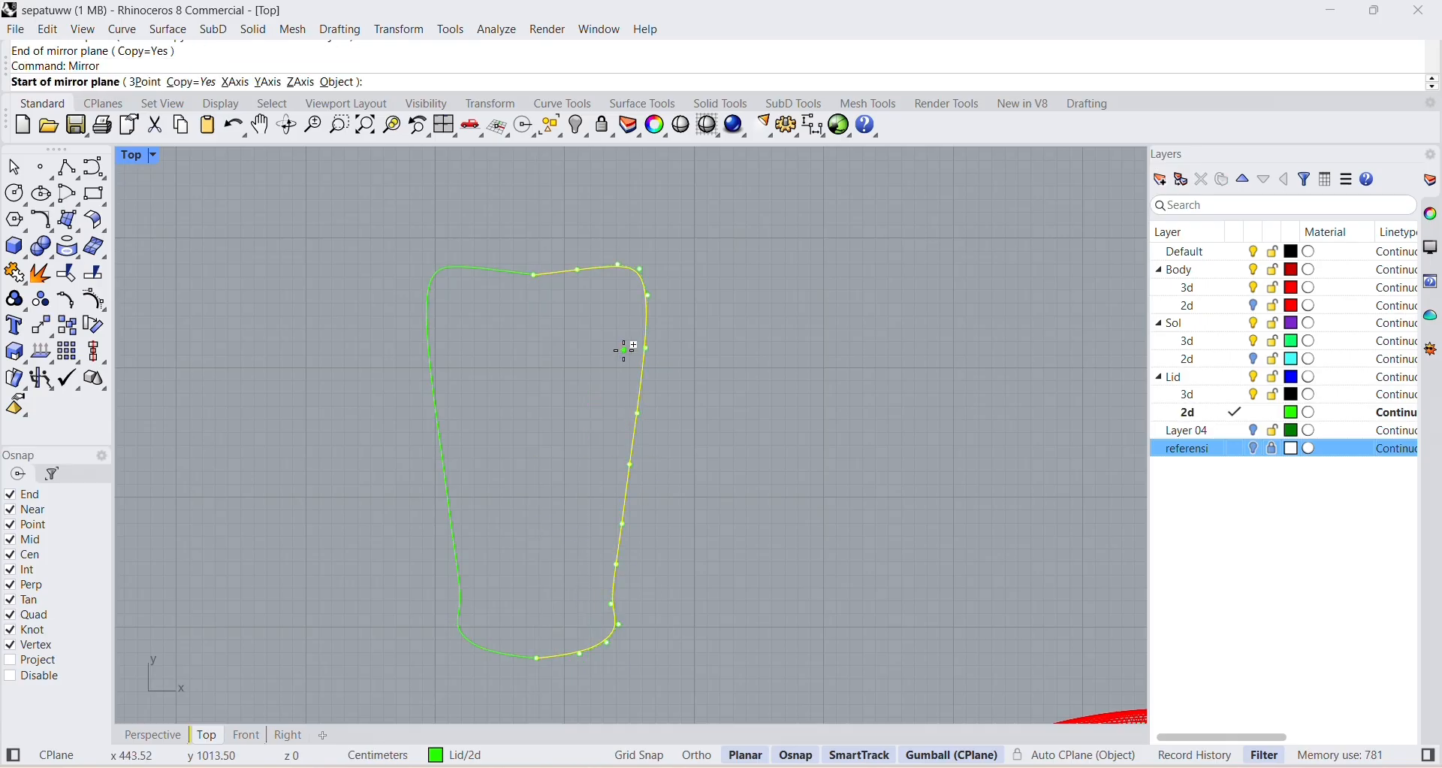
pyautogui.click(17, 165)
pyautogui.scroll(10, 727, 282)
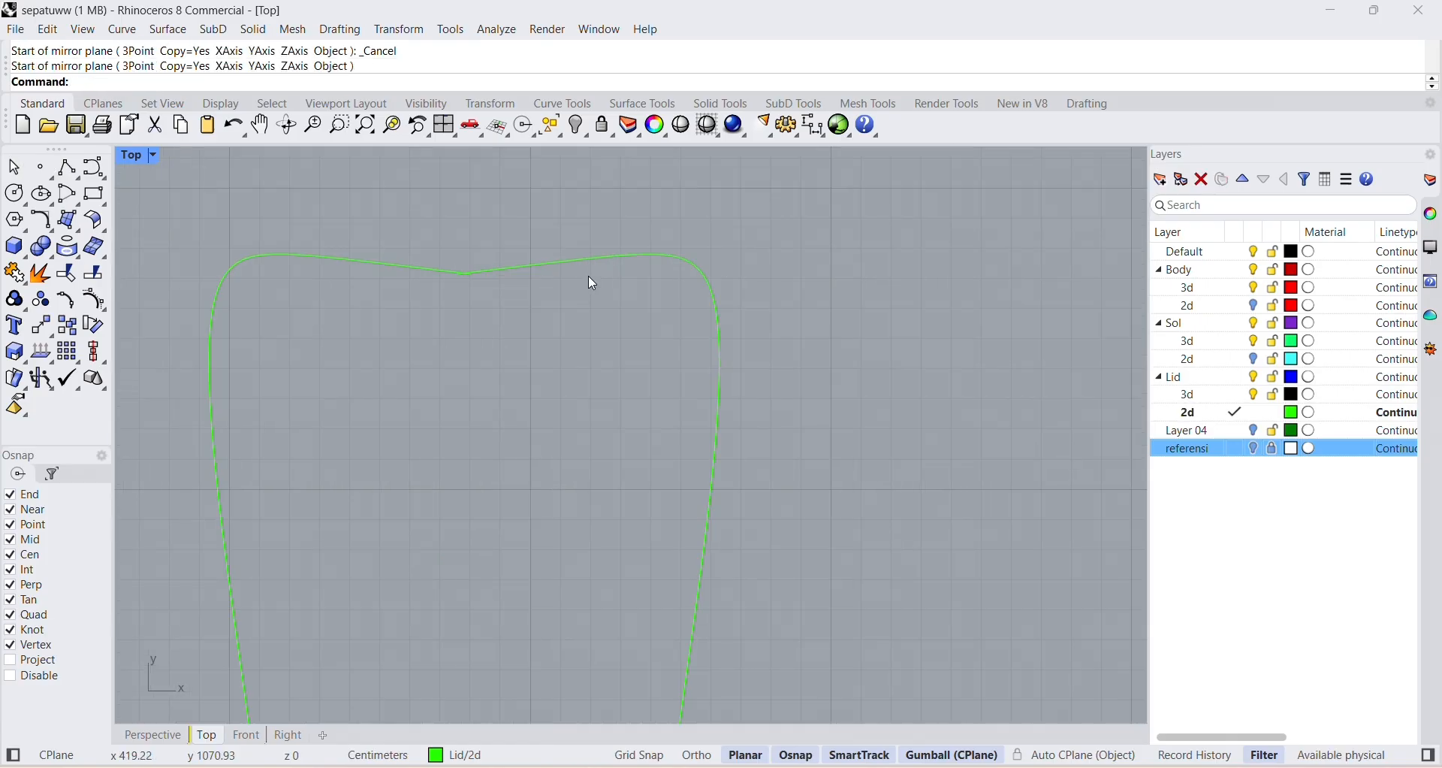
pyautogui.scroll(-5, 318, 343)
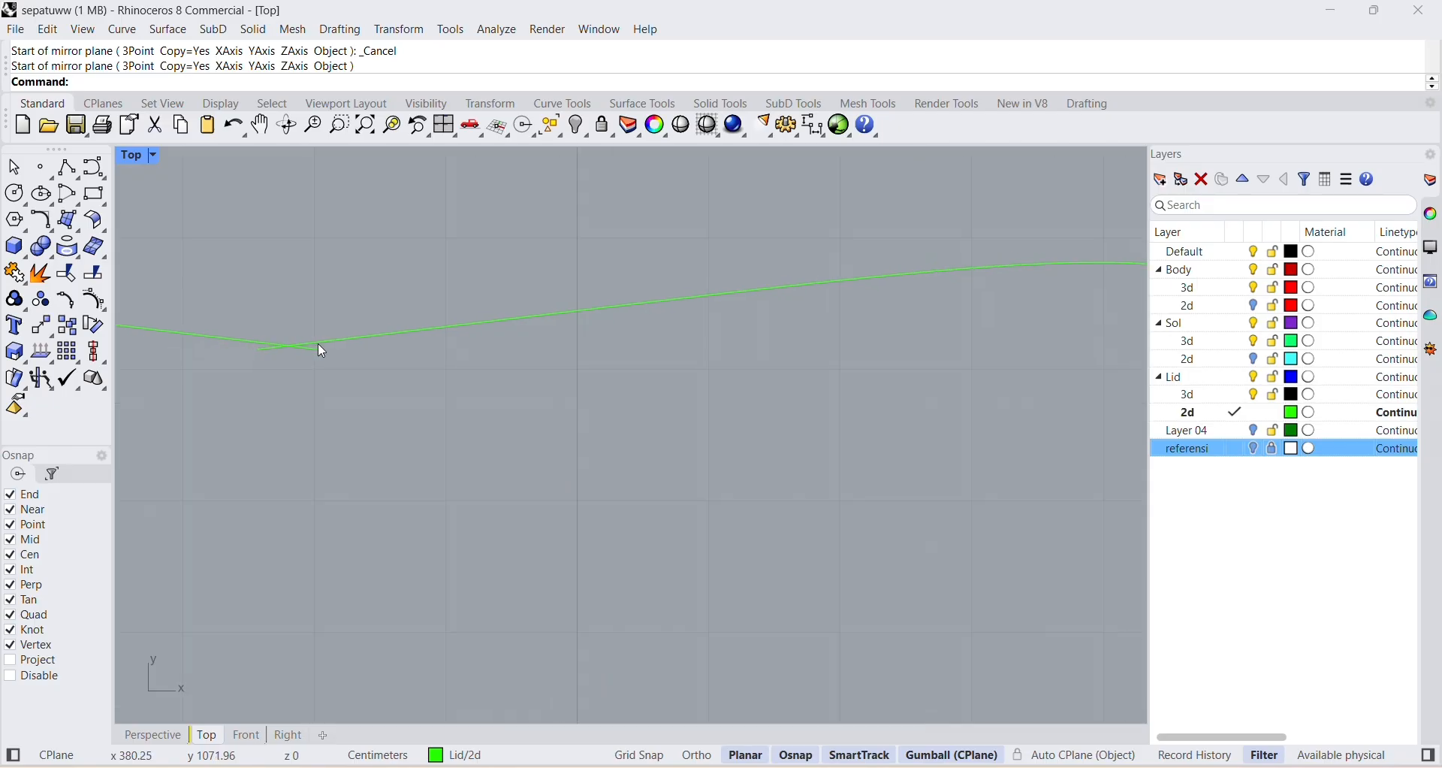
pyautogui.scroll(5, 314, 342)
pyautogui.scroll(3, 314, 353)
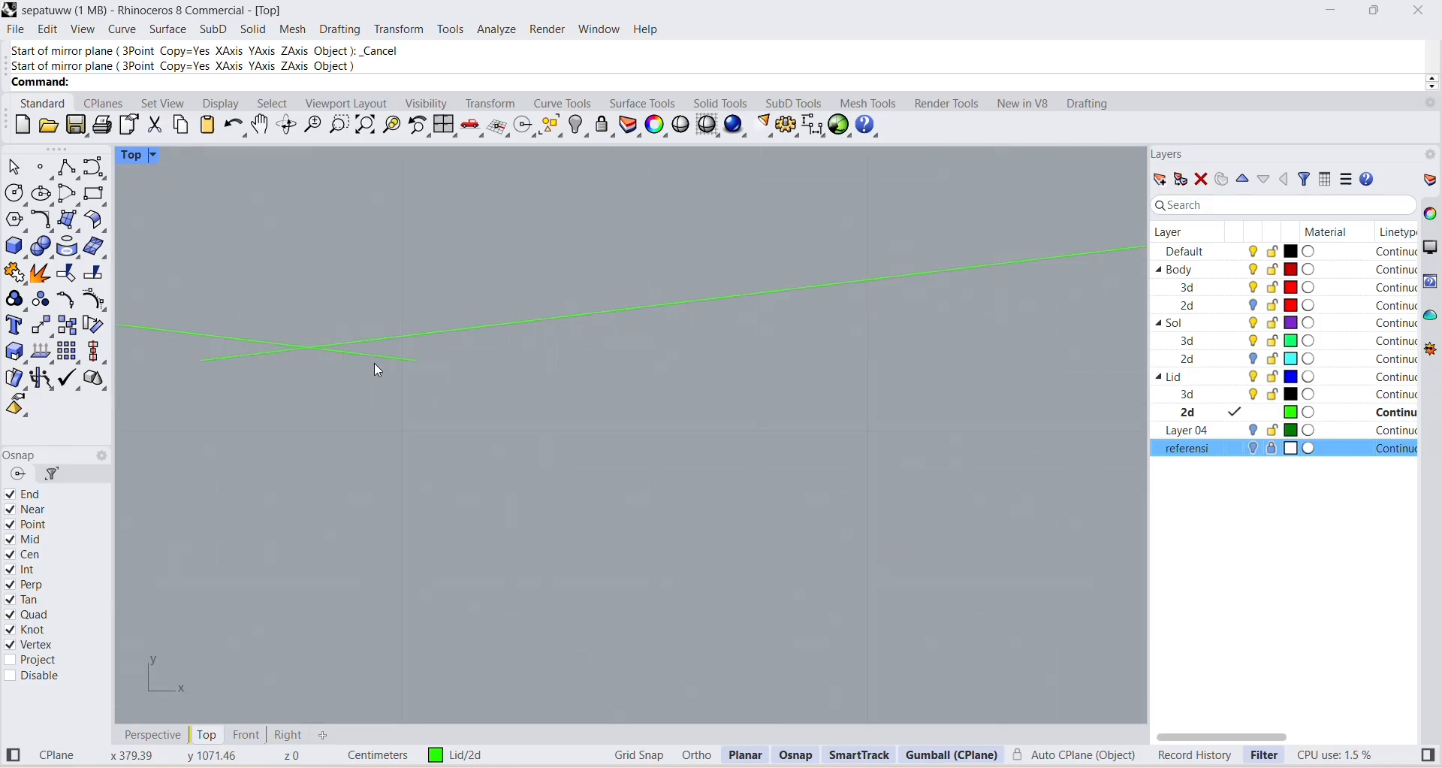
pyautogui.click(387, 359)
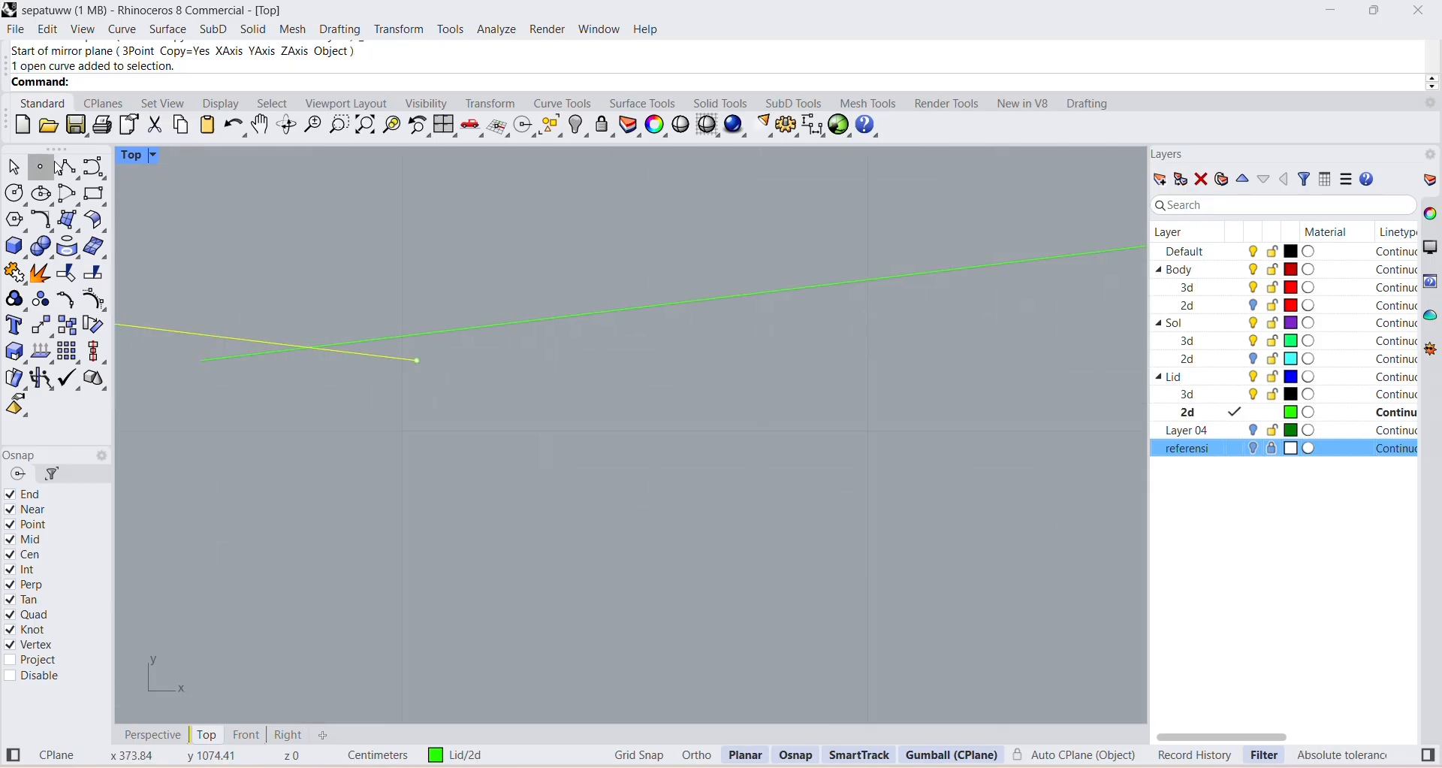
pyautogui.click(82, 176)
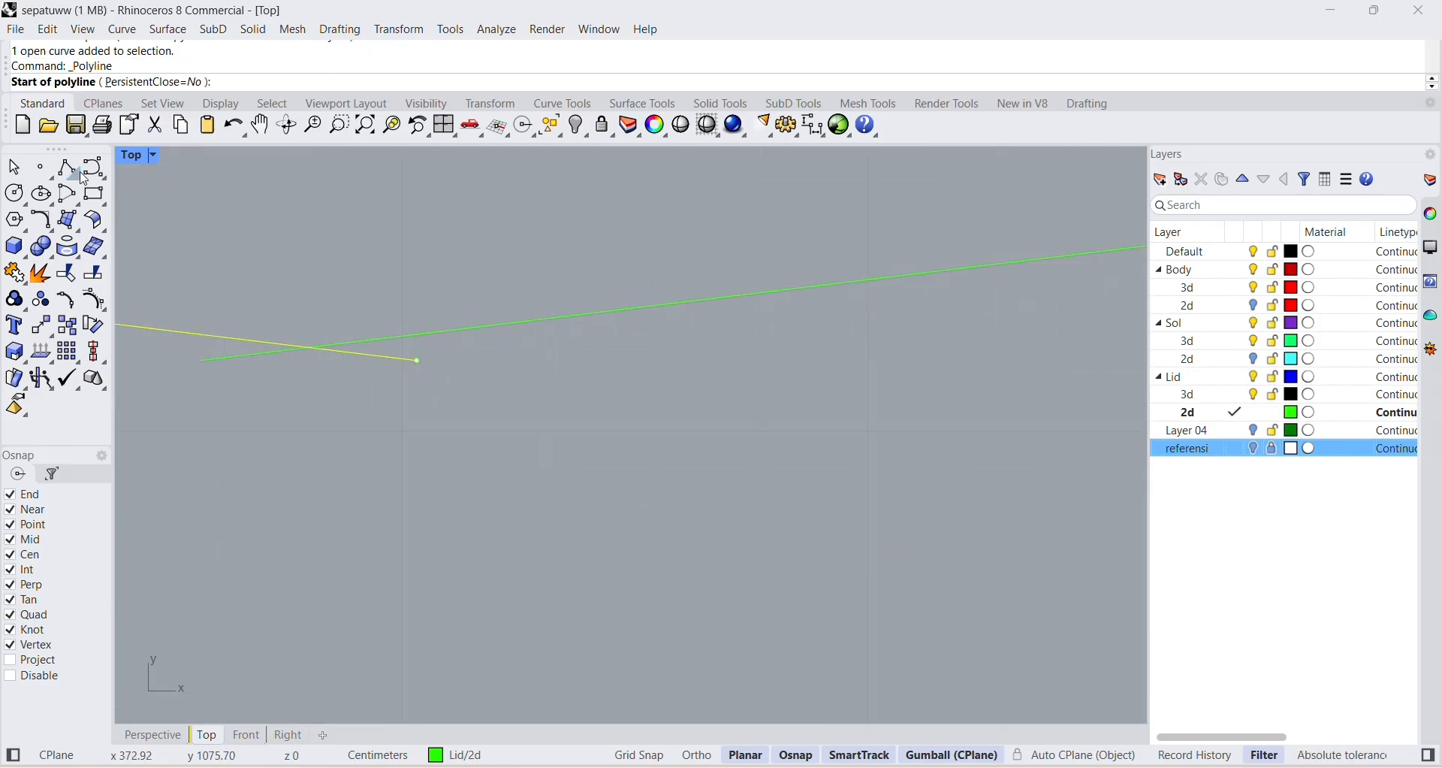
pyautogui.click(419, 361)
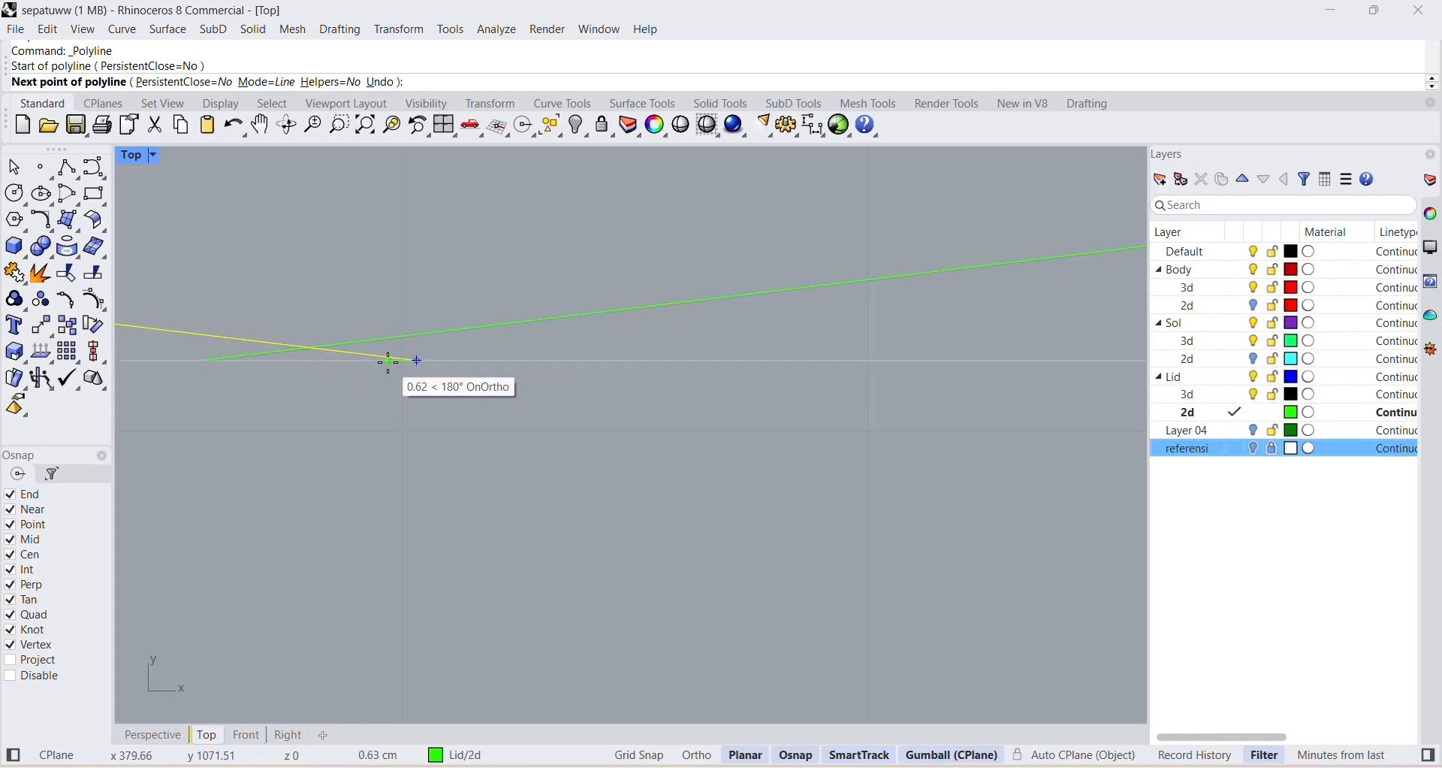
pyautogui.scroll(-2, 418, 349)
pyautogui.scroll(-20, 417, 349)
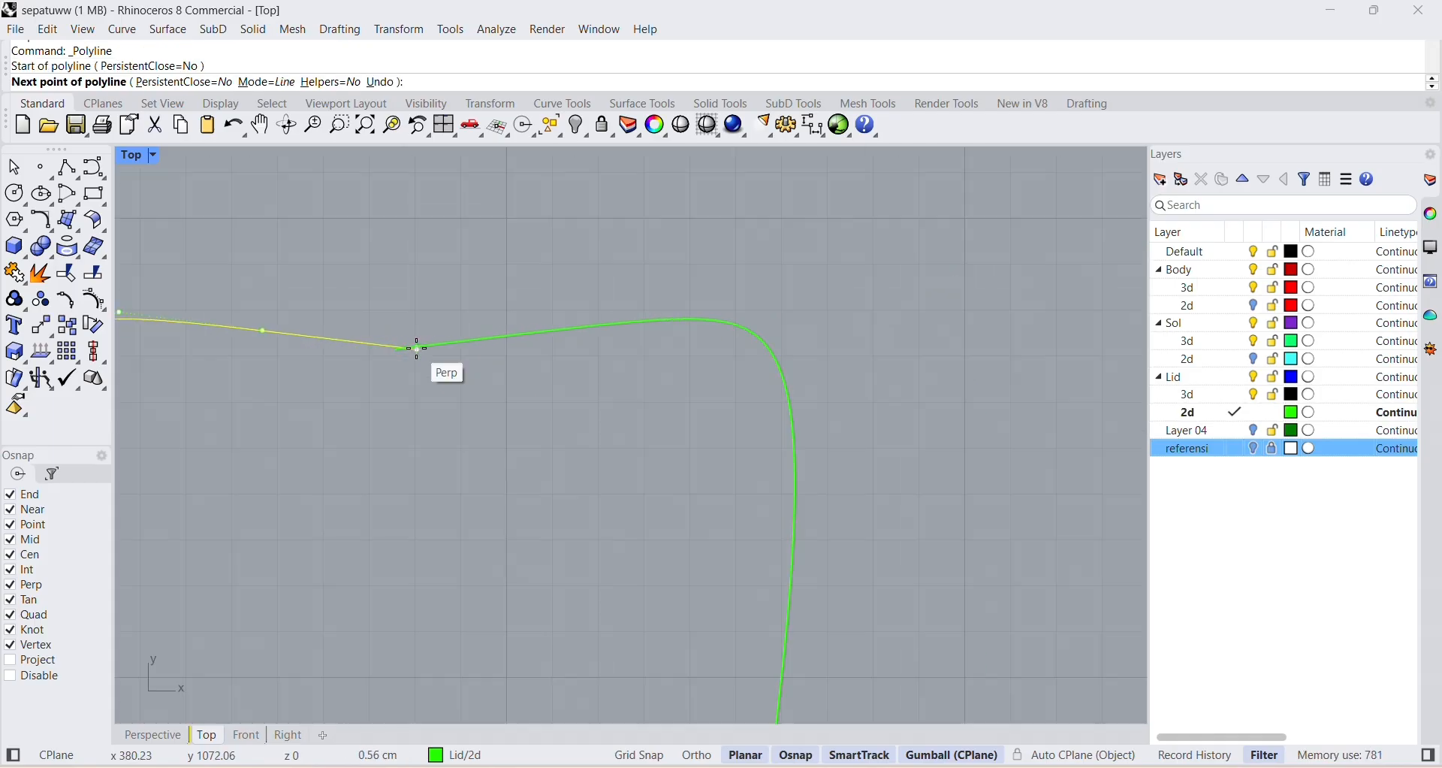
pyautogui.moveTo(422, 377); pyautogui.dragTo(607, 113, button='right')
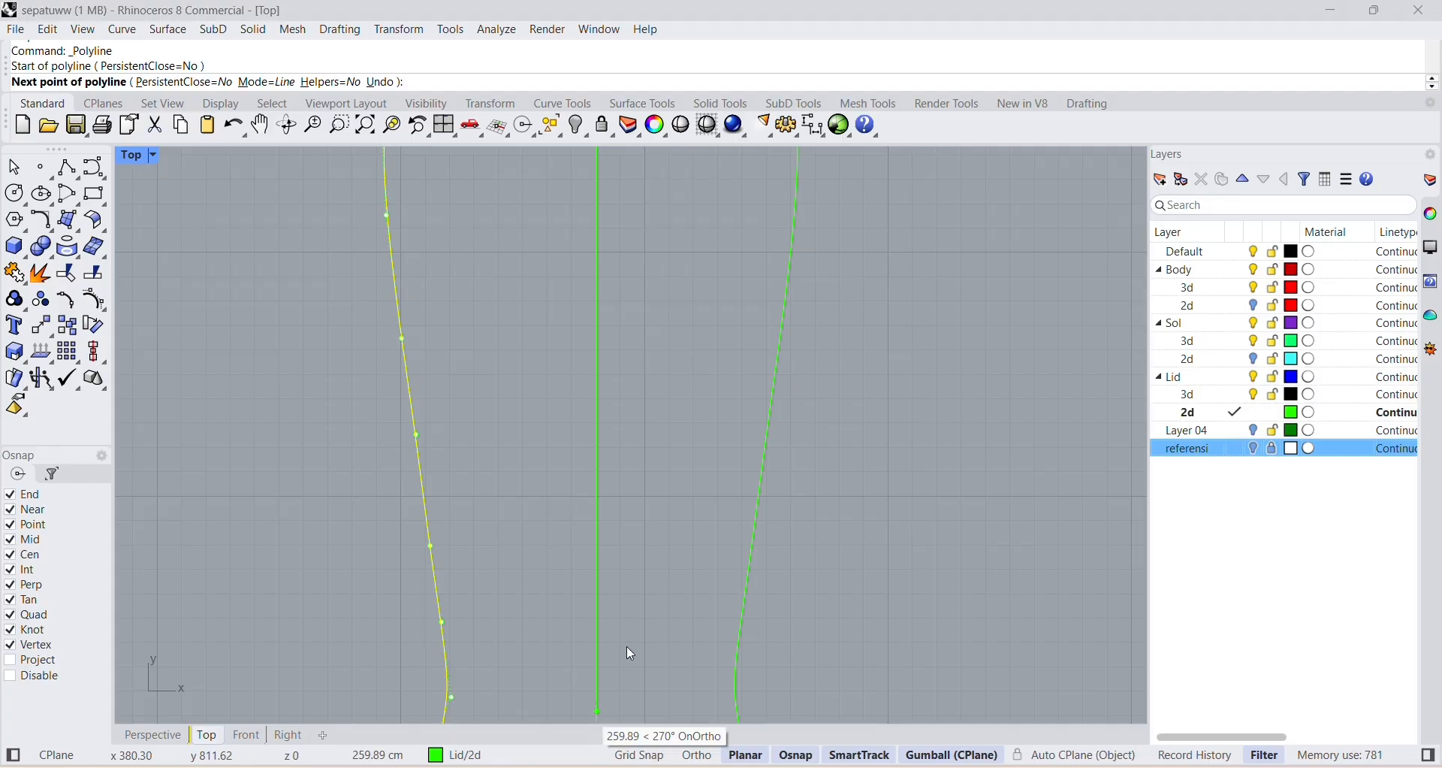
pyautogui.moveTo(628, 654); pyautogui.dragTo(635, 447, button='right')
pyautogui.scroll(6, 630, 601)
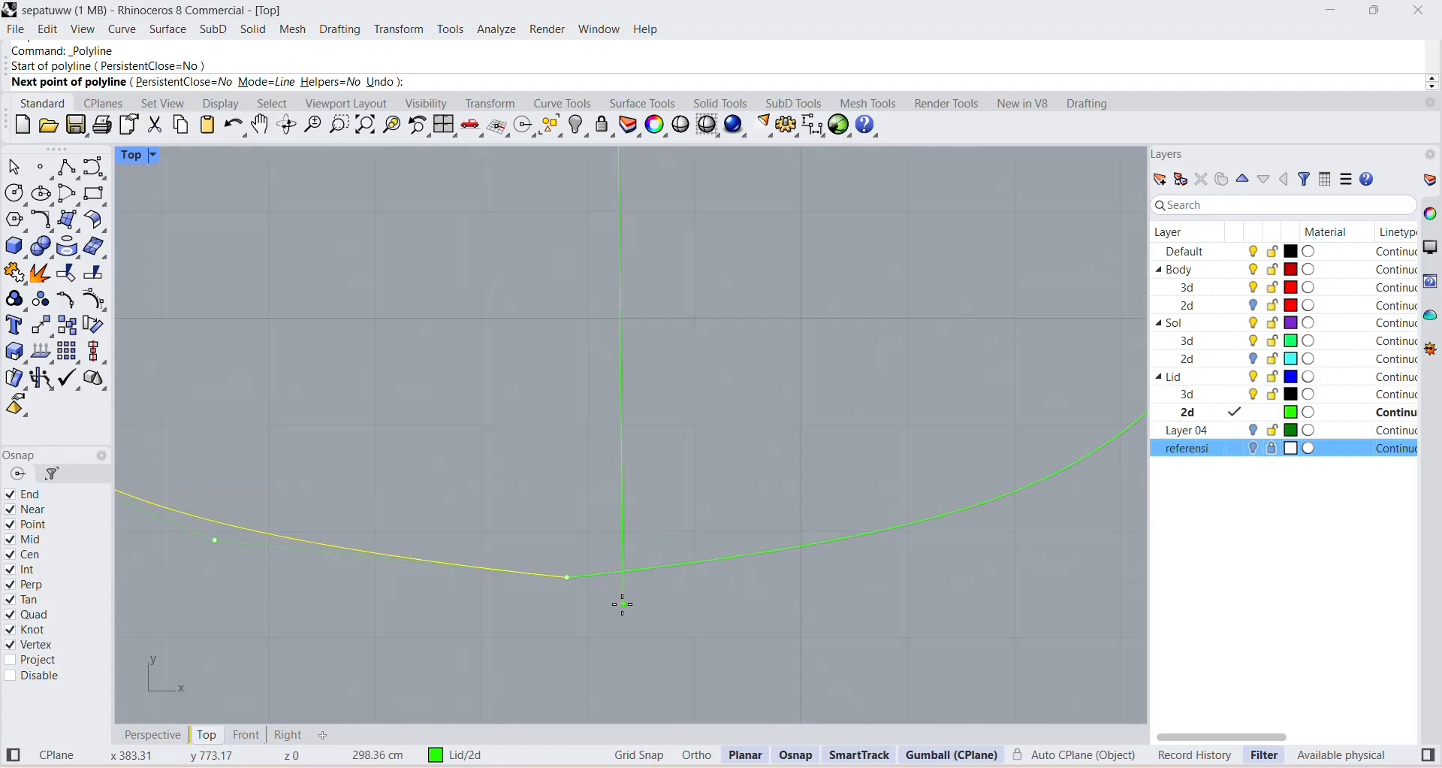
pyautogui.press('Escape')
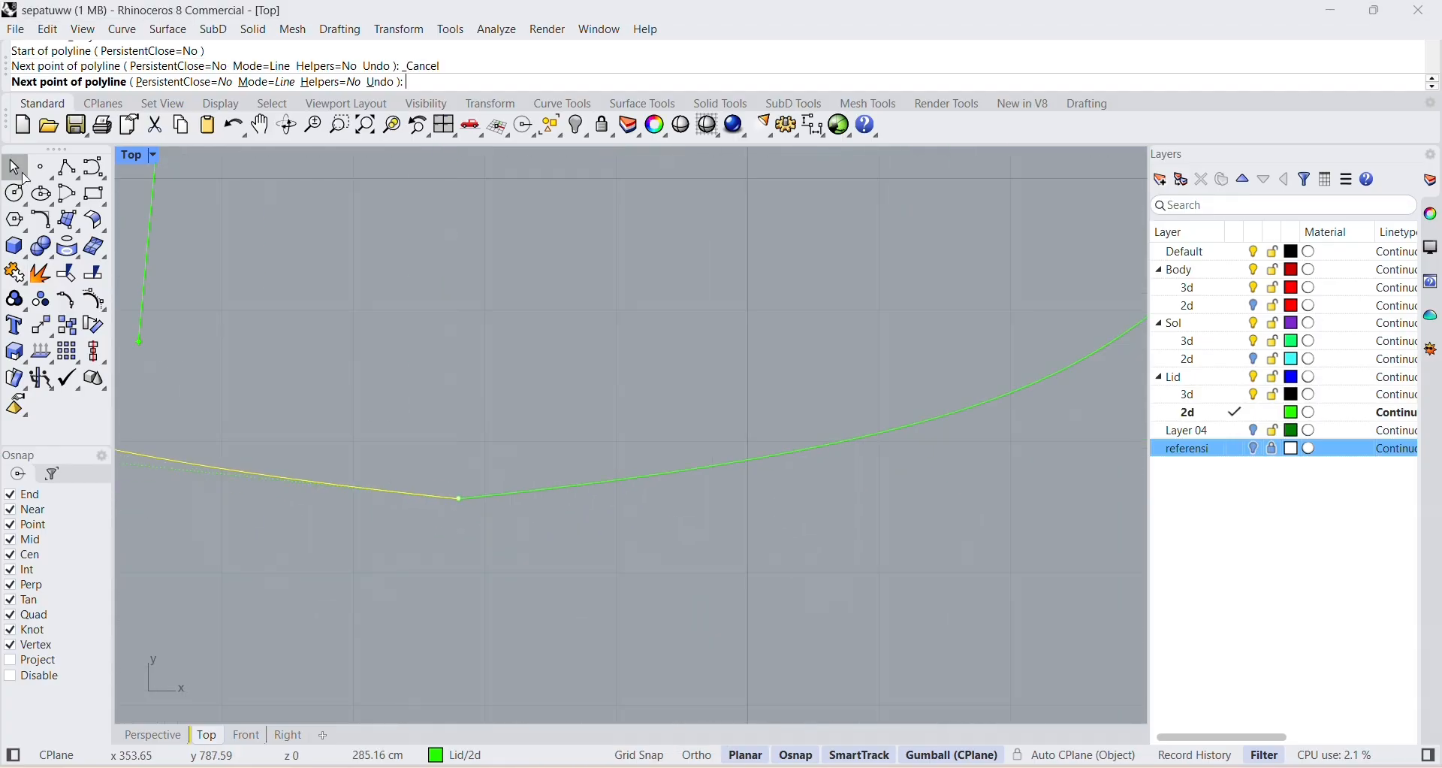
# Move the upper end points of both tongue outline halves onto the point where the two curves cross.
pyautogui.scroll(-6, 414, 336)
pyautogui.moveTo(462, 317); pyautogui.dragTo(512, 632, button='right')
pyautogui.moveTo(504, 289); pyautogui.dragTo(545, 667, button='right')
pyautogui.moveTo(583, 368); pyautogui.dragTo(590, 743, button='right')
pyautogui.scroll(8, 565, 330)
pyautogui.scroll(6, 566, 339)
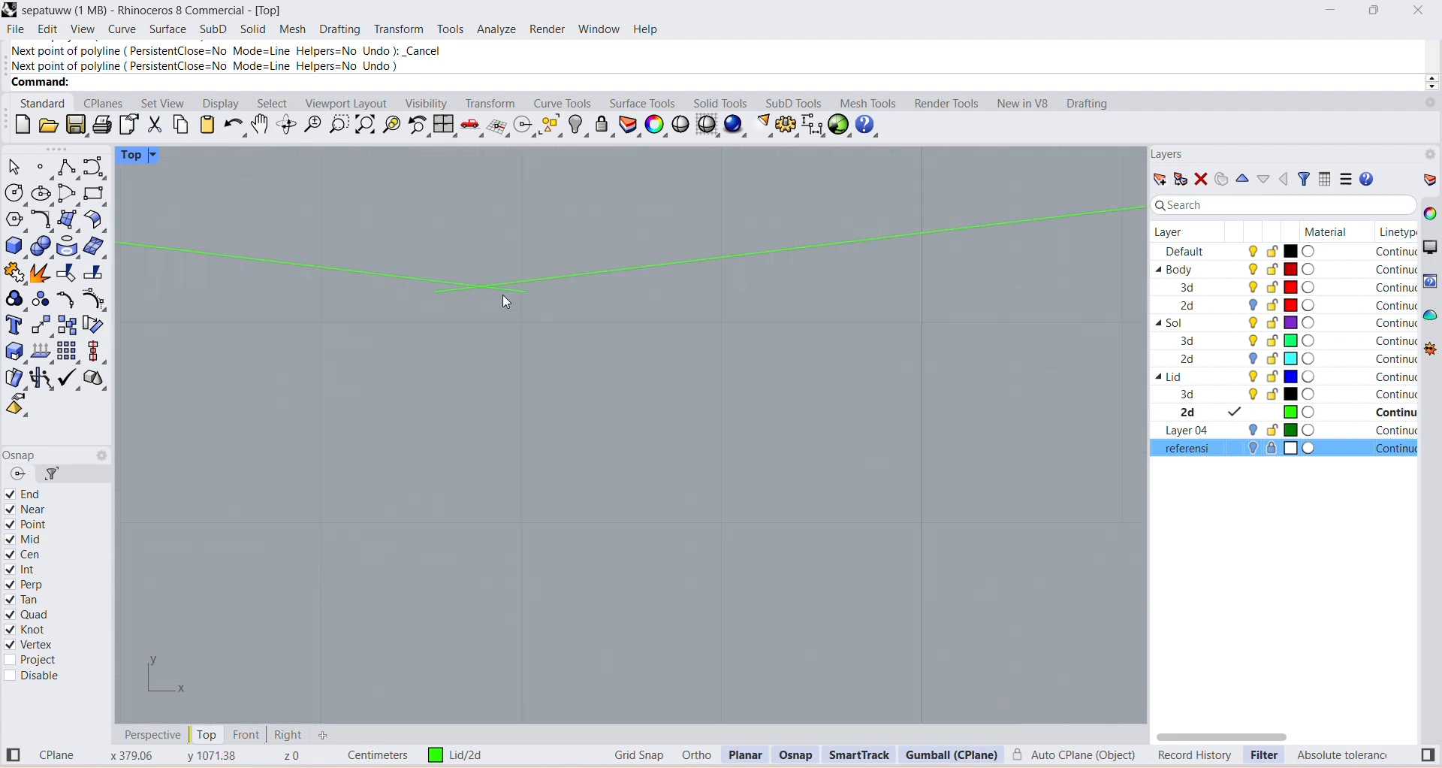
pyautogui.click(445, 288)
pyautogui.click(438, 291)
pyautogui.moveTo(437, 291); pyautogui.dragTo(481, 286)
pyautogui.click(523, 291)
pyautogui.click(567, 325)
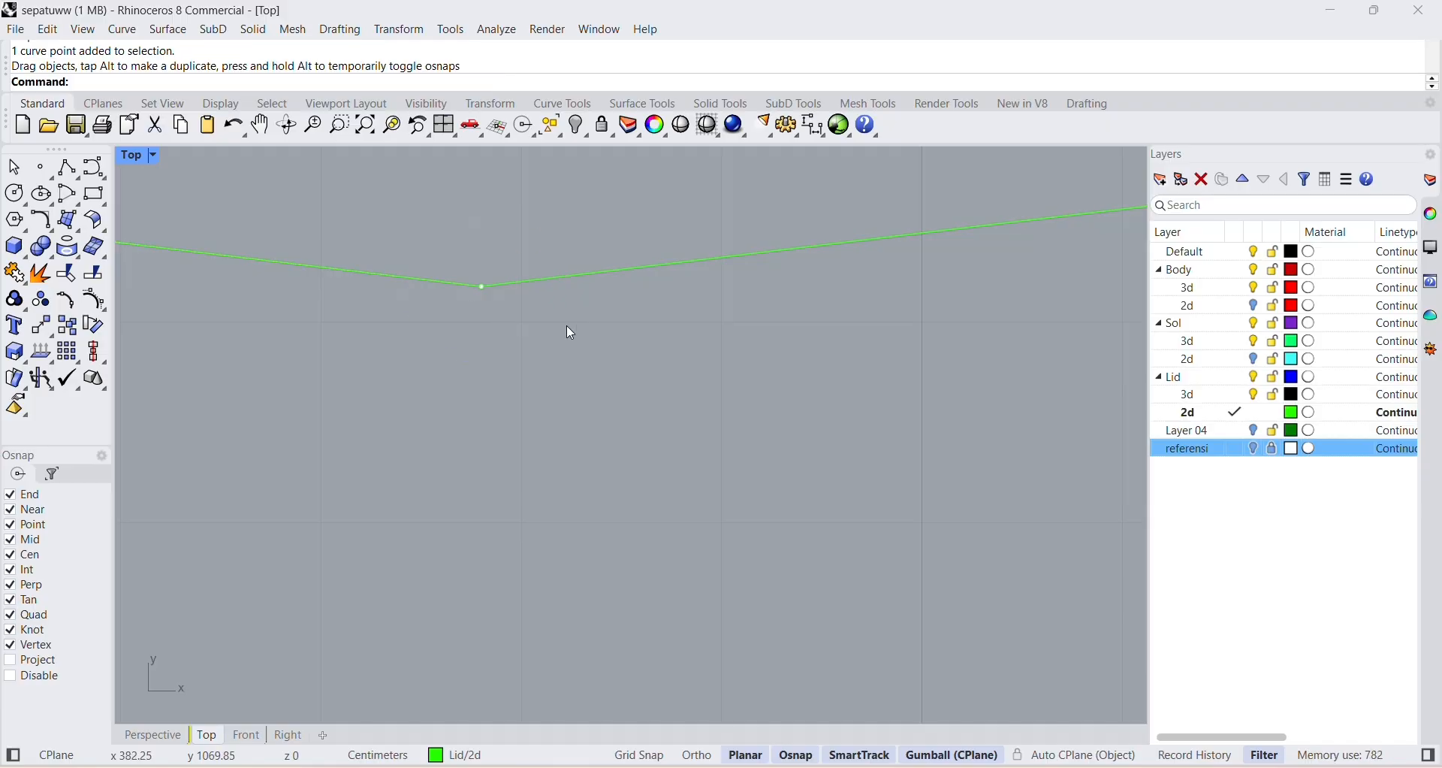
# Join the two tongue outline halves into one closed curve and rotate it 90 degrees in the Top view.
pyautogui.scroll(-10, 528, 311)
pyautogui.scroll(-8, 532, 319)
pyautogui.moveTo(425, 200); pyautogui.dragTo(583, 386)
pyautogui.click(14, 273)
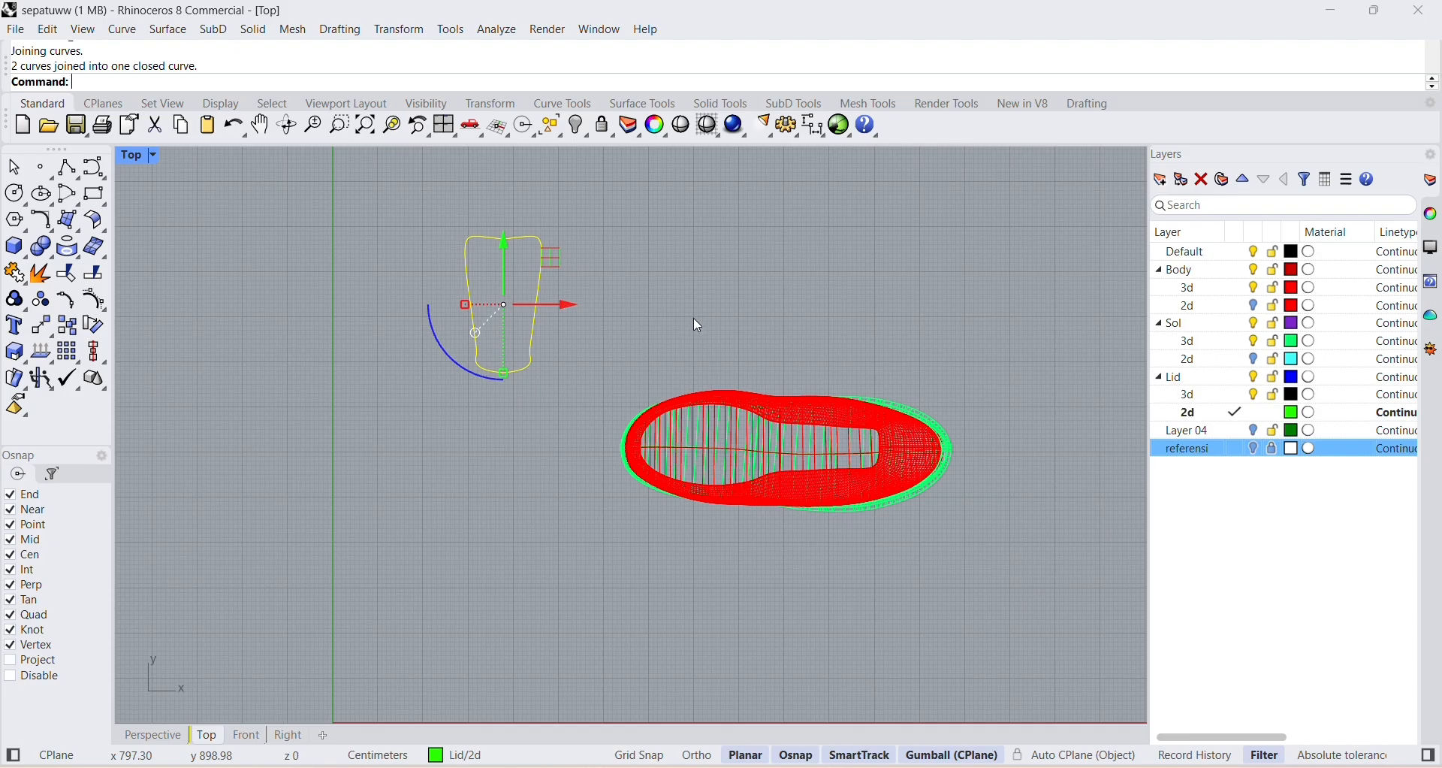
pyautogui.click(472, 373)
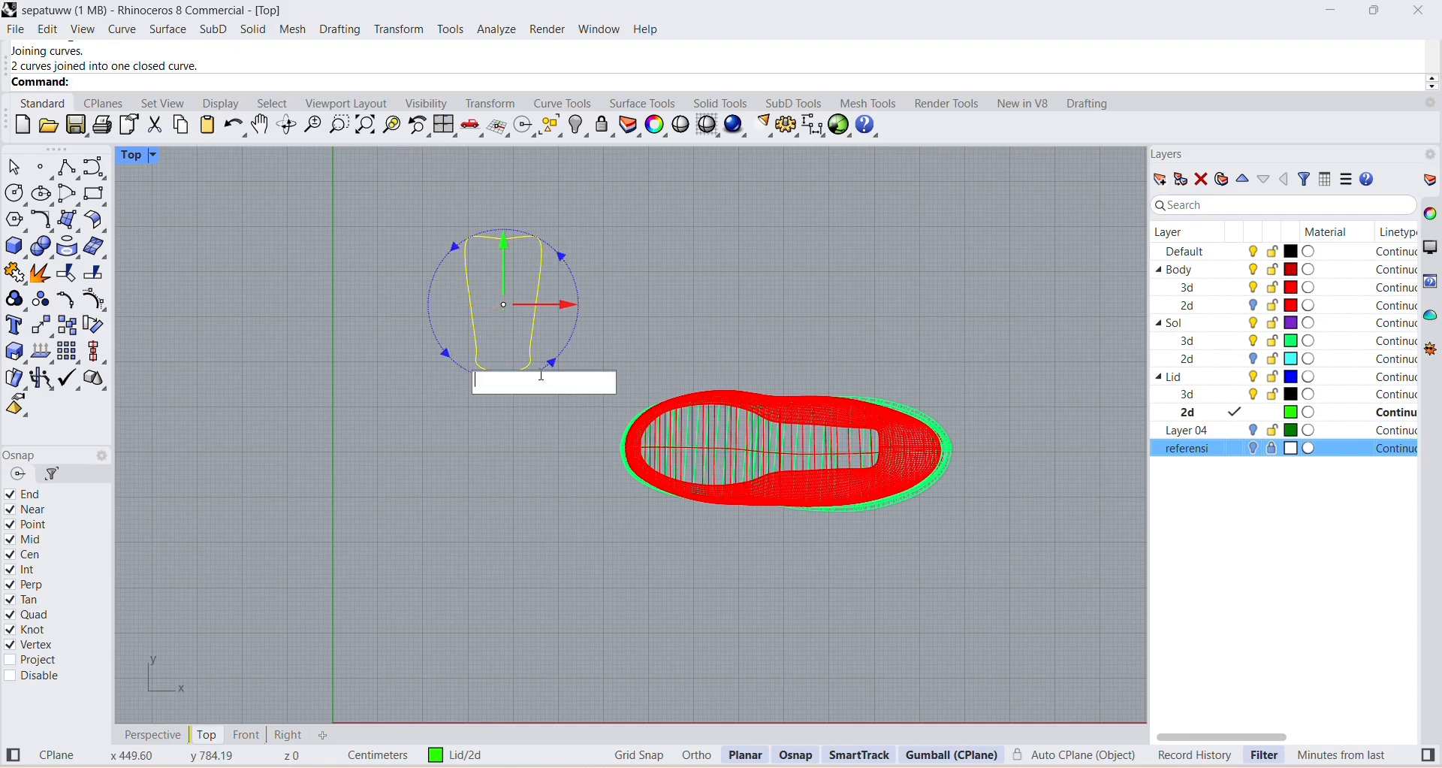
pyautogui.write('90')
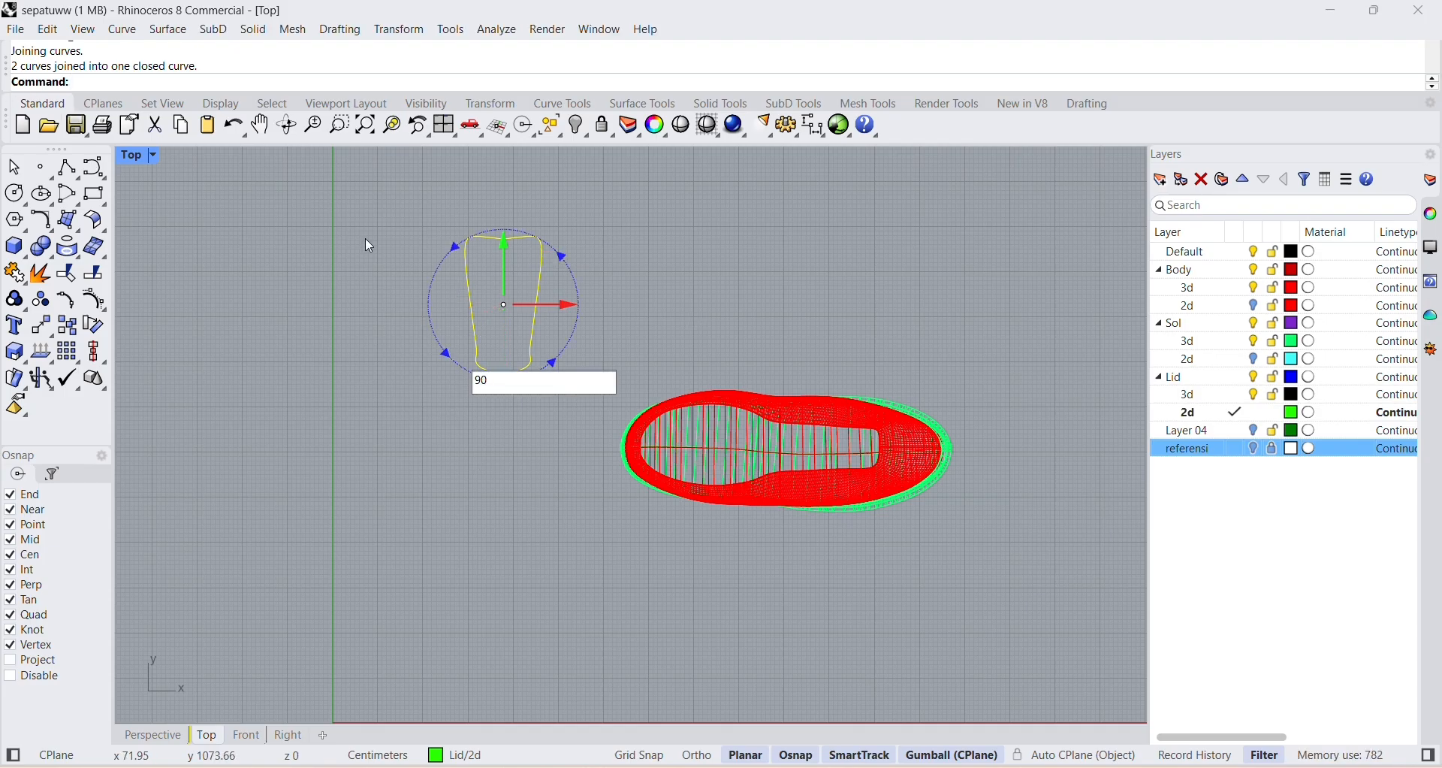
pyautogui.press('Return')
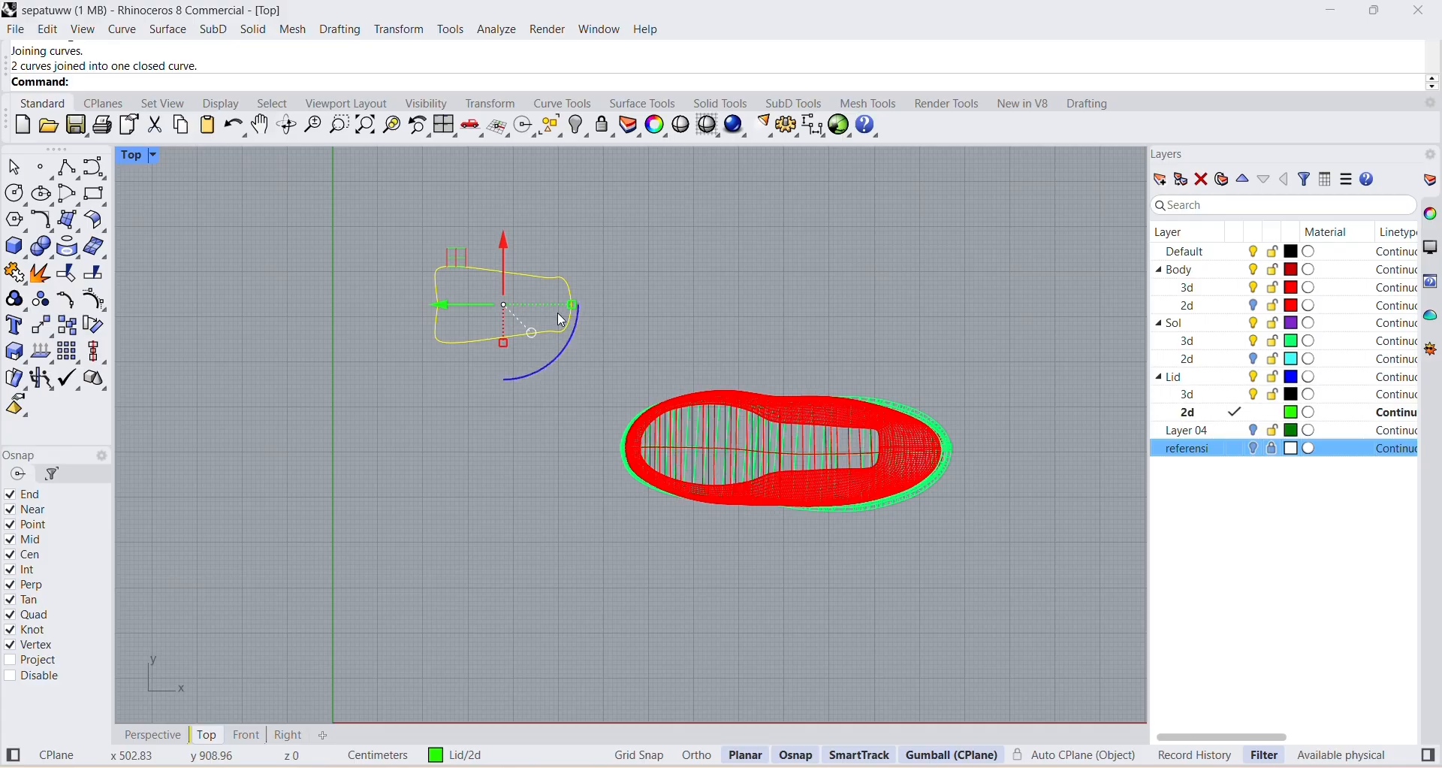
# Move the closed tongue outline over the front opening of the shoe body, with its narrow end towards the toe.
pyautogui.click(533, 333)
pyautogui.click(580, 390)
pyautogui.click(532, 331)
pyautogui.click(544, 332)
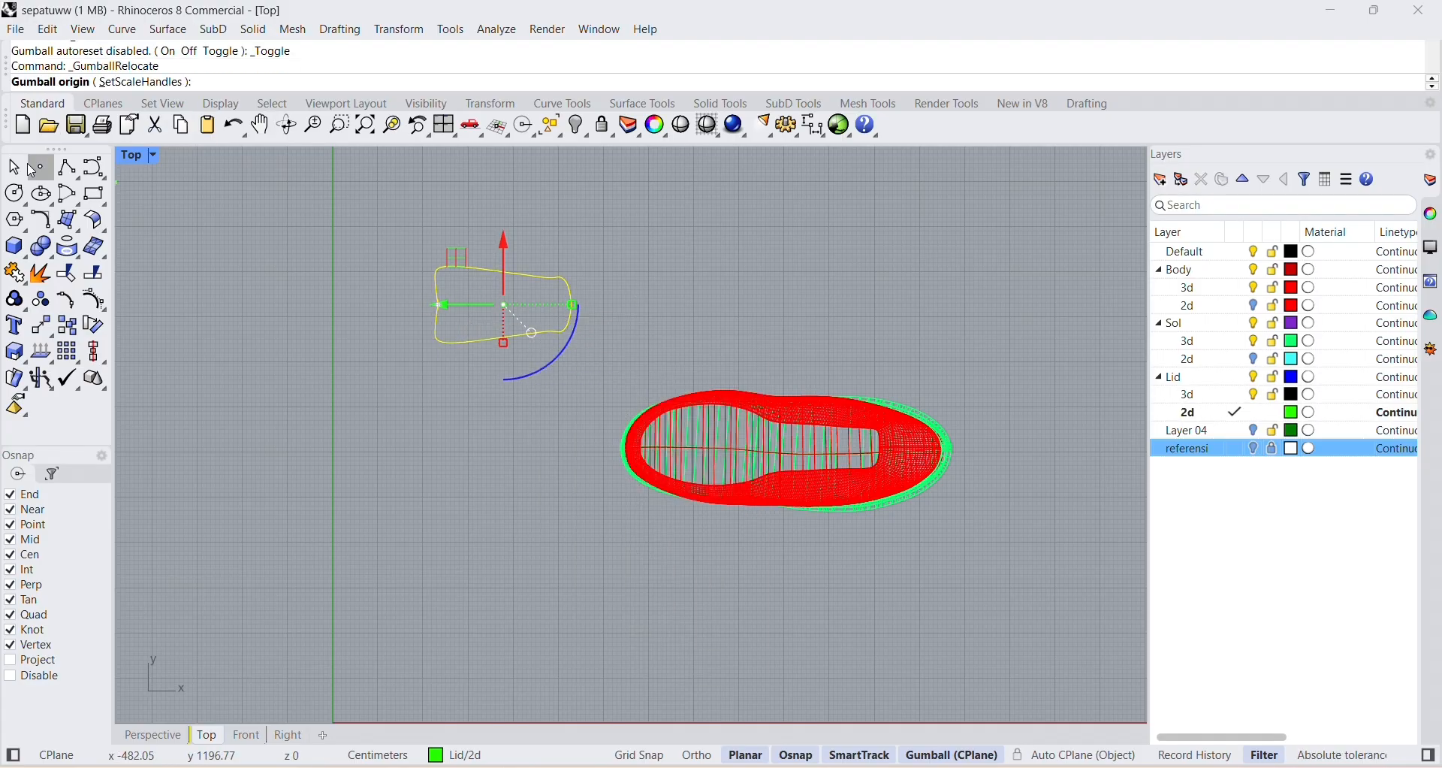
pyautogui.press('Escape')
pyautogui.moveTo(460, 258); pyautogui.dragTo(776, 406)
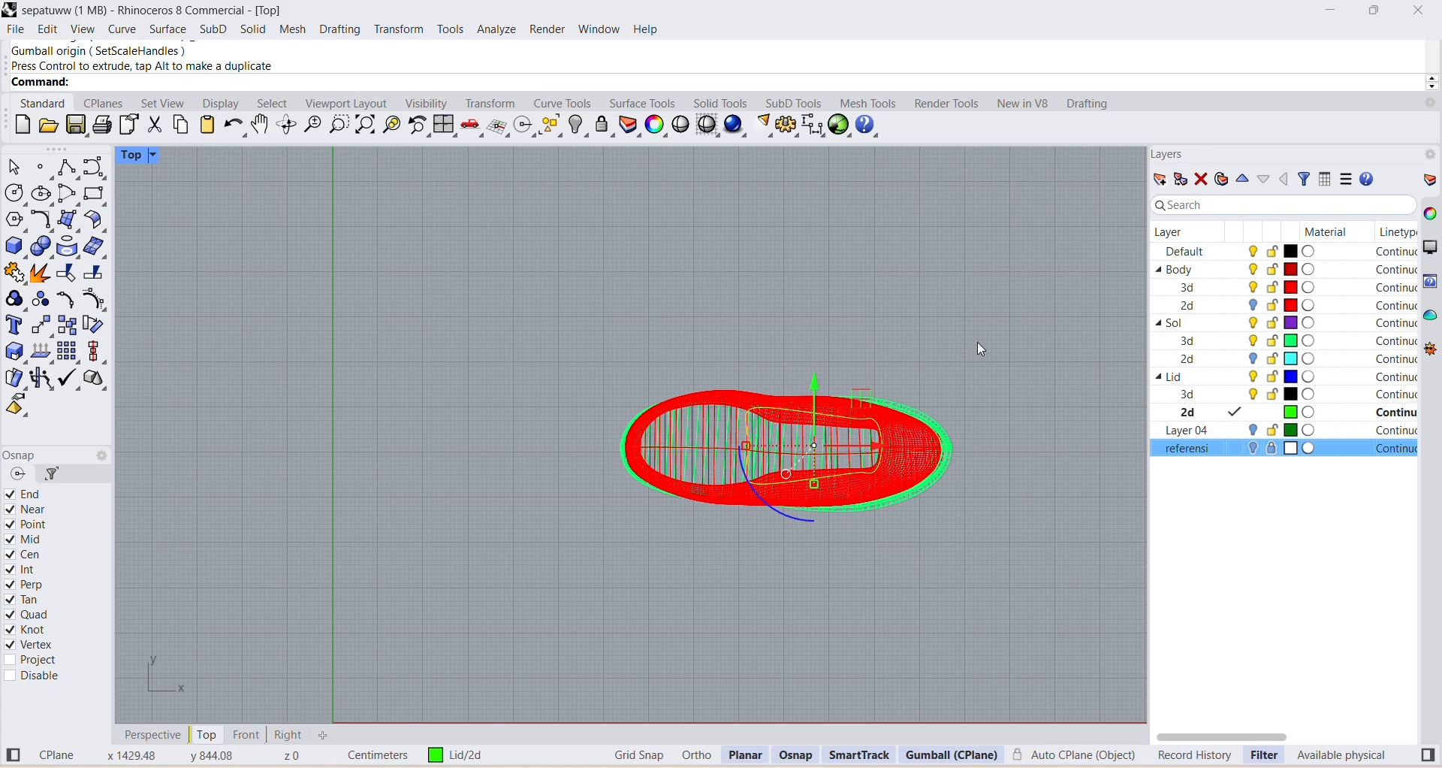
pyautogui.scroll(4, 841, 463)
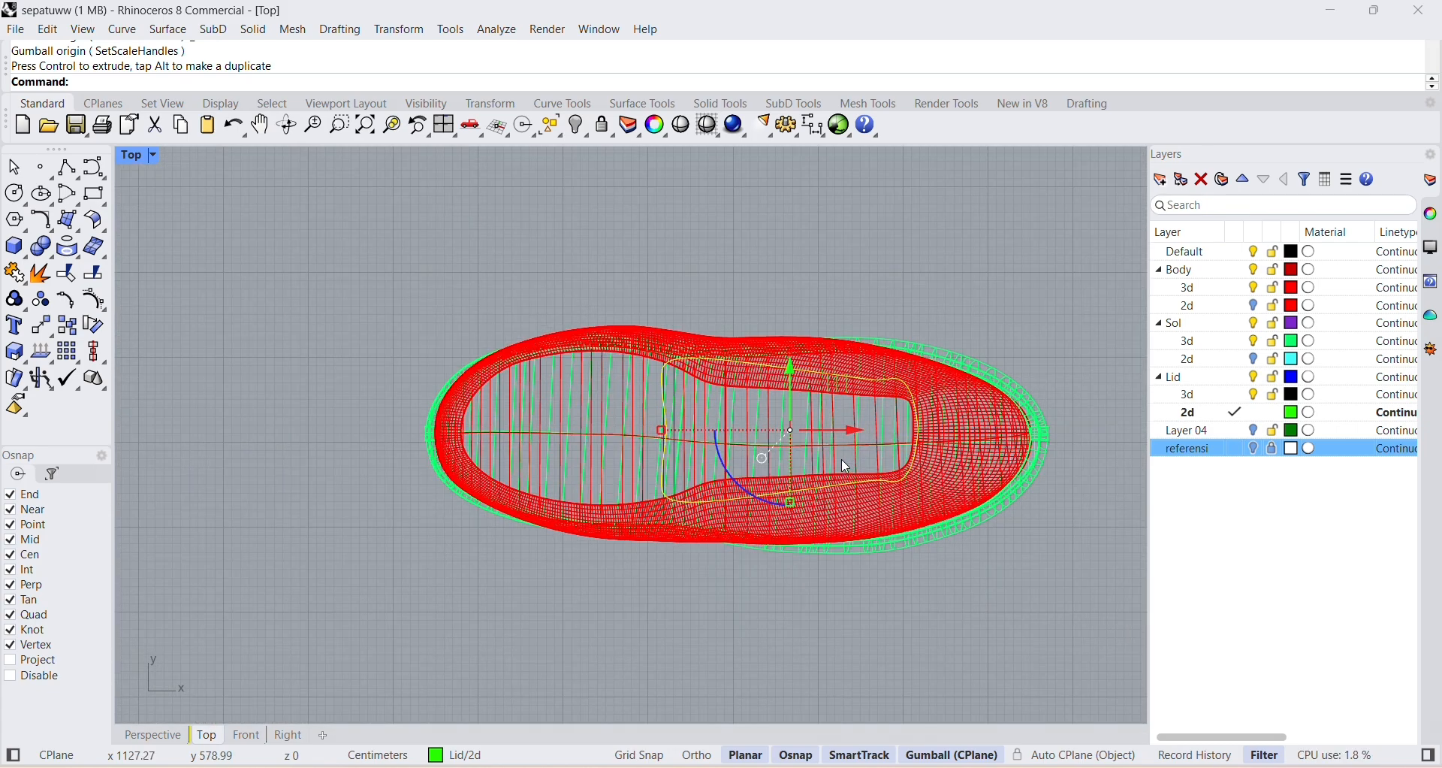
pyautogui.scroll(-2, 845, 465)
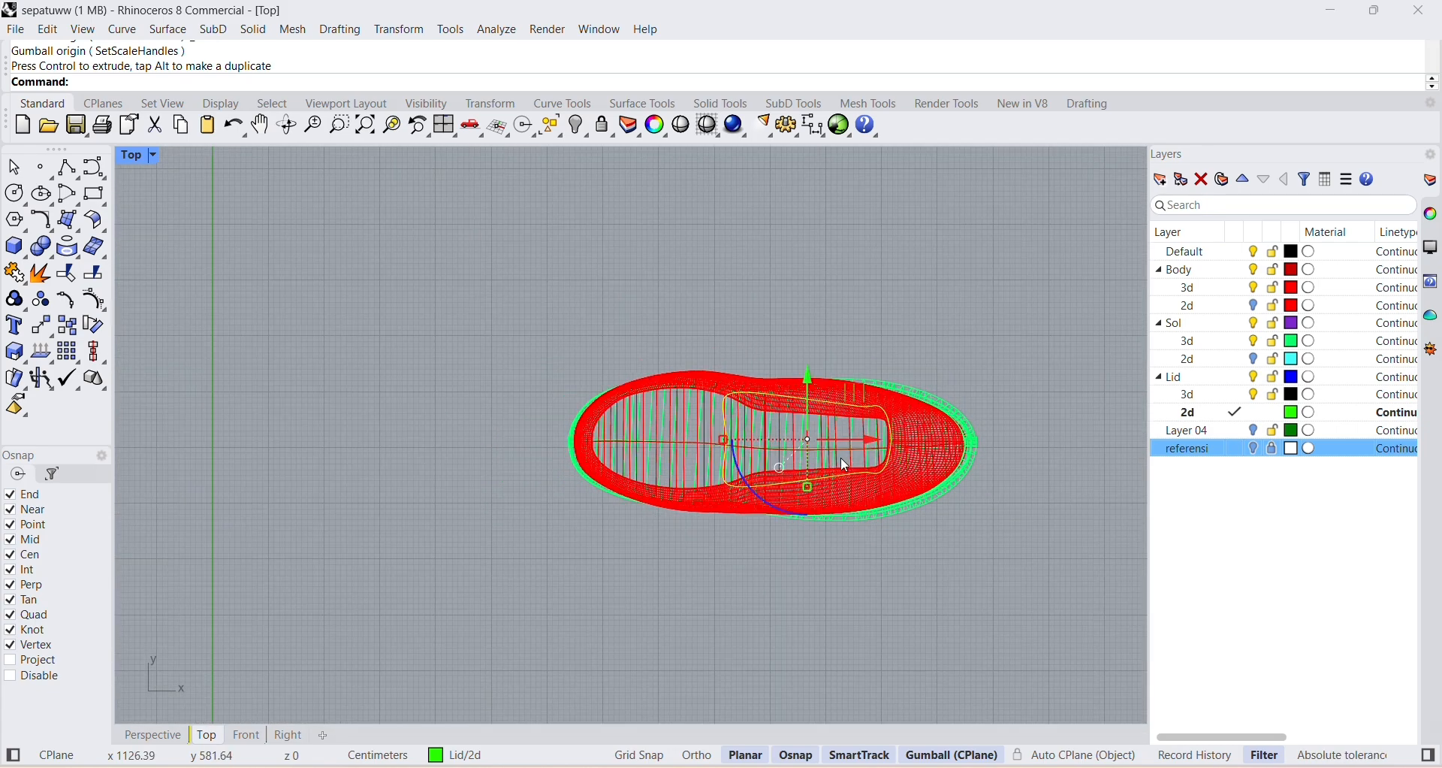
pyautogui.scroll(3, 845, 465)
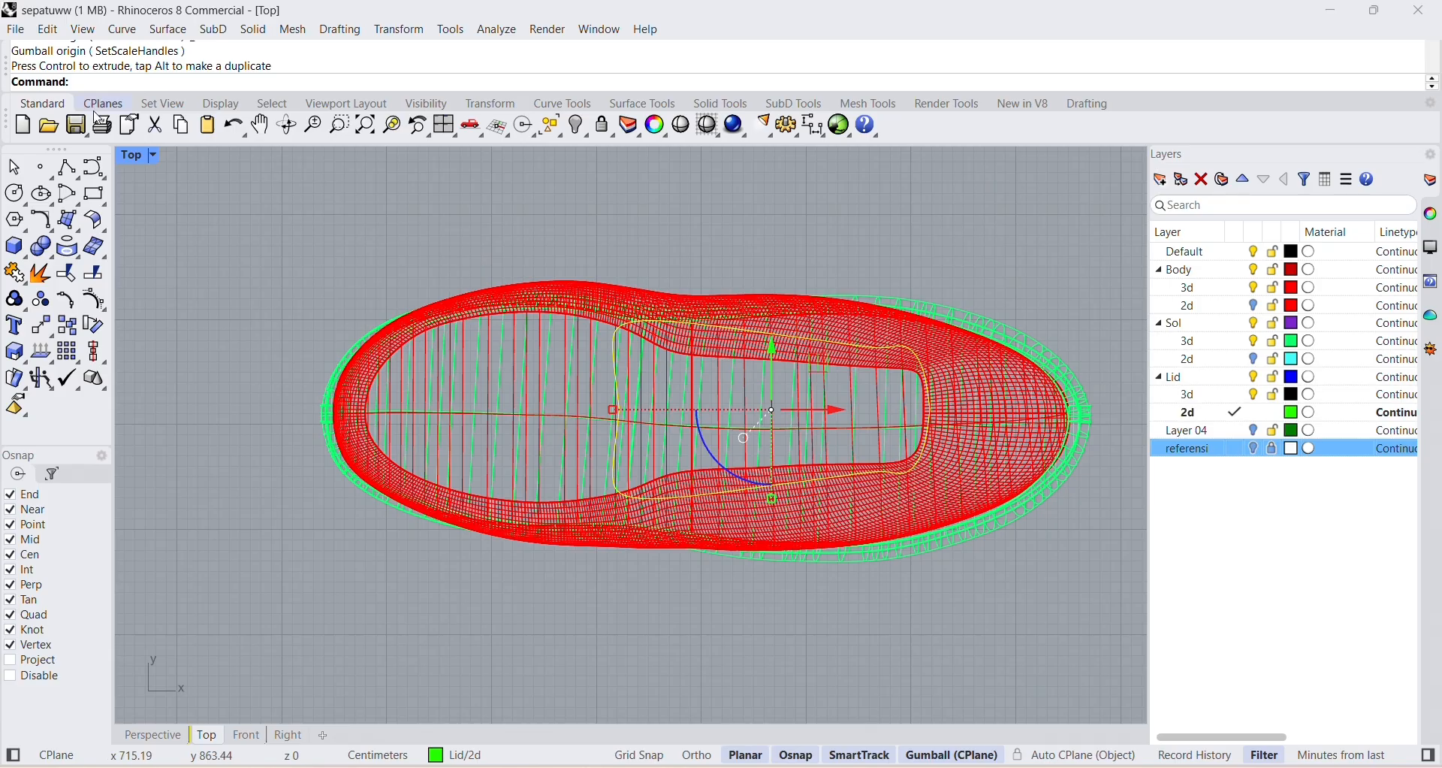
# Return to the four-view layout and raise the tongue outline vertically until it sits above the shoe body.
pyautogui.doubleClick(129, 156)
pyautogui.moveTo(760, 240); pyautogui.dragTo(990, 381, button='right')
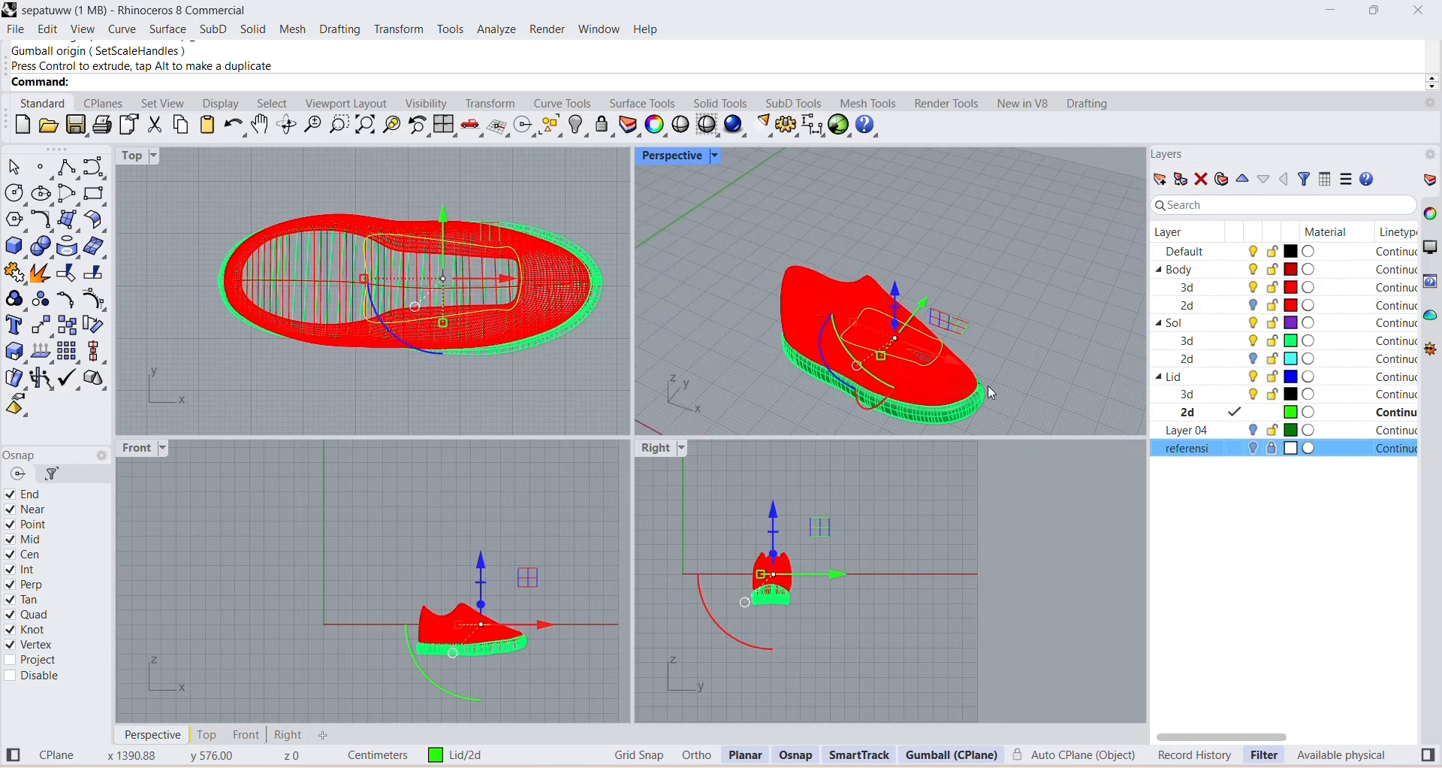
pyautogui.moveTo(894, 299); pyautogui.dragTo(895, 248)
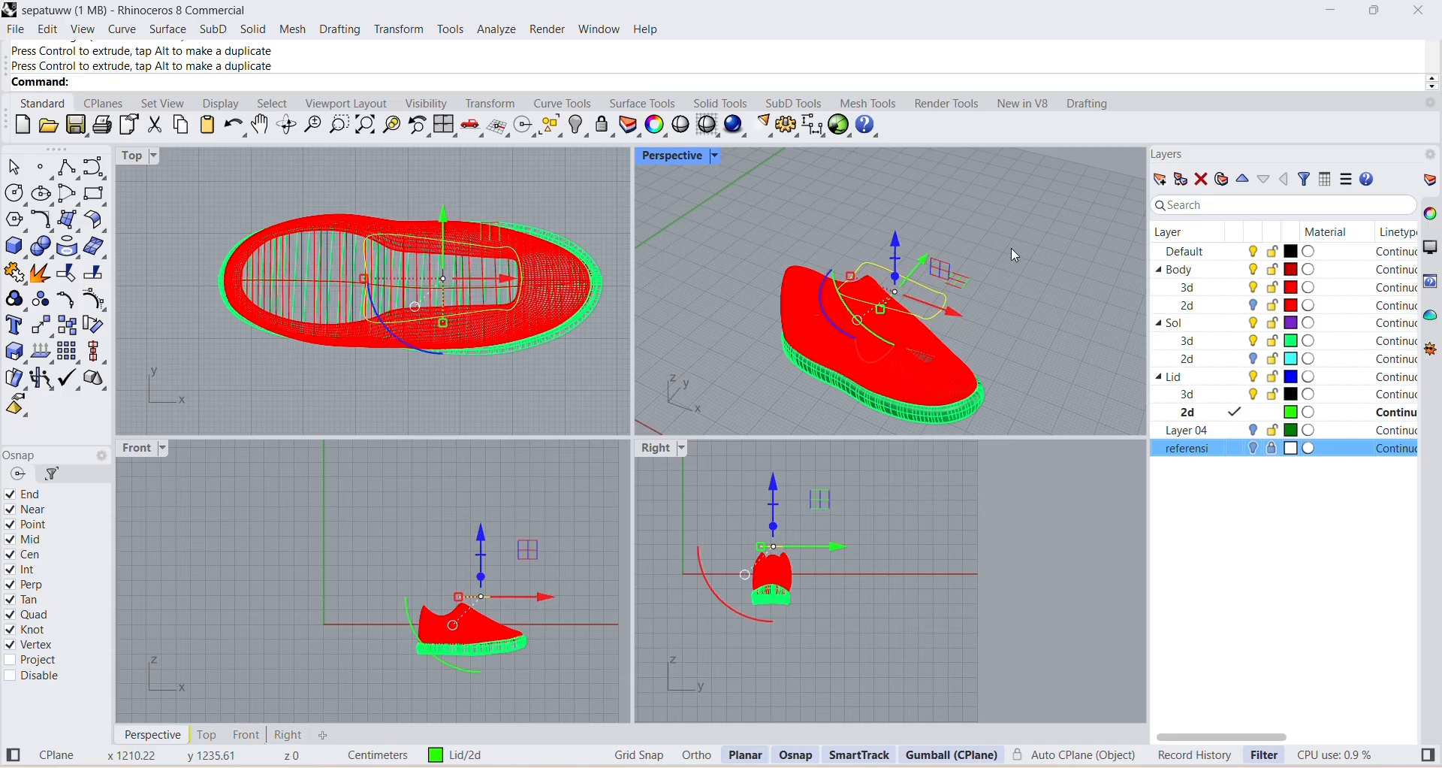
pyautogui.click(1009, 254)
pyautogui.moveTo(958, 295); pyautogui.dragTo(947, 351, button='right')
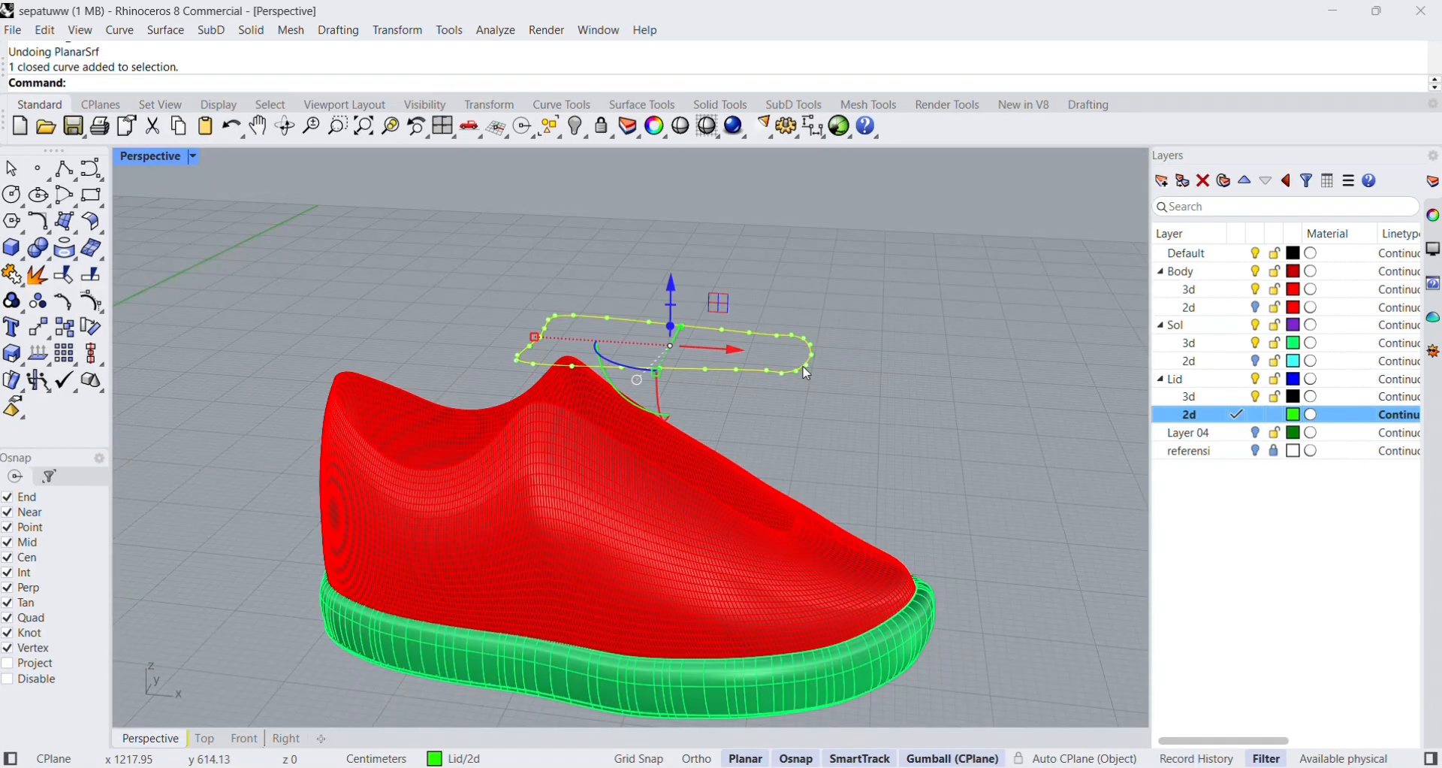
# Create a planar surface from the closed tongue outline and clear the selection.
pyautogui.click(166, 30)
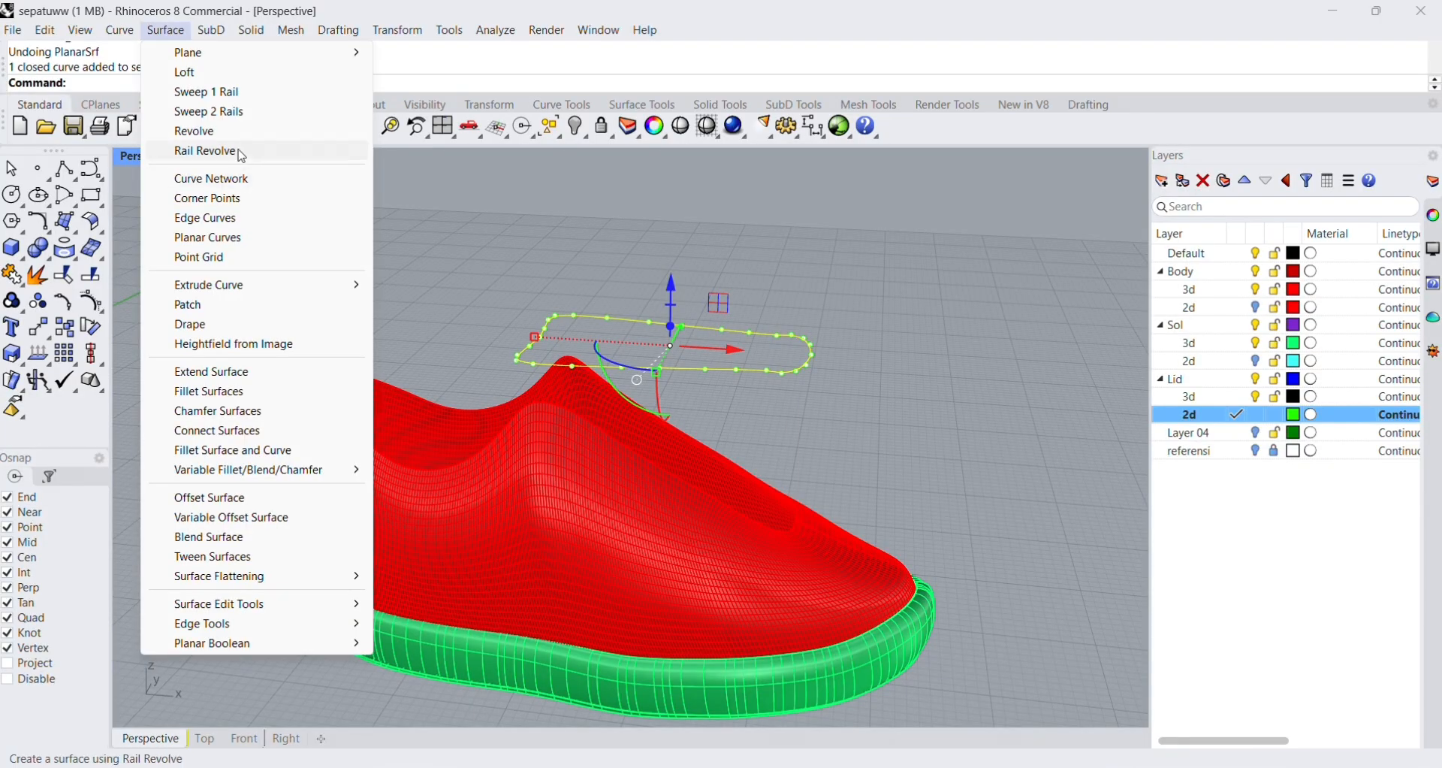
pyautogui.click(251, 236)
pyautogui.moveTo(818, 360); pyautogui.dragTo(837, 440, button='right')
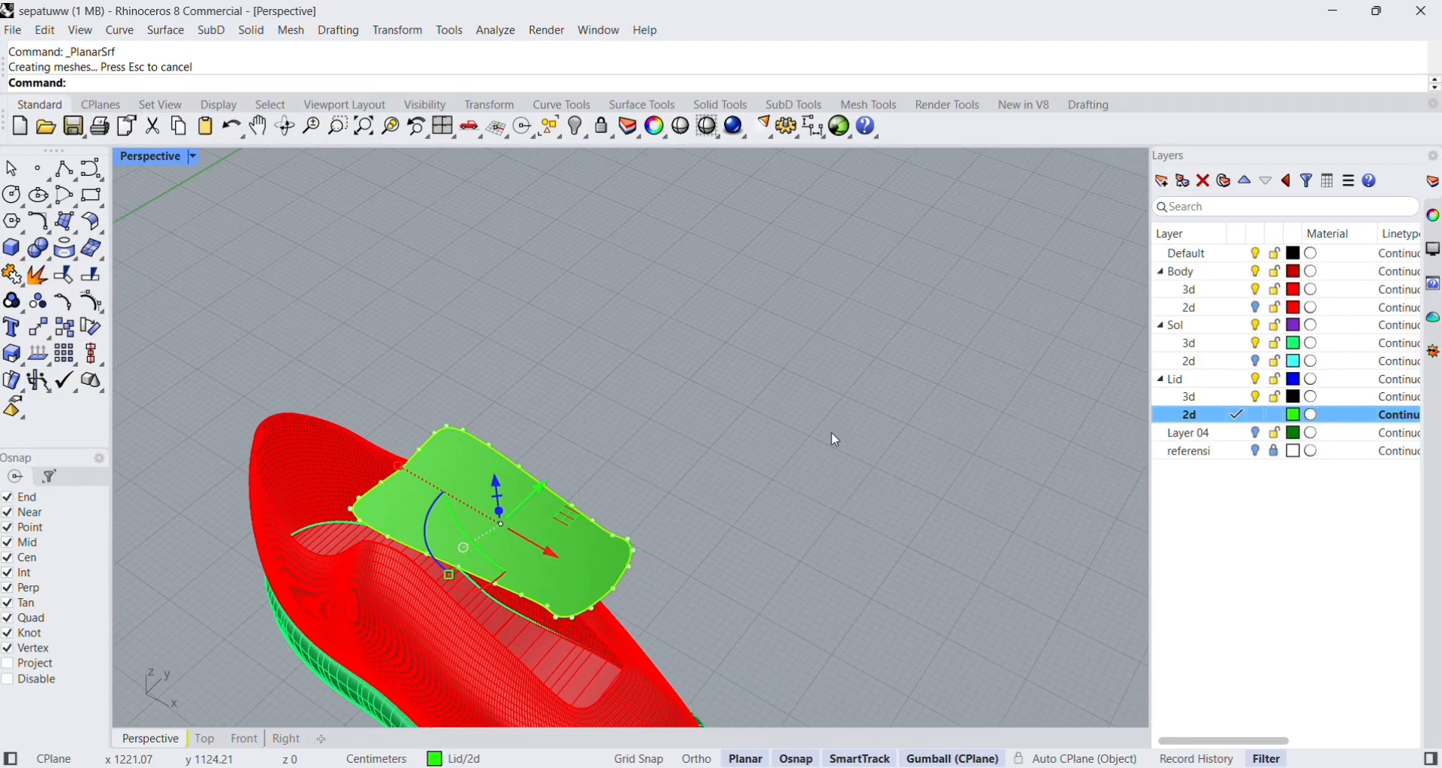
pyautogui.click(13, 171)
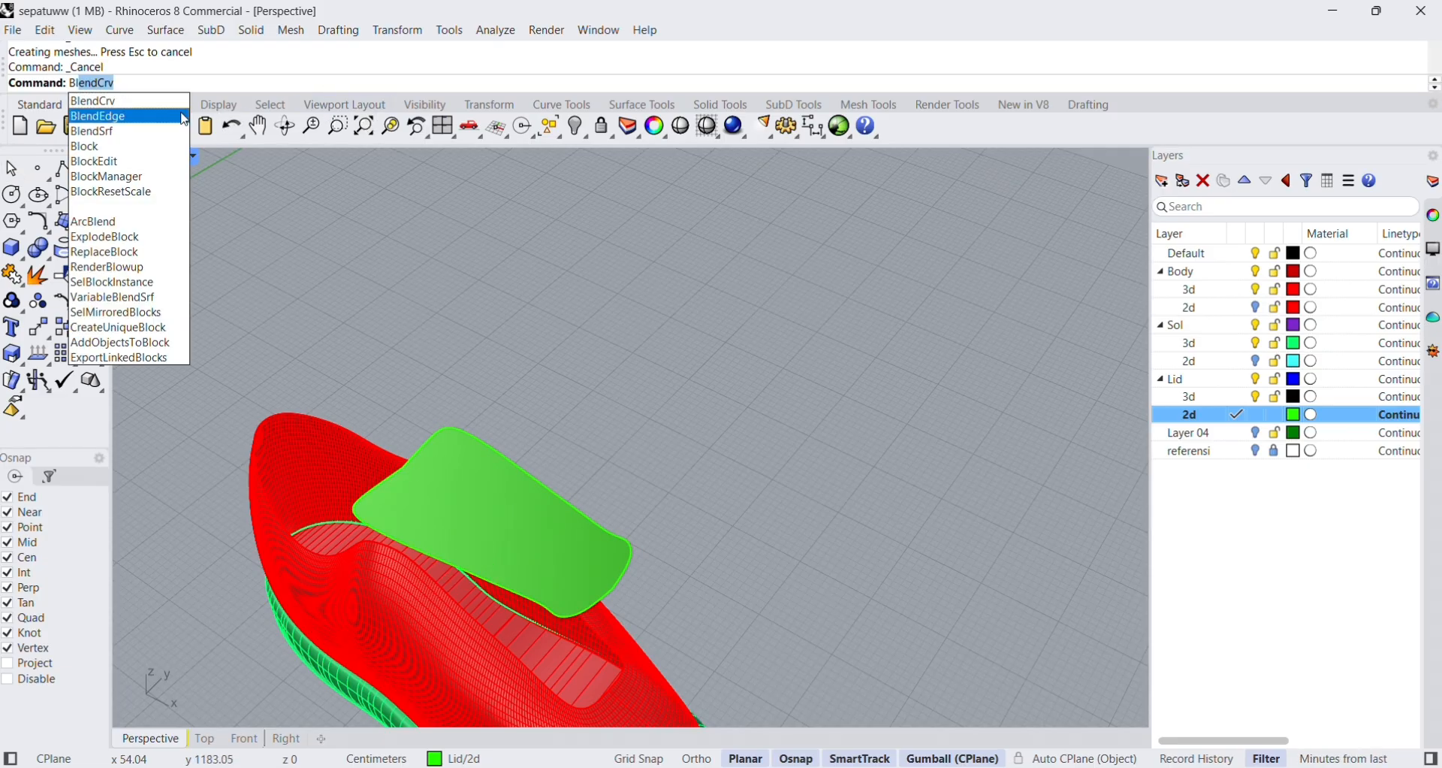
pyautogui.write('Blend')
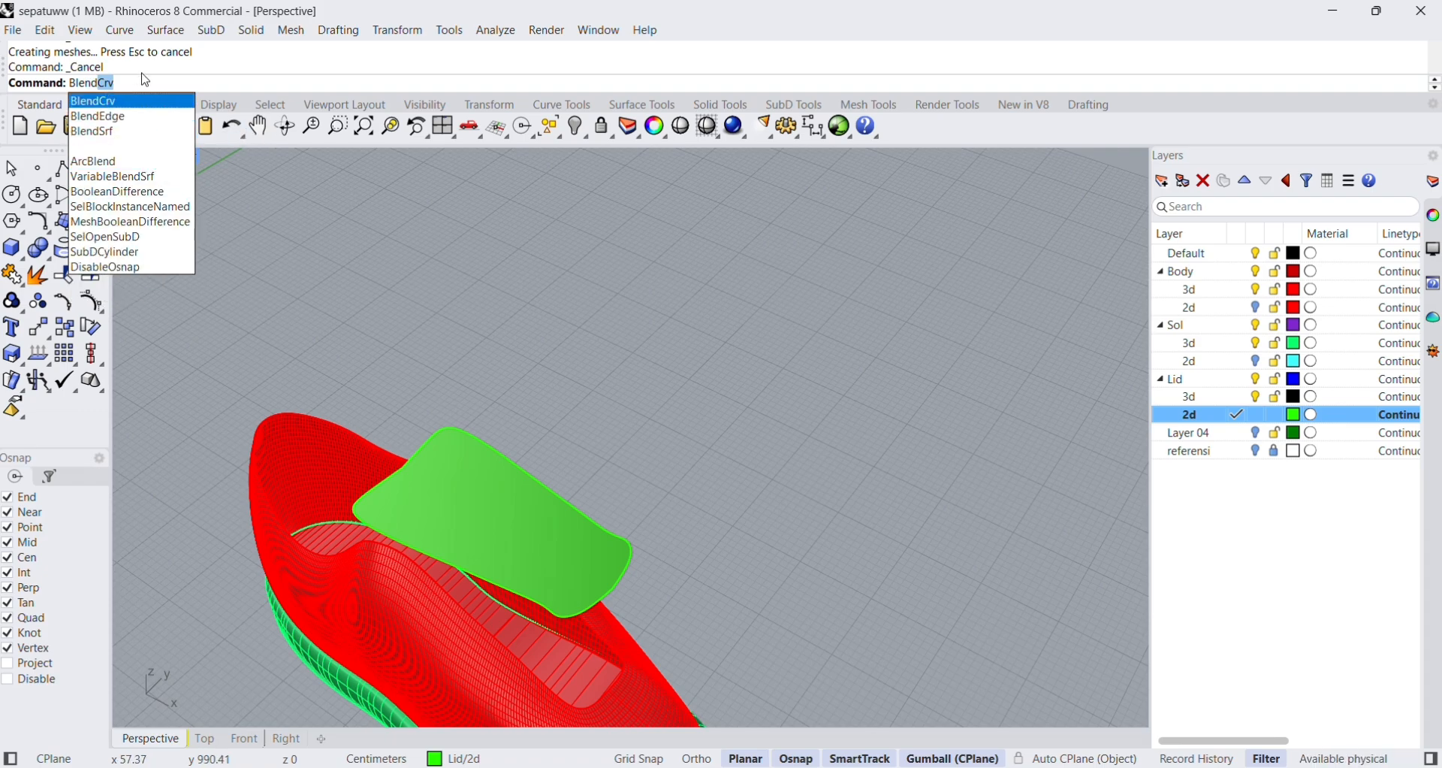
pyautogui.press('Return')
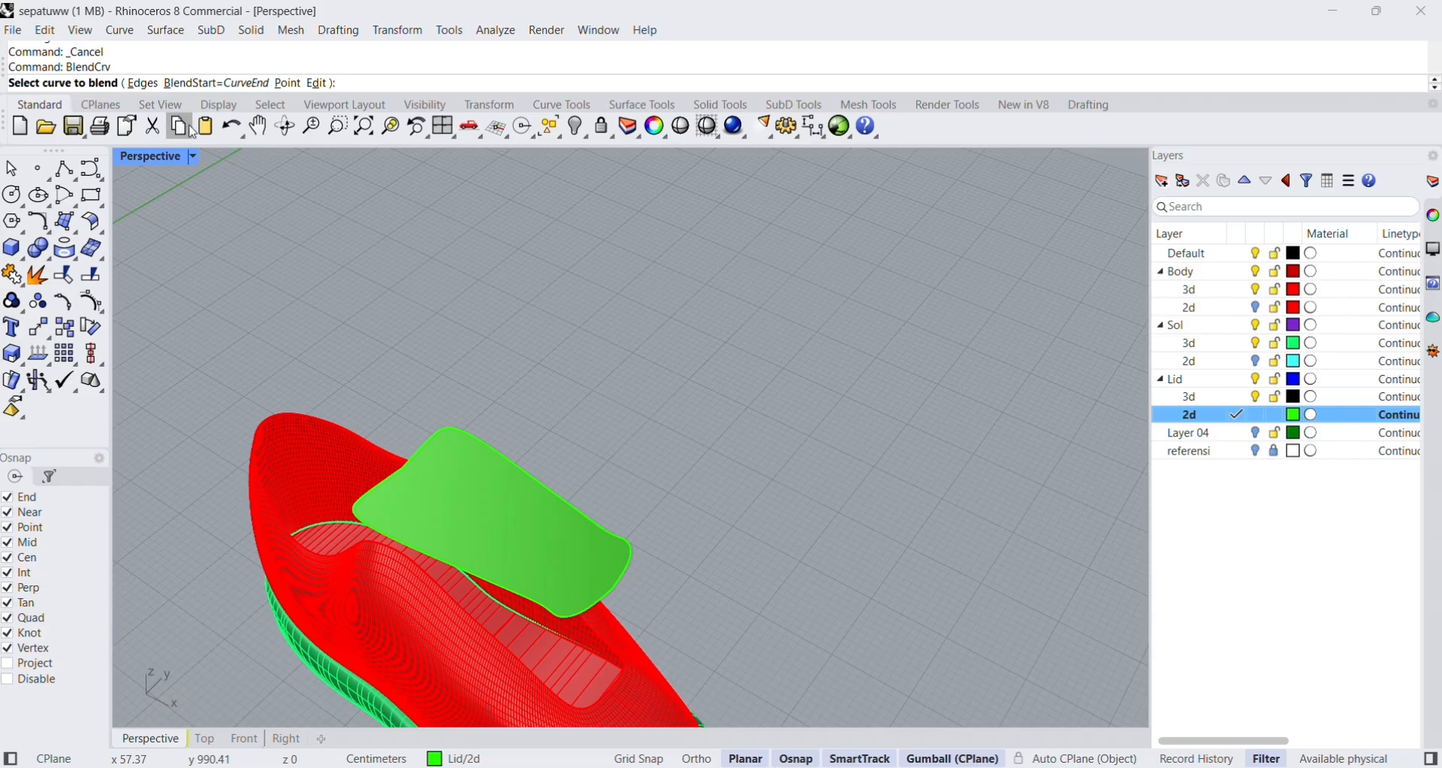
pyautogui.moveTo(734, 583); pyautogui.dragTo(830, 552, button='right')
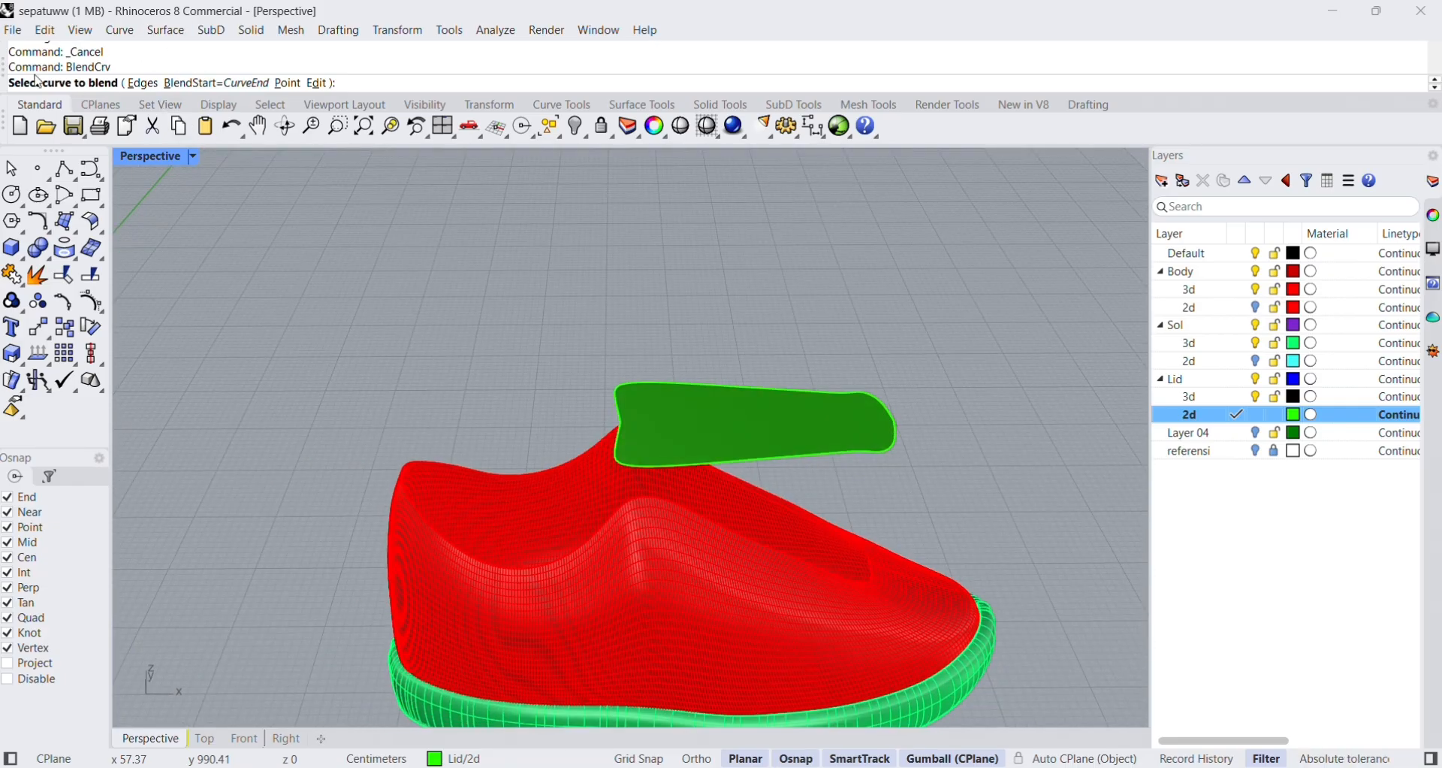
pyautogui.click(11, 174)
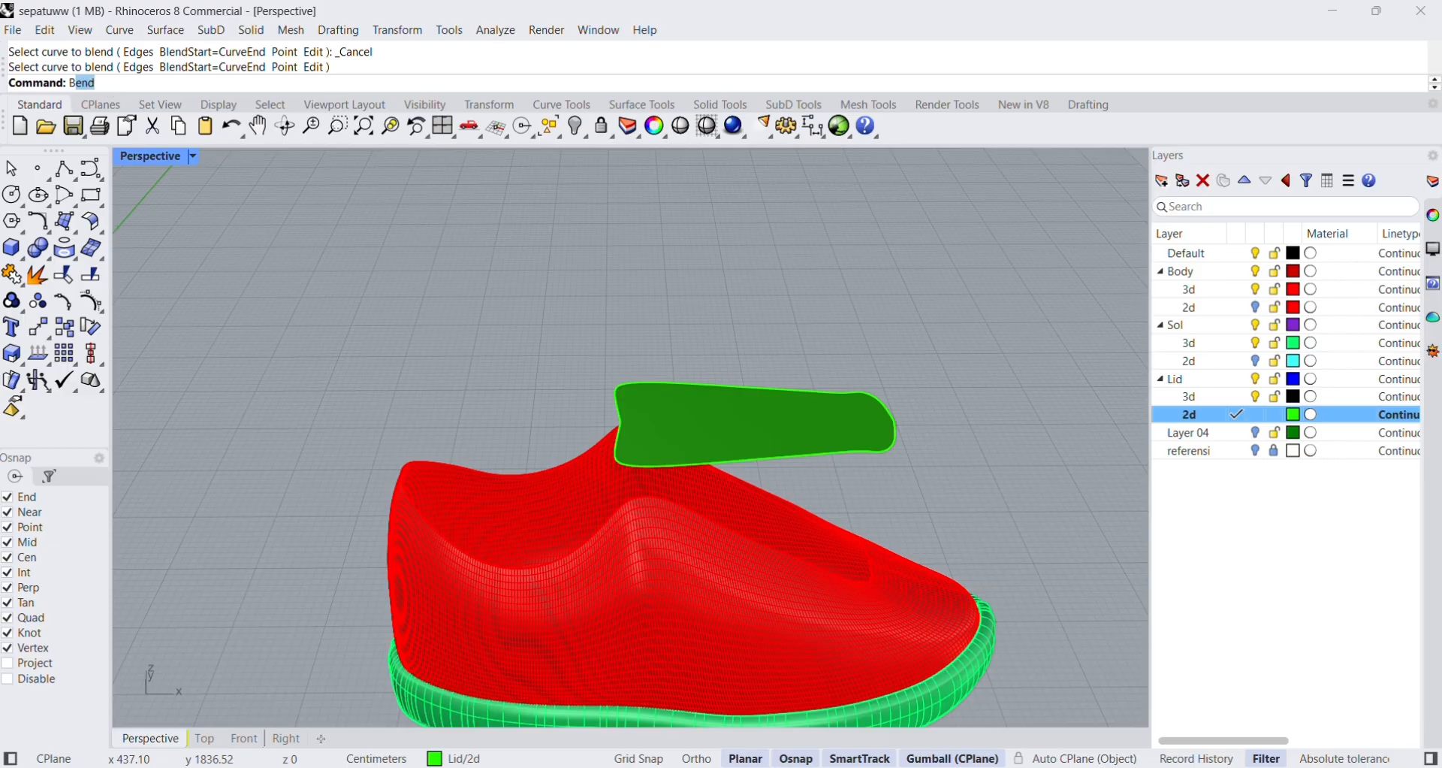
pyautogui.write('Blend')
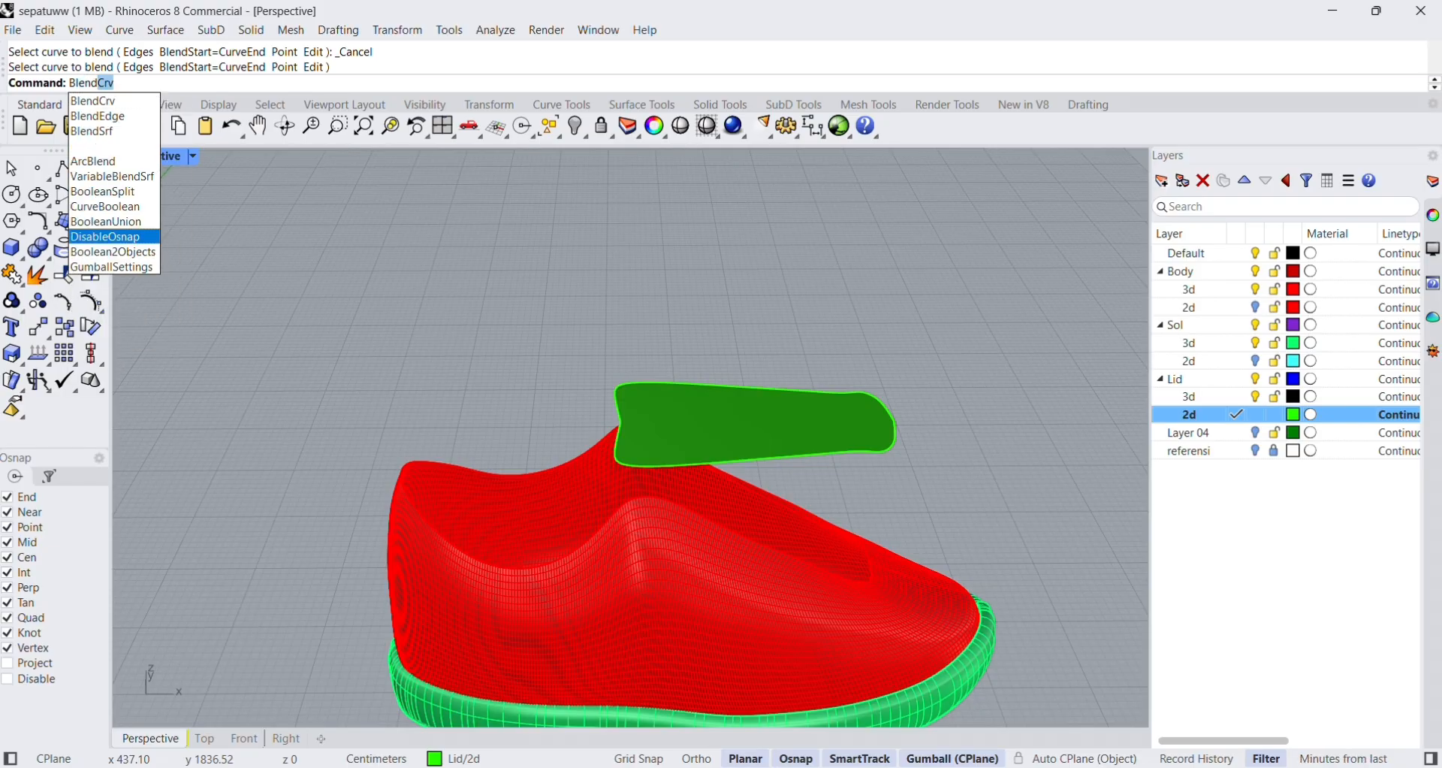
pyautogui.click(124, 97)
pyautogui.press('BackSpace')
pyautogui.press('BackSpace')
pyautogui.press('BackSpace')
pyautogui.press('Return')
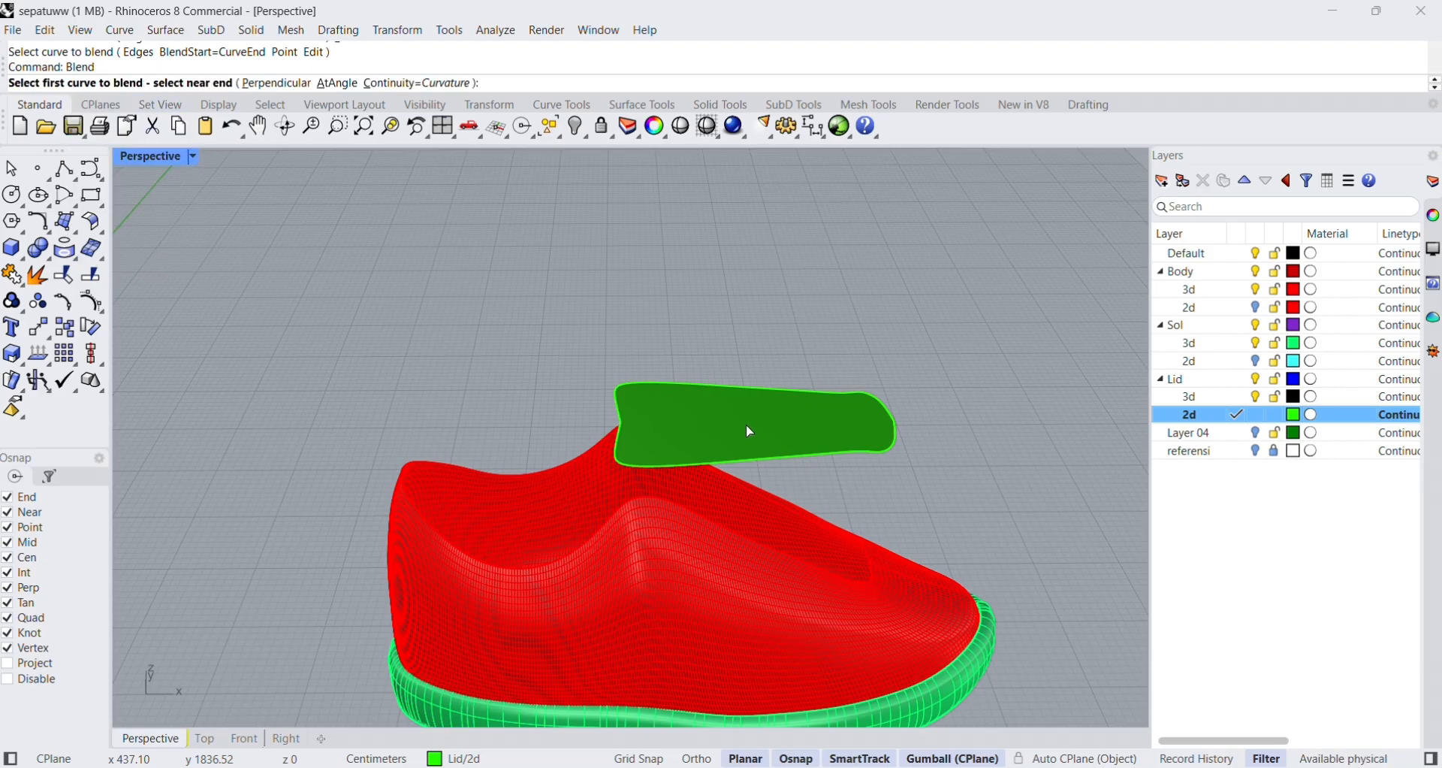
pyautogui.moveTo(743, 428); pyautogui.dragTo(647, 441, button='right')
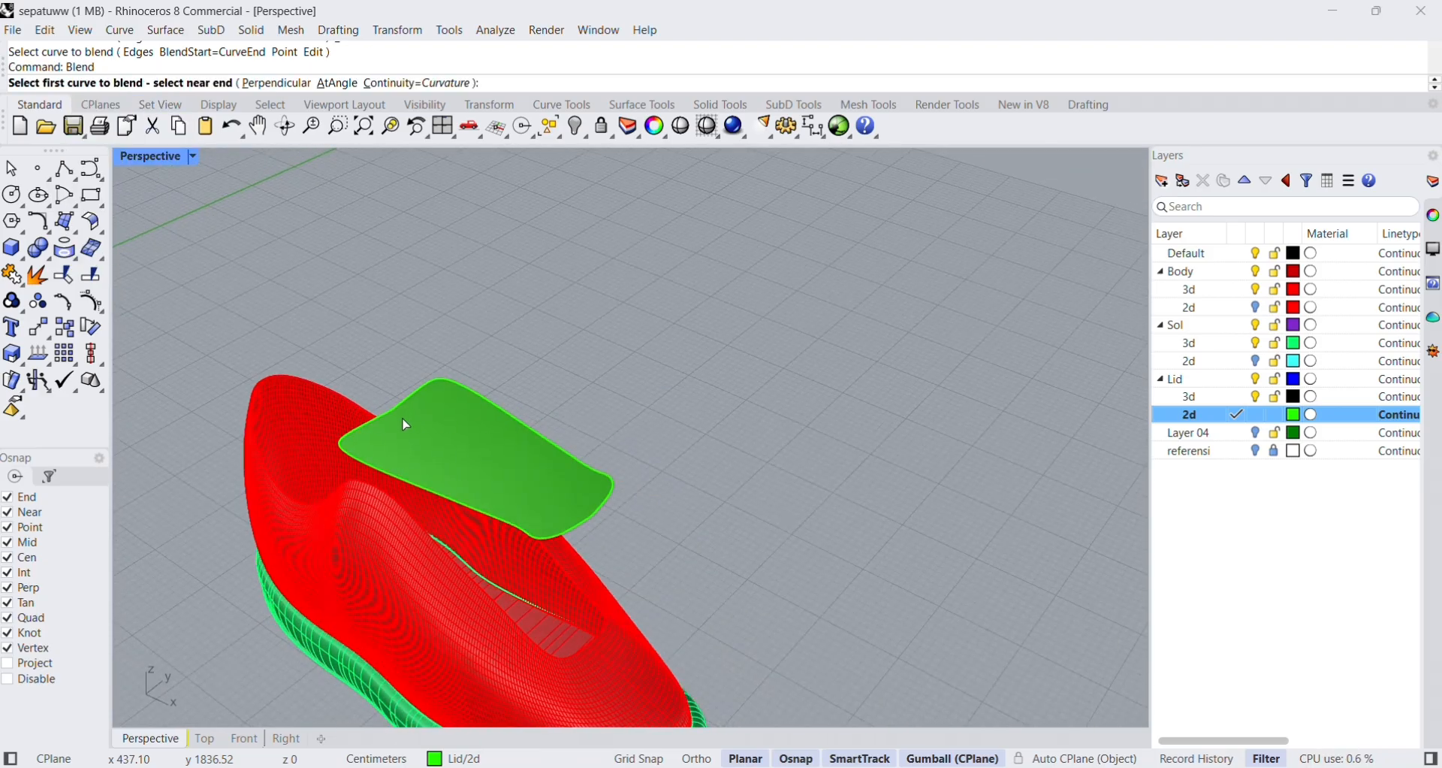
pyautogui.scroll(6, 400, 417)
pyautogui.scroll(-6, 412, 421)
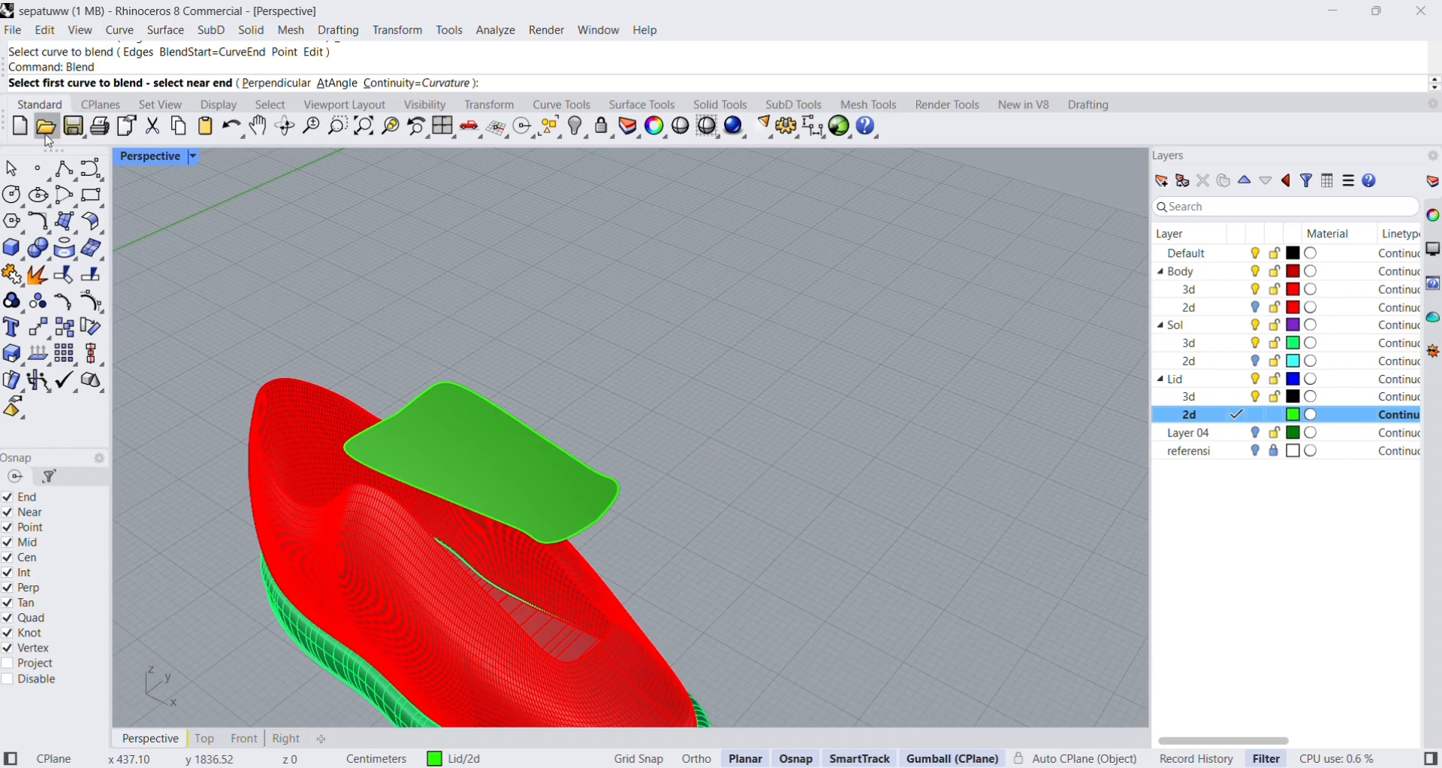
pyautogui.press('Escape')
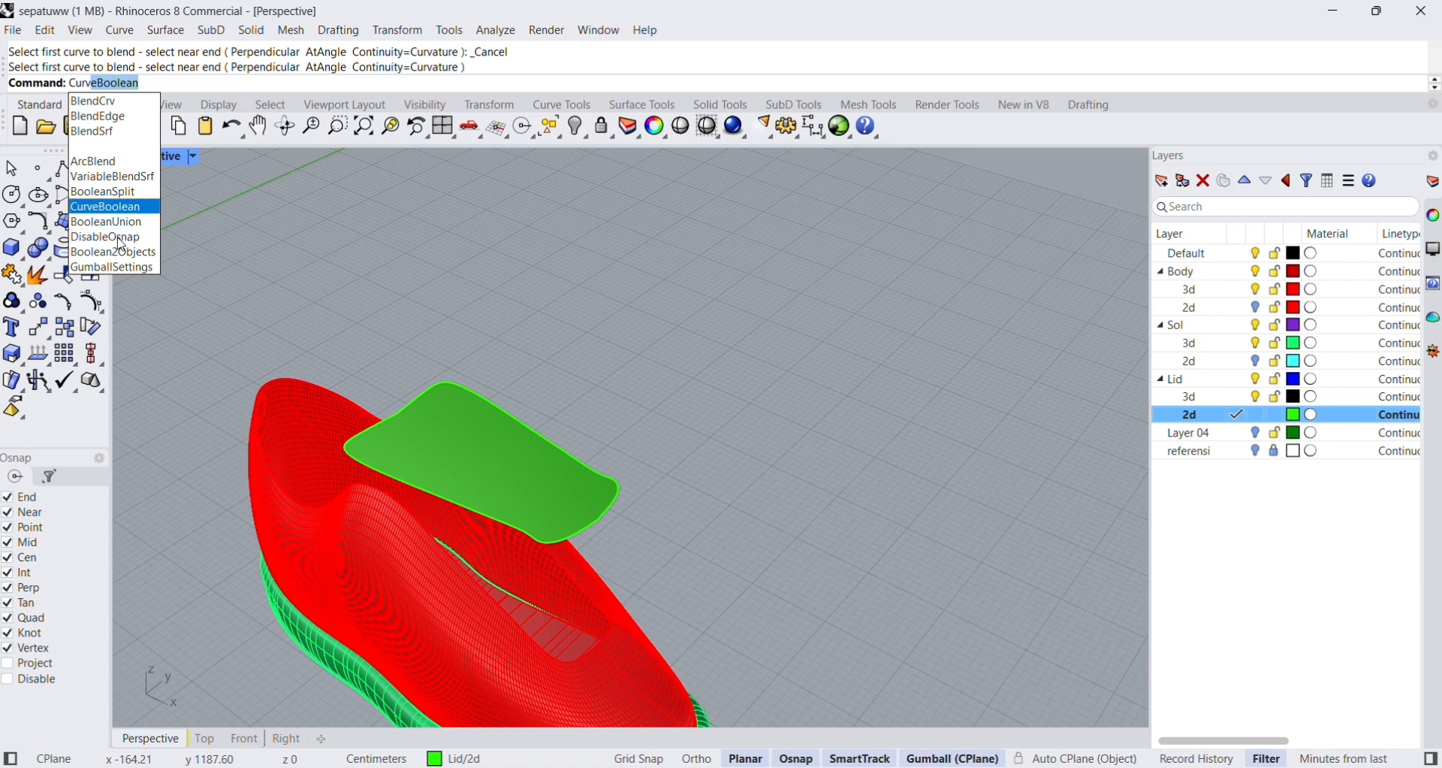
pyautogui.click(127, 134)
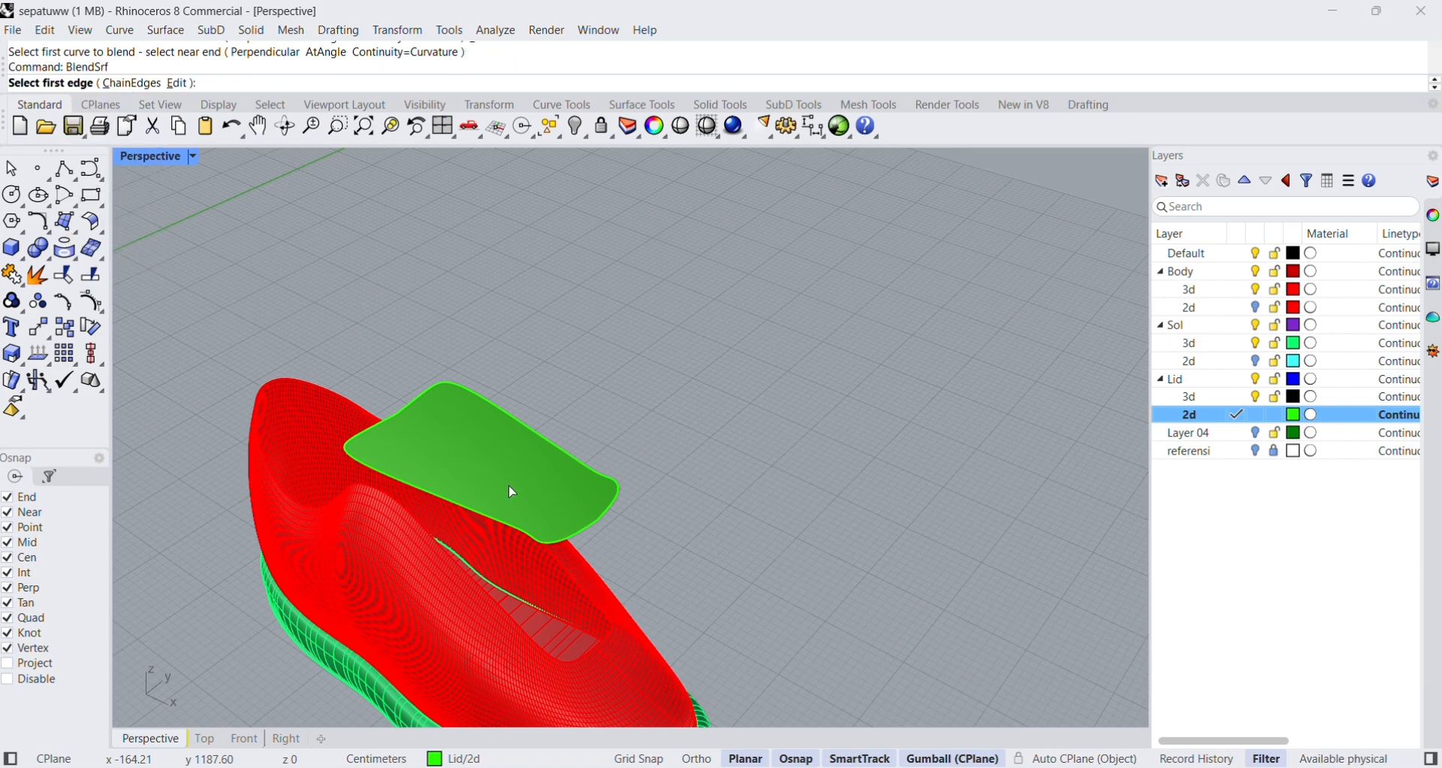
pyautogui.moveTo(543, 158); pyautogui.dragTo(603, 312, button='right')
pyautogui.hotkey('ctrl', 'z')
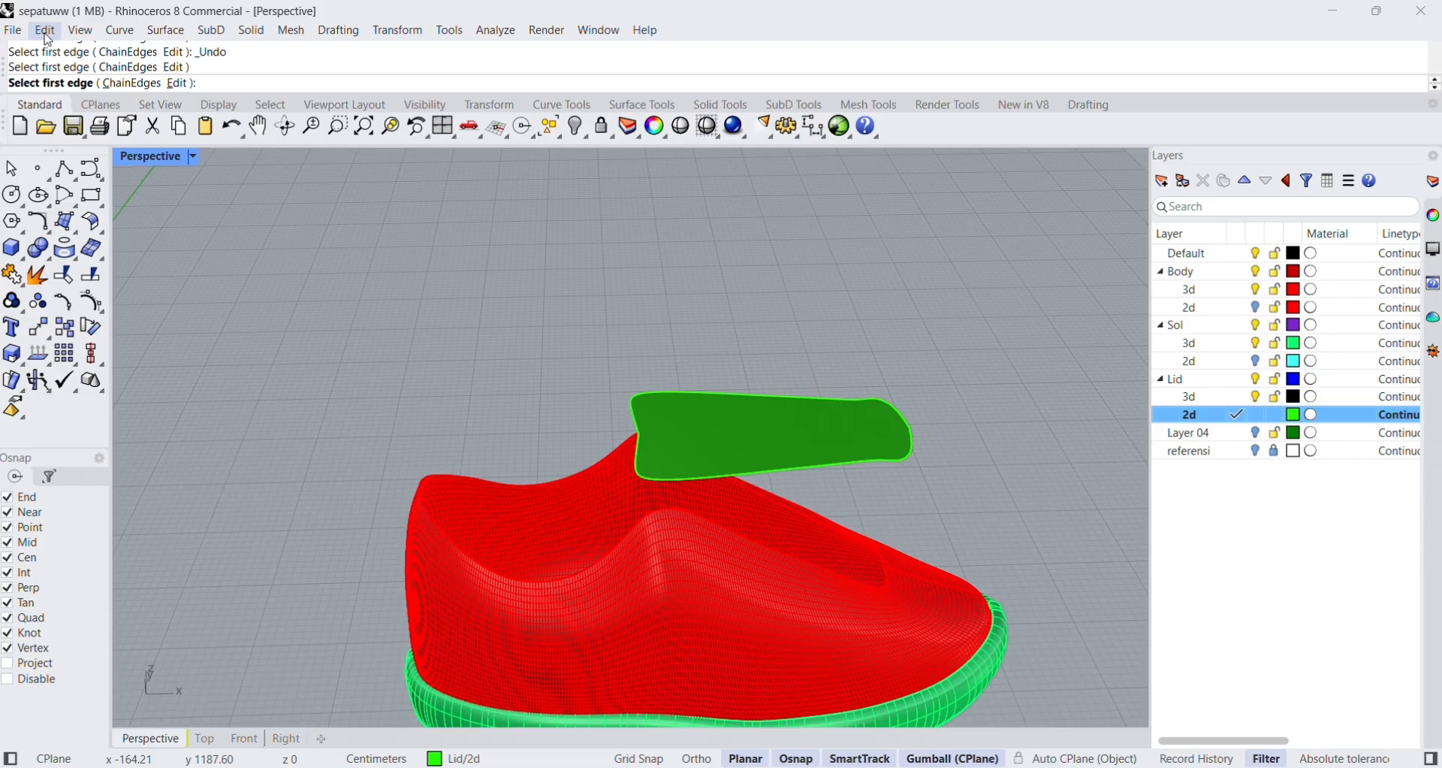
pyautogui.click(16, 170)
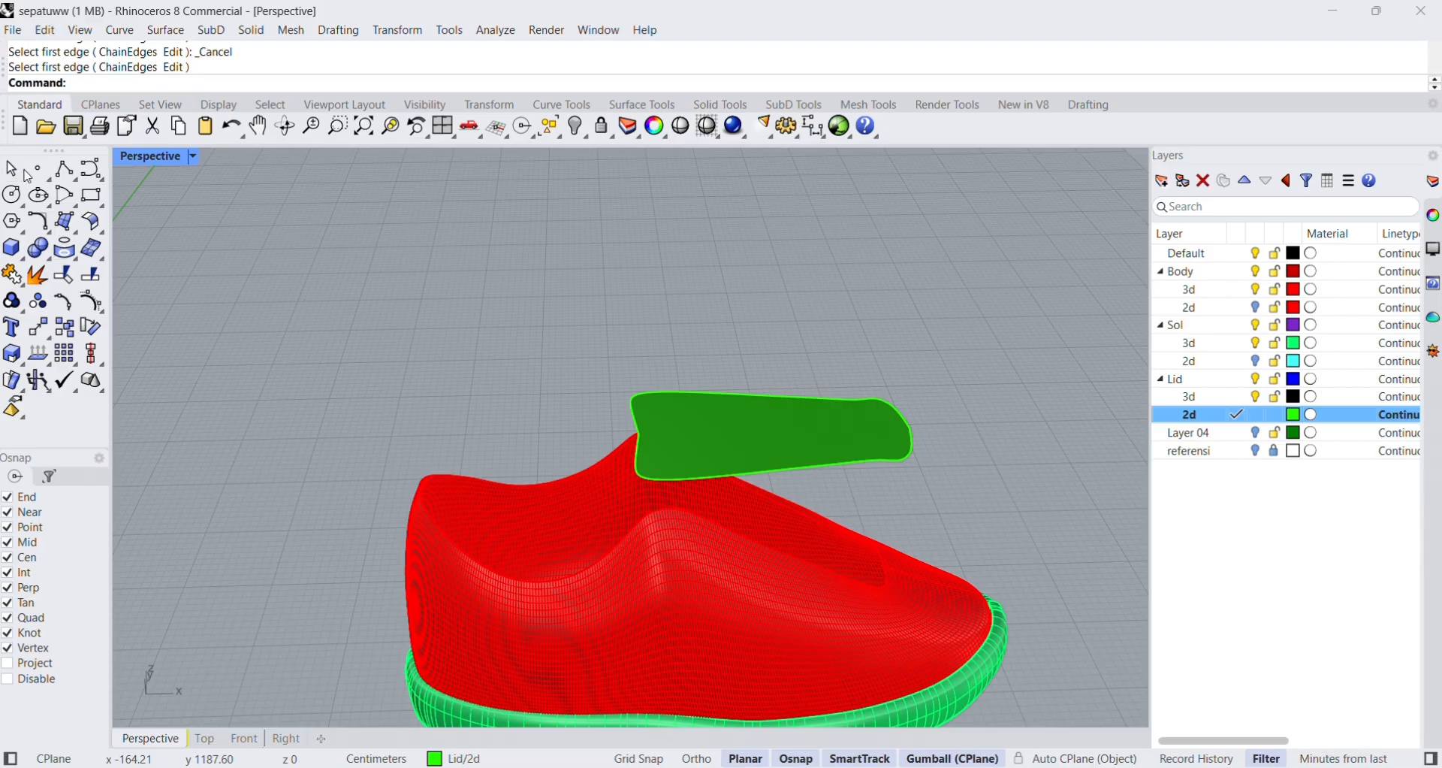
# Bend the tongue surface across its width, with the spine running from its centre to the middle of its long side edge.
pyautogui.click(733, 473)
pyautogui.click(819, 532)
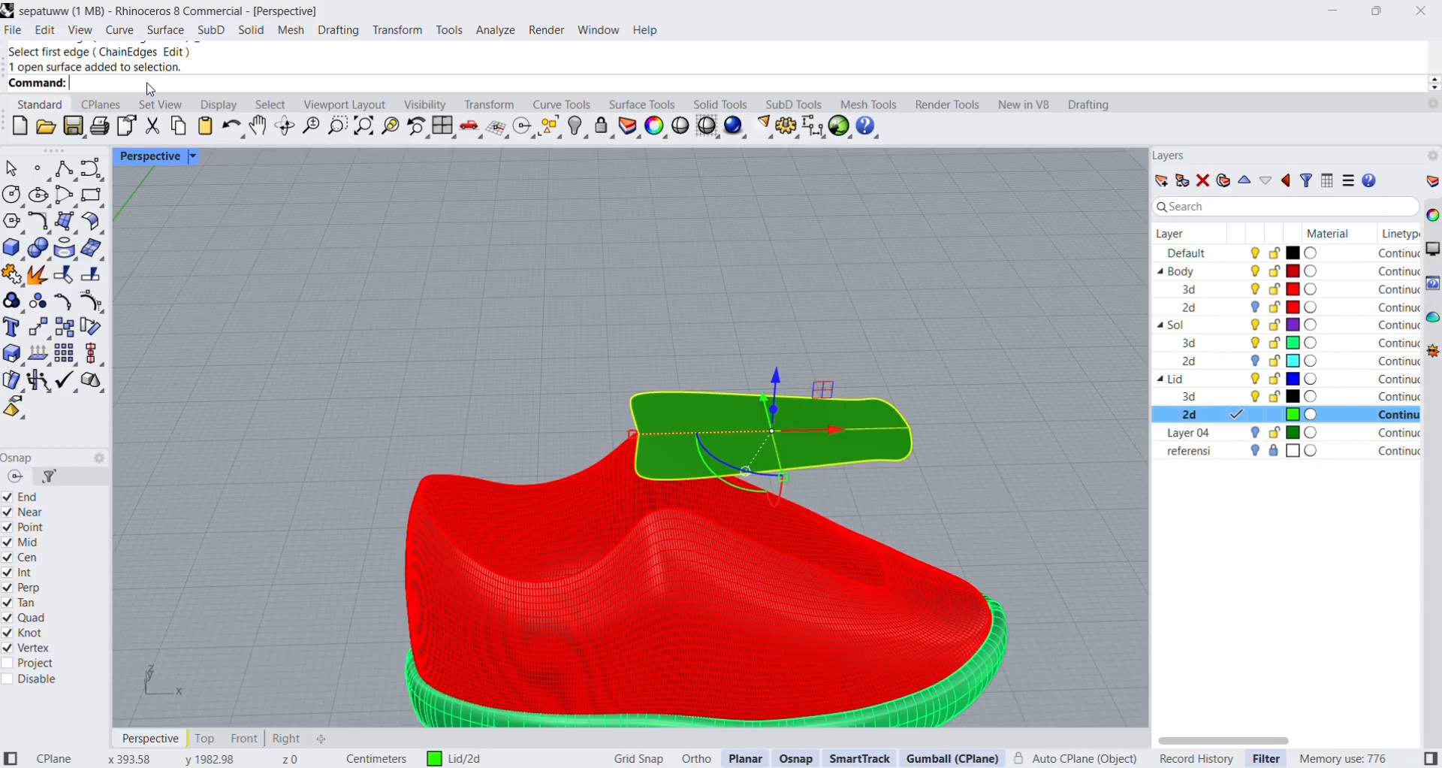
pyautogui.write('Bend')
pyautogui.press('Return')
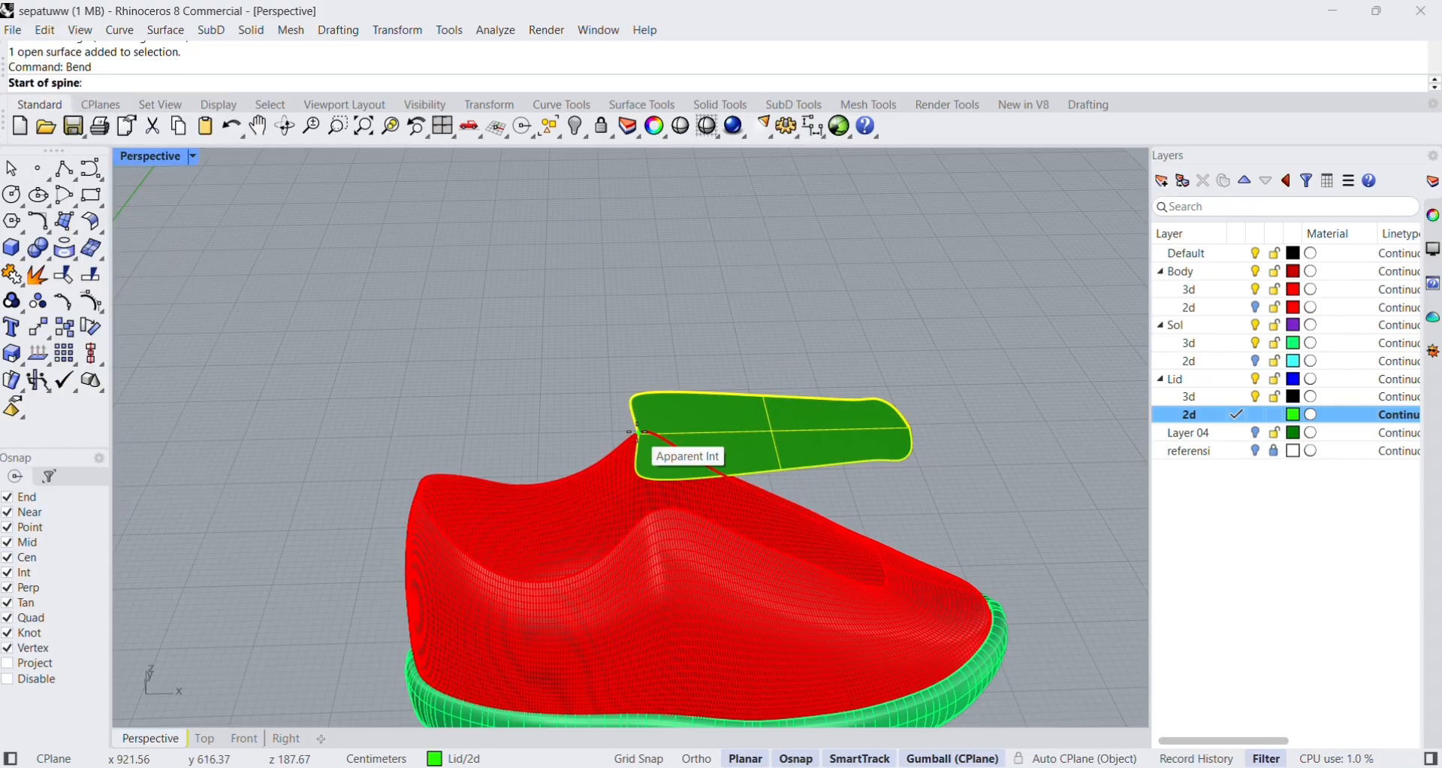
pyautogui.moveTo(699, 434); pyautogui.dragTo(673, 467, button='right')
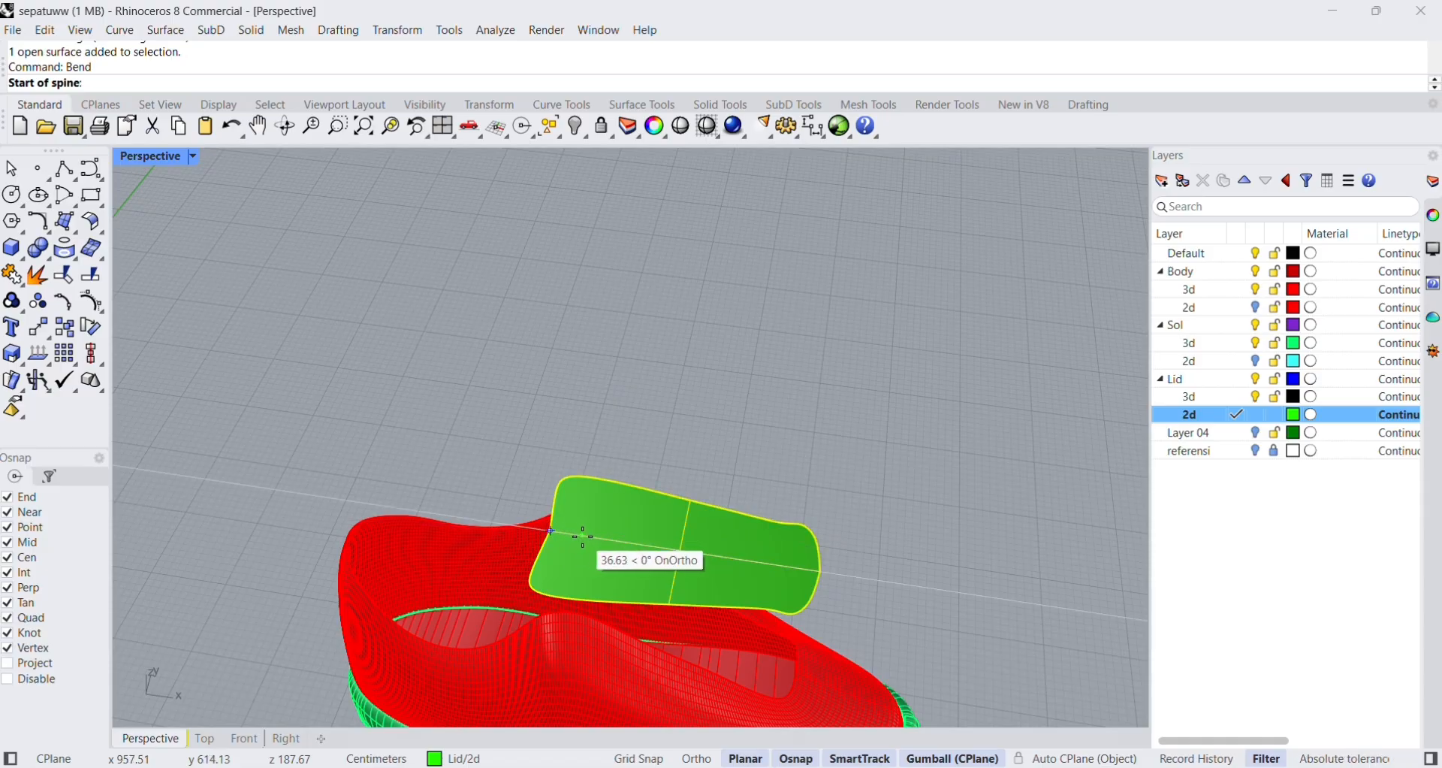
pyautogui.click(680, 554)
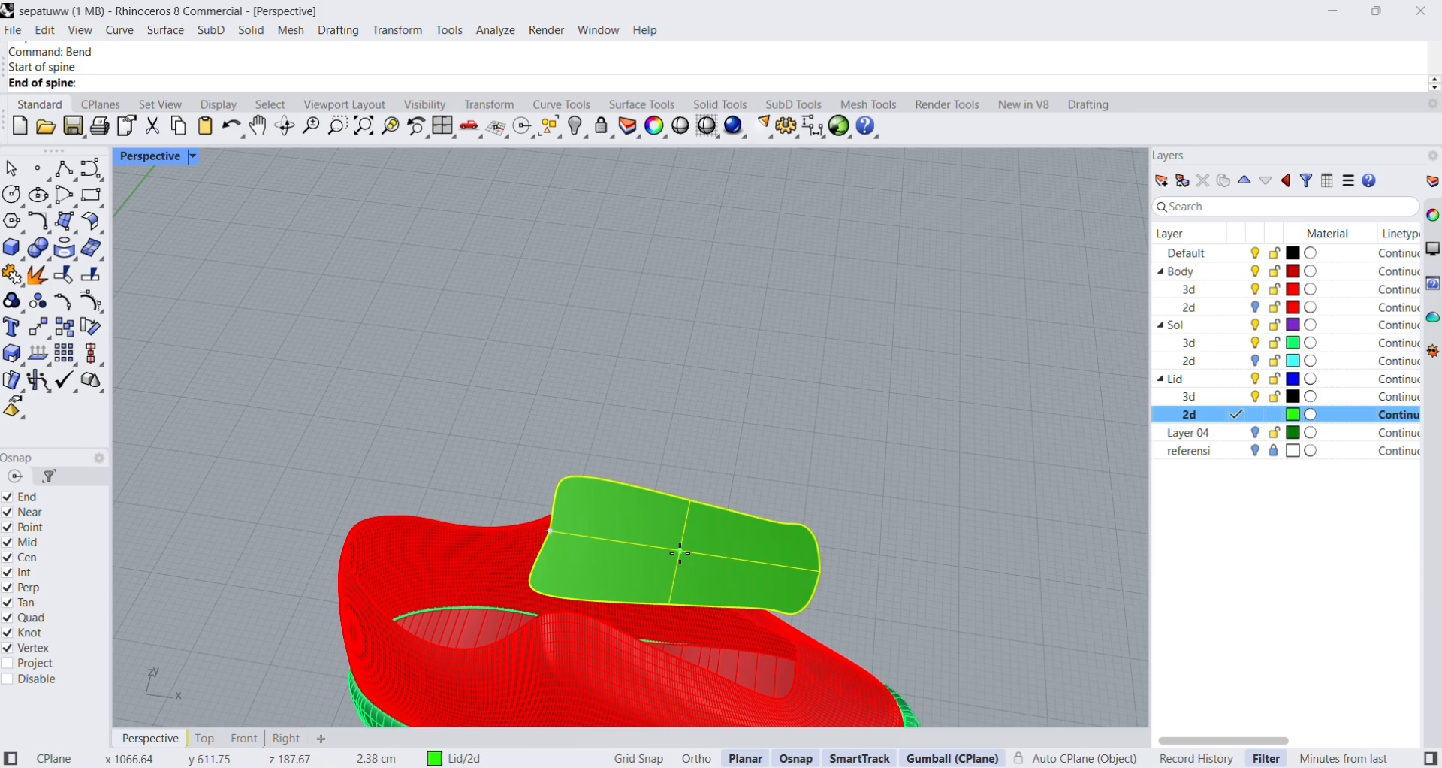
pyautogui.click(672, 600)
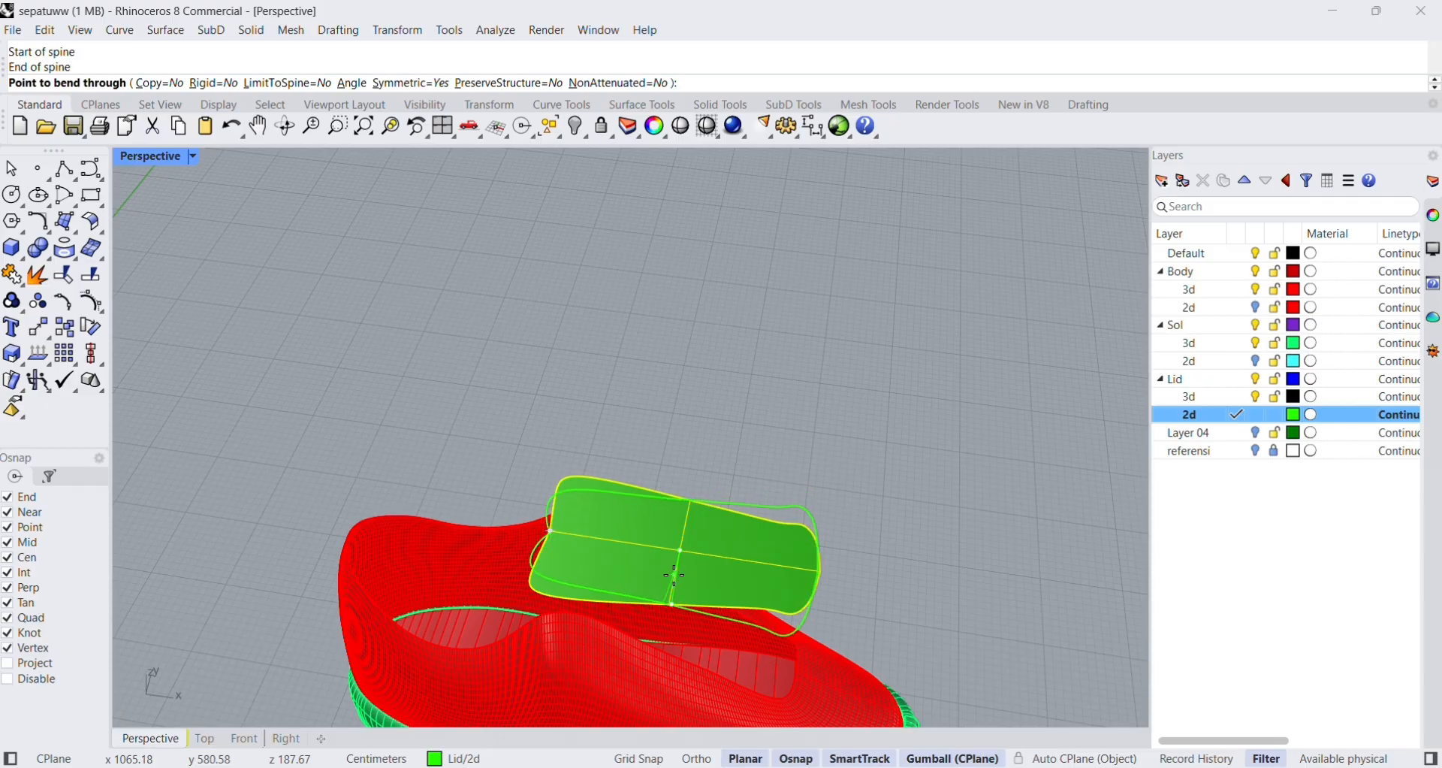
pyautogui.doubleClick(166, 158)
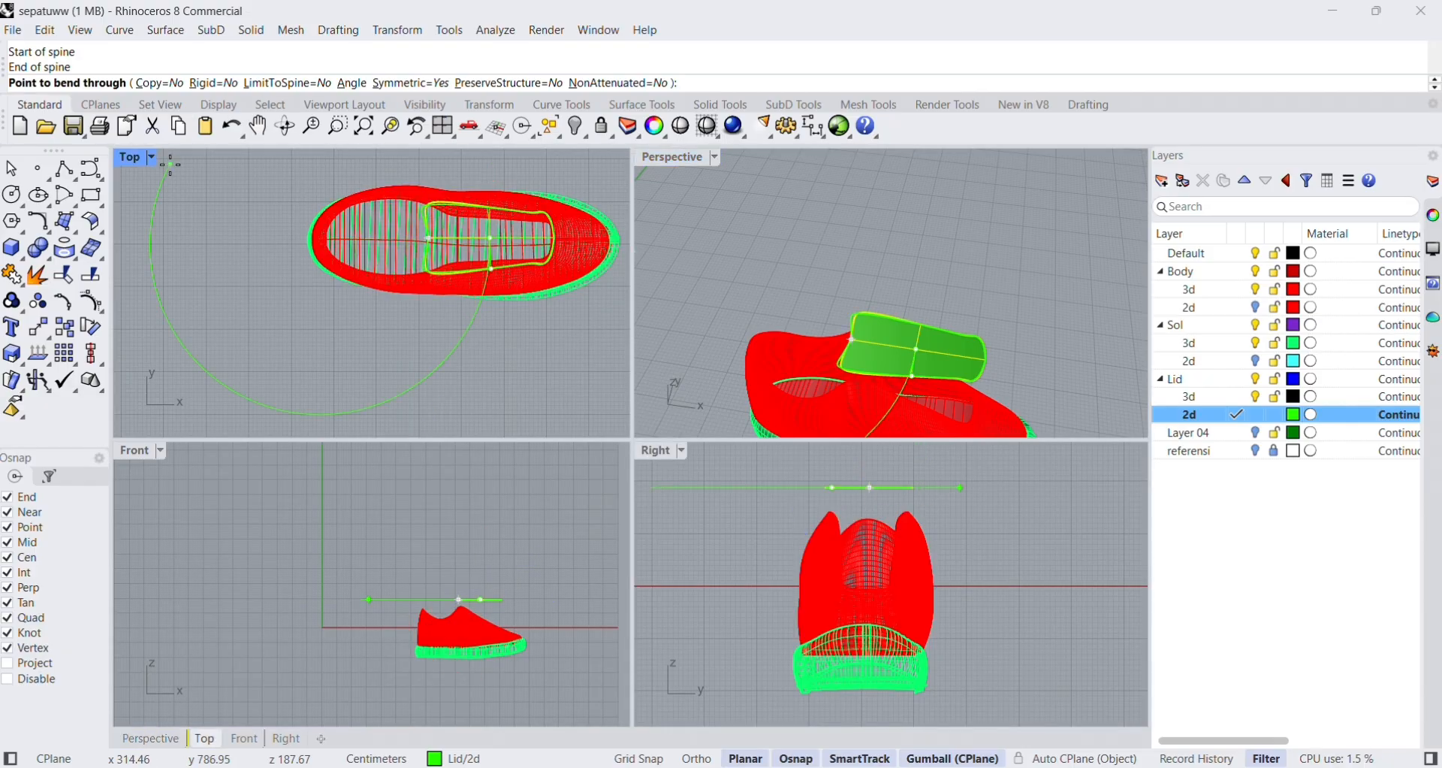
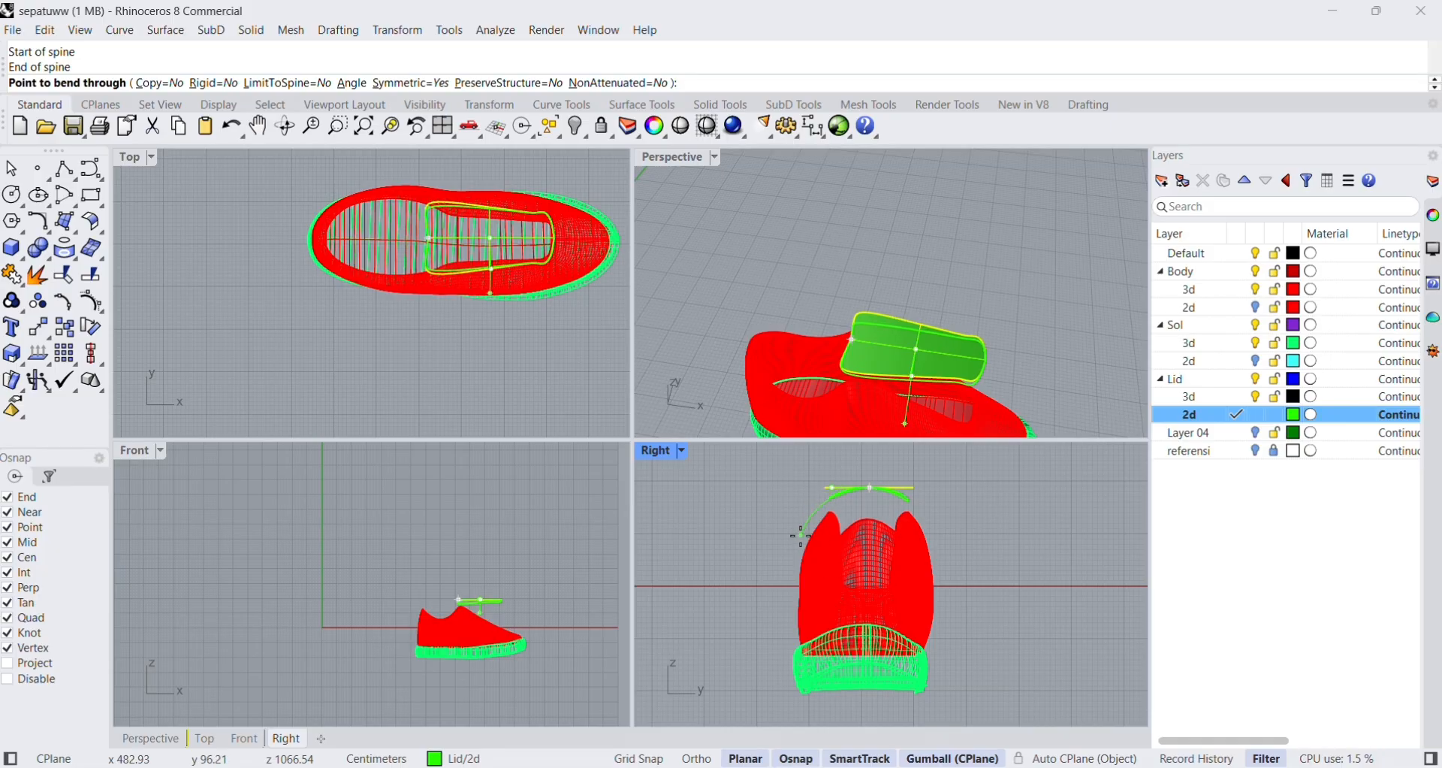
# Complete the symmetric bend so both long edges of the tongue surface curve down towards the shoe body.
pyautogui.click(802, 535)
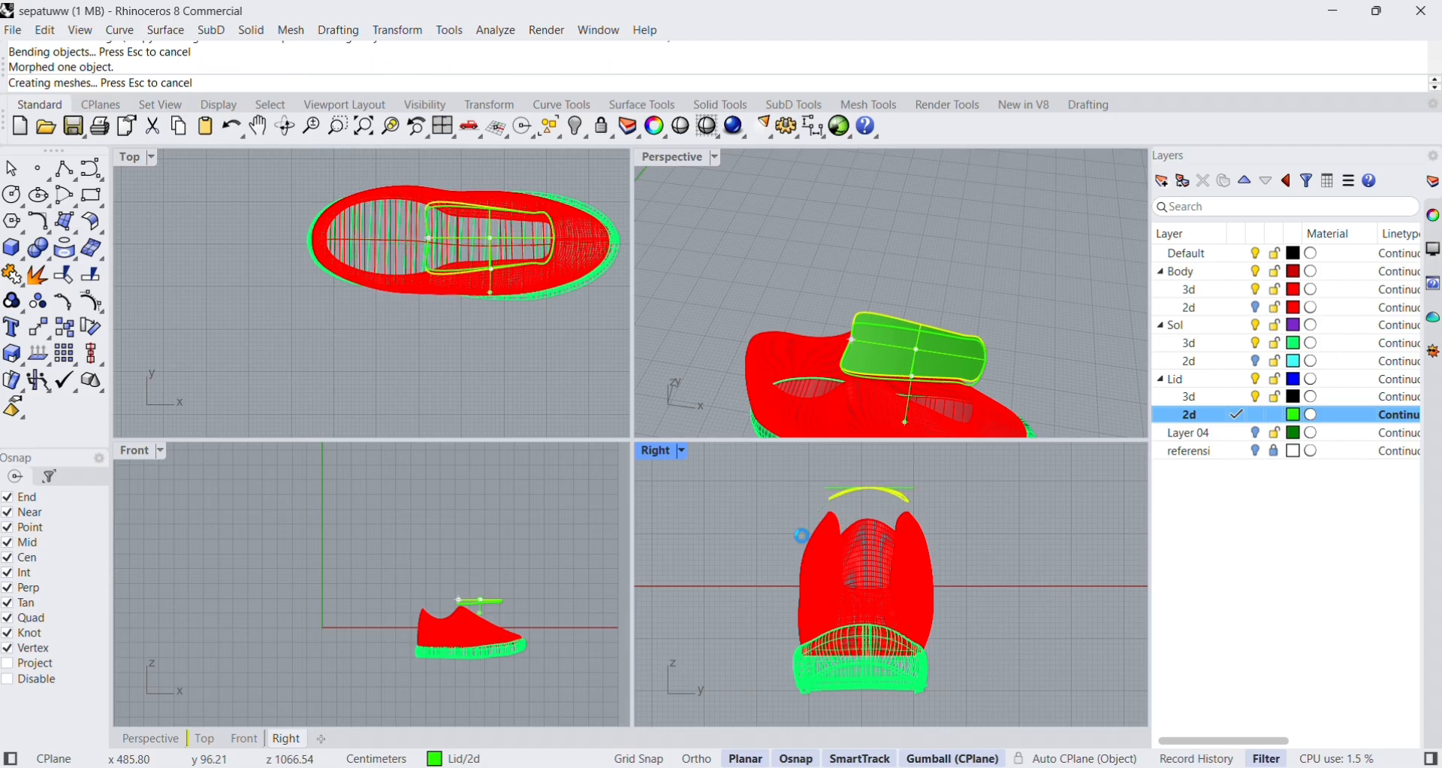
pyautogui.click(1059, 390)
pyautogui.moveTo(1058, 397); pyautogui.dragTo(1089, 346, button='right')
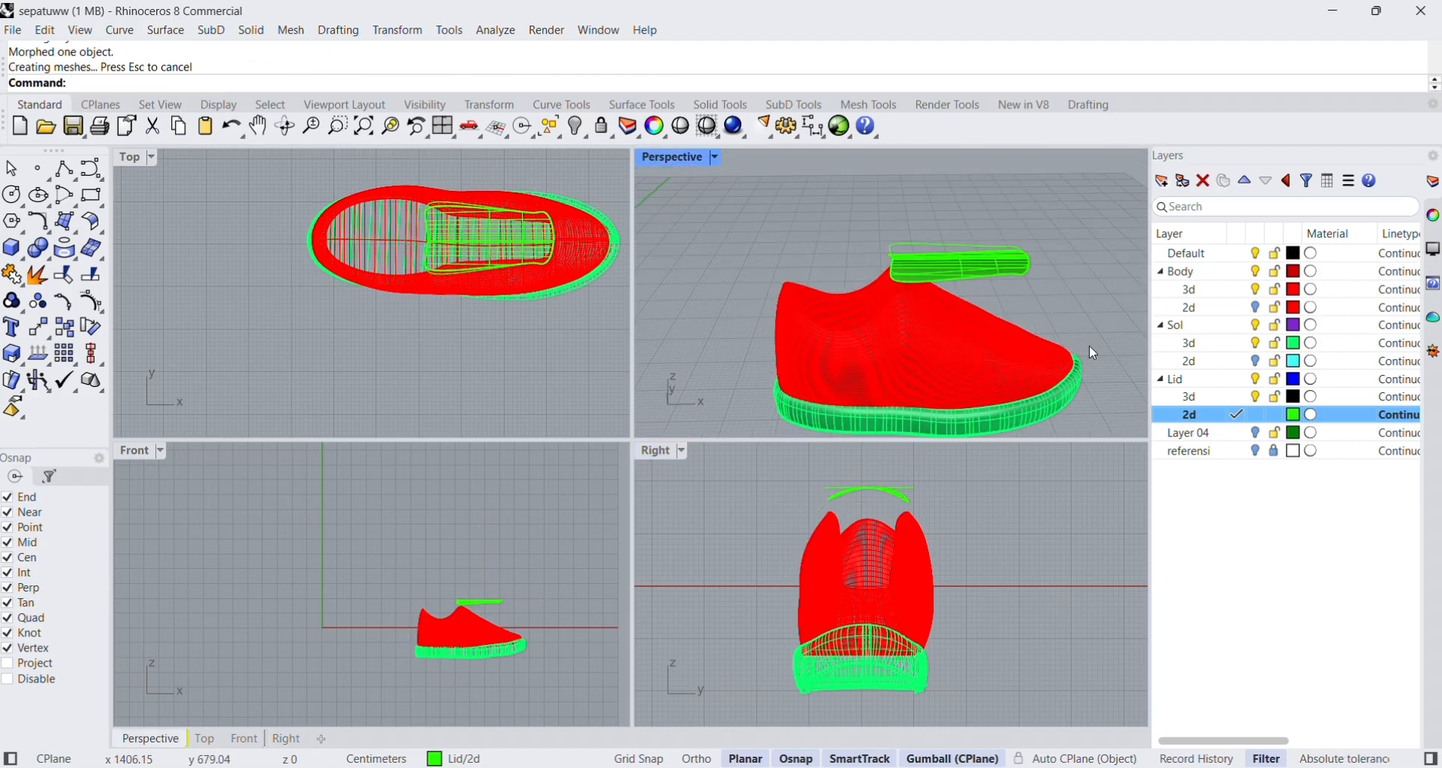
# Tilt the bent tongue surface down towards the toe to match the front opening's slope, and lower it onto the shoe.
pyautogui.click(841, 495)
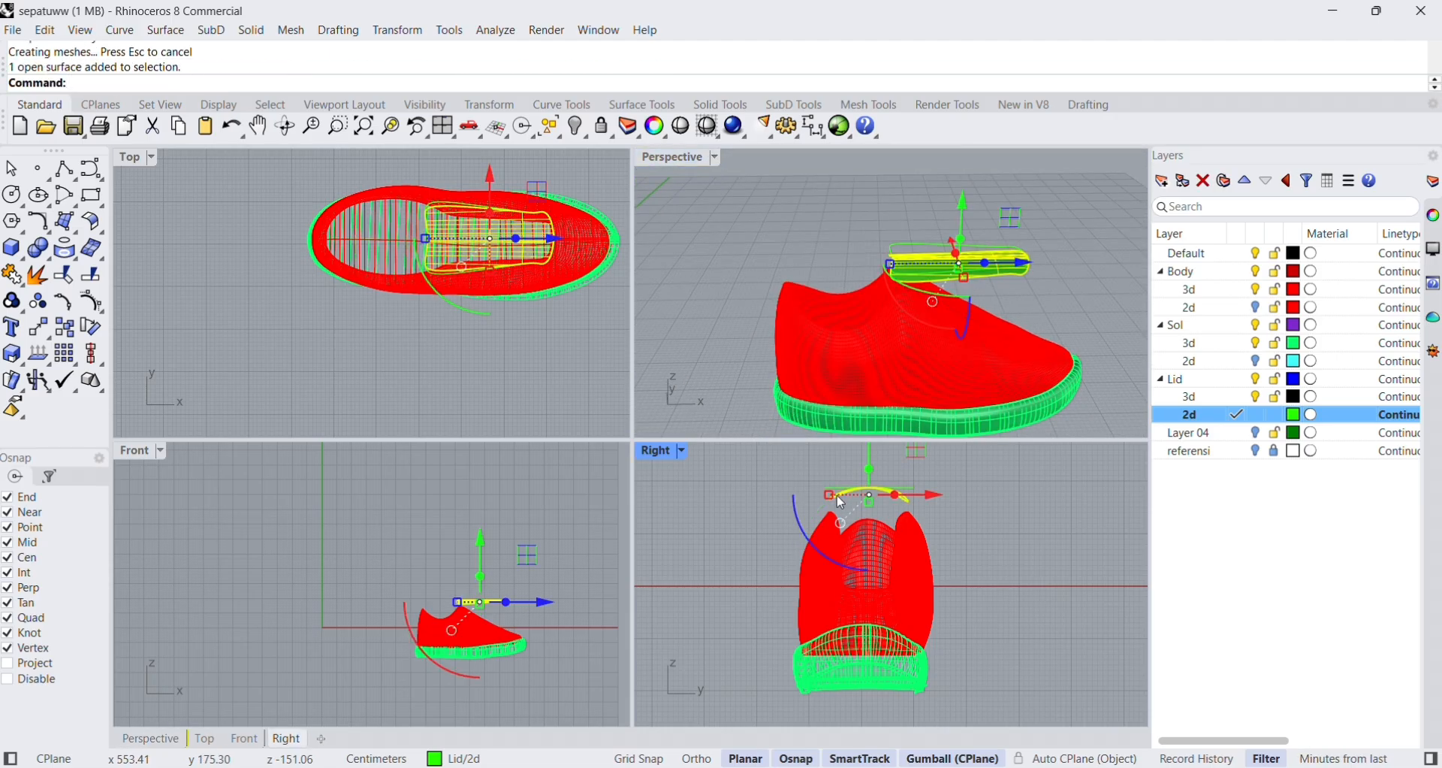
pyautogui.doubleClick(690, 159)
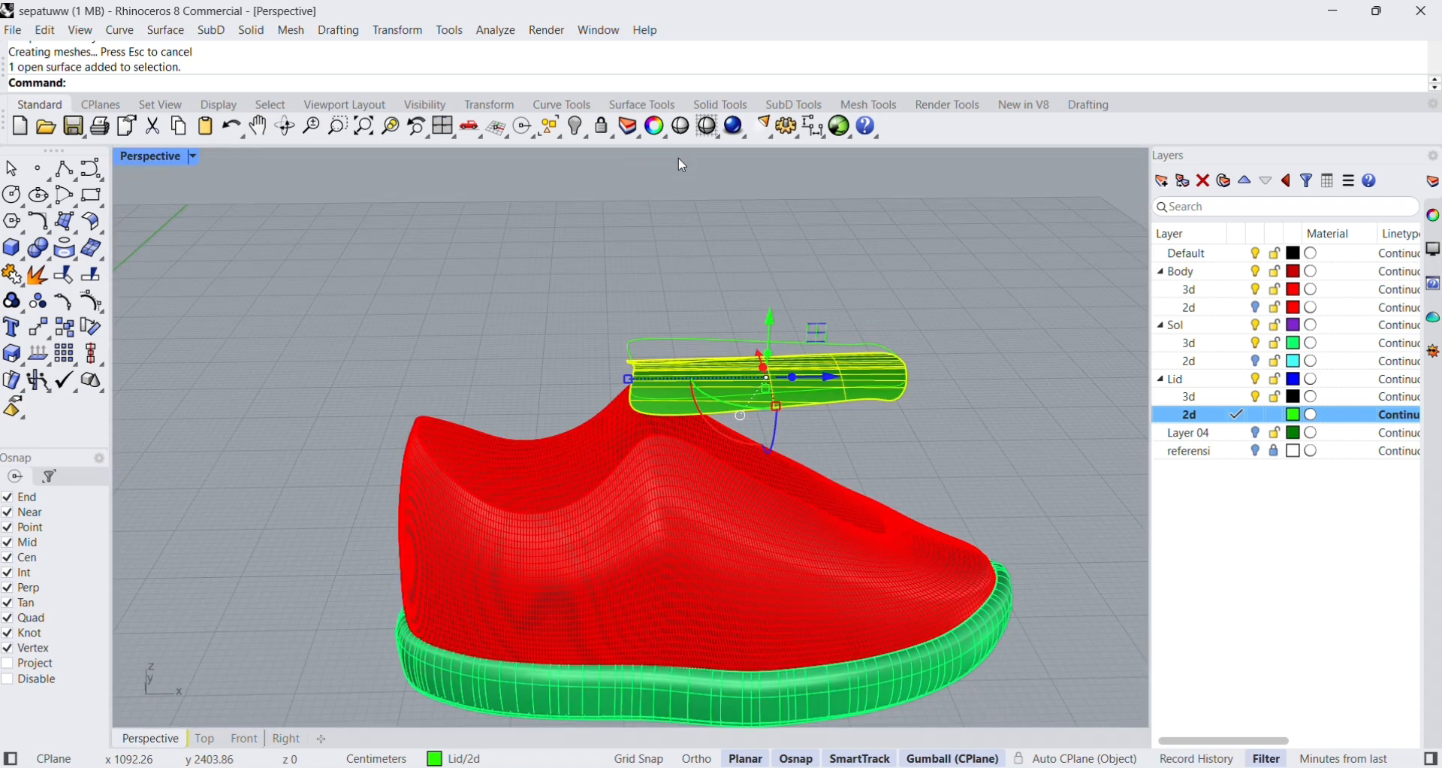
pyautogui.moveTo(772, 430); pyautogui.dragTo(835, 410, button='right')
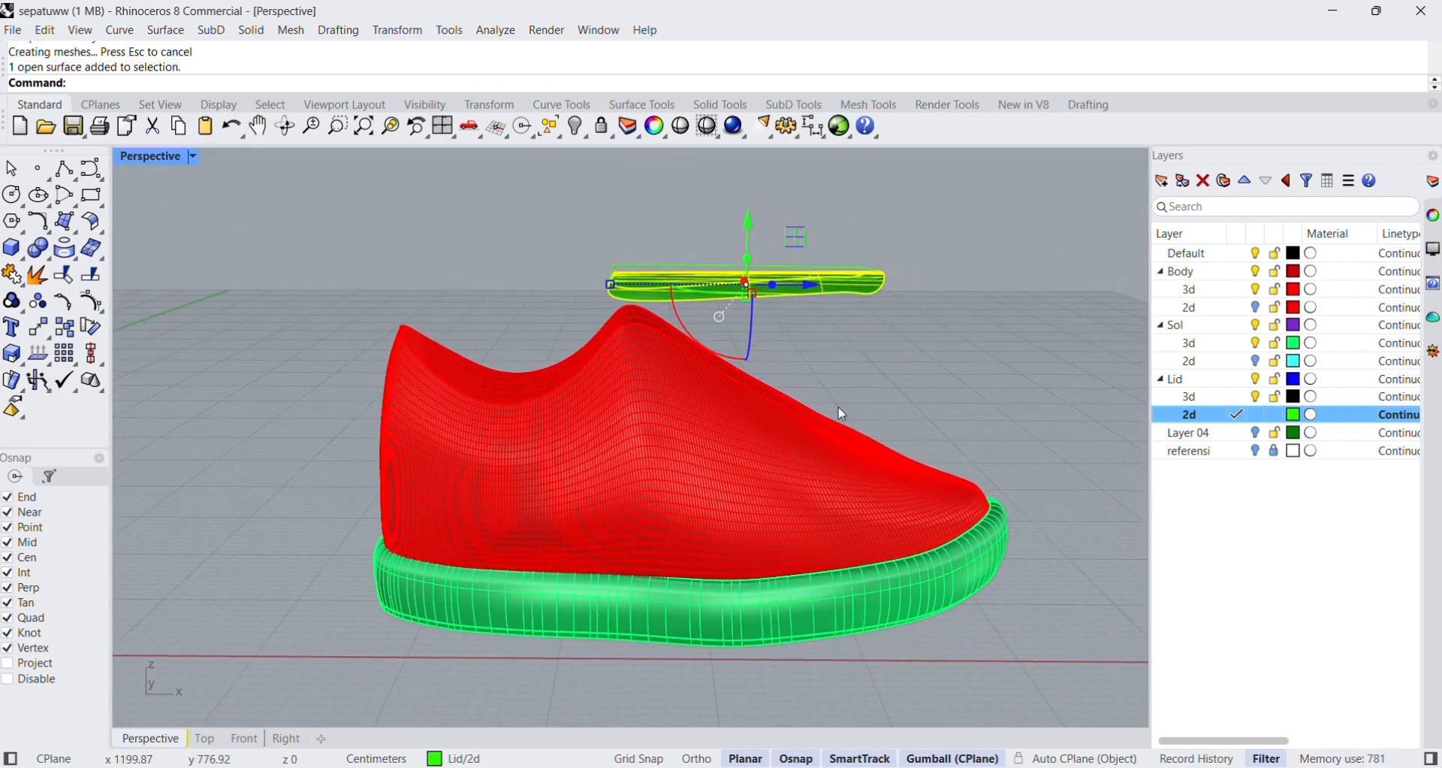
pyautogui.moveTo(719, 348); pyautogui.dragTo(676, 315)
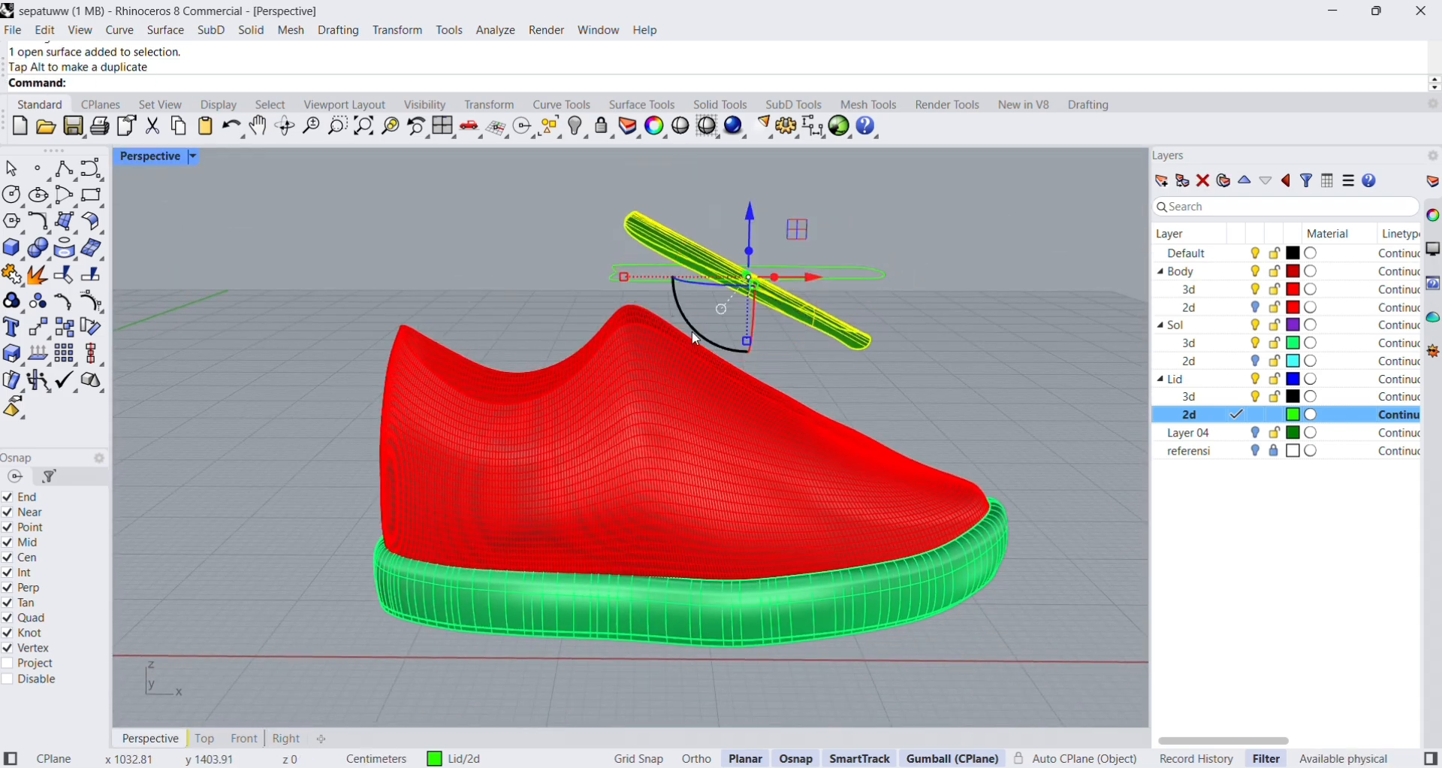
pyautogui.moveTo(749, 213); pyautogui.dragTo(740, 287)
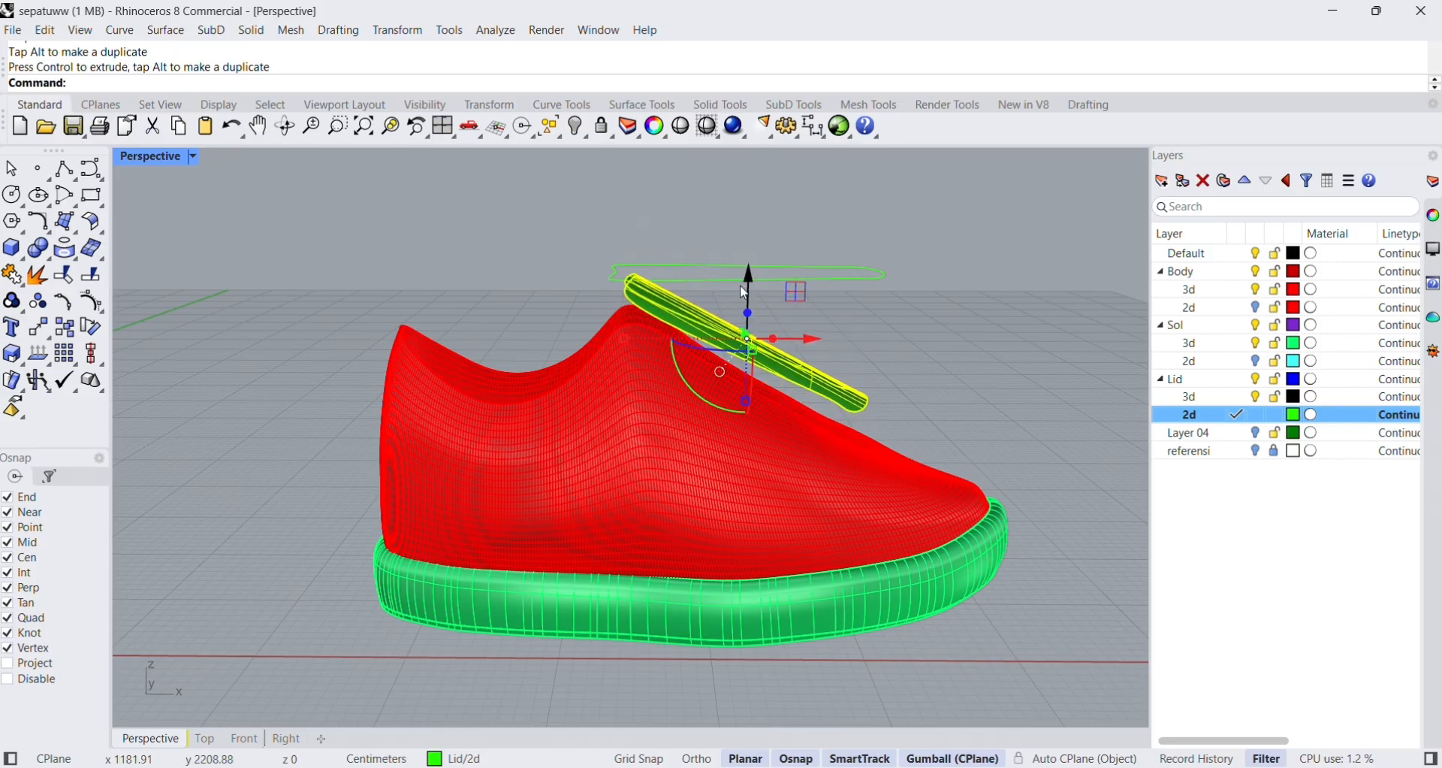
pyautogui.moveTo(710, 414); pyautogui.dragTo(754, 306)
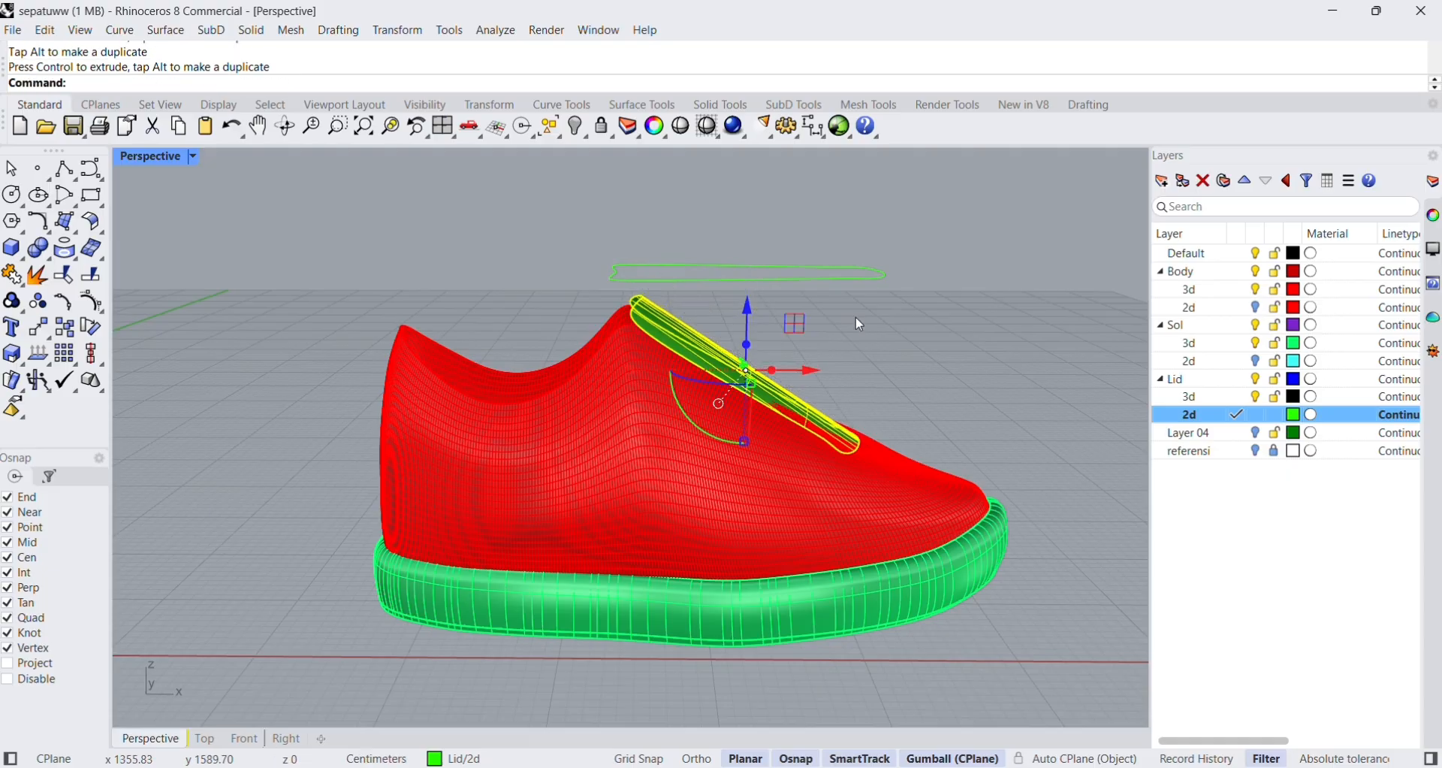
pyautogui.click(871, 315)
pyautogui.moveTo(886, 311); pyautogui.dragTo(760, 376, button='right')
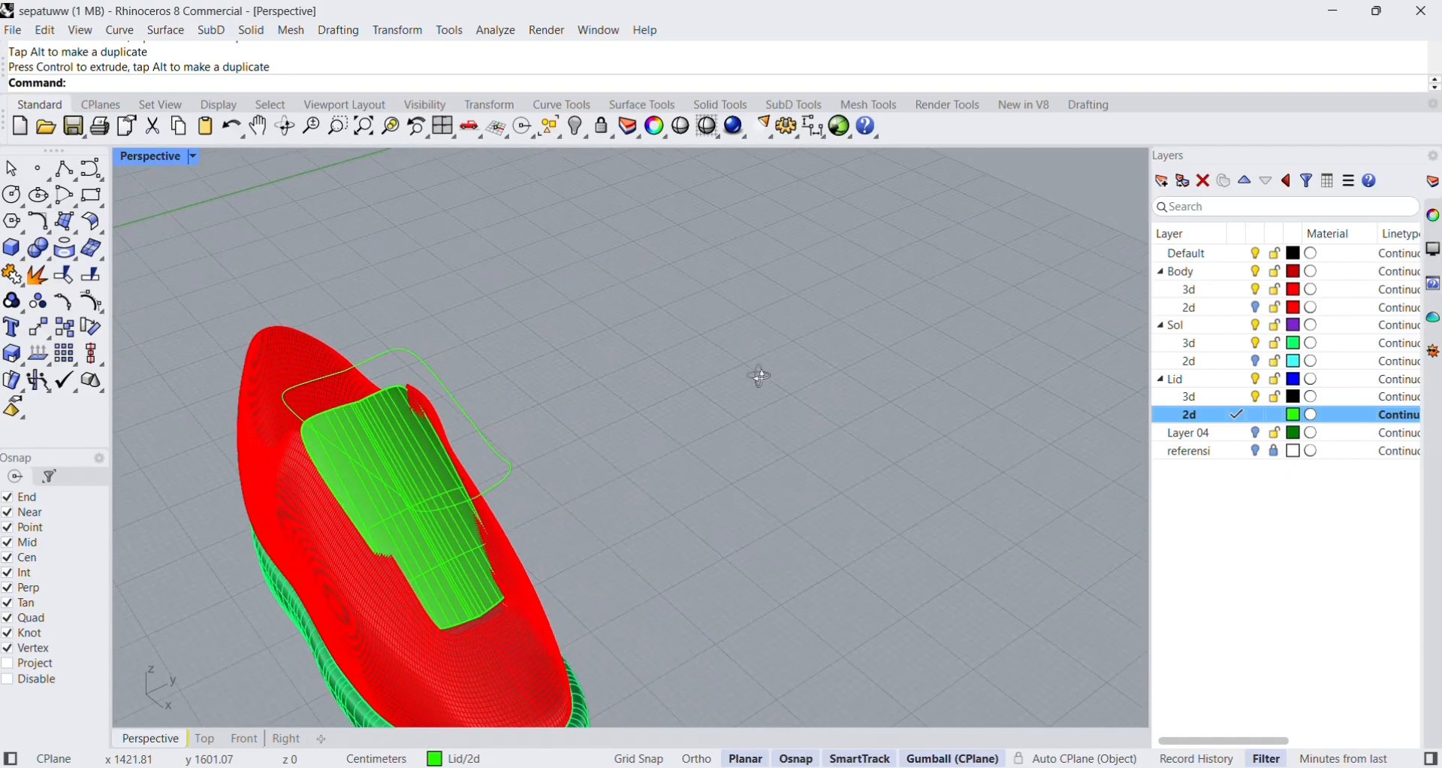
# Lower the tongue surface slightly further into the shoe's front opening and clear the selection.
pyautogui.click(466, 509)
pyautogui.moveTo(466, 509); pyautogui.dragTo(680, 514, button='right')
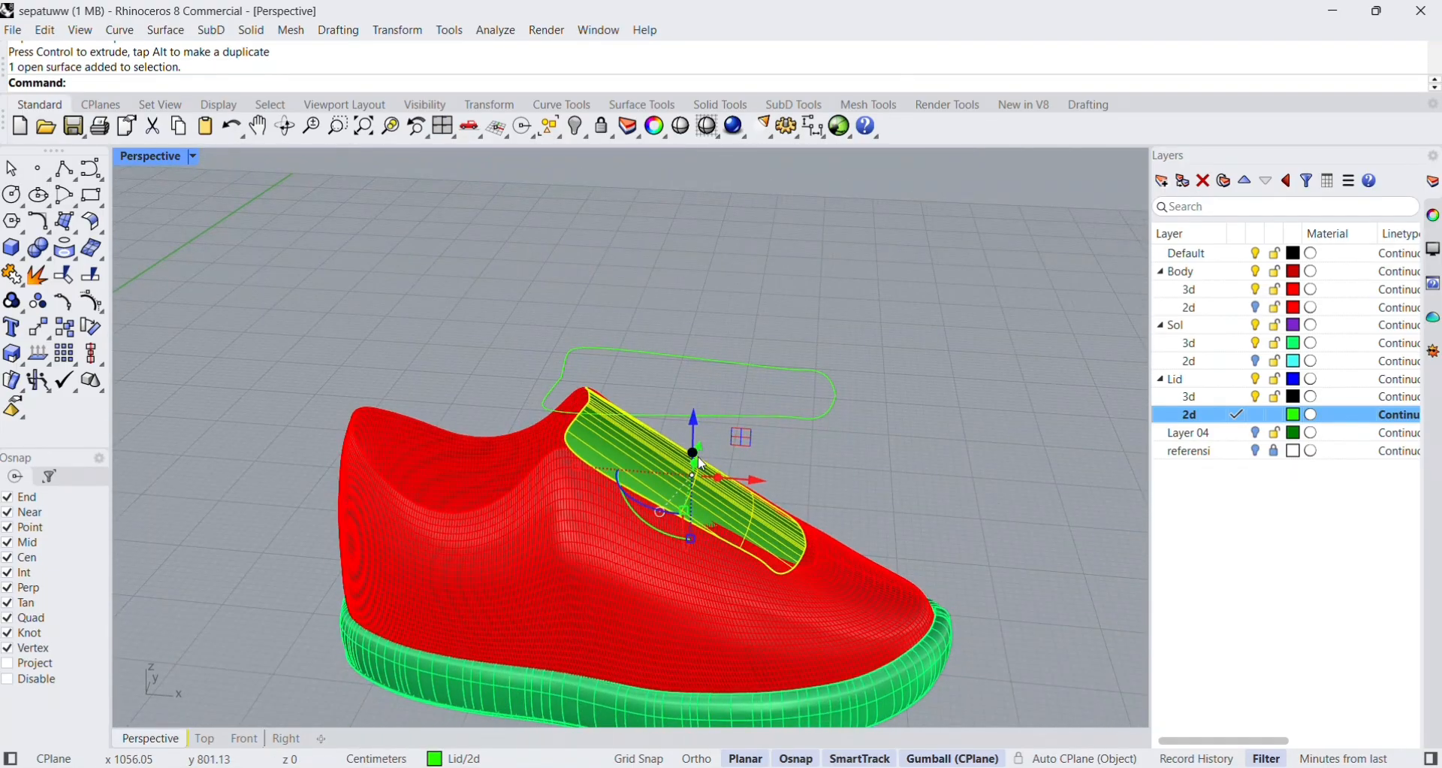
pyautogui.moveTo(695, 420); pyautogui.dragTo(699, 436)
pyautogui.click(895, 428)
# Move the flat tongue outline curve sideways, well clear of the shoe.
pyautogui.moveTo(825, 443); pyautogui.dragTo(662, 472, button='right')
pyautogui.click(377, 444)
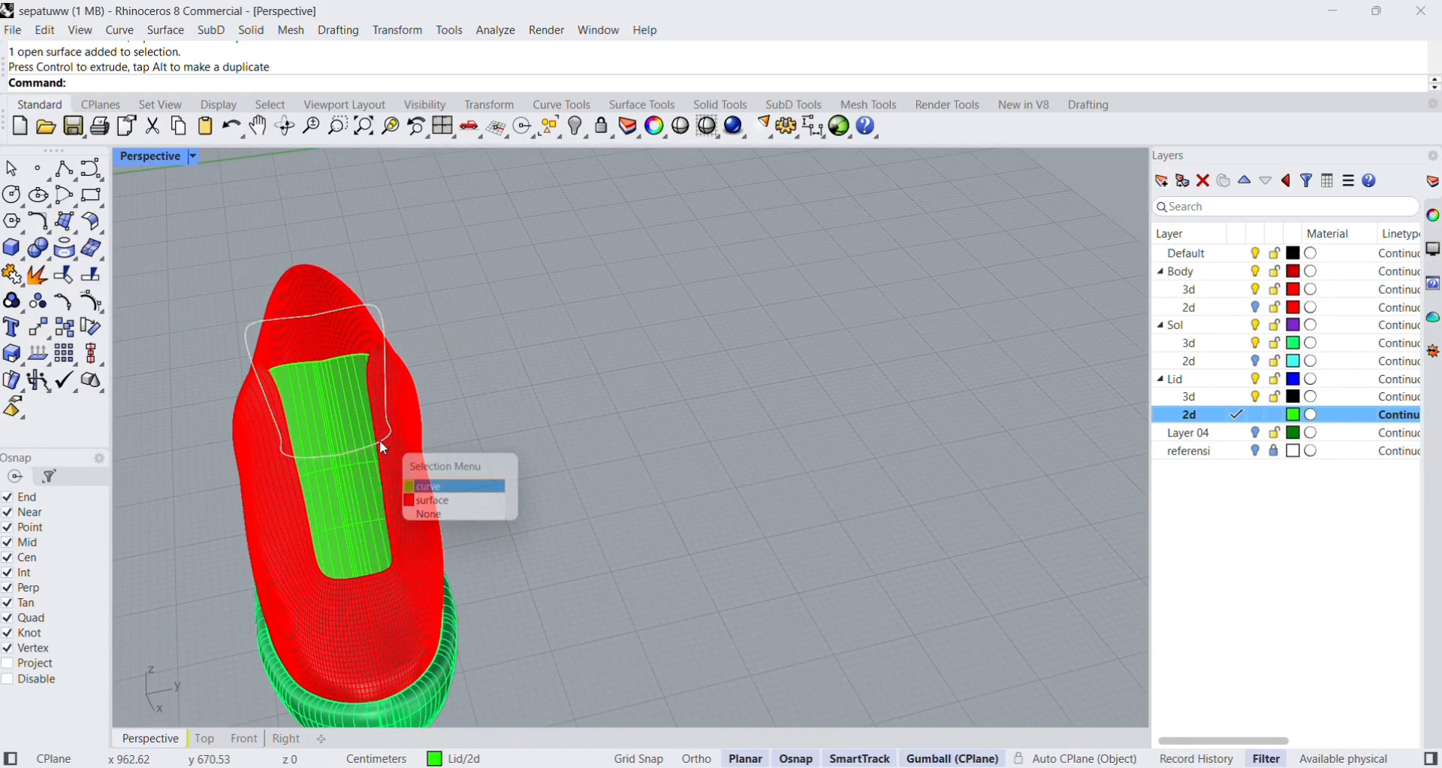
pyautogui.click(447, 488)
pyautogui.moveTo(389, 368); pyautogui.dragTo(855, 289)
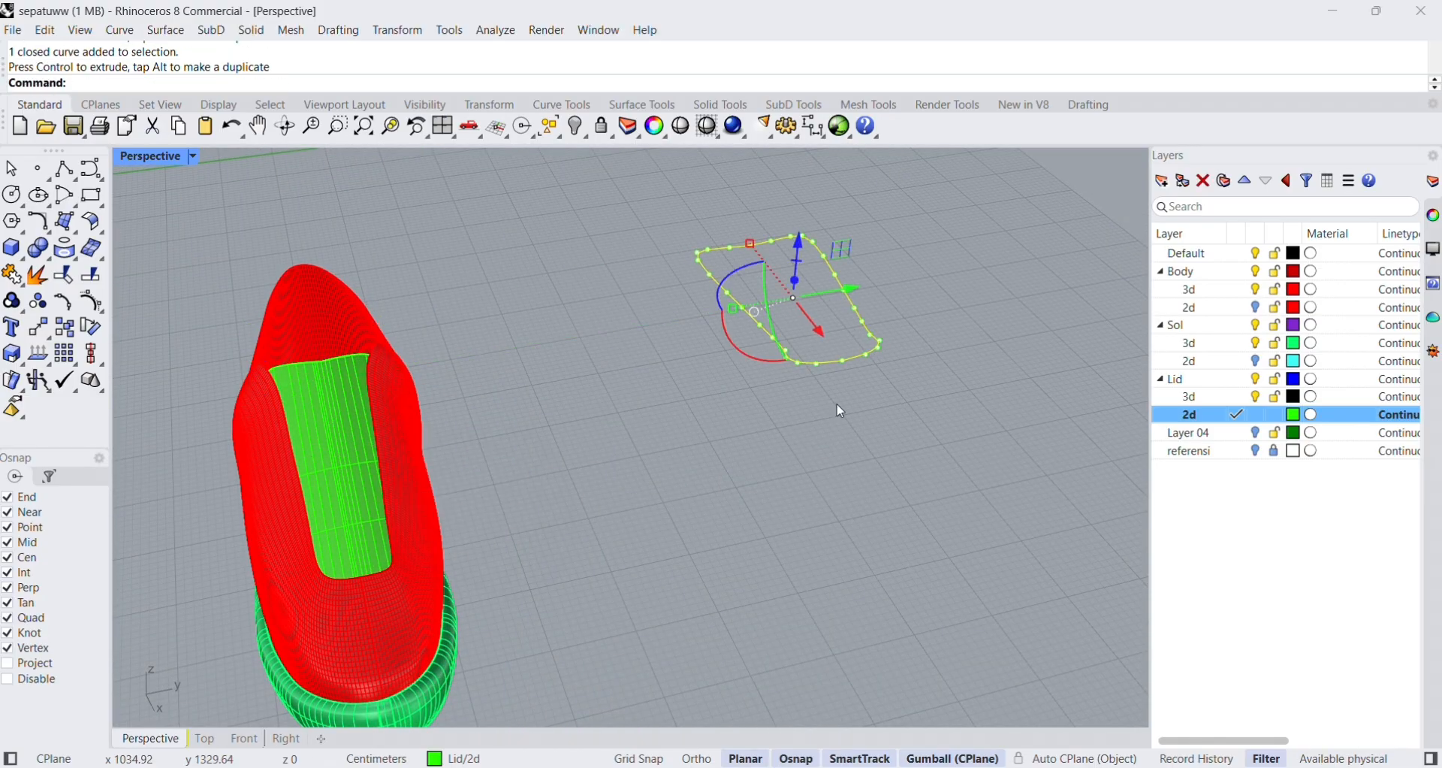
pyautogui.click(838, 405)
# Shift the tongue surface slightly towards the toe so that it fills the front opening.
pyautogui.moveTo(601, 505); pyautogui.dragTo(742, 457, button='right')
pyautogui.scroll(3, 728, 457)
pyautogui.click(729, 457)
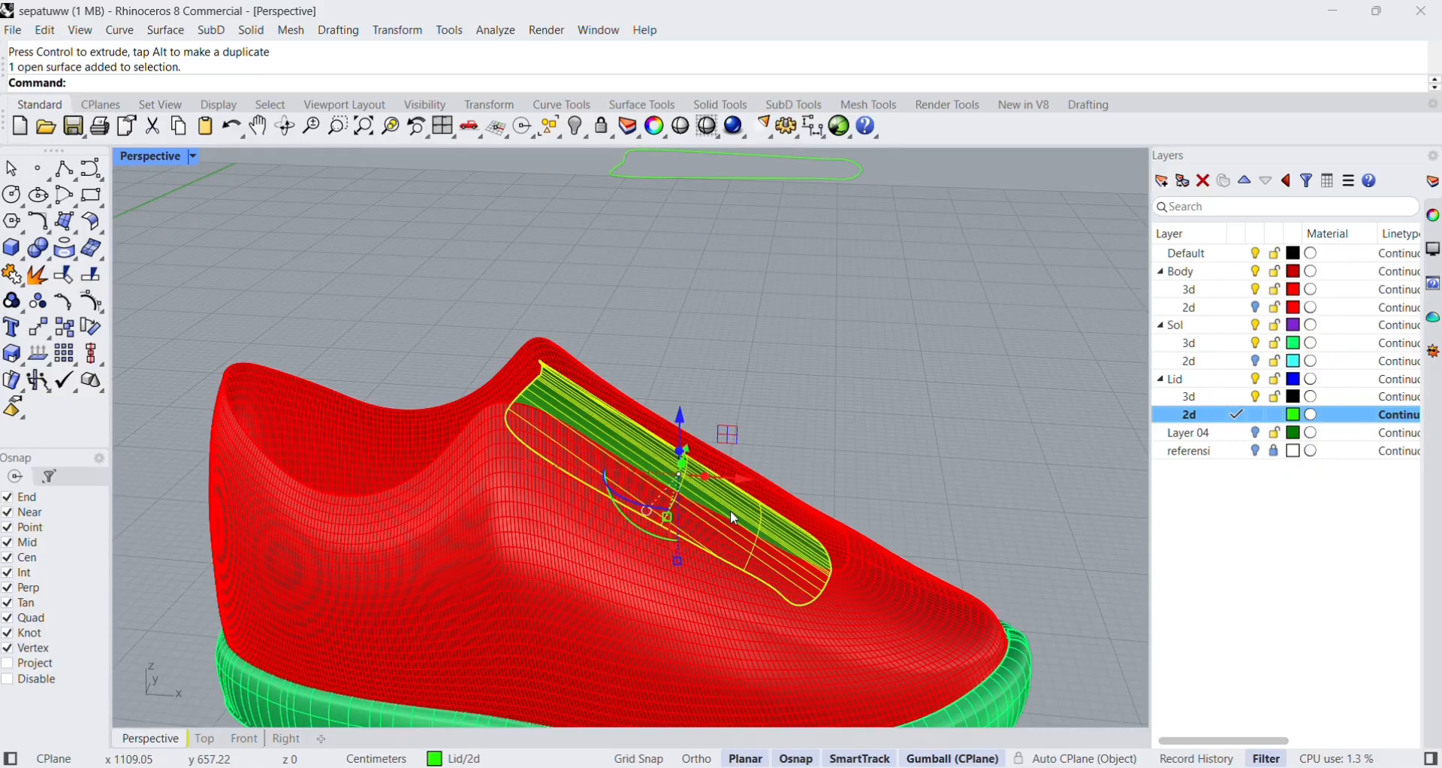
pyautogui.moveTo(744, 481); pyautogui.dragTo(767, 489)
pyautogui.click(969, 485)
pyautogui.moveTo(969, 484); pyautogui.dragTo(781, 507, button='right')
pyautogui.scroll(-11, 223, 403)
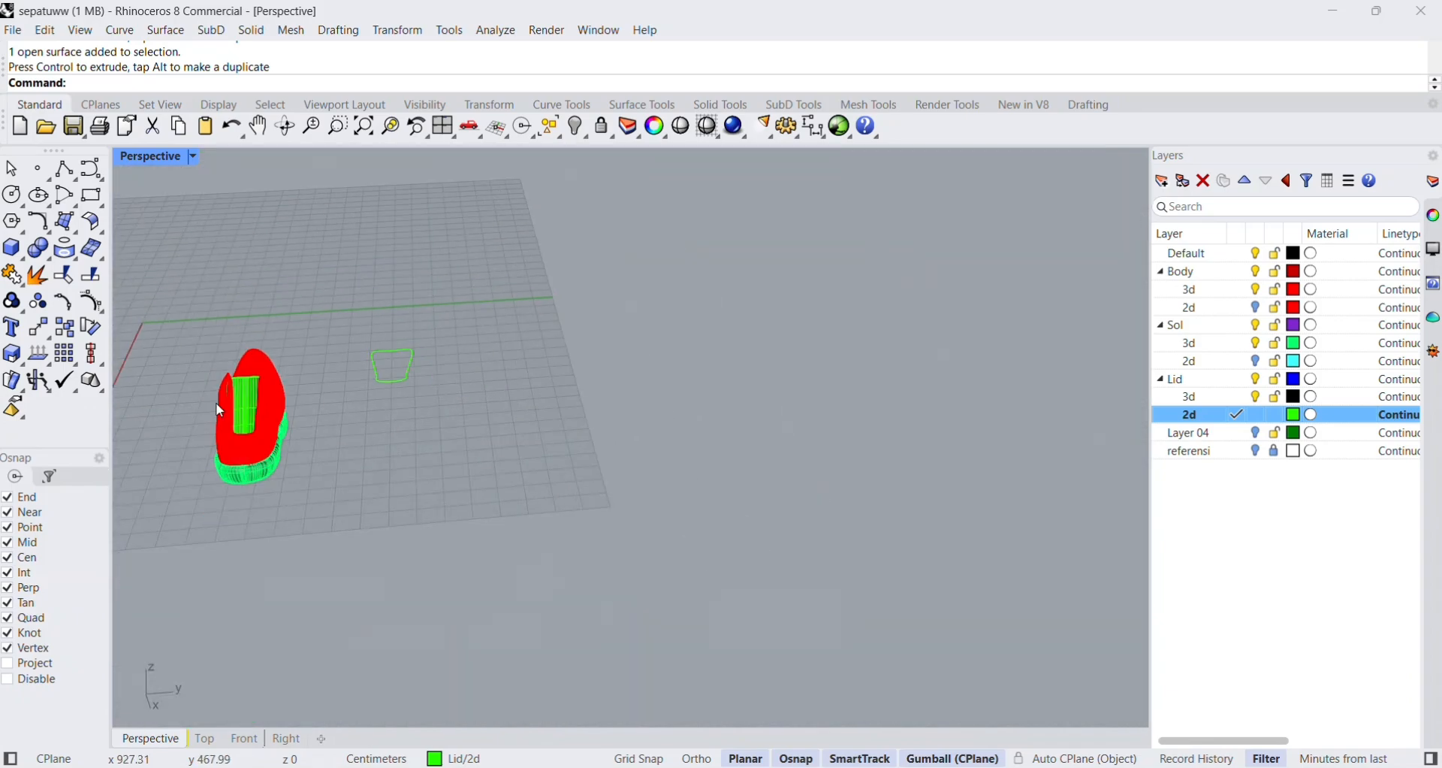
pyautogui.scroll(7, 214, 398)
# Inspect the fit of the tongue in the shoe in Rendered display mode, and return to Shaded mode.
pyautogui.click(197, 157)
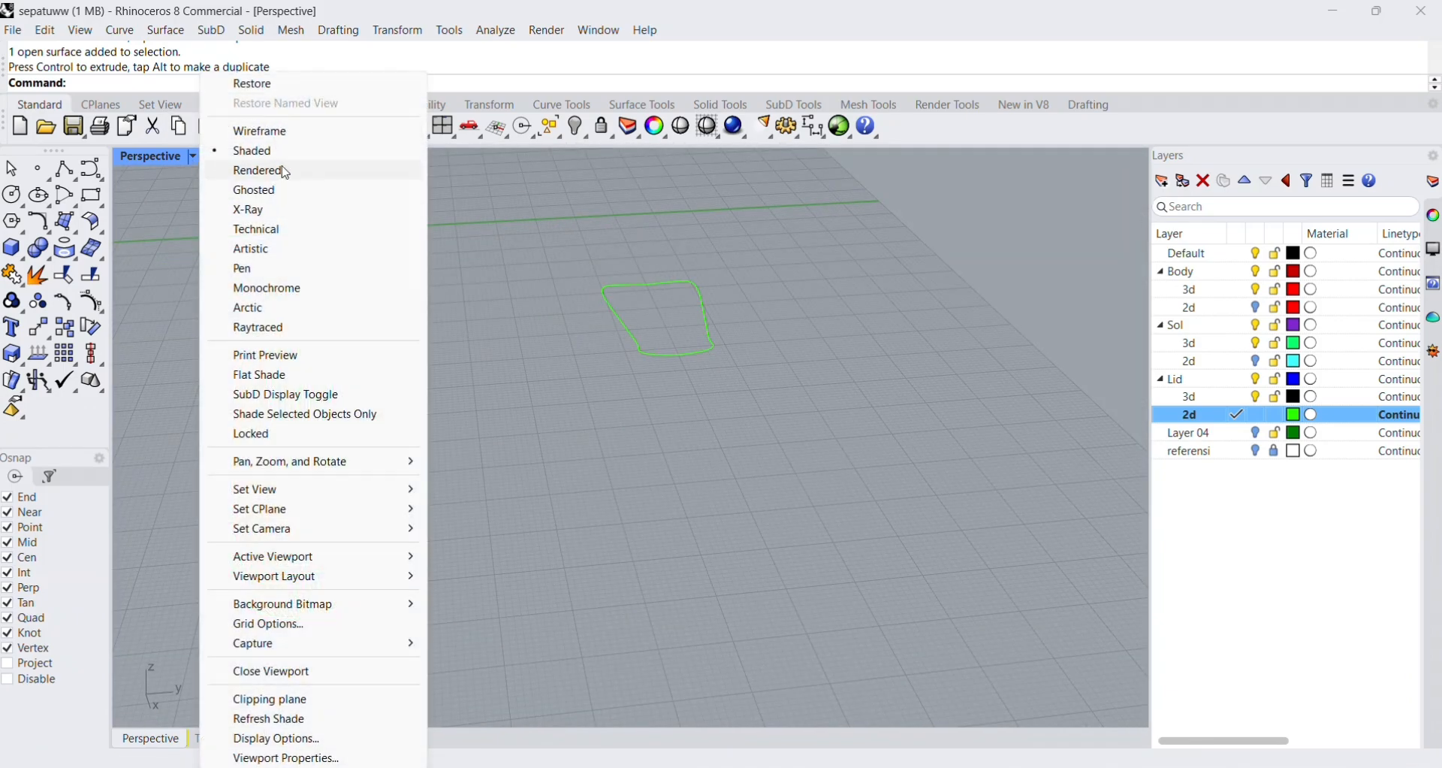
pyautogui.click(259, 172)
pyautogui.moveTo(303, 403); pyautogui.dragTo(526, 414, button='right')
pyautogui.scroll(-9, 493, 358)
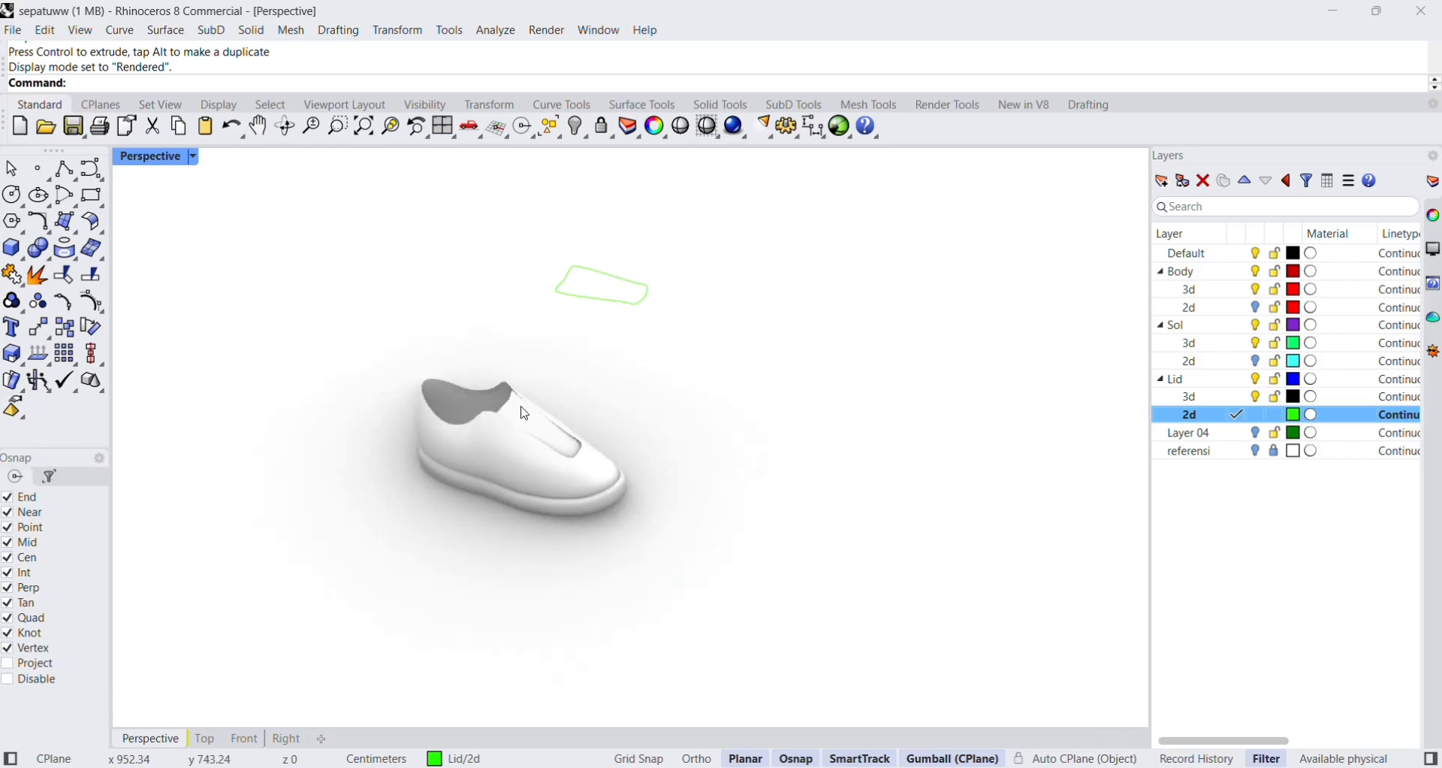
pyautogui.scroll(4, 572, 441)
pyautogui.scroll(-2, 554, 442)
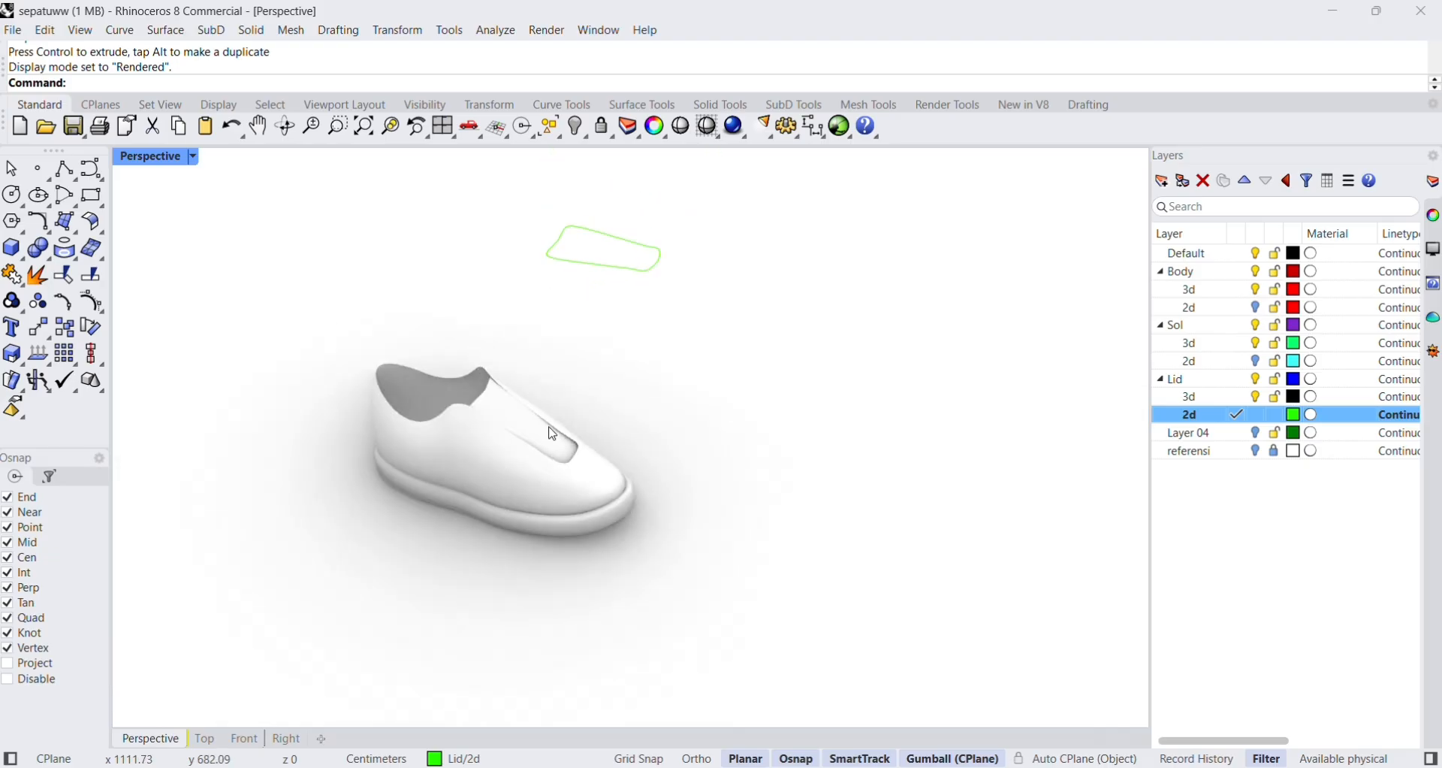
pyautogui.scroll(4, 553, 432)
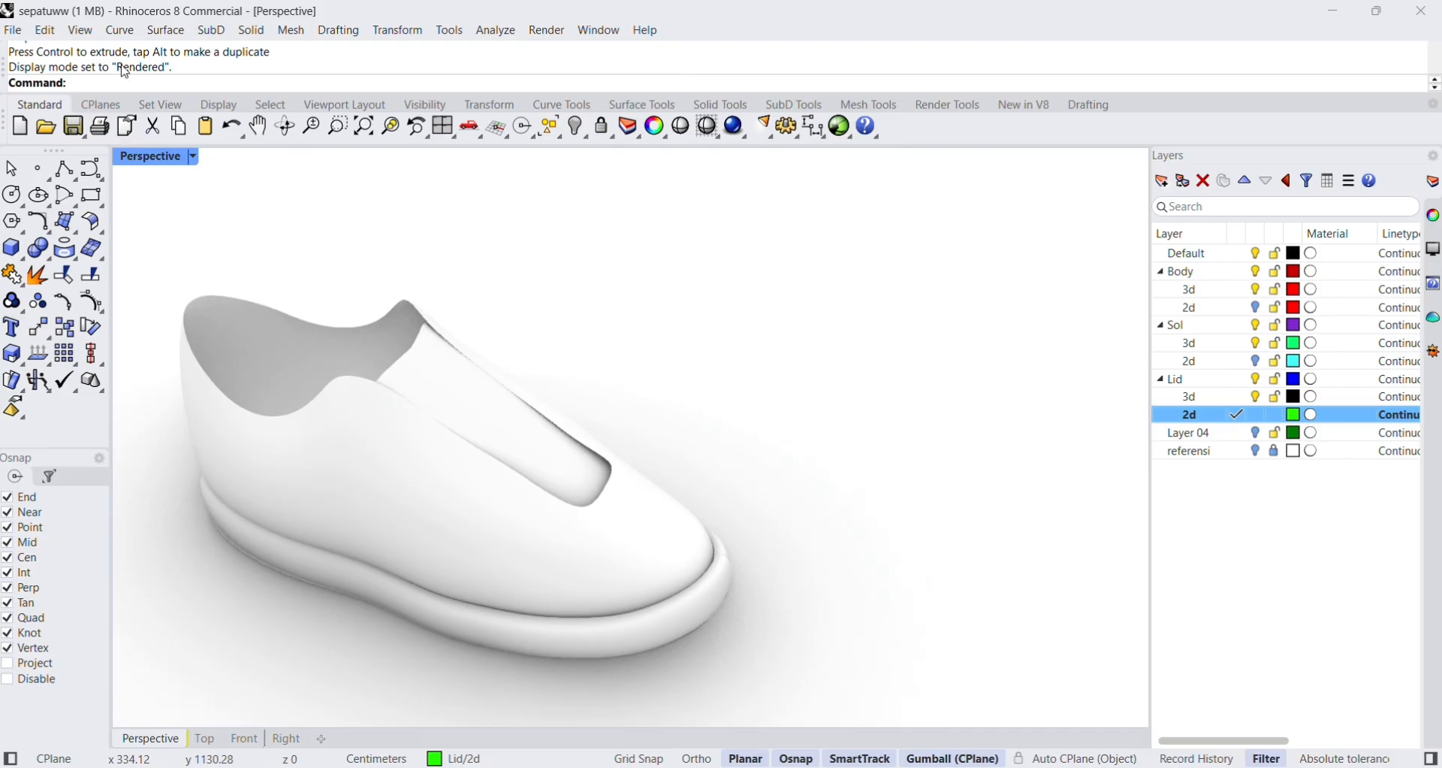
pyautogui.click(167, 160)
pyautogui.click(251, 149)
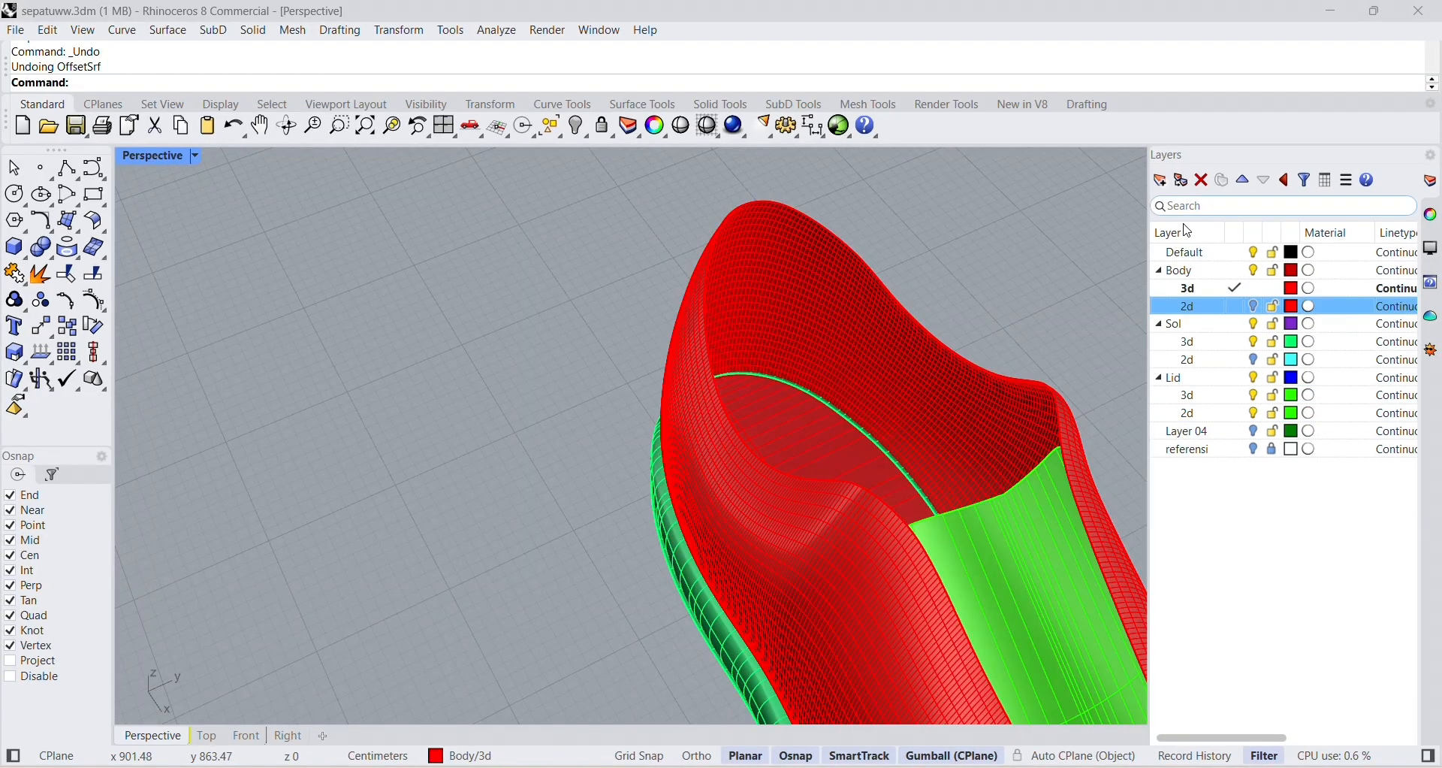
# Turn on the Body 2d layer and make Body 3d the current layer.
pyautogui.click(1243, 308)
pyautogui.click(1253, 289)
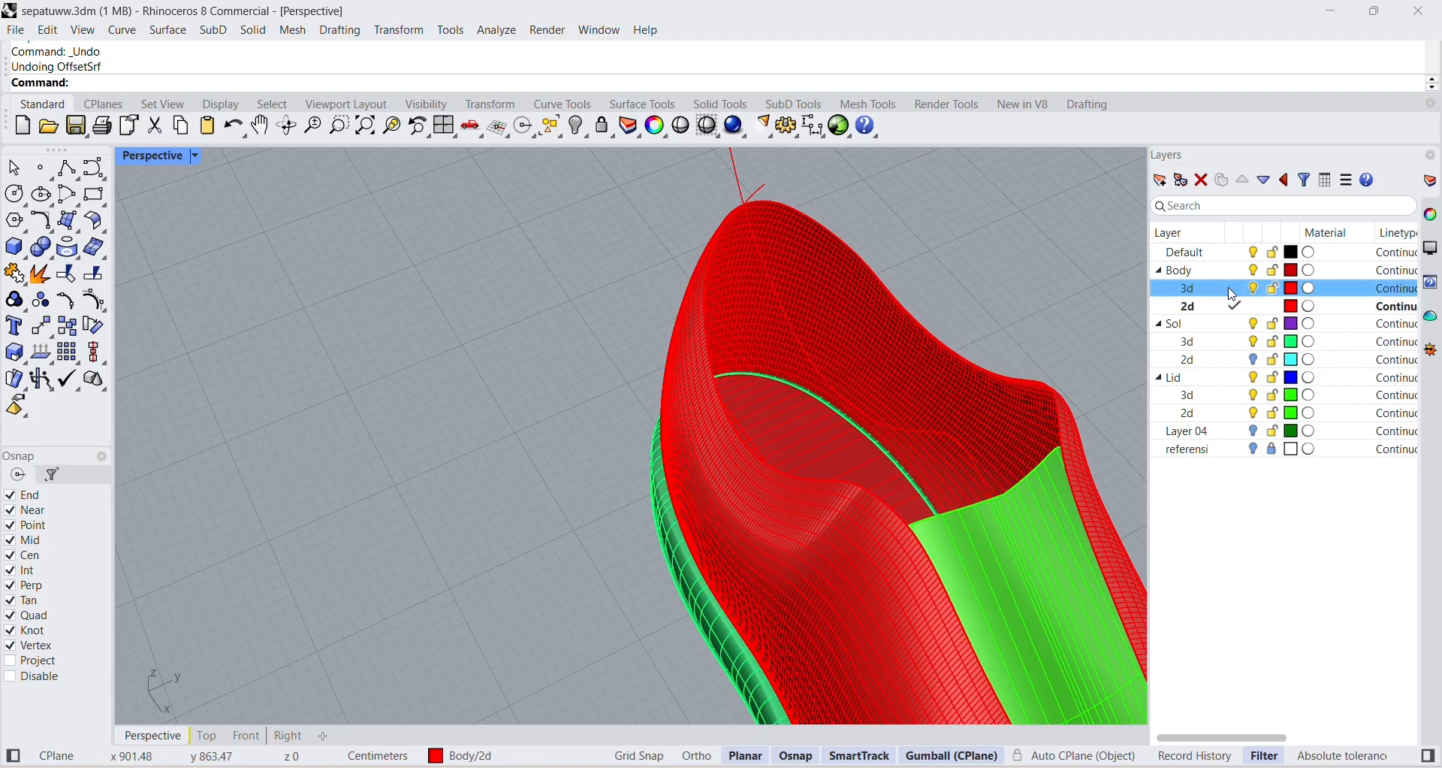
# Offset the shoe body surface with OffsetSrf at distance 0.5, flipping the direction towards the inside and leaving Solid set to No.
pyautogui.write('Of')
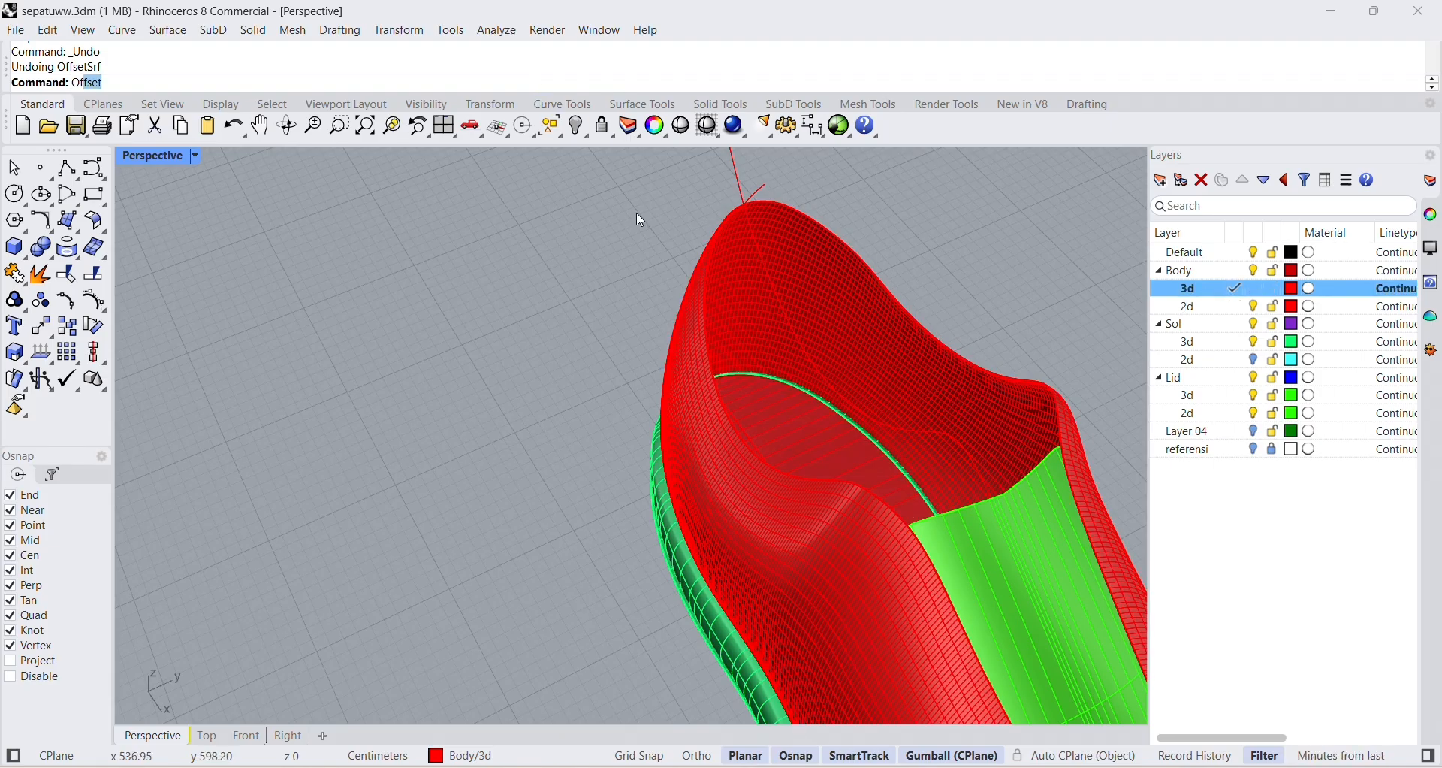
pyautogui.write('f')
pyautogui.click(111, 174)
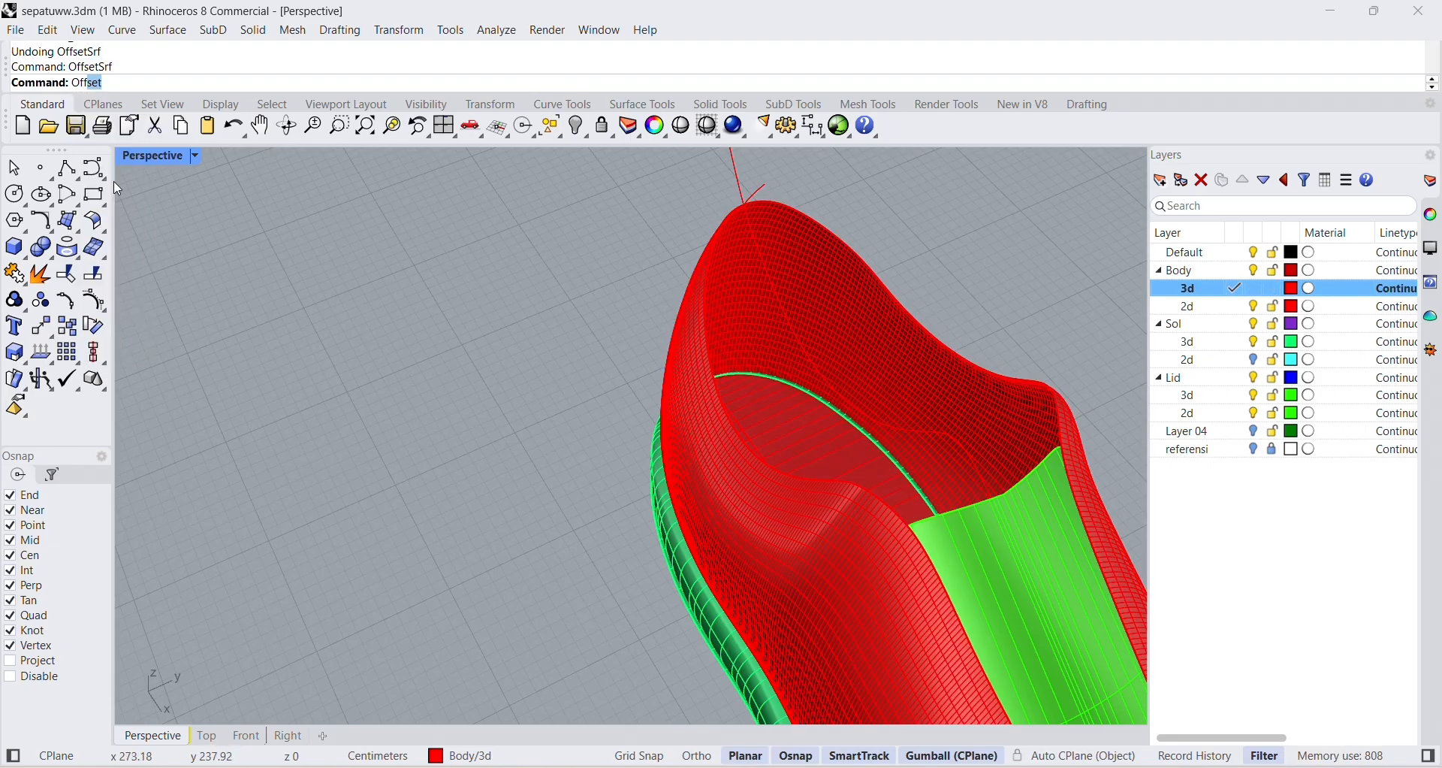
pyautogui.click(872, 323)
pyautogui.press('Return')
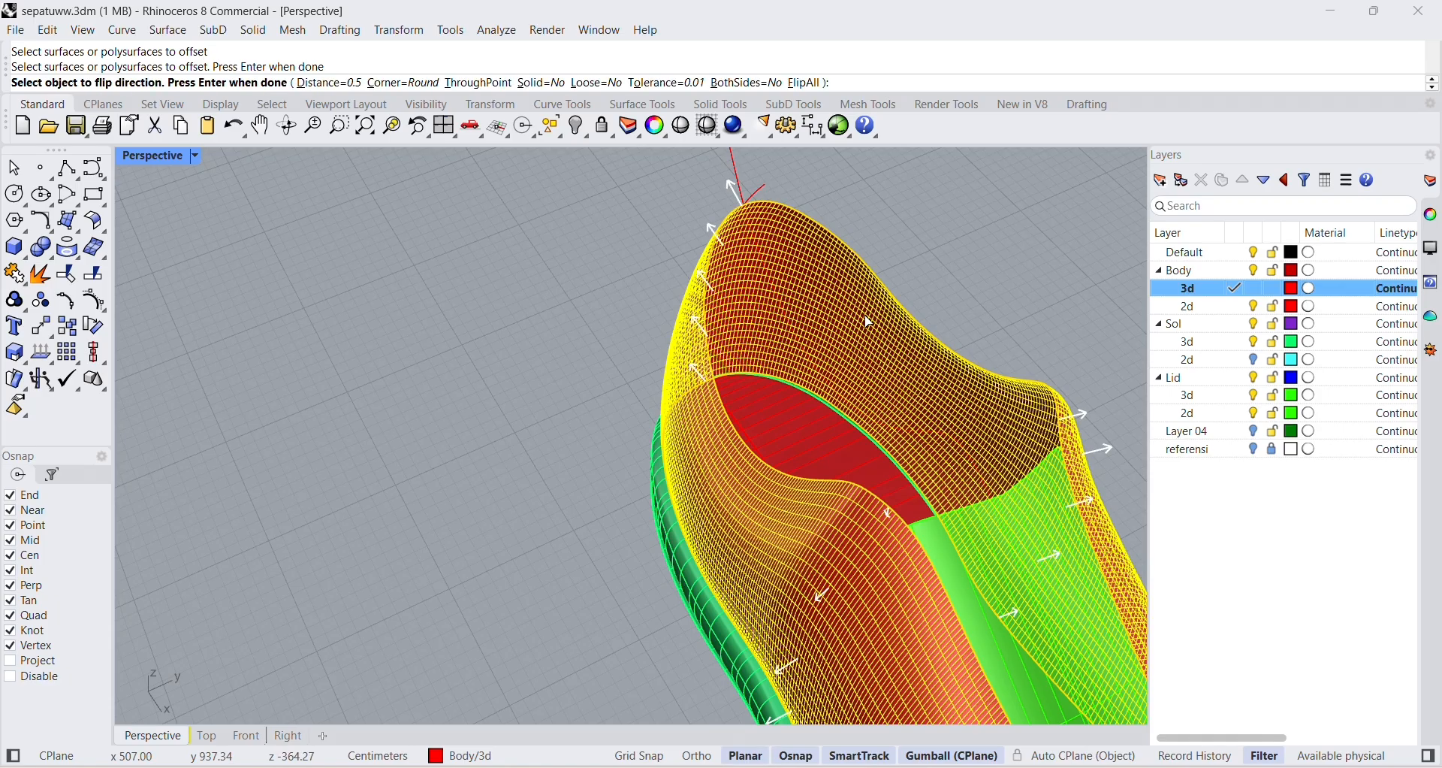
pyautogui.click(318, 84)
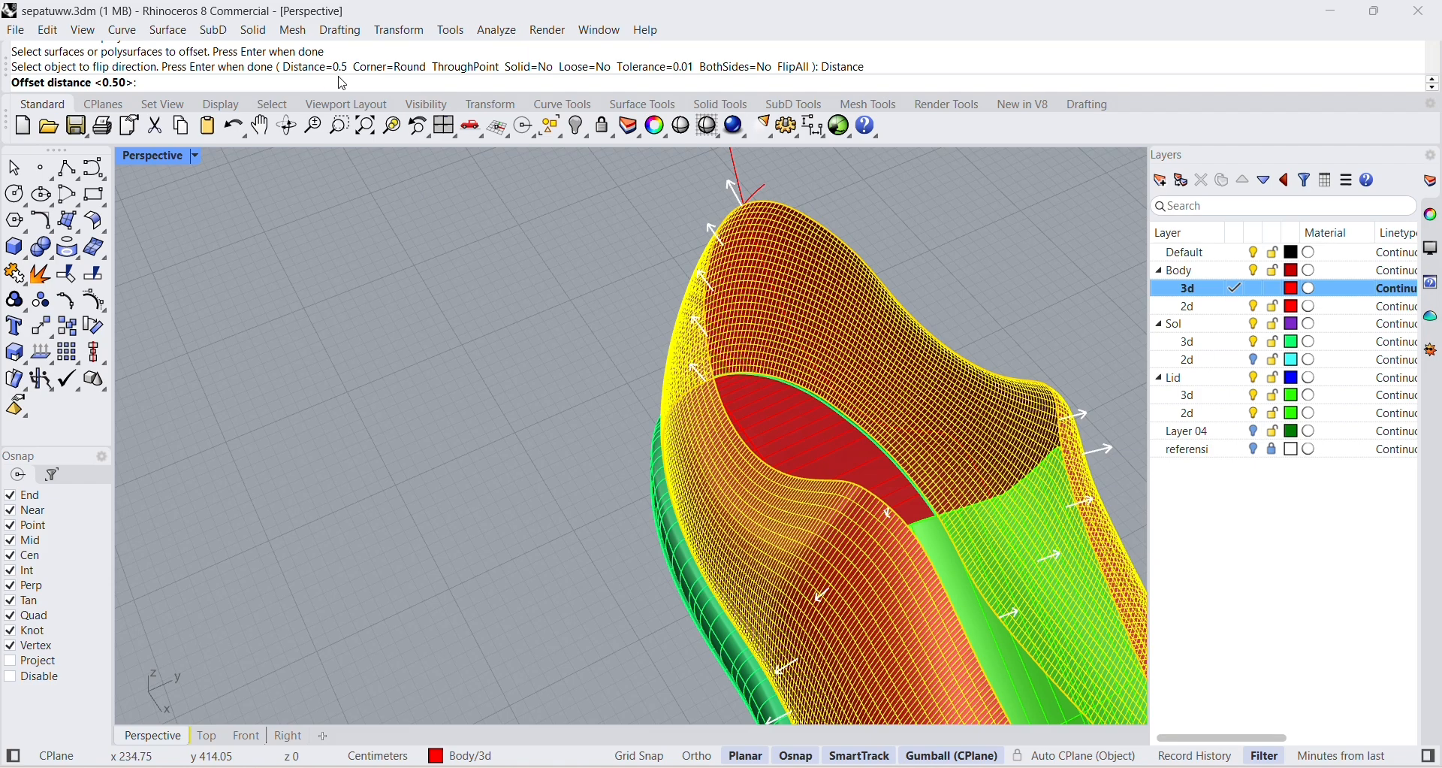
pyautogui.scroll(3, 859, 337)
pyautogui.click(858, 349)
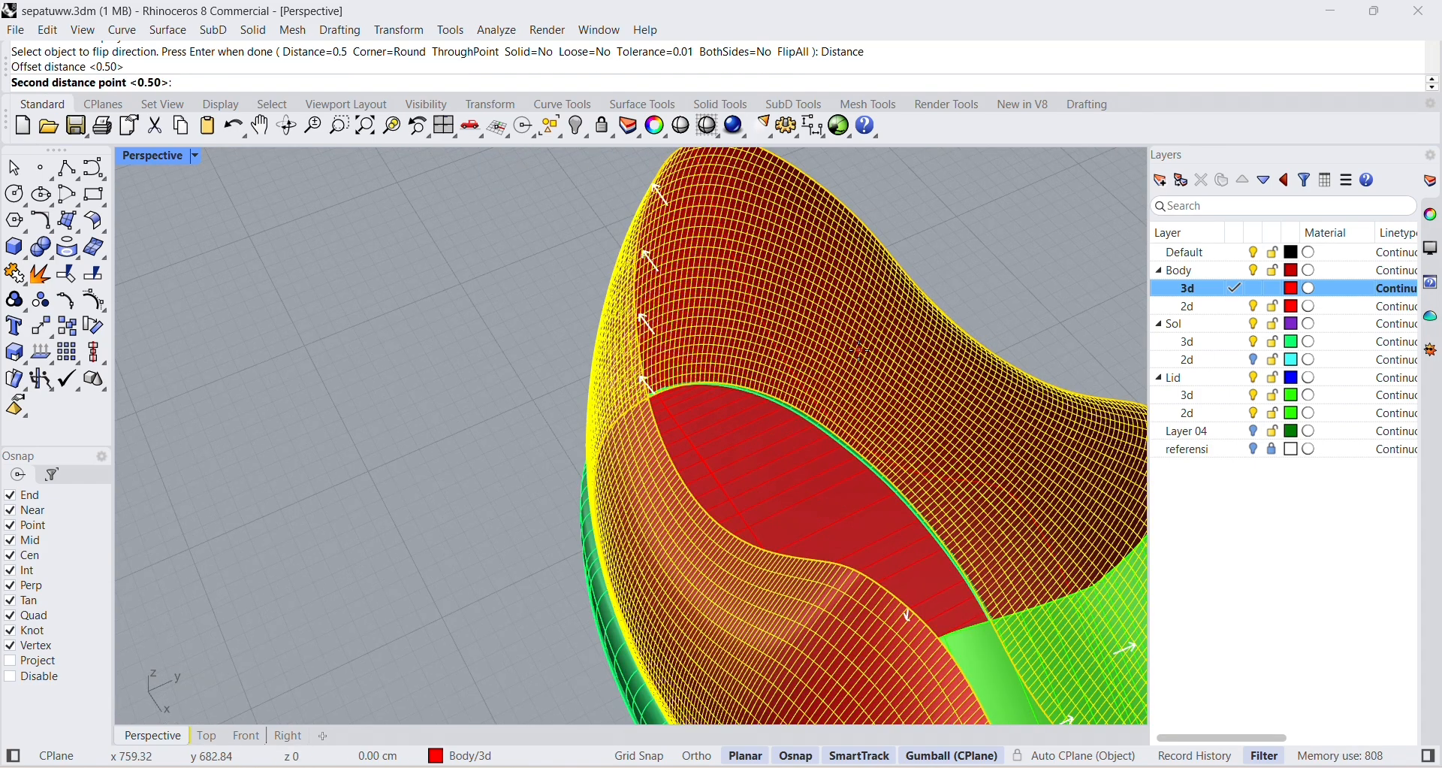
pyautogui.click(859, 350)
pyautogui.click(861, 351)
pyautogui.click(864, 366)
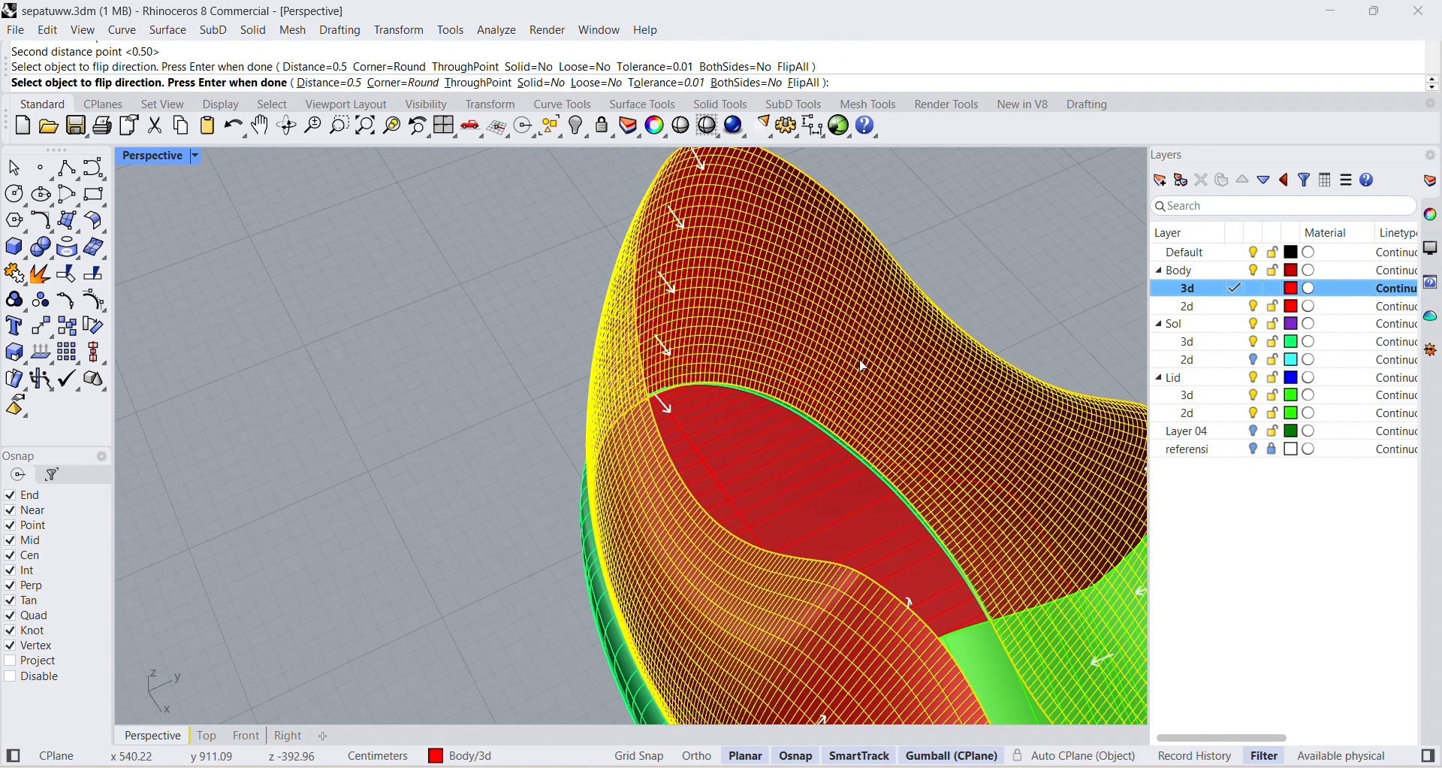
pyautogui.scroll(-4, 864, 367)
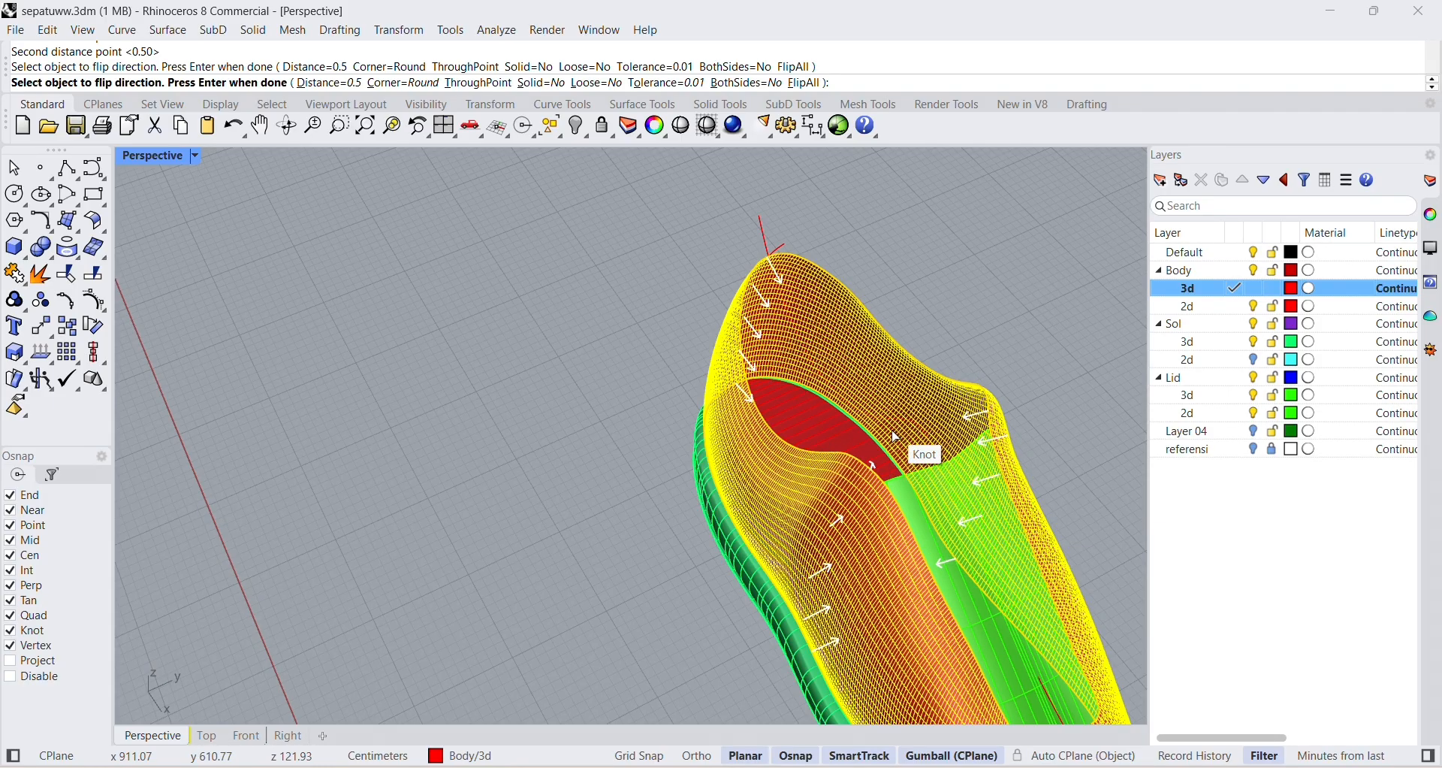
pyautogui.scroll(2, 890, 436)
pyautogui.press('Return')
# Examine the gap between the original and offset body walls around the opening, selecting the surfaces one at a time.
pyautogui.scroll(6, 868, 416)
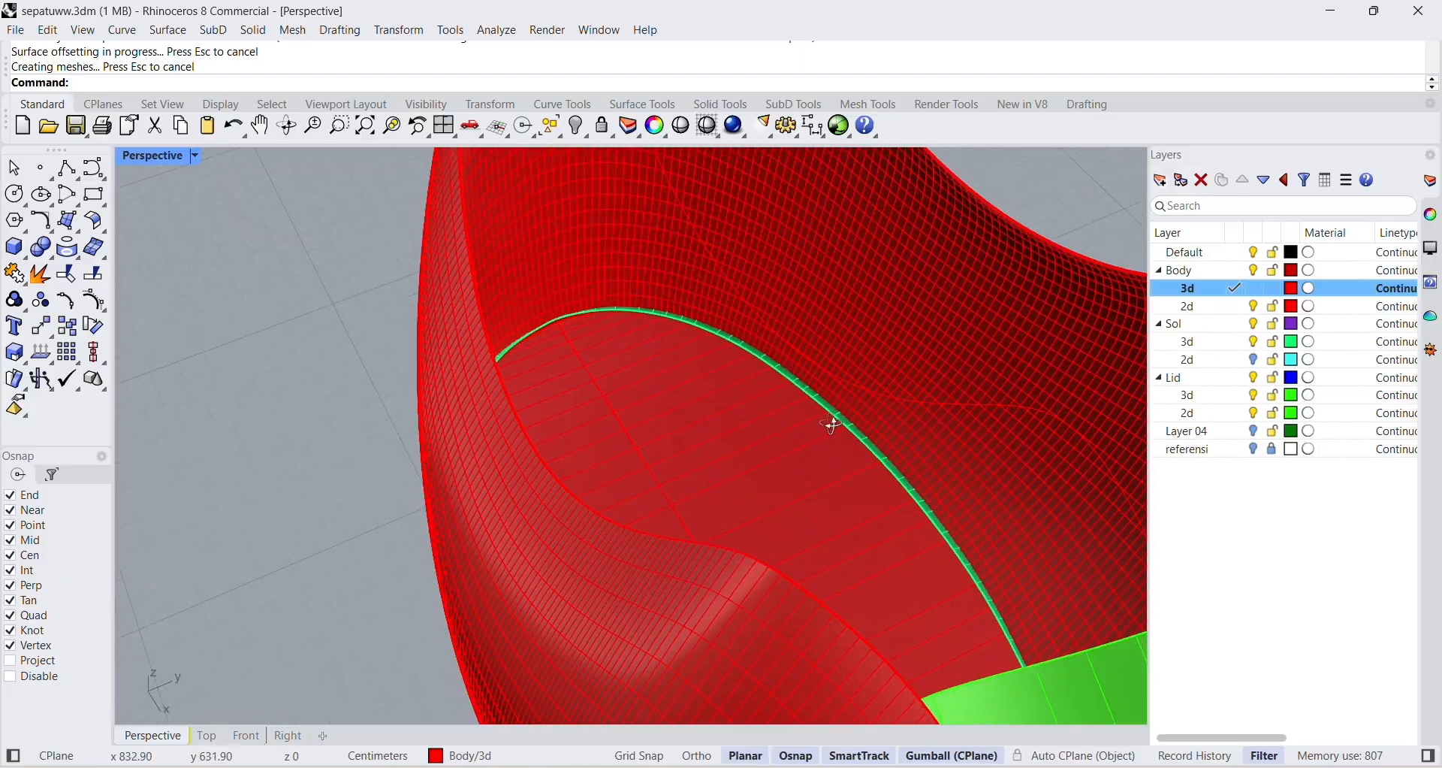
pyautogui.scroll(3, 795, 427)
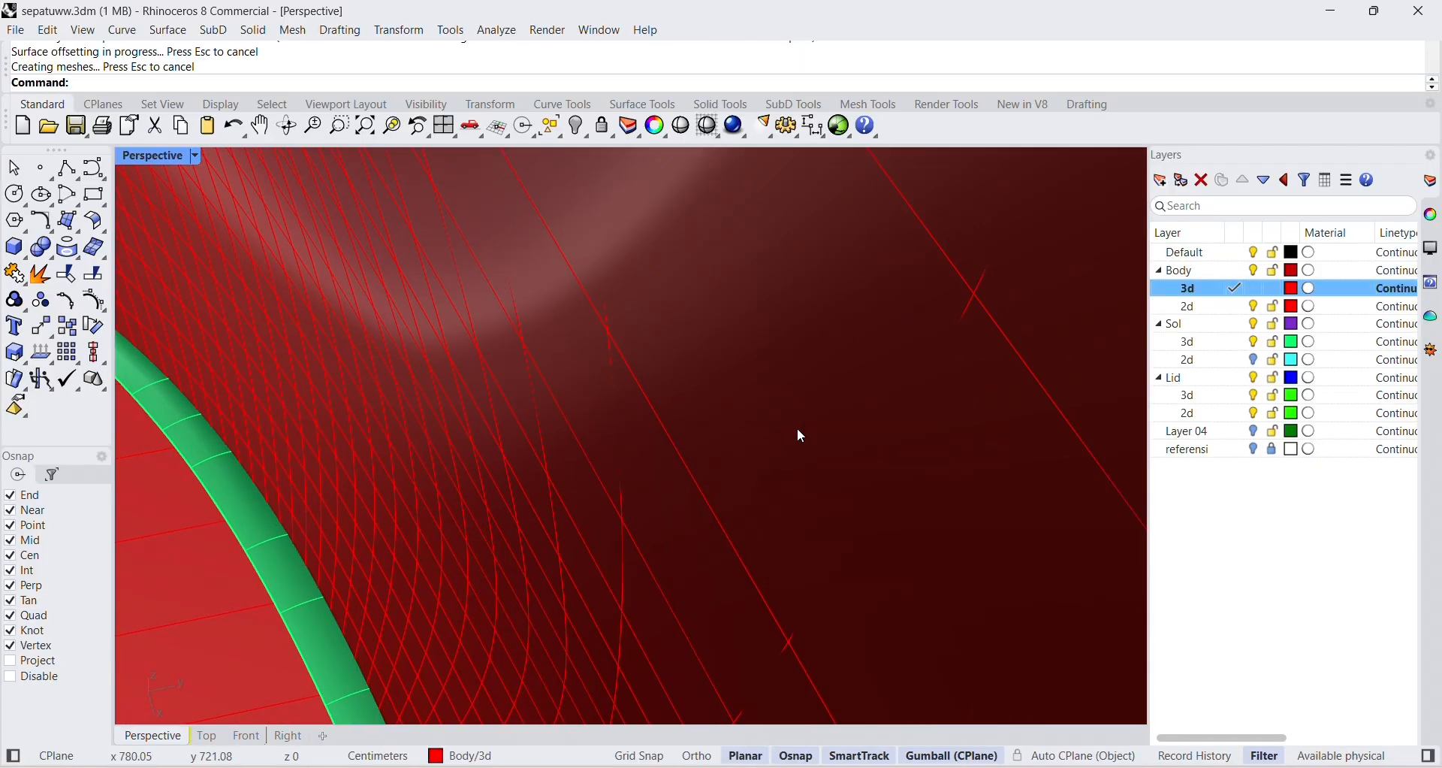
pyautogui.scroll(-3, 796, 427)
pyautogui.click(800, 427)
pyautogui.click(861, 486)
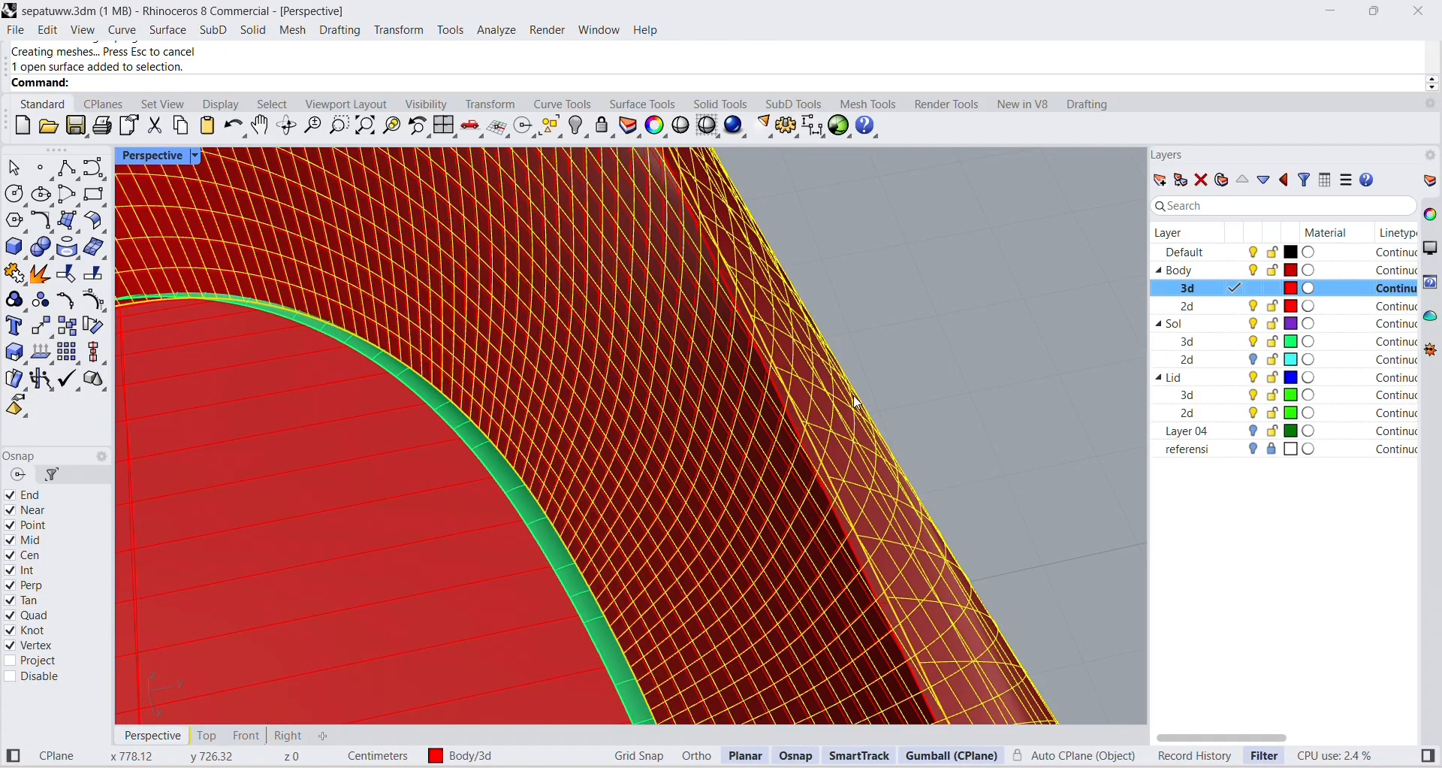
pyautogui.press('Escape')
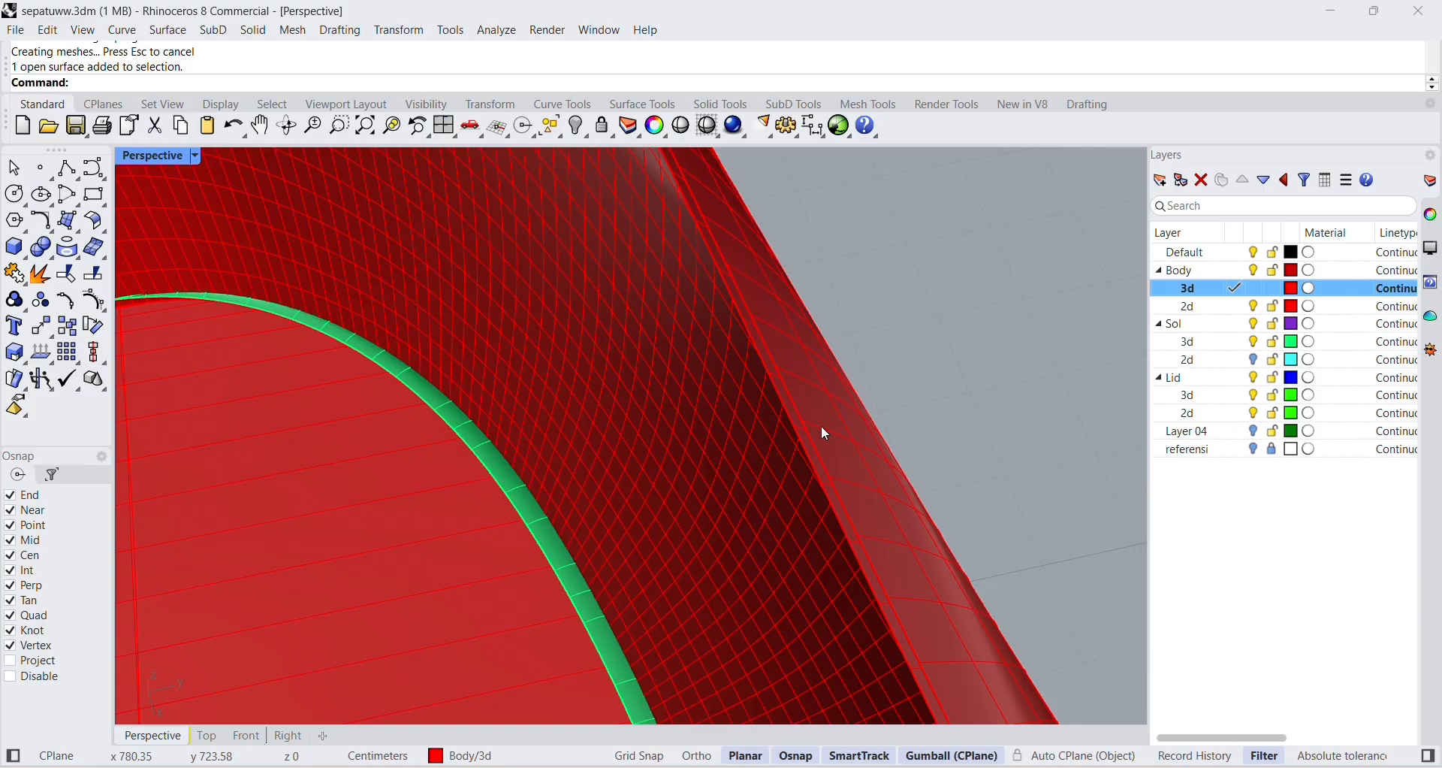
pyautogui.click(790, 451)
pyautogui.scroll(-5, 872, 466)
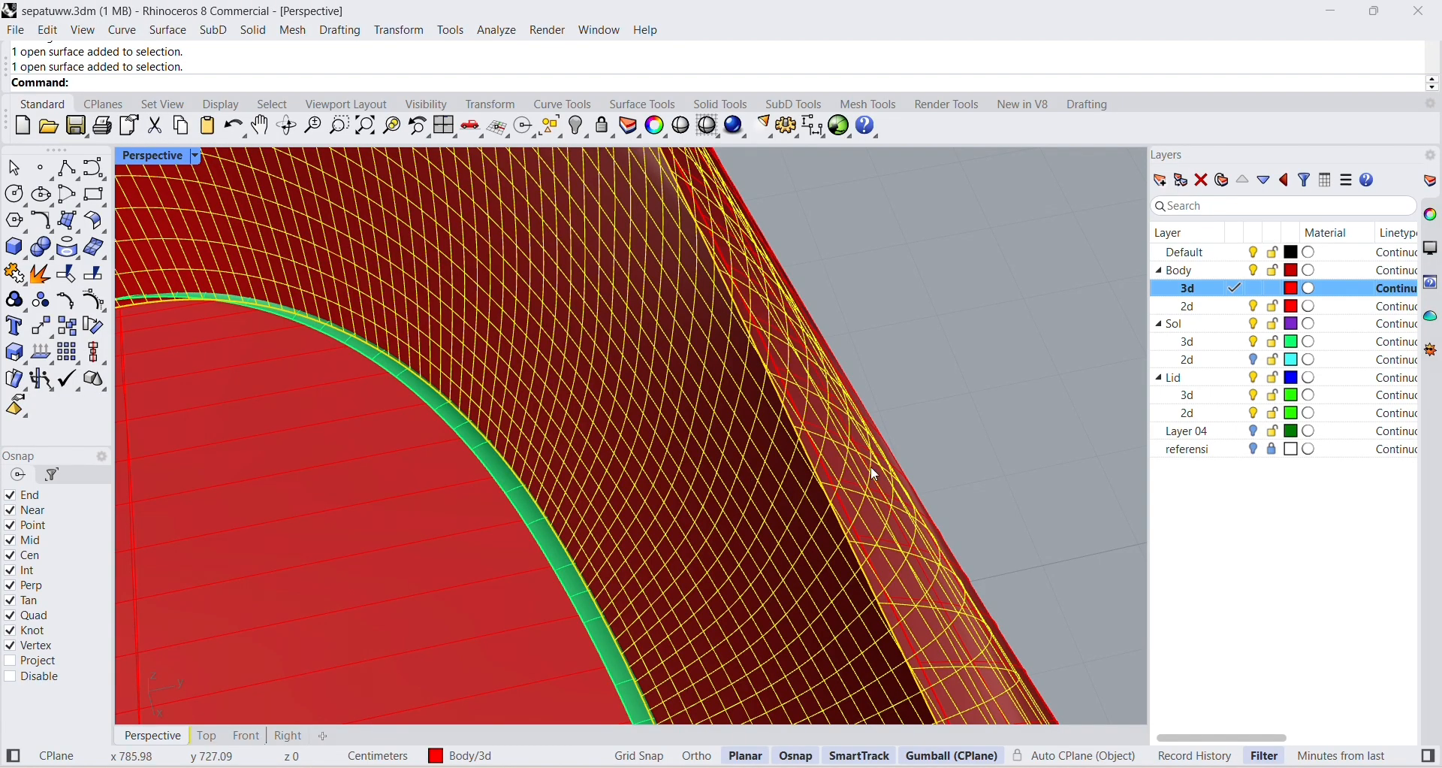
pyautogui.moveTo(927, 430); pyautogui.dragTo(759, 433, button='right')
pyautogui.keyDown('shift'); pyautogui.moveTo(459, 350); pyautogui.dragTo(701, 387, button='right'); pyautogui.keyUp('shift')
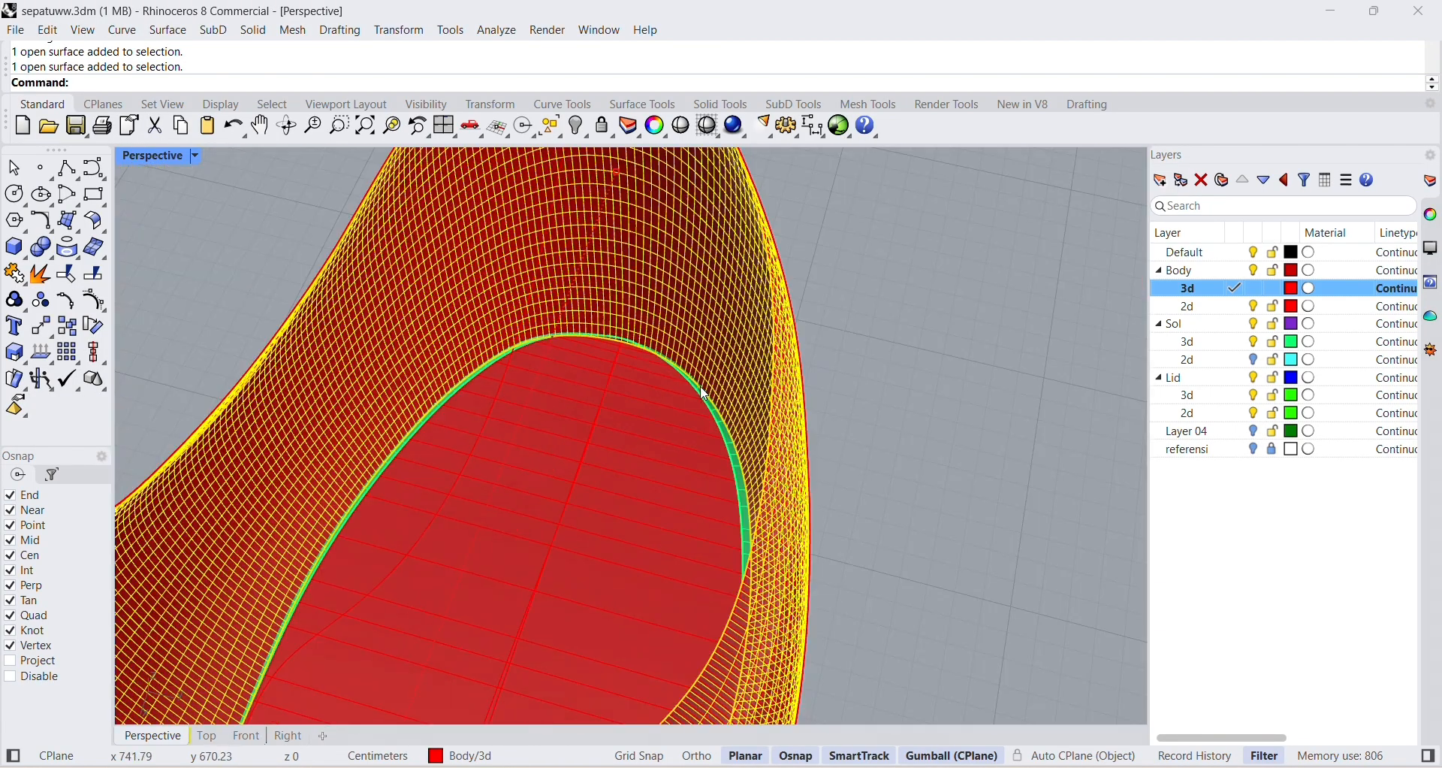
pyautogui.click(846, 370)
pyautogui.click(800, 412)
pyautogui.click(866, 385)
pyautogui.scroll(-4, 860, 386)
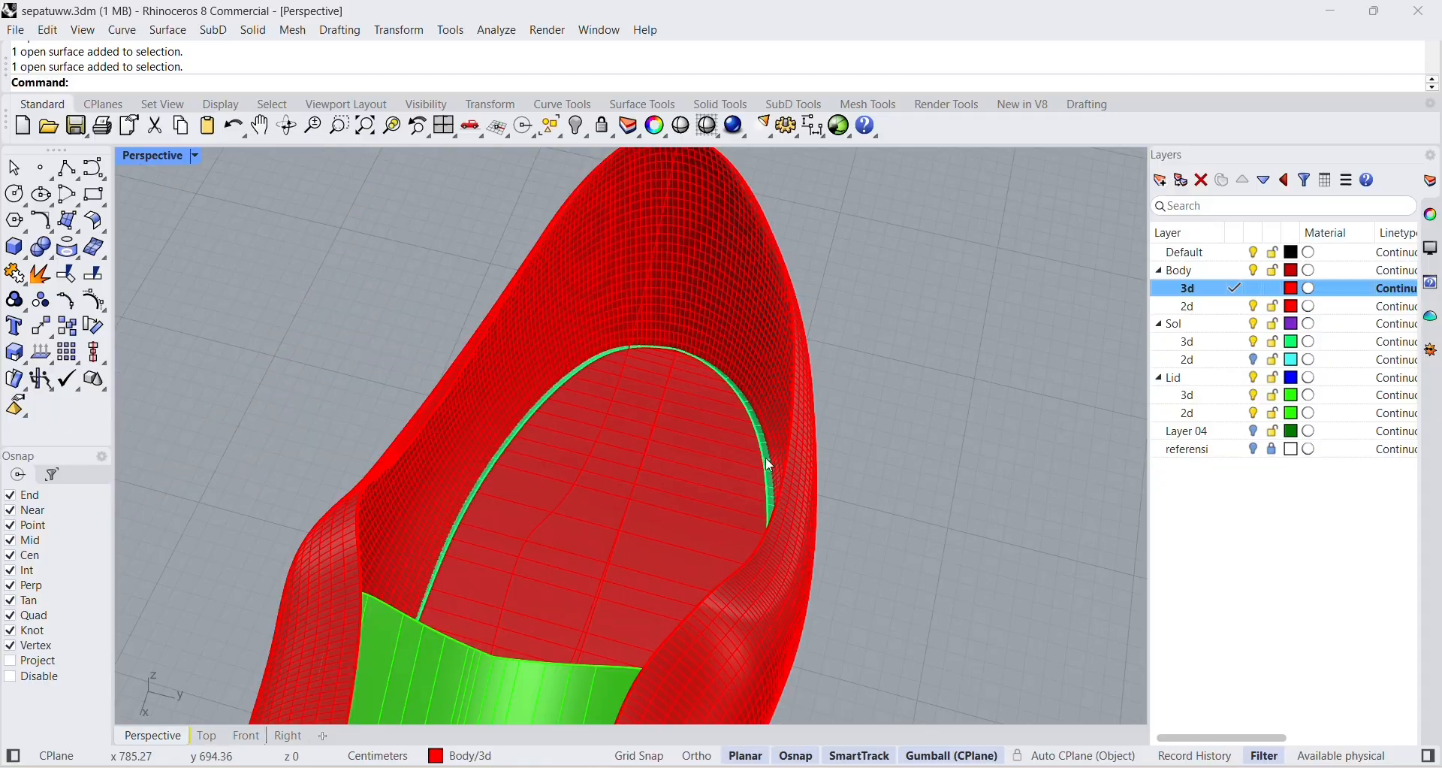
# Check the spacing between the outer and offset body walls along the opening's rim, previewing the overlapping objects there.
pyautogui.scroll(6, 767, 461)
pyautogui.scroll(3, 841, 517)
pyautogui.click(612, 423)
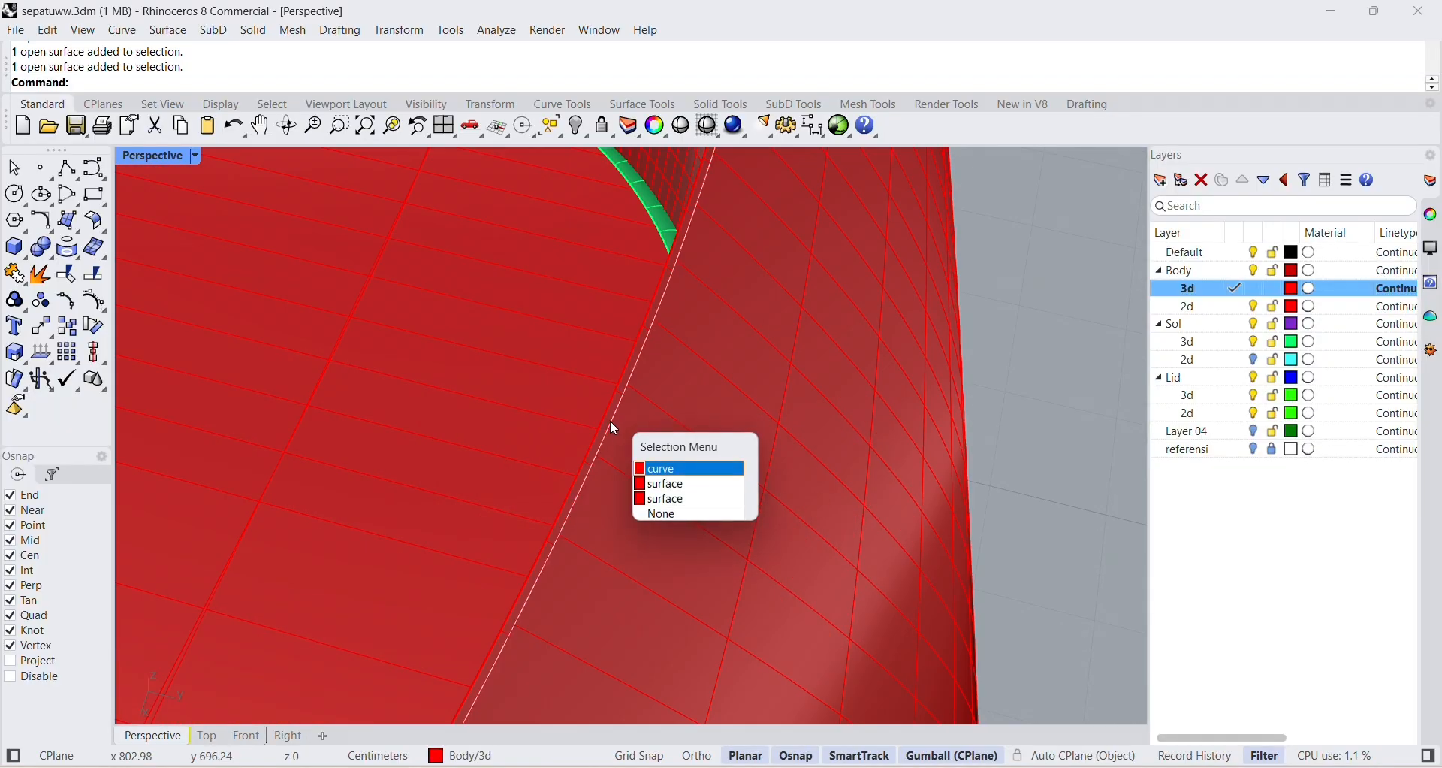
pyautogui.click(606, 419)
pyautogui.click(617, 425)
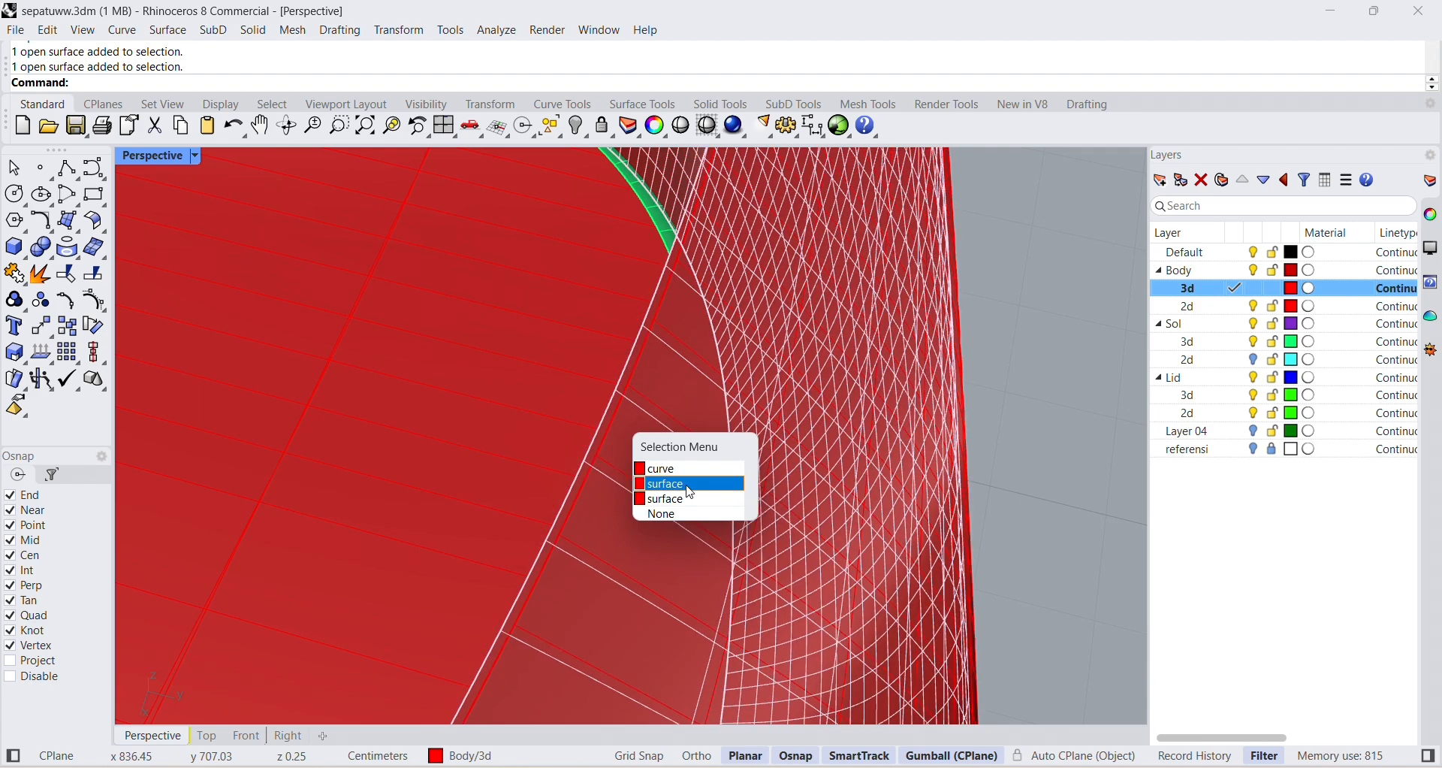
pyautogui.click(1026, 405)
pyautogui.scroll(-10, 1026, 404)
pyautogui.moveTo(982, 431); pyautogui.dragTo(1052, 454, button='right')
pyautogui.scroll(4, 1051, 453)
pyautogui.scroll(3, 1052, 454)
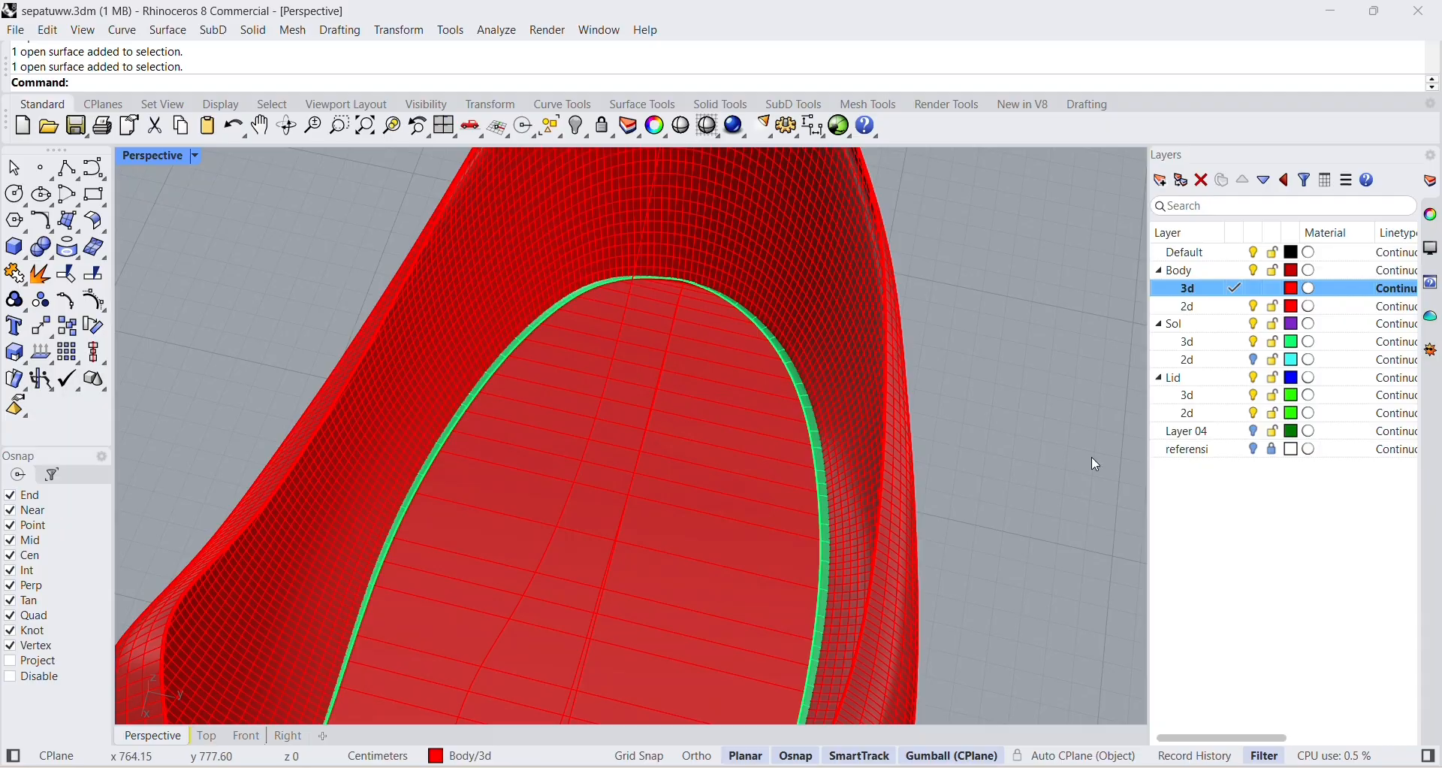
pyautogui.scroll(-6, 901, 391)
pyautogui.moveTo(900, 390); pyautogui.dragTo(880, 362, button='right')
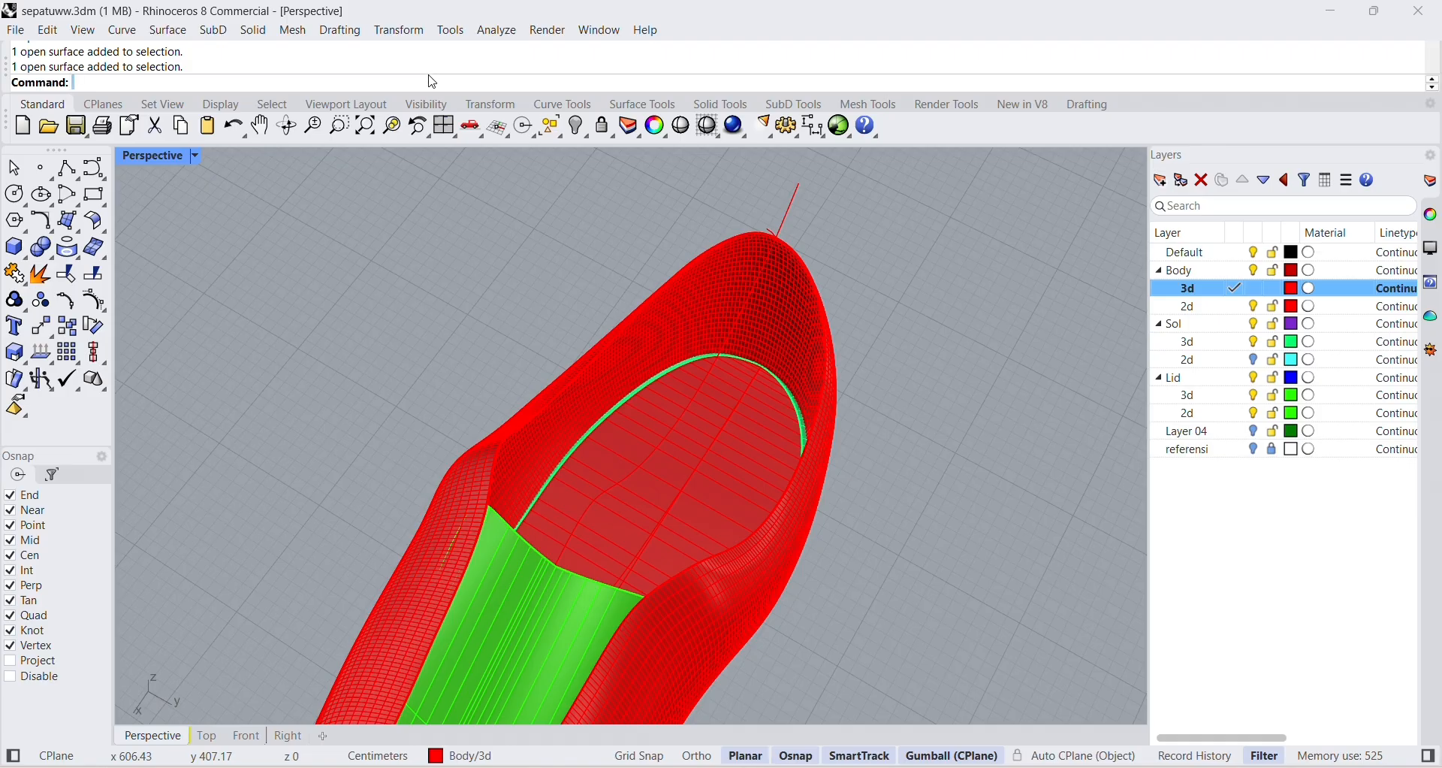
# Start BlendSrf with ChainEdges and pick the opening edges of the original and offset body walls as first and second edge.
pyautogui.write('lendCrv')
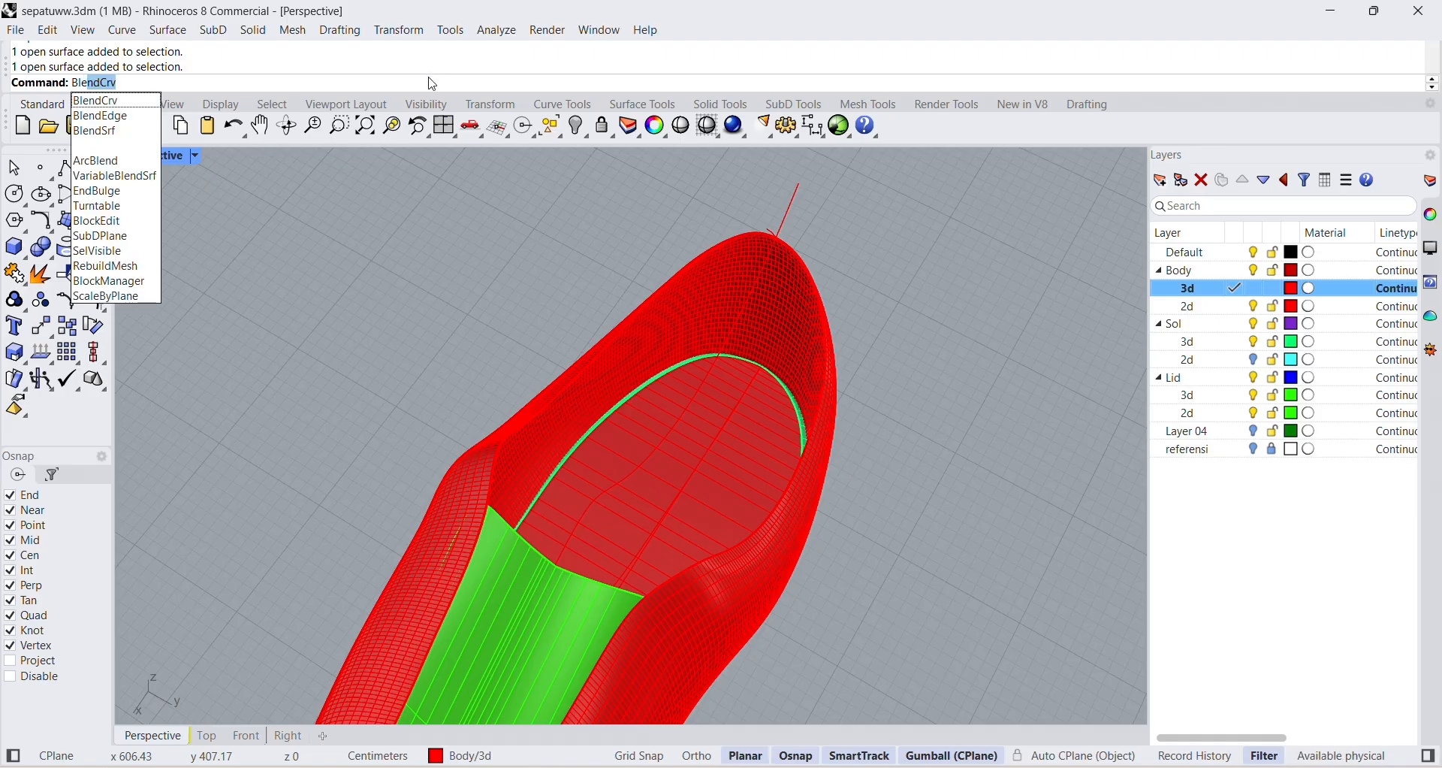
pyautogui.press('Down')
pyautogui.press('Down')
pyautogui.press('Return')
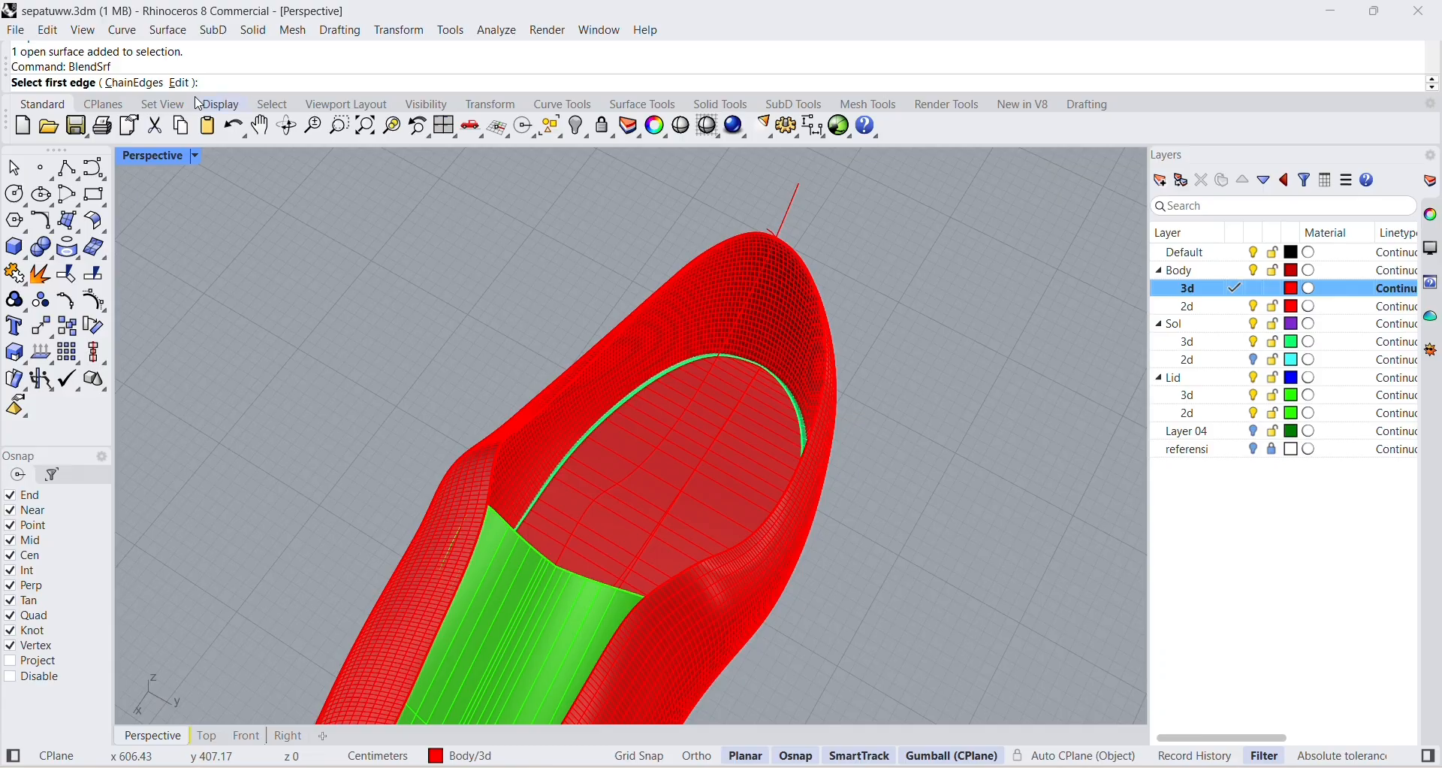
pyautogui.scroll(6, 901, 417)
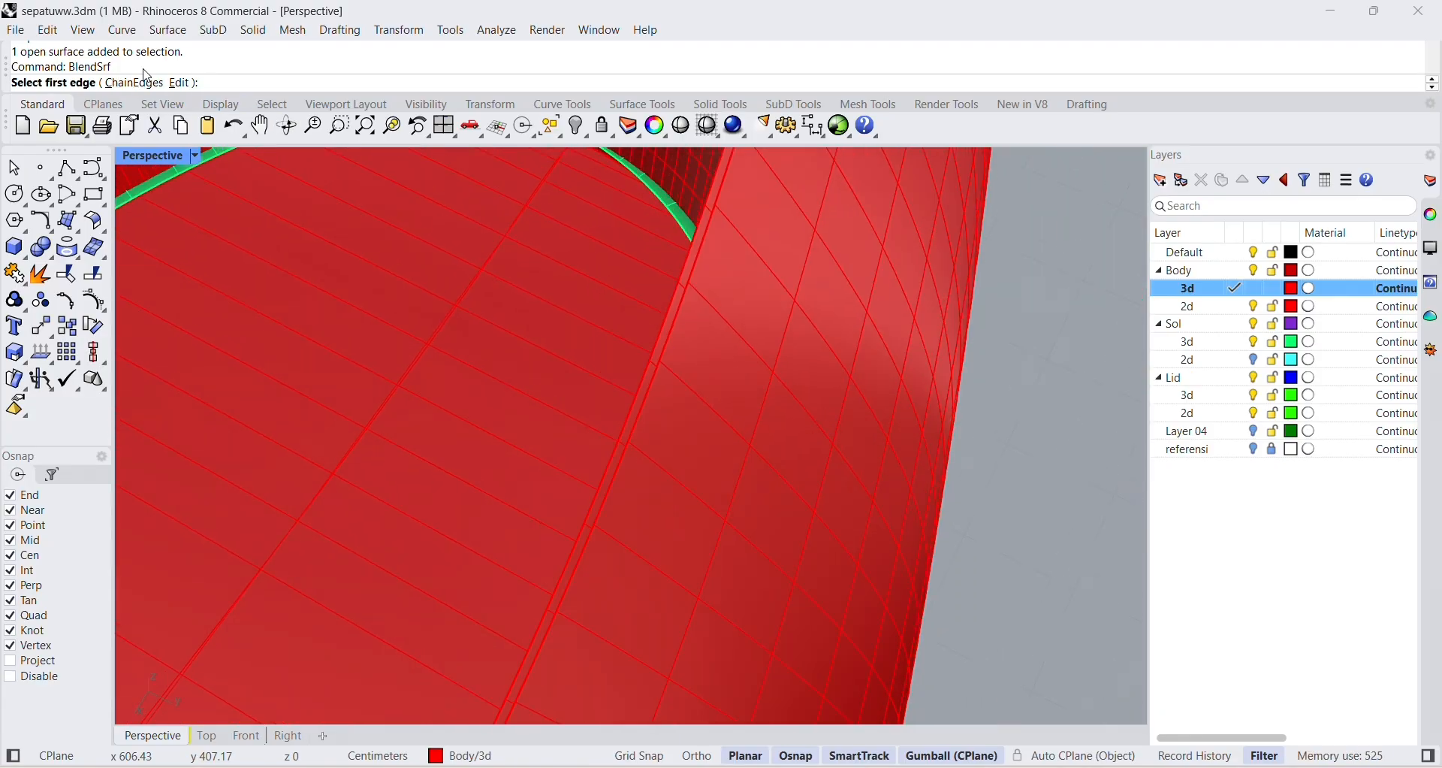
pyautogui.click(137, 83)
pyautogui.scroll(-5, 606, 221)
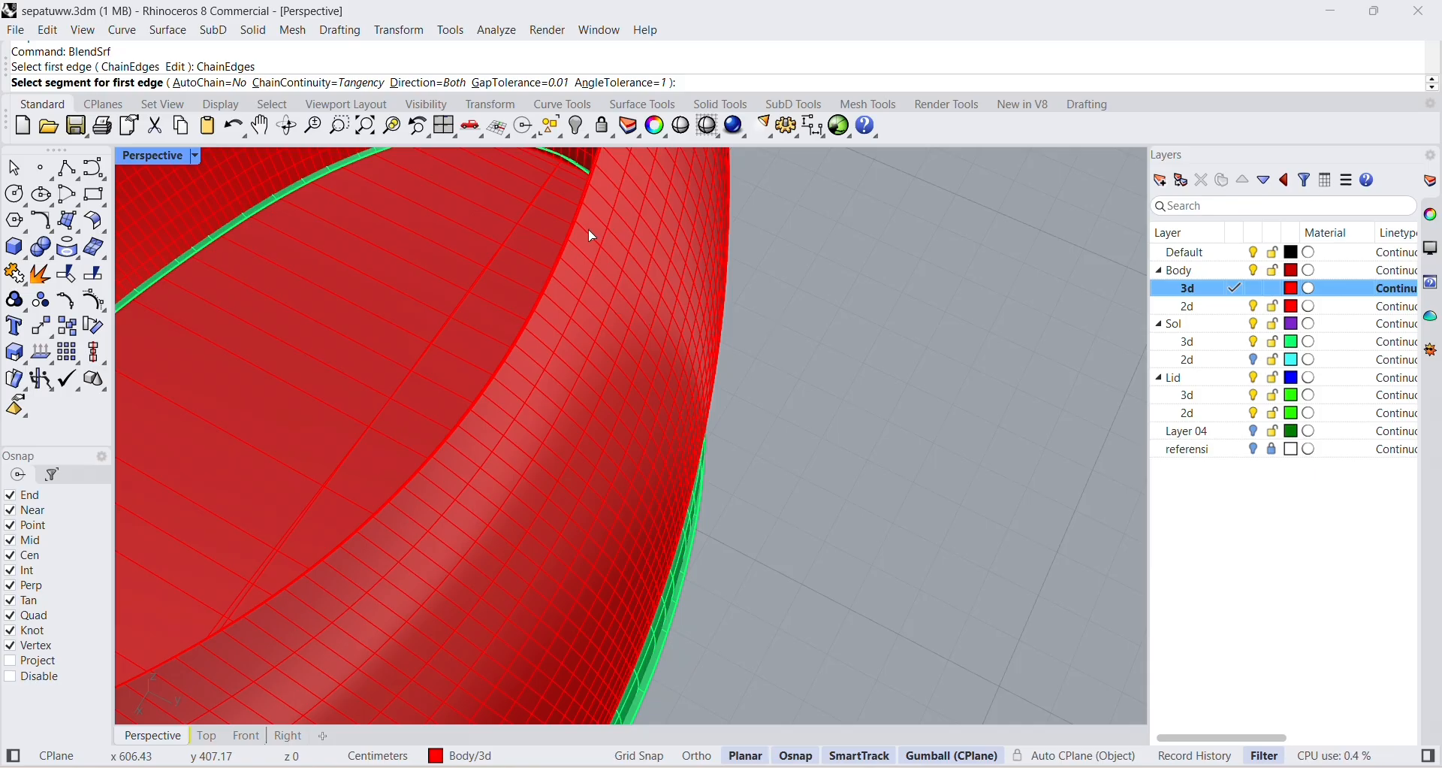
pyautogui.moveTo(588, 229); pyautogui.dragTo(598, 358, button='right')
pyautogui.scroll(7, 896, 485)
pyautogui.scroll(-4, 871, 488)
pyautogui.click(747, 476)
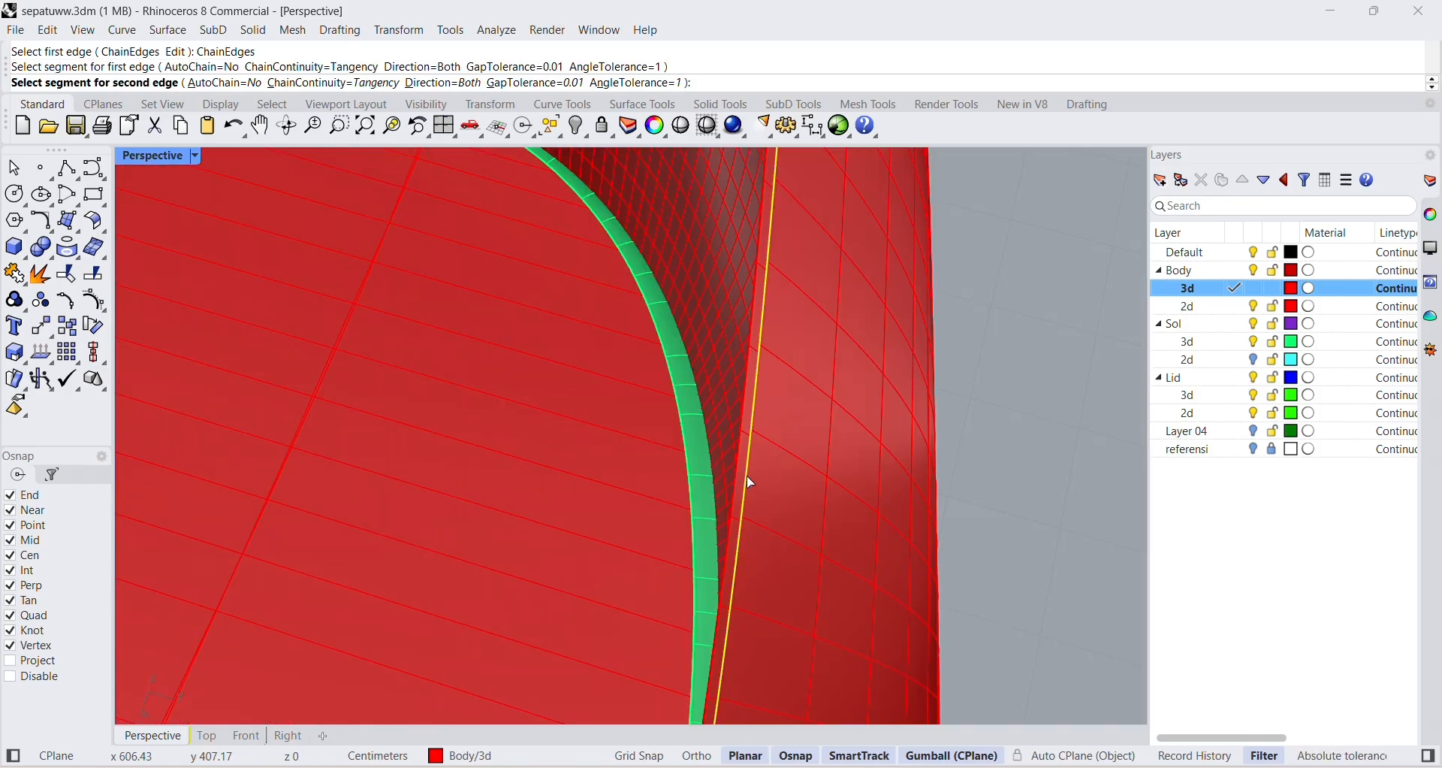
pyautogui.click(744, 478)
pyautogui.scroll(-5, 739, 473)
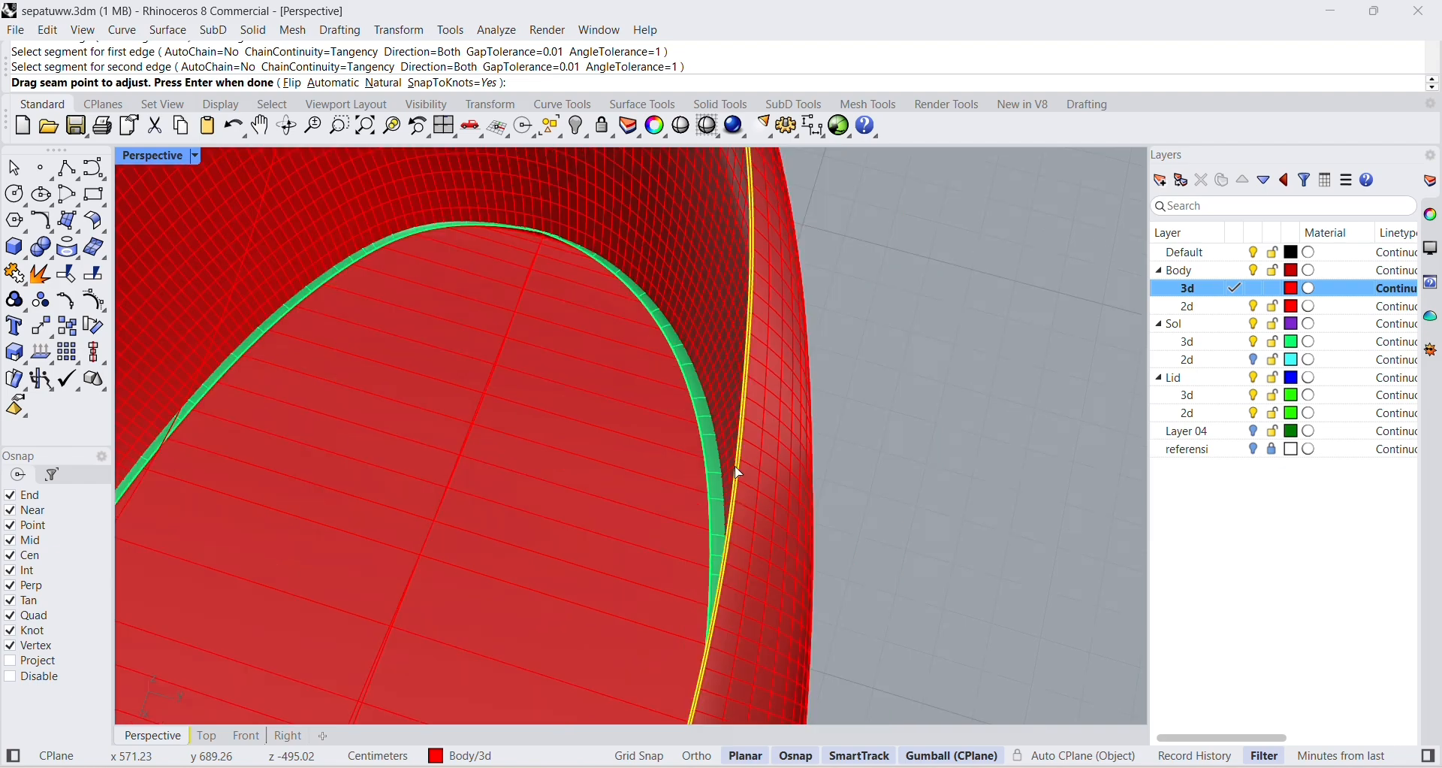
# Check the seam alignment along the two selected rim edges and accept the seam points.
pyautogui.scroll(5, 788, 328)
pyautogui.moveTo(789, 328); pyautogui.dragTo(627, 384, button='right')
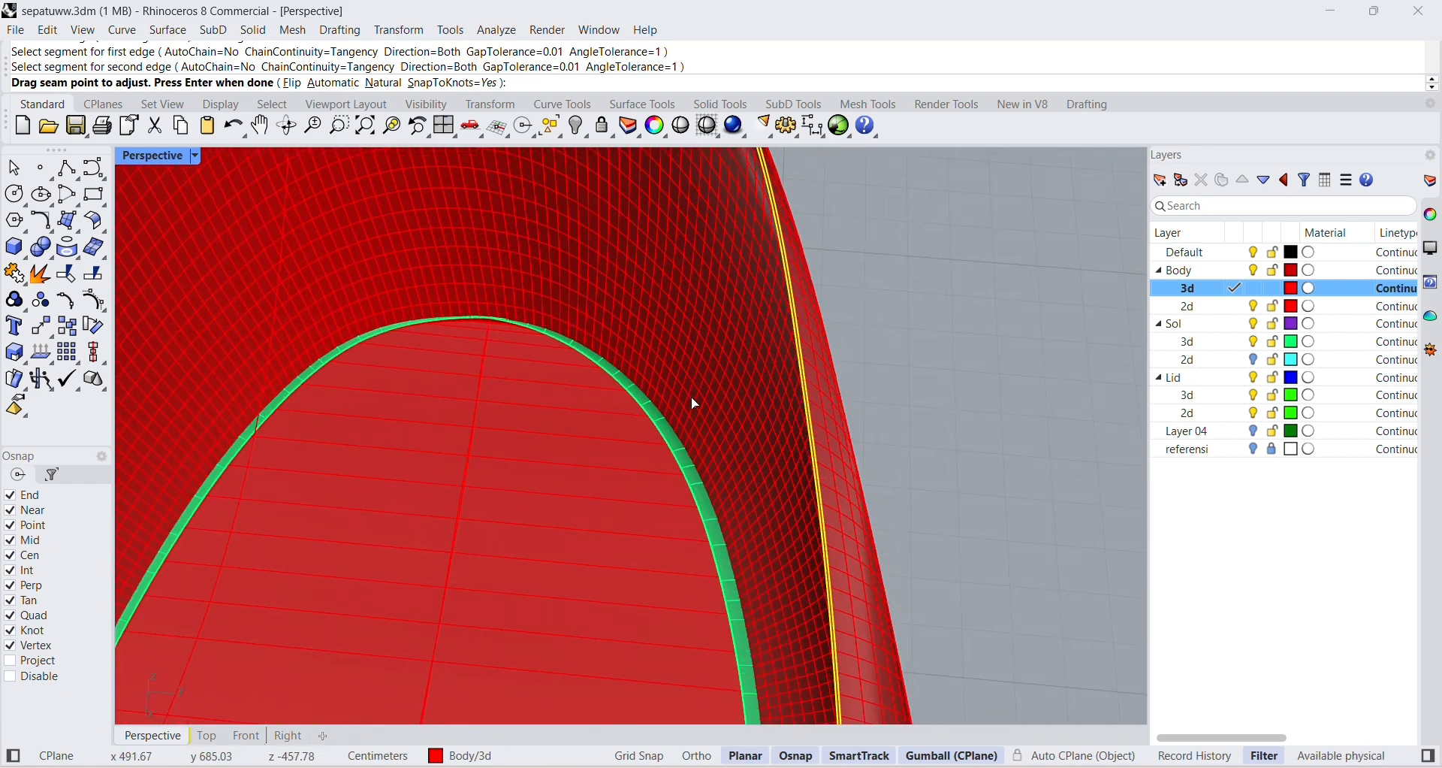
pyautogui.scroll(-5, 679, 411)
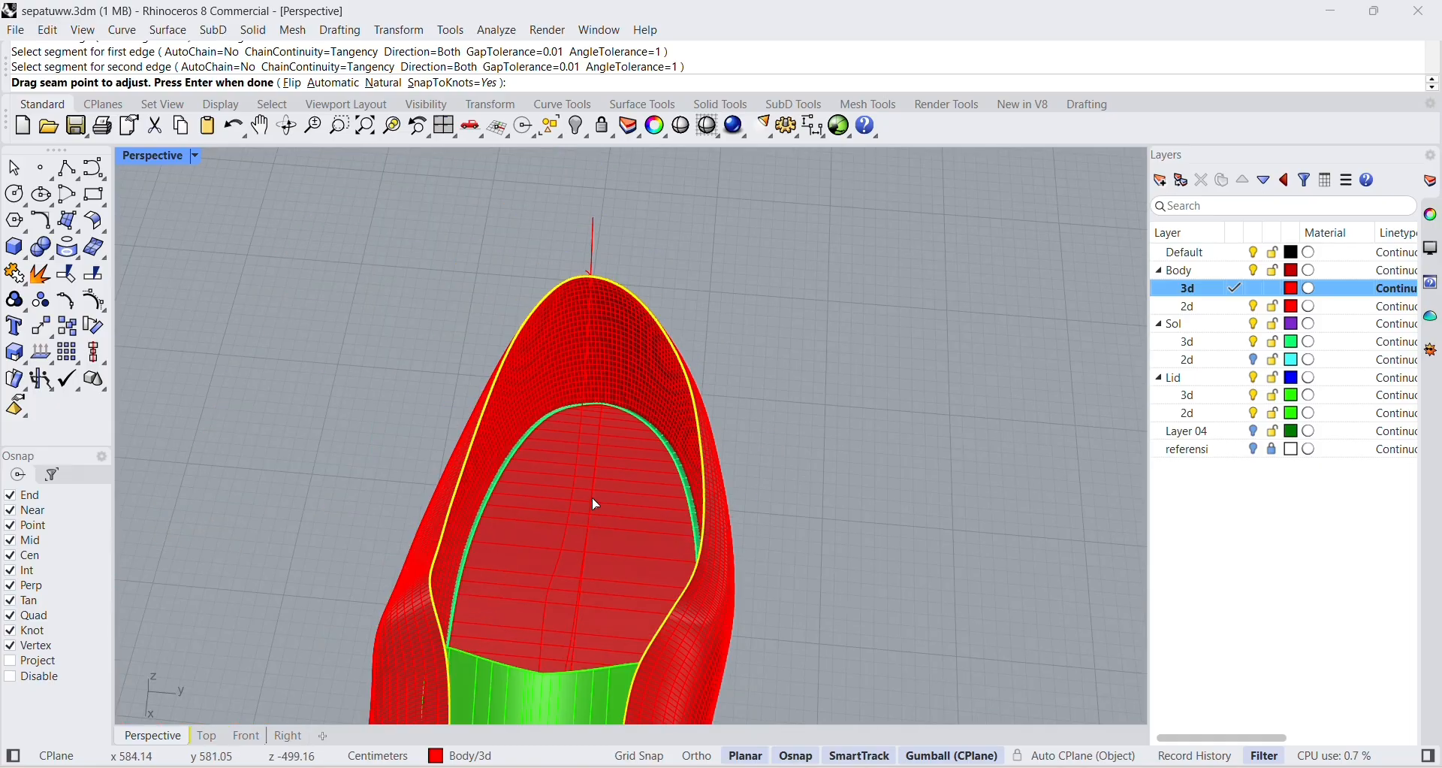
pyautogui.scroll(5, 739, 489)
pyautogui.scroll(-4, 823, 475)
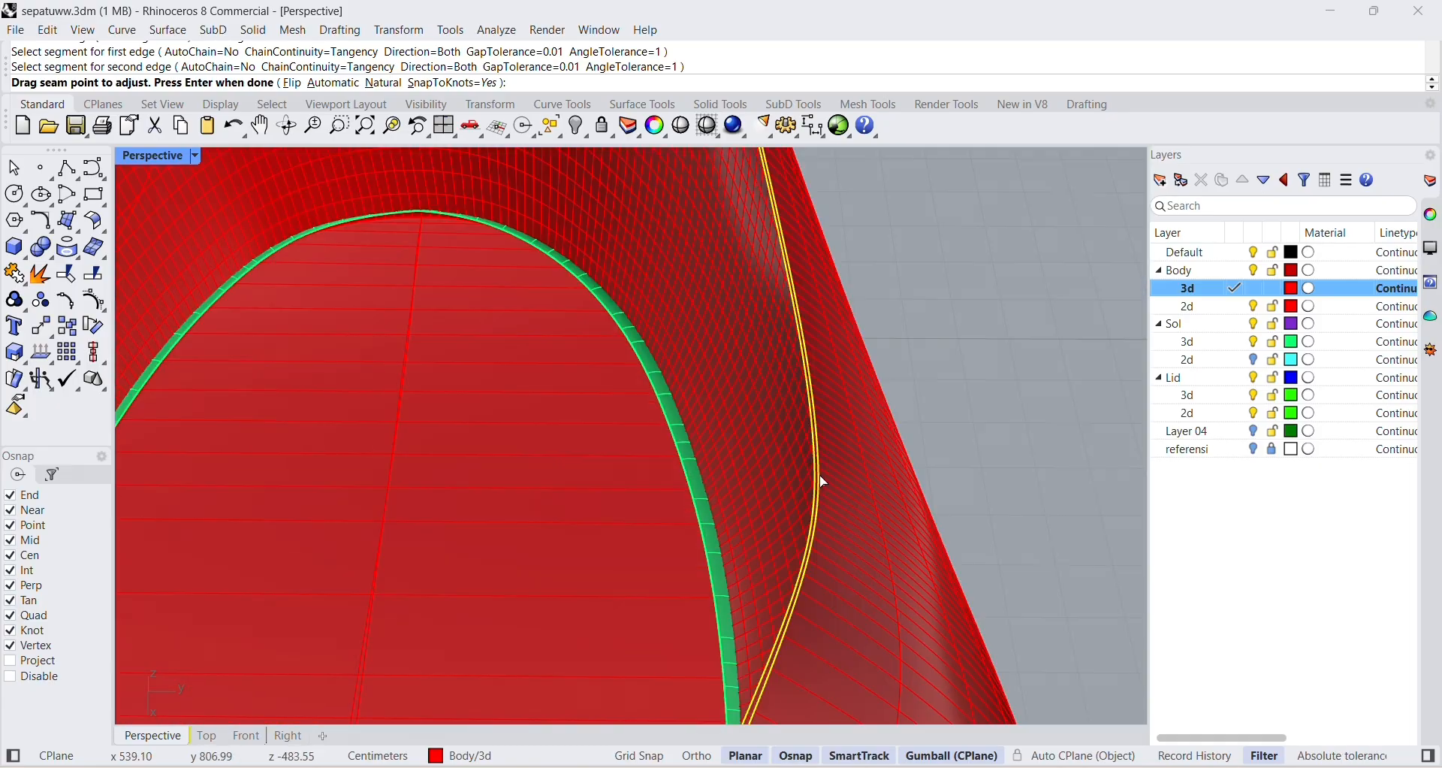
pyautogui.scroll(6, 820, 451)
pyautogui.scroll(-4, 820, 447)
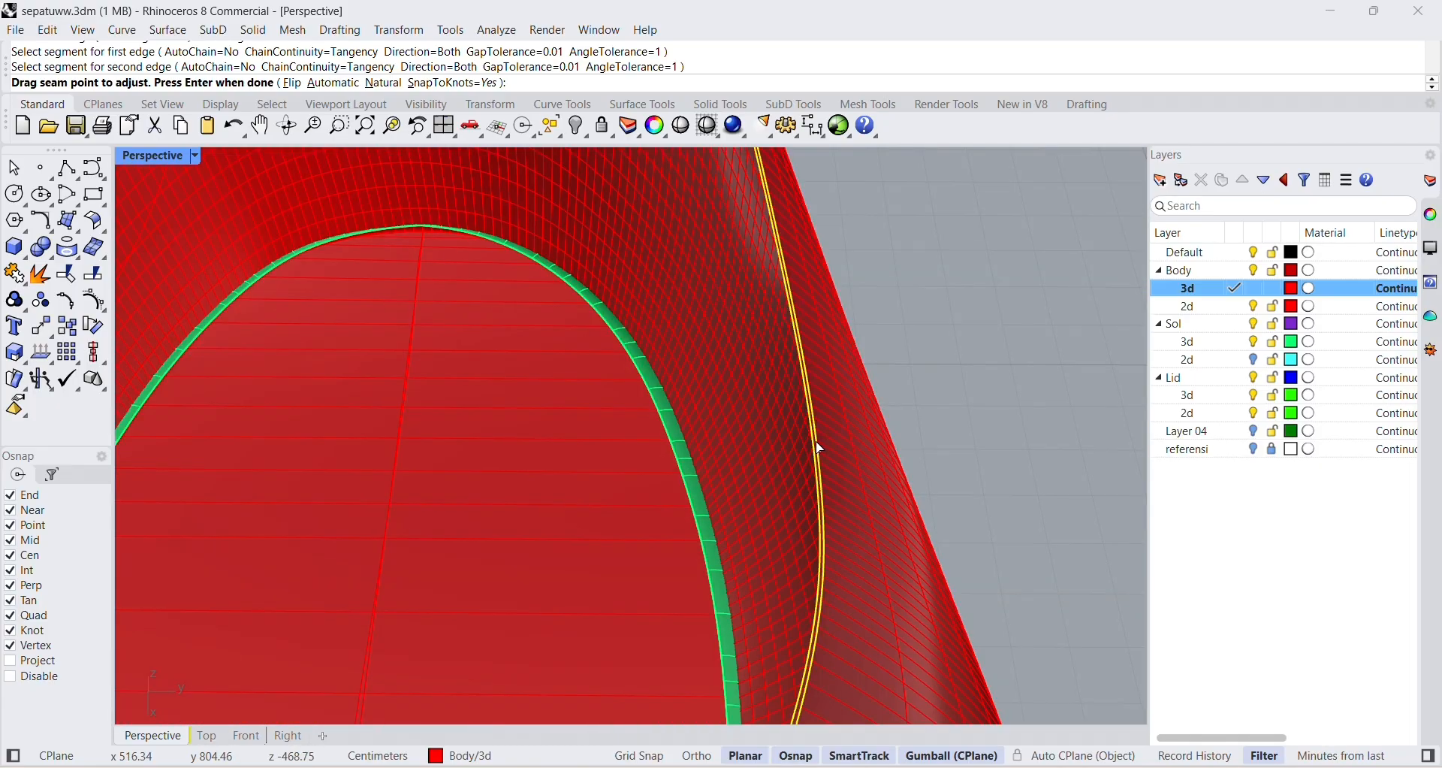
pyautogui.scroll(3, 823, 454)
pyautogui.scroll(-1, 827, 459)
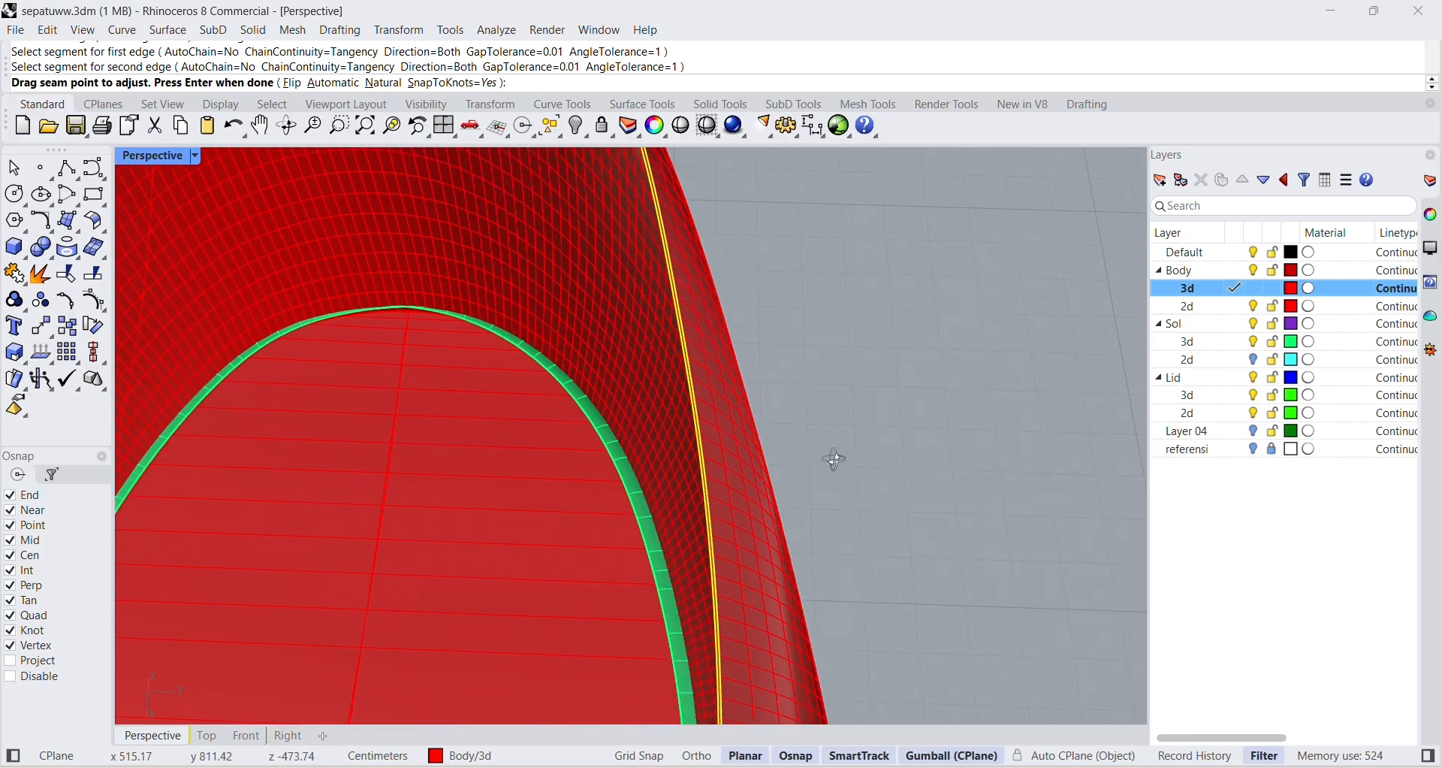
pyautogui.press('Return')
# Set the surface blend to Tangency at both edges with a factor of 2.789 on the first edge, and inspect the preview.
pyautogui.moveTo(751, 214); pyautogui.dragTo(990, 198)
pyautogui.scroll(7, 724, 419)
pyautogui.scroll(-3, 724, 419)
pyautogui.click(918, 362)
pyautogui.click(939, 317)
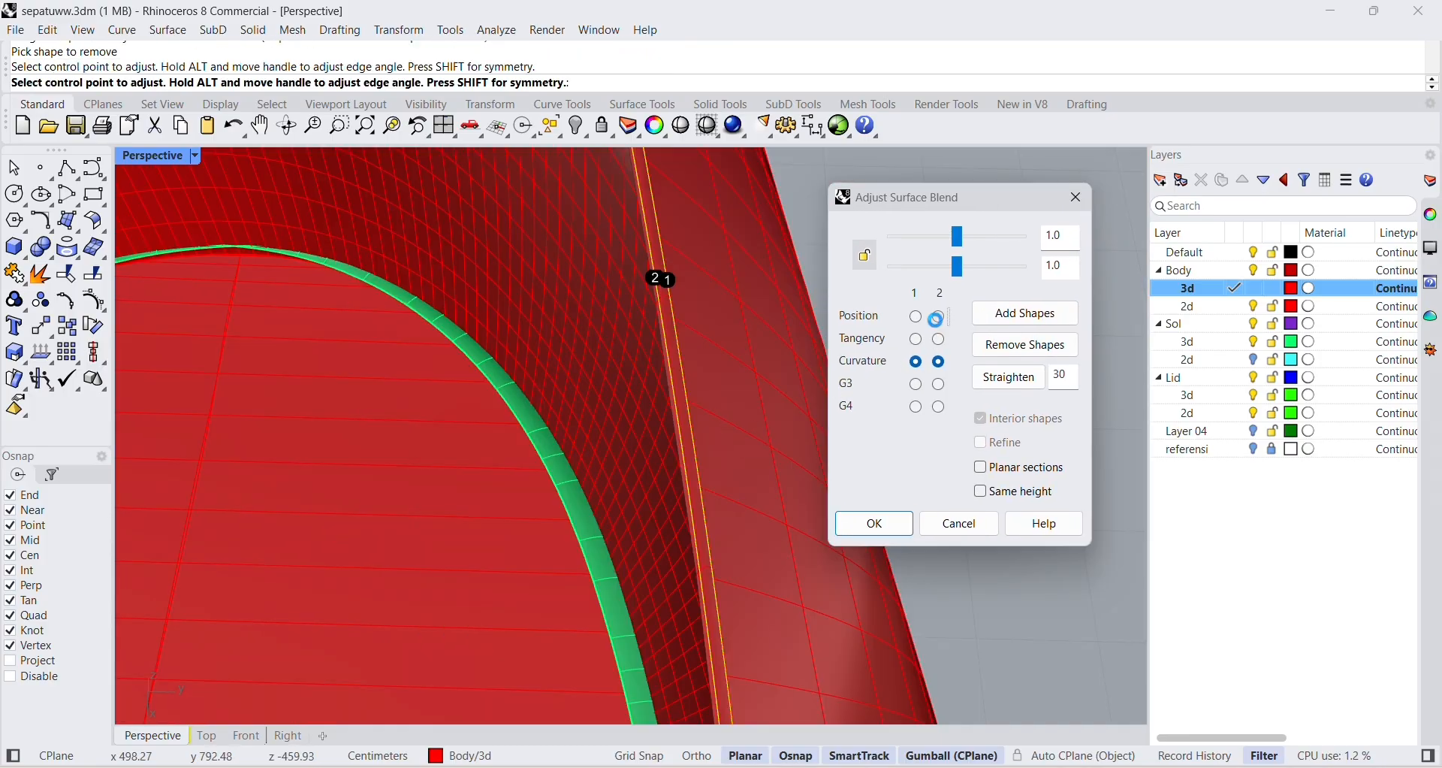
pyautogui.click(915, 338)
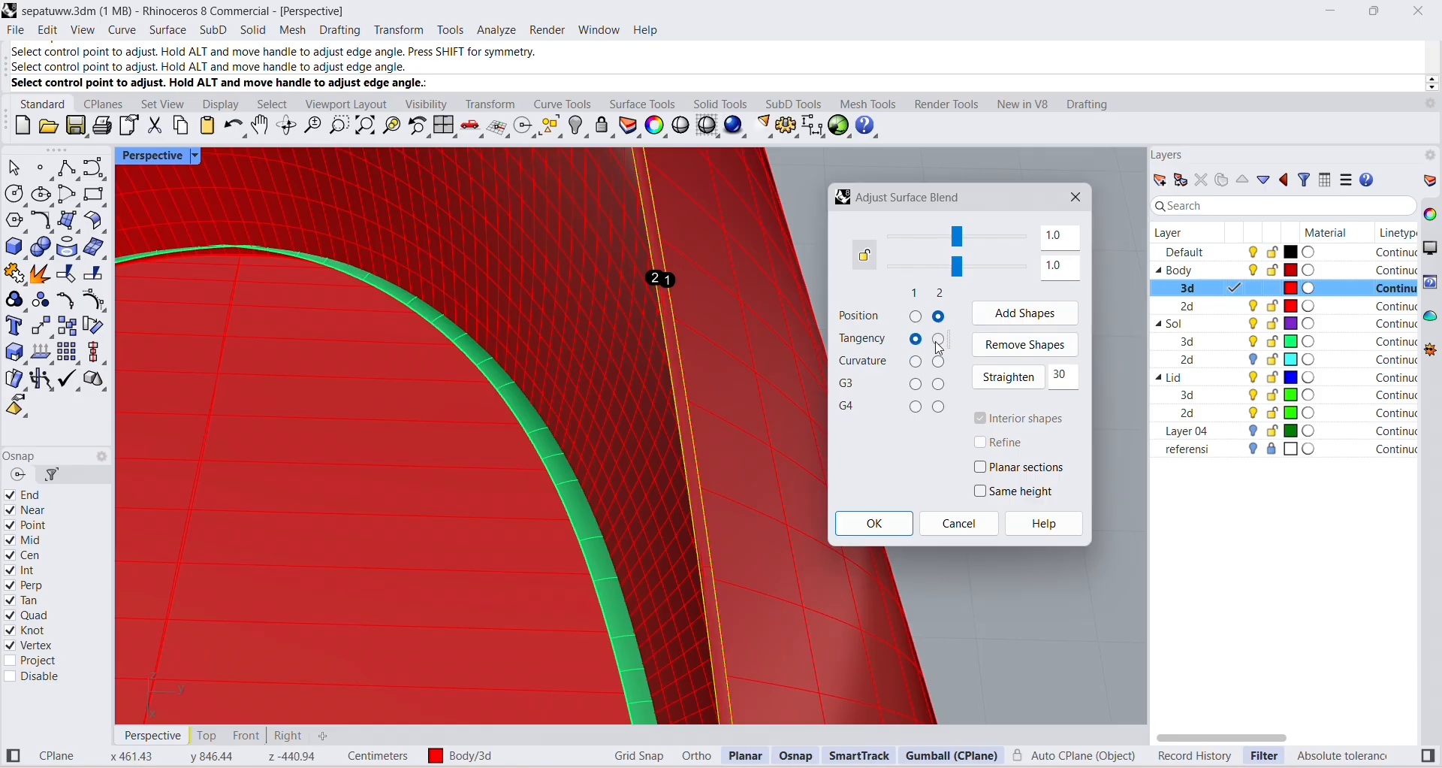
pyautogui.click(939, 339)
pyautogui.moveTo(964, 230); pyautogui.dragTo(1004, 236)
pyautogui.scroll(-3, 776, 303)
pyautogui.scroll(-2, 776, 304)
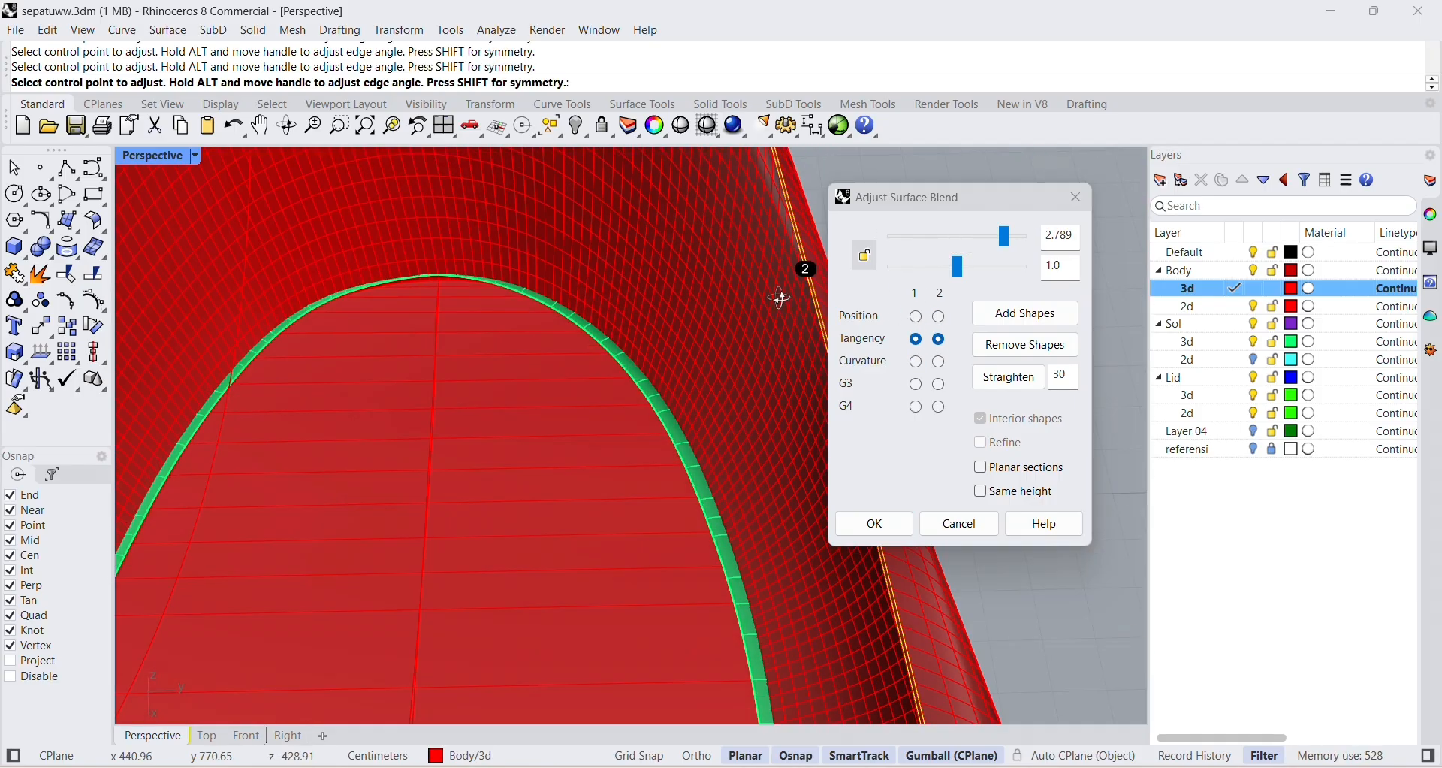
pyautogui.scroll(2, 779, 324)
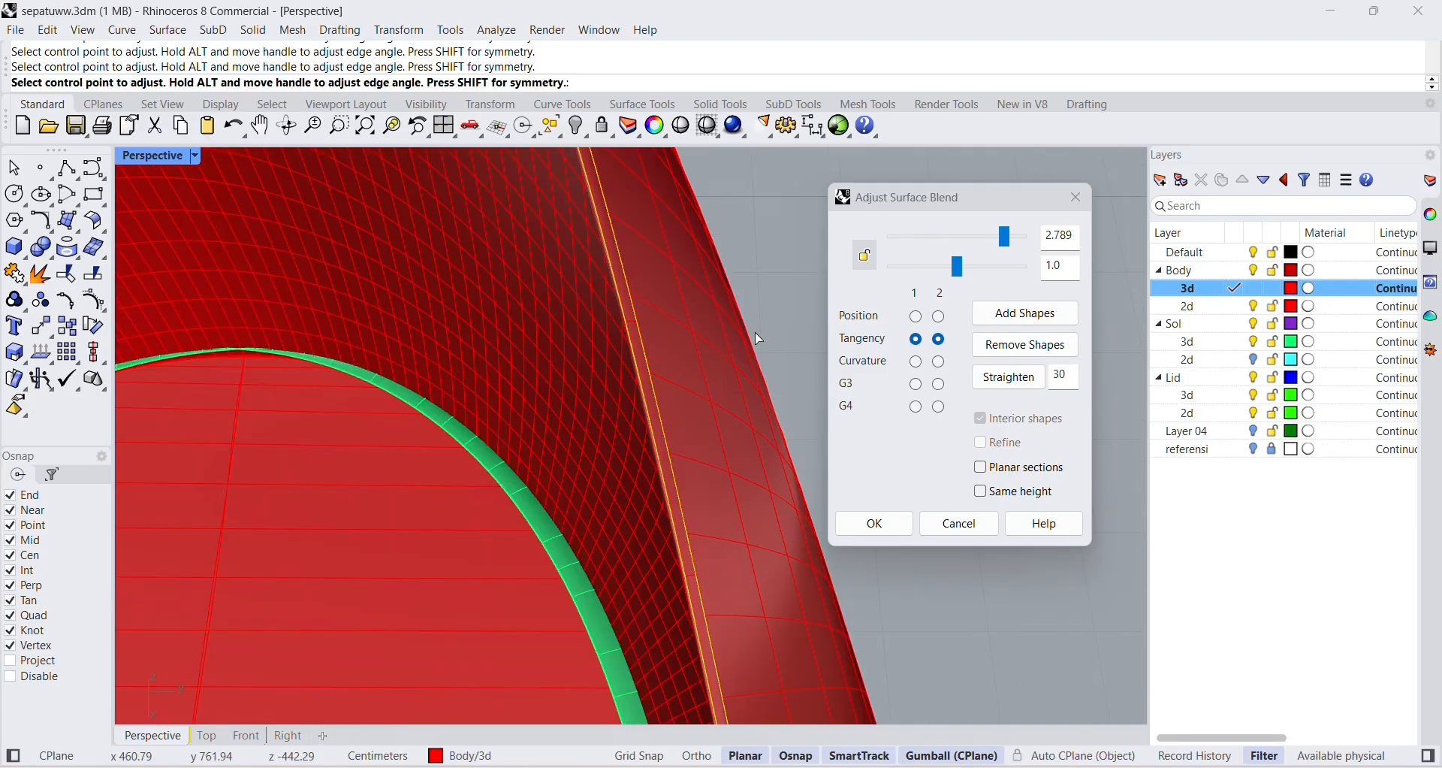
pyautogui.scroll(2, 631, 308)
pyautogui.moveTo(630, 310); pyautogui.dragTo(636, 316, button='right')
# Compare Position with Tangency continuity, and create the rim blend with Tangency on both edges and a second-edge factor of about 1.43.
pyautogui.click(912, 315)
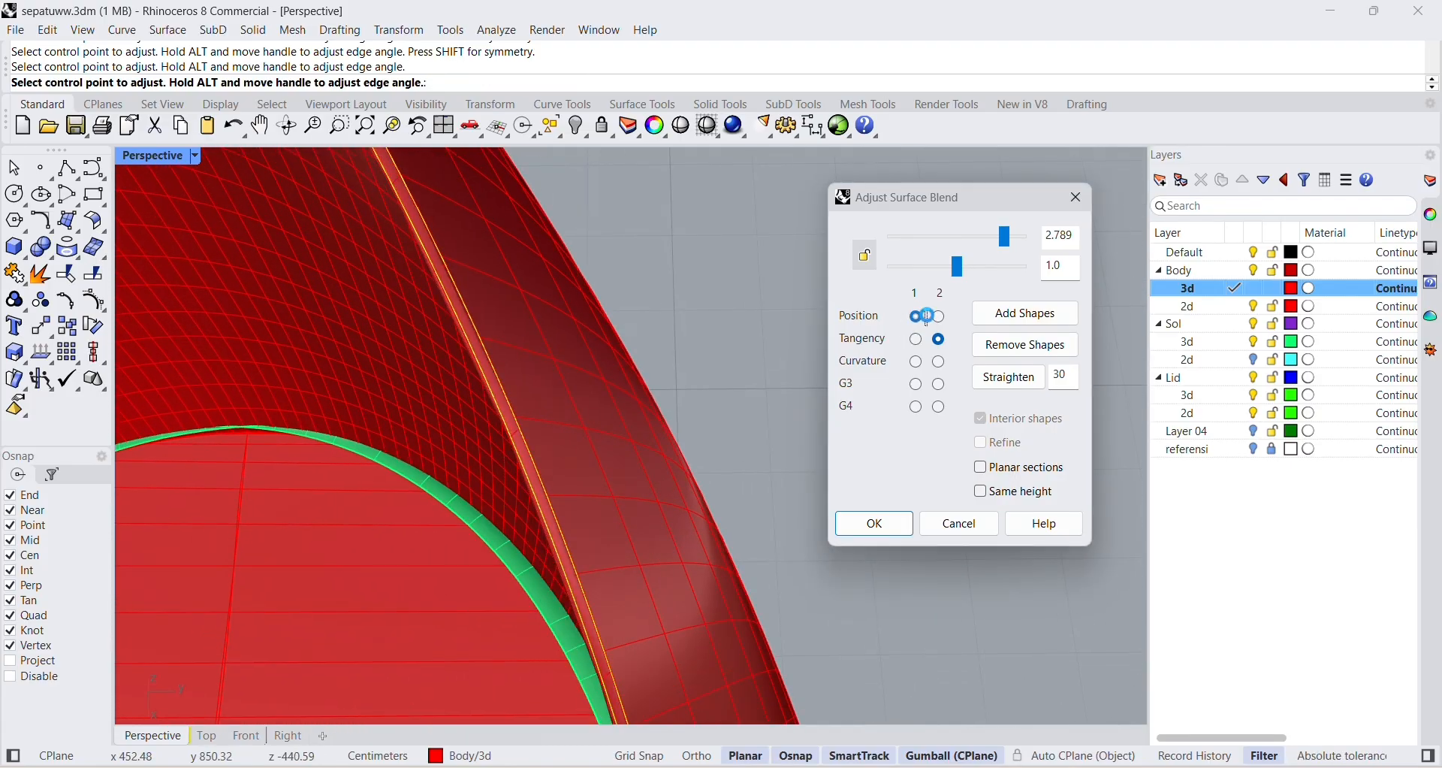
pyautogui.click(940, 316)
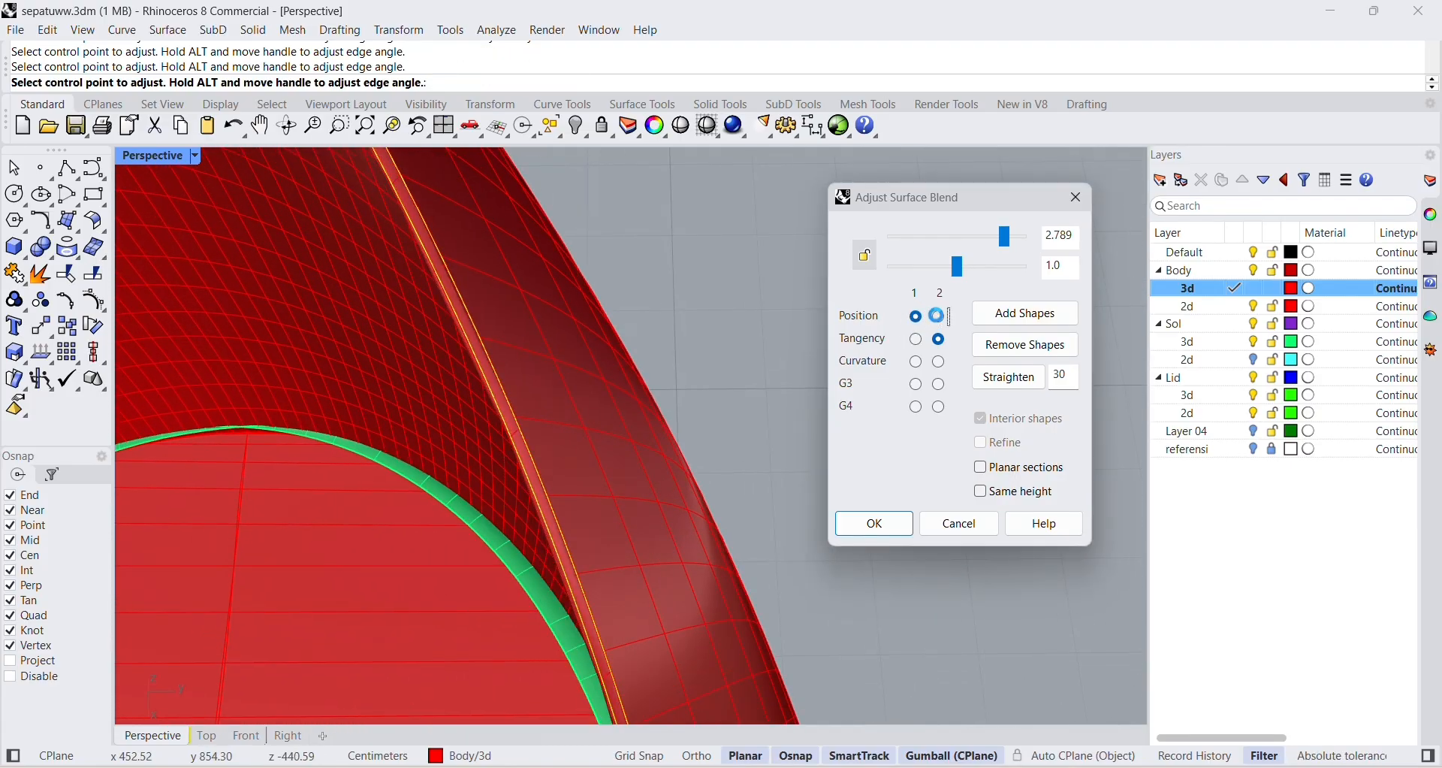
pyautogui.click(918, 342)
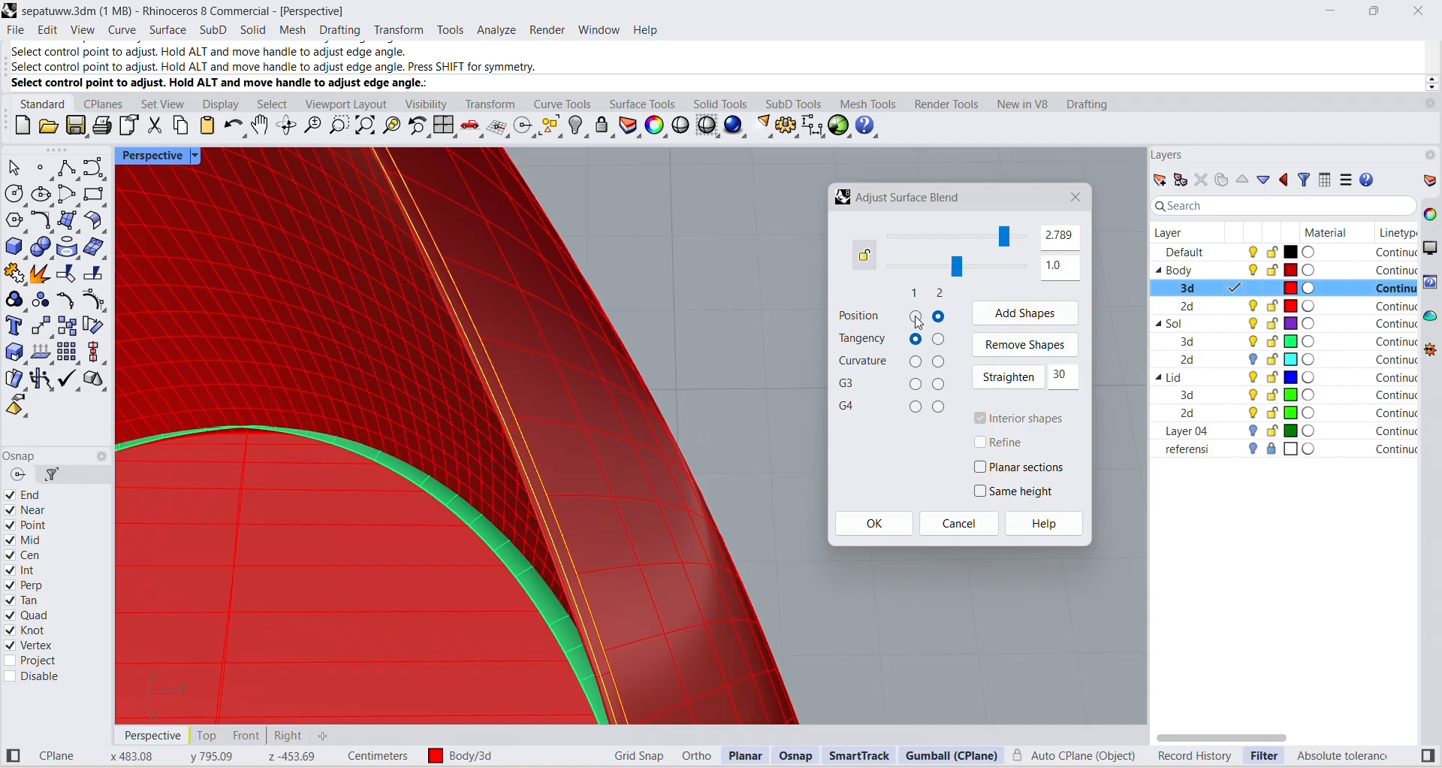
pyautogui.click(942, 342)
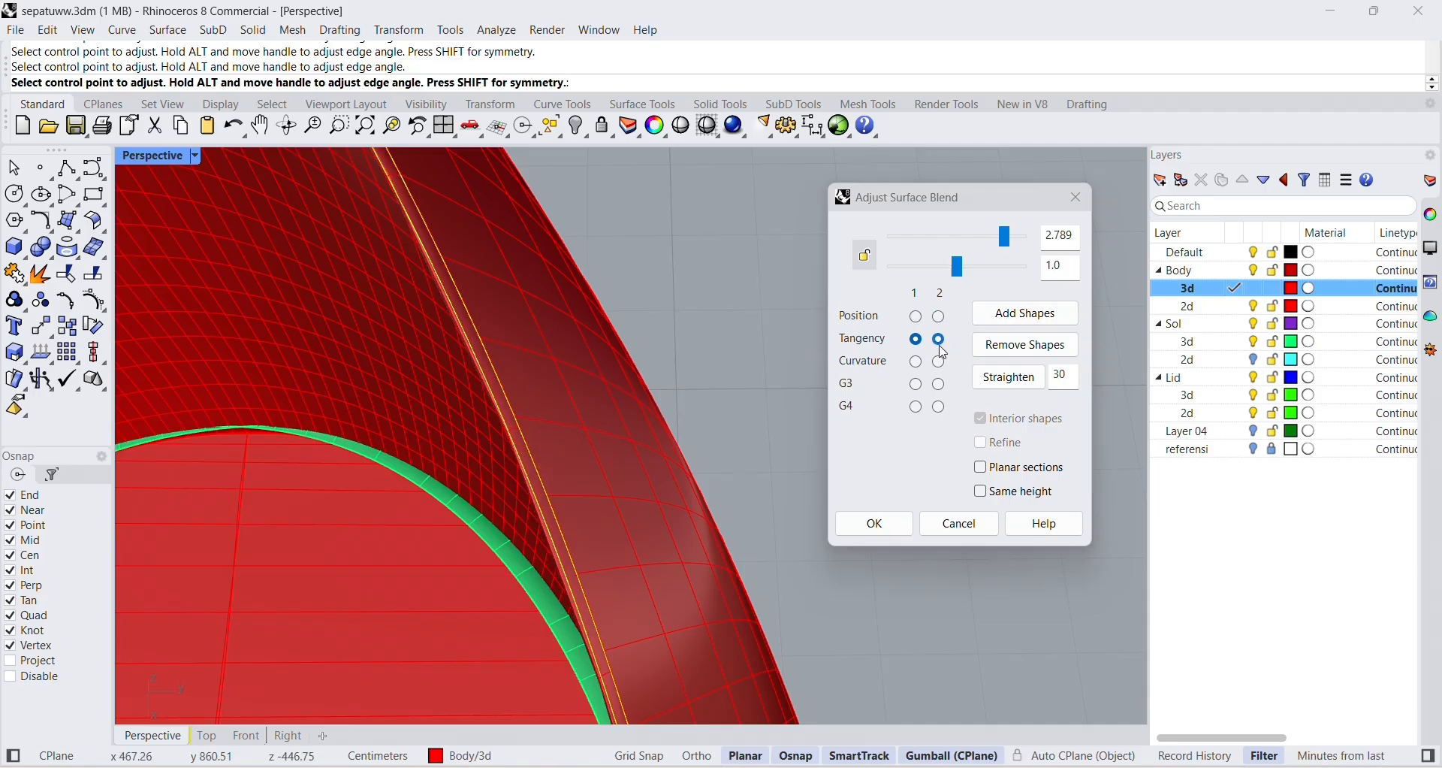
pyautogui.moveTo(959, 268); pyautogui.dragTo(981, 270)
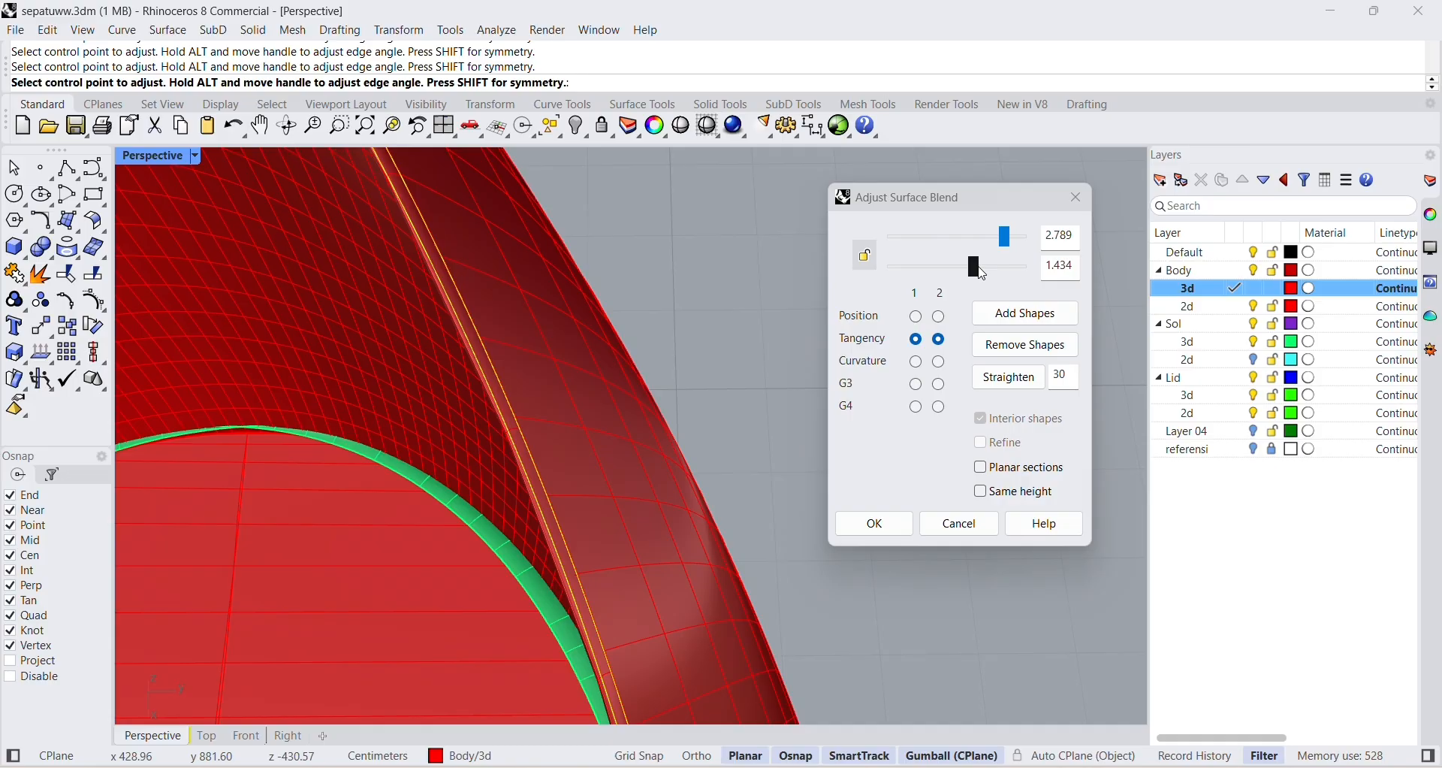
pyautogui.click(875, 524)
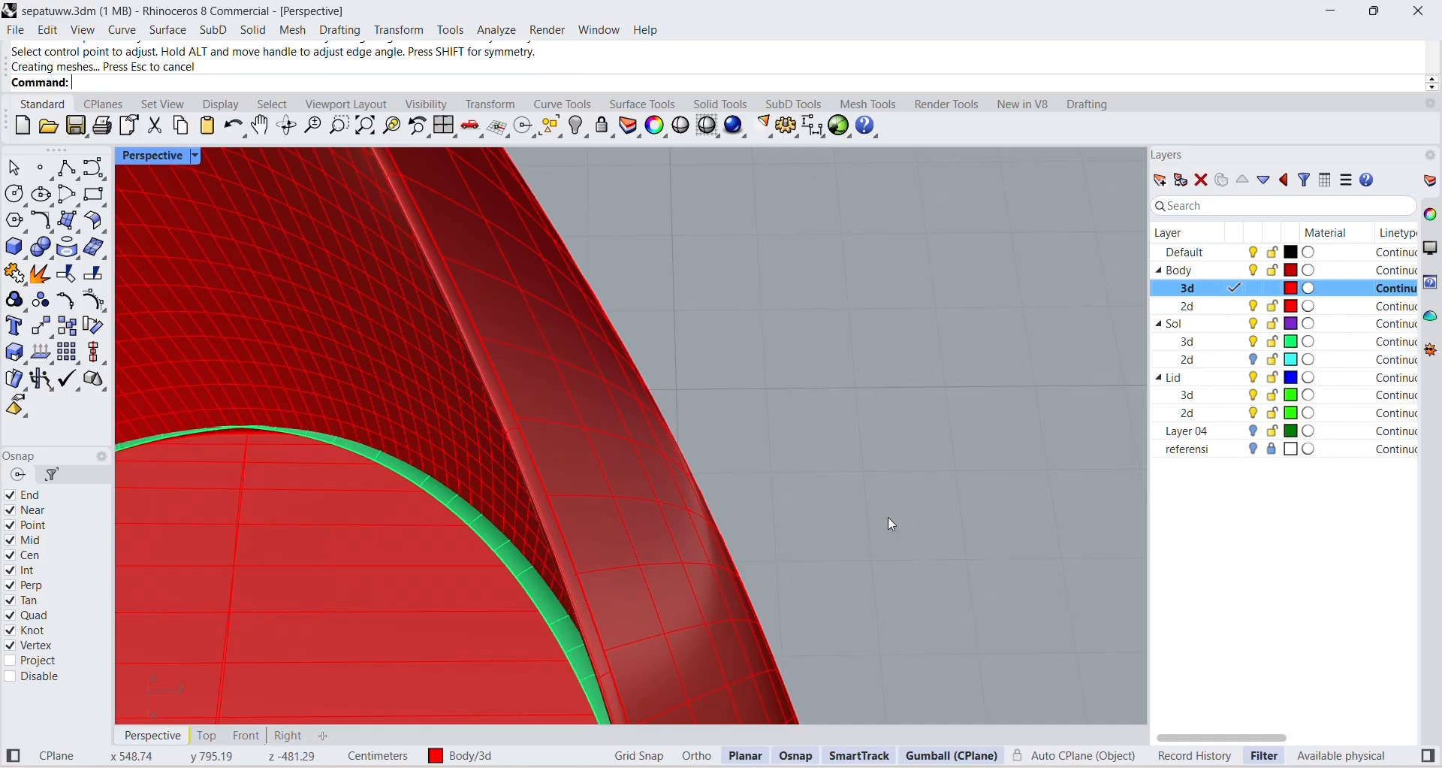
# Inspect the blended rim between the two body walls from both sides of the shoe opening.
pyautogui.moveTo(730, 579); pyautogui.dragTo(730, 567, button='right')
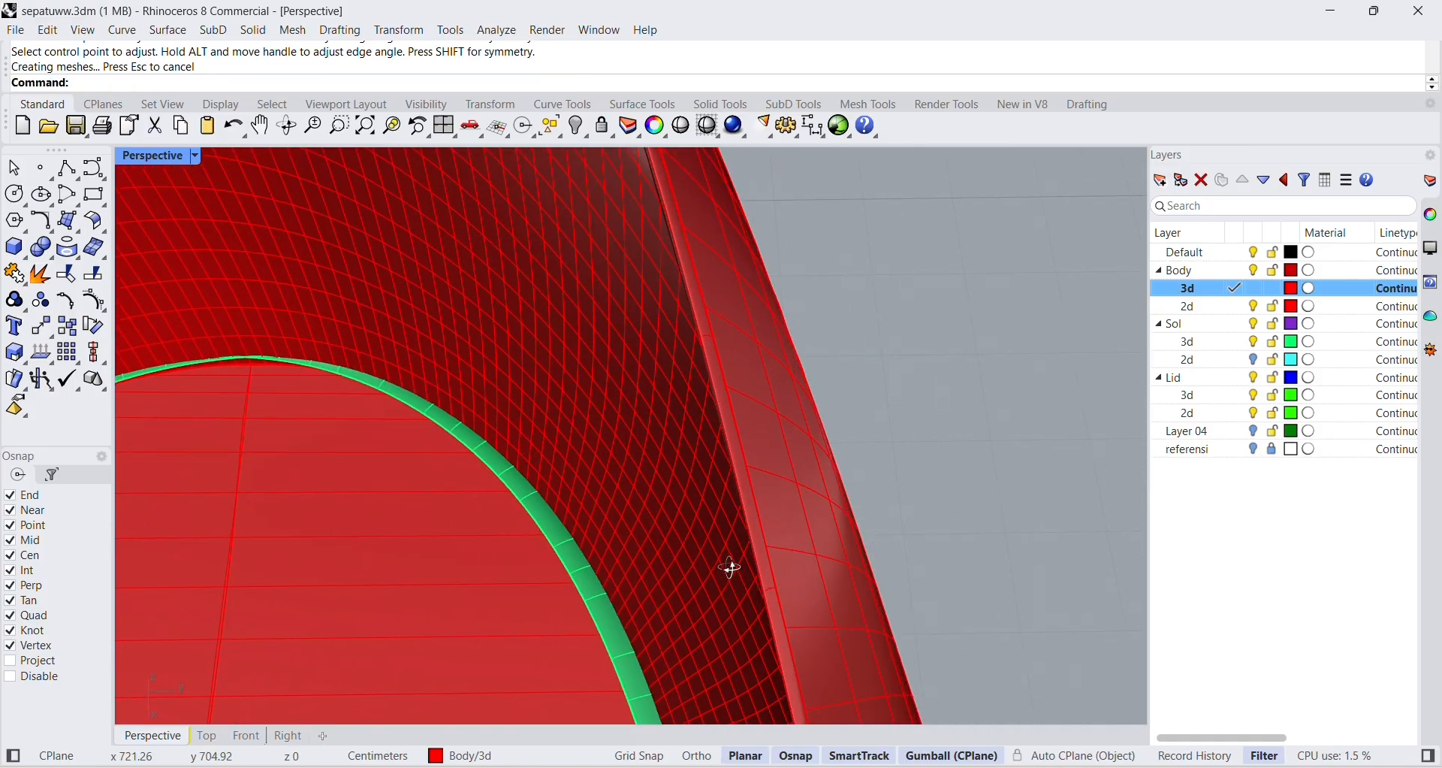
pyautogui.scroll(-6, 740, 502)
pyautogui.moveTo(739, 502); pyautogui.dragTo(778, 489, button='right')
pyautogui.scroll(6, 792, 487)
pyautogui.scroll(-5, 792, 493)
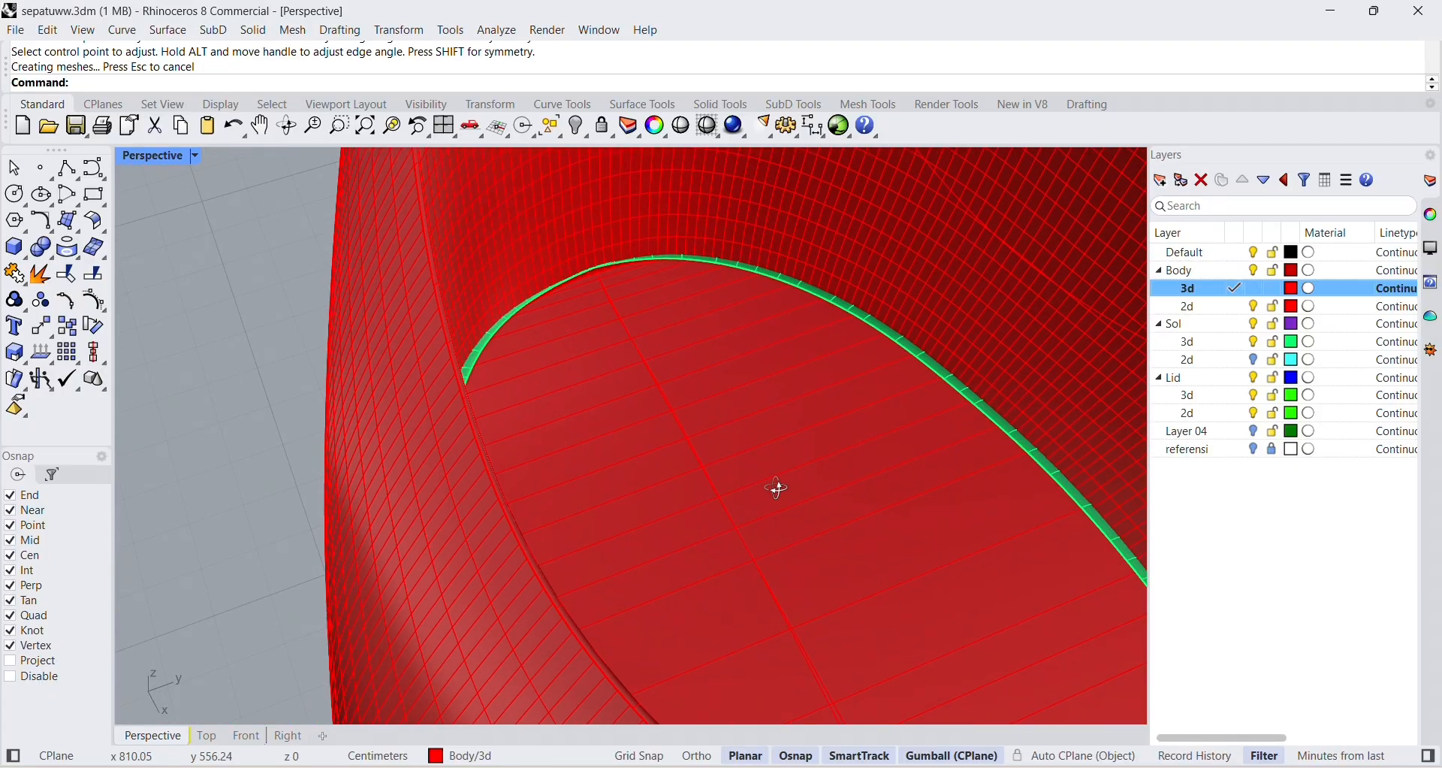
pyautogui.scroll(-8, 484, 353)
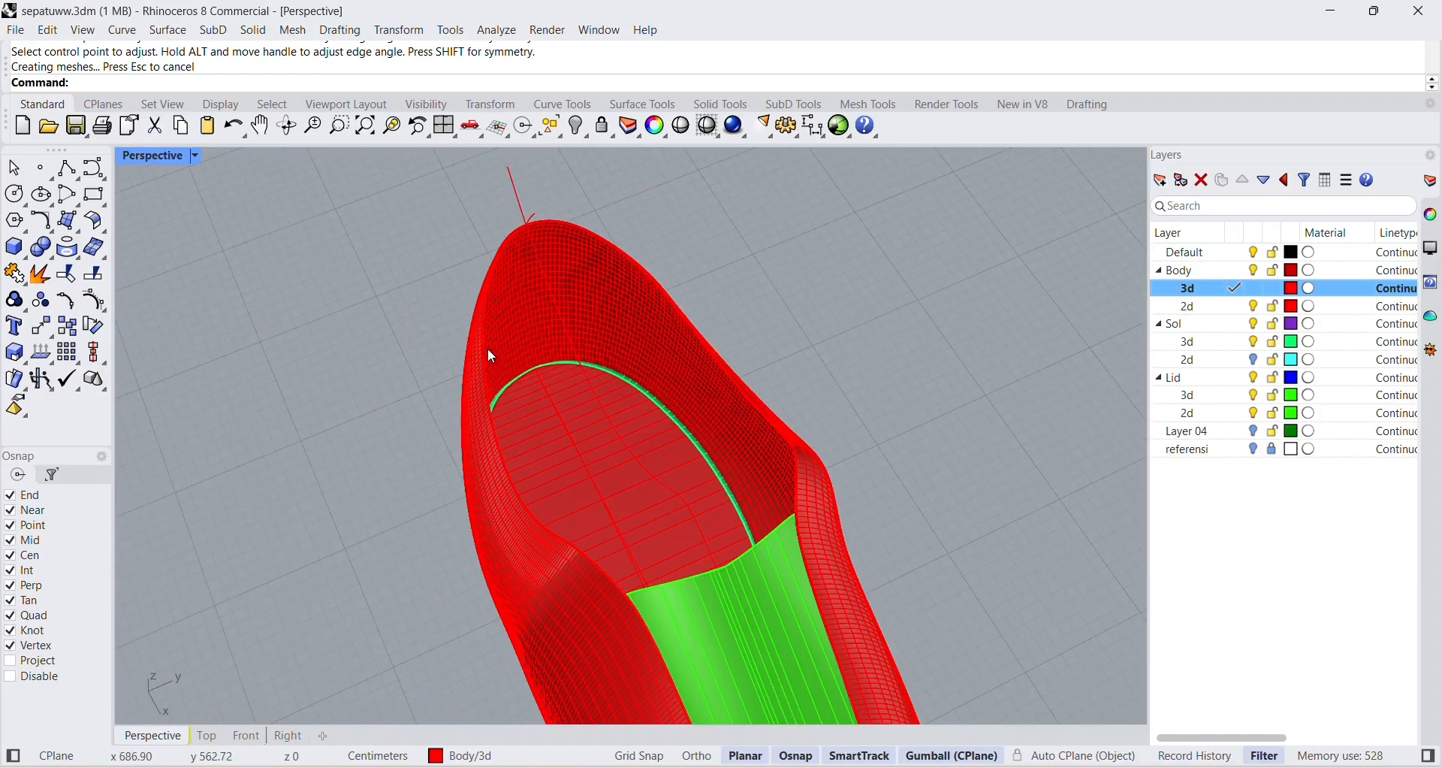
pyautogui.moveTo(488, 349); pyautogui.dragTo(695, 290, button='right')
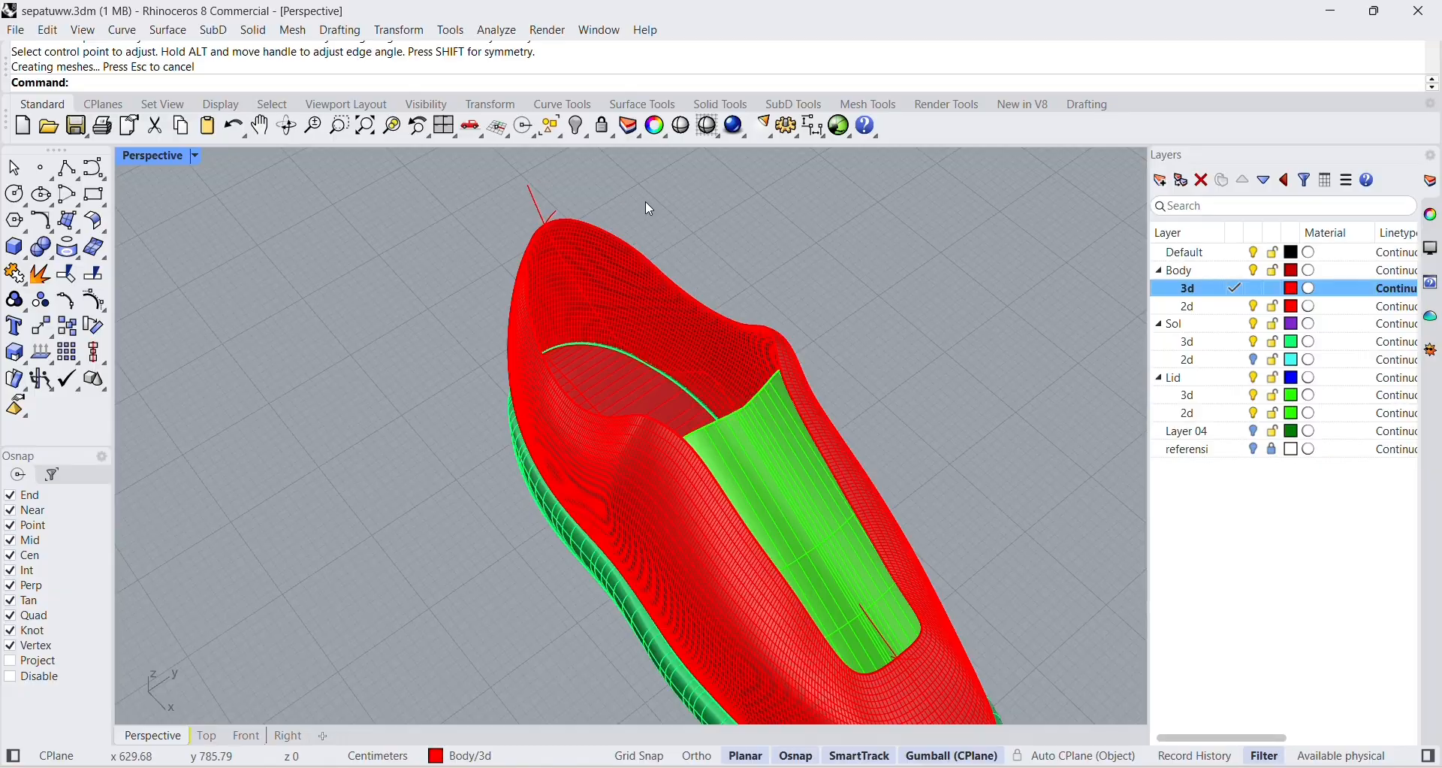
# Examine where the body walls meet the rim and the sole, selecting the overlapping body surfaces individually.
pyautogui.click(699, 339)
pyautogui.scroll(6, 706, 340)
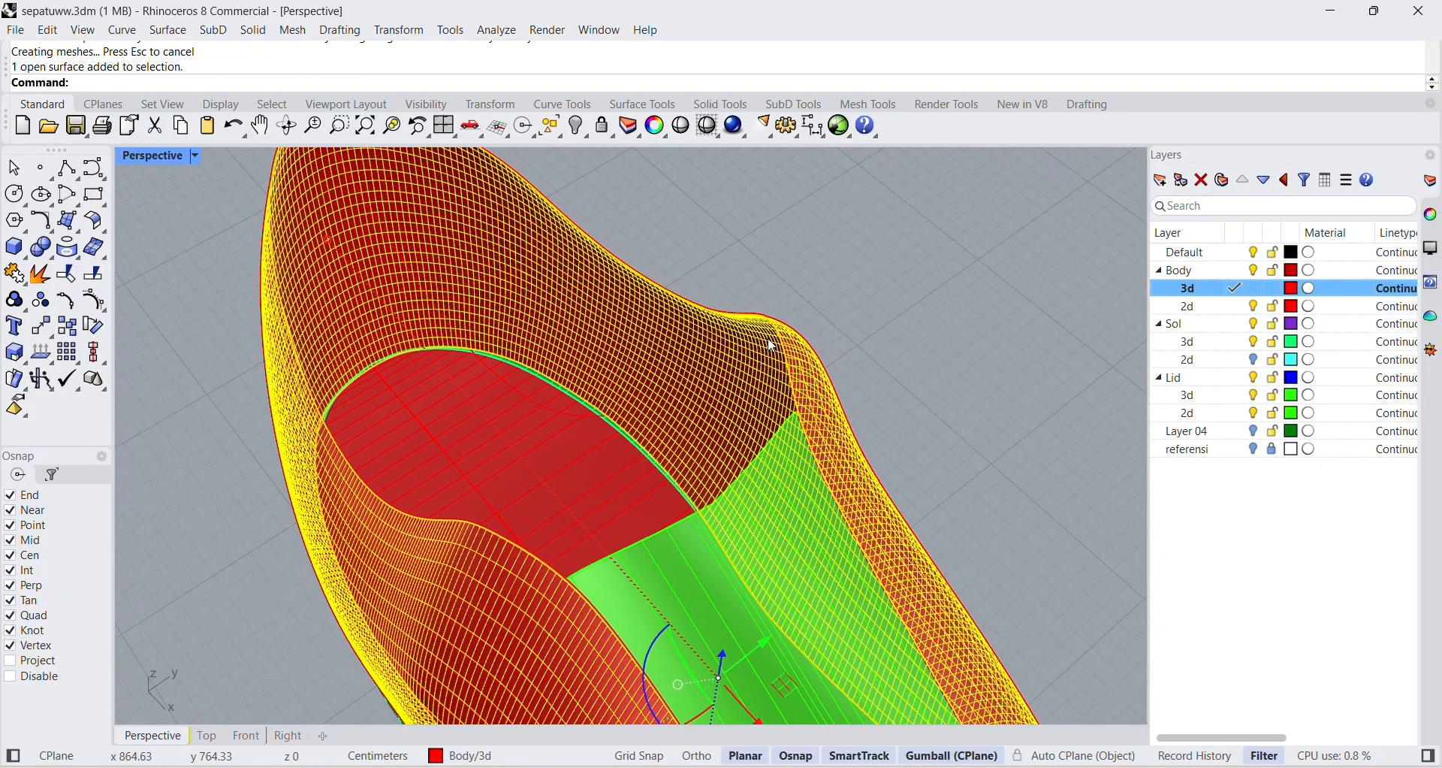
pyautogui.scroll(3, 709, 342)
pyautogui.scroll(3, 496, 418)
pyautogui.scroll(3, 593, 552)
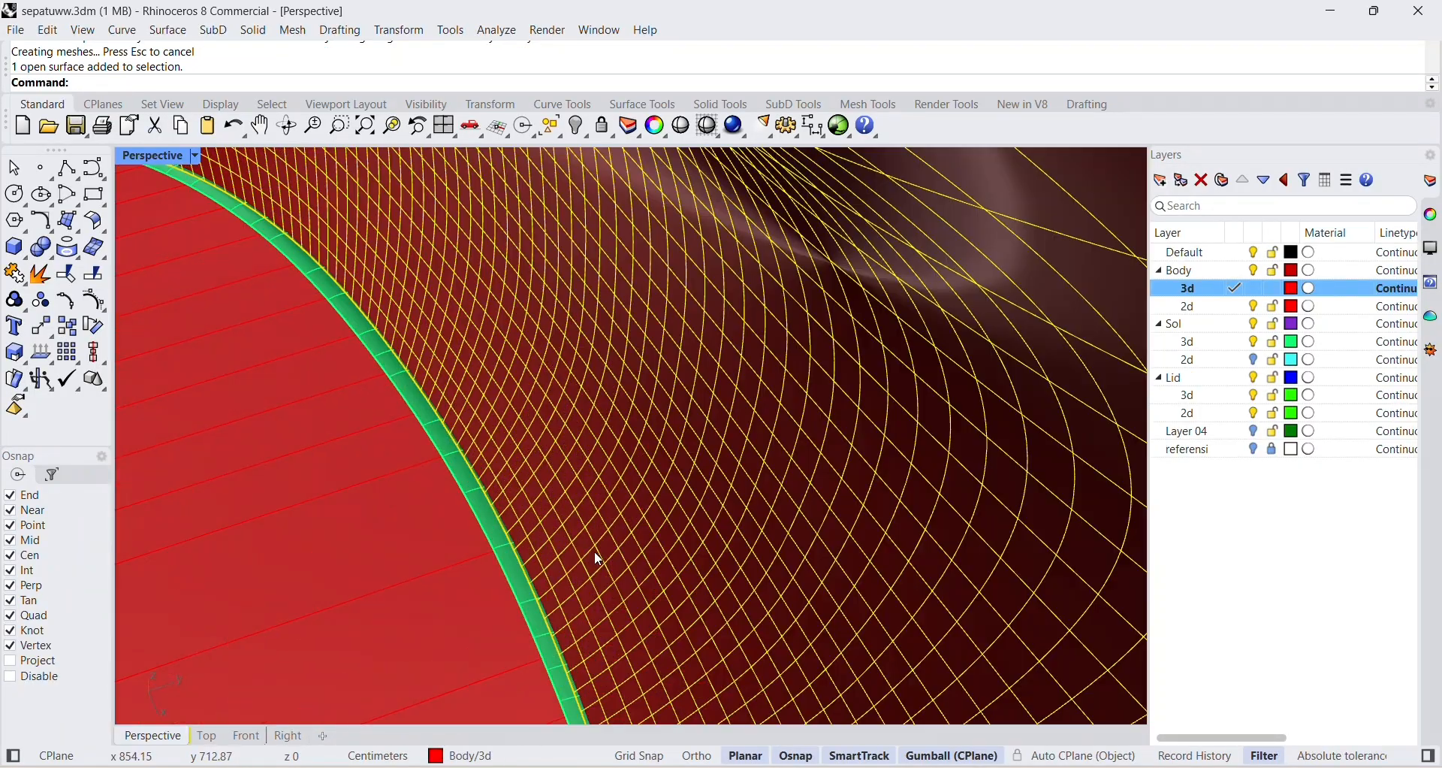
pyautogui.scroll(2, 664, 559)
pyautogui.scroll(3, 685, 606)
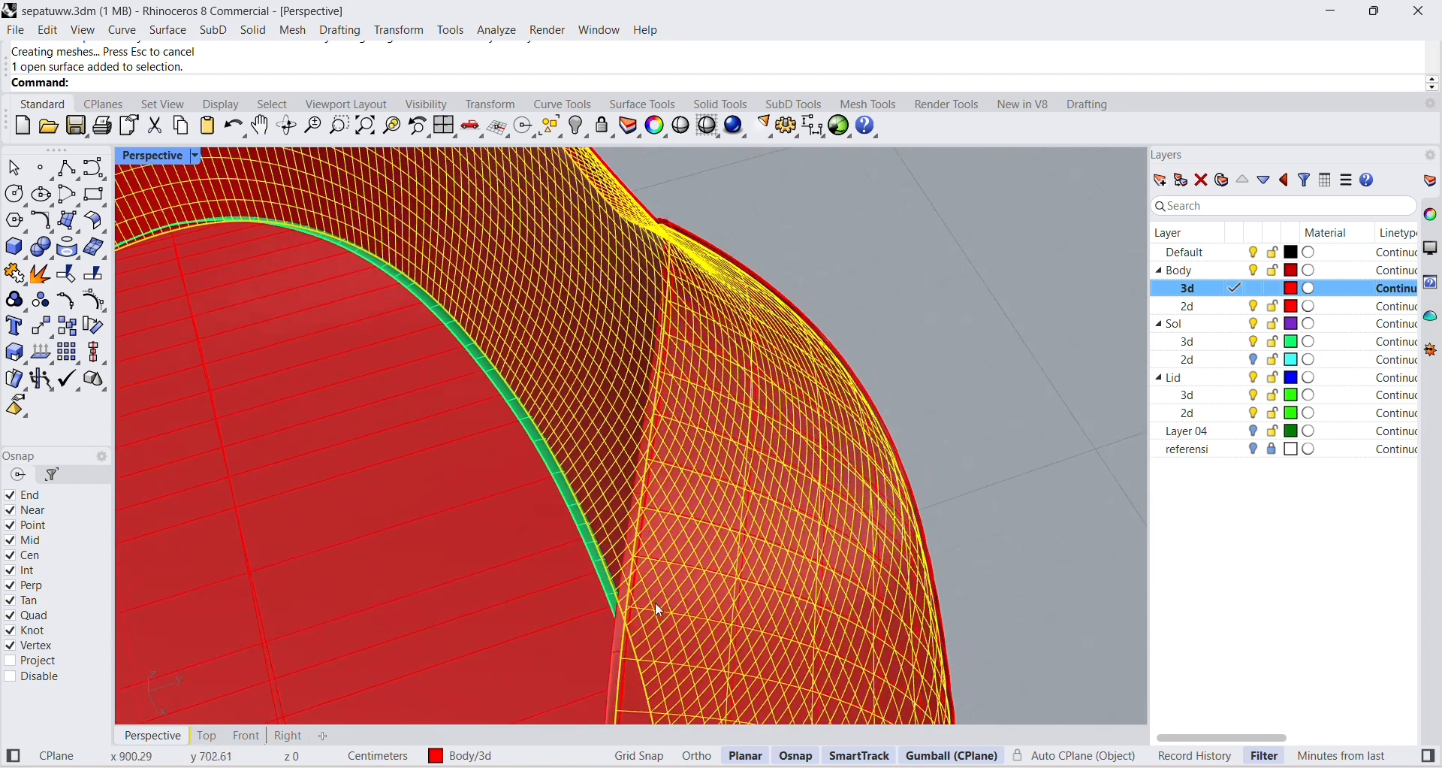
pyautogui.press('Escape')
pyautogui.click(637, 616)
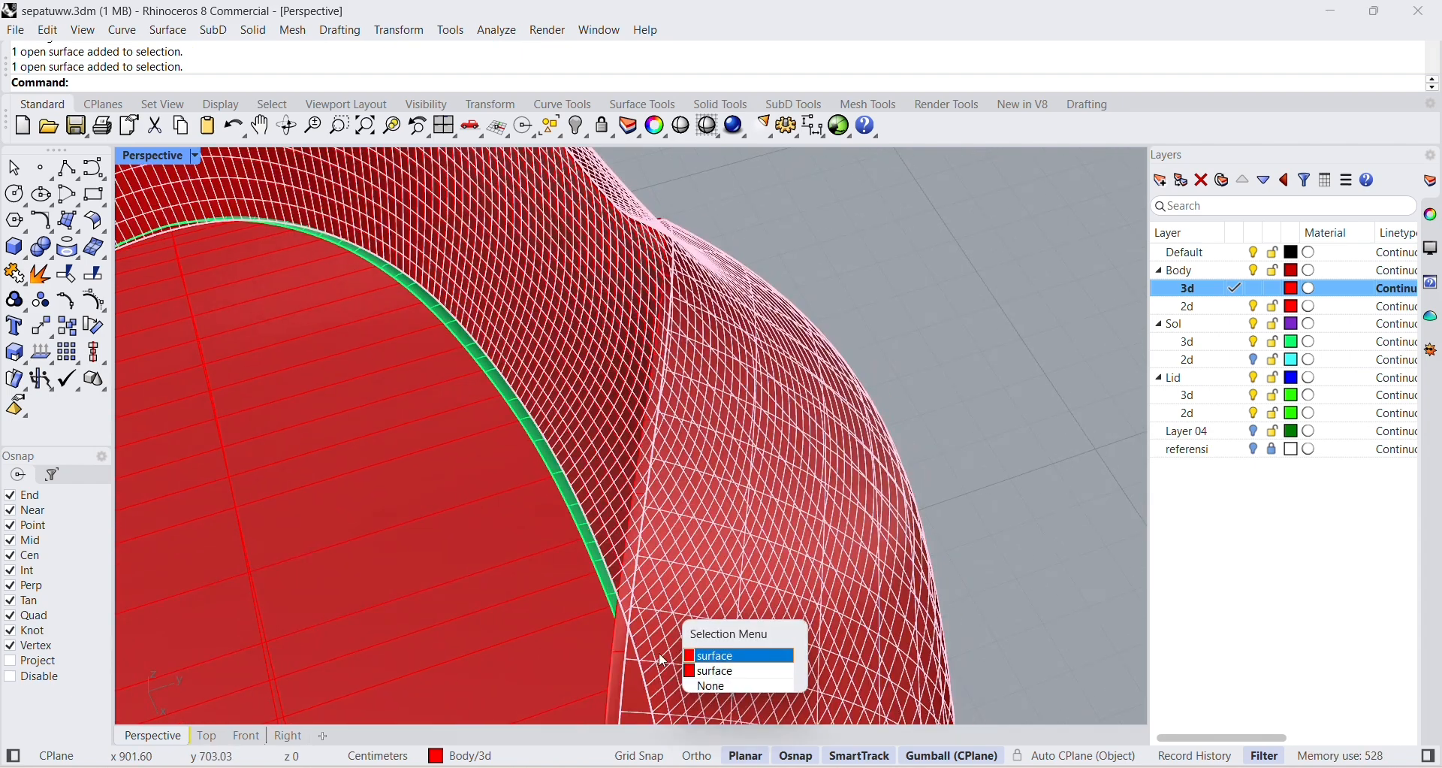
pyautogui.click(717, 671)
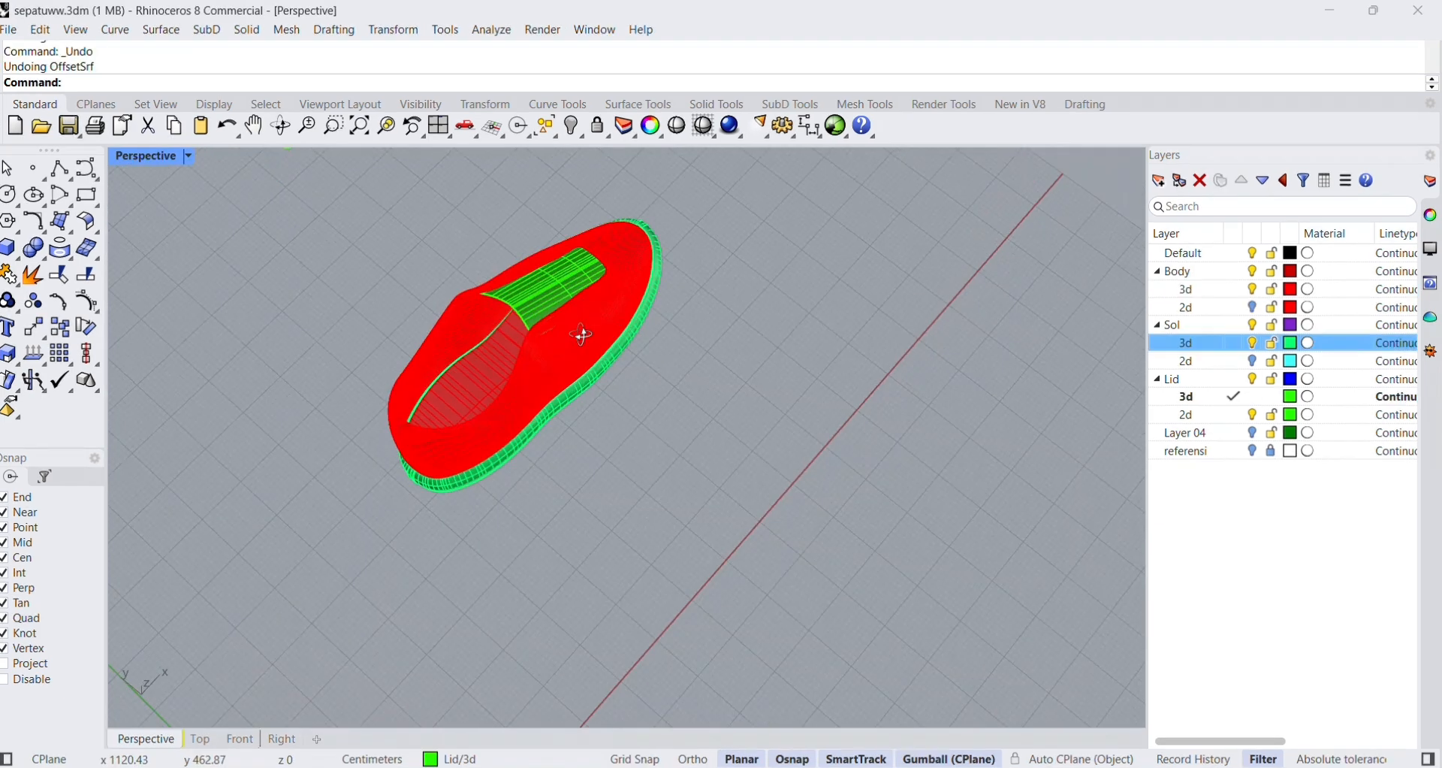
pyautogui.scroll(5, 526, 274)
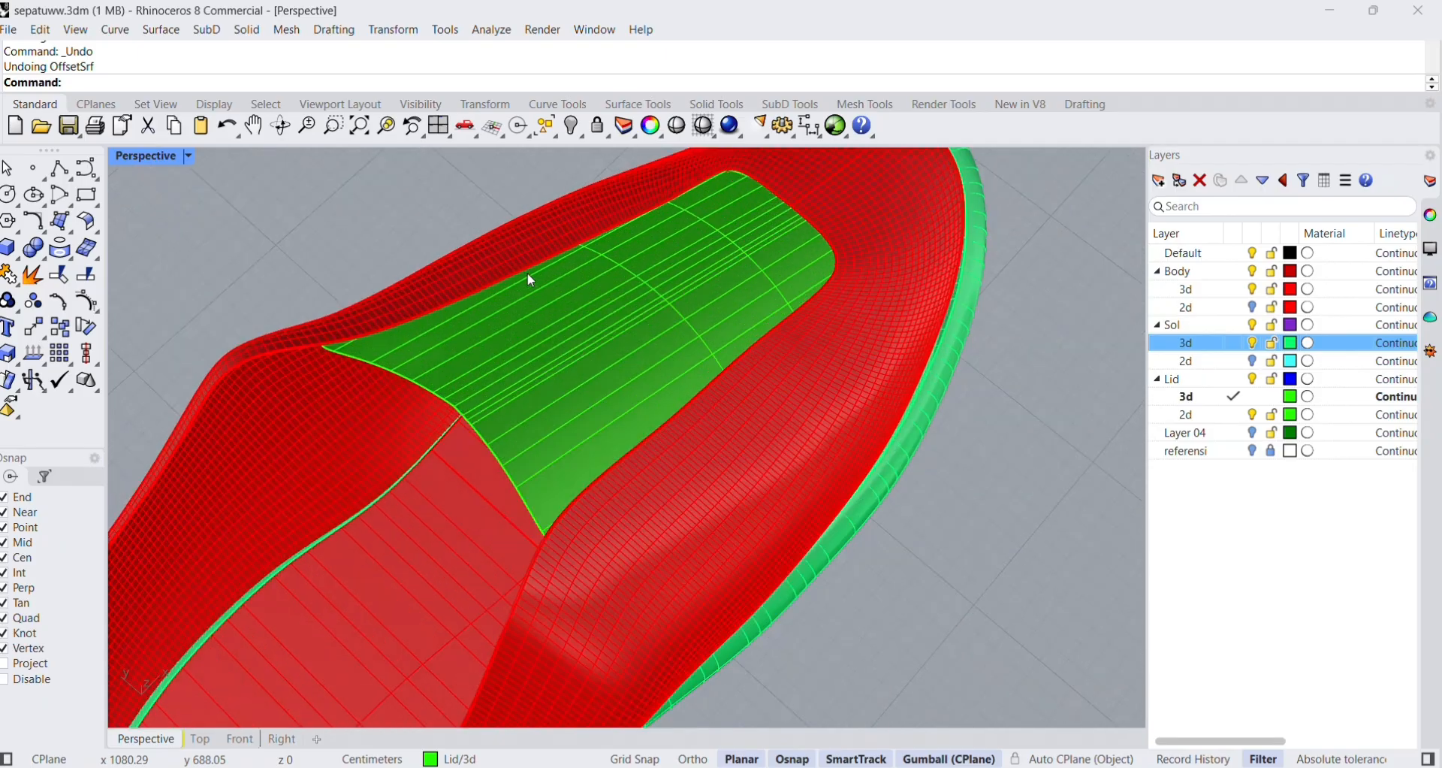
# Examine how the tongue fits along the shoe opening, and make the Lid 3d layer current.
pyautogui.scroll(3, 242, 392)
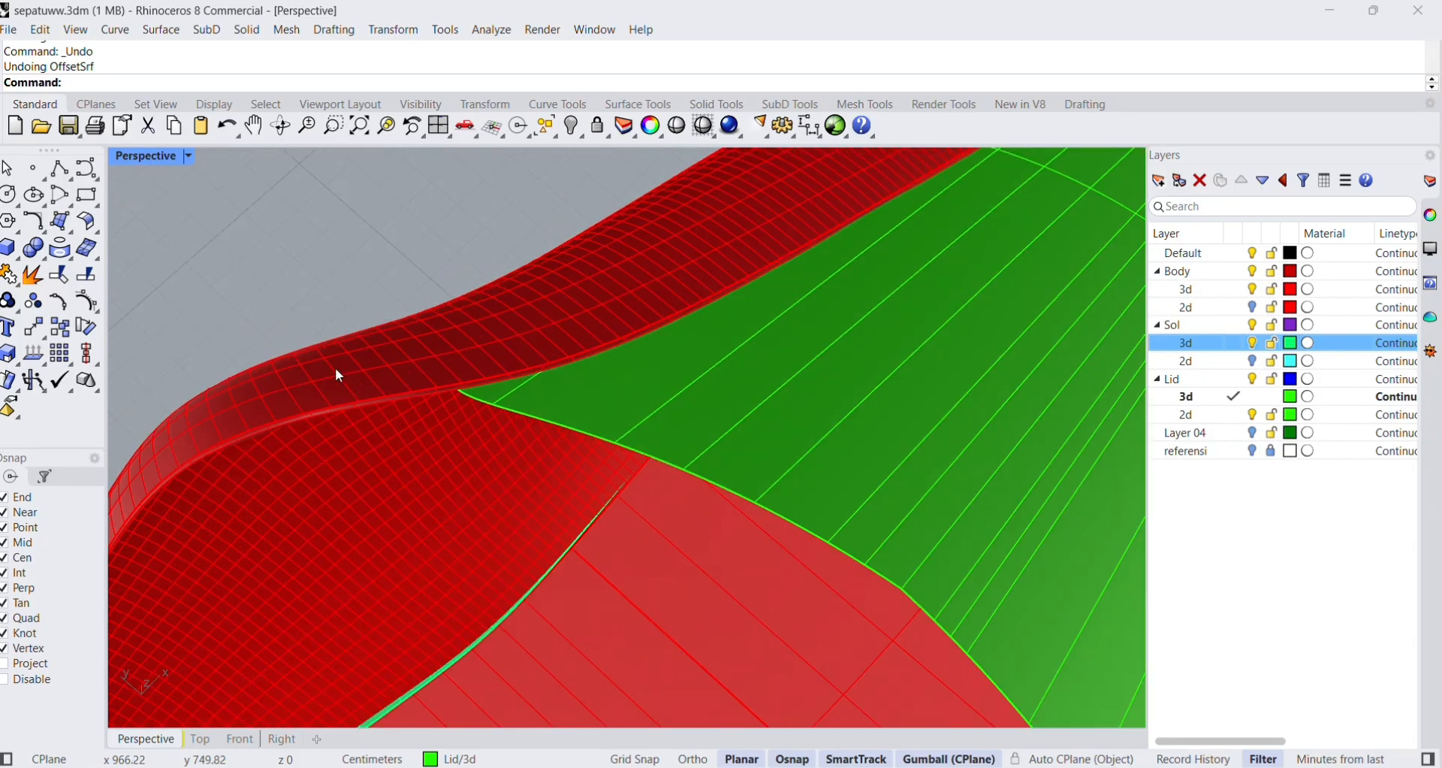
pyautogui.moveTo(687, 443); pyautogui.dragTo(725, 443, button='right')
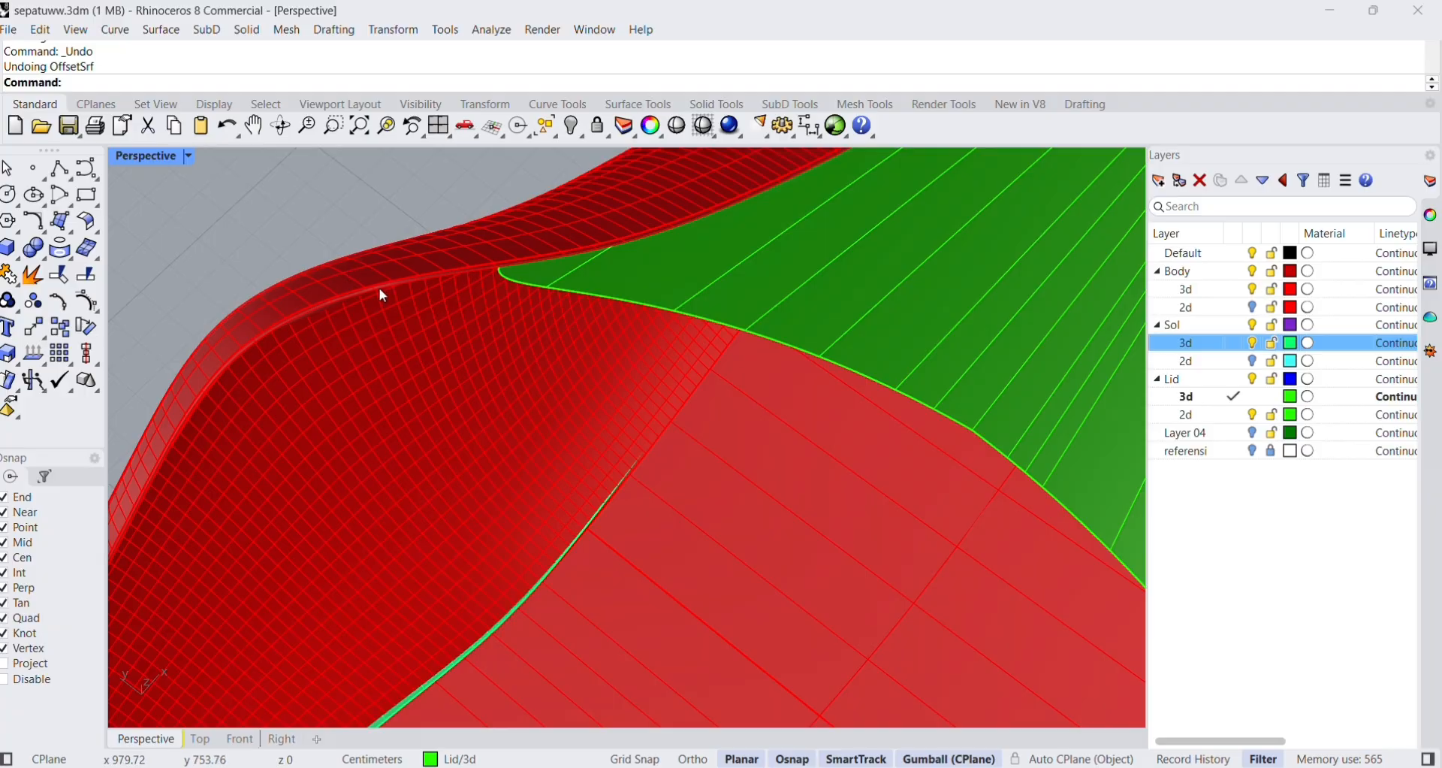
pyautogui.scroll(-10, 658, 382)
pyautogui.moveTo(658, 381); pyautogui.dragTo(730, 439, button='right')
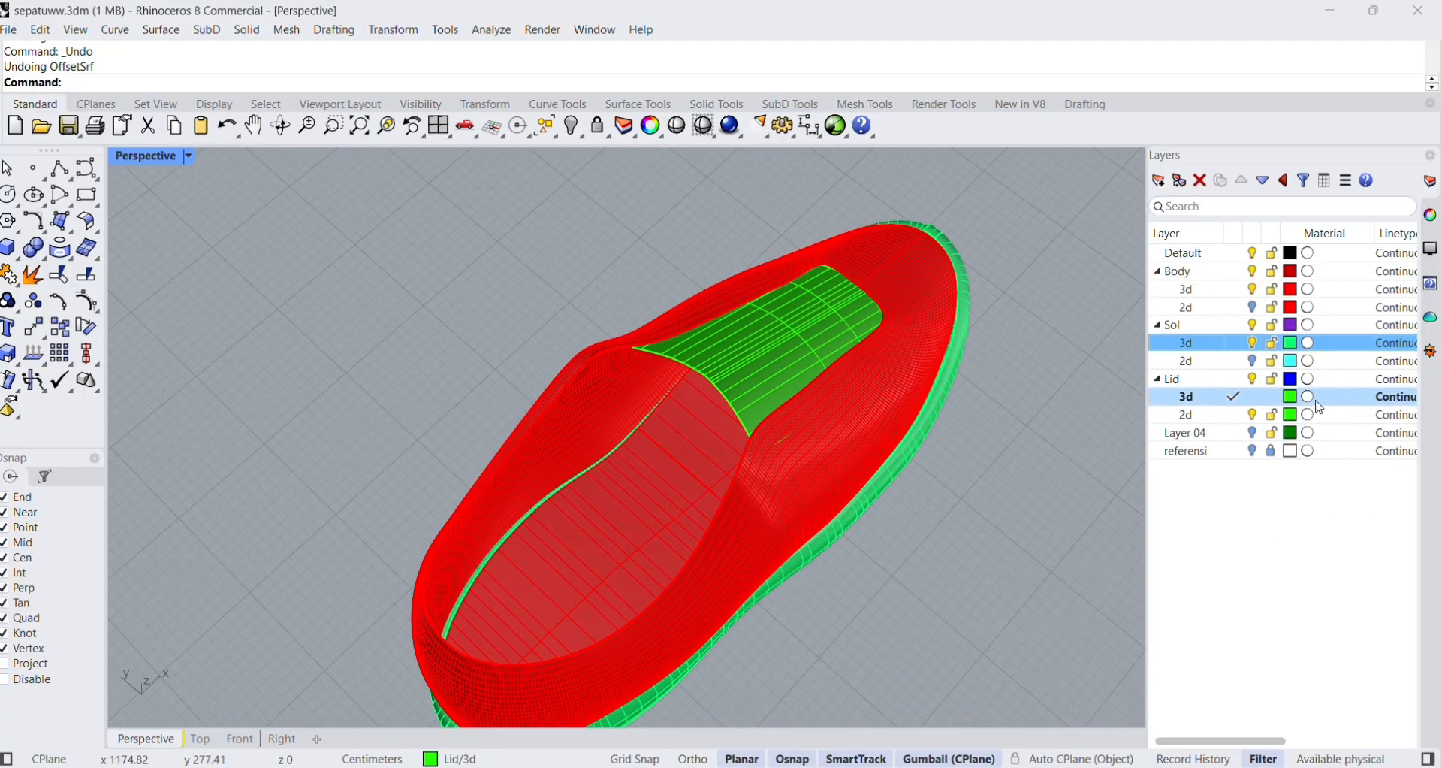
pyautogui.click(1221, 398)
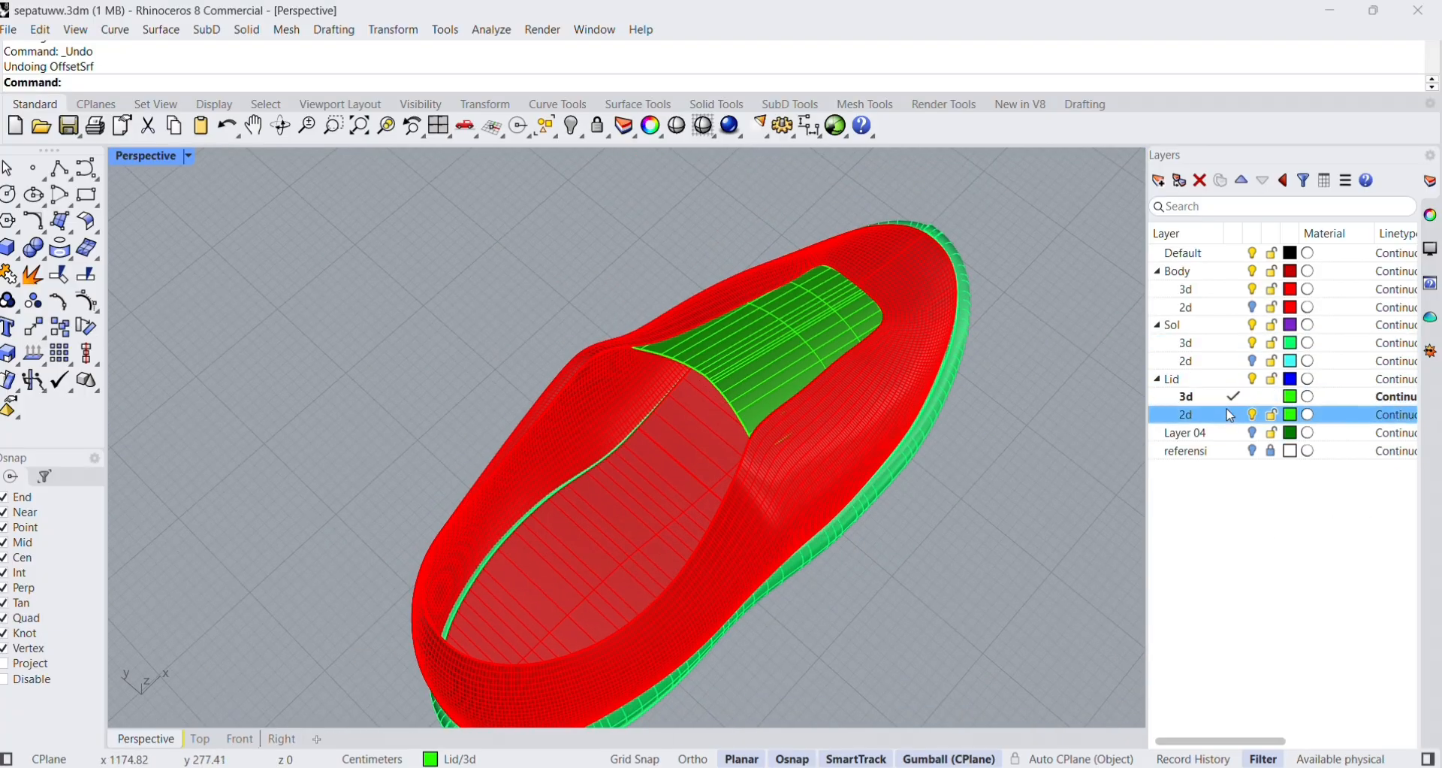
pyautogui.click(1253, 397)
pyautogui.click(1253, 396)
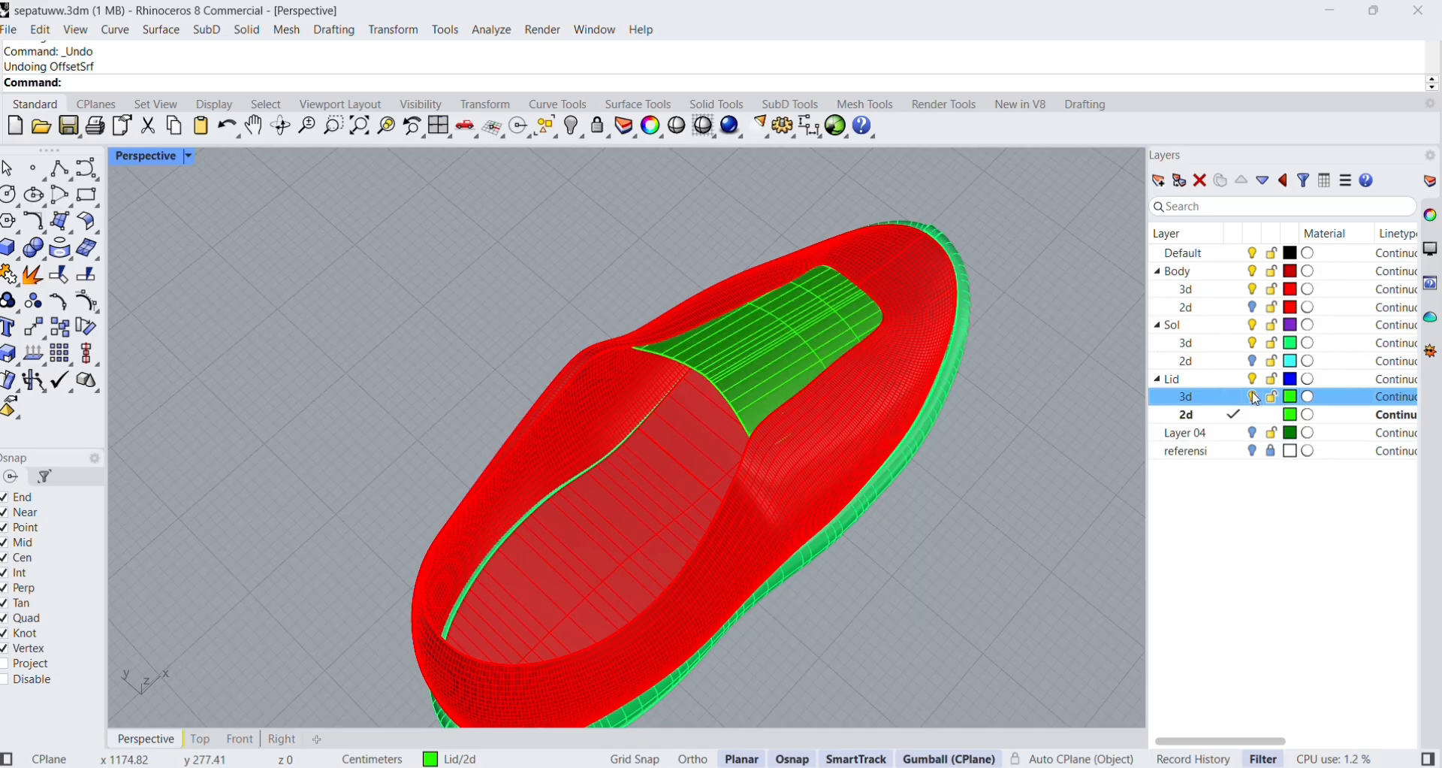
pyautogui.doubleClick(1203, 402)
# Offset the tongue surface 0.5 cm towards the inside of the shoe, with round corners and without making a solid.
pyautogui.scroll(3, 796, 360)
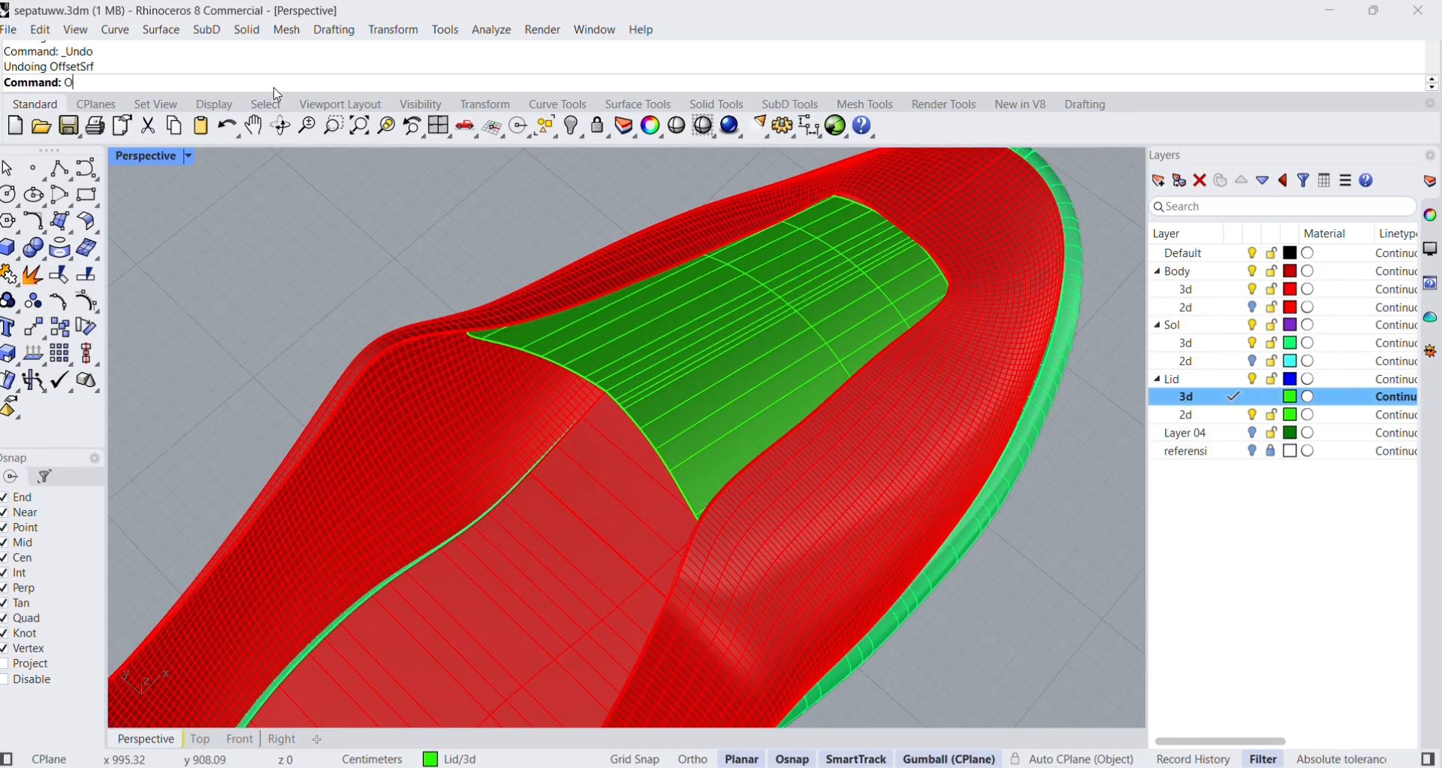
pyautogui.write('ffsetSrf')
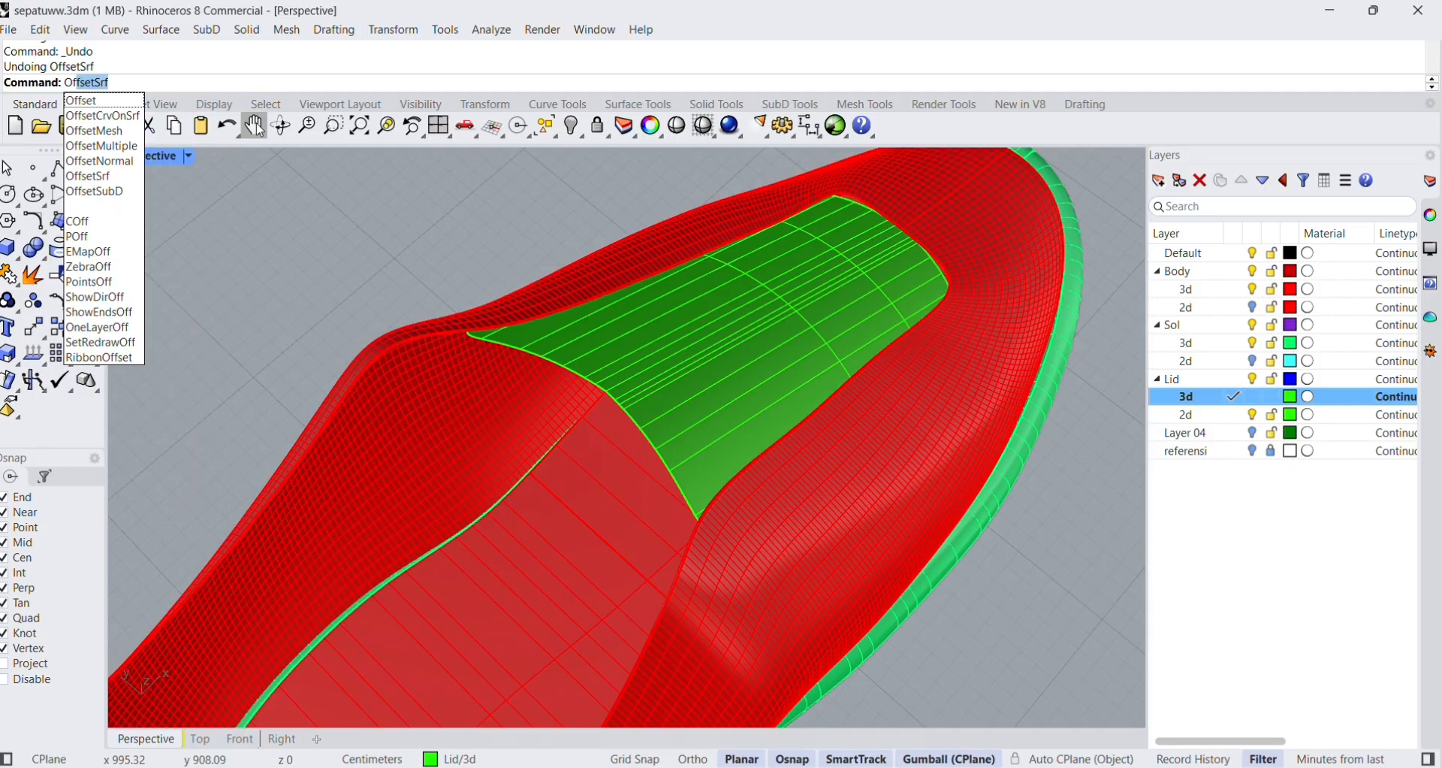
pyautogui.click(132, 180)
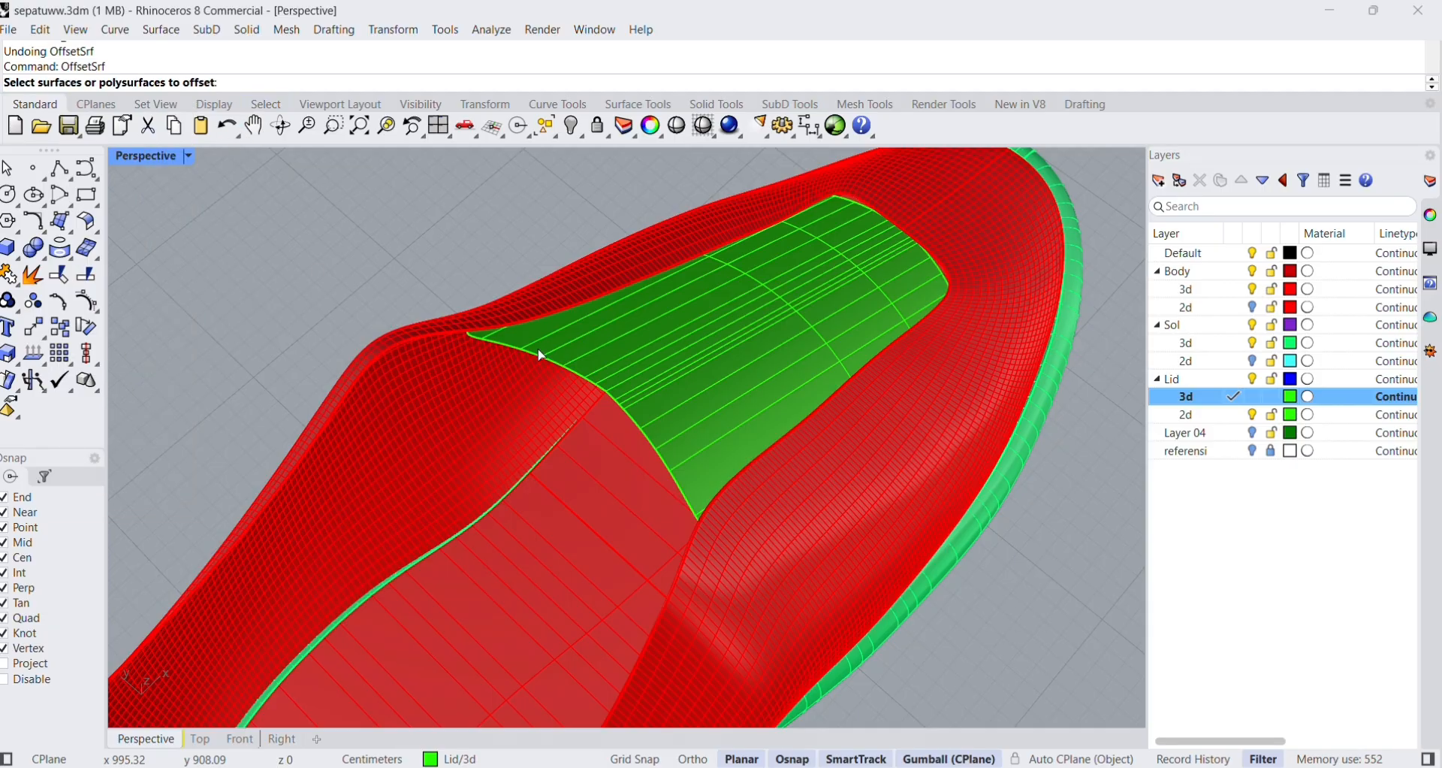
pyautogui.click(665, 368)
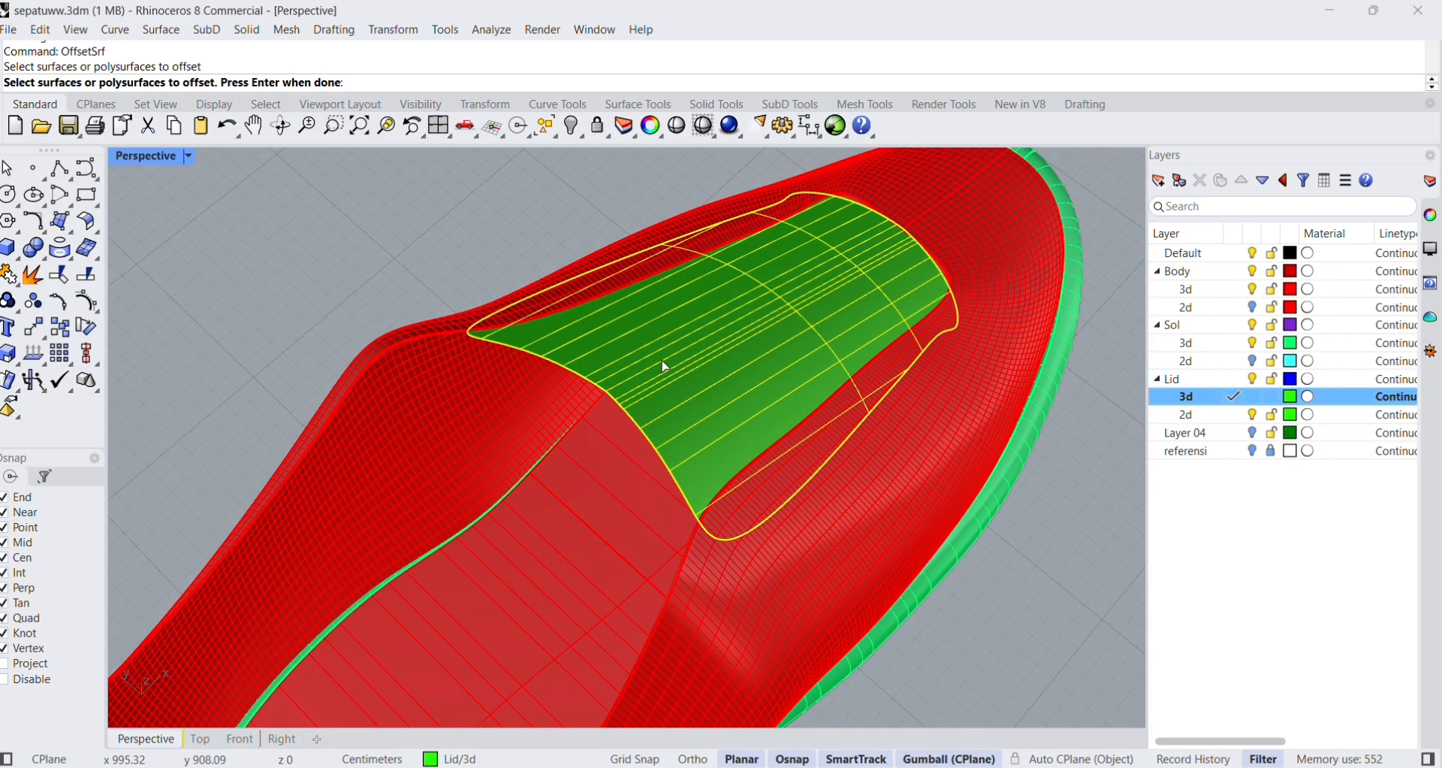
pyautogui.press('Return')
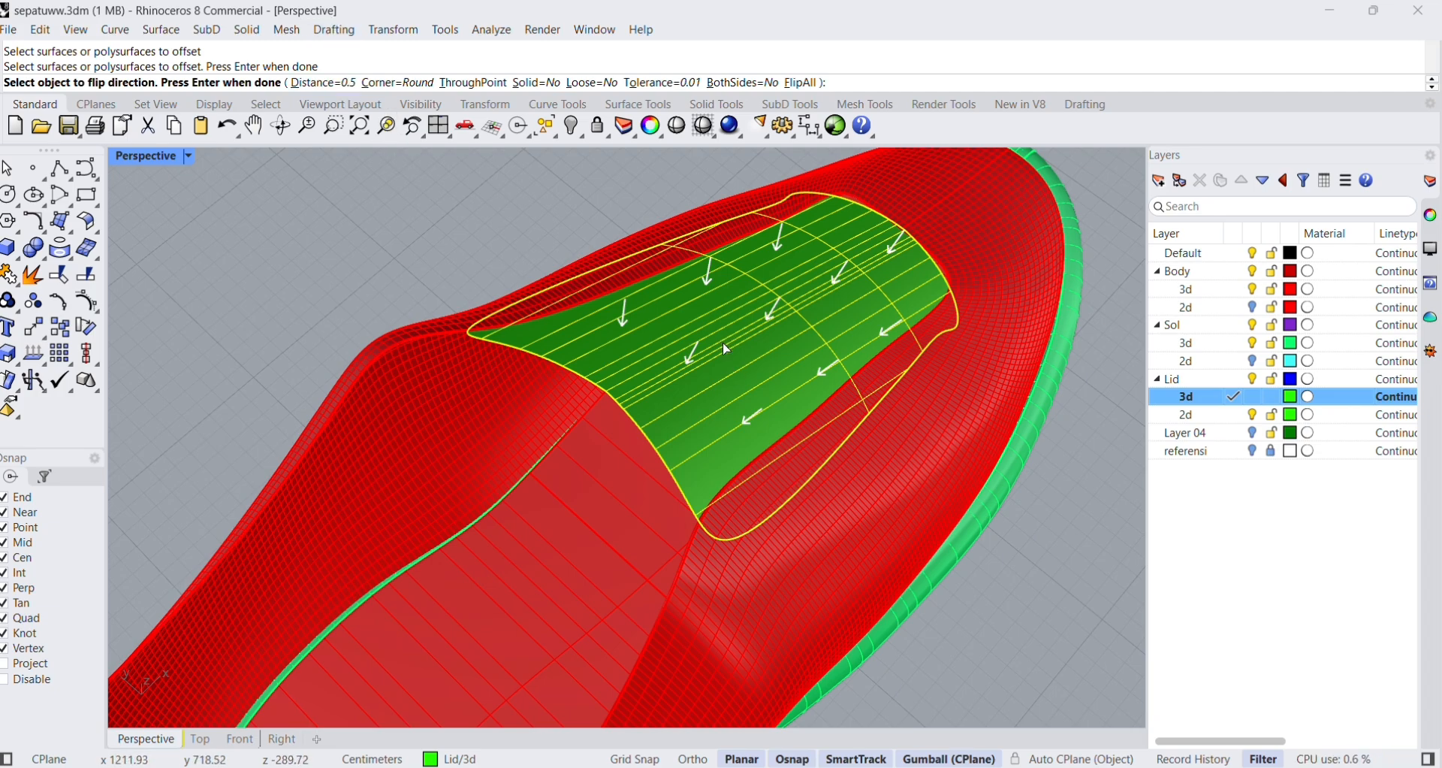
pyautogui.press('Return')
# Try shifting one of the two tongue surfaces slightly along its length, and undo the move.
pyautogui.moveTo(727, 416); pyautogui.dragTo(759, 402, button='right')
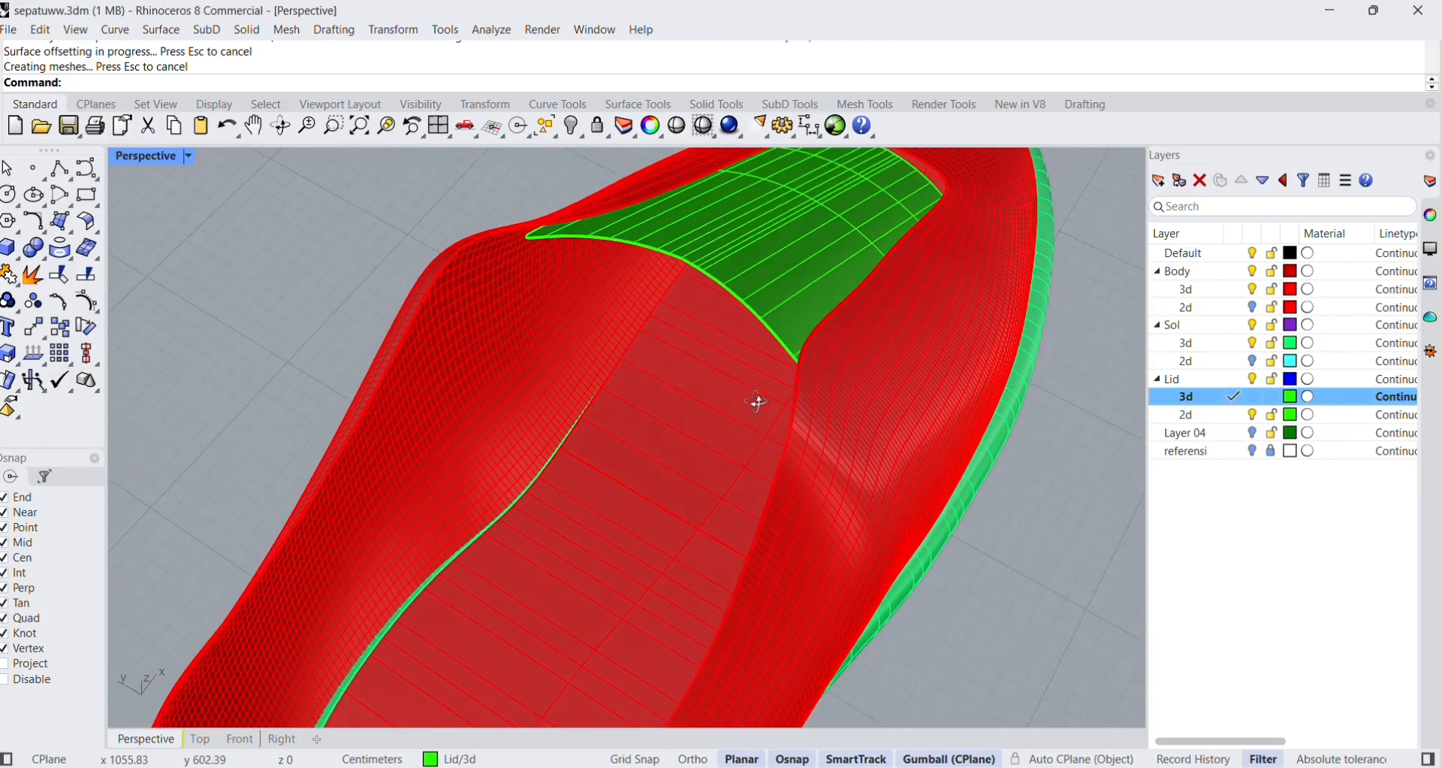
pyautogui.scroll(5, 742, 277)
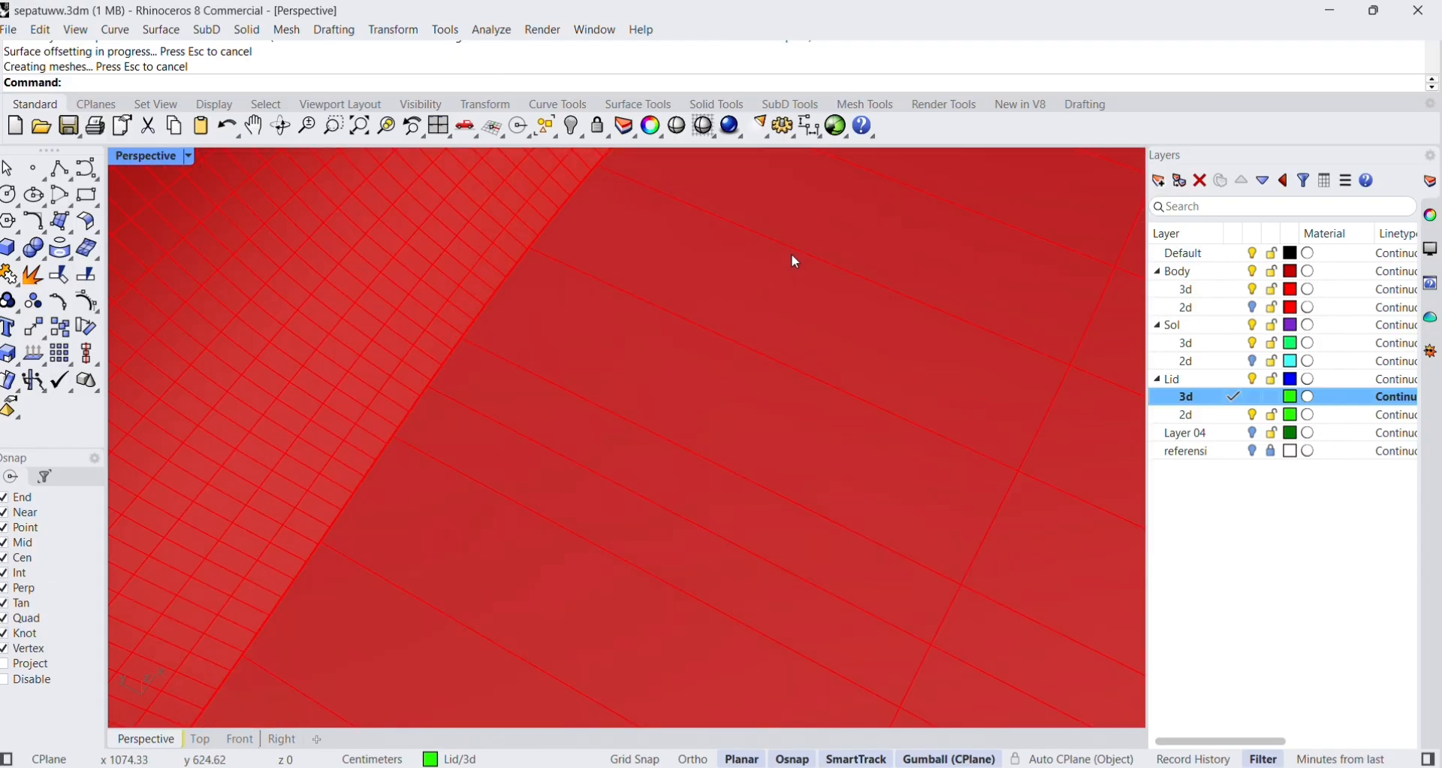
pyautogui.scroll(-5, 795, 251)
pyautogui.scroll(4, 913, 276)
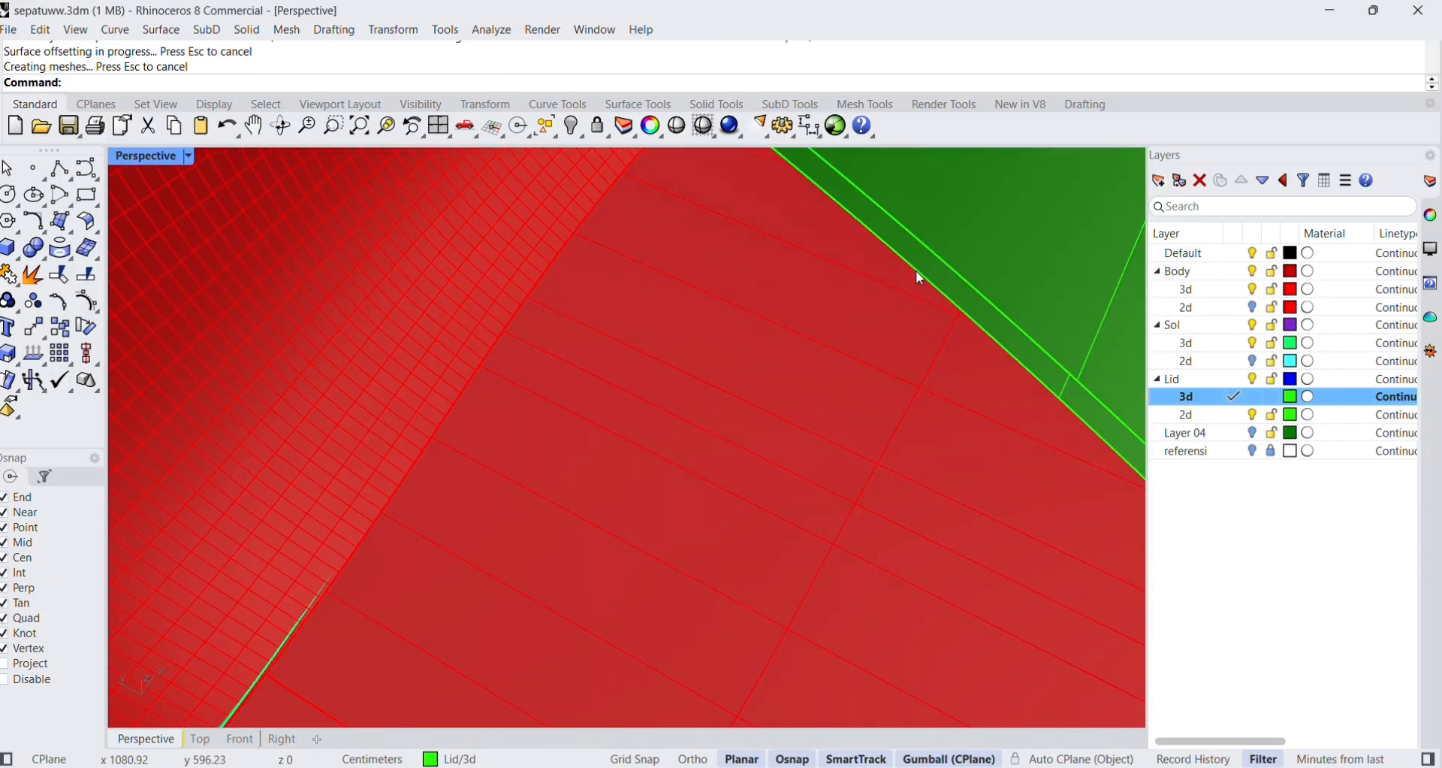
pyautogui.click(917, 272)
pyautogui.scroll(-3, 906, 276)
pyautogui.scroll(-3, 777, 186)
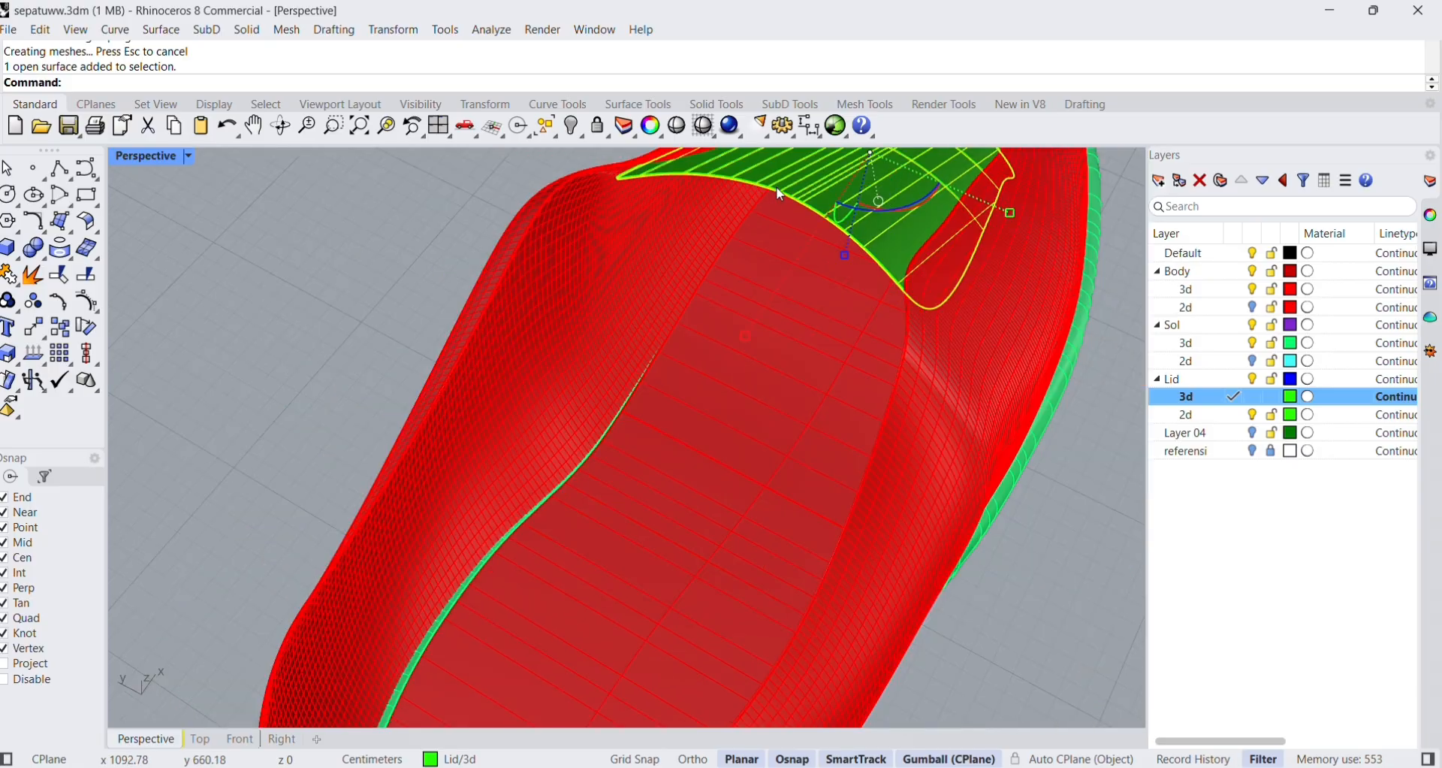
pyautogui.scroll(5, 785, 191)
pyautogui.scroll(-4, 786, 205)
pyautogui.moveTo(828, 213); pyautogui.dragTo(824, 247, button='right')
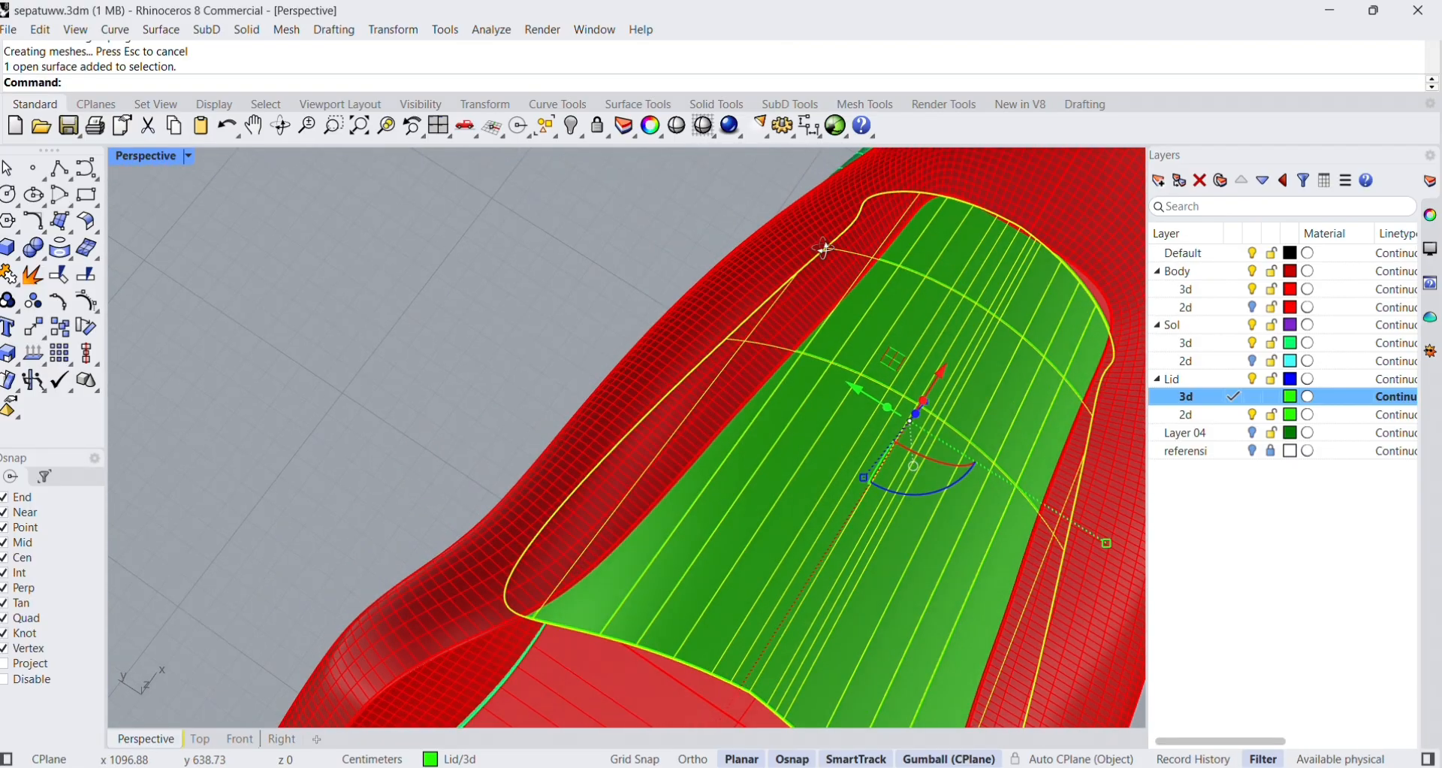
pyautogui.moveTo(946, 372); pyautogui.dragTo(943, 379)
pyautogui.click(629, 342)
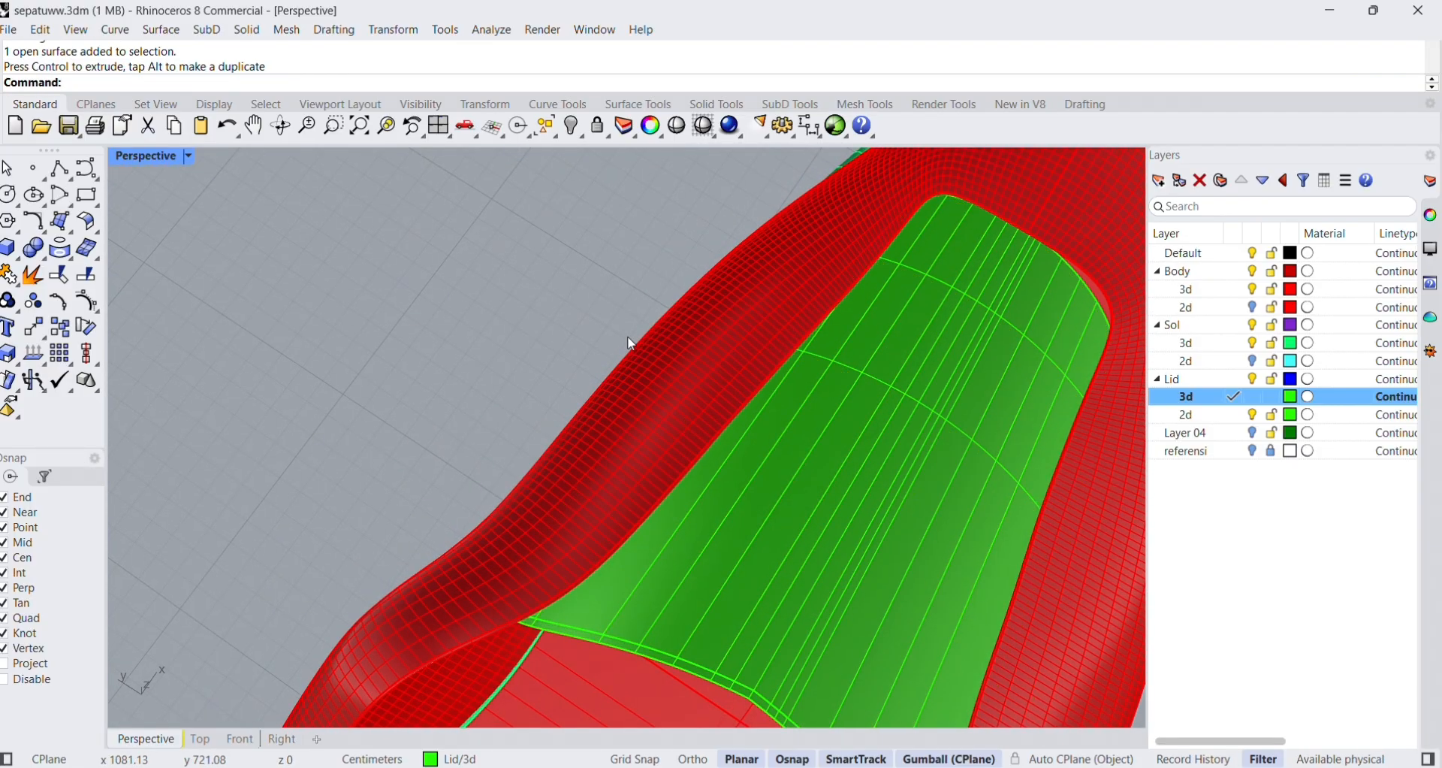
pyautogui.moveTo(752, 382); pyautogui.dragTo(765, 349, button='right')
pyautogui.hotkey('ctrl', 'z')
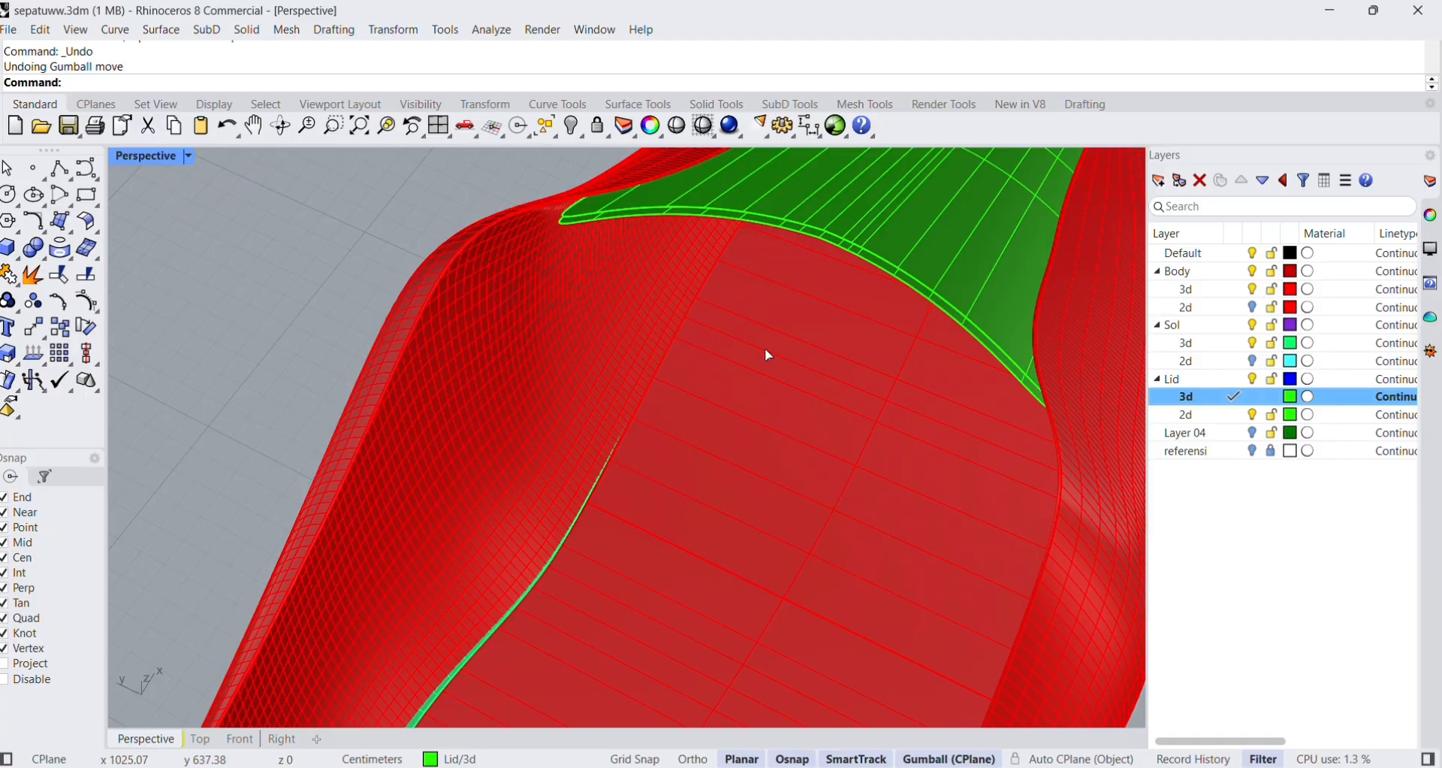
# Move the inner tongue surface slightly downward to widen the gap below the outer tongue surface.
pyautogui.scroll(-3, 910, 228)
pyautogui.keyDown('shift'); pyautogui.moveTo(915, 230); pyautogui.dragTo(788, 487, button='right'); pyautogui.keyUp('shift')
pyautogui.scroll(3, 831, 399)
pyautogui.moveTo(808, 413); pyautogui.dragTo(843, 350, button='right')
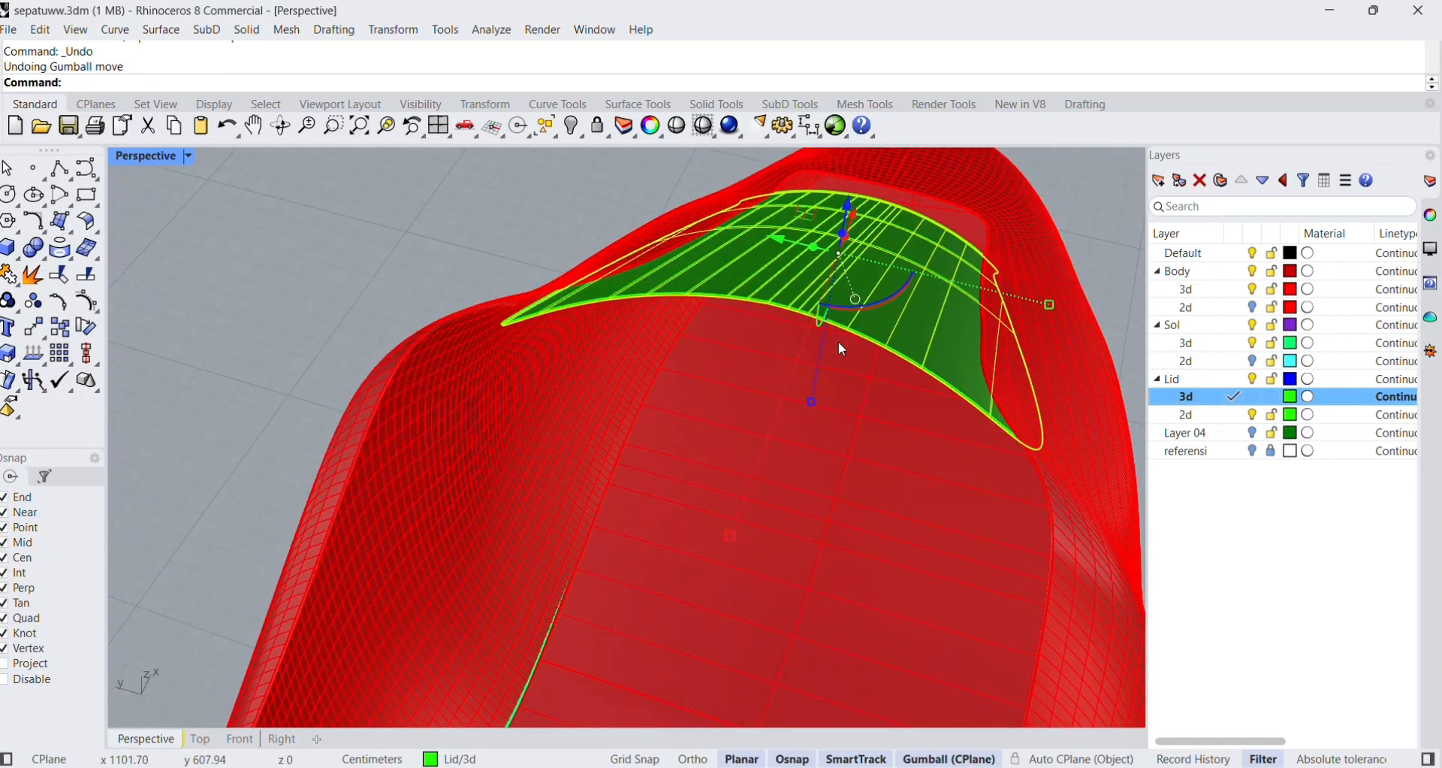
pyautogui.moveTo(844, 211); pyautogui.dragTo(843, 222)
pyautogui.click(574, 215)
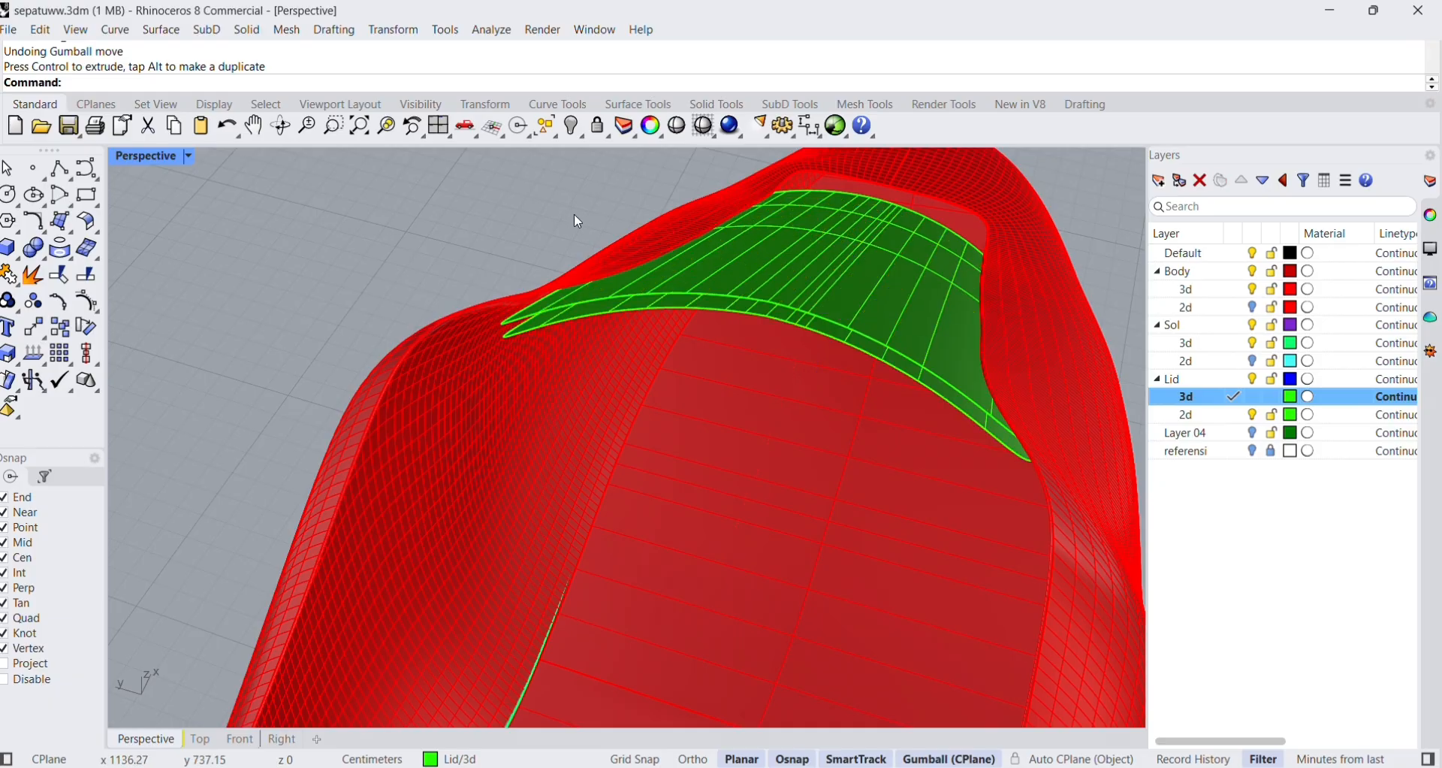
# Start a surface blend with chained edges and hide the Body 3d layer to expose the tongue edges.
pyautogui.scroll(5, 664, 245)
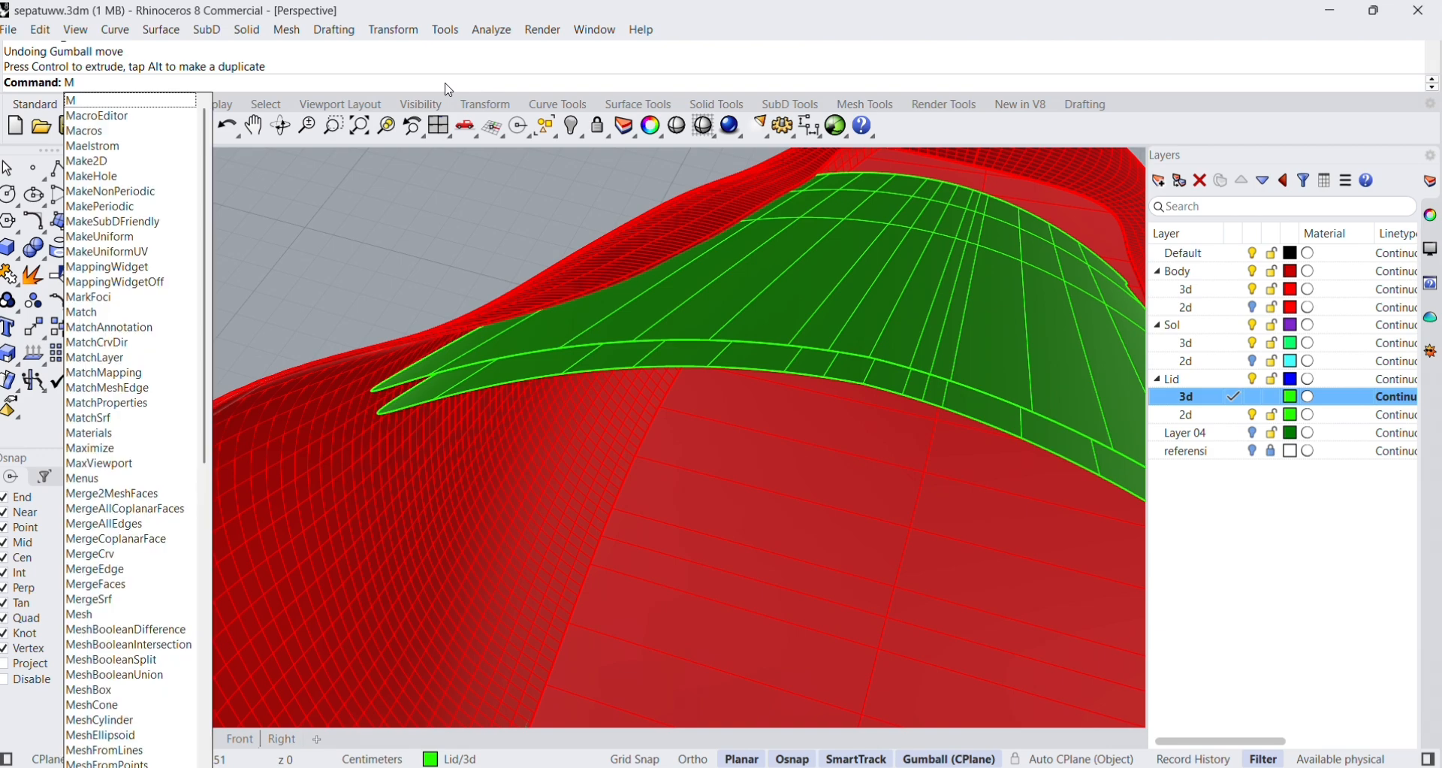
pyautogui.press('BackSpace')
pyautogui.write('Bend')
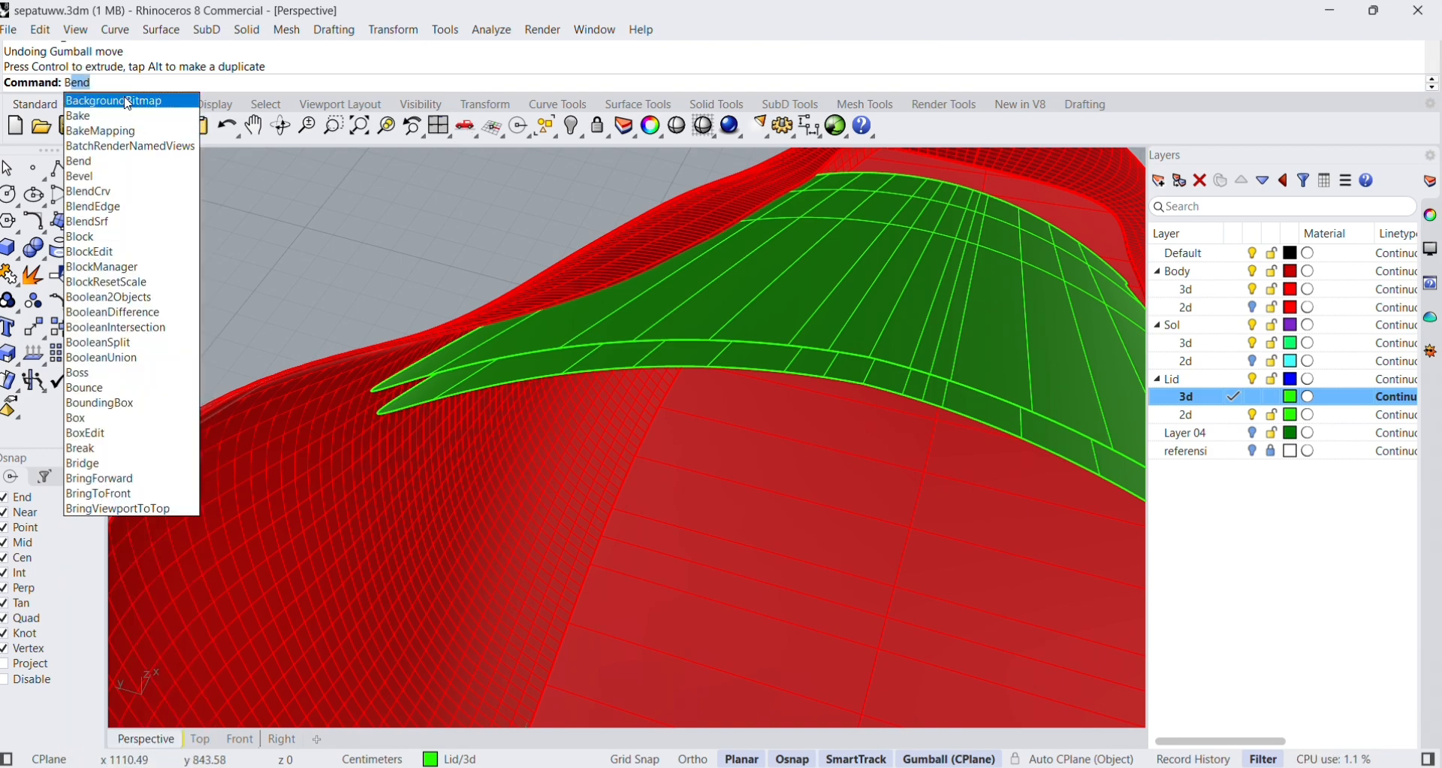
pyautogui.click(113, 222)
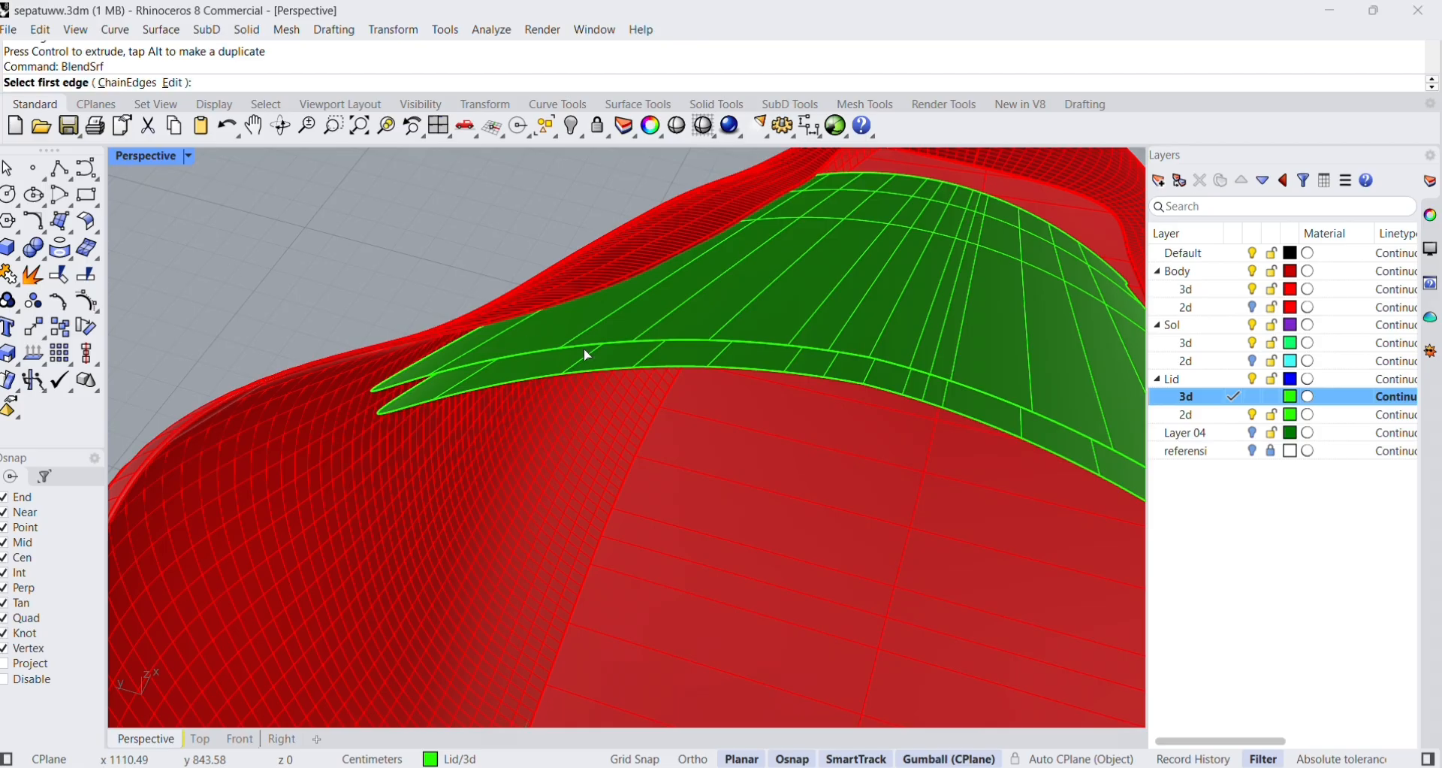
pyautogui.click(128, 83)
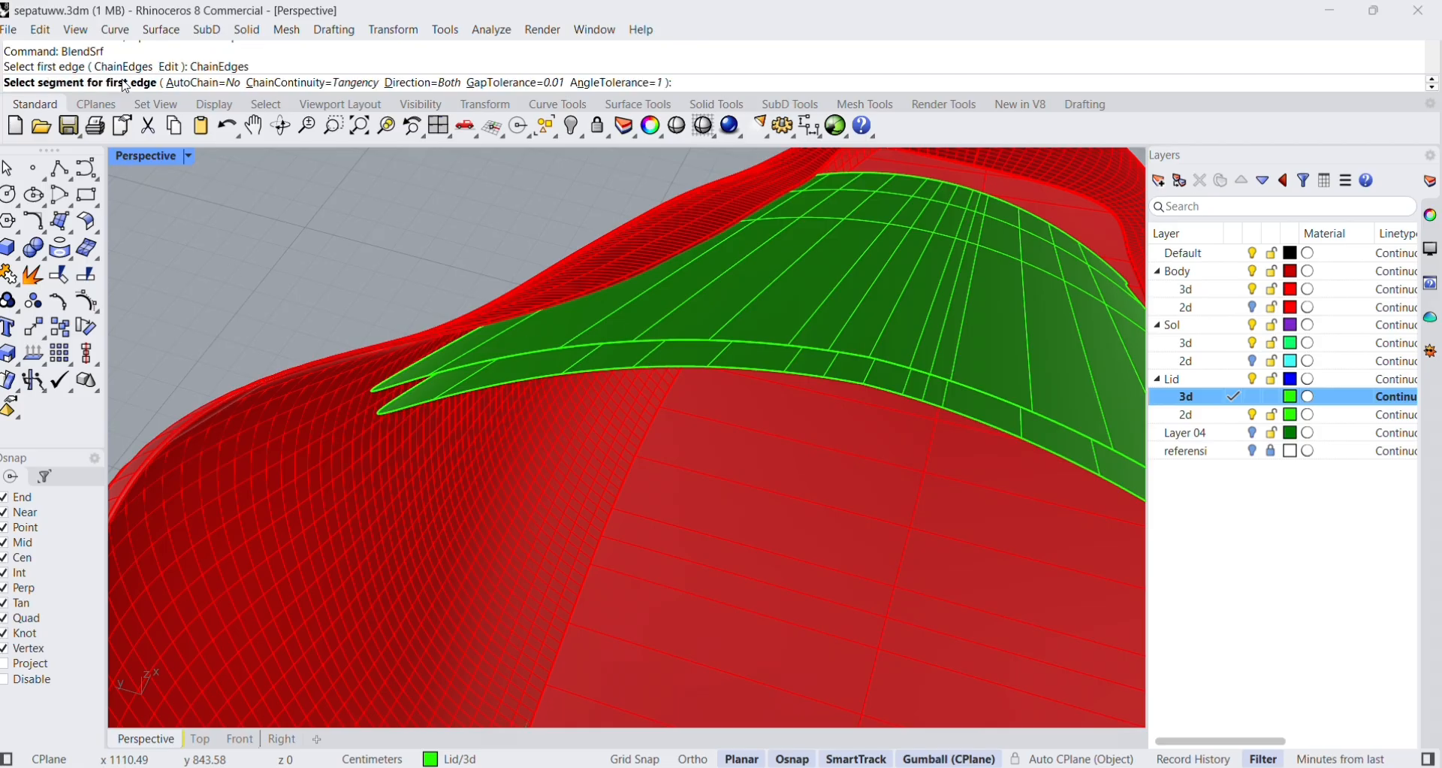
pyautogui.click(1254, 346)
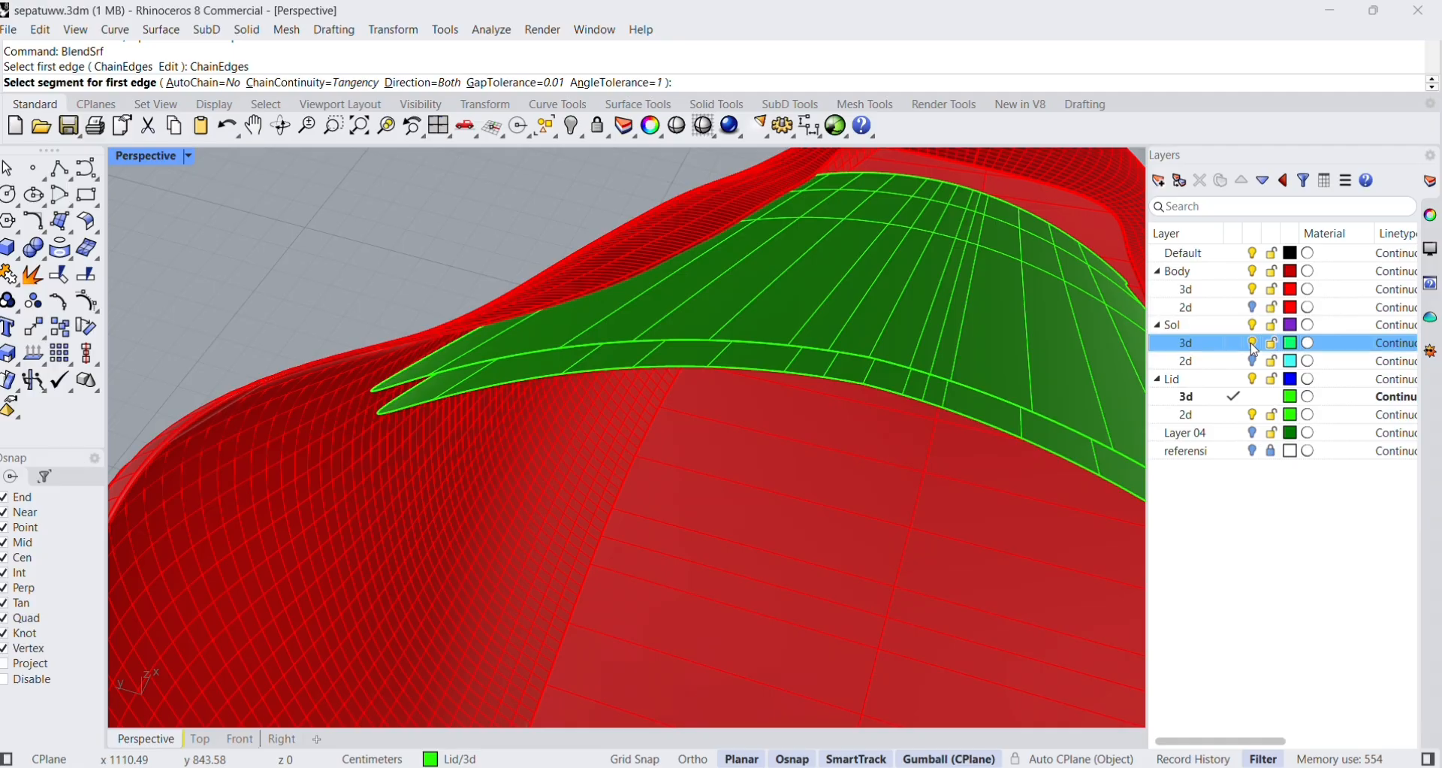
pyautogui.click(1253, 290)
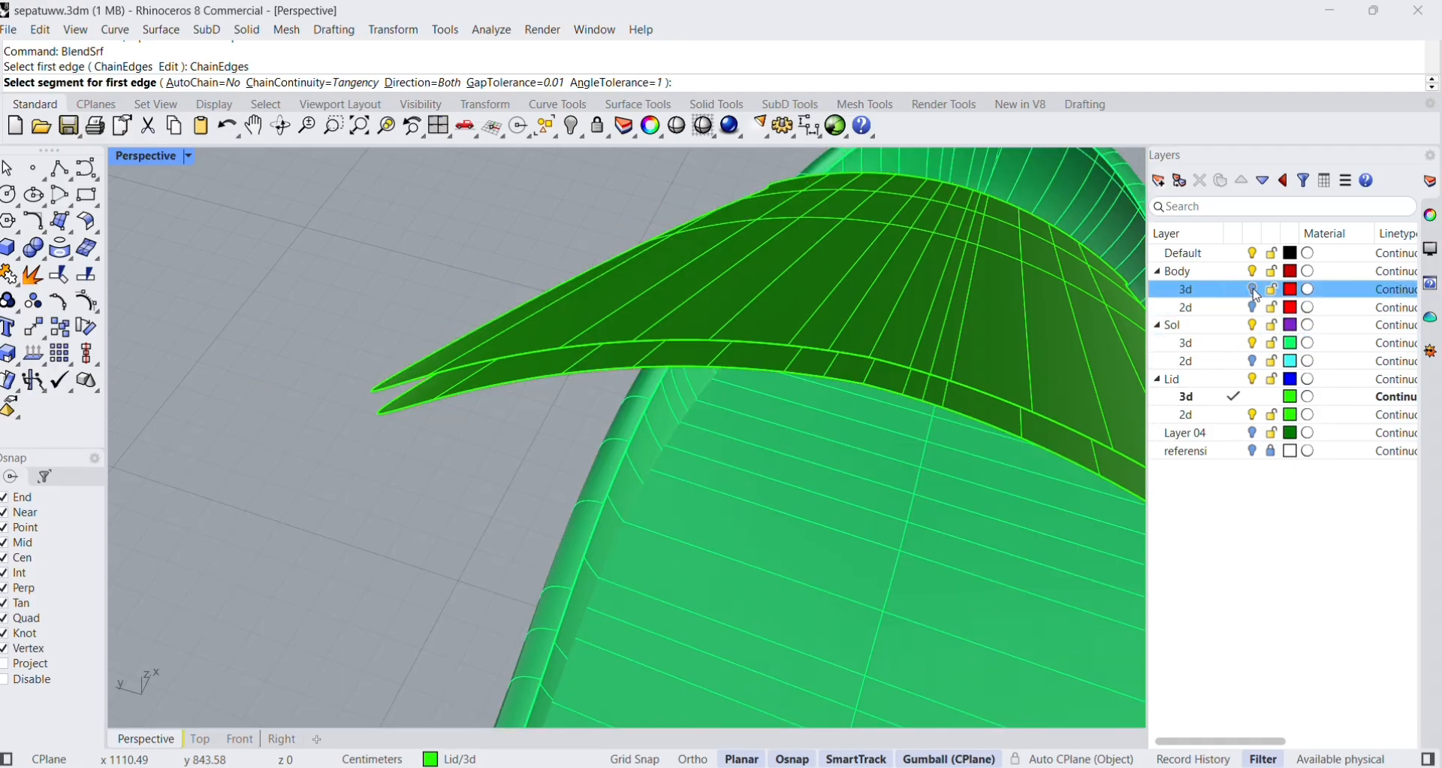
# Select the outer tongue surface's perimeter as the first edge and the inner surface's perimeter as the second, accepting the seam points.
pyautogui.click(742, 340)
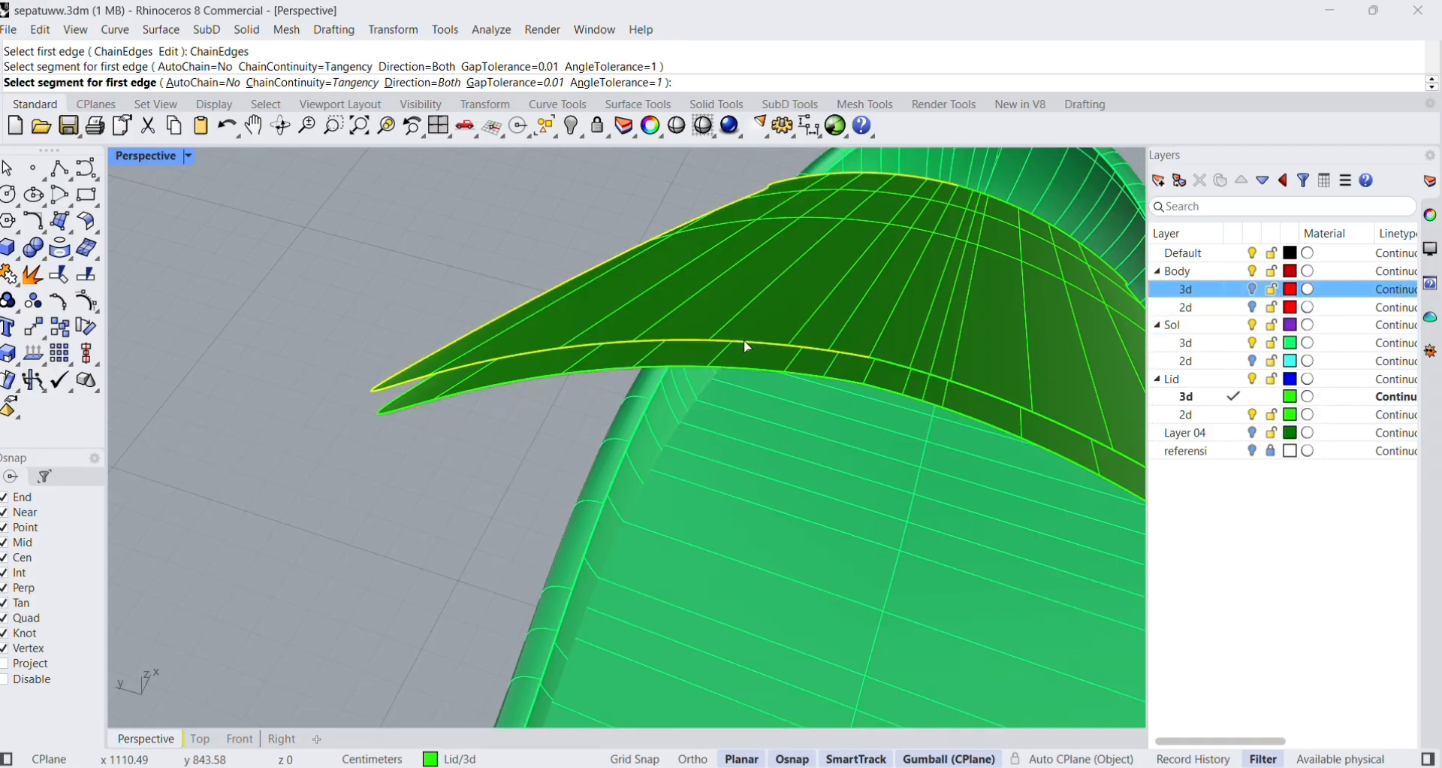
pyautogui.click(884, 360)
pyautogui.press('Return')
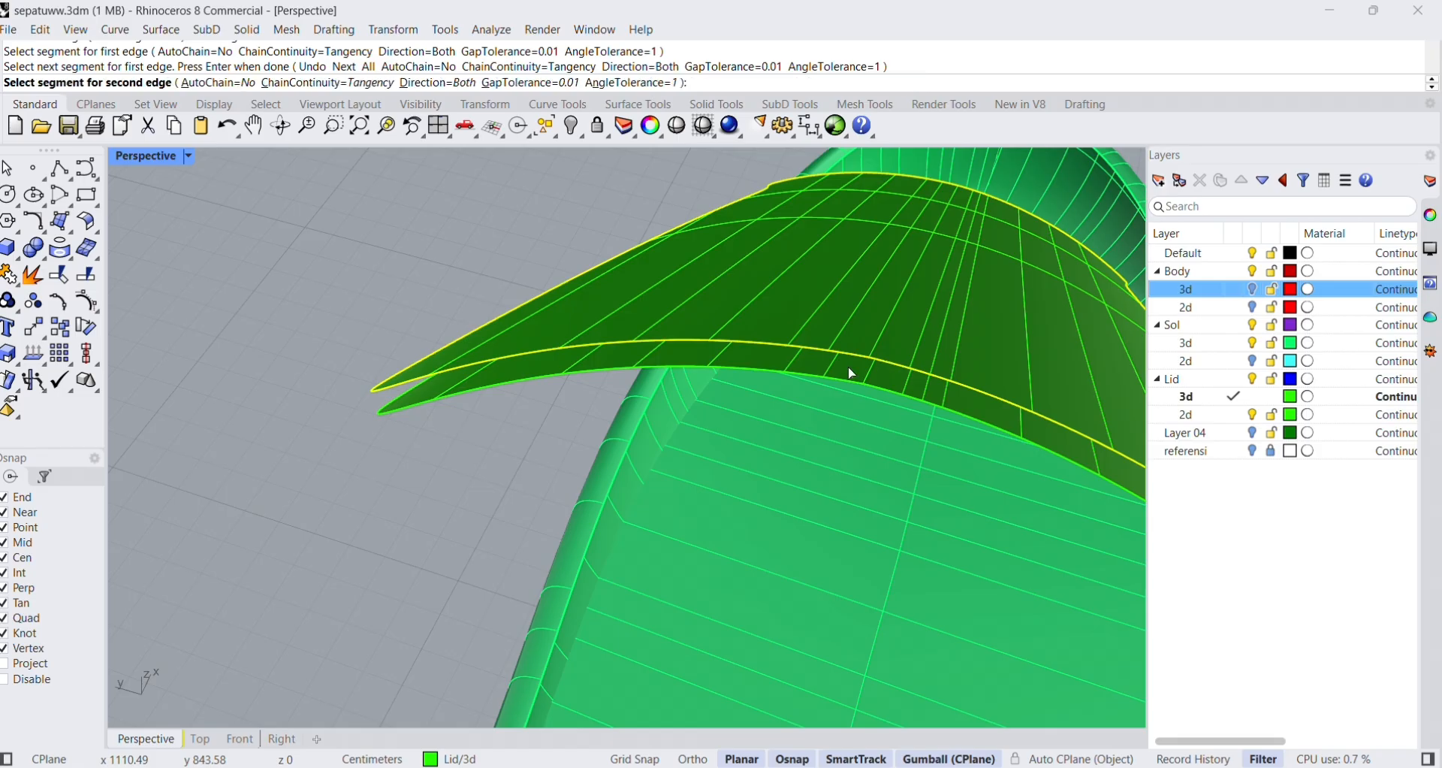
pyautogui.click(742, 367)
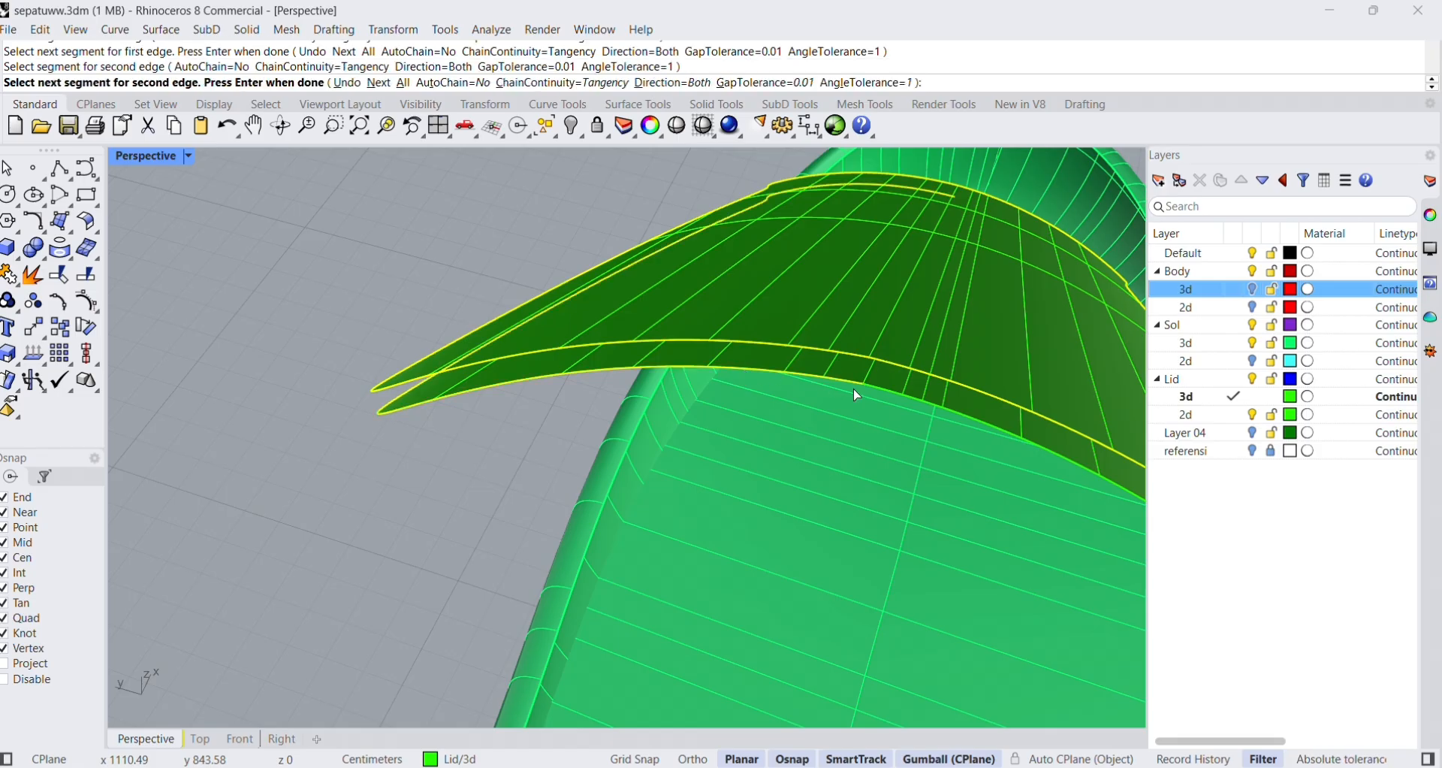
pyautogui.press('Return')
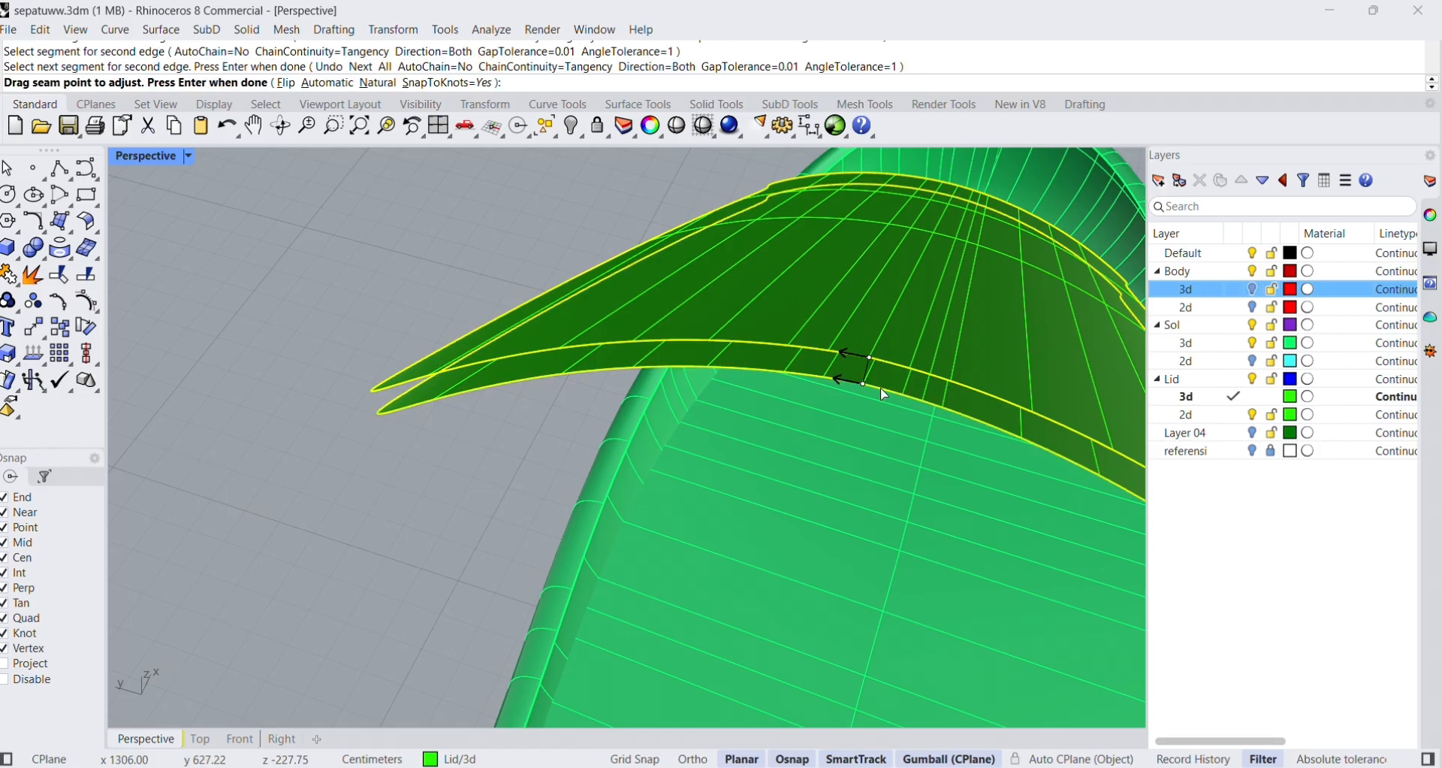
pyautogui.press('Return')
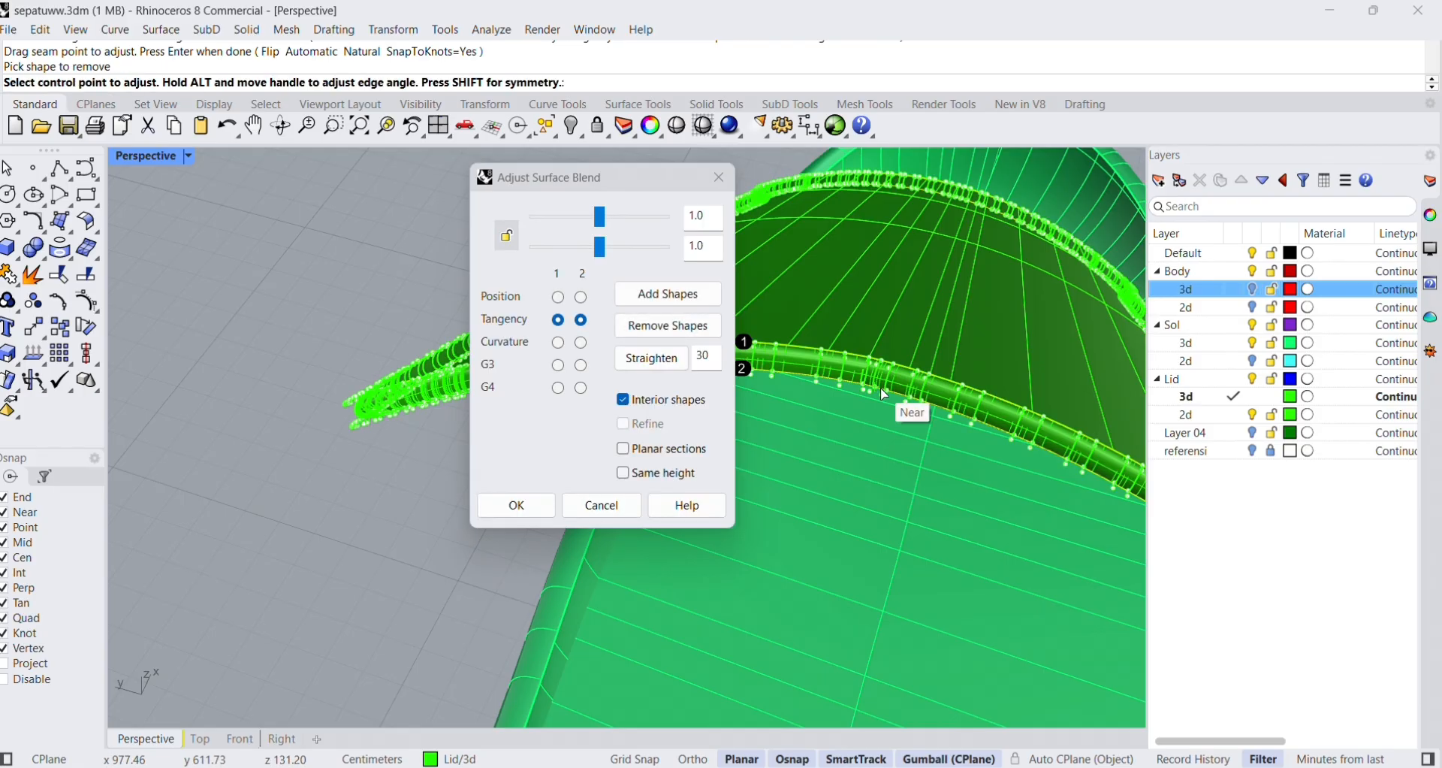
# Compare Position with Tangency, and create the tongue's edge blend with Tangency on both edges and factors of 1.214 and 1.117.
pyautogui.click(584, 299)
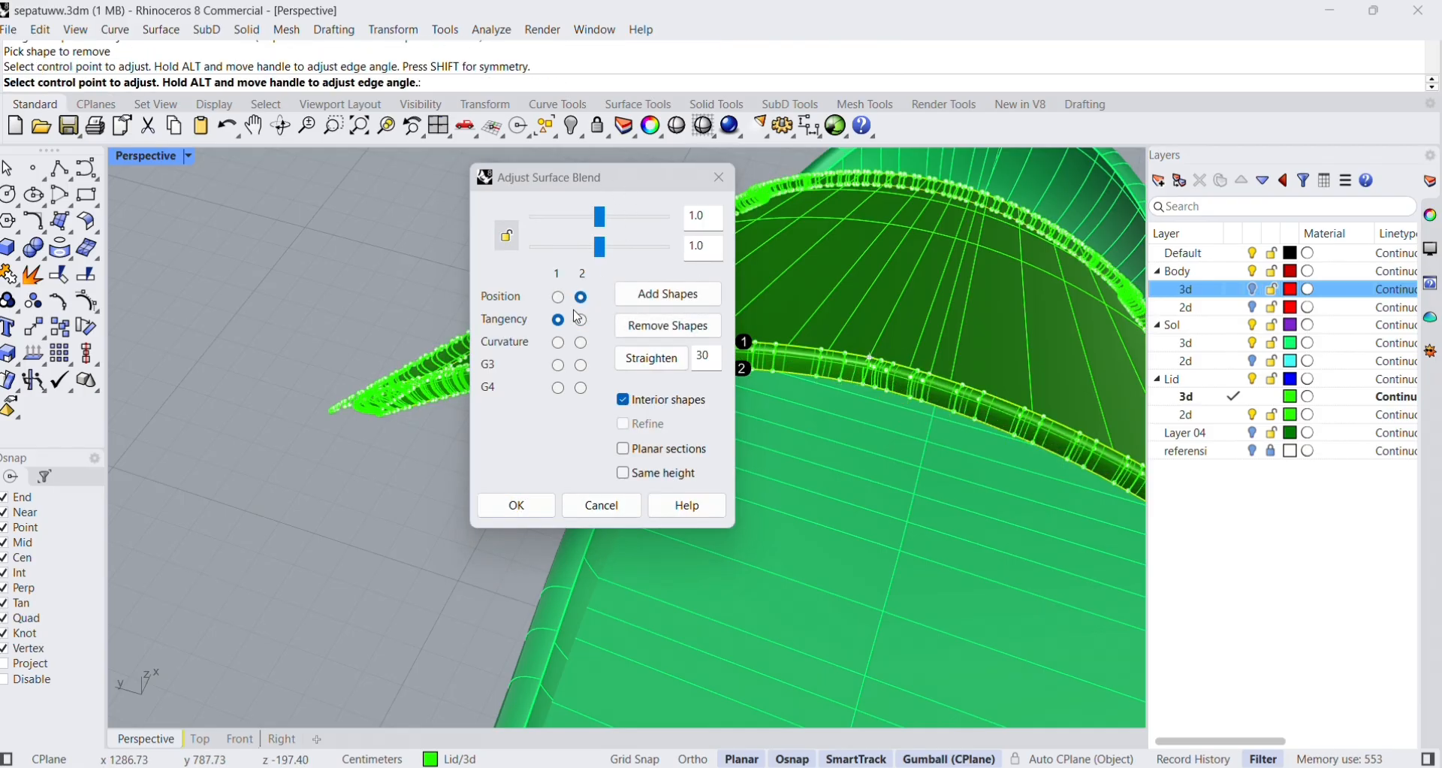
pyautogui.click(559, 299)
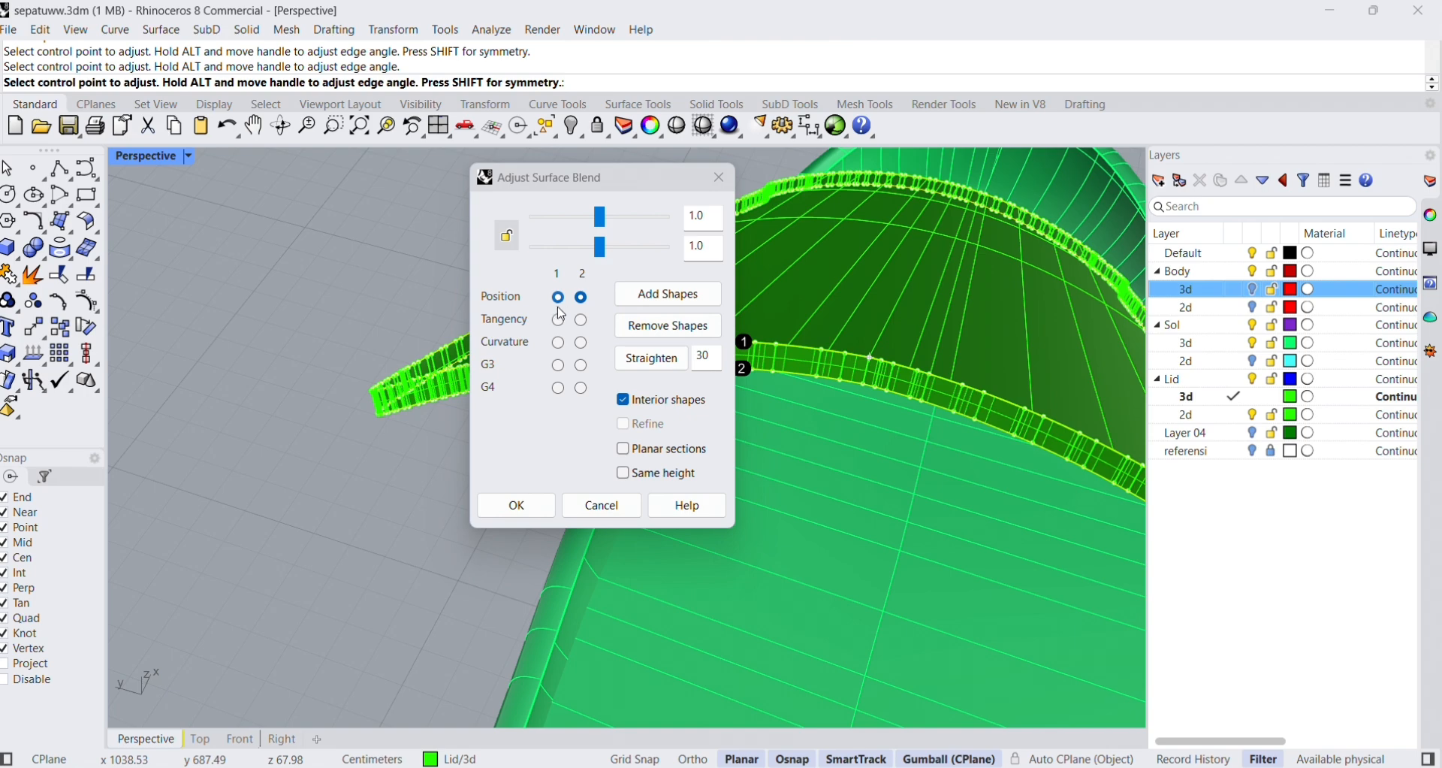
pyautogui.click(559, 320)
pyautogui.click(584, 322)
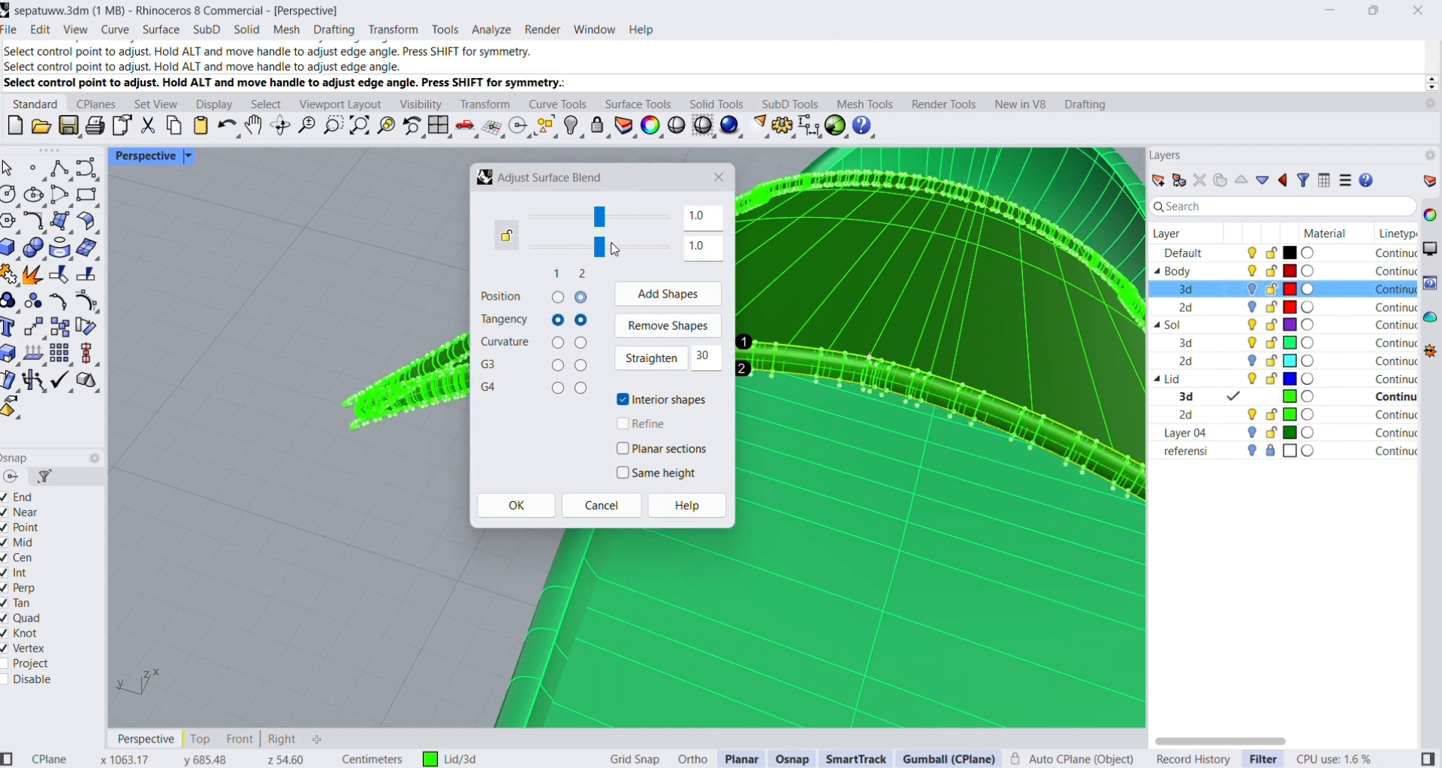
pyautogui.moveTo(610, 219); pyautogui.dragTo(605, 247)
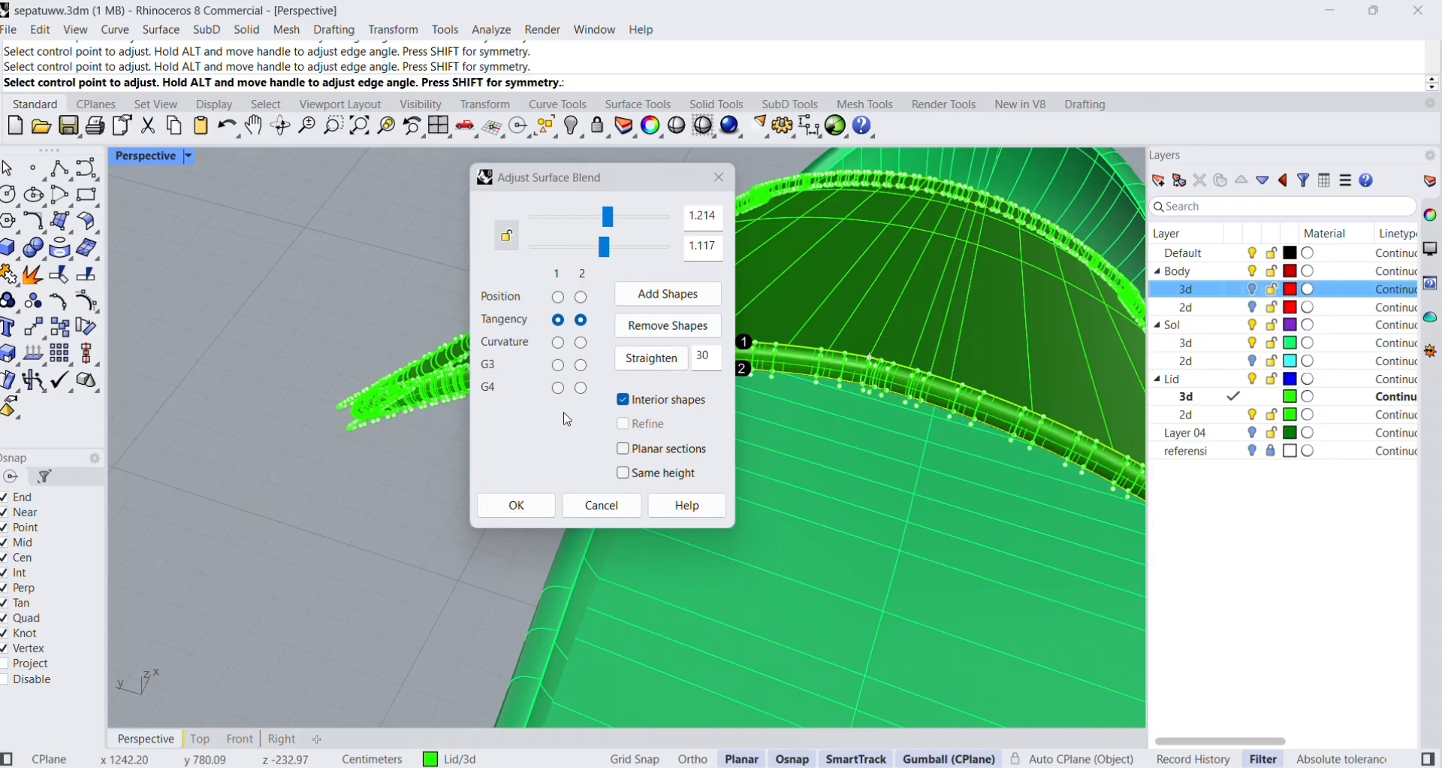
pyautogui.click(518, 506)
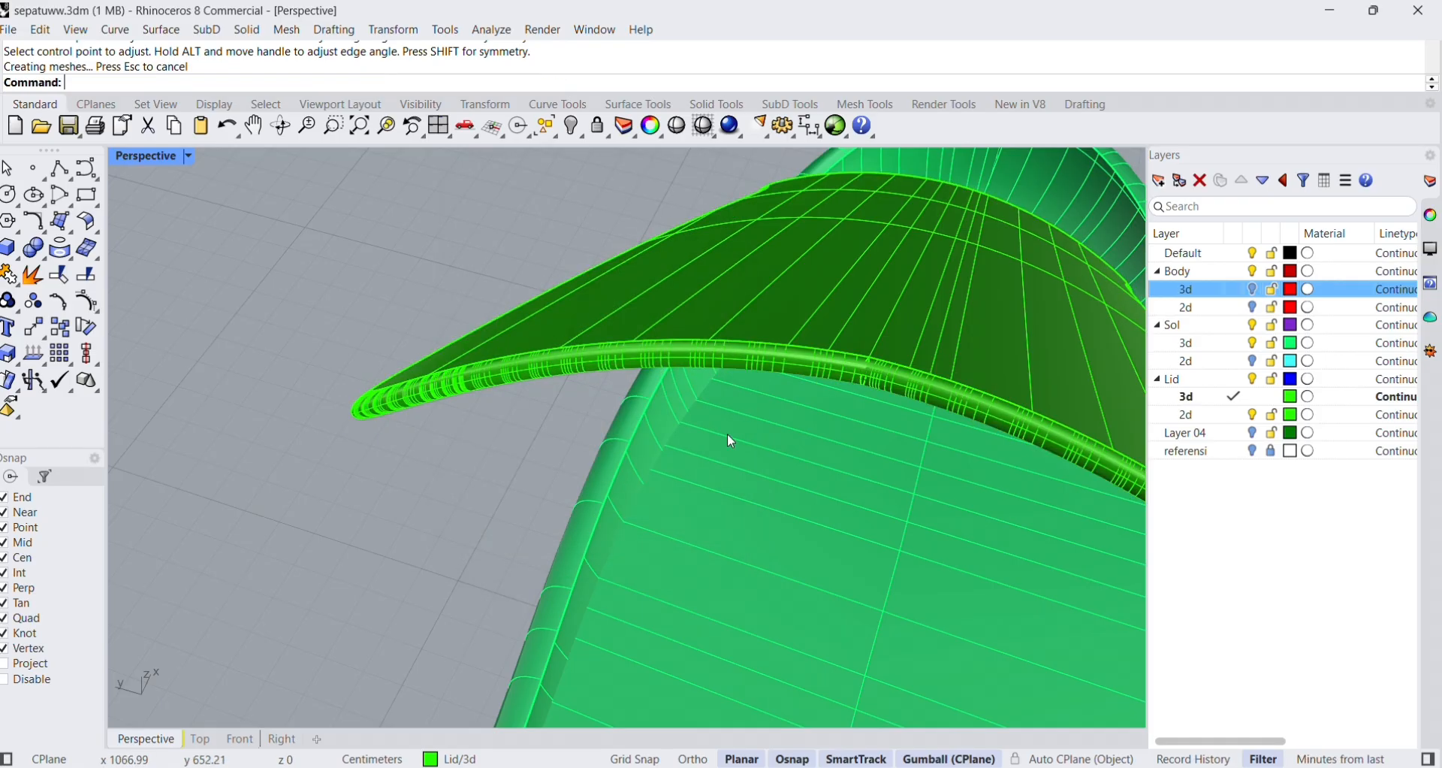
# Check the tongue's blended rim and show the Body 3d layer again.
pyautogui.moveTo(727, 434); pyautogui.dragTo(742, 373, button='right')
pyautogui.scroll(3, 989, 363)
pyautogui.moveTo(920, 462); pyautogui.dragTo(894, 426, button='right')
pyautogui.scroll(3, 834, 325)
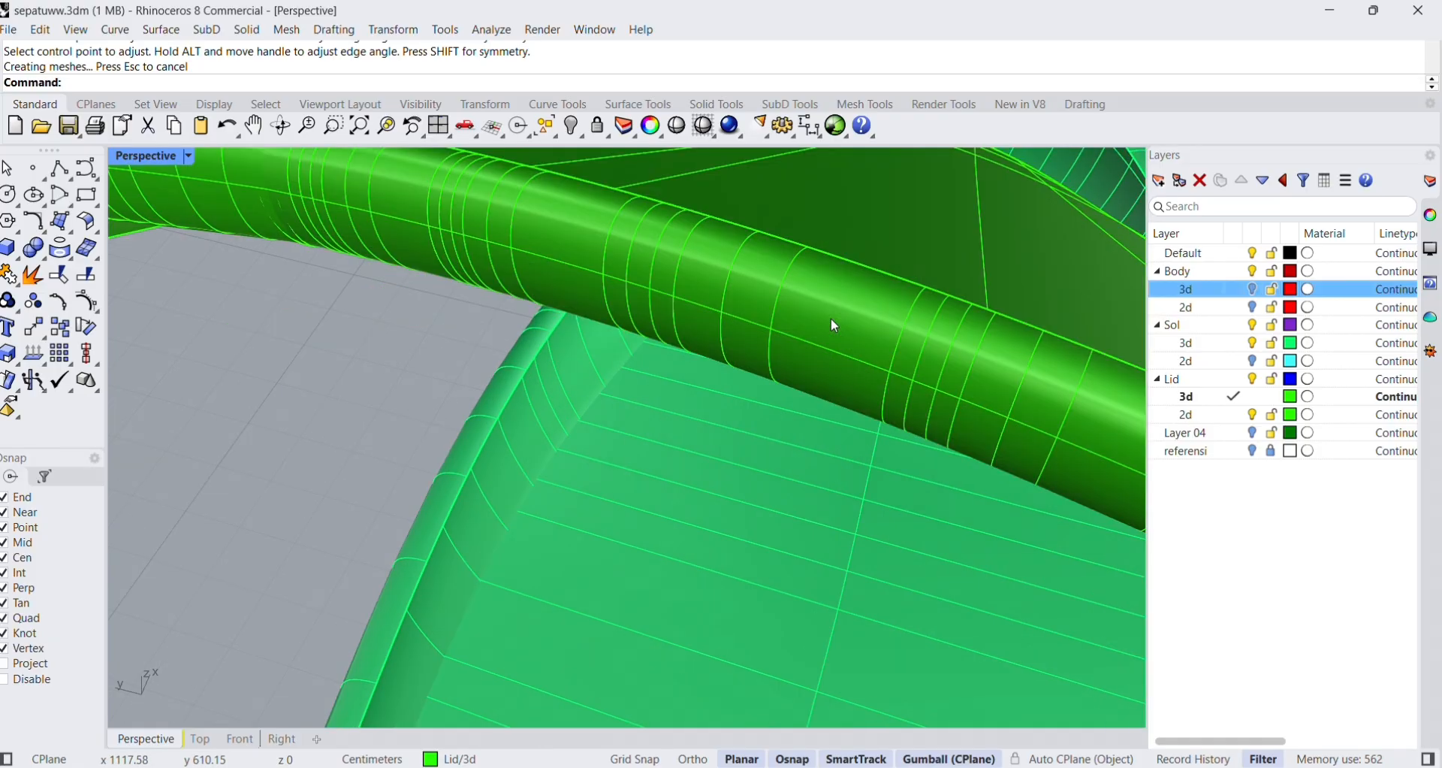
pyautogui.scroll(-6, 755, 368)
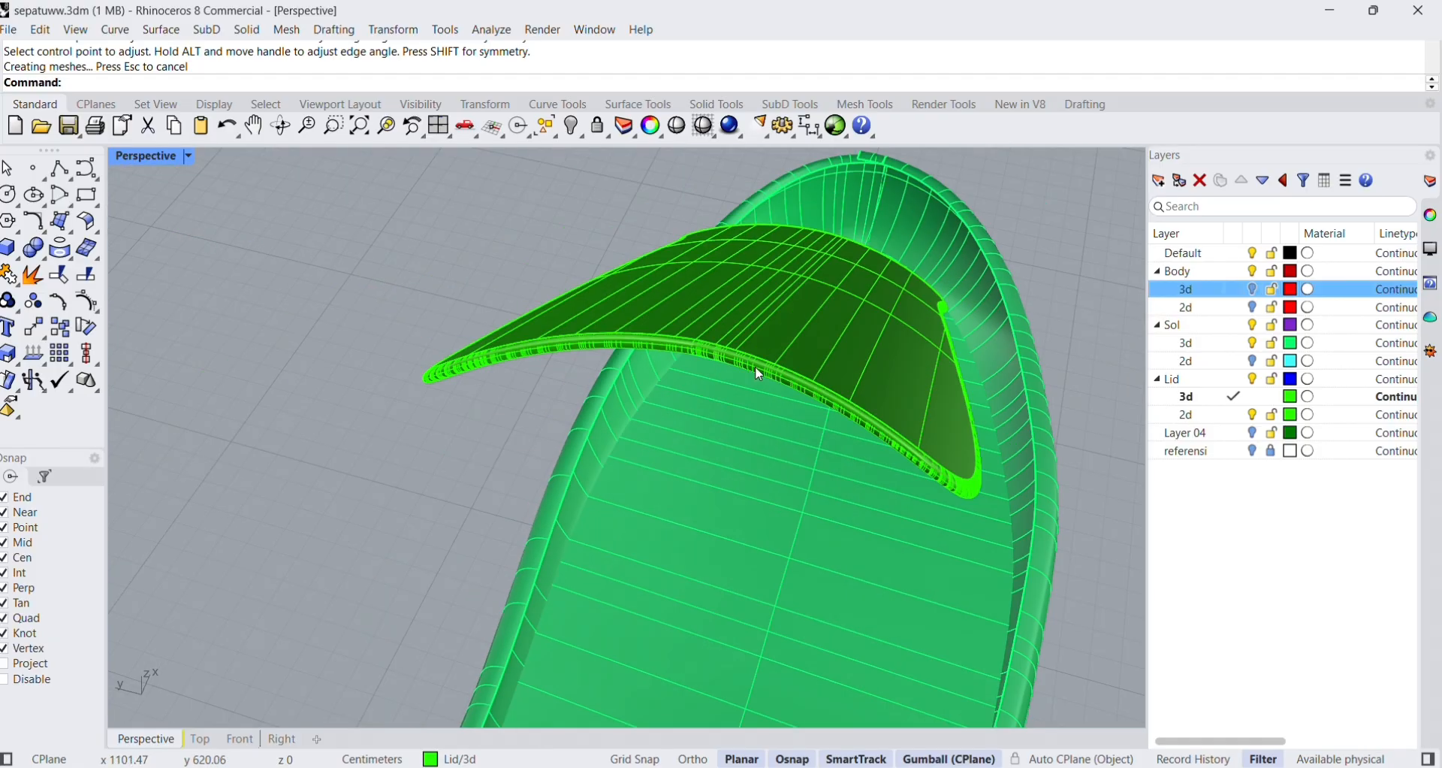
pyautogui.moveTo(755, 367); pyautogui.dragTo(744, 366, button='right')
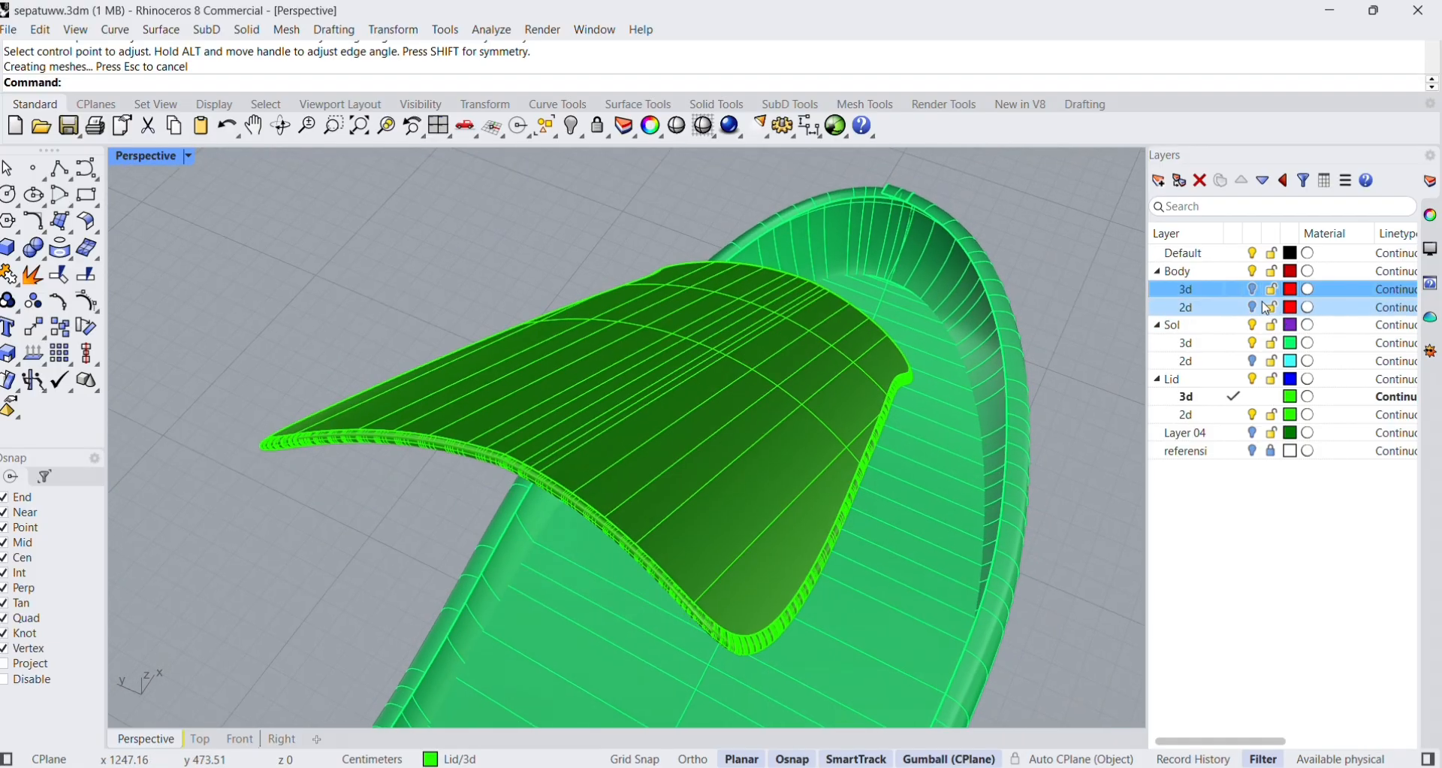
pyautogui.click(1255, 291)
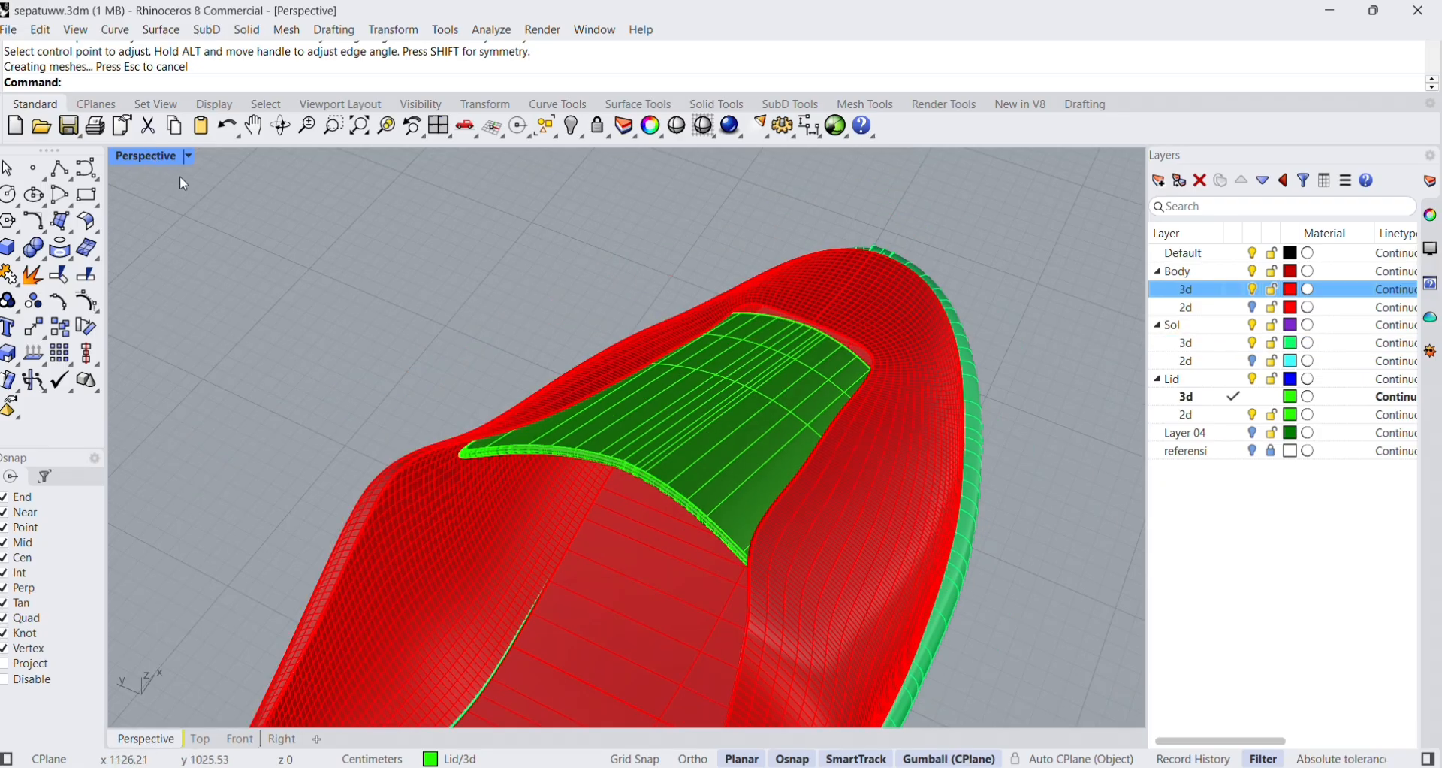
# Examine how the finished tongue sits in the shoe body, in the four-viewport layout and close up in Perspective.
pyautogui.doubleClick(160, 159)
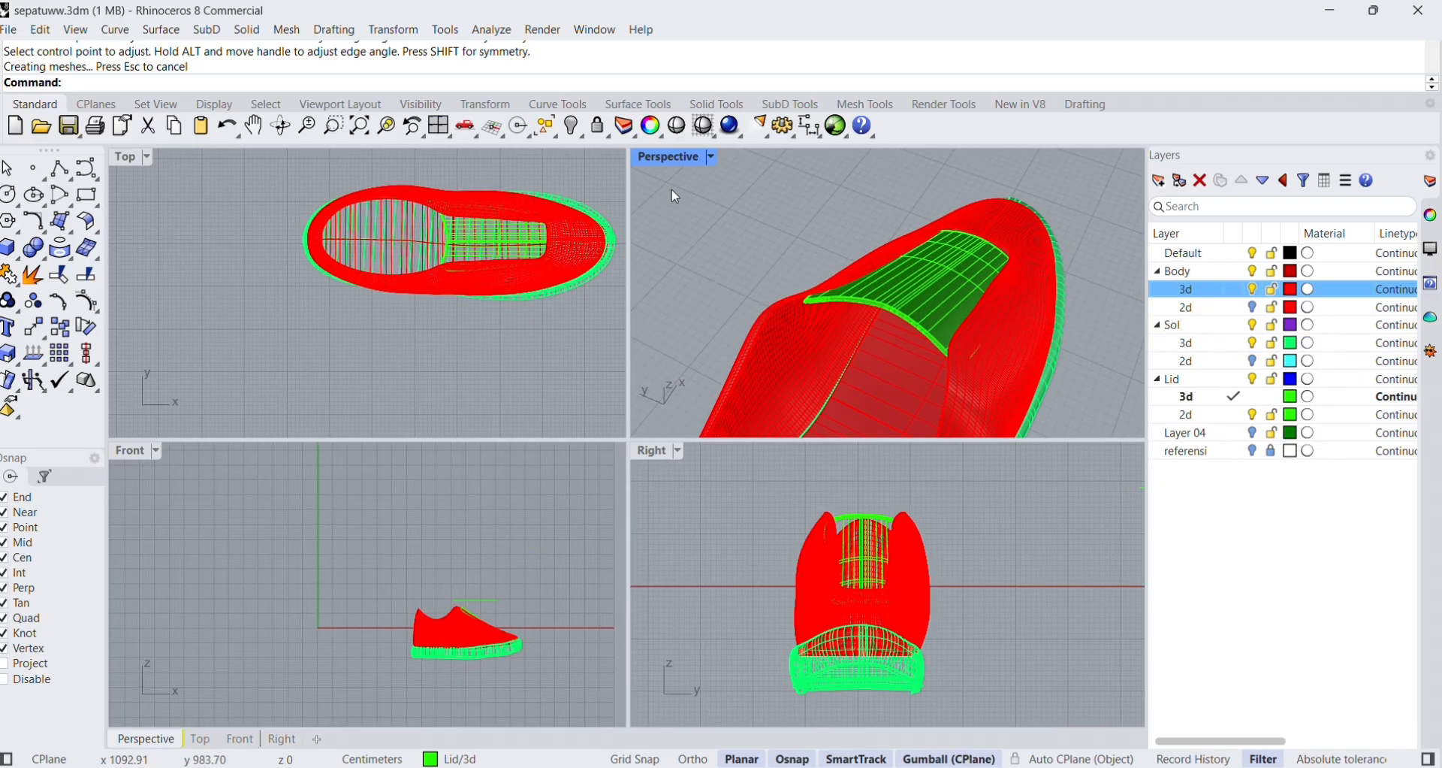
pyautogui.doubleClick(674, 157)
pyautogui.scroll(5, 679, 425)
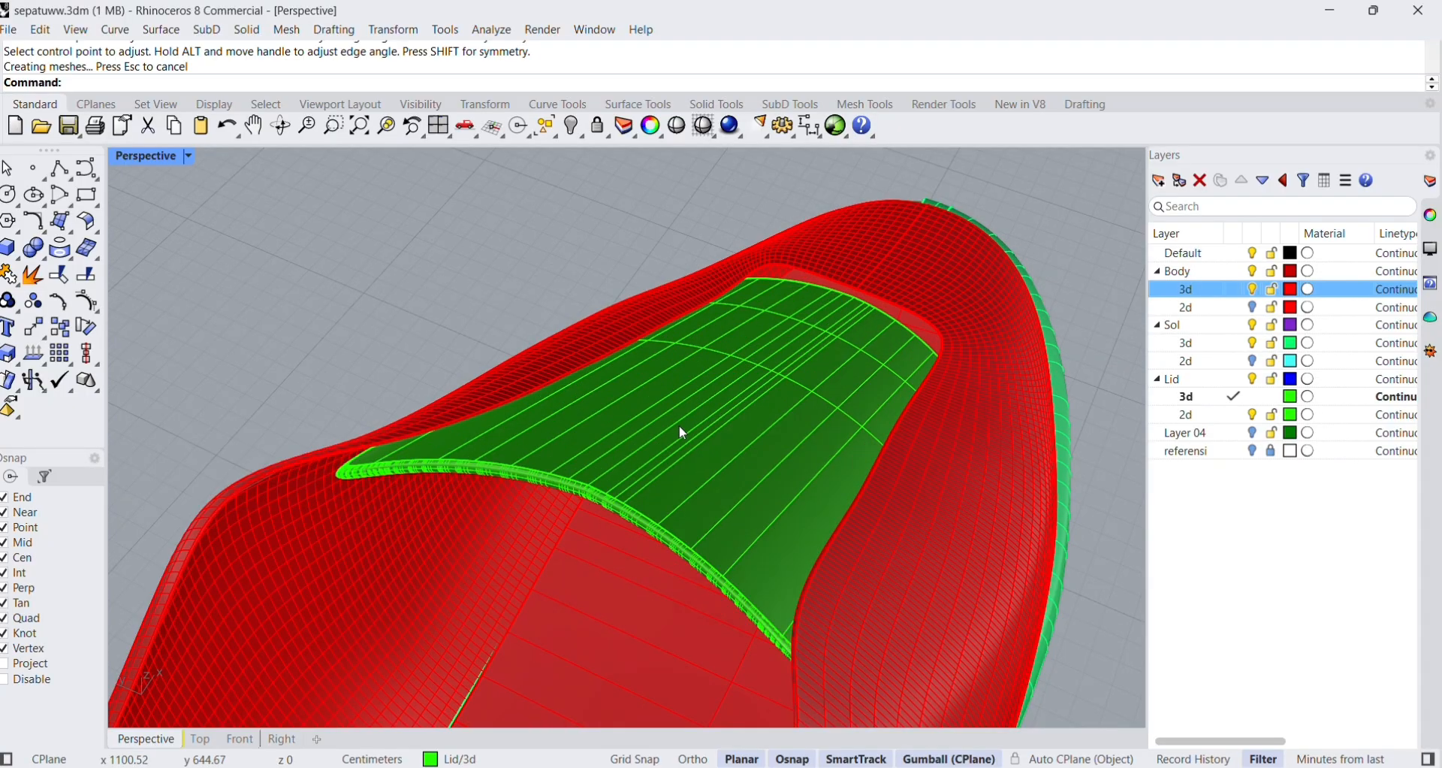
pyautogui.scroll(3, 410, 451)
pyautogui.scroll(-9, 458, 398)
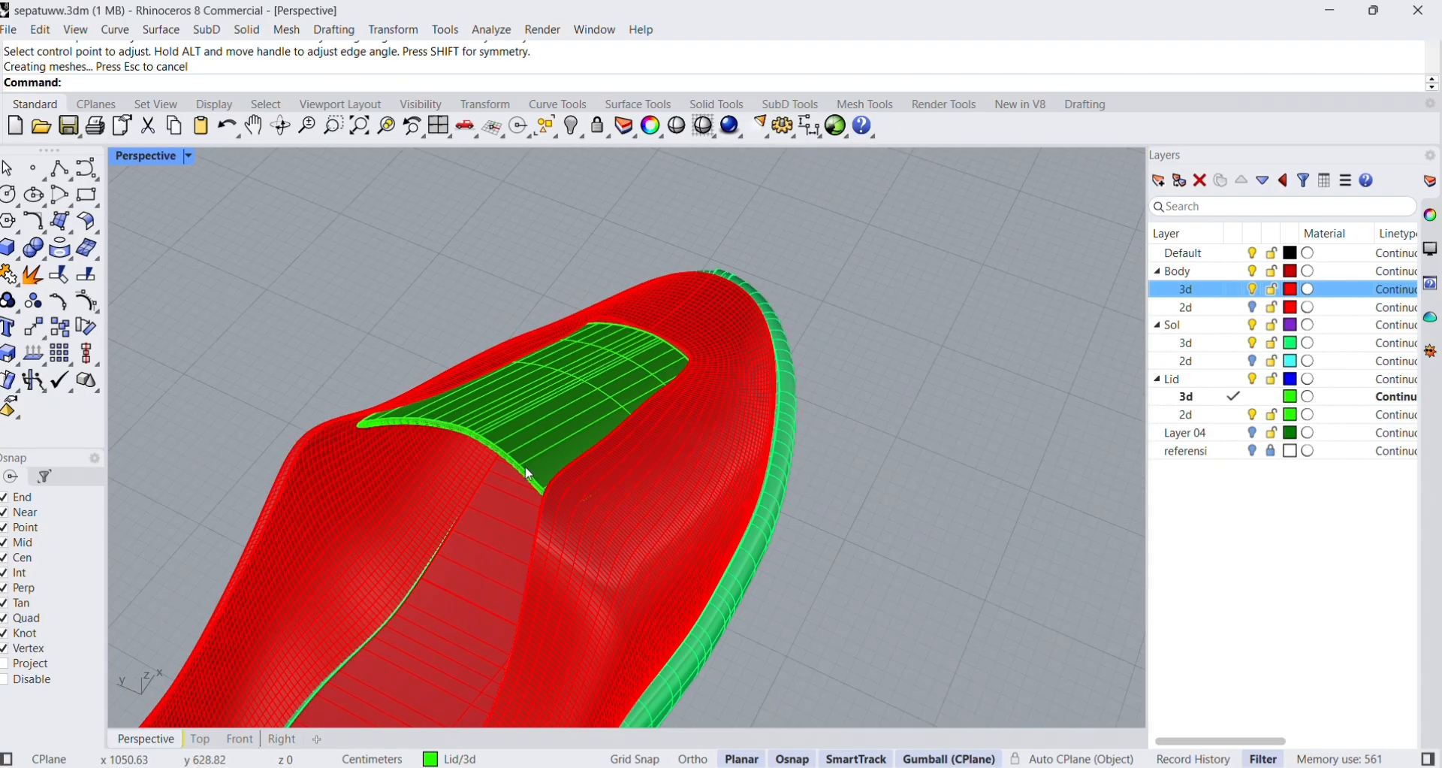
pyautogui.moveTo(533, 476); pyautogui.dragTo(654, 478, button='right')
pyautogui.scroll(3, 972, 404)
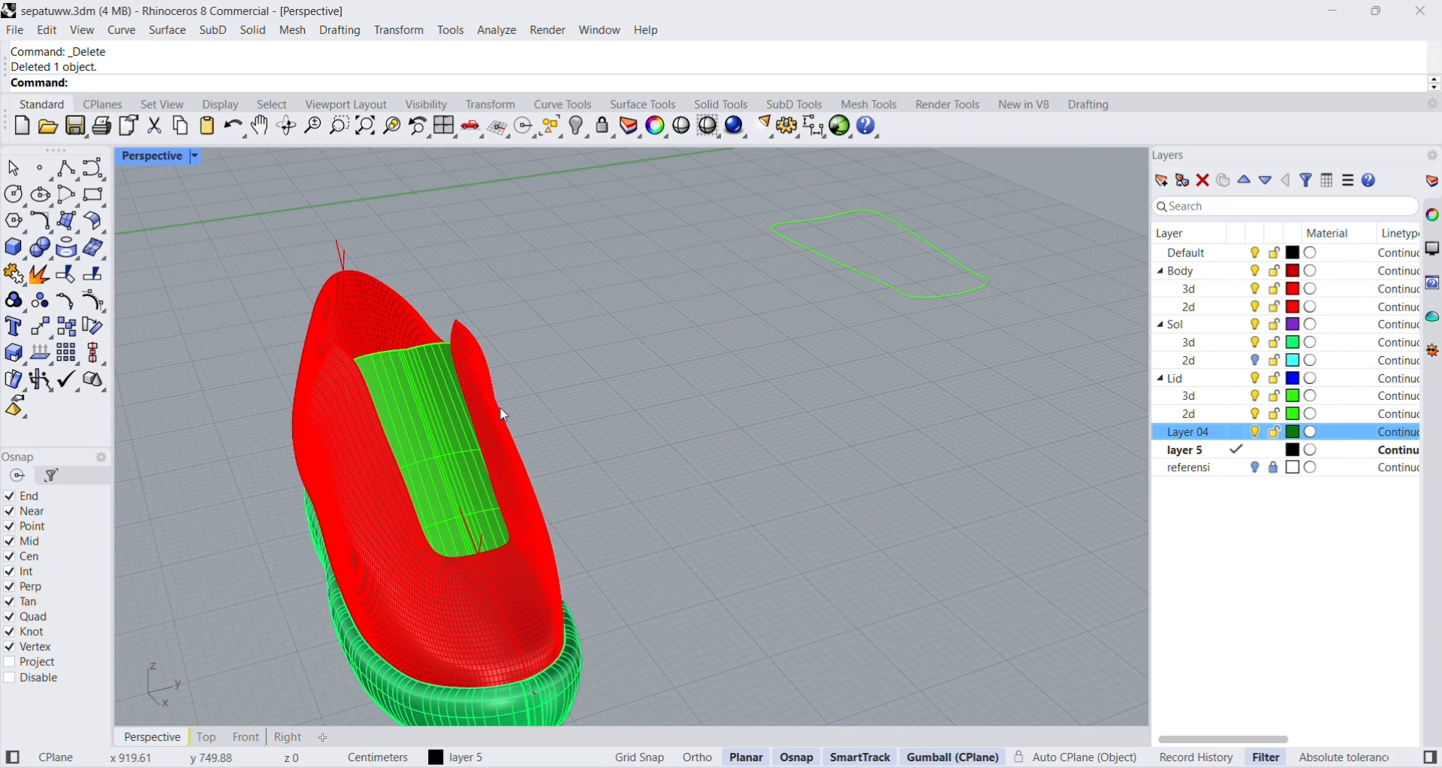
# Draw a short, slightly bent degree-3 control point curve beside the shoe on layer 5.
pyautogui.click(93, 175)
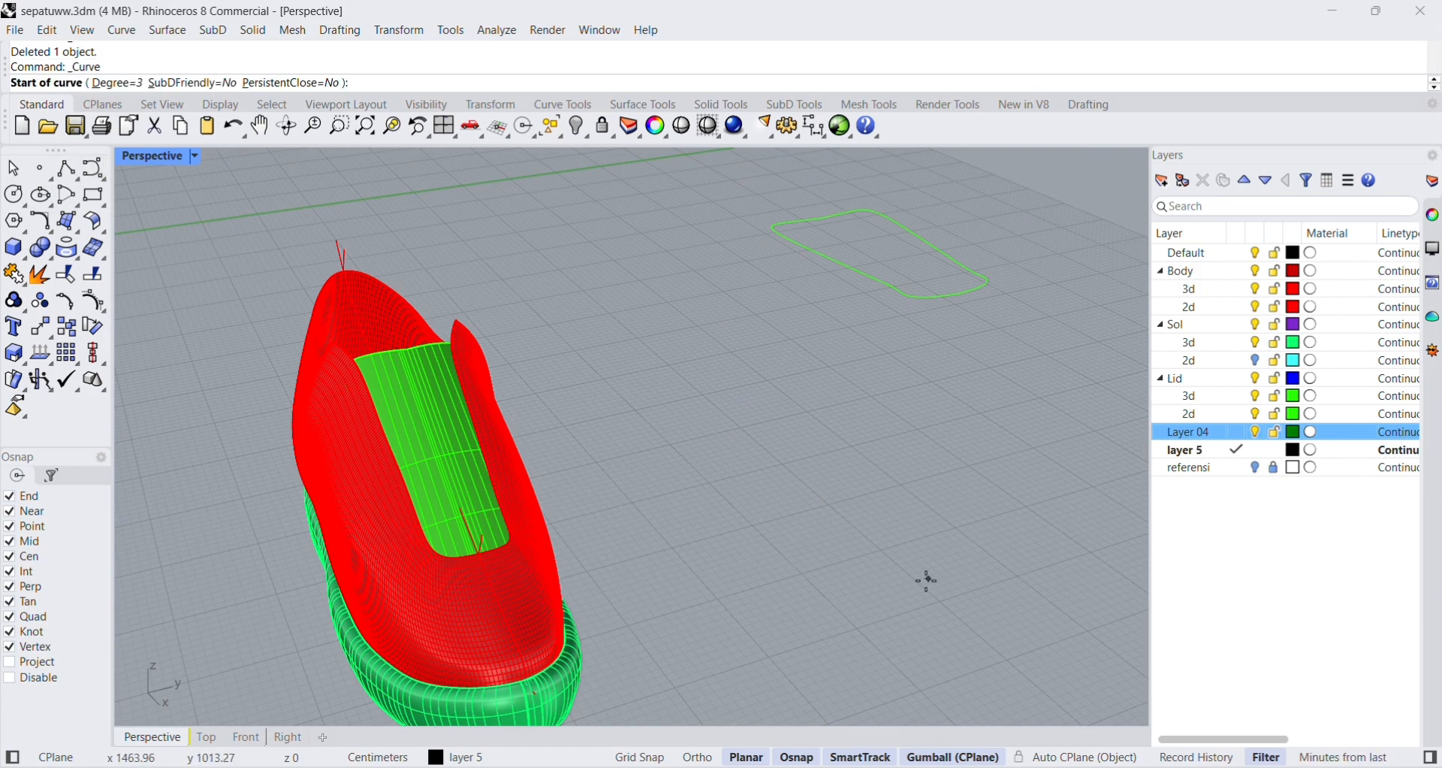
pyautogui.moveTo(924, 579); pyautogui.dragTo(868, 620, button='right')
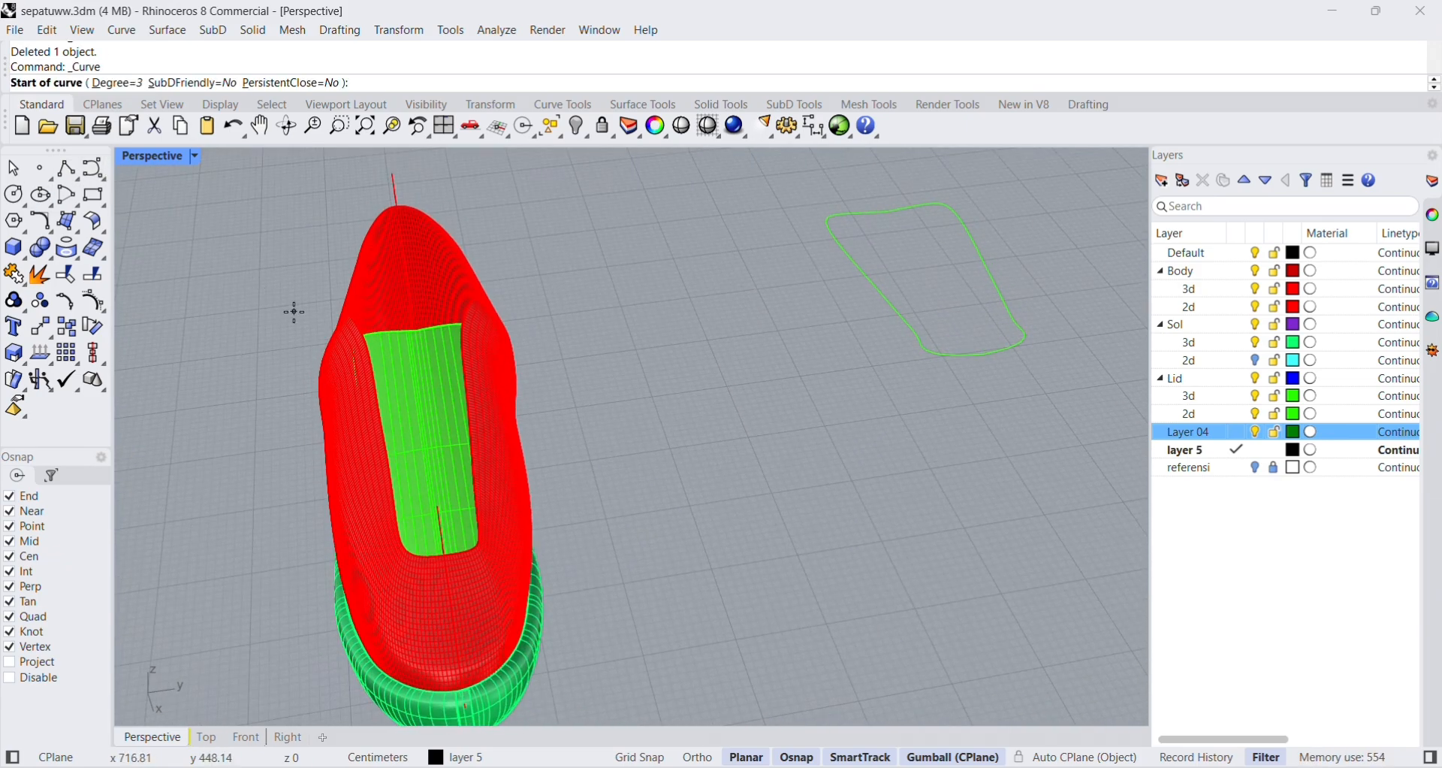
pyautogui.click(602, 367)
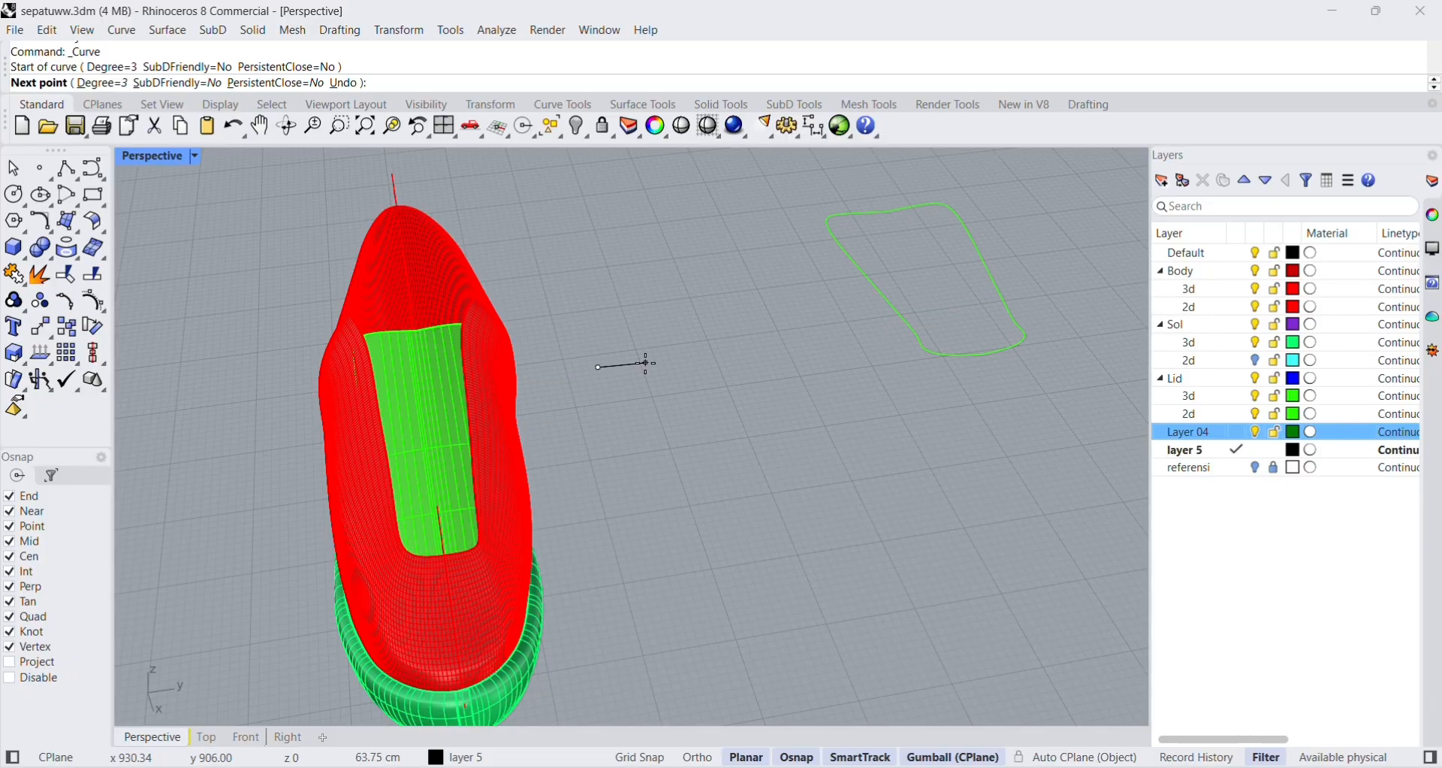
pyautogui.click(646, 362)
pyautogui.click(693, 358)
pyautogui.click(699, 358)
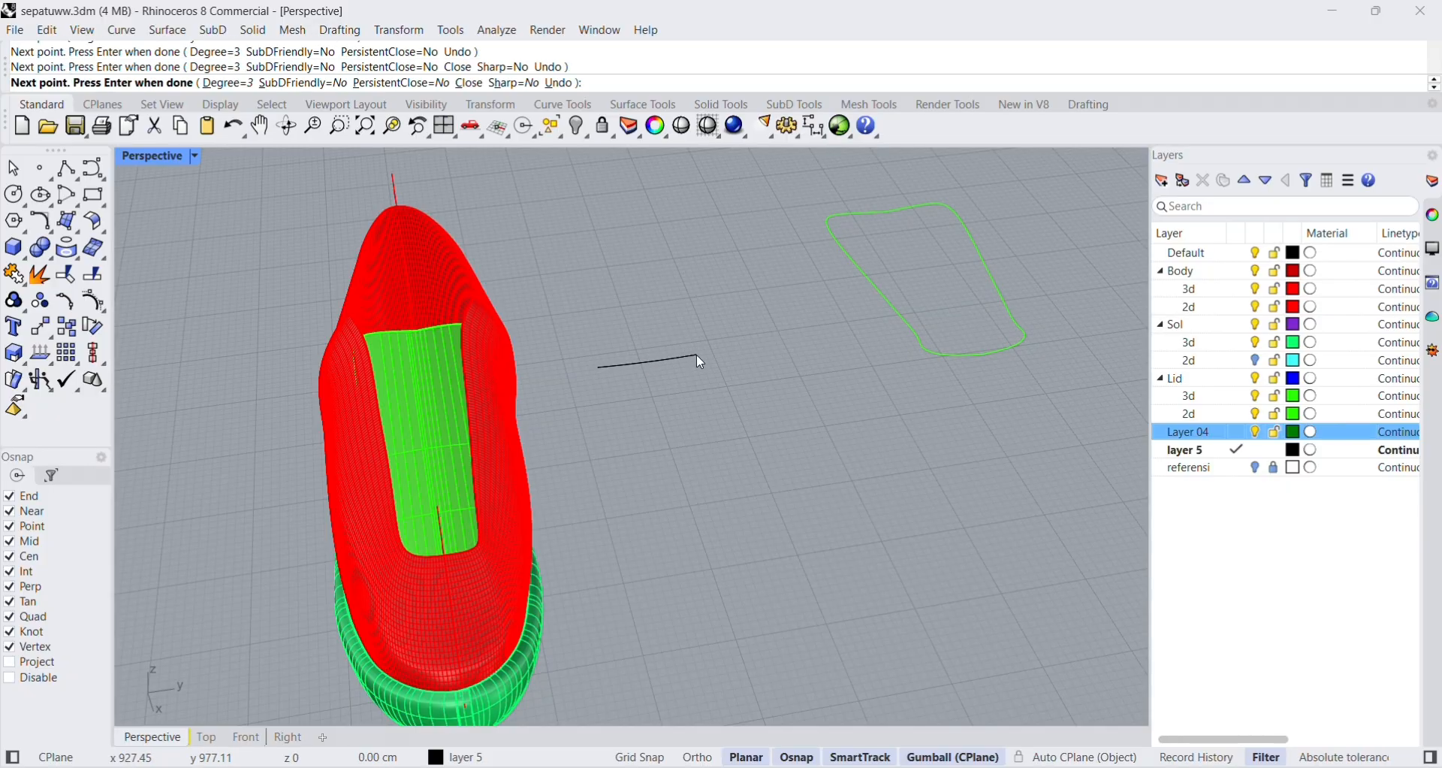
pyautogui.press('Return')
# Draw a small circle centred on the far end of the new curve as the lace profile.
pyautogui.scroll(5, 691, 353)
pyautogui.click(40, 195)
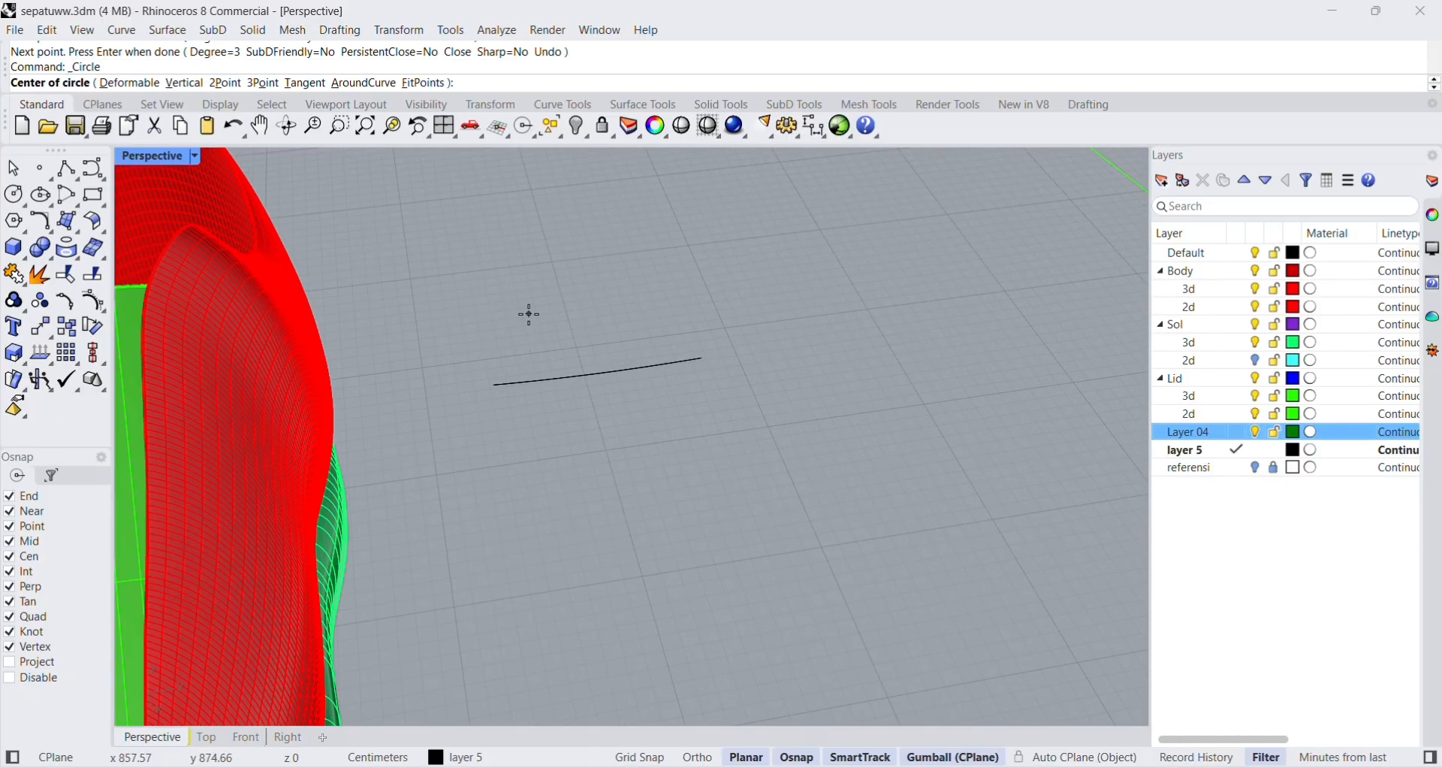
pyautogui.click(704, 358)
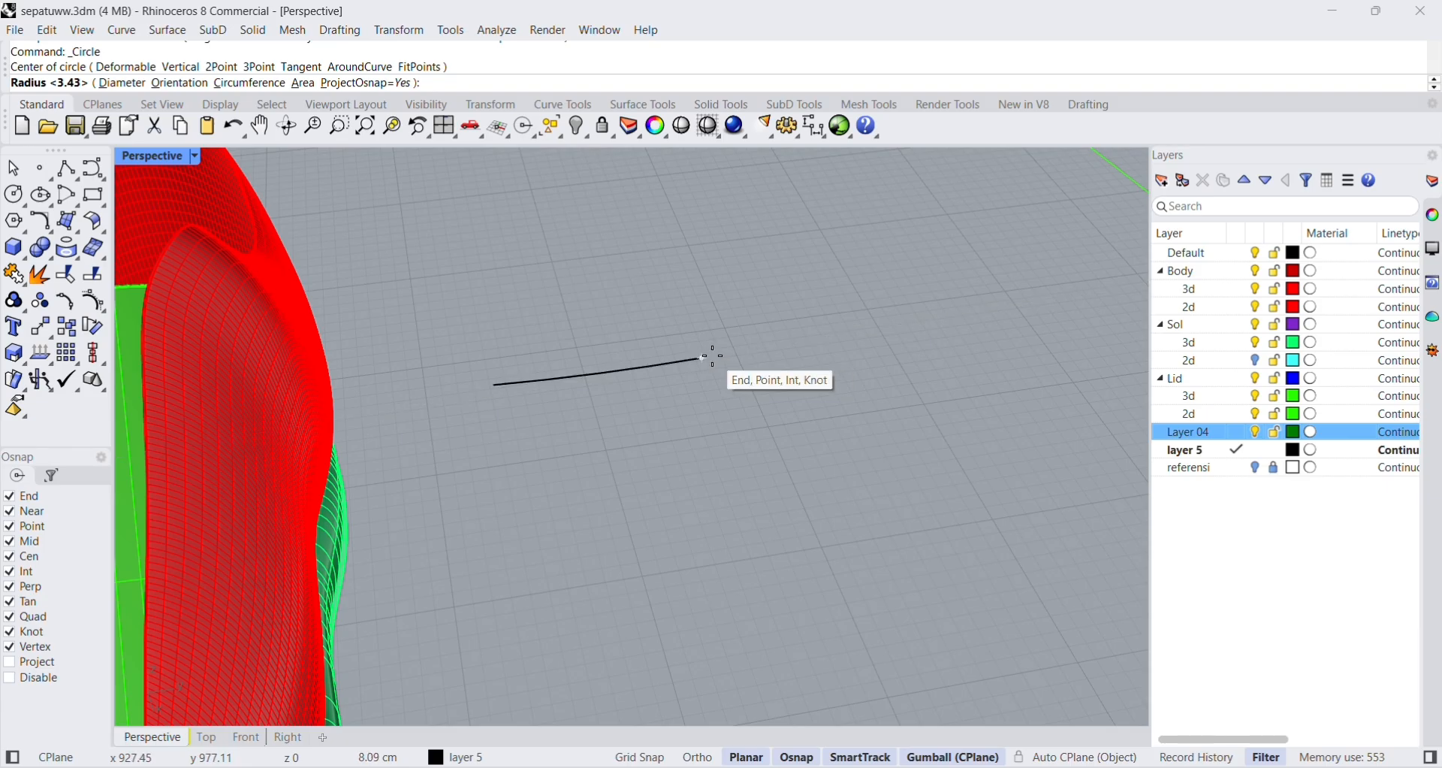
pyautogui.click(715, 357)
# Rotate the circle 90° so that it stands upright across the end of the curve.
pyautogui.click(685, 408)
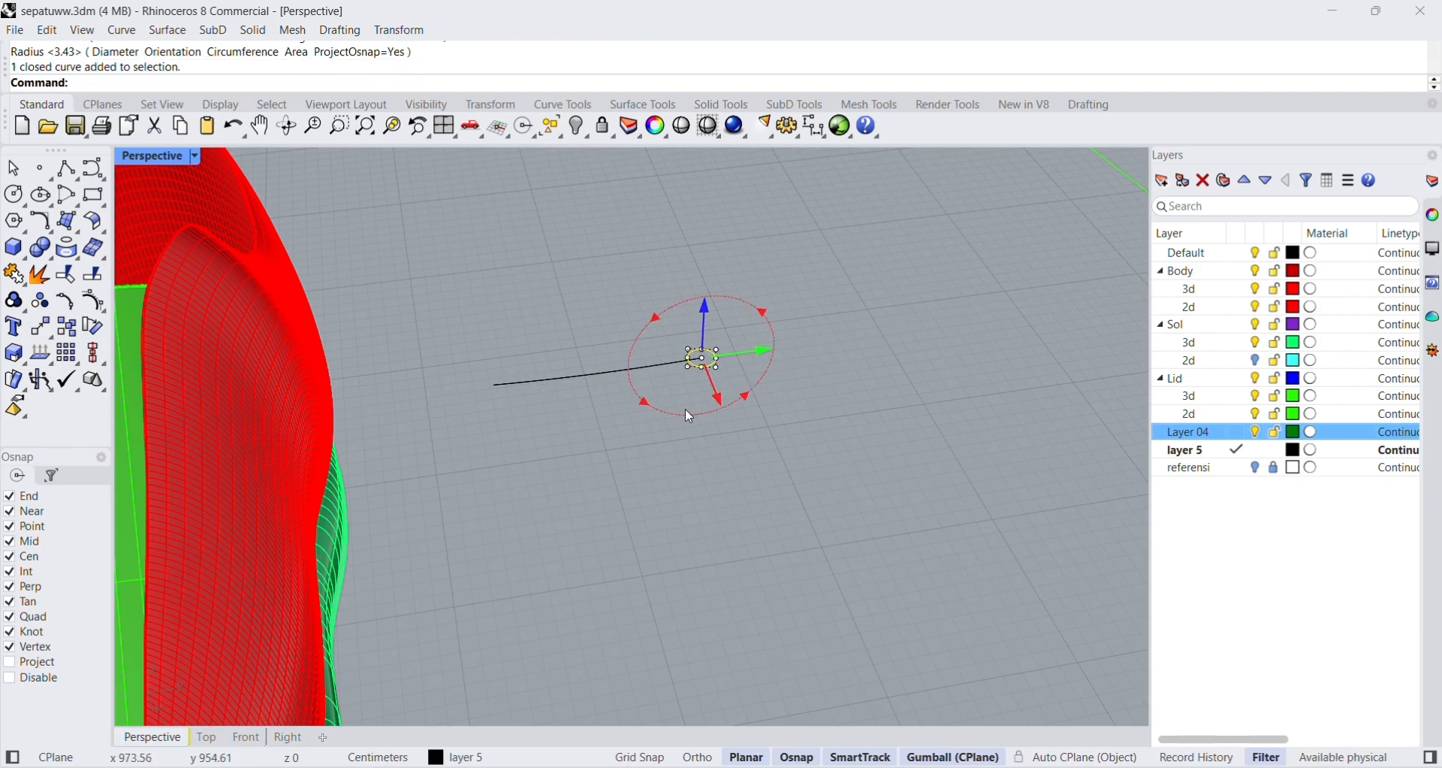
pyautogui.write('90')
pyautogui.press('Return')
pyautogui.click(786, 412)
pyautogui.scroll(7, 700, 369)
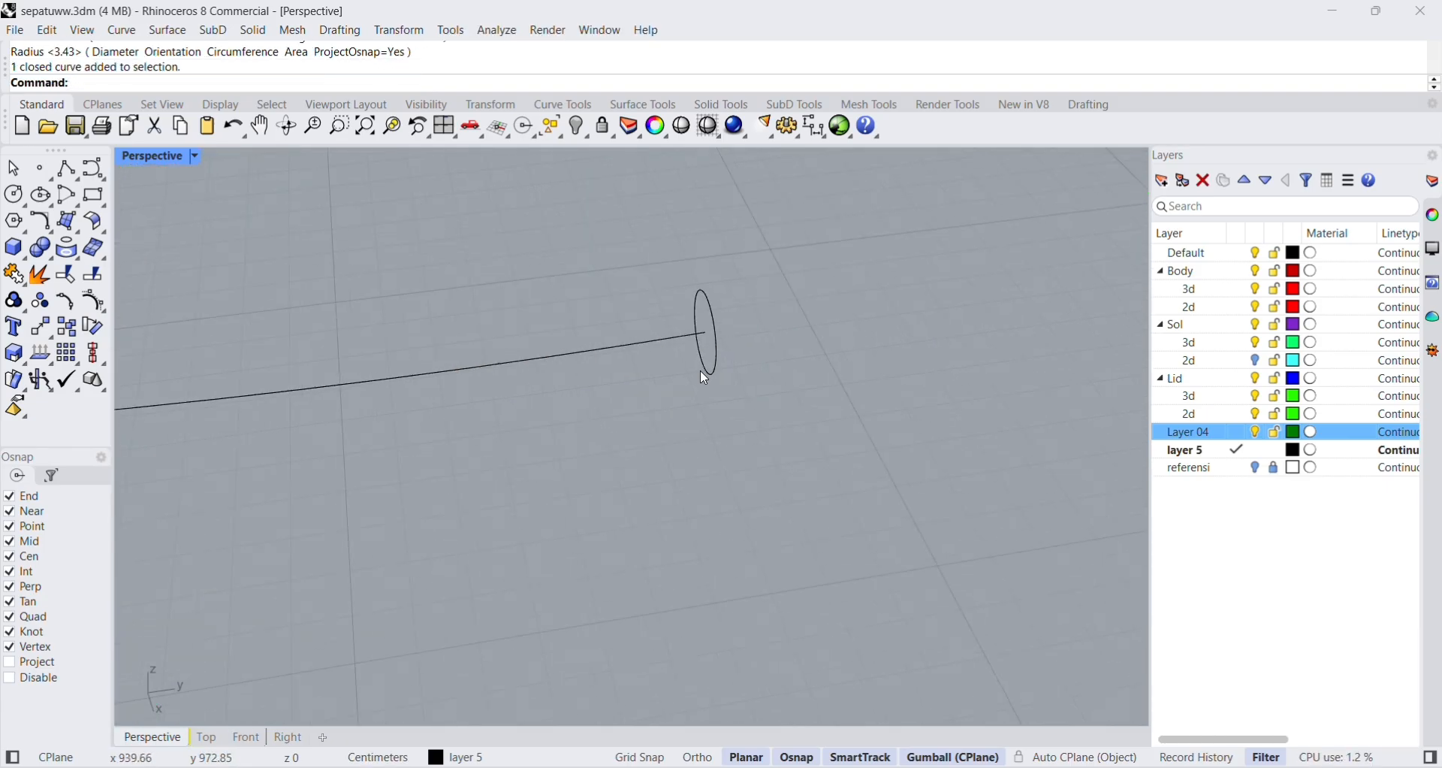
pyautogui.moveTo(700, 370); pyautogui.dragTo(715, 402, button='right')
pyautogui.scroll(-3, 715, 402)
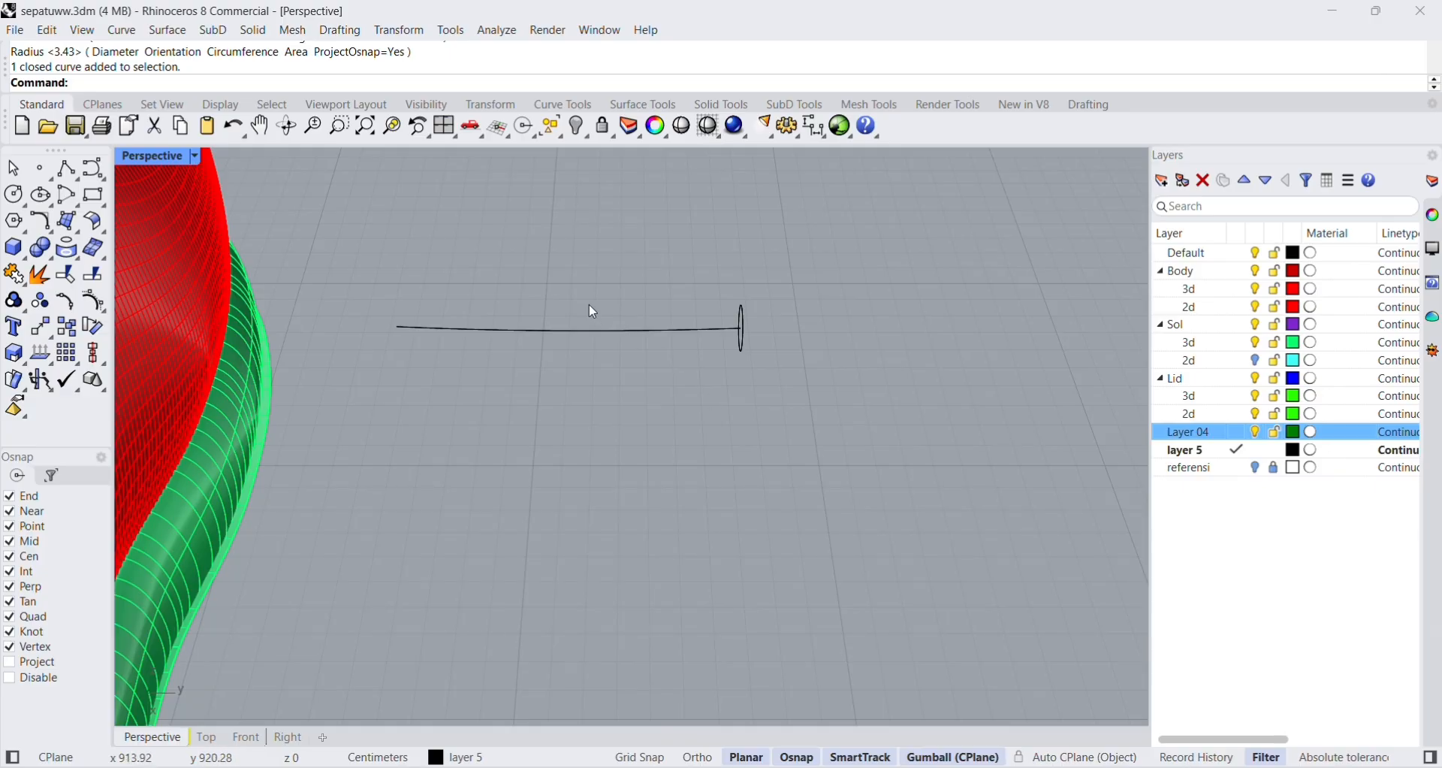
# Sweep the circle along the curve with Sweep 1 Rail, using the Freeform frame style and unchanged cross sections.
pyautogui.scroll(-1, 589, 303)
pyautogui.click(167, 30)
pyautogui.click(214, 91)
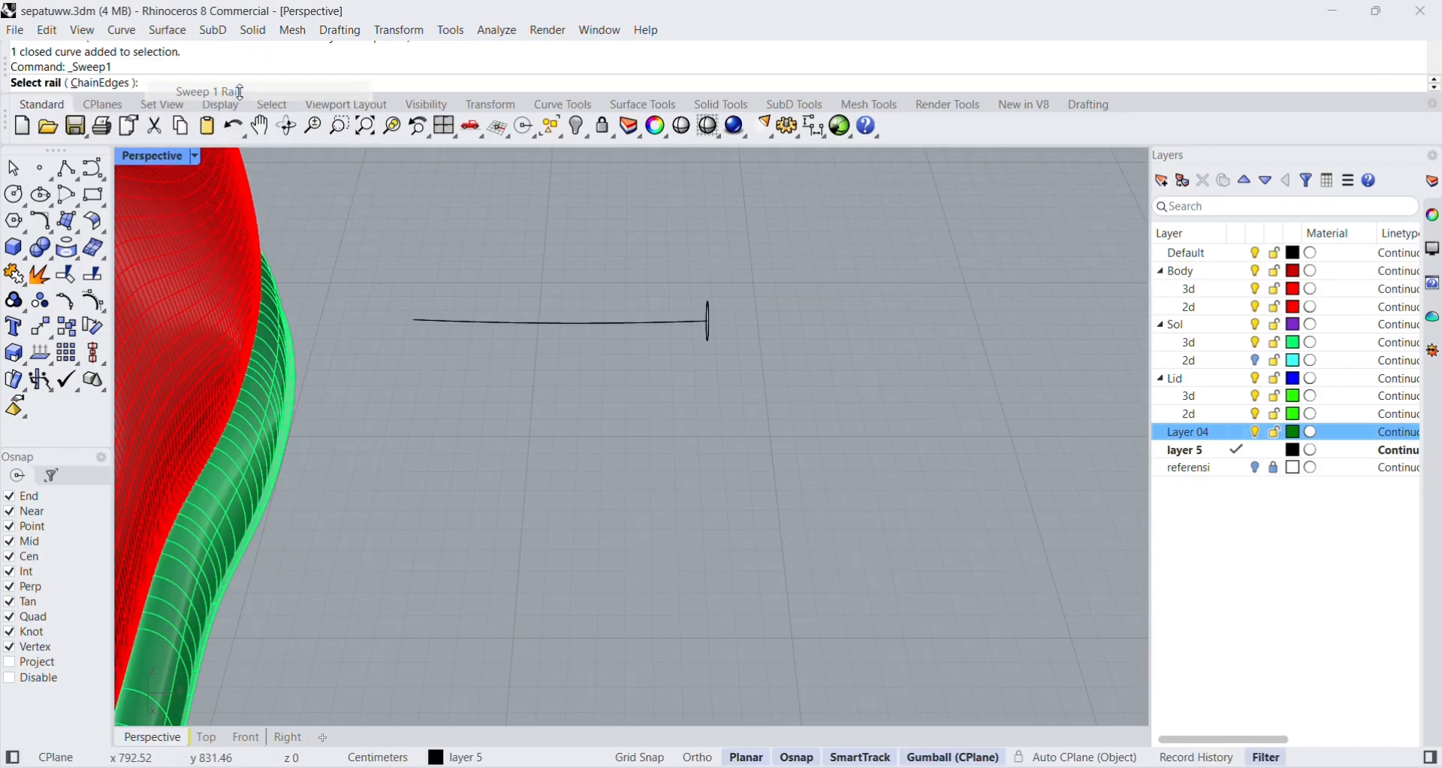
pyautogui.click(679, 328)
pyautogui.click(711, 336)
pyautogui.press('Return')
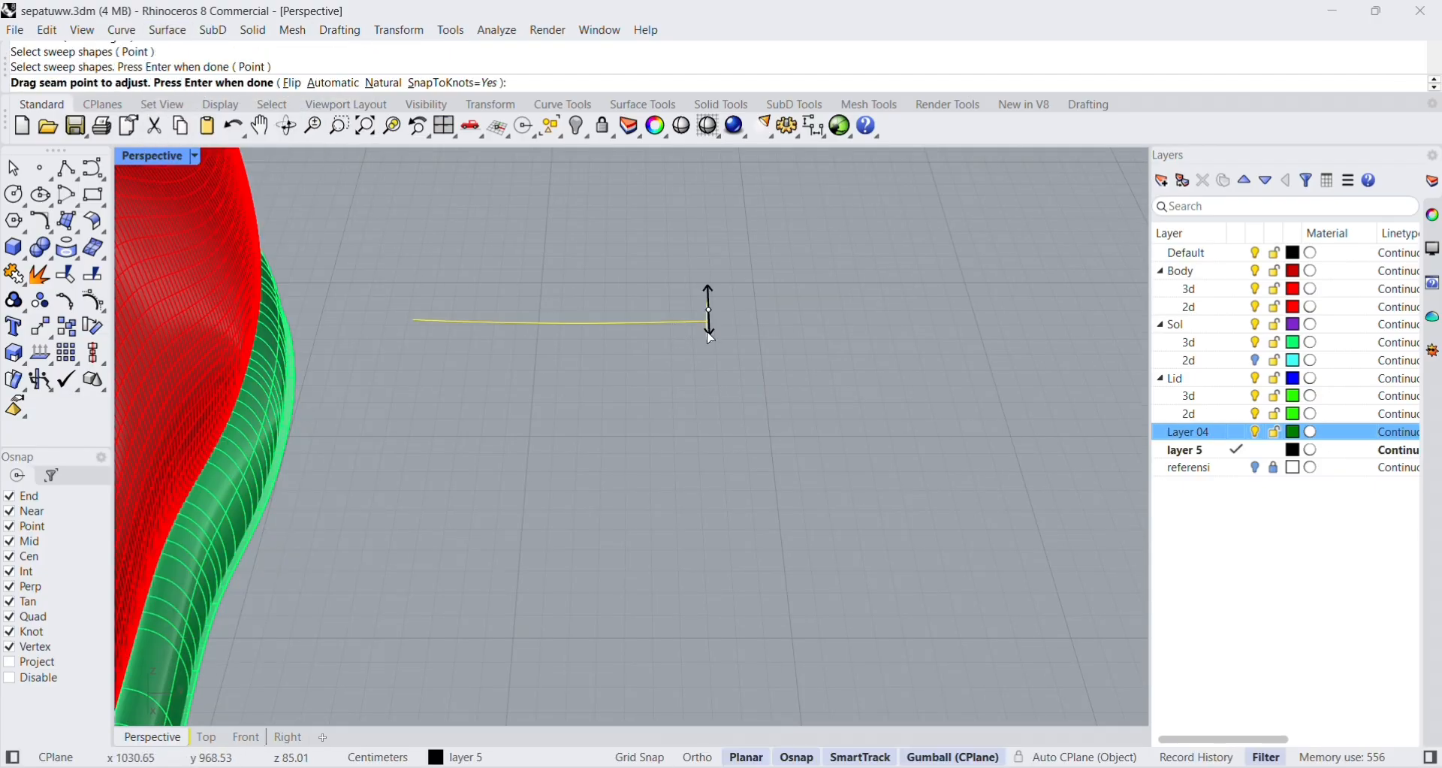
pyautogui.press('Return')
pyautogui.click(482, 592)
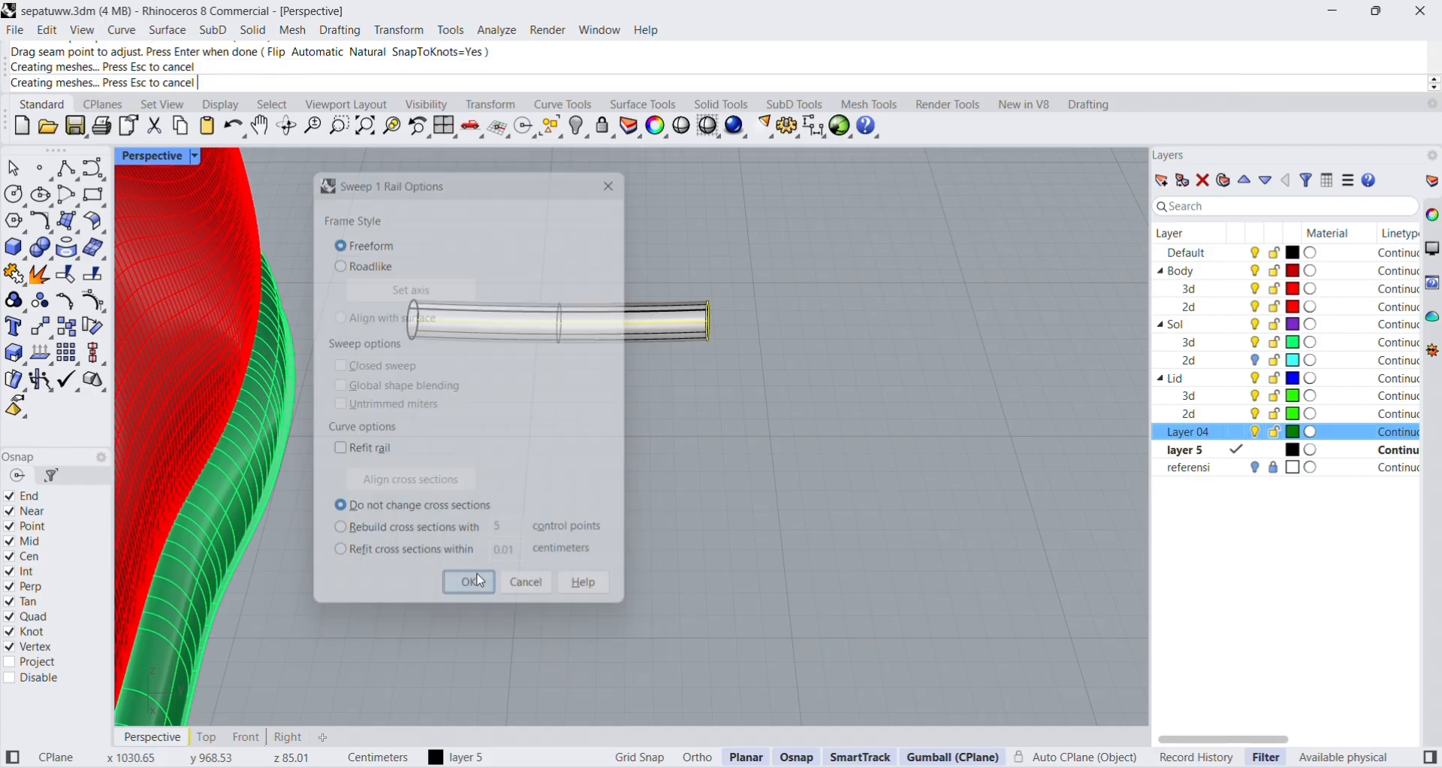
pyautogui.scroll(-9, 477, 451)
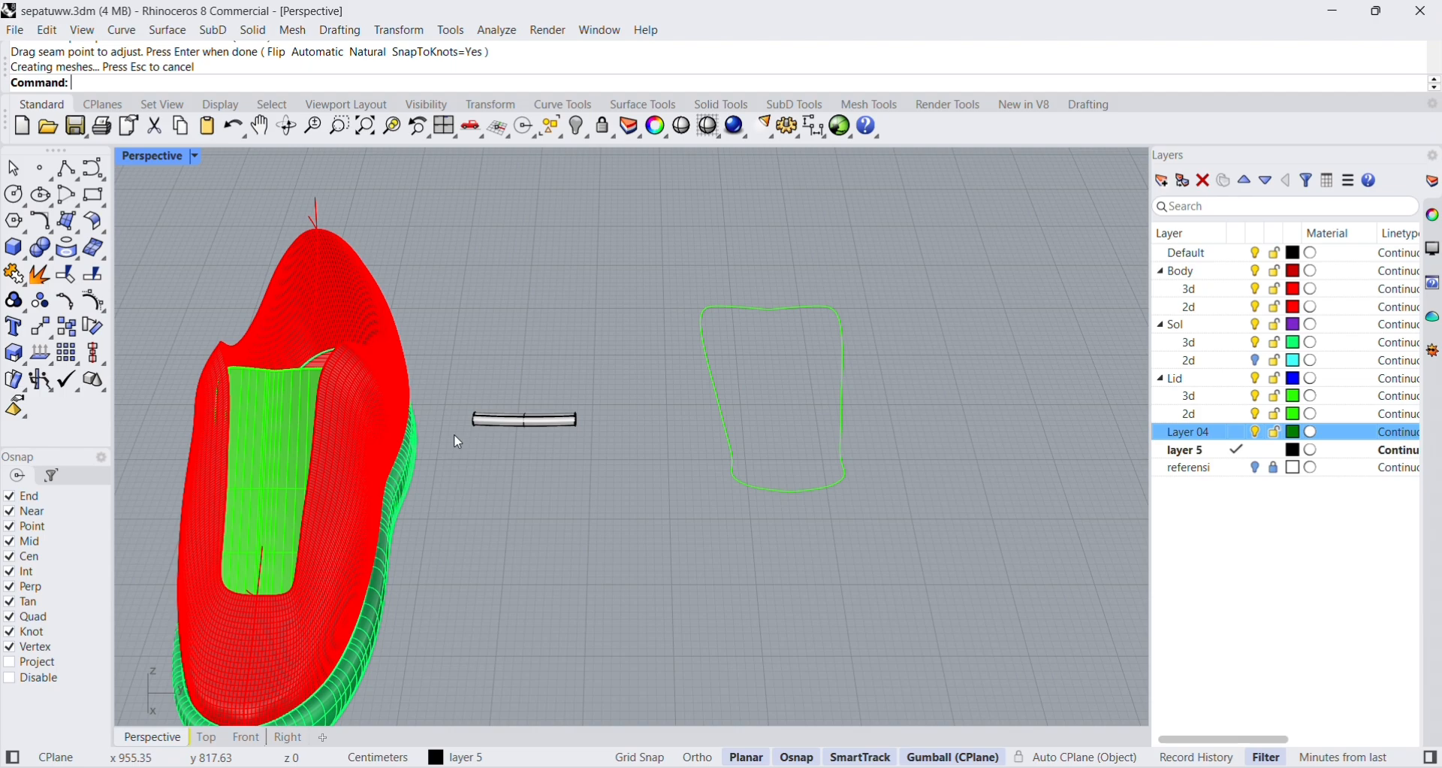
# Scale the swept tube slightly along its length to adjust it to the tongue's width.
pyautogui.moveTo(454, 438); pyautogui.dragTo(368, 407, button='right')
pyautogui.scroll(3, 315, 341)
pyautogui.moveTo(315, 341); pyautogui.dragTo(796, 503, button='right')
pyautogui.click(830, 513)
pyautogui.moveTo(771, 520); pyautogui.dragTo(736, 517)
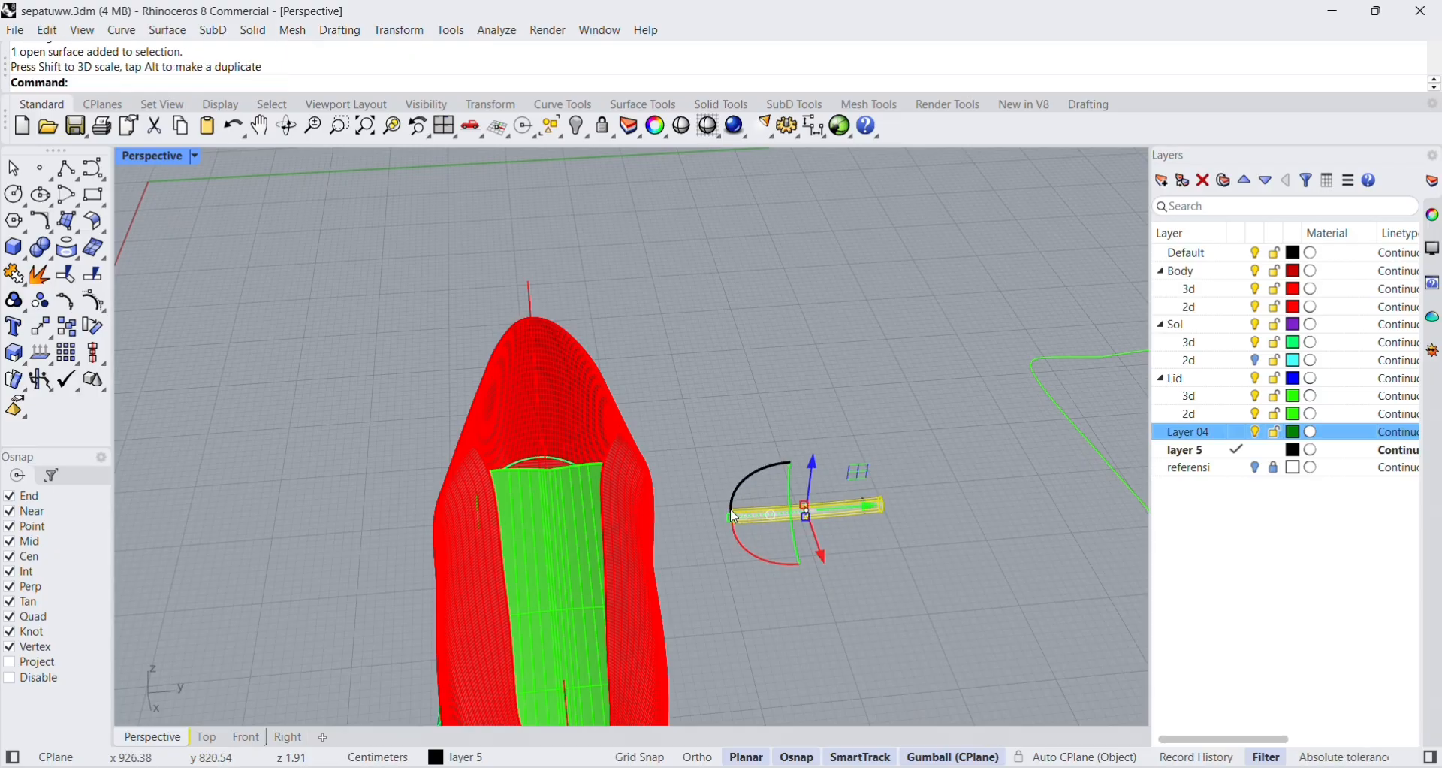
pyautogui.click(853, 574)
# Move the tube together with its rail curve and circle over the shoe opening behind the tongue.
pyautogui.moveTo(909, 574); pyautogui.dragTo(699, 421)
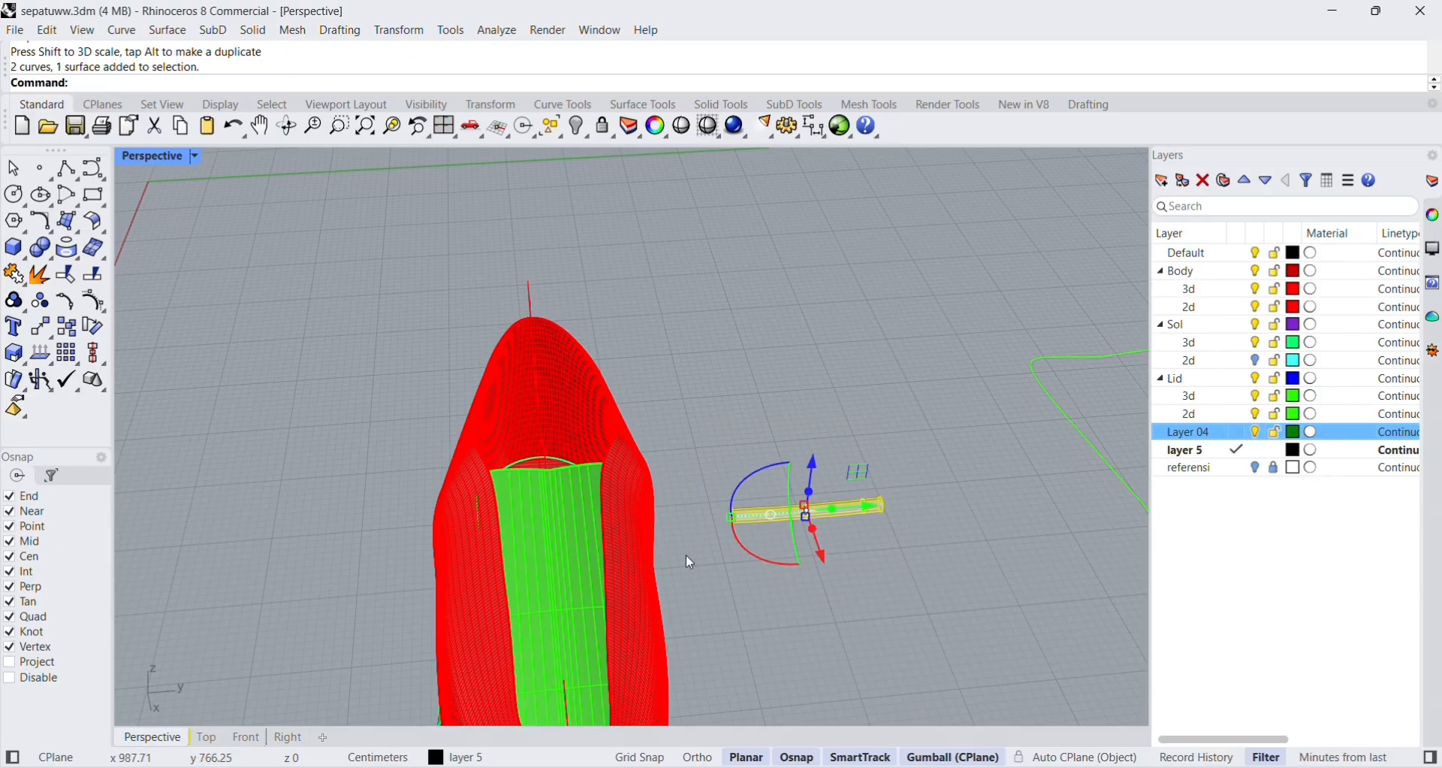
pyautogui.moveTo(863, 464); pyautogui.dragTo(623, 465)
pyautogui.click(784, 573)
pyautogui.moveTo(784, 574); pyautogui.dragTo(846, 574, button='right')
pyautogui.hotkey('ctrl', 'z')
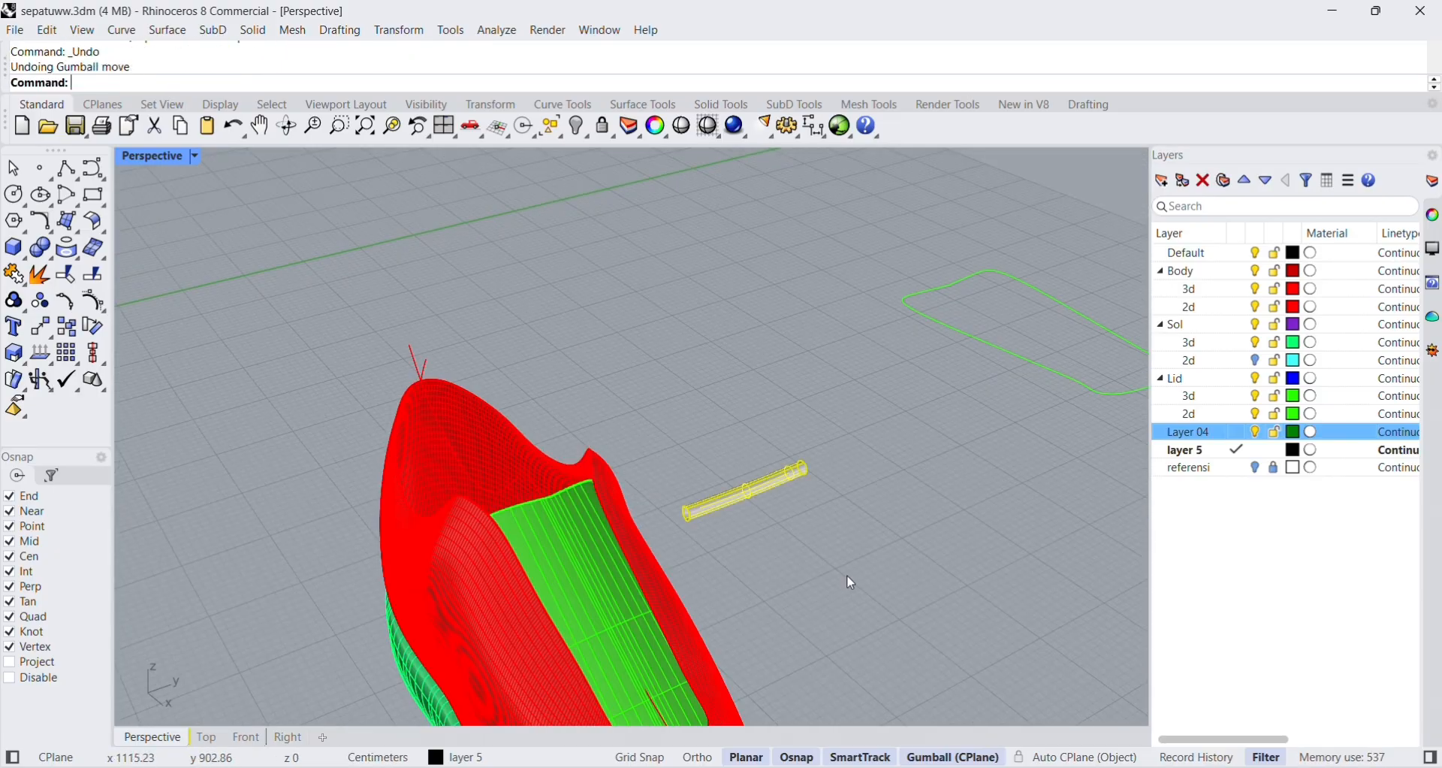
pyautogui.moveTo(774, 477); pyautogui.dragTo(608, 415)
pyautogui.click(718, 540)
pyautogui.moveTo(717, 539); pyautogui.dragTo(853, 565, button='right')
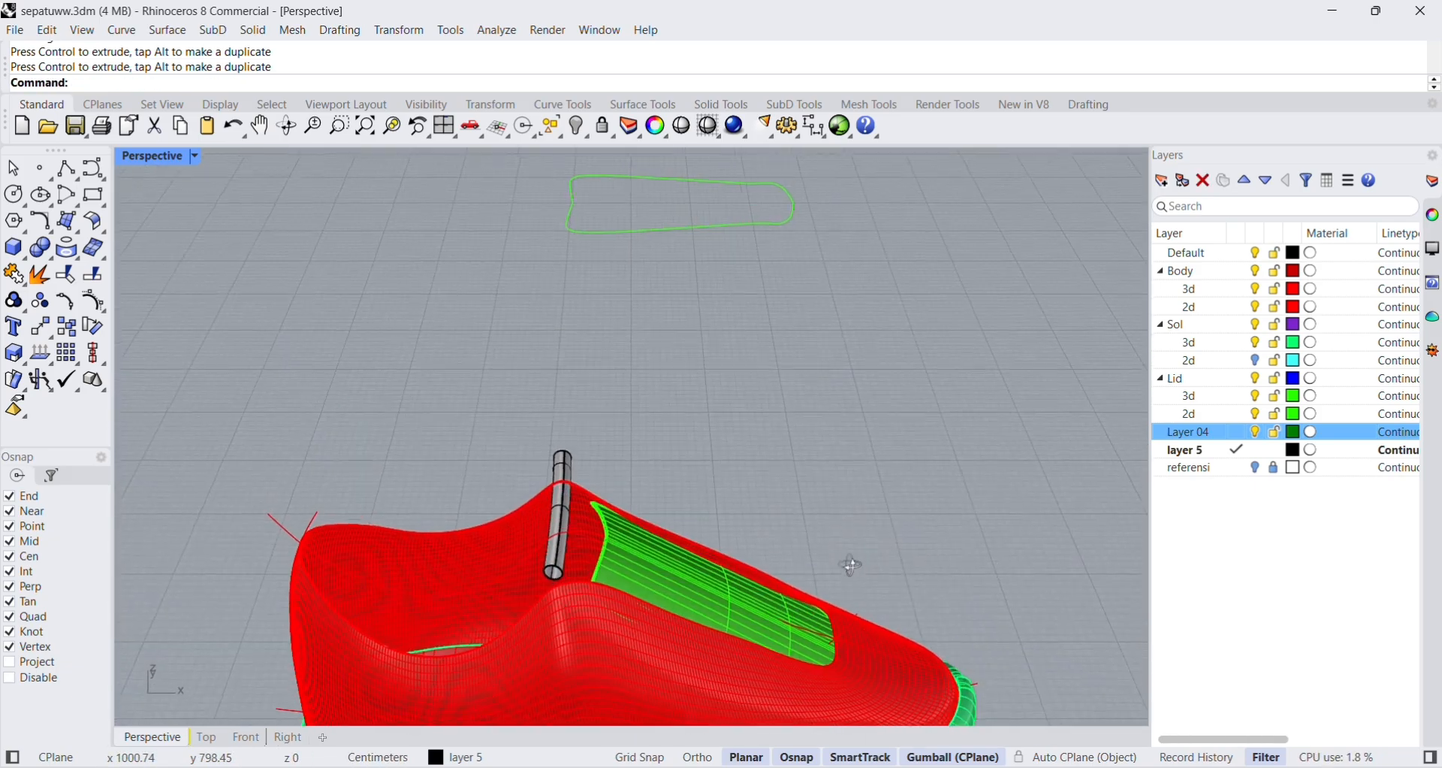
# Move only the tube forward over the upper end of the tongue.
pyautogui.click(562, 474)
pyautogui.moveTo(559, 520); pyautogui.dragTo(697, 512)
pyautogui.click(789, 493)
pyautogui.moveTo(790, 498); pyautogui.dragTo(601, 537, button='right')
# Move the circle and the rail curve away from the shoe to the free area beside it.
pyautogui.click(654, 398)
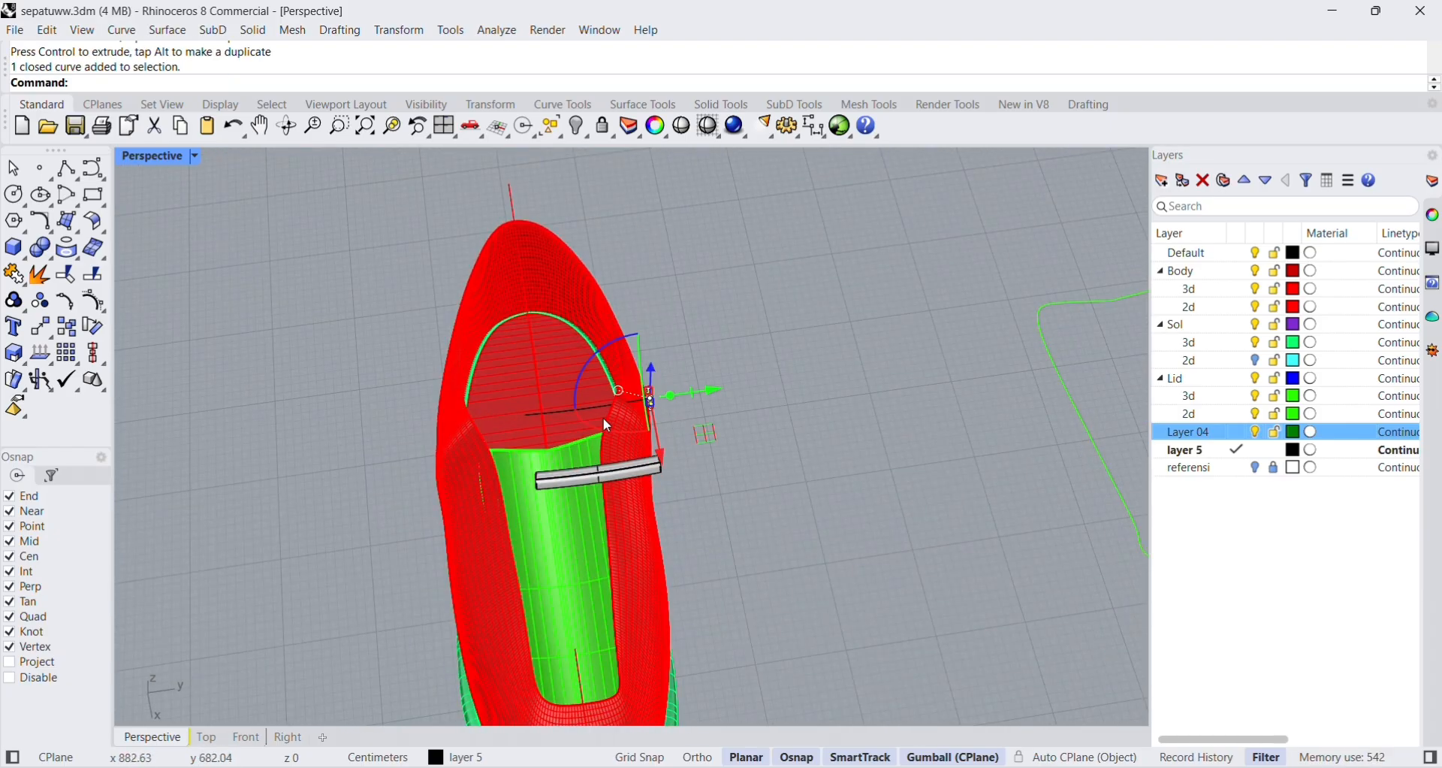
pyautogui.keyDown('shift'); pyautogui.click(558, 414); pyautogui.keyUp('shift')
pyautogui.moveTo(652, 399); pyautogui.dragTo(929, 354)
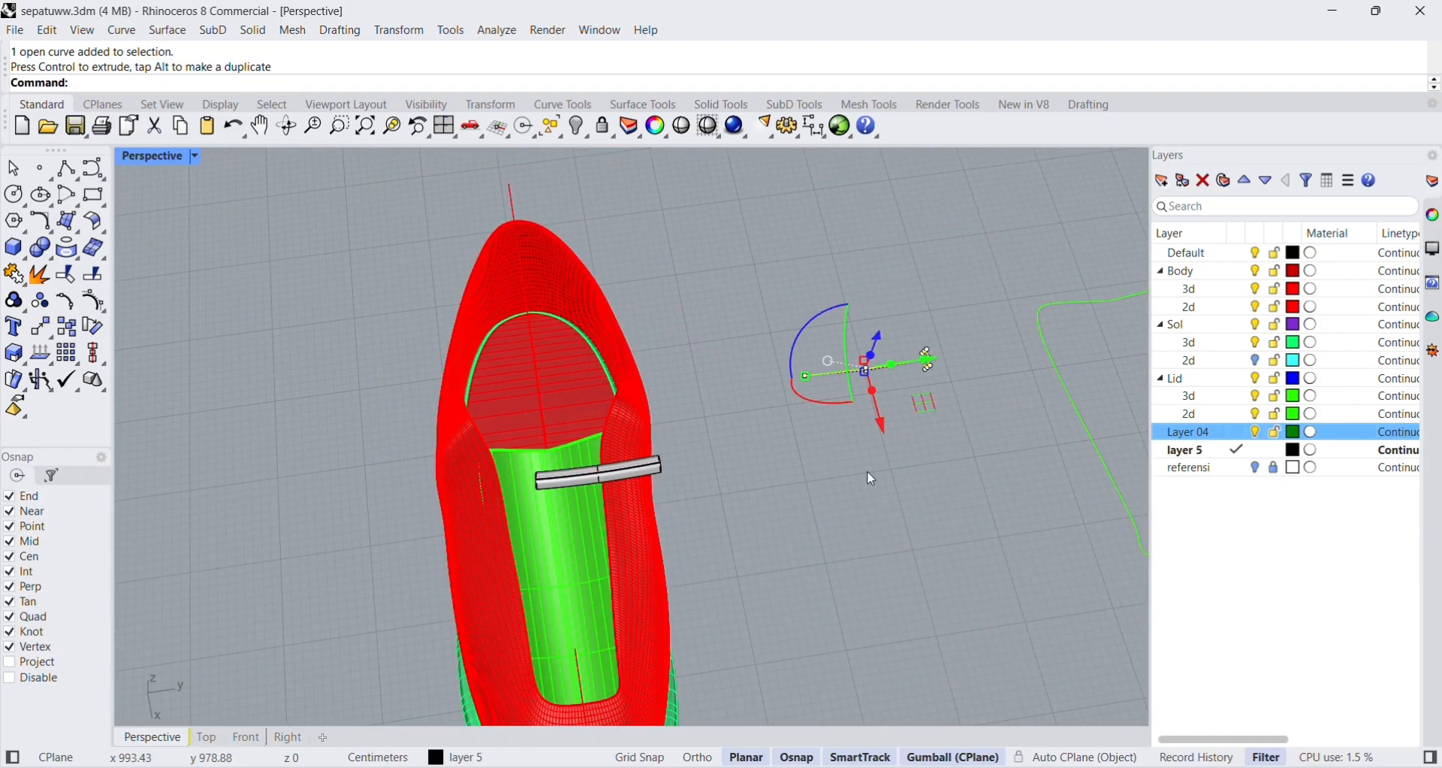
pyautogui.click(866, 470)
# Shift the tube sideways so that it spans the tongue between both sides of the shoe body.
pyautogui.moveTo(612, 526); pyautogui.dragTo(664, 510, button='right')
pyautogui.click(643, 478)
pyautogui.moveTo(660, 470); pyautogui.dragTo(622, 484)
pyautogui.click(664, 504)
pyautogui.moveTo(664, 506); pyautogui.dragTo(611, 526, button='right')
pyautogui.scroll(8, 583, 502)
pyautogui.scroll(-8, 612, 526)
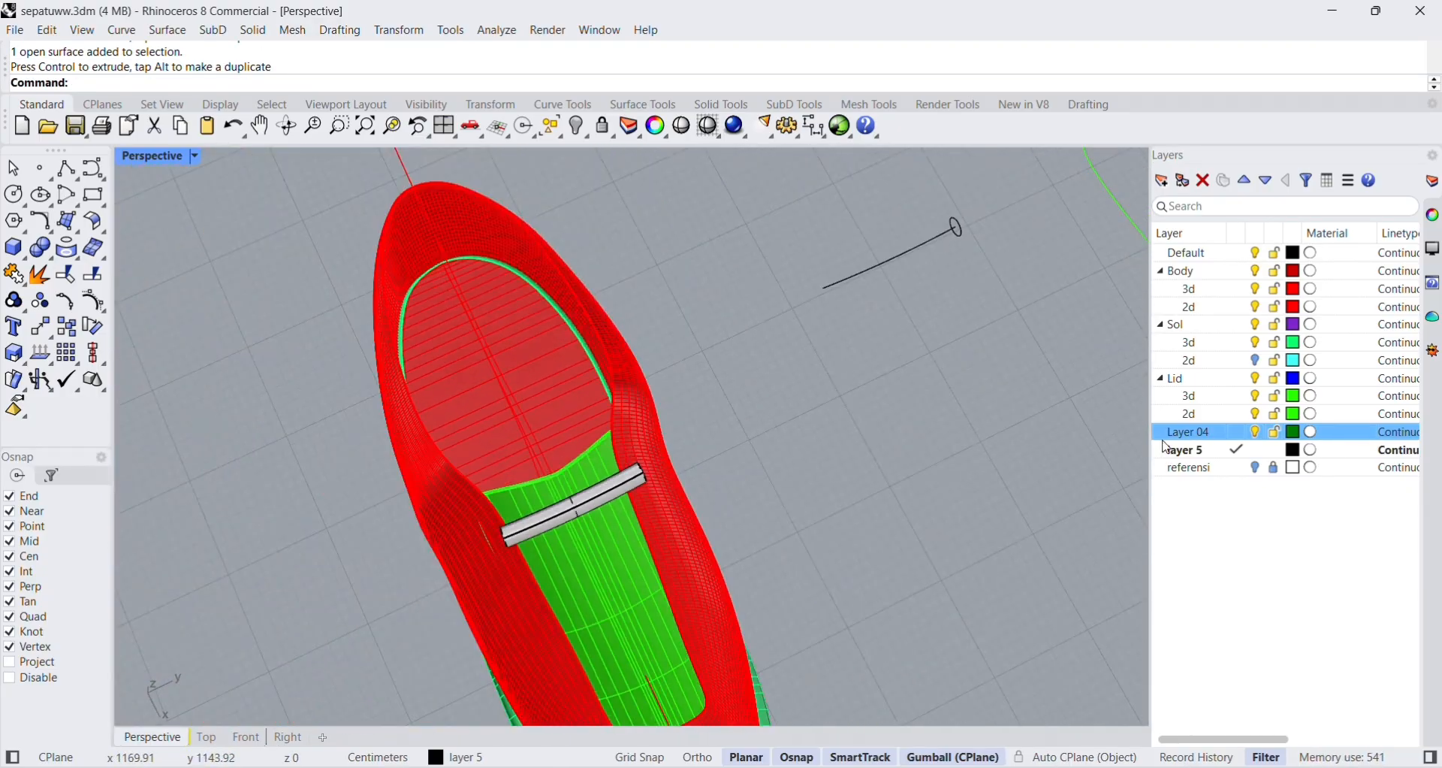
# Rename layer 5 as tali and keep it as the current layer.
pyautogui.click(1207, 451)
pyautogui.click(1237, 434)
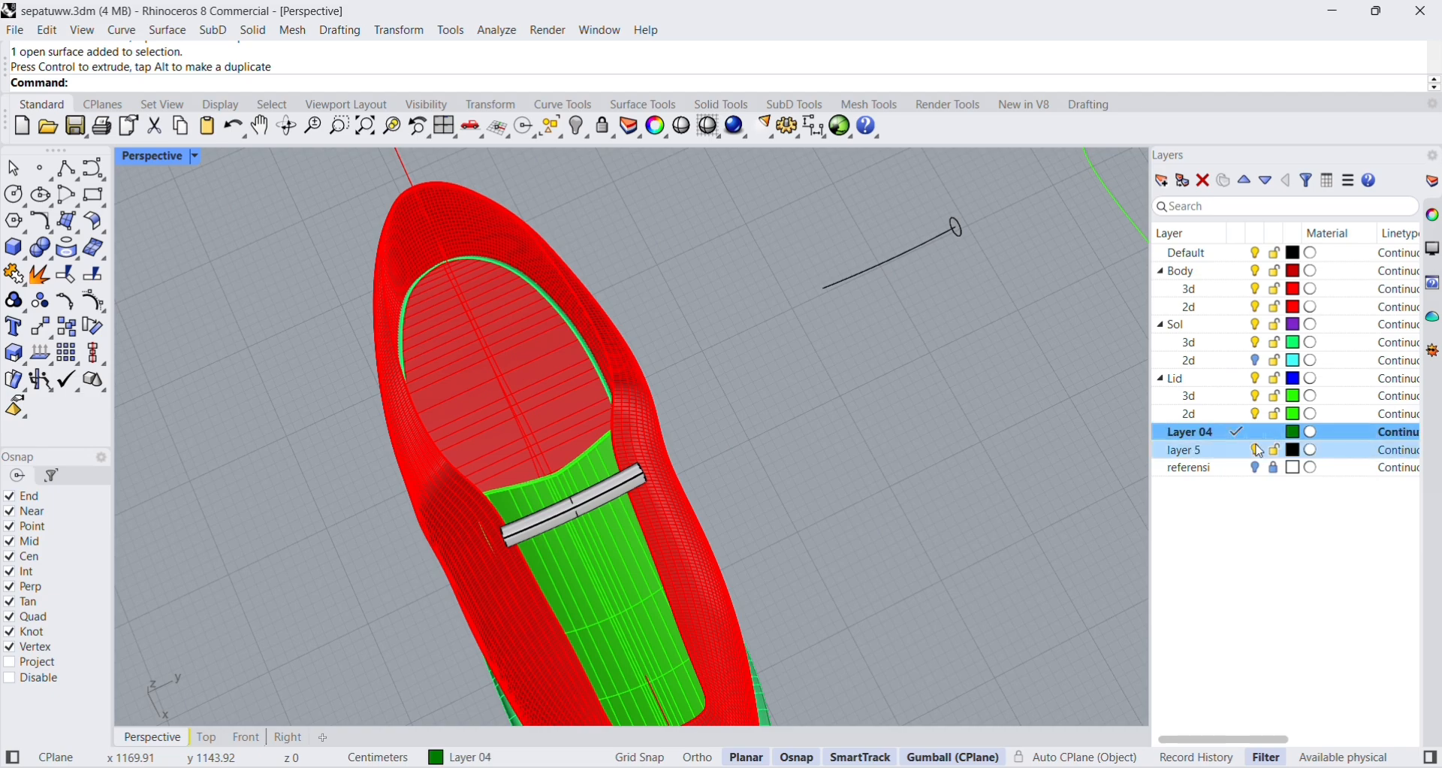
pyautogui.click(1255, 449)
pyautogui.click(1256, 448)
pyautogui.doubleClick(1210, 455)
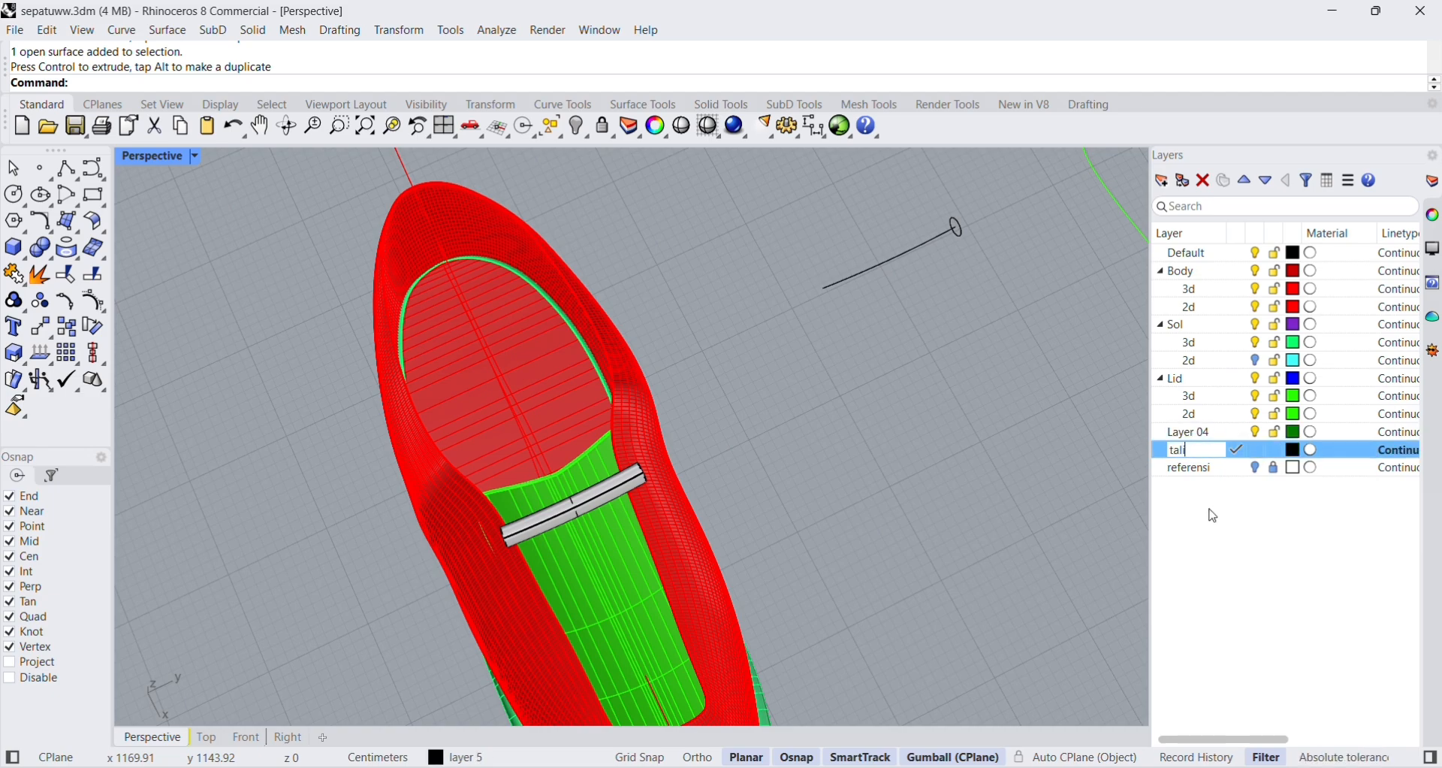
# Try to rotate the tube slightly on the tongue, and undo the rotation.
pyautogui.moveTo(807, 492); pyautogui.dragTo(928, 319, button='right')
pyautogui.click(660, 497)
pyautogui.click(814, 522)
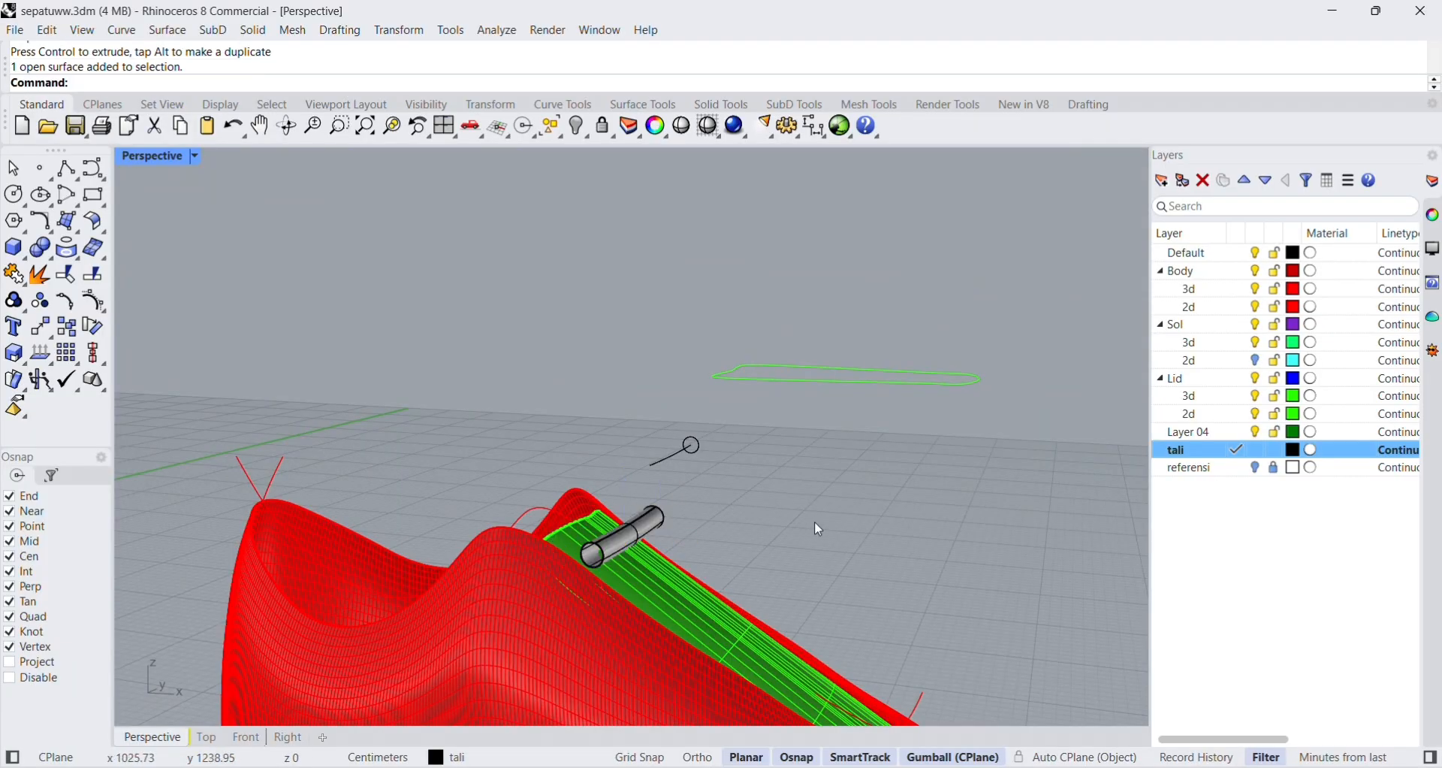
pyautogui.moveTo(789, 528); pyautogui.dragTo(627, 644, button='right')
pyautogui.click(575, 529)
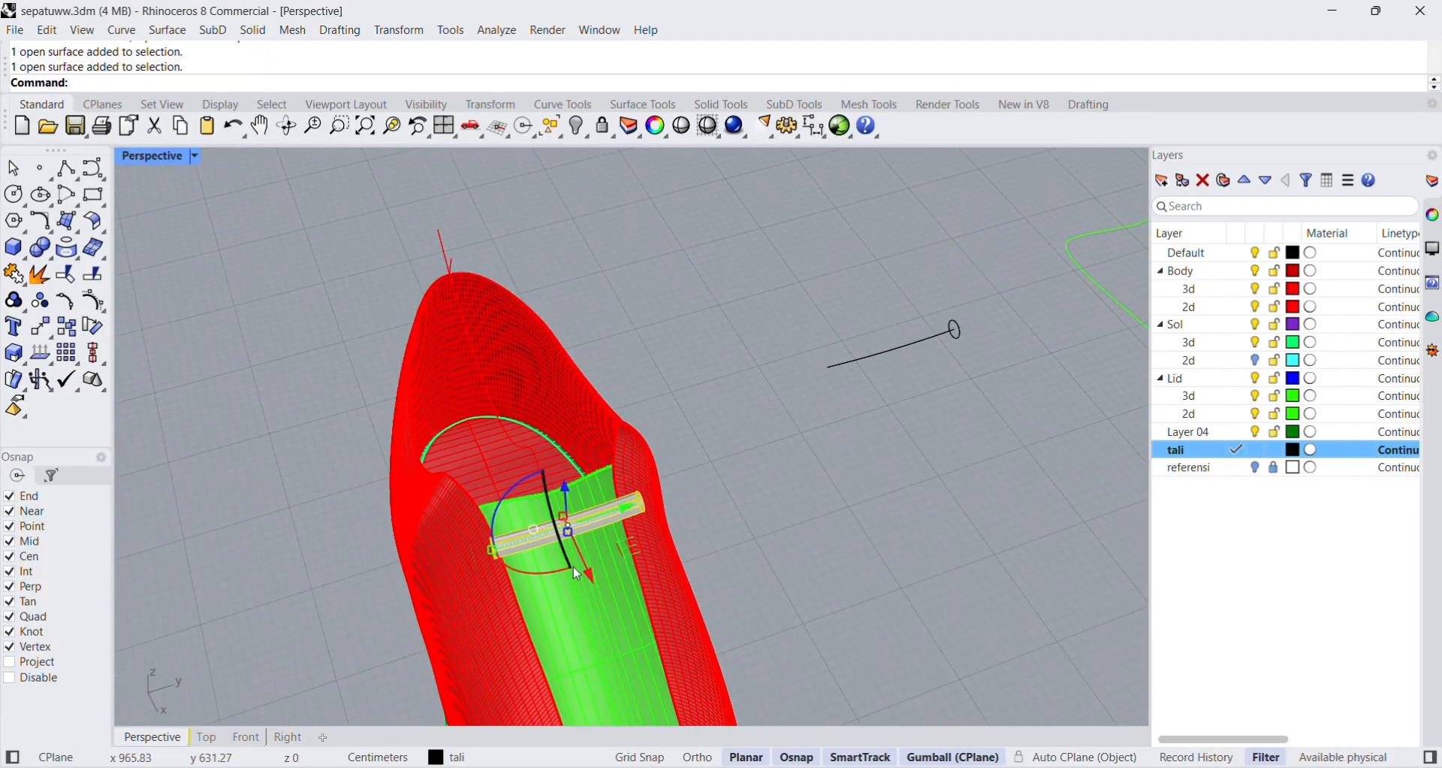
pyautogui.moveTo(573, 567); pyautogui.dragTo(538, 571)
pyautogui.click(792, 538)
pyautogui.moveTo(679, 540); pyautogui.dragTo(647, 569, button='right')
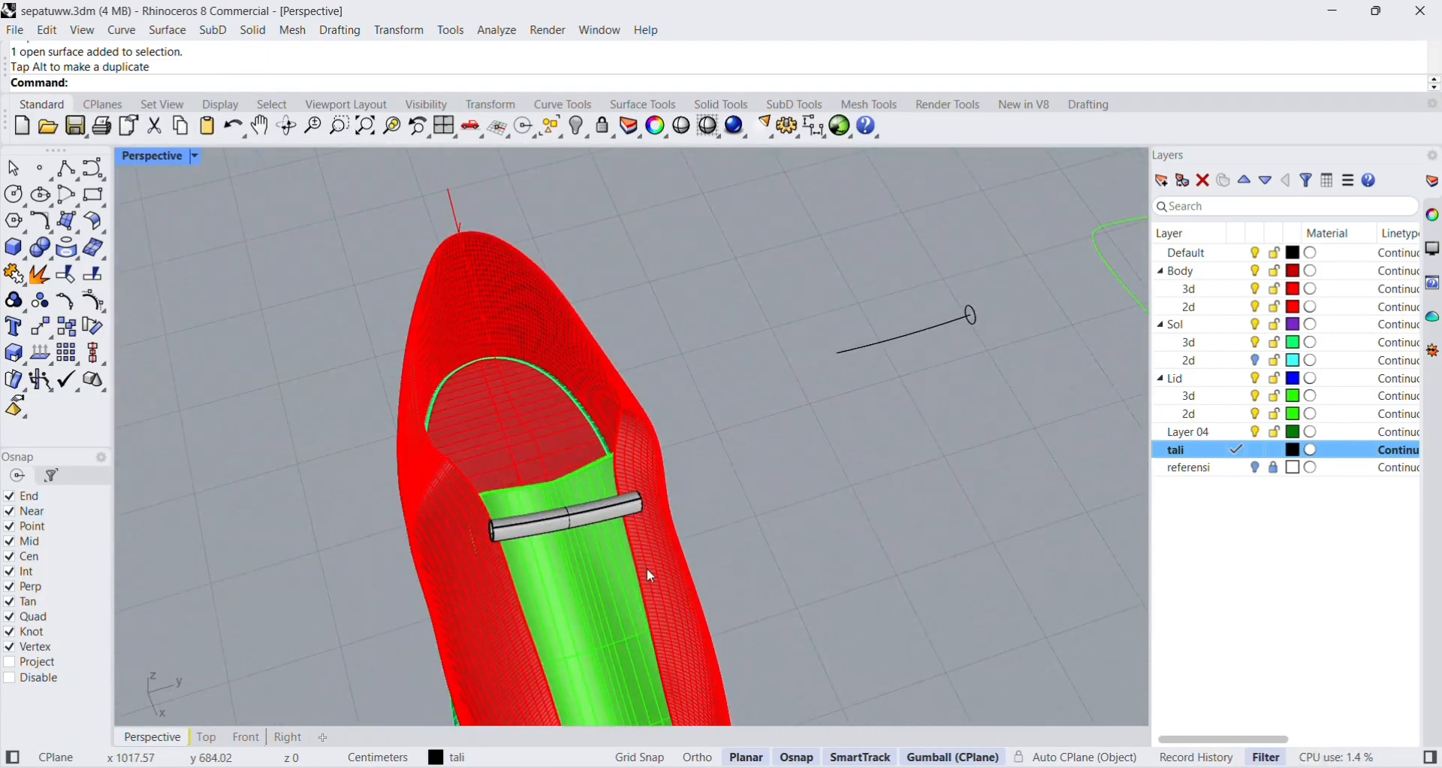
pyautogui.hotkey('ctrl', 'z')
# Adjust the direction in which the tube crosses the upper end of the tongue.
pyautogui.click(798, 529)
pyautogui.click(576, 518)
pyautogui.moveTo(521, 485); pyautogui.dragTo(565, 499)
pyautogui.click(736, 519)
pyautogui.click(575, 517)
pyautogui.click(717, 544)
# Nudge the tube slightly to refine its position on the tongue's surface.
pyautogui.moveTo(697, 554); pyautogui.dragTo(832, 426, button='right')
pyautogui.click(664, 543)
pyautogui.moveTo(642, 489); pyautogui.dragTo(644, 490)
pyautogui.click(727, 515)
pyautogui.moveTo(733, 522); pyautogui.dragTo(526, 544, button='right')
# Try to tilt the tube slightly while viewing the shoe from its other side, and undo the rotation.
pyautogui.click(533, 552)
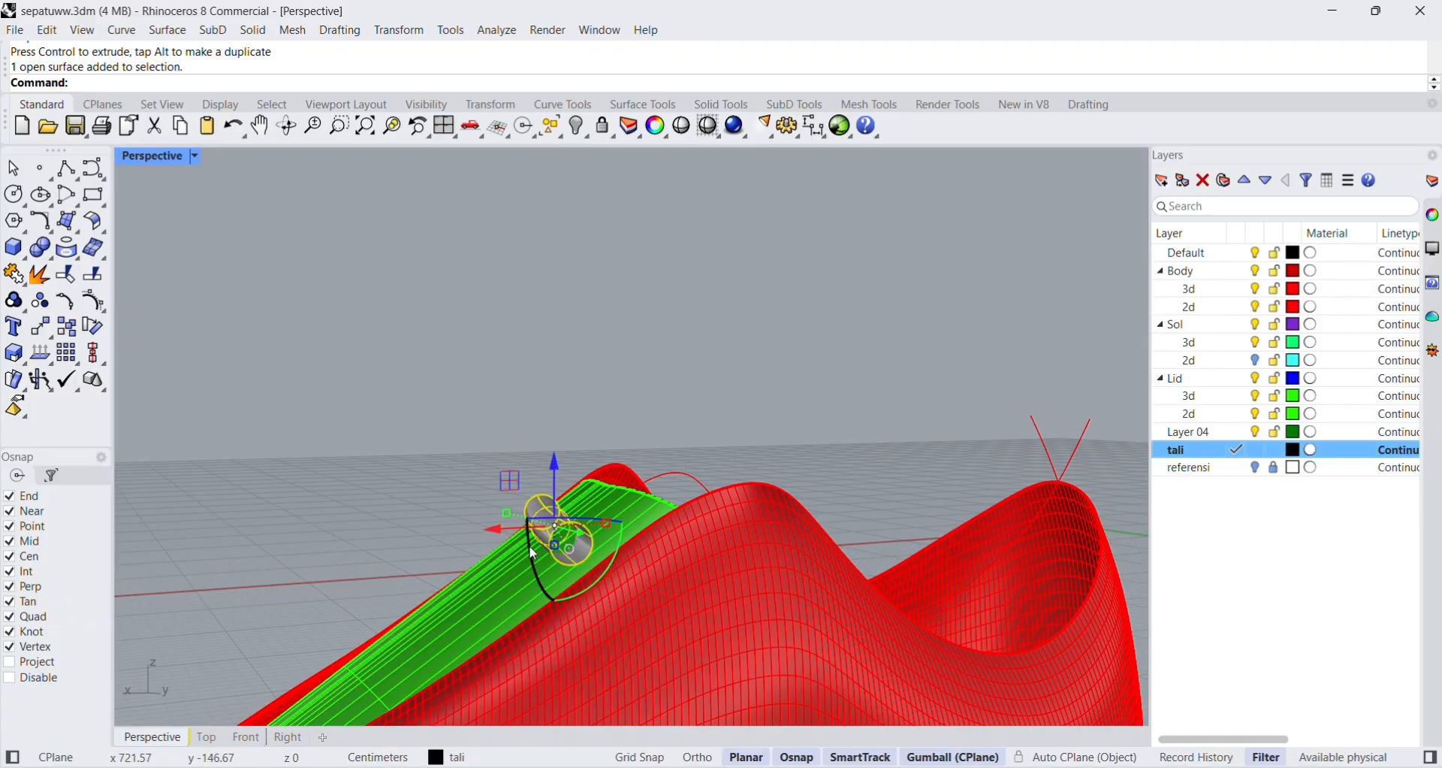
pyautogui.moveTo(530, 550); pyautogui.dragTo(537, 556)
pyautogui.hotkey('ctrl', 'z')
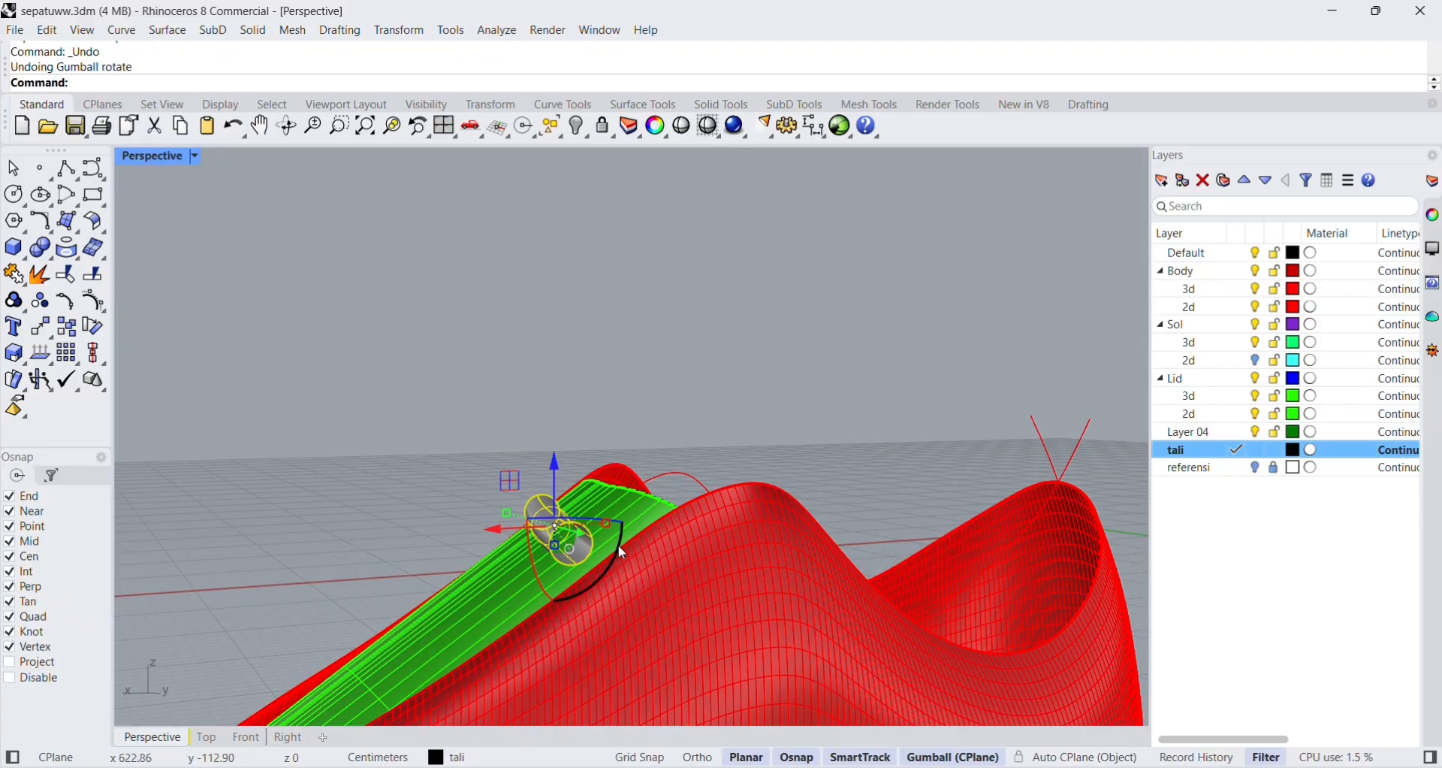
# Rotate the lace tube slightly so it follows the slope of the tongue.
pyautogui.moveTo(571, 538); pyautogui.dragTo(472, 489, button='right')
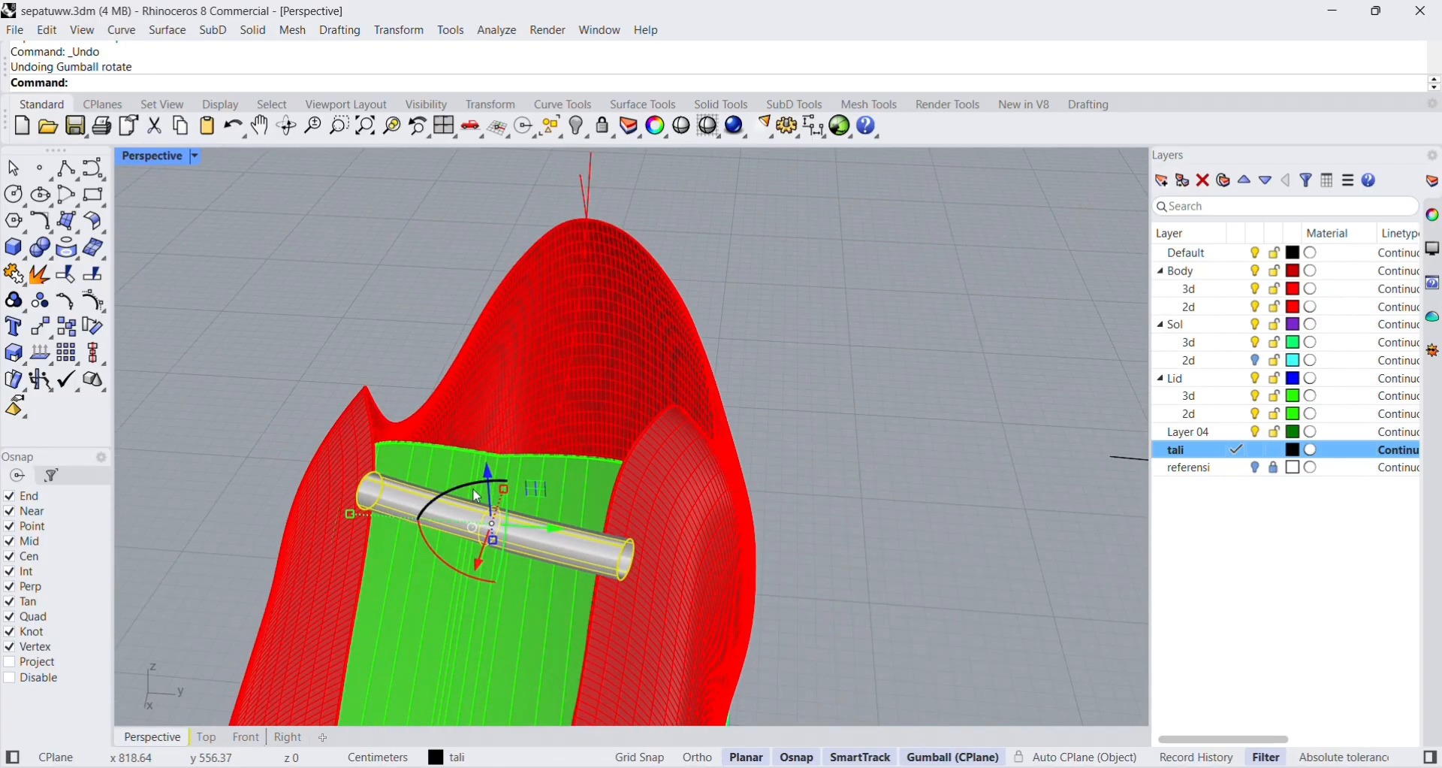
pyautogui.moveTo(480, 490); pyautogui.dragTo(475, 492)
pyautogui.press('Escape')
pyautogui.scroll(-15, 693, 461)
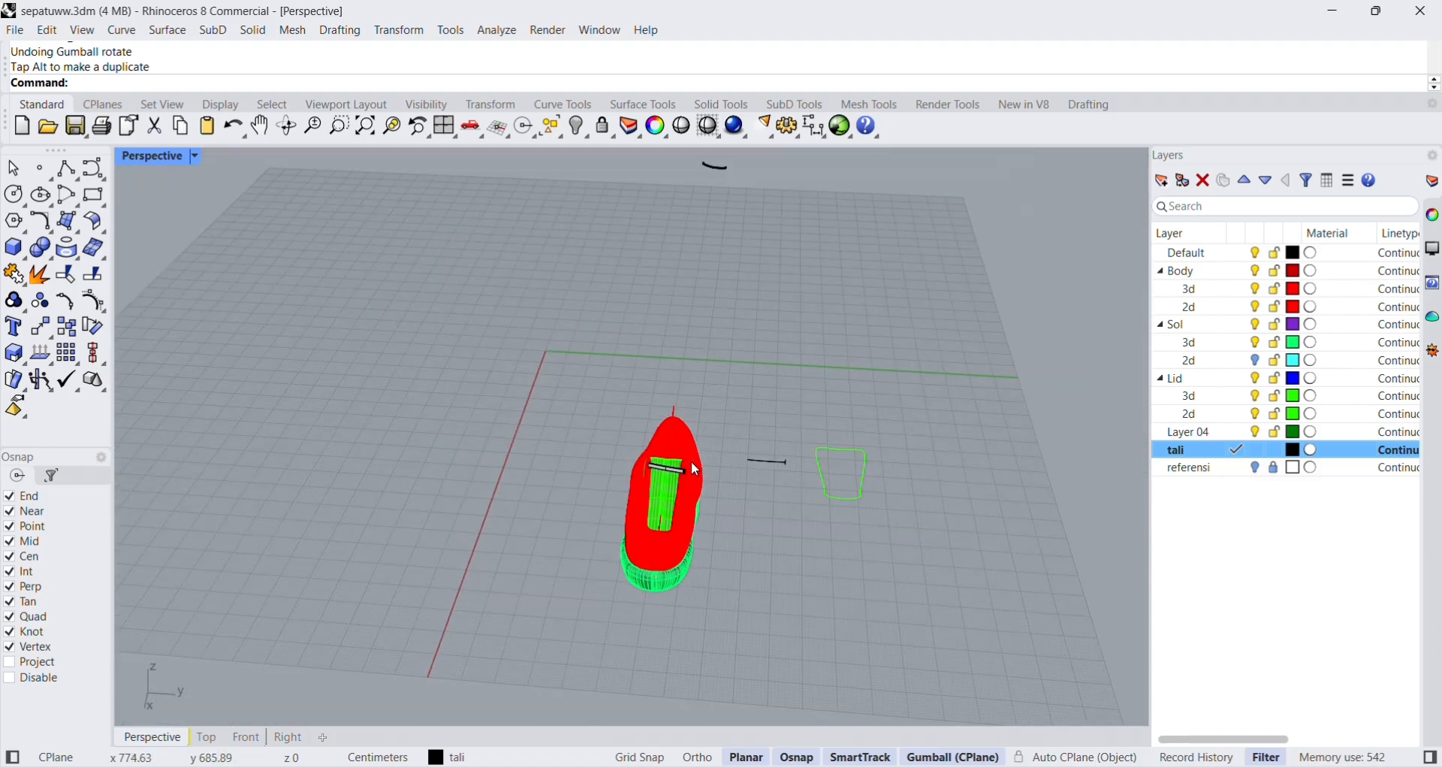
pyautogui.scroll(5, 693, 461)
pyautogui.scroll(8, 693, 461)
pyautogui.click(604, 534)
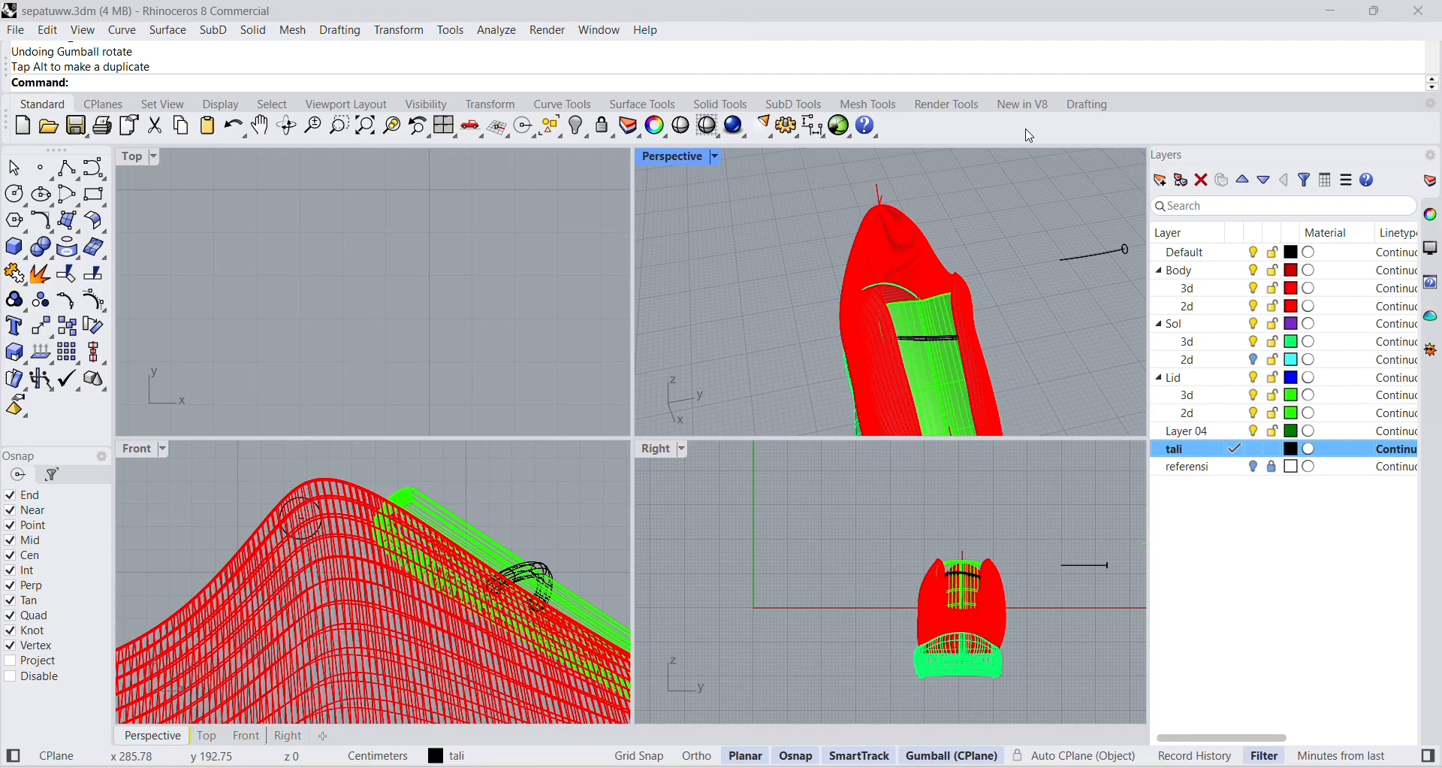
# Duplicate the lace tube in place and shift the copy toward the upper end of the tongue.
pyautogui.scroll(2, 931, 355)
pyautogui.doubleClick(673, 157)
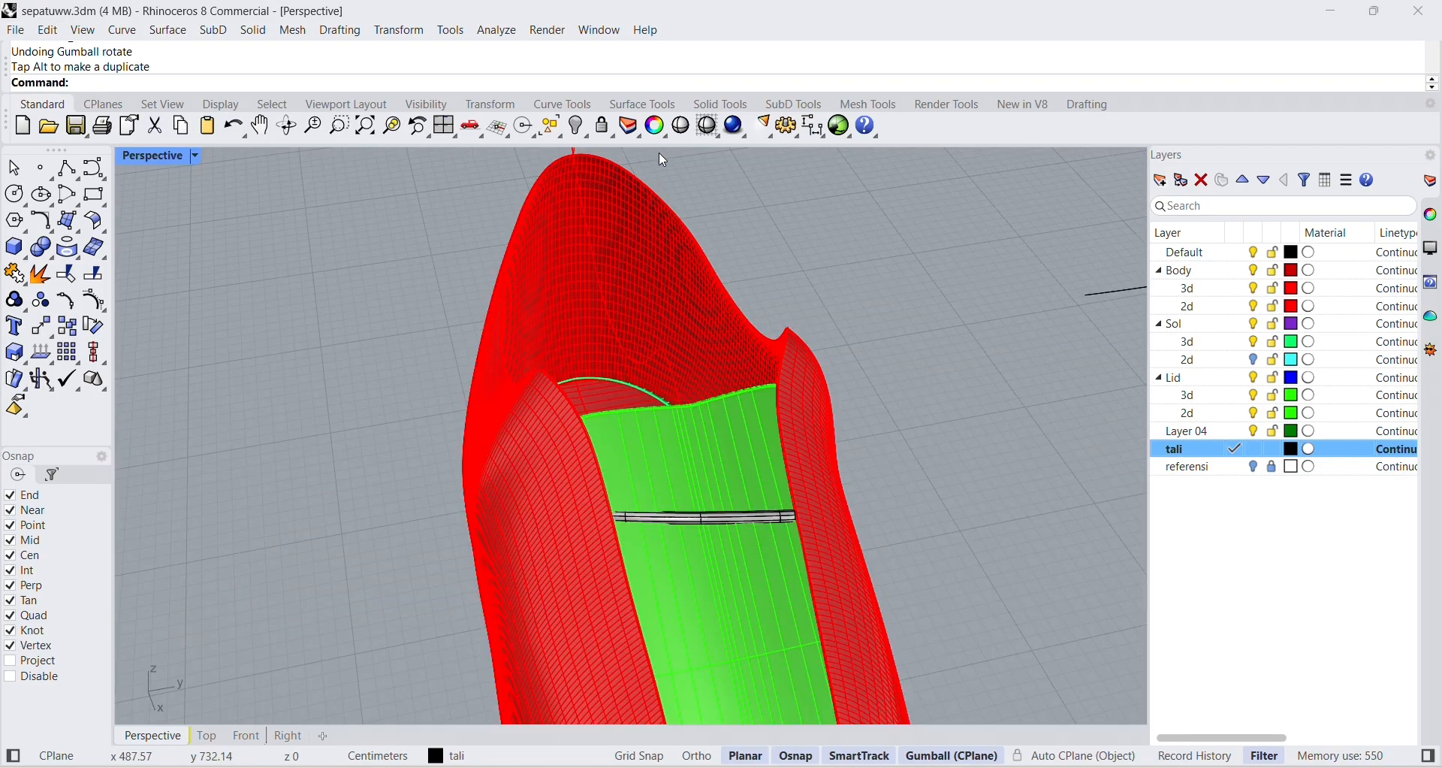
pyautogui.scroll(5, 756, 560)
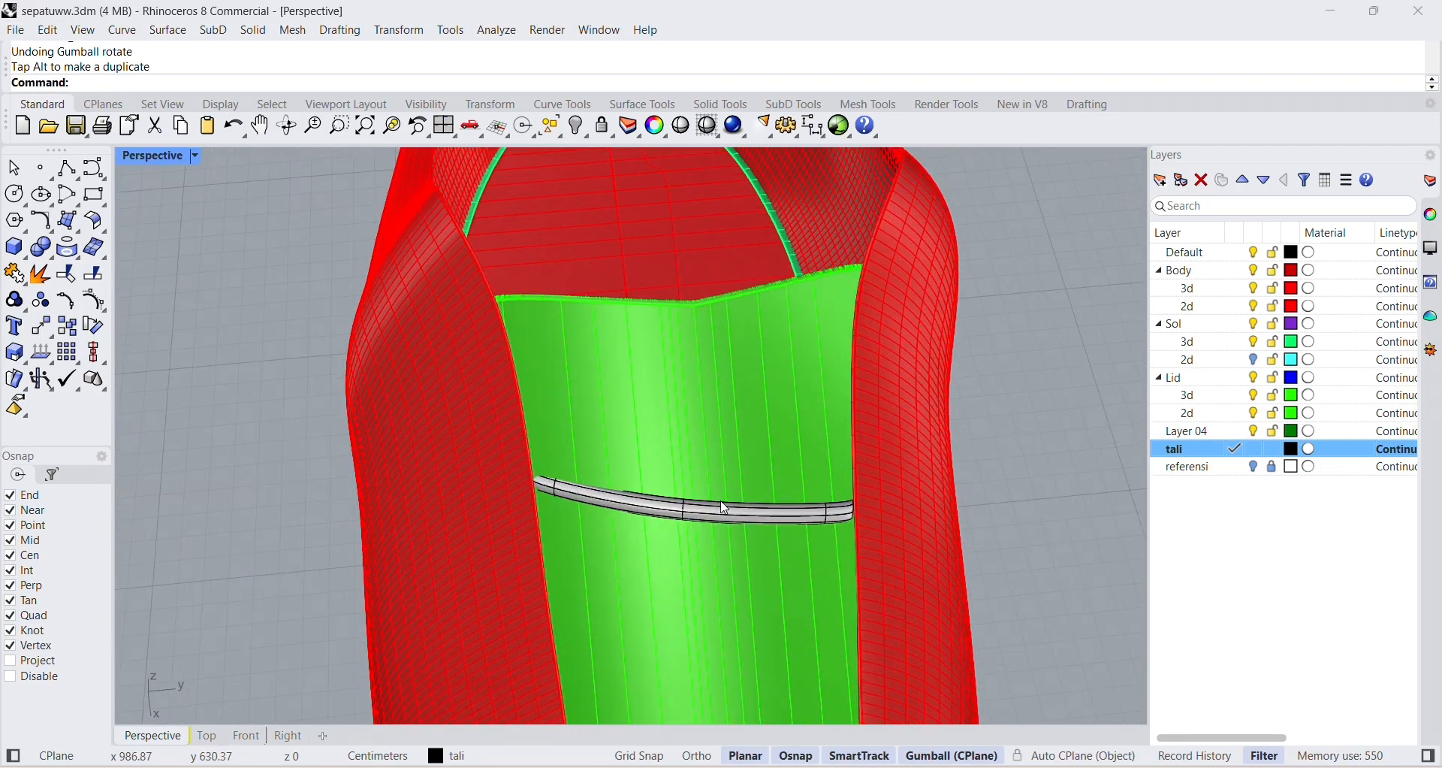
pyautogui.click(729, 517)
pyautogui.hotkey('ctrl', 'c')
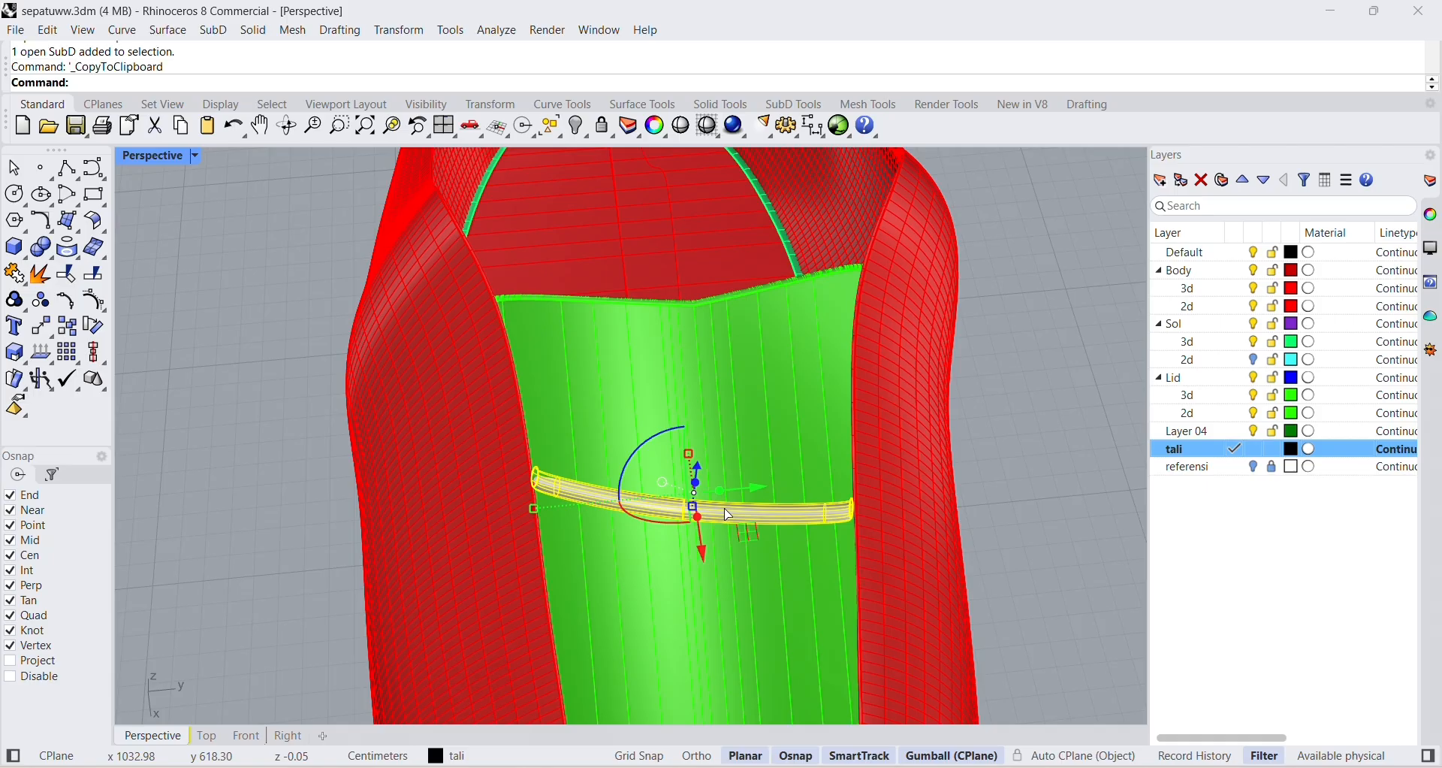
pyautogui.hotkey('ctrl', 'v')
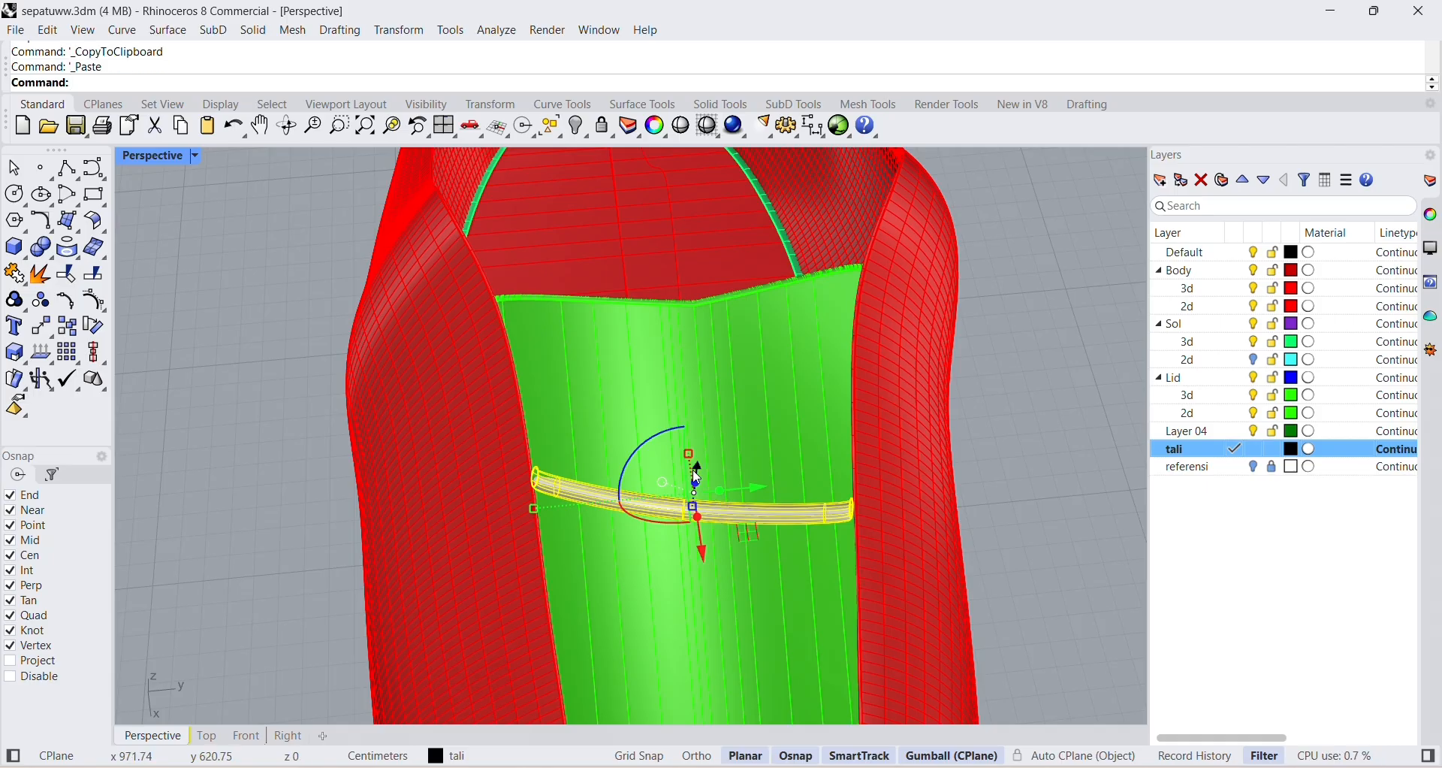
pyautogui.moveTo(710, 556); pyautogui.dragTo(701, 509)
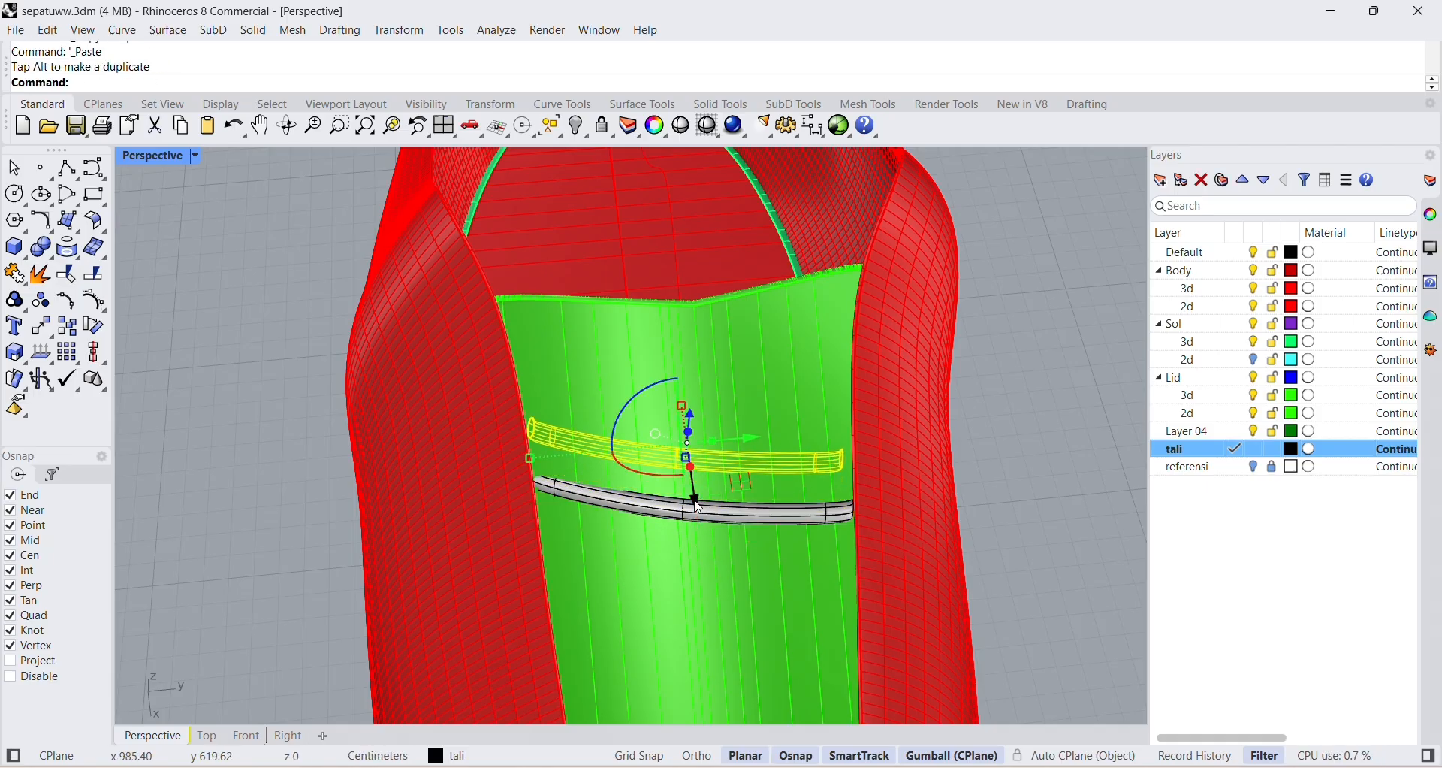
# Turn the copied tube into a steep diagonal, raise it toward the shoe opening, and adjust its tilt.
pyautogui.moveTo(623, 415); pyautogui.dragTo(618, 491)
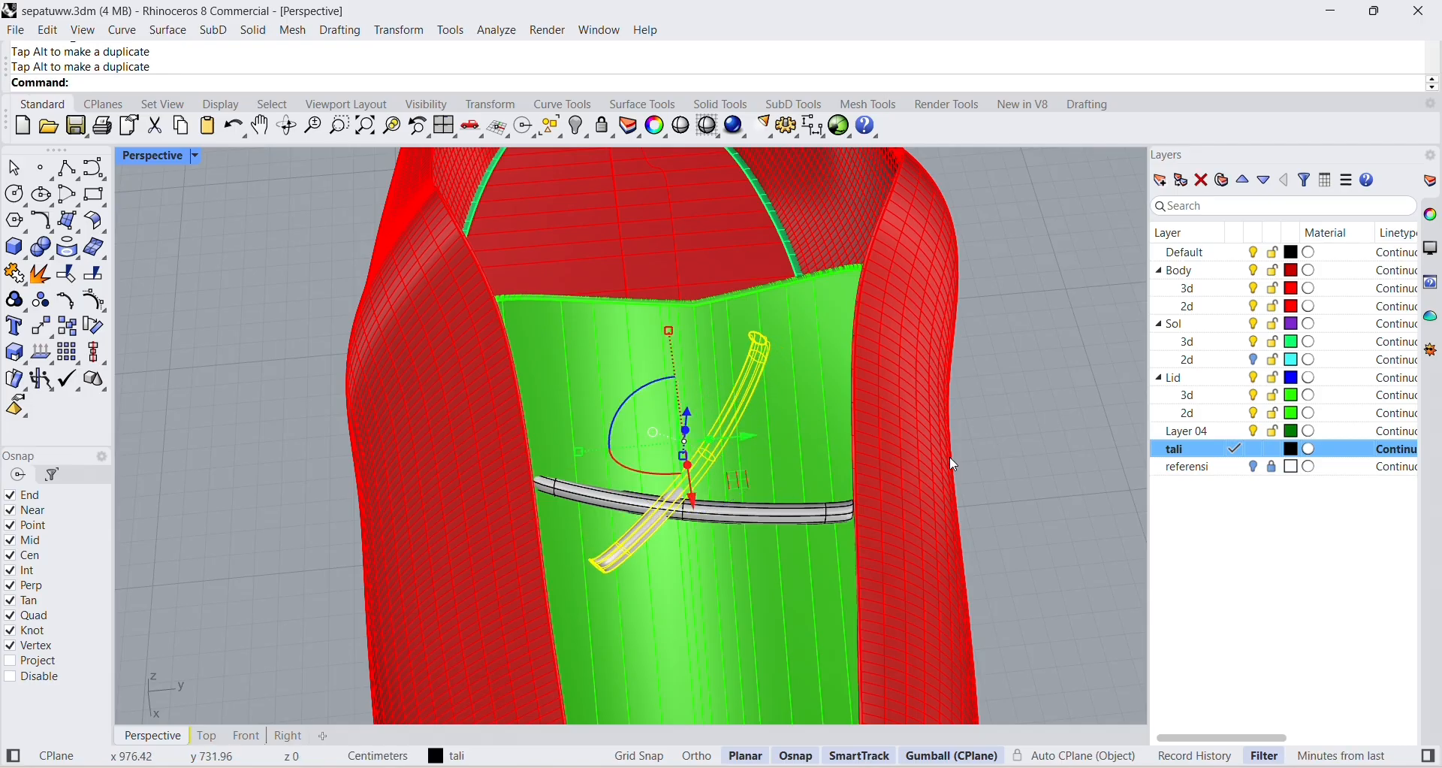
pyautogui.moveTo(689, 436); pyautogui.dragTo(700, 339)
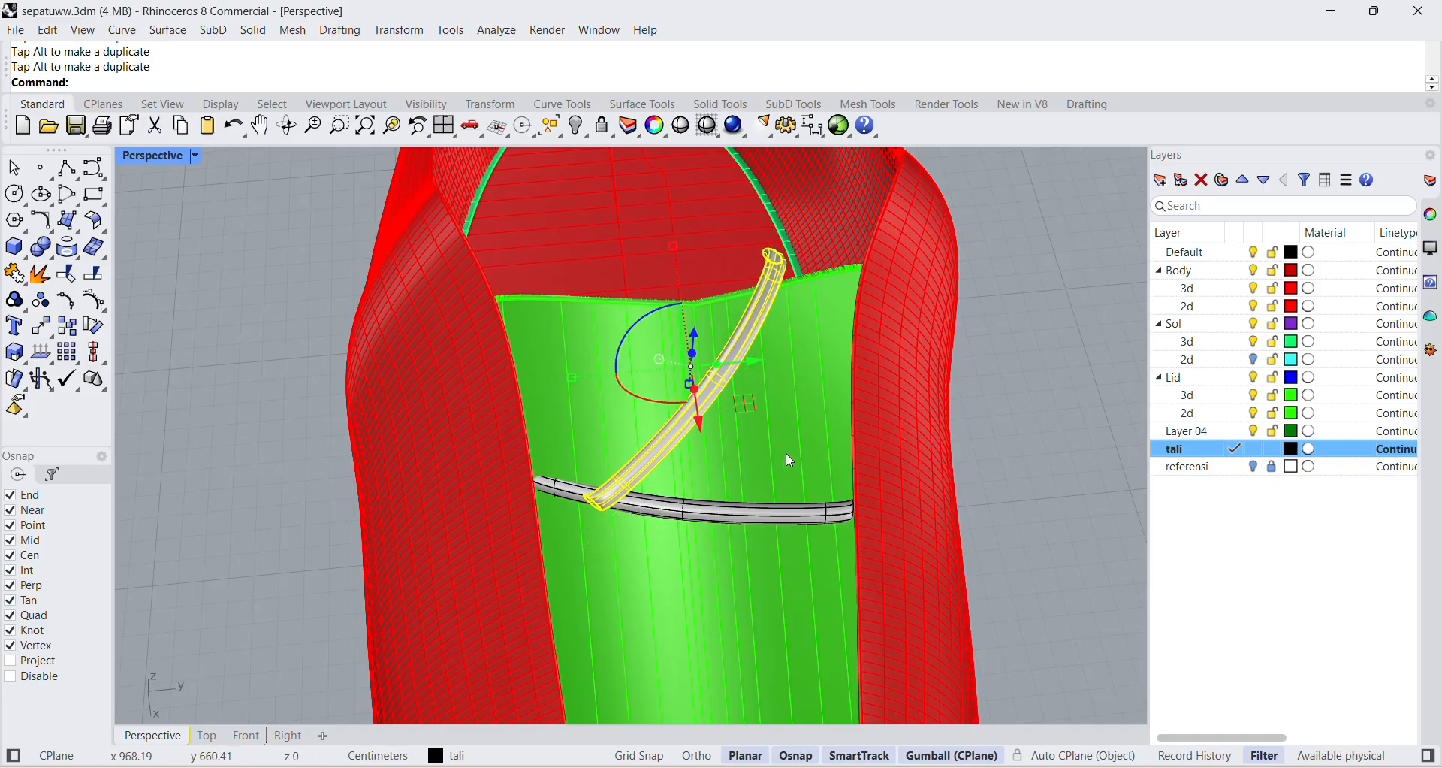
pyautogui.moveTo(789, 460); pyautogui.dragTo(847, 405, button='right')
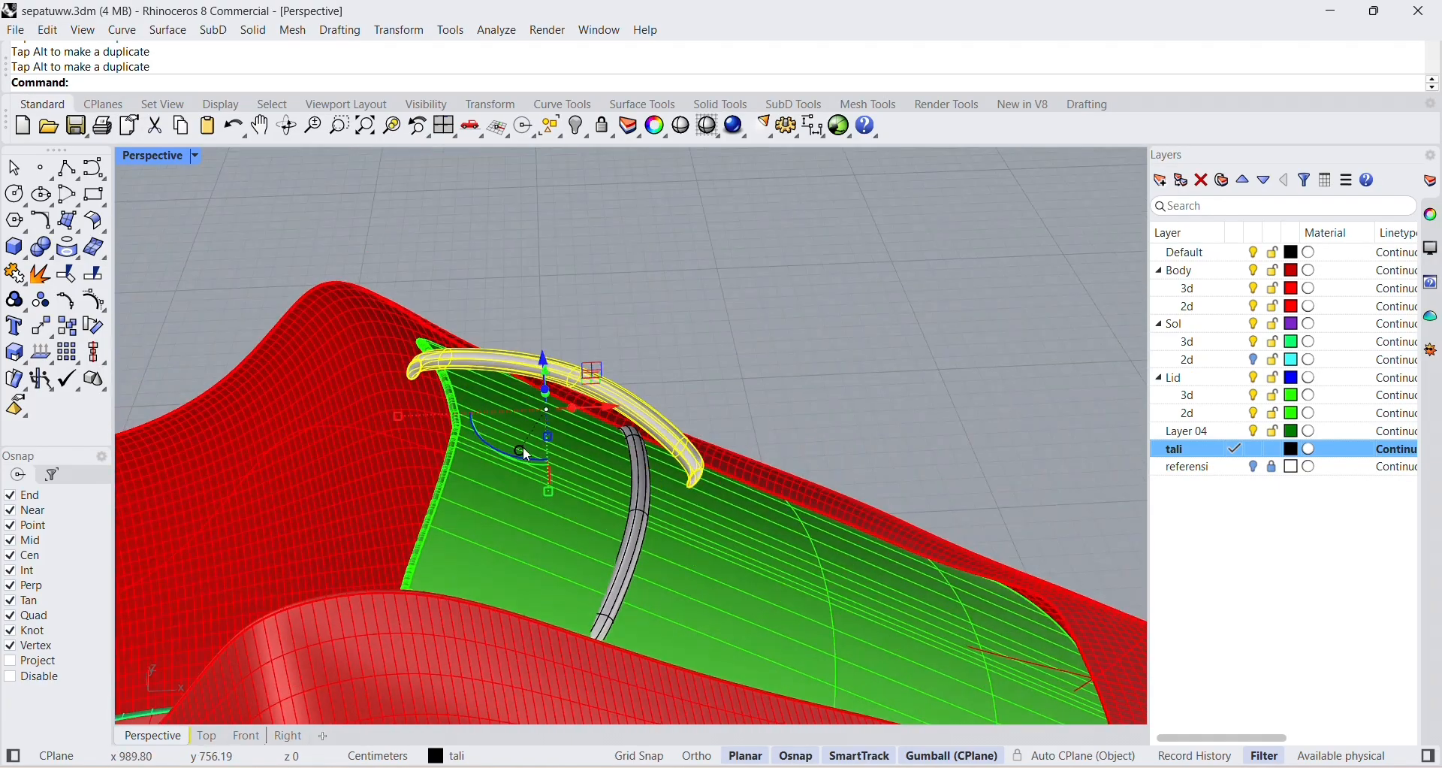
pyautogui.moveTo(516, 455); pyautogui.dragTo(493, 447)
pyautogui.click(777, 377)
pyautogui.moveTo(776, 378); pyautogui.dragTo(557, 424, button='right')
# Lower the copied tube and turn it to a shallower diagonal spanning the tongue from edge to edge.
pyautogui.click(649, 463)
pyautogui.moveTo(696, 335); pyautogui.dragTo(695, 362)
pyautogui.moveTo(646, 436); pyautogui.dragTo(643, 421)
pyautogui.hotkey('ctrl', 'z')
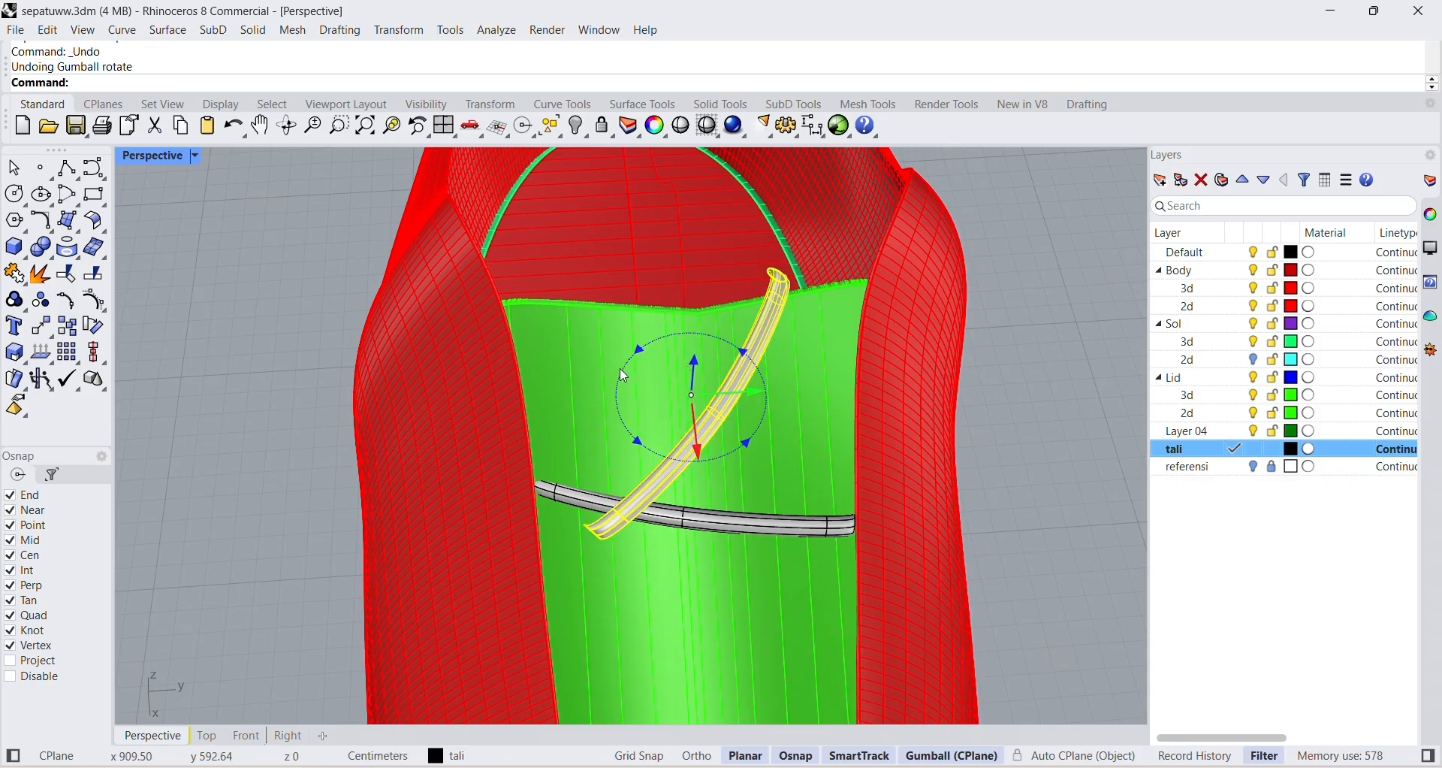
pyautogui.moveTo(625, 376); pyautogui.dragTo(694, 393)
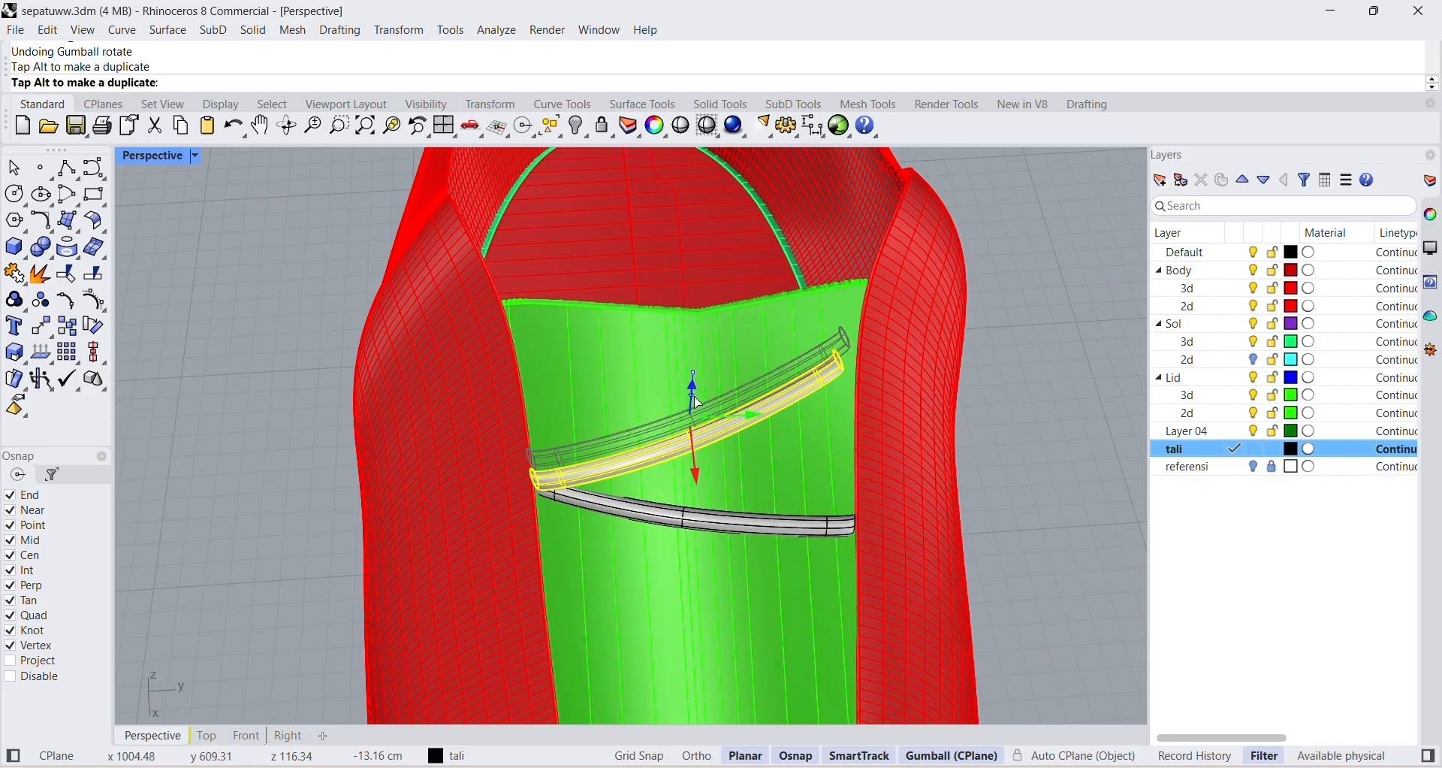
pyautogui.press('Escape')
# Tilt the diagonal tube and lower it so it rests closer to the tongue's surface.
pyautogui.moveTo(952, 449); pyautogui.dragTo(1027, 333, button='right')
pyautogui.click(674, 501)
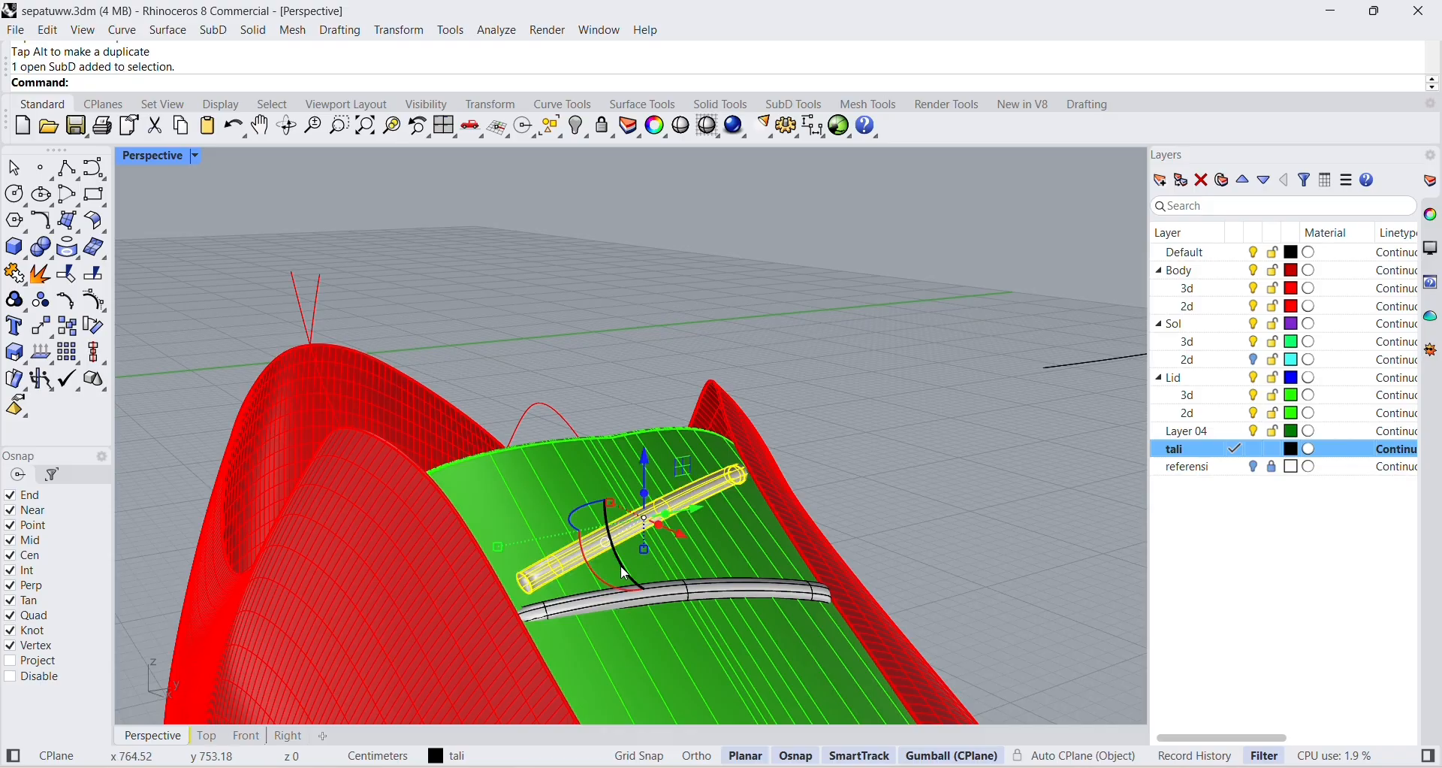
pyautogui.moveTo(625, 536); pyautogui.dragTo(620, 553)
pyautogui.moveTo(643, 459); pyautogui.dragTo(661, 482)
pyautogui.press('Escape')
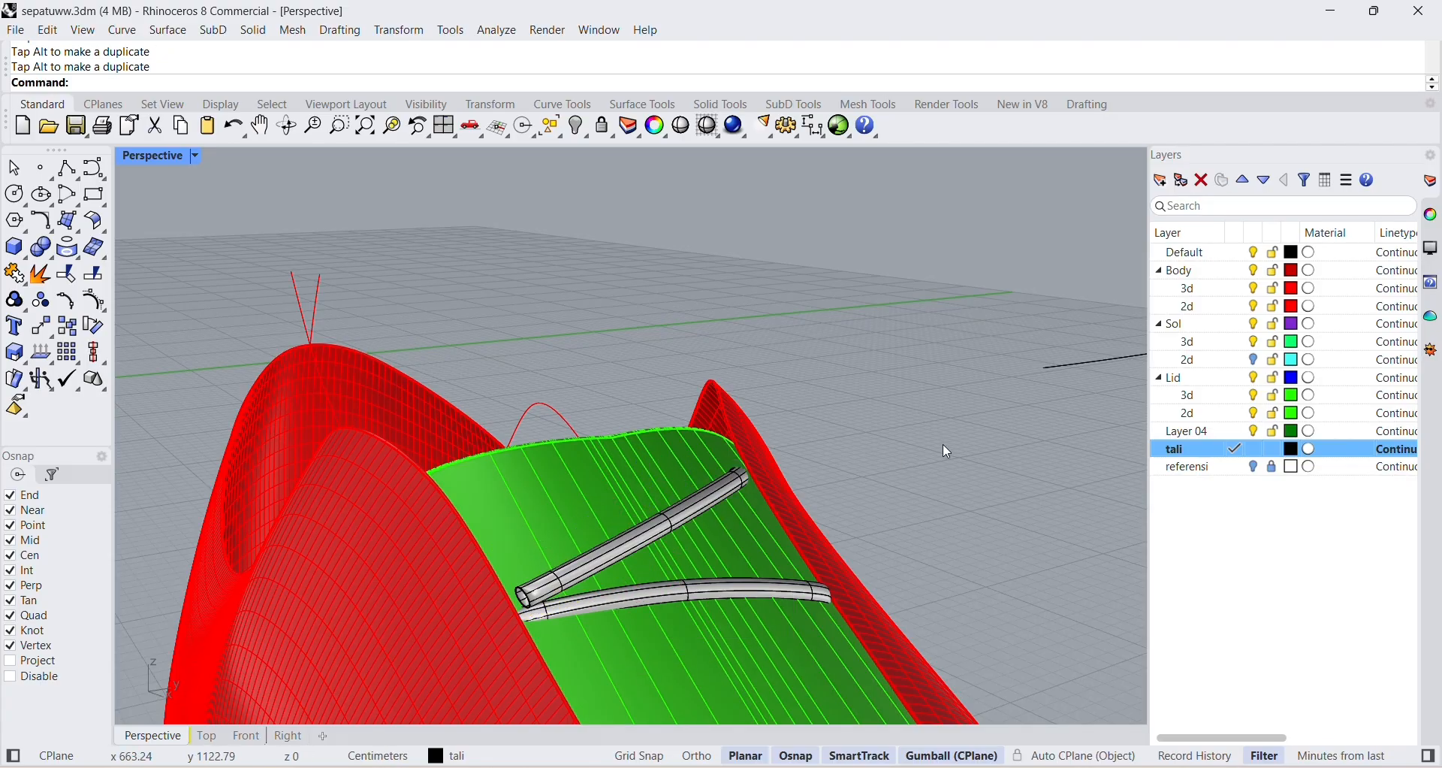
pyautogui.moveTo(947, 448); pyautogui.dragTo(845, 599, button='right')
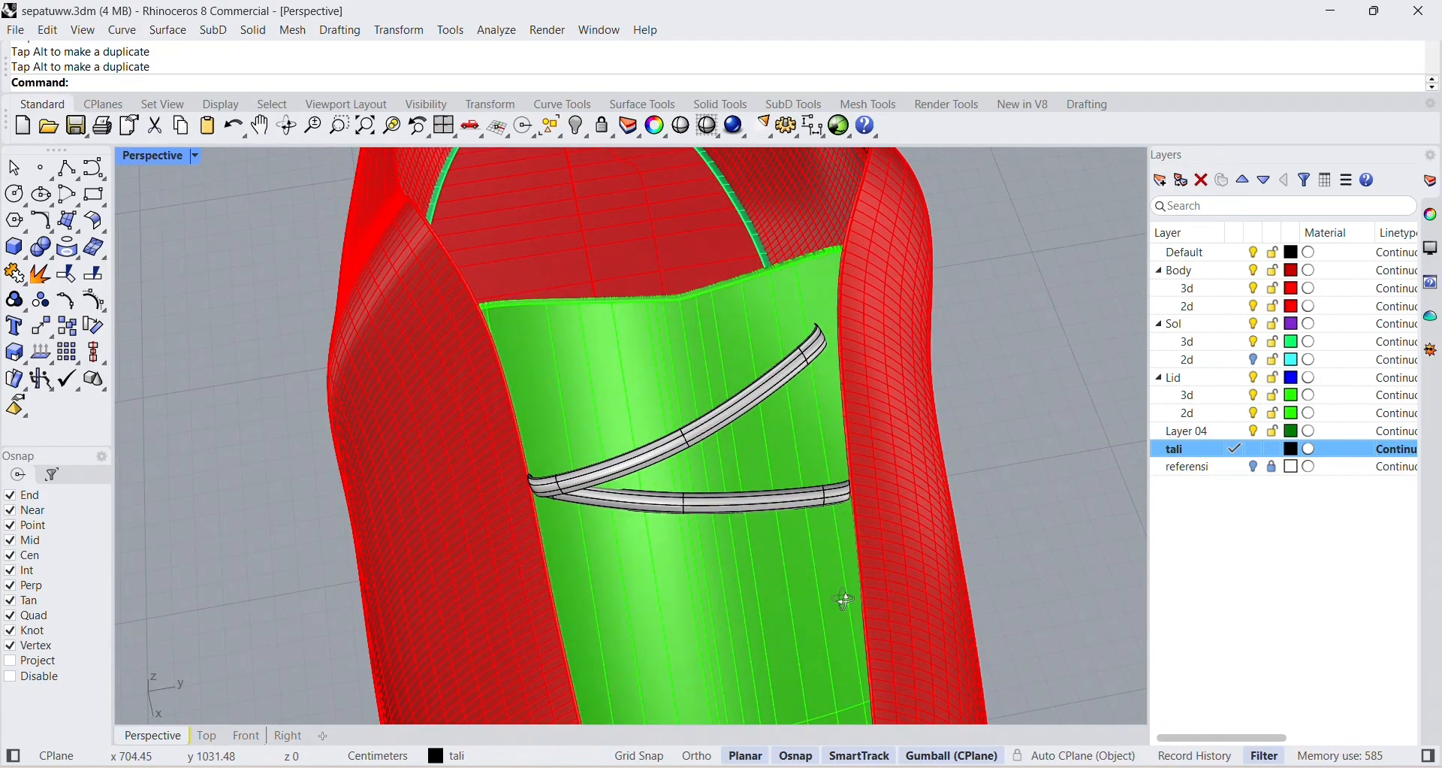
# Shift the diagonal tube toward the toe and adjust the tubes' angles so the two cross in an X.
pyautogui.click(607, 476)
pyautogui.moveTo(679, 413); pyautogui.dragTo(699, 471)
pyautogui.click(953, 412)
pyautogui.moveTo(953, 412); pyautogui.dragTo(791, 481, button='right')
pyautogui.click(684, 531)
pyautogui.moveTo(638, 508); pyautogui.dragTo(640, 580)
pyautogui.click(792, 531)
pyautogui.moveTo(791, 531); pyautogui.dragTo(671, 580, button='right')
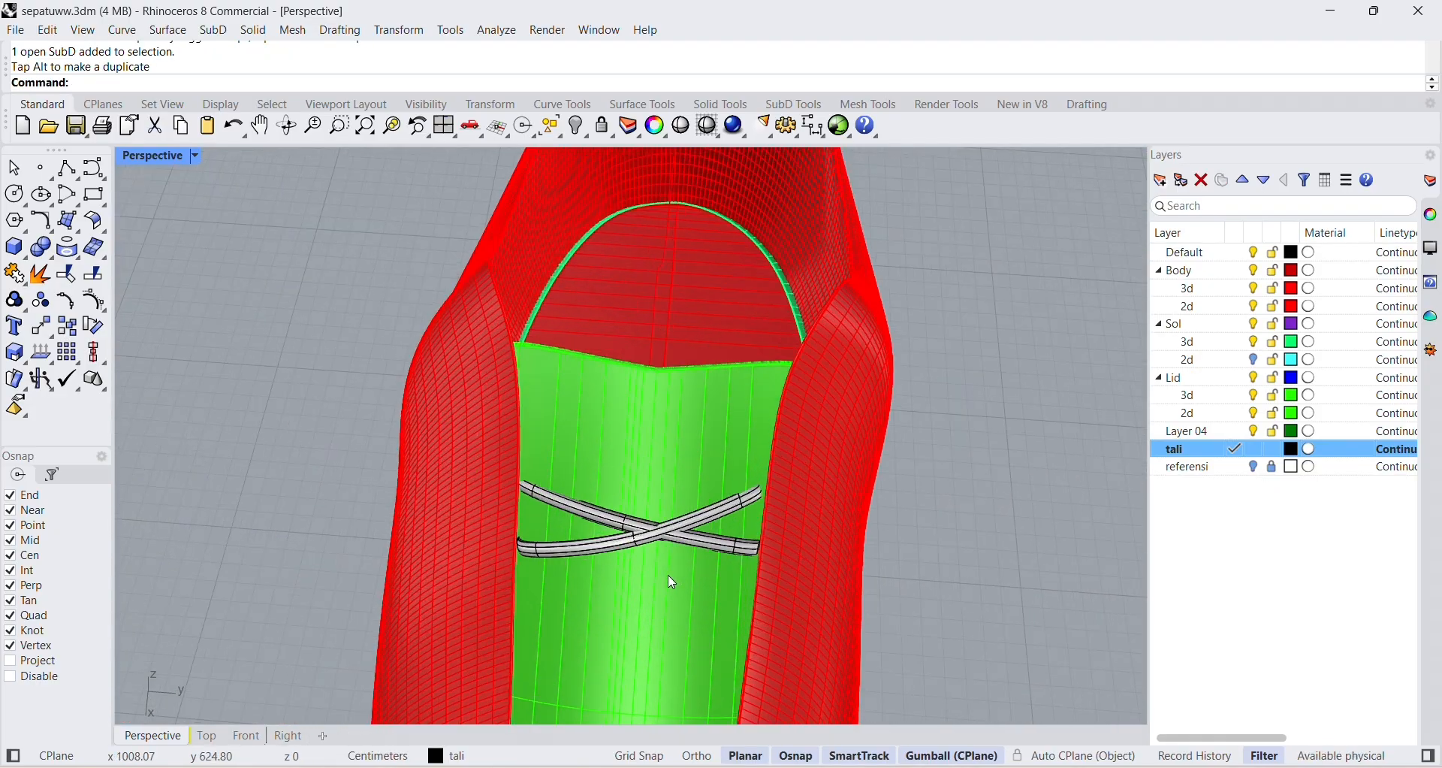
# Duplicate the crossed pair of laces and place the copy farther down the tongue toward the toe.
pyautogui.scroll(-5, 646, 501)
pyautogui.moveTo(646, 501); pyautogui.dragTo(630, 642, button='right')
pyautogui.scroll(-4, 629, 642)
pyautogui.scroll(6, 633, 644)
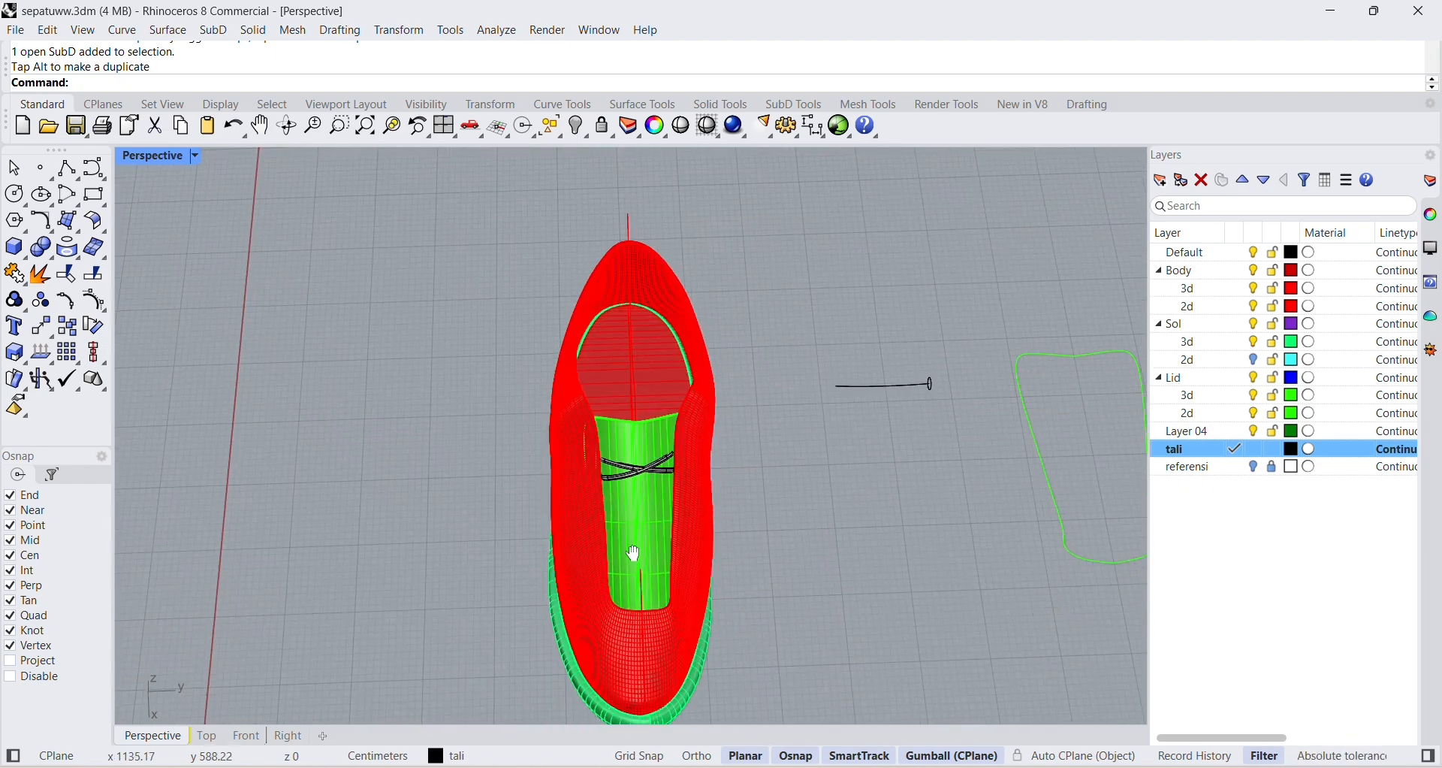
pyautogui.click(644, 470)
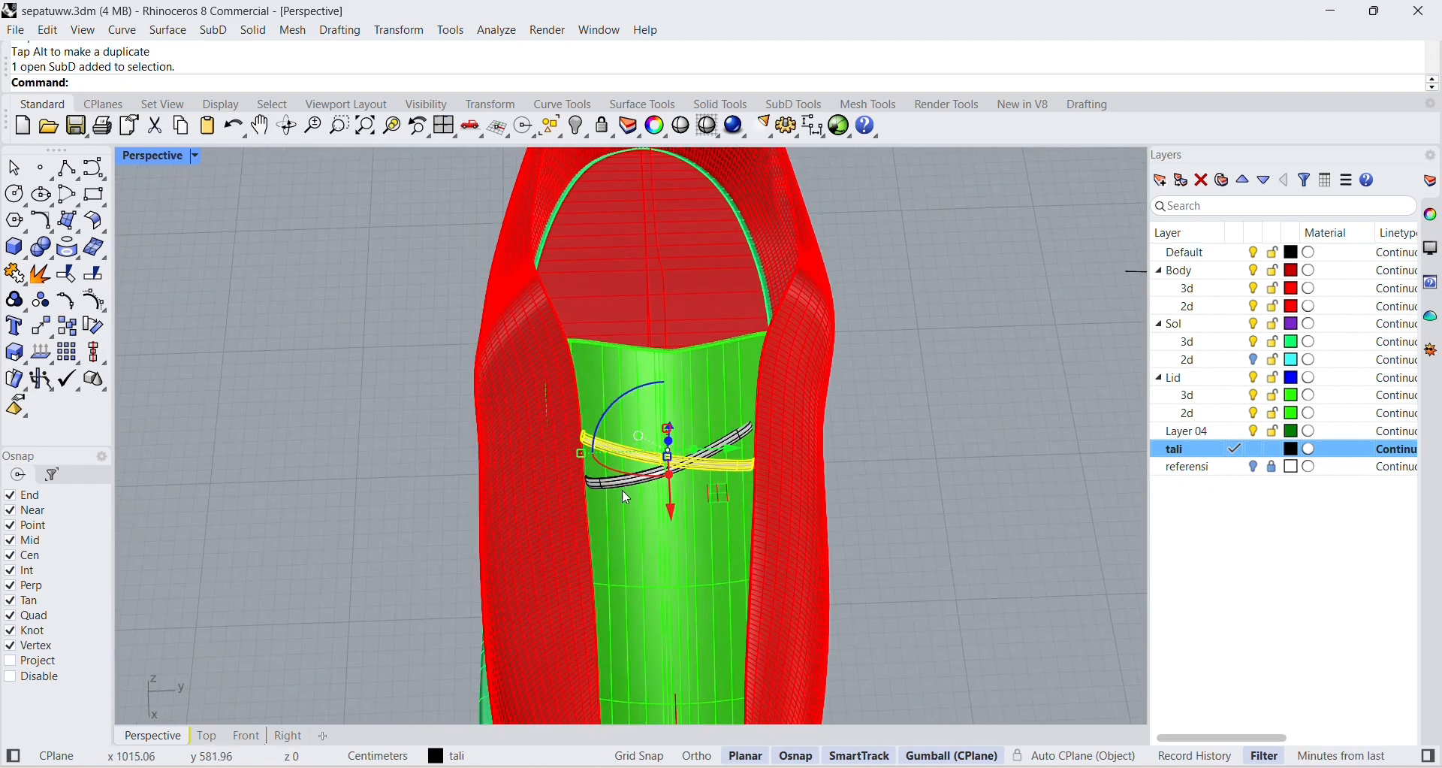
pyautogui.keyDown('shift'); pyautogui.click(611, 482); pyautogui.keyUp('shift')
pyautogui.hotkey('ctrl', 'v')
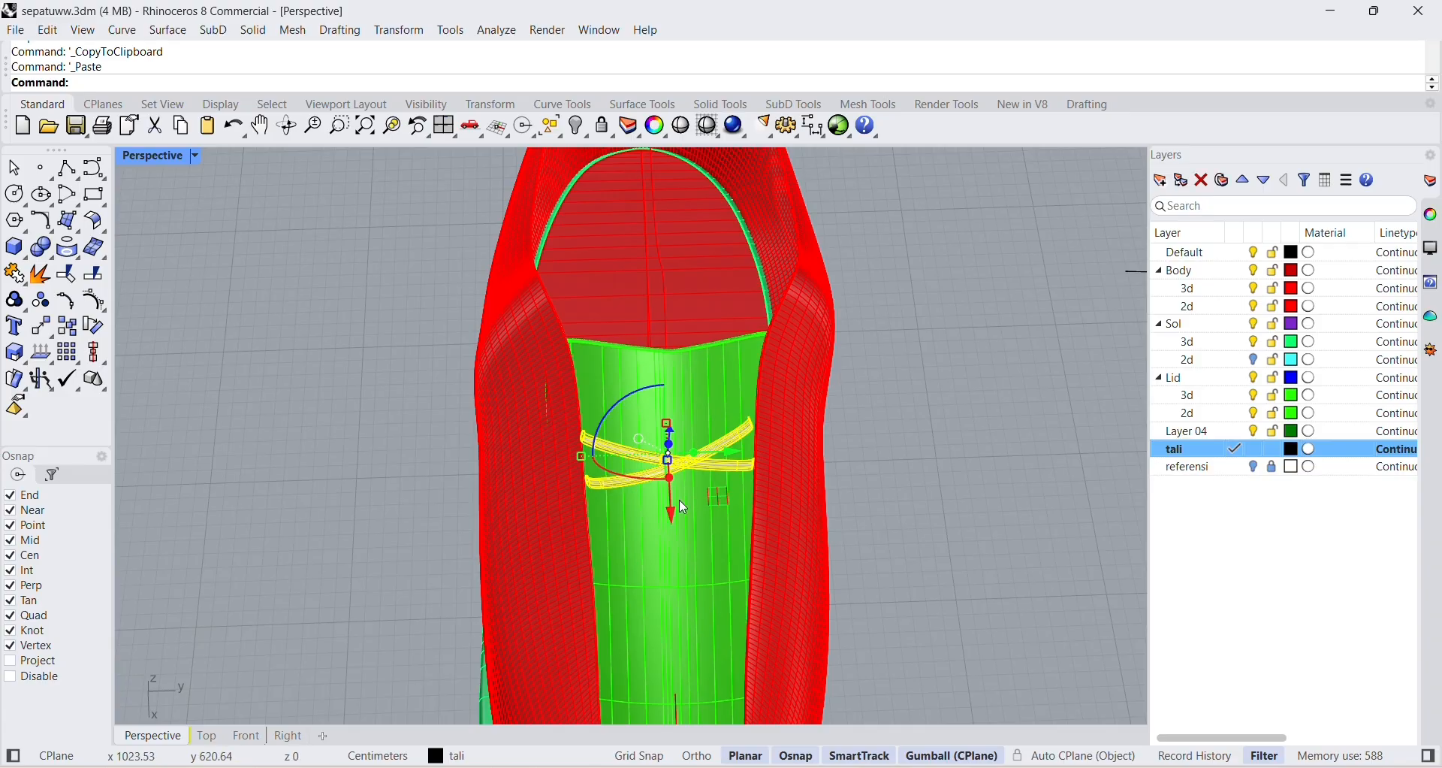
pyautogui.moveTo(684, 508); pyautogui.dragTo(676, 595)
pyautogui.click(910, 546)
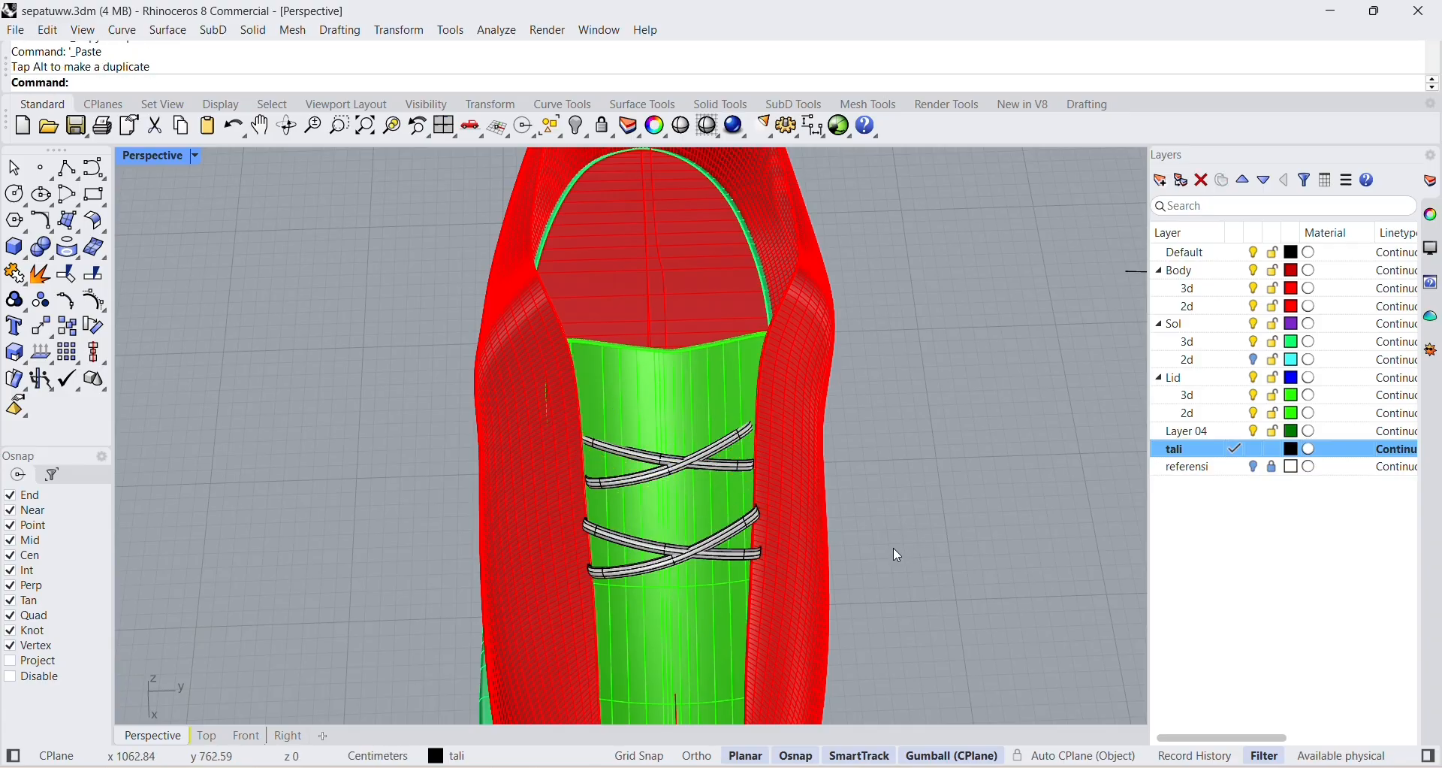
pyautogui.moveTo(881, 556); pyautogui.dragTo(662, 580, button='right')
pyautogui.click(692, 517)
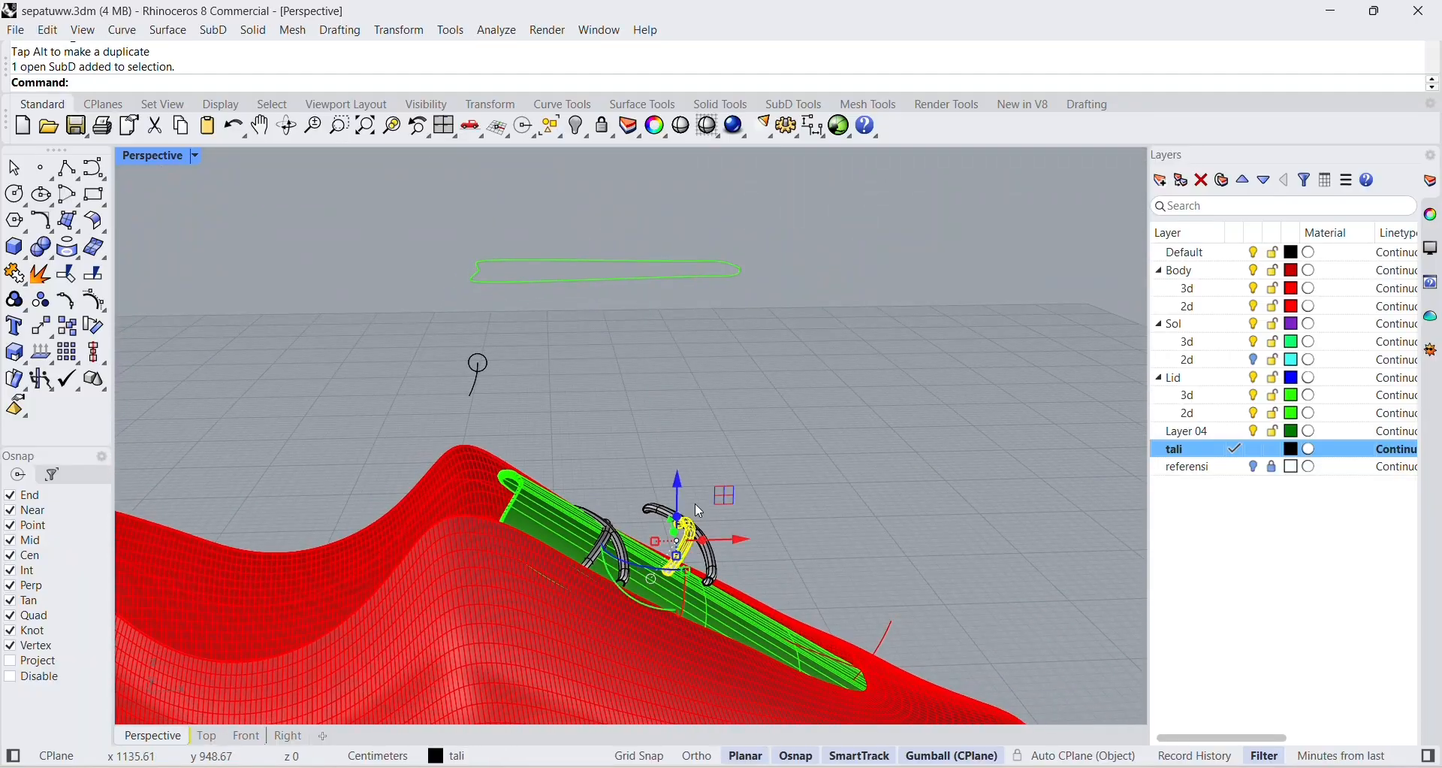
pyautogui.moveTo(746, 548); pyautogui.dragTo(633, 488)
pyautogui.click(724, 540)
# Select both tubes of the second crossed pair and lower them onto the tongue's surface.
pyautogui.click(704, 550)
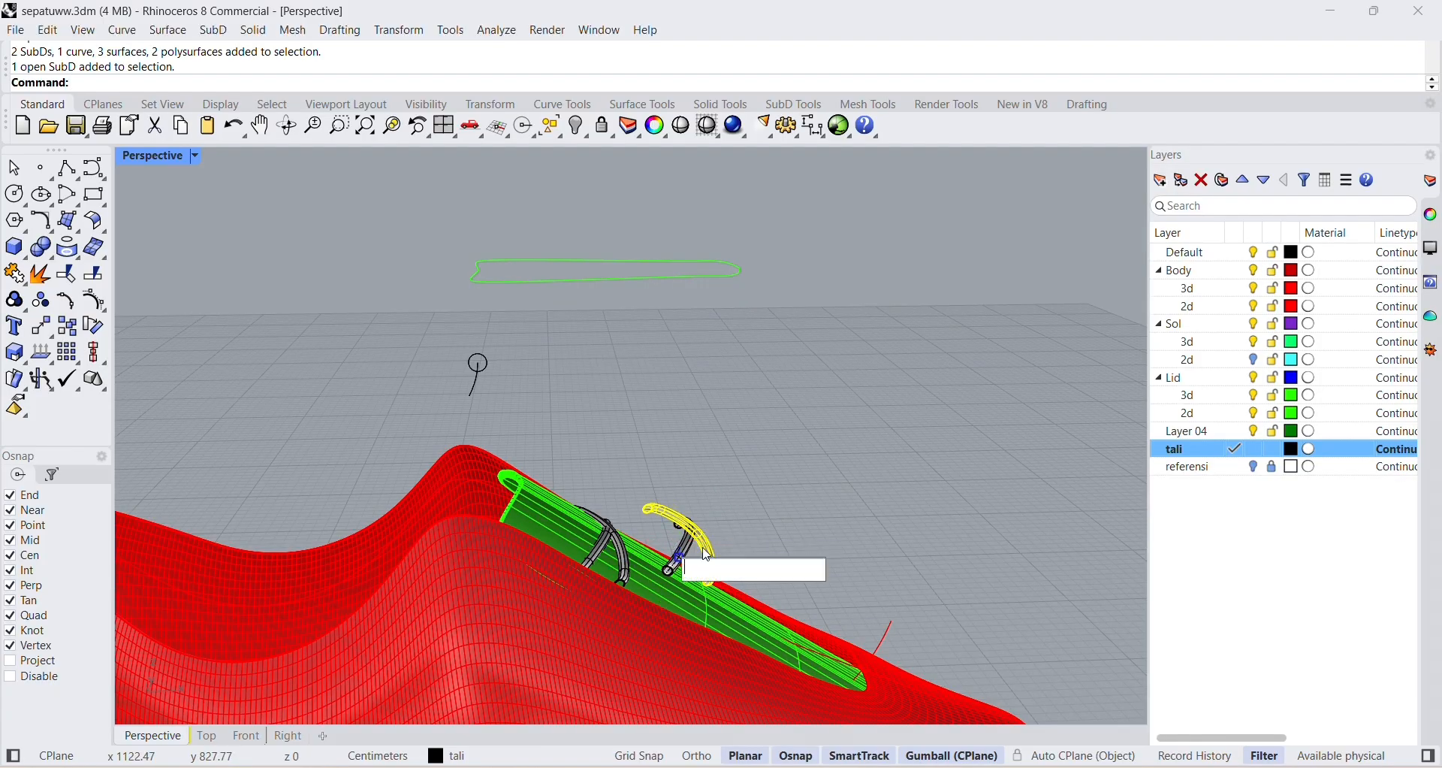
pyautogui.moveTo(813, 499); pyautogui.dragTo(664, 569, button='right')
pyautogui.moveTo(573, 611); pyautogui.dragTo(526, 624, button='right')
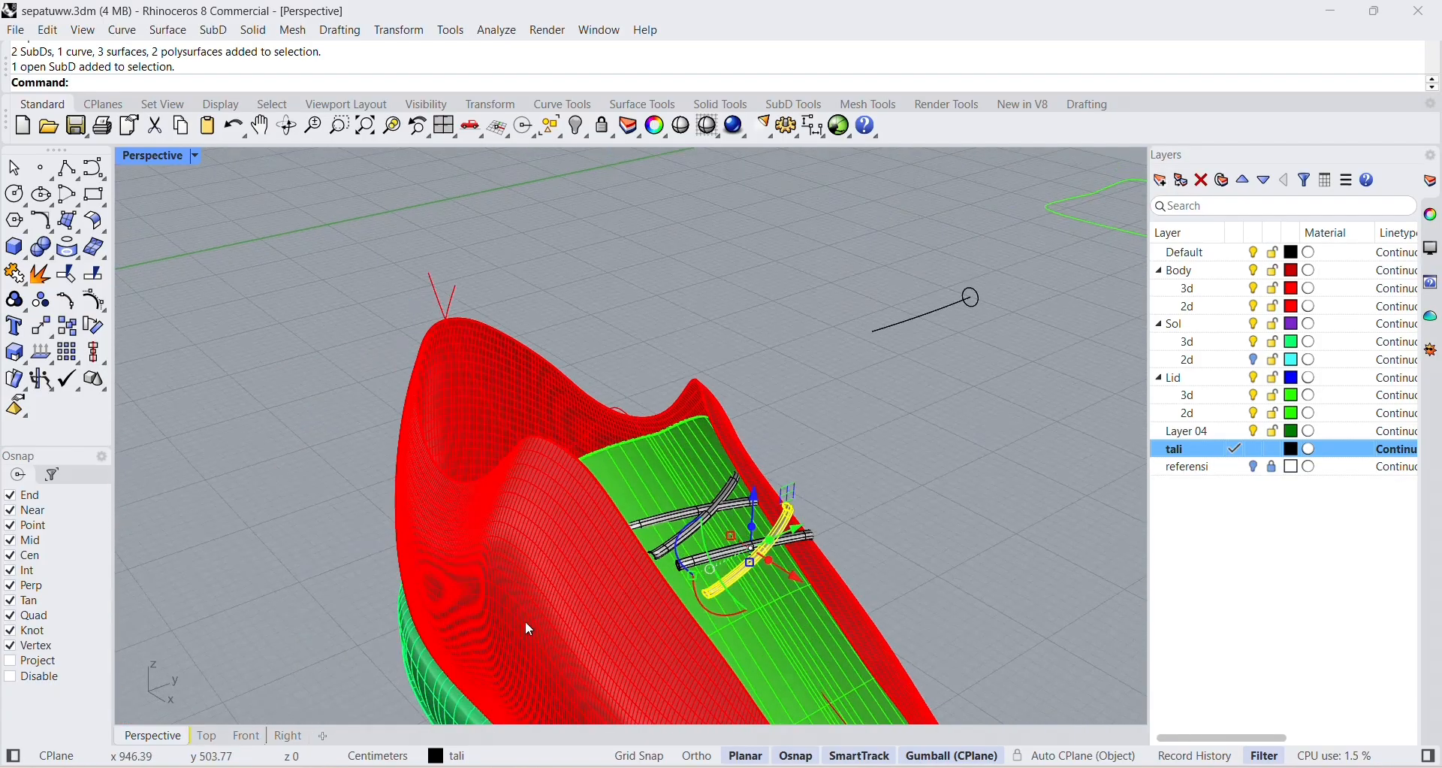
pyautogui.keyDown('shift'); pyautogui.click(808, 537); pyautogui.keyUp('shift')
pyautogui.moveTo(808, 555); pyautogui.dragTo(999, 507, button='right')
pyautogui.scroll(1, 584, 664)
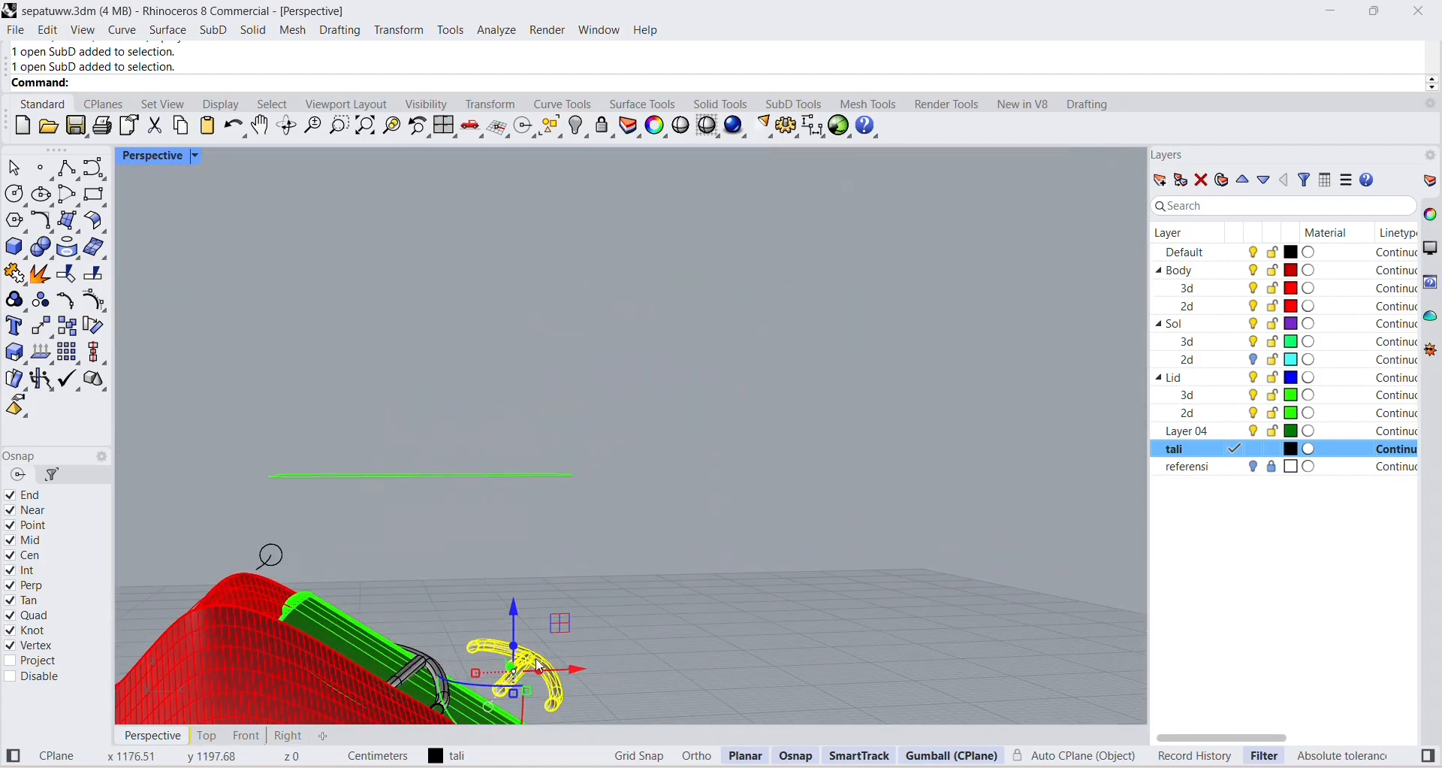
pyautogui.keyDown('shift'); pyautogui.moveTo(569, 627); pyautogui.dragTo(628, 456, button='right'); pyautogui.keyUp('shift')
pyautogui.moveTo(575, 437); pyautogui.dragTo(575, 481)
pyautogui.click(742, 497)
pyautogui.moveTo(741, 497); pyautogui.dragTo(765, 565, button='right')
pyautogui.scroll(-8, 991, 551)
pyautogui.scroll(5, 997, 558)
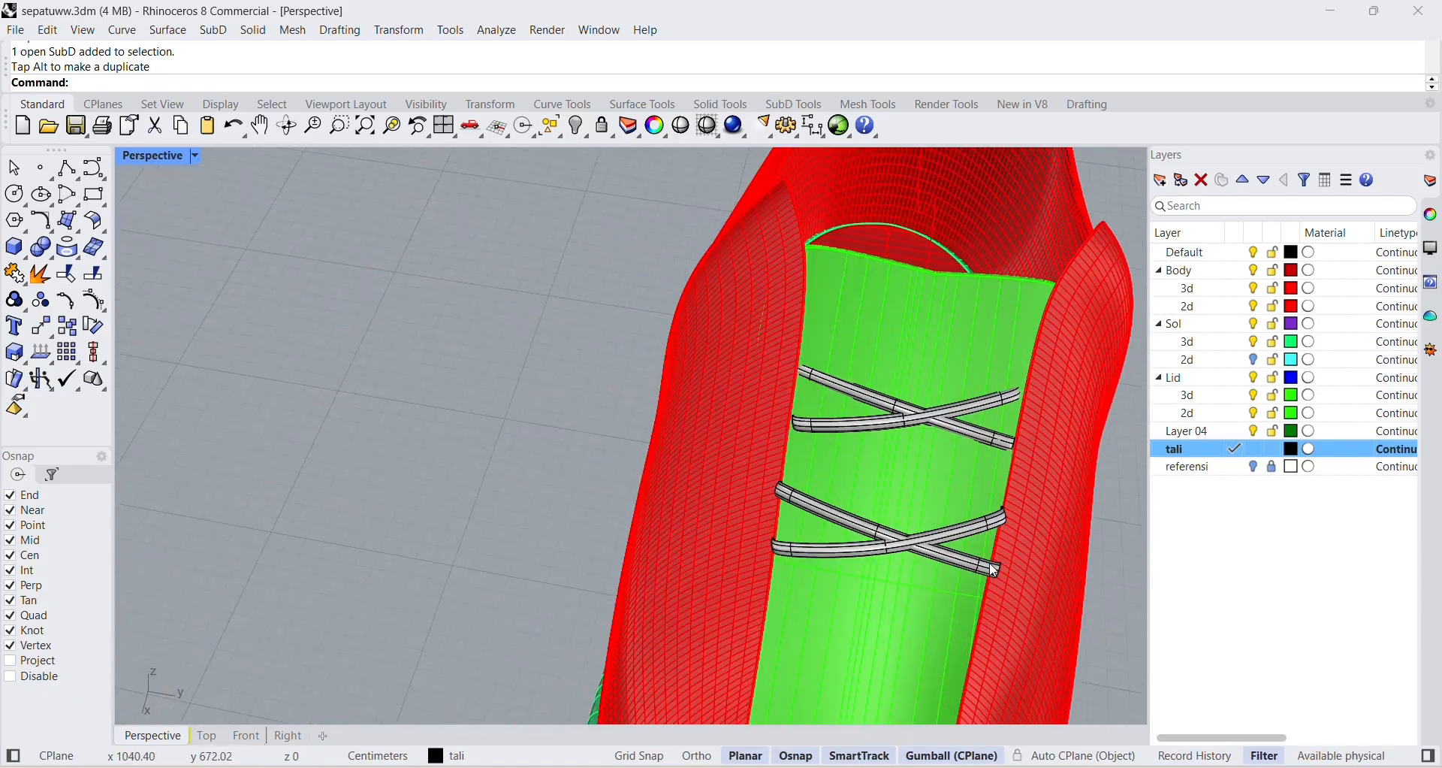
# Duplicate the second crossed pair and place the copy as a third pair nearer the toe.
pyautogui.scroll(-3, 953, 571)
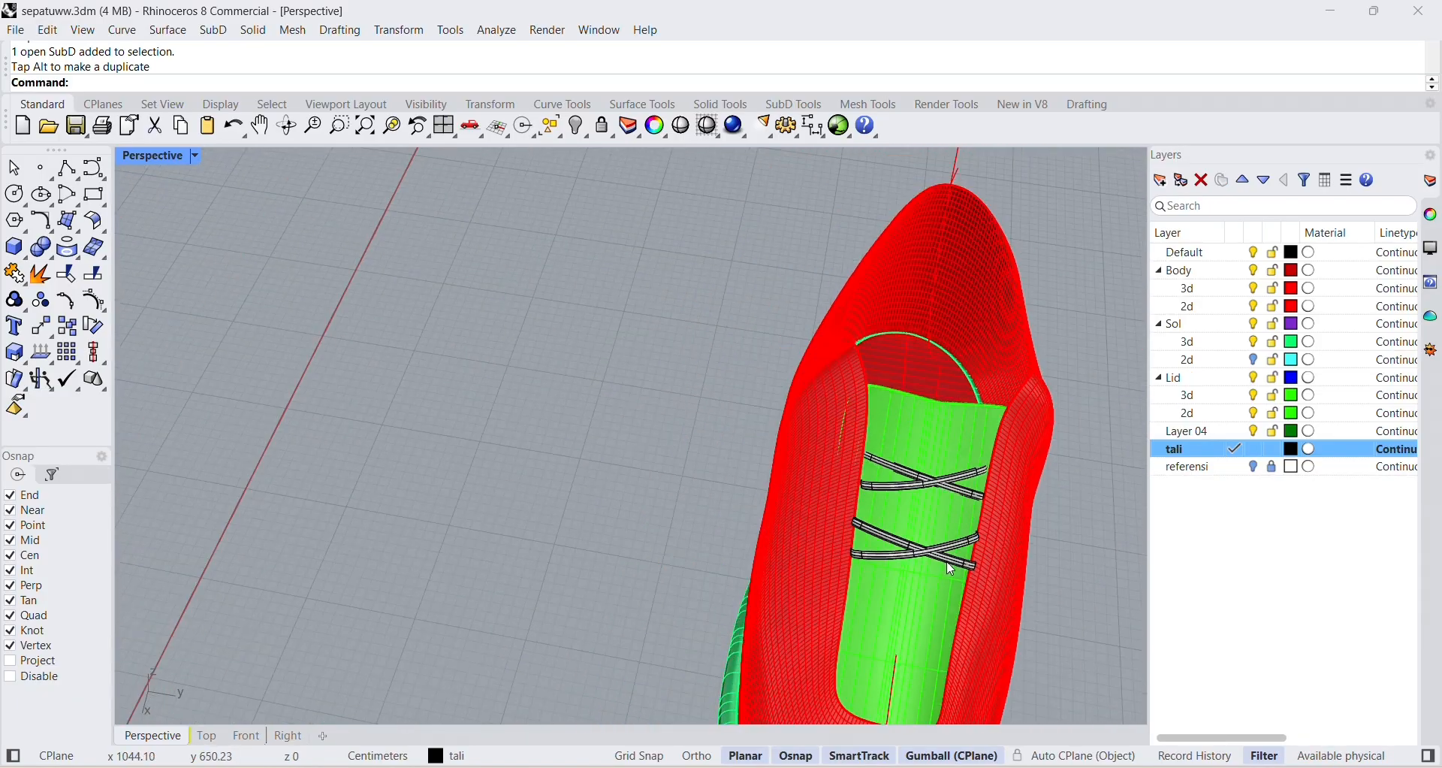
pyautogui.click(908, 551)
pyautogui.keyDown('shift'); pyautogui.click(880, 556); pyautogui.keyUp('shift')
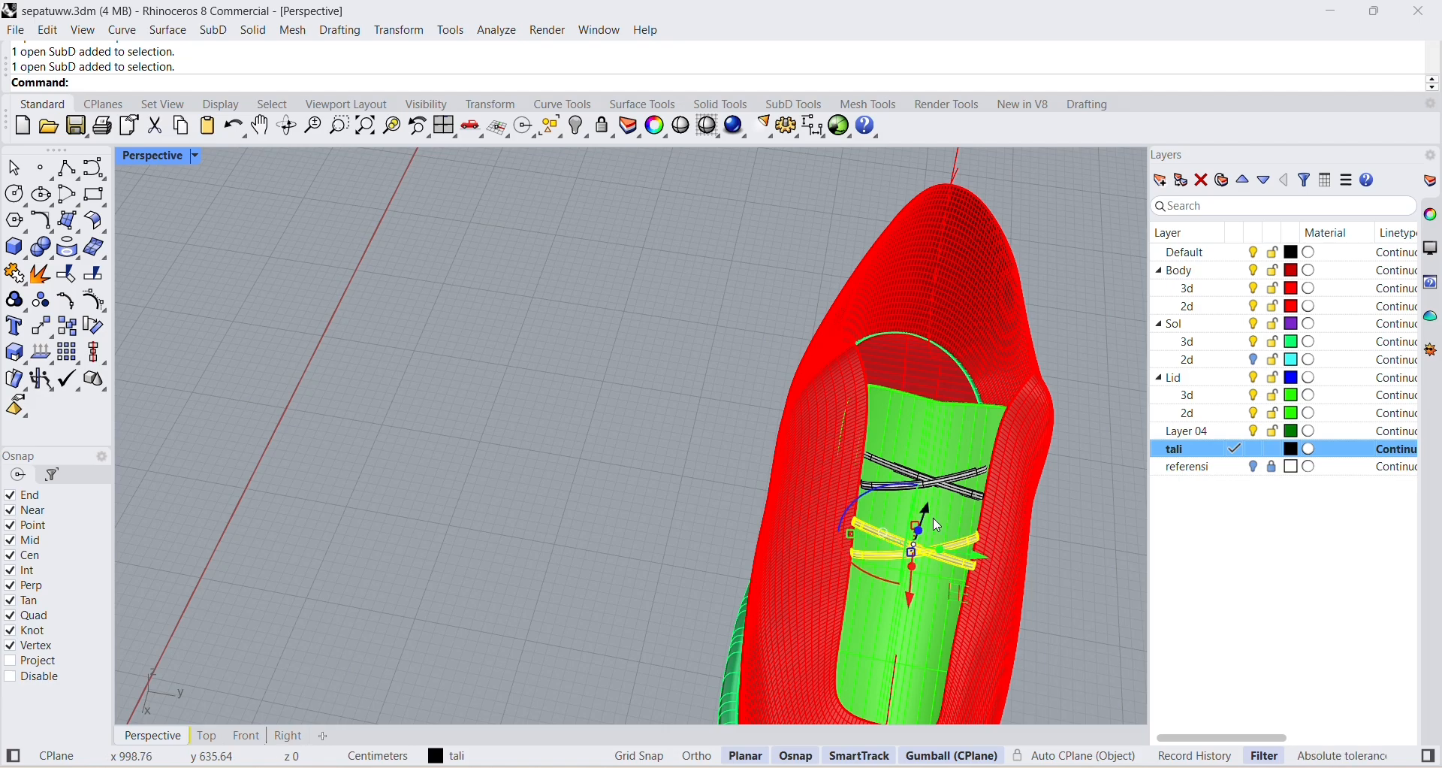
pyautogui.hotkey('ctrl', 'c')
pyautogui.hotkey('ctrl', 'v')
pyautogui.moveTo(909, 598); pyautogui.dragTo(905, 667)
pyautogui.click(1095, 618)
# Lower the third crossed pair onto the tongue's surface near the toe.
pyautogui.moveTo(1097, 619); pyautogui.dragTo(120, 546, button='right')
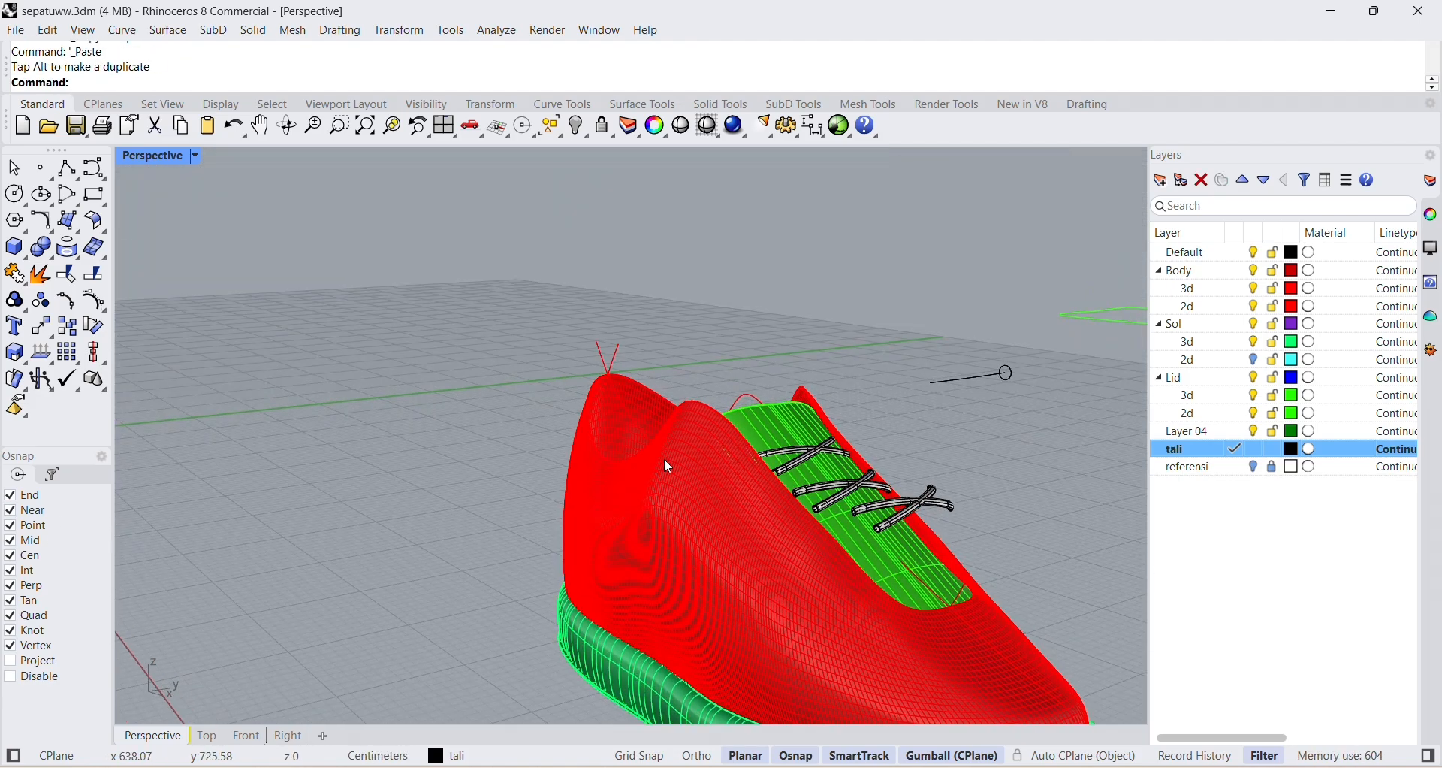
pyautogui.moveTo(664, 458); pyautogui.dragTo(877, 515, button='right')
pyautogui.scroll(4, 670, 521)
pyautogui.moveTo(671, 520); pyautogui.dragTo(667, 370, button='right')
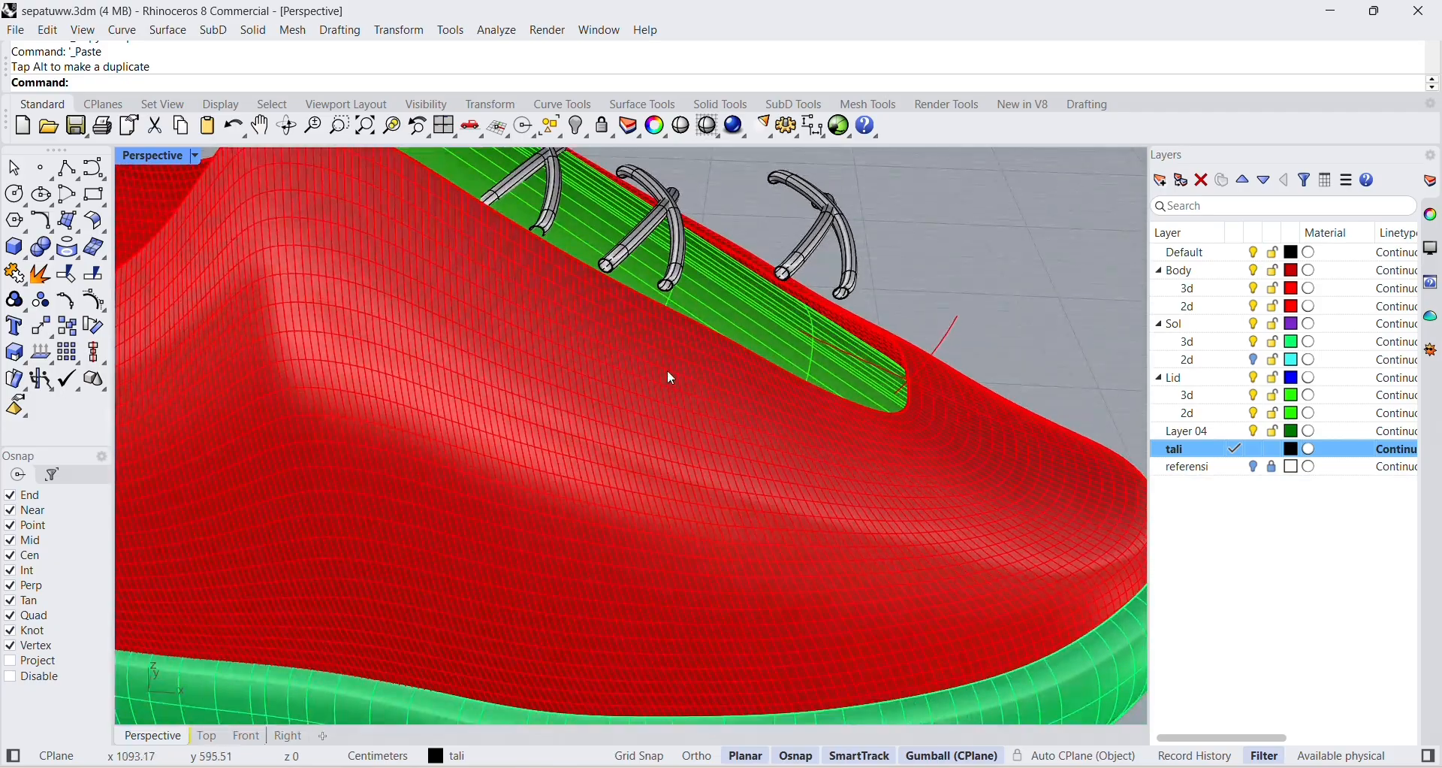
pyautogui.scroll(-5, 673, 378)
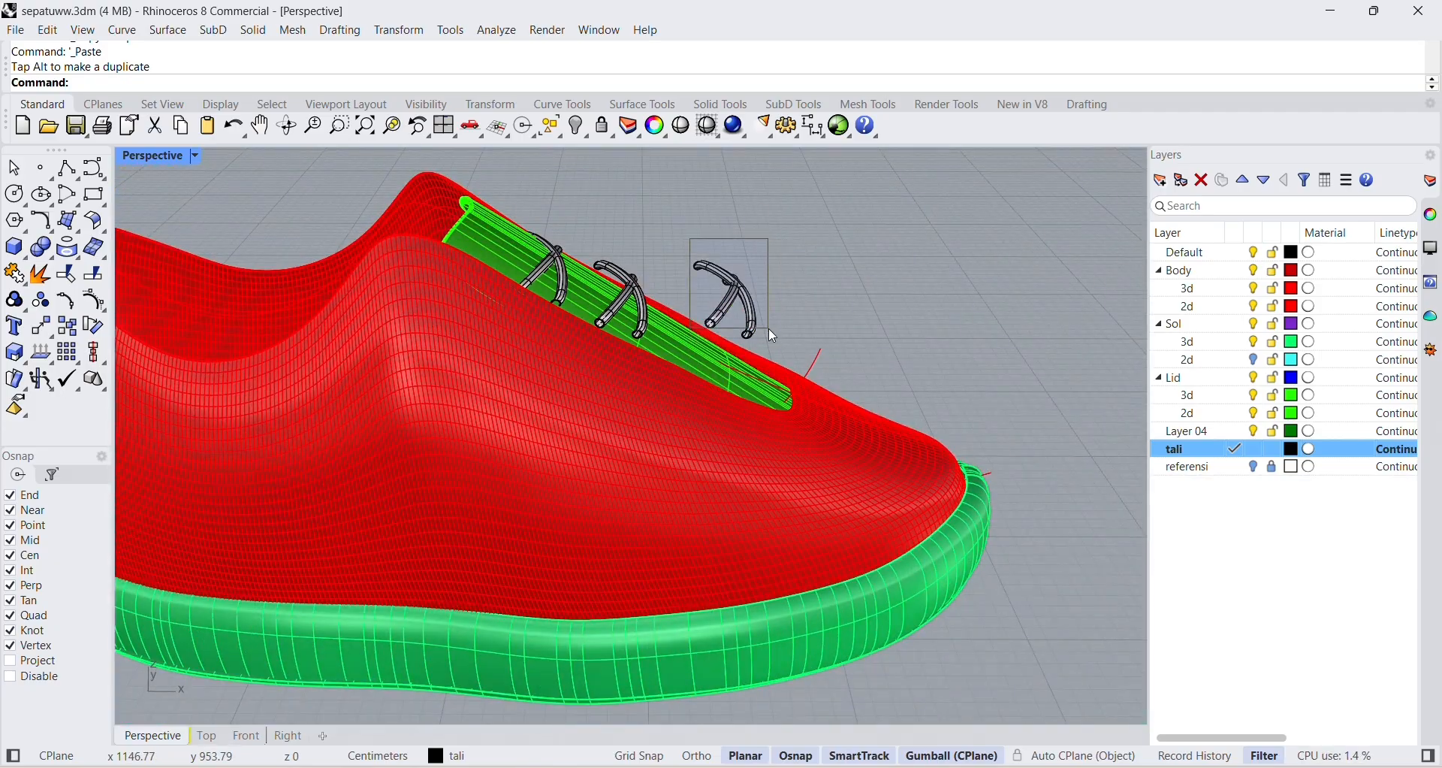
pyautogui.moveTo(769, 327); pyautogui.dragTo(773, 327)
pyautogui.moveTo(725, 234); pyautogui.dragTo(714, 296)
pyautogui.click(800, 306)
pyautogui.moveTo(800, 306); pyautogui.dragTo(607, 368, button='right')
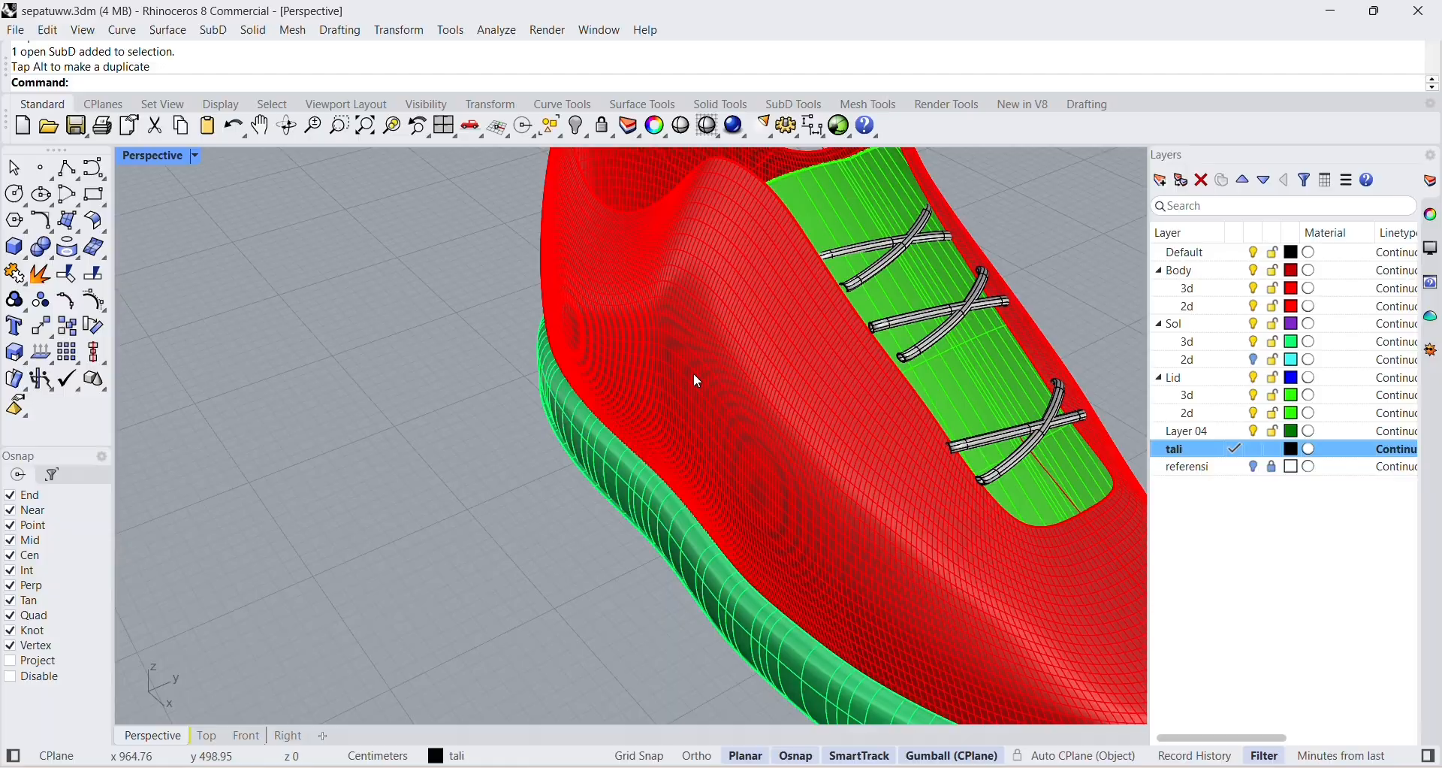
# Move the third crossed pair up along the tongue, closer to the second pair.
pyautogui.click(1001, 433)
pyautogui.keyDown('shift'); pyautogui.click(1021, 459); pyautogui.keyUp('shift')
pyautogui.moveTo(1070, 459); pyautogui.dragTo(1056, 435)
pyautogui.click(1075, 367)
pyautogui.hotkey('ctrl', 'z')
pyautogui.click(1086, 363)
pyautogui.moveTo(1086, 364); pyautogui.dragTo(950, 465, button='right')
pyautogui.scroll(-10, 973, 454)
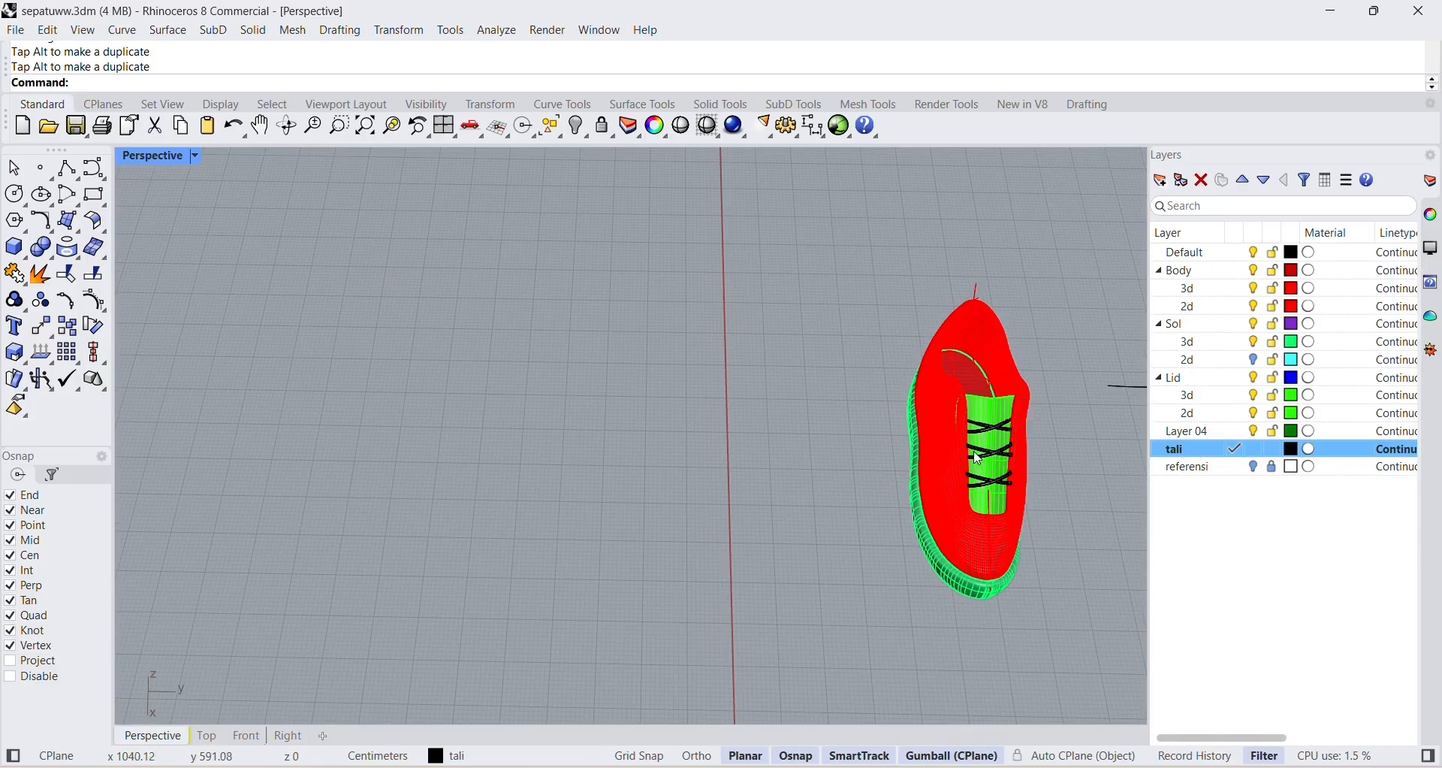
# Move the middle crossed pair slightly toward the toe to even out the spacing between the laces.
pyautogui.scroll(10, 994, 477)
pyautogui.click(758, 392)
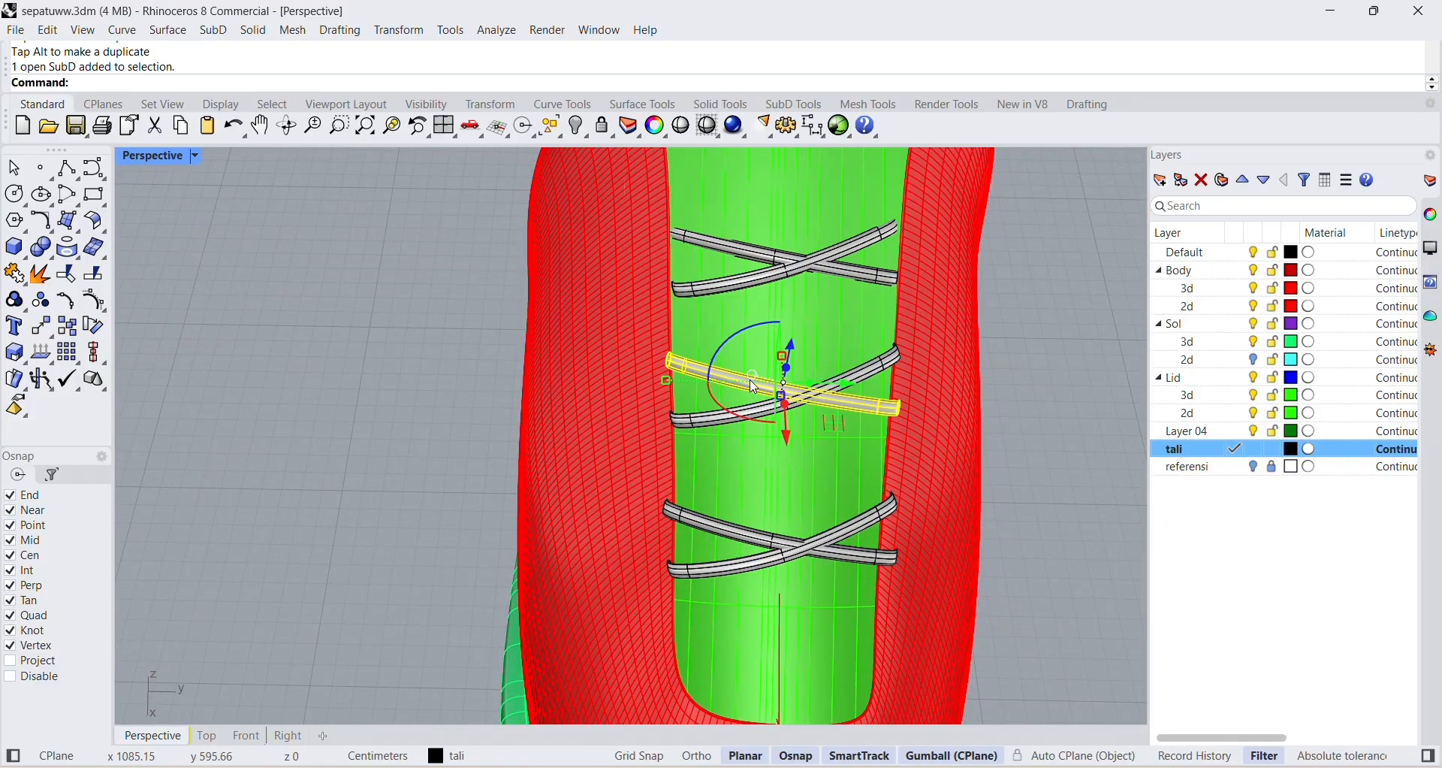
pyautogui.keyDown('shift'); pyautogui.click(710, 415); pyautogui.keyUp('shift')
pyautogui.moveTo(786, 441); pyautogui.dragTo(787, 454)
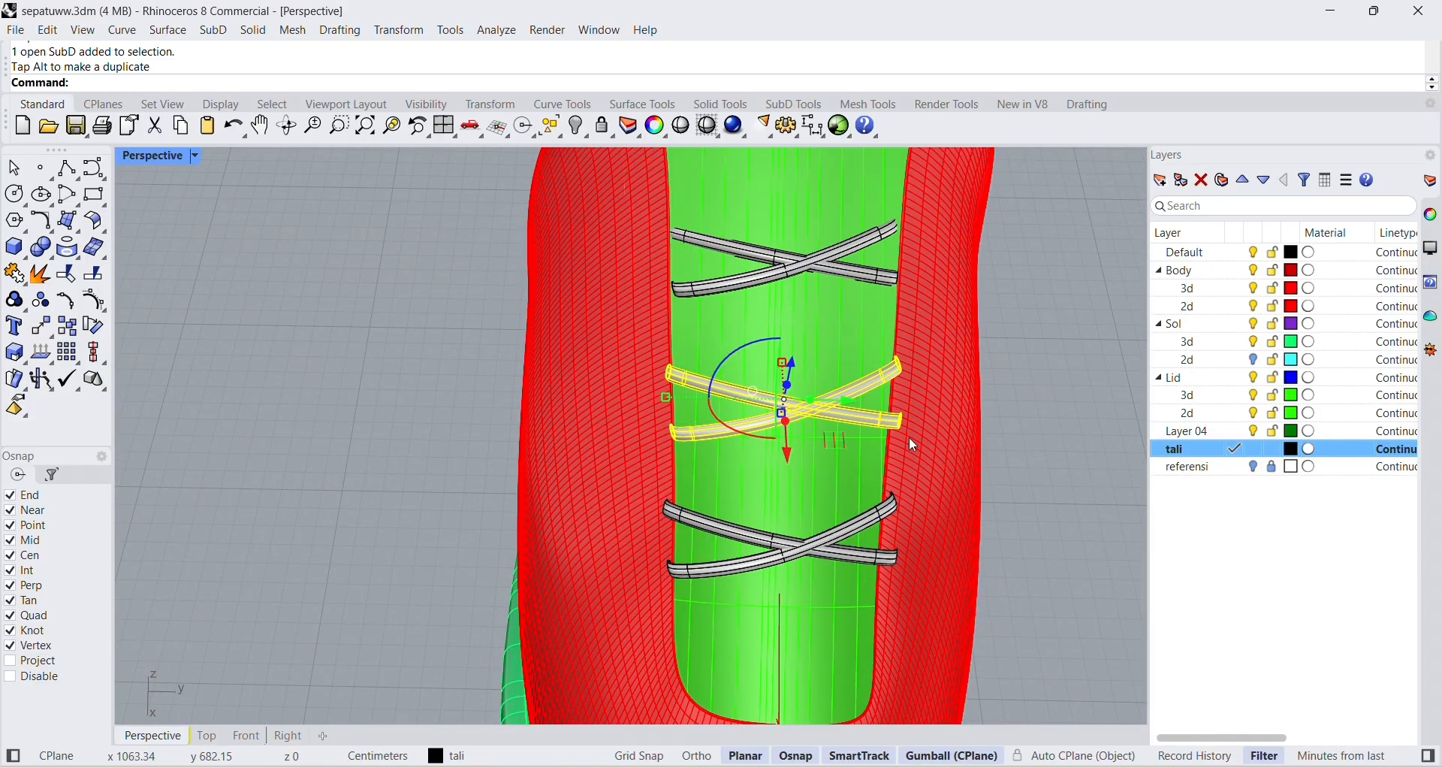
# Lower the middle crossed lace pair slightly so it rests on the tongue's surface.
pyautogui.click(909, 437)
pyautogui.moveTo(910, 439); pyautogui.dragTo(655, 368, button='right')
pyautogui.press('Escape')
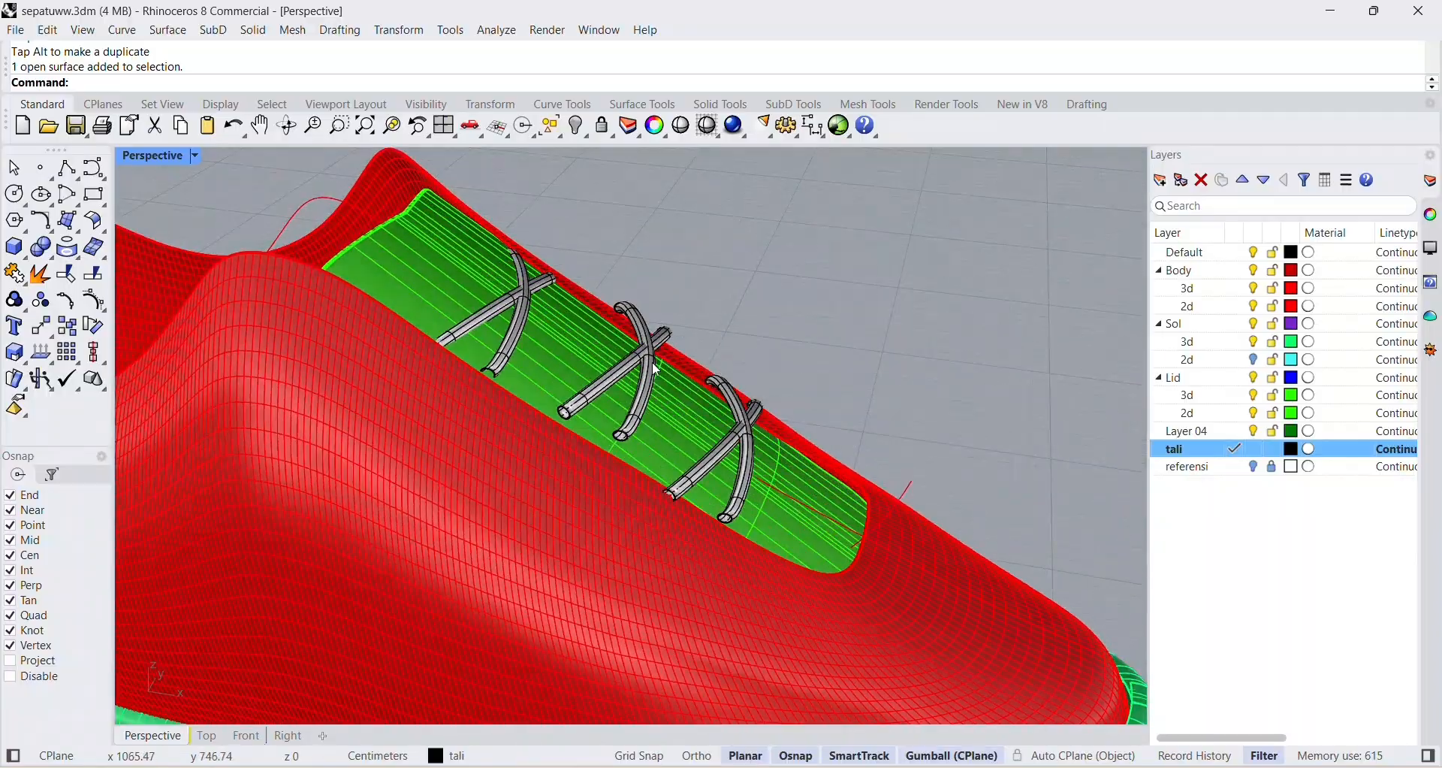
pyautogui.click(640, 398)
pyautogui.moveTo(570, 415); pyautogui.dragTo(596, 455, button='right')
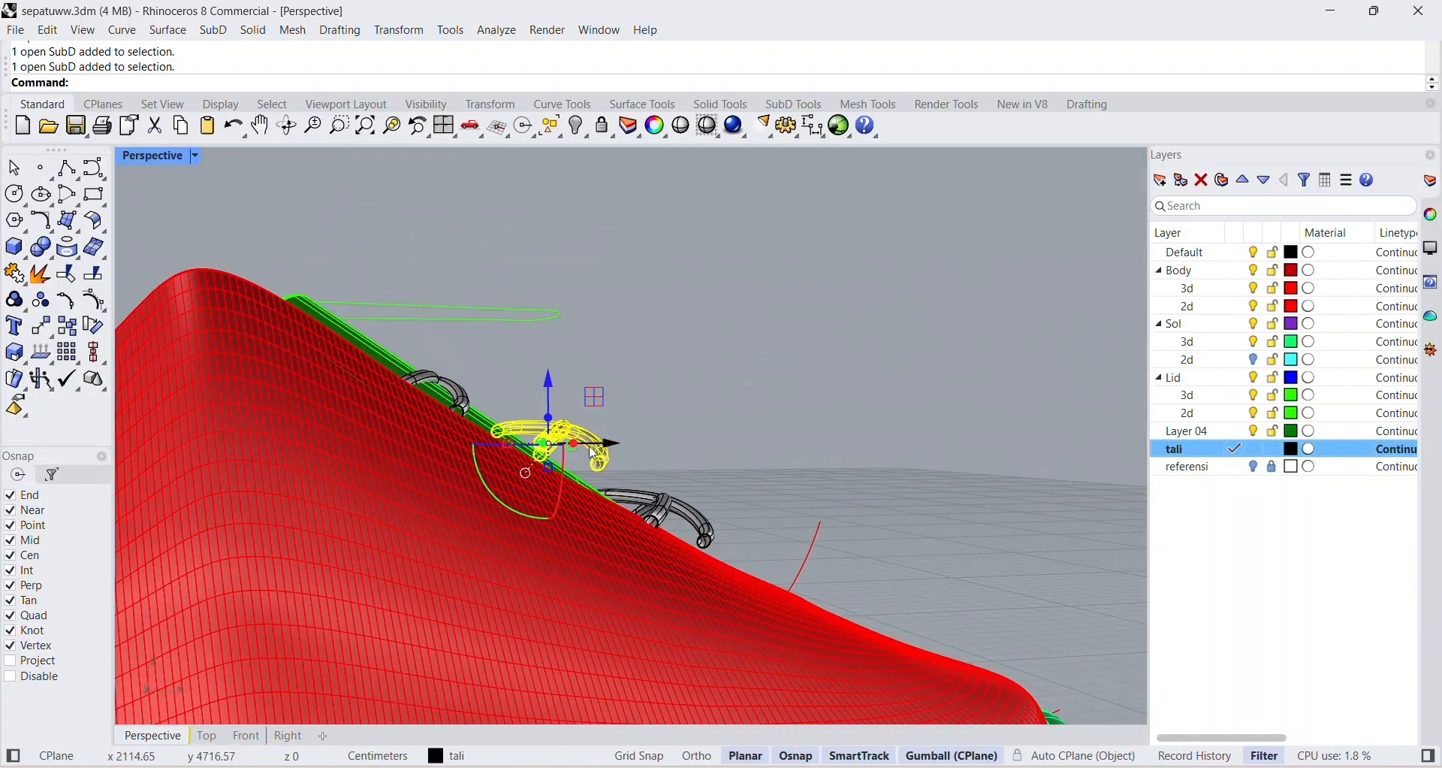
pyautogui.moveTo(550, 381); pyautogui.dragTo(550, 391)
pyautogui.click(659, 405)
pyautogui.moveTo(659, 406); pyautogui.dragTo(785, 447, button='right')
pyautogui.scroll(-10, 786, 448)
pyautogui.scroll(5, 809, 492)
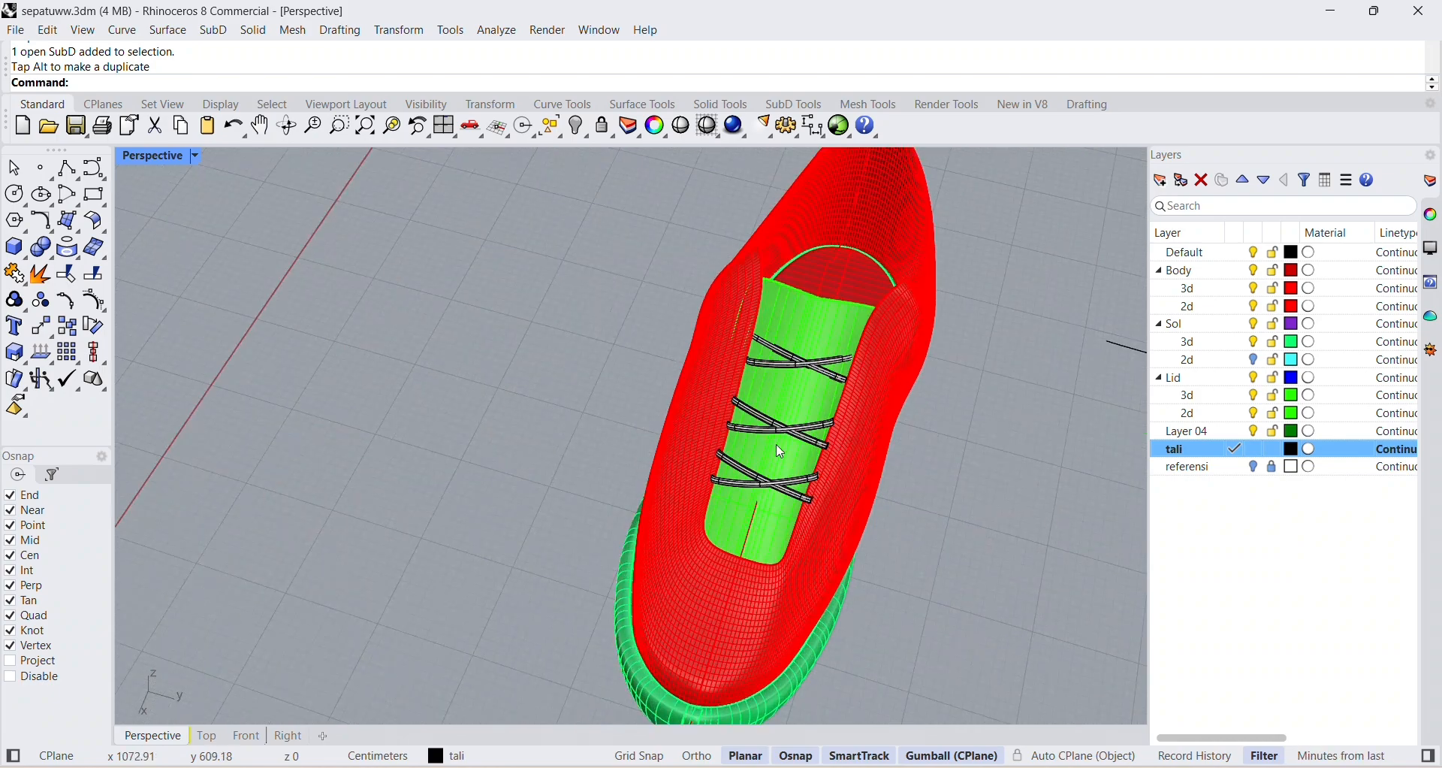
# Duplicate the third crossed lace pair and place the copy as a fourth pair at the toe end of the tongue.
pyautogui.scroll(5, 819, 437)
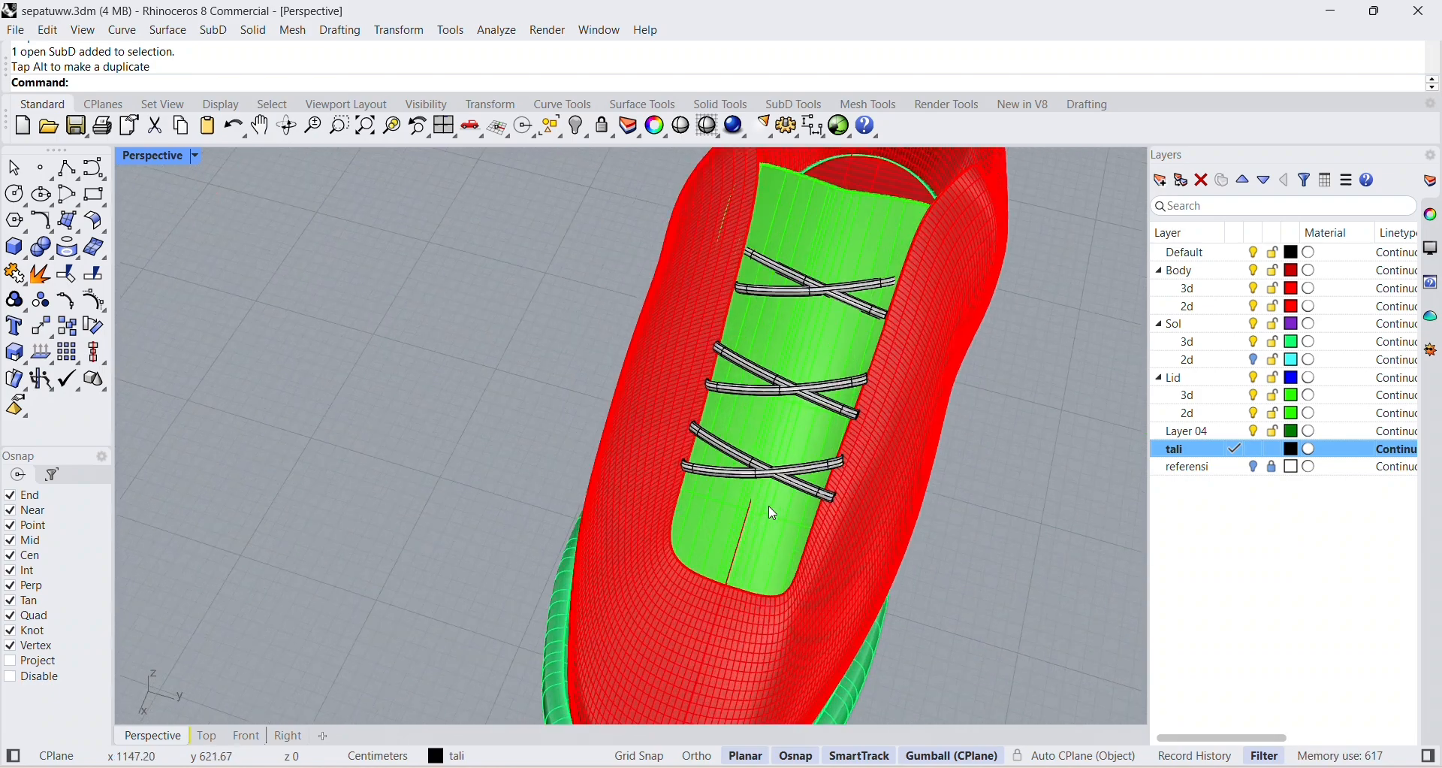
pyautogui.click(733, 450)
pyautogui.keyDown('shift'); pyautogui.click(670, 407); pyautogui.keyUp('shift')
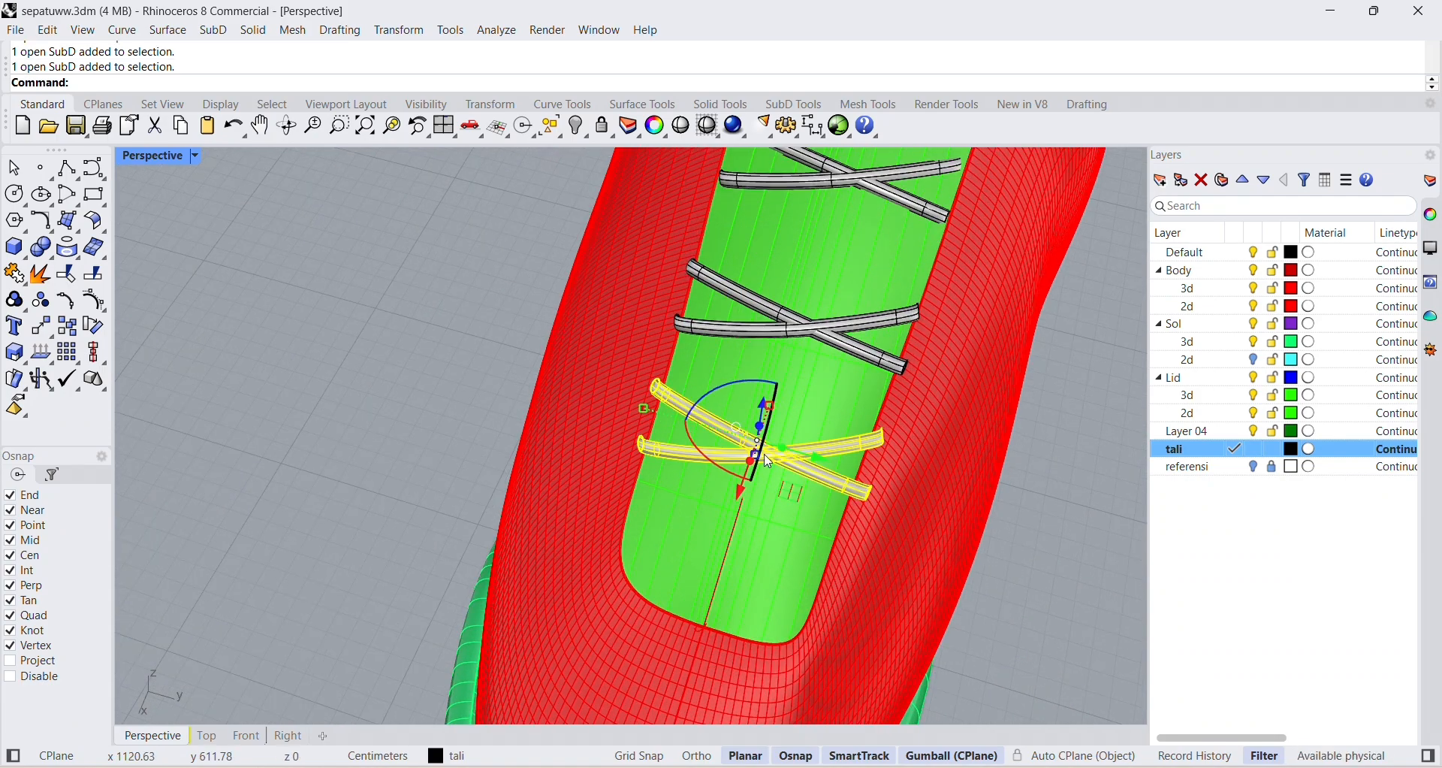
pyautogui.hotkey('ctrl', 'c')
pyautogui.hotkey('ctrl', 'v')
pyautogui.moveTo(743, 492); pyautogui.dragTo(736, 610)
pyautogui.moveTo(601, 509); pyautogui.dragTo(607, 503)
pyautogui.moveTo(607, 503); pyautogui.dragTo(984, 500, button='right')
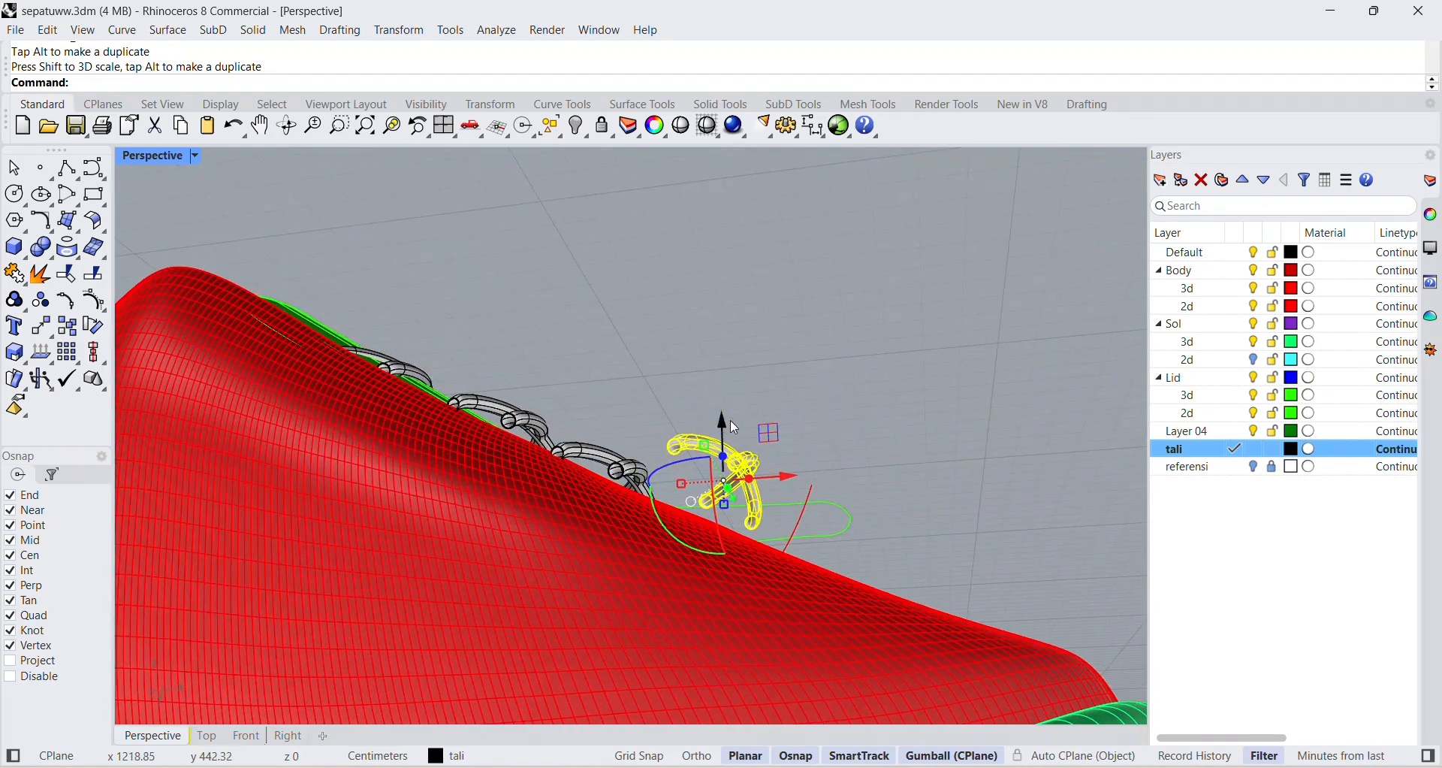
# Lower the fourth crossed lace pair onto the tongue's surface near the toe.
pyautogui.click(732, 480)
pyautogui.moveTo(721, 425); pyautogui.dragTo(723, 468)
pyautogui.click(849, 459)
pyautogui.moveTo(849, 458); pyautogui.dragTo(979, 461, button='right')
pyautogui.moveTo(786, 512); pyautogui.dragTo(951, 613)
pyautogui.hotkey('ctrl', 'z')
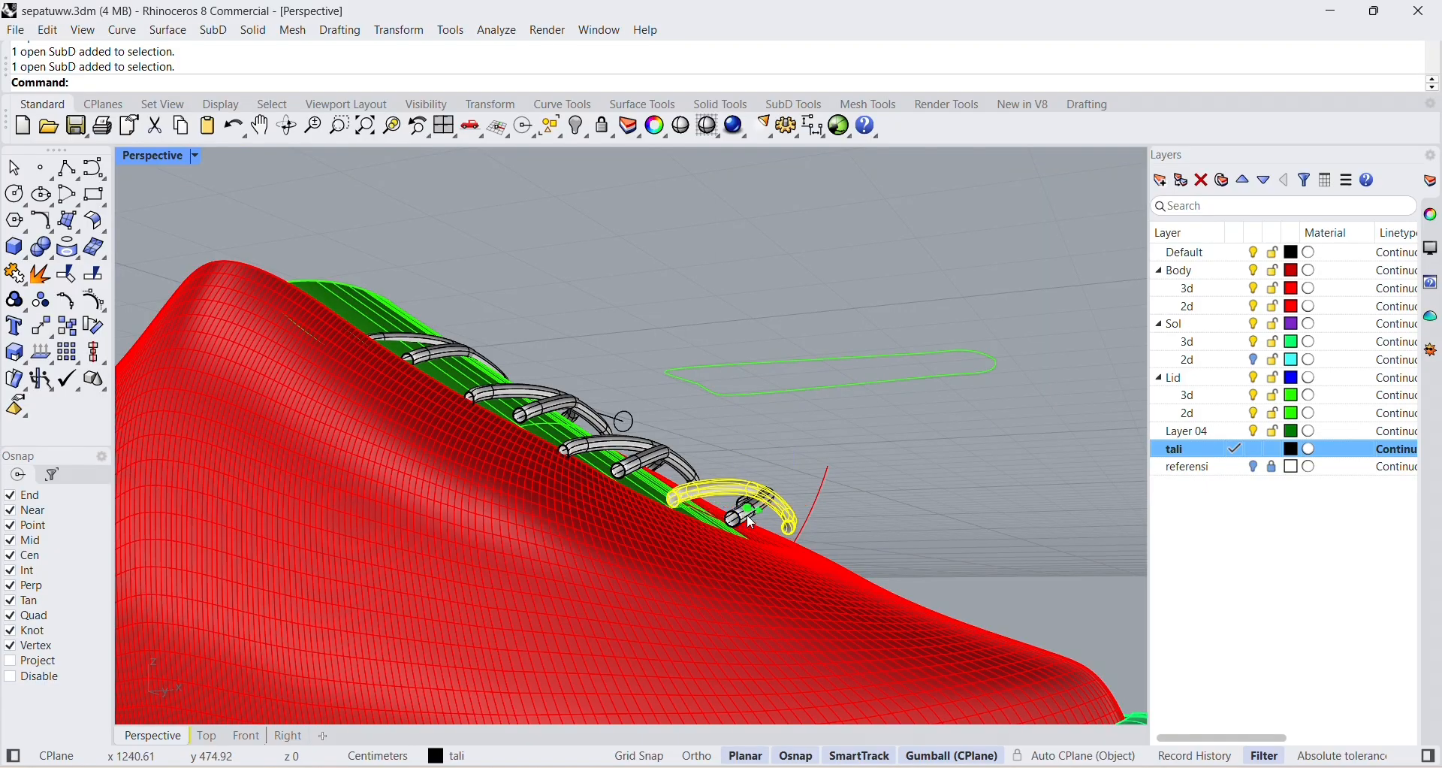
pyautogui.moveTo(752, 522); pyautogui.dragTo(801, 597, button='right')
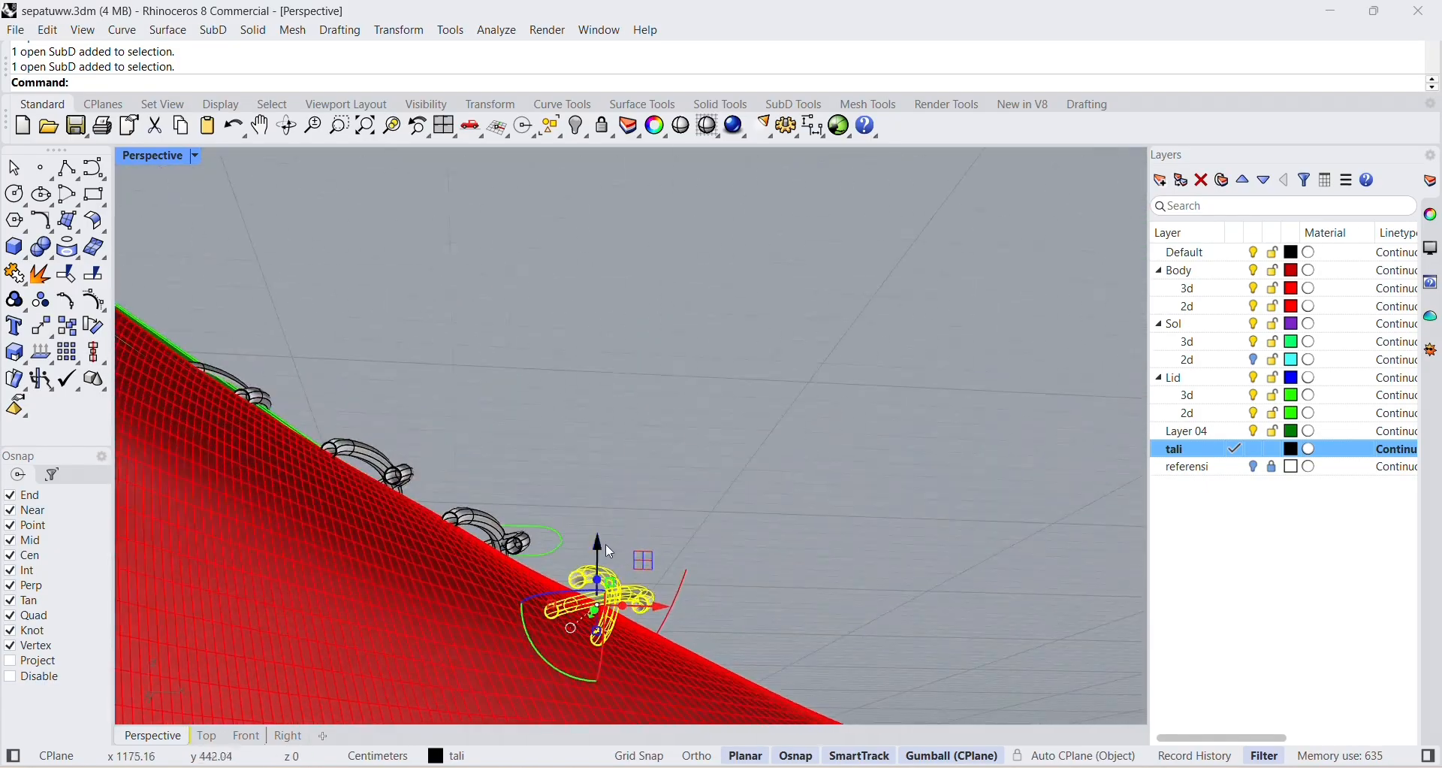
pyautogui.moveTo(598, 538); pyautogui.dragTo(598, 550)
pyautogui.click(581, 667)
# Move the second crossed lace pair slightly toward the ankle to even out the spacing of the four pairs.
pyautogui.moveTo(886, 500); pyautogui.dragTo(839, 397, button='right')
pyautogui.click(725, 367)
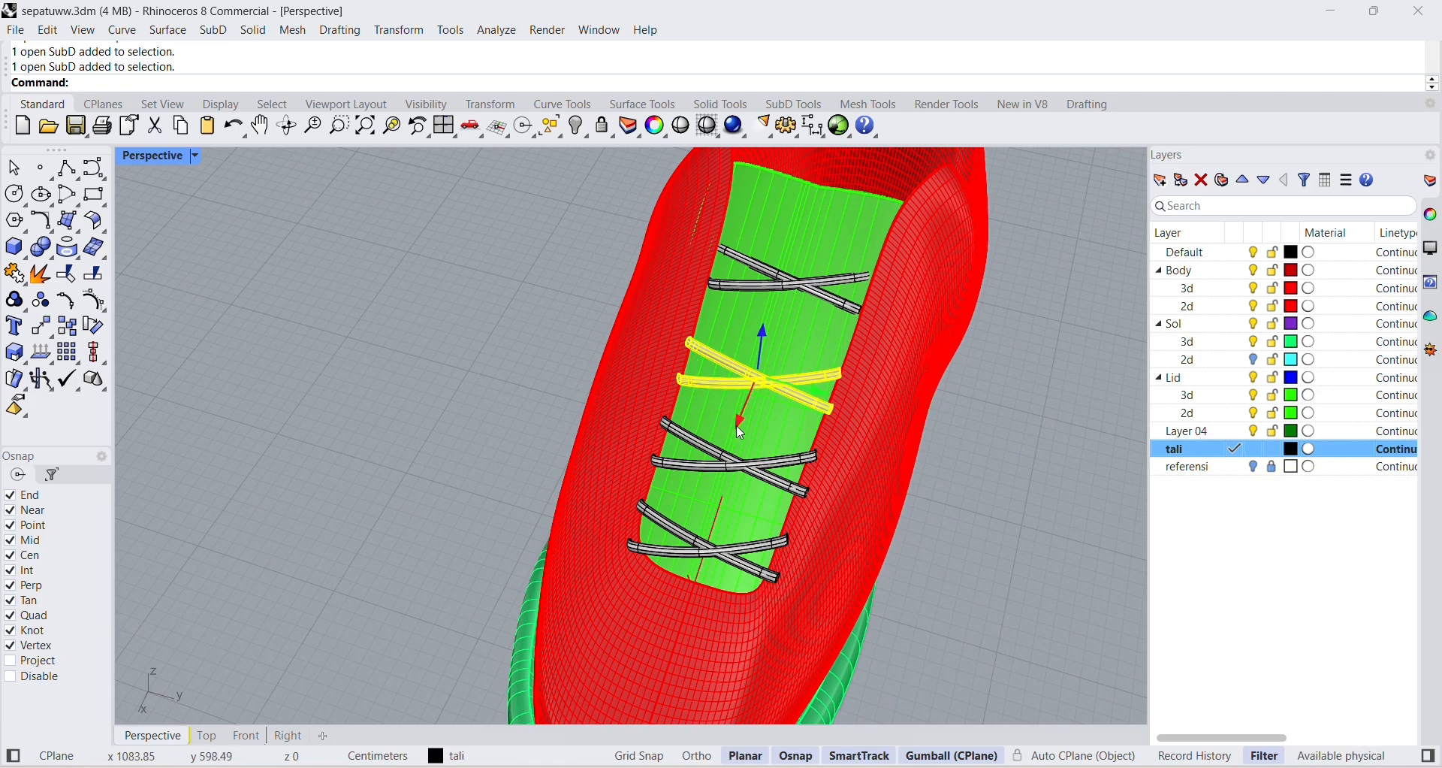
pyautogui.moveTo(739, 425); pyautogui.dragTo(745, 411)
pyautogui.click(539, 369)
pyautogui.moveTo(541, 371); pyautogui.dragTo(621, 460, button='right')
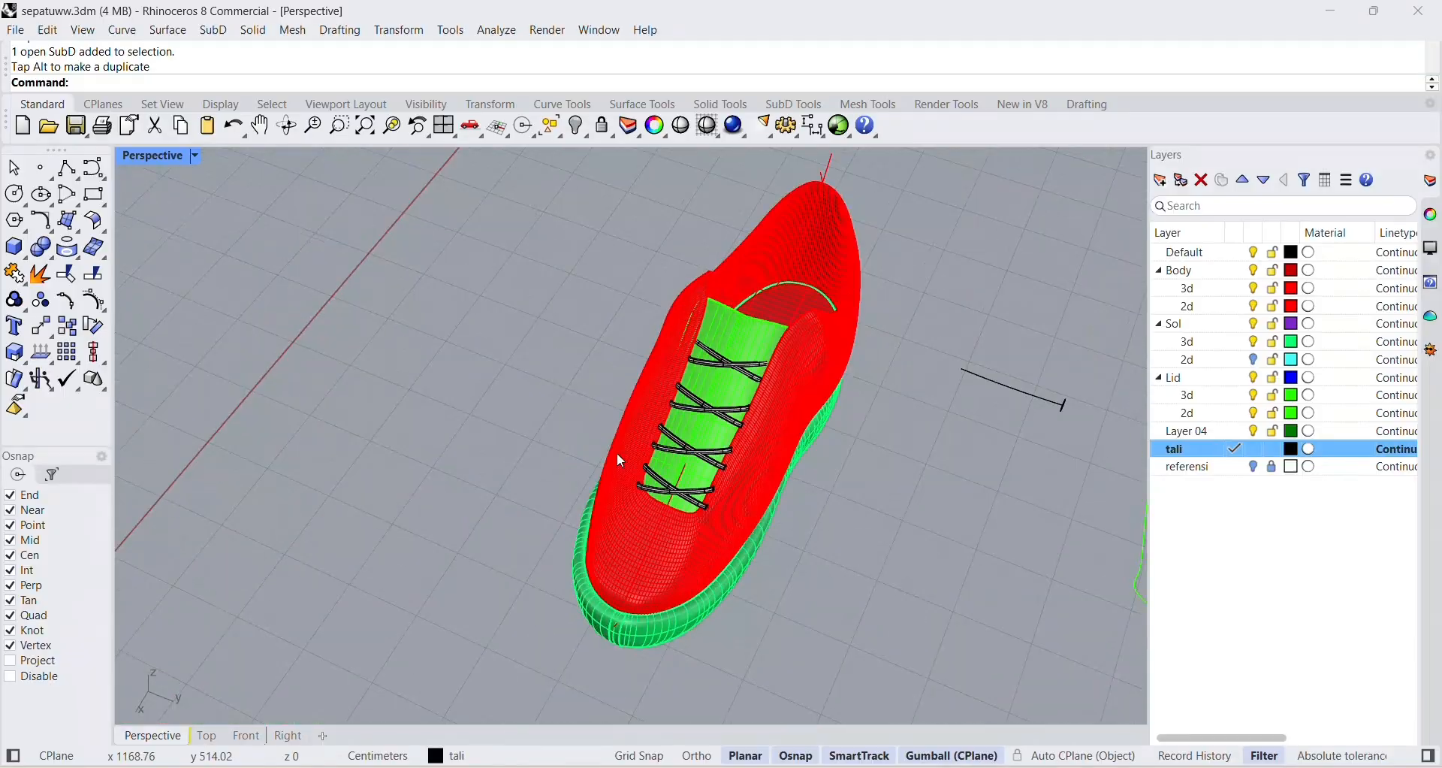
pyautogui.scroll(3, 620, 461)
pyautogui.scroll(2, 735, 381)
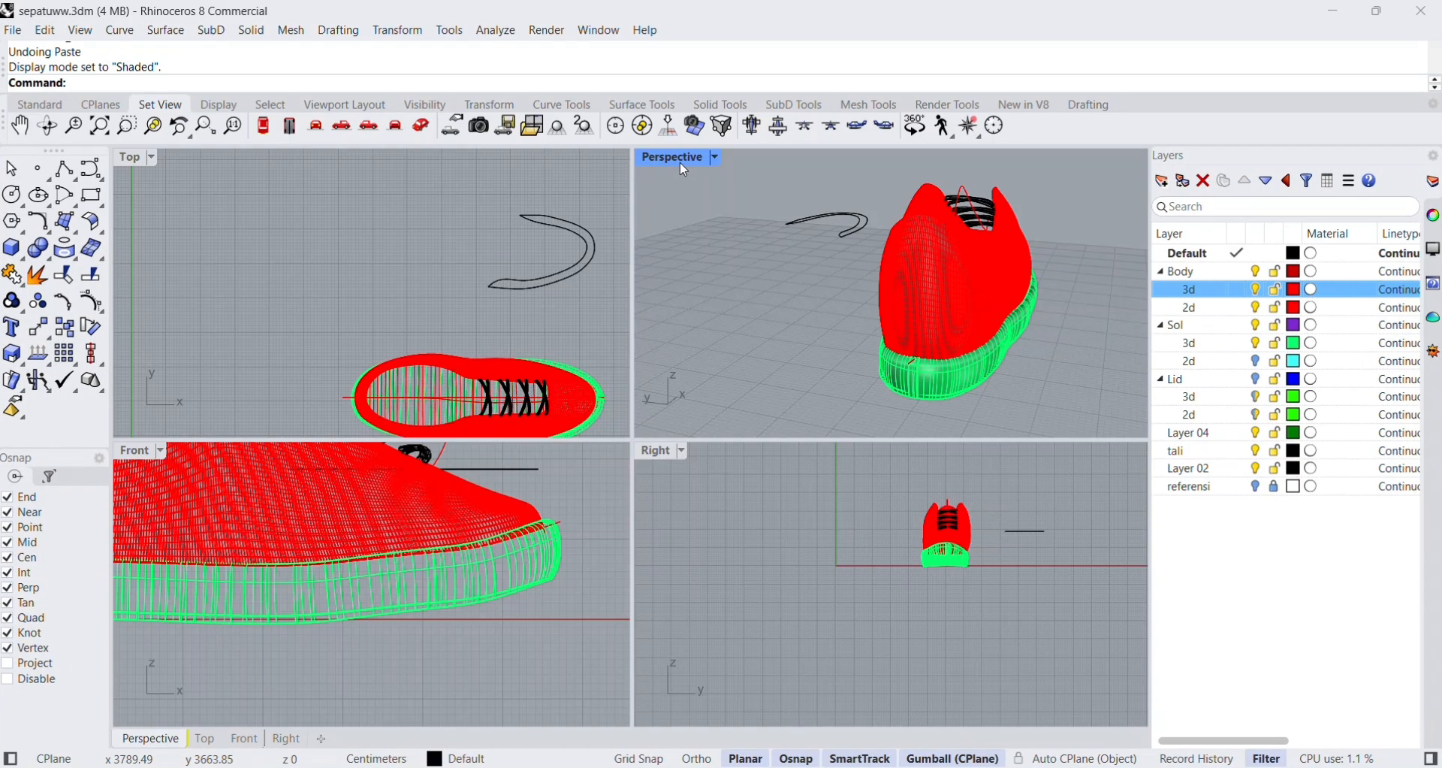
# Maximize the Perspective view and delete the loose curved outline beside the shoe.
pyautogui.doubleClick(679, 155)
pyautogui.scroll(3, 863, 364)
pyautogui.click(864, 364)
pyautogui.press('Delete')
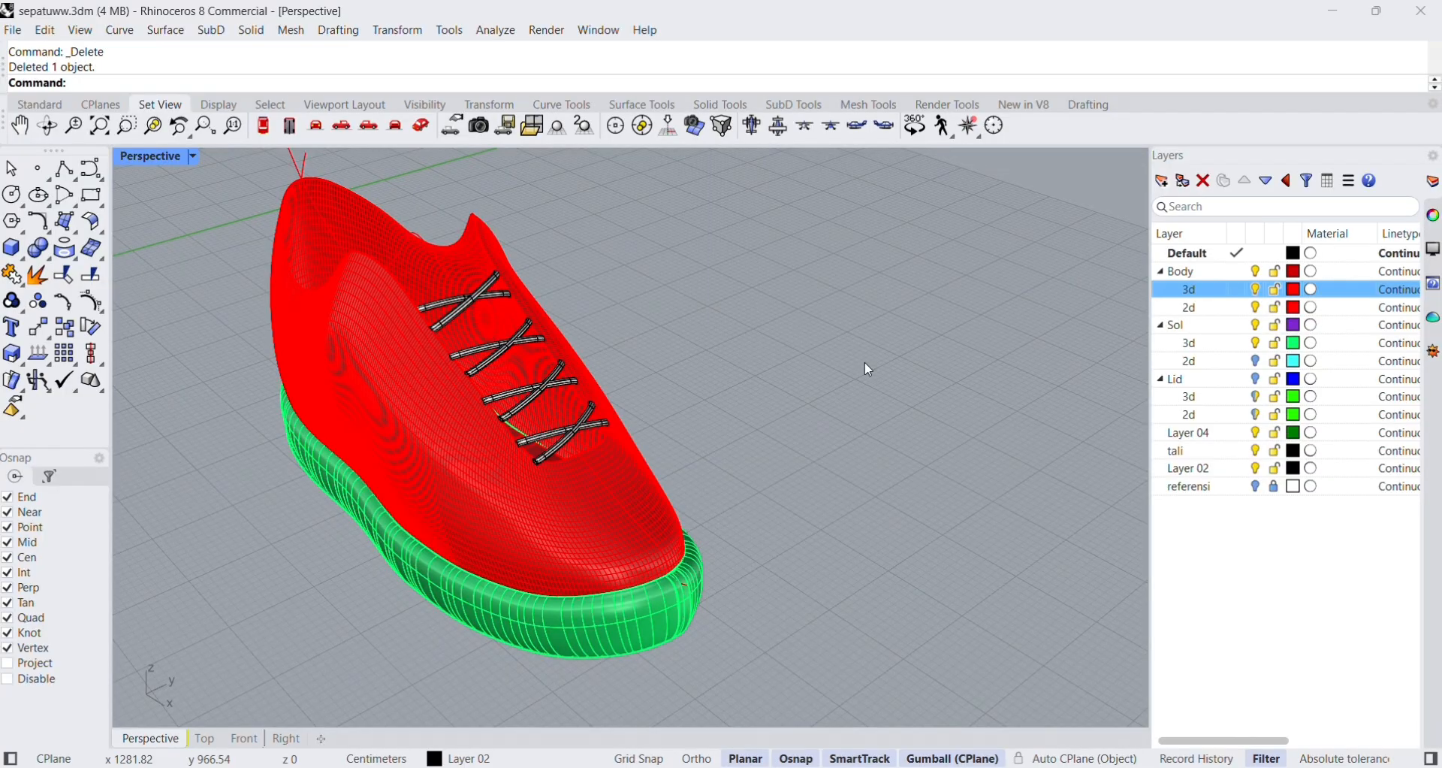
# Make the Sol 3d layer current and try to join the two side surfaces of the sole.
pyautogui.moveTo(670, 403); pyautogui.dragTo(484, 509, button='right')
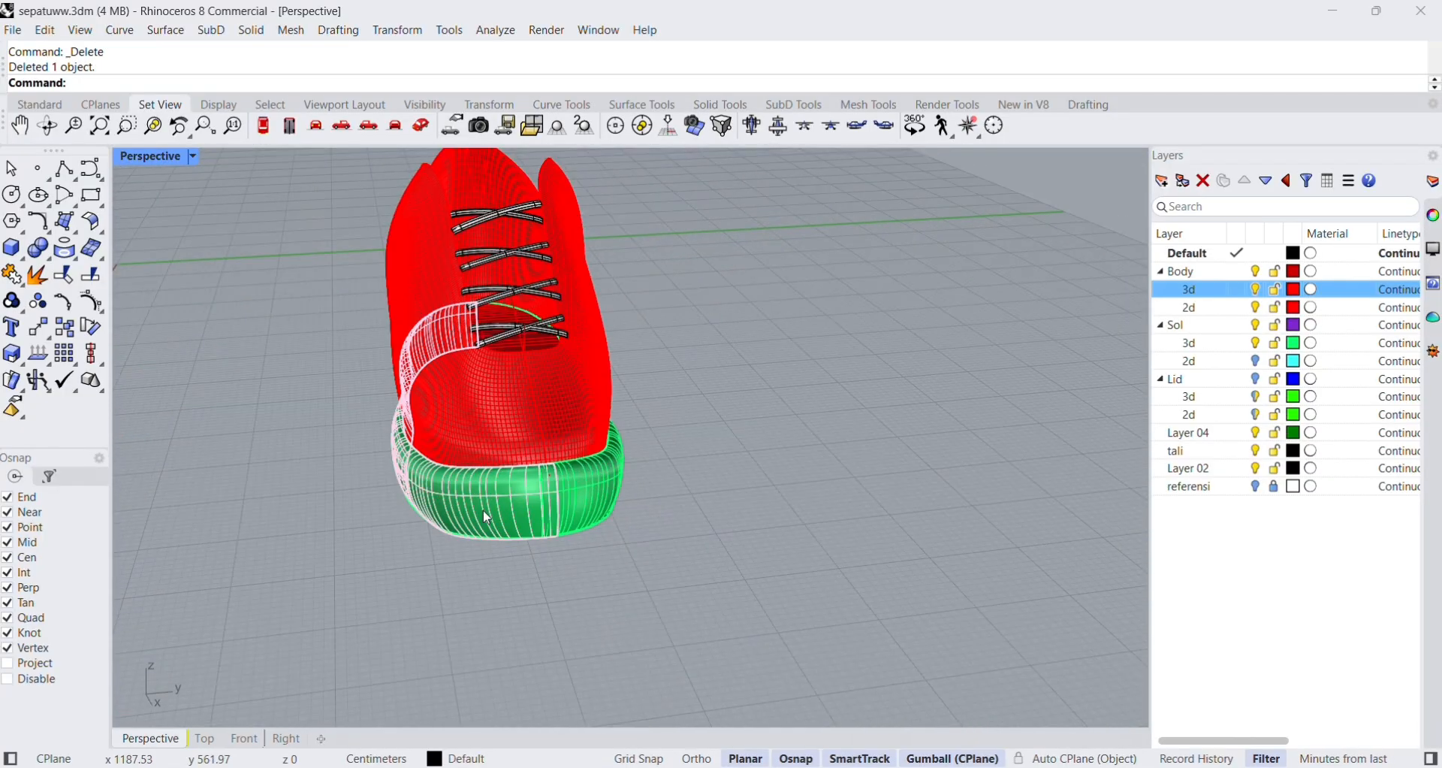
pyautogui.click(496, 520)
pyautogui.click(1236, 343)
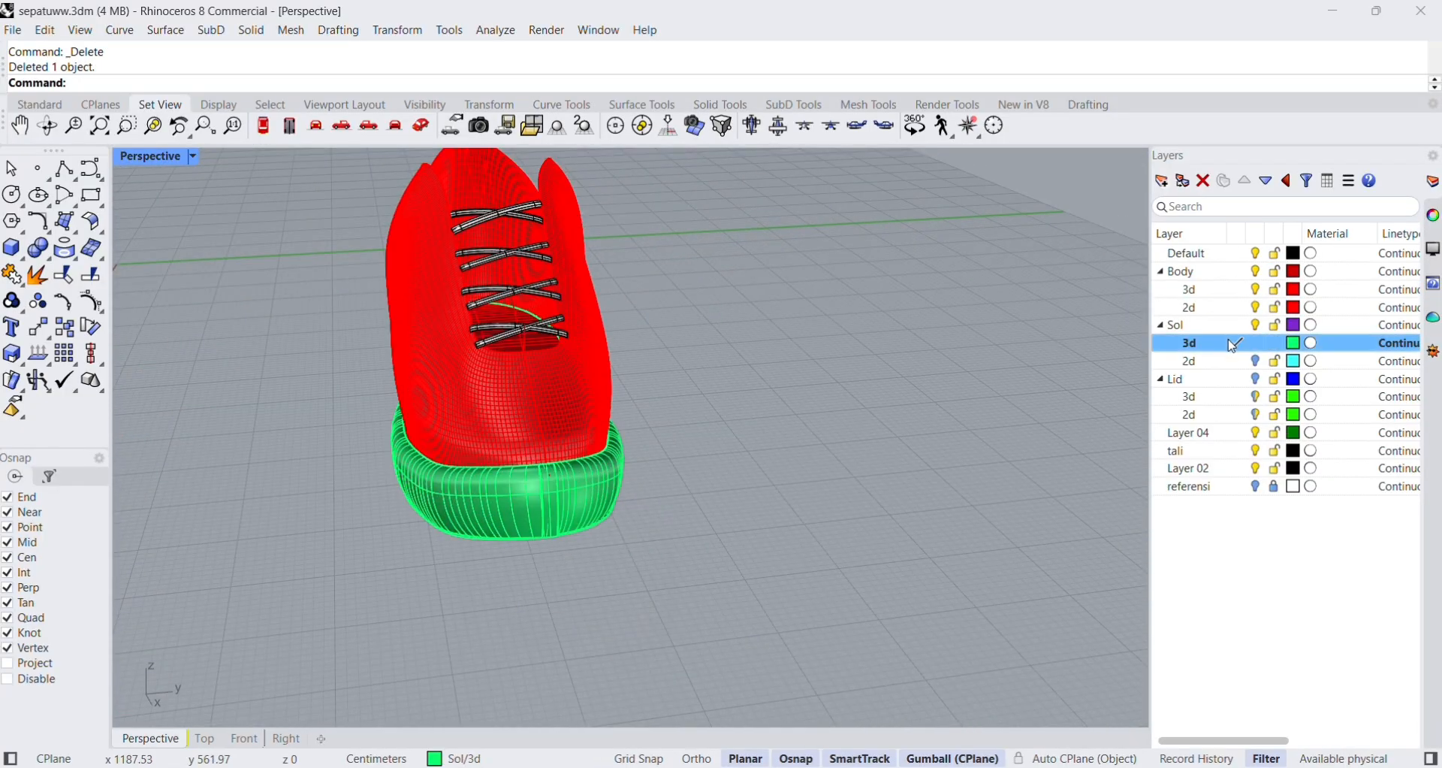
pyautogui.click(471, 495)
pyautogui.click(510, 542)
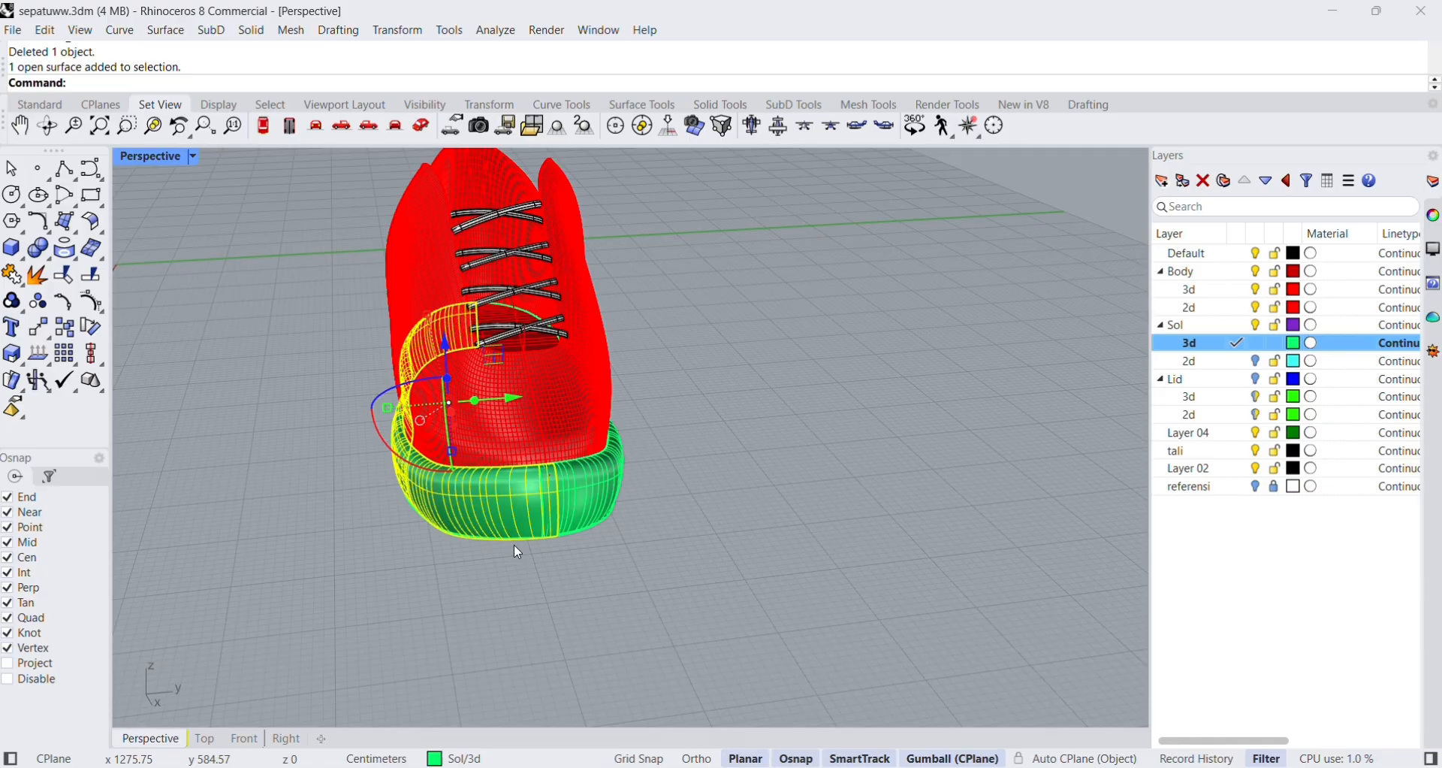
pyautogui.click(580, 488)
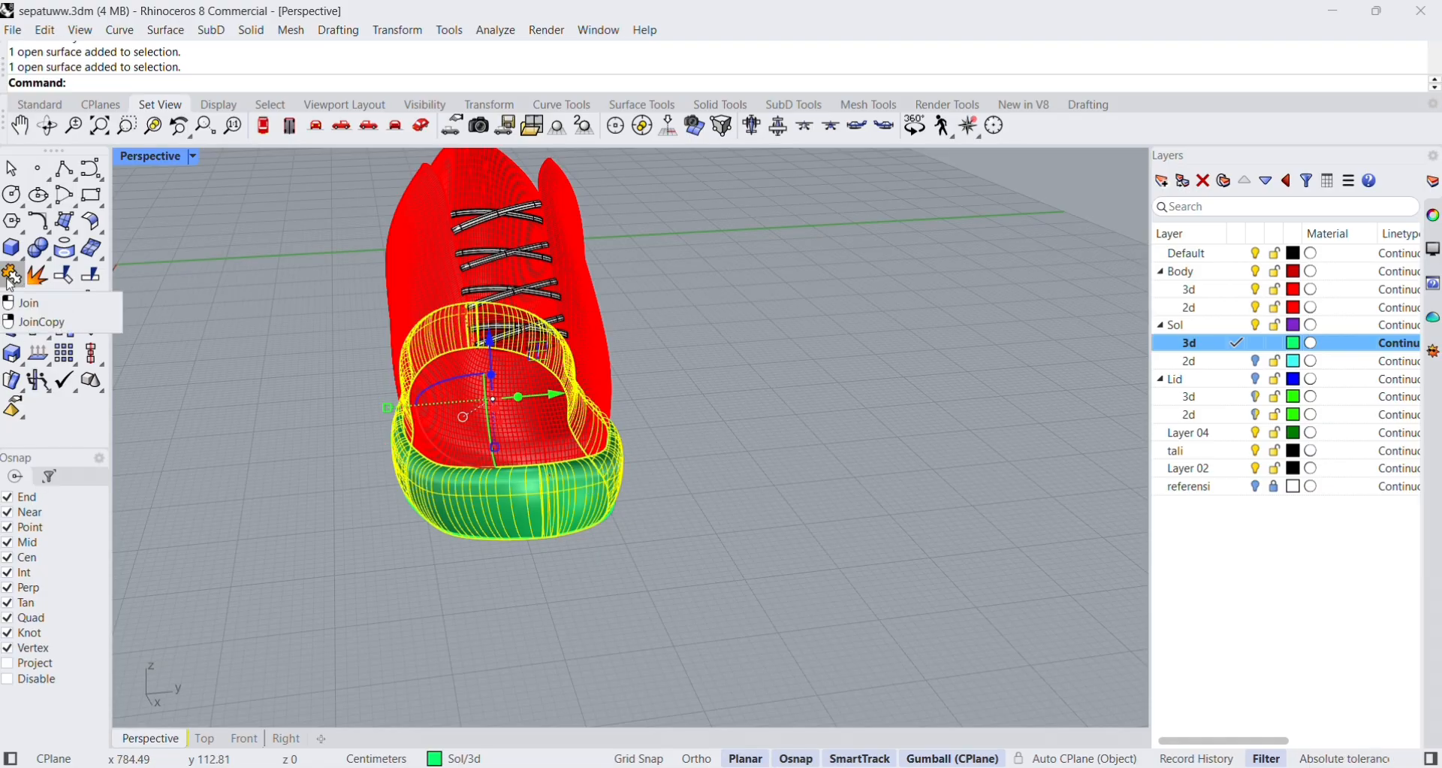
# Copy both sole surfaces in place and move one set down to form a second, lower sole band.
pyautogui.moveTo(475, 562); pyautogui.dragTo(753, 533, button='right')
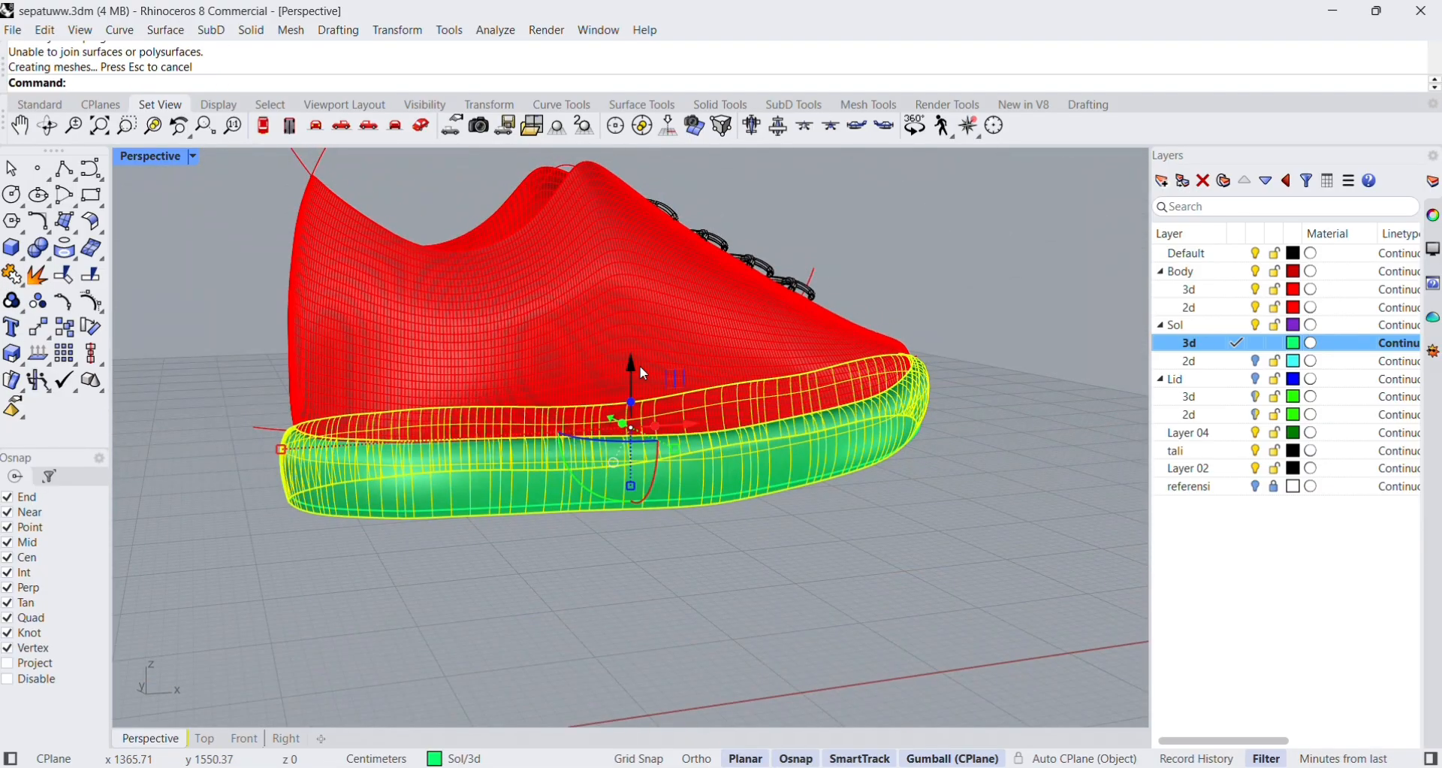
pyautogui.hotkey('ctrl', 'c')
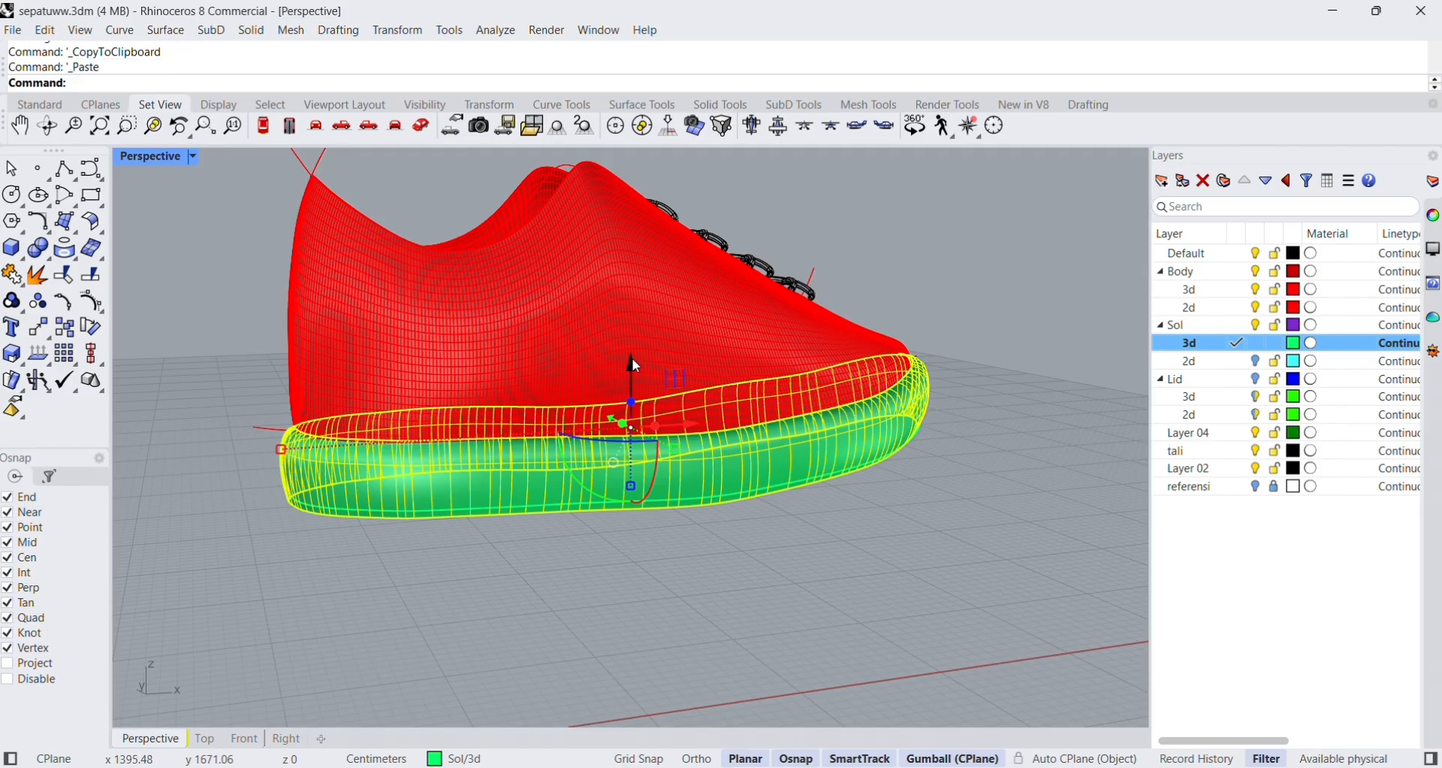
pyautogui.moveTo(632, 358); pyautogui.dragTo(645, 386)
pyautogui.click(862, 535)
pyautogui.scroll(5, 855, 489)
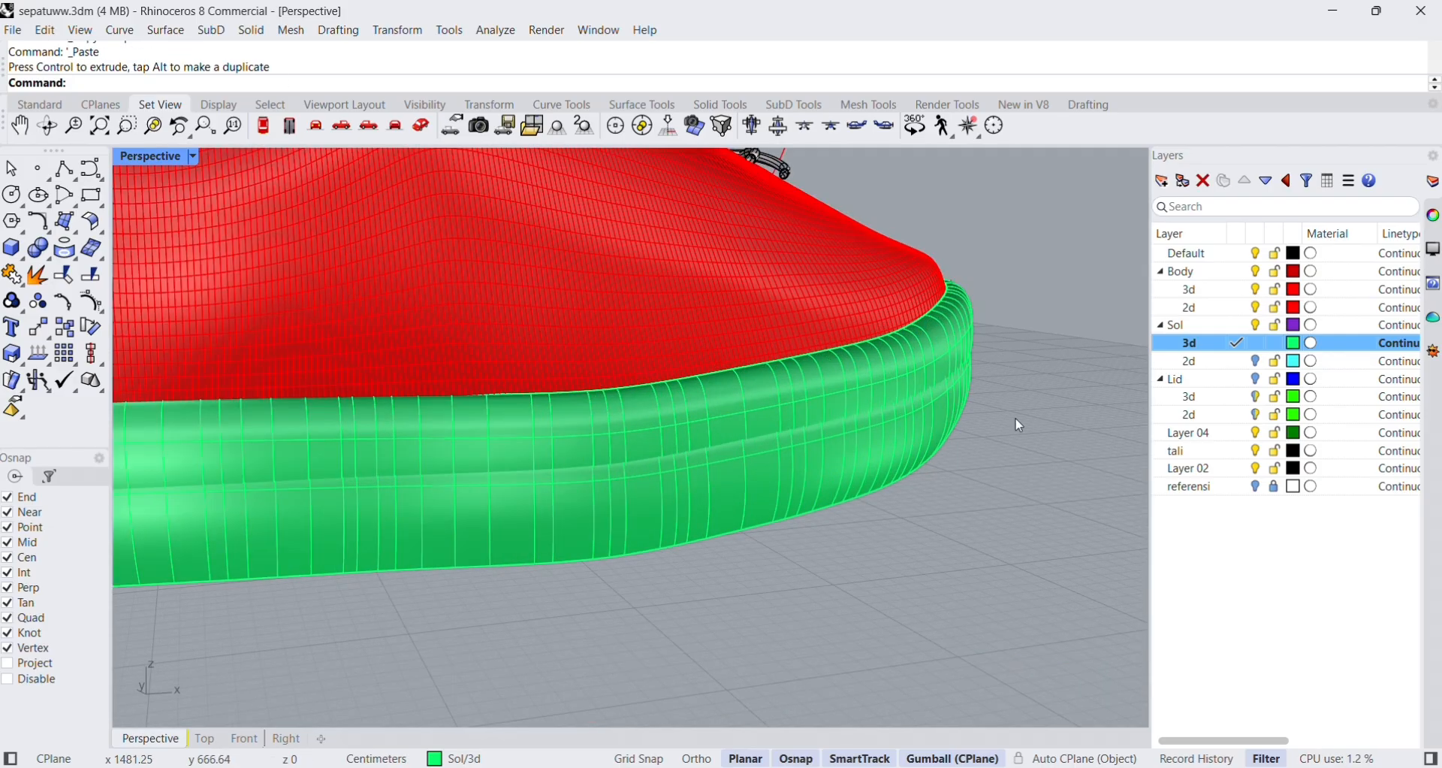
pyautogui.scroll(-5, 1018, 425)
pyautogui.moveTo(1018, 425); pyautogui.dragTo(570, 431, button='right')
pyautogui.click(570, 431)
pyautogui.moveTo(489, 457); pyautogui.dragTo(1147, 331, button='right')
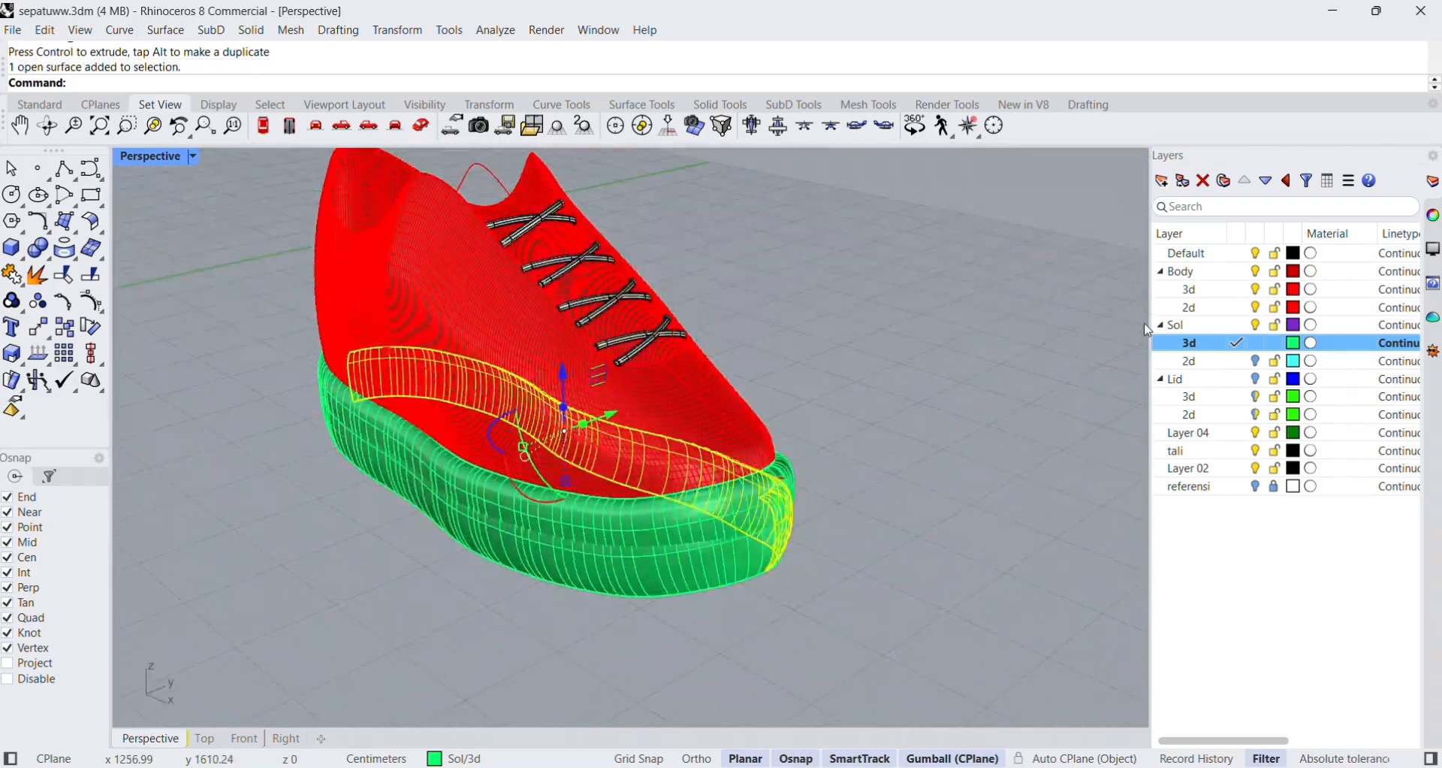
pyautogui.click(1184, 181)
pyautogui.press('Return')
pyautogui.rightClick(1217, 366)
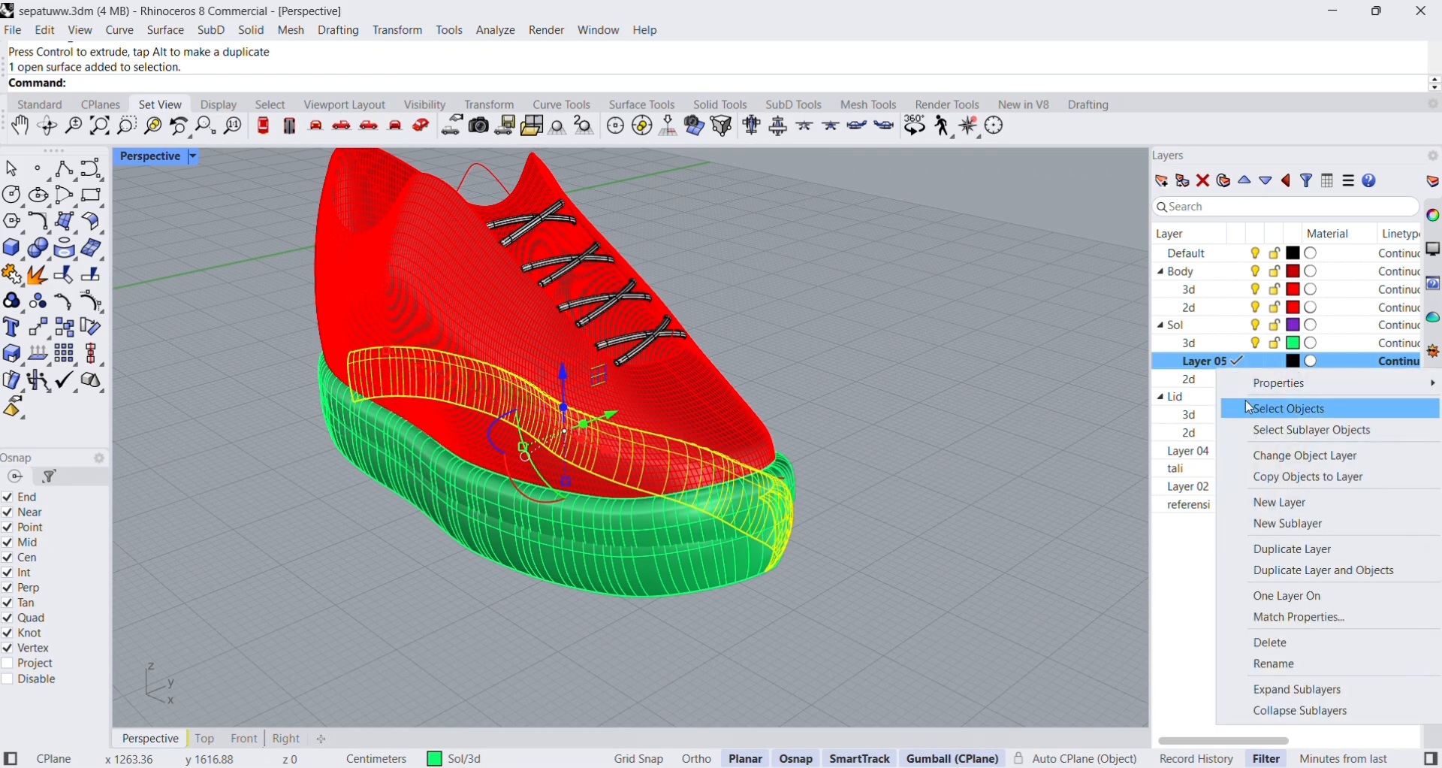
pyautogui.click(1277, 459)
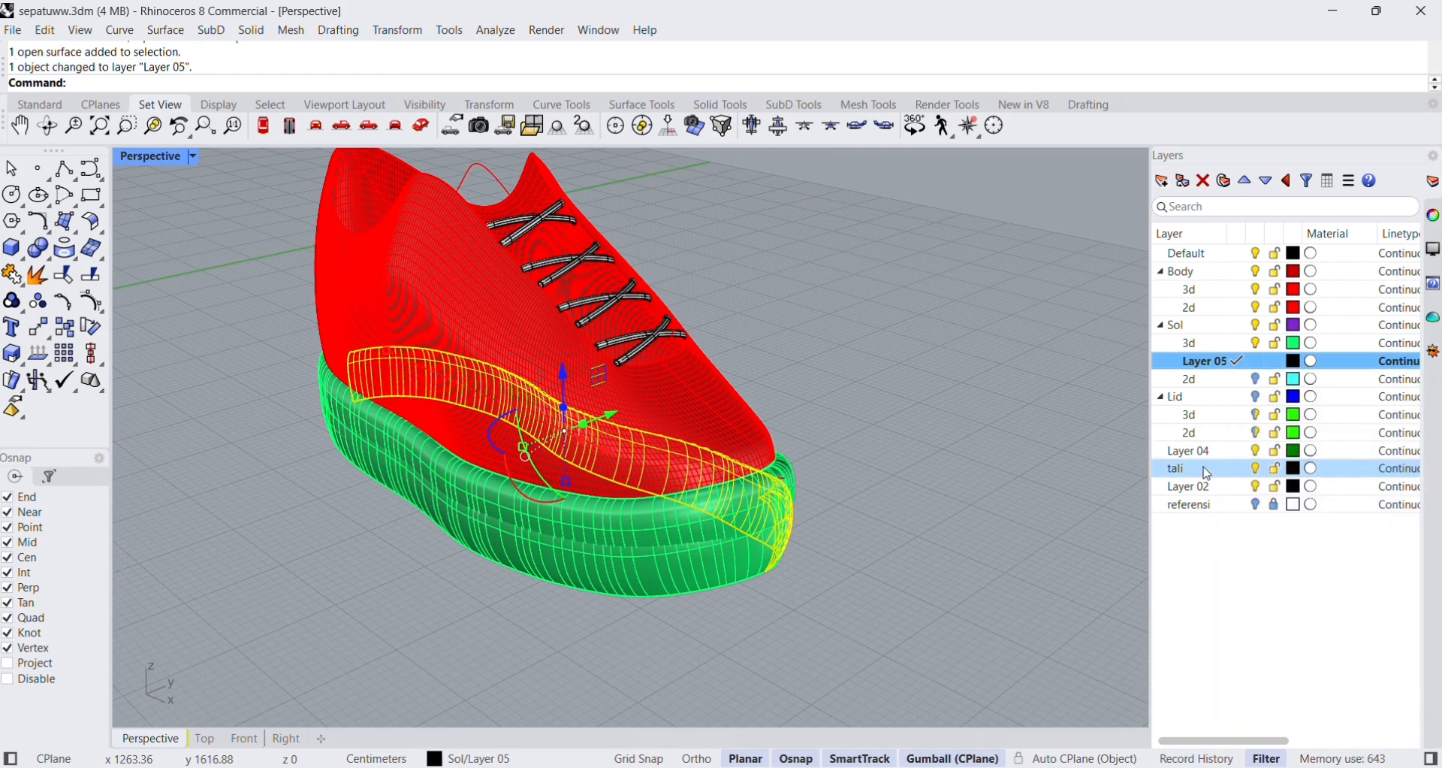
pyautogui.click(1262, 346)
pyautogui.moveTo(1071, 449); pyautogui.dragTo(772, 457, button='right')
pyautogui.hotkey('ctrl', 'z')
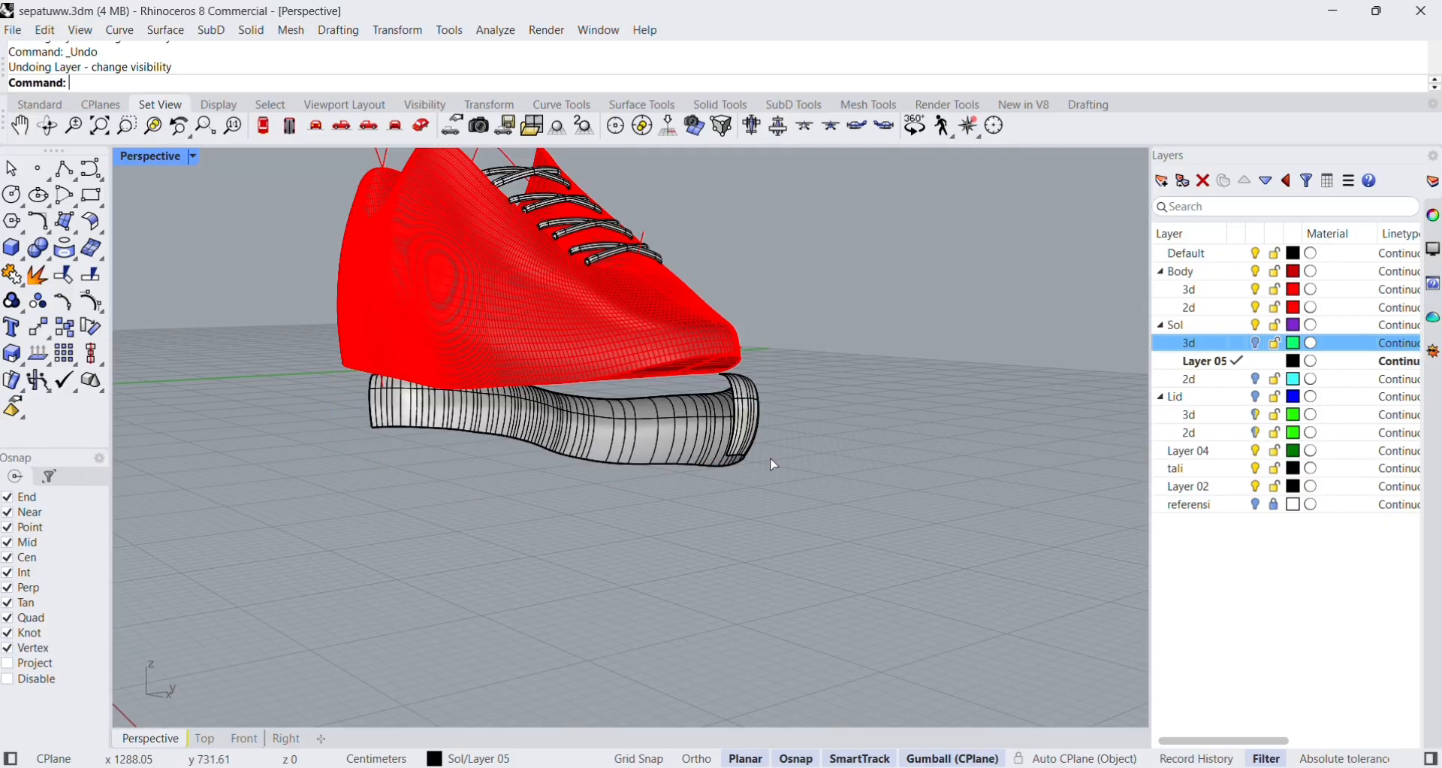
pyautogui.hotkey('ctrl', 'z')
# Create a new layer under Sol and move both surfaces of the lower sole band onto it.
pyautogui.click(651, 436)
pyautogui.moveTo(652, 435); pyautogui.dragTo(676, 473, button='right')
pyautogui.keyDown('shift'); pyautogui.click(544, 487); pyautogui.keyUp('shift')
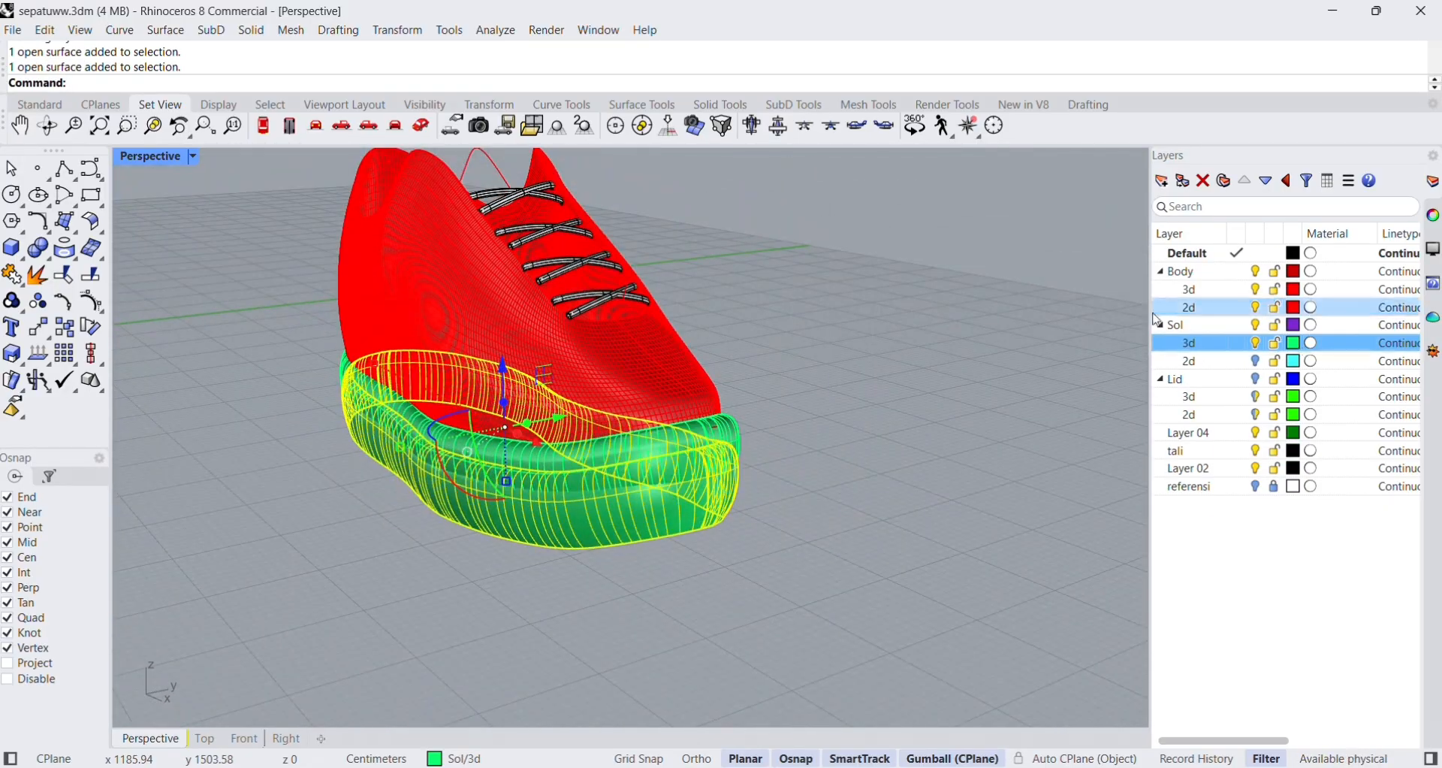
pyautogui.click(1161, 181)
pyautogui.click(1238, 362)
pyautogui.rightClick(1239, 363)
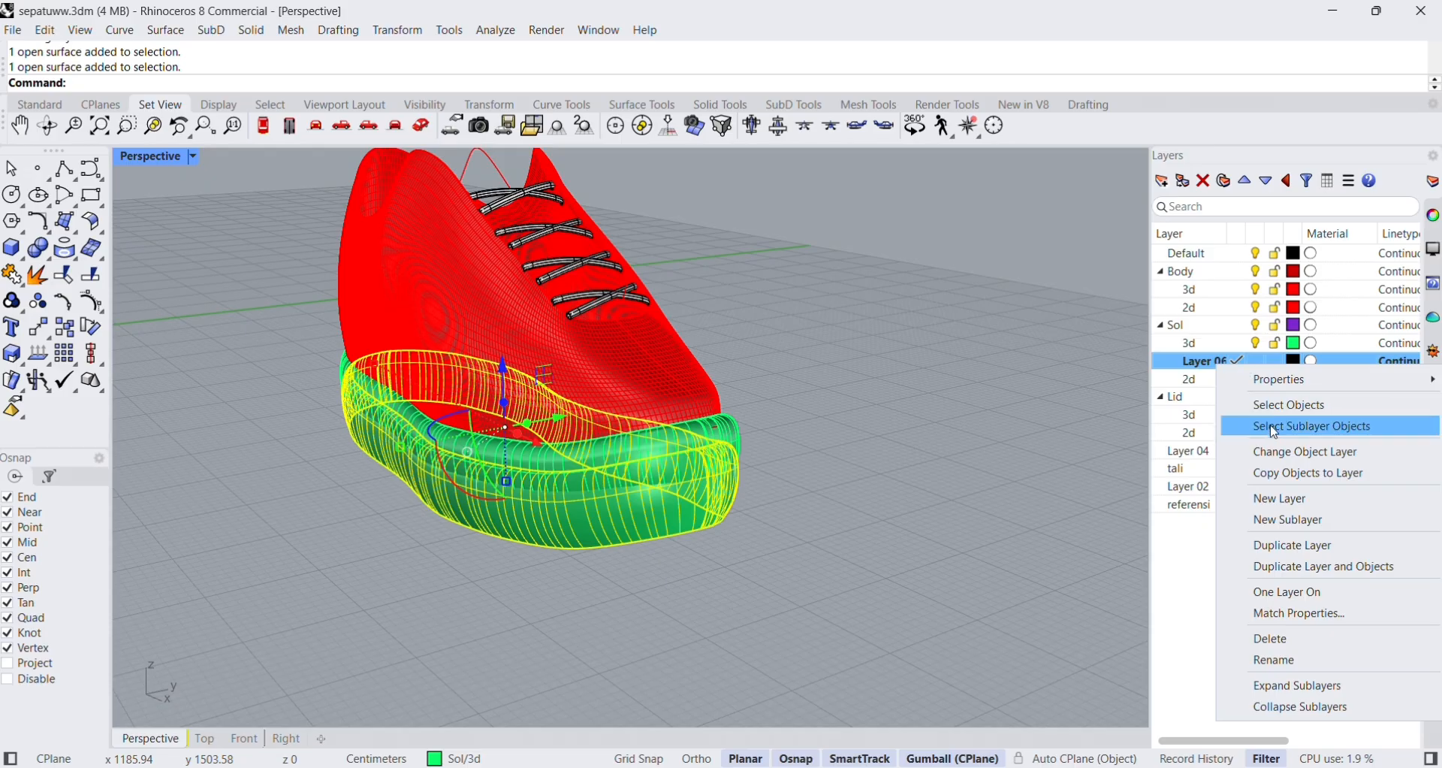
pyautogui.click(1307, 452)
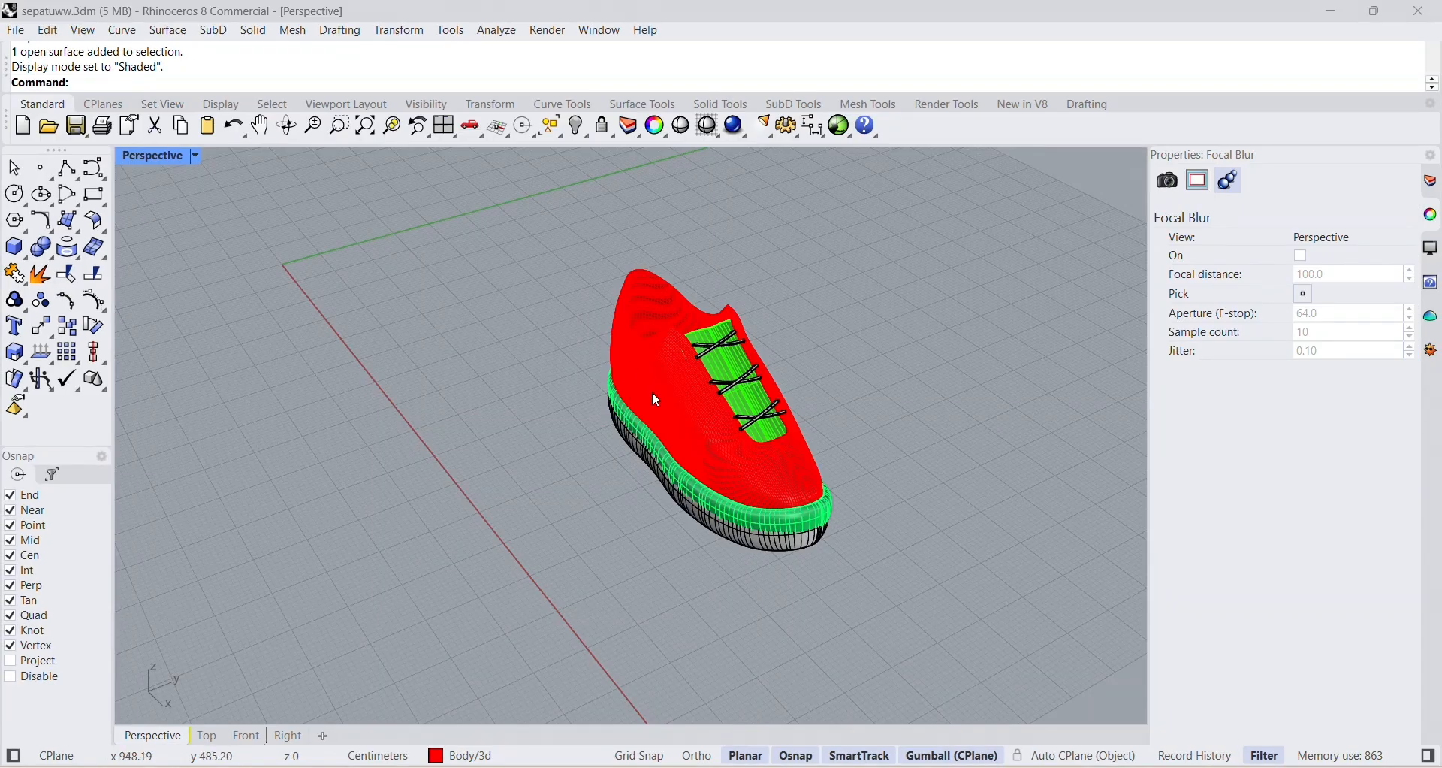
# Switch the Perspective view to Rendered display mode and check the whole shoe.
pyautogui.click(197, 156)
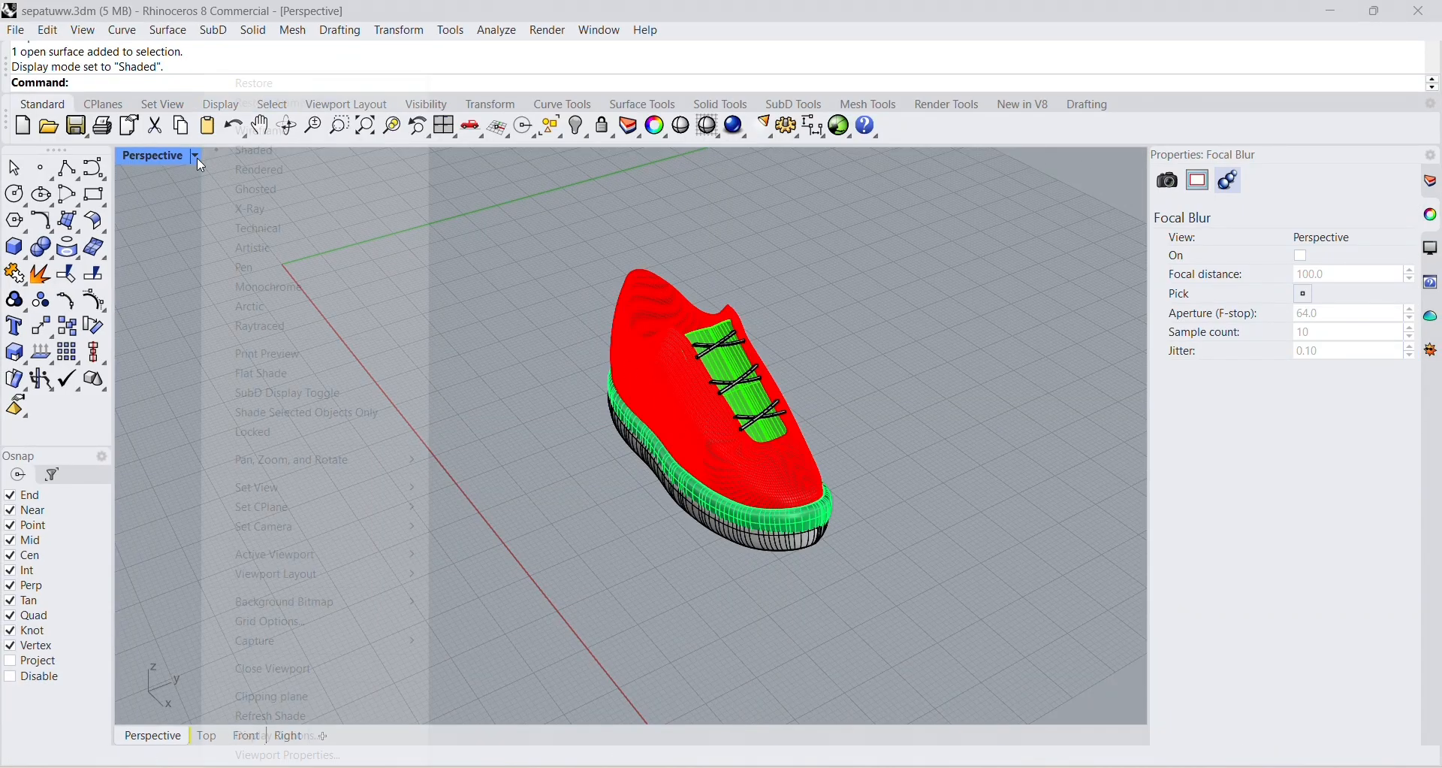
pyautogui.click(247, 167)
pyautogui.scroll(3, 820, 495)
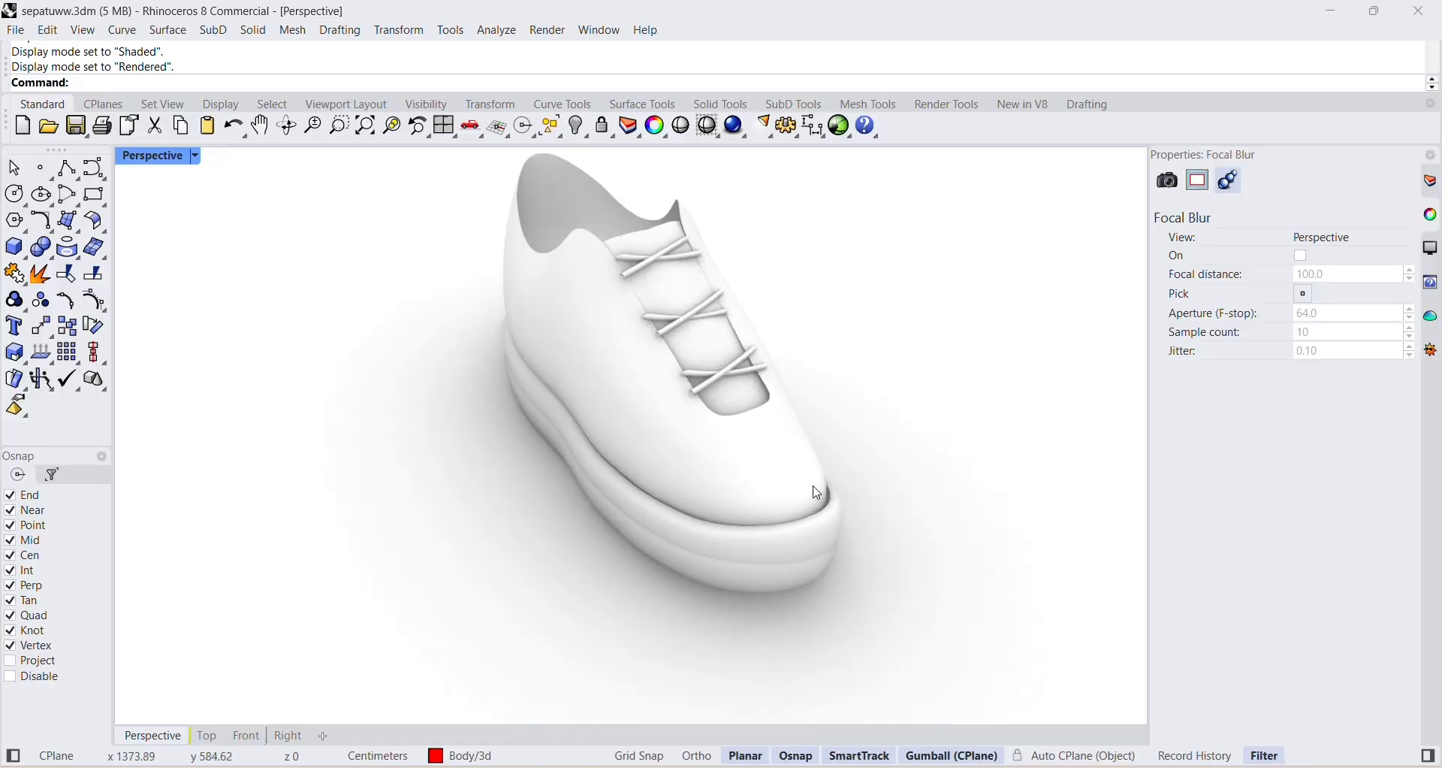
pyautogui.scroll(-3, 753, 489)
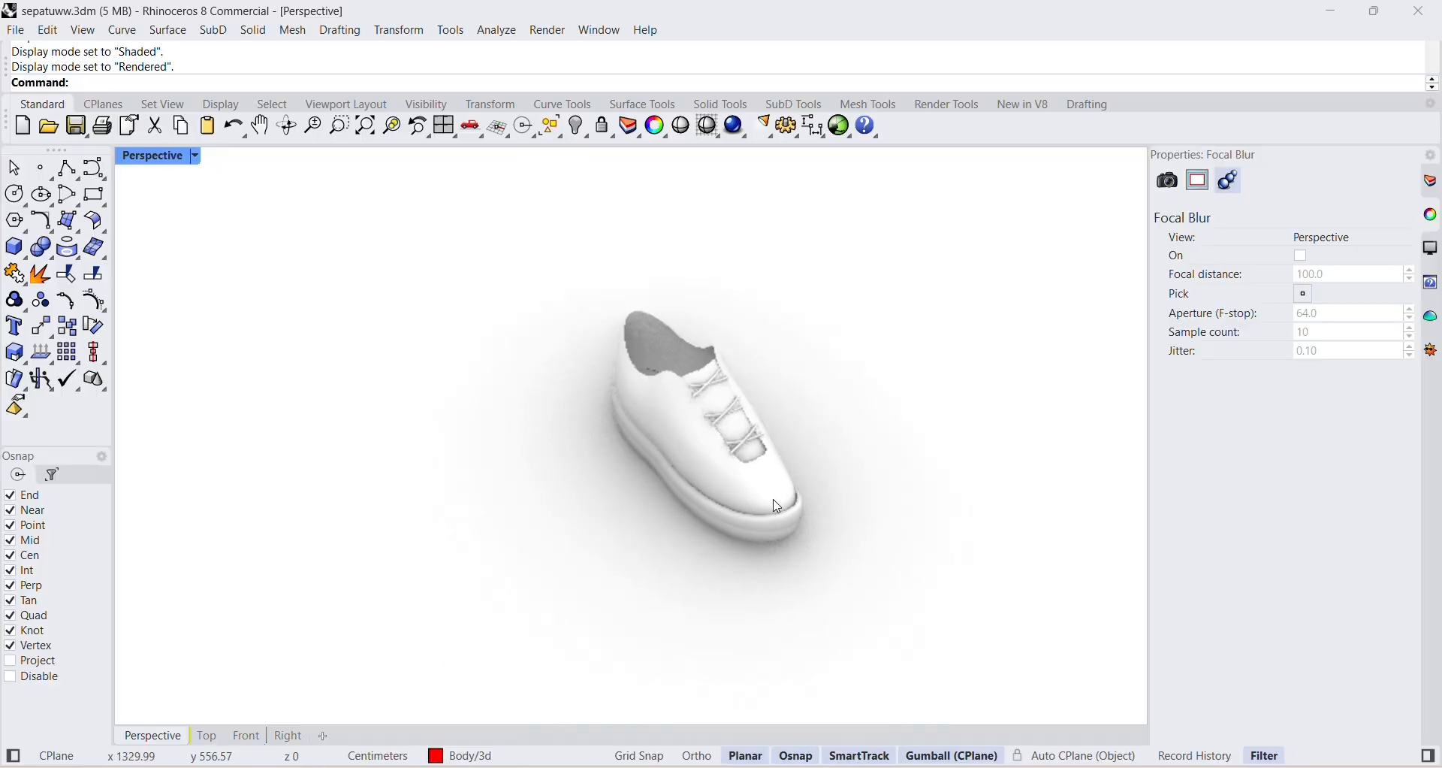
# Assign the physicallybased-carpet1 material to the shoe's body surface.
pyautogui.click(773, 505)
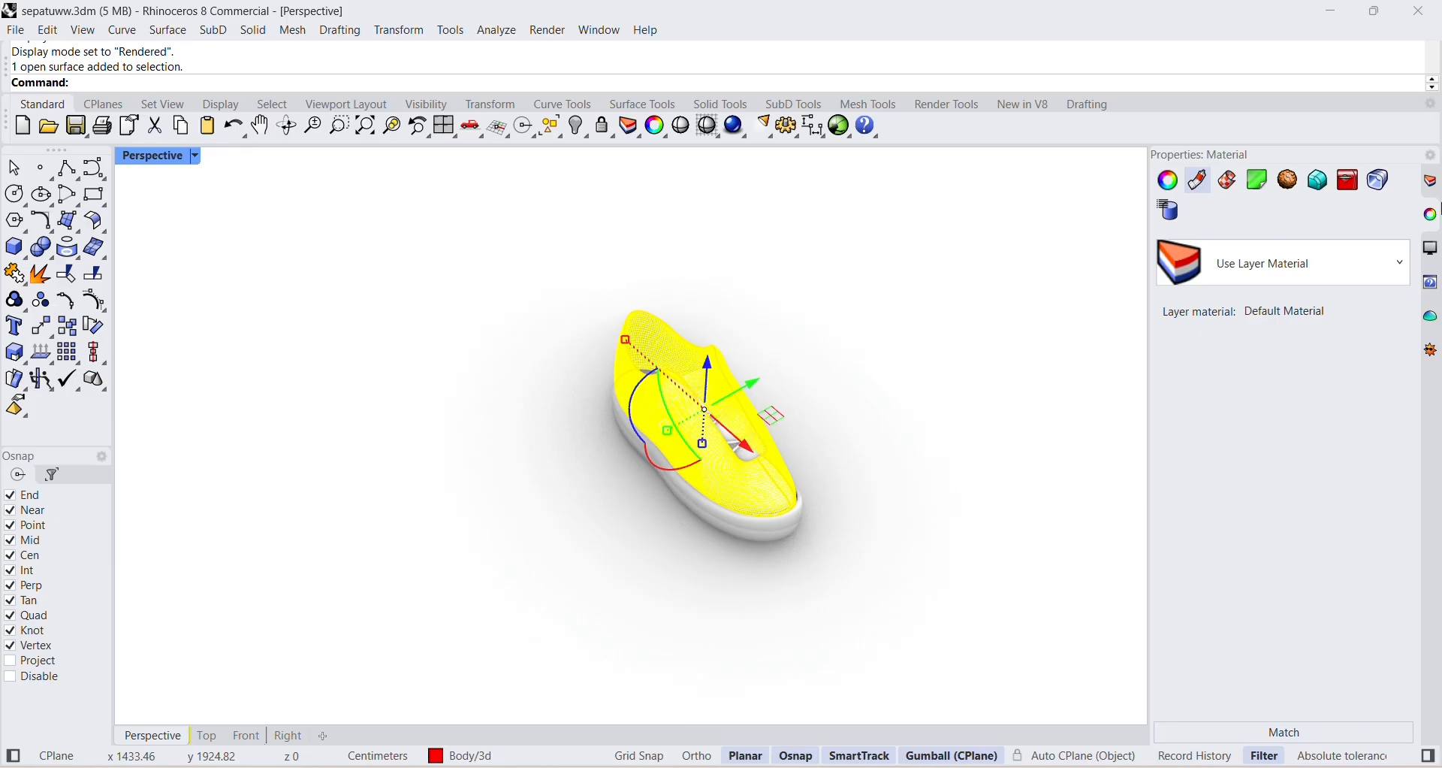
pyautogui.click(1244, 275)
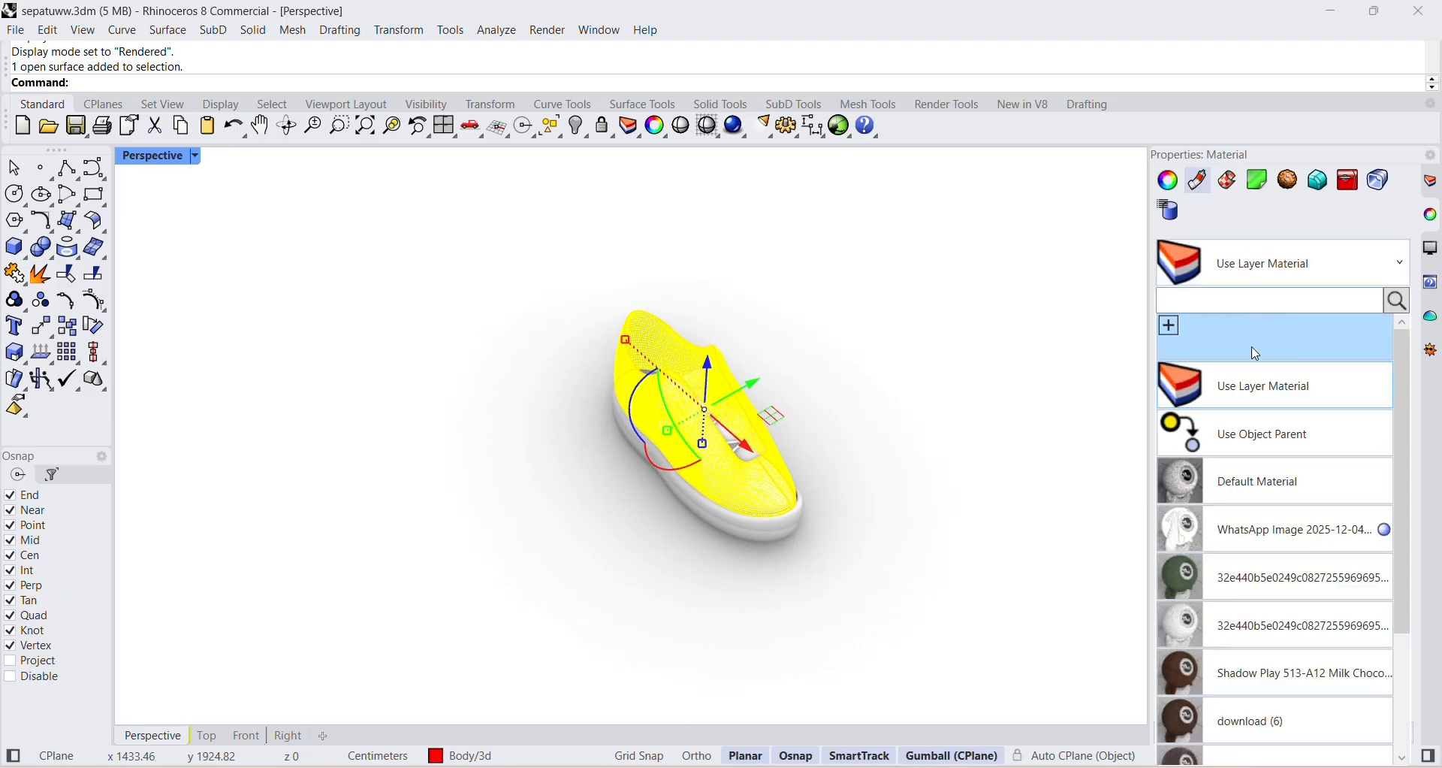
pyautogui.scroll(-3, 1238, 439)
pyautogui.scroll(-1, 1234, 440)
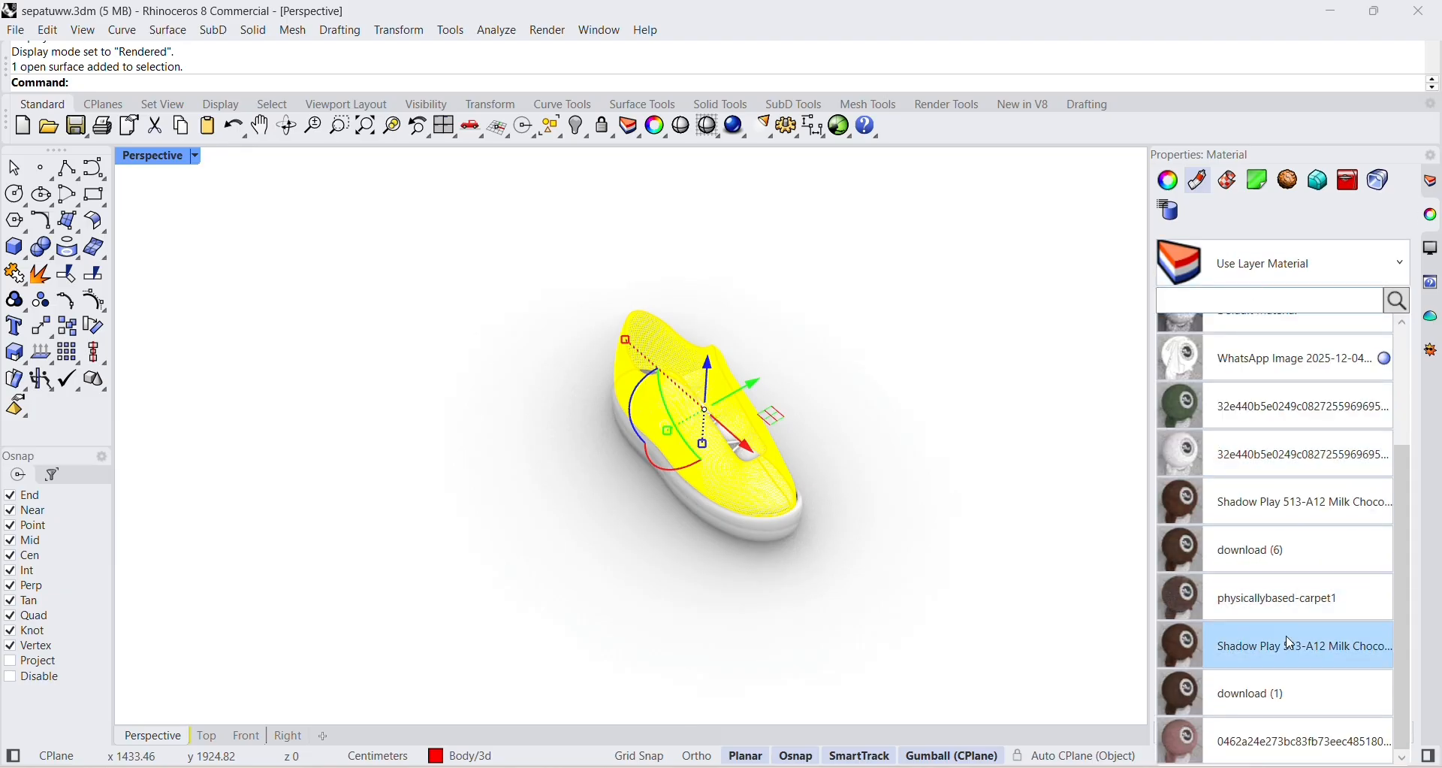
pyautogui.click(1277, 598)
pyautogui.click(885, 542)
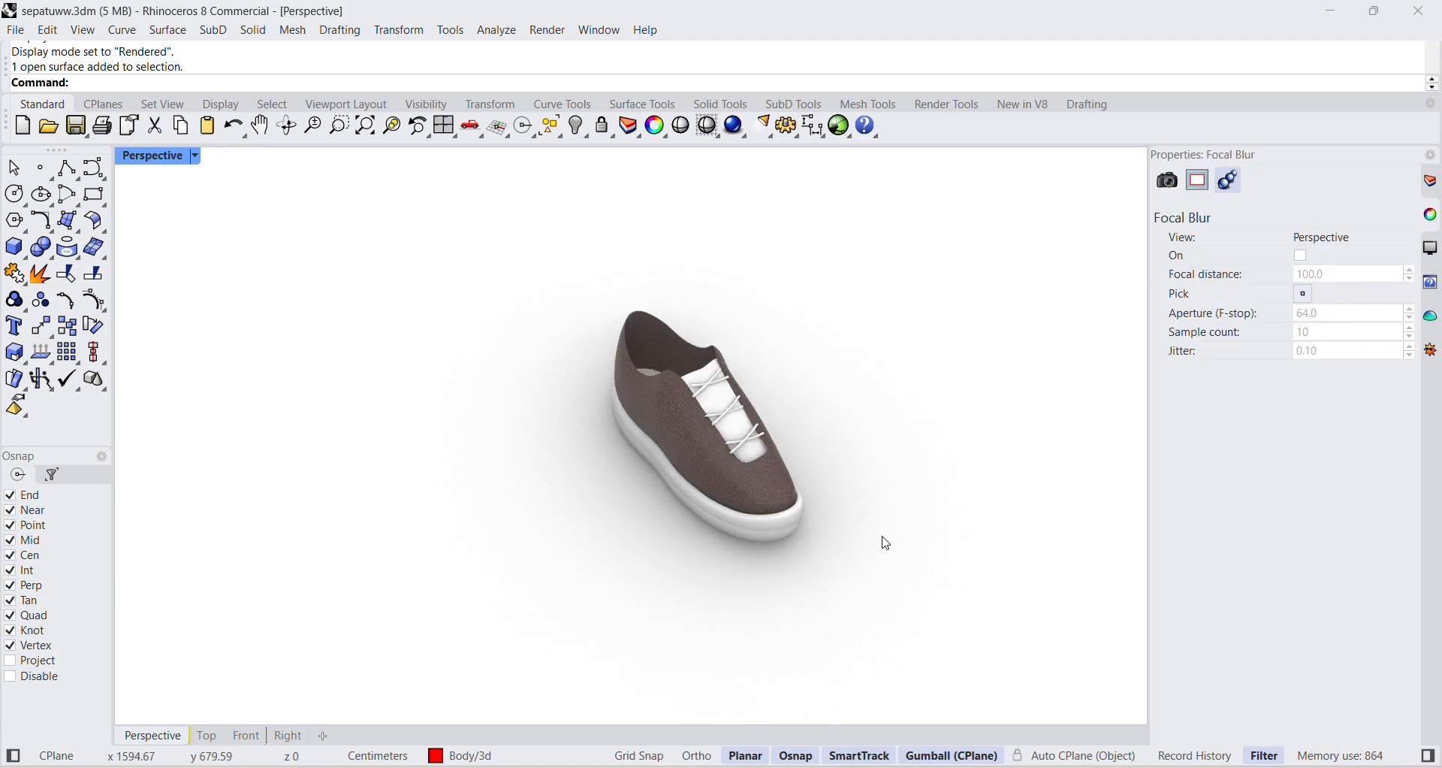
# Assign the pink 0462a24e273bc83fb73eec485180... picture material to both surfaces of the upper sole band.
pyautogui.scroll(2, 784, 477)
pyautogui.moveTo(785, 478); pyautogui.dragTo(838, 448, button='right')
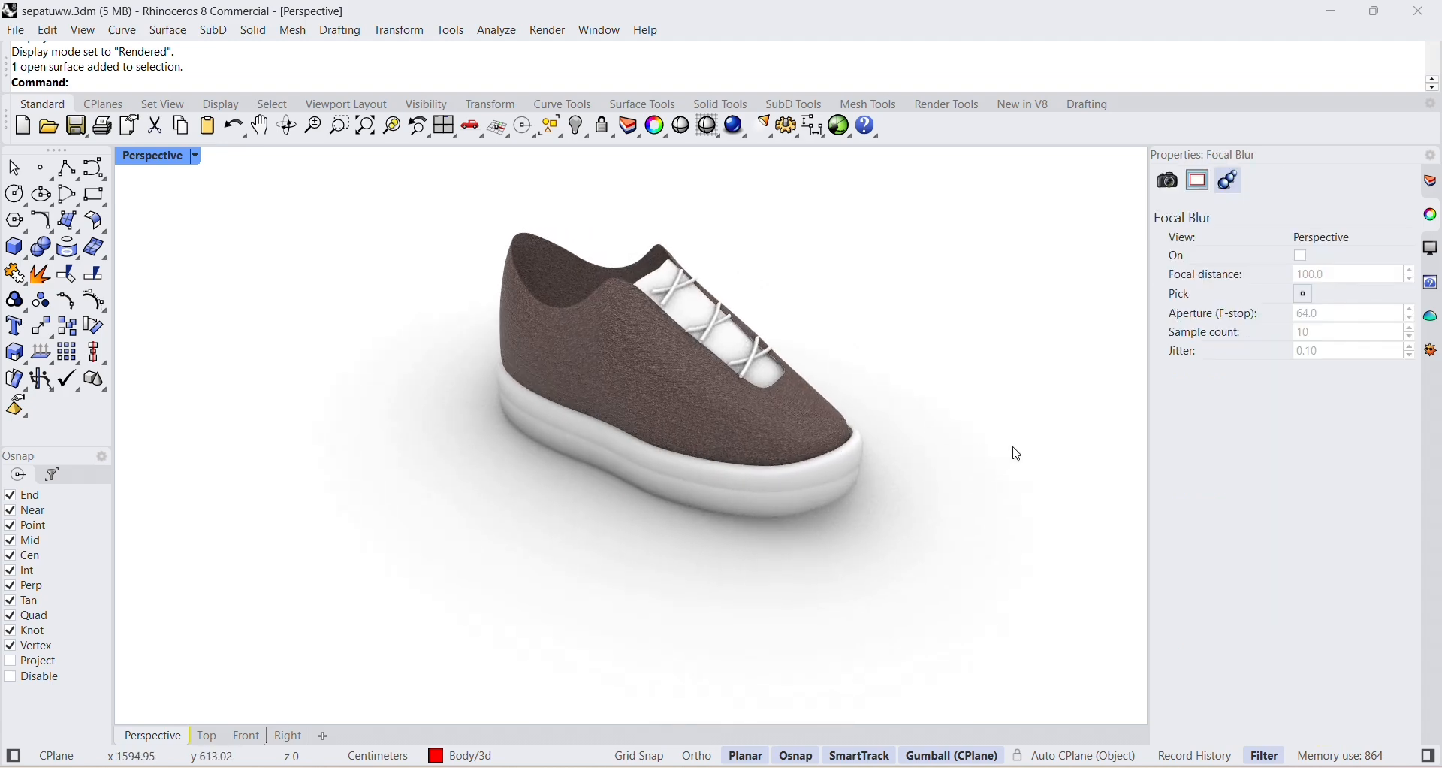
pyautogui.click(785, 483)
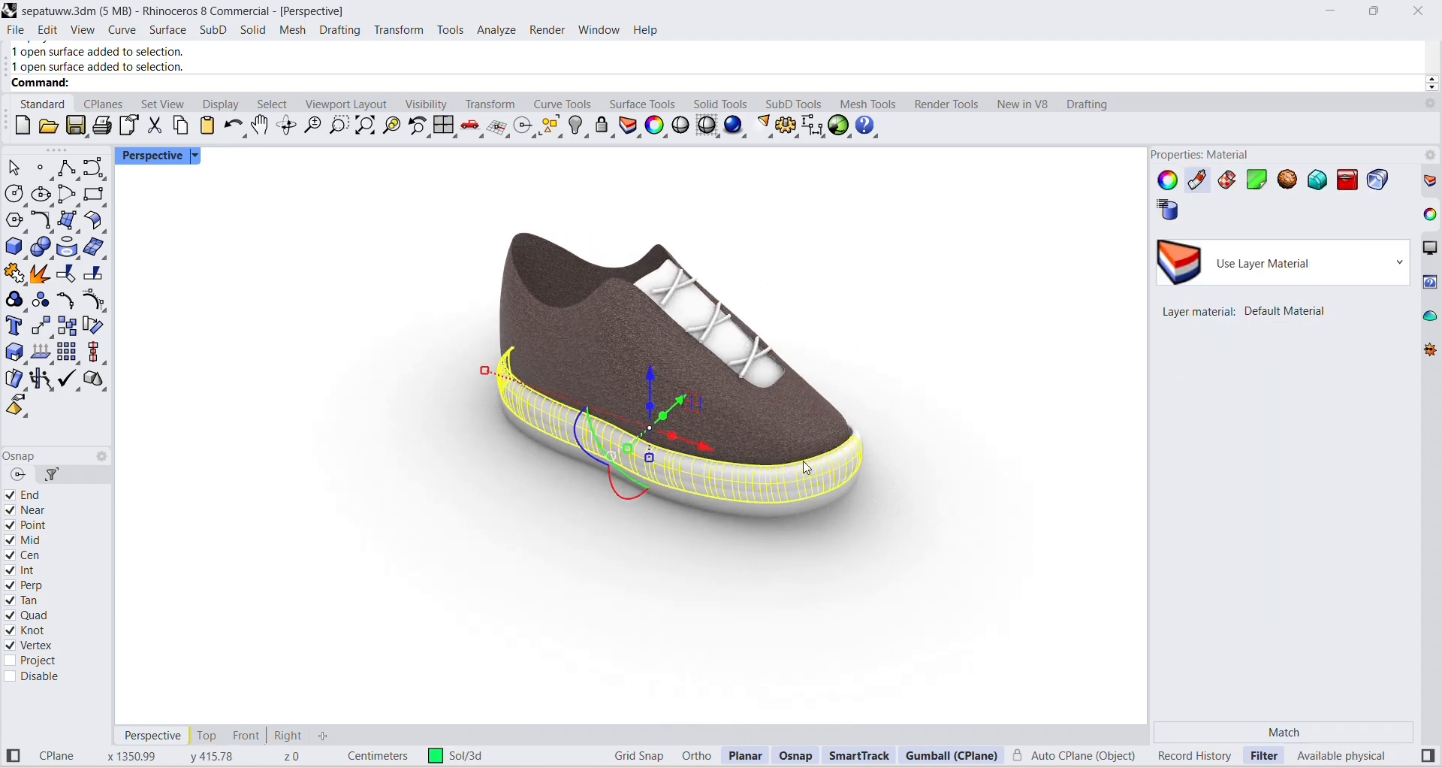
pyautogui.moveTo(964, 406); pyautogui.dragTo(660, 447, button='right')
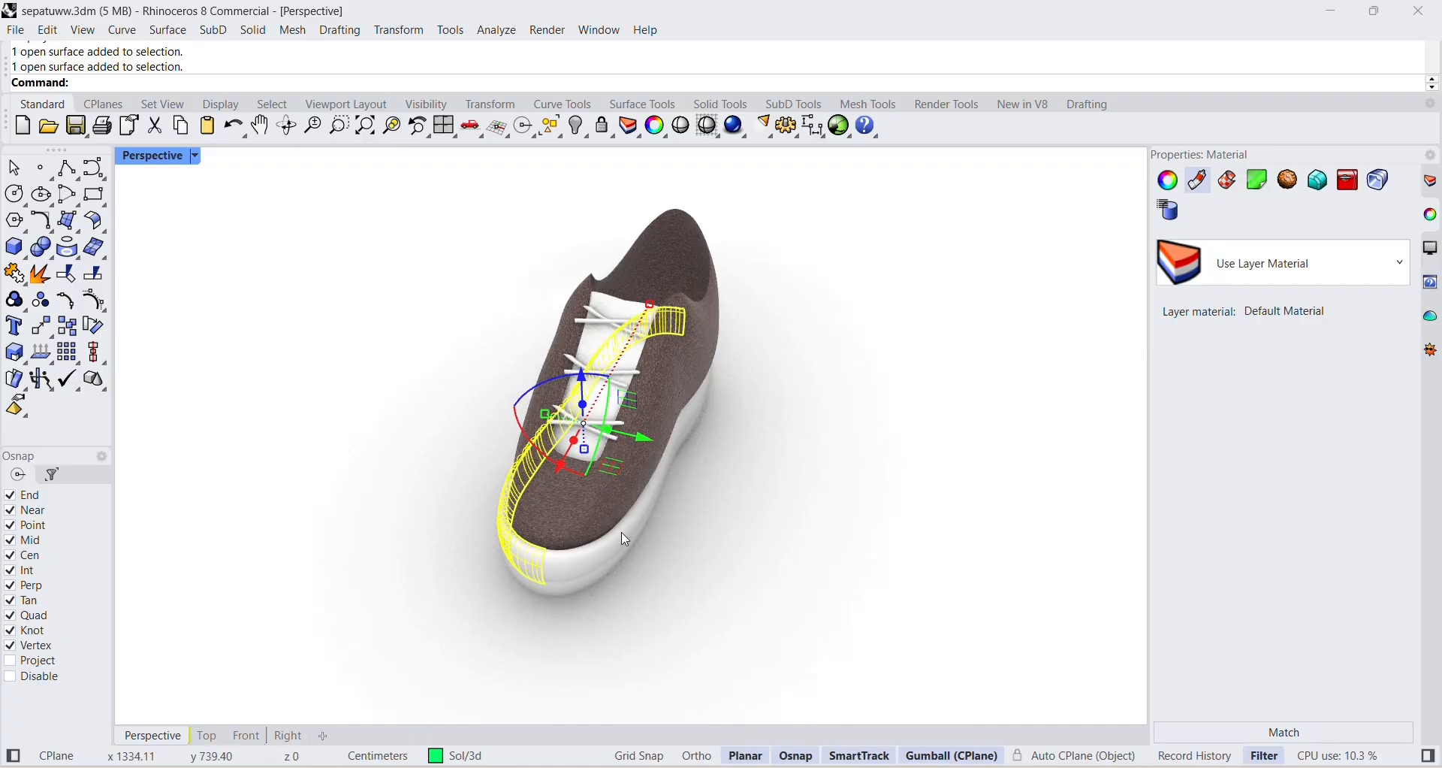
pyautogui.keyDown('shift'); pyautogui.click(605, 562); pyautogui.keyUp('shift')
pyautogui.click(1259, 255)
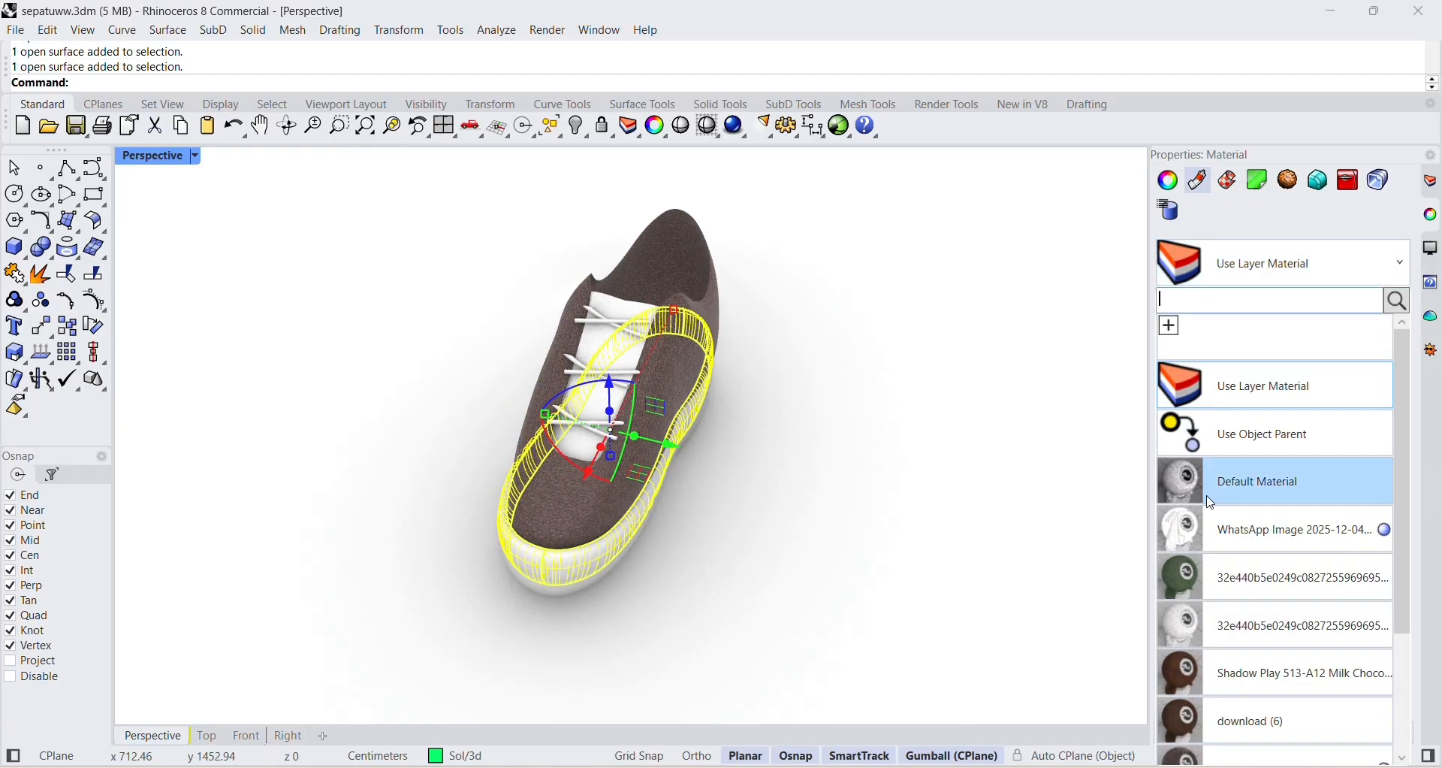
pyautogui.scroll(-3, 1277, 504)
pyautogui.click(1226, 760)
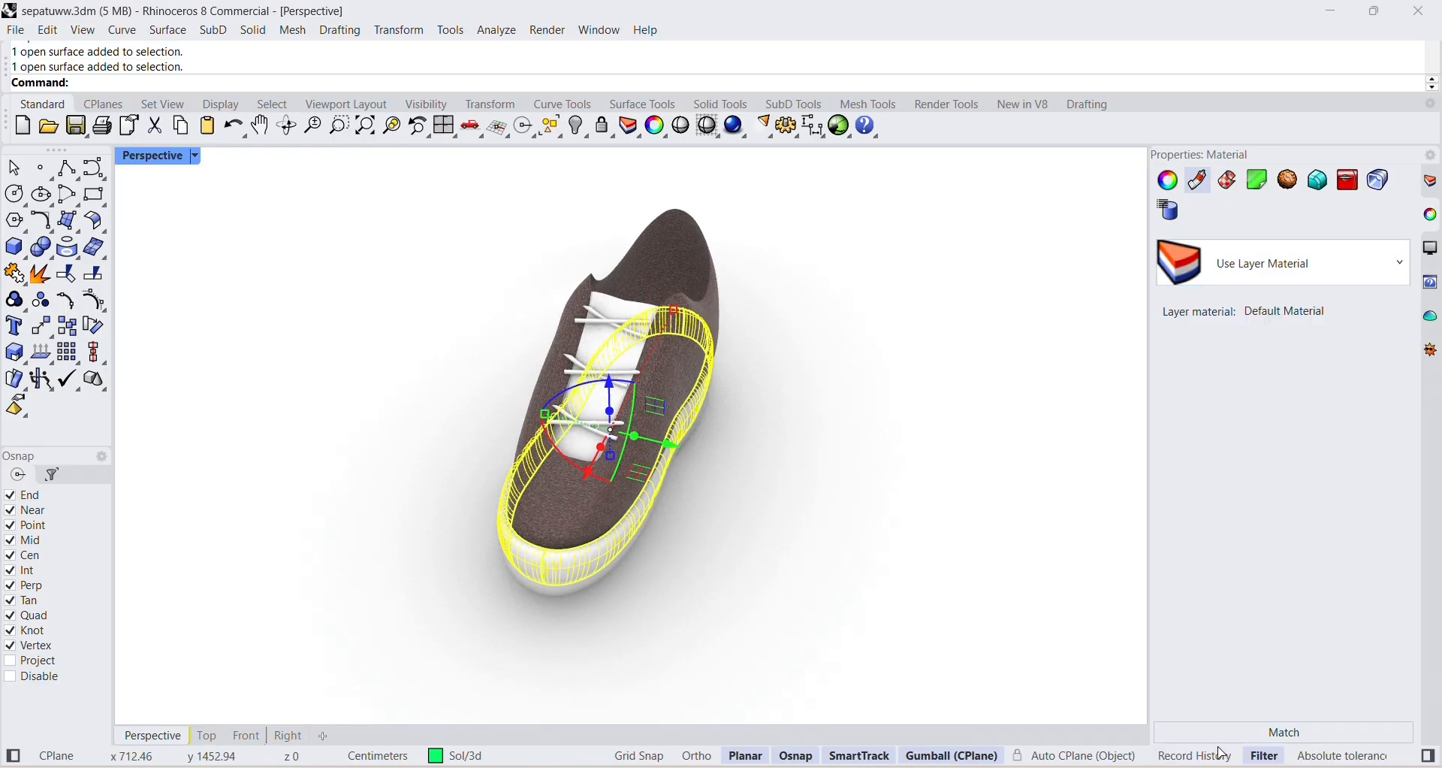
# Assign a dark brown material to both surfaces of the lower sole band.
pyautogui.click(908, 619)
pyautogui.moveTo(685, 554); pyautogui.dragTo(750, 490, button='right')
pyautogui.click(559, 501)
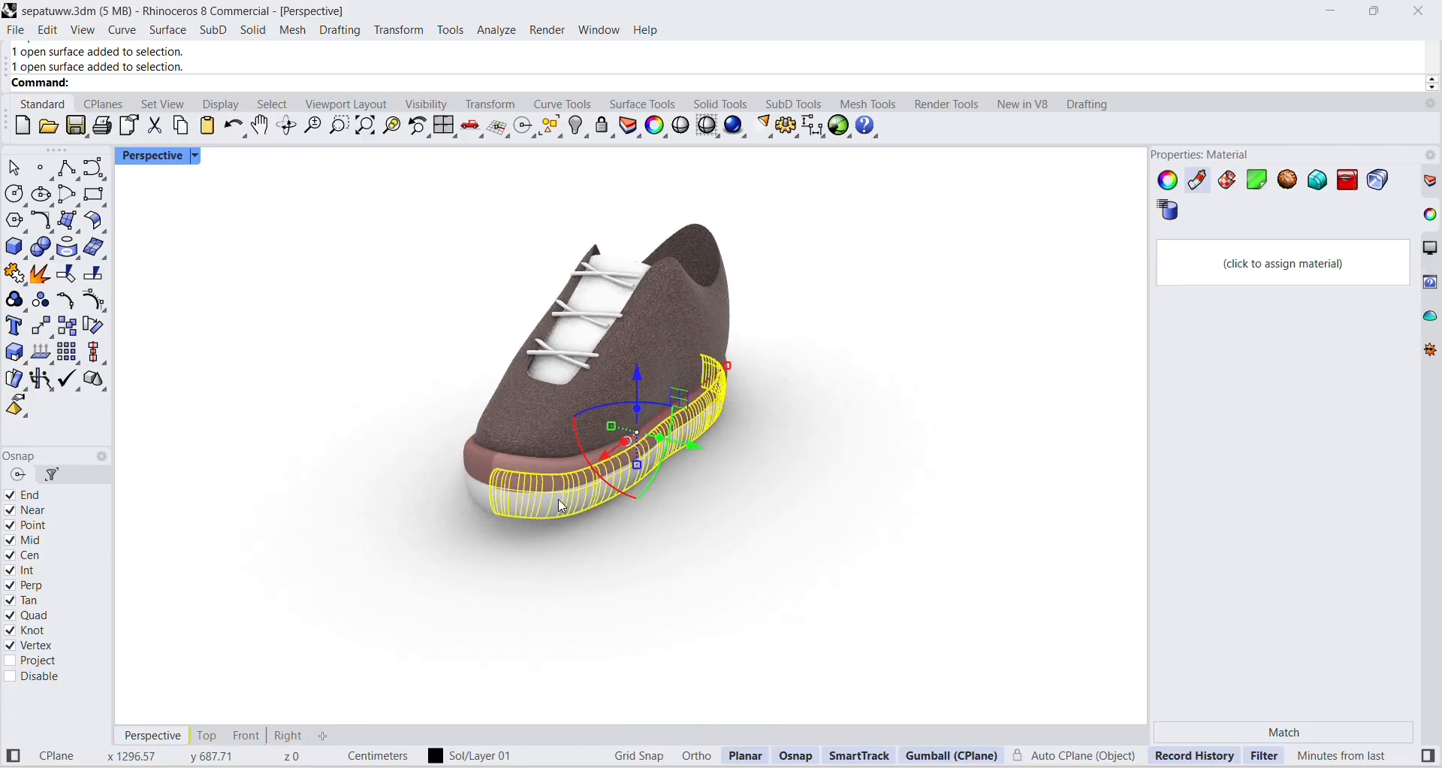
pyautogui.moveTo(558, 502); pyautogui.dragTo(726, 544, button='right')
pyautogui.click(649, 544)
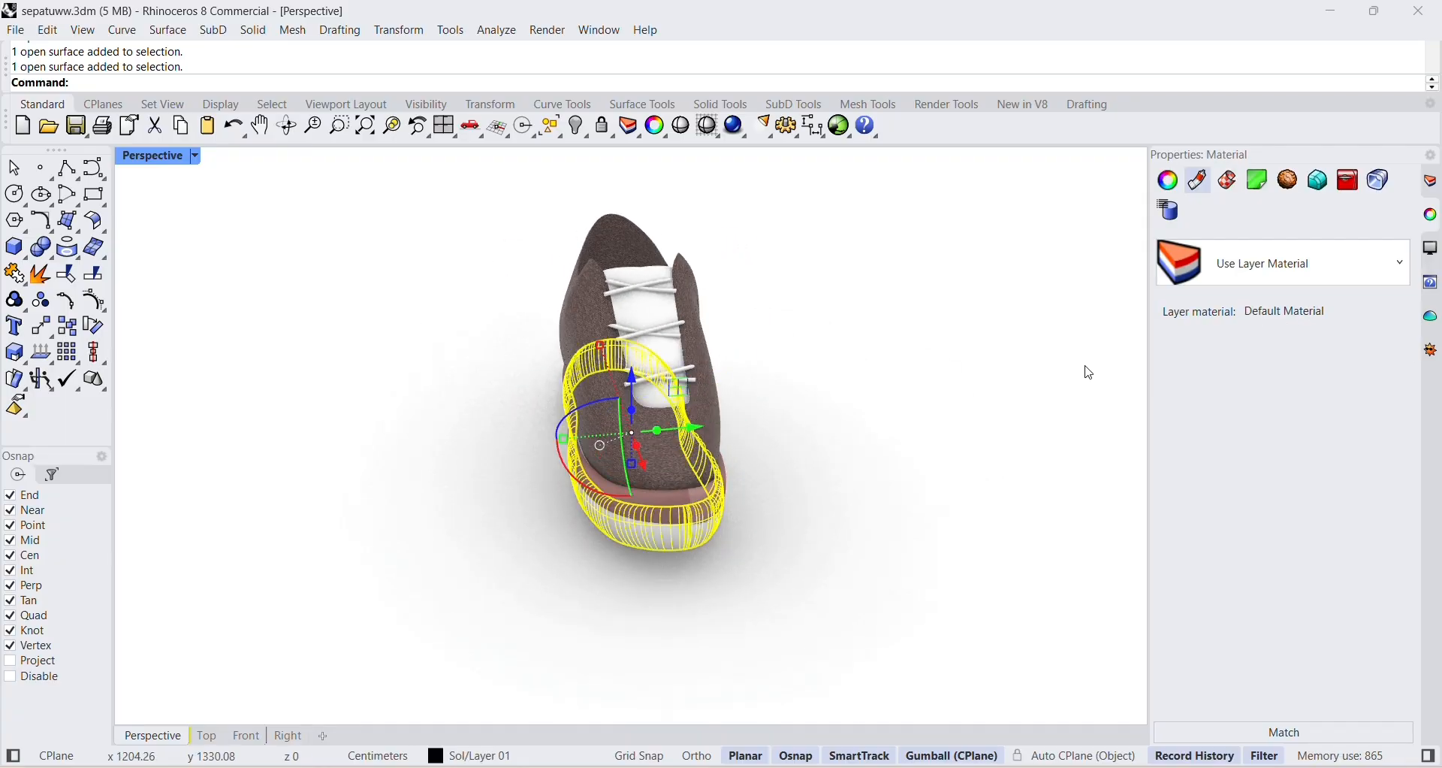
pyautogui.click(1285, 263)
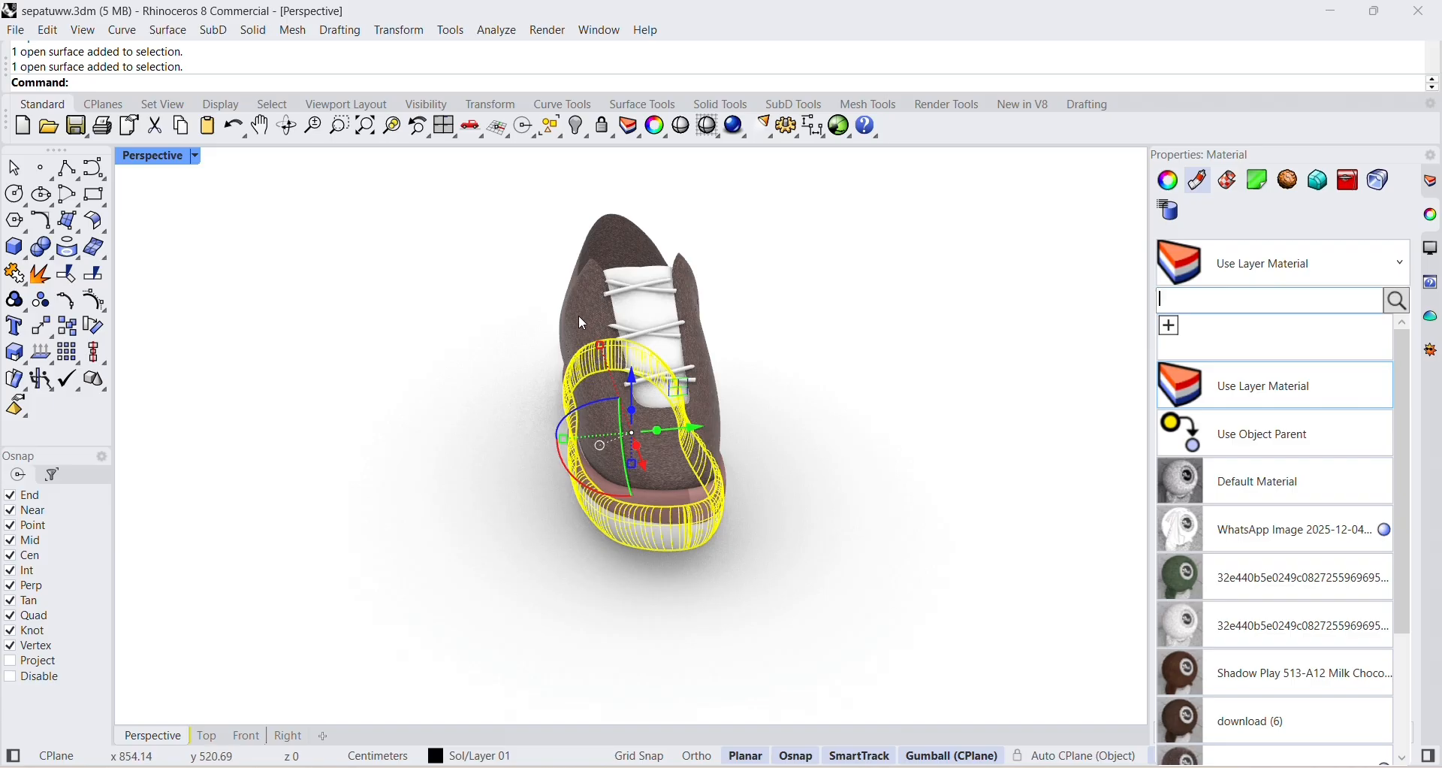
pyautogui.scroll(-3, 1289, 505)
pyautogui.click(1322, 636)
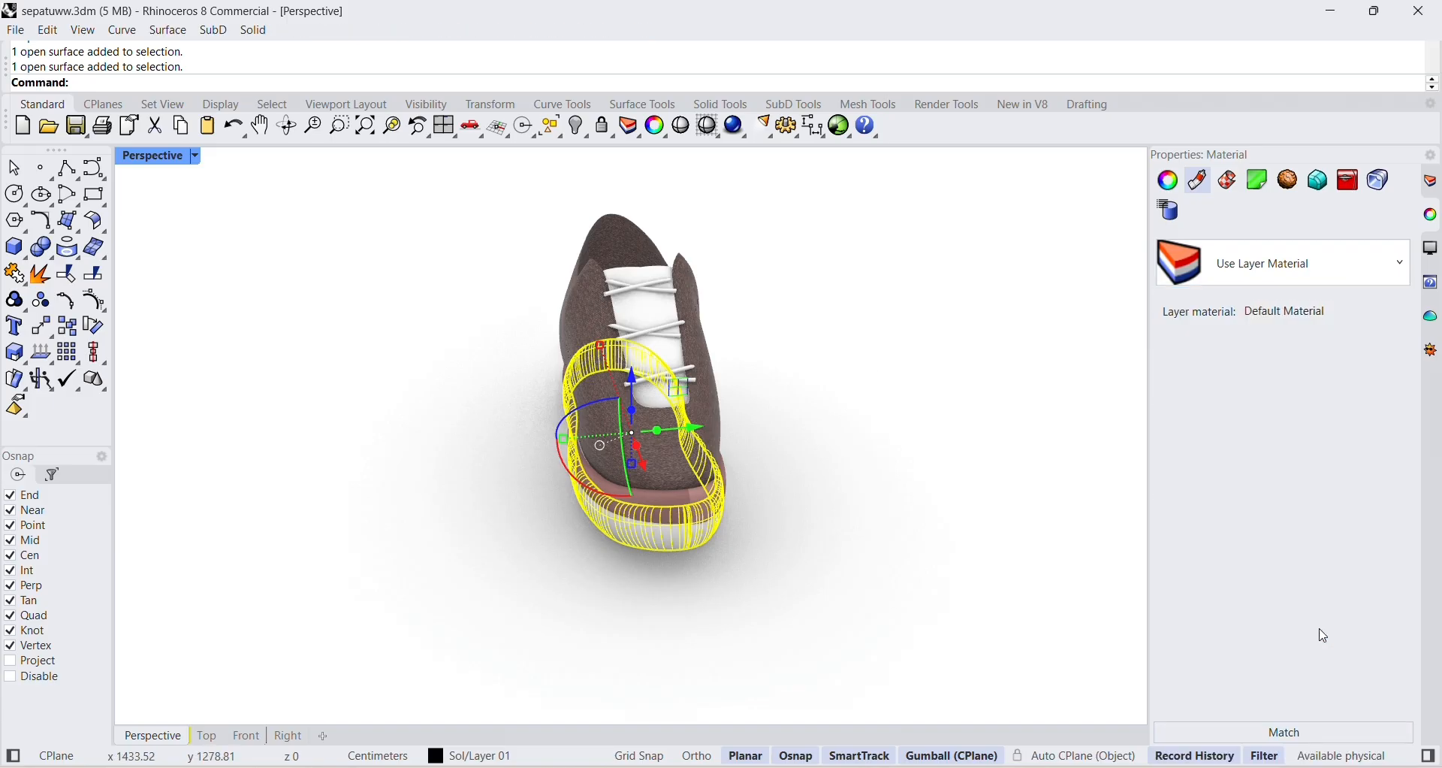
pyautogui.click(878, 570)
# Try the download (7) material on the shoe's tongue surface.
pyautogui.scroll(-6, 668, 481)
pyautogui.moveTo(668, 483); pyautogui.dragTo(700, 430, button='right')
pyautogui.scroll(6, 593, 412)
pyautogui.scroll(-4, 594, 411)
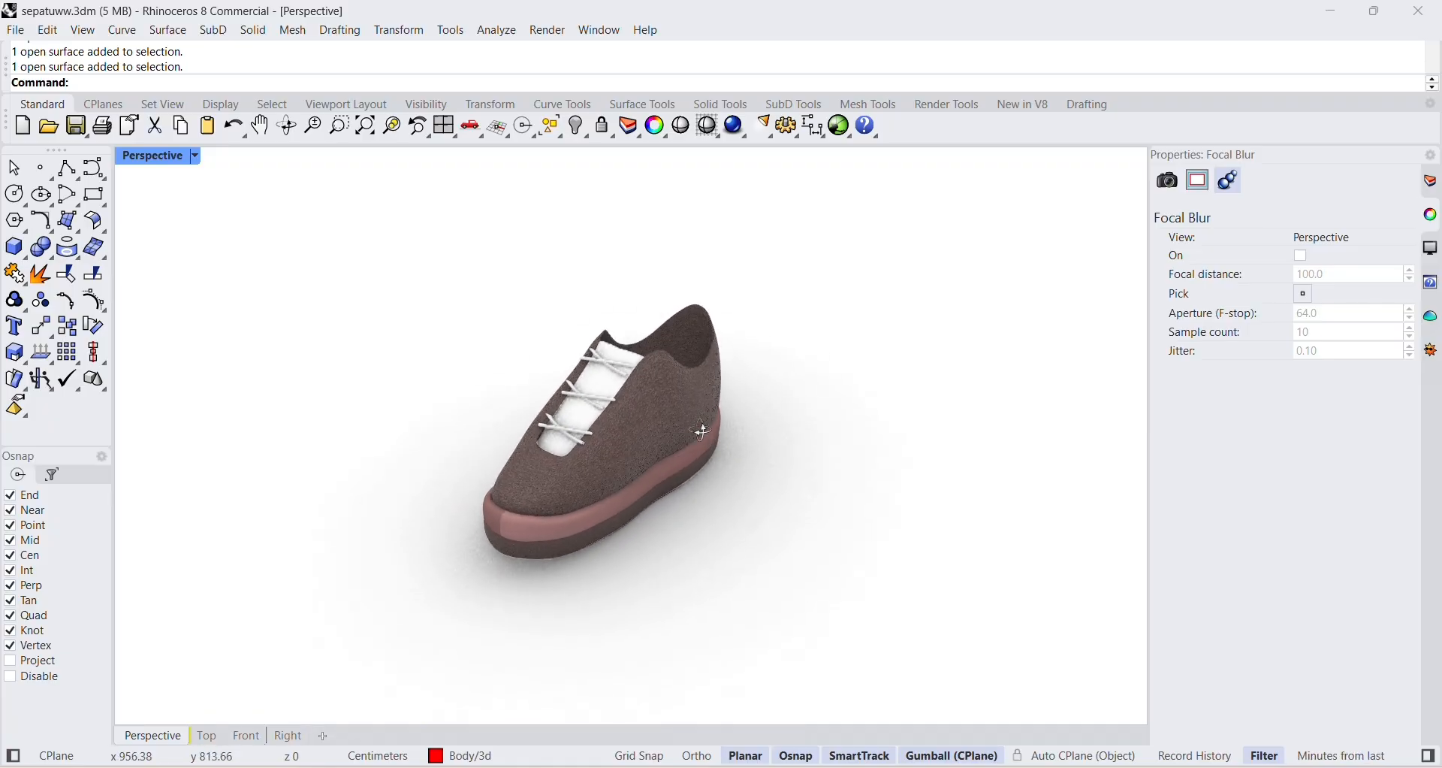
pyautogui.scroll(5, 904, 521)
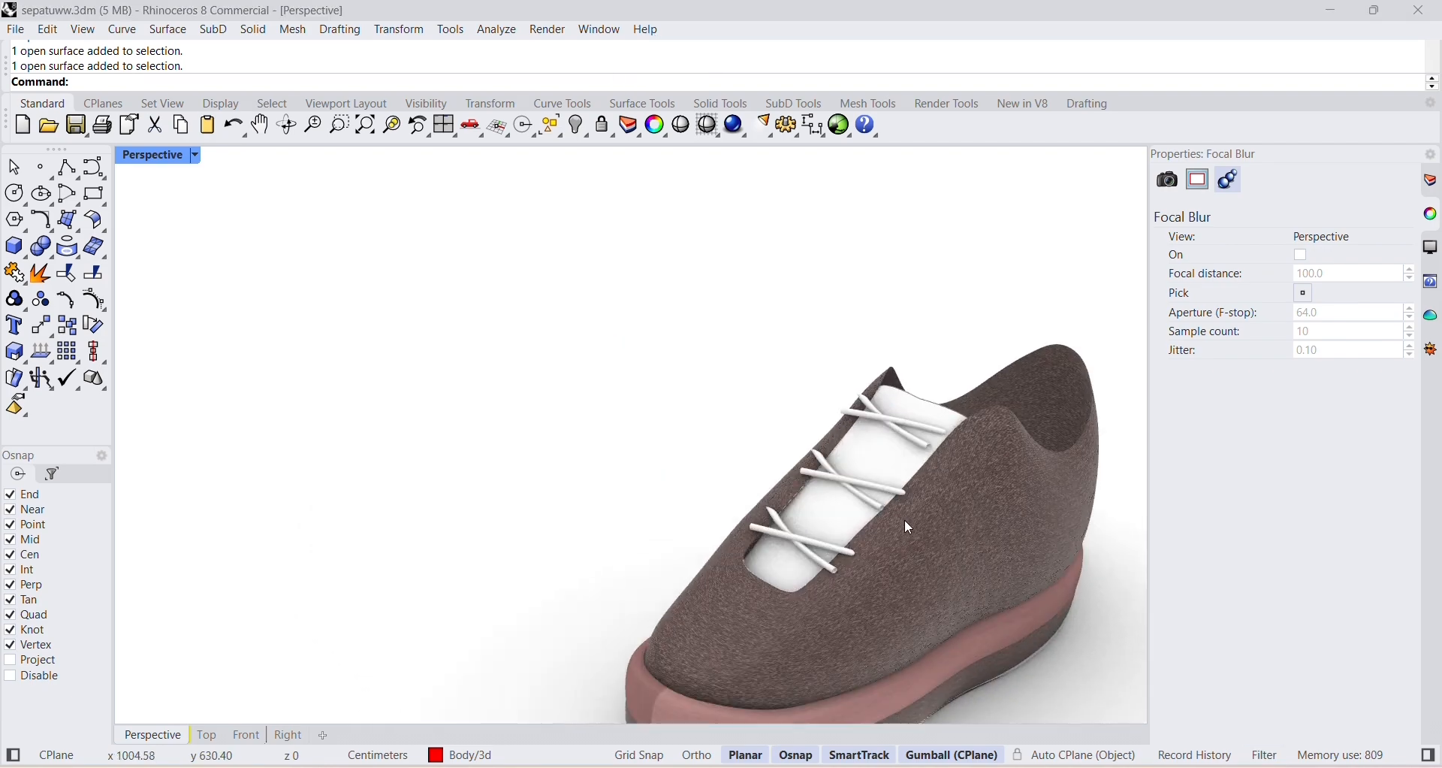
pyautogui.moveTo(909, 521); pyautogui.dragTo(962, 477, button='right')
pyautogui.click(962, 334)
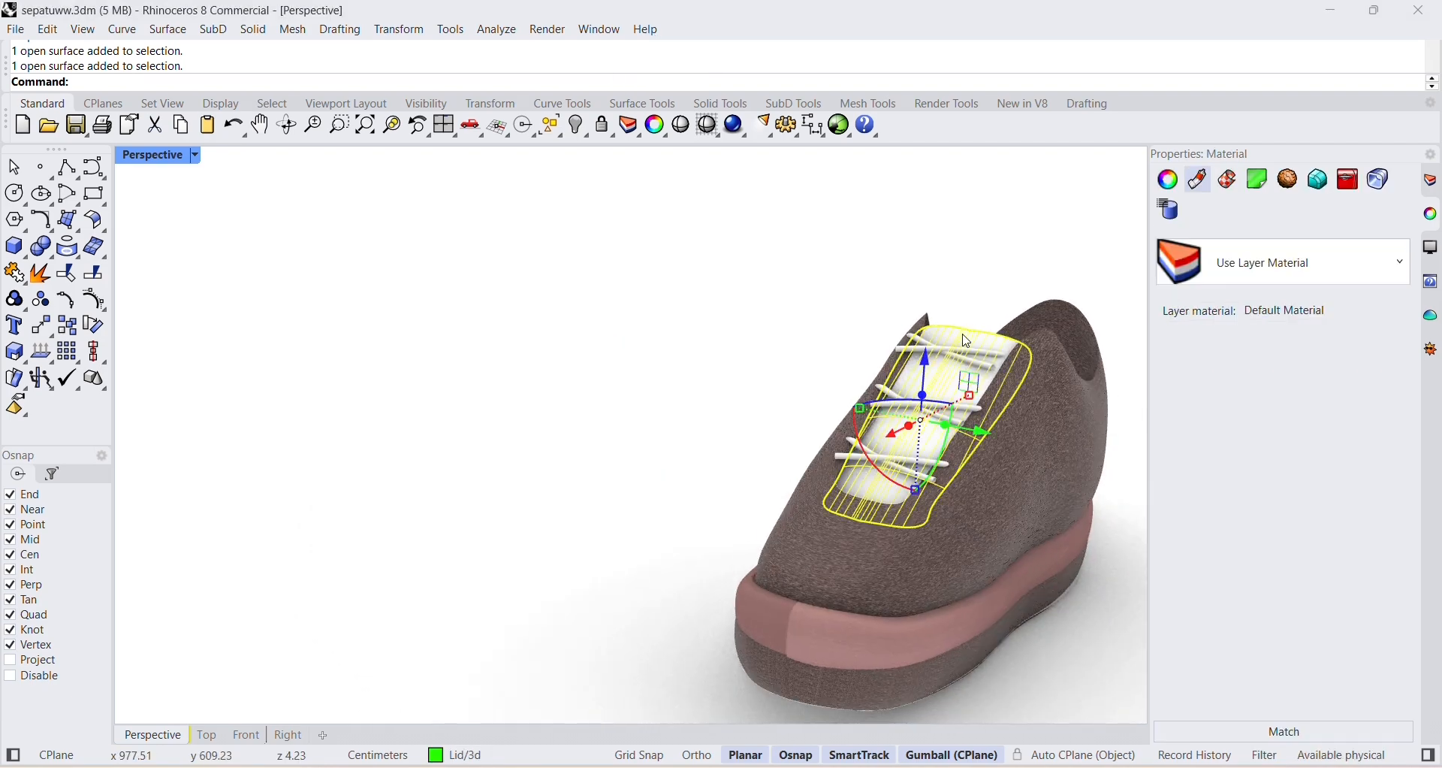
pyautogui.moveTo(966, 340); pyautogui.dragTo(1010, 516, button='right')
pyautogui.click(1226, 263)
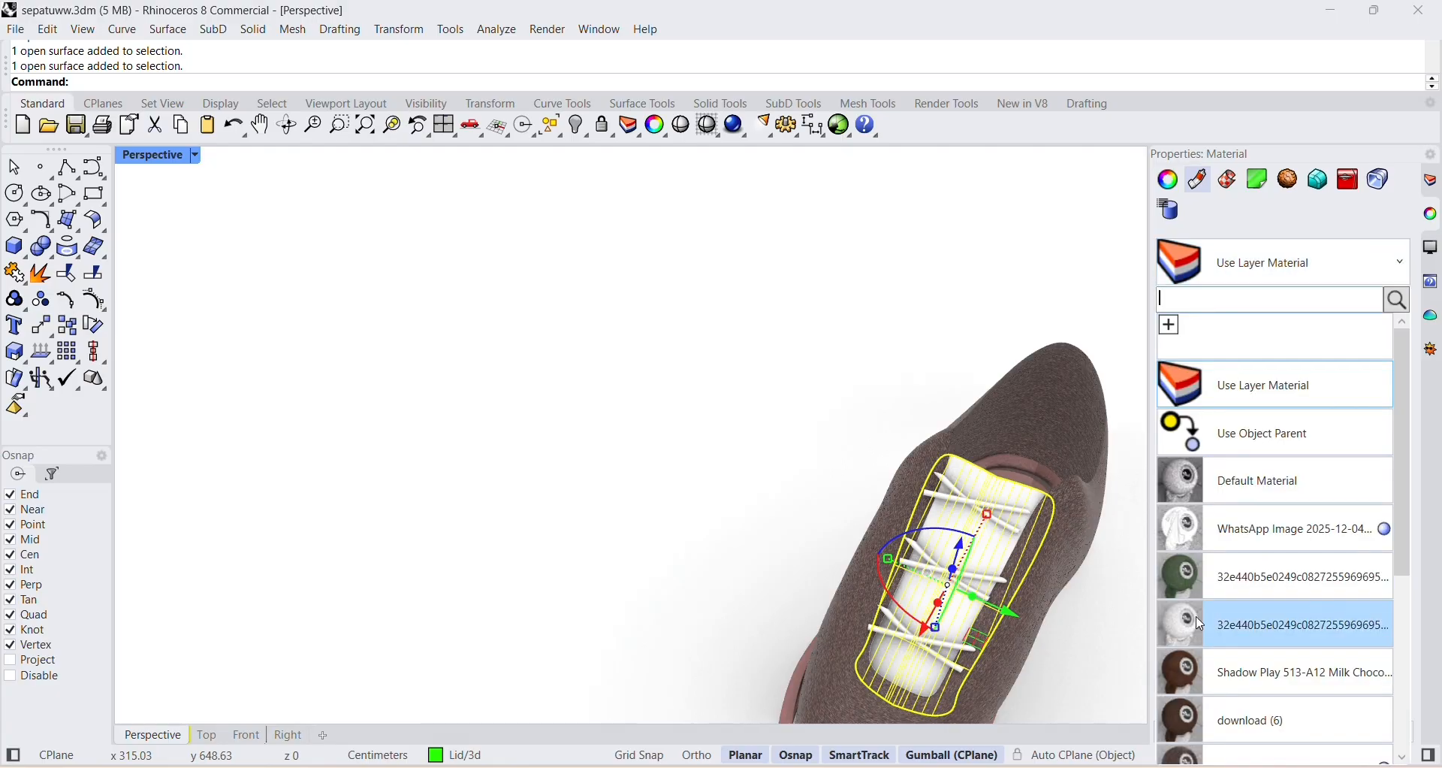
pyautogui.scroll(-1, 1211, 601)
pyautogui.scroll(-6, 1211, 594)
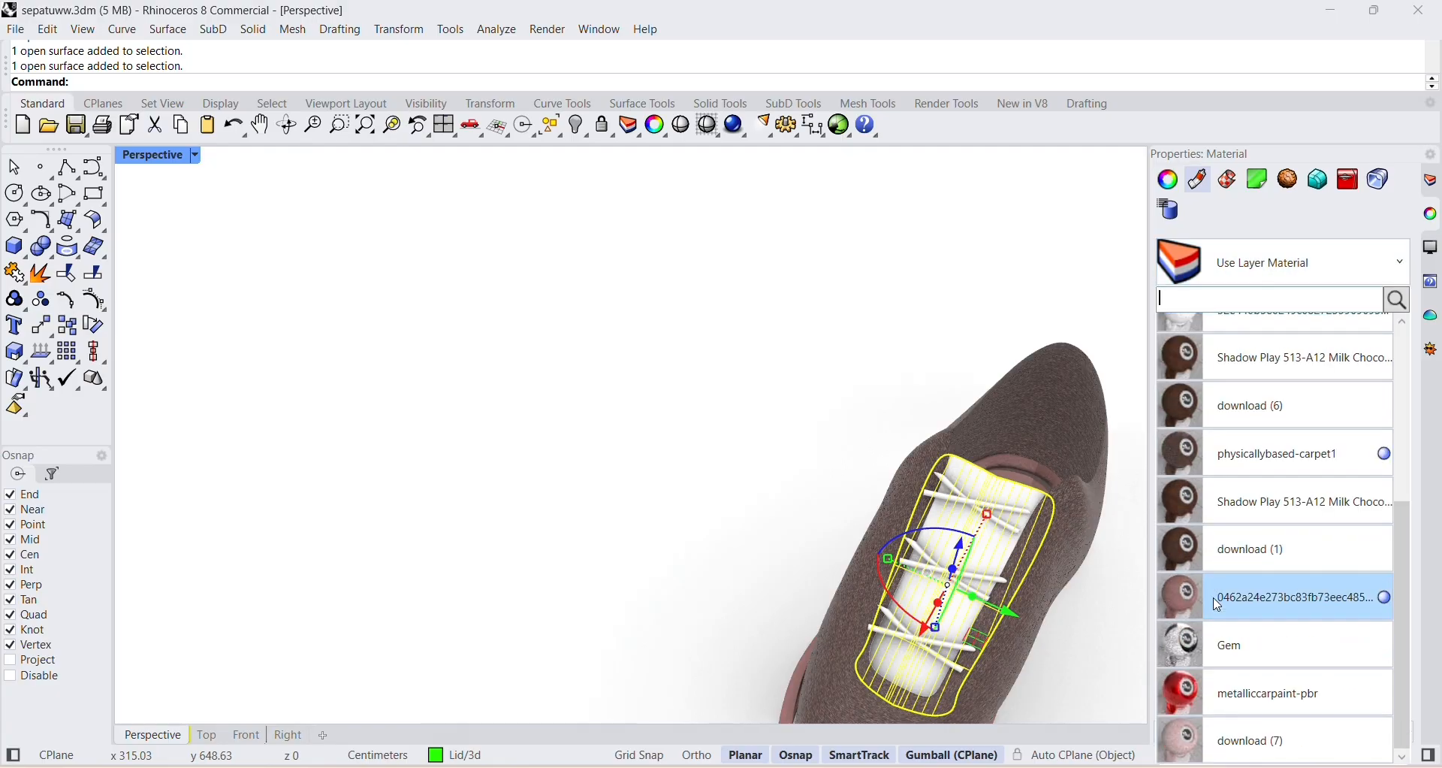
pyautogui.click(1277, 740)
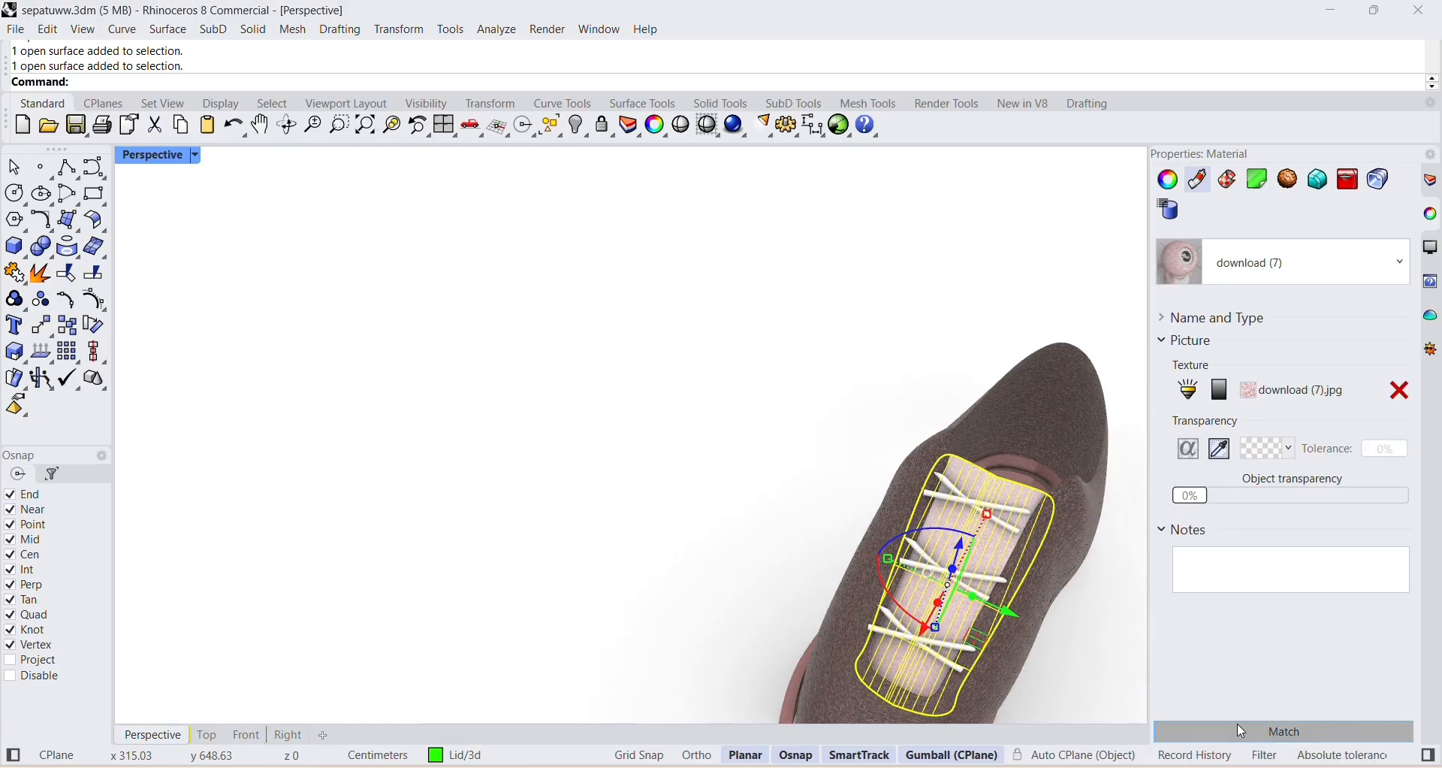
# Assign the pink 0462a24e273bc83fb73eec485... material to the tongue surface.
pyautogui.click(1308, 263)
pyautogui.scroll(-8, 1311, 488)
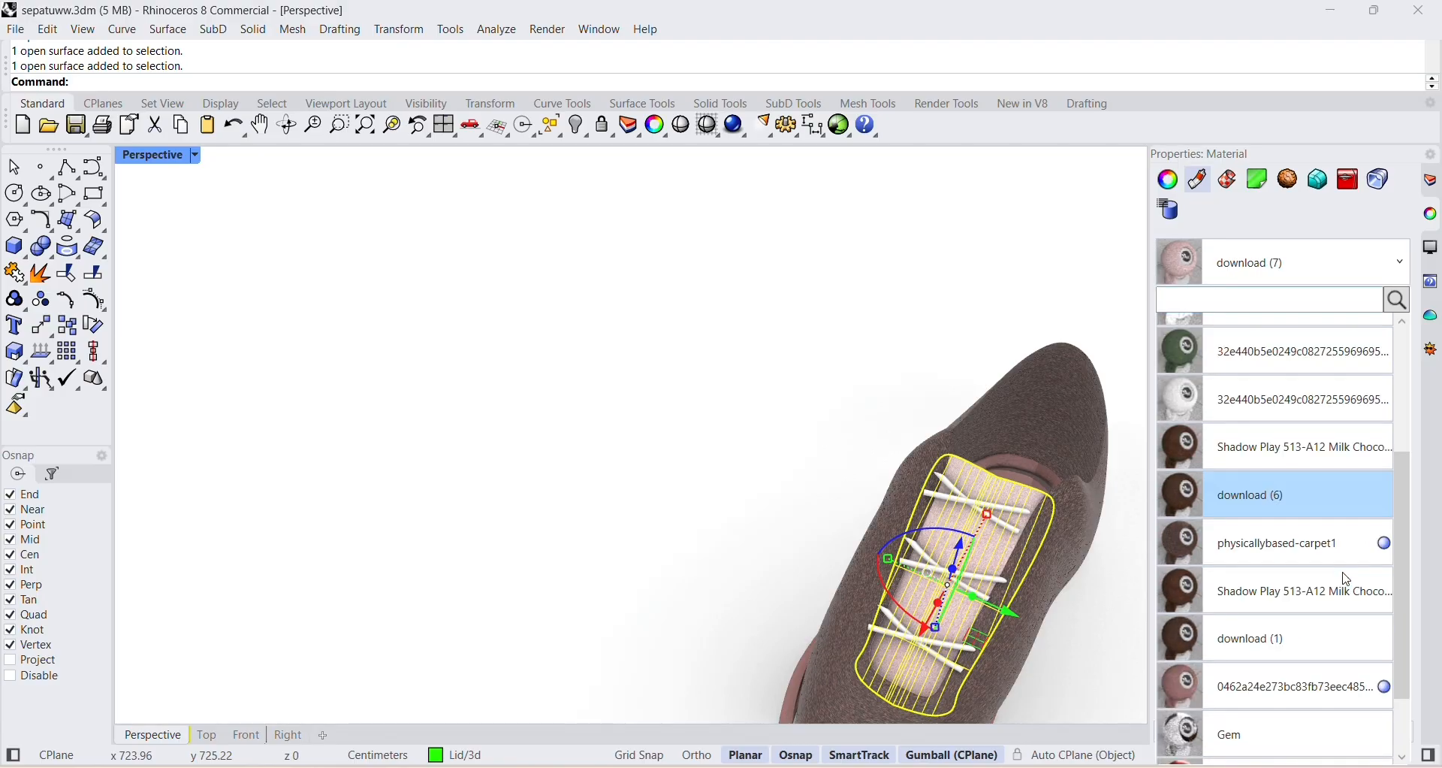
pyautogui.click(1287, 642)
pyautogui.click(1026, 344)
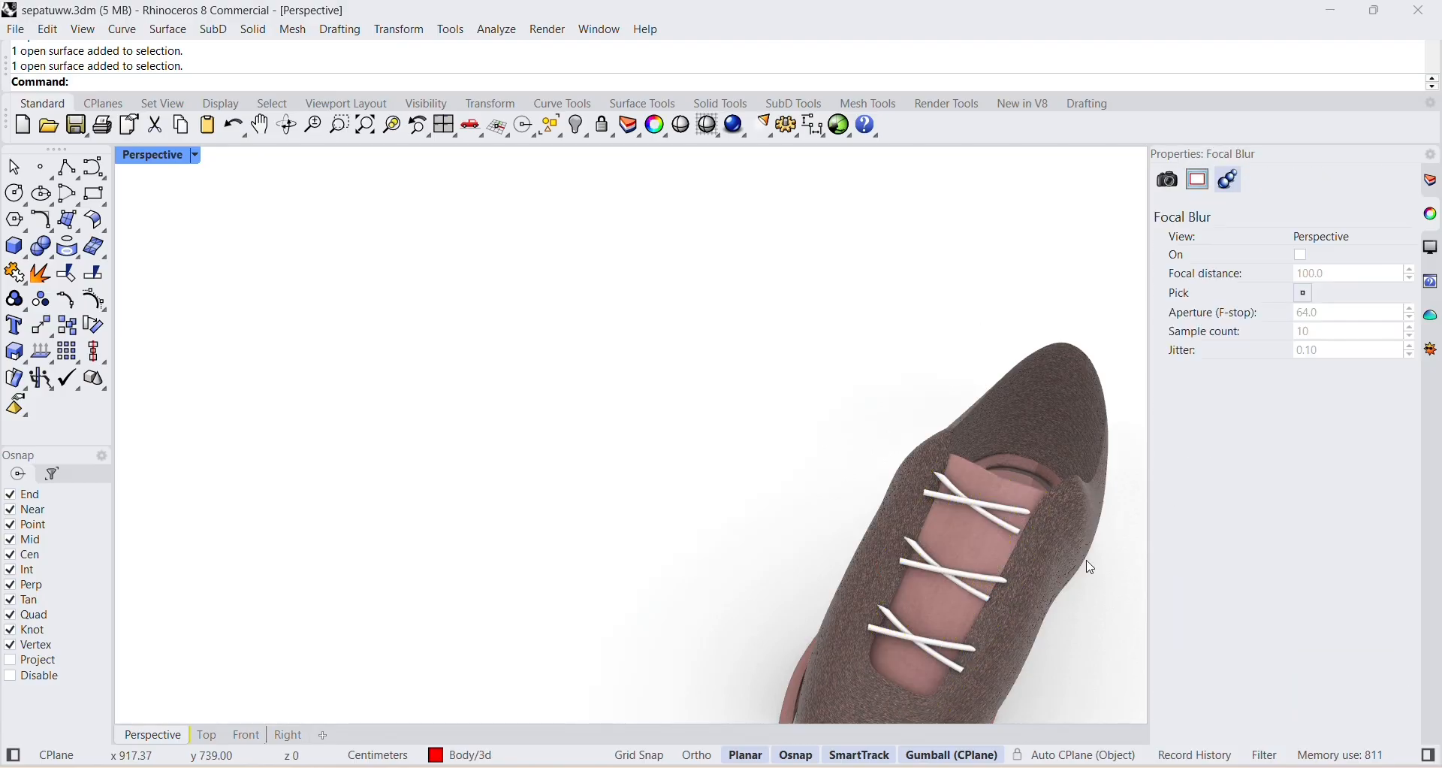
# Select all six lace pieces and assign the download (7) material to them.
pyautogui.moveTo(1088, 567); pyautogui.dragTo(1067, 526, button='right')
pyautogui.click(991, 397)
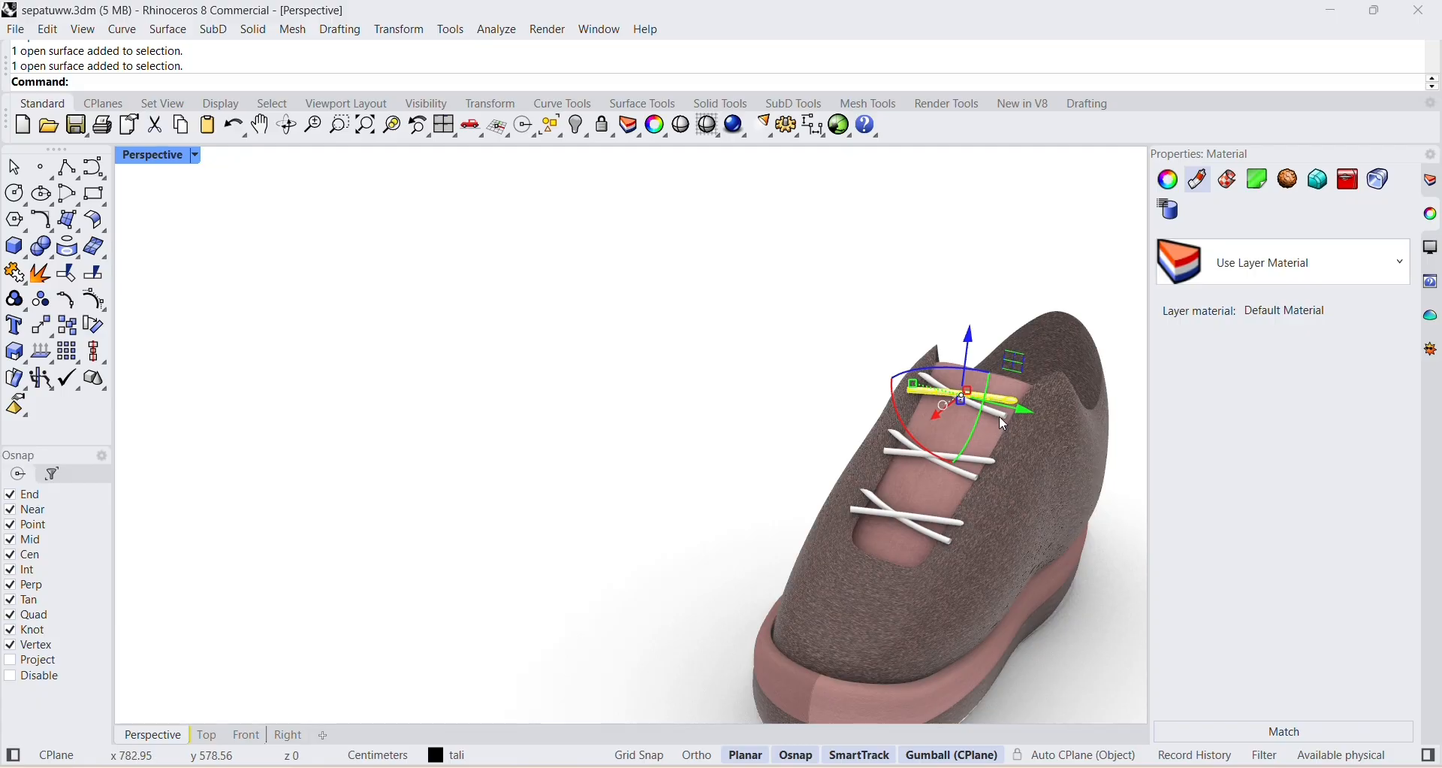
pyautogui.keyDown('shift'); pyautogui.click(997, 424); pyautogui.keyUp('shift')
pyautogui.keyDown('shift'); pyautogui.click(982, 464); pyautogui.keyUp('shift')
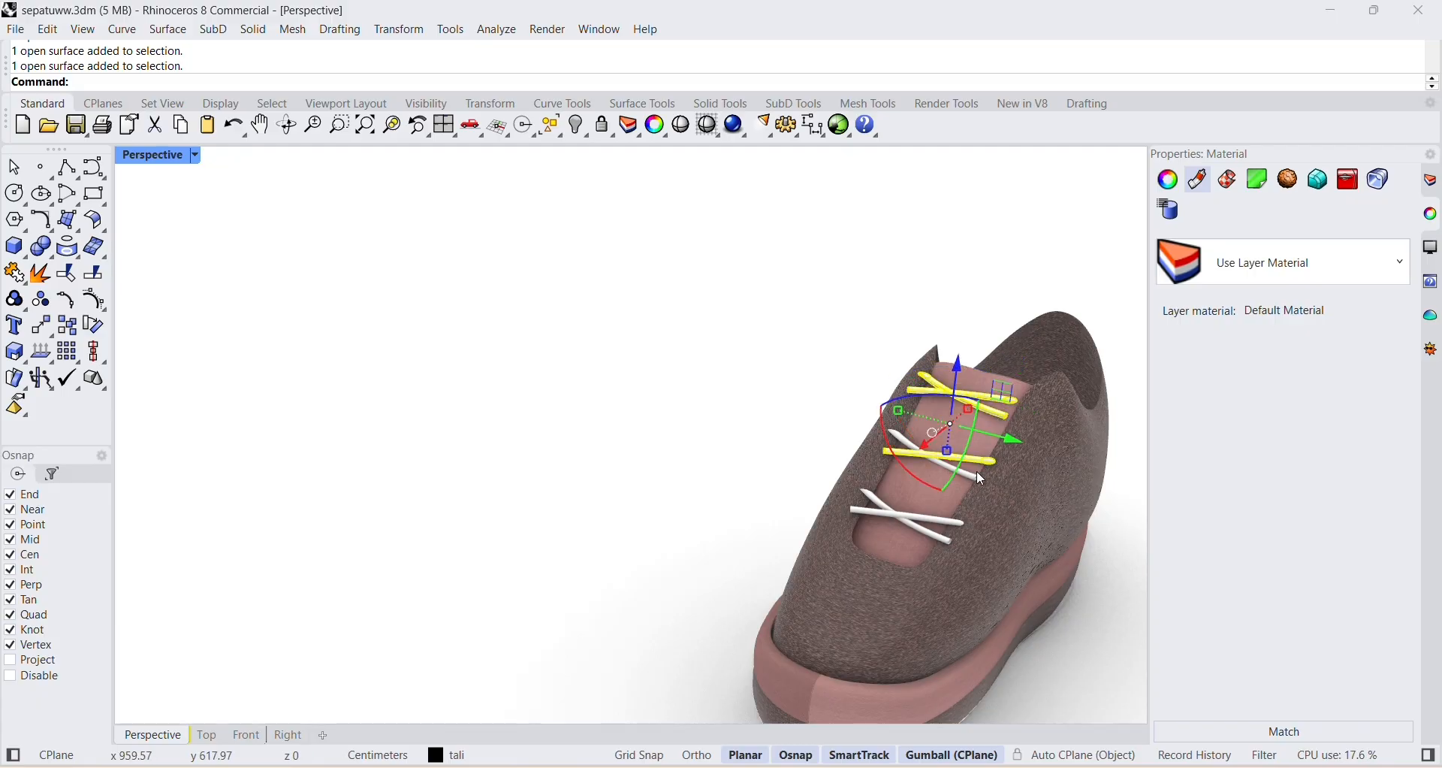
pyautogui.keyDown('shift'); pyautogui.click(977, 478); pyautogui.keyUp('shift')
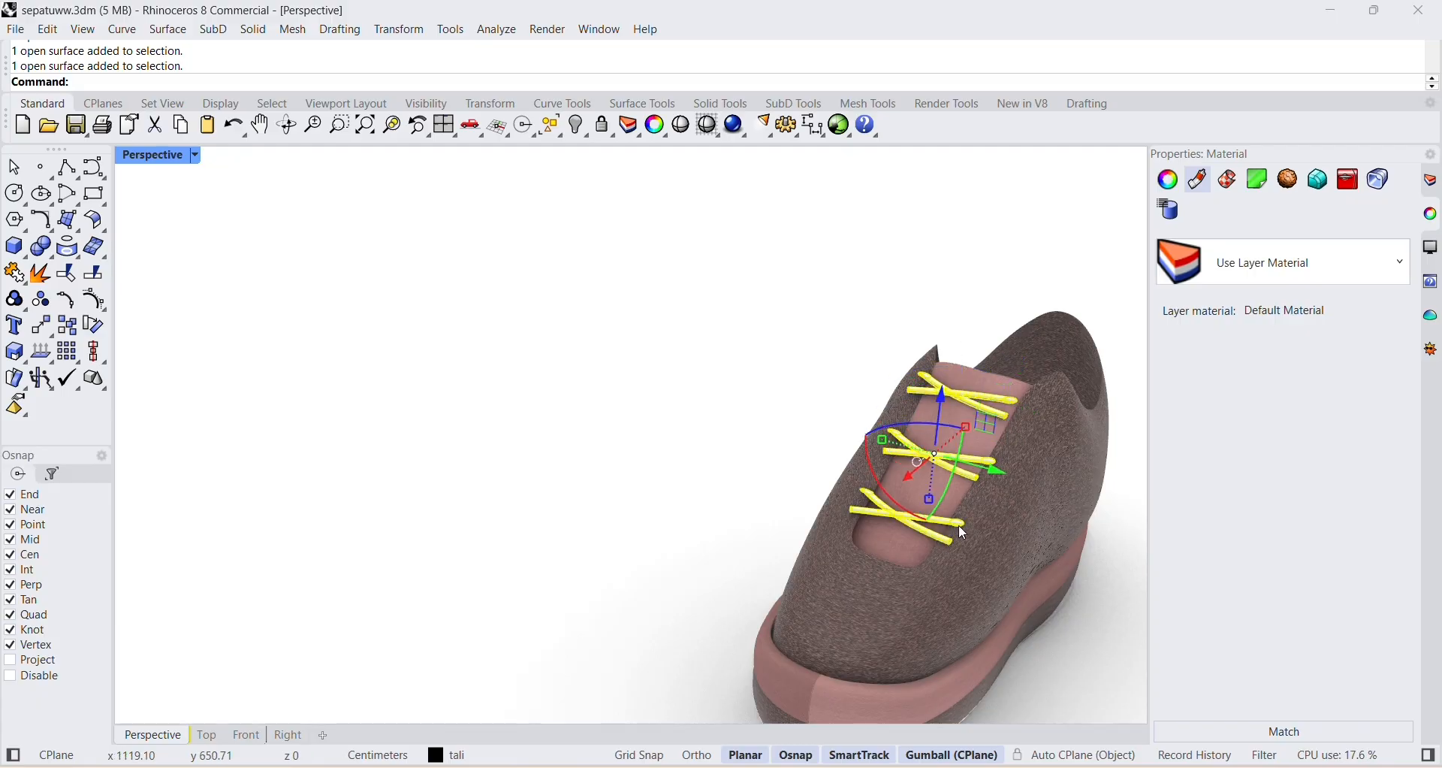
pyautogui.click(1277, 263)
pyautogui.scroll(-5, 1250, 488)
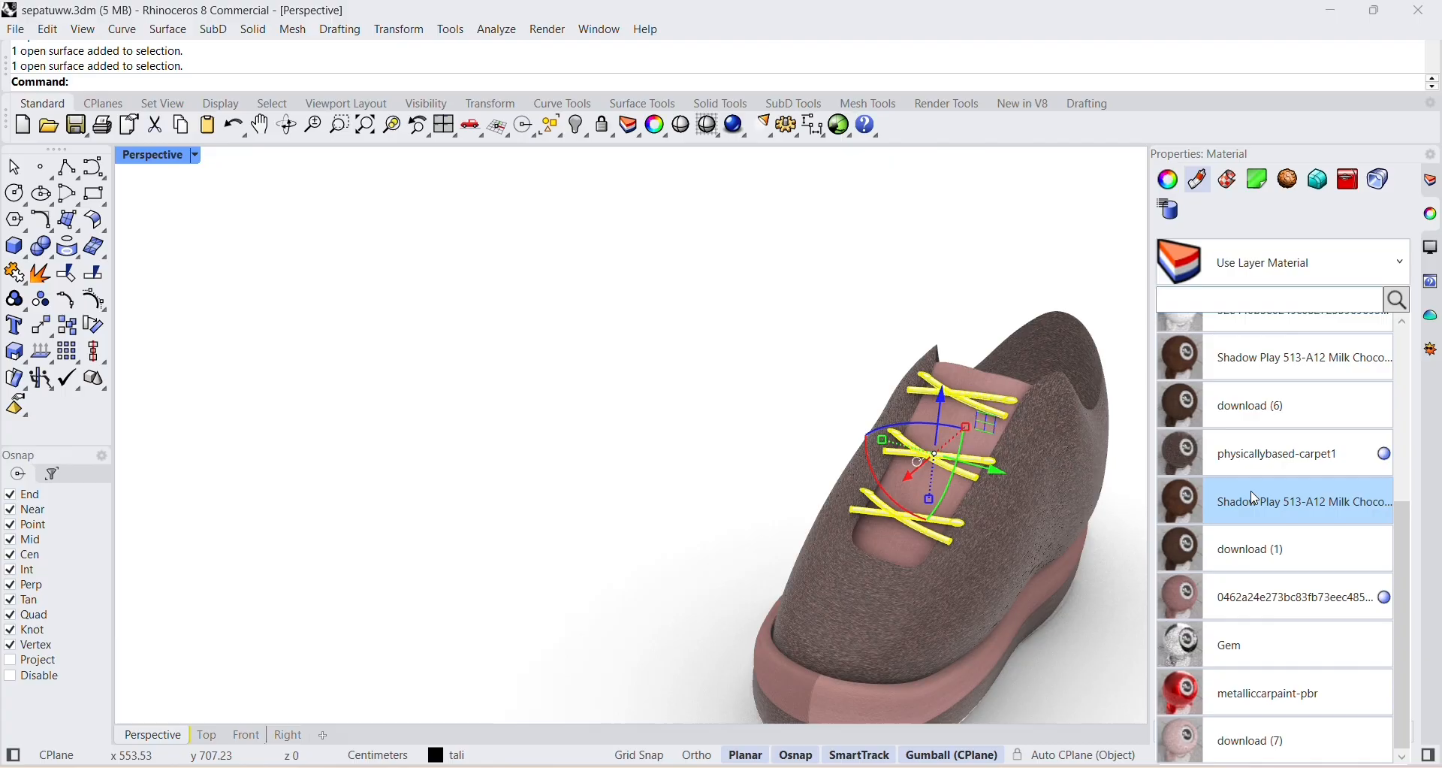
pyautogui.click(1262, 744)
pyautogui.click(853, 432)
# Add a decal to the shoe's body surface using the image 0_134ab7_9b57634d_orig__898_487_-removebg-preview.
pyautogui.scroll(-9, 864, 425)
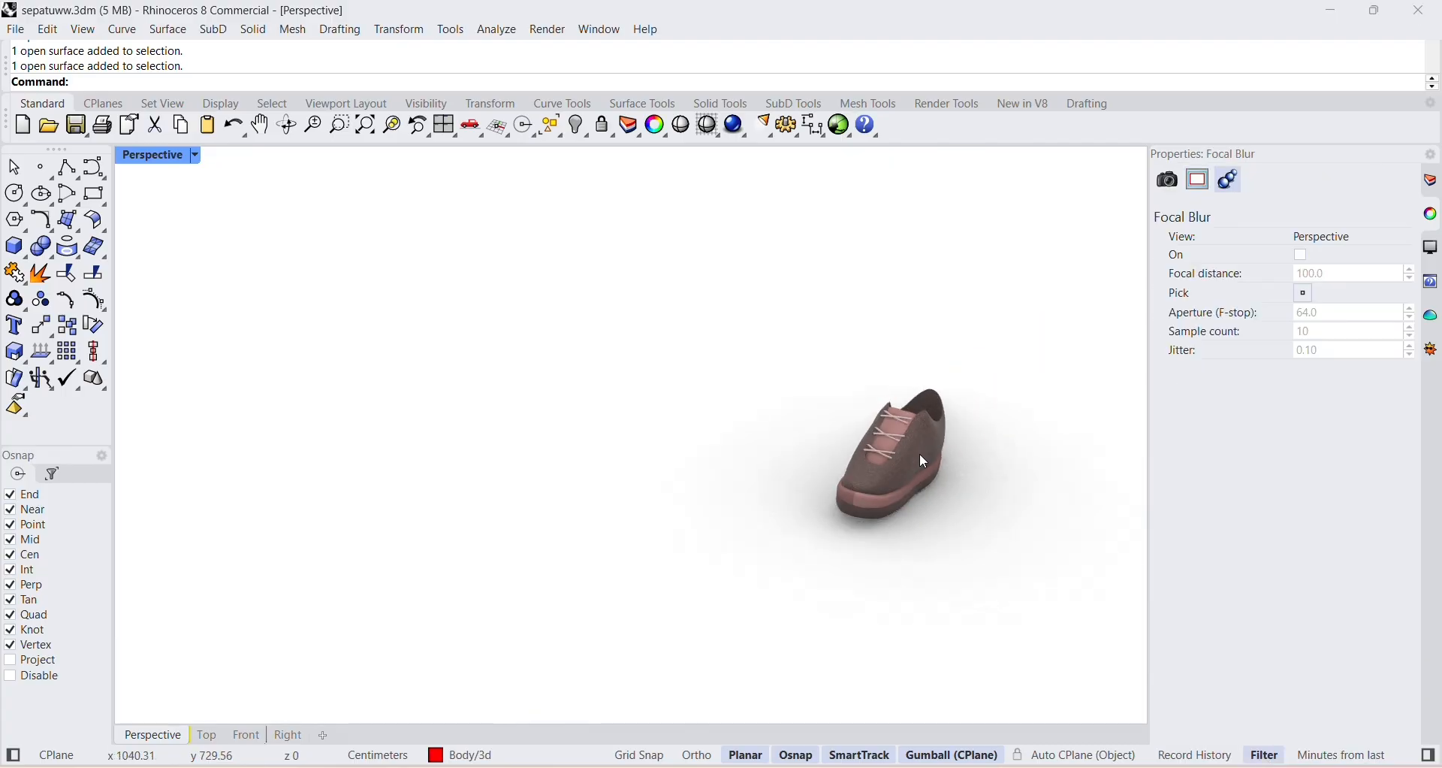
pyautogui.moveTo(920, 453); pyautogui.dragTo(872, 341, button='right')
pyautogui.scroll(6, 916, 515)
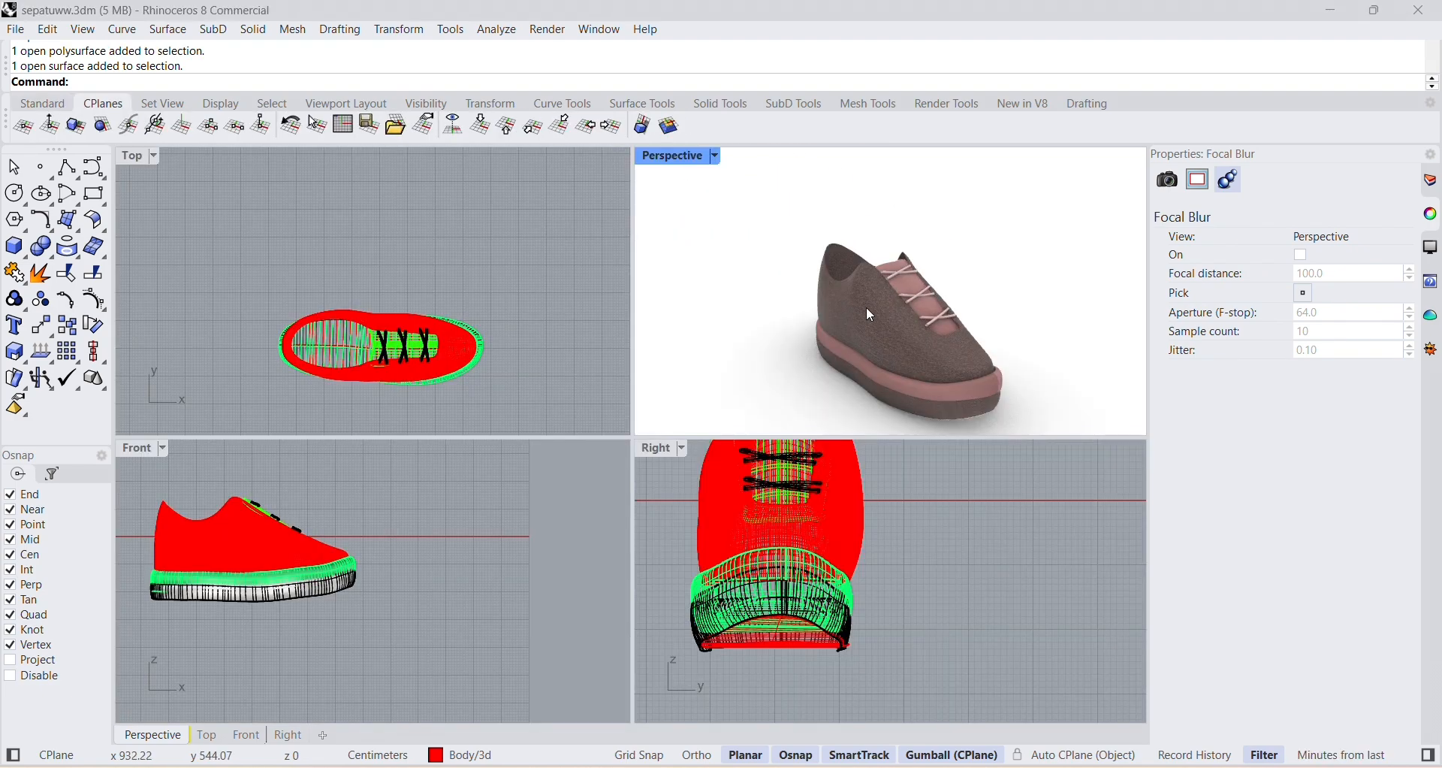
pyautogui.click(844, 377)
pyautogui.click(1265, 188)
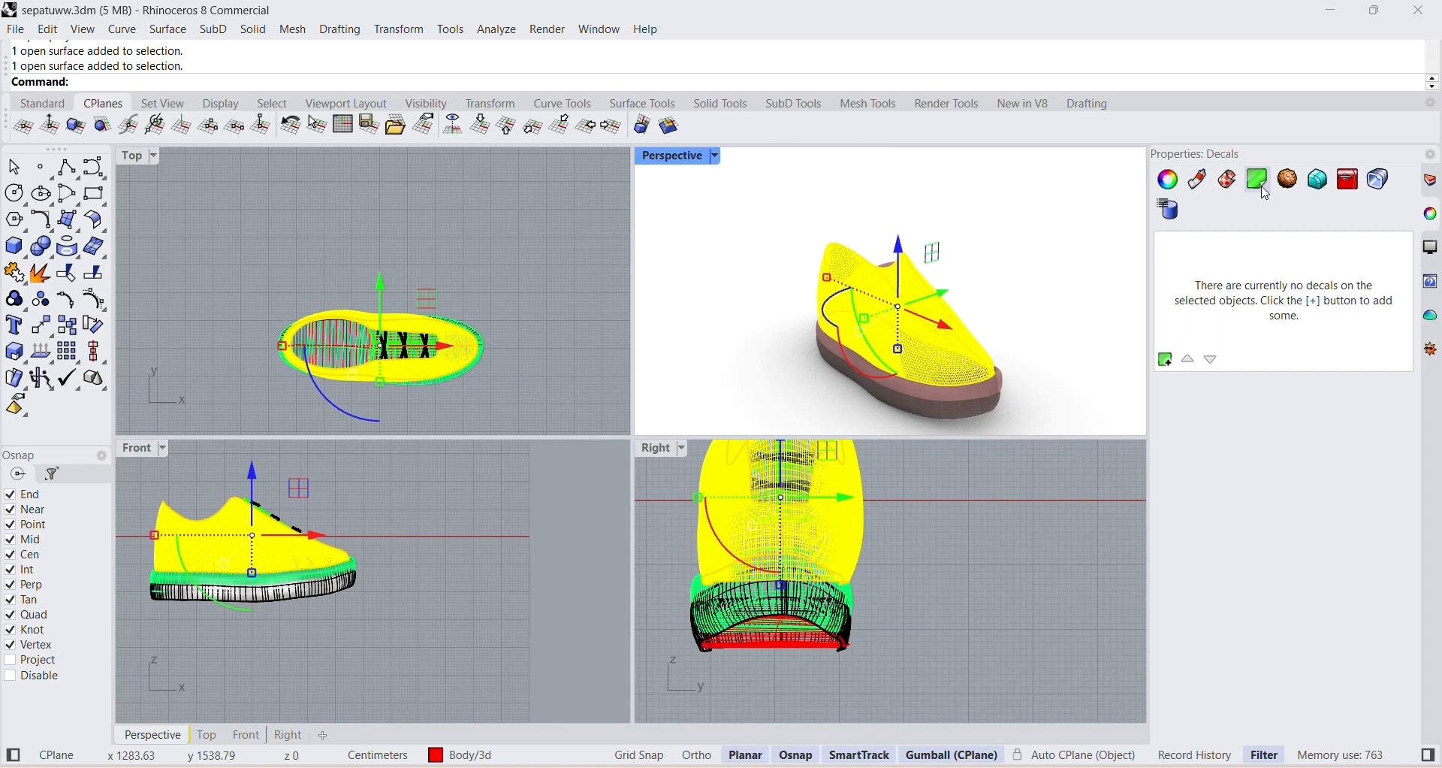
pyautogui.click(1169, 360)
pyautogui.click(752, 297)
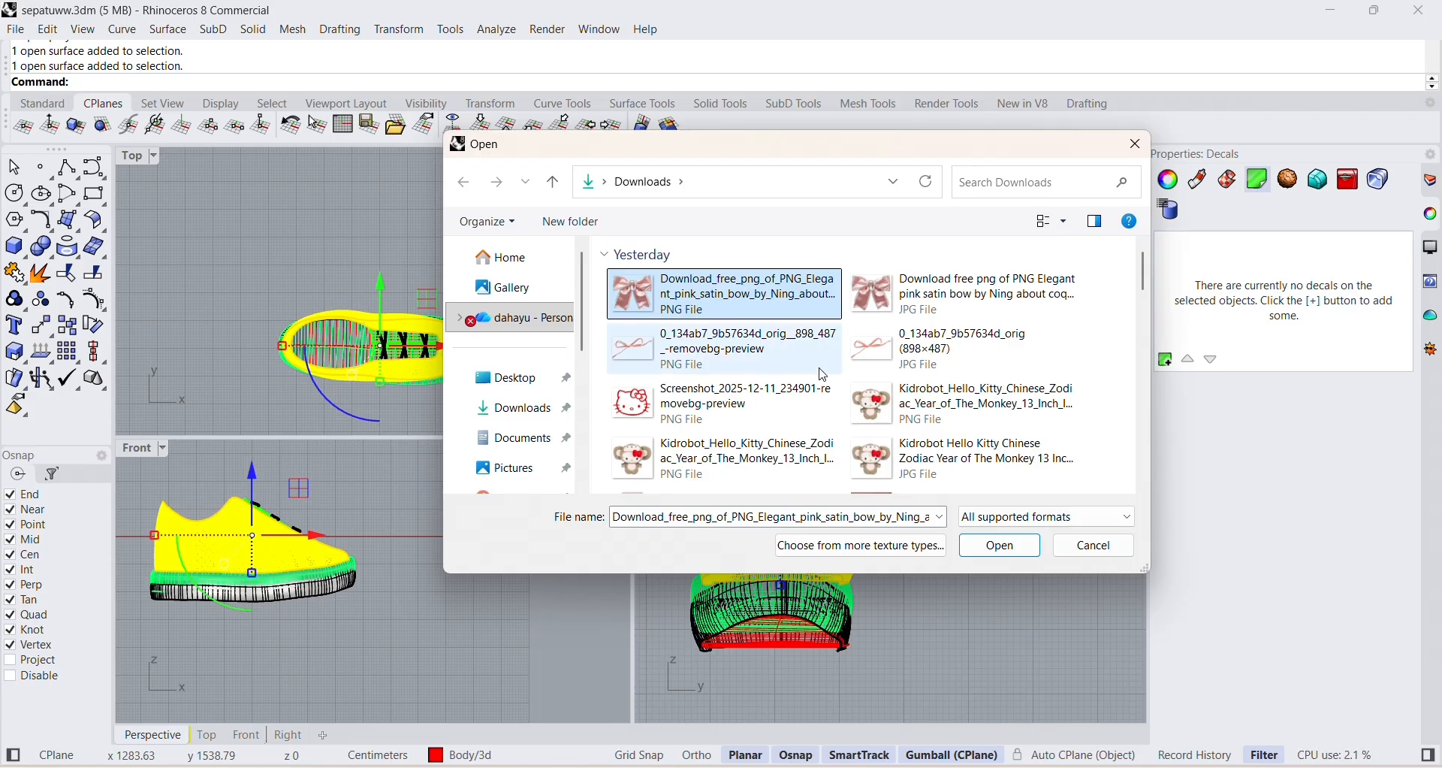
pyautogui.click(734, 375)
pyautogui.doubleClick(736, 368)
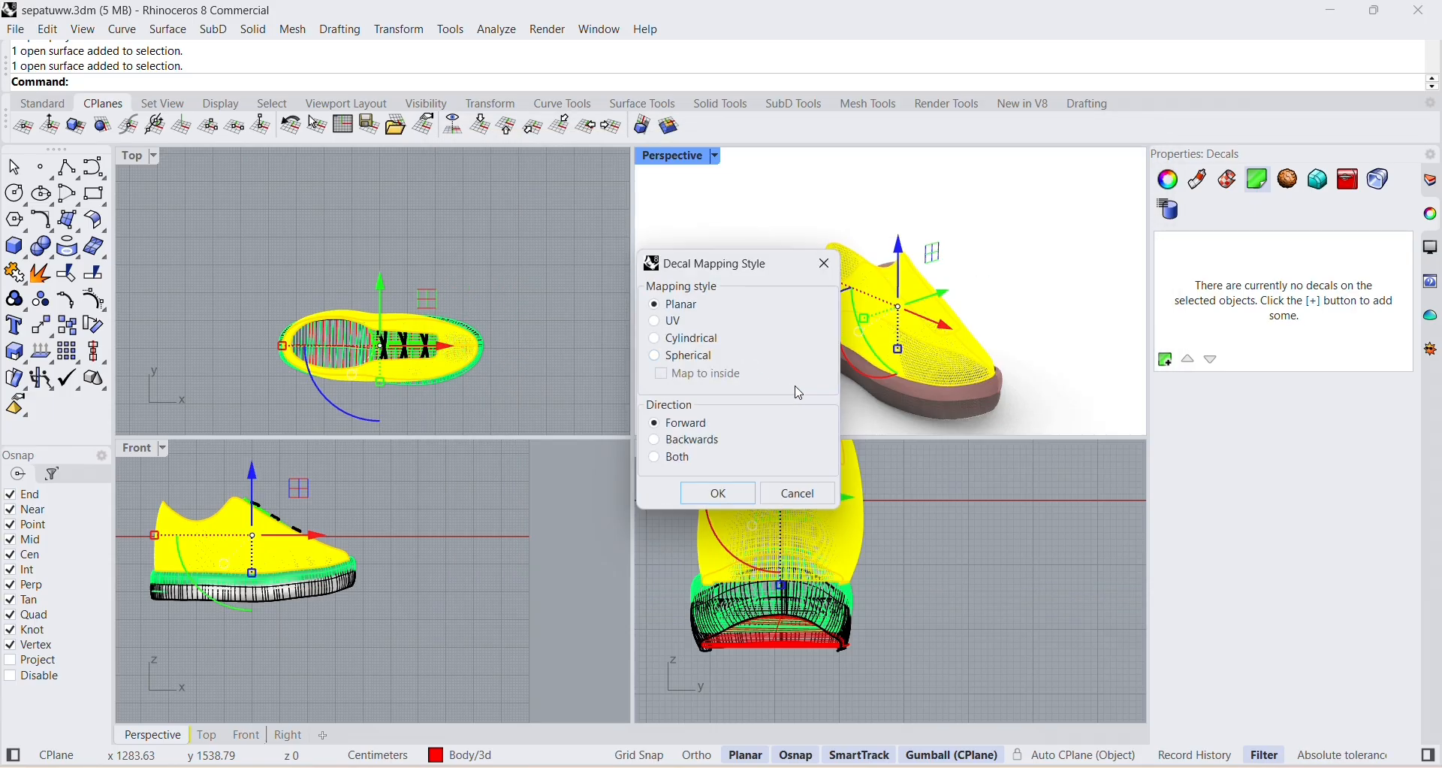
# Use planar mapping with forward direction and place the bow decal's rectangle on the body's side in the Front view.
pyautogui.click(751, 494)
pyautogui.click(186, 565)
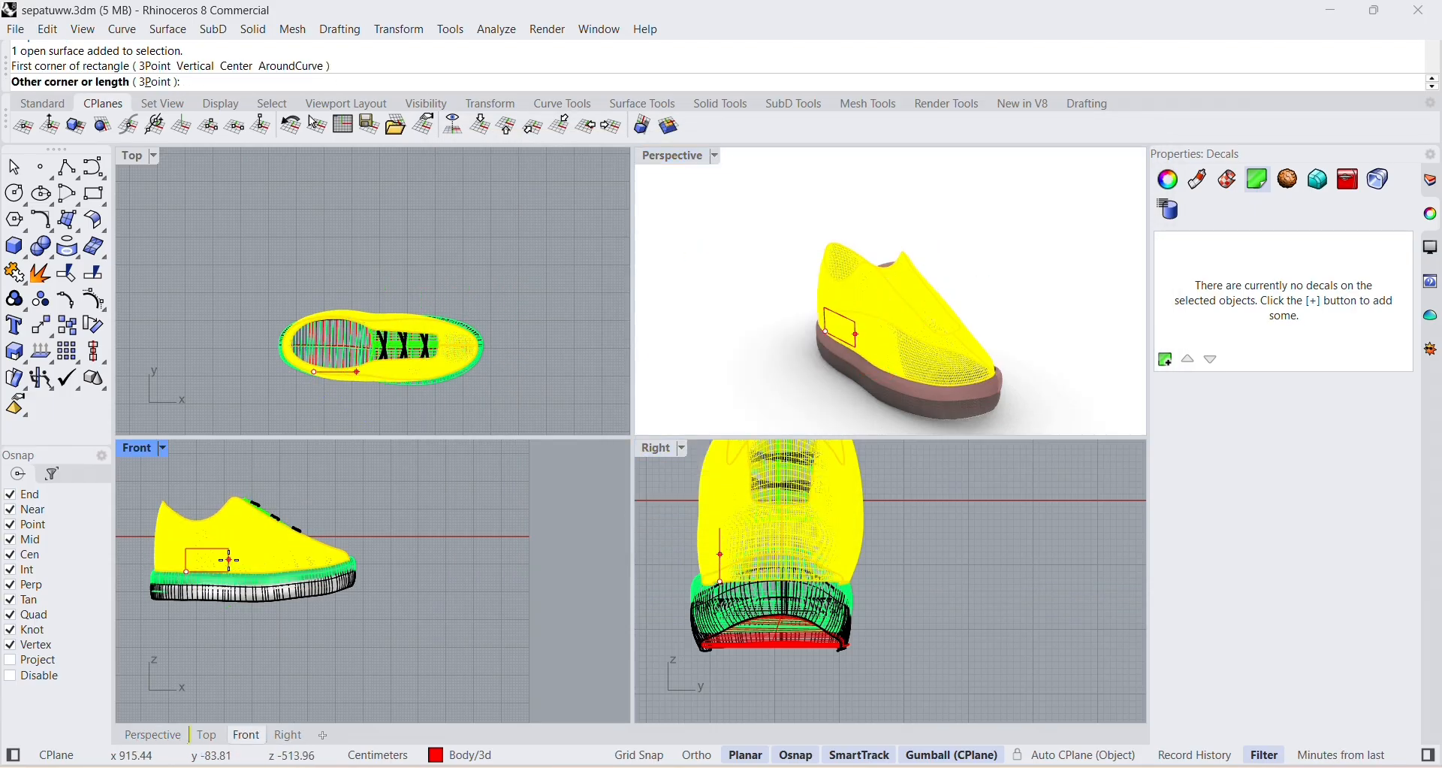
pyautogui.click(263, 549)
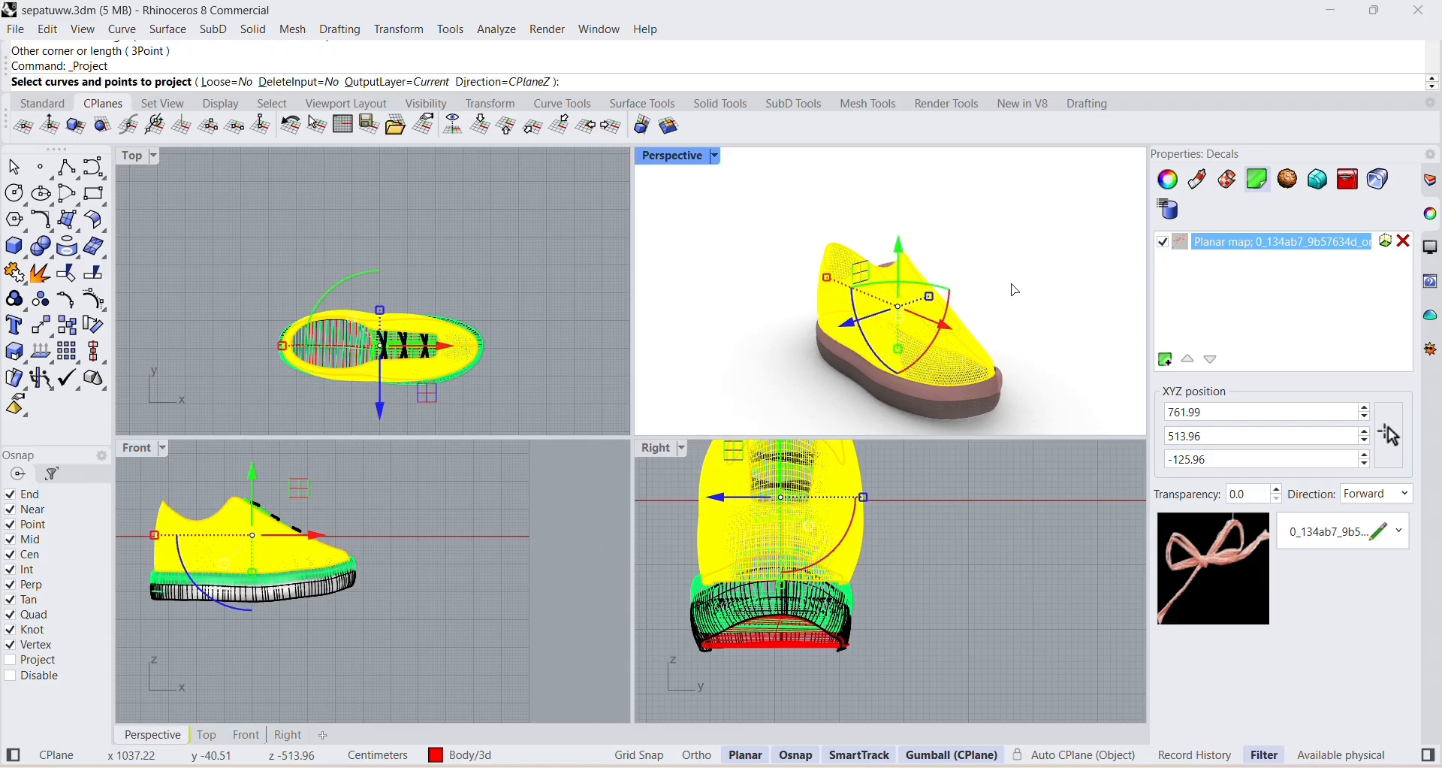
pyautogui.press('Escape')
pyautogui.press('Escape')
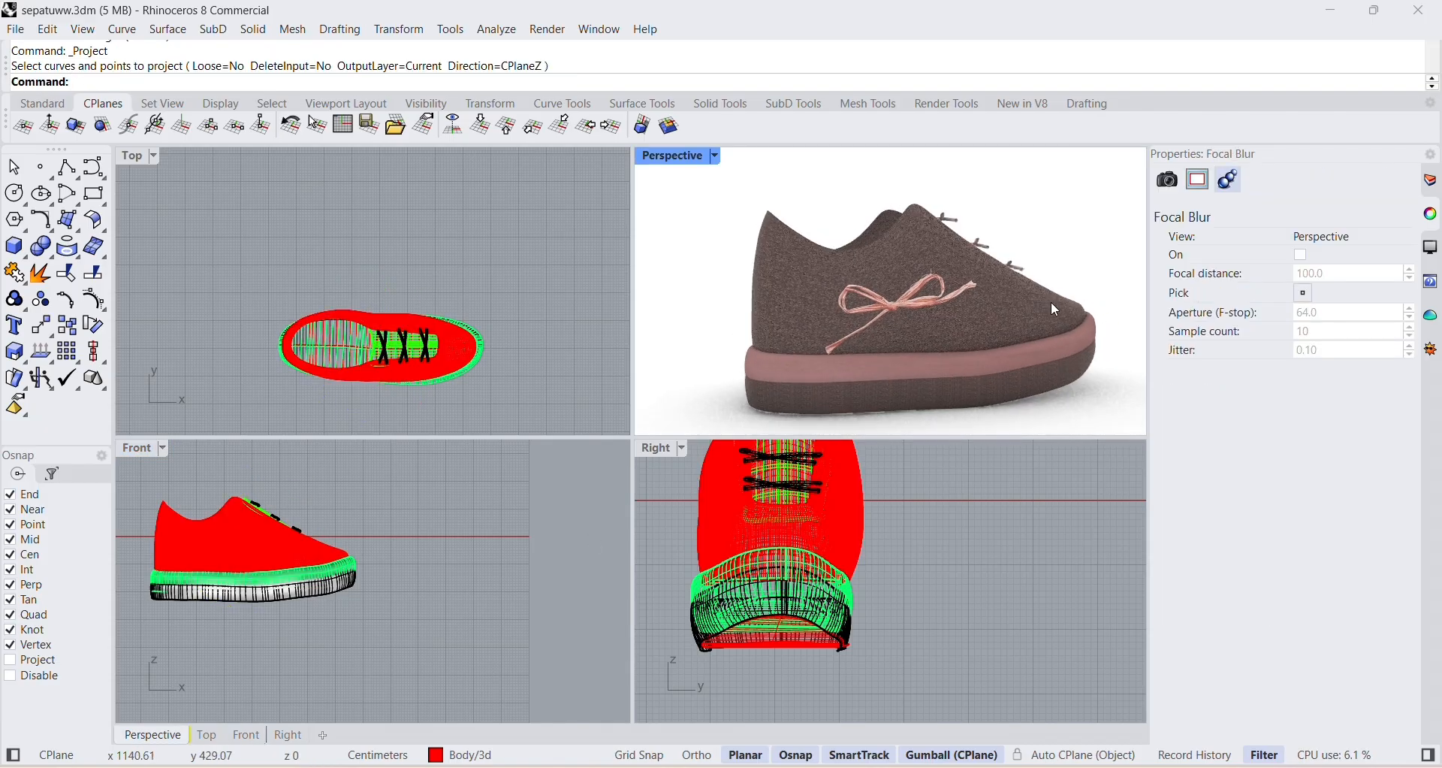
# Show the bow decal's widget and rotate the decal on the side of the shoe body.
pyautogui.click(950, 308)
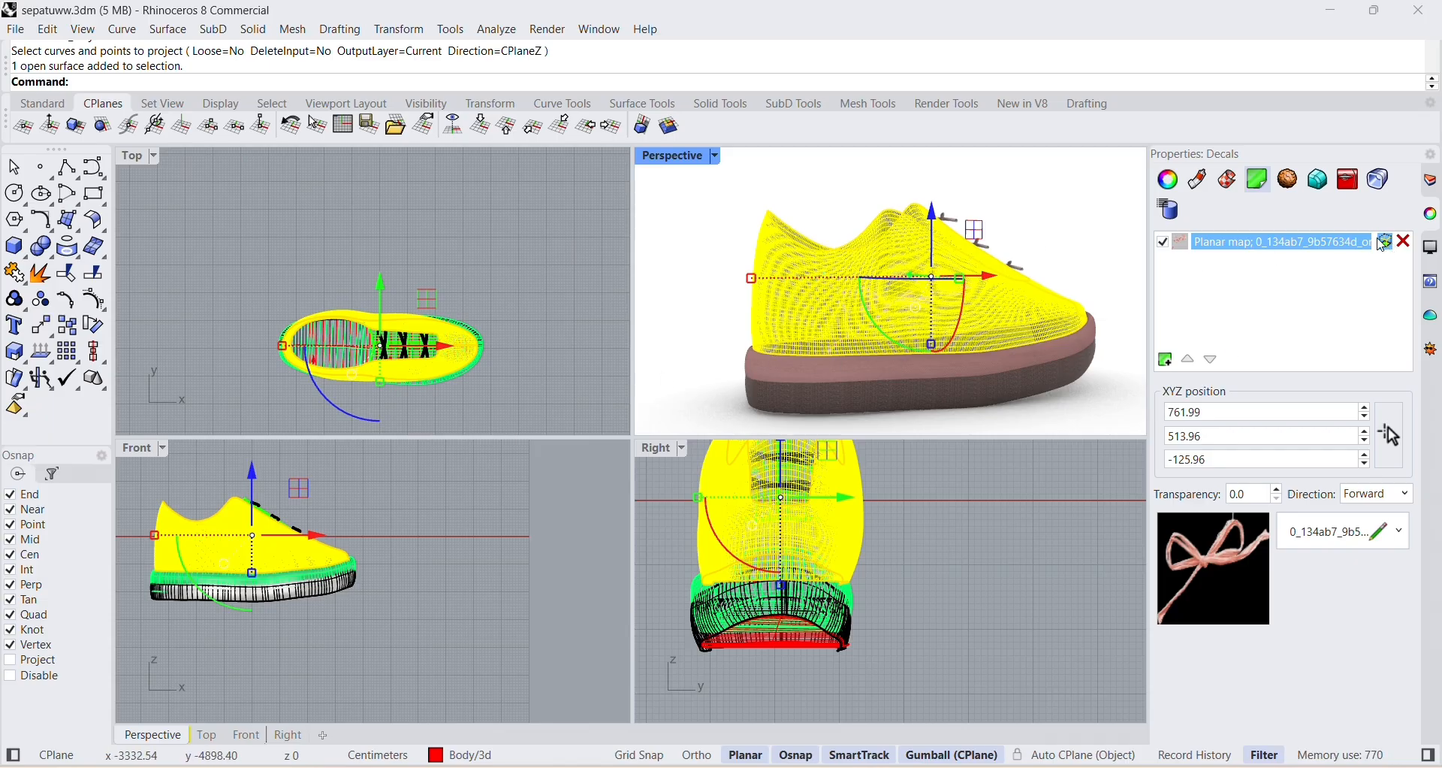
pyautogui.click(1076, 261)
pyautogui.click(827, 269)
pyautogui.click(857, 314)
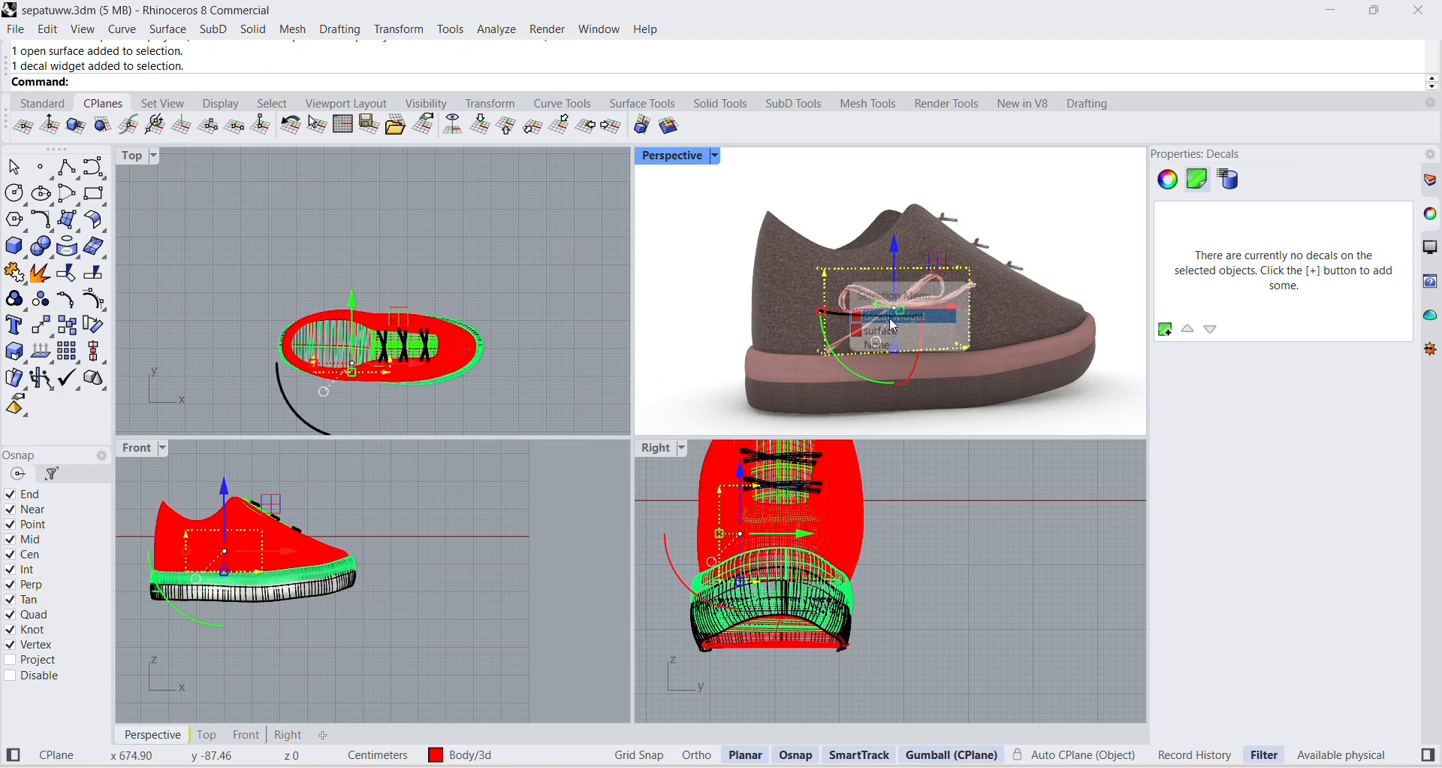
pyautogui.moveTo(872, 374); pyautogui.dragTo(918, 334)
pyautogui.click(1018, 239)
# Examine the rotated bow decal on the side of the shoe from several angles.
pyautogui.scroll(-4, 1017, 239)
pyautogui.moveTo(1011, 241); pyautogui.dragTo(939, 323, button='right')
pyautogui.scroll(4, 940, 295)
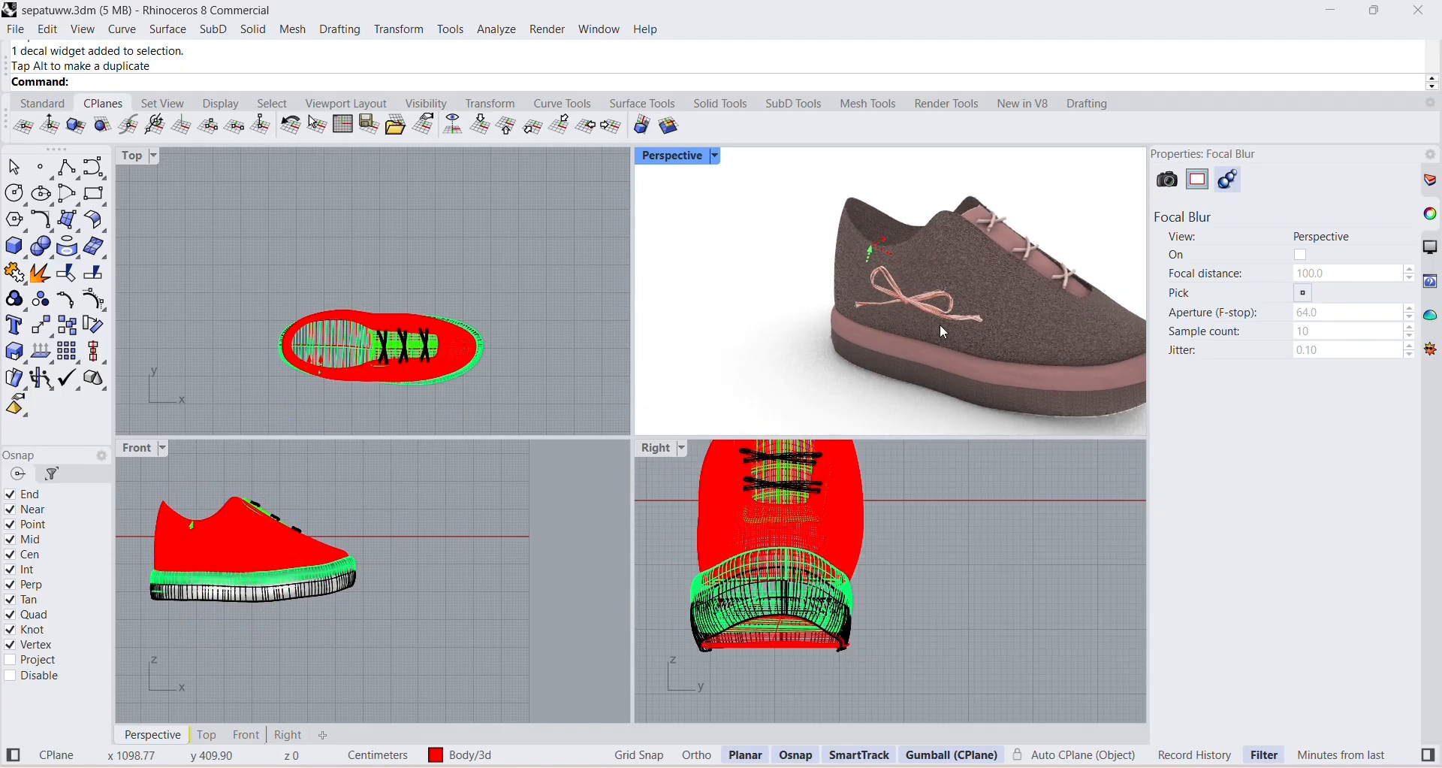
pyautogui.scroll(4, 936, 304)
pyautogui.scroll(-5, 929, 281)
pyautogui.click(925, 278)
pyautogui.click(1086, 233)
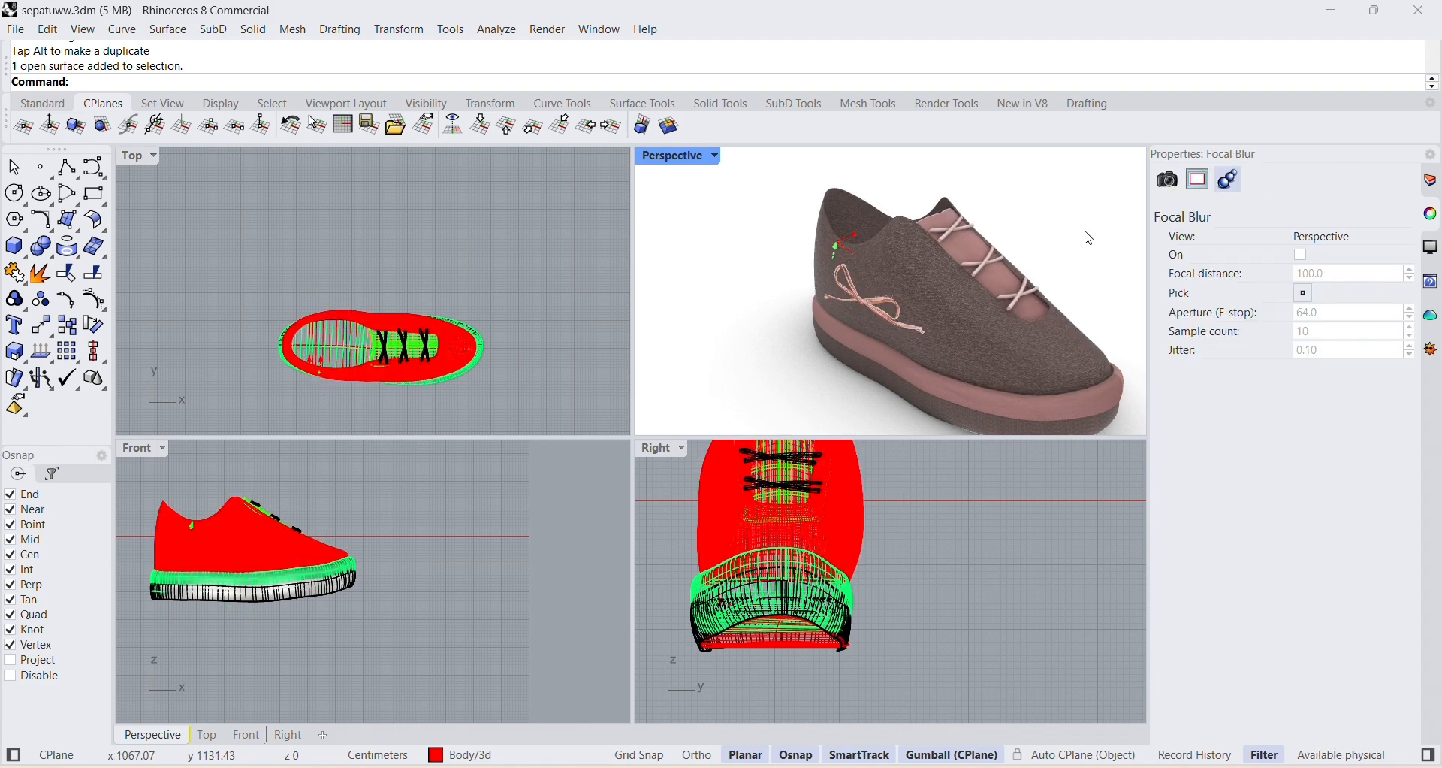
pyautogui.click(1043, 301)
pyautogui.press('Escape')
pyautogui.scroll(4, 878, 286)
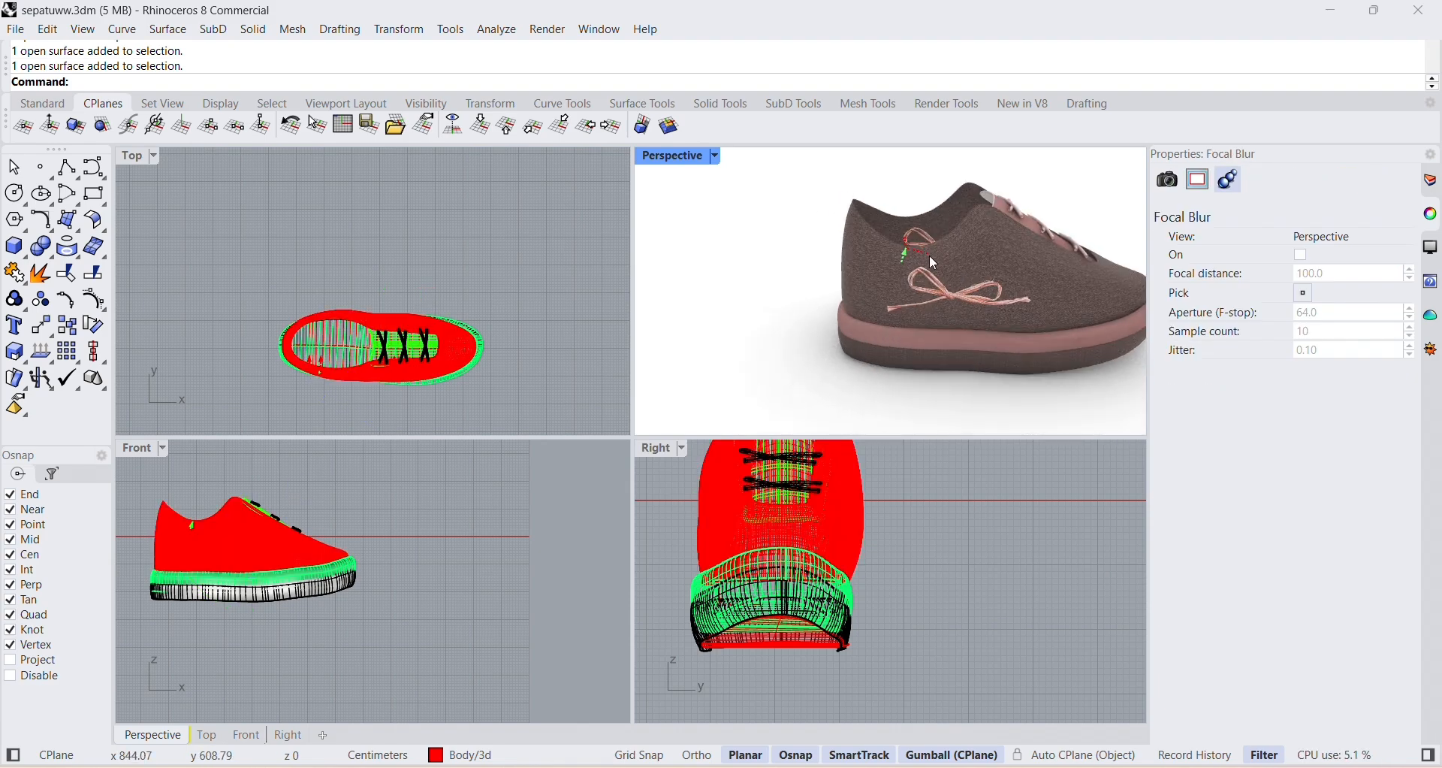
# Select the bow decal's widget and stretch the decal wider toward the toe and the heel.
pyautogui.click(906, 255)
pyautogui.click(963, 299)
pyautogui.moveTo(1020, 290); pyautogui.dragTo(1030, 291)
pyautogui.moveTo(888, 289); pyautogui.dragTo(878, 289)
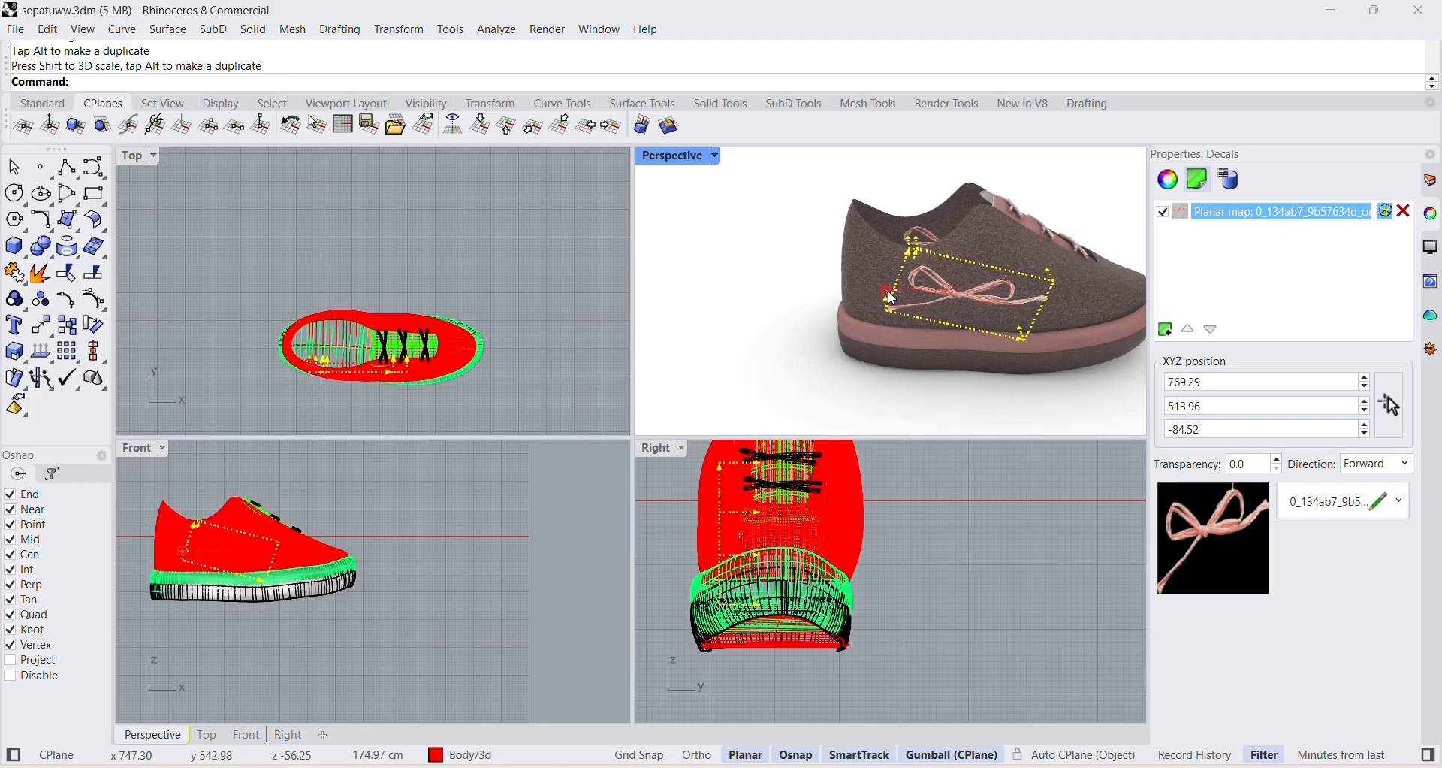
# Make a final small adjustment to the bow decal on the side of the shoe and deselect it.
pyautogui.moveTo(962, 332); pyautogui.dragTo(967, 336)
pyautogui.click(776, 257)
pyautogui.moveTo(980, 239); pyautogui.dragTo(897, 275, button='right')
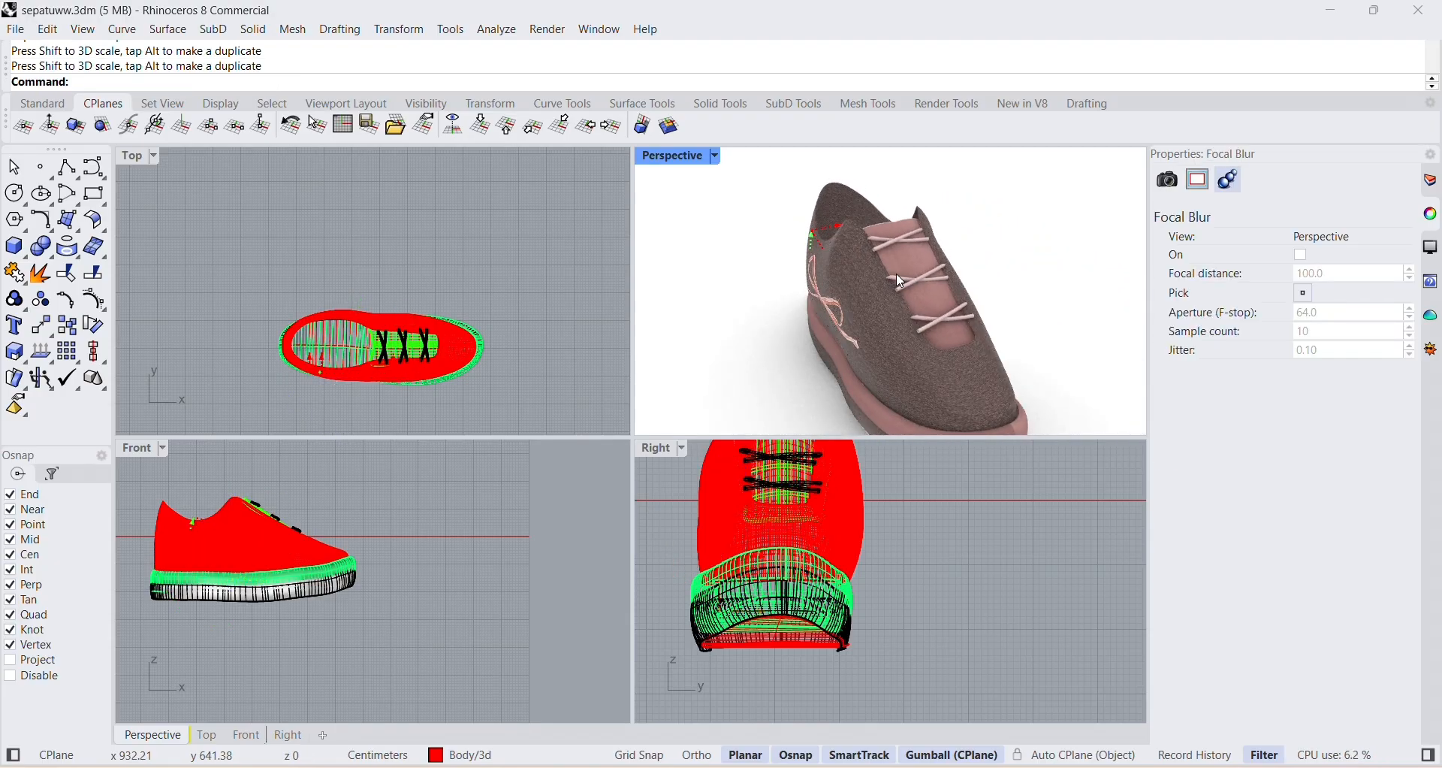
pyautogui.moveTo(846, 332); pyautogui.dragTo(858, 299, button='right')
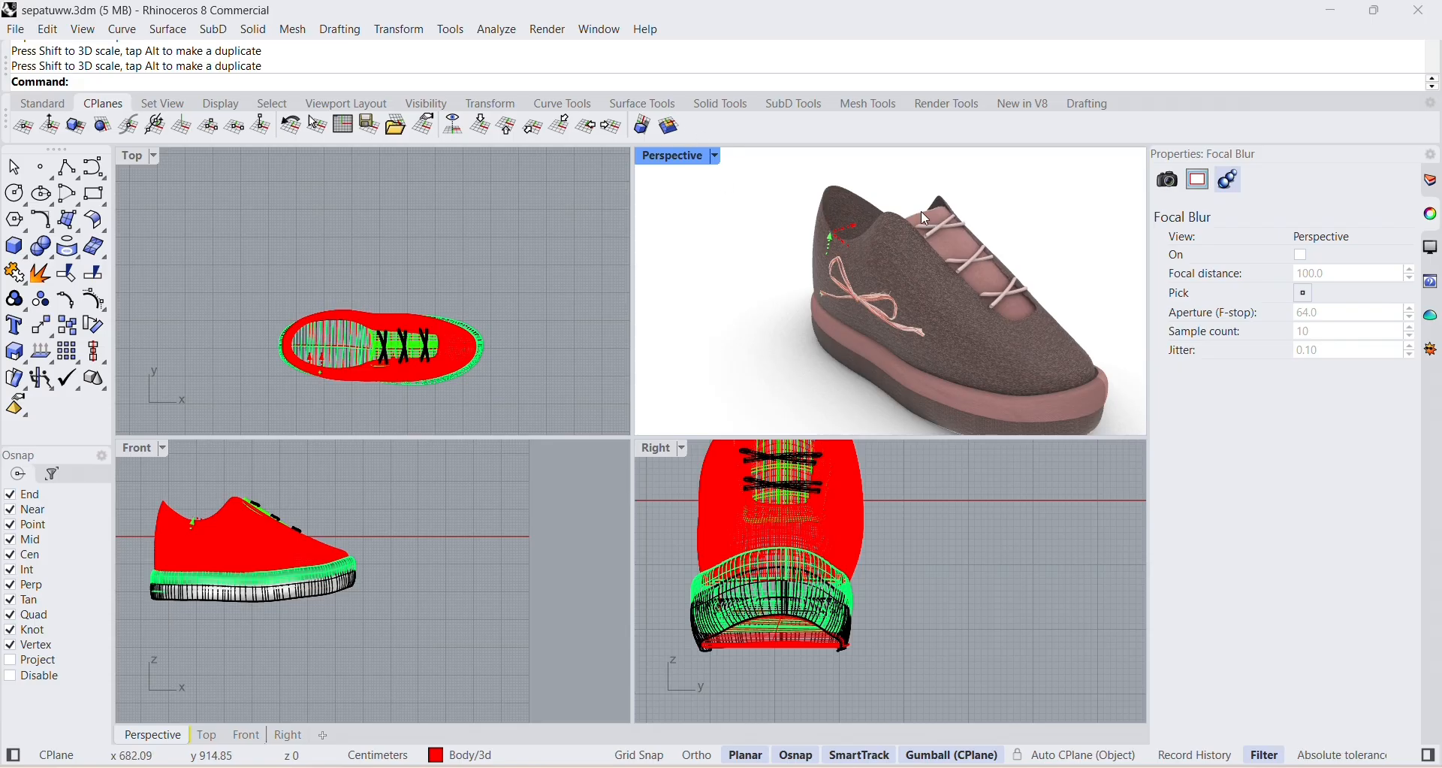
pyautogui.moveTo(1006, 221); pyautogui.dragTo(983, 221, button='right')
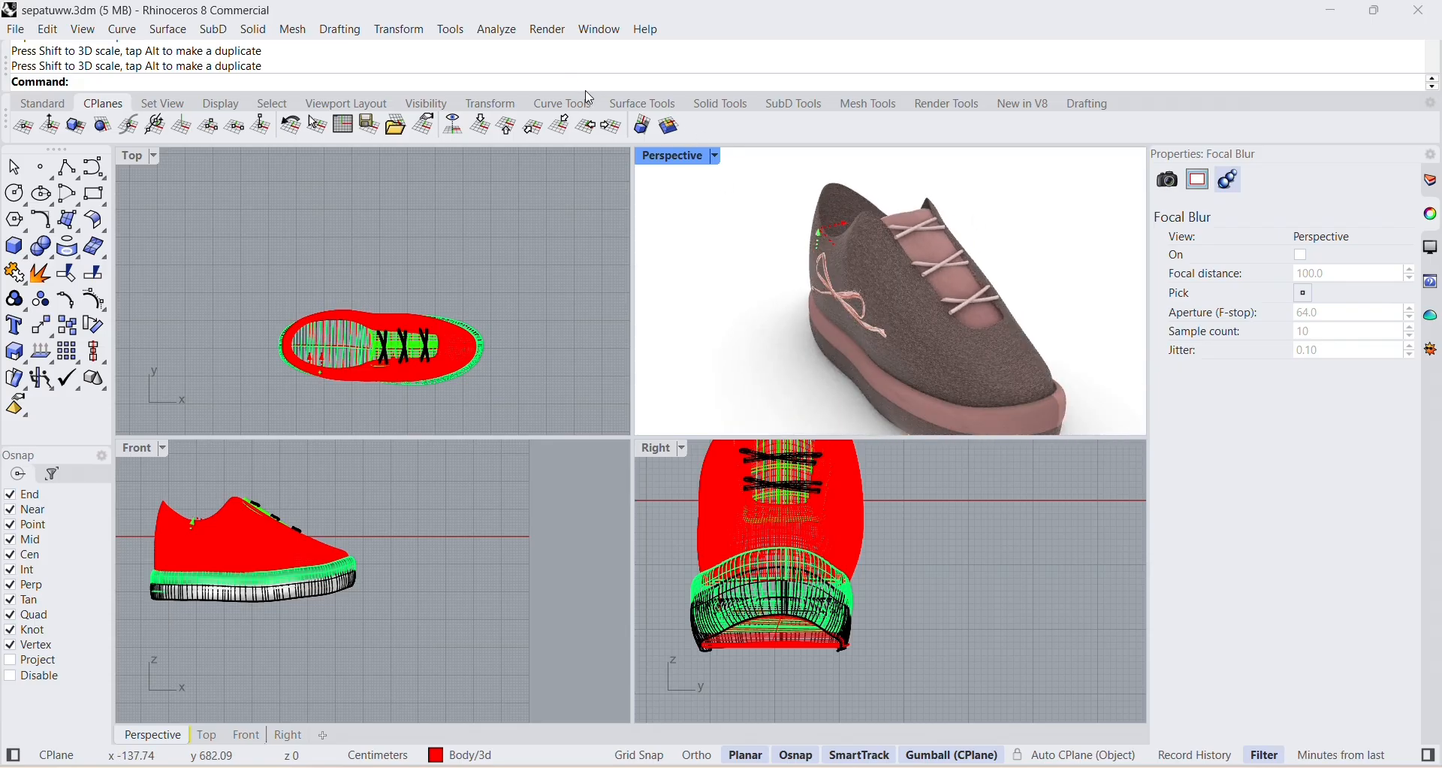
# Insert the pink satin bow PNG from the Downloads folder as a picture on the empty area beside the shoe.
pyautogui.doubleClick(723, 292)
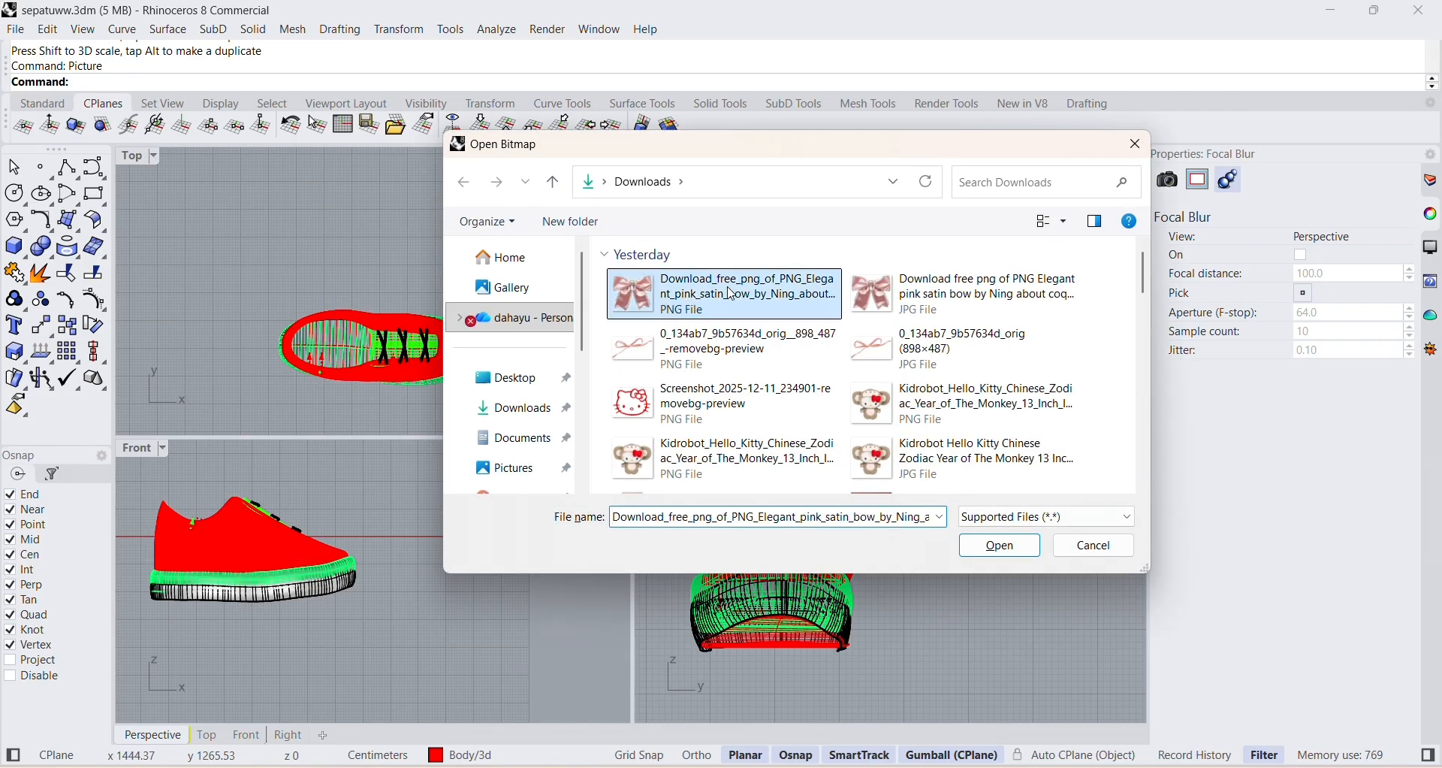
pyautogui.scroll(3, 992, 231)
pyautogui.click(917, 280)
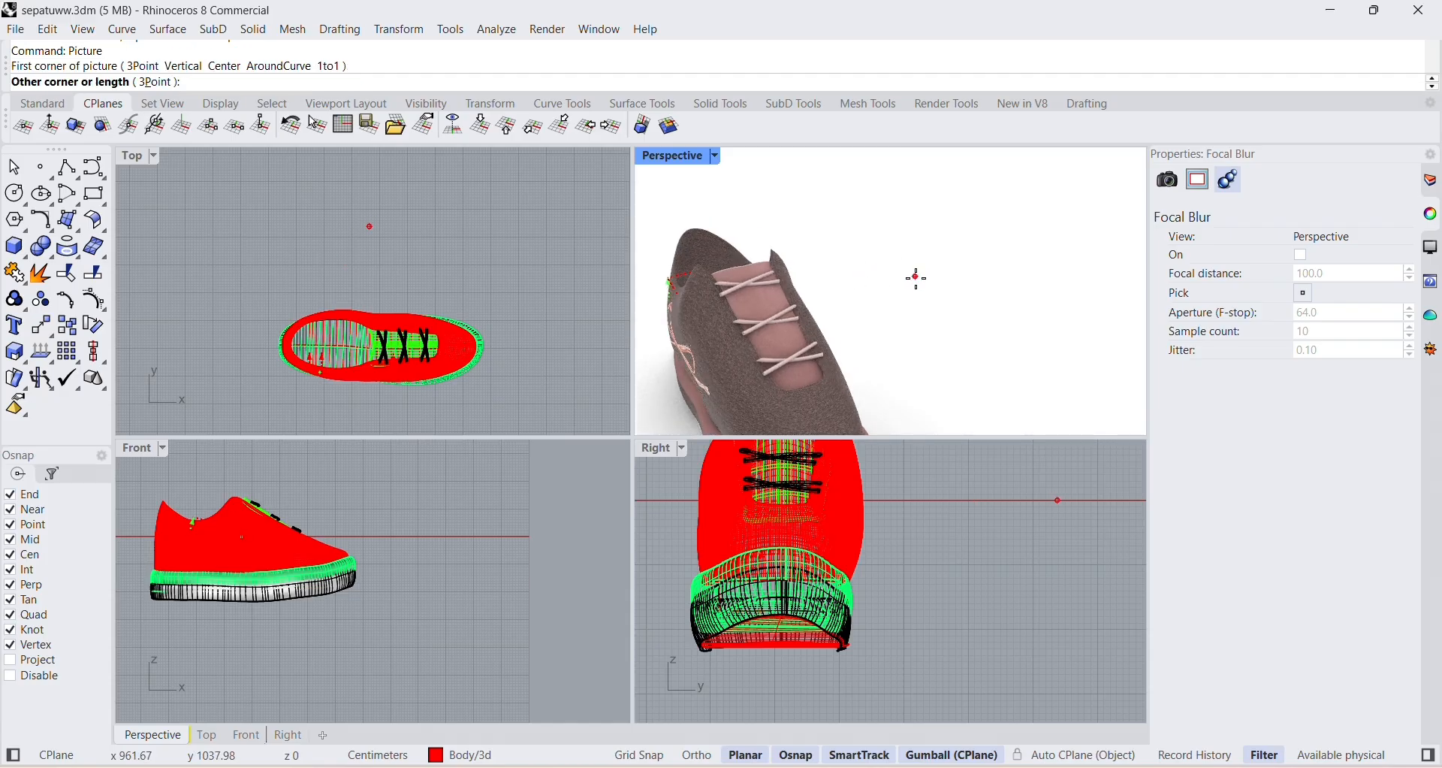
pyautogui.click(960, 312)
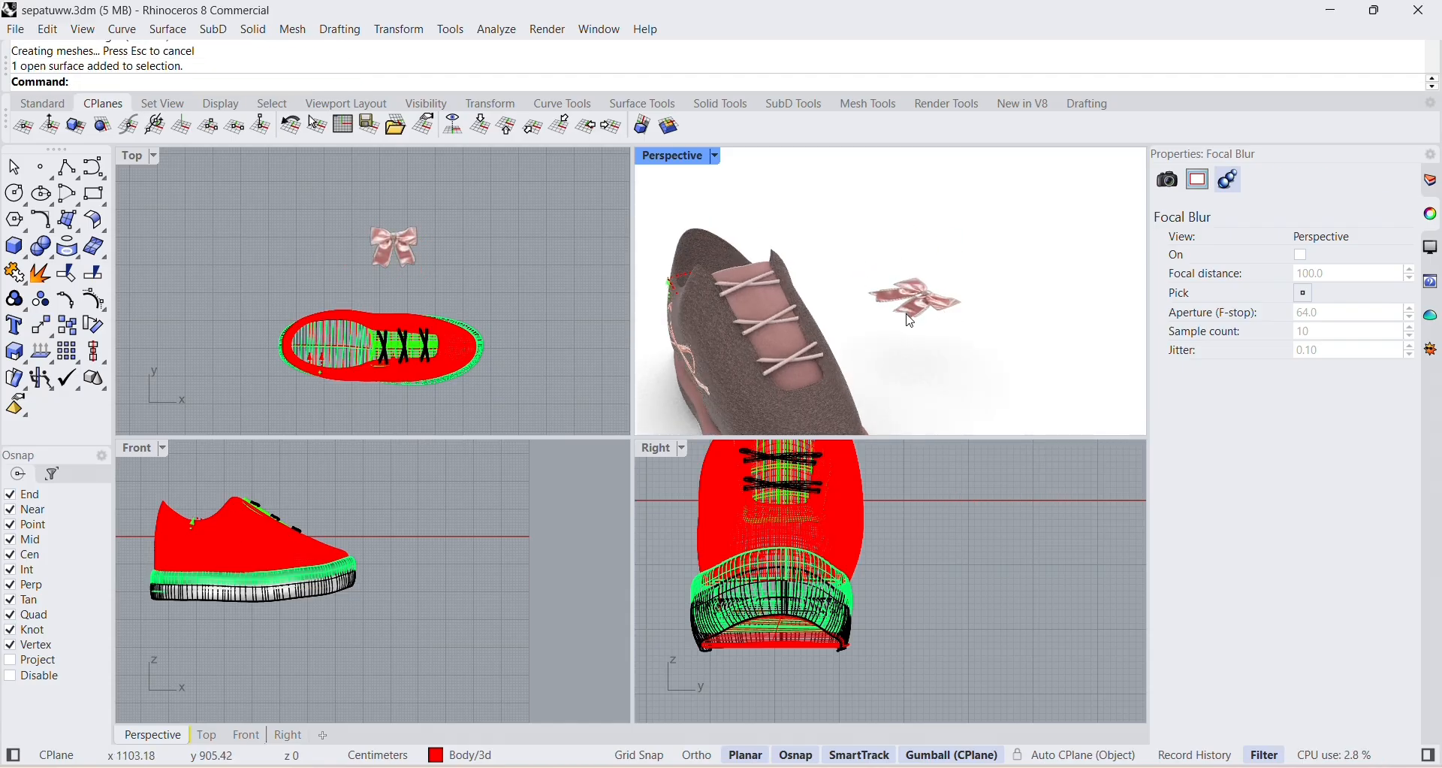
pyautogui.moveTo(845, 316); pyautogui.dragTo(979, 365)
pyautogui.click(979, 365)
pyautogui.scroll(5, 916, 333)
pyautogui.scroll(-5, 909, 289)
# Move the satin bow picture across and up until it sits above the shoe's laces.
pyautogui.click(908, 284)
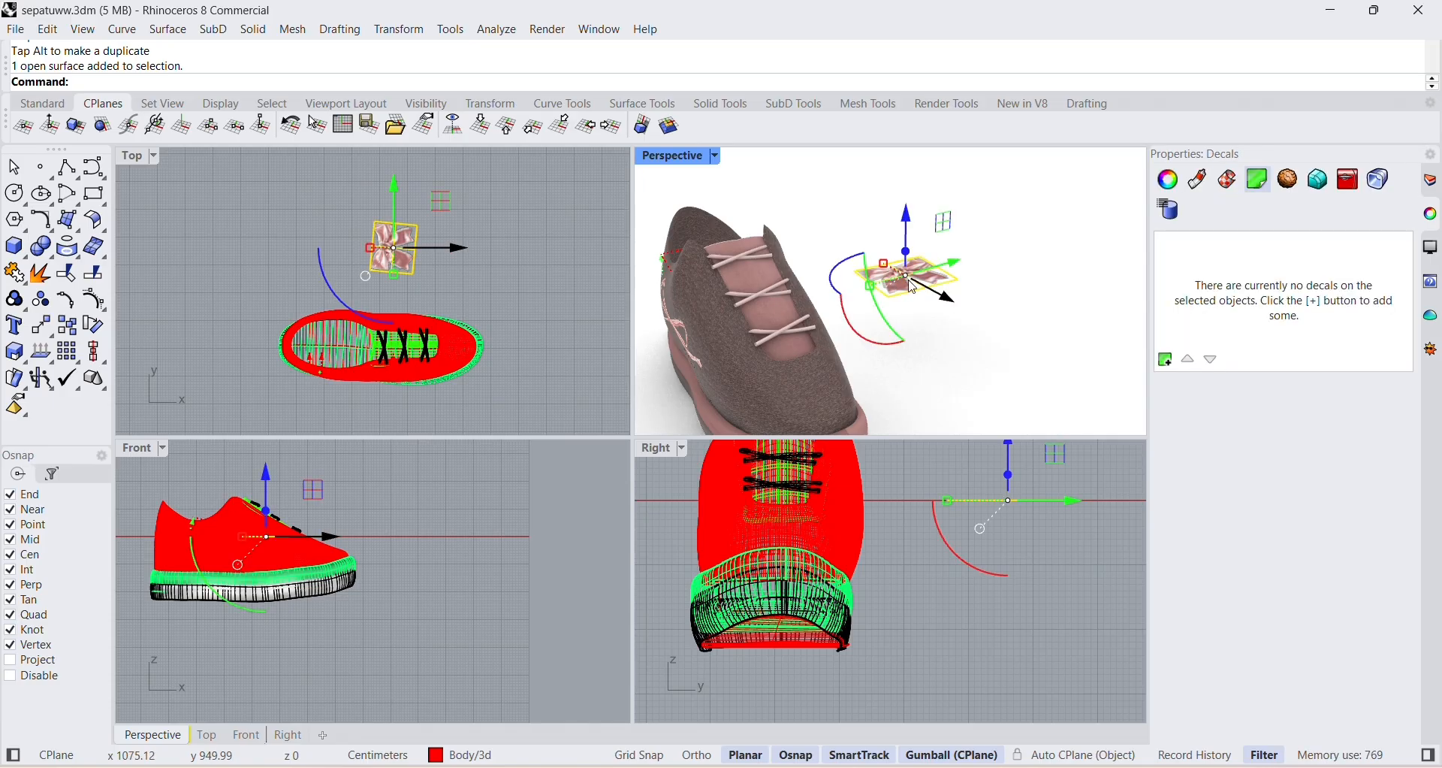
pyautogui.moveTo(938, 229); pyautogui.dragTo(791, 172)
pyautogui.click(859, 246)
pyautogui.moveTo(863, 252); pyautogui.dragTo(791, 363, button='right')
# Scale the satin bow picture down and lower it toward the upper end of the tongue.
pyautogui.click(766, 359)
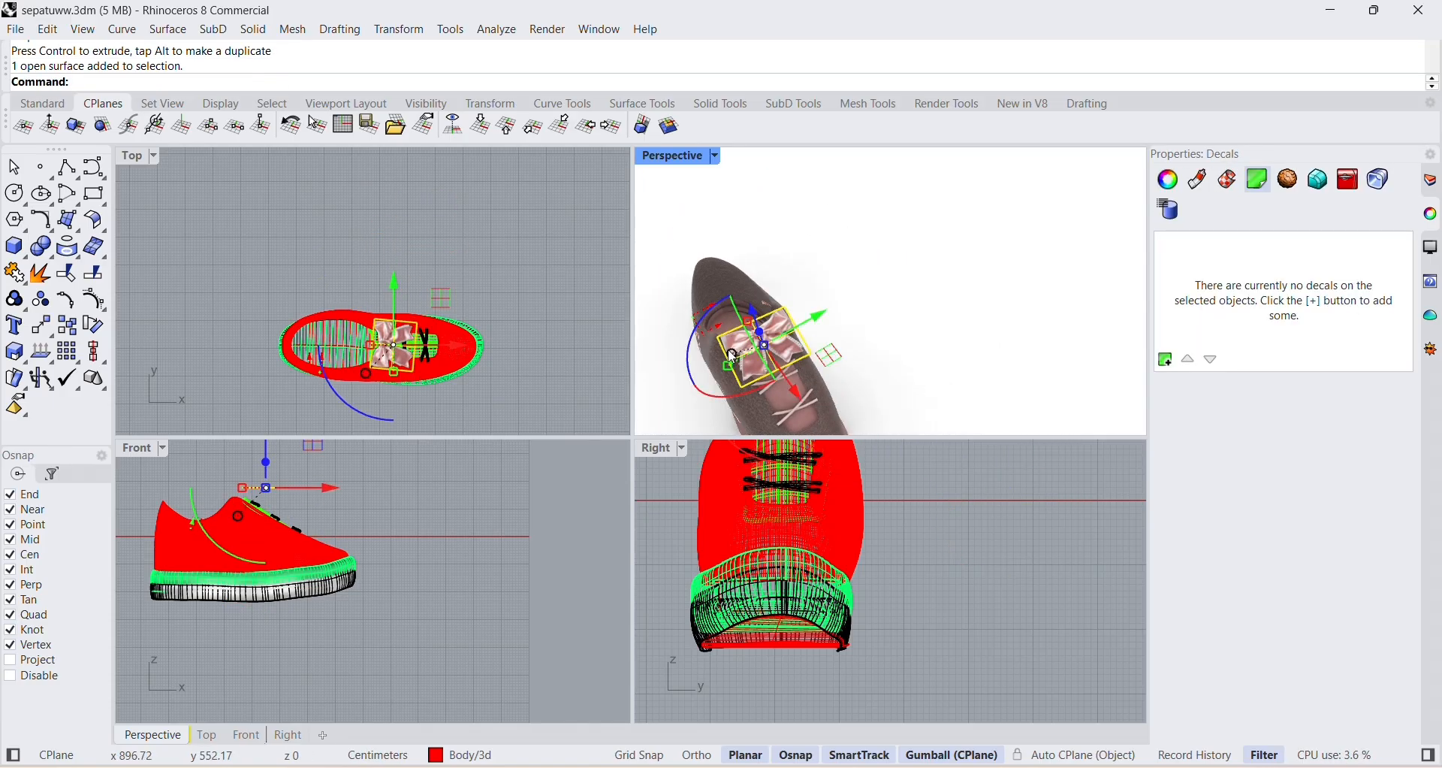
pyautogui.moveTo(727, 365)
pyautogui.mouseDown()
pyautogui.moveTo(753, 323)
pyautogui.moveTo(748, 357)
pyautogui.mouseUp()
pyautogui.click(867, 335)
pyautogui.moveTo(866, 335)
pyautogui.mouseDown(button='right')
pyautogui.moveTo(840, 326)
pyautogui.moveTo(869, 315)
pyautogui.moveTo(849, 322)
pyautogui.mouseUp(button='right')
pyautogui.click(787, 314)
pyautogui.scroll(4, 796, 289)
pyautogui.moveTo(795, 288); pyautogui.dragTo(814, 309)
pyautogui.moveTo(921, 381); pyautogui.dragTo(967, 339, button='right')
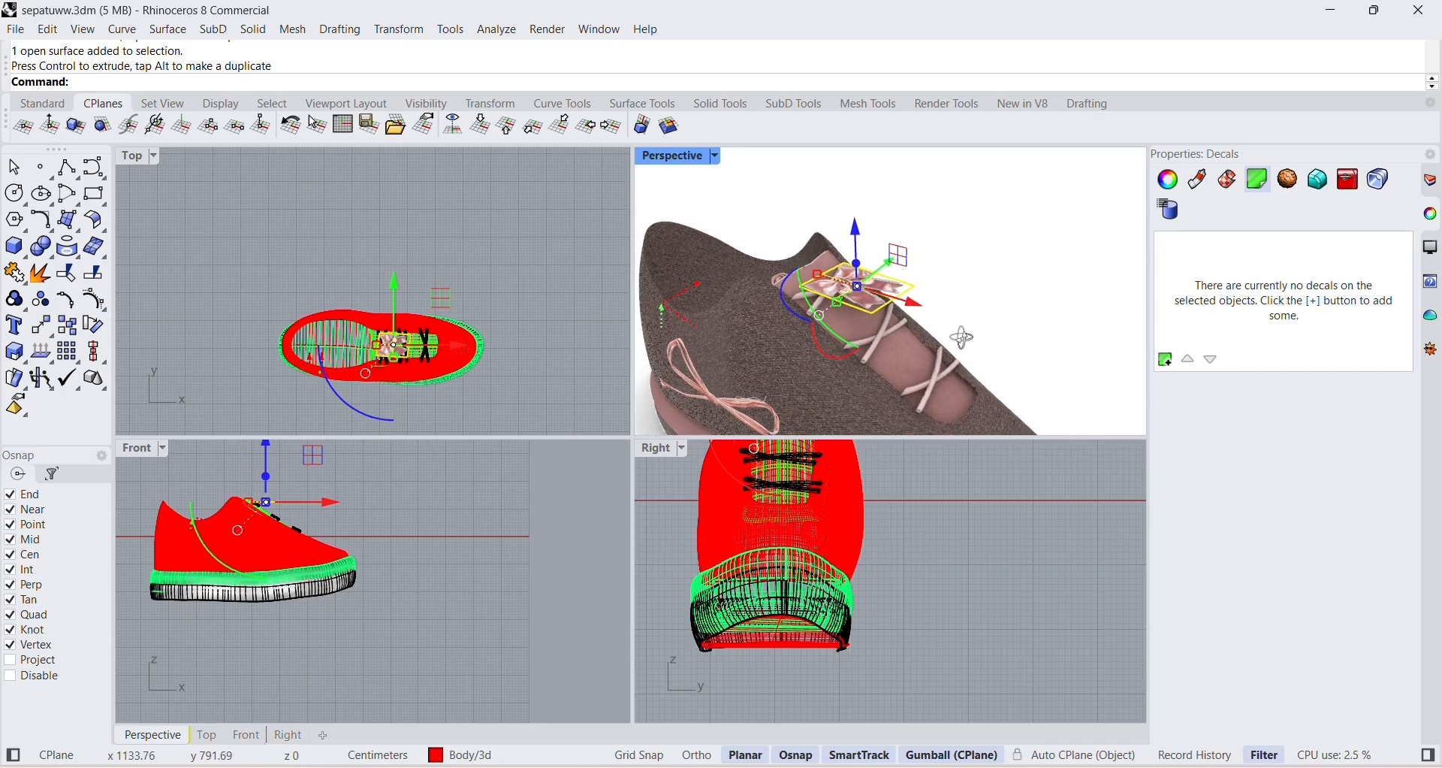
# Tilt the satin bow picture to follow the tongue's slope and shift it sideways over the uppermost laces.
pyautogui.moveTo(849, 339); pyautogui.dragTo(825, 322)
pyautogui.click(917, 296)
pyautogui.moveTo(916, 296); pyautogui.dragTo(754, 272, button='right')
pyautogui.click(748, 257)
pyautogui.moveTo(781, 227); pyautogui.dragTo(821, 225)
pyautogui.click(886, 269)
pyautogui.moveTo(804, 323); pyautogui.dragTo(871, 317, button='right')
pyautogui.click(848, 291)
pyautogui.moveTo(828, 223); pyautogui.dragTo(829, 233)
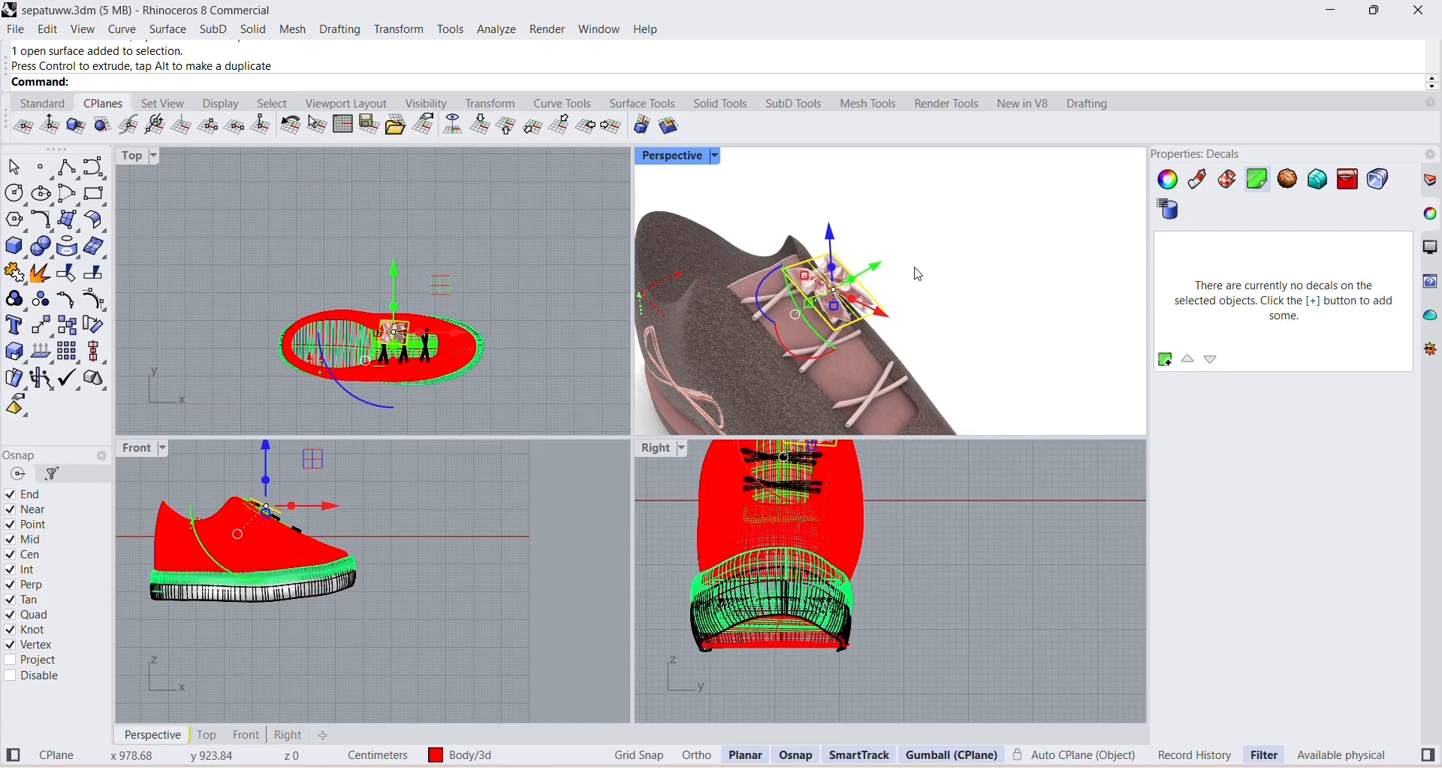
# Move the satin bow picture slightly toward the heel and raise it just above the uppermost laces.
pyautogui.click(914, 273)
pyautogui.click(863, 306)
pyautogui.moveTo(866, 309); pyautogui.dragTo(856, 302)
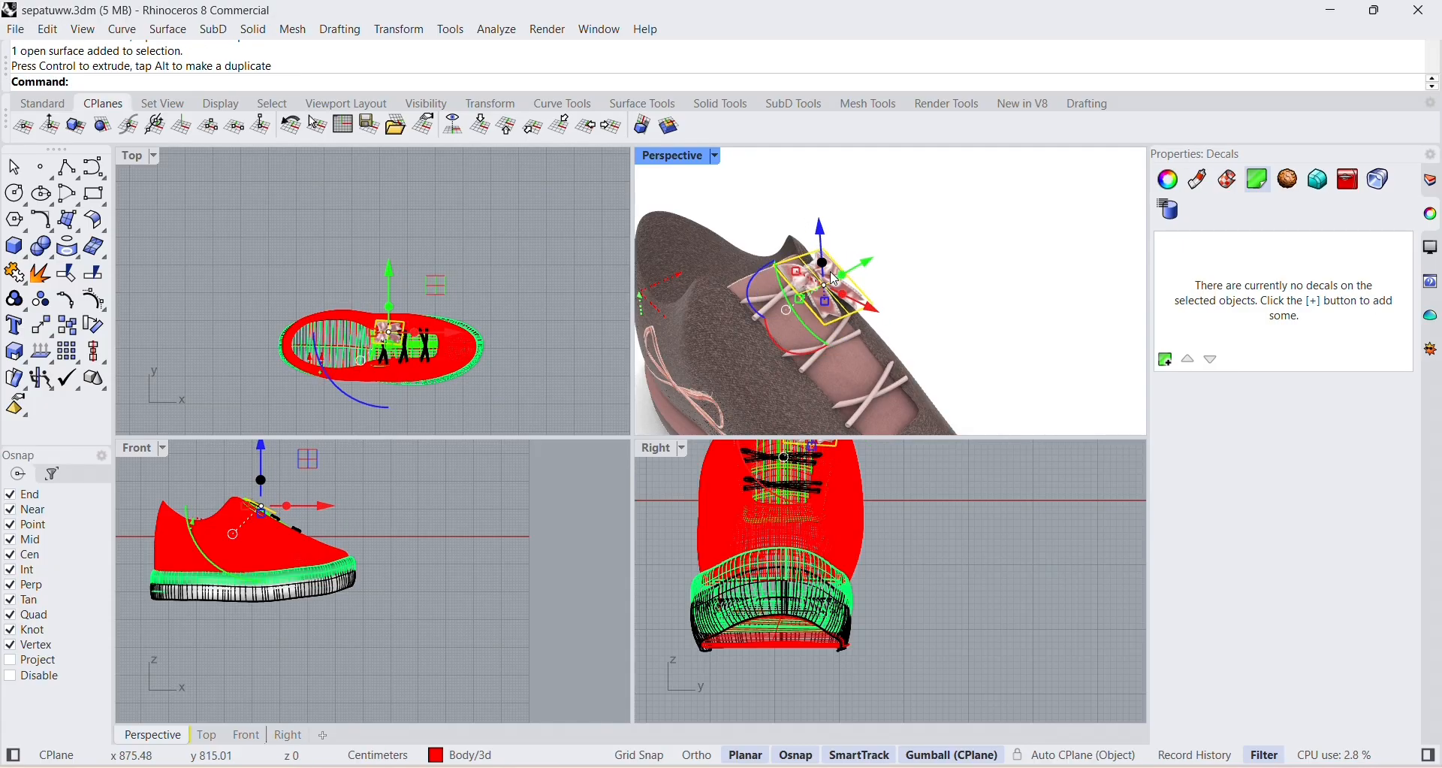
pyautogui.moveTo(818, 235); pyautogui.dragTo(818, 225)
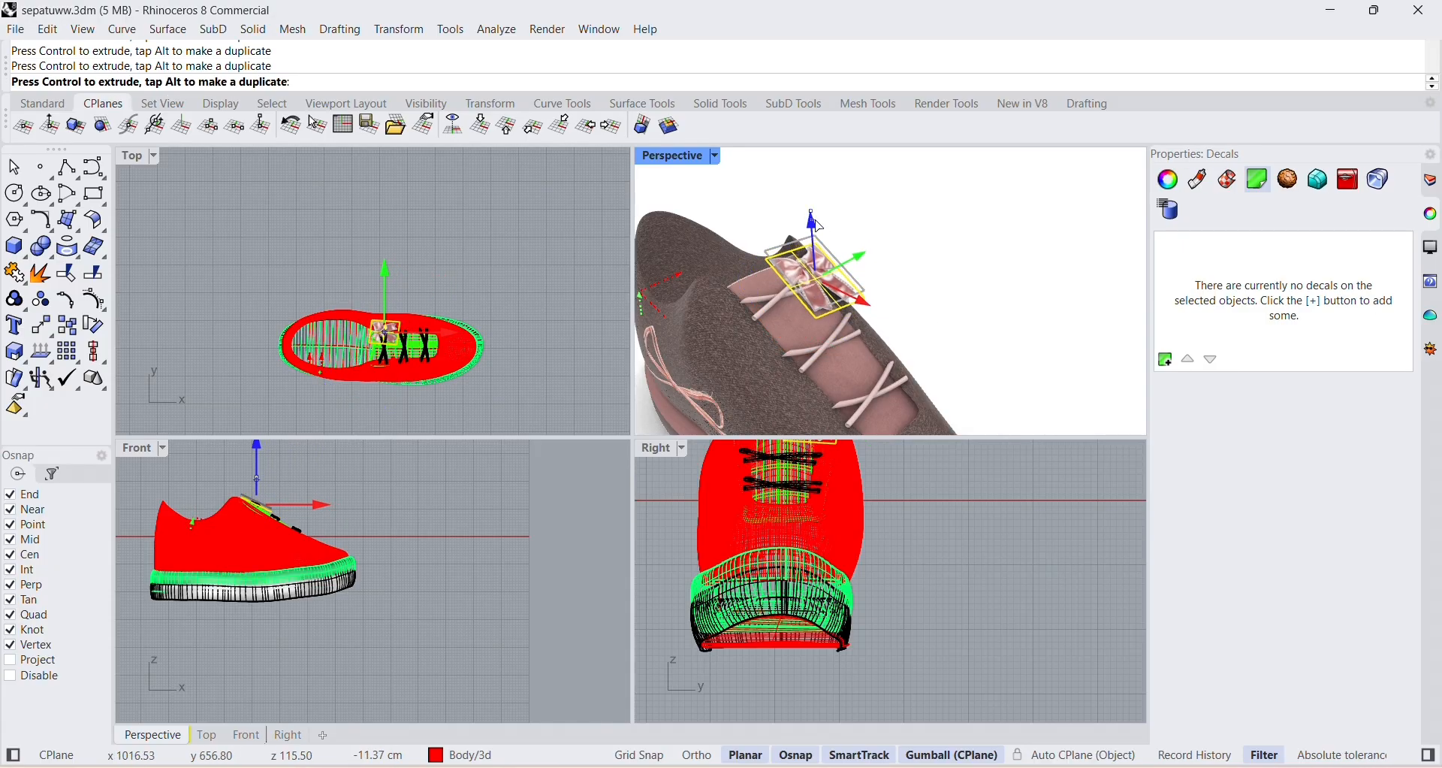
pyautogui.click(924, 249)
pyautogui.scroll(5, 819, 279)
pyautogui.click(821, 281)
pyautogui.moveTo(808, 236); pyautogui.dragTo(809, 228)
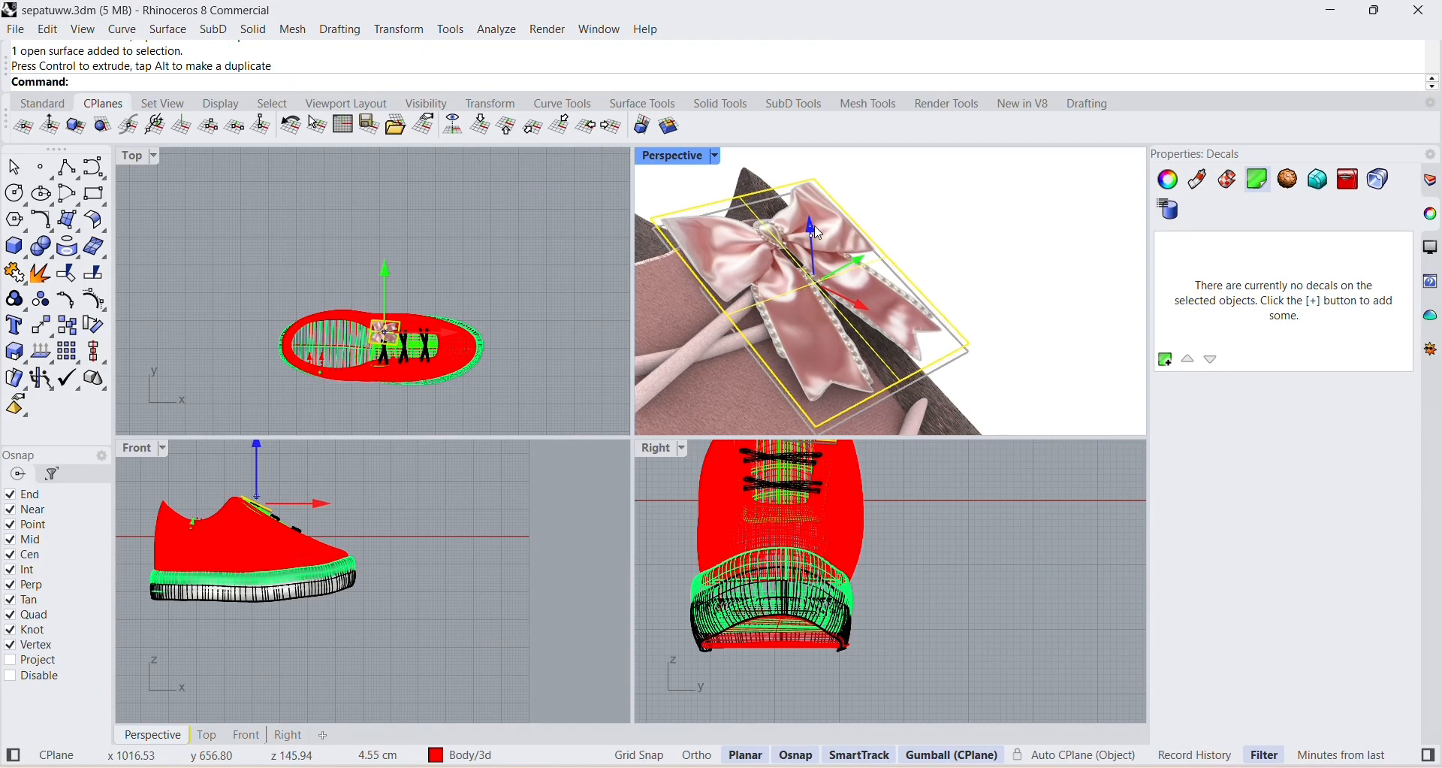
pyautogui.click(934, 226)
# Undo the last scaling of the satin bow picture and deselect it.
pyautogui.moveTo(934, 226); pyautogui.dragTo(912, 434, button='right')
pyautogui.scroll(-6, 873, 304)
pyautogui.moveTo(875, 367); pyautogui.dragTo(889, 302, button='right')
pyautogui.click(892, 304)
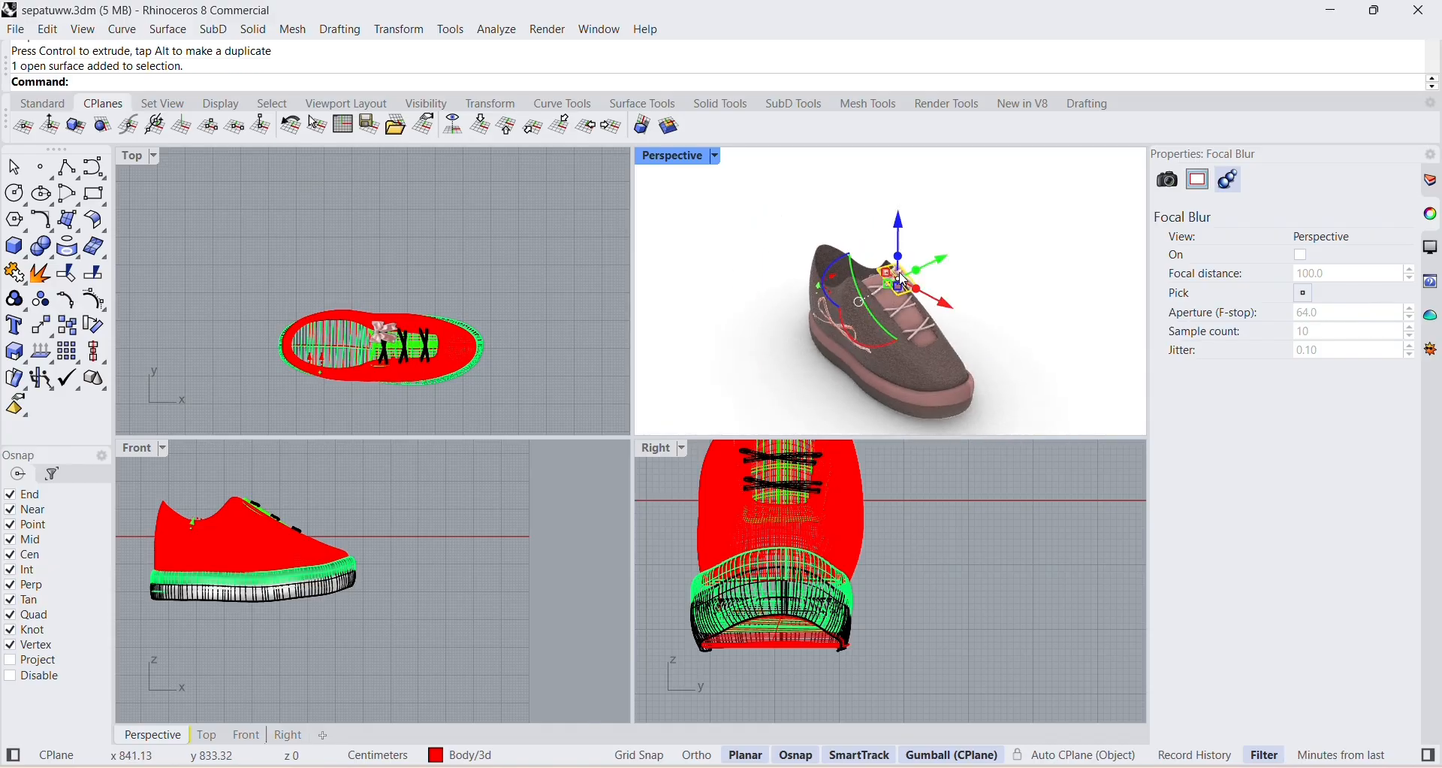
pyautogui.scroll(3, 898, 297)
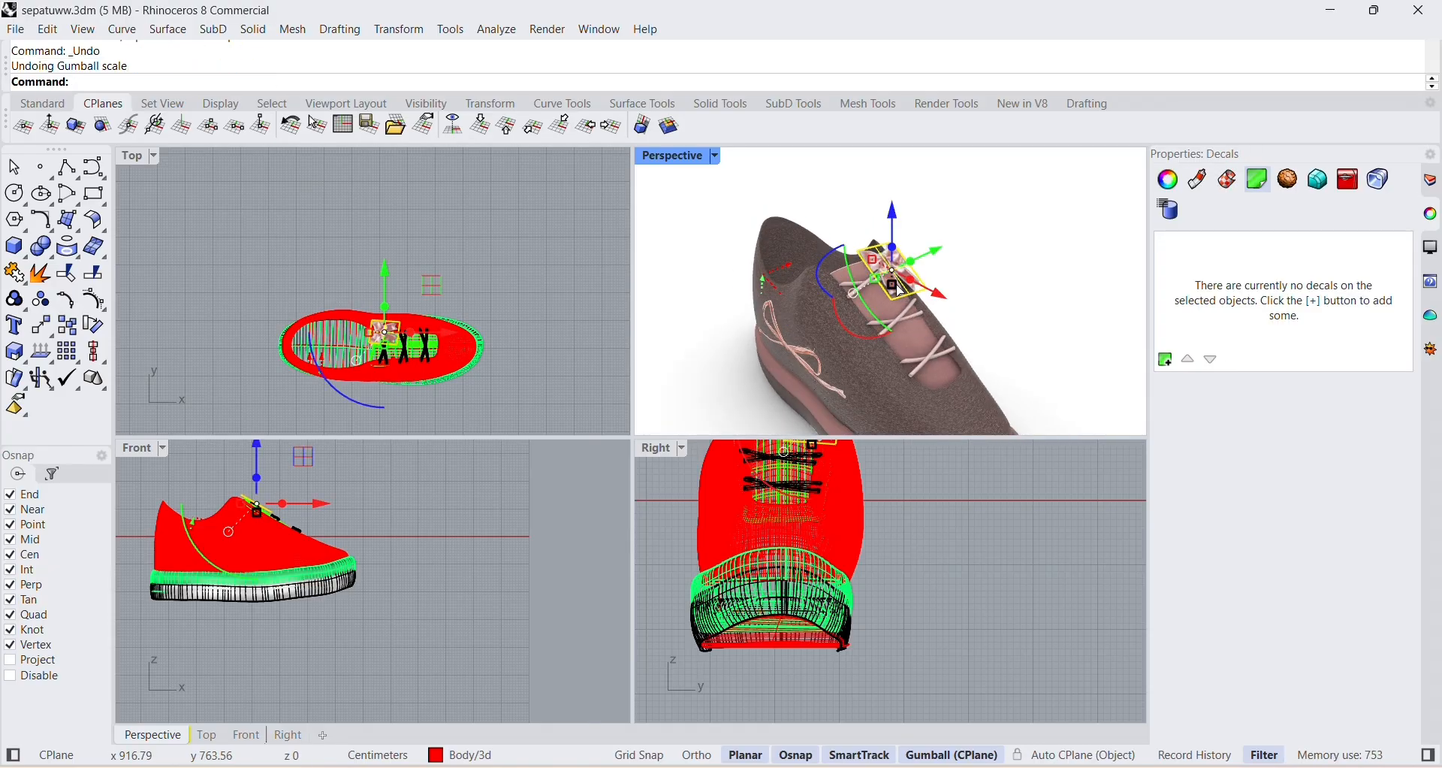
pyautogui.click(899, 288)
pyautogui.moveTo(876, 281); pyautogui.dragTo(875, 263)
pyautogui.click(941, 274)
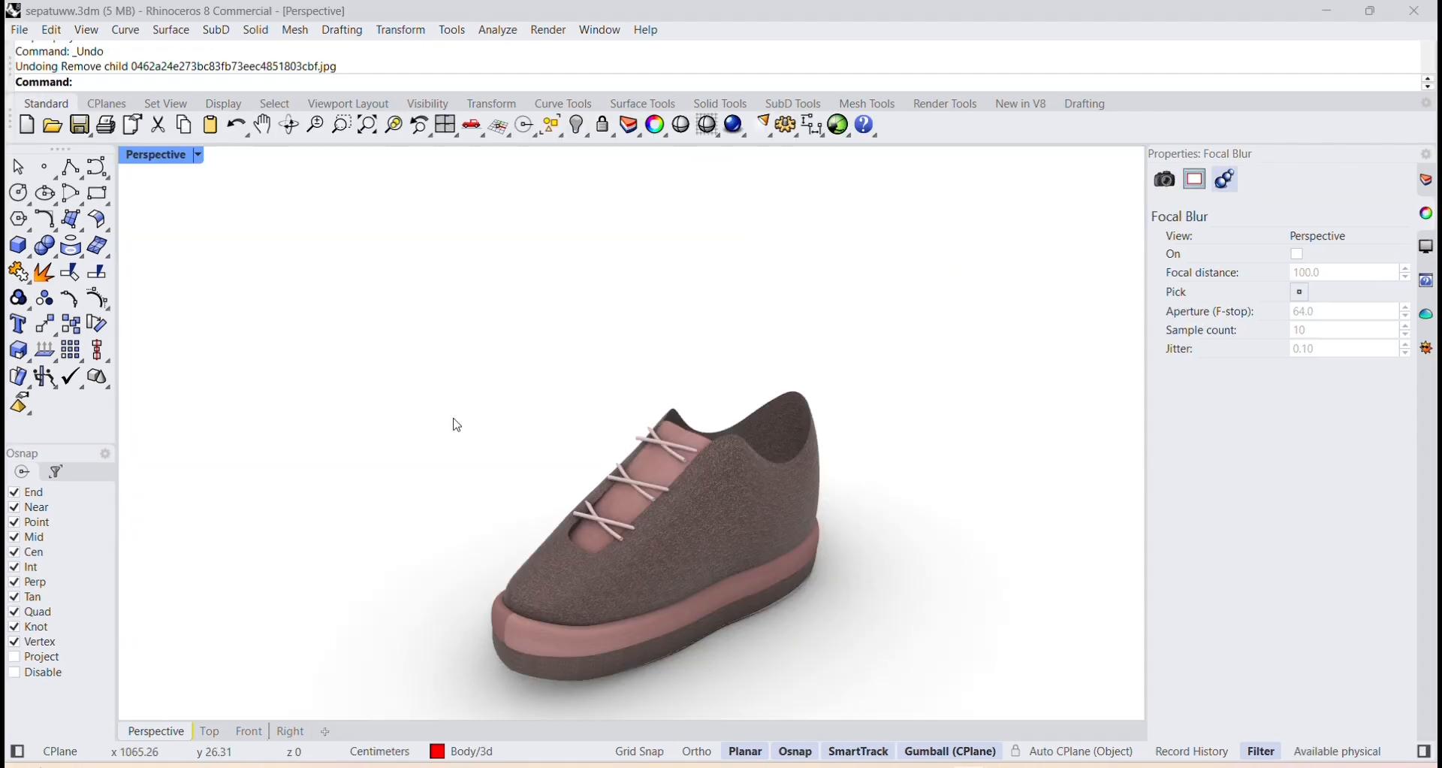
# Apply the pink 0462a24e273bc83fb73eec485... material to the inner sole surface of the shoe.
pyautogui.moveTo(455, 422); pyautogui.dragTo(733, 481, button='right')
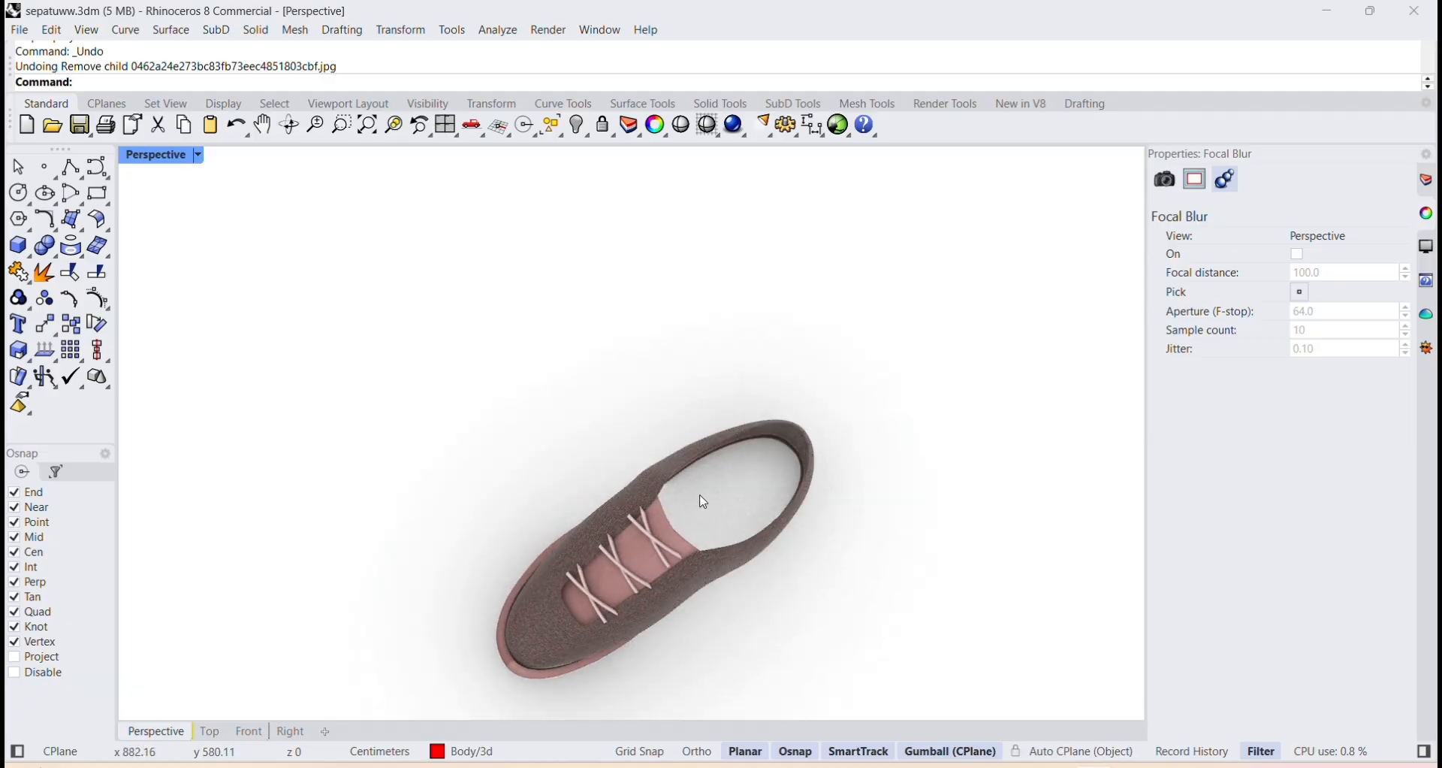
pyautogui.click(747, 496)
pyautogui.click(1240, 260)
pyautogui.scroll(-7, 1249, 695)
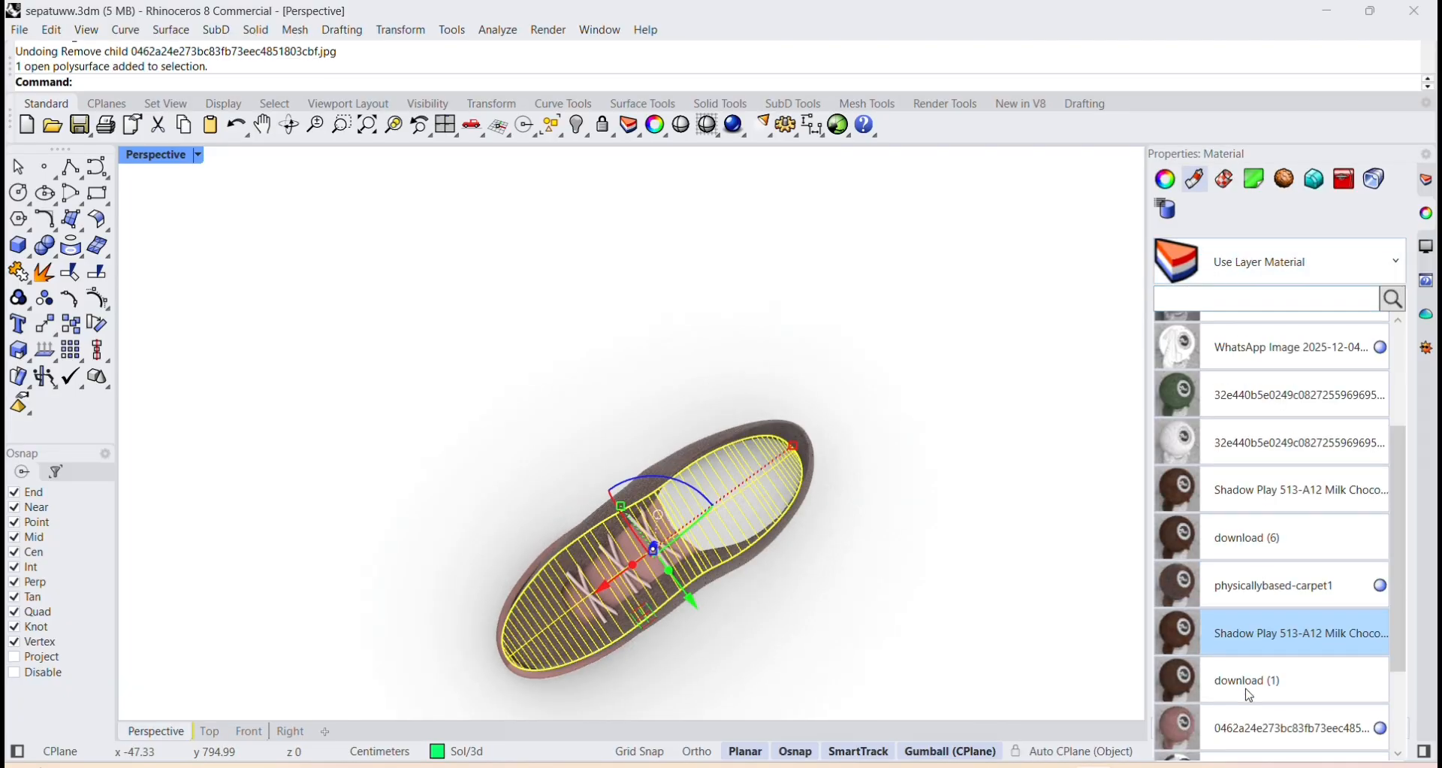
pyautogui.click(1239, 602)
pyautogui.click(976, 593)
pyautogui.moveTo(977, 593); pyautogui.dragTo(748, 667, button='right')
pyautogui.moveTo(772, 571)
pyautogui.mouseDown(button='right')
pyautogui.moveTo(760, 506)
pyautogui.moveTo(773, 592)
pyautogui.mouseUp(button='right')
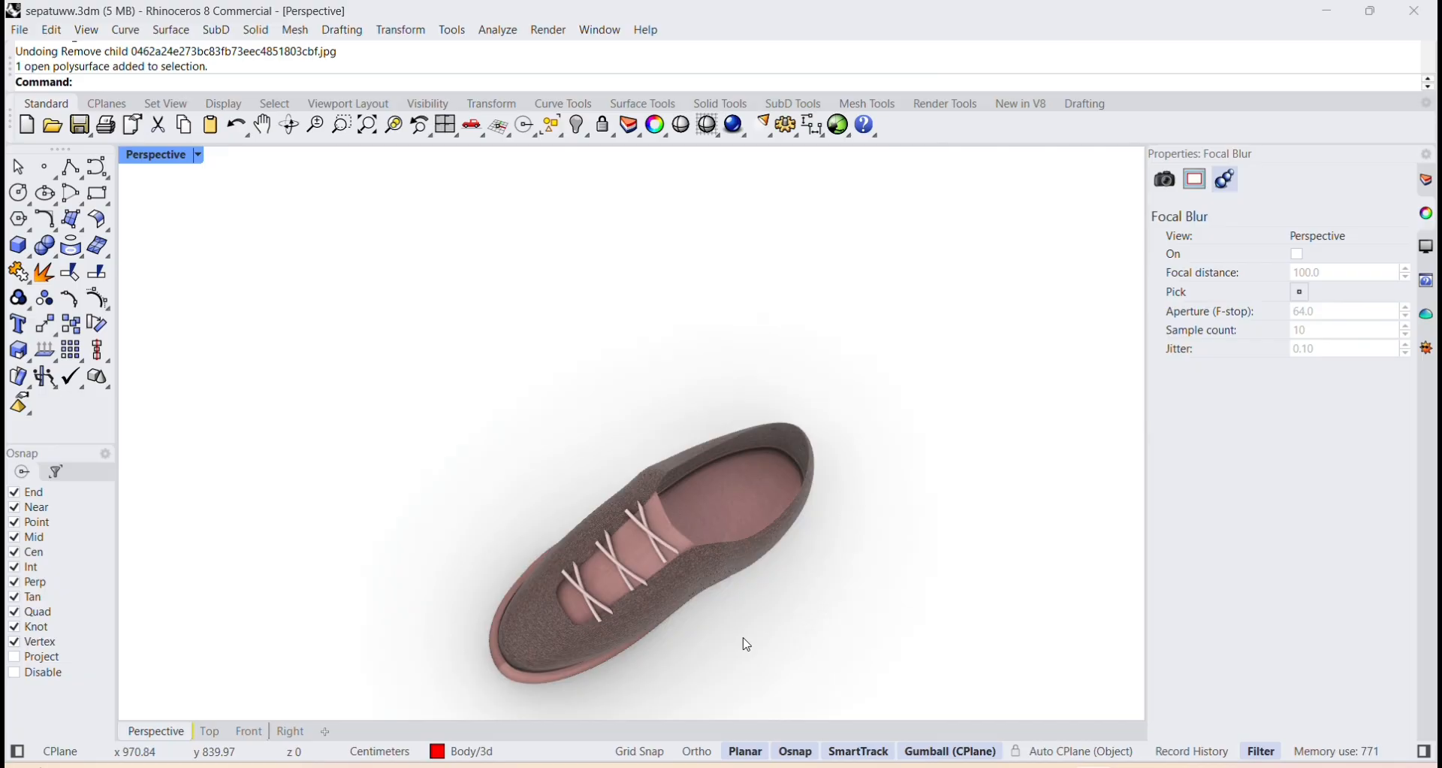
# Add the Kidrobot_Hello_Kitty Year of The Monkey PNG as a planar-mapped decal on the heel area of the shoe's insole.
pyautogui.moveTo(745, 641); pyautogui.dragTo(568, 552, button='right')
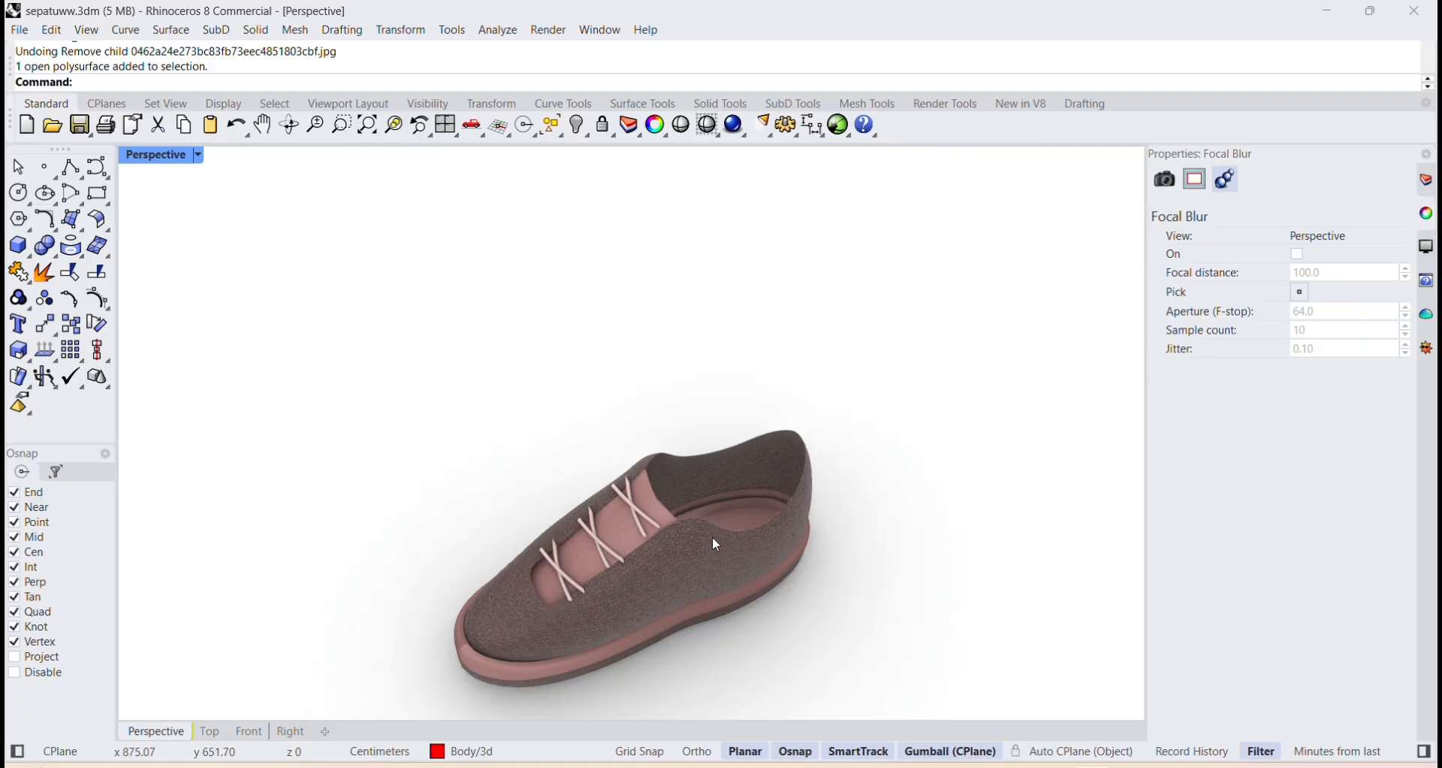
pyautogui.scroll(5, 749, 541)
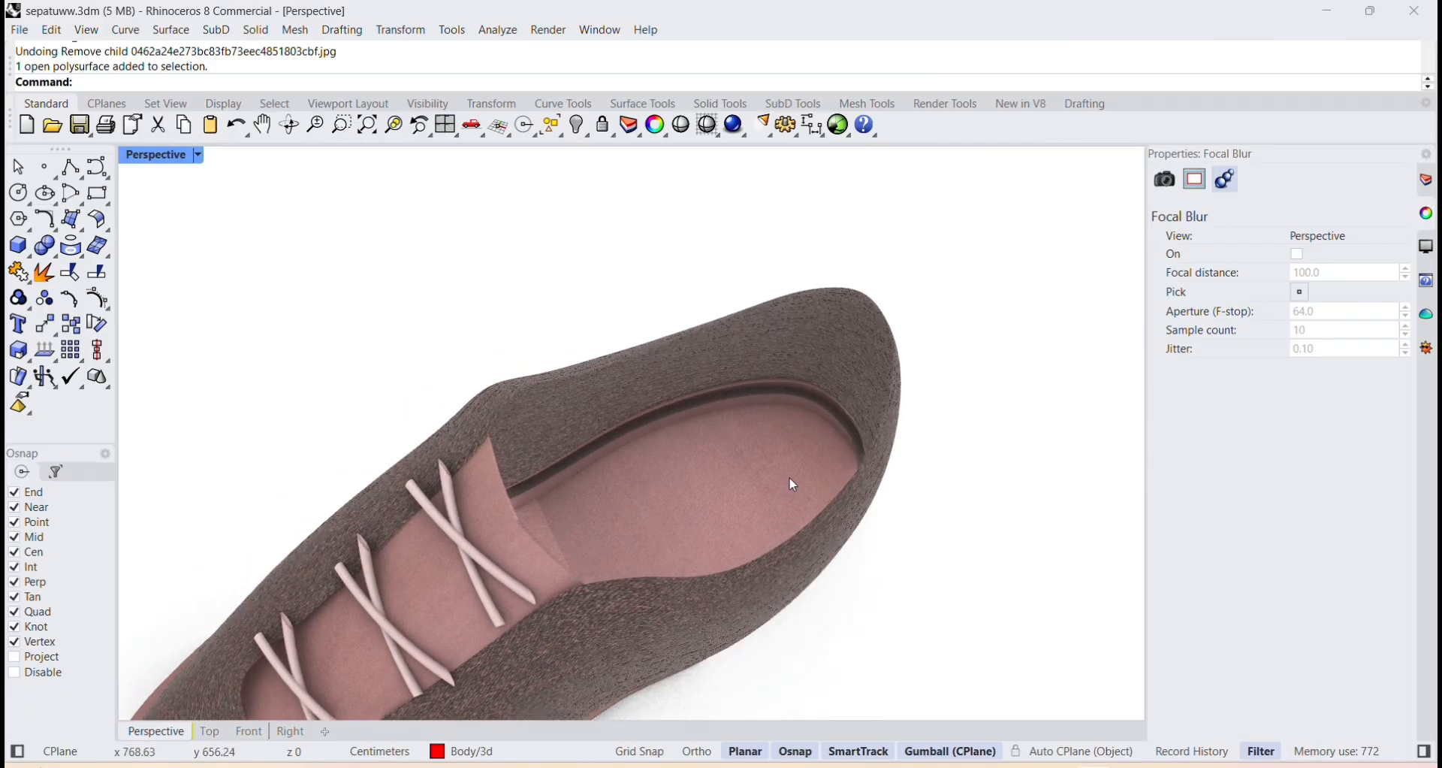
pyautogui.click(724, 479)
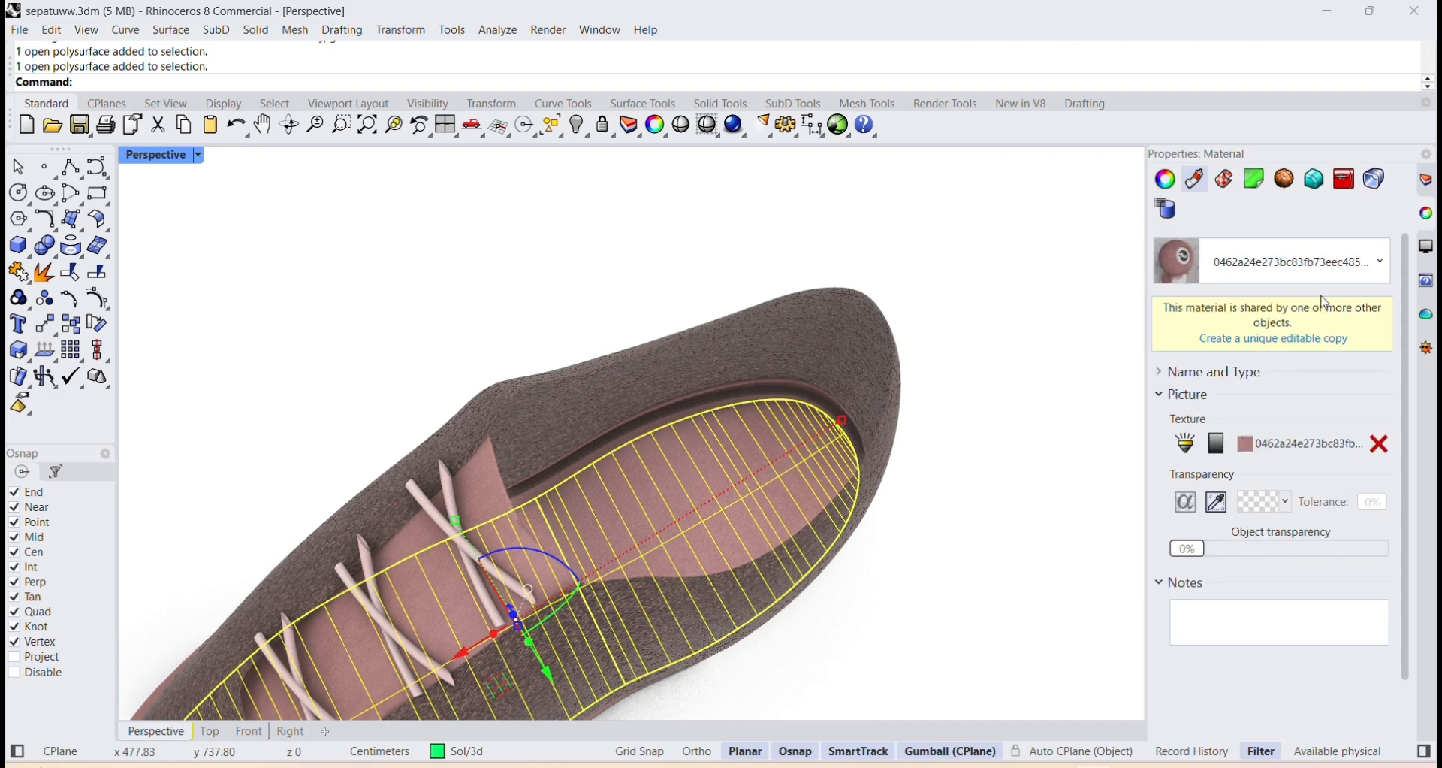
pyautogui.click(1267, 179)
pyautogui.click(1167, 361)
pyautogui.doubleClick(724, 293)
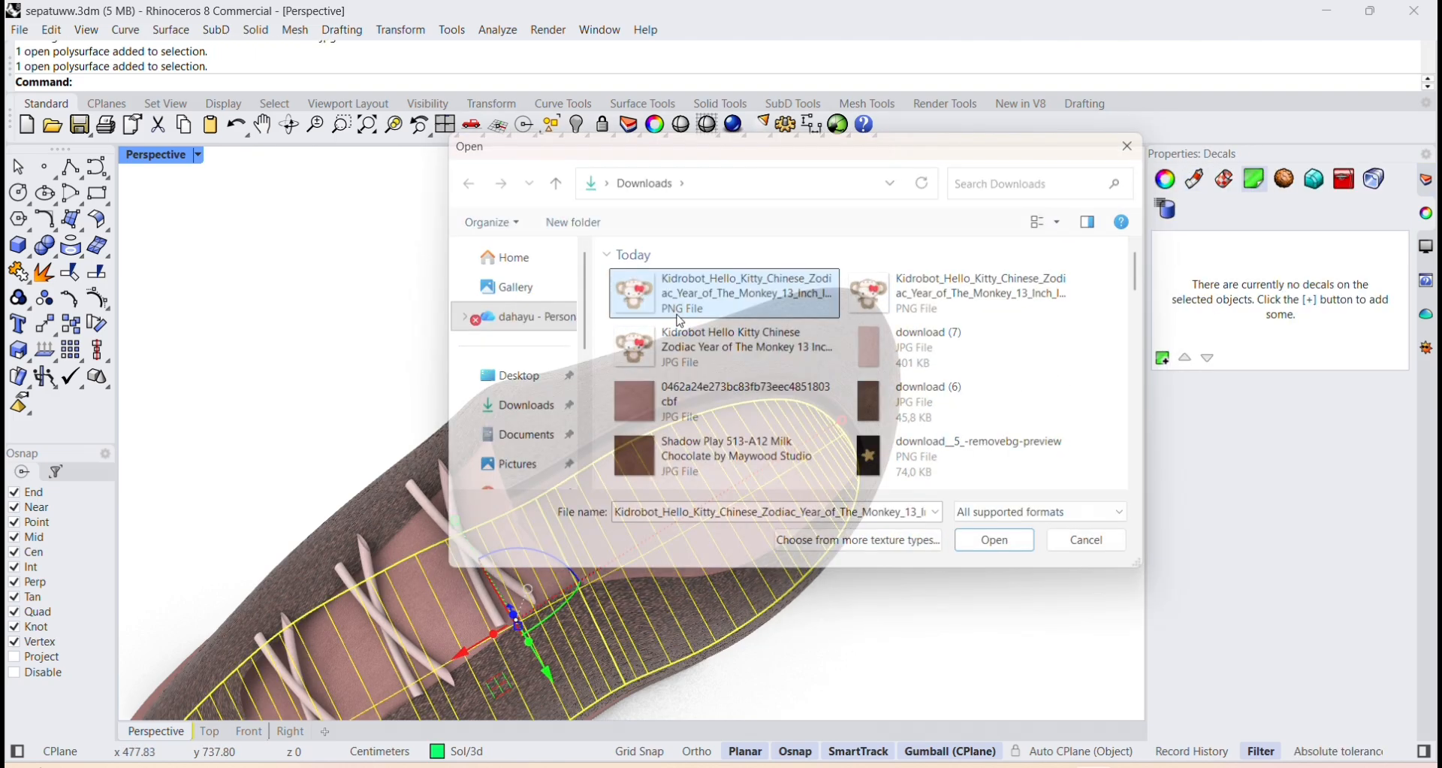
pyautogui.click(714, 491)
pyautogui.doubleClick(147, 160)
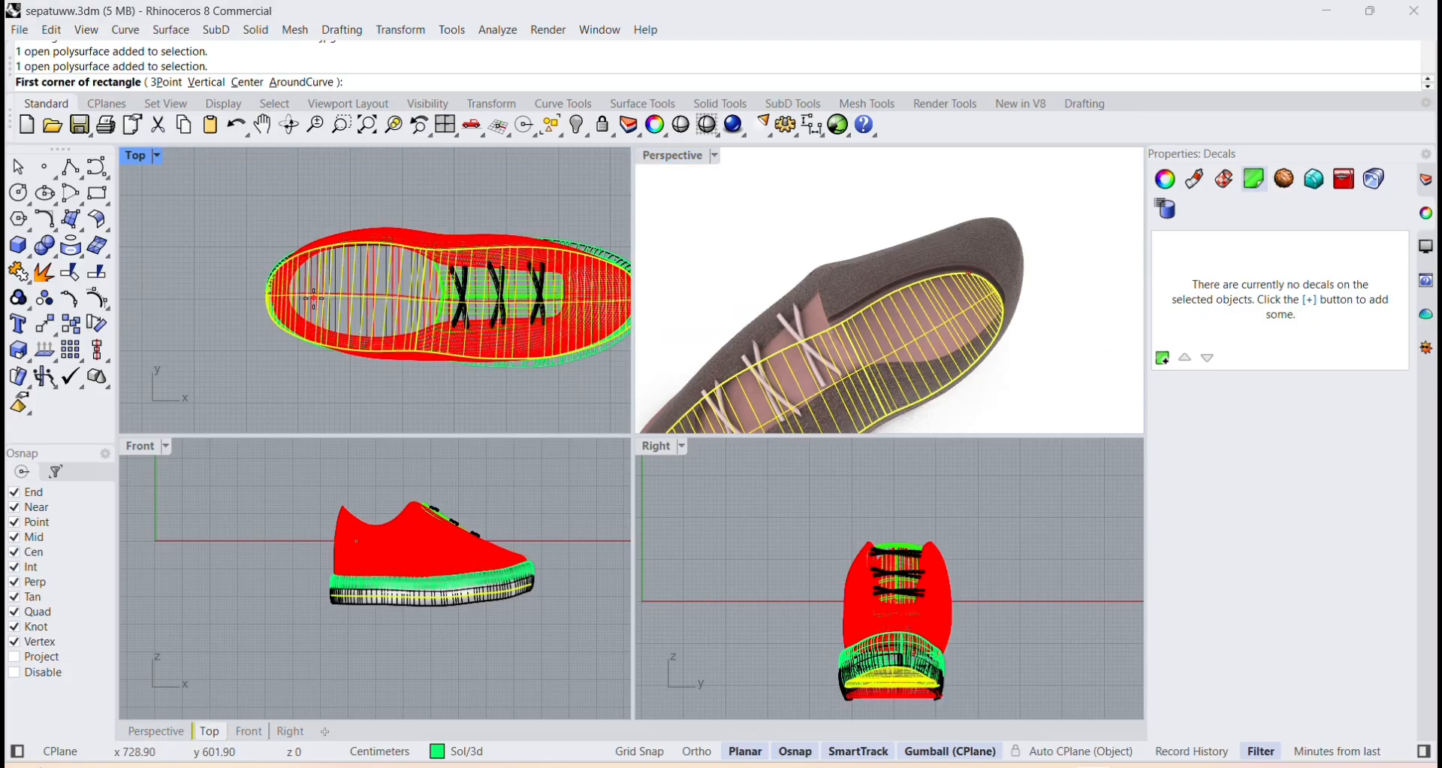
pyautogui.click(361, 320)
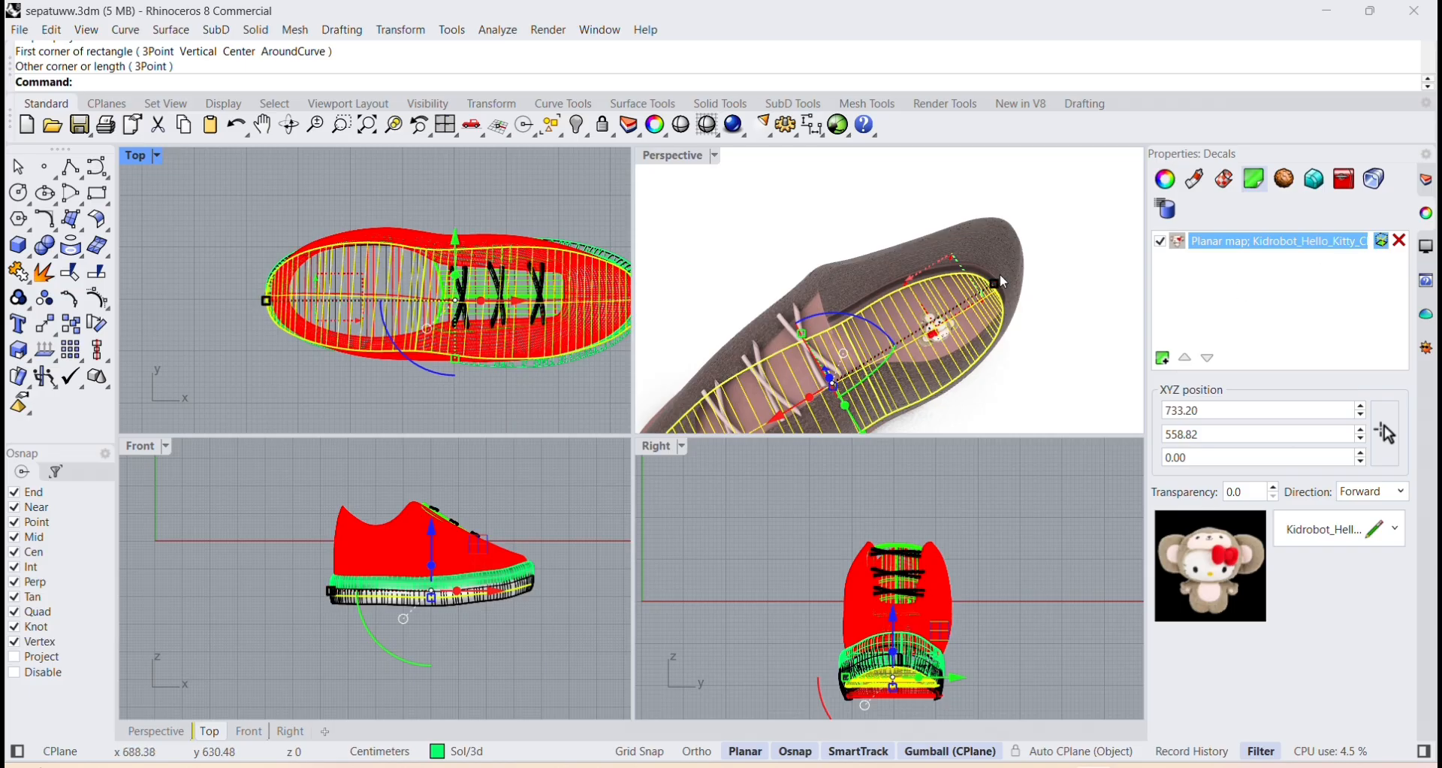
# Rotate the Hello Kitty decal widget on the insole to turn the picture toward the heel.
pyautogui.click(943, 272)
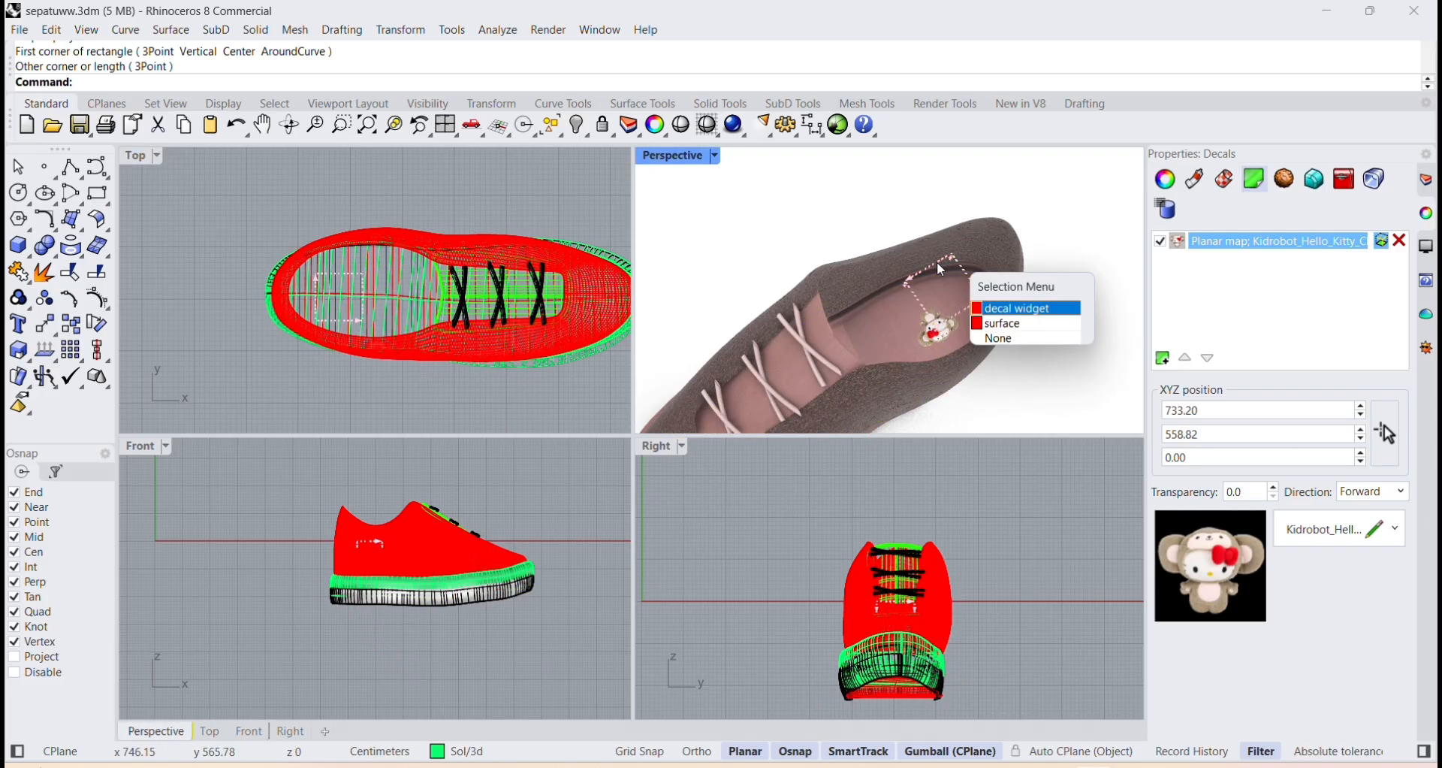
pyautogui.click(998, 309)
pyautogui.moveTo(935, 238); pyautogui.dragTo(891, 309)
pyautogui.click(1082, 376)
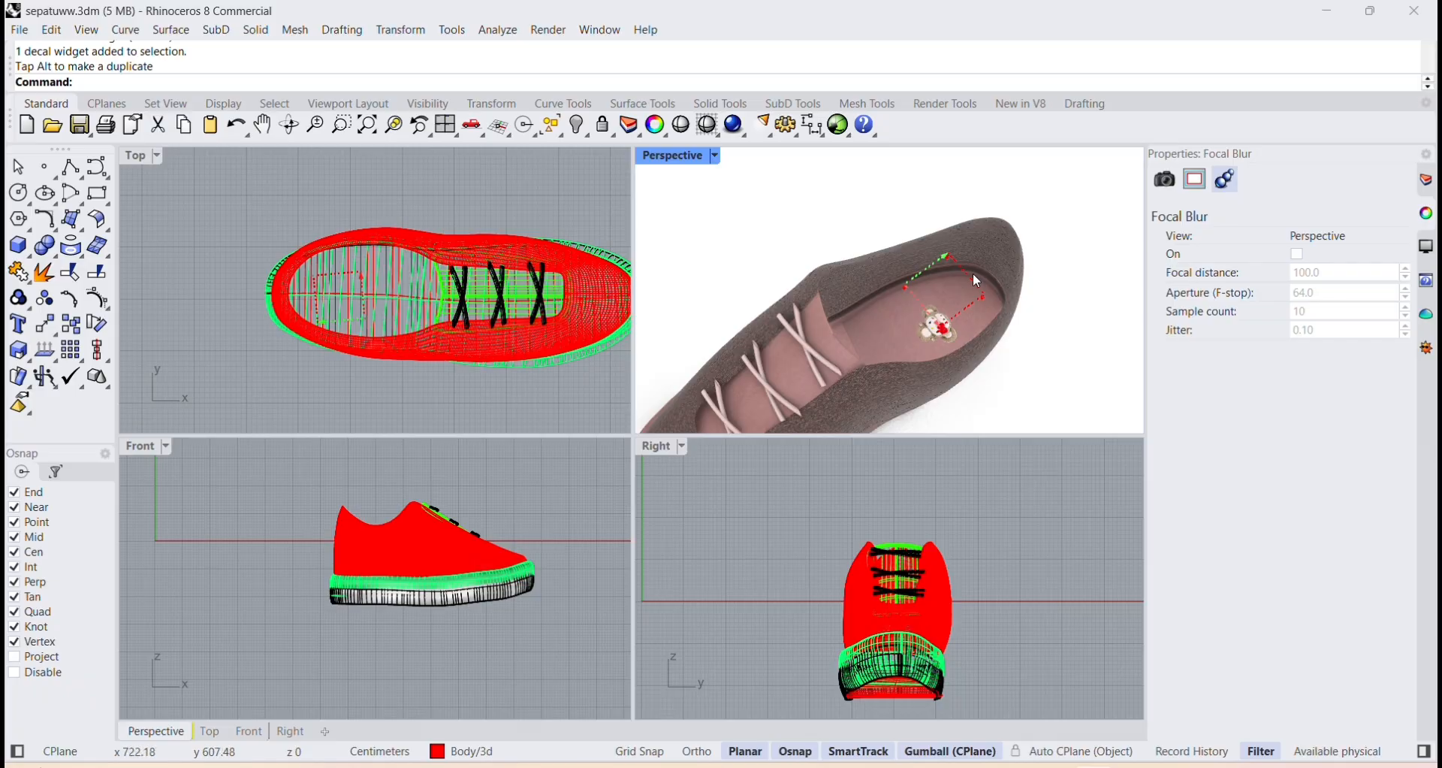
# Rescale the decal widget in the top view so the picture fits within the heel of the insole.
pyautogui.click(948, 255)
pyautogui.click(989, 305)
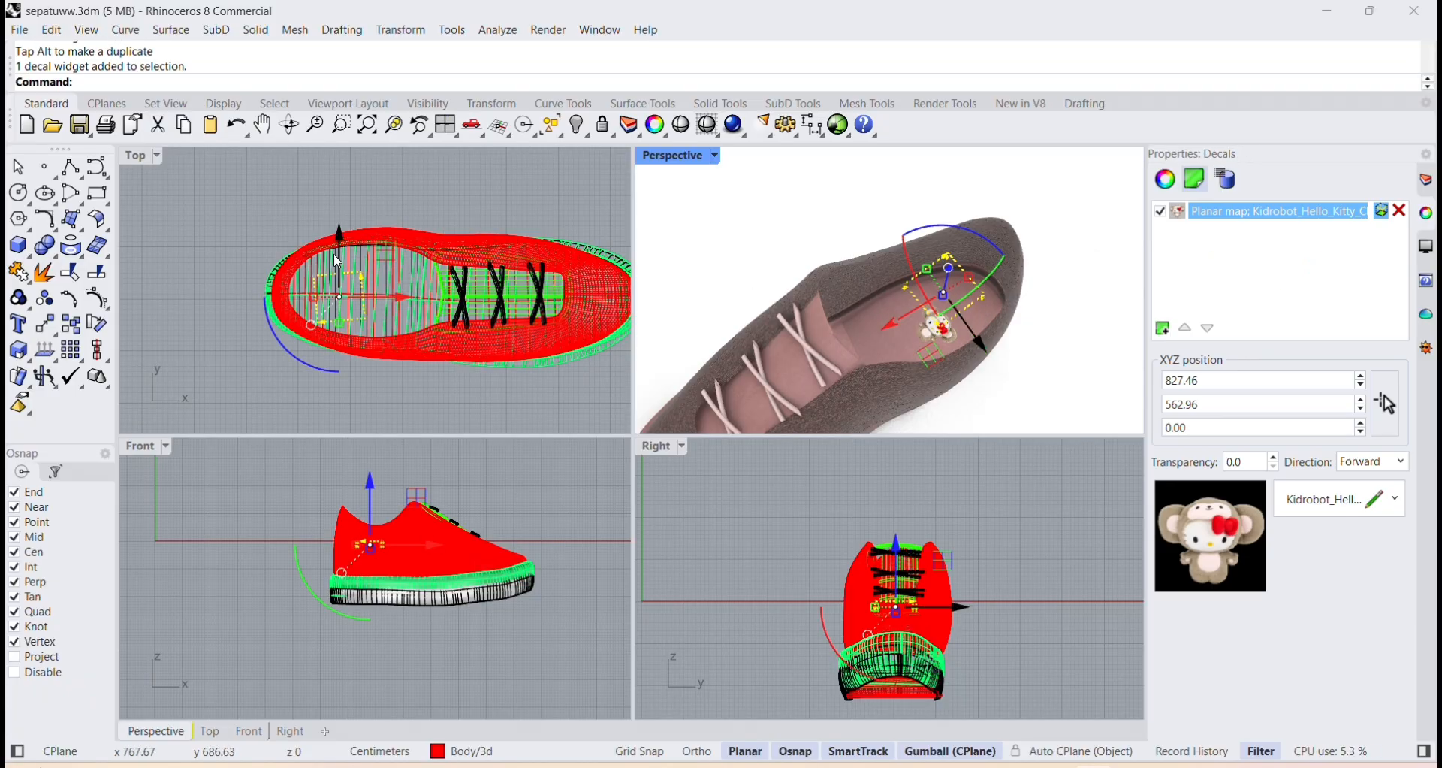
pyautogui.moveTo(309, 303); pyautogui.dragTo(277, 303)
pyautogui.moveTo(343, 339); pyautogui.dragTo(342, 360)
pyautogui.moveTo(376, 249); pyautogui.dragTo(338, 253)
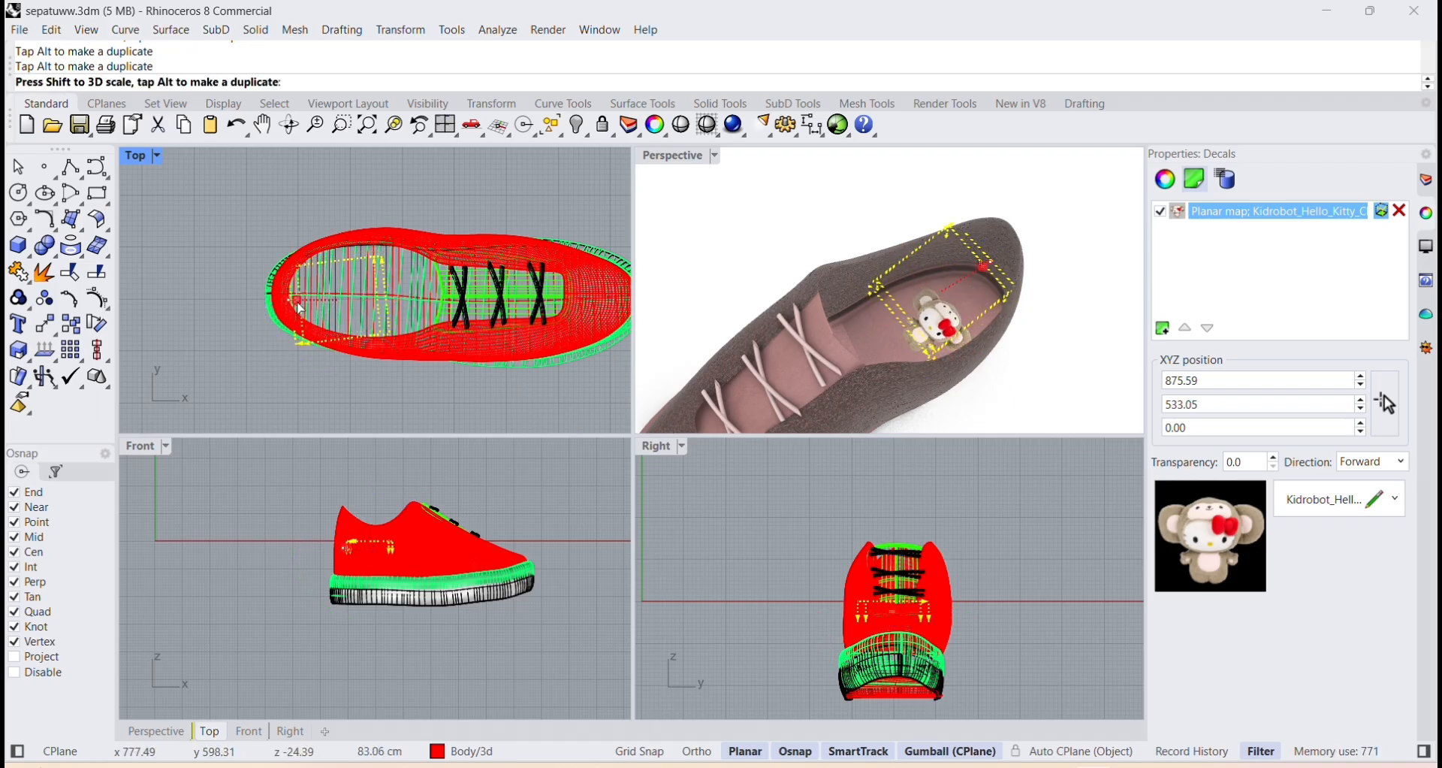
pyautogui.moveTo(297, 302); pyautogui.dragTo(339, 324)
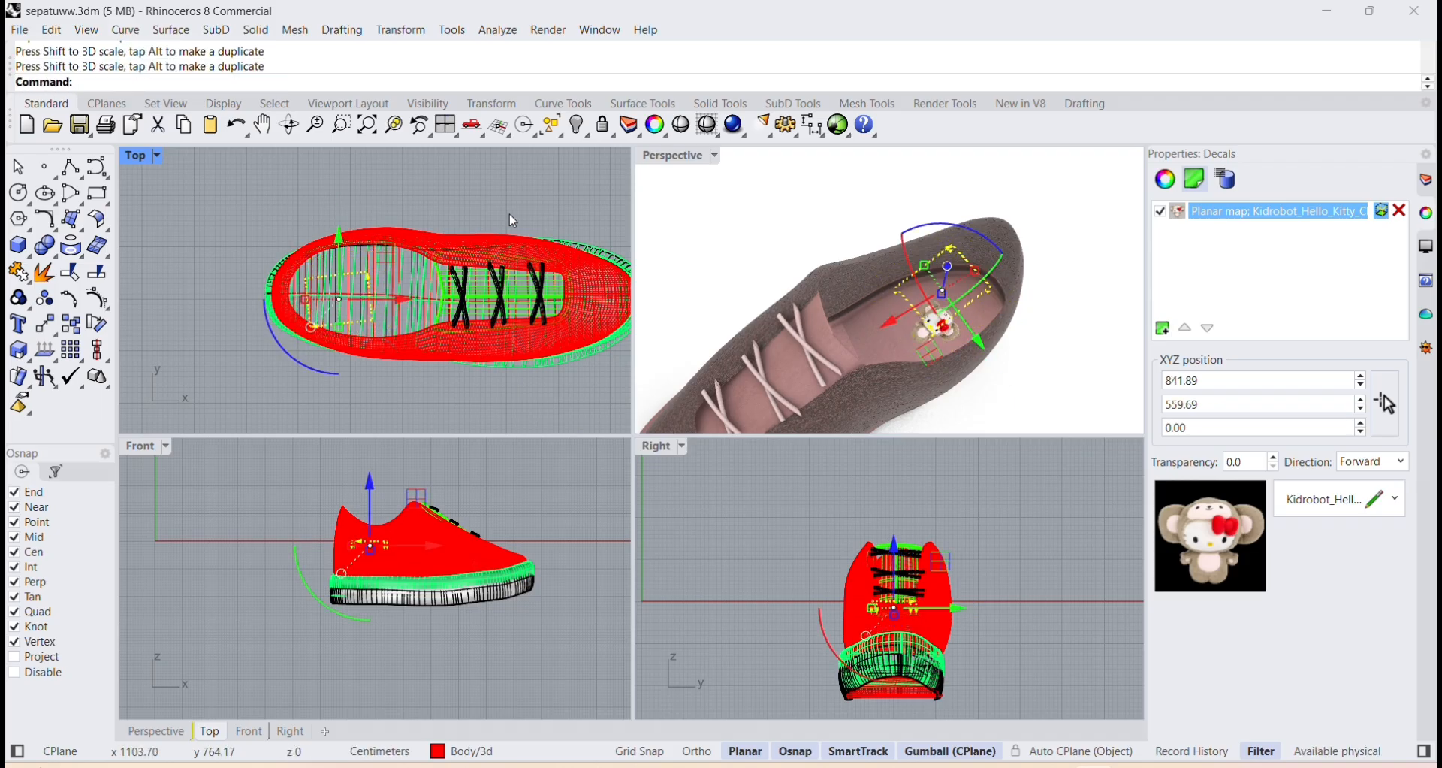
pyautogui.click(564, 192)
# Examine the Hello Kitty decal inside the shoe from several angles and distances.
pyautogui.scroll(-4, 942, 337)
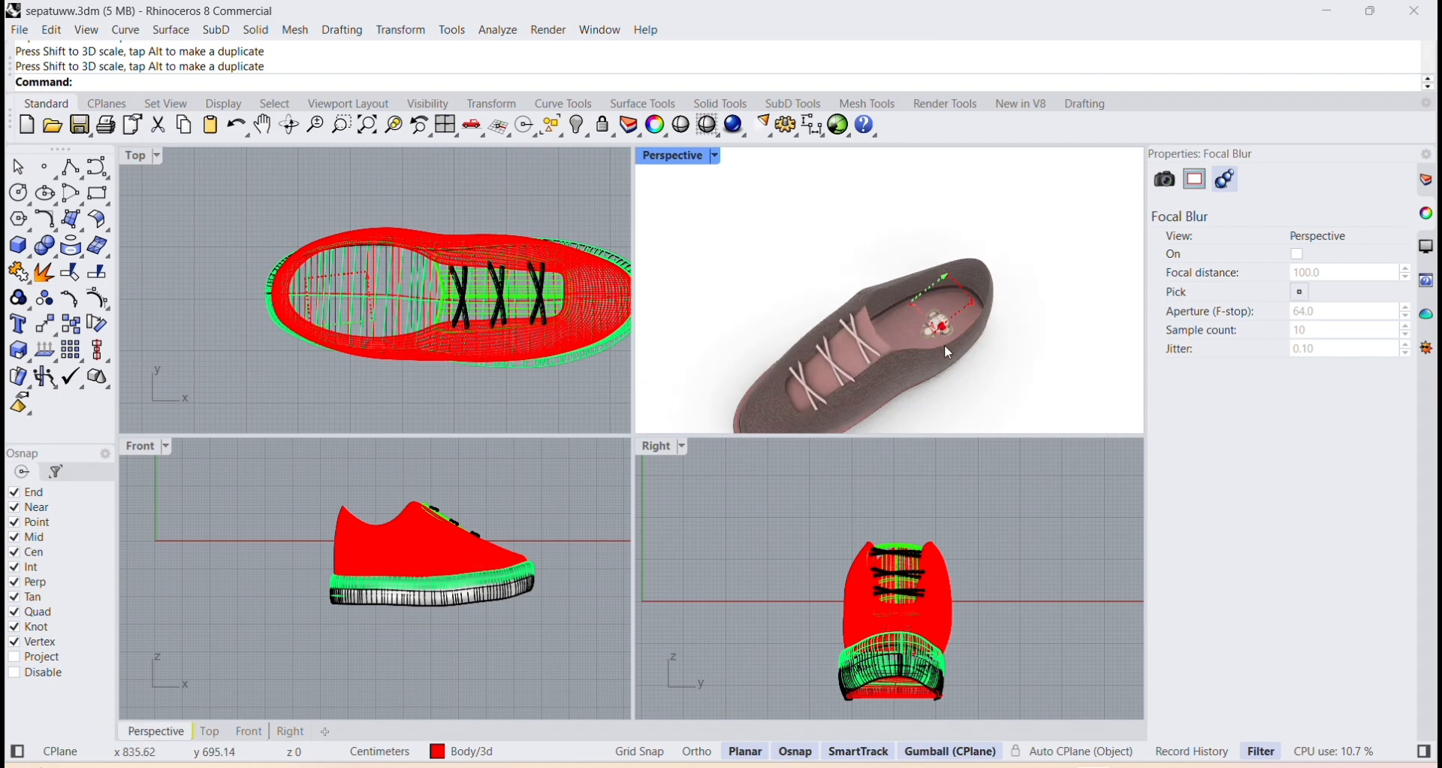
pyautogui.moveTo(945, 344); pyautogui.dragTo(943, 310, button='right')
pyautogui.scroll(4, 946, 340)
pyautogui.scroll(-2, 946, 340)
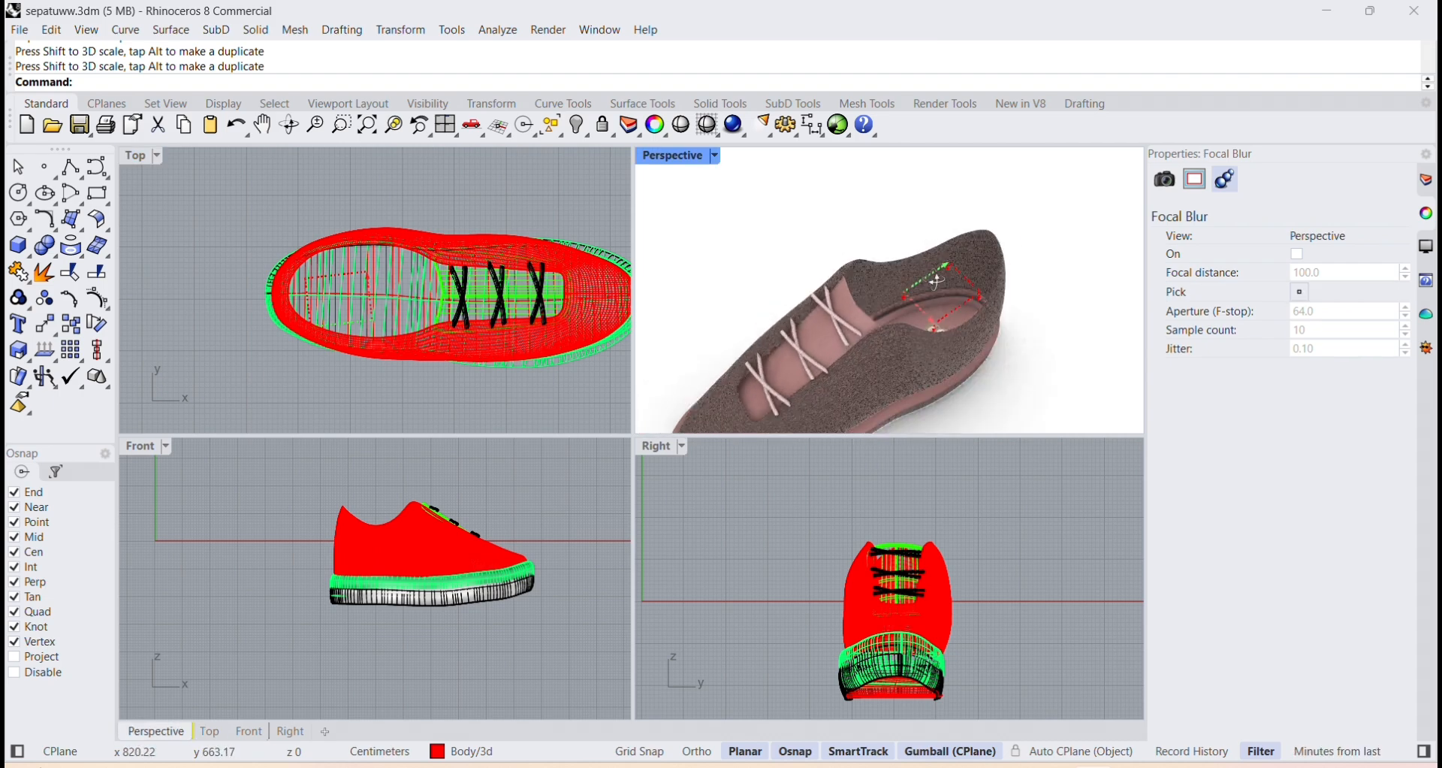
pyautogui.moveTo(1062, 352); pyautogui.dragTo(1086, 391, button='right')
pyautogui.scroll(2, 962, 340)
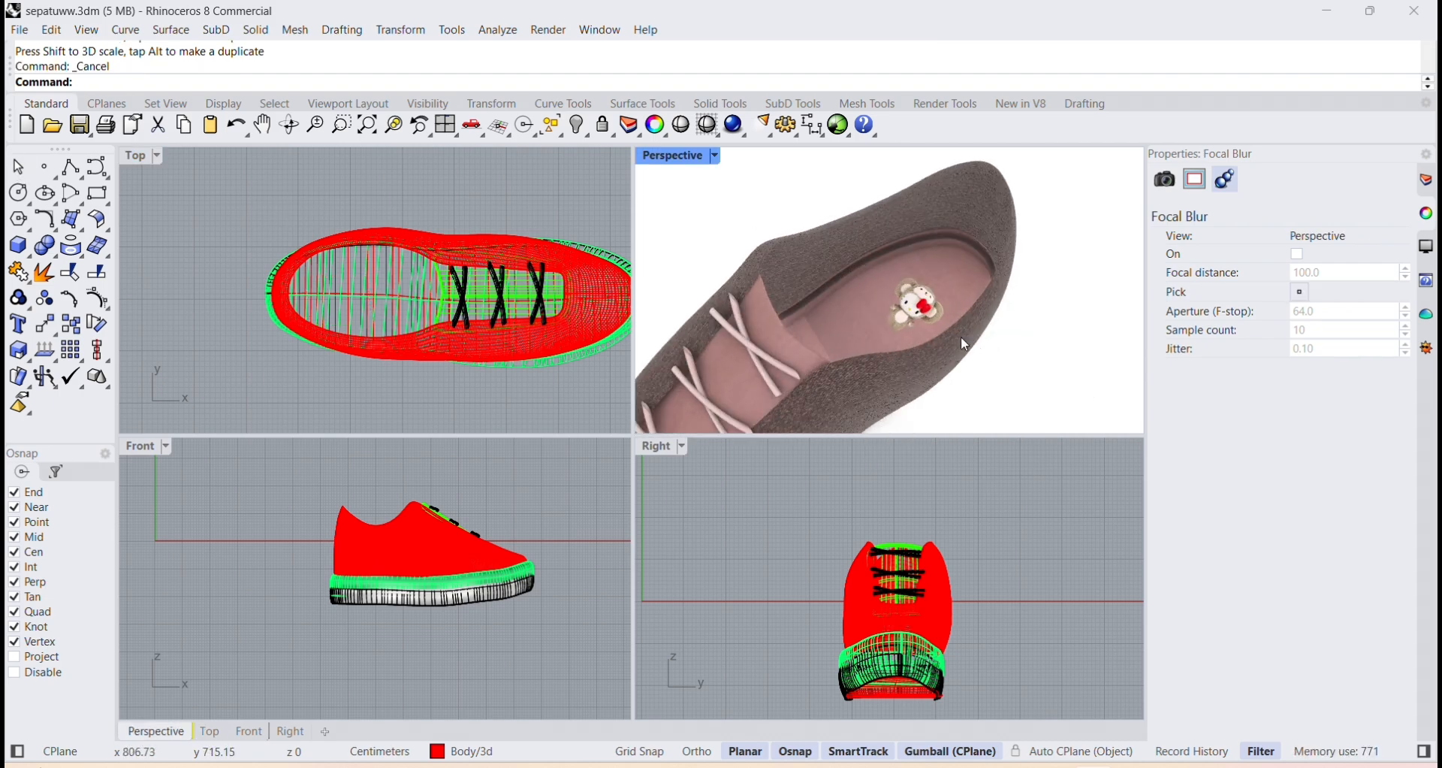
pyautogui.moveTo(962, 339); pyautogui.dragTo(892, 271, button='right')
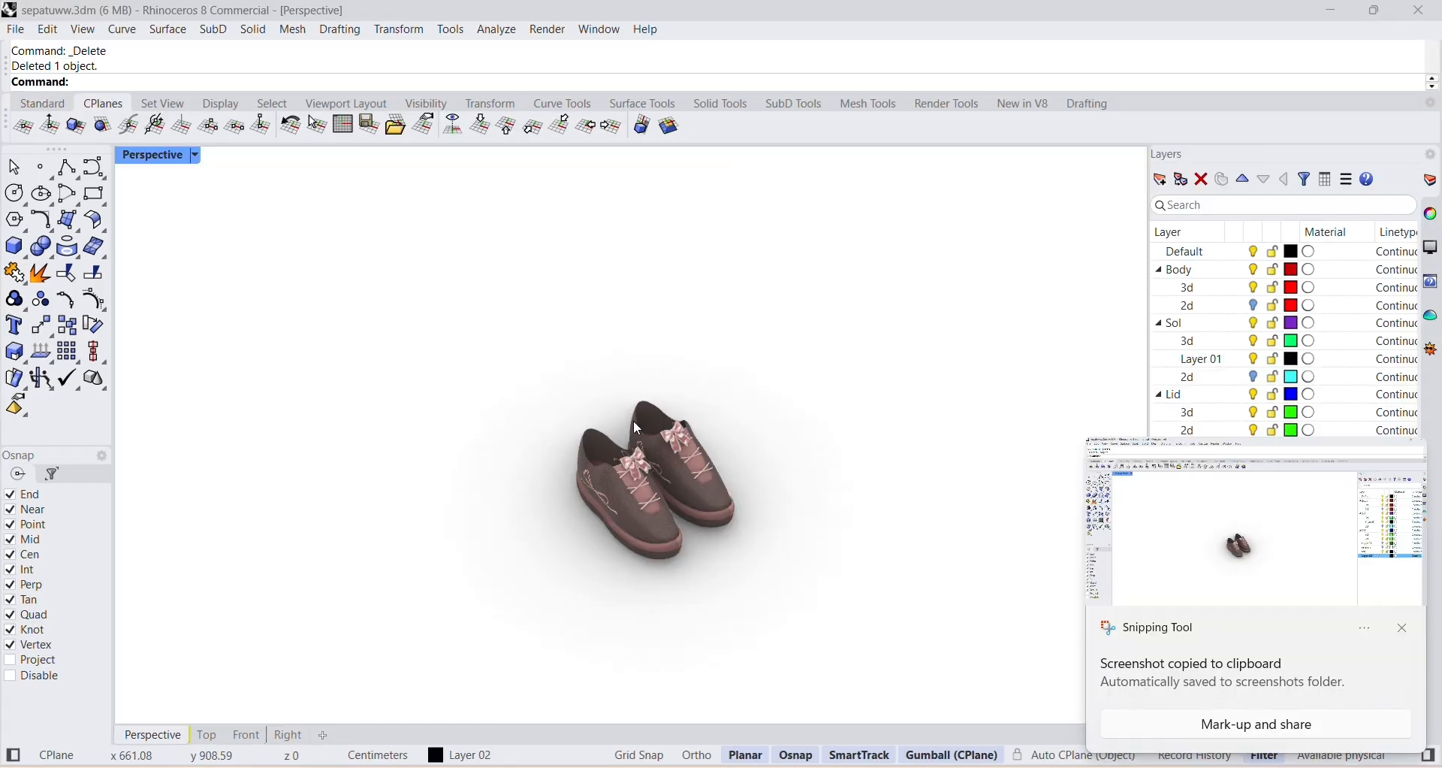
# Draw a circle with a radius of about 862 cm on the ground beside the pair of shoes.
pyautogui.scroll(2, 612, 496)
pyautogui.scroll(-2, 521, 429)
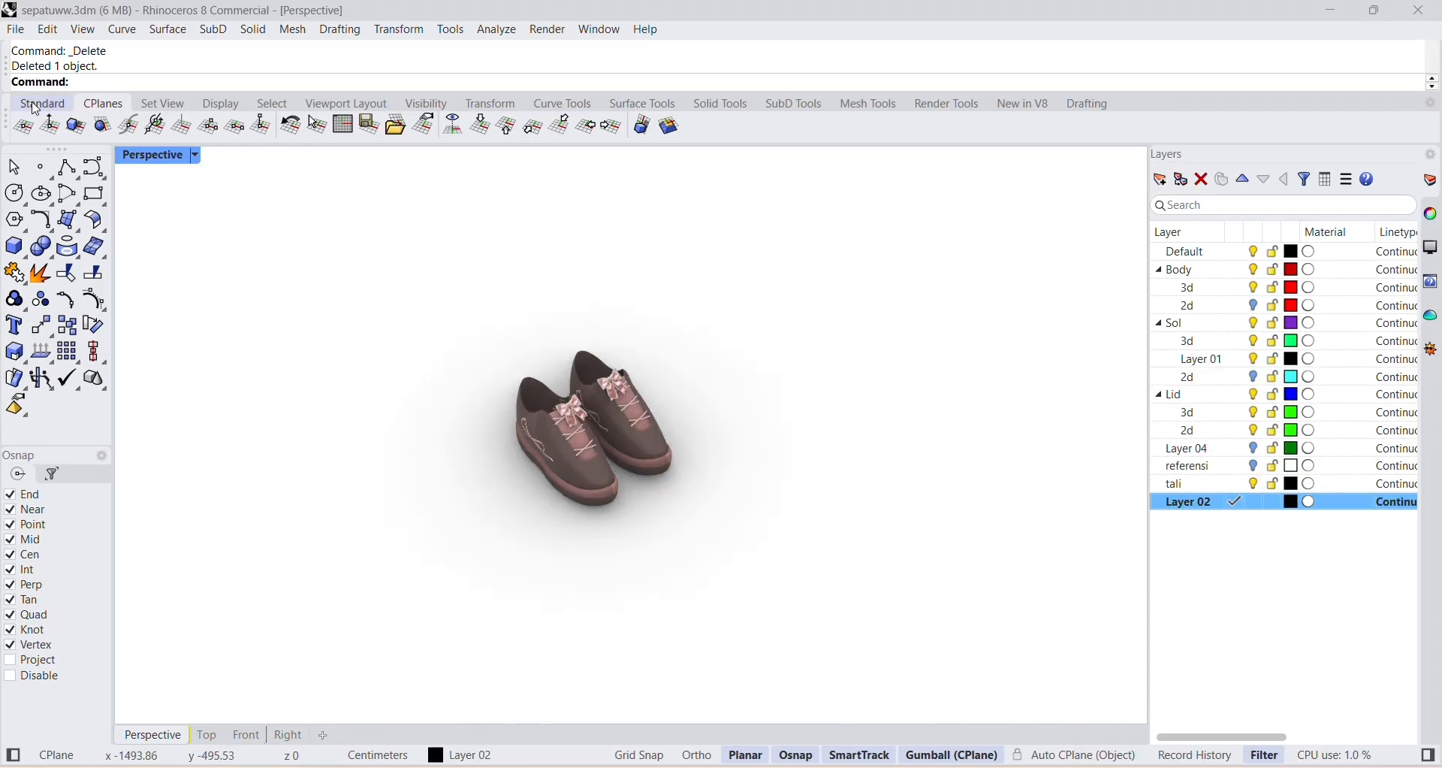
pyautogui.click(14, 193)
pyautogui.click(245, 440)
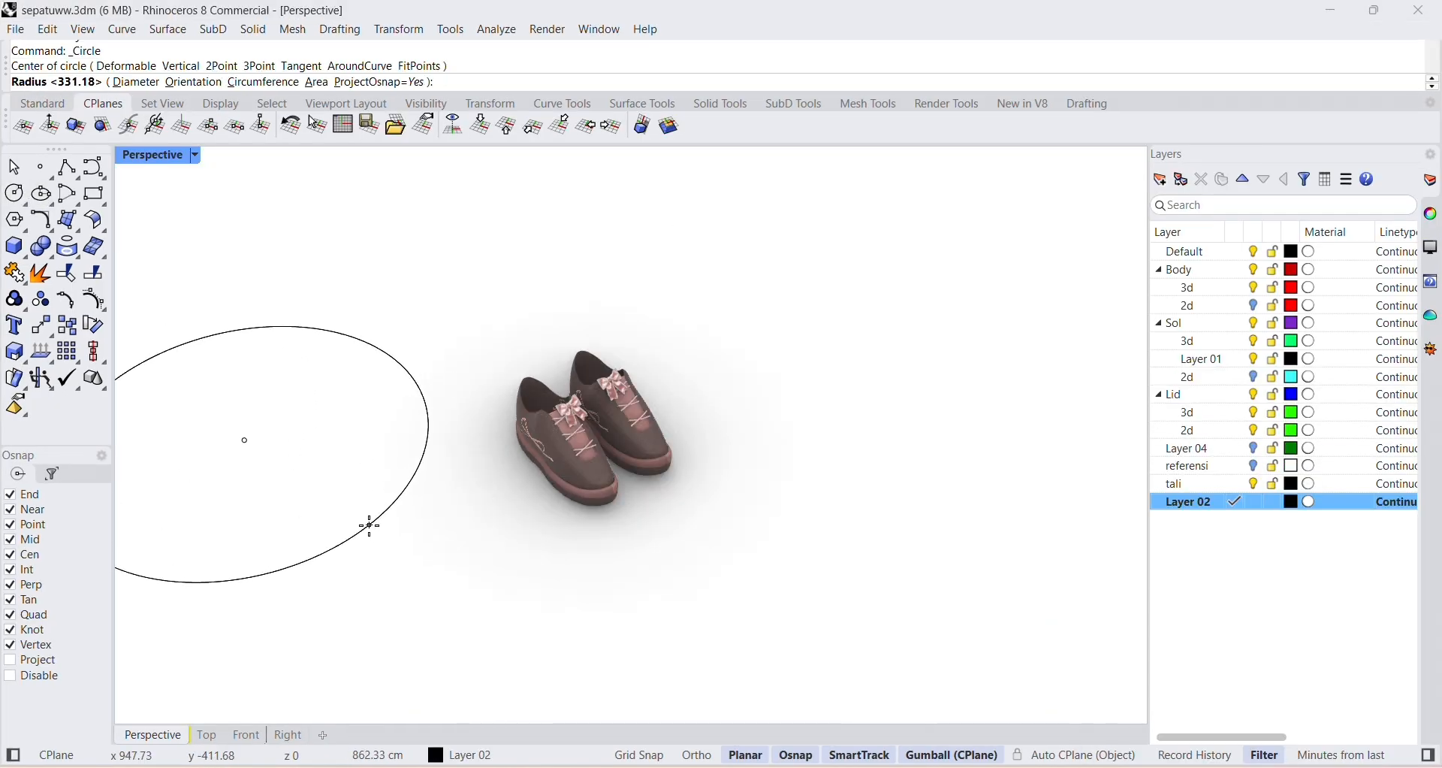
pyautogui.click(370, 526)
pyautogui.scroll(-2, 348, 522)
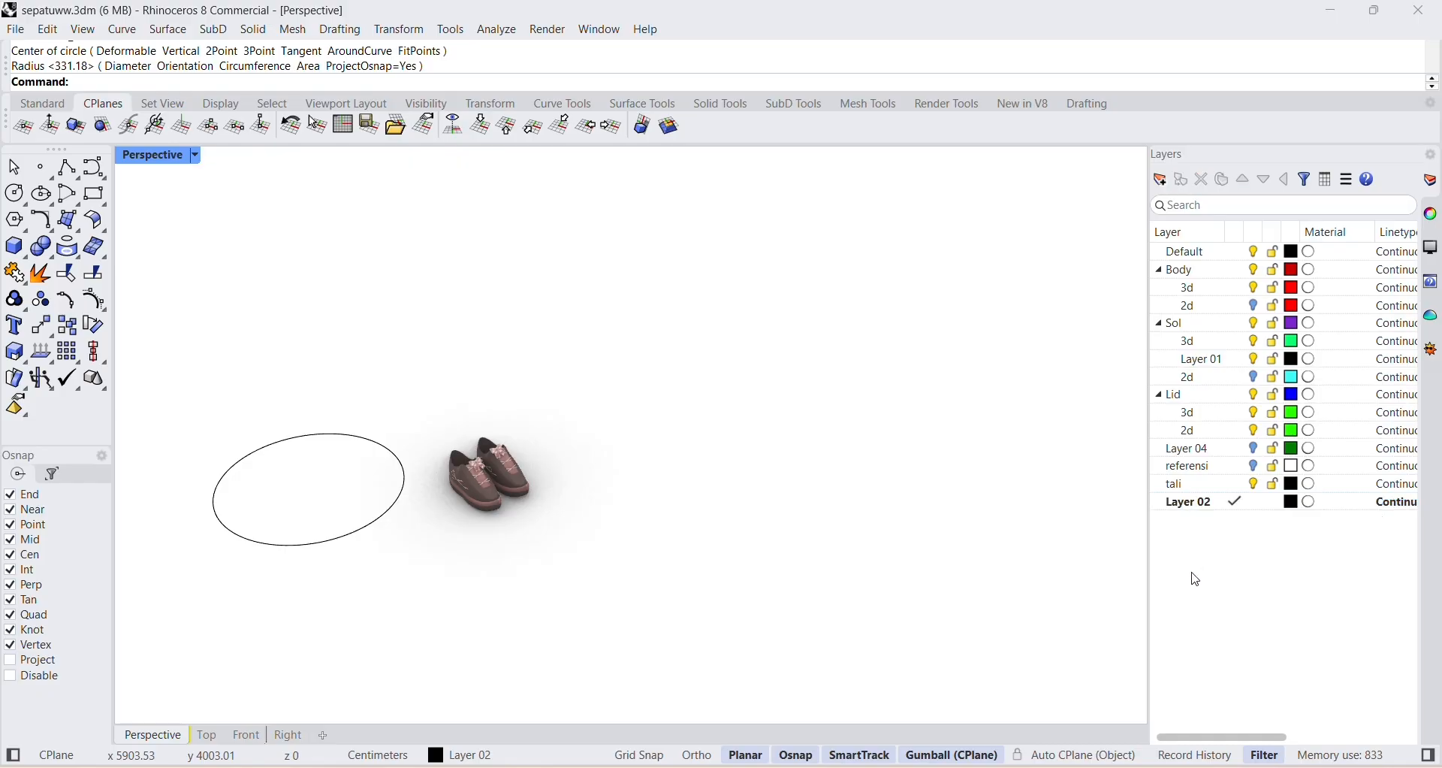
# Extrude the circle upward into a solid cylinder and enlarge the cylinder in both horizontal directions.
pyautogui.click(271, 543)
pyautogui.moveTo(308, 467); pyautogui.dragTo(301, 380)
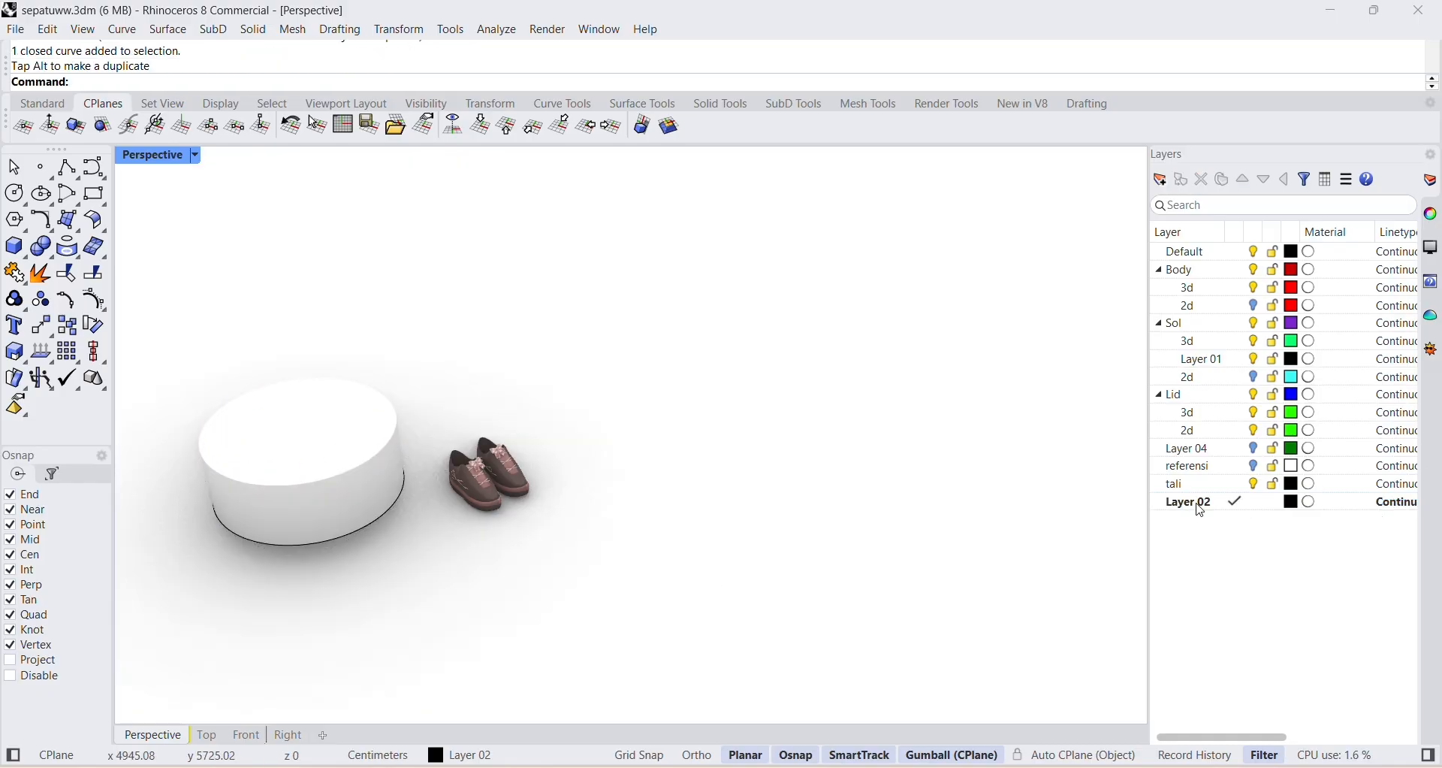
pyautogui.click(323, 504)
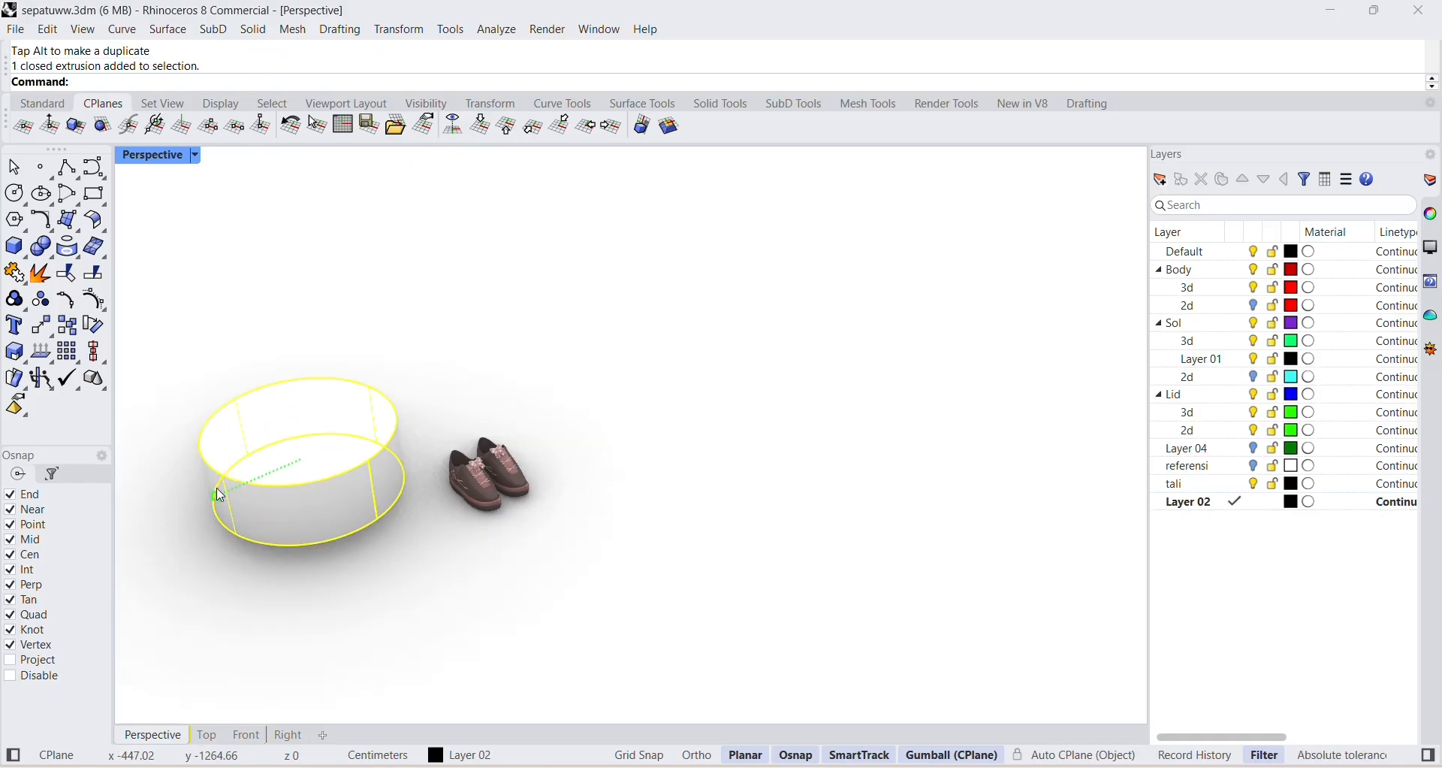
pyautogui.moveTo(220, 496); pyautogui.dragTo(191, 509)
pyautogui.moveTo(259, 419)
pyautogui.mouseDown()
pyautogui.moveTo(228, 393)
pyautogui.moveTo(238, 401)
pyautogui.mouseUp()
pyautogui.click(556, 438)
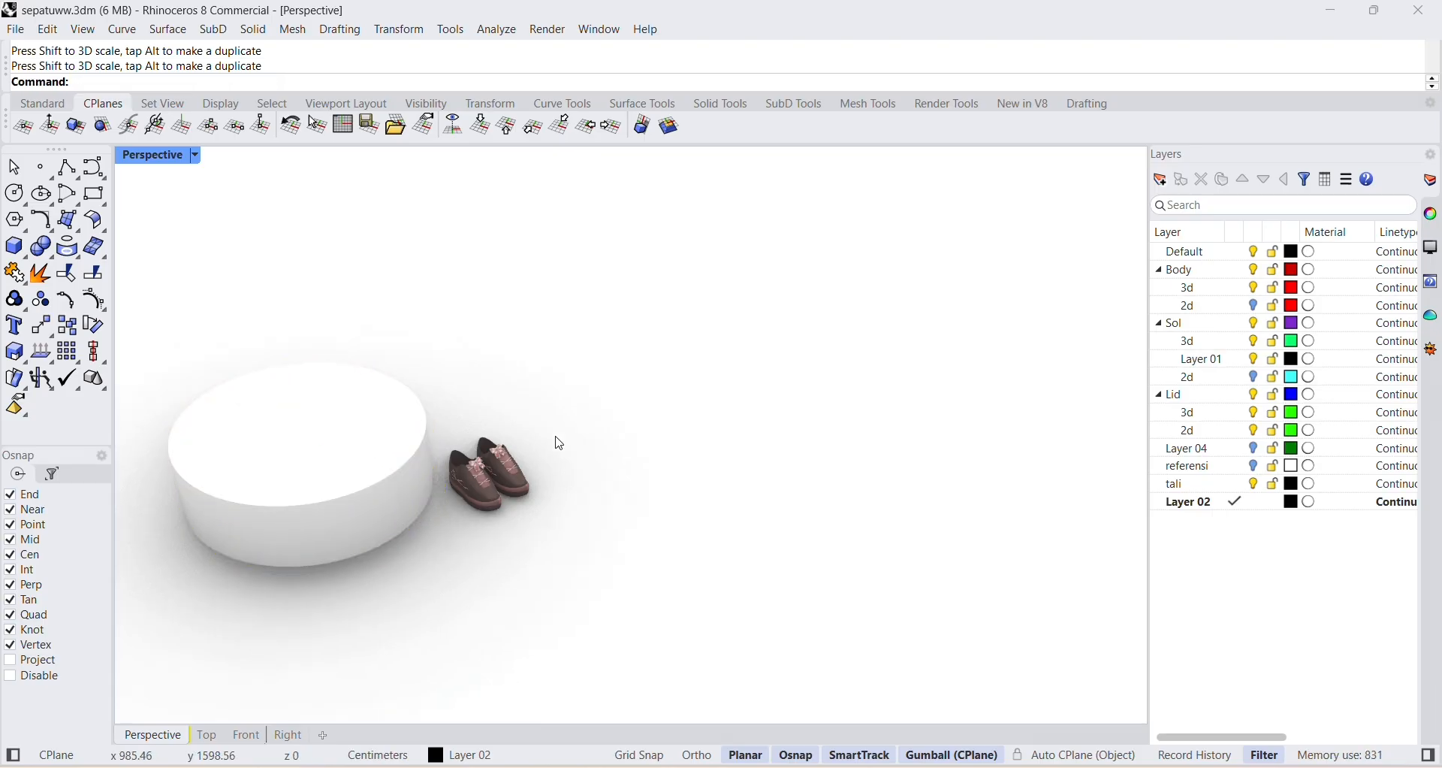
# Try the existing Download_free_png pink satin picture material on the cylinder and undo the assignment.
pyautogui.click(383, 458)
pyautogui.click(1430, 216)
pyautogui.click(1196, 181)
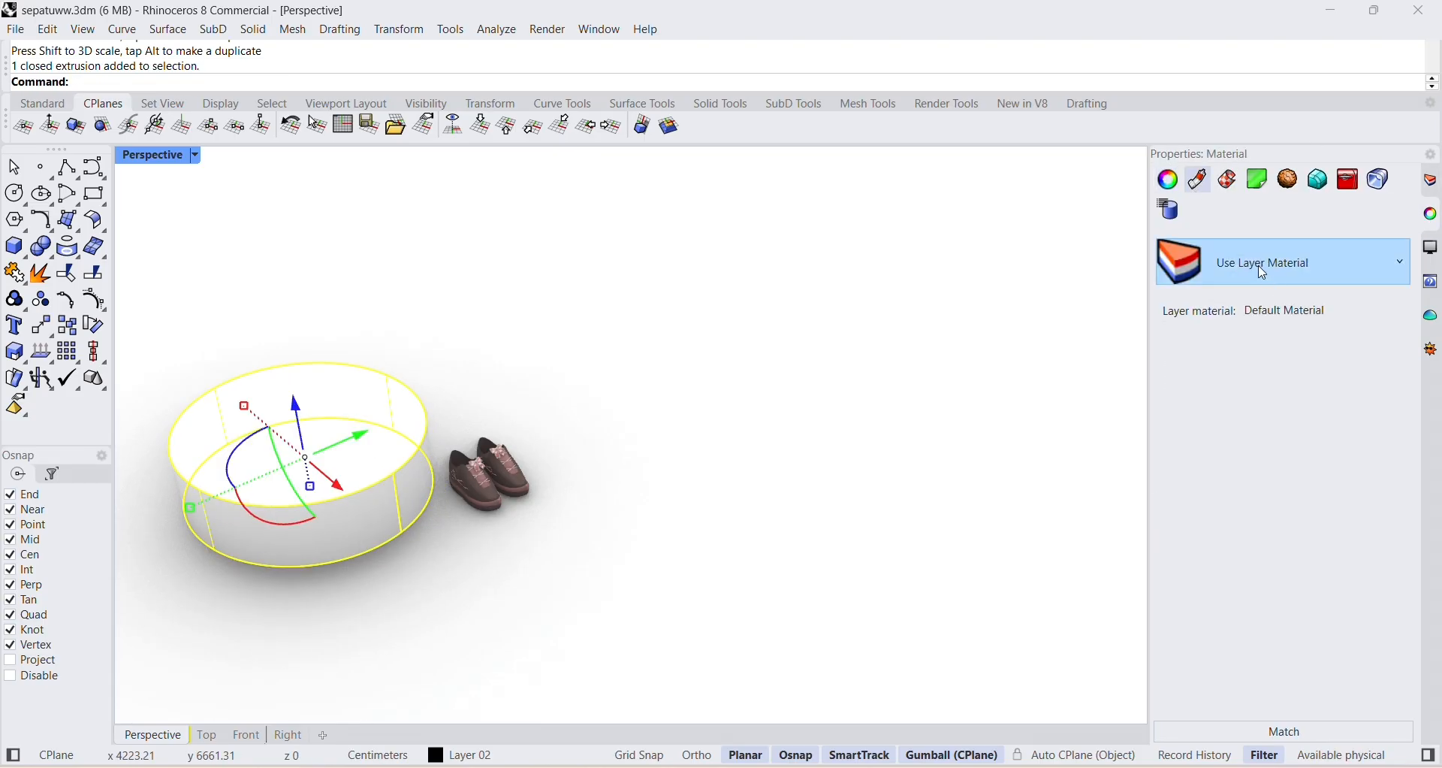
pyautogui.click(1266, 266)
pyautogui.scroll(-5, 1290, 425)
pyautogui.click(1267, 744)
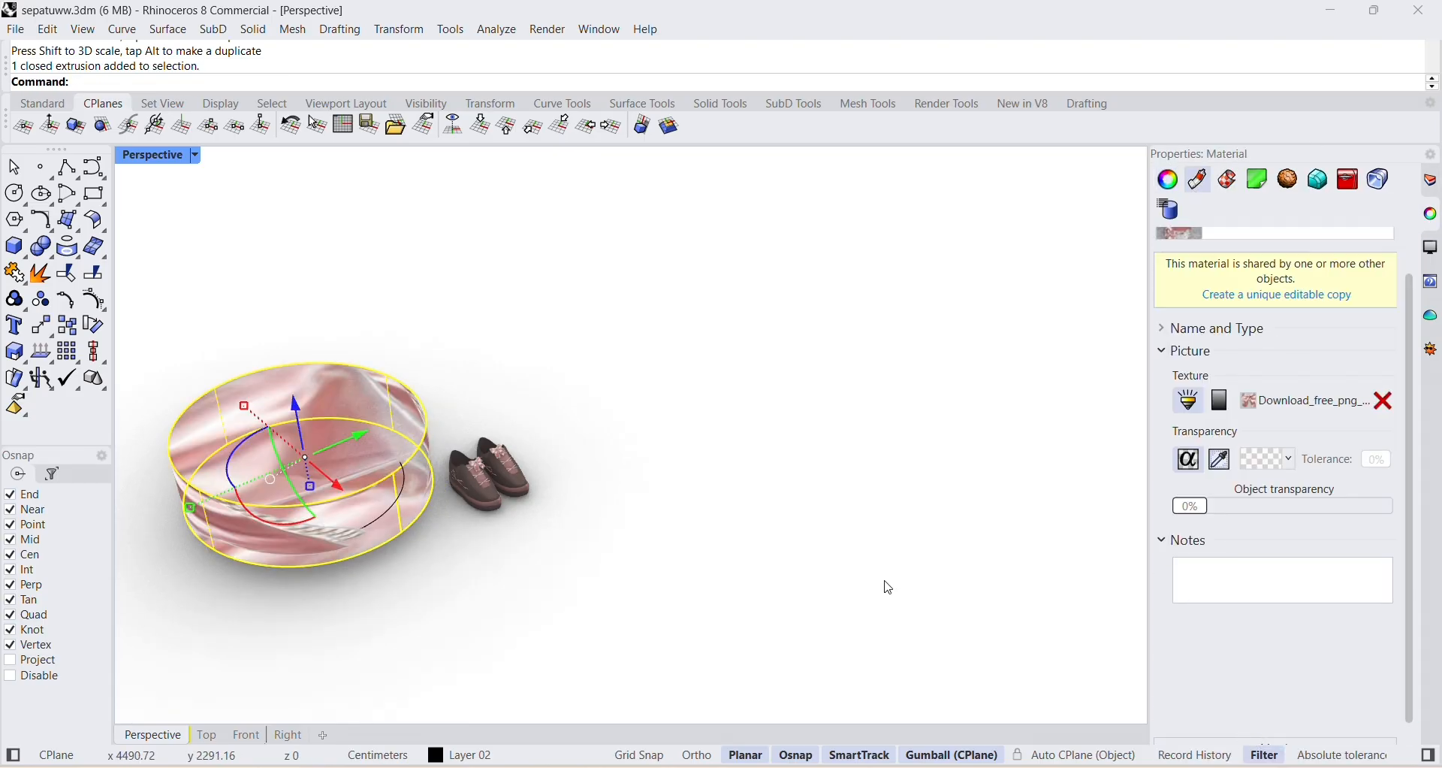
pyautogui.click(887, 584)
pyautogui.hotkey('ctrl', 'z')
# Give the cylinder a new picture material using the Energieker JPG from the Downloads folder.
pyautogui.click(1433, 185)
pyautogui.click(387, 459)
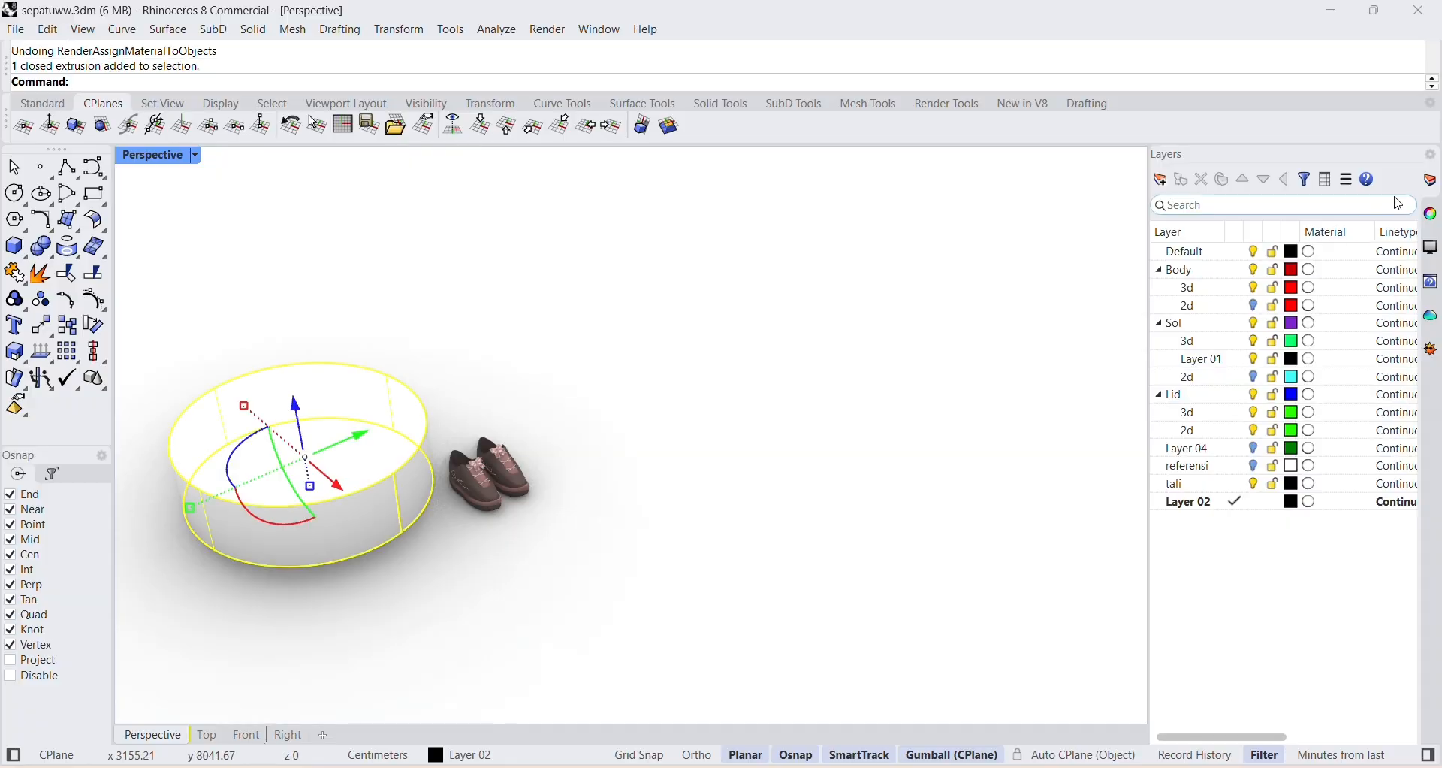
pyautogui.click(1431, 214)
pyautogui.click(1198, 180)
pyautogui.click(1265, 267)
pyautogui.click(1169, 326)
pyautogui.click(966, 615)
pyautogui.doubleClick(680, 296)
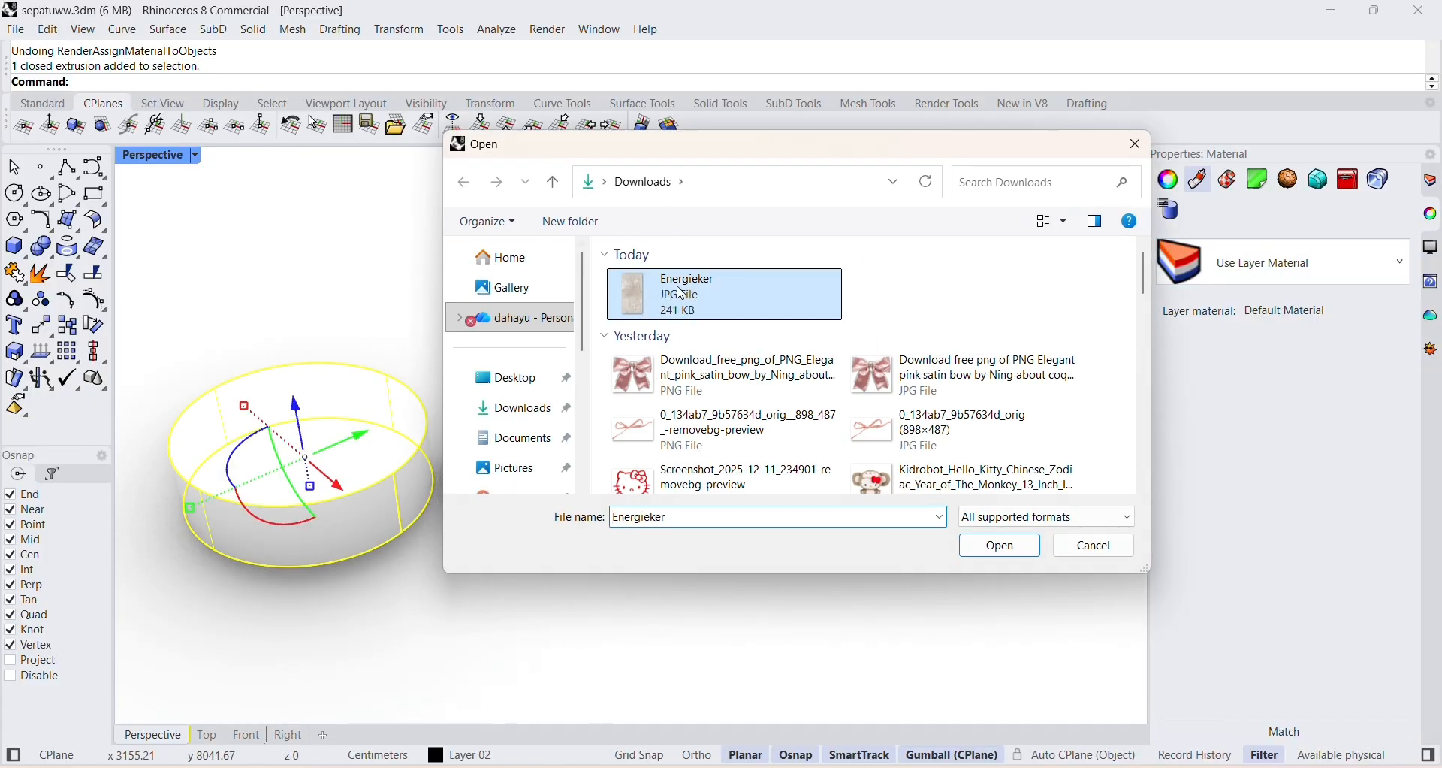
pyautogui.click(773, 383)
pyautogui.scroll(3, 466, 474)
pyautogui.scroll(-2, 488, 485)
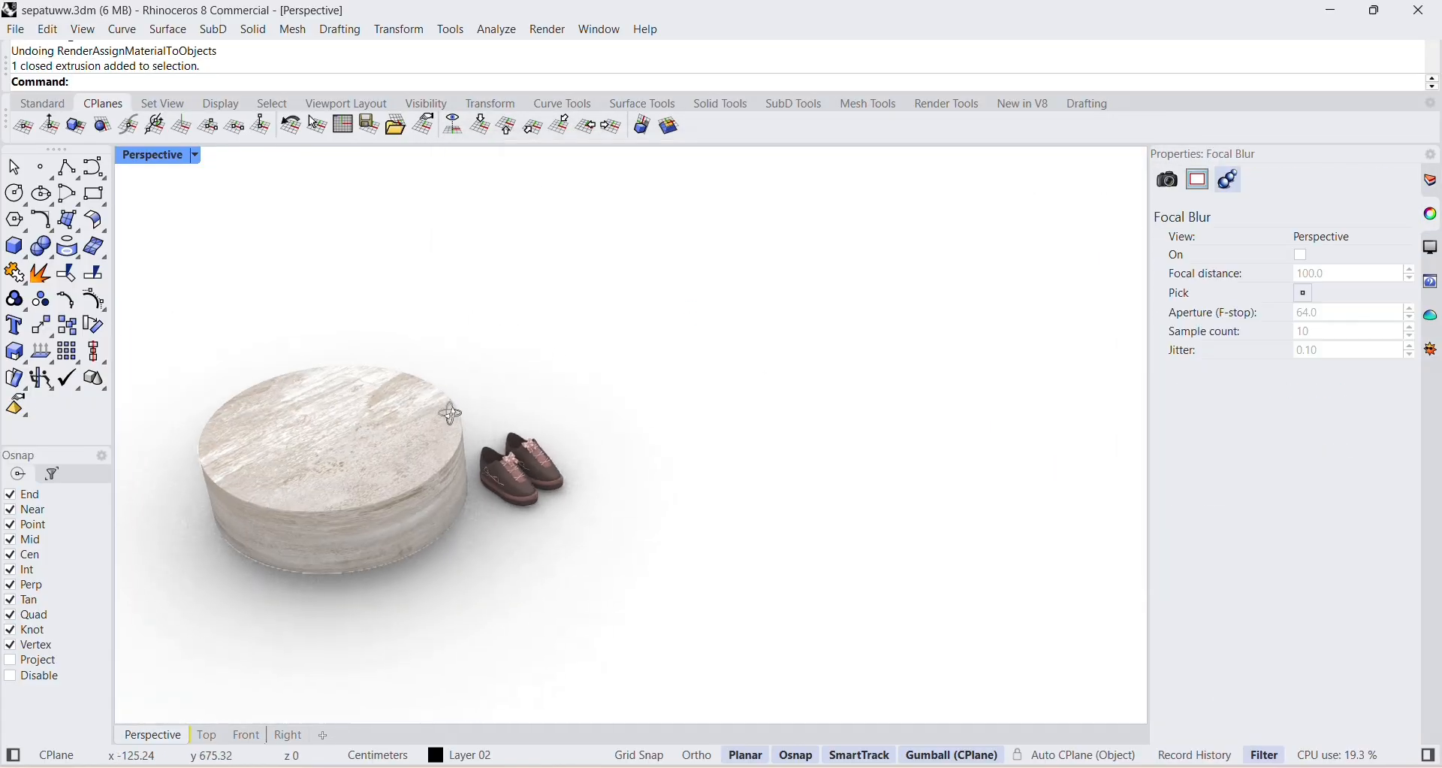
# Select the shoe farther from the cylinder and move it sideways, away from the other shoe.
pyautogui.keyDown('shift'); pyautogui.moveTo(449, 409); pyautogui.dragTo(582, 413, button='right'); pyautogui.keyUp('shift')
pyautogui.scroll(3, 635, 466)
pyautogui.moveTo(639, 485); pyautogui.dragTo(467, 425, button='right')
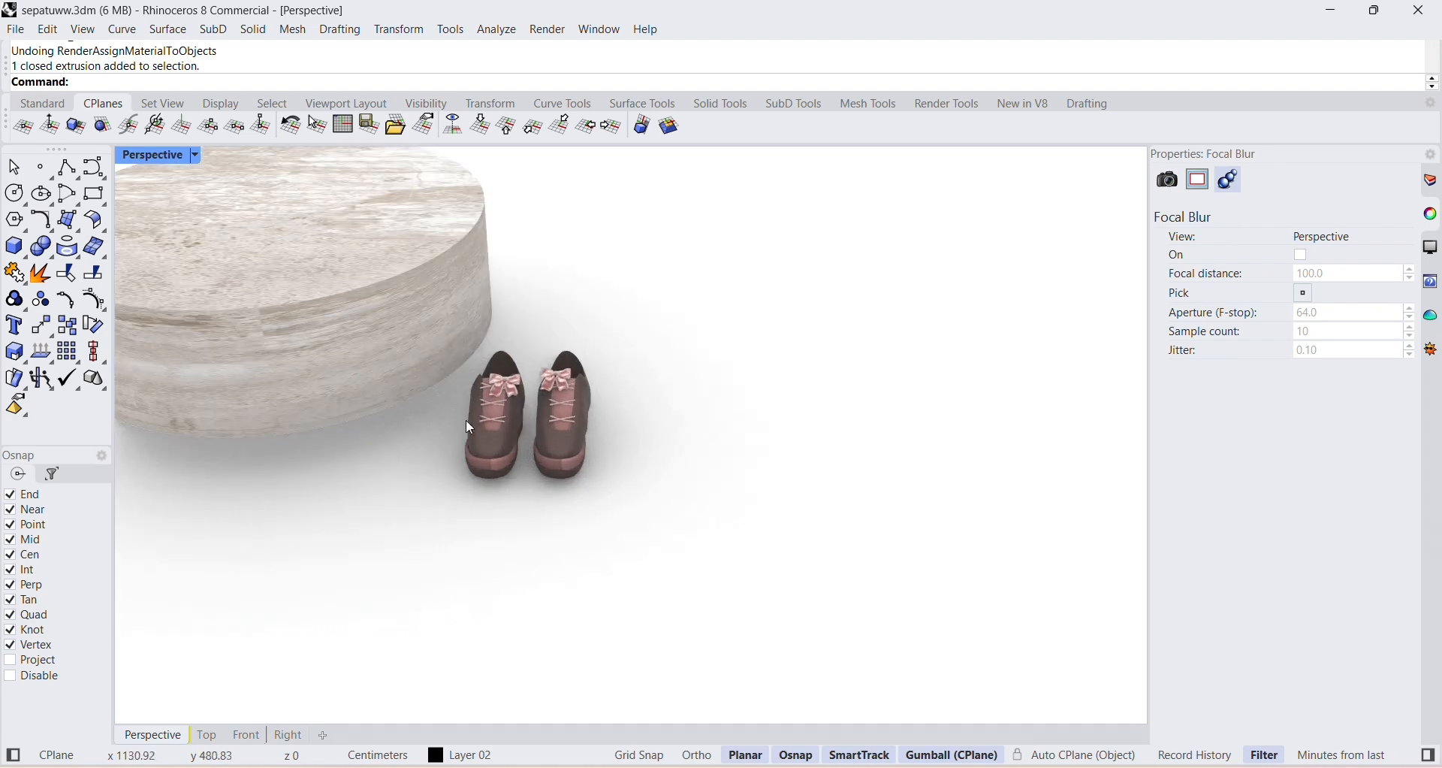
pyautogui.moveTo(473, 456); pyautogui.dragTo(469, 411)
pyautogui.click(655, 507)
pyautogui.moveTo(532, 488); pyautogui.dragTo(462, 356)
pyautogui.click(498, 527)
pyautogui.click(631, 448)
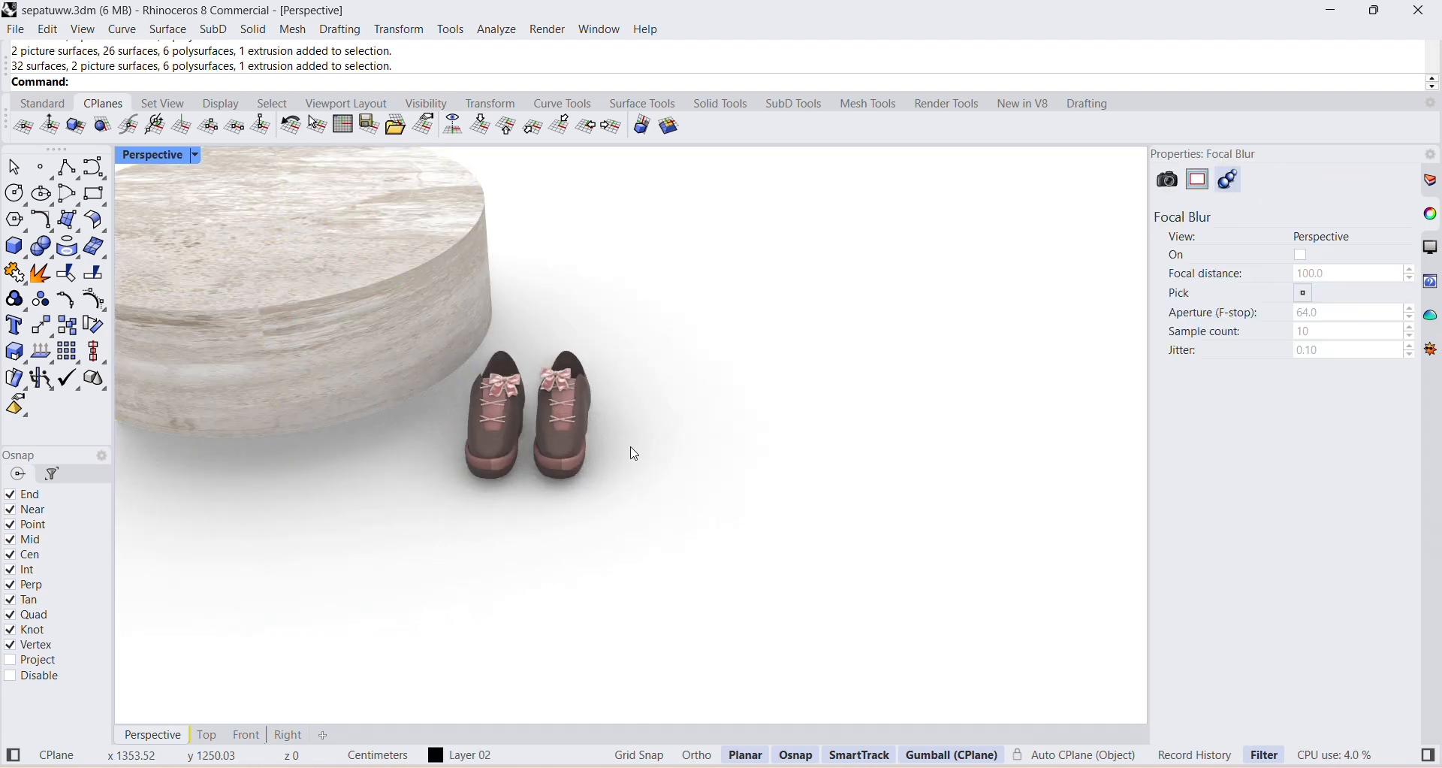
pyautogui.moveTo(671, 571); pyautogui.dragTo(535, 314)
pyautogui.moveTo(625, 410); pyautogui.dragTo(774, 411)
pyautogui.click(825, 470)
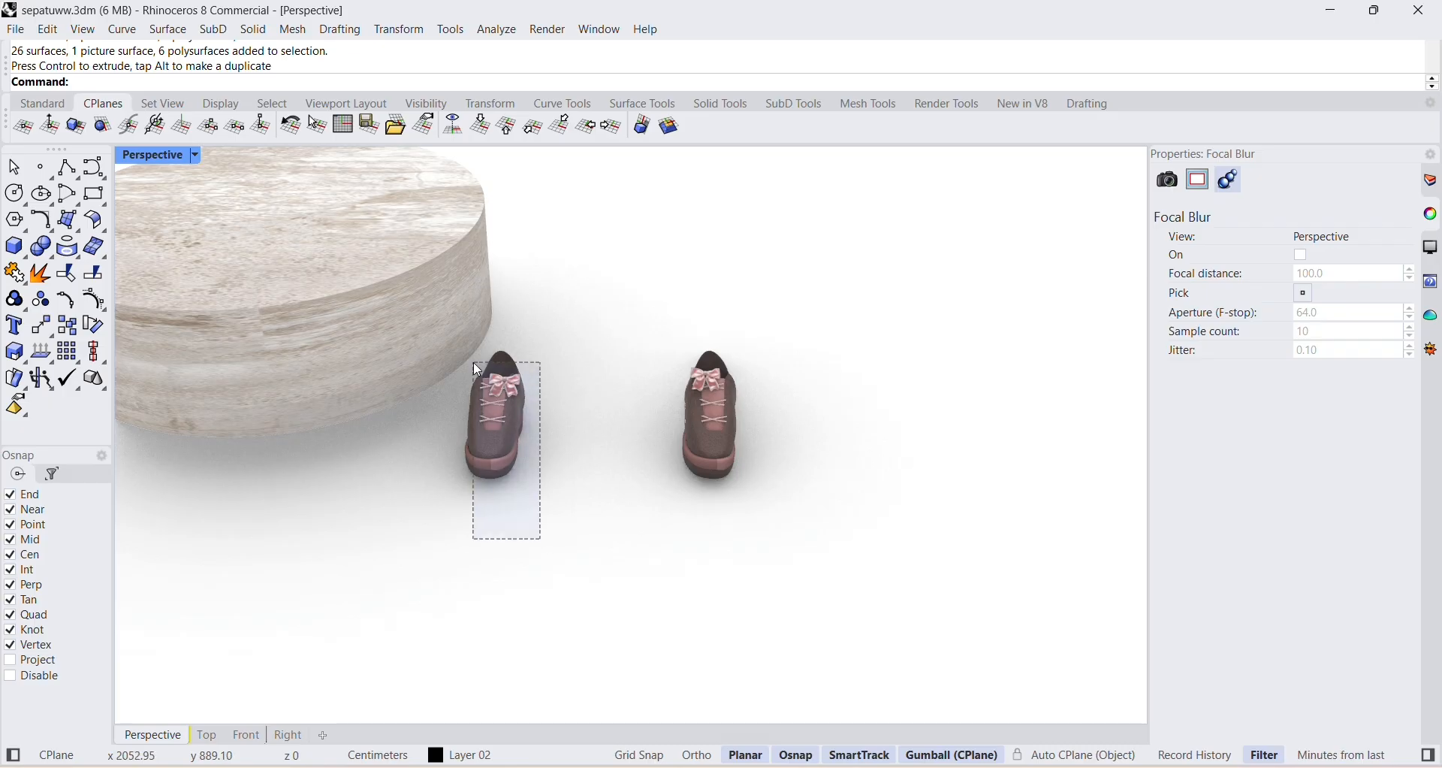
# Select the whole shoe nearest the cylinder and raise it above the height of the cylinder's top.
pyautogui.scroll(-4, 560, 429)
pyautogui.moveTo(474, 362); pyautogui.dragTo(395, 322)
pyautogui.click(454, 349)
pyautogui.click(574, 467)
pyautogui.scroll(4, 505, 436)
pyautogui.moveTo(575, 507); pyautogui.dragTo(489, 326)
pyautogui.scroll(-6, 489, 328)
pyautogui.moveTo(492, 333); pyautogui.dragTo(610, 397, button='right')
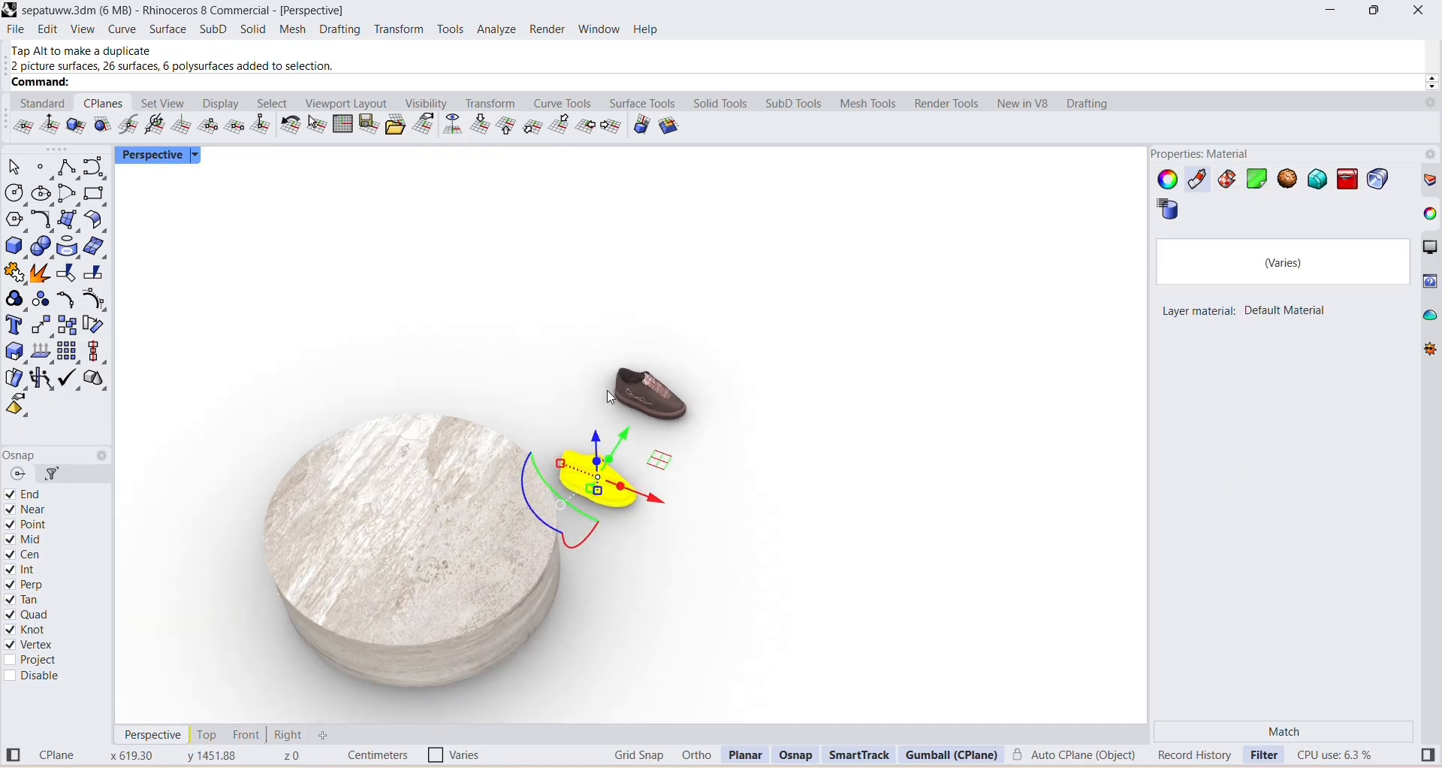
pyautogui.moveTo(596, 438); pyautogui.dragTo(593, 317)
pyautogui.click(633, 319)
# Move the raised shoe over the cylinder and set it down near the back of its top face.
pyautogui.moveTo(631, 319); pyautogui.dragTo(554, 403)
pyautogui.click(633, 422)
pyautogui.moveTo(632, 422); pyautogui.dragTo(448, 226, button='right')
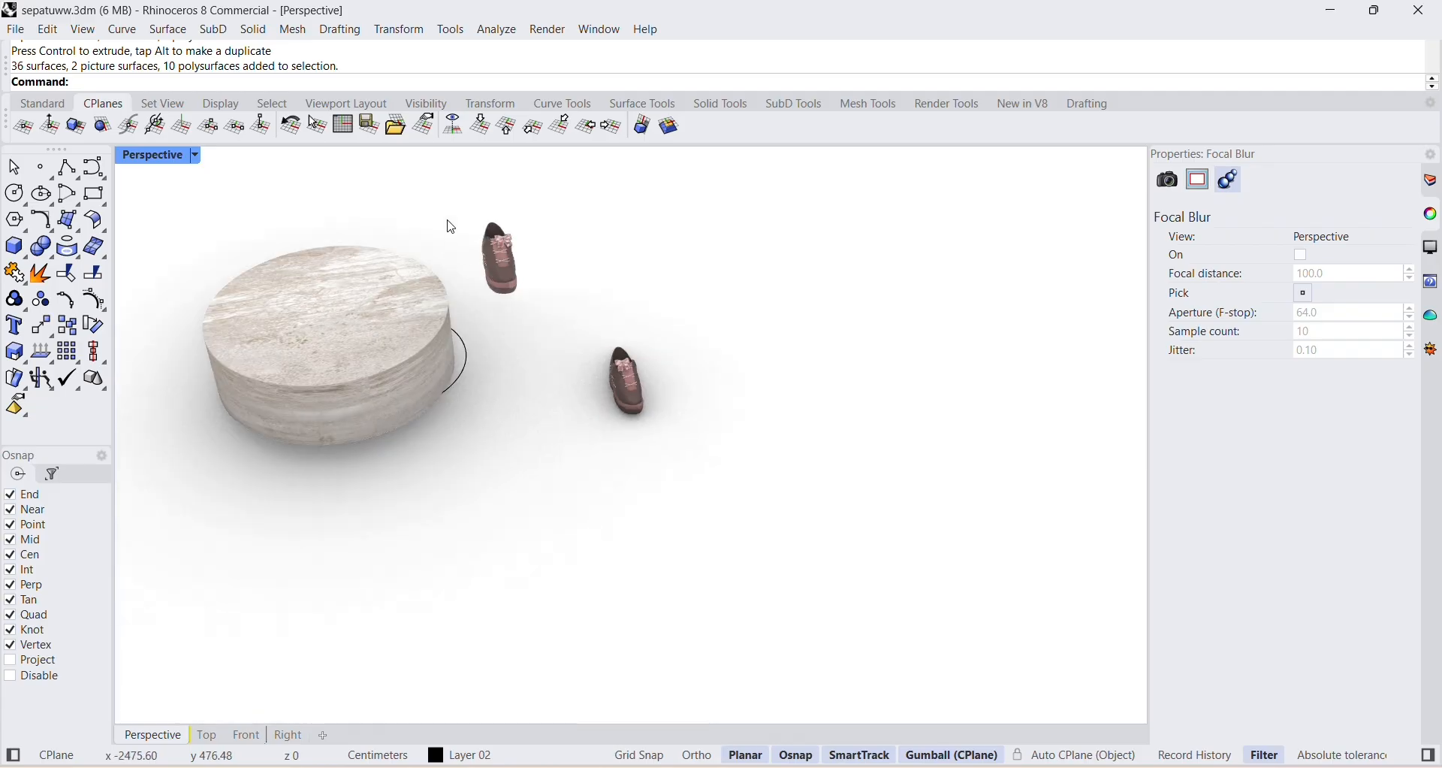
pyautogui.click(499, 257)
pyautogui.moveTo(499, 257); pyautogui.dragTo(308, 278)
pyautogui.scroll(2, 311, 284)
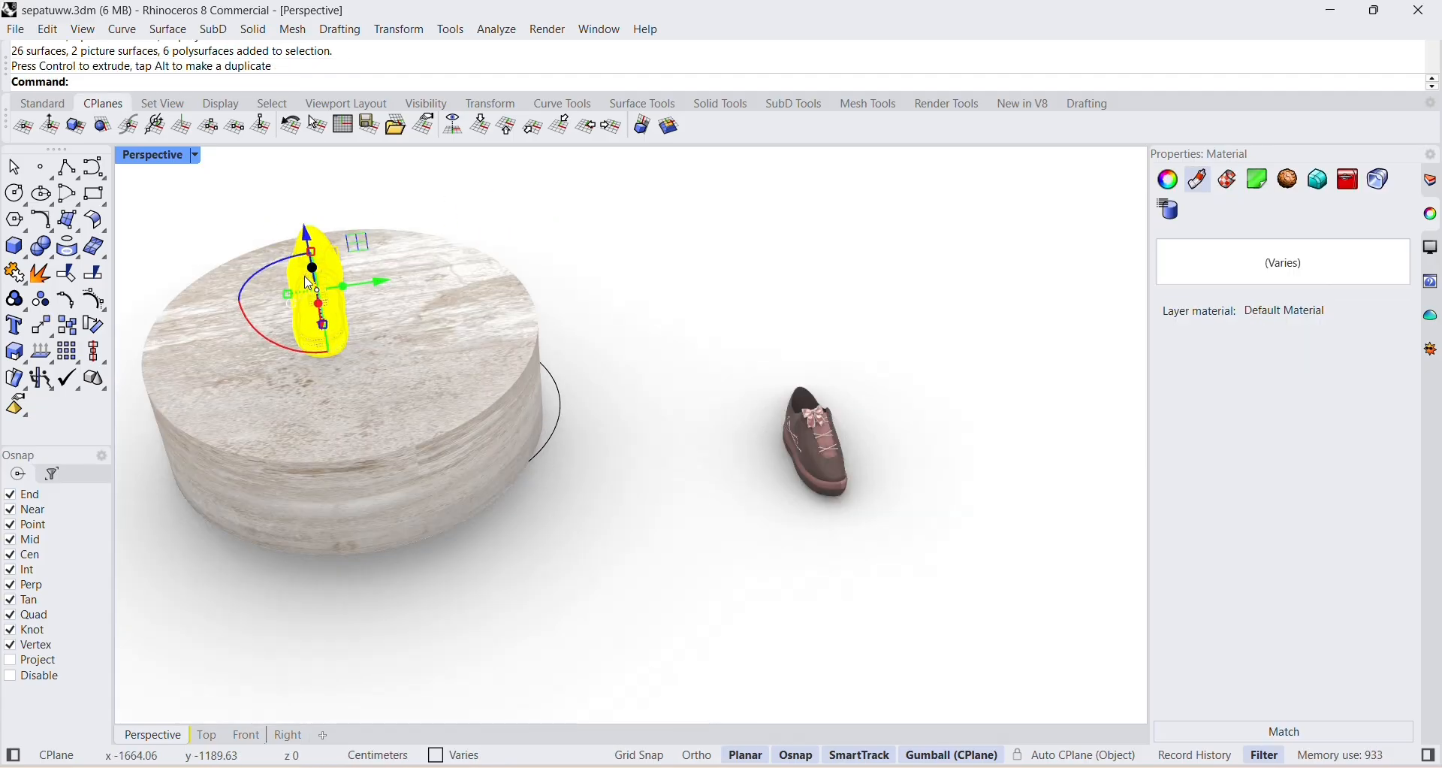
pyautogui.scroll(2, 310, 284)
pyautogui.moveTo(322, 330); pyautogui.dragTo(317, 297)
pyautogui.click(614, 280)
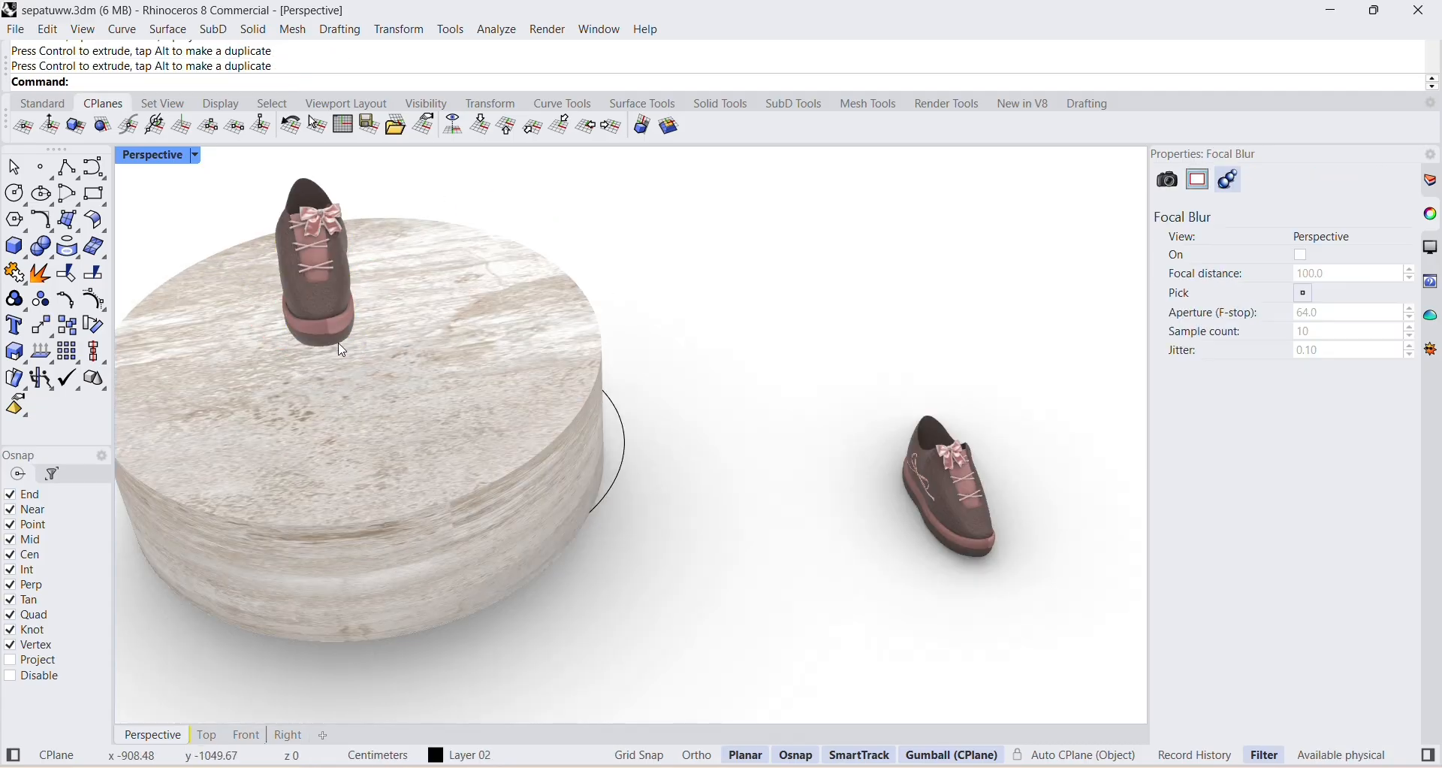
# Try to select the second shoe on the ground and move it toward the cylinder, and undo the moves.
pyautogui.moveTo(339, 343); pyautogui.dragTo(517, 321, button='right')
pyautogui.moveTo(656, 202); pyautogui.dragTo(908, 378)
pyautogui.moveTo(830, 214); pyautogui.dragTo(820, 326)
pyautogui.moveTo(864, 388); pyautogui.dragTo(662, 365)
pyautogui.click(697, 263)
pyautogui.moveTo(701, 269); pyautogui.dragTo(659, 357, button='right')
pyautogui.hotkey('ctrl', 'z')
pyautogui.hotkey('ctrl', 'z')
pyautogui.hotkey('ctrl', 'z')
pyautogui.hotkey('ctrl', 'z')
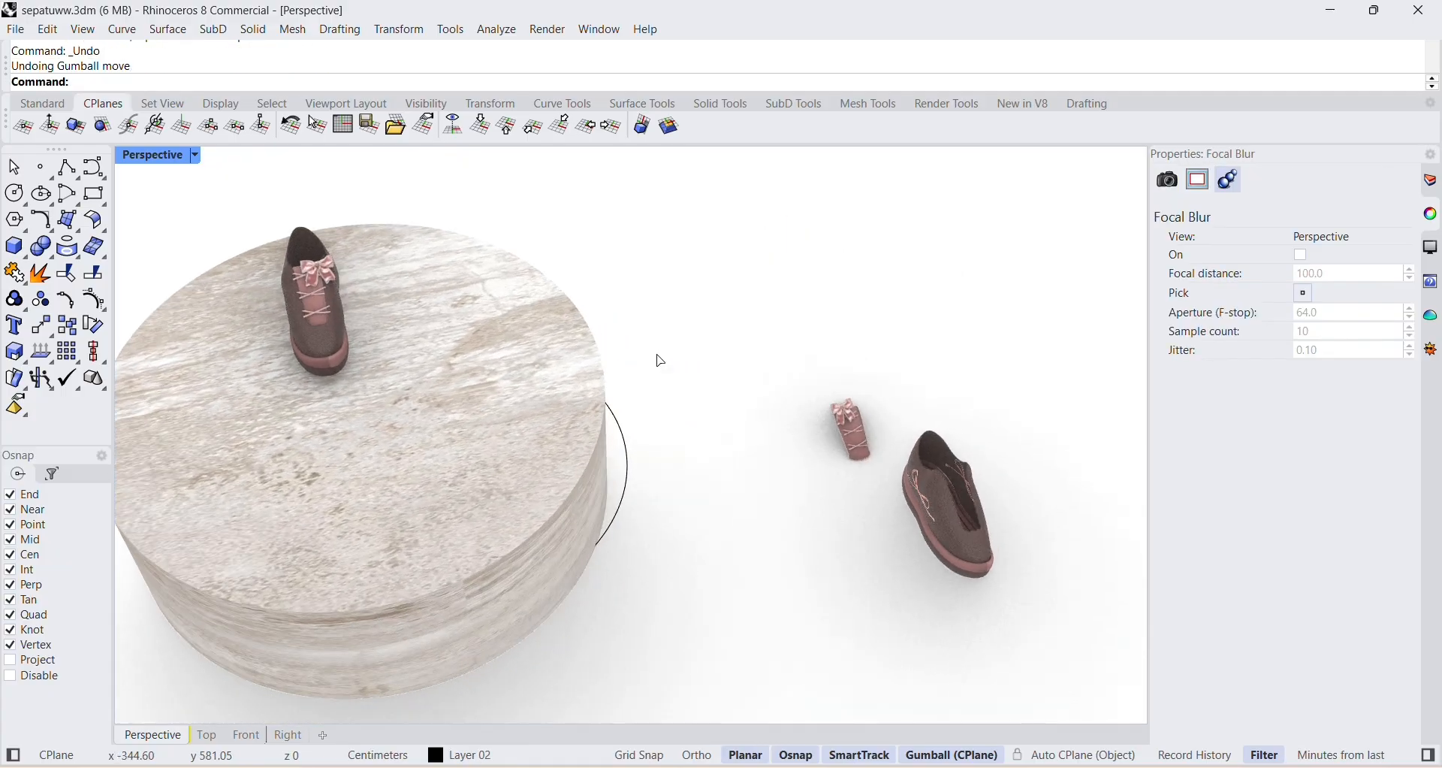
# Select a whole shoe, move it over the middle of the cylinder and lower it onto the top face.
pyautogui.click(990, 359)
pyautogui.moveTo(661, 178); pyautogui.dragTo(867, 461)
pyautogui.moveTo(821, 299); pyautogui.dragTo(379, 397)
pyautogui.click(717, 517)
pyautogui.moveTo(716, 517); pyautogui.dragTo(682, 365, button='right')
pyautogui.moveTo(637, 189); pyautogui.dragTo(804, 286)
pyautogui.moveTo(752, 226); pyautogui.dragTo(653, 306)
pyautogui.moveTo(609, 239); pyautogui.dragTo(610, 268)
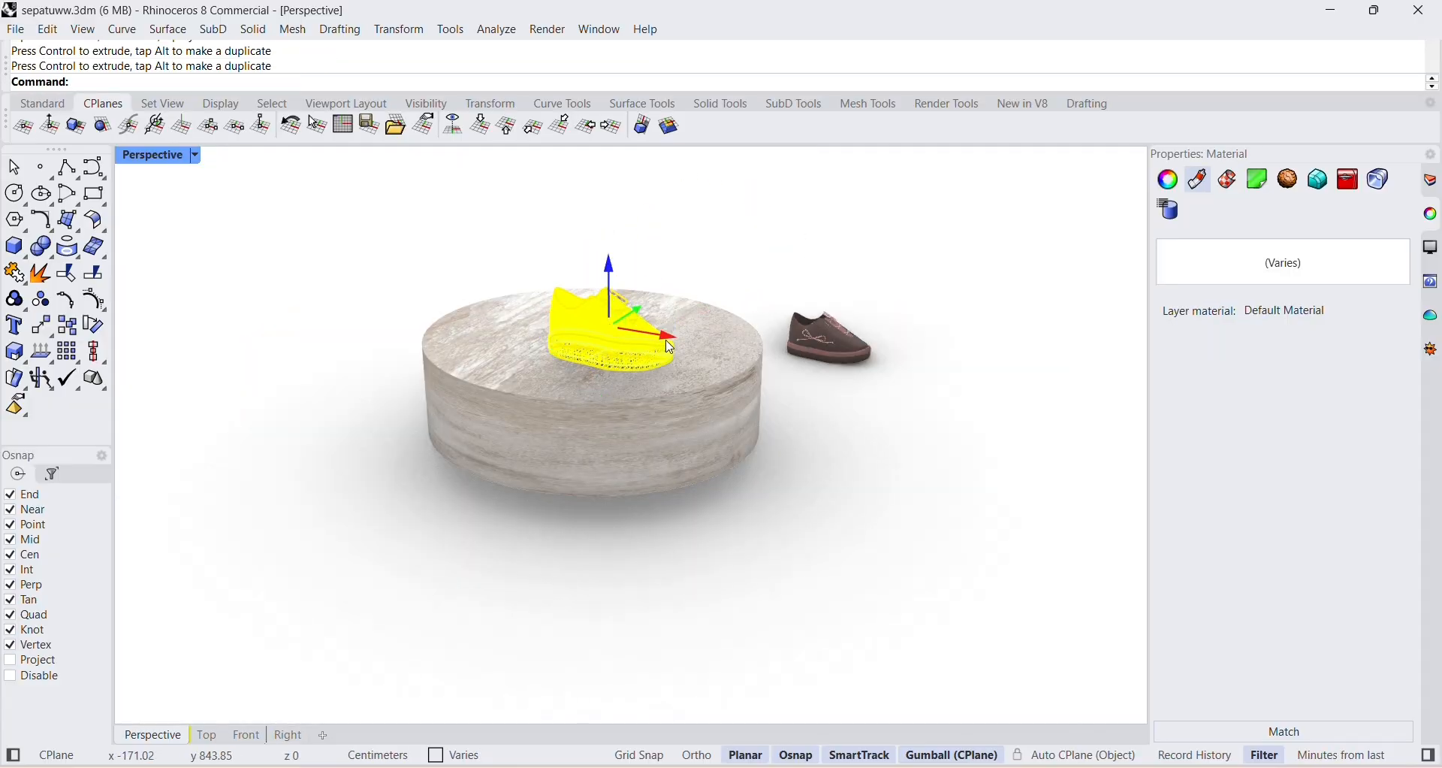
# Move the selected shoe toward the back of the cylinder's top face and lower it.
pyautogui.moveTo(665, 331); pyautogui.dragTo(610, 321)
pyautogui.moveTo(699, 271); pyautogui.dragTo(573, 351, button='right')
pyautogui.moveTo(279, 392); pyautogui.dragTo(490, 399)
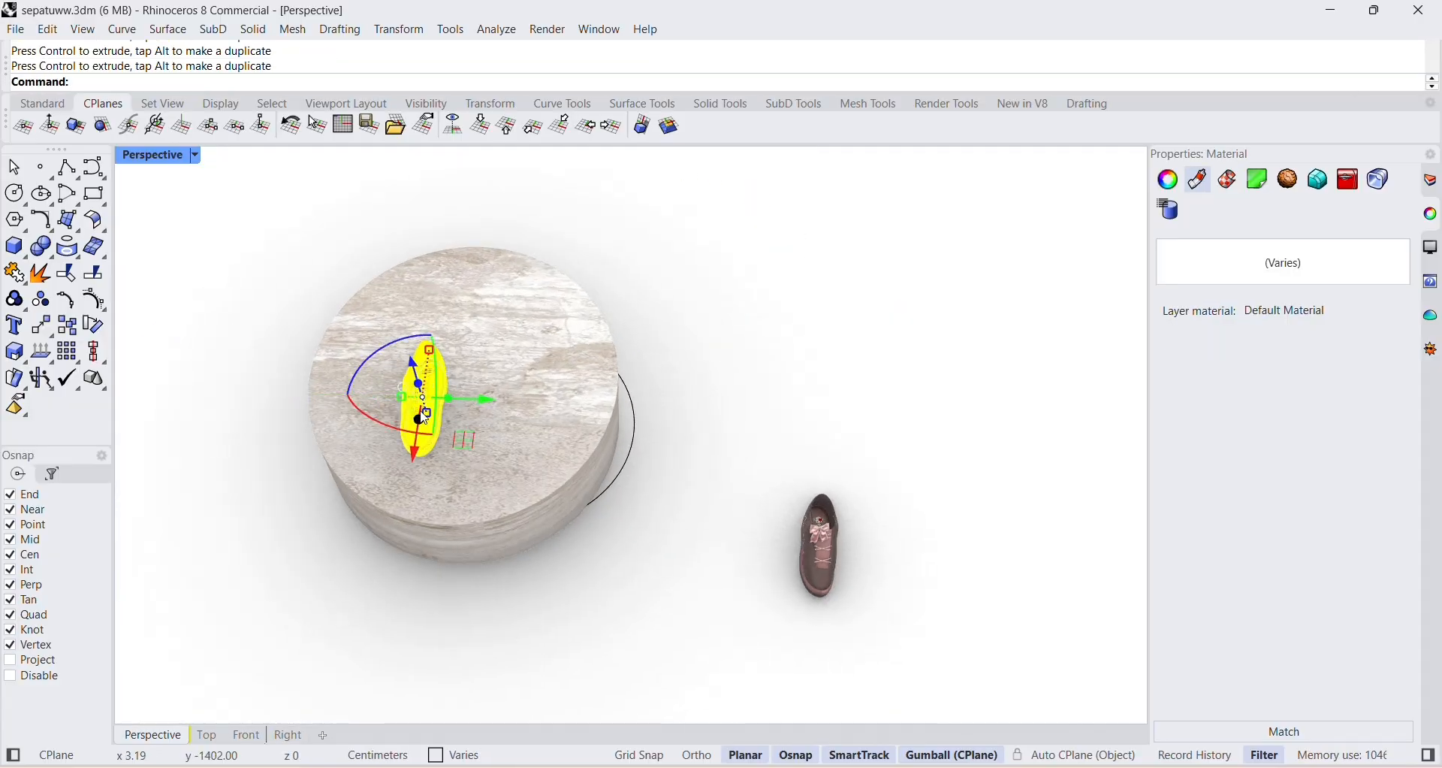
pyautogui.moveTo(412, 451); pyautogui.dragTo(421, 397)
pyautogui.moveTo(518, 334); pyautogui.dragTo(655, 293, button='right')
pyautogui.moveTo(614, 188); pyautogui.dragTo(627, 253)
# Select the stone-textured cylinder and lower it to leave a gap beneath the shoe.
pyautogui.click(571, 332)
pyautogui.click(660, 226)
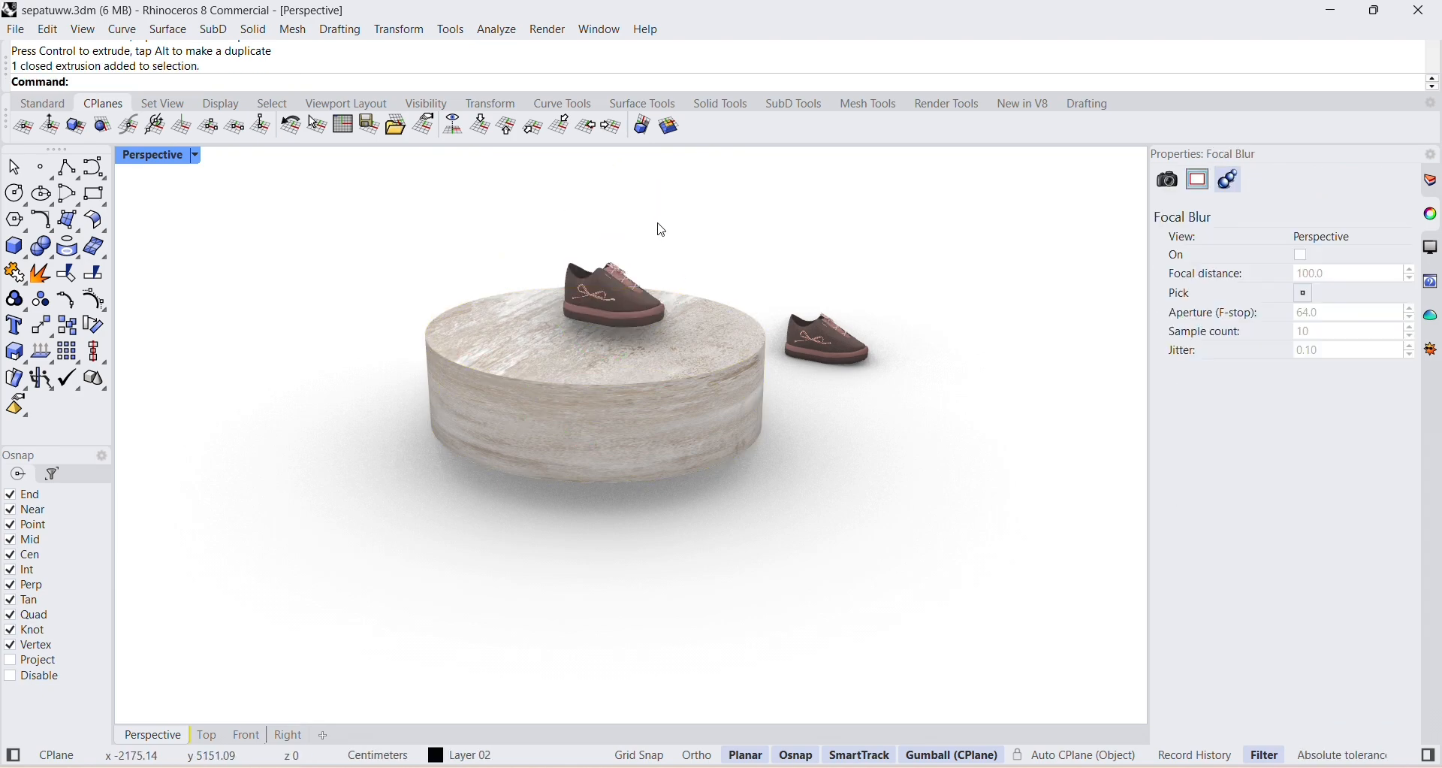
pyautogui.moveTo(660, 225)
pyautogui.mouseDown(button='right')
pyautogui.moveTo(650, 318)
pyautogui.moveTo(644, 244)
pyautogui.mouseUp(button='right')
pyautogui.click(582, 331)
pyautogui.moveTo(609, 298); pyautogui.dragTo(609, 336)
pyautogui.click(612, 251)
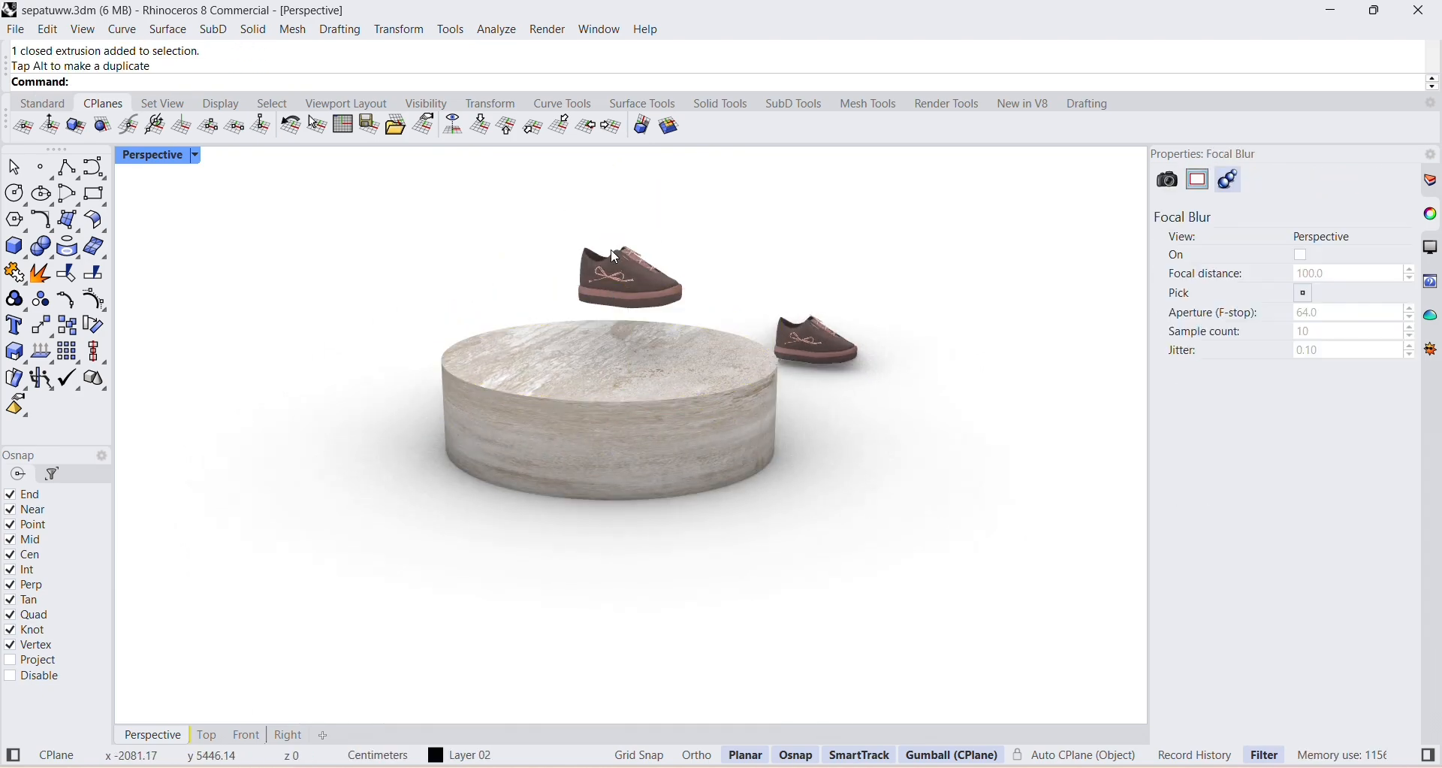
# Try extruding a small circle on the ground beside the cylinder, and remove the resulting geometry.
pyautogui.click(15, 201)
pyautogui.moveTo(354, 242); pyautogui.dragTo(289, 347, button='right')
pyautogui.click(552, 443)
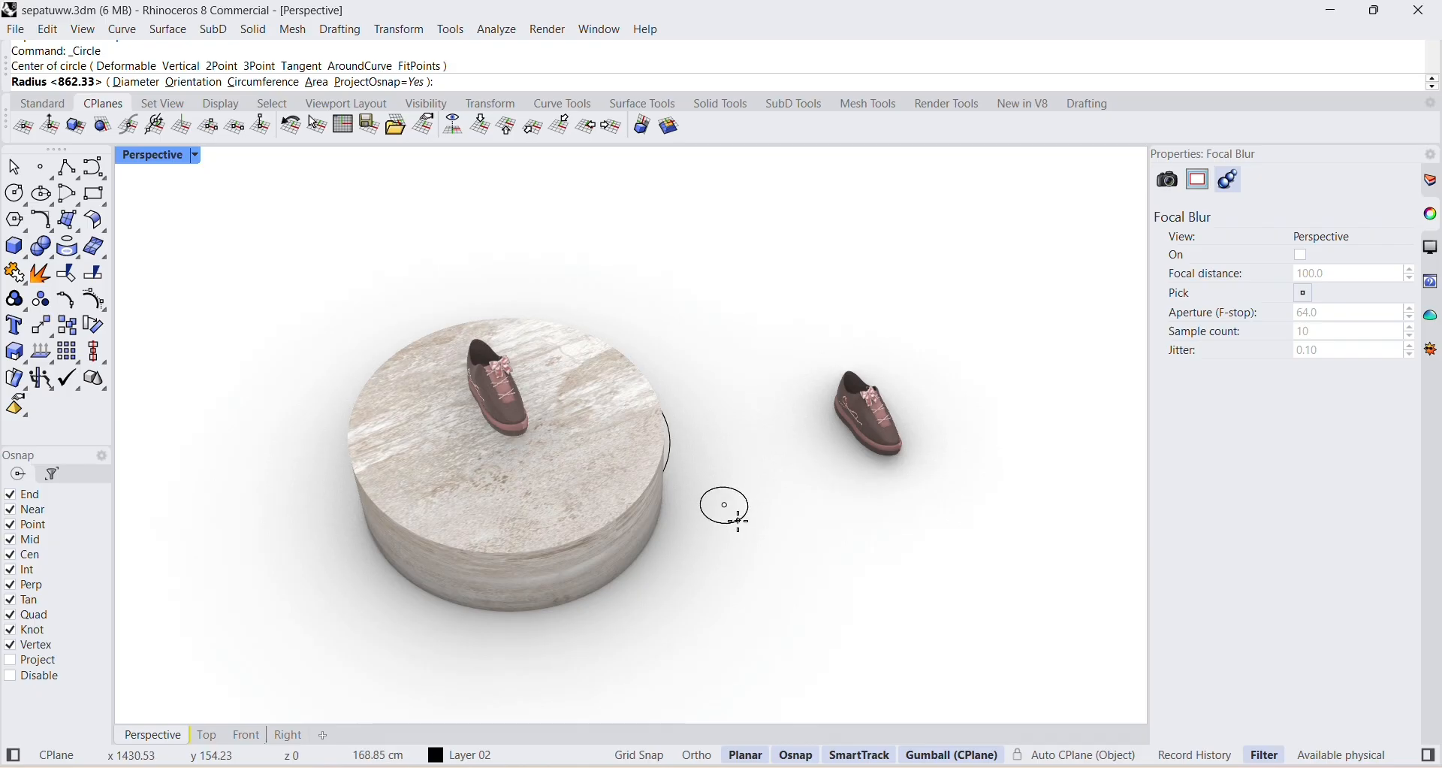
pyautogui.click(737, 520)
pyautogui.click(737, 520)
pyautogui.moveTo(726, 485); pyautogui.dragTo(727, 468)
pyautogui.click(776, 474)
pyautogui.click(785, 517)
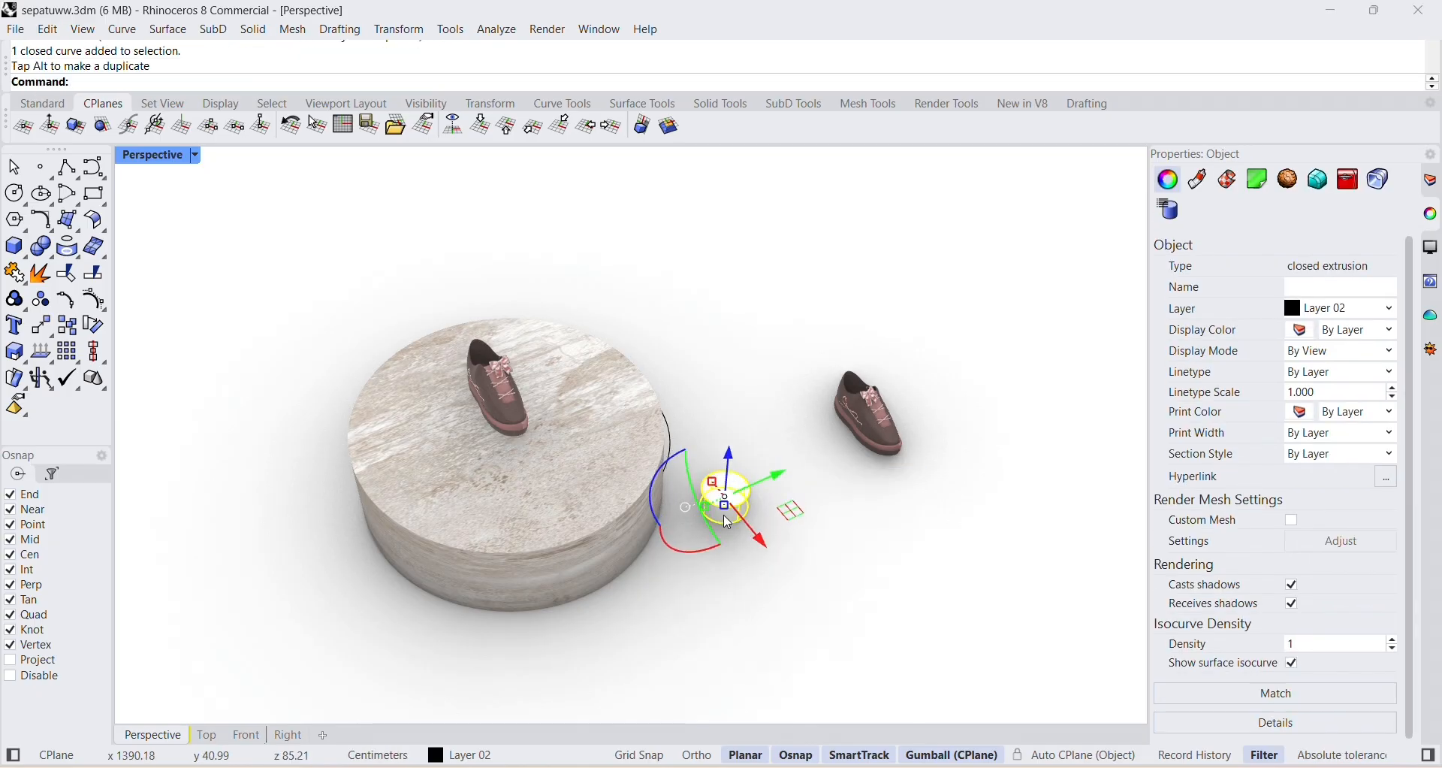
pyautogui.click(814, 577)
pyautogui.hotkey('ctrl', 'z')
pyautogui.click(731, 525)
pyautogui.press('Delete')
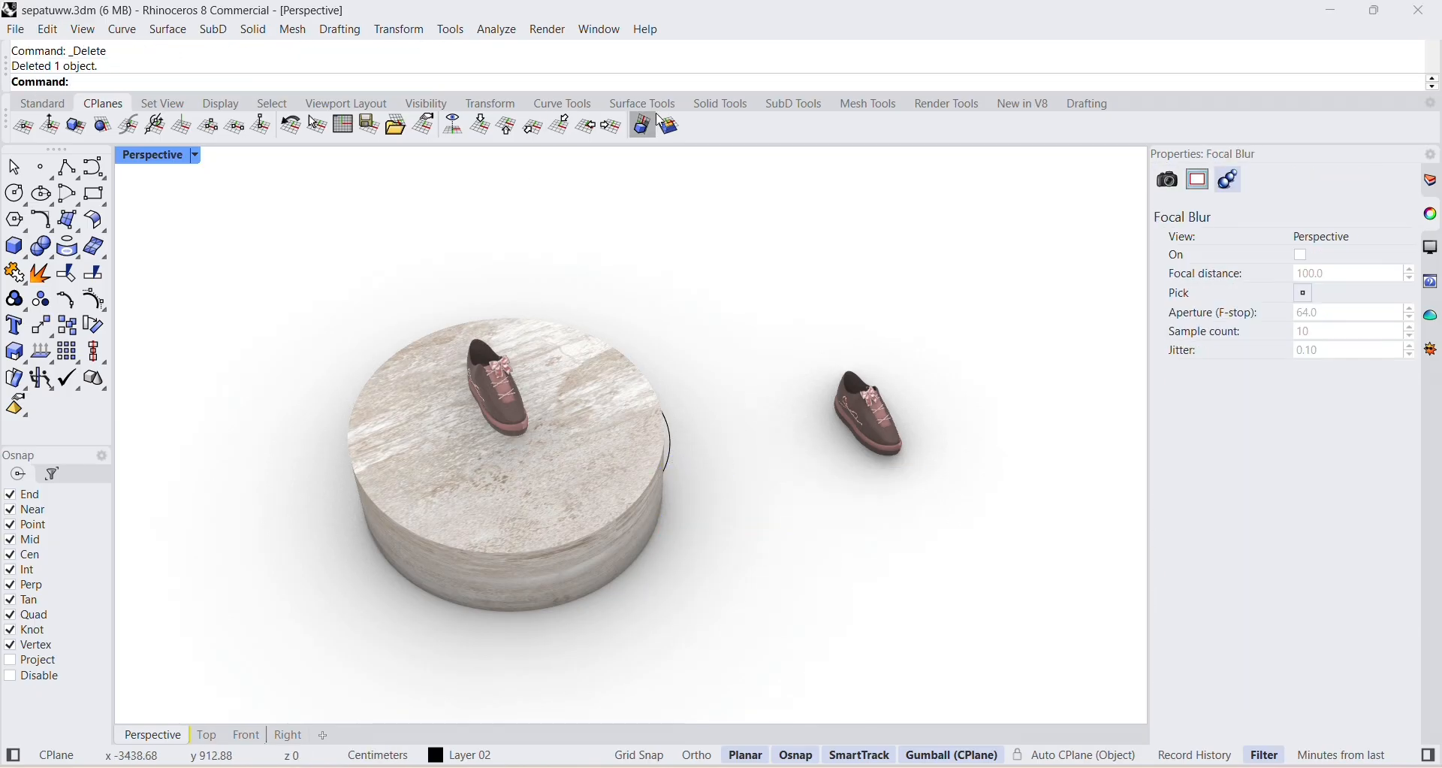
# Create a SubD sphere with a radius of about 126 cm on the ground beside the cylinder.
pyautogui.click(767, 105)
pyautogui.click(728, 508)
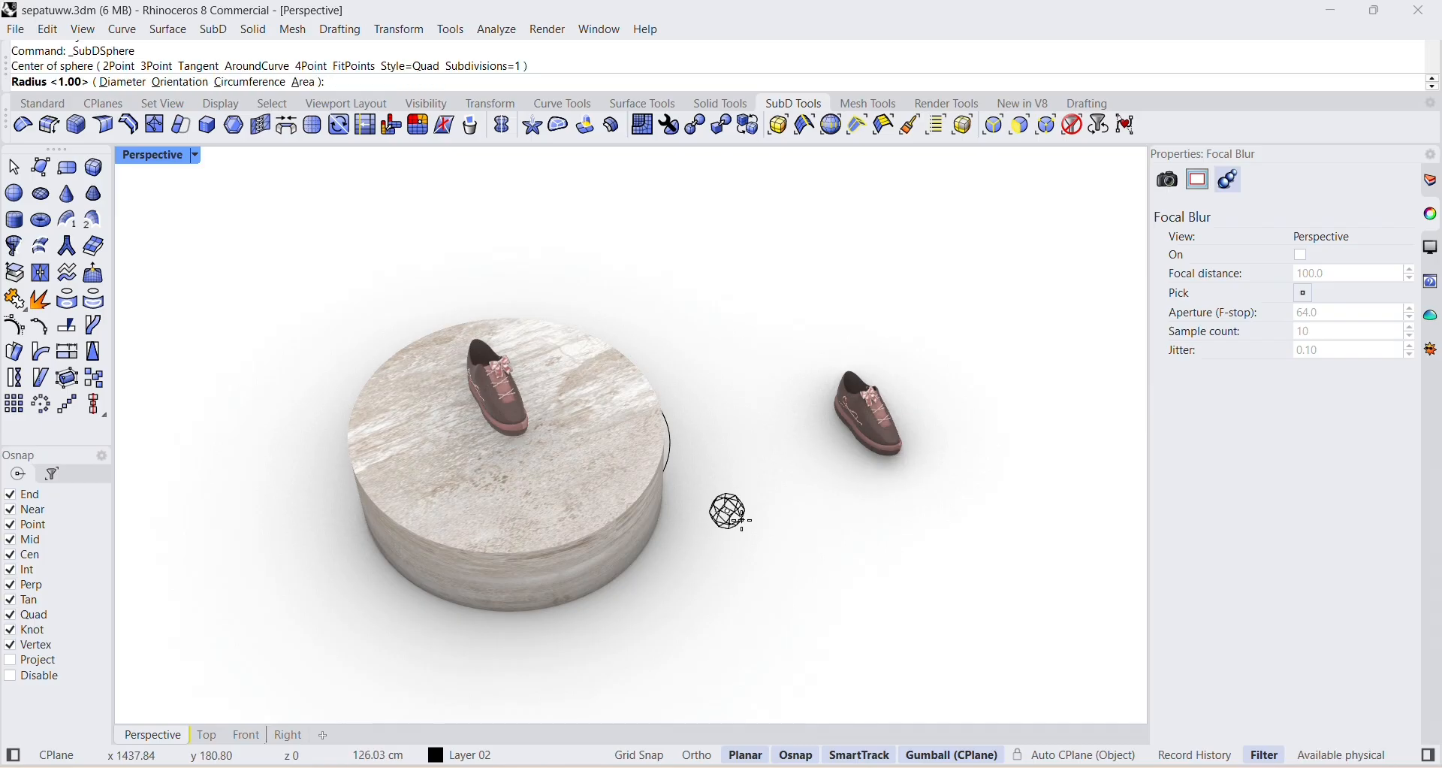
pyautogui.click(741, 523)
pyautogui.click(733, 520)
# Raise the sphere and move it over the cylinder, placing it on the top face in front of the shoe.
pyautogui.moveTo(781, 552); pyautogui.dragTo(804, 459, button='right')
pyautogui.moveTo(753, 352); pyautogui.dragTo(749, 269)
pyautogui.moveTo(799, 318); pyautogui.dragTo(580, 321)
pyautogui.click(643, 278)
pyautogui.scroll(5, 521, 309)
pyautogui.moveTo(523, 308); pyautogui.dragTo(538, 338, button='right')
pyautogui.click(530, 409)
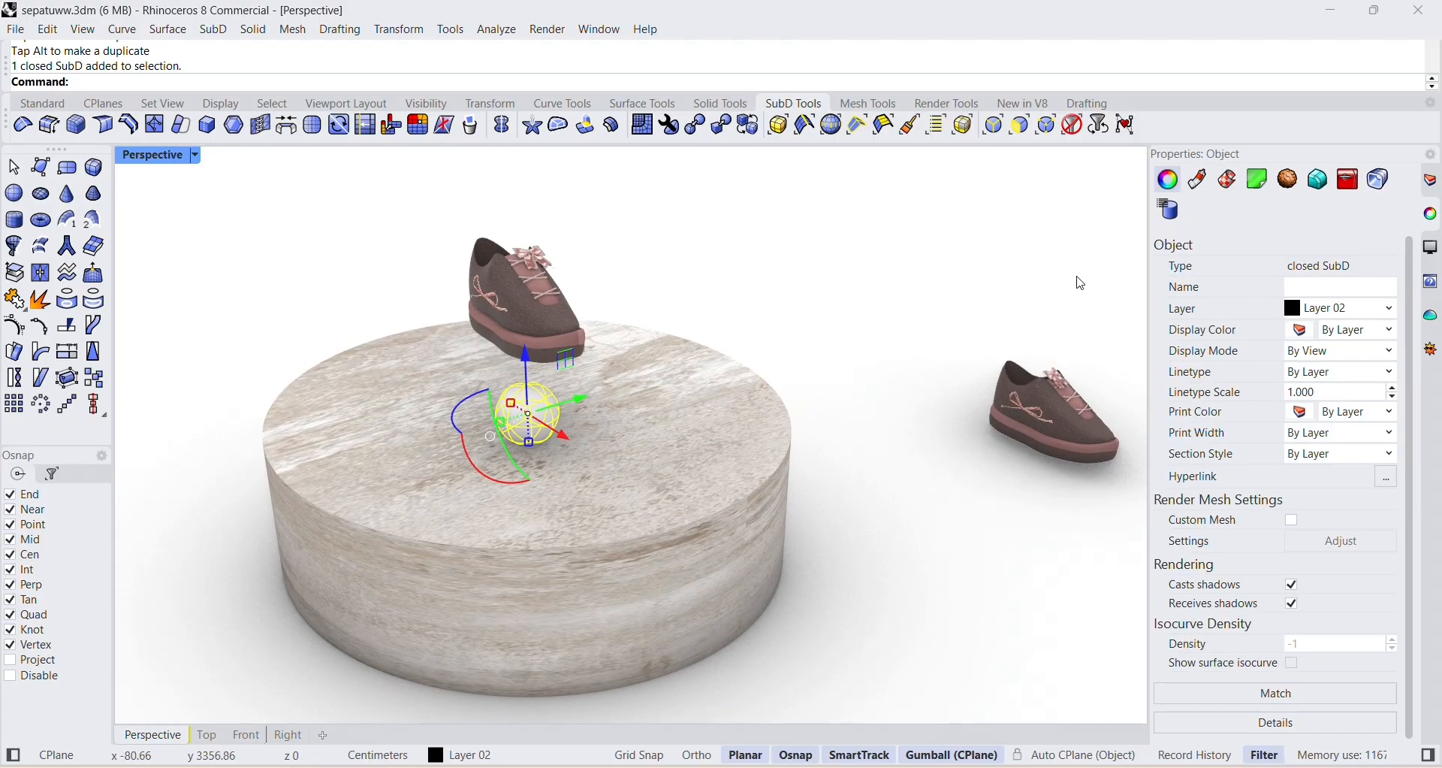
# Assign a new Metal material to the sphere.
pyautogui.click(1197, 180)
pyautogui.click(1247, 259)
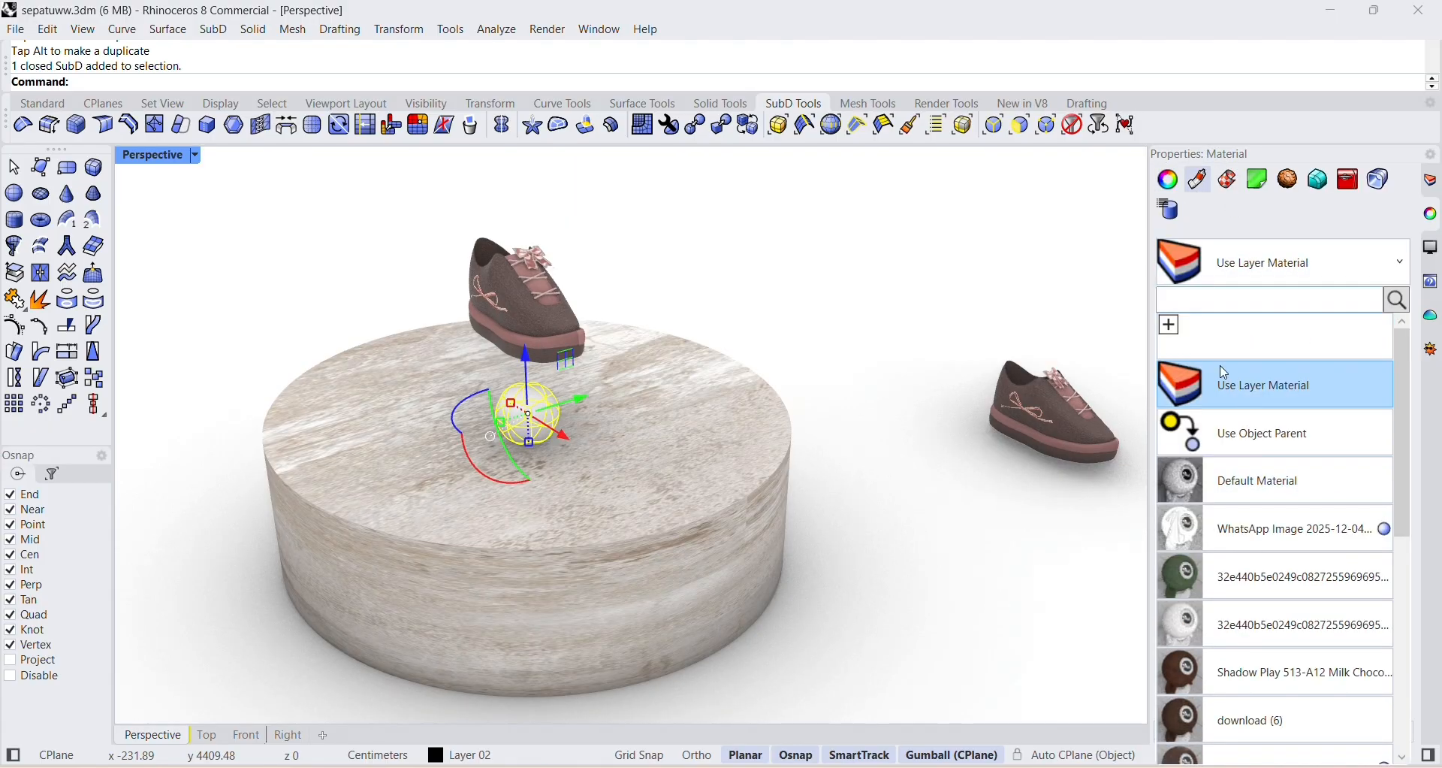
pyautogui.click(1169, 321)
pyautogui.click(977, 537)
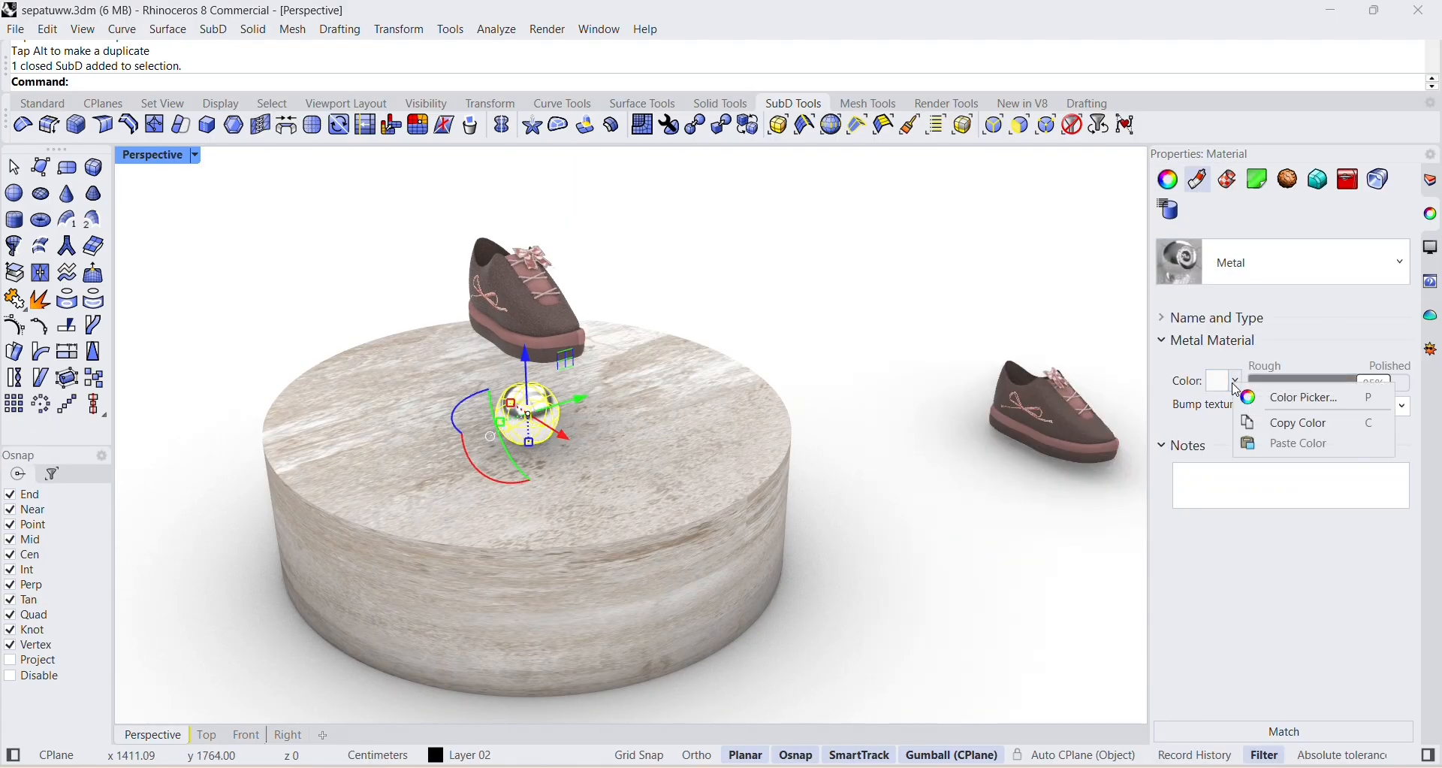
# Set the sphere's Metal material color to light pink, #F7C4DC.
pyautogui.click(1260, 399)
pyautogui.click(1152, 408)
pyautogui.moveTo(1070, 288)
pyautogui.mouseDown()
pyautogui.moveTo(1011, 262)
pyautogui.moveTo(1088, 276)
pyautogui.moveTo(1112, 261)
pyautogui.moveTo(1084, 263)
pyautogui.mouseUp()
pyautogui.click(1074, 440)
pyautogui.click(1138, 421)
pyautogui.click(826, 261)
pyautogui.click(1167, 402)
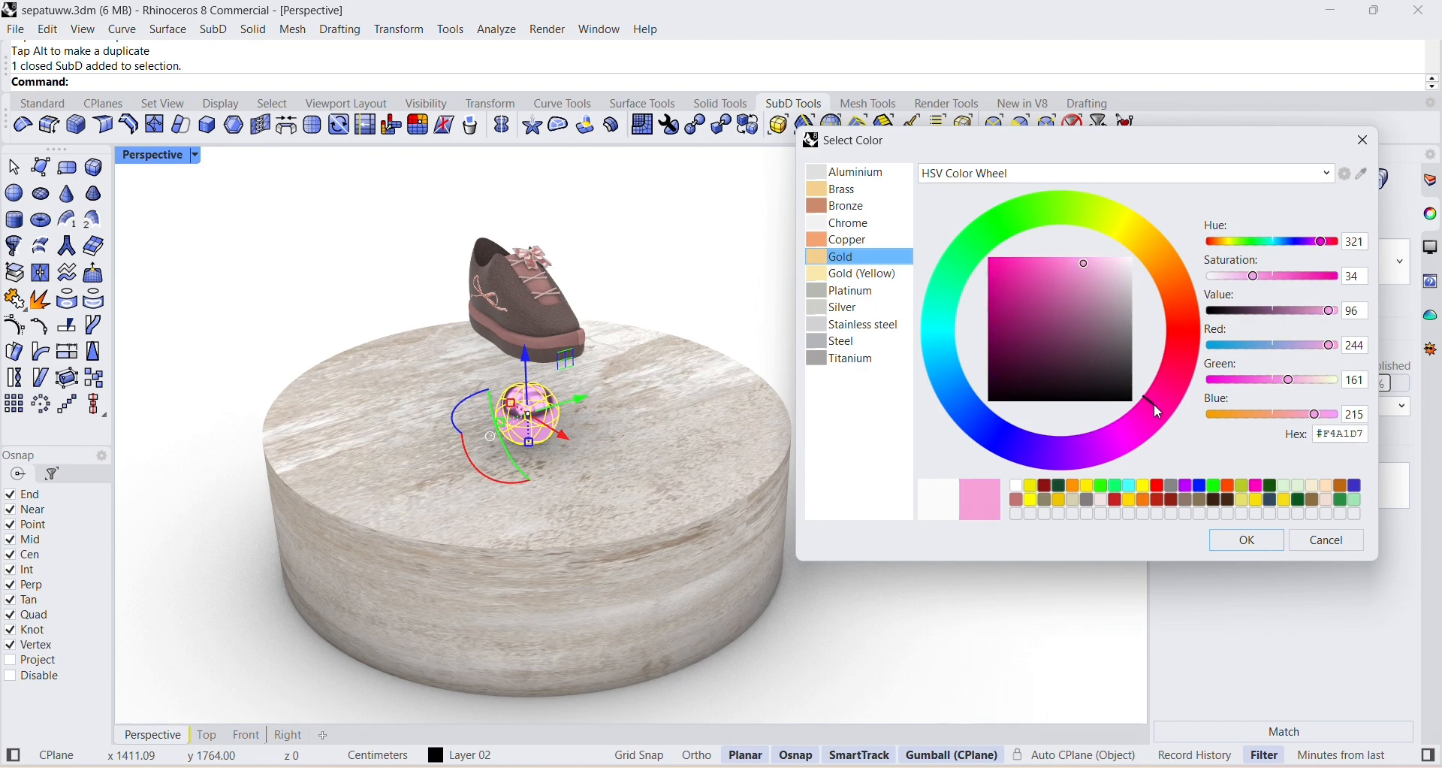
pyautogui.click(1163, 384)
pyautogui.click(1091, 280)
pyautogui.click(1251, 544)
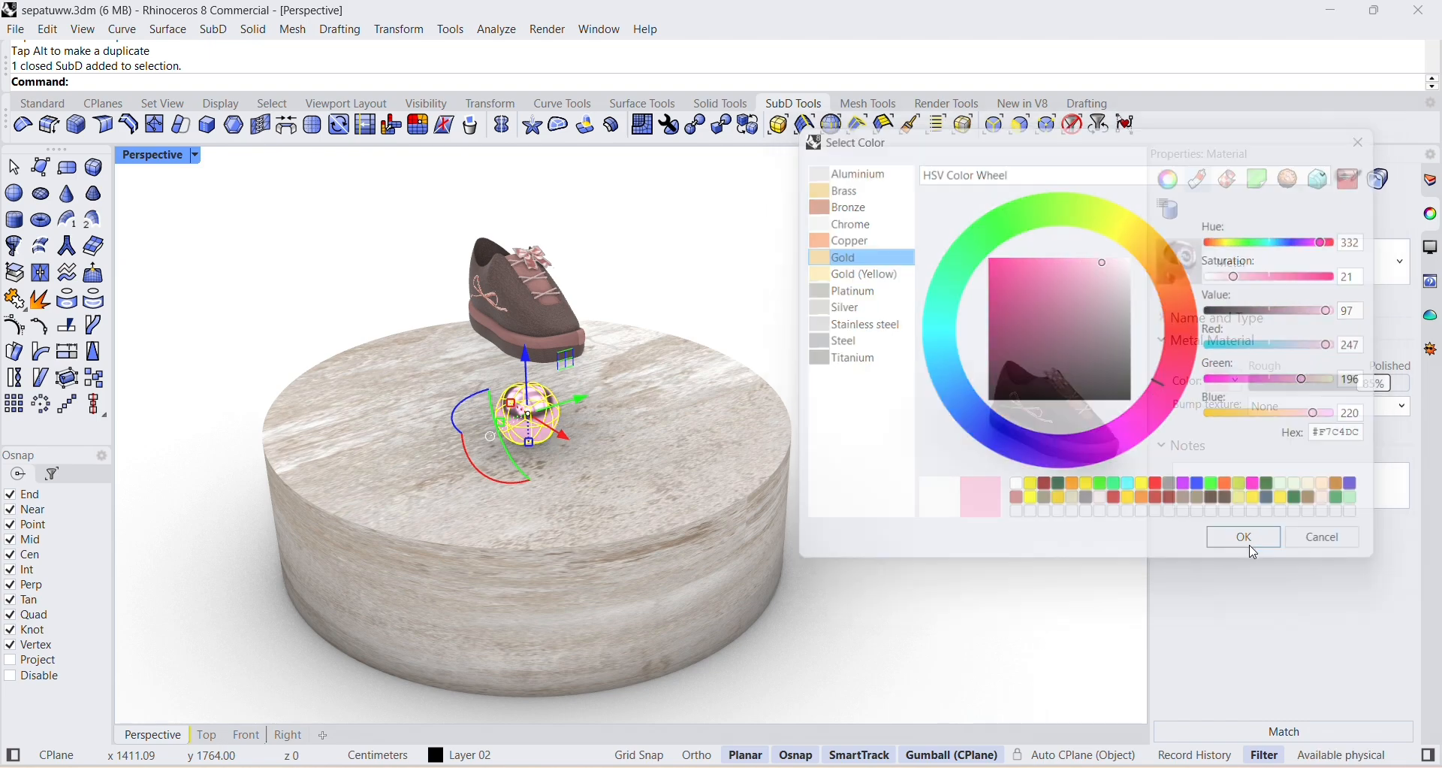
# Reselect the sphere and change its Metal material color to a paler pink, #EED3E0.
pyautogui.click(895, 420)
pyautogui.moveTo(751, 390); pyautogui.dragTo(744, 421, button='right')
pyautogui.click(722, 442)
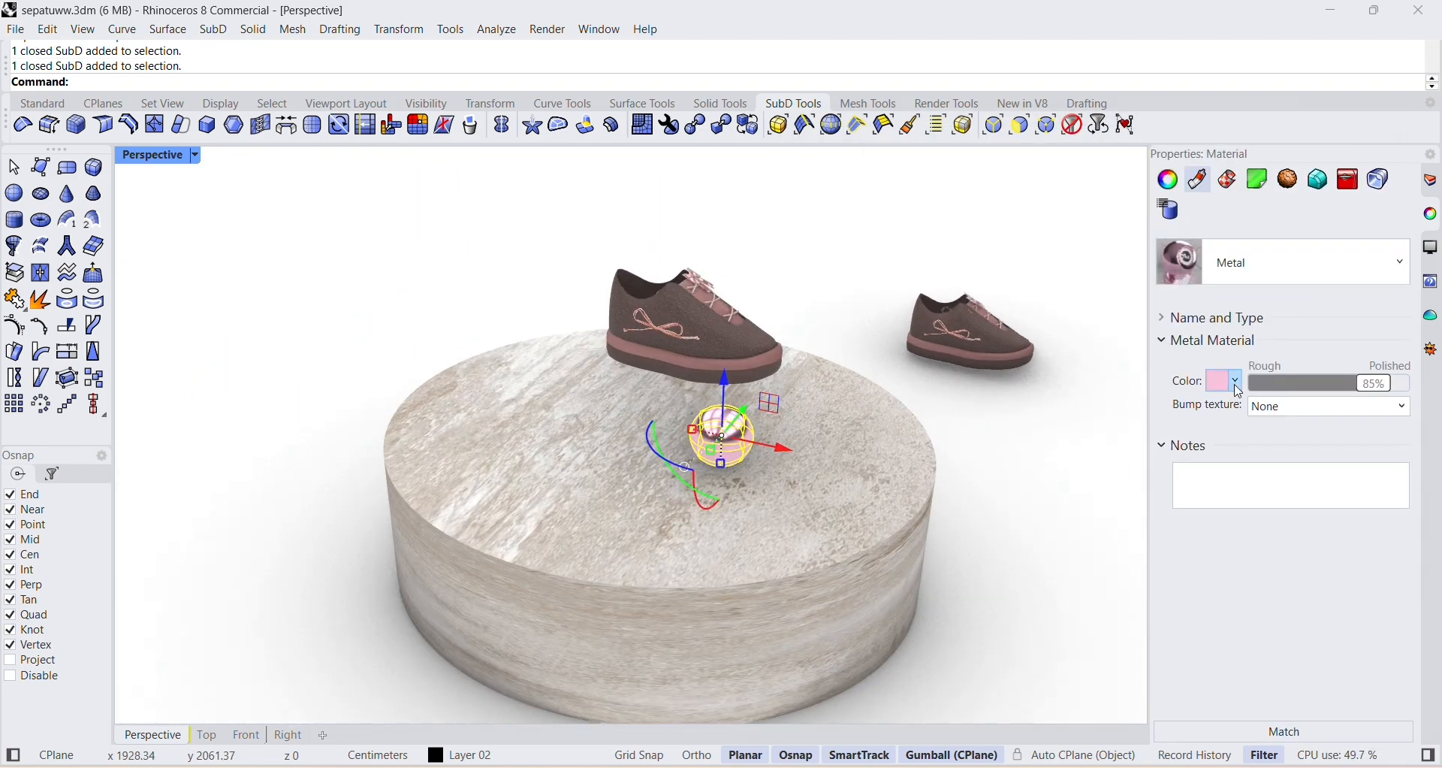
pyautogui.click(1253, 402)
pyautogui.click(1250, 543)
pyautogui.click(1233, 383)
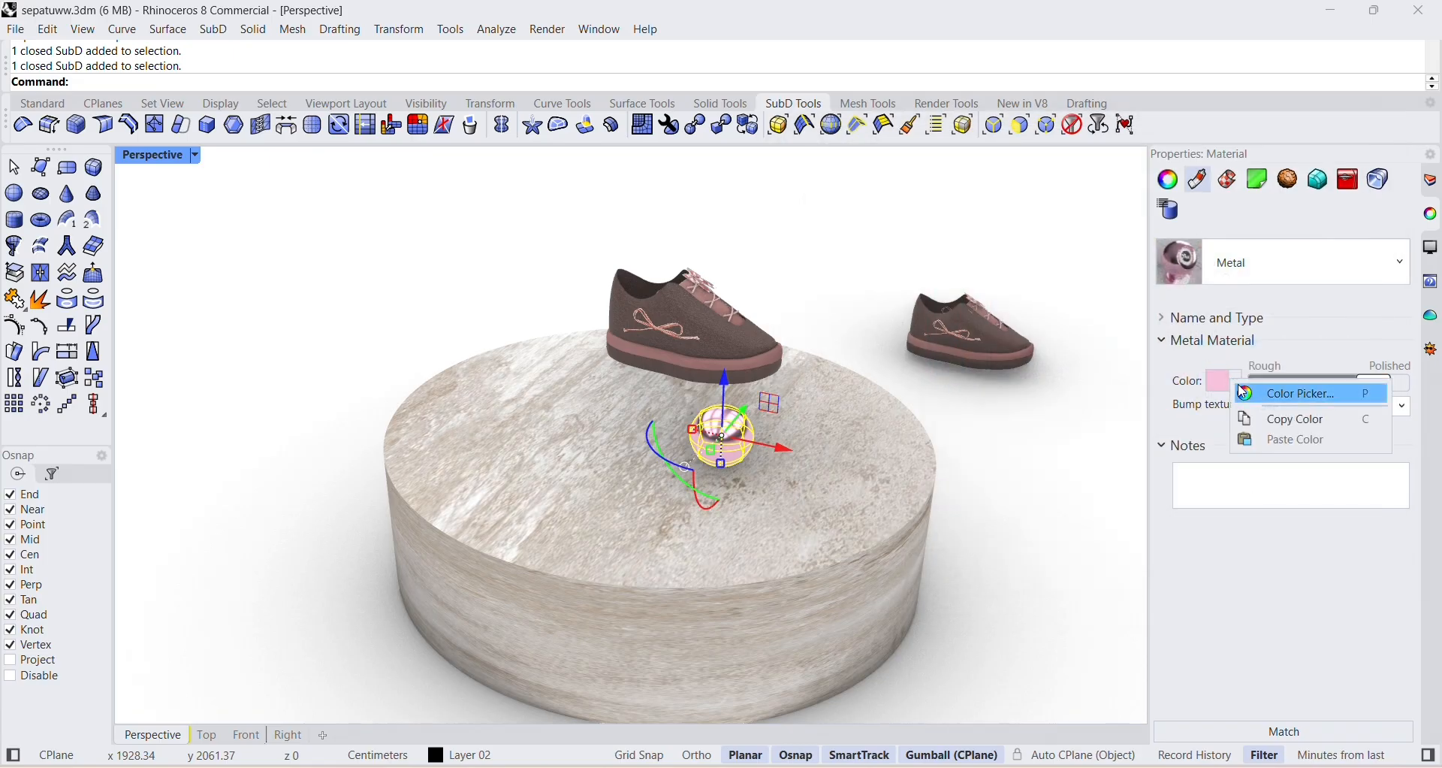
pyautogui.click(1251, 395)
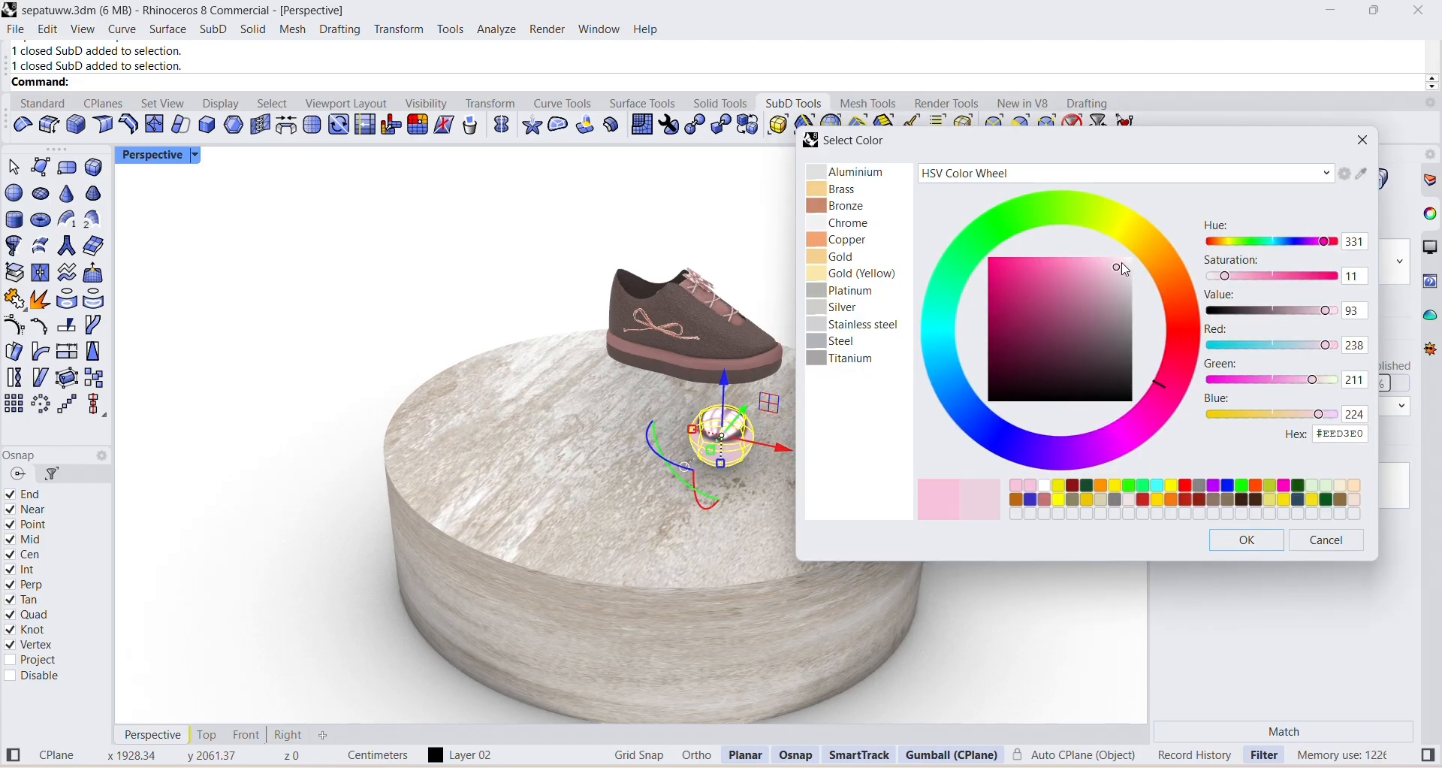
pyautogui.click(1232, 550)
# Scale the sphere down slightly along both horizontal axes.
pyautogui.click(933, 251)
pyautogui.moveTo(933, 259); pyautogui.dragTo(815, 303, button='right')
pyautogui.scroll(5, 457, 428)
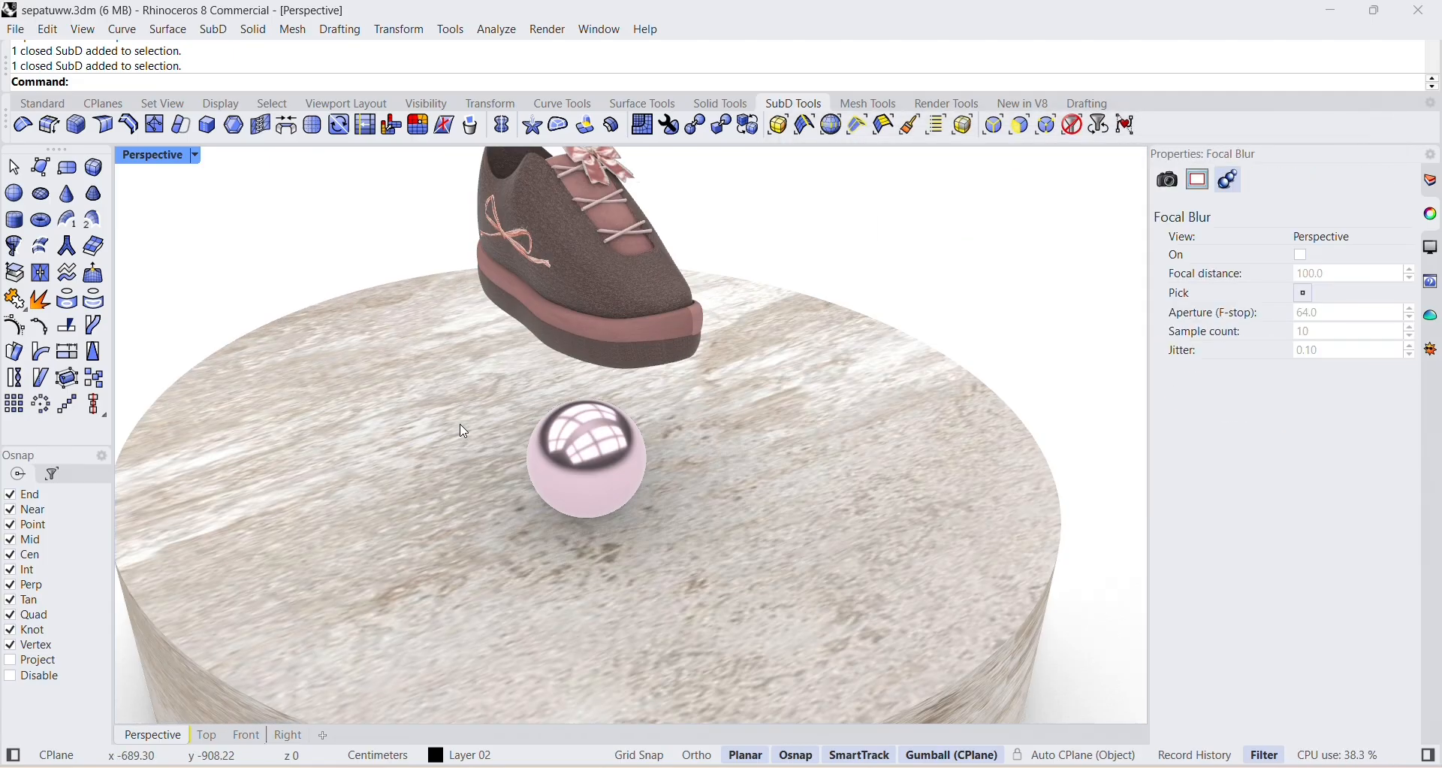
pyautogui.click(467, 429)
pyautogui.click(534, 459)
pyautogui.moveTo(629, 490); pyautogui.dragTo(624, 484)
pyautogui.moveTo(534, 470); pyautogui.dragTo(540, 468)
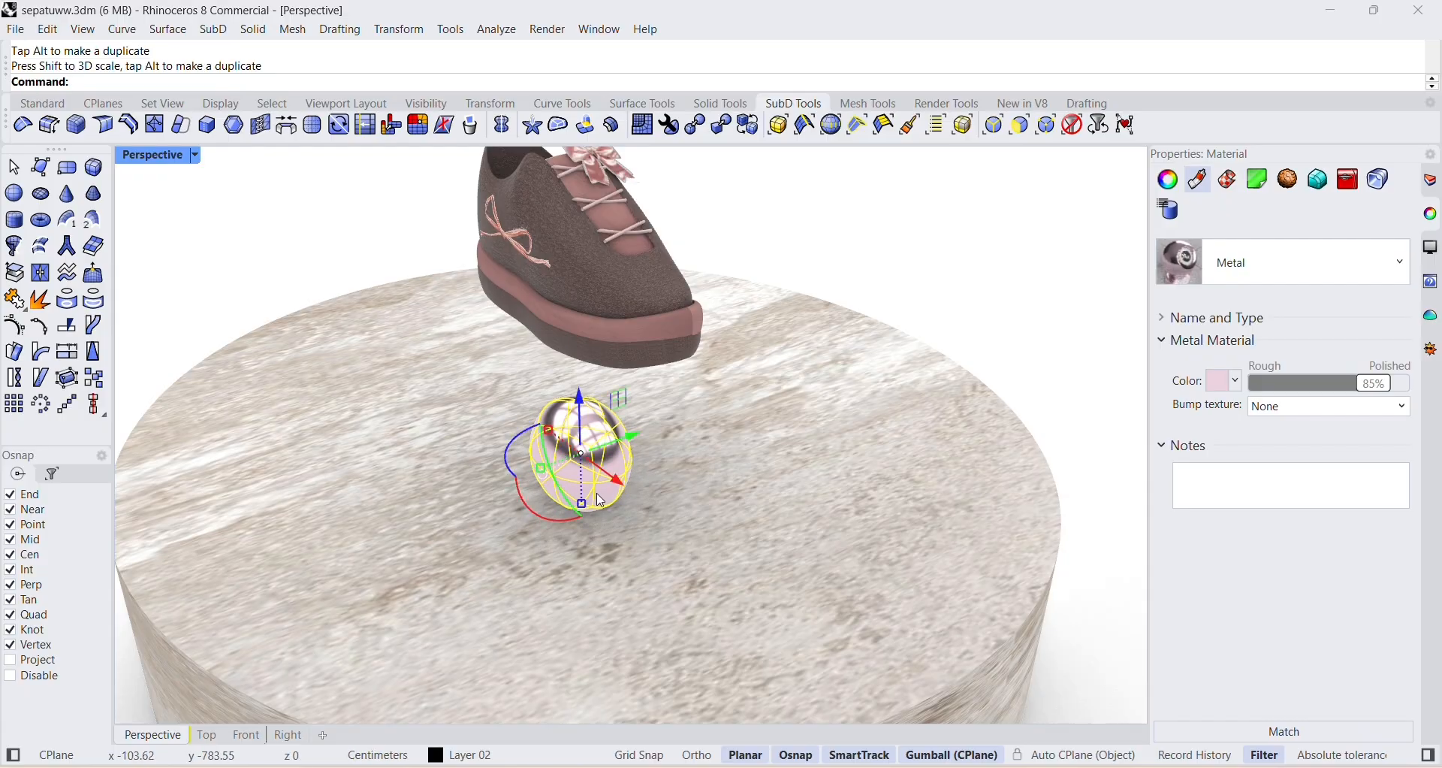
# Scale down the sphere's height to match its reduced width so it looks round.
pyautogui.click(1008, 327)
pyautogui.moveTo(1008, 327); pyautogui.dragTo(951, 348, button='right')
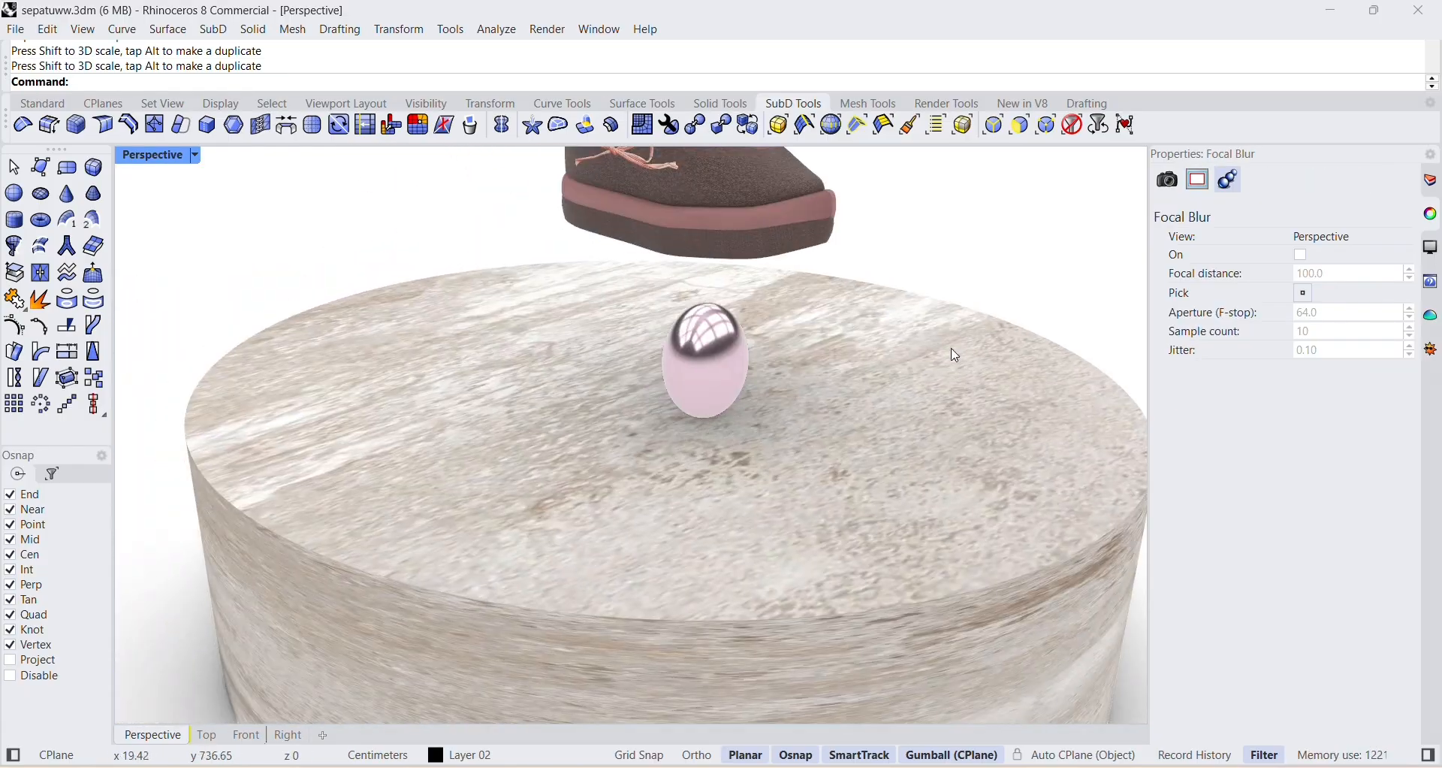
pyautogui.click(707, 384)
pyautogui.moveTo(704, 415)
pyautogui.mouseDown()
pyautogui.moveTo(705, 401)
pyautogui.moveTo(721, 404)
pyautogui.mouseUp()
pyautogui.click(905, 281)
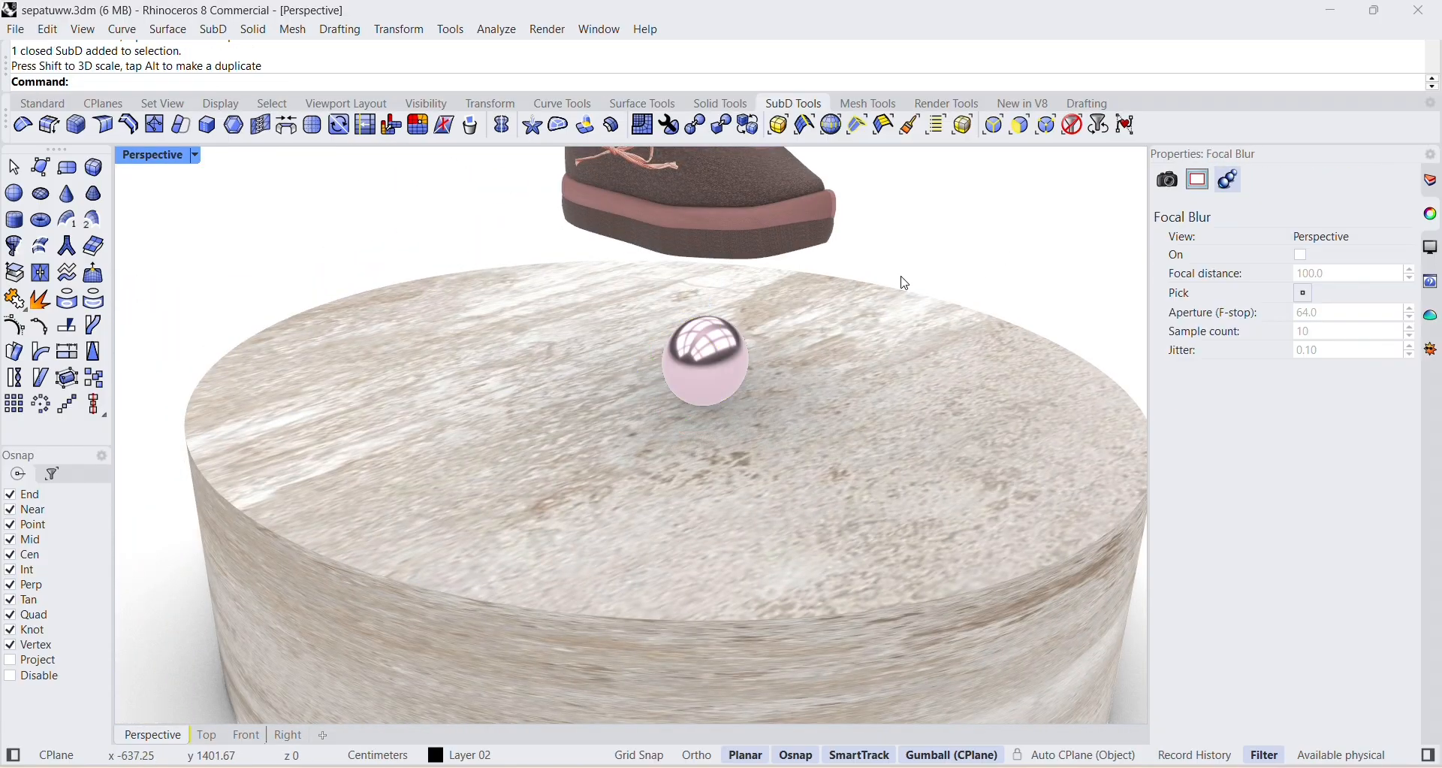
# Move the pink sphere across the cylinder's top face toward its edge, clear of the shoe.
pyautogui.scroll(-2, 764, 285)
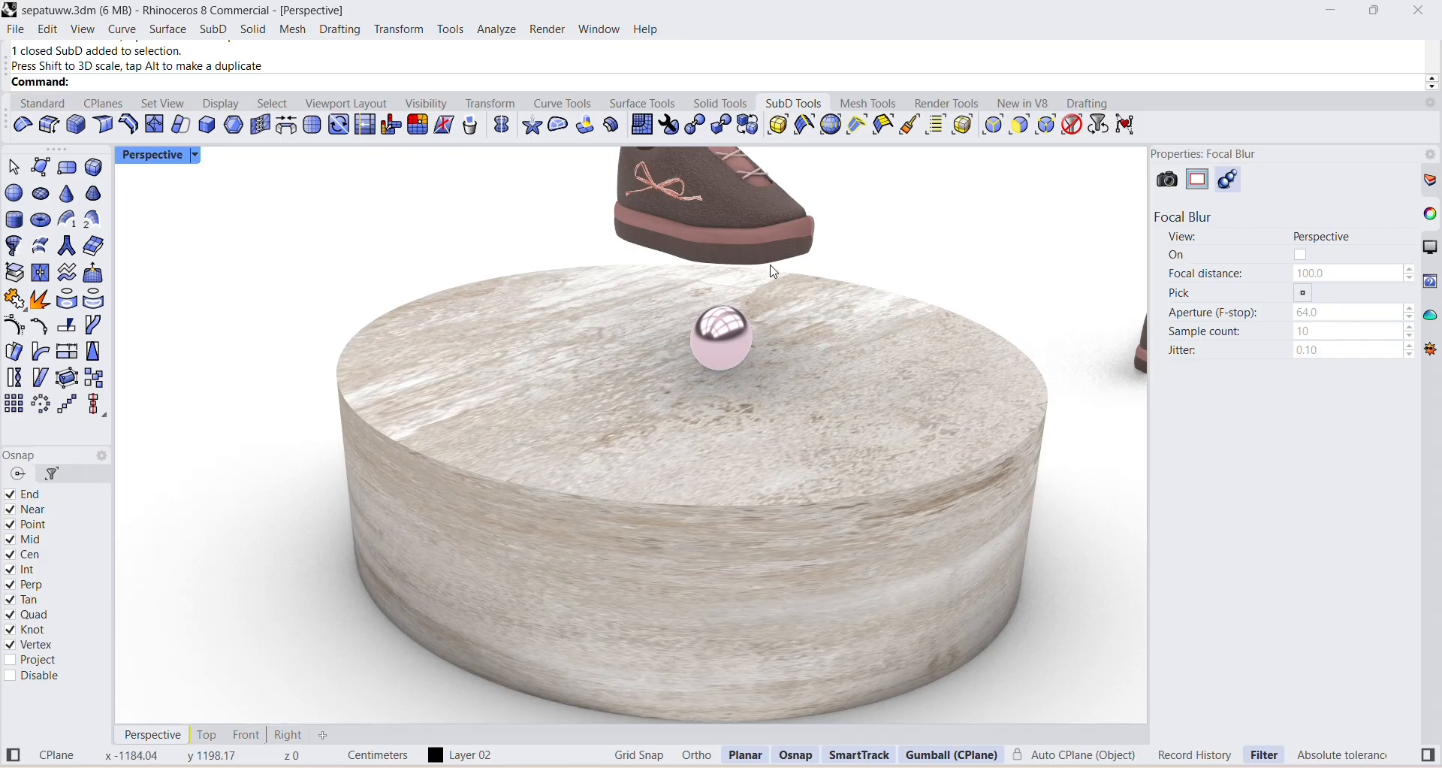
pyautogui.scroll(-4, 693, 267)
pyautogui.moveTo(706, 275); pyautogui.dragTo(759, 319, button='right')
pyautogui.moveTo(680, 445); pyautogui.dragTo(777, 387, button='right')
pyautogui.click(782, 381)
pyautogui.moveTo(840, 402); pyautogui.dragTo(732, 362)
pyautogui.click(727, 390)
pyautogui.moveTo(725, 376); pyautogui.dragTo(713, 300, button='right')
# Lower the pink sphere until it rests on the cylinder's top face.
pyautogui.scroll(5, 710, 253)
pyautogui.click(701, 245)
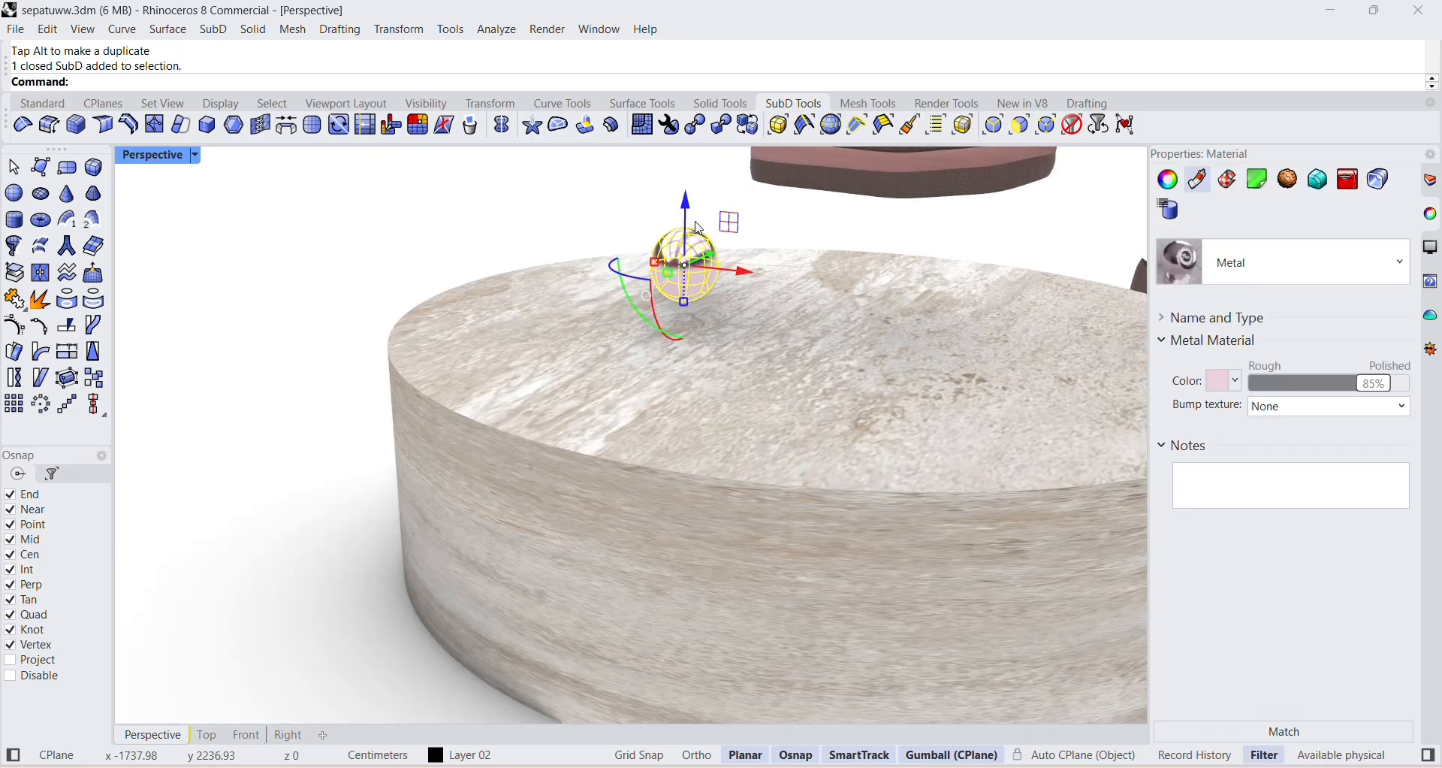
pyautogui.moveTo(704, 249); pyautogui.dragTo(704, 251)
pyautogui.click(714, 272)
pyautogui.click(700, 291)
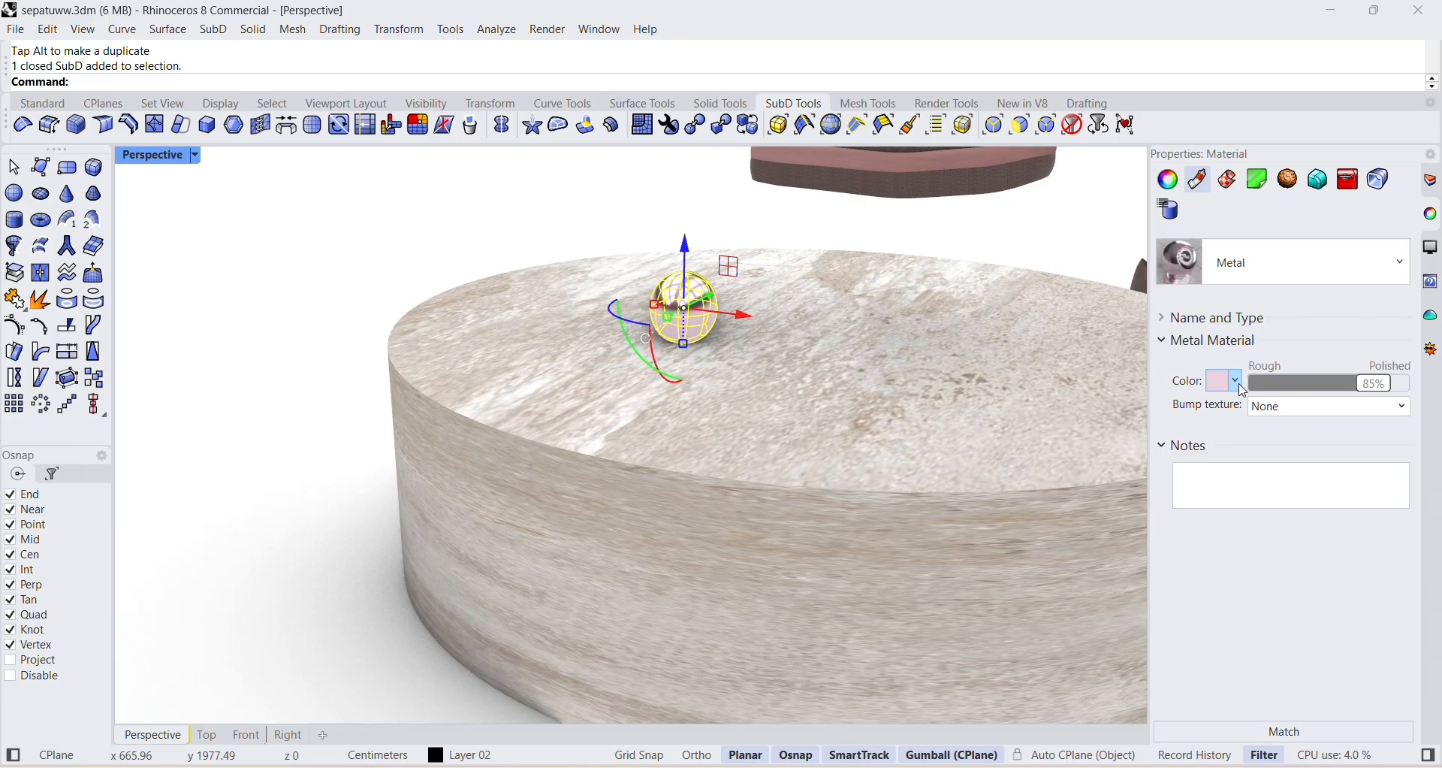
# Try a new Glass material on the sphere and undo it.
pyautogui.click(1245, 275)
pyautogui.click(1402, 268)
pyautogui.click(1403, 268)
pyautogui.click(1176, 330)
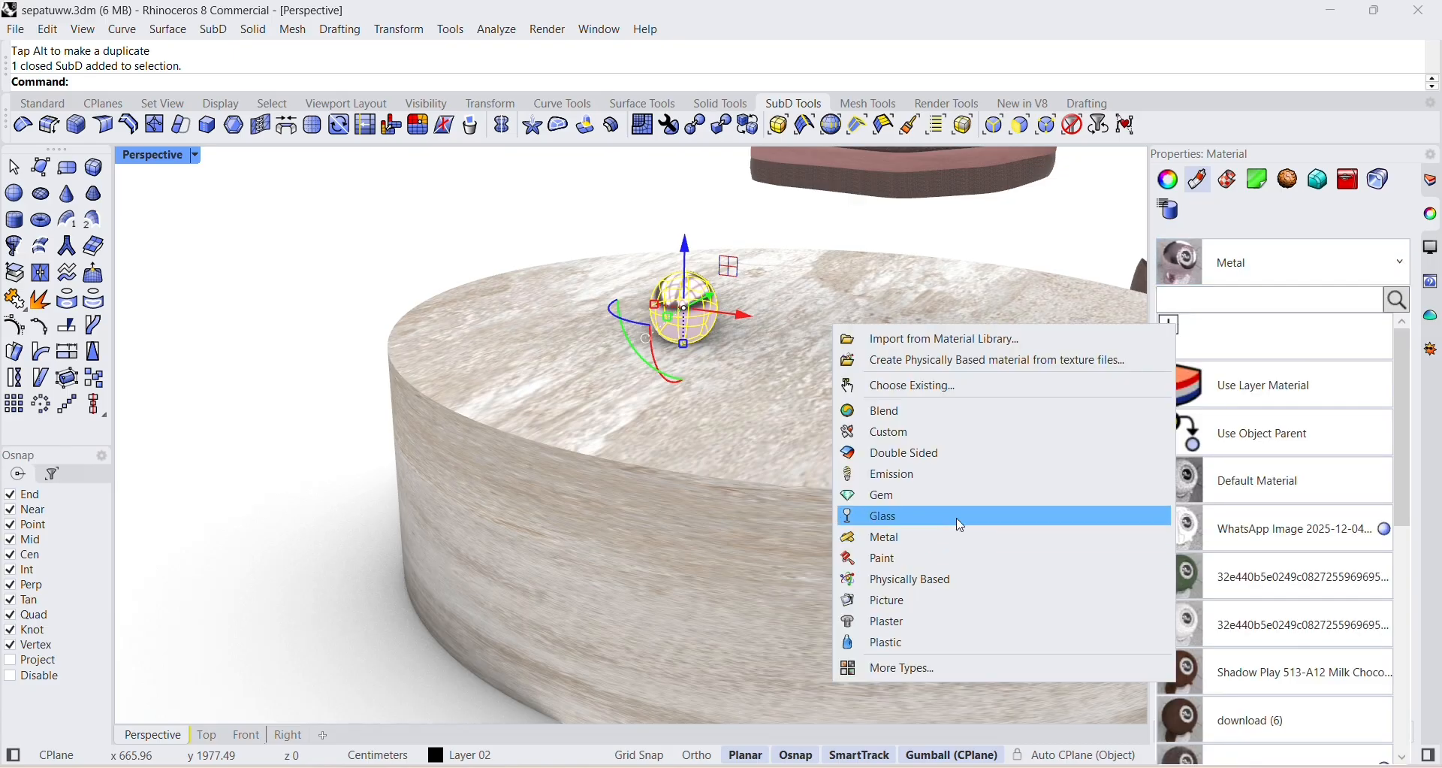
pyautogui.click(962, 526)
pyautogui.hotkey('ctrl', 'z')
pyautogui.press('Escape')
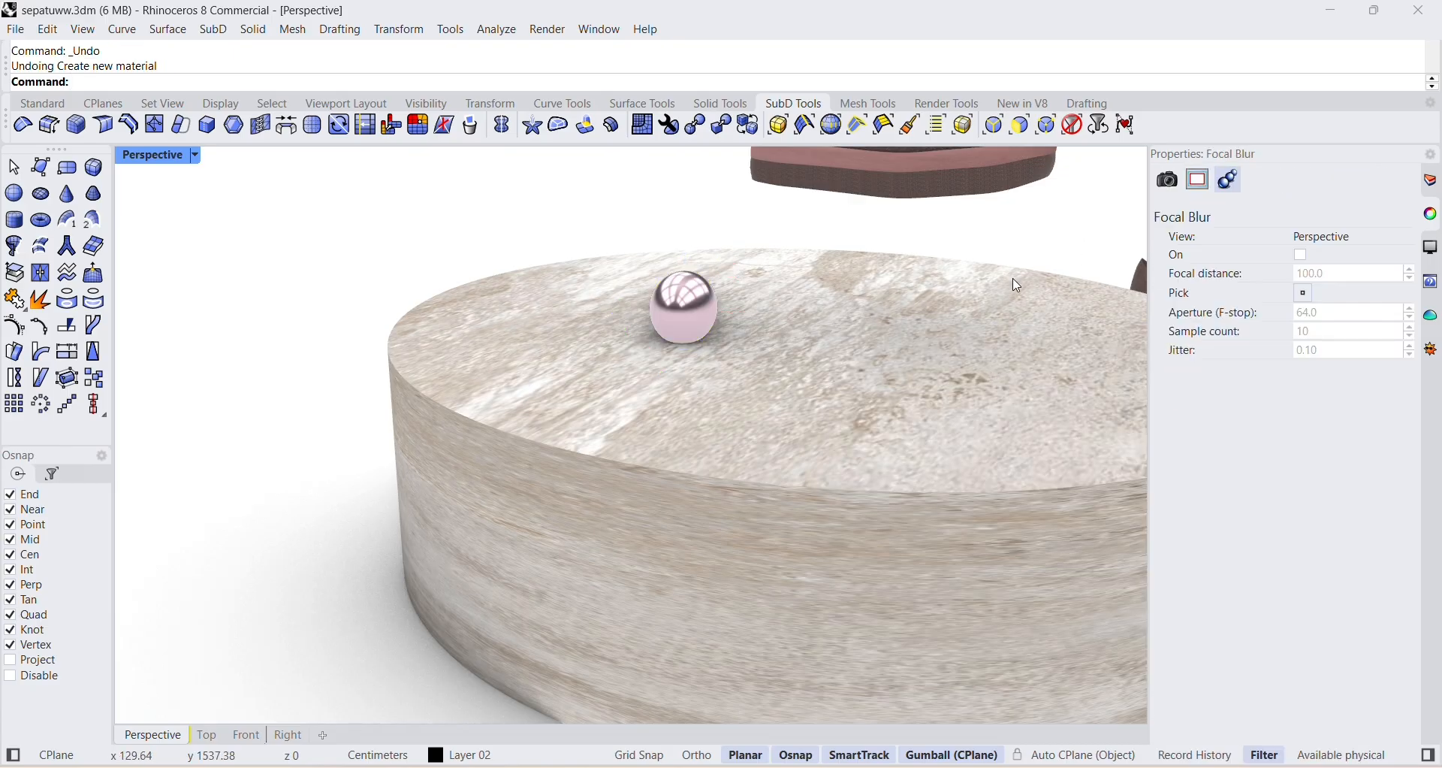
# Select the whole shoe above the cylinder, move it over the sphere and turn it diagonally.
pyautogui.scroll(-6, 1019, 286)
pyautogui.moveTo(979, 272); pyautogui.dragTo(993, 284)
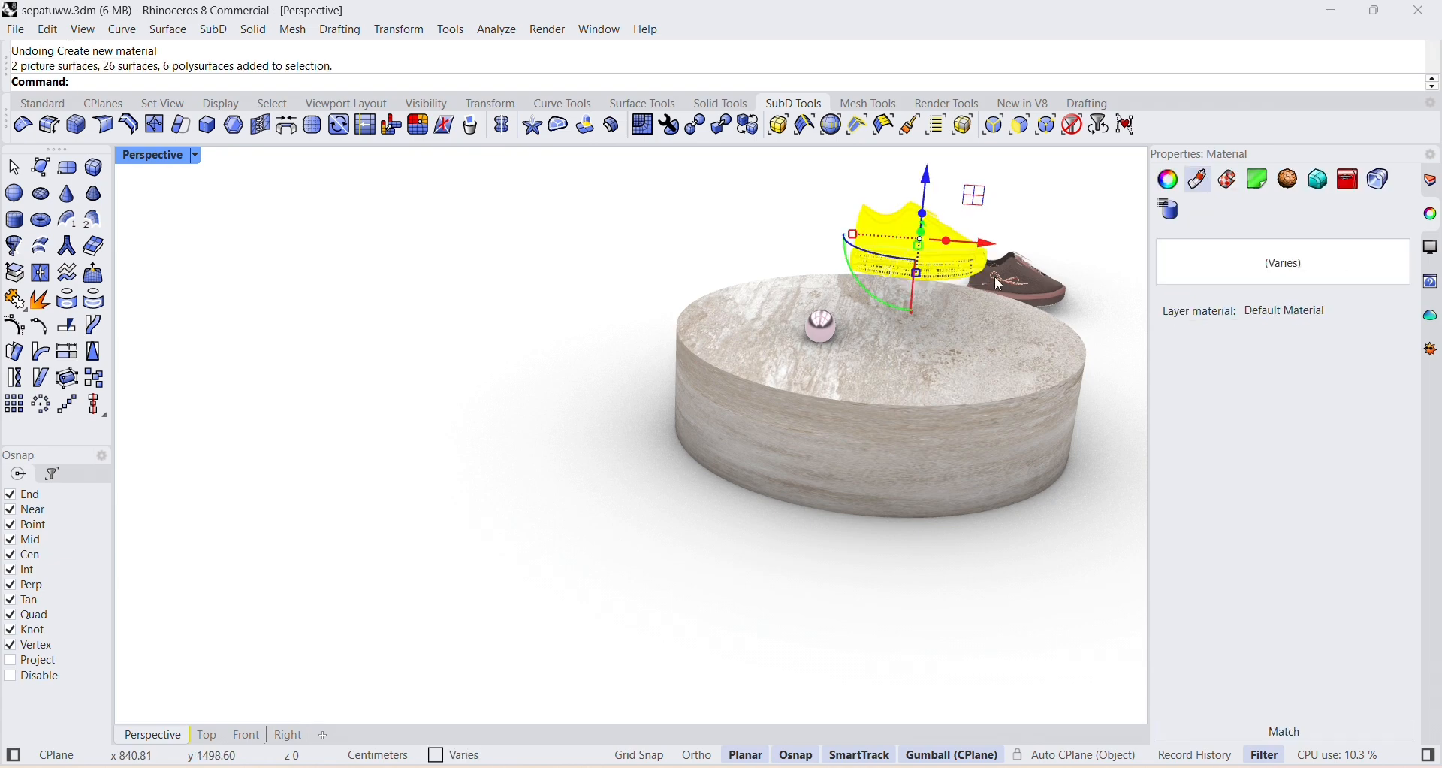
pyautogui.moveTo(974, 194); pyautogui.dragTo(815, 342, button='right')
pyautogui.moveTo(661, 554); pyautogui.dragTo(601, 528)
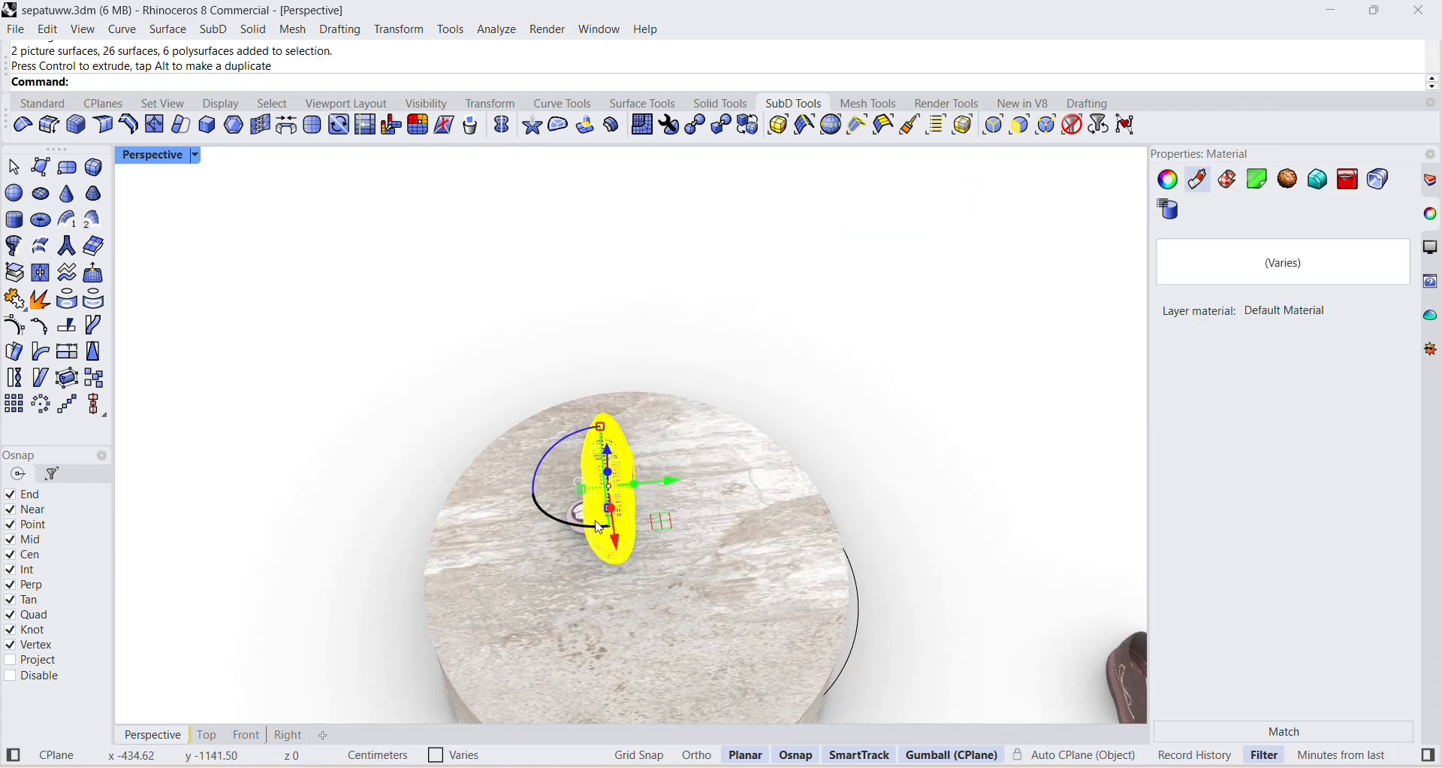
pyautogui.hotkey('ctrl', 'z')
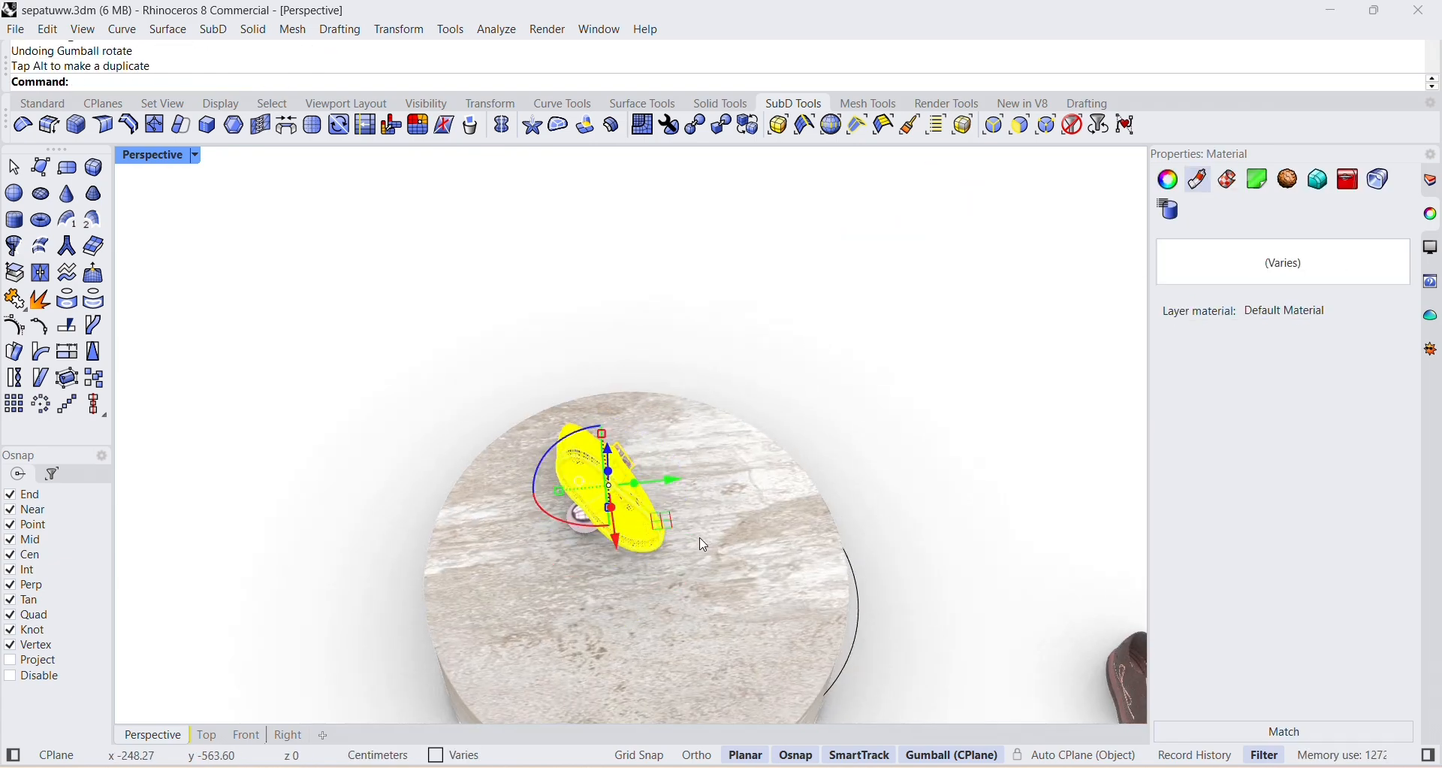
pyautogui.moveTo(704, 543); pyautogui.dragTo(624, 270, button='right')
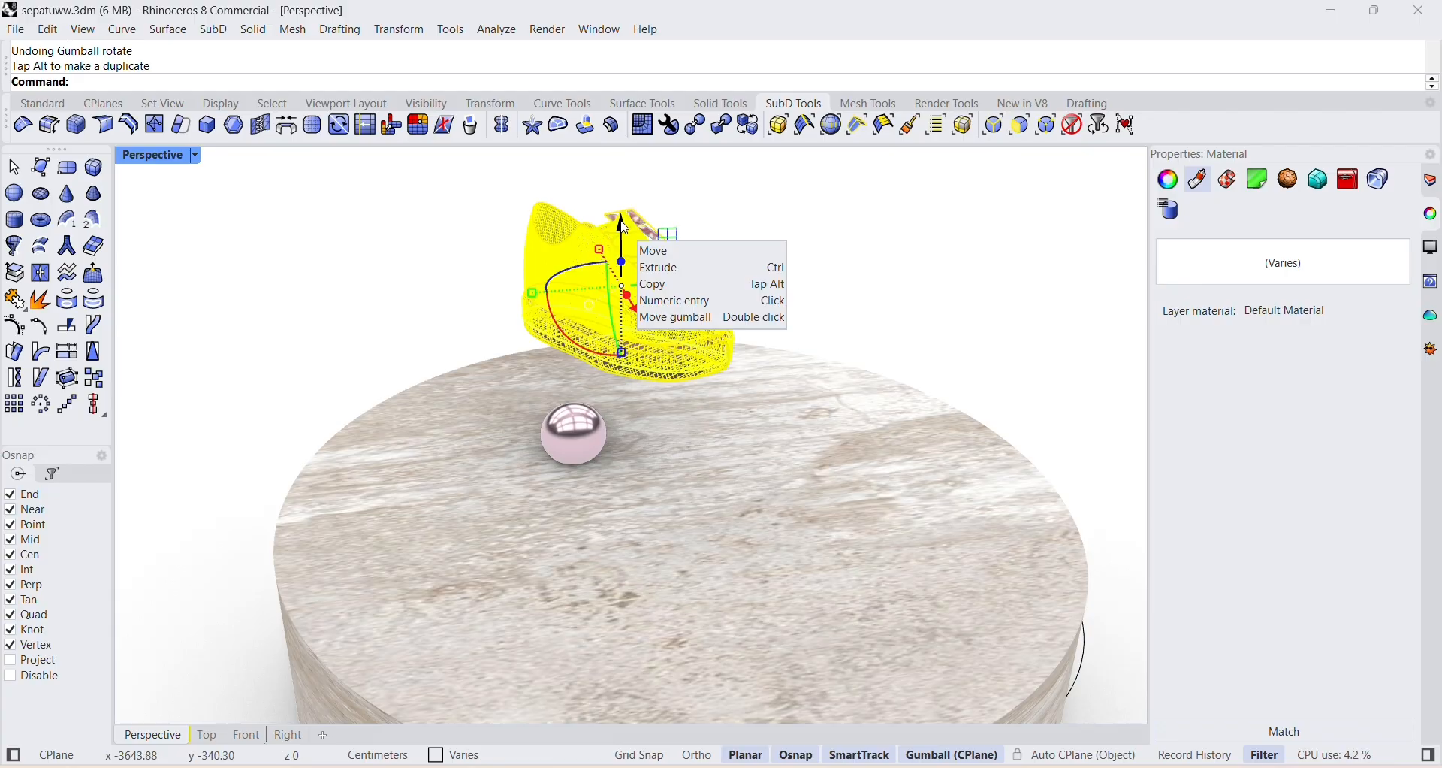
# Lower the shoe and shift it so its heel sits above the pink sphere.
pyautogui.moveTo(625, 225); pyautogui.dragTo(550, 367)
pyautogui.moveTo(612, 433); pyautogui.dragTo(597, 429)
pyautogui.moveTo(798, 443); pyautogui.dragTo(781, 357, button='right')
pyautogui.moveTo(849, 167); pyautogui.dragTo(850, 180)
pyautogui.moveTo(695, 244); pyautogui.dragTo(640, 297, button='right')
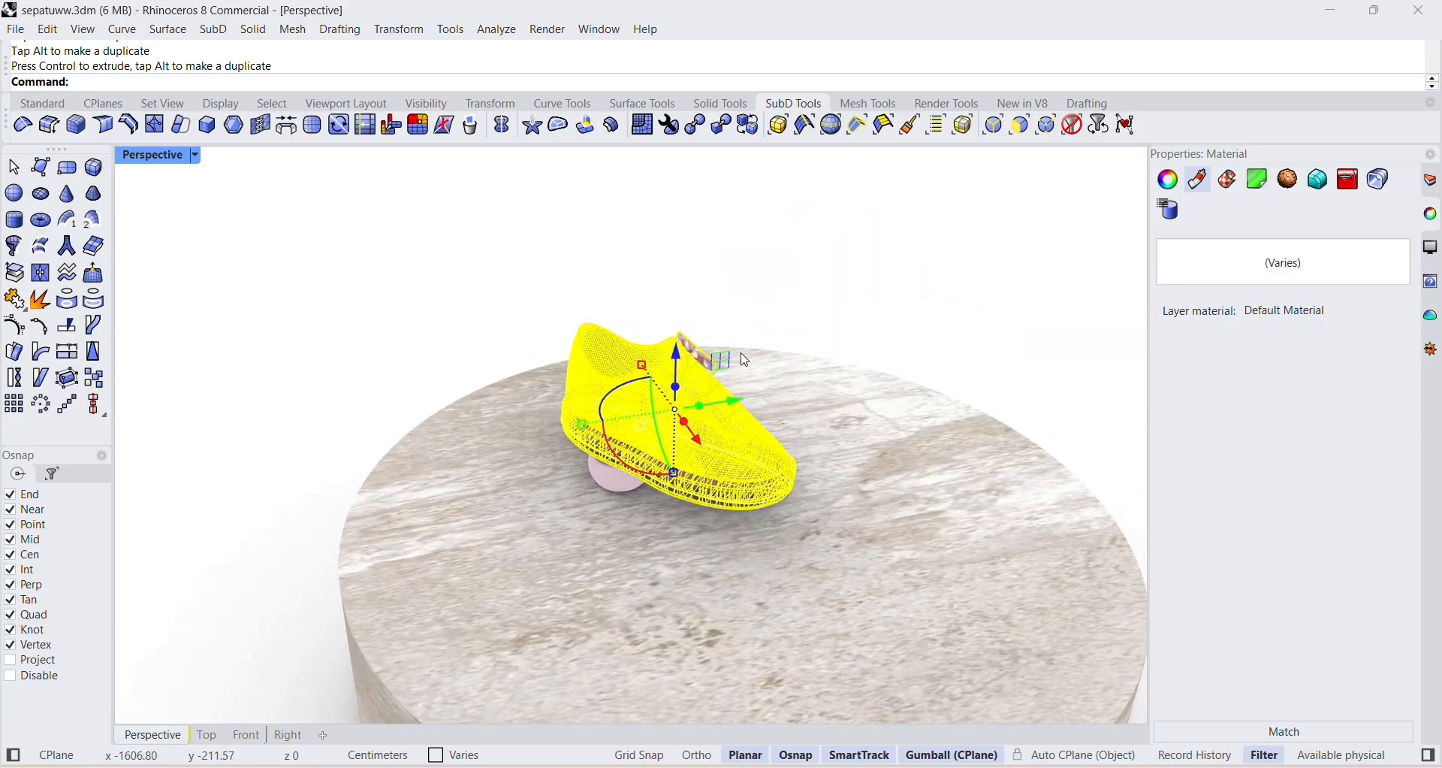
# Fine-tune the shoe's position so its heel rests on top of the pink sphere.
pyautogui.moveTo(705, 441); pyautogui.dragTo(714, 452)
pyautogui.click(744, 312)
pyautogui.moveTo(702, 481)
pyautogui.mouseDown(button='right')
pyautogui.moveTo(741, 423)
pyautogui.moveTo(719, 464)
pyautogui.mouseUp(button='right')
pyautogui.moveTo(772, 407); pyautogui.dragTo(859, 356, button='right')
pyautogui.scroll(-2, 859, 356)
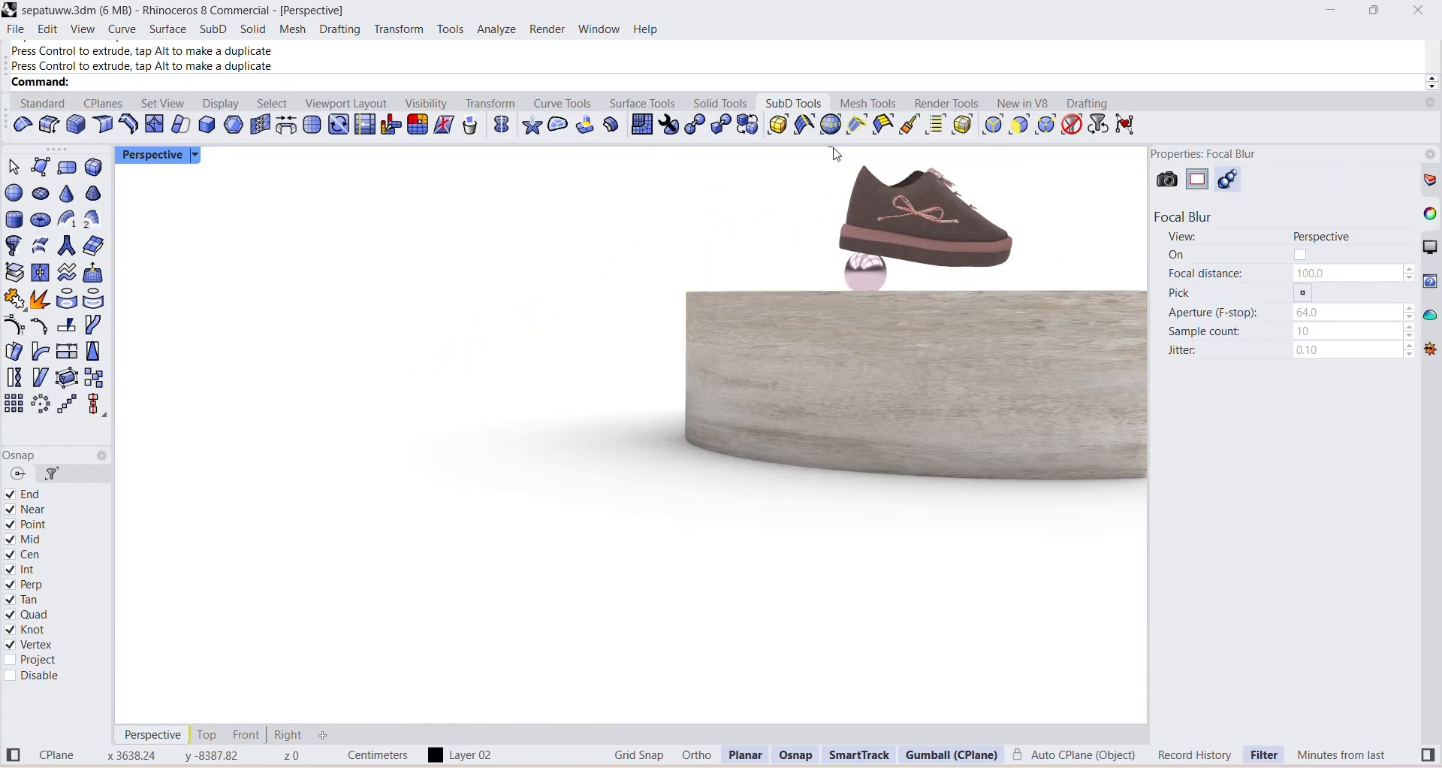
# Reselect the whole shoe and adjust its tilt on the pink sphere.
pyautogui.moveTo(830, 147); pyautogui.dragTo(1046, 276)
pyautogui.moveTo(1046, 277); pyautogui.dragTo(635, 404, button='right')
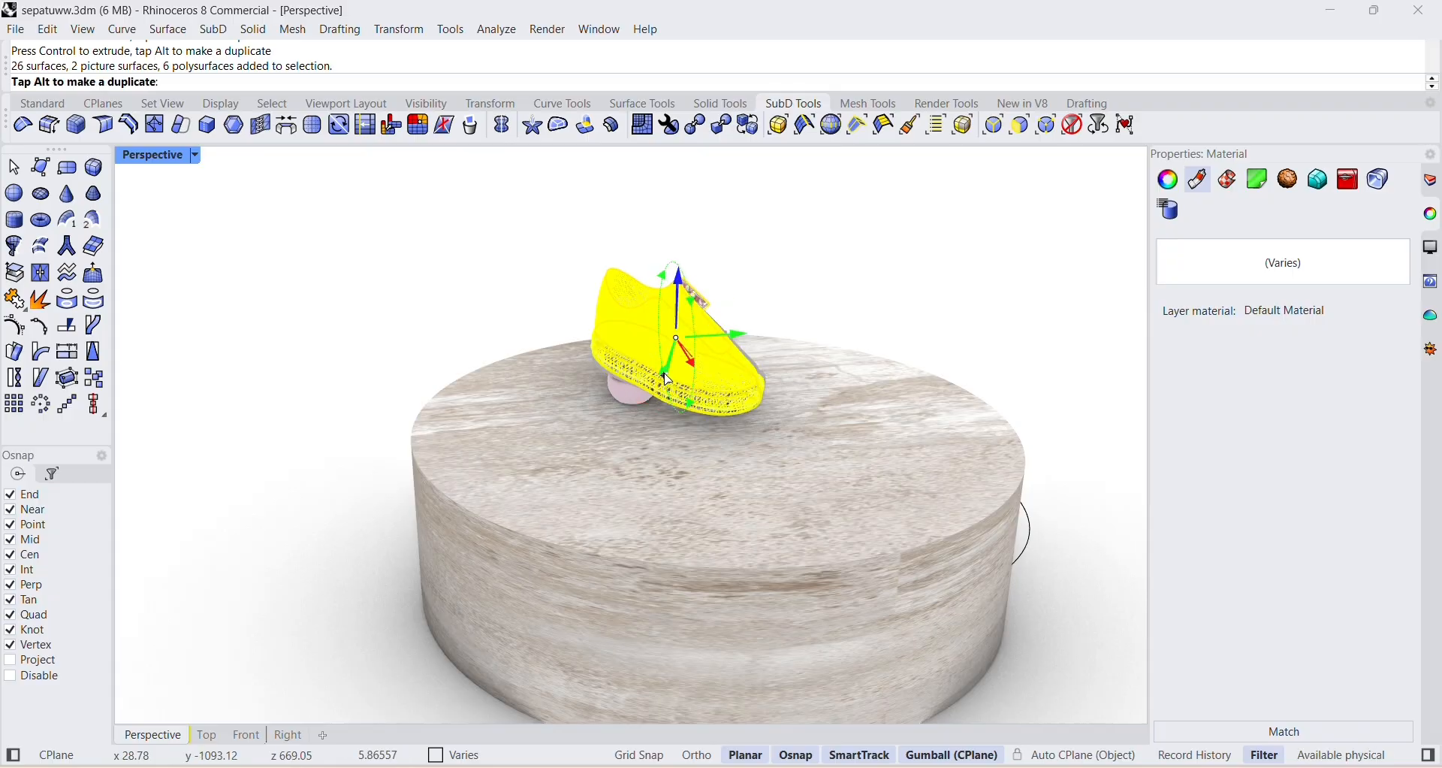
pyautogui.moveTo(665, 378); pyautogui.dragTo(672, 394)
pyautogui.click(856, 283)
# Select the whole shoe again and nudge it across the cylinder's top to line up with the sphere.
pyautogui.moveTo(857, 301); pyautogui.dragTo(820, 359, button='right')
pyautogui.moveTo(847, 284); pyautogui.dragTo(966, 288)
pyautogui.moveTo(985, 252); pyautogui.dragTo(616, 450, button='right')
pyautogui.moveTo(343, 585); pyautogui.dragTo(356, 568)
pyautogui.click(677, 307)
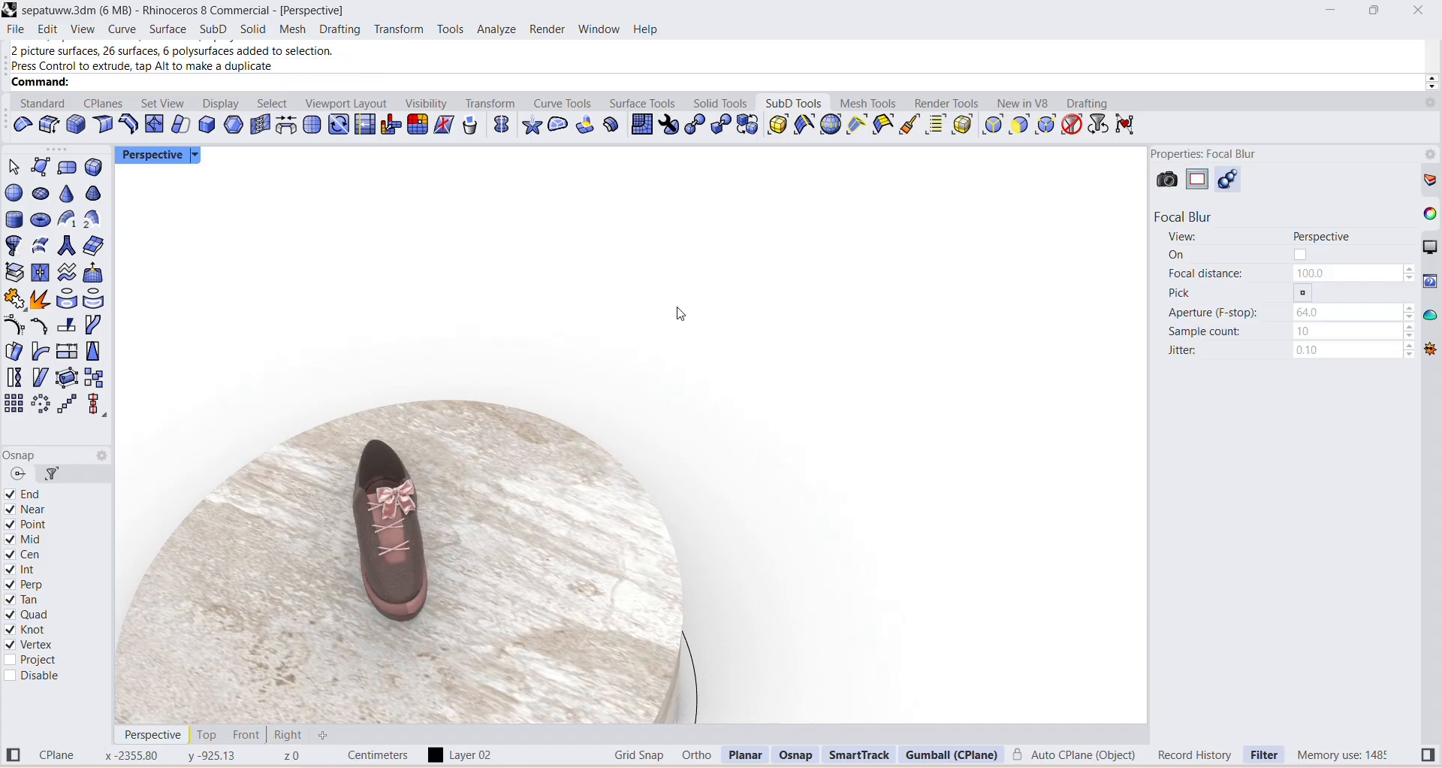
pyautogui.moveTo(681, 314); pyautogui.dragTo(776, 441, button='right')
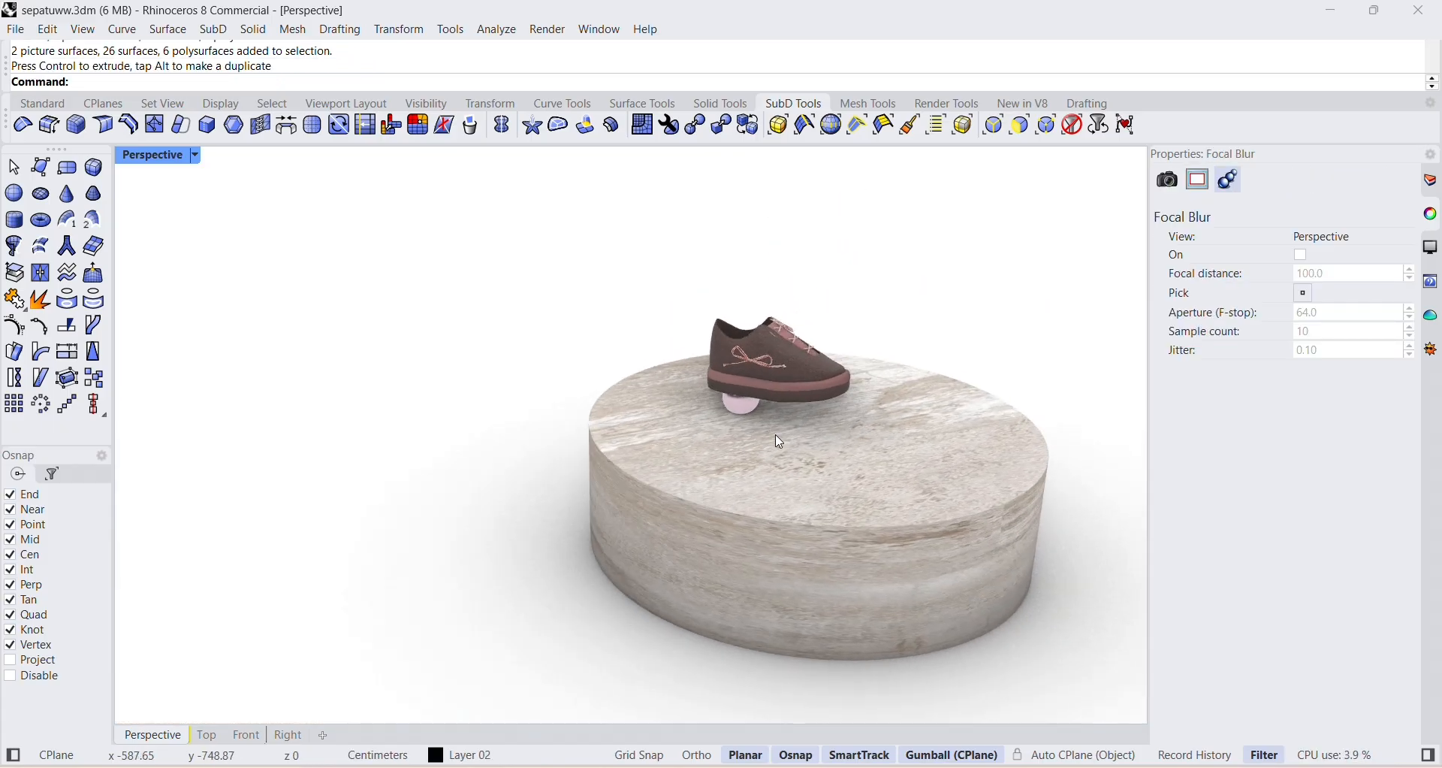
# Place a duplicate of the pink sphere in front of the shoe on the cylinder's top, and save the file.
pyautogui.click(745, 412)
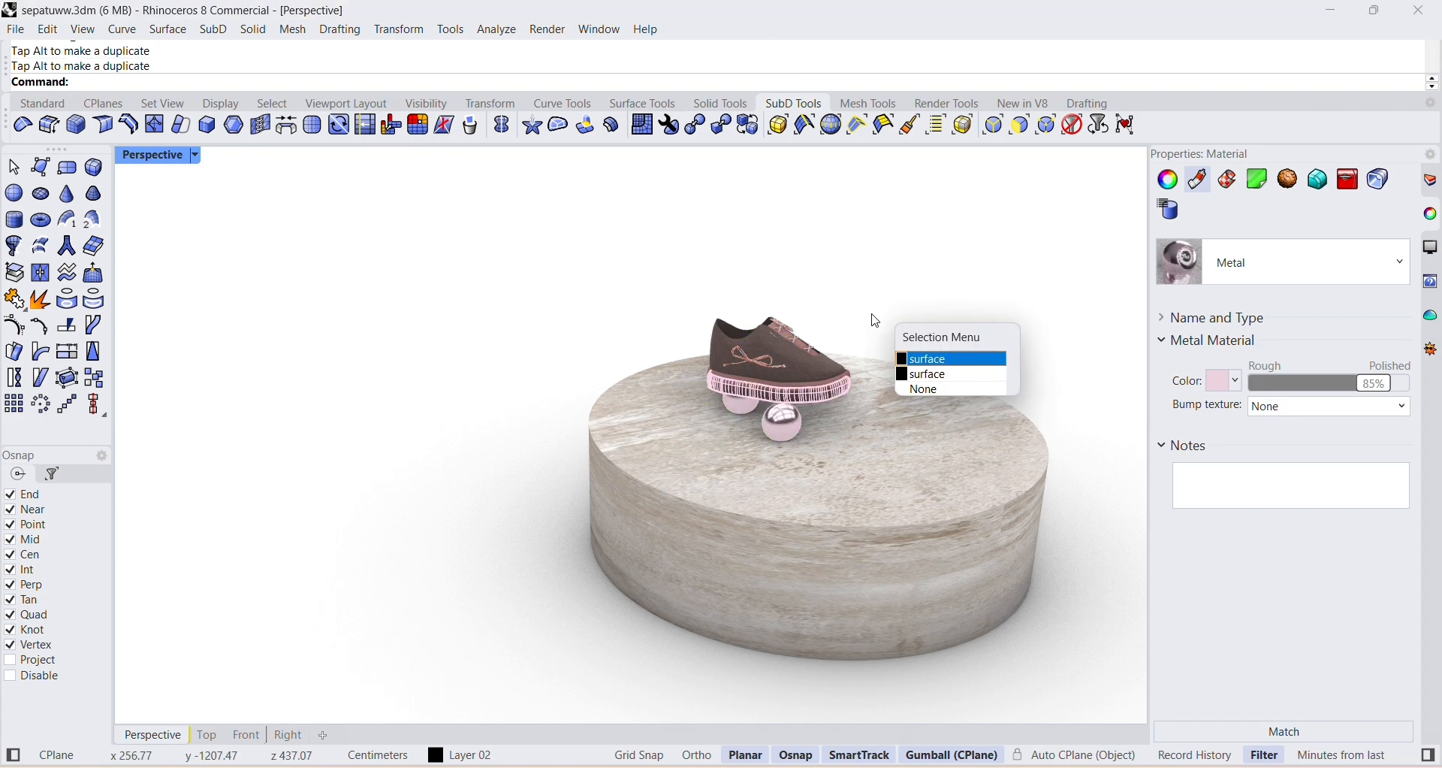
pyautogui.click(850, 329)
pyautogui.scroll(9, 797, 430)
pyautogui.scroll(-4, 788, 428)
pyautogui.hotkey('ctrl', 's')
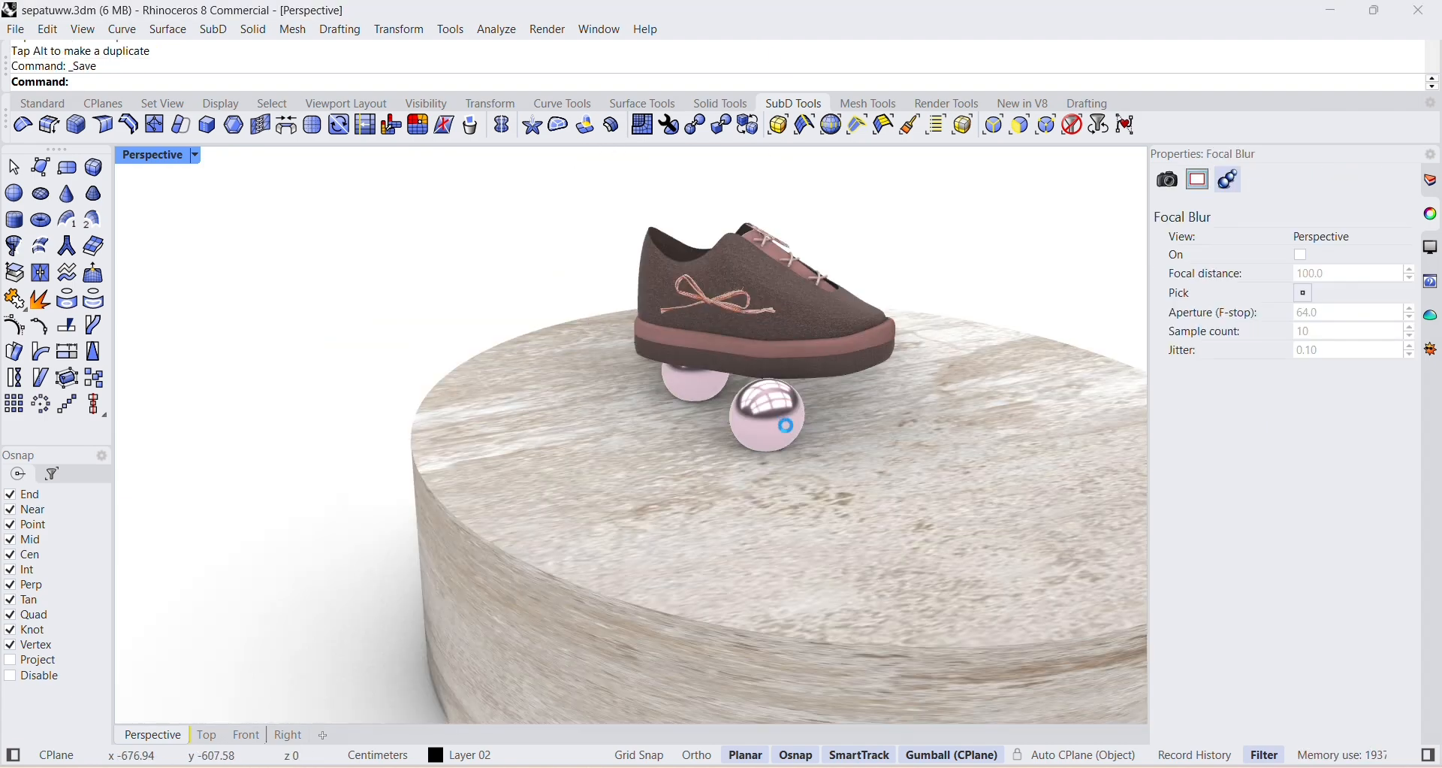
# Move the front pink sphere back so it sits under the shoe's toe.
pyautogui.click(786, 425)
pyautogui.moveTo(815, 406); pyautogui.dragTo(907, 390)
pyautogui.moveTo(892, 420); pyautogui.dragTo(851, 395)
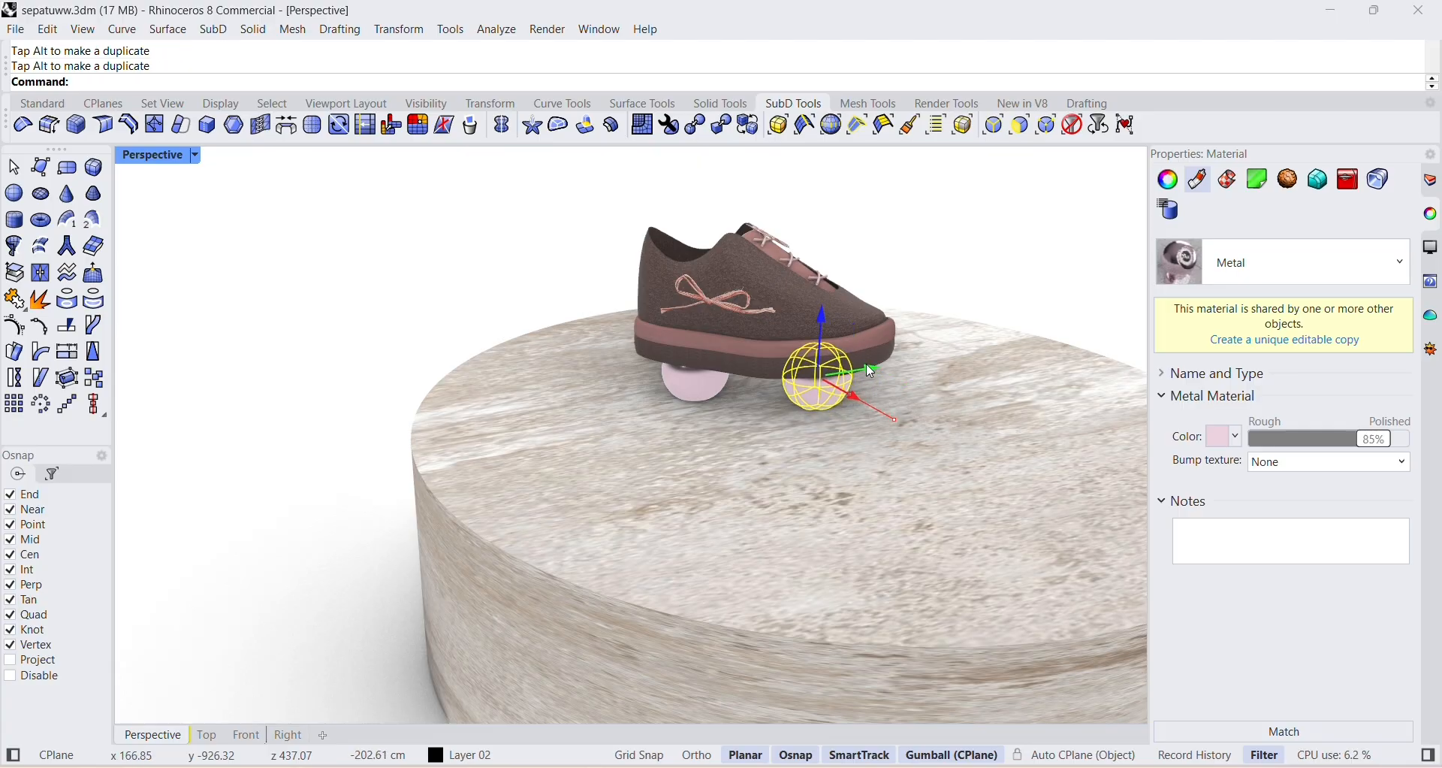
pyautogui.click(894, 299)
pyautogui.moveTo(894, 299); pyautogui.dragTo(904, 388, button='right')
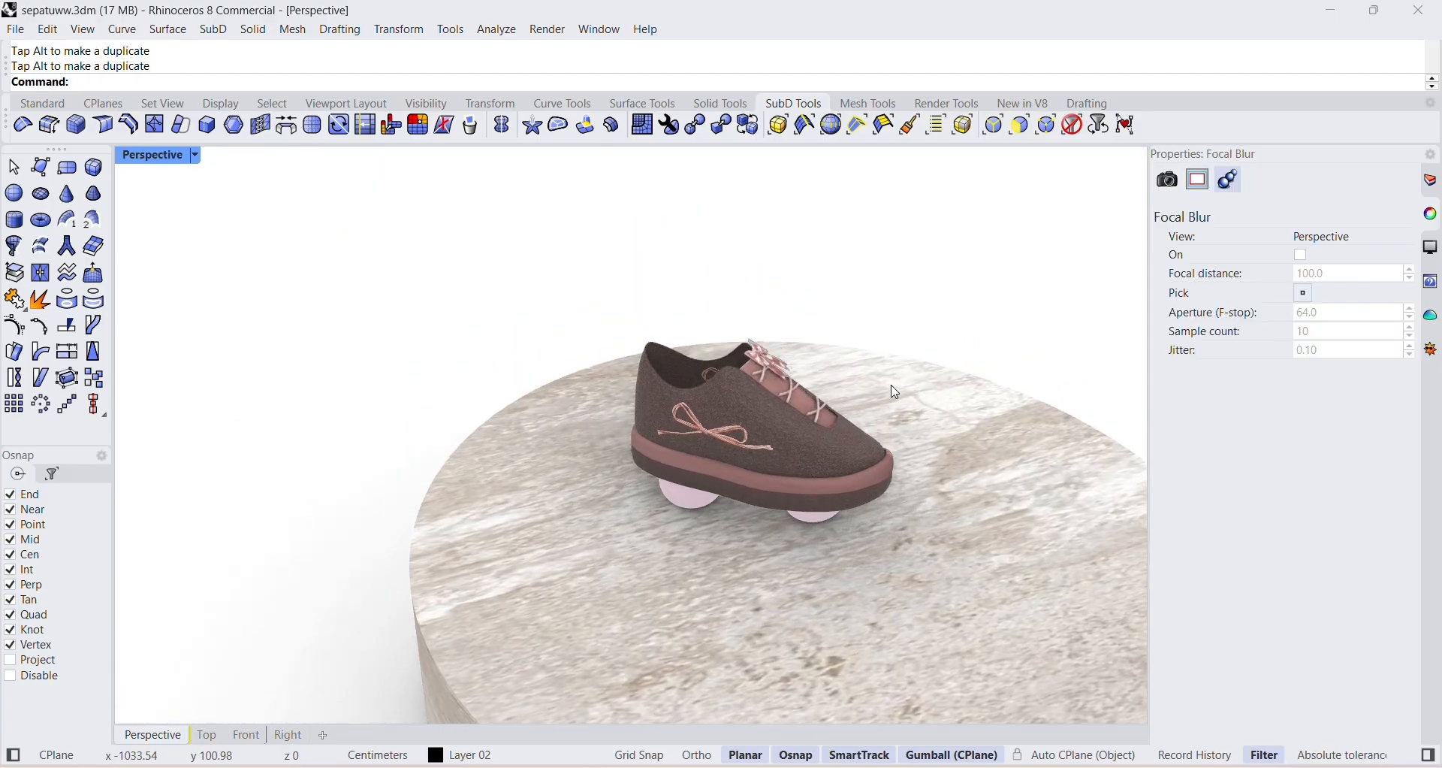
# Paste a copy of the sphere under the heel and place it in front of the shoe on the podium.
pyautogui.click(691, 508)
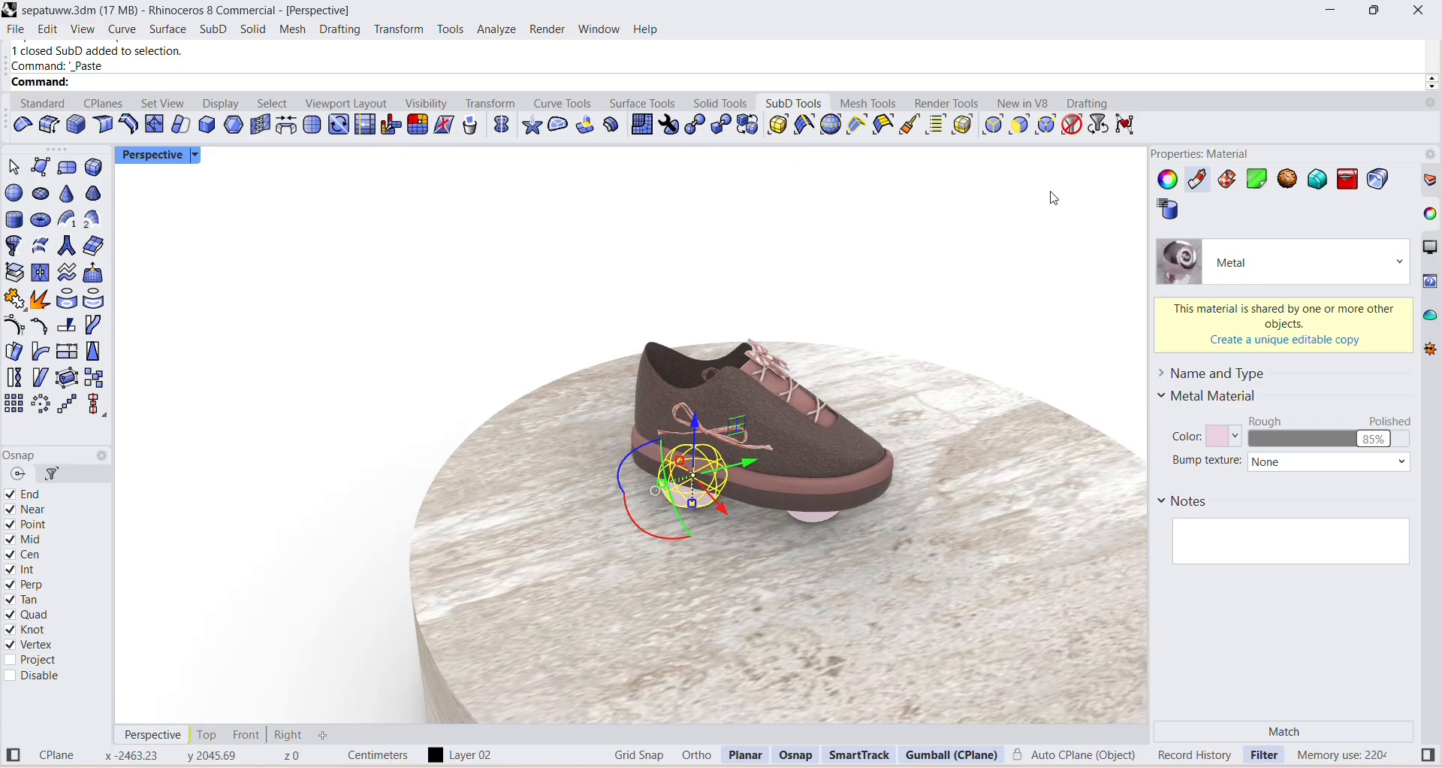
pyautogui.moveTo(729, 501); pyautogui.dragTo(824, 569)
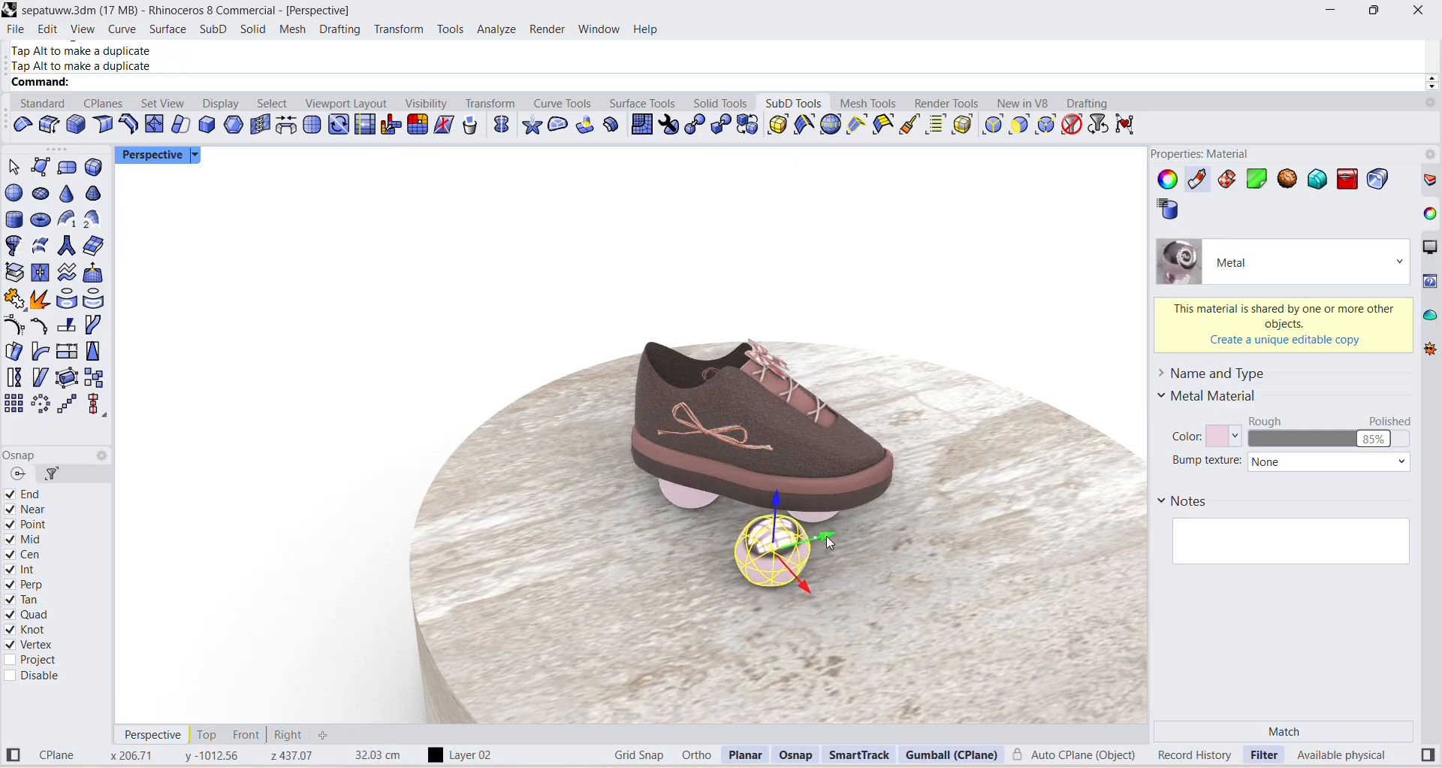
pyautogui.click(919, 460)
pyautogui.scroll(-6, 919, 460)
pyautogui.scroll(9, 917, 459)
pyautogui.scroll(-7, 930, 446)
pyautogui.moveTo(917, 460); pyautogui.dragTo(826, 415, button='right')
pyautogui.scroll(-7, 954, 477)
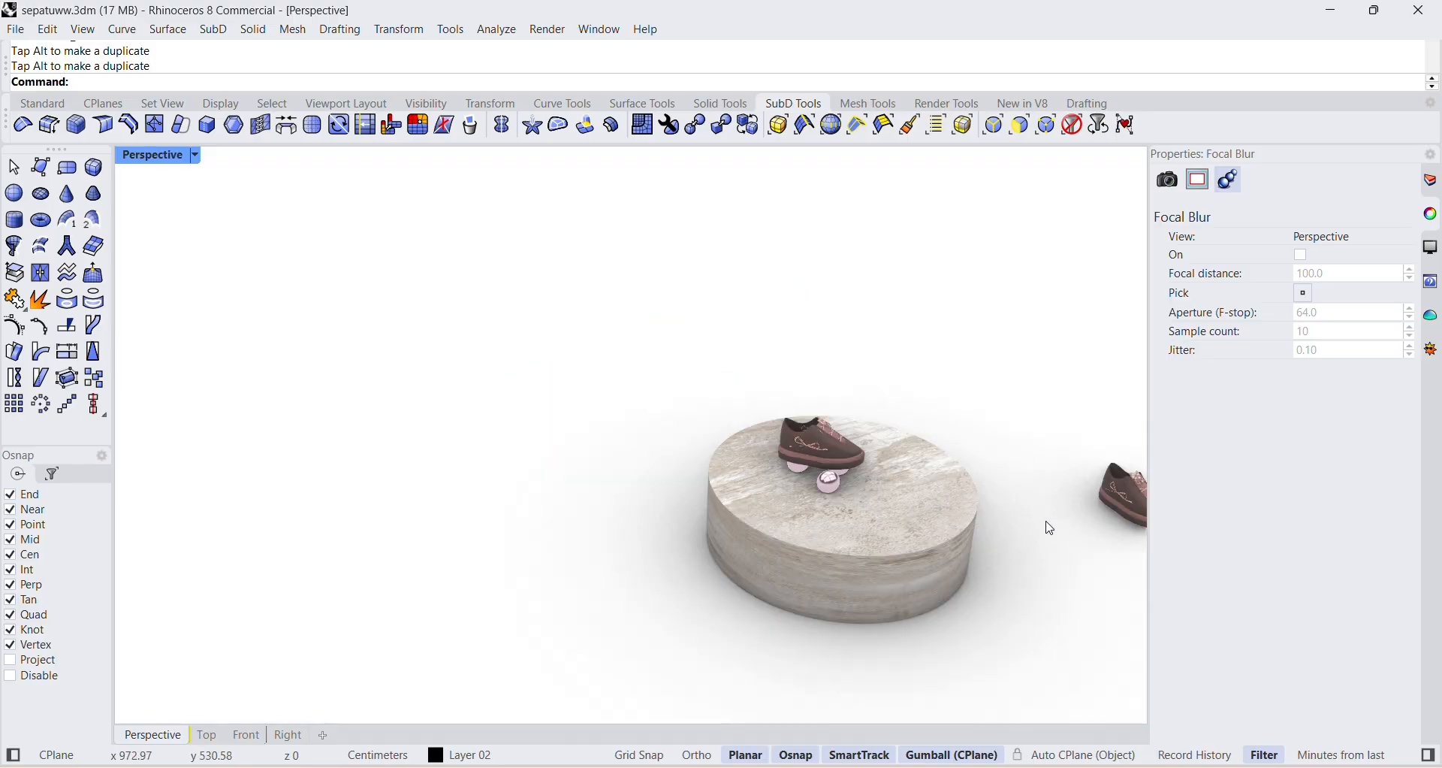
# Select the whole second shoe standing beside the podium and move it onto the podium's top.
pyautogui.moveTo(1046, 522); pyautogui.dragTo(1008, 509, button='right')
pyautogui.moveTo(1007, 509); pyautogui.dragTo(1117, 721)
pyautogui.moveTo(1068, 550); pyautogui.dragTo(1072, 426)
pyautogui.moveTo(1112, 480); pyautogui.dragTo(783, 517)
pyautogui.scroll(8, 783, 530)
# Rotate the second shoe so it sits diagonally to the first one, undoing the unsuitable rotations.
pyautogui.hotkey('ctrl', 'z')
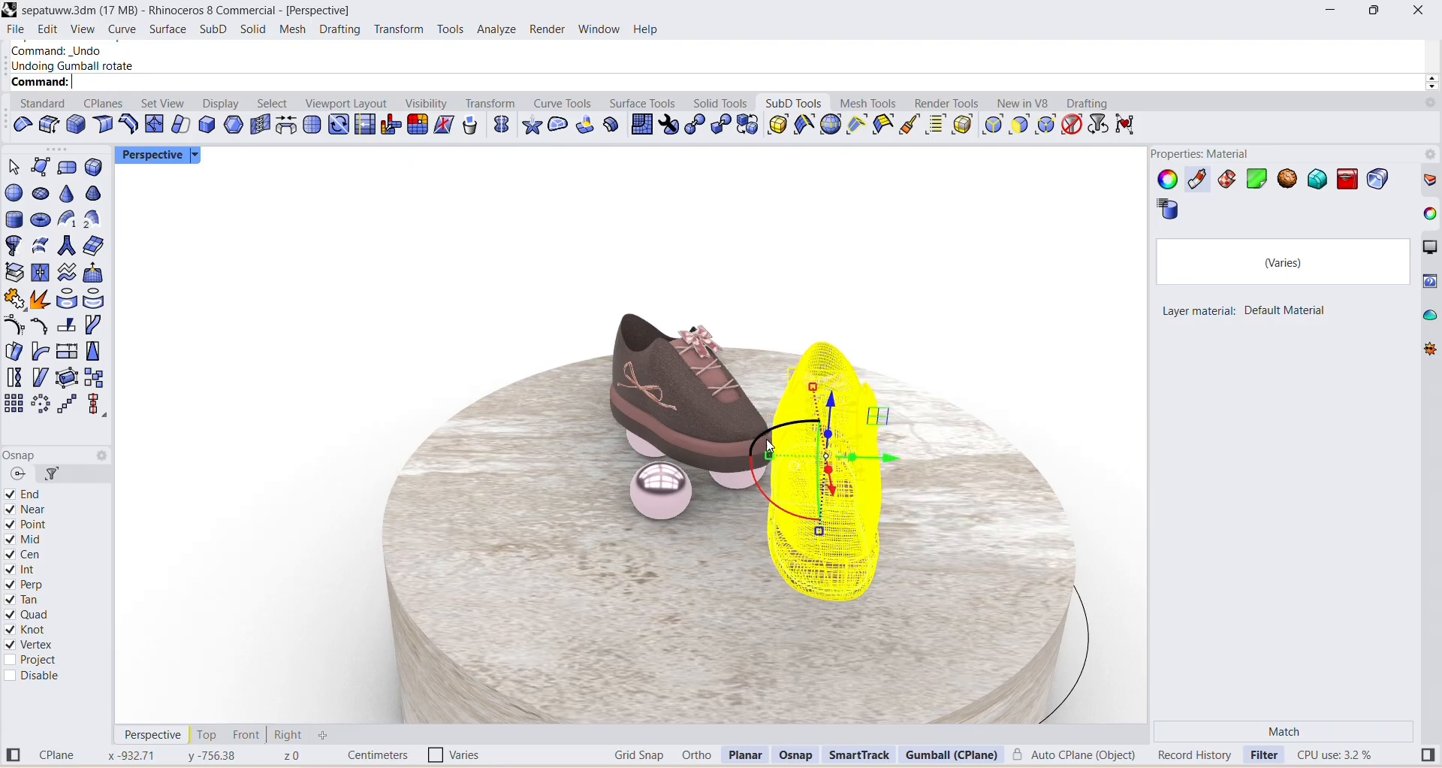
pyautogui.moveTo(774, 431); pyautogui.dragTo(838, 483)
pyautogui.moveTo(813, 563); pyautogui.dragTo(813, 564)
pyautogui.hotkey('ctrl', 'z')
pyautogui.moveTo(780, 490); pyautogui.dragTo(770, 504)
pyautogui.click(1009, 502)
pyautogui.scroll(1, 1015, 510)
pyautogui.scroll(-6, 1052, 549)
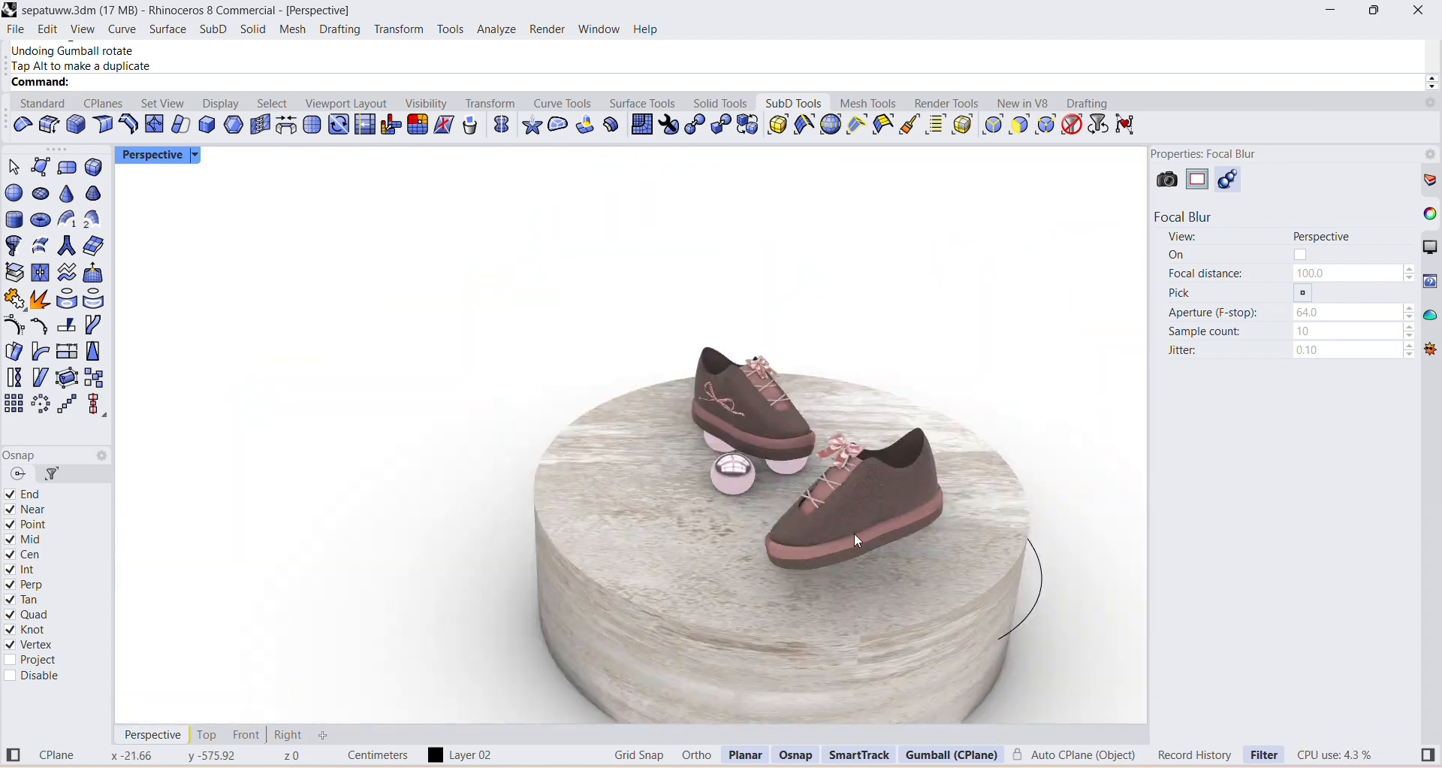
# Reselect the whole second shoe and move it toward the middle of the podium, closer to the first shoe.
pyautogui.scroll(3, 880, 289)
pyautogui.moveTo(800, 184); pyautogui.dragTo(966, 332)
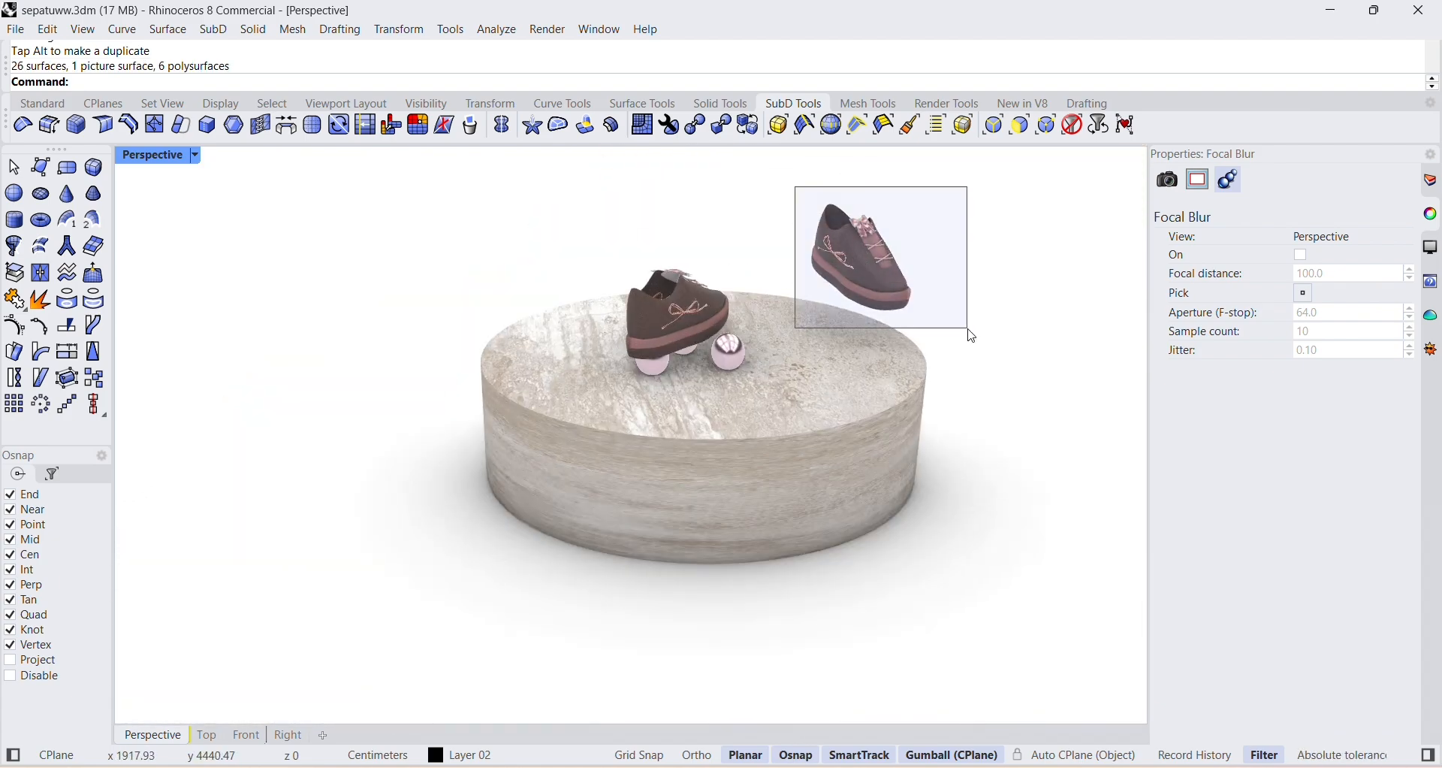
pyautogui.scroll(3, 853, 370)
pyautogui.scroll(-3, 1065, 369)
pyautogui.scroll(3, 1065, 369)
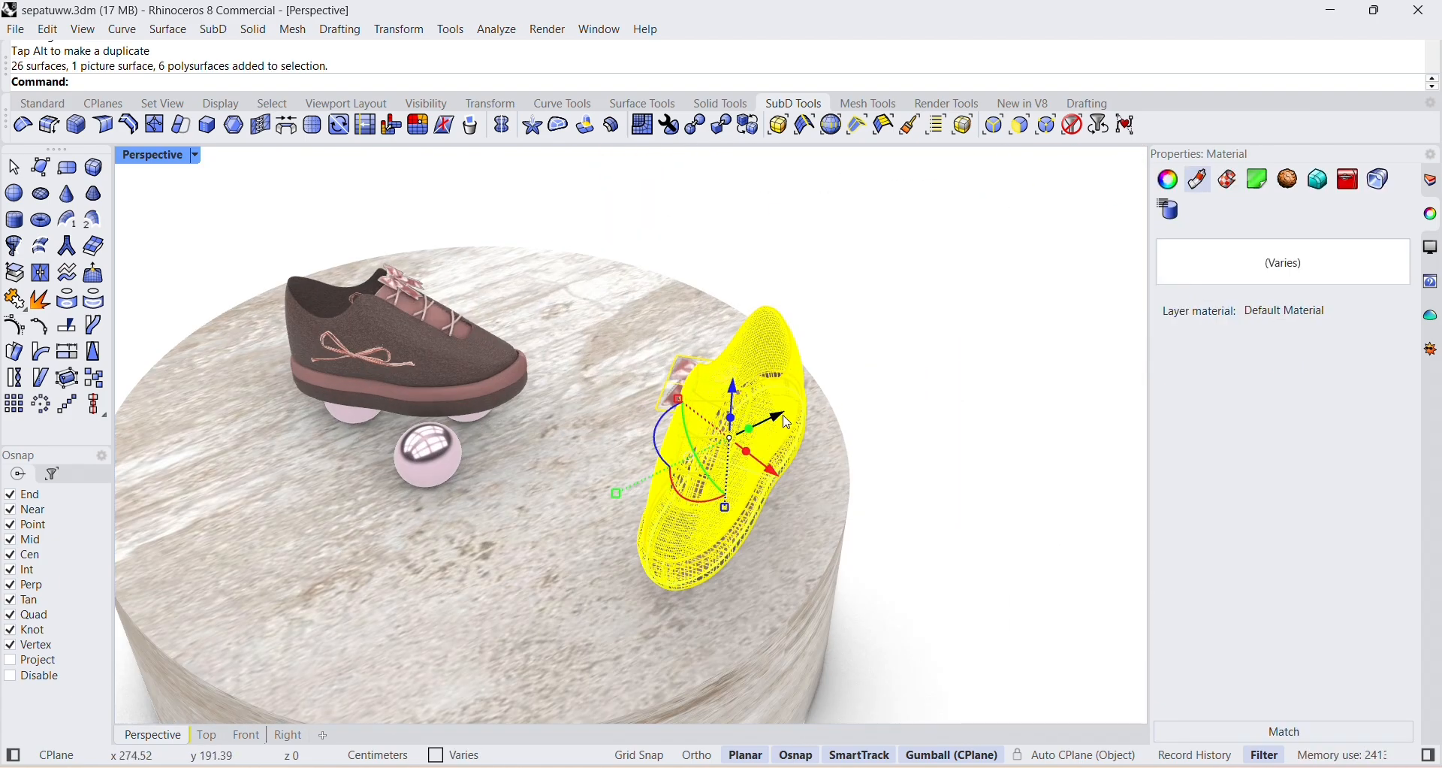
pyautogui.moveTo(786, 421); pyautogui.dragTo(626, 473)
pyautogui.moveTo(593, 403); pyautogui.dragTo(632, 483)
pyautogui.scroll(-4, 807, 445)
pyautogui.scroll(4, 586, 436)
# Fine-tune the second shoe's rotation and position so it stands just in front of the front pink sphere.
pyautogui.moveTo(635, 492); pyautogui.dragTo(654, 466, button='right')
pyautogui.moveTo(724, 543); pyautogui.dragTo(659, 515)
pyautogui.moveTo(664, 489); pyautogui.dragTo(680, 547, button='right')
pyautogui.moveTo(689, 404); pyautogui.dragTo(658, 414)
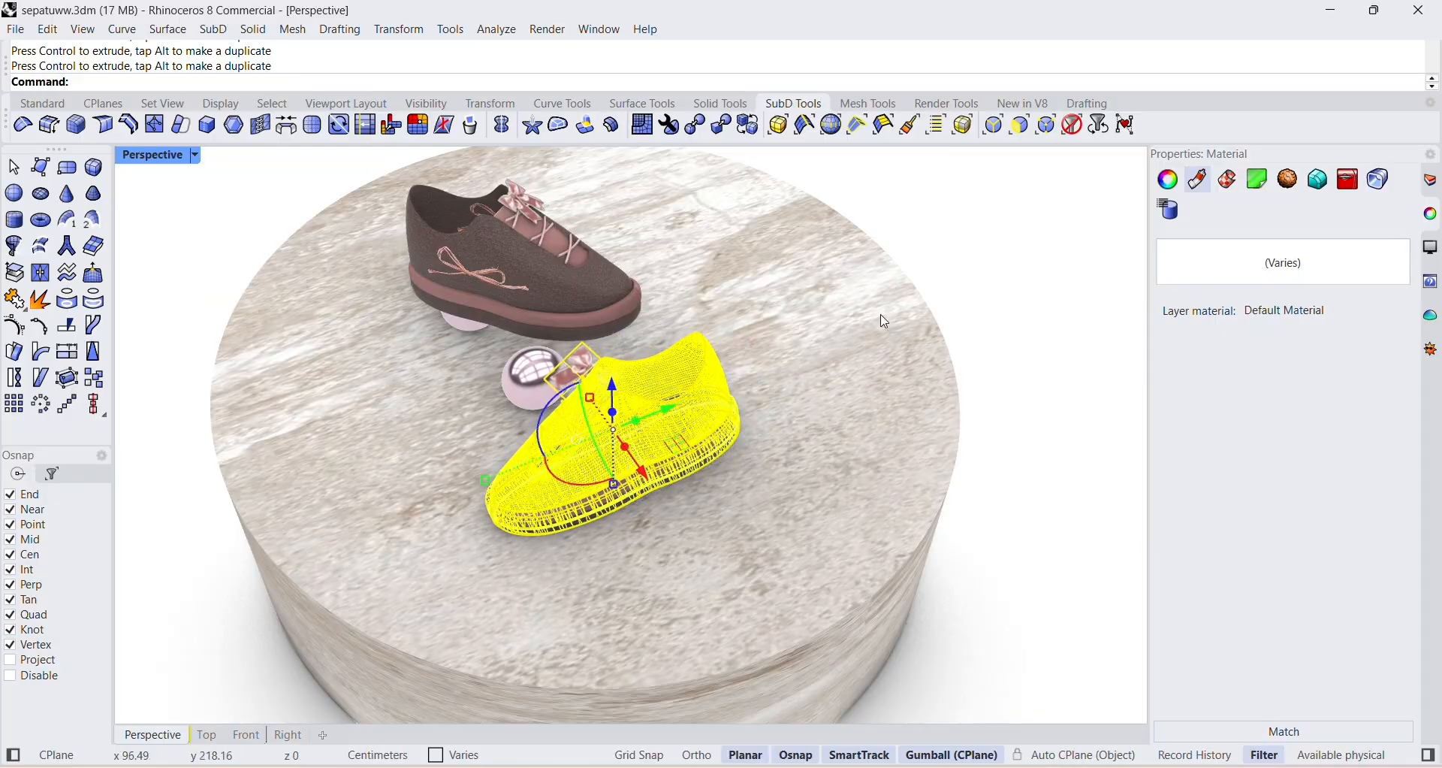
pyautogui.press('Escape')
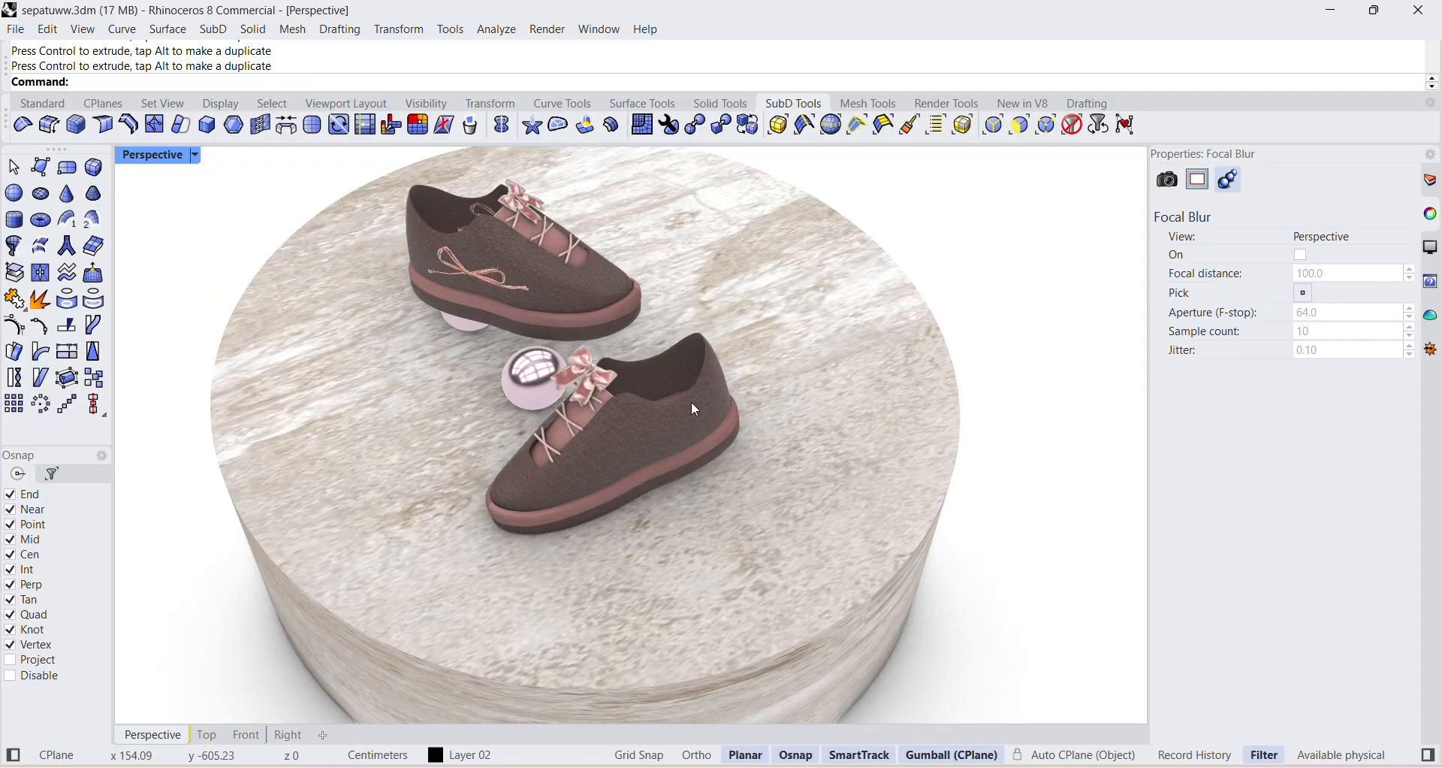
# Nudge the front pink sphere back toward the first shoe.
pyautogui.click(510, 362)
pyautogui.click(902, 241)
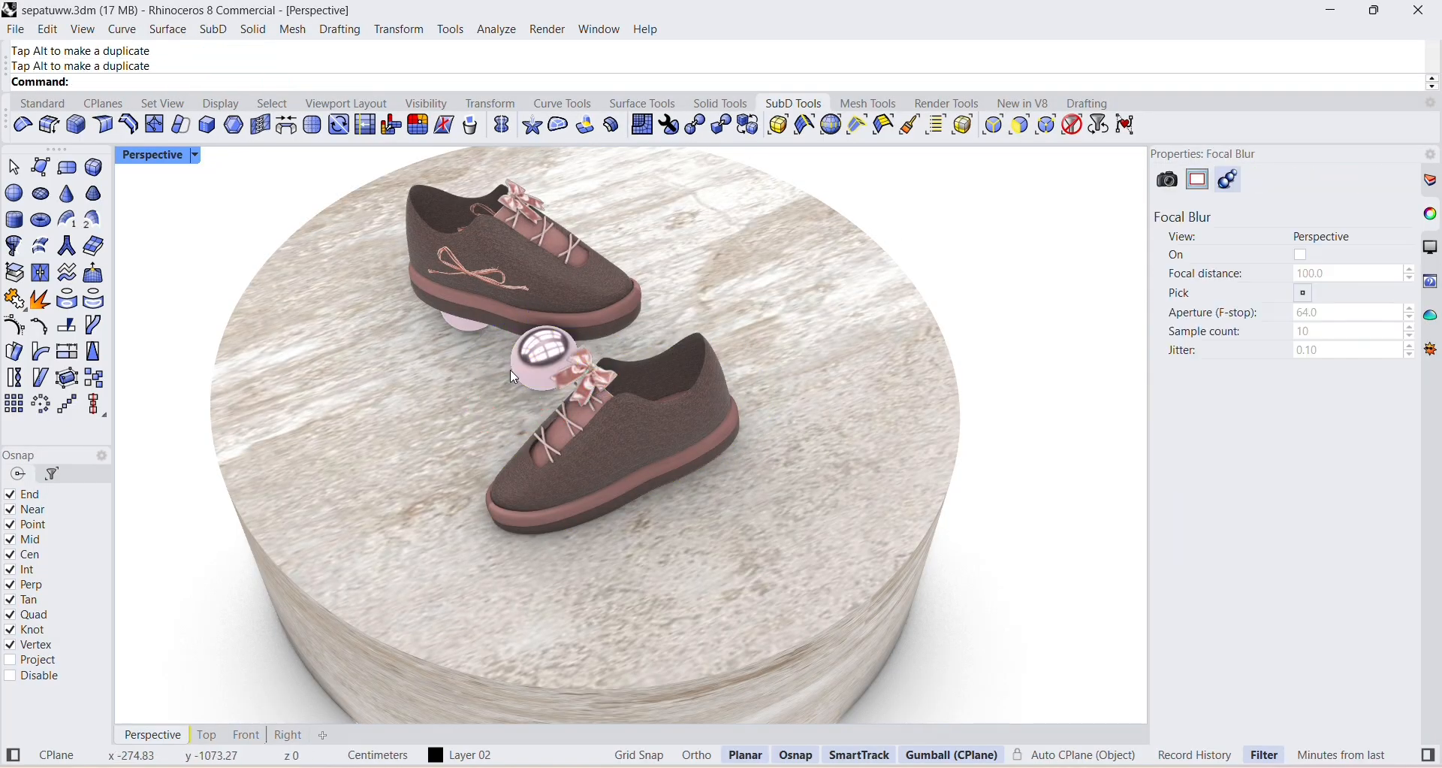
pyautogui.scroll(1, 514, 375)
# Paste a copy of the front sphere and place it on the outer side of the second shoe.
pyautogui.click(547, 363)
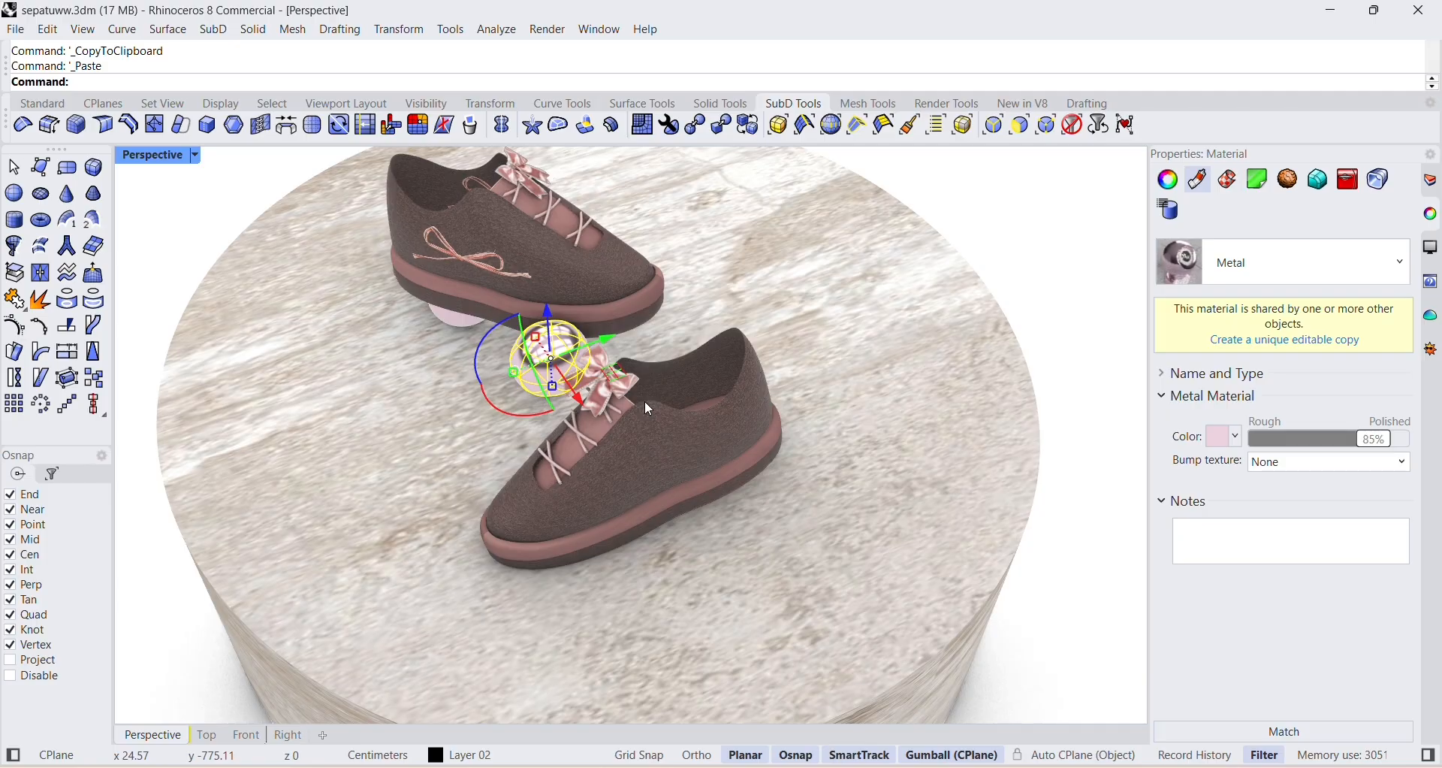
pyautogui.moveTo(577, 402); pyautogui.dragTo(748, 551)
pyautogui.click(889, 422)
pyautogui.moveTo(889, 422); pyautogui.dragTo(875, 278, button='right')
# Adjust the height of the sphere beside the second shoe so it rests on the podium's top.
pyautogui.click(679, 625)
pyautogui.moveTo(679, 568); pyautogui.dragTo(681, 603)
pyautogui.moveTo(710, 629); pyautogui.dragTo(788, 618, button='right')
pyautogui.click(347, 635)
pyautogui.click(359, 580)
pyautogui.click(348, 627)
pyautogui.moveTo(351, 577); pyautogui.dragTo(351, 619)
pyautogui.moveTo(450, 552); pyautogui.dragTo(379, 610, button='right')
# Lower the sphere in front of the first shoe toward the podium's top.
pyautogui.click(402, 593)
pyautogui.click(338, 643)
pyautogui.moveTo(335, 596); pyautogui.dragTo(335, 587)
pyautogui.click(398, 582)
pyautogui.moveTo(402, 593); pyautogui.dragTo(1037, 657, button='right')
pyautogui.scroll(-2, 582, 706)
pyautogui.click(401, 527)
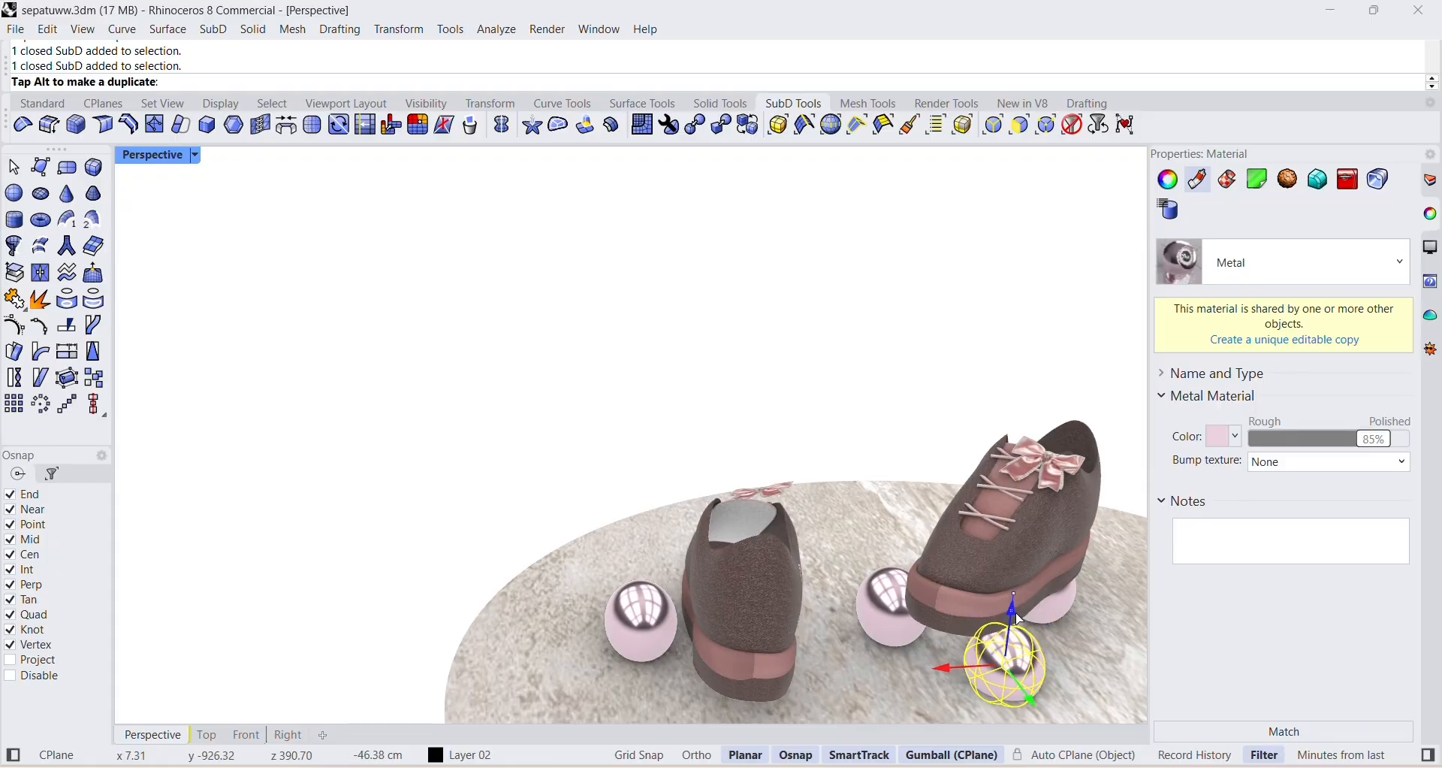
pyautogui.click(883, 482)
# Shift the sphere between the shoes away from the second shoe's bow and undo the last move.
pyautogui.moveTo(882, 482); pyautogui.dragTo(462, 434, button='right')
pyautogui.click(462, 433)
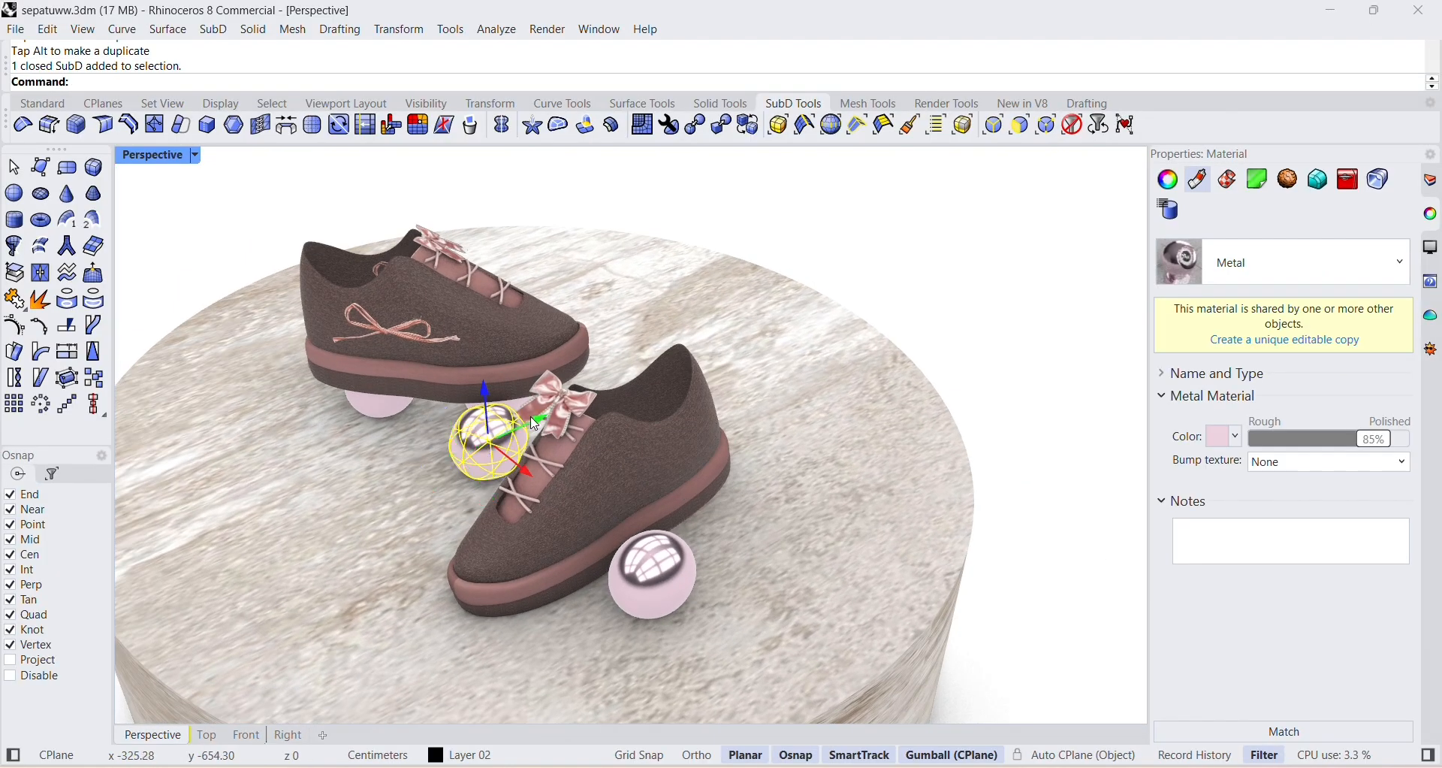
pyautogui.moveTo(478, 454); pyautogui.dragTo(455, 403)
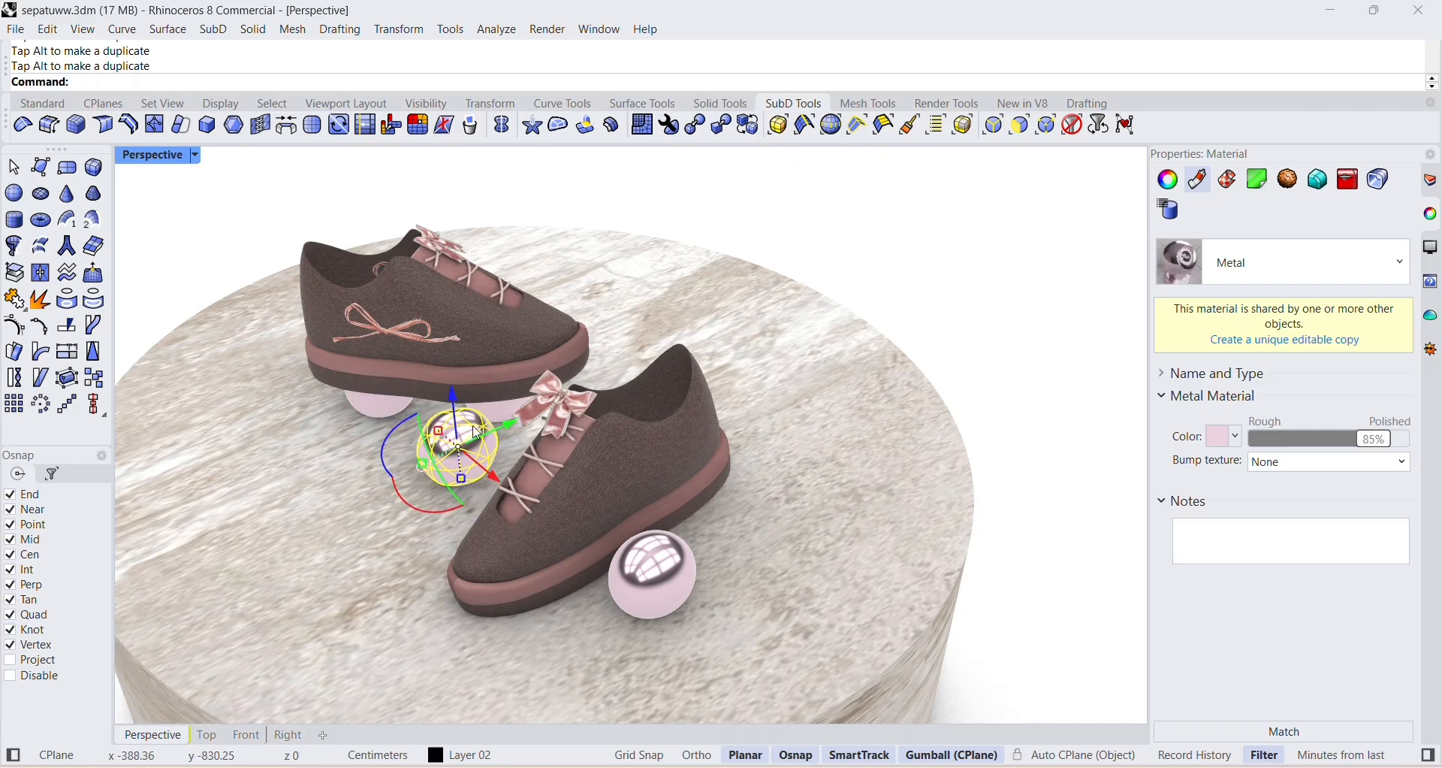
pyautogui.hotkey('ctrl', 'z')
pyautogui.click(831, 248)
pyautogui.scroll(-4, 539, 518)
pyautogui.scroll(3, 542, 514)
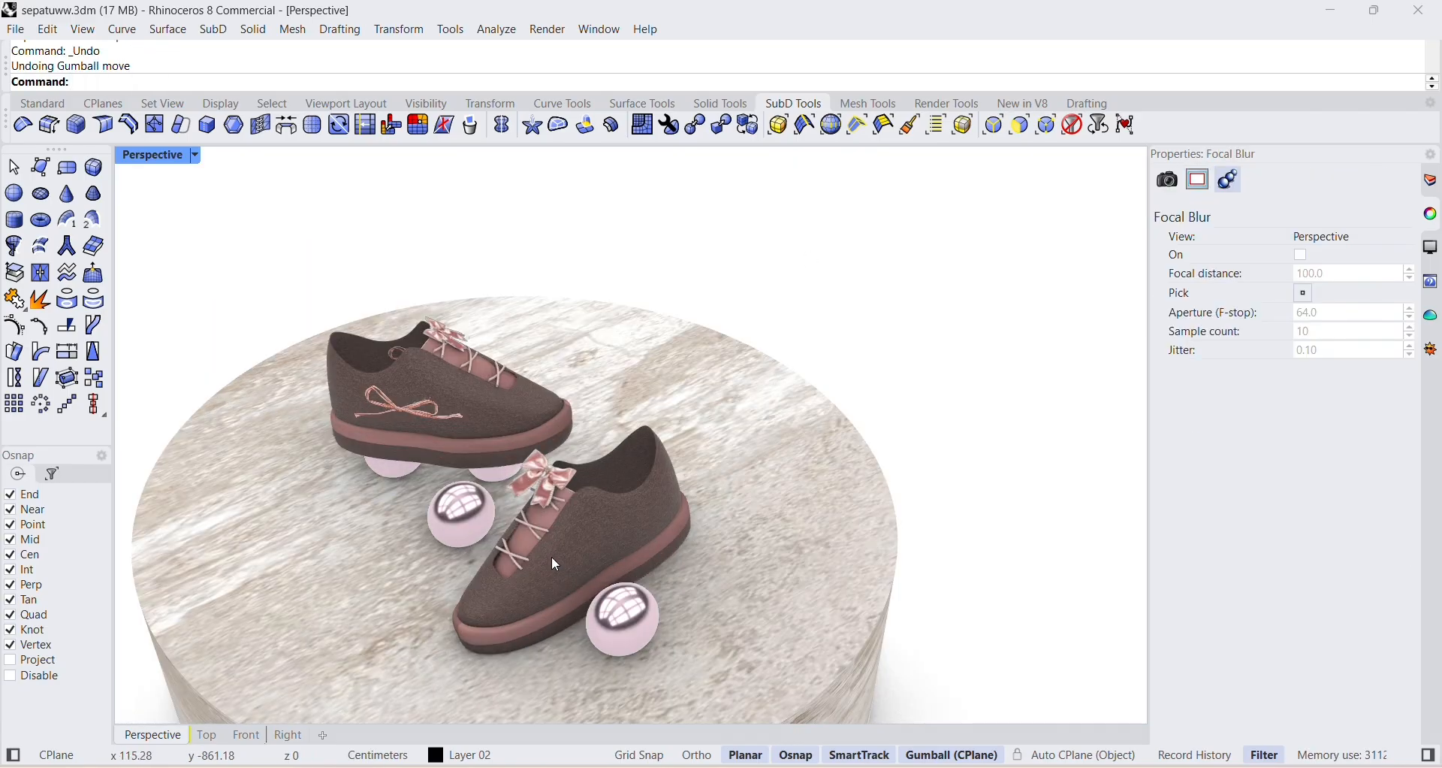
# Nudge the sphere beside the second shoe slightly, clear the selection and save the file.
pyautogui.click(634, 633)
pyautogui.click(742, 543)
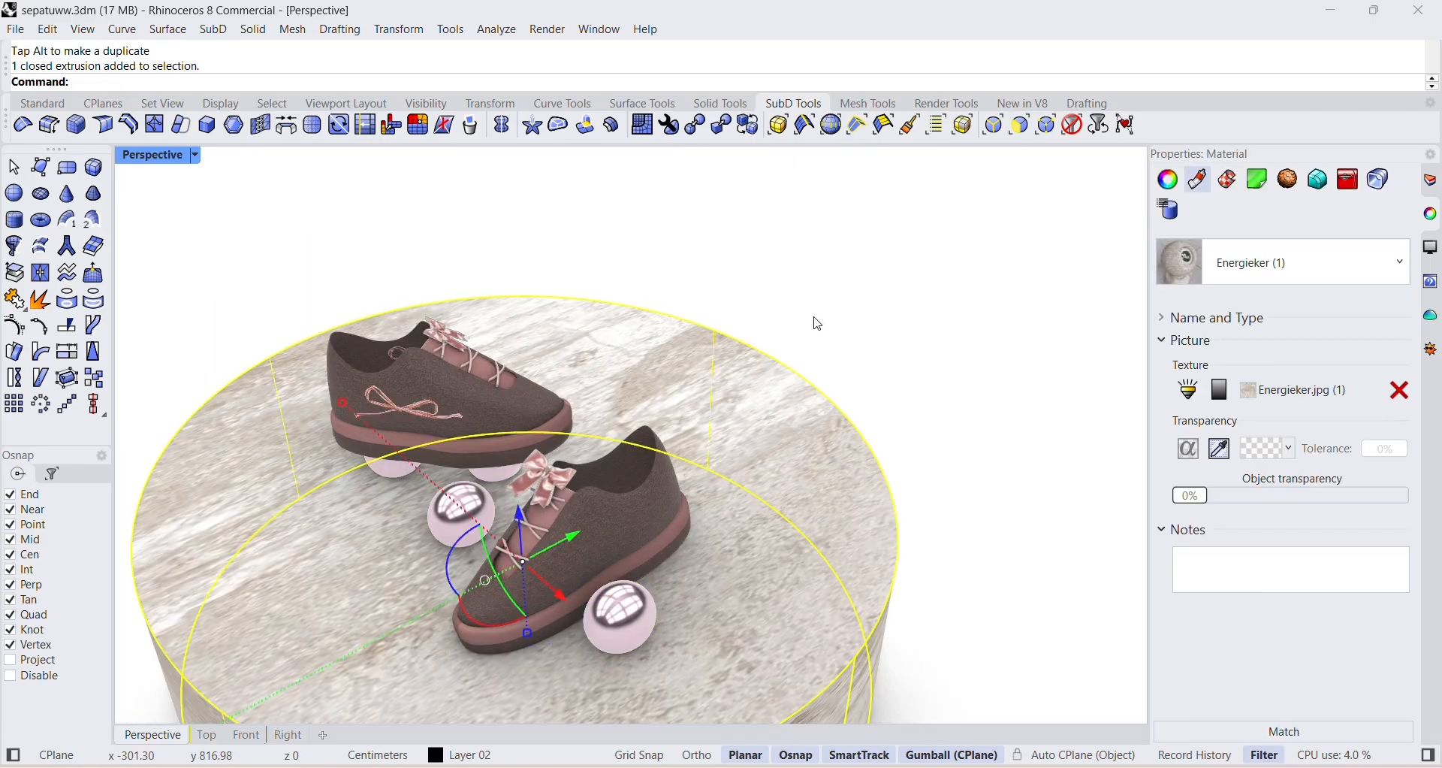
pyautogui.click(831, 297)
# Turn on the sun in the document's render properties and open the sun settings.
pyautogui.click(548, 30)
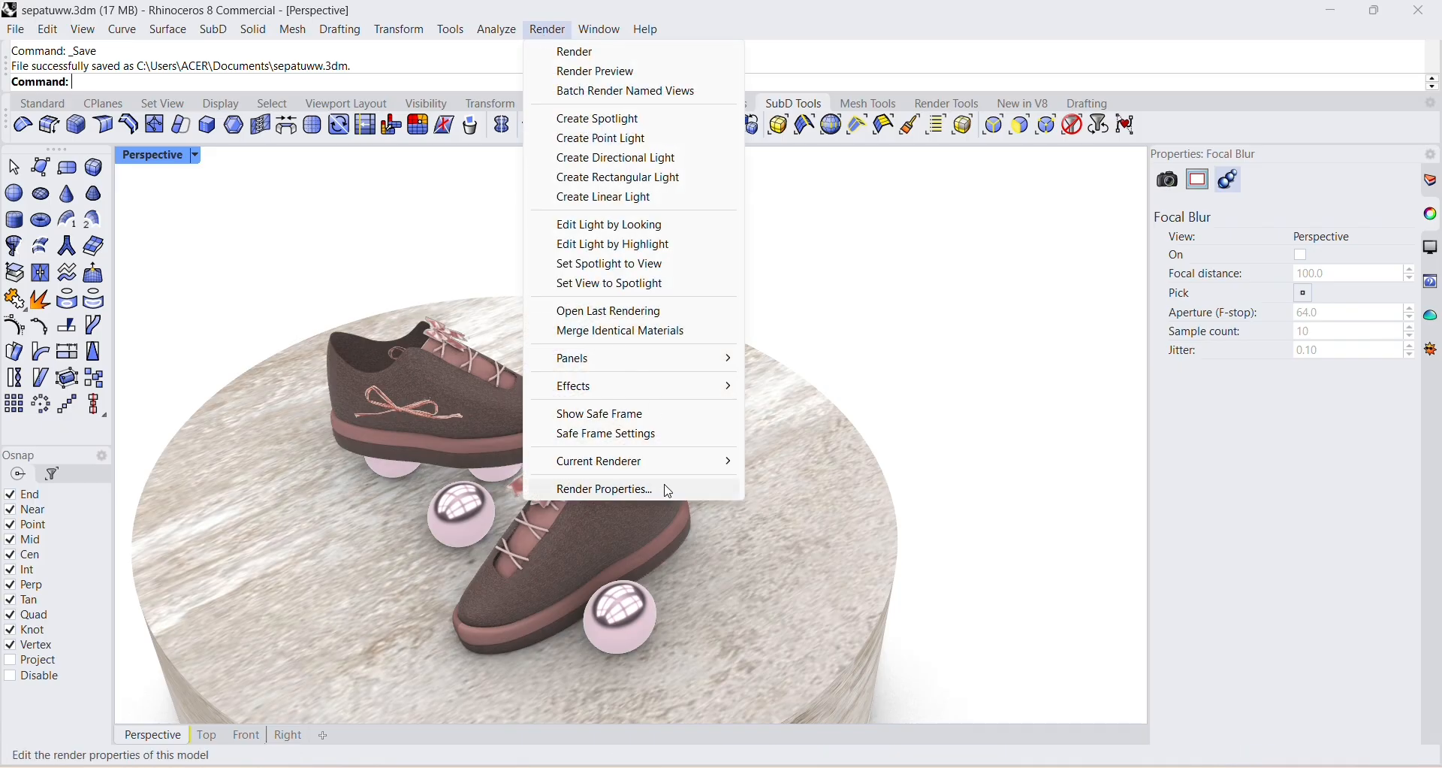
pyautogui.click(578, 486)
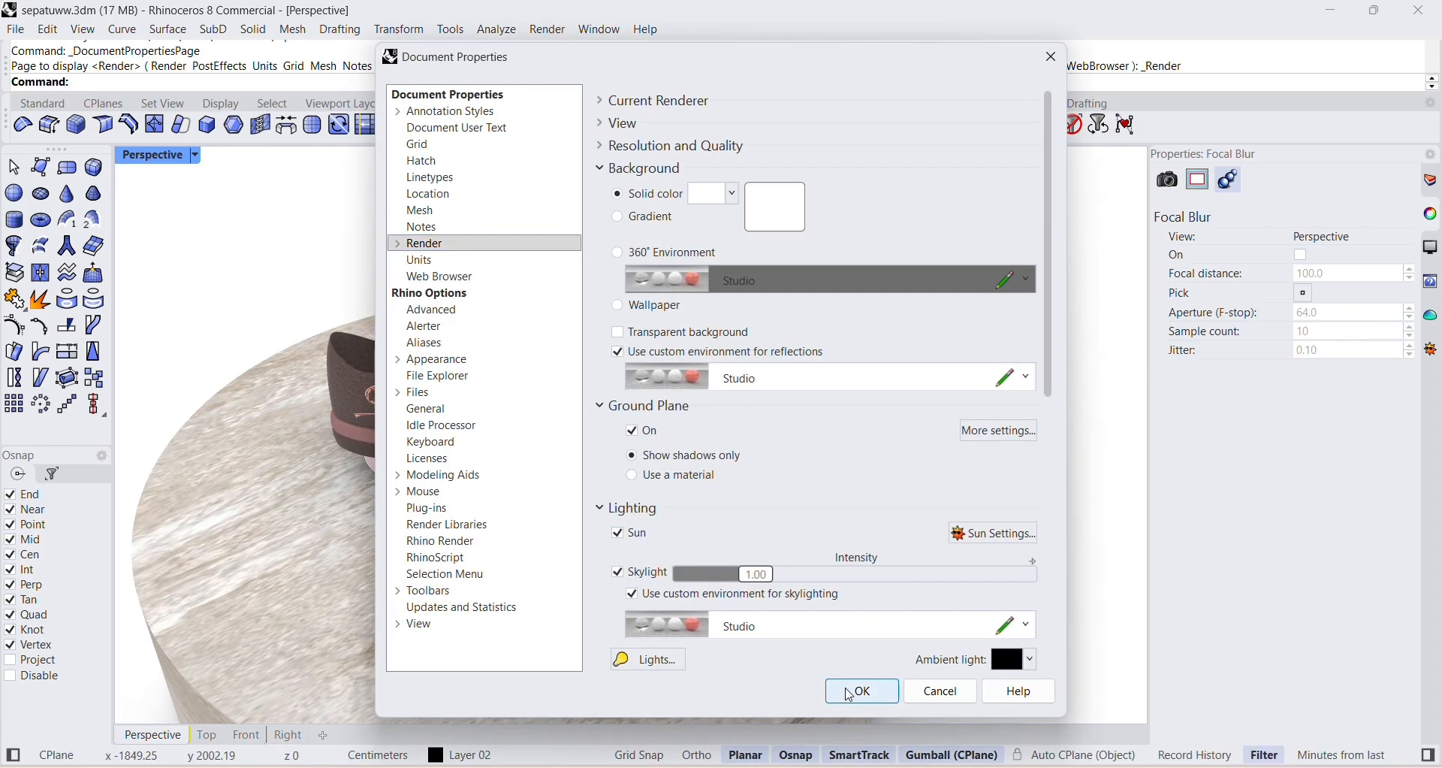
pyautogui.click(857, 693)
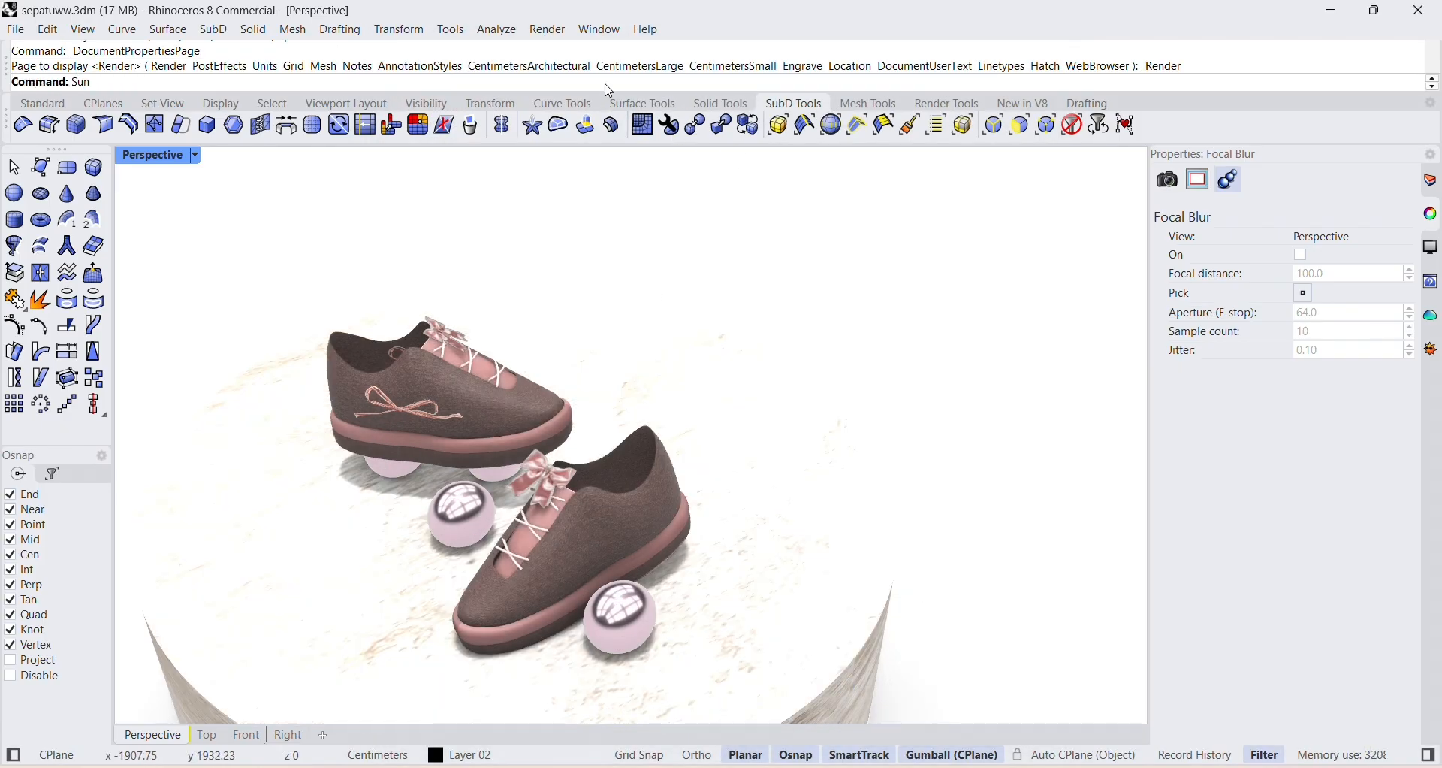
# Try a sun time of 4:19 PM with the location near Munich, Germany.
pyautogui.click(1343, 496)
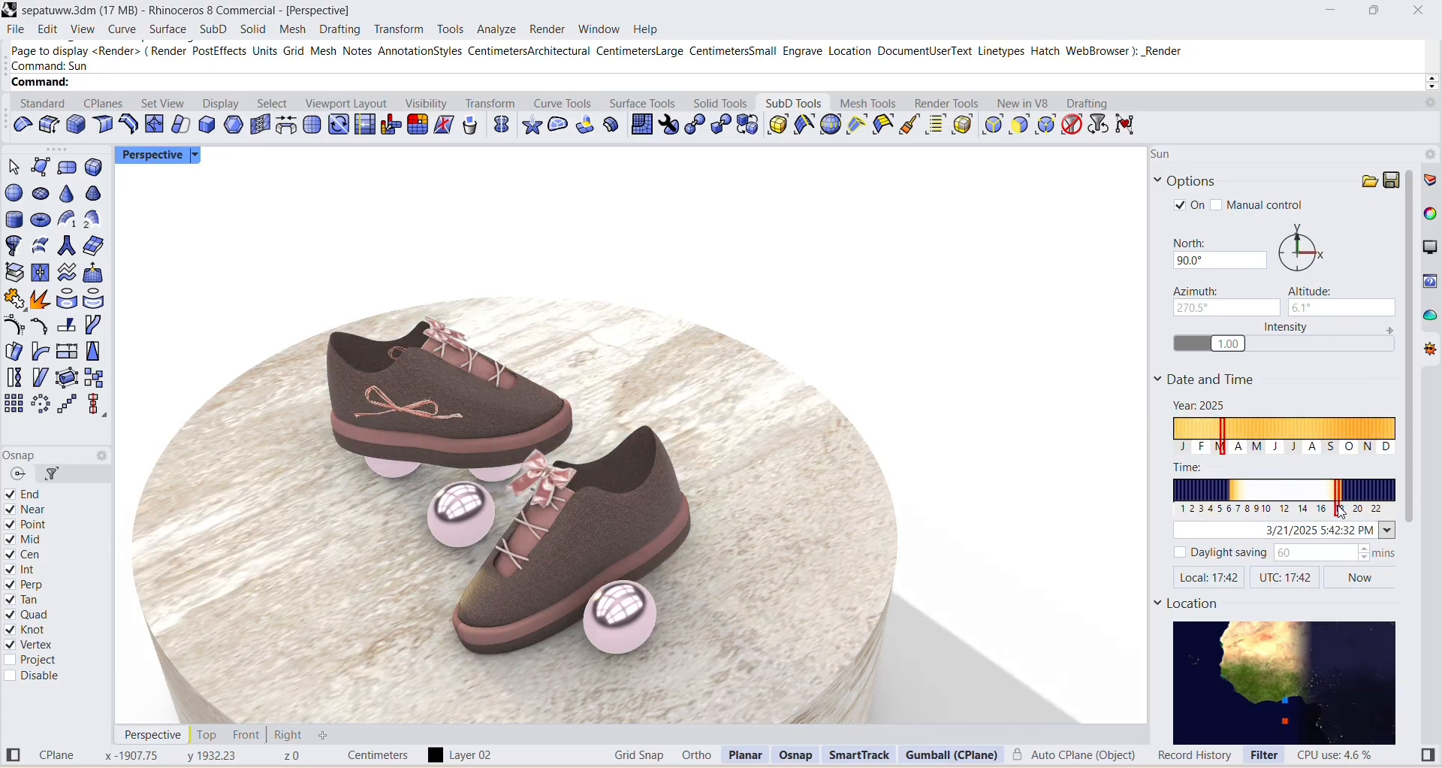
pyautogui.moveTo(1306, 497)
pyautogui.mouseDown()
pyautogui.moveTo(1245, 493)
pyautogui.moveTo(1325, 493)
pyautogui.mouseUp()
pyautogui.scroll(-3, 1286, 571)
pyautogui.click(1276, 682)
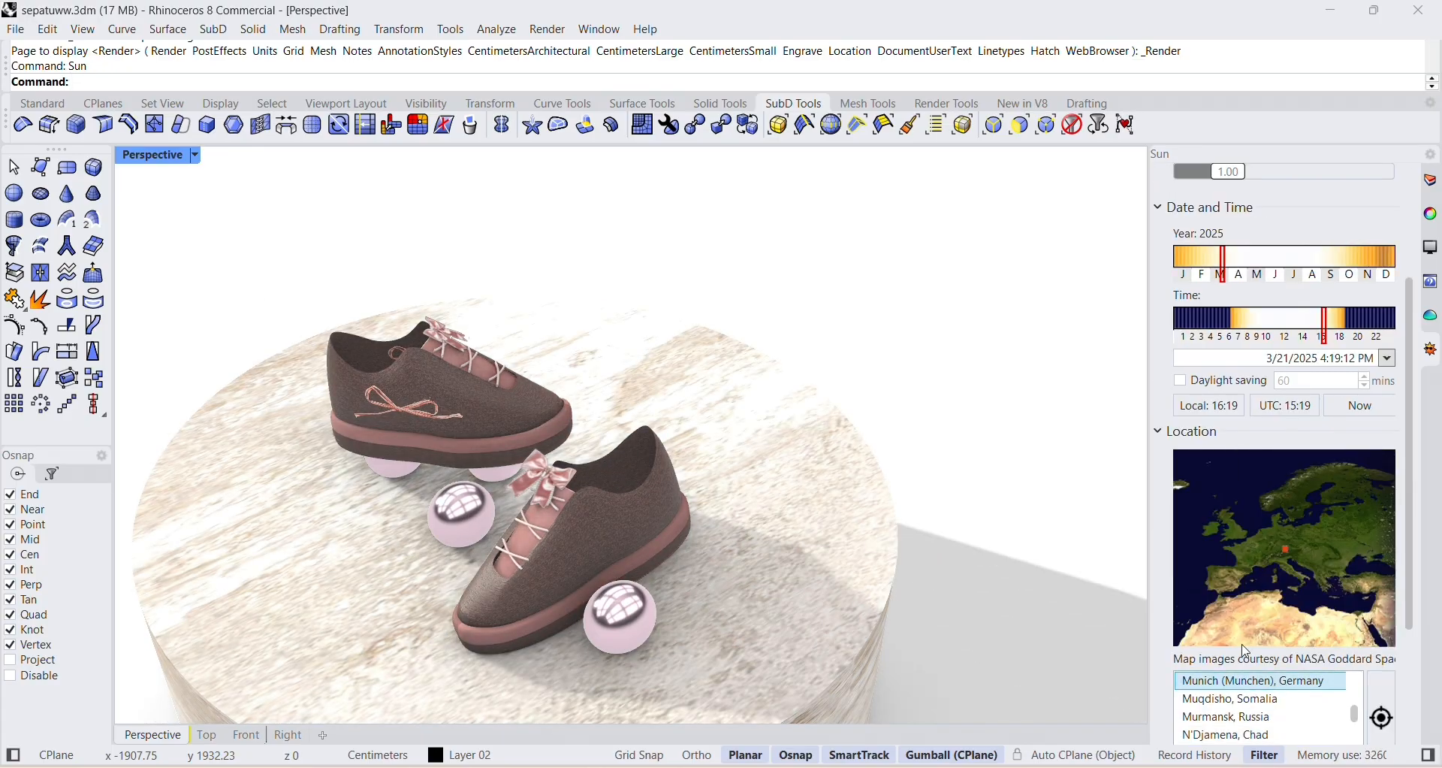
# Try sun locations across Africa, near N'Djamena, Chad and Ouagadougou, Burkina Faso.
pyautogui.click(1266, 625)
pyautogui.click(1253, 559)
pyautogui.click(1310, 558)
pyautogui.click(1337, 548)
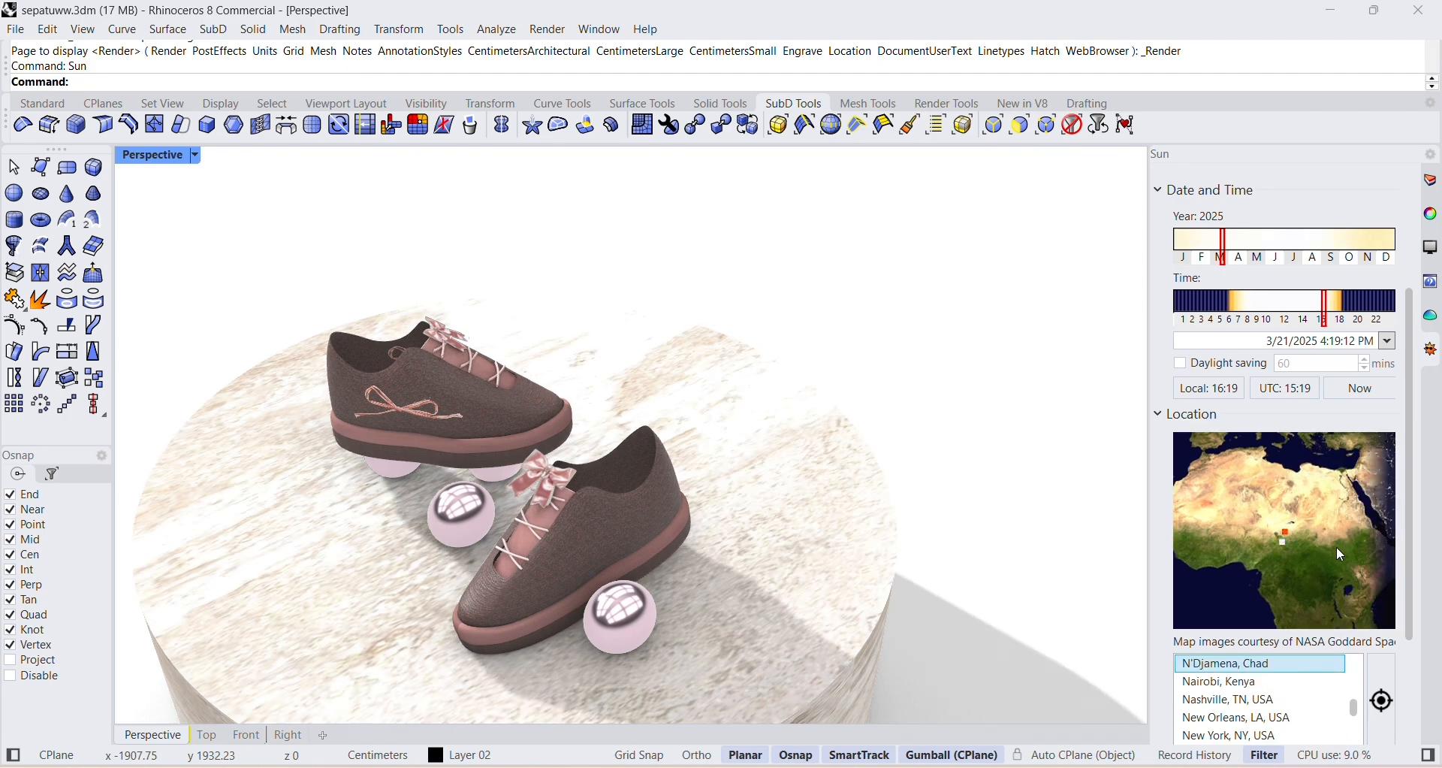
pyautogui.click(1283, 501)
pyautogui.click(1253, 526)
pyautogui.click(1315, 571)
pyautogui.click(1263, 569)
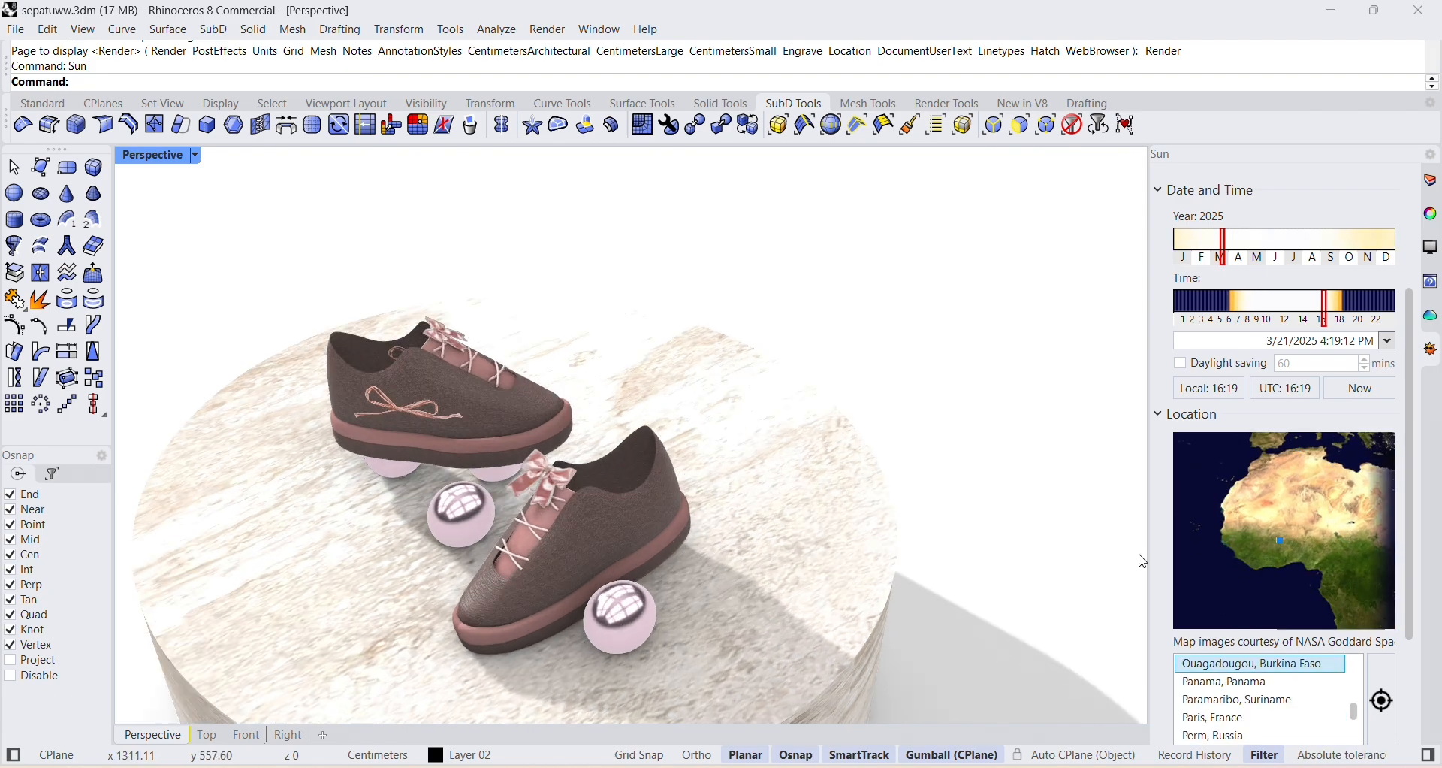
# Try sun locations in Europe, near Riga, Latvia and Budapest, Hungary.
pyautogui.click(1341, 488)
pyautogui.click(1339, 487)
pyautogui.click(1308, 470)
pyautogui.click(1254, 534)
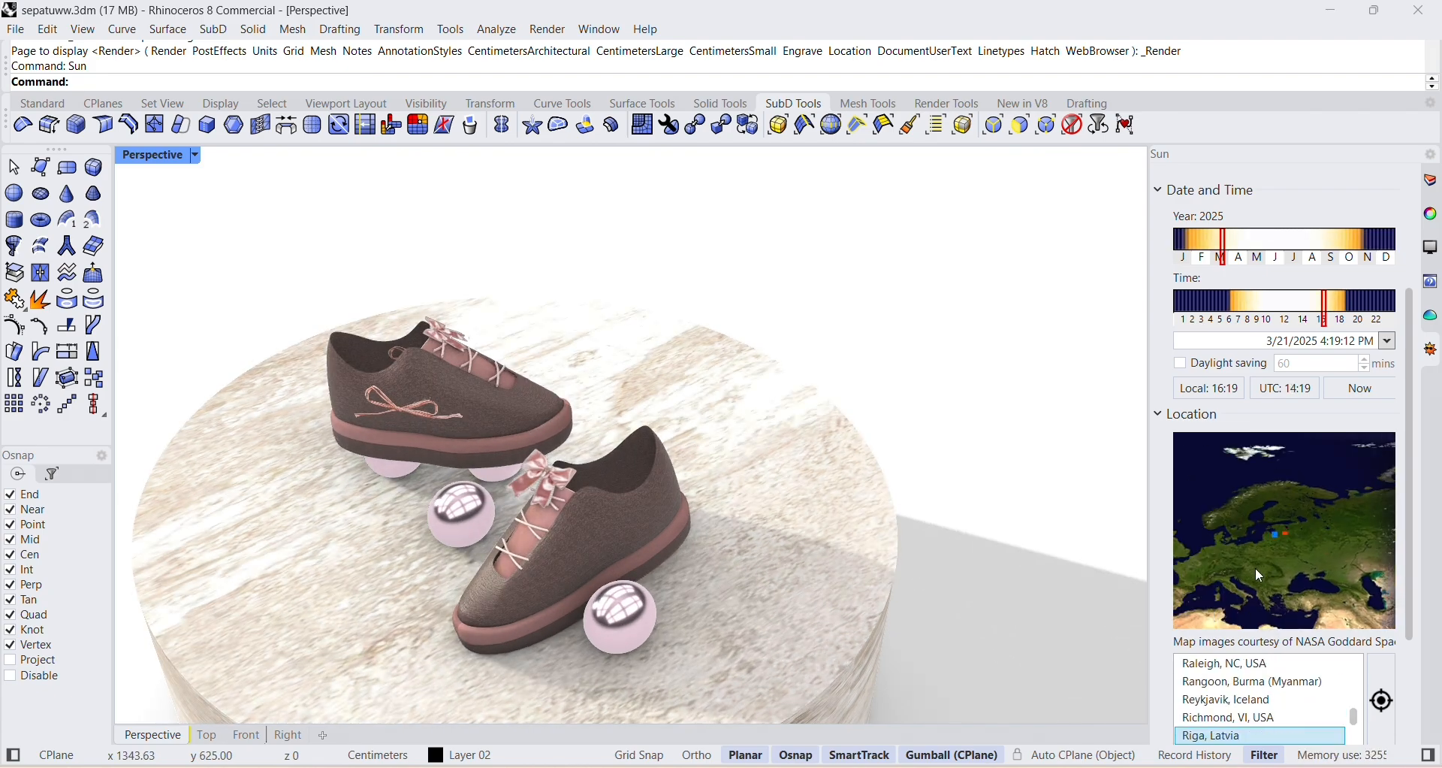
pyautogui.click(1257, 574)
# Change the sun's time to early morning and move its location to Asia.
pyautogui.click(1296, 308)
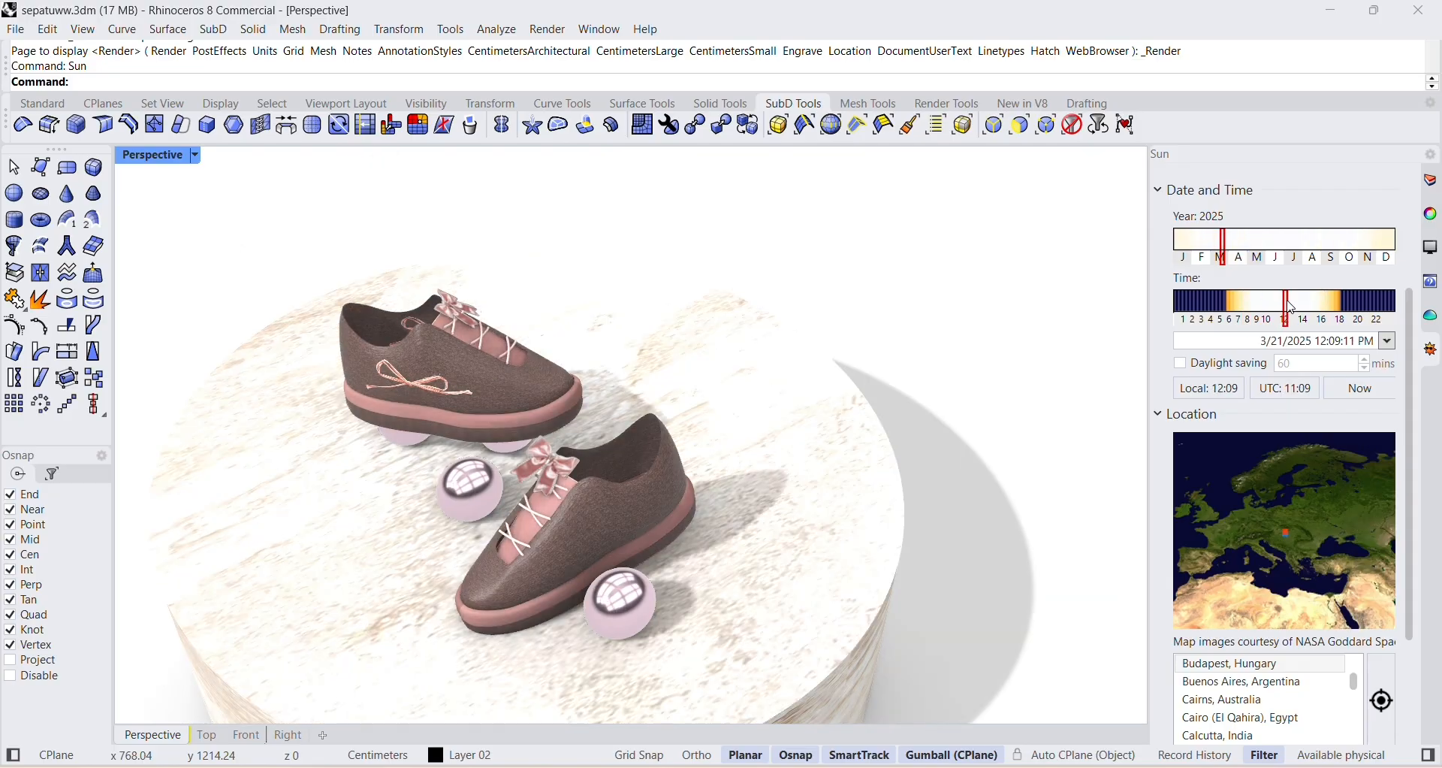
pyautogui.moveTo(1296, 308)
pyautogui.mouseDown()
pyautogui.moveTo(1316, 310)
pyautogui.moveTo(1225, 314)
pyautogui.moveTo(1256, 316)
pyautogui.moveTo(1241, 318)
pyautogui.moveTo(1270, 340)
pyautogui.moveTo(1235, 329)
pyautogui.mouseUp()
pyautogui.click(1336, 508)
pyautogui.moveTo(1384, 544); pyautogui.dragTo(1251, 503)
pyautogui.click(1327, 561)
# Set the sun's date and time to 4/3/2025, 7:05 AM and check the shadows on the podium.
pyautogui.moveTo(1236, 303); pyautogui.dragTo(1240, 302)
pyautogui.moveTo(1225, 242)
pyautogui.mouseDown()
pyautogui.moveTo(1252, 246)
pyautogui.moveTo(1231, 250)
pyautogui.mouseUp()
pyautogui.scroll(-3, 895, 459)
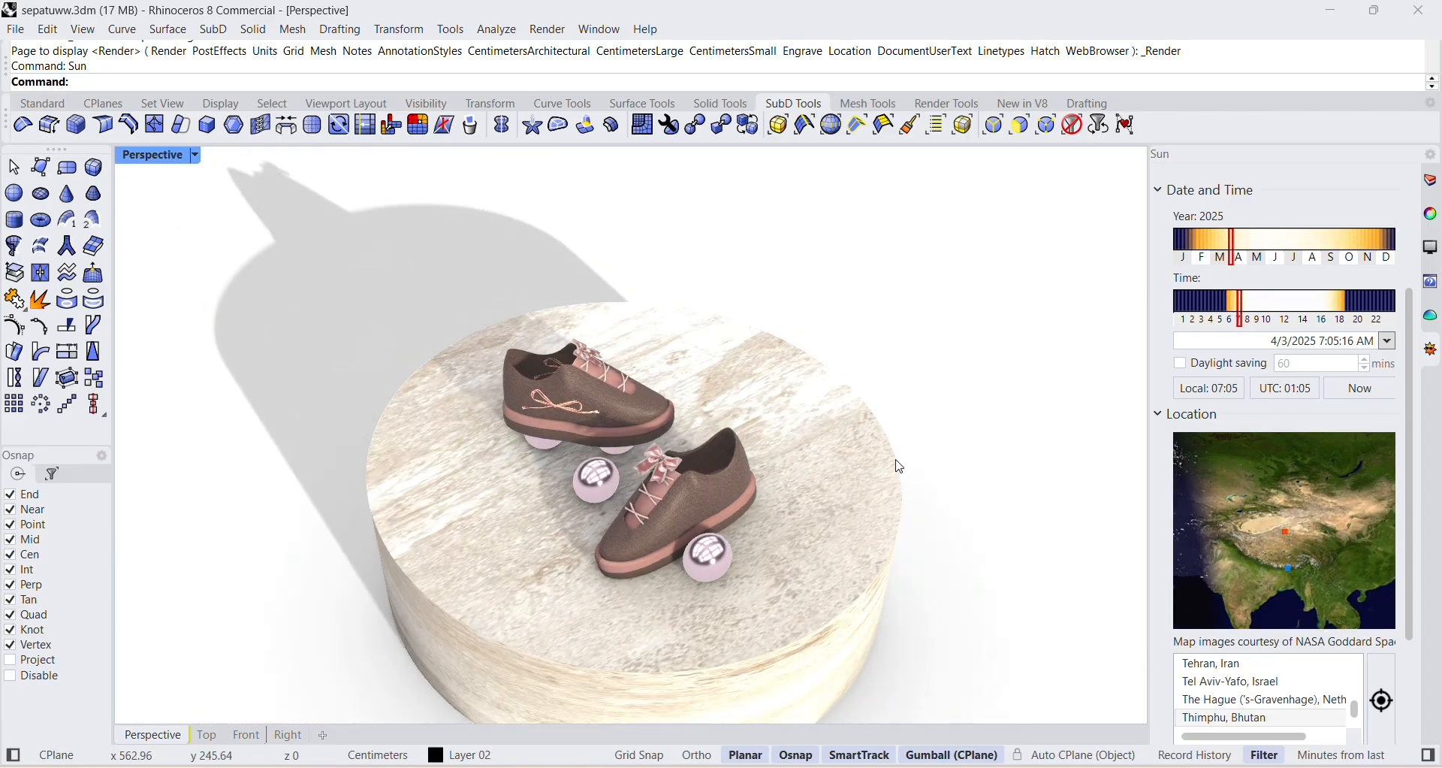
pyautogui.scroll(3, 702, 514)
pyautogui.moveTo(785, 484); pyautogui.dragTo(812, 453, button='right')
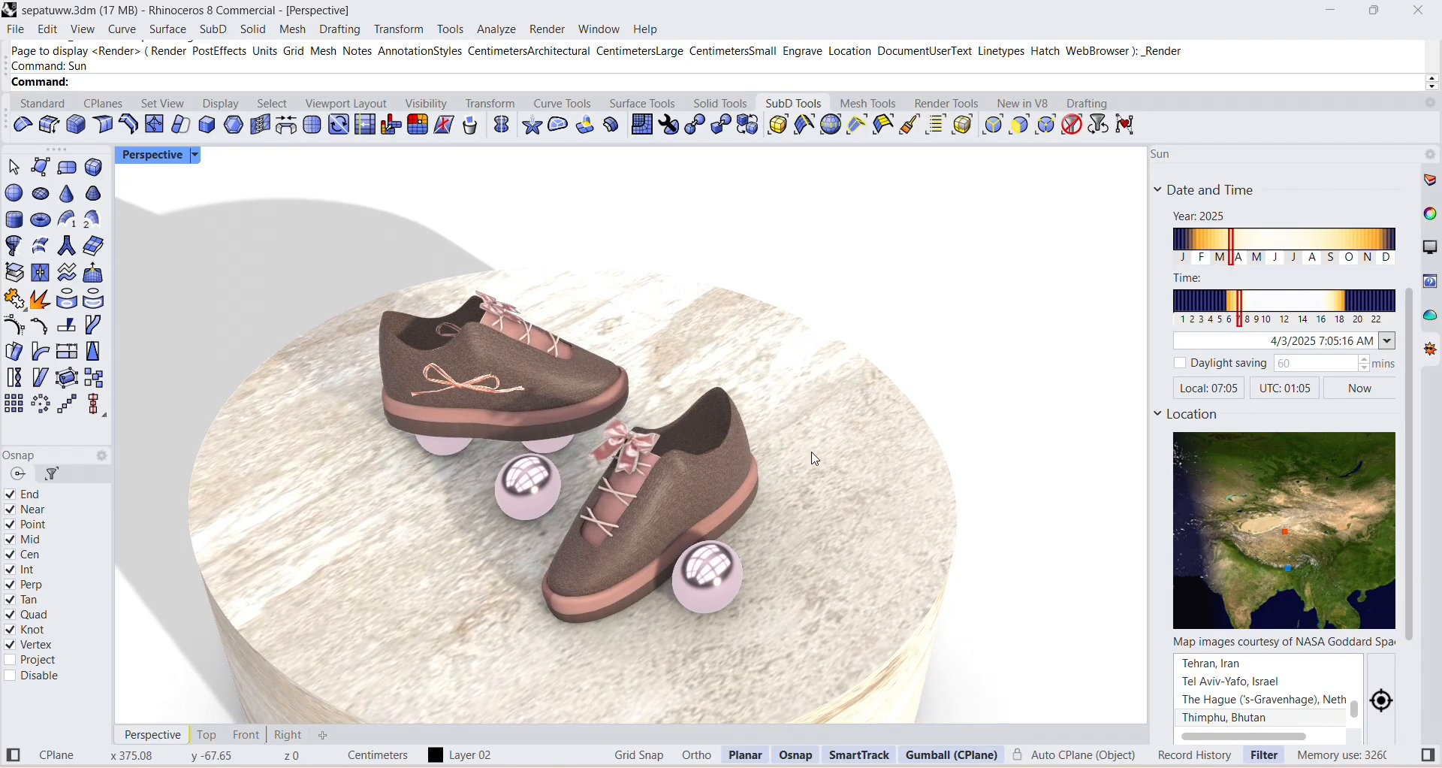
# Undo the last sun location change and set the sun's time to 6:50 AM.
pyautogui.hotkey('ctrl', 'z')
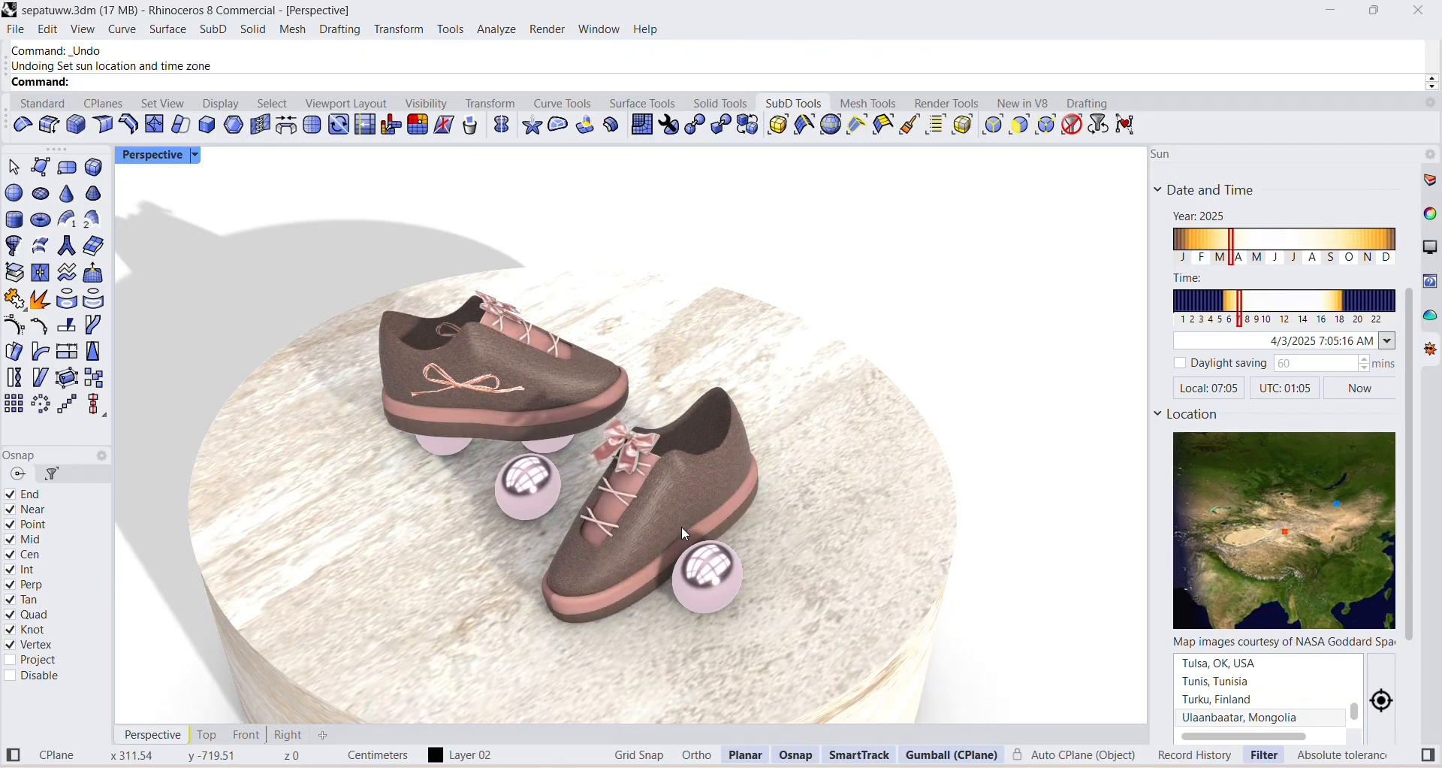
pyautogui.moveTo(1240, 302); pyautogui.dragTo(1238, 302)
pyautogui.scroll(-3, 1288, 557)
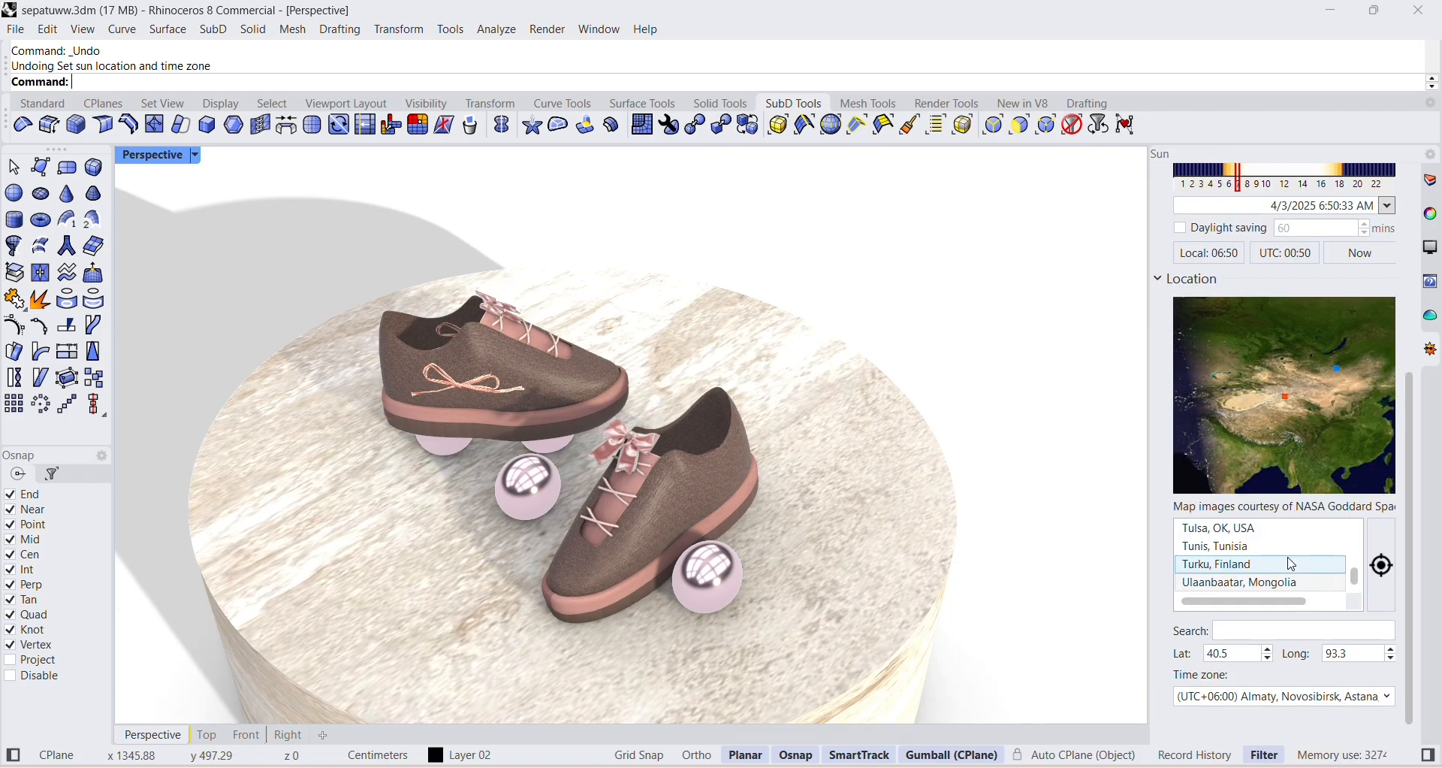
# Move the sun's location on the map to latitude 44.3, longitude 114.8, north of Beijing, China.
pyautogui.scroll(1, 1290, 562)
pyautogui.click(1296, 448)
pyautogui.click(1336, 424)
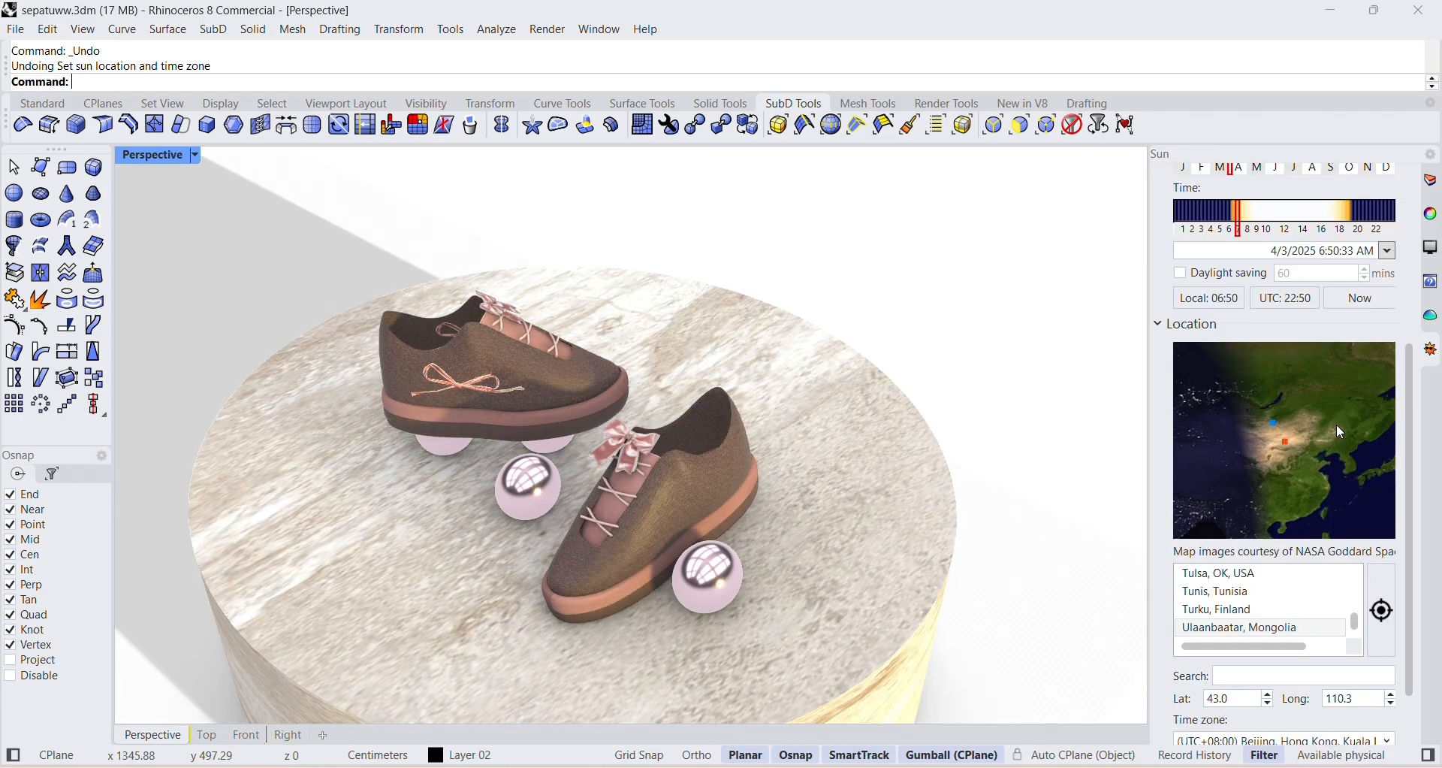
pyautogui.click(1297, 447)
pyautogui.scroll(2, 567, 433)
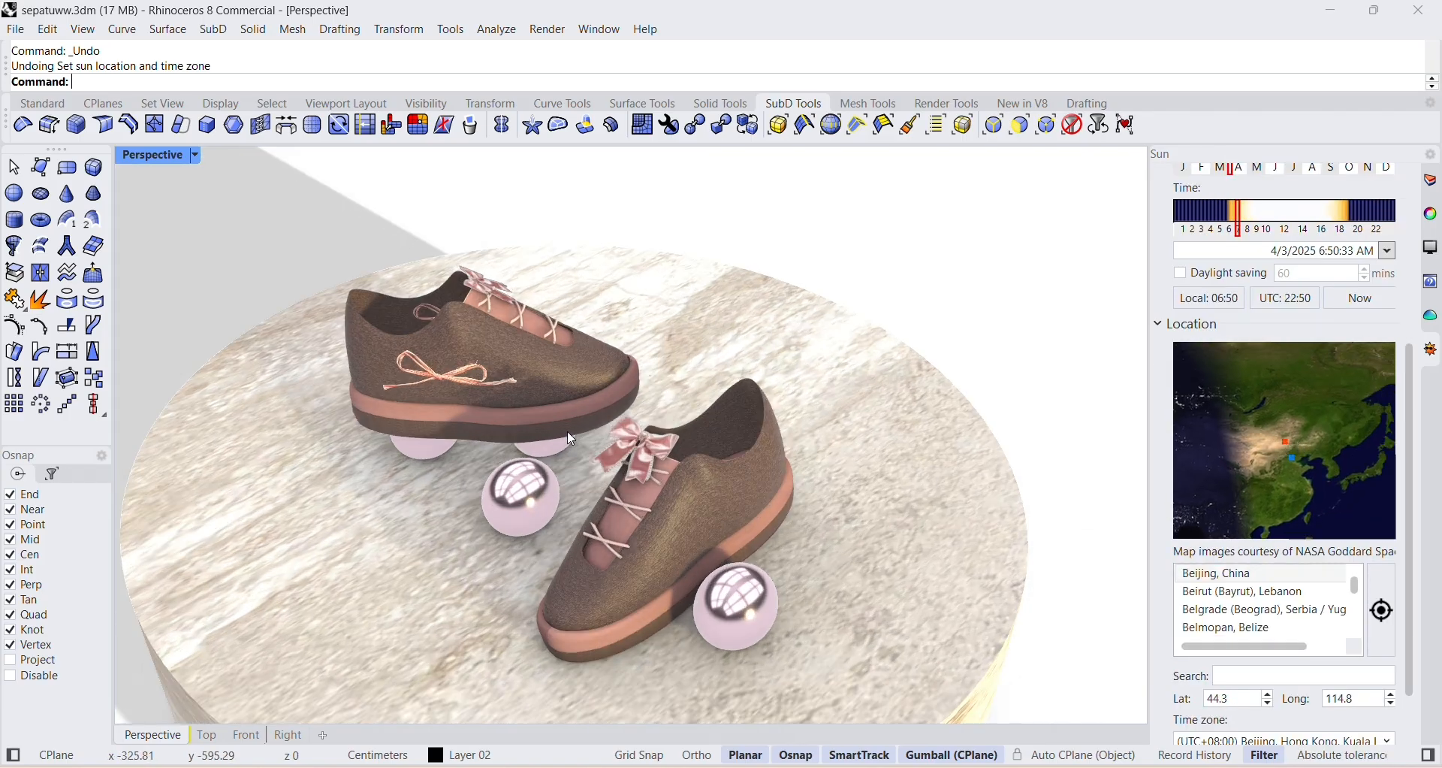
# Select the whole first shoe, try tilting it on its spheres, and undo the rotation.
pyautogui.scroll(-3, 366, 291)
pyautogui.moveTo(165, 383)
pyautogui.mouseDown()
pyautogui.moveTo(320, 566)
pyautogui.moveTo(535, 633)
pyautogui.mouseUp()
pyautogui.moveTo(505, 607); pyautogui.dragTo(443, 694, button='right')
pyautogui.moveTo(528, 266); pyautogui.dragTo(527, 252)
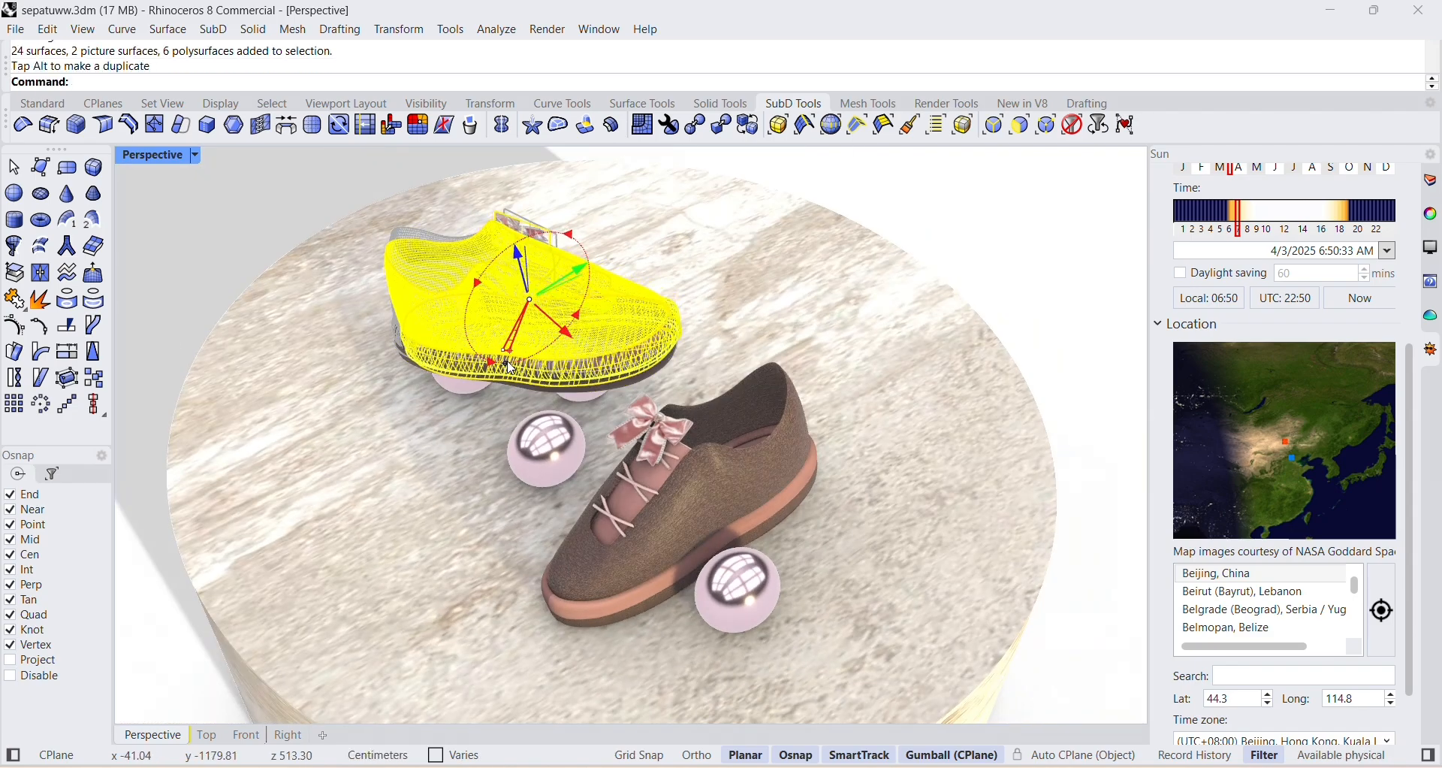
pyautogui.click(1103, 227)
pyautogui.hotkey('ctrl', 'z')
pyautogui.press('Escape')
pyautogui.scroll(-4, 737, 392)
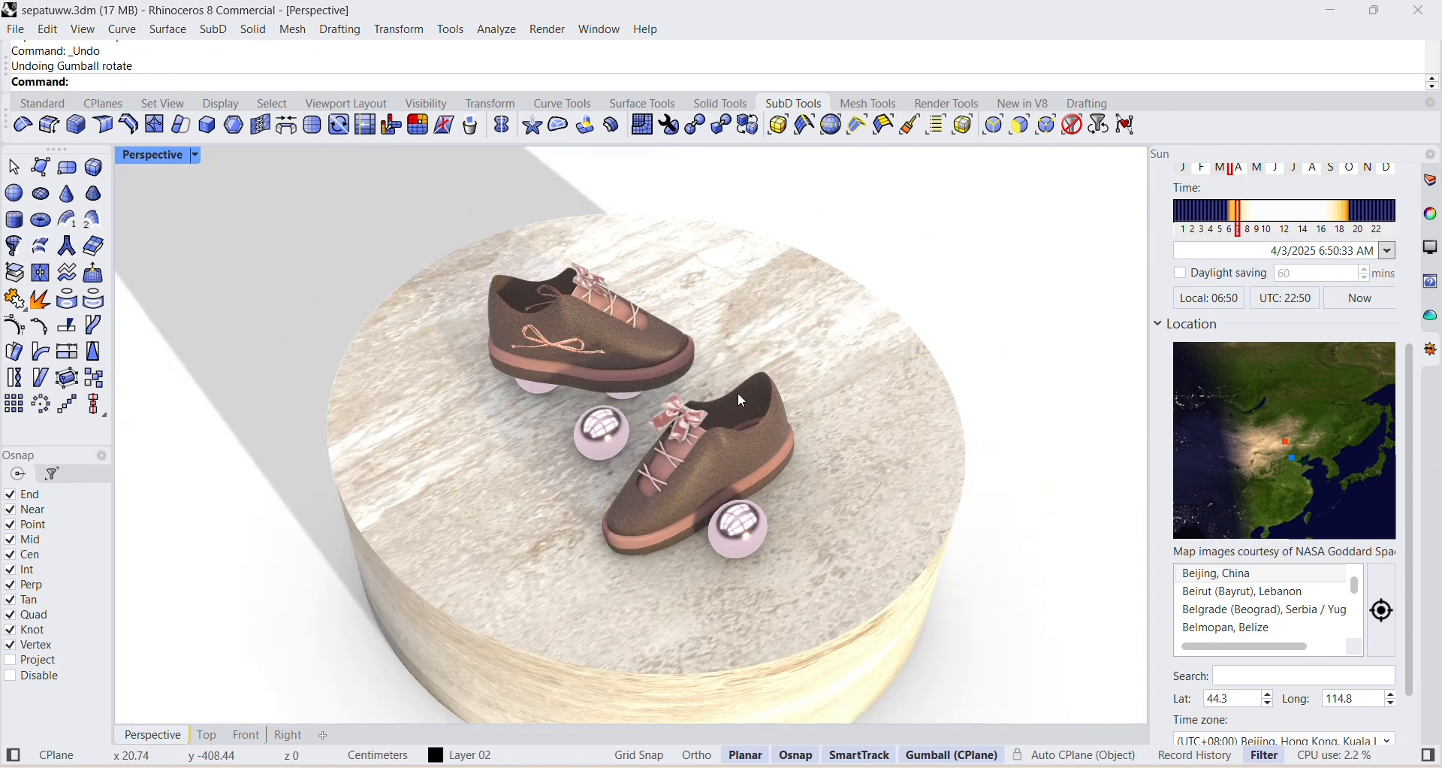
# Select the whole shoe at the back of the podium and tilt it slightly on its spheres, leaving it deselected.
pyautogui.moveTo(500, 646); pyautogui.dragTo(539, 524, button='right')
pyautogui.scroll(4, 544, 532)
pyautogui.moveTo(238, 376); pyautogui.dragTo(687, 616)
pyautogui.moveTo(712, 483); pyautogui.dragTo(680, 560, button='right')
pyautogui.scroll(-3, 680, 559)
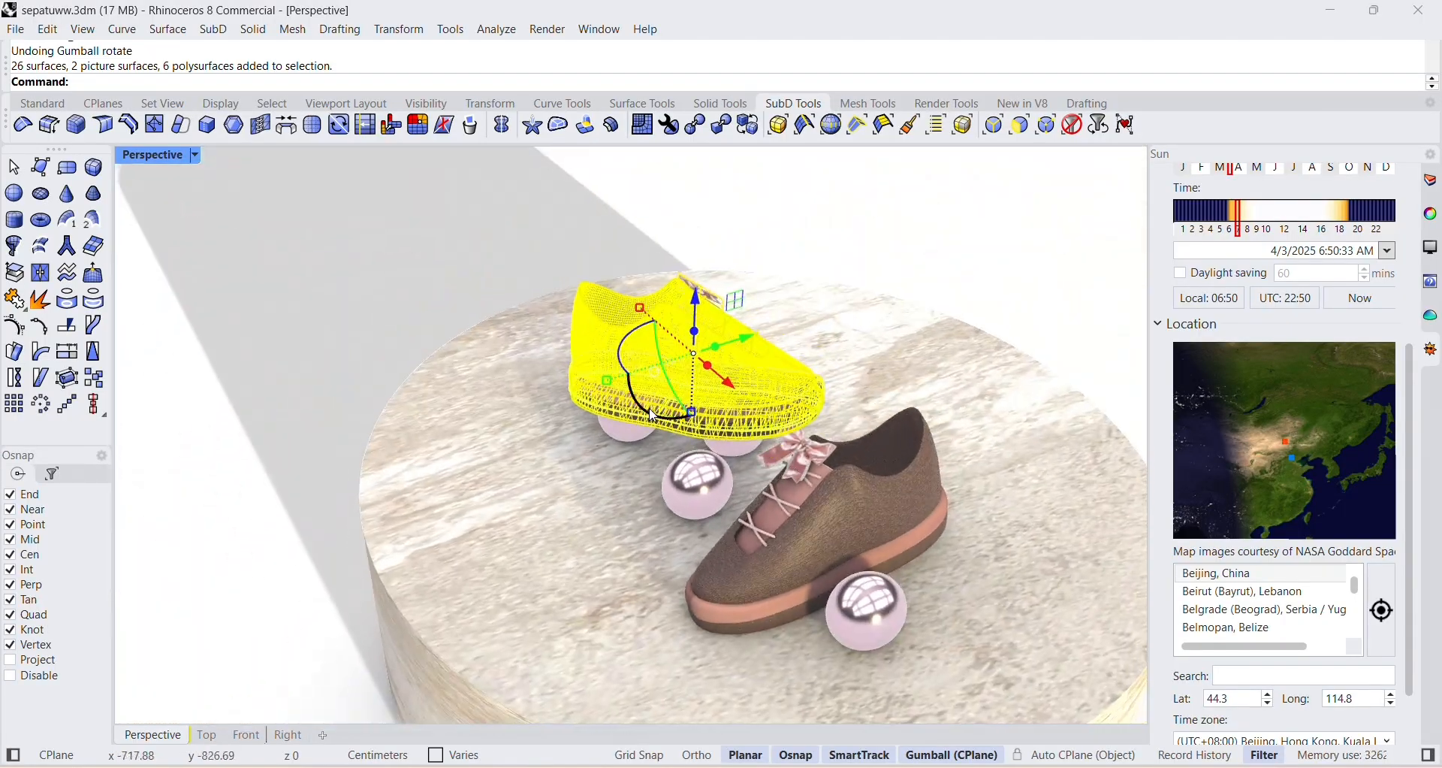
pyautogui.moveTo(649, 408); pyautogui.dragTo(656, 417)
pyautogui.click(891, 241)
pyautogui.scroll(4, 890, 342)
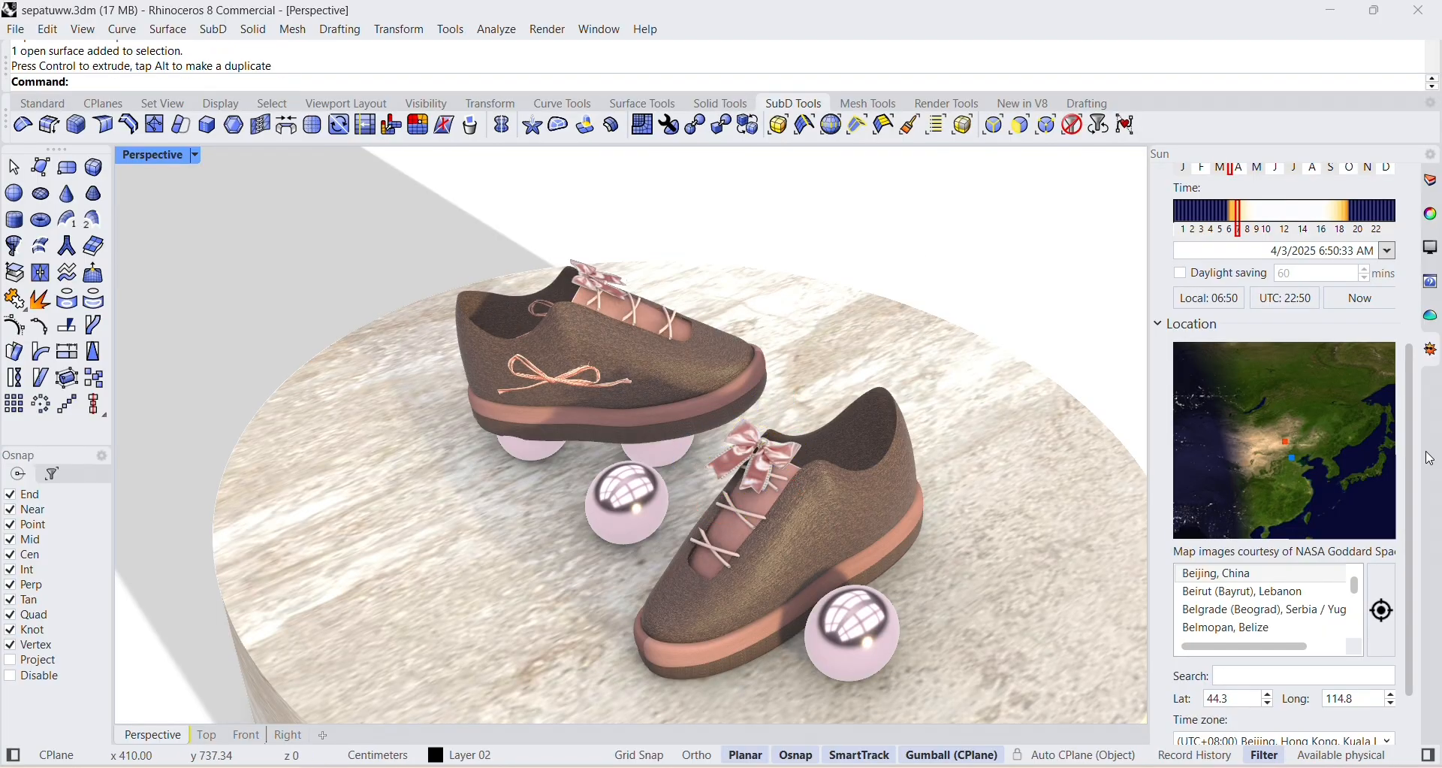
# Set the sun's date to 9/16/2025.
pyautogui.scroll(-2, 1051, 529)
pyautogui.moveTo(1046, 531); pyautogui.dragTo(928, 471, button='right')
pyautogui.scroll(-1, 1286, 430)
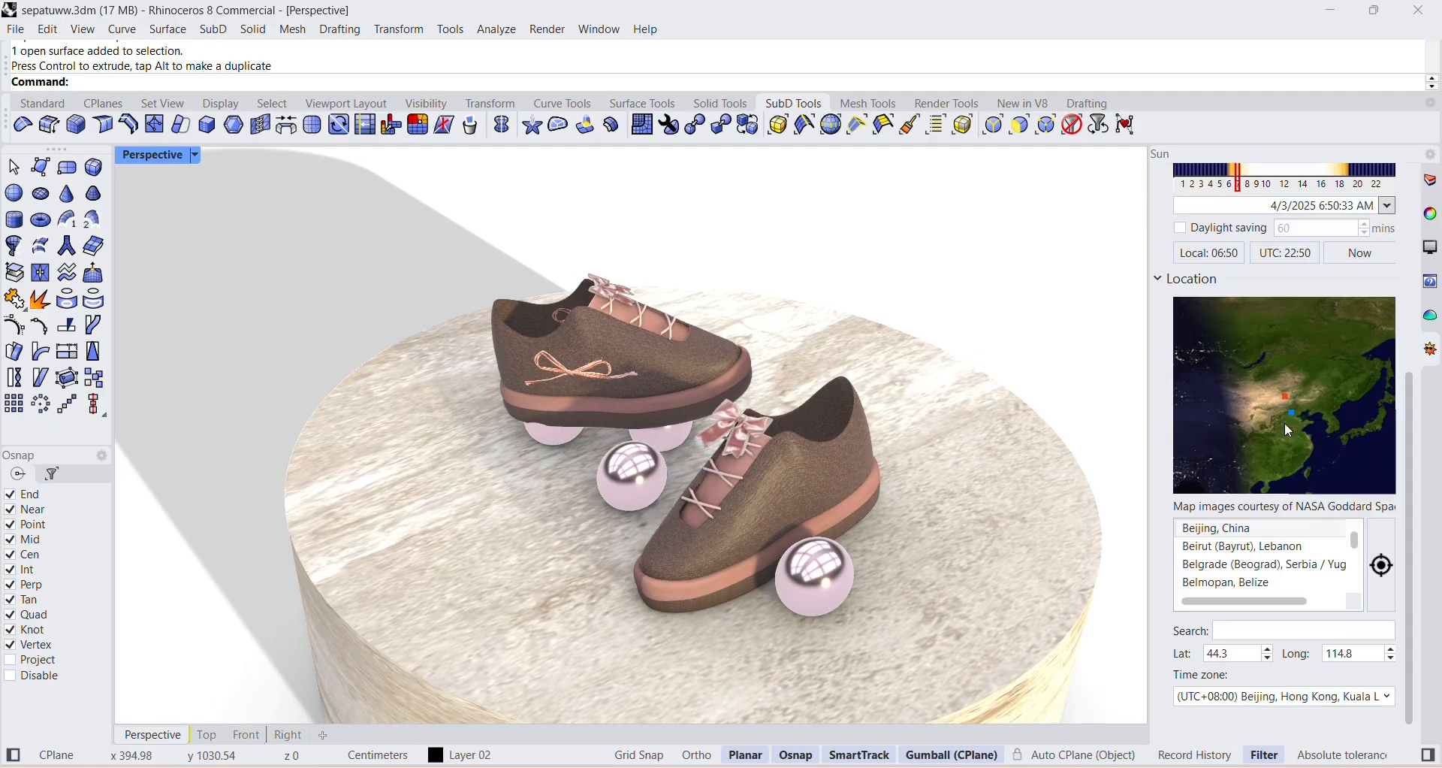
pyautogui.scroll(1, 1292, 421)
pyautogui.scroll(-2, 1289, 563)
pyautogui.scroll(3, 1312, 325)
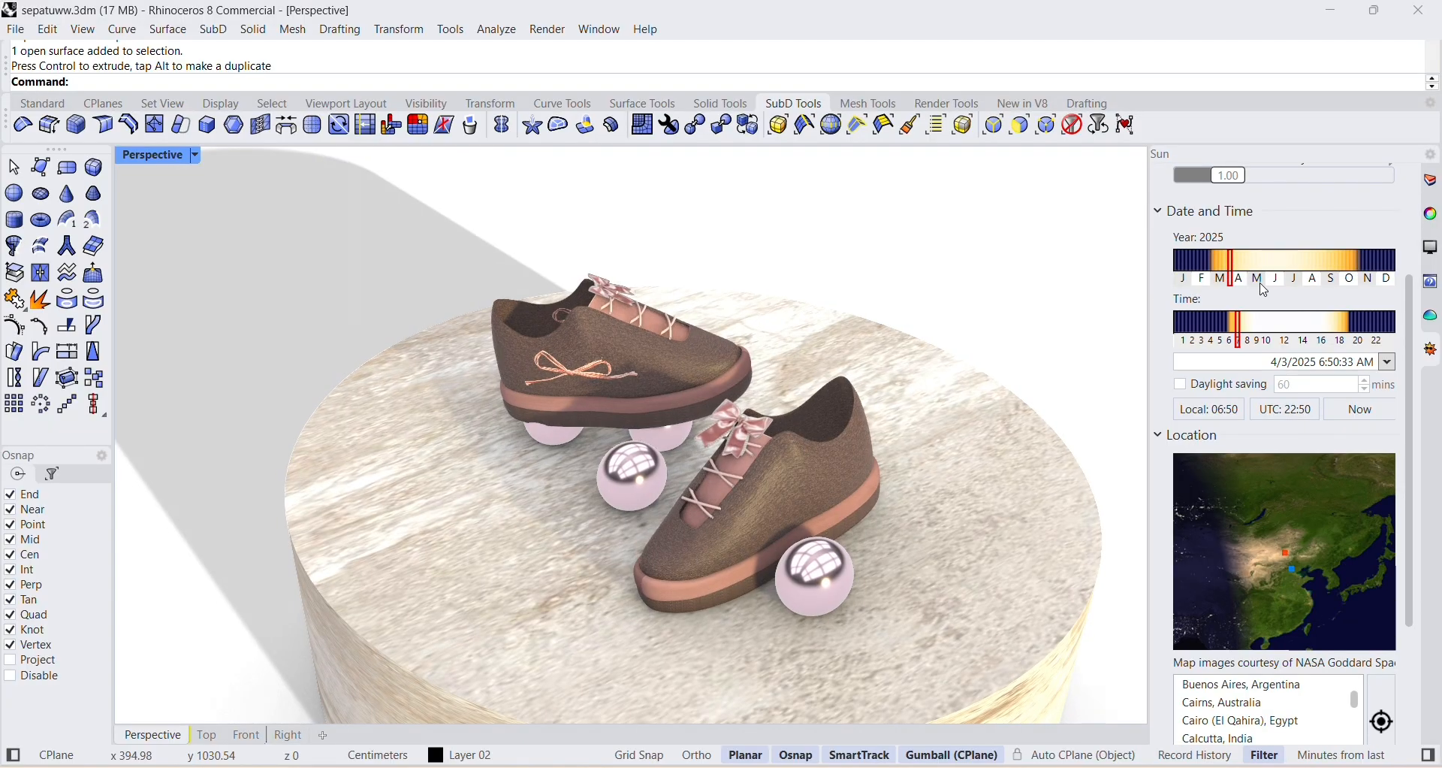
pyautogui.click(1334, 264)
pyautogui.moveTo(1336, 256); pyautogui.dragTo(1330, 256)
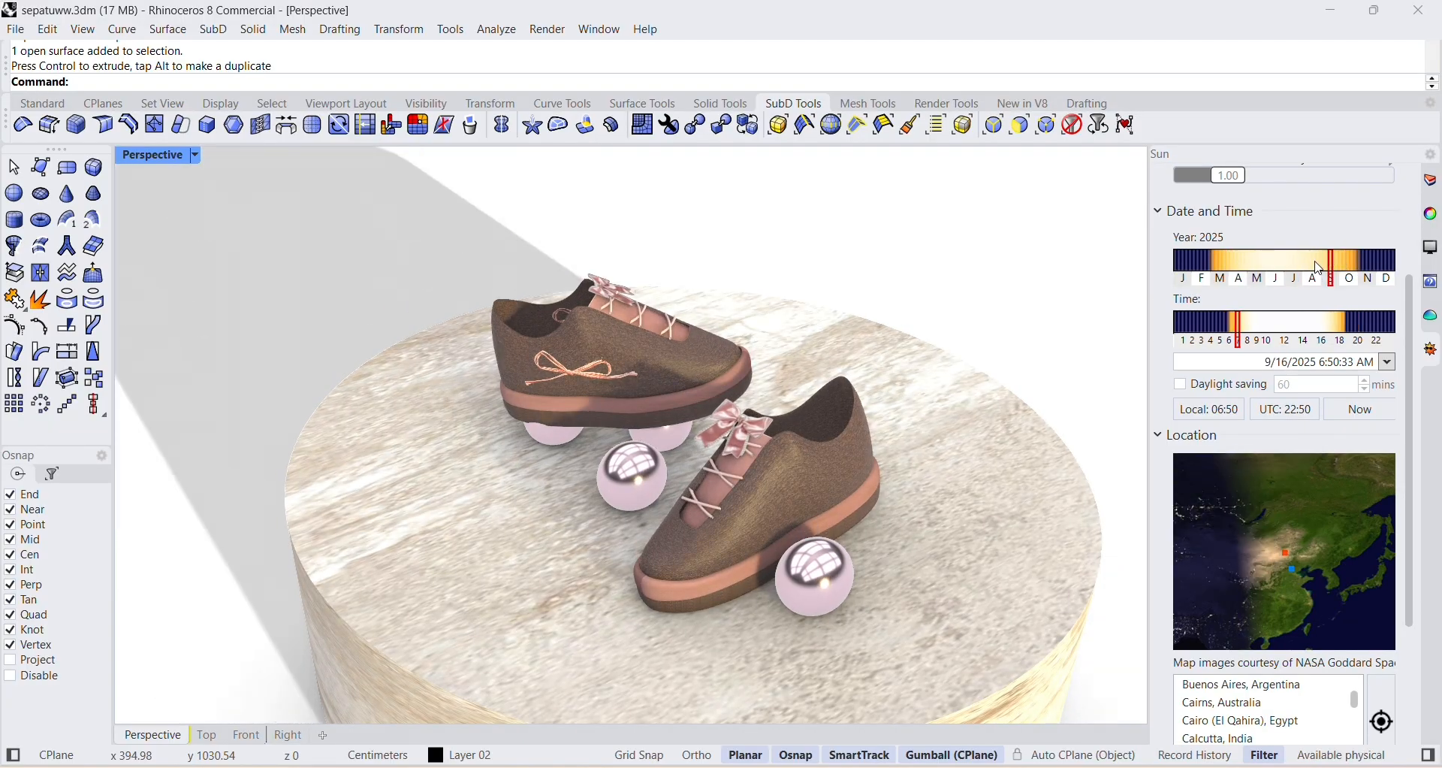
# Set the sun's time to 6:26 AM and check the light on the shoes and spheres up close.
pyautogui.scroll(2, 853, 482)
pyautogui.click(1286, 331)
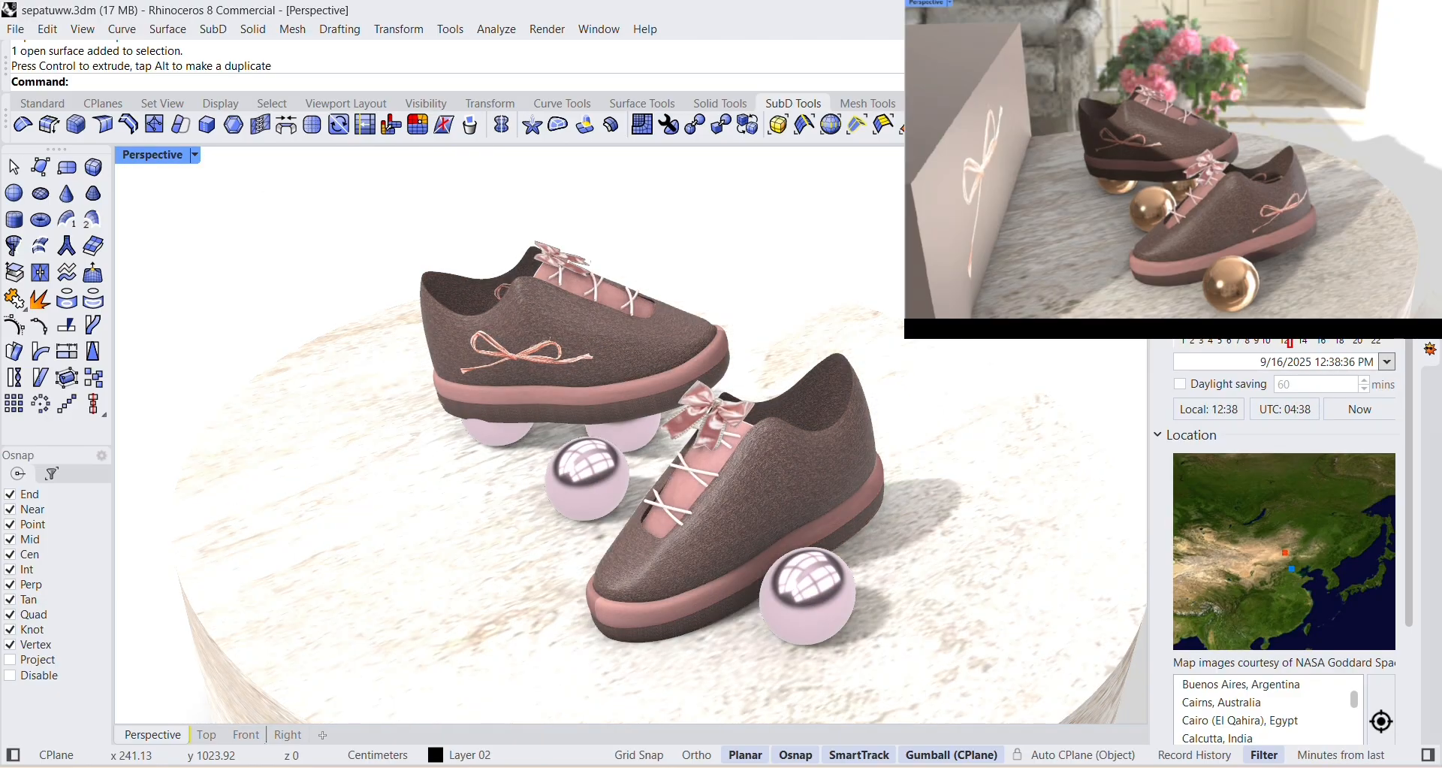
pyautogui.moveTo(1290, 331); pyautogui.dragTo(1234, 330)
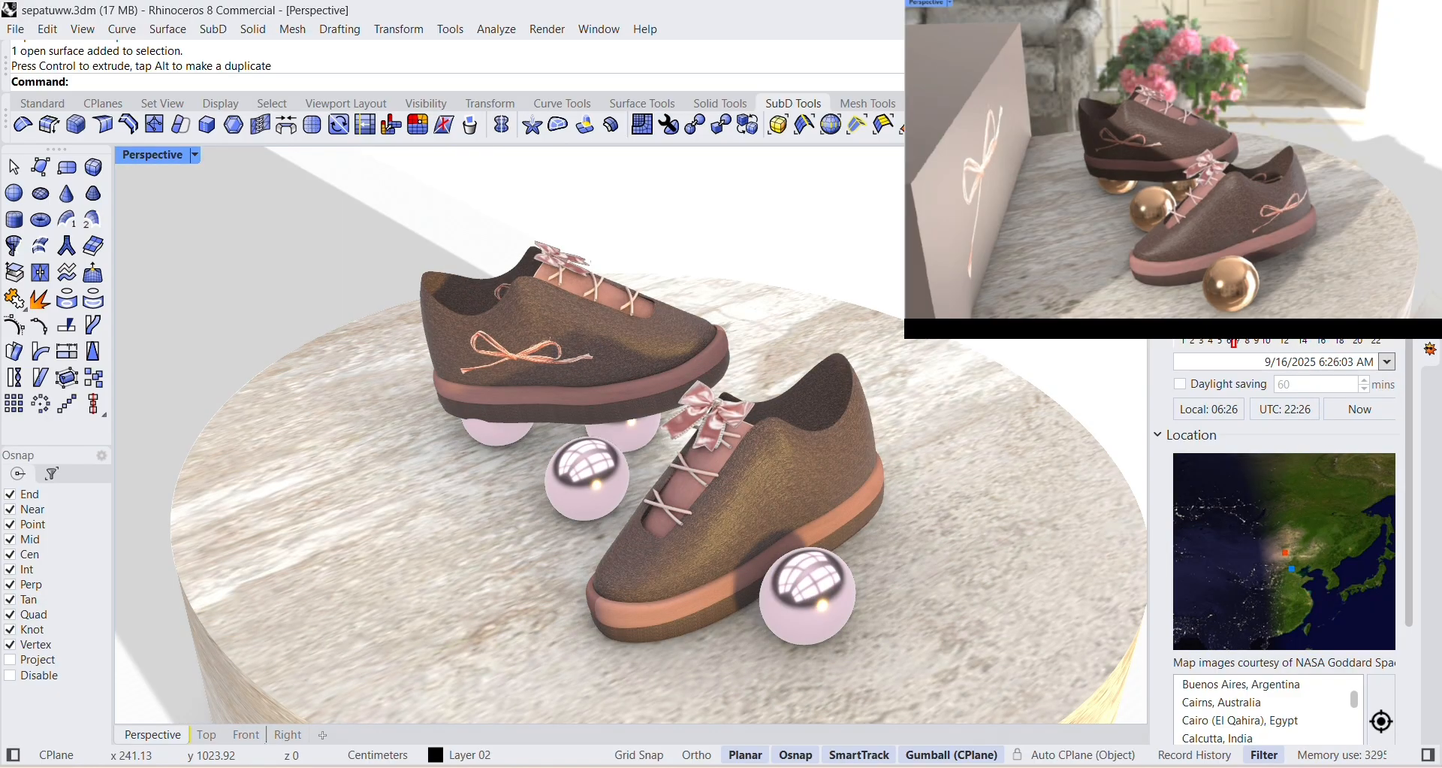
pyautogui.scroll(-2, 840, 460)
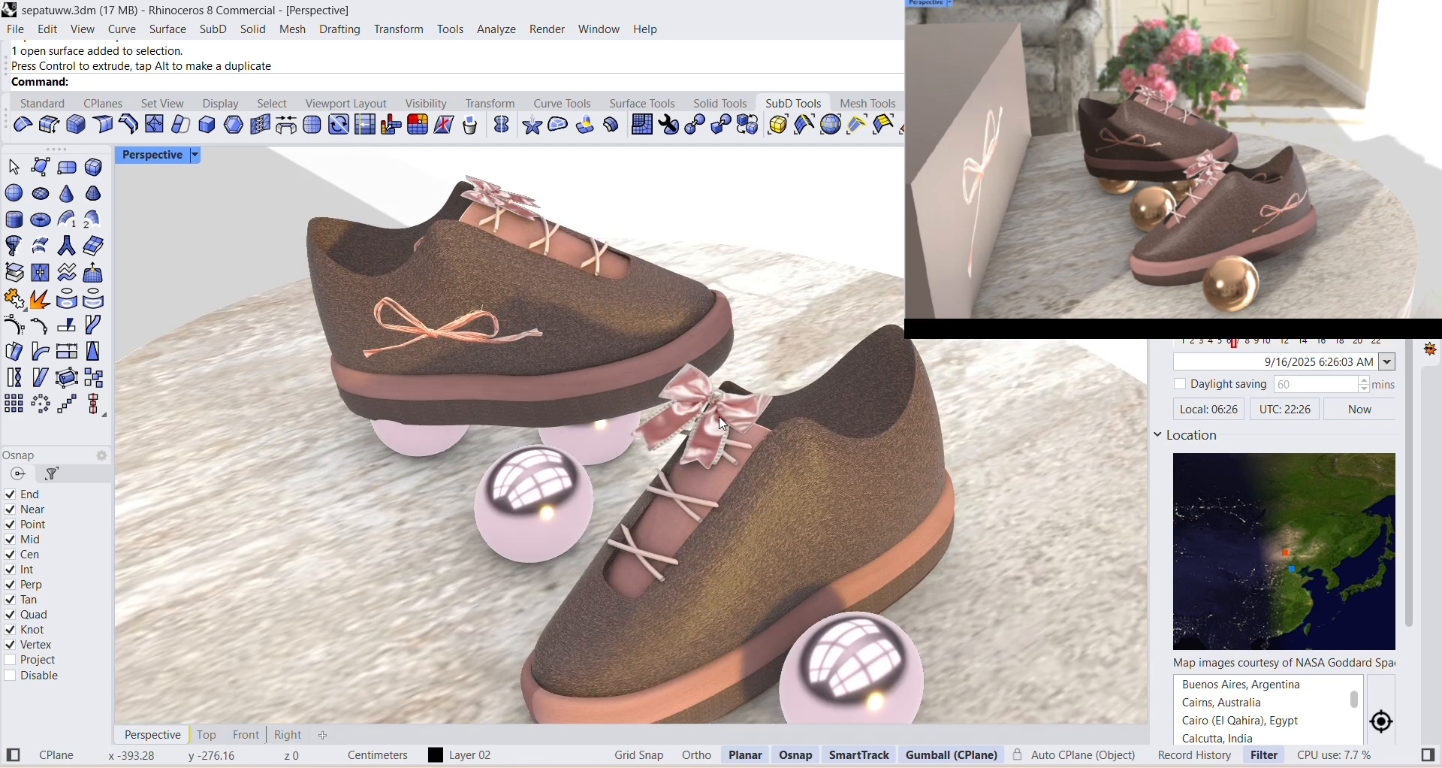
pyautogui.scroll(3, 776, 423)
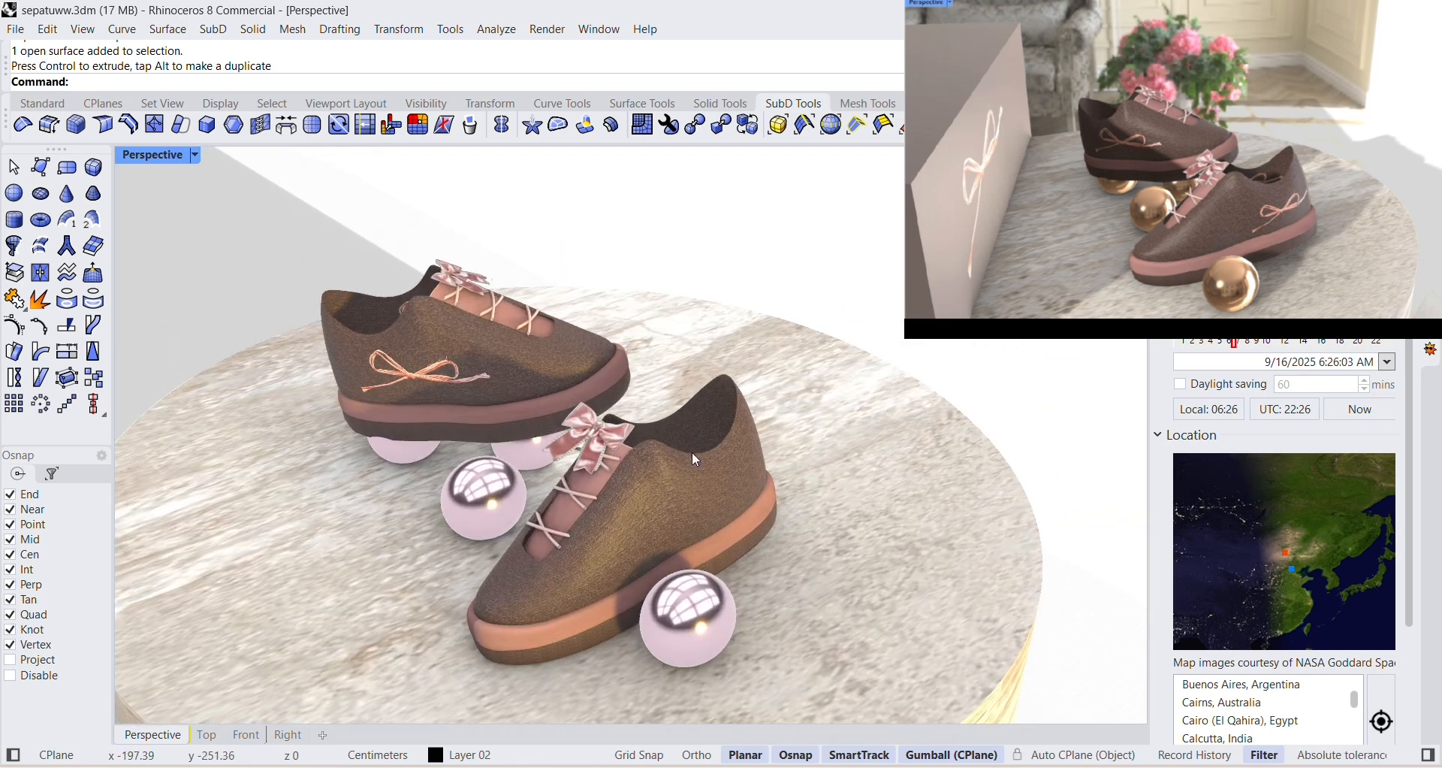
# Change the metal material color of the spheres under the shoes from the front sphere to a warm gold, #F7C79E.
pyautogui.click(690, 616)
pyautogui.click(1430, 162)
pyautogui.click(1235, 438)
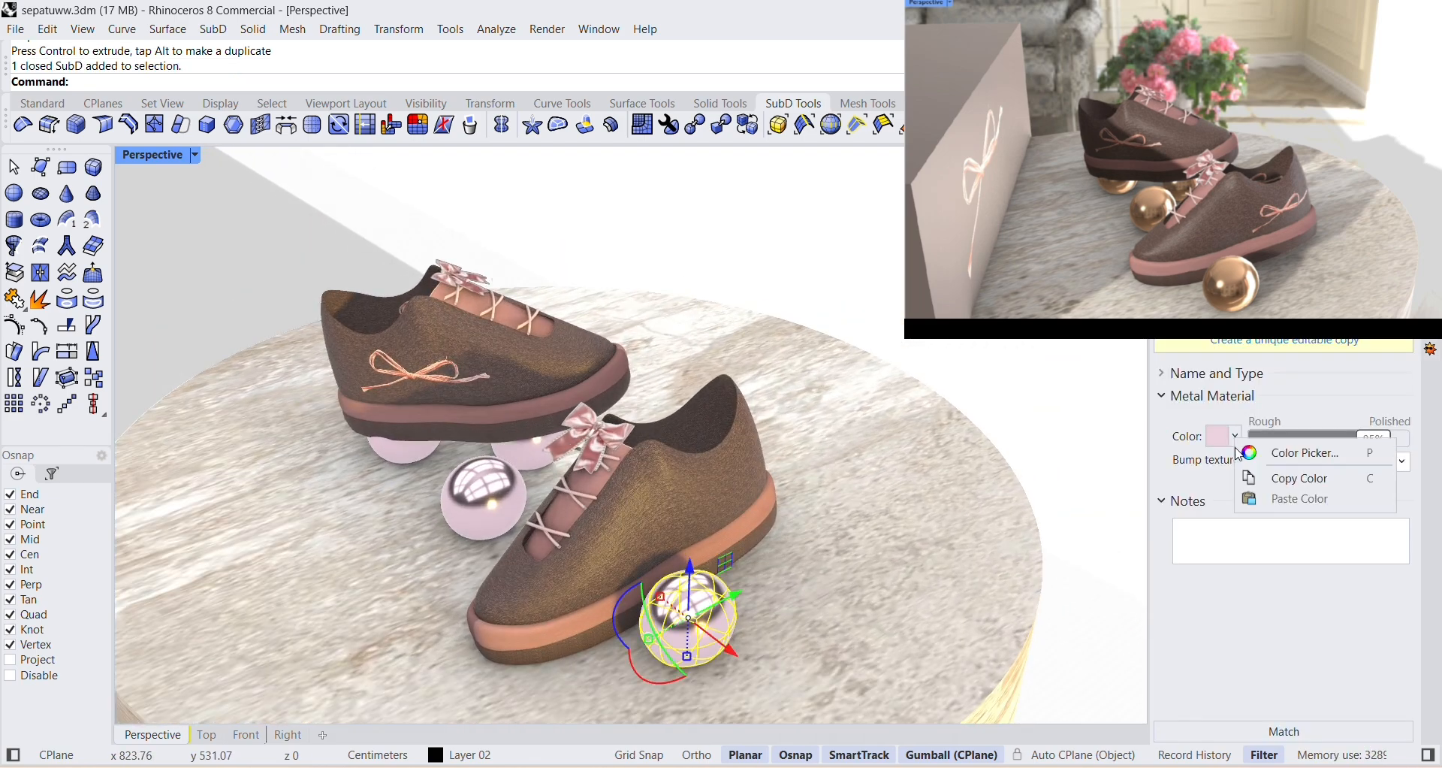
pyautogui.click(1286, 452)
pyautogui.click(1102, 353)
pyautogui.moveTo(1101, 354)
pyautogui.mouseDown()
pyautogui.moveTo(1032, 295)
pyautogui.moveTo(1081, 263)
pyautogui.mouseUp()
pyautogui.moveTo(1171, 289)
pyautogui.mouseDown()
pyautogui.moveTo(1106, 217)
pyautogui.moveTo(1168, 274)
pyautogui.mouseUp()
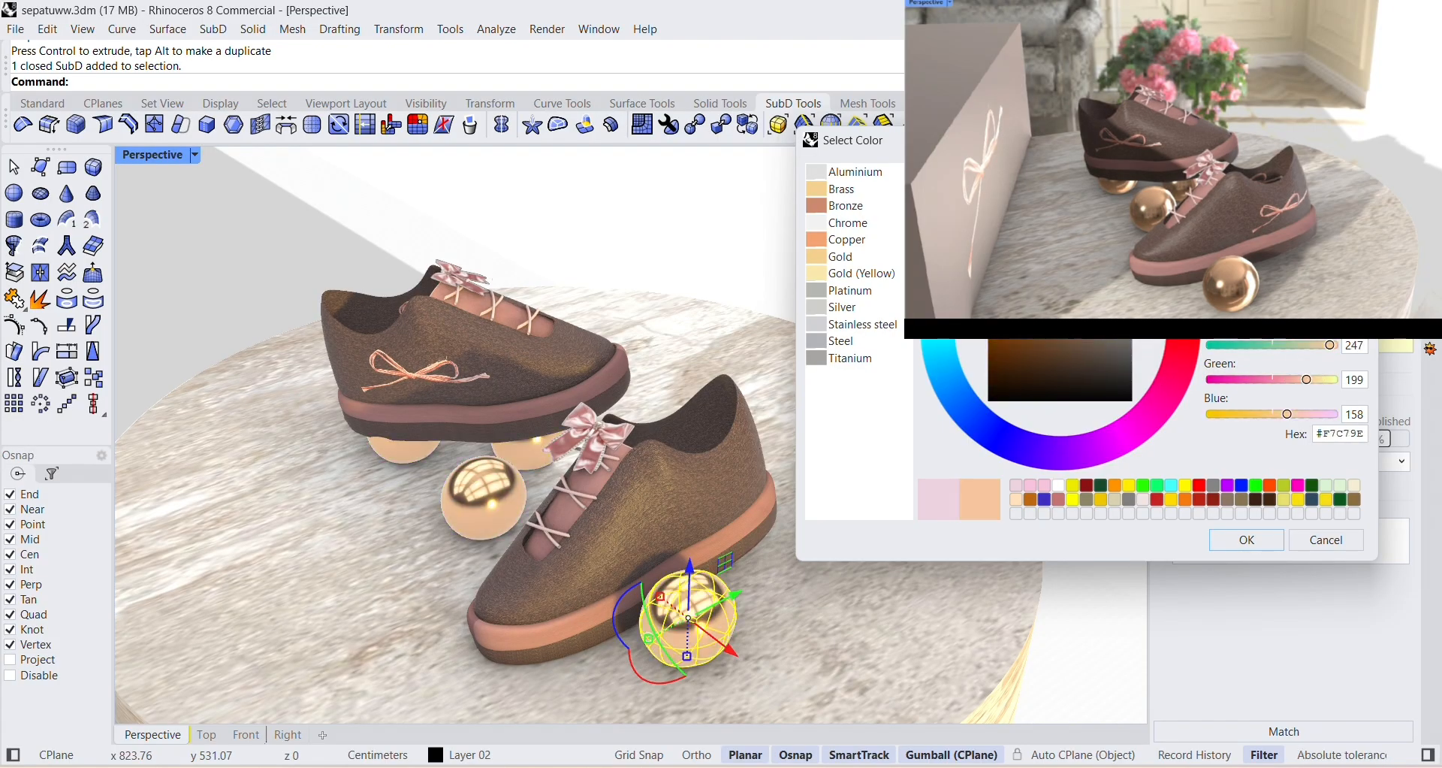
pyautogui.click(1236, 537)
pyautogui.click(915, 300)
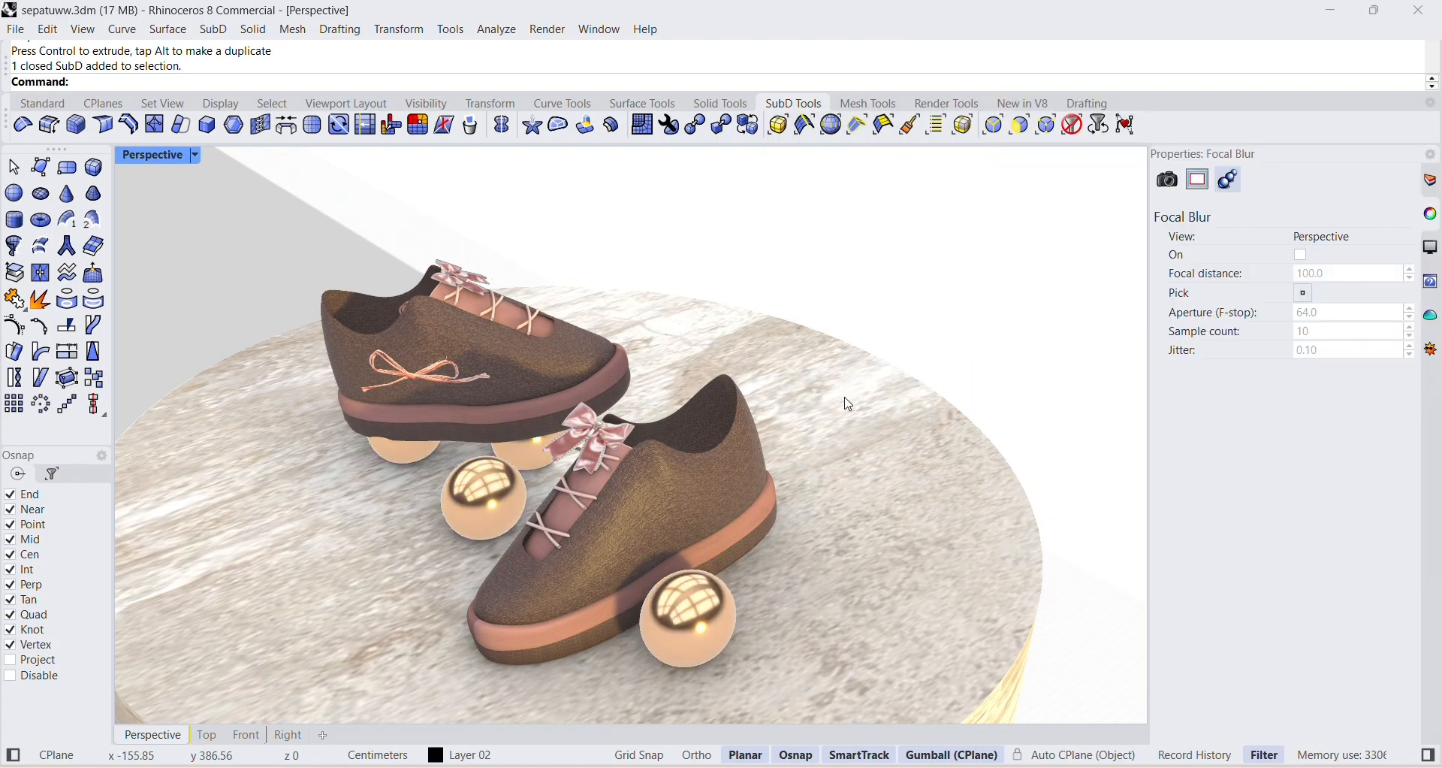